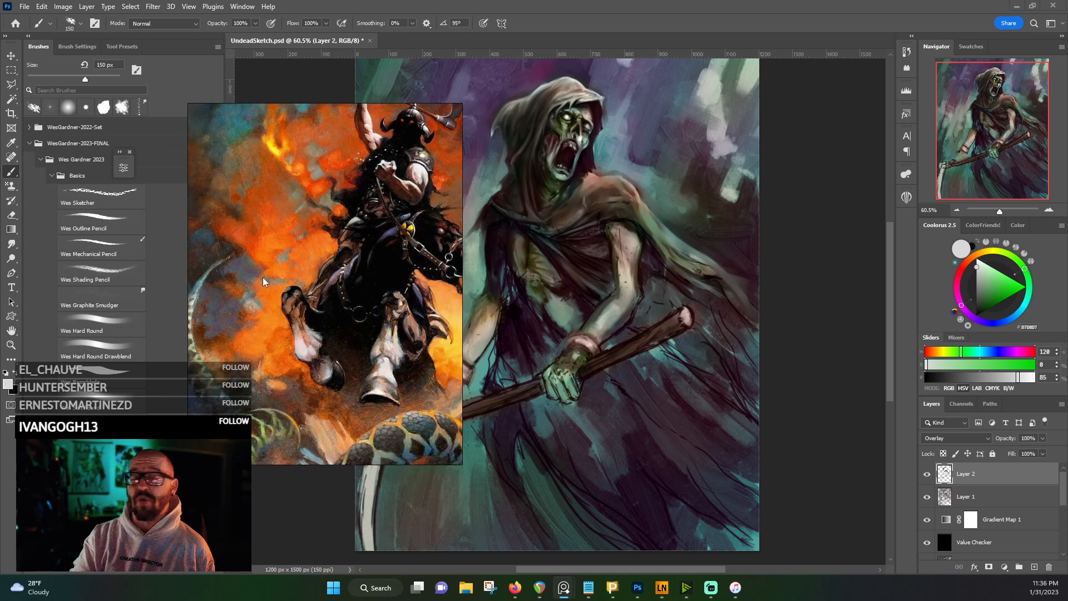
- Examine the fiery orange clouds, blue-grey smoke and horse's legs in the horseback warrior reference painting
{"action": "scroll", "coordinate": [269, 322], "scroll_direction": "down", "scroll_amount": 3}
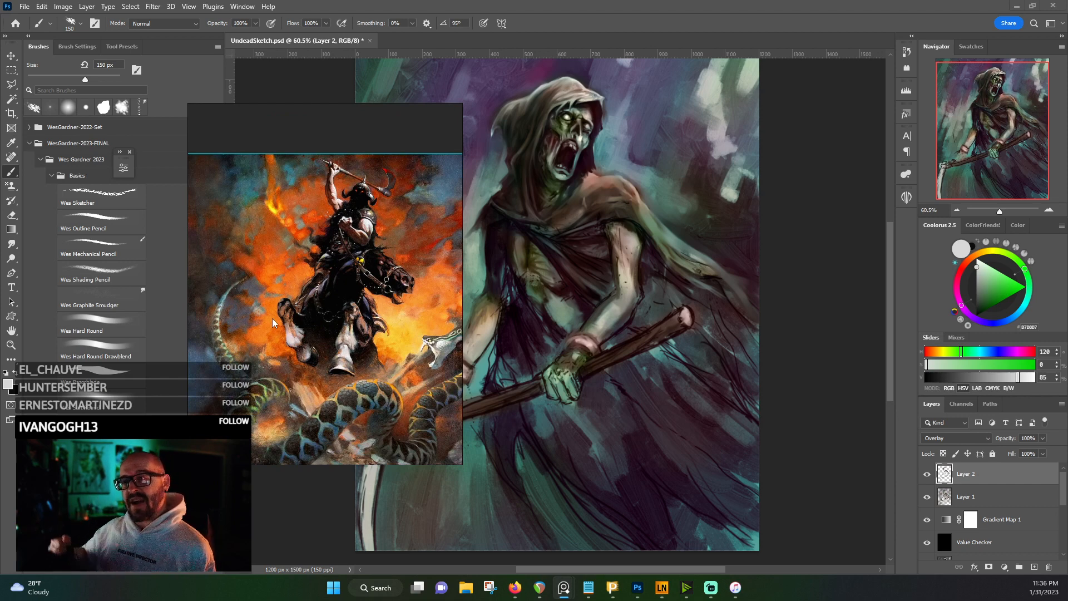
{"action": "scroll", "coordinate": [334, 335], "scroll_direction": "down", "scroll_amount": 2}
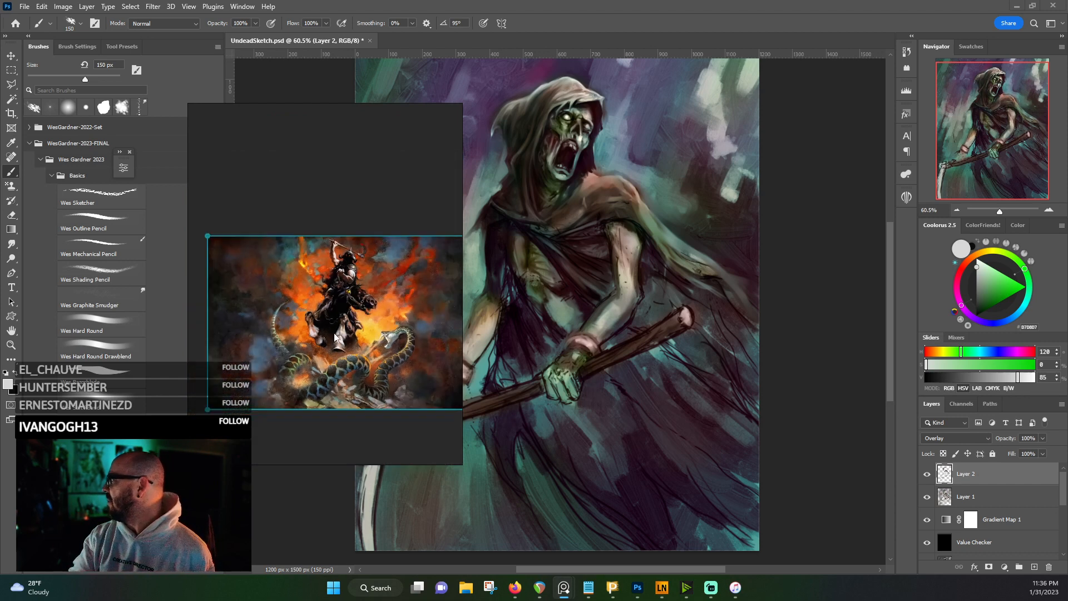
{"action": "scroll", "coordinate": [334, 335], "scroll_direction": "up", "scroll_amount": 2}
{"action": "scroll", "coordinate": [334, 335], "scroll_direction": "up", "scroll_amount": 5}
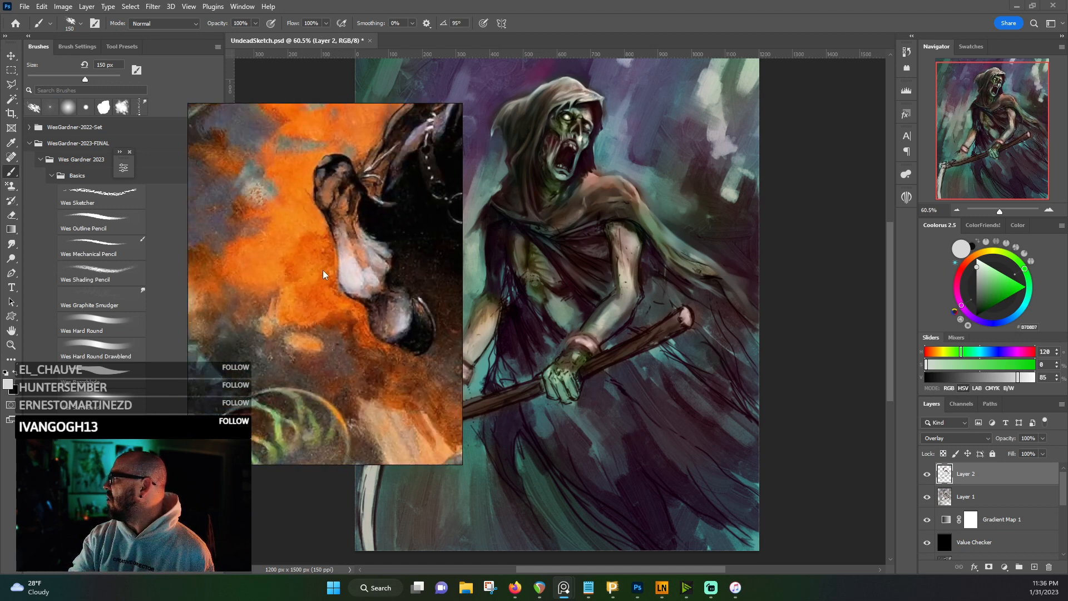
{"action": "scroll", "coordinate": [323, 269], "scroll_direction": "down", "scroll_amount": 3}
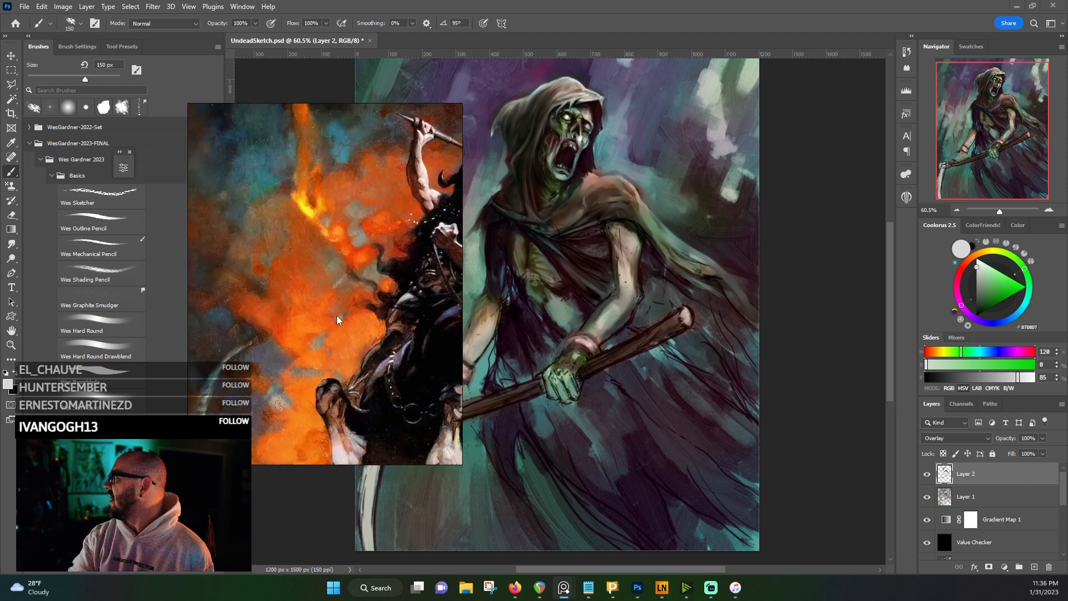
{"action": "scroll", "coordinate": [279, 192], "scroll_direction": "up", "scroll_amount": 4}
{"action": "left_click_drag", "start_coordinate": [280, 200], "coordinate": [334, 222]}
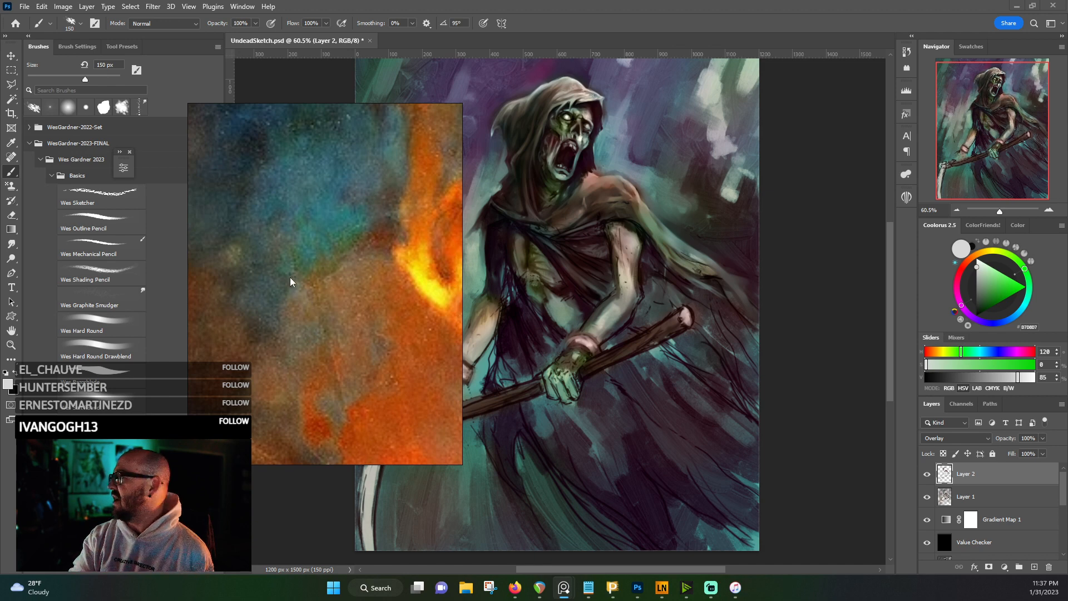
{"action": "scroll", "coordinate": [286, 279], "scroll_direction": "down", "scroll_amount": 4}
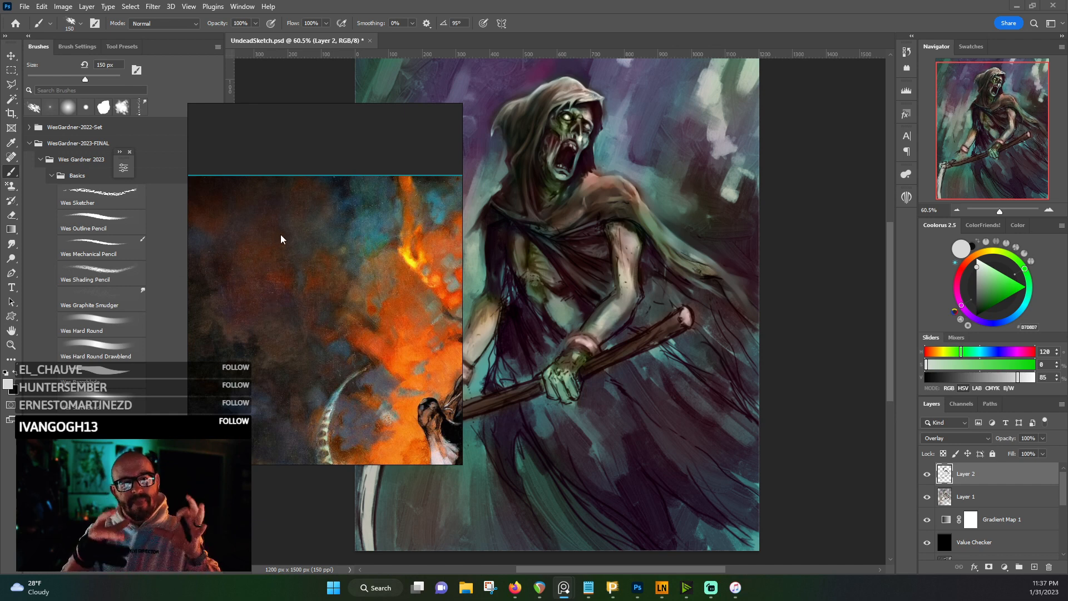
{"action": "scroll", "coordinate": [280, 239], "scroll_direction": "down", "scroll_amount": 5}
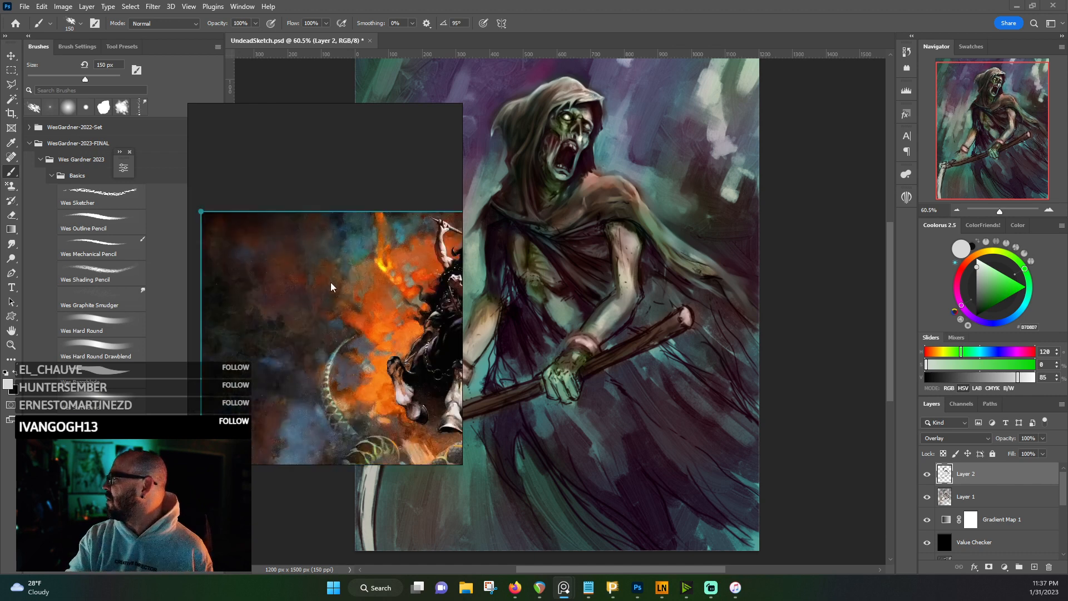
- Examine the serpent, the glowing sky behind the horse and the overall color contrast of the reference painting
{"action": "scroll", "coordinate": [367, 237], "scroll_direction": "up", "scroll_amount": 6}
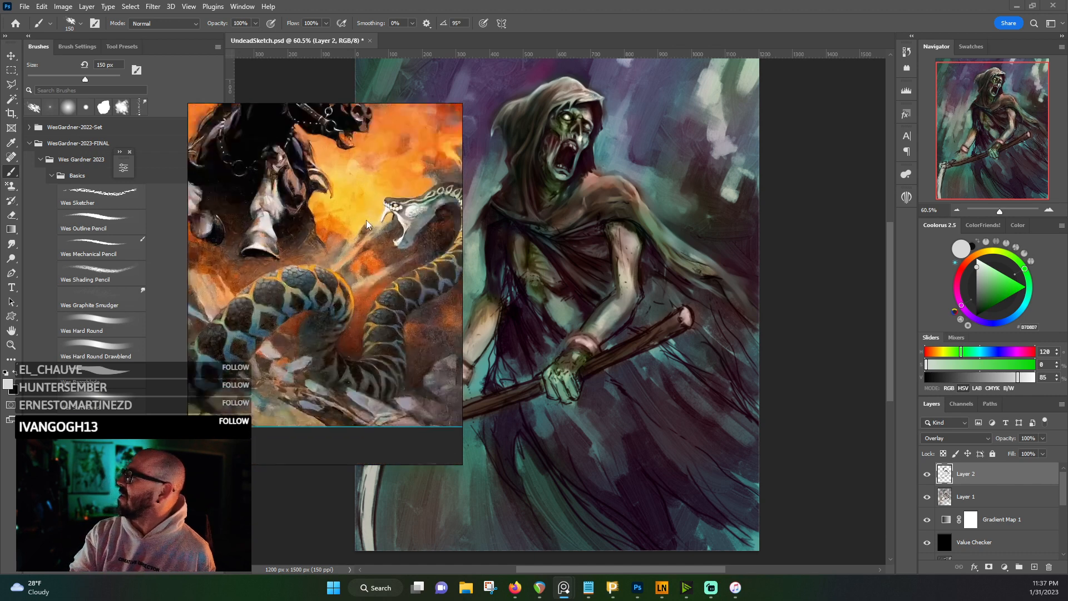
{"action": "scroll", "coordinate": [369, 273], "scroll_direction": "down", "scroll_amount": 3}
{"action": "scroll", "coordinate": [356, 312], "scroll_direction": "up", "scroll_amount": 4}
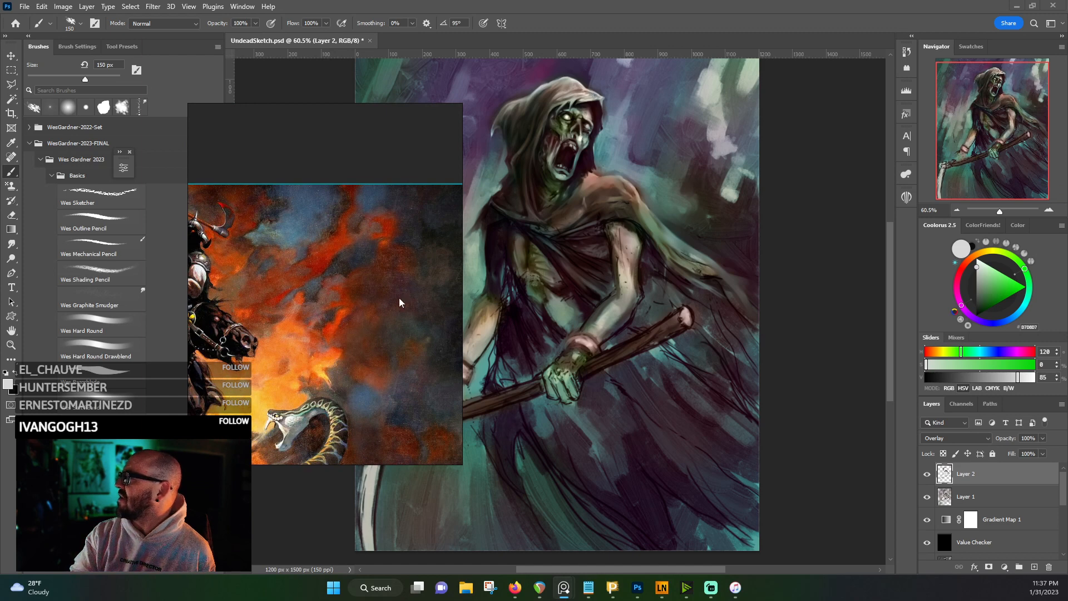
{"action": "scroll", "coordinate": [322, 299], "scroll_direction": "down", "scroll_amount": 3}
{"action": "scroll", "coordinate": [321, 294], "scroll_direction": "up", "scroll_amount": 4}
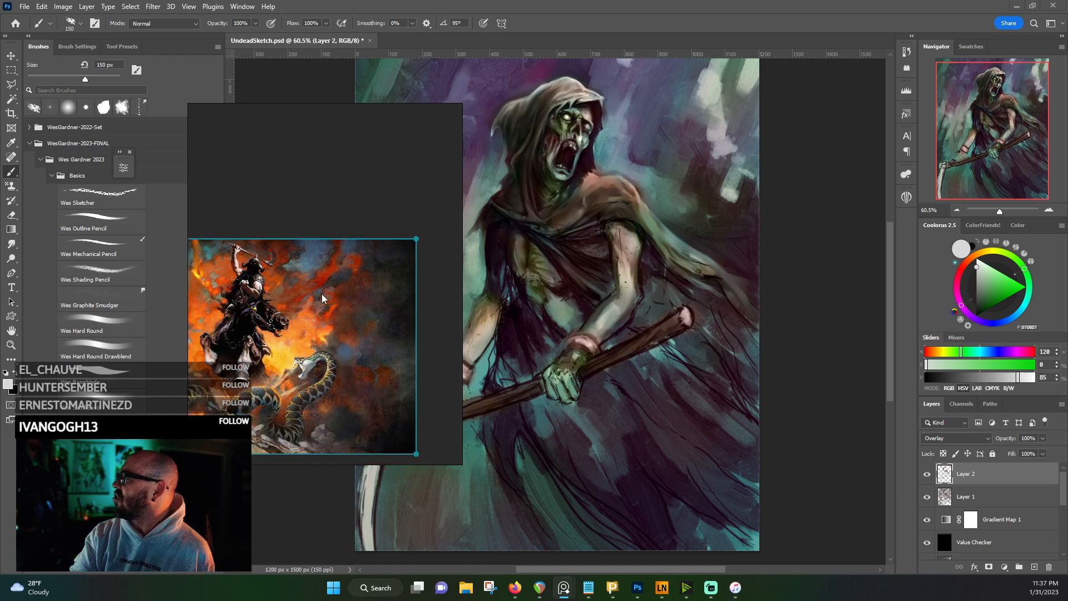
{"action": "scroll", "coordinate": [295, 334], "scroll_direction": "up", "scroll_amount": 4}
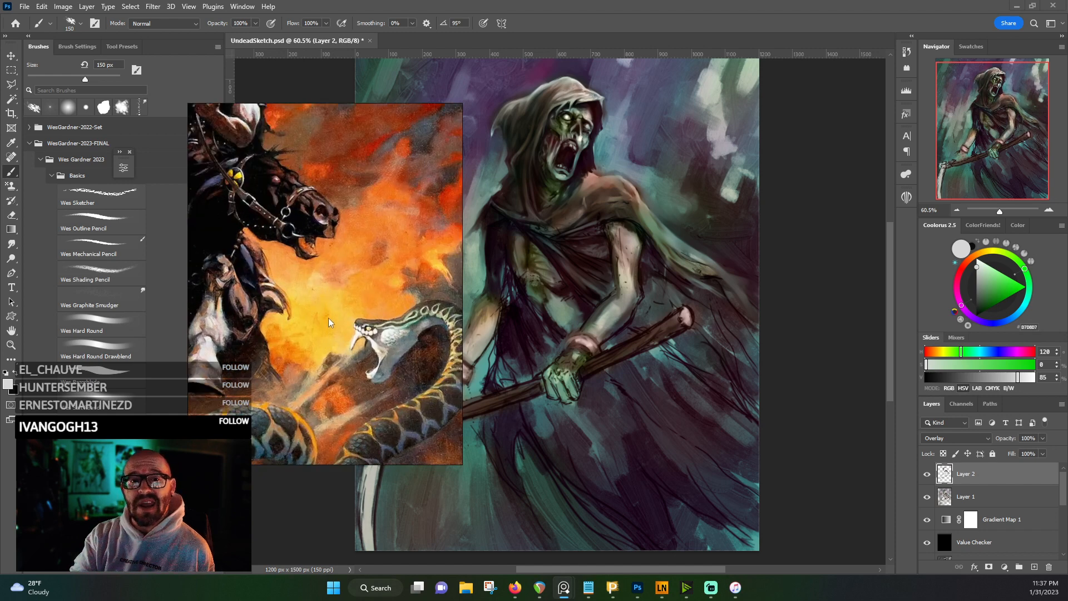
{"action": "scroll", "coordinate": [328, 321], "scroll_direction": "down", "scroll_amount": 2}
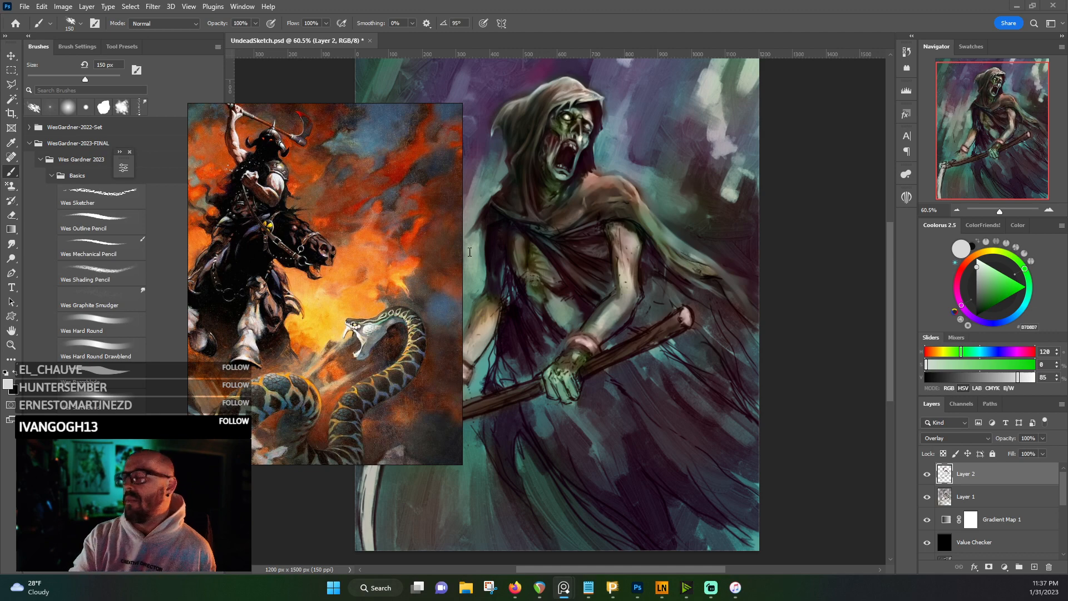
{"action": "scroll", "coordinate": [328, 283], "scroll_direction": "down", "scroll_amount": 3}
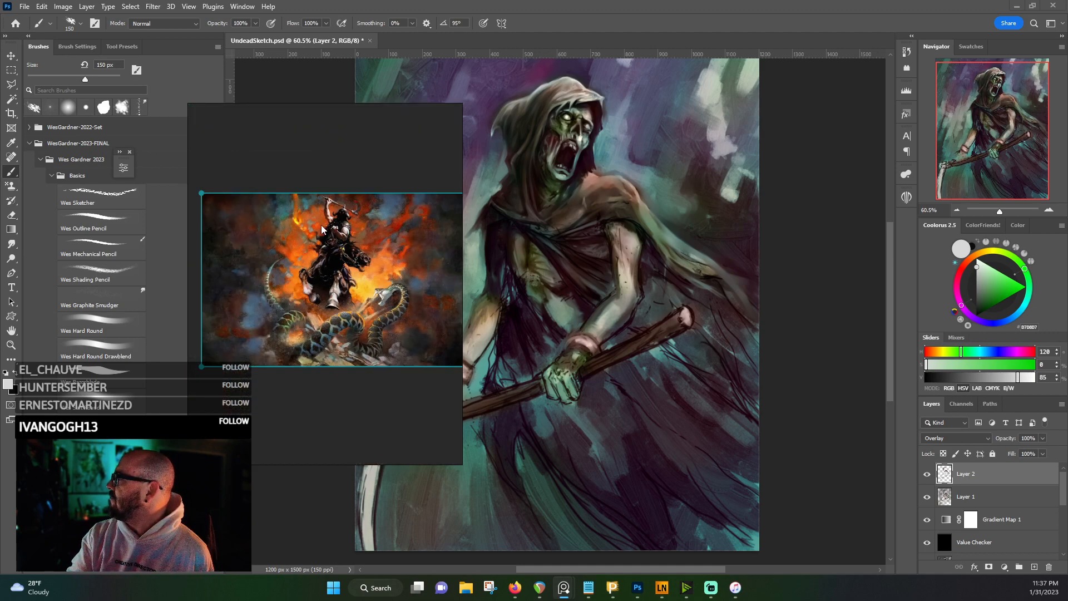
{"action": "scroll", "coordinate": [321, 227], "scroll_direction": "up", "scroll_amount": 4}
{"action": "scroll", "coordinate": [322, 232], "scroll_direction": "down", "scroll_amount": 2}
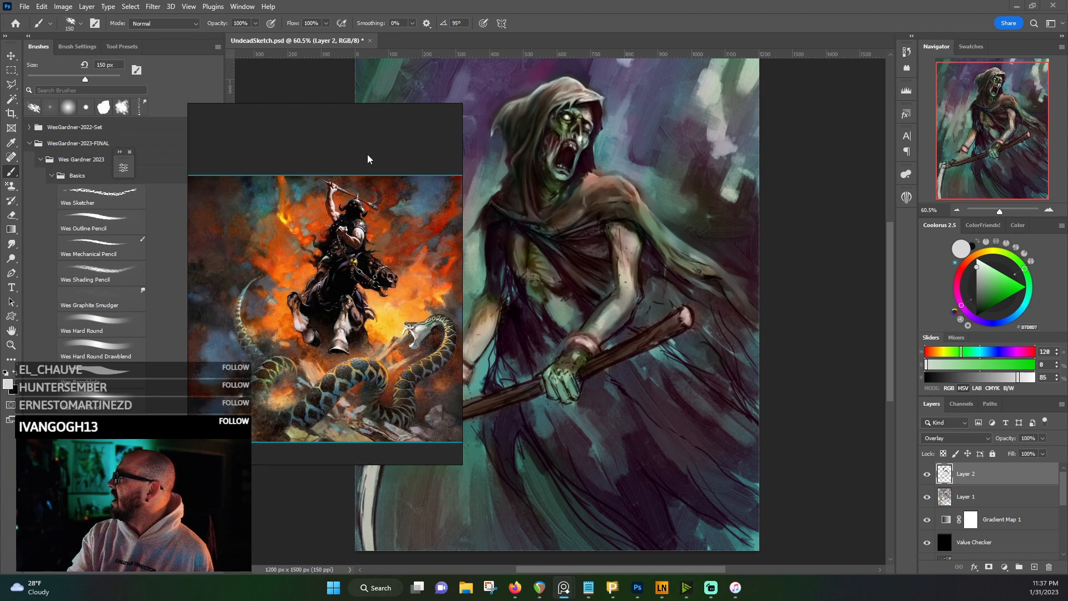
- Move the reference image off the canvas and return the Photoshop window to full screen
{"action": "left_click_drag", "start_coordinate": [367, 156], "coordinate": [0, 167]}
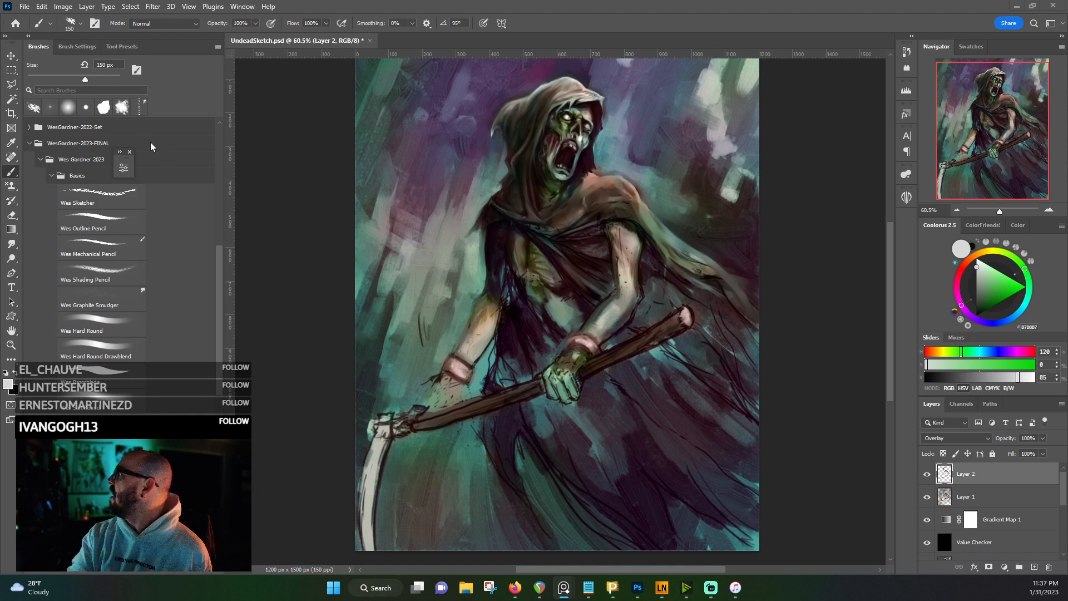
{"action": "left_click", "coordinate": [416, 6]}
{"action": "left_click_drag", "start_coordinate": [423, 9], "coordinate": [426, 13]}
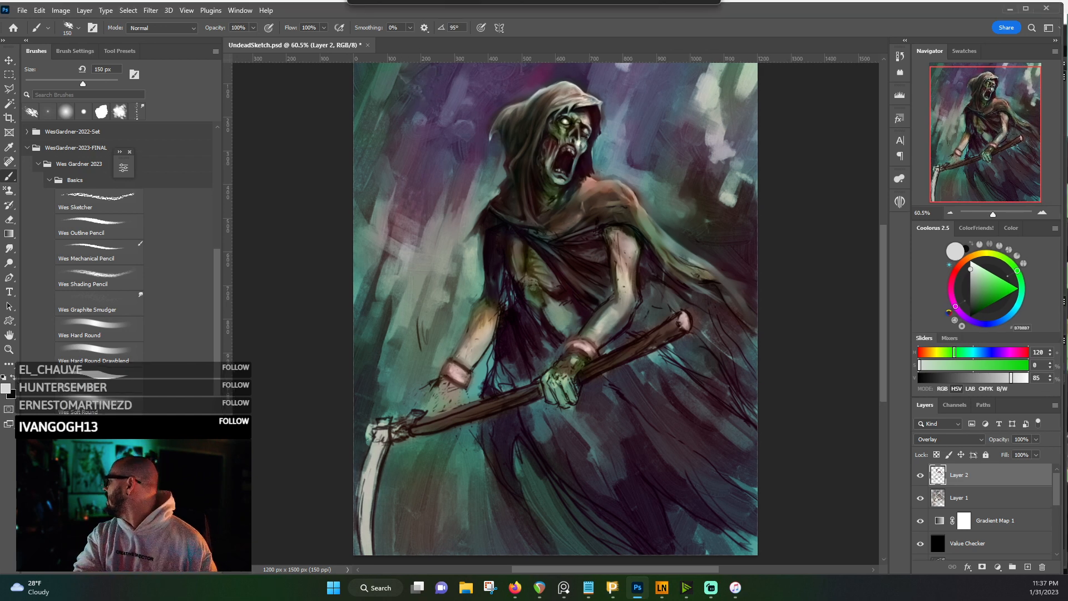
{"action": "left_click", "coordinate": [1029, 8]}
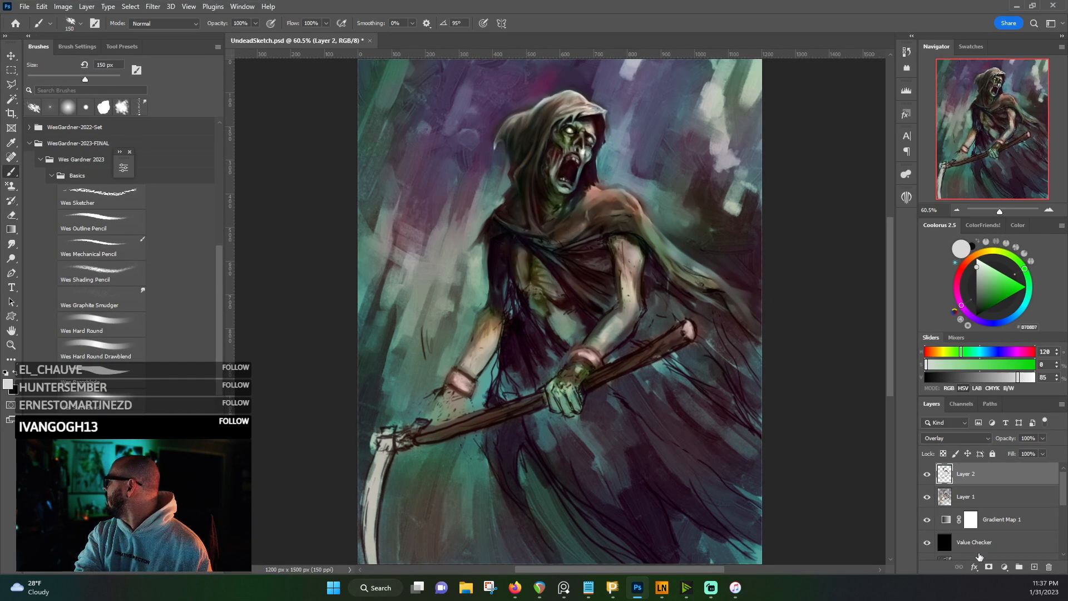
- Add a Vibrance adjustment layer above Layer 2 with Vibrance set to +56
{"action": "left_click", "coordinate": [1006, 566]}
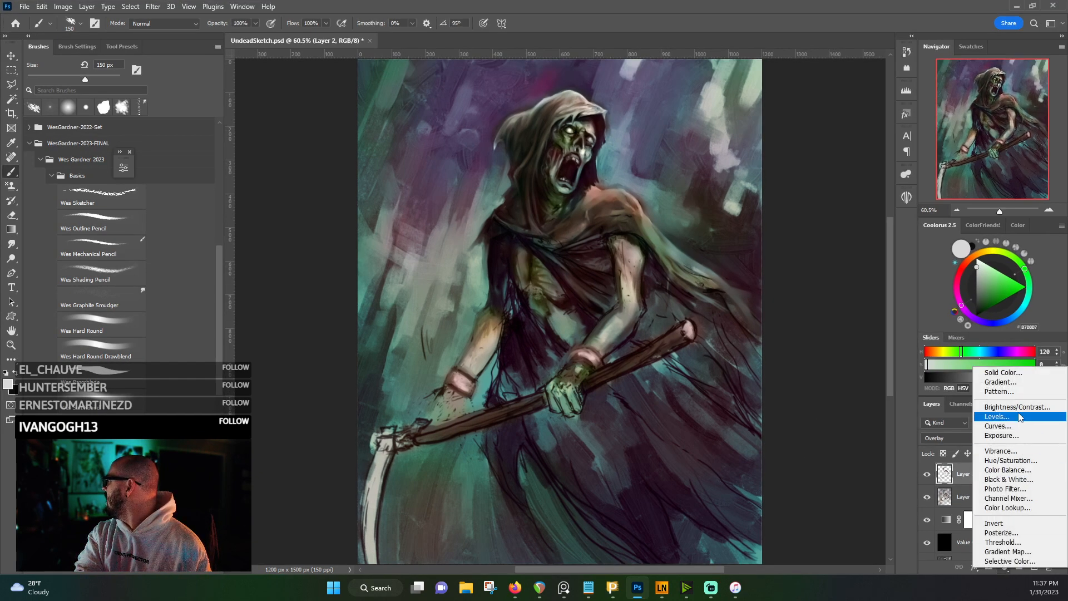
{"action": "left_click", "coordinate": [1022, 453]}
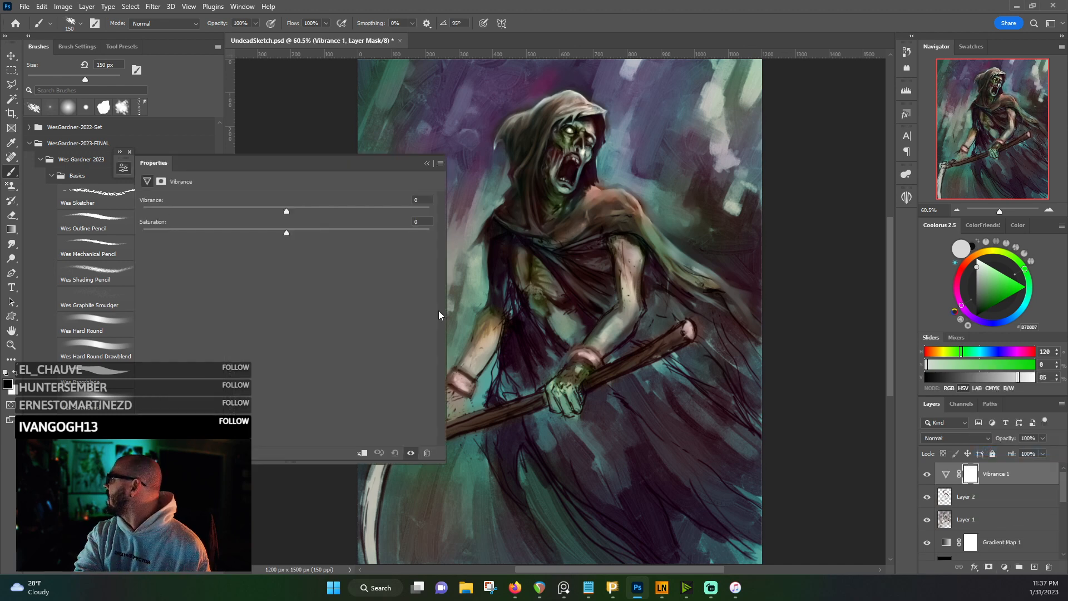
{"action": "left_click_drag", "start_coordinate": [286, 213], "coordinate": [350, 223]}
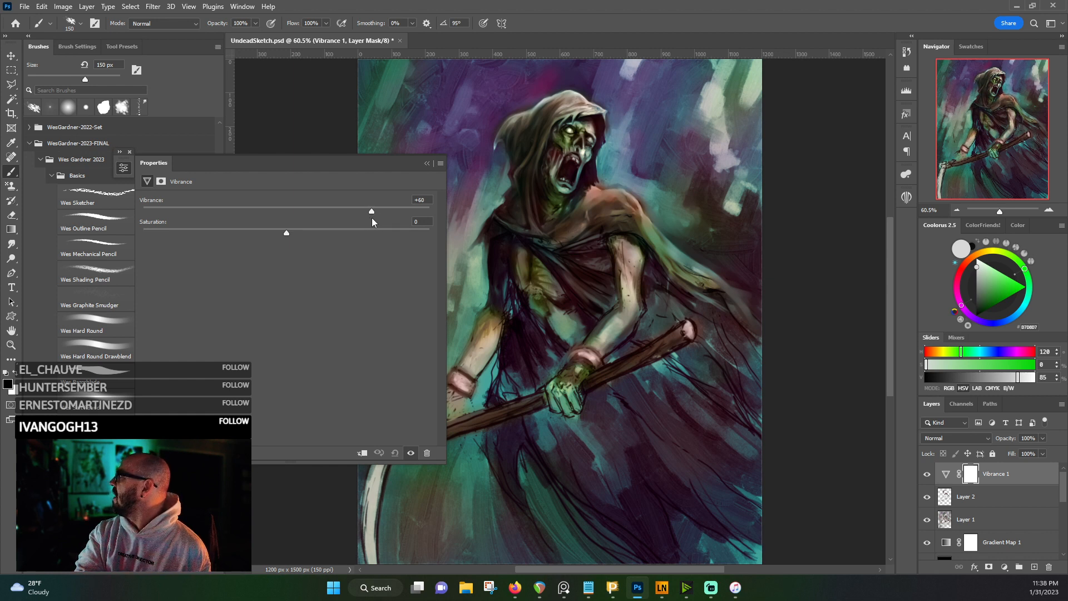
{"action": "key", "text": "x"}
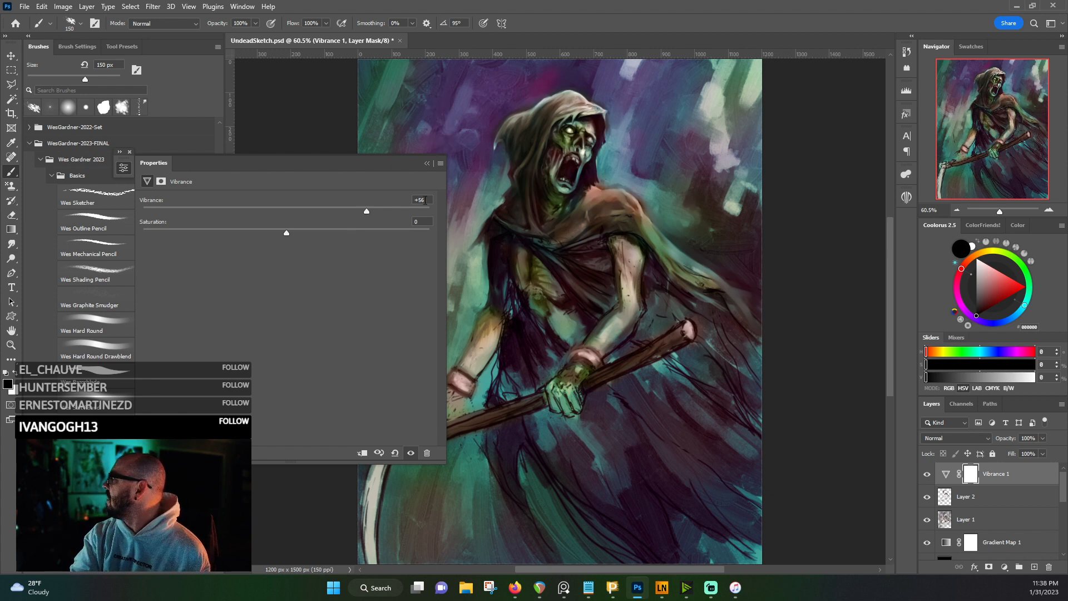
{"action": "left_click", "coordinate": [427, 164]}
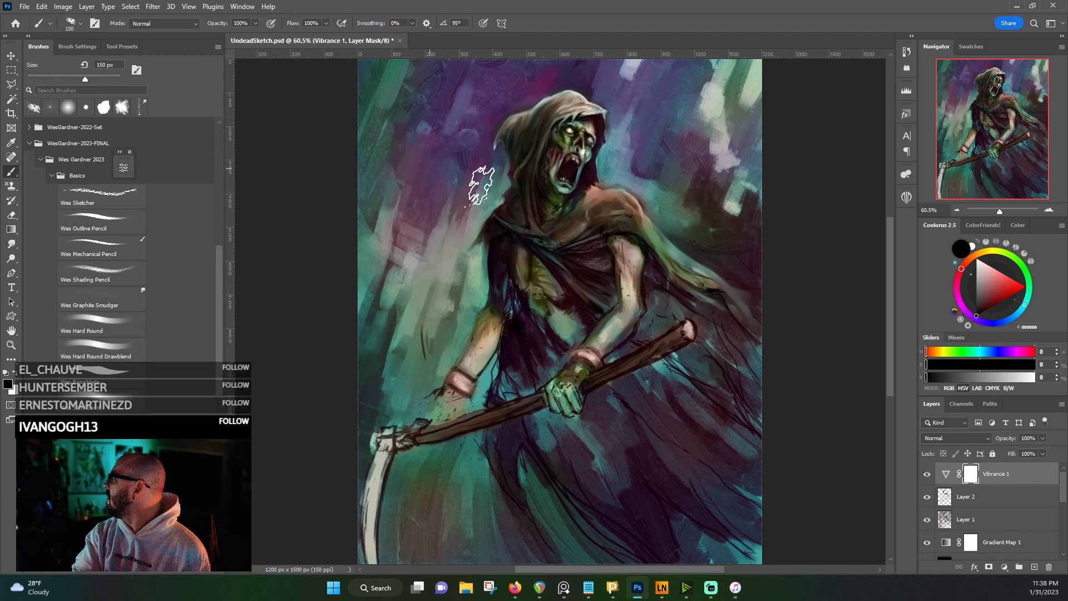
- Save the changes to UndeadSketch.psd
{"action": "left_click", "coordinate": [25, 6]}
{"action": "left_click", "coordinate": [35, 130]}
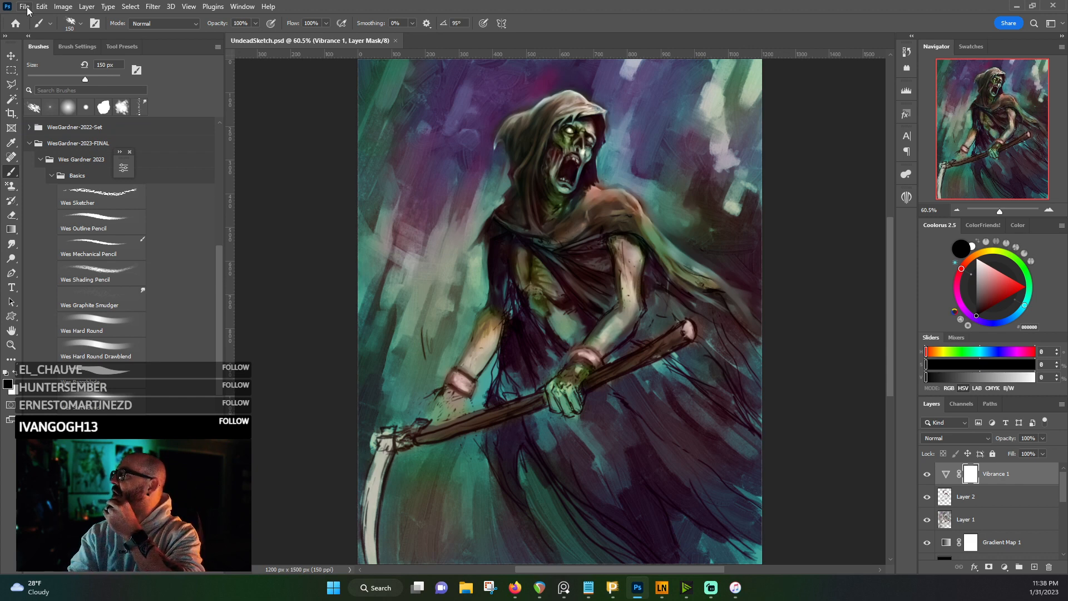
{"action": "left_click", "coordinate": [26, 7]}
{"action": "key", "text": "Escape"}
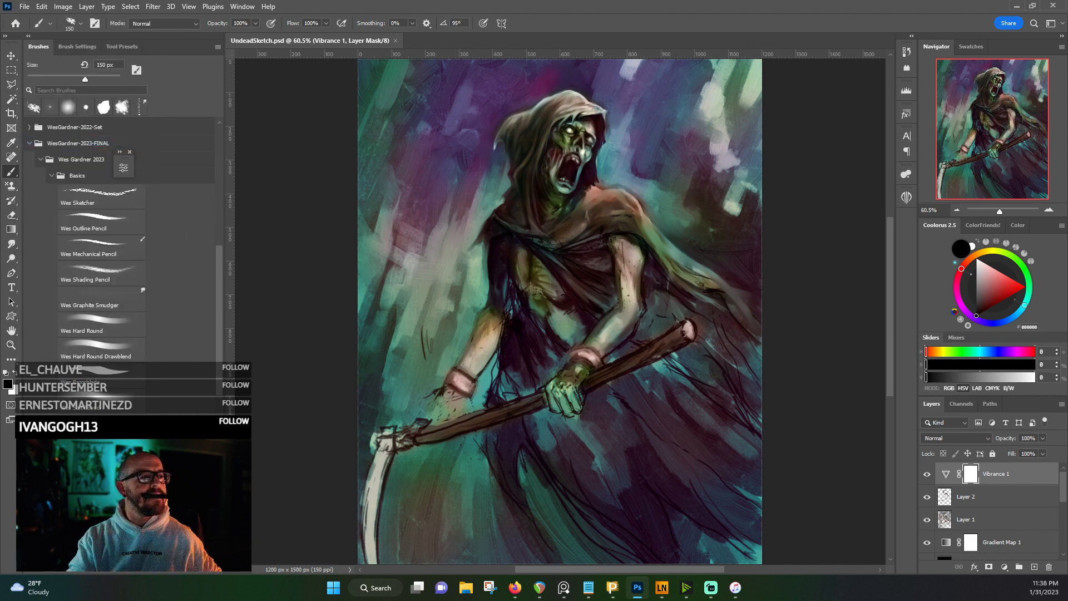
- Save a PNG copy of the painting for Painter, using the Large file size (Fastest saving) option
{"action": "left_click", "coordinate": [24, 7]}
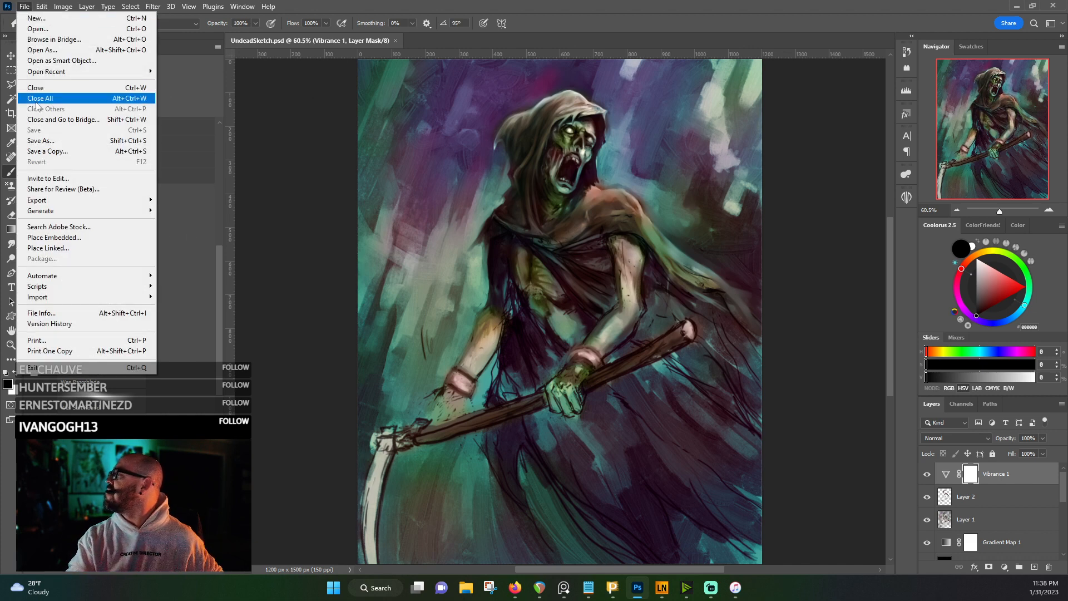
{"action": "left_click", "coordinate": [41, 152]}
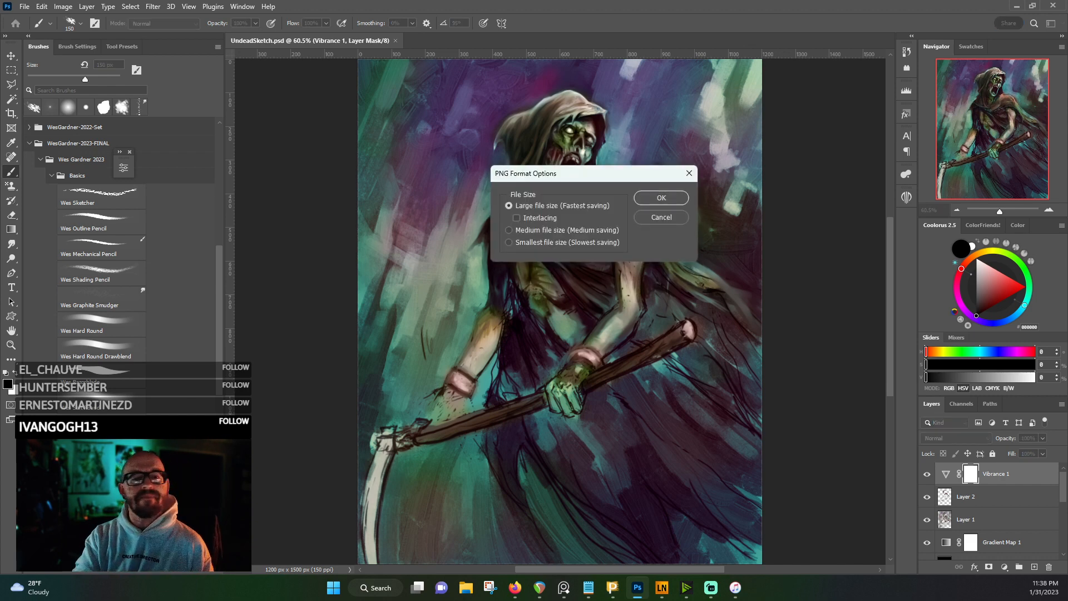
{"action": "left_click", "coordinate": [665, 198]}
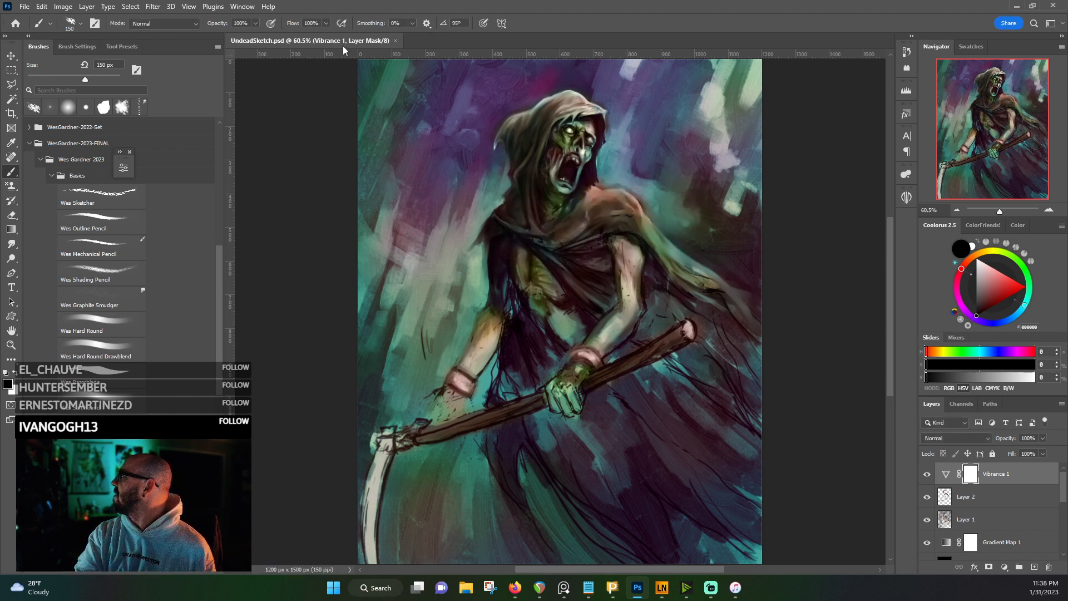
- Switch to Corel Painter and open the PNG copy of the undead painting from the Desktop
{"action": "left_click", "coordinate": [1017, 6]}
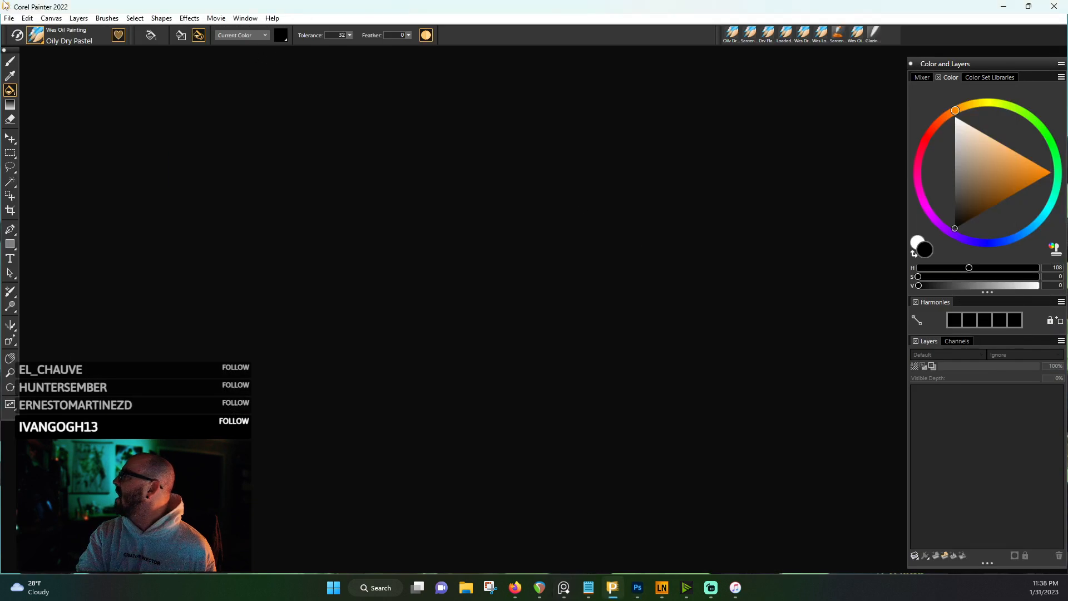
{"action": "left_click", "coordinate": [16, 20]}
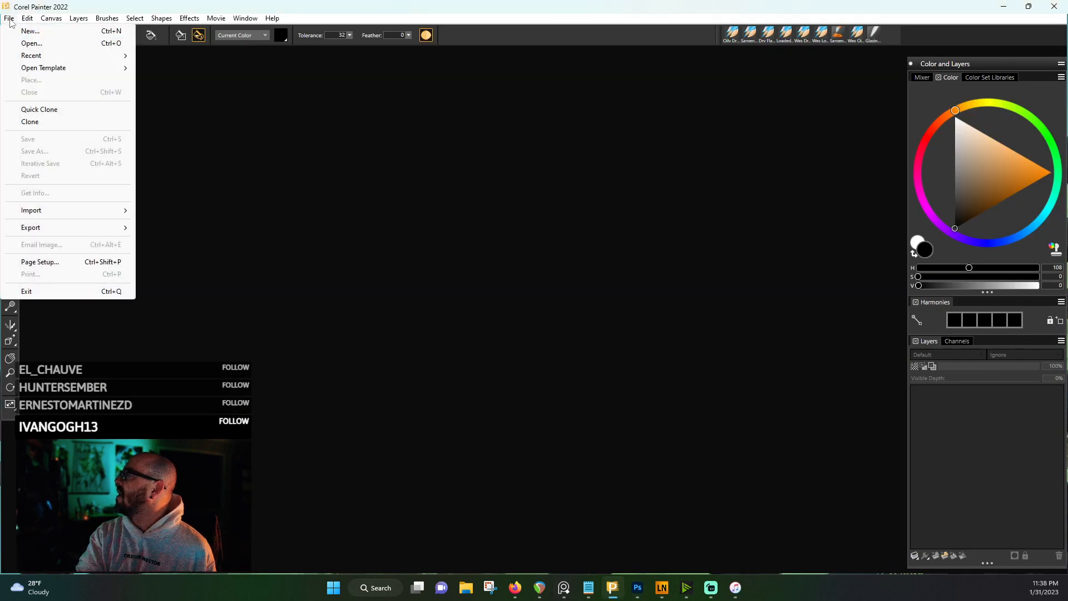
{"action": "left_click", "coordinate": [25, 44]}
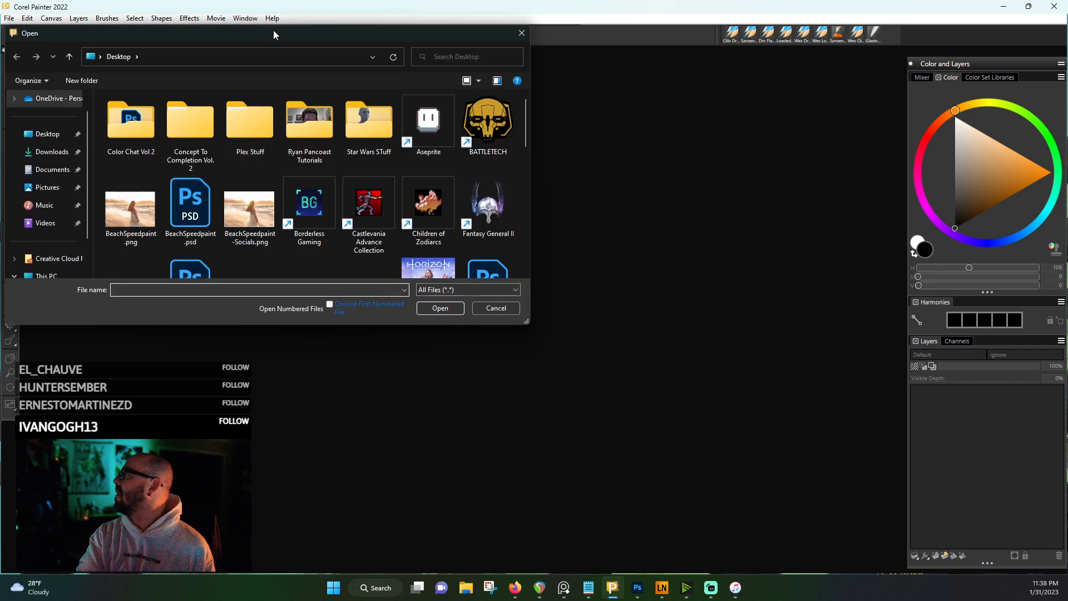
{"action": "key", "text": "Escape"}
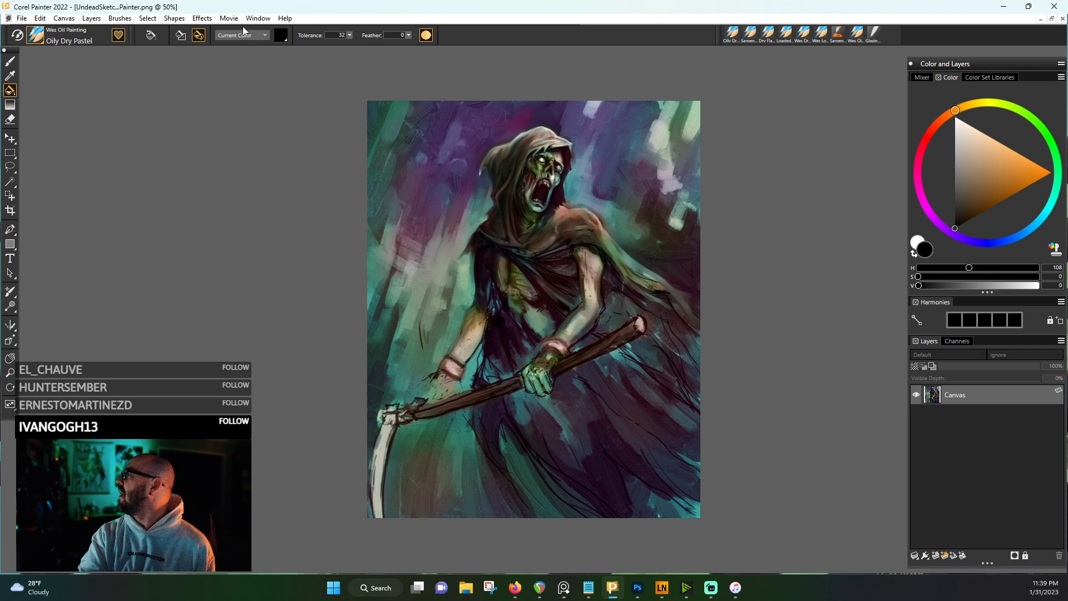
- Look through the Wes Oil Painting brushes in the Painter 2021 Brushes library, including the knives and Oily Dry Pastel
{"action": "left_click", "coordinate": [38, 35]}
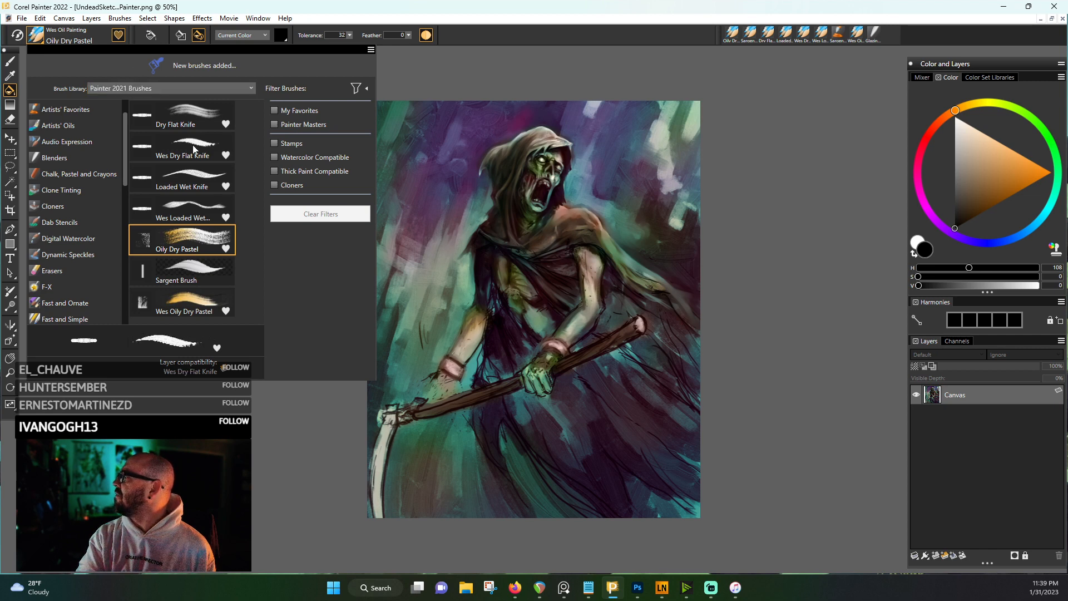
{"action": "scroll", "coordinate": [558, 195], "scroll_direction": "up", "scroll_amount": 2}
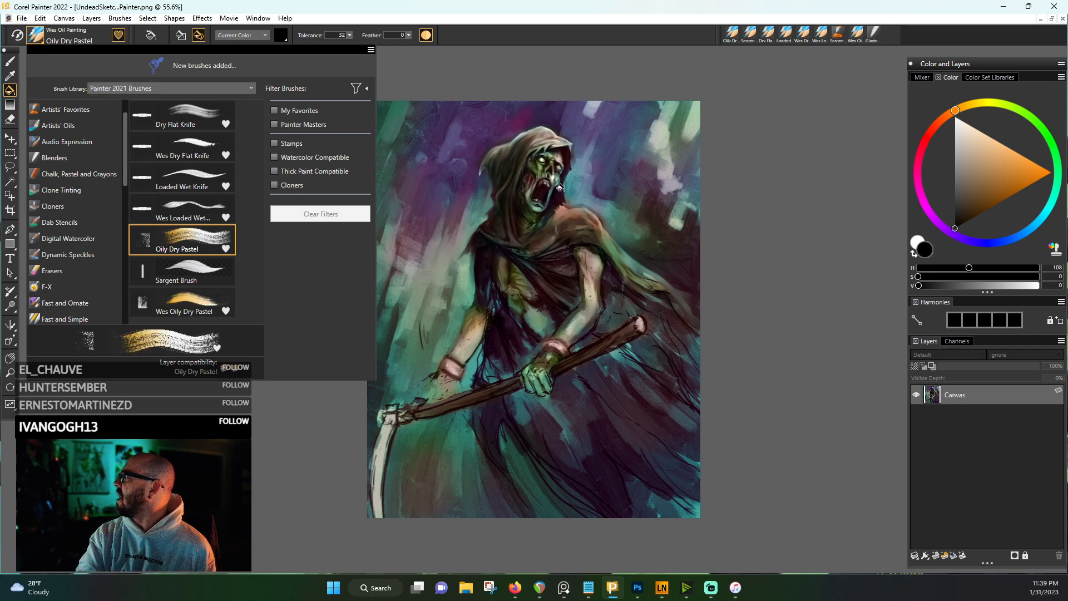
{"action": "scroll", "coordinate": [558, 195], "scroll_direction": "down", "scroll_amount": 2}
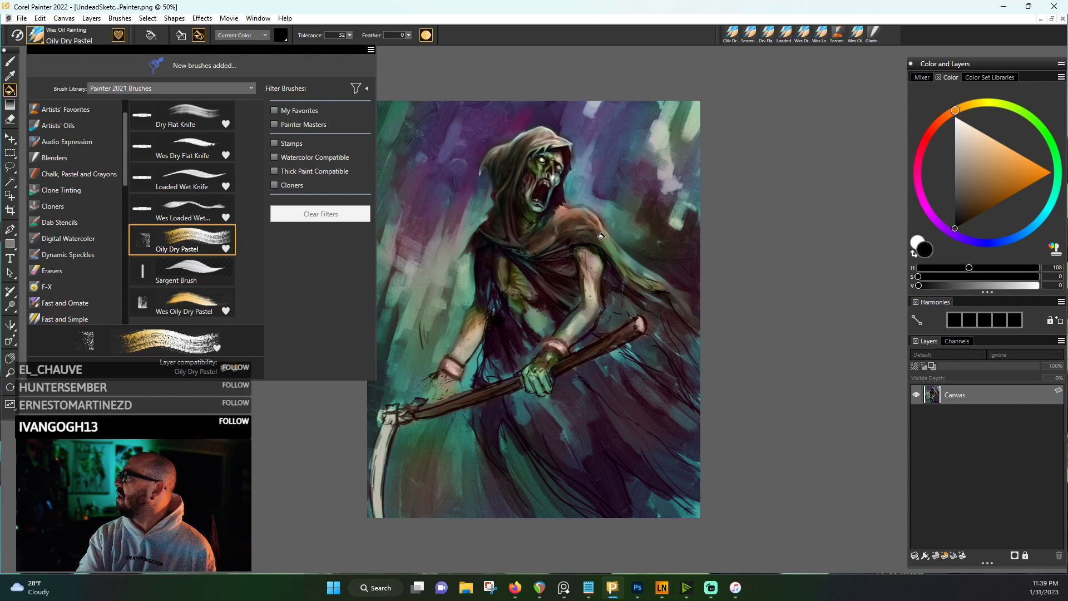
{"action": "key", "text": "alt+Tab"}
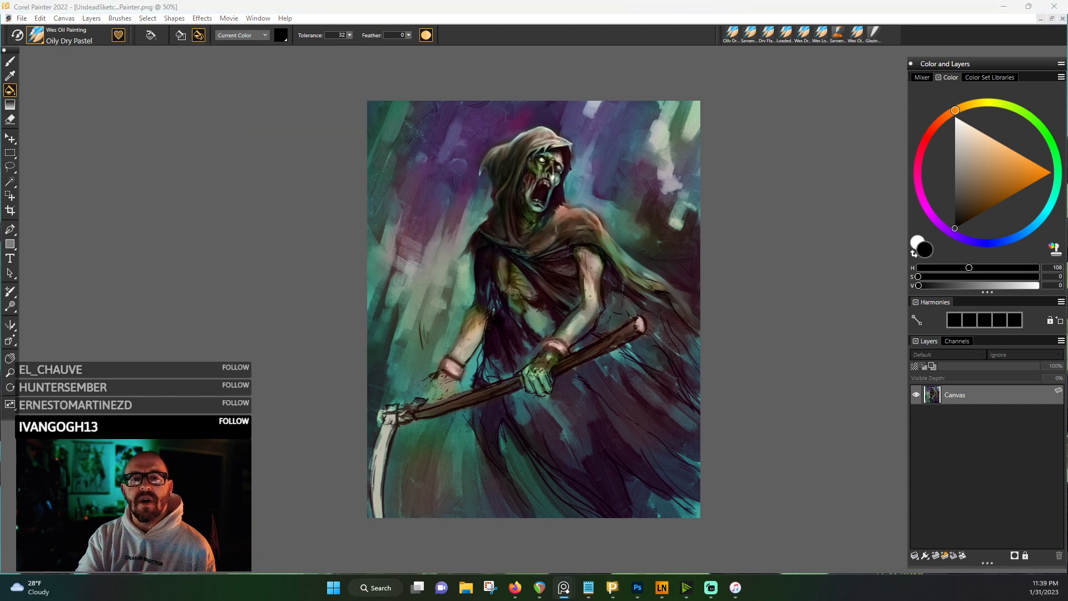
- Examine the horned rider reference painting up close and as a whole beside the reaper canvas, and move it out of the way
{"action": "mouse_move", "coordinate": [332, 151]}
{"action": "left_mouse_down"}
{"action": "mouse_move", "coordinate": [348, 213]}
{"action": "mouse_move", "coordinate": [303, 232]}
{"action": "left_mouse_up"}
{"action": "scroll", "coordinate": [239, 185], "scroll_direction": "up", "scroll_amount": 5}
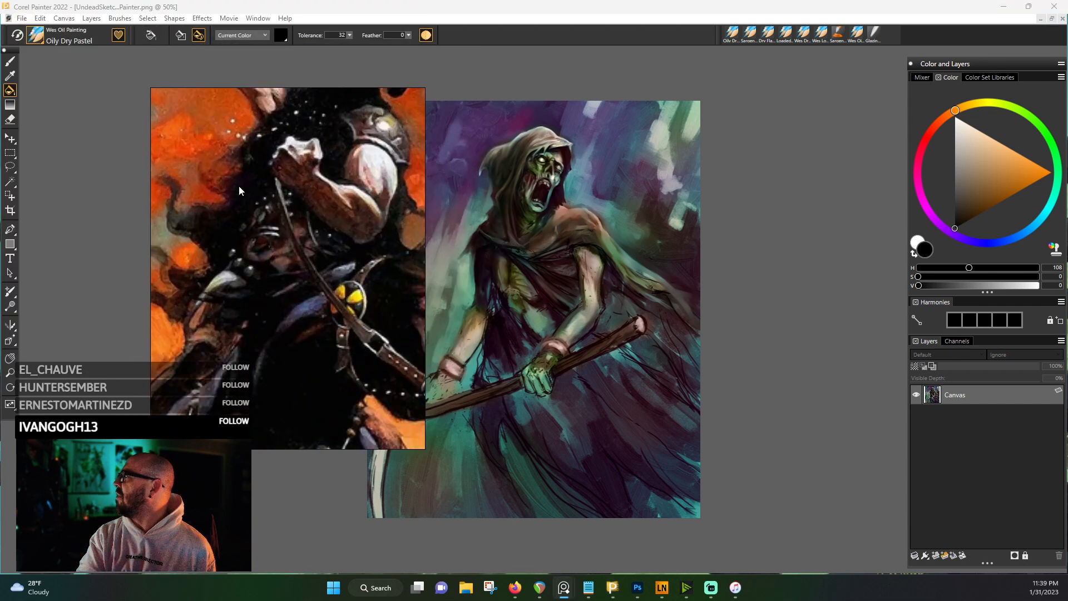
{"action": "scroll", "coordinate": [239, 185], "scroll_direction": "down", "scroll_amount": 5}
{"action": "left_click_drag", "start_coordinate": [262, 202], "coordinate": [208, 202]}
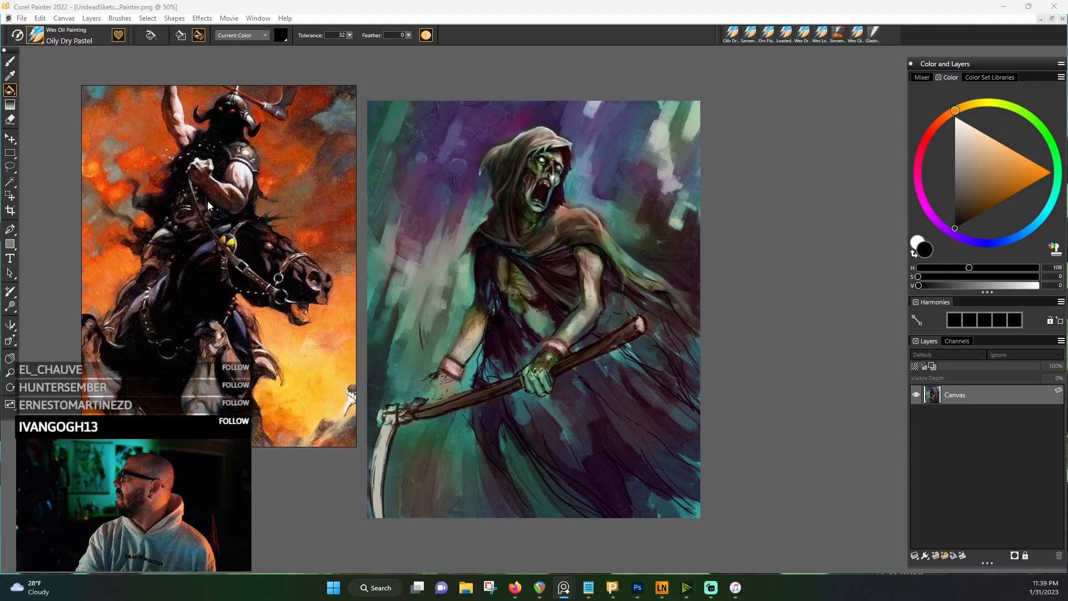
{"action": "scroll", "coordinate": [303, 372], "scroll_direction": "up", "scroll_amount": 5}
{"action": "scroll", "coordinate": [302, 371], "scroll_direction": "down", "scroll_amount": 5}
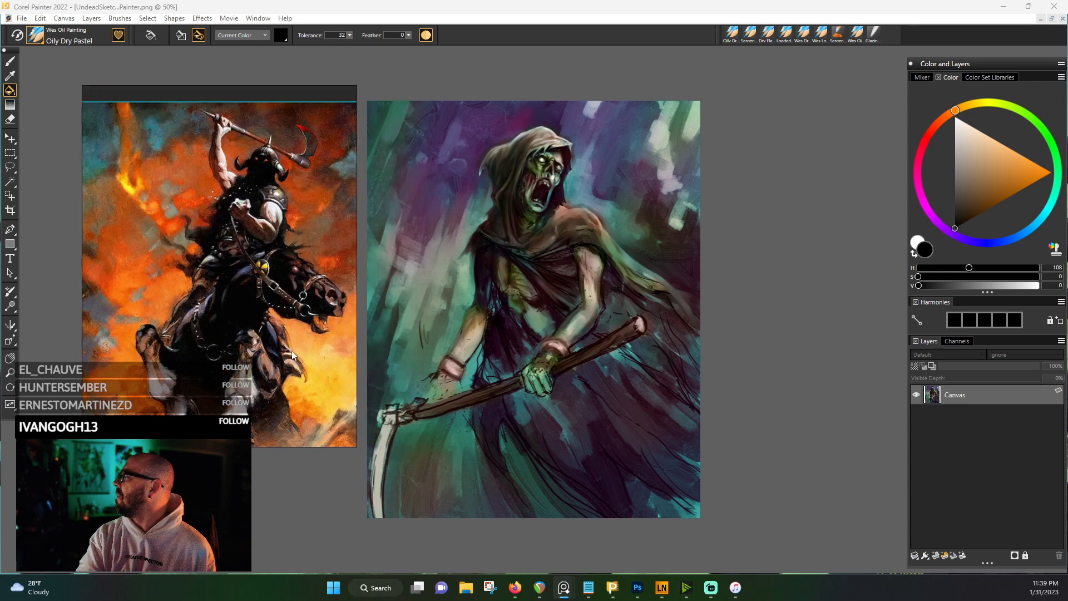
{"action": "scroll", "coordinate": [273, 252], "scroll_direction": "down", "scroll_amount": 3}
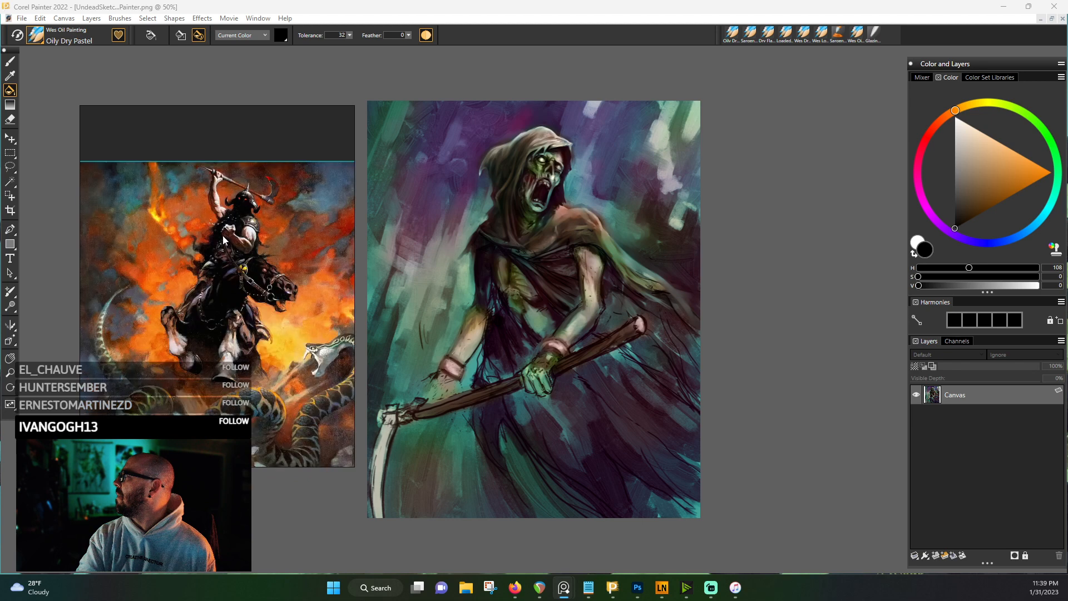
{"action": "scroll", "coordinate": [226, 241], "scroll_direction": "up", "scroll_amount": 2}
{"action": "scroll", "coordinate": [273, 223], "scroll_direction": "down", "scroll_amount": 1}
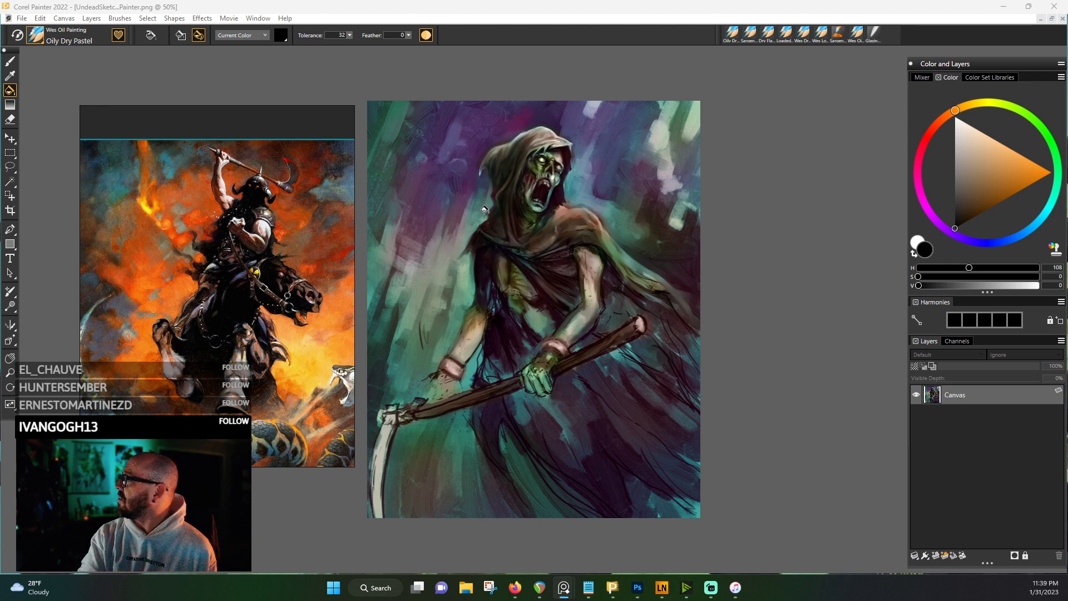
{"action": "left_click_drag", "start_coordinate": [204, 215], "coordinate": [208, 212]}
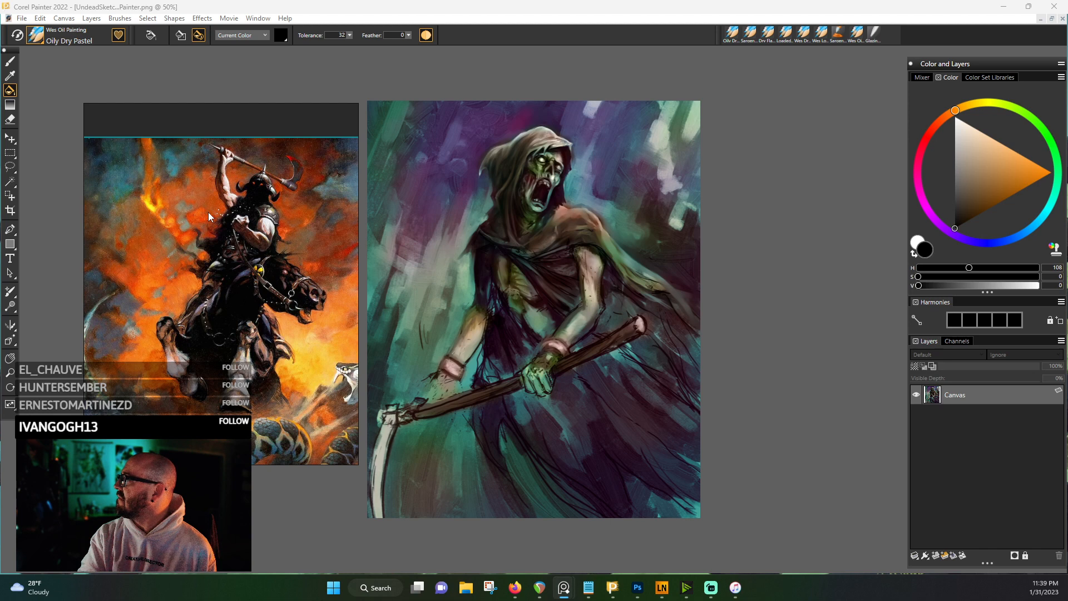
{"action": "left_click_drag", "start_coordinate": [208, 212], "coordinate": [0, 216]}
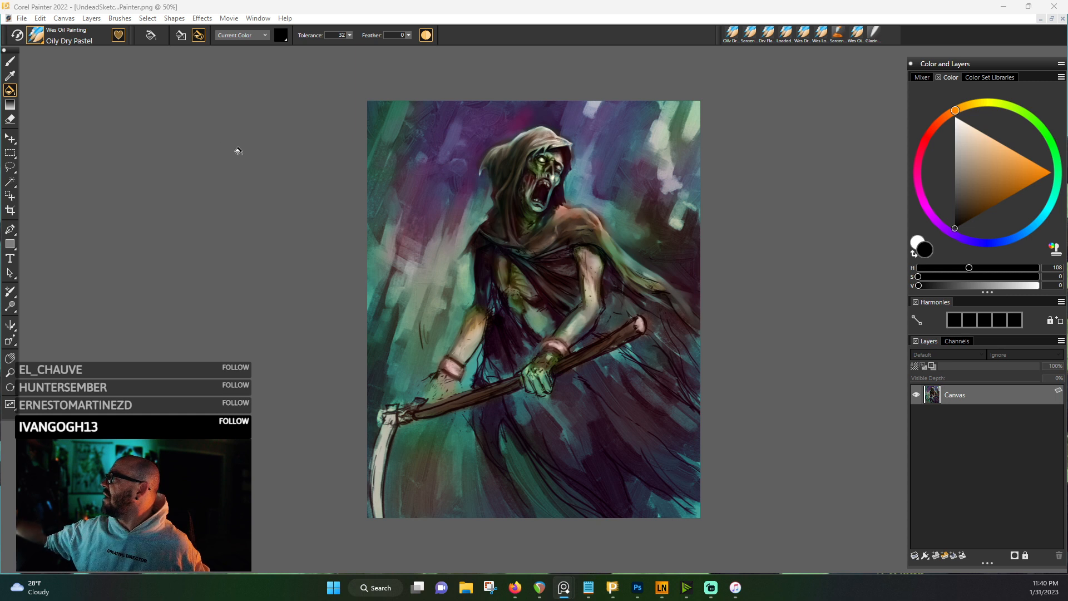
- Activate the Brush tool with Oily Dry Pastel and reduce the brush size to 46.5
{"action": "left_click", "coordinate": [166, 12]}
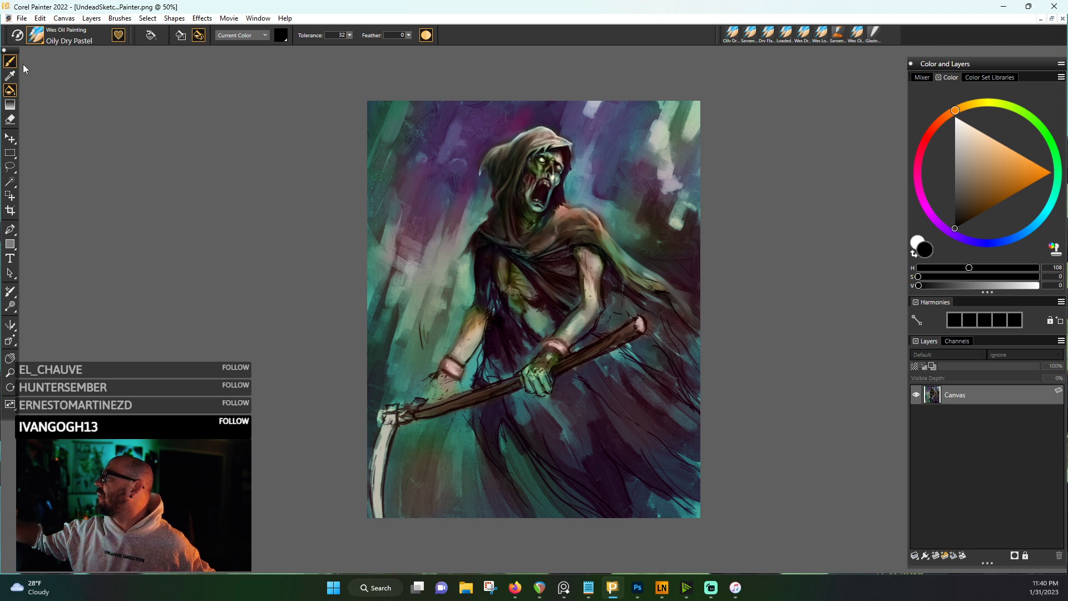
{"action": "key", "text": "b"}
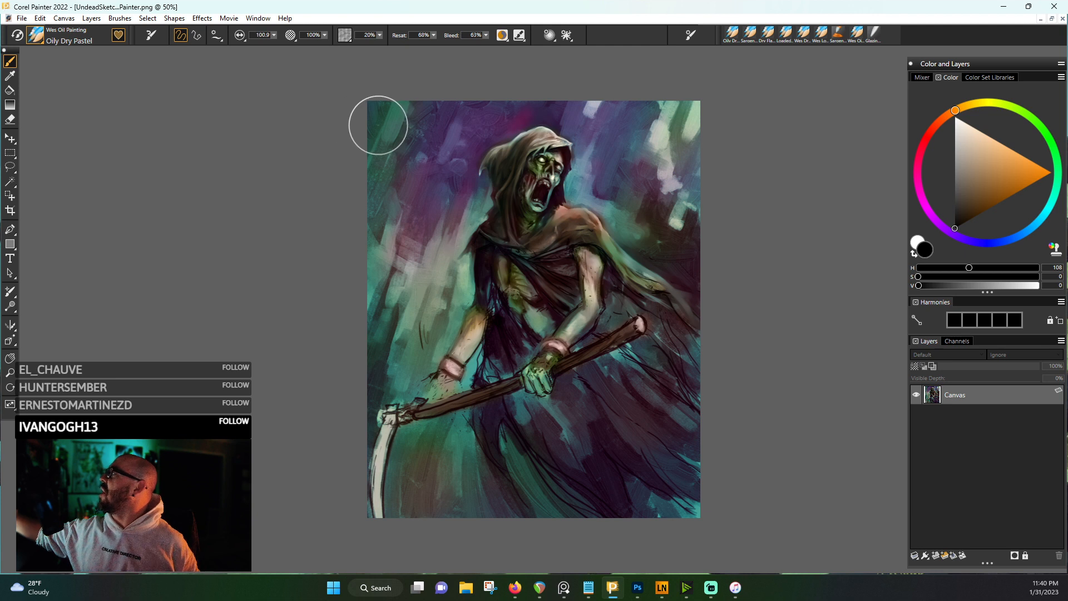
{"action": "left_click_drag", "start_coordinate": [274, 35], "coordinate": [279, 41]}
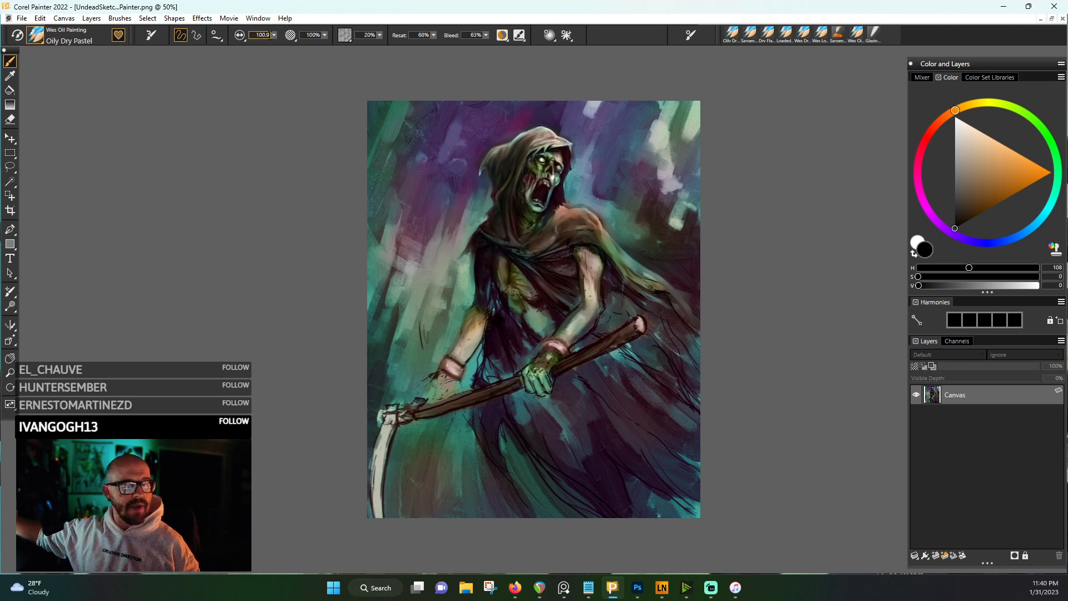
{"action": "left_click", "coordinate": [274, 36]}
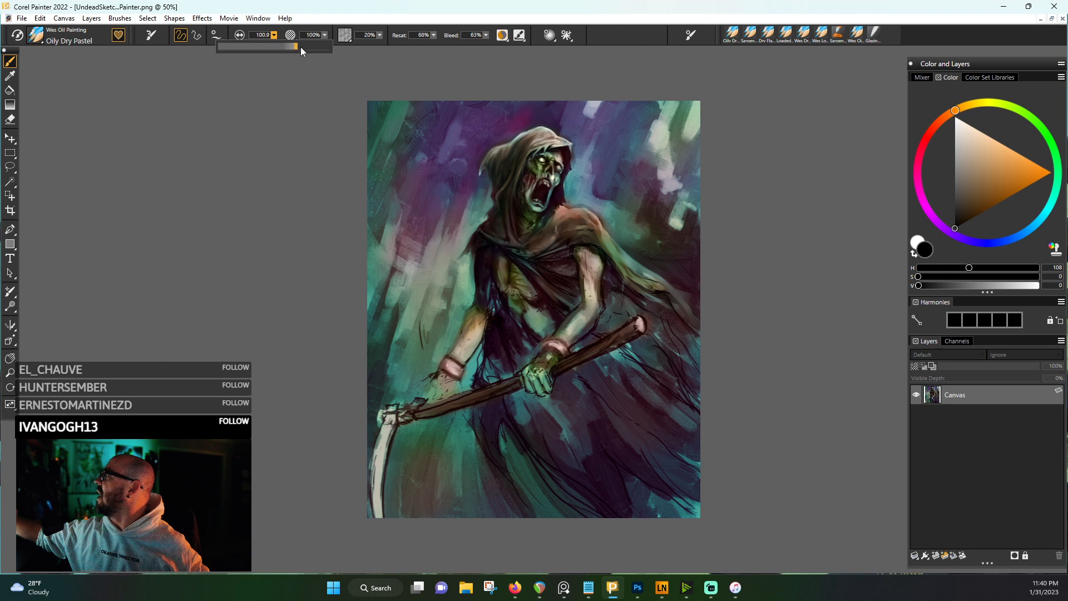
{"action": "left_click_drag", "start_coordinate": [301, 49], "coordinate": [291, 48]}
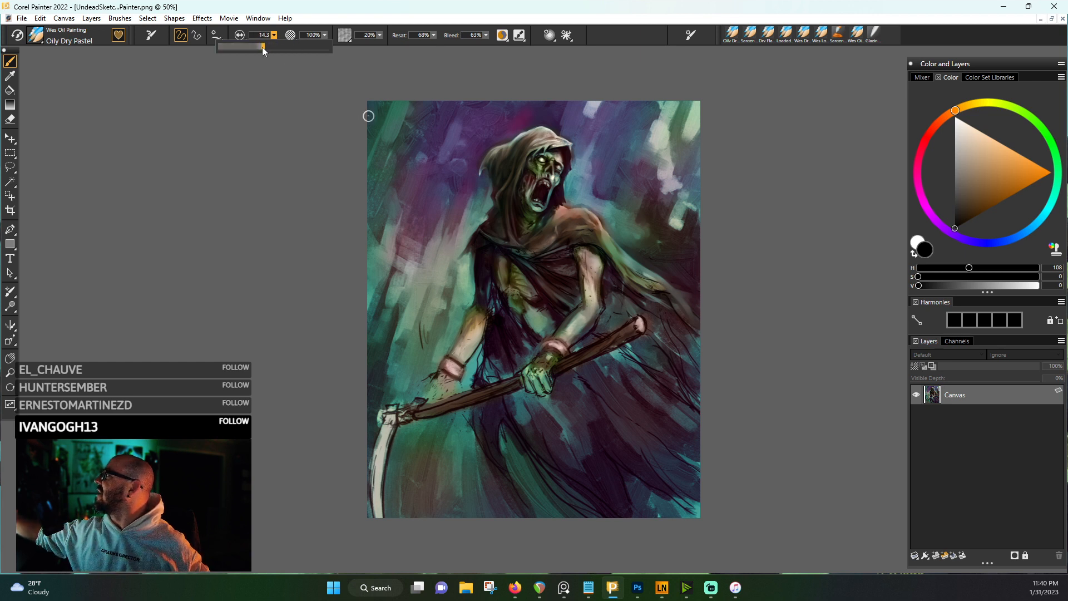
{"action": "left_click_drag", "start_coordinate": [262, 47], "coordinate": [271, 44]}
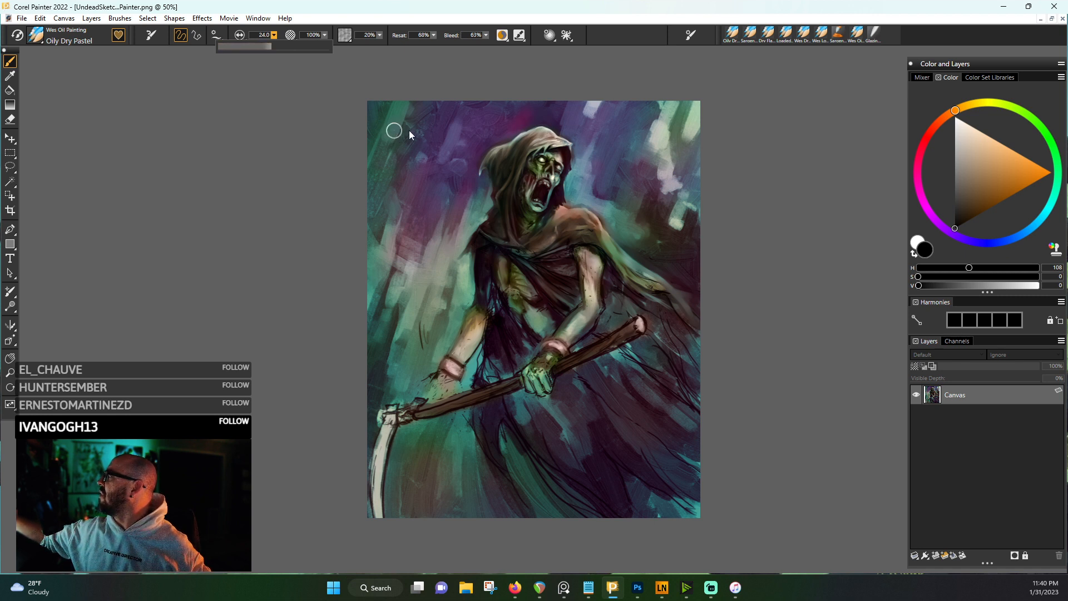
{"action": "left_click", "coordinate": [272, 47]}
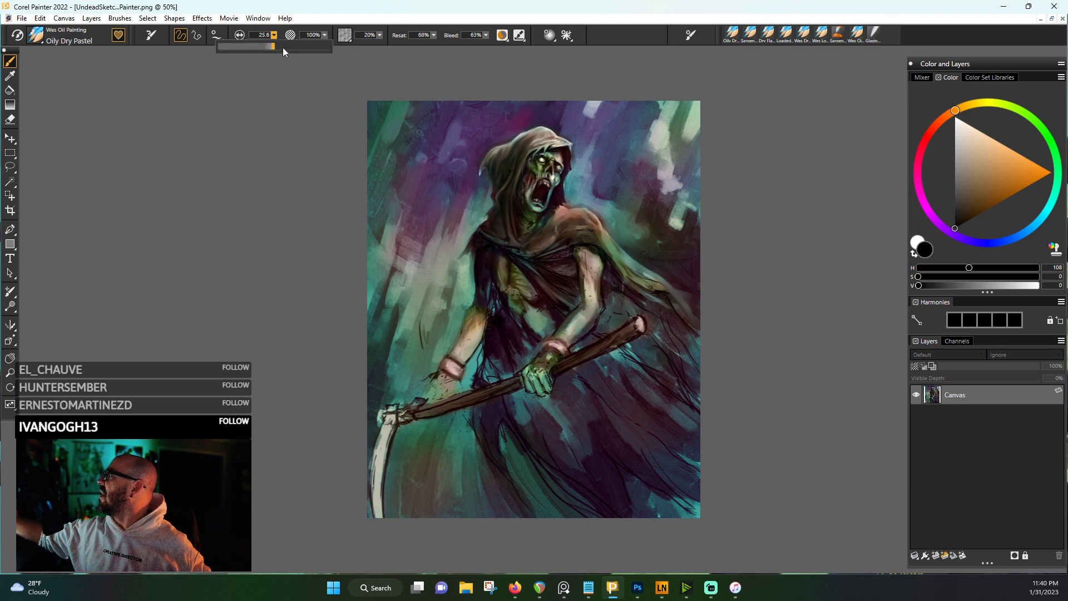
{"action": "left_click", "coordinate": [283, 46]}
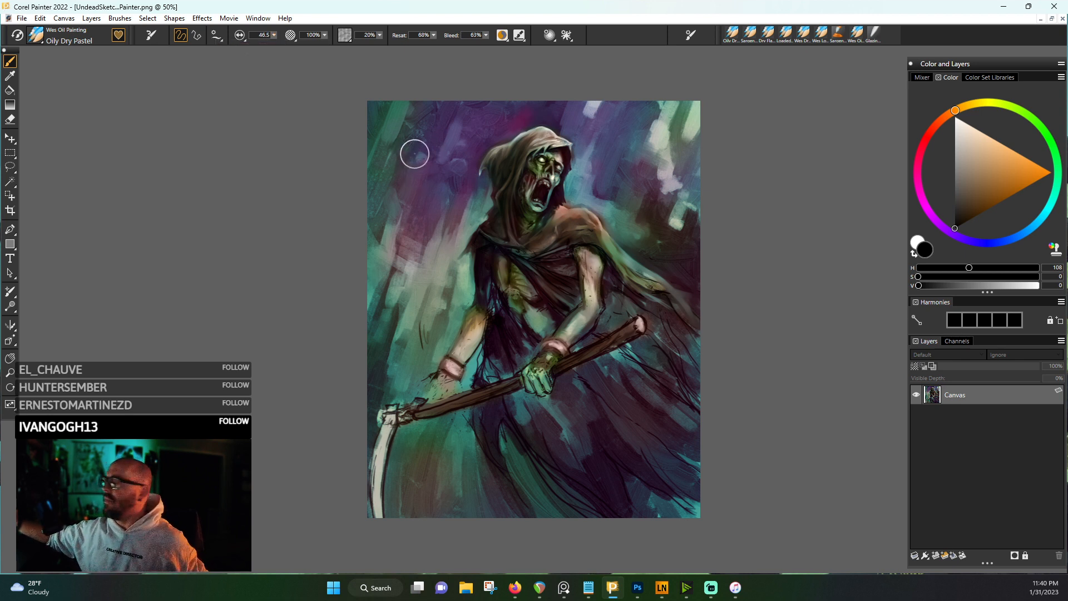
- Paint Oily Dry Pastel strokes over the background beside the hood, sampling purples, grays and teals from the painting
{"action": "left_click", "coordinate": [416, 176], "text": "alt"}
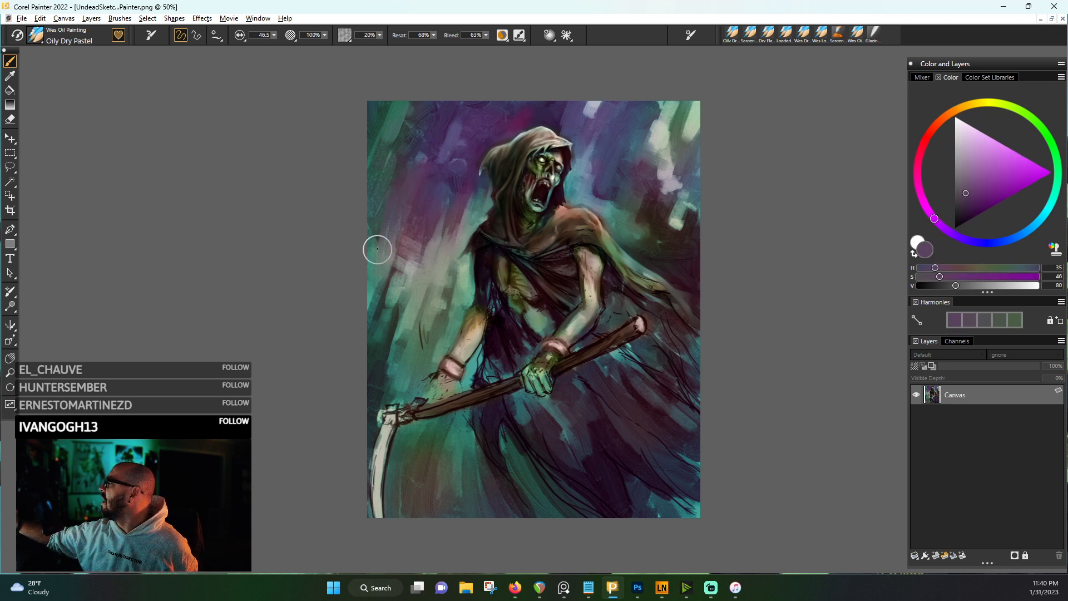
{"action": "left_click_drag", "start_coordinate": [427, 250], "coordinate": [428, 270]}
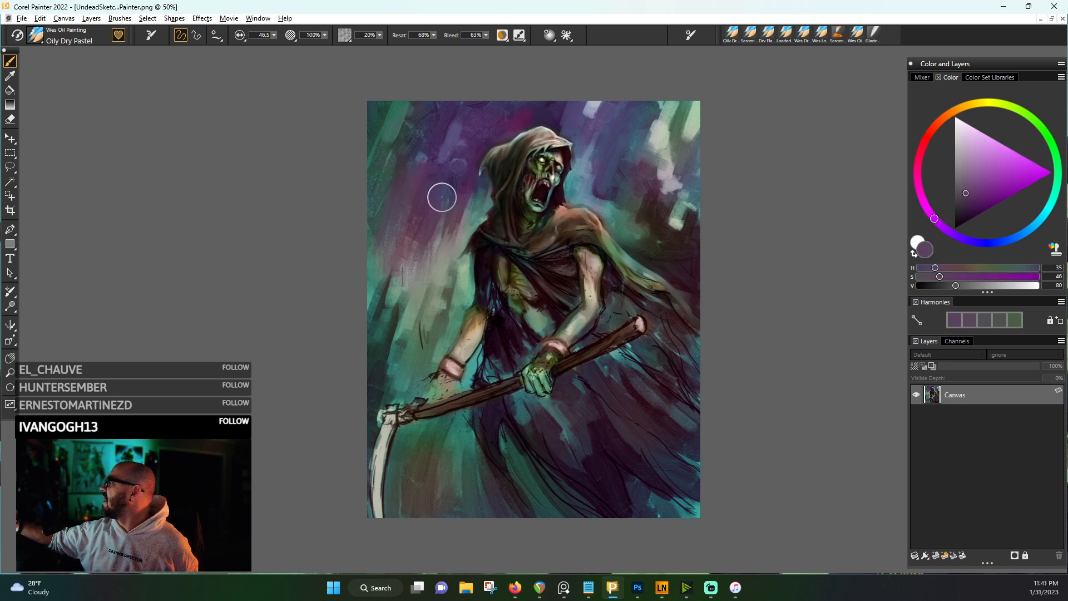
{"action": "left_click", "coordinate": [463, 186], "text": "alt"}
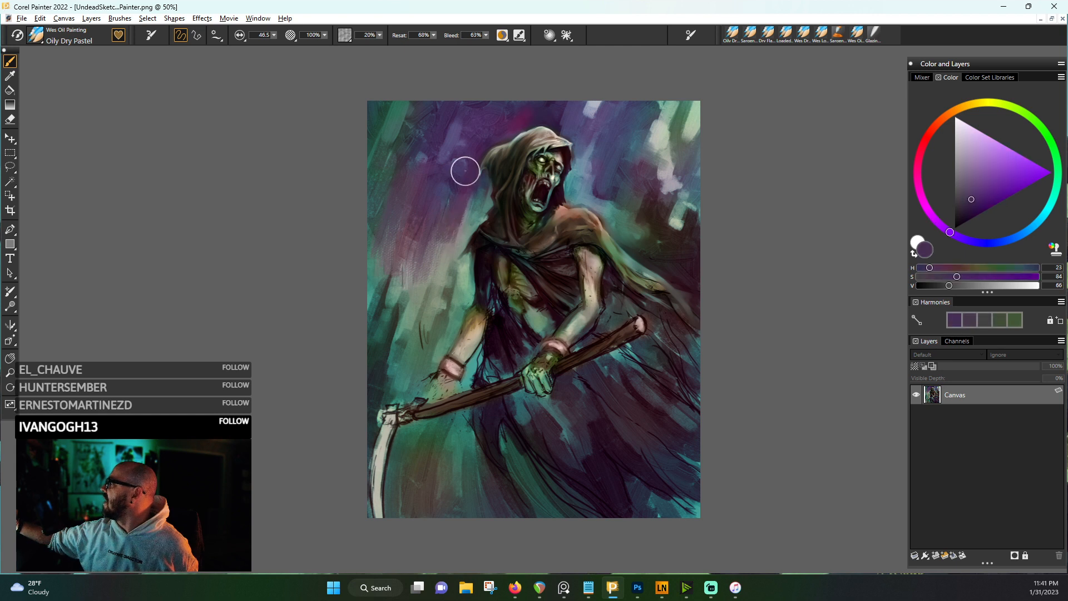
{"action": "left_click", "coordinate": [474, 207], "text": "alt"}
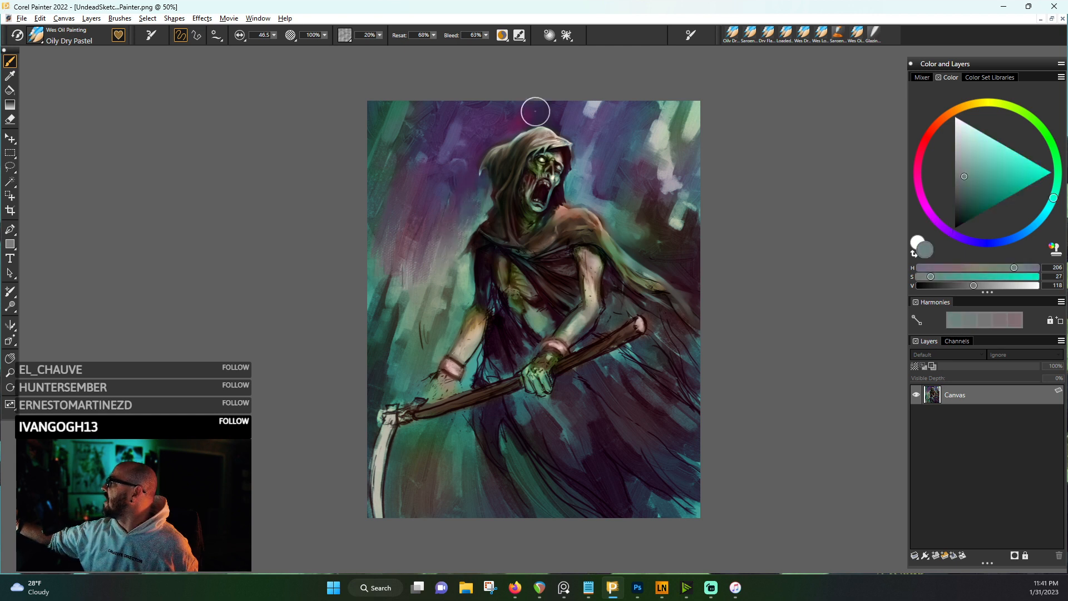
{"action": "left_click", "coordinate": [449, 146], "text": "alt"}
{"action": "left_click", "coordinate": [451, 147], "text": "alt"}
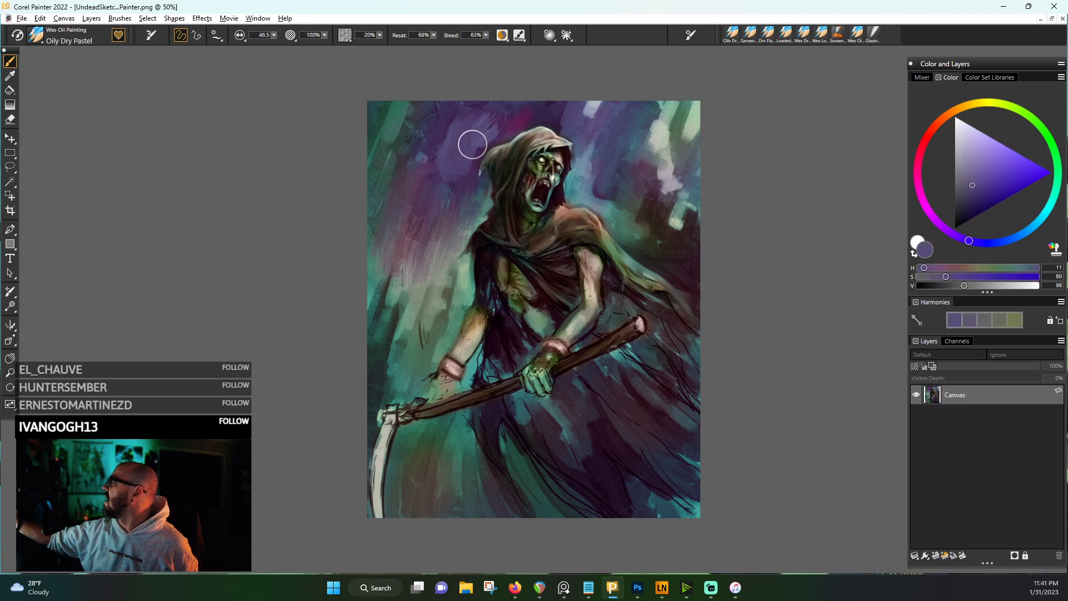
{"action": "left_click", "coordinate": [433, 135], "text": "alt"}
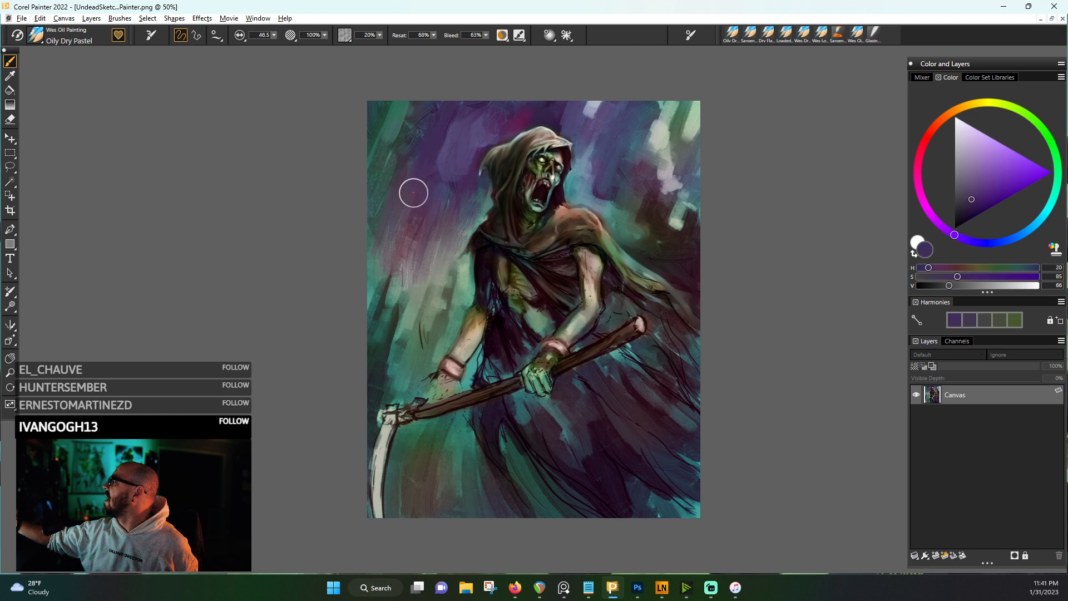
{"action": "left_click", "coordinate": [395, 144], "text": "alt"}
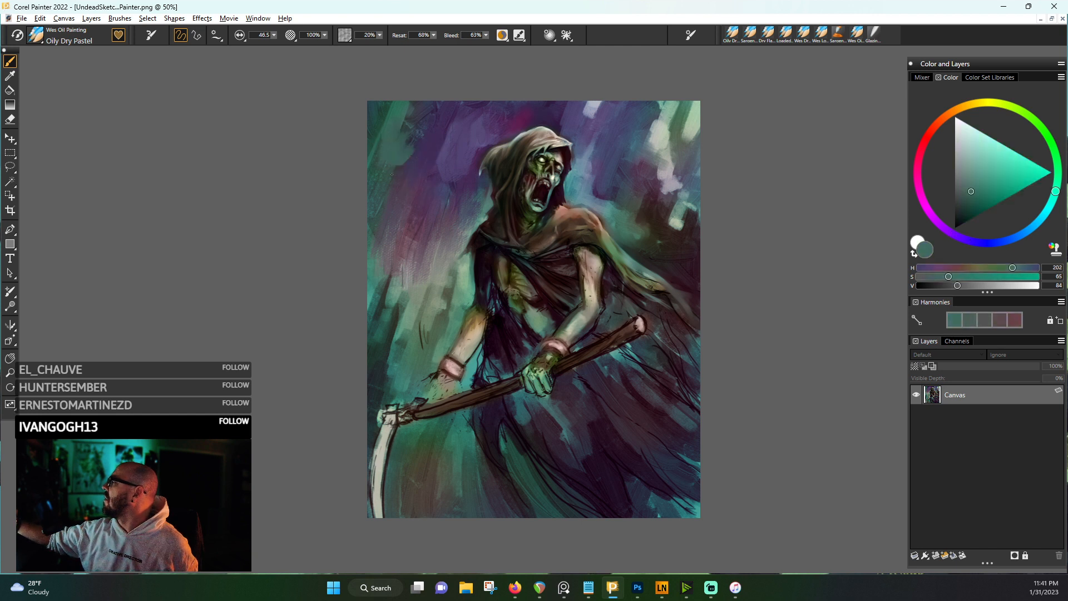
{"action": "left_click", "coordinate": [407, 199], "text": "alt"}
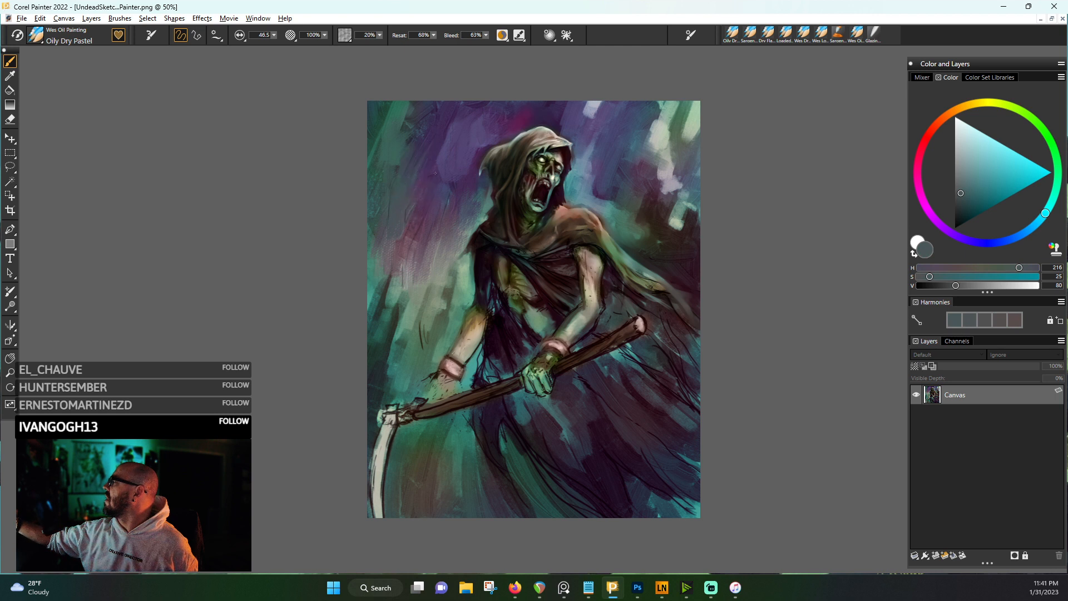
{"action": "left_click", "coordinate": [477, 204], "text": "alt"}
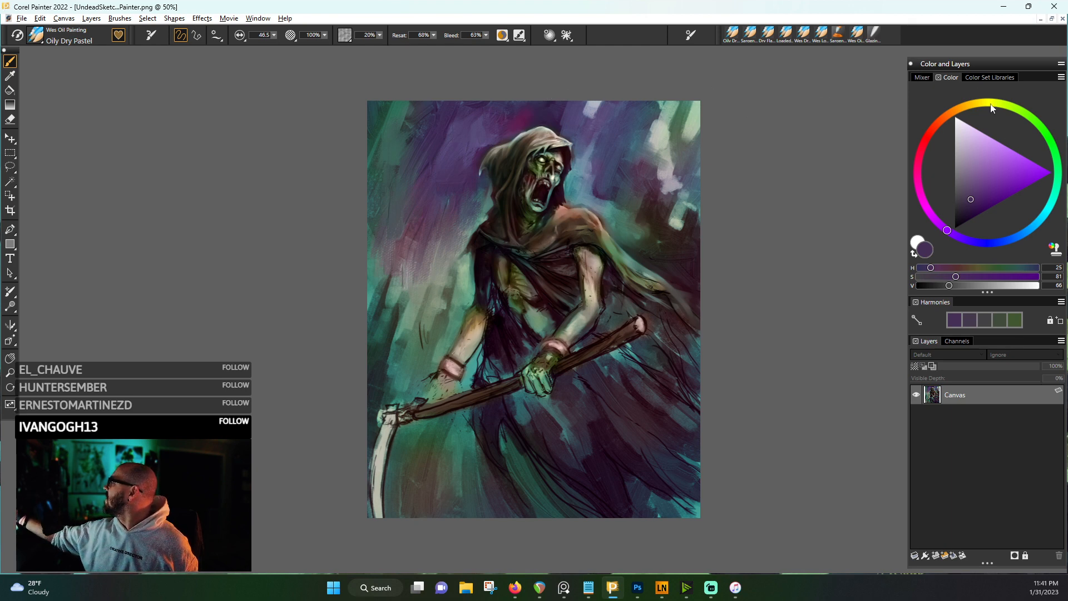
- Show the Mixer and try Jeremy Sutton's Mixer Pad, finally loading Karen Bonaker's Mixer Pad
{"action": "left_click", "coordinate": [928, 77]}
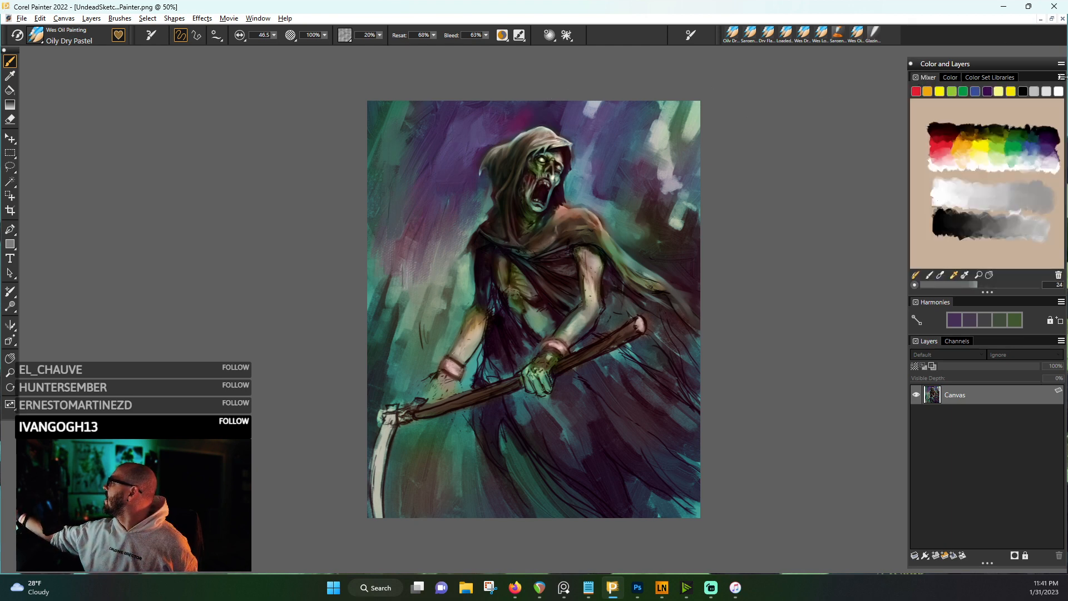
{"action": "left_click", "coordinate": [1061, 76]}
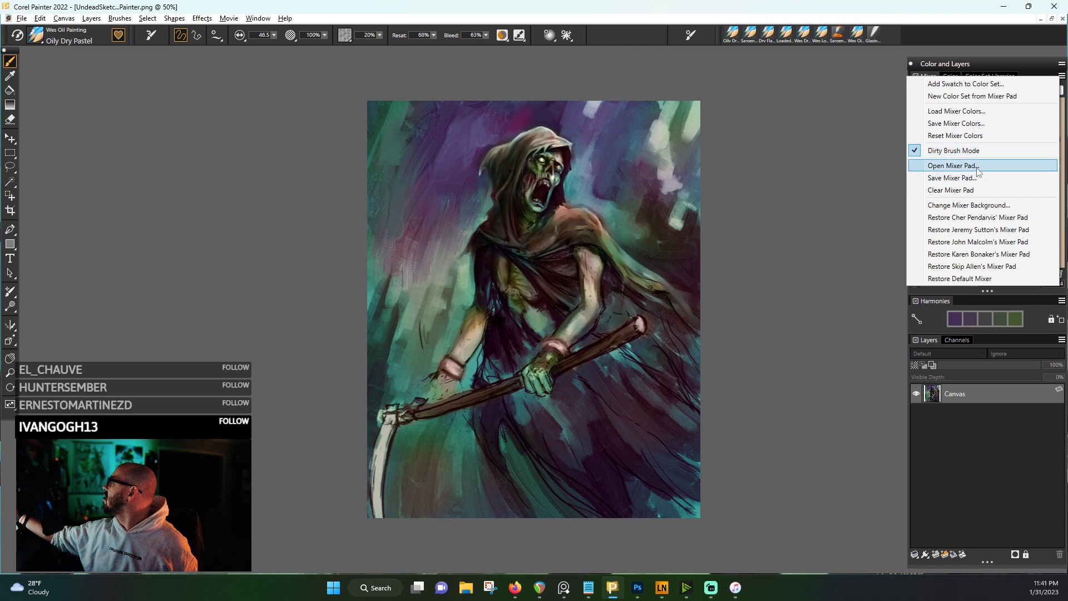
{"action": "left_click", "coordinate": [999, 229]}
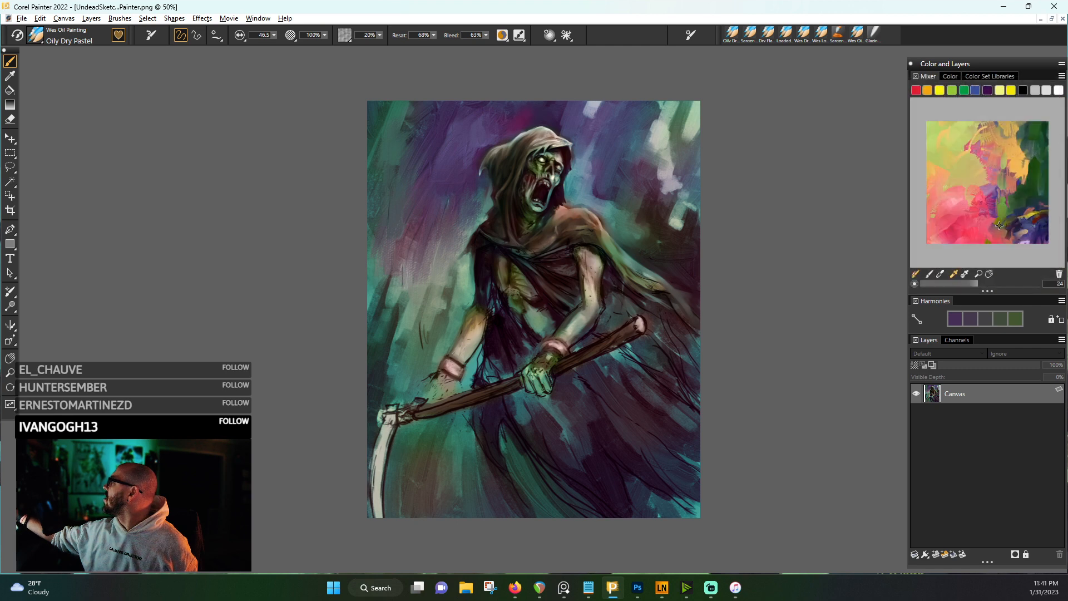
{"action": "left_click", "coordinate": [1061, 78]}
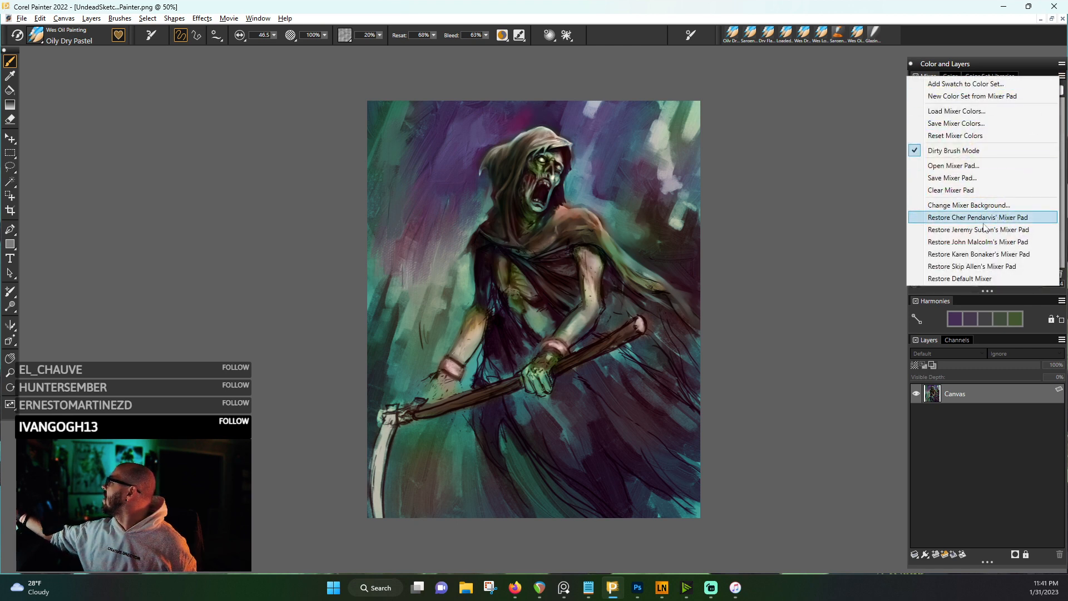
{"action": "left_click", "coordinate": [980, 255]}
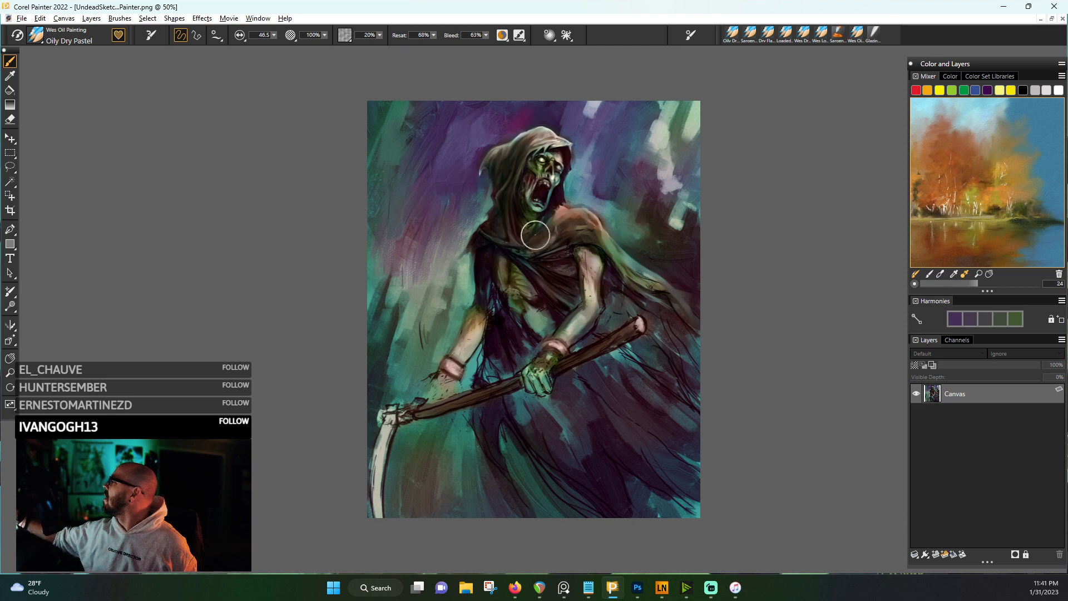
- Paint sampled background colors down the canvas's left side and soften the reaper's forearm and wrist, ending with a purple sampled beside the hood
{"action": "mouse_move", "coordinate": [436, 231]}
{"action": "left_mouse_down"}
{"action": "mouse_move", "coordinate": [430, 293]}
{"action": "mouse_move", "coordinate": [444, 252]}
{"action": "mouse_move", "coordinate": [432, 287]}
{"action": "mouse_move", "coordinate": [455, 290]}
{"action": "mouse_move", "coordinate": [450, 264]}
{"action": "mouse_move", "coordinate": [460, 283]}
{"action": "mouse_move", "coordinate": [464, 265]}
{"action": "mouse_move", "coordinate": [408, 279]}
{"action": "mouse_move", "coordinate": [394, 349]}
{"action": "left_mouse_up"}
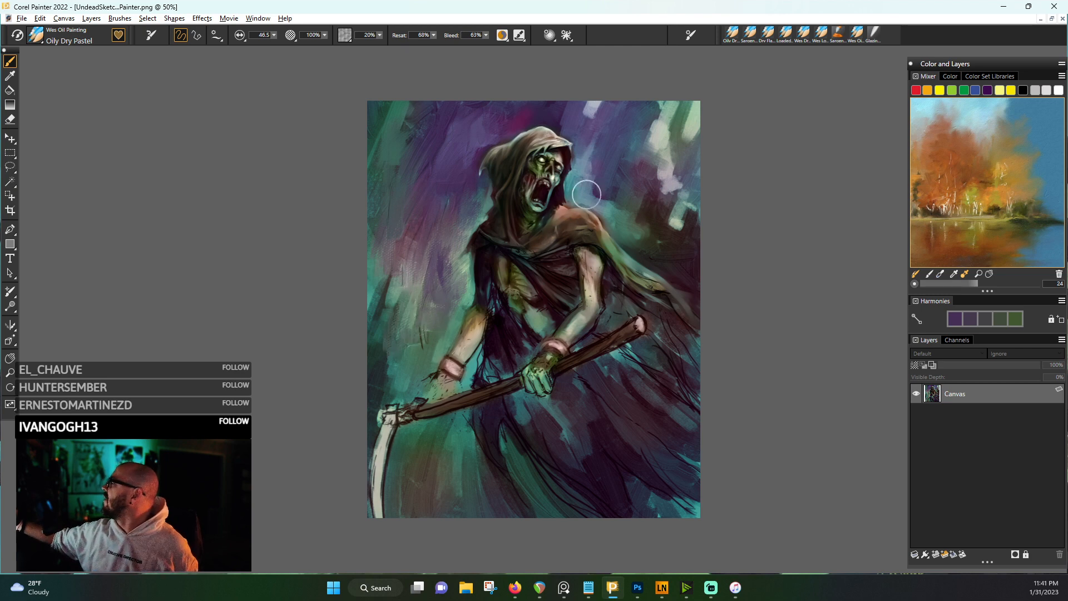
{"action": "left_click", "coordinate": [378, 261], "text": "alt"}
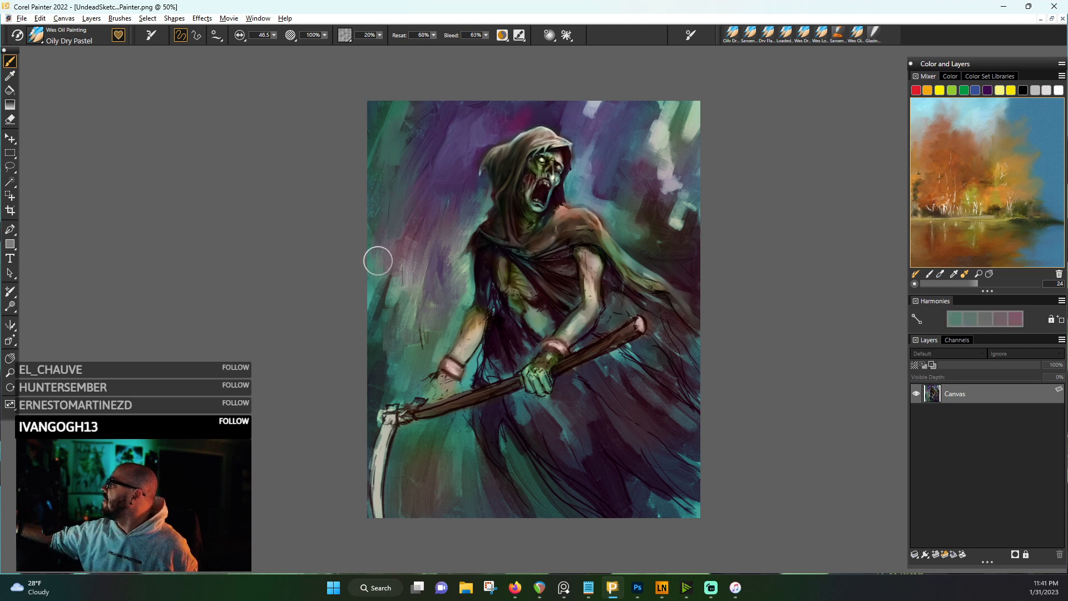
{"action": "mouse_move", "coordinate": [405, 238]}
{"action": "left_mouse_down"}
{"action": "mouse_move", "coordinate": [382, 285]}
{"action": "mouse_move", "coordinate": [388, 277]}
{"action": "mouse_move", "coordinate": [378, 266]}
{"action": "mouse_move", "coordinate": [370, 287]}
{"action": "mouse_move", "coordinate": [401, 299]}
{"action": "mouse_move", "coordinate": [391, 348]}
{"action": "mouse_move", "coordinate": [376, 332]}
{"action": "mouse_move", "coordinate": [394, 368]}
{"action": "mouse_move", "coordinate": [381, 383]}
{"action": "mouse_move", "coordinate": [395, 393]}
{"action": "mouse_move", "coordinate": [385, 386]}
{"action": "mouse_move", "coordinate": [425, 362]}
{"action": "mouse_move", "coordinate": [448, 322]}
{"action": "mouse_move", "coordinate": [416, 357]}
{"action": "mouse_move", "coordinate": [435, 379]}
{"action": "mouse_move", "coordinate": [419, 391]}
{"action": "mouse_move", "coordinate": [441, 389]}
{"action": "mouse_move", "coordinate": [468, 349]}
{"action": "left_mouse_up"}
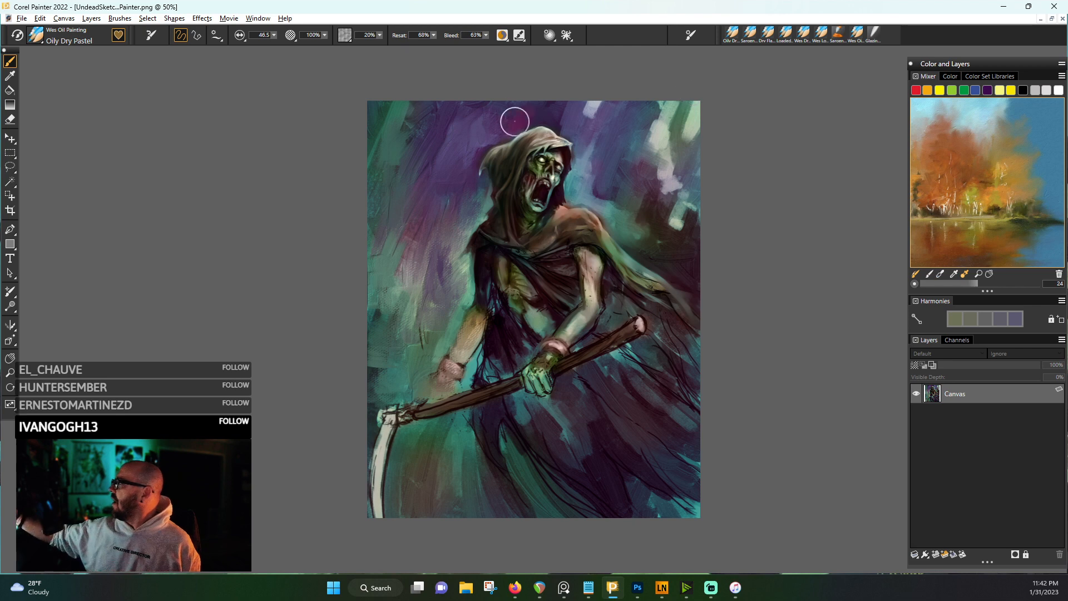
{"action": "left_click", "coordinate": [473, 154], "text": "alt"}
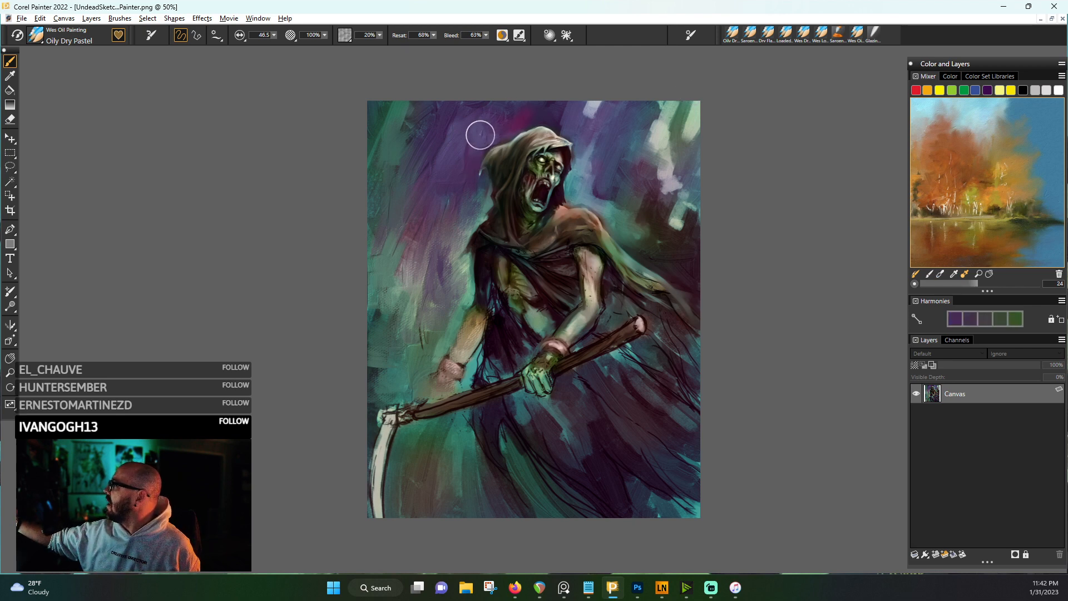
- Load the Loaded Wet Knife brush and paint sampled colors over the background beside the face and the pale patch above the cloak
{"action": "left_click", "coordinate": [55, 35]}
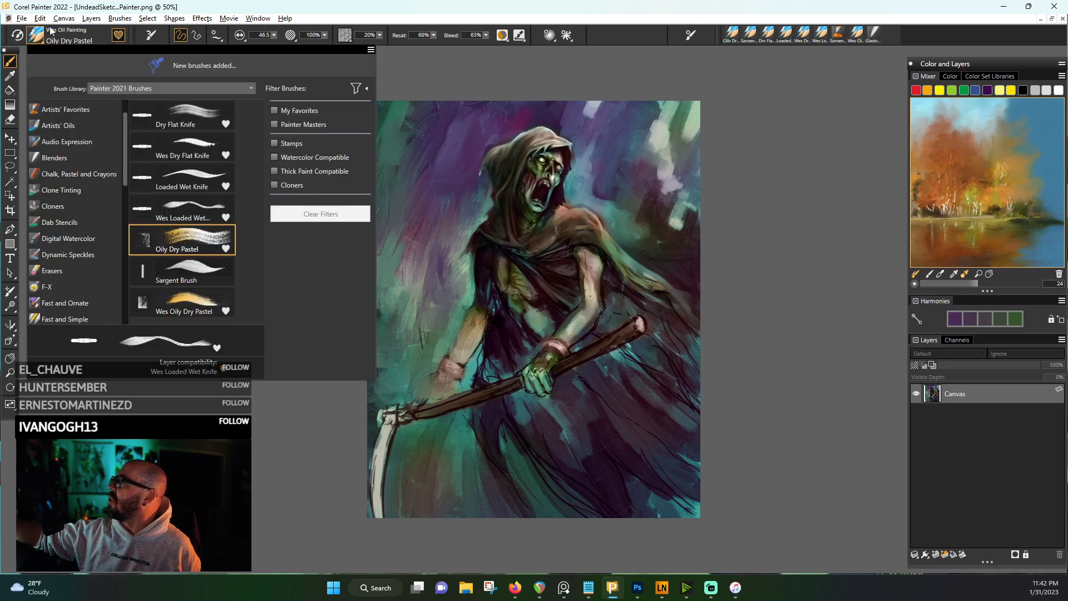
{"action": "left_click", "coordinate": [225, 184]}
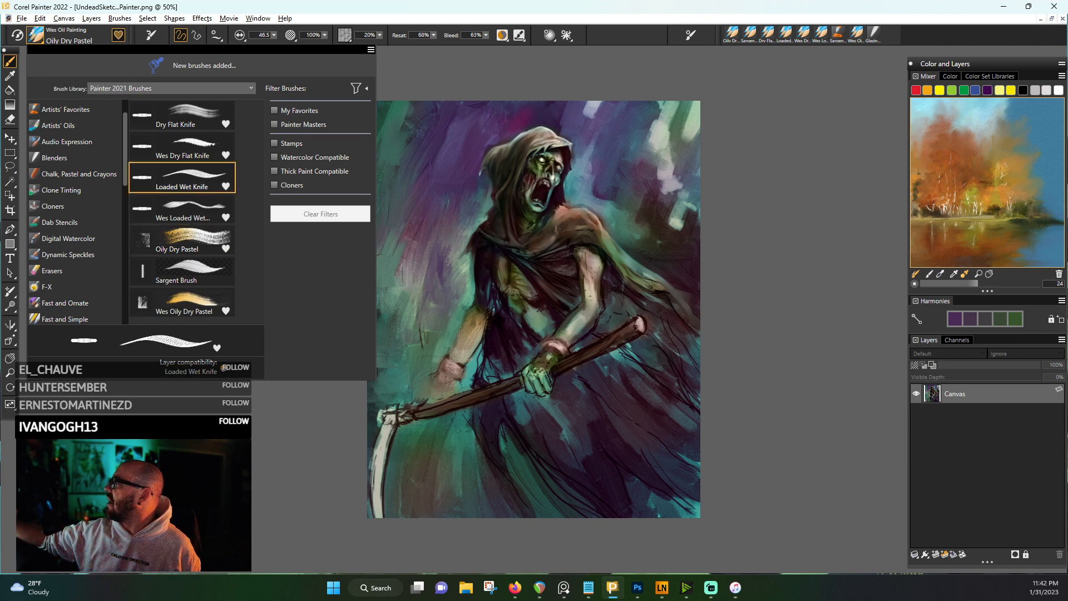
{"action": "left_click", "coordinate": [606, 198]}
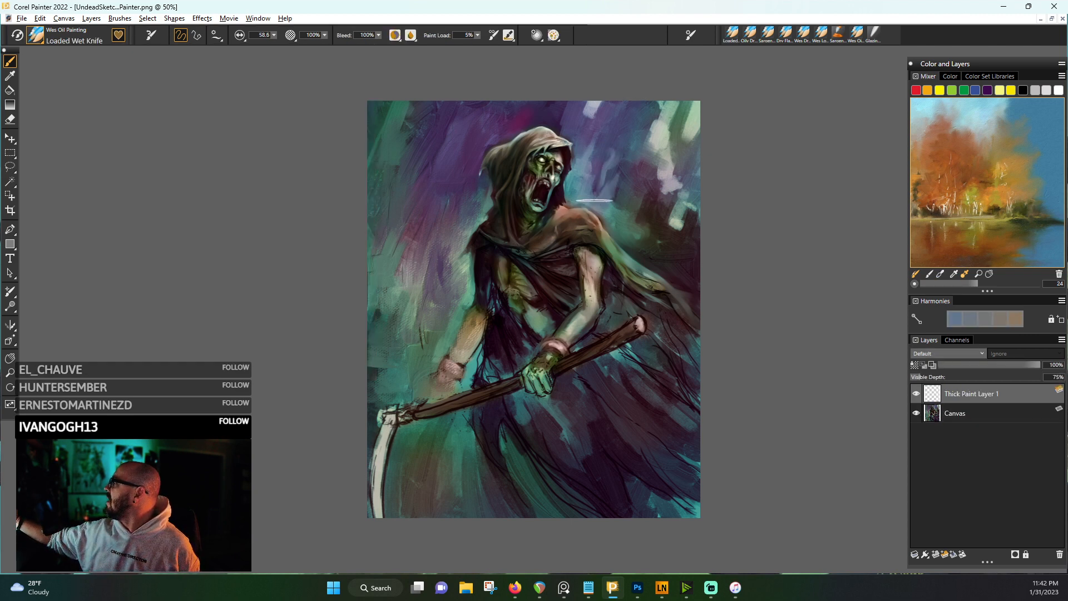
{"action": "left_click_drag", "start_coordinate": [596, 196], "coordinate": [603, 137]}
{"action": "left_click", "coordinate": [593, 203], "text": "alt"}
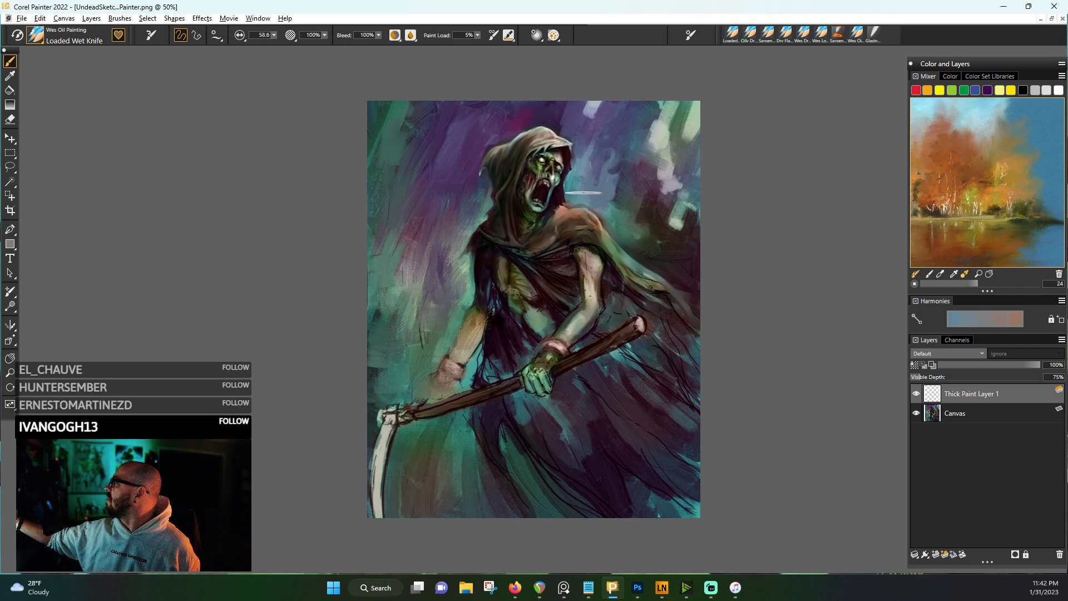
{"action": "left_click", "coordinate": [658, 145], "text": "alt"}
{"action": "mouse_move", "coordinate": [668, 132]}
{"action": "left_mouse_down"}
{"action": "mouse_move", "coordinate": [650, 180]}
{"action": "mouse_move", "coordinate": [671, 159]}
{"action": "mouse_move", "coordinate": [682, 139]}
{"action": "left_mouse_up"}
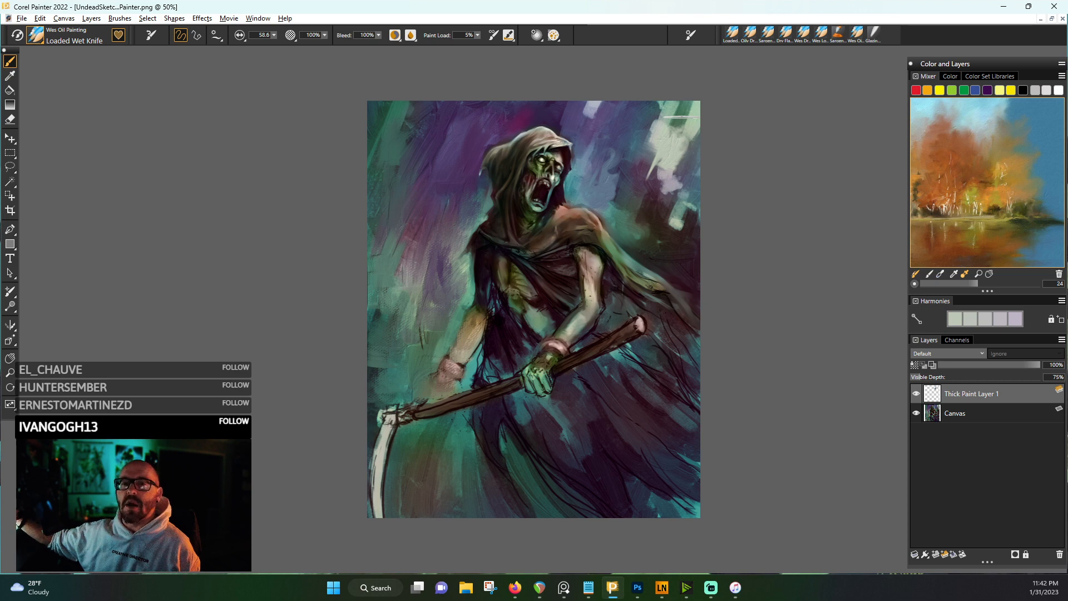
- Sample the dark purple behind the reaper's shoulder and paint broad dark strokes there and on the lower robe
{"action": "left_click", "coordinate": [652, 213], "text": "alt"}
{"action": "mouse_move", "coordinate": [659, 167]}
{"action": "left_mouse_down"}
{"action": "mouse_move", "coordinate": [660, 208]}
{"action": "mouse_move", "coordinate": [682, 232]}
{"action": "mouse_move", "coordinate": [628, 223]}
{"action": "left_mouse_up"}
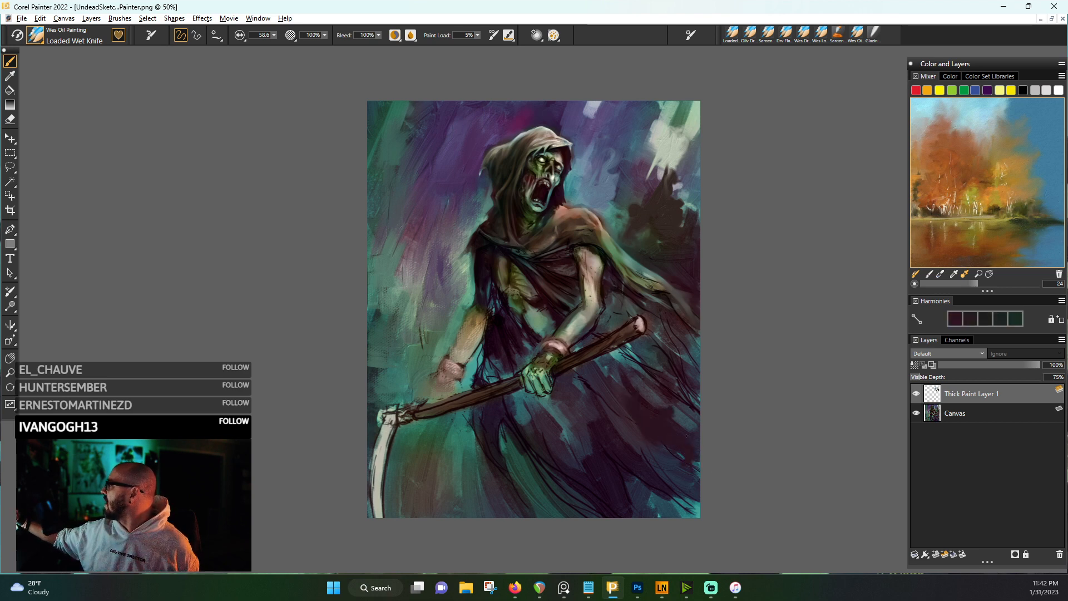
{"action": "left_click_drag", "start_coordinate": [622, 438], "coordinate": [600, 377]}
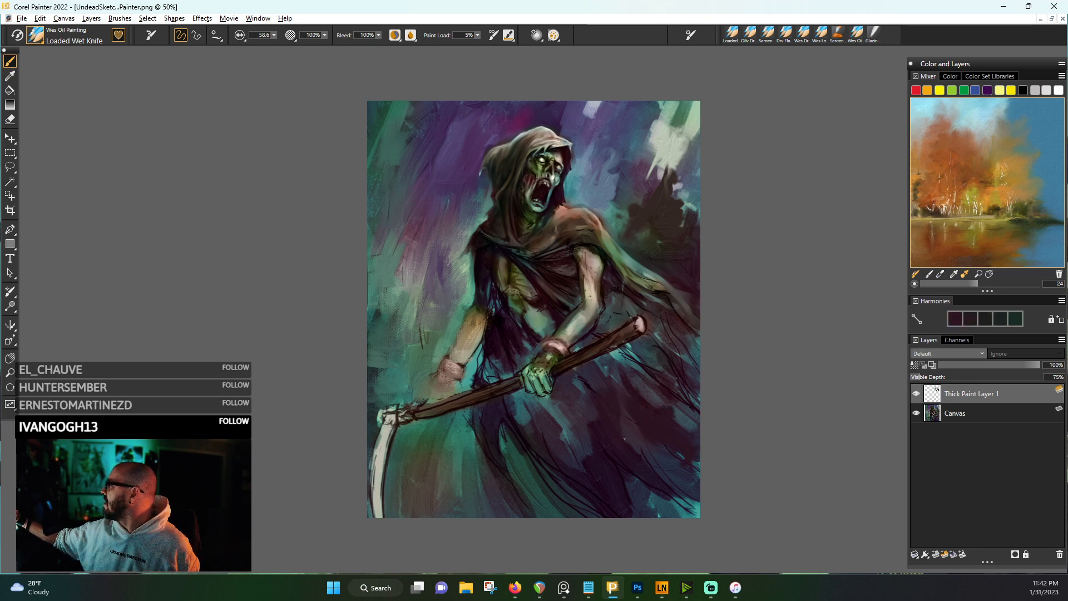
- Switch to the Wes Loaded Wet Knife brush and block in the robe below the scythe handle with sampled teals and dark purples
{"action": "left_click", "coordinate": [35, 35]}
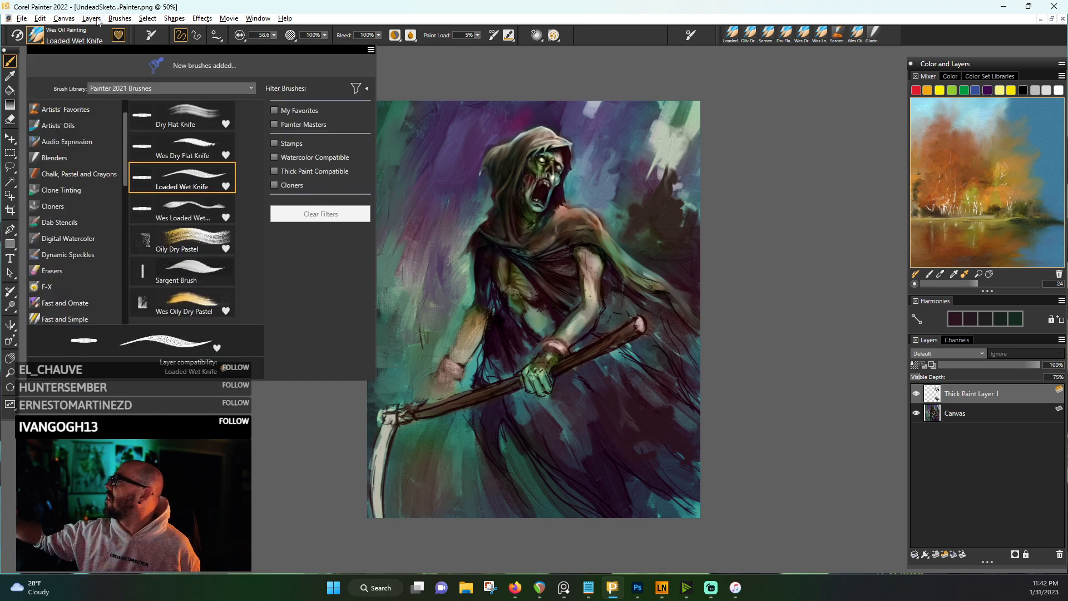
{"action": "left_click", "coordinate": [196, 210]}
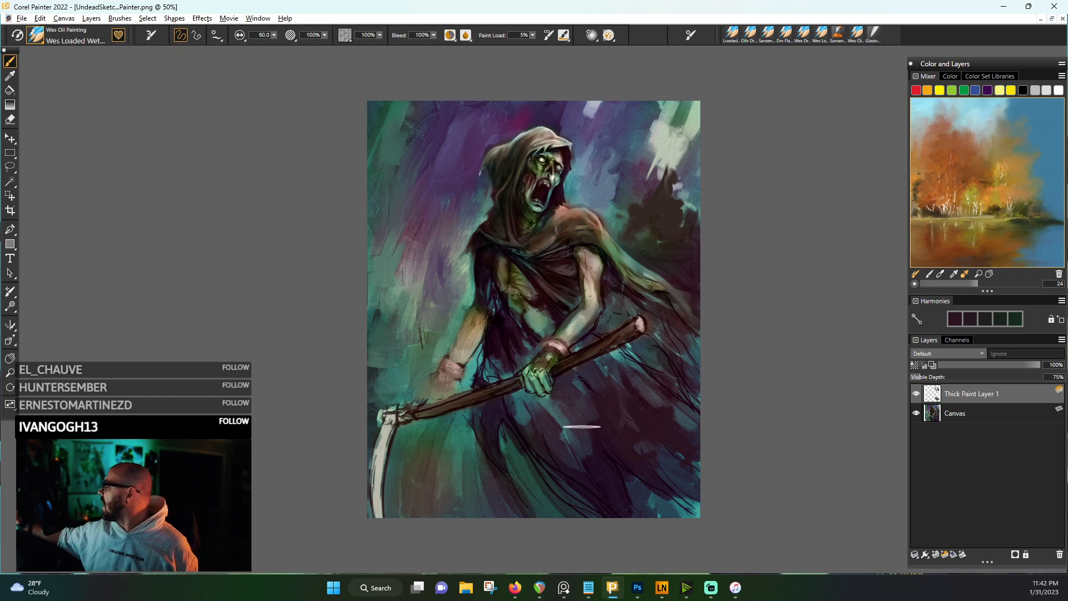
{"action": "left_click", "coordinate": [582, 426], "text": "alt"}
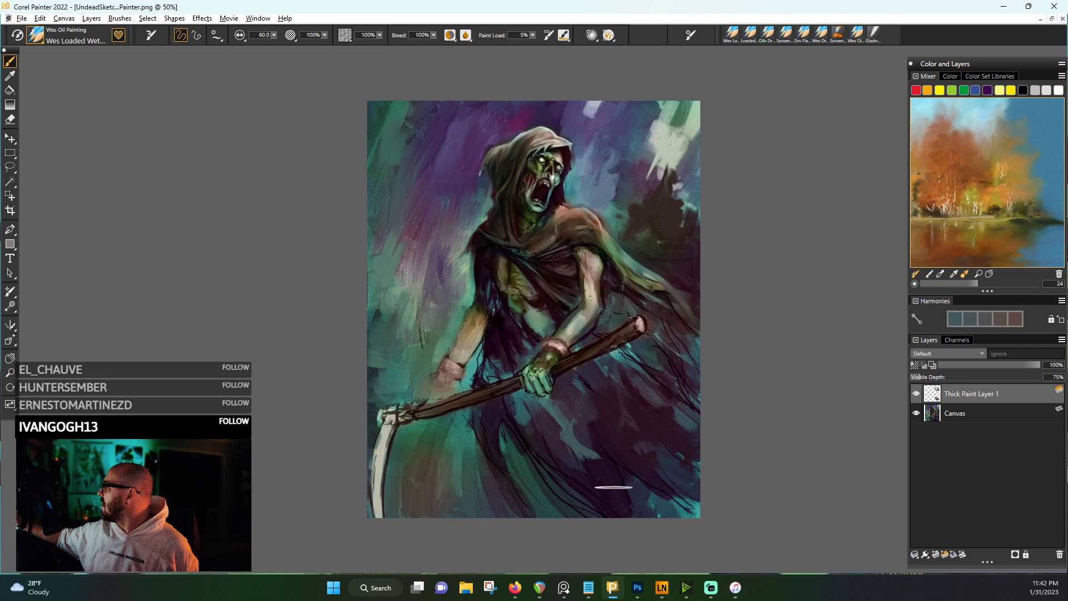
{"action": "left_click_drag", "start_coordinate": [594, 457], "coordinate": [614, 480]}
{"action": "left_click", "coordinate": [574, 412], "text": "alt"}
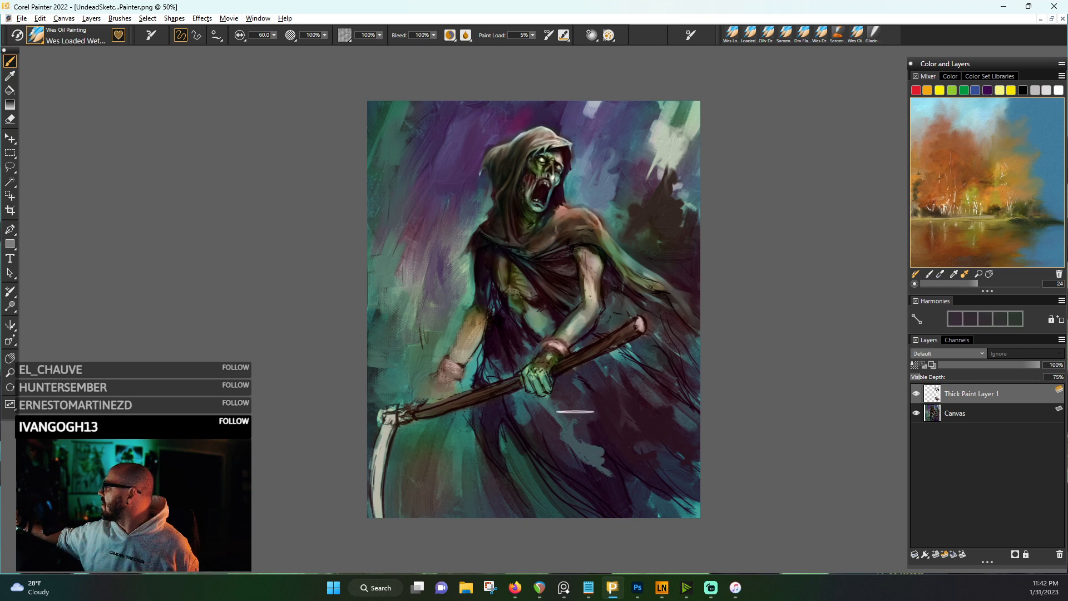
{"action": "left_click_drag", "start_coordinate": [584, 445], "coordinate": [602, 460]}
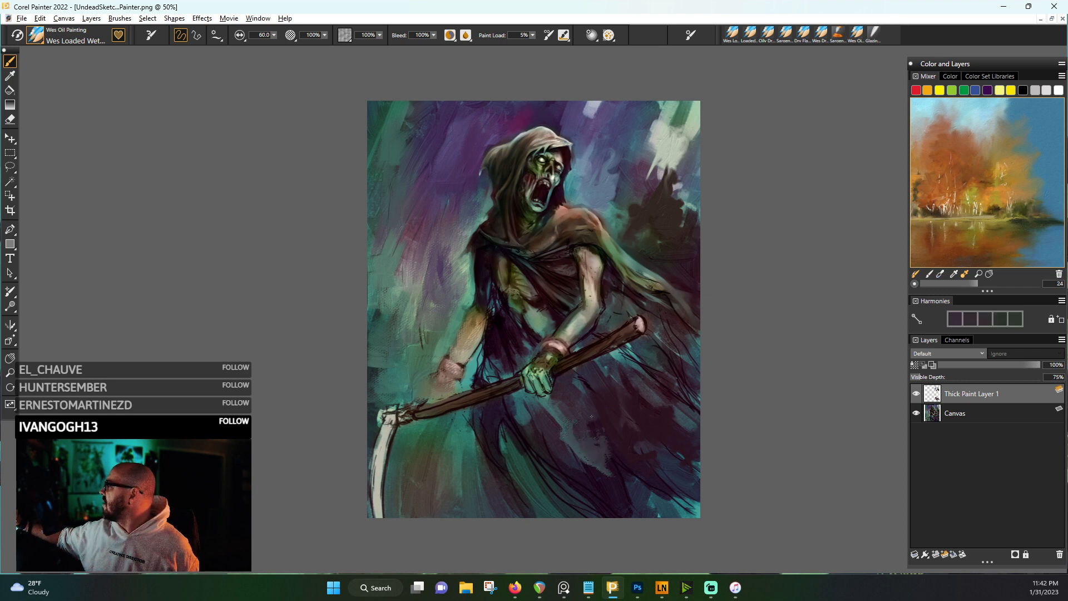
{"action": "left_click", "coordinate": [593, 402], "text": "alt"}
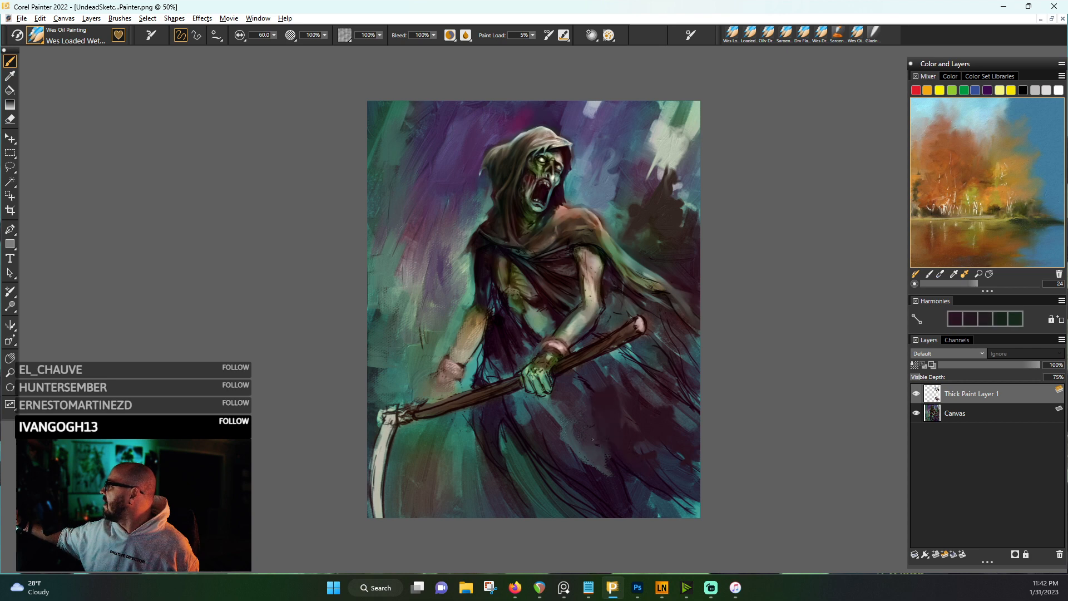
- Break up the line work along the robe's lower folds with strokes of teal, gray and dark purple sampled from the painting
{"action": "left_click", "coordinate": [551, 450], "text": "alt"}
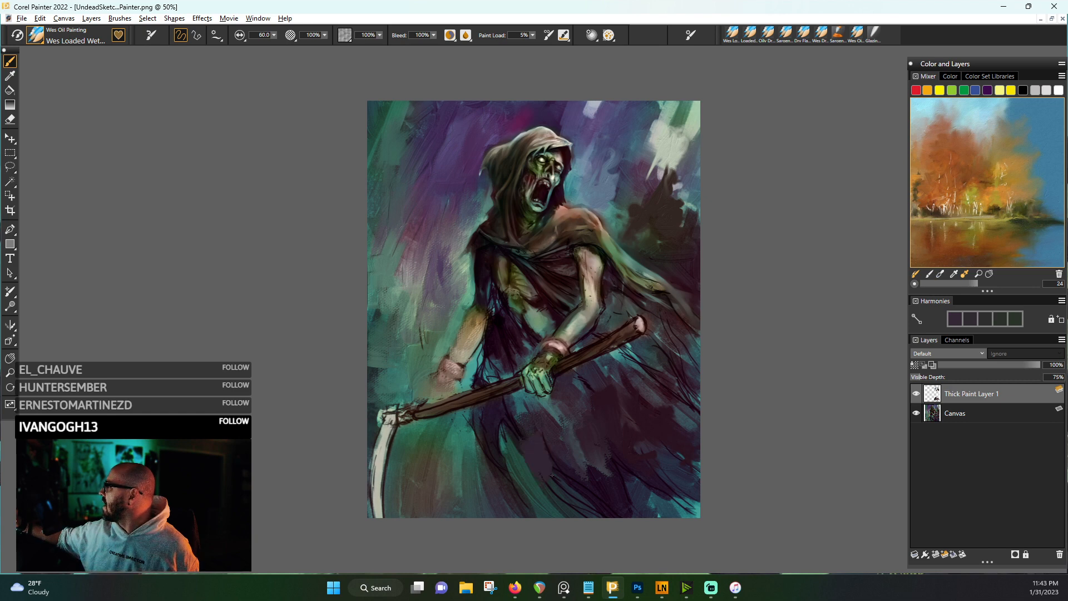
{"action": "left_click", "coordinate": [511, 416], "text": "alt"}
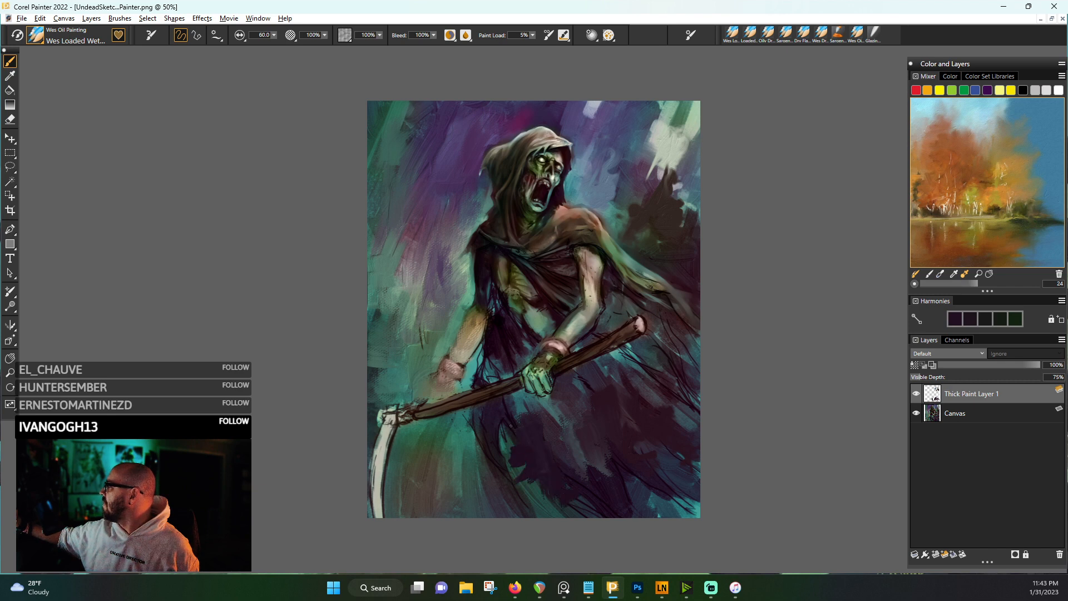
{"action": "left_click", "coordinate": [473, 495], "text": "alt"}
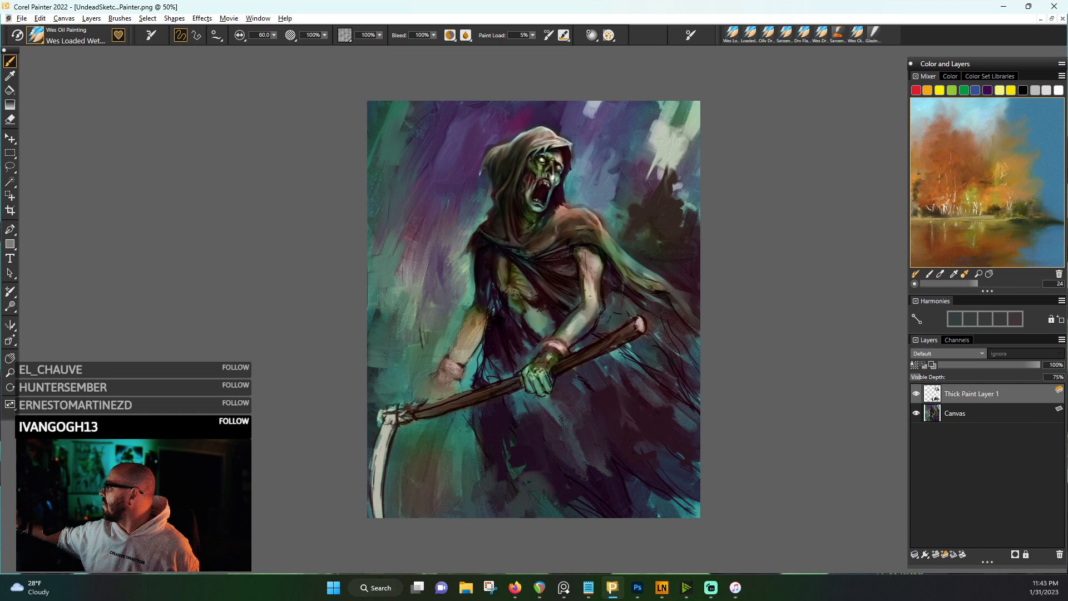
{"action": "left_click", "coordinate": [523, 399], "text": "alt"}
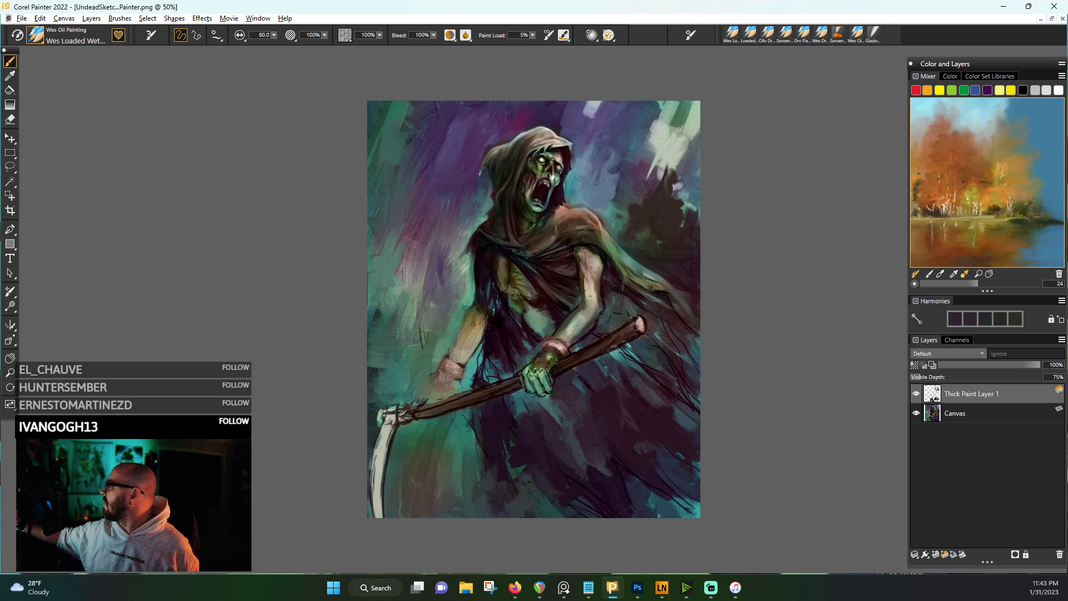
{"action": "left_click", "coordinate": [522, 397], "text": "alt"}
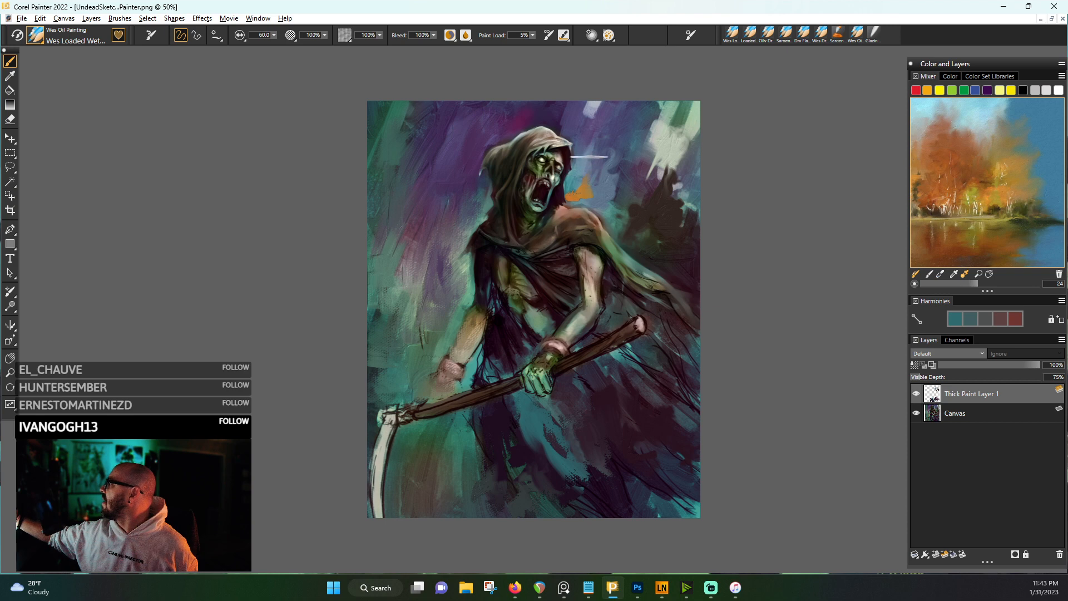
- Dab orange accents into the background beside the reaper's open mouth and behind the hood
{"action": "mouse_move", "coordinate": [576, 174]}
{"action": "left_mouse_down"}
{"action": "mouse_move", "coordinate": [573, 199]}
{"action": "mouse_move", "coordinate": [589, 150]}
{"action": "mouse_move", "coordinate": [576, 198]}
{"action": "left_mouse_up"}
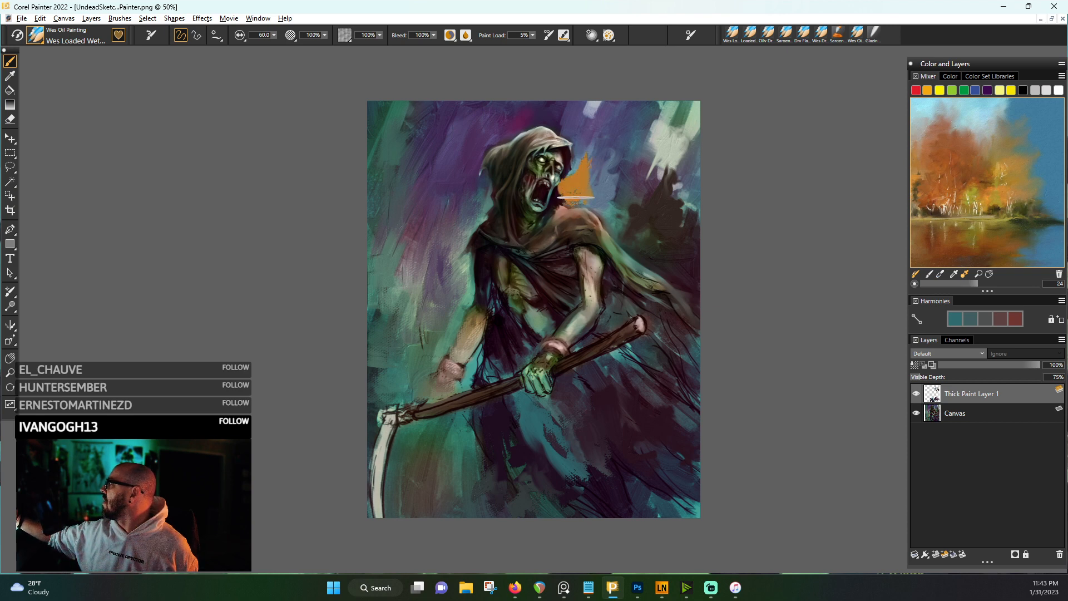
{"action": "left_click_drag", "start_coordinate": [478, 215], "coordinate": [473, 206]}
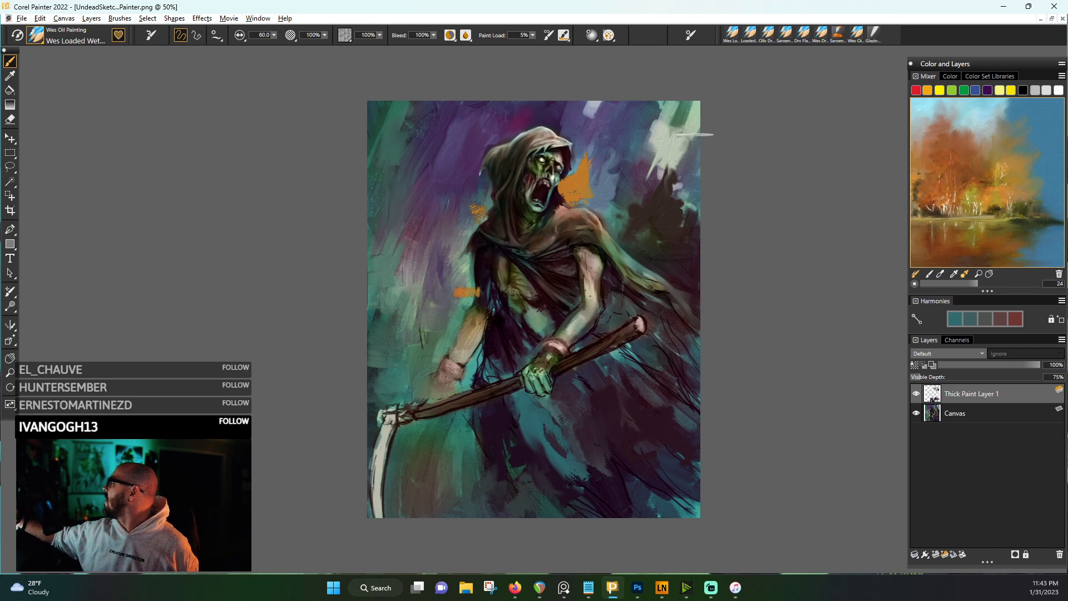
- Show the Color wheel, detach its panel group, and place it under the Color and Layers header at a reduced height
{"action": "left_click", "coordinate": [946, 77]}
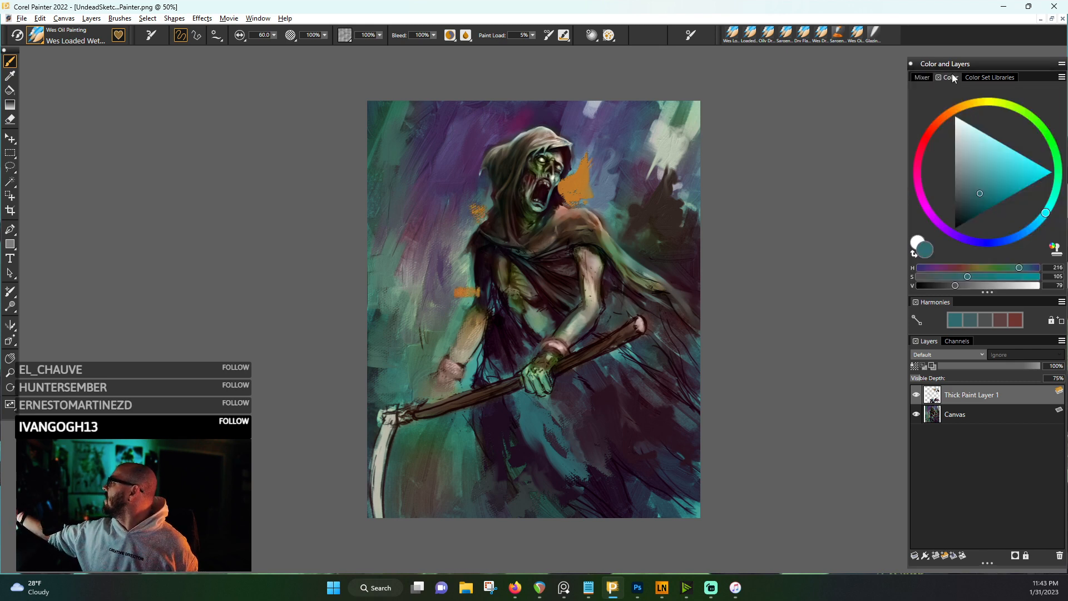
{"action": "left_click", "coordinate": [989, 77]}
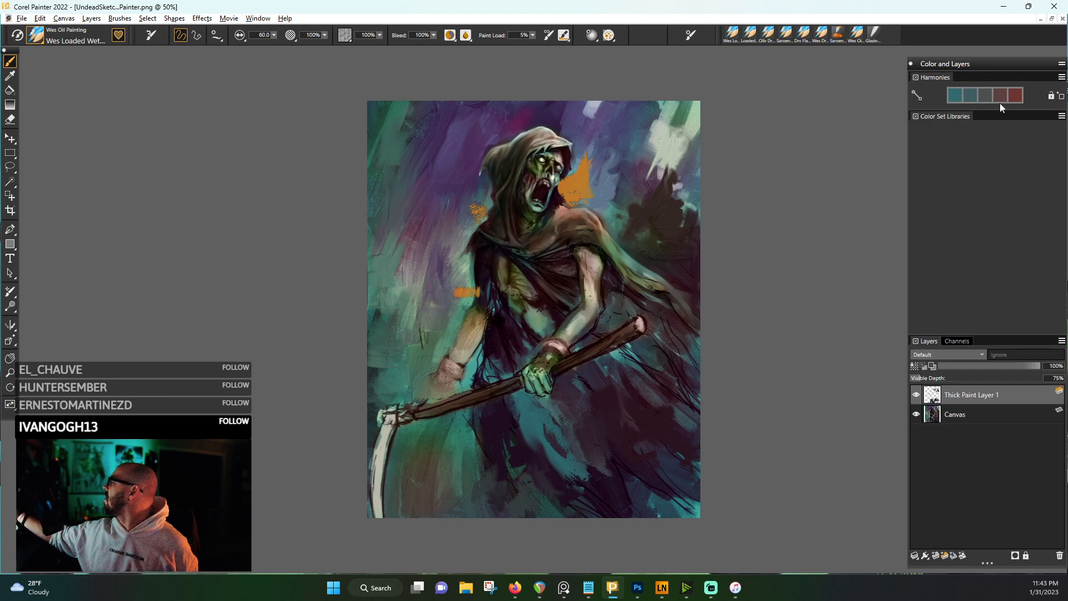
{"action": "left_click", "coordinate": [1015, 66]}
{"action": "left_click", "coordinate": [954, 91]}
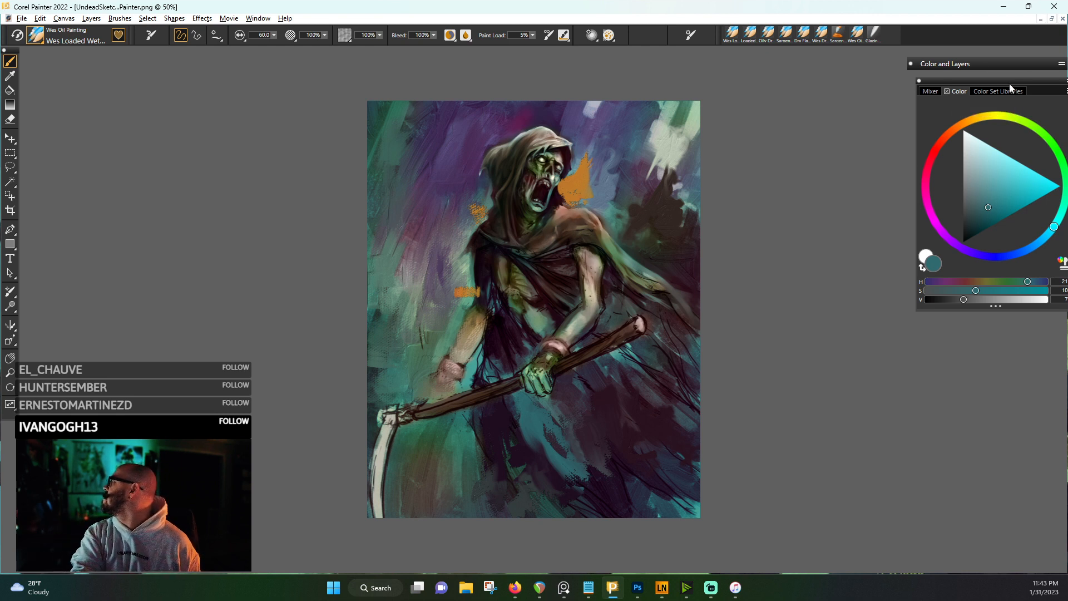
{"action": "mouse_move", "coordinate": [1009, 85]}
{"action": "left_mouse_down"}
{"action": "mouse_move", "coordinate": [983, 82]}
{"action": "mouse_move", "coordinate": [996, 83]}
{"action": "left_mouse_up"}
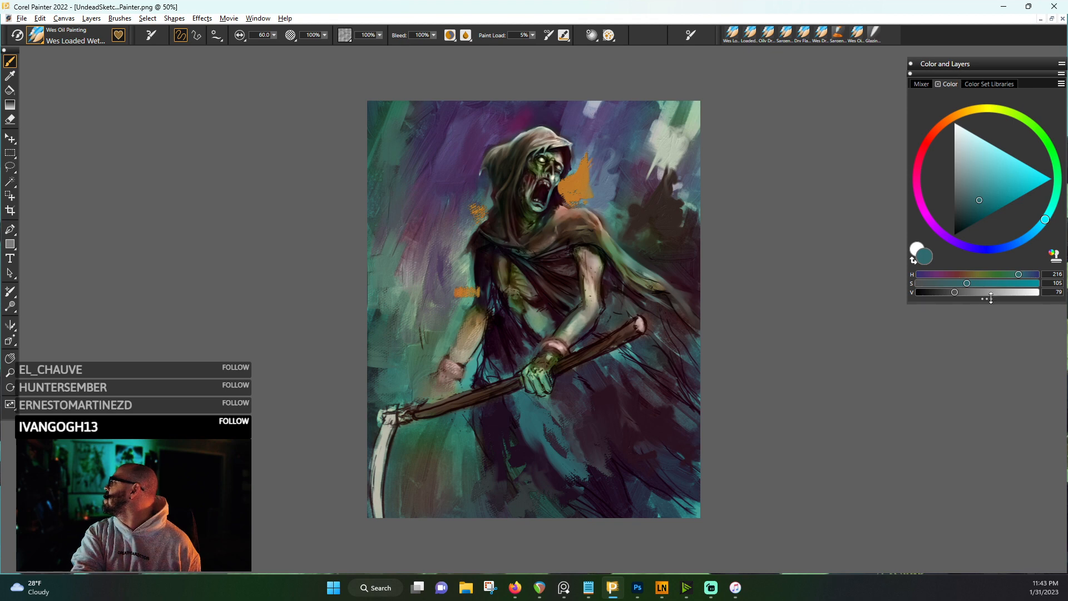
{"action": "mouse_move", "coordinate": [990, 299]}
{"action": "left_mouse_down"}
{"action": "mouse_move", "coordinate": [995, 403]}
{"action": "mouse_move", "coordinate": [999, 283]}
{"action": "left_mouse_up"}
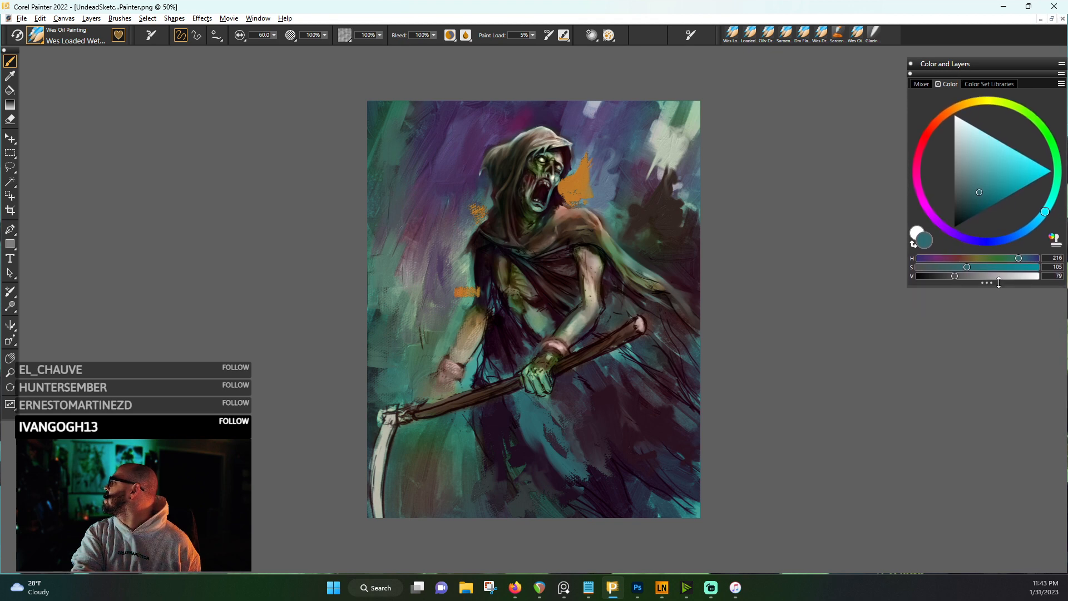
- Try to switch the workspace to the Illustration layout
{"action": "left_click", "coordinate": [258, 18]}
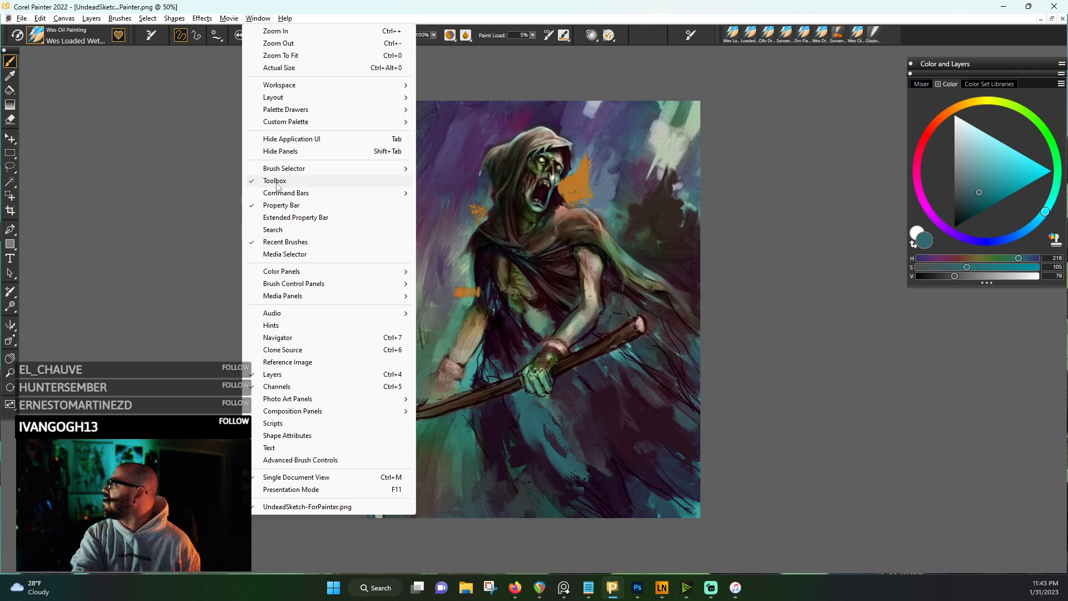
{"action": "mouse_move", "coordinate": [296, 100]}
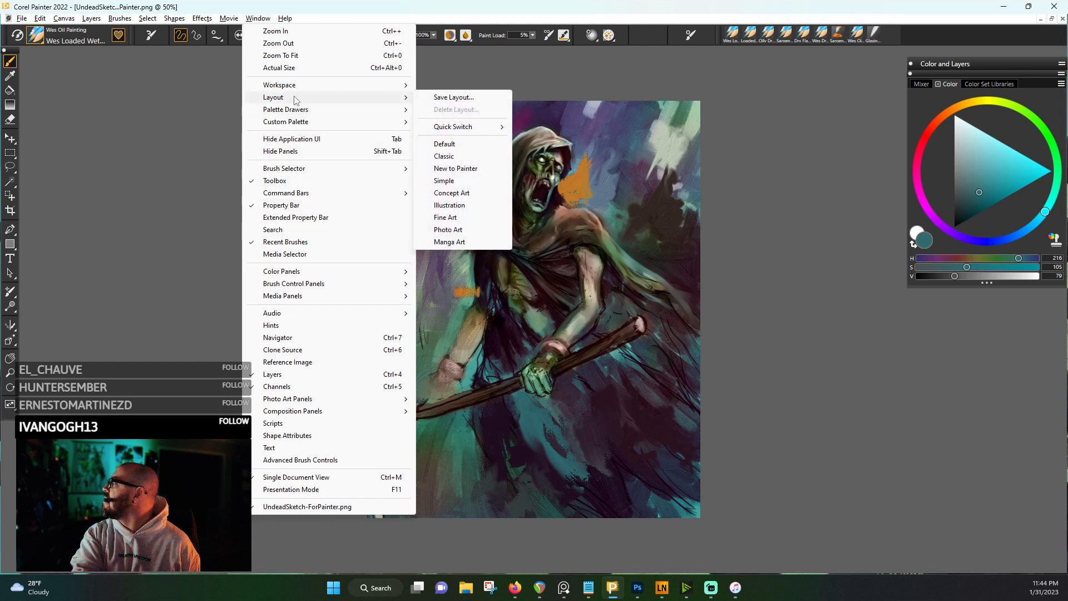
{"action": "left_click", "coordinate": [450, 205]}
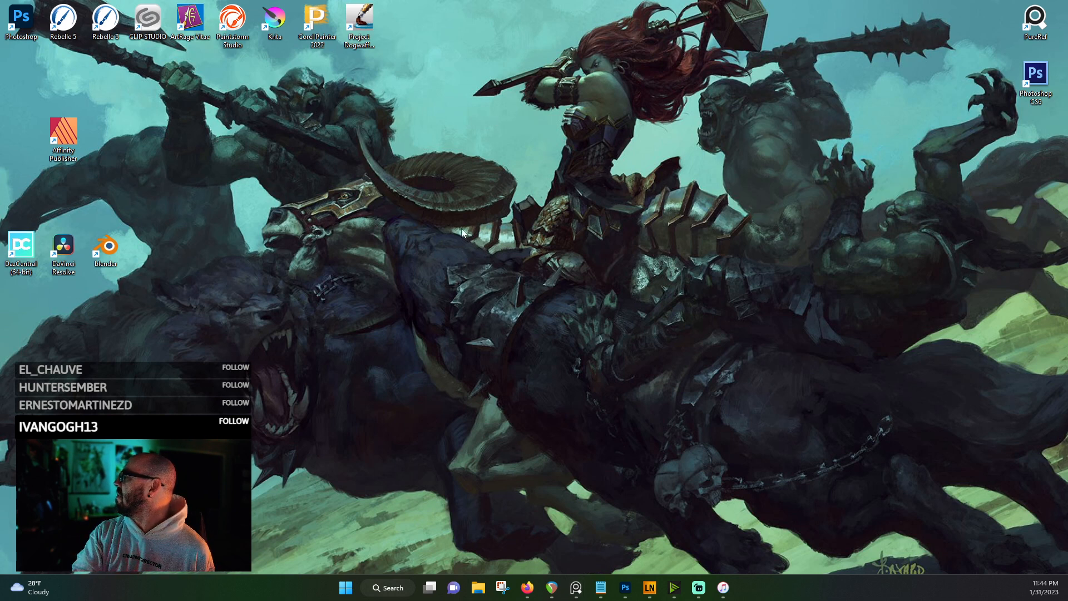
- Launch Paintstorm Studio and open the UndeadSketch-ForPainter.png painting in it
{"action": "double_click", "coordinate": [242, 27]}
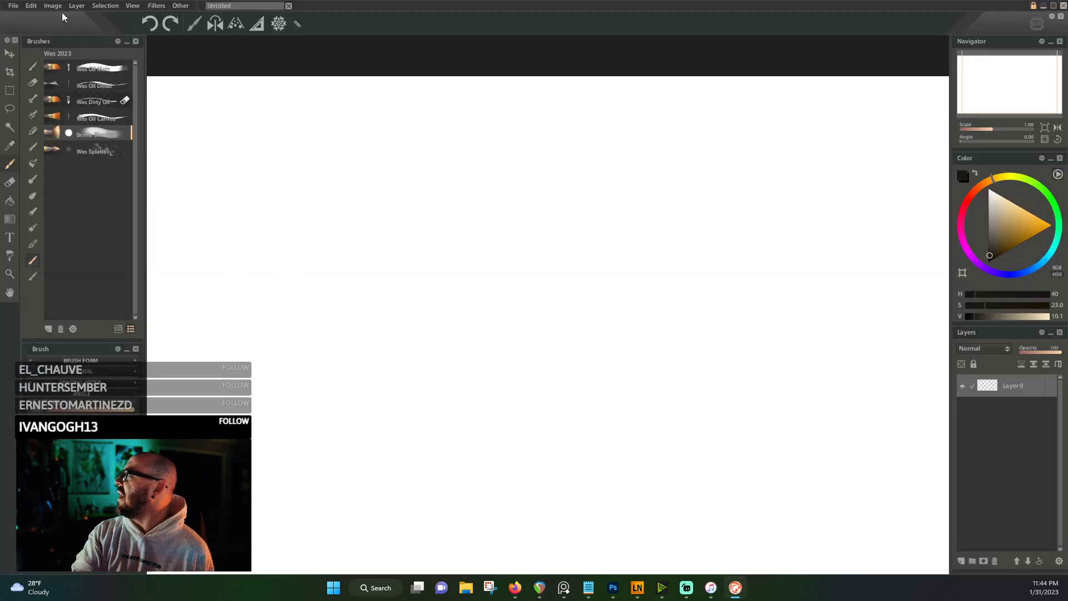
{"action": "left_click", "coordinate": [14, 6]}
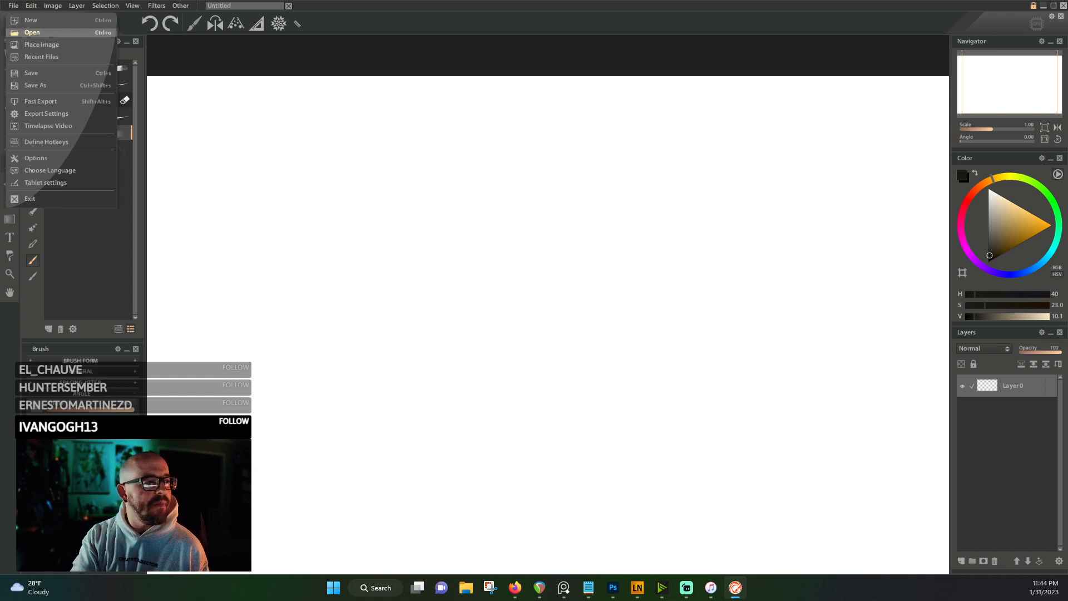
{"action": "left_click", "coordinate": [31, 32]}
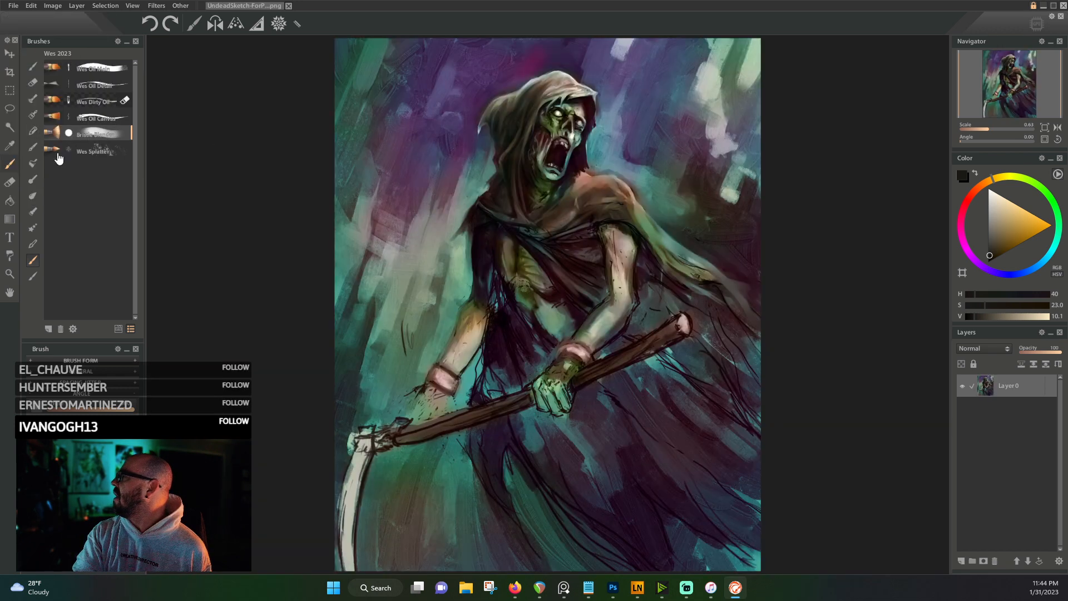
- Choose the first Wes Oil brush in the Wes 2023 set and duplicate the painting's Layer 0
{"action": "left_click", "coordinate": [99, 69]}
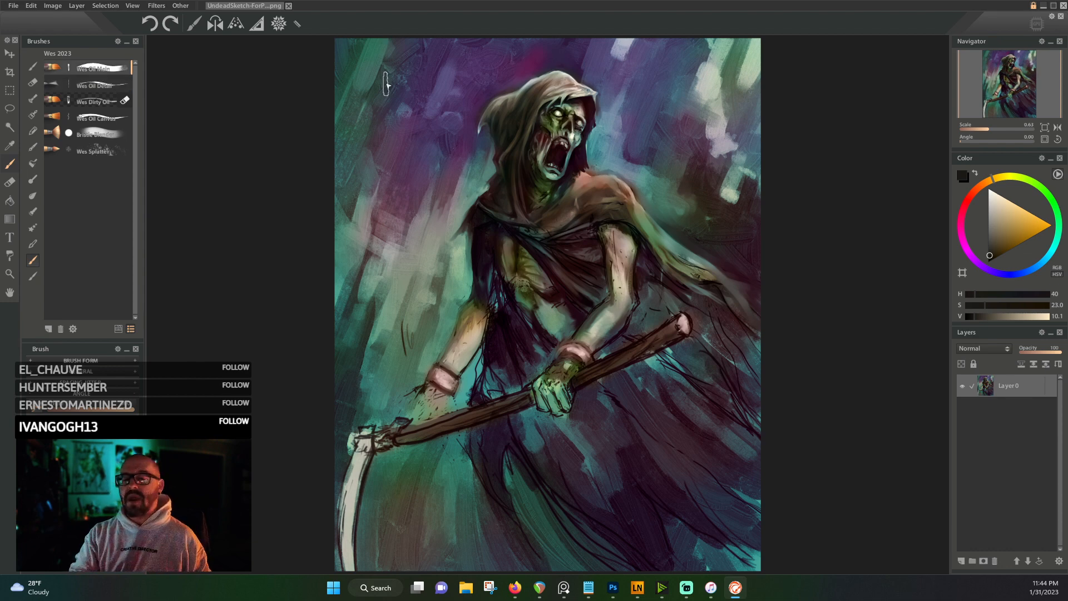
{"action": "right_click", "coordinate": [1003, 385]}
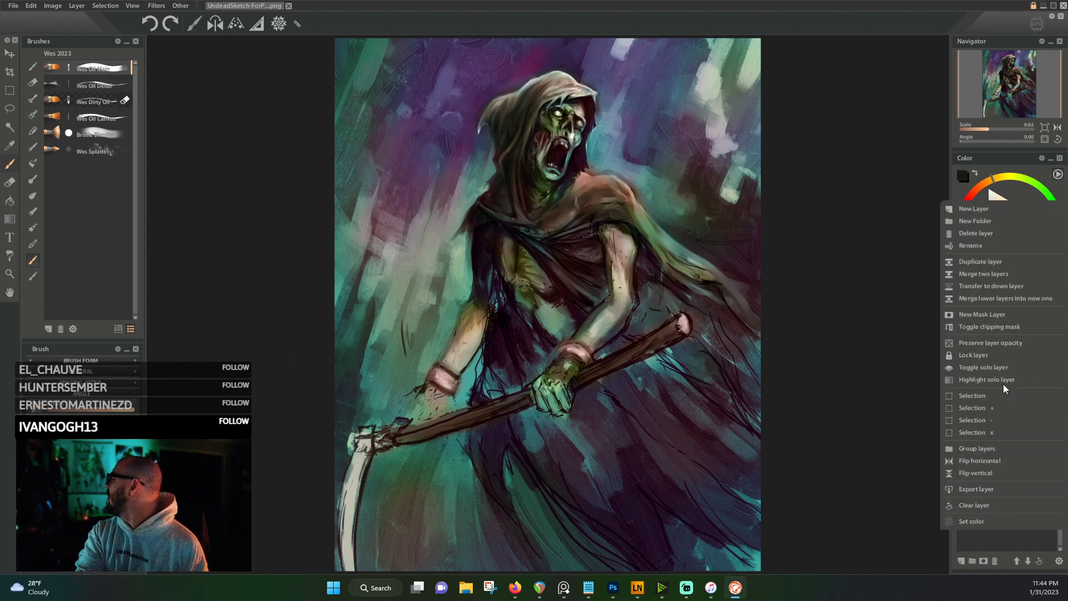
{"action": "left_click", "coordinate": [992, 260]}
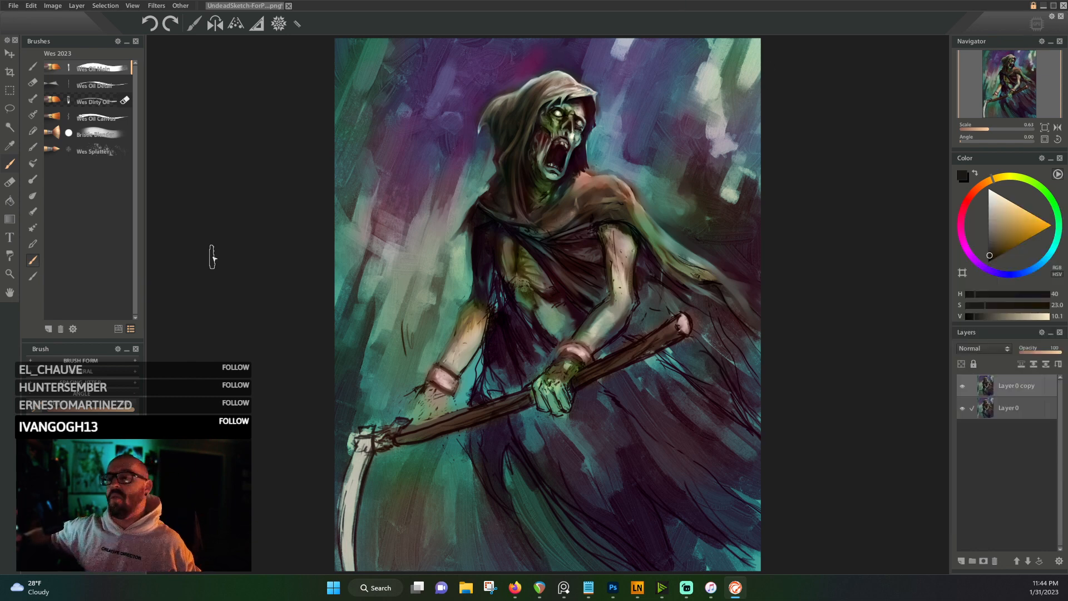
- Paint oil strokes down the background's left edge to above the scythe, using sampled muted red, grey-green and dark teal
{"action": "left_click", "coordinate": [370, 236], "text": "alt"}
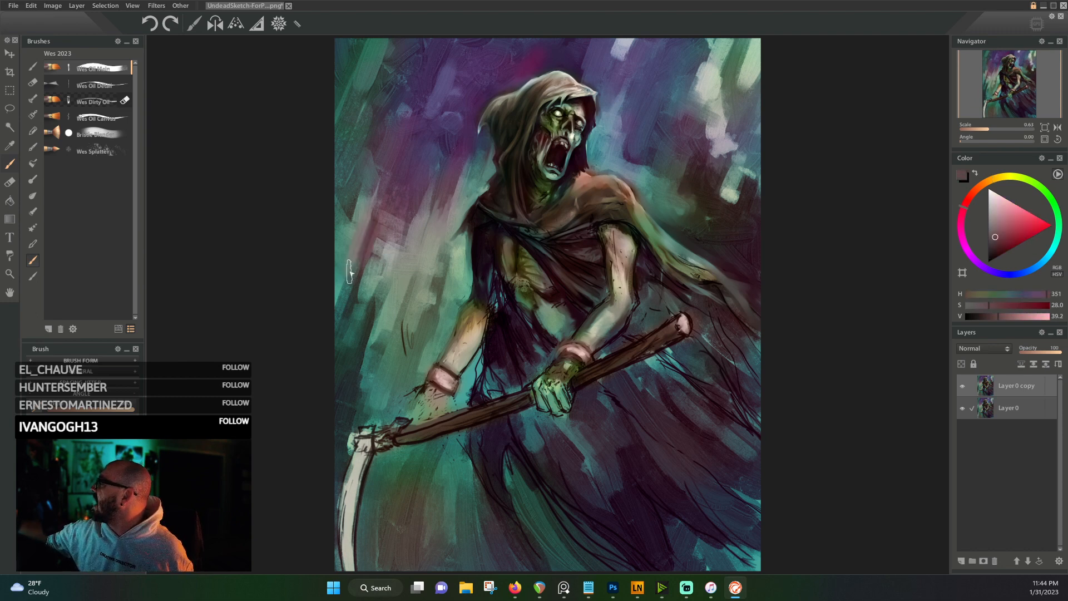
{"action": "left_click", "coordinate": [363, 209], "text": "alt"}
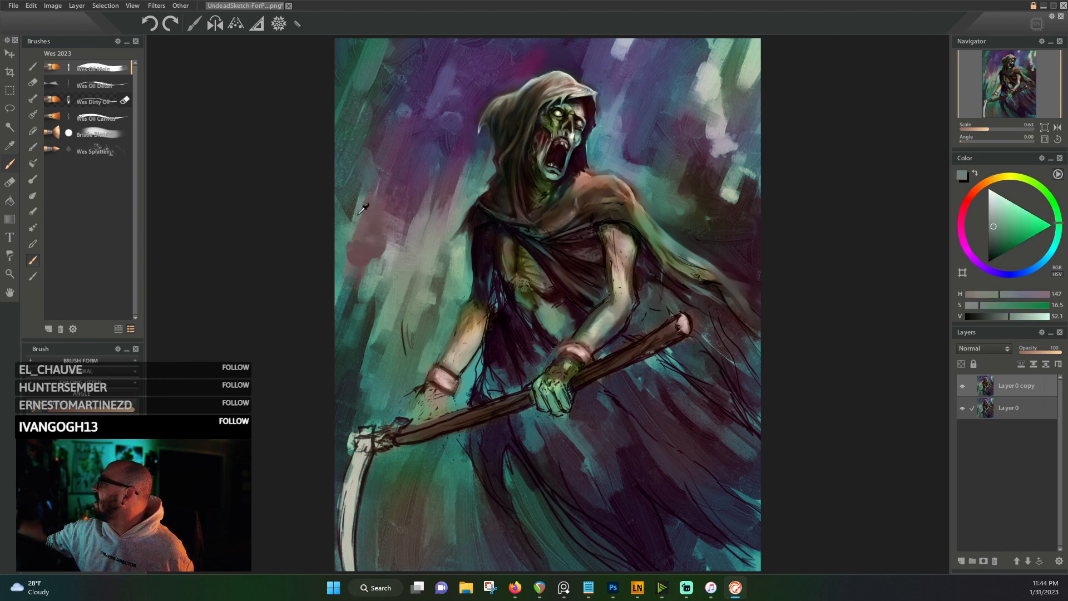
{"action": "mouse_move", "coordinate": [360, 221]}
{"action": "left_mouse_down"}
{"action": "mouse_move", "coordinate": [351, 267]}
{"action": "mouse_move", "coordinate": [372, 293]}
{"action": "mouse_move", "coordinate": [353, 310]}
{"action": "mouse_move", "coordinate": [370, 317]}
{"action": "mouse_move", "coordinate": [357, 353]}
{"action": "mouse_move", "coordinate": [363, 404]}
{"action": "left_mouse_up"}
{"action": "left_click", "coordinate": [352, 371], "text": "alt"}
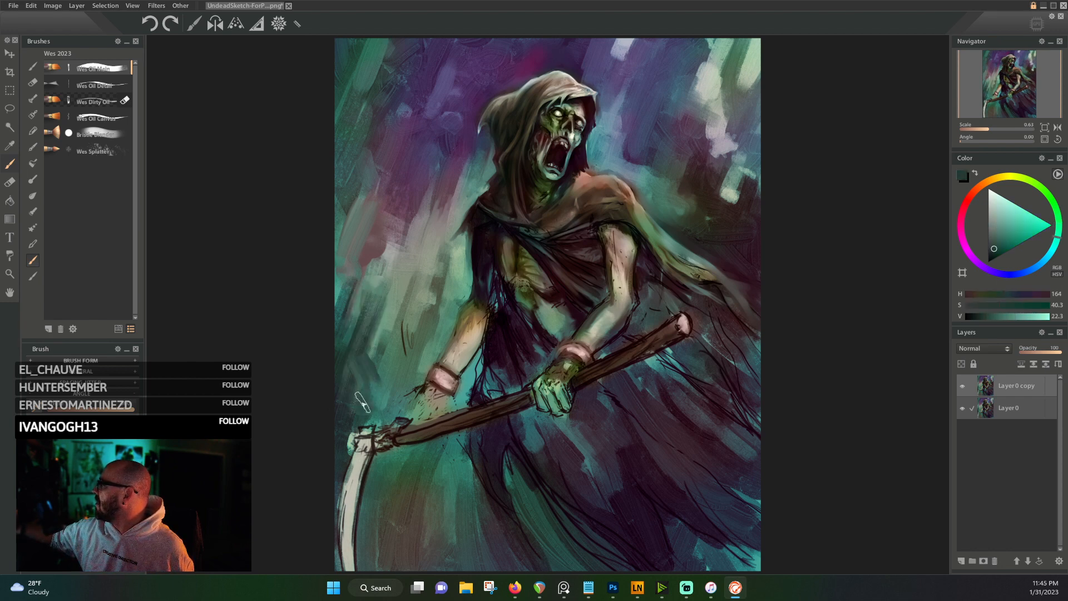
- Brush sampled grey-greens over the background beside the reaper's scythe-side arm and sampled dark purple over the upper-left background
{"action": "left_click", "coordinate": [378, 303], "text": "alt"}
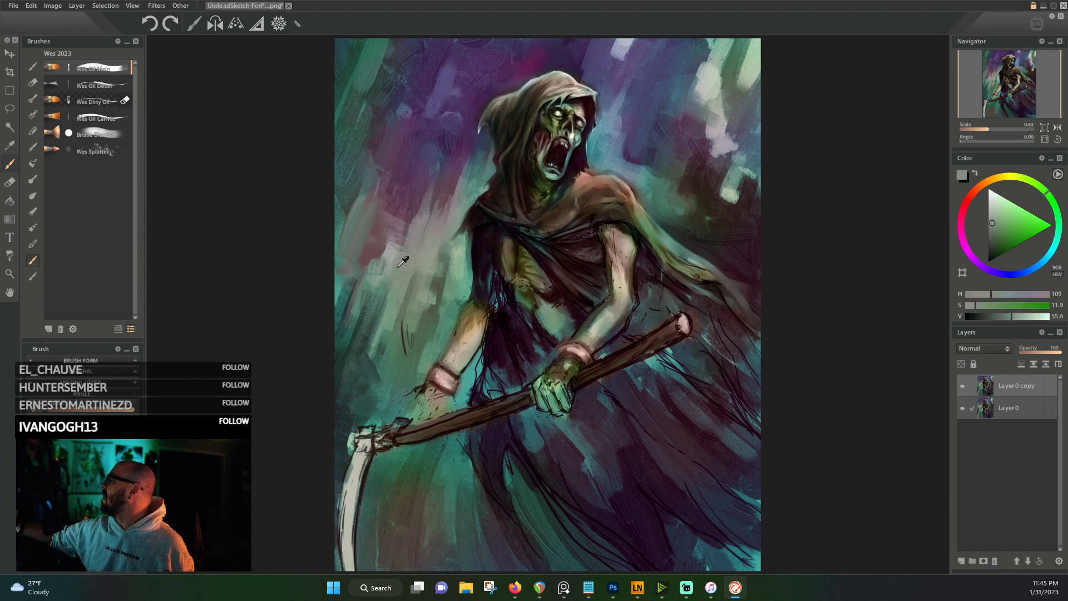
{"action": "mouse_move", "coordinate": [379, 303]}
{"action": "left_mouse_down"}
{"action": "mouse_move", "coordinate": [424, 267]}
{"action": "mouse_move", "coordinate": [401, 350]}
{"action": "left_mouse_up"}
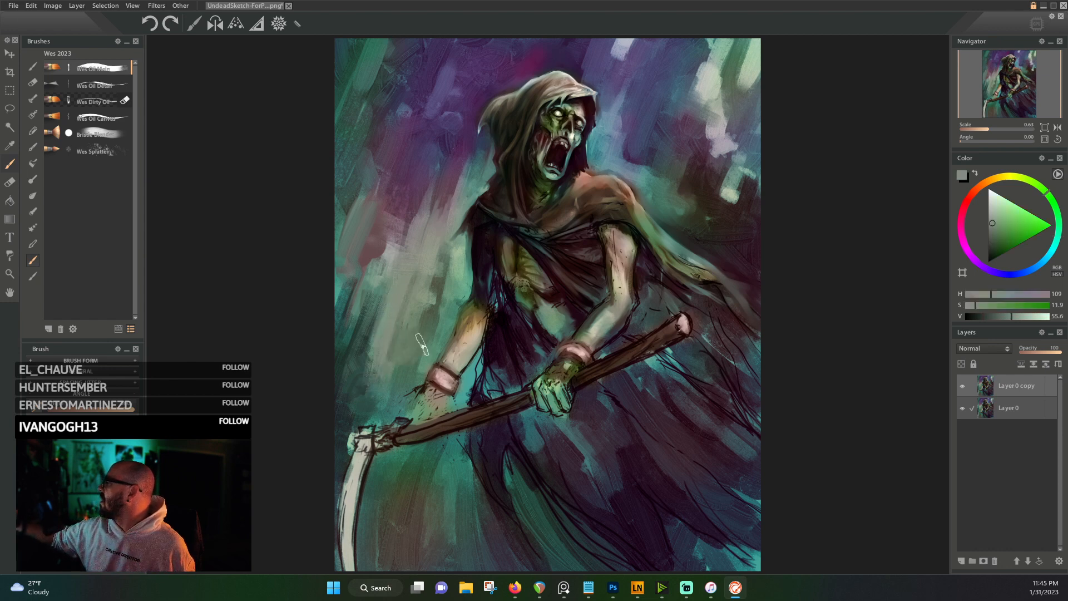
{"action": "left_click", "coordinate": [445, 274], "text": "alt"}
{"action": "mouse_move", "coordinate": [443, 283]}
{"action": "left_mouse_down"}
{"action": "mouse_move", "coordinate": [439, 341]}
{"action": "mouse_move", "coordinate": [463, 282]}
{"action": "mouse_move", "coordinate": [429, 351]}
{"action": "mouse_move", "coordinate": [445, 369]}
{"action": "left_mouse_up"}
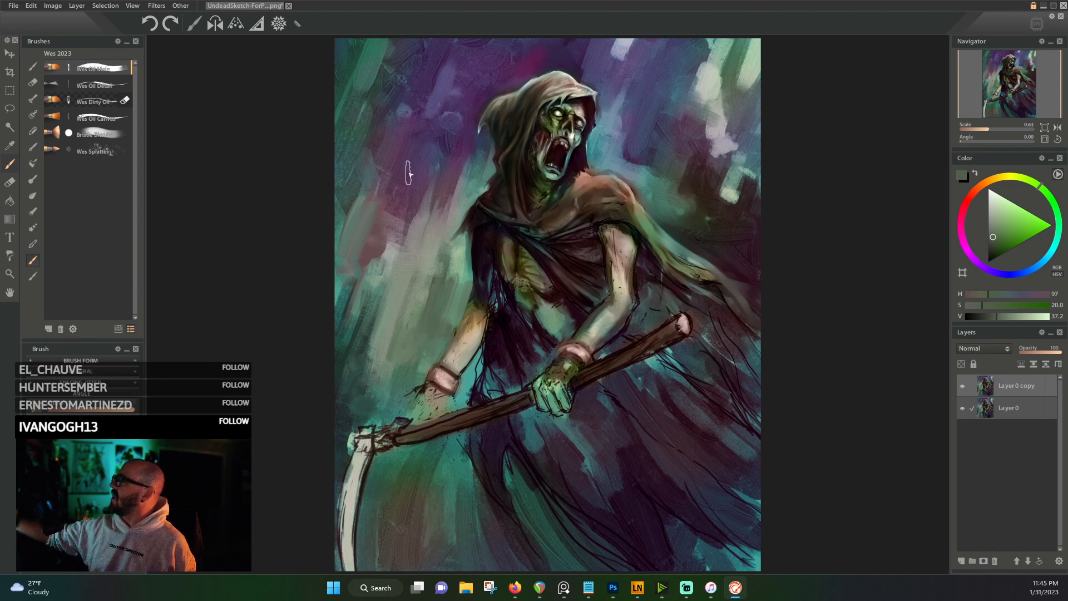
{"action": "left_click", "coordinate": [399, 139], "text": "alt"}
{"action": "mouse_move", "coordinate": [367, 167]}
{"action": "left_mouse_down"}
{"action": "mouse_move", "coordinate": [355, 196]}
{"action": "mouse_move", "coordinate": [374, 102]}
{"action": "left_mouse_up"}
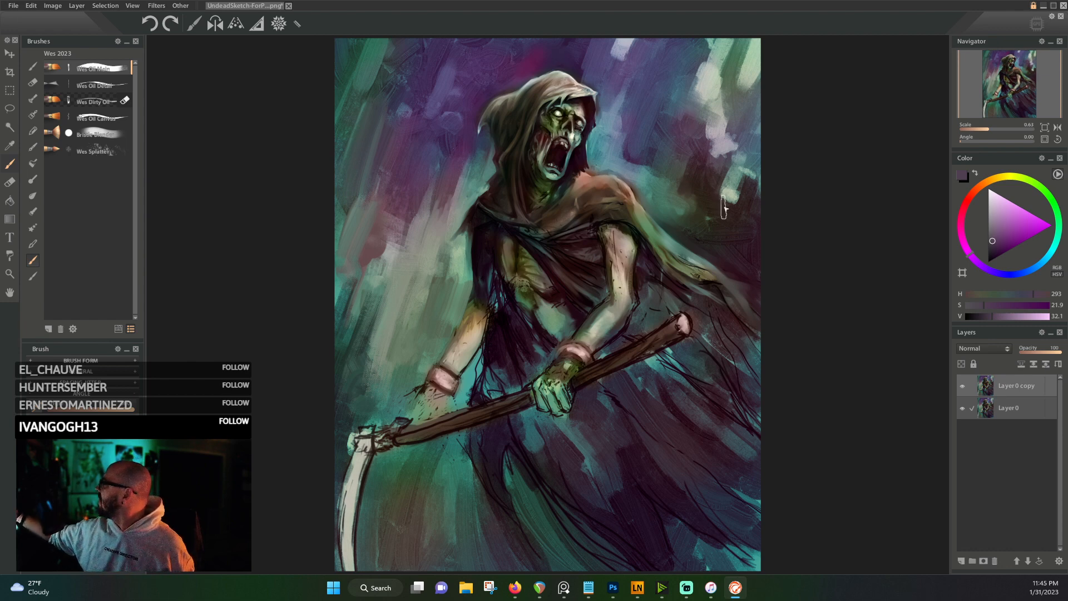
- Paint slanted strokes across the background right of the hood and above the cape with sampled pale green, dark maroon, dark green and light blue
{"action": "left_click", "coordinate": [717, 219], "text": "alt"}
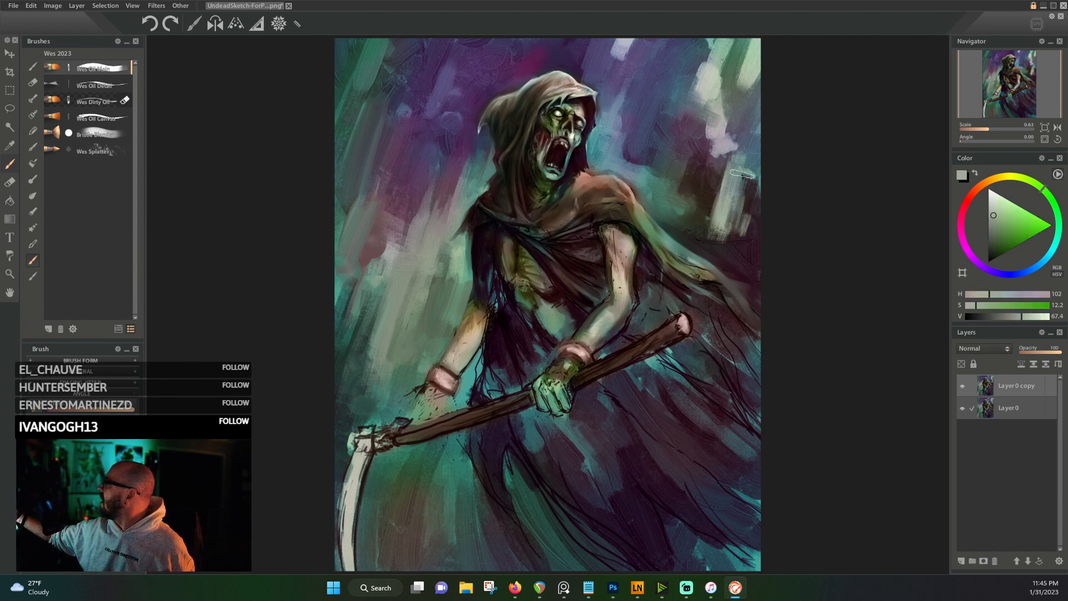
{"action": "left_click", "coordinate": [748, 186], "text": "alt"}
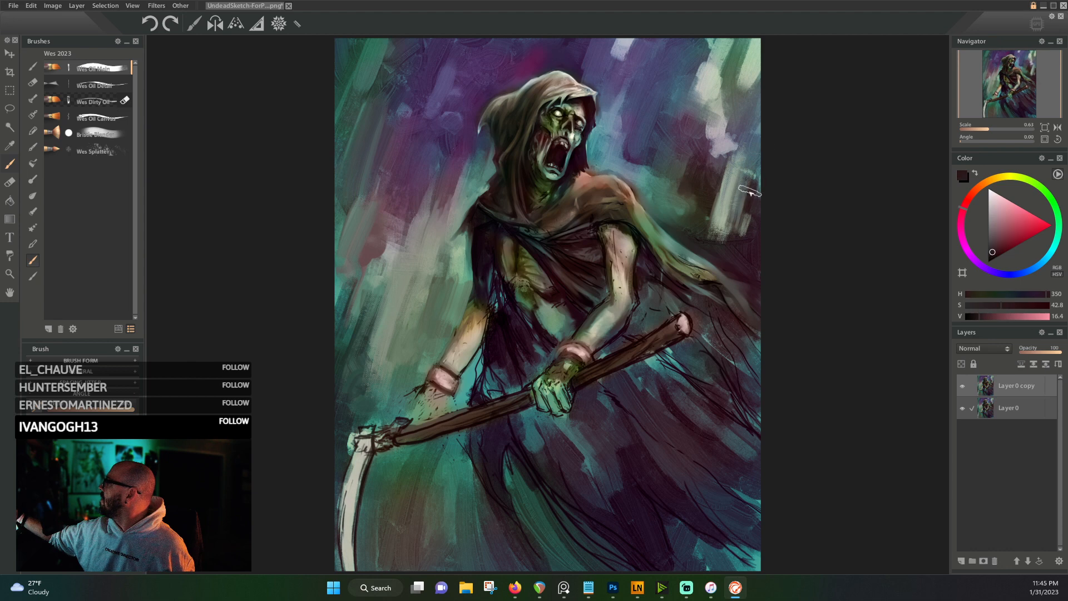
{"action": "left_click", "coordinate": [749, 251], "text": "alt"}
{"action": "left_click", "coordinate": [713, 227], "text": "alt"}
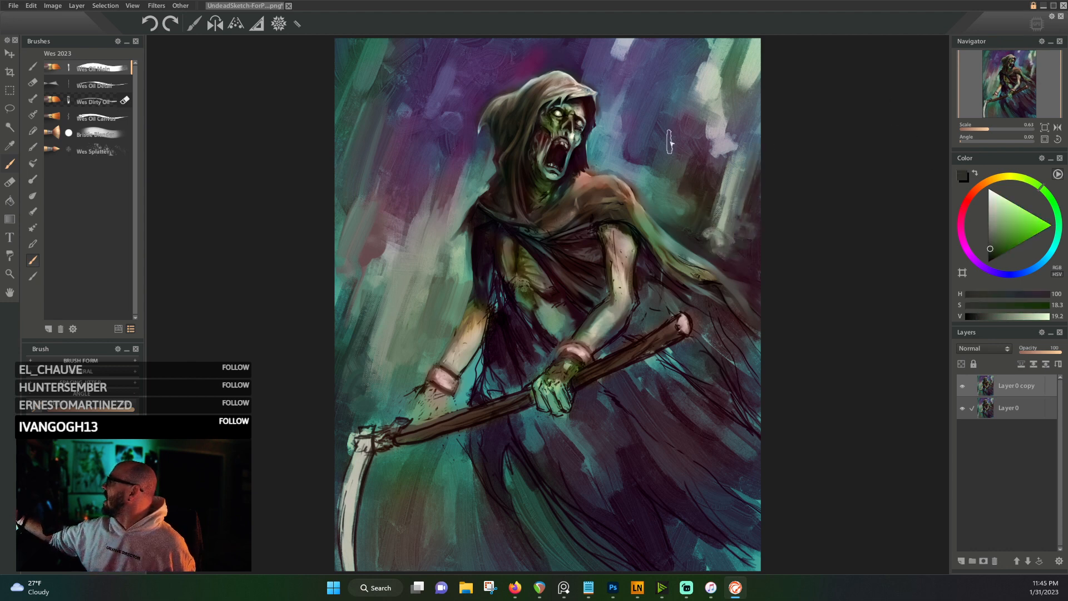
{"action": "left_click", "coordinate": [624, 149], "text": "alt"}
{"action": "mouse_move", "coordinate": [637, 159]}
{"action": "left_mouse_down"}
{"action": "mouse_move", "coordinate": [616, 161]}
{"action": "mouse_move", "coordinate": [636, 157]}
{"action": "mouse_move", "coordinate": [647, 173]}
{"action": "left_mouse_up"}
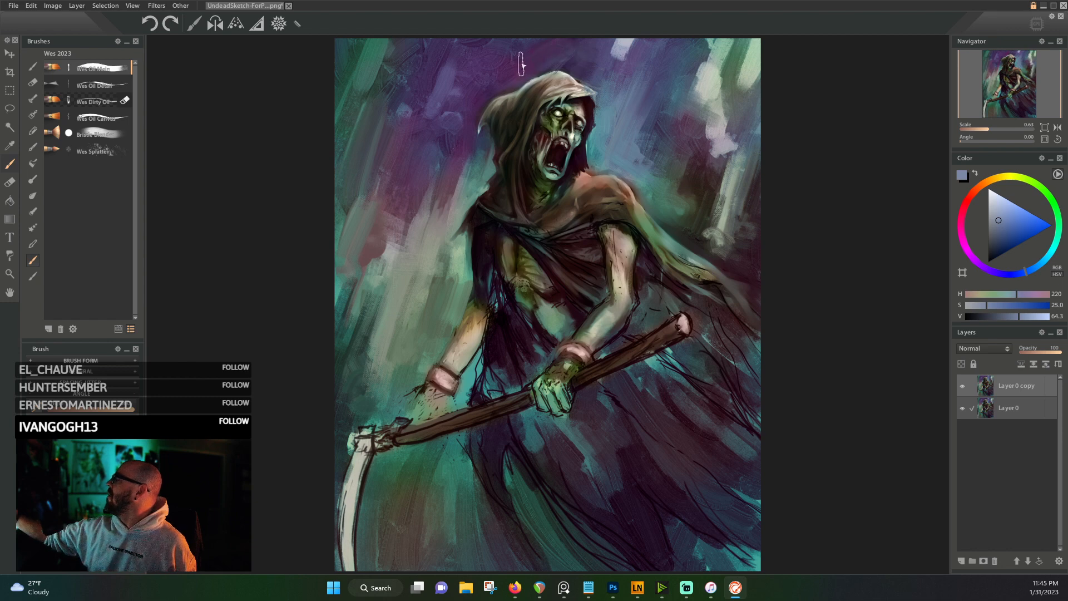
- Brush slanted strokes of sampled violet and pinkish grey through the background above and left of the hood
{"action": "left_click", "coordinate": [440, 77], "text": "alt"}
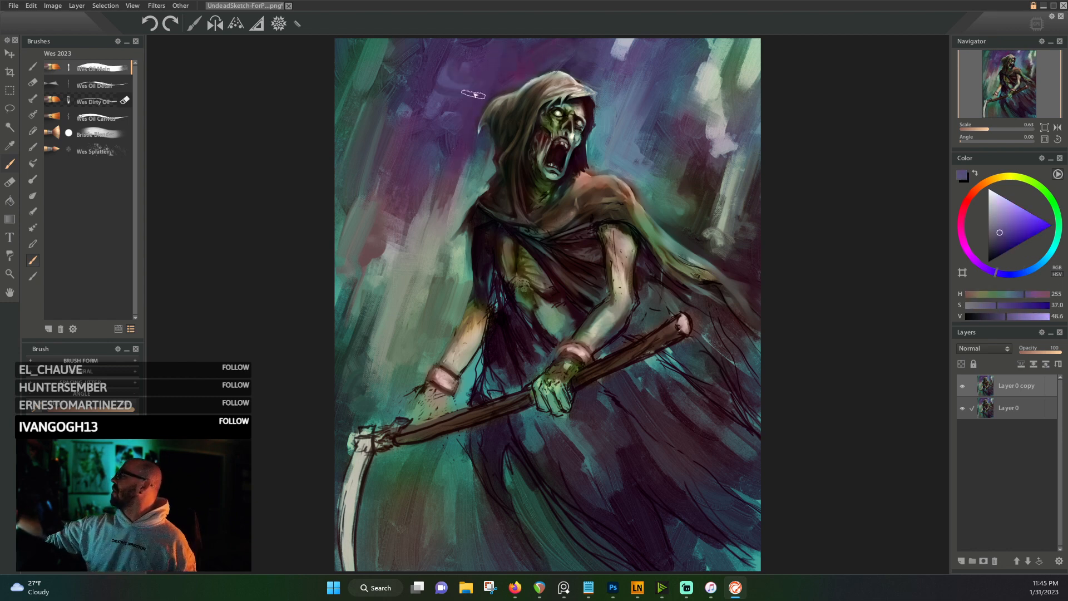
{"action": "left_click", "coordinate": [448, 172], "text": "alt"}
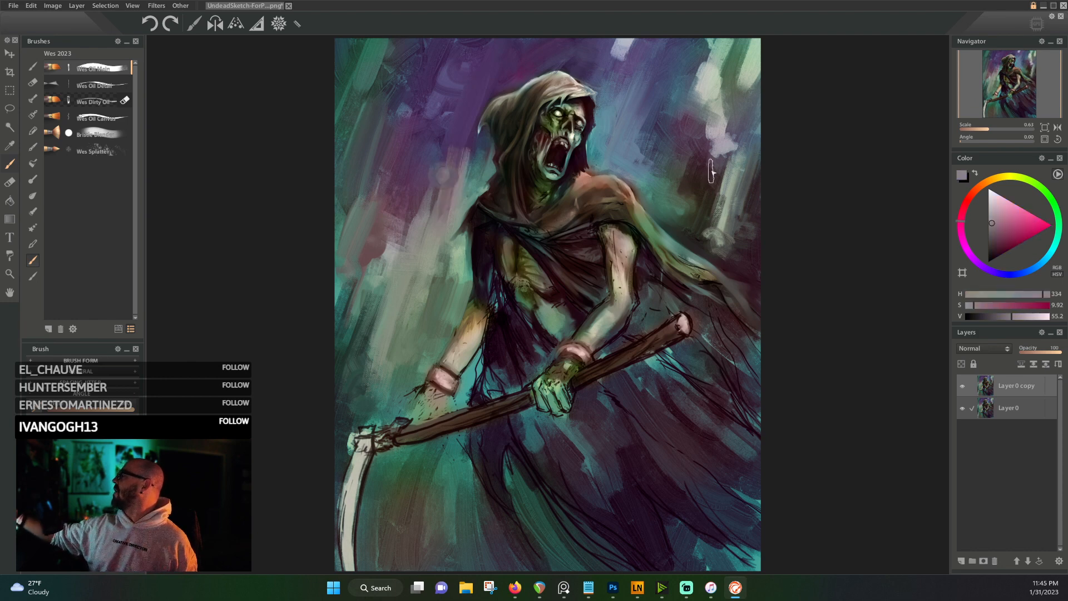
{"action": "left_click", "coordinate": [450, 180], "text": "alt"}
{"action": "mouse_move", "coordinate": [450, 181]}
{"action": "left_mouse_down"}
{"action": "mouse_move", "coordinate": [410, 253]}
{"action": "mouse_move", "coordinate": [429, 187]}
{"action": "mouse_move", "coordinate": [389, 311]}
{"action": "mouse_move", "coordinate": [421, 207]}
{"action": "mouse_move", "coordinate": [430, 250]}
{"action": "left_mouse_up"}
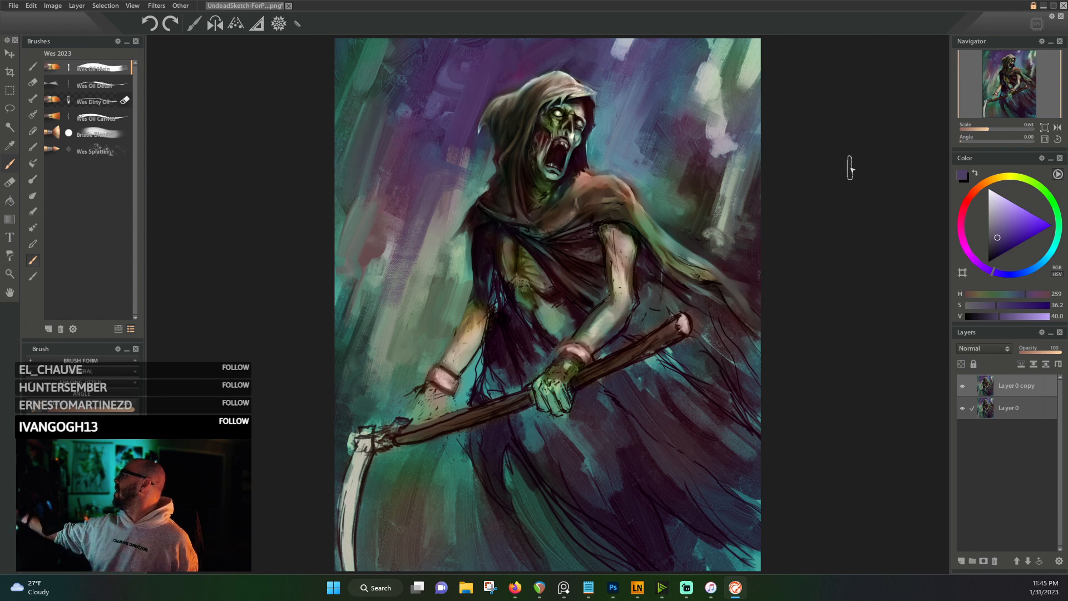
- Paint sampled muted green and brownish grey strokes down the background's right edge toward the cape's tip
{"action": "left_click", "coordinate": [704, 160], "text": "alt"}
{"action": "mouse_move", "coordinate": [738, 78]}
{"action": "left_mouse_down"}
{"action": "mouse_move", "coordinate": [688, 190]}
{"action": "mouse_move", "coordinate": [739, 78]}
{"action": "mouse_move", "coordinate": [749, 146]}
{"action": "mouse_move", "coordinate": [689, 189]}
{"action": "mouse_move", "coordinate": [698, 189]}
{"action": "mouse_move", "coordinate": [691, 206]}
{"action": "mouse_move", "coordinate": [673, 197]}
{"action": "mouse_move", "coordinate": [723, 250]}
{"action": "mouse_move", "coordinate": [739, 199]}
{"action": "mouse_move", "coordinate": [728, 263]}
{"action": "mouse_move", "coordinate": [747, 245]}
{"action": "left_mouse_up"}
{"action": "left_click", "coordinate": [689, 189], "text": "alt"}
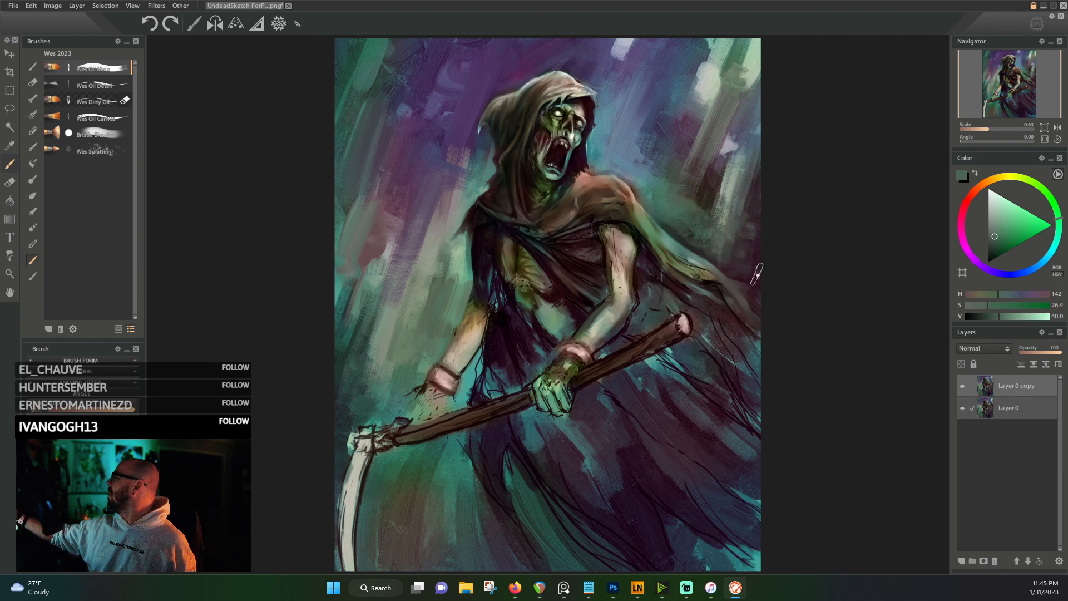
{"action": "left_click", "coordinate": [739, 278], "text": "alt"}
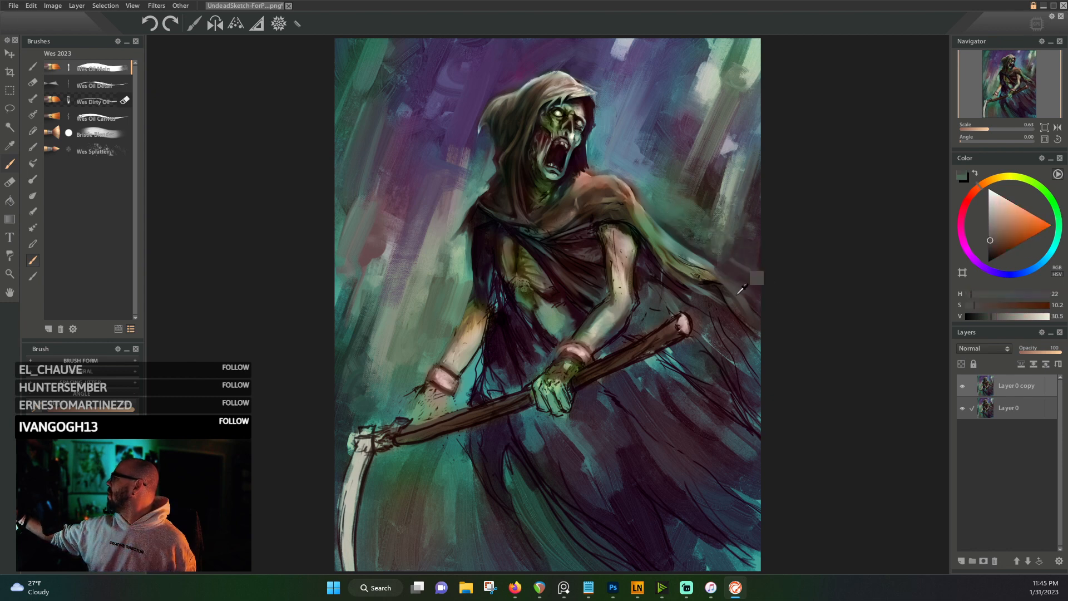
- Paint flowing strokes over the lower-right robe and background below the staff with sampled dark plum, slate blue and teal
{"action": "left_click", "coordinate": [714, 386], "text": "alt"}
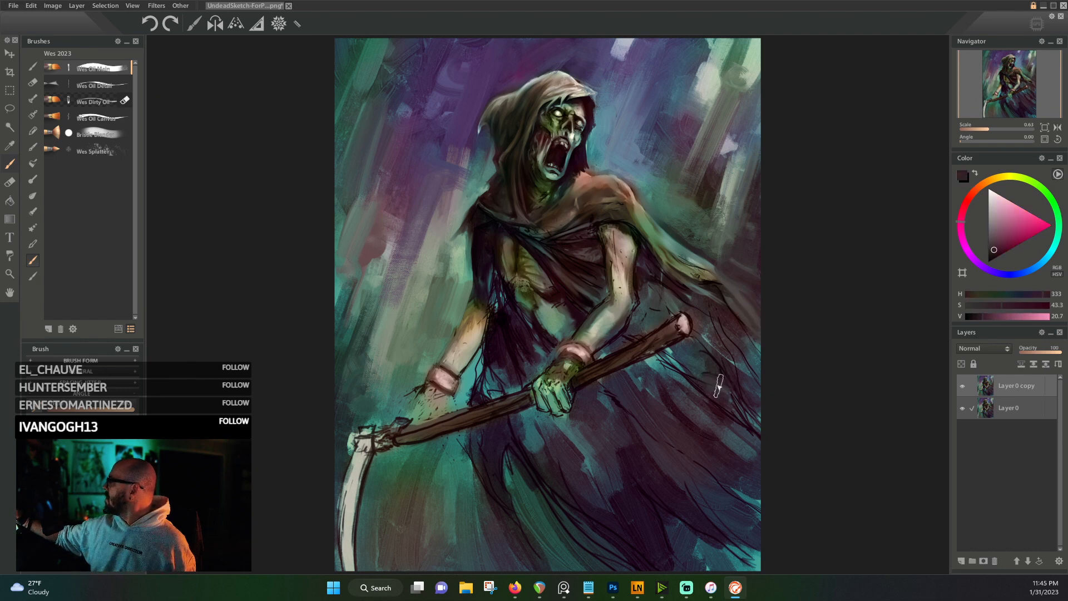
{"action": "left_click", "coordinate": [711, 405], "text": "alt"}
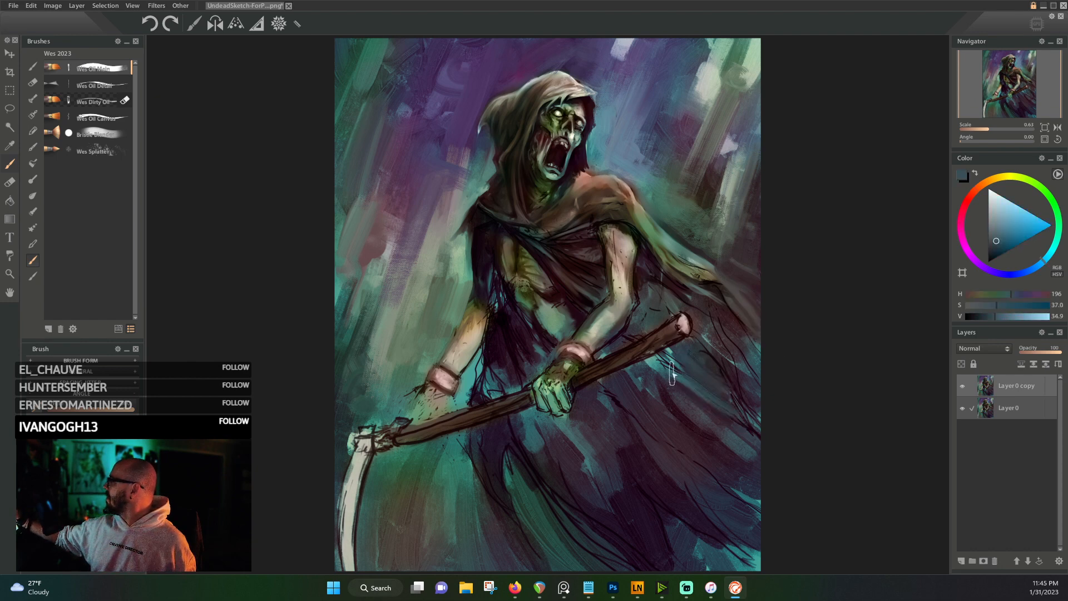
{"action": "left_click", "coordinate": [728, 436], "text": "alt"}
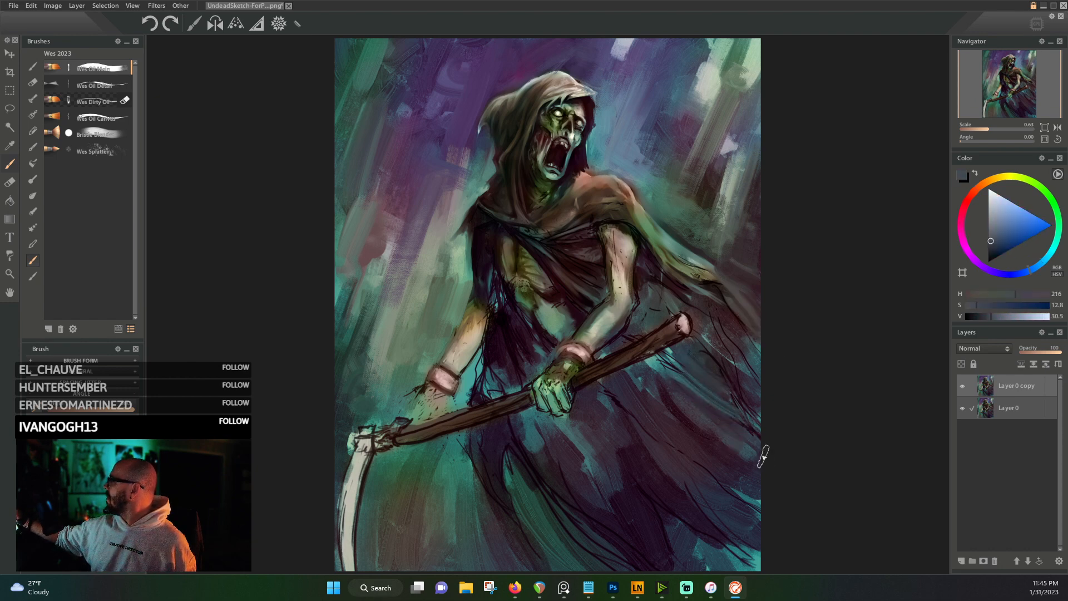
{"action": "left_click", "coordinate": [696, 435], "text": "alt"}
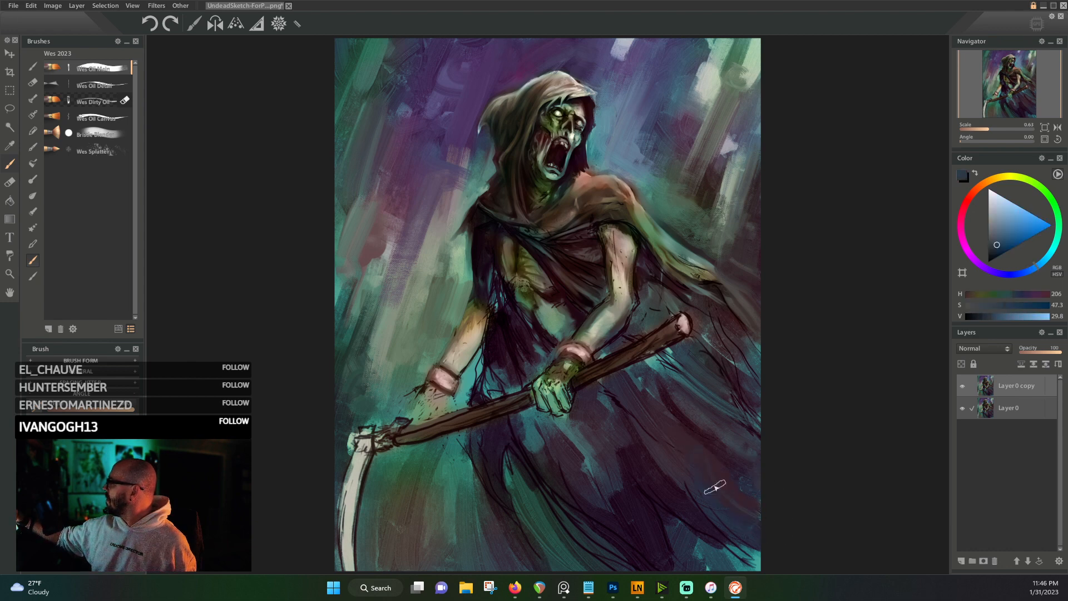
{"action": "left_click", "coordinate": [649, 381], "text": "alt"}
{"action": "left_click", "coordinate": [650, 381], "text": "alt"}
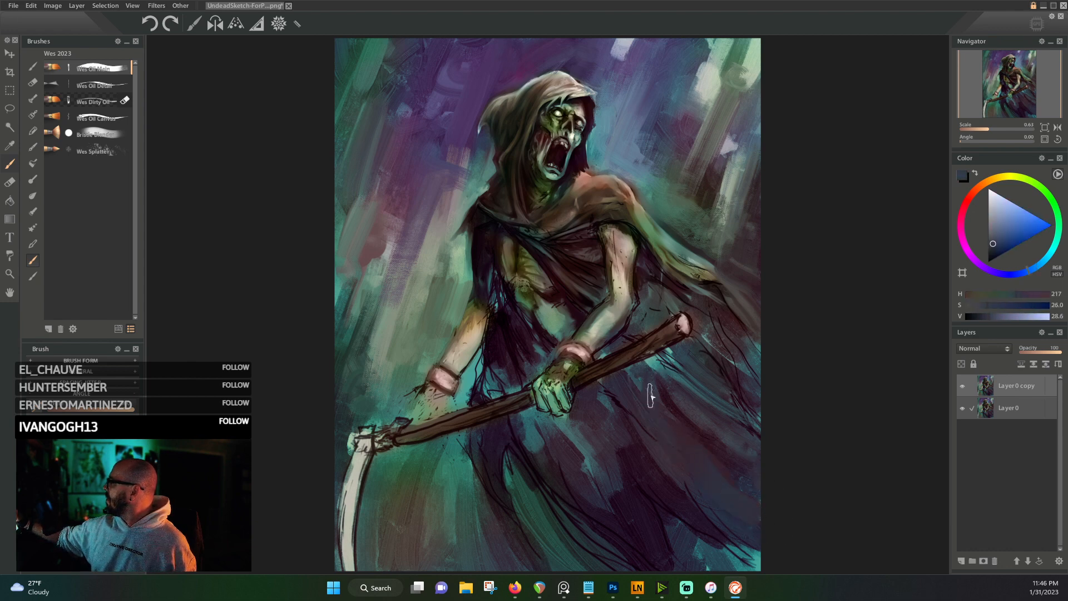
{"action": "left_click", "coordinate": [657, 358], "text": "alt"}
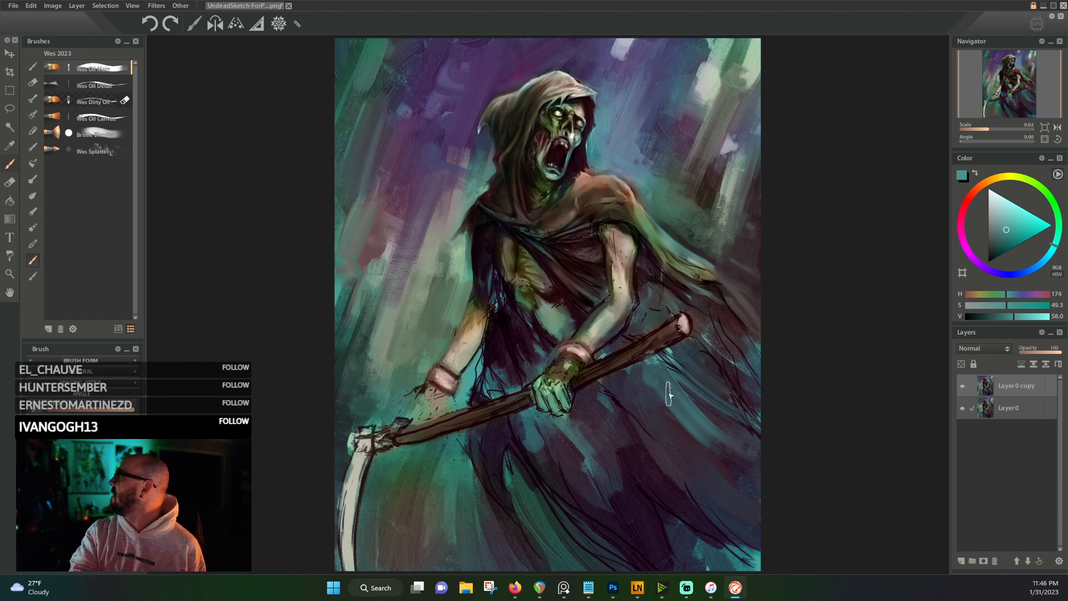
- Examine the oil stroke texture up close in the left background, the lower-right robe and the upper-right background
{"action": "scroll", "coordinate": [425, 250], "scroll_direction": "up", "scroll_amount": 1}
{"action": "scroll", "coordinate": [425, 254], "scroll_direction": "up", "scroll_amount": 2}
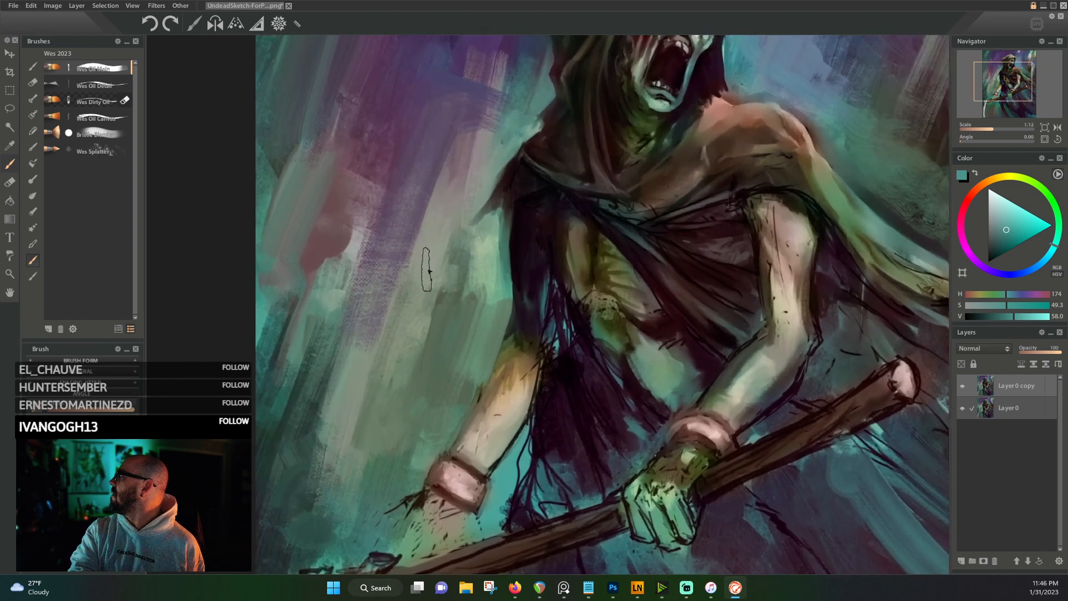
{"action": "scroll", "coordinate": [453, 384], "scroll_direction": "down", "scroll_amount": 1}
{"action": "scroll", "coordinate": [453, 383], "scroll_direction": "down", "scroll_amount": 3}
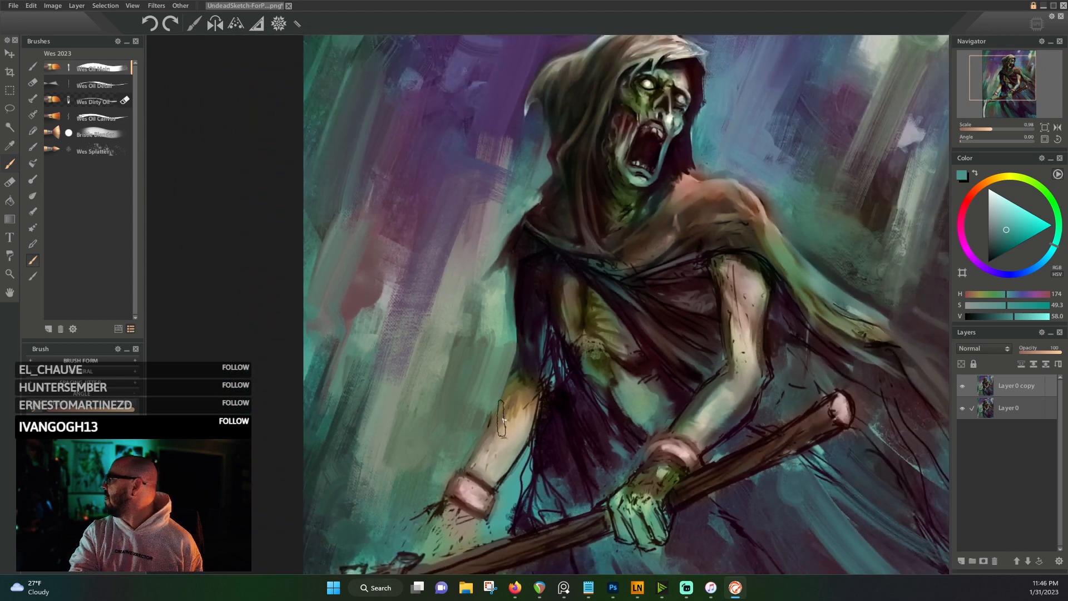
{"action": "scroll", "coordinate": [461, 404], "scroll_direction": "up", "scroll_amount": 3}
{"action": "scroll", "coordinate": [461, 404], "scroll_direction": "up", "scroll_amount": 2}
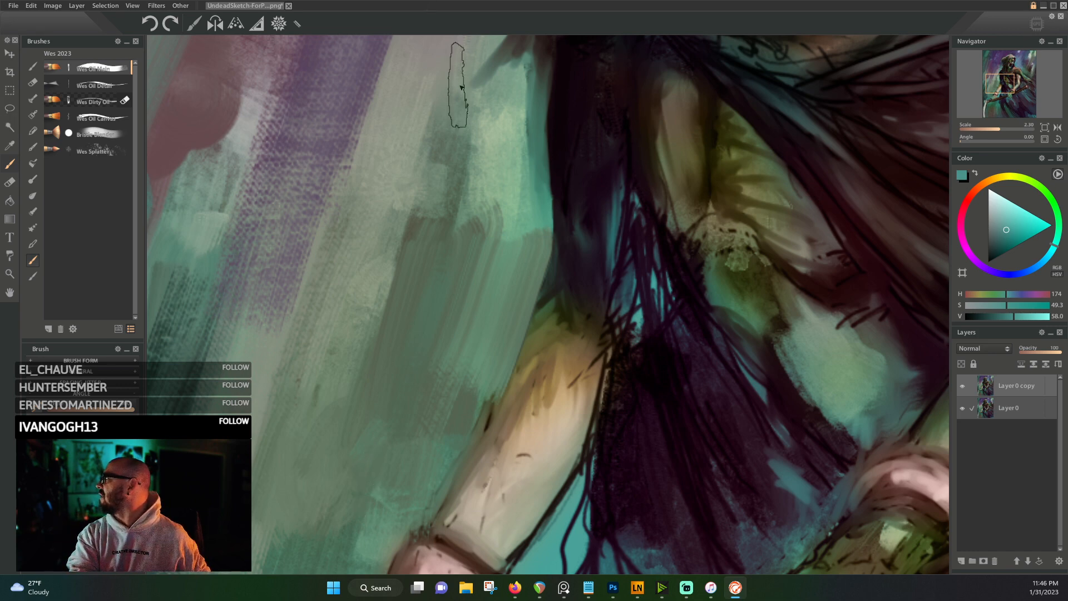
{"action": "scroll", "coordinate": [523, 367], "scroll_direction": "down", "scroll_amount": 6}
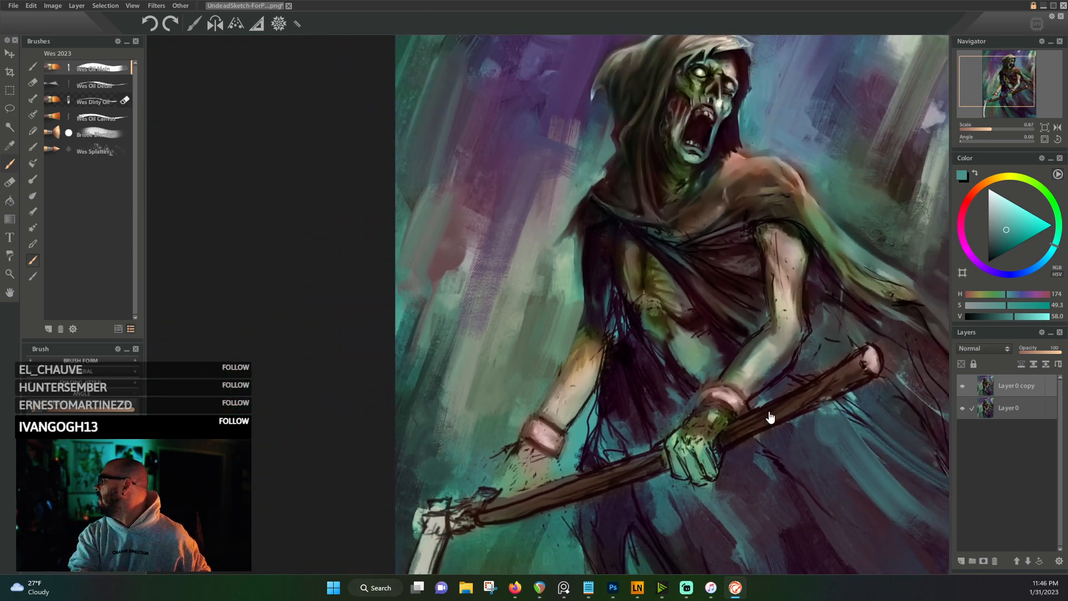
{"action": "left_click_drag", "start_coordinate": [769, 416], "coordinate": [482, 267]}
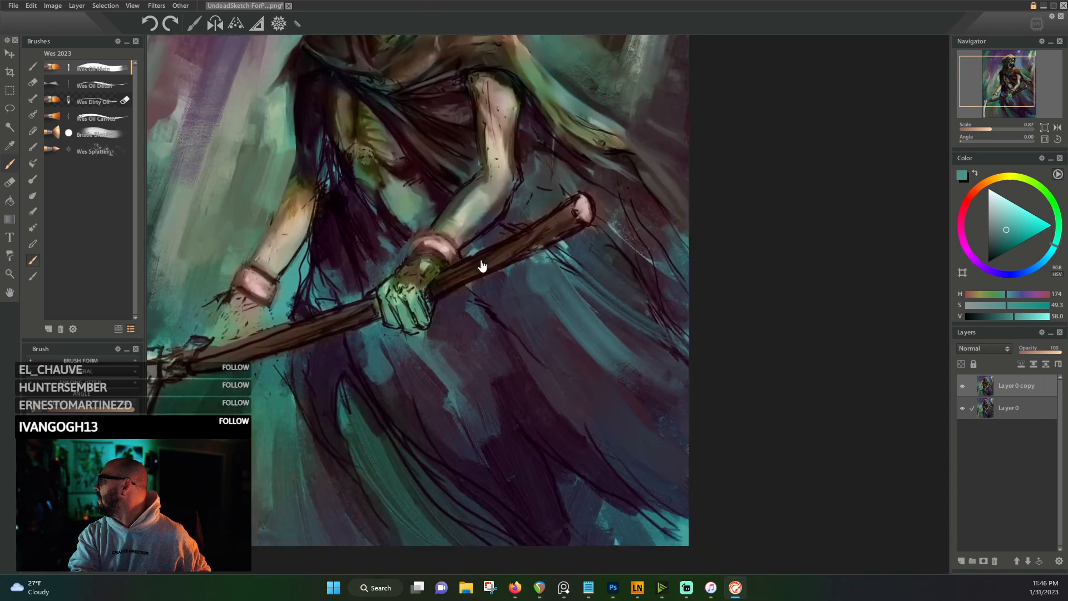
{"action": "scroll", "coordinate": [613, 367], "scroll_direction": "up", "scroll_amount": 5}
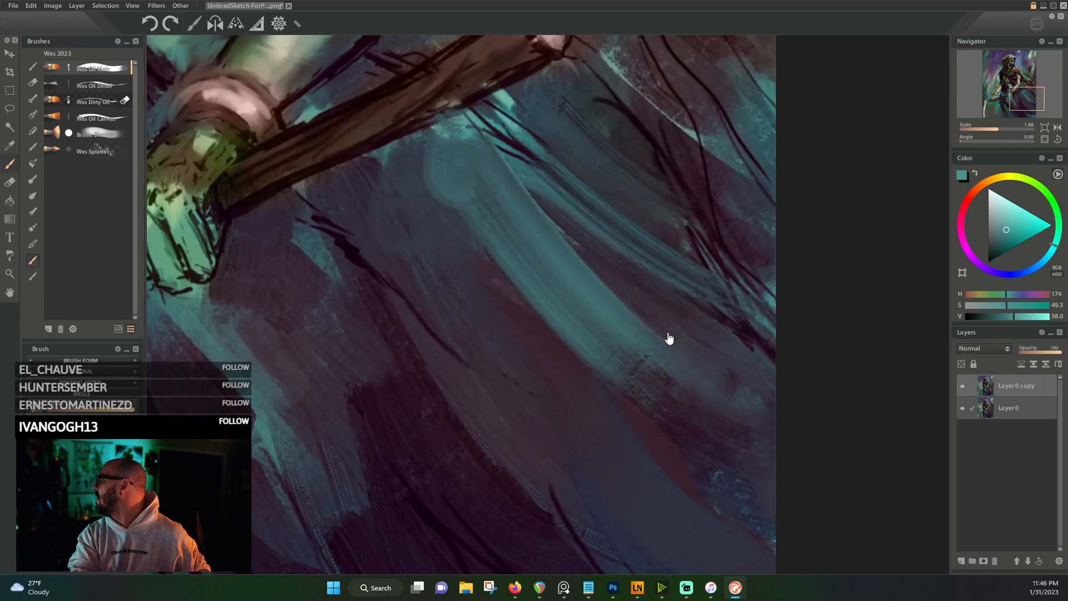
{"action": "left_click_drag", "start_coordinate": [669, 338], "coordinate": [536, 248]}
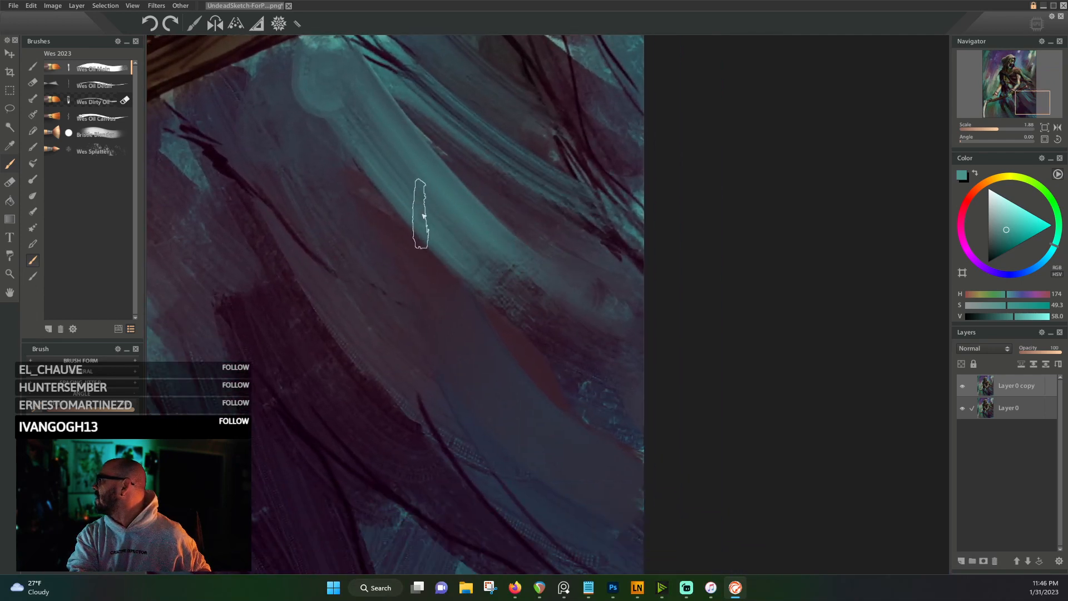
{"action": "left_click_drag", "start_coordinate": [422, 209], "coordinate": [600, 526]}
{"action": "left_click_drag", "start_coordinate": [589, 226], "coordinate": [530, 463]}
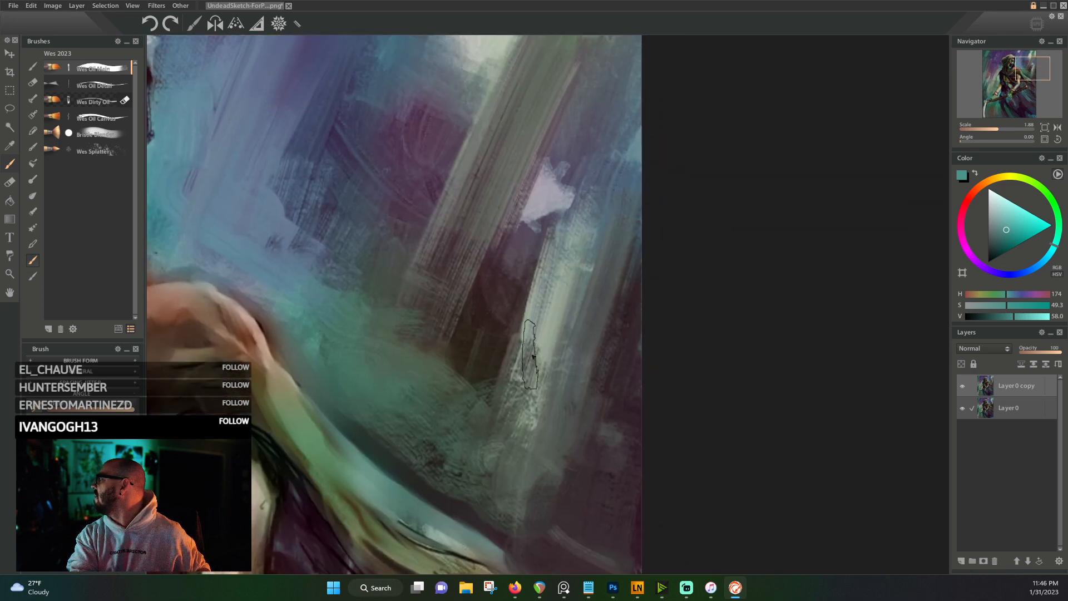
{"action": "left_click_drag", "start_coordinate": [534, 239], "coordinate": [418, 382]}
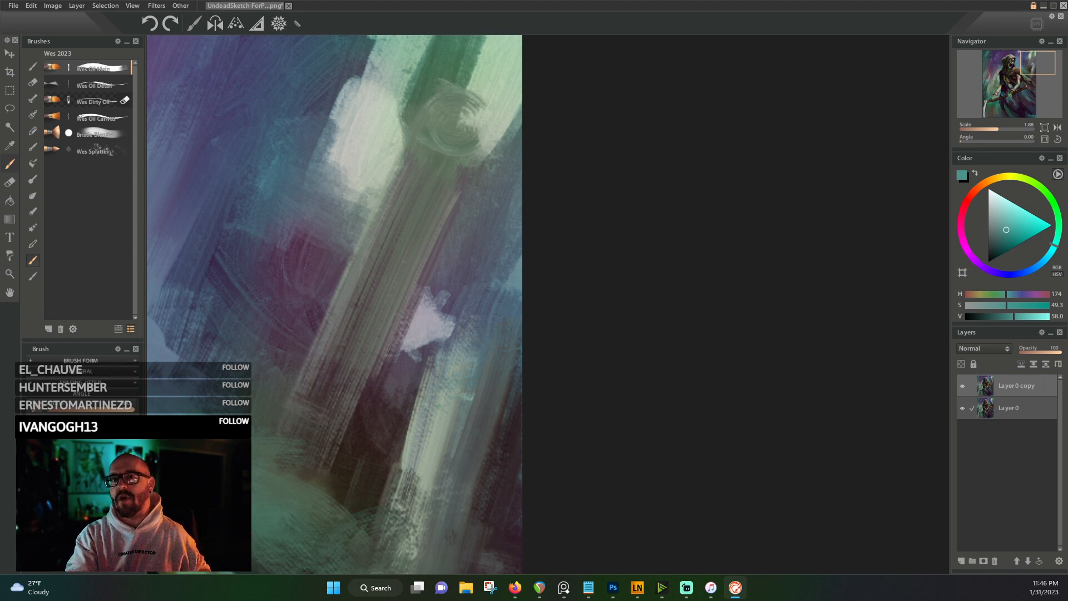
{"action": "scroll", "coordinate": [309, 221], "scroll_direction": "down", "scroll_amount": 5}
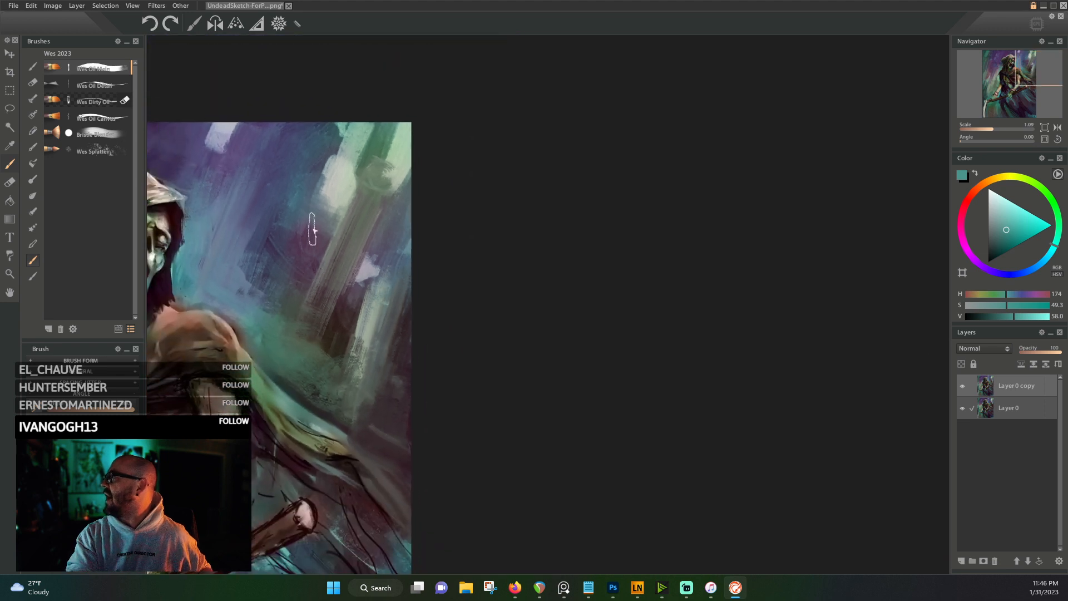
{"action": "scroll", "coordinate": [443, 187], "scroll_direction": "down", "scroll_amount": 4}
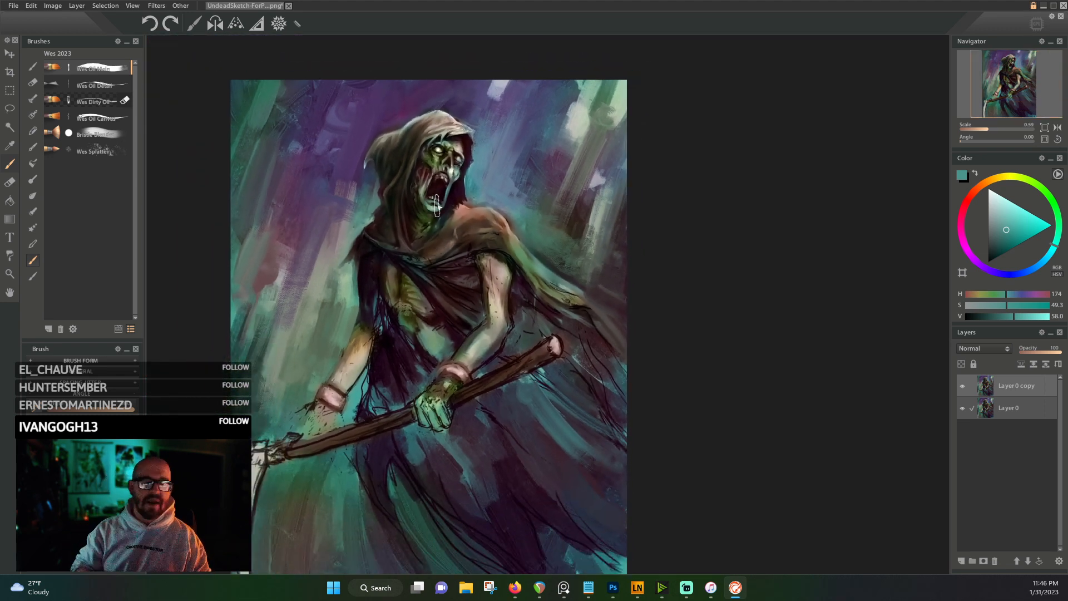
- Pick a saturated orange (H 26, S 83, V 88) and brush accent strokes into the background beside the face and behind the lower arm
{"action": "left_click", "coordinate": [346, 199], "text": "alt"}
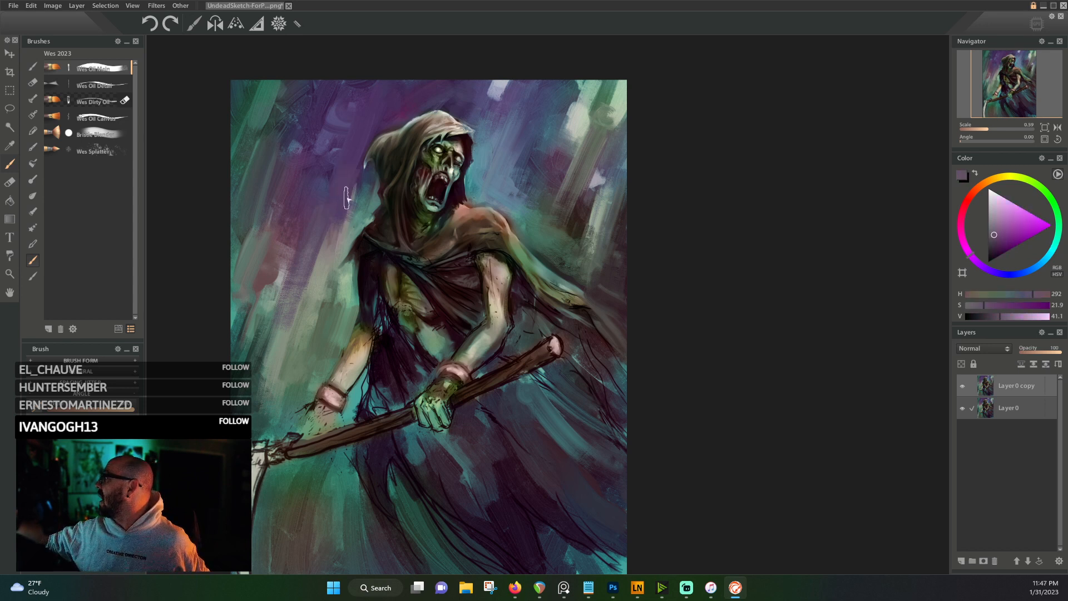
{"action": "left_click", "coordinate": [336, 234], "text": "alt"}
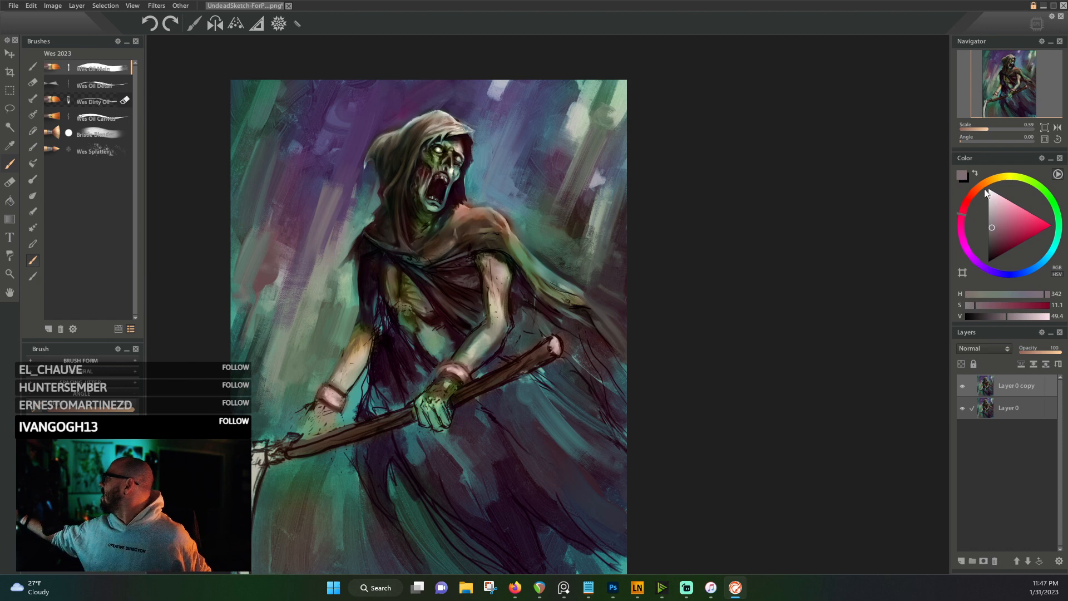
{"action": "left_click", "coordinate": [980, 188]}
{"action": "left_click_drag", "start_coordinate": [1020, 218], "coordinate": [1035, 224]}
{"action": "left_click", "coordinate": [982, 182]}
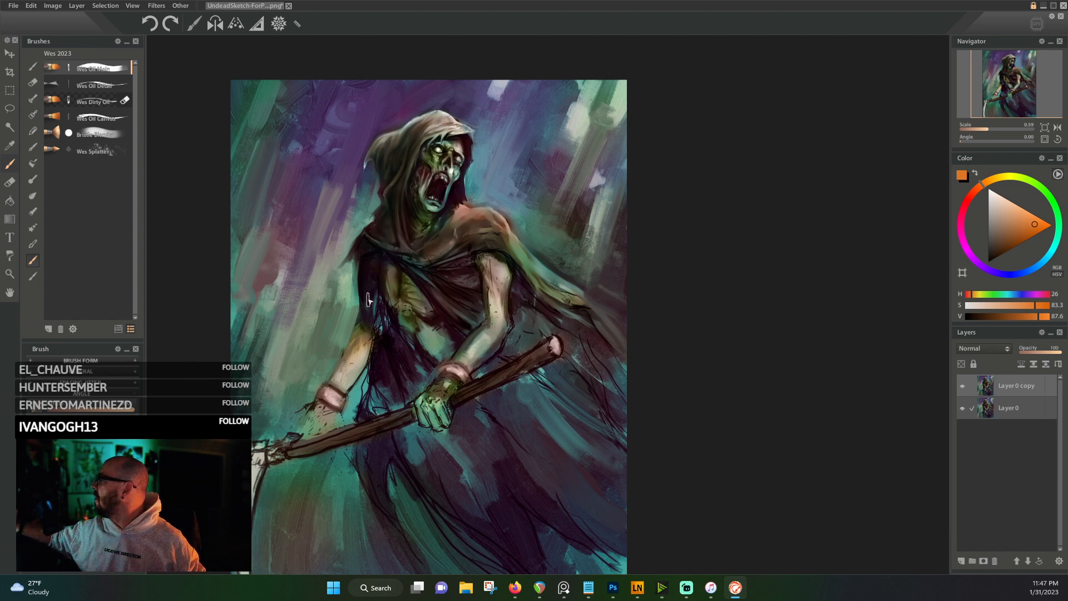
{"action": "mouse_move", "coordinate": [349, 309]}
{"action": "left_mouse_down"}
{"action": "mouse_move", "coordinate": [331, 376]}
{"action": "mouse_move", "coordinate": [349, 301]}
{"action": "left_mouse_up"}
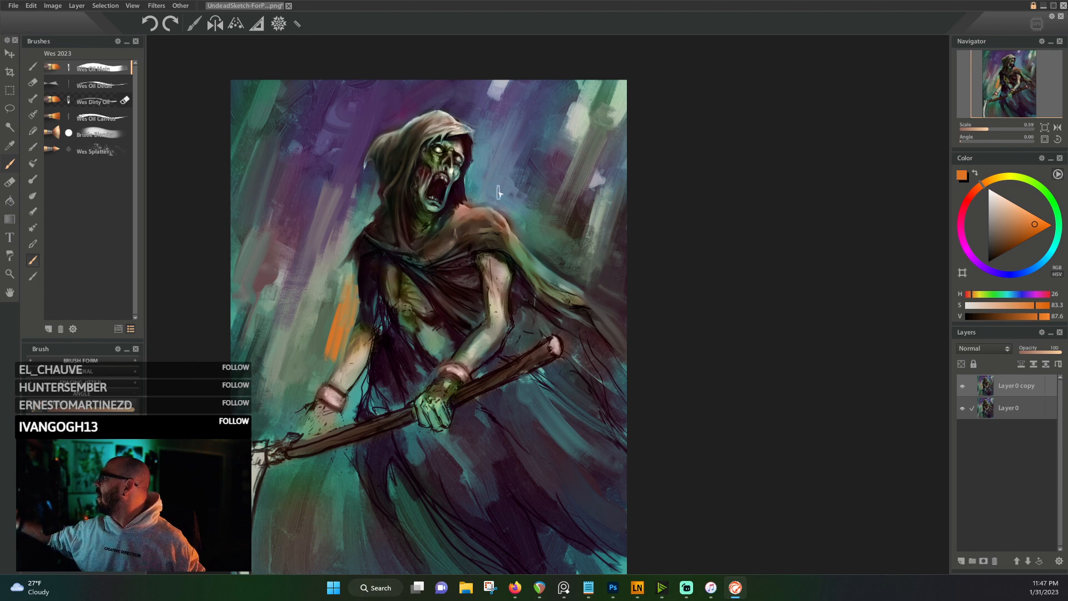
{"action": "mouse_move", "coordinate": [478, 195]}
{"action": "left_mouse_down"}
{"action": "mouse_move", "coordinate": [489, 148]}
{"action": "mouse_move", "coordinate": [477, 195]}
{"action": "mouse_move", "coordinate": [495, 194]}
{"action": "mouse_move", "coordinate": [477, 195]}
{"action": "mouse_move", "coordinate": [489, 195]}
{"action": "mouse_move", "coordinate": [482, 180]}
{"action": "mouse_move", "coordinate": [476, 194]}
{"action": "mouse_move", "coordinate": [474, 174]}
{"action": "mouse_move", "coordinate": [473, 196]}
{"action": "mouse_move", "coordinate": [473, 178]}
{"action": "mouse_move", "coordinate": [487, 148]}
{"action": "mouse_move", "coordinate": [480, 199]}
{"action": "mouse_move", "coordinate": [512, 126]}
{"action": "mouse_move", "coordinate": [488, 197]}
{"action": "mouse_move", "coordinate": [473, 201]}
{"action": "mouse_move", "coordinate": [517, 206]}
{"action": "mouse_move", "coordinate": [493, 200]}
{"action": "left_mouse_up"}
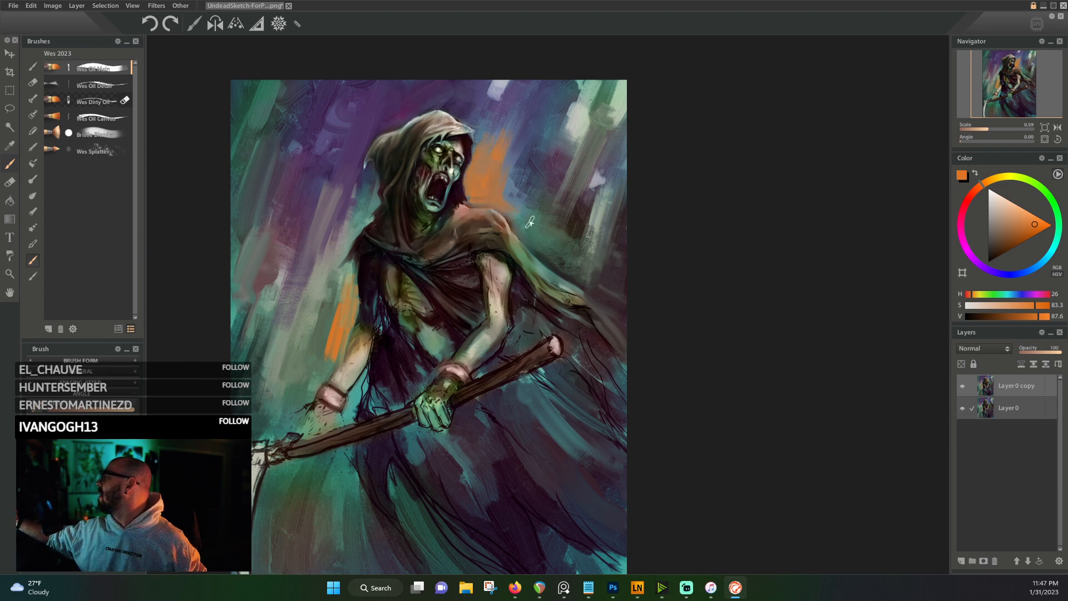
{"action": "mouse_move", "coordinate": [351, 285]}
{"action": "left_mouse_down"}
{"action": "mouse_move", "coordinate": [353, 274]}
{"action": "mouse_move", "coordinate": [351, 314]}
{"action": "mouse_move", "coordinate": [341, 303]}
{"action": "mouse_move", "coordinate": [356, 324]}
{"action": "left_mouse_up"}
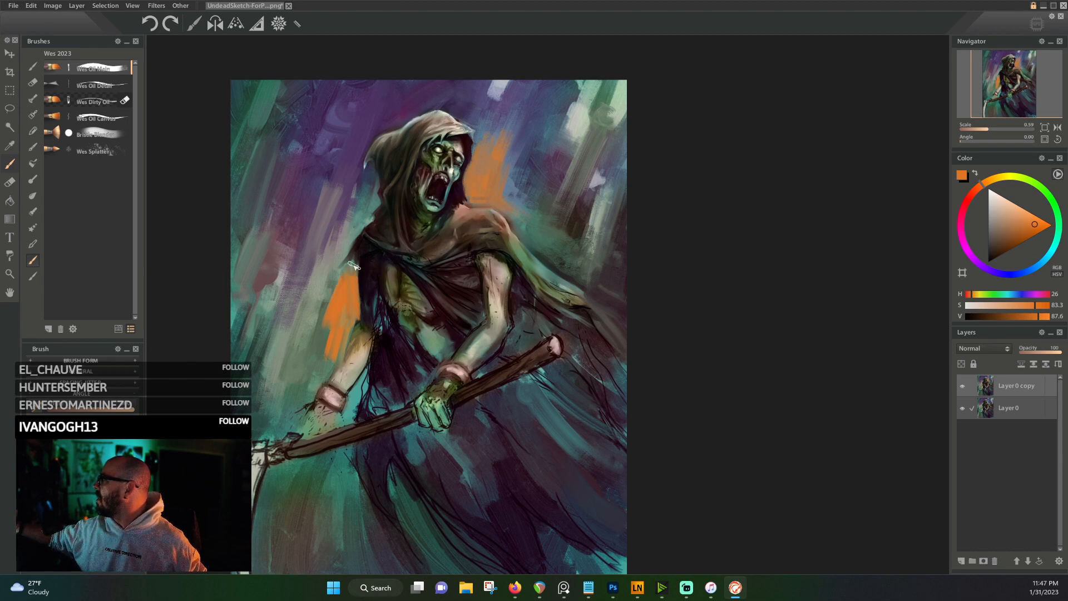
{"action": "left_click_drag", "start_coordinate": [338, 272], "coordinate": [313, 380]}
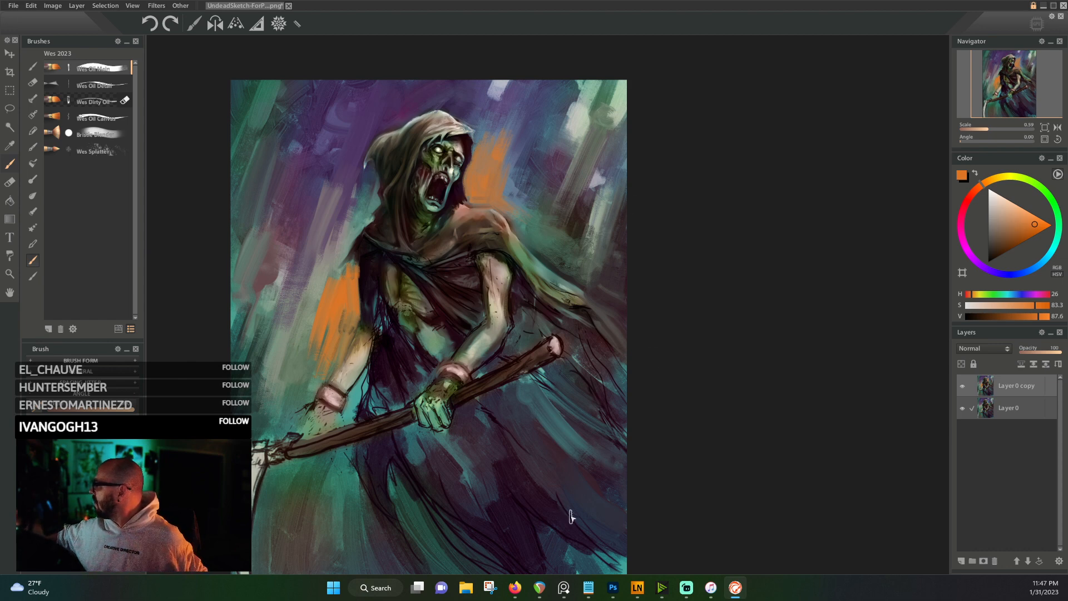
- Paint sampled dark plum and charcoal strokes over the lower-right robe, and rework the trailing cape edge with muted teal
{"action": "left_click_drag", "start_coordinate": [570, 516], "coordinate": [488, 398]}
{"action": "left_click", "coordinate": [488, 402], "text": "alt"}
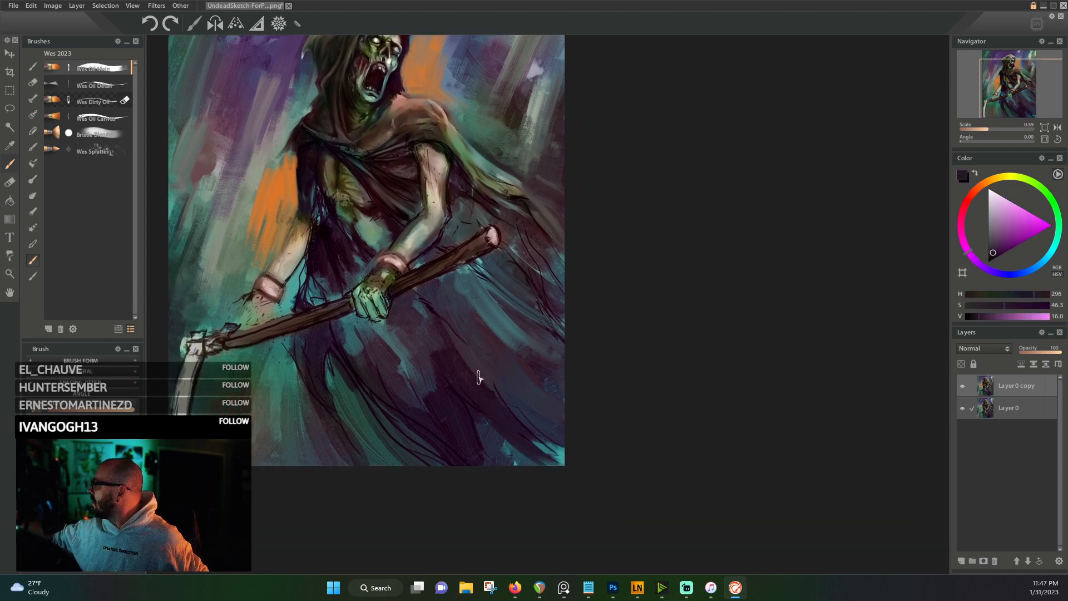
{"action": "left_click", "coordinate": [551, 445], "text": "alt"}
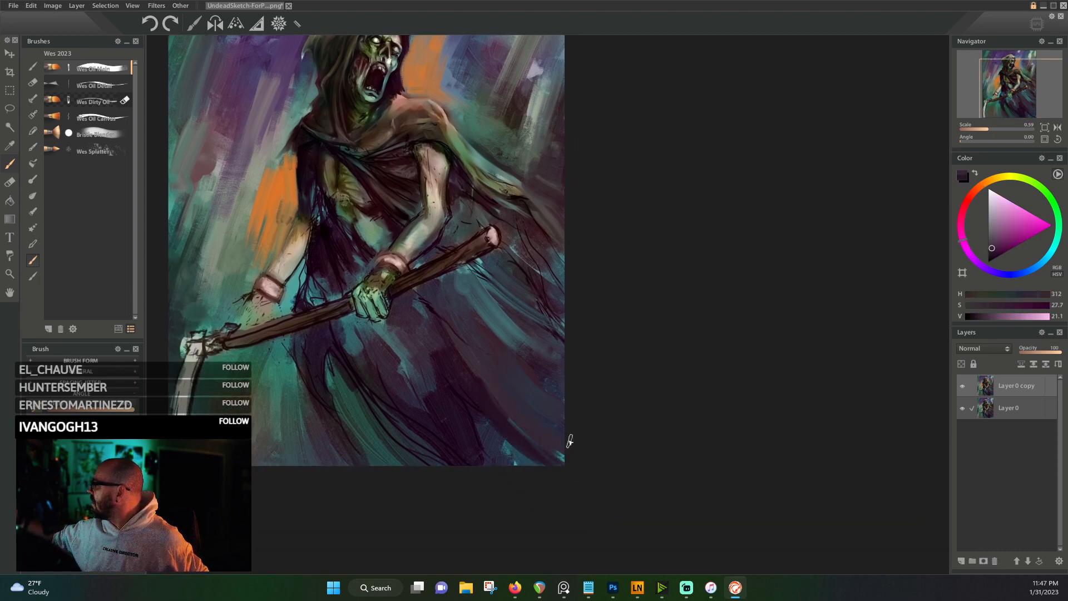
{"action": "left_click", "coordinate": [504, 256], "text": "alt"}
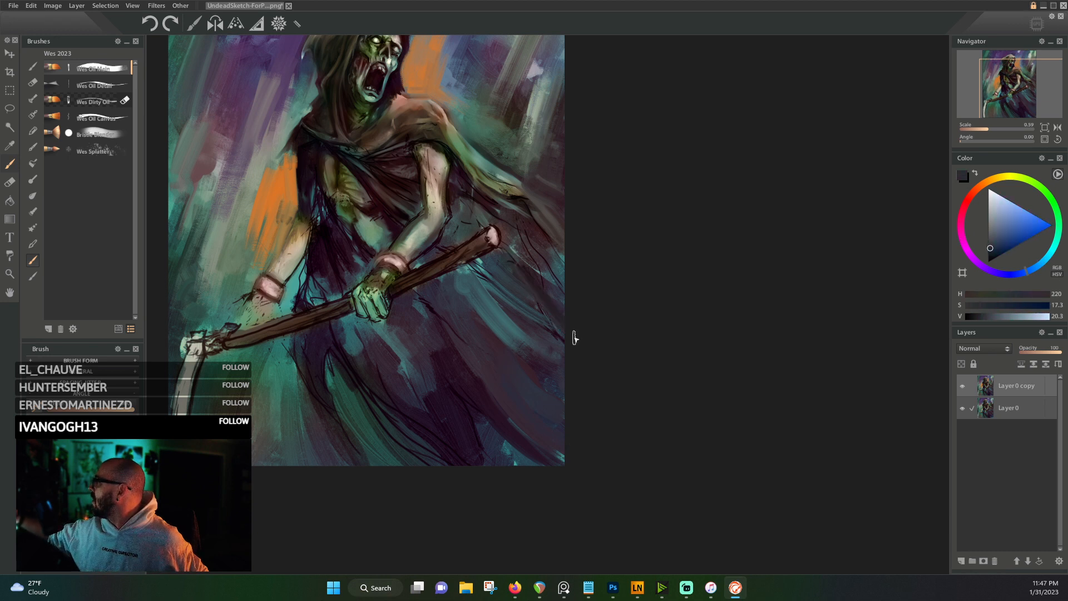
{"action": "left_click", "coordinate": [537, 275], "text": "alt"}
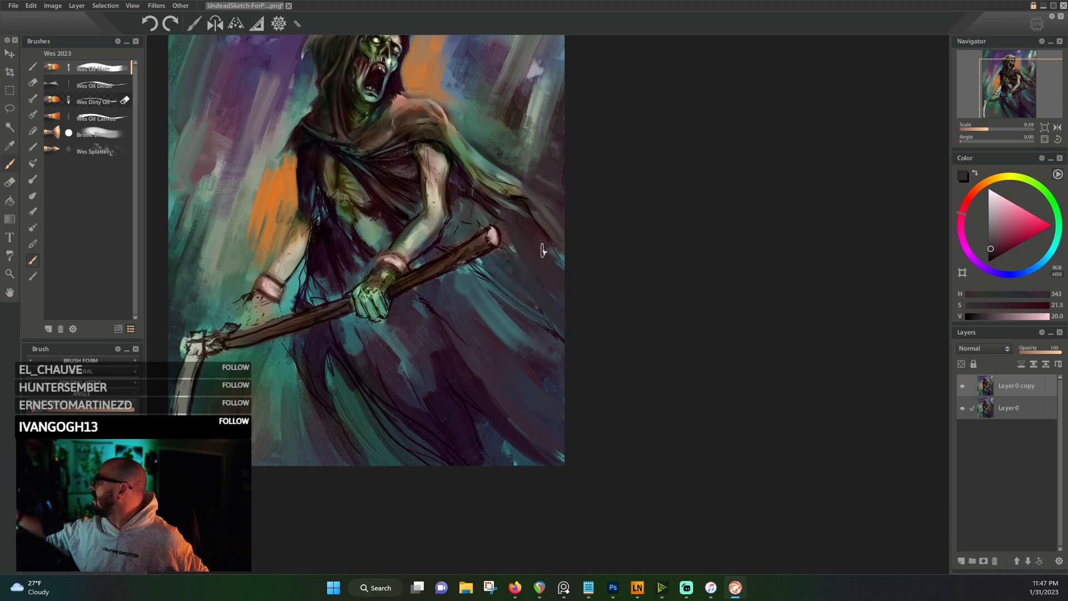
{"action": "left_click", "coordinate": [513, 199], "text": "alt"}
{"action": "left_click", "coordinate": [513, 187], "text": "alt"}
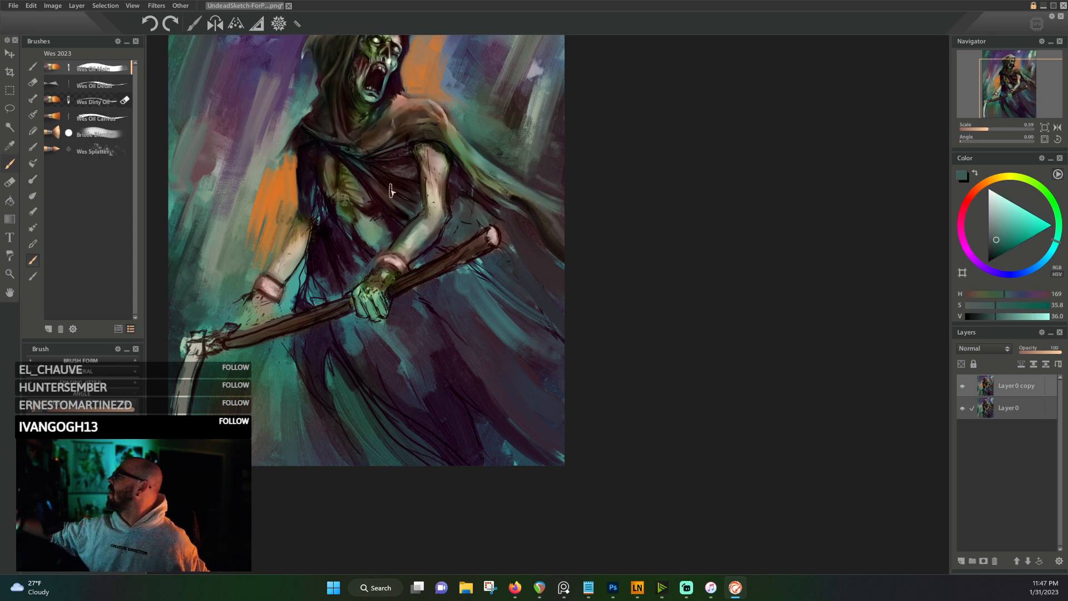
- Cover the waist and side of the robe with sampled dark maroon and plum, and brush teal into the gap beside the extended forearm
{"action": "left_click", "coordinate": [373, 212], "text": "alt"}
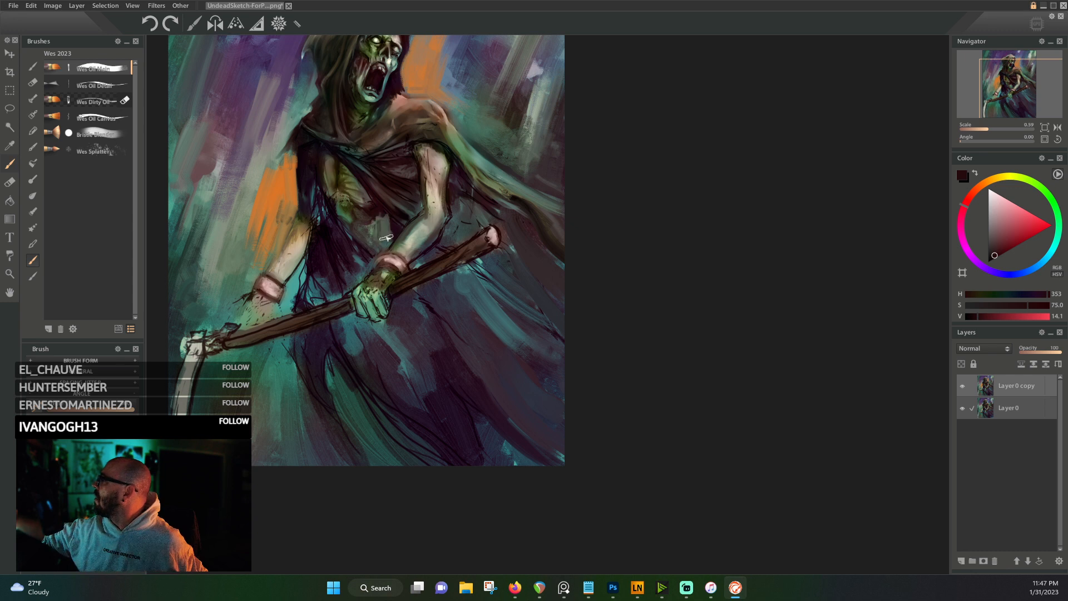
{"action": "mouse_move", "coordinate": [460, 203]}
{"action": "left_mouse_down"}
{"action": "mouse_move", "coordinate": [480, 235]}
{"action": "mouse_move", "coordinate": [473, 178]}
{"action": "left_mouse_up"}
{"action": "left_click", "coordinate": [333, 253], "text": "alt"}
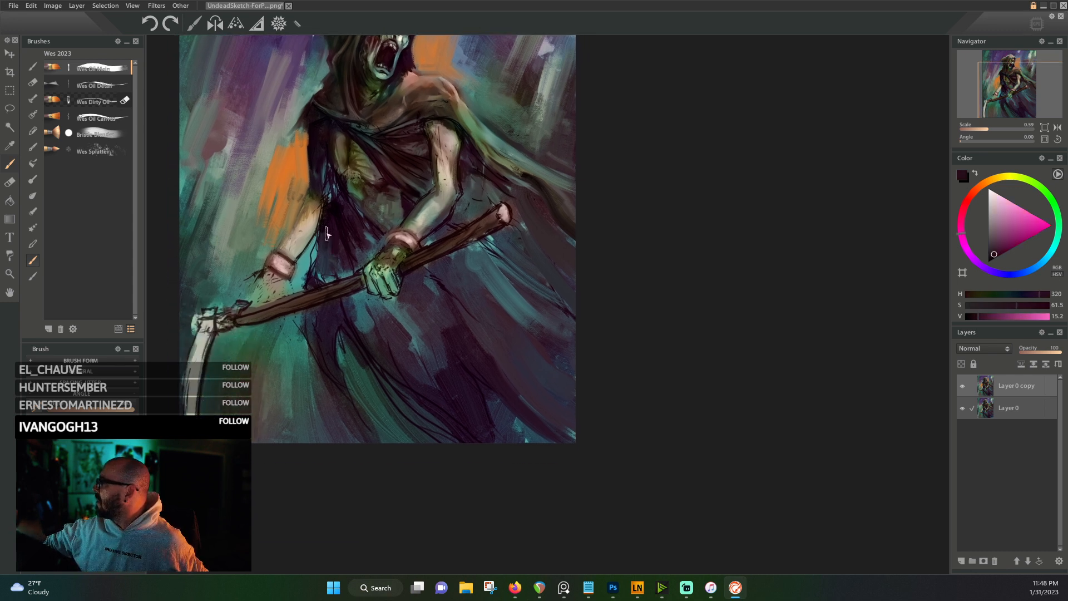
{"action": "left_click", "coordinate": [310, 263], "text": "alt"}
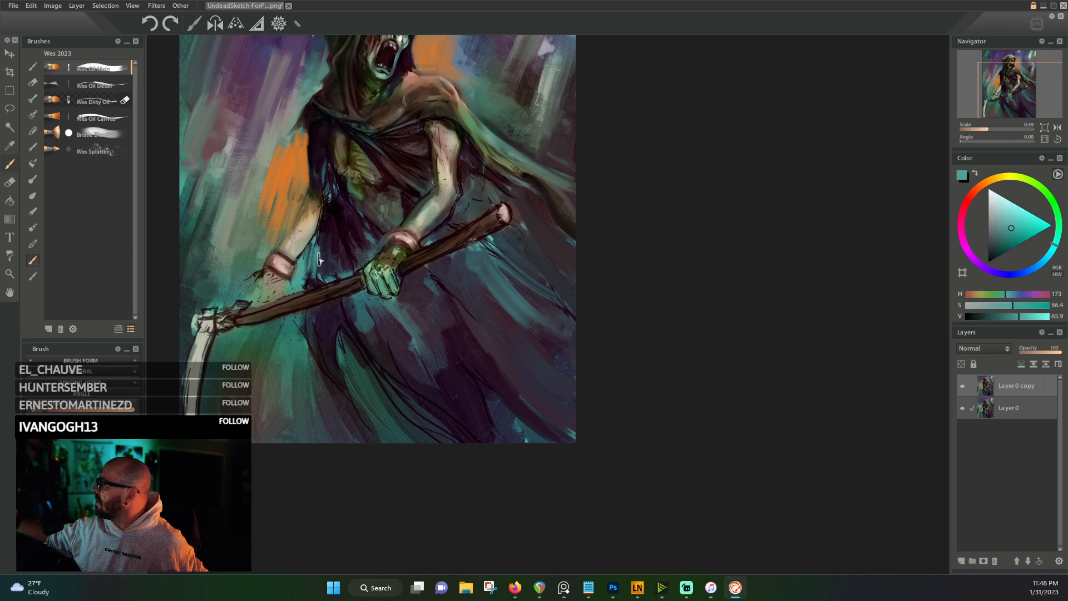
{"action": "left_click", "coordinate": [309, 257], "text": "alt"}
- Repaint the extended forearm above the wristband with sampled pale beige and muted brown strokes
{"action": "left_click", "coordinate": [303, 245], "text": "alt"}
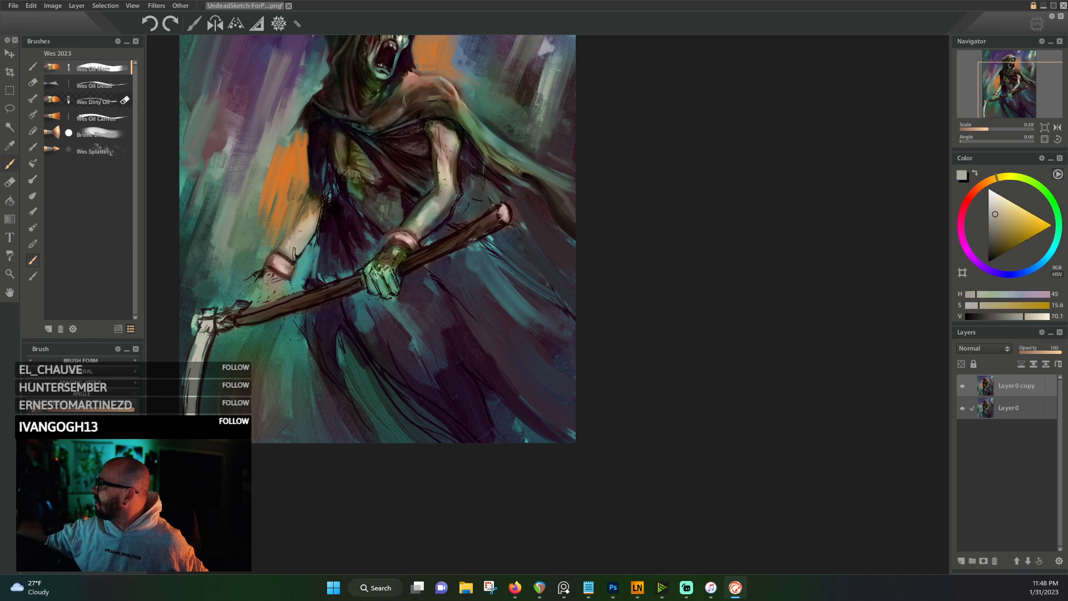
{"action": "left_click", "coordinate": [313, 198], "text": "alt"}
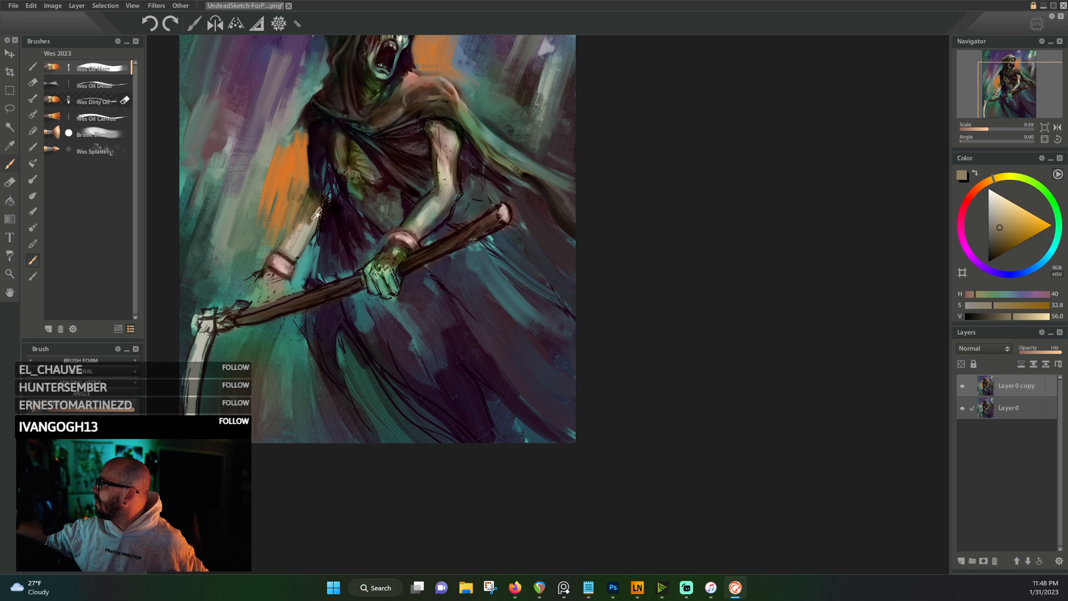
{"action": "left_click", "coordinate": [304, 217], "text": "alt"}
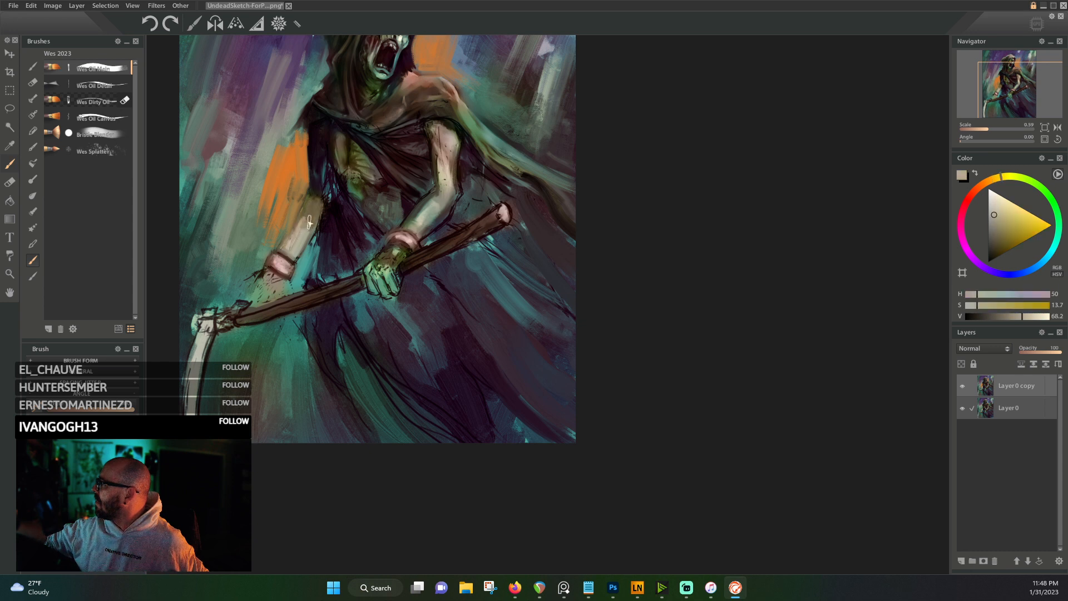
{"action": "left_click", "coordinate": [304, 226], "text": "alt"}
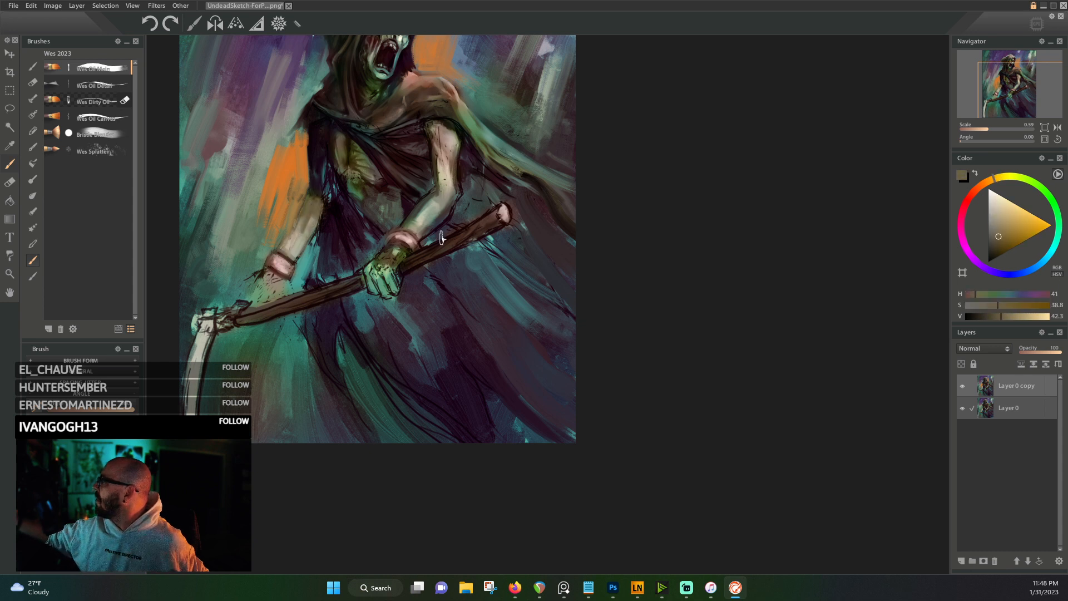
- Paint the bent arm with sampled grey-green, beige and pinkish tones, and the hand gripping the staff with muted greens
{"action": "left_click", "coordinate": [429, 207], "text": "alt"}
{"action": "left_click", "coordinate": [428, 209], "text": "alt"}
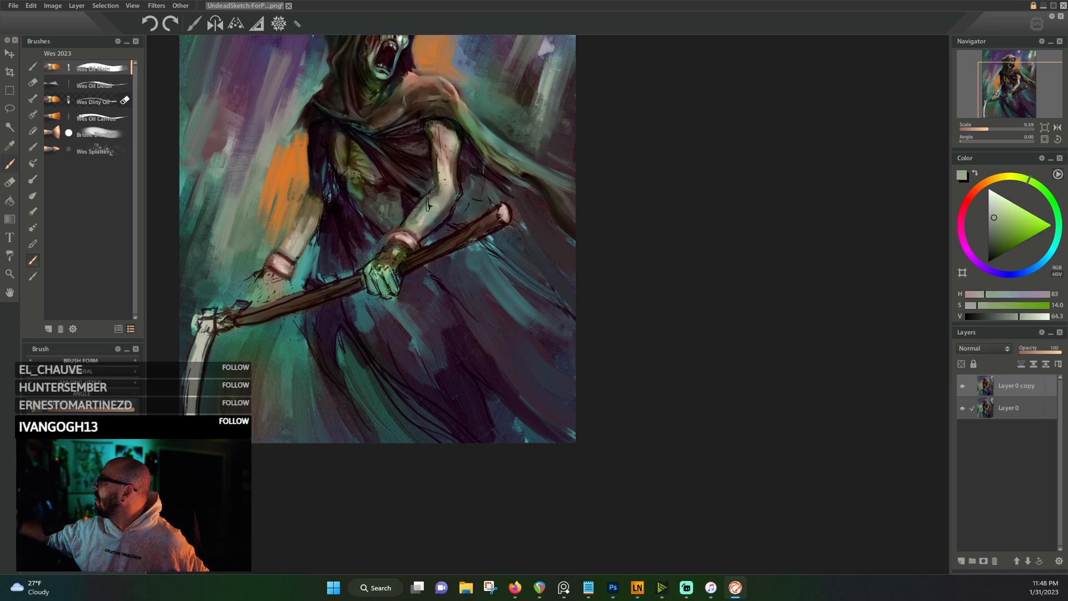
{"action": "left_click", "coordinate": [441, 163], "text": "alt"}
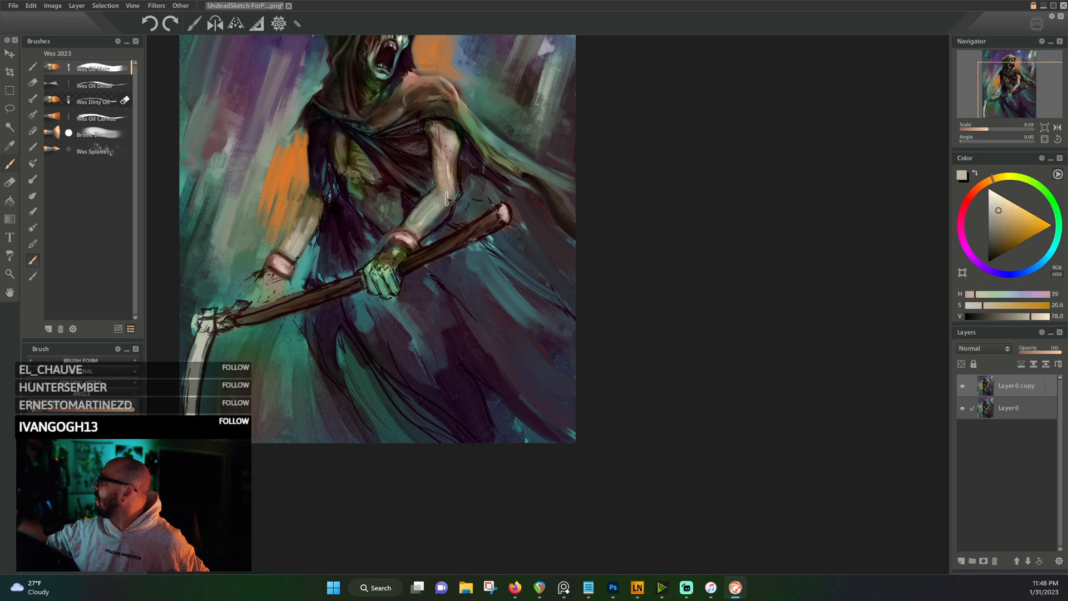
{"action": "left_click", "coordinate": [452, 138], "text": "alt"}
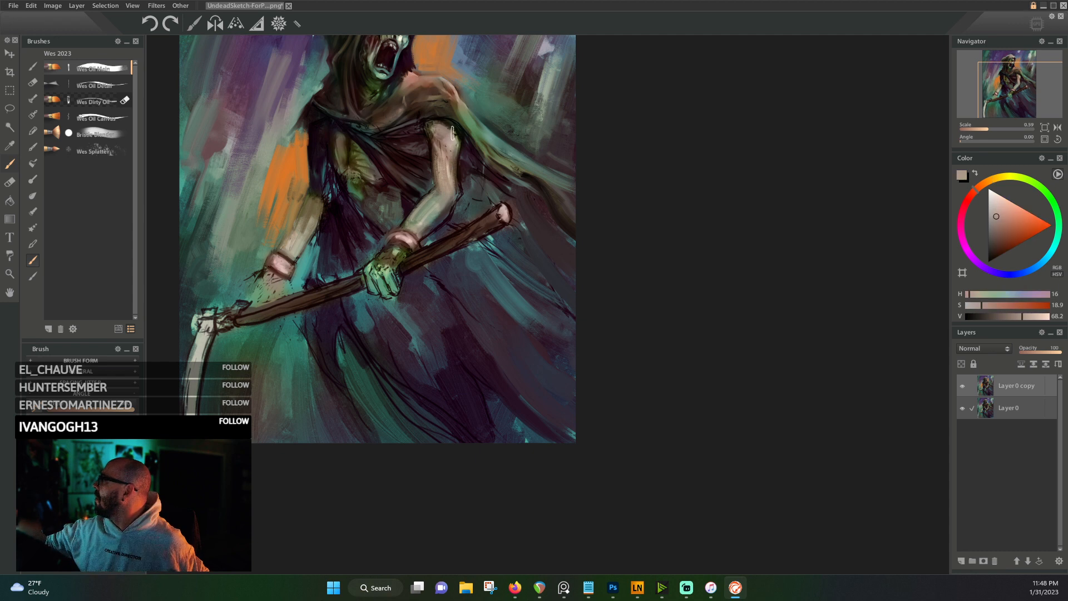
{"action": "left_click", "coordinate": [401, 243], "text": "alt"}
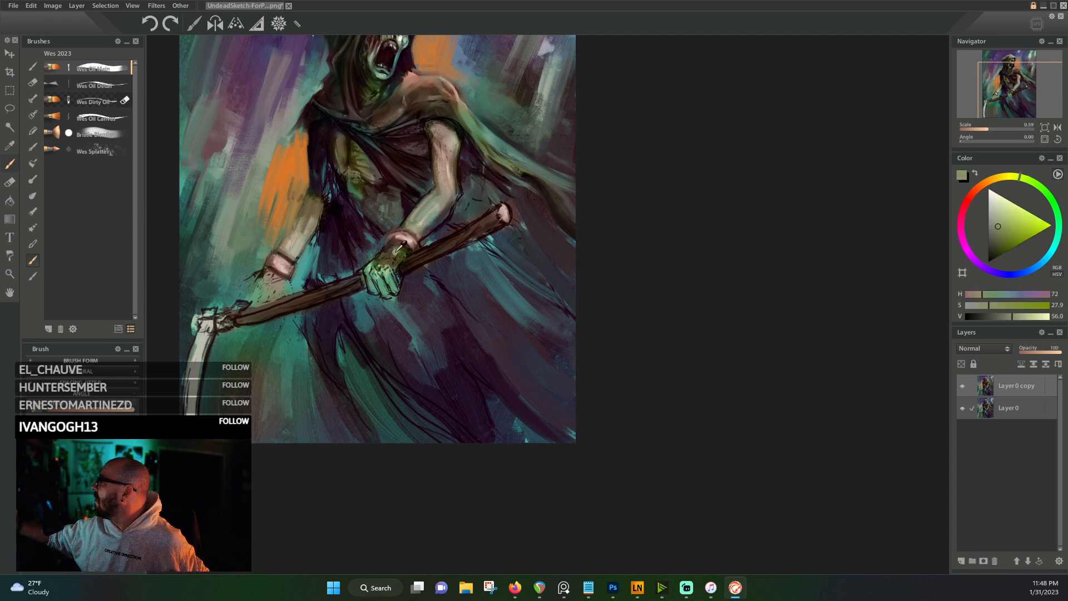
{"action": "left_click", "coordinate": [386, 261], "text": "alt"}
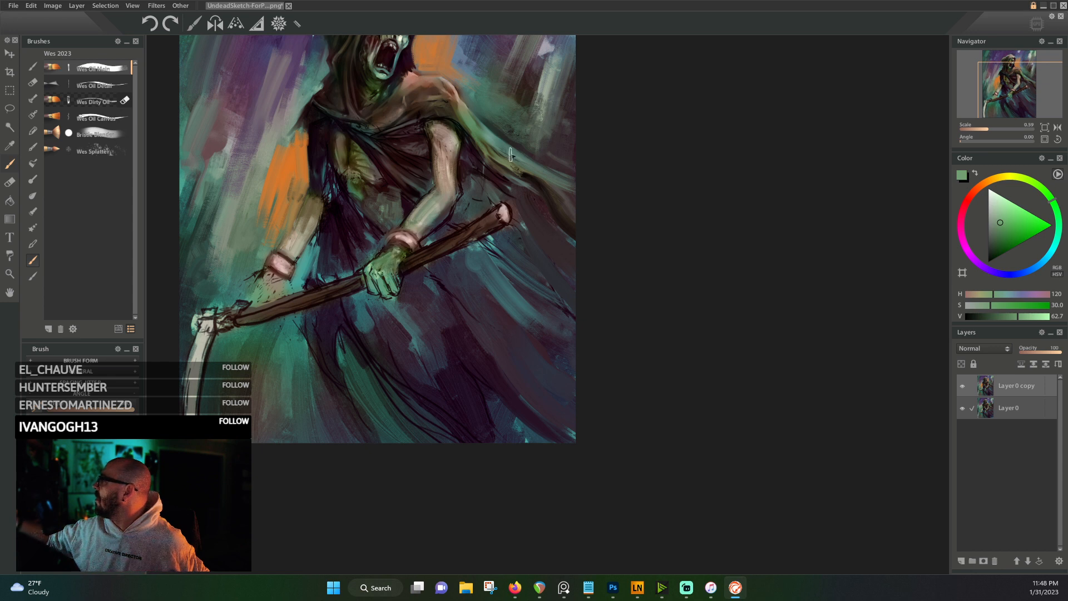
- Brush sampled dark brown and grey along the staff's thick end, and paint teal over the sketch lines between the lower hand and staff
{"action": "left_click", "coordinate": [479, 223], "text": "alt"}
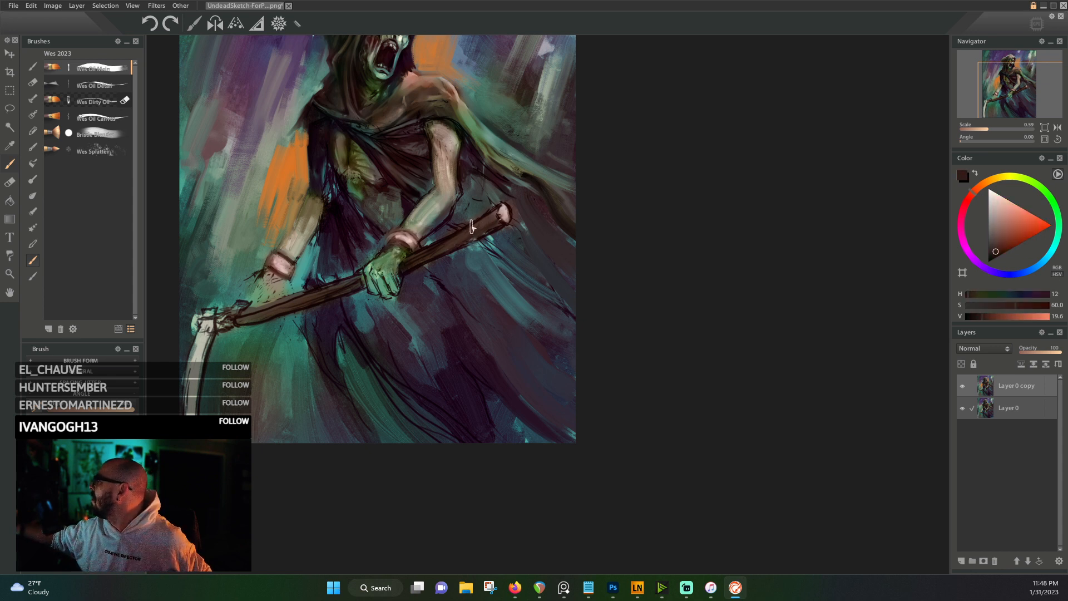
{"action": "left_click", "coordinate": [479, 212], "text": "alt"}
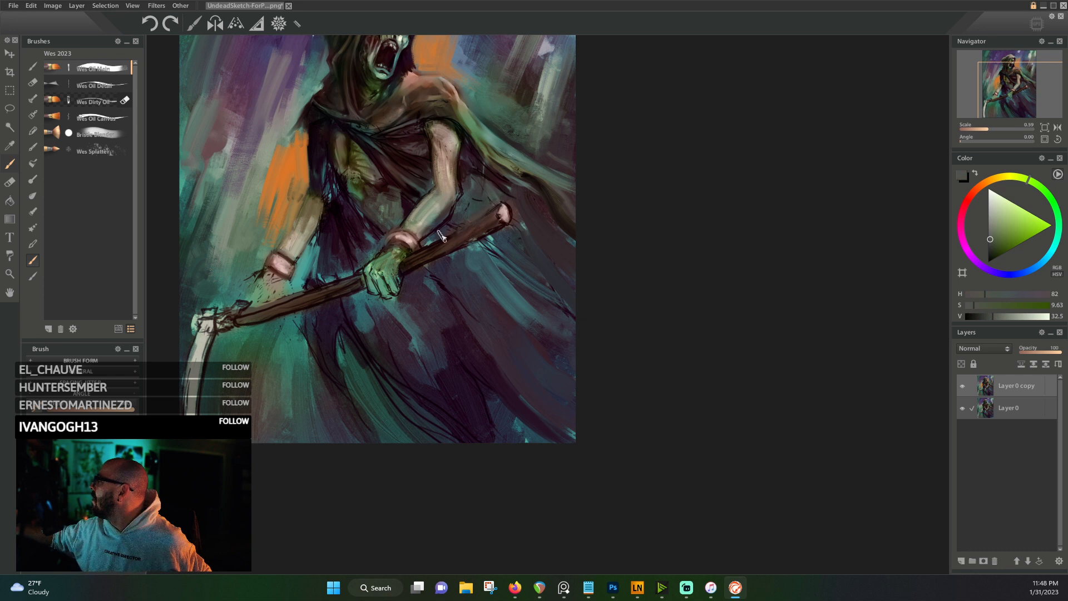
{"action": "left_click", "coordinate": [305, 283], "text": "alt"}
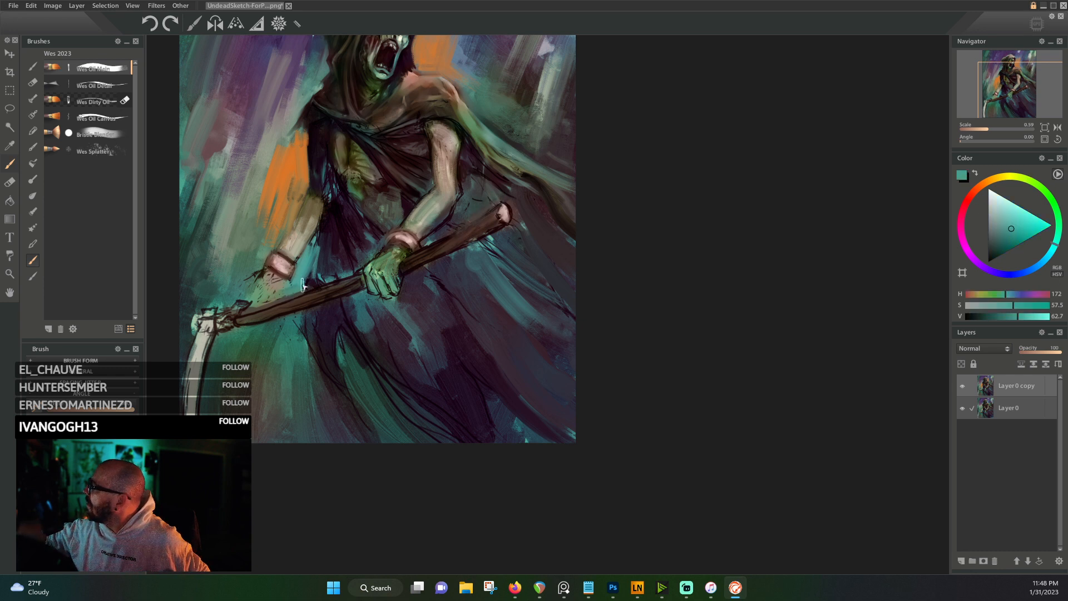
{"action": "left_click", "coordinate": [254, 306], "text": "alt"}
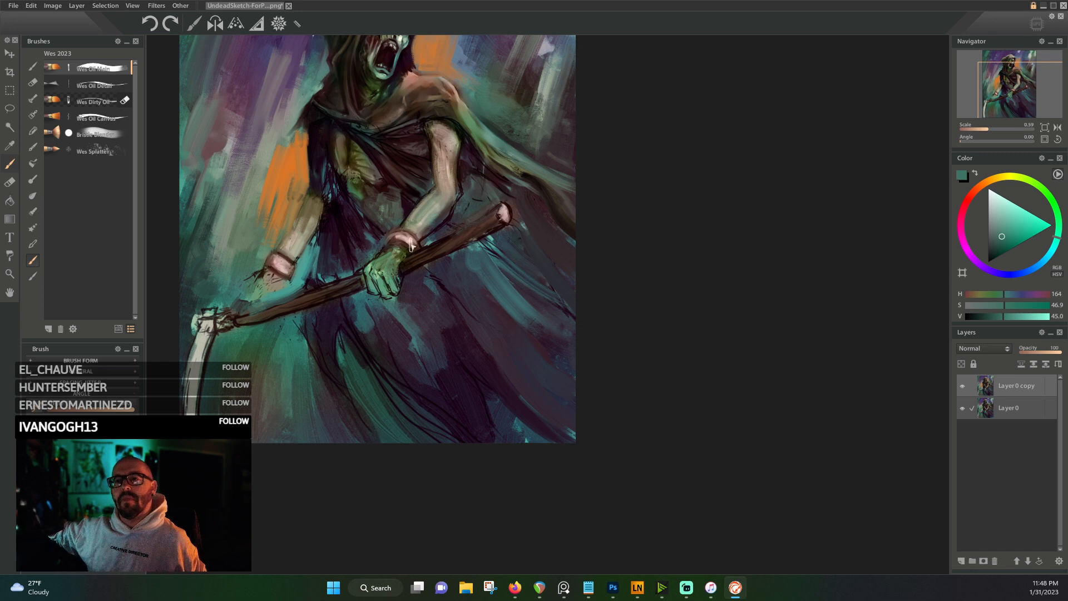
- Add sampled reddish brown to the shoulder area and extend orange strokes above the cape, then sample muted teal beside the hood
{"action": "left_click_drag", "start_coordinate": [420, 160], "coordinate": [414, 246]}
{"action": "left_click", "coordinate": [406, 170], "text": "alt"}
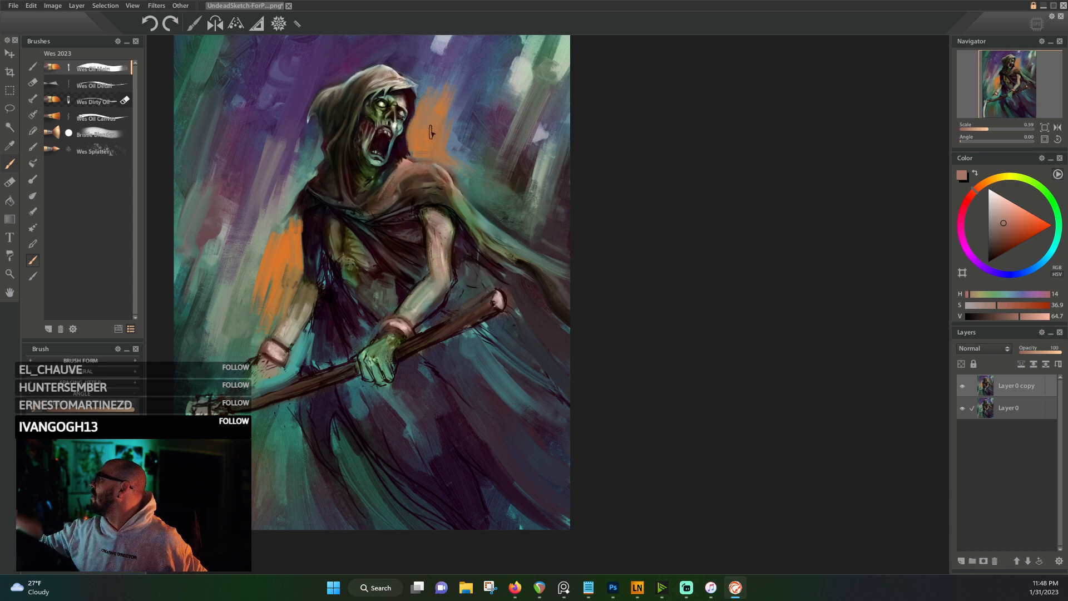
{"action": "left_click", "coordinate": [444, 158], "text": "alt"}
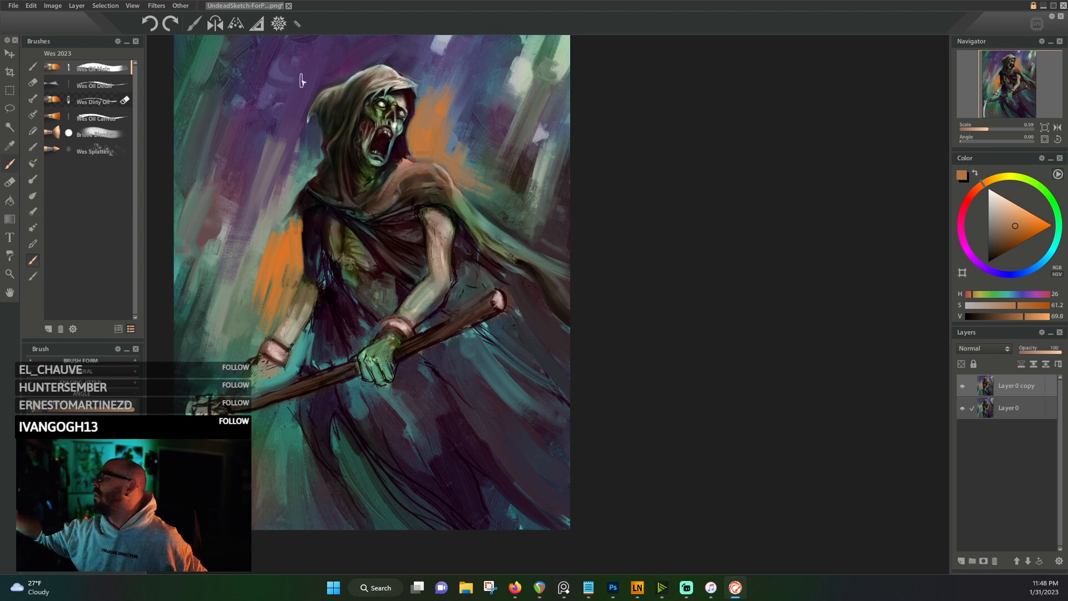
{"action": "left_click", "coordinate": [309, 169], "text": "alt"}
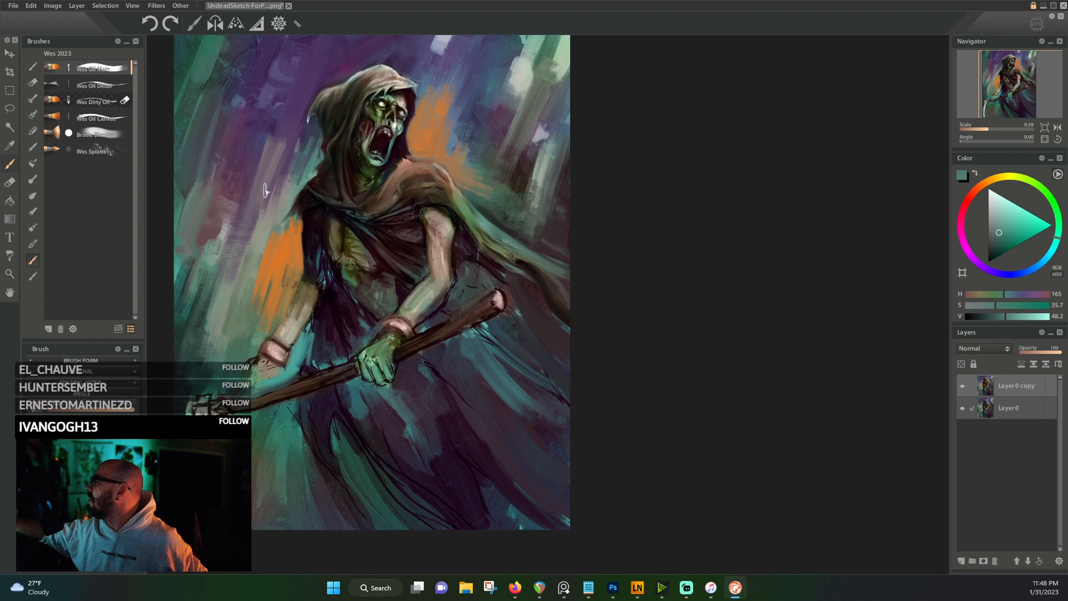
- Paint the scythe head's joint with sampled pale grey, and touch up the adjoining staff and background with dark olive and teal
{"action": "left_click", "coordinate": [189, 367], "text": "alt"}
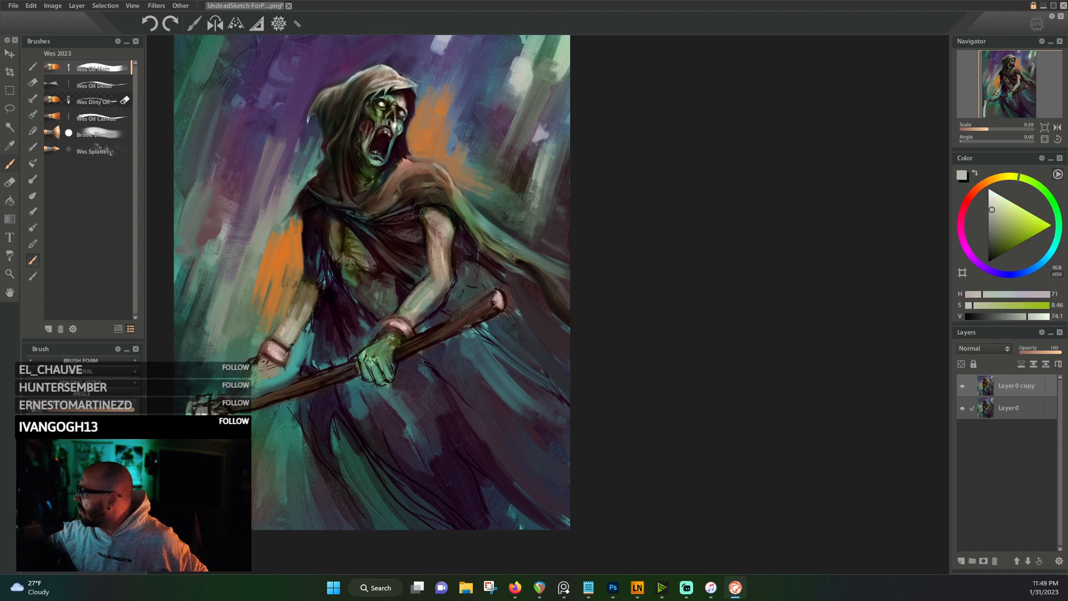
{"action": "left_click_drag", "start_coordinate": [194, 412], "coordinate": [210, 394]}
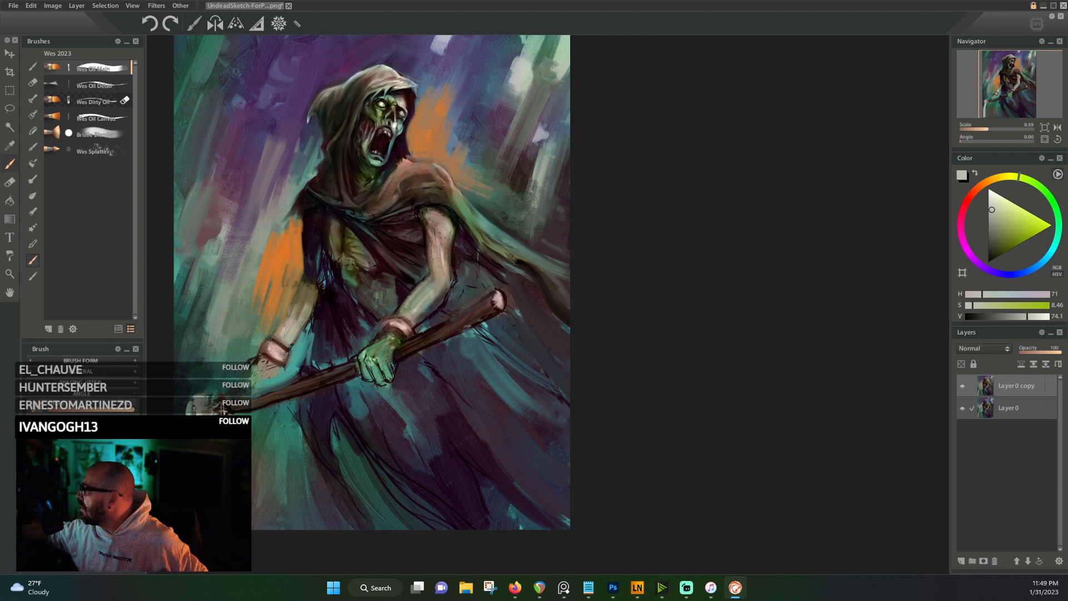
{"action": "left_click", "coordinate": [221, 410], "text": "alt"}
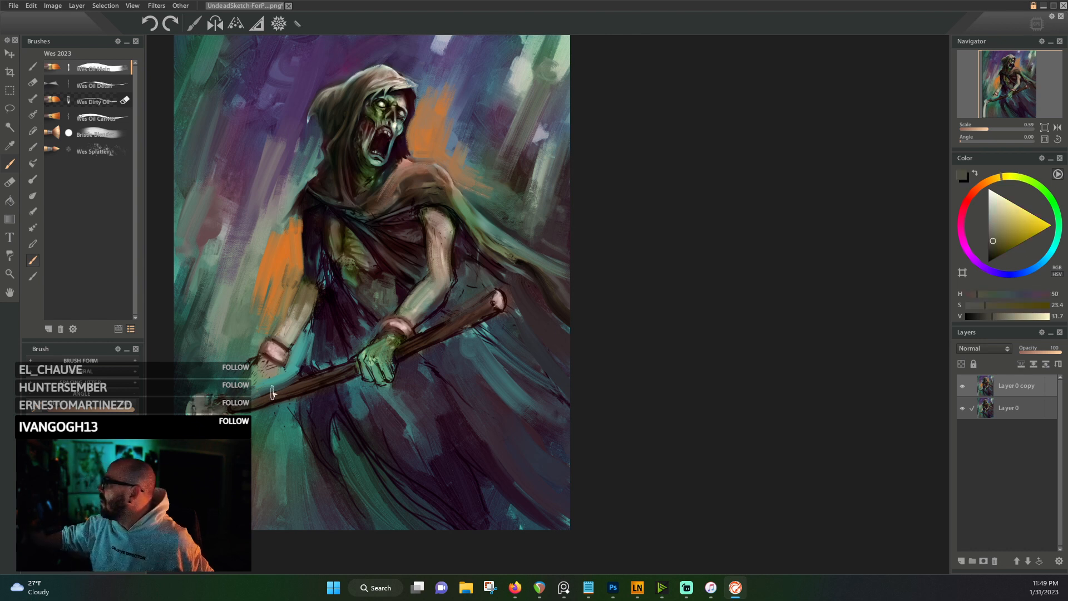
{"action": "left_click", "coordinate": [263, 401], "text": "alt"}
{"action": "left_click", "coordinate": [272, 384], "text": "alt"}
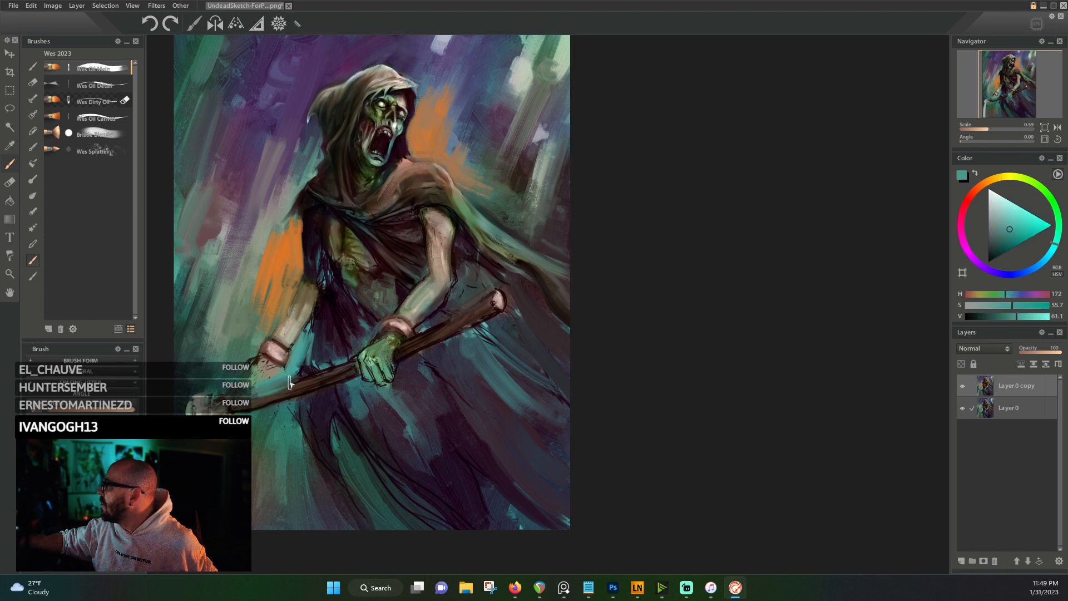
- Paint over the sketch lines in the robe's skirt below the staff with sampled teal, dark purple and blue-grey
{"action": "left_click", "coordinate": [297, 356], "text": "alt"}
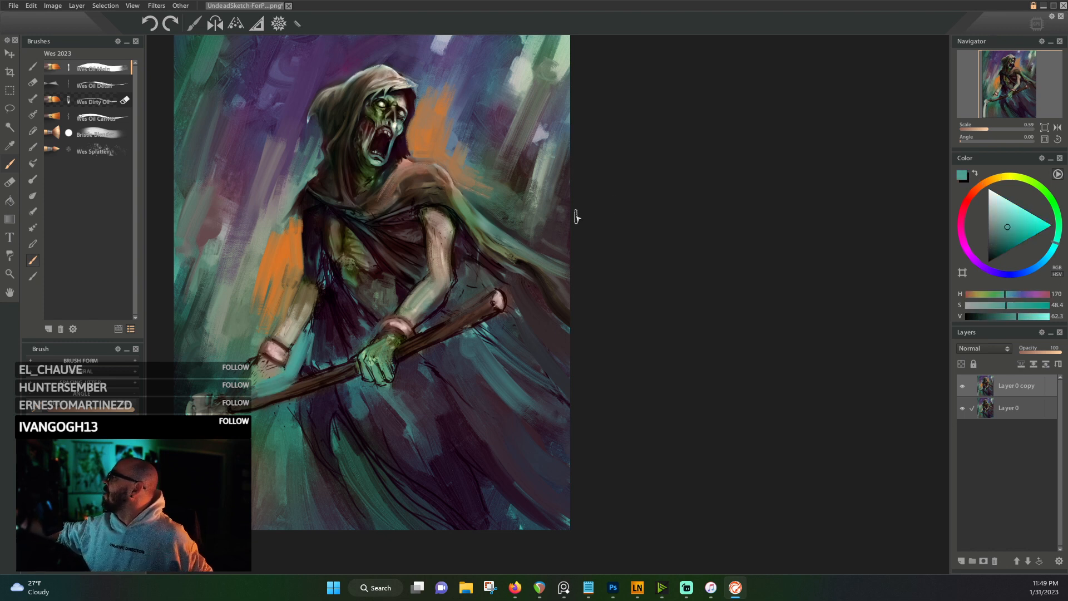
{"action": "left_click", "coordinate": [346, 409], "text": "alt"}
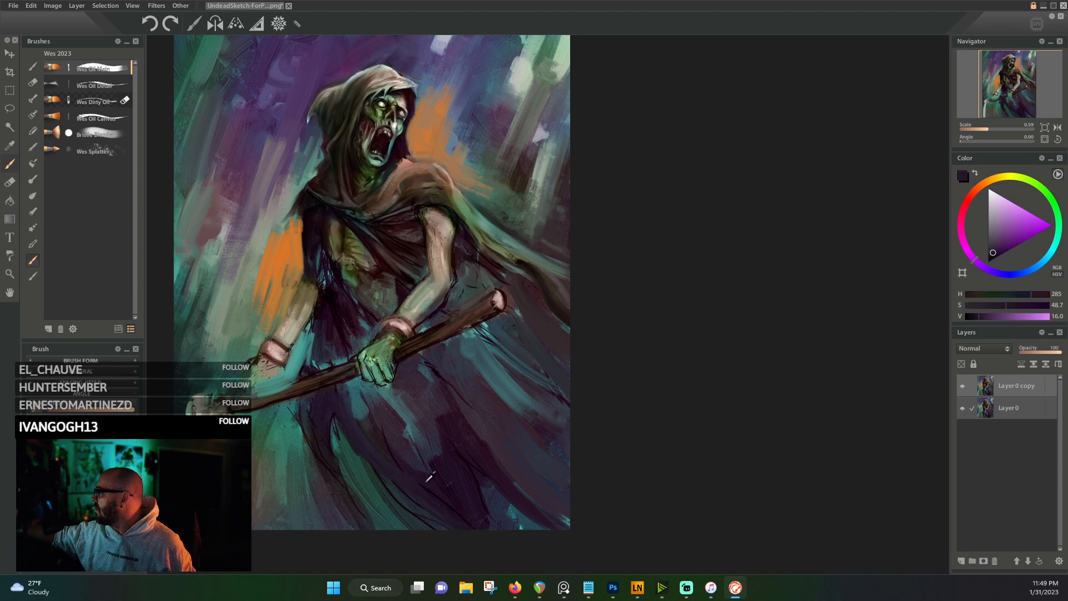
{"action": "left_click", "coordinate": [460, 497], "text": "alt"}
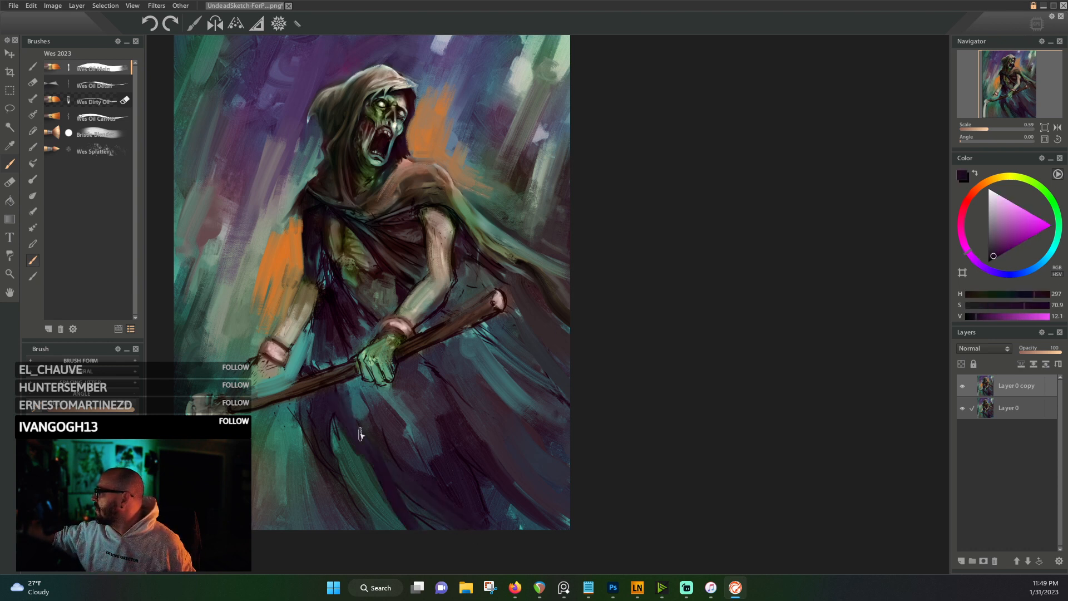
{"action": "left_click", "coordinate": [328, 448], "text": "alt"}
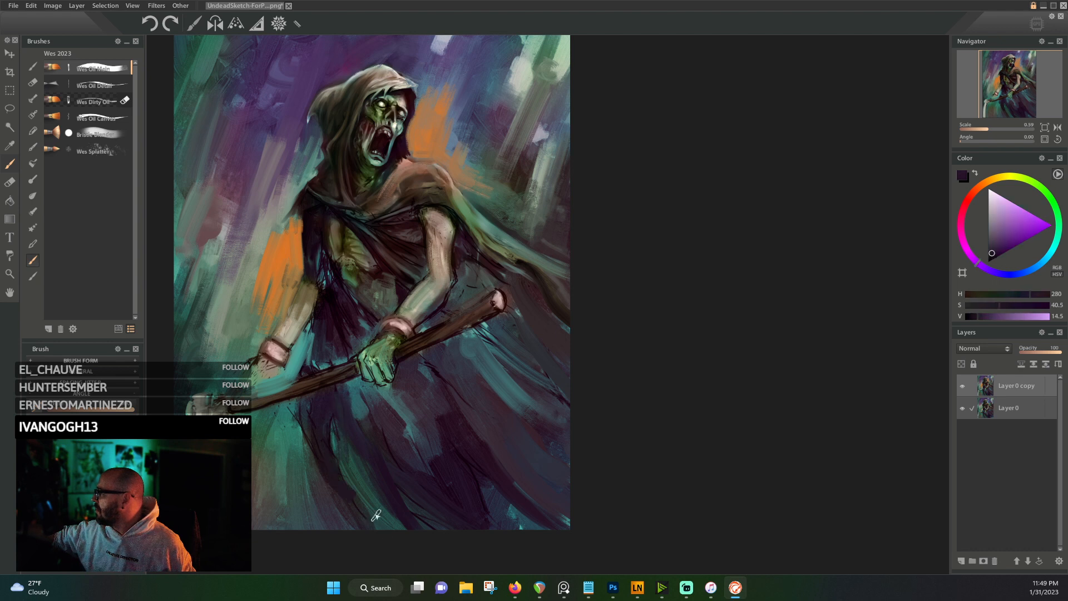
{"action": "mouse_move", "coordinate": [356, 500]}
{"action": "left_mouse_down"}
{"action": "mouse_move", "coordinate": [311, 429]}
{"action": "mouse_move", "coordinate": [333, 490]}
{"action": "mouse_move", "coordinate": [314, 393]}
{"action": "mouse_move", "coordinate": [322, 357]}
{"action": "left_mouse_up"}
{"action": "left_click", "coordinate": [315, 352], "text": "alt"}
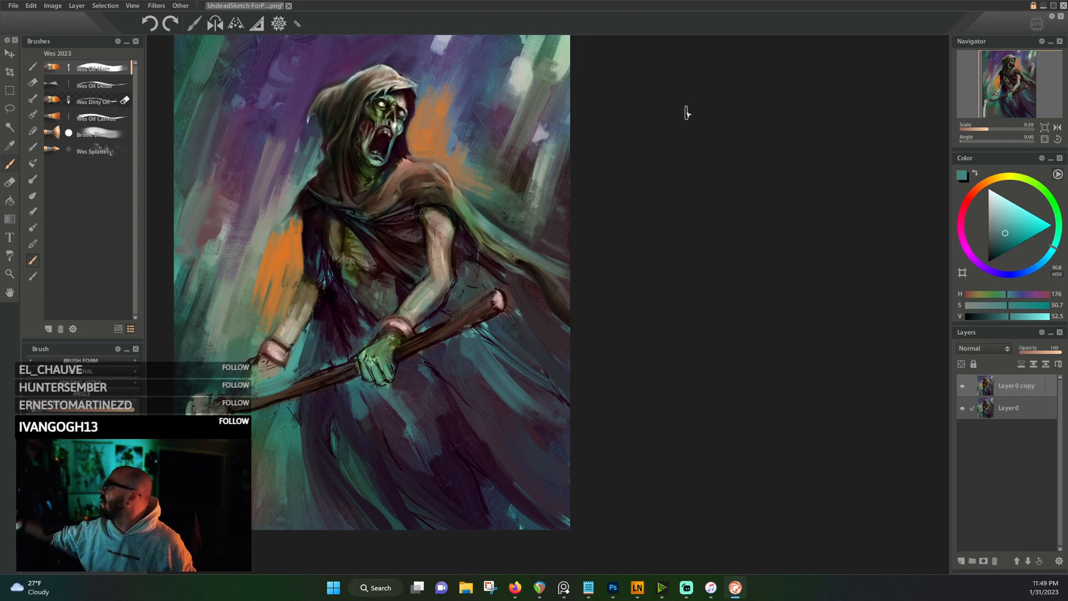
{"action": "left_click", "coordinate": [390, 397], "text": "alt"}
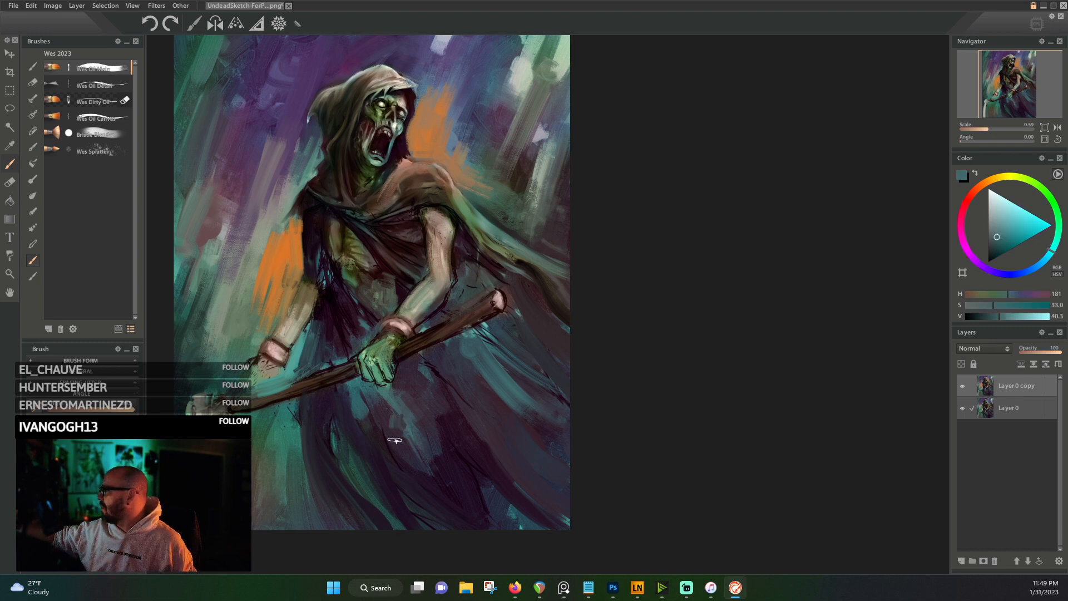
{"action": "left_click", "coordinate": [490, 346], "text": "alt"}
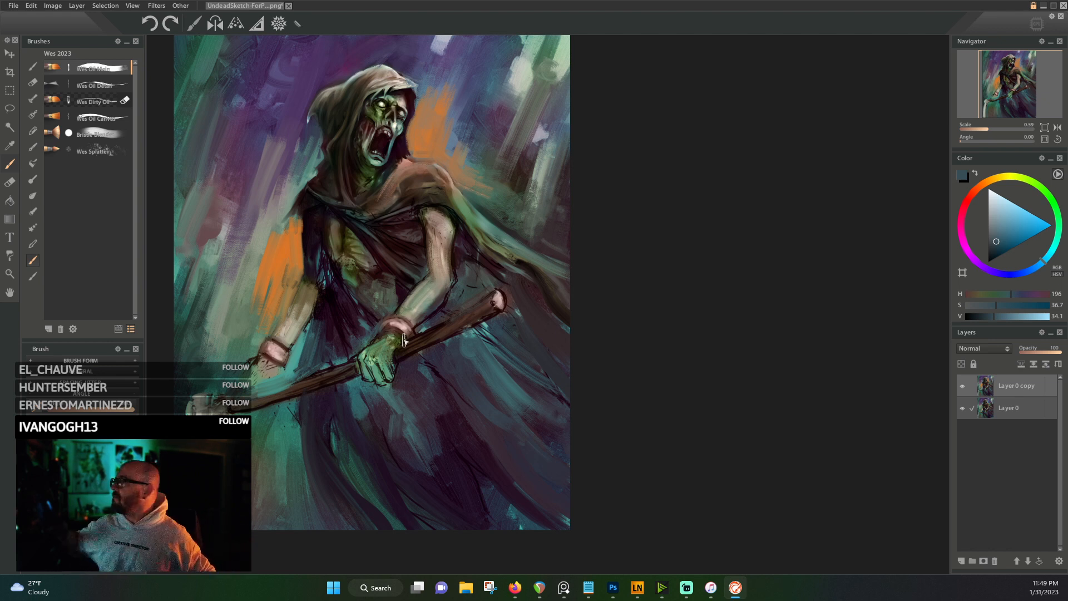
- Choose a bright yellow and brush accents into the orange patches beside the face and next to the straight arm
{"action": "left_click", "coordinate": [428, 137], "text": "alt"}
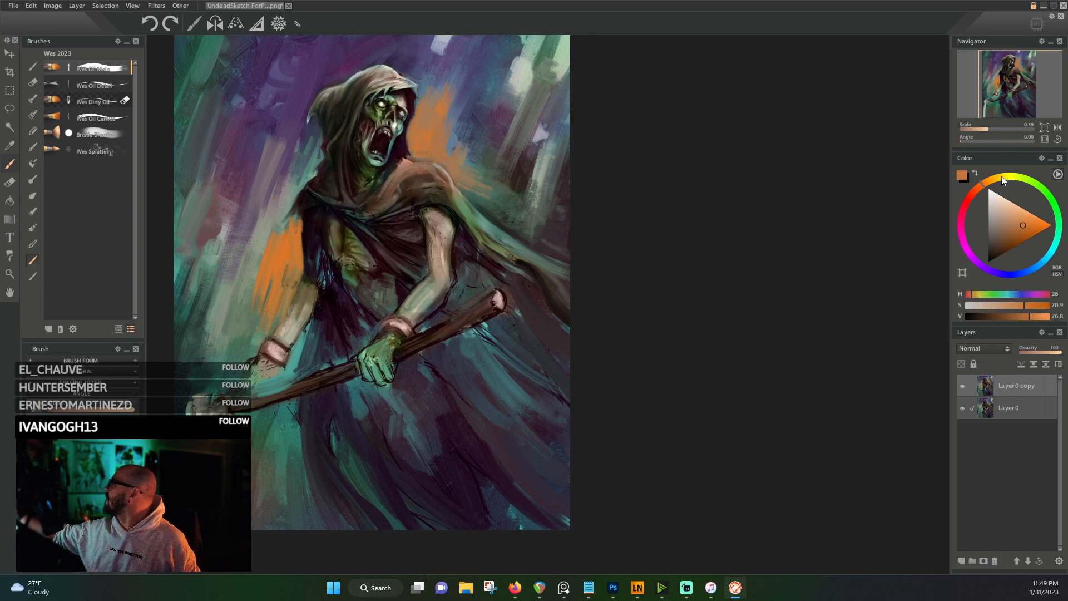
{"action": "left_click", "coordinate": [1008, 177]}
{"action": "left_click", "coordinate": [1038, 222]}
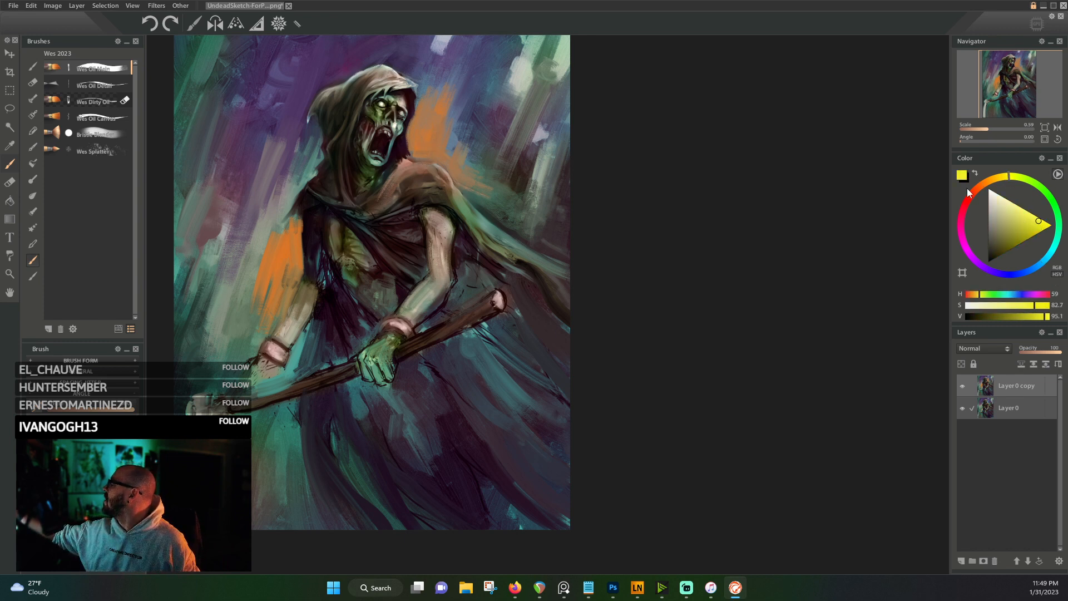
{"action": "mouse_move", "coordinate": [419, 150]}
{"action": "left_mouse_down"}
{"action": "mouse_move", "coordinate": [418, 140]}
{"action": "mouse_move", "coordinate": [413, 149]}
{"action": "left_mouse_up"}
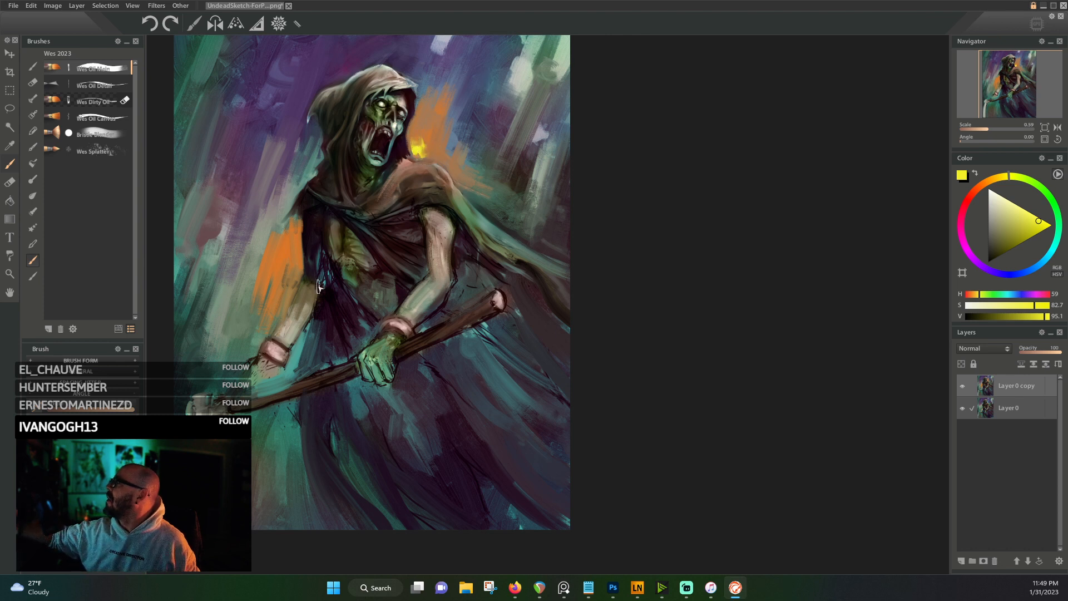
{"action": "mouse_move", "coordinate": [300, 262]}
{"action": "left_mouse_down"}
{"action": "mouse_move", "coordinate": [298, 223]}
{"action": "mouse_move", "coordinate": [295, 281]}
{"action": "mouse_move", "coordinate": [295, 225]}
{"action": "left_mouse_up"}
- Paint sampled muted orange into the background behind the shoulder, extending it outward with the Wes Oil Canvas brush
{"action": "left_click", "coordinate": [291, 249], "text": "alt"}
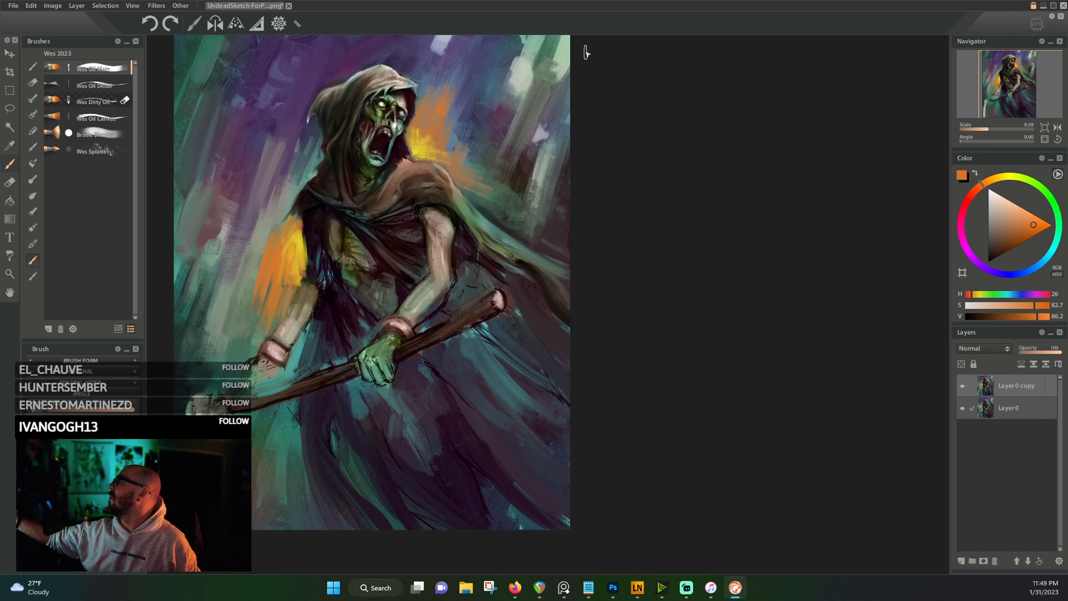
{"action": "left_click", "coordinate": [288, 232], "text": "alt"}
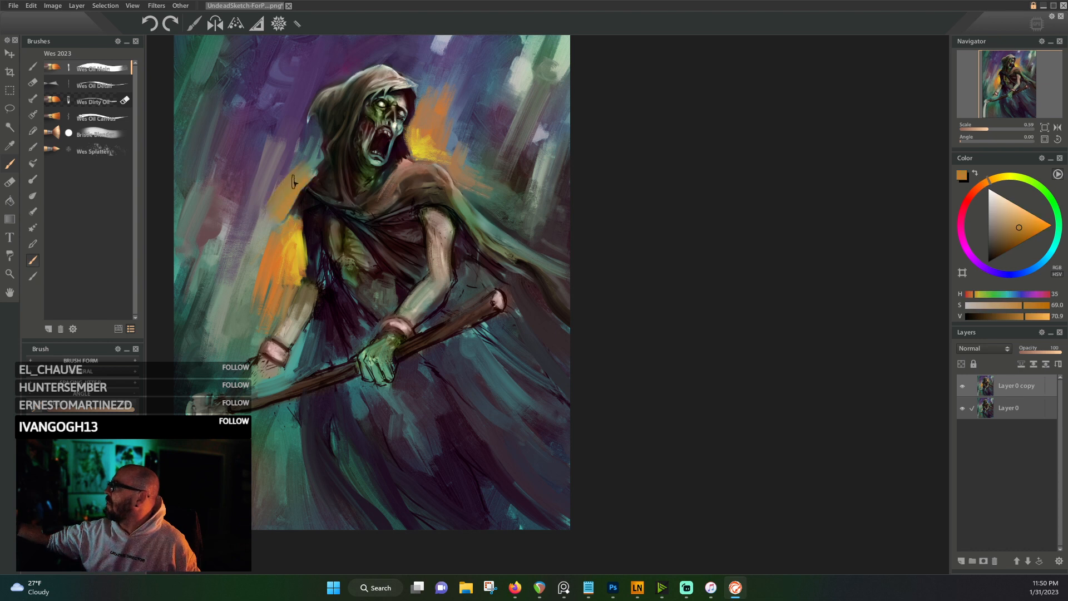
{"action": "left_click_drag", "start_coordinate": [289, 192], "coordinate": [278, 168]}
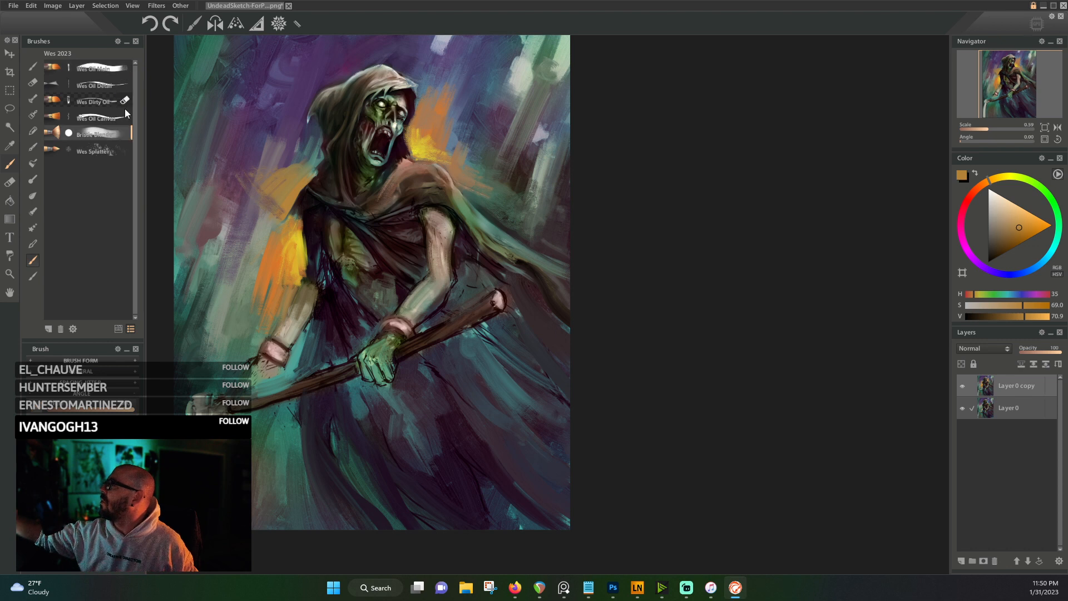
{"action": "left_click", "coordinate": [109, 118]}
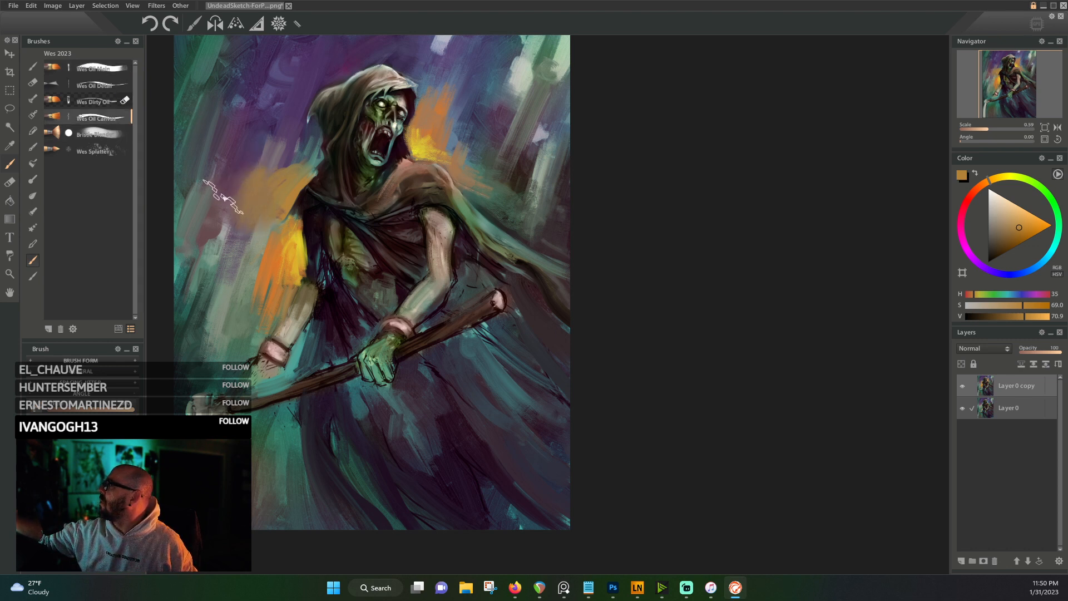
{"action": "left_click_drag", "start_coordinate": [220, 186], "coordinate": [226, 156]}
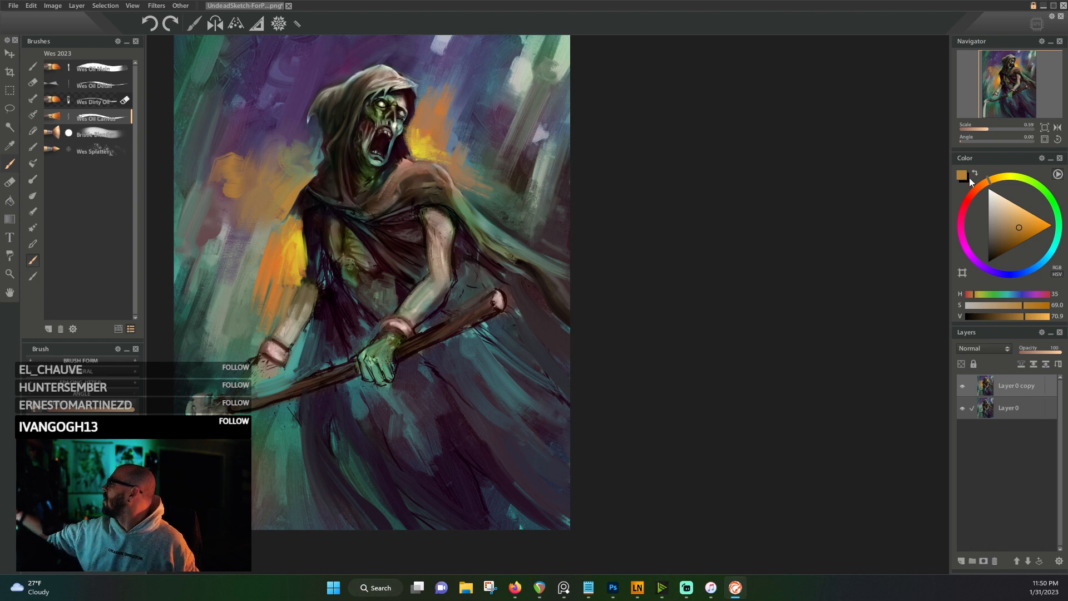
- Brush bright yellow-green into the glow beside the face, and add vivid red-orange strokes there and behind the hood
{"action": "left_click", "coordinate": [1014, 178]}
{"action": "left_click", "coordinate": [1037, 222]}
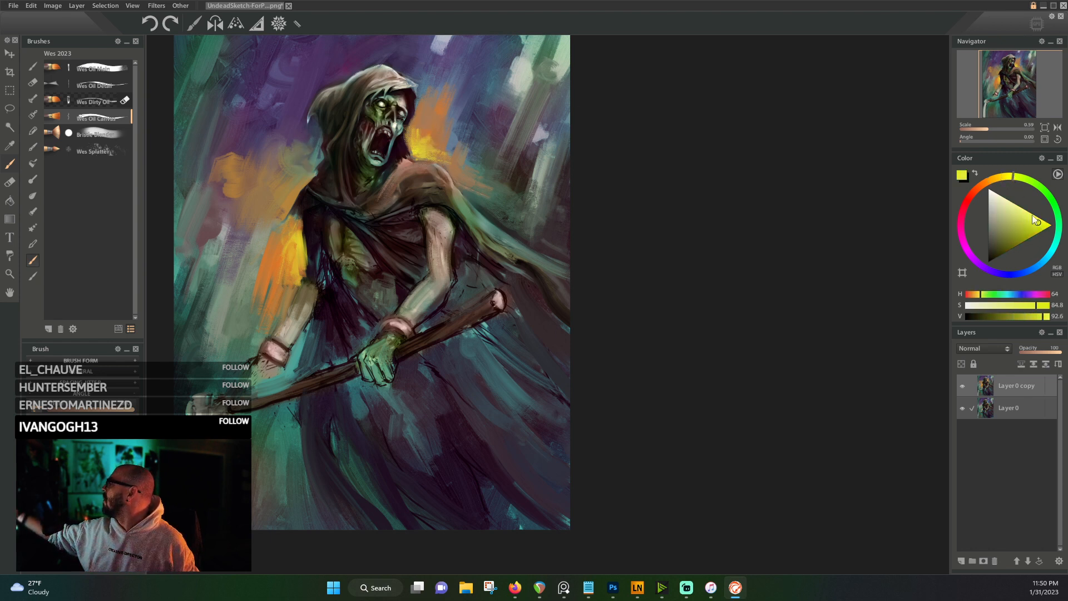
{"action": "mouse_move", "coordinate": [442, 161]}
{"action": "left_mouse_down"}
{"action": "mouse_move", "coordinate": [415, 125]}
{"action": "mouse_move", "coordinate": [447, 143]}
{"action": "mouse_move", "coordinate": [471, 64]}
{"action": "left_mouse_up"}
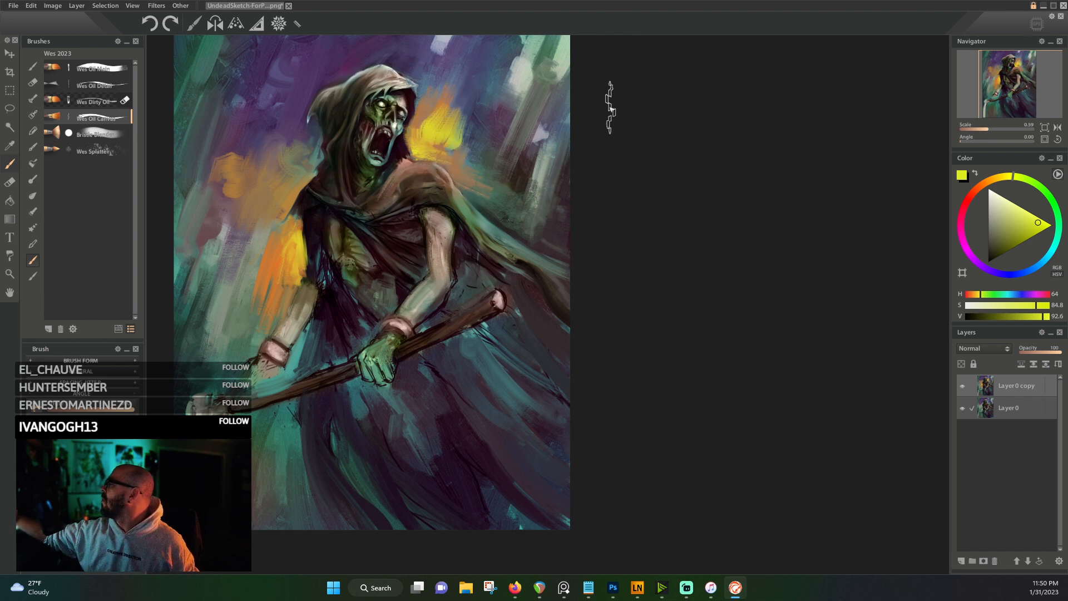
{"action": "left_click", "coordinate": [978, 191]}
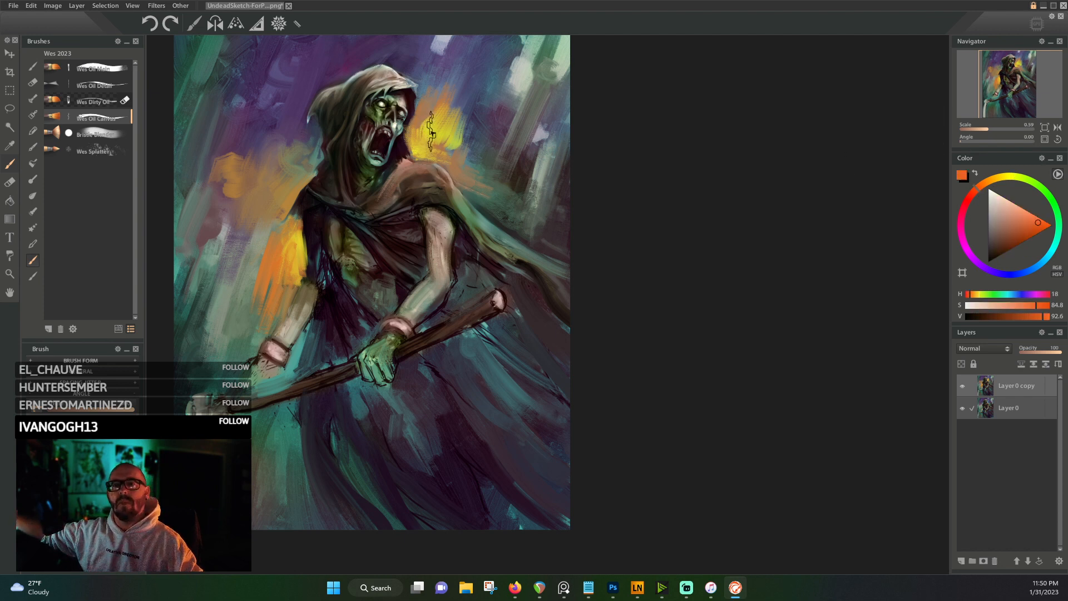
{"action": "mouse_move", "coordinate": [420, 129]}
{"action": "left_mouse_down"}
{"action": "mouse_move", "coordinate": [414, 144]}
{"action": "mouse_move", "coordinate": [444, 157]}
{"action": "mouse_move", "coordinate": [453, 144]}
{"action": "mouse_move", "coordinate": [457, 164]}
{"action": "mouse_move", "coordinate": [460, 151]}
{"action": "left_mouse_up"}
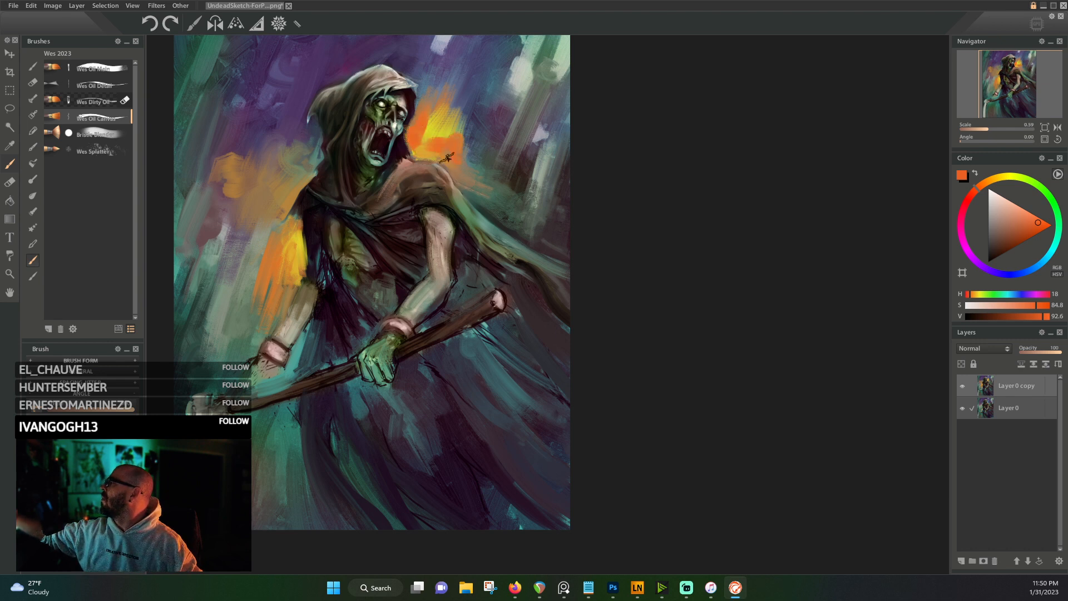
{"action": "left_click_drag", "start_coordinate": [305, 173], "coordinate": [315, 157]}
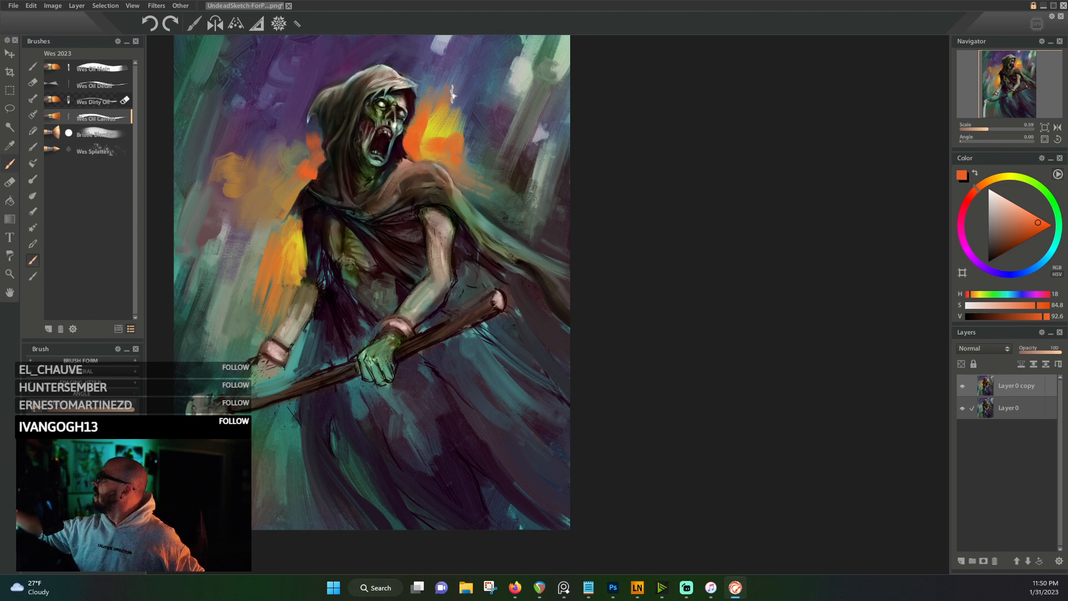
- Touch up the hood's edge beside the face with sampled dark maroon, and the bent forearm and elbow with dark and pale grey tones
{"action": "left_click", "coordinate": [404, 143], "text": "alt"}
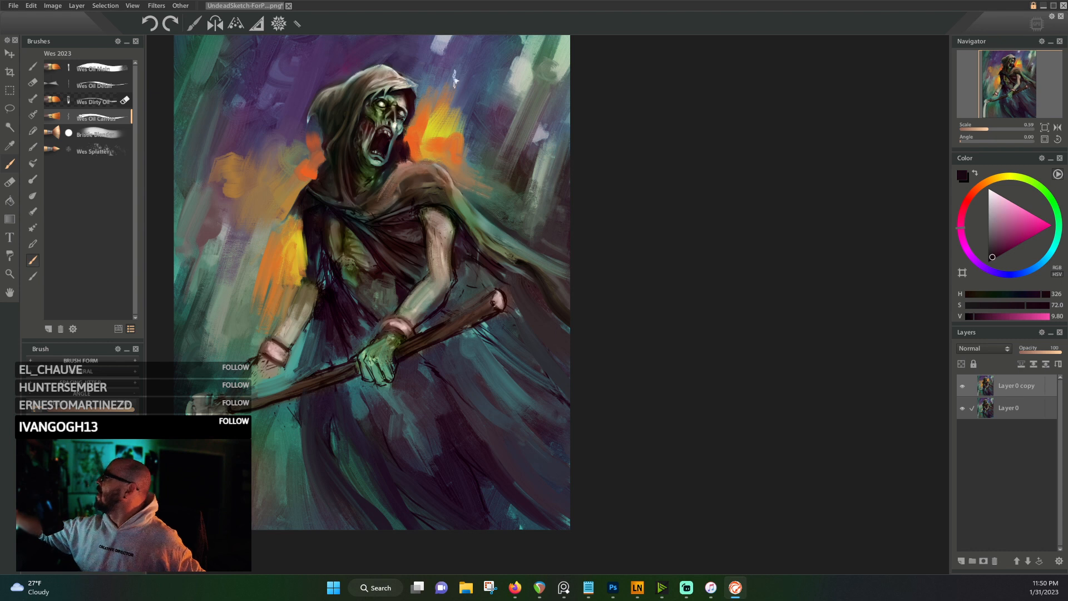
{"action": "left_click", "coordinate": [406, 143], "text": "alt"}
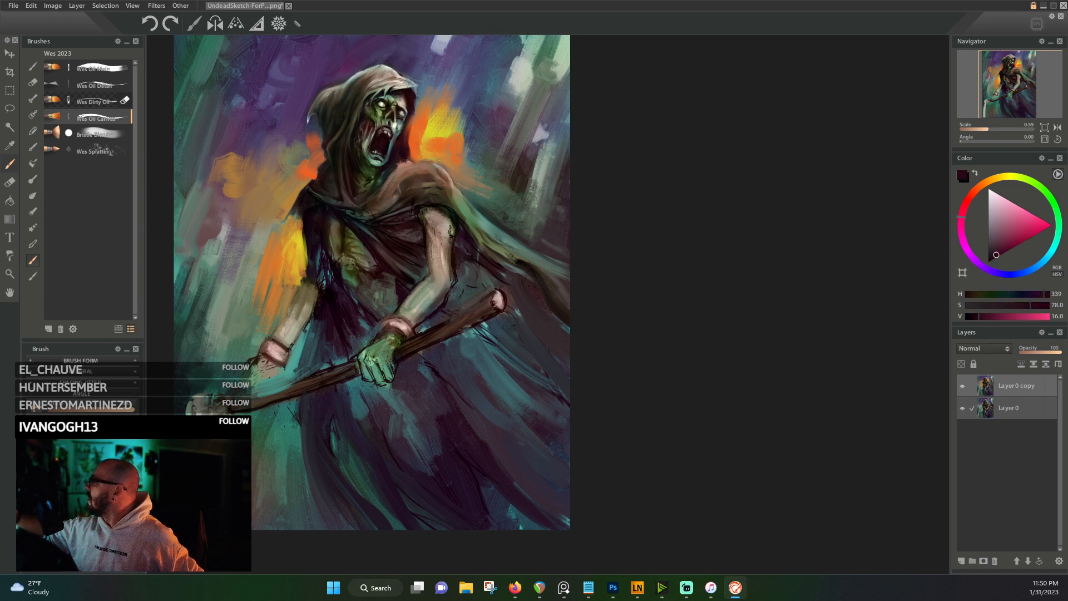
{"action": "left_click", "coordinate": [458, 279], "text": "alt"}
{"action": "left_click", "coordinate": [453, 287], "text": "alt"}
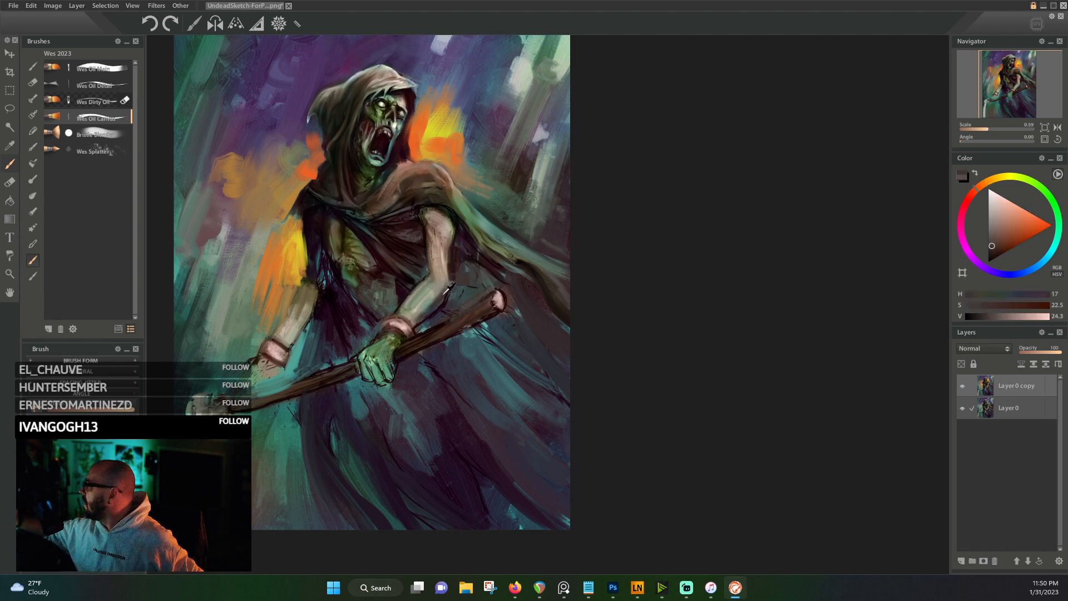
{"action": "left_click", "coordinate": [440, 304], "text": "alt"}
{"action": "left_click", "coordinate": [440, 303], "text": "alt"}
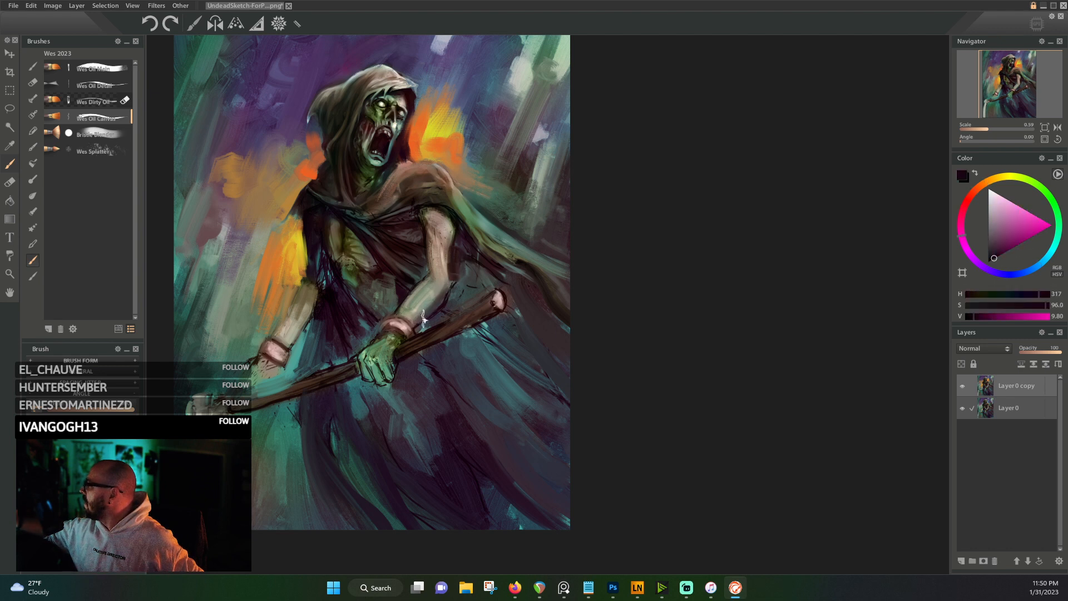
{"action": "left_click", "coordinate": [438, 299], "text": "alt"}
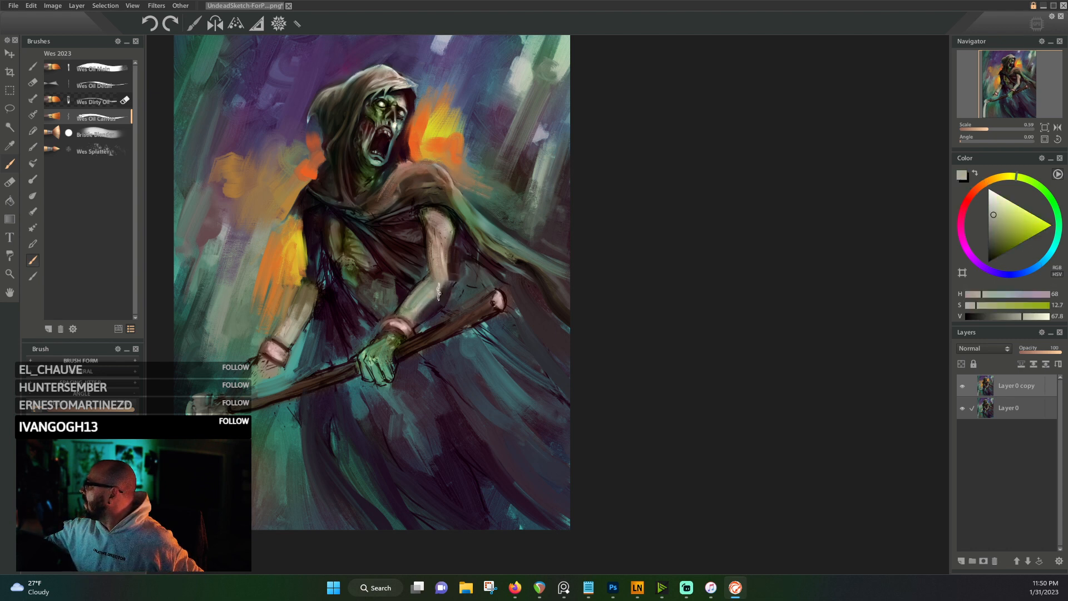
{"action": "left_click_drag", "start_coordinate": [443, 287], "coordinate": [451, 220]}
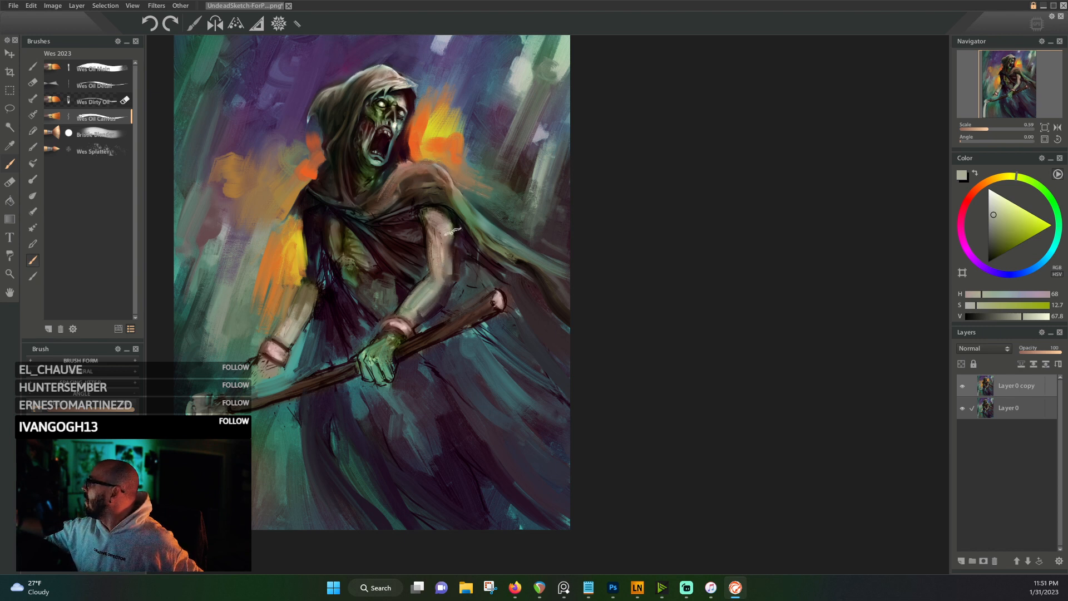
- Paint the bent arm's upper part with sampled brown and the torso cloth beside it with dark reddish brown
{"action": "left_click", "coordinate": [451, 222], "text": "alt"}
{"action": "left_click", "coordinate": [452, 217], "text": "alt"}
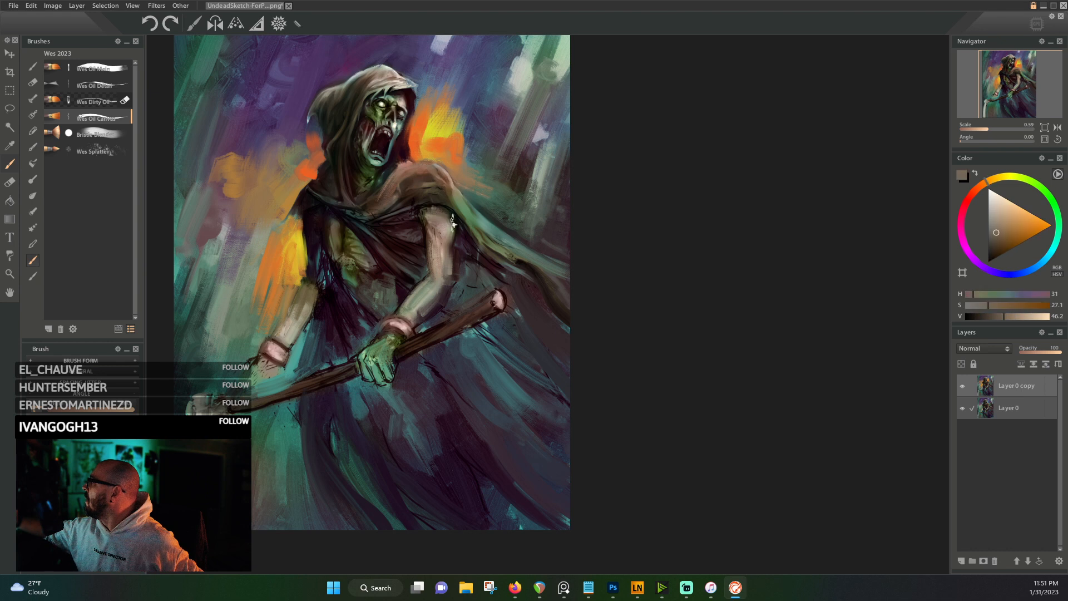
{"action": "left_click", "coordinate": [417, 237], "text": "alt"}
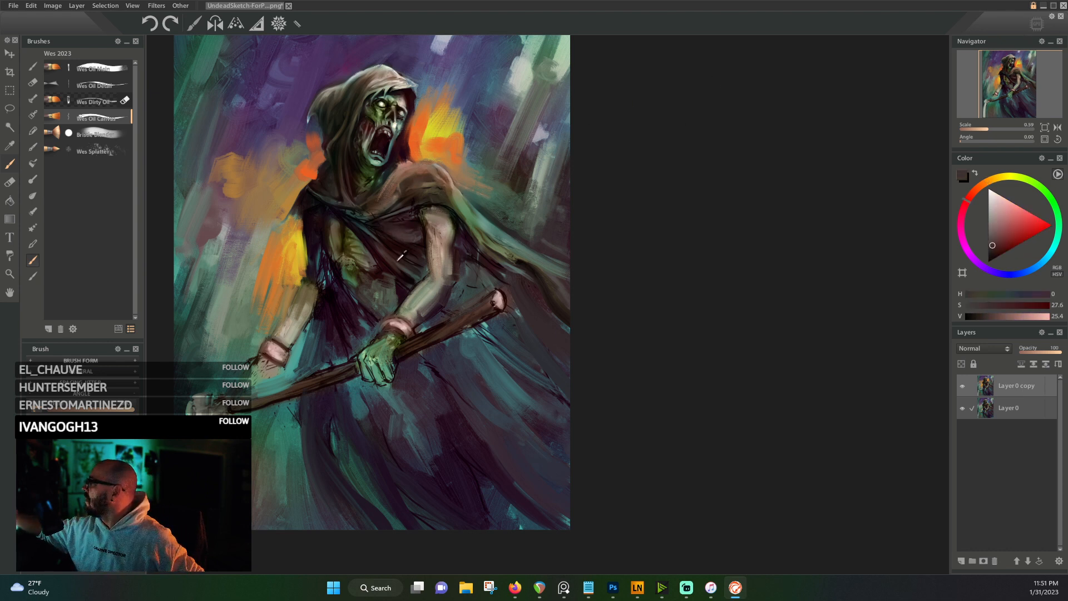
{"action": "left_click", "coordinate": [420, 248], "text": "alt"}
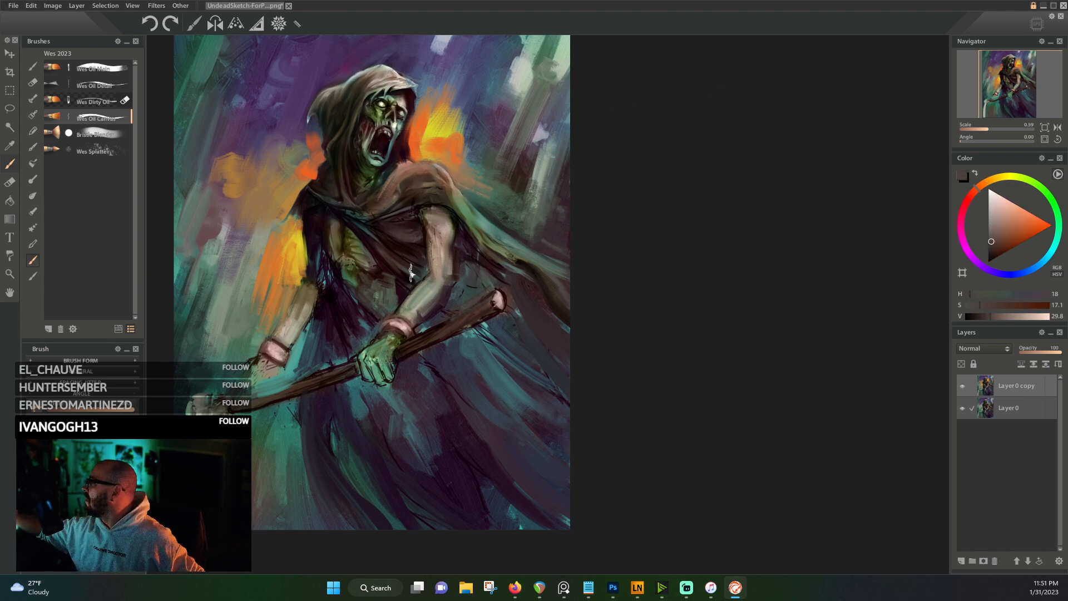
- Smooth the cape's folds across the chest and shoulder with sampled dark and warm browns
{"action": "left_click", "coordinate": [371, 218], "text": "alt"}
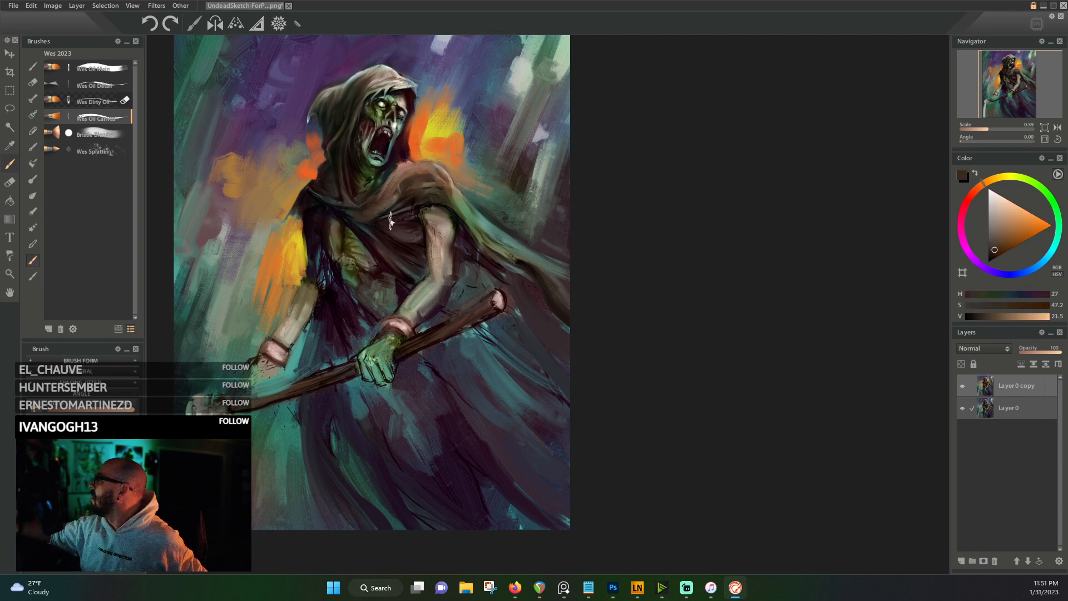
{"action": "left_click", "coordinate": [407, 195], "text": "alt"}
{"action": "left_click", "coordinate": [410, 207], "text": "alt"}
{"action": "mouse_move", "coordinate": [410, 207]}
{"action": "left_mouse_down"}
{"action": "mouse_move", "coordinate": [385, 213]}
{"action": "mouse_move", "coordinate": [440, 202]}
{"action": "left_mouse_up"}
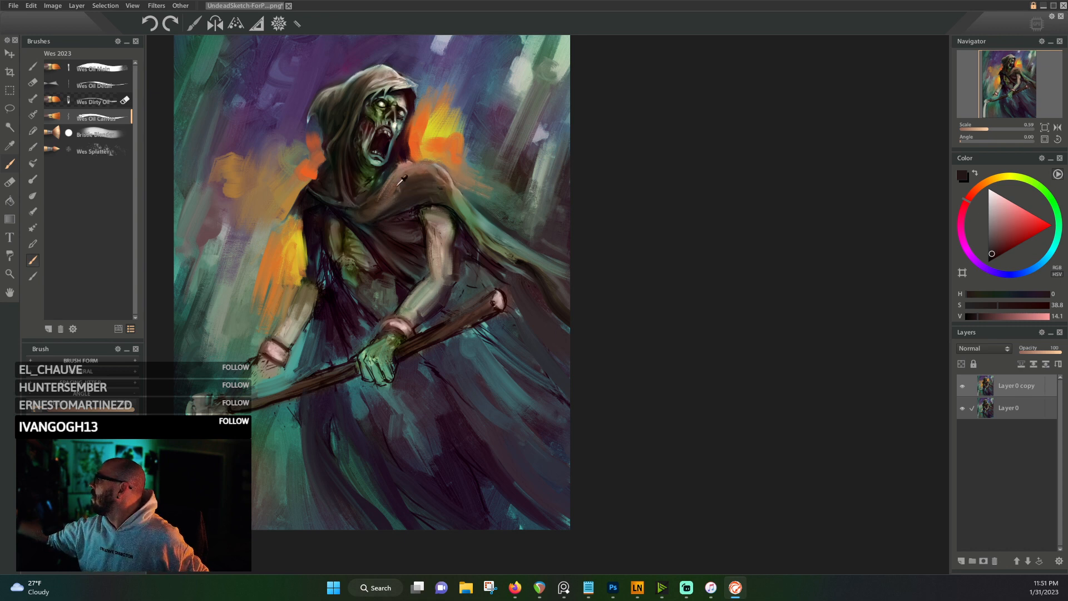
{"action": "left_click", "coordinate": [430, 189], "text": "alt"}
{"action": "left_click", "coordinate": [426, 179], "text": "alt"}
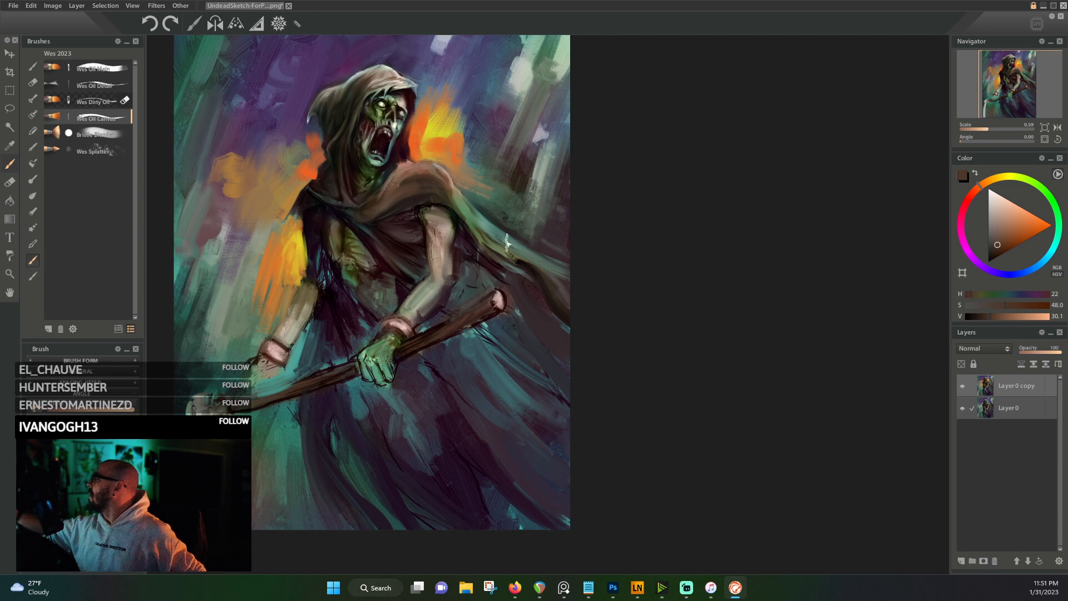
- Paint the trailing cape with sampled dark brown and maroon, and cover the sketch lines on the cloth beside the elbow
{"action": "left_click", "coordinate": [517, 256], "text": "alt"}
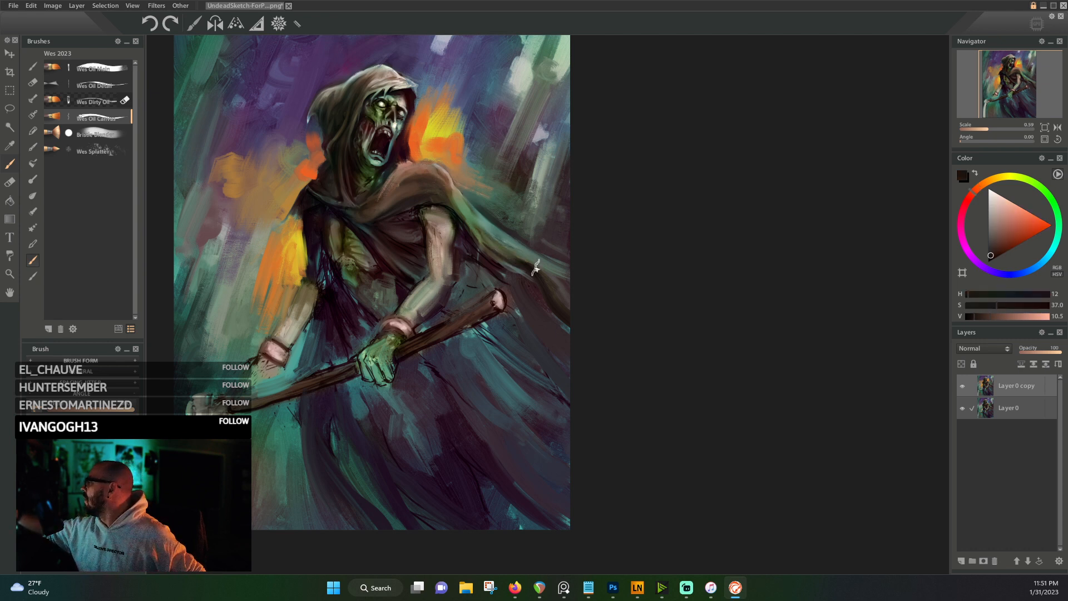
{"action": "left_click", "coordinate": [494, 260], "text": "alt"}
{"action": "left_click_drag", "start_coordinate": [495, 260], "coordinate": [566, 365]}
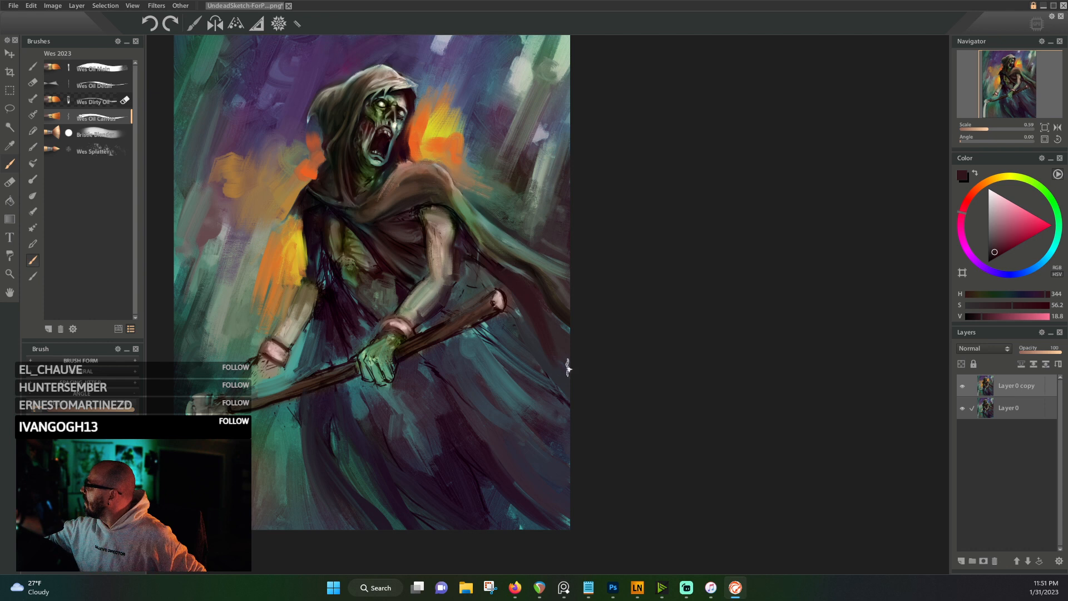
{"action": "left_click", "coordinate": [534, 334], "text": "alt"}
{"action": "left_click", "coordinate": [480, 271], "text": "alt"}
{"action": "left_click", "coordinate": [458, 299], "text": "alt"}
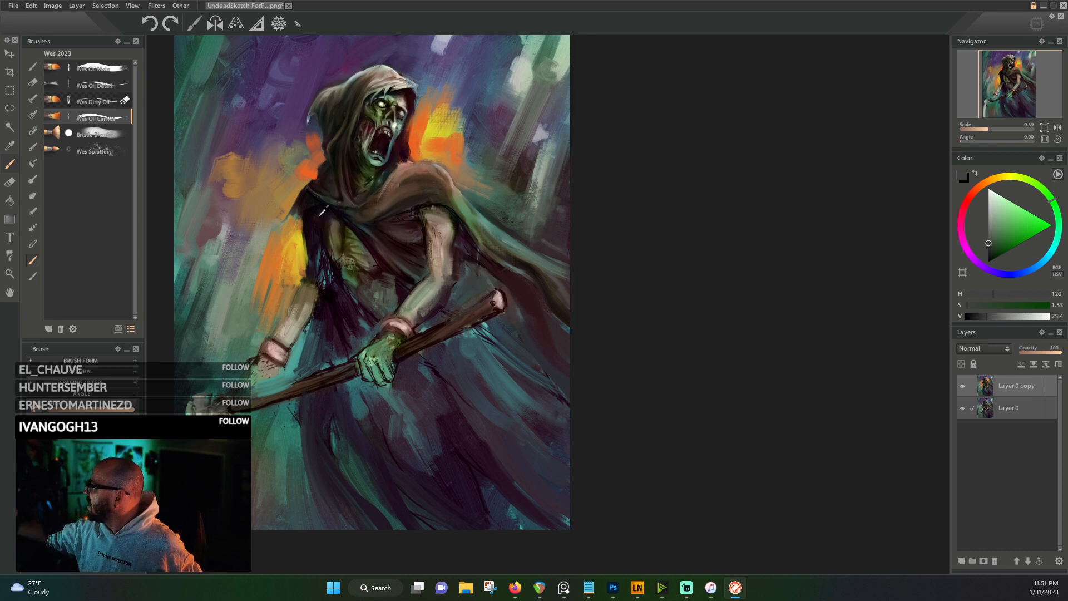
- Darken the cloth around the chest with sampled near-black tones, and paint the cape over the shoulder with sampled ochre and browns
{"action": "left_click", "coordinate": [320, 222], "text": "alt"}
{"action": "left_click", "coordinate": [319, 207], "text": "alt"}
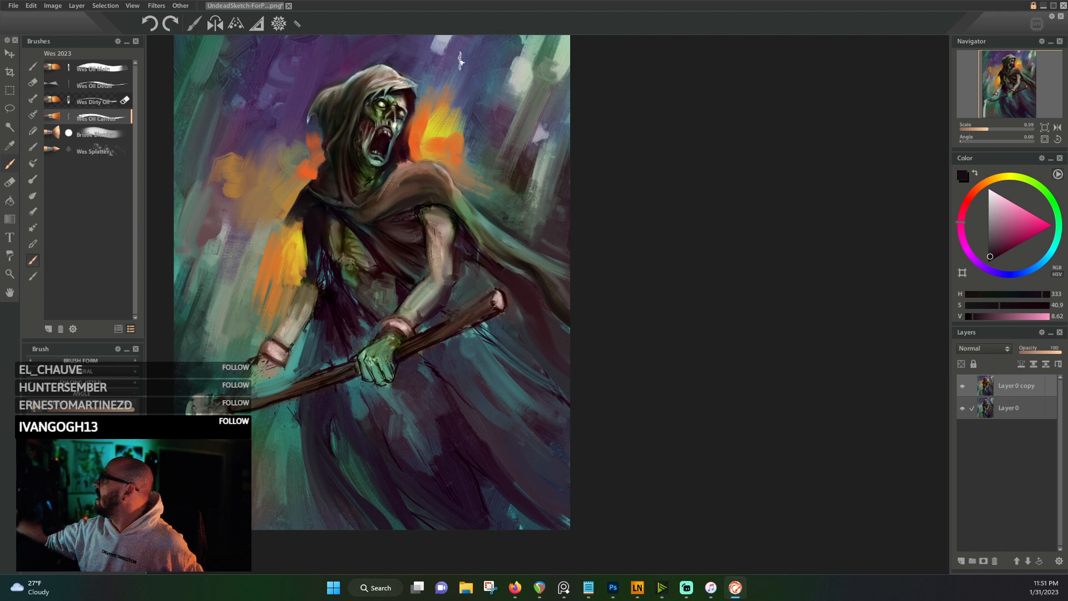
{"action": "left_click", "coordinate": [417, 150], "text": "alt"}
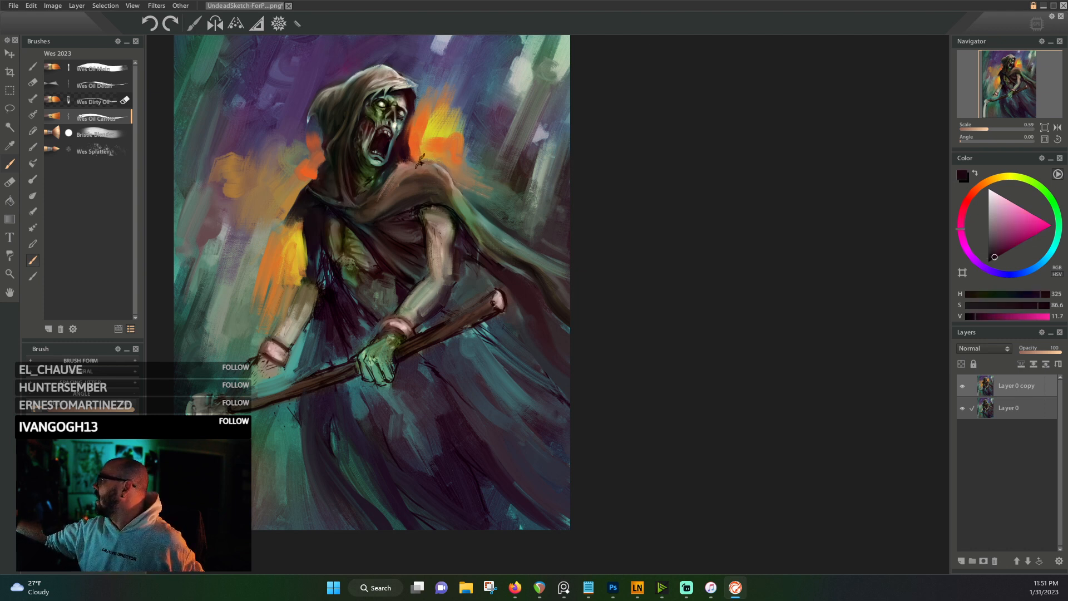
{"action": "left_click", "coordinate": [409, 165], "text": "alt"}
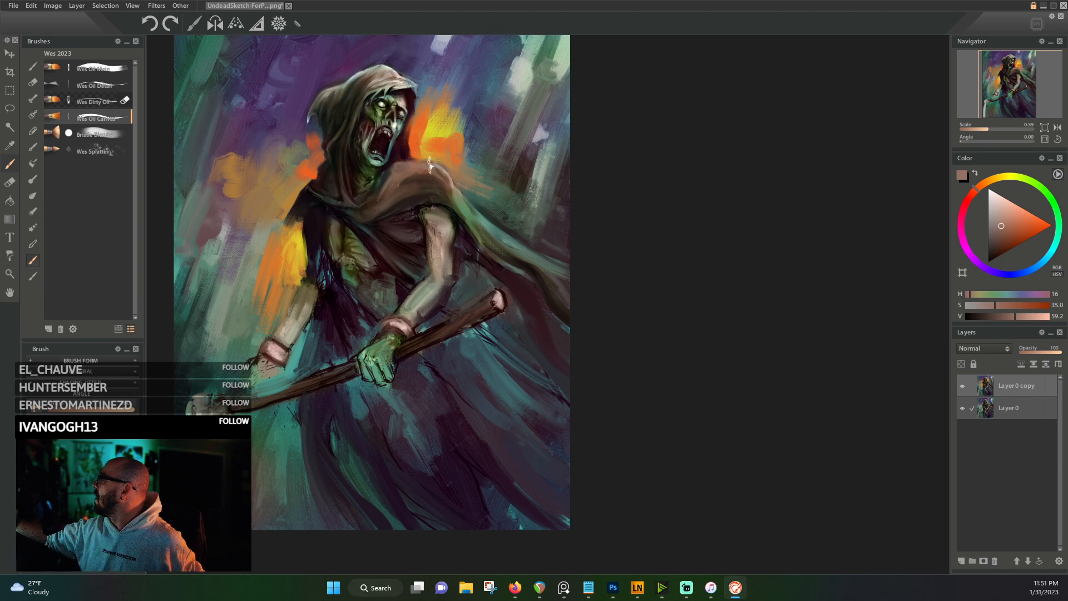
{"action": "left_click", "coordinate": [441, 127], "text": "alt"}
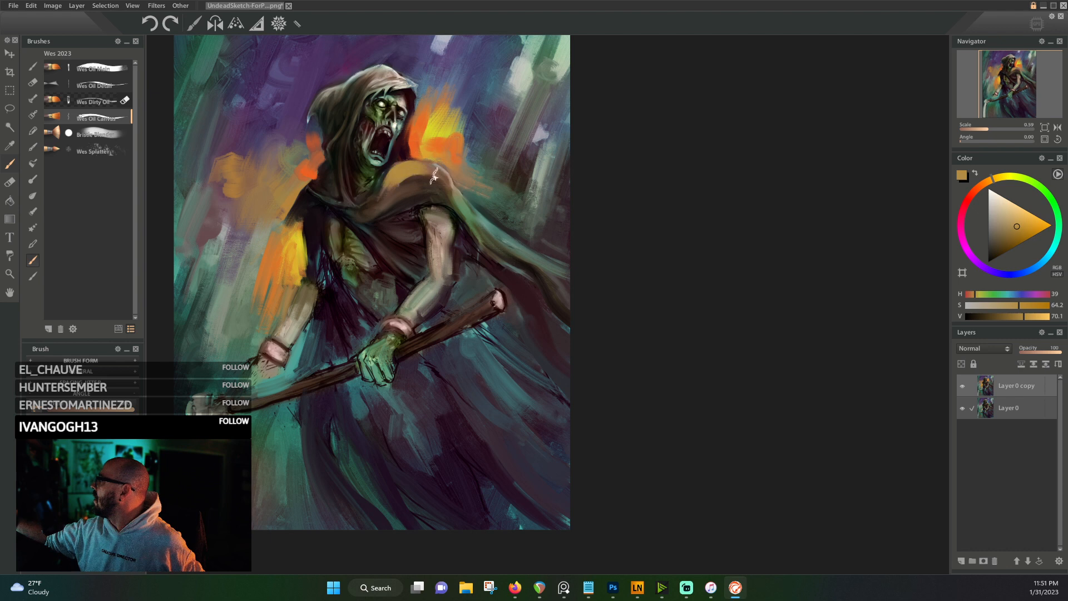
{"action": "left_click", "coordinate": [388, 189], "text": "alt"}
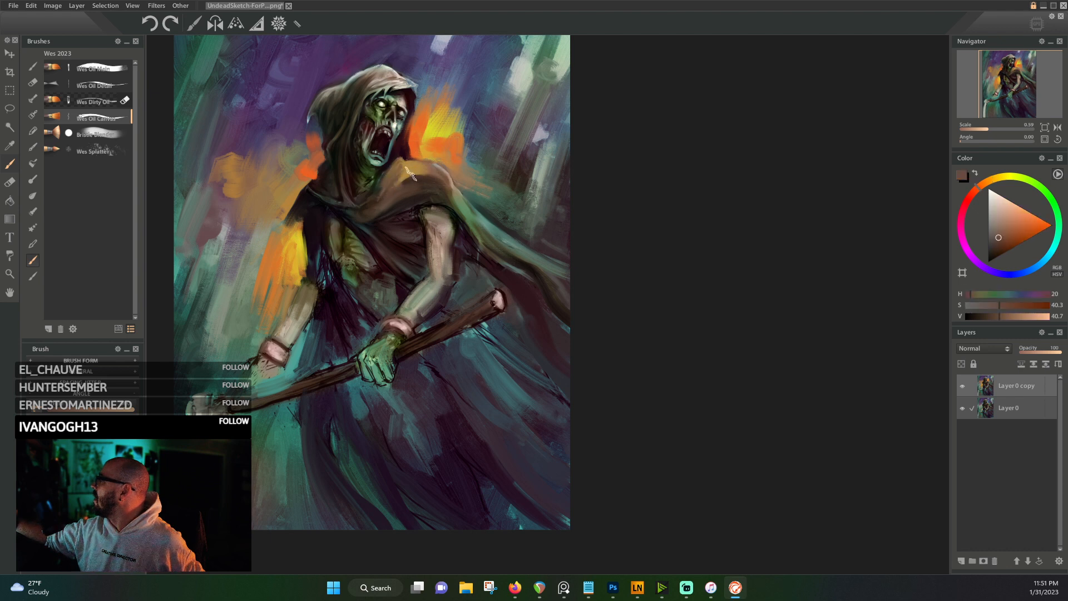
{"action": "left_click", "coordinate": [438, 180], "text": "alt"}
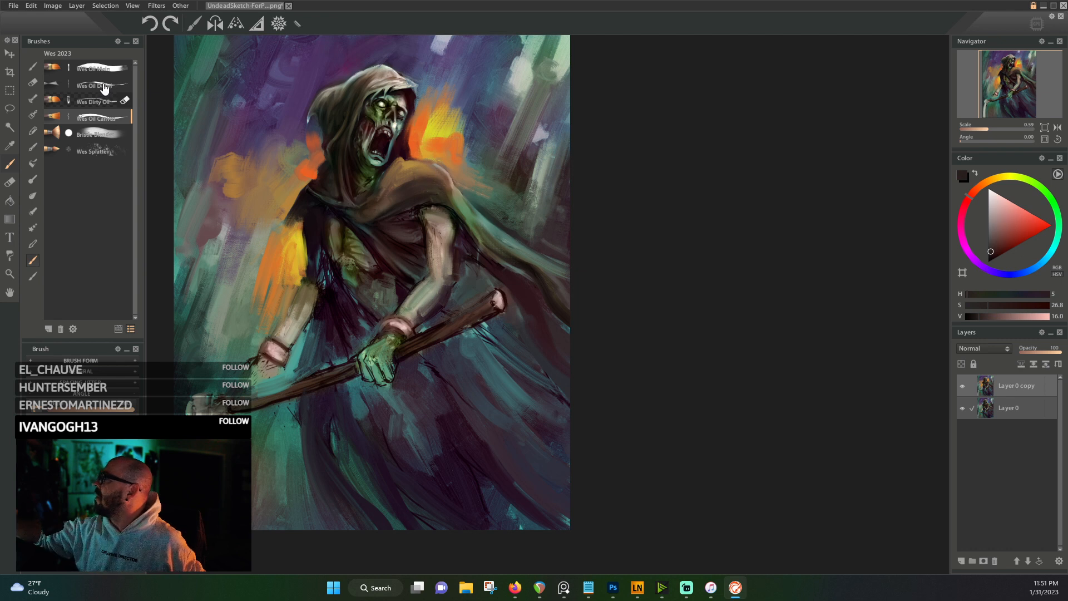
- Refine the hood's edge beside the jaw and the cape's neckline using Wes Oil Detail with sampled dark brown, orange and maroon
{"action": "key", "text": "2"}
{"action": "left_click", "coordinate": [389, 200], "text": "alt"}
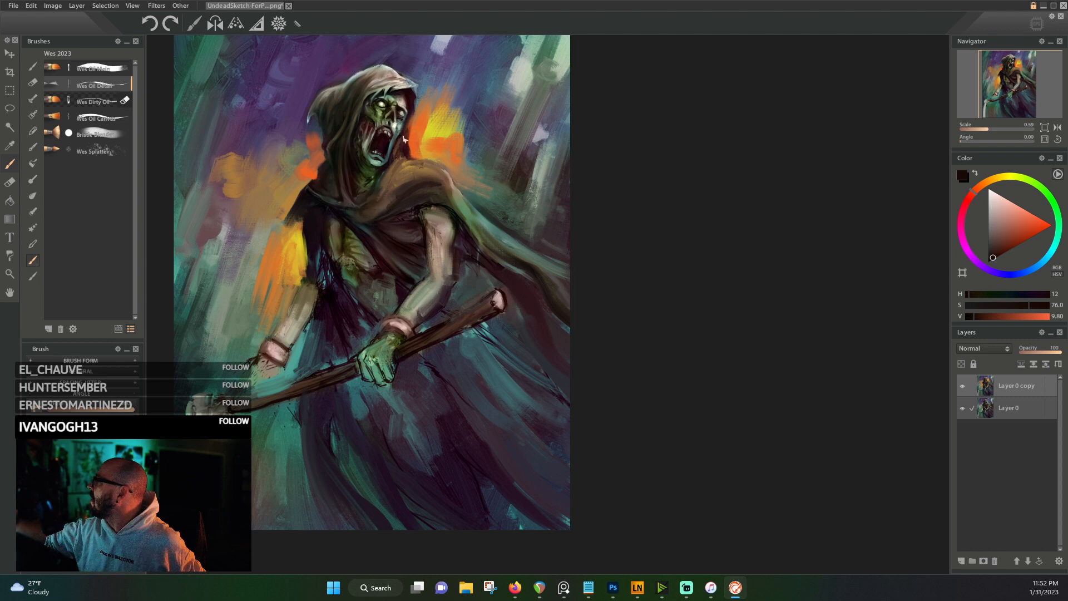
{"action": "left_click", "coordinate": [414, 154], "text": "alt"}
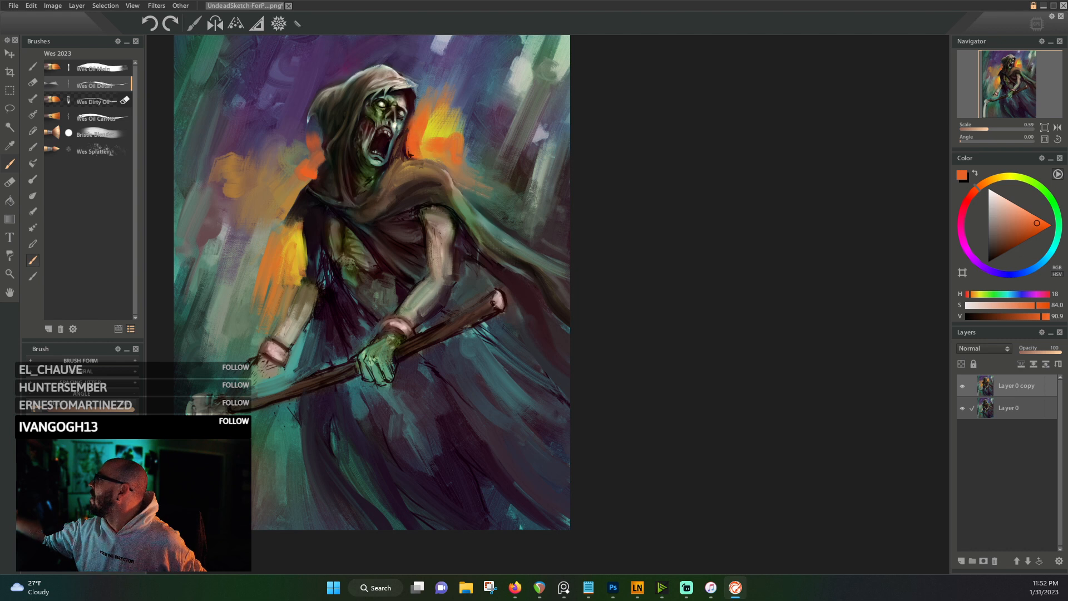
{"action": "left_click", "coordinate": [408, 127], "text": "alt"}
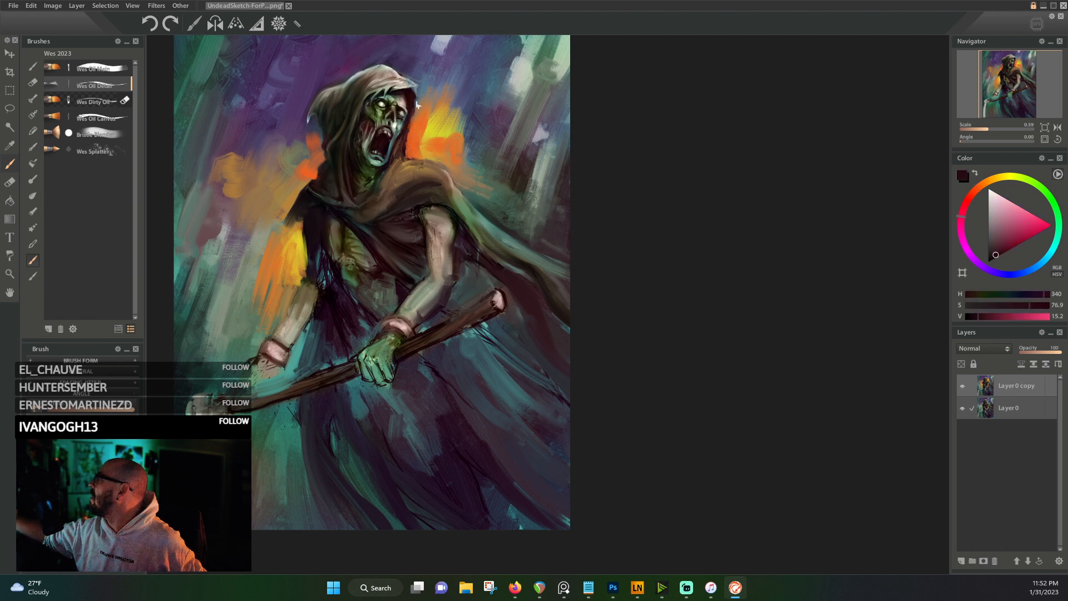
- Clean up the hood's brim and back edge with sampled blue-grey, purple and dark grey, and touch the background beside the cape with dark green
{"action": "left_click", "coordinate": [417, 103], "text": "alt"}
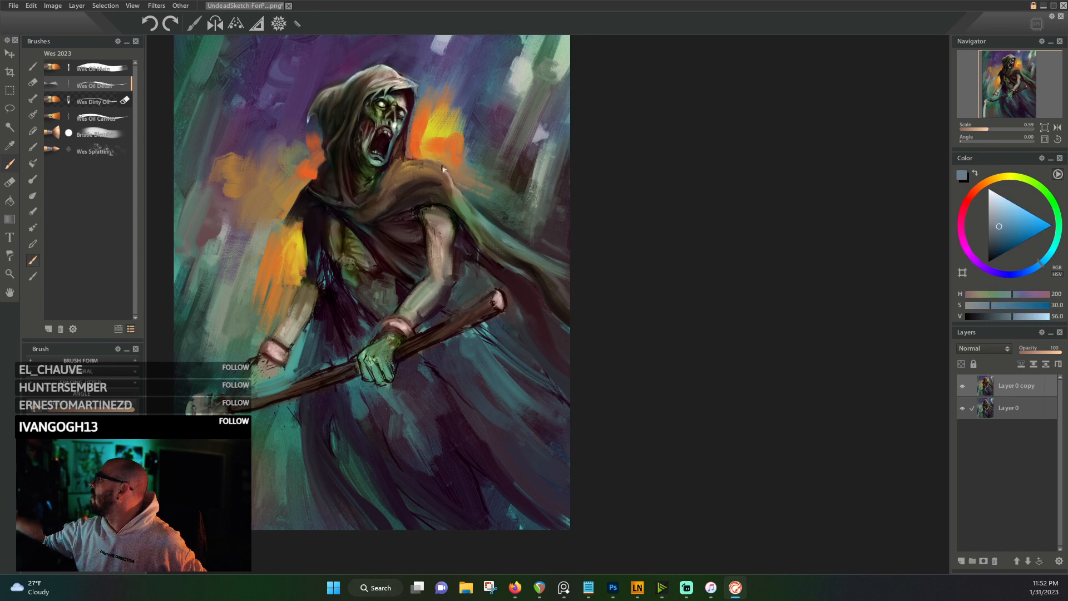
{"action": "left_click_drag", "start_coordinate": [445, 156], "coordinate": [428, 238]}
{"action": "left_click", "coordinate": [392, 158], "text": "alt"}
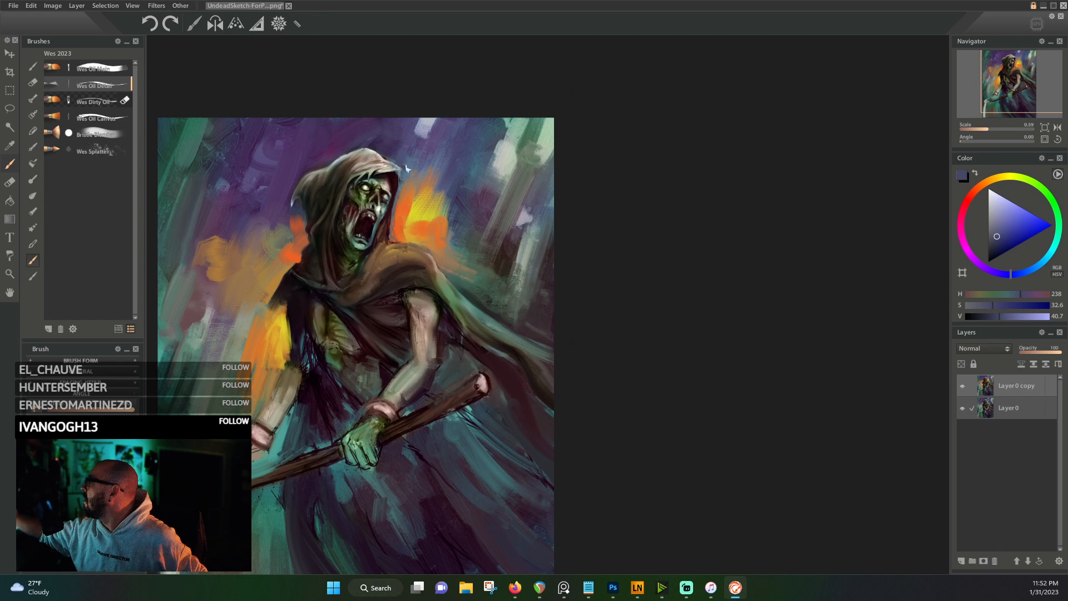
{"action": "left_click", "coordinate": [363, 127], "text": "alt"}
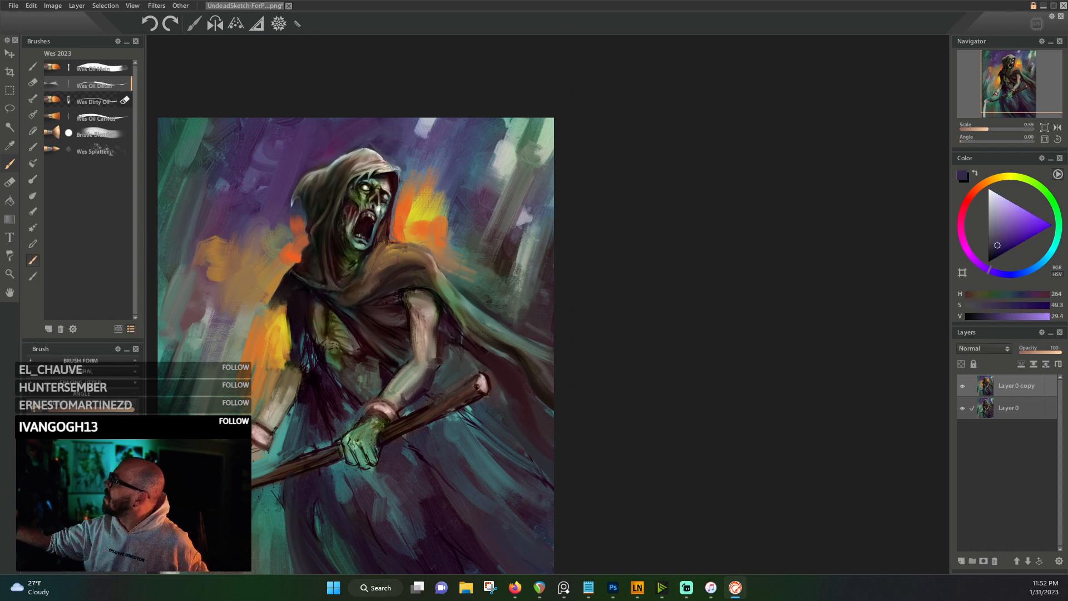
{"action": "left_click", "coordinate": [298, 195], "text": "alt"}
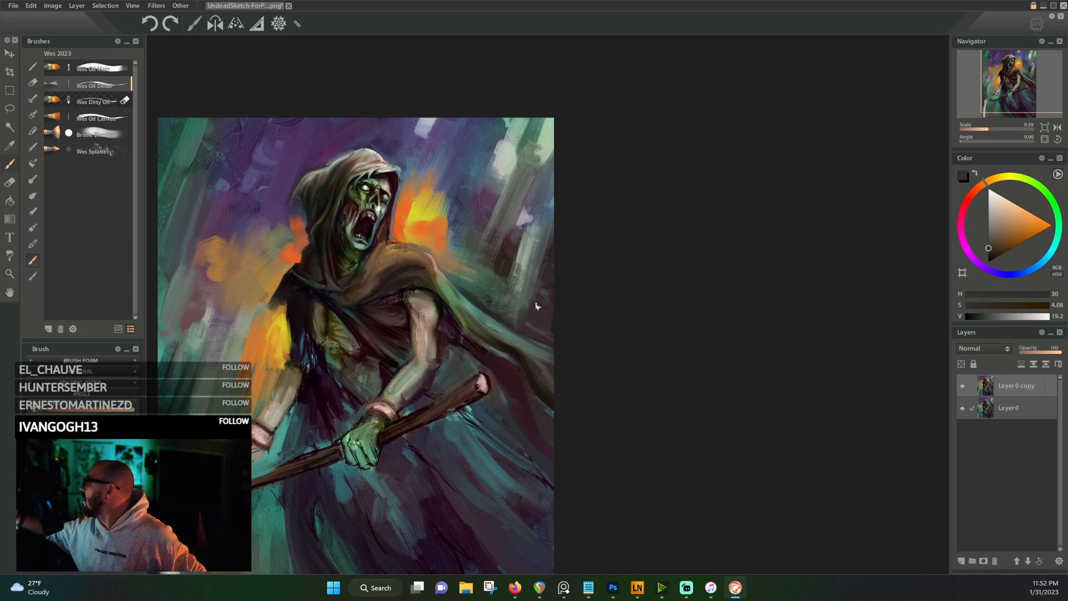
{"action": "left_click", "coordinate": [489, 296], "text": "alt"}
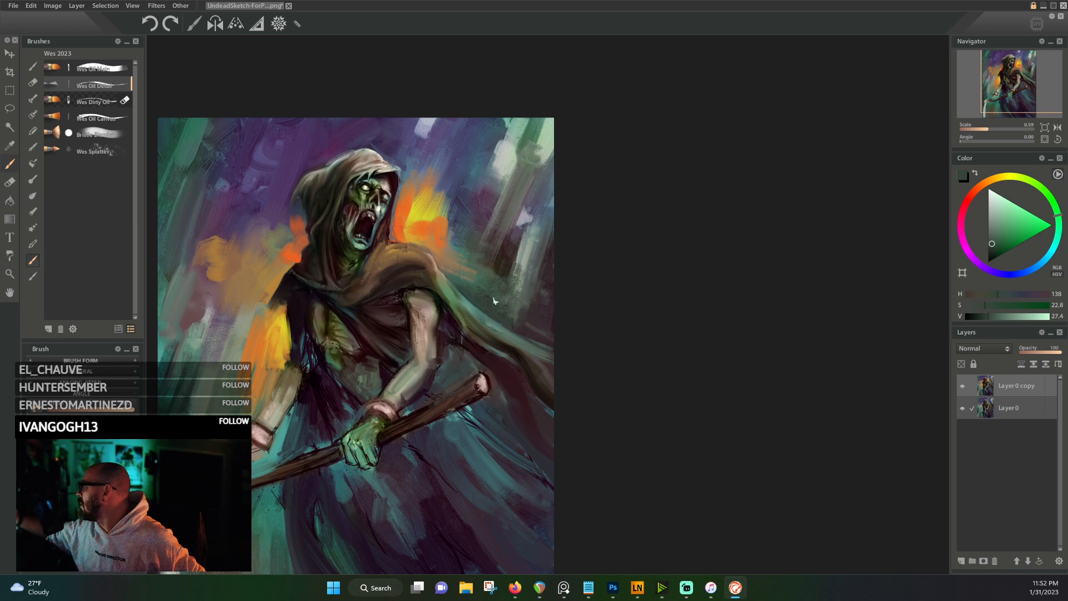
- Repaint both wristbands with sampled pinks and a reddish brown of saturation 54.5 and value 46.4
{"action": "left_click_drag", "start_coordinate": [559, 91], "coordinate": [607, 8]}
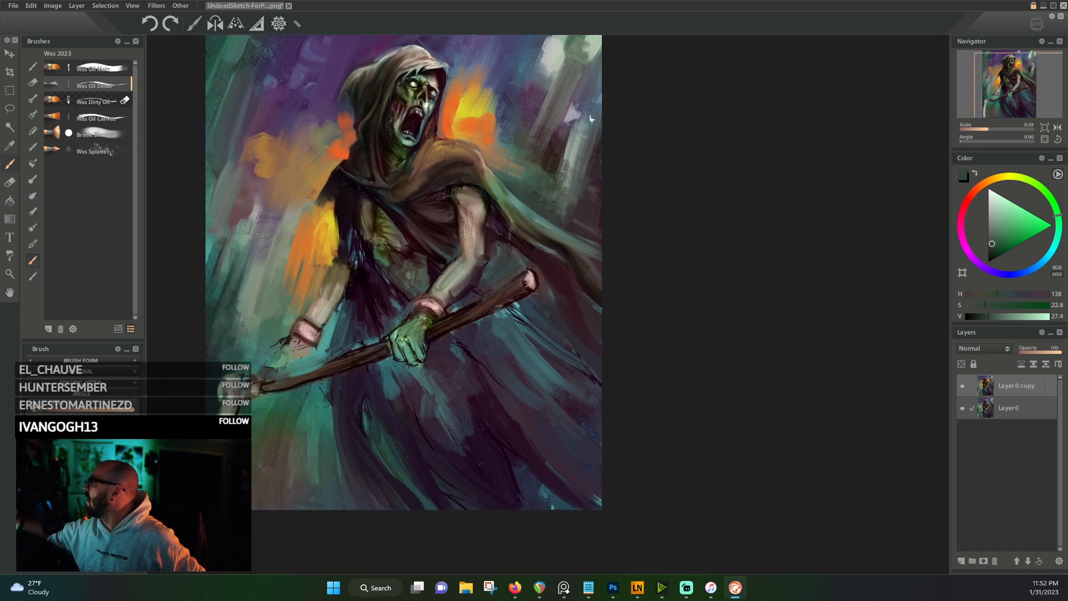
{"action": "left_click", "coordinate": [428, 300], "text": "alt"}
{"action": "left_click_drag", "start_coordinate": [431, 297], "coordinate": [416, 305]}
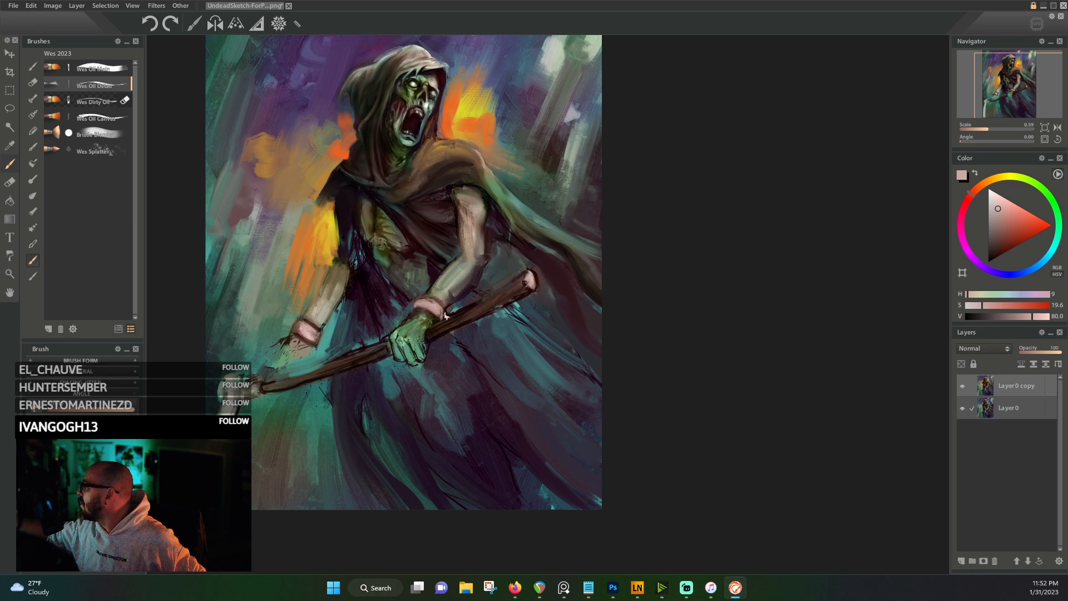
{"action": "left_click", "coordinate": [442, 311], "text": "alt"}
{"action": "left_click", "coordinate": [1005, 316]}
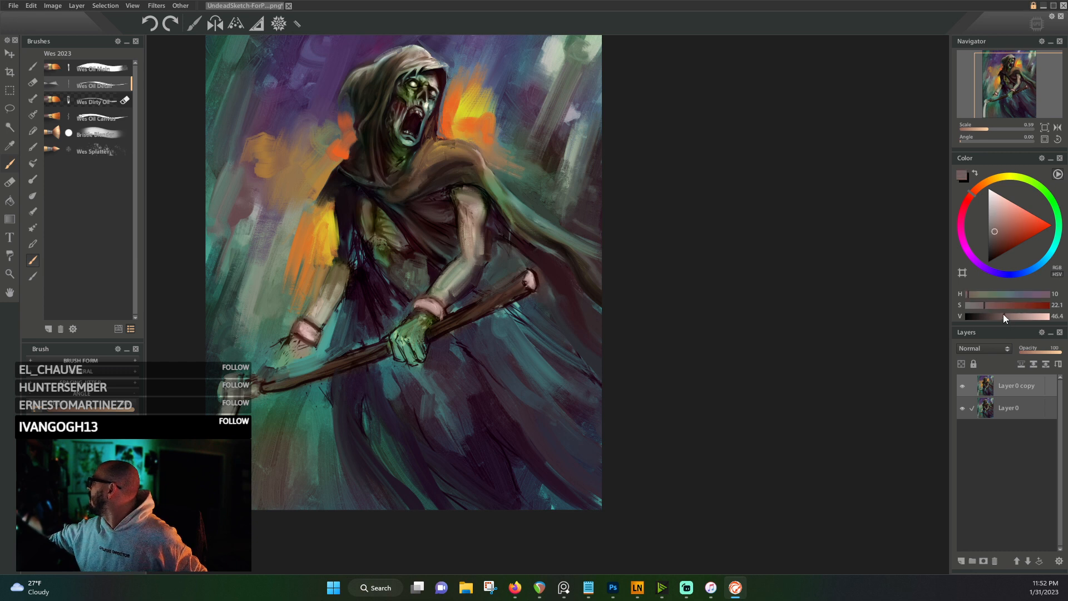
{"action": "left_click", "coordinate": [1011, 304]}
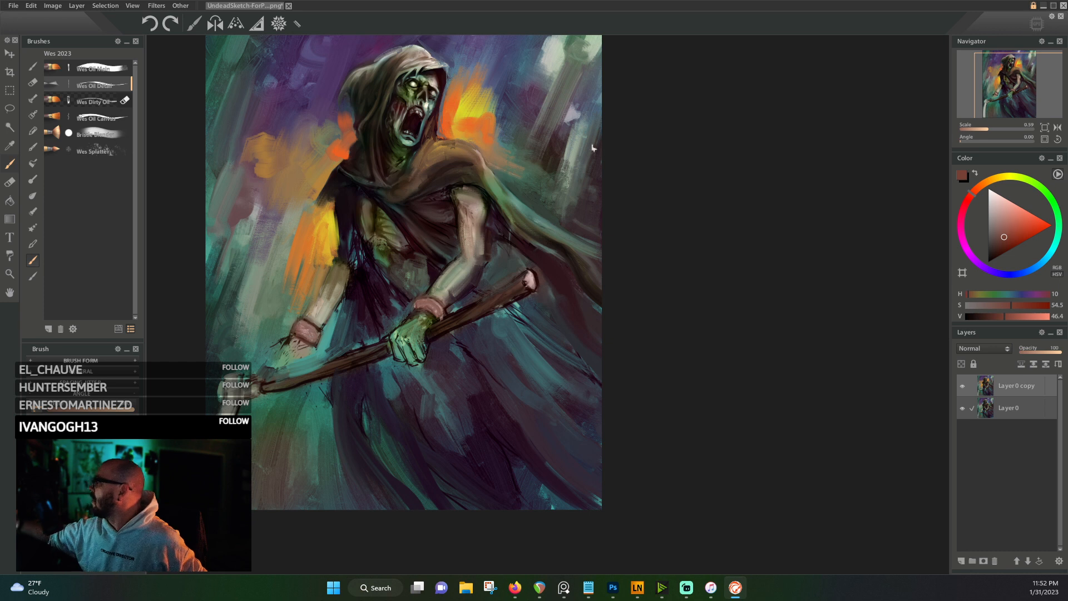
- Touch up the bare chest beside the cloak with sampled dark olive and near-black, using the Wes Dirty Oil brush
{"action": "left_click", "coordinate": [367, 238], "text": "alt"}
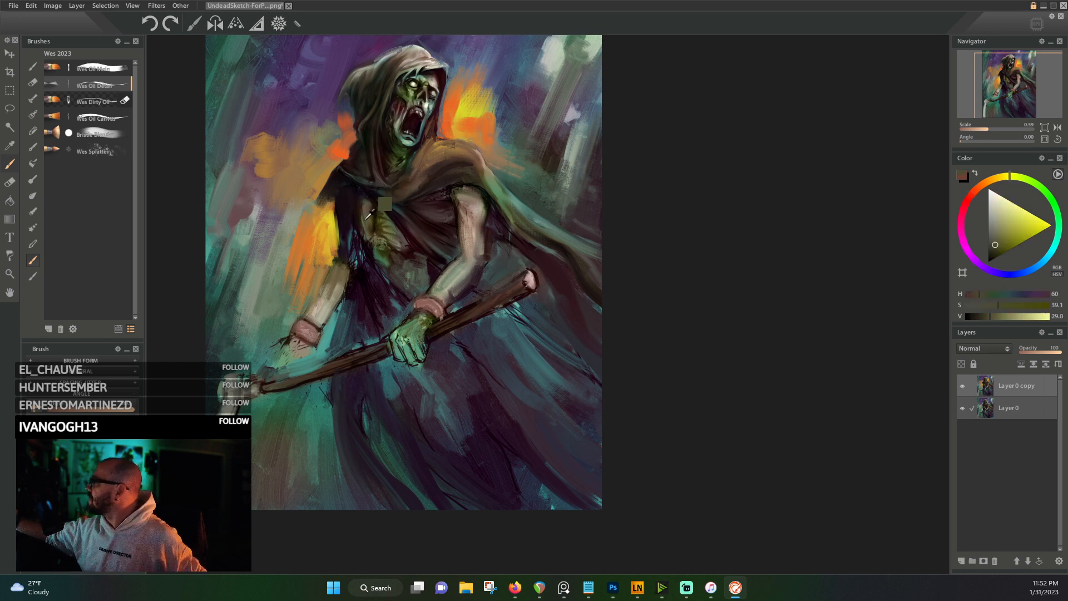
{"action": "left_click", "coordinate": [114, 103]}
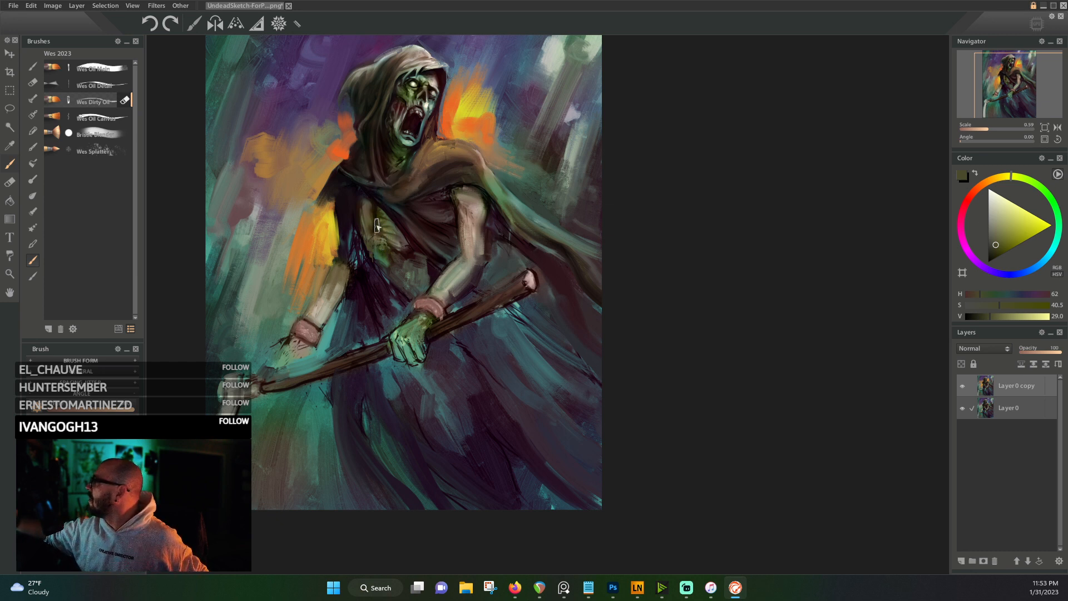
{"action": "left_click", "coordinate": [369, 200], "text": "alt"}
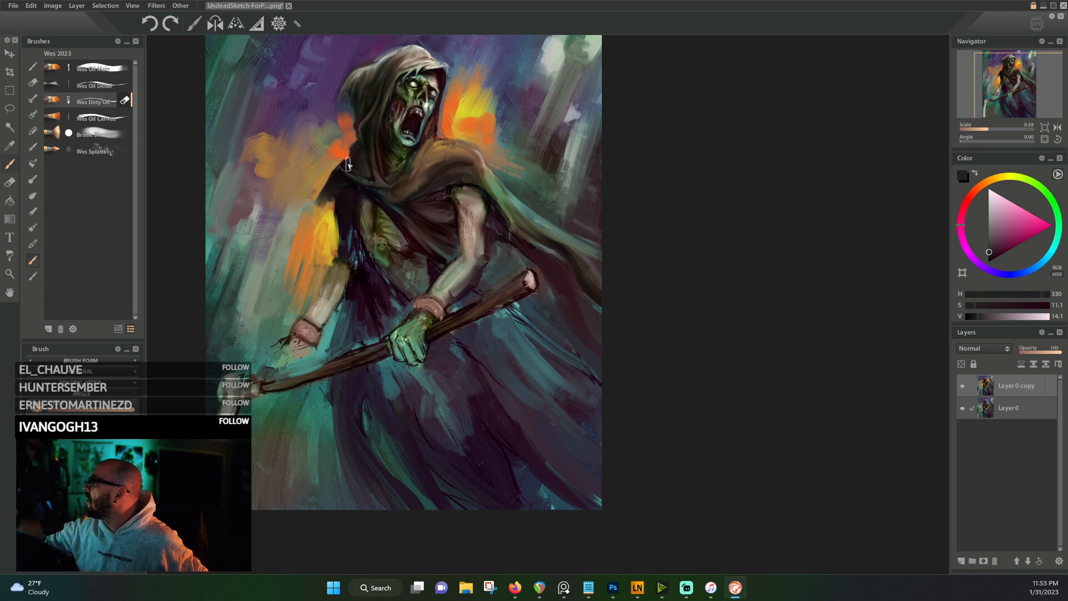
- Remove the eraser assignment from the Wes Dirty Oil brush
{"action": "double_click", "coordinate": [129, 101]}
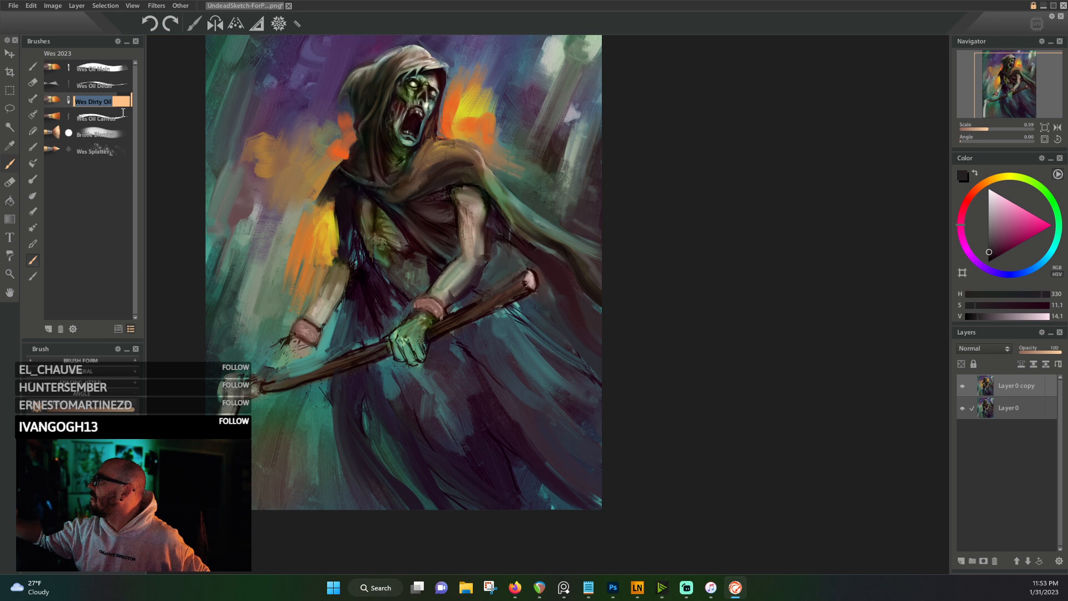
{"action": "key", "text": "Return"}
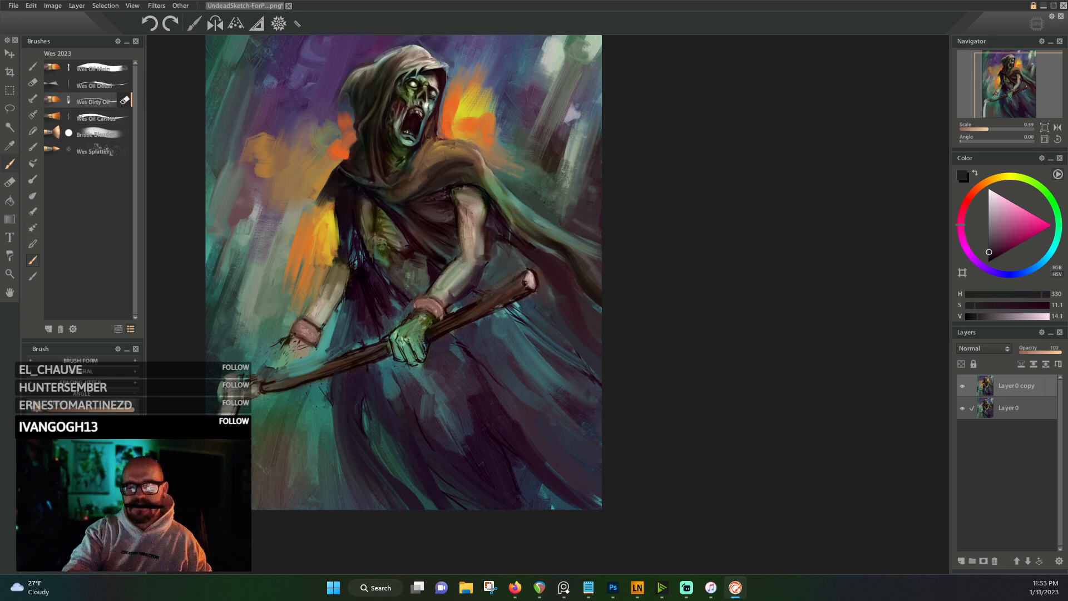
{"action": "key", "text": "e"}
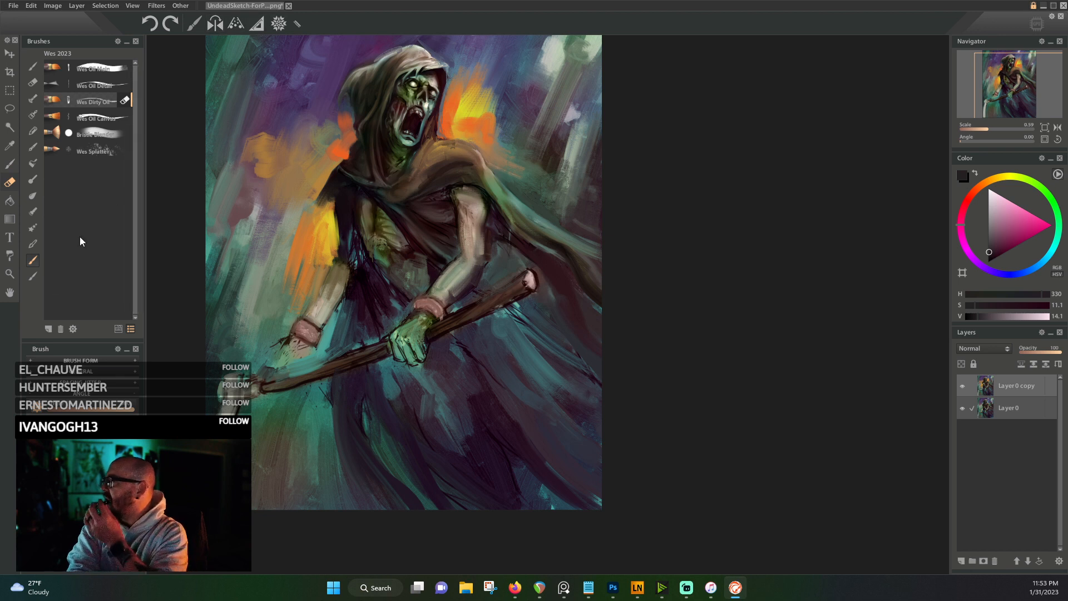
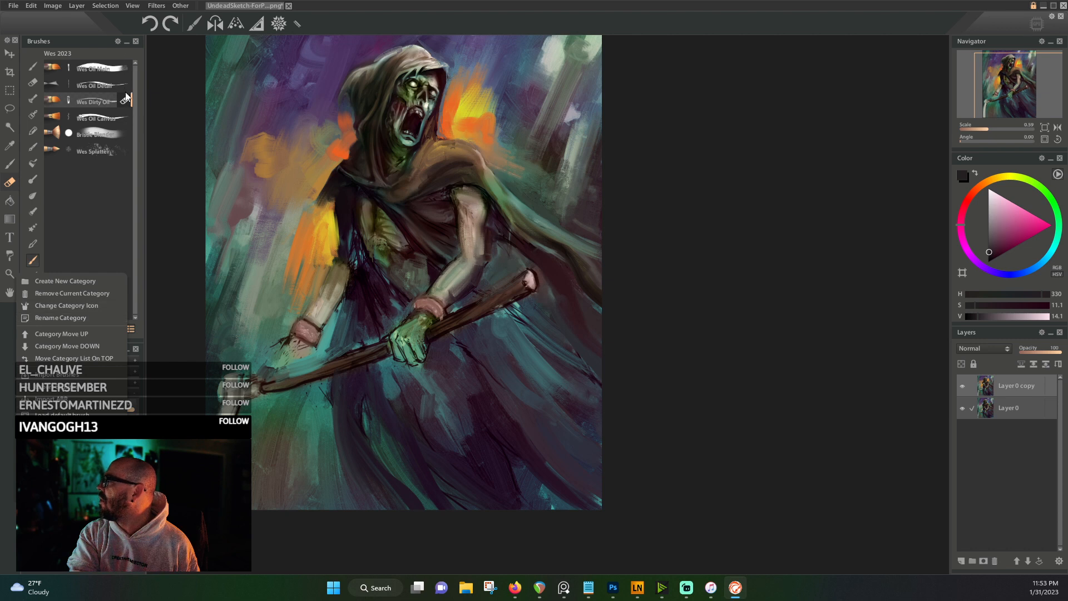
{"action": "left_click", "coordinate": [118, 41]}
{"action": "left_click", "coordinate": [118, 42]}
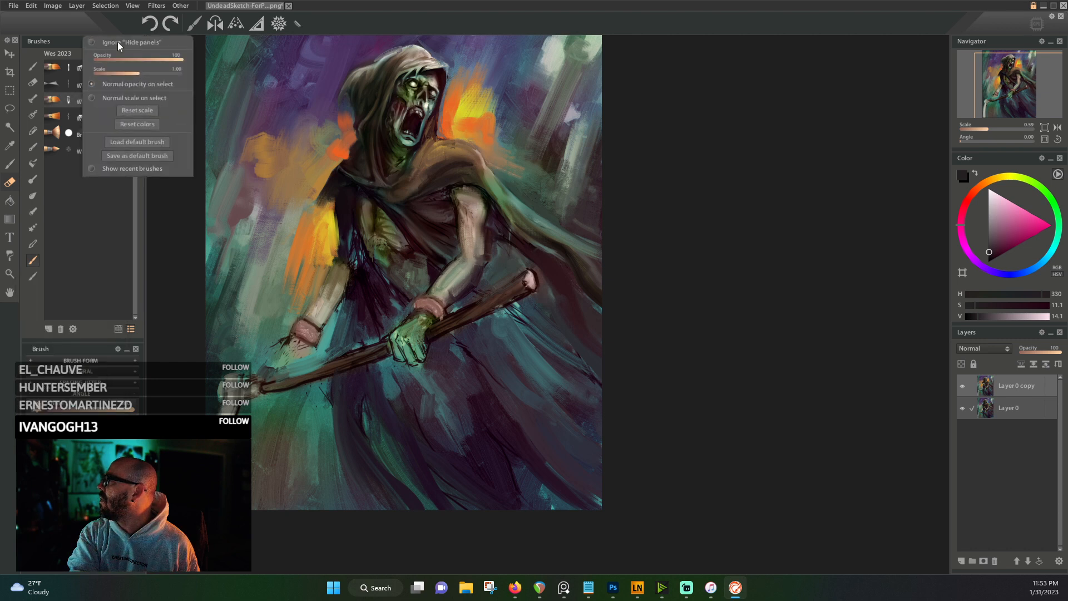
{"action": "left_click", "coordinate": [71, 43]}
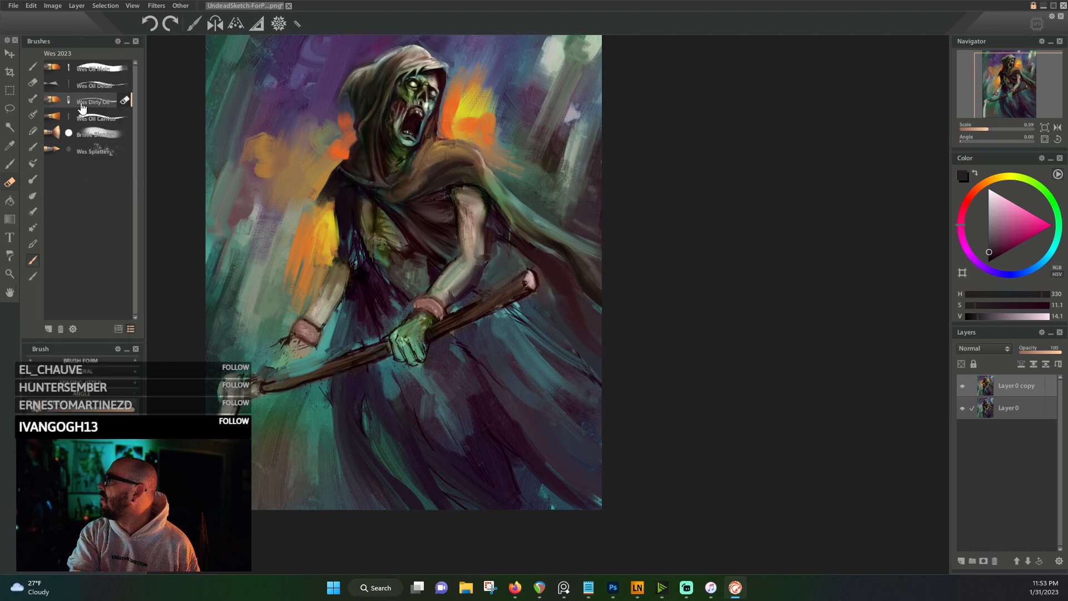
{"action": "left_click", "coordinate": [119, 330]}
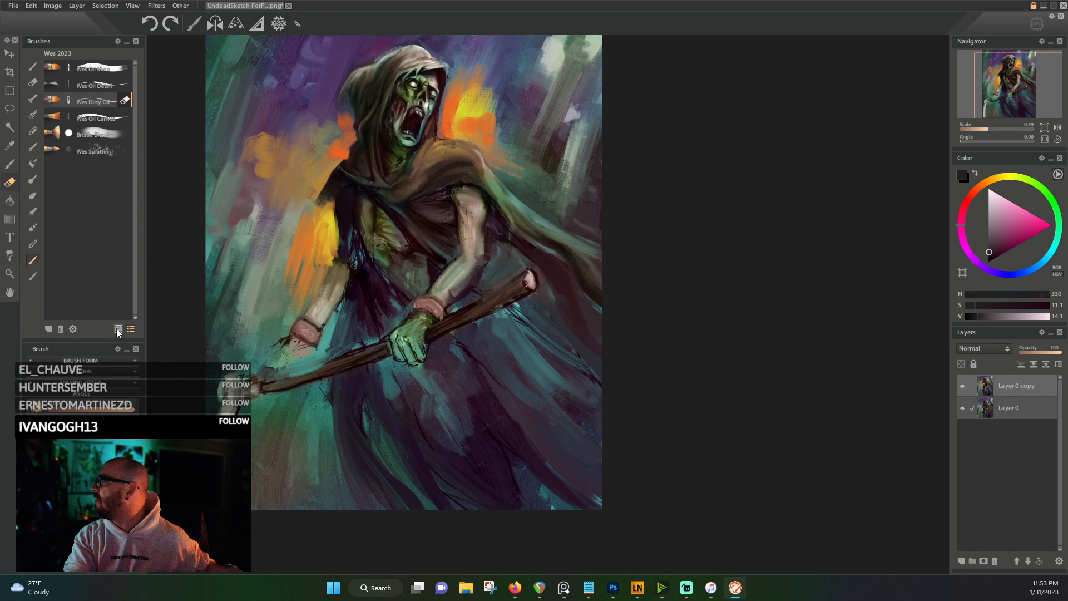
{"action": "left_click", "coordinate": [73, 329]}
{"action": "left_click", "coordinate": [88, 227]}
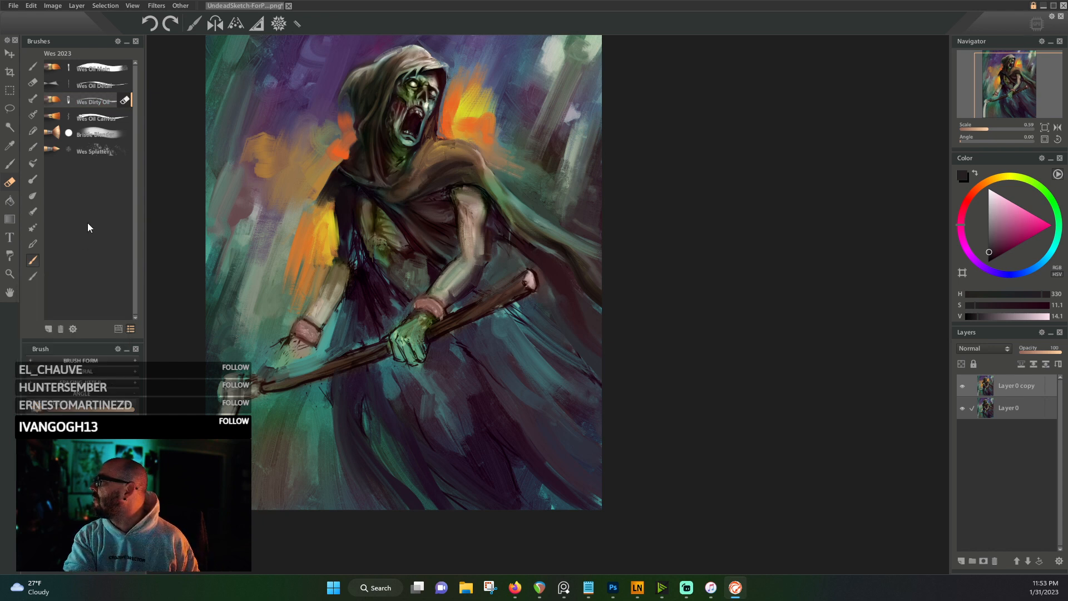
{"action": "right_click", "coordinate": [81, 107]}
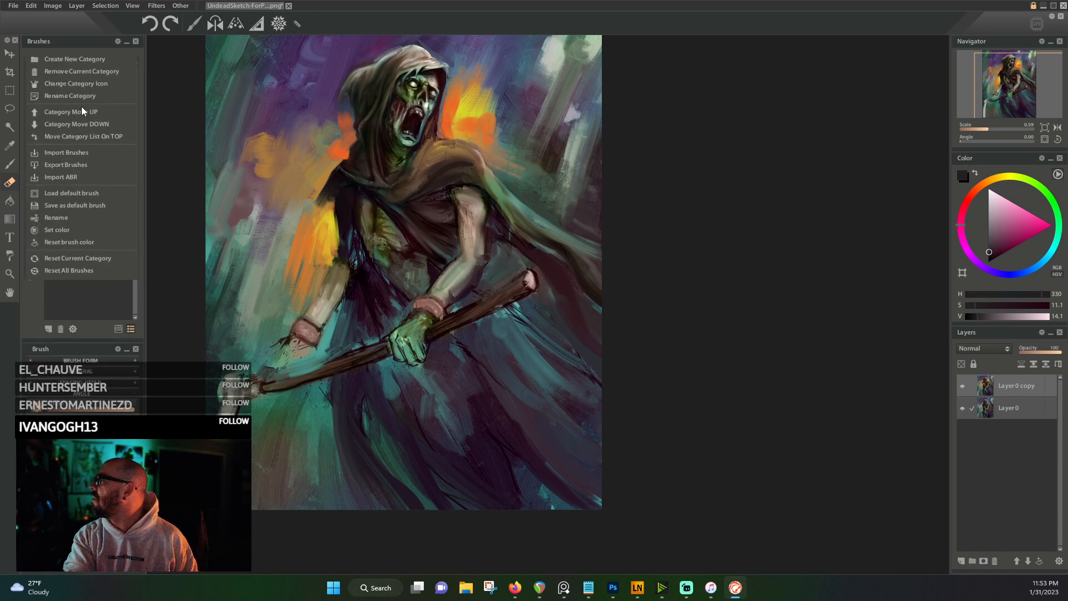
{"action": "left_click", "coordinate": [67, 296]}
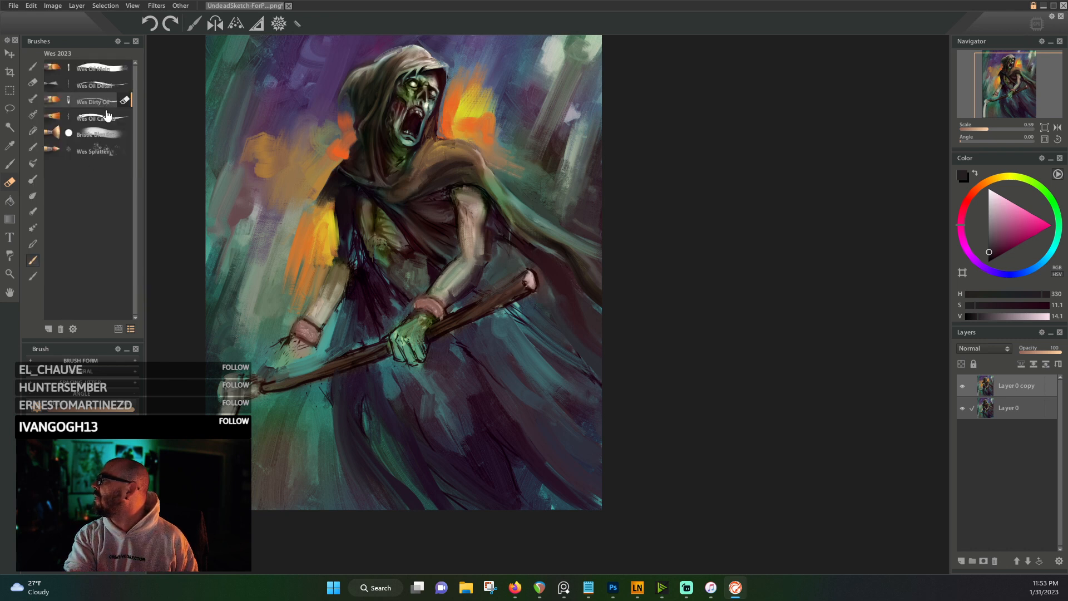
{"action": "left_click", "coordinate": [38, 370]}
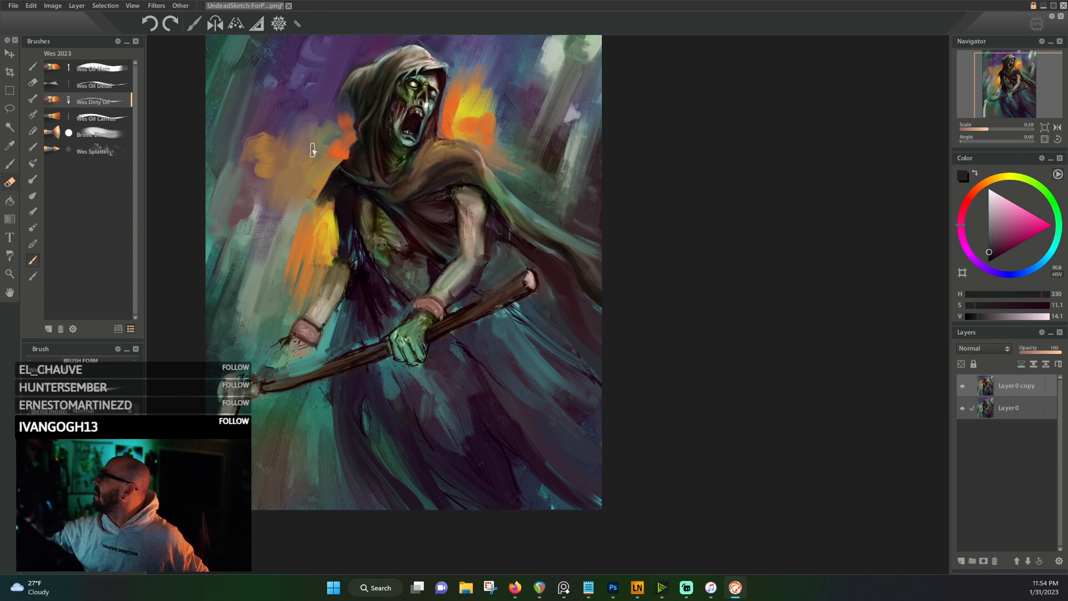
- Streak the background behind the hood and shoulder with diagonal strokes of sampled muted red, tan, ochre, teal and slate blue
{"action": "left_click", "coordinate": [341, 103], "text": "alt"}
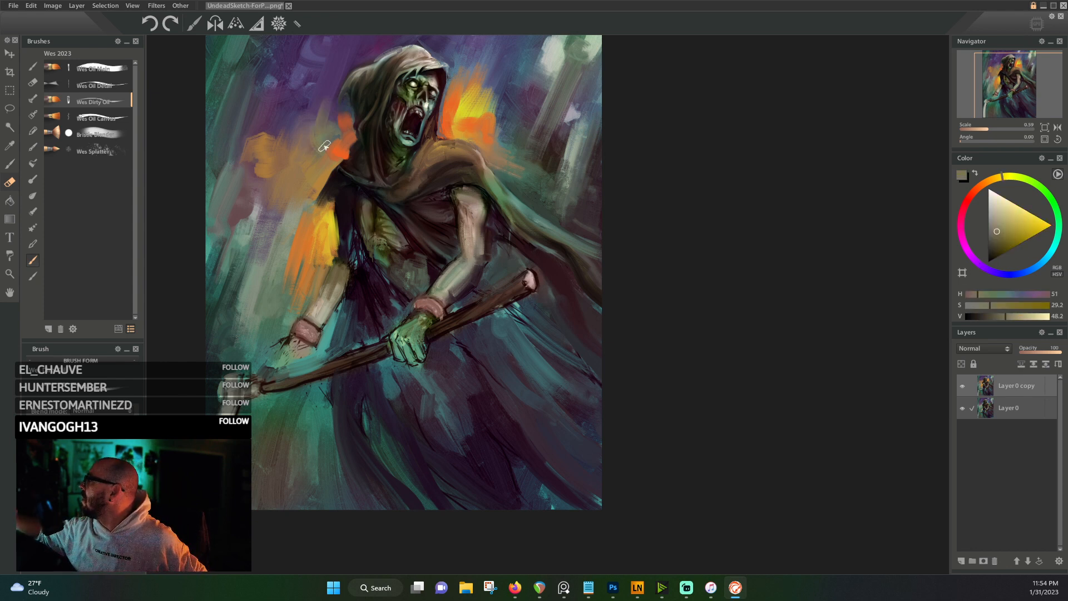
{"action": "left_click", "coordinate": [457, 130], "text": "alt"}
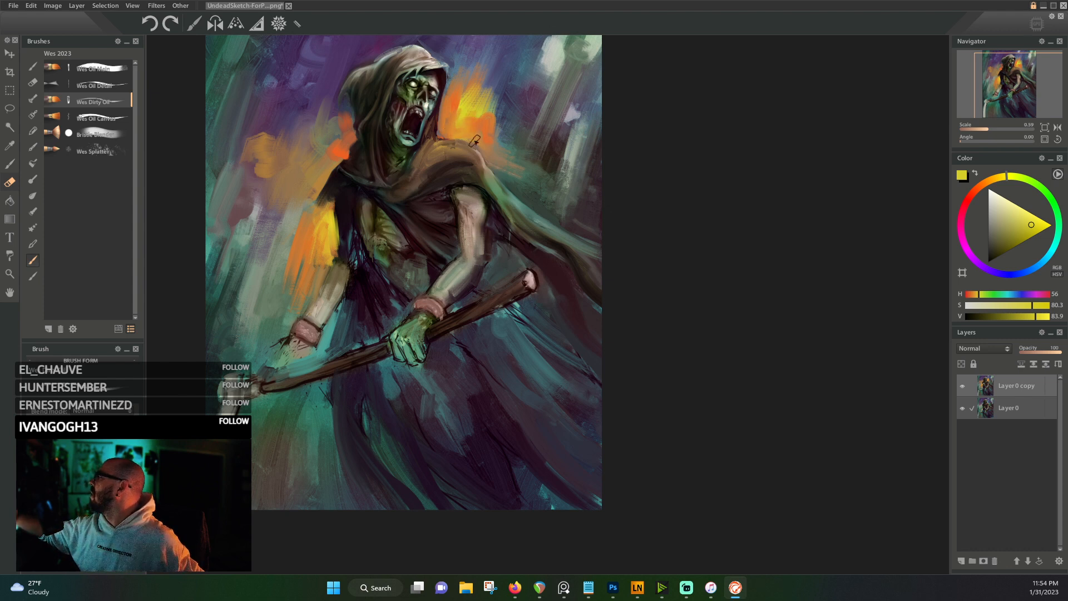
{"action": "left_click", "coordinate": [347, 119], "text": "alt"}
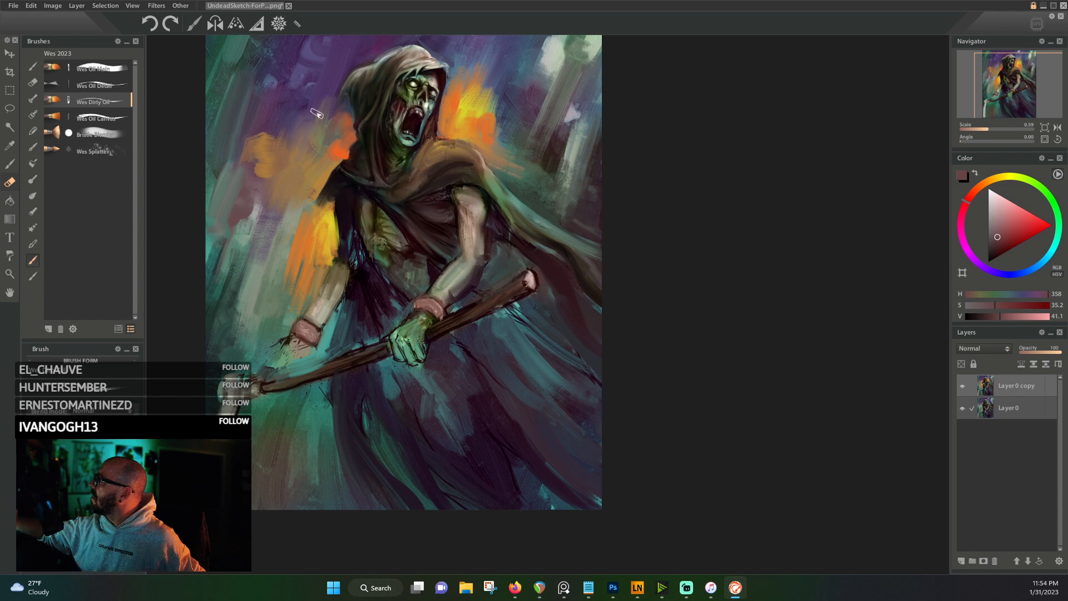
{"action": "left_click", "coordinate": [276, 154], "text": "alt"}
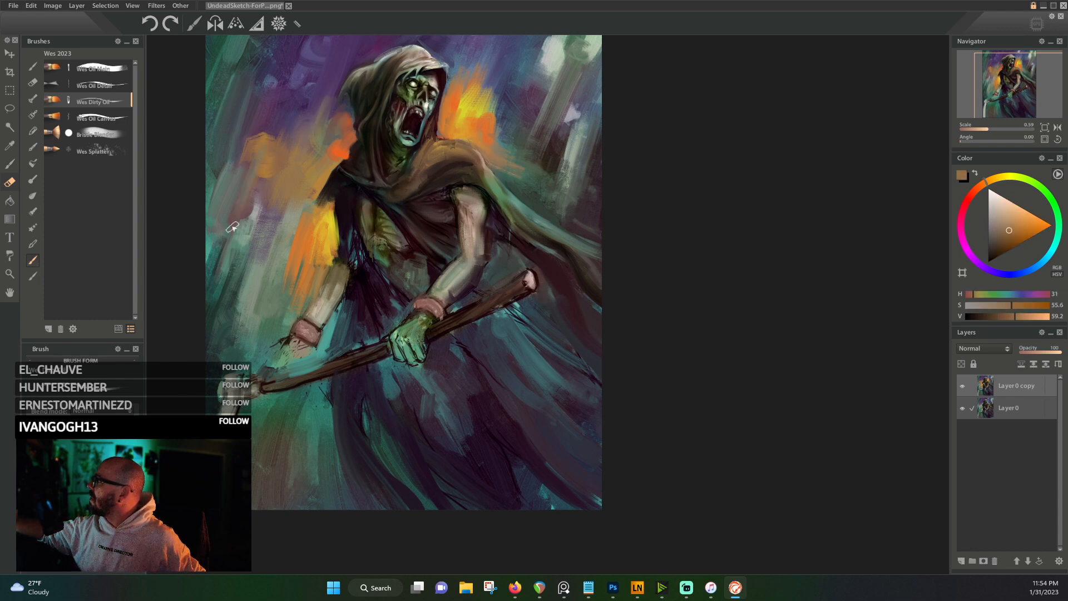
{"action": "mouse_move", "coordinate": [232, 227]}
{"action": "left_mouse_down"}
{"action": "mouse_move", "coordinate": [249, 163]}
{"action": "mouse_move", "coordinate": [231, 194]}
{"action": "mouse_move", "coordinate": [262, 100]}
{"action": "mouse_move", "coordinate": [233, 198]}
{"action": "mouse_move", "coordinate": [270, 140]}
{"action": "mouse_move", "coordinate": [263, 174]}
{"action": "left_mouse_up"}
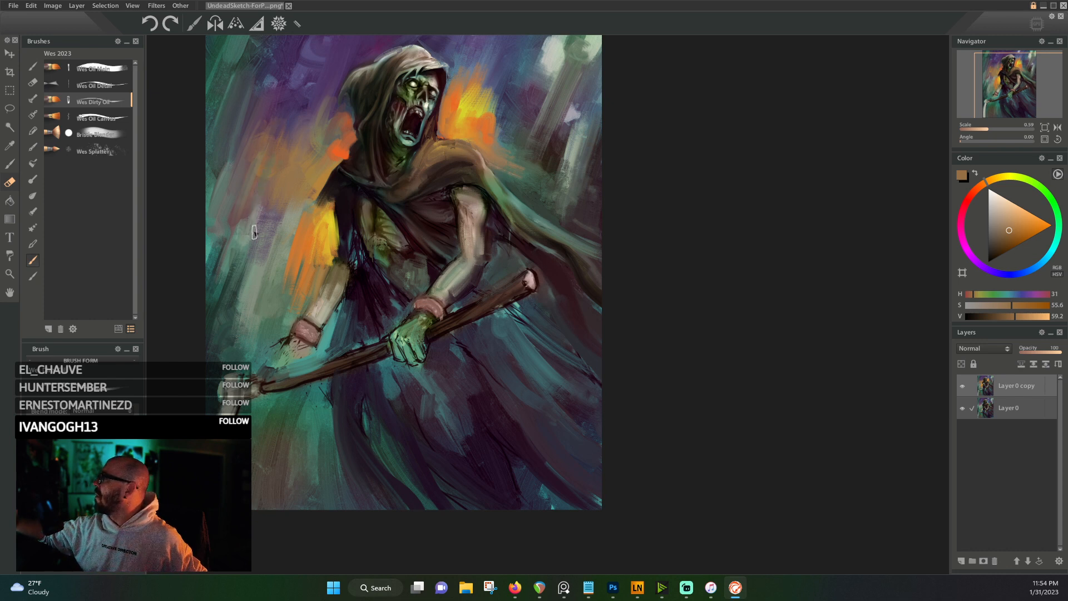
{"action": "left_click", "coordinate": [318, 180], "text": "alt"}
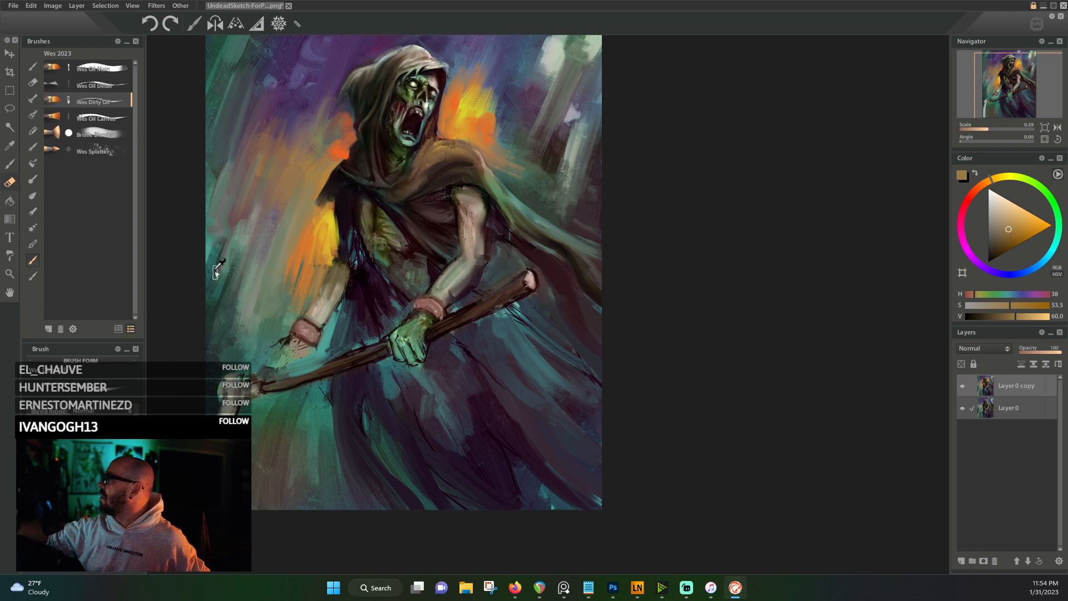
{"action": "left_click", "coordinate": [232, 243], "text": "alt"}
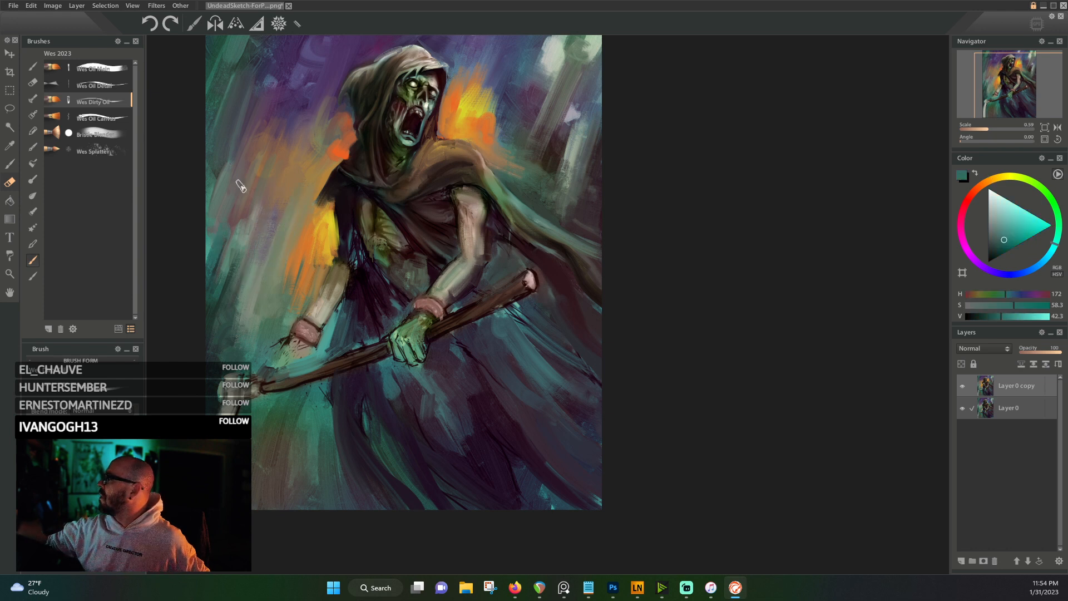
{"action": "left_click", "coordinate": [272, 78], "text": "alt"}
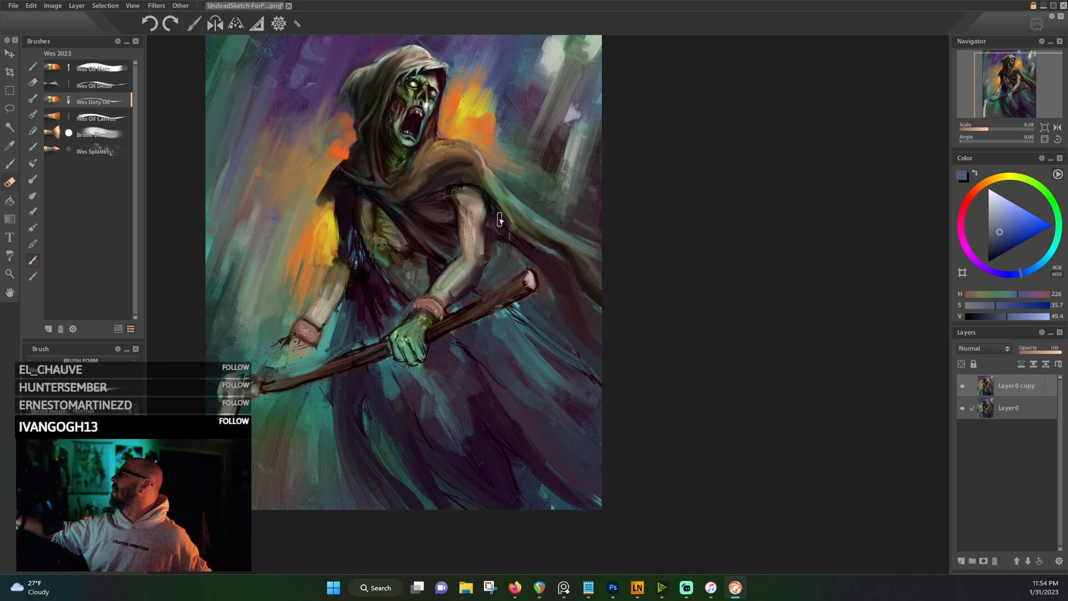
- Touch up the area around the scythe's head with sampled dark teals and a pale grey
{"action": "left_click", "coordinate": [231, 361], "text": "alt"}
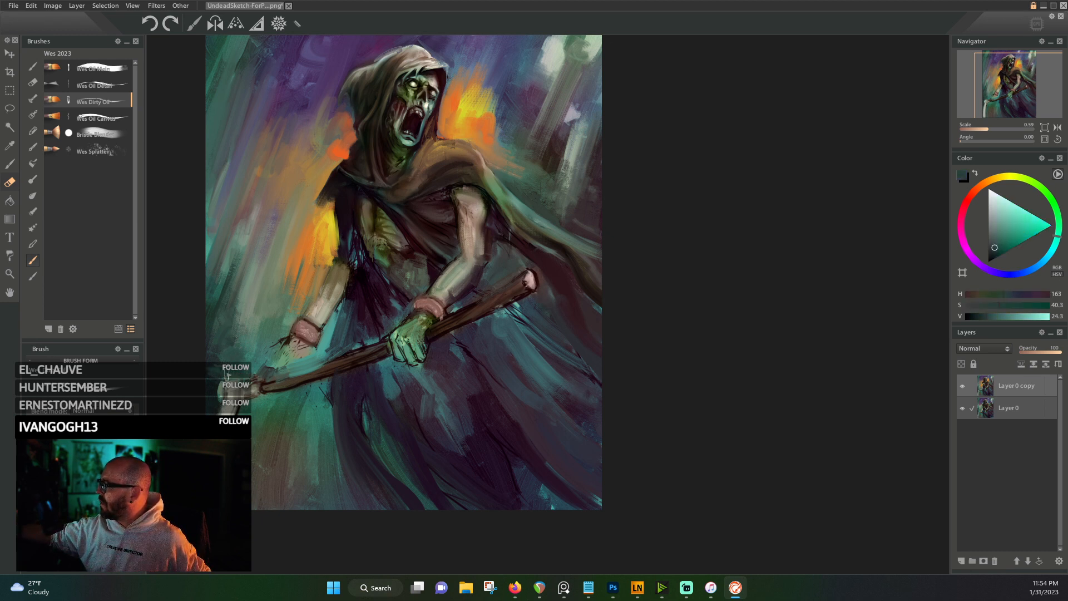
{"action": "left_click", "coordinate": [222, 374], "text": "alt"}
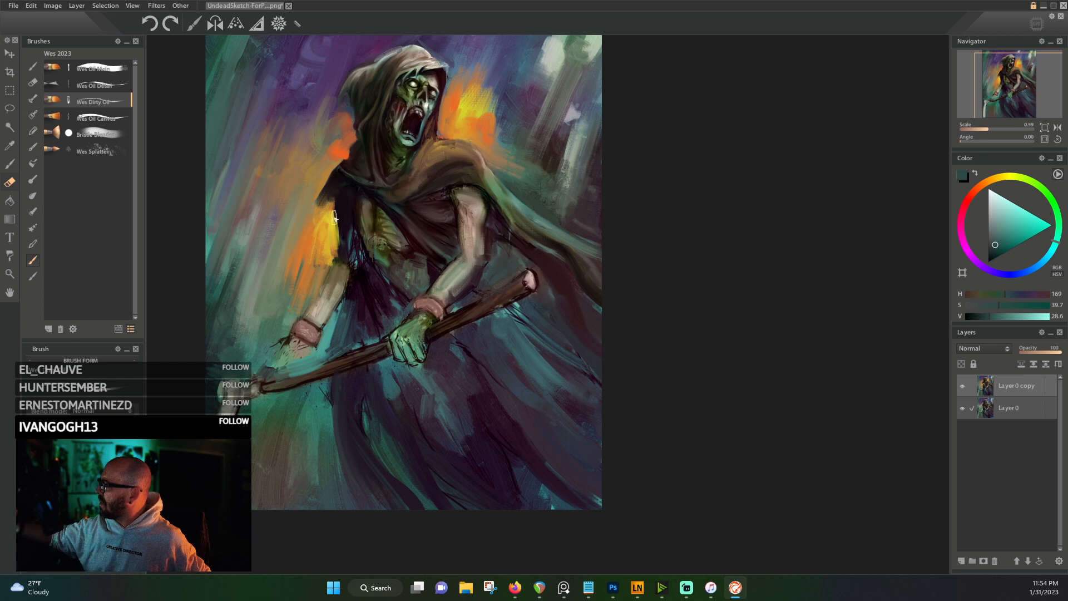
{"action": "left_click", "coordinate": [225, 376], "text": "alt"}
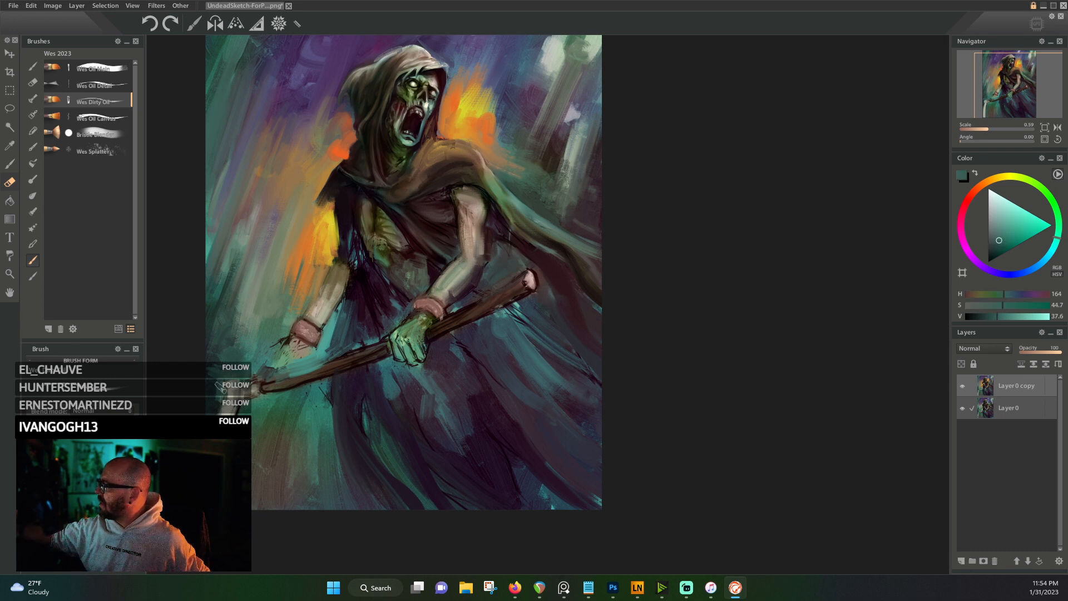
{"action": "left_click", "coordinate": [225, 378], "text": "alt"}
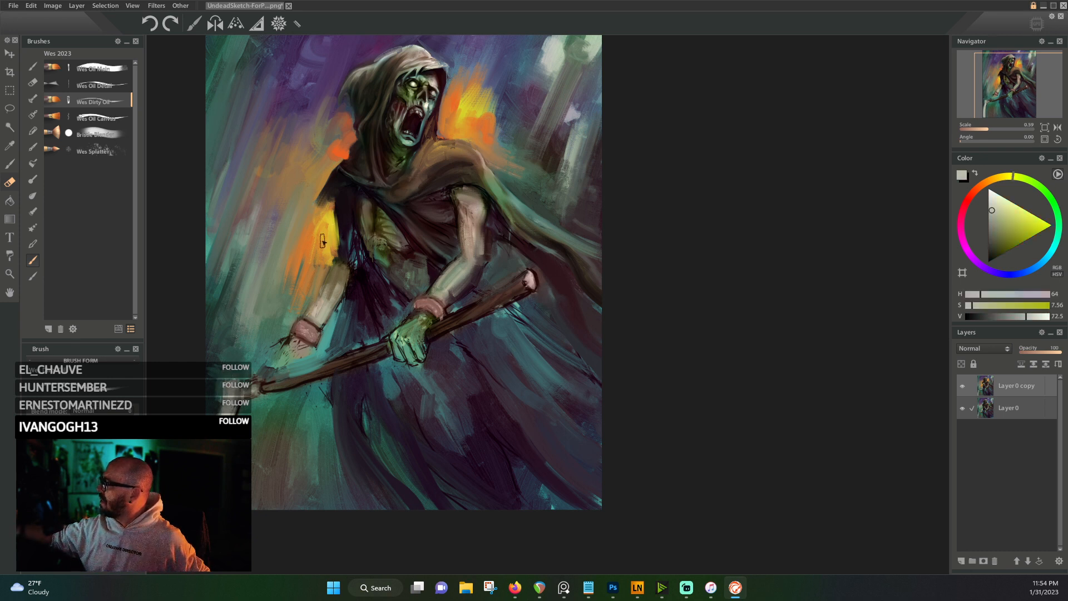
- Smooth the hand gripping the scythe with sampled mid greens and tint its forearm olive green
{"action": "left_click", "coordinate": [416, 323], "text": "alt"}
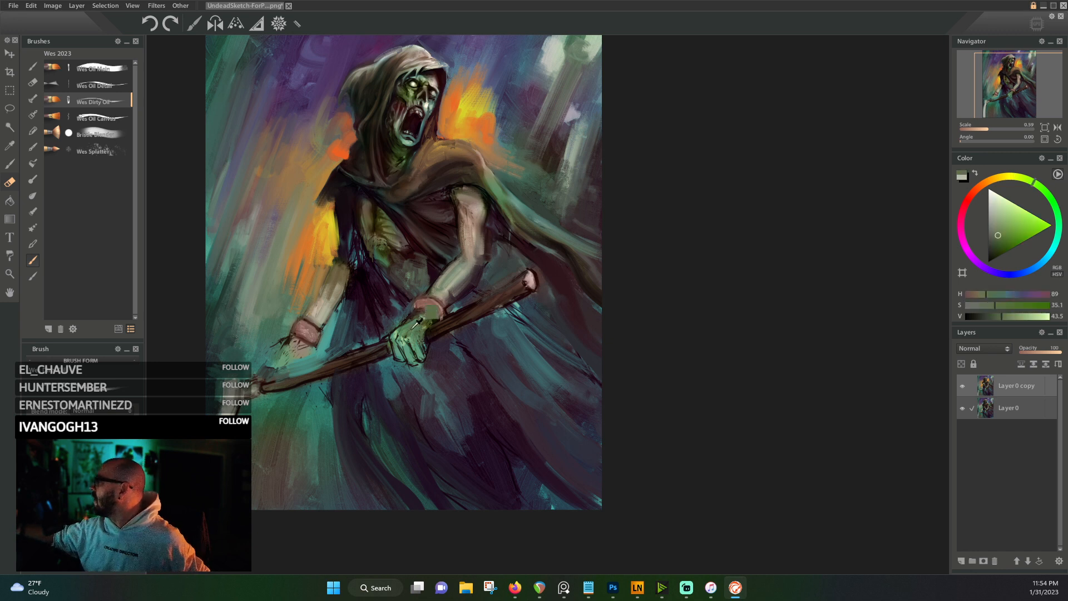
{"action": "left_click", "coordinate": [415, 324], "text": "alt"}
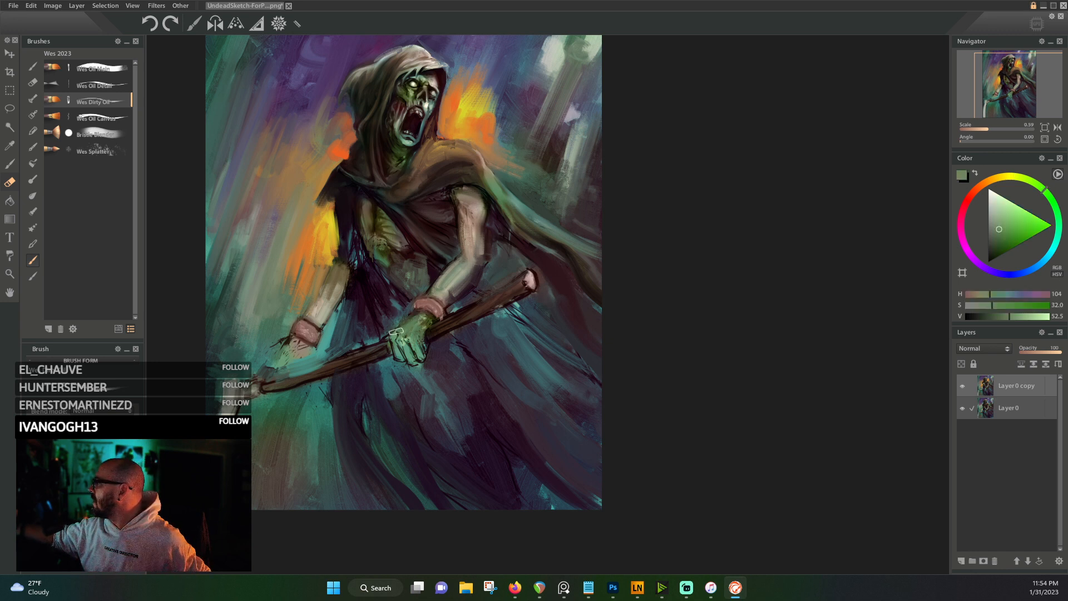
{"action": "mouse_move", "coordinate": [396, 332]}
{"action": "left_mouse_down"}
{"action": "mouse_move", "coordinate": [399, 356]}
{"action": "mouse_move", "coordinate": [414, 365]}
{"action": "mouse_move", "coordinate": [423, 356]}
{"action": "mouse_move", "coordinate": [406, 323]}
{"action": "left_mouse_up"}
{"action": "left_click", "coordinate": [442, 293], "text": "alt"}
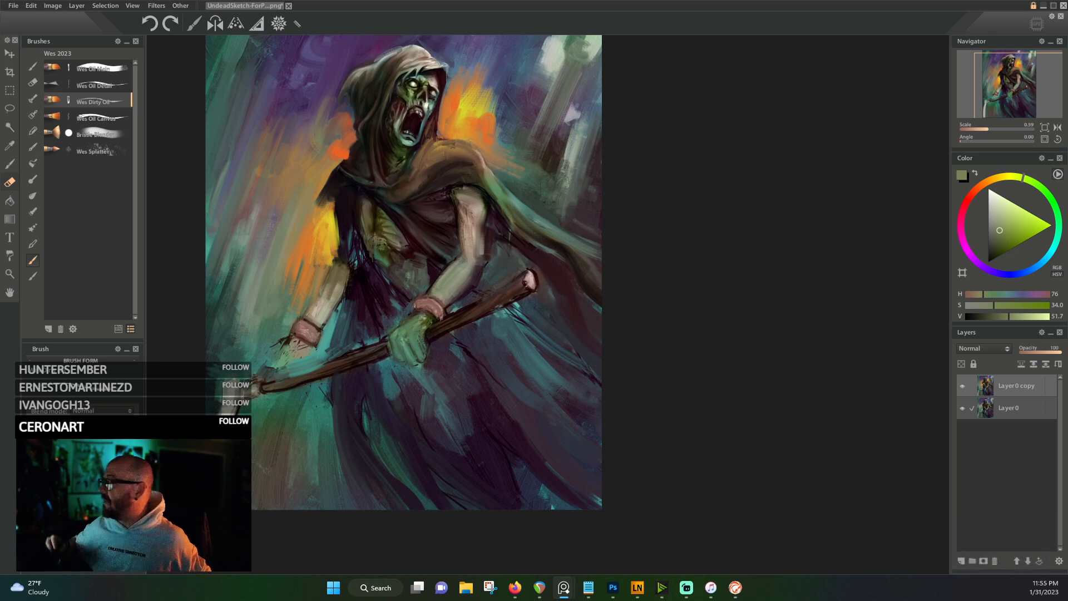
- Refine the yellow glow behind the arm and beside the hood, sampling yellows and a dark reddish brown at the hood's edge
{"action": "left_click", "coordinate": [326, 219], "text": "alt"}
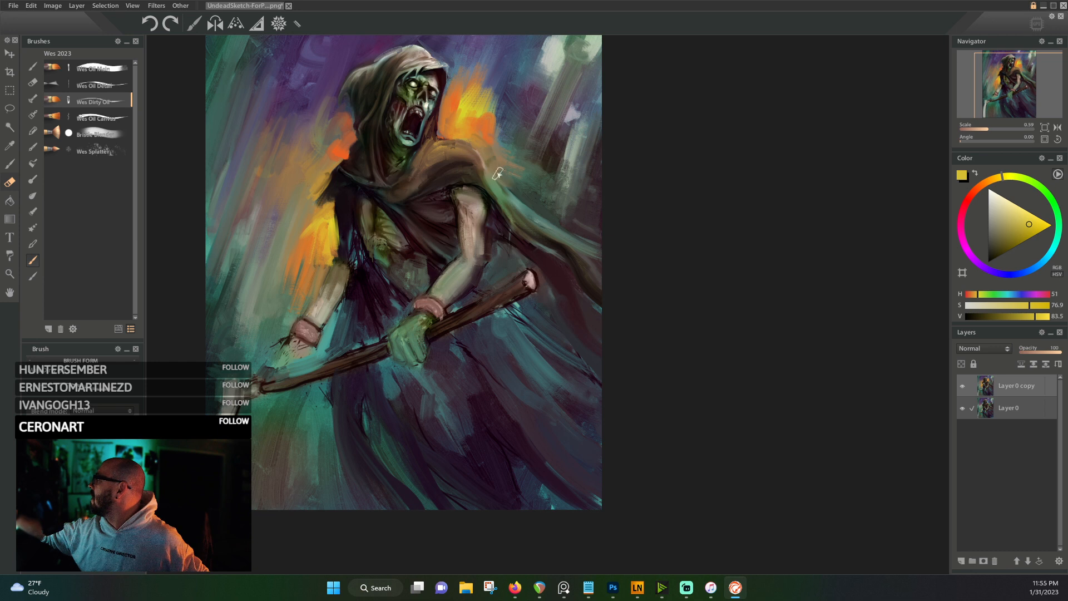
{"action": "left_click", "coordinate": [485, 98], "text": "alt"}
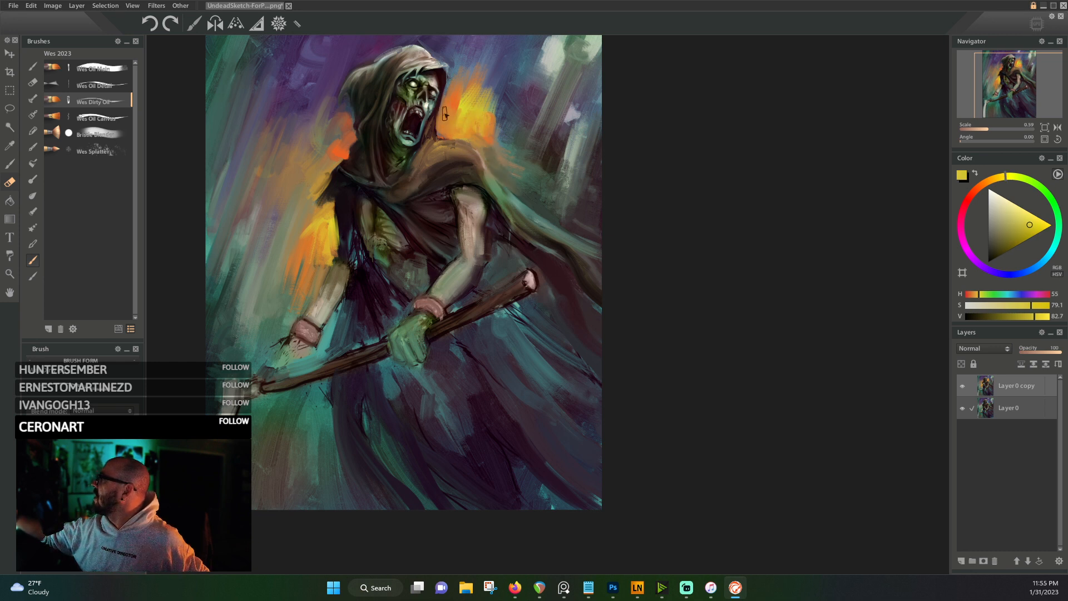
{"action": "left_click", "coordinate": [473, 103], "text": "alt"}
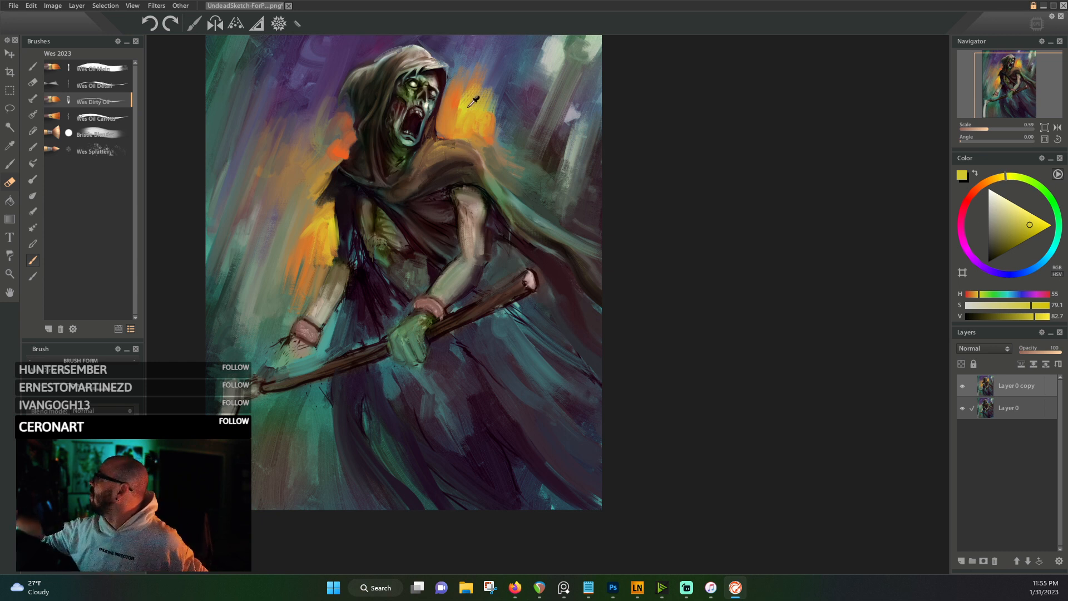
{"action": "left_click", "coordinate": [441, 138], "text": "alt"}
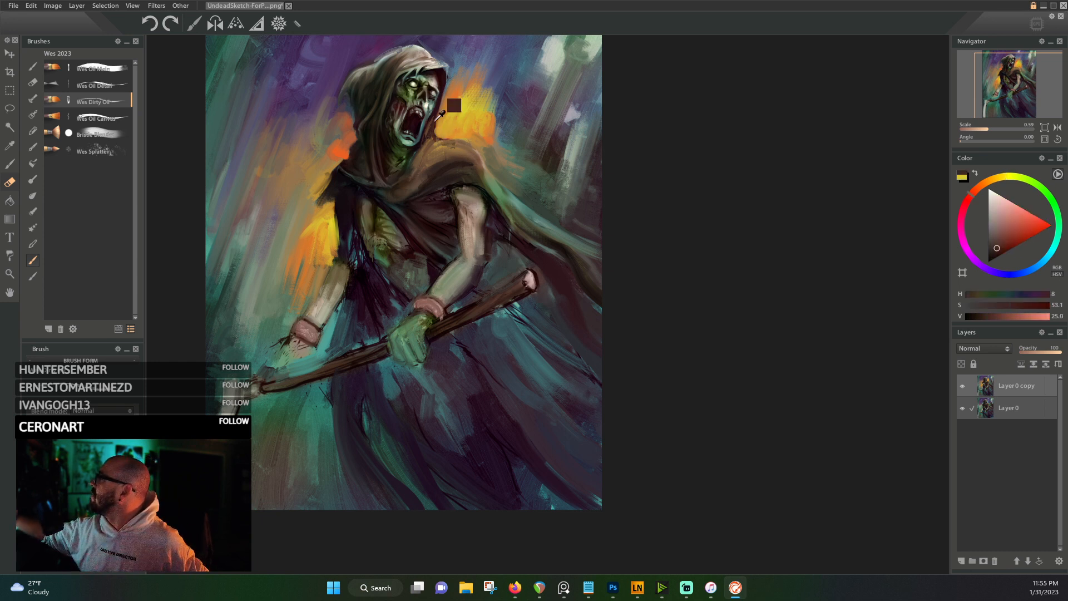
- Build up the glow between the face and the caped shoulder with sampled orange and golden yellows
{"action": "left_click_drag", "start_coordinate": [517, 341], "coordinate": [548, 405]}
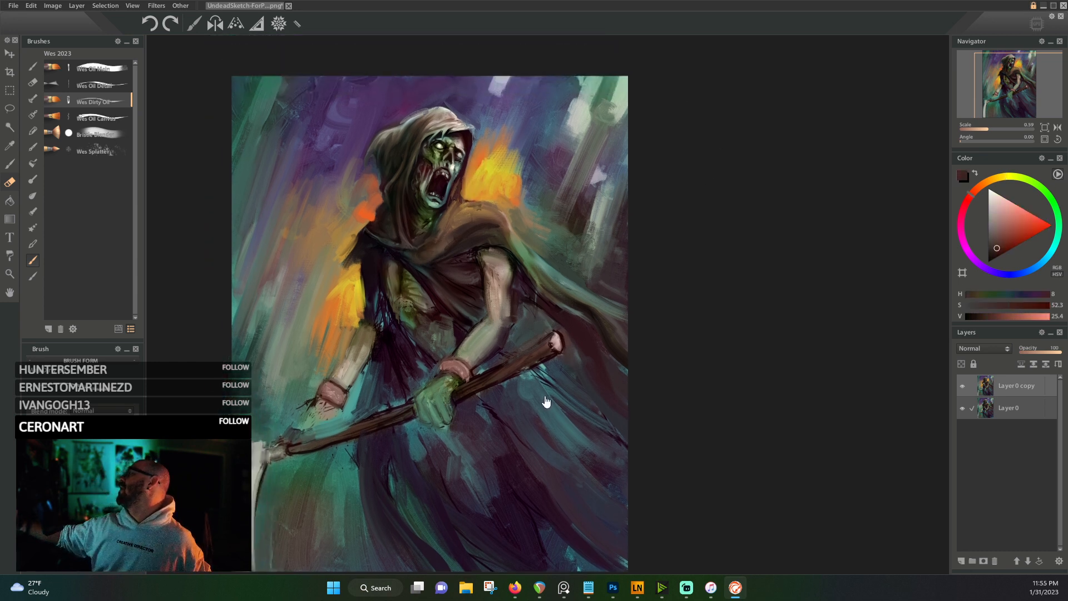
{"action": "left_click", "coordinate": [521, 235], "text": "alt"}
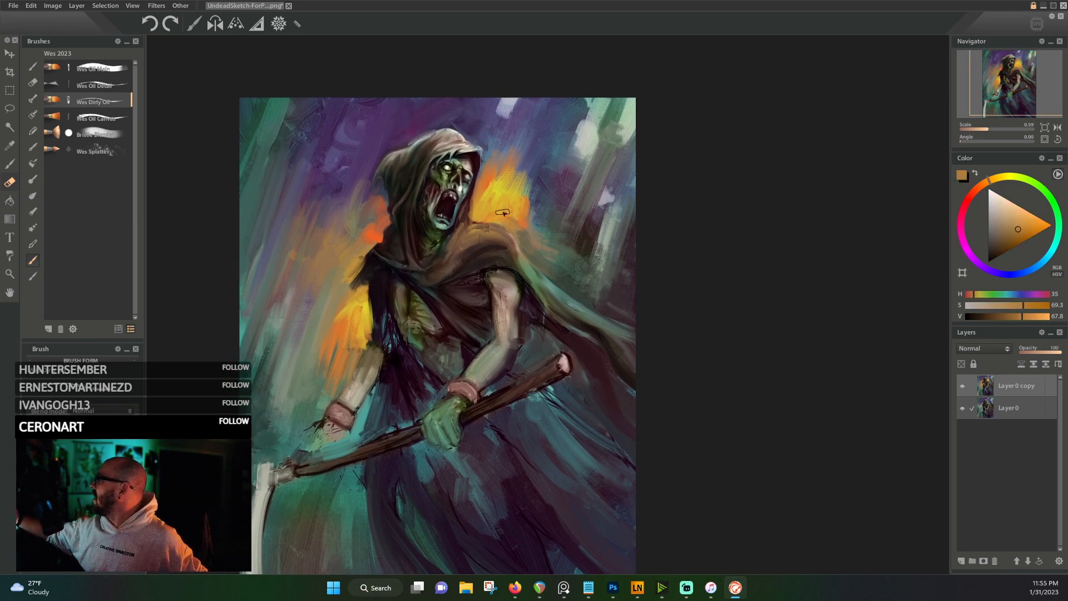
{"action": "left_click", "coordinate": [524, 202], "text": "alt"}
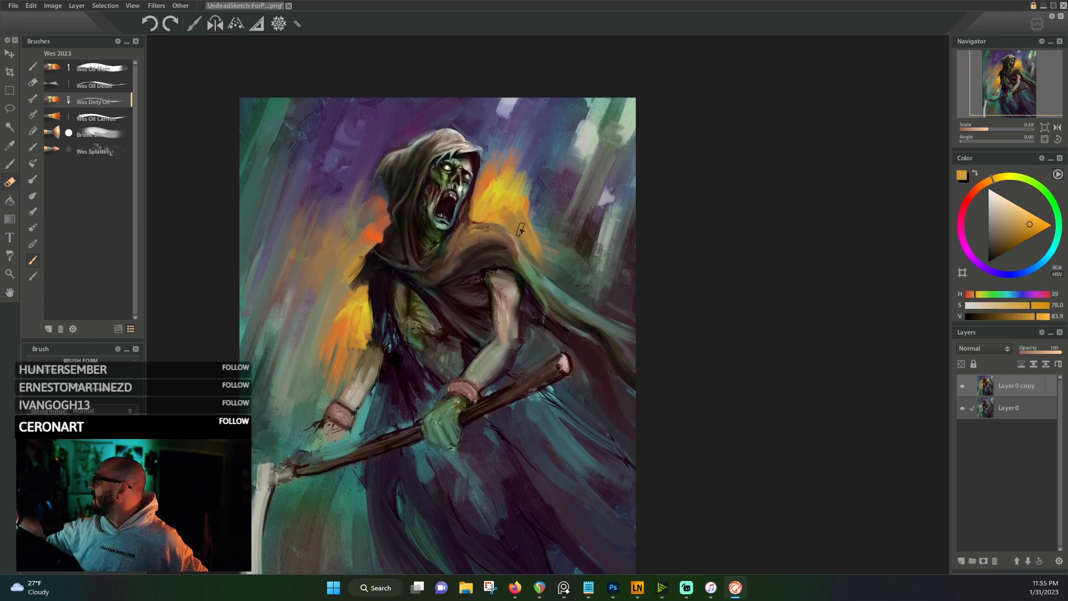
{"action": "left_click", "coordinate": [509, 223], "text": "alt"}
{"action": "left_click", "coordinate": [493, 203], "text": "alt"}
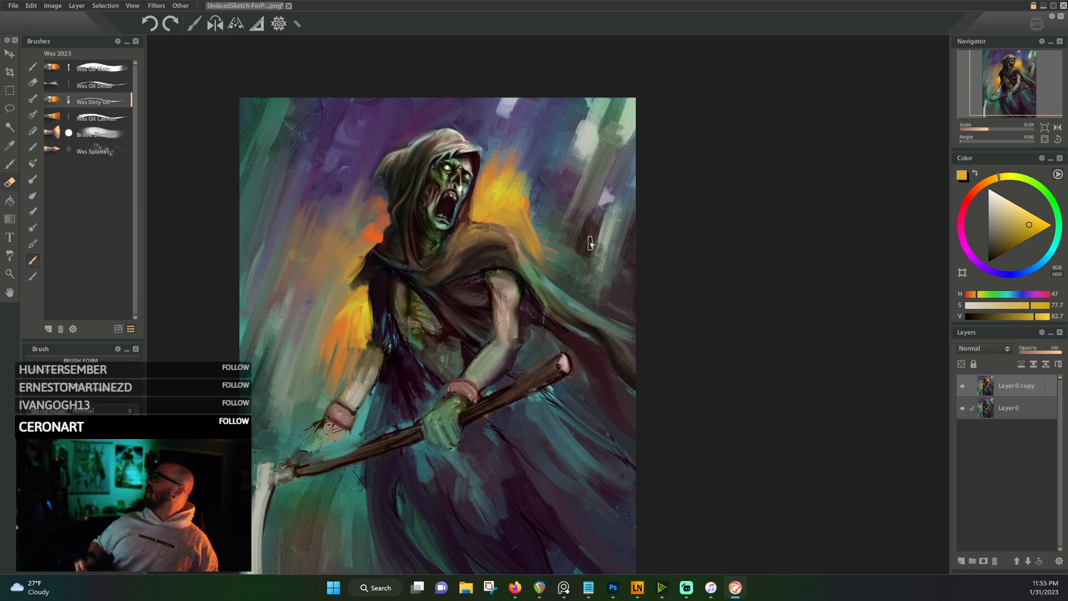
- Rework the glow behind the reaching arm with sampled orange and golden yellow, and sample ochre for the glow beside the shoulder
{"action": "left_click", "coordinate": [370, 318], "text": "alt"}
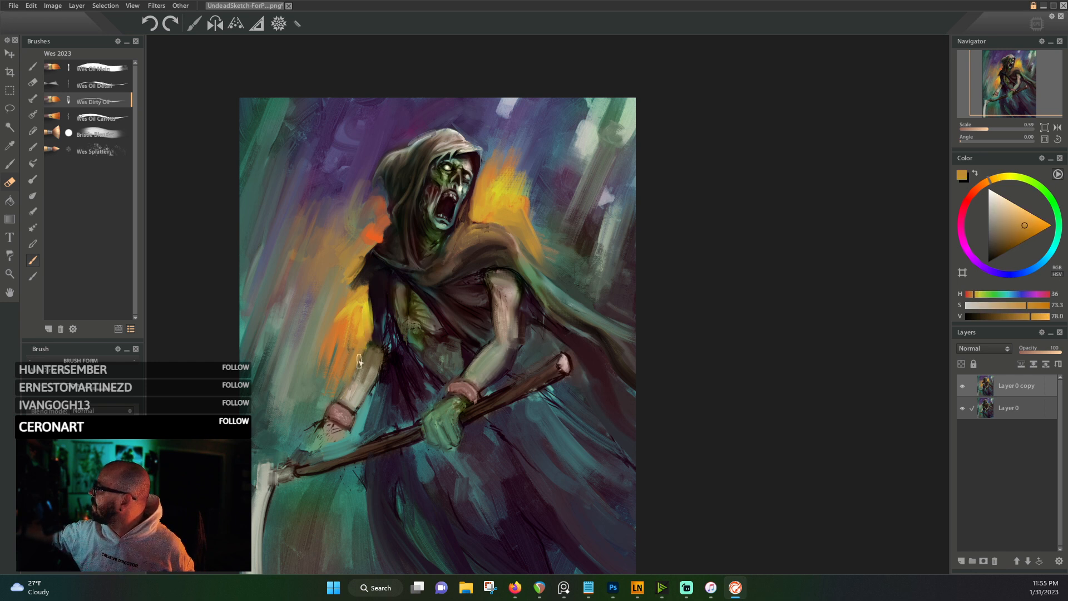
{"action": "left_click", "coordinate": [345, 326], "text": "alt"}
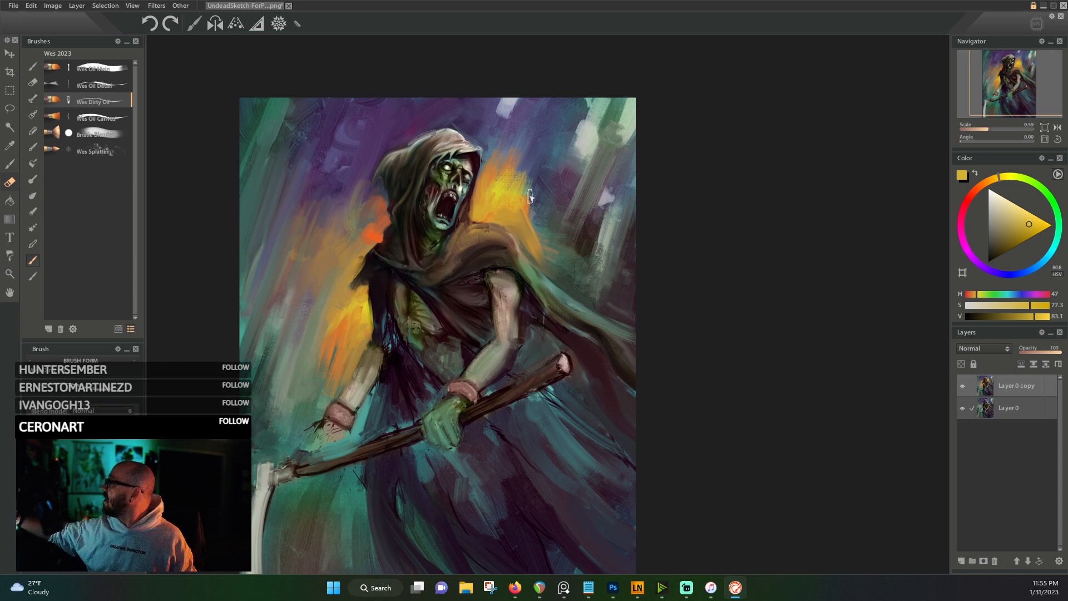
{"action": "left_click", "coordinate": [530, 224], "text": "alt"}
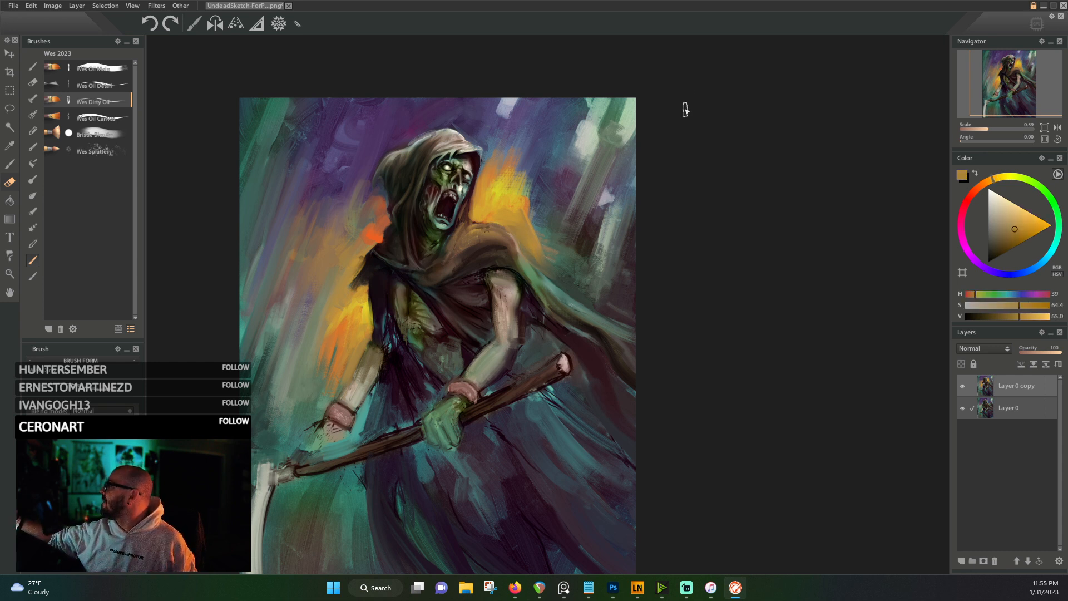
- Blend the pale background streaks above the flowing cape with sampled light grey, pale blue and muted violet
{"action": "left_click", "coordinate": [585, 149], "text": "alt"}
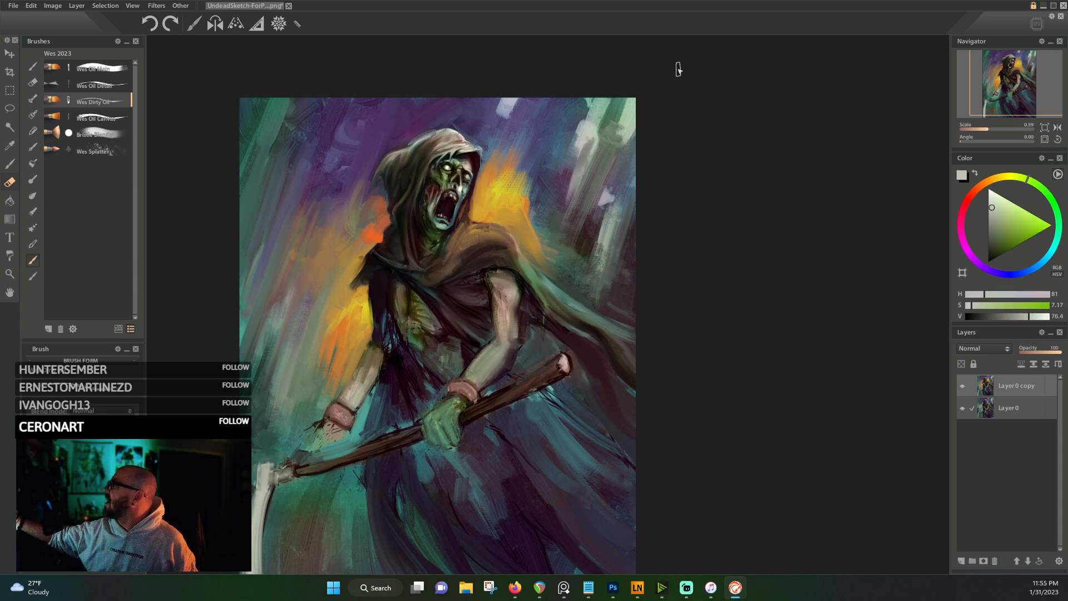
{"action": "left_click", "coordinate": [521, 121], "text": "alt"}
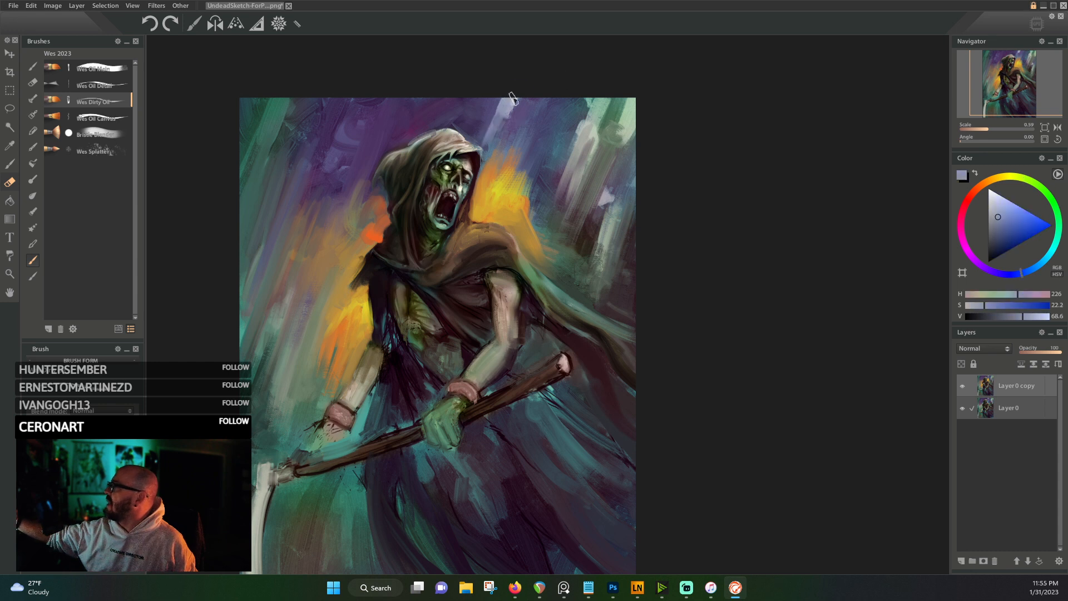
{"action": "left_click", "coordinate": [503, 127], "text": "alt"}
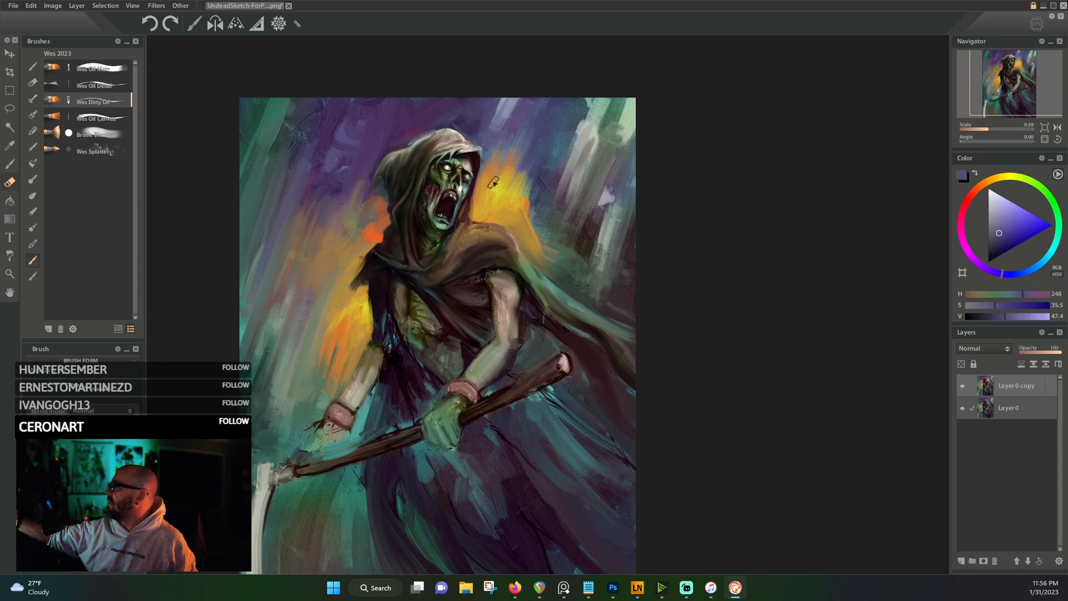
{"action": "left_click", "coordinate": [607, 234], "text": "alt"}
{"action": "left_click", "coordinate": [597, 217], "text": "alt"}
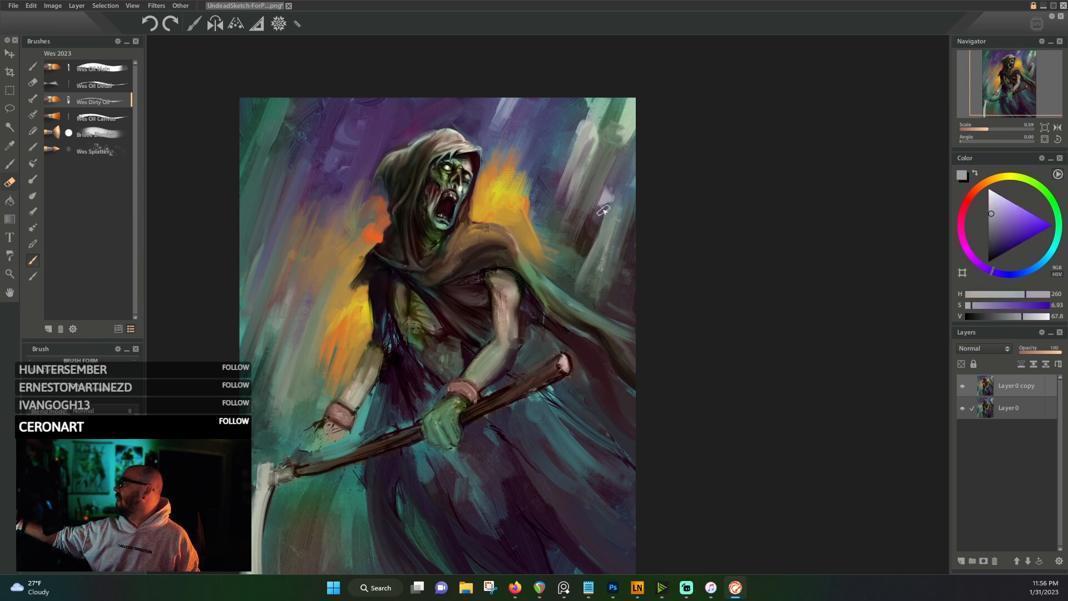
- Clean up the scythe blade's length and inner edge with a sampled dark green of saturation 32.5 and value 32.5
{"action": "left_click_drag", "start_coordinate": [477, 315], "coordinate": [573, 160]}
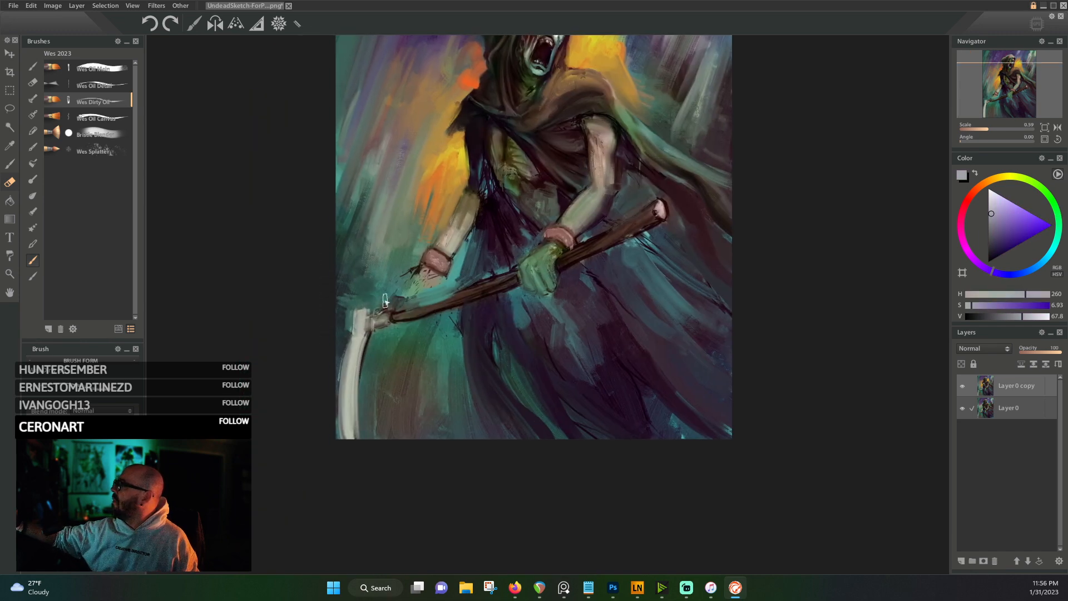
{"action": "left_click", "coordinate": [347, 332], "text": "alt"}
{"action": "mouse_move", "coordinate": [346, 356]}
{"action": "left_mouse_down"}
{"action": "mouse_move", "coordinate": [336, 435]}
{"action": "mouse_move", "coordinate": [341, 358]}
{"action": "mouse_move", "coordinate": [350, 456]}
{"action": "mouse_move", "coordinate": [338, 366]}
{"action": "mouse_move", "coordinate": [363, 470]}
{"action": "left_mouse_up"}
{"action": "left_click", "coordinate": [370, 381], "text": "alt"}
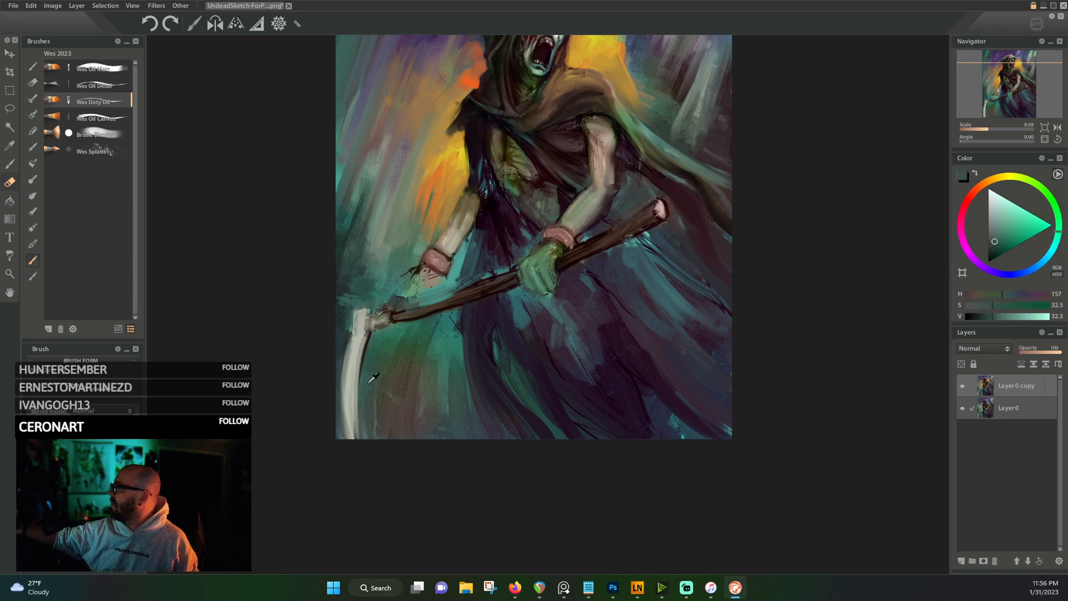
{"action": "left_click_drag", "start_coordinate": [369, 337], "coordinate": [362, 418]}
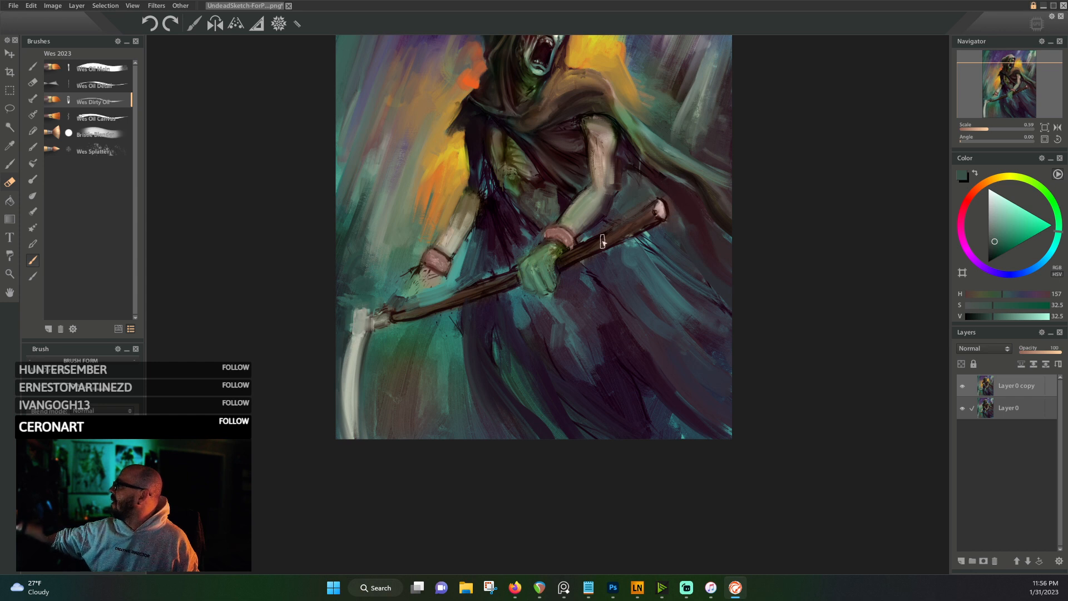
- Rework the dark cloth between the reaching arm and the torso with sampled dark blue, near-black magenta and dark teal
{"action": "left_click", "coordinate": [500, 255], "text": "alt"}
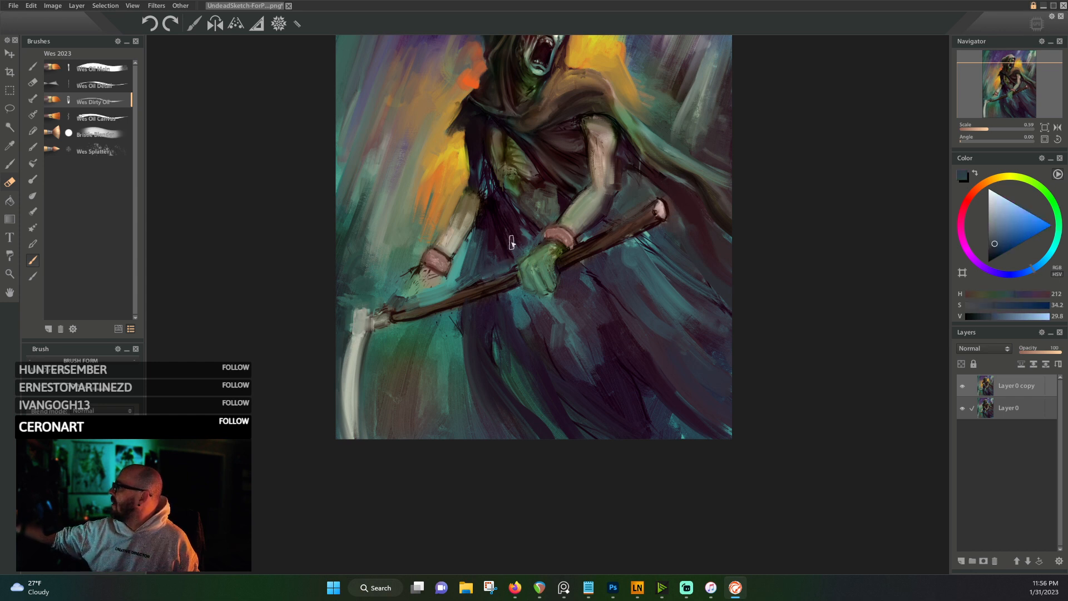
{"action": "left_click", "coordinate": [512, 243], "text": "alt"}
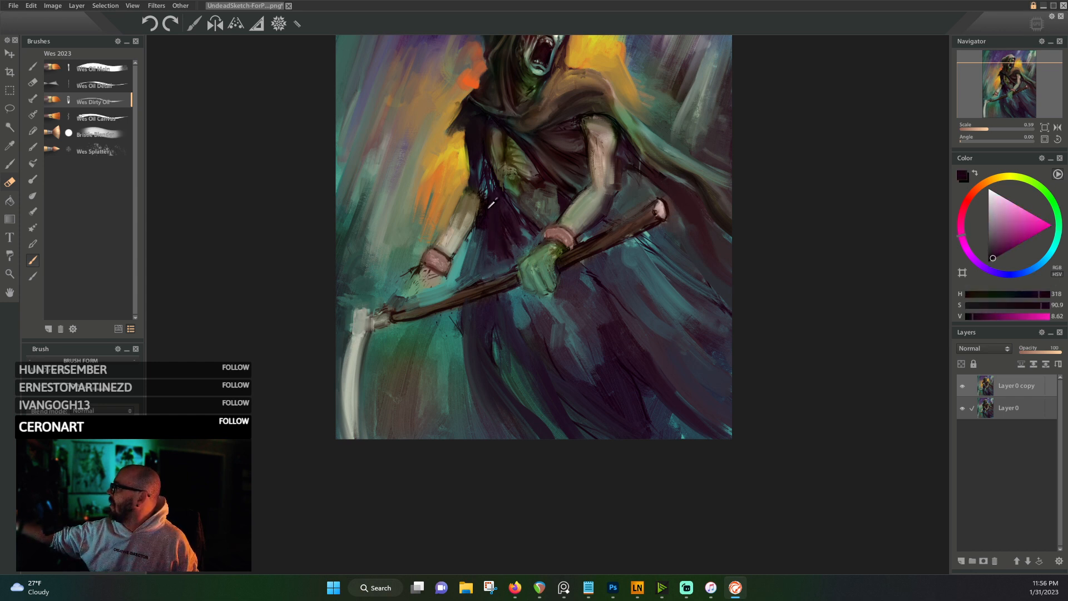
{"action": "left_click", "coordinate": [478, 239], "text": "alt"}
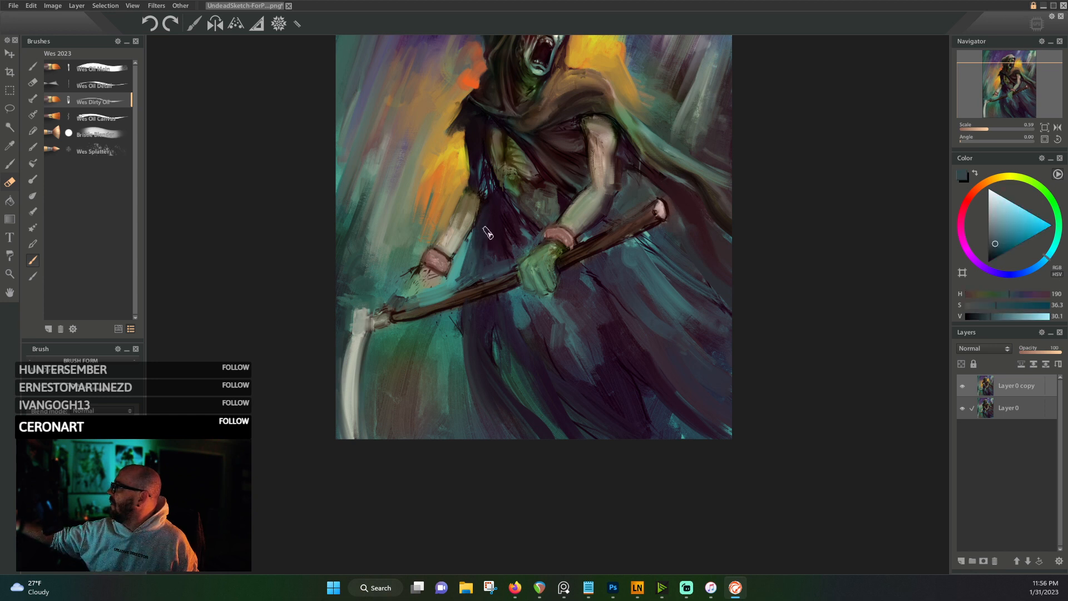
{"action": "left_click", "coordinate": [491, 196], "text": "alt"}
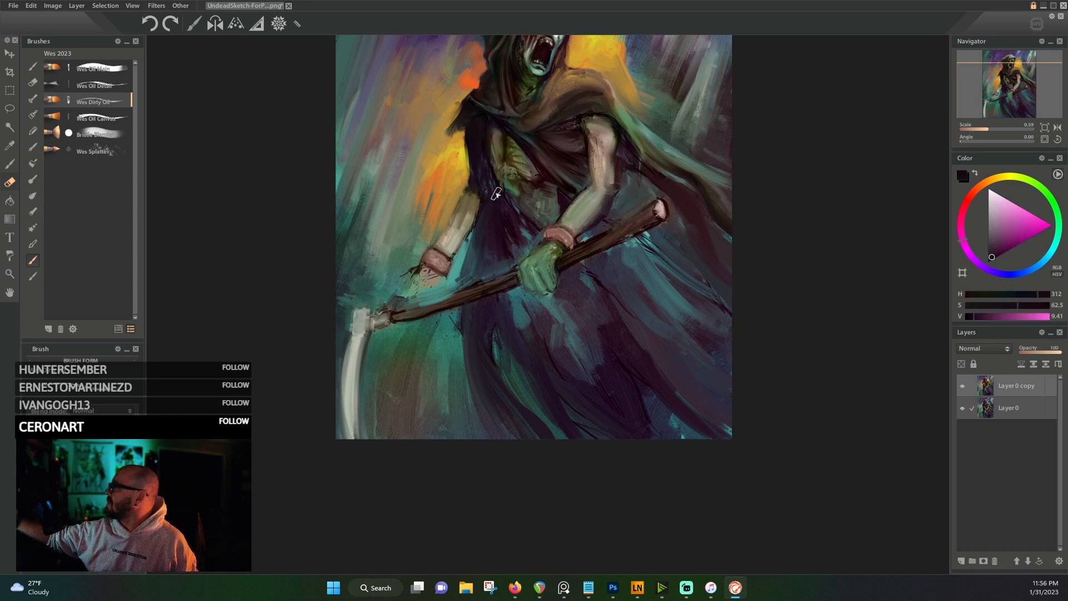
- Repaint the robe folds below the gripping hand down to the hem with sampled dark plum, slate blue and deep purple
{"action": "left_click_drag", "start_coordinate": [651, 221], "coordinate": [522, 302]}
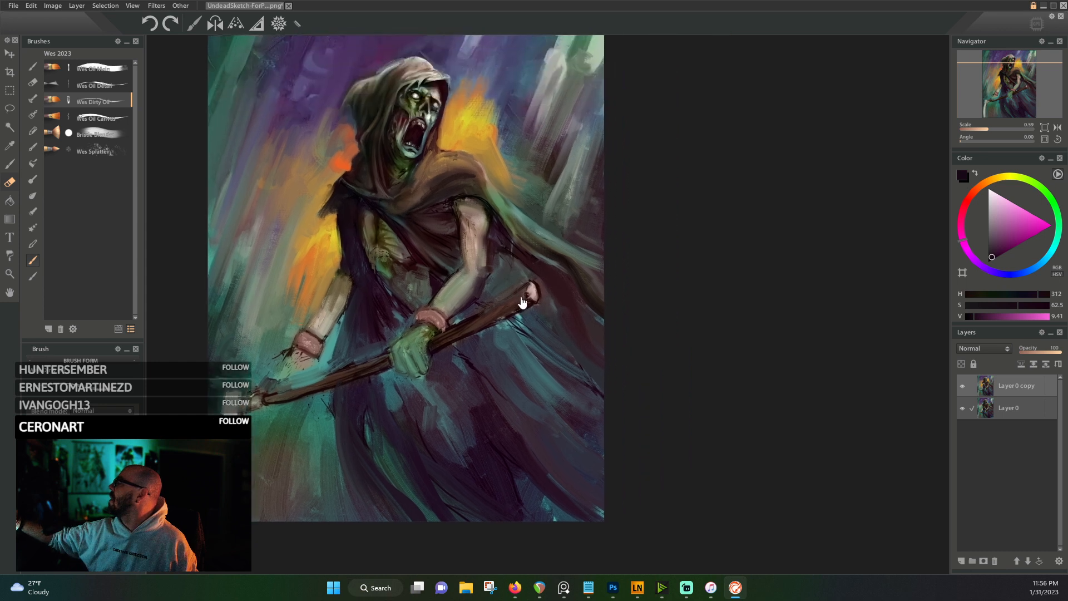
{"action": "left_click", "coordinate": [394, 326], "text": "alt"}
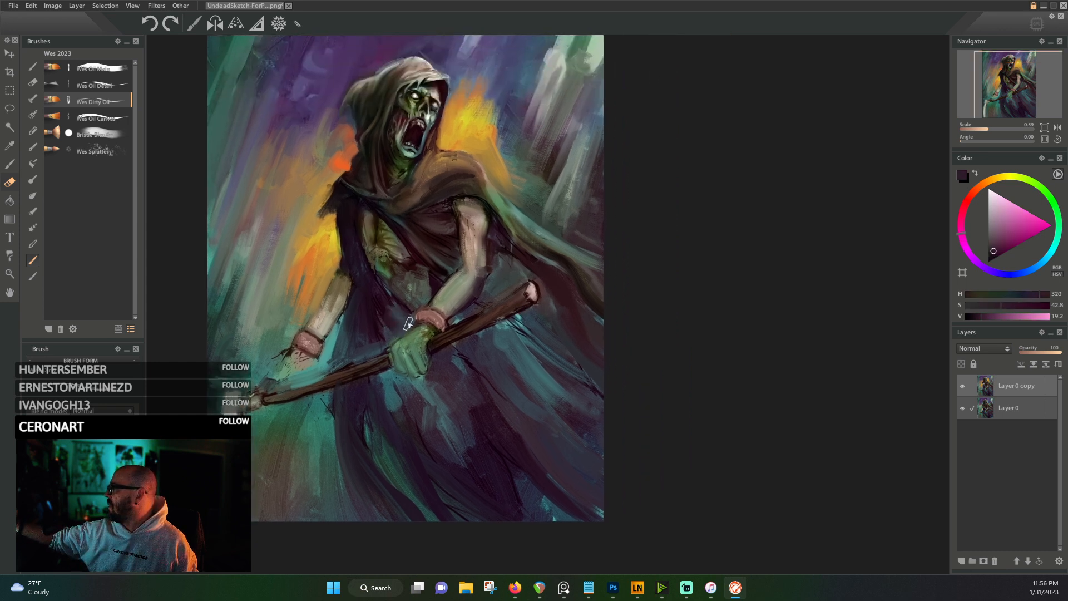
{"action": "left_click", "coordinate": [459, 377], "text": "alt"}
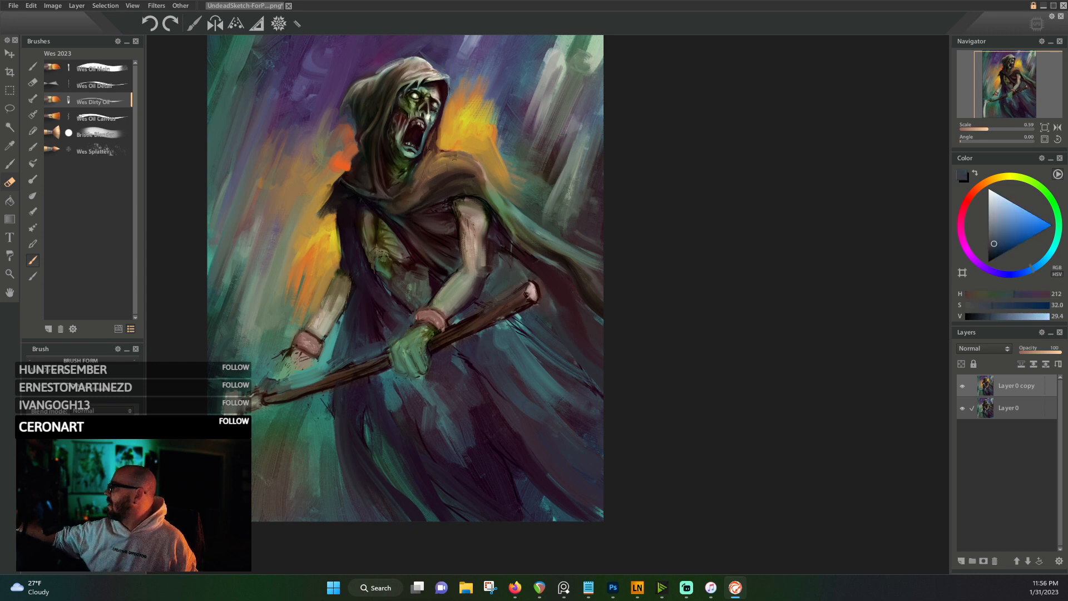
{"action": "left_click", "coordinate": [509, 456], "text": "alt"}
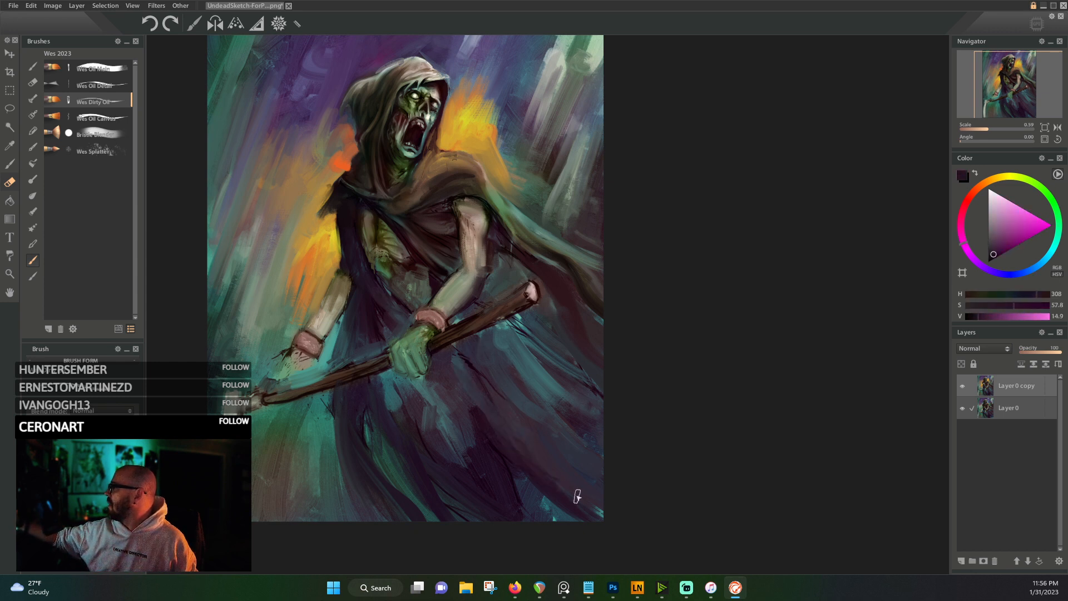
{"action": "left_click", "coordinate": [469, 429], "text": "alt"}
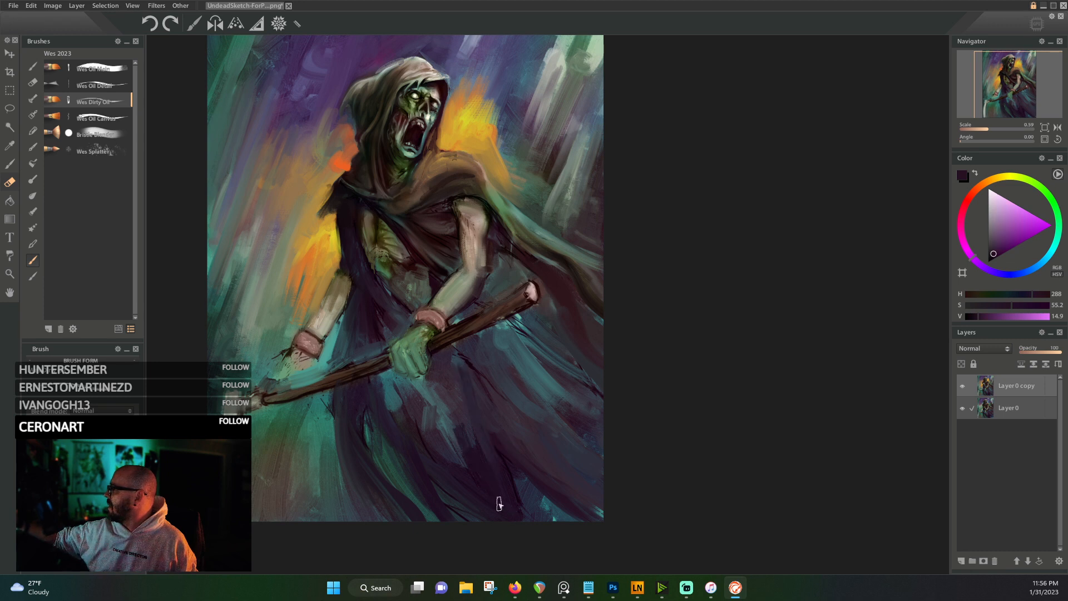
{"action": "left_click", "coordinate": [472, 473], "text": "alt"}
- Paint a long teal-green highlight down the lower robe's central fold with sampled teals and a green of hue 161
{"action": "left_click", "coordinate": [442, 428], "text": "alt"}
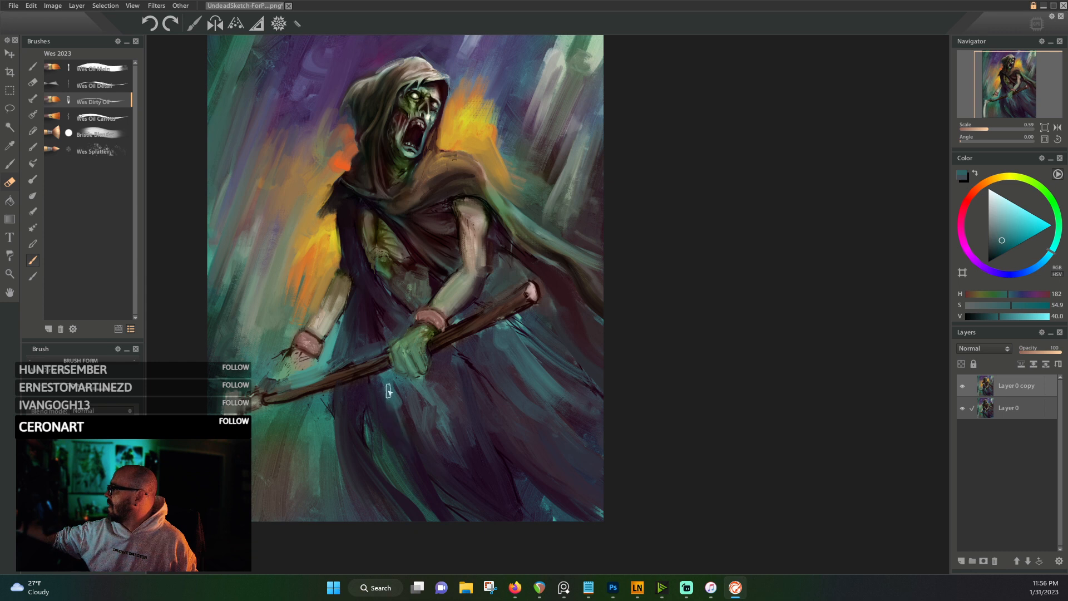
{"action": "left_click", "coordinate": [406, 467], "text": "alt"}
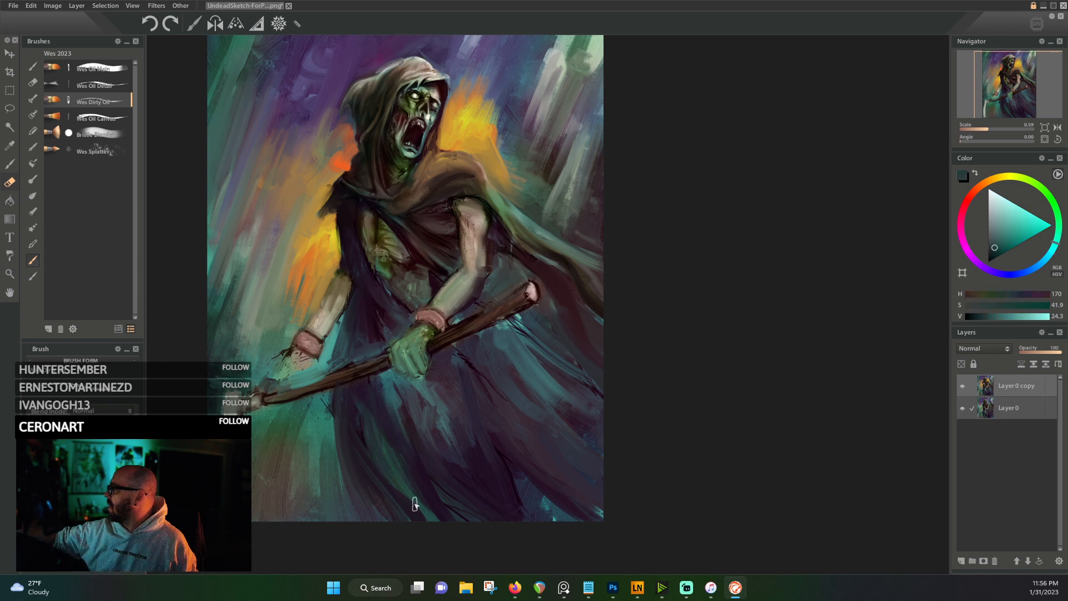
{"action": "left_click", "coordinate": [325, 464], "text": "alt"}
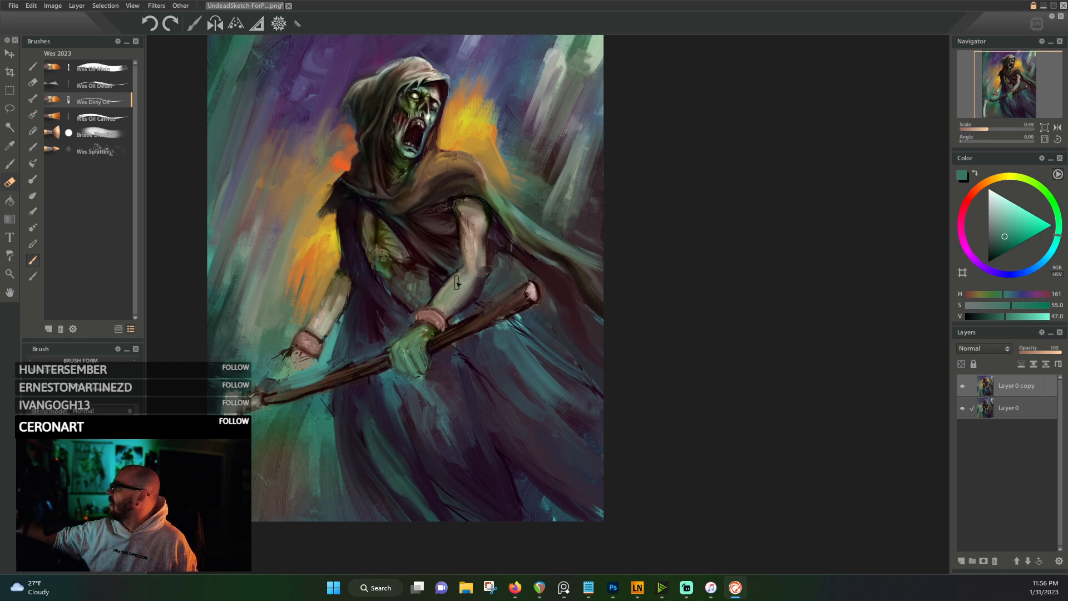
{"action": "left_click_drag", "start_coordinate": [432, 398], "coordinate": [457, 449]}
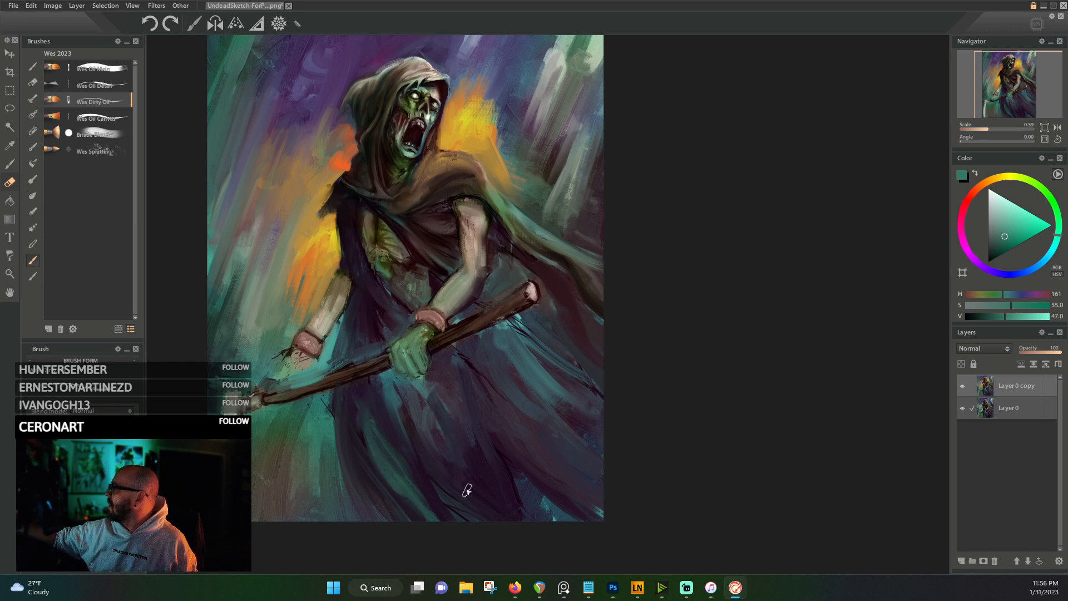
{"action": "left_click_drag", "start_coordinate": [438, 403], "coordinate": [477, 492]}
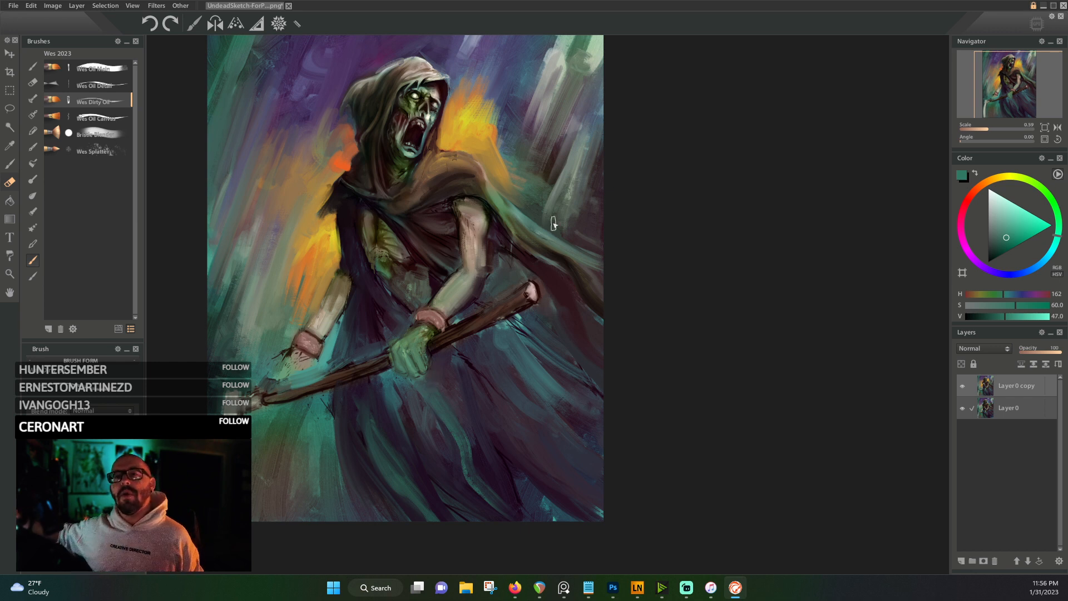
- Blend the robe folds just under the gripping hand with sampled muted purple, teal and dark indigo
{"action": "left_click", "coordinate": [435, 370], "text": "alt"}
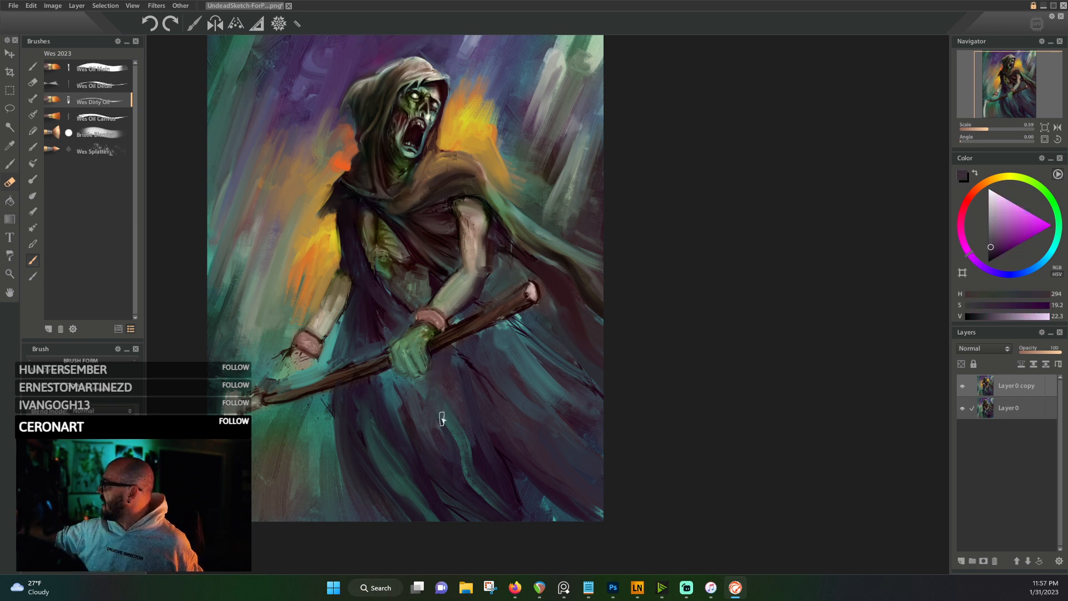
{"action": "left_click", "coordinate": [400, 387], "text": "alt"}
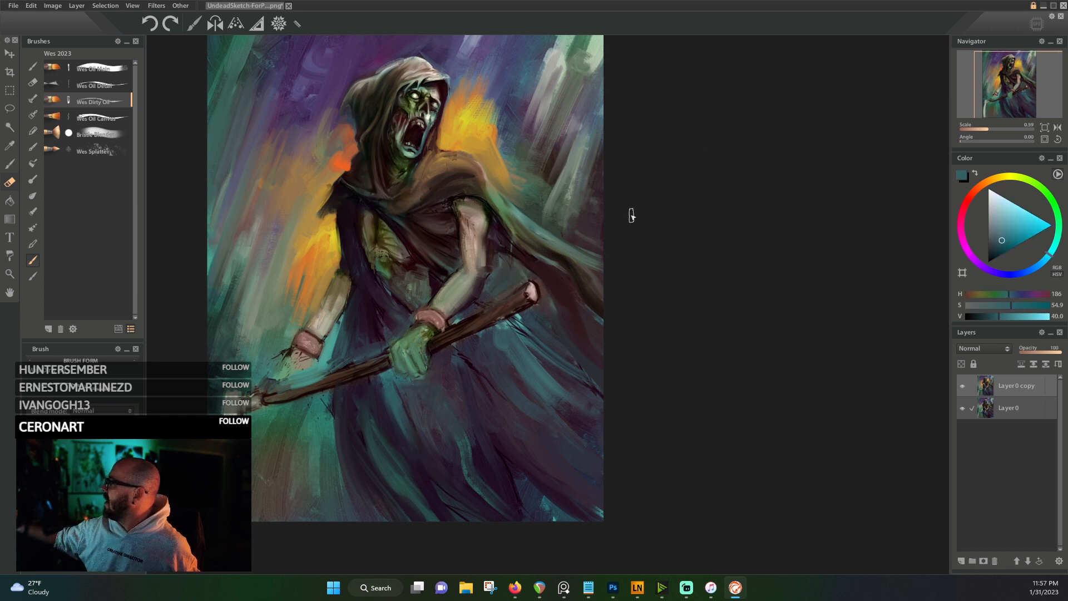
{"action": "left_click", "coordinate": [376, 383], "text": "alt"}
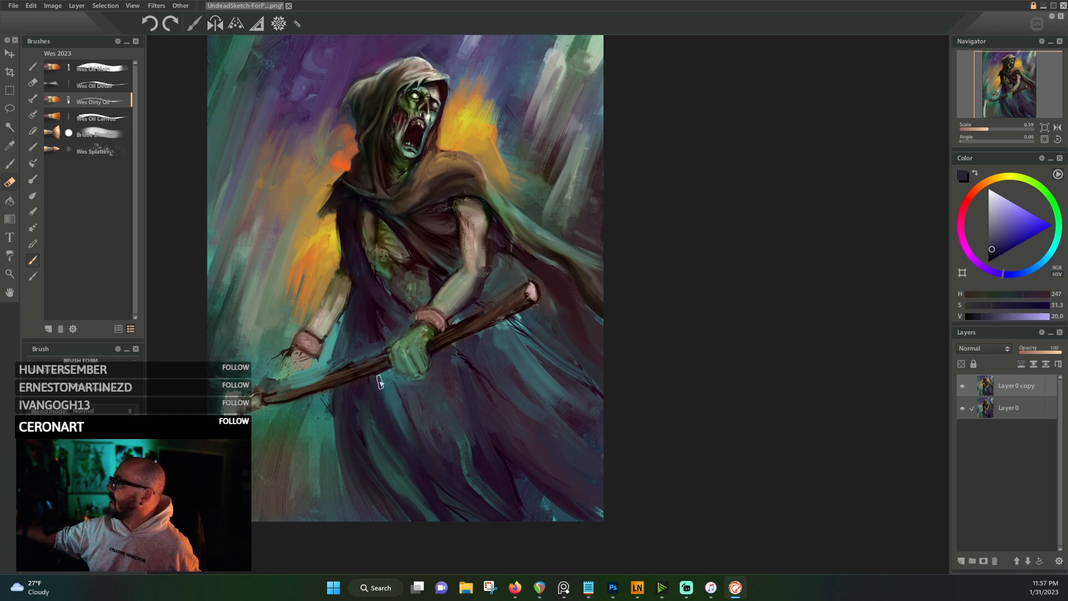
- Clean up the reaching hand below its wristband and the background around it with sampled beige-grey and muted greens
{"action": "left_click", "coordinate": [358, 350], "text": "alt"}
{"action": "left_click", "coordinate": [325, 361], "text": "alt"}
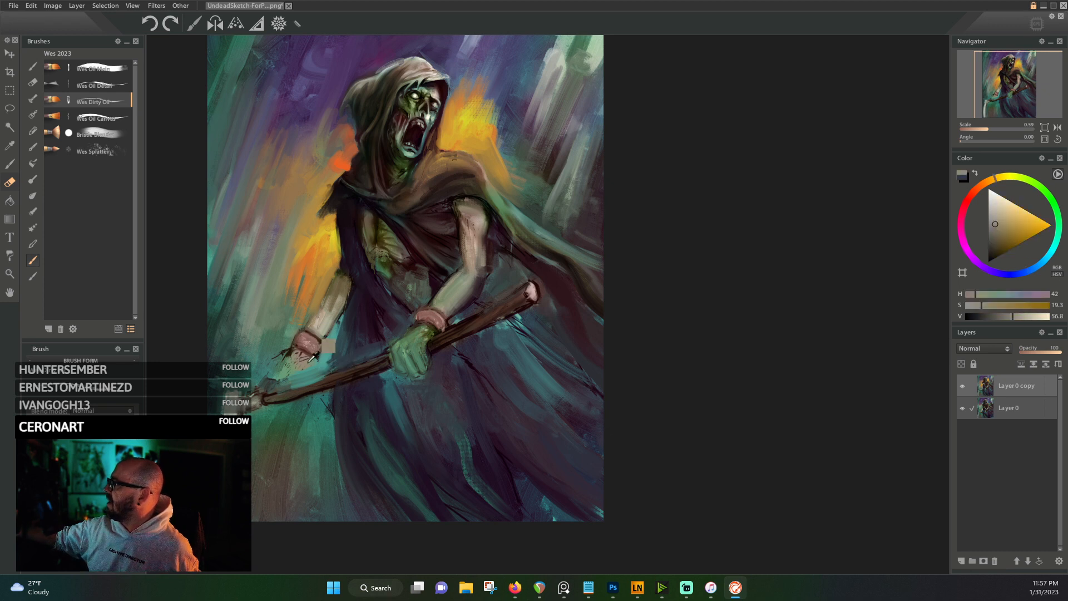
{"action": "left_click", "coordinate": [278, 380], "text": "alt"}
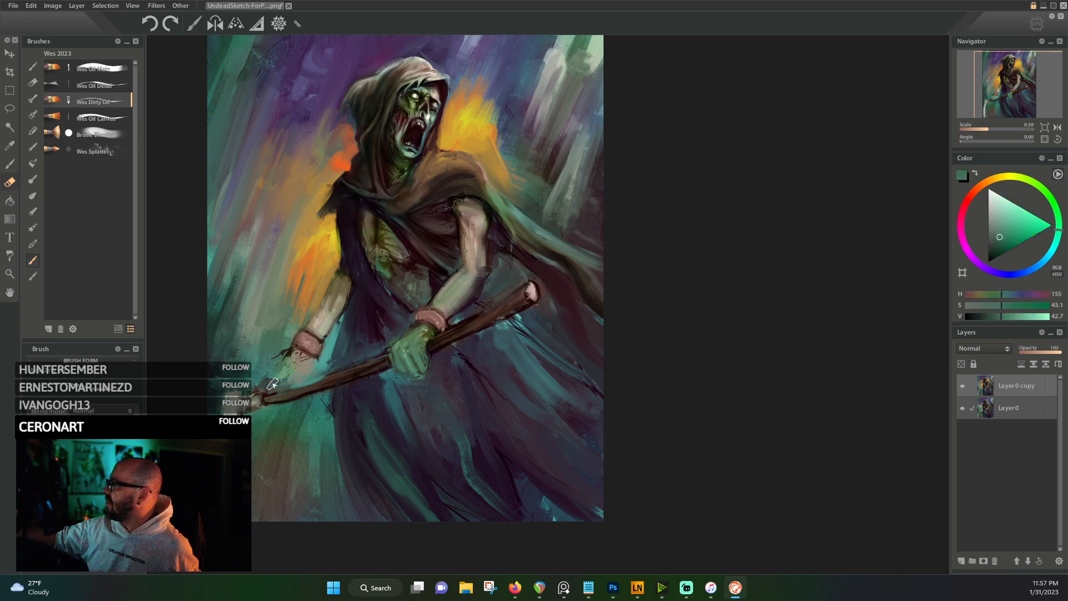
{"action": "left_click", "coordinate": [295, 354], "text": "alt"}
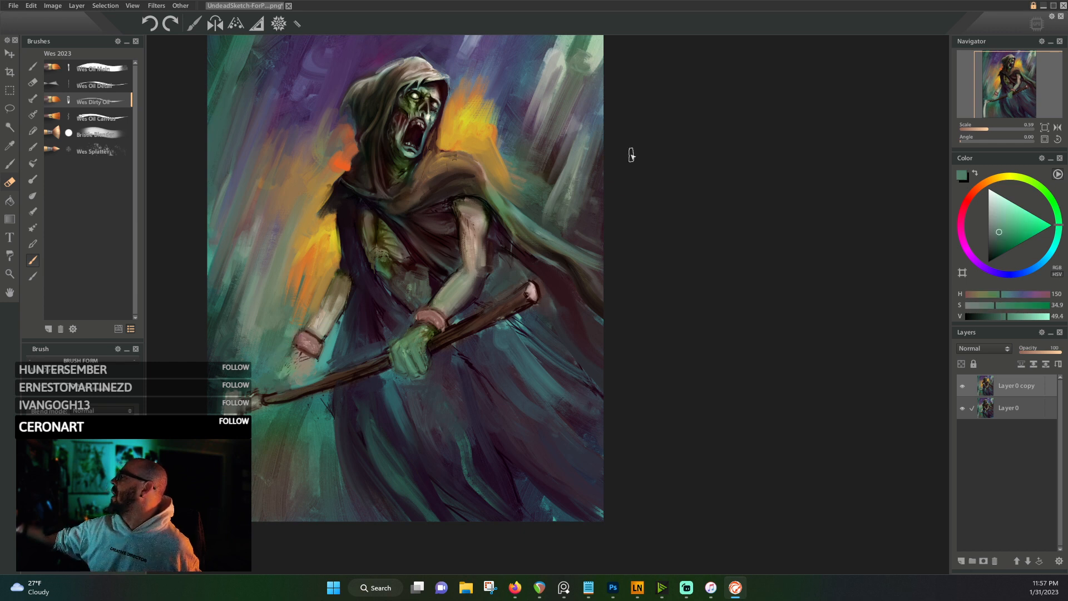
{"action": "left_click", "coordinate": [307, 363], "text": "alt"}
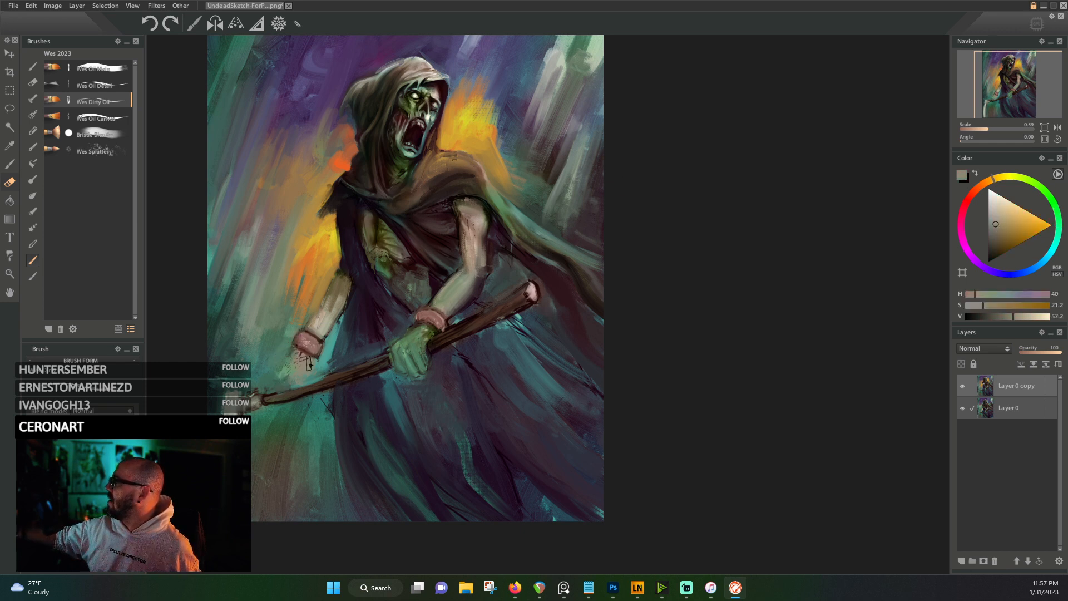
{"action": "left_click", "coordinate": [310, 365], "text": "alt"}
{"action": "left_click", "coordinate": [310, 365], "text": "alt"}
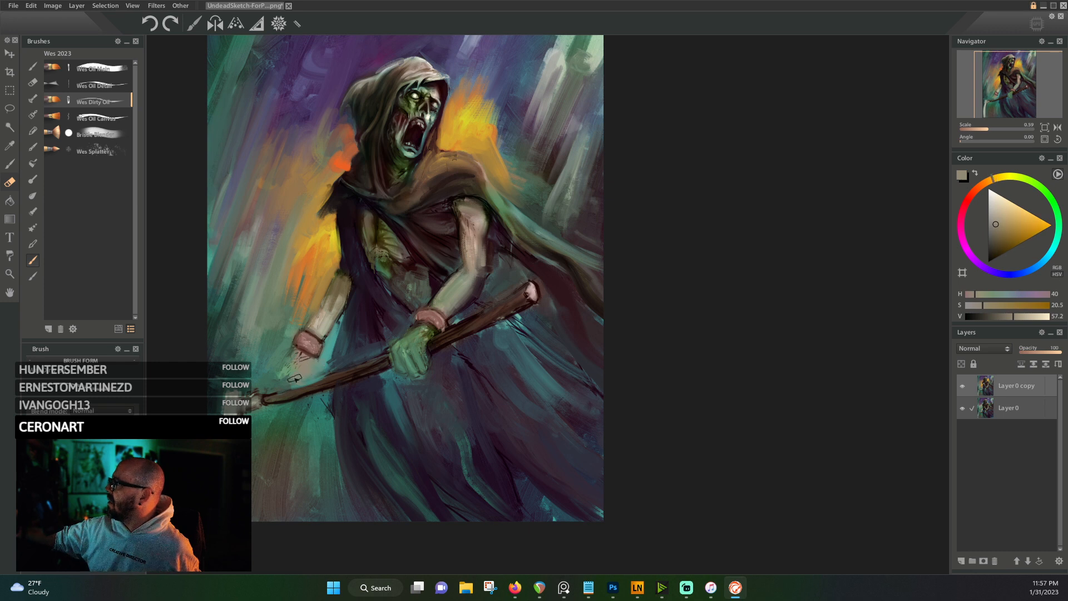
{"action": "left_click", "coordinate": [319, 361], "text": "alt"}
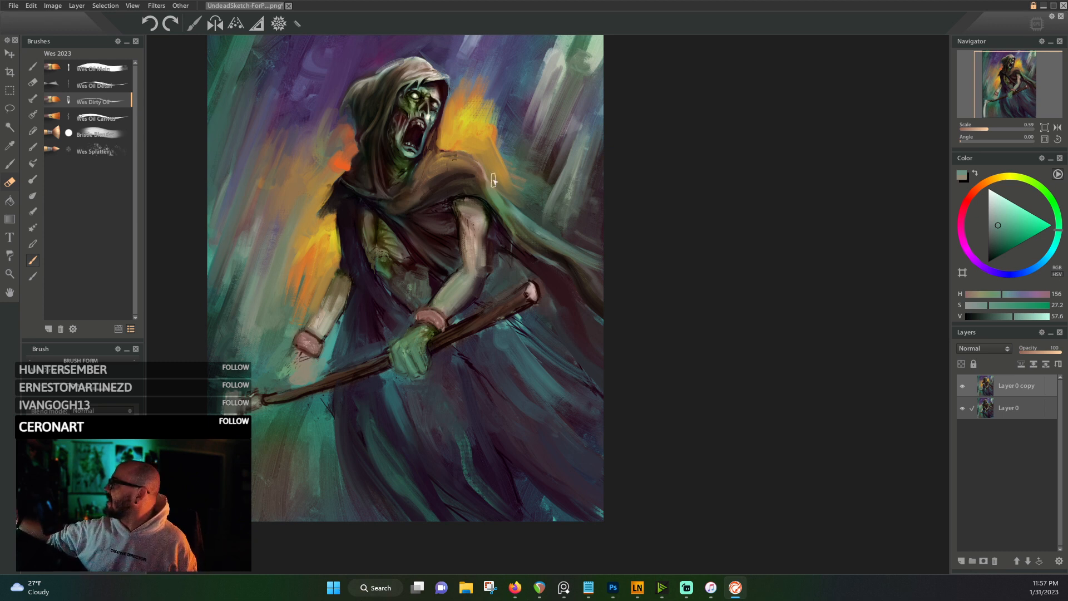
- Rework the cape's edge beside the bent arm with sampled green, and paint an ochre patch between the forearm and scythe handle's end
{"action": "left_click", "coordinate": [500, 197], "text": "alt"}
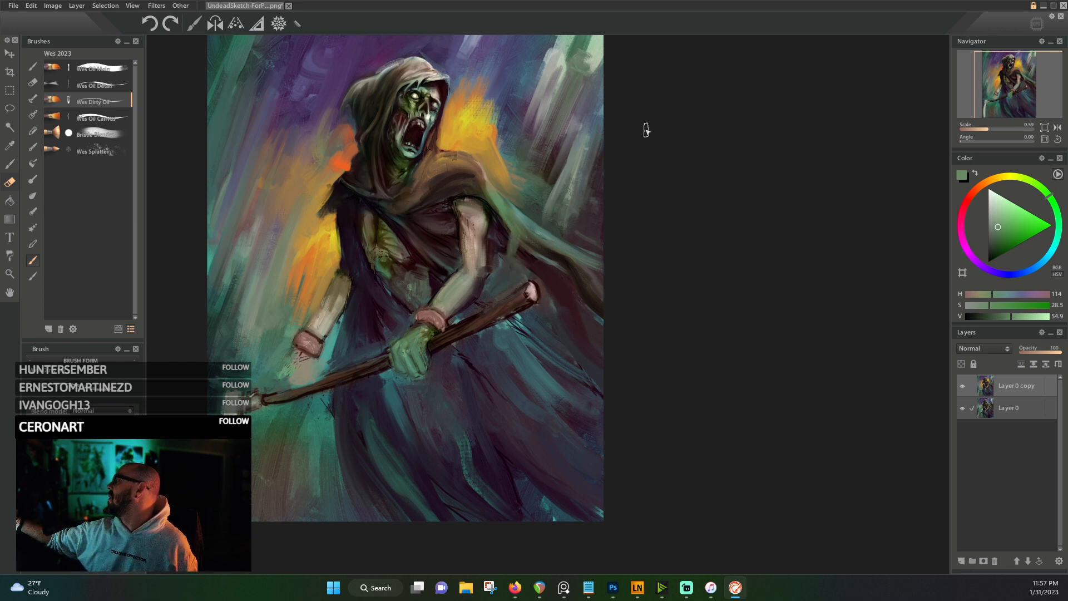
{"action": "left_click", "coordinate": [508, 185], "text": "alt"}
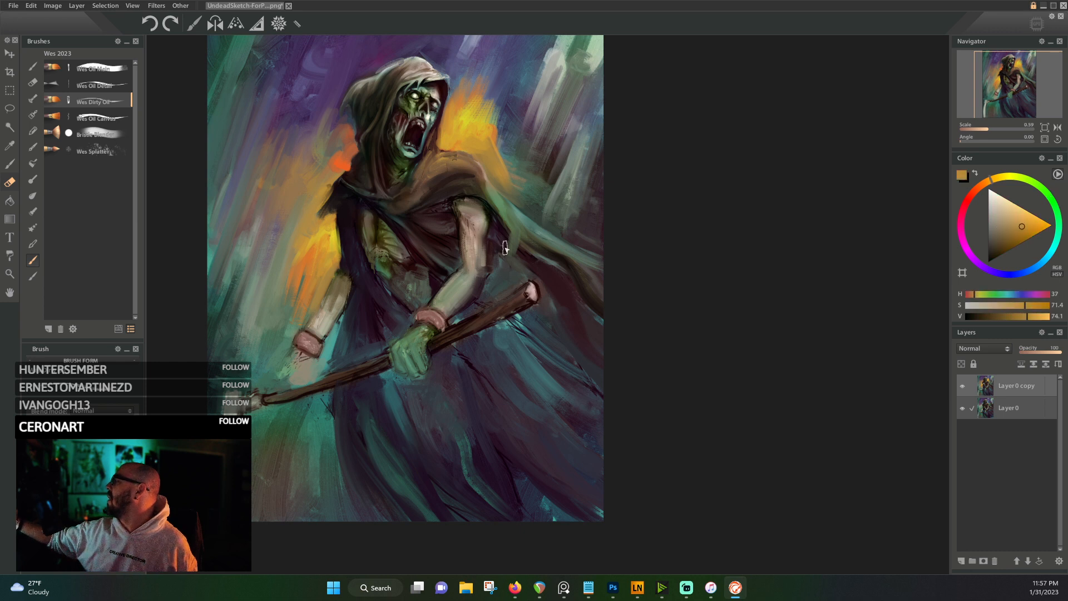
{"action": "mouse_move", "coordinate": [496, 278]}
{"action": "left_mouse_down"}
{"action": "mouse_move", "coordinate": [498, 263]}
{"action": "mouse_move", "coordinate": [490, 286]}
{"action": "mouse_move", "coordinate": [526, 278]}
{"action": "left_mouse_up"}
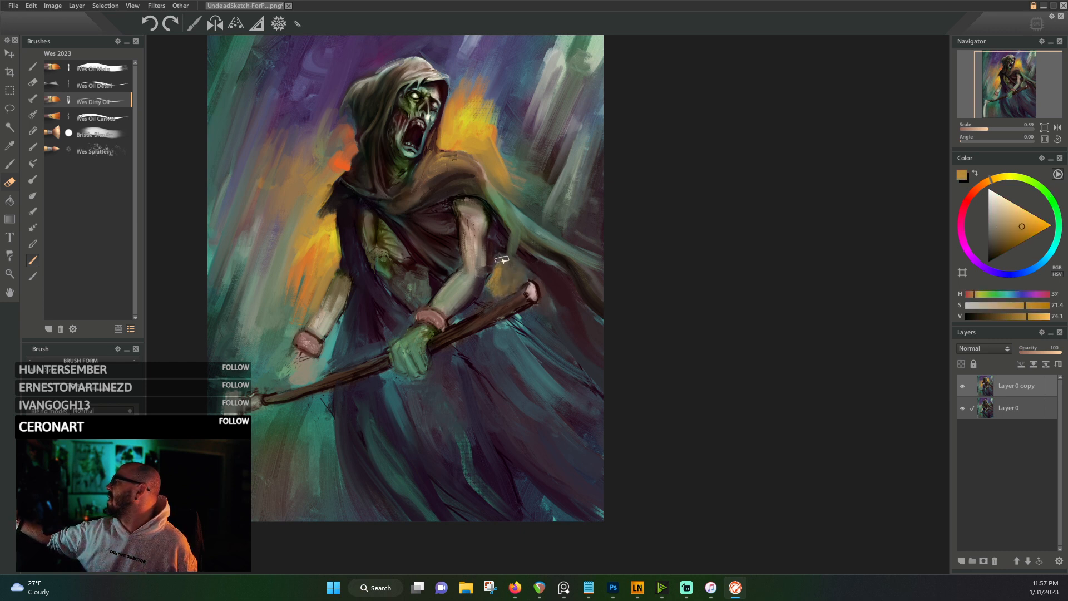
- Switch to the first Wes Oil brush and cover the patch above the scythe handle's end with sampled yellow and orange
{"action": "left_click", "coordinate": [489, 116], "text": "alt"}
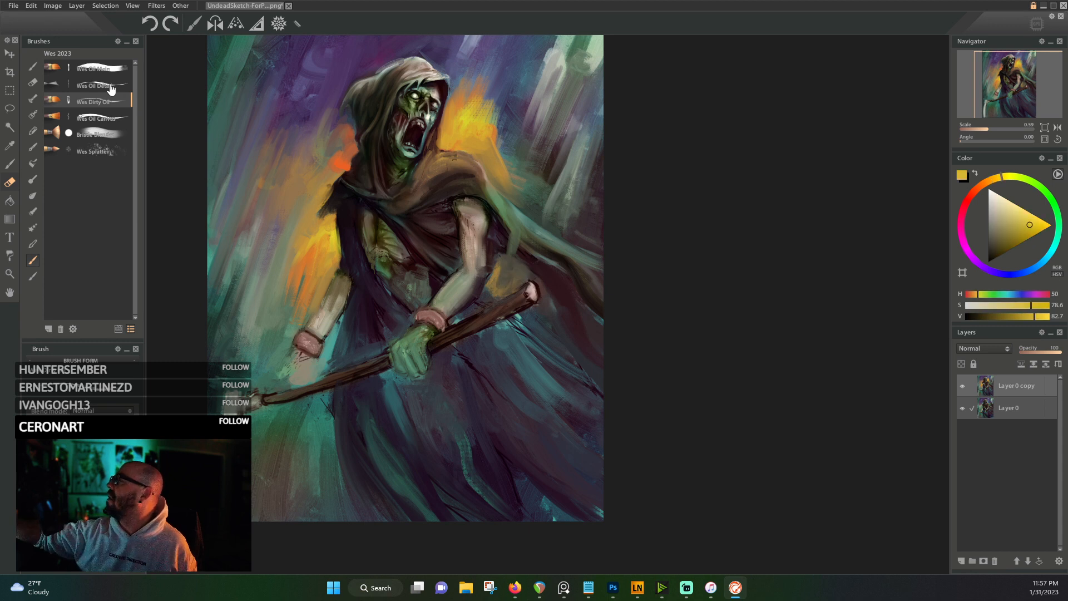
{"action": "left_click", "coordinate": [98, 68]}
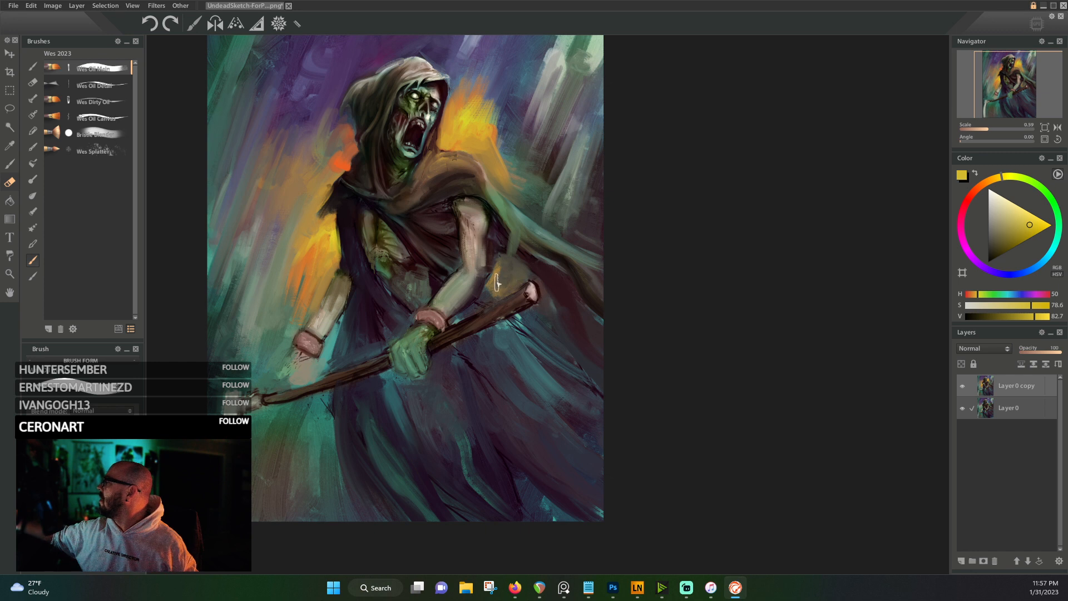
{"action": "mouse_move", "coordinate": [496, 283]}
{"action": "left_mouse_down"}
{"action": "mouse_move", "coordinate": [495, 295]}
{"action": "mouse_move", "coordinate": [507, 260]}
{"action": "mouse_move", "coordinate": [523, 278]}
{"action": "mouse_move", "coordinate": [531, 264]}
{"action": "mouse_move", "coordinate": [506, 279]}
{"action": "mouse_move", "coordinate": [515, 281]}
{"action": "mouse_move", "coordinate": [554, 264]}
{"action": "left_mouse_up"}
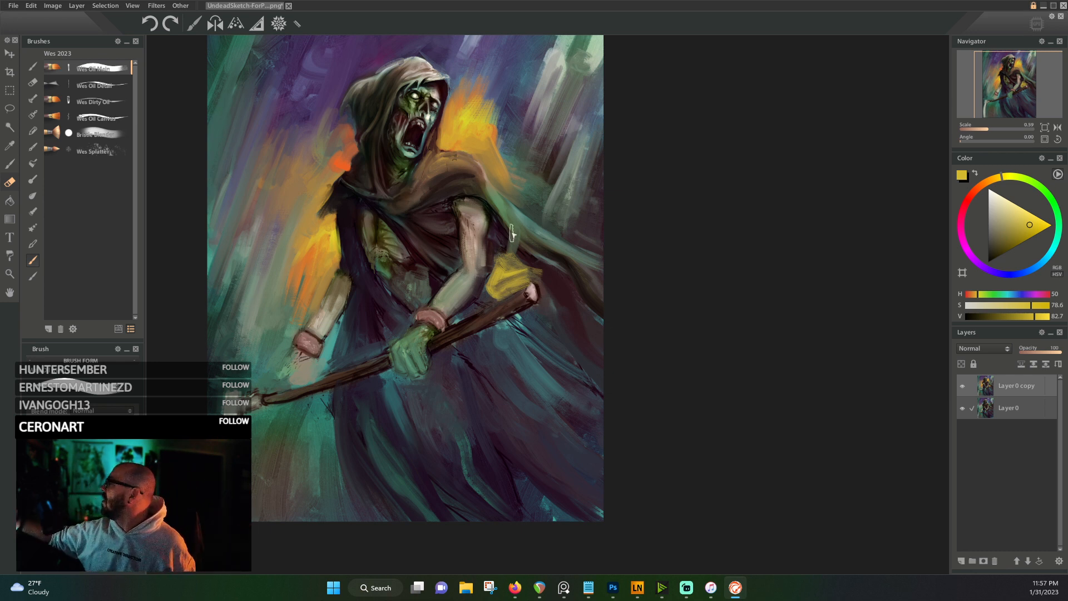
{"action": "left_click", "coordinate": [458, 107], "text": "alt"}
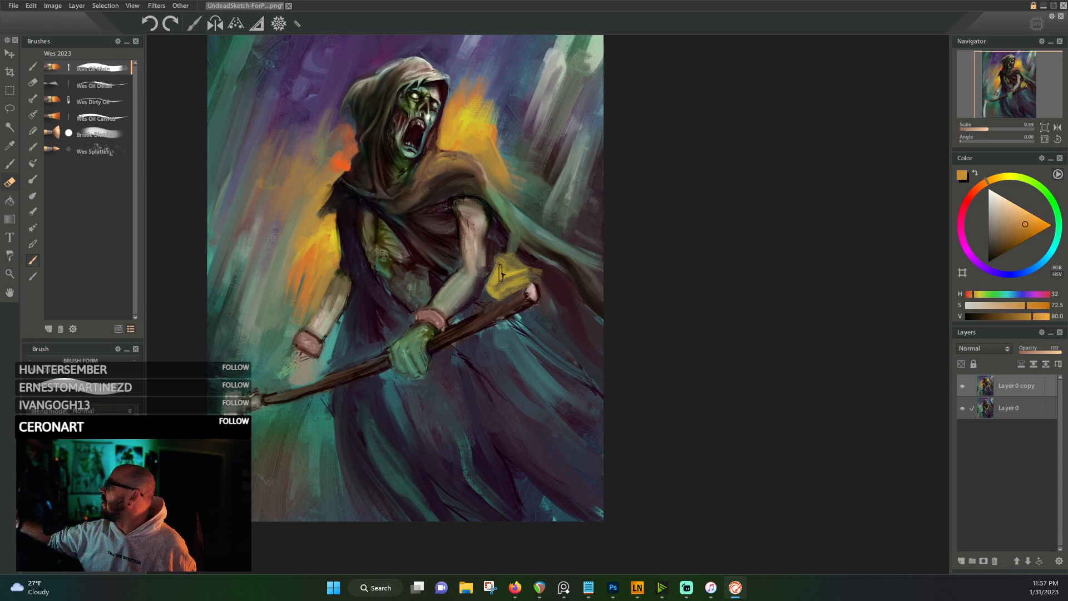
{"action": "left_click_drag", "start_coordinate": [501, 273], "coordinate": [495, 289]}
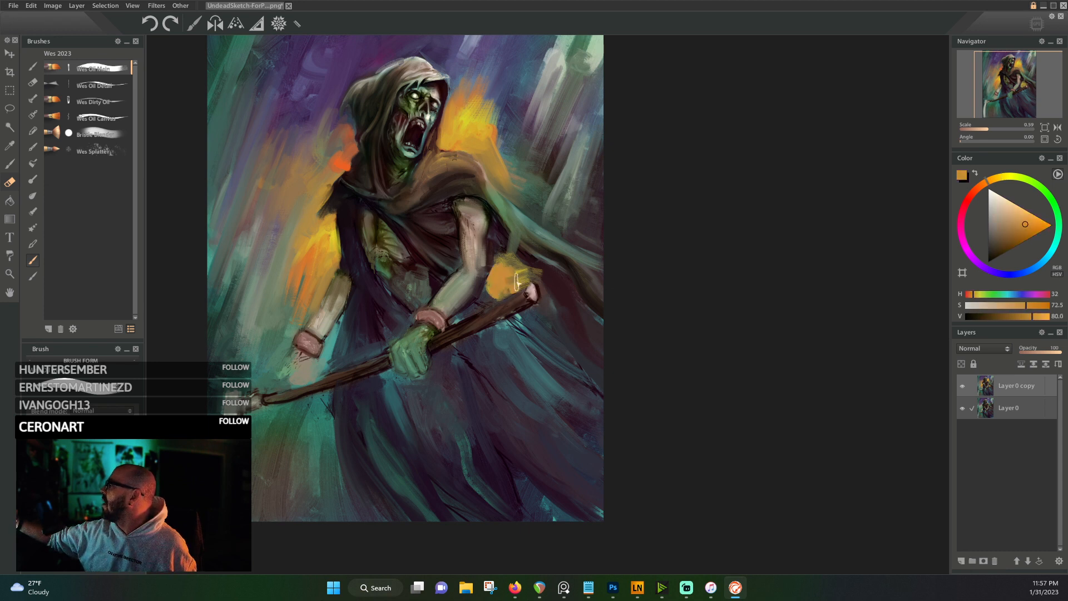
- Extend the glow around and below the scythe handle's end with sampled ochre and orange
{"action": "left_click", "coordinate": [511, 274], "text": "alt"}
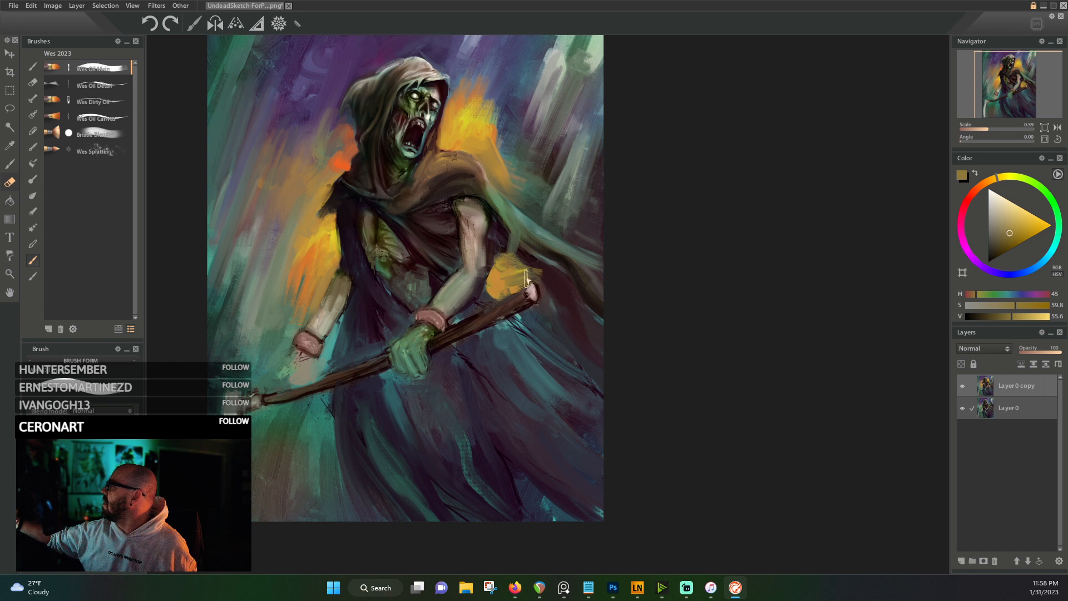
{"action": "left_click", "coordinate": [528, 274], "text": "alt"}
{"action": "mouse_move", "coordinate": [525, 319]}
{"action": "left_mouse_down"}
{"action": "mouse_move", "coordinate": [559, 309]}
{"action": "mouse_move", "coordinate": [546, 311]}
{"action": "mouse_move", "coordinate": [527, 274]}
{"action": "left_mouse_up"}
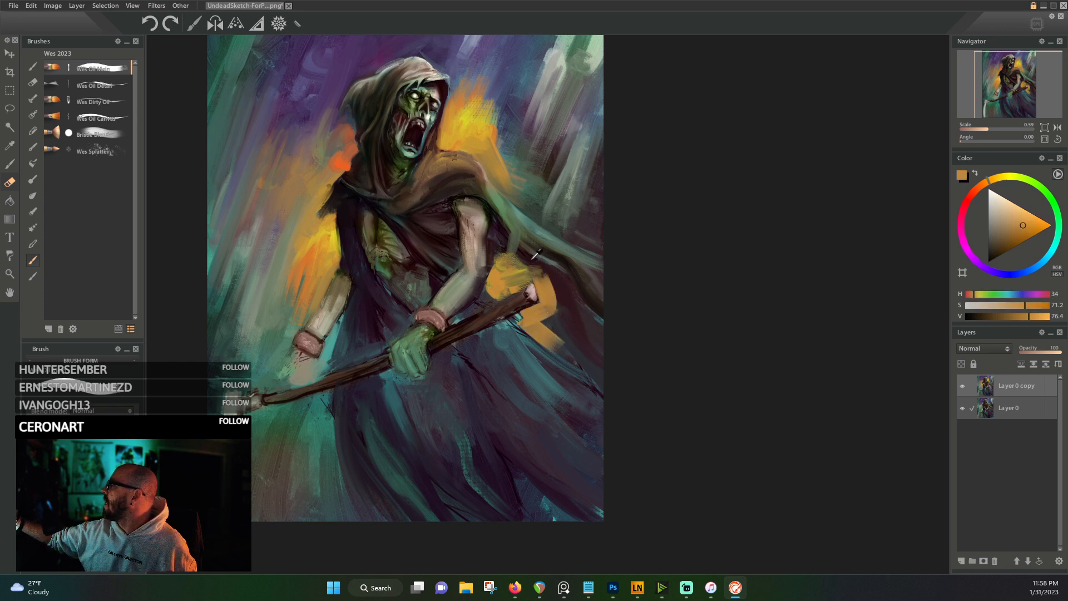
- Redefine the cape's edge behind the bent arm with sampled dark maroon and green, and brush muted green over the shoulder wrap
{"action": "left_click", "coordinate": [545, 284], "text": "alt"}
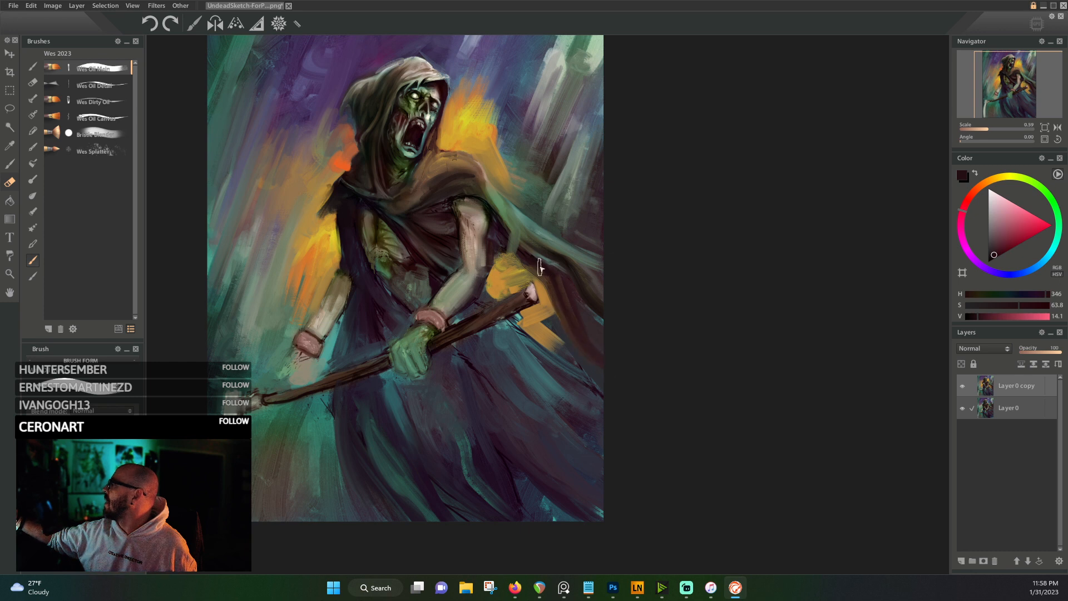
{"action": "left_click", "coordinate": [503, 228], "text": "alt"}
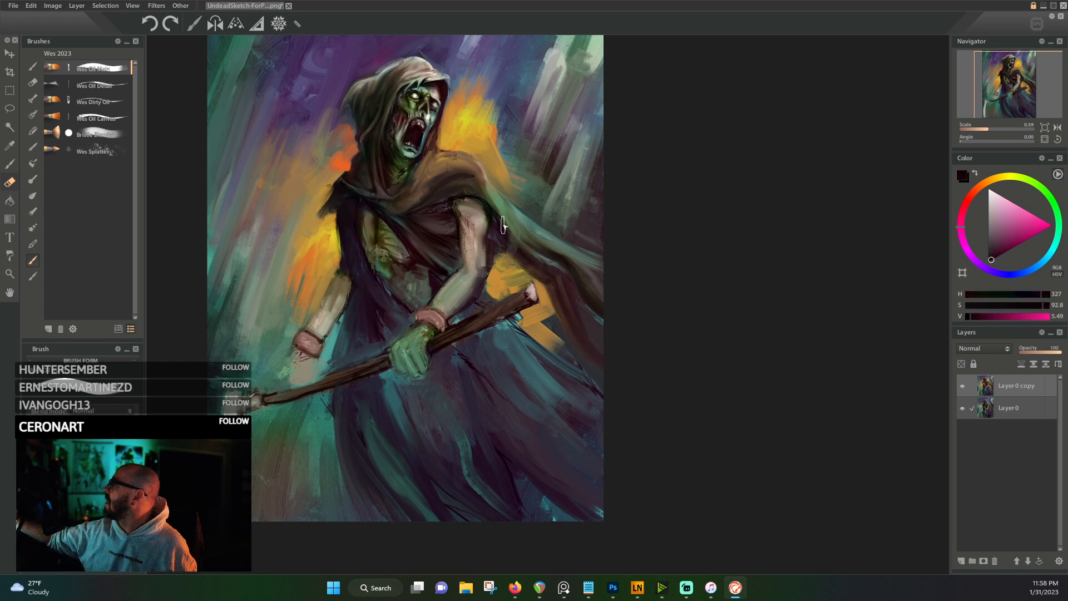
{"action": "left_click", "coordinate": [547, 209], "text": "alt"}
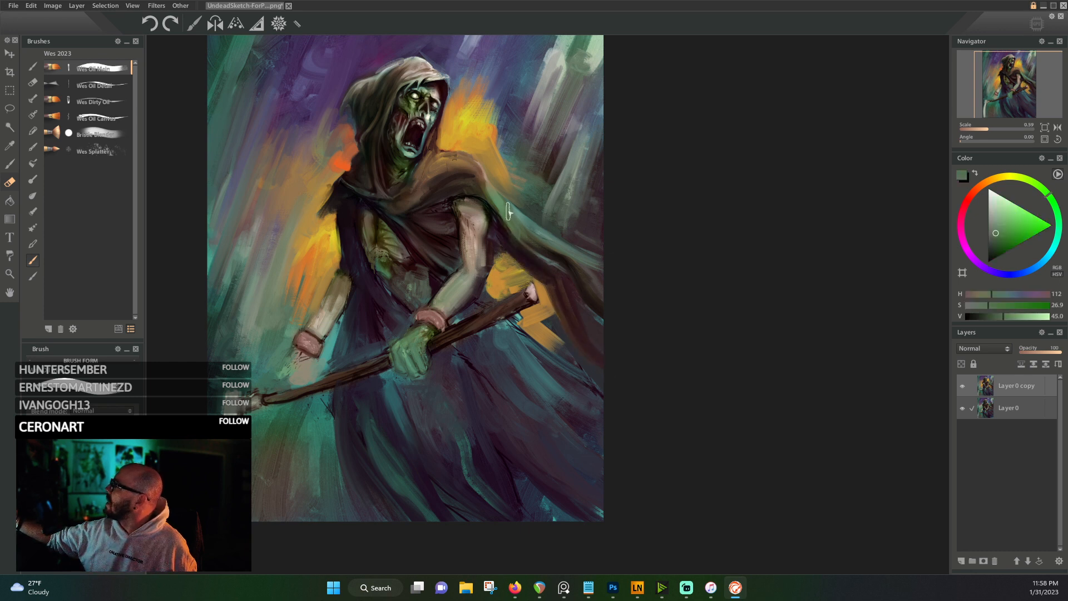
{"action": "left_click", "coordinate": [484, 173], "text": "alt"}
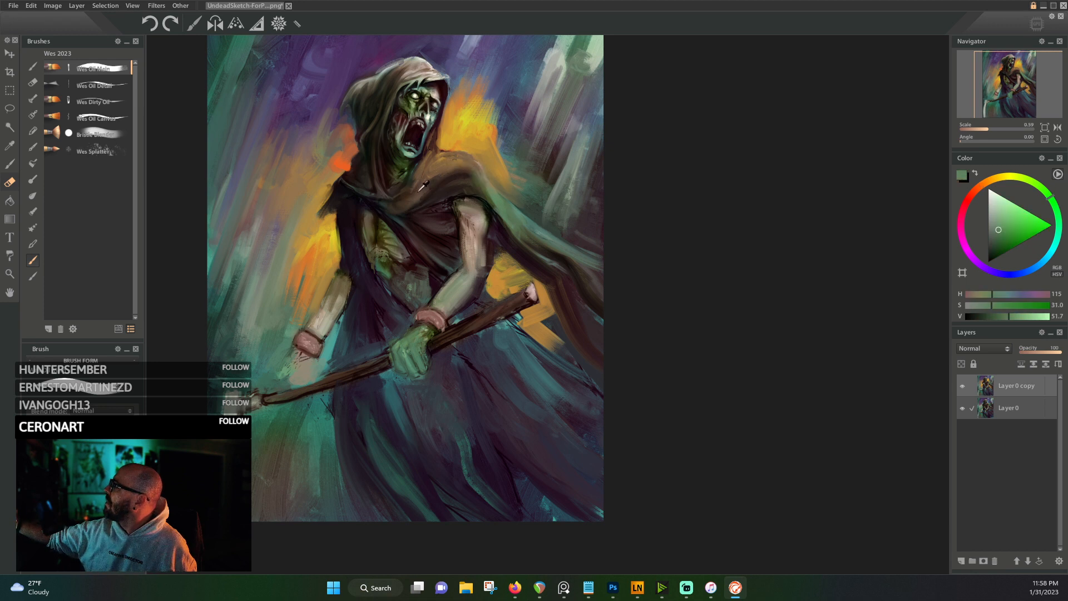
{"action": "mouse_move", "coordinate": [427, 180]}
{"action": "left_mouse_down"}
{"action": "mouse_move", "coordinate": [461, 164]}
{"action": "mouse_move", "coordinate": [419, 201]}
{"action": "mouse_move", "coordinate": [467, 161]}
{"action": "mouse_move", "coordinate": [479, 182]}
{"action": "left_mouse_up"}
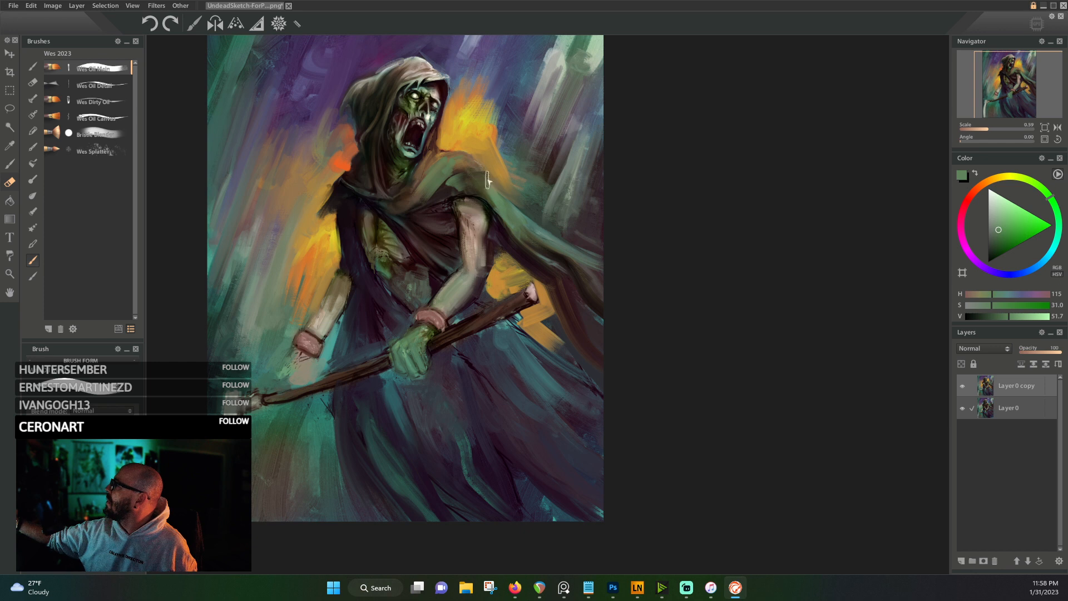
- Clean up the bent arm's elbow and forearm edge with sampled ochre, dark brown and grey-green
{"action": "left_click", "coordinate": [507, 271], "text": "alt"}
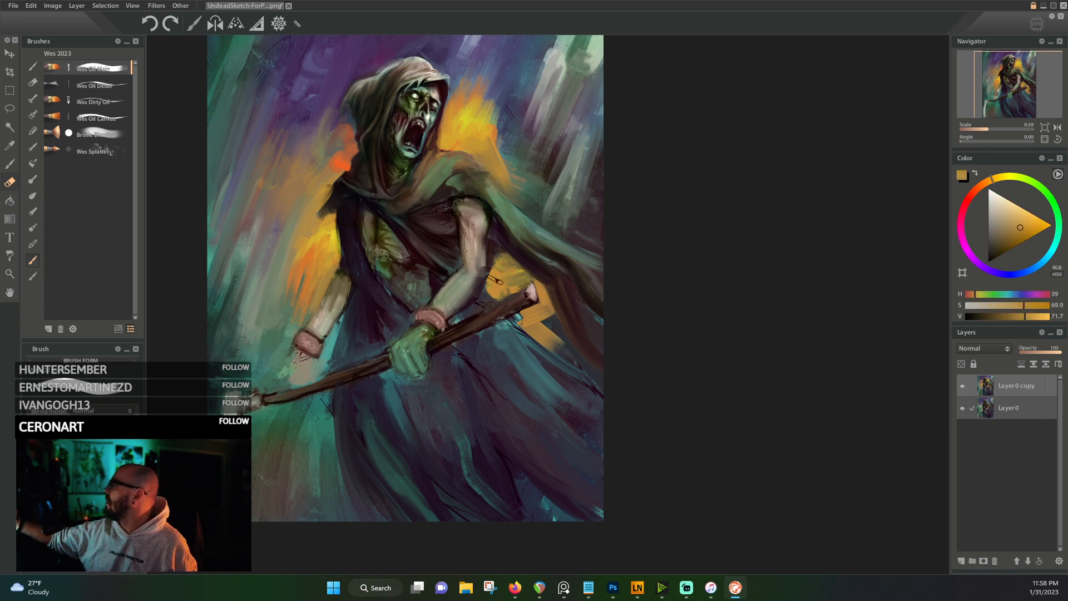
{"action": "left_click", "coordinate": [493, 250], "text": "alt"}
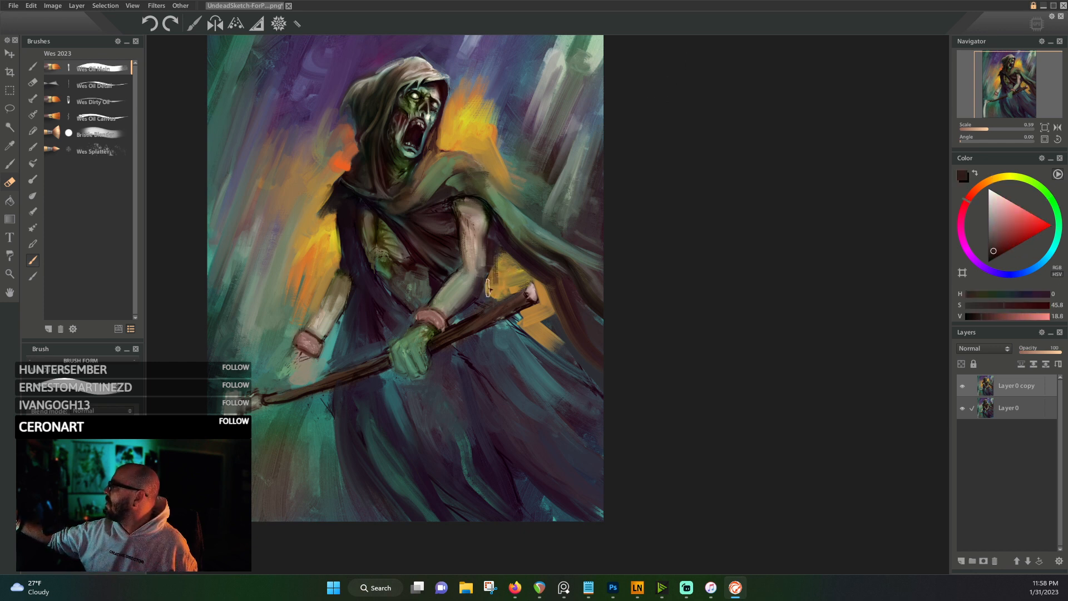
{"action": "left_click", "coordinate": [501, 265], "text": "alt"}
{"action": "left_click", "coordinate": [485, 265], "text": "alt"}
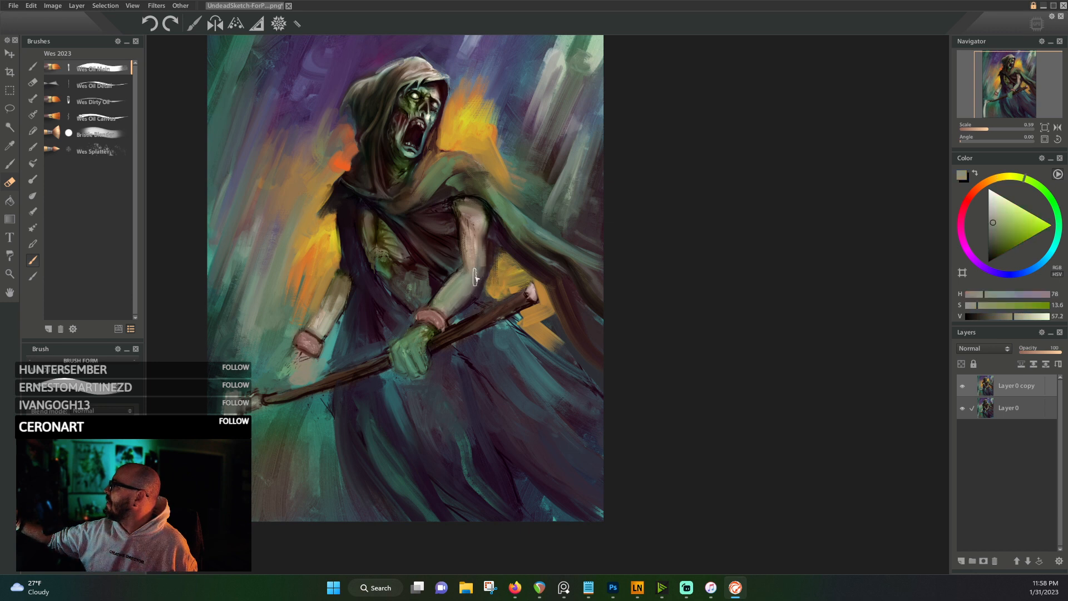
{"action": "left_click", "coordinate": [466, 280], "text": "alt"}
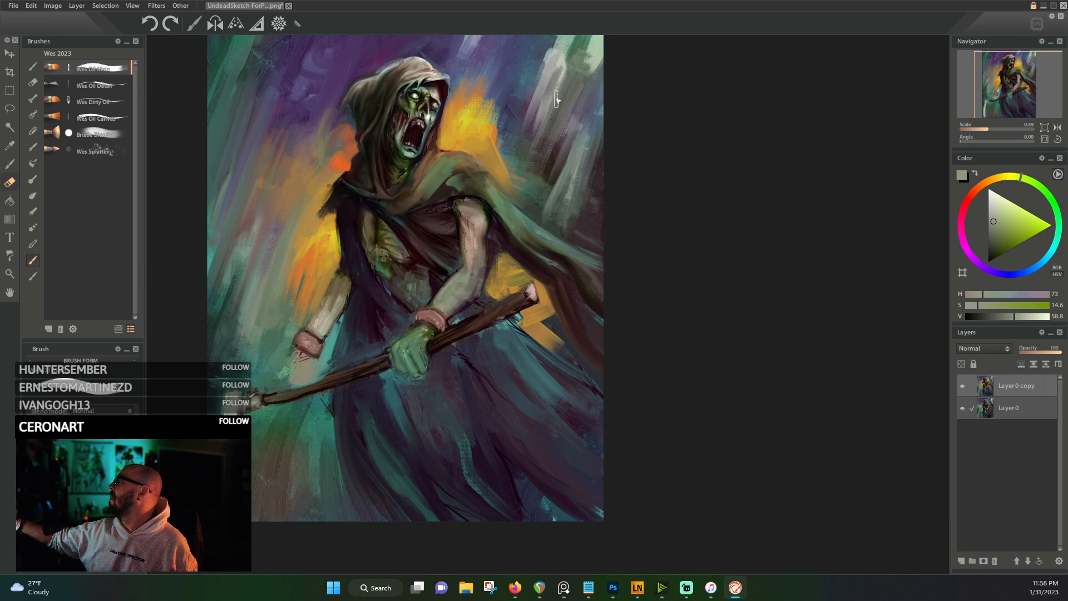
- Smooth the reaching forearm above its wristband with sampled brown and beige tones
{"action": "left_click", "coordinate": [336, 292], "text": "alt"}
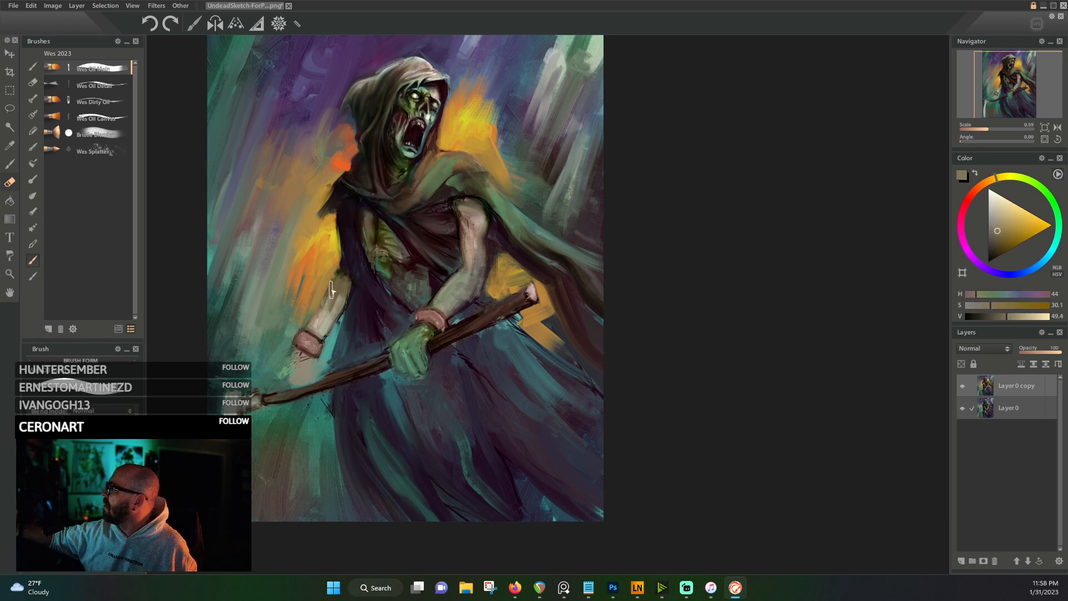
{"action": "left_click", "coordinate": [329, 309], "text": "alt"}
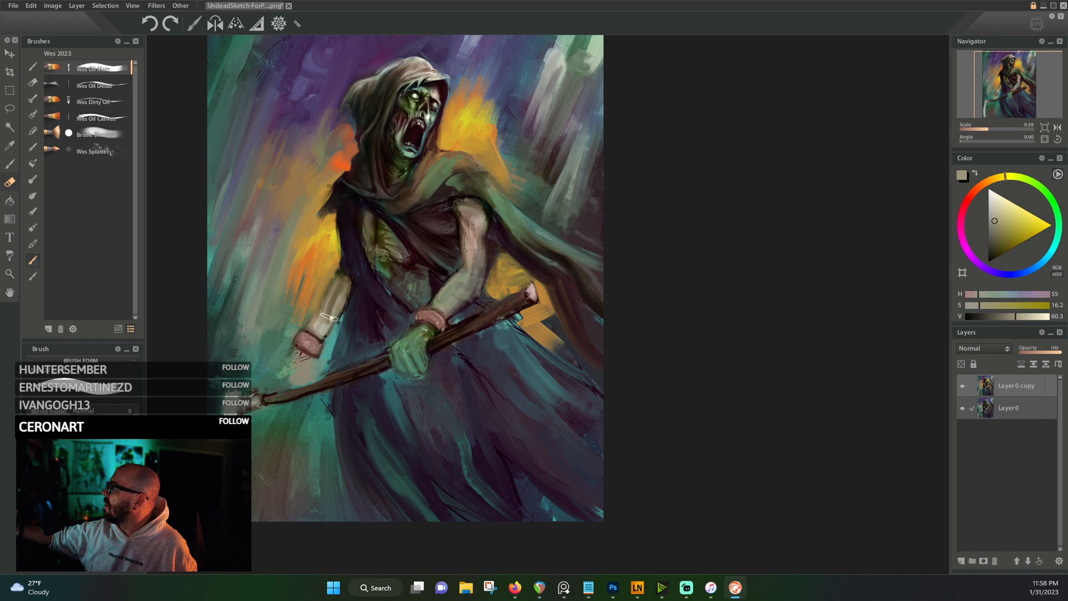
{"action": "left_click", "coordinate": [336, 297], "text": "alt"}
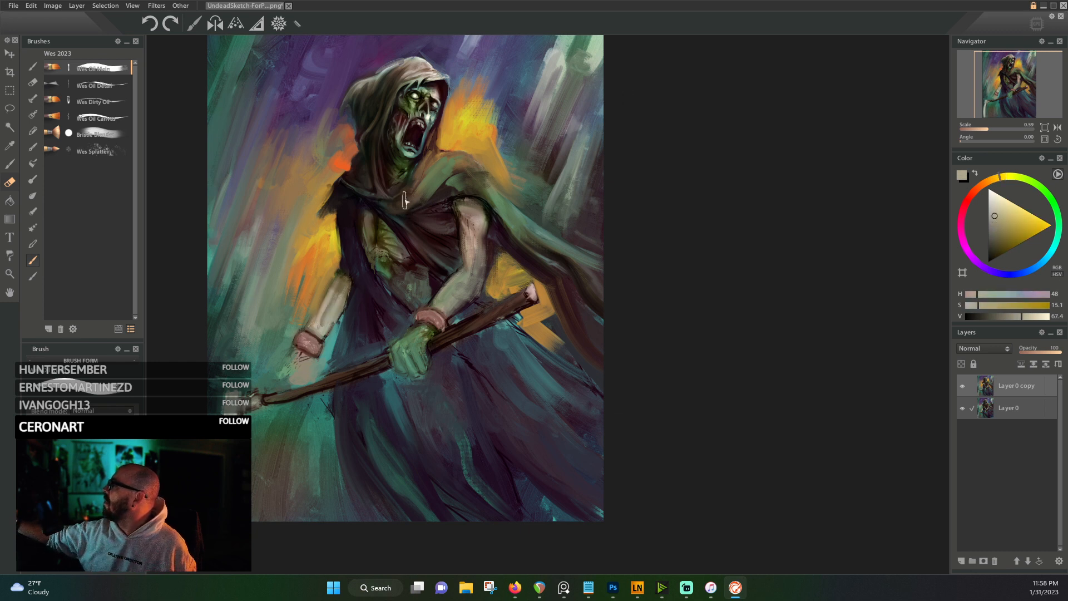
- Extend the glow up into the purple background beside the hooded face with sampled orange
{"action": "left_click_drag", "start_coordinate": [509, 167], "coordinate": [479, 248]}
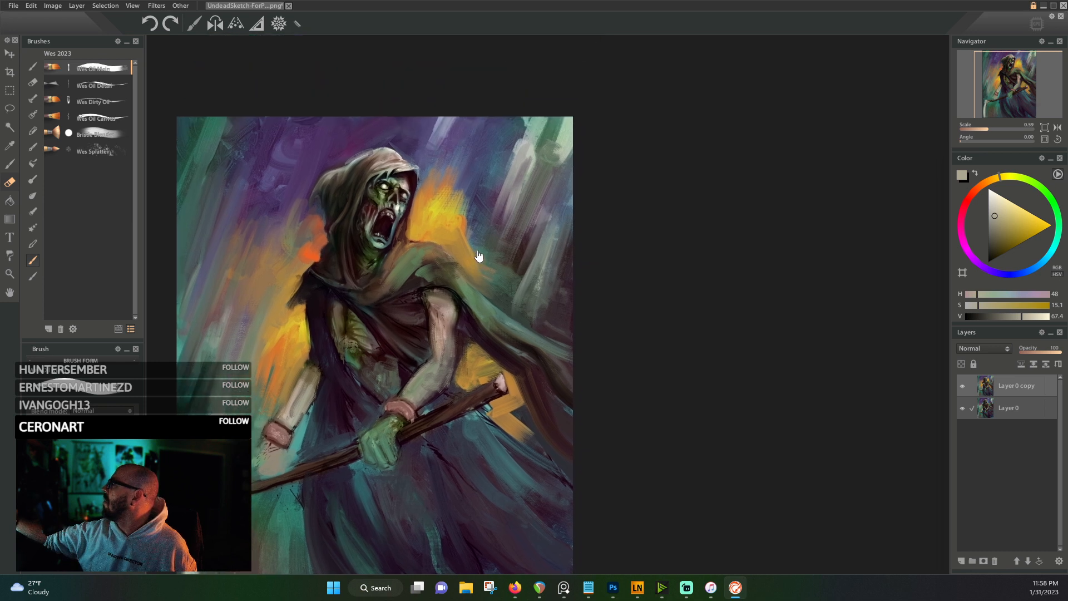
{"action": "left_click", "coordinate": [432, 184], "text": "alt"}
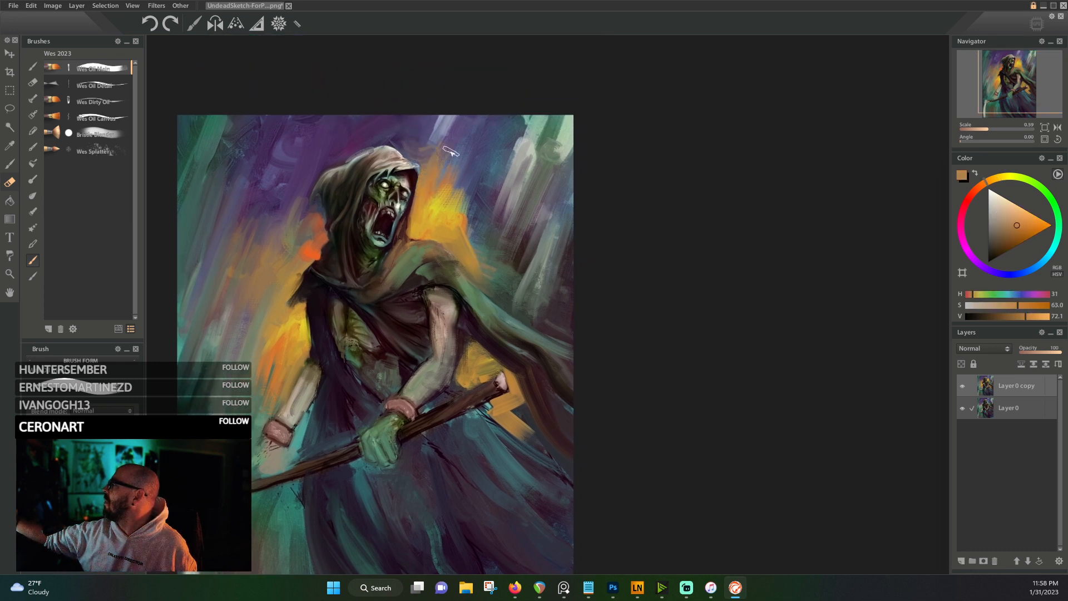
{"action": "mouse_move", "coordinate": [443, 148]}
{"action": "left_mouse_down"}
{"action": "mouse_move", "coordinate": [461, 117]}
{"action": "mouse_move", "coordinate": [451, 178]}
{"action": "mouse_move", "coordinate": [477, 100]}
{"action": "mouse_move", "coordinate": [444, 220]}
{"action": "mouse_move", "coordinate": [487, 107]}
{"action": "left_mouse_up"}
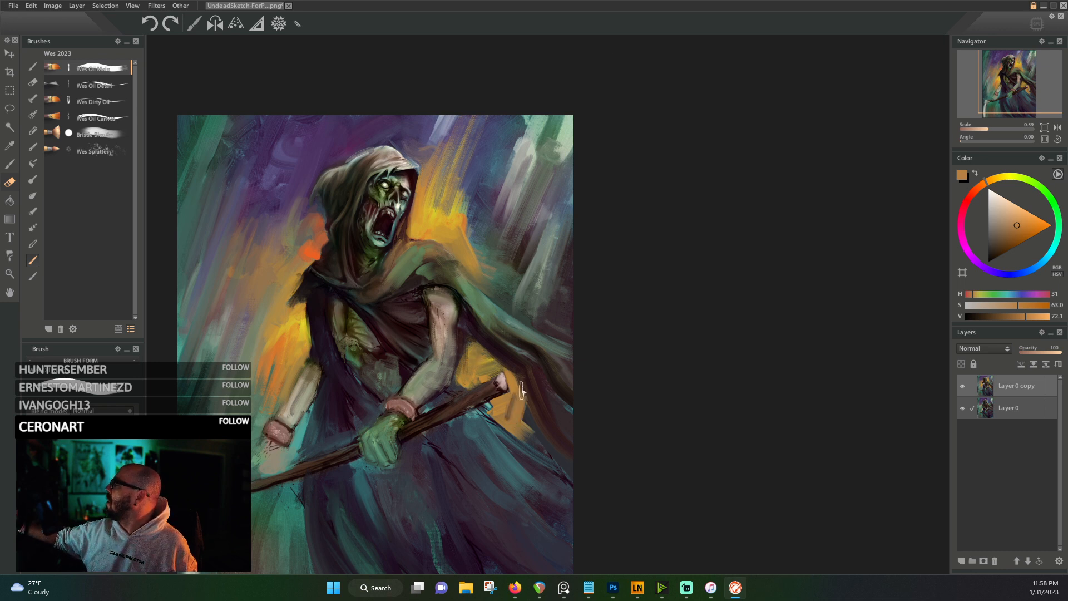
- Spread sampled golden yellow through the background glow below the orange spot, beside the reaching arm's shoulder
{"action": "left_click", "coordinate": [271, 307], "text": "alt"}
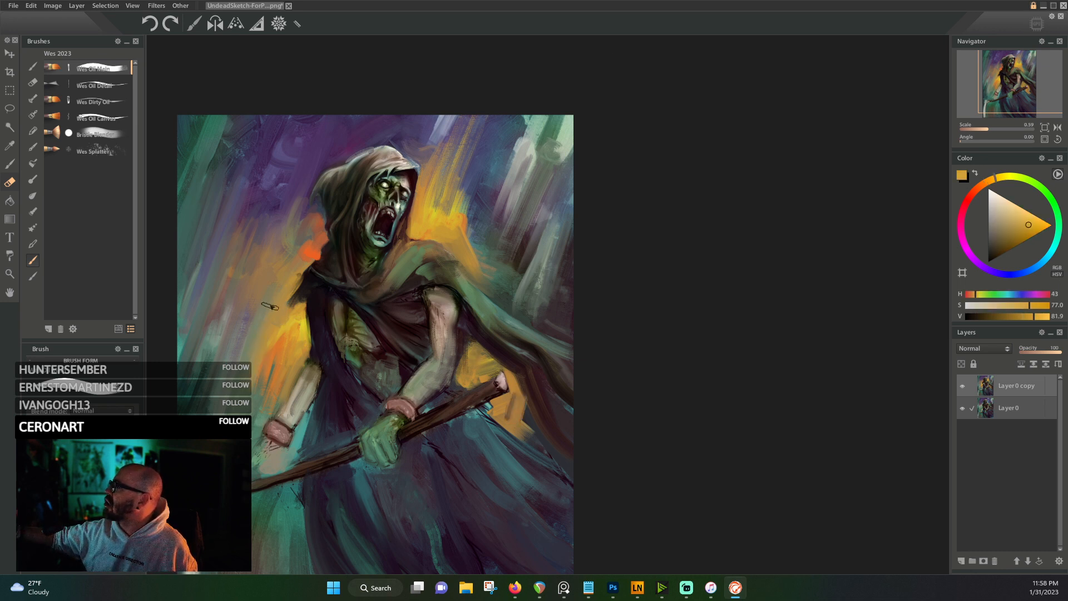
{"action": "mouse_move", "coordinate": [270, 306]}
{"action": "left_mouse_down"}
{"action": "mouse_move", "coordinate": [222, 398]}
{"action": "mouse_move", "coordinate": [245, 345]}
{"action": "left_mouse_up"}
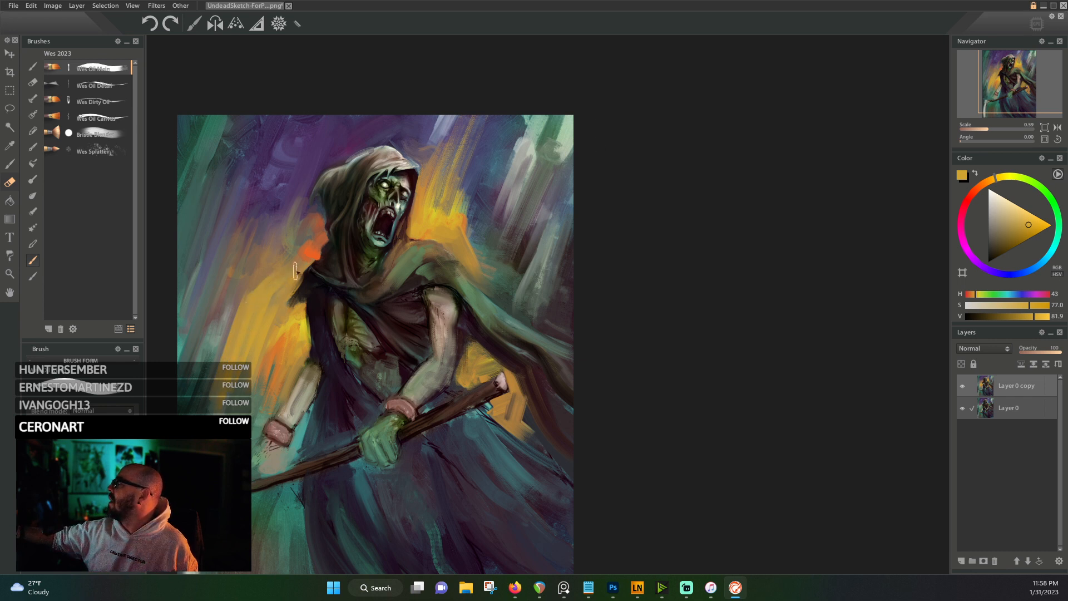
{"action": "mouse_move", "coordinate": [295, 271]}
{"action": "left_mouse_down"}
{"action": "mouse_move", "coordinate": [272, 328]}
{"action": "mouse_move", "coordinate": [323, 251]}
{"action": "left_mouse_up"}
{"action": "left_click", "coordinate": [301, 321], "text": "alt"}
{"action": "left_click", "coordinate": [289, 278], "text": "alt"}
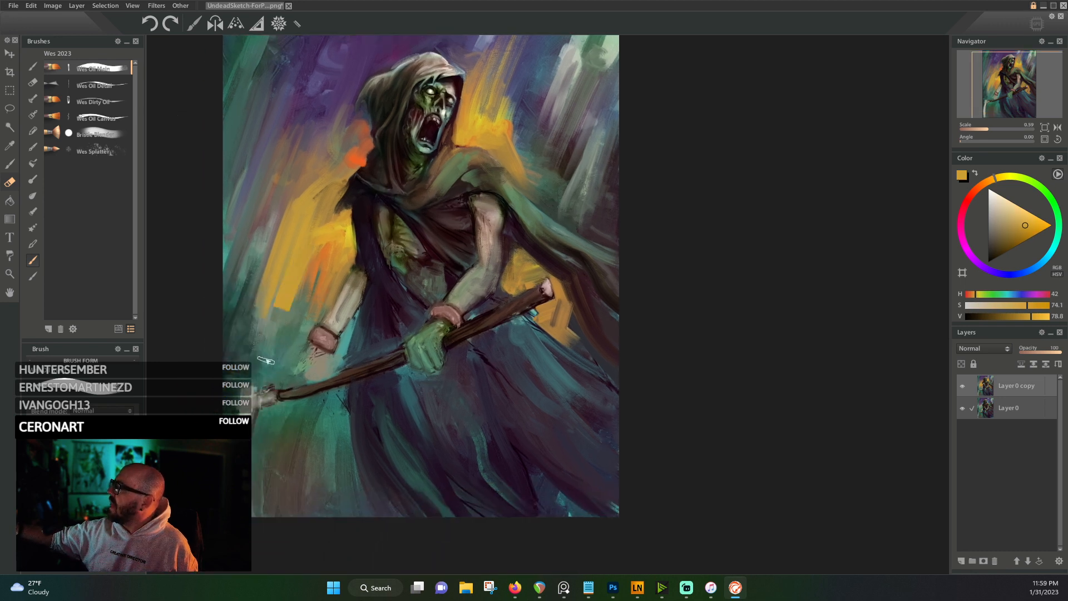
- Fill the glow beside the reaching arm with long diagonal strokes of sampled gold, orange and bright yellow
{"action": "left_click_drag", "start_coordinate": [267, 361], "coordinate": [265, 366]}
{"action": "mouse_move", "coordinate": [292, 272]}
{"action": "left_mouse_down"}
{"action": "mouse_move", "coordinate": [256, 362]}
{"action": "mouse_move", "coordinate": [266, 306]}
{"action": "left_mouse_up"}
{"action": "left_click", "coordinate": [333, 267], "text": "alt"}
{"action": "mouse_move", "coordinate": [331, 252]}
{"action": "left_mouse_down"}
{"action": "mouse_move", "coordinate": [289, 346]}
{"action": "mouse_move", "coordinate": [327, 285]}
{"action": "mouse_move", "coordinate": [301, 358]}
{"action": "mouse_move", "coordinate": [346, 269]}
{"action": "left_mouse_up"}
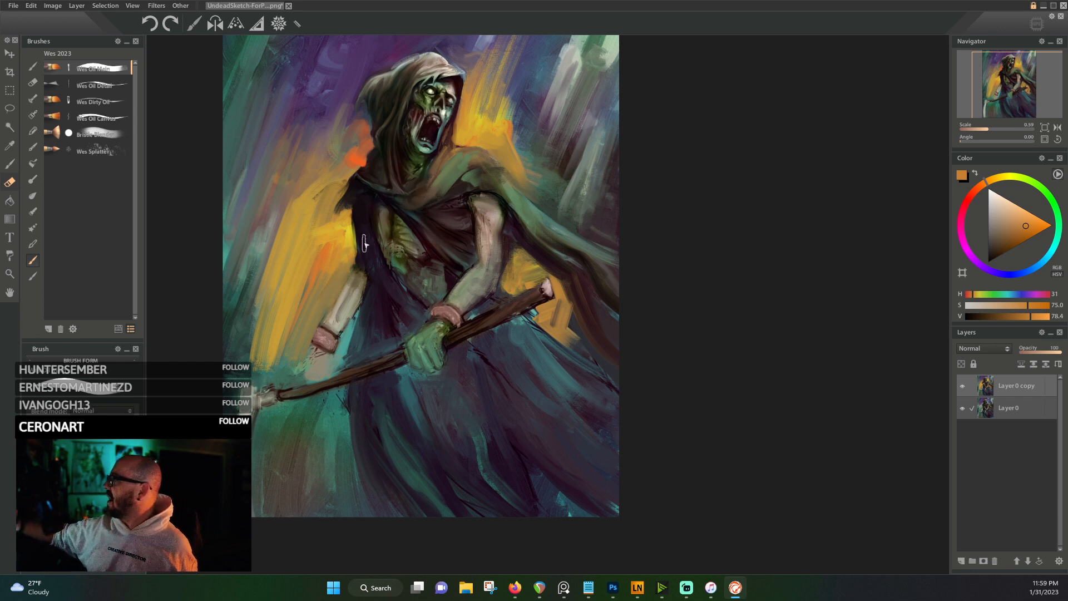
{"action": "left_click", "coordinate": [350, 227], "text": "alt"}
{"action": "left_click_drag", "start_coordinate": [343, 259], "coordinate": [323, 306]}
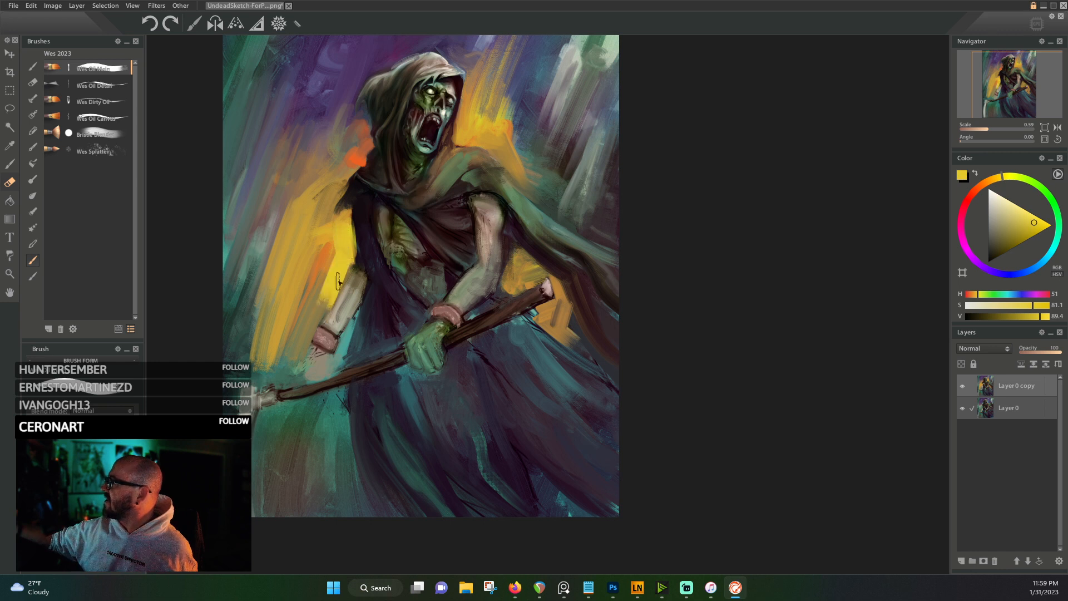
{"action": "left_click_drag", "start_coordinate": [334, 239], "coordinate": [303, 312]}
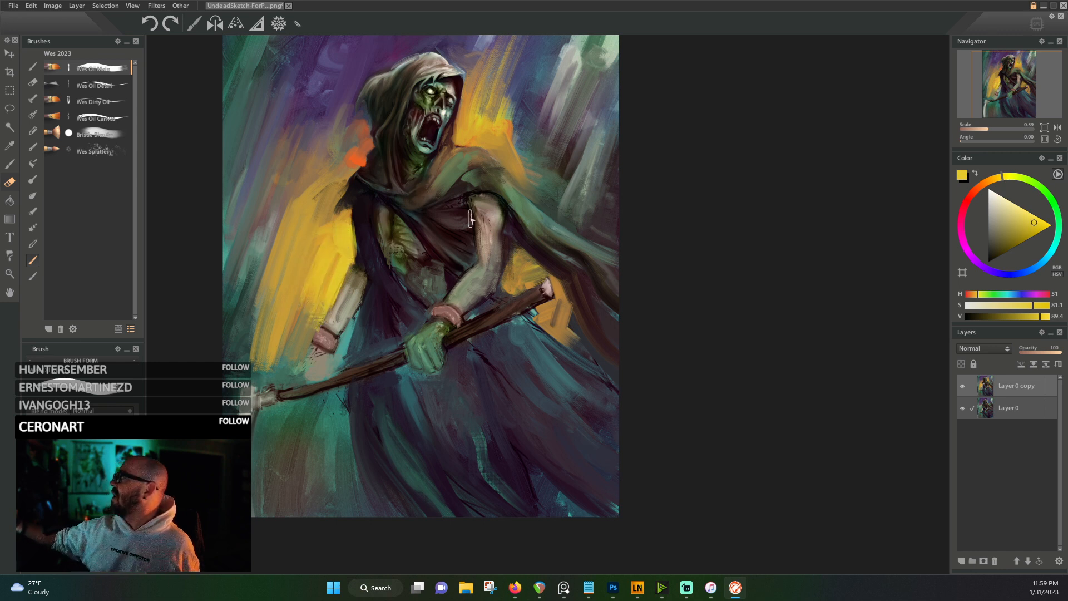
- Lengthen the glow's outer edge down towards the scythe blade with diagonal strokes of sampled ochre
{"action": "left_click_drag", "start_coordinate": [514, 299], "coordinate": [450, 365]}
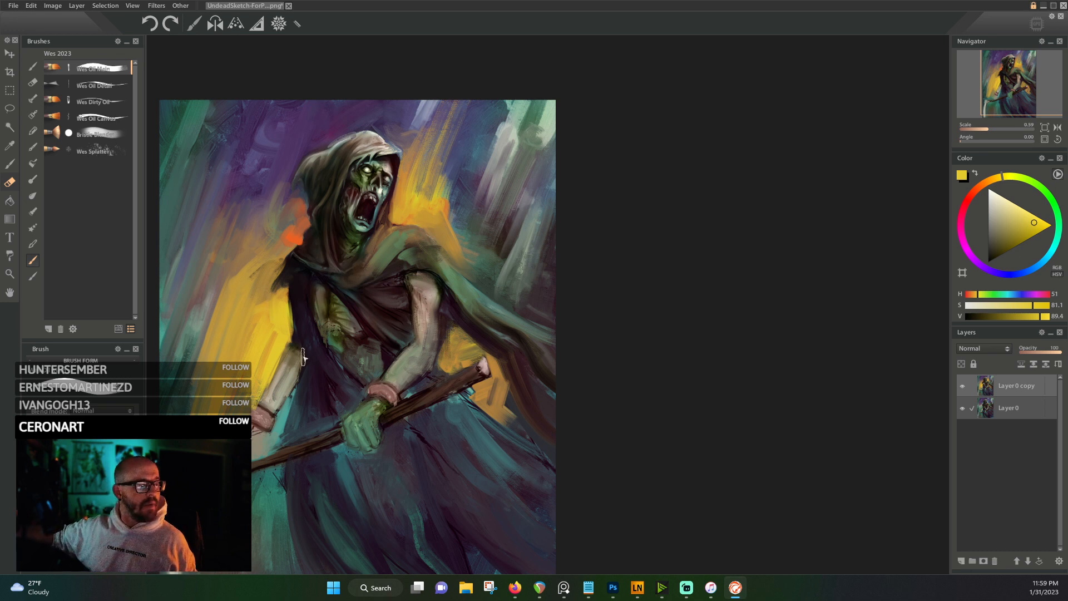
{"action": "left_click_drag", "start_coordinate": [302, 357], "coordinate": [360, 252]}
{"action": "left_click", "coordinate": [255, 256], "text": "alt"}
{"action": "left_click_drag", "start_coordinate": [257, 240], "coordinate": [219, 350]}
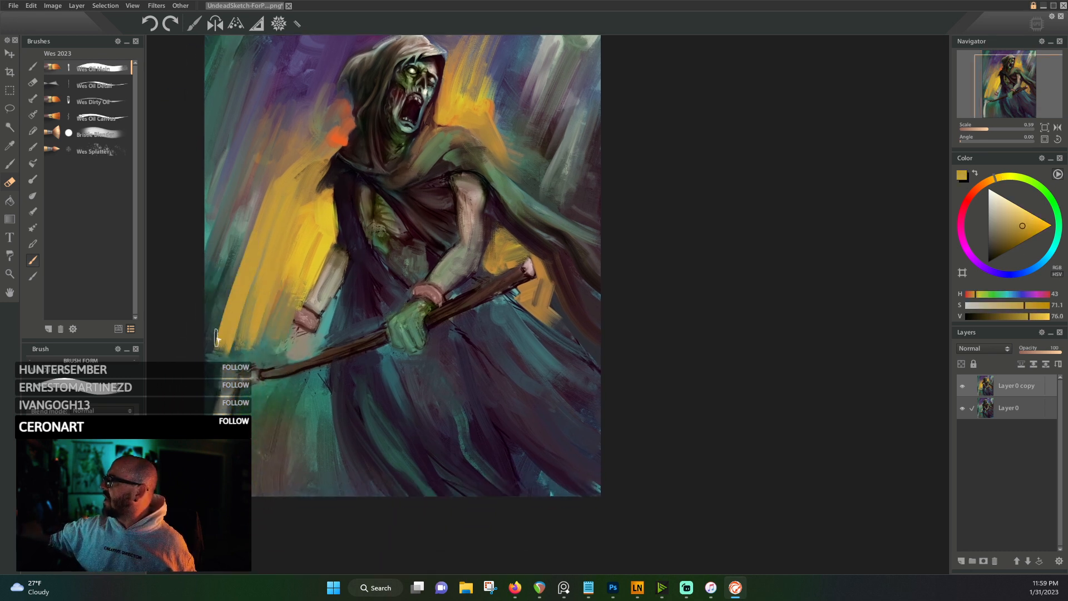
{"action": "left_click_drag", "start_coordinate": [241, 278], "coordinate": [214, 359]}
{"action": "left_click_drag", "start_coordinate": [229, 314], "coordinate": [205, 384]}
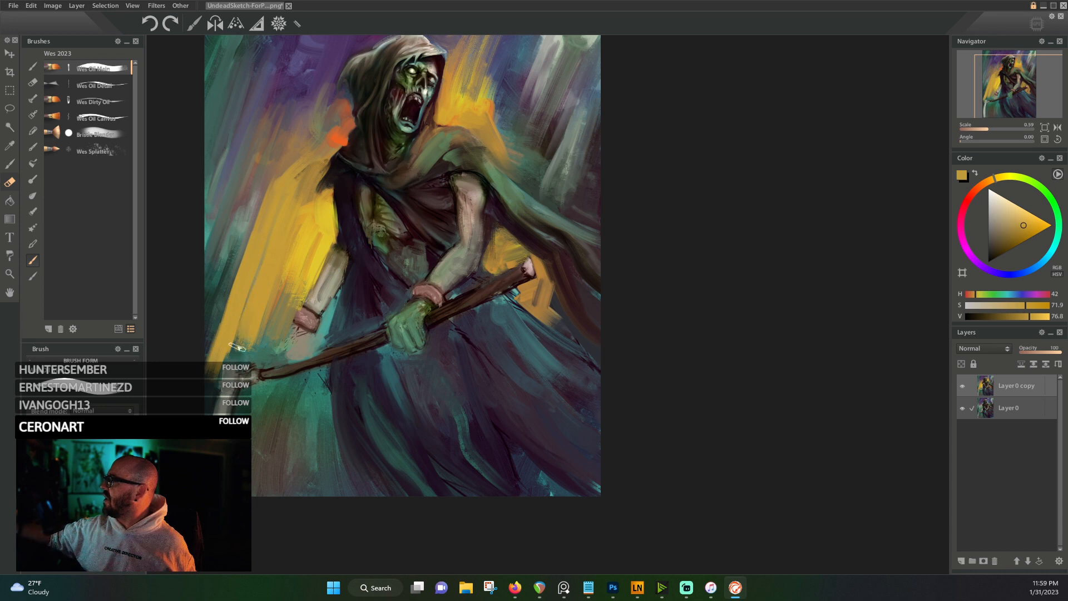
{"action": "left_click_drag", "start_coordinate": [278, 215], "coordinate": [234, 351]}
- Paint sampled yellow between the glow and the reaching hand, and carry it below the scythe handle beside the blade
{"action": "left_click", "coordinate": [297, 254], "text": "alt"}
{"action": "left_click_drag", "start_coordinate": [294, 272], "coordinate": [254, 352]}
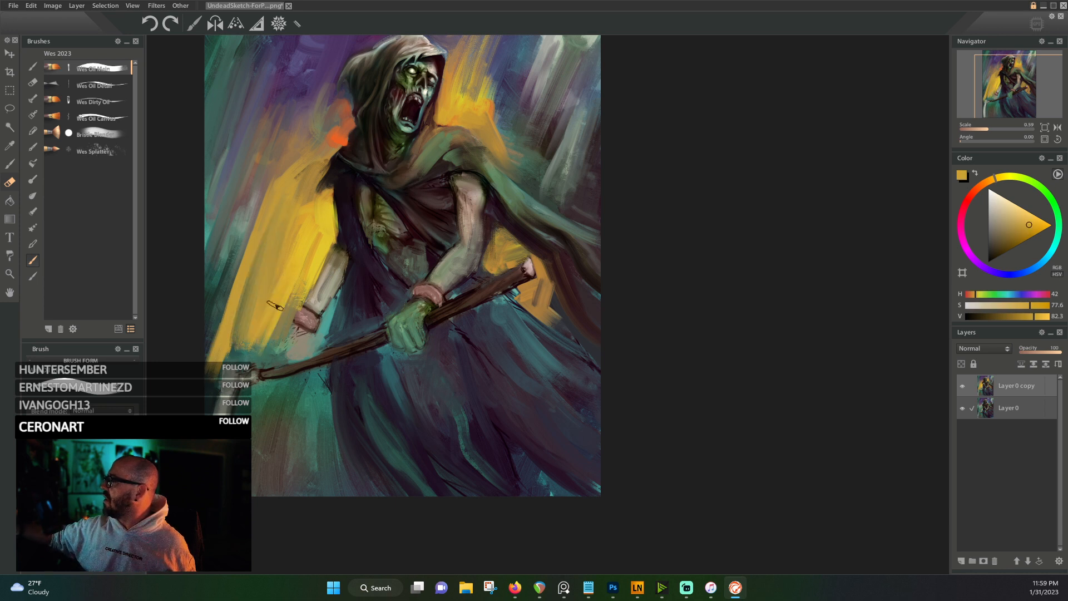
{"action": "mouse_move", "coordinate": [273, 308]}
{"action": "left_mouse_down"}
{"action": "mouse_move", "coordinate": [250, 363]}
{"action": "mouse_move", "coordinate": [225, 352]}
{"action": "left_mouse_up"}
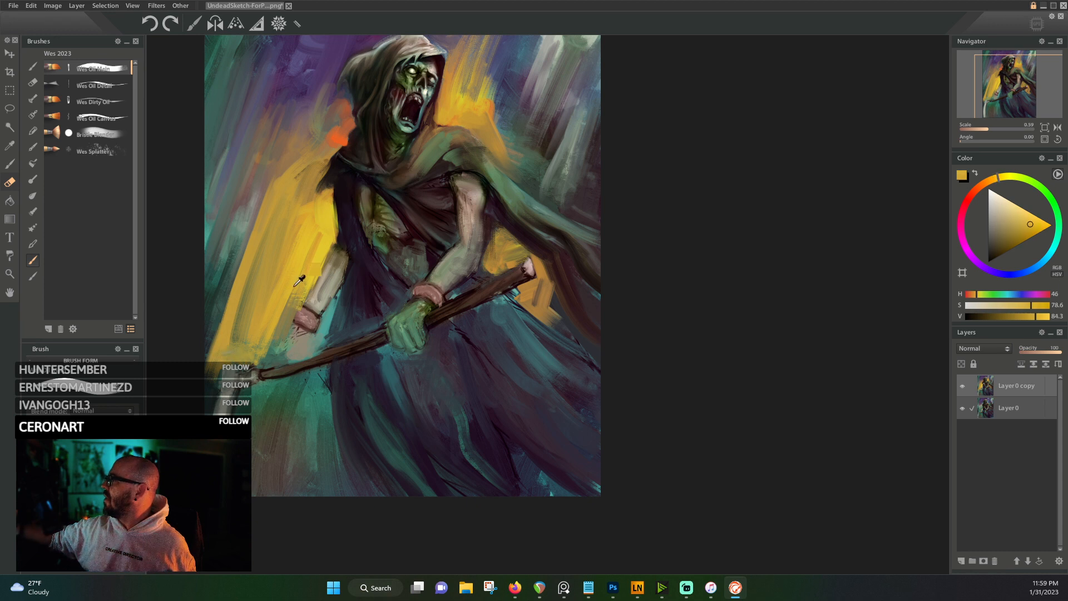
{"action": "left_click", "coordinate": [312, 269], "text": "alt"}
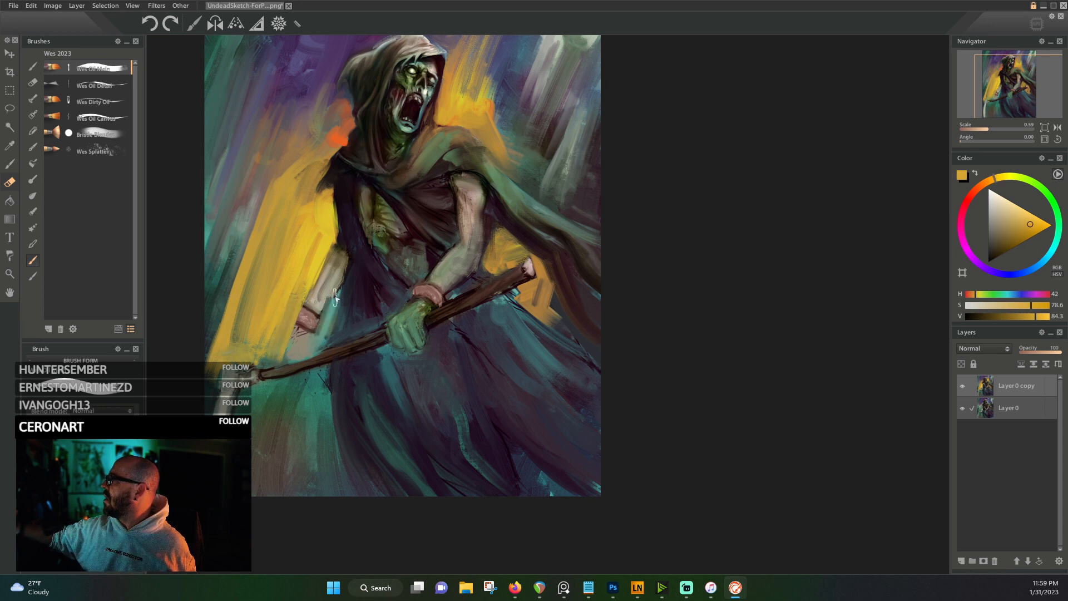
{"action": "left_click", "coordinate": [319, 267], "text": "alt"}
{"action": "mouse_move", "coordinate": [264, 419]}
{"action": "left_mouse_down"}
{"action": "mouse_move", "coordinate": [254, 414]}
{"action": "mouse_move", "coordinate": [255, 440]}
{"action": "left_mouse_up"}
{"action": "left_click_drag", "start_coordinate": [260, 392], "coordinate": [254, 448]}
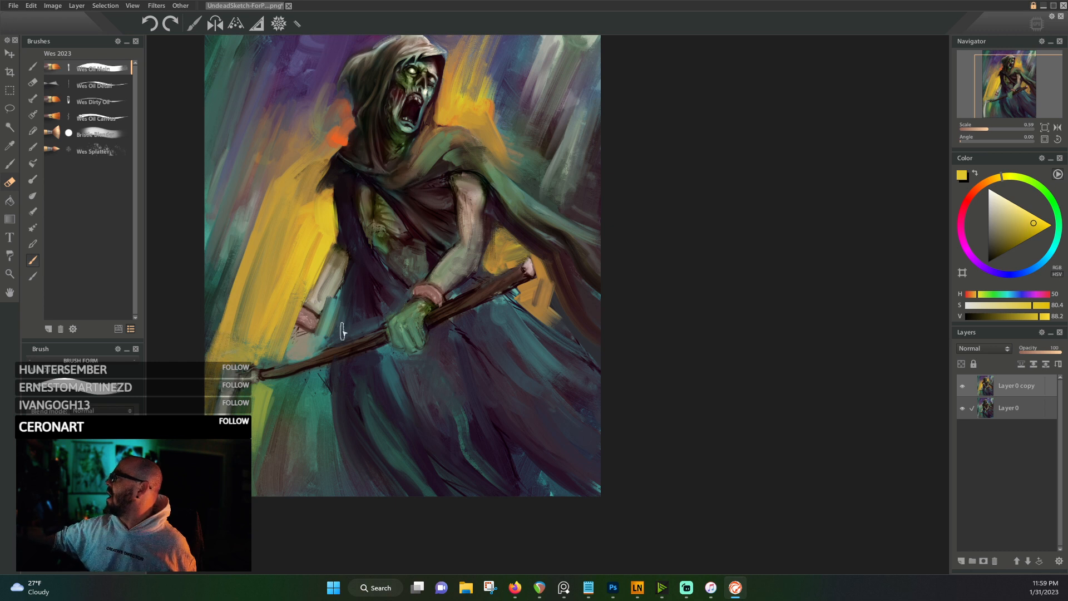
- Rework the background outside the yellow glow with sampled grey-brown, dark green and dark blue-grey
{"action": "left_click_drag", "start_coordinate": [548, 257], "coordinate": [471, 317]}
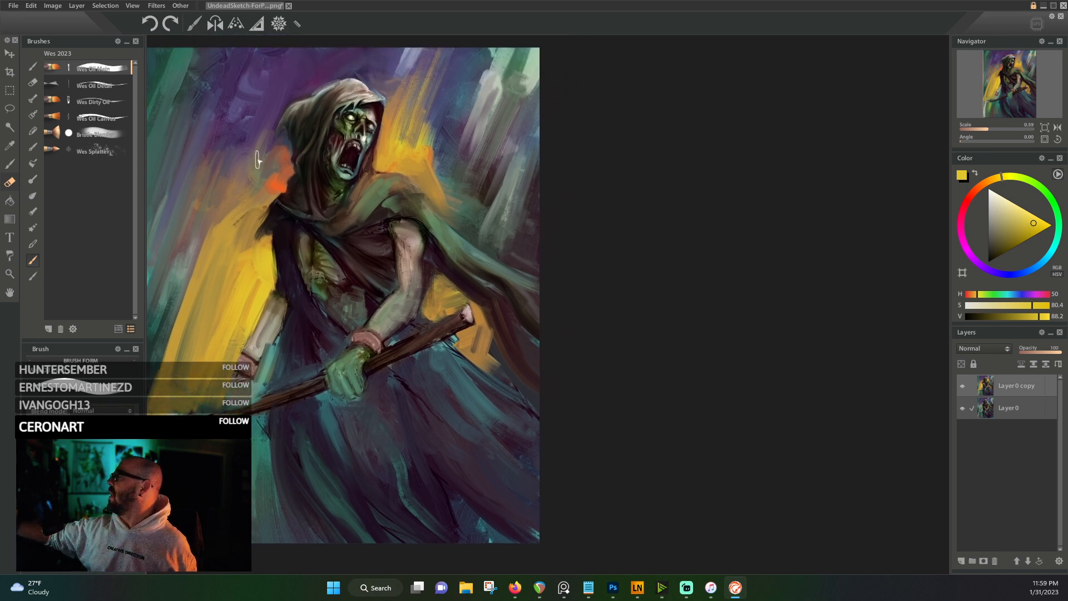
{"action": "left_click", "coordinate": [203, 223], "text": "alt"}
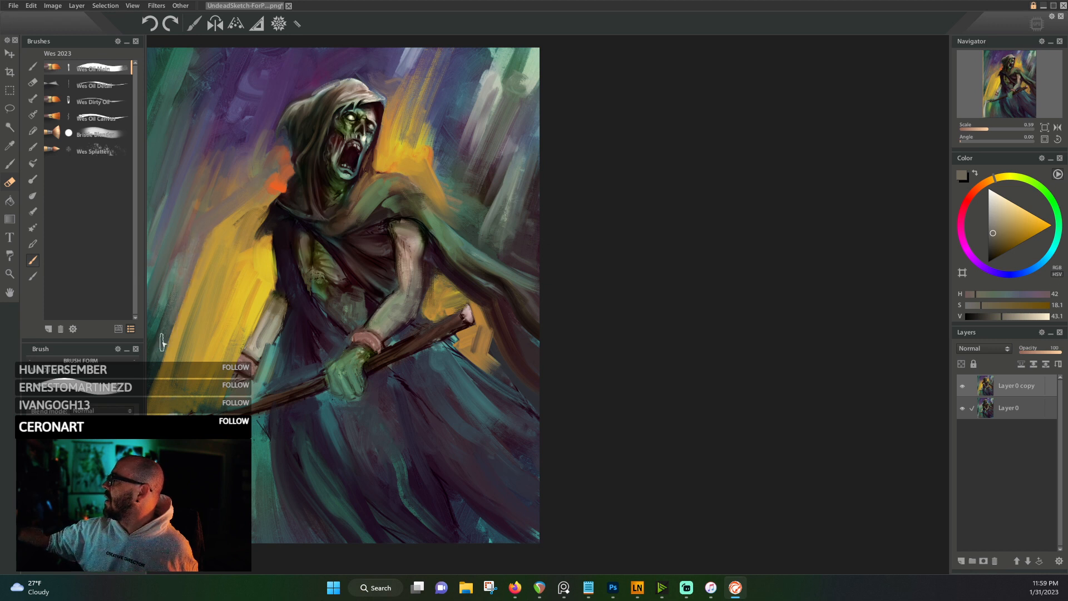
{"action": "left_click", "coordinate": [153, 354], "text": "alt"}
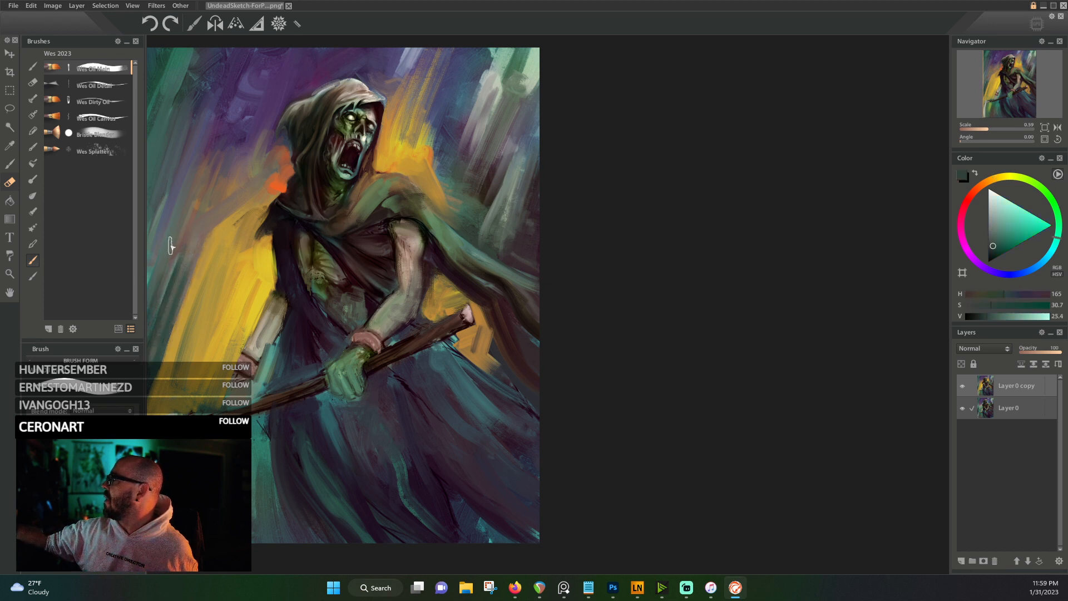
{"action": "left_click_drag", "start_coordinate": [171, 245], "coordinate": [189, 295]}
{"action": "left_click", "coordinate": [189, 302], "text": "alt"}
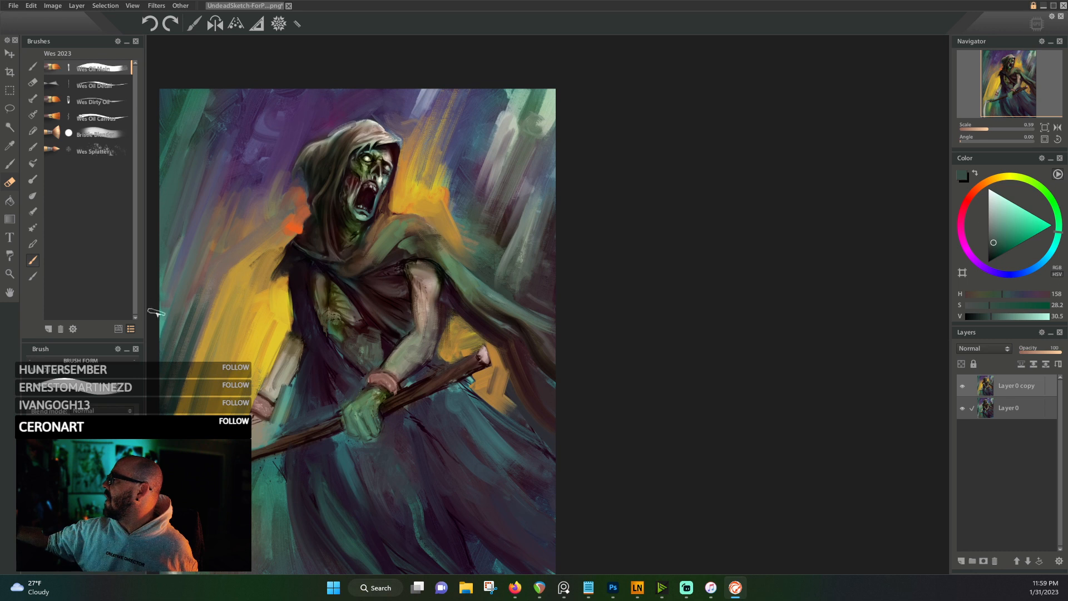
{"action": "left_click", "coordinate": [209, 146], "text": "alt"}
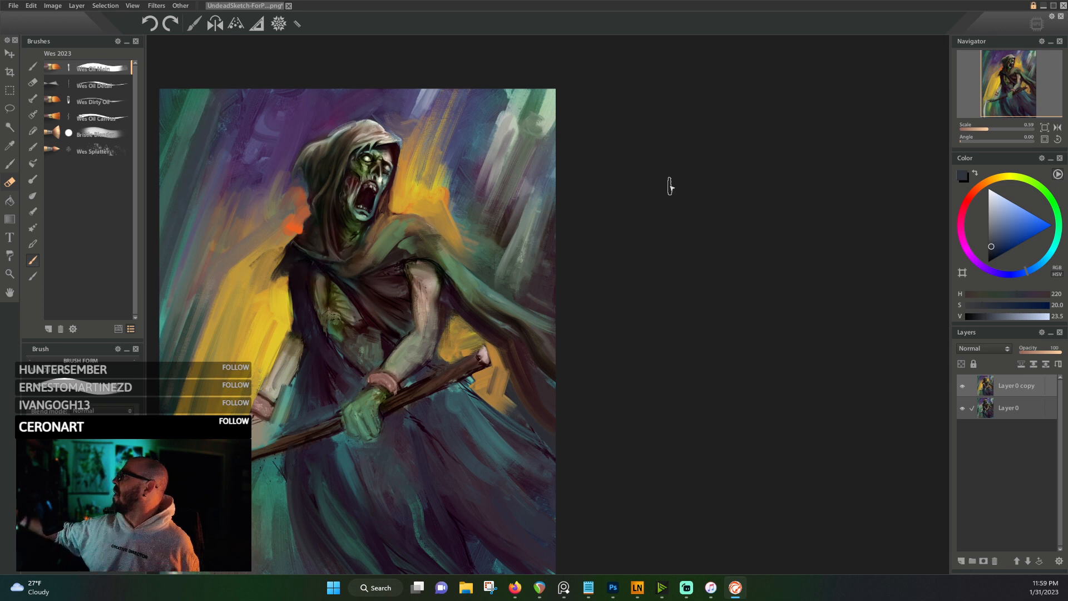
- Carry the golden glow upward beside the hood with sampled yellow-orange, and edge it with sampled muted blue
{"action": "left_click", "coordinate": [445, 206], "text": "alt"}
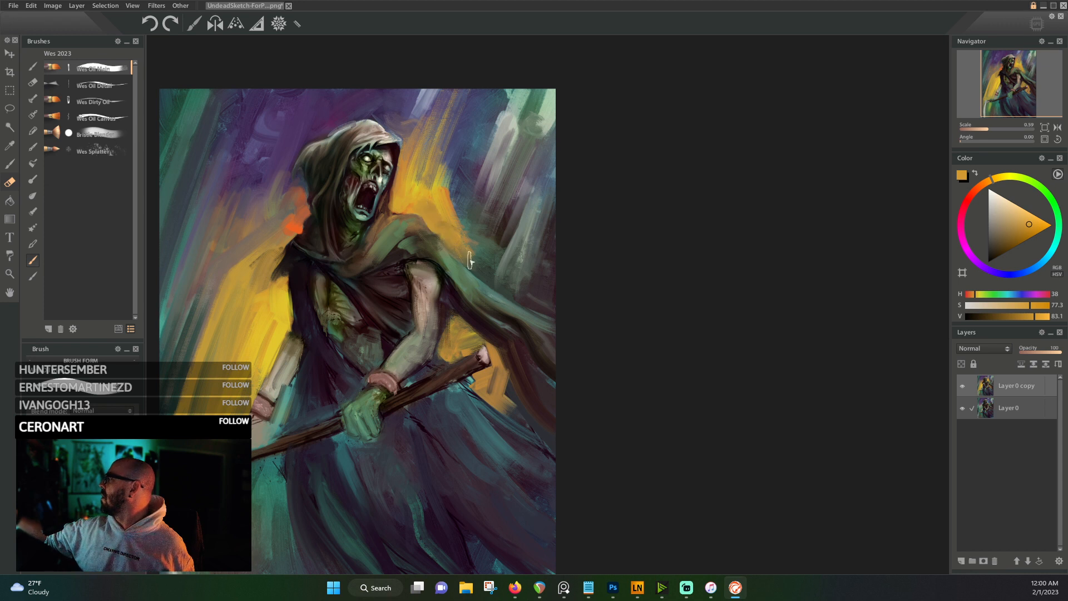
{"action": "mouse_move", "coordinate": [422, 197]}
{"action": "left_mouse_down"}
{"action": "mouse_move", "coordinate": [437, 134]}
{"action": "mouse_move", "coordinate": [415, 192]}
{"action": "mouse_move", "coordinate": [430, 113]}
{"action": "mouse_move", "coordinate": [411, 191]}
{"action": "mouse_move", "coordinate": [441, 128]}
{"action": "left_mouse_up"}
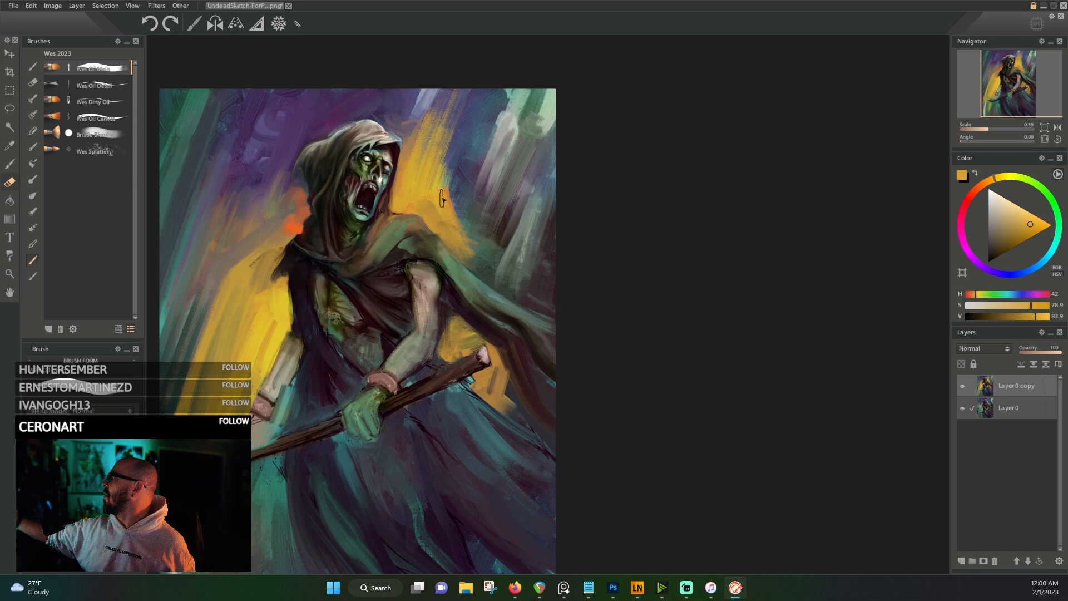
{"action": "left_click", "coordinate": [460, 144], "text": "alt"}
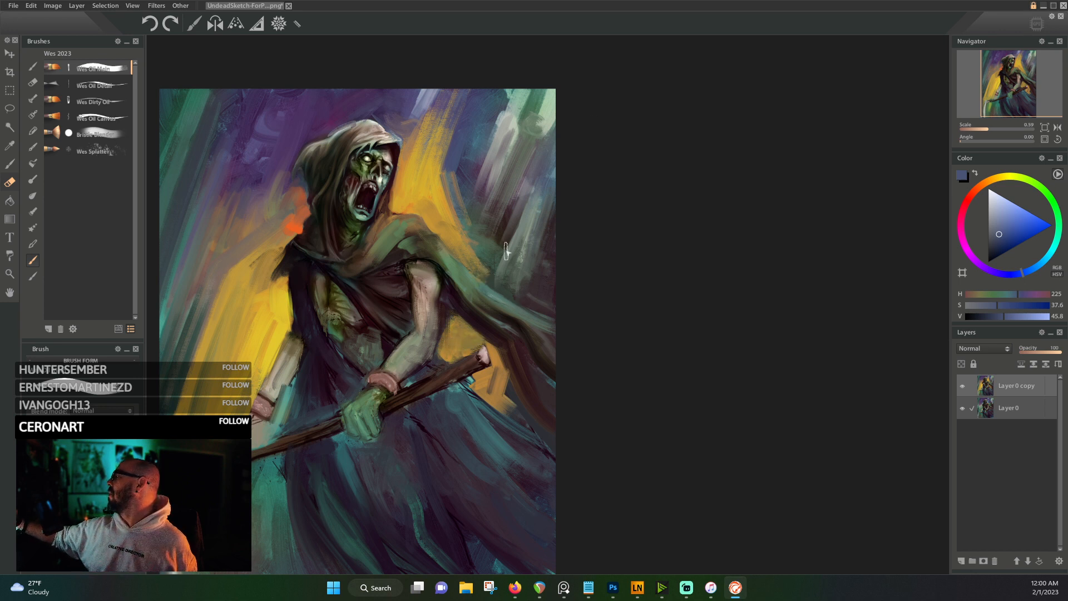
- Darken the background around the scythe handle's end and beyond the flowing cloth with sampled near-black and dark maroon
{"action": "left_click", "coordinate": [511, 391], "text": "alt"}
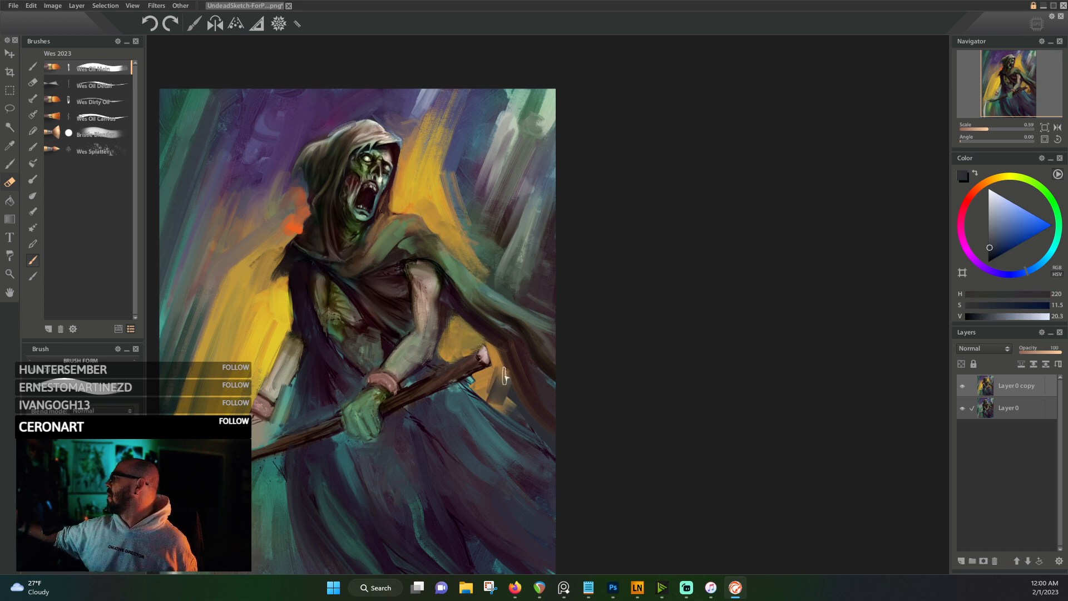
{"action": "left_click", "coordinate": [523, 416], "text": "alt"}
{"action": "mouse_move", "coordinate": [517, 425]}
{"action": "left_mouse_down"}
{"action": "mouse_move", "coordinate": [499, 404]}
{"action": "mouse_move", "coordinate": [500, 372]}
{"action": "left_mouse_up"}
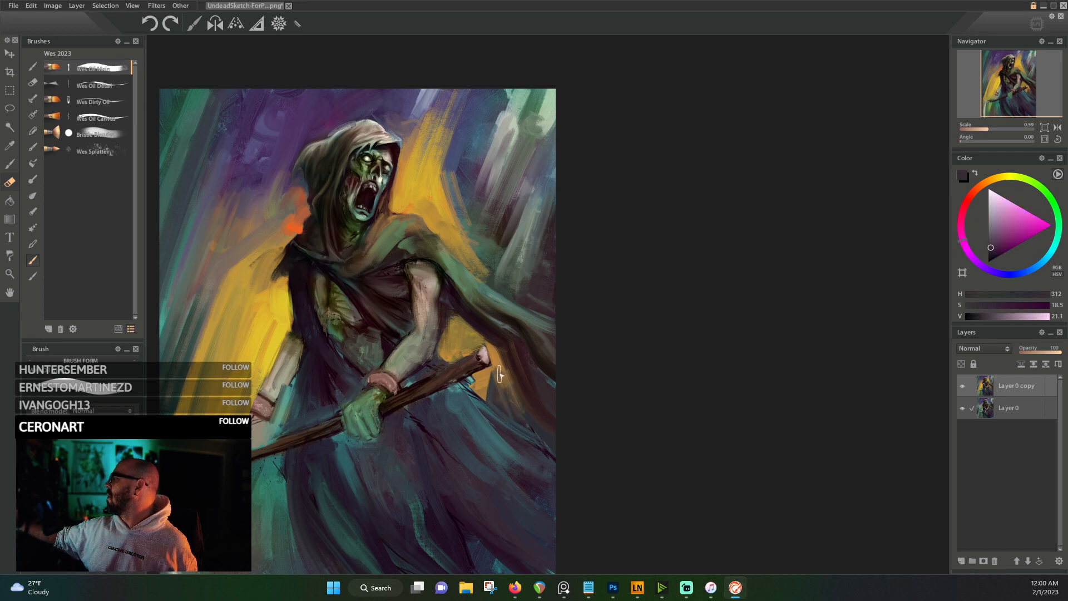
{"action": "left_click", "coordinate": [533, 282], "text": "alt"}
{"action": "left_click_drag", "start_coordinate": [534, 276], "coordinate": [551, 175]}
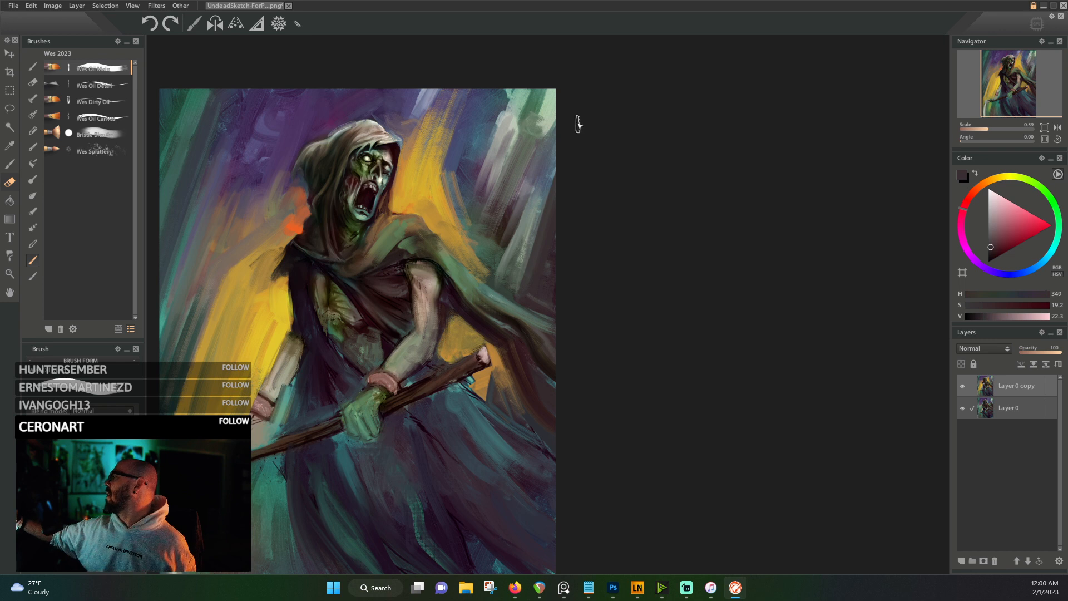
- Streak the background above the flowing cloth with diagonal strokes of sampled grey-blue and green
{"action": "left_click", "coordinate": [489, 127], "text": "alt"}
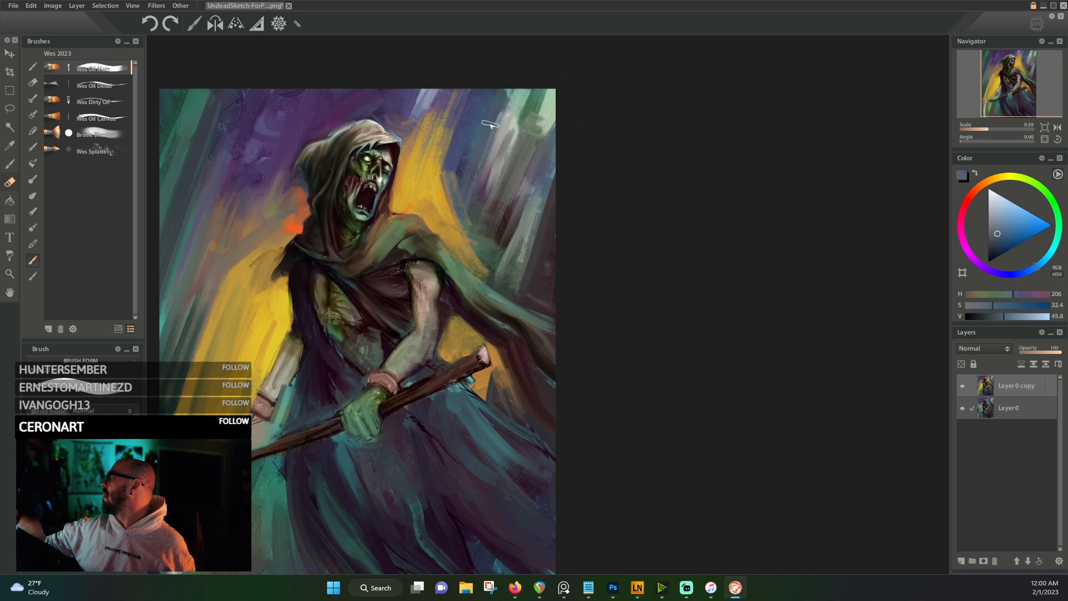
{"action": "left_click", "coordinate": [536, 97], "text": "alt"}
{"action": "mouse_move", "coordinate": [528, 115]}
{"action": "left_mouse_down"}
{"action": "mouse_move", "coordinate": [479, 250]}
{"action": "mouse_move", "coordinate": [492, 260]}
{"action": "left_mouse_up"}
- Layer diagonal strokes of green and sampled purple over the background behind the hood and out to the canvas corner
{"action": "mouse_move", "coordinate": [286, 179]}
{"action": "left_mouse_down"}
{"action": "mouse_move", "coordinate": [257, 190]}
{"action": "mouse_move", "coordinate": [301, 86]}
{"action": "mouse_move", "coordinate": [247, 212]}
{"action": "mouse_move", "coordinate": [294, 77]}
{"action": "mouse_move", "coordinate": [222, 252]}
{"action": "left_mouse_up"}
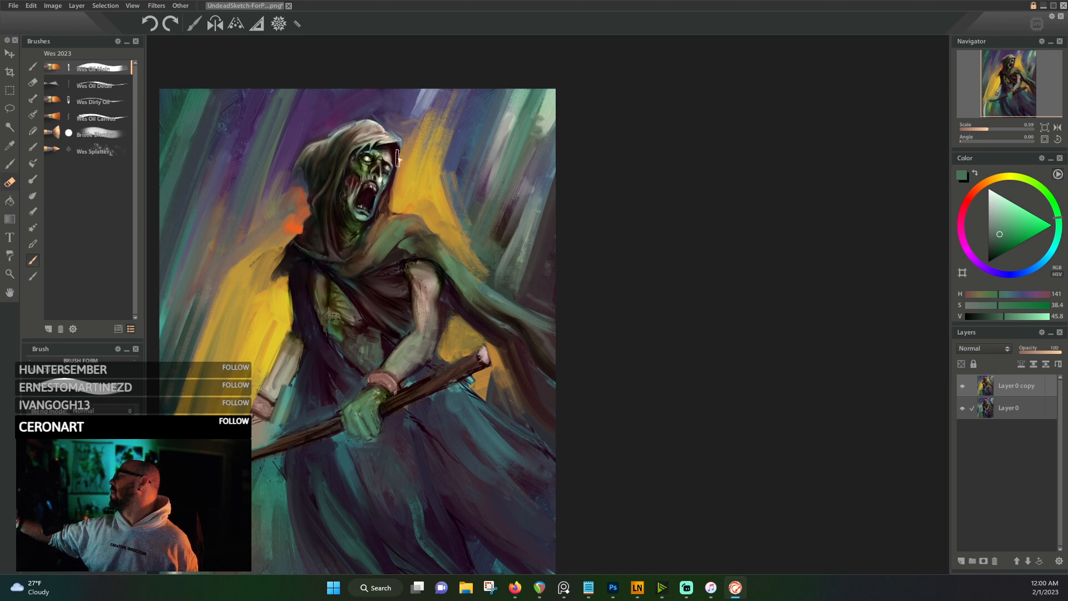
{"action": "left_click", "coordinate": [295, 155], "text": "alt"}
{"action": "mouse_move", "coordinate": [245, 183]}
{"action": "left_mouse_down"}
{"action": "mouse_move", "coordinate": [295, 97]}
{"action": "mouse_move", "coordinate": [239, 223]}
{"action": "mouse_move", "coordinate": [271, 145]}
{"action": "mouse_move", "coordinate": [249, 172]}
{"action": "mouse_move", "coordinate": [235, 251]}
{"action": "mouse_move", "coordinate": [287, 139]}
{"action": "mouse_move", "coordinate": [259, 225]}
{"action": "mouse_move", "coordinate": [277, 192]}
{"action": "left_mouse_up"}
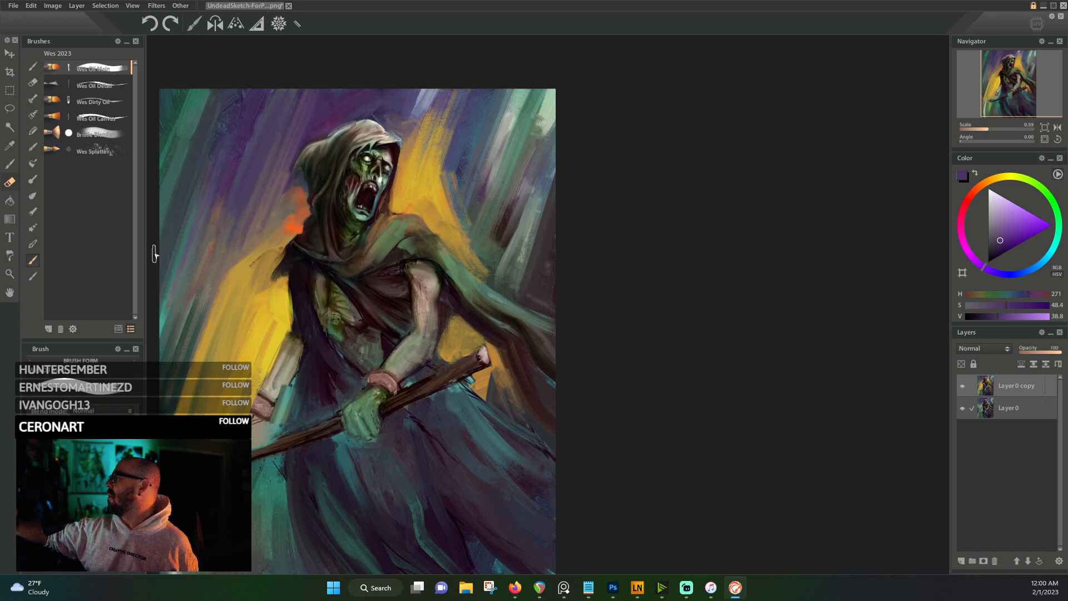
{"action": "left_click", "coordinate": [186, 92], "text": "alt"}
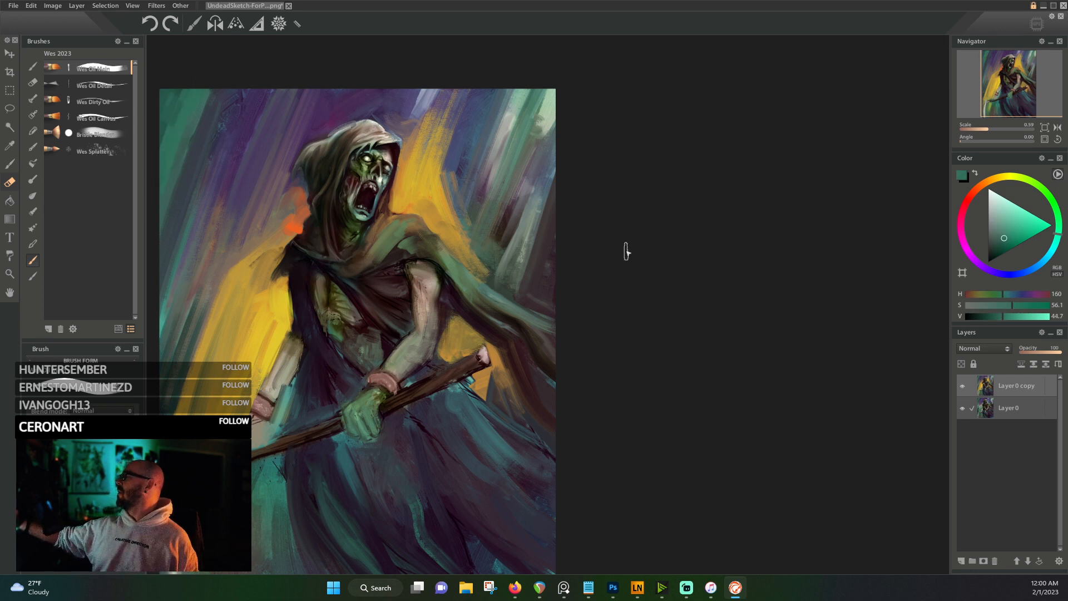
- Fill the area below the scythe handle, between the blade and the robe, with sampled gold and ochre
{"action": "left_click_drag", "start_coordinate": [500, 339], "coordinate": [544, 192]}
{"action": "left_click", "coordinate": [312, 245], "text": "alt"}
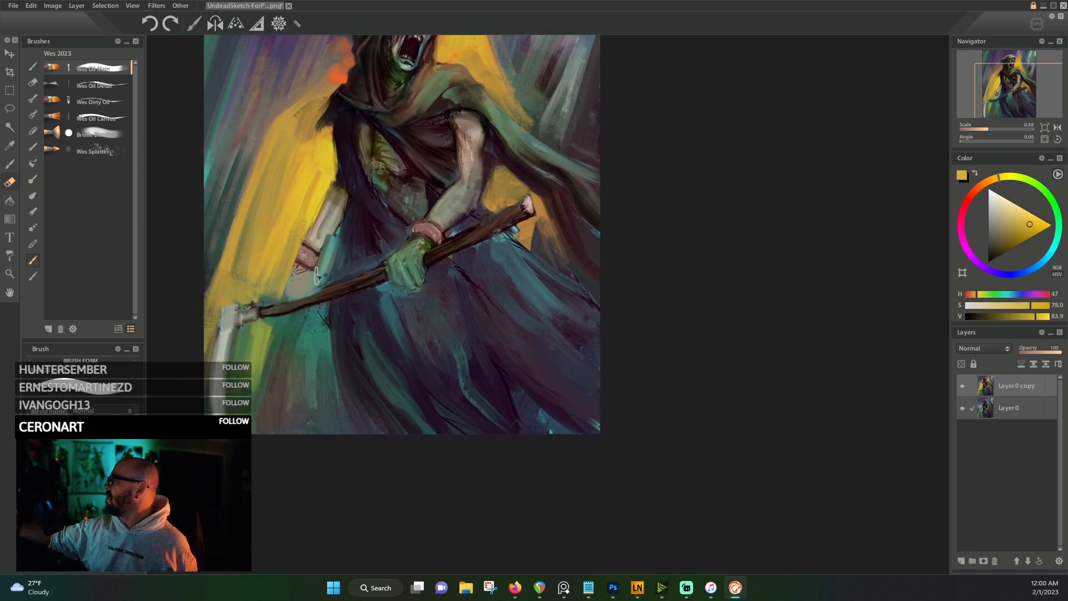
{"action": "left_click", "coordinate": [261, 311], "text": "alt"}
{"action": "mouse_move", "coordinate": [281, 345]}
{"action": "left_mouse_down"}
{"action": "mouse_move", "coordinate": [284, 331]}
{"action": "mouse_move", "coordinate": [278, 348]}
{"action": "mouse_move", "coordinate": [314, 323]}
{"action": "mouse_move", "coordinate": [323, 342]}
{"action": "mouse_move", "coordinate": [281, 425]}
{"action": "mouse_move", "coordinate": [278, 342]}
{"action": "mouse_move", "coordinate": [259, 384]}
{"action": "mouse_move", "coordinate": [257, 335]}
{"action": "mouse_move", "coordinate": [245, 353]}
{"action": "mouse_move", "coordinate": [240, 398]}
{"action": "mouse_move", "coordinate": [262, 358]}
{"action": "mouse_move", "coordinate": [320, 311]}
{"action": "mouse_move", "coordinate": [355, 473]}
{"action": "mouse_move", "coordinate": [327, 448]}
{"action": "mouse_move", "coordinate": [315, 389]}
{"action": "mouse_move", "coordinate": [348, 315]}
{"action": "left_mouse_up"}
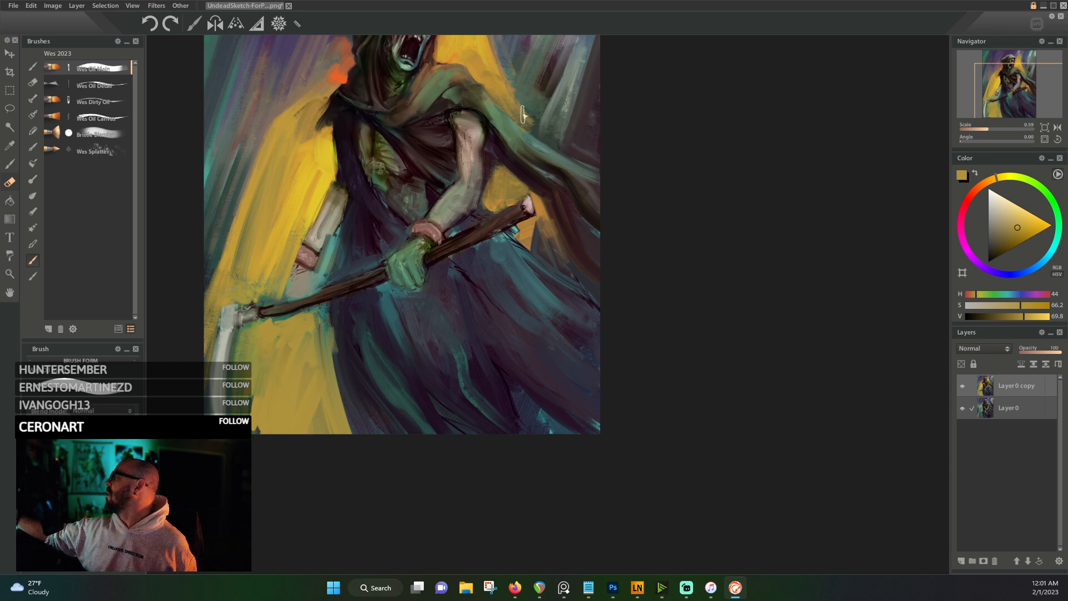
- Strengthen the glow in front of the screaming face with upward strokes of sampled gold
{"action": "scroll", "coordinate": [584, 234], "scroll_direction": "up", "scroll_amount": 5}
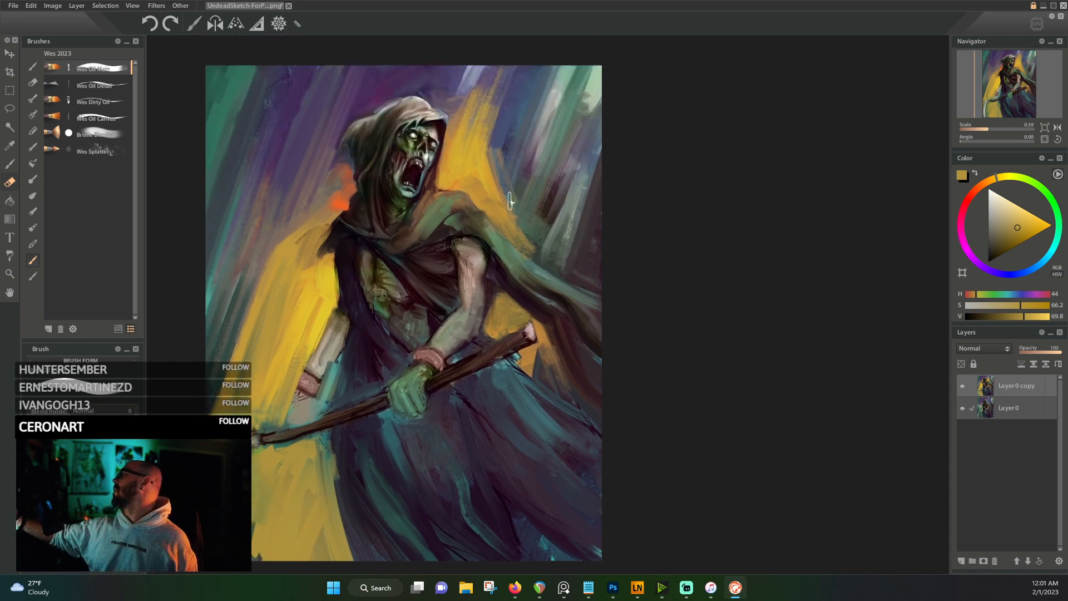
{"action": "left_click", "coordinate": [467, 118], "text": "alt"}
{"action": "left_click", "coordinate": [506, 143], "text": "alt"}
{"action": "left_click", "coordinate": [493, 187], "text": "alt"}
{"action": "mouse_move", "coordinate": [493, 187]}
{"action": "left_mouse_down"}
{"action": "mouse_move", "coordinate": [479, 147]}
{"action": "mouse_move", "coordinate": [504, 219]}
{"action": "mouse_move", "coordinate": [484, 177]}
{"action": "mouse_move", "coordinate": [493, 207]}
{"action": "mouse_move", "coordinate": [467, 169]}
{"action": "mouse_move", "coordinate": [474, 182]}
{"action": "mouse_move", "coordinate": [489, 167]}
{"action": "mouse_move", "coordinate": [477, 128]}
{"action": "left_mouse_up"}
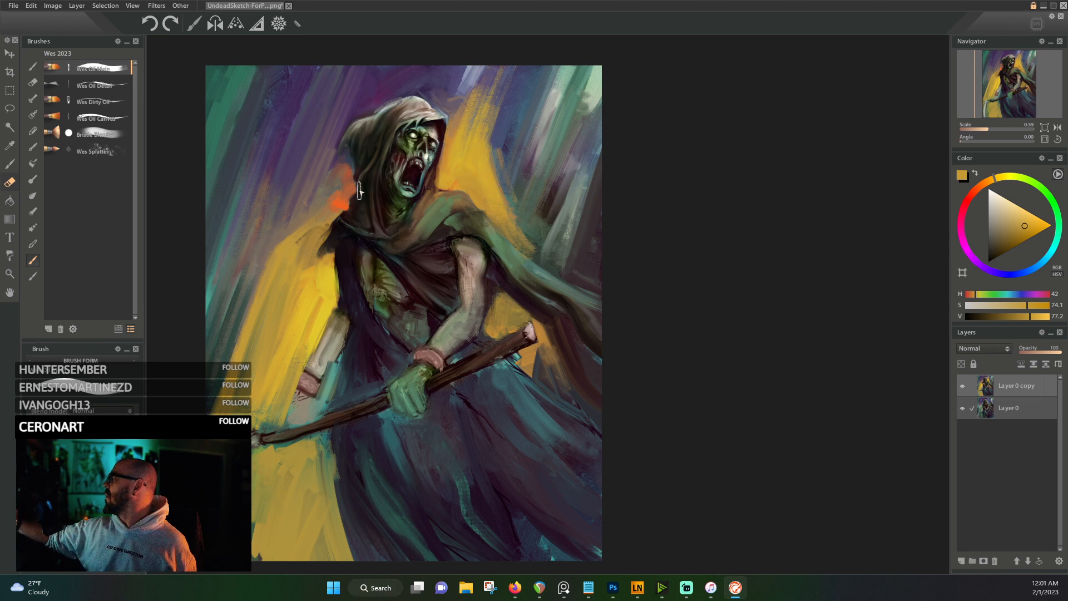
- Add sampled orange accents below the scythe handle and beside the neck, and restate the shoulder cloth's edge with sampled green
{"action": "left_click", "coordinate": [338, 202], "text": "alt"}
{"action": "mouse_move", "coordinate": [311, 467]}
{"action": "left_mouse_down"}
{"action": "mouse_move", "coordinate": [327, 497]}
{"action": "mouse_move", "coordinate": [328, 471]}
{"action": "mouse_move", "coordinate": [334, 514]}
{"action": "mouse_move", "coordinate": [317, 493]}
{"action": "mouse_move", "coordinate": [342, 552]}
{"action": "mouse_move", "coordinate": [319, 511]}
{"action": "mouse_move", "coordinate": [288, 541]}
{"action": "mouse_move", "coordinate": [303, 463]}
{"action": "mouse_move", "coordinate": [265, 557]}
{"action": "mouse_move", "coordinate": [287, 473]}
{"action": "mouse_move", "coordinate": [255, 531]}
{"action": "left_mouse_up"}
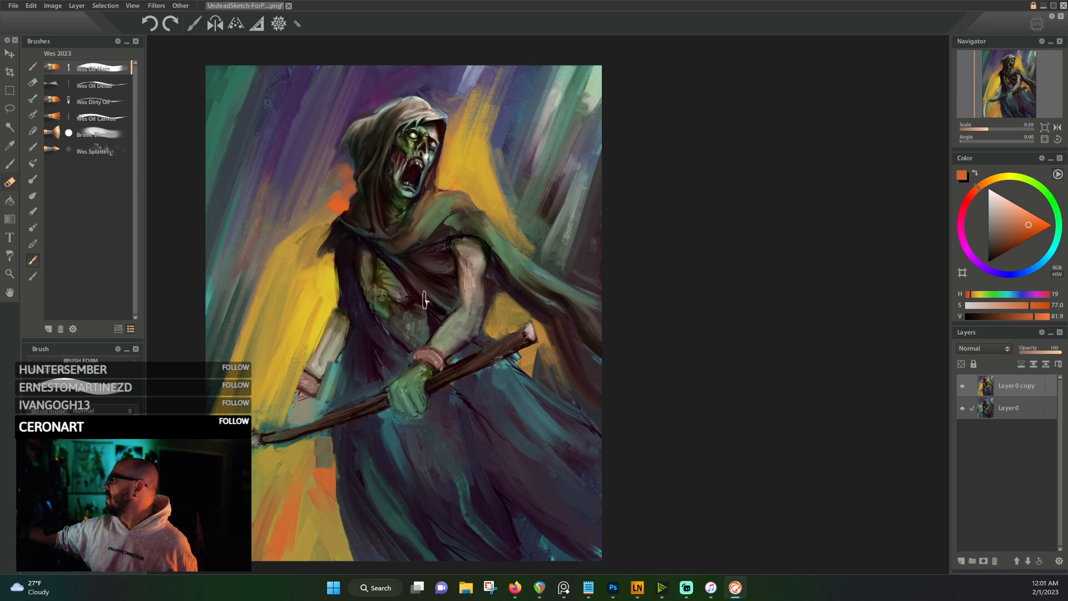
{"action": "mouse_move", "coordinate": [479, 197]}
{"action": "left_mouse_down"}
{"action": "mouse_move", "coordinate": [489, 207]}
{"action": "mouse_move", "coordinate": [470, 177]}
{"action": "mouse_move", "coordinate": [446, 179]}
{"action": "mouse_move", "coordinate": [458, 135]}
{"action": "mouse_move", "coordinate": [449, 179]}
{"action": "mouse_move", "coordinate": [467, 177]}
{"action": "left_mouse_up"}
{"action": "left_click", "coordinate": [446, 202], "text": "alt"}
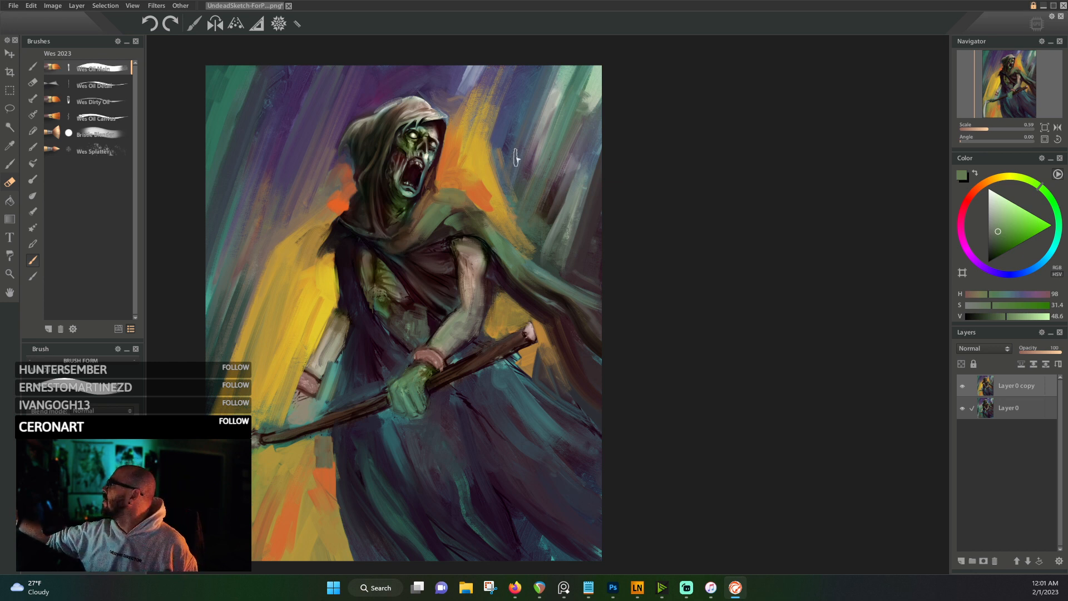
- Reshape the tip of the glow above the shoulder with sampled gold, muted blue and grey-brown strokes
{"action": "left_click", "coordinate": [484, 156], "text": "alt"}
{"action": "left_click_drag", "start_coordinate": [484, 158], "coordinate": [508, 81]}
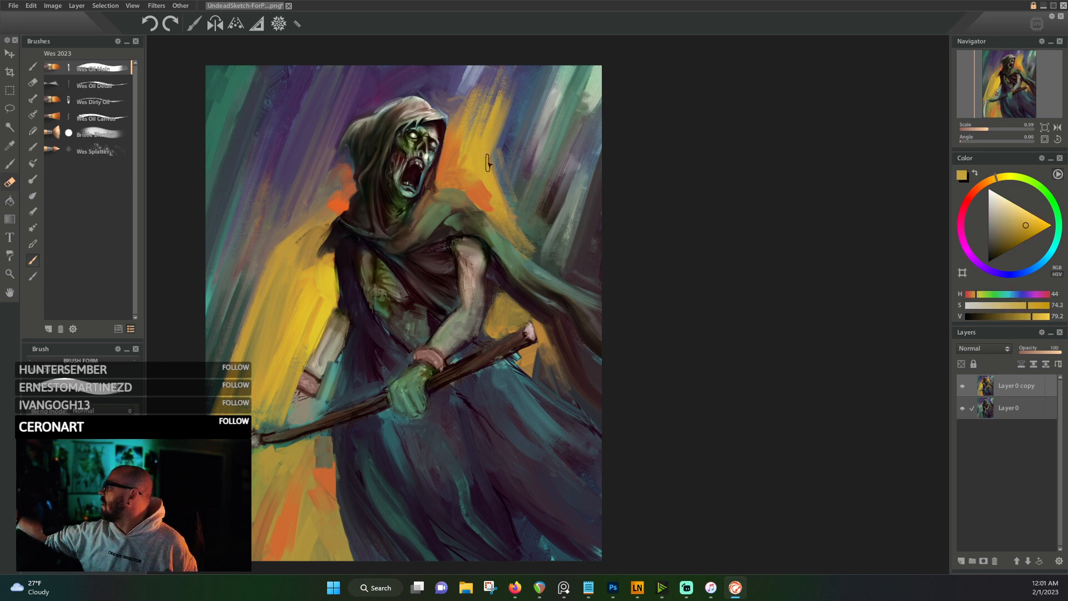
{"action": "left_click", "coordinate": [511, 120], "text": "alt"}
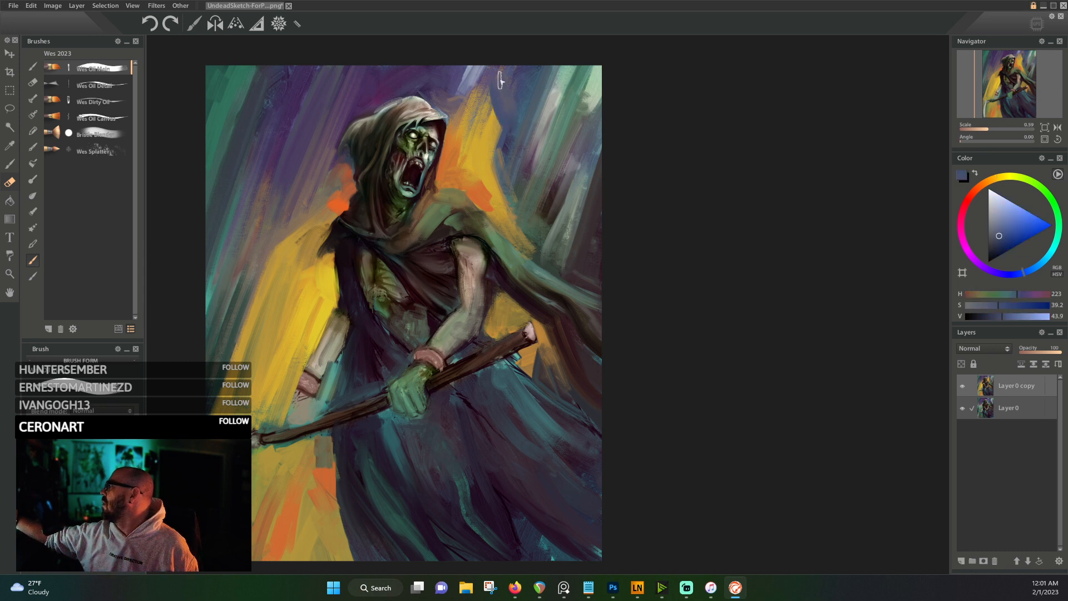
{"action": "left_click", "coordinate": [468, 96], "text": "alt"}
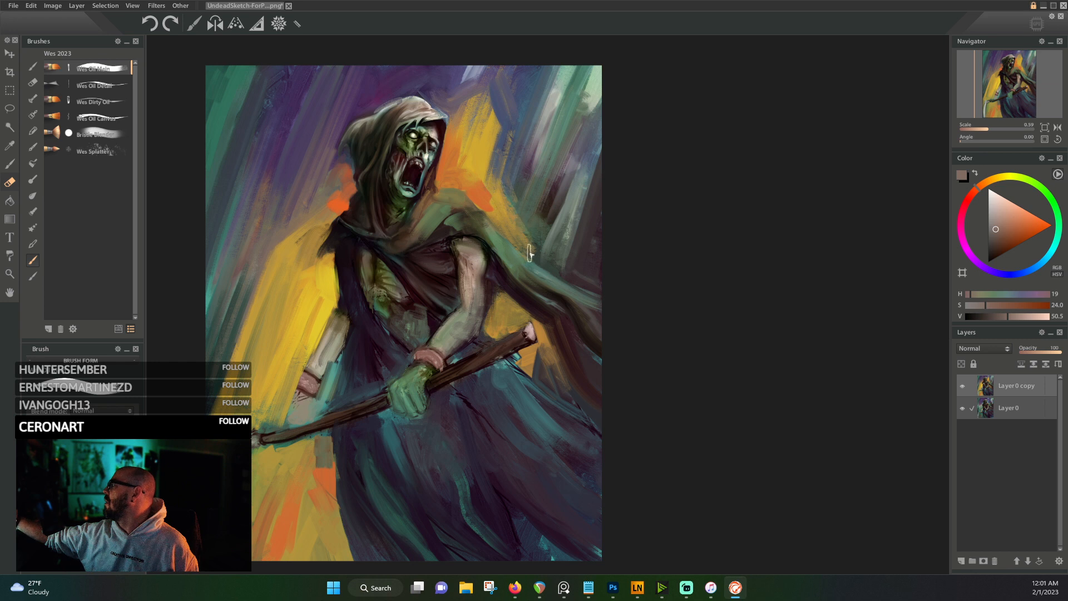
- Vary the background on both sides of the figure with sampled blue-grey, grey-green, dark blue and teal strokes
{"action": "left_click", "coordinate": [516, 140], "text": "alt"}
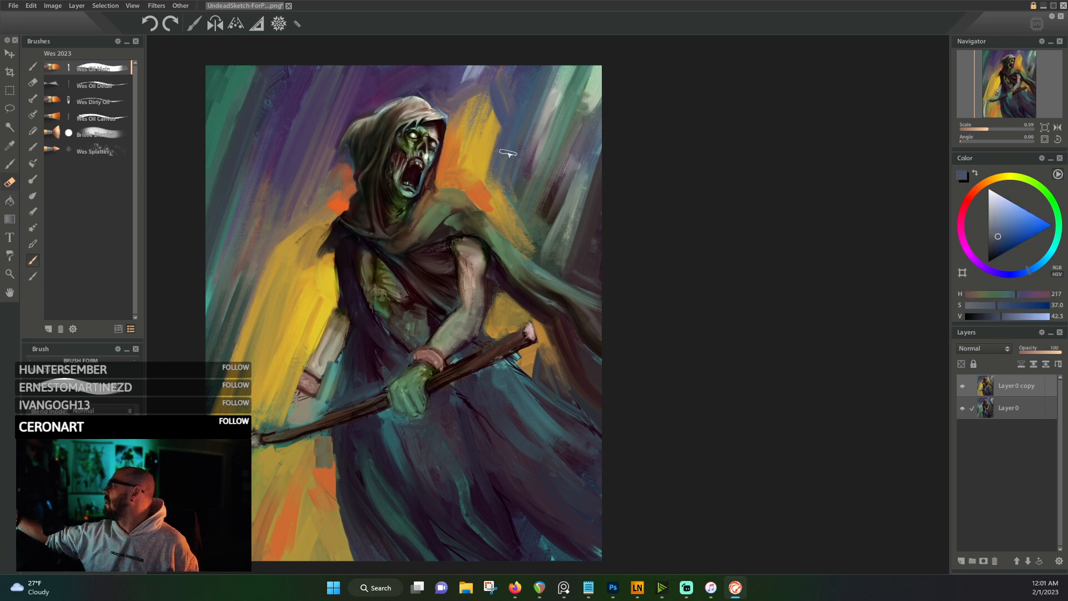
{"action": "left_click", "coordinate": [576, 201], "text": "alt"}
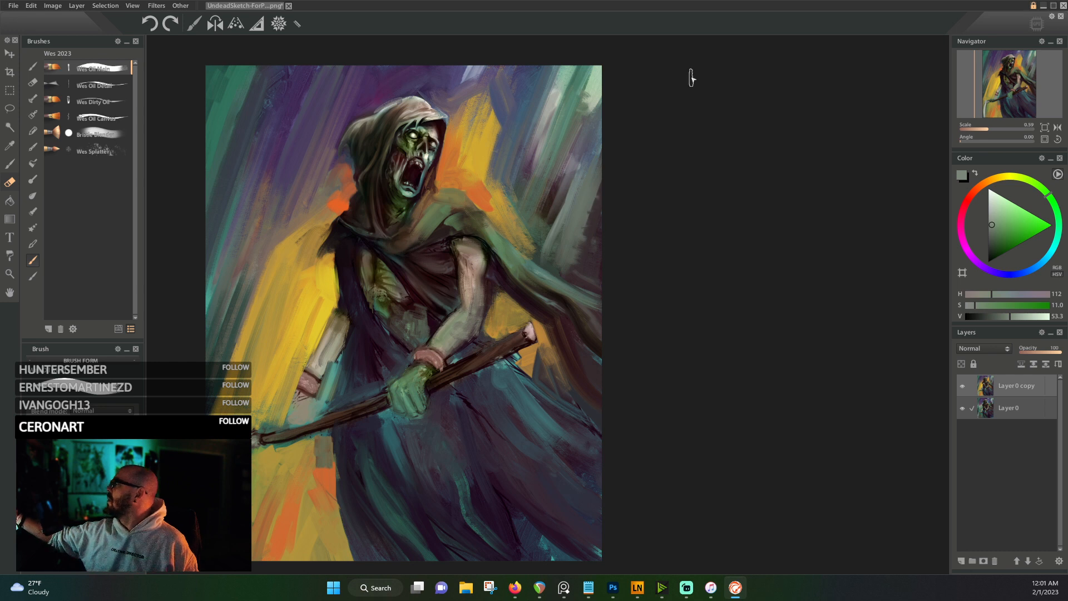
{"action": "left_click", "coordinate": [243, 161], "text": "alt"}
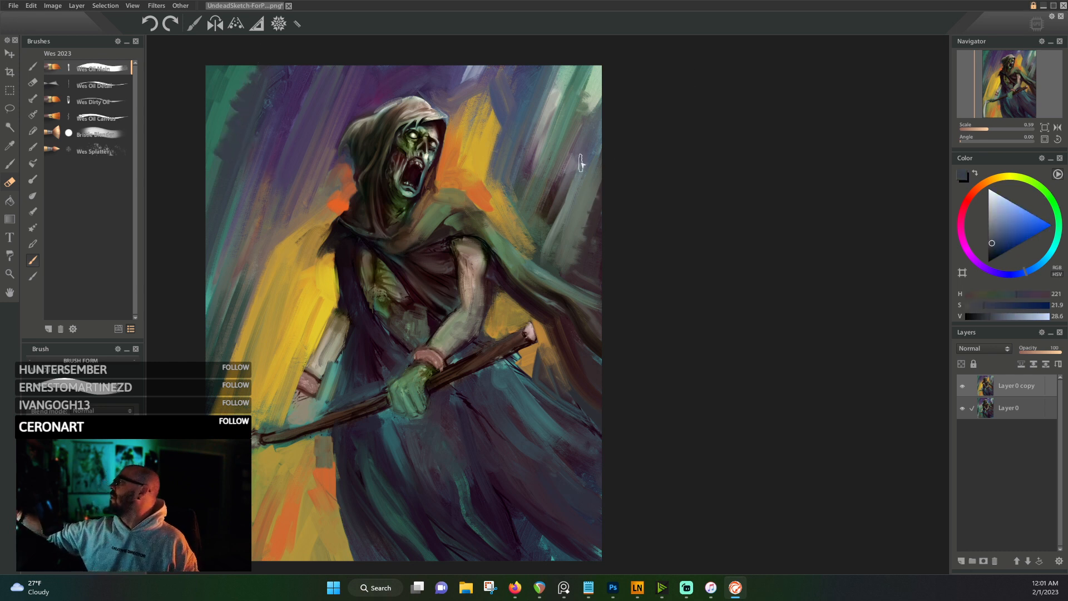
{"action": "left_click", "coordinate": [216, 201], "text": "alt"}
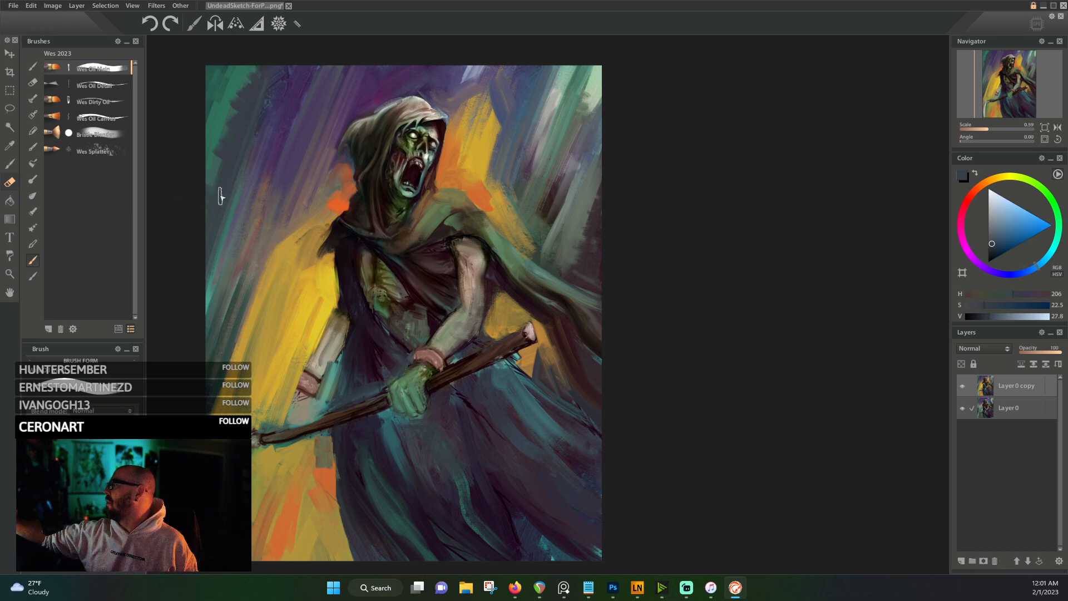
{"action": "left_click", "coordinate": [214, 290], "text": "alt"}
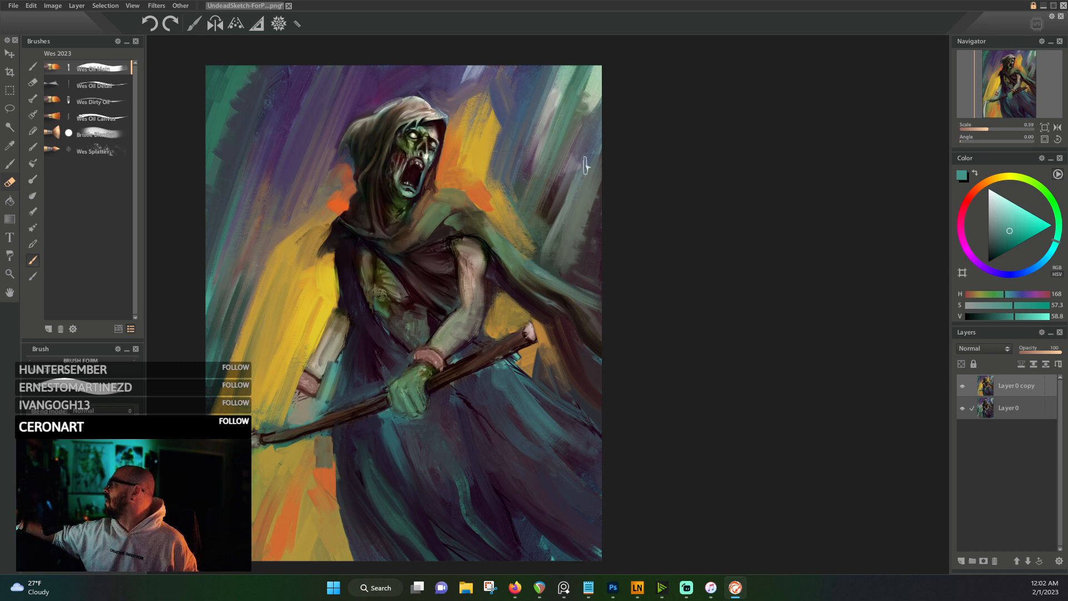
- Touch up the glow's edge with sampled olive and gold, and mute the pale streaks in the upper background with sampled green
{"action": "left_click", "coordinate": [521, 236], "text": "alt"}
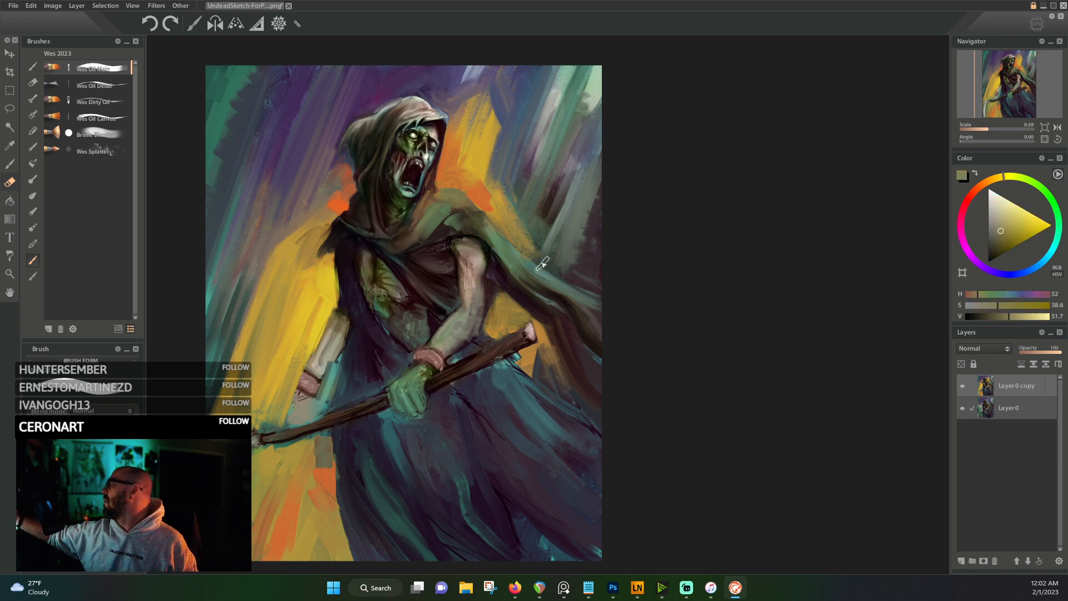
{"action": "left_click", "coordinate": [498, 127], "text": "alt"}
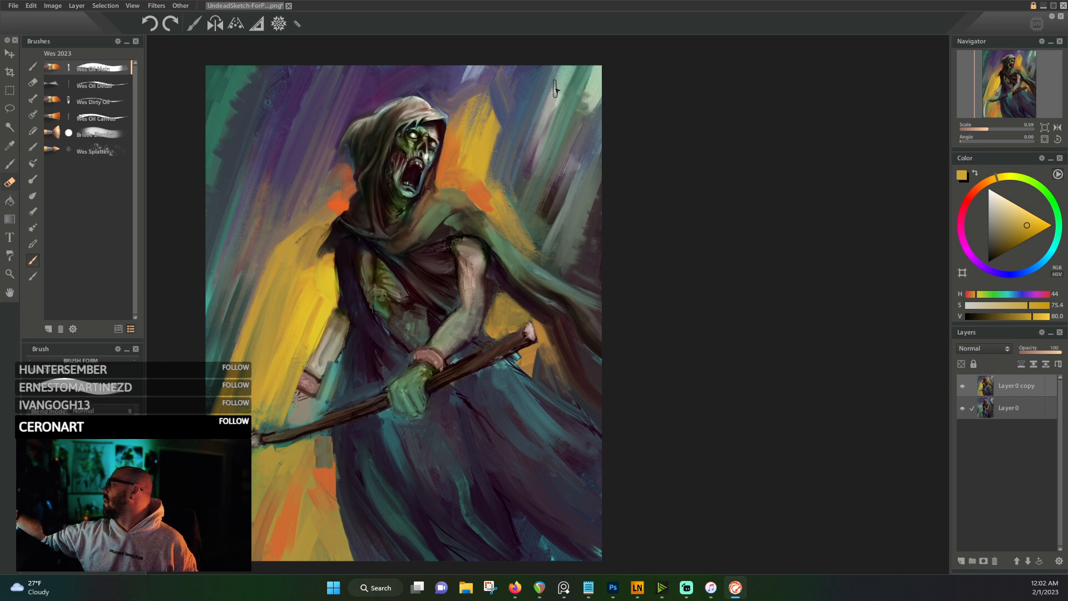
{"action": "left_click", "coordinate": [589, 82], "text": "alt"}
{"action": "left_click", "coordinate": [578, 118], "text": "alt"}
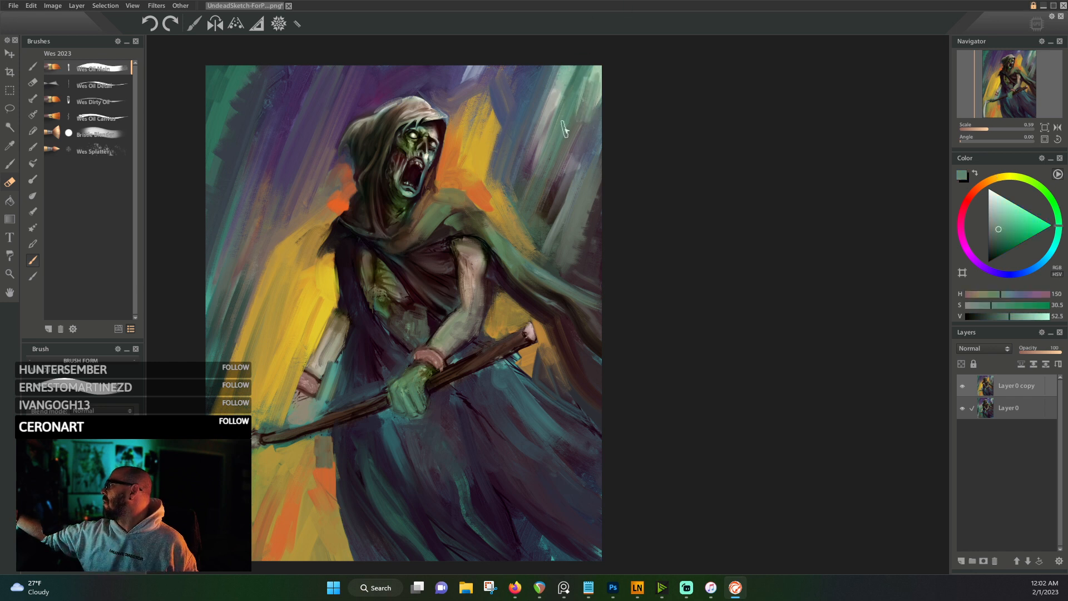
{"action": "mouse_move", "coordinate": [538, 107]}
{"action": "left_mouse_down"}
{"action": "mouse_move", "coordinate": [557, 130]}
{"action": "mouse_move", "coordinate": [536, 156]}
{"action": "mouse_move", "coordinate": [515, 91]}
{"action": "left_mouse_up"}
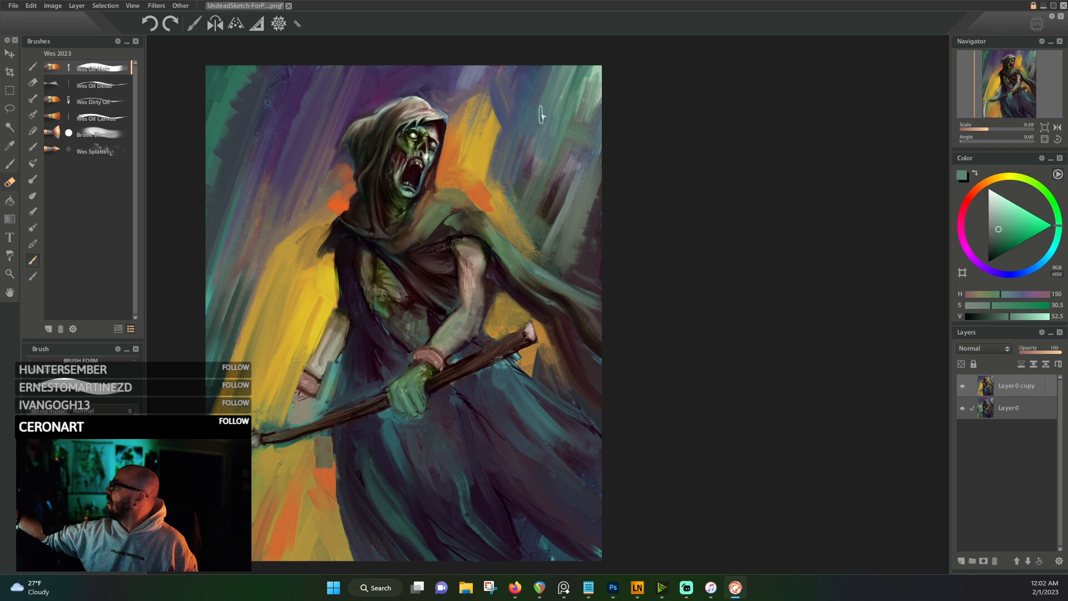
- Paint pale cream highlights into the glow beside the face and neck and behind the elbow above the scythe handle
{"action": "left_click", "coordinate": [487, 149], "text": "alt"}
{"action": "left_click", "coordinate": [1005, 201]}
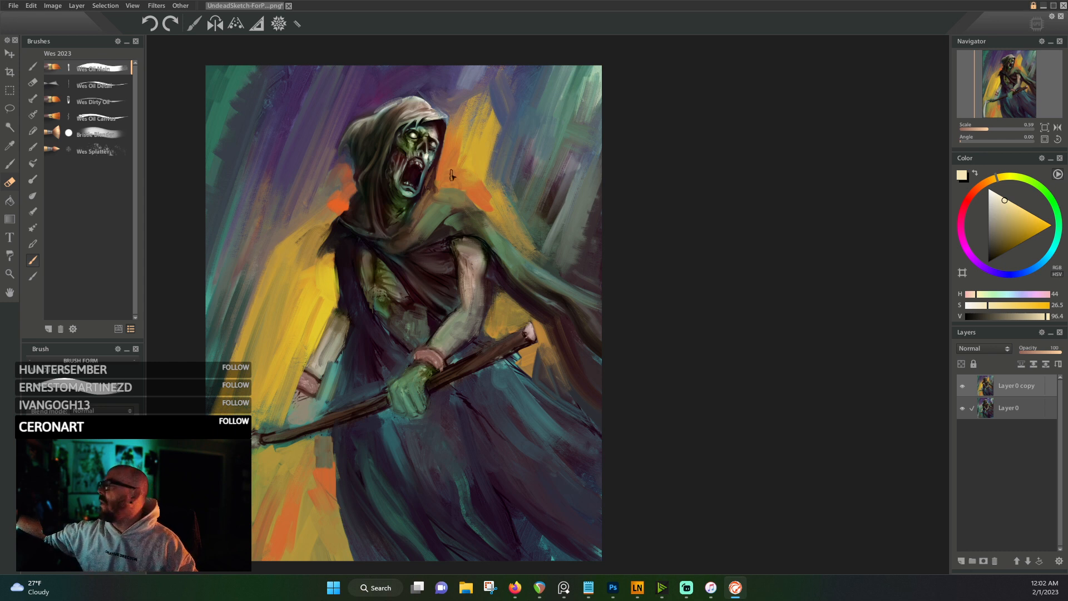
{"action": "left_click_drag", "start_coordinate": [448, 184], "coordinate": [451, 151]}
{"action": "left_click_drag", "start_coordinate": [443, 188], "coordinate": [471, 190]}
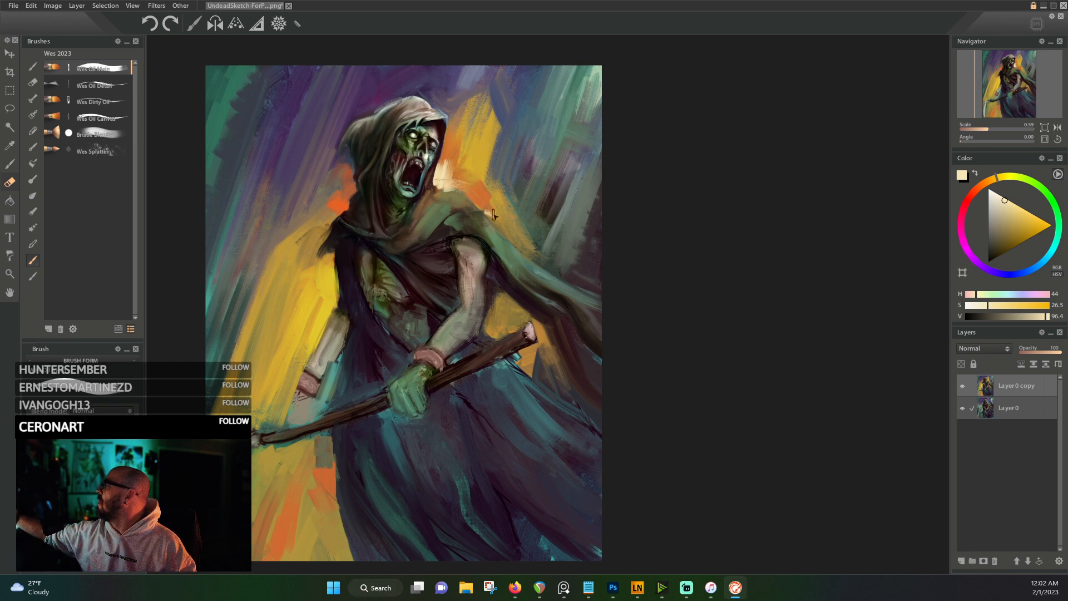
{"action": "mouse_move", "coordinate": [500, 300]}
{"action": "left_mouse_down"}
{"action": "mouse_move", "coordinate": [492, 331]}
{"action": "mouse_move", "coordinate": [507, 332]}
{"action": "mouse_move", "coordinate": [504, 307]}
{"action": "left_mouse_up"}
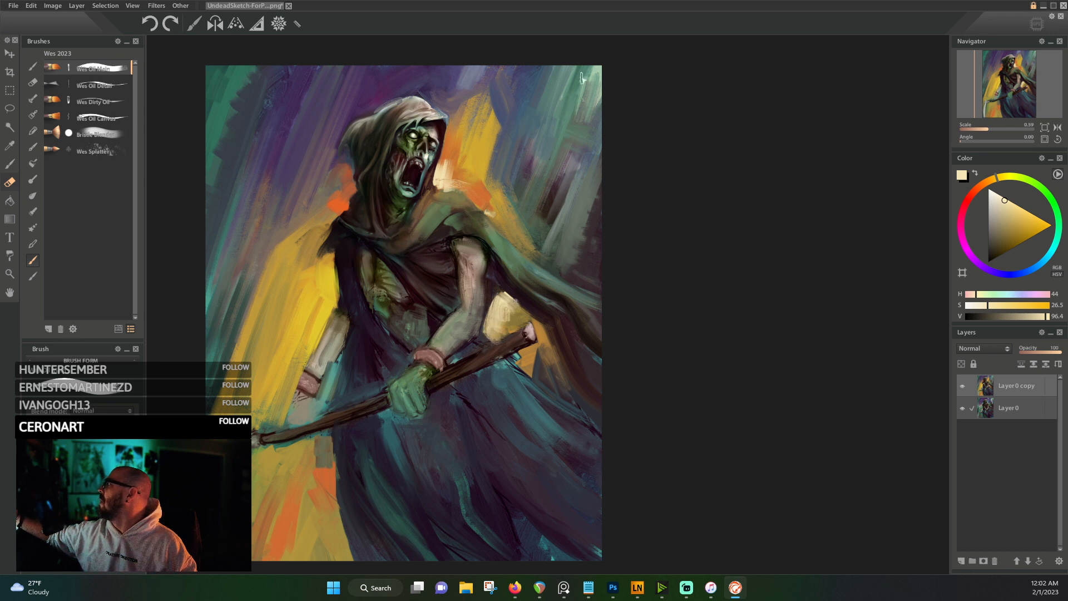
- Brighten the gap between the reaching forearm and the robe with pale cream, and blend it with sampled grey-beige
{"action": "left_click_drag", "start_coordinate": [332, 391], "coordinate": [334, 354]}
{"action": "left_click", "coordinate": [330, 356], "text": "alt"}
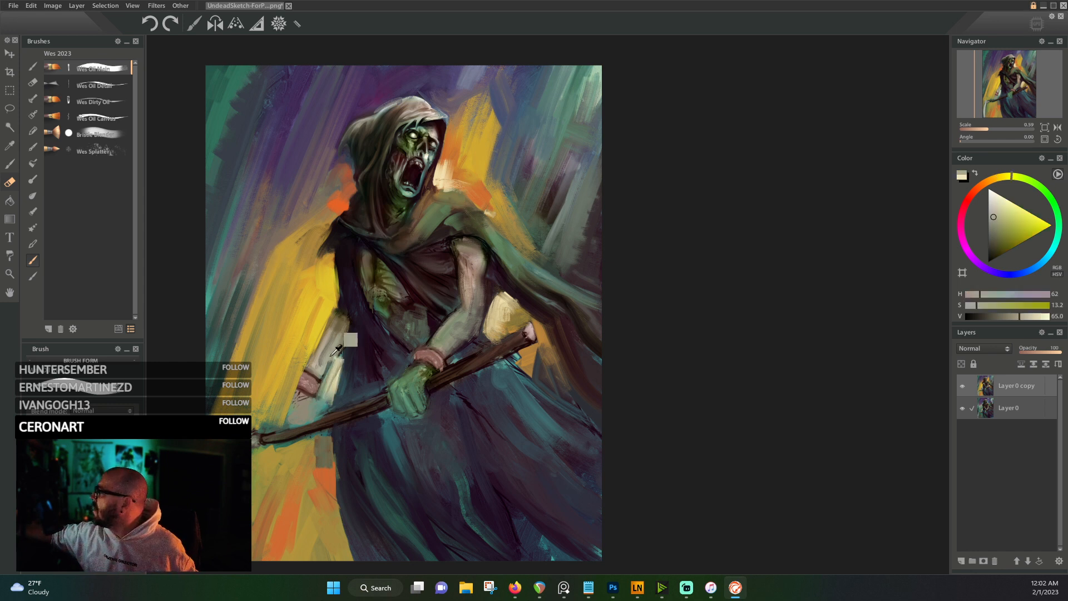
{"action": "left_click", "coordinate": [331, 357], "text": "alt"}
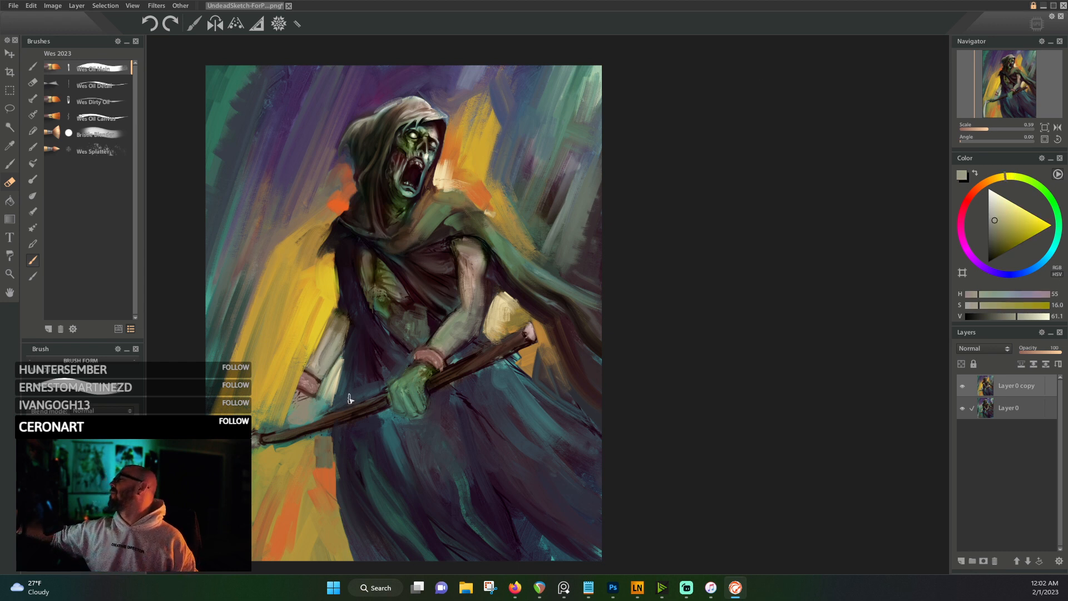
{"action": "left_click", "coordinate": [340, 370], "text": "alt"}
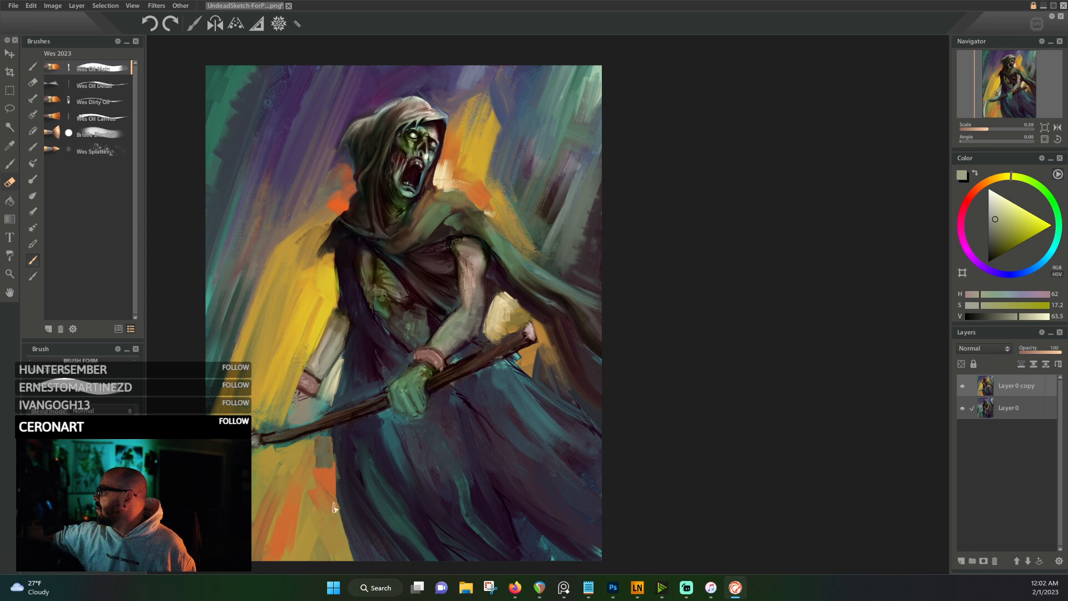
- Paint light grey and pale cream strokes sampled from the canvas into the yellow-orange background beside the lower robe
{"action": "left_click_drag", "start_coordinate": [334, 508], "coordinate": [347, 555]}
{"action": "left_click", "coordinate": [448, 177], "text": "alt"}
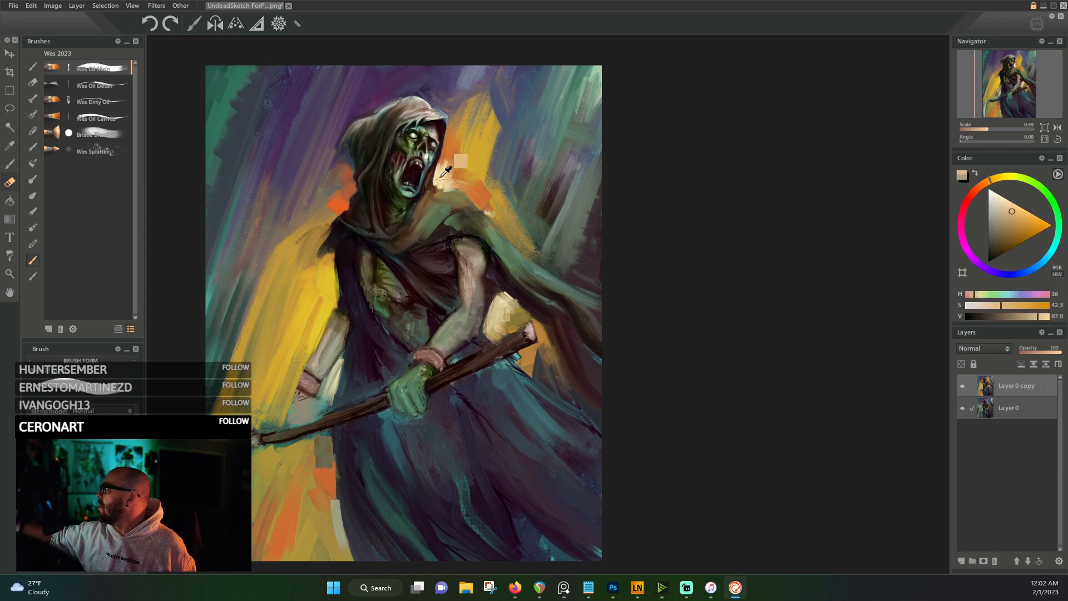
{"action": "mouse_move", "coordinate": [333, 495]}
{"action": "left_mouse_down"}
{"action": "mouse_move", "coordinate": [341, 542]}
{"action": "mouse_move", "coordinate": [324, 536]}
{"action": "left_mouse_up"}
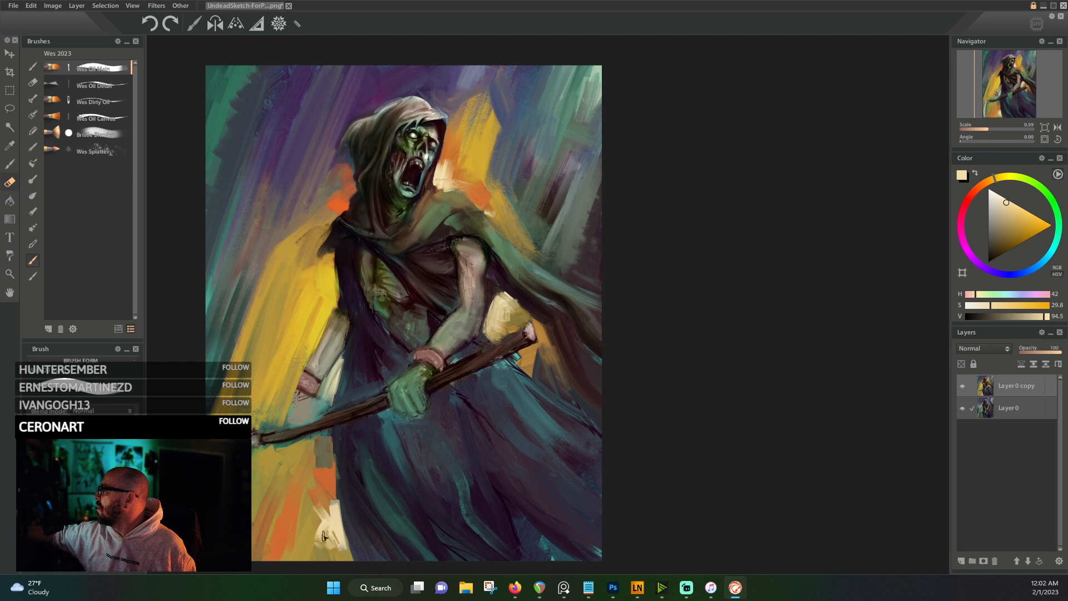
- Soften the cream strokes beside the lower robe and the pale patch beside the face with the Wes Oil Canvas brush
{"action": "left_click", "coordinate": [111, 118]}
{"action": "mouse_move", "coordinate": [336, 536]}
{"action": "left_mouse_down"}
{"action": "mouse_move", "coordinate": [348, 562]}
{"action": "mouse_move", "coordinate": [328, 471]}
{"action": "left_mouse_up"}
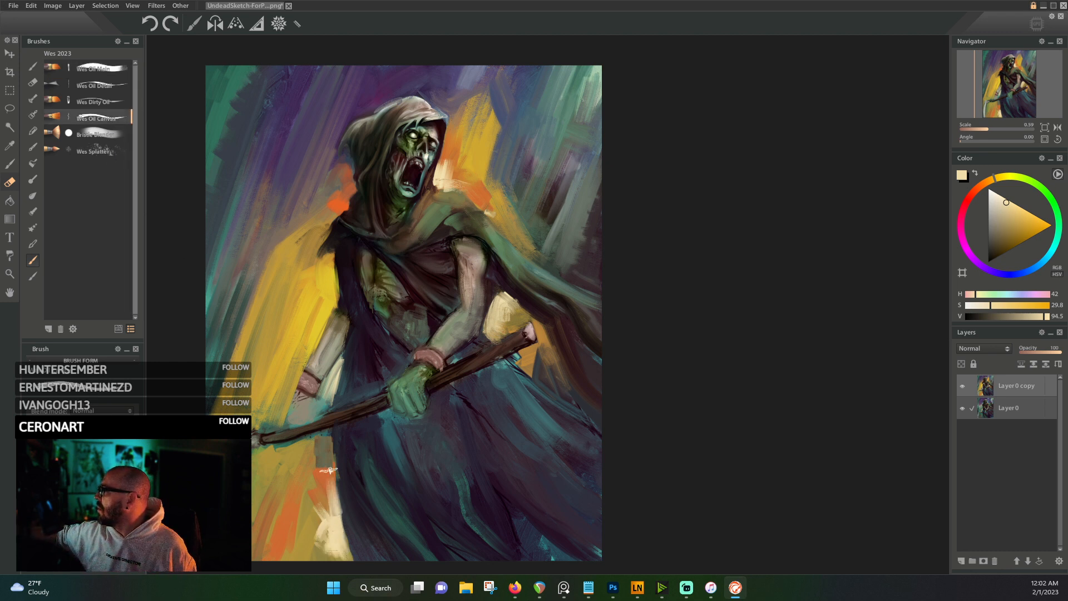
{"action": "mouse_move", "coordinate": [337, 520]}
{"action": "left_mouse_down"}
{"action": "mouse_move", "coordinate": [311, 510]}
{"action": "mouse_move", "coordinate": [325, 551]}
{"action": "mouse_move", "coordinate": [289, 522]}
{"action": "mouse_move", "coordinate": [330, 530]}
{"action": "mouse_move", "coordinate": [326, 559]}
{"action": "left_mouse_up"}
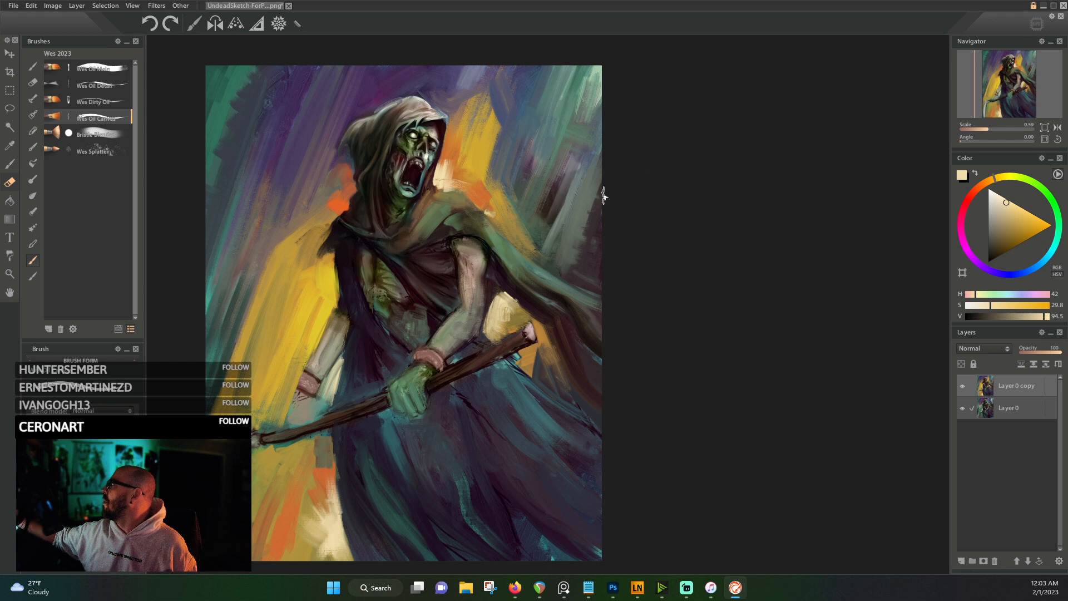
{"action": "left_click_drag", "start_coordinate": [443, 171], "coordinate": [456, 134]}
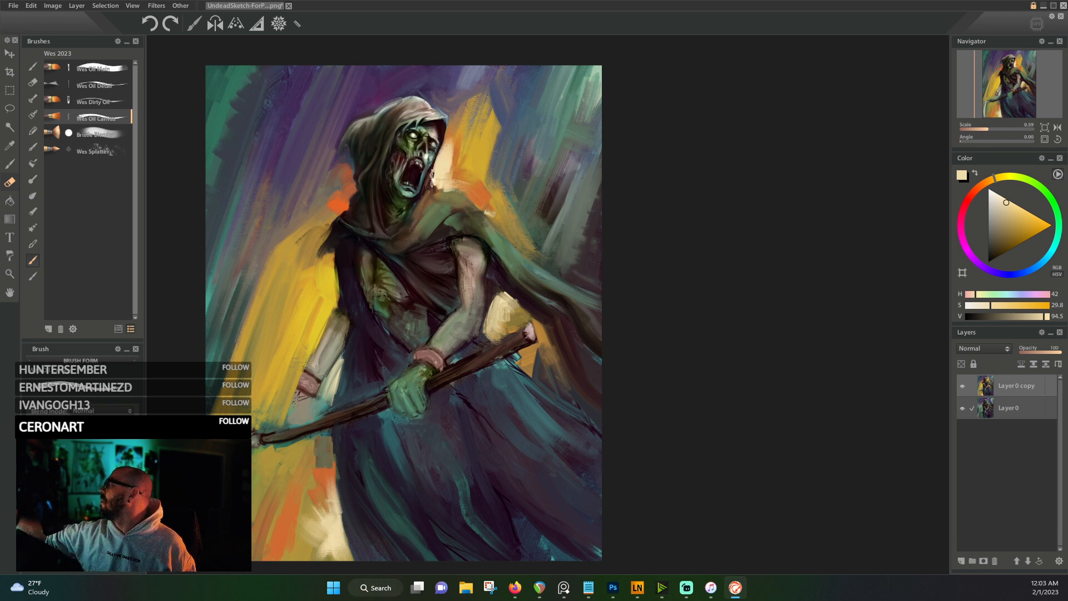
- Darken and sharpen the hood's front edge around the face and jaw with sampled dark reds, using the Wes Oil Detail brush
{"action": "left_click", "coordinate": [433, 176], "text": "alt"}
{"action": "left_click", "coordinate": [105, 85]}
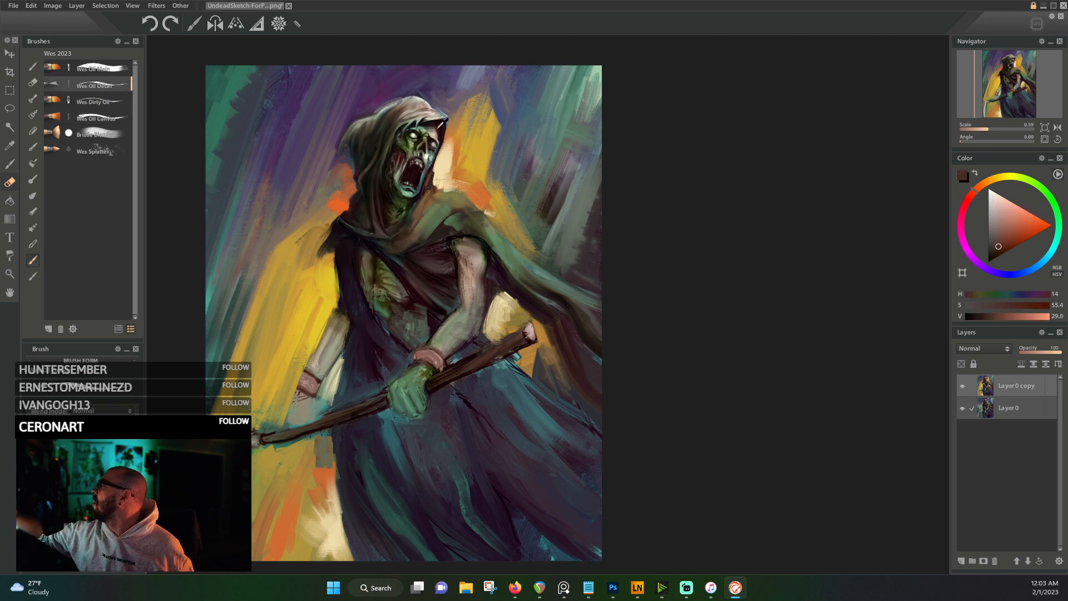
{"action": "left_click", "coordinate": [443, 121], "text": "alt"}
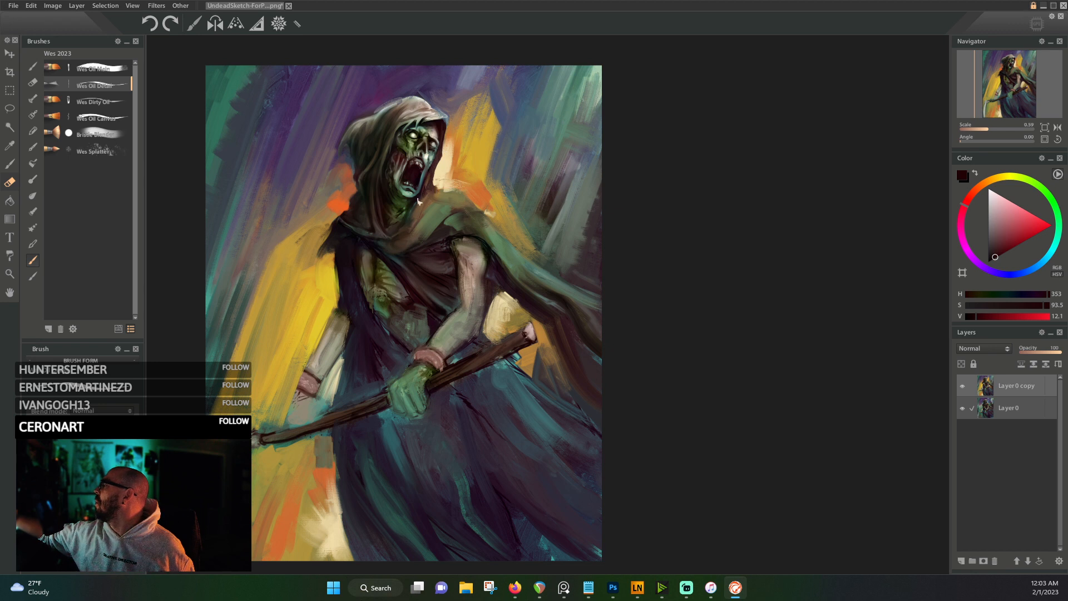
{"action": "left_click", "coordinate": [389, 193], "text": "alt"}
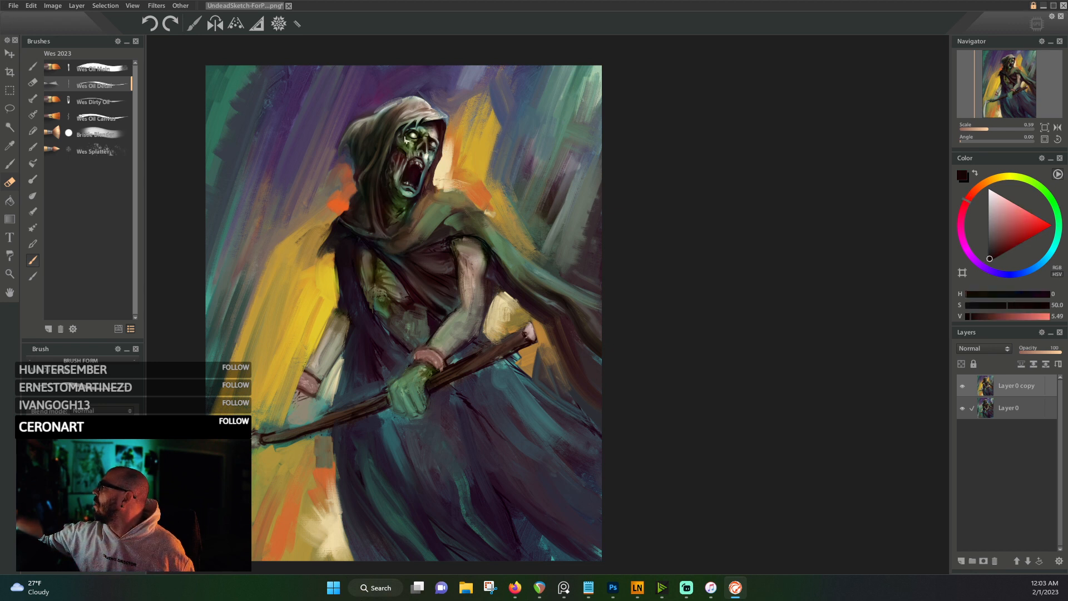
- Refine the folds and outline at the top and back of the hood with sampled dark brown, olive-black and grey tones
{"action": "left_click", "coordinate": [395, 149], "text": "alt"}
{"action": "left_click", "coordinate": [400, 129], "text": "alt"}
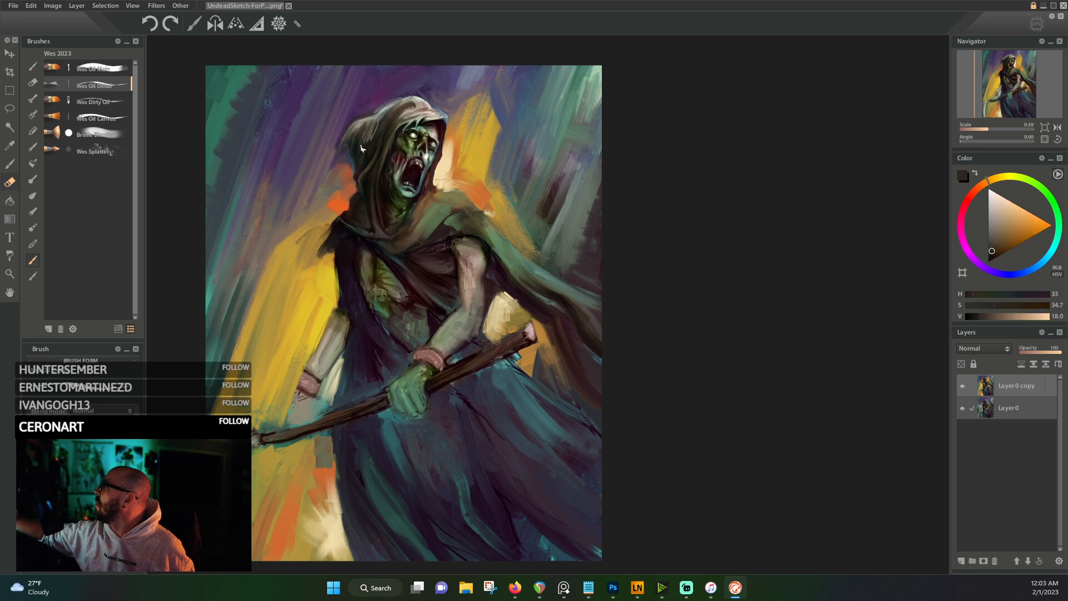
{"action": "left_click", "coordinate": [384, 125], "text": "alt"}
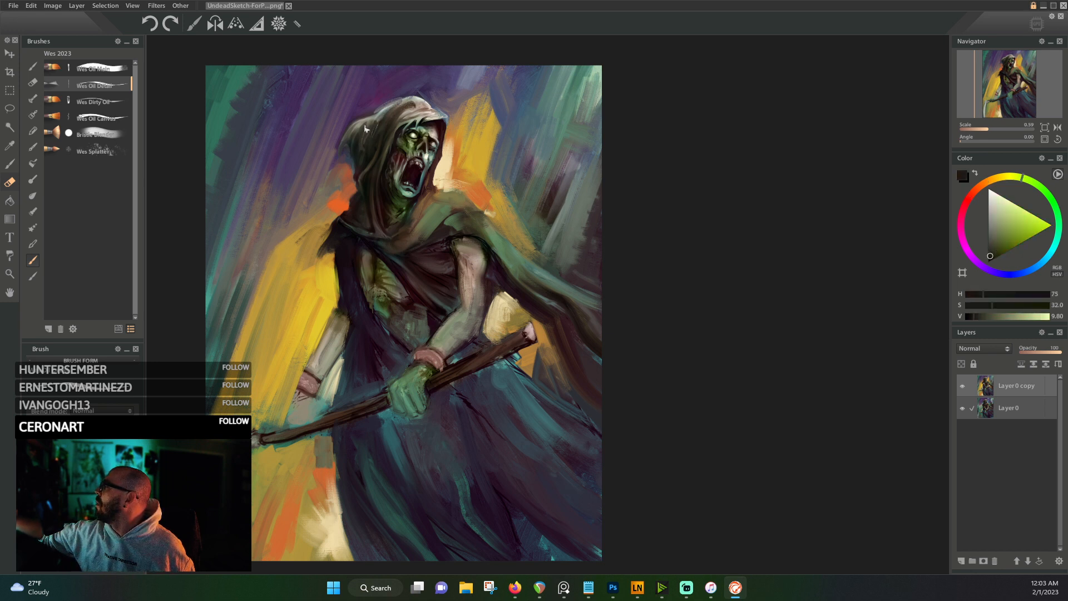
{"action": "left_click", "coordinate": [361, 125], "text": "alt"}
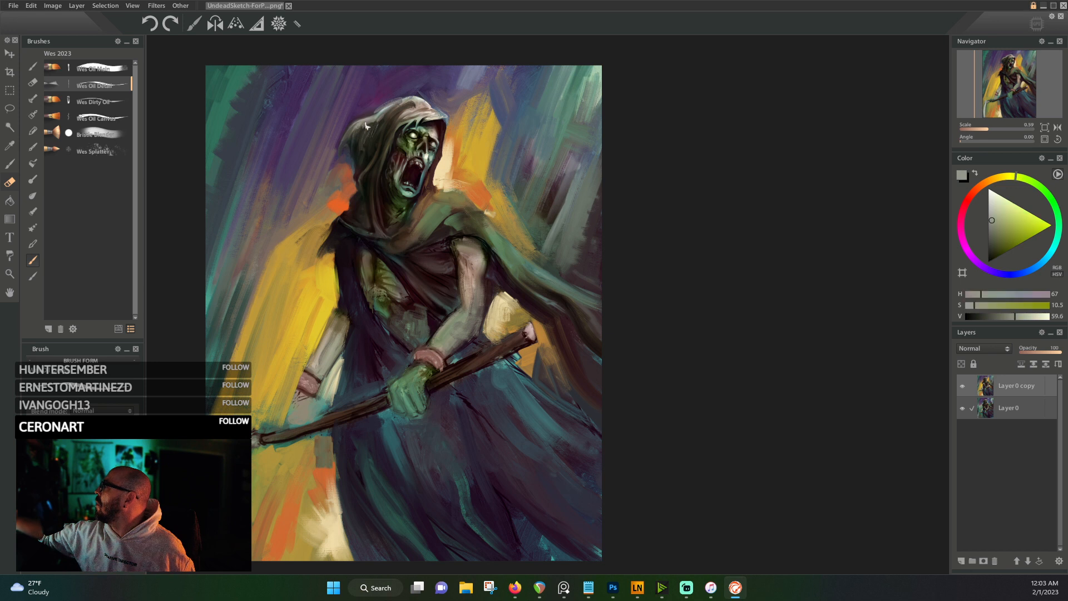
{"action": "left_click", "coordinate": [447, 102], "text": "alt"}
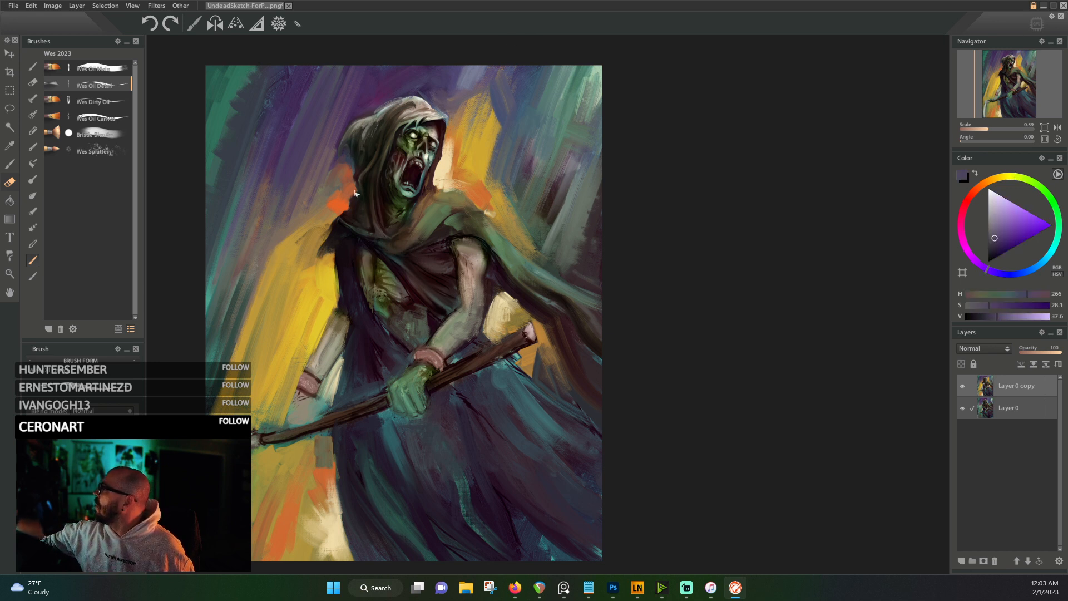
- Define the back of the hood where it meets the shoulder with near-black and dark reddish tones
{"action": "left_click", "coordinate": [349, 210], "text": "alt"}
{"action": "left_click", "coordinate": [351, 204], "text": "alt"}
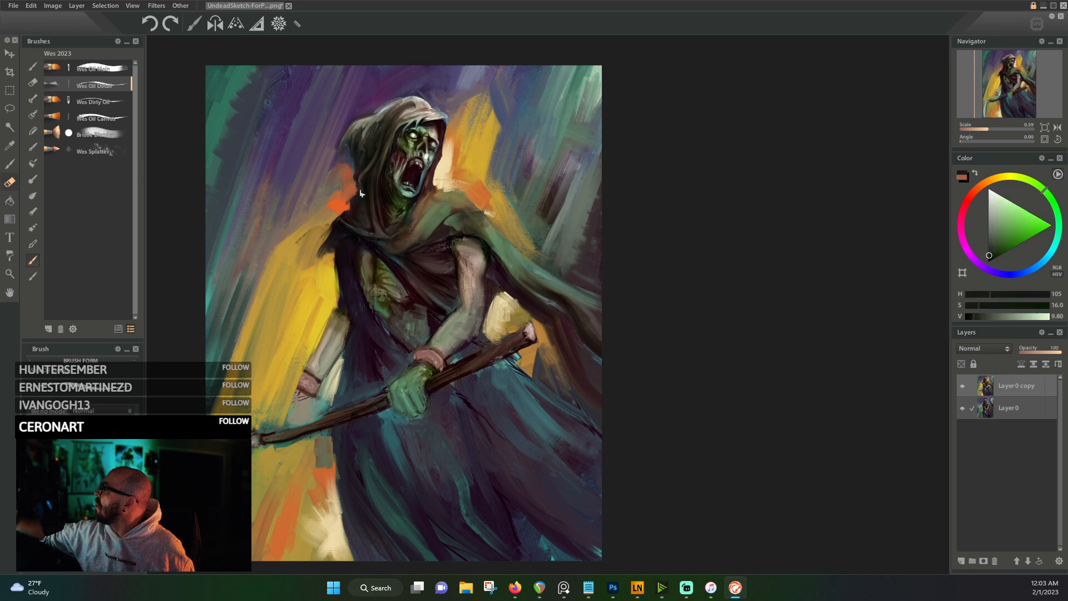
{"action": "left_click", "coordinate": [341, 221], "text": "alt"}
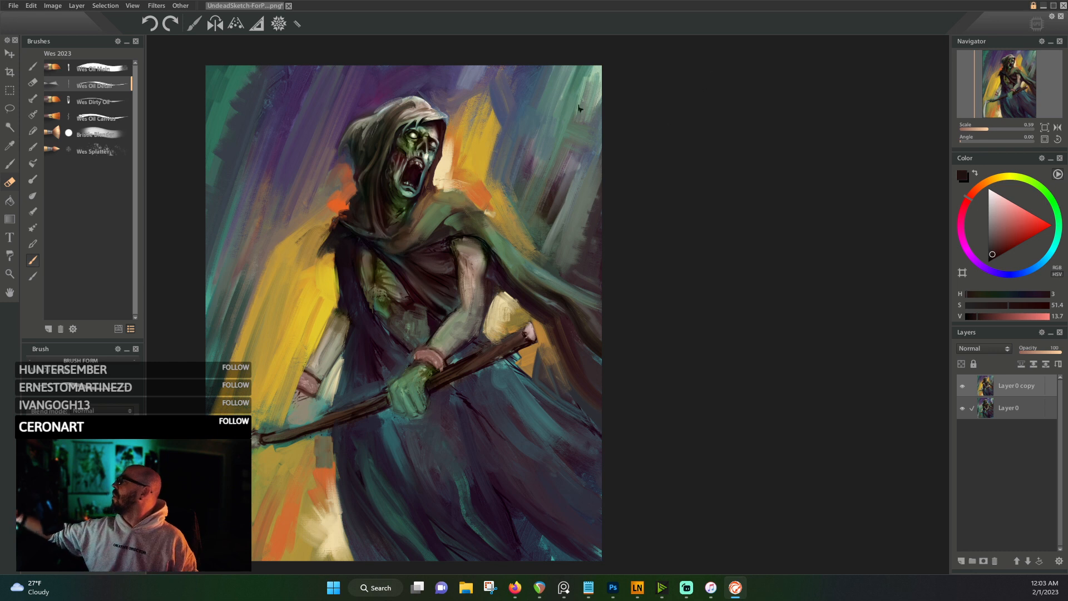
- Rework the cape's upper edge over the shoulder against the orange background with sampled olive, dark brown and green
{"action": "left_click", "coordinate": [459, 192], "text": "alt"}
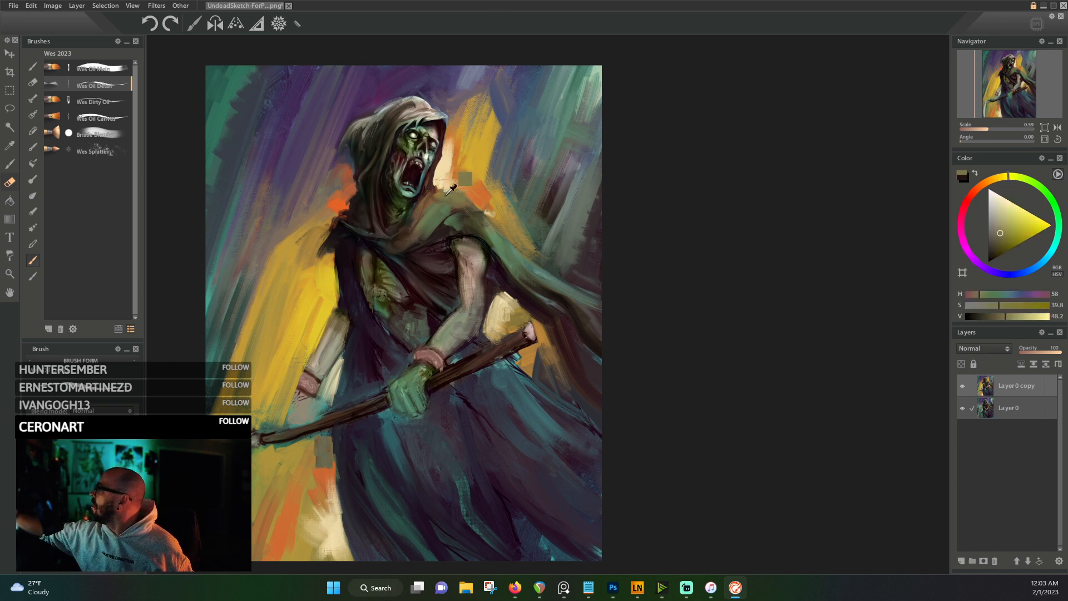
{"action": "left_click", "coordinate": [476, 202], "text": "alt"}
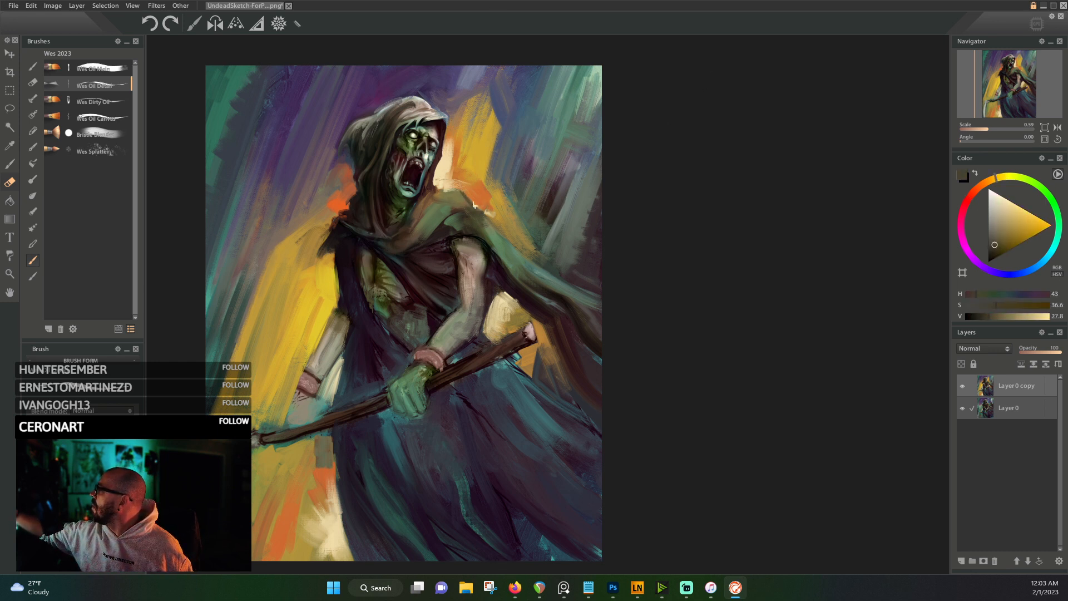
{"action": "left_click", "coordinate": [505, 244], "text": "alt"}
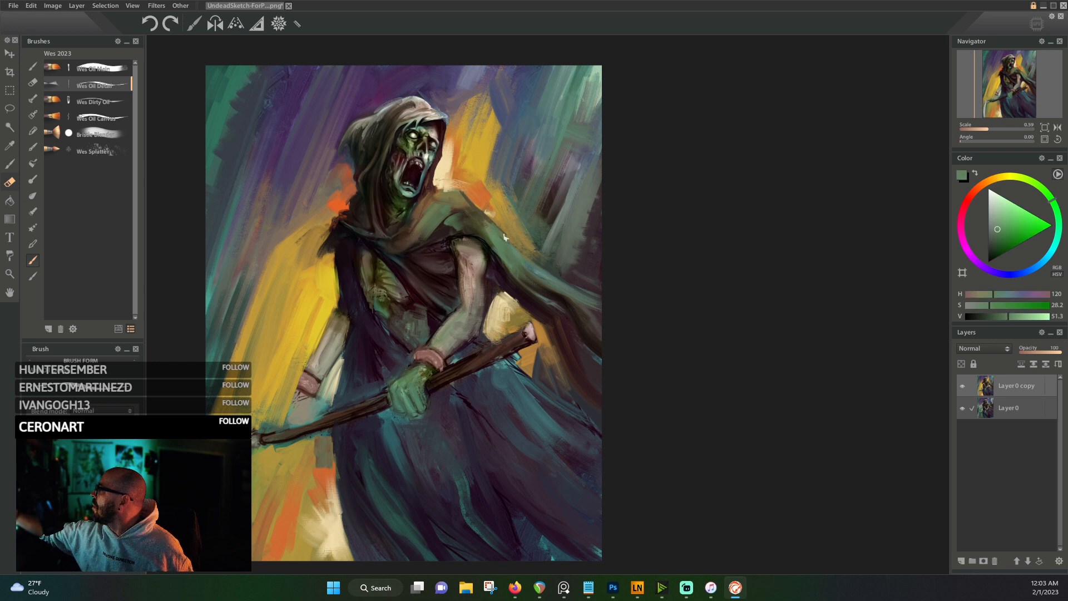
{"action": "left_click", "coordinate": [461, 190], "text": "alt"}
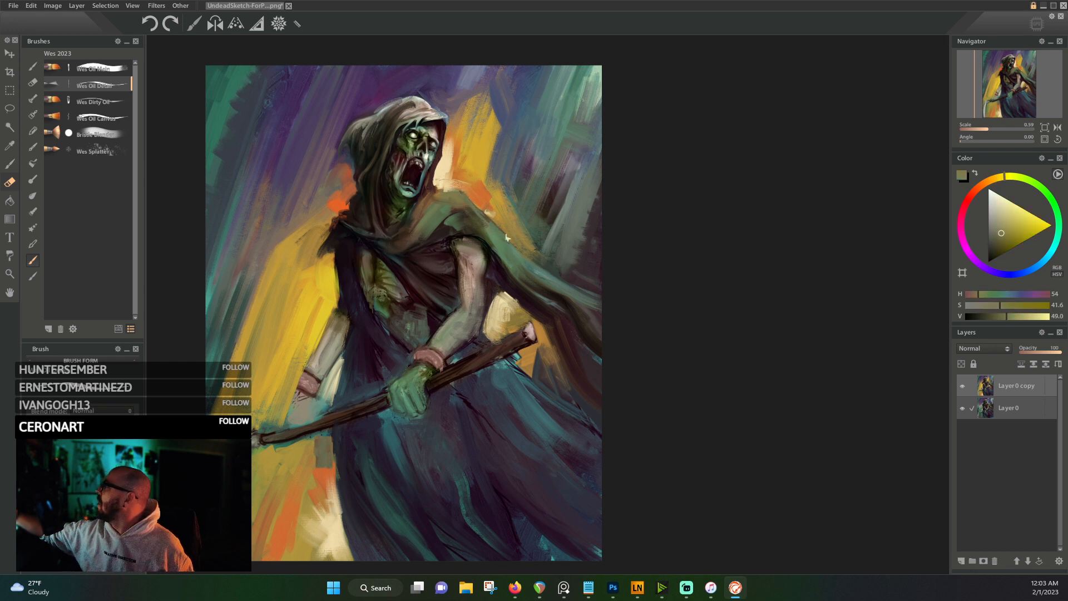
- Paint dark folds and olive mid-tones into the cloth draped around the neck and chest
{"action": "left_click", "coordinate": [443, 227], "text": "alt"}
{"action": "left_click", "coordinate": [445, 222], "text": "alt"}
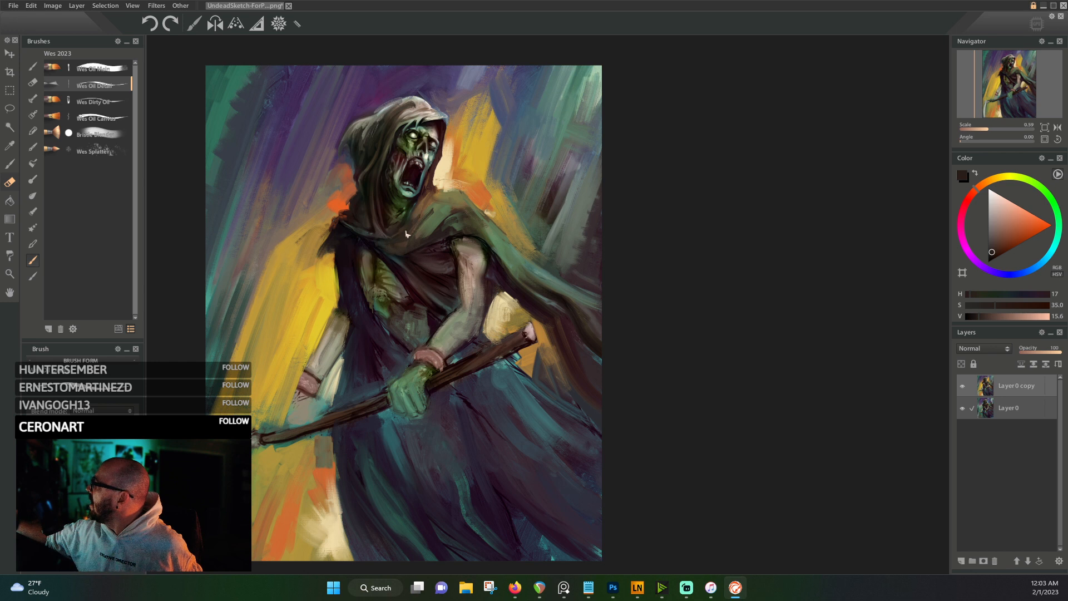
{"action": "left_click", "coordinate": [409, 258], "text": "alt"}
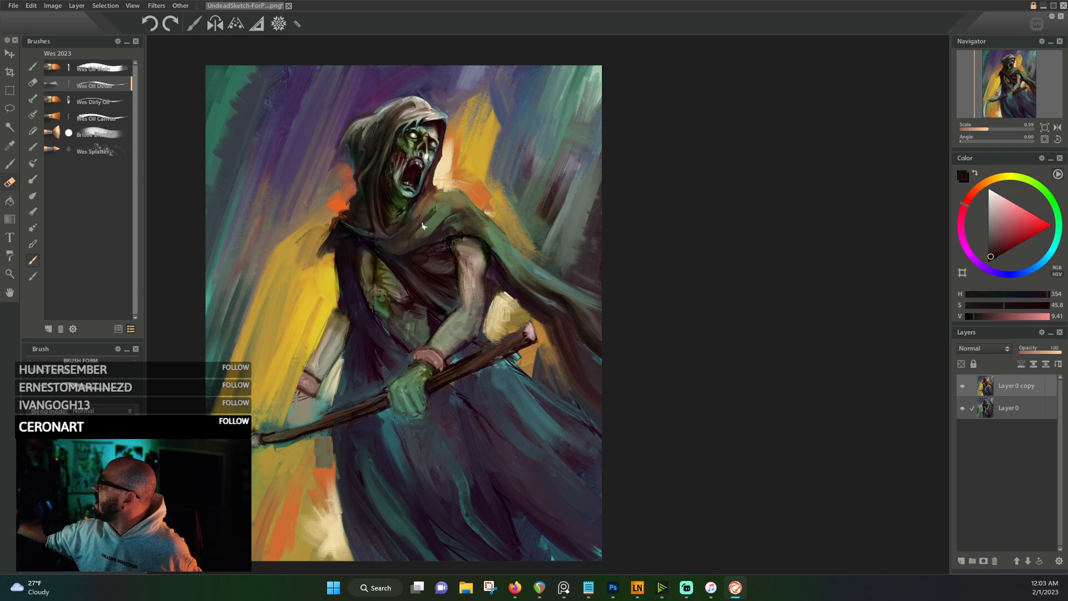
{"action": "left_click", "coordinate": [436, 202], "text": "alt"}
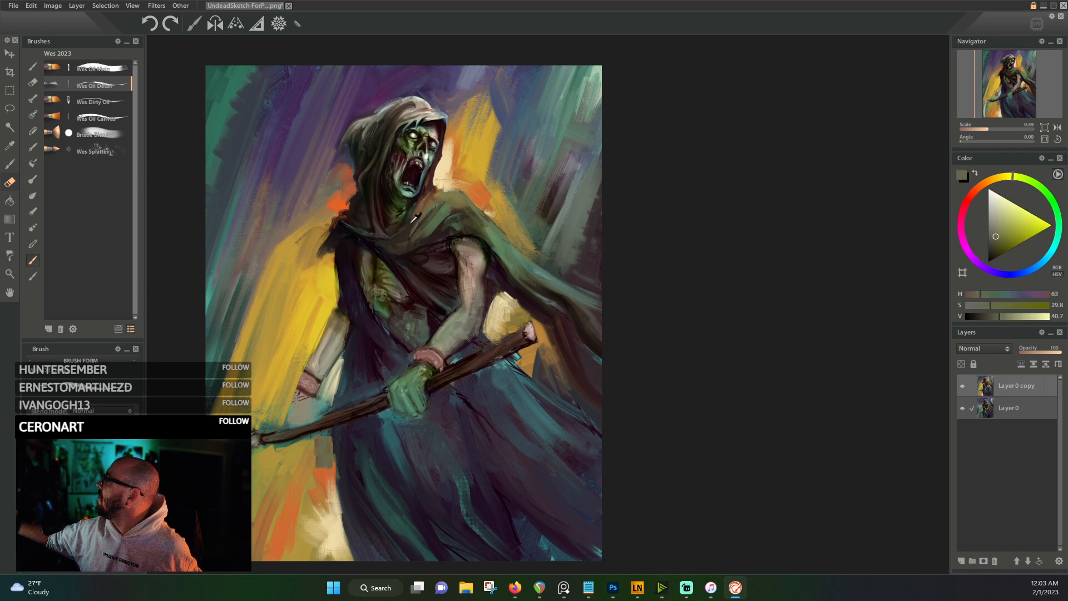
{"action": "left_click", "coordinate": [425, 207], "text": "alt"}
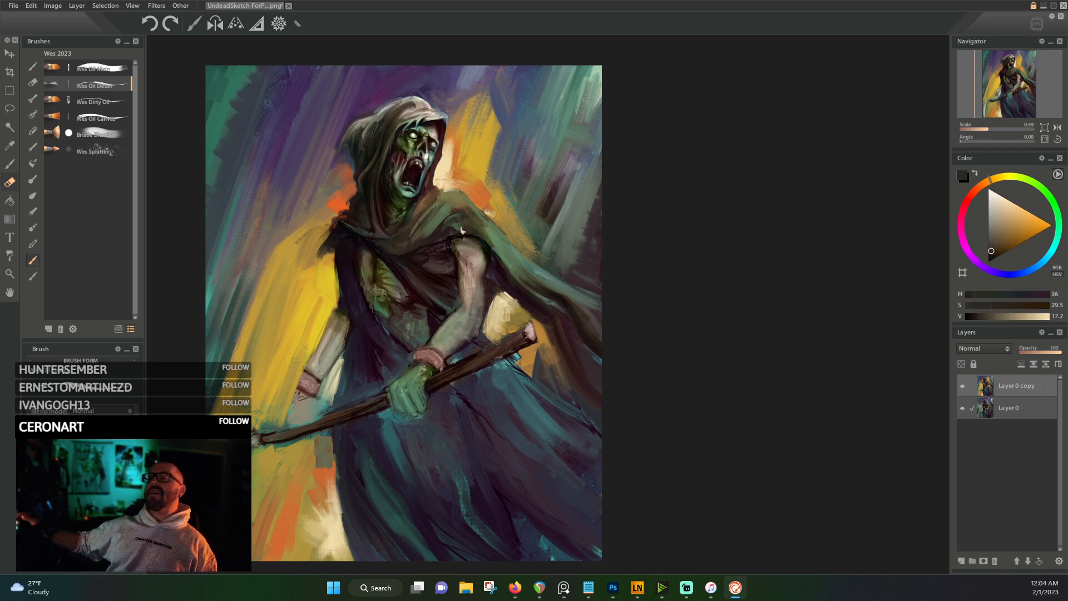
- Shape the drape over the raised arm's shoulder with dark red shadows and muted green and olive strokes
{"action": "left_click", "coordinate": [425, 258], "text": "alt"}
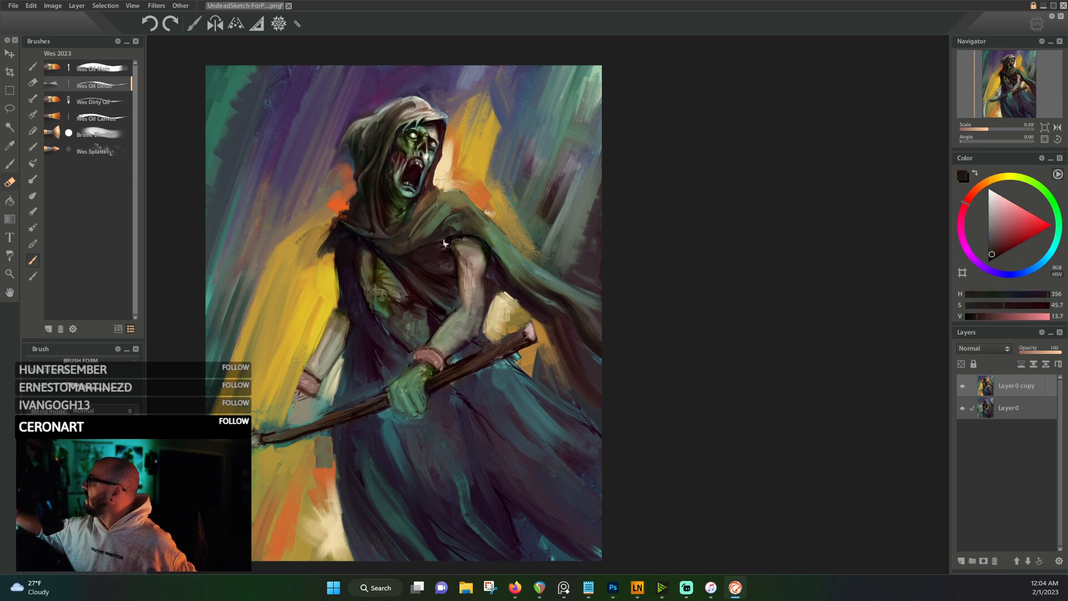
{"action": "left_click", "coordinate": [433, 236], "text": "alt"}
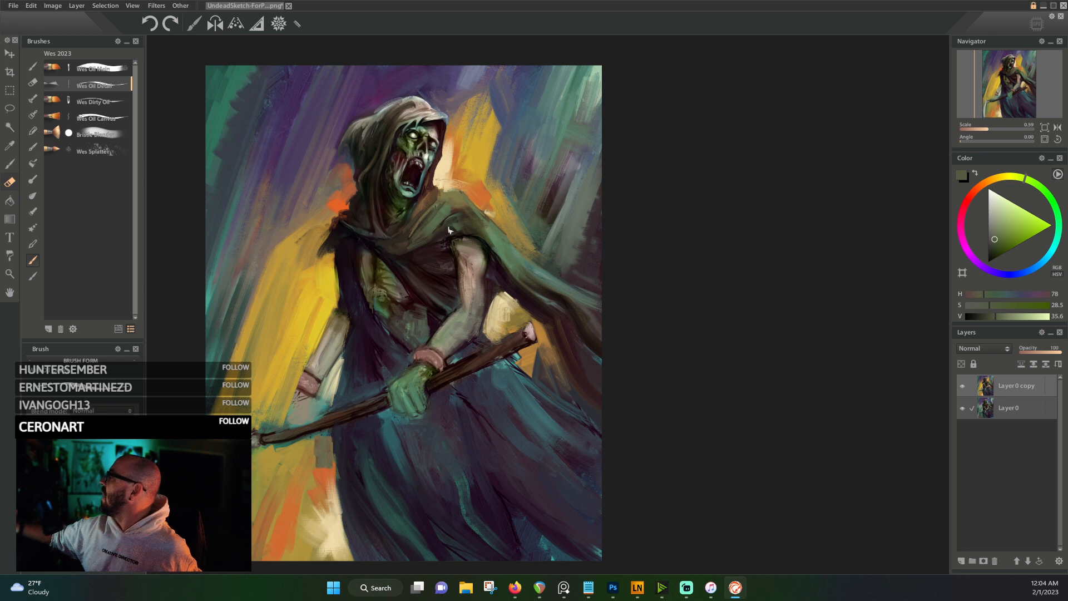
{"action": "left_click", "coordinate": [456, 210], "text": "alt"}
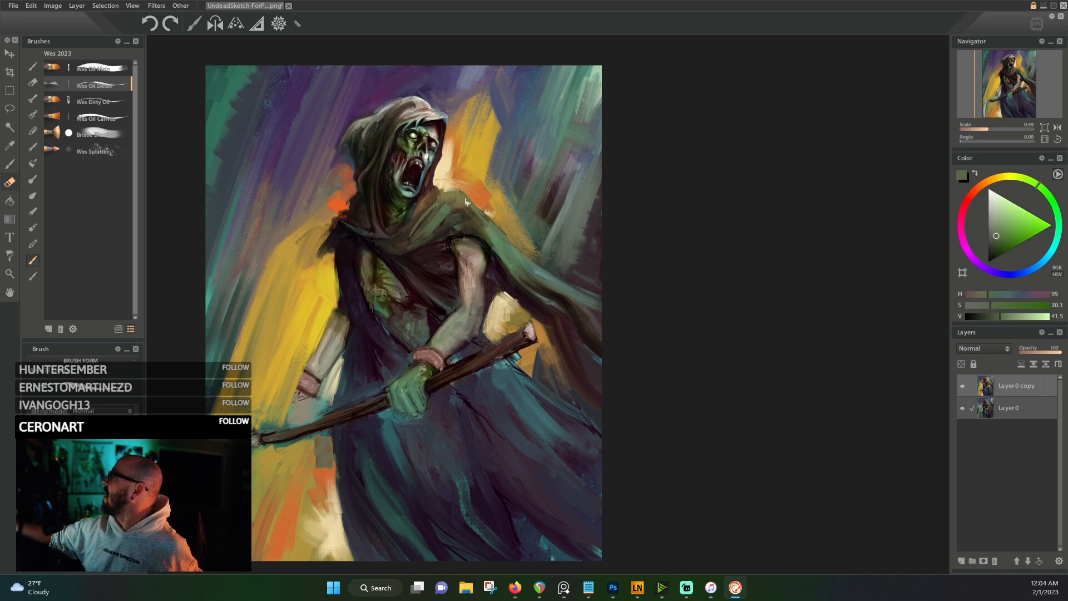
{"action": "left_click", "coordinate": [451, 197], "text": "alt"}
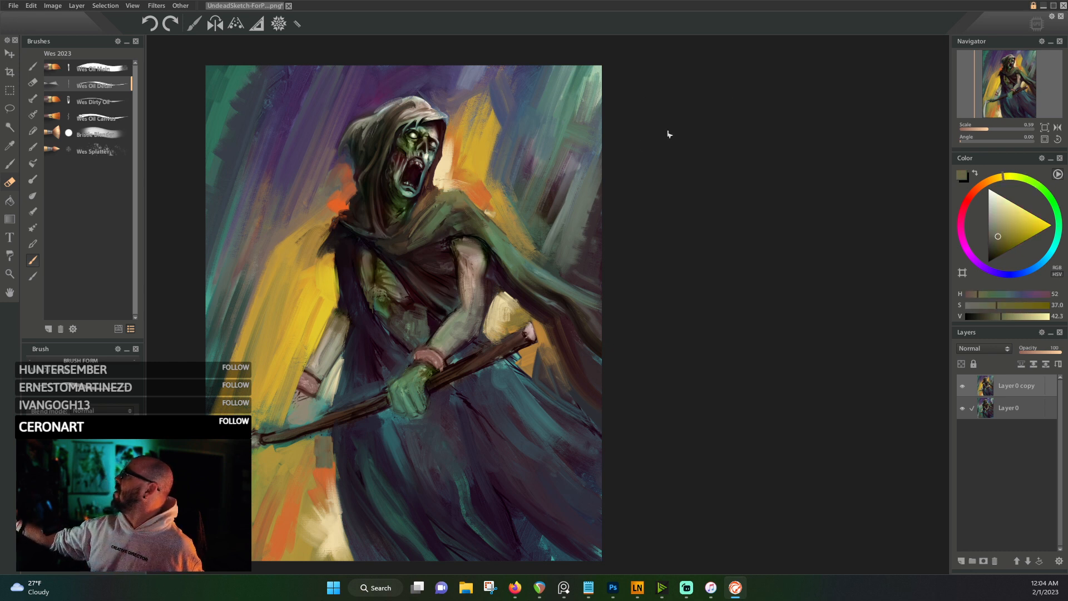
- Model the crown of the hood with sampled light brown highlights, dark fold lines and a grey-green tone at the back
{"action": "left_click", "coordinate": [416, 104], "text": "alt"}
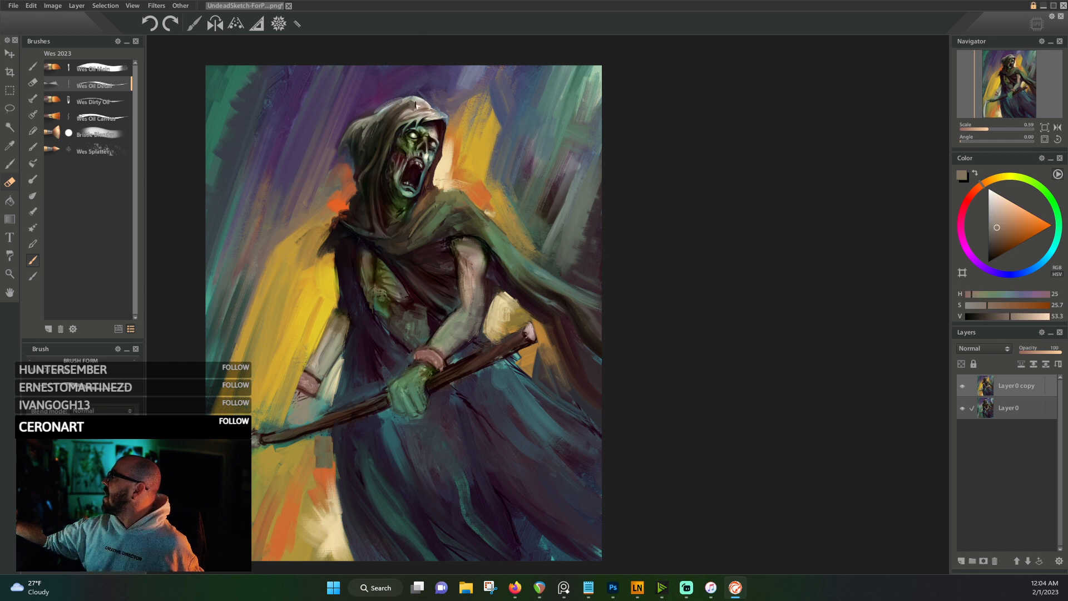
{"action": "left_click", "coordinate": [408, 107], "text": "alt"}
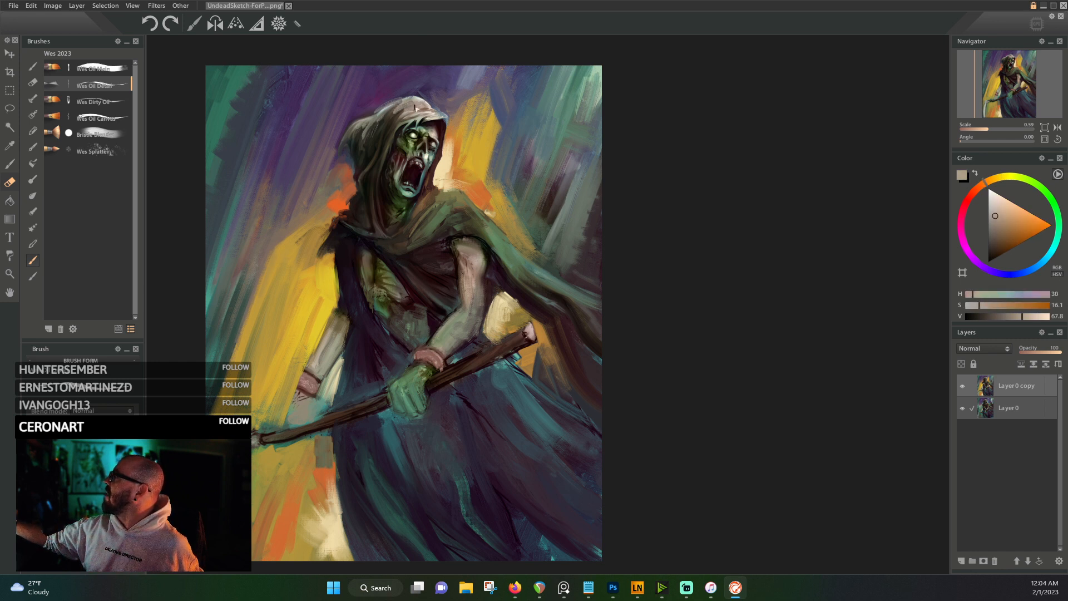
{"action": "left_click", "coordinate": [399, 112], "text": "alt"}
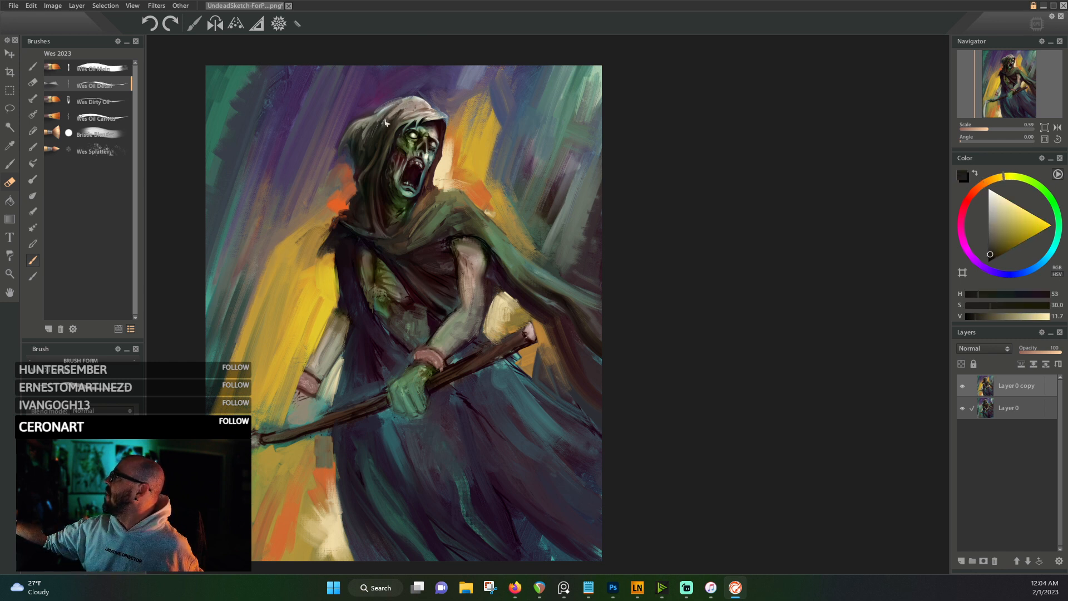
{"action": "left_click", "coordinate": [386, 124], "text": "alt"}
{"action": "left_click", "coordinate": [388, 123], "text": "alt"}
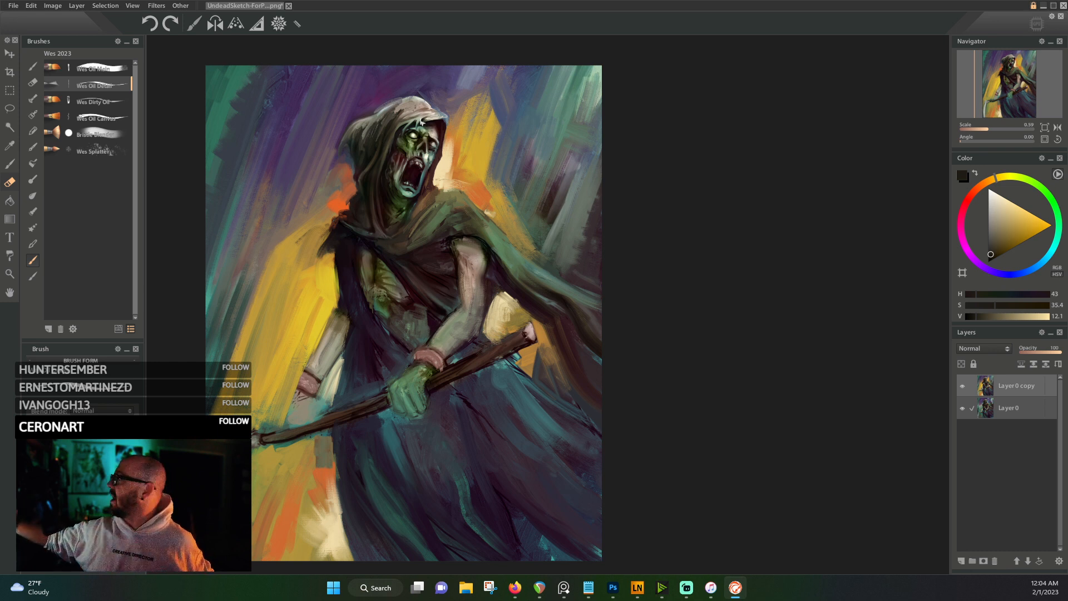
{"action": "left_click", "coordinate": [350, 129], "text": "alt"}
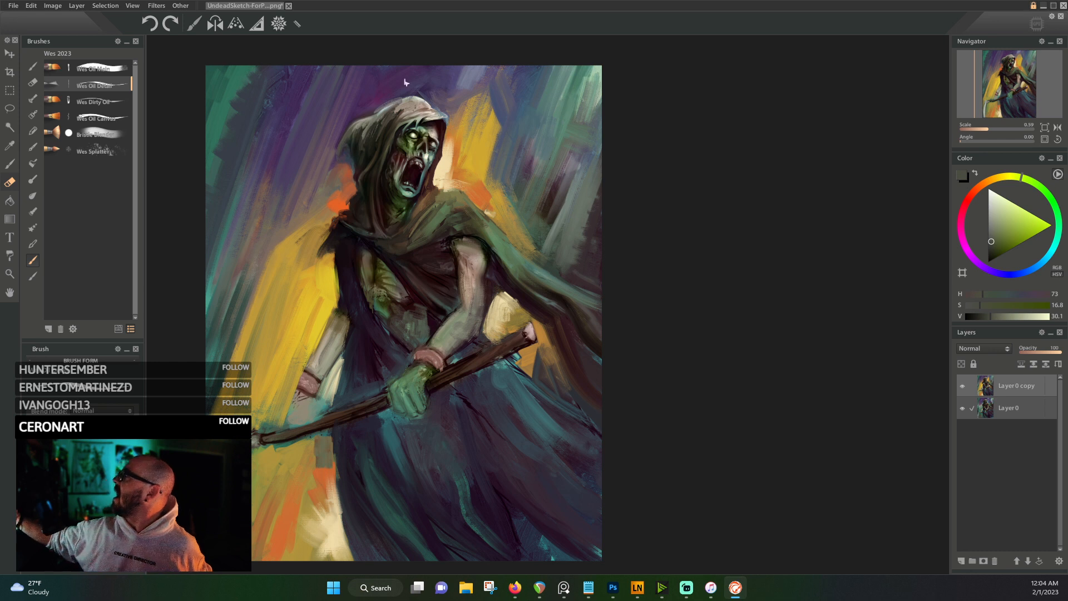
- Touch up the background around the hood with muted purple, brown and orange behind it and pale cream beside the face
{"action": "left_click", "coordinate": [337, 165], "text": "alt"}
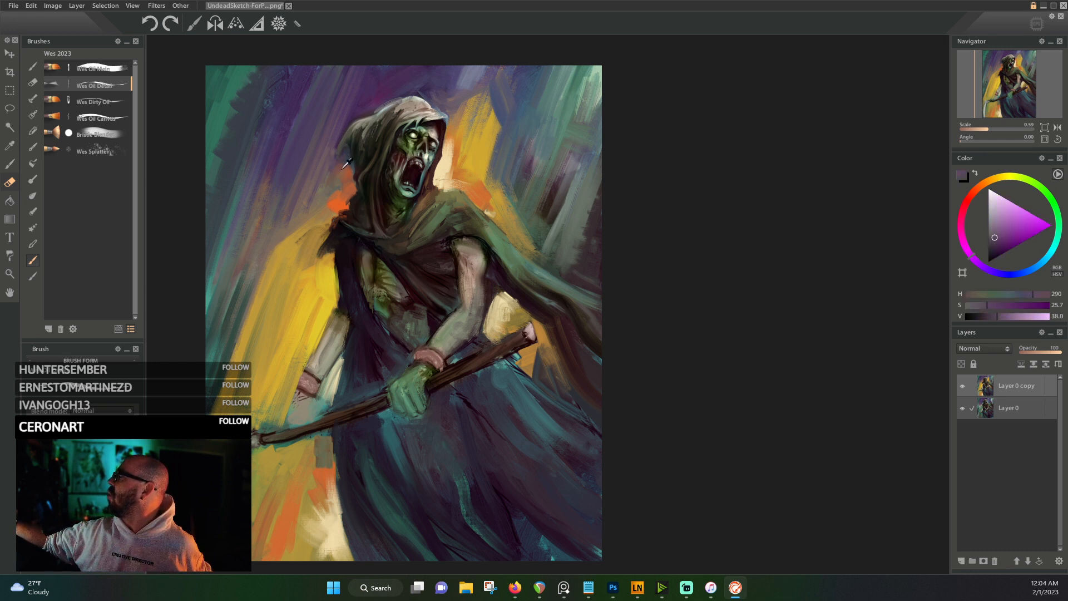
{"action": "left_click", "coordinate": [344, 162], "text": "alt"}
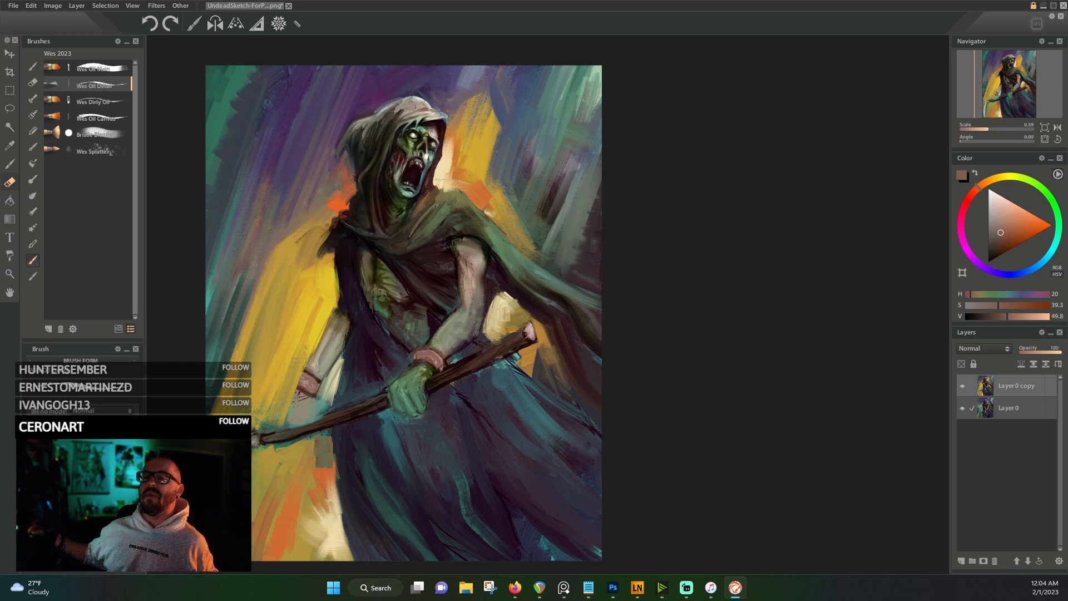
{"action": "left_click", "coordinate": [337, 203], "text": "alt"}
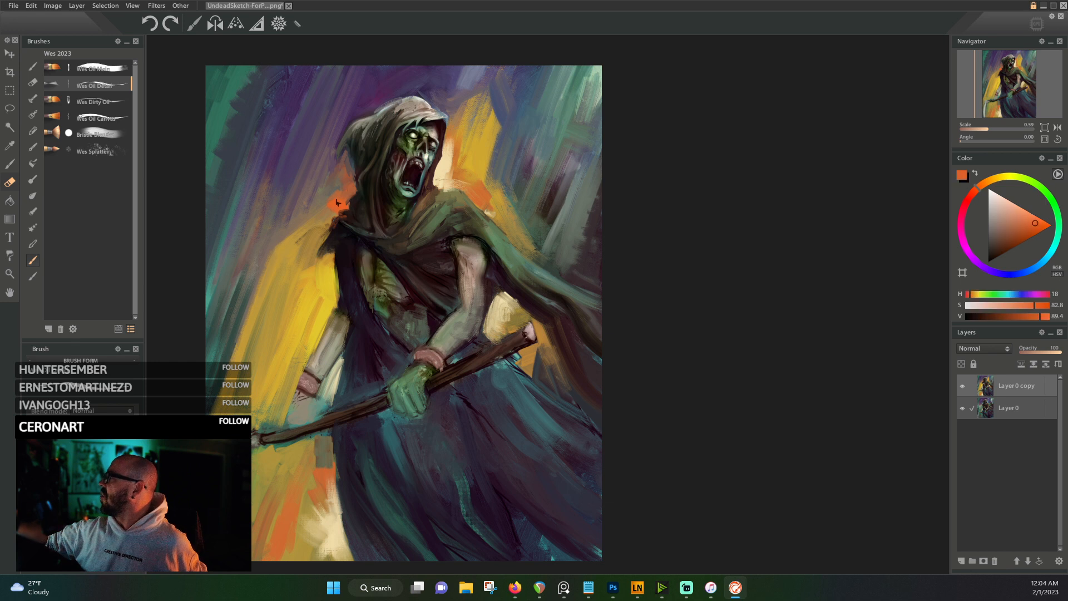
{"action": "left_click", "coordinate": [452, 165], "text": "alt"}
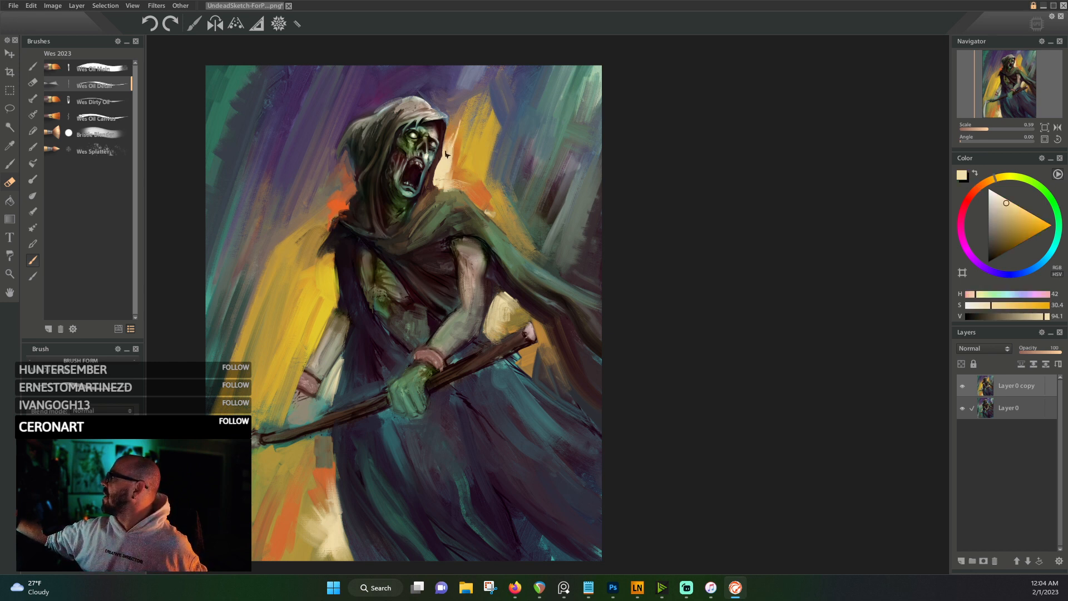
- Refine the lowered forearm and its wristband above the staff with sampled grey-green, dark blue, orange-brown and dark brown tones
{"action": "left_click", "coordinate": [339, 369], "text": "alt"}
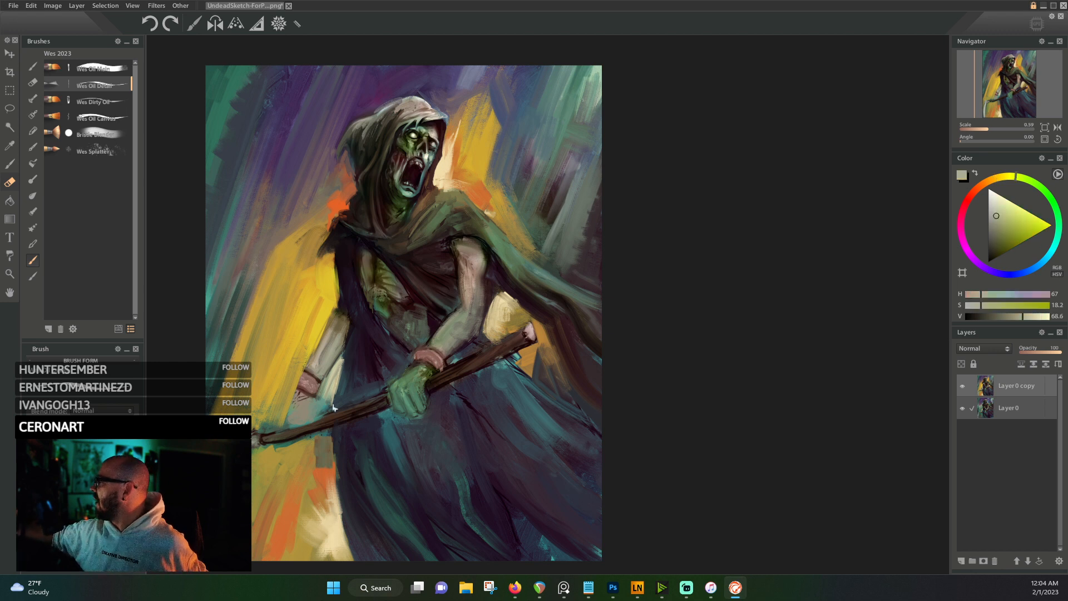
{"action": "left_click", "coordinate": [342, 363], "text": "alt"}
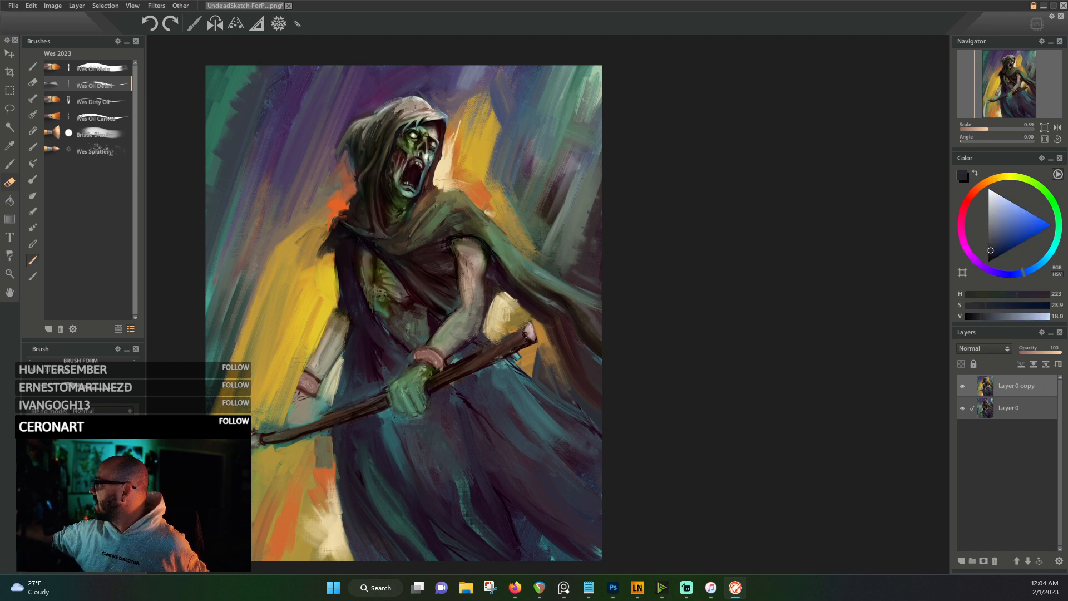
{"action": "left_click", "coordinate": [331, 445], "text": "alt"}
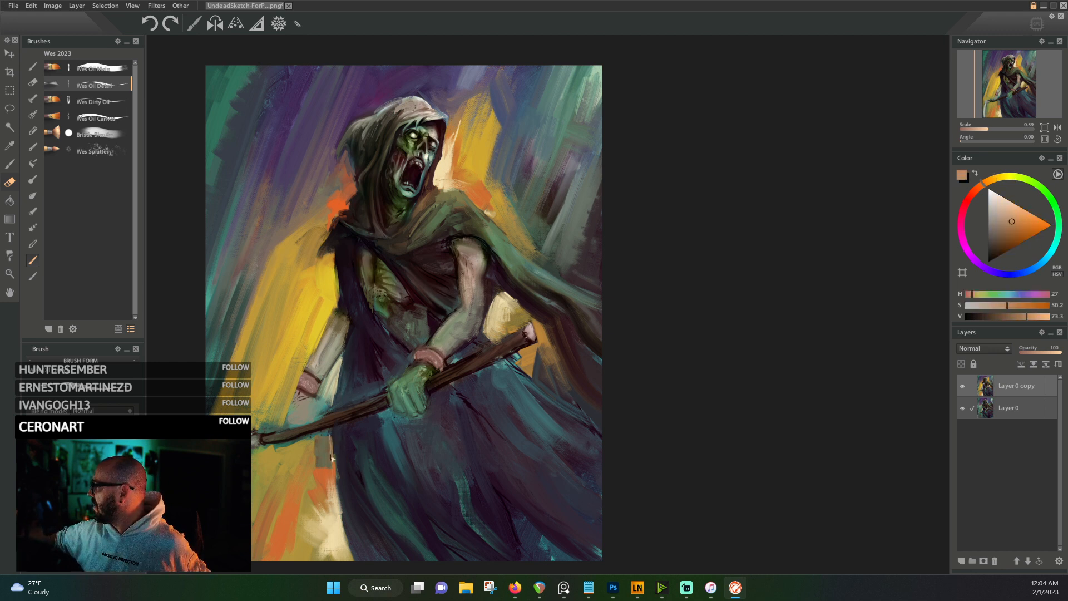
{"action": "left_click", "coordinate": [312, 364], "text": "alt"}
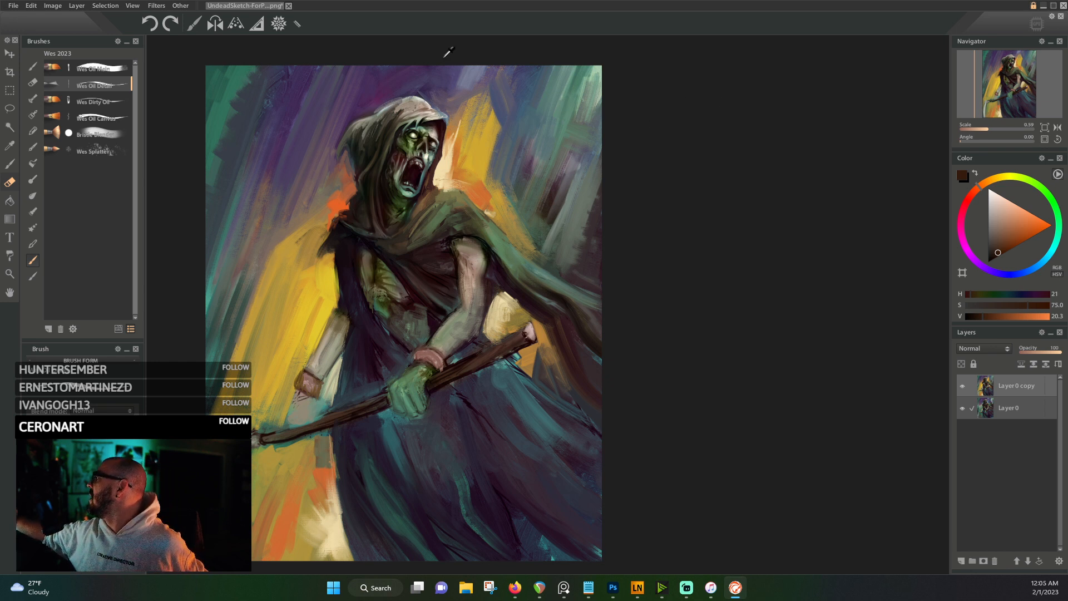
- Rework the side of the hood and the cheek beside the open mouth with sampled grey, muted red and dark brown
{"action": "left_click", "coordinate": [386, 107], "text": "alt"}
{"action": "left_click", "coordinate": [370, 128], "text": "alt"}
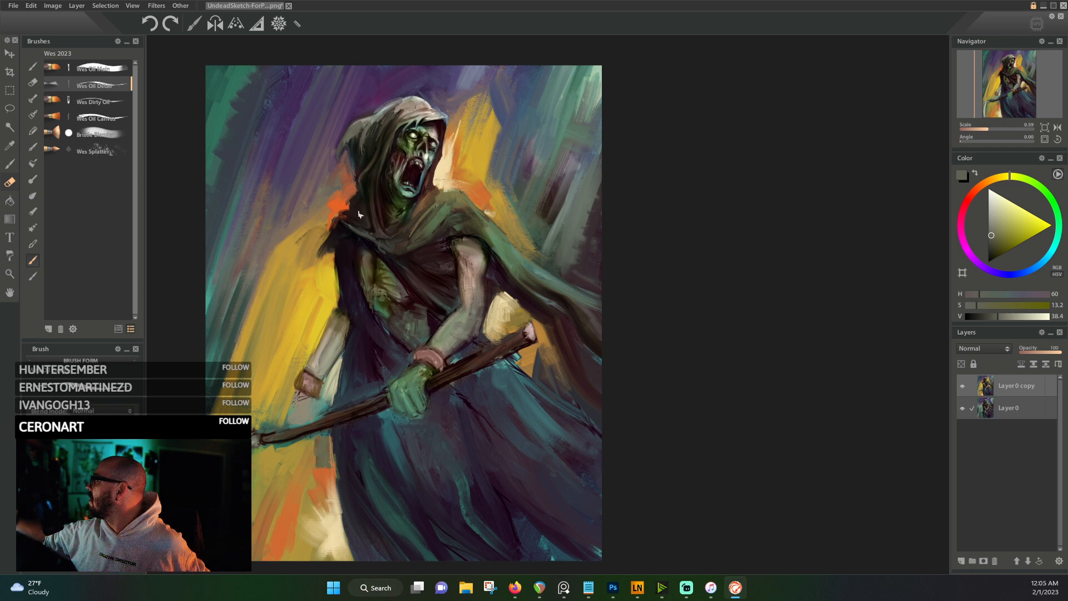
{"action": "left_click", "coordinate": [400, 163], "text": "alt"}
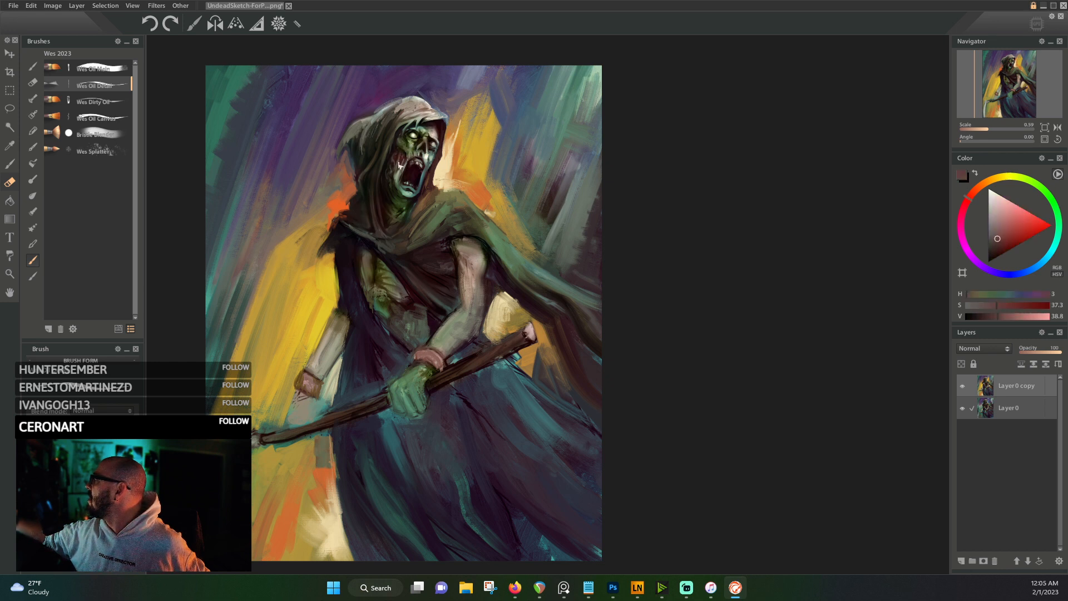
{"action": "left_click", "coordinate": [399, 149], "text": "alt"}
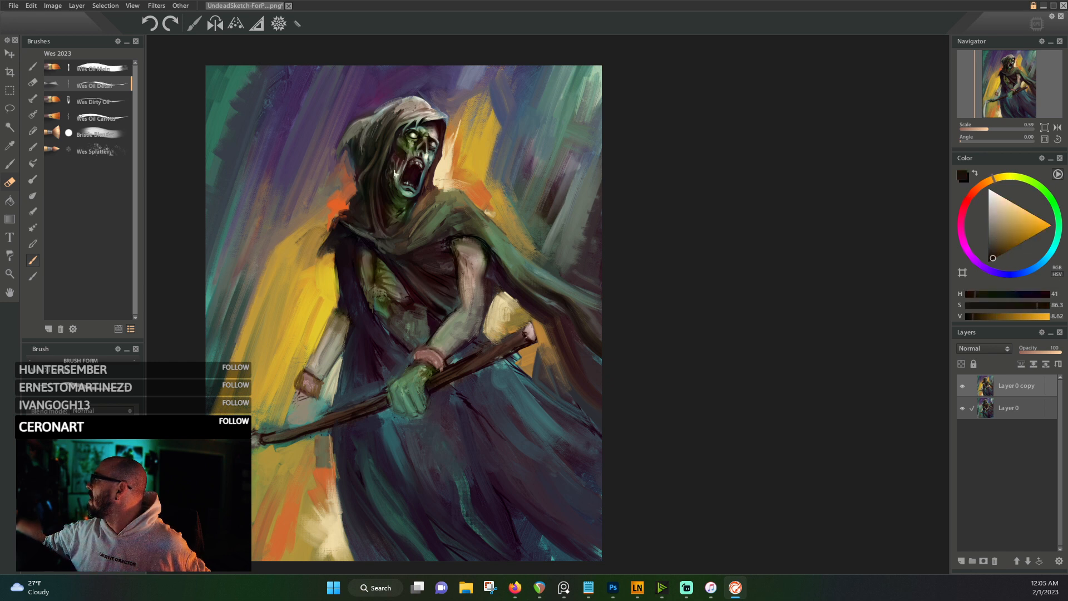
{"action": "left_click", "coordinate": [405, 154], "text": "alt"}
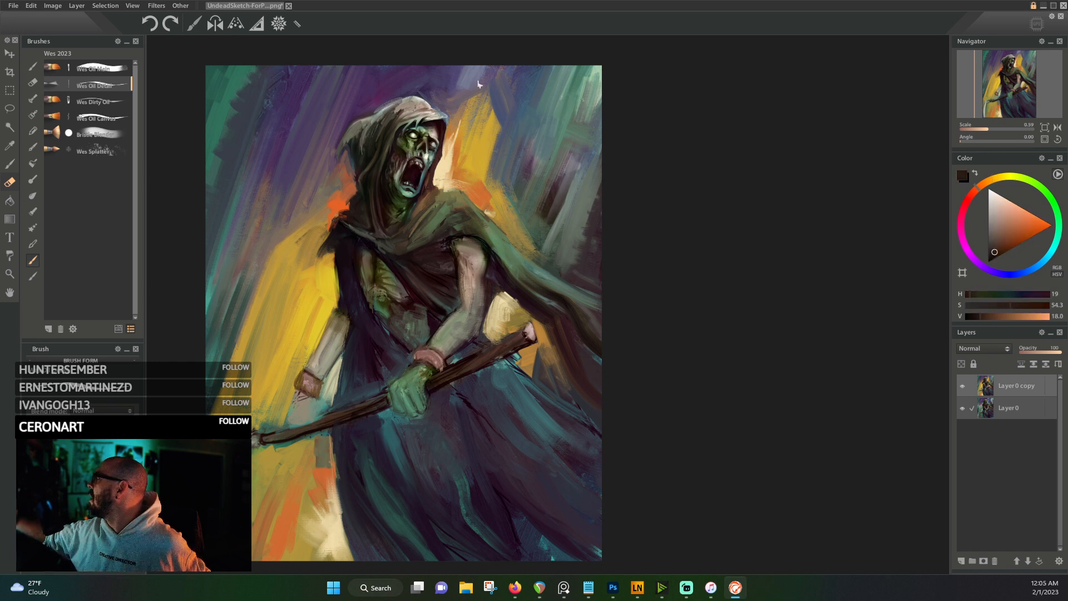
- Define the hood's front rim and the shadows around the brow and jaw with sampled pinkish grey, dark red, olive and near-black
{"action": "left_click", "coordinate": [445, 121], "text": "alt"}
{"action": "left_click", "coordinate": [442, 118], "text": "alt"}
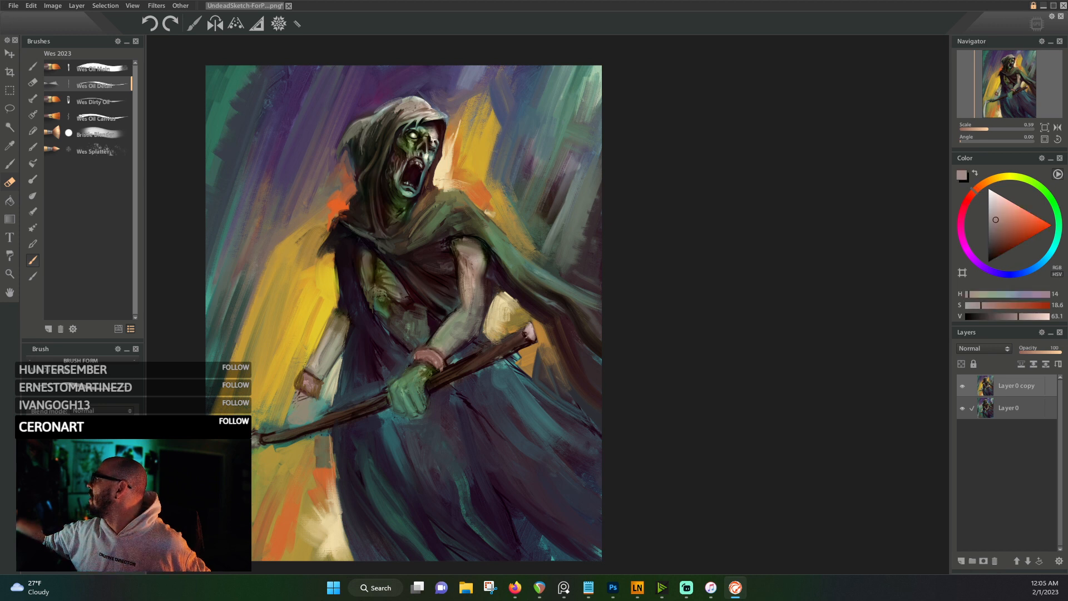
{"action": "left_click", "coordinate": [446, 120], "text": "alt"}
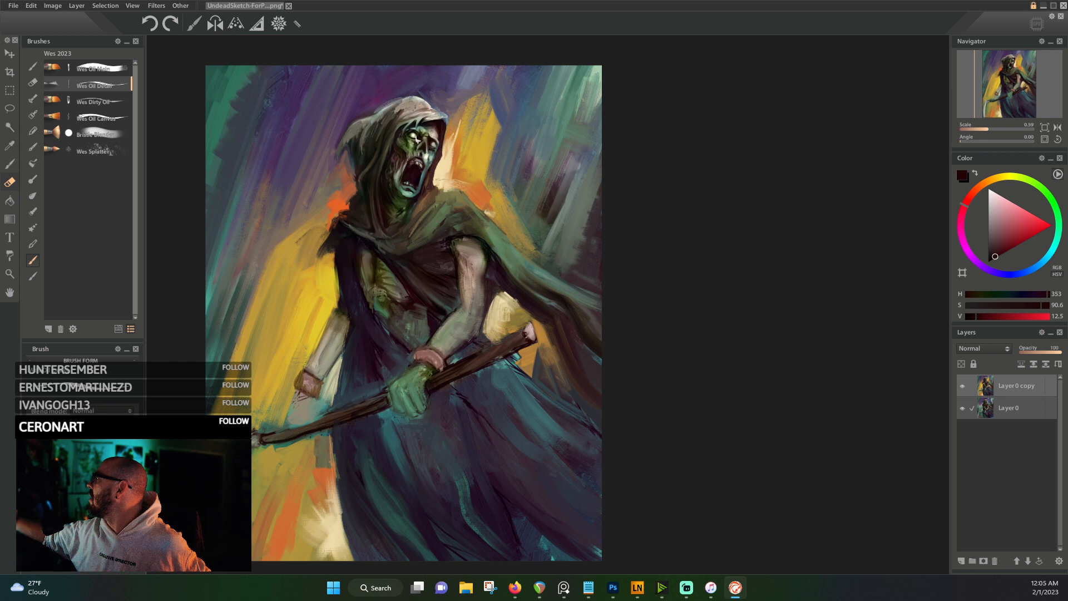
{"action": "left_click", "coordinate": [418, 142], "text": "alt"}
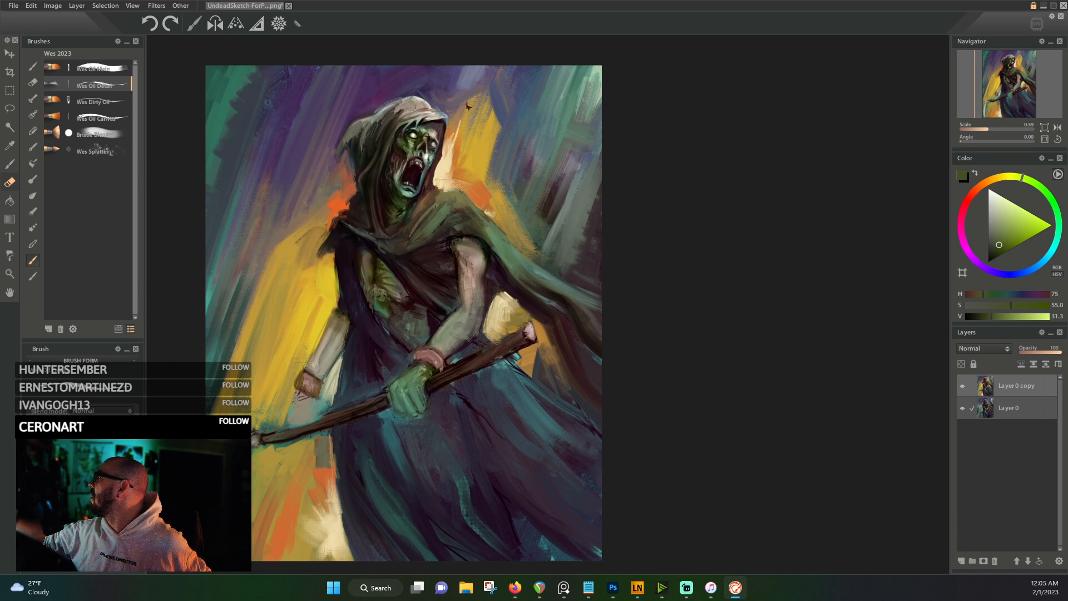
{"action": "left_click", "coordinate": [446, 124], "text": "alt"}
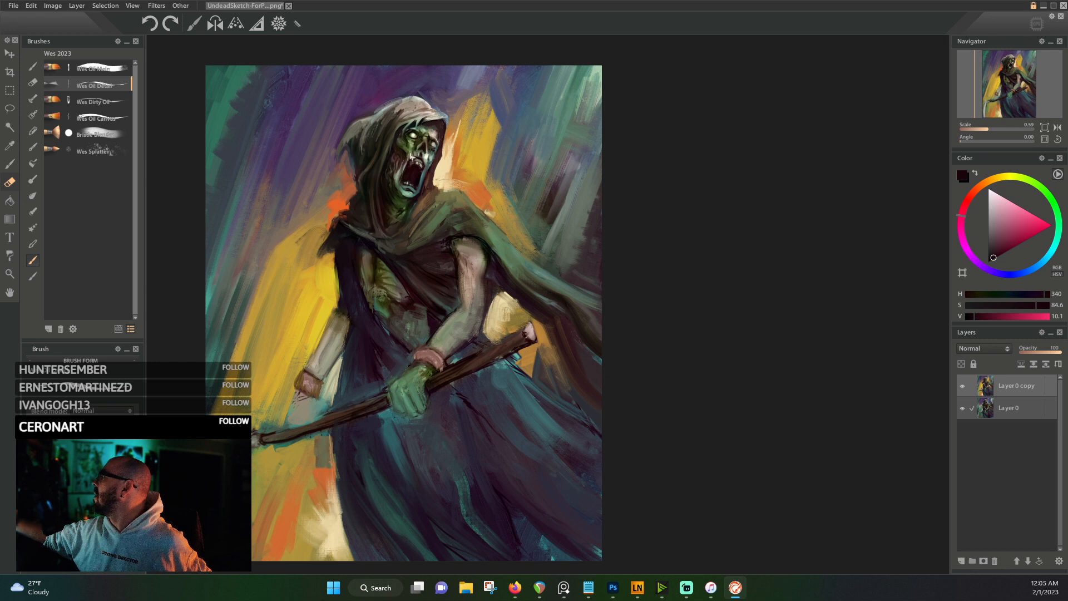
{"action": "left_click", "coordinate": [396, 174], "text": "alt"}
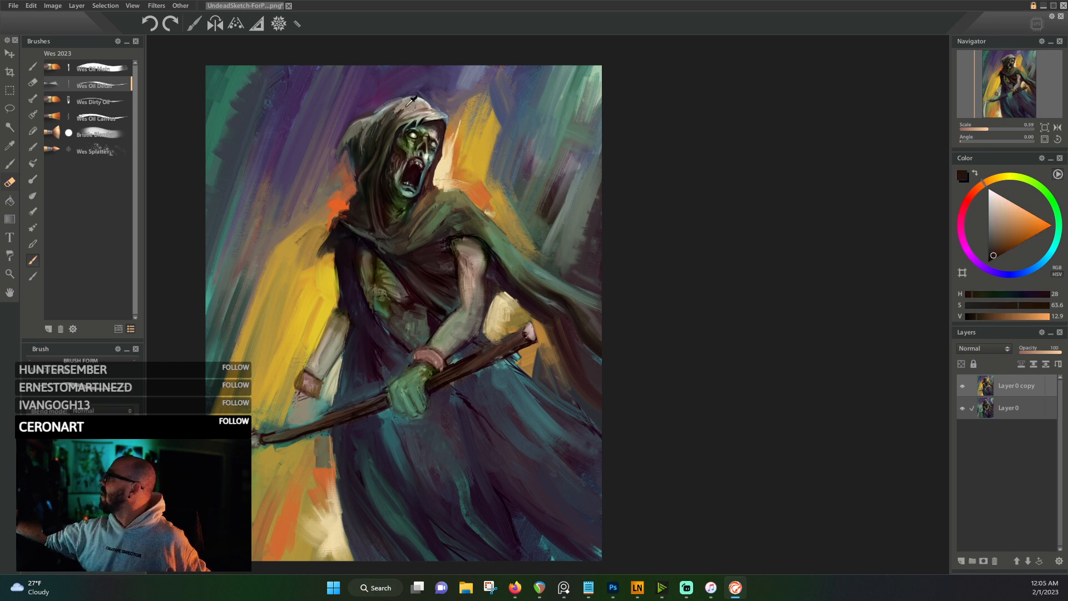
{"action": "left_click", "coordinate": [374, 140], "text": "alt"}
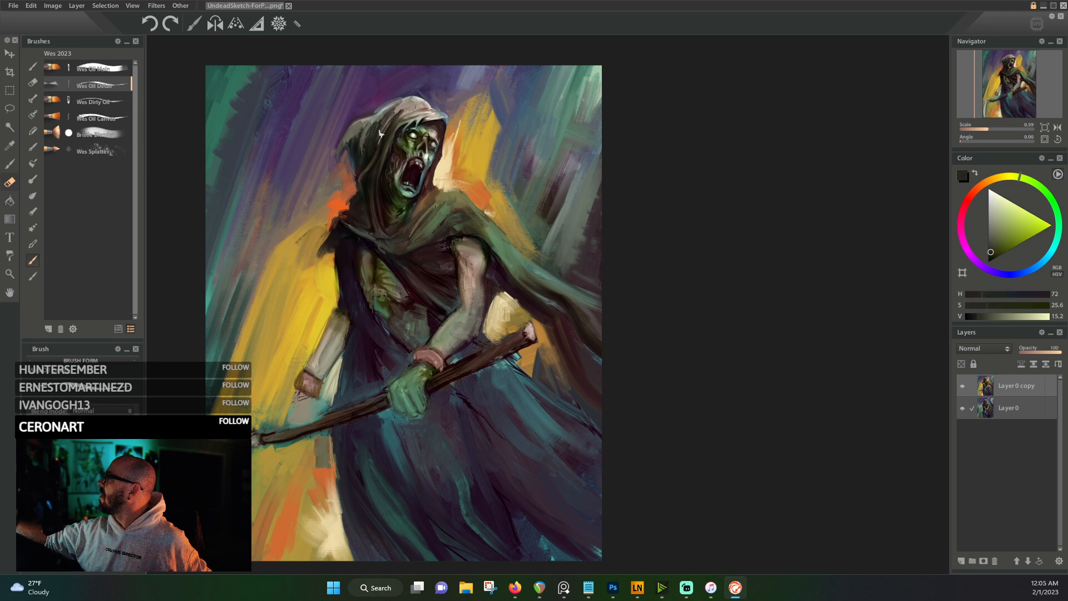
- Paint light warm grey over the crown and back of the hood and the shoulder drape with the broader oil brush
{"action": "left_click", "coordinate": [97, 68]}
{"action": "left_click", "coordinate": [401, 109], "text": "alt"}
{"action": "mouse_move", "coordinate": [401, 110]}
{"action": "left_mouse_down"}
{"action": "mouse_move", "coordinate": [372, 161]}
{"action": "mouse_move", "coordinate": [374, 128]}
{"action": "mouse_move", "coordinate": [370, 155]}
{"action": "mouse_move", "coordinate": [383, 131]}
{"action": "mouse_move", "coordinate": [373, 171]}
{"action": "mouse_move", "coordinate": [406, 98]}
{"action": "left_mouse_up"}
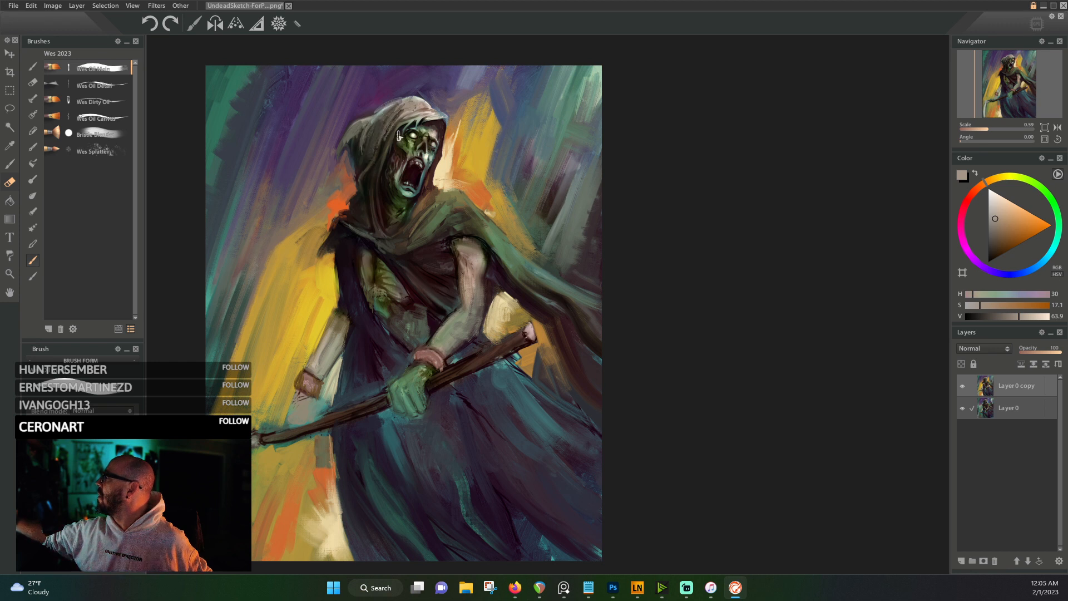
{"action": "left_click_drag", "start_coordinate": [360, 139], "coordinate": [361, 184]}
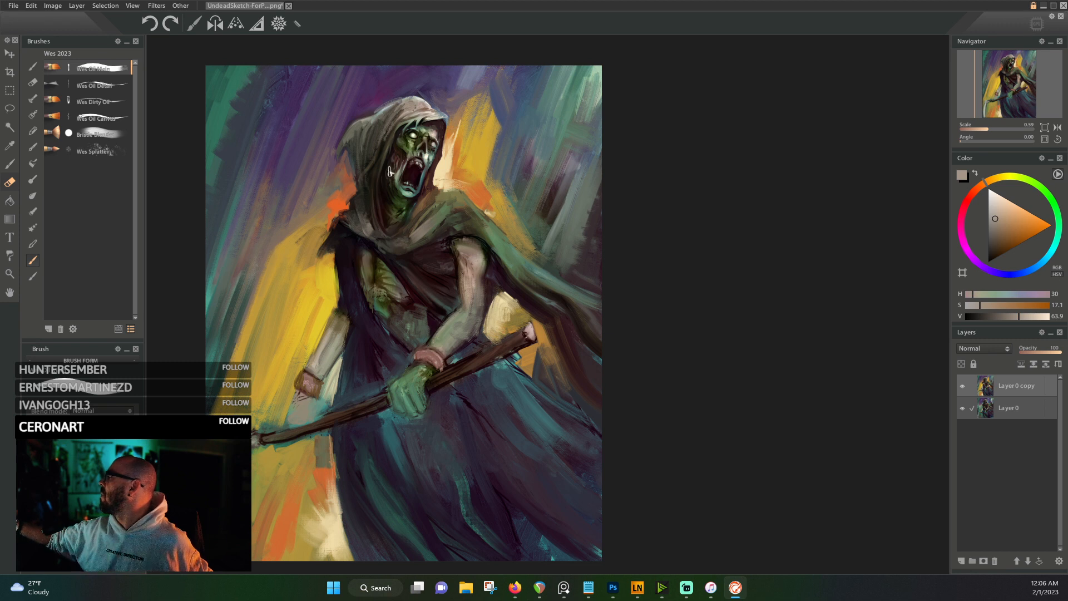
- Mix a pale yellow and paint highlights on the bare skin beside the chest and on the forearm gripping the staff
{"action": "left_click", "coordinate": [369, 265], "text": "alt"}
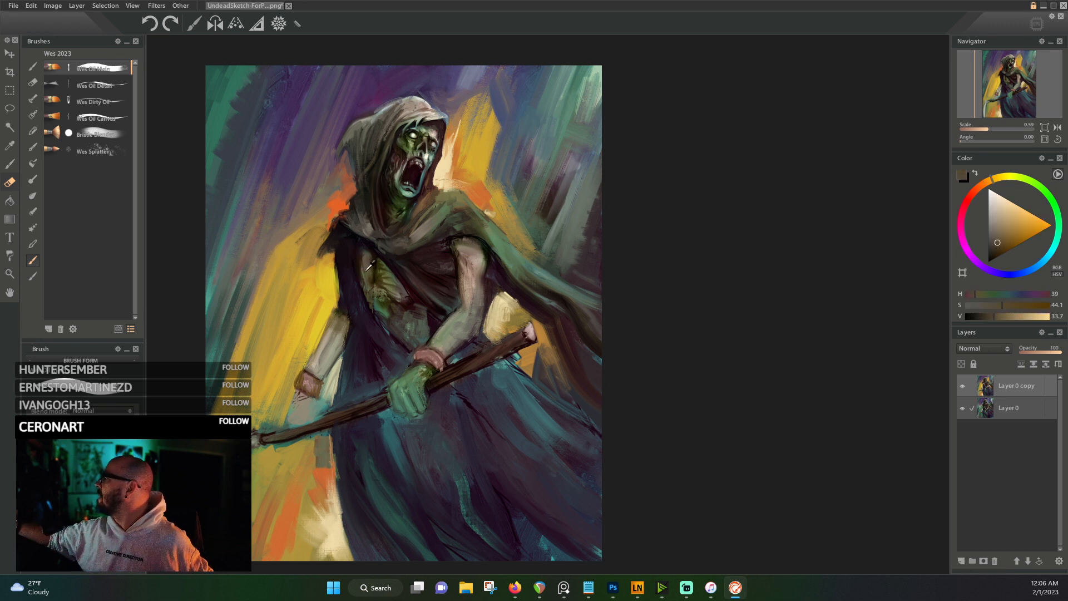
{"action": "left_click", "coordinate": [371, 248], "text": "alt"}
{"action": "mouse_move", "coordinate": [1017, 316]}
{"action": "left_mouse_down"}
{"action": "mouse_move", "coordinate": [1036, 317]}
{"action": "mouse_move", "coordinate": [991, 306]}
{"action": "left_mouse_up"}
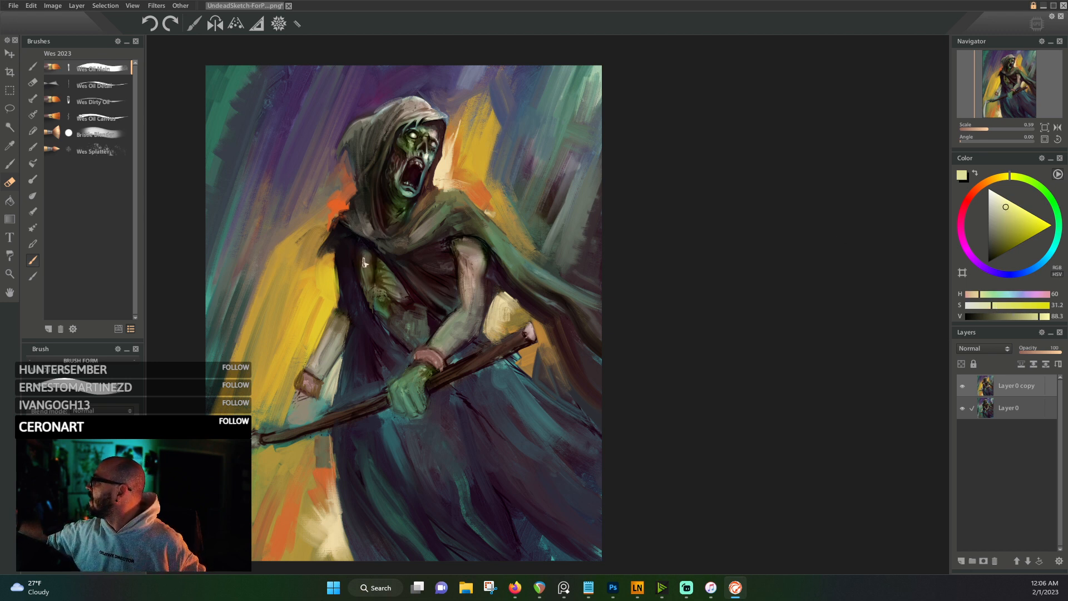
{"action": "mouse_move", "coordinate": [365, 263]}
{"action": "left_mouse_down"}
{"action": "mouse_move", "coordinate": [380, 312]}
{"action": "mouse_move", "coordinate": [374, 295]}
{"action": "left_mouse_up"}
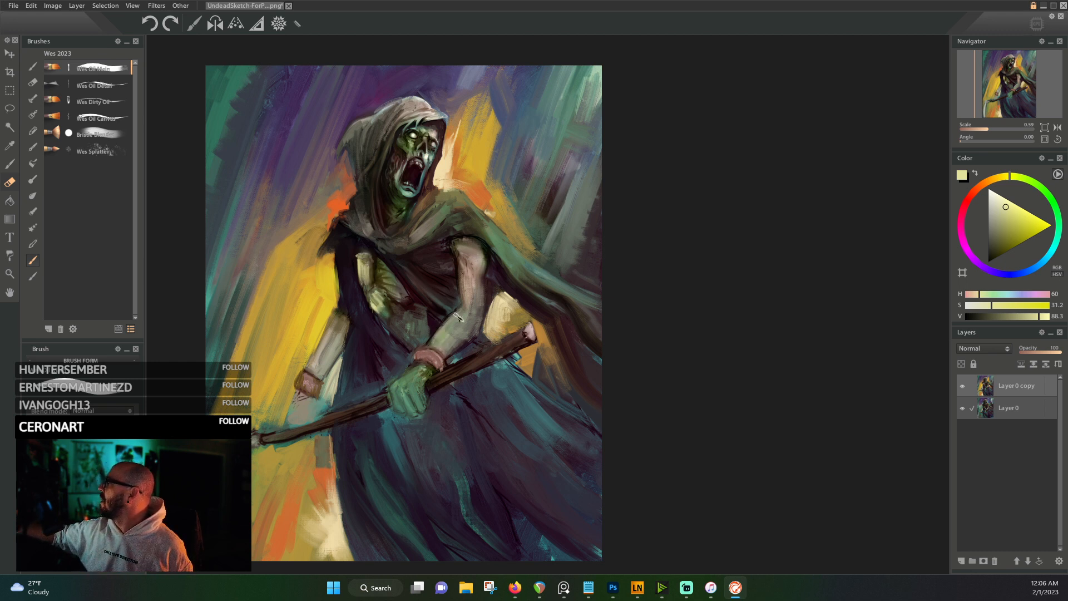
{"action": "mouse_move", "coordinate": [457, 316]}
{"action": "left_mouse_down"}
{"action": "mouse_move", "coordinate": [438, 344]}
{"action": "mouse_move", "coordinate": [458, 316]}
{"action": "mouse_move", "coordinate": [468, 321]}
{"action": "mouse_move", "coordinate": [440, 342]}
{"action": "mouse_move", "coordinate": [460, 313]}
{"action": "mouse_move", "coordinate": [435, 344]}
{"action": "mouse_move", "coordinate": [459, 319]}
{"action": "left_mouse_up"}
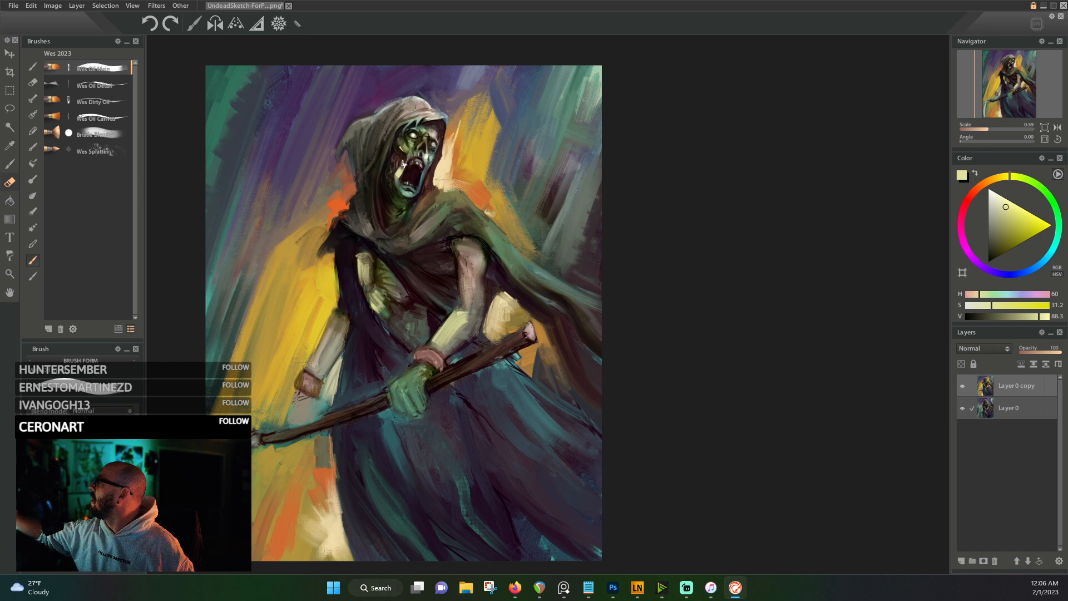
- Add pale highlights to the cheek and jaw, blending them with sampled muted brown and light grey-green
{"action": "left_click_drag", "start_coordinate": [398, 175], "coordinate": [396, 184]}
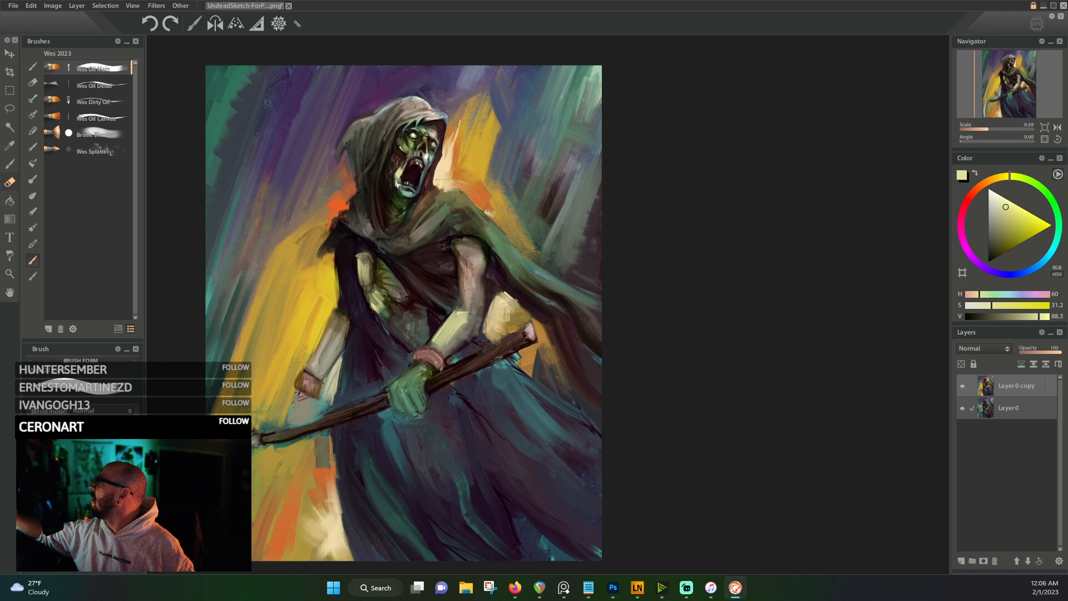
{"action": "left_click", "coordinate": [400, 165], "text": "alt"}
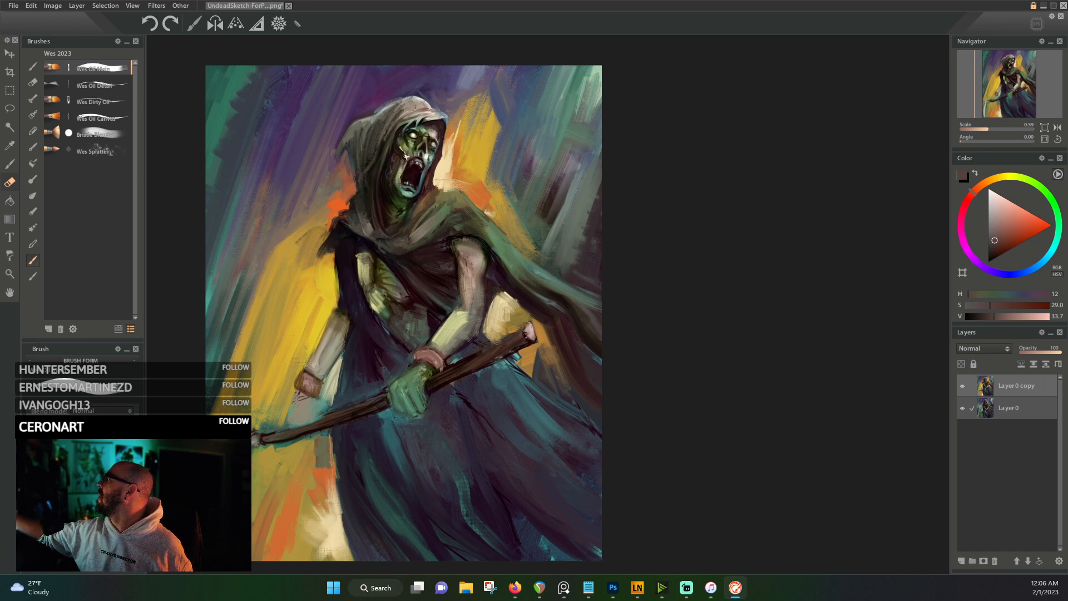
{"action": "left_click", "coordinate": [403, 193], "text": "alt"}
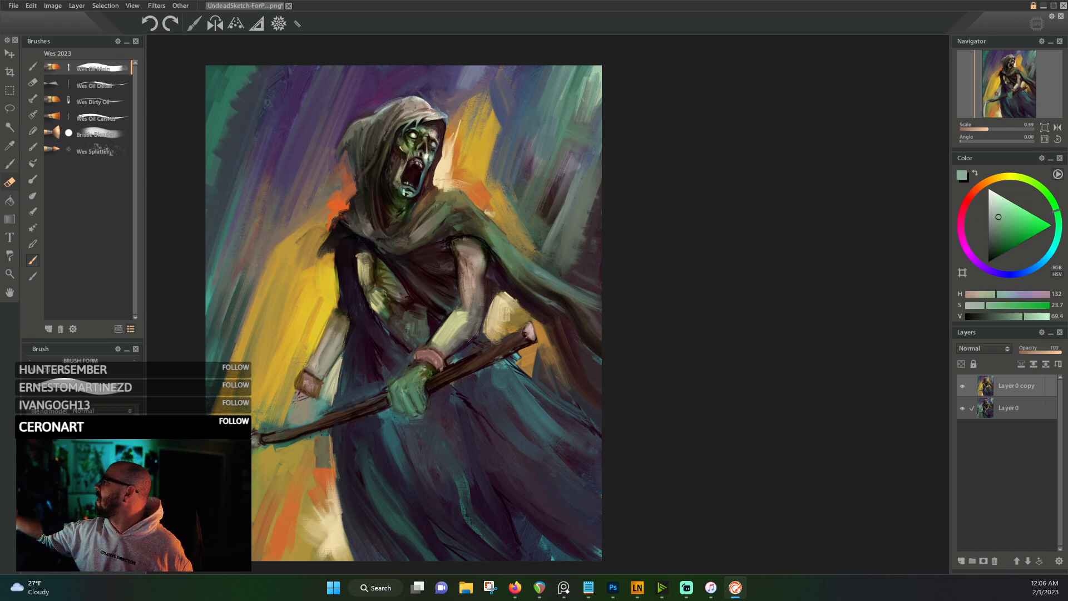
{"action": "left_click", "coordinate": [427, 155], "text": "alt"}
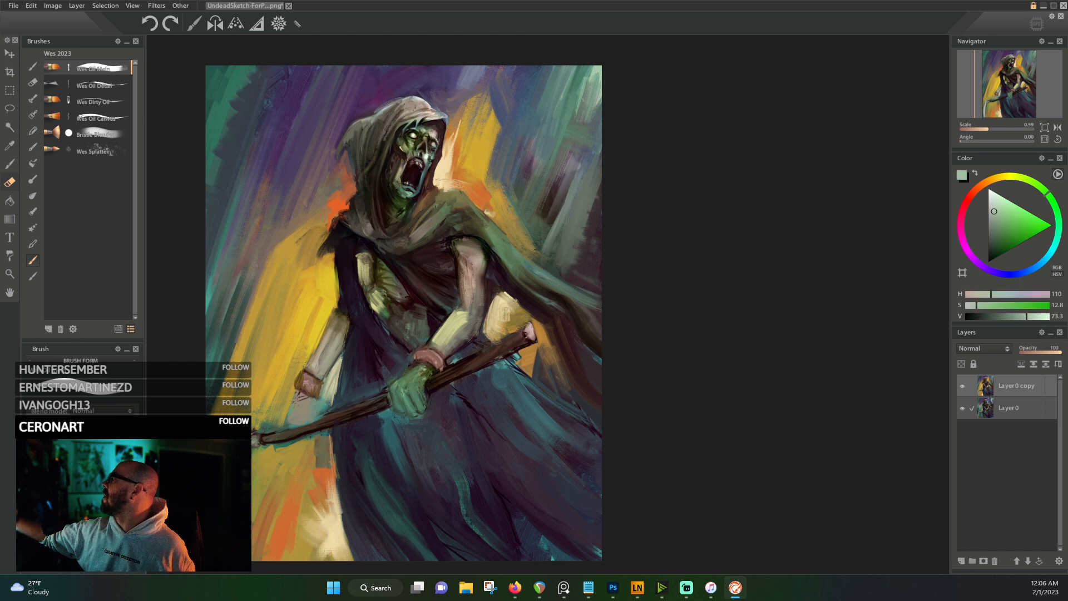
- Refine the hood's front edge above the forehead with sampled brown-grey and light grey, and sample muted purple from the background beside it
{"action": "left_click", "coordinate": [452, 114], "text": "alt"}
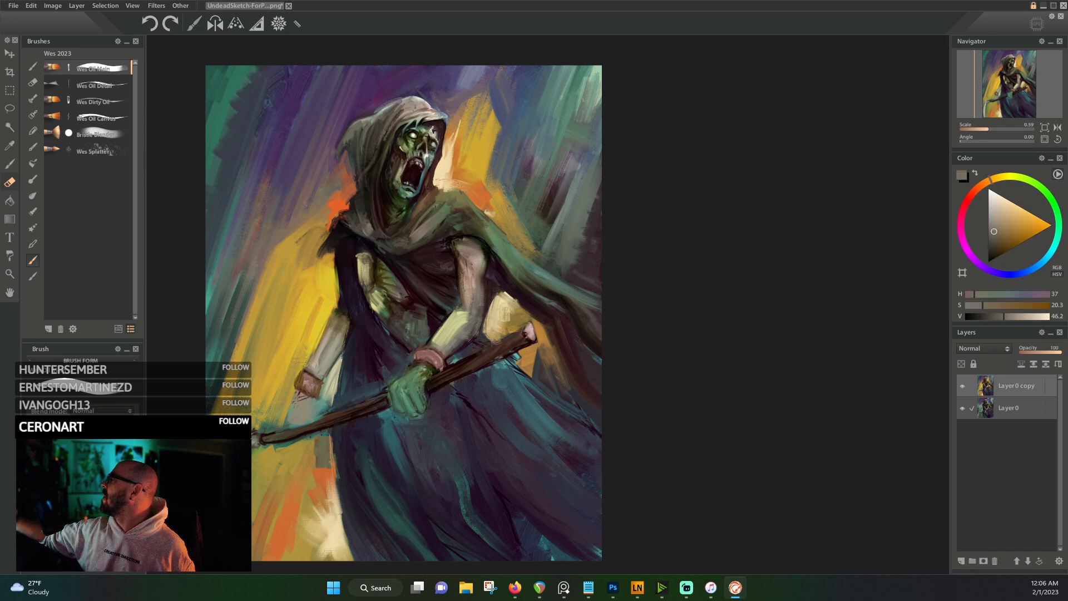
{"action": "left_click", "coordinate": [436, 128], "text": "alt"}
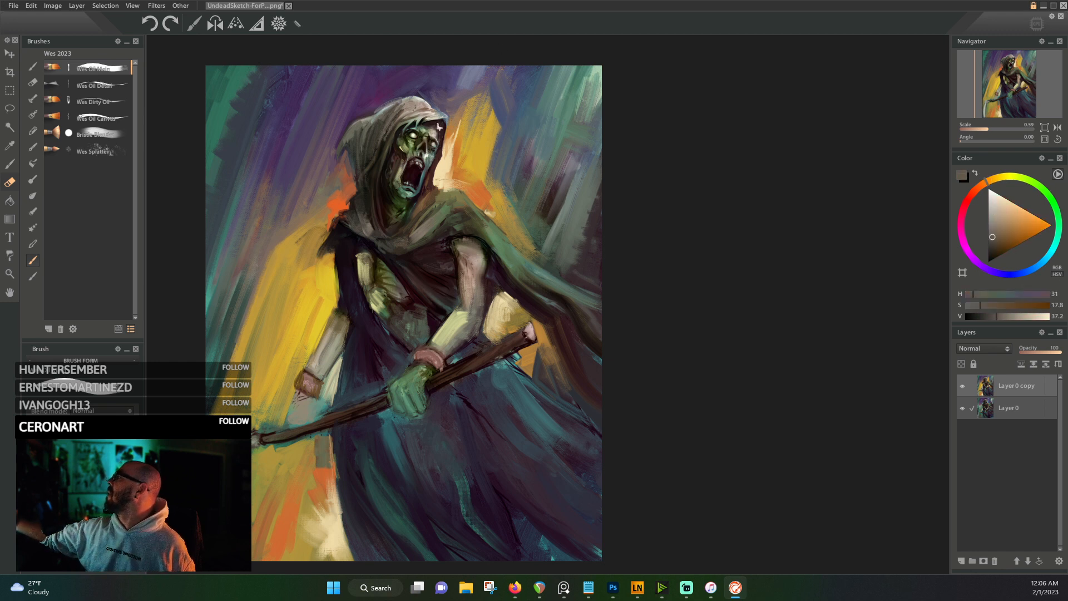
{"action": "left_click", "coordinate": [431, 116], "text": "alt"}
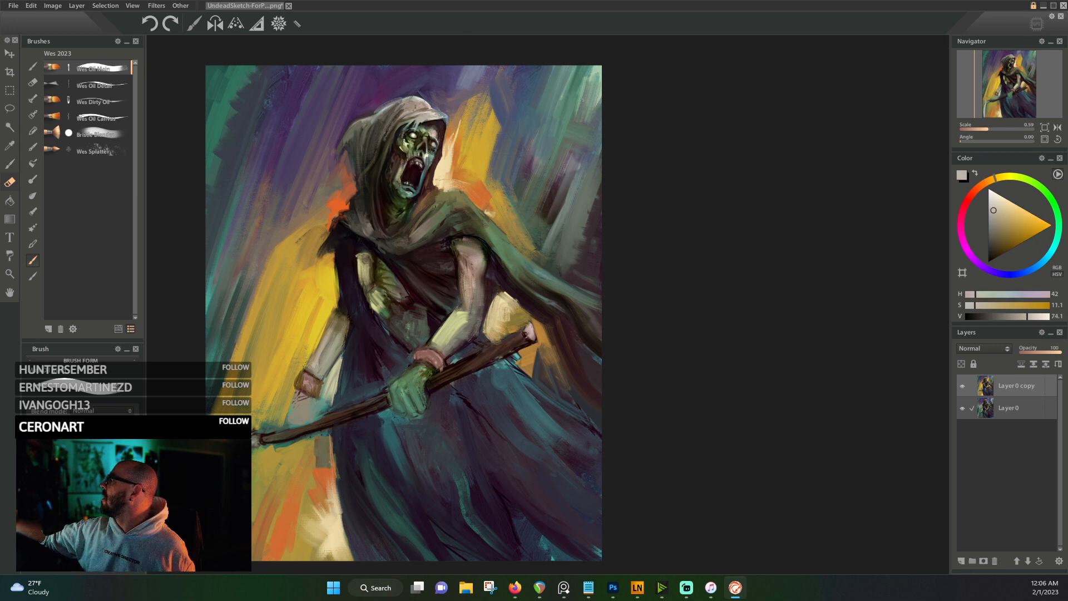
{"action": "mouse_move", "coordinate": [406, 123]}
{"action": "left_mouse_down"}
{"action": "mouse_move", "coordinate": [401, 148]}
{"action": "mouse_move", "coordinate": [405, 121]}
{"action": "left_mouse_up"}
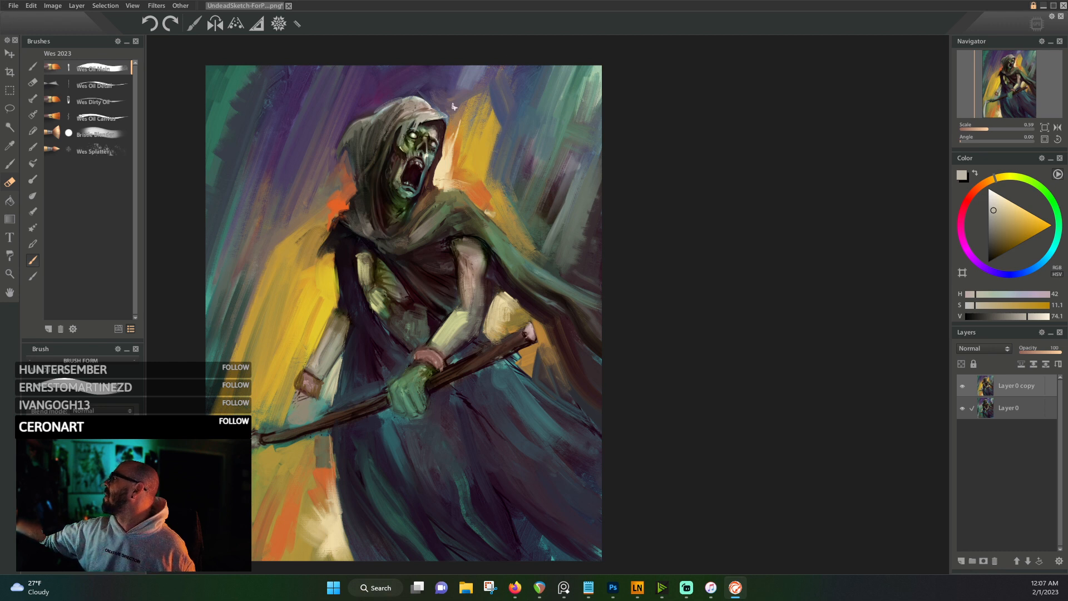
{"action": "left_click", "coordinate": [441, 104], "text": "alt"}
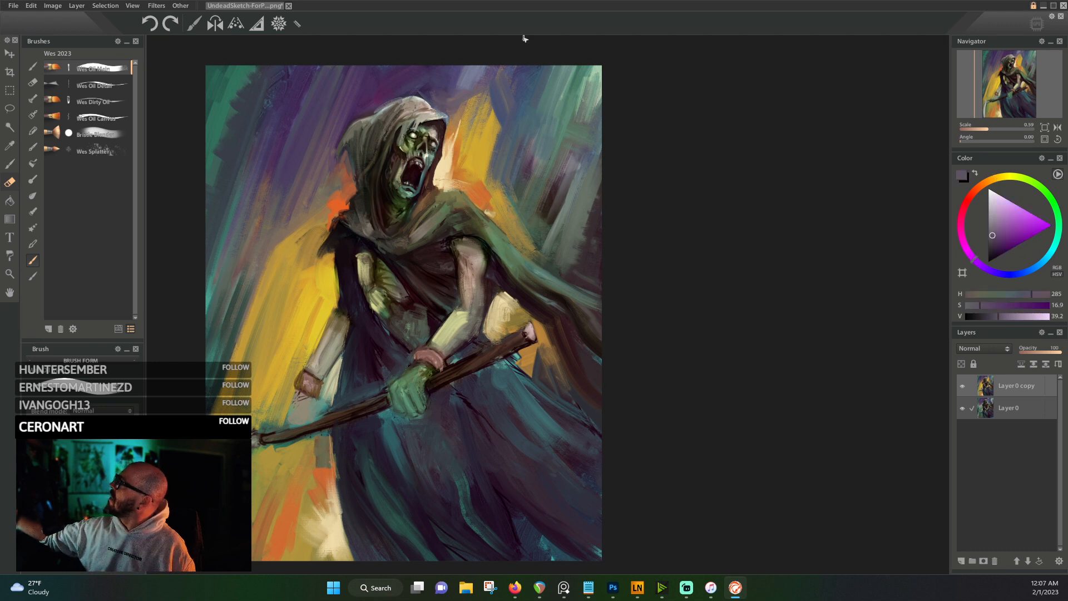
- Refine the hood's inner edge and the brow beneath it with sampled dark green, near-black and light warm grey
{"action": "left_click", "coordinate": [421, 128], "text": "alt"}
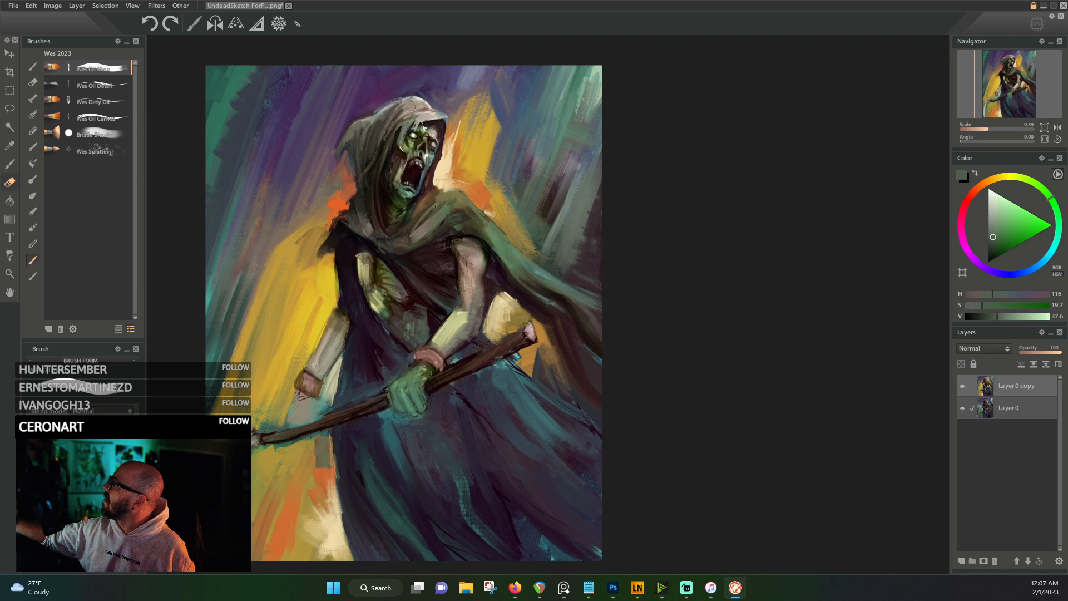
{"action": "left_click", "coordinate": [401, 134], "text": "alt"}
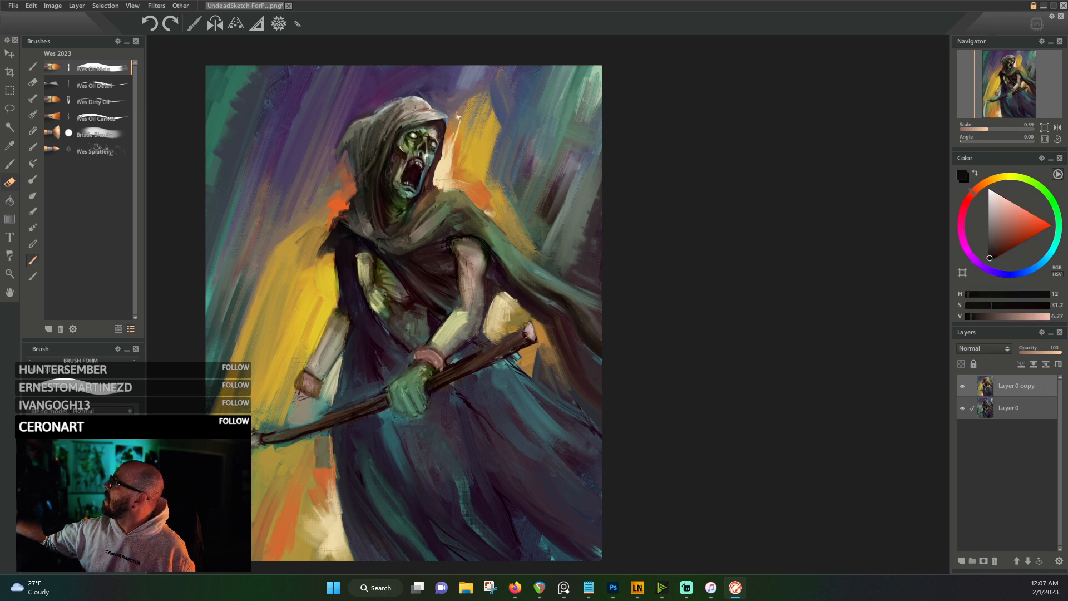
{"action": "left_click", "coordinate": [430, 116], "text": "alt"}
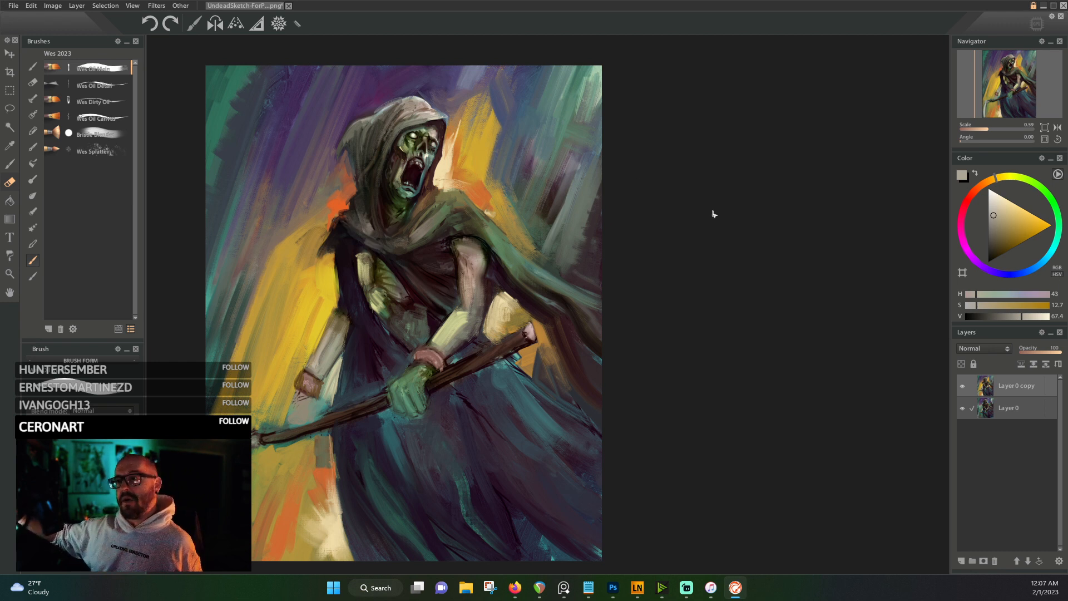
{"action": "left_click", "coordinate": [436, 131], "text": "alt"}
{"action": "left_click", "coordinate": [439, 131], "text": "alt"}
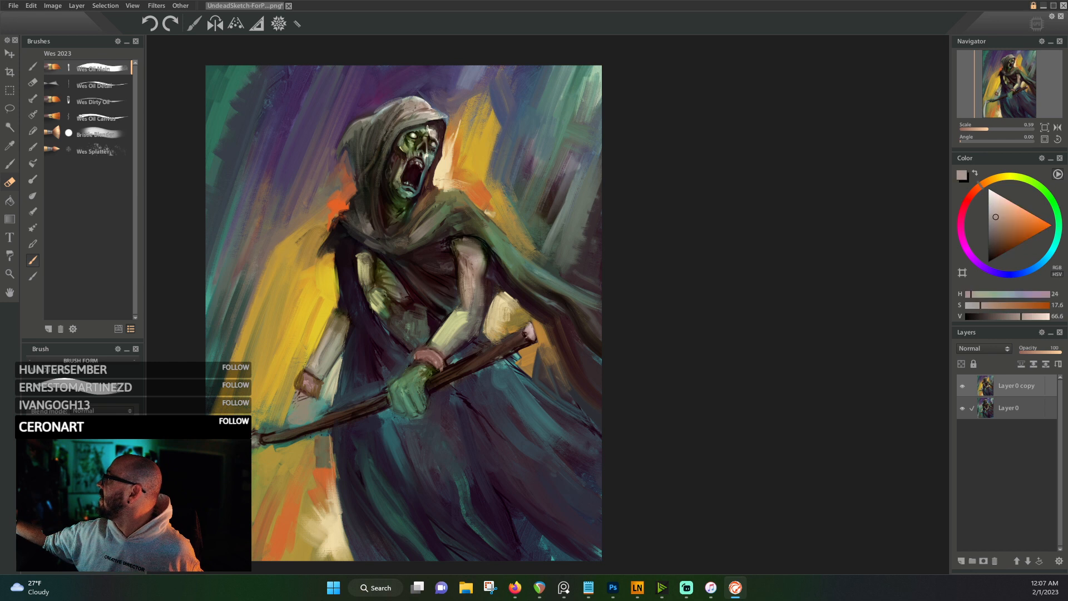
{"action": "left_click", "coordinate": [439, 138], "text": "alt"}
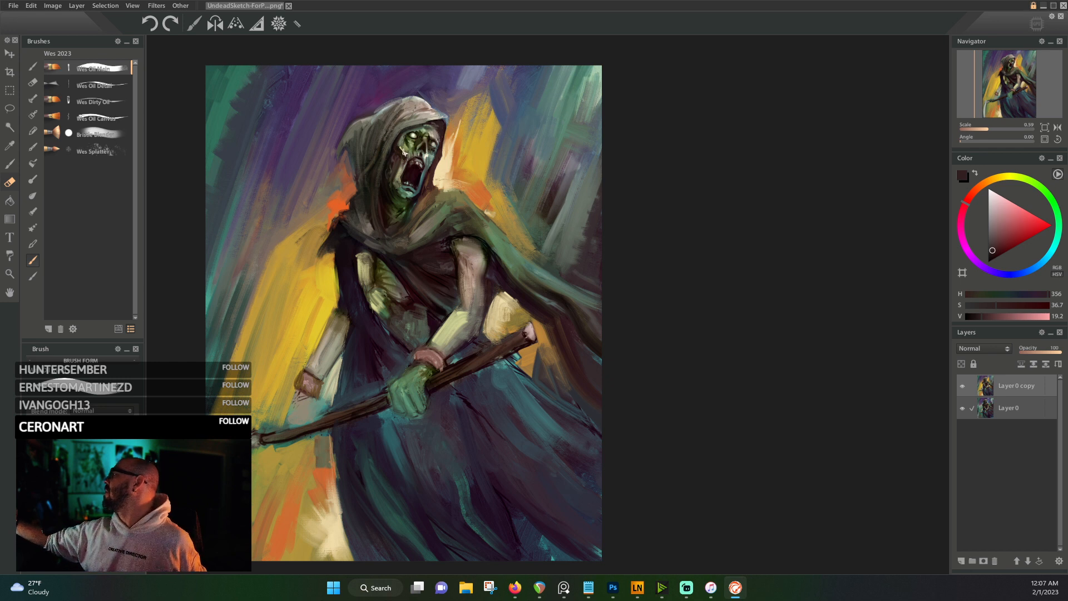
{"action": "left_click", "coordinate": [405, 140], "text": "alt"}
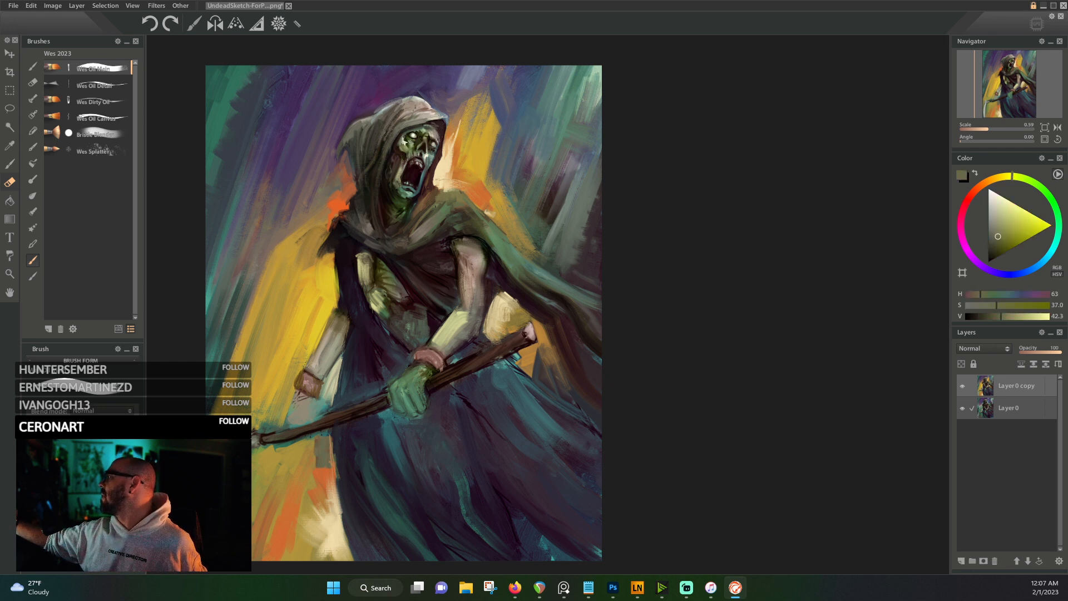
- Shade the bare chest and ribs with sampled near-black, dark olive and muted green, toning down the bright patch at the lower ribs
{"action": "left_click", "coordinate": [370, 275], "text": "alt"}
{"action": "left_click", "coordinate": [361, 273], "text": "alt"}
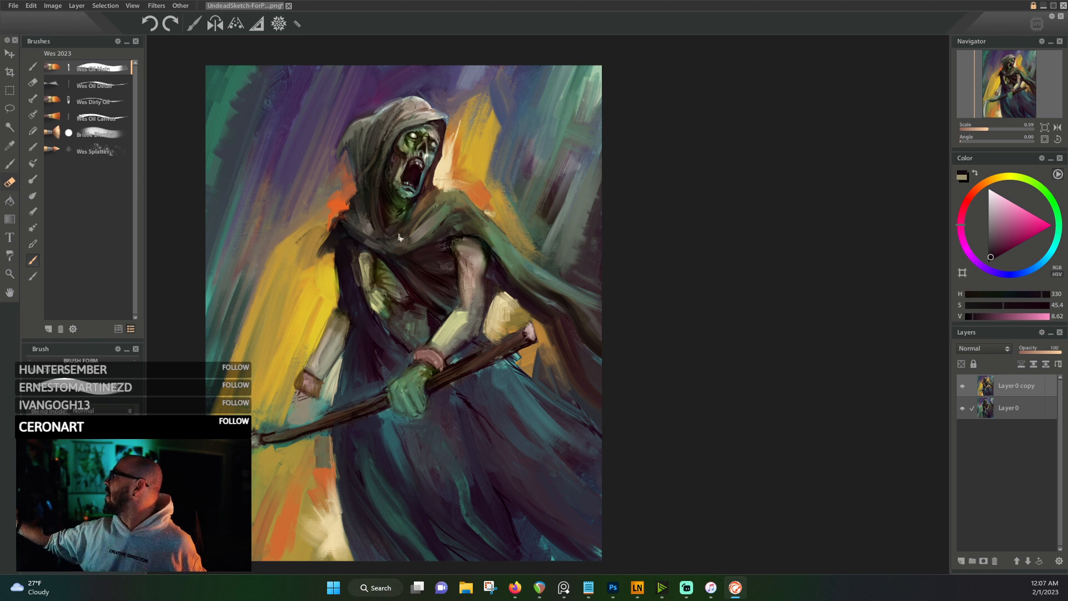
{"action": "left_click", "coordinate": [372, 274], "text": "alt"}
{"action": "left_click", "coordinate": [361, 276], "text": "alt"}
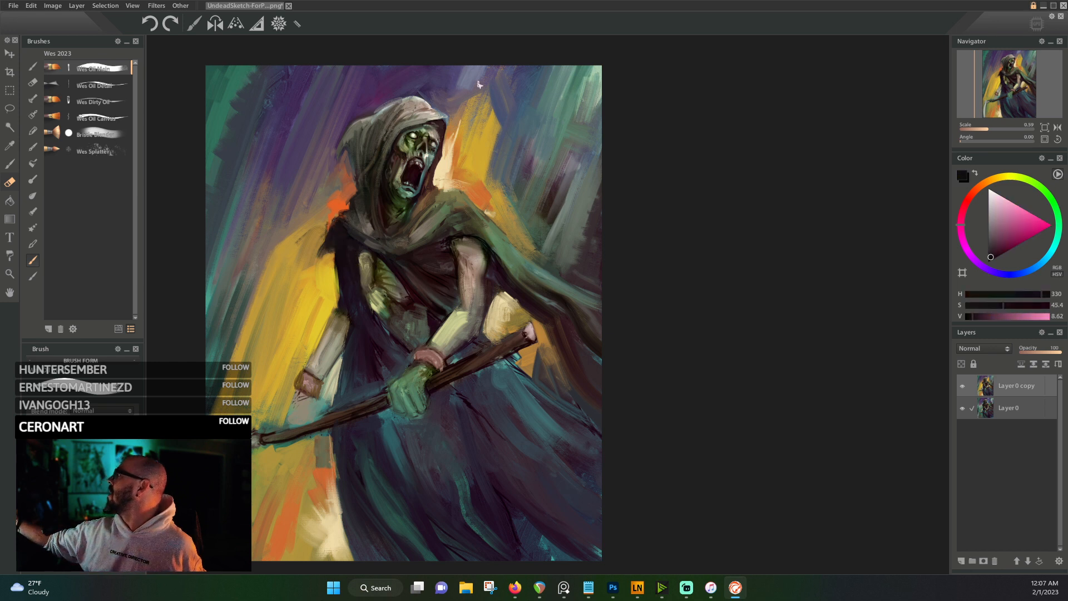
{"action": "left_click", "coordinate": [404, 296], "text": "alt"}
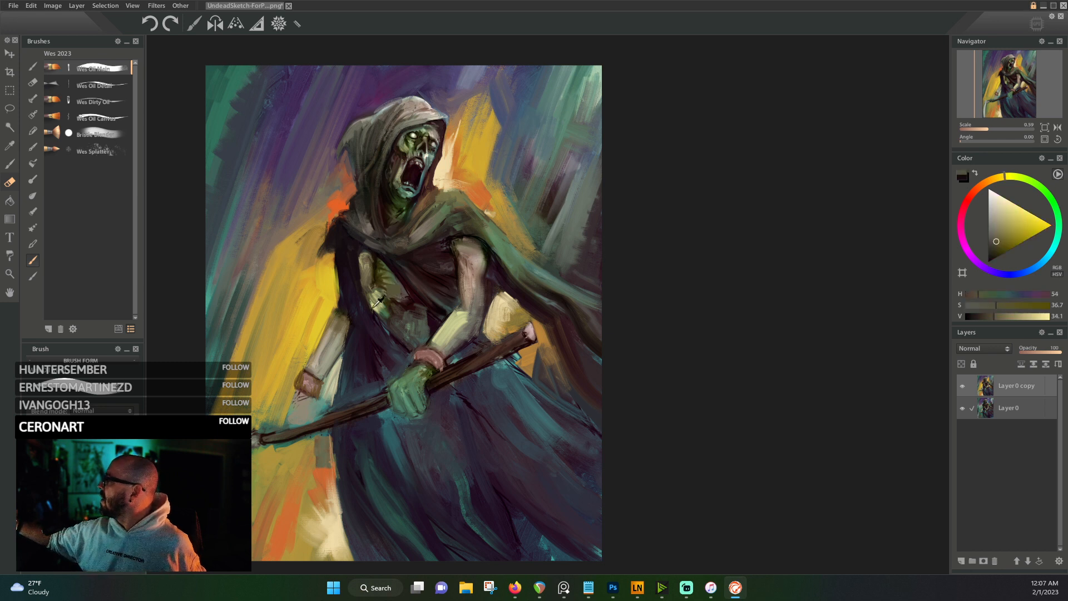
{"action": "left_click", "coordinate": [380, 298], "text": "alt"}
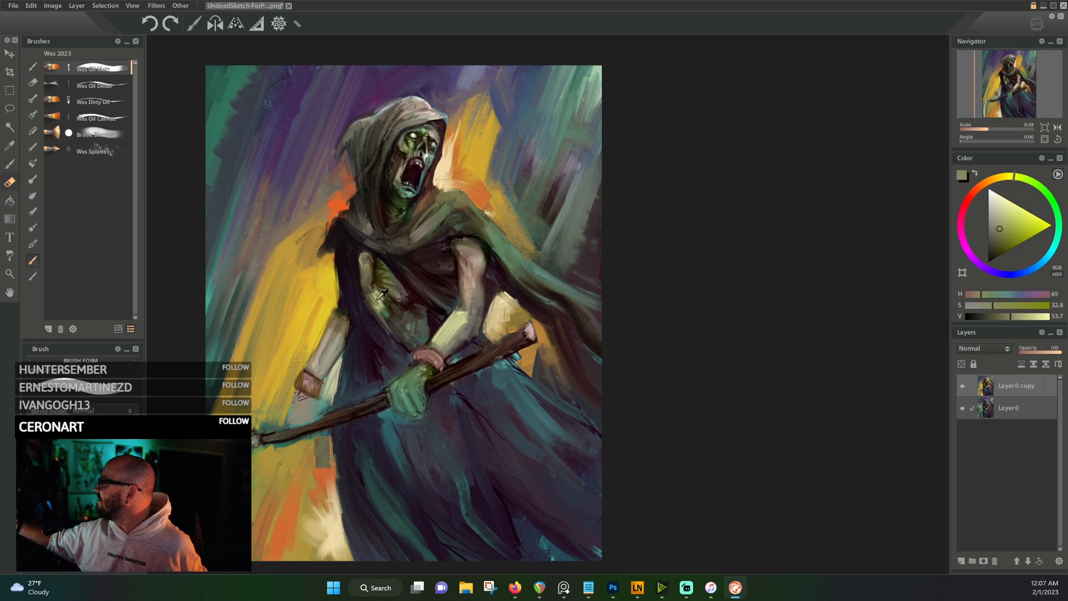
{"action": "mouse_move", "coordinate": [380, 299]}
{"action": "left_mouse_down"}
{"action": "mouse_move", "coordinate": [378, 320]}
{"action": "mouse_move", "coordinate": [392, 332]}
{"action": "mouse_move", "coordinate": [382, 311]}
{"action": "left_mouse_up"}
{"action": "left_click", "coordinate": [390, 301], "text": "alt"}
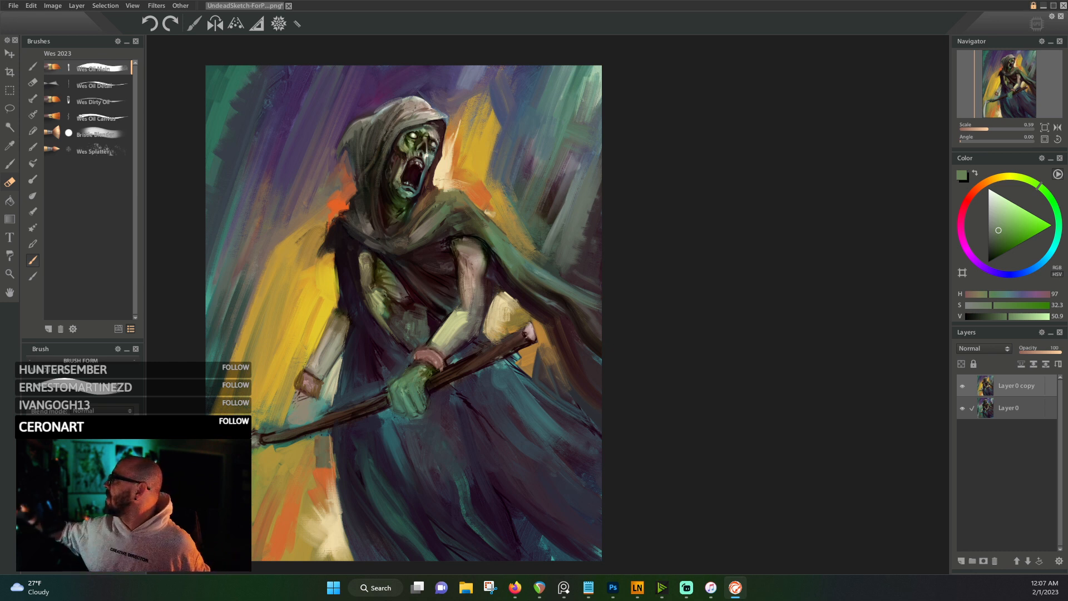
- Lighten the shoulder and upper arm above the gripping hand with sampled warm grey-brown and pale beige
{"action": "left_click", "coordinate": [470, 242], "text": "alt"}
{"action": "left_click", "coordinate": [459, 254], "text": "alt"}
{"action": "mouse_move", "coordinate": [470, 247]}
{"action": "left_mouse_down"}
{"action": "mouse_move", "coordinate": [460, 267]}
{"action": "mouse_move", "coordinate": [462, 238]}
{"action": "mouse_move", "coordinate": [474, 246]}
{"action": "left_mouse_up"}
{"action": "left_click", "coordinate": [474, 244], "text": "alt"}
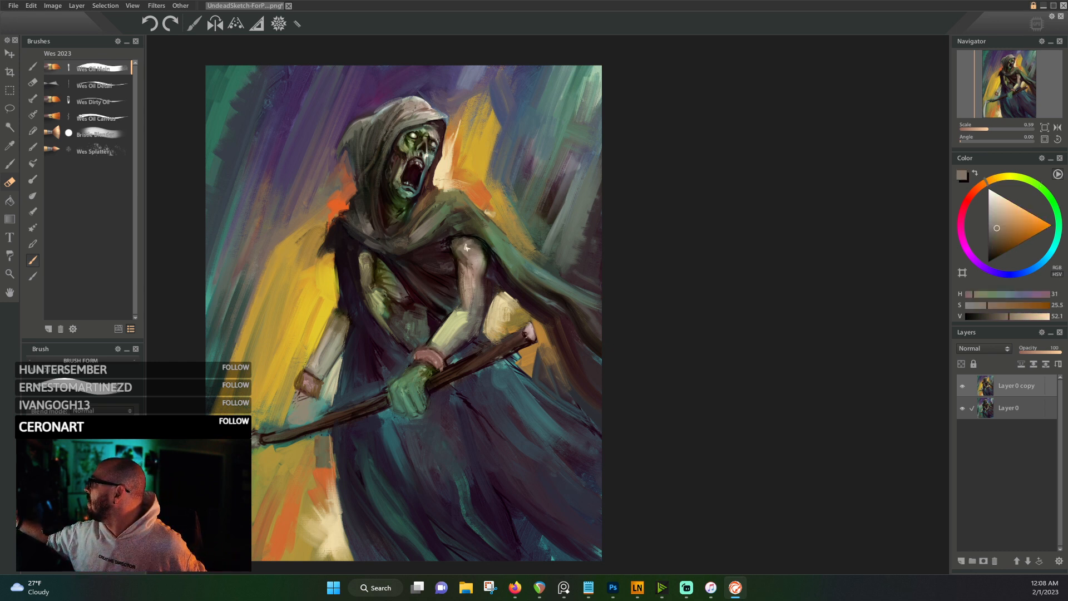
{"action": "left_click", "coordinate": [469, 281], "text": "alt"}
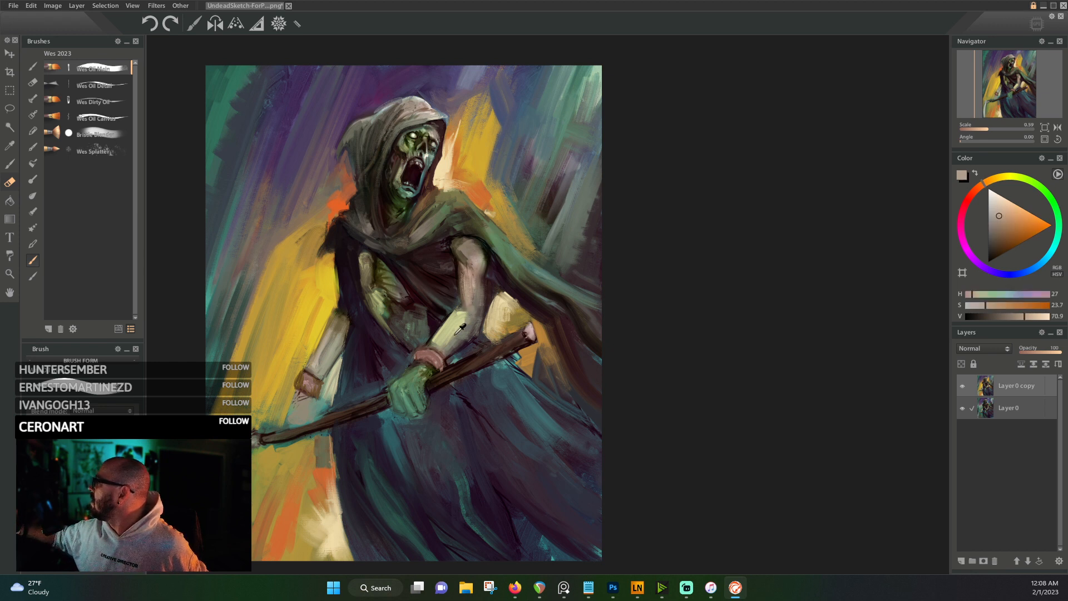
- Blend the forearm gripping the staff into the elbow with sampled pale yellow-green and muted khaki
{"action": "left_click", "coordinate": [460, 328], "text": "alt"}
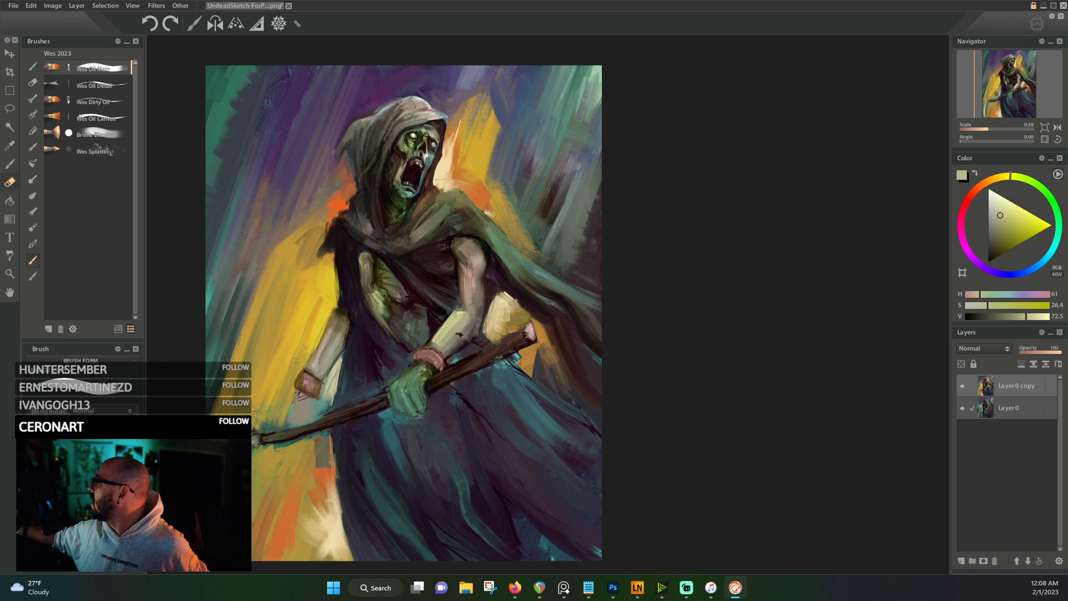
{"action": "left_click", "coordinate": [459, 316], "text": "alt"}
{"action": "left_click", "coordinate": [459, 316], "text": "alt"}
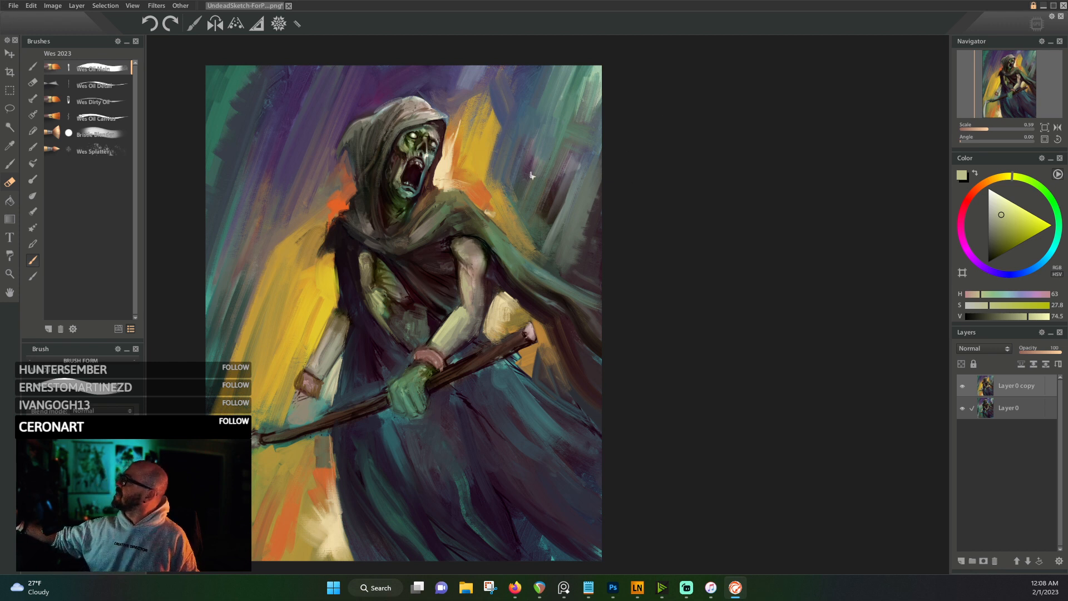
{"action": "left_click", "coordinate": [471, 303], "text": "alt"}
{"action": "left_click", "coordinate": [468, 304], "text": "alt"}
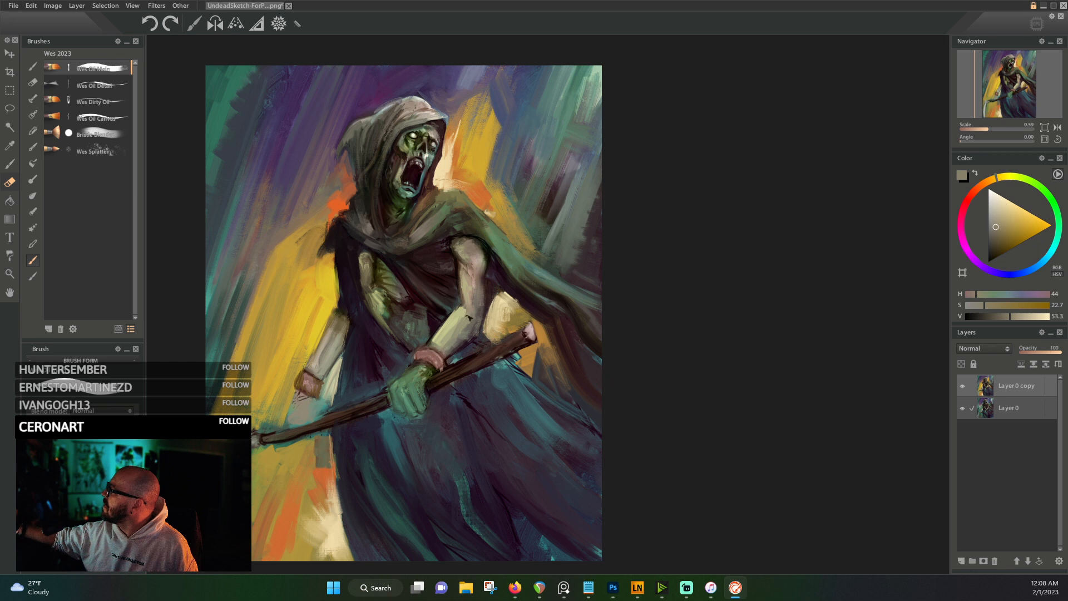
{"action": "left_click", "coordinate": [460, 307], "text": "alt"}
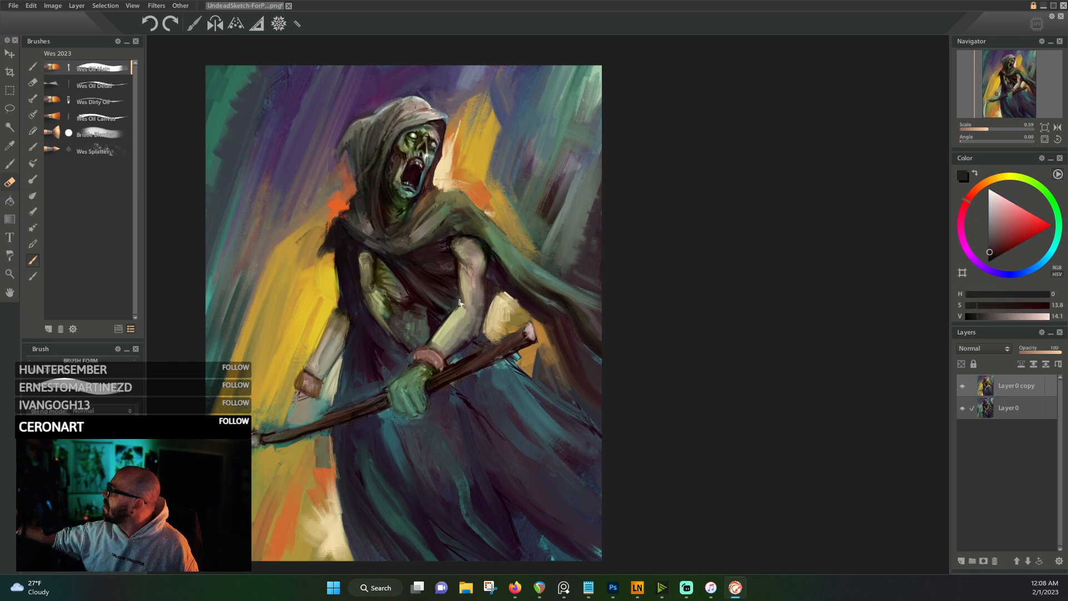
- Trim the forearm's inner edge against the torso with dark strokes, using sampled near-black, deep magenta and dark green
{"action": "left_click_drag", "start_coordinate": [438, 330], "coordinate": [464, 307]}
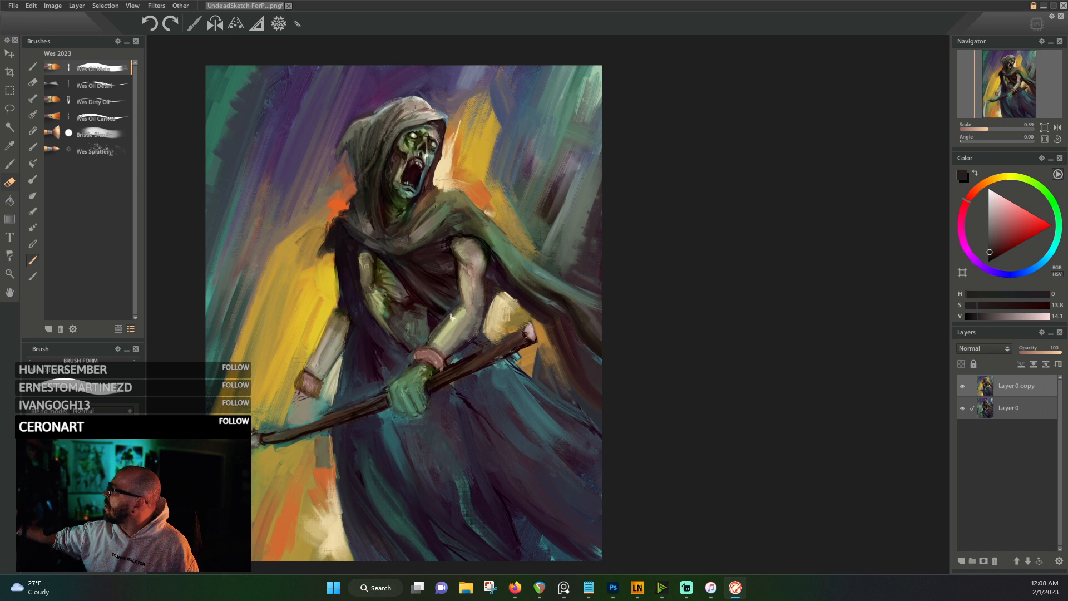
{"action": "left_click", "coordinate": [448, 316], "text": "alt"}
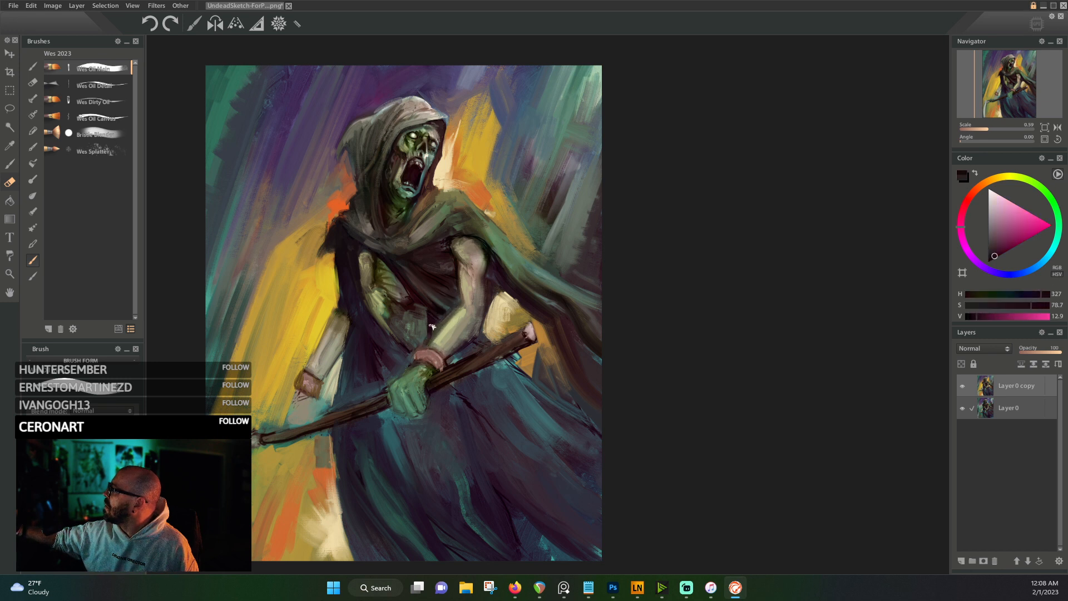
{"action": "left_click", "coordinate": [452, 311], "text": "alt"}
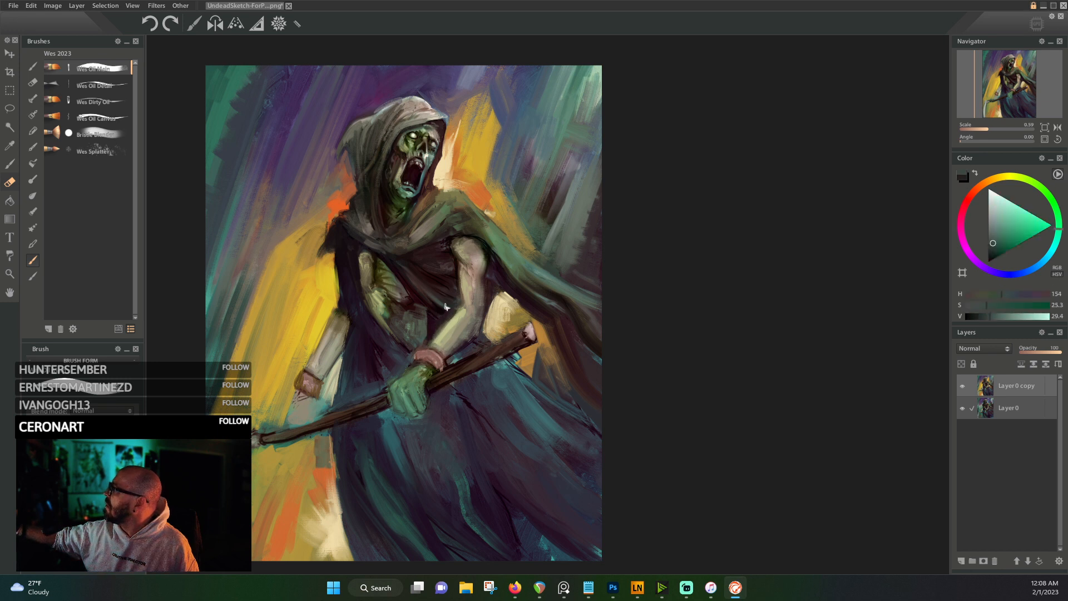
{"action": "left_click", "coordinate": [459, 303], "text": "alt"}
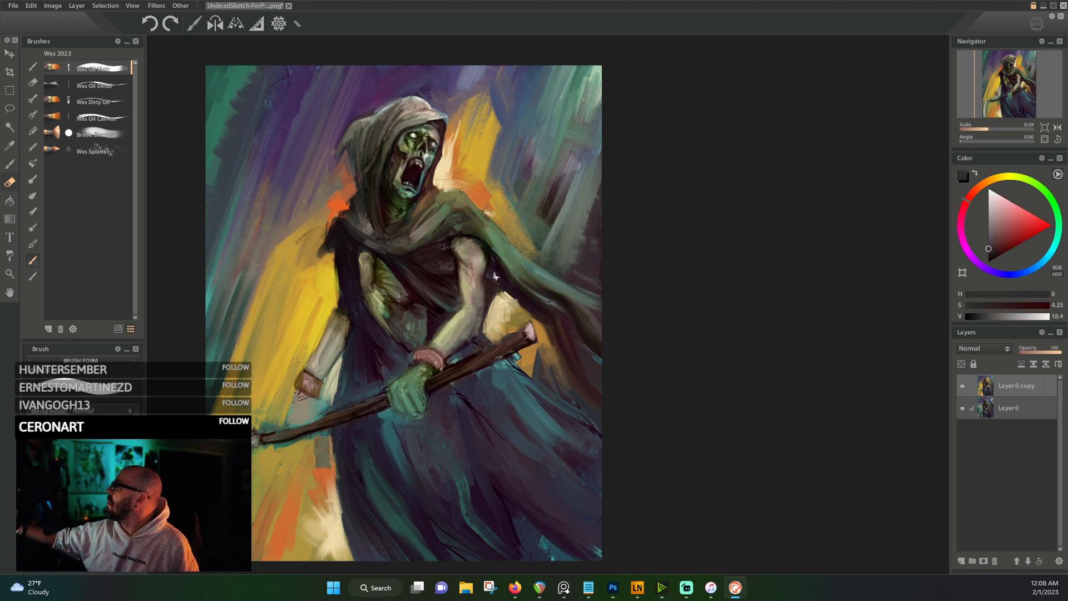
- Round off the bare shoulder with sampled muted khaki and darken its edge under the drape with sampled dark brown
{"action": "left_click", "coordinate": [467, 251], "text": "alt"}
{"action": "left_click", "coordinate": [464, 257], "text": "alt"}
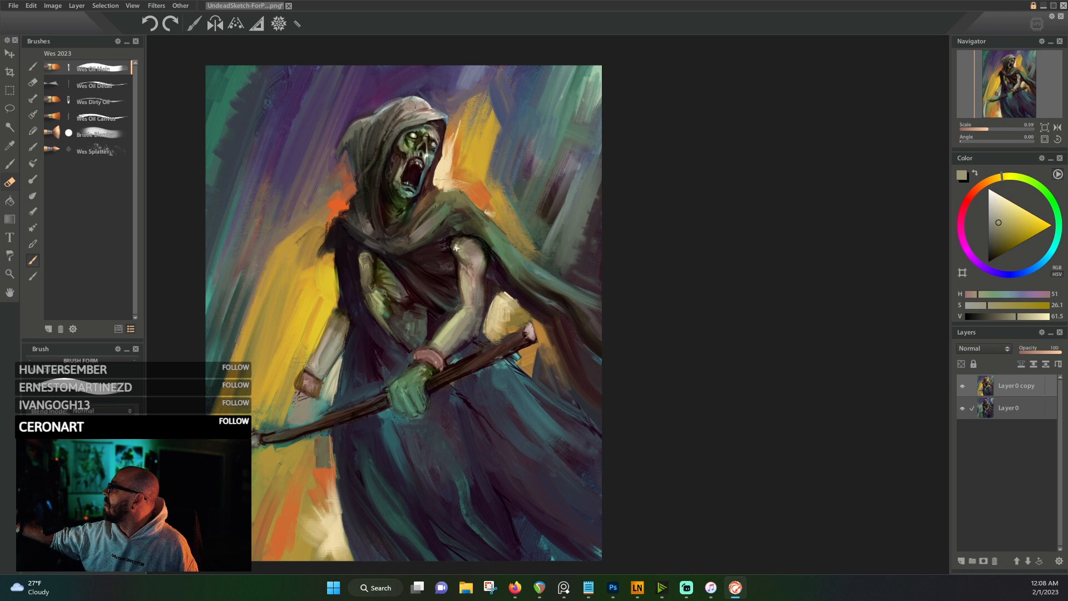
{"action": "left_click", "coordinate": [465, 260], "text": "alt"}
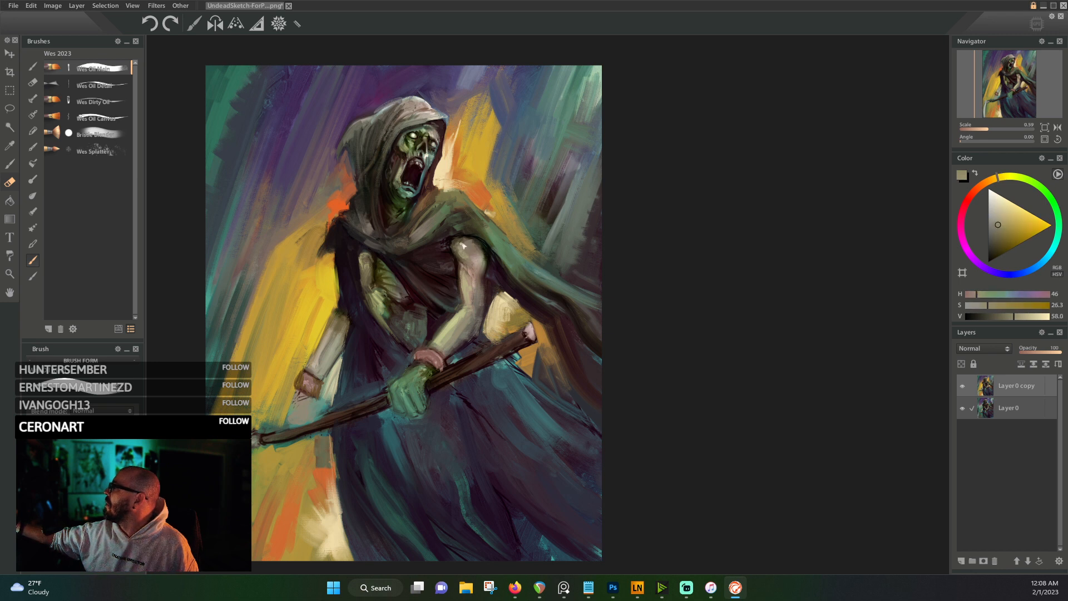
{"action": "left_click", "coordinate": [455, 243], "text": "alt"}
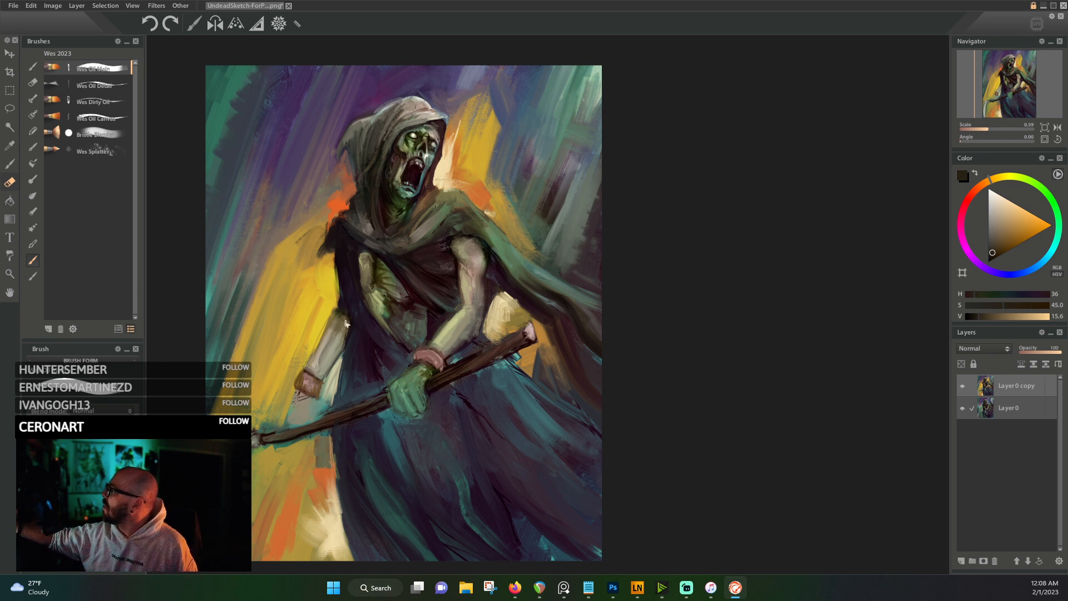
- Paint ragged strips of dark purple cloth hanging from the far shoulder over the yellow background
{"action": "left_click", "coordinate": [334, 305], "text": "alt"}
{"action": "left_click", "coordinate": [340, 299], "text": "alt"}
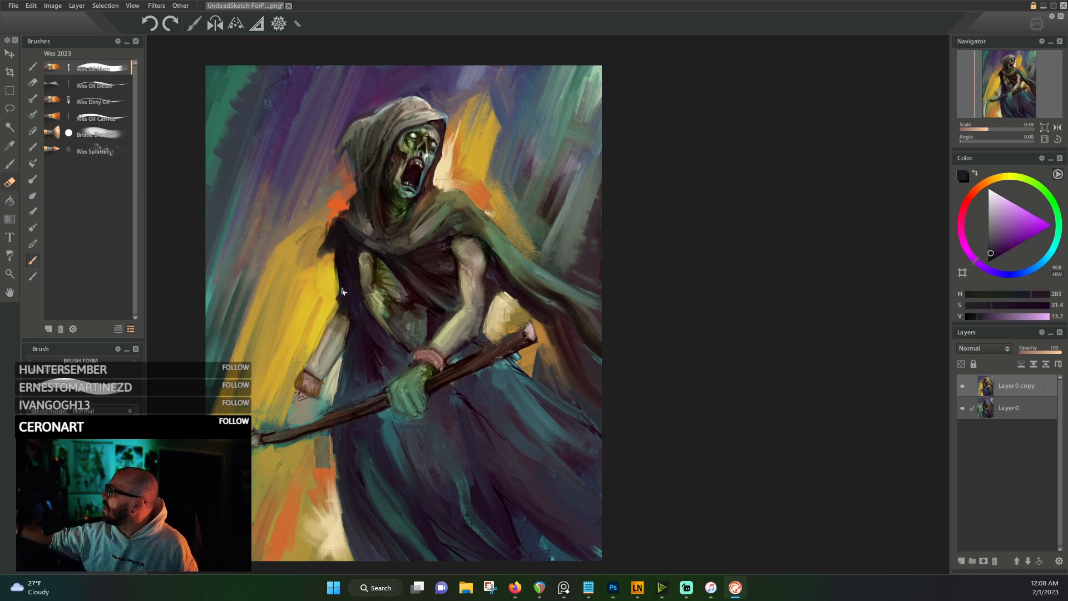
{"action": "left_click_drag", "start_coordinate": [342, 291], "coordinate": [334, 310]}
{"action": "mouse_move", "coordinate": [338, 269]}
{"action": "left_mouse_down"}
{"action": "mouse_move", "coordinate": [335, 297]}
{"action": "mouse_move", "coordinate": [338, 267]}
{"action": "mouse_move", "coordinate": [318, 279]}
{"action": "mouse_move", "coordinate": [330, 285]}
{"action": "mouse_move", "coordinate": [323, 293]}
{"action": "left_mouse_up"}
{"action": "mouse_move", "coordinate": [339, 248]}
{"action": "left_mouse_down"}
{"action": "mouse_move", "coordinate": [329, 306]}
{"action": "mouse_move", "coordinate": [326, 259]}
{"action": "left_mouse_up"}
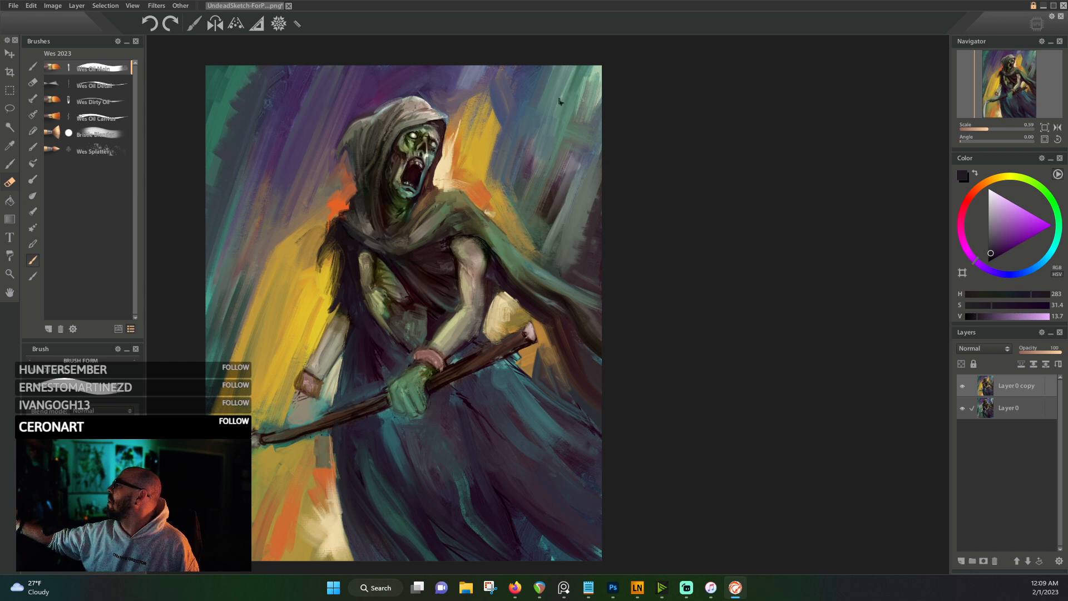
- Touch up the shadow beside the bare shoulder and the background along the hood and cape with sampled near-black, purple and dark grey
{"action": "left_click", "coordinate": [448, 252], "text": "alt"}
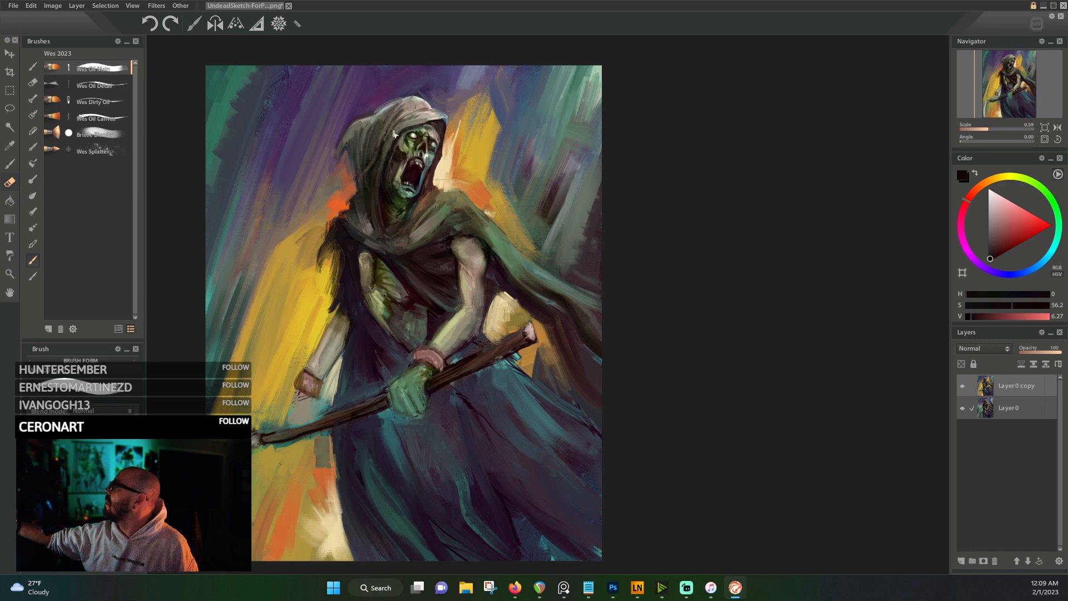
{"action": "left_click", "coordinate": [379, 101], "text": "alt"}
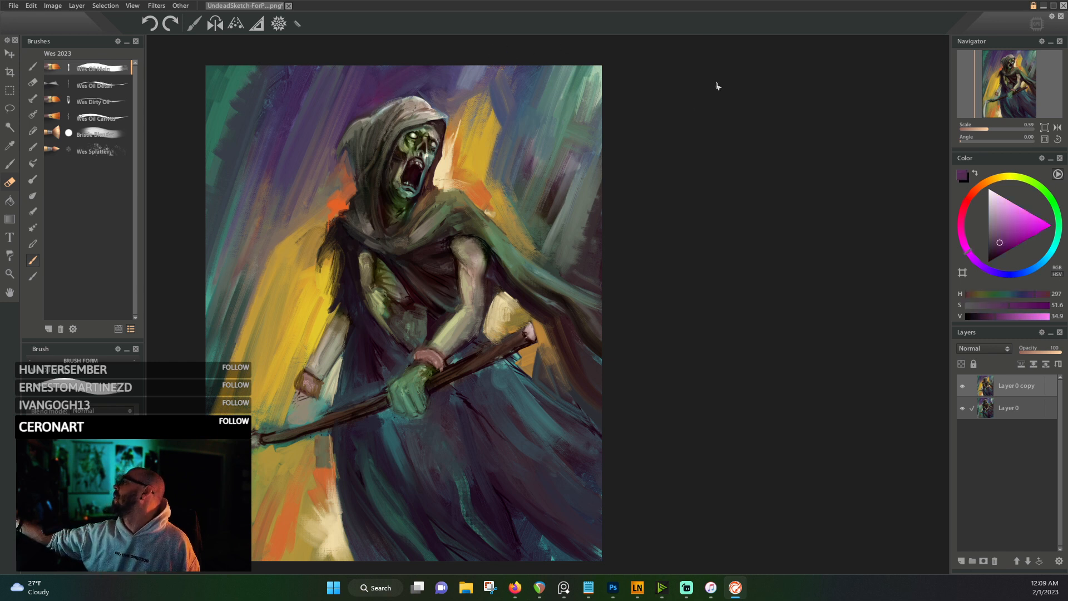
{"action": "left_click", "coordinate": [562, 267], "text": "alt"}
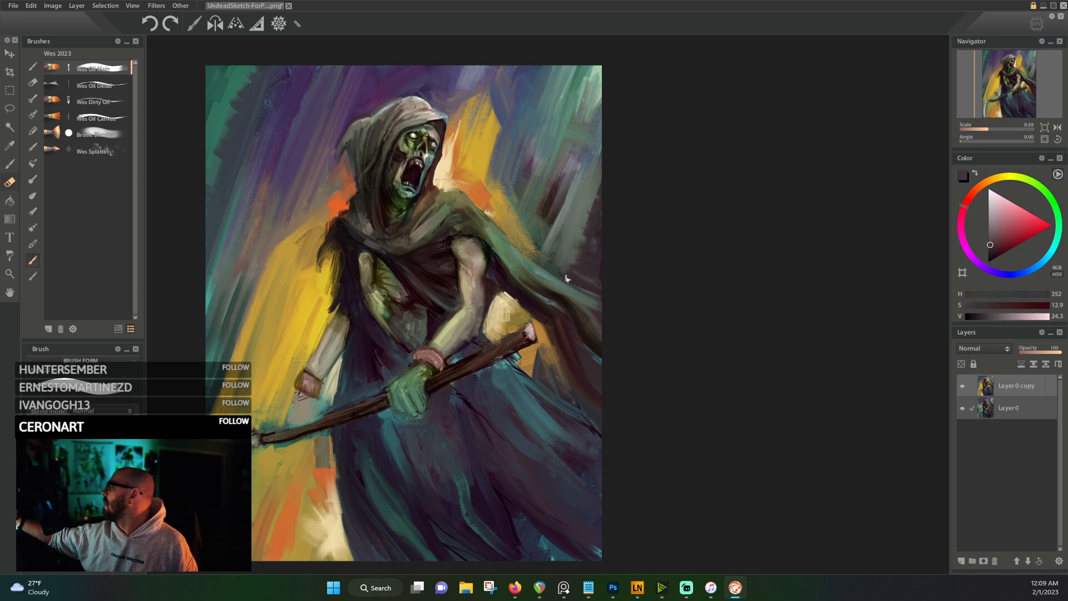
- Extend the cape's dark underside around the staff's tip with sampled dark brown and plum, narrowing the yellow gap beside the arm
{"action": "left_click", "coordinate": [553, 313], "text": "alt"}
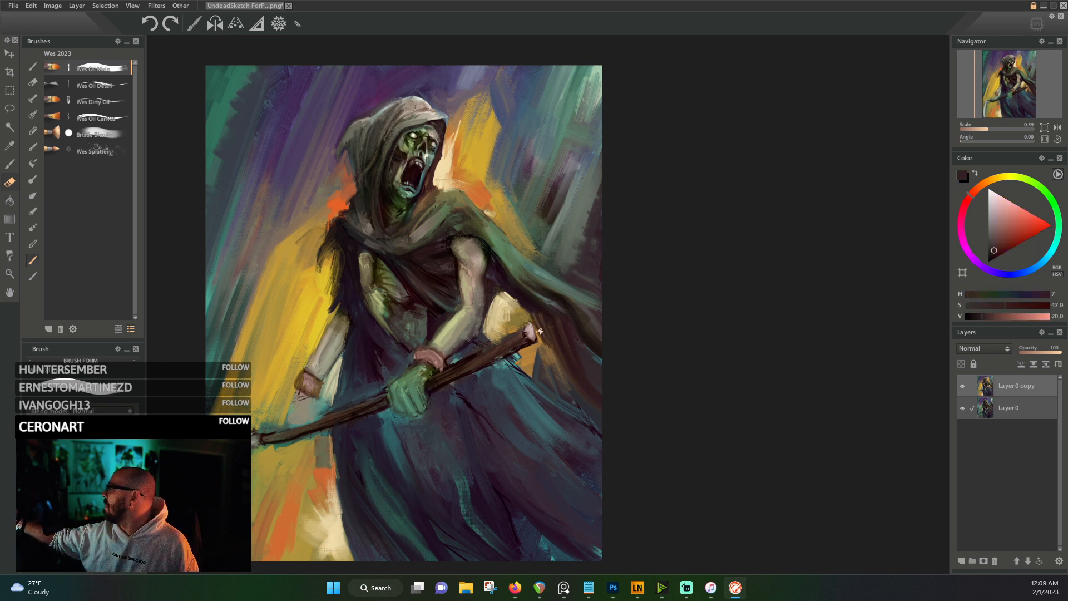
{"action": "left_click", "coordinate": [514, 295], "text": "alt"}
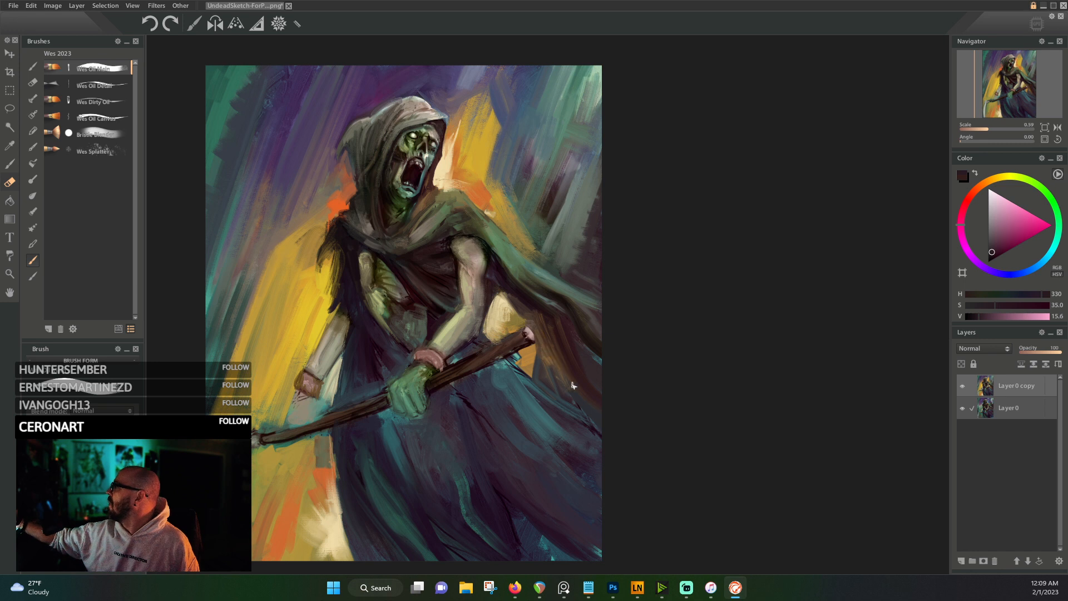
{"action": "left_click", "coordinate": [523, 302], "text": "alt"}
{"action": "left_click", "coordinate": [530, 309], "text": "alt"}
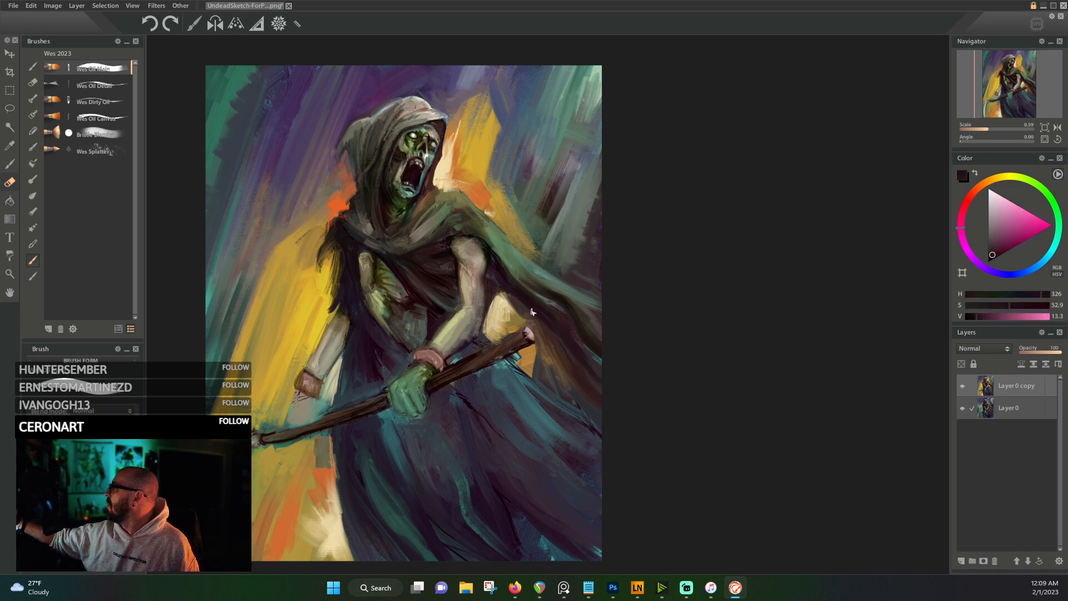
{"action": "left_click", "coordinate": [553, 363], "text": "alt"}
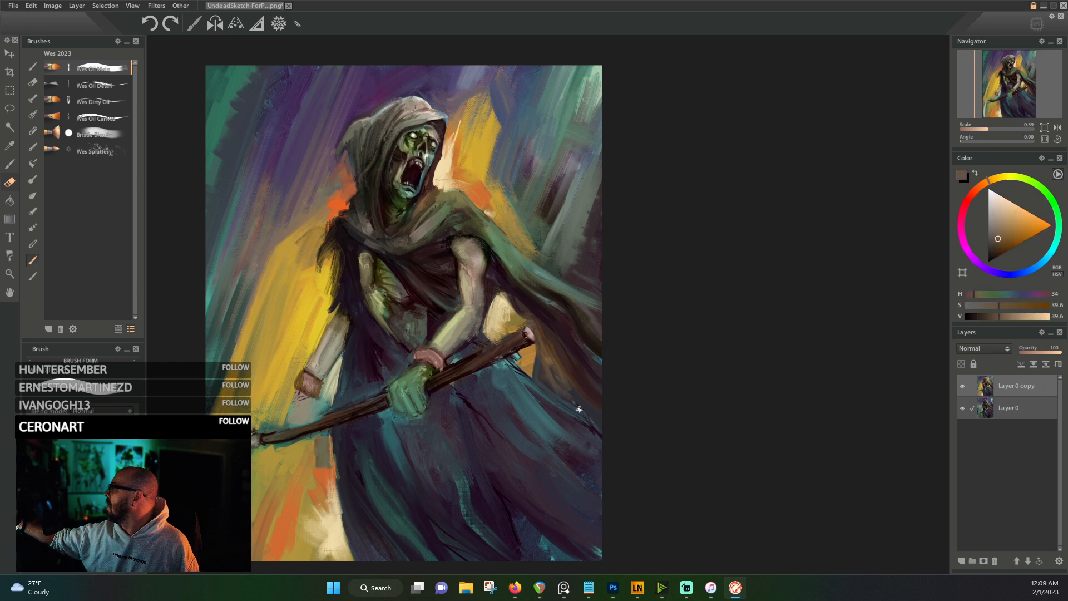
{"action": "left_click_drag", "start_coordinate": [559, 386], "coordinate": [595, 424]}
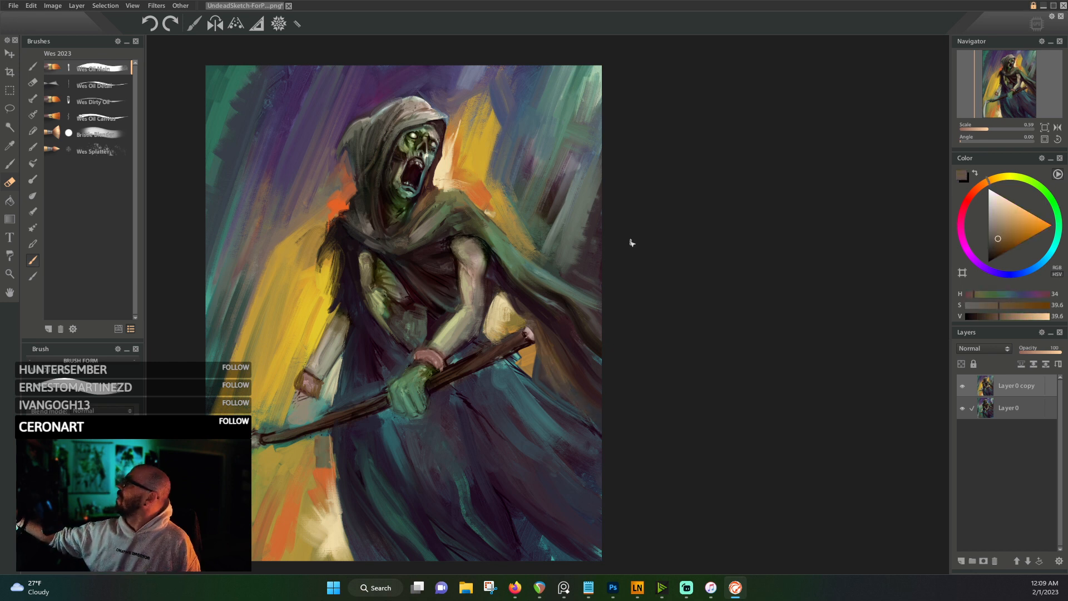
{"action": "left_click", "coordinate": [518, 322], "text": "alt"}
{"action": "mouse_move", "coordinate": [519, 323]}
{"action": "left_mouse_down"}
{"action": "mouse_move", "coordinate": [506, 284]}
{"action": "mouse_move", "coordinate": [503, 317]}
{"action": "mouse_move", "coordinate": [530, 317]}
{"action": "mouse_move", "coordinate": [517, 330]}
{"action": "mouse_move", "coordinate": [497, 276]}
{"action": "mouse_move", "coordinate": [501, 309]}
{"action": "mouse_move", "coordinate": [482, 328]}
{"action": "mouse_move", "coordinate": [493, 295]}
{"action": "mouse_move", "coordinate": [487, 335]}
{"action": "mouse_move", "coordinate": [494, 284]}
{"action": "left_mouse_up"}
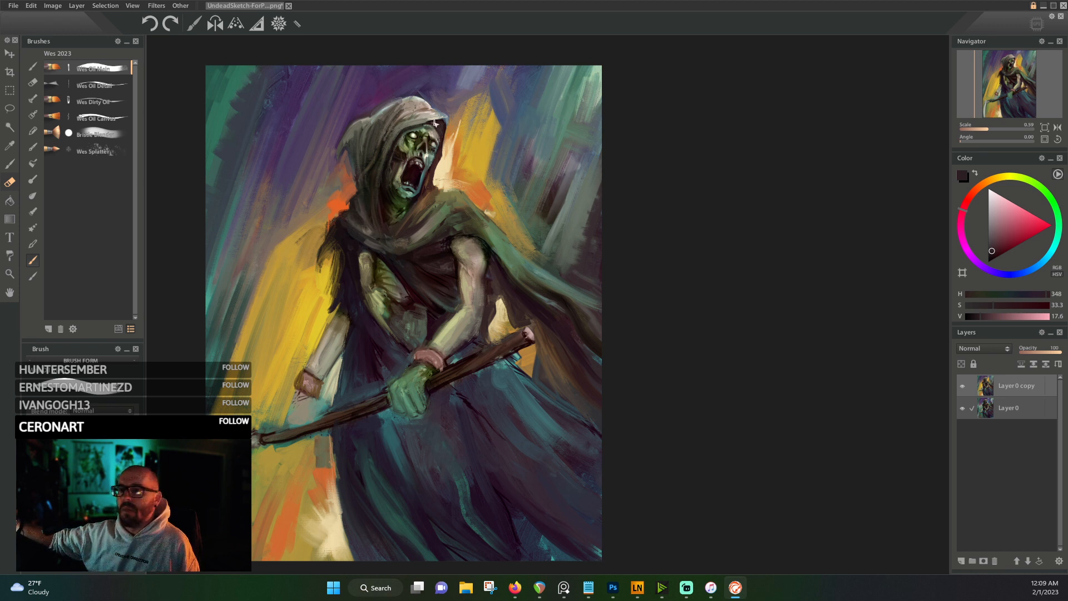
- Paint over the chest beside the far shoulder with a sampled khaki darkened to about 15% brightness
{"action": "left_click", "coordinate": [369, 265], "text": "alt"}
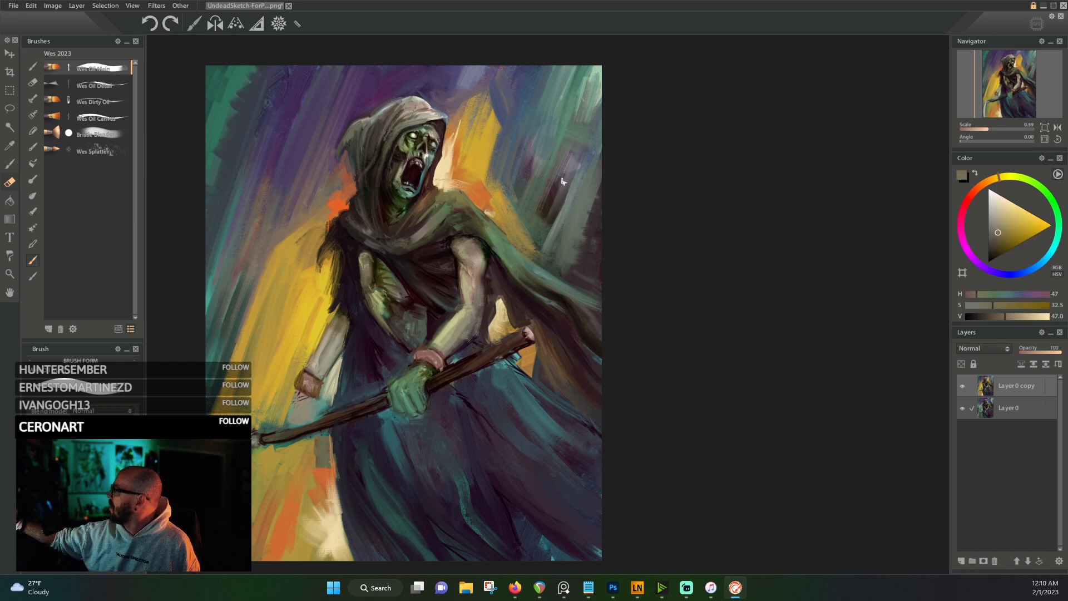
{"action": "left_click", "coordinate": [978, 315]}
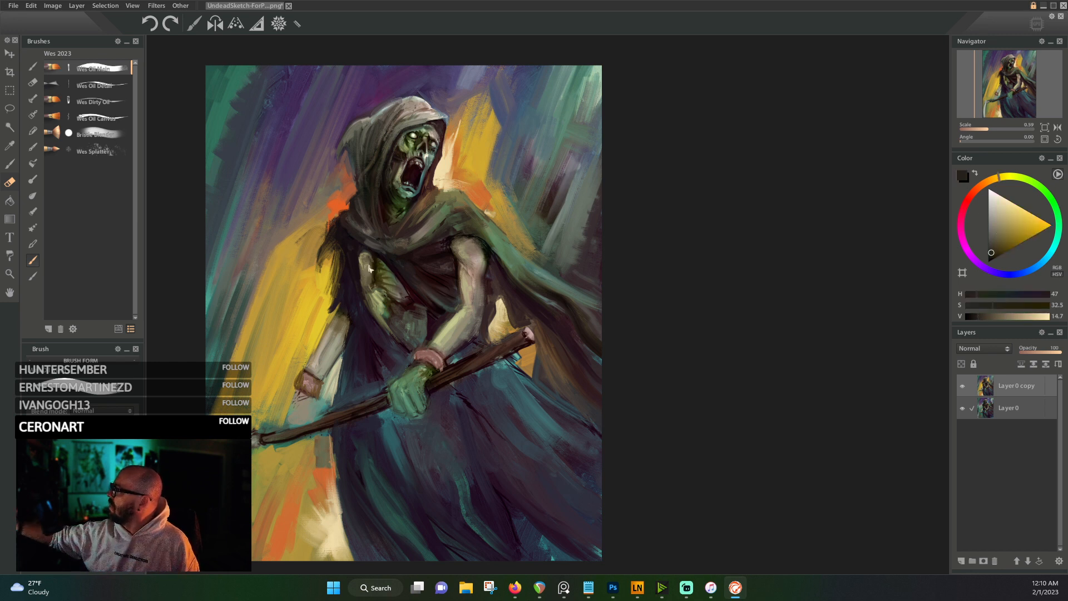
{"action": "mouse_move", "coordinate": [363, 258]}
{"action": "left_mouse_down"}
{"action": "mouse_move", "coordinate": [365, 286]}
{"action": "mouse_move", "coordinate": [369, 255]}
{"action": "mouse_move", "coordinate": [371, 277]}
{"action": "mouse_move", "coordinate": [393, 280]}
{"action": "mouse_move", "coordinate": [379, 265]}
{"action": "mouse_move", "coordinate": [397, 292]}
{"action": "mouse_move", "coordinate": [386, 262]}
{"action": "mouse_move", "coordinate": [401, 294]}
{"action": "mouse_move", "coordinate": [395, 301]}
{"action": "mouse_move", "coordinate": [391, 280]}
{"action": "mouse_move", "coordinate": [388, 332]}
{"action": "mouse_move", "coordinate": [372, 290]}
{"action": "mouse_move", "coordinate": [394, 340]}
{"action": "left_mouse_up"}
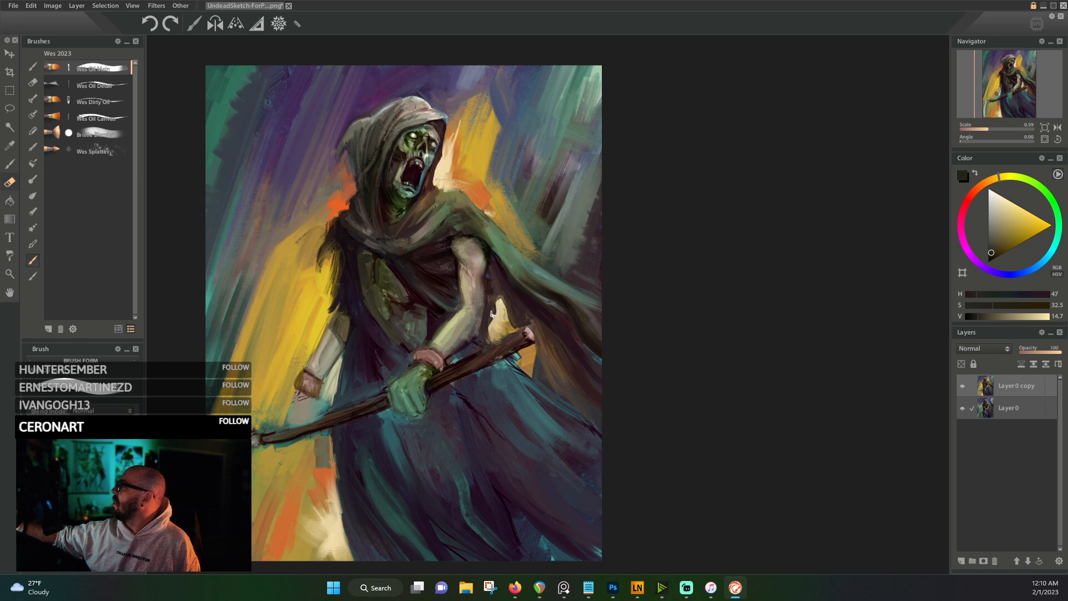
- Shade the far forearm above its wristband with sampled dark olive, touching up its edge with sampled mustard and light beige
{"action": "left_click", "coordinate": [474, 297], "text": "alt"}
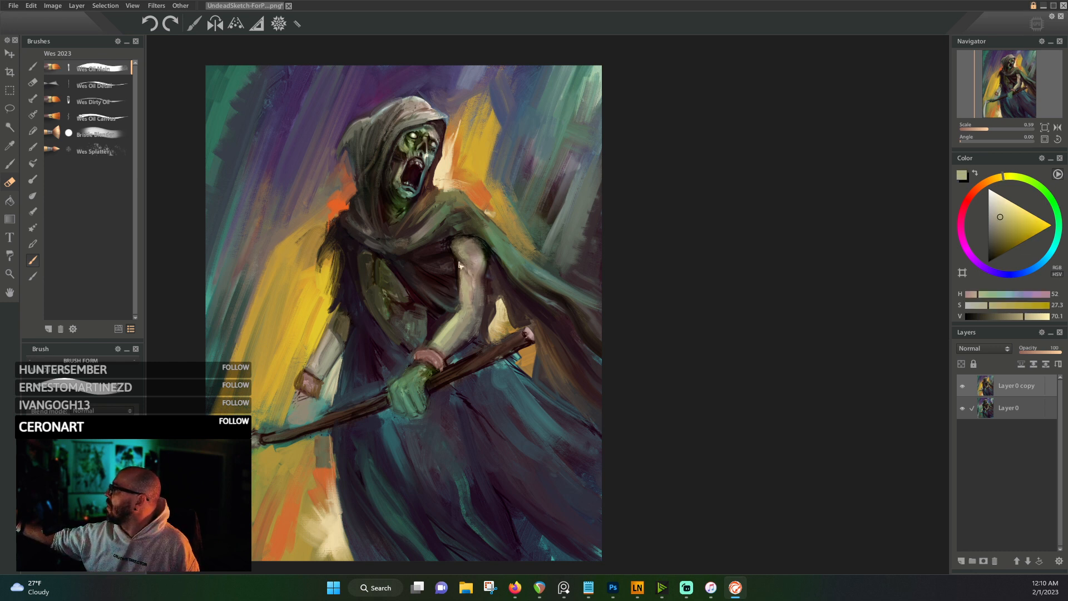
{"action": "left_click", "coordinate": [461, 273], "text": "alt"}
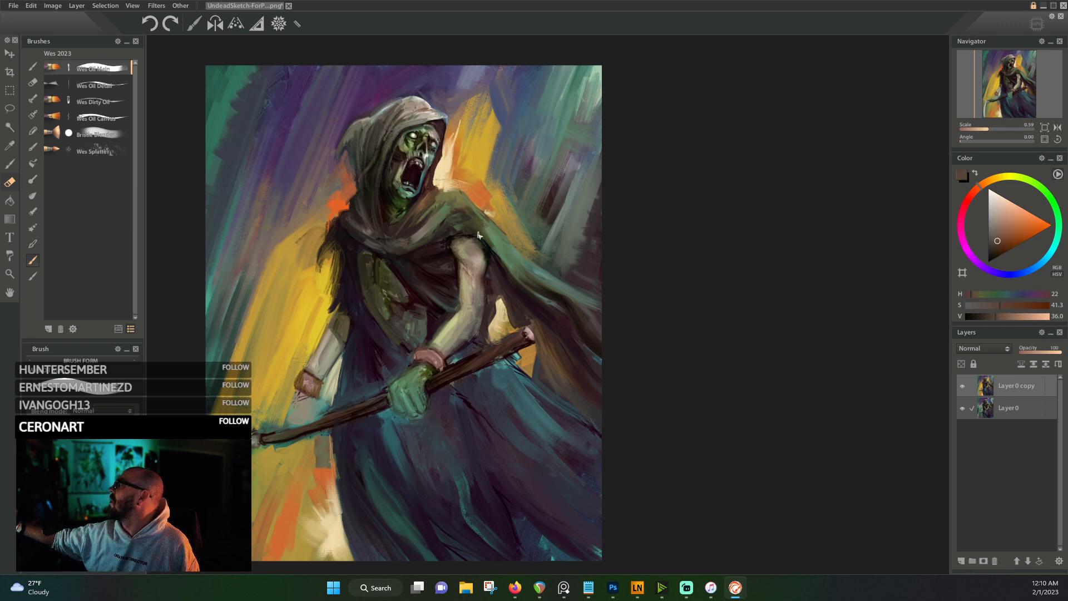
{"action": "left_click", "coordinate": [346, 323], "text": "alt"}
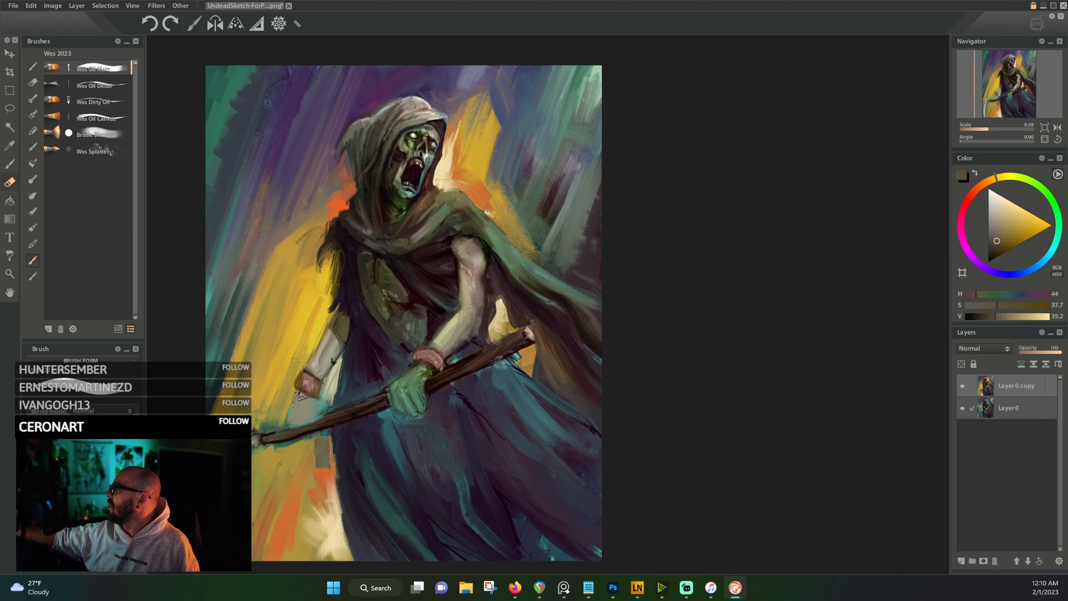
{"action": "mouse_move", "coordinate": [329, 362]}
{"action": "left_mouse_down"}
{"action": "mouse_move", "coordinate": [345, 340]}
{"action": "mouse_move", "coordinate": [335, 360]}
{"action": "mouse_move", "coordinate": [336, 335]}
{"action": "mouse_move", "coordinate": [323, 351]}
{"action": "mouse_move", "coordinate": [329, 329]}
{"action": "mouse_move", "coordinate": [328, 347]}
{"action": "mouse_move", "coordinate": [348, 330]}
{"action": "mouse_move", "coordinate": [333, 357]}
{"action": "mouse_move", "coordinate": [341, 320]}
{"action": "mouse_move", "coordinate": [322, 349]}
{"action": "left_mouse_up"}
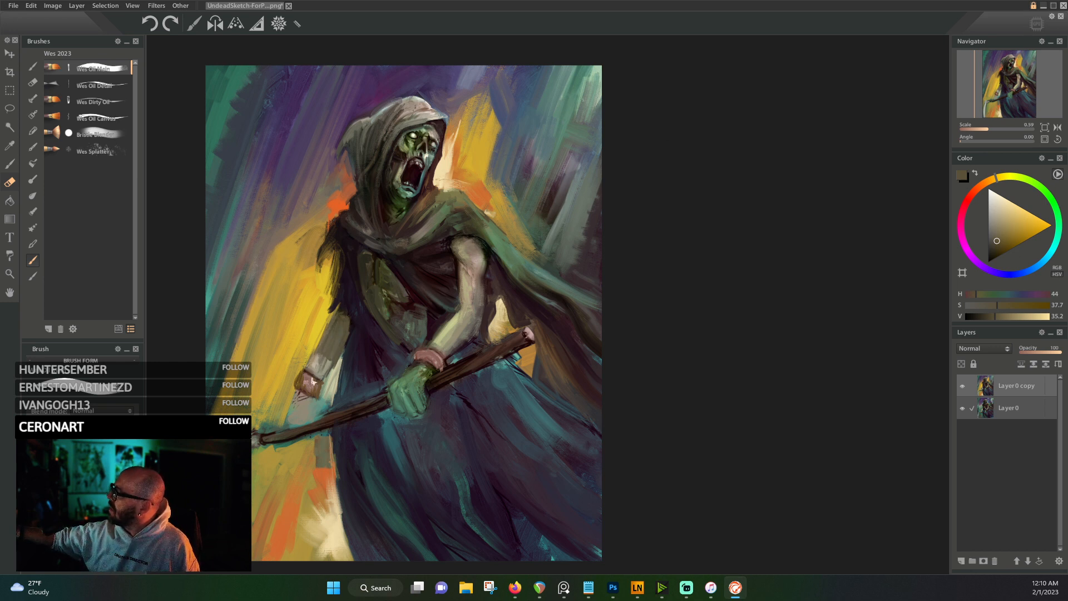
{"action": "left_click", "coordinate": [320, 334], "text": "alt"}
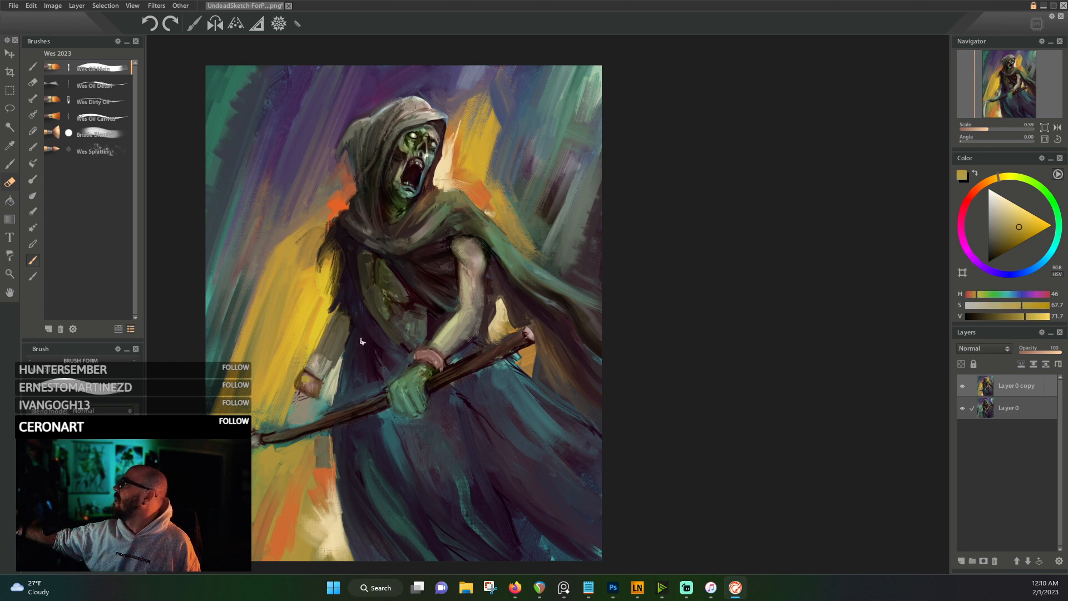
{"action": "left_click", "coordinate": [336, 359], "text": "alt"}
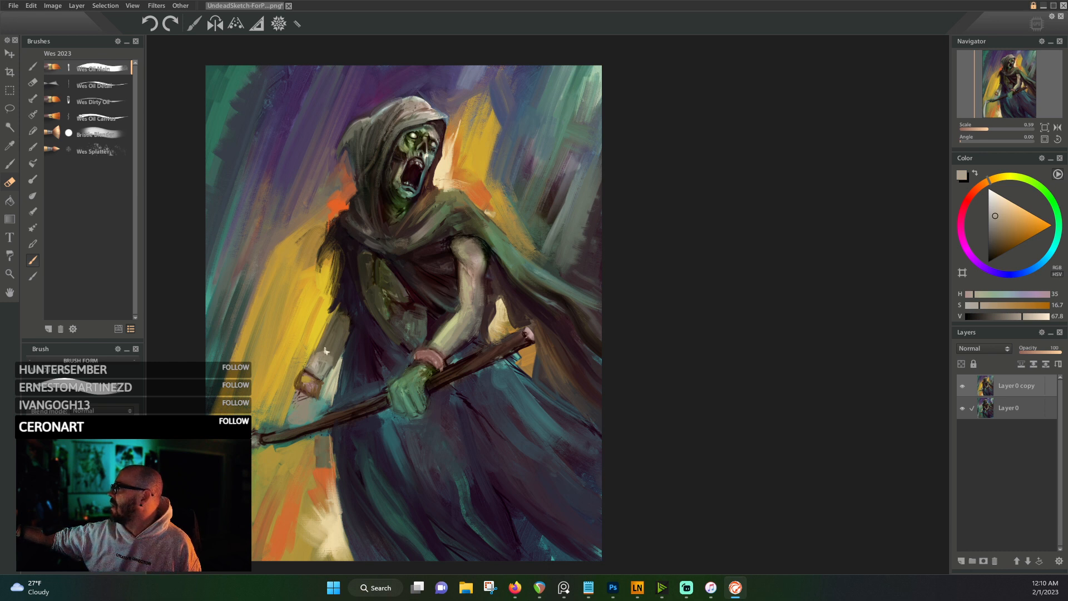
- Mute the near upper arm with sampled dark khaki and deepen the shadow under the drape with near-black
{"action": "left_click", "coordinate": [448, 240], "text": "alt"}
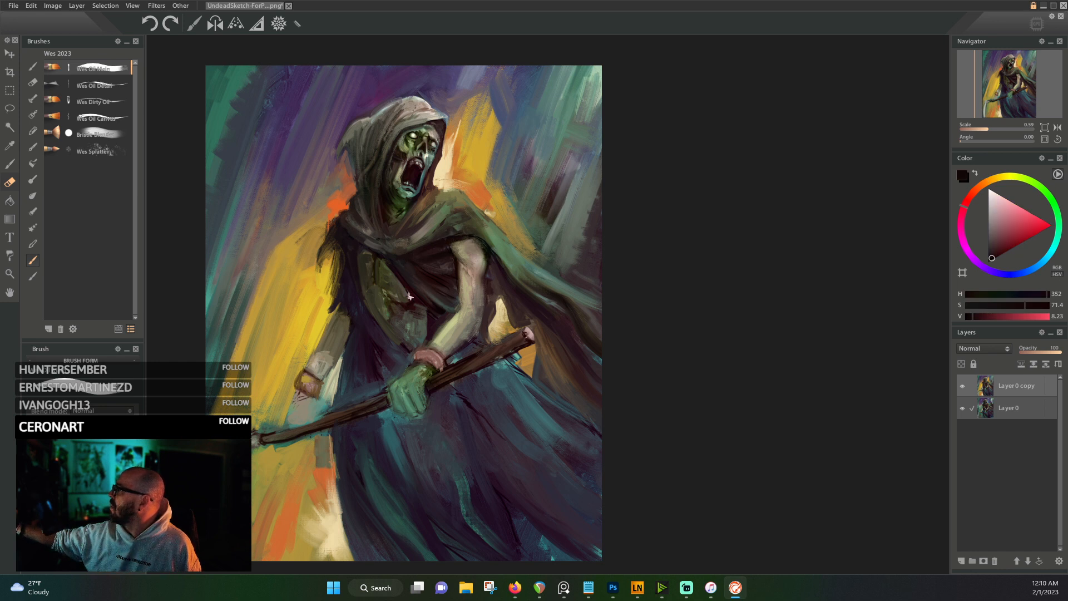
{"action": "left_click", "coordinate": [343, 330], "text": "alt"}
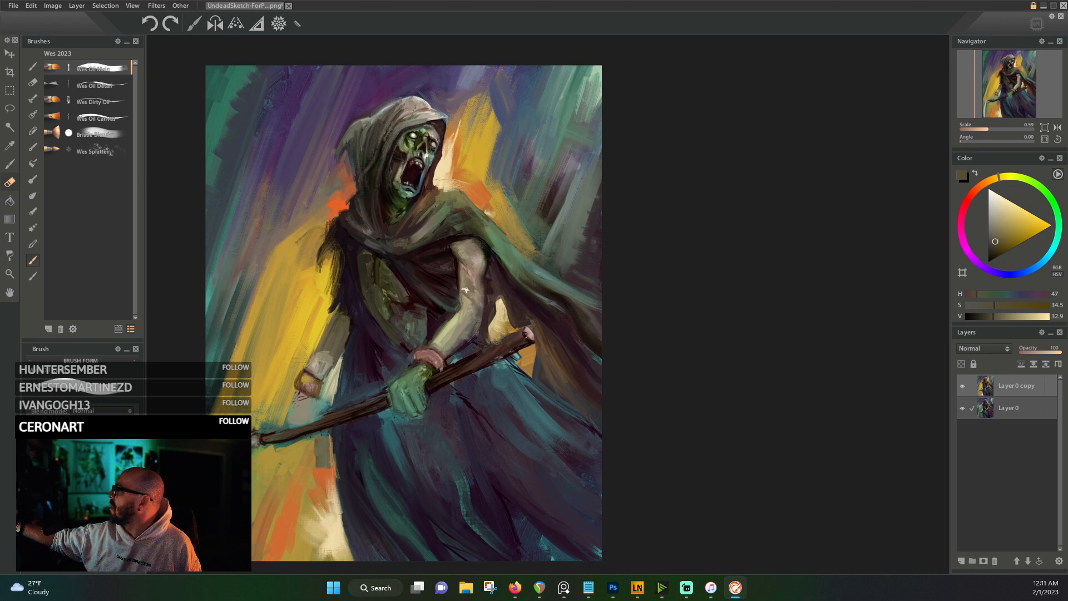
{"action": "left_click", "coordinate": [458, 243], "text": "alt"}
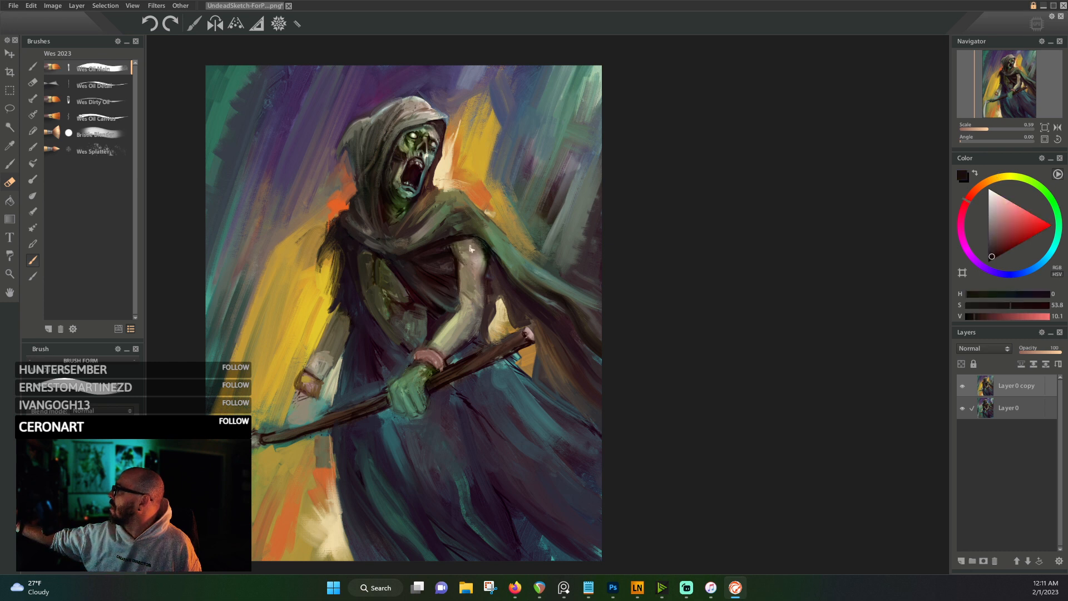
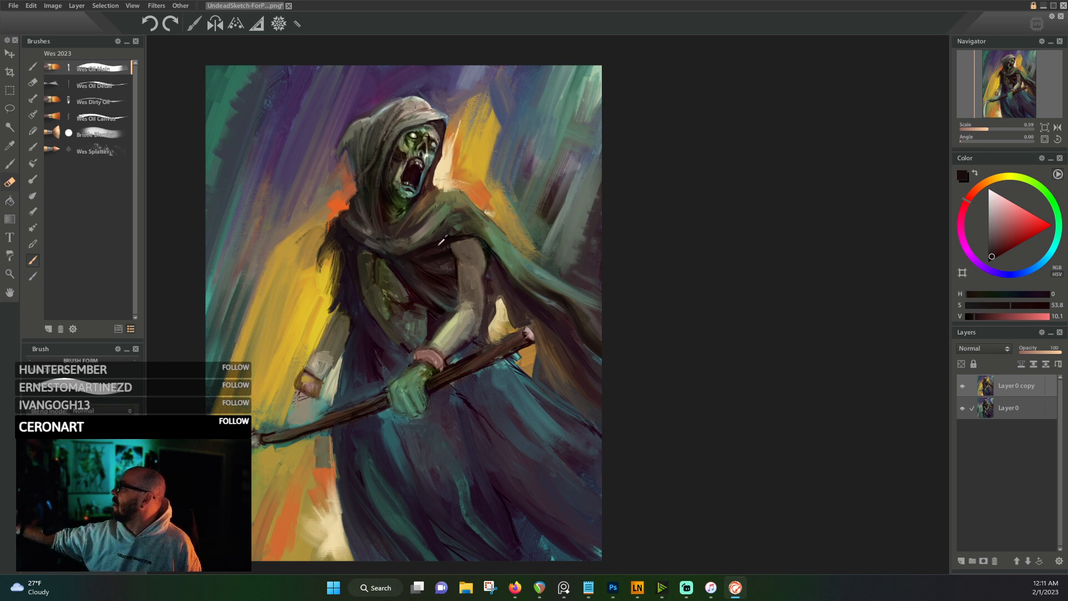
- Deepen the shadows beneath the drape and across the chest with sampled near-black, dark brown and dark red-brown
{"action": "left_click", "coordinate": [429, 262], "text": "alt"}
{"action": "left_click", "coordinate": [370, 246], "text": "alt"}
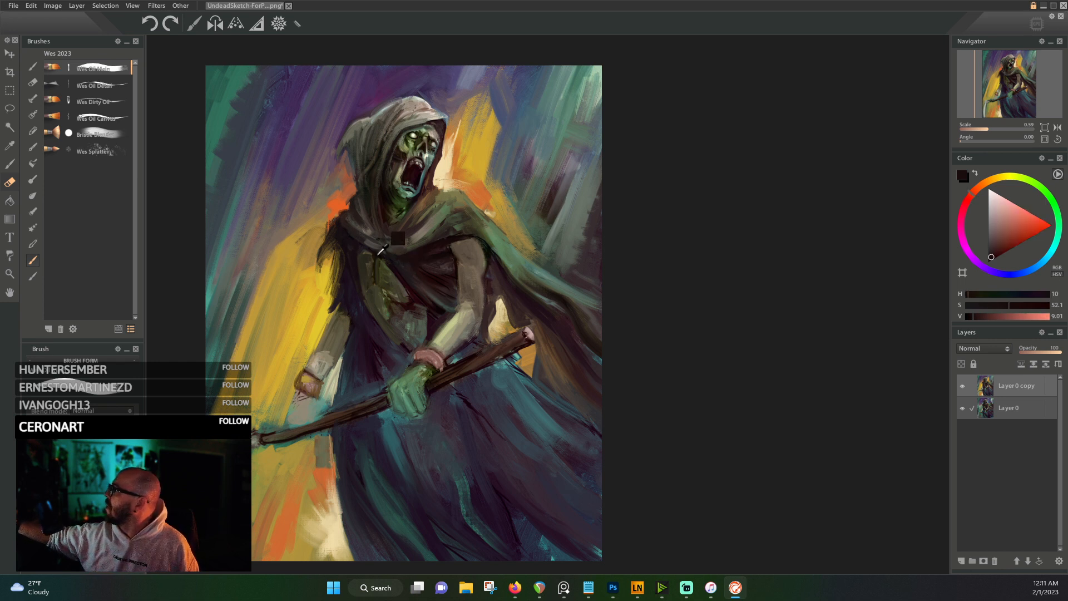
{"action": "left_click_drag", "start_coordinate": [373, 258], "coordinate": [380, 297]}
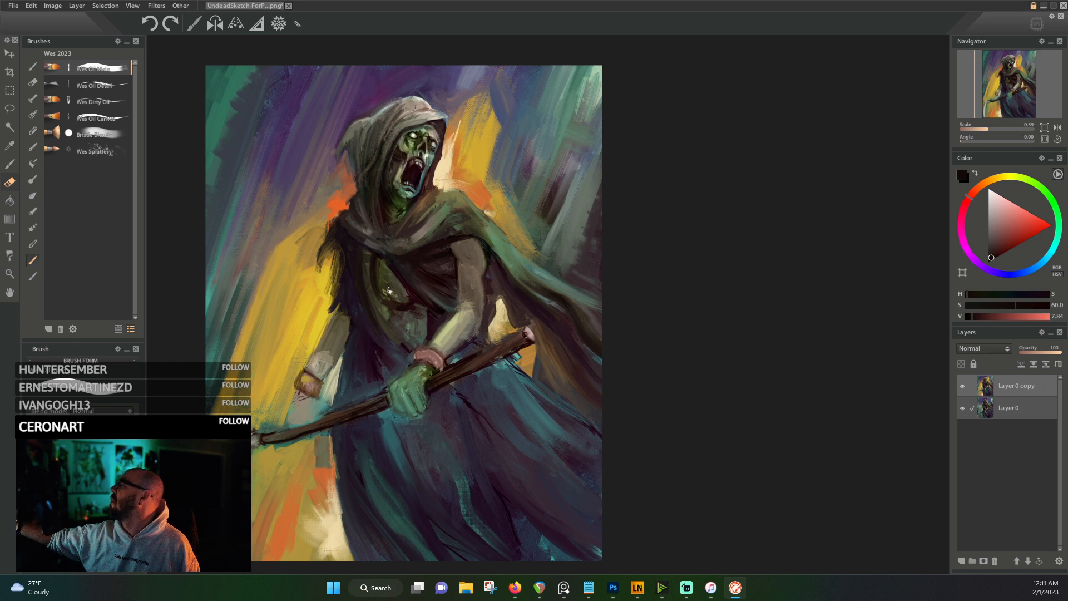
{"action": "left_click", "coordinate": [372, 261], "text": "alt"}
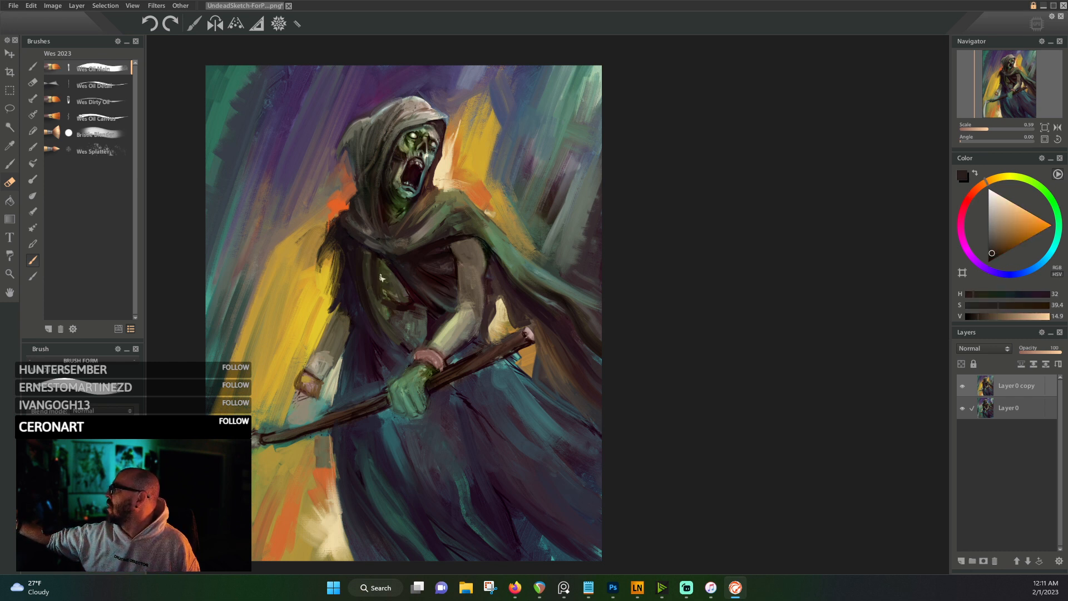
{"action": "left_click", "coordinate": [382, 280], "text": "alt"}
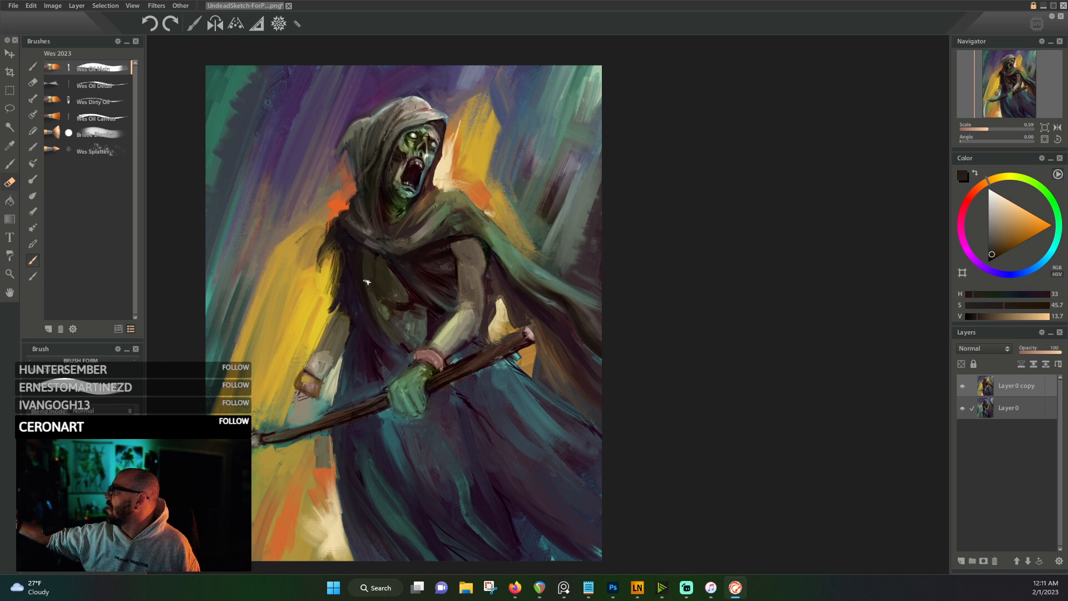
{"action": "left_click", "coordinate": [425, 310], "text": "alt"}
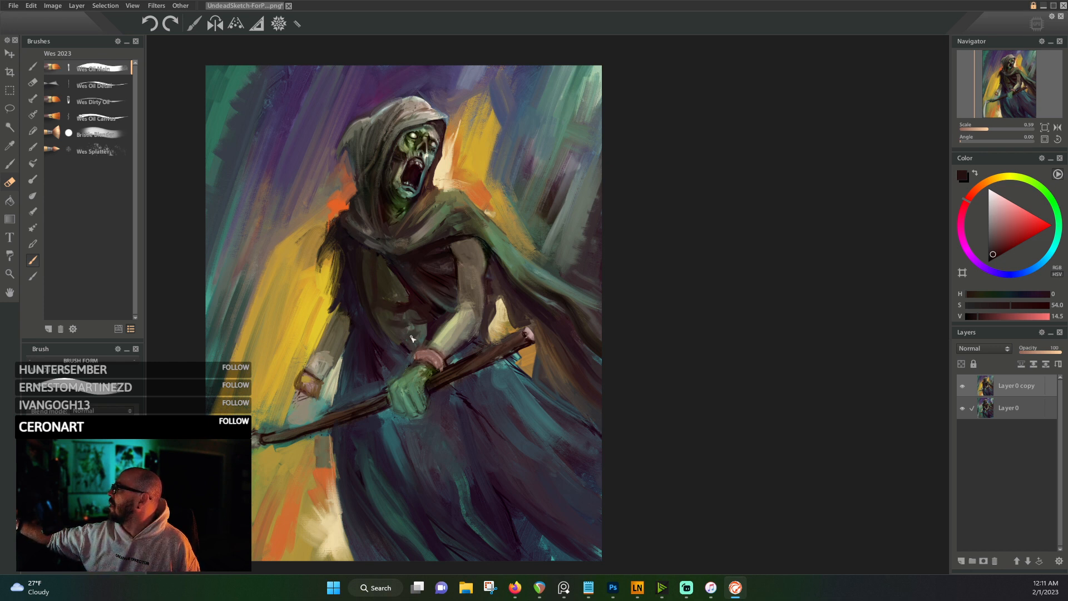
- Try pale yellow-green highlights on the ribs and belly, and cover them with sampled dark olive
{"action": "left_click", "coordinate": [448, 335], "text": "alt"}
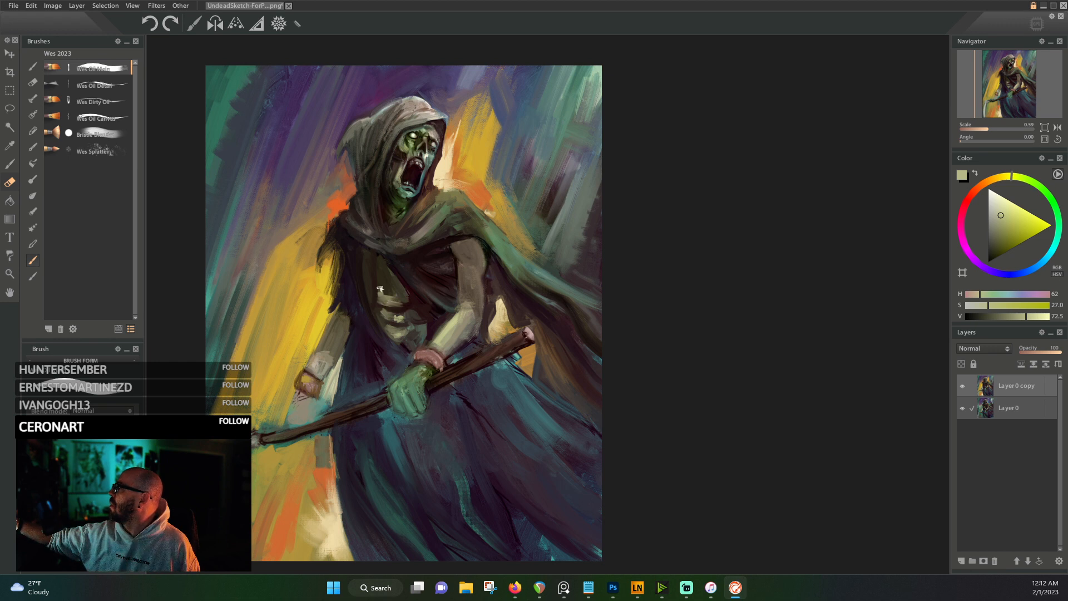
{"action": "mouse_move", "coordinate": [381, 298]}
{"action": "left_mouse_down"}
{"action": "mouse_move", "coordinate": [396, 298]}
{"action": "mouse_move", "coordinate": [380, 287]}
{"action": "mouse_move", "coordinate": [407, 301]}
{"action": "left_mouse_up"}
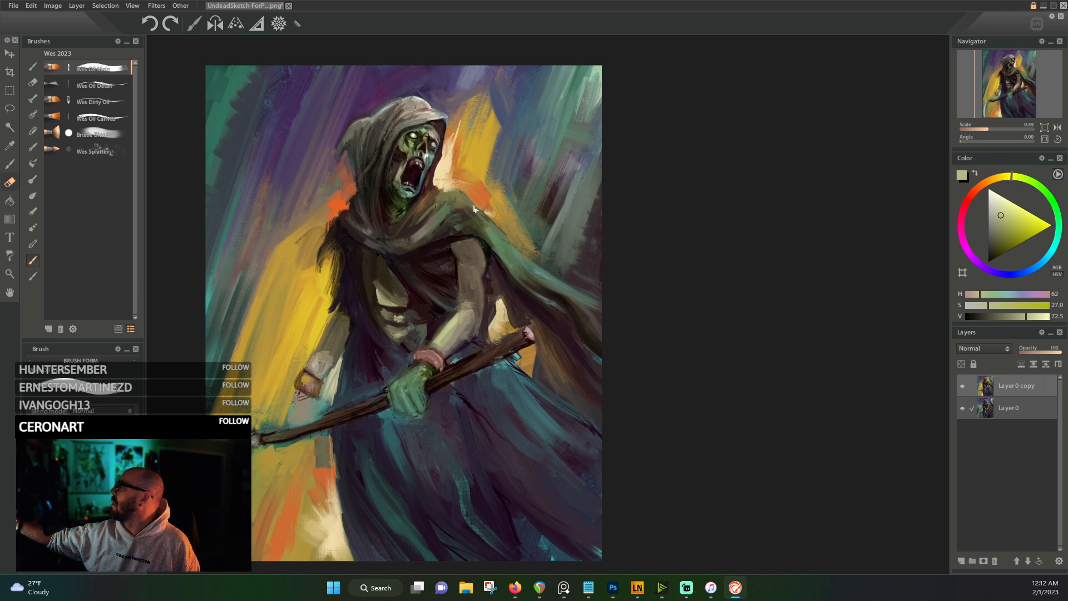
{"action": "left_click", "coordinate": [378, 278], "text": "alt"}
{"action": "mouse_move", "coordinate": [378, 278]}
{"action": "left_mouse_down"}
{"action": "mouse_move", "coordinate": [387, 300]}
{"action": "mouse_move", "coordinate": [400, 300]}
{"action": "left_mouse_up"}
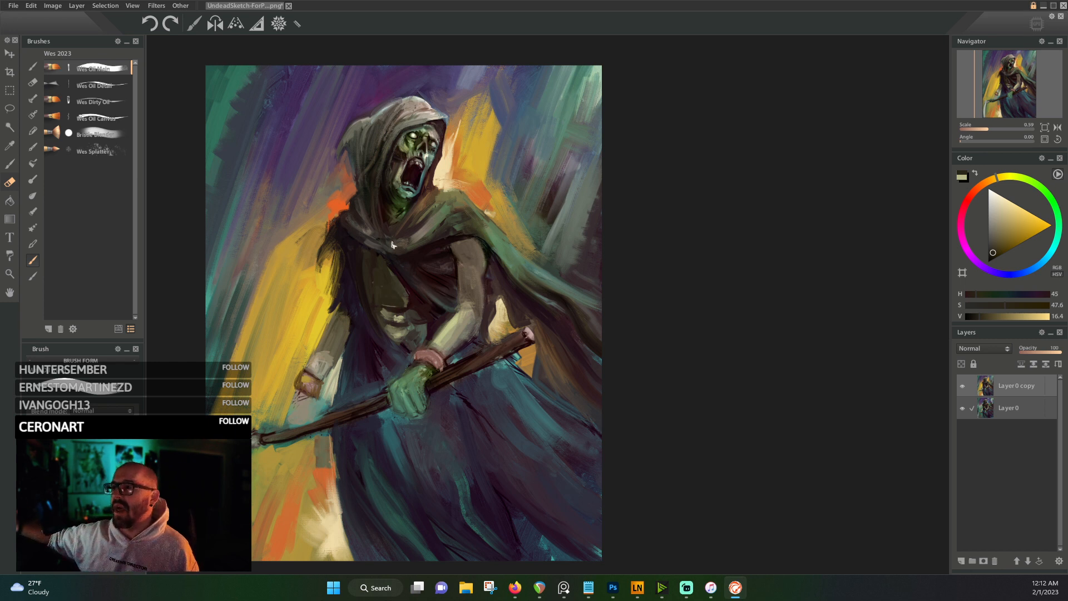
{"action": "mouse_move", "coordinate": [386, 308]}
{"action": "left_mouse_down"}
{"action": "mouse_move", "coordinate": [393, 334]}
{"action": "mouse_move", "coordinate": [405, 322]}
{"action": "left_mouse_up"}
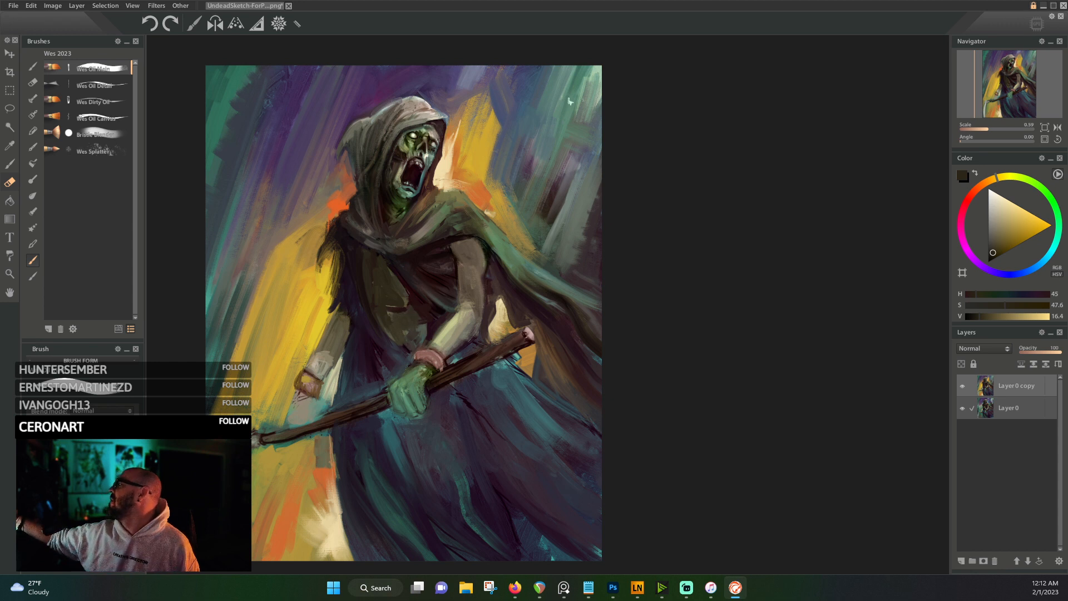
- Darken the torso's side and the cloth at the waist with sampled dark red-brown, plum and dark violet
{"action": "left_click", "coordinate": [389, 259], "text": "alt"}
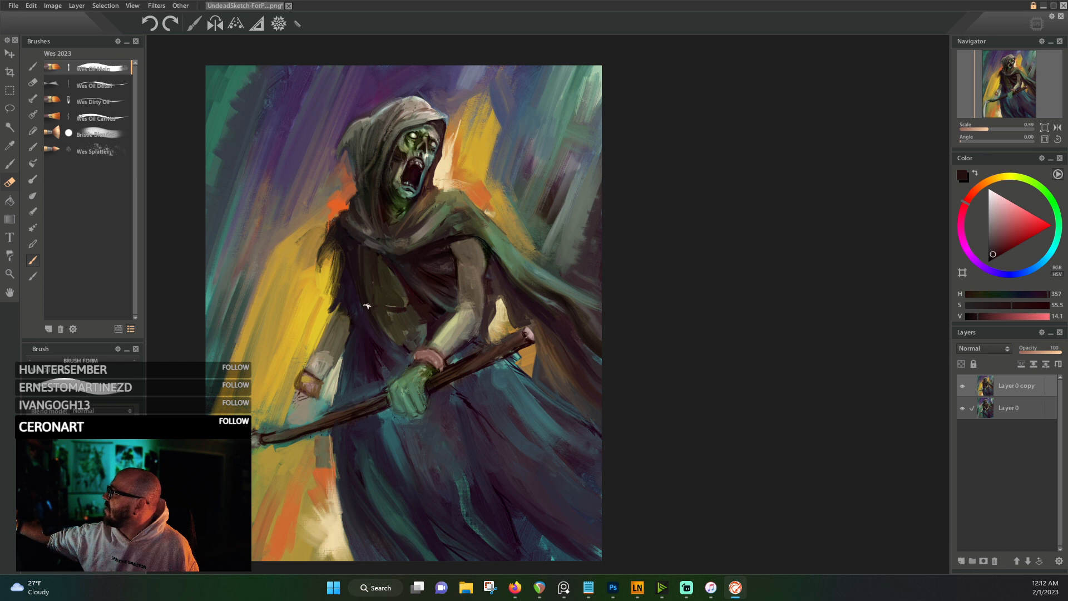
{"action": "left_click", "coordinate": [390, 326], "text": "alt"}
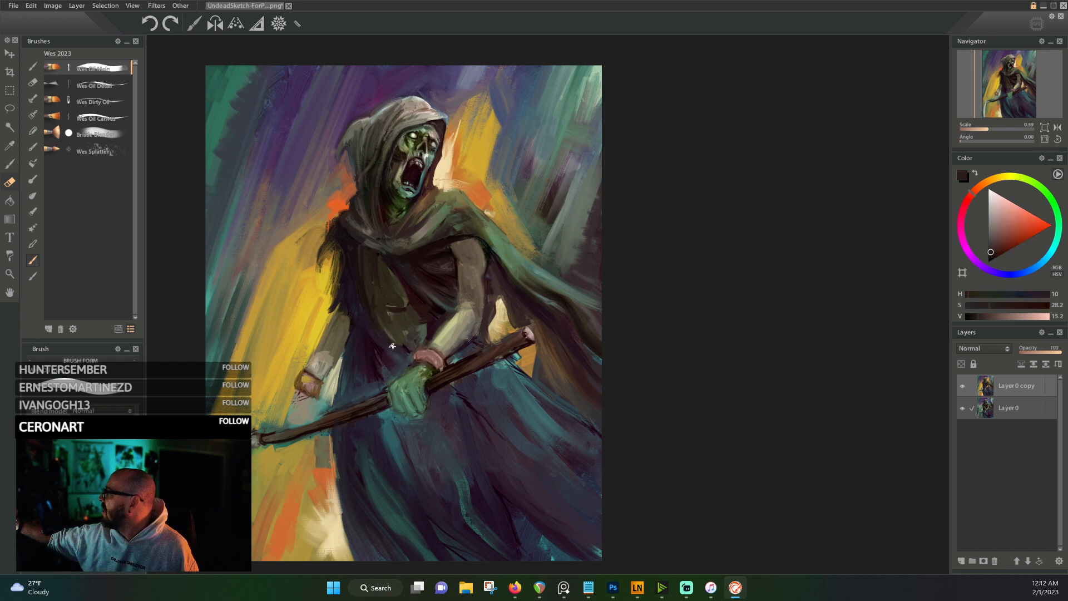
{"action": "left_click", "coordinate": [372, 362], "text": "alt"}
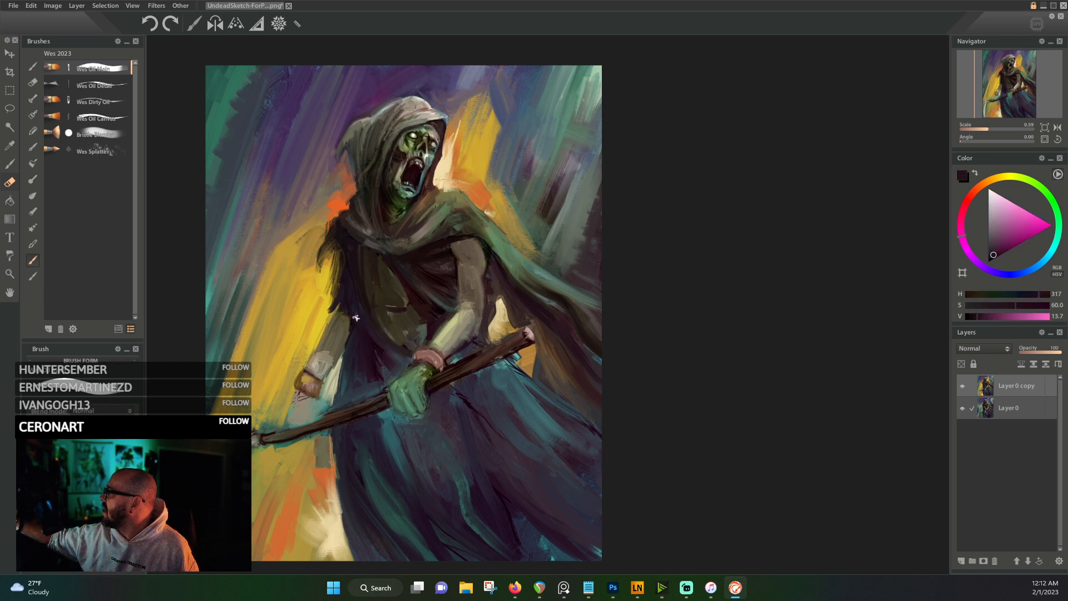
{"action": "left_click", "coordinate": [380, 314], "text": "alt"}
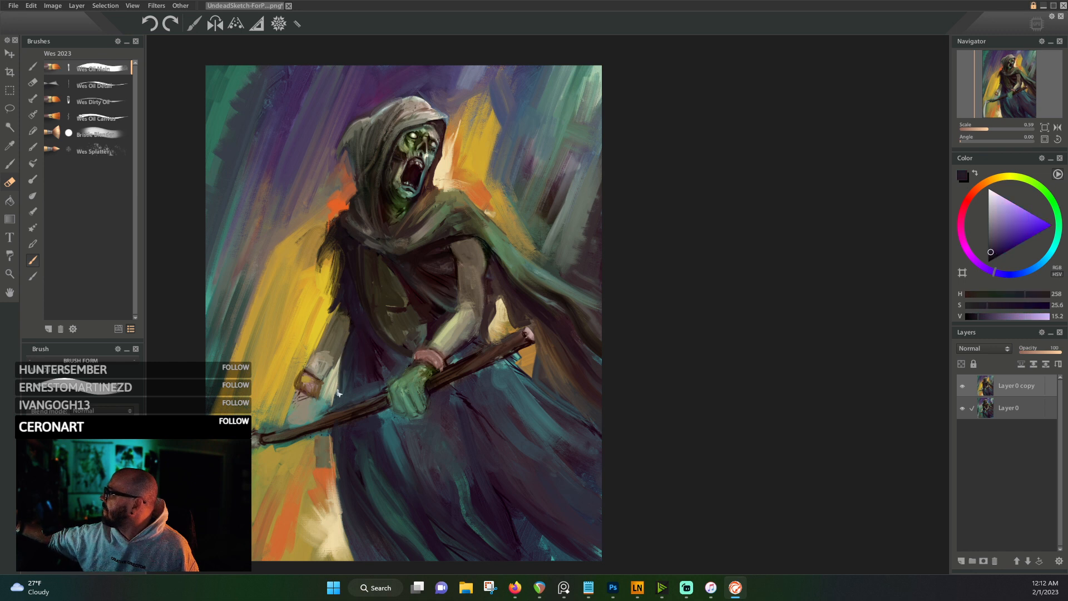
- Shade the top of the near upper arm under the drape and the torso beside it with sampled near-black
{"action": "left_click", "coordinate": [457, 247], "text": "alt"}
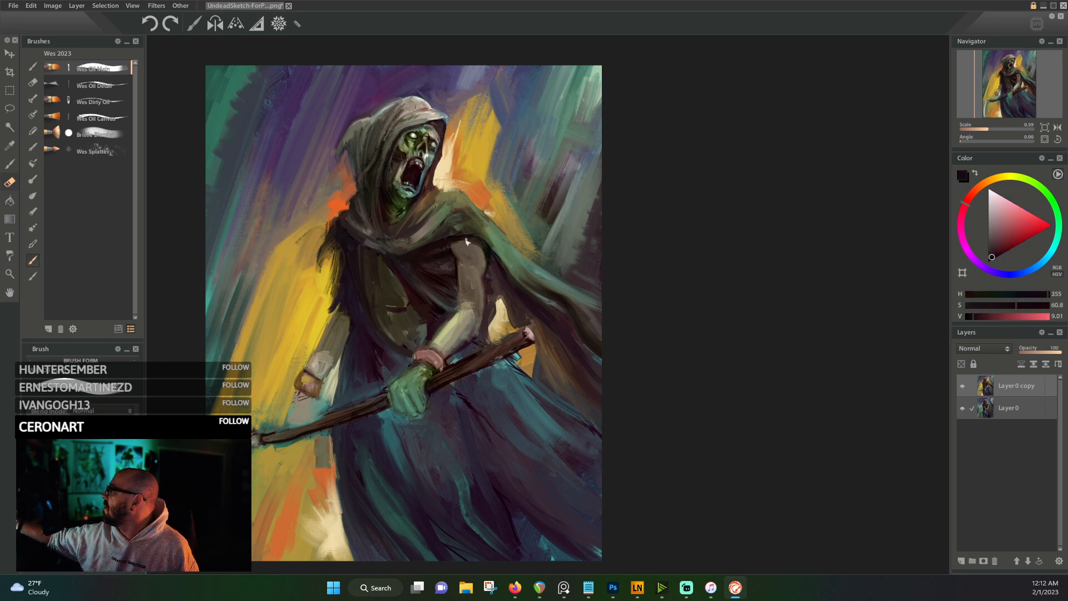
{"action": "left_click_drag", "start_coordinate": [463, 244], "coordinate": [486, 267]}
{"action": "mouse_move", "coordinate": [478, 248]}
{"action": "left_mouse_down"}
{"action": "mouse_move", "coordinate": [461, 244]}
{"action": "mouse_move", "coordinate": [483, 266]}
{"action": "left_mouse_up"}
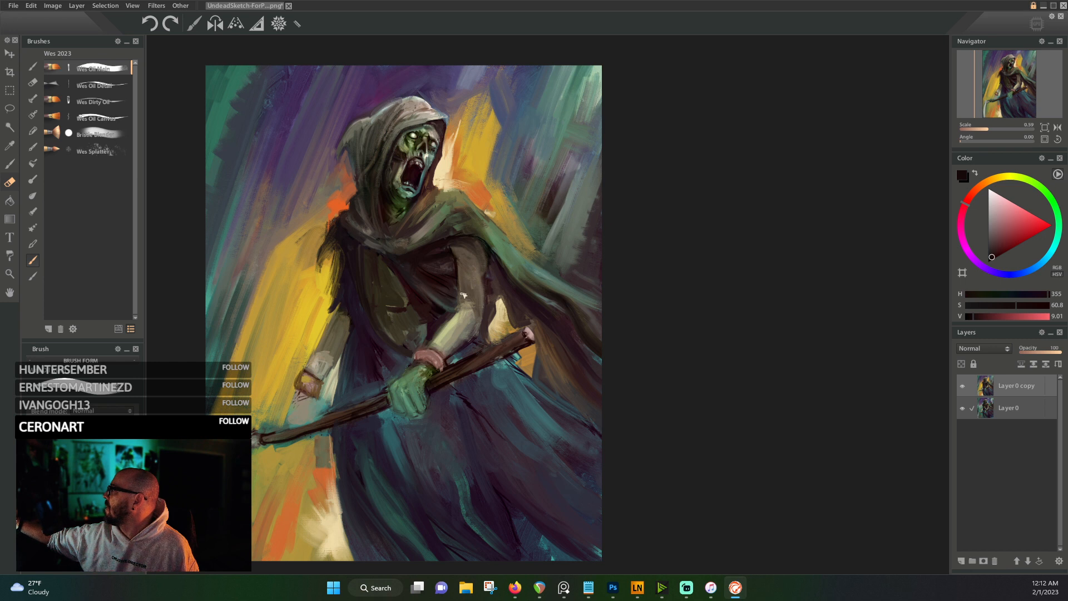
{"action": "left_click", "coordinate": [441, 289], "text": "alt"}
{"action": "left_click", "coordinate": [412, 289], "text": "alt"}
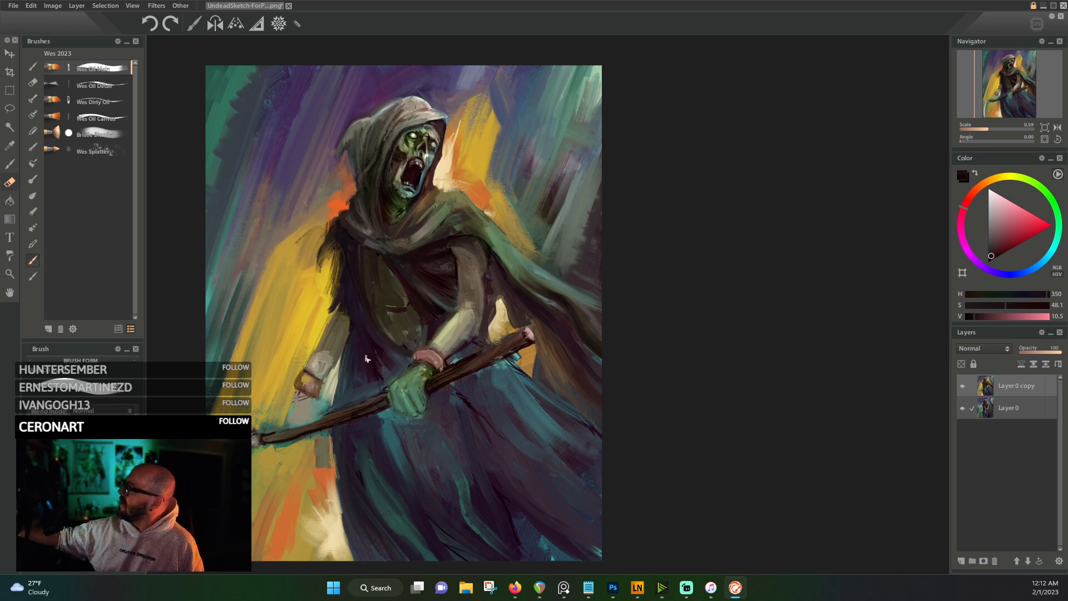
- Touch up the skirt below the waist and beside the far arm with sampled dark magenta, purple and blue-grey
{"action": "left_click", "coordinate": [390, 359], "text": "alt"}
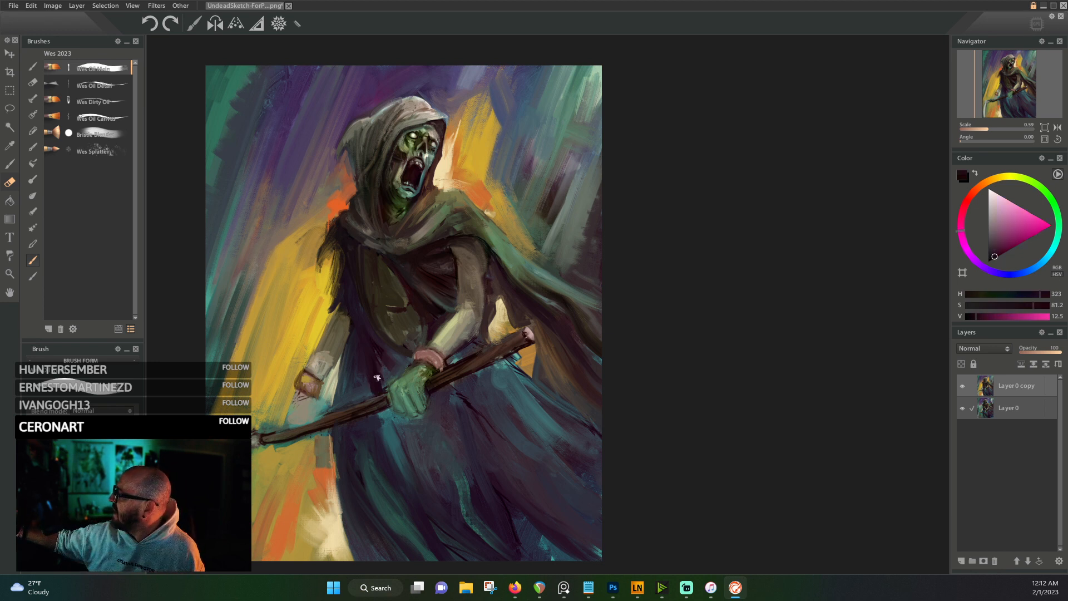
{"action": "left_click", "coordinate": [376, 392], "text": "alt"}
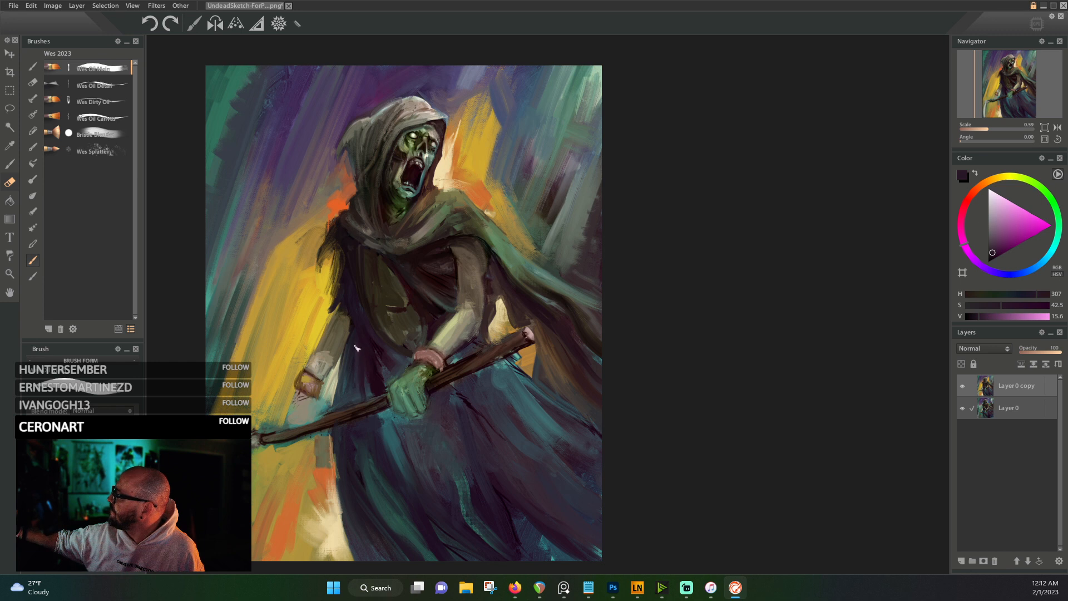
{"action": "left_click", "coordinate": [342, 402], "text": "alt"}
{"action": "left_click", "coordinate": [340, 392], "text": "alt"}
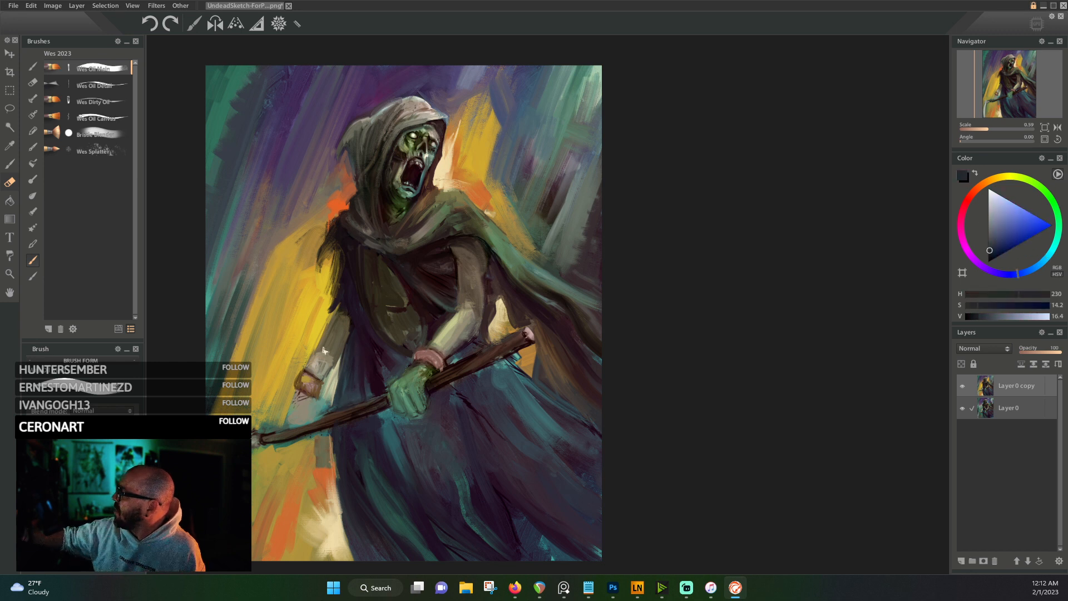
- Refine the far forearm and hand above the staff with sampled grey-green and grey-beige, picking up mustard for the surrounding background
{"action": "left_click", "coordinate": [285, 420], "text": "alt"}
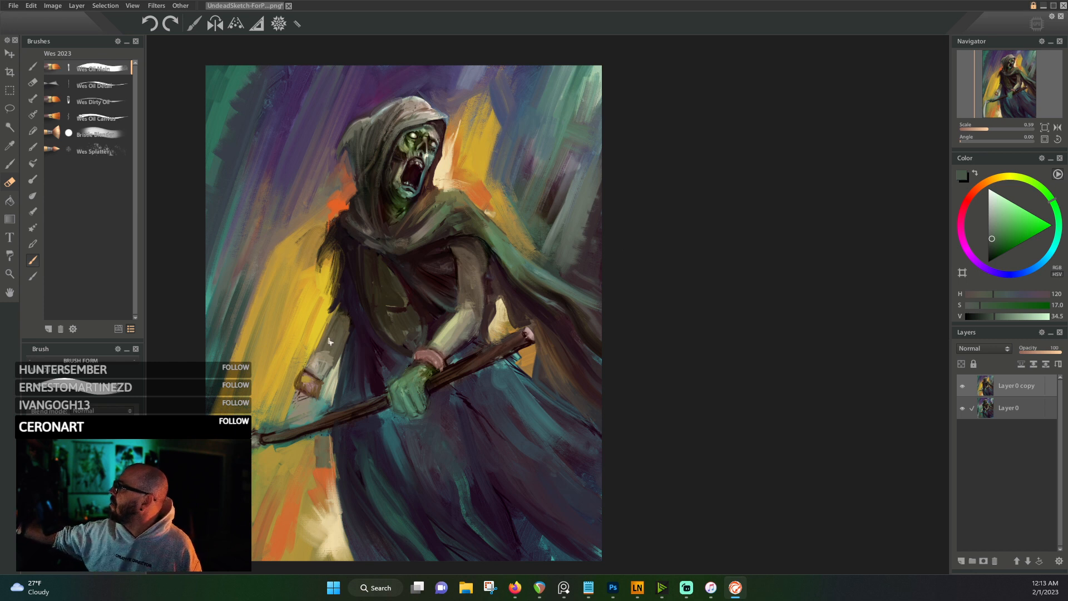
{"action": "left_click", "coordinate": [298, 389], "text": "alt"}
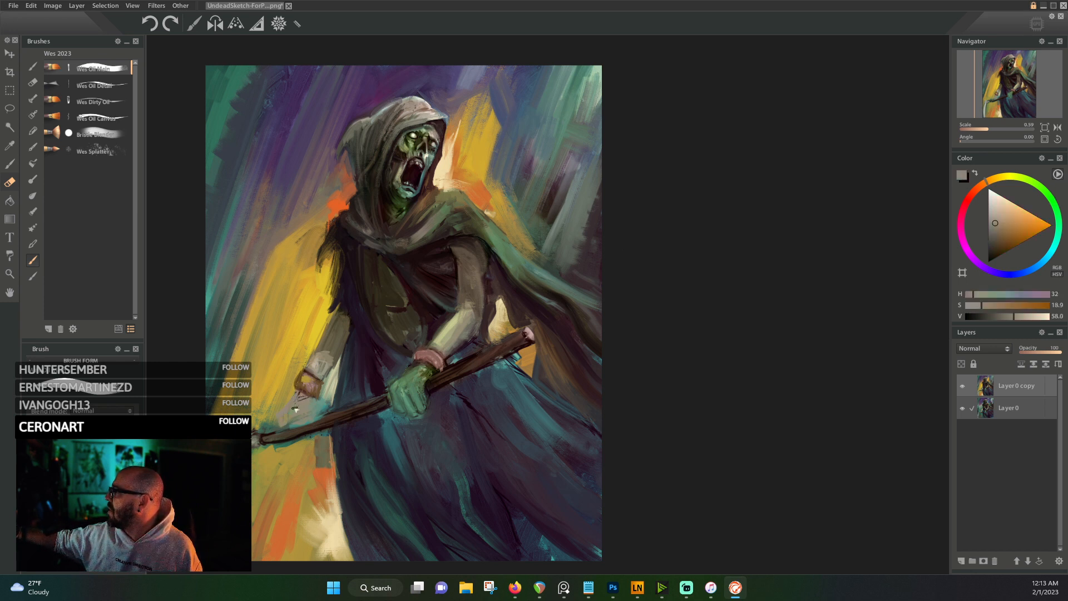
{"action": "left_click", "coordinate": [282, 405], "text": "alt"}
{"action": "left_click", "coordinate": [272, 427], "text": "alt"}
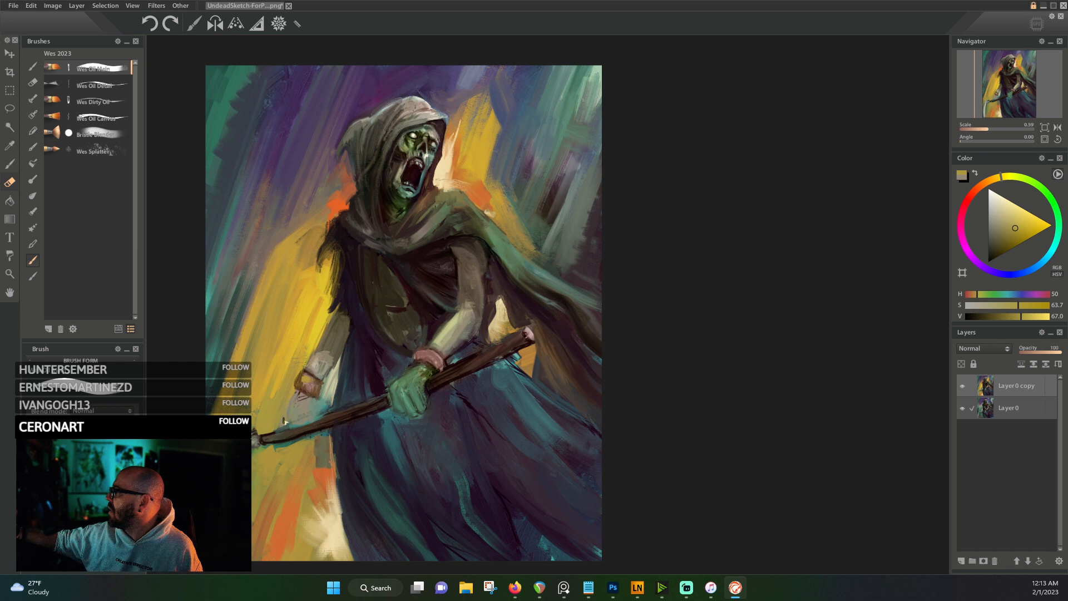
- Clean up the background beside the far arm with sampled golden yellows and extend the drape's ragged edge with sampled near-black
{"action": "left_click", "coordinate": [285, 388], "text": "alt"}
{"action": "left_click_drag", "start_coordinate": [291, 389], "coordinate": [296, 361]}
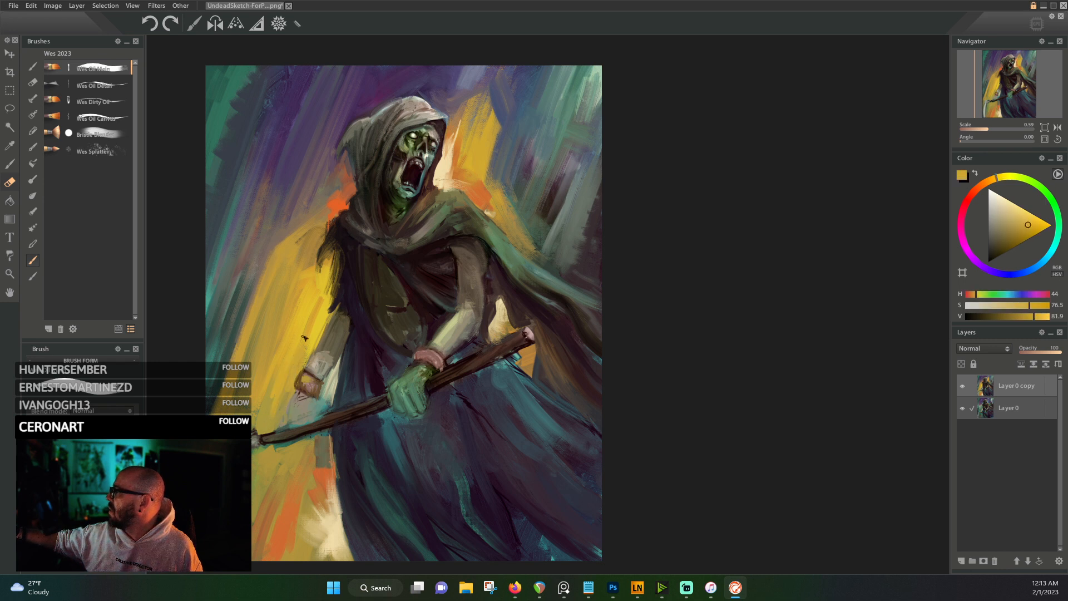
{"action": "left_click", "coordinate": [320, 303], "text": "alt"}
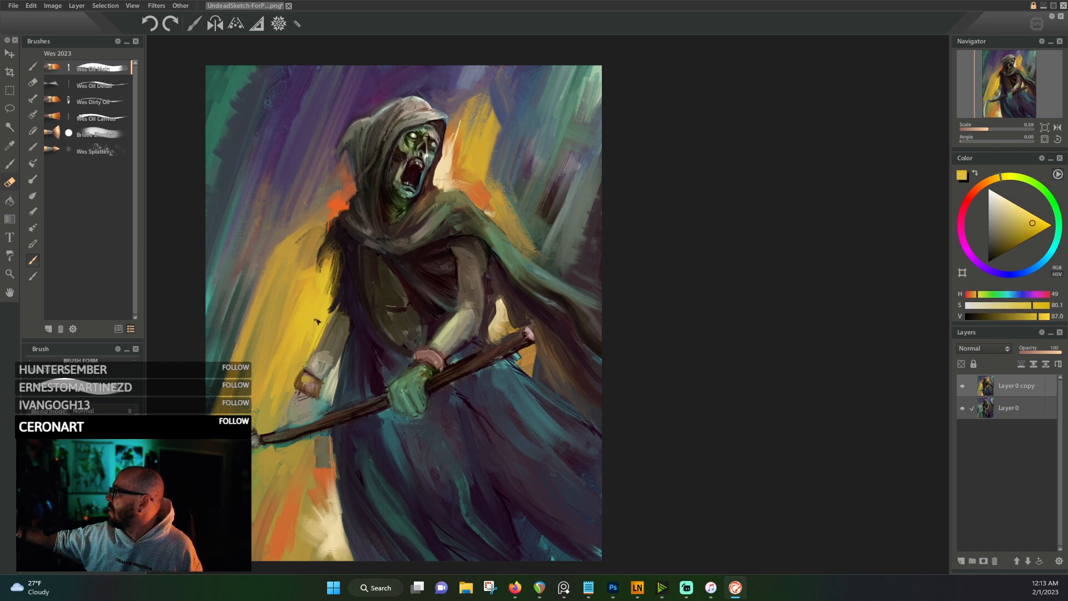
{"action": "left_click", "coordinate": [334, 305], "text": "alt"}
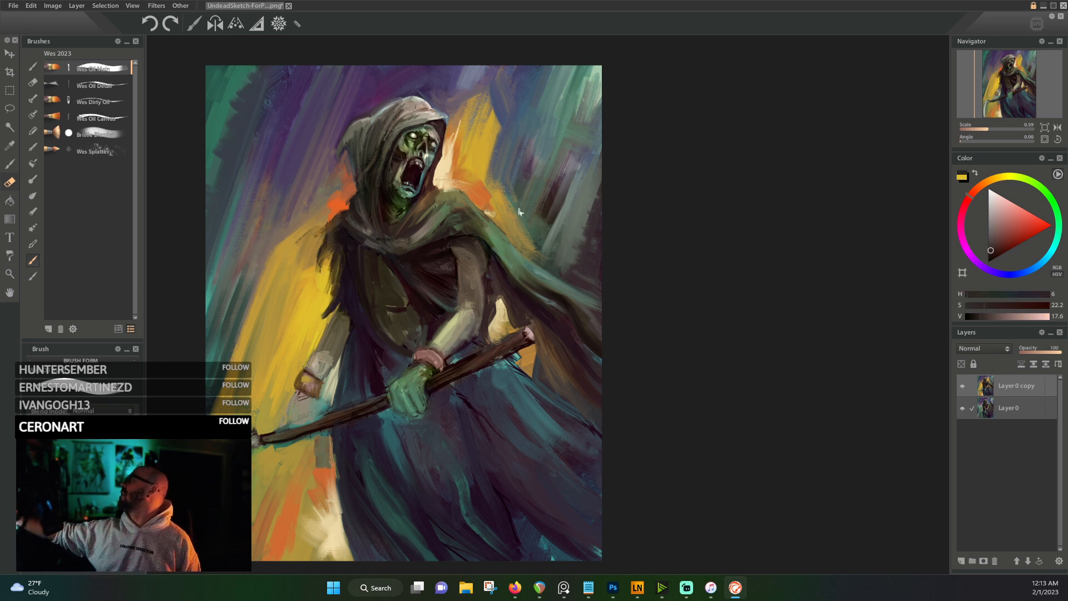
- Blend the glow behind the near shoulder with sampled orange, and lay sampled pale cream light along the far arm's outer edge
{"action": "left_click", "coordinate": [506, 183], "text": "alt"}
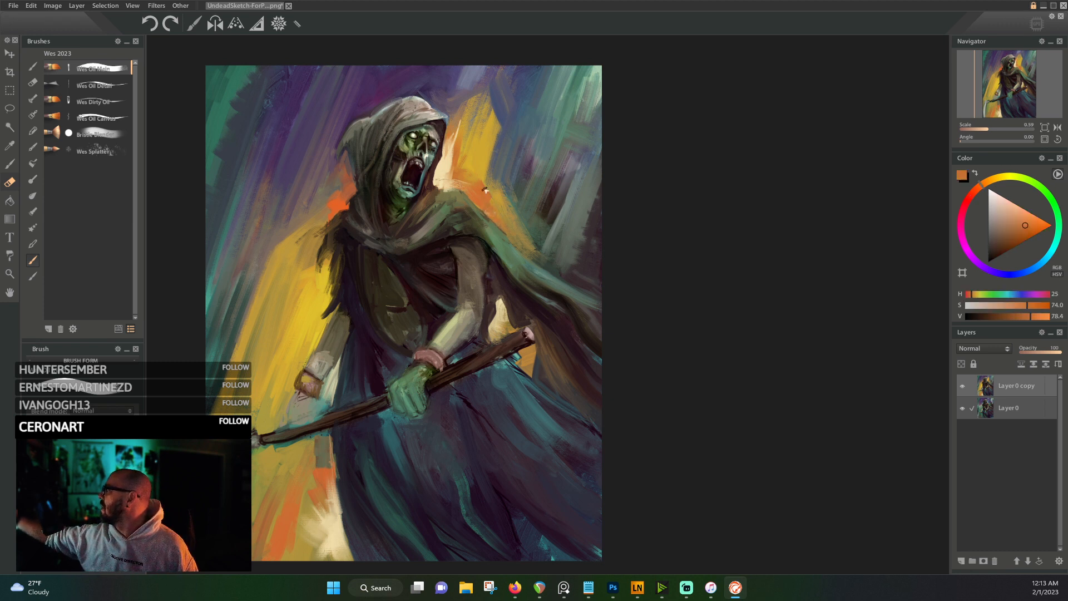
{"action": "left_click", "coordinate": [458, 182], "text": "alt"}
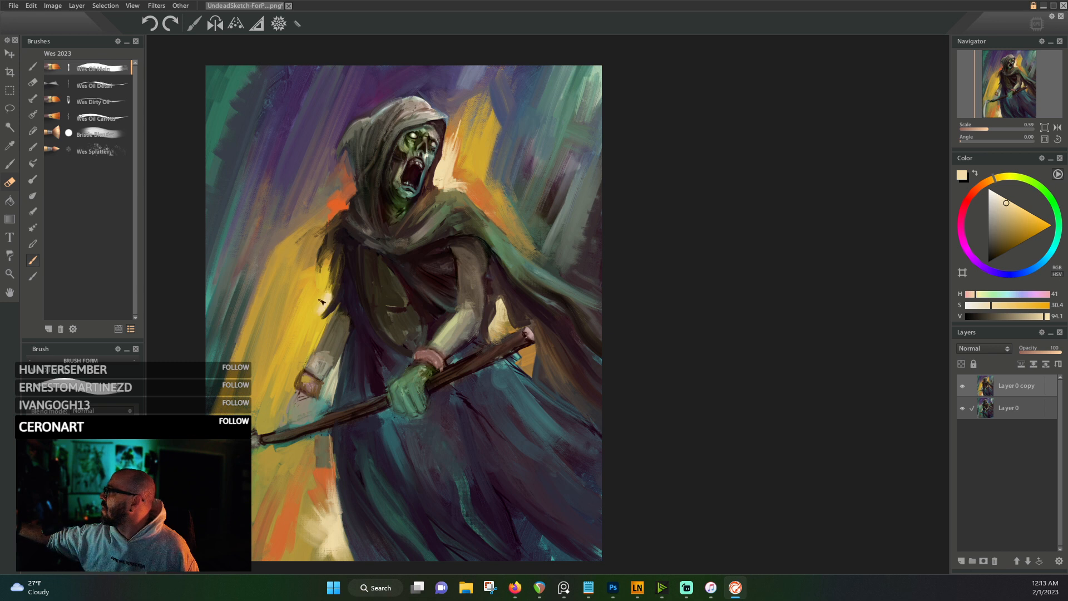
{"action": "left_click_drag", "start_coordinate": [309, 359], "coordinate": [323, 324]}
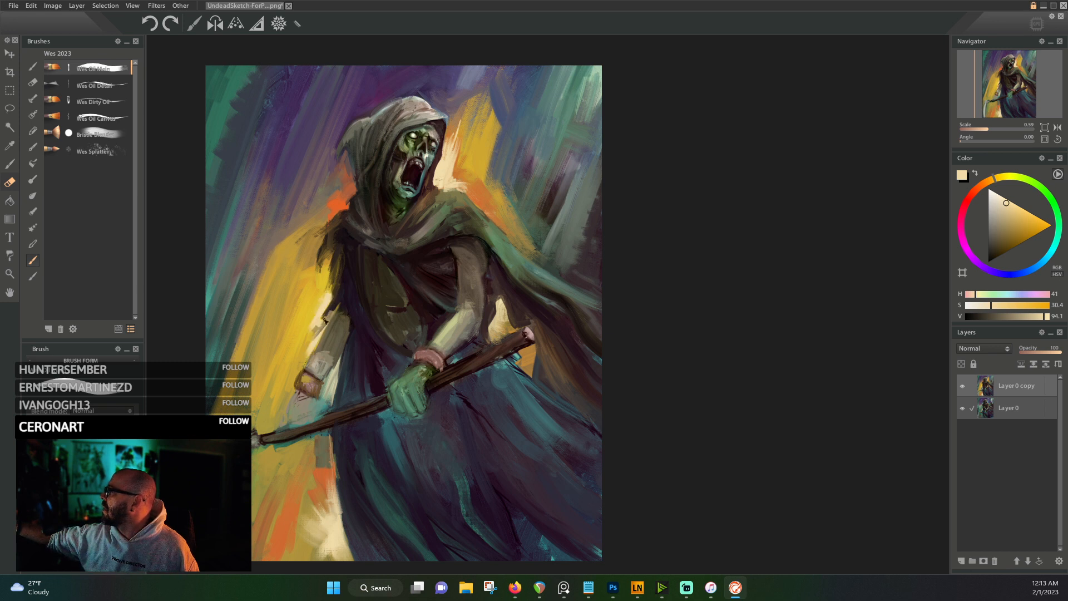
{"action": "left_click_drag", "start_coordinate": [324, 321], "coordinate": [311, 341]}
- Refine the drape's ragged edge above the far arm with sampled dark brown and brighten the background beside it with cream and mustard
{"action": "left_click", "coordinate": [333, 299], "text": "alt"}
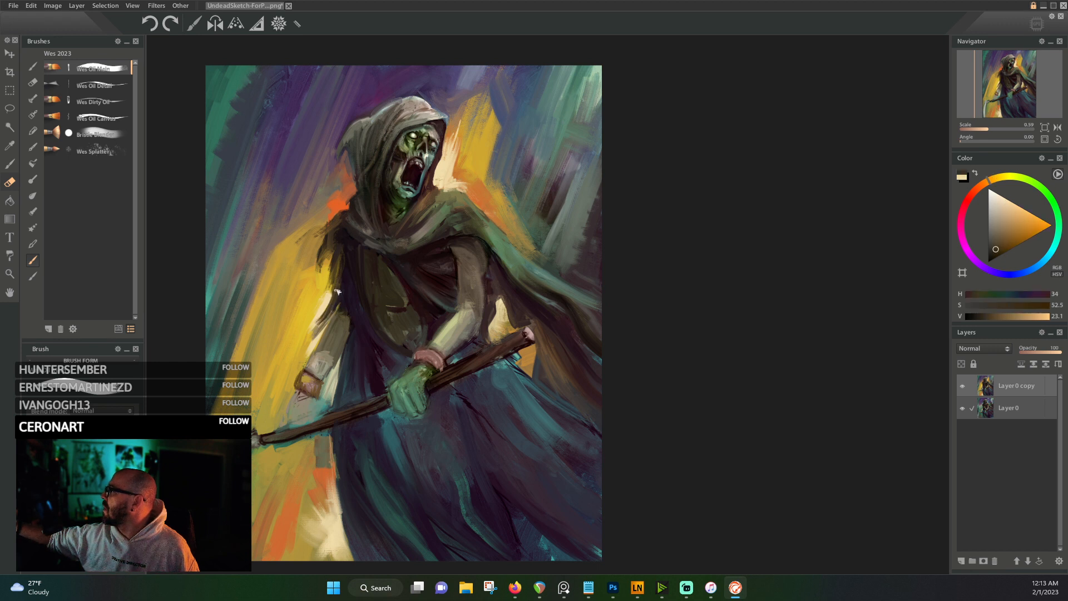
{"action": "left_click", "coordinate": [326, 315], "text": "alt"}
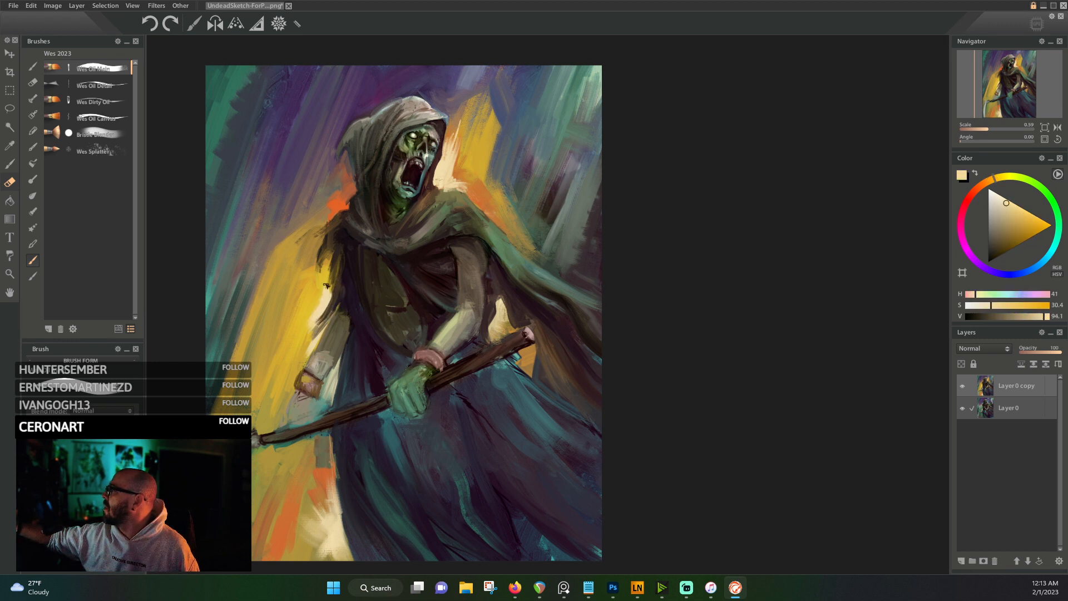
{"action": "mouse_move", "coordinate": [310, 298]}
{"action": "left_mouse_down"}
{"action": "mouse_move", "coordinate": [276, 361]}
{"action": "mouse_move", "coordinate": [303, 284]}
{"action": "mouse_move", "coordinate": [281, 343]}
{"action": "mouse_move", "coordinate": [292, 305]}
{"action": "mouse_move", "coordinate": [281, 325]}
{"action": "left_mouse_up"}
{"action": "left_click", "coordinate": [269, 342], "text": "alt"}
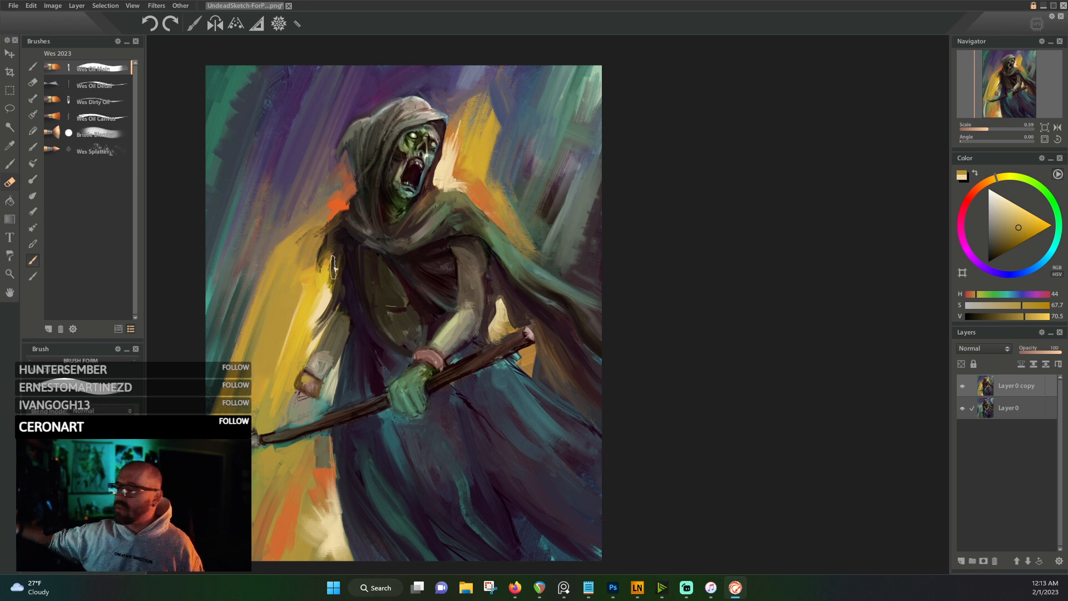
- Build up the pale glow beside the far arm with broad cream strokes, blending them into the background with sampled ochre and yellow
{"action": "left_click", "coordinate": [328, 300], "text": "alt"}
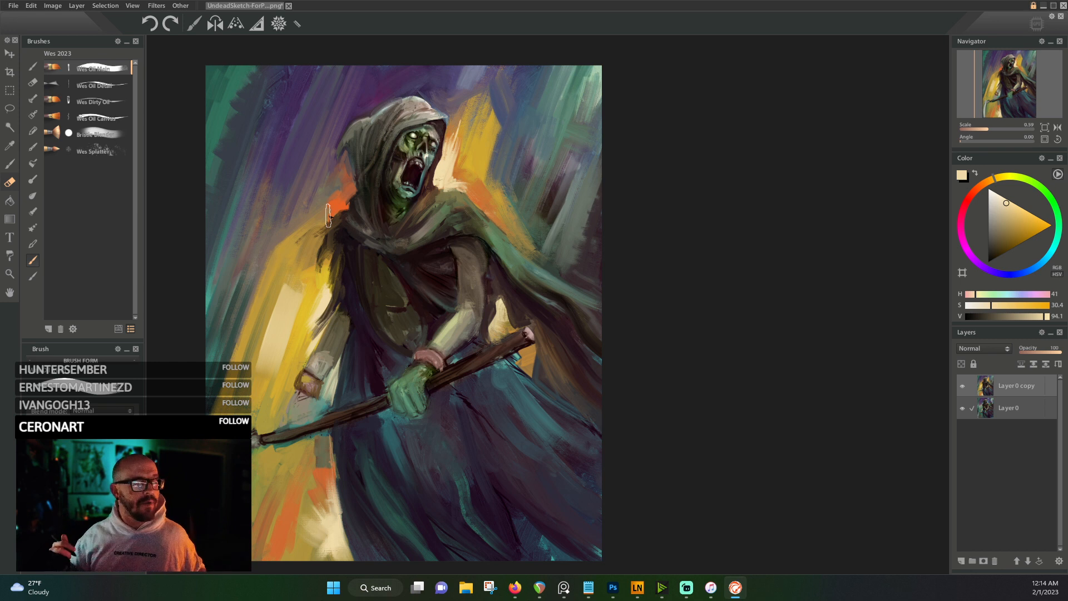
{"action": "left_click", "coordinate": [294, 278], "text": "alt"}
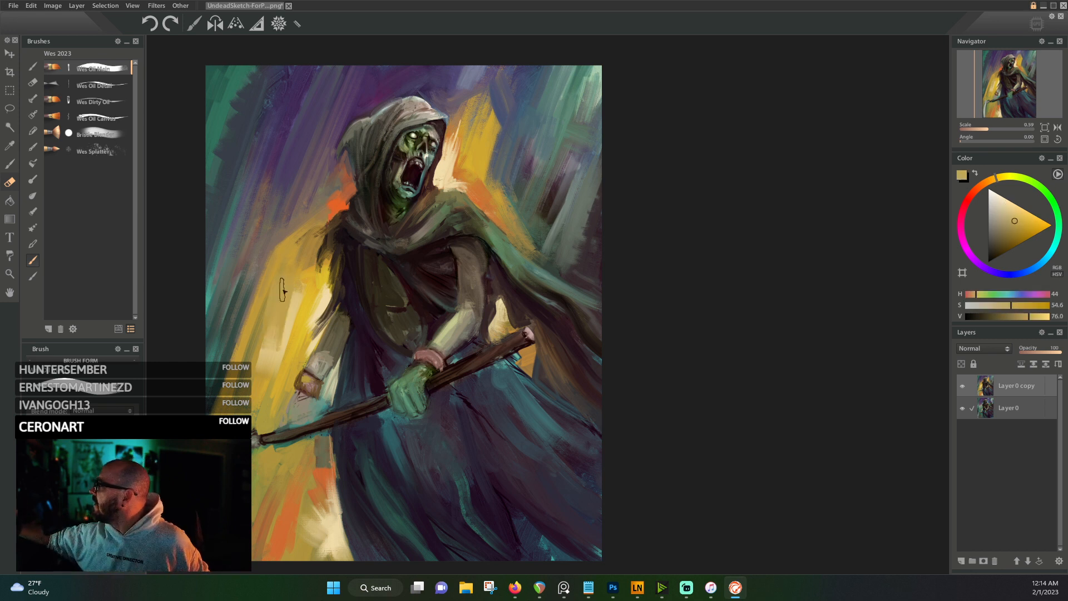
{"action": "left_click", "coordinate": [292, 314], "text": "alt"}
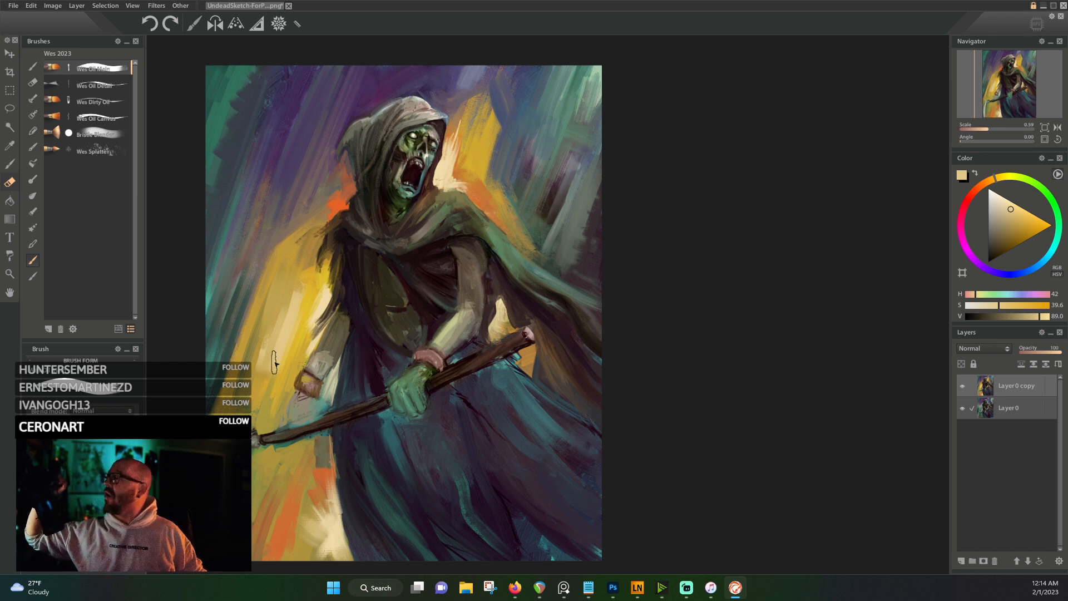
{"action": "left_click", "coordinate": [320, 303], "text": "alt"}
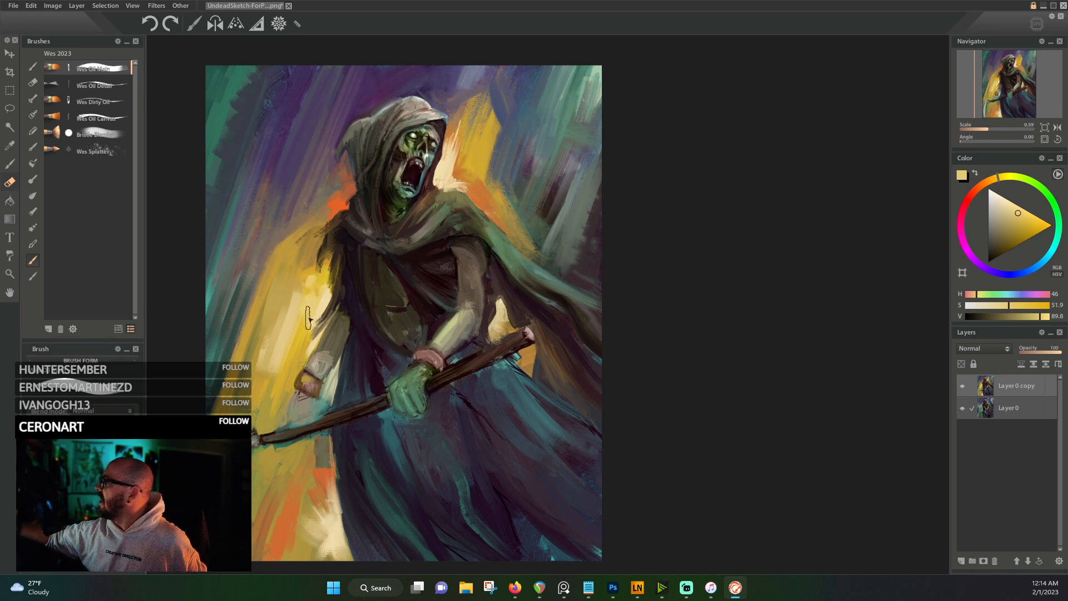
{"action": "left_click", "coordinate": [272, 345], "text": "alt"}
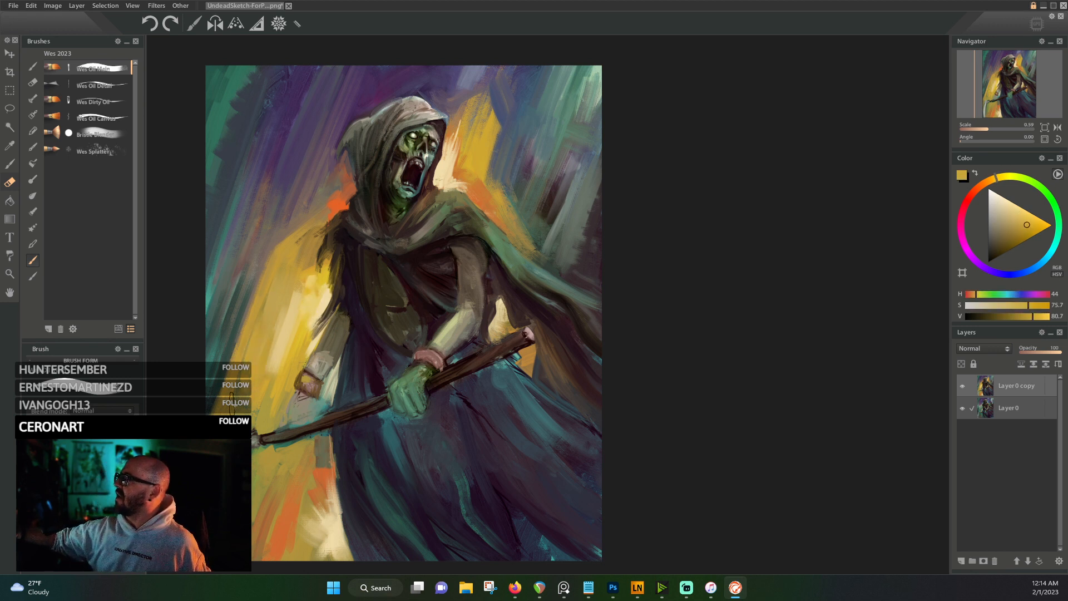
{"action": "left_click", "coordinate": [285, 303], "text": "alt"}
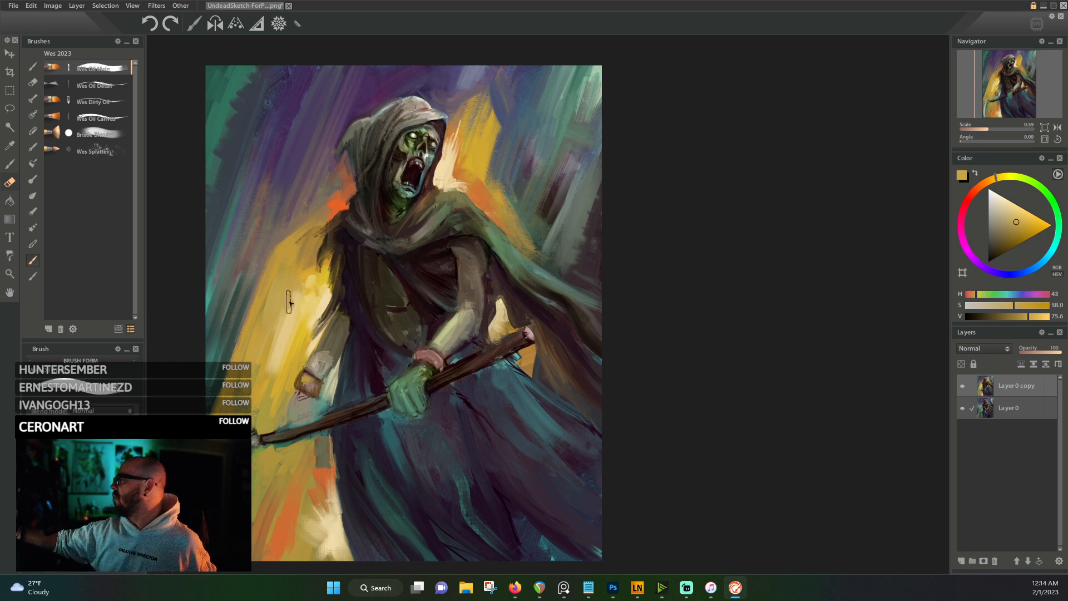
- Touch up the background's outer edge beyond the yellow glow with sampled teal, and pick up dark brown from the drape
{"action": "left_click", "coordinate": [216, 352], "text": "alt"}
{"action": "left_click", "coordinate": [213, 286], "text": "alt"}
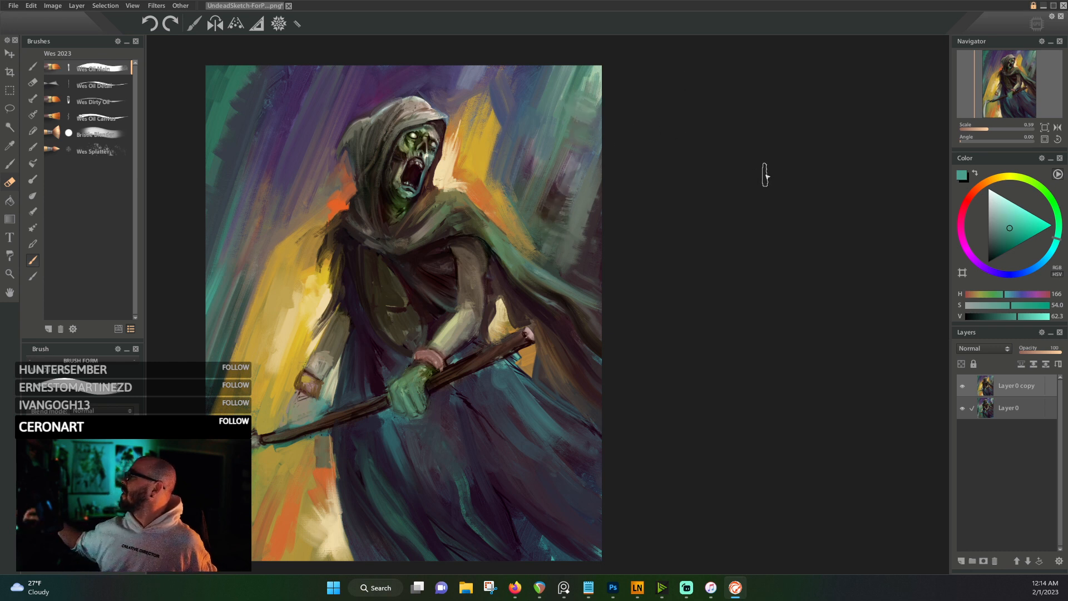
{"action": "left_click", "coordinate": [432, 233], "text": "alt"}
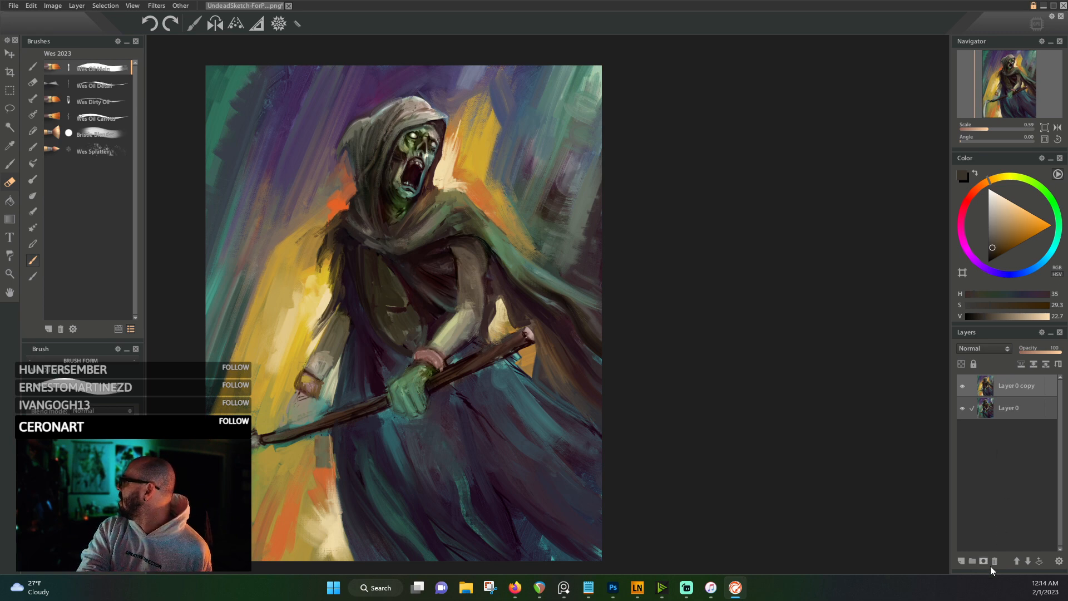
- Compare the repainted figure with the original sketch by repeatedly hiding and showing the Layer0 copy layer
{"action": "left_click", "coordinate": [962, 386]}
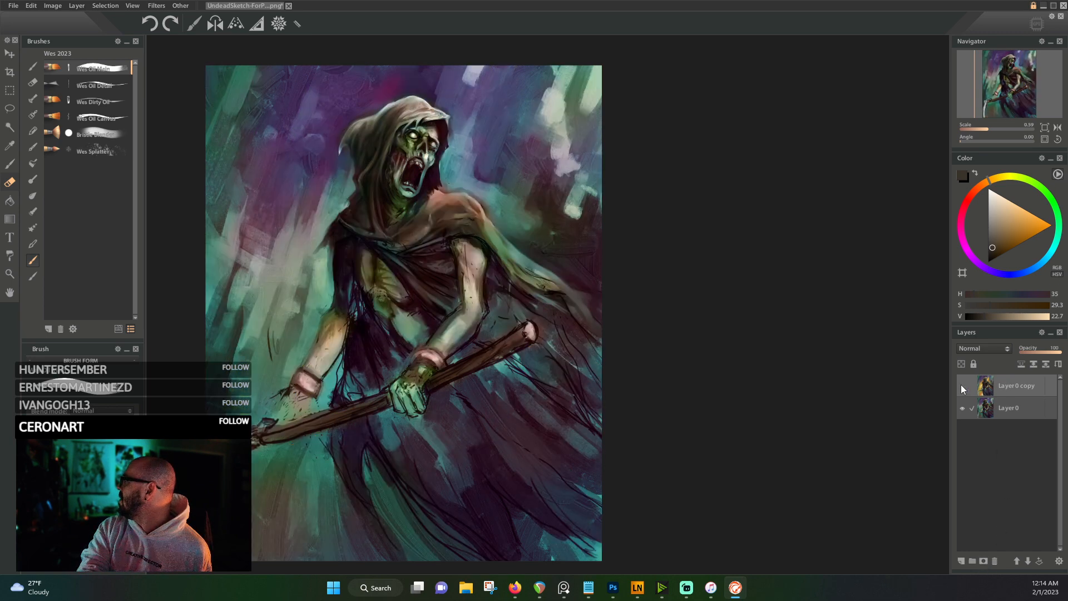
{"action": "left_click", "coordinate": [961, 386]}
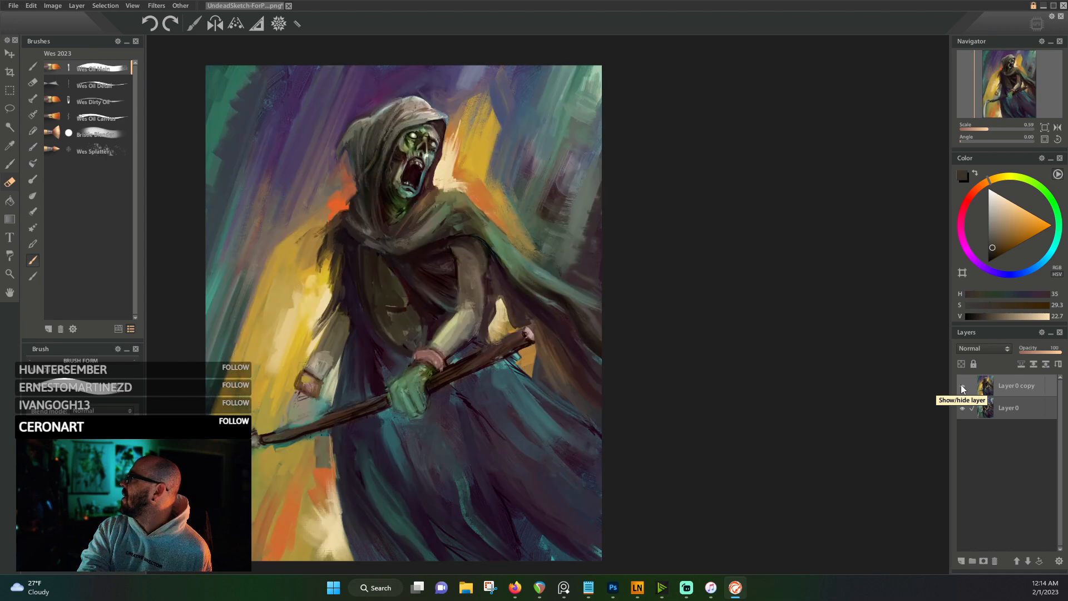
{"action": "left_click", "coordinate": [960, 385]}
{"action": "left_click", "coordinate": [960, 385]}
{"action": "left_click", "coordinate": [961, 385]}
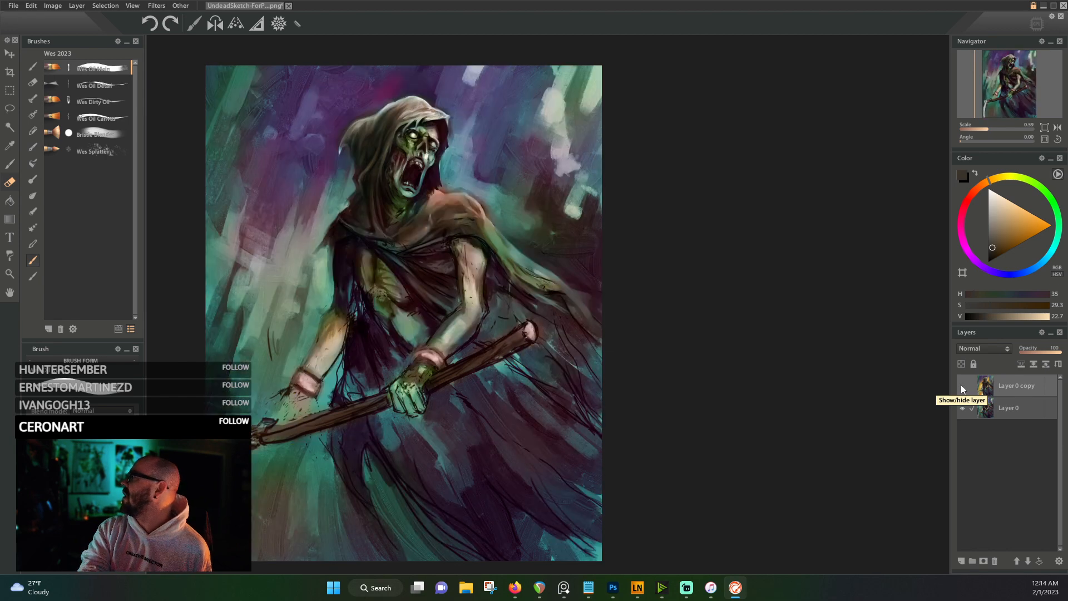
{"action": "left_click", "coordinate": [960, 385]}
{"action": "left_click", "coordinate": [961, 385]}
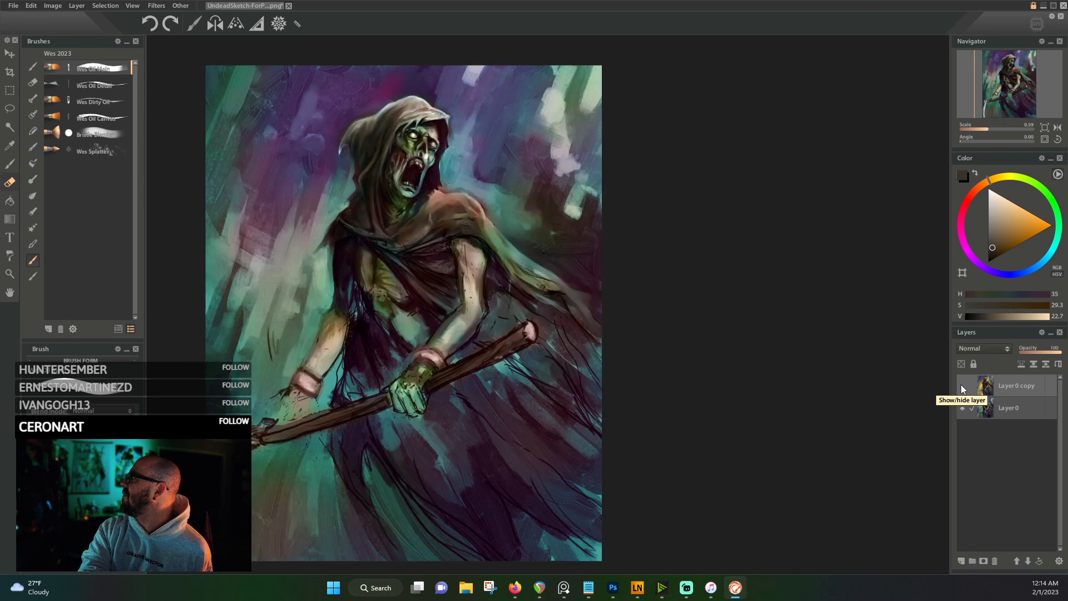
{"action": "left_click", "coordinate": [960, 385]}
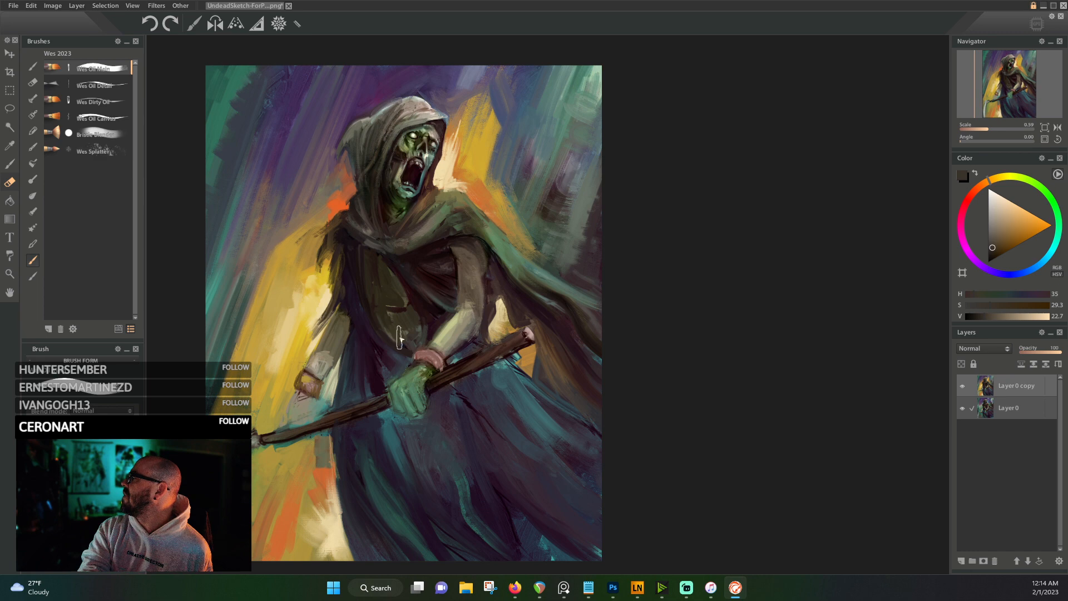
{"action": "left_click", "coordinate": [963, 390]}
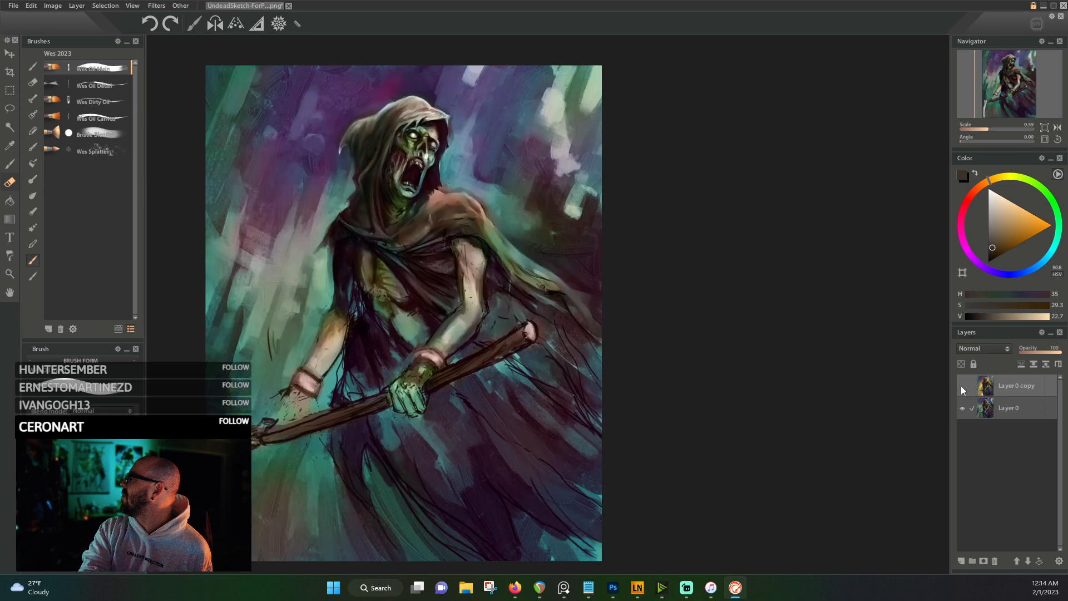
{"action": "left_click", "coordinate": [960, 386]}
{"action": "left_click", "coordinate": [960, 385]}
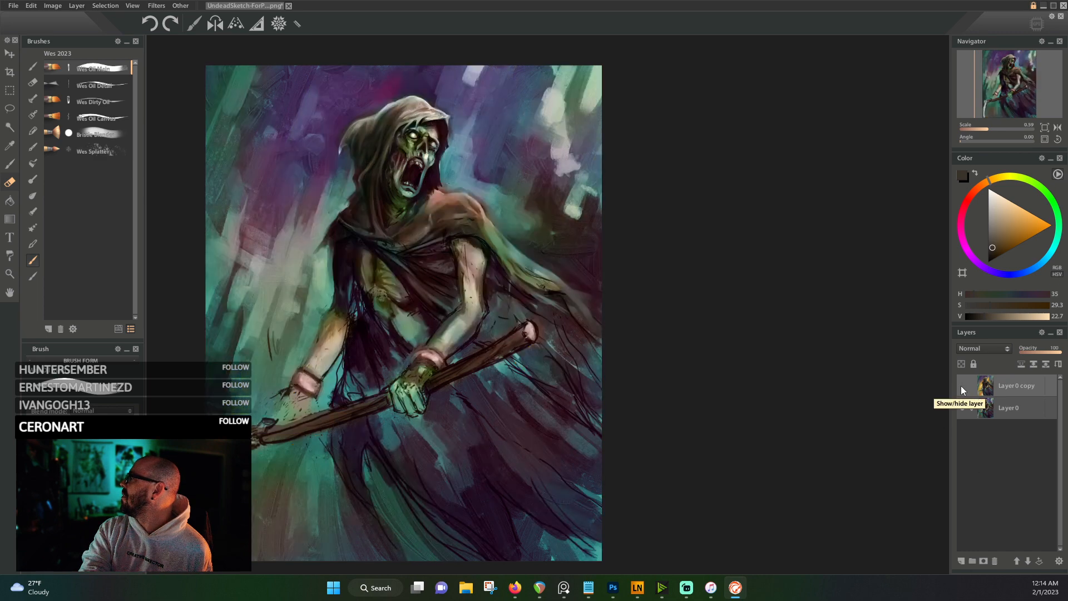
{"action": "left_click", "coordinate": [960, 386]}
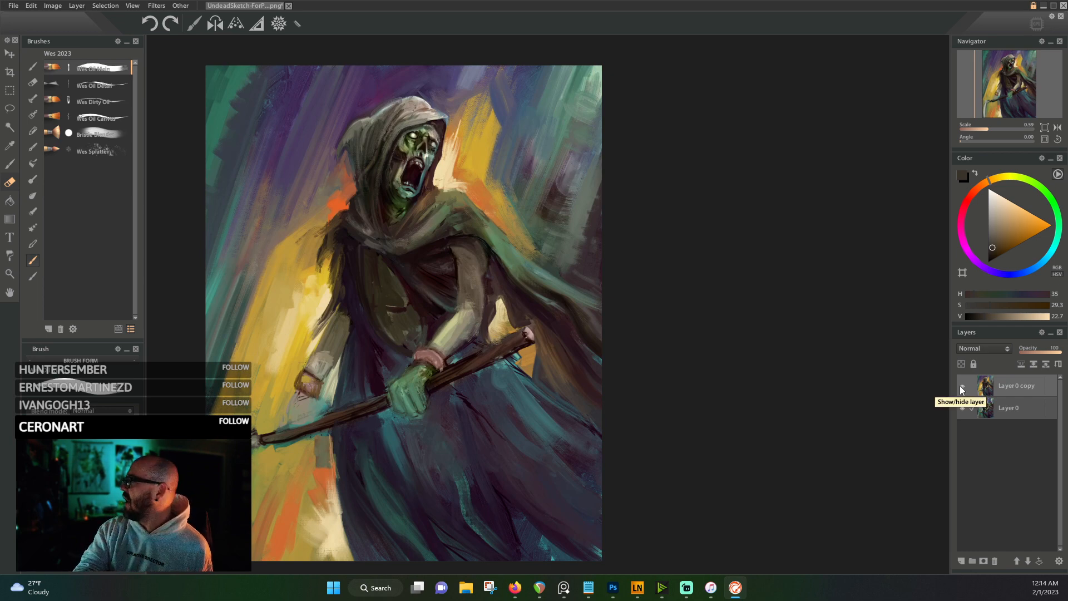
{"action": "left_click", "coordinate": [962, 386]}
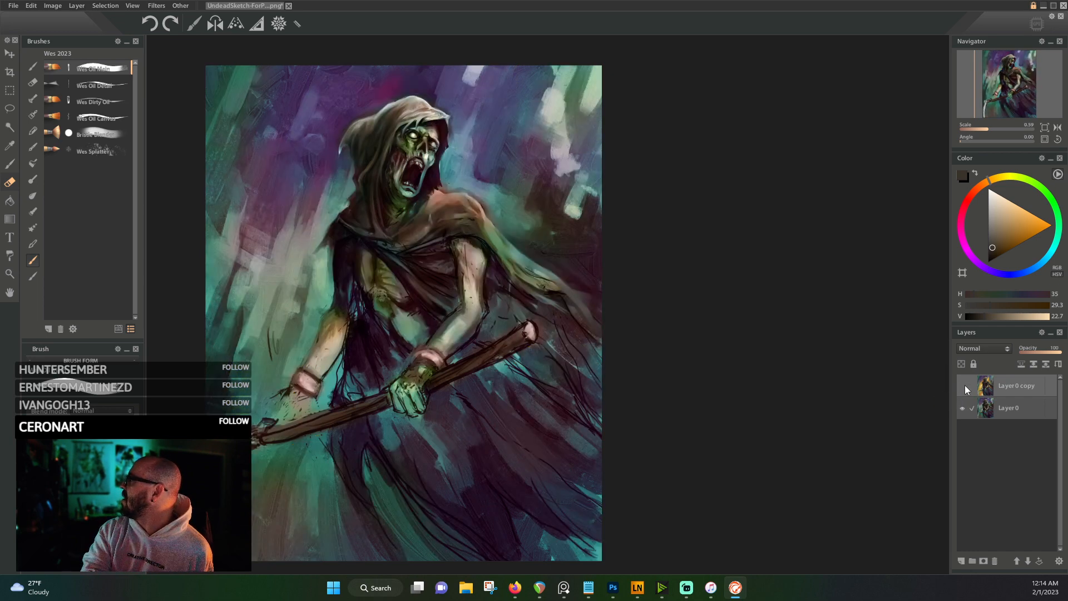
{"action": "left_click", "coordinate": [962, 386]}
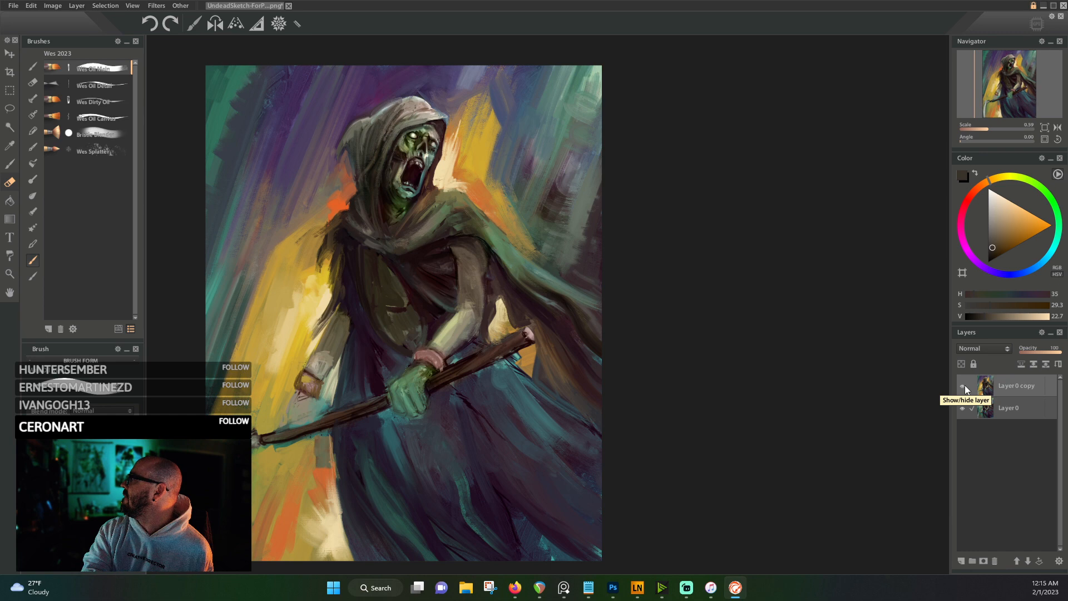
{"action": "left_click", "coordinate": [963, 386]}
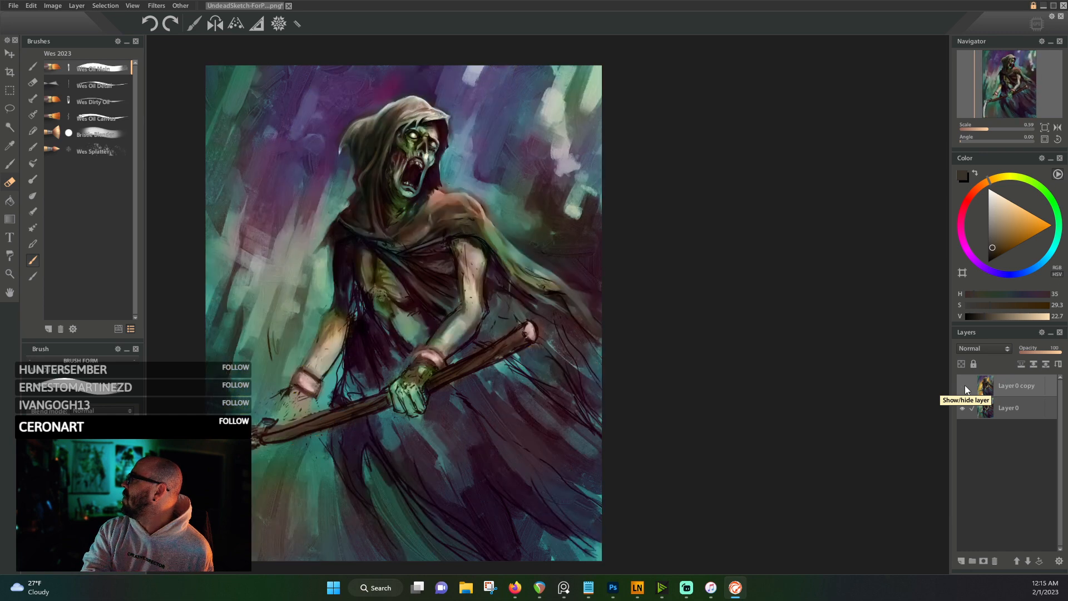
{"action": "left_click", "coordinate": [963, 388]}
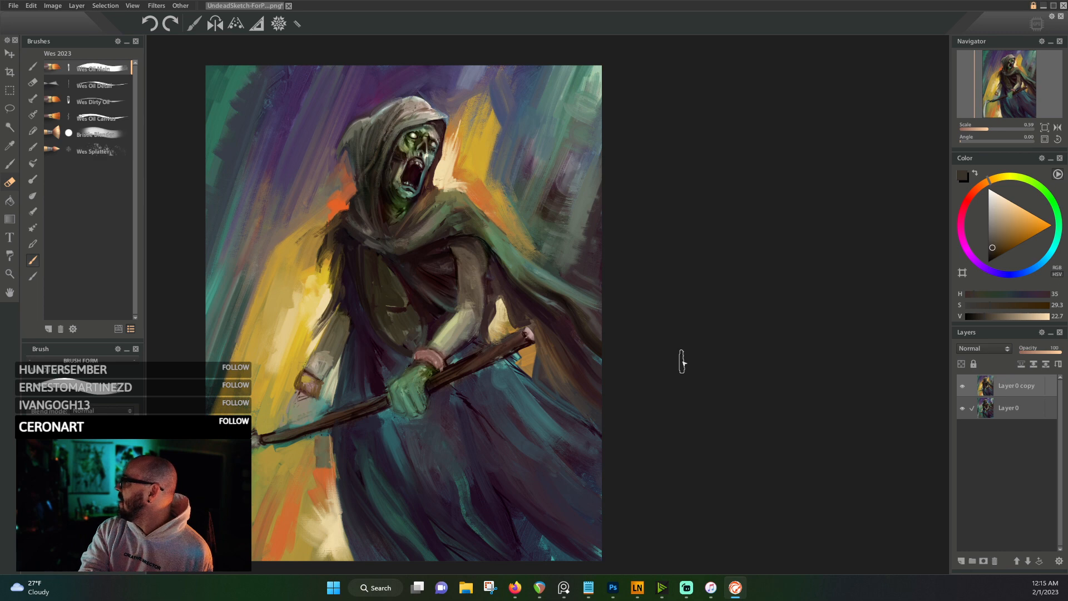
{"action": "left_click", "coordinate": [962, 386]}
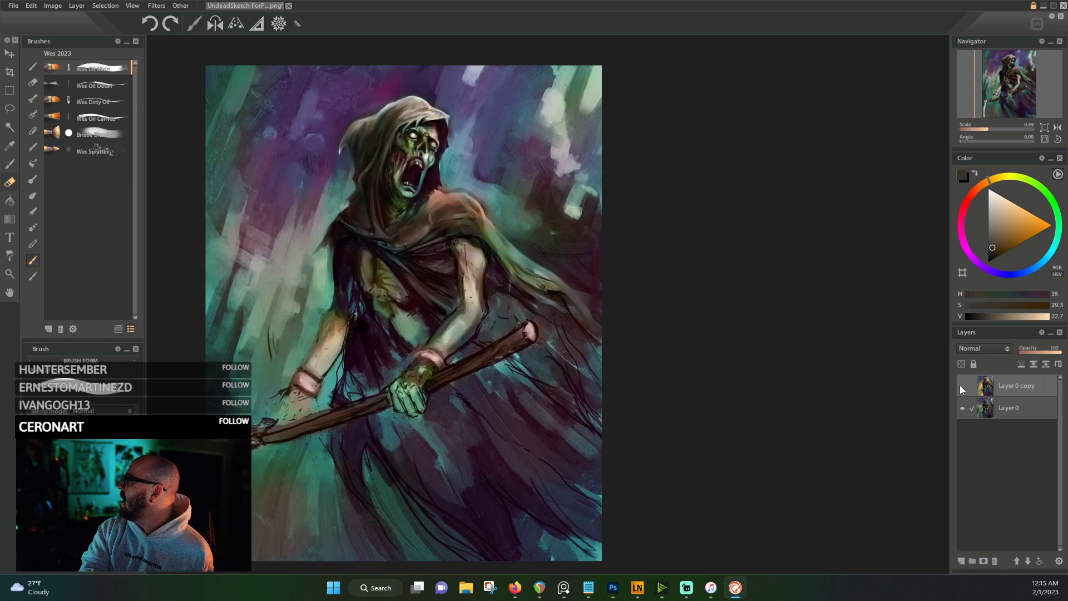
{"action": "left_click", "coordinate": [962, 386]}
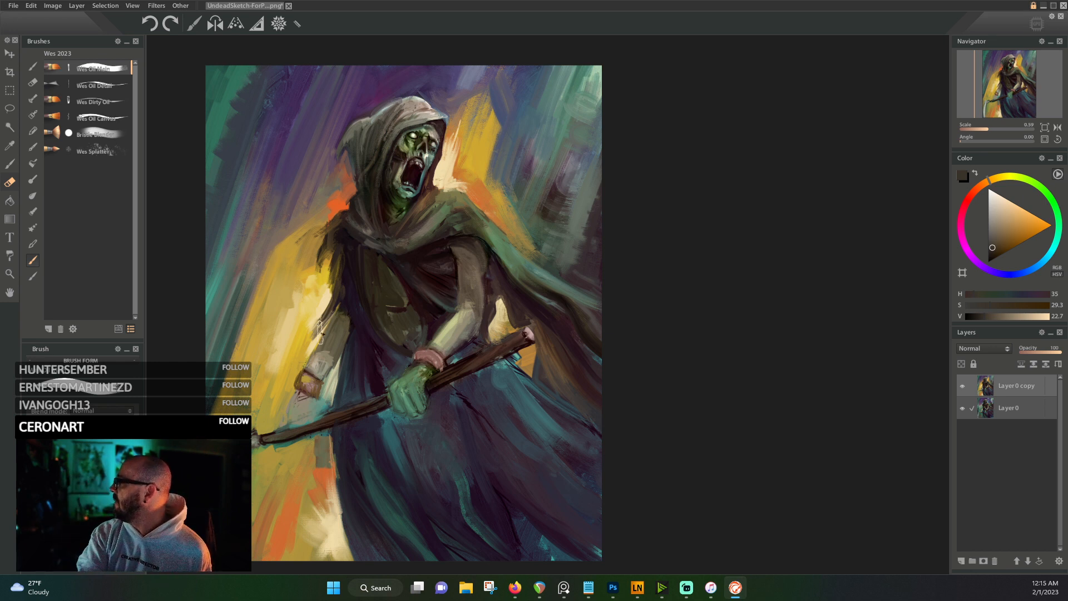
- Paint diagonal background strokes beside the hood and face using sampled muted olive and pale cream
{"action": "scroll", "coordinate": [321, 325], "scroll_direction": "down", "scroll_amount": 3}
{"action": "scroll", "coordinate": [321, 325], "scroll_direction": "up", "scroll_amount": 3}
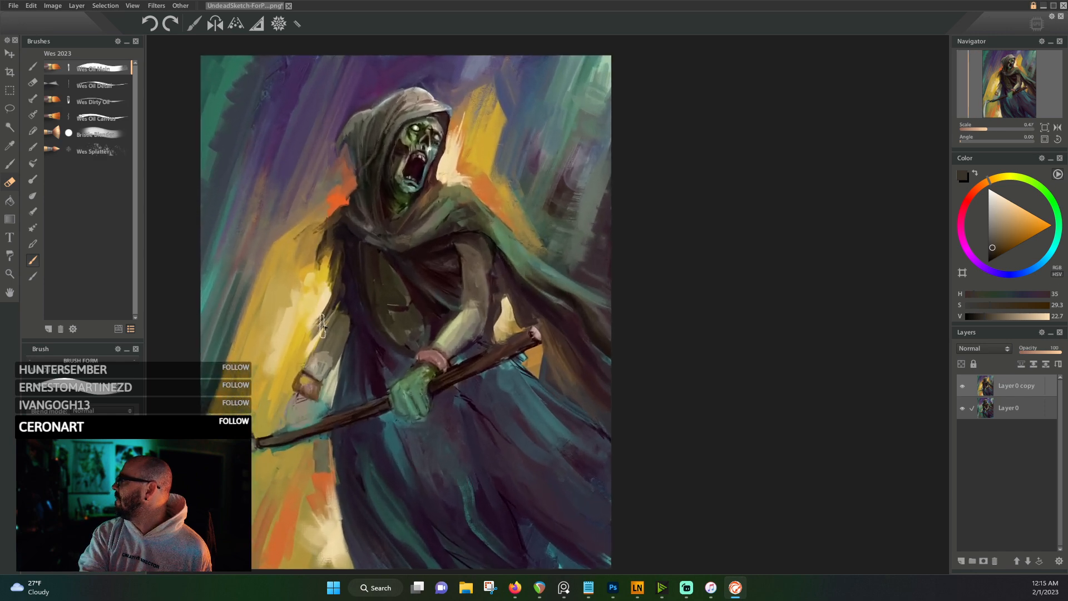
{"action": "scroll", "coordinate": [395, 162], "scroll_direction": "up", "scroll_amount": 3}
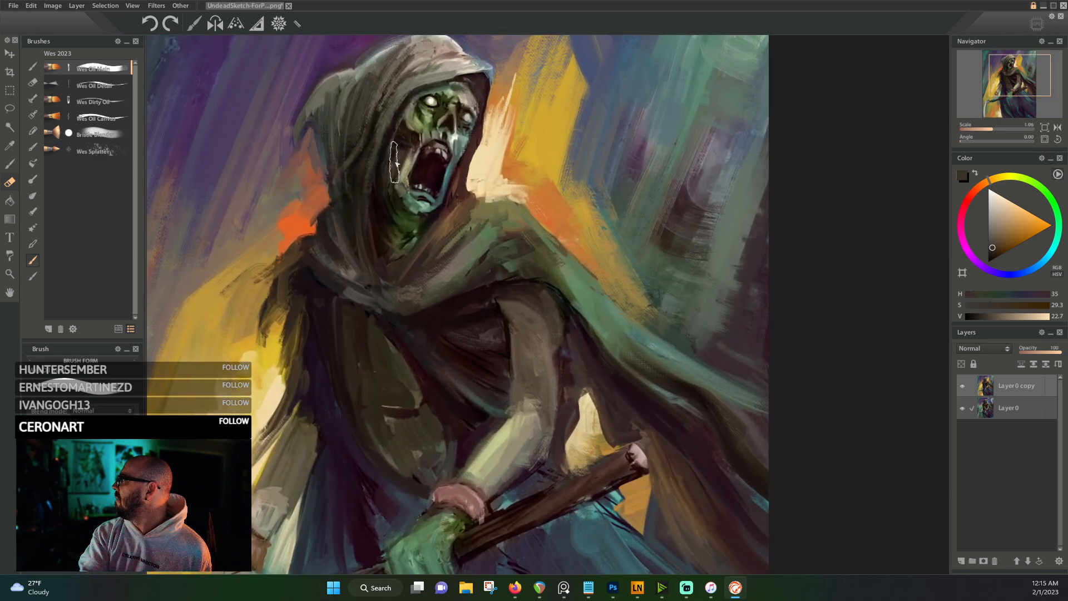
{"action": "scroll", "coordinate": [395, 163], "scroll_direction": "down", "scroll_amount": 3}
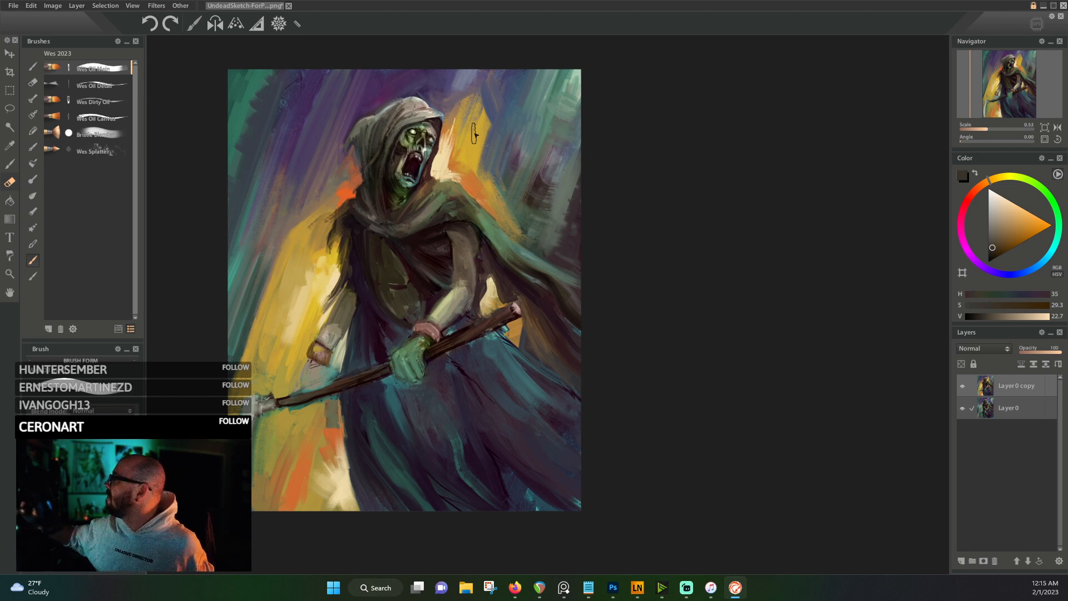
{"action": "left_click", "coordinate": [335, 186], "text": "alt"}
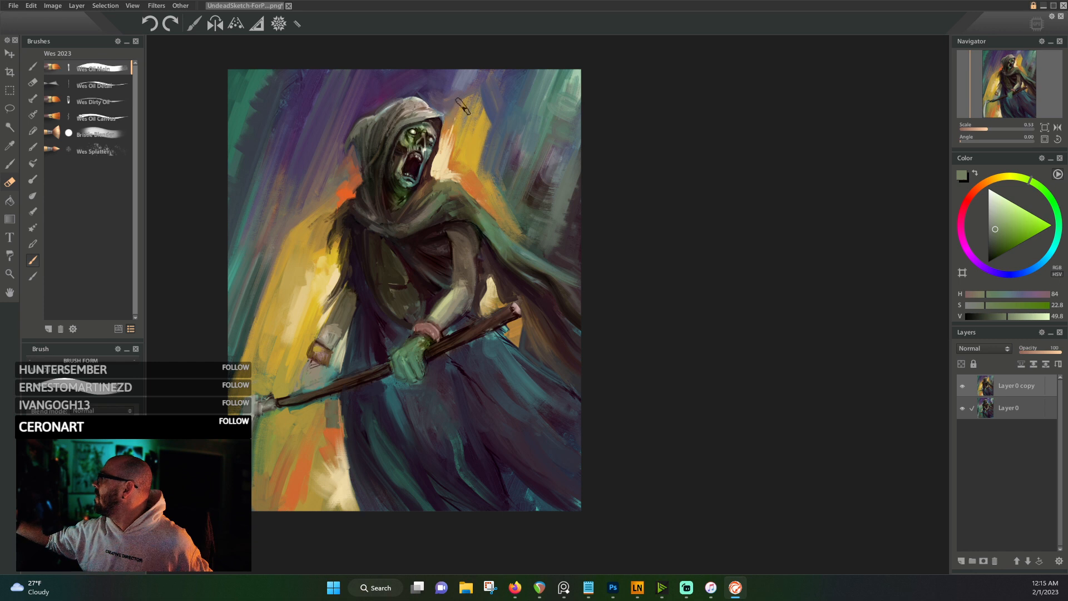
{"action": "left_click", "coordinate": [350, 170], "text": "alt"}
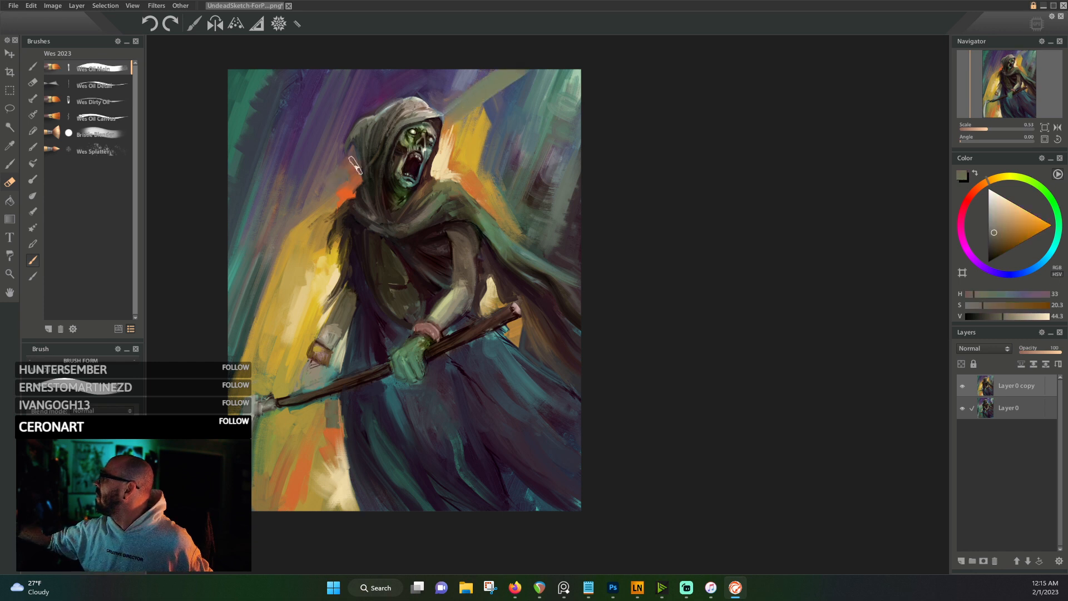
{"action": "left_click", "coordinate": [451, 145], "text": "alt"}
{"action": "mouse_move", "coordinate": [450, 146]}
{"action": "left_mouse_down"}
{"action": "mouse_move", "coordinate": [493, 92]}
{"action": "mouse_move", "coordinate": [502, 102]}
{"action": "left_mouse_up"}
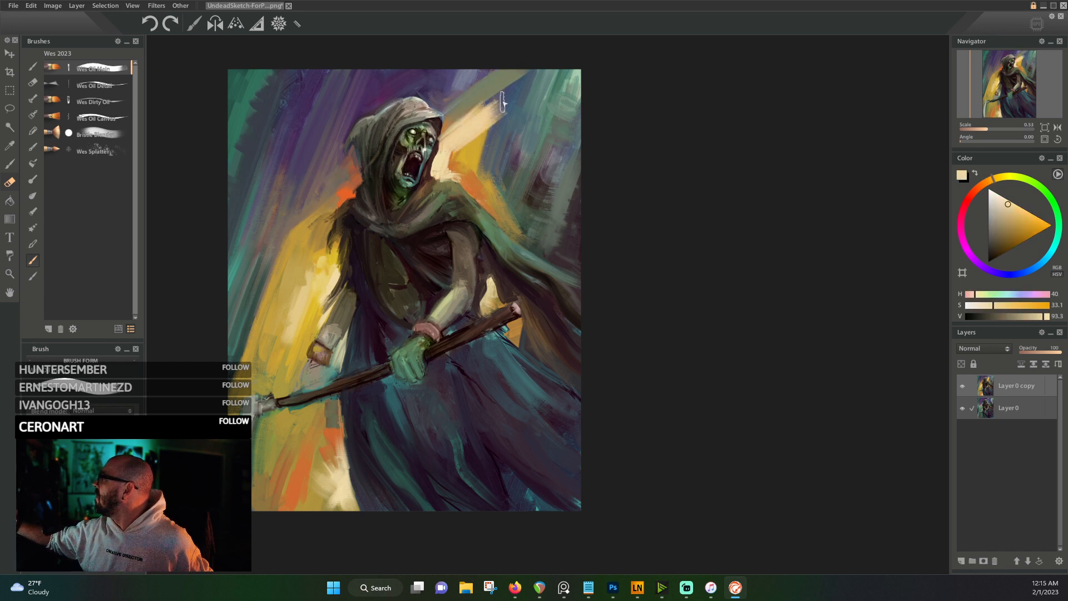
{"action": "mouse_move", "coordinate": [442, 177]}
{"action": "left_mouse_down"}
{"action": "mouse_move", "coordinate": [492, 125]}
{"action": "mouse_move", "coordinate": [481, 162]}
{"action": "left_mouse_up"}
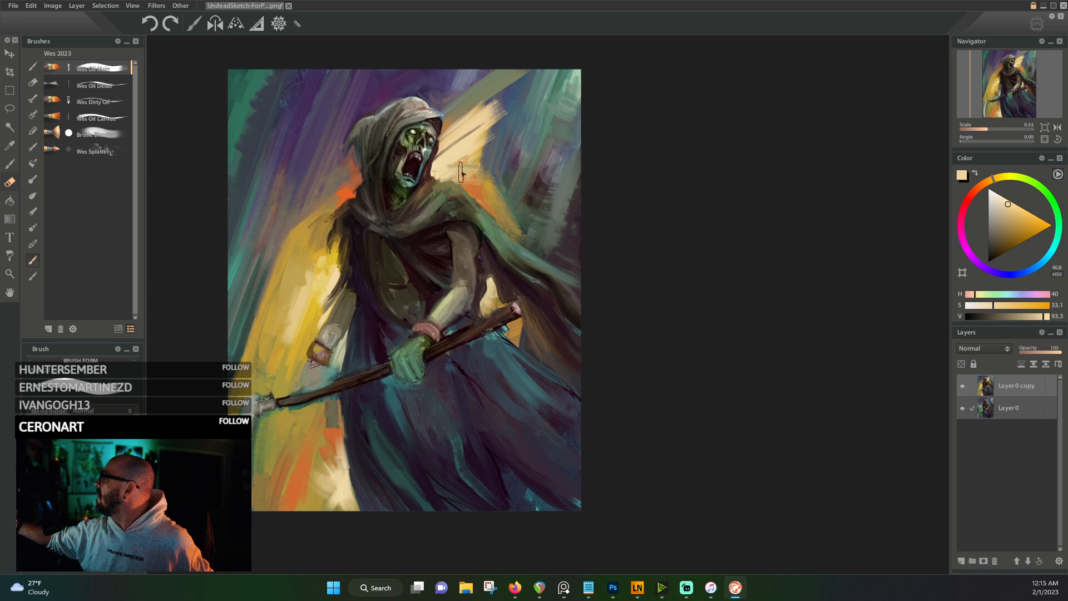
- Cover the purple background behind the near shoulder with broad diagonal strokes of sampled ochre, reaching toward the canvas's upper corner
{"action": "left_click", "coordinate": [510, 206], "text": "alt"}
{"action": "mouse_move", "coordinate": [501, 214]}
{"action": "left_mouse_down"}
{"action": "mouse_move", "coordinate": [578, 136]}
{"action": "mouse_move", "coordinate": [576, 124]}
{"action": "left_mouse_up"}
{"action": "mouse_move", "coordinate": [485, 189]}
{"action": "left_mouse_down"}
{"action": "mouse_move", "coordinate": [573, 118]}
{"action": "mouse_move", "coordinate": [543, 112]}
{"action": "left_mouse_up"}
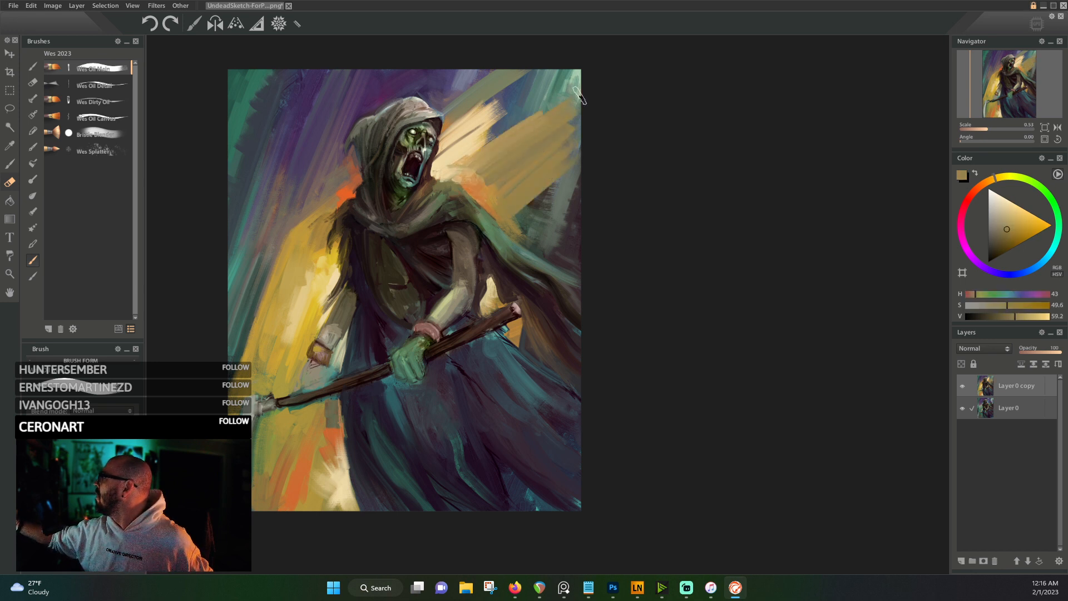
{"action": "left_click_drag", "start_coordinate": [453, 180], "coordinate": [559, 89]}
{"action": "mouse_move", "coordinate": [490, 143]}
{"action": "left_mouse_down"}
{"action": "mouse_move", "coordinate": [519, 103]}
{"action": "mouse_move", "coordinate": [515, 143]}
{"action": "mouse_move", "coordinate": [502, 113]}
{"action": "mouse_move", "coordinate": [579, 70]}
{"action": "mouse_move", "coordinate": [573, 63]}
{"action": "mouse_move", "coordinate": [458, 166]}
{"action": "mouse_move", "coordinate": [541, 108]}
{"action": "mouse_move", "coordinate": [481, 176]}
{"action": "mouse_move", "coordinate": [492, 195]}
{"action": "mouse_move", "coordinate": [533, 184]}
{"action": "left_mouse_up"}
{"action": "left_click", "coordinate": [516, 142], "text": "alt"}
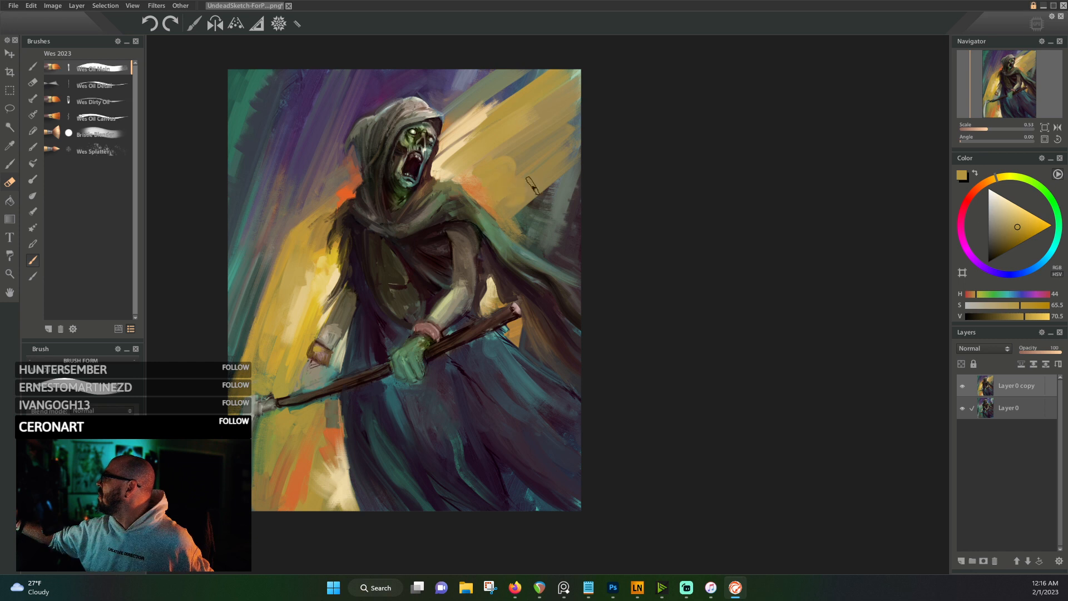
- Extend the ochre background down to the flowing cape's upper edge, resampling nearby ochre tones
{"action": "left_click", "coordinate": [508, 200], "text": "alt"}
{"action": "mouse_move", "coordinate": [508, 200]}
{"action": "left_mouse_down"}
{"action": "mouse_move", "coordinate": [543, 200]}
{"action": "mouse_move", "coordinate": [551, 179]}
{"action": "left_mouse_up"}
{"action": "left_click", "coordinate": [520, 193], "text": "alt"}
{"action": "mouse_move", "coordinate": [529, 218]}
{"action": "left_mouse_down"}
{"action": "mouse_move", "coordinate": [556, 230]}
{"action": "mouse_move", "coordinate": [511, 215]}
{"action": "mouse_move", "coordinate": [541, 245]}
{"action": "left_mouse_up"}
{"action": "left_click", "coordinate": [526, 221], "text": "alt"}
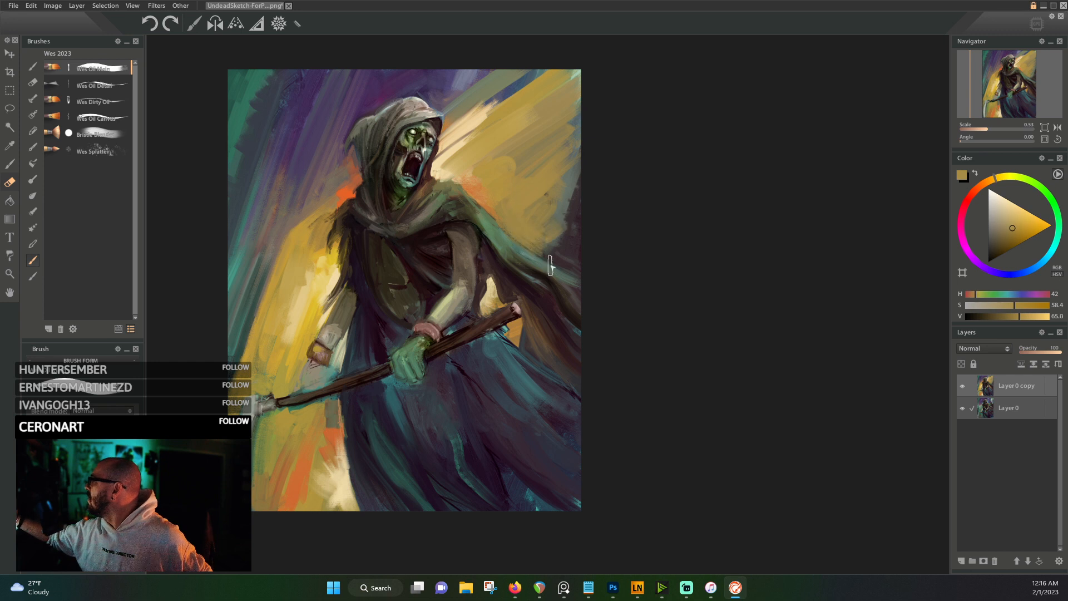
- Fill the gap between the cape and the skirt beyond the staff's tip with ochre, and sample teal from the skirt
{"action": "left_click", "coordinate": [529, 343], "text": "alt"}
{"action": "left_click_drag", "start_coordinate": [512, 334], "coordinate": [537, 367]}
{"action": "mouse_move", "coordinate": [509, 314]}
{"action": "left_mouse_down"}
{"action": "mouse_move", "coordinate": [532, 345]}
{"action": "mouse_move", "coordinate": [509, 346]}
{"action": "mouse_move", "coordinate": [546, 374]}
{"action": "left_mouse_up"}
{"action": "left_click", "coordinate": [526, 345], "text": "alt"}
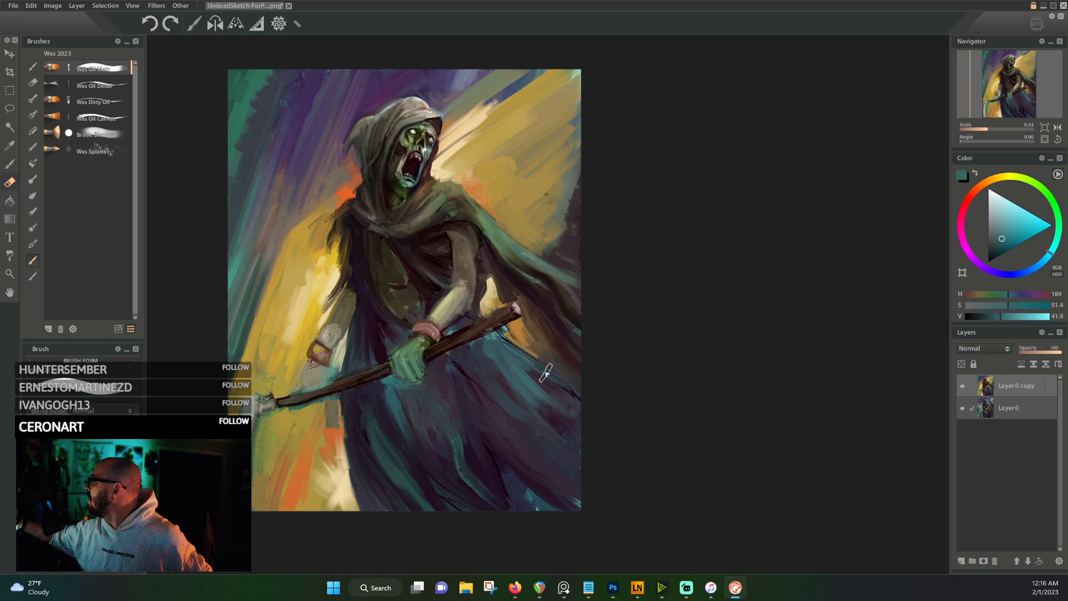
- Paint a sampled orange-ochre patch of background at the lower canvas corner, cutting in the skirt's edge
{"action": "left_click", "coordinate": [520, 325], "text": "alt"}
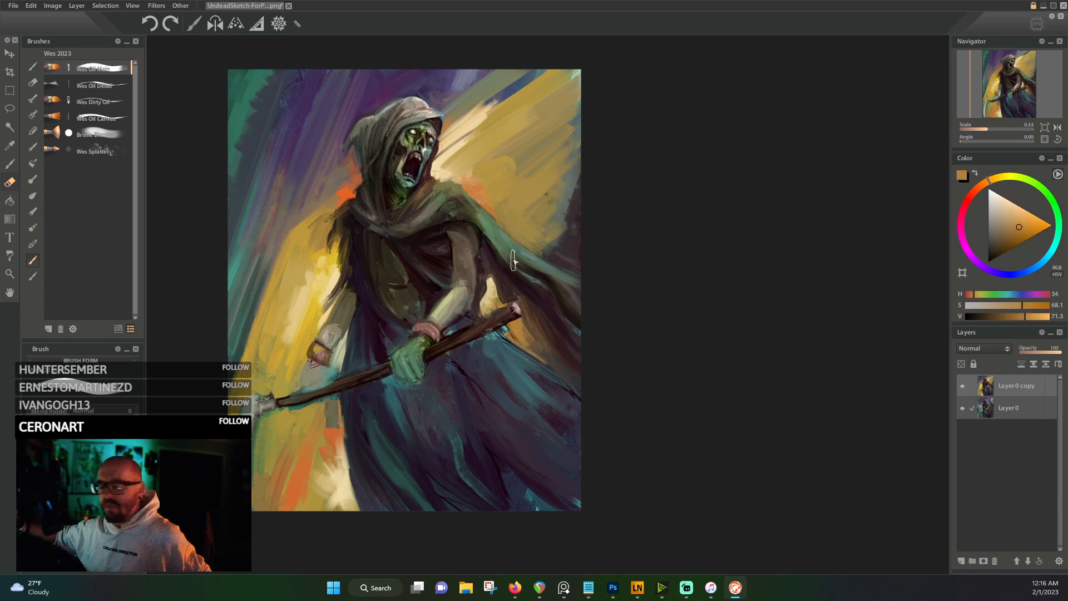
{"action": "mouse_move", "coordinate": [506, 474]}
{"action": "left_mouse_down"}
{"action": "mouse_move", "coordinate": [548, 510]}
{"action": "mouse_move", "coordinate": [503, 473]}
{"action": "mouse_move", "coordinate": [528, 527]}
{"action": "mouse_move", "coordinate": [512, 497]}
{"action": "mouse_move", "coordinate": [551, 511]}
{"action": "left_mouse_up"}
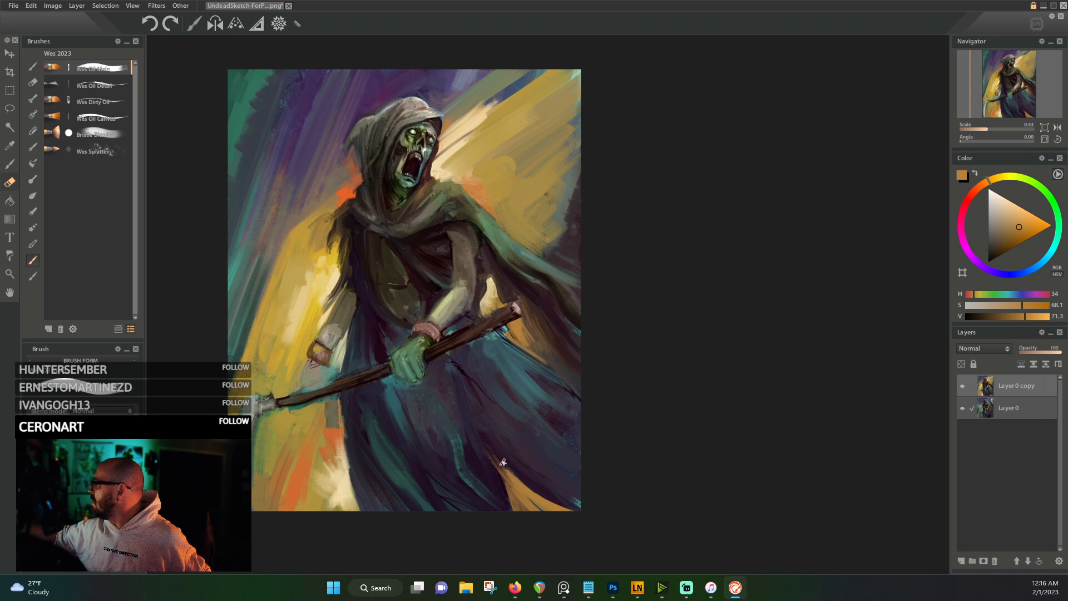
{"action": "mouse_move", "coordinate": [502, 462]}
{"action": "left_mouse_down"}
{"action": "mouse_move", "coordinate": [471, 438]}
{"action": "mouse_move", "coordinate": [508, 488]}
{"action": "mouse_move", "coordinate": [520, 486]}
{"action": "mouse_move", "coordinate": [497, 461]}
{"action": "mouse_move", "coordinate": [556, 505]}
{"action": "left_mouse_up"}
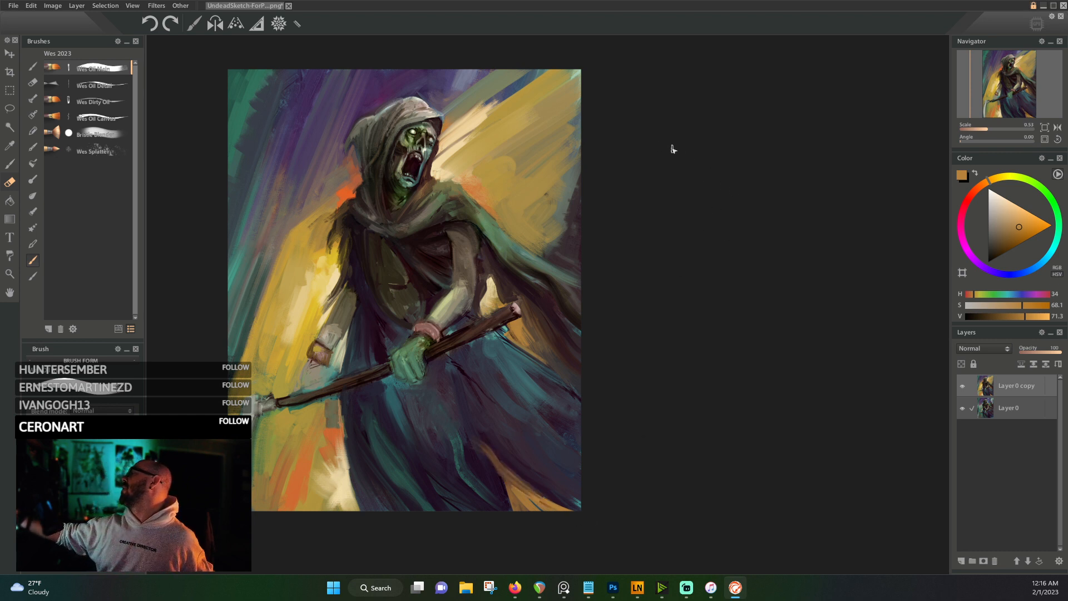
- Lay diagonal mustard strokes over the teal background beyond the far arm, resampling nearby yellow and olive tones to blend them
{"action": "left_click", "coordinate": [295, 242], "text": "alt"}
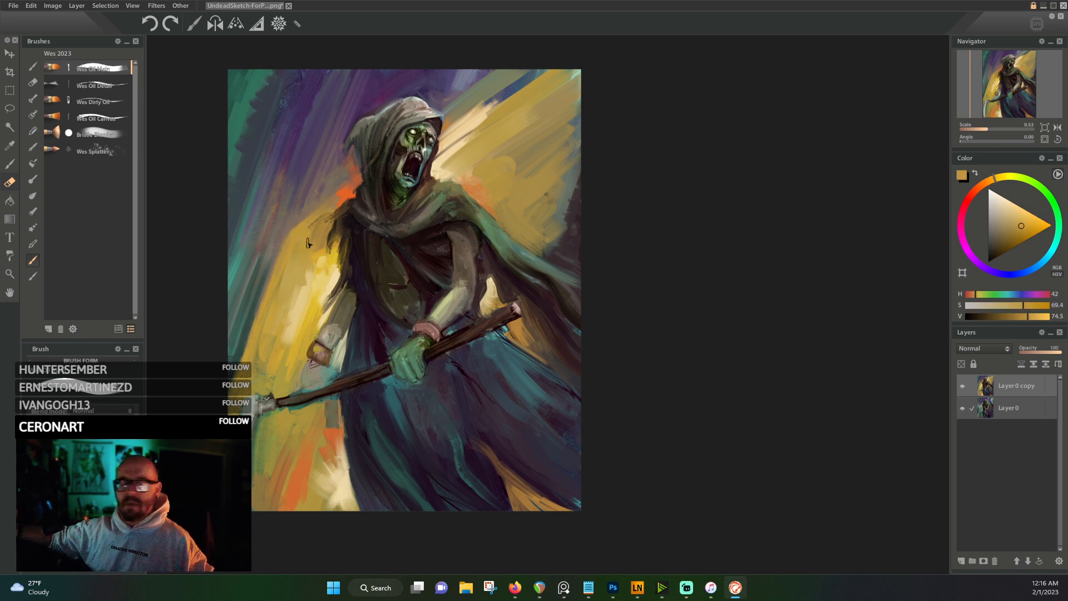
{"action": "mouse_move", "coordinate": [274, 251]}
{"action": "left_mouse_down"}
{"action": "mouse_move", "coordinate": [210, 289]}
{"action": "mouse_move", "coordinate": [299, 232]}
{"action": "mouse_move", "coordinate": [236, 334]}
{"action": "mouse_move", "coordinate": [272, 316]}
{"action": "left_mouse_up"}
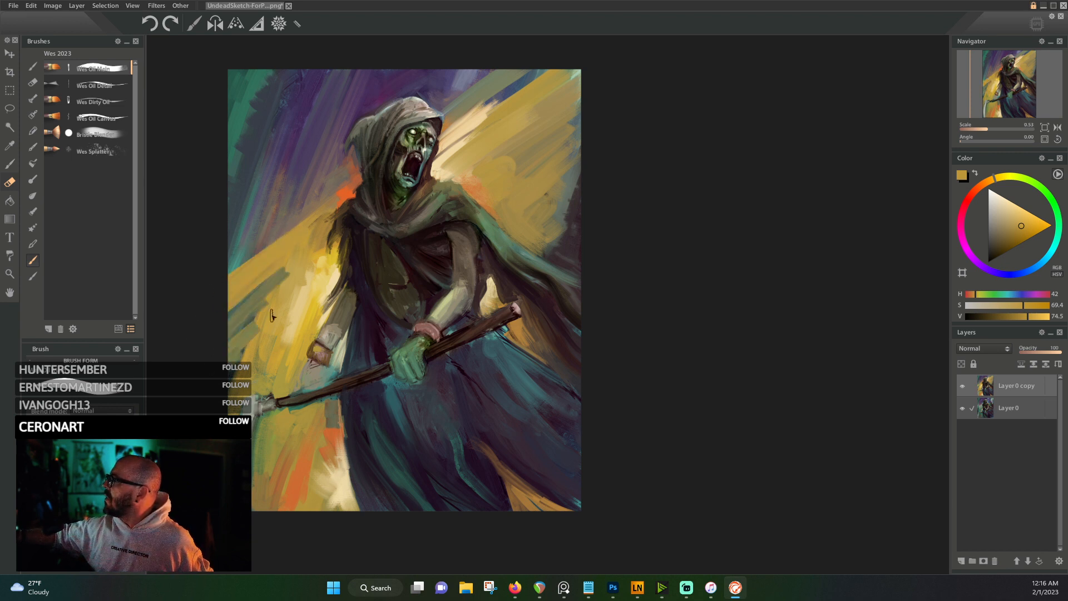
{"action": "mouse_move", "coordinate": [284, 273]}
{"action": "left_mouse_down"}
{"action": "mouse_move", "coordinate": [234, 329]}
{"action": "mouse_move", "coordinate": [233, 384]}
{"action": "left_mouse_up"}
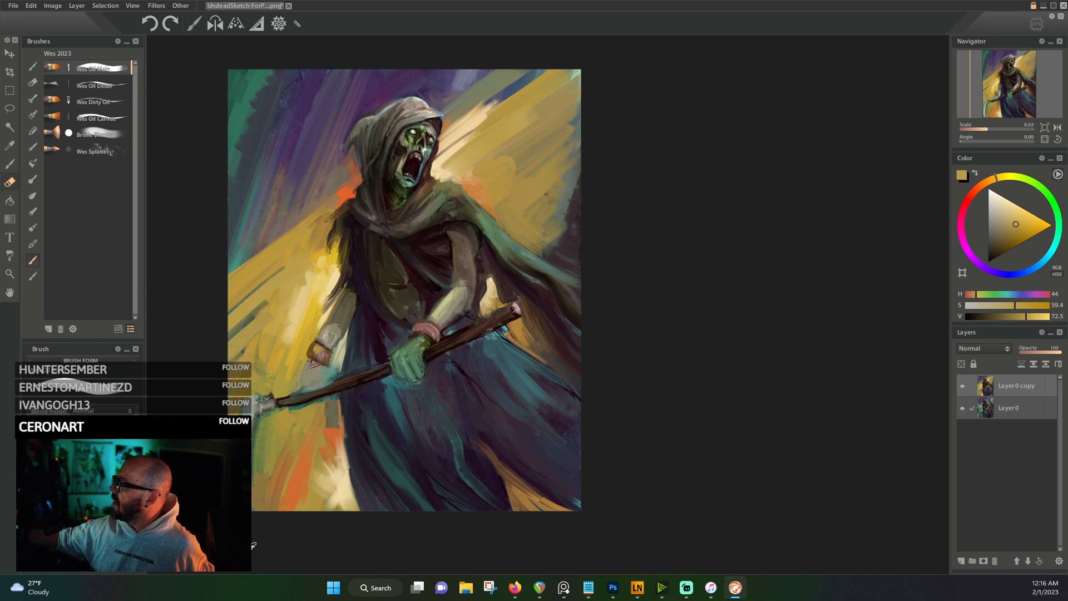
{"action": "left_click", "coordinate": [266, 450], "text": "alt"}
{"action": "left_click", "coordinate": [265, 488], "text": "alt"}
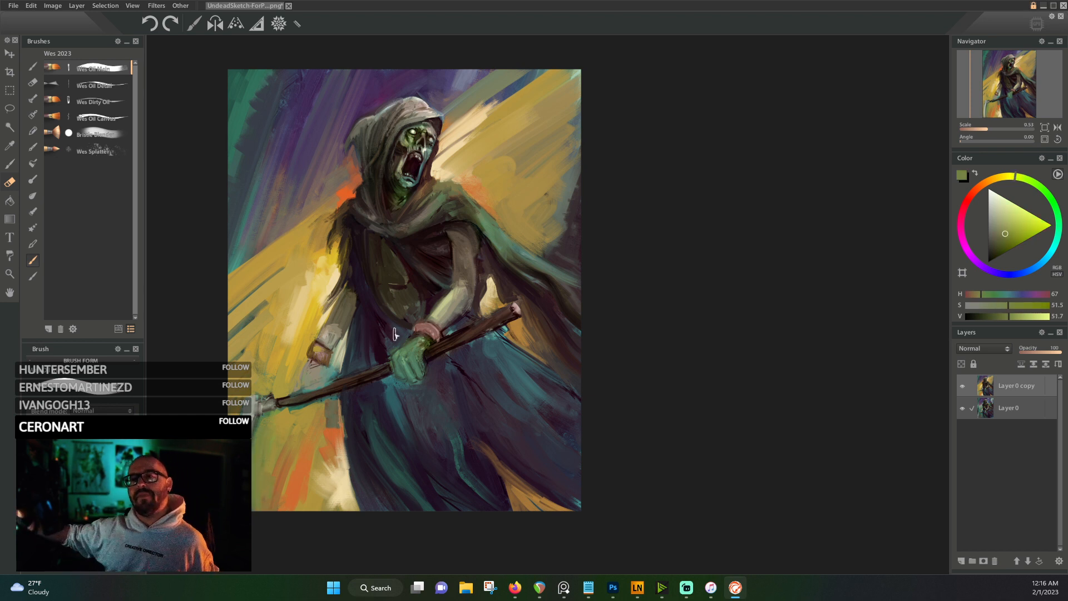
{"action": "left_click", "coordinate": [275, 278], "text": "alt"}
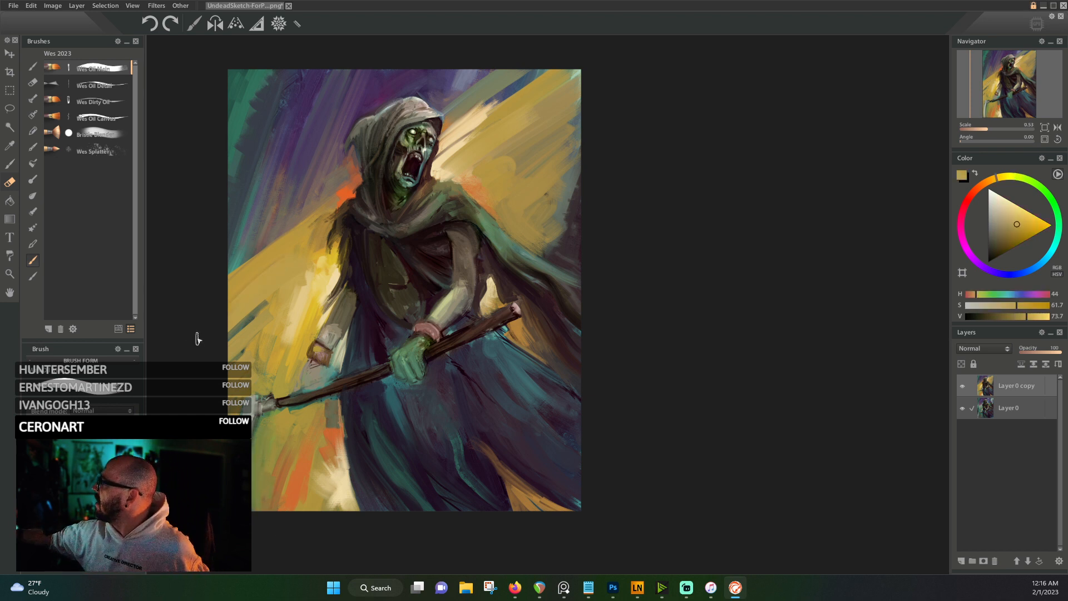
{"action": "left_click", "coordinate": [302, 282], "text": "alt"}
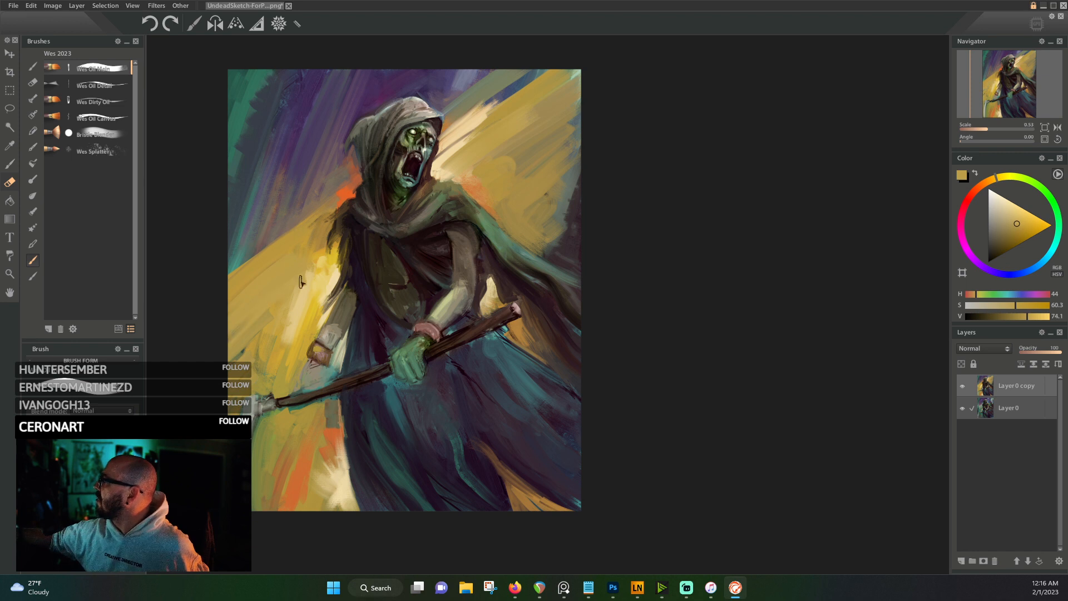
- Brighten the background in front of the face with broad diagonal strokes of sampled cream
{"action": "left_click", "coordinate": [495, 115], "text": "alt"}
{"action": "left_click", "coordinate": [506, 104], "text": "alt"}
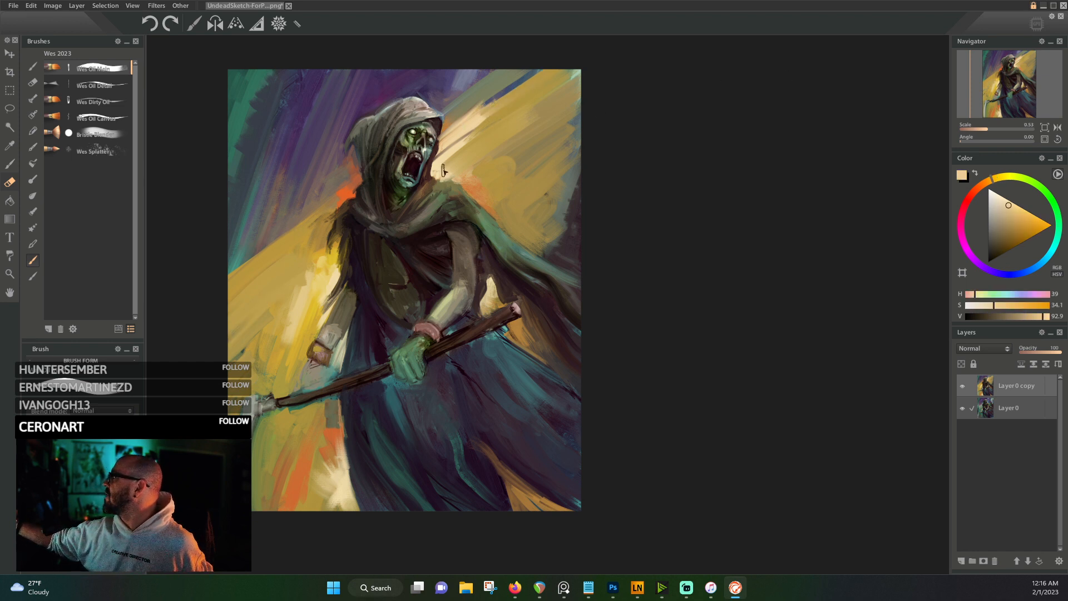
{"action": "mouse_move", "coordinate": [444, 170]}
{"action": "left_mouse_down"}
{"action": "mouse_move", "coordinate": [484, 198]}
{"action": "mouse_move", "coordinate": [468, 175]}
{"action": "mouse_move", "coordinate": [529, 101]}
{"action": "left_mouse_up"}
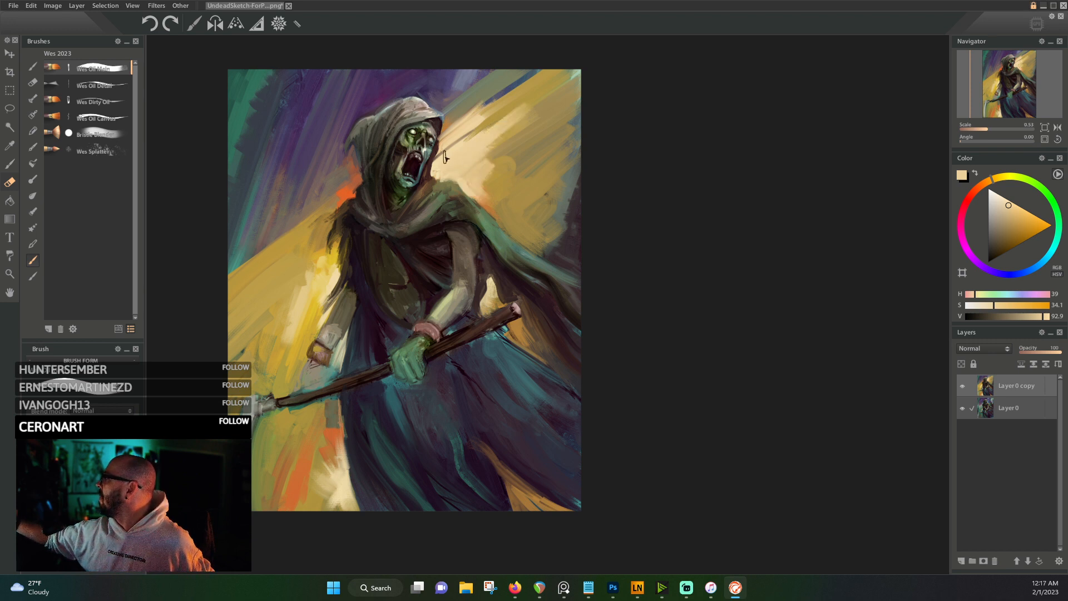
{"action": "mouse_move", "coordinate": [445, 158]}
{"action": "left_mouse_down"}
{"action": "mouse_move", "coordinate": [522, 87]}
{"action": "mouse_move", "coordinate": [465, 142]}
{"action": "mouse_move", "coordinate": [498, 133]}
{"action": "left_mouse_up"}
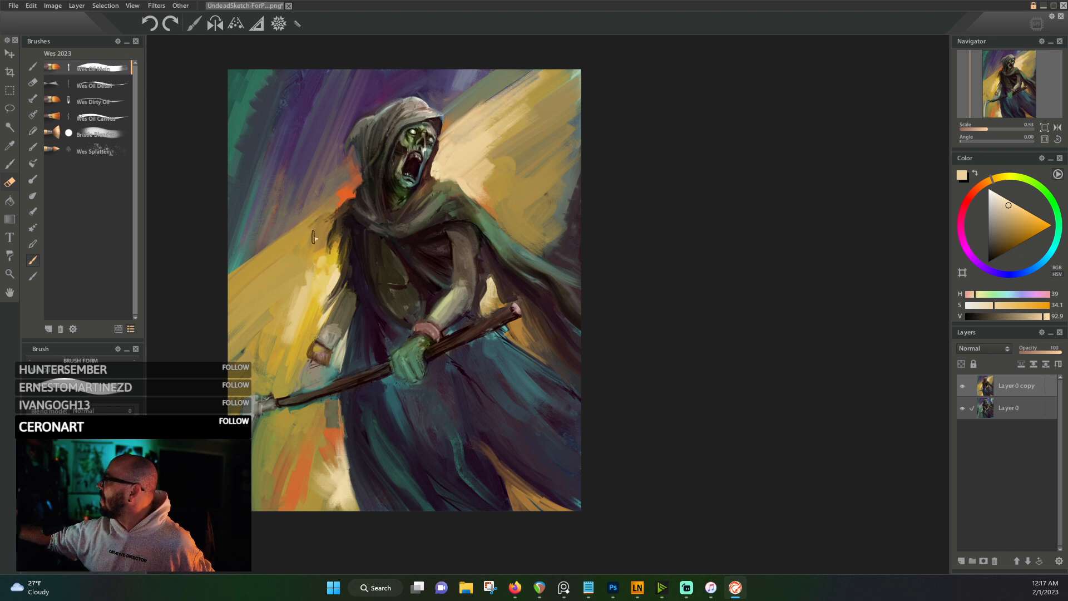
- Add broad diagonal cream strokes to the background beside the far shoulder and arm, out toward the canvas edge
{"action": "mouse_move", "coordinate": [312, 241]}
{"action": "left_mouse_down"}
{"action": "mouse_move", "coordinate": [290, 282]}
{"action": "mouse_move", "coordinate": [266, 292]}
{"action": "mouse_move", "coordinate": [318, 254]}
{"action": "mouse_move", "coordinate": [331, 270]}
{"action": "mouse_move", "coordinate": [333, 246]}
{"action": "left_mouse_up"}
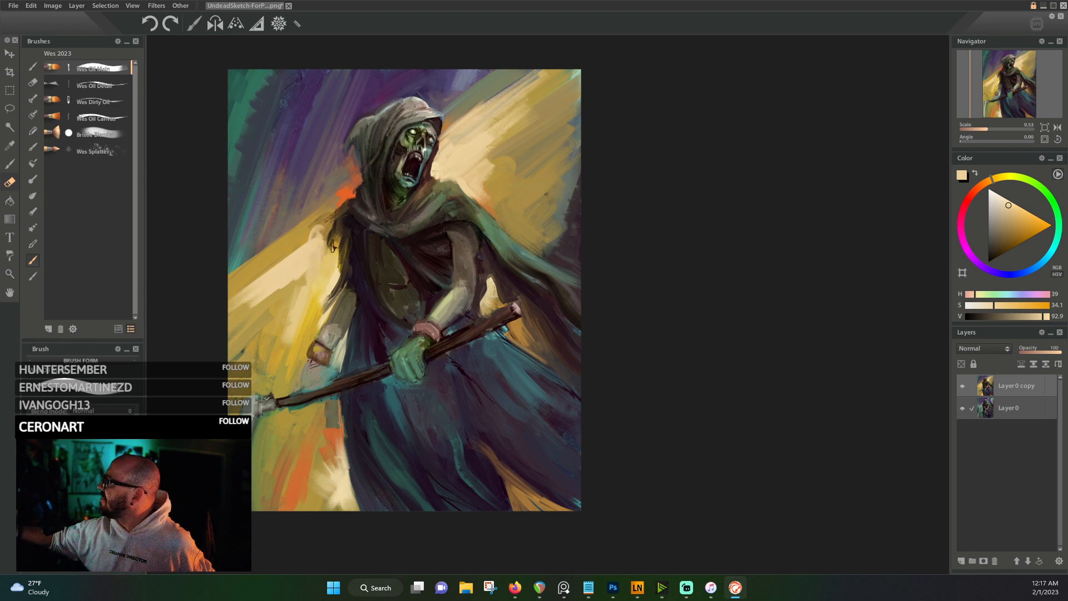
{"action": "mouse_move", "coordinate": [312, 295]}
{"action": "left_mouse_down"}
{"action": "mouse_move", "coordinate": [264, 337]}
{"action": "mouse_move", "coordinate": [285, 299]}
{"action": "mouse_move", "coordinate": [248, 312]}
{"action": "left_mouse_up"}
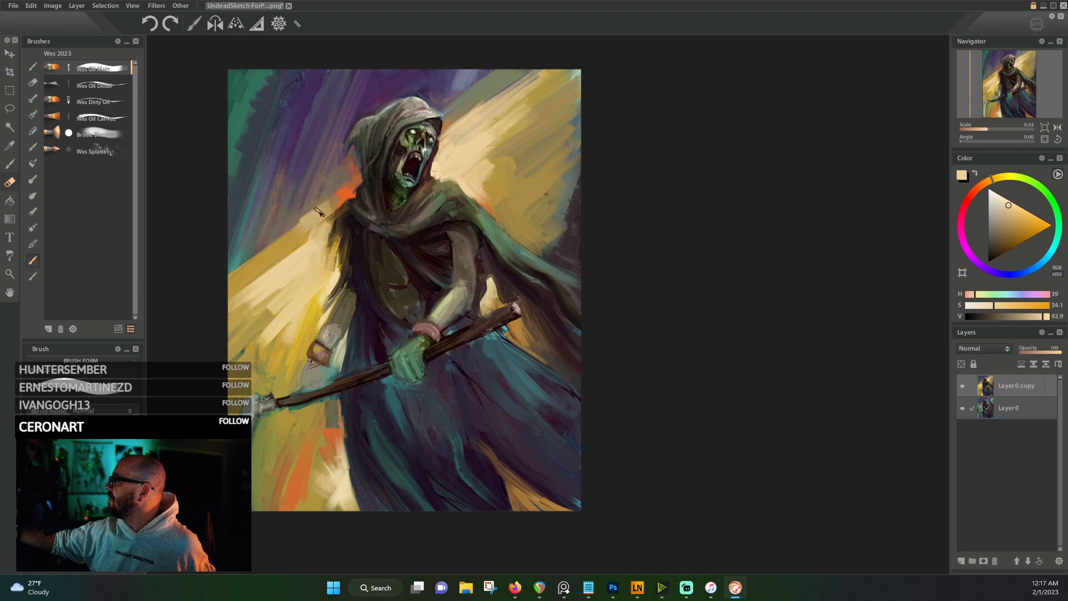
{"action": "left_click_drag", "start_coordinate": [263, 257], "coordinate": [316, 214]}
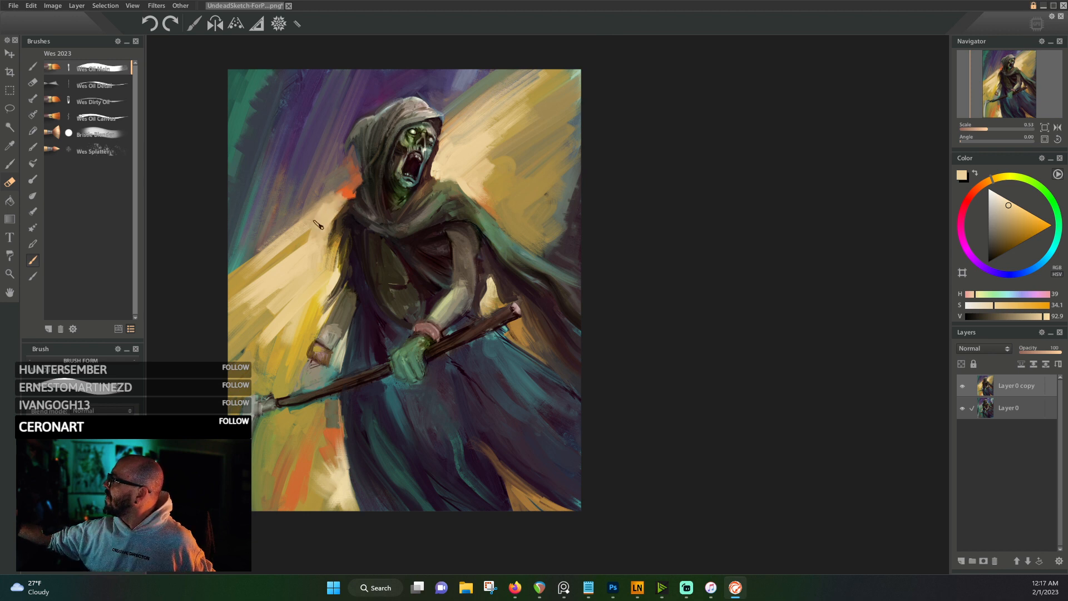
- Repaint the drape's ragged edge over the far shoulder with sampled dark browns against the cream glow
{"action": "left_click", "coordinate": [346, 209], "text": "alt"}
{"action": "mouse_move", "coordinate": [346, 209]}
{"action": "left_mouse_down"}
{"action": "mouse_move", "coordinate": [314, 227]}
{"action": "mouse_move", "coordinate": [342, 215]}
{"action": "mouse_move", "coordinate": [338, 244]}
{"action": "left_mouse_up"}
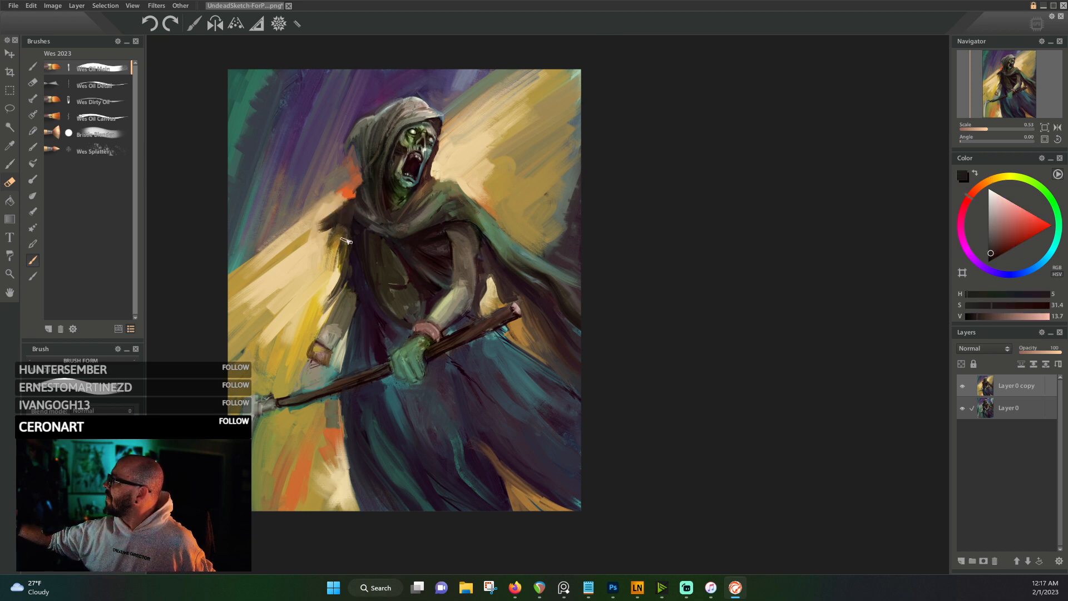
{"action": "left_click", "coordinate": [354, 212], "text": "alt"}
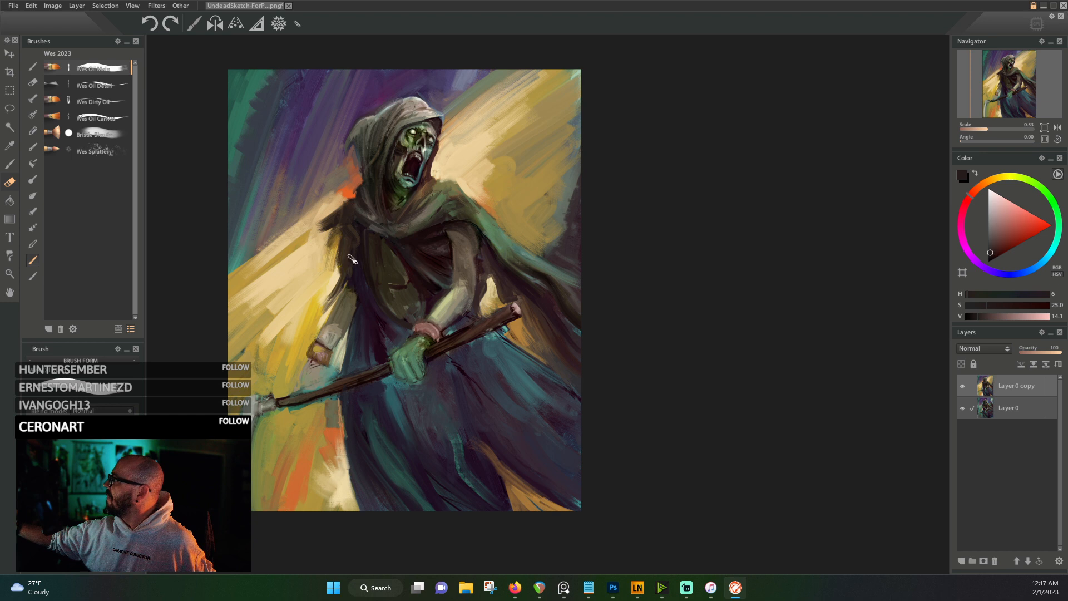
{"action": "left_click", "coordinate": [355, 225], "text": "alt"}
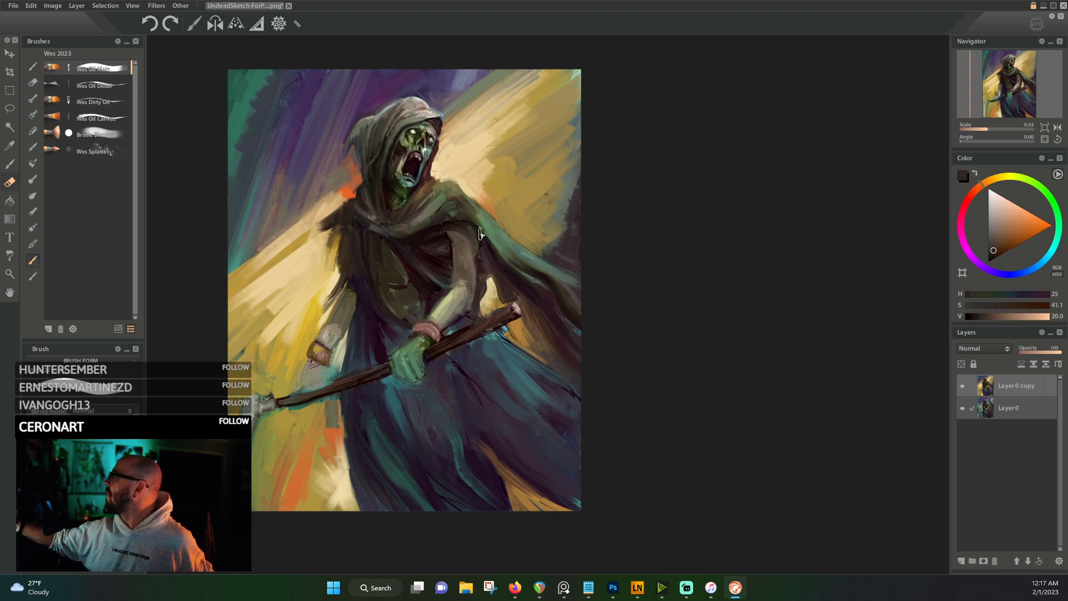
- Repaint the torso beneath the drape with sampled dark reds, browns and purples, covering the olive chest shape
{"action": "left_click", "coordinate": [421, 276], "text": "alt"}
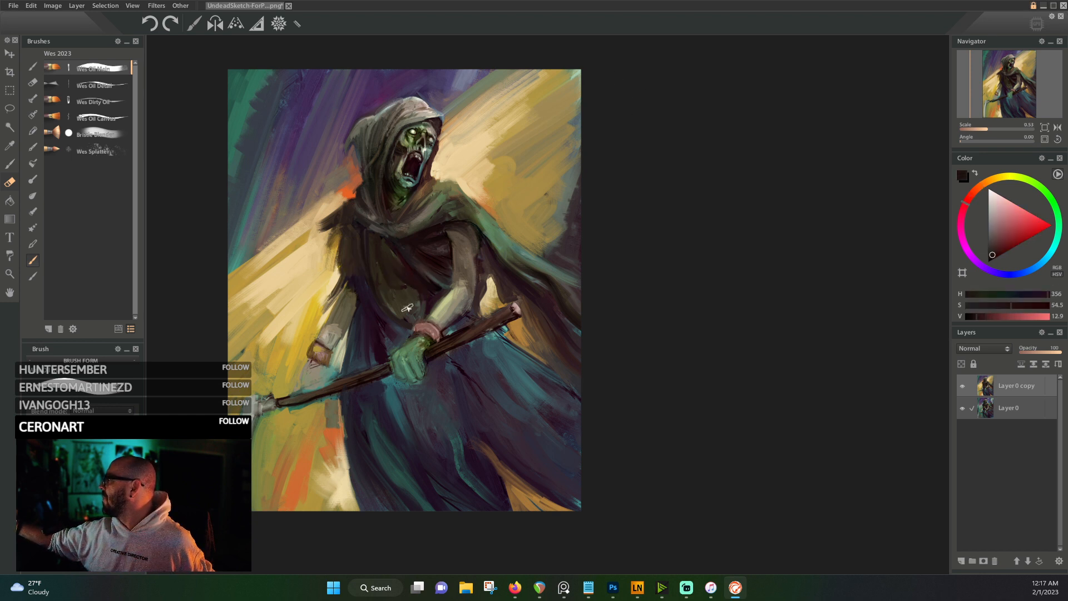
{"action": "left_click", "coordinate": [385, 305], "text": "alt"}
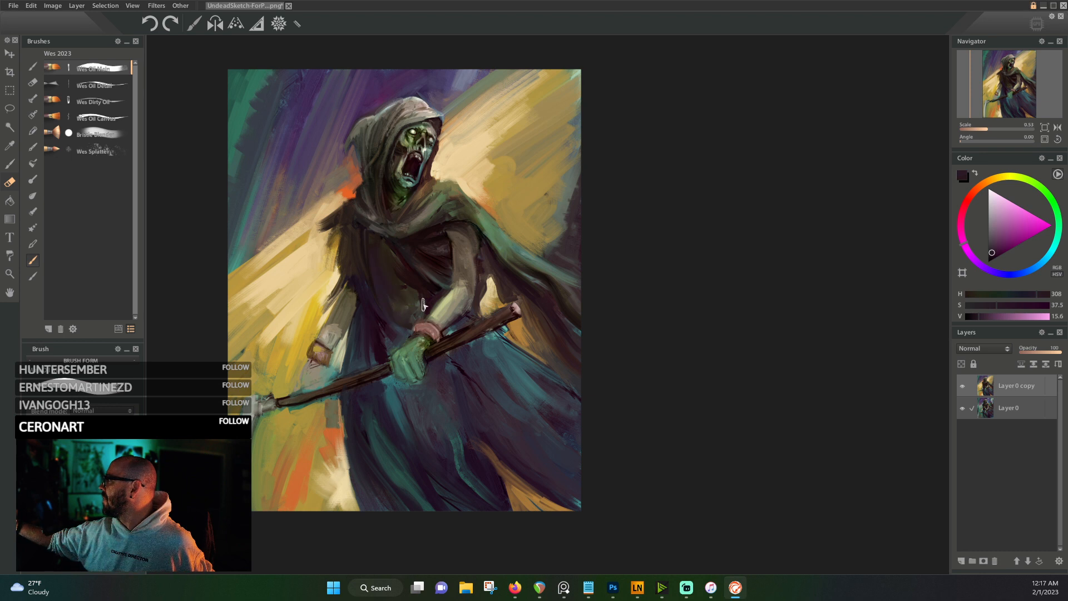
{"action": "left_click", "coordinate": [389, 259], "text": "alt"}
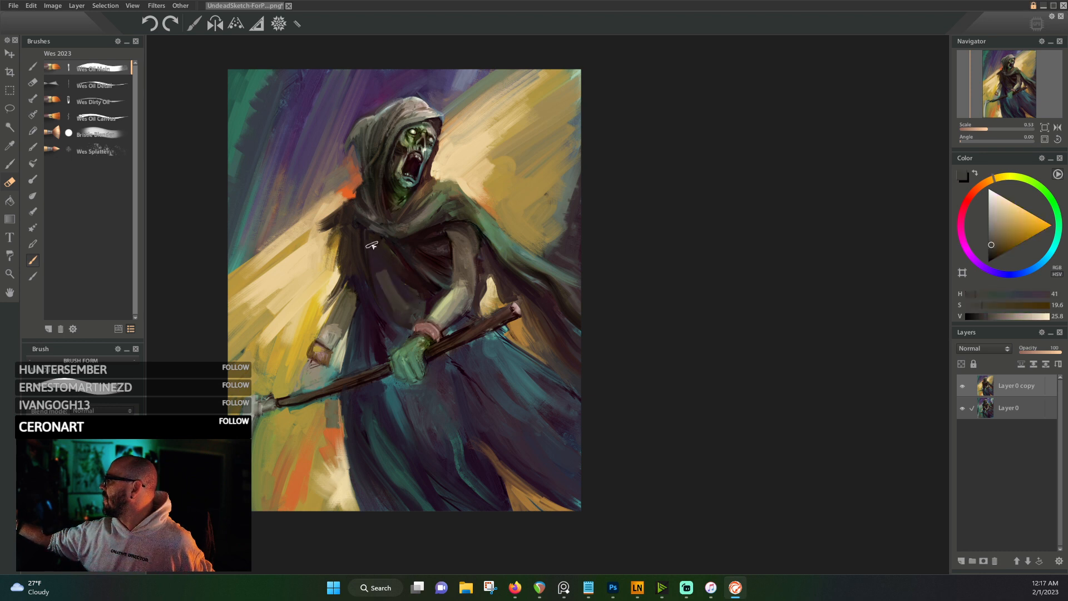
{"action": "left_click", "coordinate": [413, 275], "text": "alt"}
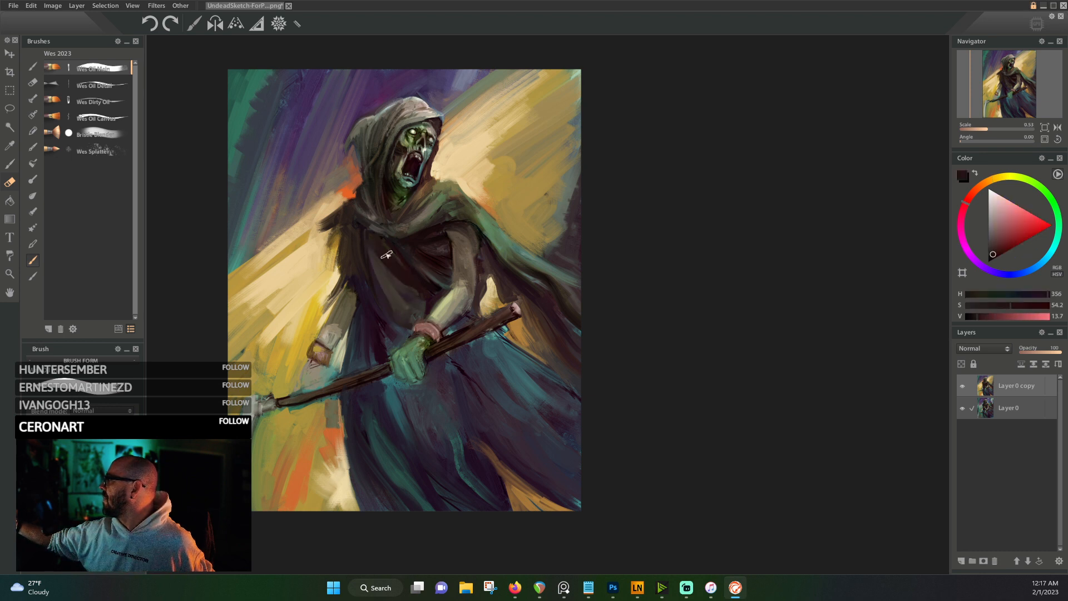
{"action": "left_click", "coordinate": [394, 308], "text": "alt"}
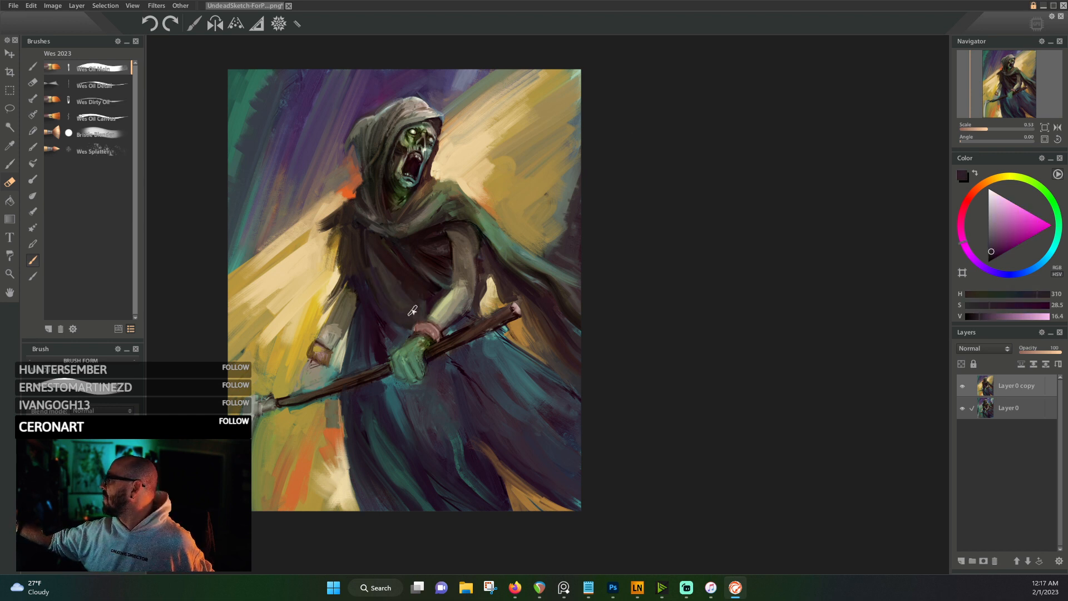
{"action": "left_click", "coordinate": [495, 351], "text": "alt"}
{"action": "mouse_move", "coordinate": [396, 305]}
{"action": "left_mouse_down"}
{"action": "mouse_move", "coordinate": [413, 305]}
{"action": "mouse_move", "coordinate": [416, 281]}
{"action": "mouse_move", "coordinate": [371, 232]}
{"action": "mouse_move", "coordinate": [392, 279]}
{"action": "mouse_move", "coordinate": [384, 299]}
{"action": "left_mouse_up"}
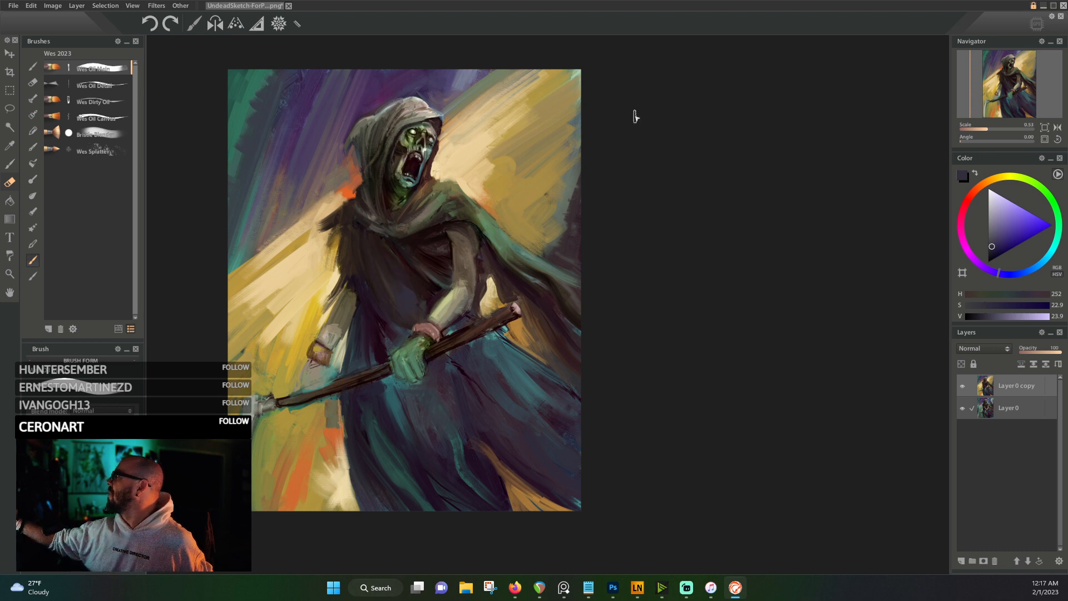
- Paint sampled orange accent strokes along the diagonal glow's edge, from the far shoulder outward and from the hood's brow toward the upper edge
{"action": "left_click", "coordinate": [348, 190], "text": "alt"}
{"action": "mouse_move", "coordinate": [320, 207]}
{"action": "left_mouse_down"}
{"action": "mouse_move", "coordinate": [301, 223]}
{"action": "mouse_move", "coordinate": [332, 197]}
{"action": "mouse_move", "coordinate": [281, 238]}
{"action": "left_mouse_up"}
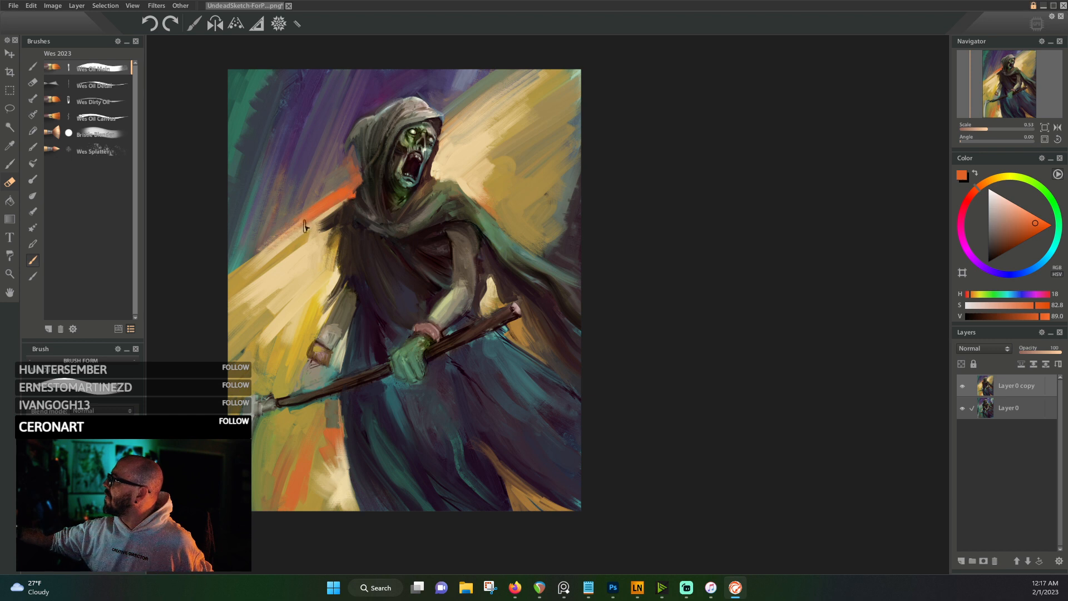
{"action": "left_click", "coordinate": [359, 177], "text": "alt"}
{"action": "left_click_drag", "start_coordinate": [445, 135], "coordinate": [492, 93]}
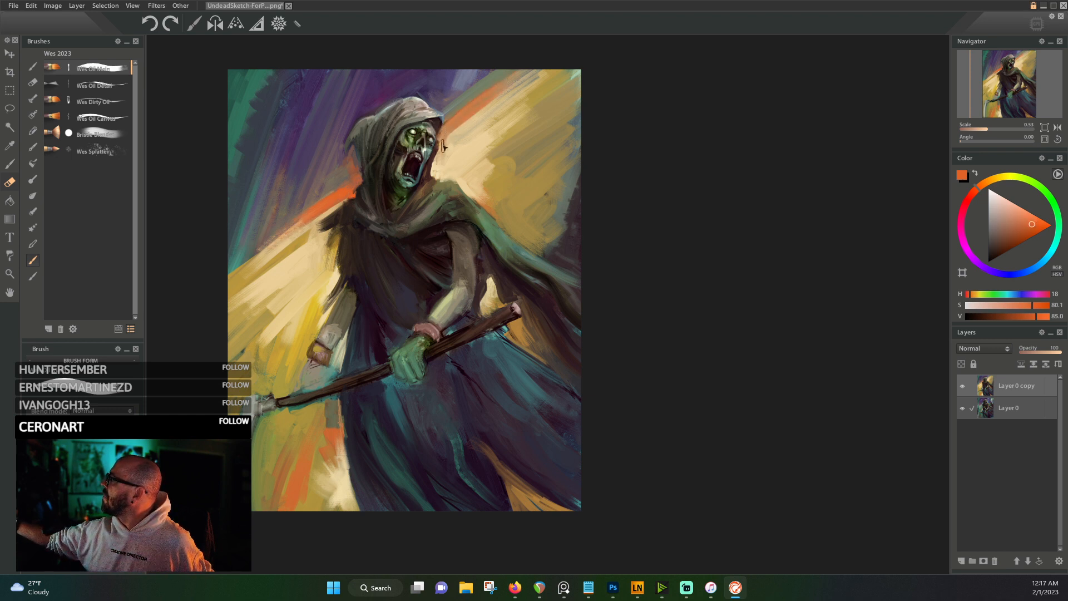
- Blend the background glow on both sides of the figure with the soft bristle brush and sampled cream, softening part of the orange edge
{"action": "left_click", "coordinate": [269, 276], "text": "alt"}
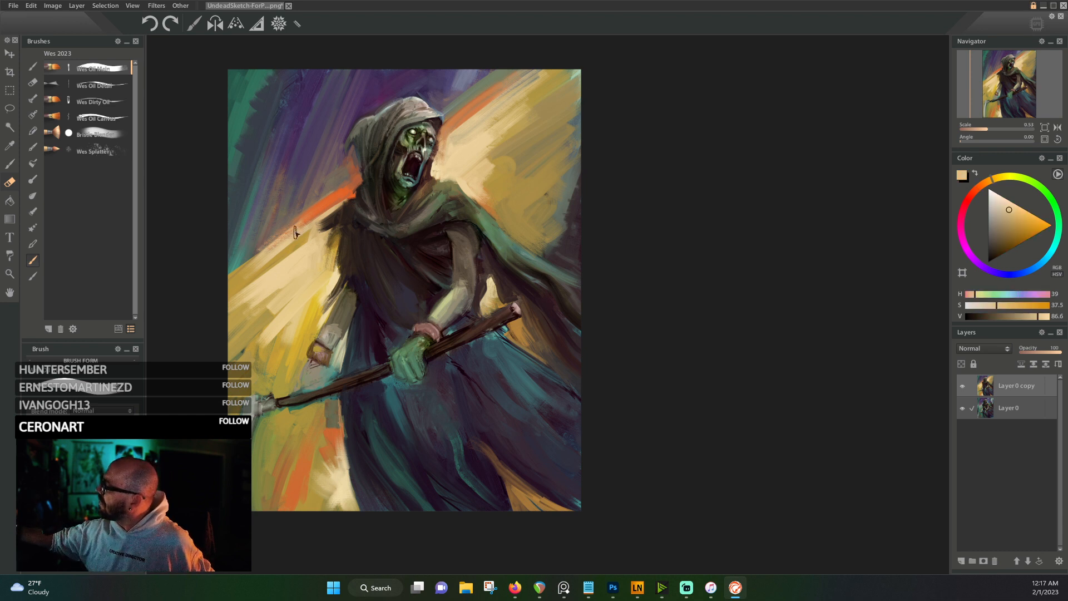
{"action": "left_click", "coordinate": [105, 138]}
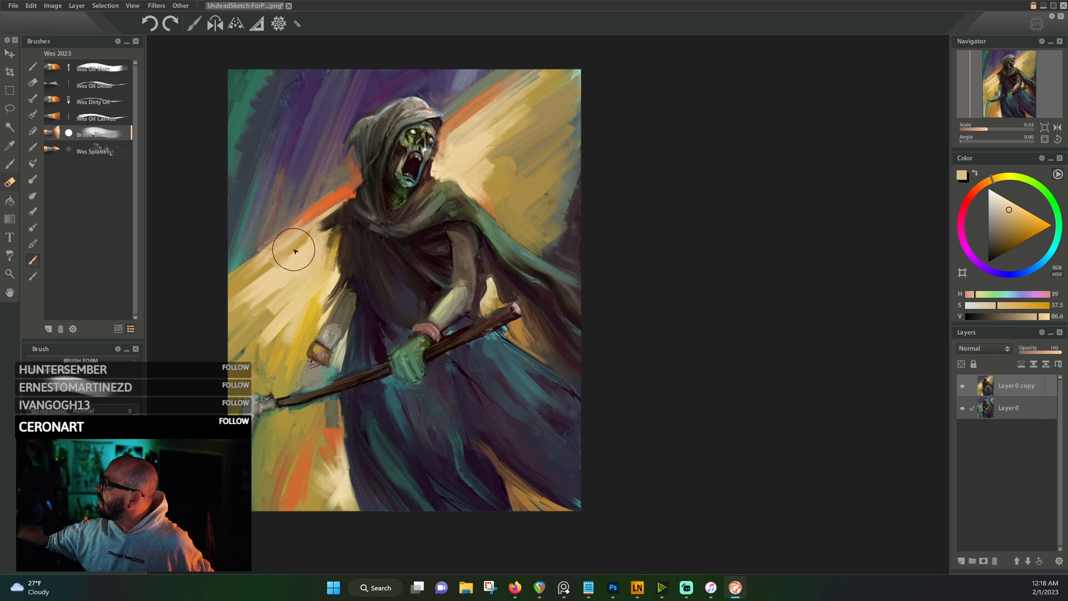
{"action": "mouse_move", "coordinate": [295, 251]}
{"action": "left_mouse_down"}
{"action": "mouse_move", "coordinate": [242, 297]}
{"action": "mouse_move", "coordinate": [246, 319]}
{"action": "mouse_move", "coordinate": [271, 285]}
{"action": "mouse_move", "coordinate": [292, 284]}
{"action": "mouse_move", "coordinate": [271, 310]}
{"action": "mouse_move", "coordinate": [287, 332]}
{"action": "left_mouse_up"}
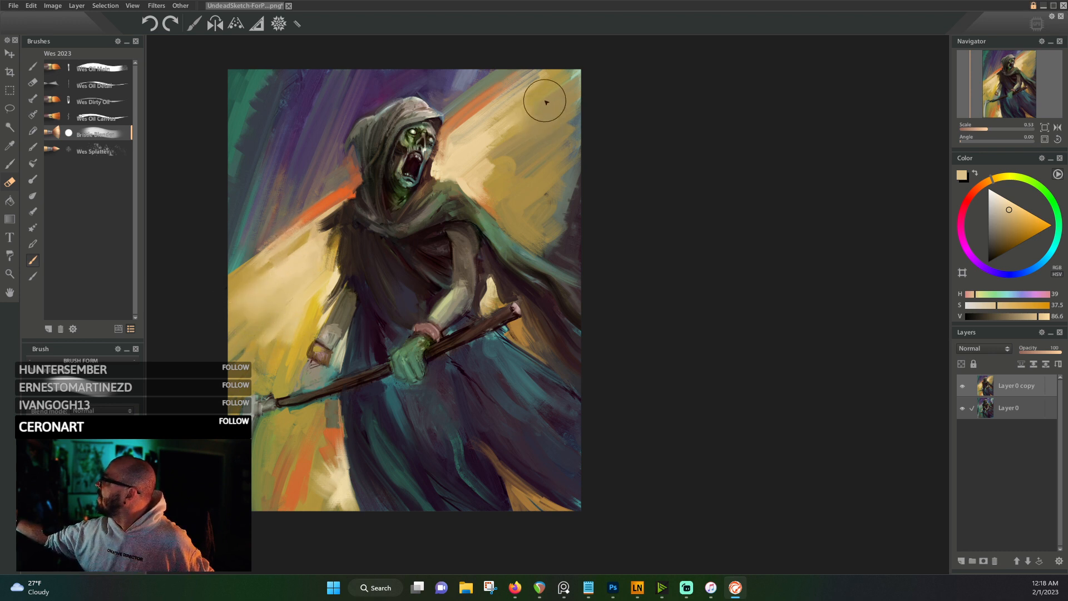
{"action": "mouse_move", "coordinate": [547, 103]}
{"action": "left_mouse_down"}
{"action": "mouse_move", "coordinate": [575, 77]}
{"action": "mouse_move", "coordinate": [542, 126]}
{"action": "mouse_move", "coordinate": [573, 123]}
{"action": "mouse_move", "coordinate": [562, 204]}
{"action": "mouse_move", "coordinate": [536, 174]}
{"action": "mouse_move", "coordinate": [506, 161]}
{"action": "mouse_move", "coordinate": [488, 170]}
{"action": "mouse_move", "coordinate": [513, 108]}
{"action": "mouse_move", "coordinate": [494, 120]}
{"action": "mouse_move", "coordinate": [515, 100]}
{"action": "mouse_move", "coordinate": [495, 184]}
{"action": "left_mouse_up"}
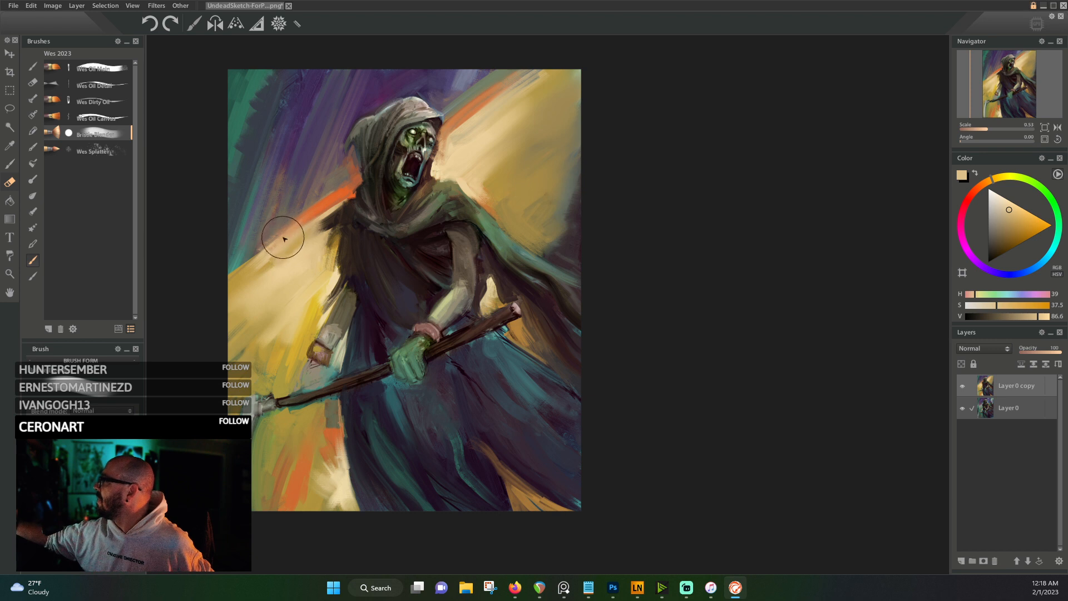
{"action": "mouse_move", "coordinate": [284, 239]}
{"action": "left_mouse_down"}
{"action": "mouse_move", "coordinate": [279, 232]}
{"action": "mouse_move", "coordinate": [286, 239]}
{"action": "left_mouse_up"}
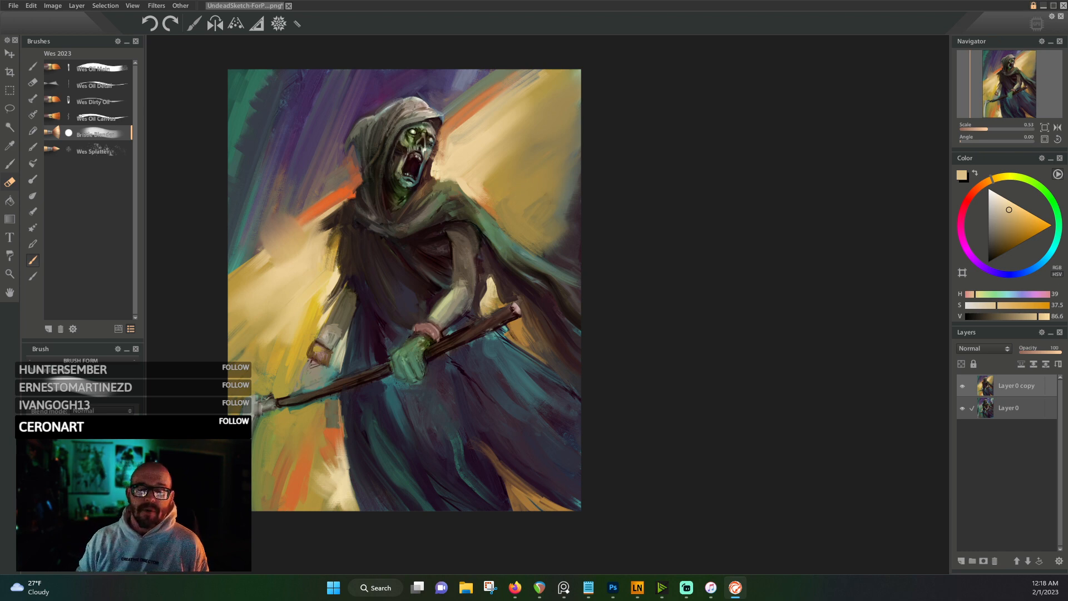
{"action": "scroll", "coordinate": [447, 211], "scroll_direction": "up", "scroll_amount": 2}
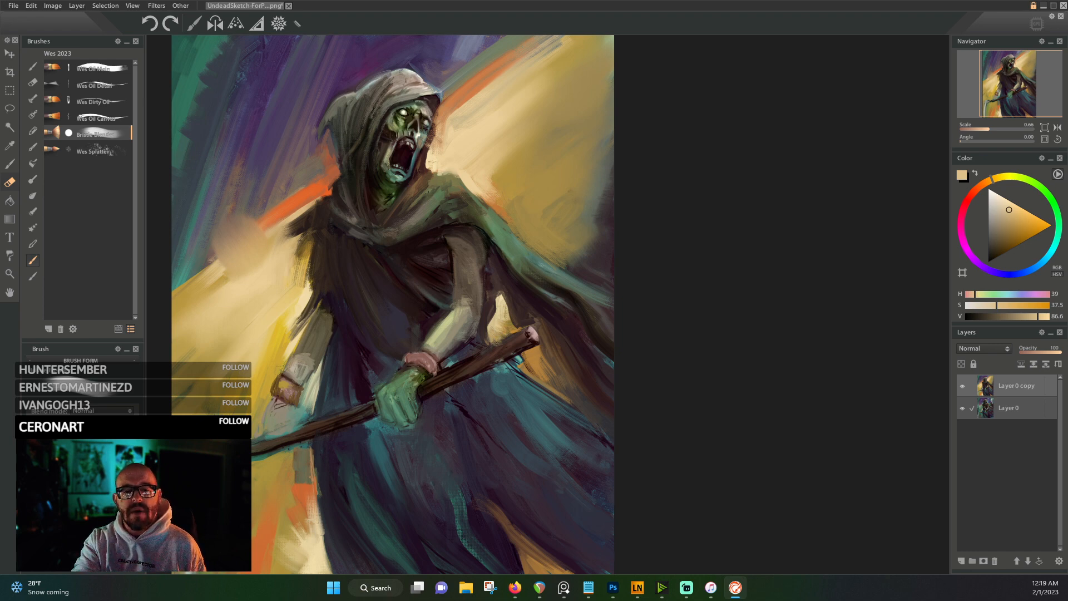
- Switch to the reference board, widen it, and examine the fiery horned rider painting's background glow, dark silhouette and serpent
{"action": "key", "text": "alt+Tab"}
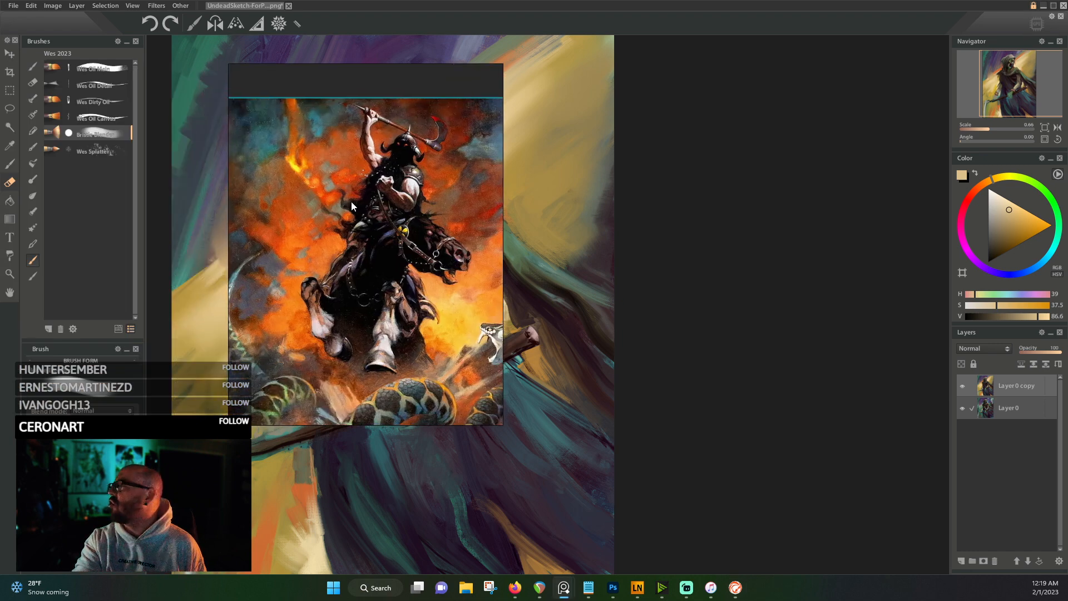
{"action": "scroll", "coordinate": [351, 202], "scroll_direction": "down", "scroll_amount": 3}
{"action": "scroll", "coordinate": [345, 229], "scroll_direction": "up", "scroll_amount": 4}
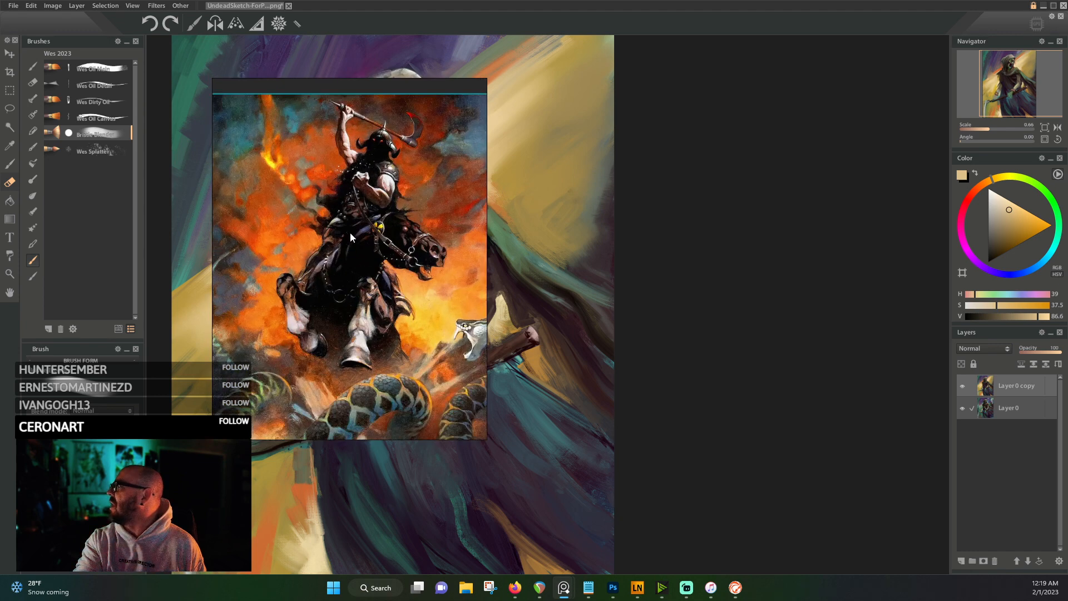
{"action": "scroll", "coordinate": [349, 232], "scroll_direction": "down", "scroll_amount": 1}
{"action": "left_click_drag", "start_coordinate": [487, 136], "coordinate": [805, 139]}
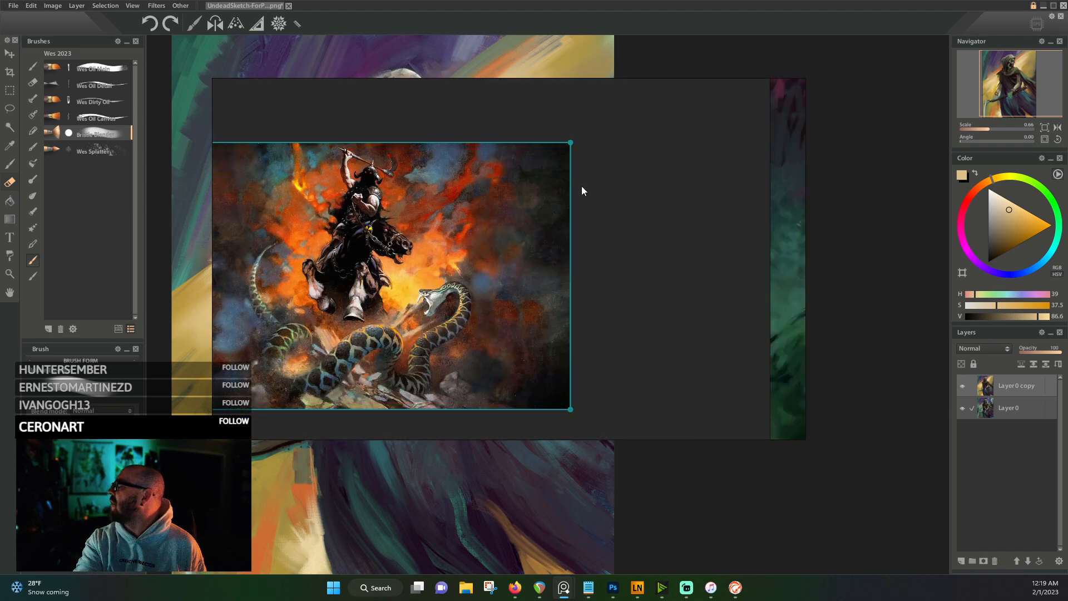
{"action": "scroll", "coordinate": [582, 186], "scroll_direction": "up", "scroll_amount": 2}
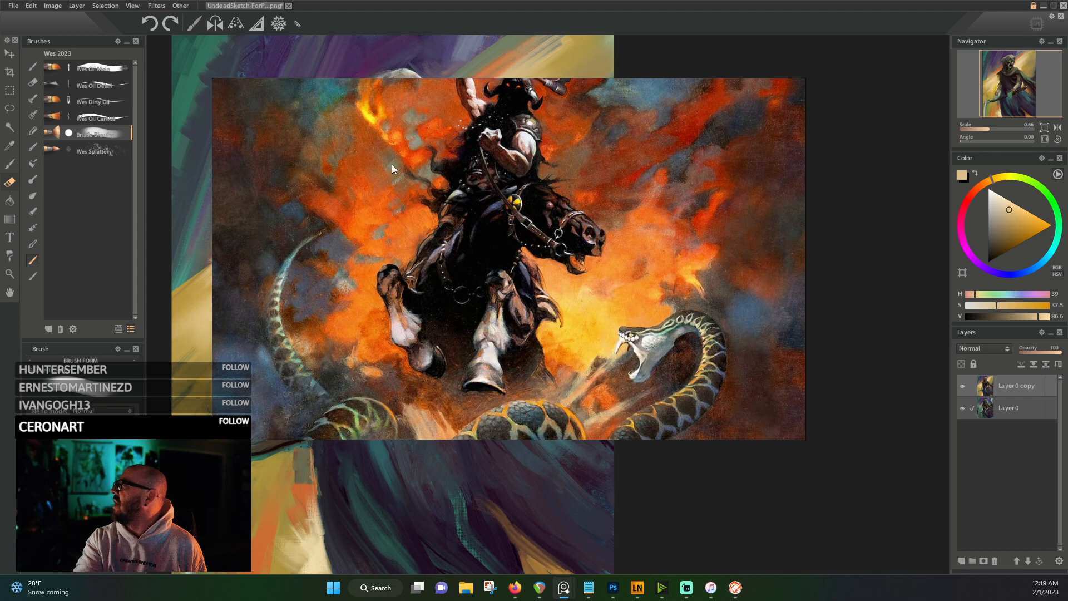
{"action": "left_click_drag", "start_coordinate": [392, 164], "coordinate": [418, 252]}
{"action": "scroll", "coordinate": [429, 189], "scroll_direction": "up", "scroll_amount": 1}
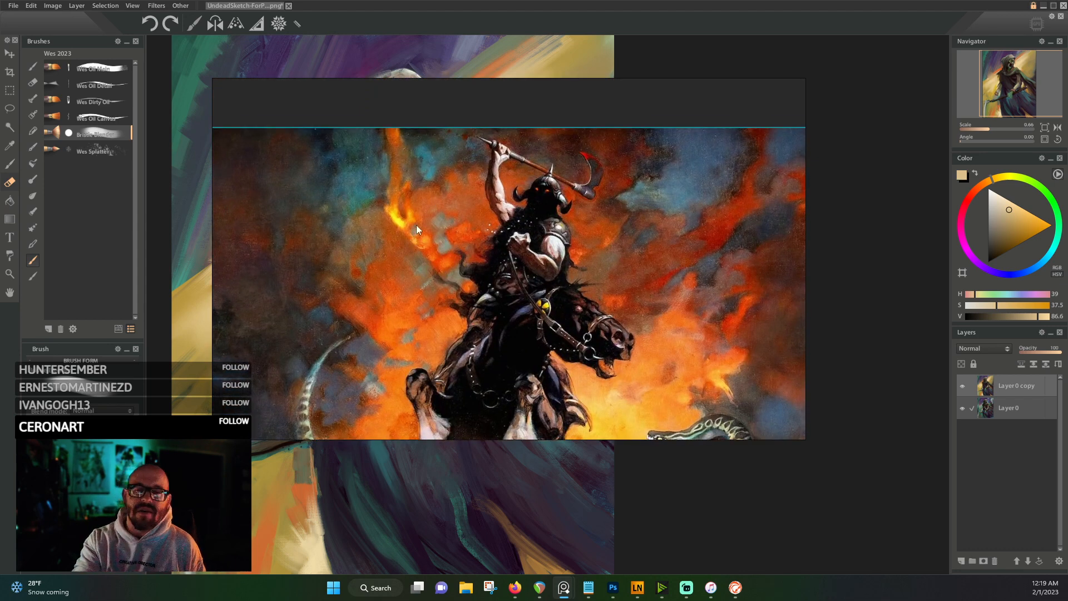
{"action": "scroll", "coordinate": [434, 294], "scroll_direction": "down", "scroll_amount": 3}
{"action": "scroll", "coordinate": [445, 338], "scroll_direction": "up", "scroll_amount": 5}
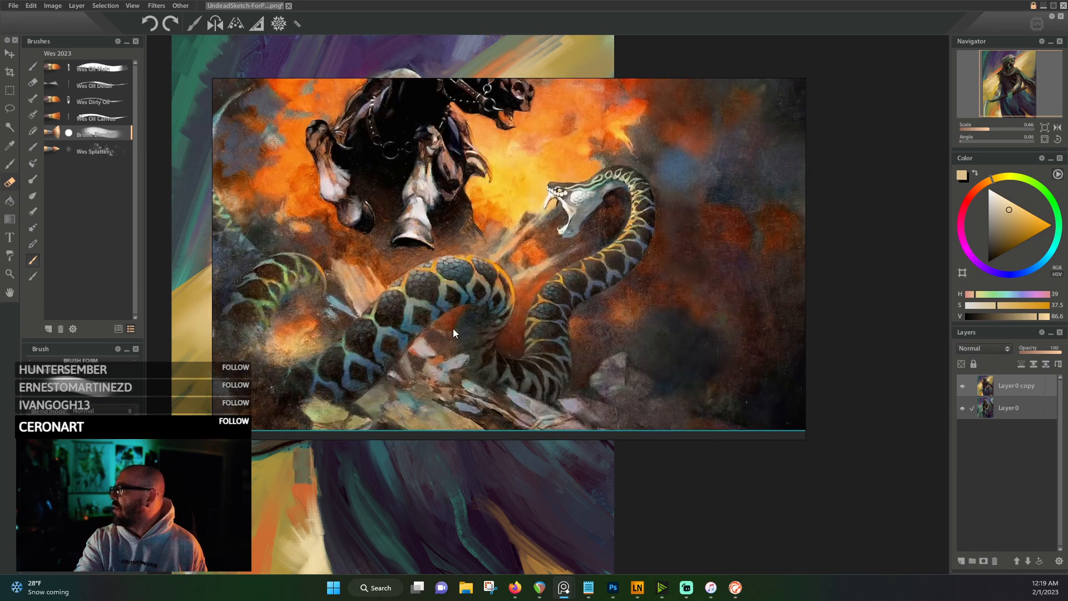
{"action": "scroll", "coordinate": [429, 284], "scroll_direction": "down", "scroll_amount": 3}
{"action": "scroll", "coordinate": [425, 216], "scroll_direction": "up", "scroll_amount": 2}
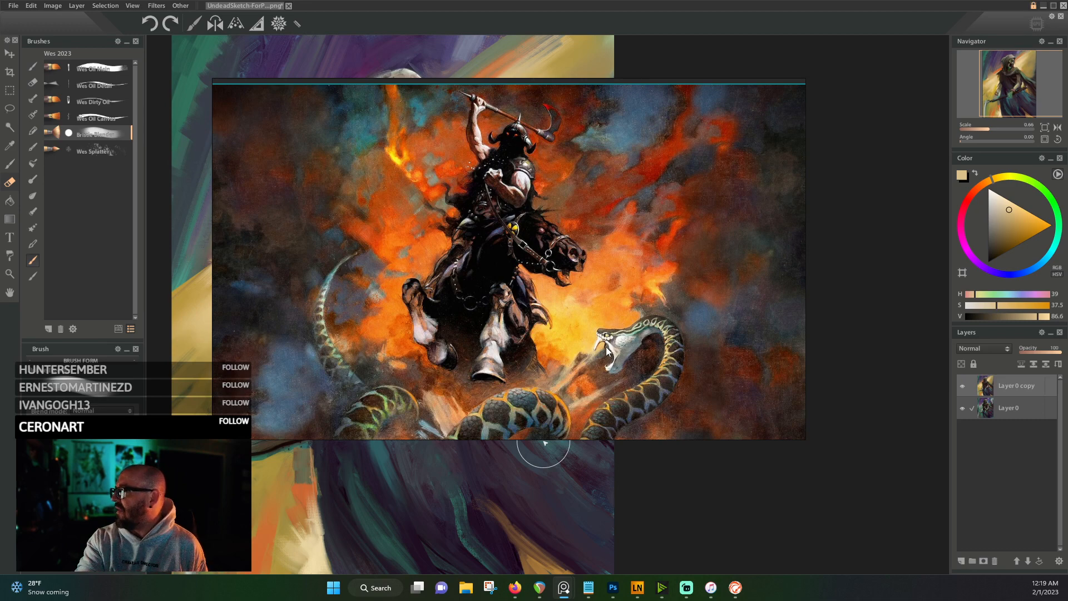
{"action": "scroll", "coordinate": [556, 381], "scroll_direction": "down", "scroll_amount": 2}
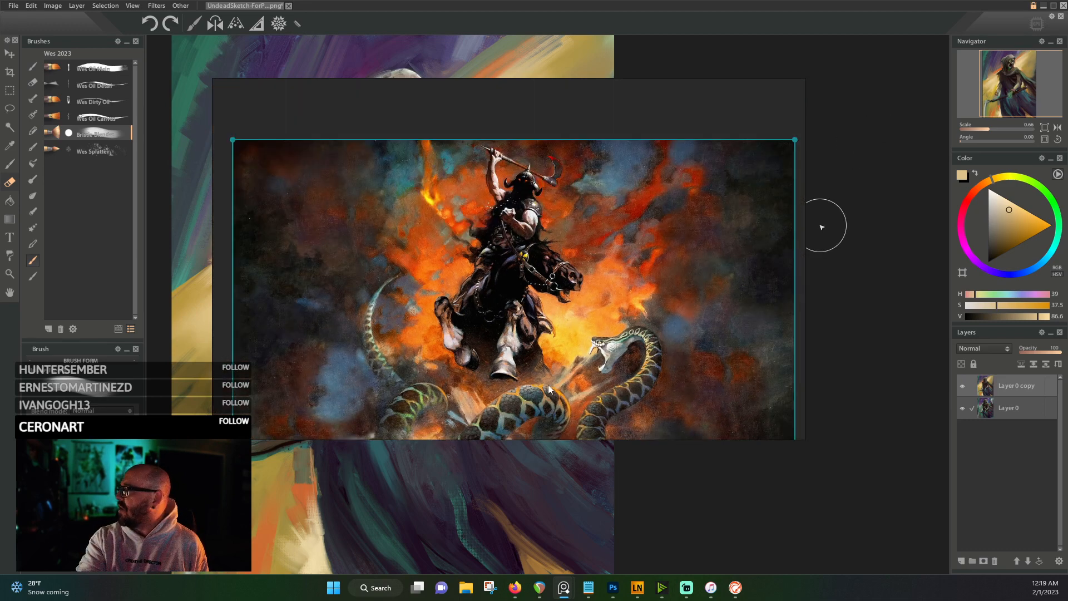
{"action": "left_click_drag", "start_coordinate": [548, 385], "coordinate": [532, 299]}
{"action": "scroll", "coordinate": [437, 199], "scroll_direction": "up", "scroll_amount": 2}
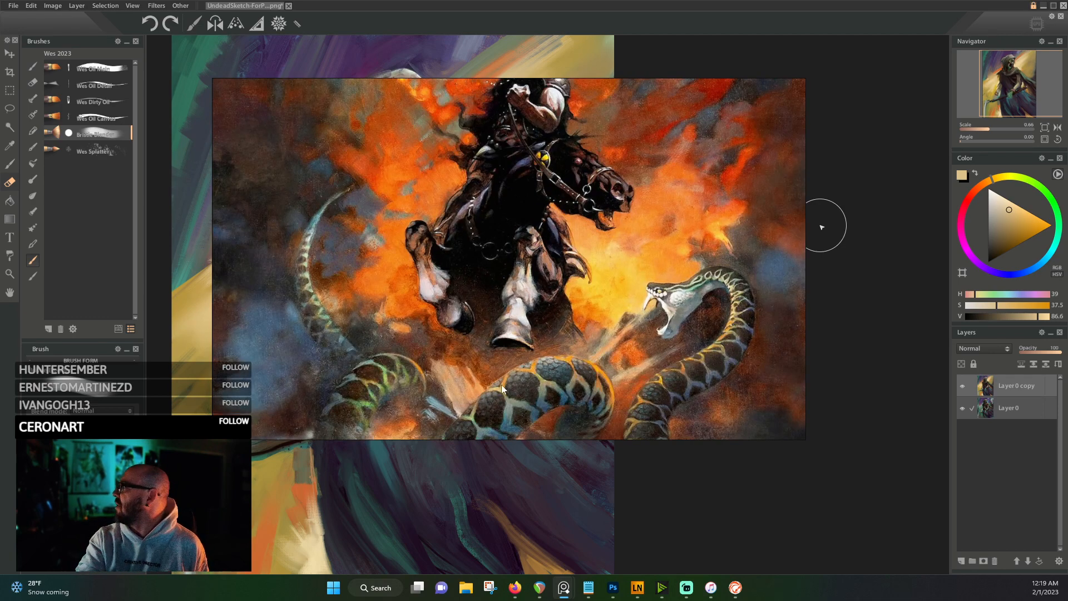
{"action": "scroll", "coordinate": [501, 384], "scroll_direction": "down", "scroll_amount": 1}
{"action": "scroll", "coordinate": [635, 332], "scroll_direction": "up", "scroll_amount": 3}
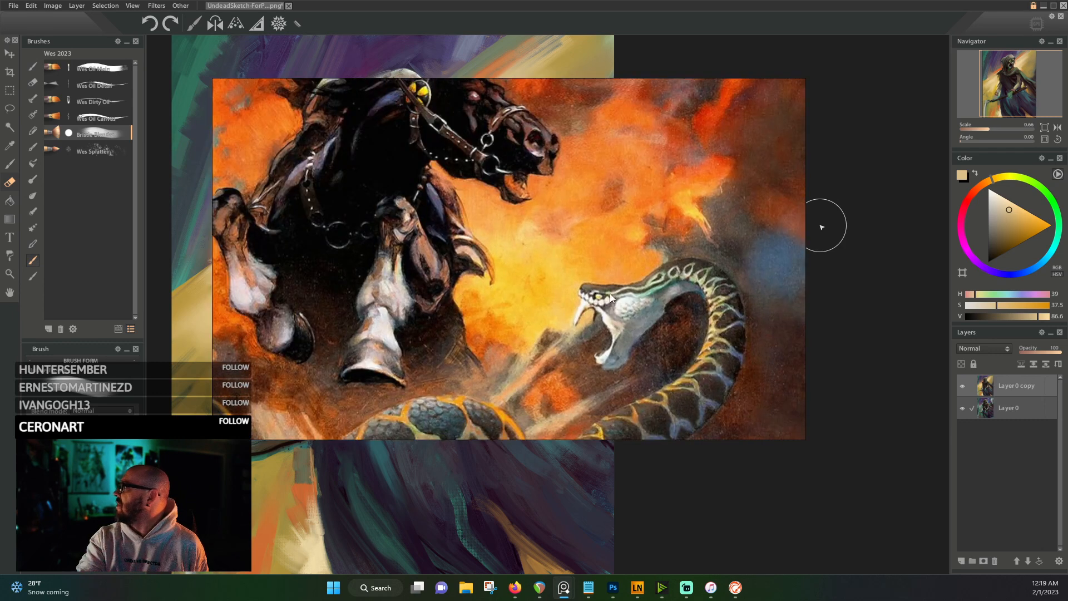
{"action": "left_click_drag", "start_coordinate": [442, 360], "coordinate": [708, 346]}
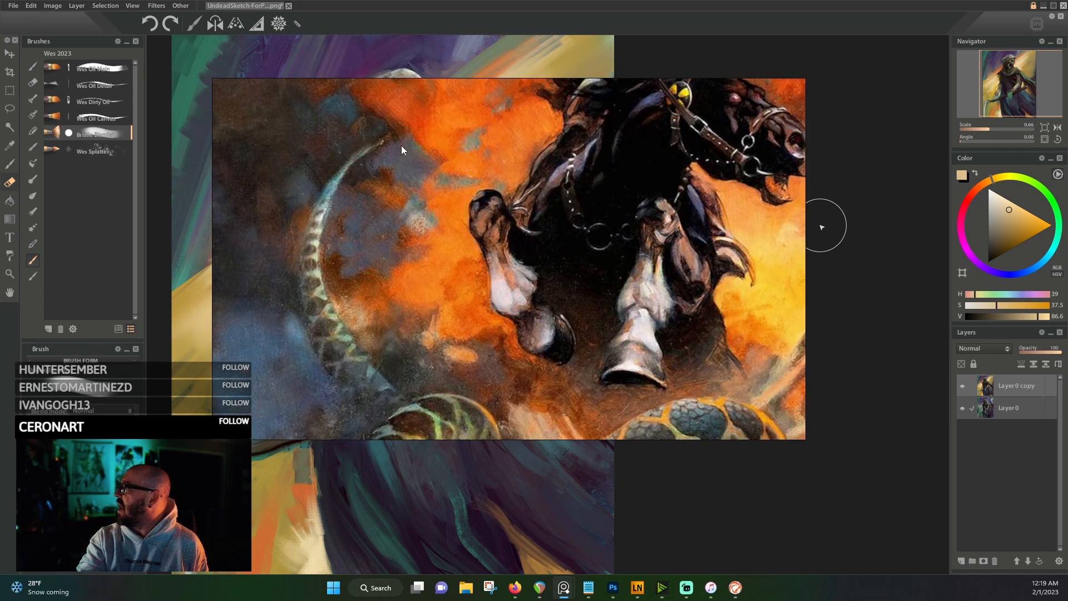
{"action": "scroll", "coordinate": [425, 182], "scroll_direction": "down", "scroll_amount": 5}
{"action": "scroll", "coordinate": [467, 236], "scroll_direction": "up", "scroll_amount": 2}
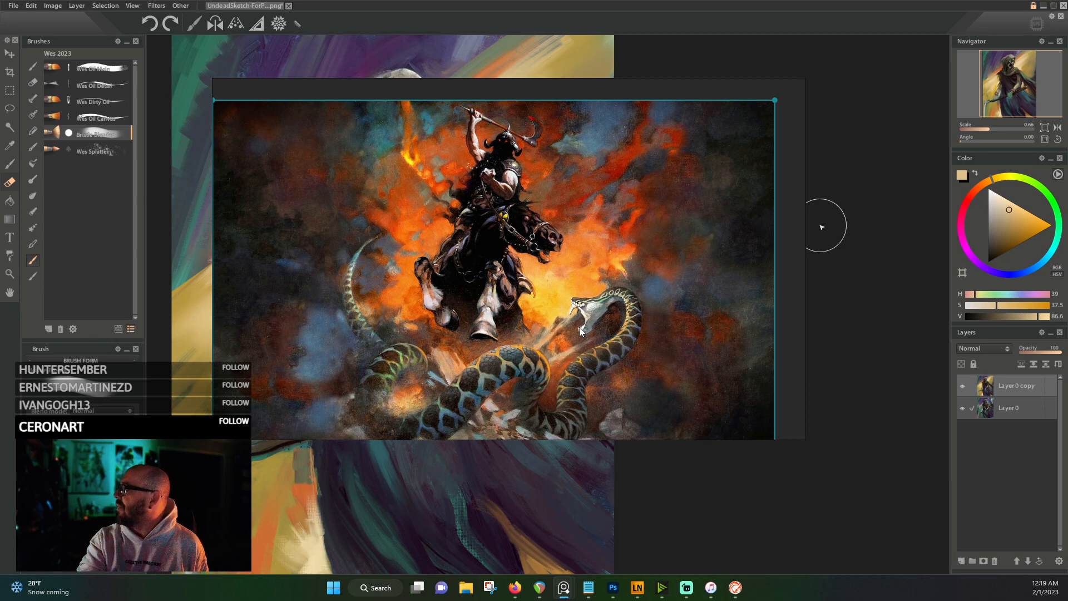
{"action": "scroll", "coordinate": [323, 319], "scroll_direction": "down", "scroll_amount": 4}
{"action": "scroll", "coordinate": [413, 257], "scroll_direction": "up", "scroll_amount": 2}
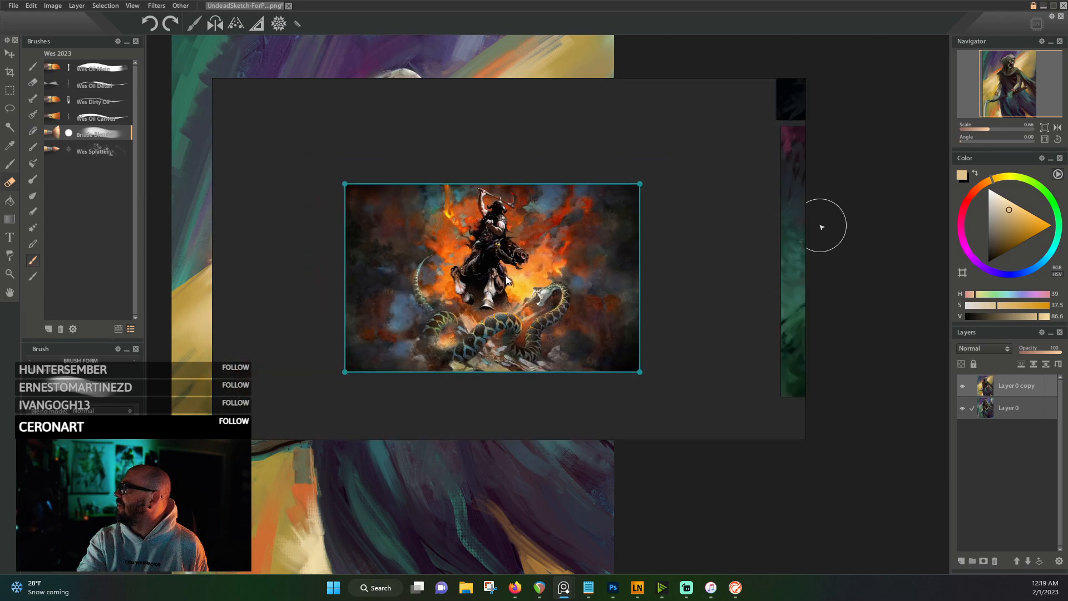
- Examine the green hooded skeleton paintings on the reference board, studying how the dark figures sit against their backgrounds
{"action": "left_click_drag", "start_coordinate": [704, 246], "coordinate": [382, 294]}
{"action": "left_click_drag", "start_coordinate": [503, 301], "coordinate": [471, 262]}
{"action": "scroll", "coordinate": [673, 252], "scroll_direction": "up", "scroll_amount": 4}
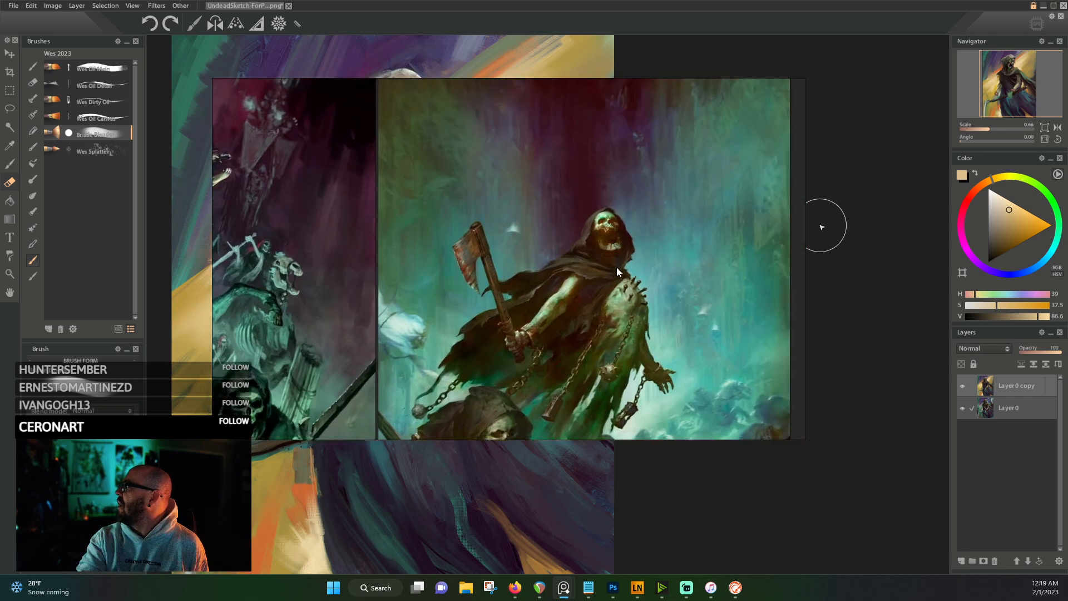
{"action": "scroll", "coordinate": [478, 193], "scroll_direction": "up", "scroll_amount": 2}
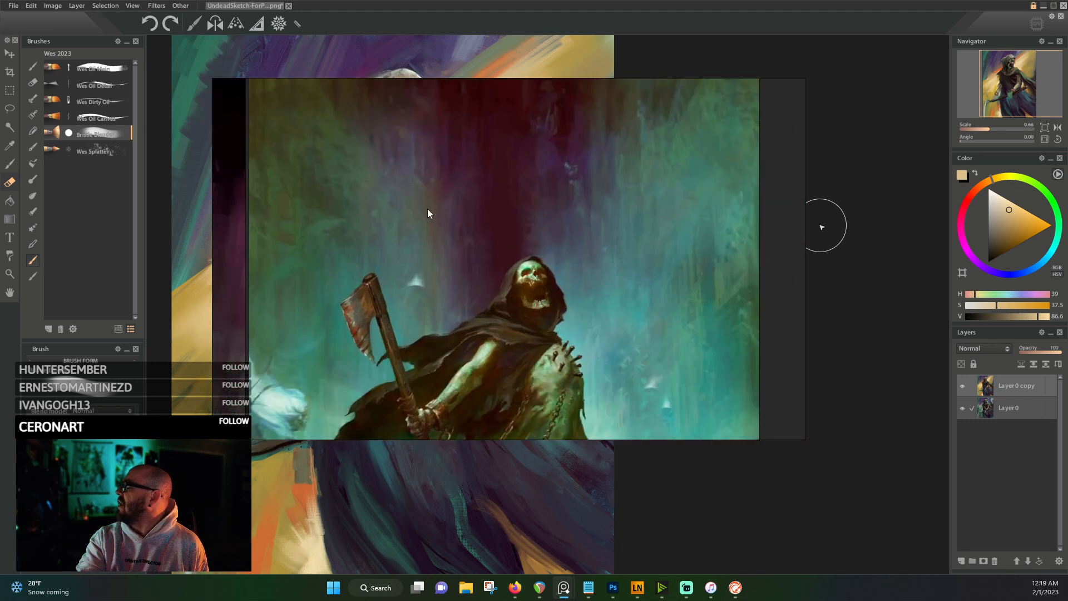
{"action": "left_click_drag", "start_coordinate": [468, 206], "coordinate": [523, 317]}
{"action": "mouse_move", "coordinate": [575, 261]}
{"action": "left_mouse_down"}
{"action": "mouse_move", "coordinate": [466, 161]}
{"action": "mouse_move", "coordinate": [451, 117]}
{"action": "left_mouse_up"}
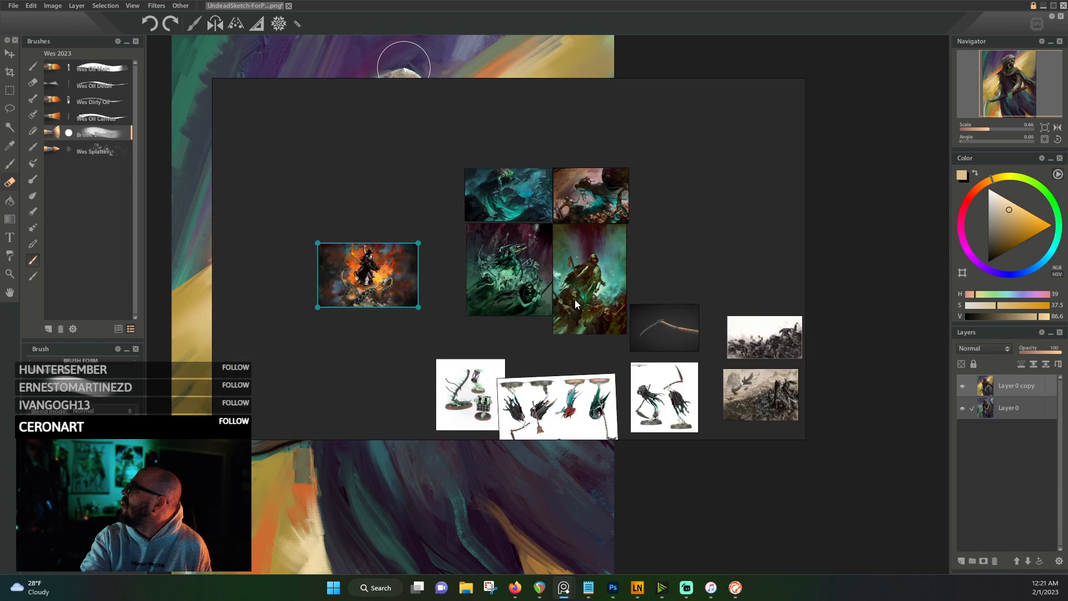
{"action": "left_click_drag", "start_coordinate": [490, 269], "coordinate": [562, 312]}
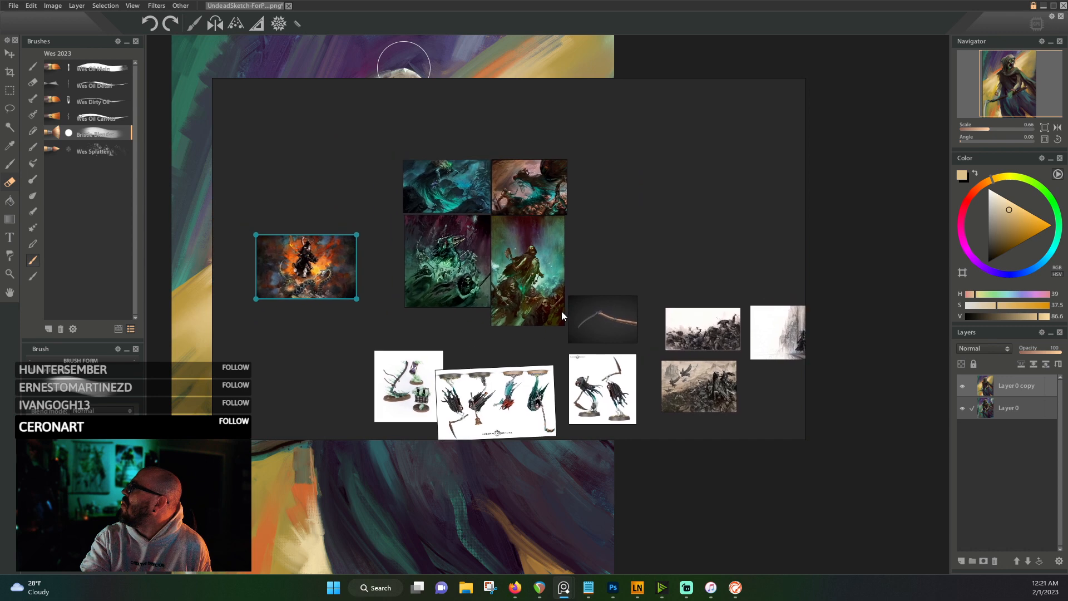
{"action": "scroll", "coordinate": [544, 272], "scroll_direction": "up", "scroll_amount": 4}
{"action": "mouse_move", "coordinate": [544, 272]}
{"action": "left_mouse_down"}
{"action": "mouse_move", "coordinate": [268, 329]}
{"action": "mouse_move", "coordinate": [388, 316]}
{"action": "mouse_move", "coordinate": [0, 317]}
{"action": "left_mouse_up"}
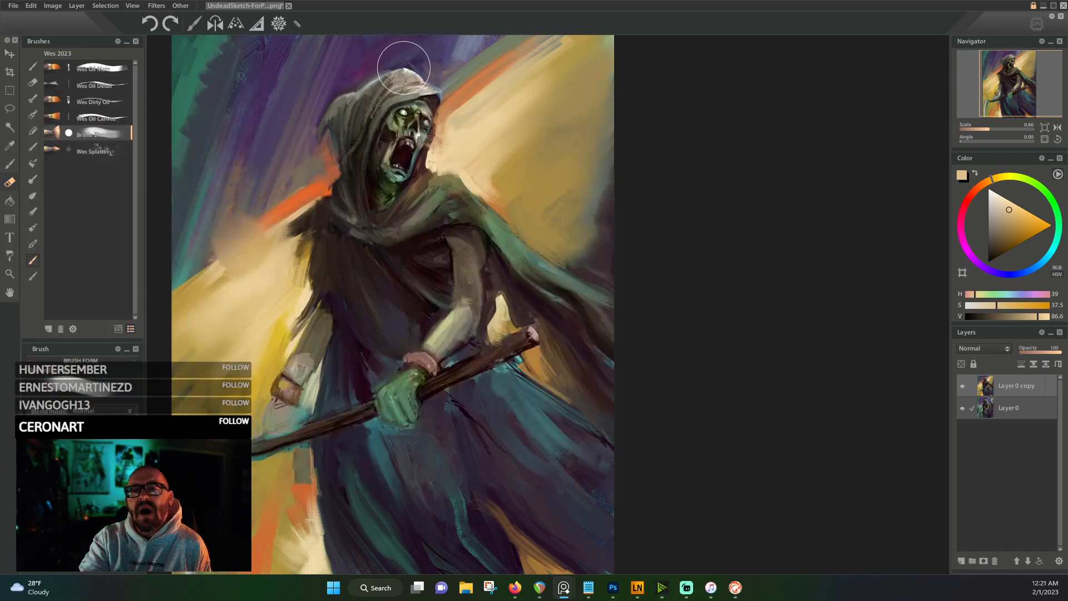
- Return to the undead painting and soften the orange band beside the hood into the cream glow near the upper edge
{"action": "scroll", "coordinate": [430, 313], "scroll_direction": "down", "scroll_amount": 5}
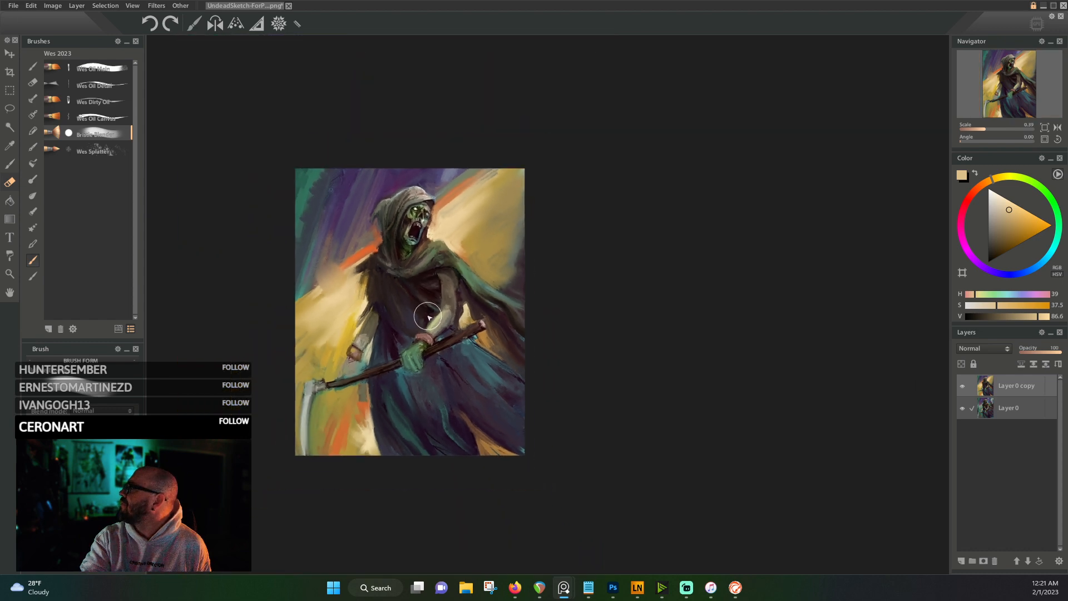
{"action": "scroll", "coordinate": [443, 191], "scroll_direction": "up", "scroll_amount": 6}
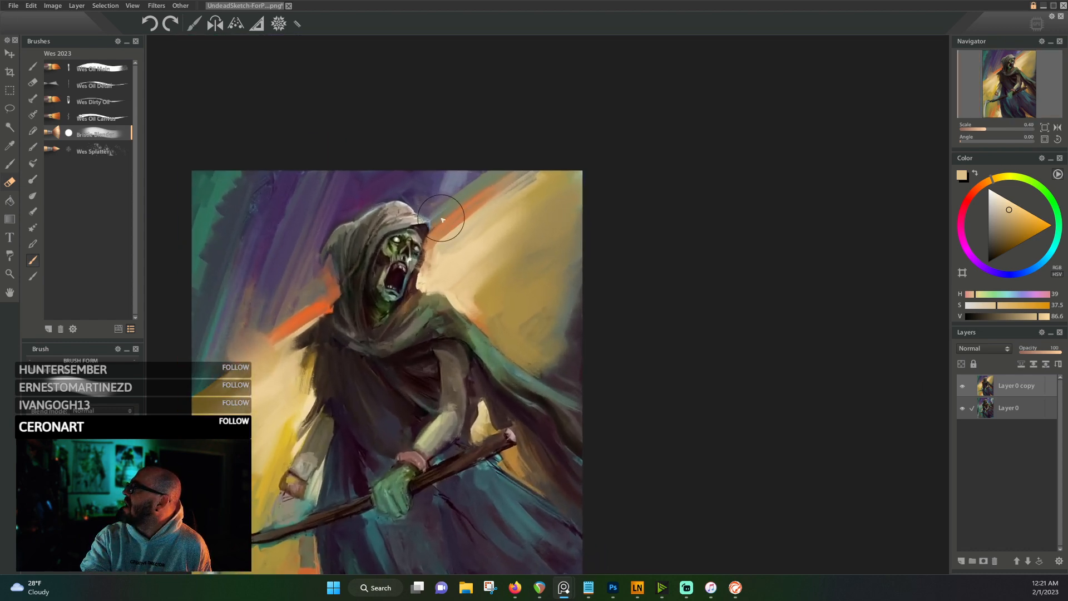
{"action": "mouse_move", "coordinate": [529, 167]}
{"action": "left_mouse_down"}
{"action": "mouse_move", "coordinate": [520, 215]}
{"action": "mouse_move", "coordinate": [503, 205]}
{"action": "left_mouse_up"}
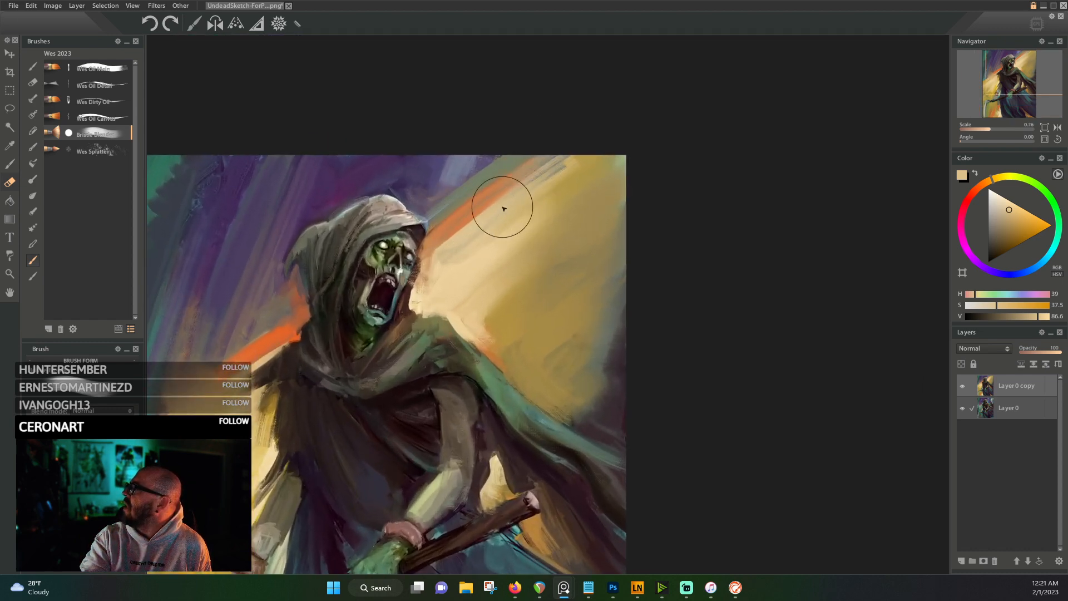
{"action": "scroll", "coordinate": [186, 293], "scroll_direction": "down", "scroll_amount": 3}
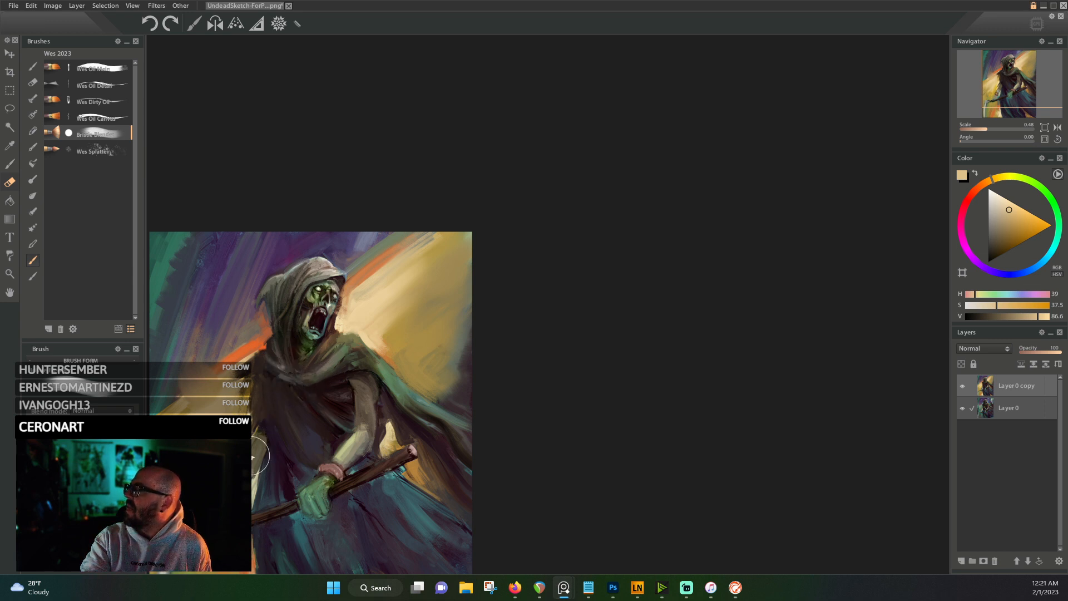
{"action": "scroll", "coordinate": [278, 393], "scroll_direction": "down", "scroll_amount": 4}
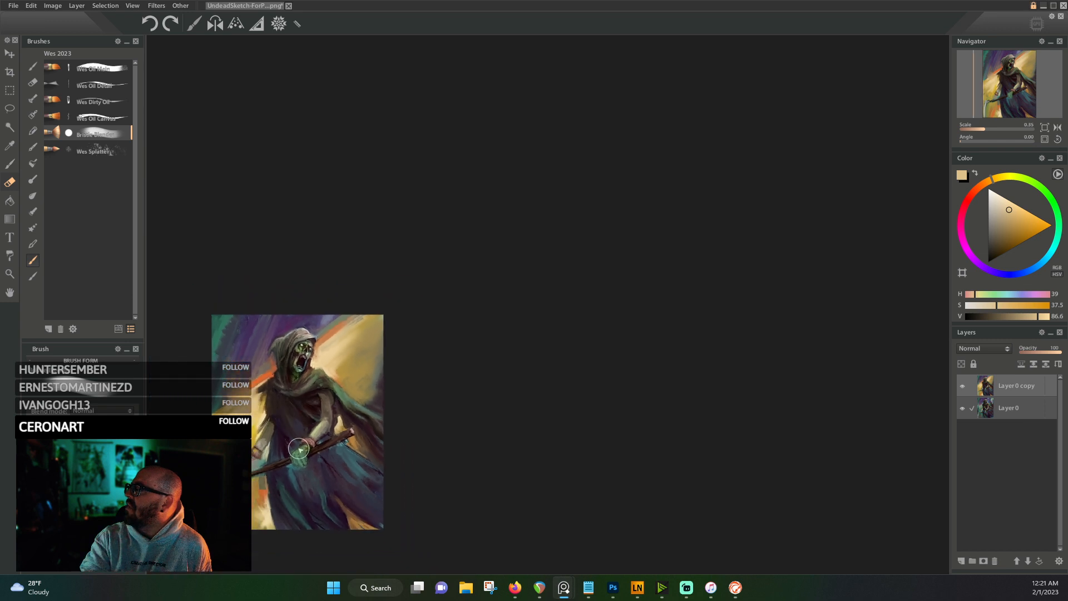
{"action": "scroll", "coordinate": [315, 460], "scroll_direction": "up", "scroll_amount": 3}
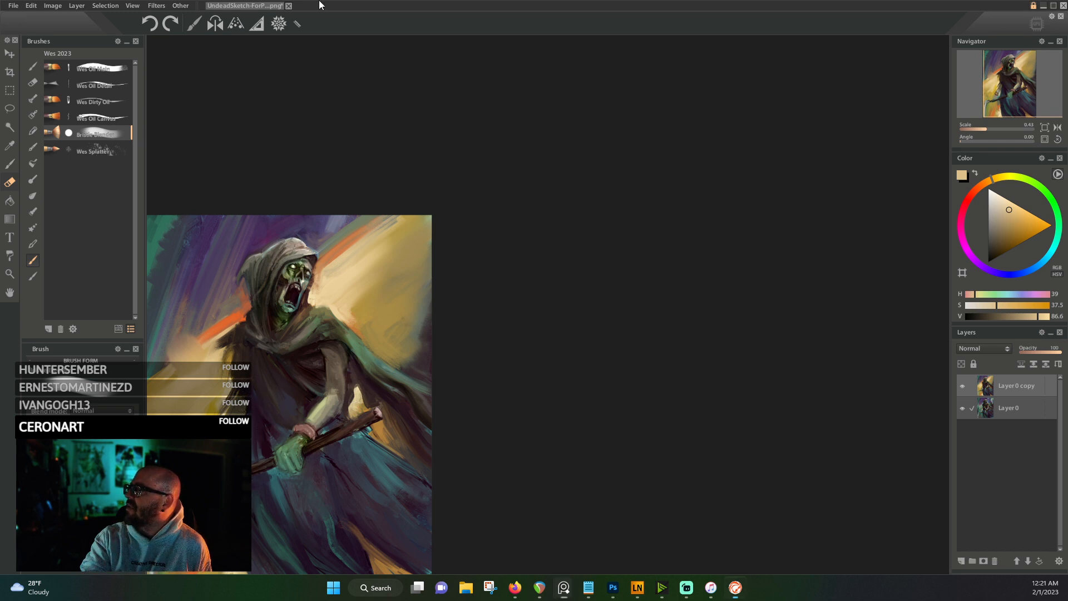
- Switch from the soft bristle brush to the main Wes Oil brush, with the figure's upper body in view
{"action": "scroll", "coordinate": [345, 424], "scroll_direction": "down", "scroll_amount": 1}
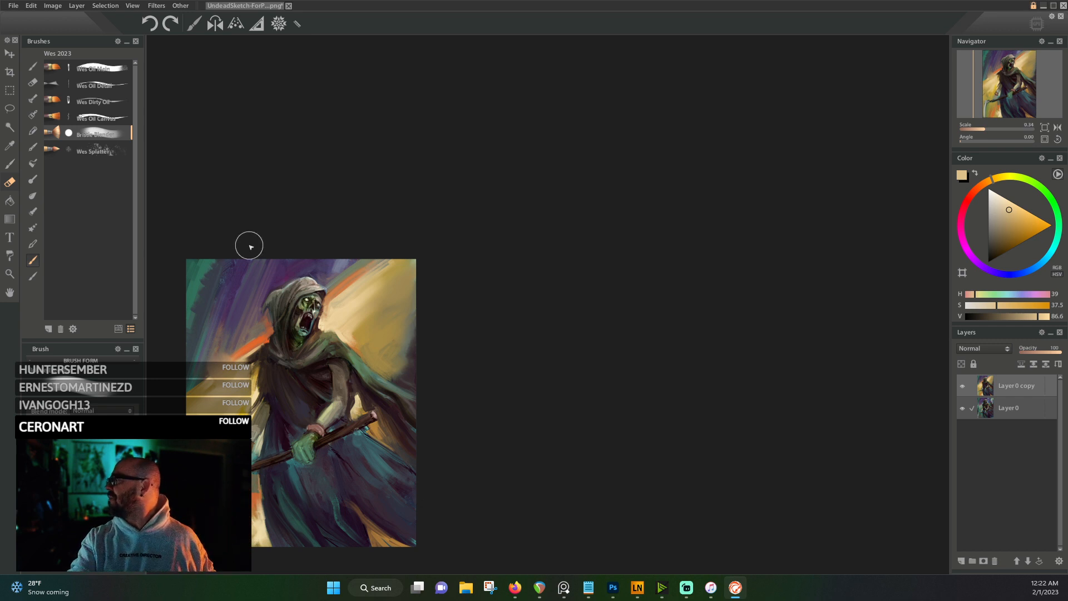
{"action": "scroll", "coordinate": [211, 335], "scroll_direction": "up", "scroll_amount": 3}
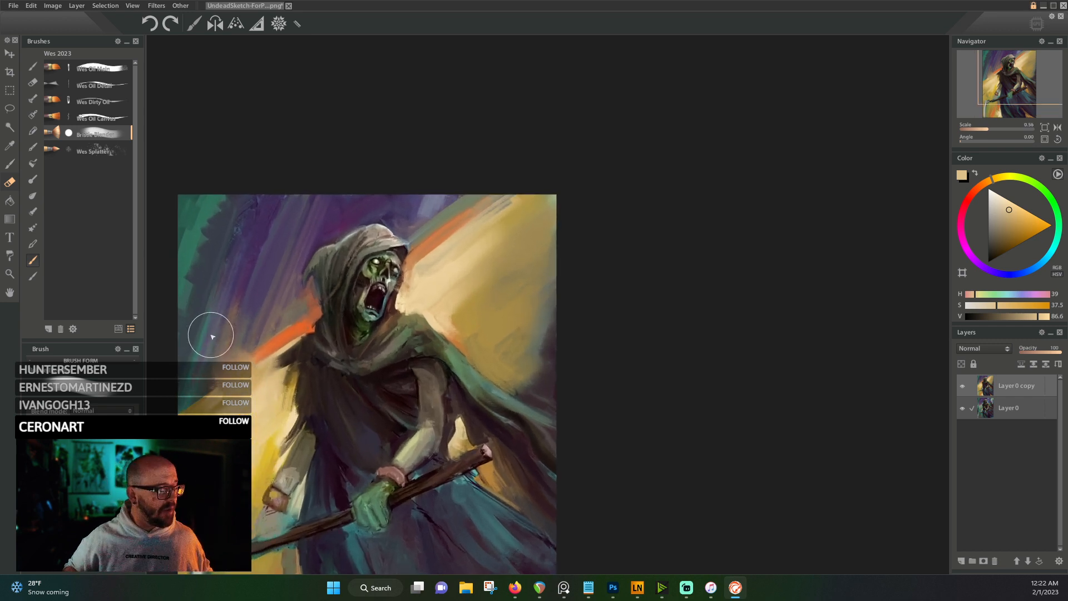
{"action": "left_click", "coordinate": [100, 67]}
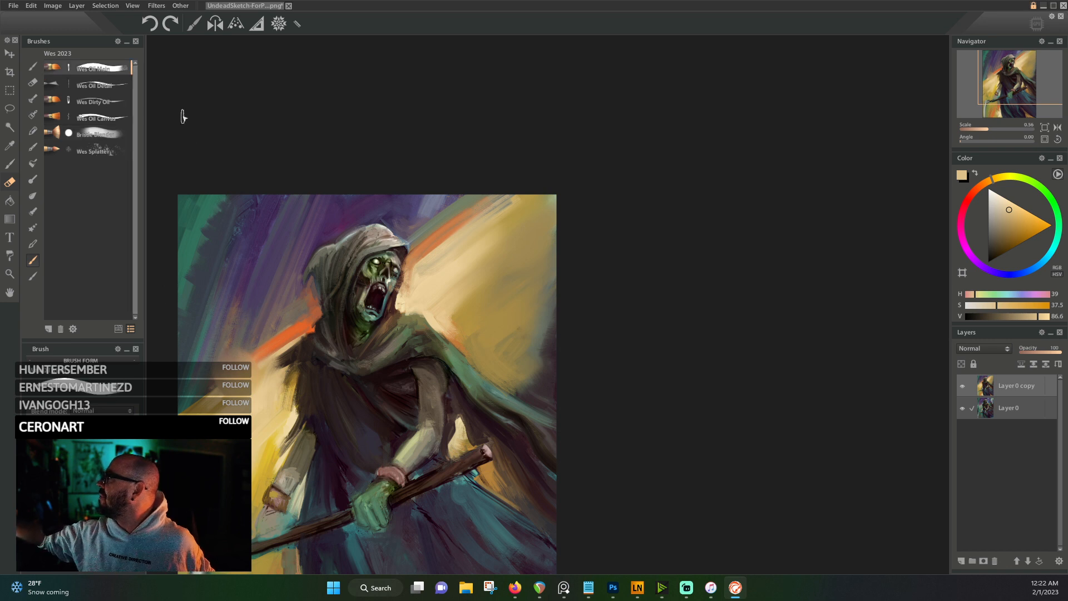
- Paint over the purple and green background behind the hood and back with orange sampled from the band beside the shoulder
{"action": "left_click", "coordinate": [278, 337], "text": "alt"}
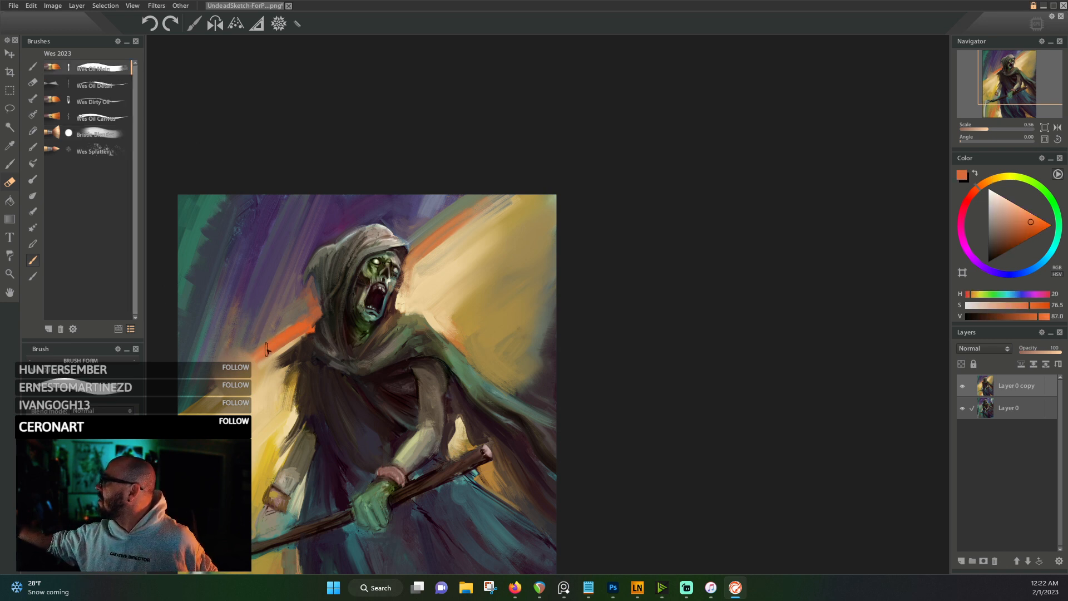
{"action": "mouse_move", "coordinate": [251, 343]}
{"action": "left_mouse_down"}
{"action": "mouse_move", "coordinate": [256, 335]}
{"action": "mouse_move", "coordinate": [264, 349]}
{"action": "left_mouse_up"}
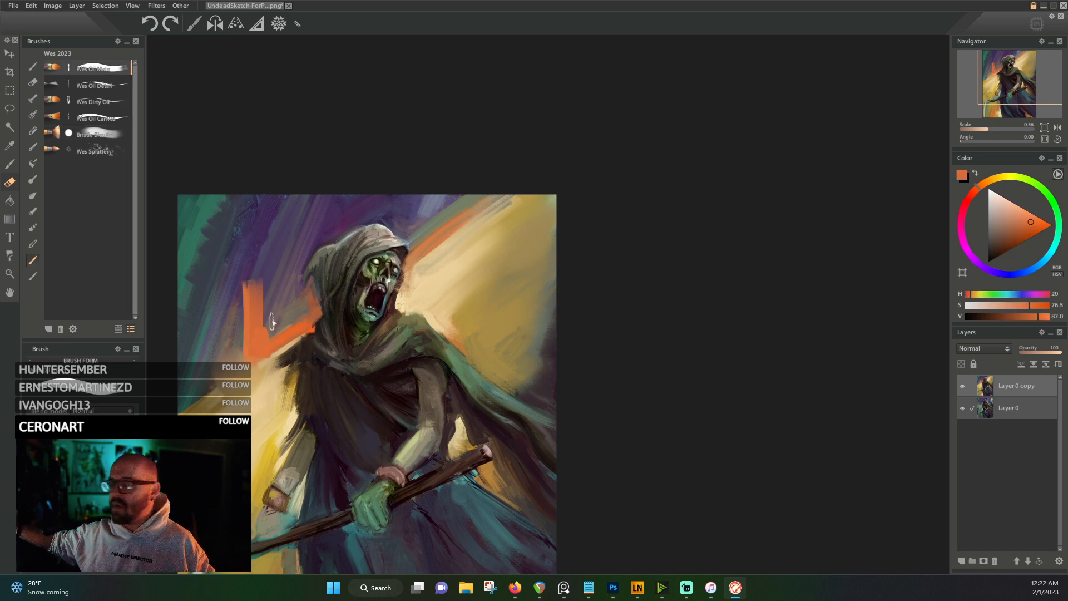
{"action": "mouse_move", "coordinate": [210, 362]}
{"action": "left_mouse_down"}
{"action": "mouse_move", "coordinate": [232, 245]}
{"action": "mouse_move", "coordinate": [223, 356]}
{"action": "mouse_move", "coordinate": [199, 386]}
{"action": "mouse_move", "coordinate": [210, 248]}
{"action": "mouse_move", "coordinate": [251, 234]}
{"action": "mouse_move", "coordinate": [265, 306]}
{"action": "mouse_move", "coordinate": [271, 216]}
{"action": "mouse_move", "coordinate": [279, 318]}
{"action": "mouse_move", "coordinate": [268, 315]}
{"action": "mouse_move", "coordinate": [269, 250]}
{"action": "mouse_move", "coordinate": [323, 179]}
{"action": "mouse_move", "coordinate": [272, 214]}
{"action": "mouse_move", "coordinate": [236, 218]}
{"action": "mouse_move", "coordinate": [255, 256]}
{"action": "mouse_move", "coordinate": [365, 178]}
{"action": "left_mouse_up"}
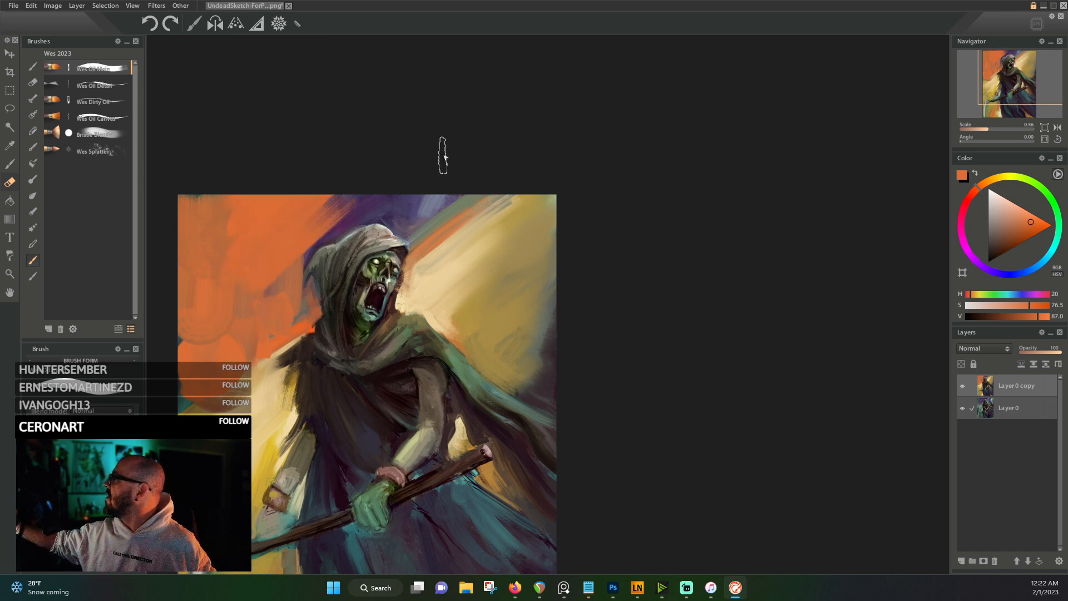
- Build up loose cream and ochre patches in the background in front of the face, using colours sampled from the glow
{"action": "left_click", "coordinate": [442, 250], "text": "alt"}
{"action": "mouse_move", "coordinate": [441, 250]}
{"action": "left_mouse_down"}
{"action": "mouse_move", "coordinate": [436, 205]}
{"action": "mouse_move", "coordinate": [430, 225]}
{"action": "mouse_move", "coordinate": [443, 240]}
{"action": "mouse_move", "coordinate": [505, 188]}
{"action": "mouse_move", "coordinate": [522, 239]}
{"action": "mouse_move", "coordinate": [490, 243]}
{"action": "mouse_move", "coordinate": [532, 186]}
{"action": "mouse_move", "coordinate": [506, 287]}
{"action": "mouse_move", "coordinate": [480, 250]}
{"action": "mouse_move", "coordinate": [475, 310]}
{"action": "left_mouse_up"}
{"action": "left_click", "coordinate": [486, 257], "text": "alt"}
{"action": "left_click", "coordinate": [470, 310], "text": "alt"}
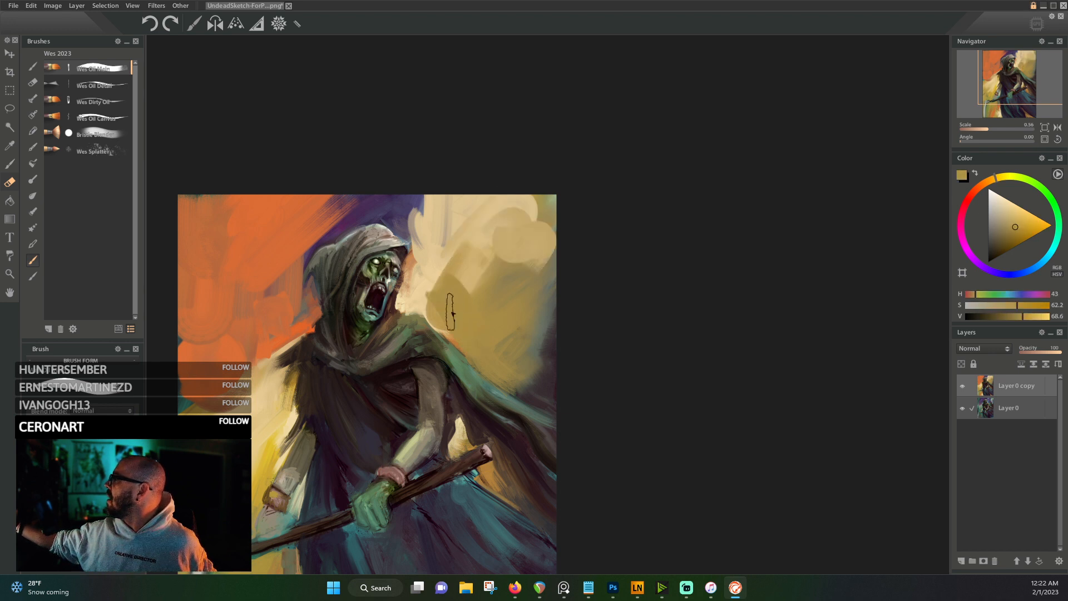
- Work sampled cream and ochre over the orange behind the figure and the remaining purple around the hood
{"action": "mouse_move", "coordinate": [427, 218]}
{"action": "left_mouse_down"}
{"action": "mouse_move", "coordinate": [372, 198]}
{"action": "mouse_move", "coordinate": [318, 224]}
{"action": "mouse_move", "coordinate": [328, 210]}
{"action": "mouse_move", "coordinate": [267, 263]}
{"action": "mouse_move", "coordinate": [274, 238]}
{"action": "mouse_move", "coordinate": [215, 237]}
{"action": "mouse_move", "coordinate": [200, 335]}
{"action": "mouse_move", "coordinate": [211, 349]}
{"action": "mouse_move", "coordinate": [262, 331]}
{"action": "mouse_move", "coordinate": [244, 359]}
{"action": "mouse_move", "coordinate": [203, 366]}
{"action": "mouse_move", "coordinate": [208, 349]}
{"action": "mouse_move", "coordinate": [218, 371]}
{"action": "mouse_move", "coordinate": [250, 383]}
{"action": "mouse_move", "coordinate": [256, 336]}
{"action": "left_mouse_up"}
{"action": "left_click", "coordinate": [257, 336], "text": "alt"}
{"action": "mouse_move", "coordinate": [247, 404]}
{"action": "left_mouse_down"}
{"action": "mouse_move", "coordinate": [217, 404]}
{"action": "mouse_move", "coordinate": [253, 389]}
{"action": "mouse_move", "coordinate": [266, 345]}
{"action": "mouse_move", "coordinate": [294, 311]}
{"action": "mouse_move", "coordinate": [278, 289]}
{"action": "mouse_move", "coordinate": [236, 301]}
{"action": "mouse_move", "coordinate": [192, 356]}
{"action": "mouse_move", "coordinate": [215, 245]}
{"action": "mouse_move", "coordinate": [210, 262]}
{"action": "mouse_move", "coordinate": [189, 199]}
{"action": "mouse_move", "coordinate": [178, 202]}
{"action": "left_mouse_up"}
{"action": "mouse_move", "coordinate": [334, 200]}
{"action": "left_mouse_down"}
{"action": "mouse_move", "coordinate": [310, 220]}
{"action": "mouse_move", "coordinate": [357, 203]}
{"action": "mouse_move", "coordinate": [312, 225]}
{"action": "mouse_move", "coordinate": [278, 272]}
{"action": "mouse_move", "coordinate": [292, 242]}
{"action": "mouse_move", "coordinate": [303, 286]}
{"action": "mouse_move", "coordinate": [248, 319]}
{"action": "mouse_move", "coordinate": [188, 405]}
{"action": "left_mouse_up"}
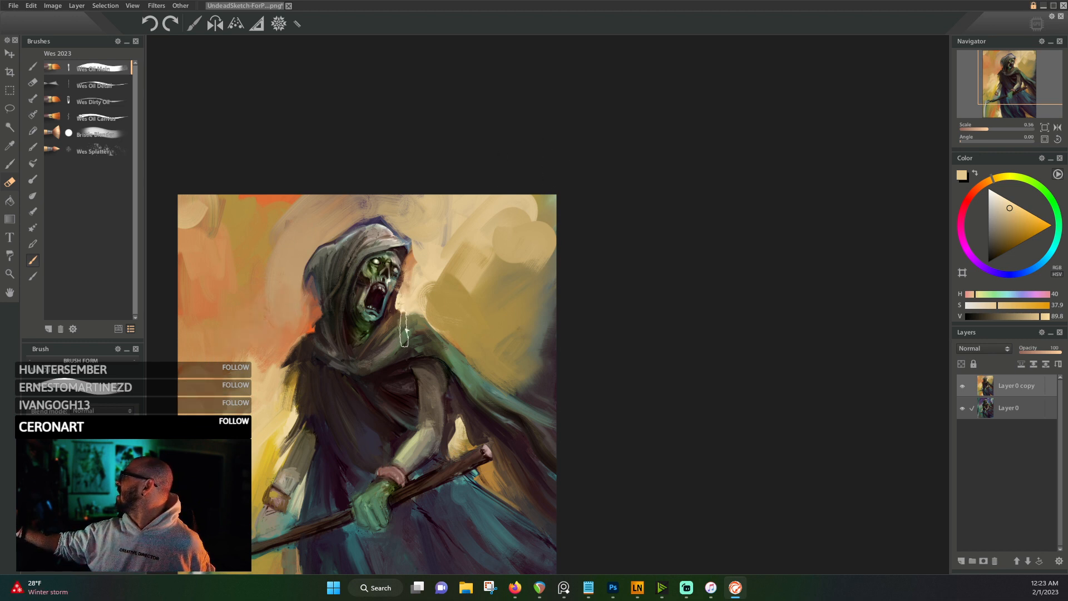
{"action": "left_click_drag", "start_coordinate": [412, 315], "coordinate": [313, 256]}
{"action": "mouse_move", "coordinate": [420, 198]}
{"action": "left_mouse_down"}
{"action": "mouse_move", "coordinate": [413, 268]}
{"action": "mouse_move", "coordinate": [426, 277]}
{"action": "mouse_move", "coordinate": [427, 304]}
{"action": "mouse_move", "coordinate": [464, 339]}
{"action": "mouse_move", "coordinate": [427, 321]}
{"action": "left_mouse_up"}
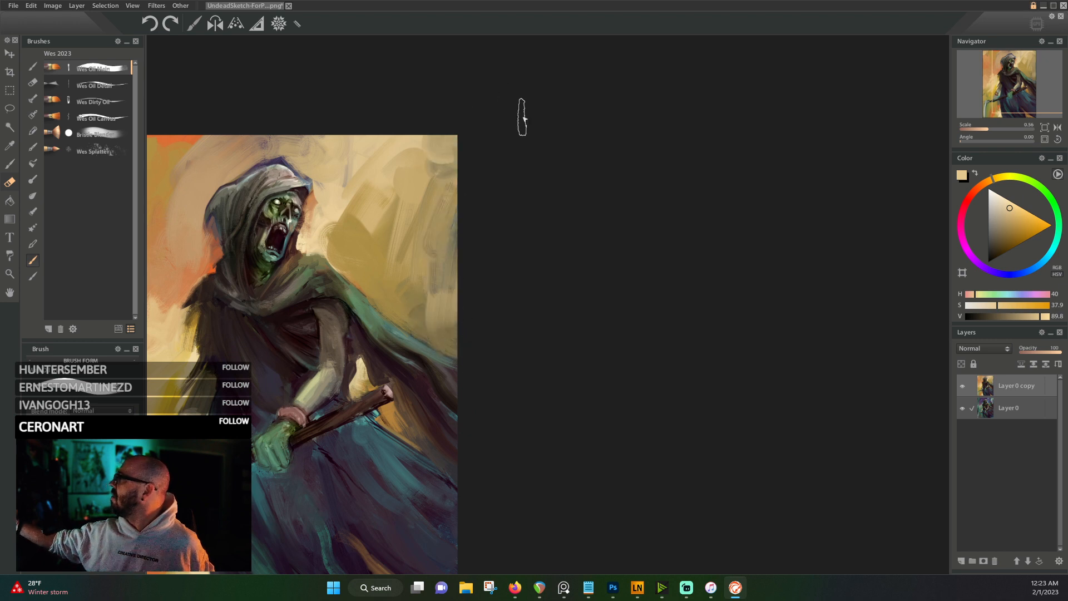
- With the full figure in view, blend sampled warm tan strokes over the orange background behind the figure's back
{"action": "scroll", "coordinate": [555, 238], "scroll_direction": "up", "scroll_amount": 2}
{"action": "left_click_drag", "start_coordinate": [554, 238], "coordinate": [623, 225]}
{"action": "left_click_drag", "start_coordinate": [593, 346], "coordinate": [564, 404]}
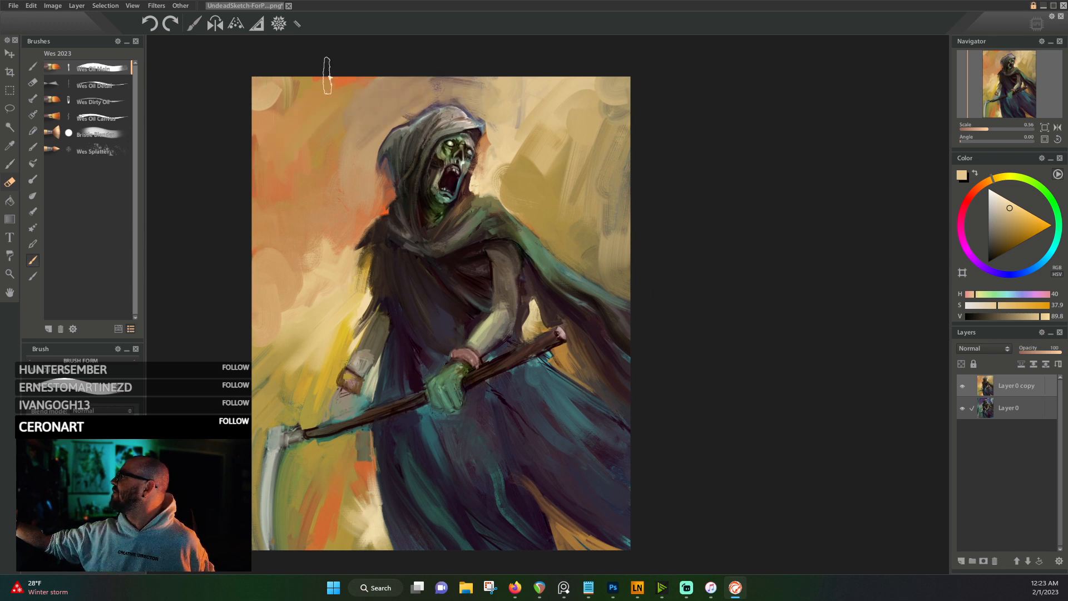
{"action": "left_click", "coordinate": [326, 245], "text": "alt"}
{"action": "mouse_move", "coordinate": [324, 253]}
{"action": "left_mouse_down"}
{"action": "mouse_move", "coordinate": [321, 312]}
{"action": "mouse_move", "coordinate": [273, 351]}
{"action": "left_mouse_up"}
{"action": "left_click", "coordinate": [331, 315], "text": "alt"}
- Add pure white highlight patches to the background behind the figure's back and above the cape's shoulder
{"action": "left_click", "coordinate": [989, 189]}
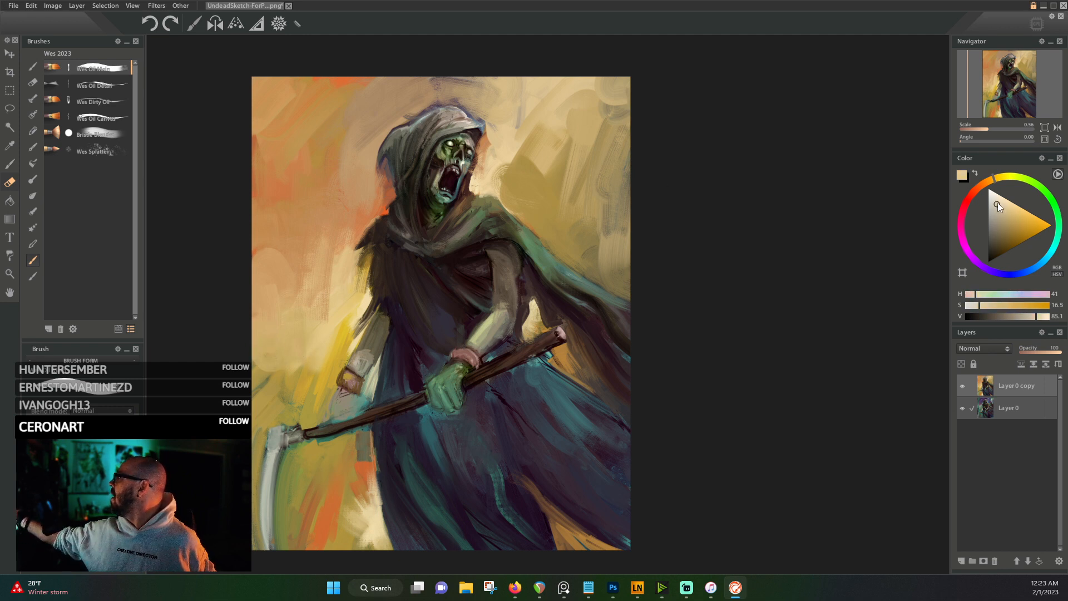
{"action": "left_click_drag", "start_coordinate": [334, 276], "coordinate": [267, 350]}
{"action": "left_click_drag", "start_coordinate": [516, 192], "coordinate": [542, 183]}
{"action": "left_click_drag", "start_coordinate": [577, 177], "coordinate": [583, 140]}
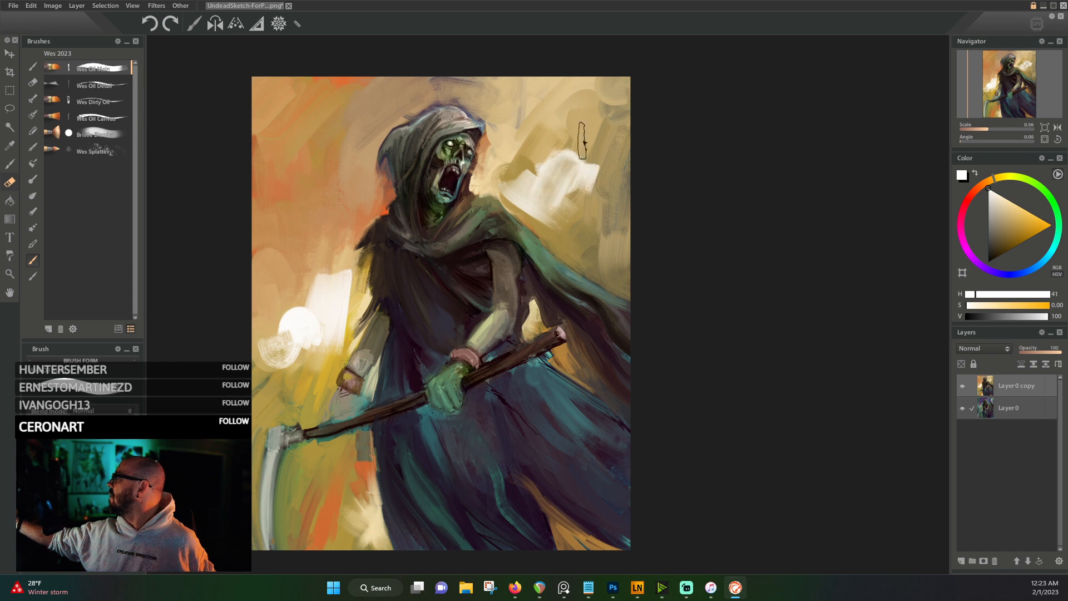
- Block in mid-grey silhouettes of distant figures around the scythe blade and above the trailing cape
{"action": "left_click", "coordinate": [987, 228]}
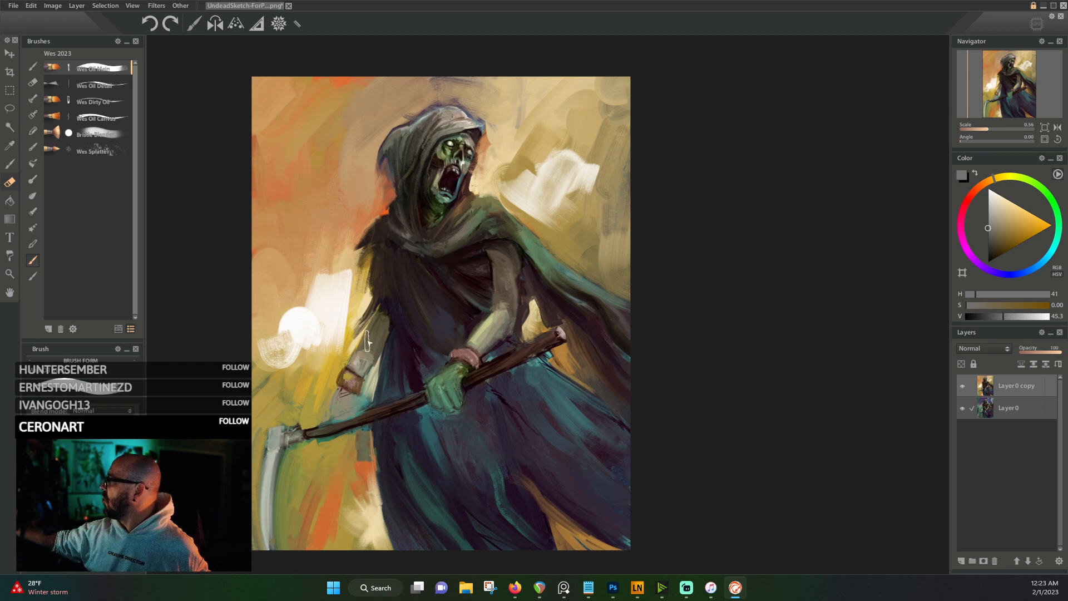
{"action": "mouse_move", "coordinate": [298, 395]}
{"action": "left_mouse_down"}
{"action": "mouse_move", "coordinate": [298, 365]}
{"action": "mouse_move", "coordinate": [300, 410]}
{"action": "mouse_move", "coordinate": [289, 405]}
{"action": "mouse_move", "coordinate": [282, 418]}
{"action": "mouse_move", "coordinate": [310, 402]}
{"action": "mouse_move", "coordinate": [314, 418]}
{"action": "mouse_move", "coordinate": [293, 415]}
{"action": "mouse_move", "coordinate": [308, 421]}
{"action": "mouse_move", "coordinate": [316, 463]}
{"action": "mouse_move", "coordinate": [301, 461]}
{"action": "mouse_move", "coordinate": [306, 509]}
{"action": "mouse_move", "coordinate": [314, 472]}
{"action": "mouse_move", "coordinate": [329, 497]}
{"action": "mouse_move", "coordinate": [308, 470]}
{"action": "mouse_move", "coordinate": [312, 516]}
{"action": "left_mouse_up"}
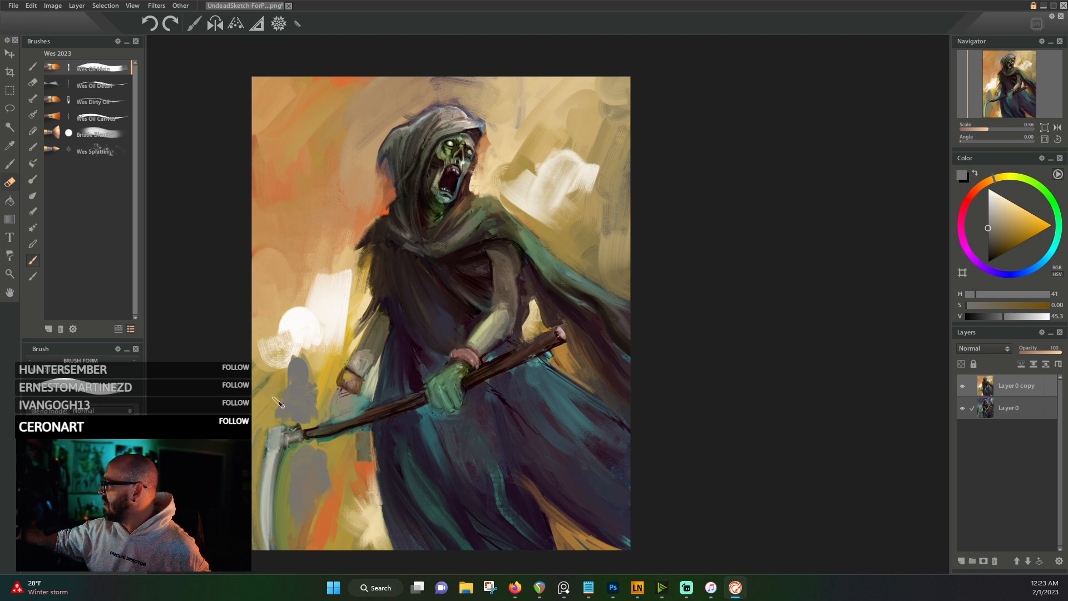
{"action": "mouse_move", "coordinate": [278, 402]}
{"action": "left_mouse_down"}
{"action": "mouse_move", "coordinate": [259, 426]}
{"action": "mouse_move", "coordinate": [281, 401]}
{"action": "left_mouse_up"}
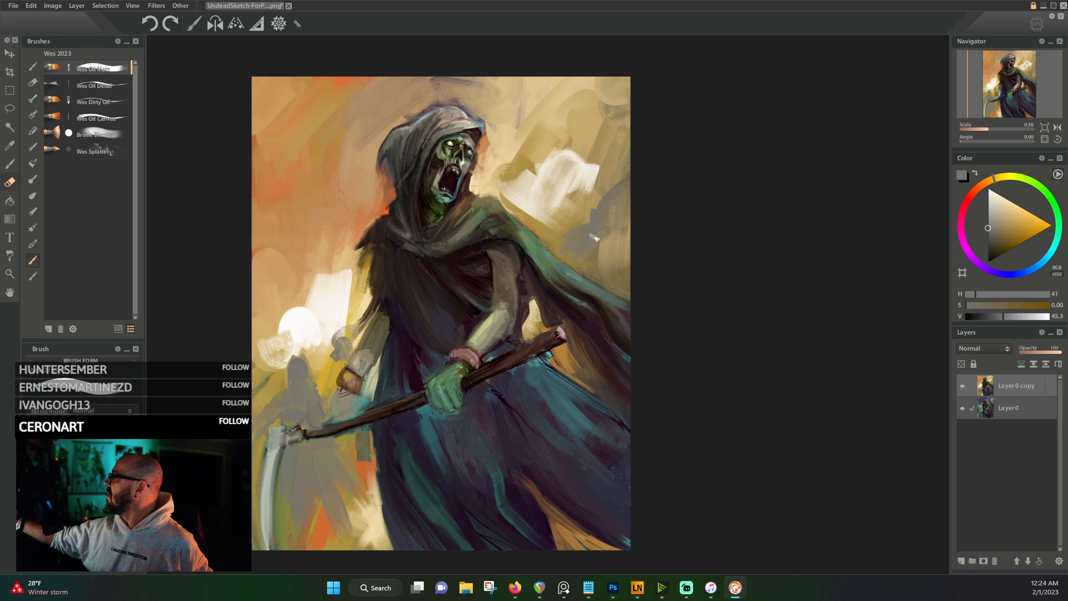
{"action": "mouse_move", "coordinate": [616, 264]}
{"action": "left_mouse_down"}
{"action": "mouse_move", "coordinate": [612, 280]}
{"action": "mouse_move", "coordinate": [584, 263]}
{"action": "mouse_move", "coordinate": [598, 283]}
{"action": "mouse_move", "coordinate": [591, 278]}
{"action": "left_mouse_up"}
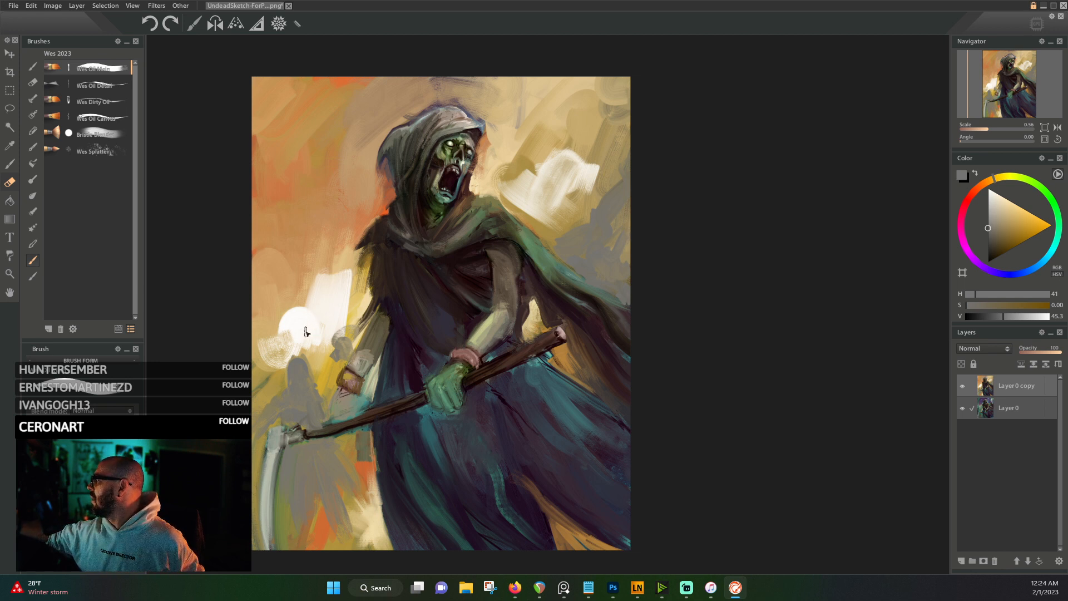
- Paint thin grey spear shafts rising from the distant silhouettes behind the figure's back, beside the robe and above the cape
{"action": "mouse_move", "coordinate": [301, 340]}
{"action": "left_mouse_down"}
{"action": "mouse_move", "coordinate": [316, 199]}
{"action": "mouse_move", "coordinate": [293, 332]}
{"action": "left_mouse_up"}
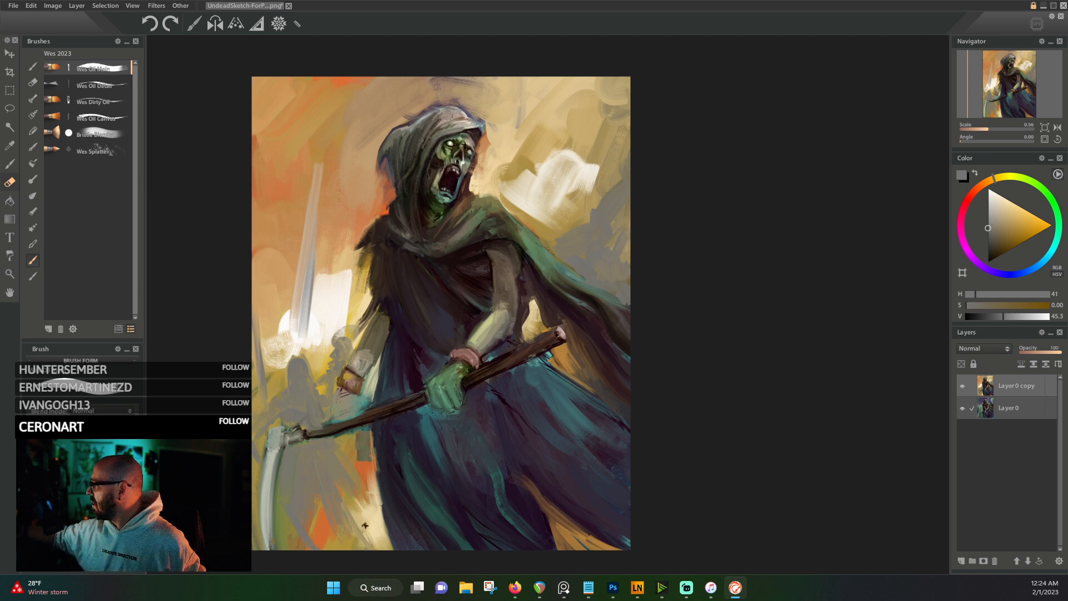
{"action": "left_click_drag", "start_coordinate": [368, 485], "coordinate": [358, 535]}
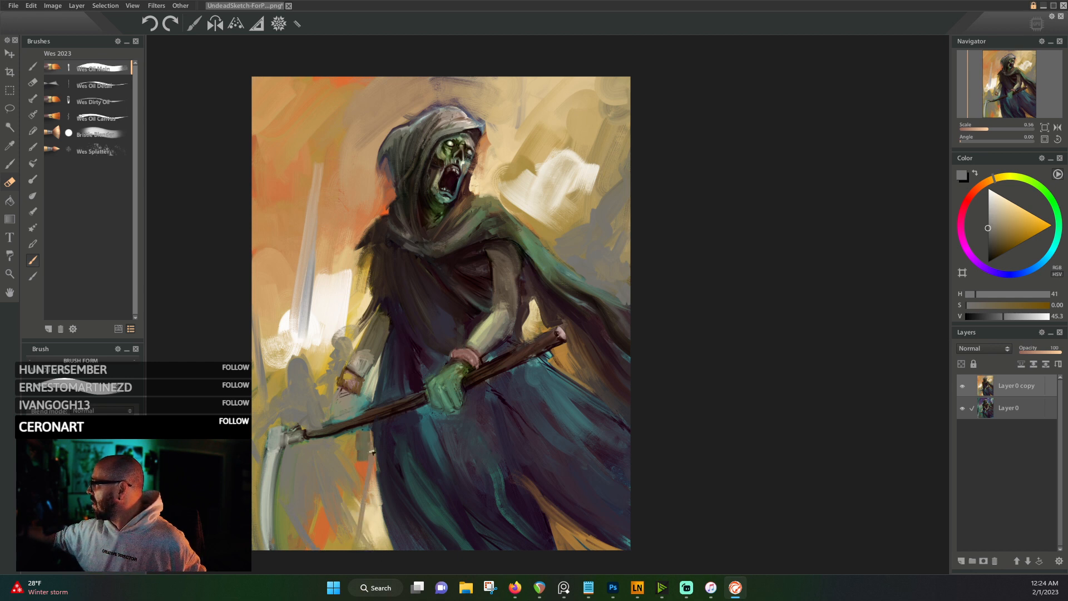
{"action": "mouse_move", "coordinate": [579, 230]}
{"action": "left_mouse_down"}
{"action": "mouse_move", "coordinate": [594, 127]}
{"action": "mouse_move", "coordinate": [586, 198]}
{"action": "left_mouse_up"}
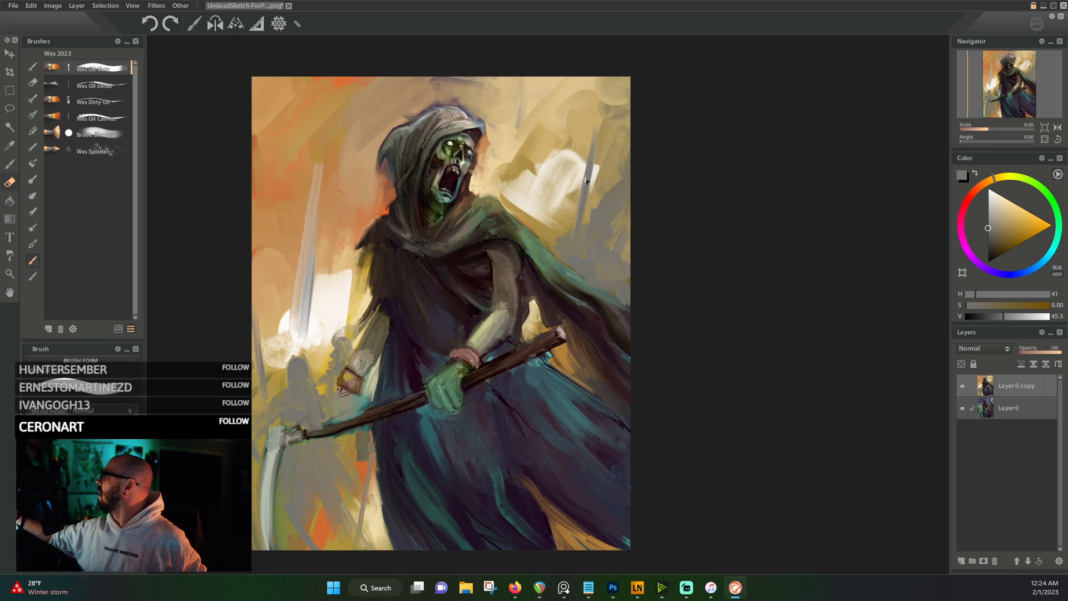
{"action": "left_click_drag", "start_coordinate": [563, 237], "coordinate": [537, 180]}
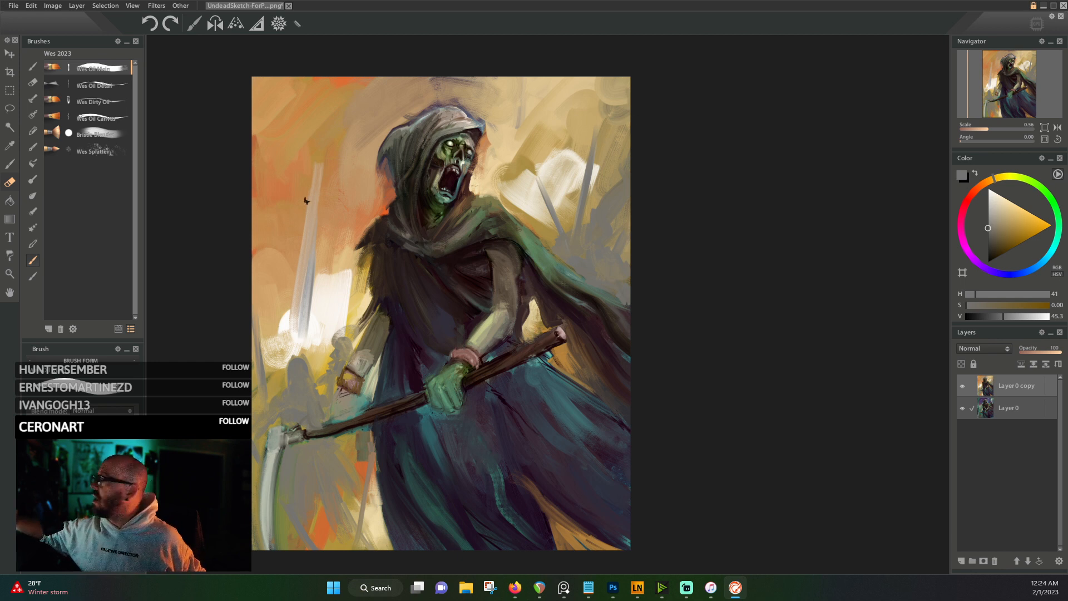
- Strengthen the tall grey pole behind the figure's back and hang a tattered grey banner from its tip
{"action": "left_click_drag", "start_coordinate": [322, 167], "coordinate": [304, 320]}
{"action": "left_click_drag", "start_coordinate": [313, 248], "coordinate": [301, 351]}
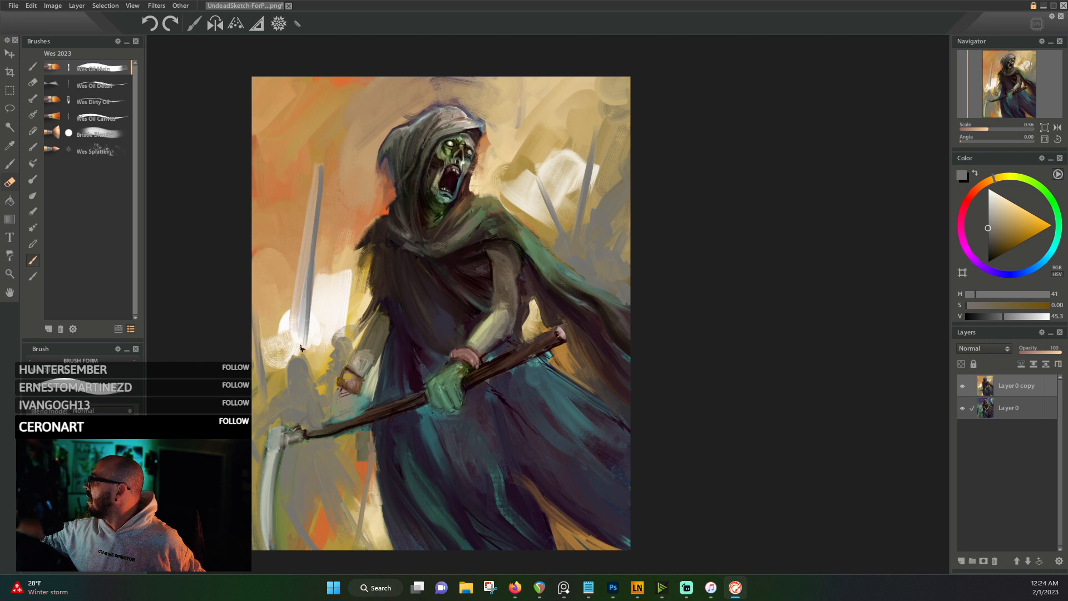
{"action": "left_click_drag", "start_coordinate": [313, 277], "coordinate": [308, 318]}
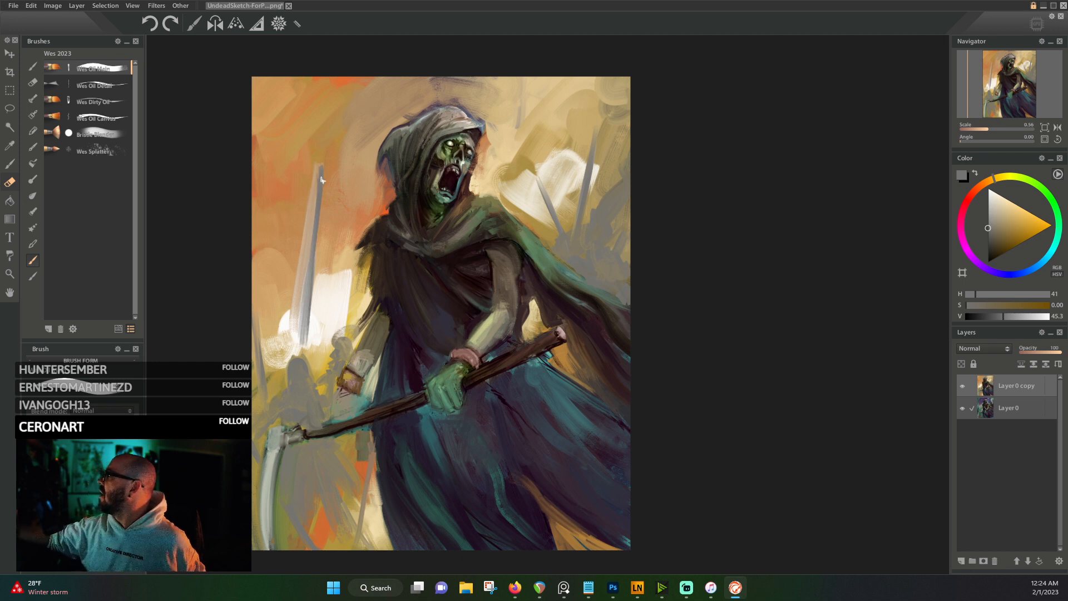
{"action": "mouse_move", "coordinate": [318, 172]}
{"action": "left_mouse_down"}
{"action": "mouse_move", "coordinate": [271, 206]}
{"action": "mouse_move", "coordinate": [276, 228]}
{"action": "mouse_move", "coordinate": [250, 252]}
{"action": "left_mouse_up"}
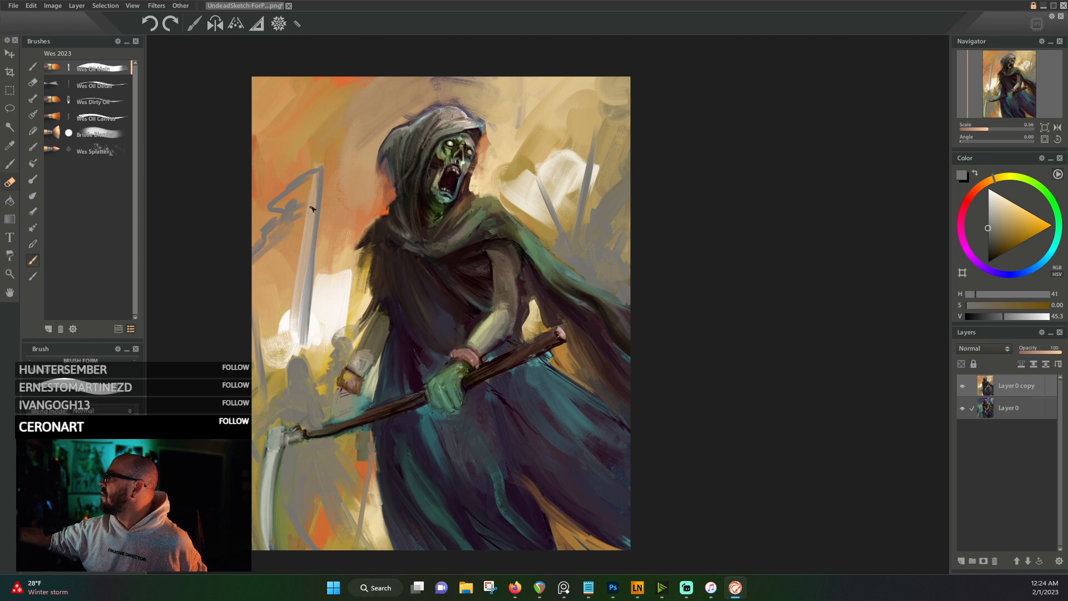
{"action": "mouse_move", "coordinate": [313, 209]}
{"action": "left_mouse_down"}
{"action": "mouse_move", "coordinate": [289, 216]}
{"action": "mouse_move", "coordinate": [319, 171]}
{"action": "mouse_move", "coordinate": [282, 213]}
{"action": "mouse_move", "coordinate": [281, 194]}
{"action": "mouse_move", "coordinate": [268, 212]}
{"action": "mouse_move", "coordinate": [286, 216]}
{"action": "mouse_move", "coordinate": [256, 260]}
{"action": "left_mouse_up"}
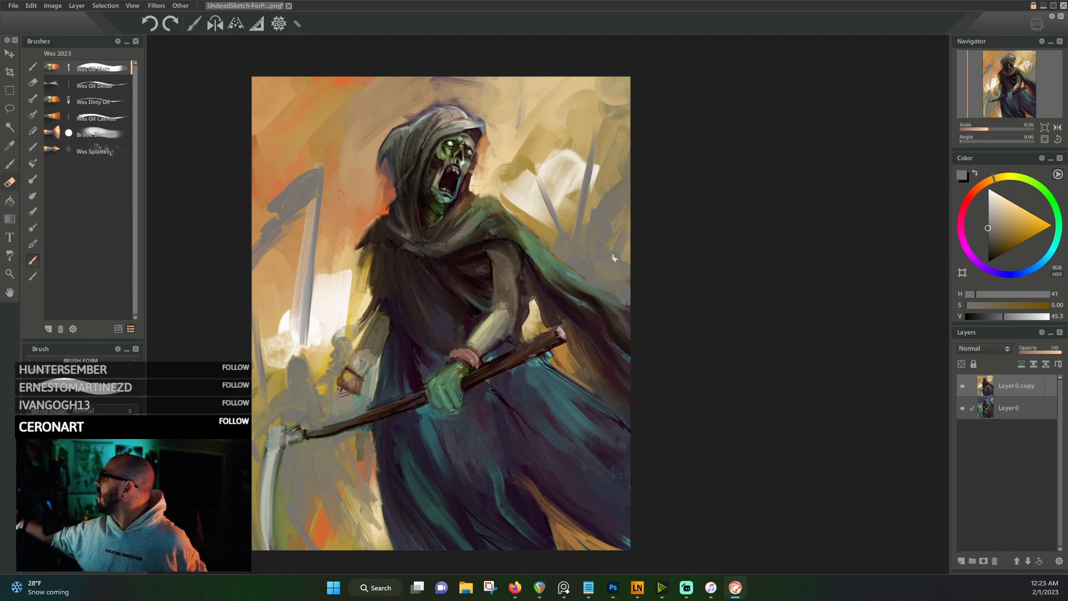
- Touch up the background beneath the staff's upper end with cream sampled from beside the forearm
{"action": "left_click", "coordinate": [538, 312], "text": "alt"}
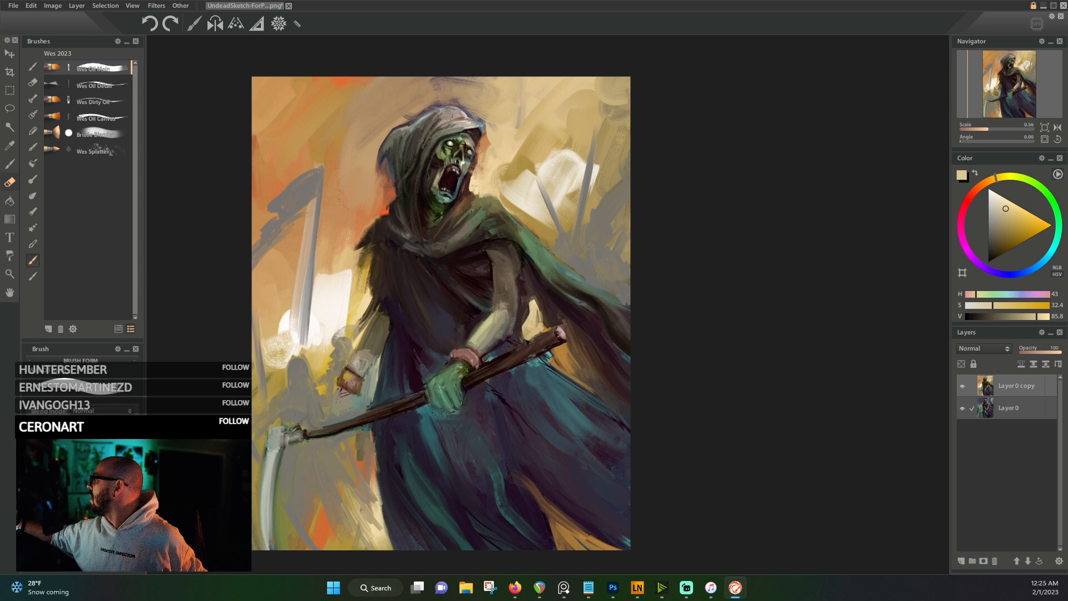
{"action": "mouse_move", "coordinate": [555, 364]}
{"action": "left_mouse_down"}
{"action": "mouse_move", "coordinate": [573, 378]}
{"action": "mouse_move", "coordinate": [557, 353]}
{"action": "left_mouse_up"}
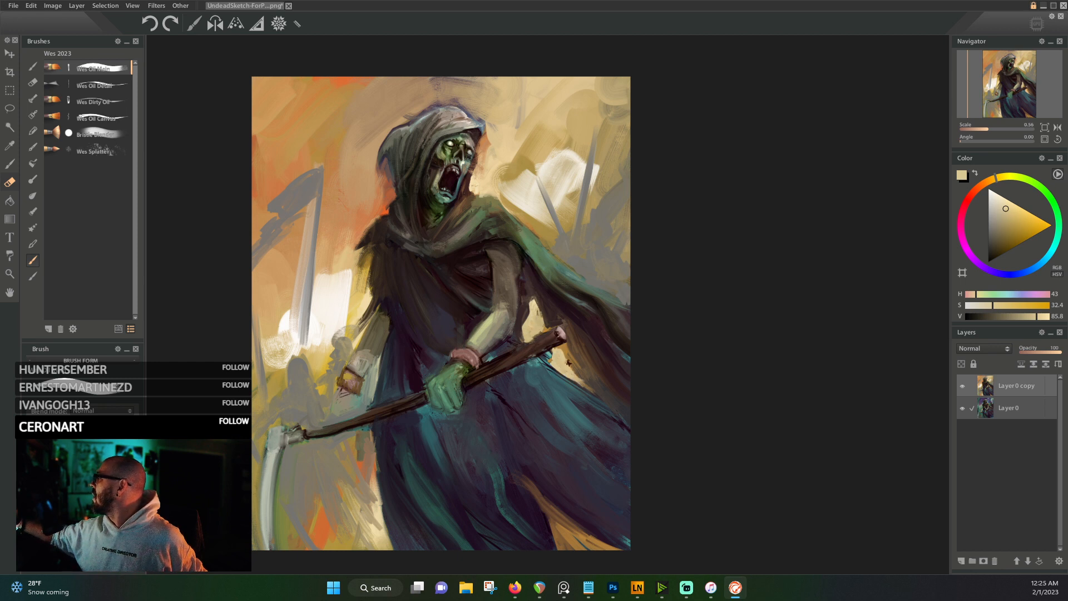
{"action": "left_click_drag", "start_coordinate": [579, 257], "coordinate": [540, 264]}
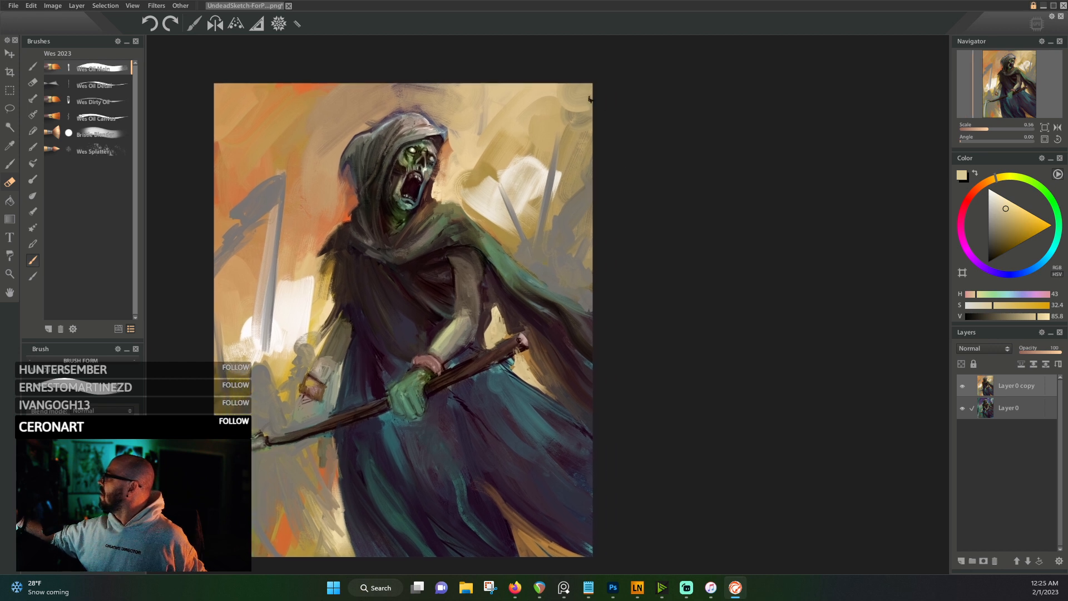
- Redefine the hood's front edge beside the face with sampled dark brown and a thin blue-grey rim
{"action": "left_click", "coordinate": [457, 102], "text": "alt"}
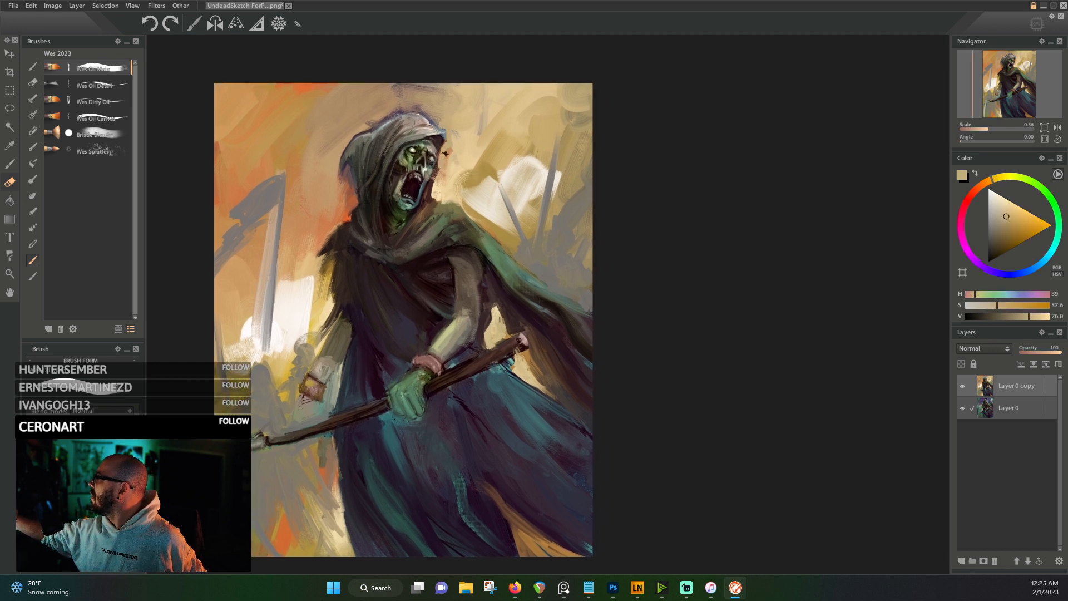
{"action": "left_click", "coordinate": [437, 194], "text": "alt"}
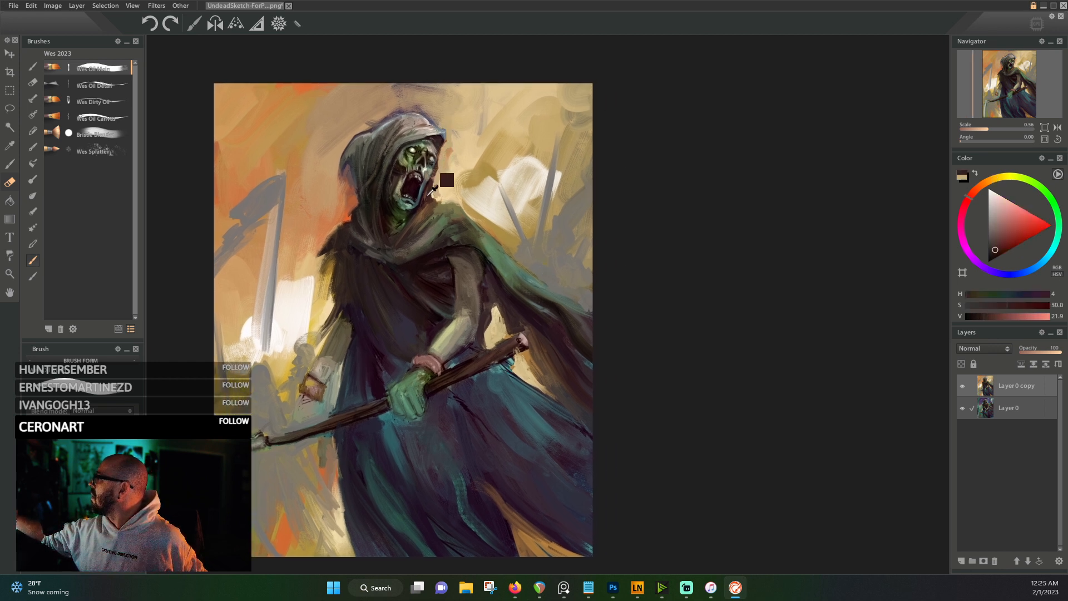
{"action": "left_click_drag", "start_coordinate": [442, 168], "coordinate": [442, 144]}
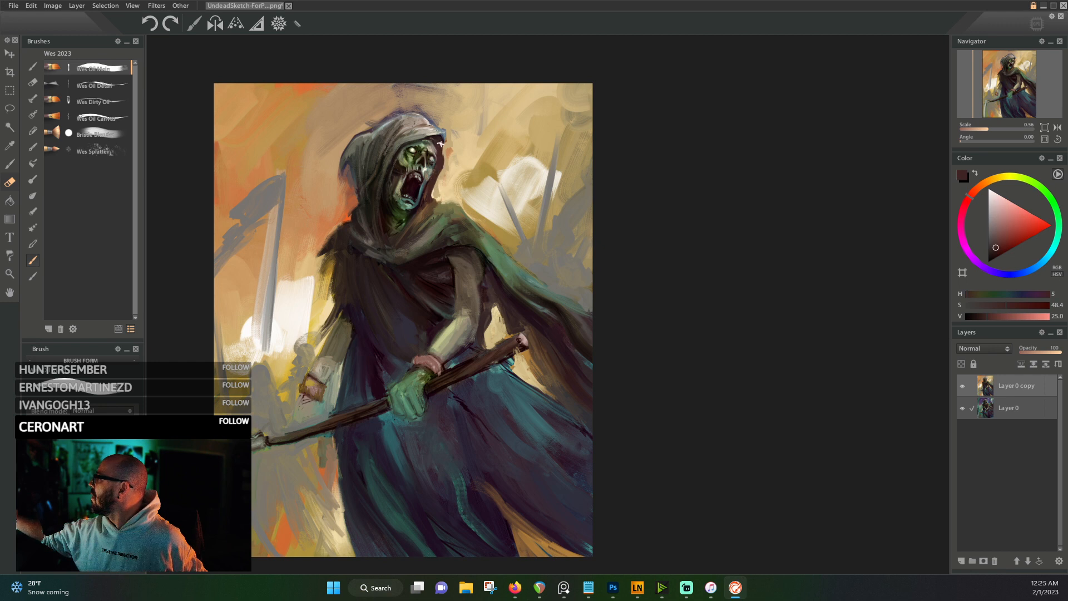
{"action": "left_click", "coordinate": [446, 140], "text": "alt"}
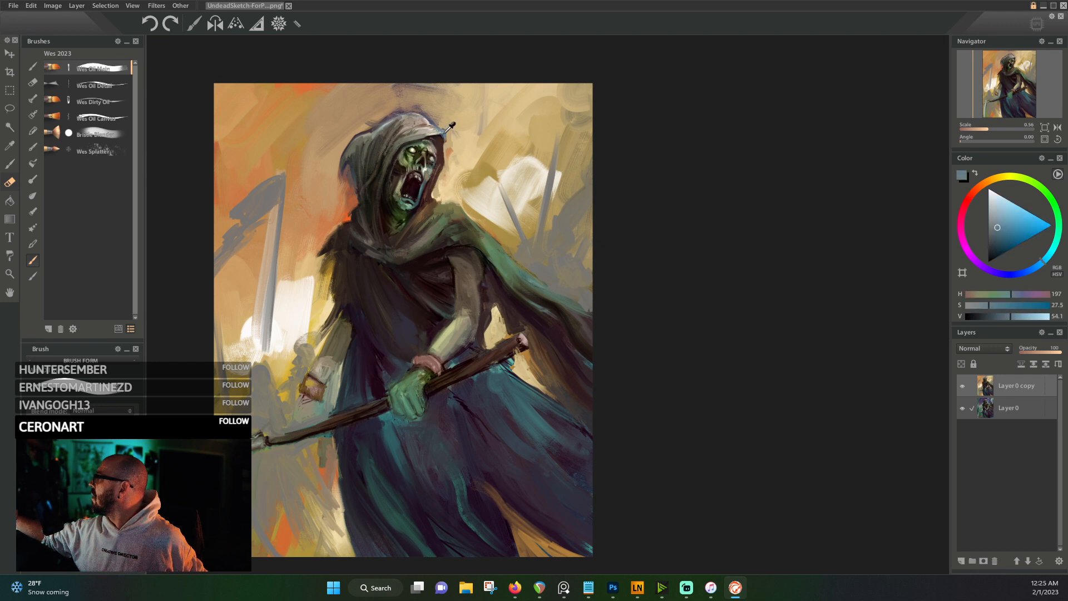
{"action": "left_click", "coordinate": [441, 149], "text": "alt"}
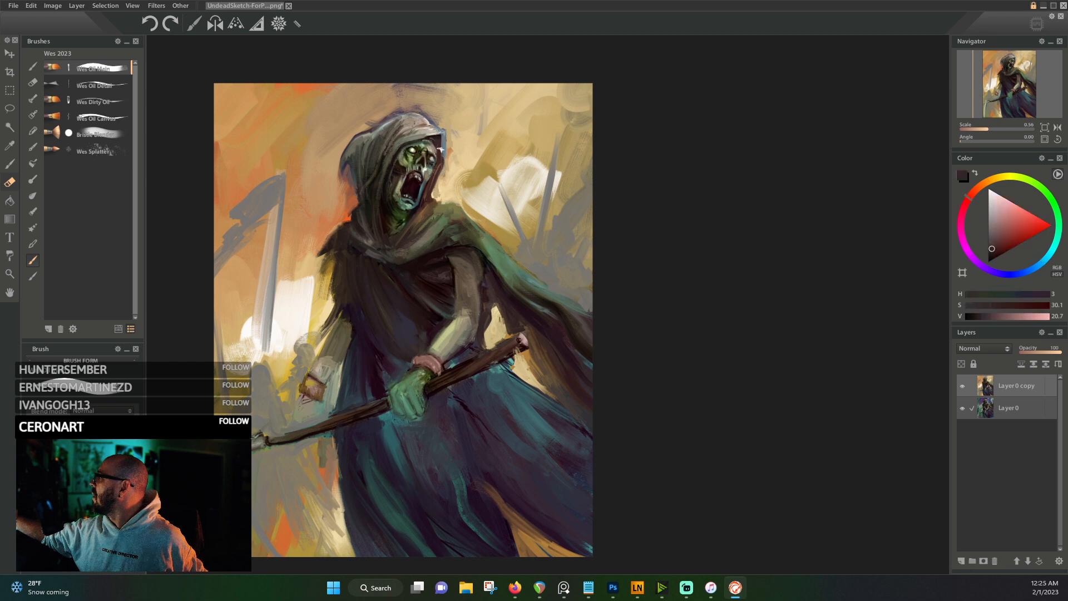
{"action": "left_click_drag", "start_coordinate": [439, 161], "coordinate": [442, 138]}
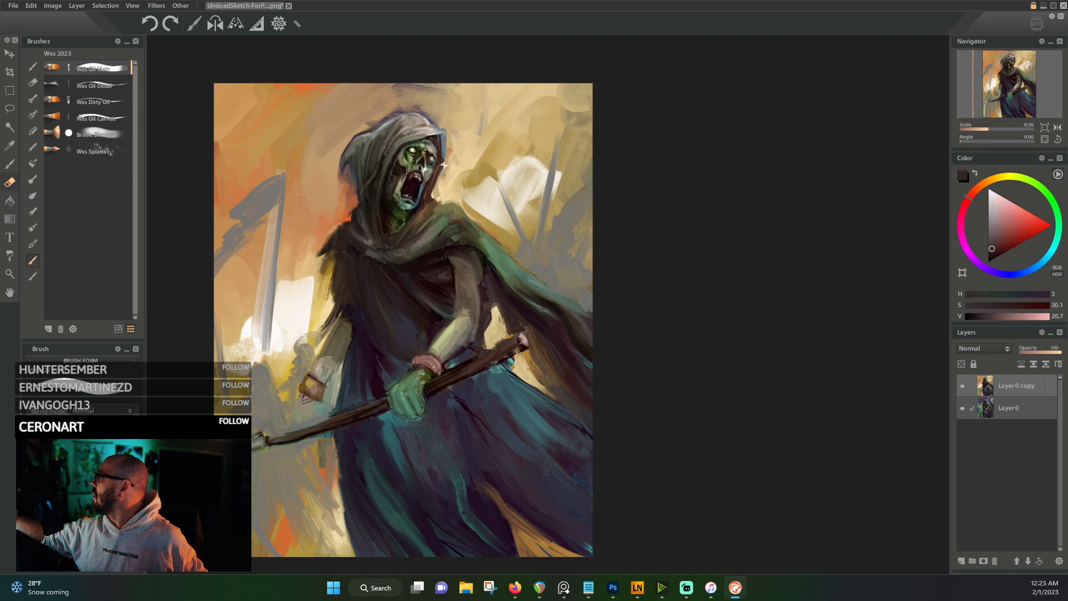
- Retouch the hood's folds with dark brown and grey-green tones sampled from the cloth
{"action": "left_click", "coordinate": [425, 207], "text": "alt"}
{"action": "left_click", "coordinate": [373, 225], "text": "alt"}
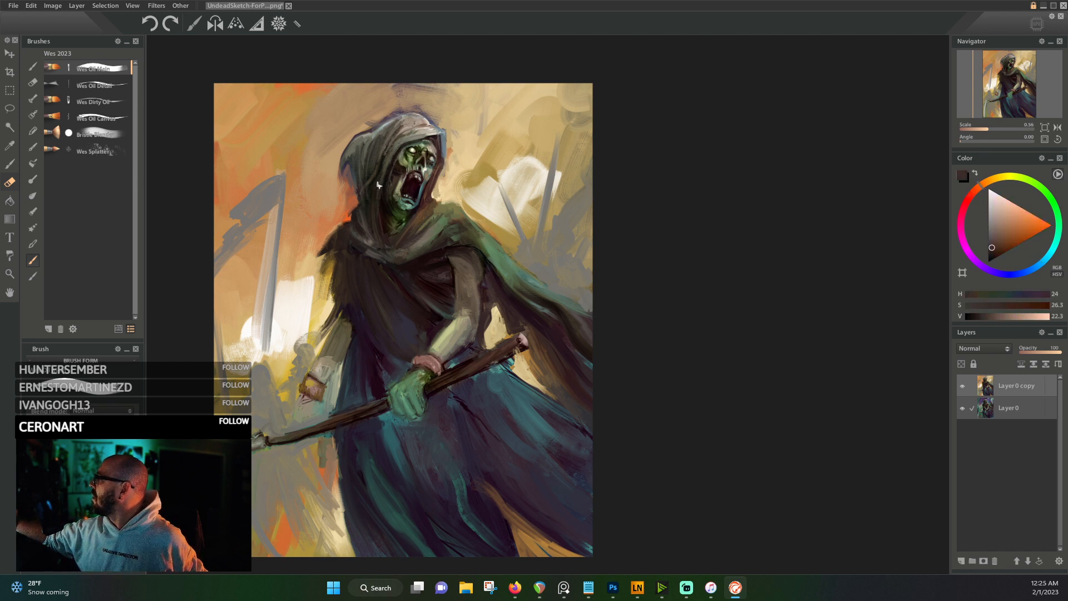
{"action": "left_click", "coordinate": [368, 191], "text": "alt"}
{"action": "left_click", "coordinate": [376, 138], "text": "alt"}
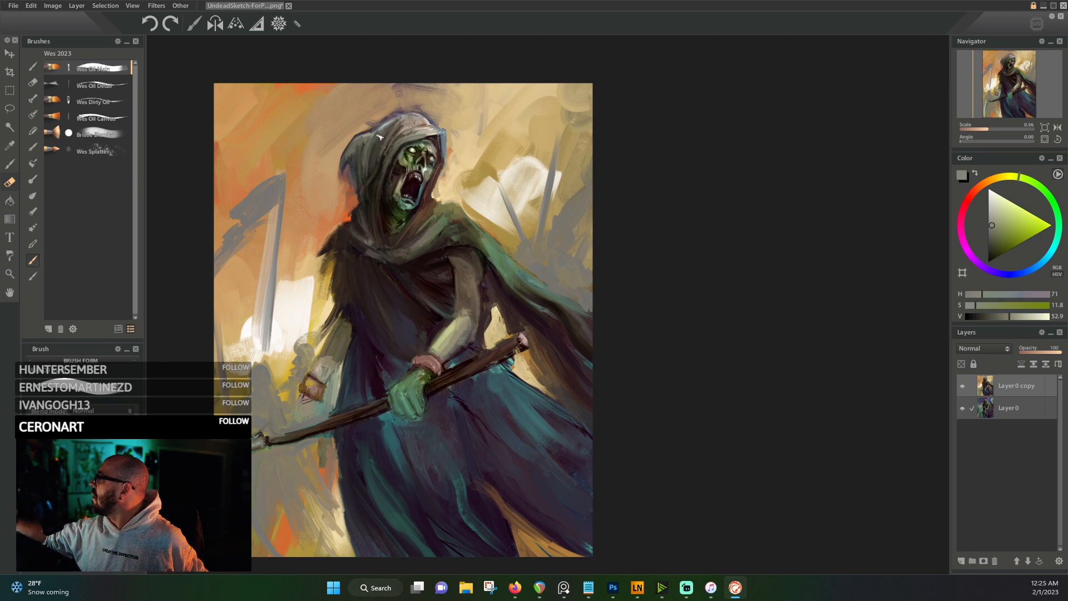
- Clean up the background around the hood's outline with tan, cream and orange sampled from beside it
{"action": "left_click", "coordinate": [388, 109], "text": "alt"}
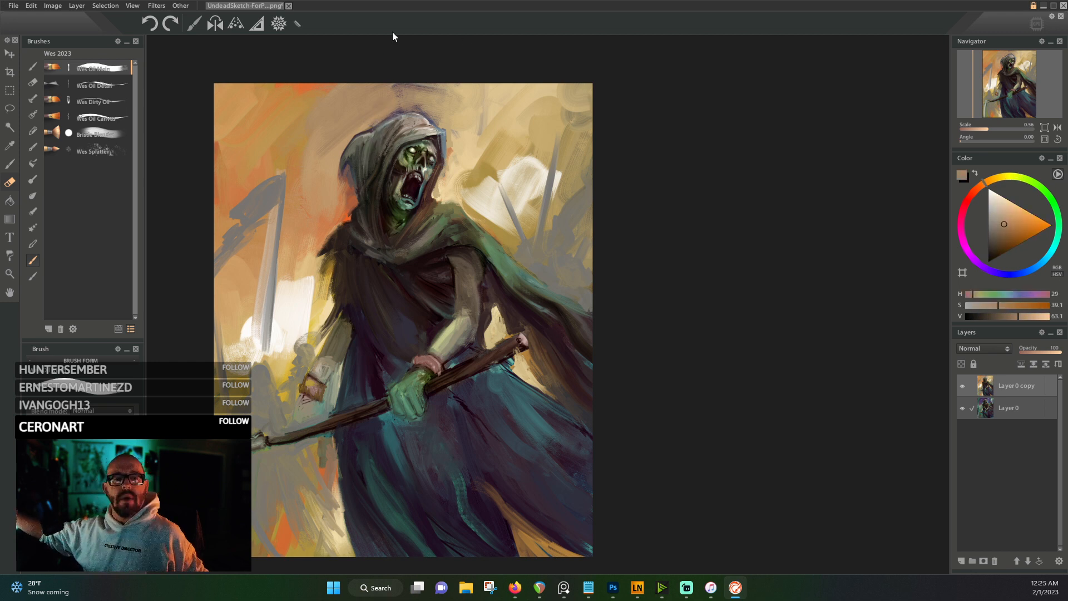
{"action": "left_click", "coordinate": [436, 107], "text": "alt"}
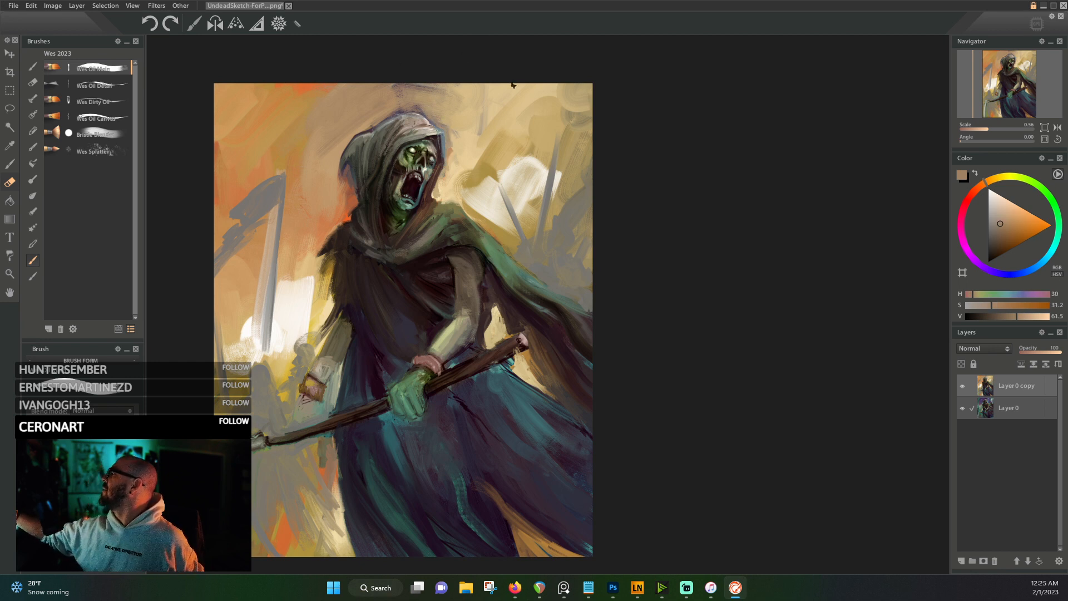
{"action": "left_click", "coordinate": [459, 120], "text": "alt"}
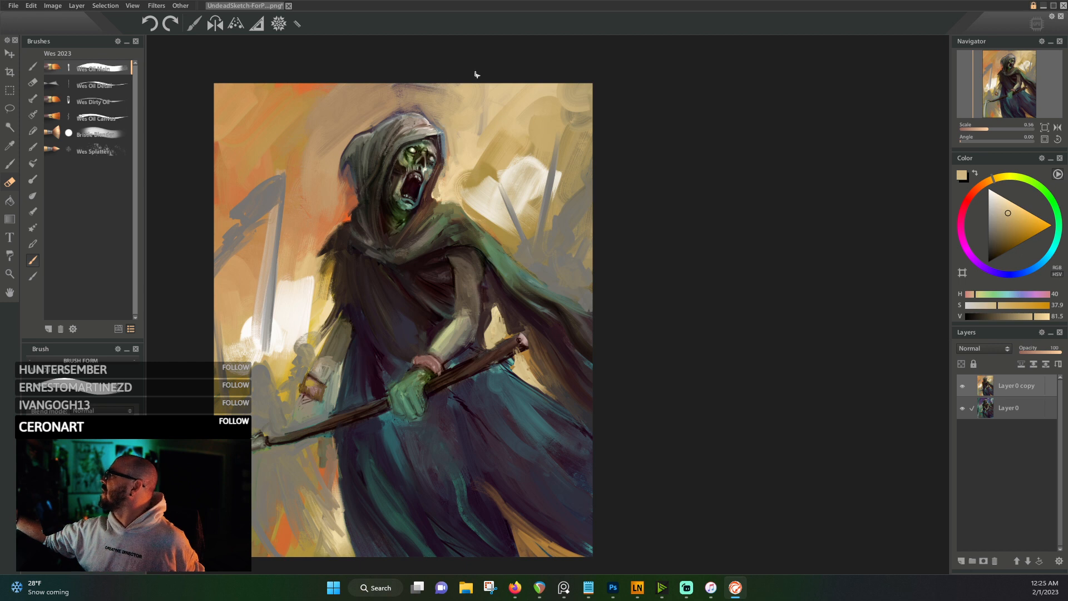
{"action": "left_click", "coordinate": [346, 194], "text": "alt"}
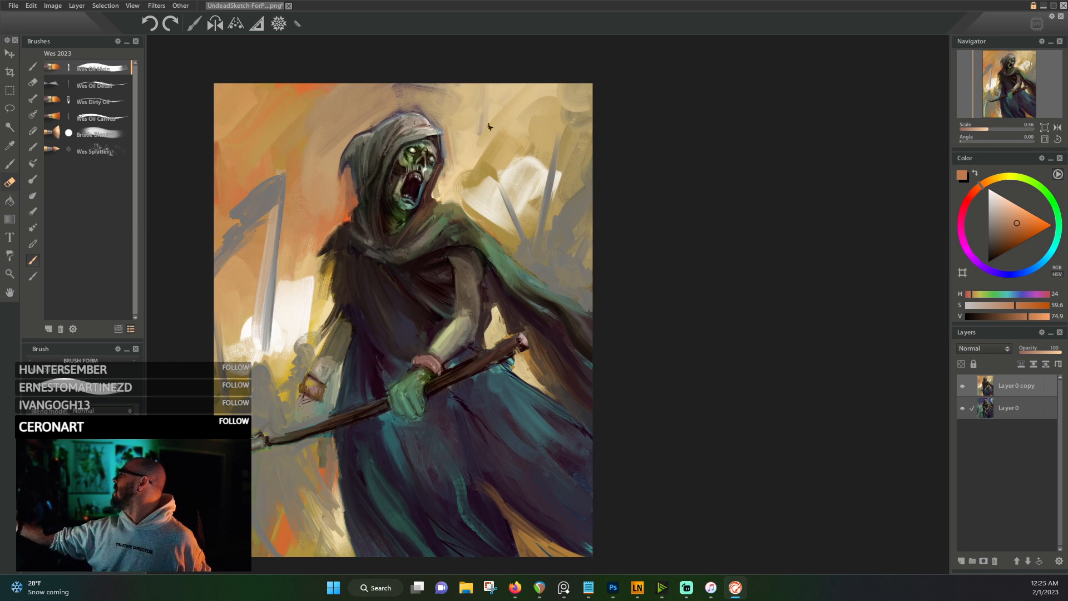
- Retouch the distant silhouettes and the base of the tall pole with sampled warm grey and ochre
{"action": "left_click", "coordinate": [263, 334], "text": "alt"}
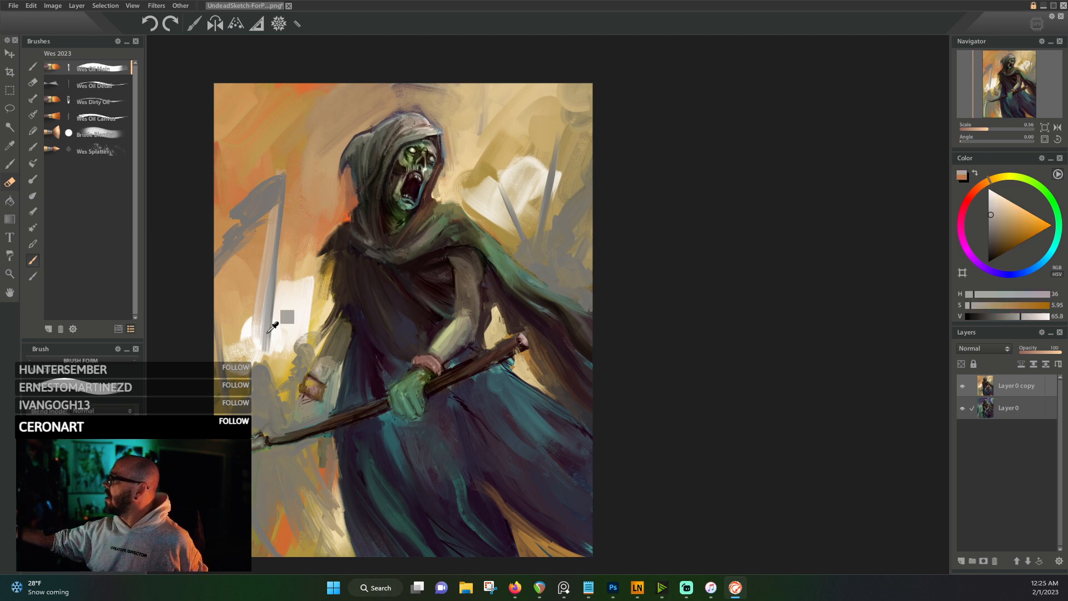
{"action": "left_click", "coordinate": [266, 368], "text": "alt"}
{"action": "left_click", "coordinate": [253, 380], "text": "alt"}
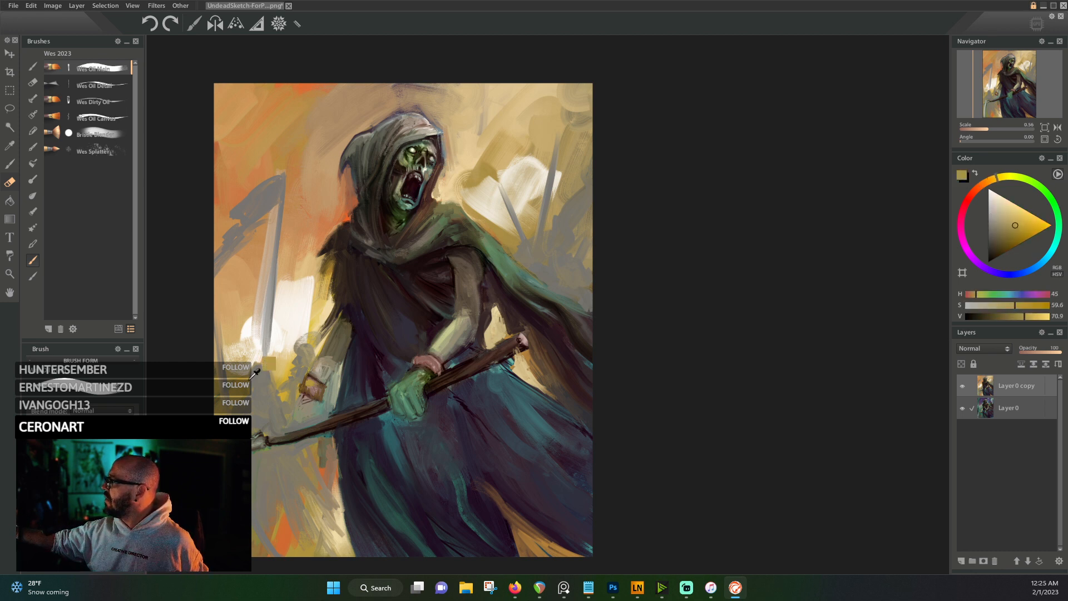
{"action": "left_click", "coordinate": [251, 382], "text": "alt"}
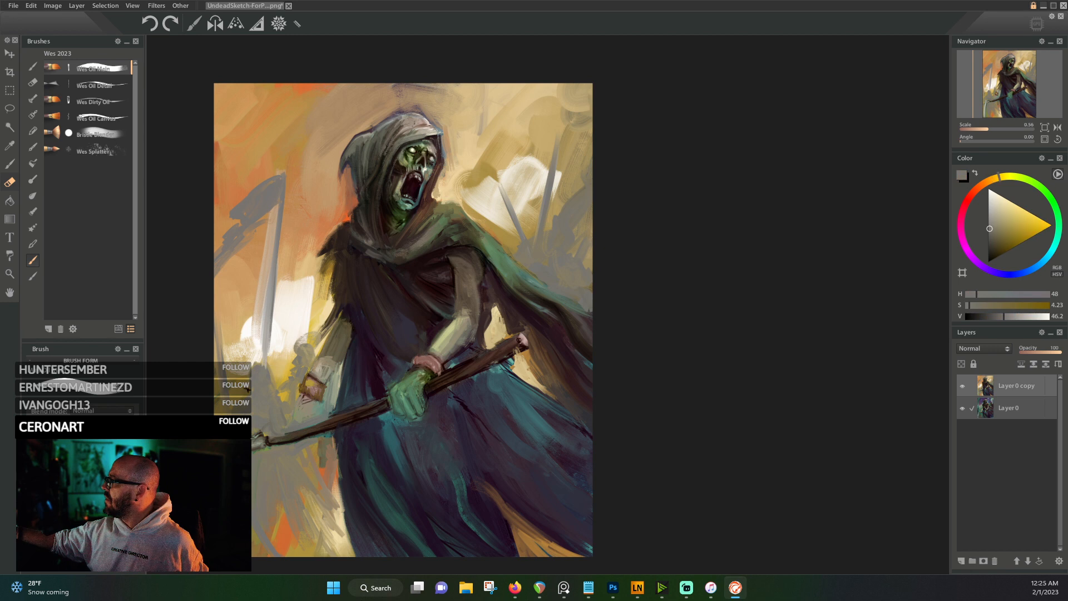
- Break up the white glow behind the figure with cream strokes and redefine the hood's front edge with sampled tan and near-black
{"action": "left_click", "coordinate": [497, 219], "text": "alt"}
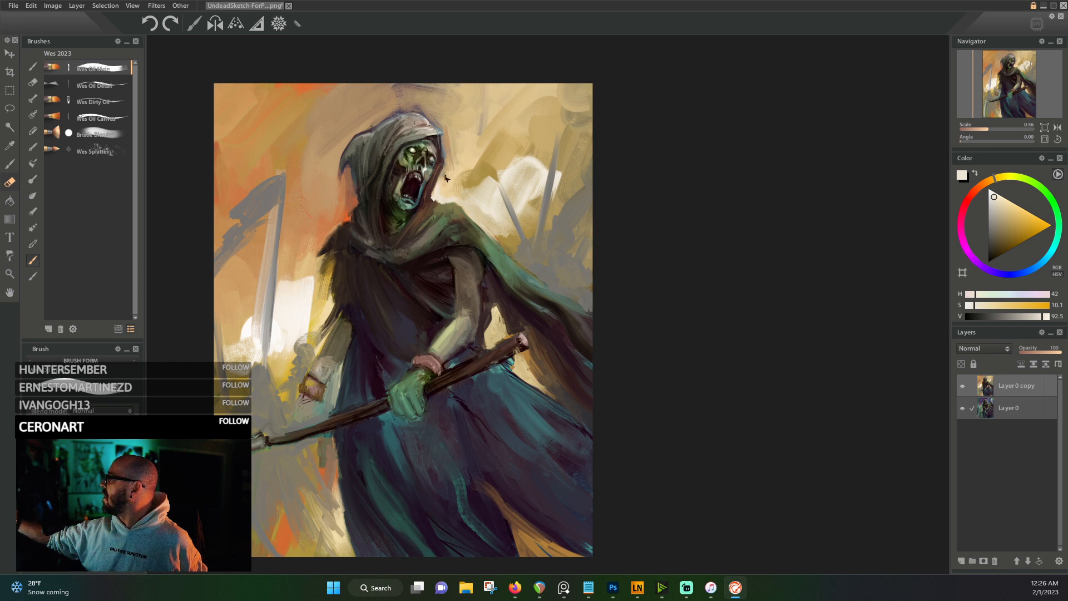
{"action": "left_click", "coordinate": [452, 118], "text": "alt"}
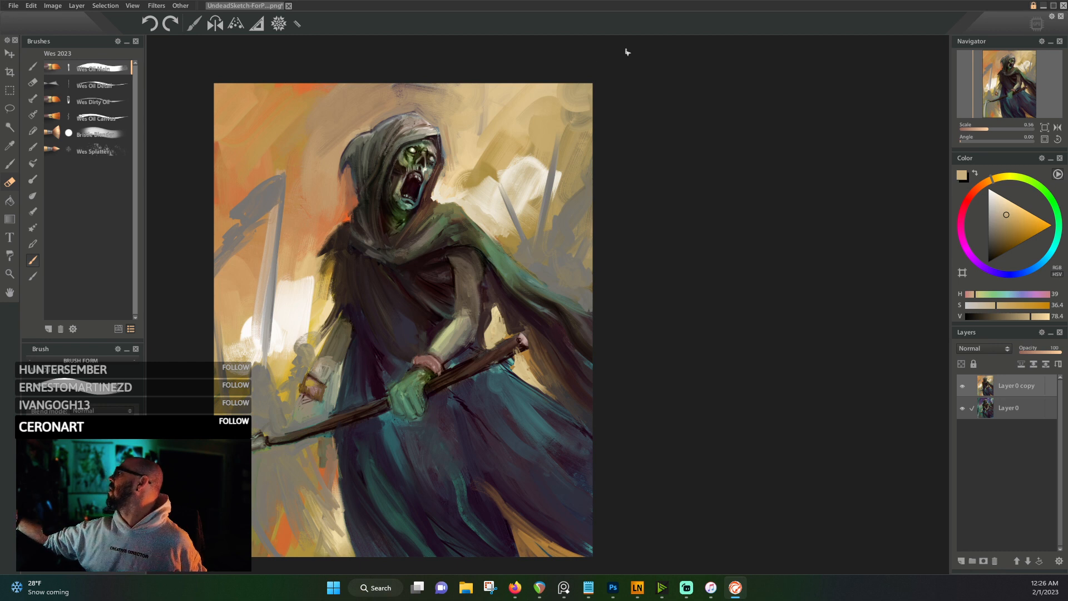
{"action": "left_click", "coordinate": [443, 143], "text": "alt"}
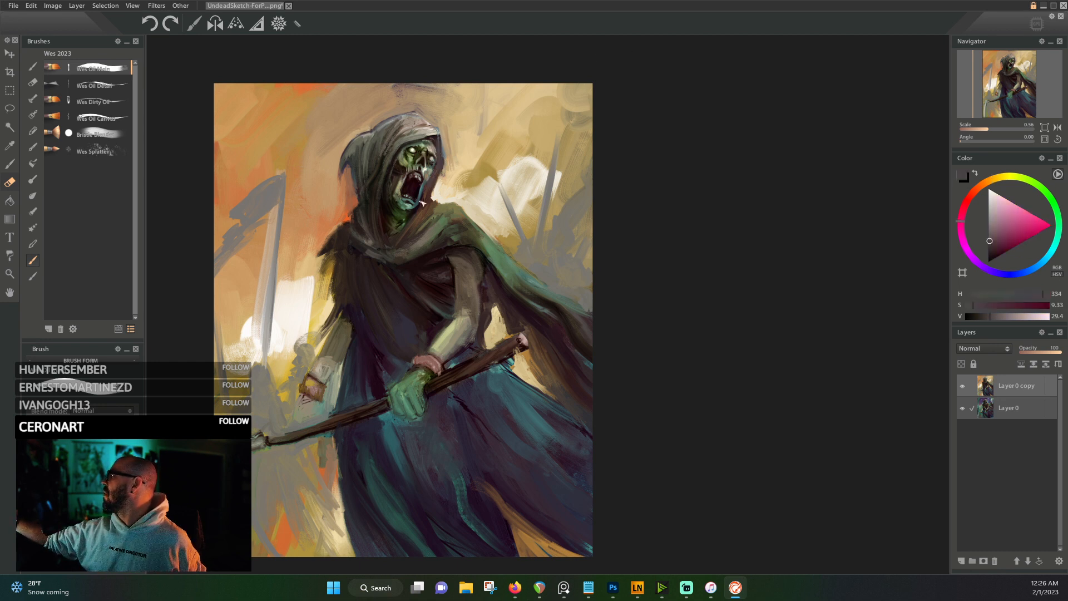
{"action": "left_click", "coordinate": [429, 202], "text": "alt"}
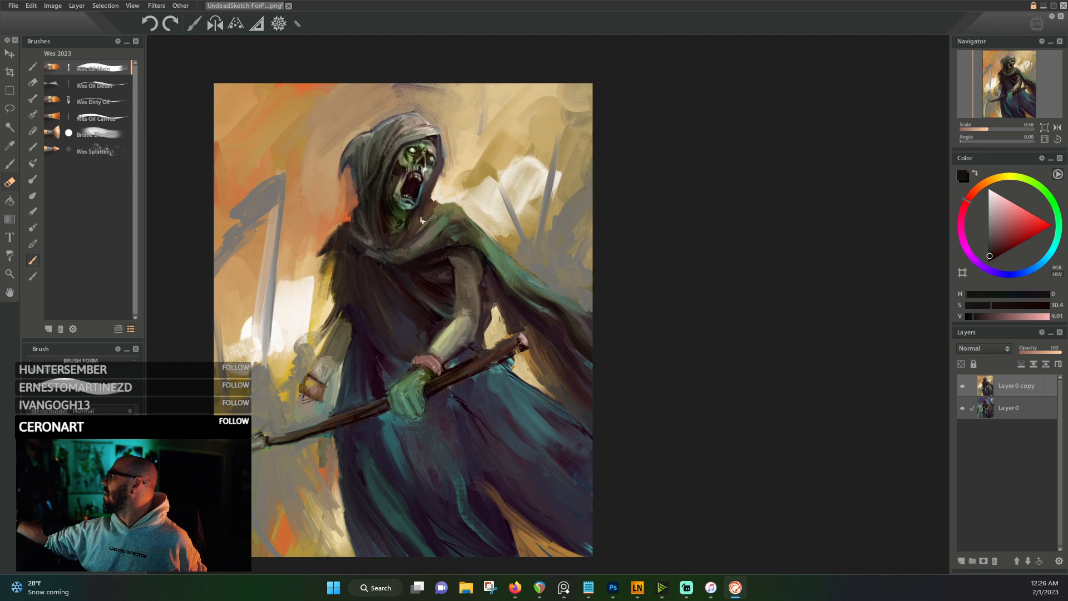
{"action": "left_click_drag", "start_coordinate": [426, 198], "coordinate": [441, 160]}
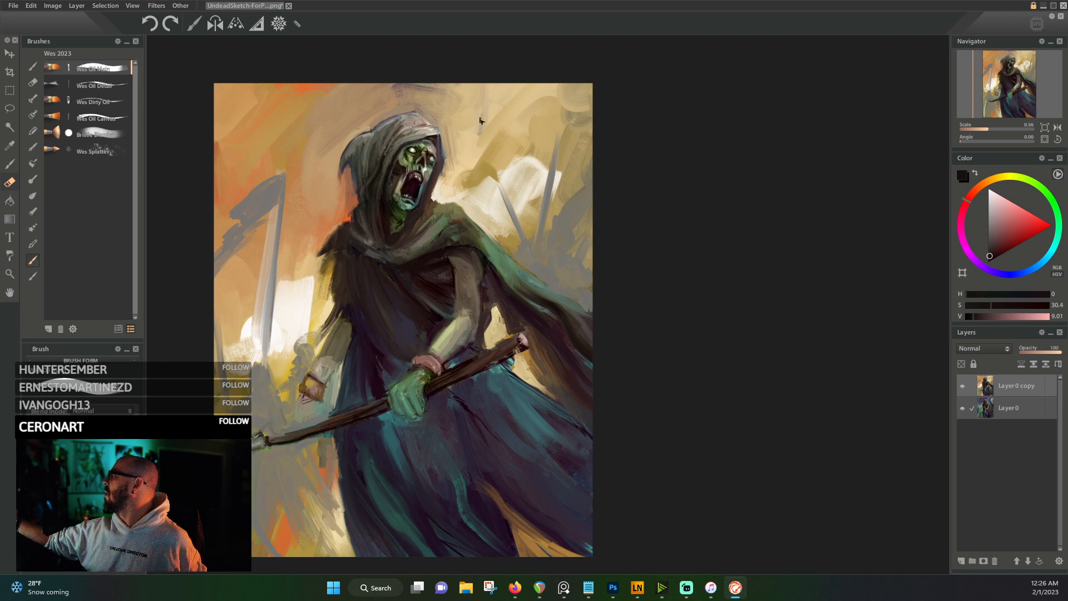
- Deepen the shadows on the neck and cheek with dark brown and olive tones sampled from the hood and face
{"action": "left_click", "coordinate": [396, 234], "text": "alt"}
{"action": "left_click", "coordinate": [393, 235], "text": "alt"}
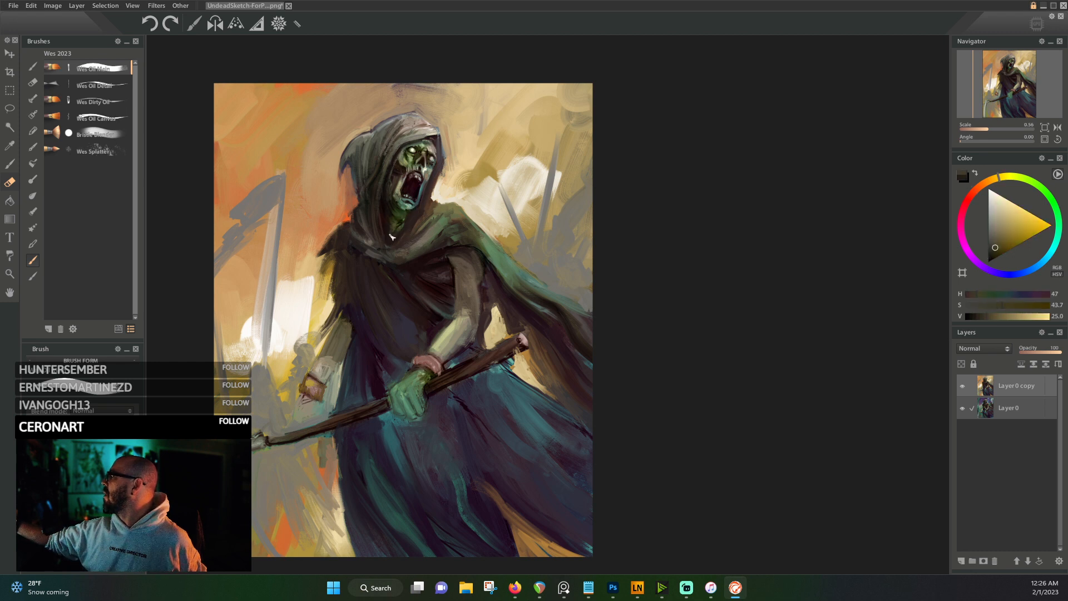
{"action": "left_click", "coordinate": [397, 196], "text": "alt"}
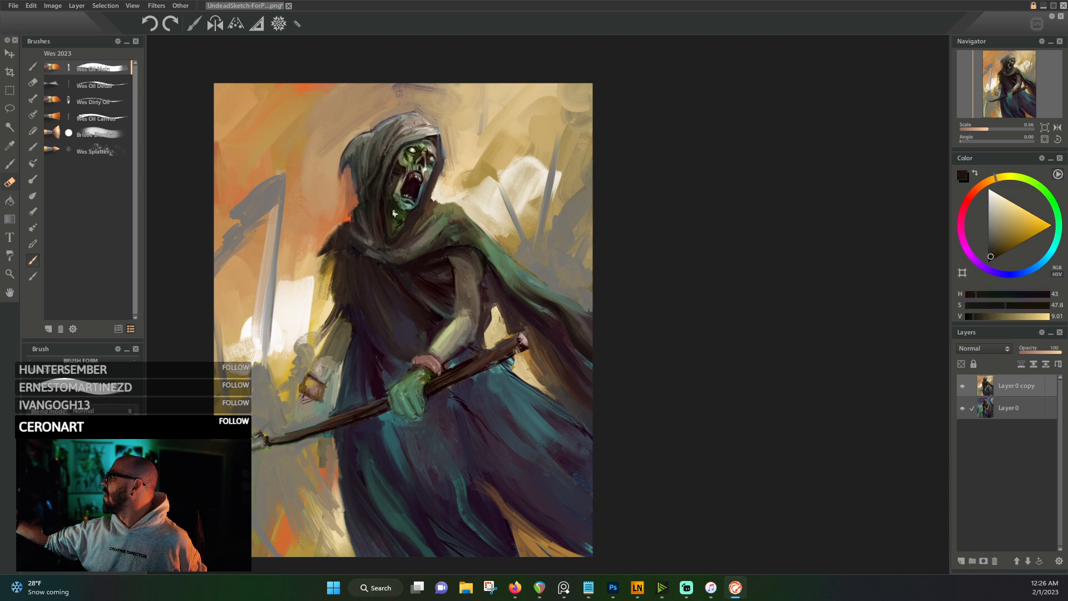
{"action": "left_click", "coordinate": [398, 169], "text": "alt"}
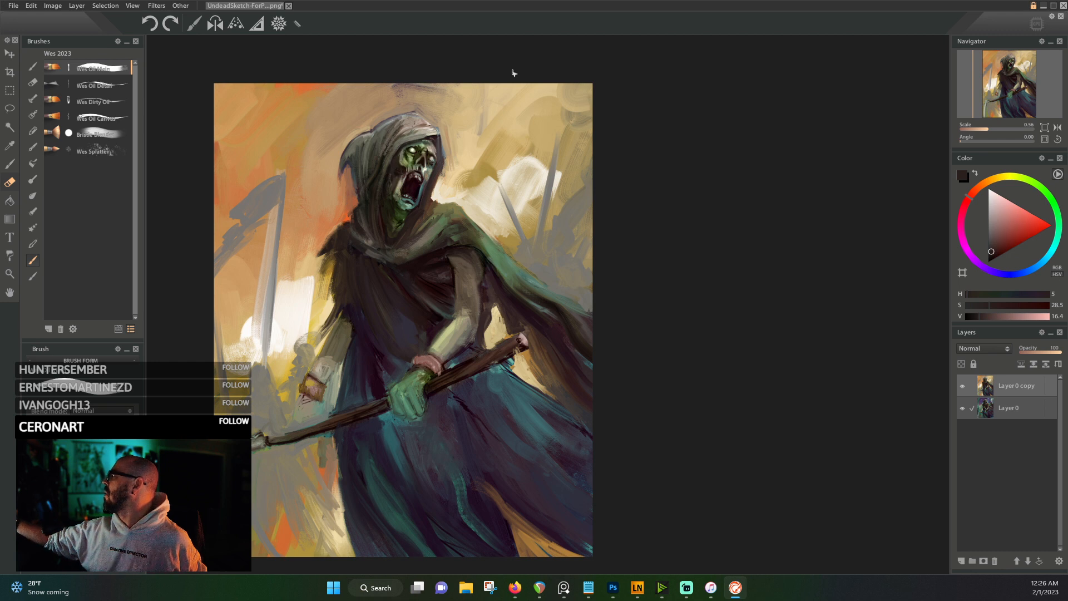
{"action": "left_click", "coordinate": [400, 164], "text": "alt"}
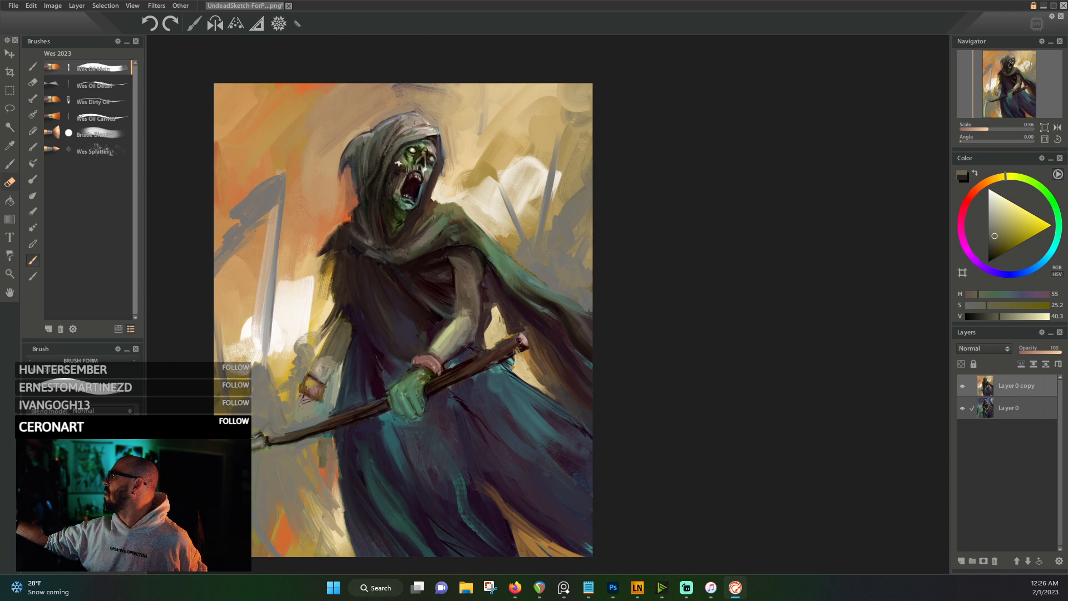
- Tidy the background along the hood's front edge with sampled tan, and pick up wristband tones to retouch the near wrist
{"action": "left_click", "coordinate": [432, 145], "text": "alt"}
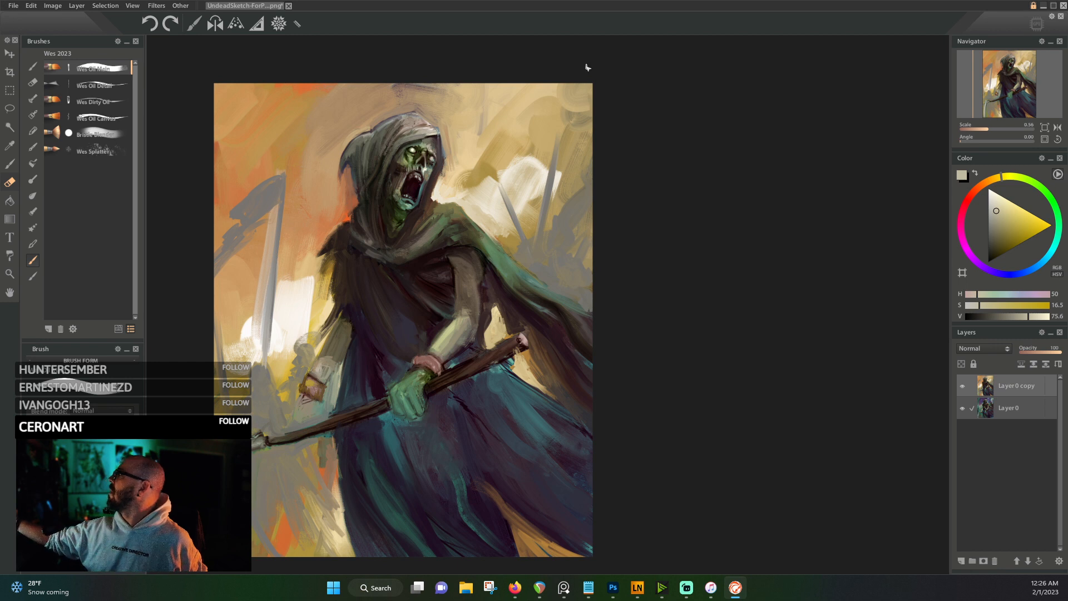
{"action": "left_click", "coordinate": [437, 196], "text": "alt"}
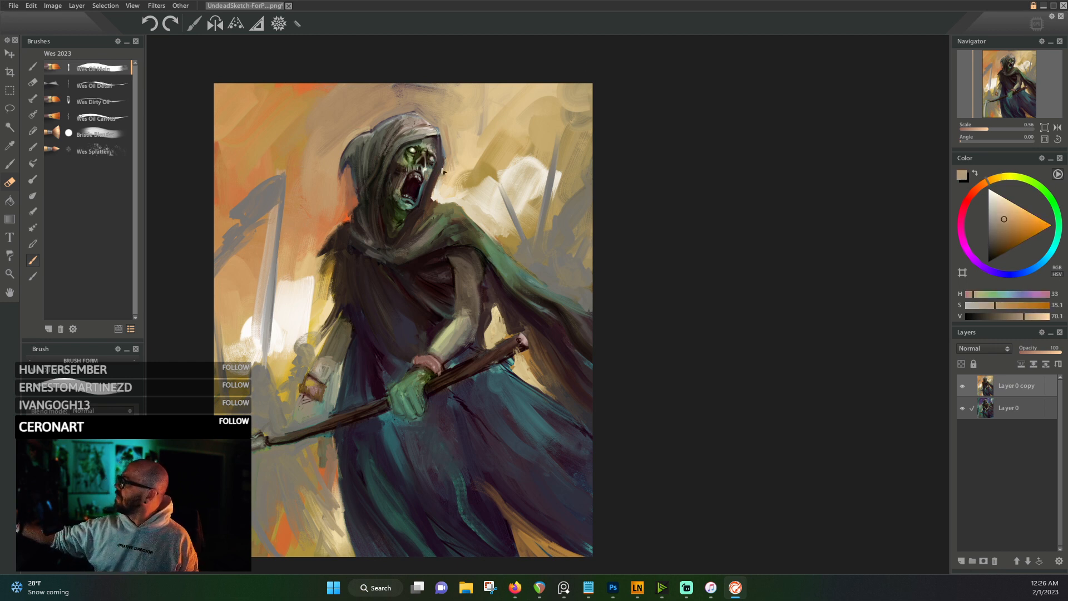
{"action": "left_click", "coordinate": [425, 364], "text": "alt"}
{"action": "left_click", "coordinate": [424, 353], "text": "alt"}
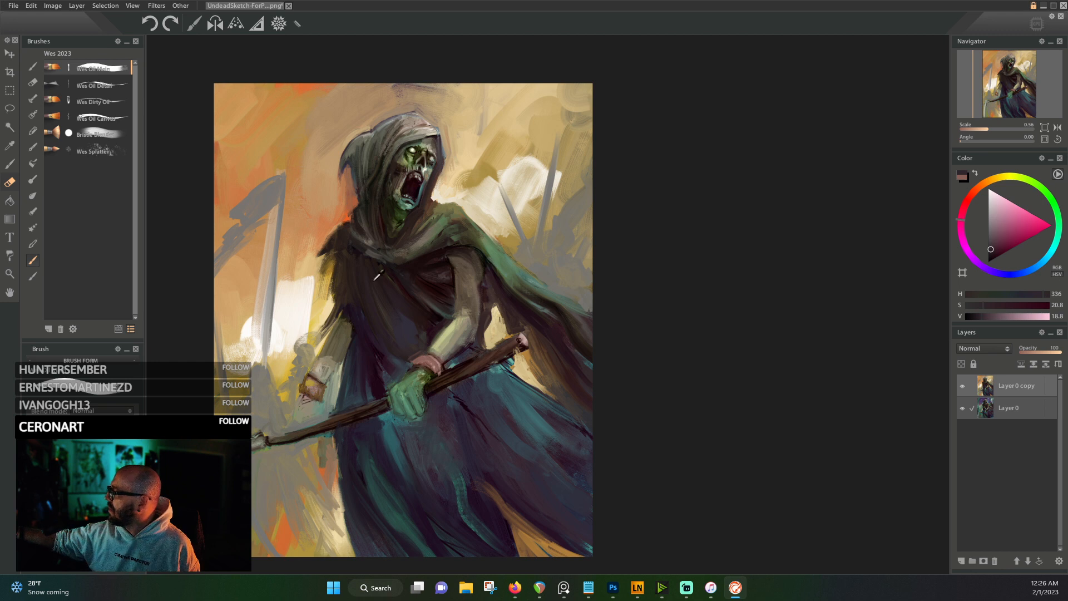
- Touch up the background around the far hand and beneath the staff with sampled olive-grey, grey and orange
{"action": "left_click", "coordinate": [345, 340], "text": "alt"}
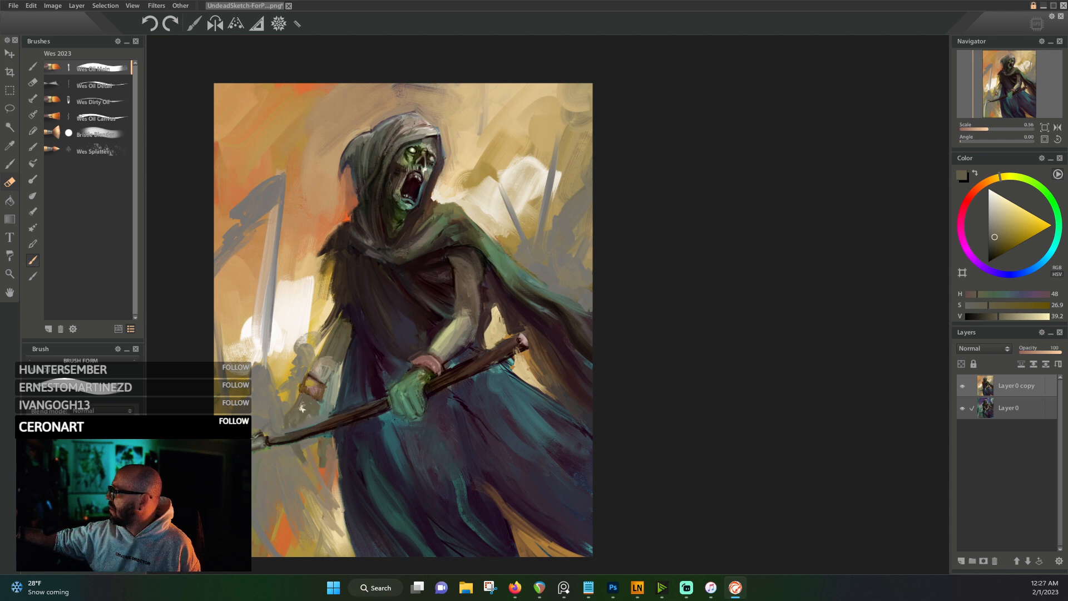
{"action": "left_click", "coordinate": [313, 442], "text": "alt"}
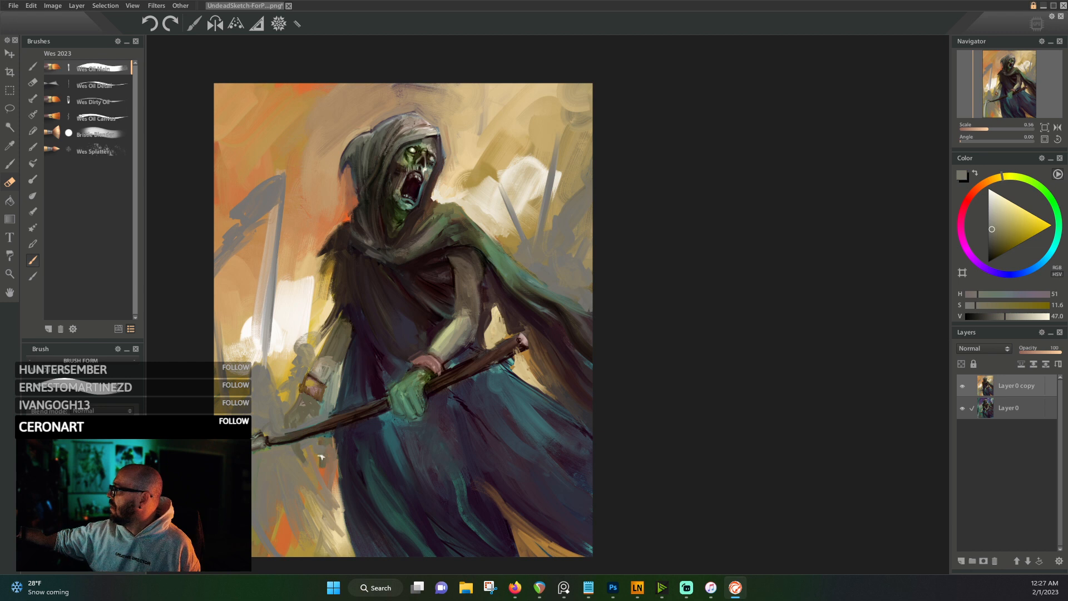
{"action": "left_click", "coordinate": [325, 473], "text": "alt"}
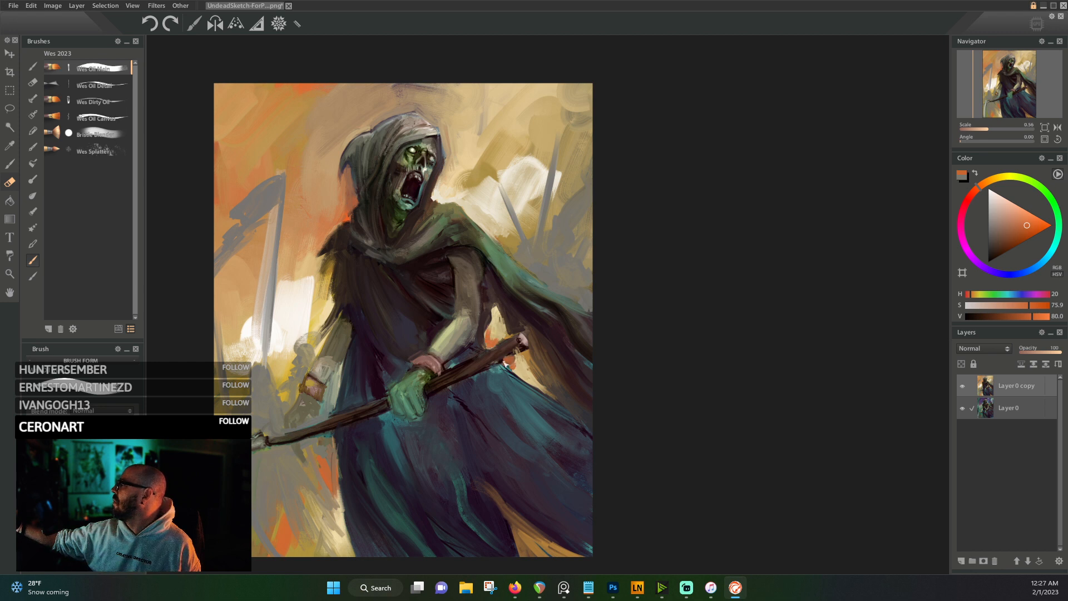
- Solidify the staff's shaft with sampled dark brown and set off its upper end with orange in the surrounding background
{"action": "left_click", "coordinate": [510, 355], "text": "alt"}
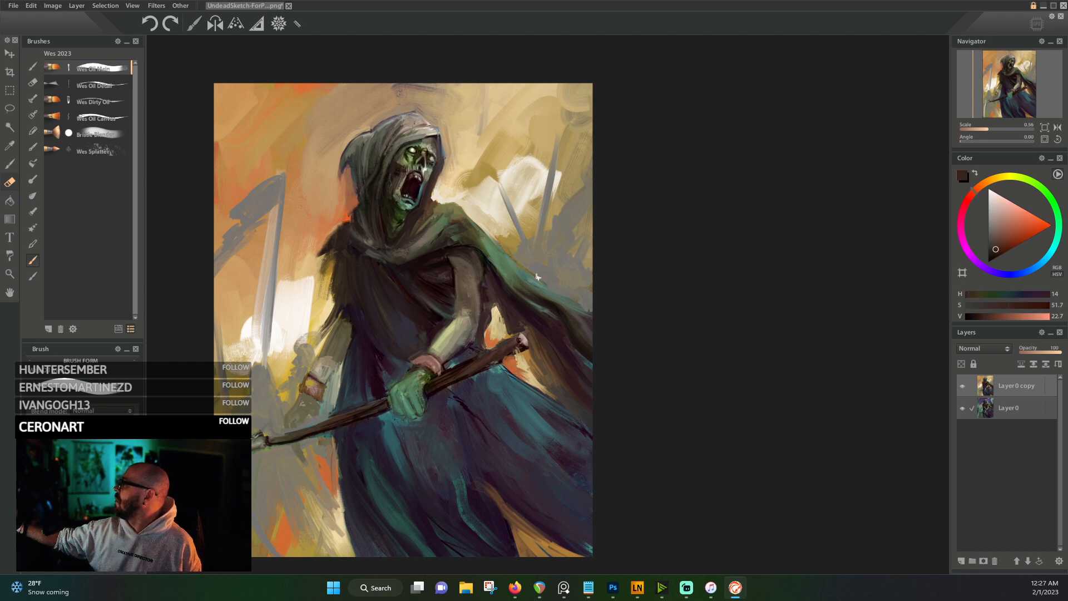
{"action": "left_click", "coordinate": [492, 345], "text": "alt"}
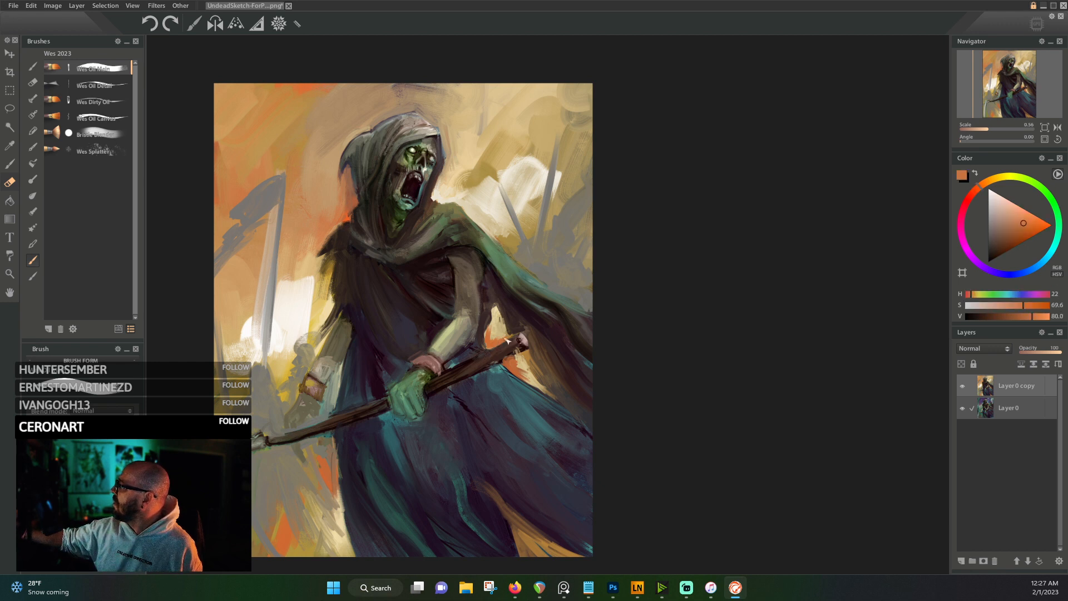
{"action": "left_click", "coordinate": [516, 348], "text": "alt"}
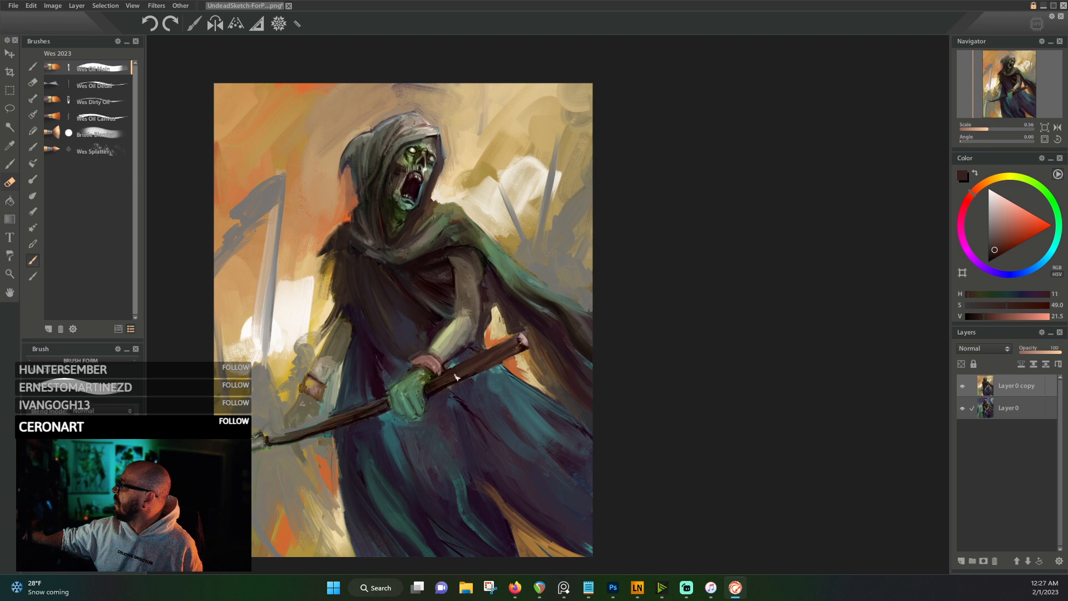
{"action": "left_click", "coordinate": [407, 422], "text": "alt"}
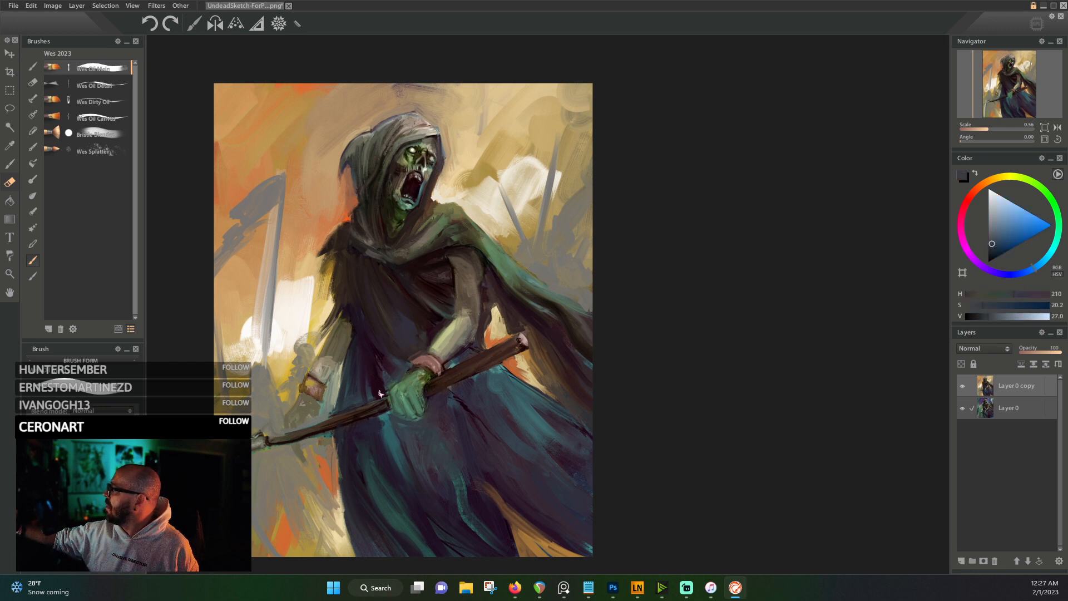
{"action": "left_click", "coordinate": [391, 416], "text": "alt"}
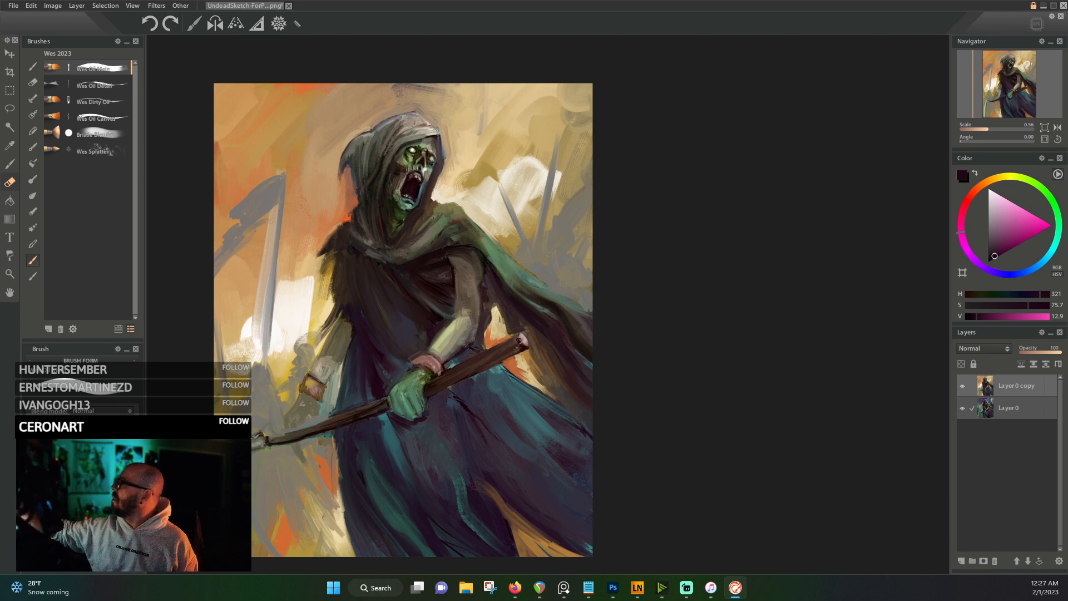
- Darken the cape's folds across the chest and below the collar with near-black tones sampled from the cloth
{"action": "left_click", "coordinate": [353, 286], "text": "alt"}
{"action": "left_click", "coordinate": [371, 231], "text": "alt"}
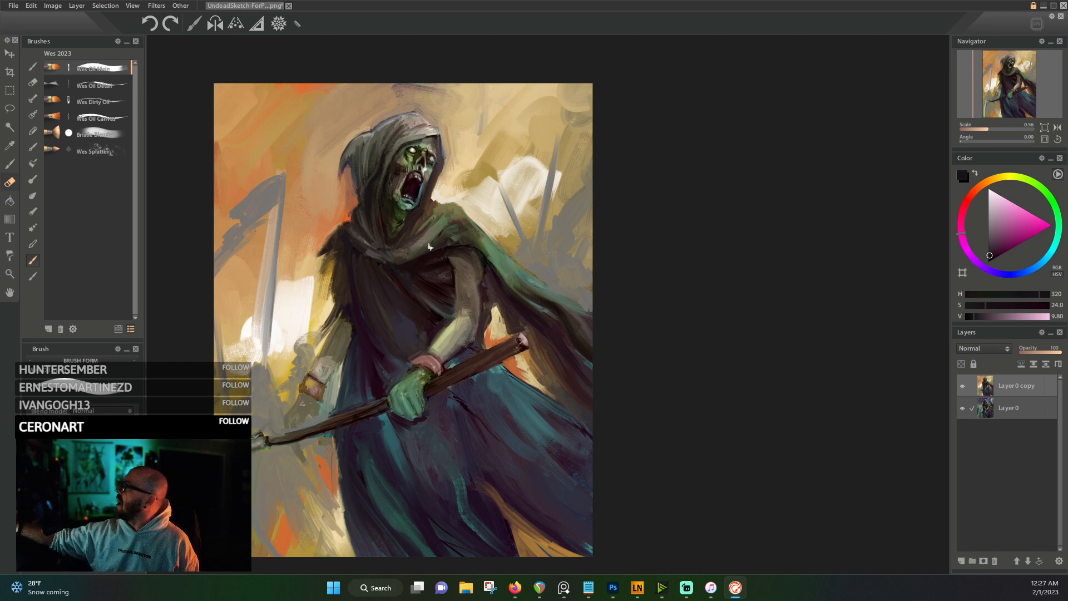
{"action": "left_click", "coordinate": [400, 257], "text": "alt"}
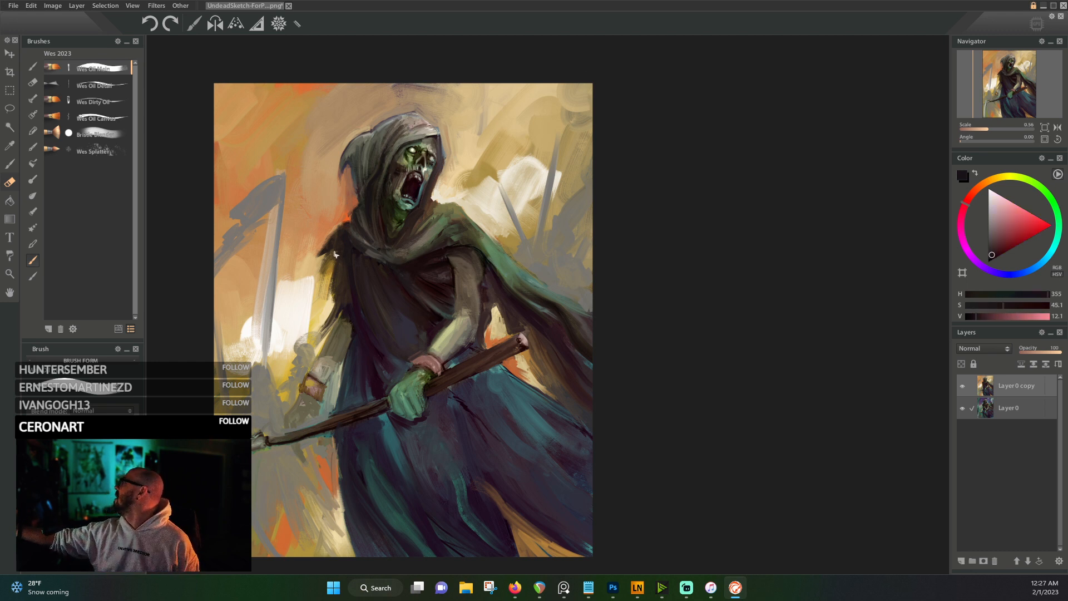
- Extend the robe's lower hem over the ochre background gap with sampled dark purple
{"action": "left_click_drag", "start_coordinate": [466, 443], "coordinate": [446, 381]}
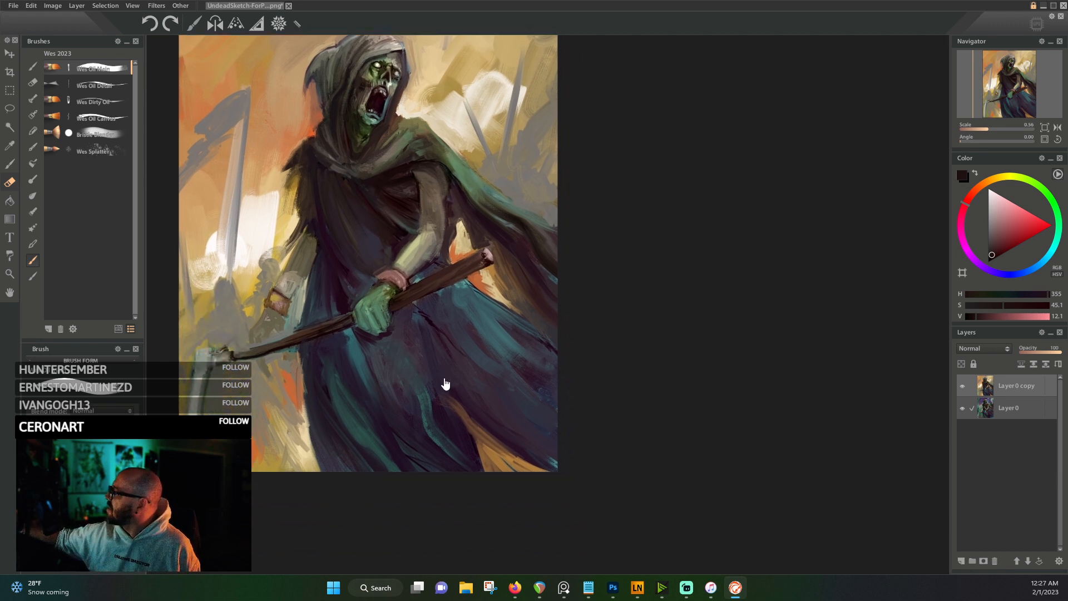
{"action": "left_click", "coordinate": [439, 418], "text": "alt"}
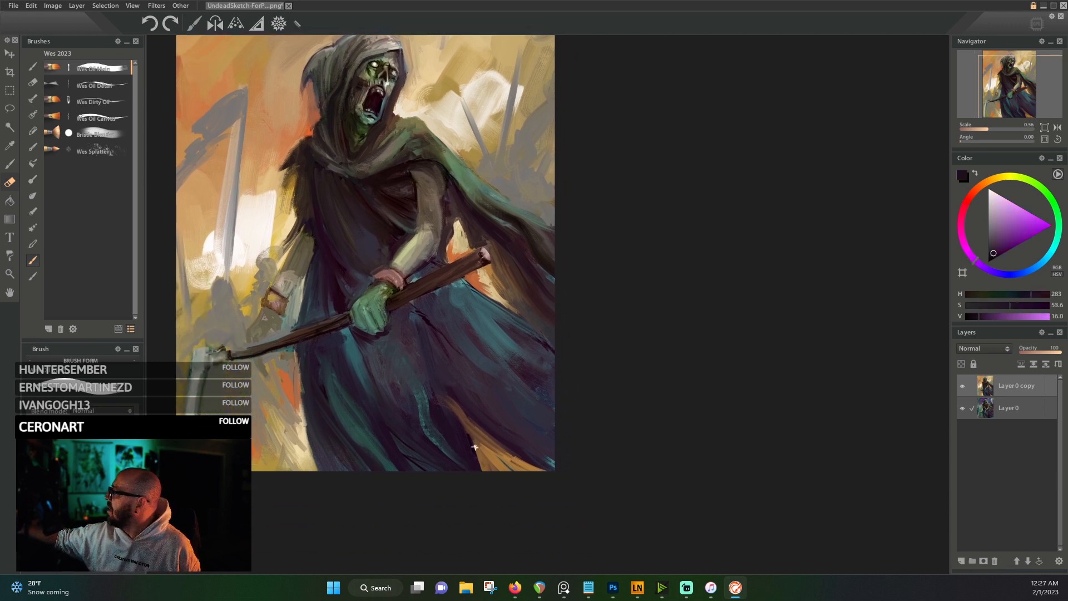
{"action": "left_click_drag", "start_coordinate": [474, 446], "coordinate": [493, 473]}
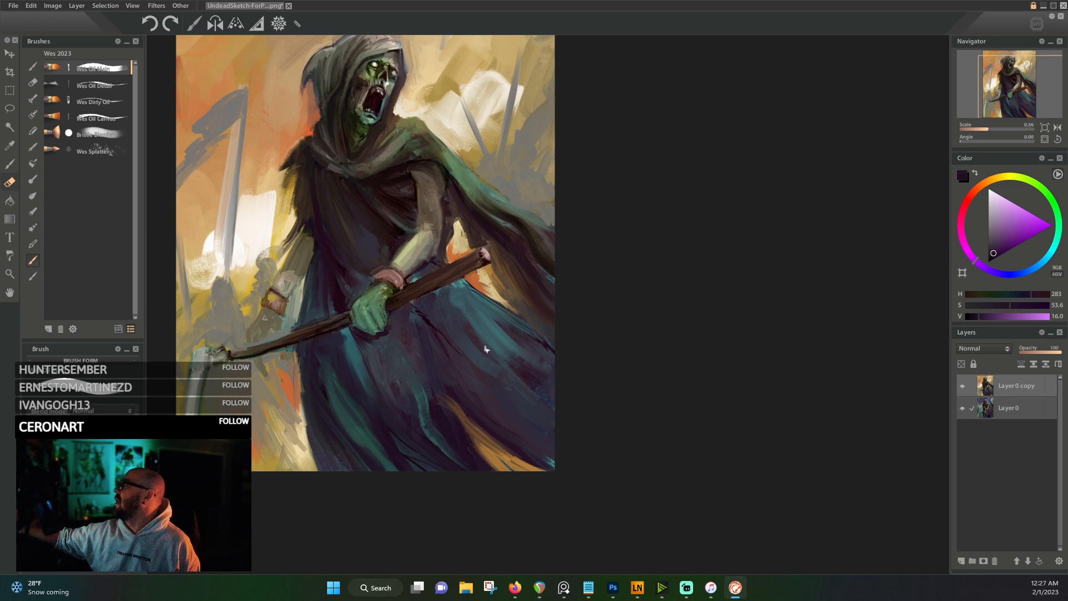
- Retouch the cape over the far shoulder and the collar folds with sampled near-black and dark brown
{"action": "scroll", "coordinate": [488, 390], "scroll_direction": "up", "scroll_amount": 3}
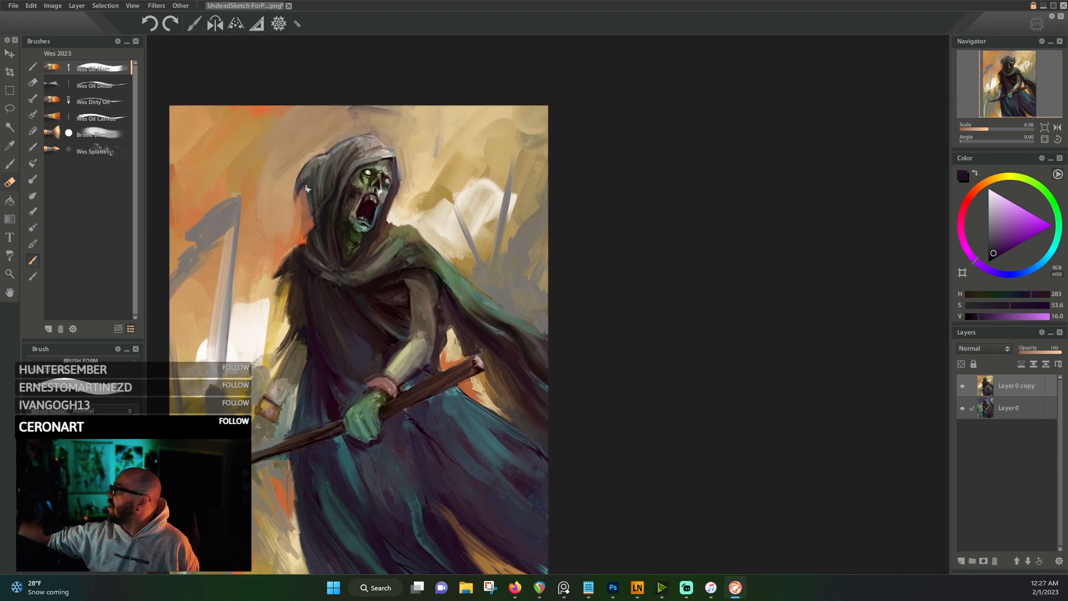
{"action": "left_click", "coordinate": [316, 269], "text": "alt"}
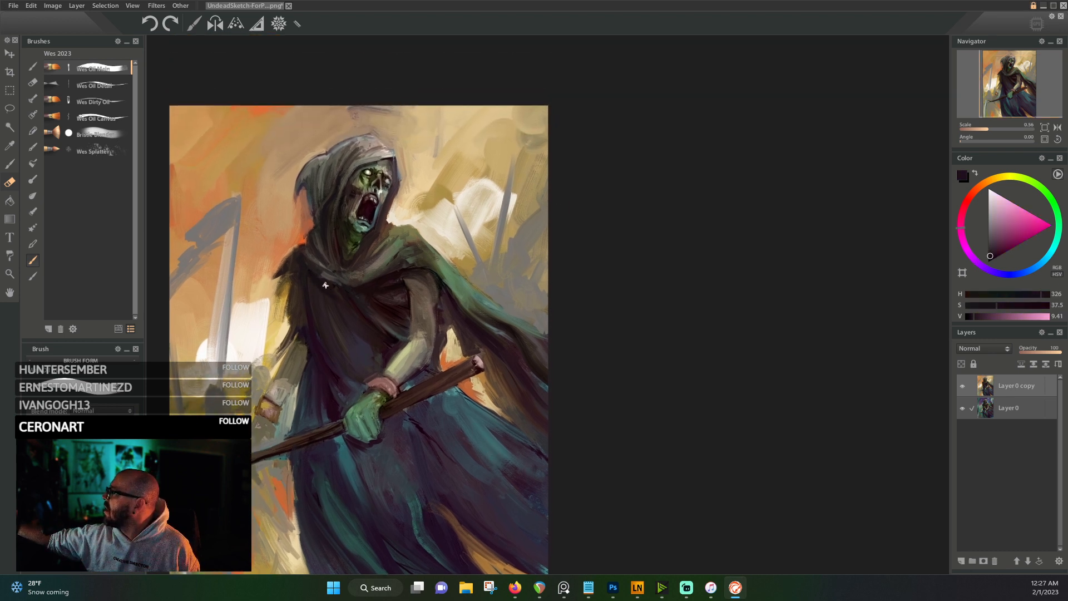
{"action": "left_click", "coordinate": [325, 284], "text": "alt"}
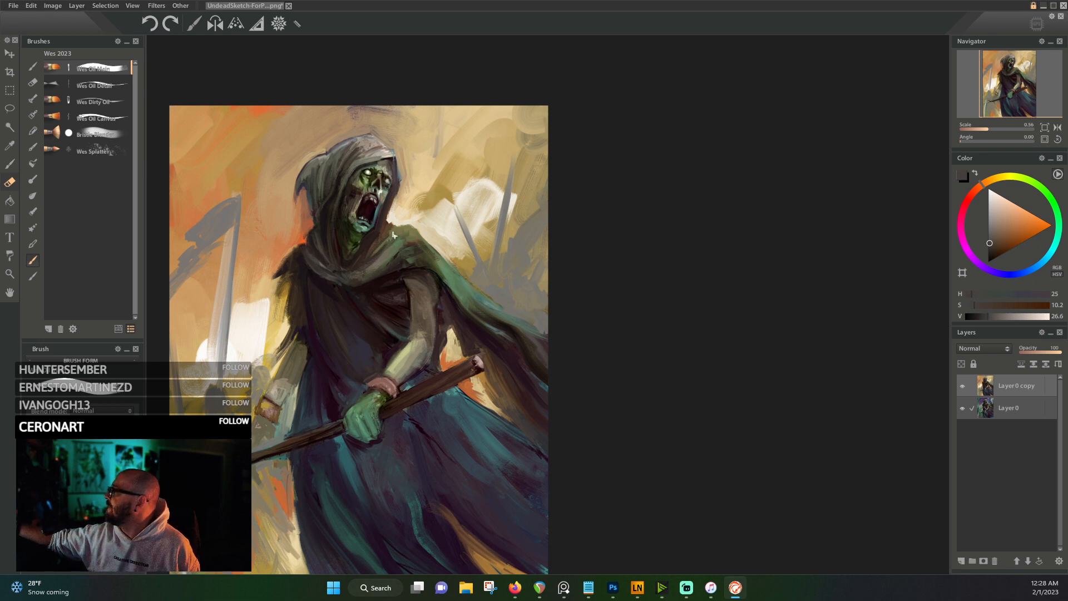
- Retouch the background around the hood, face and shoulder with sampled olive, tan and warm orange tones
{"action": "left_click", "coordinate": [392, 227], "text": "alt"}
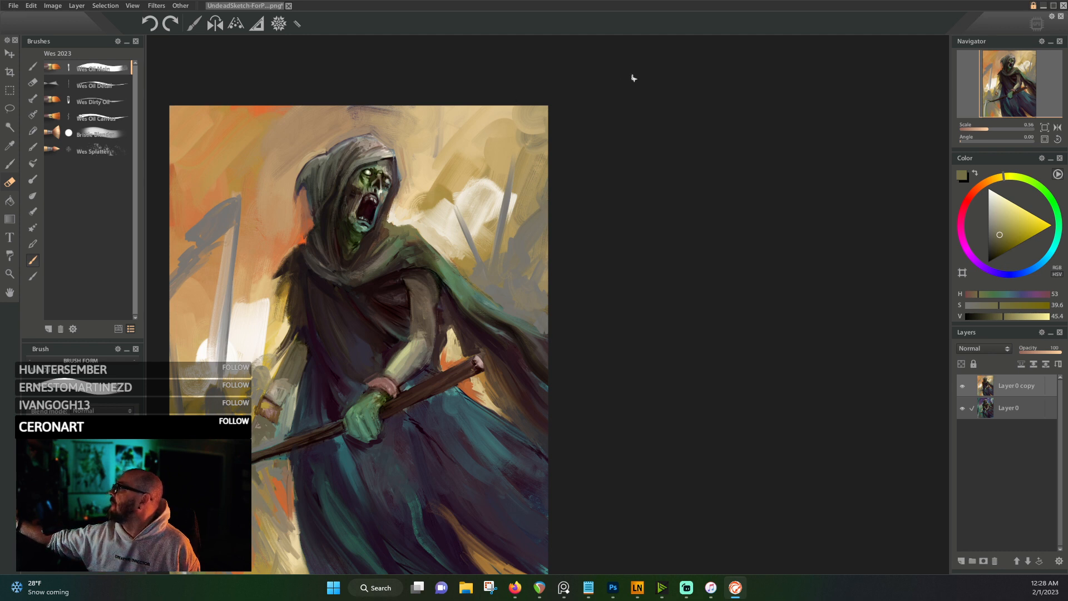
{"action": "left_click", "coordinate": [409, 174], "text": "alt"}
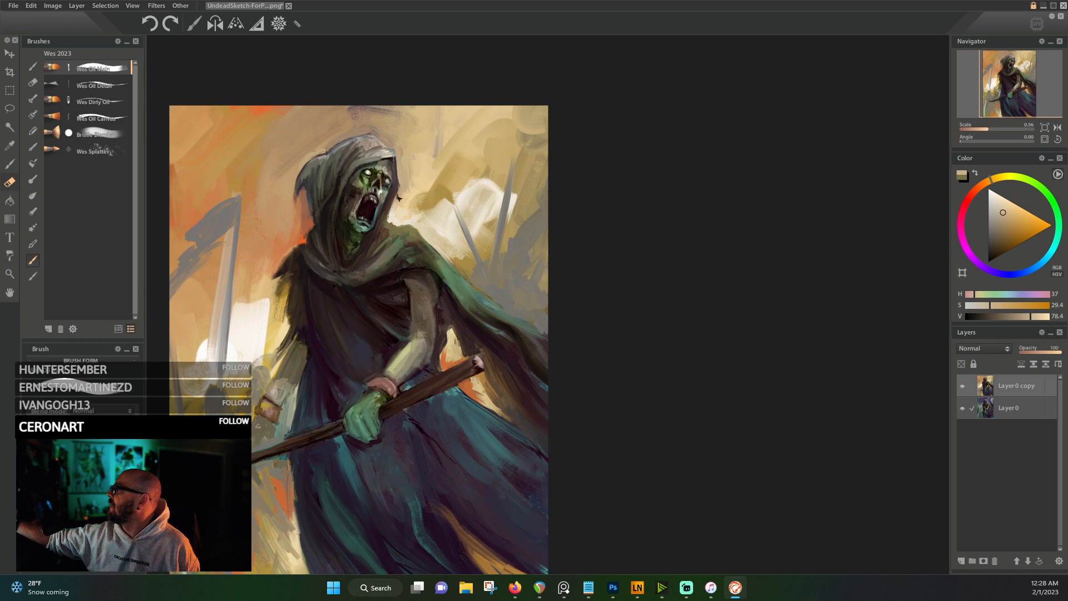
{"action": "left_click", "coordinate": [363, 127], "text": "alt"}
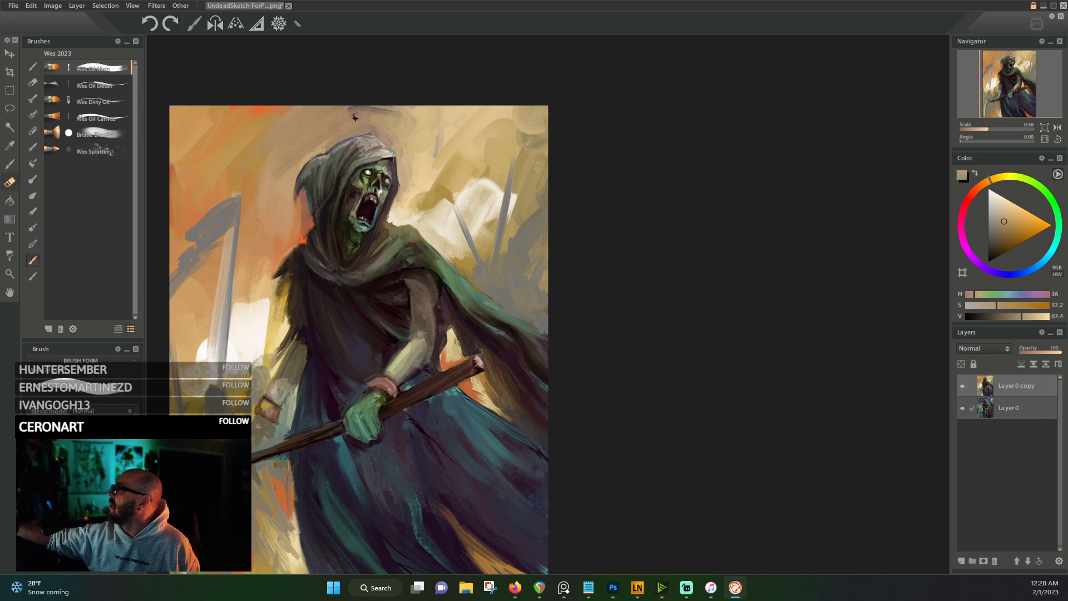
{"action": "left_click", "coordinate": [354, 118], "text": "alt"}
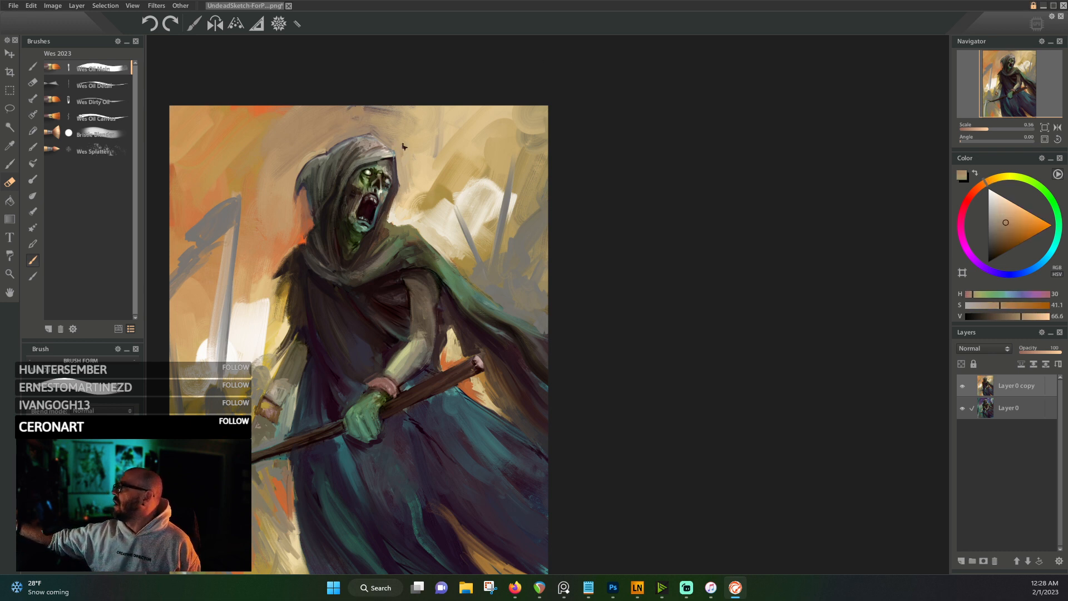
{"action": "left_click", "coordinate": [292, 208], "text": "alt"}
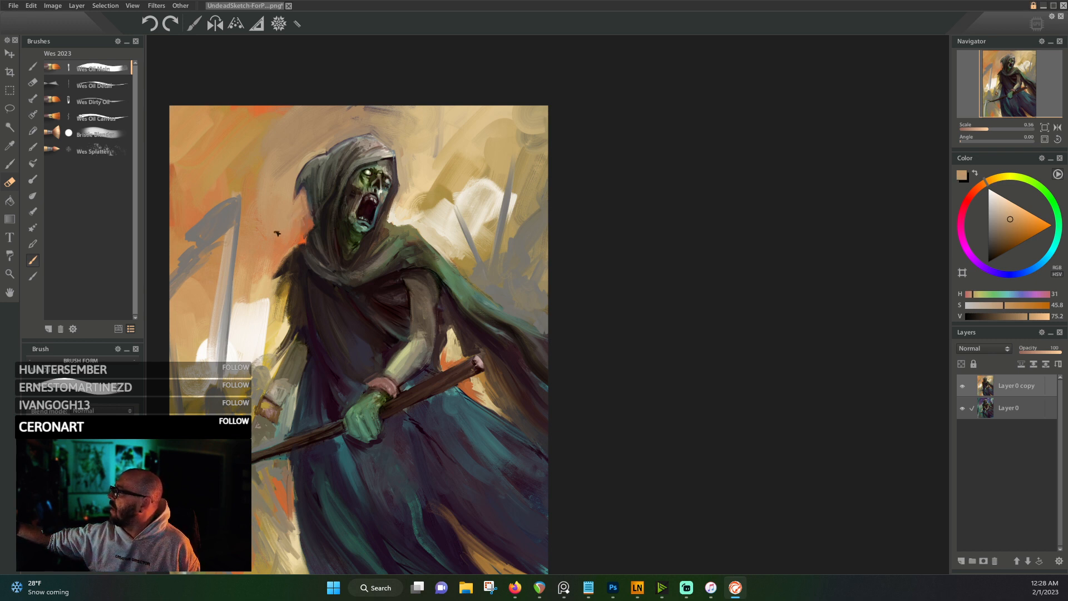
- Paint billowing cream-white clouds behind the ragged shoulder and across the background in front of the face
{"action": "left_click", "coordinate": [246, 320], "text": "alt"}
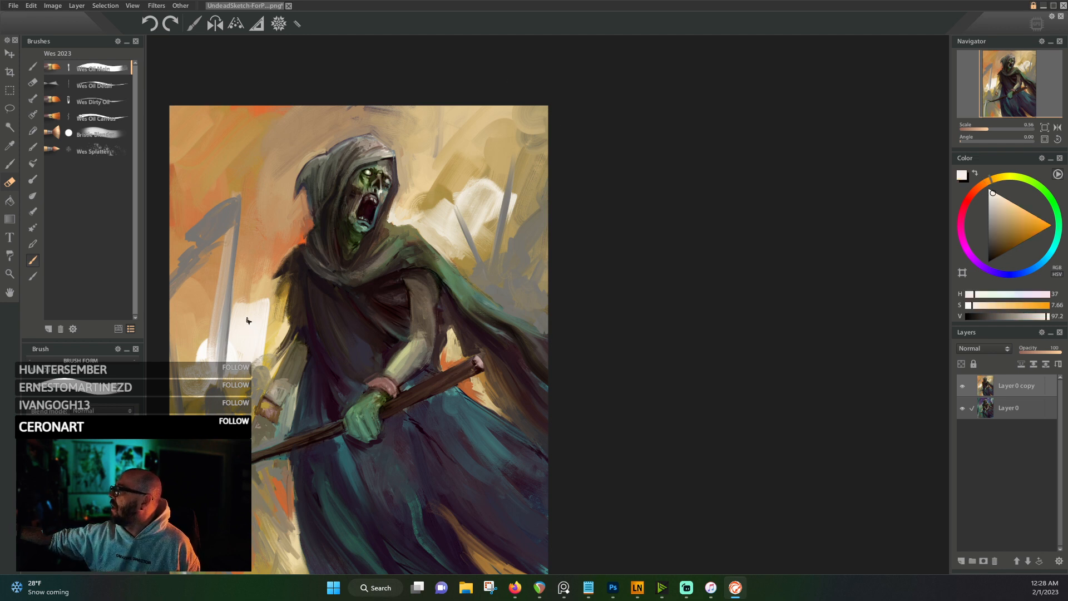
{"action": "left_click_drag", "start_coordinate": [249, 335], "coordinate": [307, 306]}
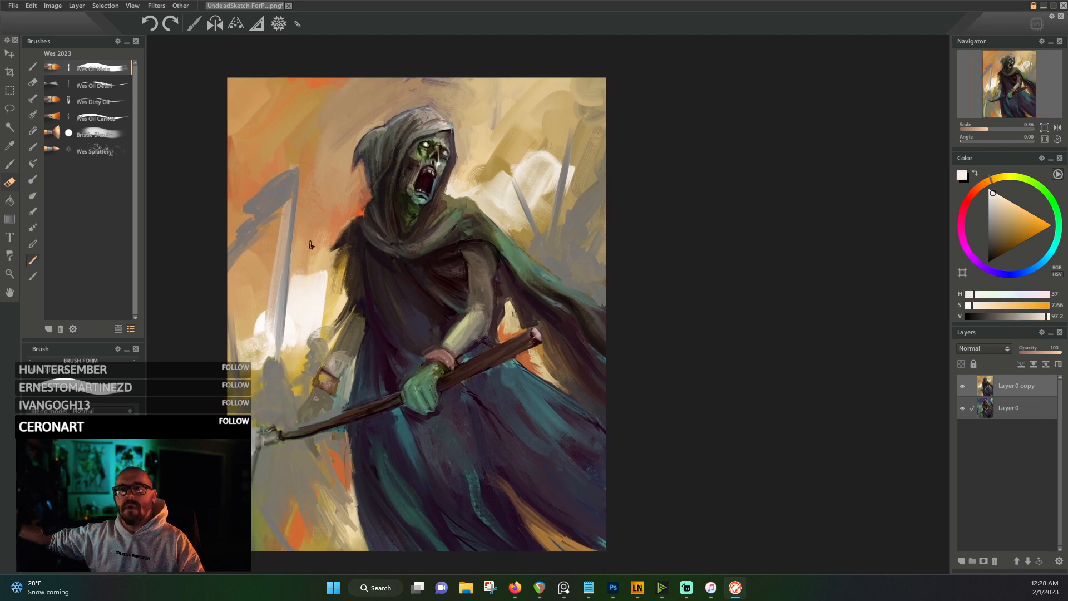
{"action": "mouse_move", "coordinate": [305, 282]}
{"action": "left_mouse_down"}
{"action": "mouse_move", "coordinate": [310, 243]}
{"action": "mouse_move", "coordinate": [325, 269]}
{"action": "mouse_move", "coordinate": [315, 288]}
{"action": "mouse_move", "coordinate": [257, 294]}
{"action": "mouse_move", "coordinate": [264, 307]}
{"action": "mouse_move", "coordinate": [245, 352]}
{"action": "mouse_move", "coordinate": [261, 279]}
{"action": "mouse_move", "coordinate": [243, 352]}
{"action": "left_mouse_up"}
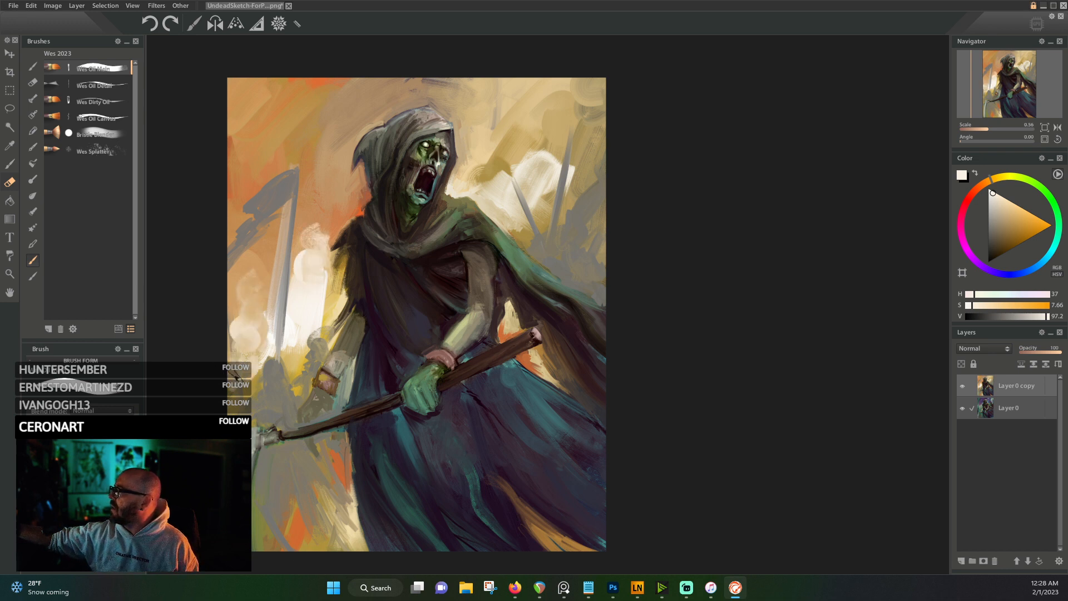
{"action": "mouse_move", "coordinate": [516, 197]}
{"action": "left_mouse_down"}
{"action": "mouse_move", "coordinate": [489, 147]}
{"action": "mouse_move", "coordinate": [534, 162]}
{"action": "mouse_move", "coordinate": [590, 102]}
{"action": "mouse_move", "coordinate": [559, 177]}
{"action": "mouse_move", "coordinate": [582, 162]}
{"action": "mouse_move", "coordinate": [597, 127]}
{"action": "mouse_move", "coordinate": [520, 233]}
{"action": "mouse_move", "coordinate": [596, 168]}
{"action": "mouse_move", "coordinate": [556, 217]}
{"action": "mouse_move", "coordinate": [584, 173]}
{"action": "mouse_move", "coordinate": [543, 197]}
{"action": "mouse_move", "coordinate": [537, 129]}
{"action": "left_mouse_up"}
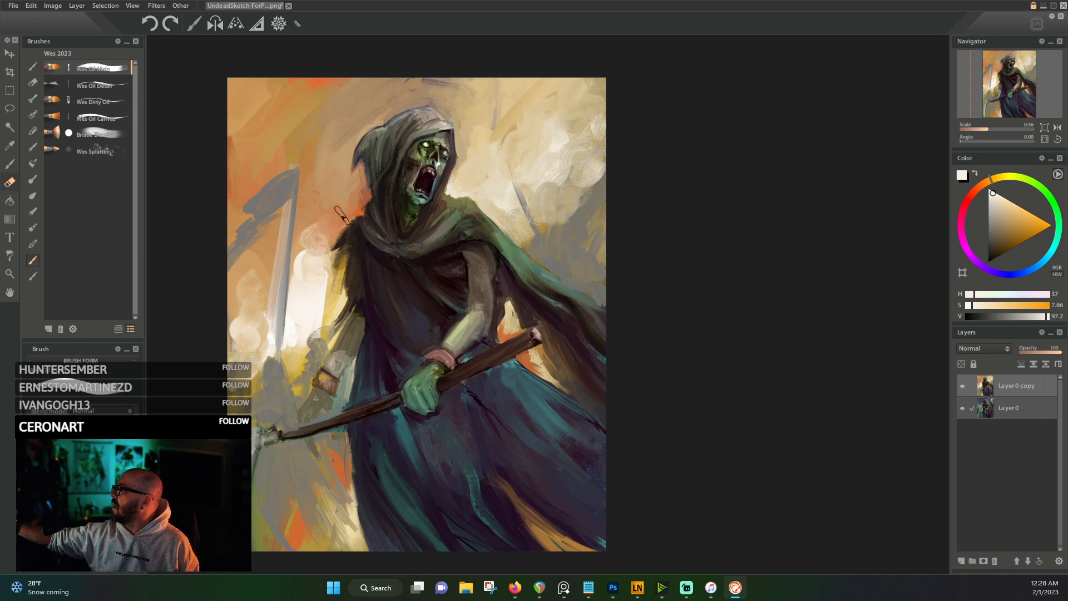
{"action": "mouse_move", "coordinate": [309, 262]}
{"action": "left_mouse_down"}
{"action": "mouse_move", "coordinate": [347, 221]}
{"action": "mouse_move", "coordinate": [323, 287]}
{"action": "left_mouse_up"}
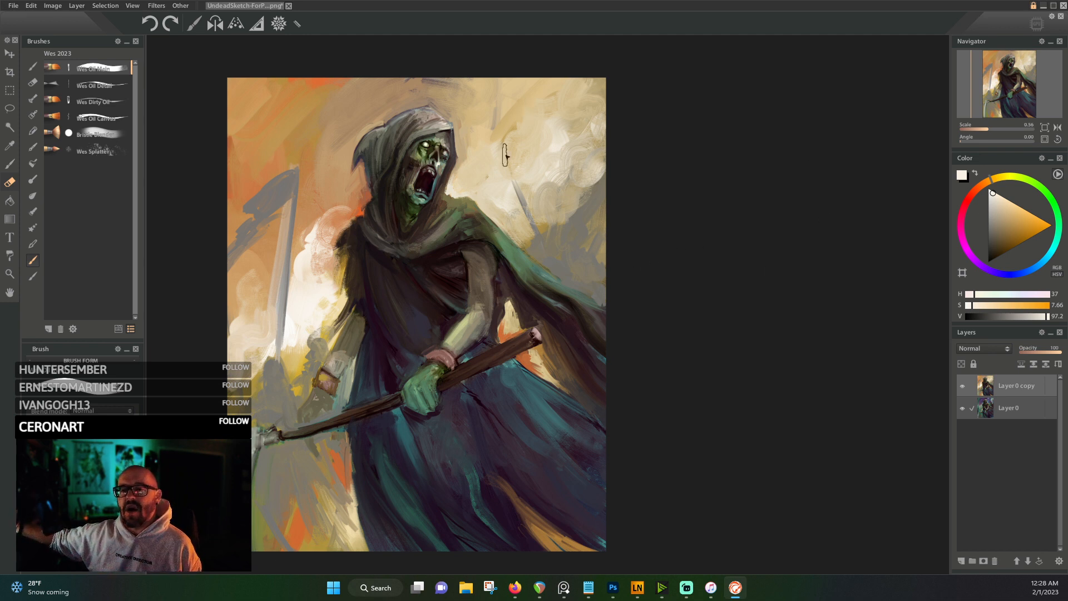
- Add cream clouds beside the robe below the staff and trim the ochre hem gap with sampled dark reddish brown
{"action": "left_click_drag", "start_coordinate": [521, 244], "coordinate": [552, 160]}
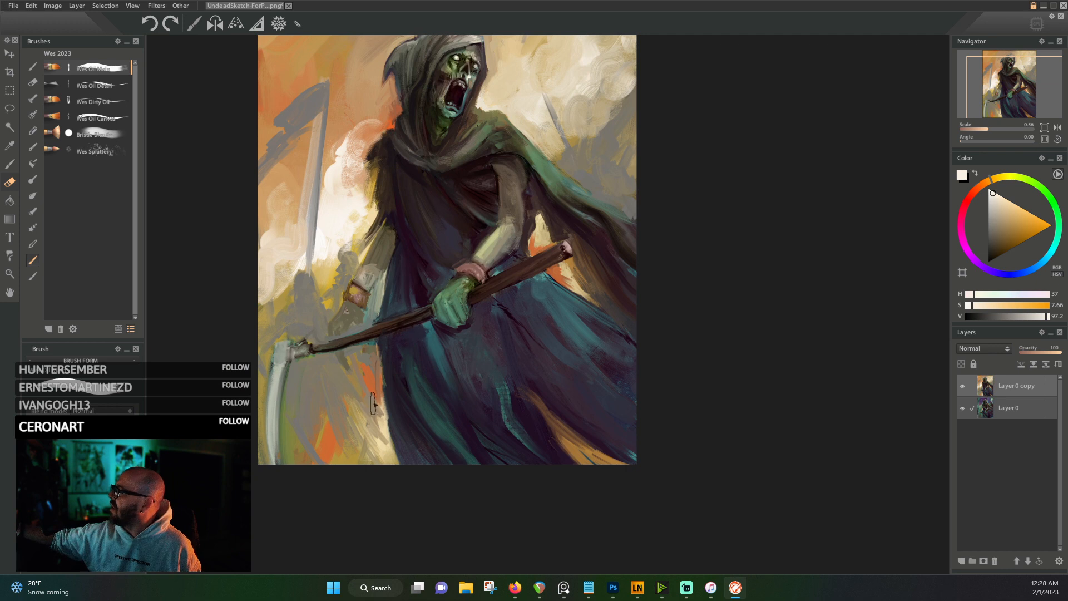
{"action": "mouse_move", "coordinate": [372, 395]}
{"action": "left_mouse_down"}
{"action": "mouse_move", "coordinate": [356, 409]}
{"action": "mouse_move", "coordinate": [362, 427]}
{"action": "mouse_move", "coordinate": [331, 418]}
{"action": "mouse_move", "coordinate": [317, 450]}
{"action": "mouse_move", "coordinate": [324, 465]}
{"action": "mouse_move", "coordinate": [352, 432]}
{"action": "mouse_move", "coordinate": [384, 439]}
{"action": "mouse_move", "coordinate": [322, 460]}
{"action": "mouse_move", "coordinate": [363, 453]}
{"action": "mouse_move", "coordinate": [337, 425]}
{"action": "mouse_move", "coordinate": [303, 445]}
{"action": "mouse_move", "coordinate": [336, 401]}
{"action": "mouse_move", "coordinate": [375, 379]}
{"action": "mouse_move", "coordinate": [385, 429]}
{"action": "left_mouse_up"}
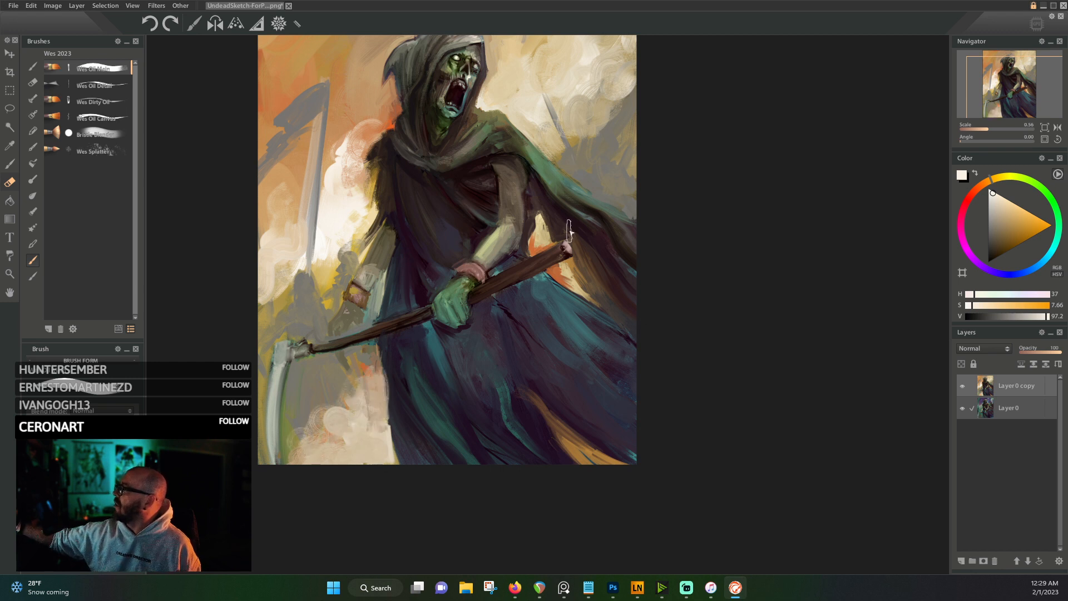
{"action": "mouse_move", "coordinate": [588, 291]}
{"action": "left_mouse_down"}
{"action": "mouse_move", "coordinate": [573, 278]}
{"action": "mouse_move", "coordinate": [623, 325]}
{"action": "left_mouse_up"}
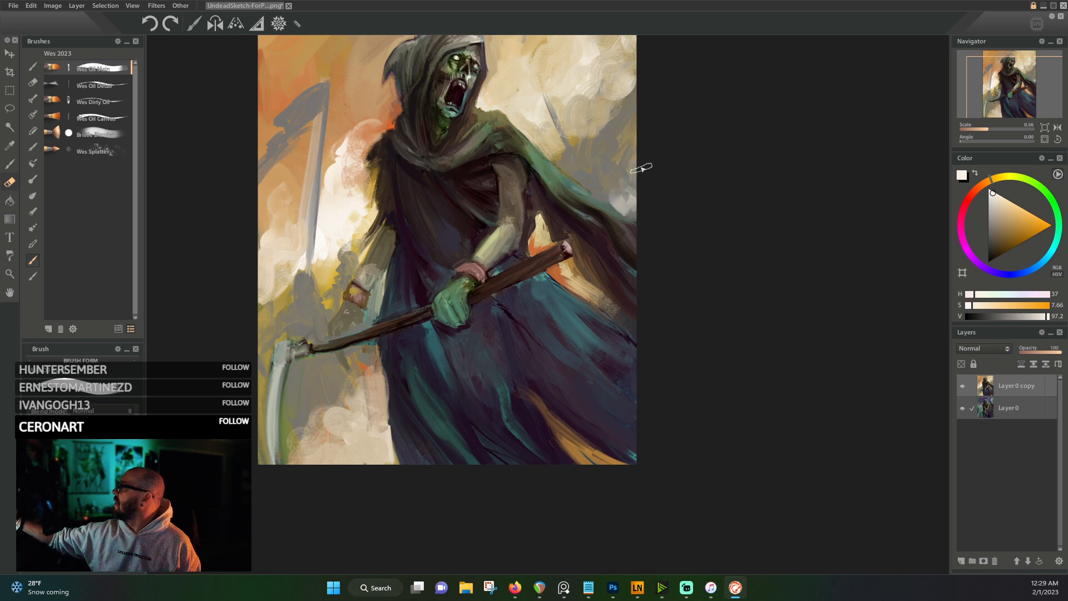
{"action": "left_click", "coordinate": [537, 392], "text": "alt"}
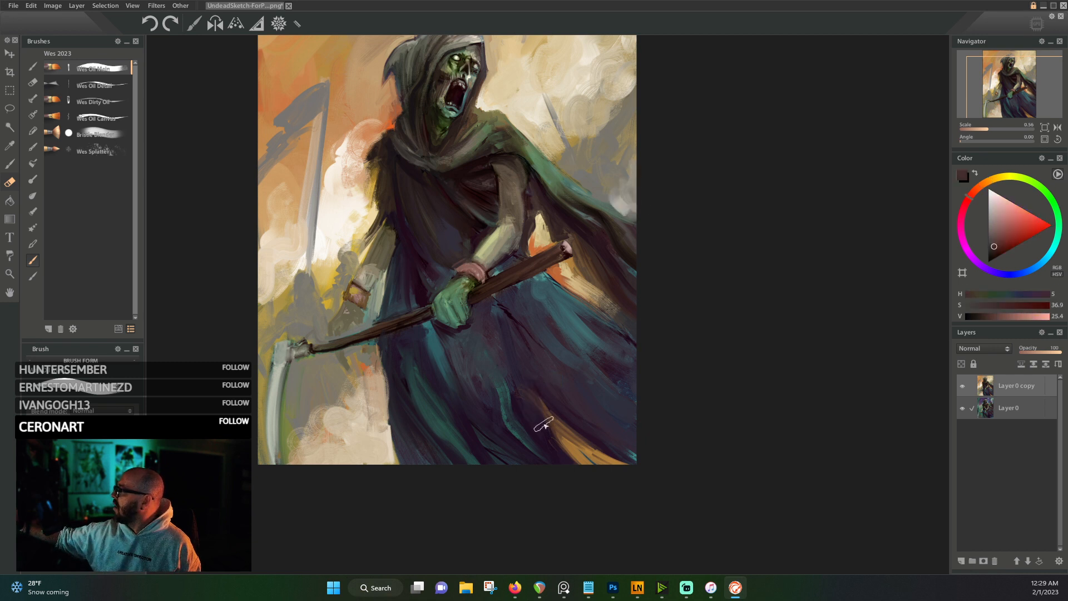
{"action": "left_click_drag", "start_coordinate": [571, 371], "coordinate": [590, 444]}
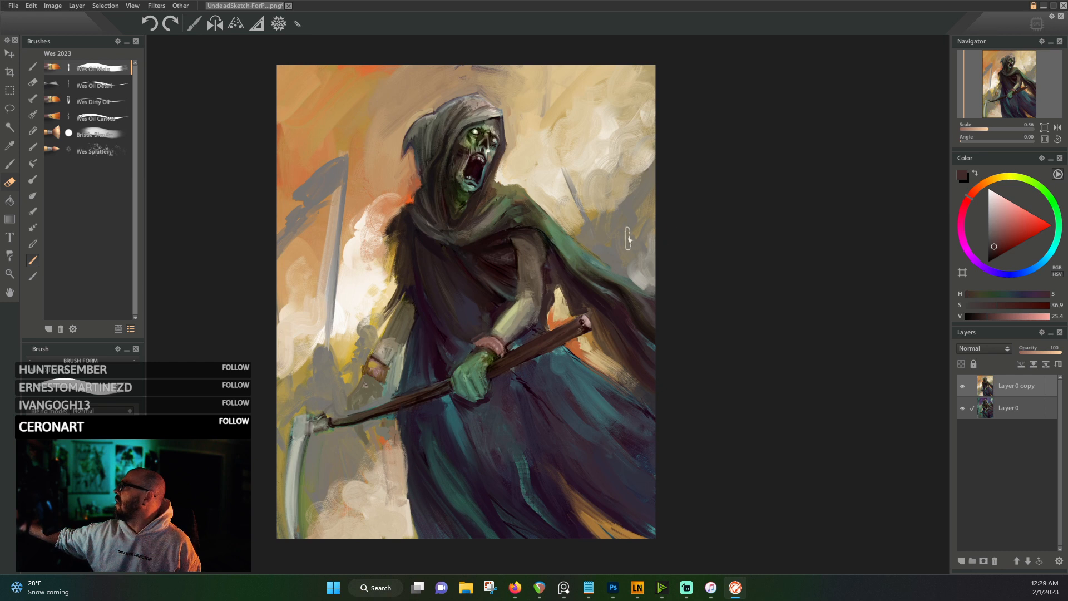
- Reshape the distant scythe silhouette's blade with sampled grey-brown and cut its edges with surrounding orange and tan
{"action": "left_click", "coordinate": [559, 307], "text": "alt"}
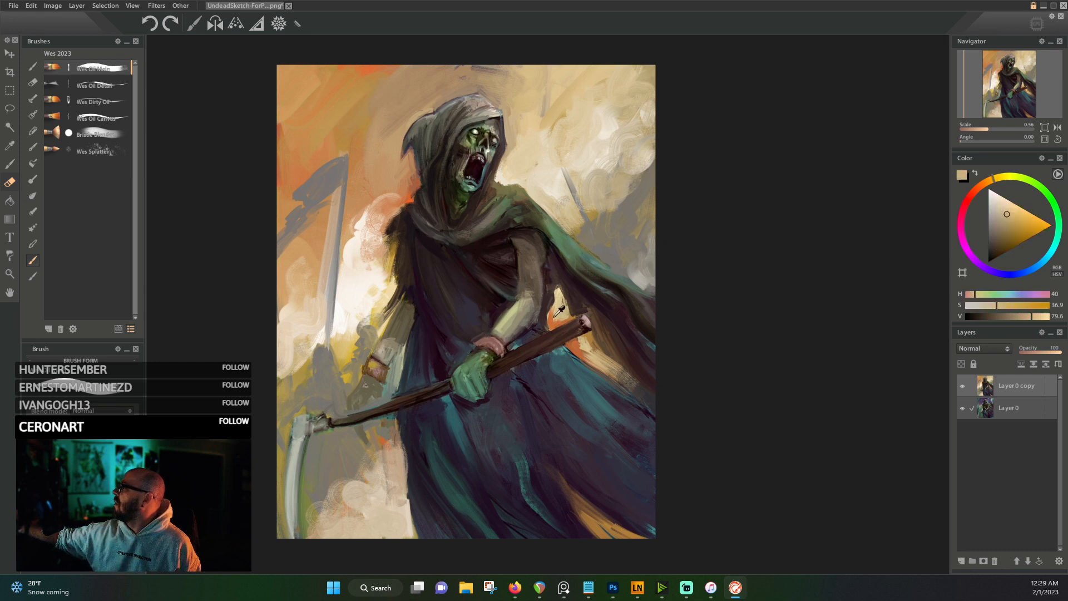
{"action": "left_click", "coordinate": [338, 339], "text": "alt"}
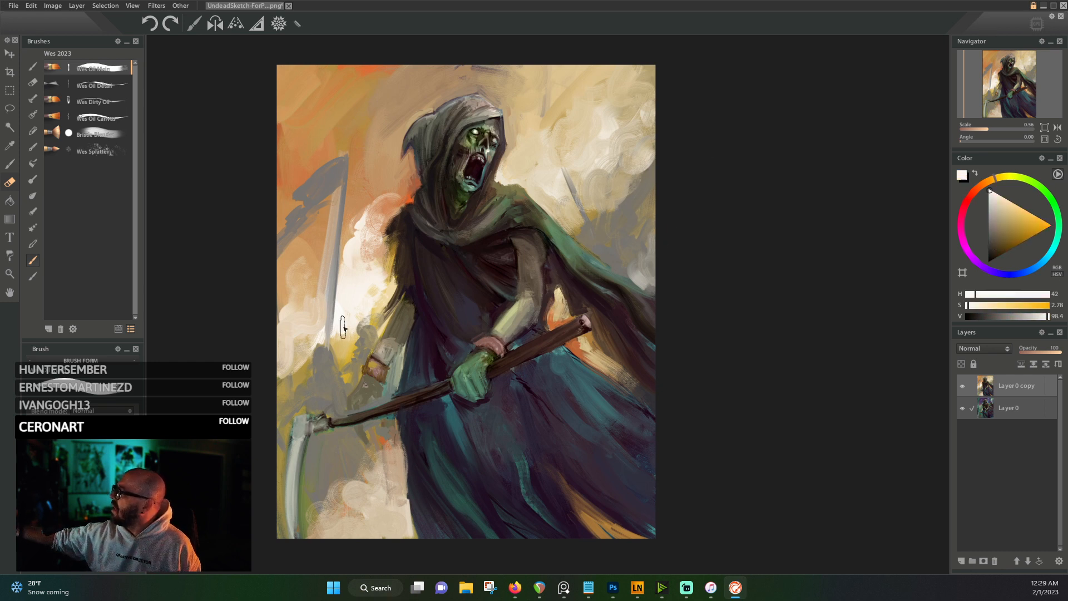
{"action": "left_click", "coordinate": [312, 220], "text": "alt"}
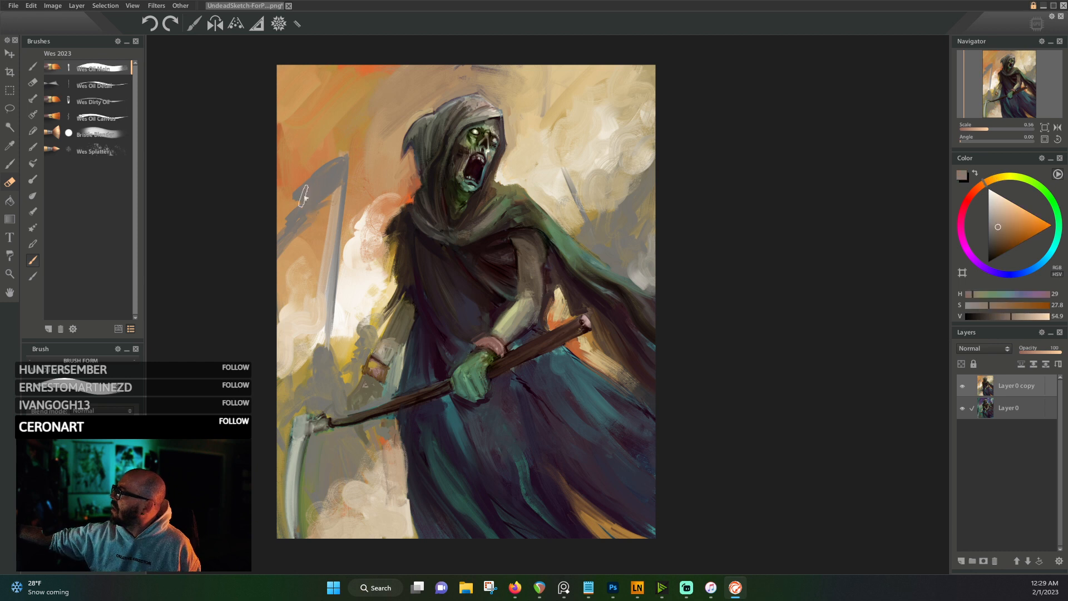
{"action": "left_click", "coordinate": [326, 192], "text": "alt"}
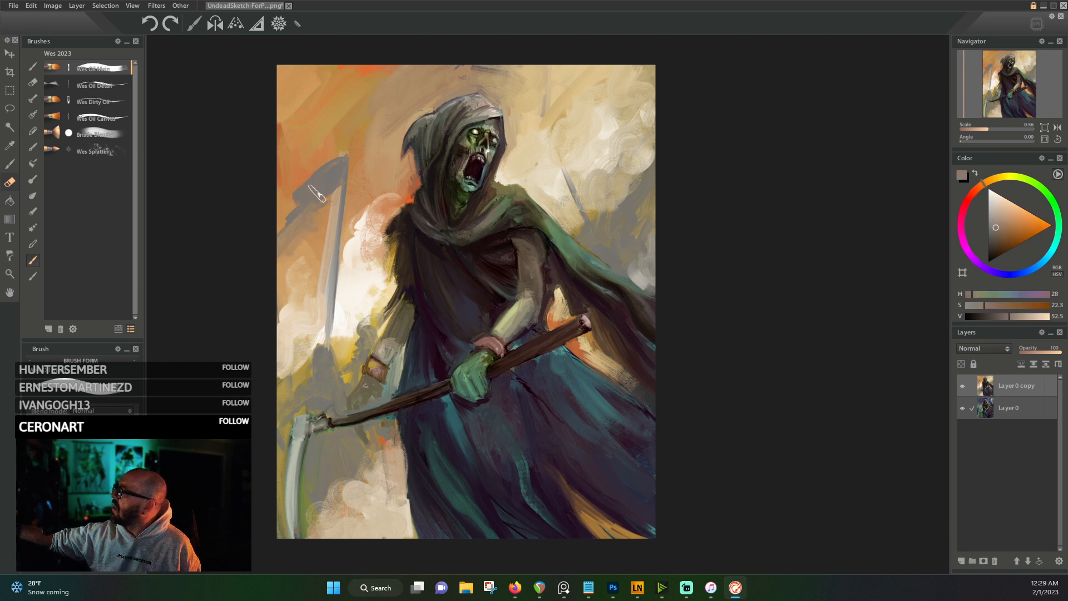
{"action": "left_click_drag", "start_coordinate": [309, 209], "coordinate": [298, 228]}
{"action": "left_click", "coordinate": [303, 253], "text": "alt"}
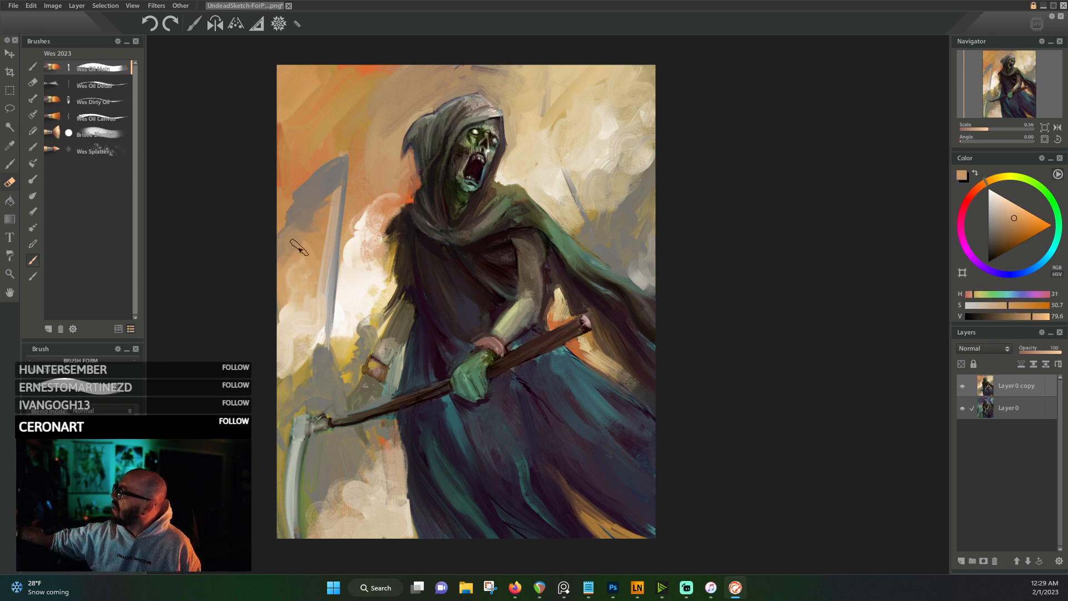
{"action": "left_click", "coordinate": [292, 300], "text": "alt"}
- Refine the cloud beside the ragged shoulder with sampled tan and pale cream tones
{"action": "left_click_drag", "start_coordinate": [338, 288], "coordinate": [330, 382]}
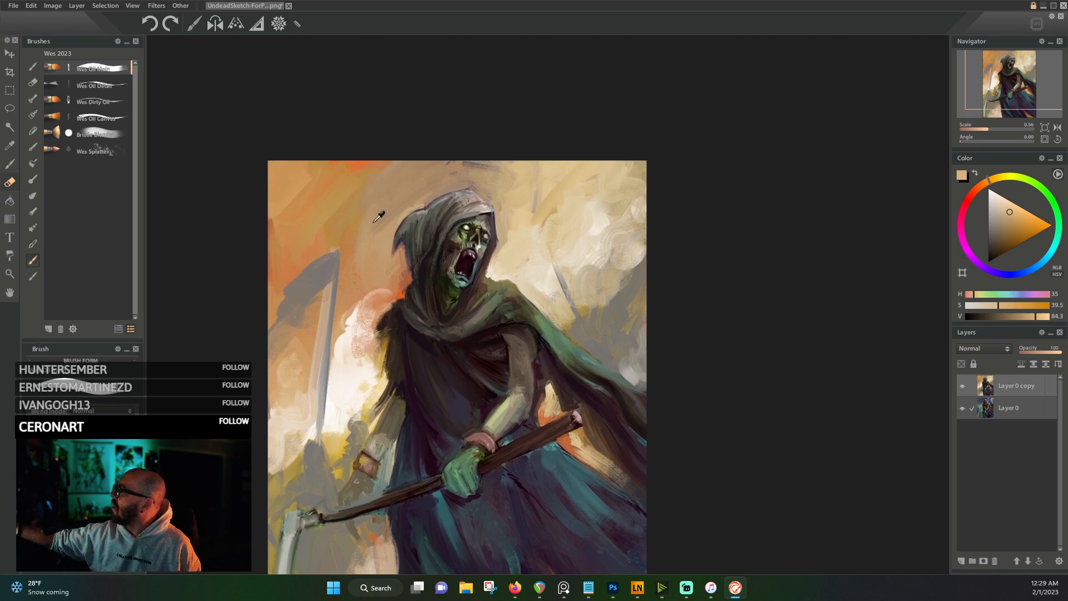
{"action": "left_click", "coordinate": [361, 322], "text": "alt"}
{"action": "left_click", "coordinate": [384, 206], "text": "alt"}
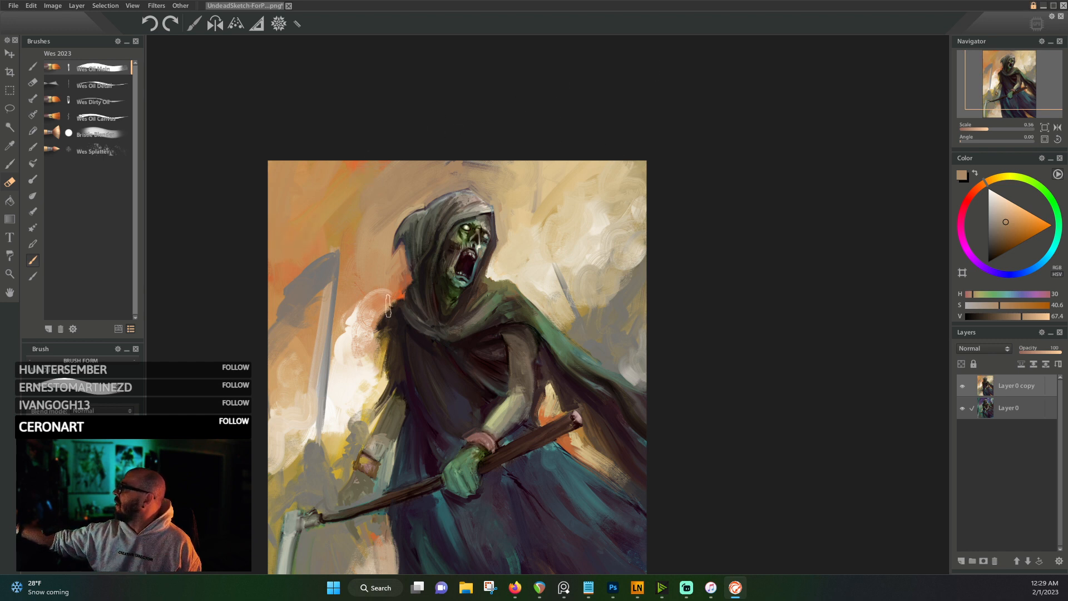
{"action": "left_click", "coordinate": [372, 283], "text": "alt"}
{"action": "left_click", "coordinate": [361, 332], "text": "alt"}
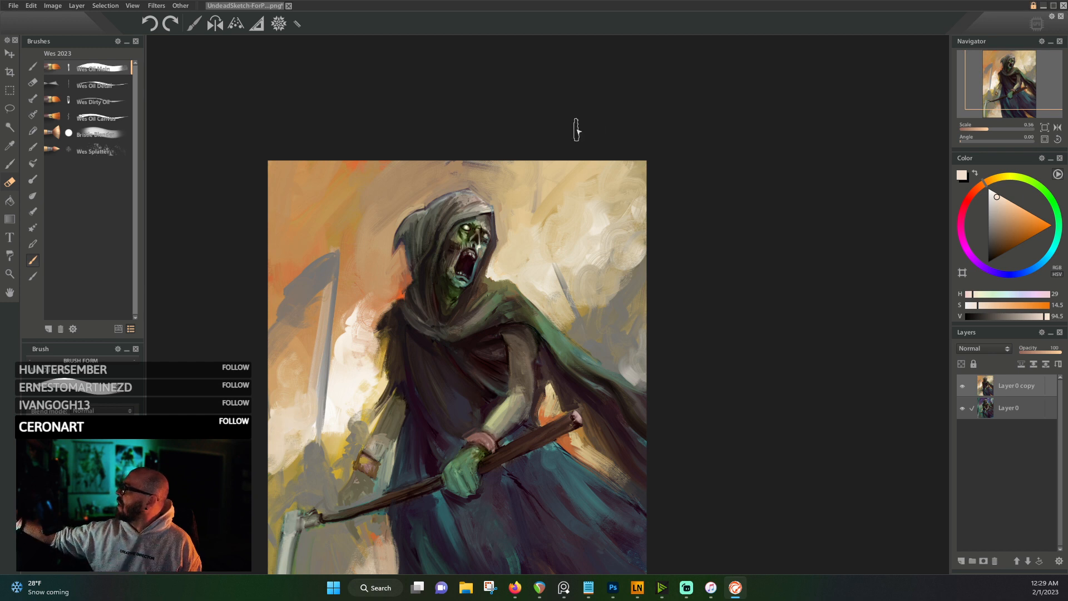
- Blend sampled pale cream and grey into the background above the cape's trailing edge and beside the far forearm
{"action": "left_click", "coordinate": [584, 245], "text": "alt"}
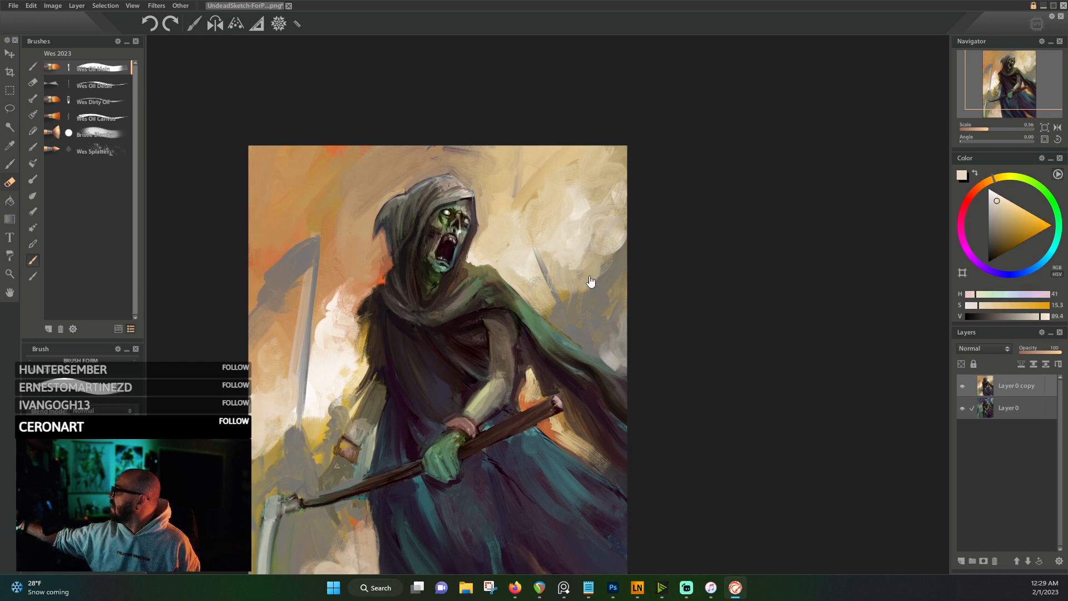
{"action": "left_click", "coordinate": [615, 339], "text": "alt"}
{"action": "left_click", "coordinate": [612, 350], "text": "alt"}
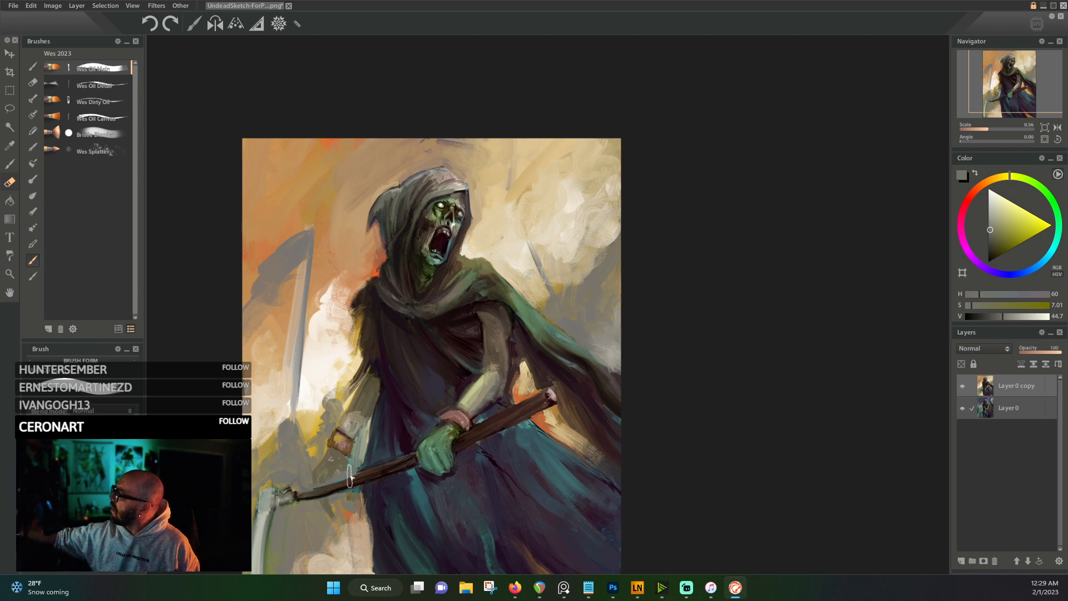
{"action": "left_click_drag", "start_coordinate": [351, 476], "coordinate": [355, 409]}
{"action": "left_click", "coordinate": [353, 431], "text": "alt"}
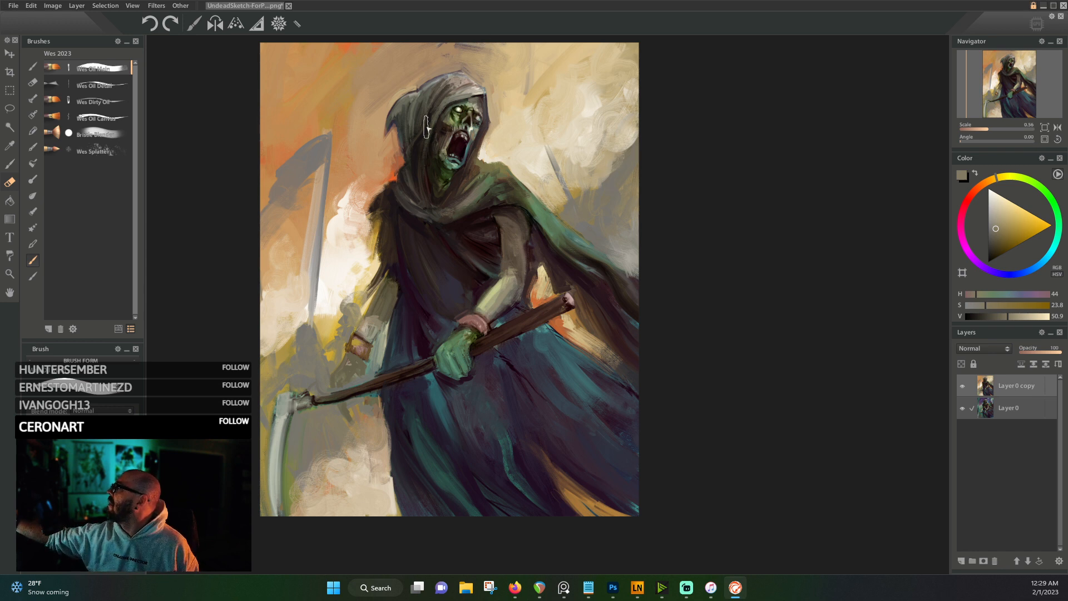
- Darken the back and side folds of the hood with sampled dark olive-grey and near-black brown
{"action": "left_click", "coordinate": [413, 98], "text": "alt"}
{"action": "left_click", "coordinate": [412, 100], "text": "alt"}
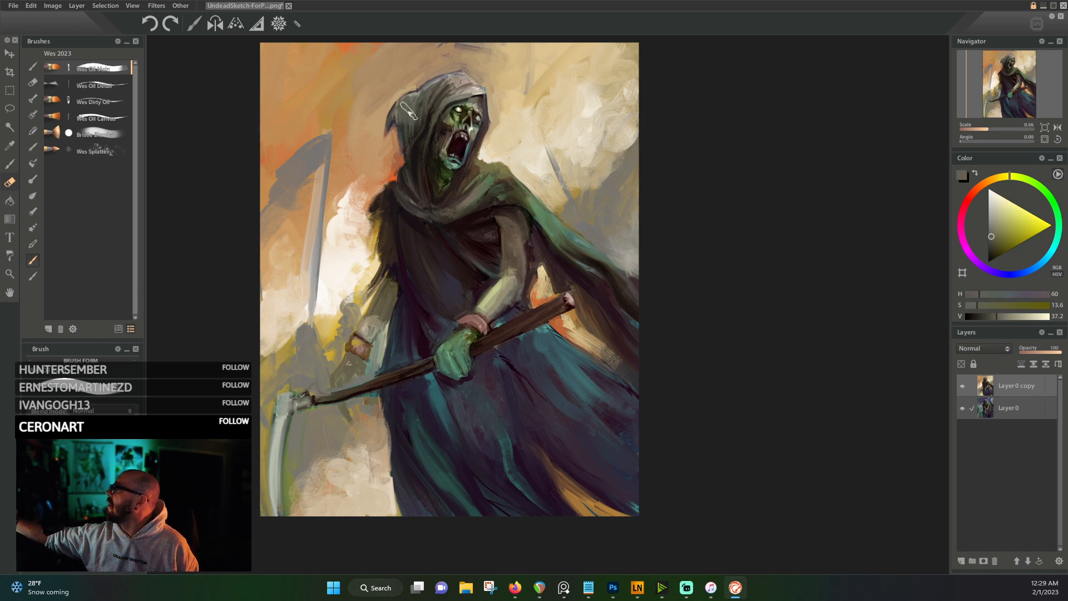
{"action": "left_click", "coordinate": [413, 112], "text": "alt"}
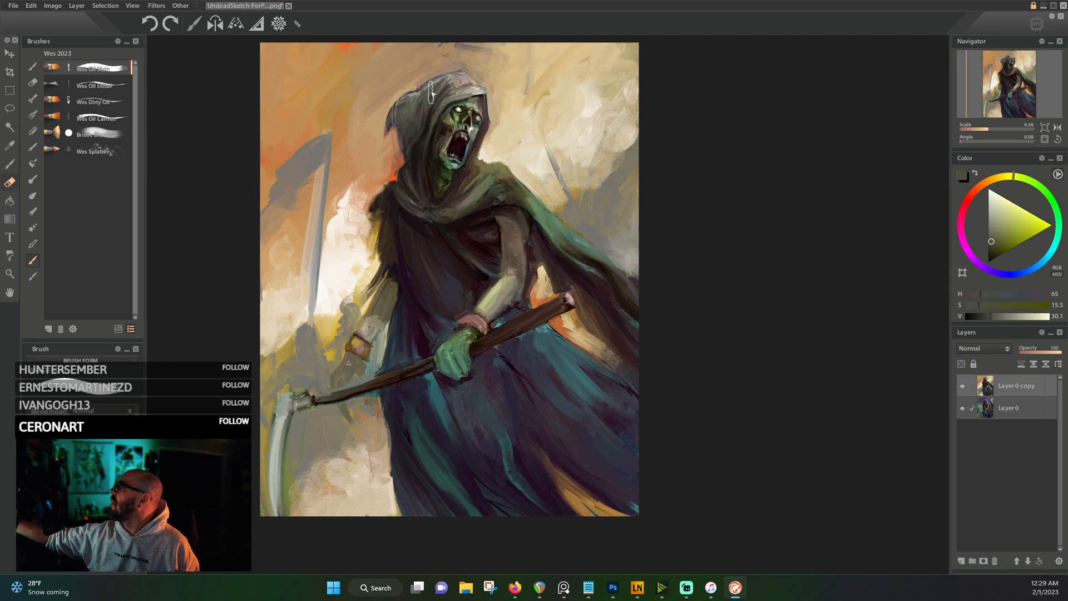
{"action": "left_click", "coordinate": [415, 139], "text": "alt"}
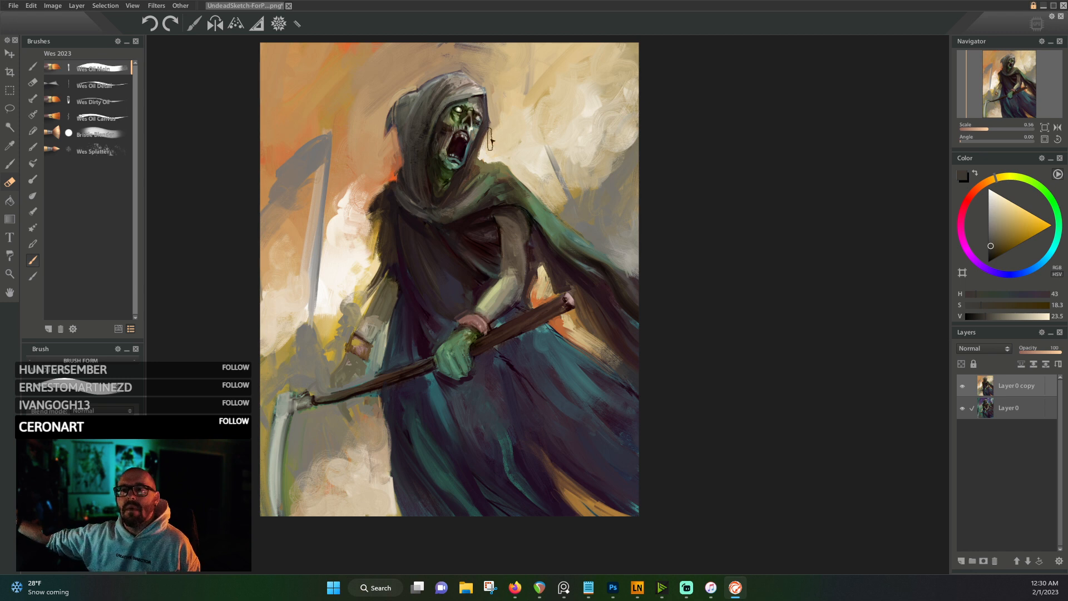
- Touch up the clouds facing the figure with sampled cream and the gap between arm and cape with sampled tan
{"action": "left_click", "coordinate": [582, 175], "text": "alt"}
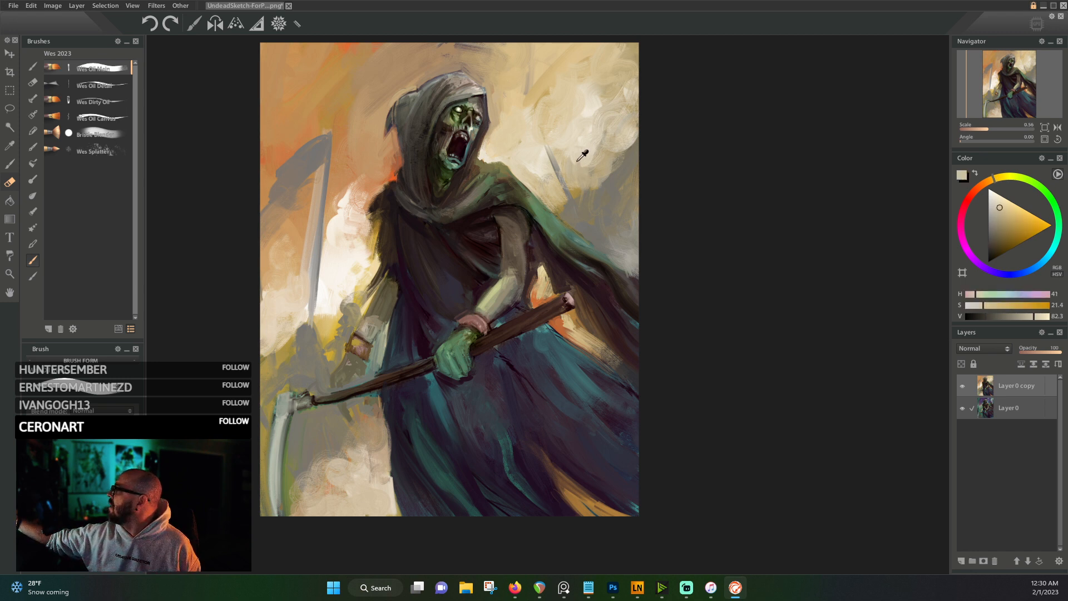
{"action": "left_click", "coordinate": [595, 106], "text": "alt"}
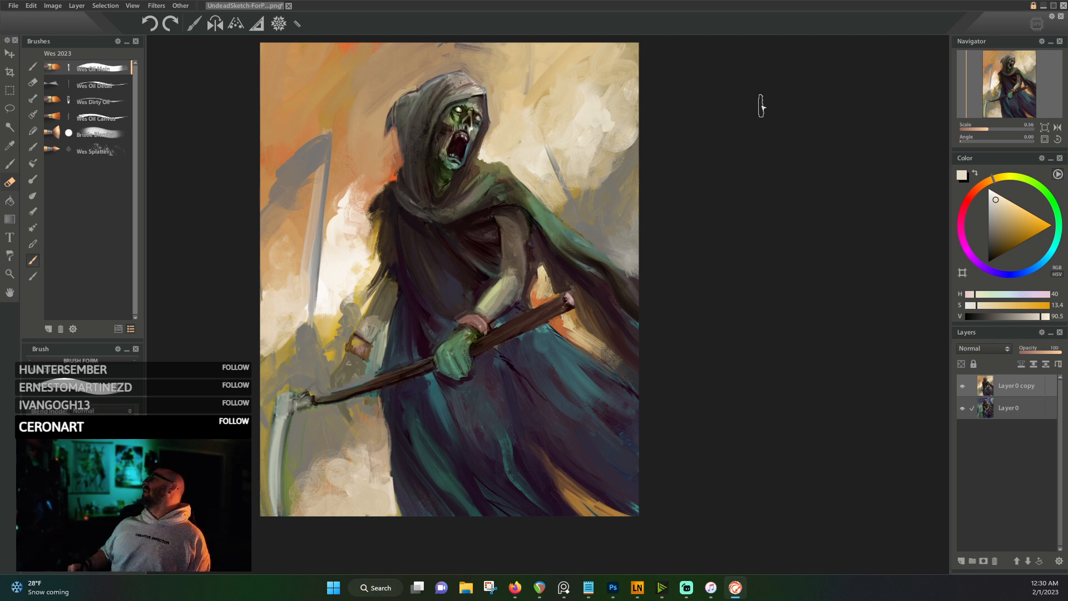
{"action": "left_click", "coordinate": [558, 273], "text": "alt"}
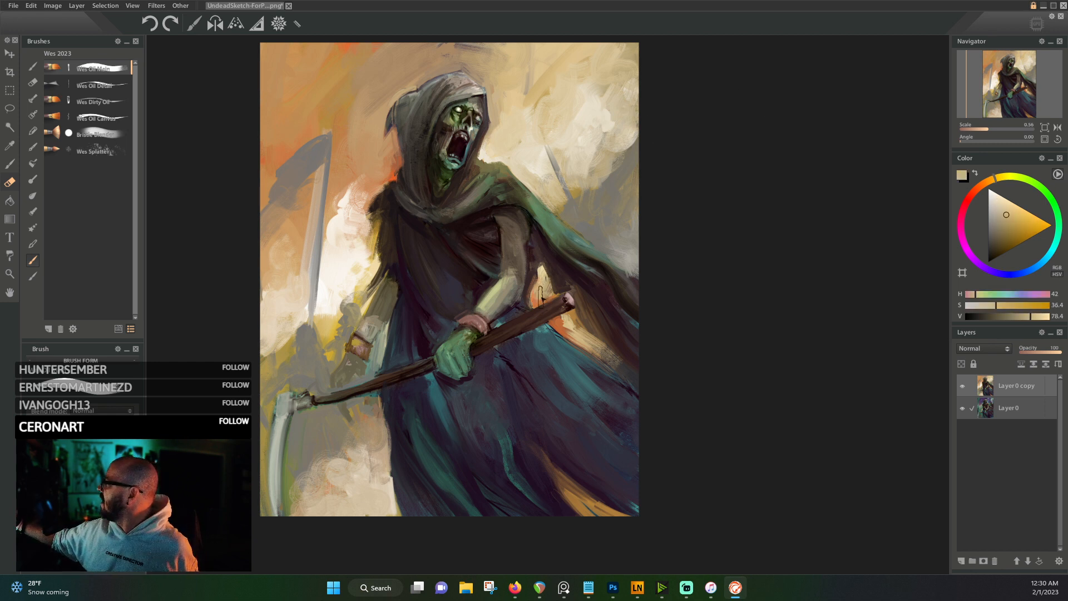
{"action": "mouse_move", "coordinate": [566, 320]}
{"action": "left_mouse_down"}
{"action": "mouse_move", "coordinate": [573, 314]}
{"action": "mouse_move", "coordinate": [563, 324]}
{"action": "mouse_move", "coordinate": [574, 329]}
{"action": "left_mouse_up"}
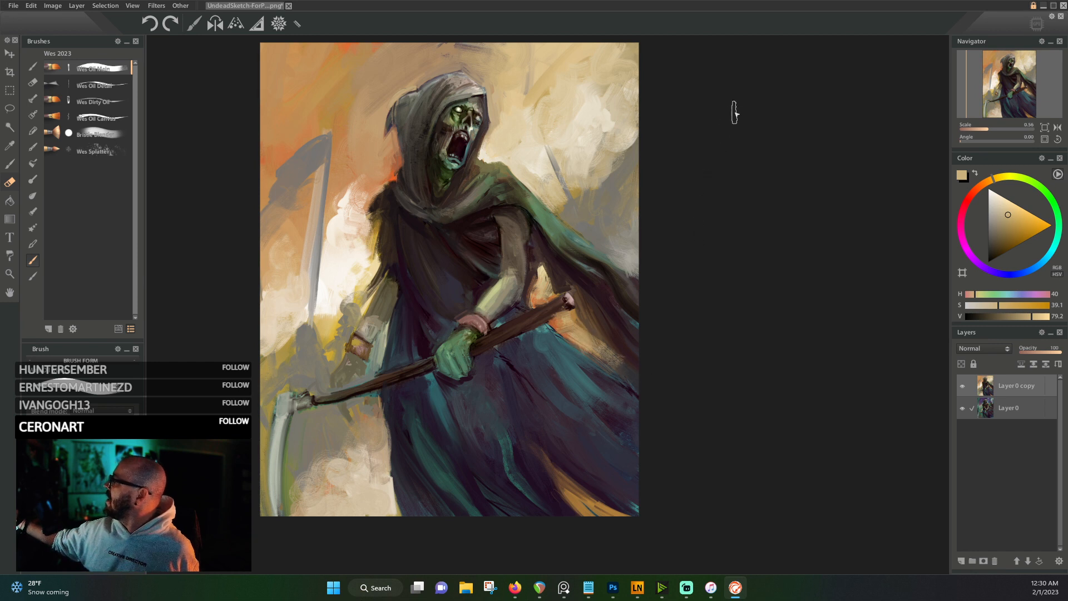
- Refine the robe's chest folds and the hood with sampled dark purple, near-black brown and muted grey-green
{"action": "left_click", "coordinate": [370, 267], "text": "alt"}
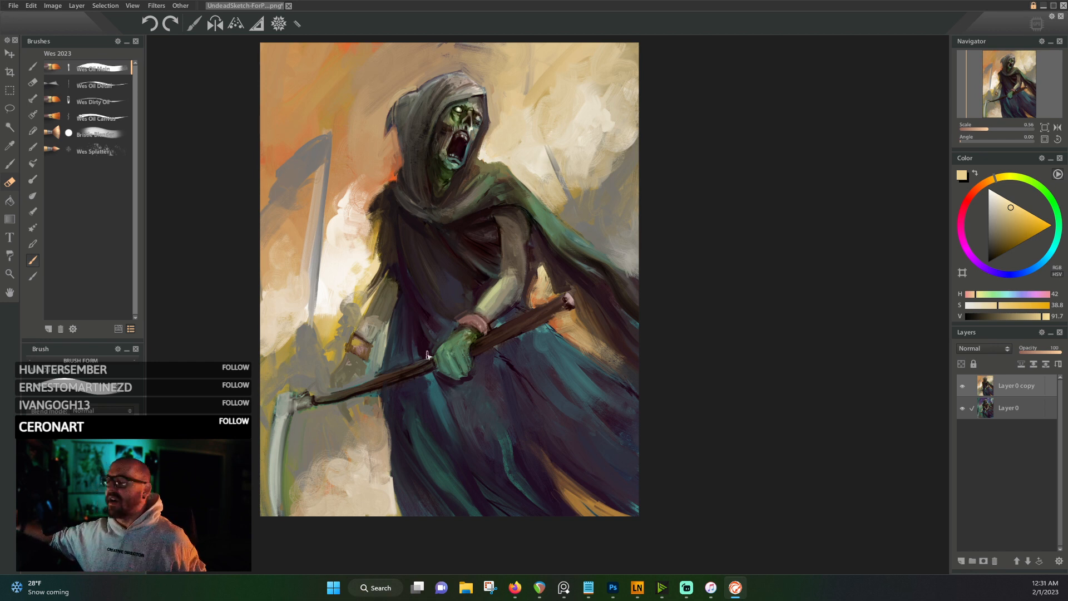
{"action": "left_click", "coordinate": [450, 379], "text": "alt"}
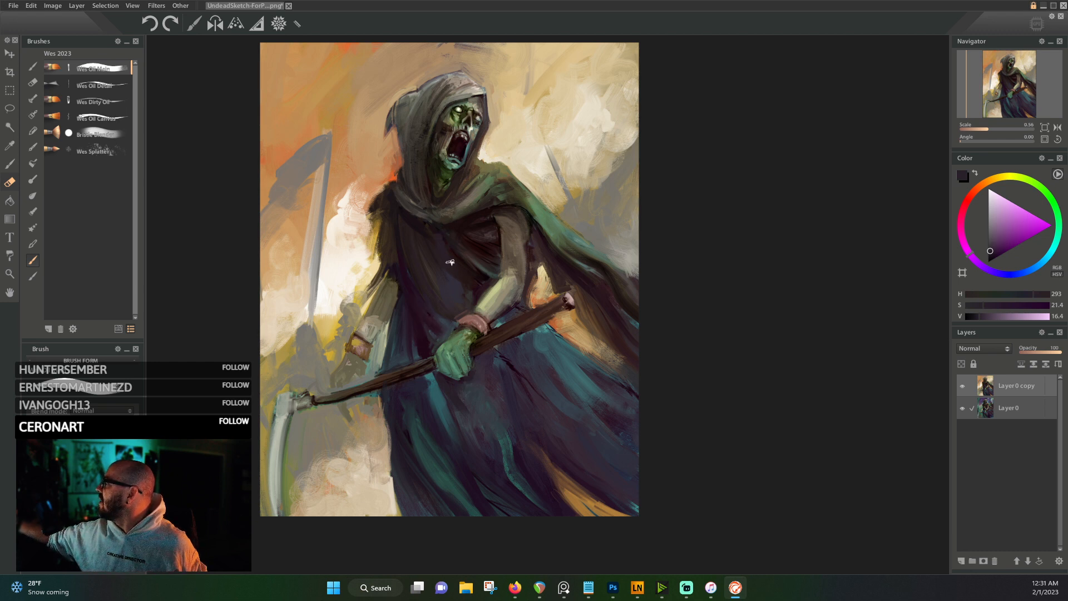
{"action": "left_click", "coordinate": [481, 265], "text": "alt"}
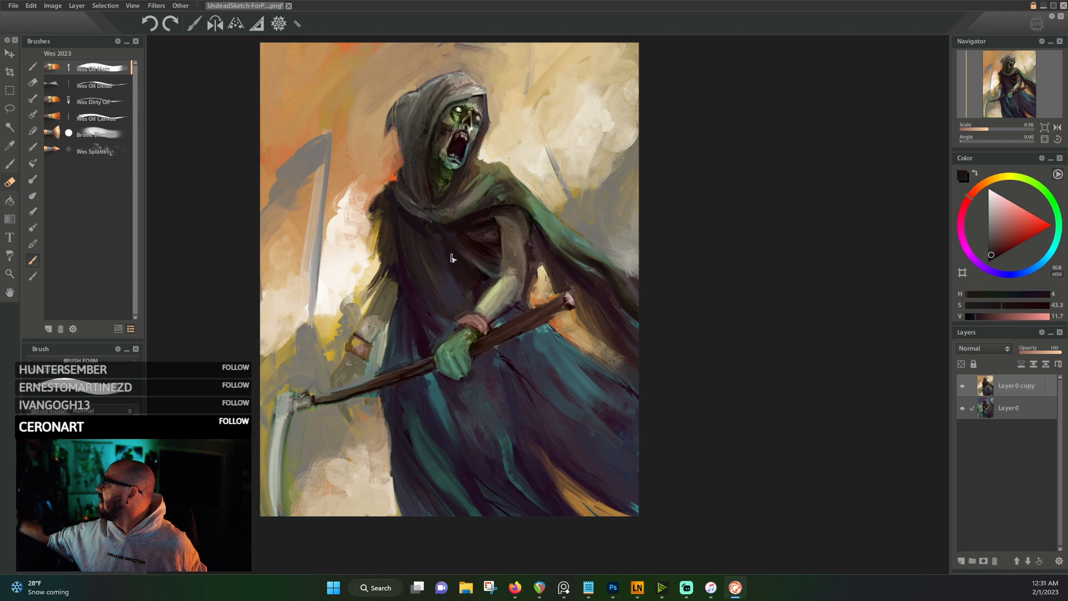
{"action": "left_click", "coordinate": [458, 201], "text": "alt"}
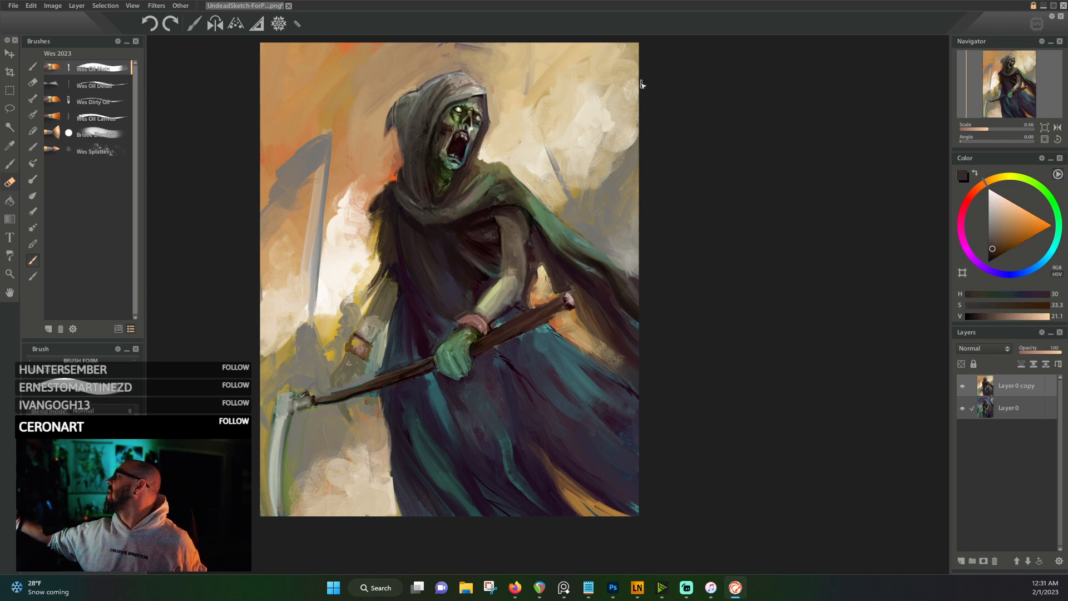
{"action": "left_click", "coordinate": [474, 101], "text": "alt"}
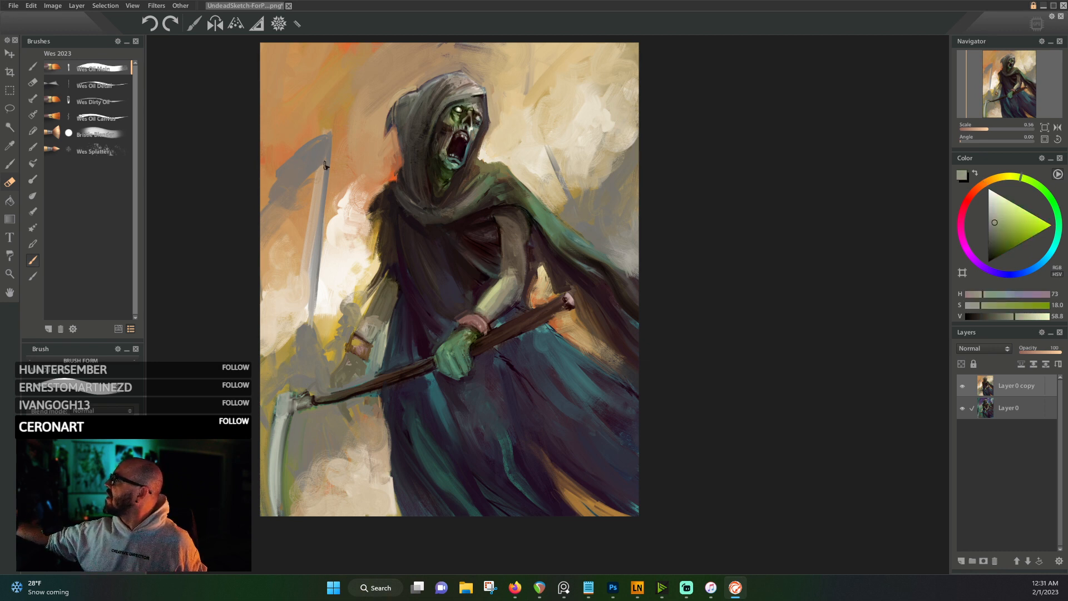
- Thin the distant scythe's shaft by painting sampled orange and pale cream along its edge
{"action": "left_click", "coordinate": [310, 192], "text": "alt"}
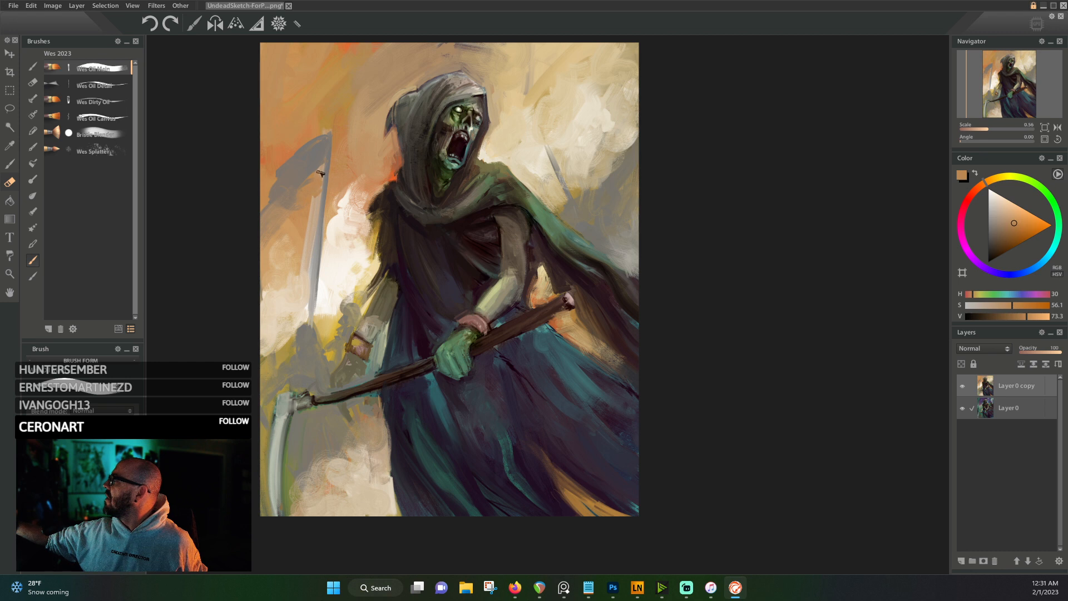
{"action": "left_click_drag", "start_coordinate": [320, 173], "coordinate": [303, 267]}
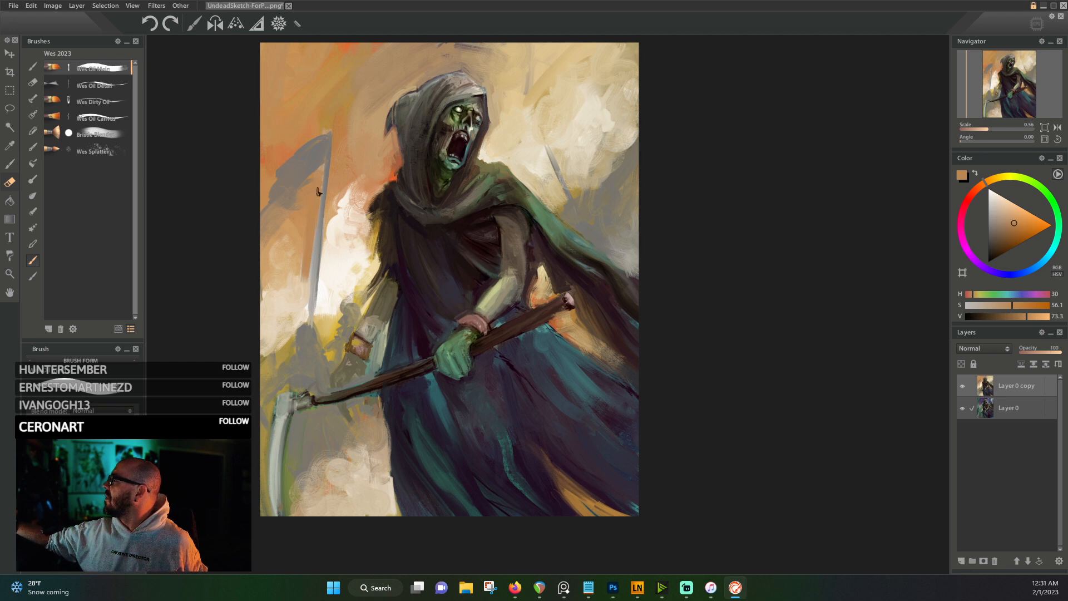
{"action": "left_click", "coordinate": [308, 289], "text": "alt"}
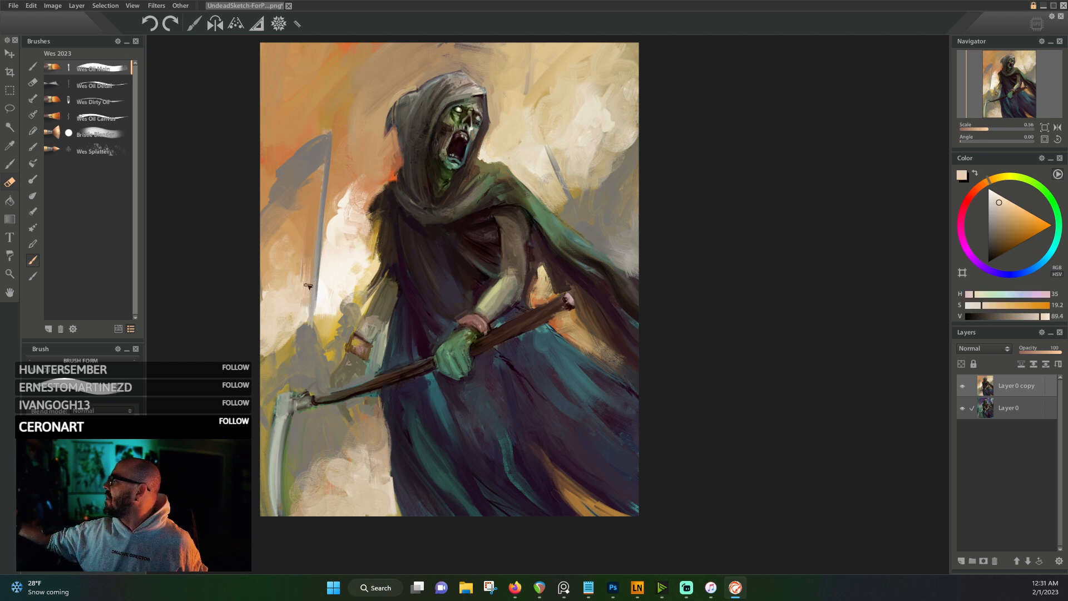
{"action": "mouse_move", "coordinate": [307, 285]}
{"action": "left_mouse_down"}
{"action": "mouse_move", "coordinate": [273, 321]}
{"action": "mouse_move", "coordinate": [262, 369]}
{"action": "mouse_move", "coordinate": [286, 348]}
{"action": "left_mouse_up"}
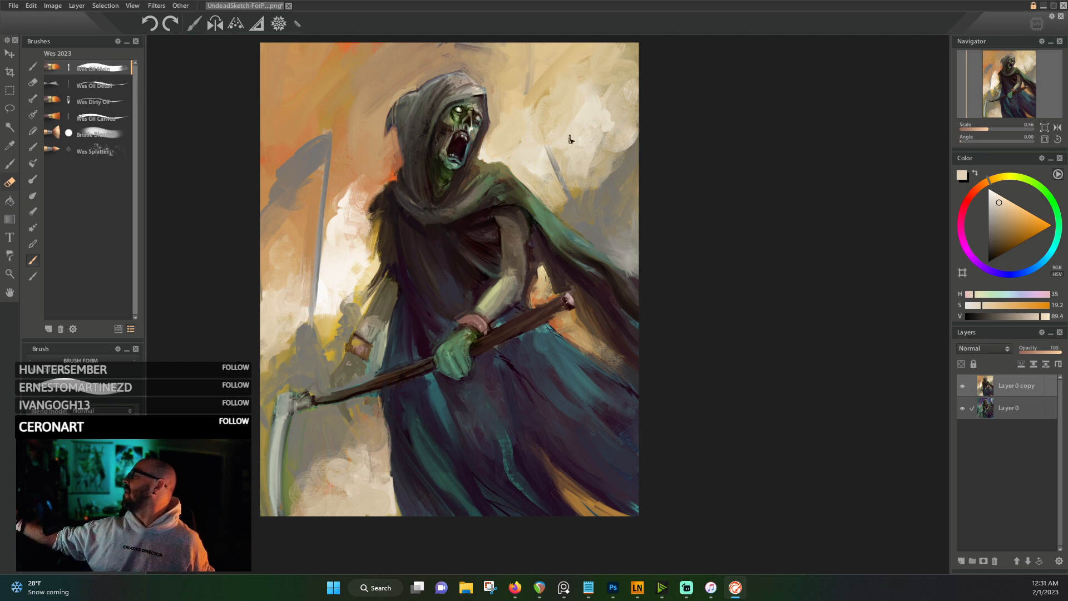
- Touch up the clouds and the background around the figure with sampled near-white, tan and ochre
{"action": "left_click", "coordinate": [317, 303], "text": "alt"}
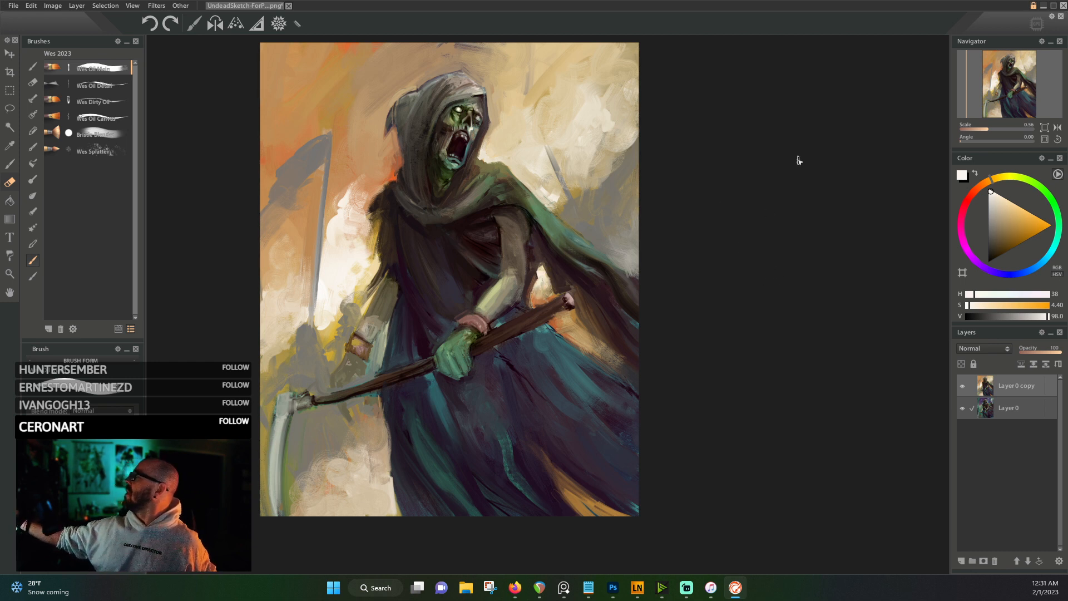
{"action": "left_click", "coordinate": [614, 167], "text": "alt"}
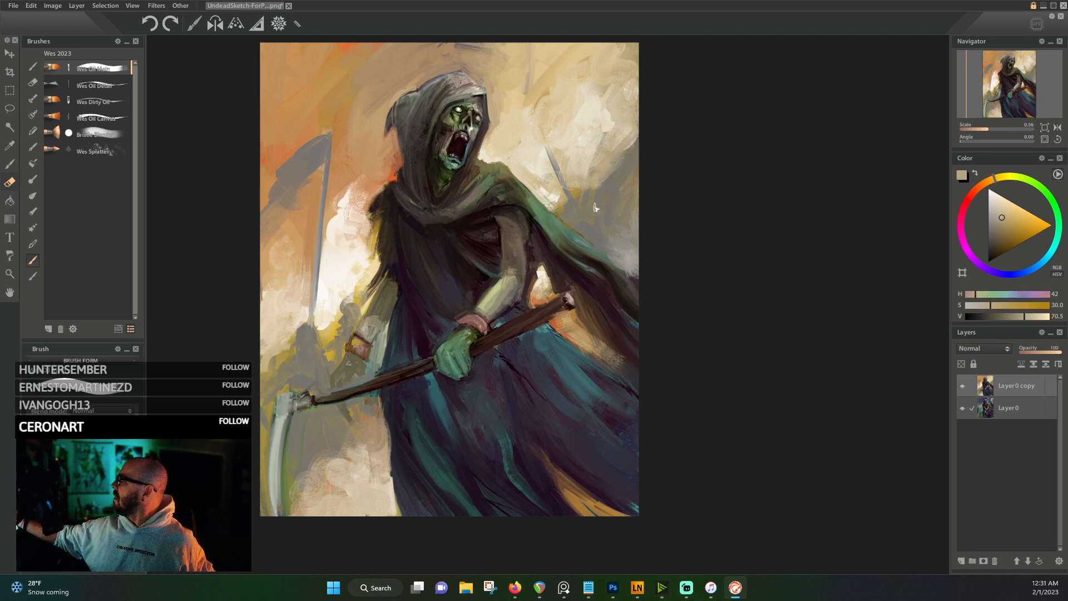
{"action": "left_click", "coordinate": [595, 346], "text": "alt"}
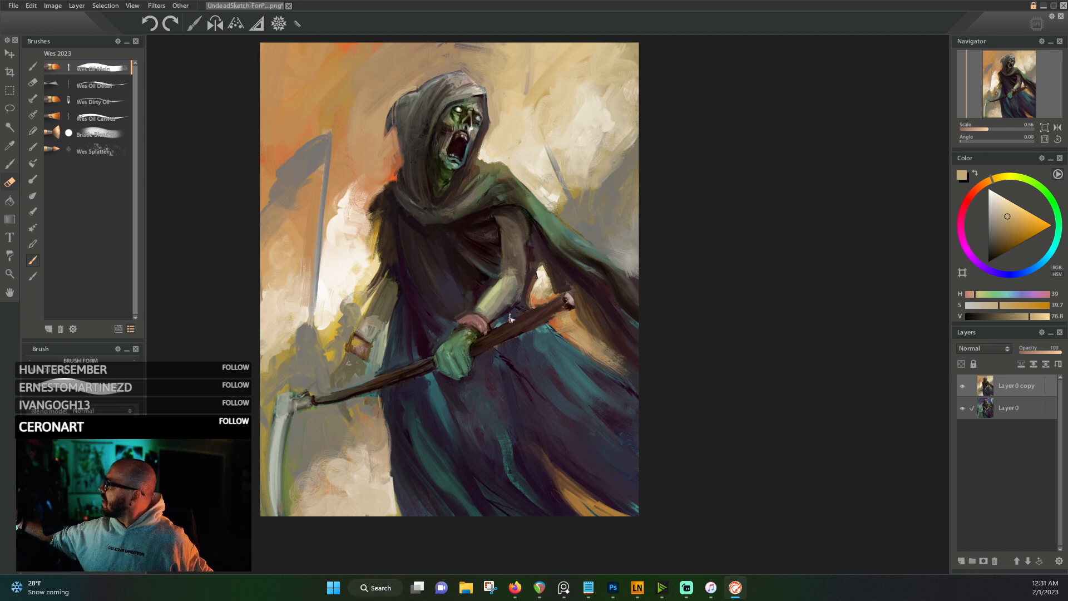
{"action": "left_click", "coordinate": [584, 495], "text": "alt"}
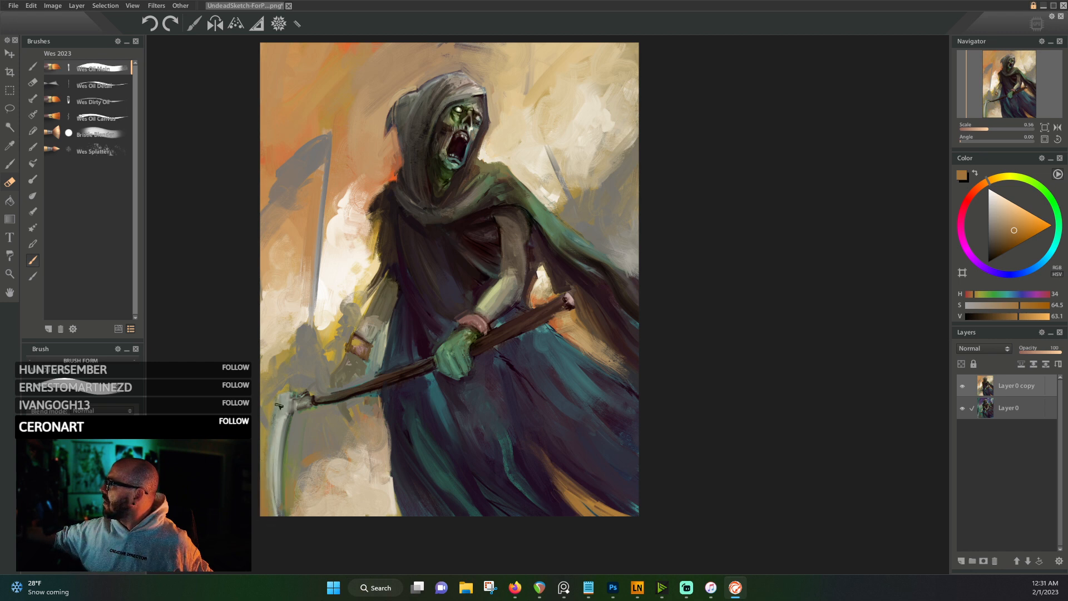
- Repaint the staff between the hand and the scythe blade with sampled olive-grey, pale grey and near-black brown
{"action": "left_click", "coordinate": [315, 410], "text": "alt"}
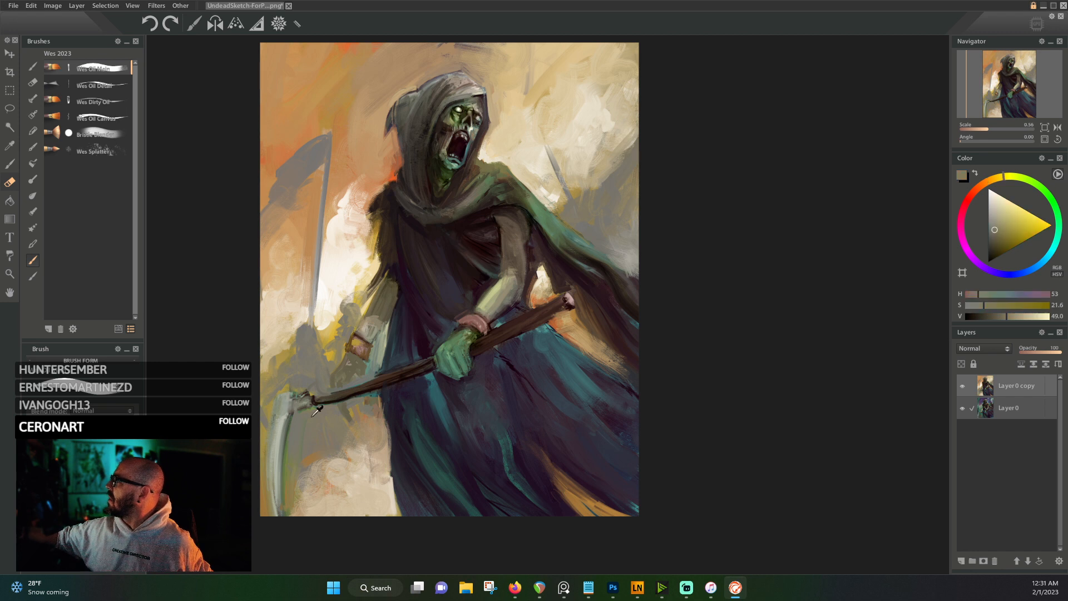
{"action": "left_click", "coordinate": [285, 422], "text": "alt"}
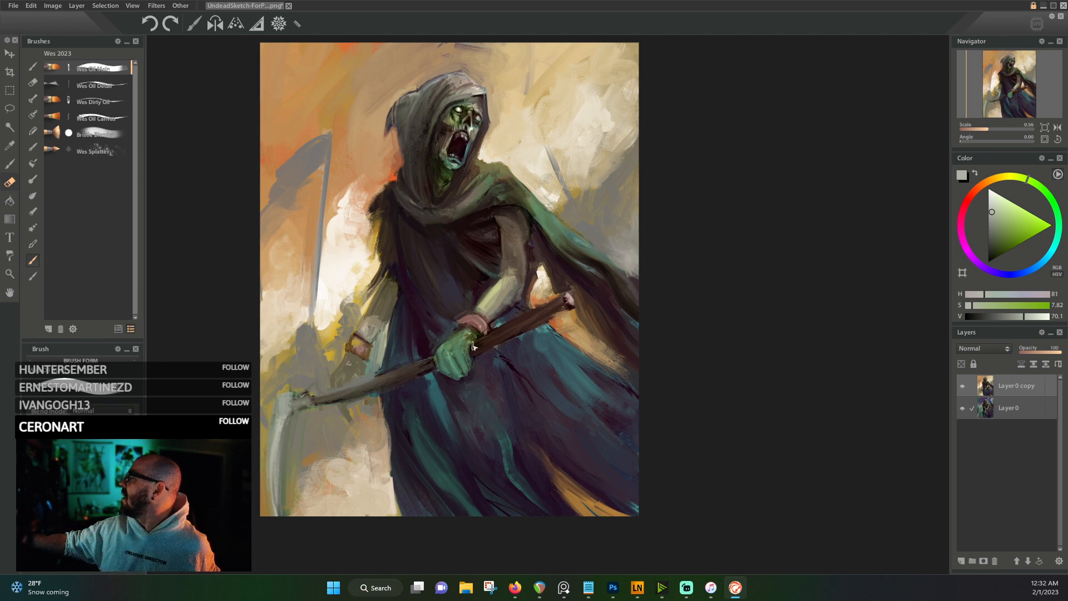
{"action": "left_click", "coordinate": [411, 376], "text": "alt"}
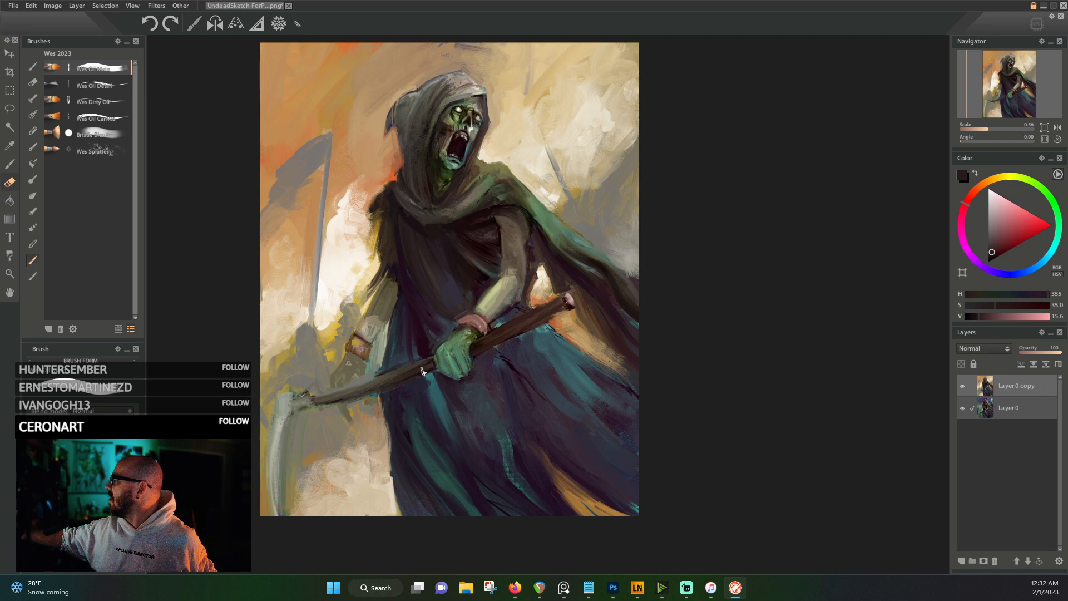
{"action": "left_click", "coordinate": [480, 349], "text": "alt"}
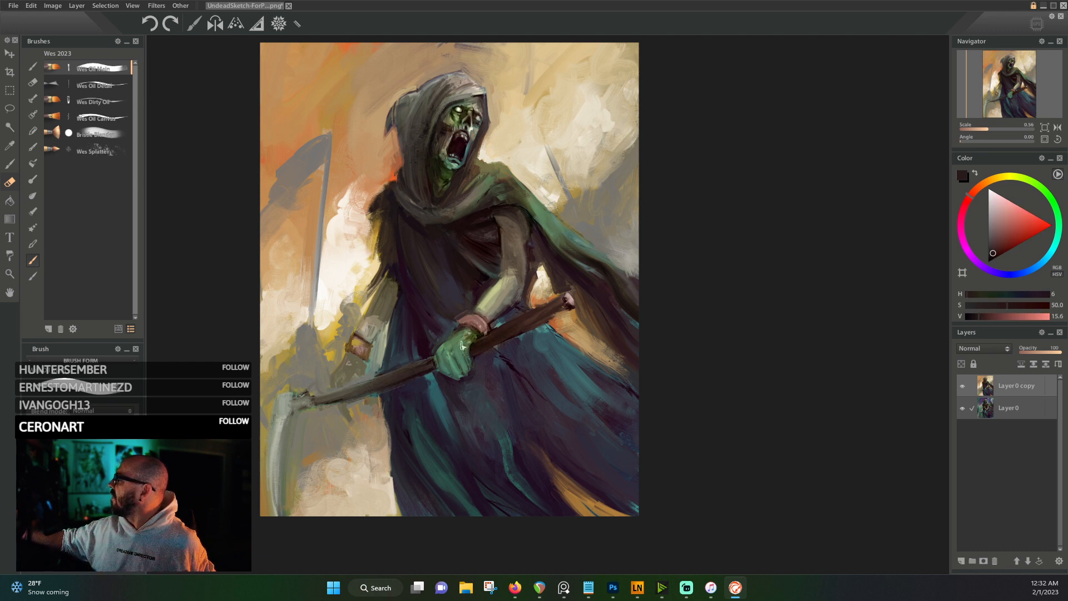
{"action": "mouse_move", "coordinate": [420, 369]}
{"action": "left_mouse_down"}
{"action": "mouse_move", "coordinate": [330, 401]}
{"action": "mouse_move", "coordinate": [380, 375]}
{"action": "left_mouse_up"}
{"action": "left_click", "coordinate": [319, 393], "text": "alt"}
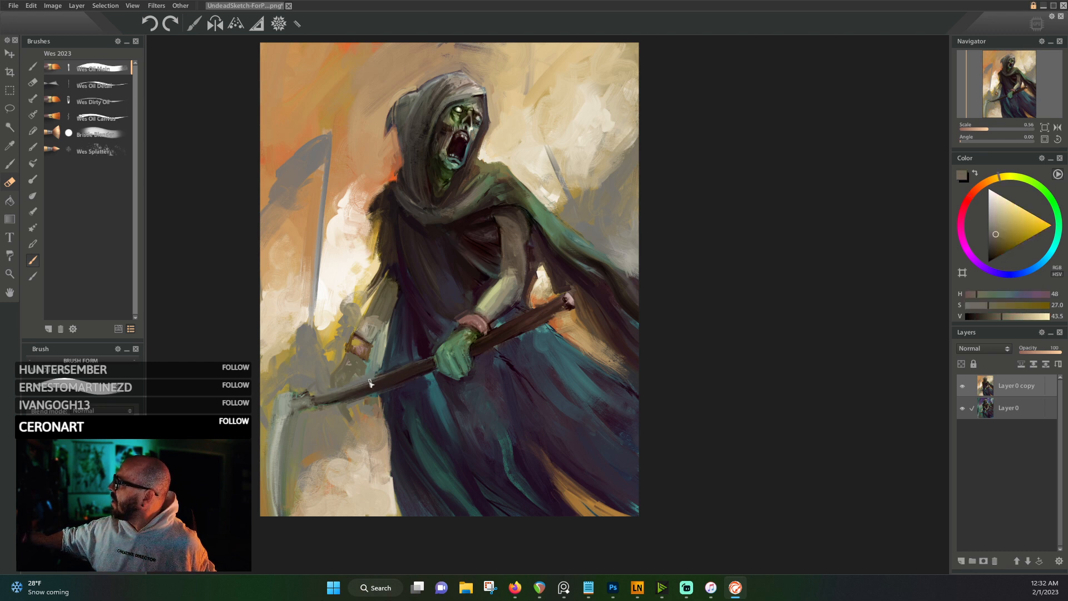
{"action": "left_click", "coordinate": [325, 392], "text": "alt"}
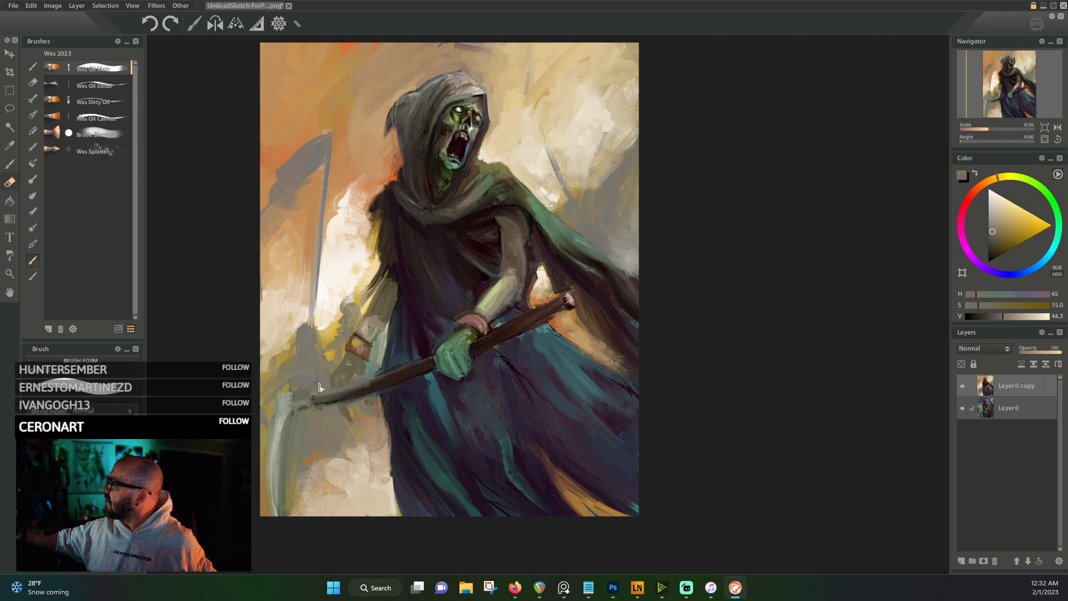
{"action": "left_click", "coordinate": [311, 398], "text": "alt"}
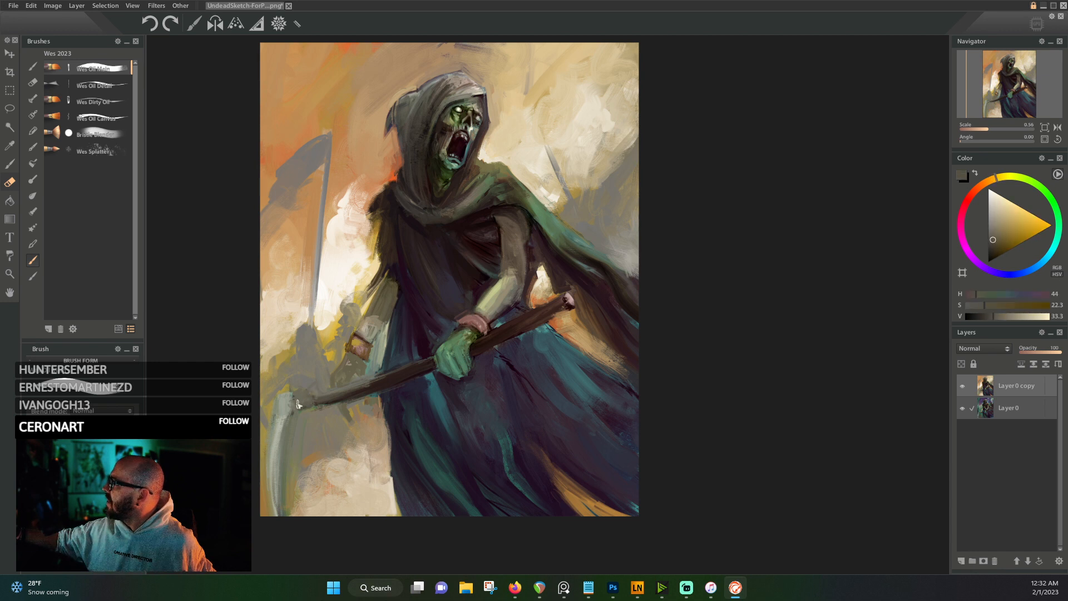
- Refine the scythe blade's contour and the clouds between it and the robe with sampled grey, olive-tan and beige
{"action": "left_click", "coordinate": [296, 386], "text": "alt"}
{"action": "left_click", "coordinate": [292, 402], "text": "alt"}
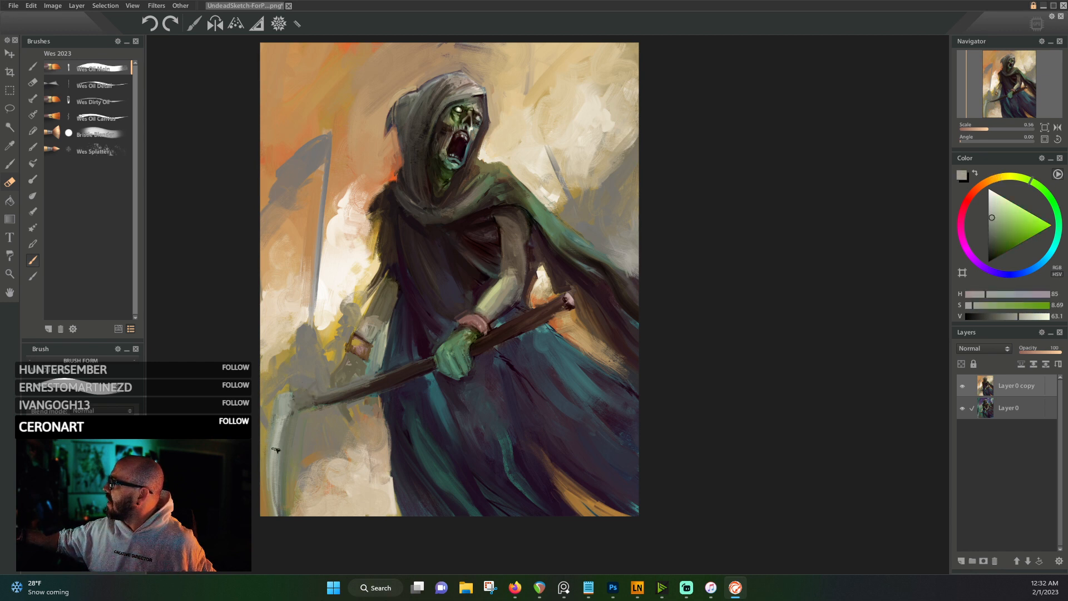
{"action": "left_click", "coordinate": [303, 441], "text": "alt"}
{"action": "left_click", "coordinate": [290, 486], "text": "alt"}
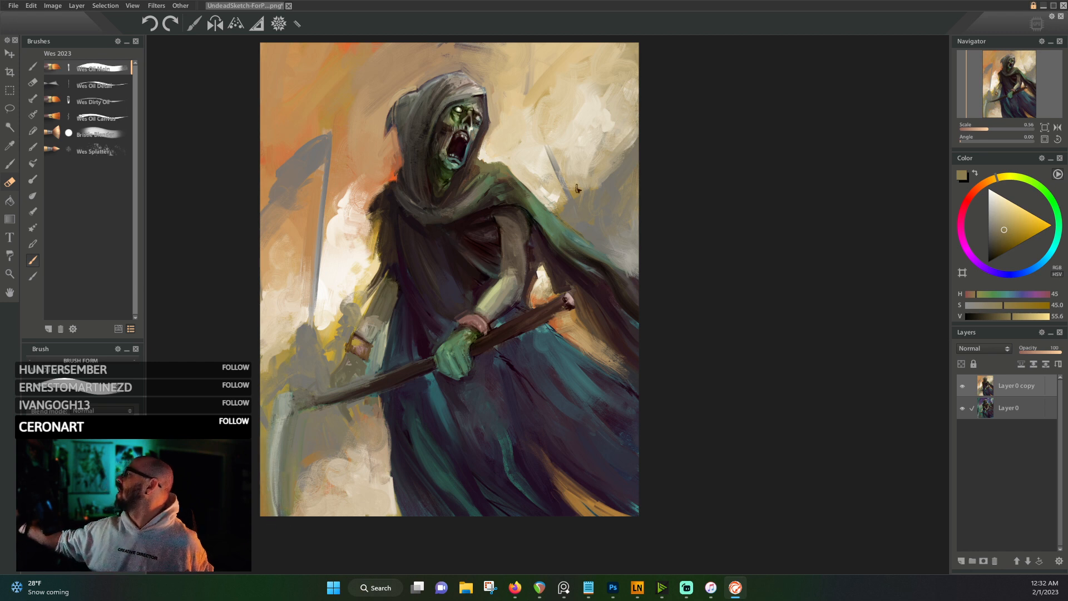
{"action": "left_click", "coordinate": [320, 472], "text": "alt"}
{"action": "mouse_move", "coordinate": [289, 483]}
{"action": "left_mouse_down"}
{"action": "mouse_move", "coordinate": [278, 510]}
{"action": "mouse_move", "coordinate": [282, 485]}
{"action": "mouse_move", "coordinate": [283, 522]}
{"action": "mouse_move", "coordinate": [288, 499]}
{"action": "left_mouse_up"}
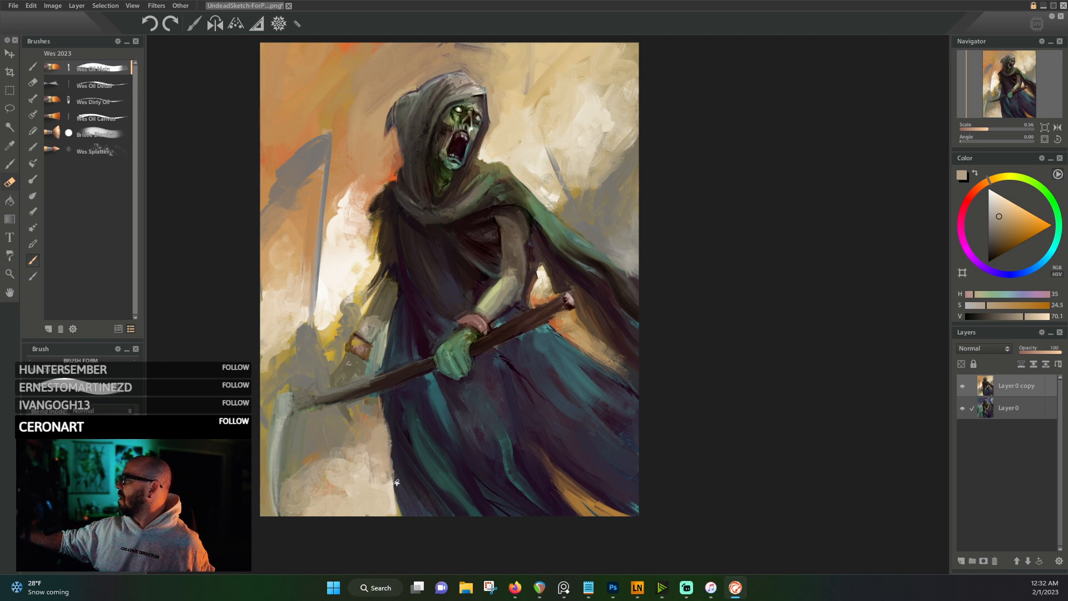
{"action": "left_click", "coordinate": [381, 451], "text": "alt"}
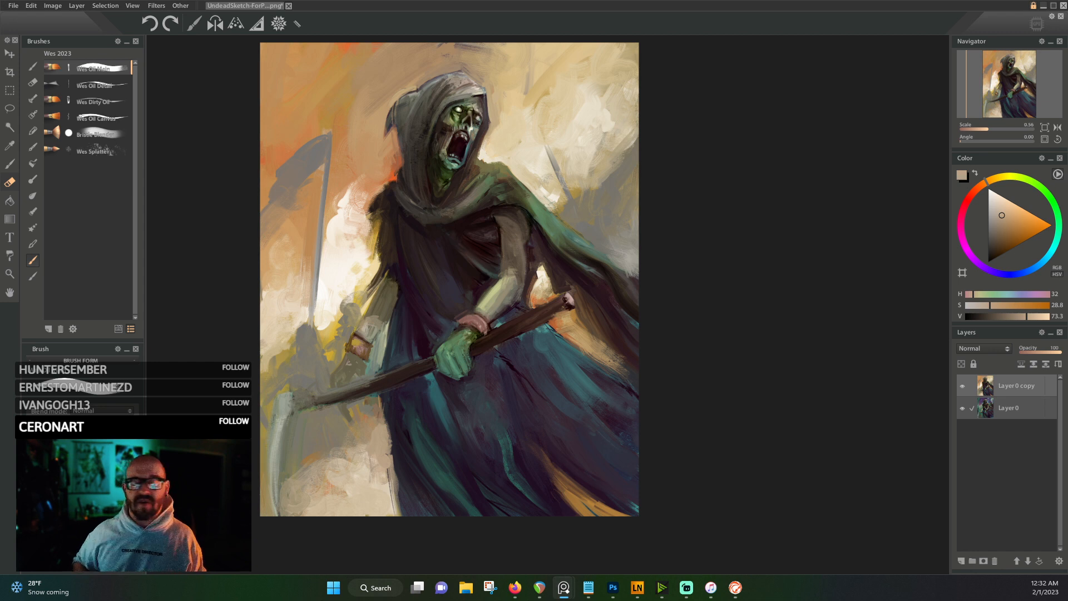
- Touch up the gap and cape folds around the staff's upper end with sampled orange and dark brown
{"action": "left_click", "coordinate": [538, 301]}
{"action": "left_click", "coordinate": [540, 302], "text": "alt"}
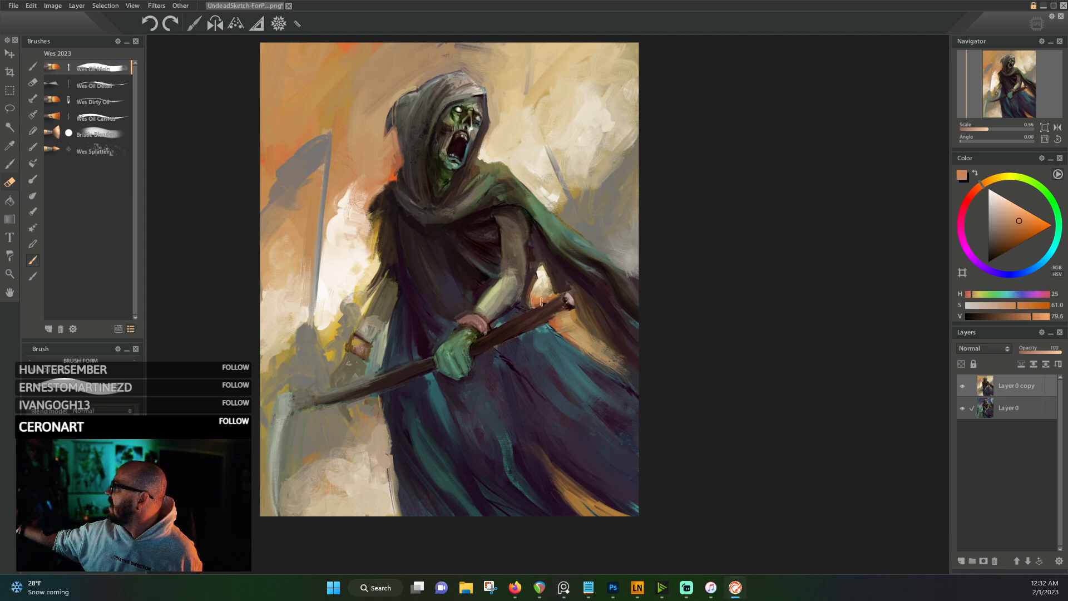
{"action": "left_click", "coordinate": [568, 303], "text": "alt"}
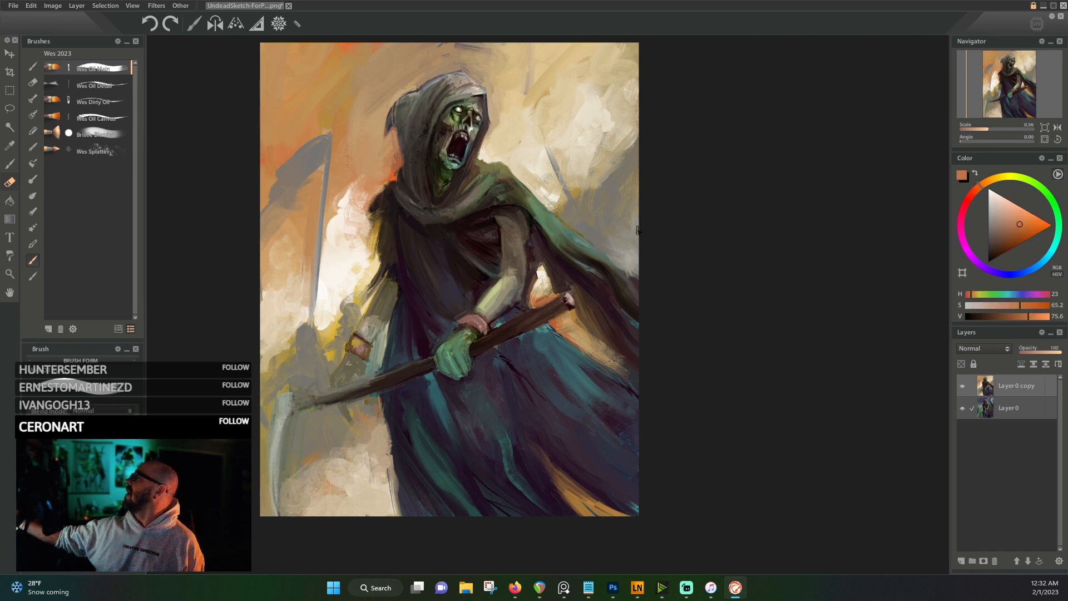
{"action": "left_click", "coordinate": [562, 279], "text": "alt"}
{"action": "left_click", "coordinate": [561, 284], "text": "alt"}
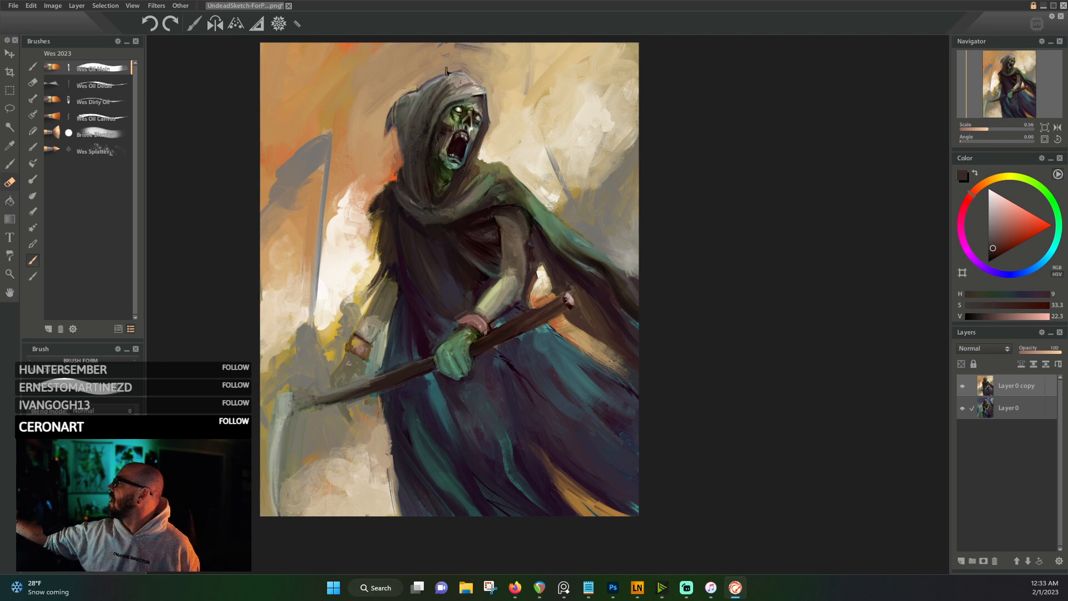
- Soften and darken the cowl folds below the neck with sampled near-black, olive and dark brown
{"action": "left_click", "coordinate": [419, 224], "text": "alt"}
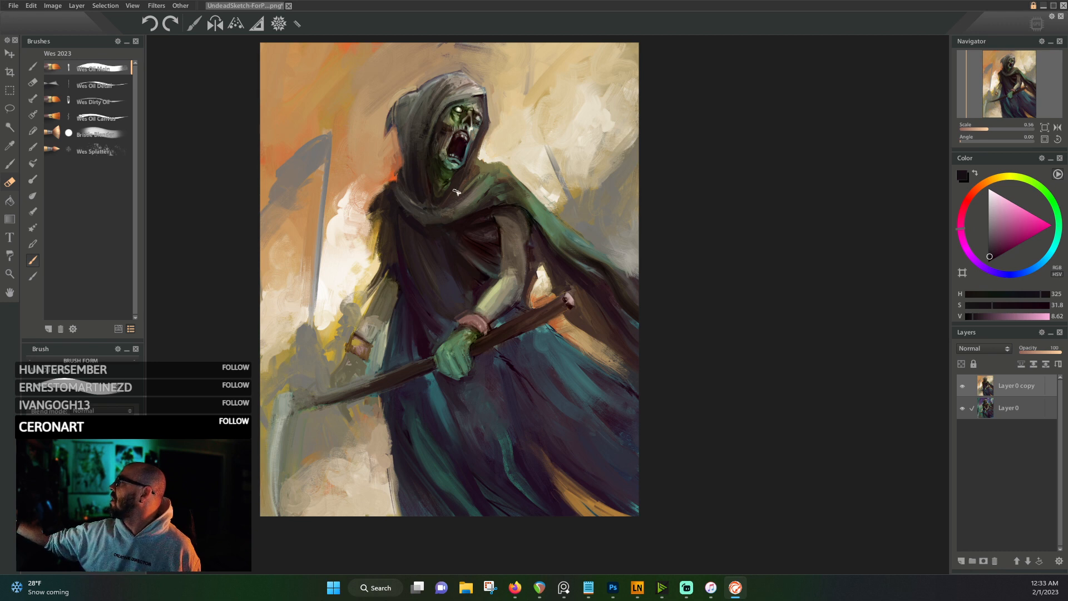
{"action": "left_click", "coordinate": [481, 174], "text": "alt"}
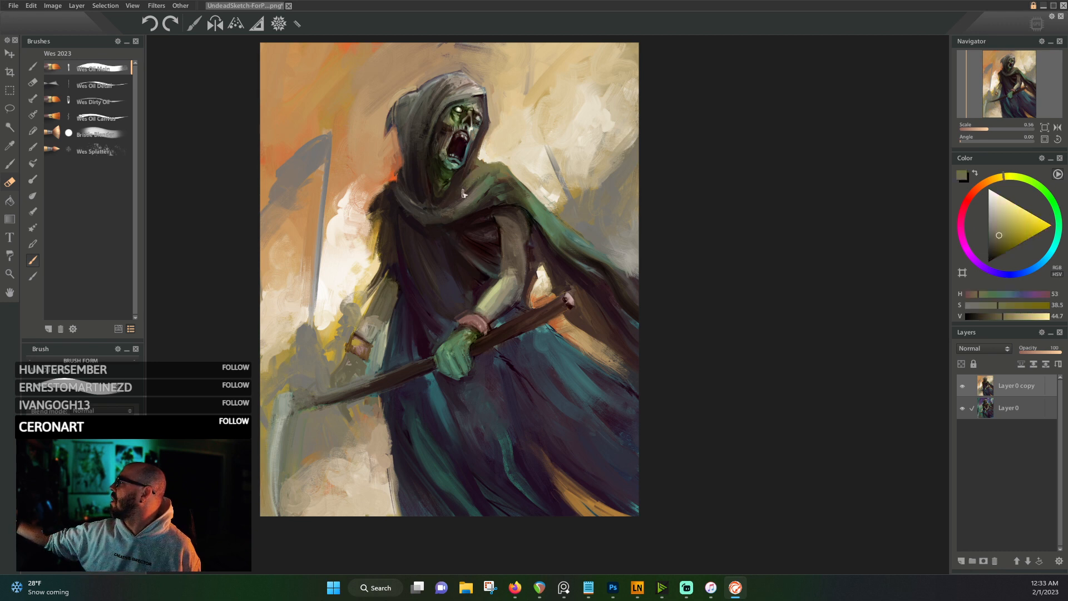
{"action": "left_click", "coordinate": [481, 177], "text": "alt"}
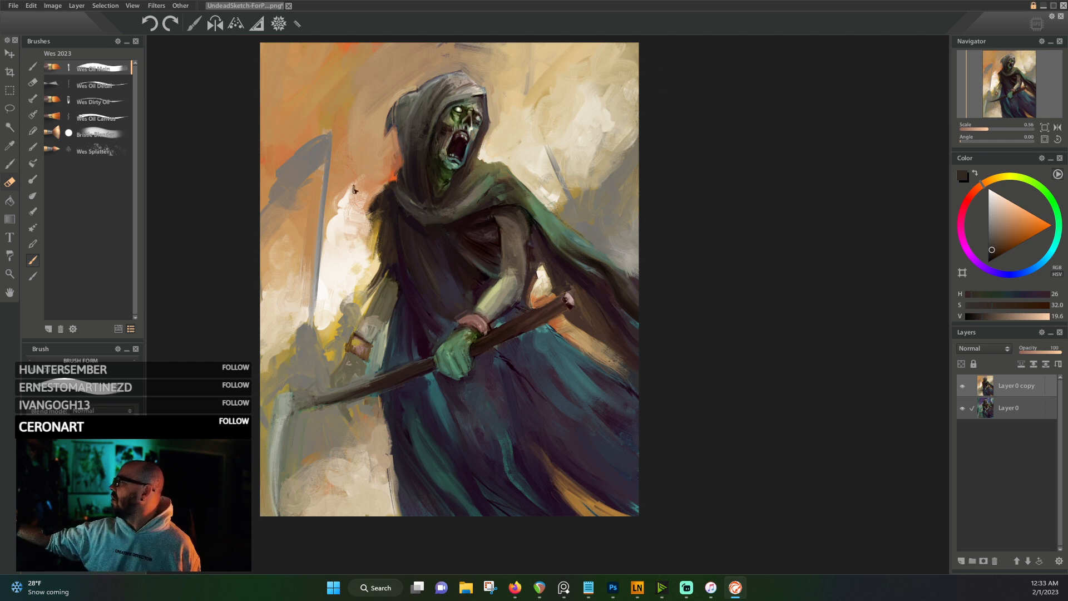
- Paint a sampled golden-yellow accent on the near shoulder's upper edge and blend it with sampled dark olive
{"action": "left_click", "coordinate": [335, 250], "text": "alt"}
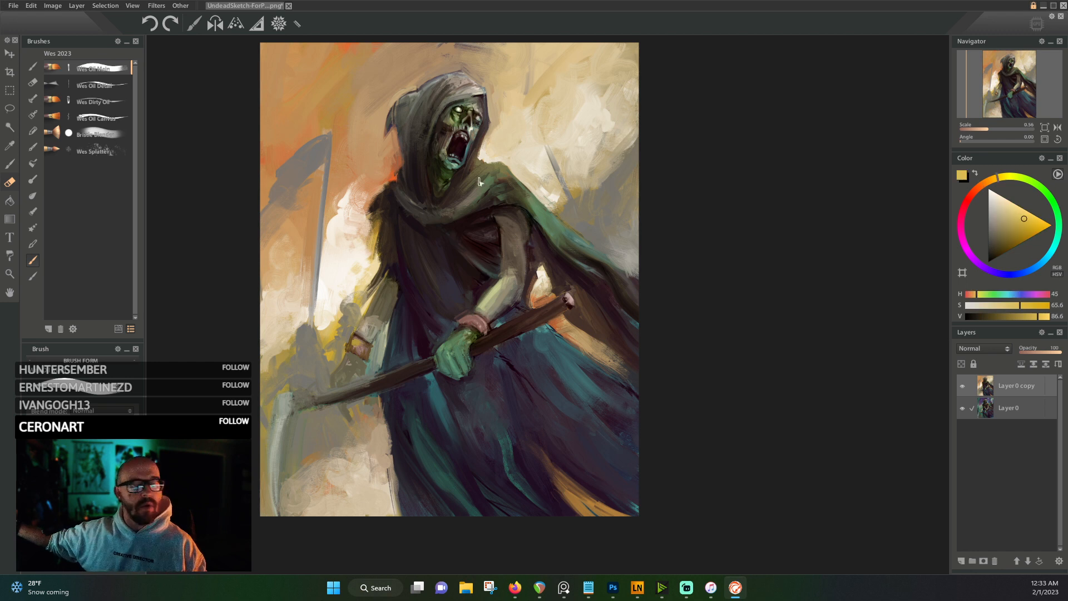
{"action": "left_click_drag", "start_coordinate": [496, 167], "coordinate": [480, 167]}
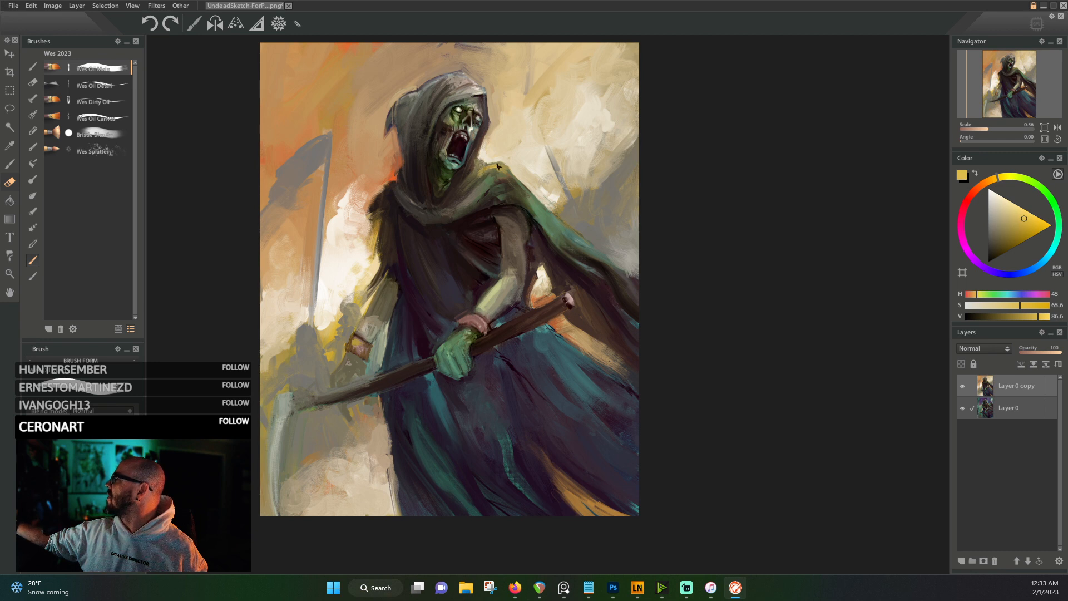
{"action": "left_click", "coordinate": [483, 175], "text": "alt"}
{"action": "left_click", "coordinate": [484, 174], "text": "alt"}
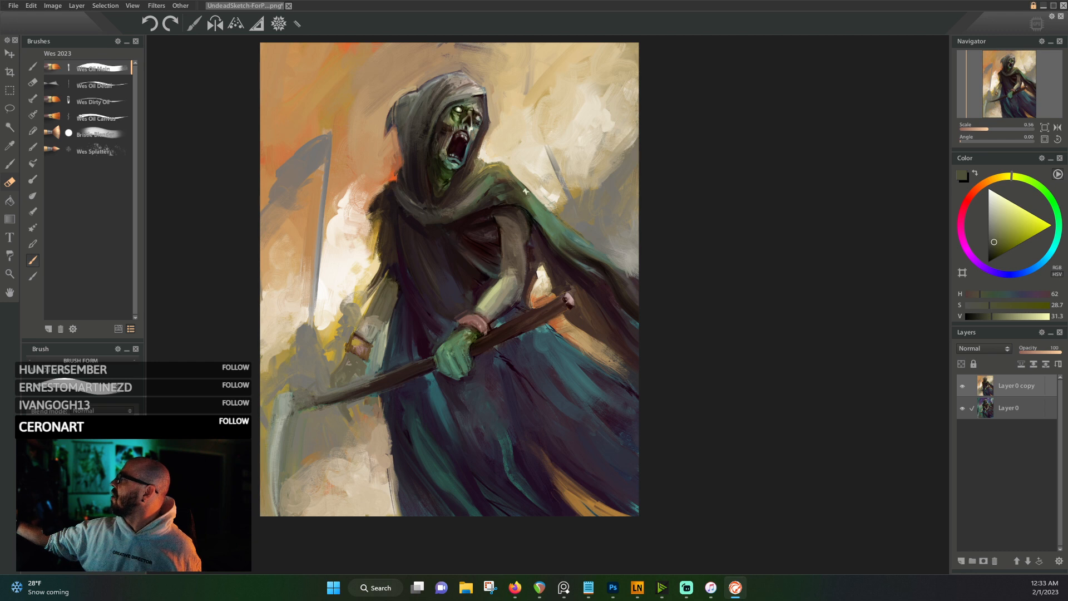
- Rework the background along the hood's back edge with sampled bright orange and pick up a pale cream
{"action": "left_click", "coordinate": [397, 174], "text": "alt"}
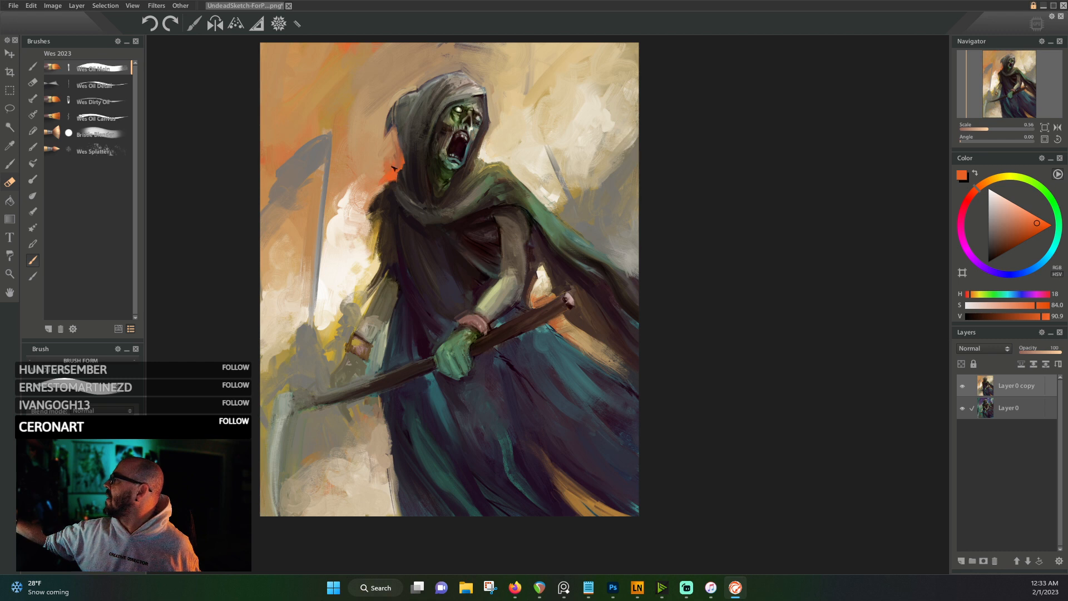
{"action": "left_click", "coordinate": [480, 157], "text": "alt"}
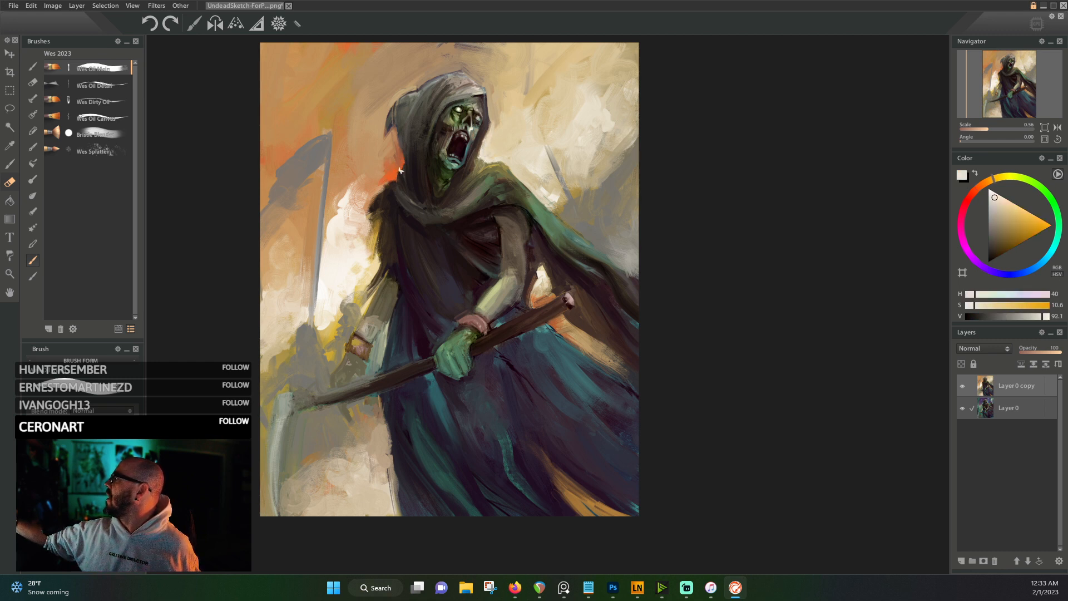
- Look over the finished reaper painting at different magnifications and save the file
{"action": "left_click_drag", "start_coordinate": [399, 166], "coordinate": [403, 172]}
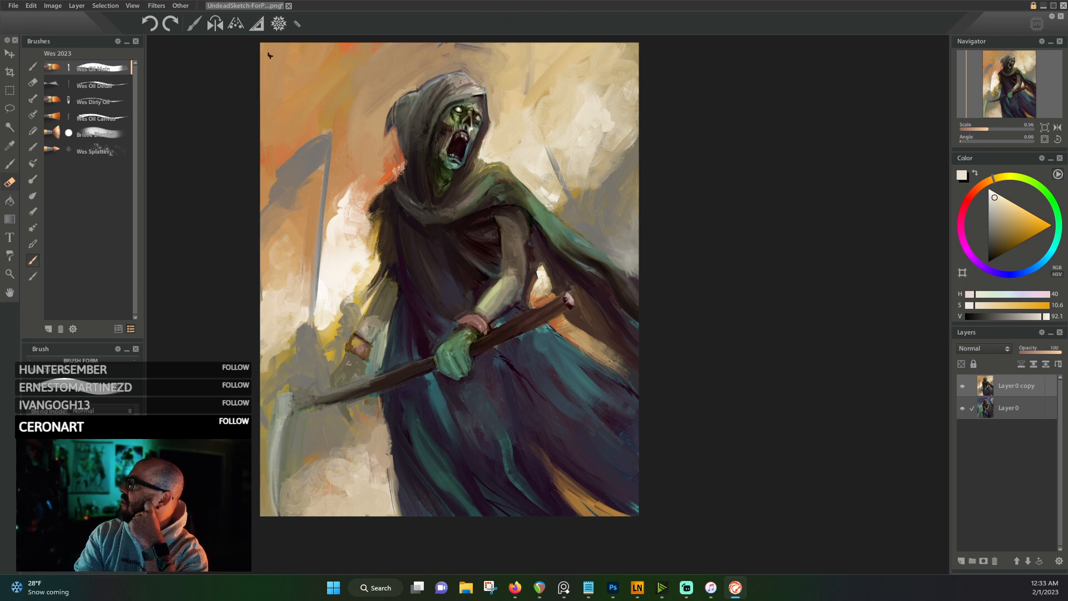
{"action": "scroll", "coordinate": [498, 322], "scroll_direction": "down", "scroll_amount": 3}
{"action": "scroll", "coordinate": [500, 323], "scroll_direction": "up", "scroll_amount": 4}
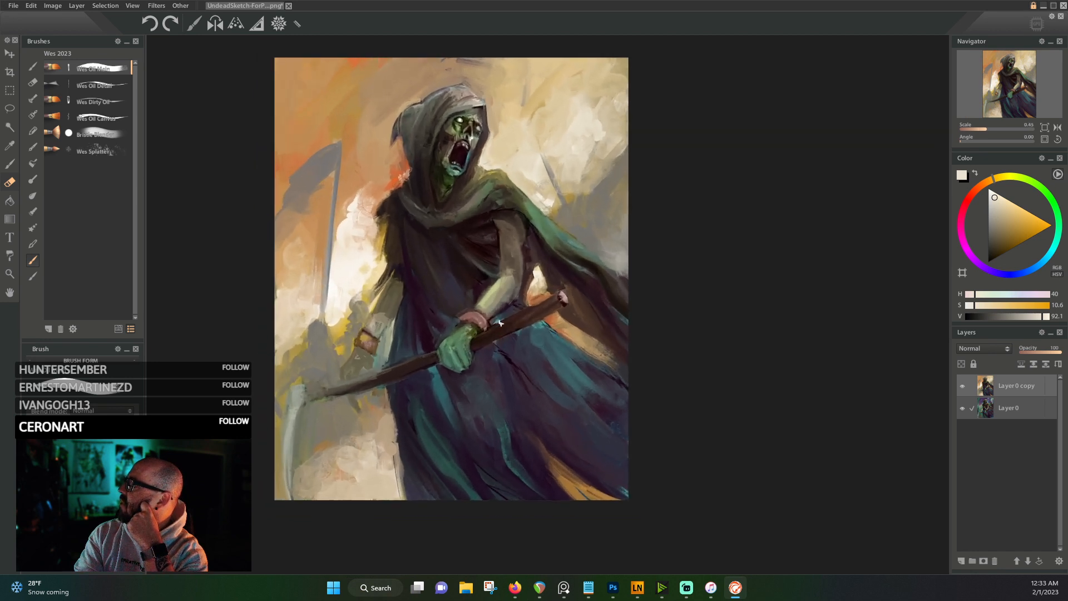
{"action": "scroll", "coordinate": [393, 121], "scroll_direction": "down", "scroll_amount": 3}
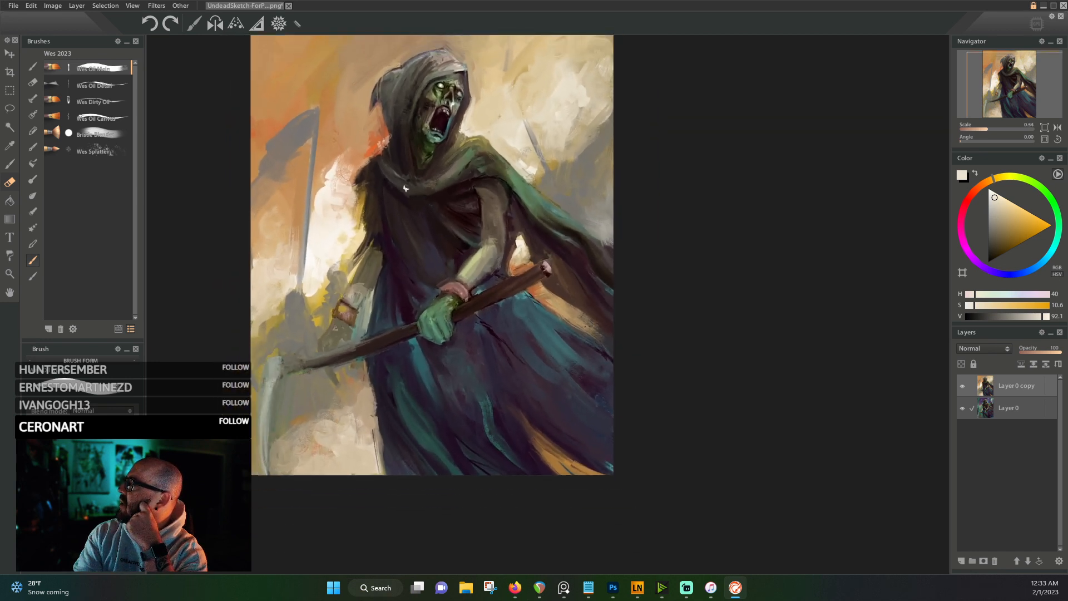
{"action": "left_click", "coordinate": [12, 5]}
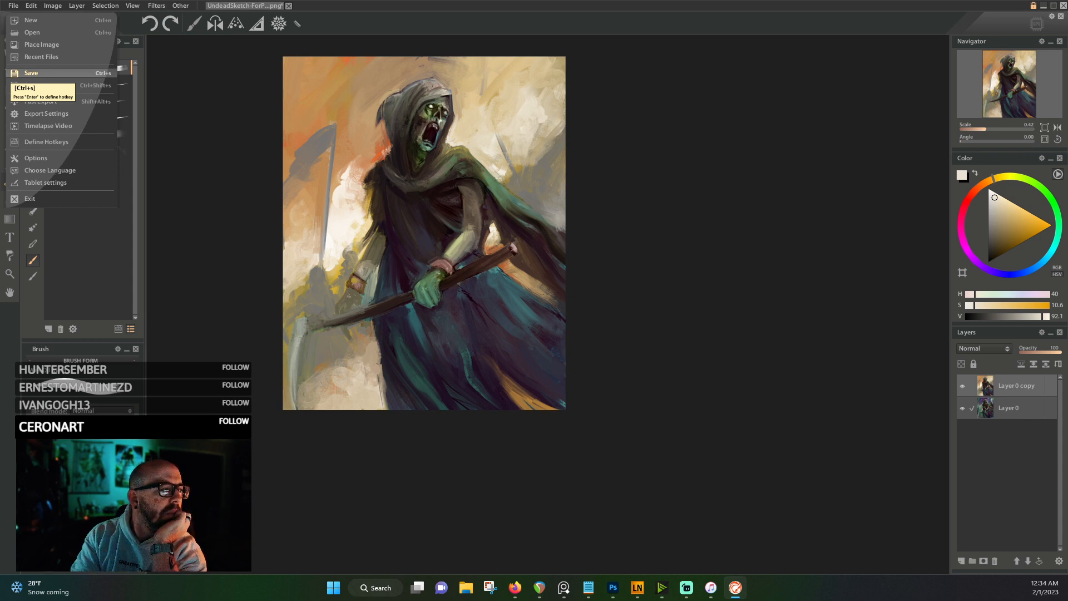
{"action": "left_click", "coordinate": [31, 73]}
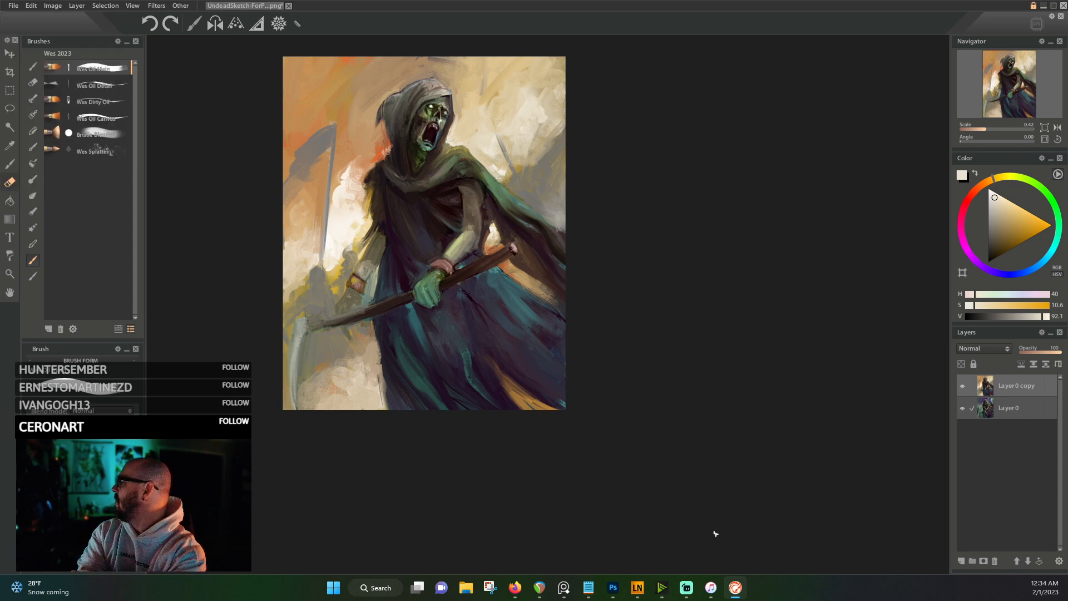
- Switch to Photoshop and open UndeadSketch-ForPainter.png alongside UndeadSketch.psd
{"action": "left_click", "coordinate": [613, 588]}
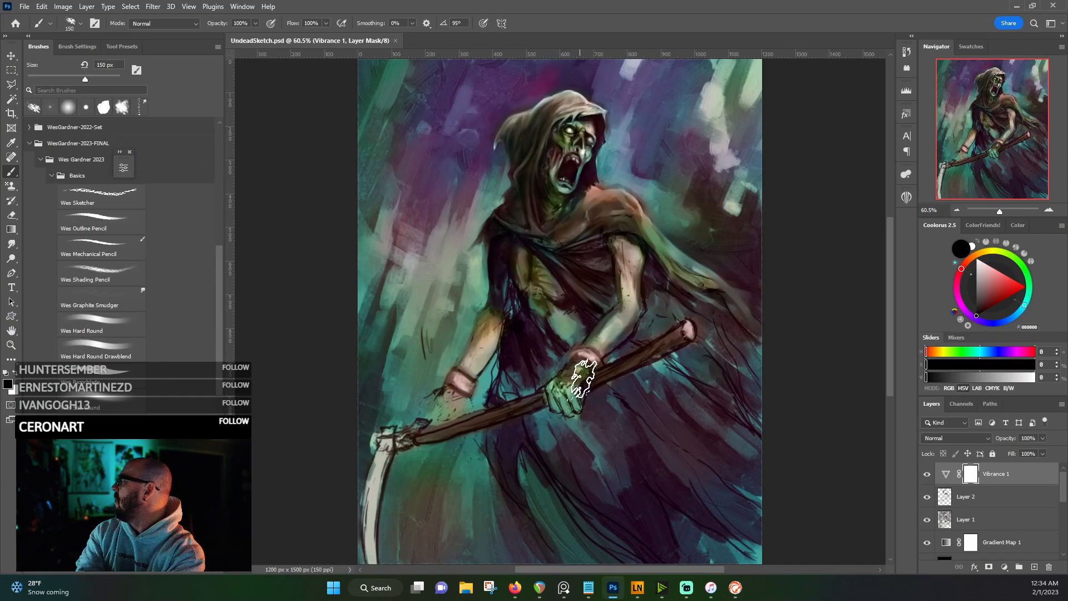
{"action": "scroll", "coordinate": [583, 378], "scroll_direction": "up", "scroll_amount": 1}
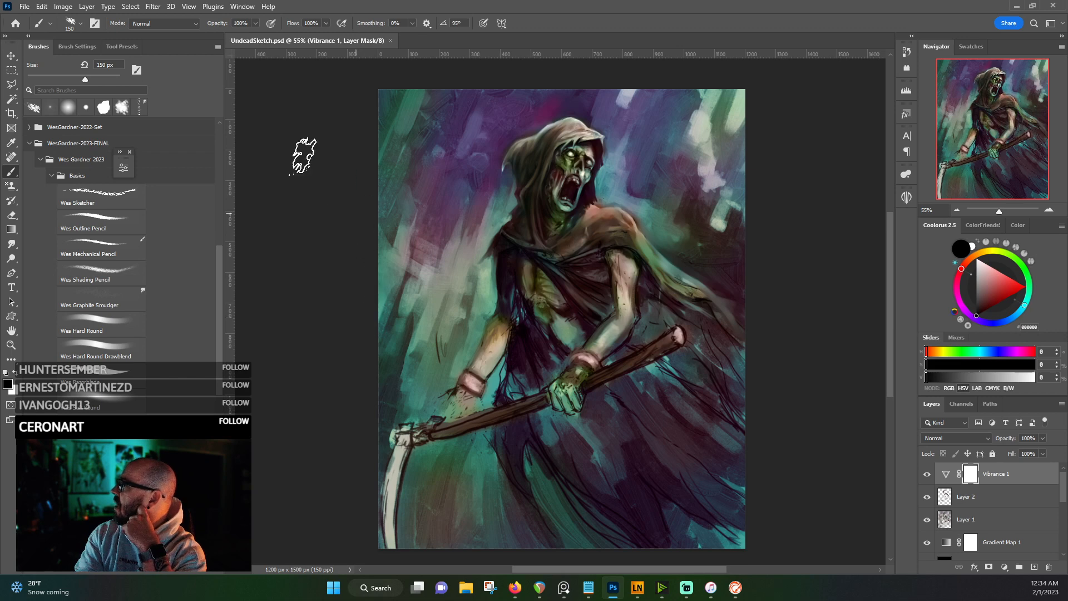
{"action": "left_click", "coordinate": [25, 7]}
{"action": "left_click", "coordinate": [37, 30]}
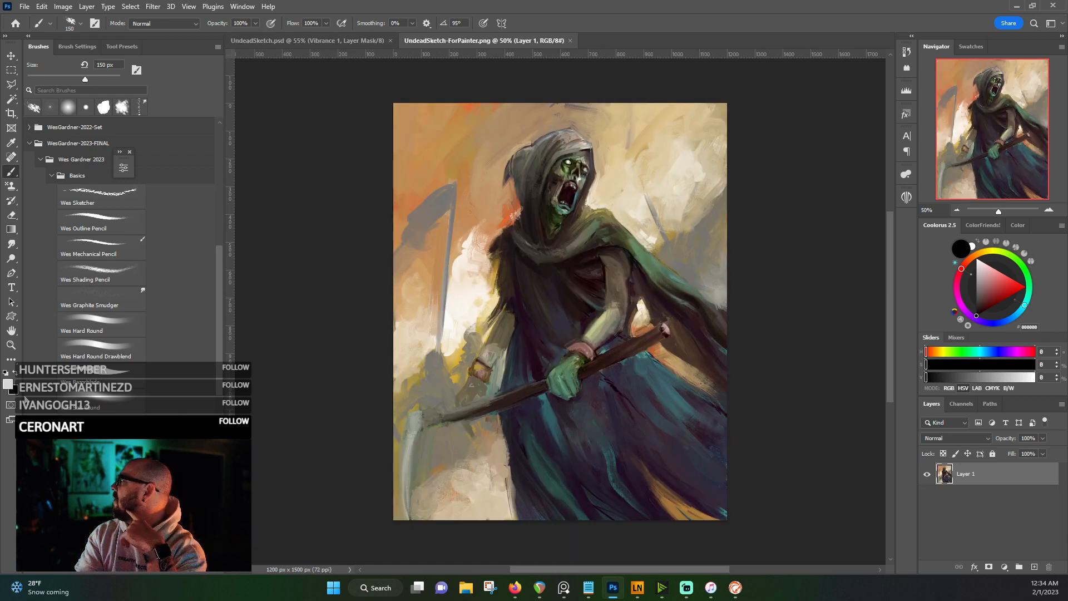
- Compare the repainted UndeadSketch-ForPainter.png with the original UndeadSketch.psd by alternating between the two documents
{"action": "scroll", "coordinate": [551, 211], "scroll_direction": "up", "scroll_amount": 2}
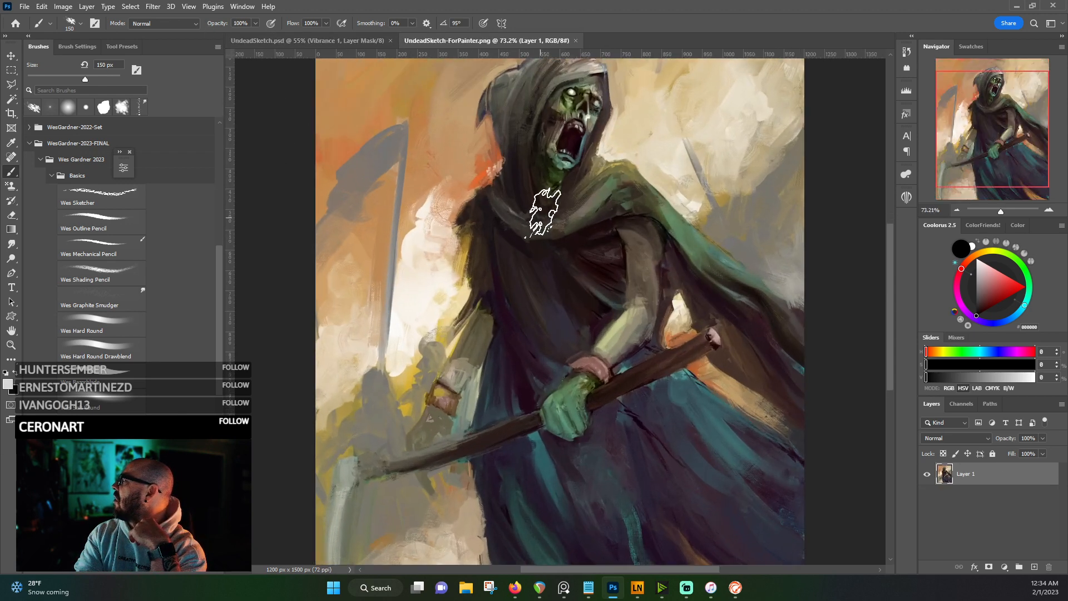
{"action": "scroll", "coordinate": [419, 136], "scroll_direction": "down", "scroll_amount": 2}
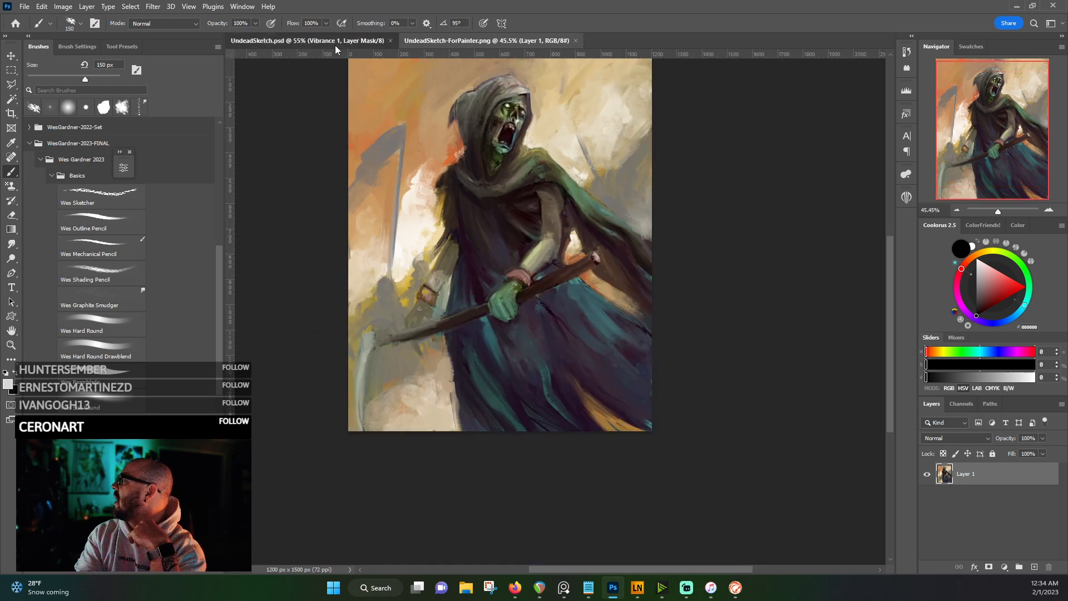
{"action": "left_click", "coordinate": [333, 43]}
{"action": "left_click", "coordinate": [442, 41]}
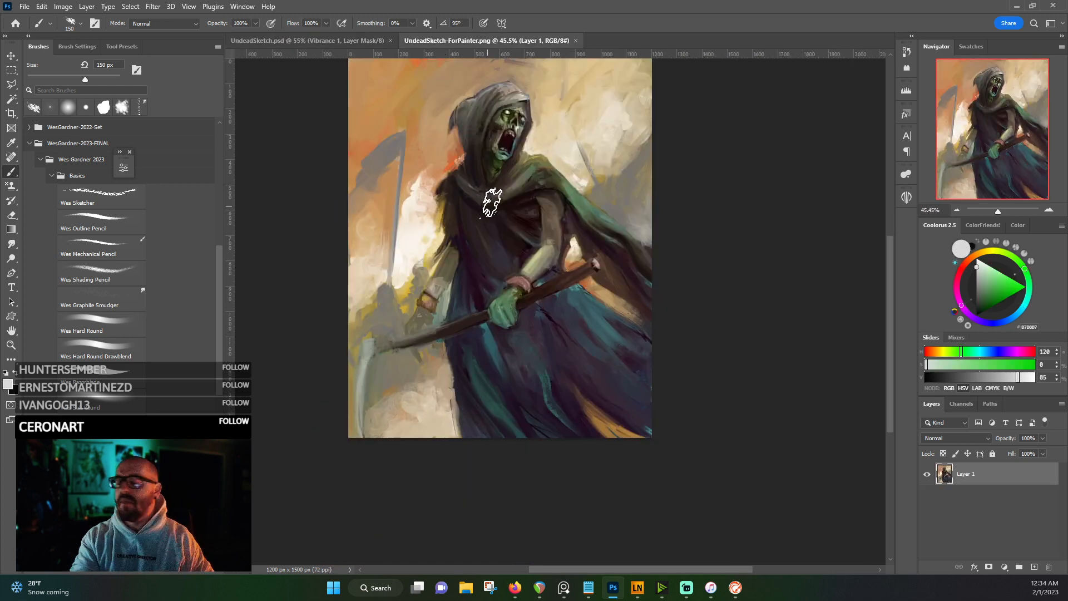
{"action": "left_click_drag", "start_coordinate": [507, 211], "coordinate": [591, 283]}
{"action": "scroll", "coordinate": [518, 223], "scroll_direction": "up", "scroll_amount": 2}
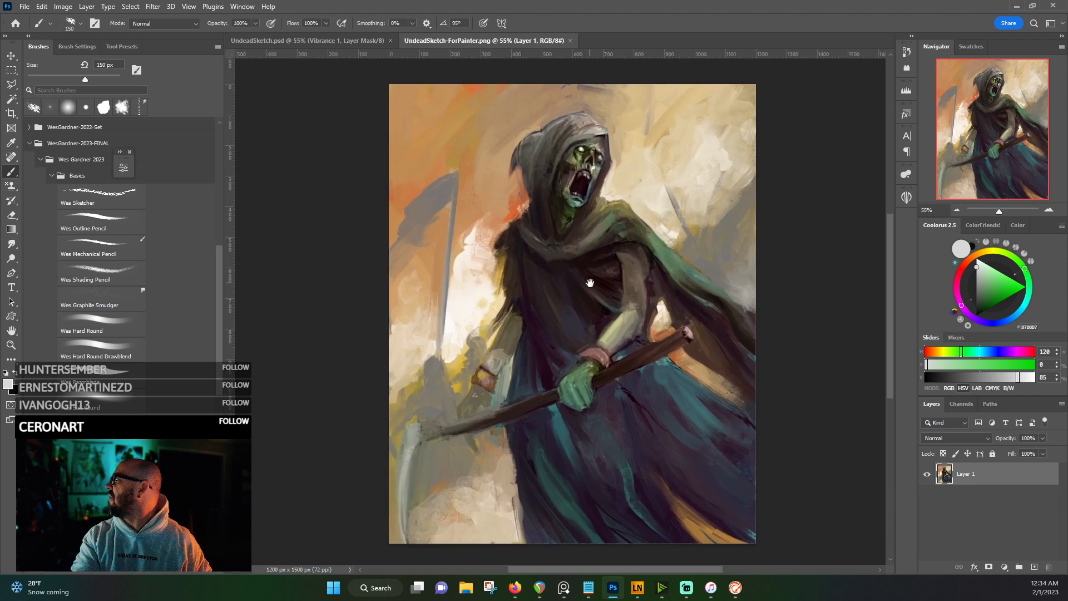
{"action": "left_click", "coordinate": [346, 41]}
{"action": "left_click", "coordinate": [474, 42]}
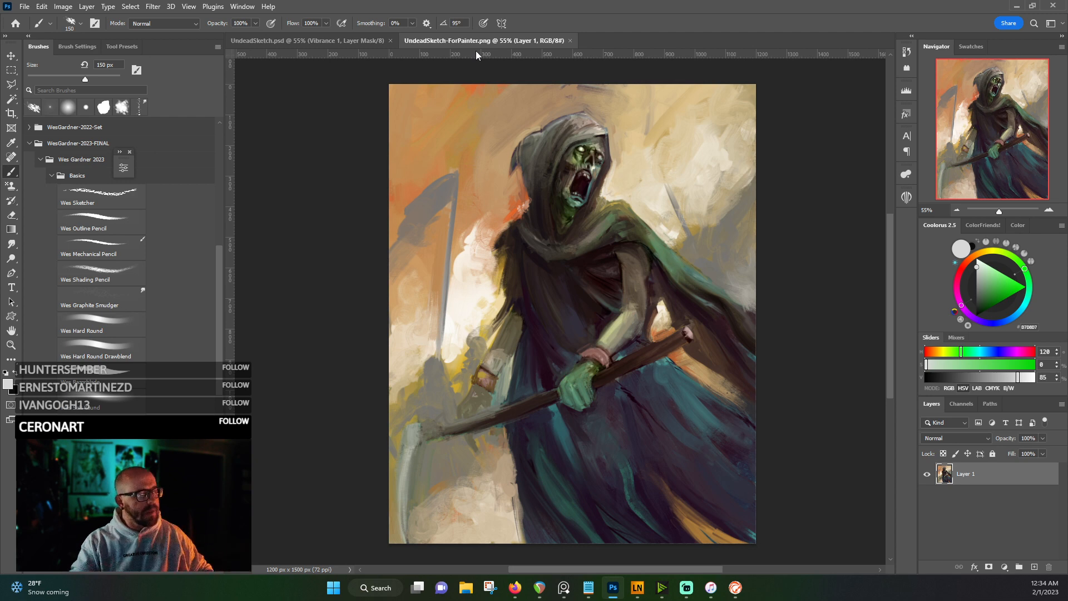
{"action": "left_click", "coordinate": [349, 39]}
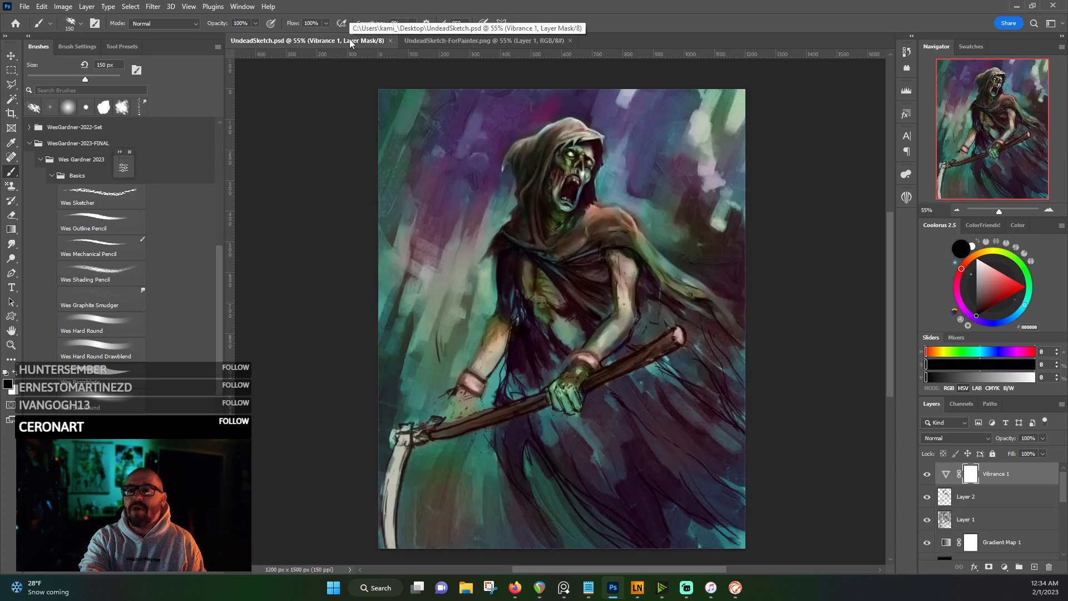
{"action": "left_click", "coordinate": [456, 41]}
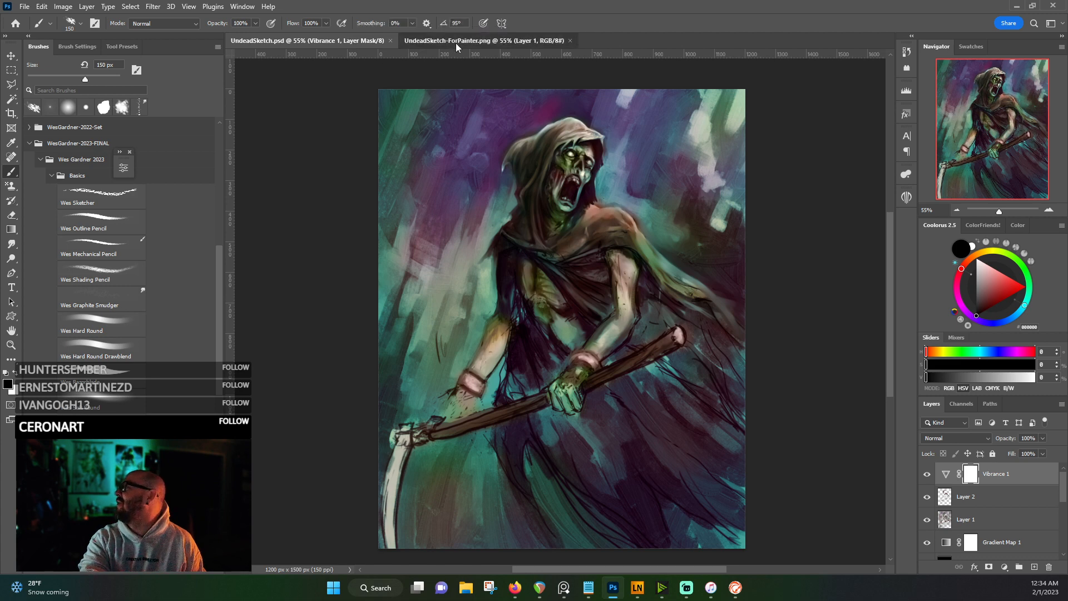
{"action": "left_click", "coordinate": [346, 40]}
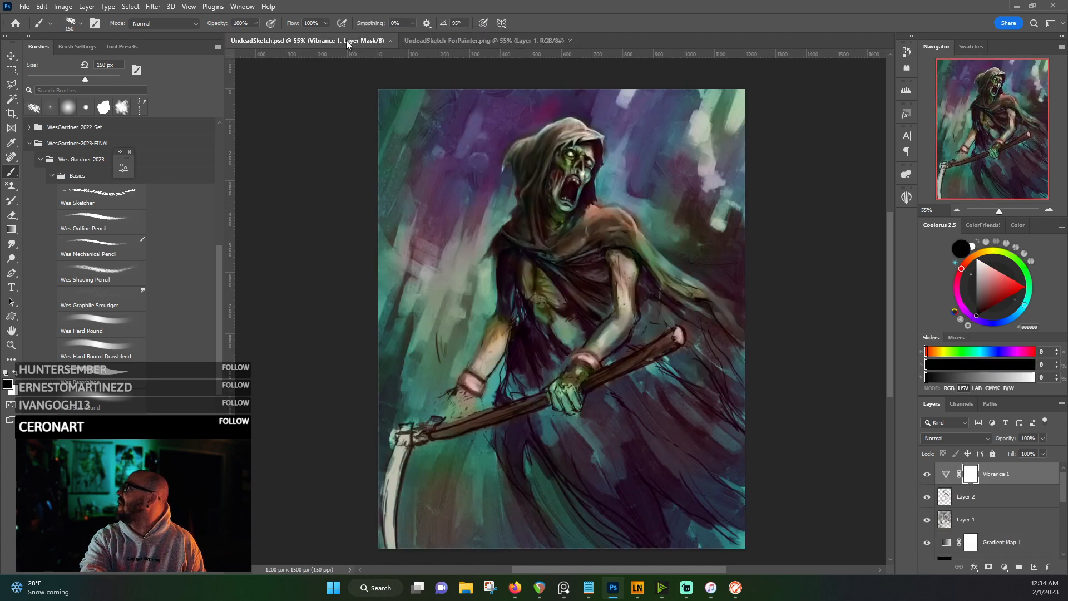
{"action": "left_click", "coordinate": [461, 42]}
{"action": "left_click", "coordinate": [340, 42]}
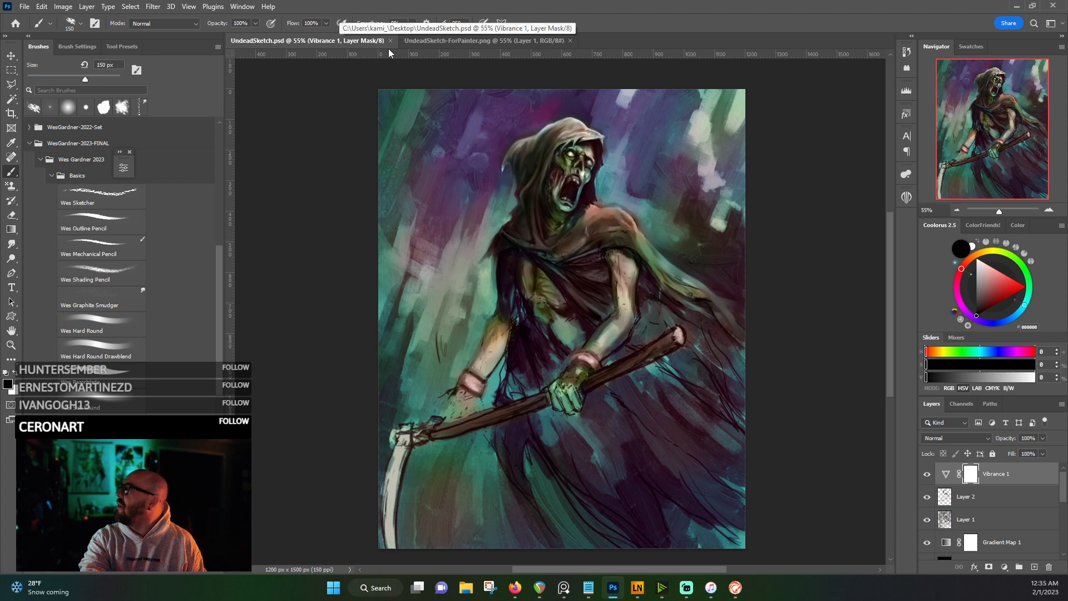
{"action": "left_click", "coordinate": [431, 42]}
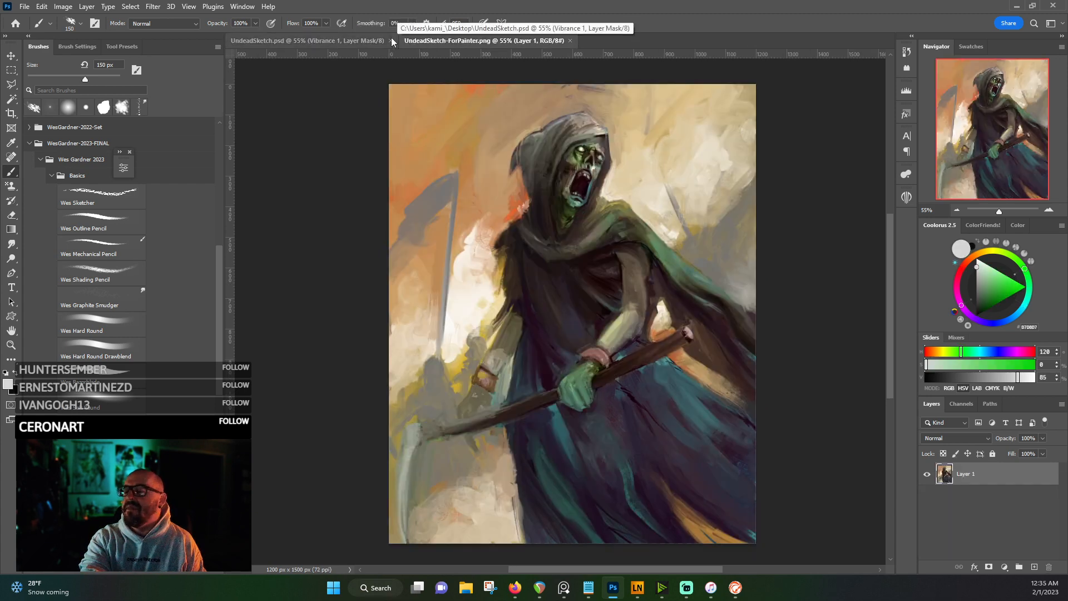
{"action": "left_click", "coordinate": [332, 39]}
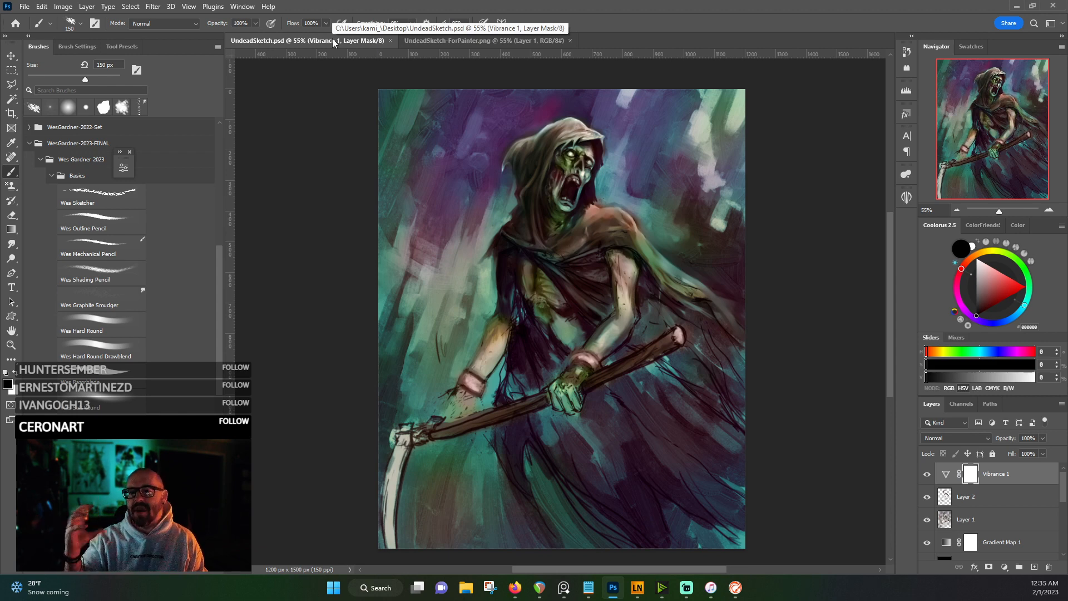
{"action": "left_click", "coordinate": [441, 41]}
{"action": "key", "text": "x"}
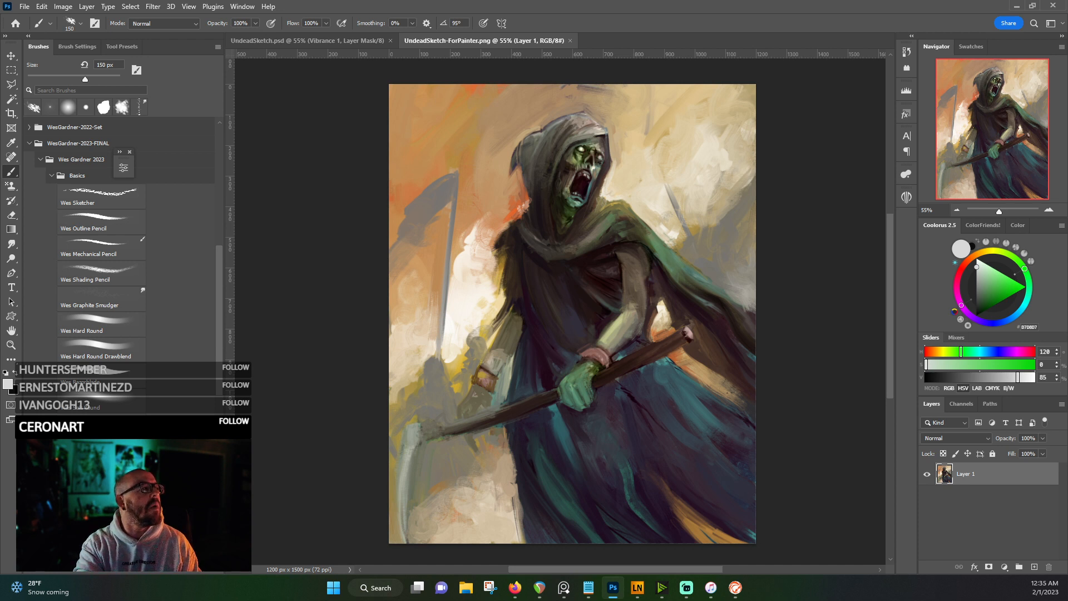
- Bring up the reference board, enlarge the skeletons-at-the-doorway image to examine it, and move the board out of view
{"action": "key", "text": "alt+Tab"}
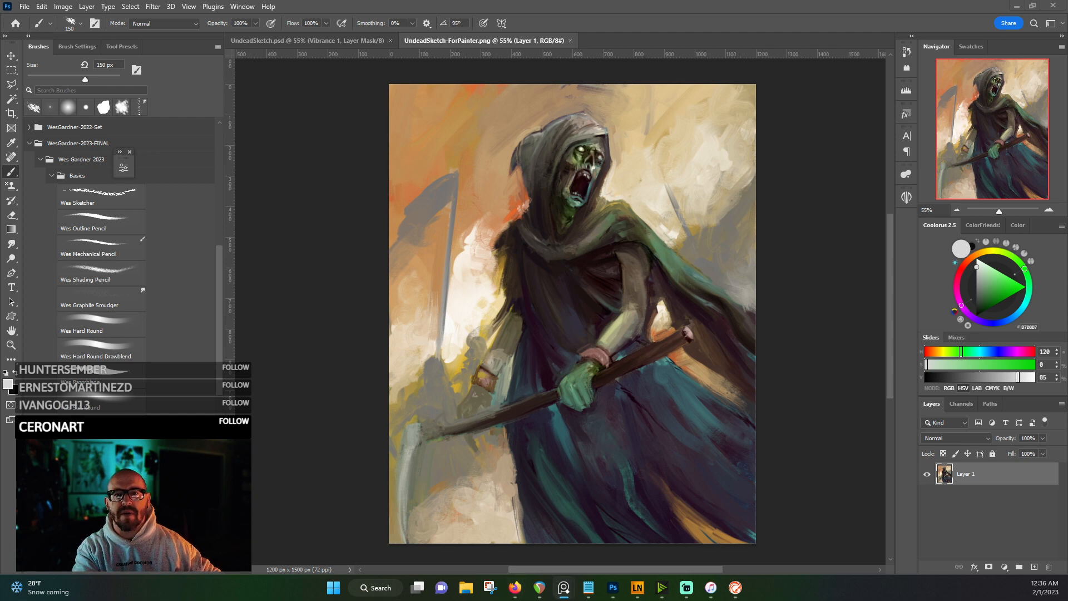
{"action": "left_click_drag", "start_coordinate": [1, 265], "coordinate": [606, 266]}
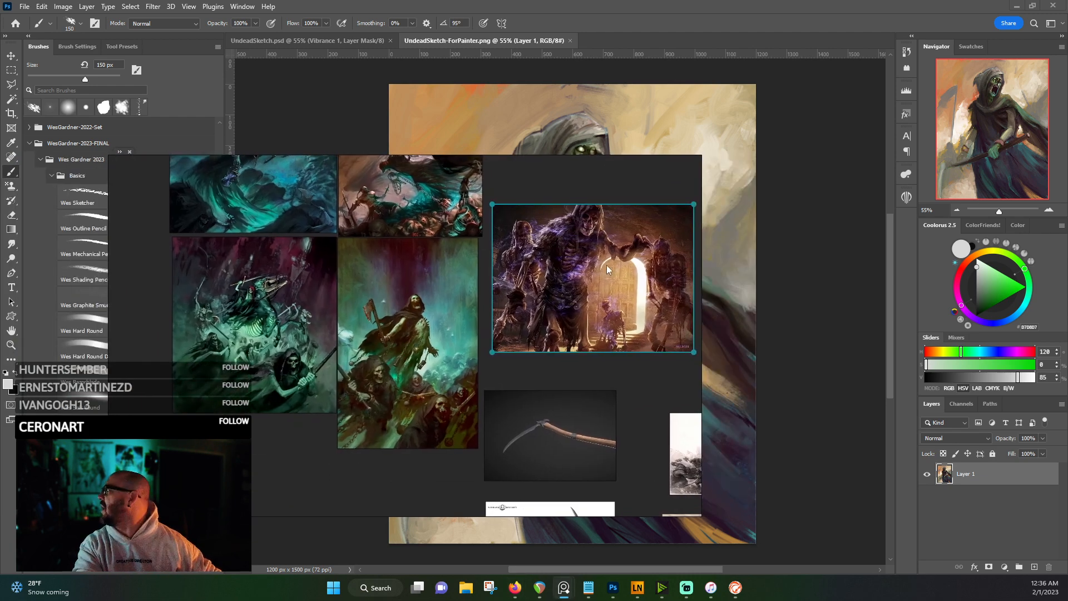
{"action": "double_click", "coordinate": [620, 260]}
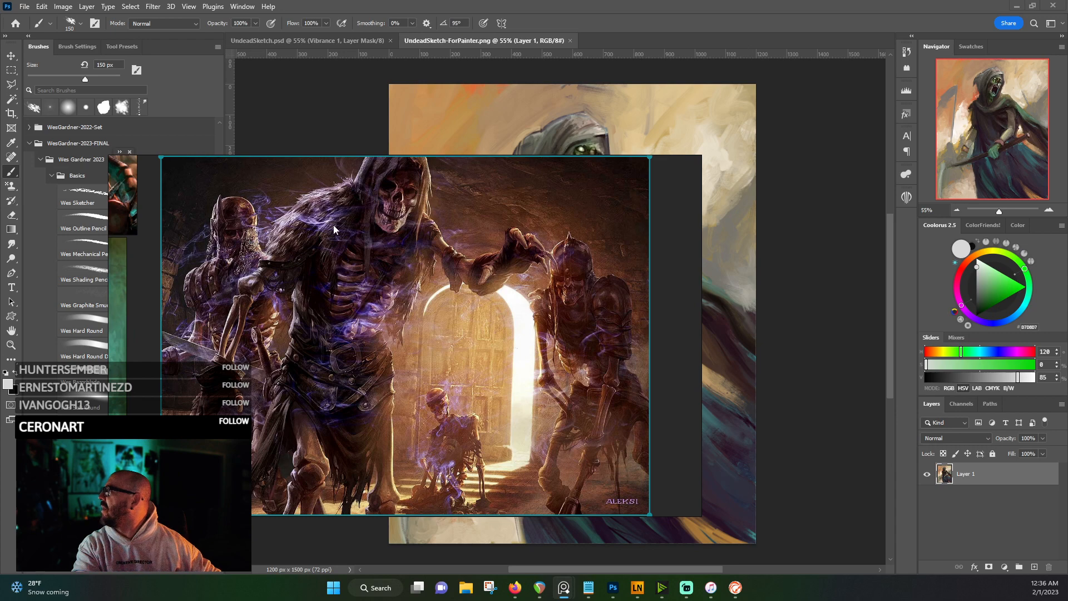
{"action": "left_click_drag", "start_coordinate": [426, 286], "coordinate": [447, 258]}
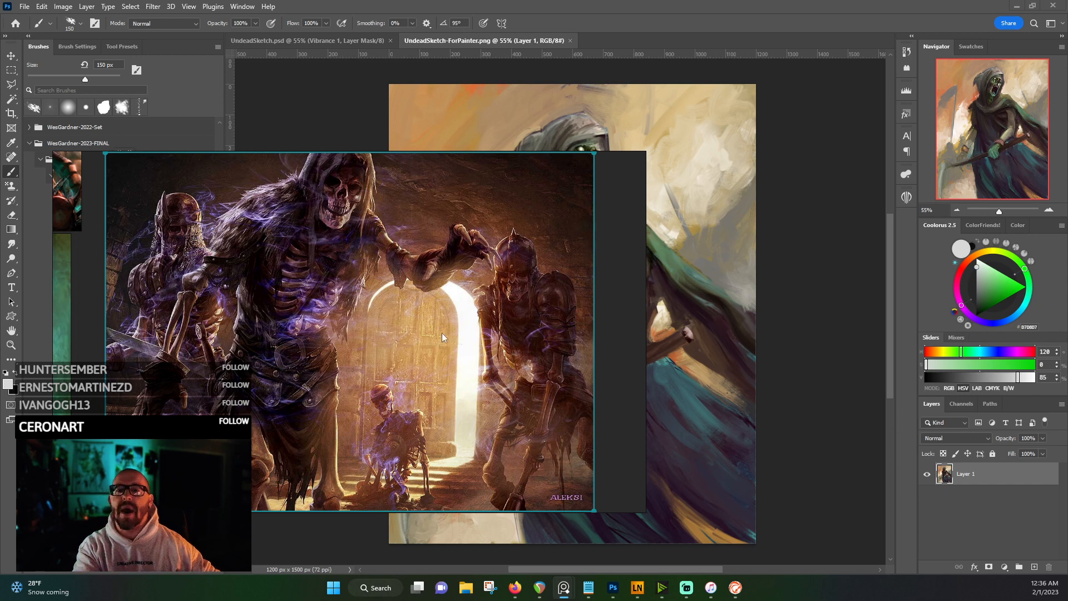
{"action": "left_click_drag", "start_coordinate": [442, 333], "coordinate": [0, 250]}
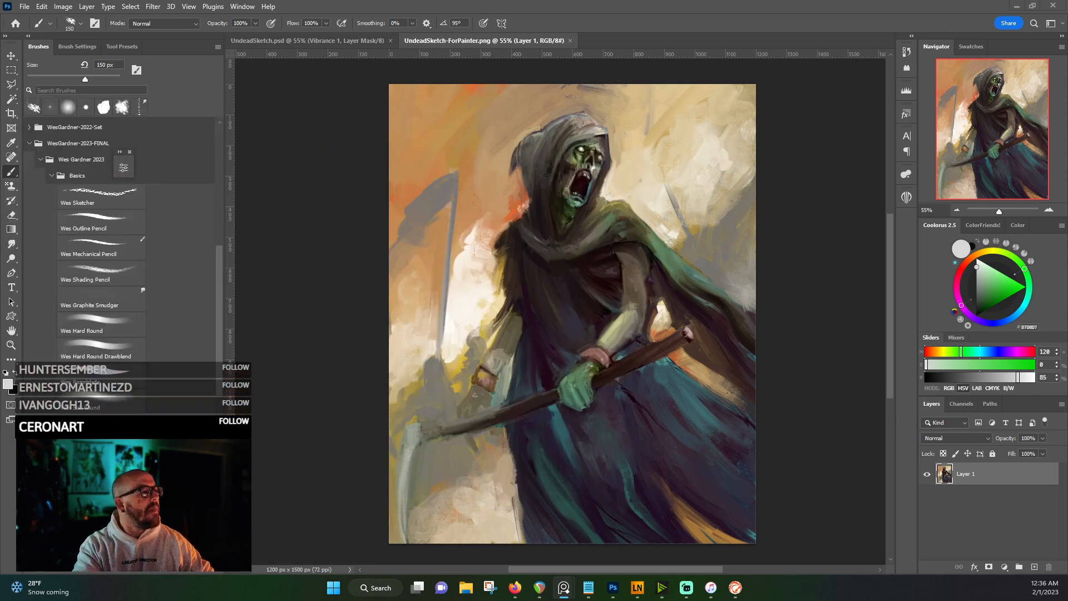
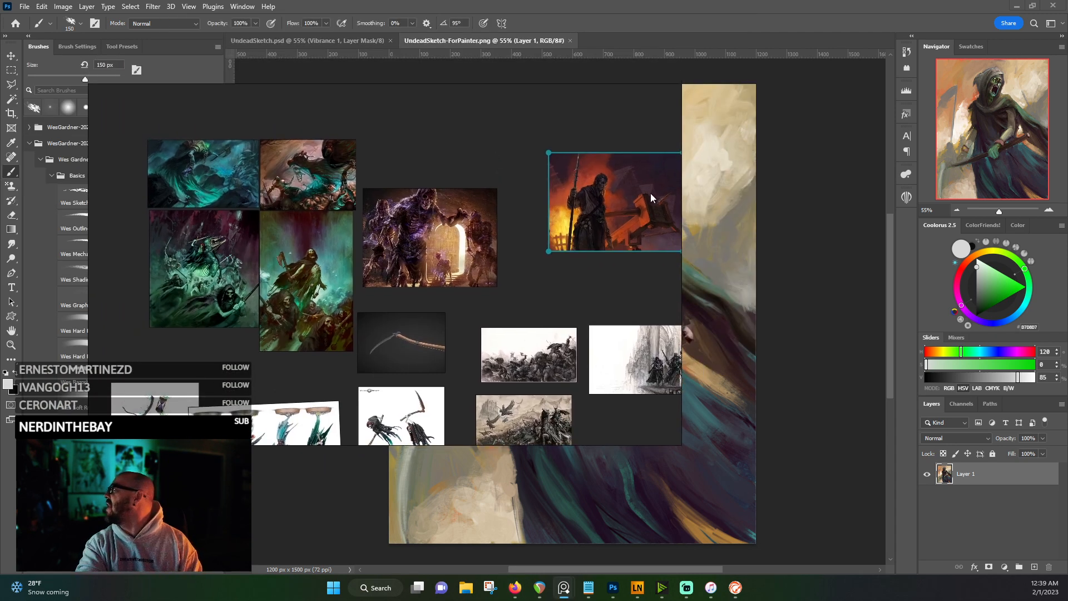
- Focus the fire-lit spear warrior image on the reference board and enlarge the board's window around it
{"action": "double_click", "coordinate": [650, 192]}
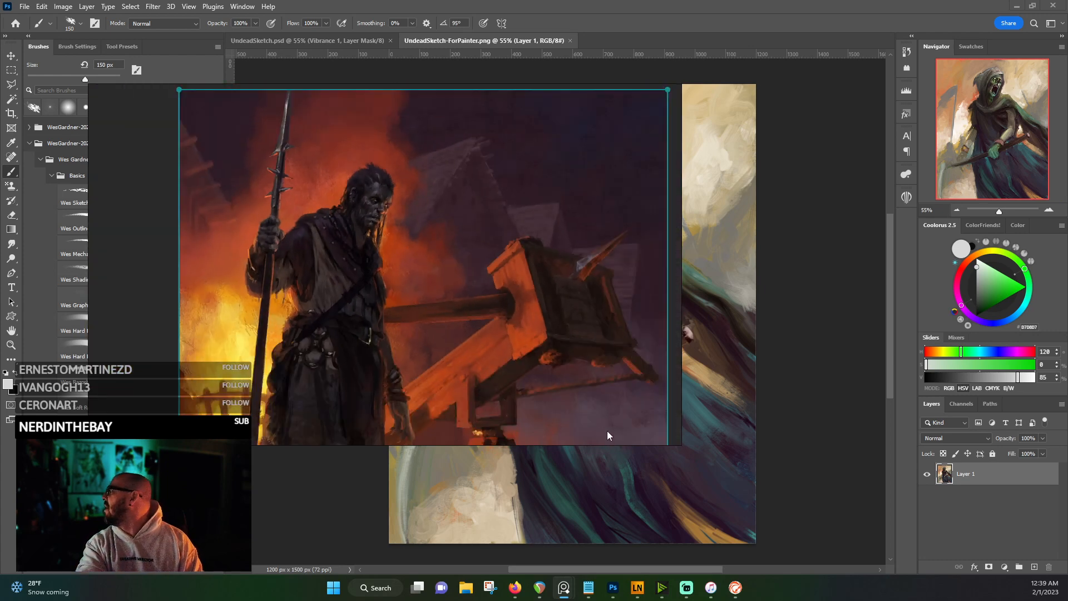
{"action": "left_click_drag", "start_coordinate": [681, 446], "coordinate": [825, 551]}
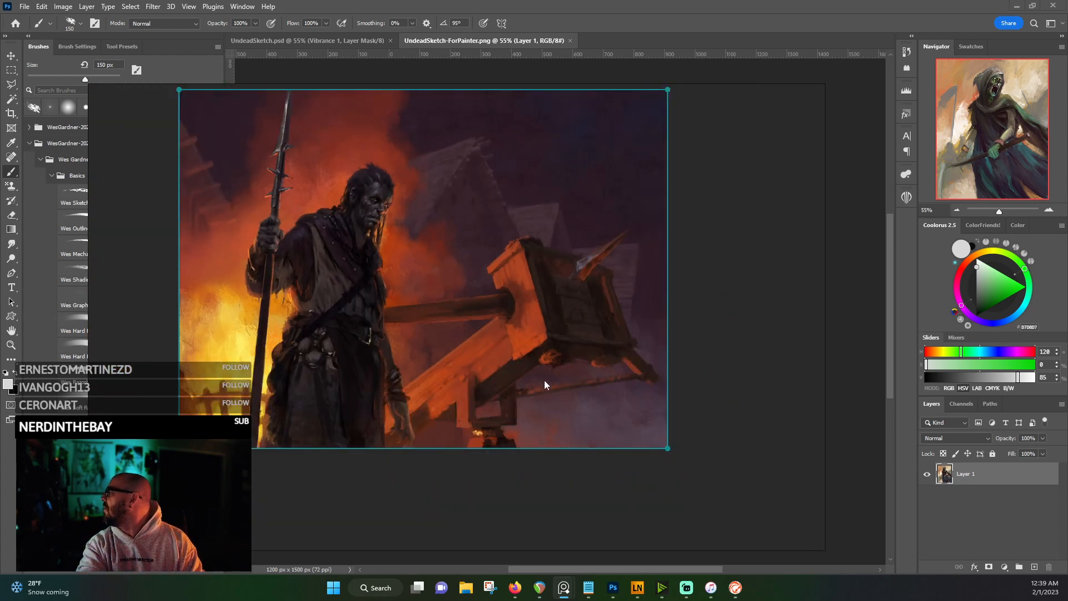
{"action": "double_click", "coordinate": [442, 342]}
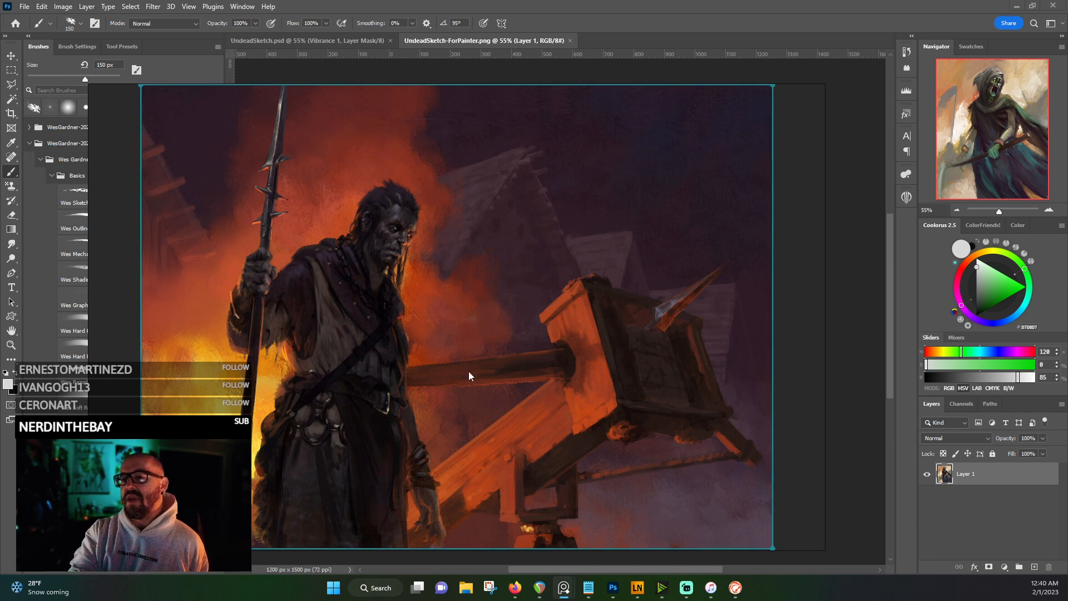
{"action": "mouse_move", "coordinate": [466, 385]}
{"action": "left_mouse_down"}
{"action": "mouse_move", "coordinate": [513, 392]}
{"action": "mouse_move", "coordinate": [546, 368]}
{"action": "mouse_move", "coordinate": [572, 374]}
{"action": "left_mouse_up"}
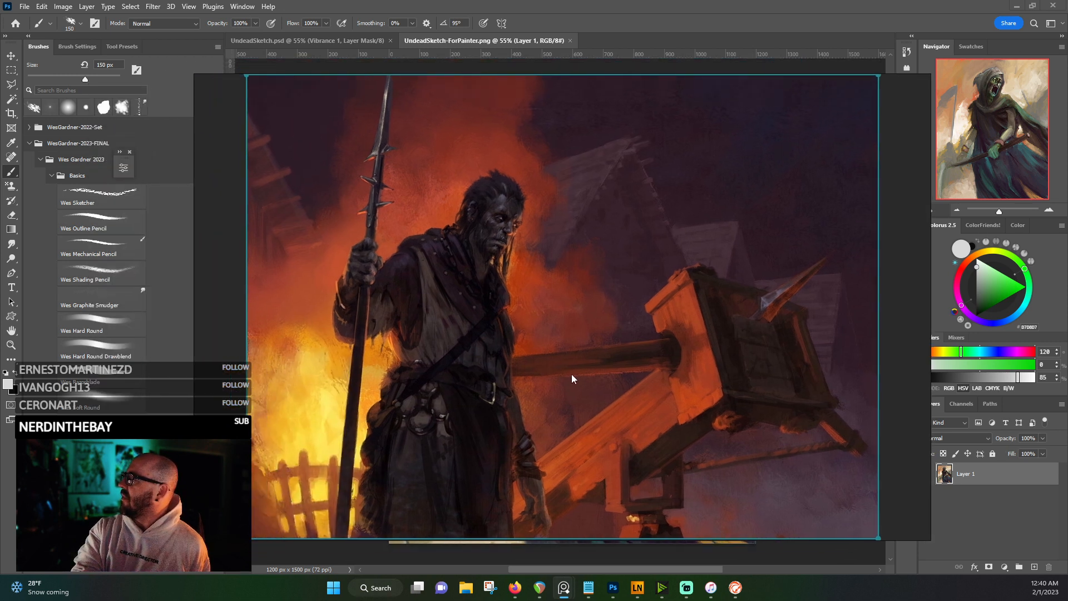
{"action": "left_click_drag", "start_coordinate": [193, 216], "coordinate": [225, 216]}
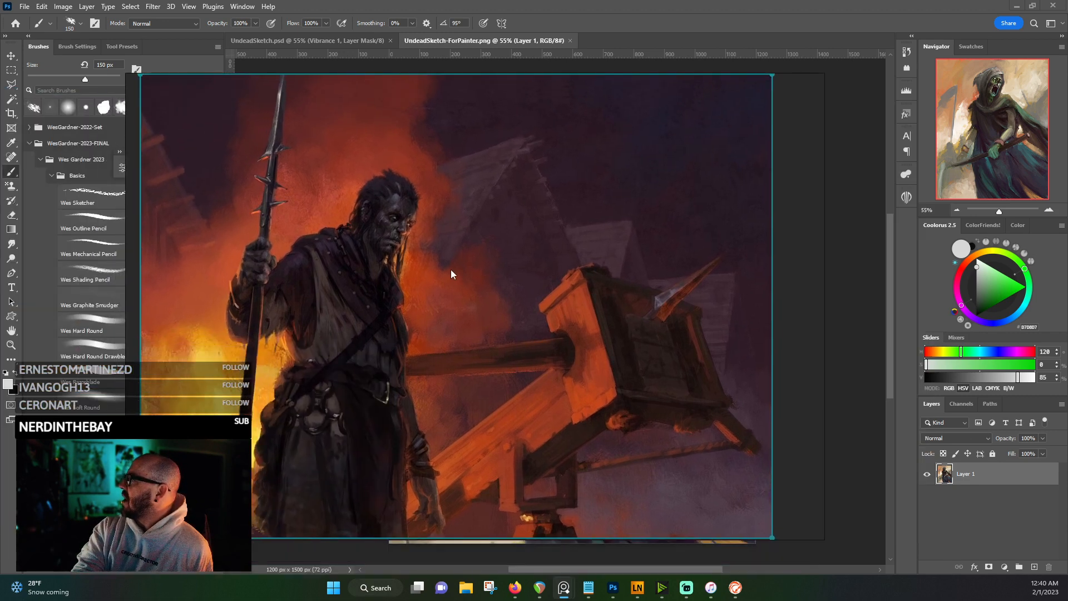
- Examine the spear warrior reference both close up and as a whole, studying the figure against the fiery background
{"action": "scroll", "coordinate": [374, 336], "scroll_direction": "up", "scroll_amount": 3}
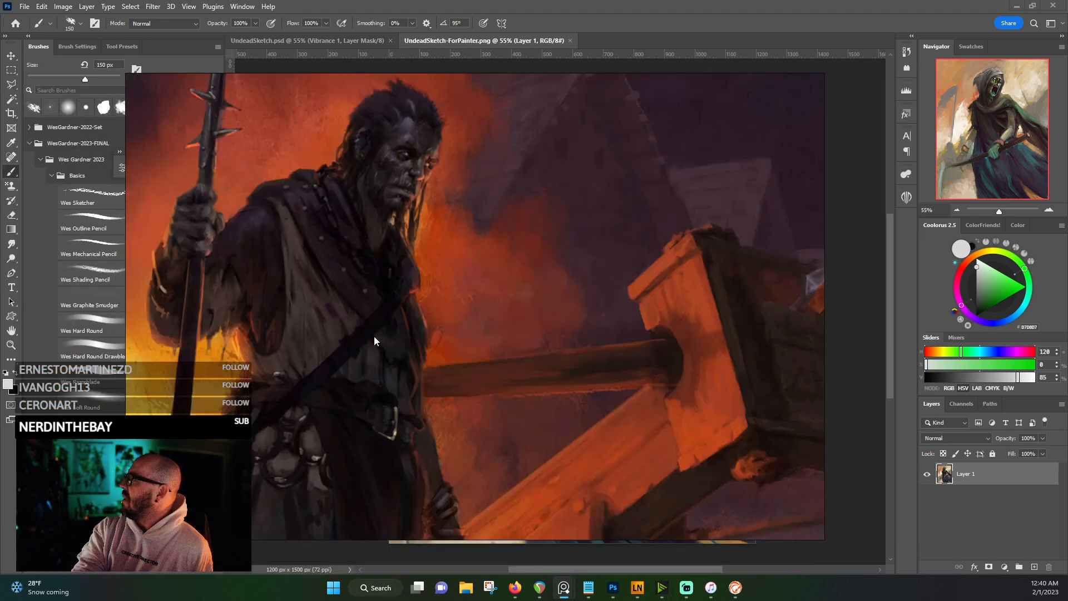
{"action": "scroll", "coordinate": [376, 342], "scroll_direction": "down", "scroll_amount": 4}
{"action": "scroll", "coordinate": [376, 342], "scroll_direction": "up", "scroll_amount": 3}
{"action": "scroll", "coordinate": [376, 342], "scroll_direction": "down", "scroll_amount": 3}
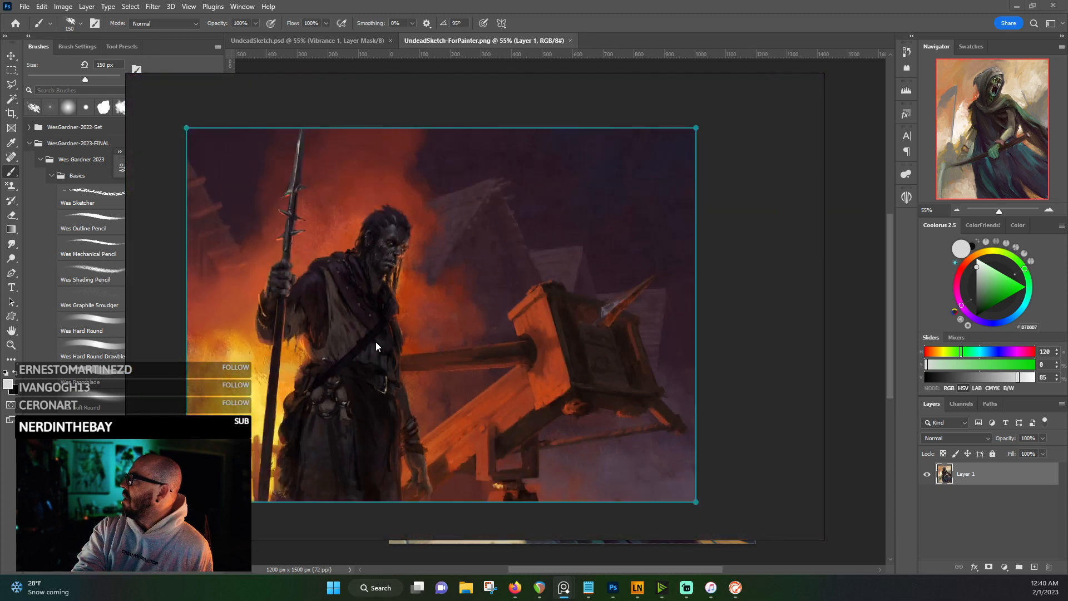
{"action": "scroll", "coordinate": [376, 343], "scroll_direction": "up", "scroll_amount": 3}
{"action": "scroll", "coordinate": [376, 342], "scroll_direction": "down", "scroll_amount": 1}
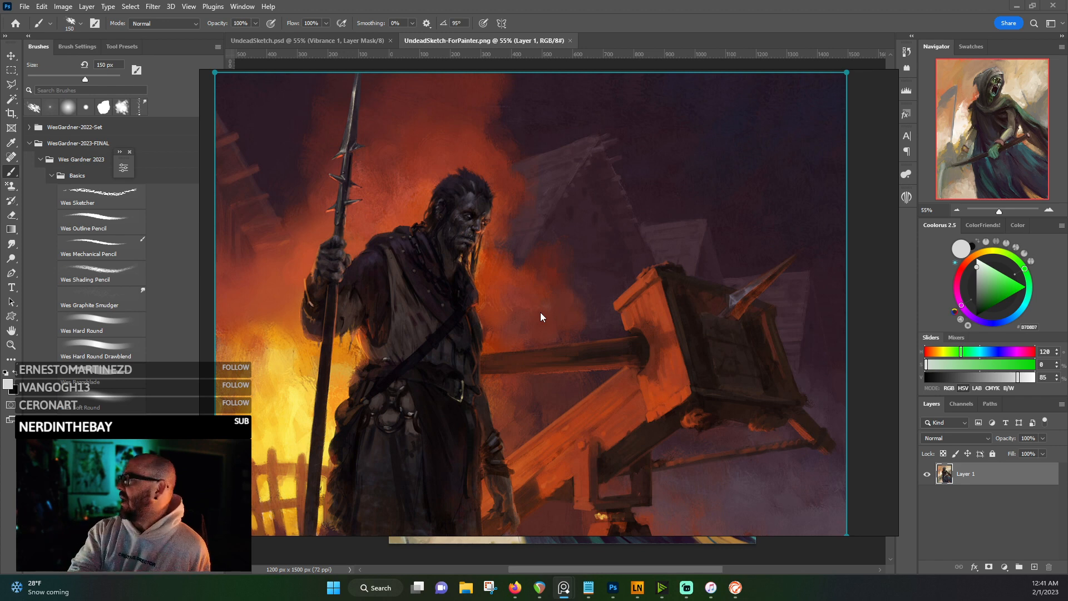
{"action": "key", "text": "h"}
{"action": "left_click_drag", "start_coordinate": [539, 317], "coordinate": [543, 320]}
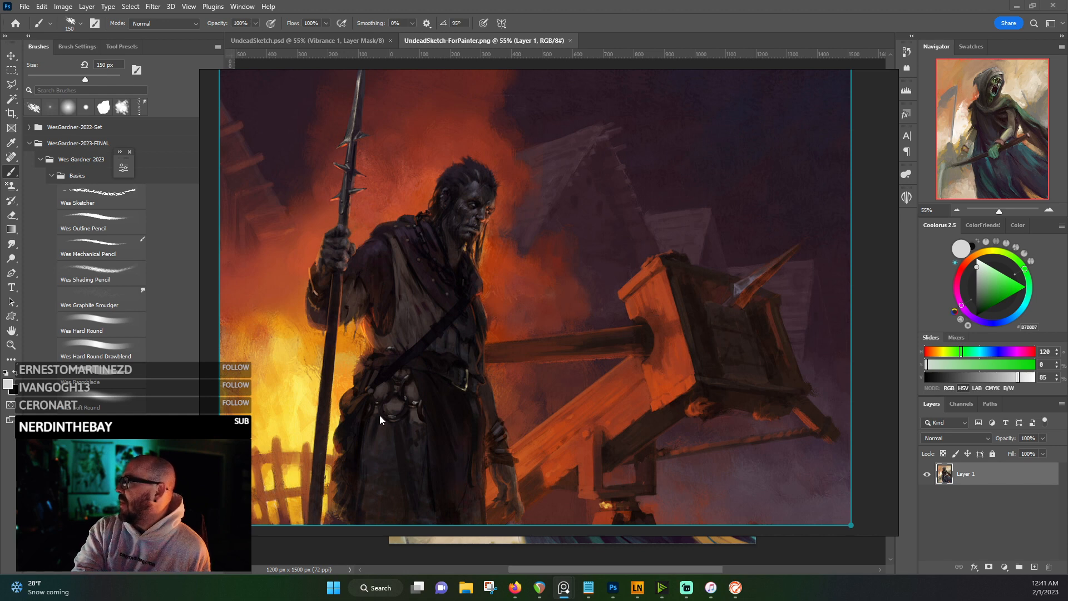
- Examine the spear warrior's spiked spear, gripping hand and face in the reference, alternating between close-ups and the wider composition
{"action": "scroll", "coordinate": [382, 412], "scroll_direction": "down", "scroll_amount": 1}
{"action": "scroll", "coordinate": [383, 411], "scroll_direction": "up", "scroll_amount": 1}
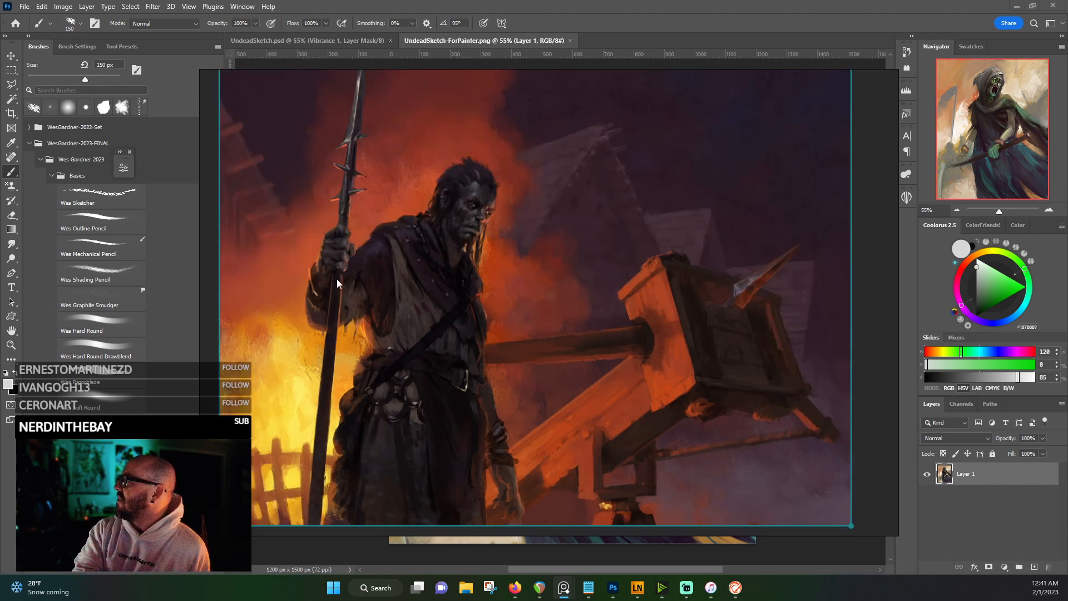
{"action": "scroll", "coordinate": [351, 235], "scroll_direction": "up", "scroll_amount": 3}
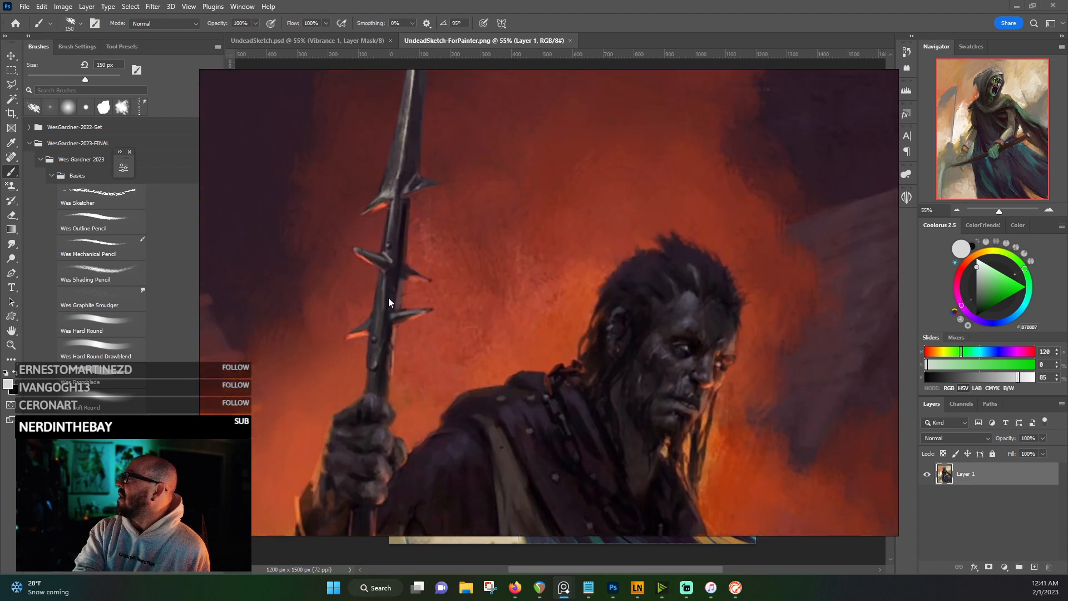
{"action": "scroll", "coordinate": [378, 313], "scroll_direction": "down", "scroll_amount": 2}
{"action": "scroll", "coordinate": [406, 267], "scroll_direction": "up", "scroll_amount": 1}
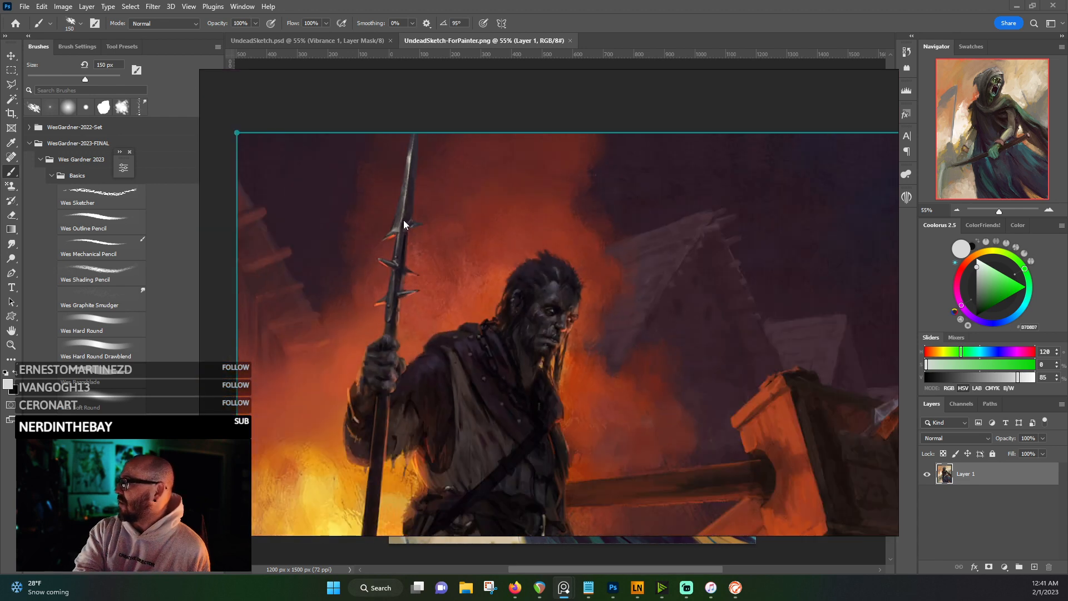
{"action": "scroll", "coordinate": [404, 224], "scroll_direction": "up", "scroll_amount": 1}
{"action": "scroll", "coordinate": [388, 258], "scroll_direction": "up", "scroll_amount": 3}
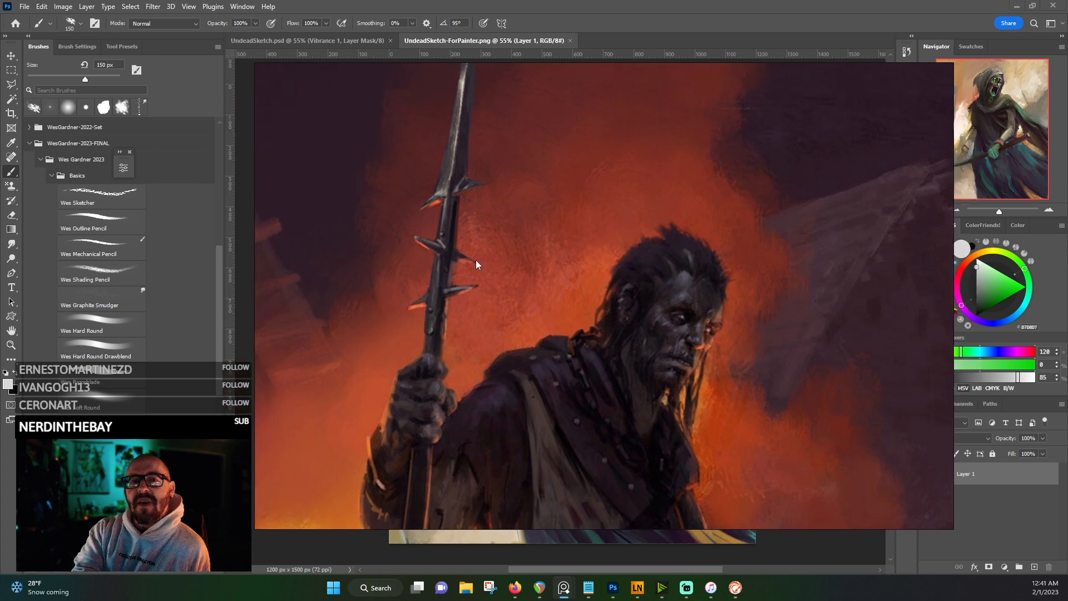
{"action": "scroll", "coordinate": [475, 254], "scroll_direction": "down", "scroll_amount": 1}
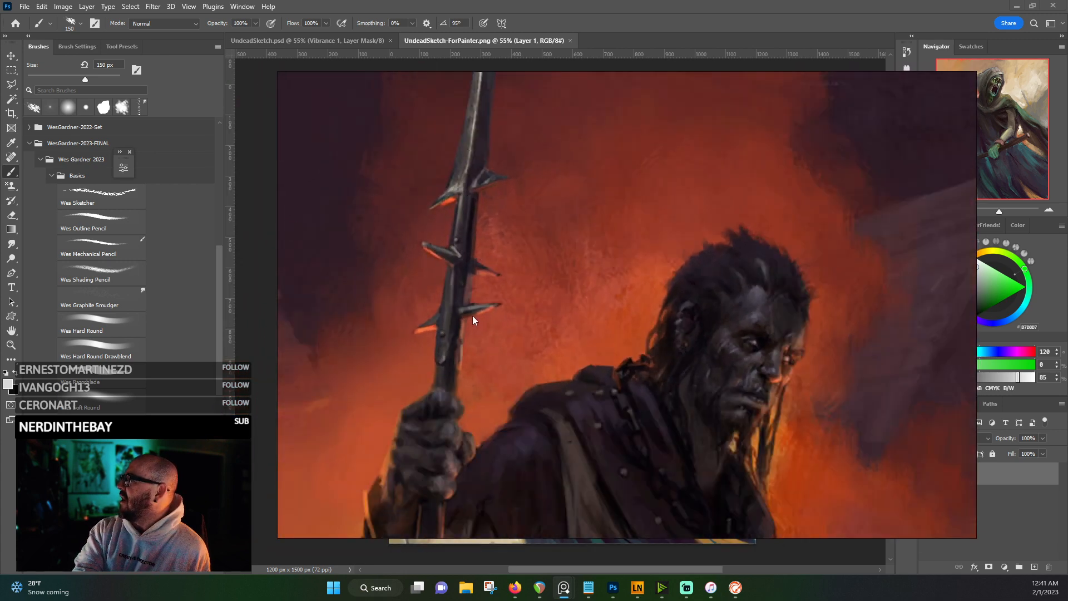
{"action": "scroll", "coordinate": [474, 315], "scroll_direction": "down", "scroll_amount": 2}
{"action": "scroll", "coordinate": [474, 315], "scroll_direction": "up", "scroll_amount": 3}
{"action": "scroll", "coordinate": [474, 304], "scroll_direction": "down", "scroll_amount": 4}
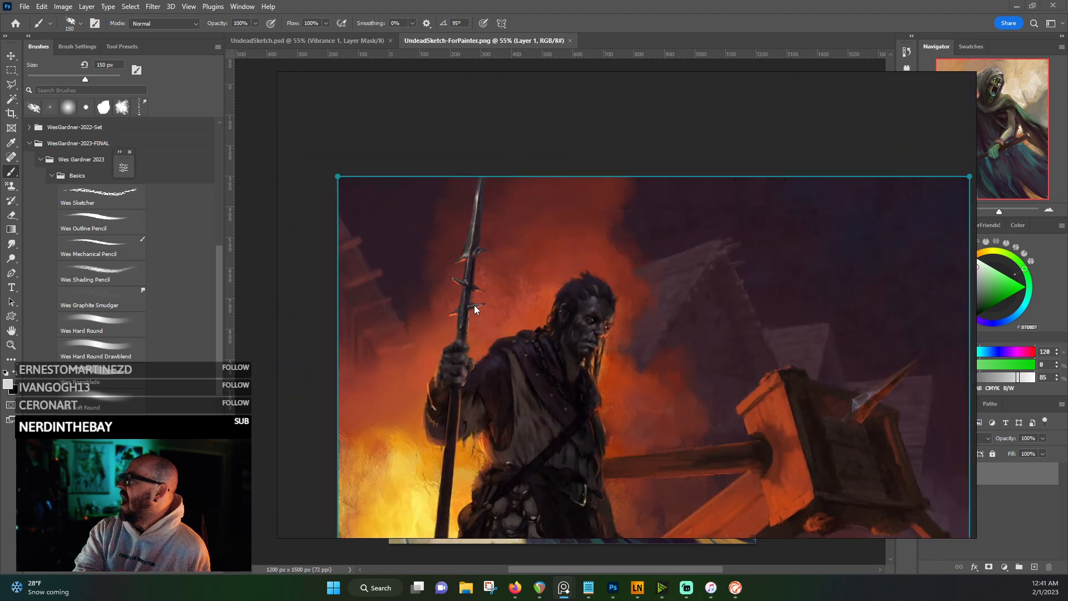
{"action": "scroll", "coordinate": [474, 305], "scroll_direction": "up", "scroll_amount": 5}
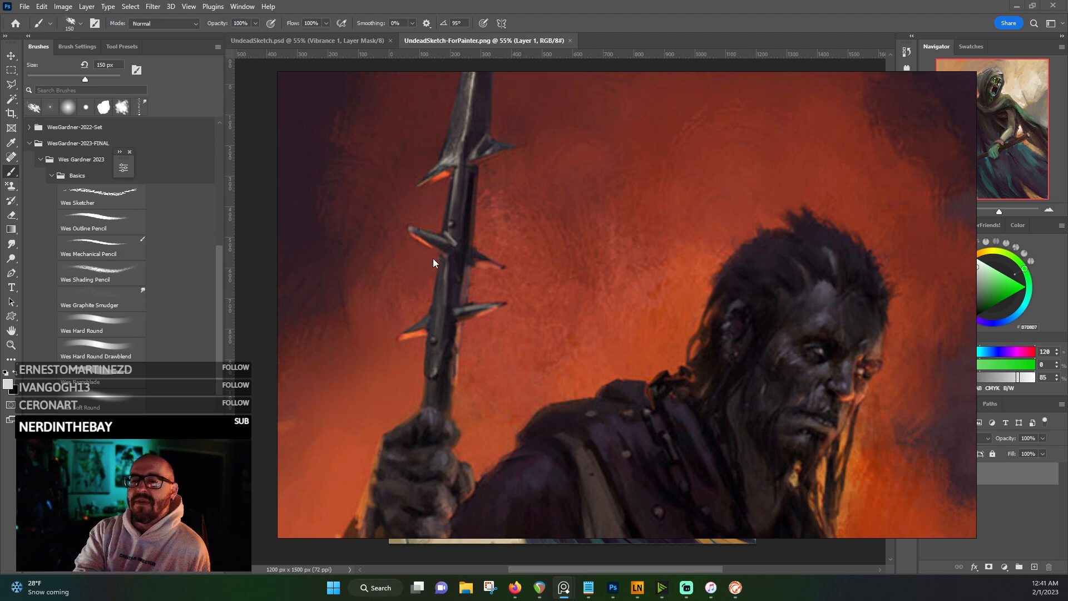
{"action": "scroll", "coordinate": [533, 217], "scroll_direction": "down", "scroll_amount": 4}
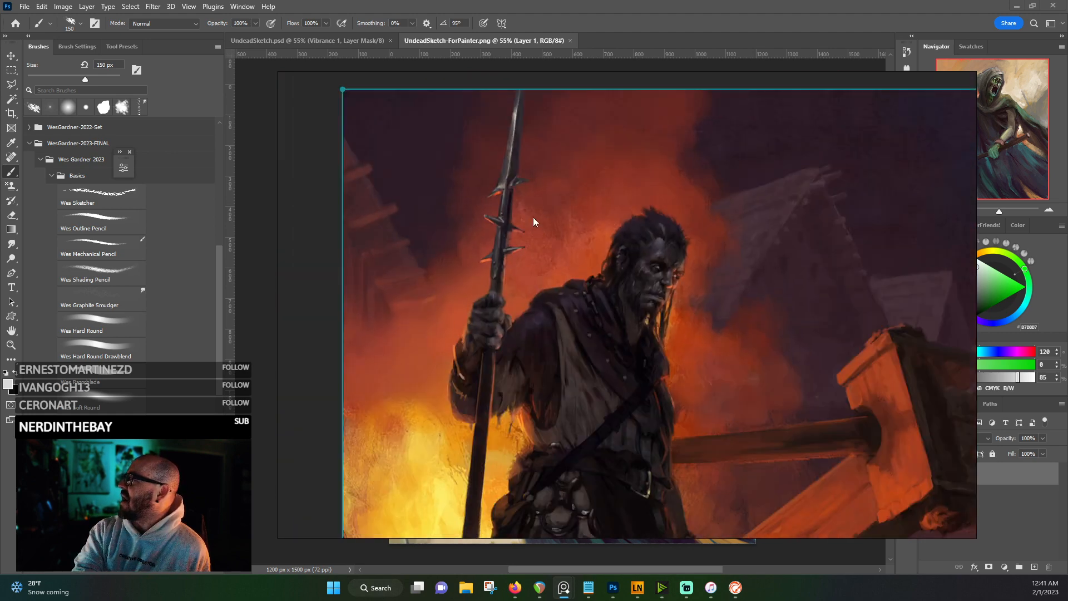
{"action": "scroll", "coordinate": [503, 225], "scroll_direction": "up", "scroll_amount": 1}
{"action": "scroll", "coordinate": [508, 192], "scroll_direction": "down", "scroll_amount": 1}
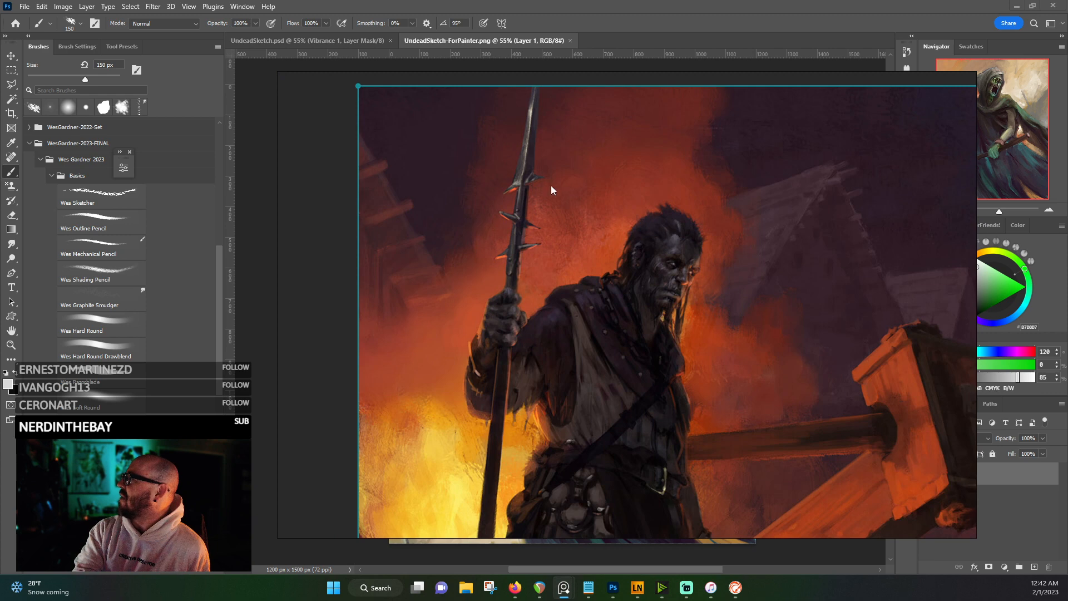
- Study the wooden siege machine and dim background houses beside the spear warrior, checking the reaper painting in between
{"action": "left_click_drag", "start_coordinate": [667, 333], "coordinate": [456, 282]}
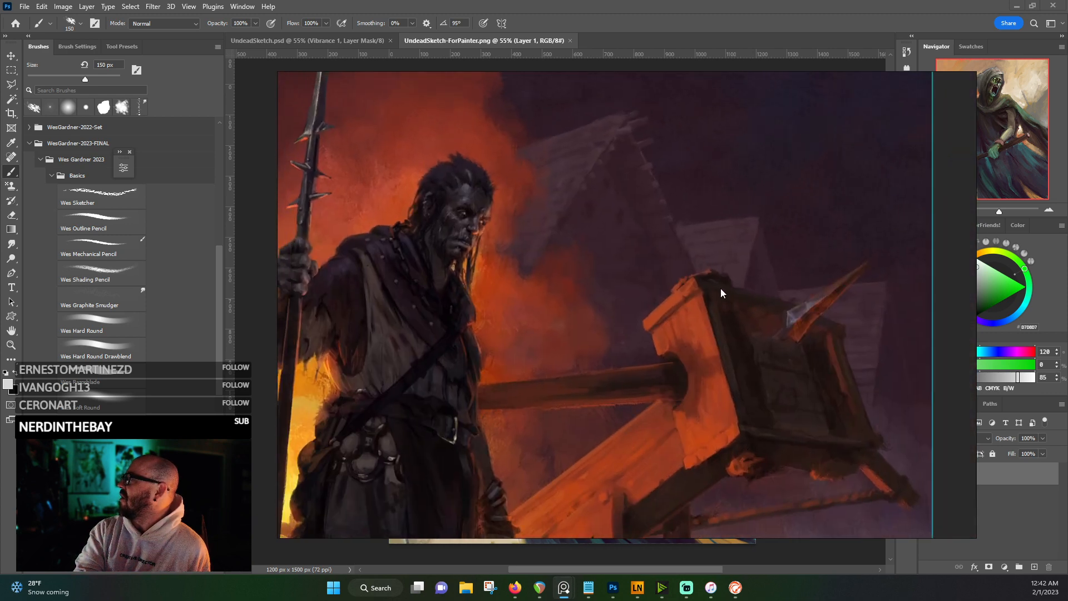
{"action": "left_click_drag", "start_coordinate": [438, 297], "coordinate": [514, 324]}
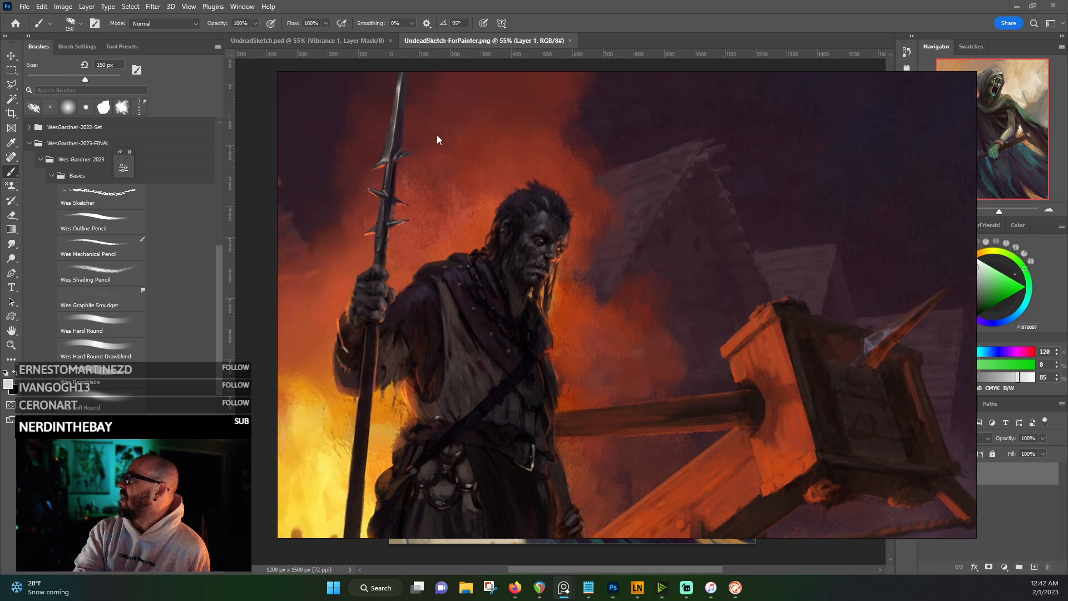
{"action": "left_click_drag", "start_coordinate": [746, 282], "coordinate": [498, 252]}
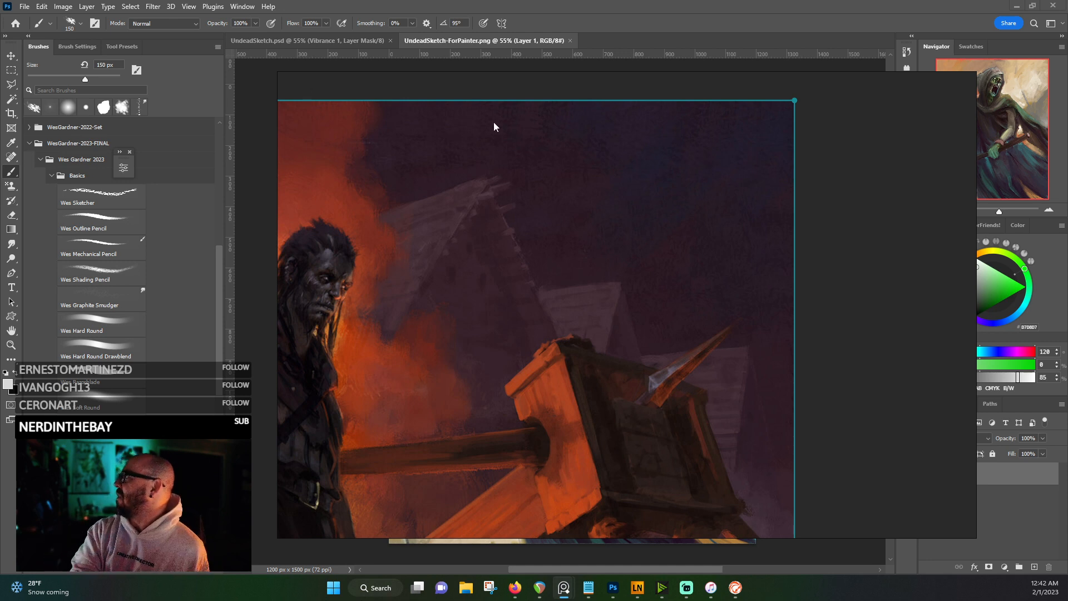
{"action": "left_click", "coordinate": [467, 41]}
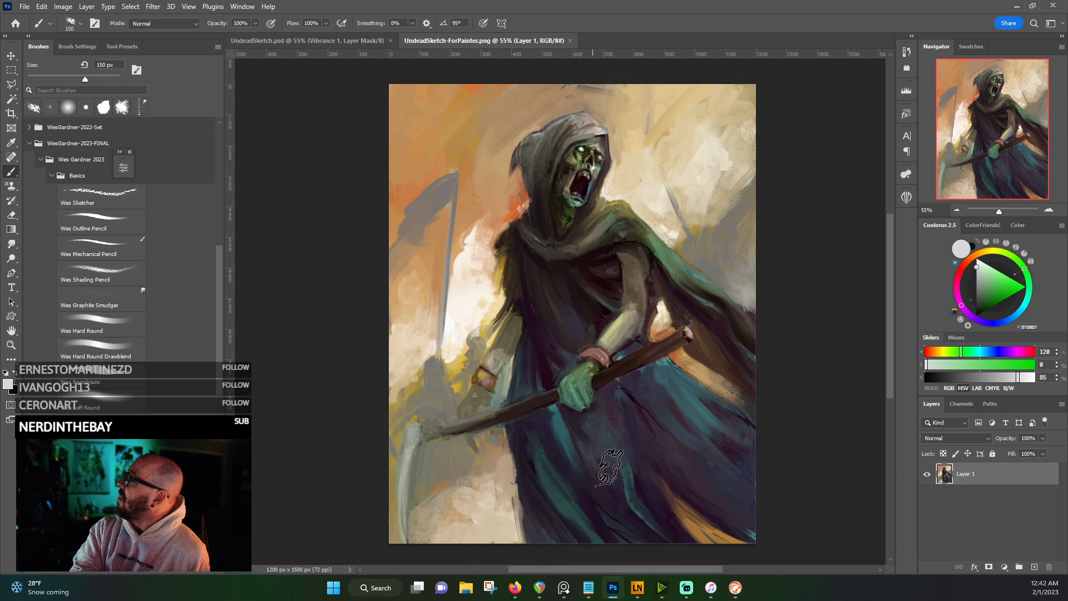
{"action": "left_click", "coordinate": [527, 536]}
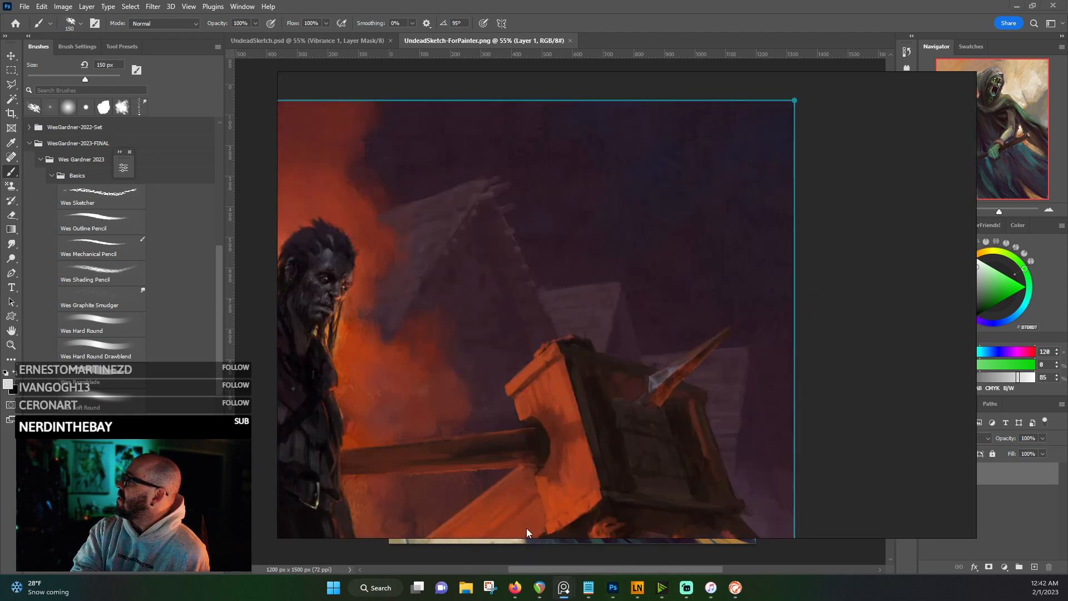
- Reframe the spear warrior reference to view the figure with the siege machine, and move the board off the painting
{"action": "left_click_drag", "start_coordinate": [525, 393], "coordinate": [636, 355]}
{"action": "scroll", "coordinate": [629, 365], "scroll_direction": "down", "scroll_amount": 3}
{"action": "scroll", "coordinate": [622, 337], "scroll_direction": "up", "scroll_amount": 4}
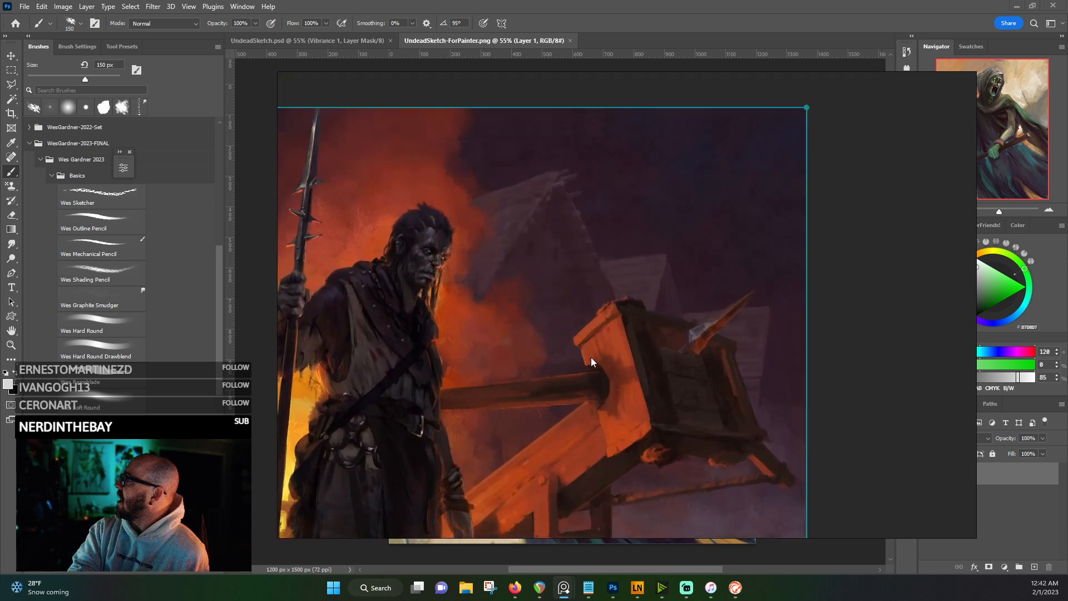
{"action": "scroll", "coordinate": [591, 364], "scroll_direction": "up", "scroll_amount": 1}
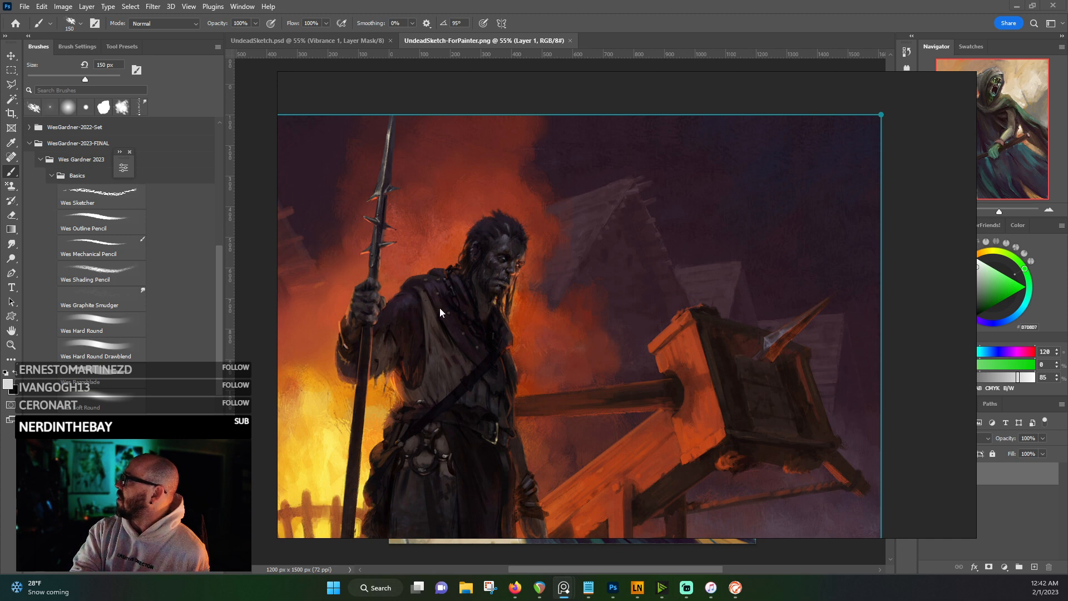
{"action": "left_click_drag", "start_coordinate": [590, 201], "coordinate": [0, 145]}
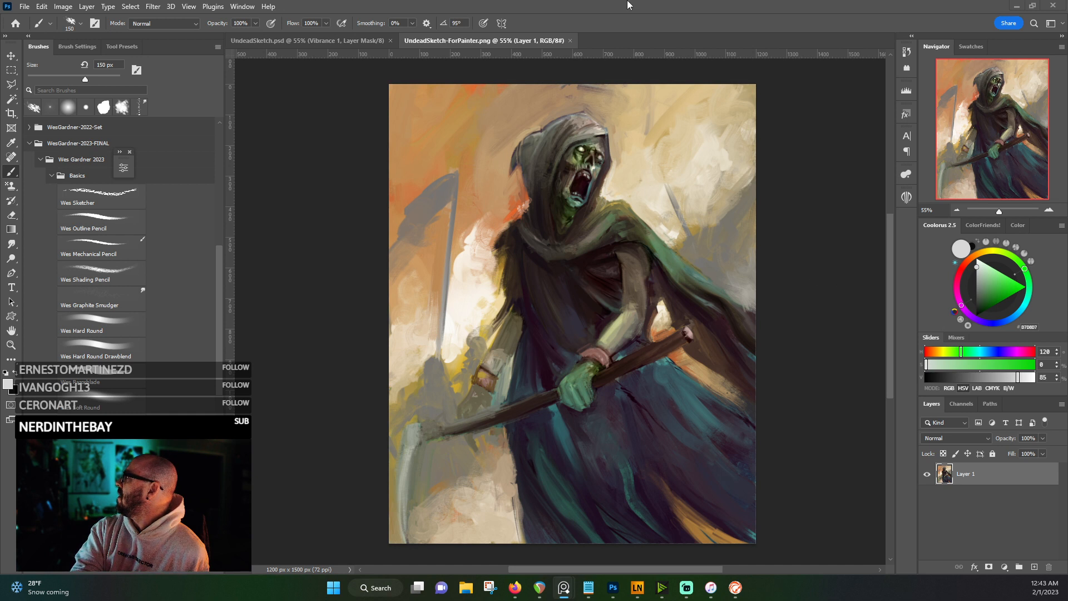
- Add a Gradient Map adjustment layer above Layer 1 using the Subtle But Killer preset from Wes-GradientSet-2023-FULL
{"action": "left_click", "coordinate": [908, 513]}
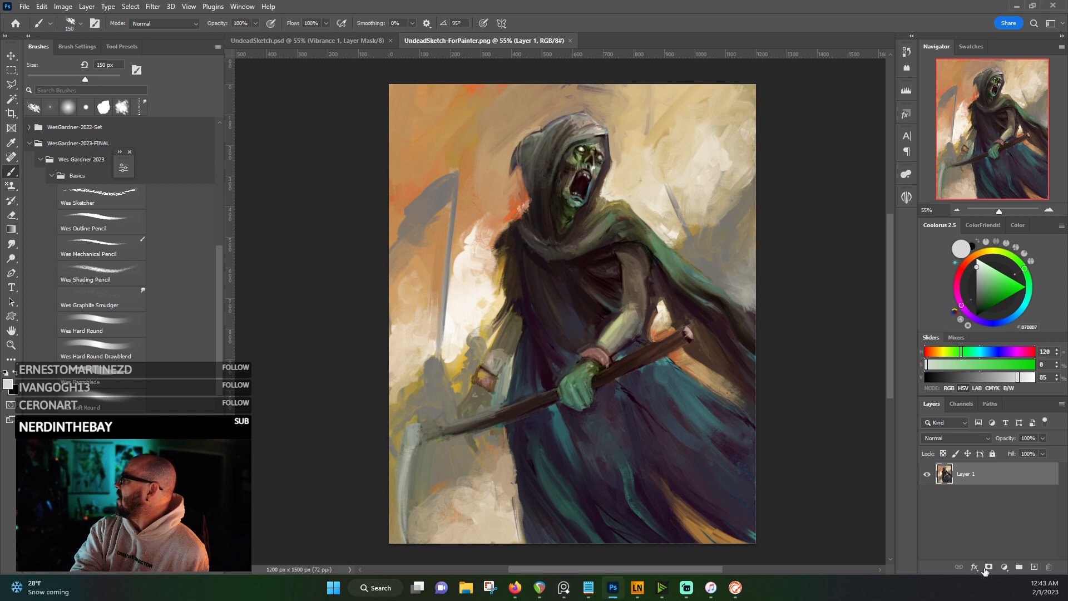
{"action": "left_click", "coordinate": [1002, 567]}
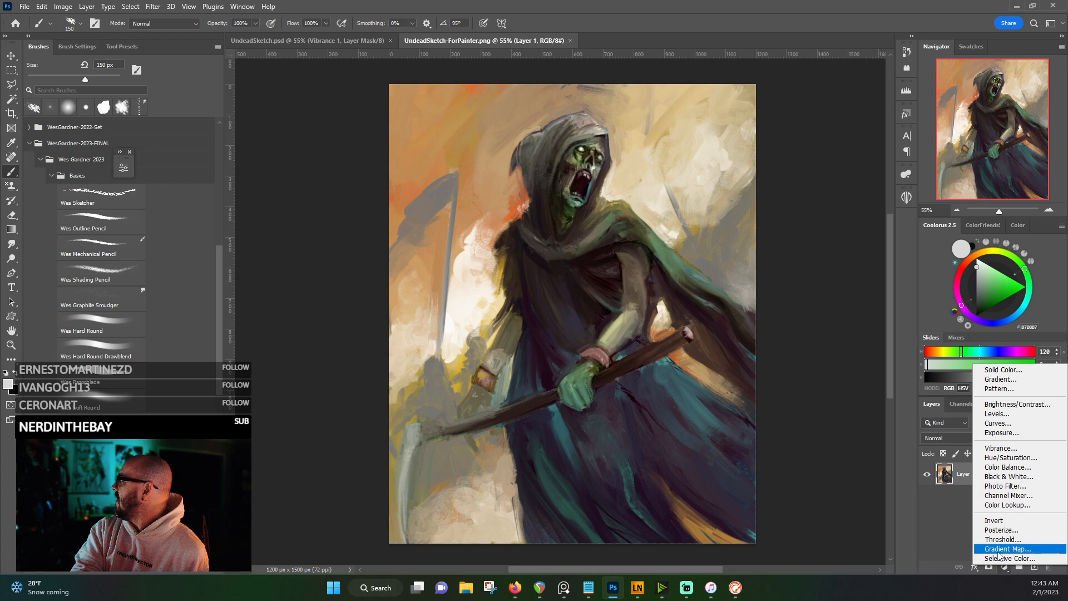
{"action": "left_click", "coordinate": [999, 556]}
{"action": "left_click", "coordinate": [296, 203]}
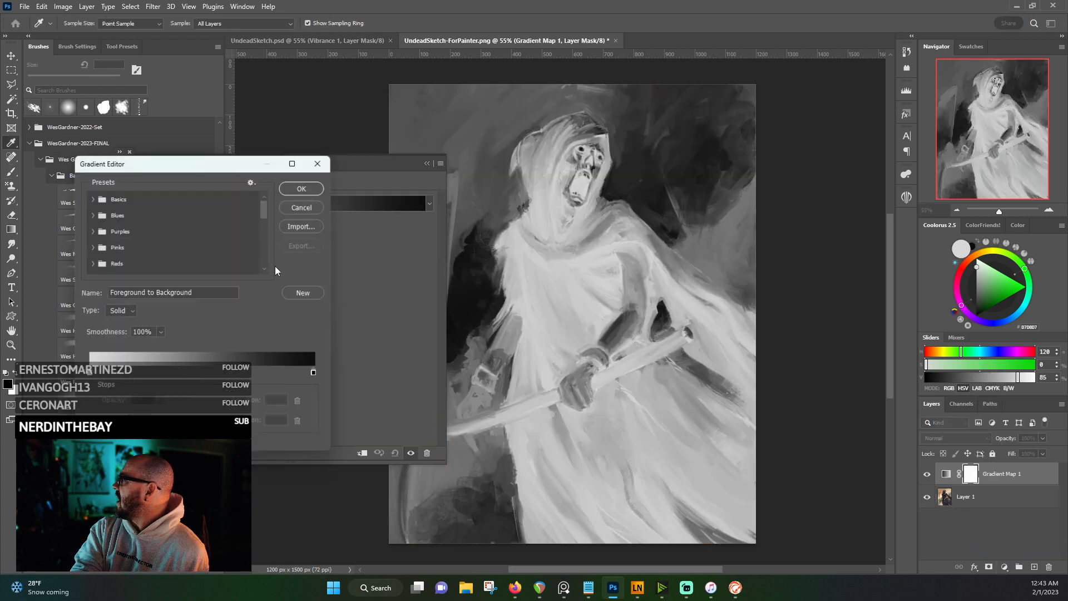
{"action": "left_click_drag", "start_coordinate": [266, 216], "coordinate": [266, 262]}
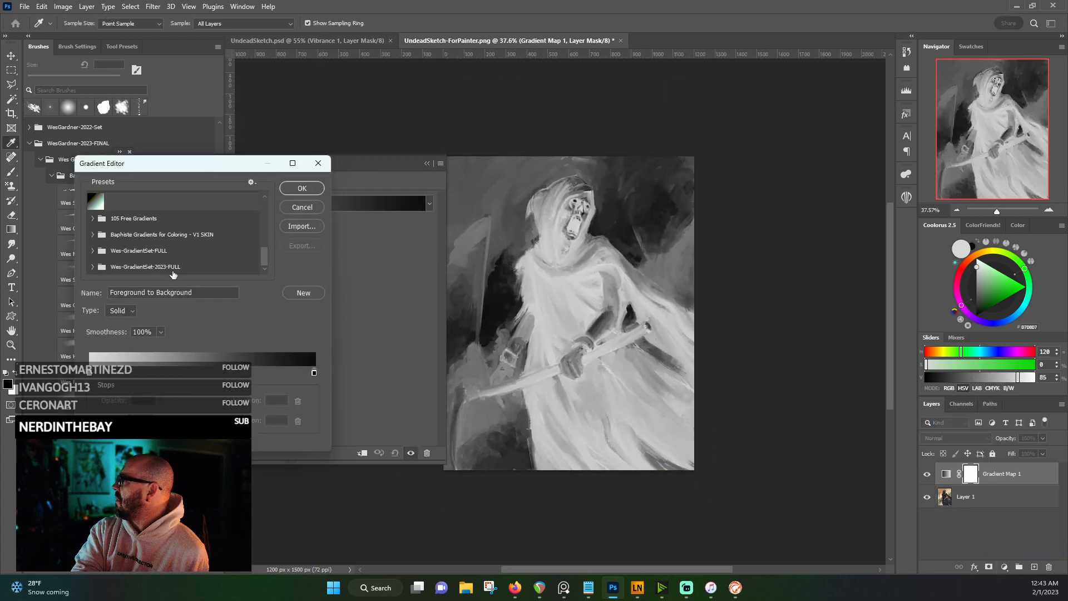
{"action": "left_click", "coordinate": [93, 269]}
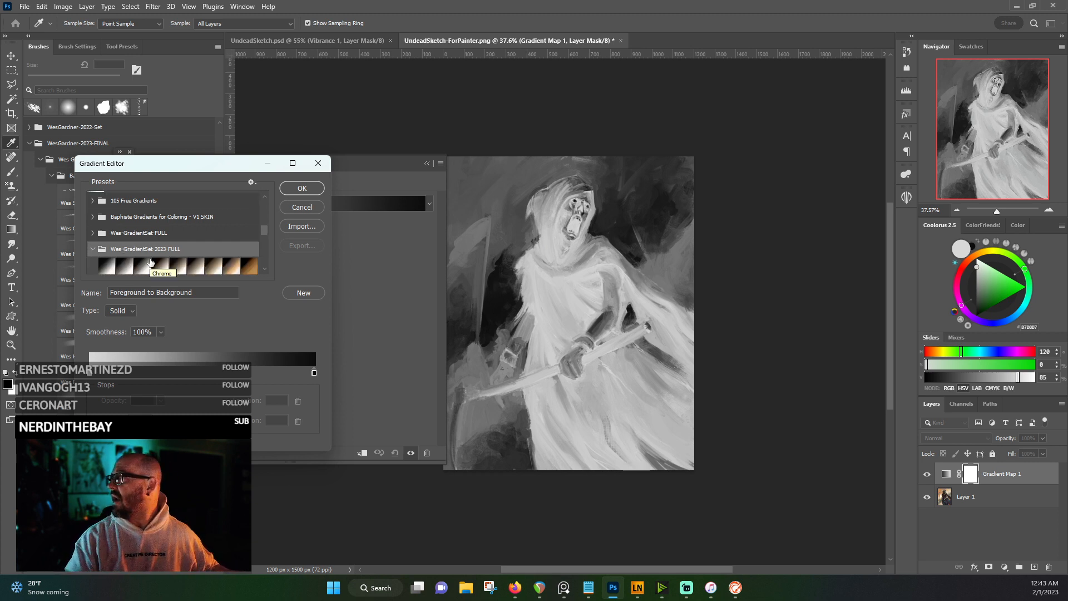
{"action": "mouse_move", "coordinate": [266, 229]}
{"action": "left_mouse_down"}
{"action": "mouse_move", "coordinate": [266, 262]}
{"action": "mouse_move", "coordinate": [264, 248]}
{"action": "left_mouse_up"}
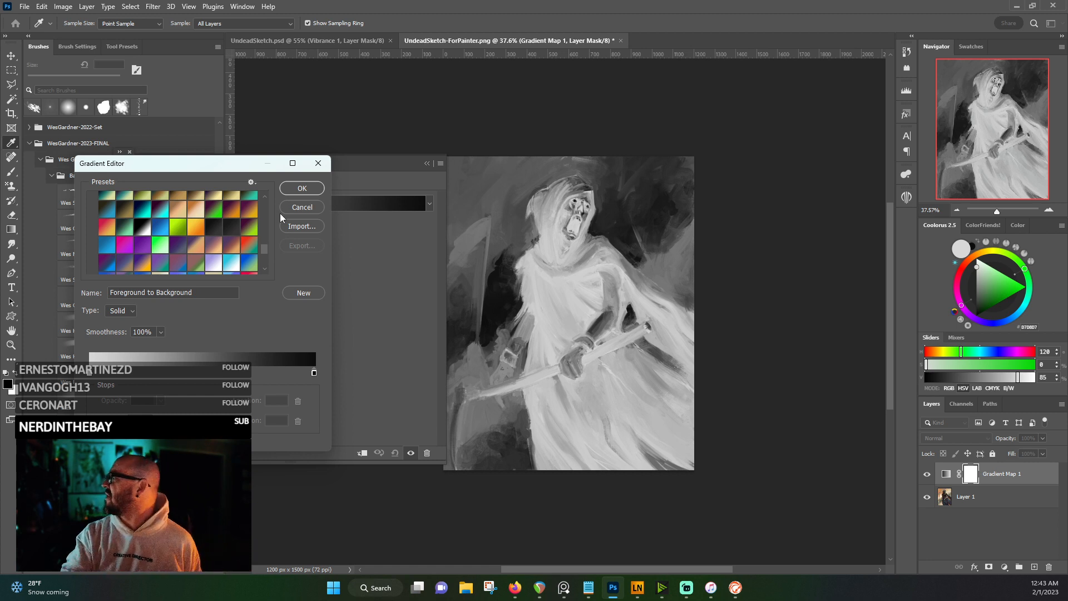
{"action": "left_click", "coordinate": [180, 265]}
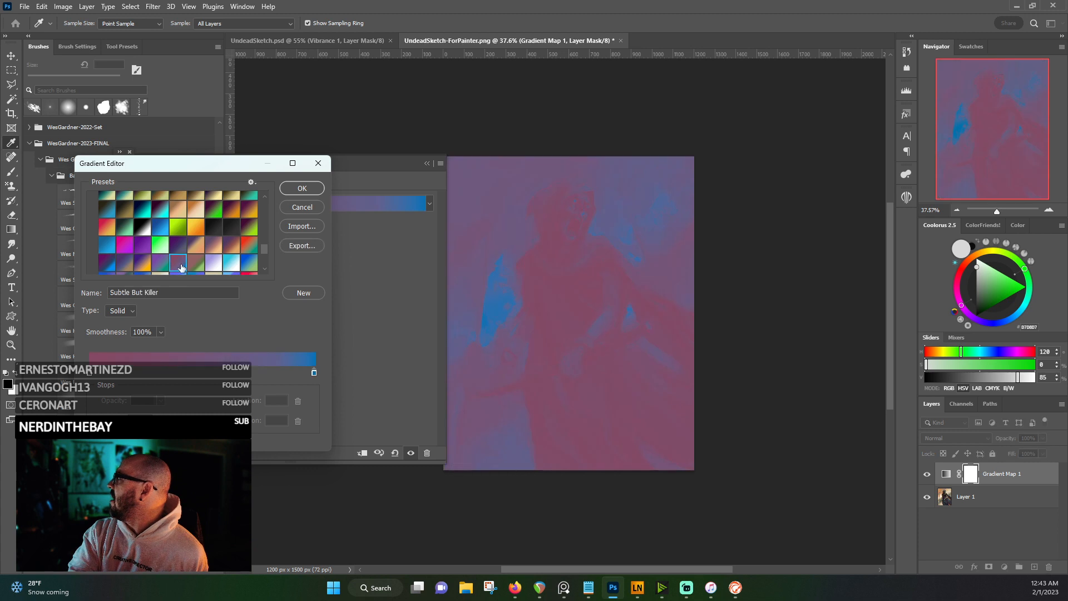
{"action": "left_click", "coordinate": [295, 190]}
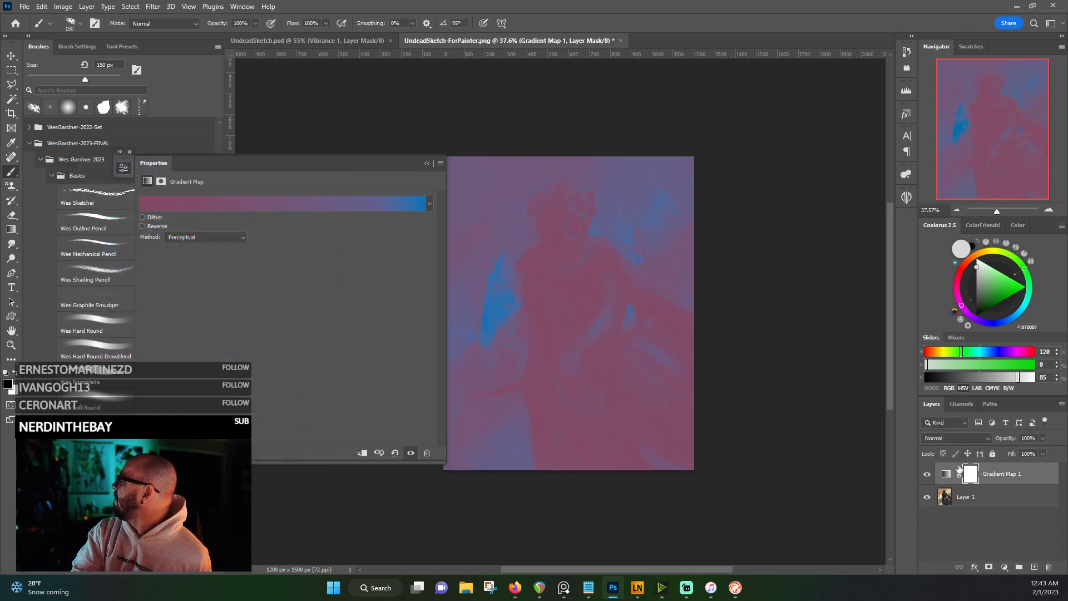
- Set the Gradient Map layer's blend mode to Overlay and move its properties clear of the painting
{"action": "left_click", "coordinate": [987, 439]}
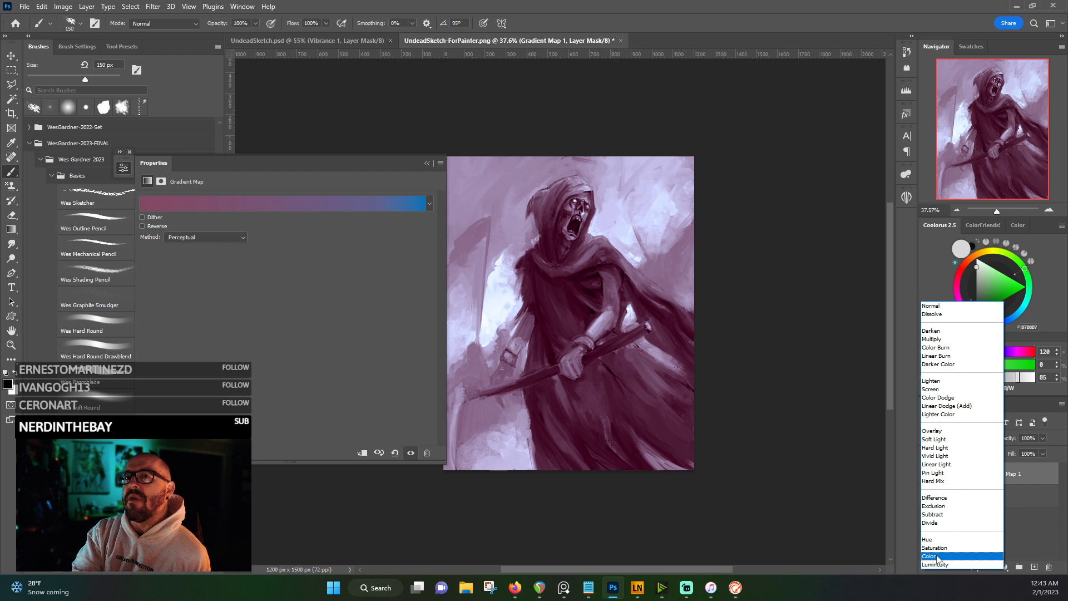
{"action": "left_click", "coordinate": [929, 431]}
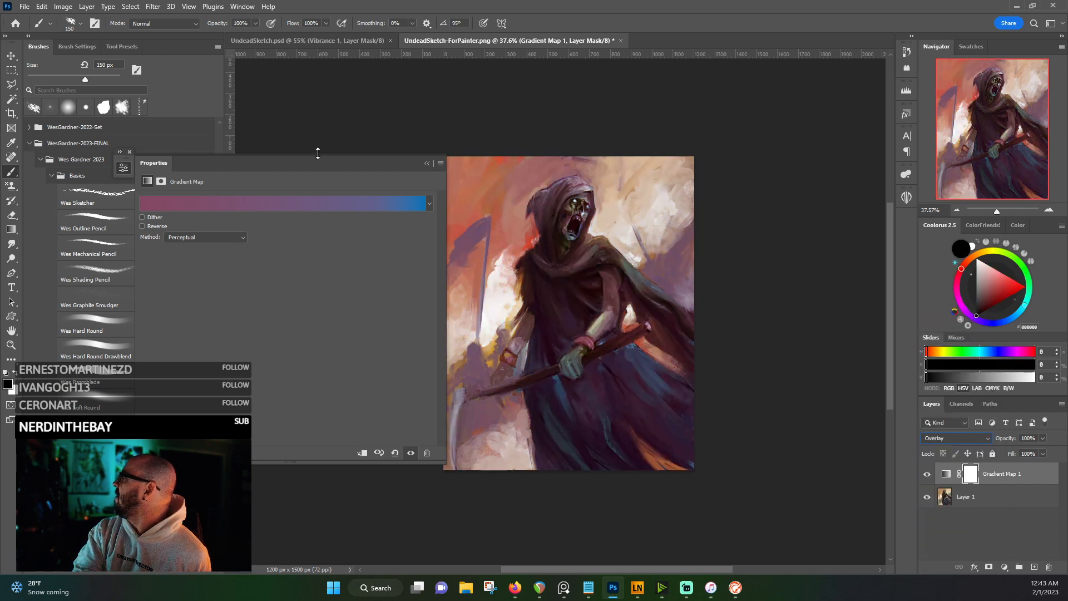
{"action": "left_click_drag", "start_coordinate": [318, 153], "coordinate": [291, 126]}
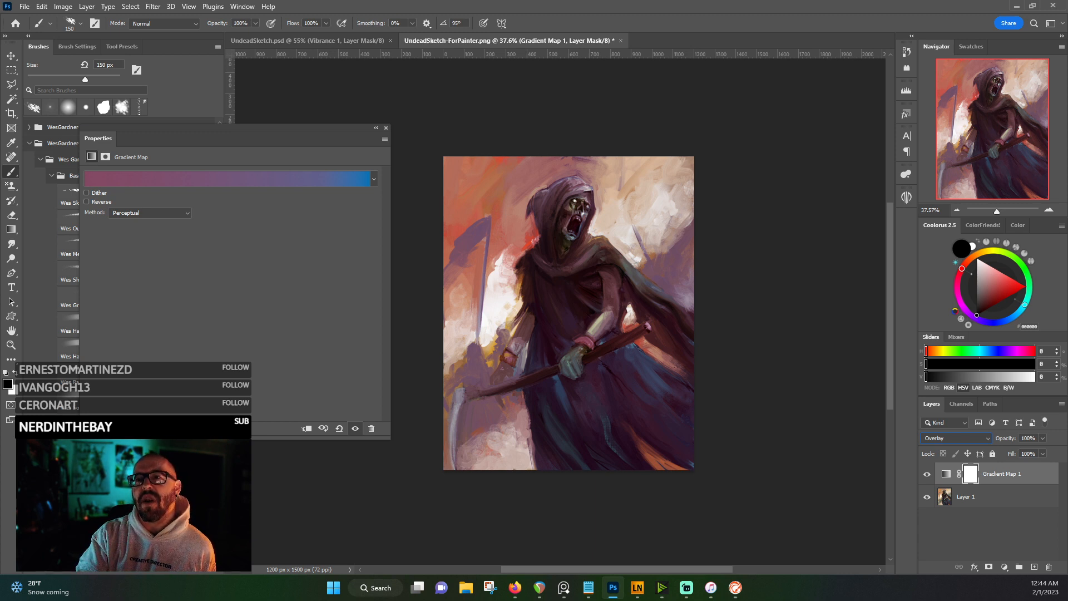
{"action": "key", "text": "alt+Tab"}
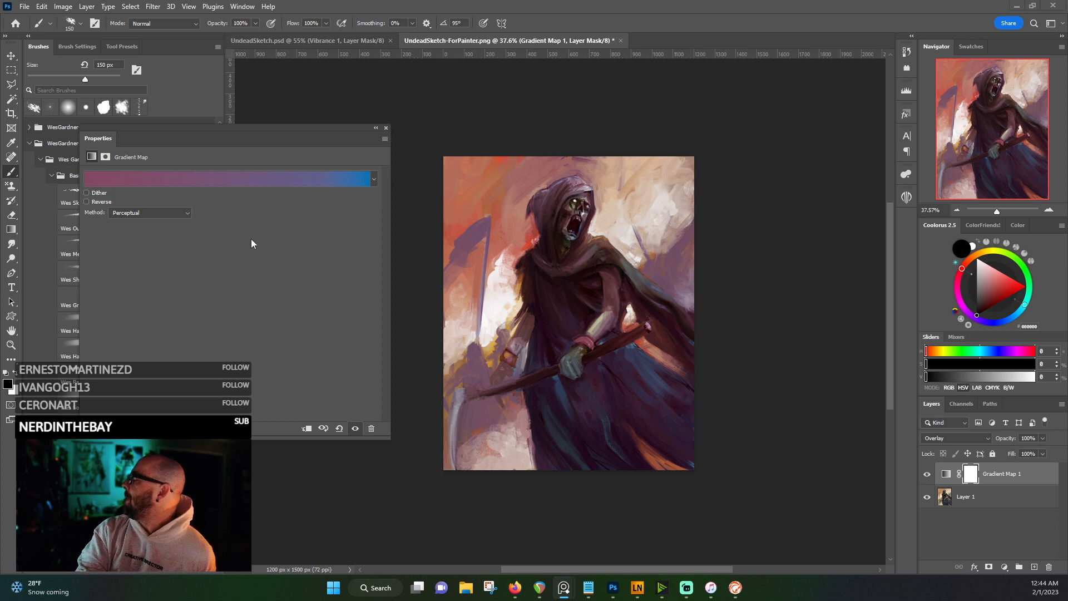
{"action": "key", "text": "alt+Tab"}
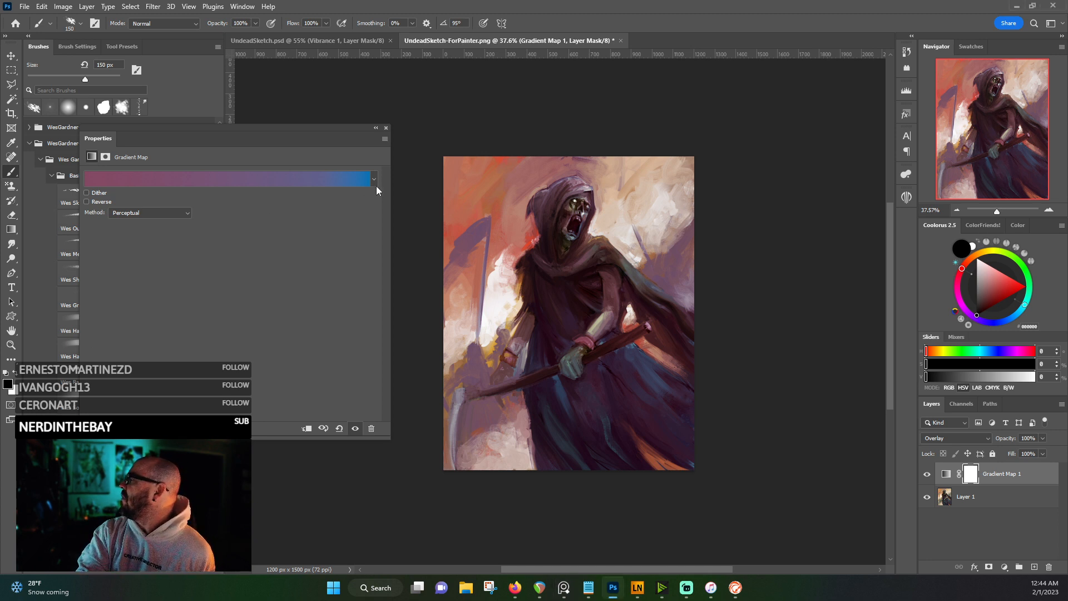
- Open the Gradient Map's gradient for editing and reveal the presets in the Wes-GradientSet-2023-FULL group
{"action": "left_click", "coordinate": [343, 183]}
{"action": "left_click_drag", "start_coordinate": [265, 215], "coordinate": [259, 276]}
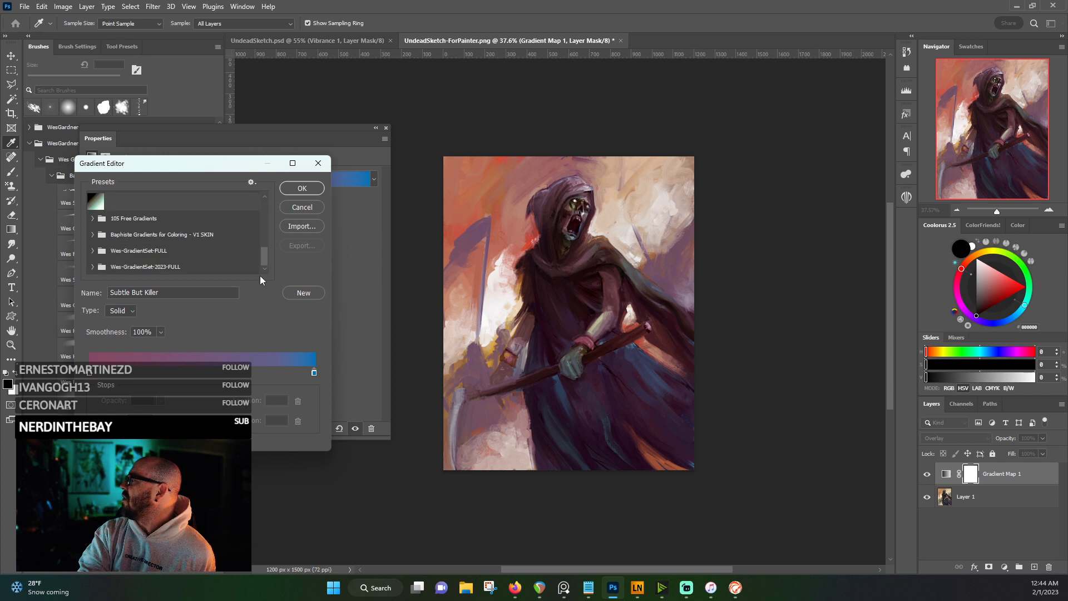
{"action": "left_click", "coordinate": [103, 272]}
{"action": "scroll", "coordinate": [162, 267], "scroll_direction": "down", "scroll_amount": 4}
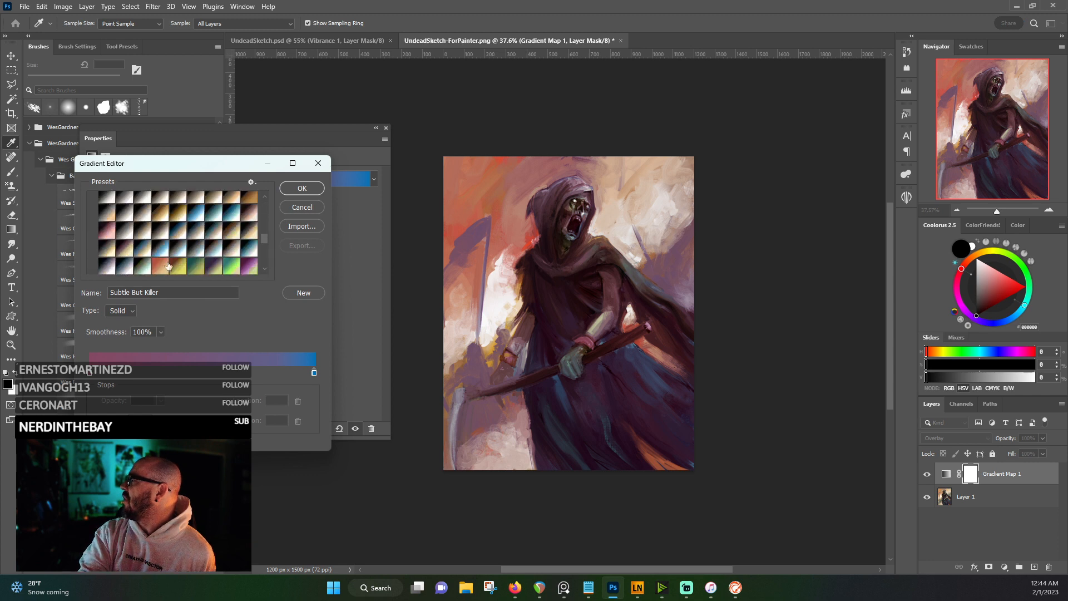
- Try the Sepia-Cyan, Blue-Selenium 1, Sepia-Selenium 2, City of Curses and Peachy presets on the Gradient Map
{"action": "left_click", "coordinate": [178, 230]}
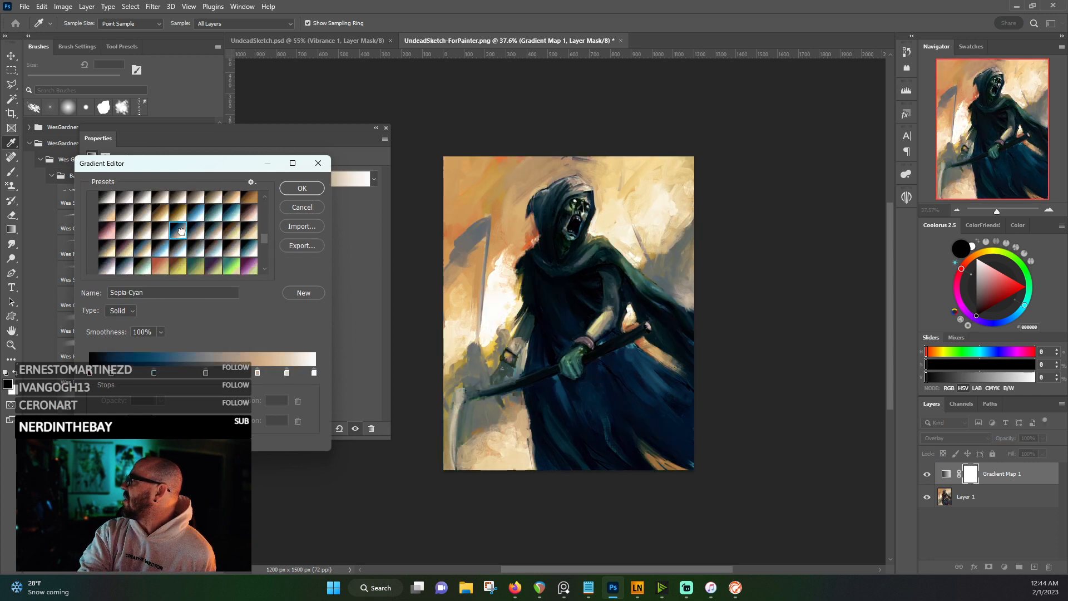
{"action": "left_click", "coordinate": [159, 249]}
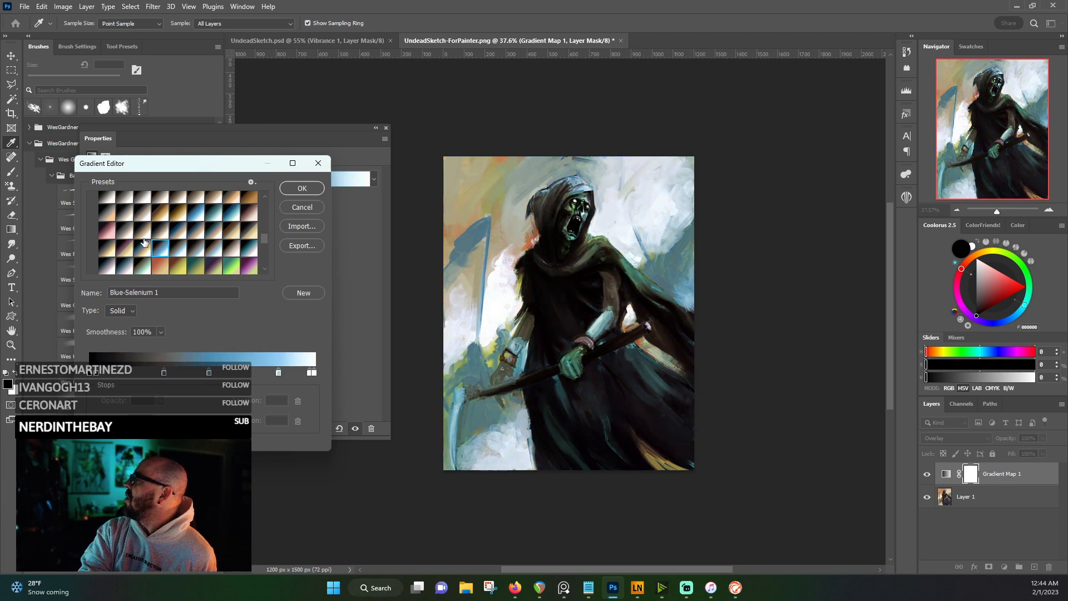
{"action": "left_click", "coordinate": [143, 236]}
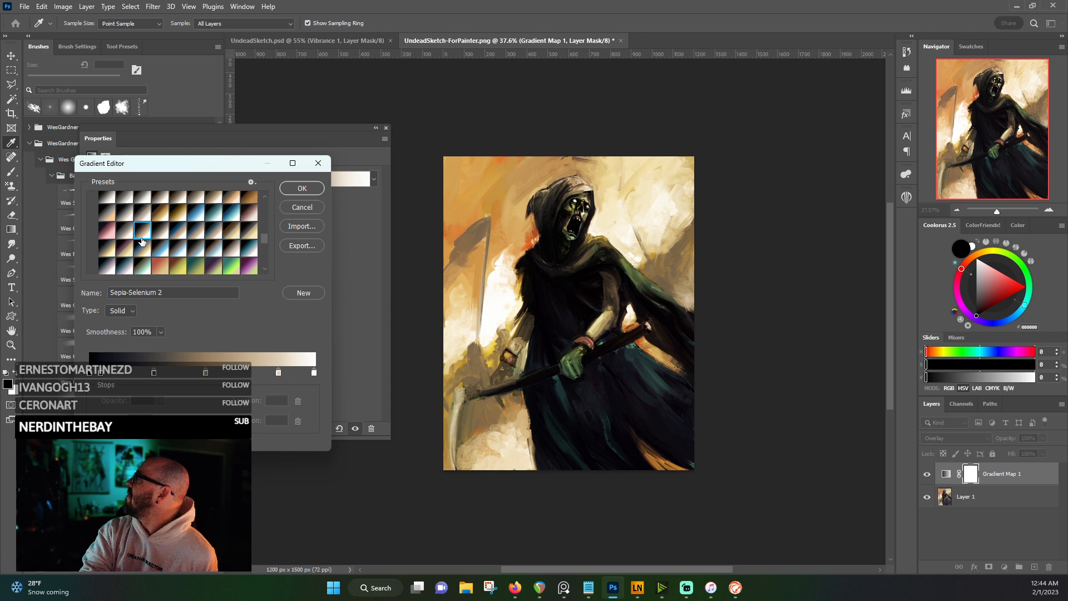
{"action": "left_click", "coordinate": [125, 248]}
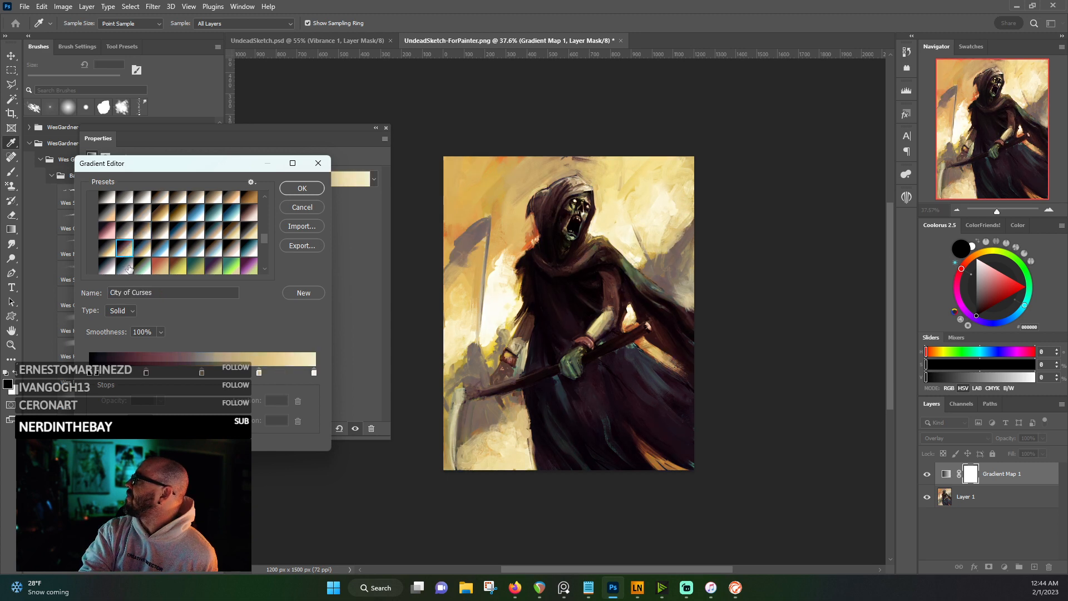
{"action": "left_click", "coordinate": [125, 266]}
{"action": "scroll", "coordinate": [156, 238], "scroll_direction": "down", "scroll_amount": 1}
{"action": "left_click", "coordinate": [164, 252]}
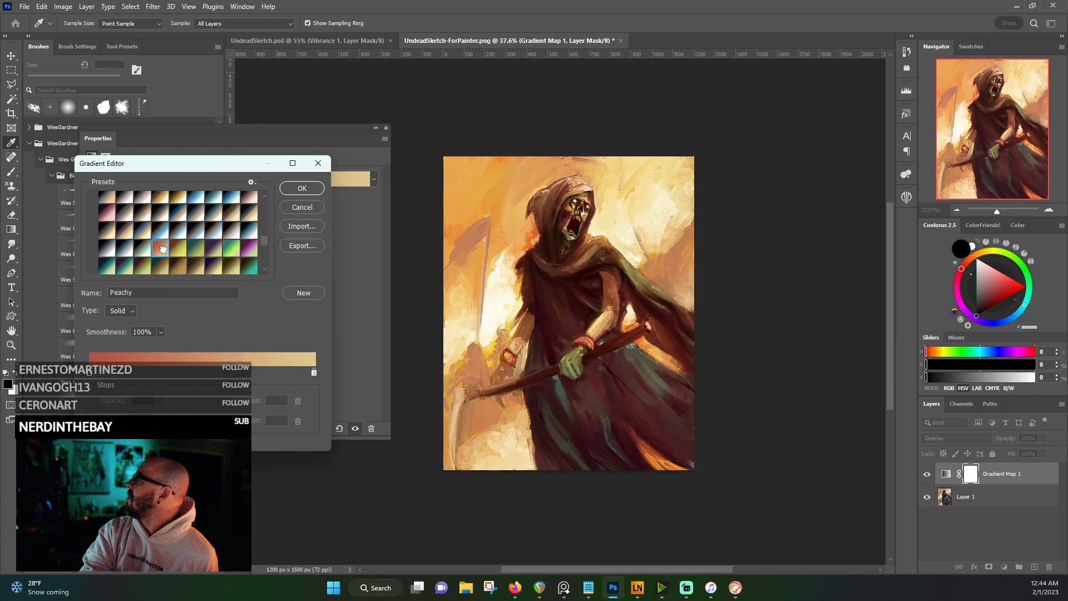
- Try the Brownies, Clown Vomit, Purple Haze and Dreamsicle presets on the Gradient Map
{"action": "scroll", "coordinate": [219, 200], "scroll_direction": "down", "scroll_amount": 1}
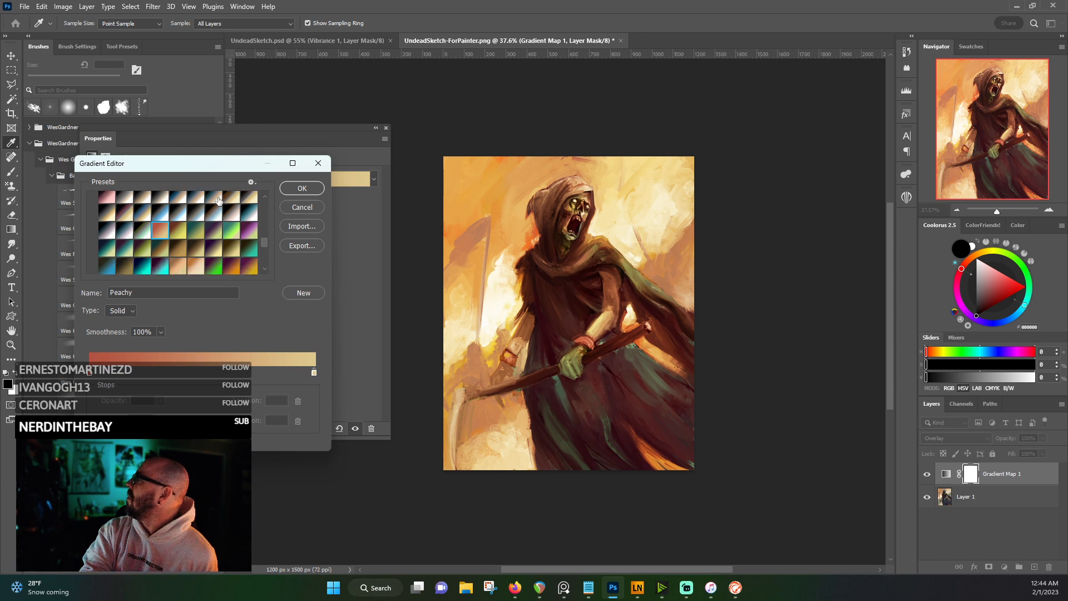
{"action": "left_click", "coordinate": [177, 250]}
{"action": "left_click", "coordinate": [195, 248]}
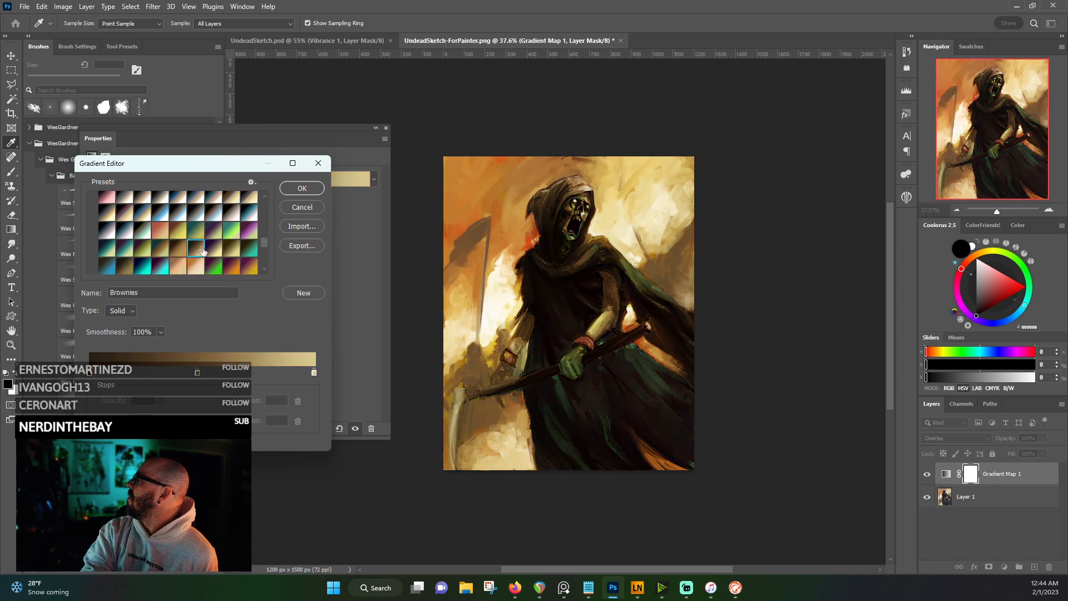
{"action": "left_click", "coordinate": [232, 231]}
{"action": "left_click", "coordinate": [221, 232]}
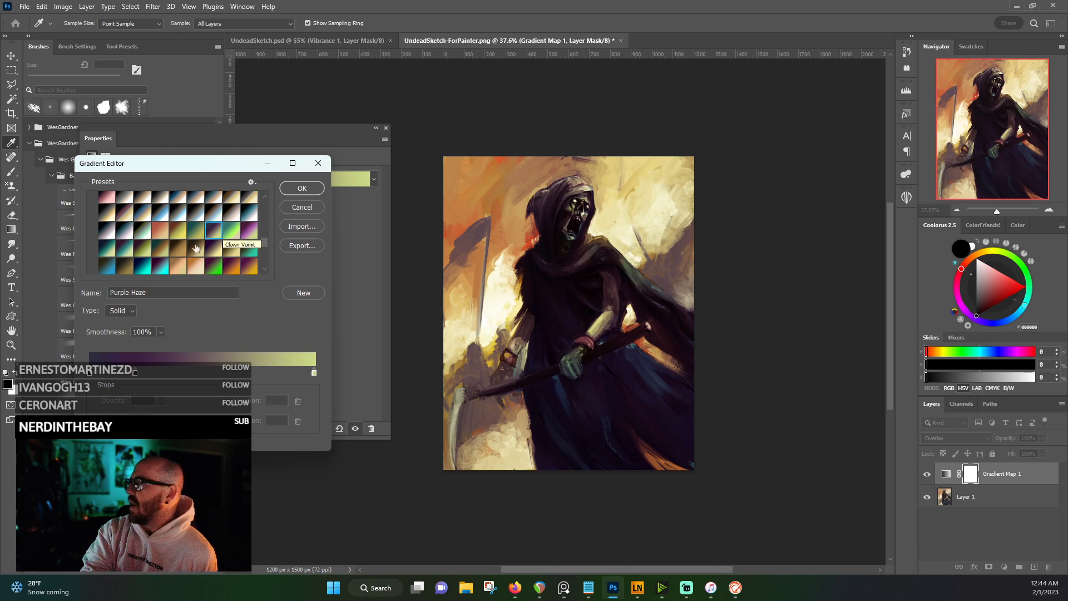
{"action": "scroll", "coordinate": [217, 237], "scroll_direction": "down", "scroll_amount": 2}
{"action": "left_click", "coordinate": [213, 240]}
{"action": "left_click", "coordinate": [201, 241]}
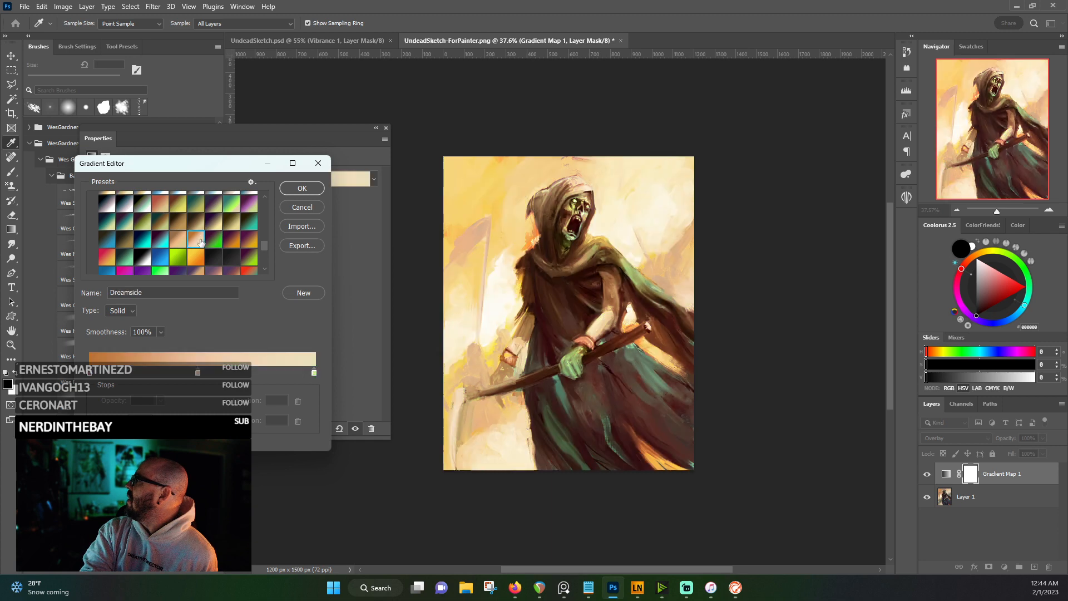
- Try the Blues Clues preset on the Gradient Map and inspect the reaper's upper body up close
{"action": "left_click", "coordinate": [179, 241]}
{"action": "left_click", "coordinate": [161, 257]}
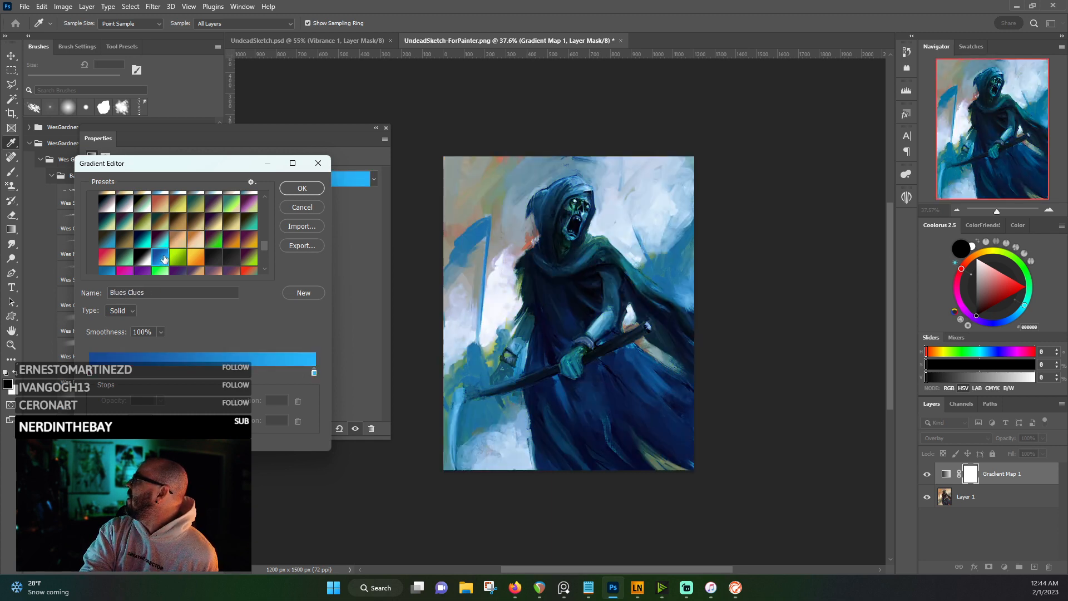
{"action": "right_click", "coordinate": [164, 257]}
{"action": "left_click", "coordinate": [202, 168]}
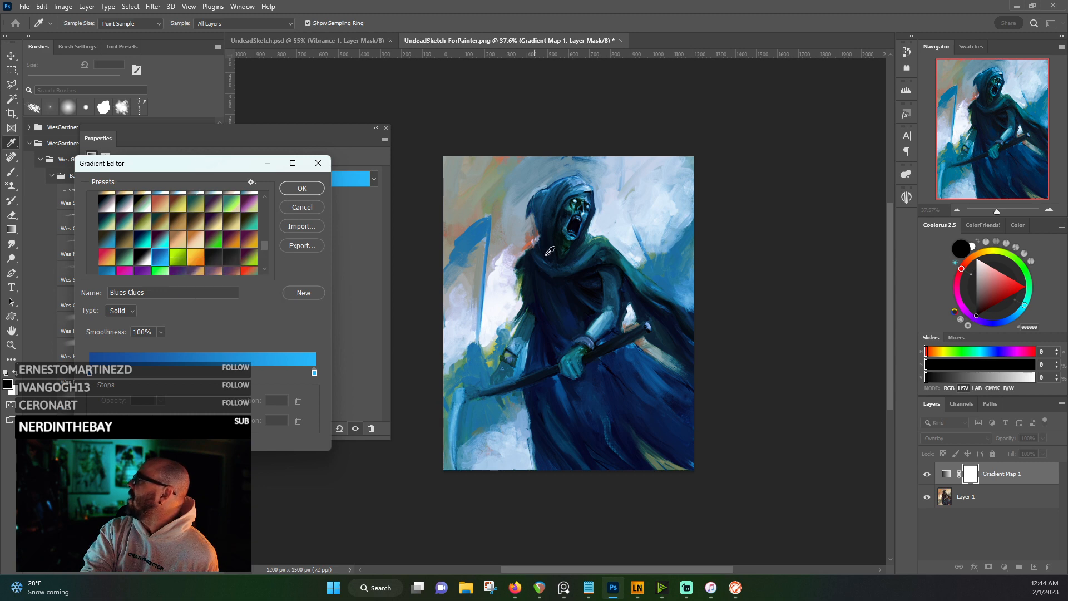
{"action": "scroll", "coordinate": [496, 238], "scroll_direction": "up", "scroll_amount": 3}
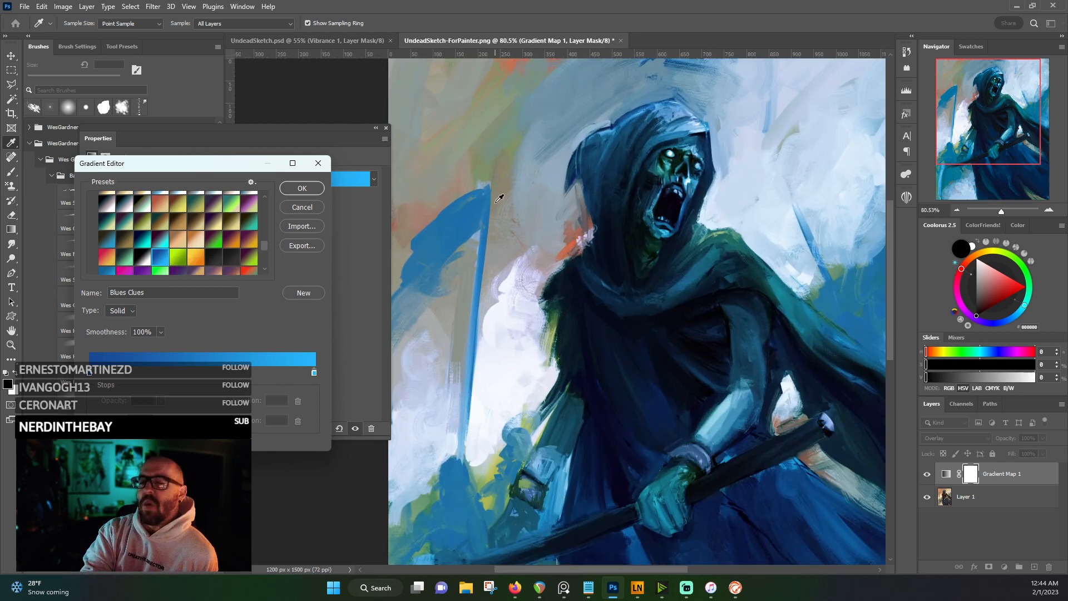
{"action": "scroll", "coordinate": [208, 252], "scroll_direction": "down", "scroll_amount": 2}
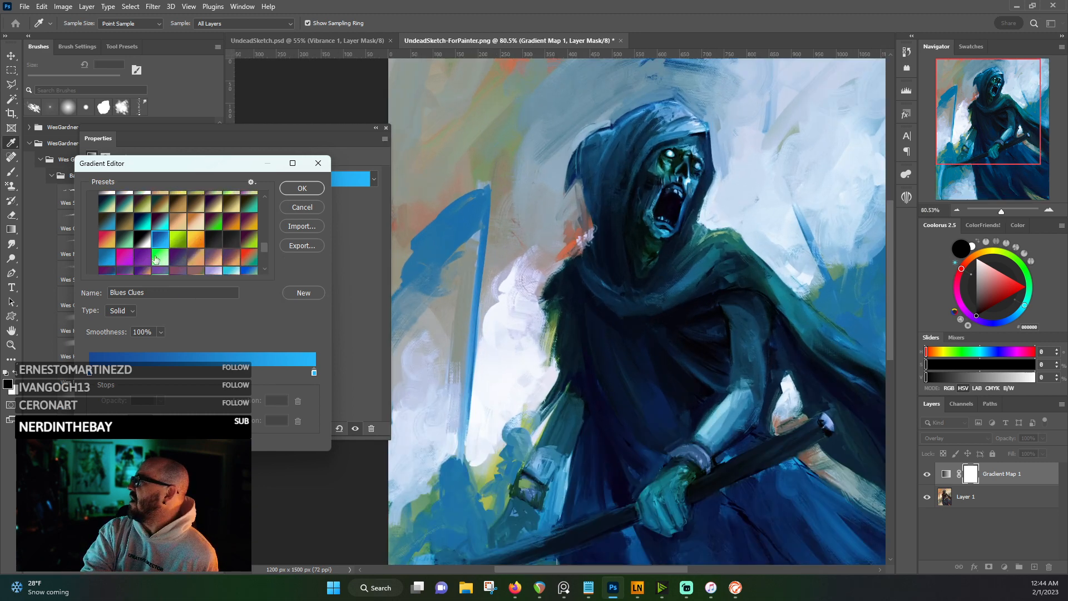
- Try the Leafy Greens, Basic Cyan and Misty Mountain presets, checking the reaper both in full and up close
{"action": "left_click", "coordinate": [123, 242]}
{"action": "scroll", "coordinate": [242, 227], "scroll_direction": "down", "scroll_amount": 1}
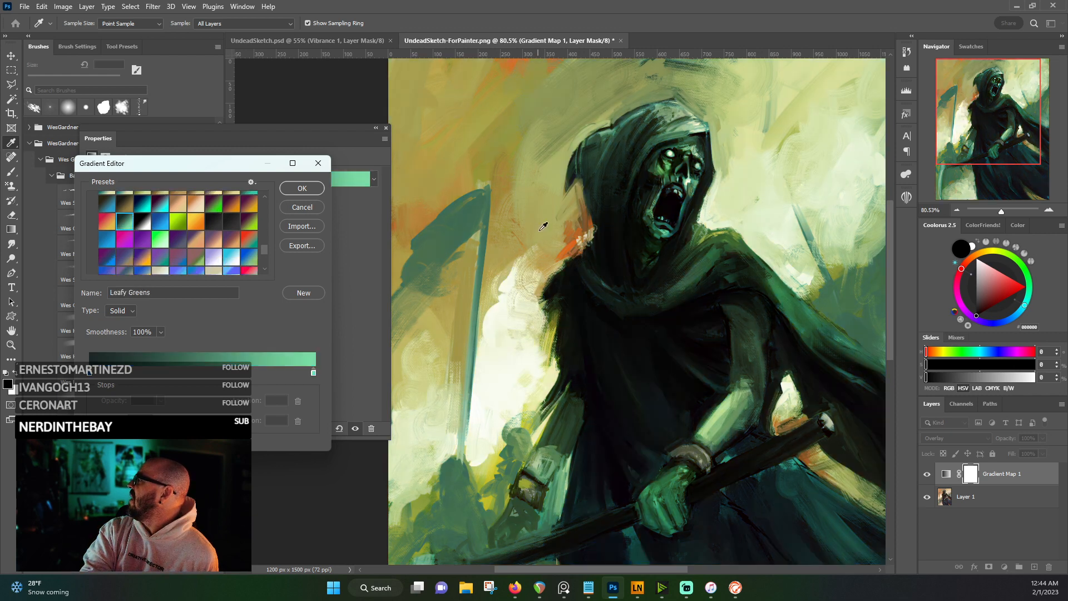
{"action": "scroll", "coordinate": [544, 226], "scroll_direction": "down", "scroll_amount": 3}
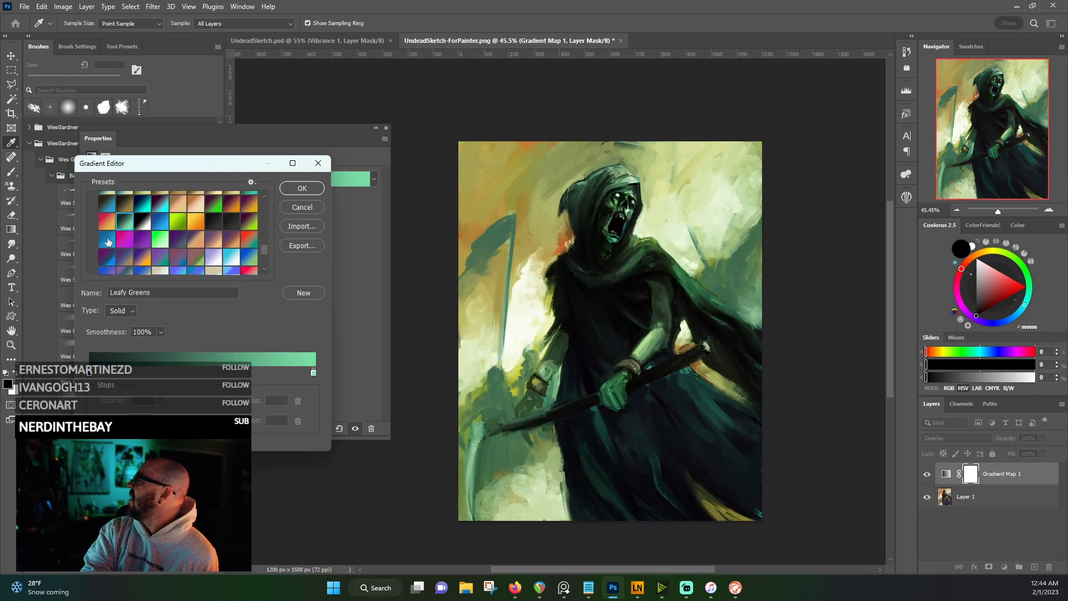
{"action": "left_click", "coordinate": [108, 241]}
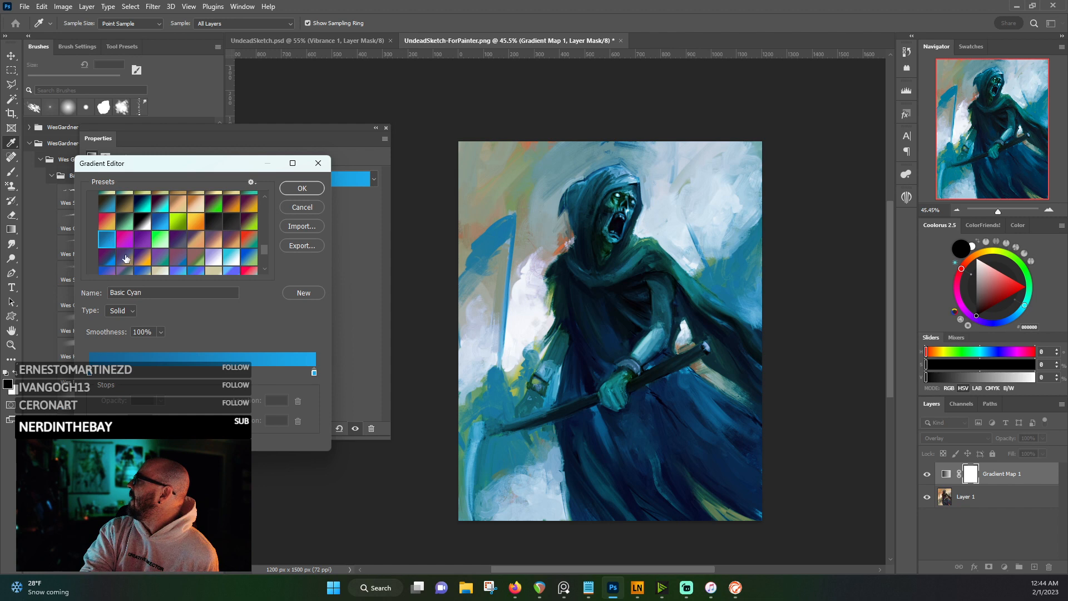
{"action": "left_click", "coordinate": [125, 255]}
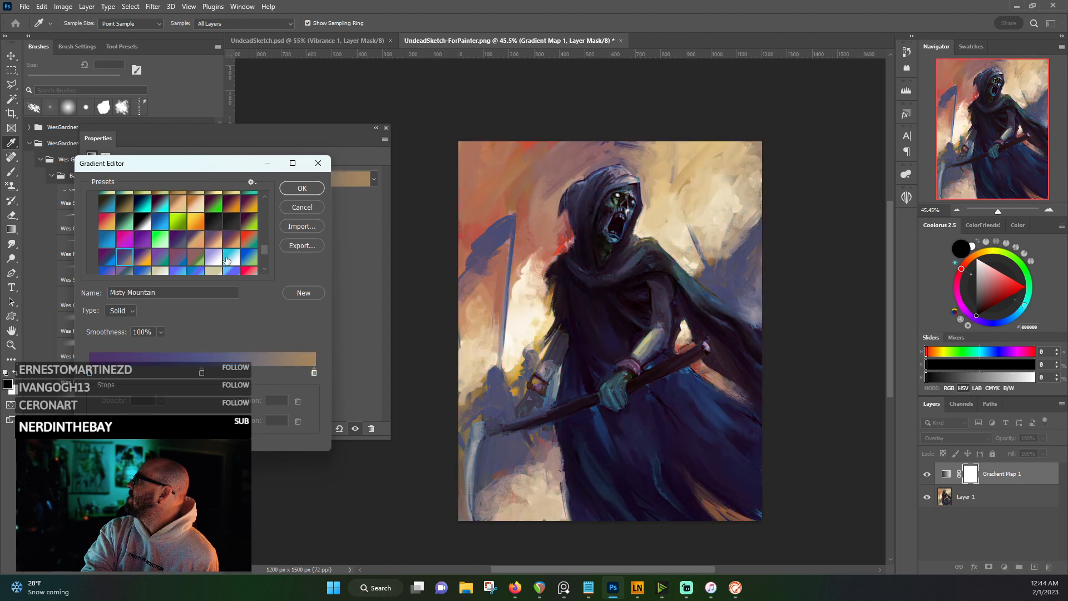
{"action": "scroll", "coordinate": [581, 234], "scroll_direction": "up", "scroll_amount": 5}
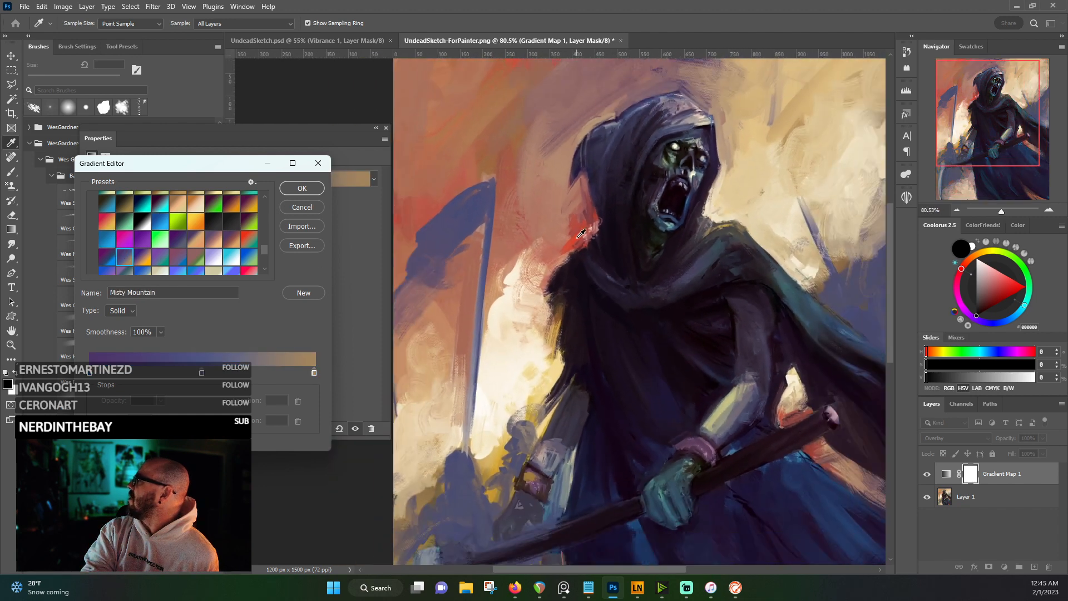
{"action": "scroll", "coordinate": [581, 234], "scroll_direction": "down", "scroll_amount": 1}
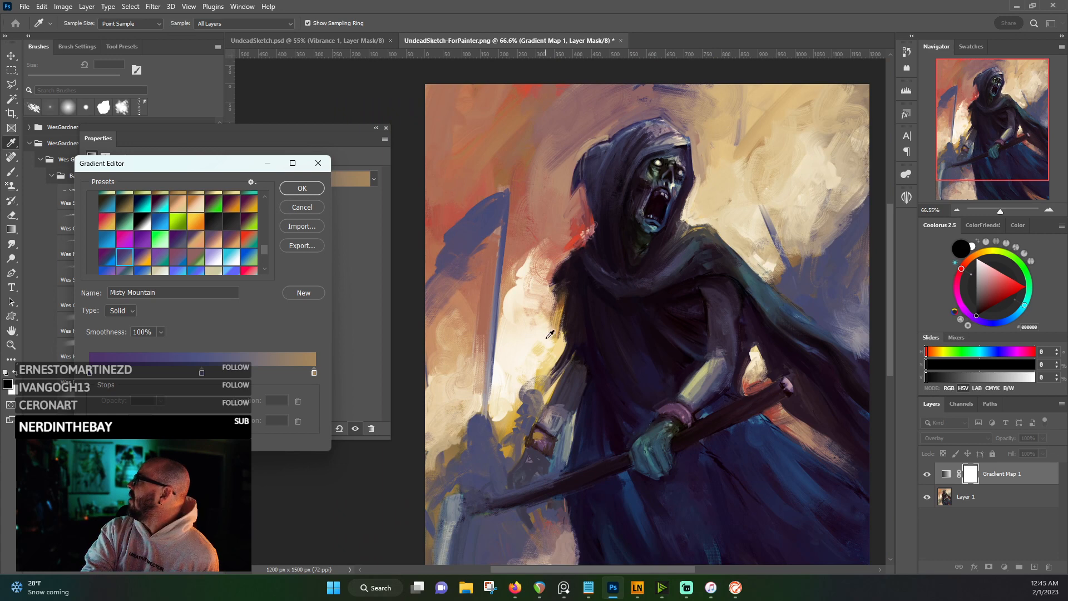
{"action": "scroll", "coordinate": [167, 256], "scroll_direction": "down", "scroll_amount": 2}
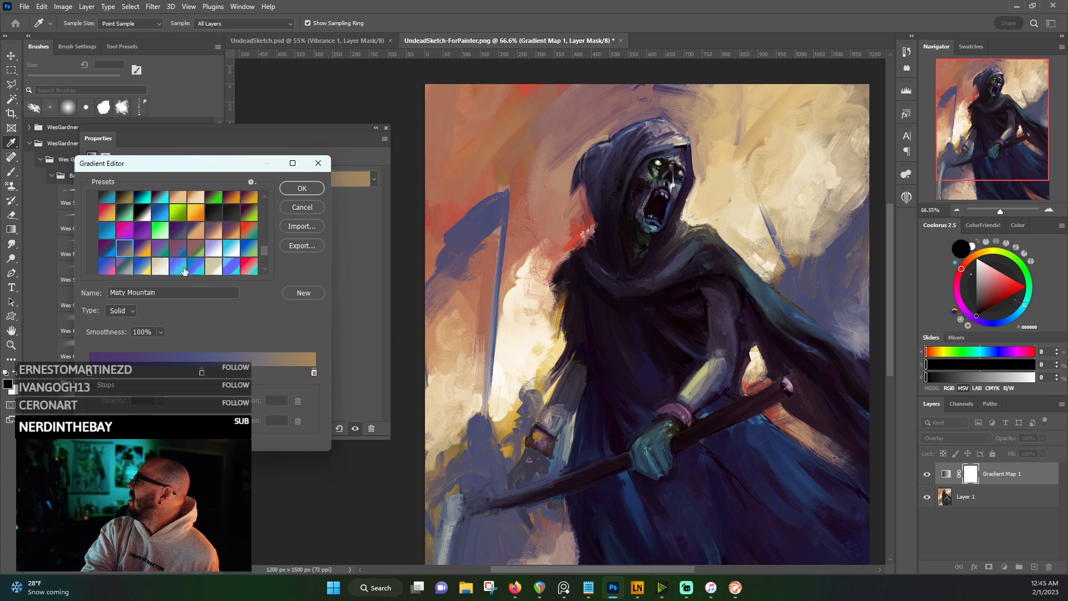
- Try the Classic Blue and Yellow, Cooler Shift, Too Much Banana Pudding, Color XRay and Tis A Flesh Wound presets on the painting
{"action": "left_click", "coordinate": [146, 254]}
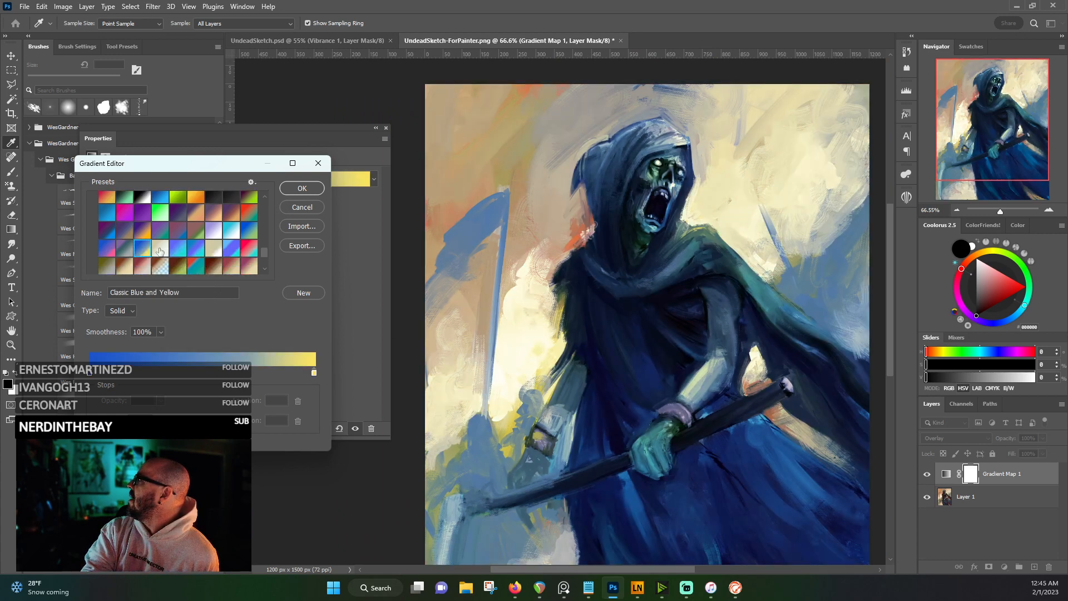
{"action": "left_click", "coordinate": [160, 248]}
{"action": "left_click", "coordinate": [198, 249]}
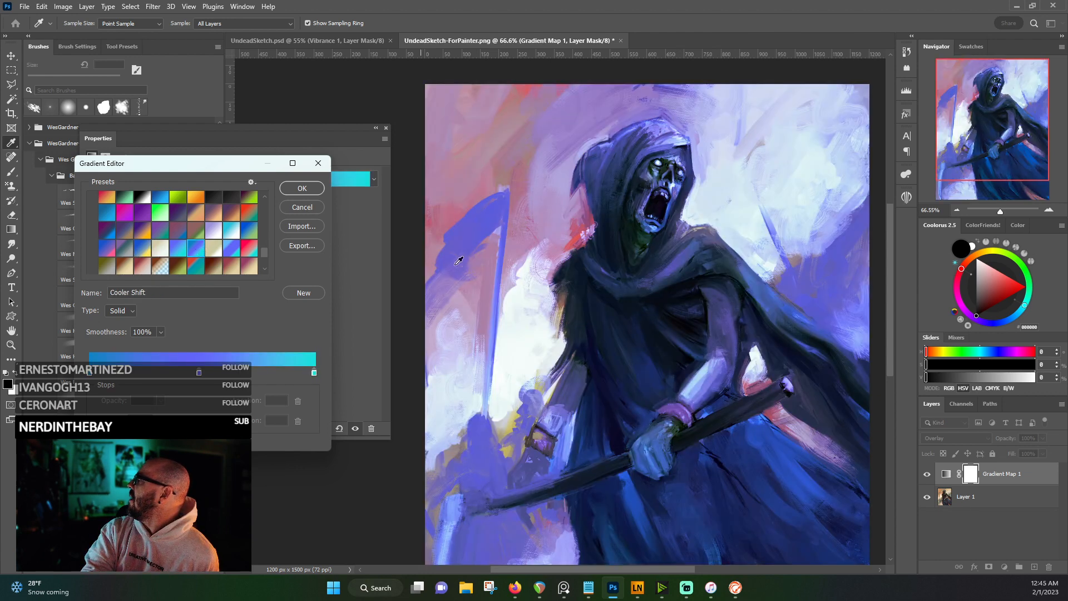
{"action": "left_click", "coordinate": [216, 251]}
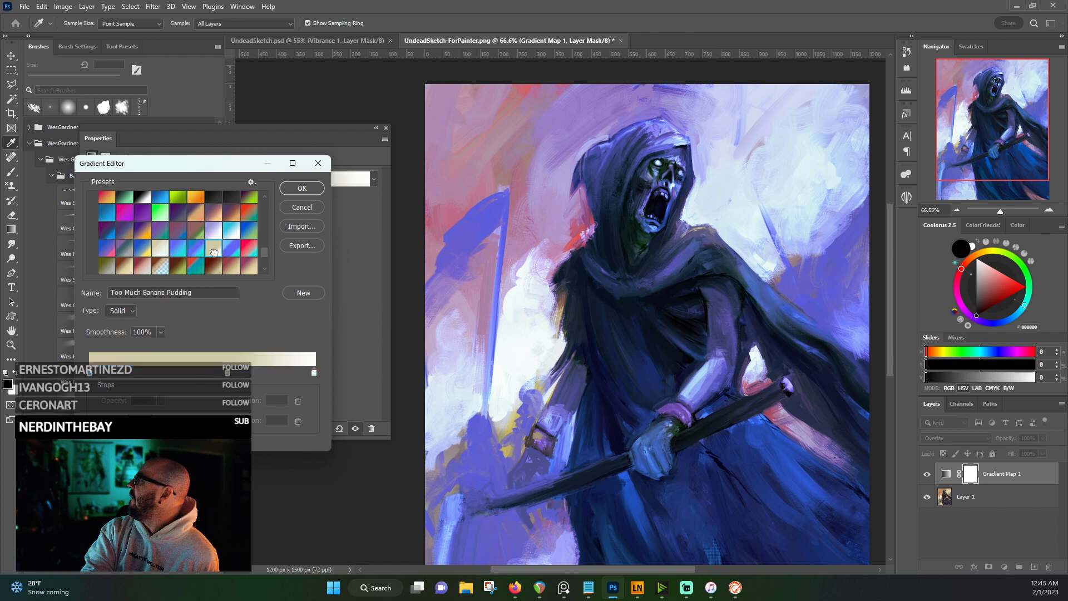
{"action": "left_click", "coordinate": [231, 249]}
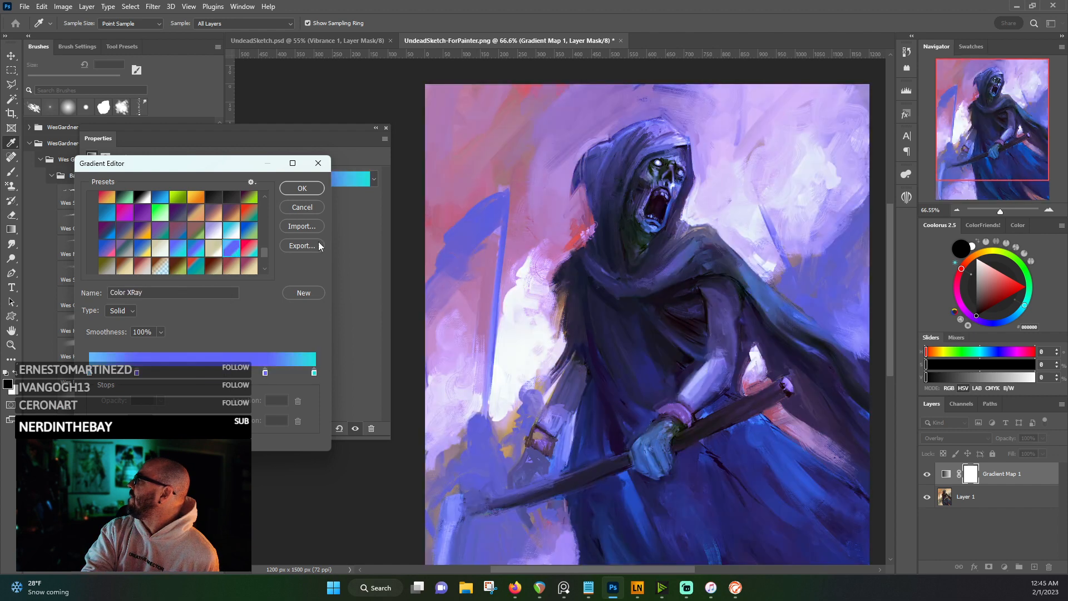
{"action": "scroll", "coordinate": [553, 257], "scroll_direction": "down", "scroll_amount": 2}
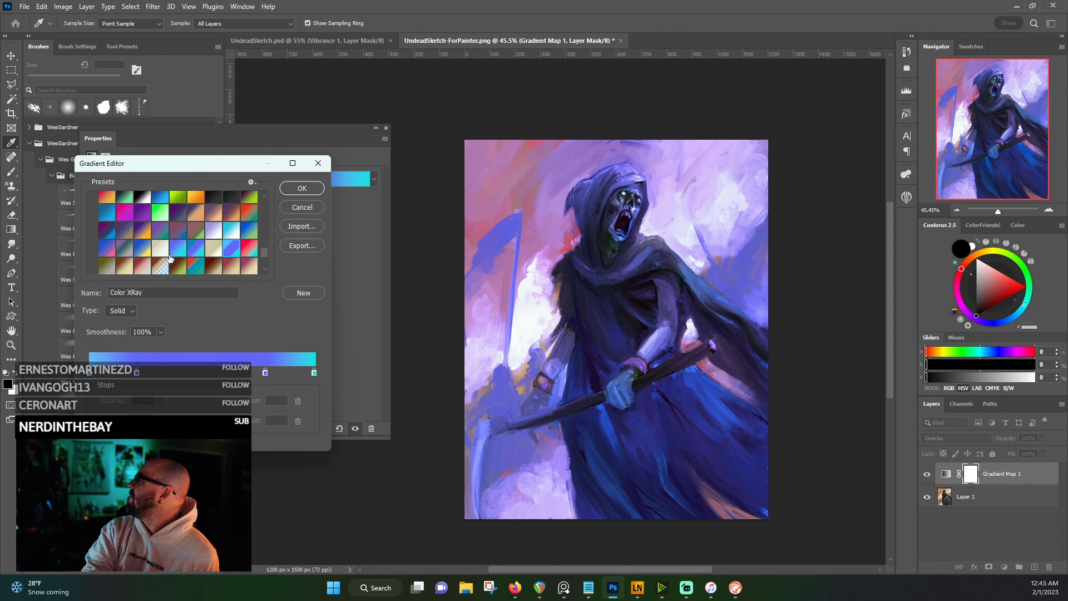
{"action": "left_click", "coordinate": [143, 269]}
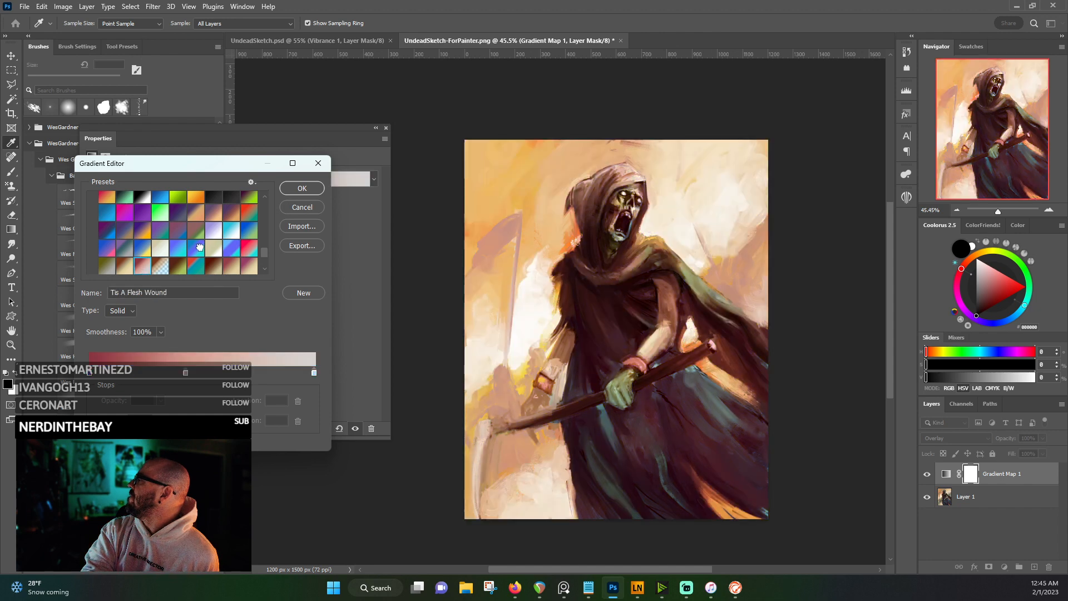
- Apply the Cooler Shift preset to the Gradient Map and close its properties
{"action": "left_click", "coordinate": [199, 249]}
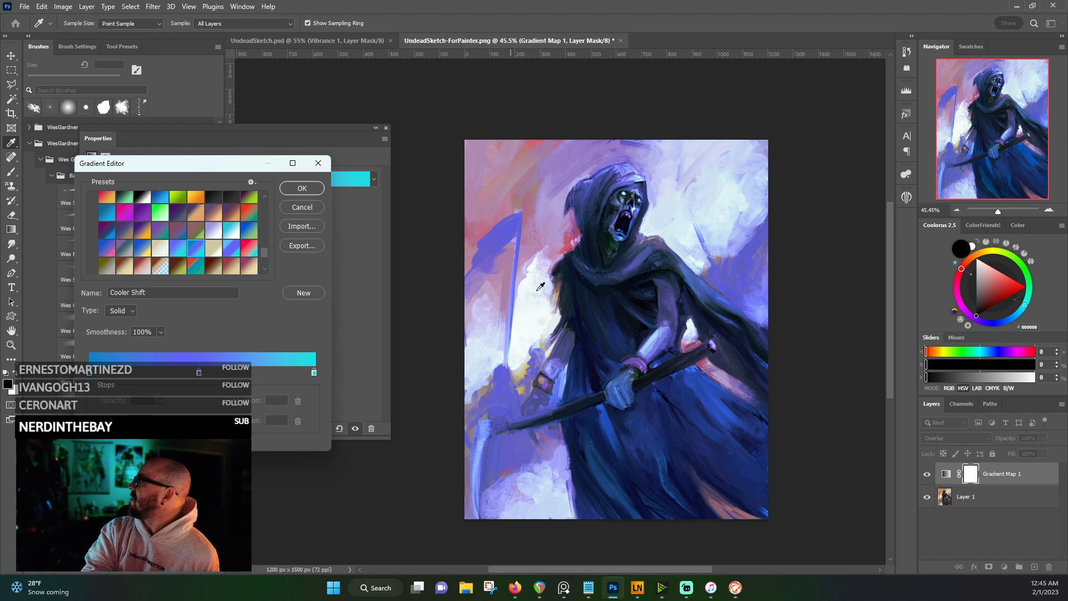
{"action": "scroll", "coordinate": [545, 215], "scroll_direction": "up", "scroll_amount": 5}
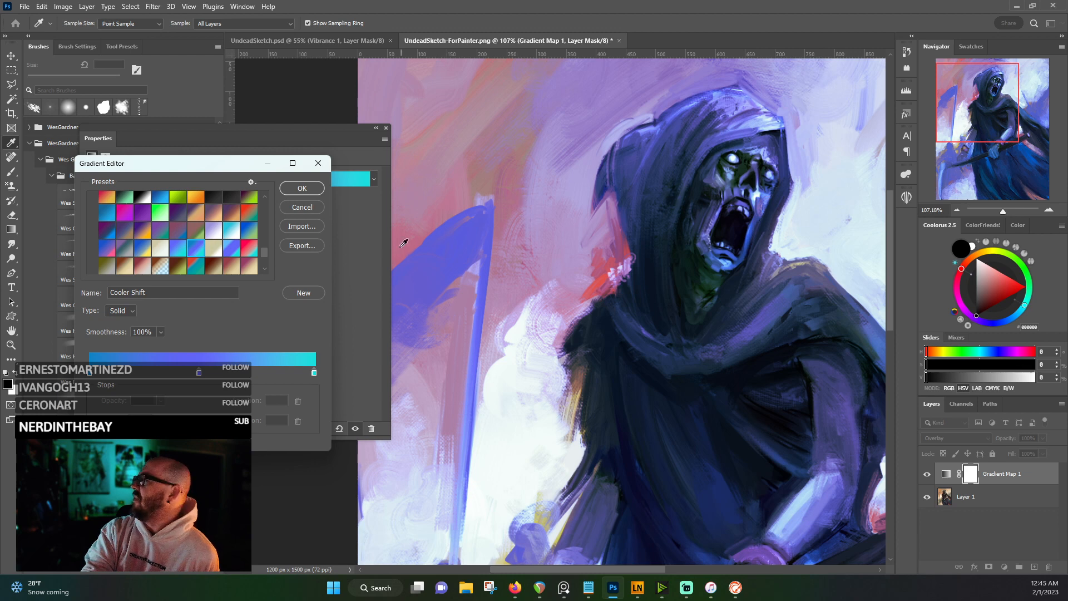
{"action": "left_click", "coordinate": [304, 191]}
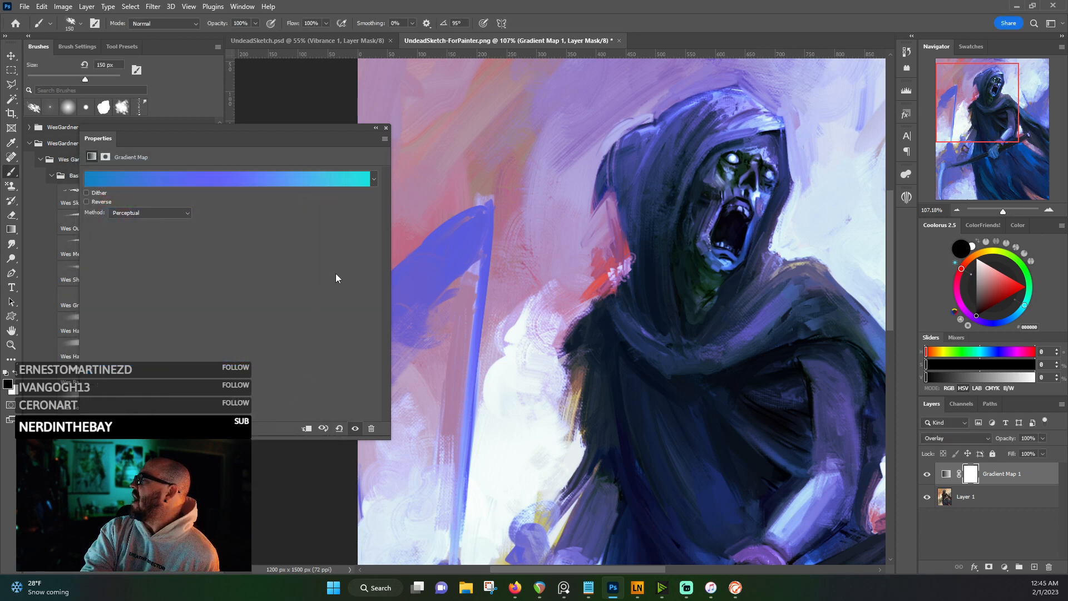
{"action": "left_click", "coordinate": [387, 128]}
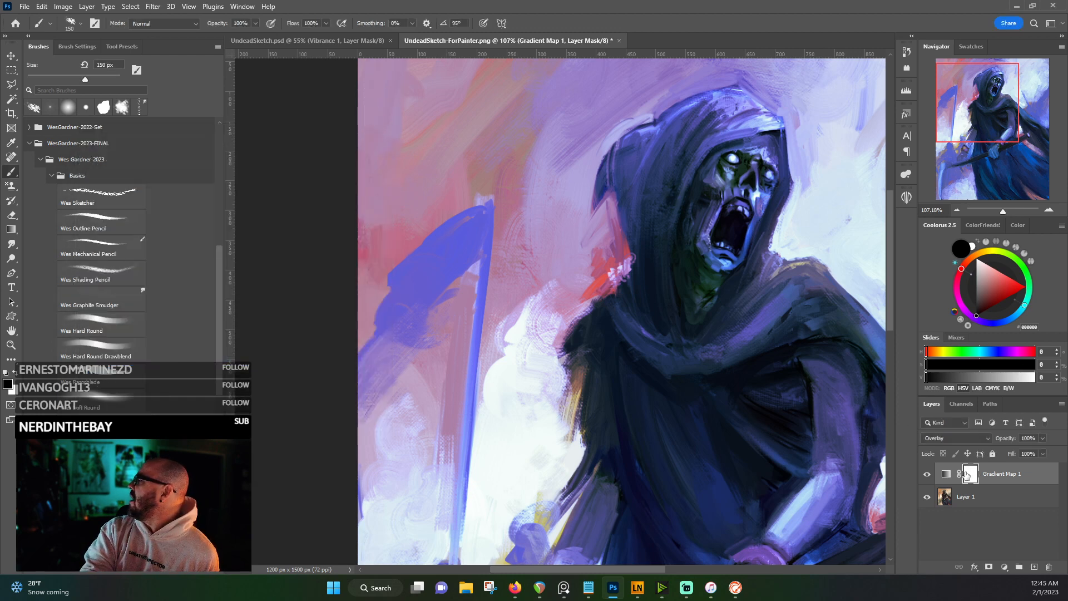
- Paint black on the Gradient Map's mask over the reaper's face, hood and upper cloak with the 150 px Soft Round brush
{"action": "left_click", "coordinate": [110, 389]}
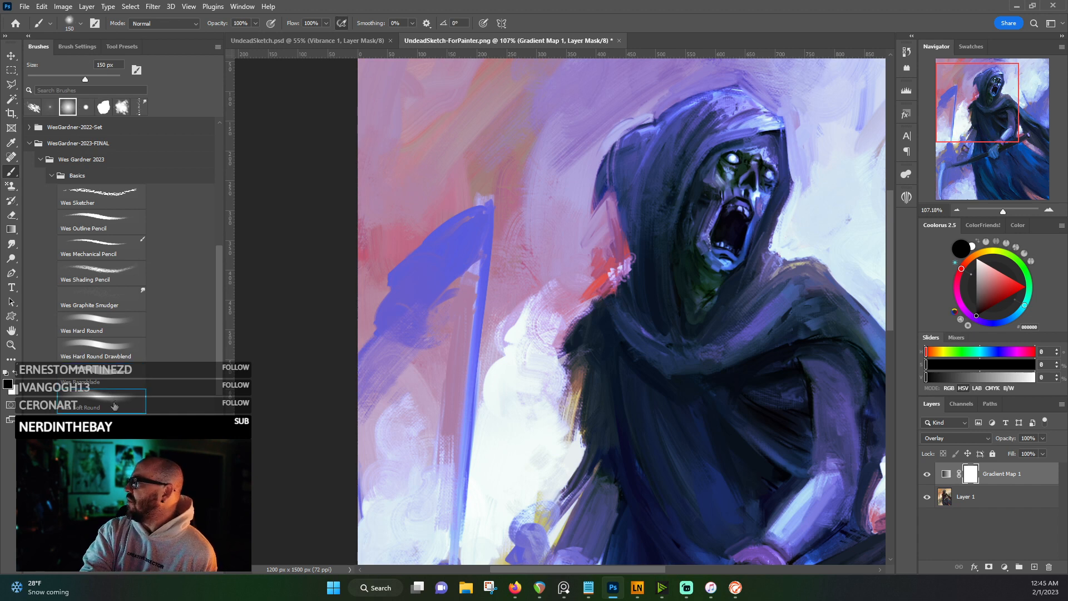
{"action": "scroll", "coordinate": [642, 268], "scroll_direction": "down", "scroll_amount": 1}
{"action": "scroll", "coordinate": [642, 268], "scroll_direction": "down", "scroll_amount": 1}
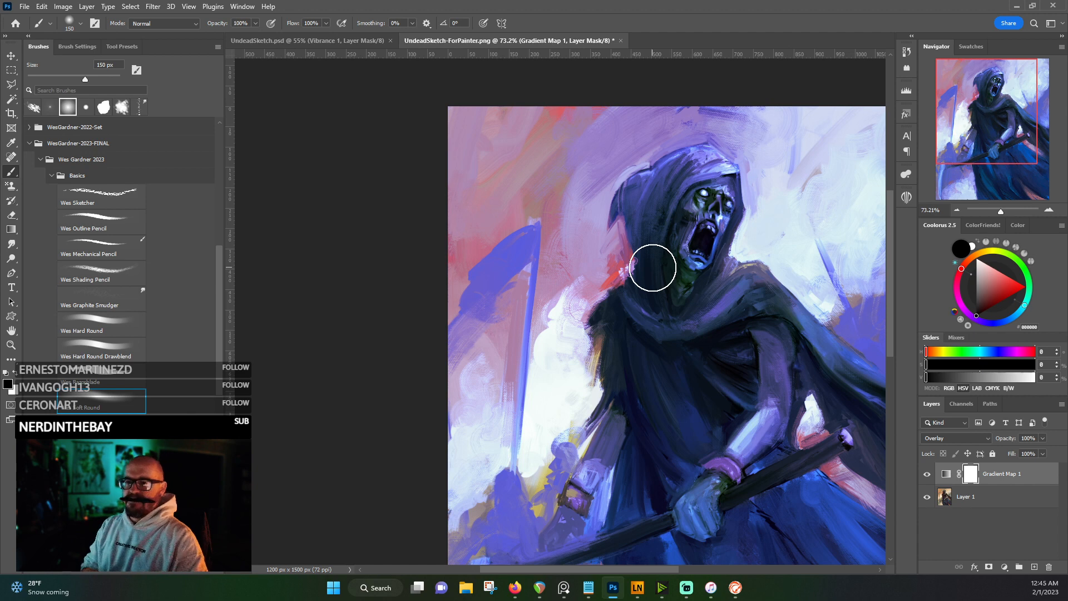
{"action": "mouse_move", "coordinate": [651, 262]}
{"action": "left_mouse_down"}
{"action": "mouse_move", "coordinate": [703, 208]}
{"action": "mouse_move", "coordinate": [687, 238]}
{"action": "mouse_move", "coordinate": [701, 210]}
{"action": "mouse_move", "coordinate": [697, 239]}
{"action": "mouse_move", "coordinate": [724, 198]}
{"action": "mouse_move", "coordinate": [703, 281]}
{"action": "mouse_move", "coordinate": [722, 190]}
{"action": "mouse_move", "coordinate": [678, 324]}
{"action": "mouse_move", "coordinate": [645, 300]}
{"action": "mouse_move", "coordinate": [669, 217]}
{"action": "mouse_move", "coordinate": [700, 212]}
{"action": "mouse_move", "coordinate": [685, 250]}
{"action": "mouse_move", "coordinate": [697, 176]}
{"action": "mouse_move", "coordinate": [710, 181]}
{"action": "mouse_move", "coordinate": [663, 192]}
{"action": "mouse_move", "coordinate": [670, 274]}
{"action": "mouse_move", "coordinate": [695, 201]}
{"action": "mouse_move", "coordinate": [721, 179]}
{"action": "mouse_move", "coordinate": [688, 284]}
{"action": "mouse_move", "coordinate": [661, 292]}
{"action": "mouse_move", "coordinate": [692, 317]}
{"action": "mouse_move", "coordinate": [662, 314]}
{"action": "mouse_move", "coordinate": [717, 298]}
{"action": "mouse_move", "coordinate": [680, 330]}
{"action": "mouse_move", "coordinate": [646, 320]}
{"action": "mouse_move", "coordinate": [680, 340]}
{"action": "mouse_move", "coordinate": [729, 288]}
{"action": "mouse_move", "coordinate": [780, 321]}
{"action": "mouse_move", "coordinate": [806, 291]}
{"action": "mouse_move", "coordinate": [831, 283]}
{"action": "mouse_move", "coordinate": [809, 395]}
{"action": "left_mouse_up"}
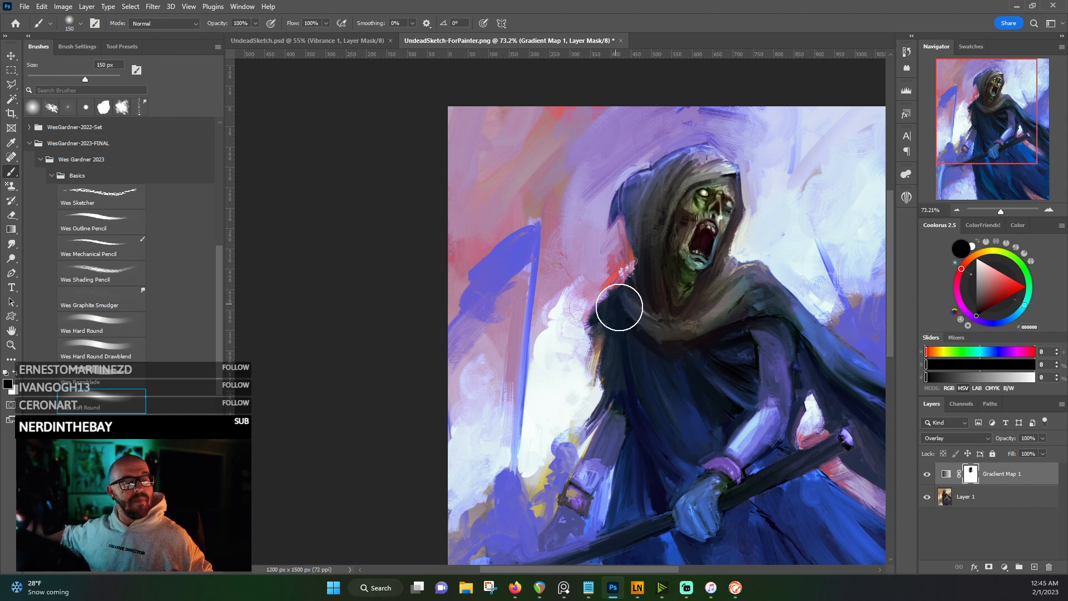
- Paint black on the Gradient Map's mask over the reaper's forearms and both hands with a 90 px brush
{"action": "key", "text": "bracketleft"}
{"action": "key", "text": "bracketleft"}
{"action": "key", "text": "bracketleft"}
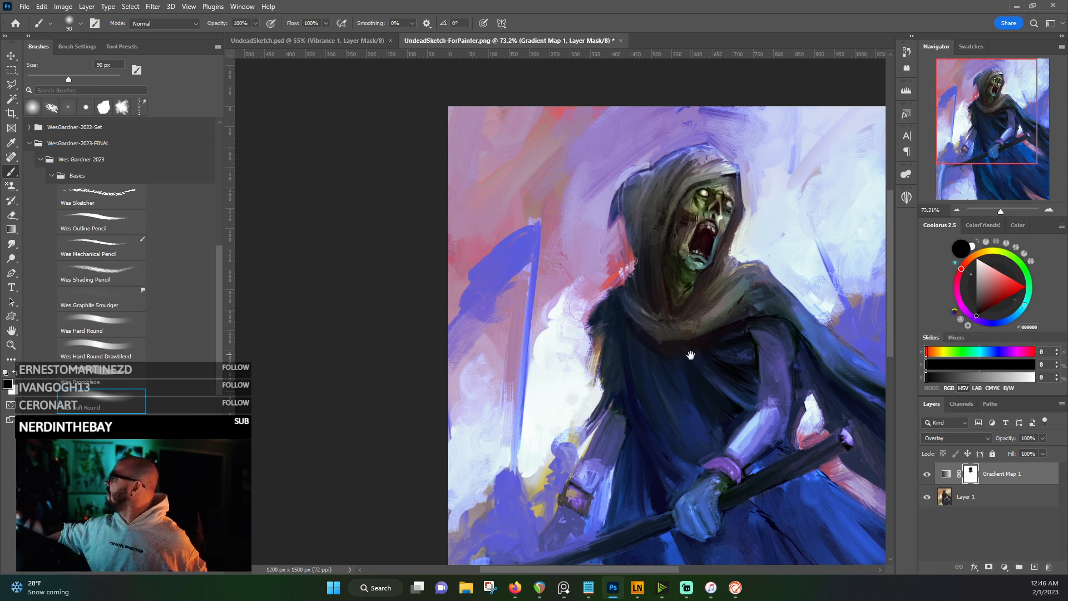
{"action": "left_click_drag", "start_coordinate": [686, 358], "coordinate": [550, 192]}
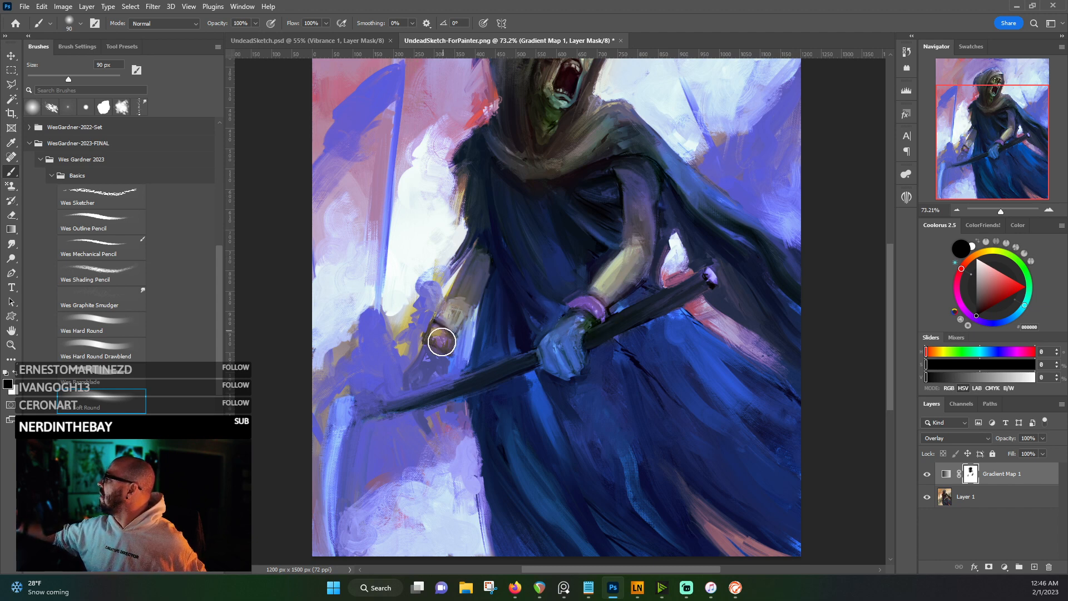
{"action": "mouse_move", "coordinate": [571, 324]}
{"action": "left_mouse_down"}
{"action": "mouse_move", "coordinate": [551, 364]}
{"action": "mouse_move", "coordinate": [568, 342]}
{"action": "mouse_move", "coordinate": [548, 352]}
{"action": "mouse_move", "coordinate": [562, 377]}
{"action": "mouse_move", "coordinate": [568, 344]}
{"action": "left_mouse_up"}
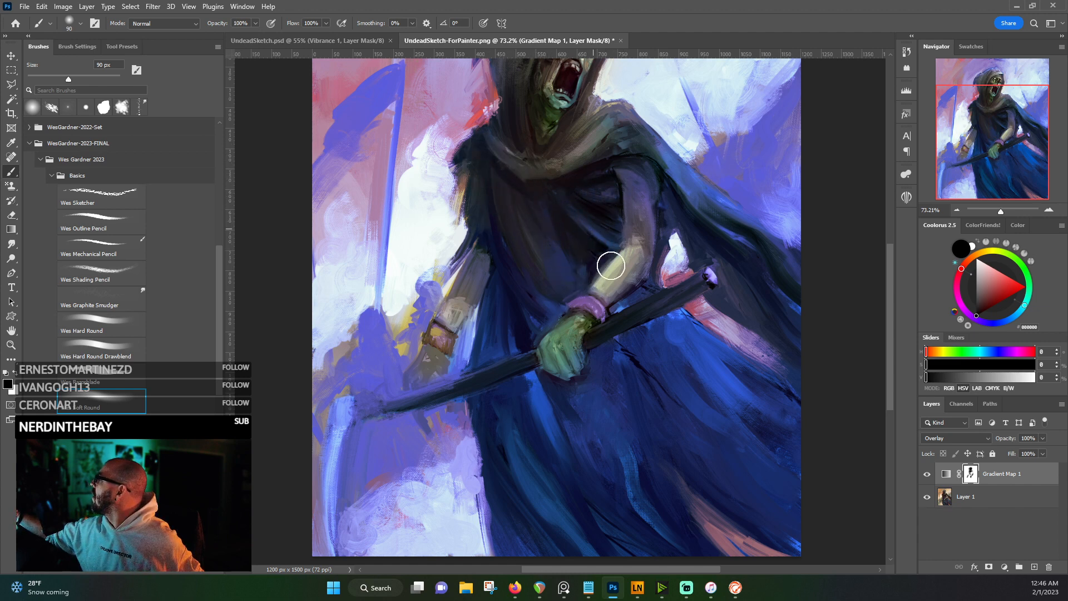
- Mask the Gradient Map off the reaper's chest and the dark folds of the robe with the 90 px brush
{"action": "left_click_drag", "start_coordinate": [612, 399], "coordinate": [518, 303]}
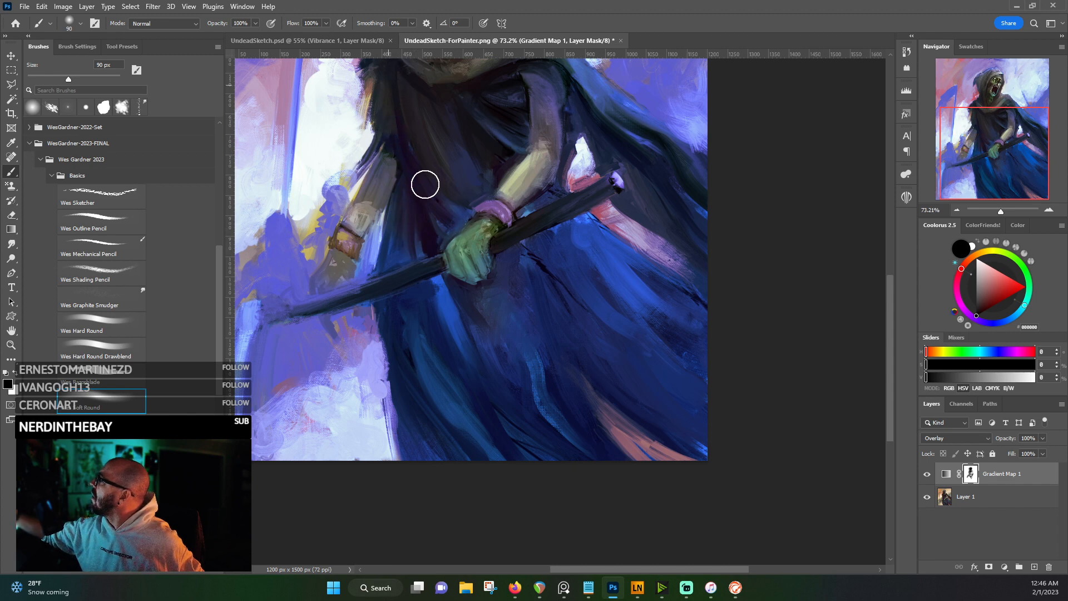
{"action": "scroll", "coordinate": [434, 184], "scroll_direction": "up", "scroll_amount": 2}
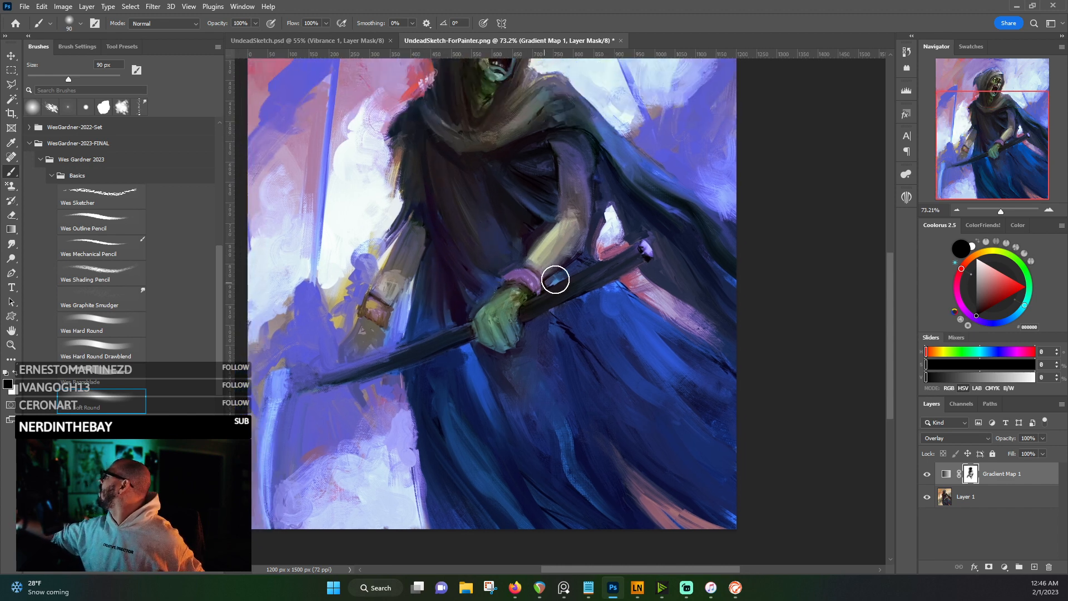
{"action": "scroll", "coordinate": [554, 281], "scroll_direction": "up", "scroll_amount": 2}
{"action": "scroll", "coordinate": [503, 283], "scroll_direction": "right", "scroll_amount": 2}
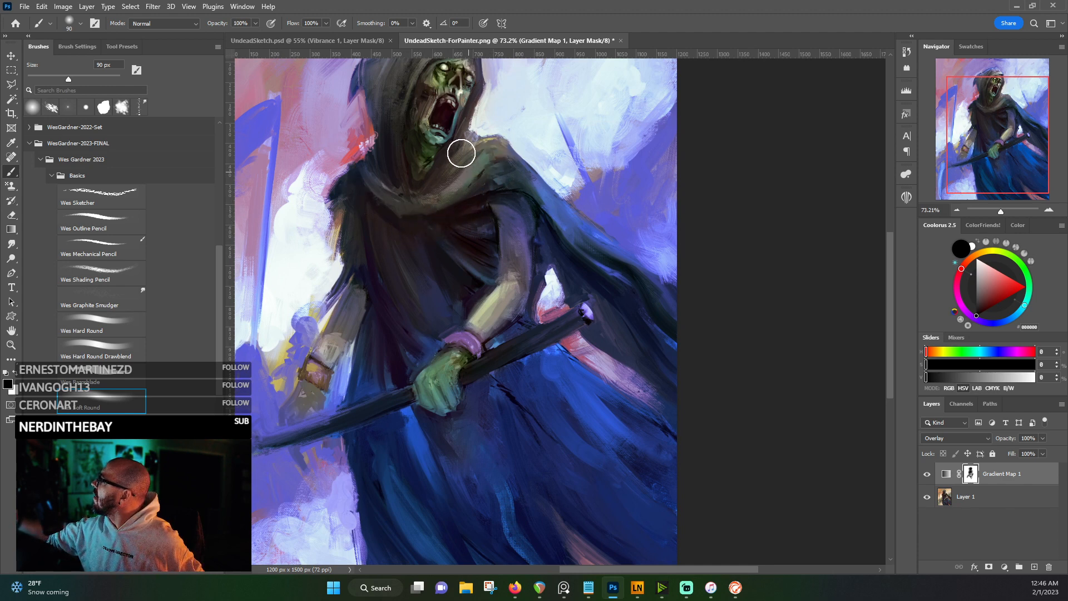
{"action": "scroll", "coordinate": [570, 239], "scroll_direction": "up", "scroll_amount": 3}
{"action": "scroll", "coordinate": [569, 238], "scroll_direction": "left", "scroll_amount": 2}
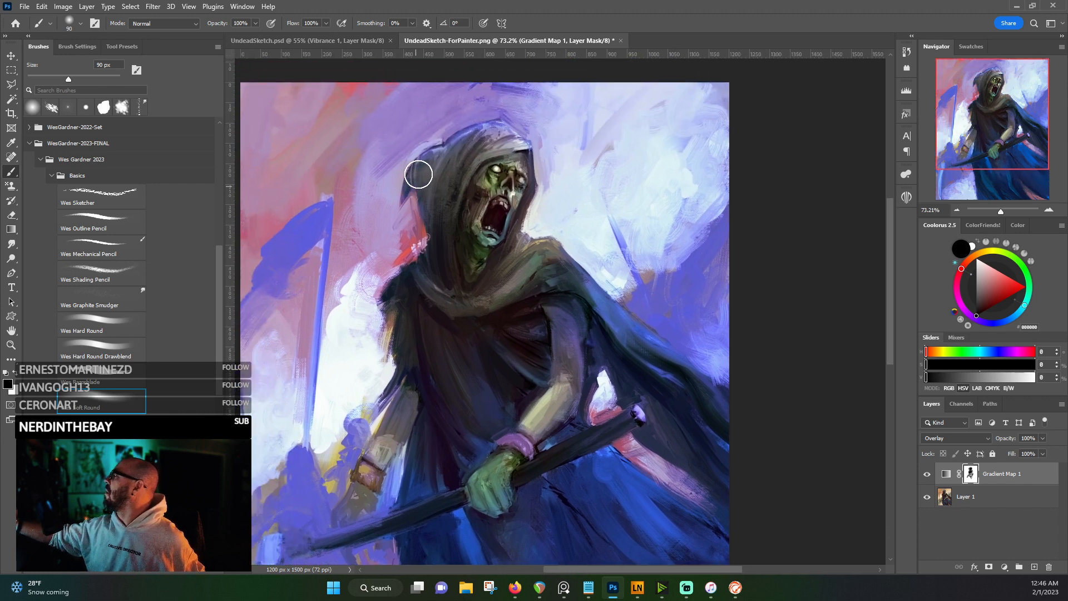
{"action": "scroll", "coordinate": [460, 233], "scroll_direction": "right", "scroll_amount": 2}
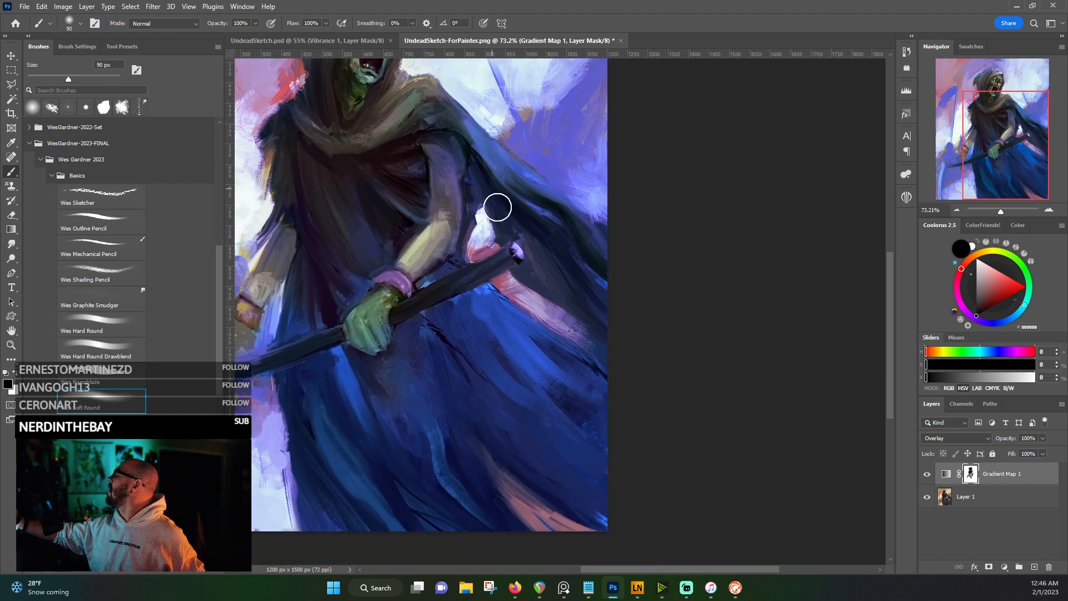
- Mask the Gradient Map off the cloak trailing behind the raised arm, the weapon's shaft and parts of the lower robe
{"action": "scroll", "coordinate": [492, 223], "scroll_direction": "up", "scroll_amount": 3}
{"action": "mouse_move", "coordinate": [476, 236]}
{"action": "left_mouse_down"}
{"action": "mouse_move", "coordinate": [489, 269]}
{"action": "mouse_move", "coordinate": [512, 288]}
{"action": "mouse_move", "coordinate": [484, 252]}
{"action": "mouse_move", "coordinate": [598, 357]}
{"action": "mouse_move", "coordinate": [600, 338]}
{"action": "mouse_move", "coordinate": [561, 280]}
{"action": "mouse_move", "coordinate": [571, 301]}
{"action": "mouse_move", "coordinate": [491, 229]}
{"action": "mouse_move", "coordinate": [531, 272]}
{"action": "left_mouse_up"}
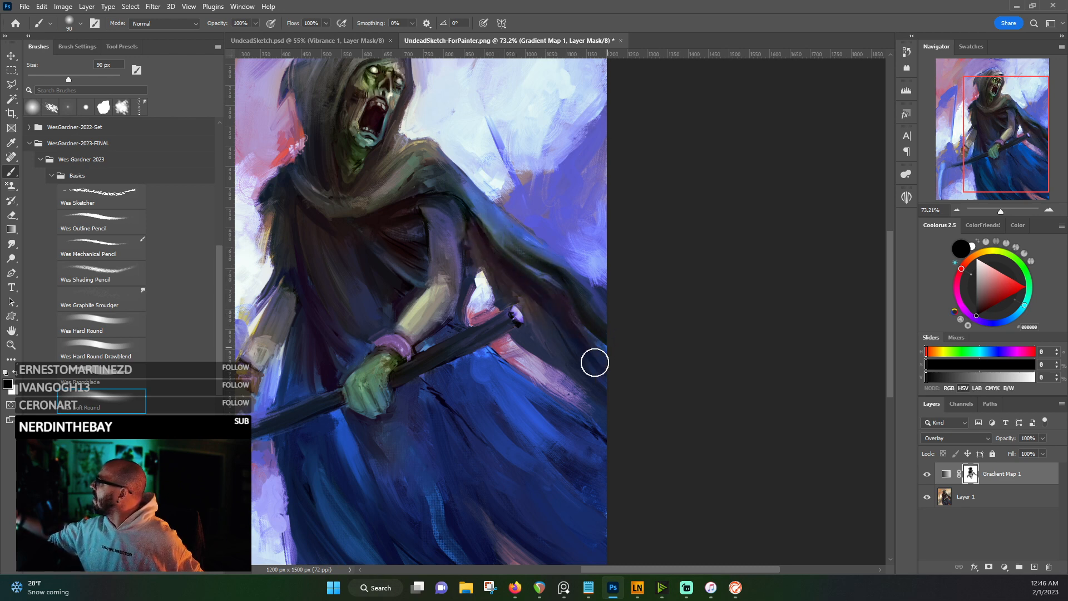
{"action": "scroll", "coordinate": [555, 374], "scroll_direction": "down", "scroll_amount": 4}
{"action": "scroll", "coordinate": [555, 375], "scroll_direction": "right", "scroll_amount": 1}
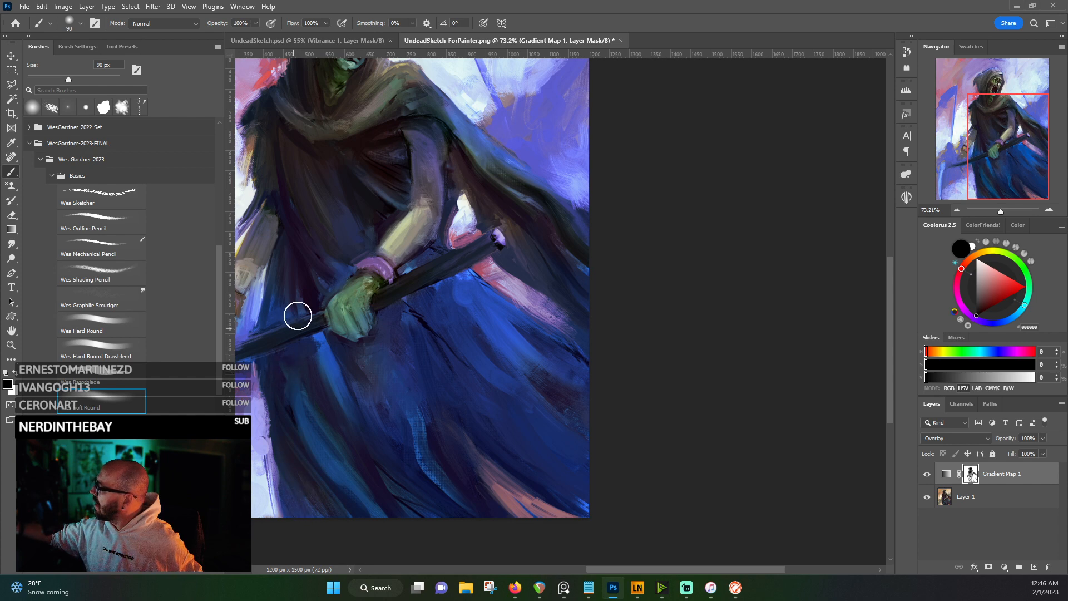
{"action": "left_click_drag", "start_coordinate": [291, 268], "coordinate": [595, 340]}
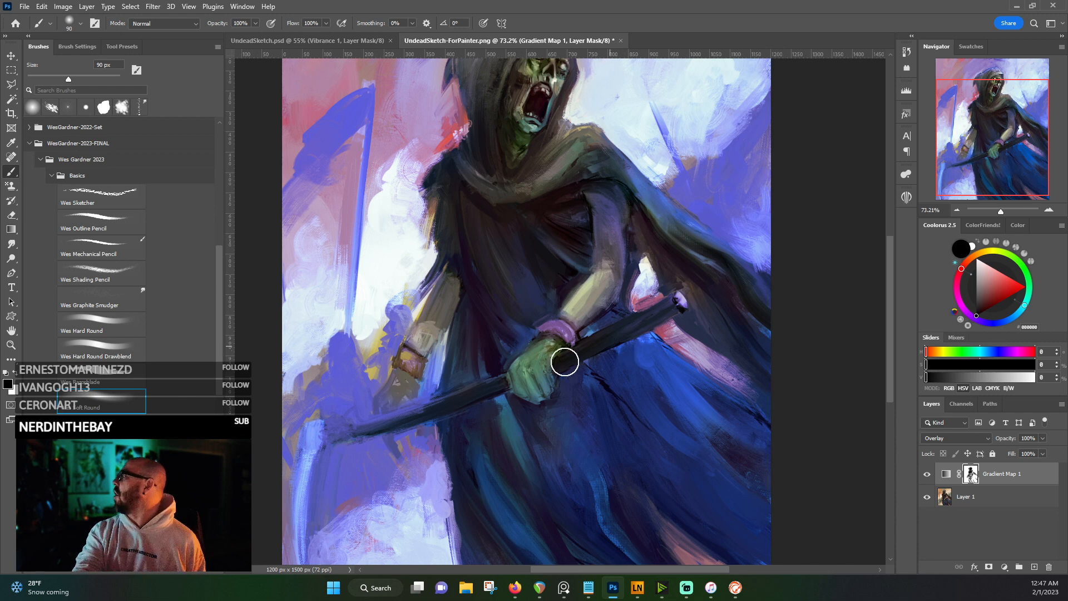
- Paint black on the mask over the top and back of the hood with a 30 px brush
{"action": "key", "text": "ctrl+minus"}
{"action": "key", "text": "ctrl+minus"}
{"action": "scroll", "coordinate": [496, 131], "scroll_direction": "up", "scroll_amount": 5}
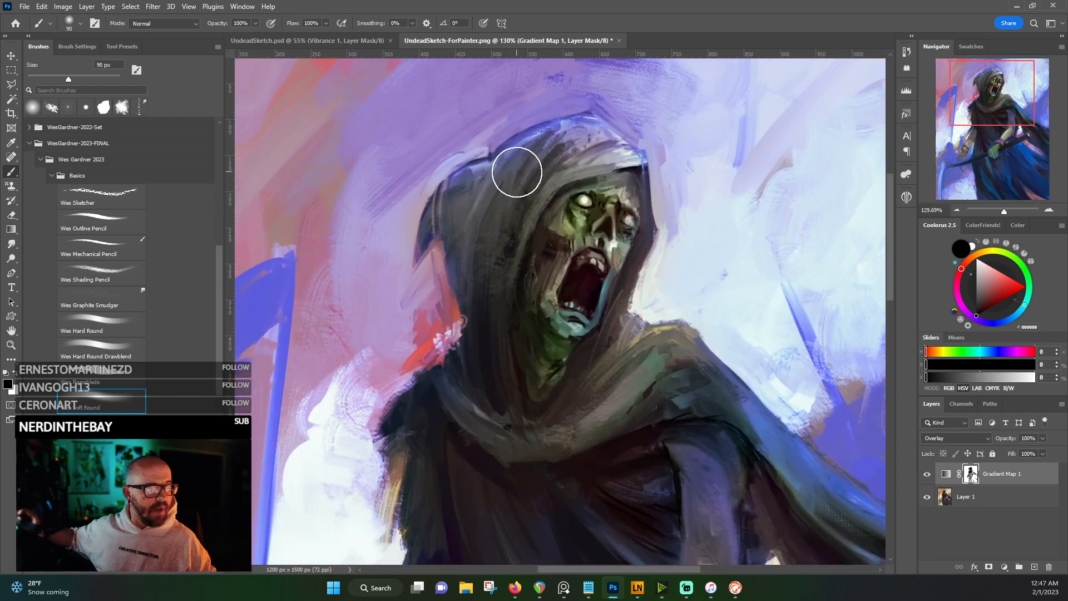
{"action": "key", "text": "bracketleft"}
{"action": "key", "text": "bracketleft"}
{"action": "key", "text": "bracketleft"}
{"action": "key", "text": "bracketleft"}
{"action": "key", "text": "bracketleft"}
{"action": "key", "text": "bracketleft"}
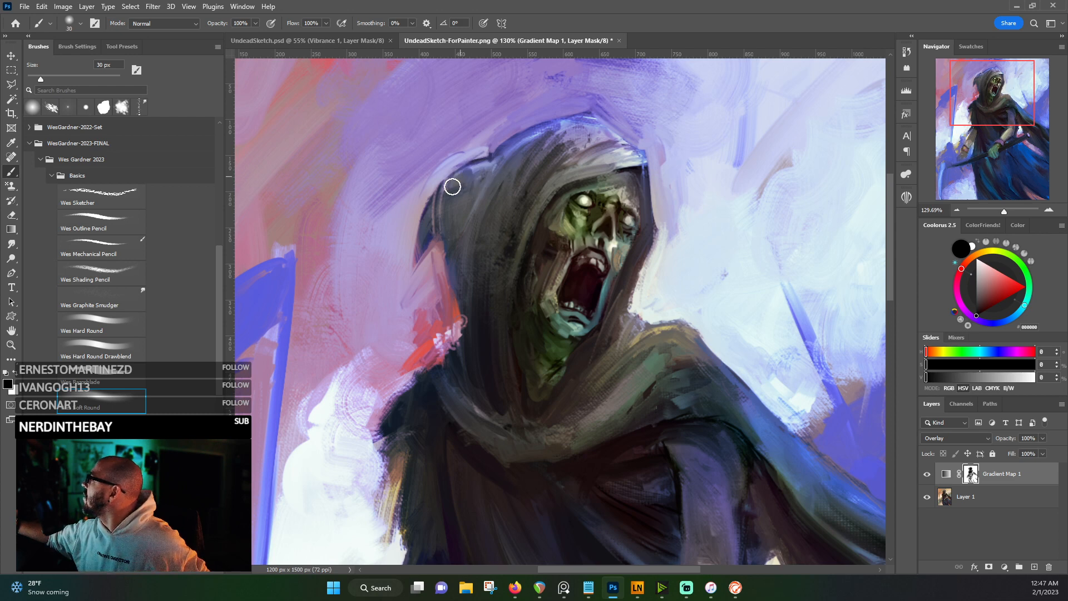
{"action": "mouse_move", "coordinate": [452, 187]}
{"action": "left_mouse_down"}
{"action": "mouse_move", "coordinate": [498, 163]}
{"action": "mouse_move", "coordinate": [449, 189]}
{"action": "mouse_move", "coordinate": [431, 235]}
{"action": "mouse_move", "coordinate": [490, 166]}
{"action": "left_mouse_up"}
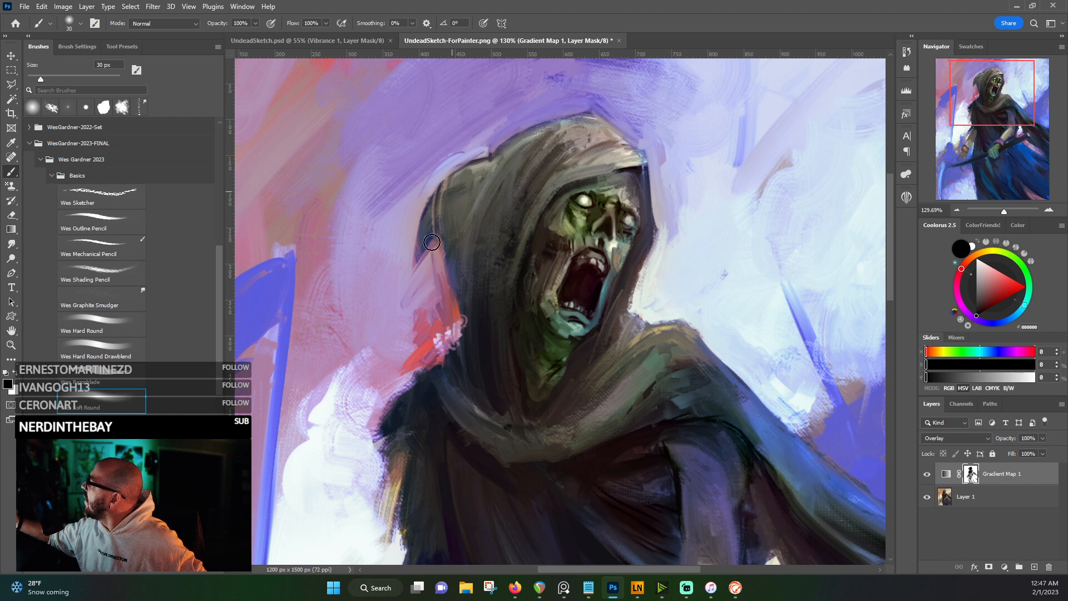
- Mask the Gradient Map off the hood's pointed rear tip with a 15 px brush
{"action": "key", "text": "bracketleft"}
{"action": "key", "text": "bracketleft"}
{"action": "key", "text": "bracketleft"}
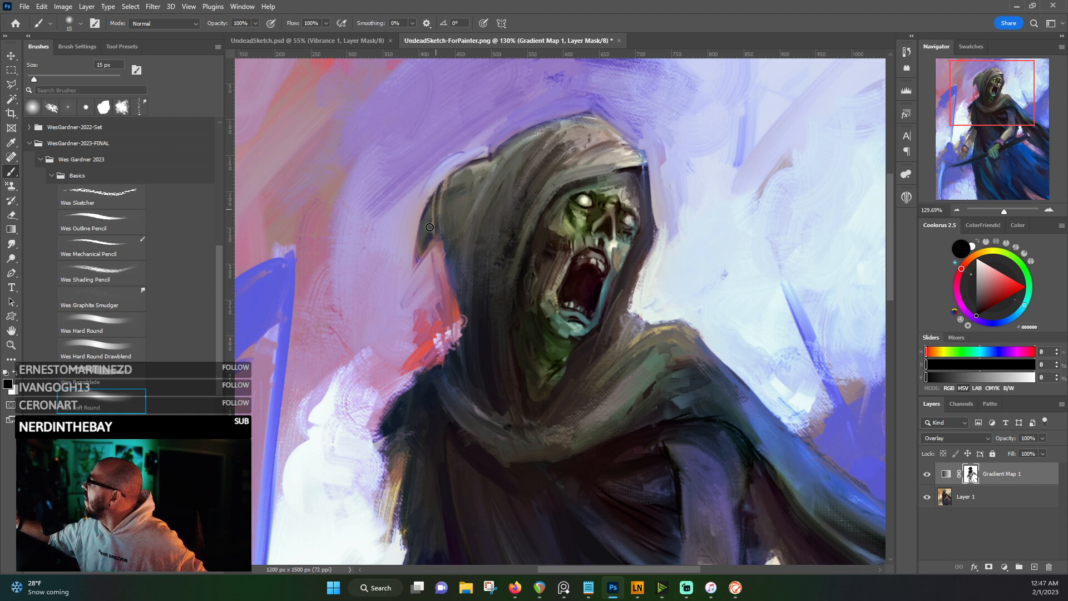
- Paint black on the mask over the wristband above the green hand with a 30 px brush
{"action": "key", "text": "bracketright"}
{"action": "key", "text": "bracketright"}
{"action": "key", "text": "bracketright"}
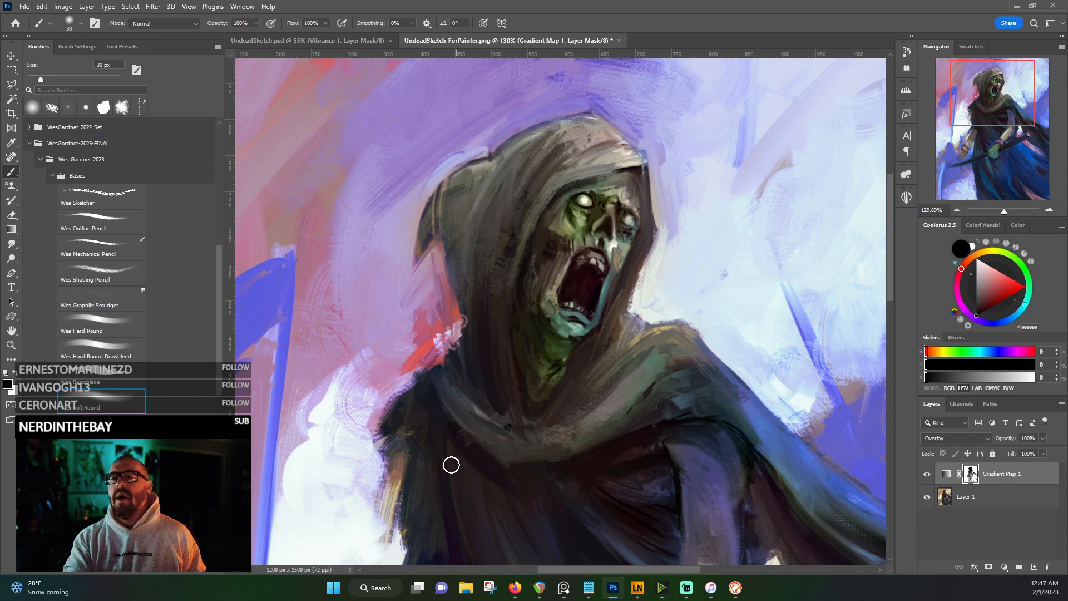
{"action": "scroll", "coordinate": [427, 474], "scroll_direction": "down", "scroll_amount": 5}
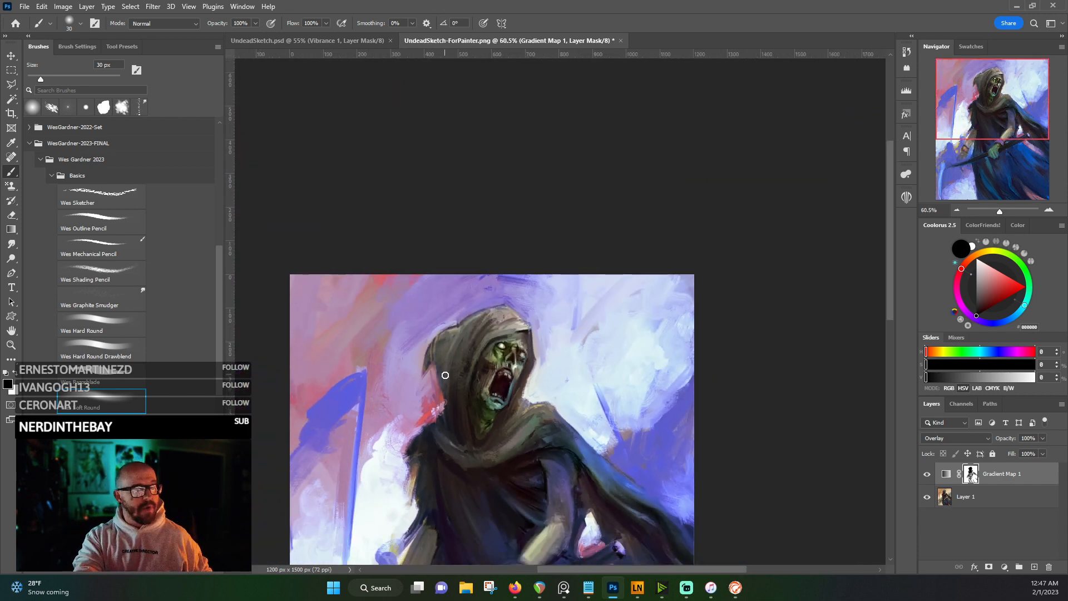
{"action": "left_click_drag", "start_coordinate": [437, 359], "coordinate": [511, 167]}
{"action": "scroll", "coordinate": [537, 324], "scroll_direction": "down", "scroll_amount": 3}
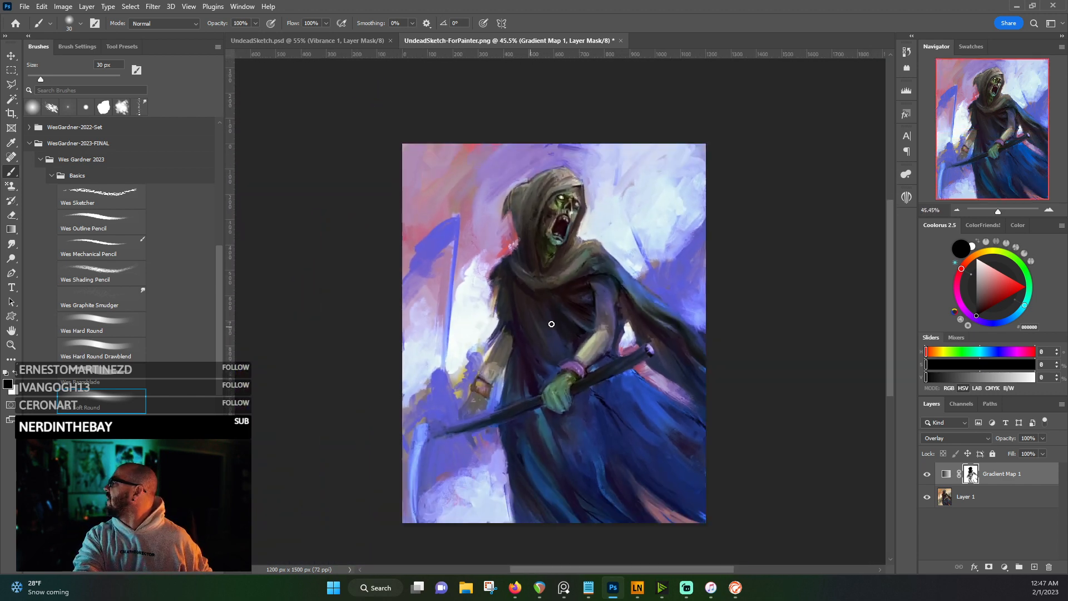
{"action": "scroll", "coordinate": [556, 330], "scroll_direction": "up", "scroll_amount": 2}
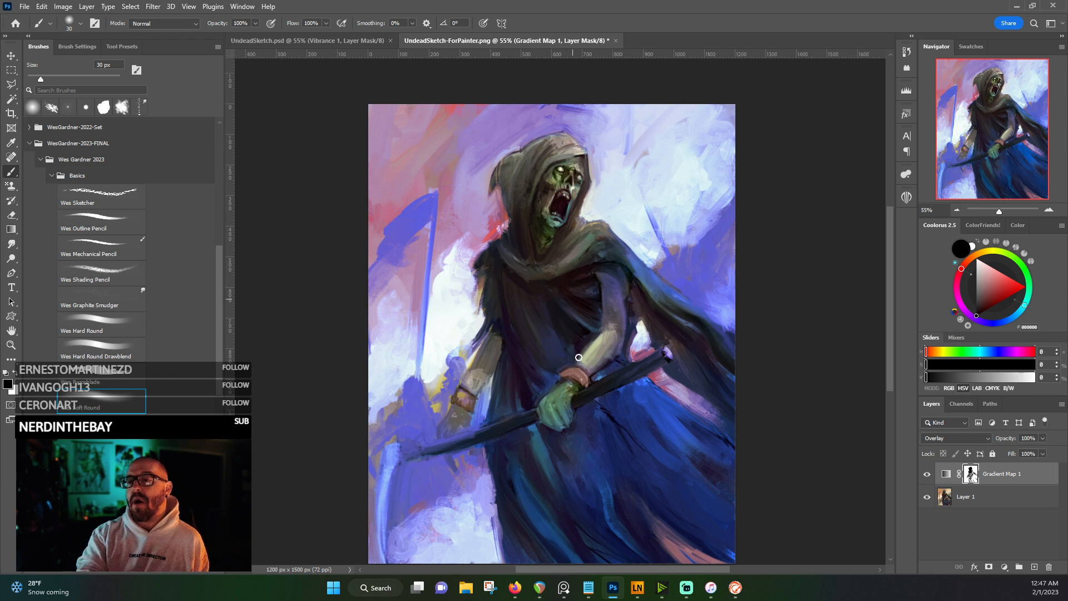
- Open the Gradient Map's gradient for editing and browse the presets in the Wes-GradientSet-2023-FULL group
{"action": "double_click", "coordinate": [934, 476]}
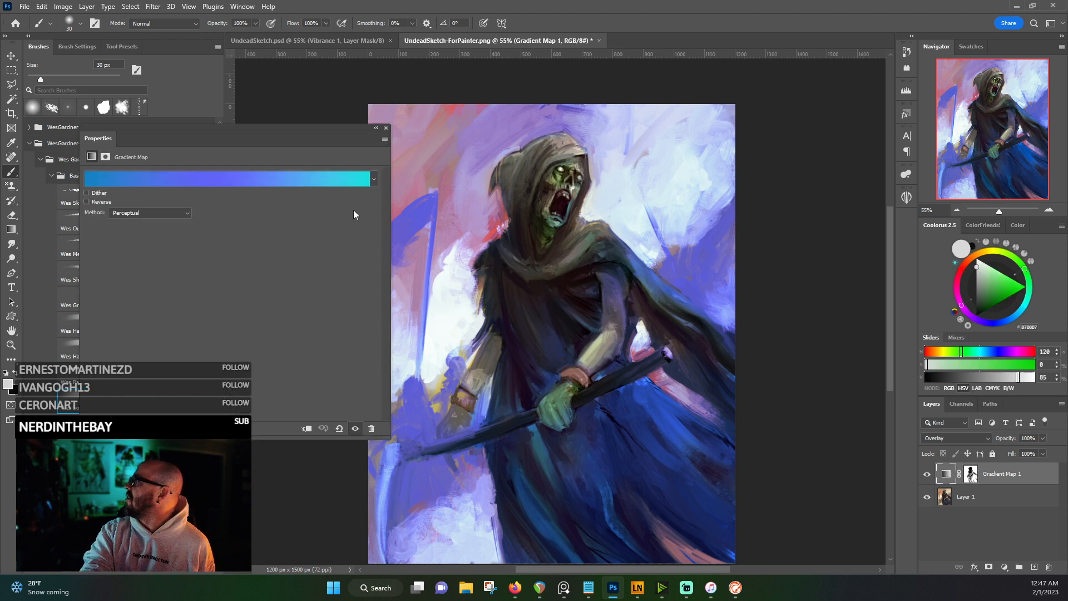
{"action": "left_click", "coordinate": [335, 176]}
{"action": "left_click_drag", "start_coordinate": [265, 212], "coordinate": [265, 275]}
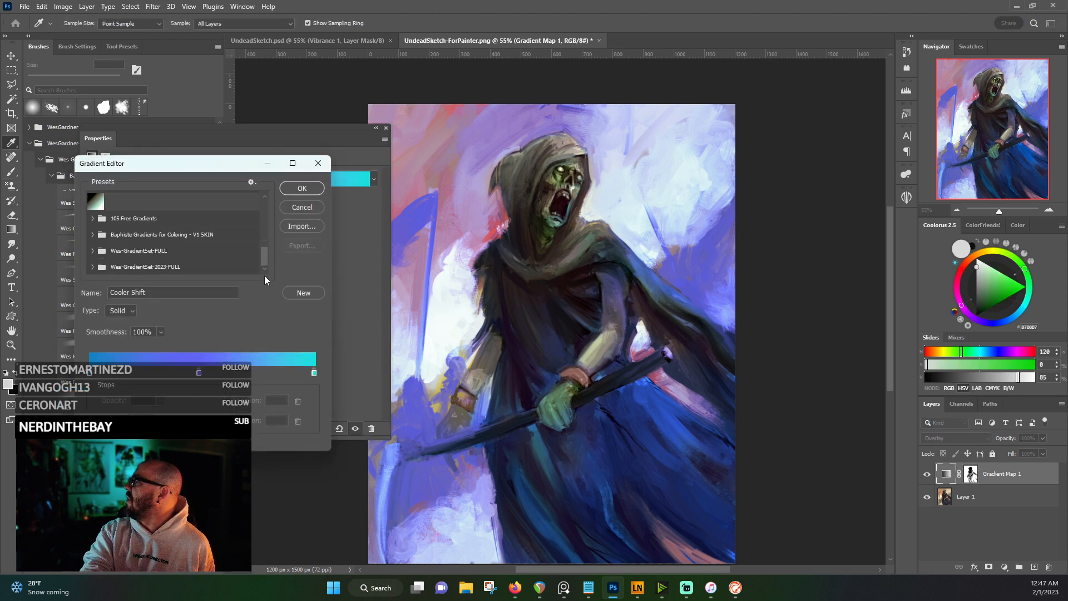
{"action": "left_click", "coordinate": [93, 267]}
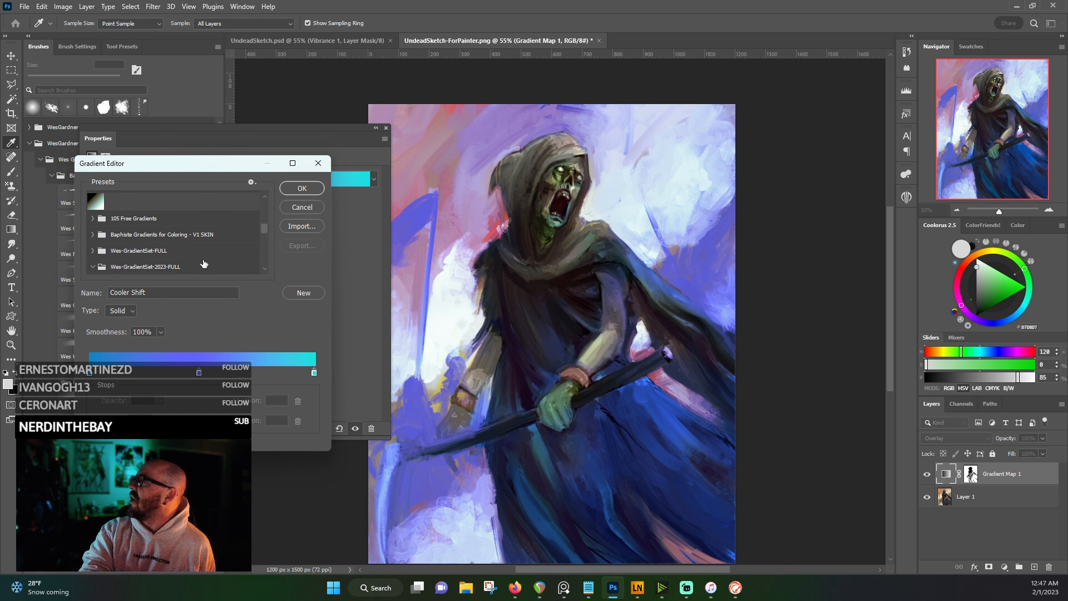
{"action": "left_click_drag", "start_coordinate": [263, 233], "coordinate": [265, 243]}
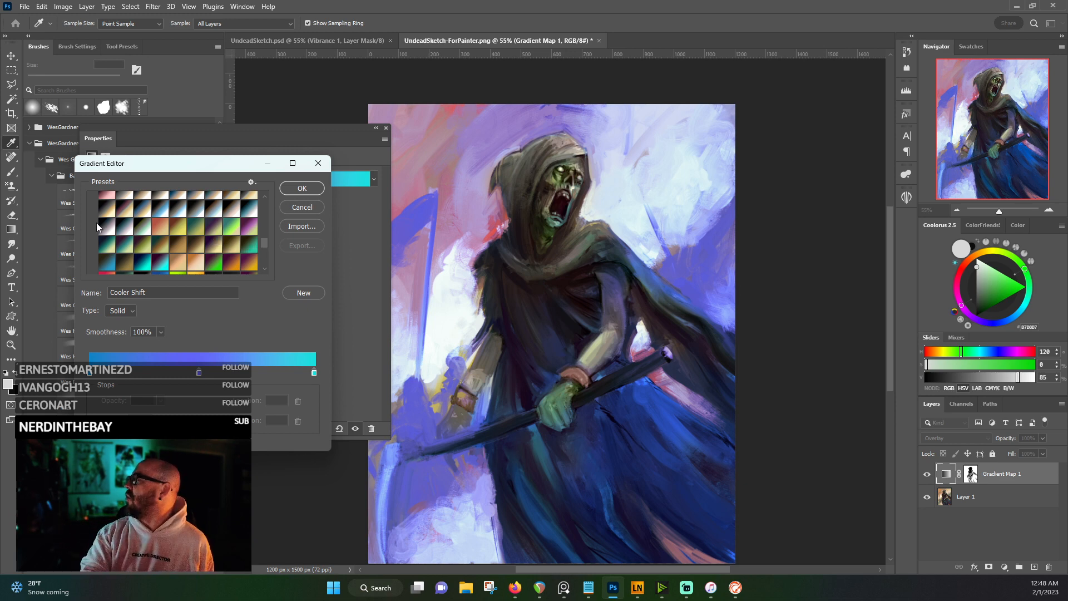
- Try the Mustard Bomb, Green Goth 2, Underwater and Yellow Madness presets on the masked painting
{"action": "left_click", "coordinate": [143, 246]}
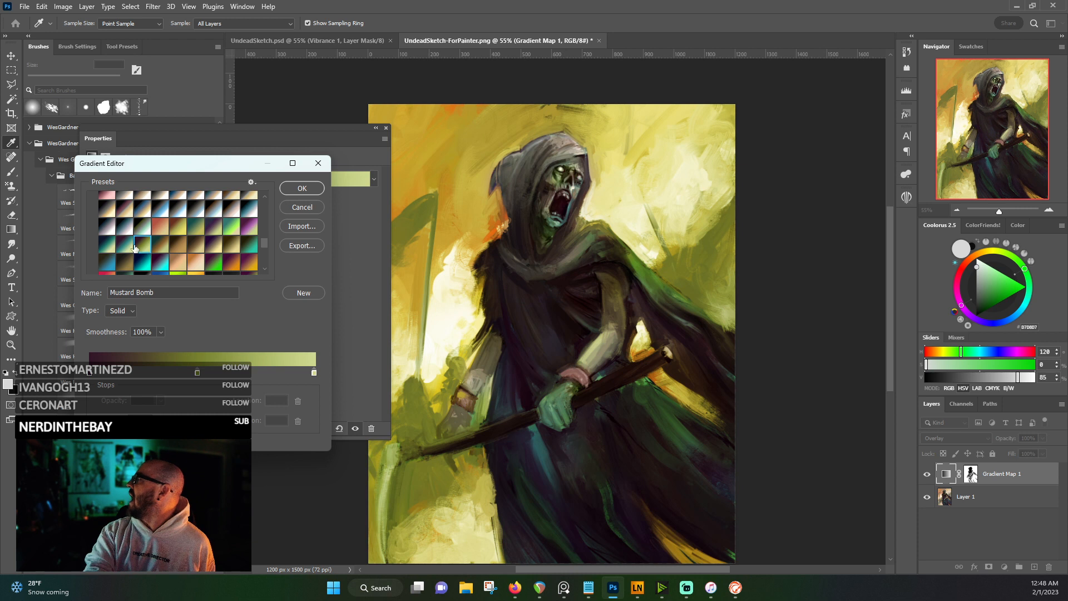
{"action": "left_click", "coordinate": [125, 247]}
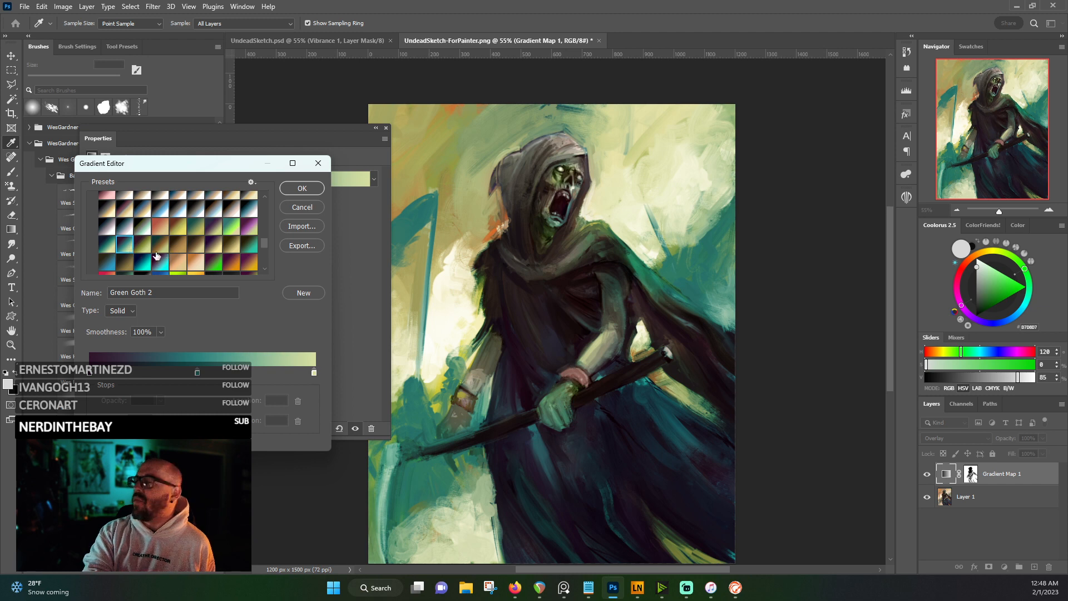
{"action": "left_click", "coordinate": [109, 263]}
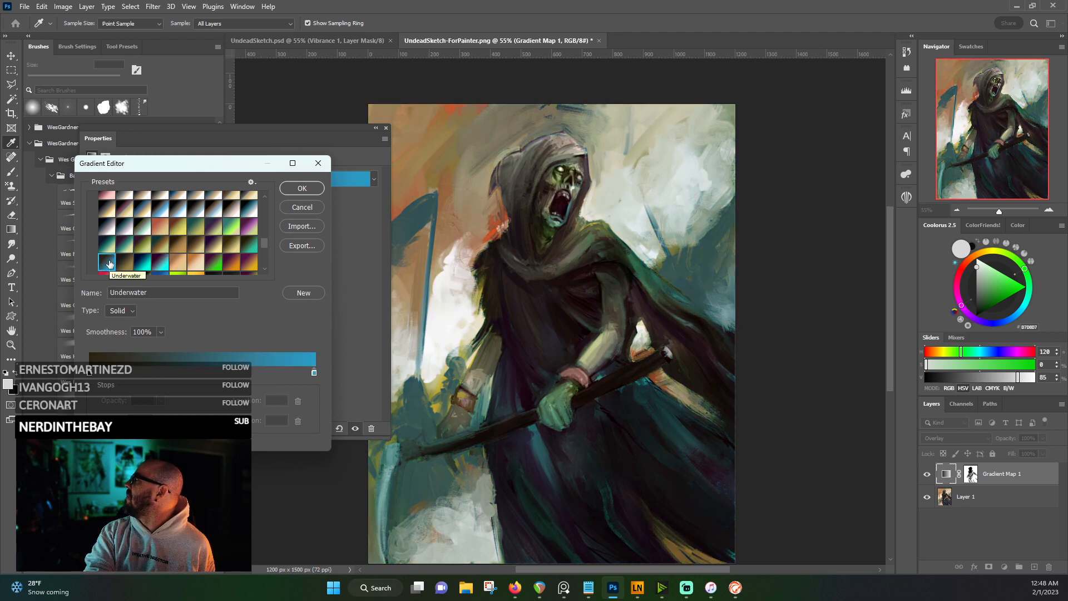
{"action": "left_click", "coordinate": [231, 245]}
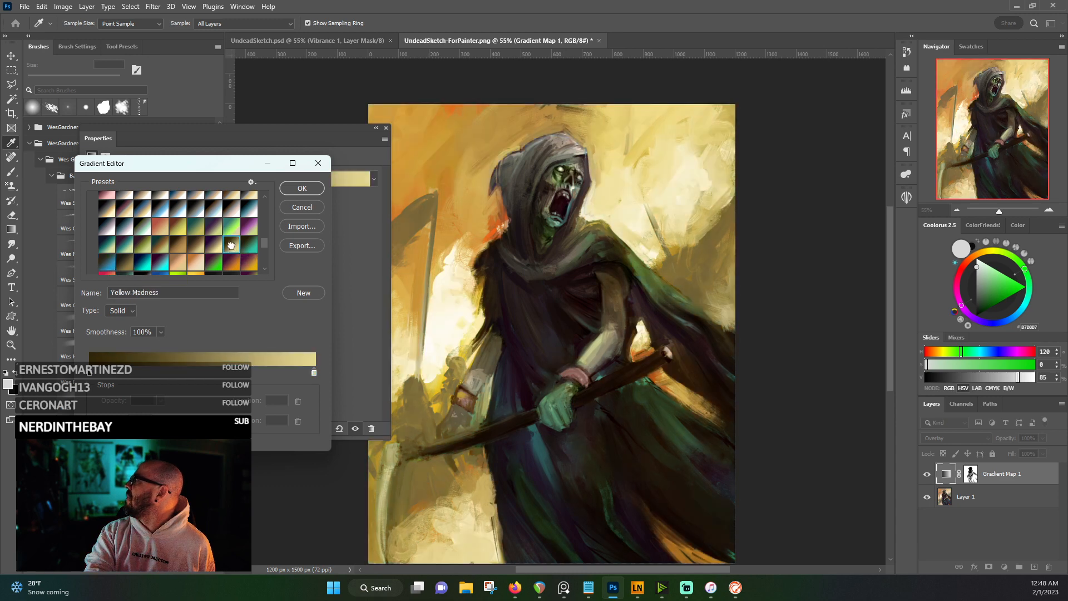
- Apply the Purple Haze preset to the Gradient Map and move its properties aside to check the painting in full and up close
{"action": "left_click", "coordinate": [216, 228]}
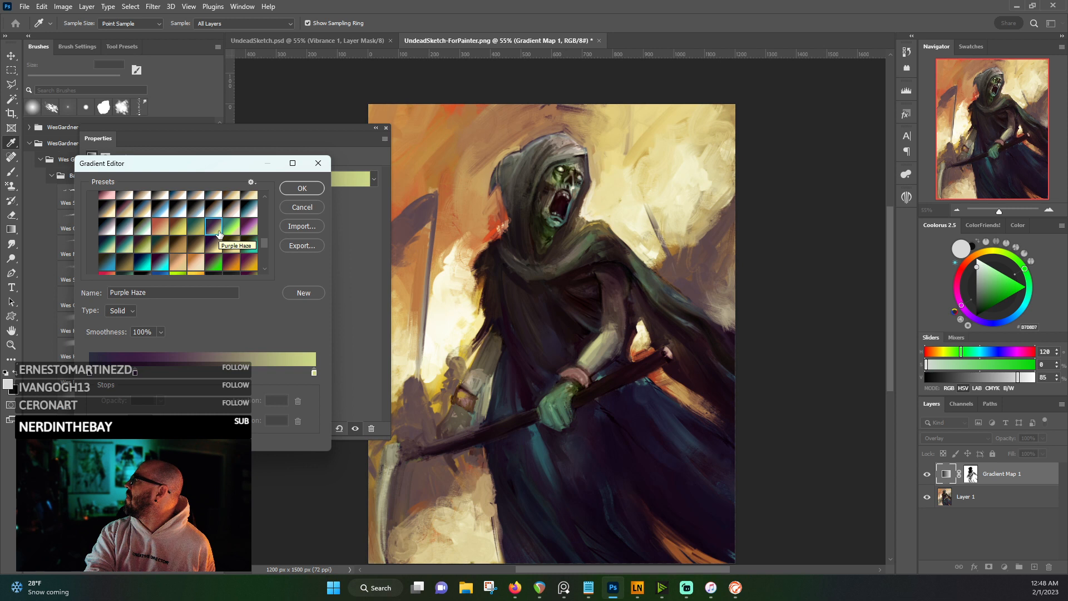
{"action": "left_click_drag", "start_coordinate": [230, 165], "coordinate": [198, 158]}
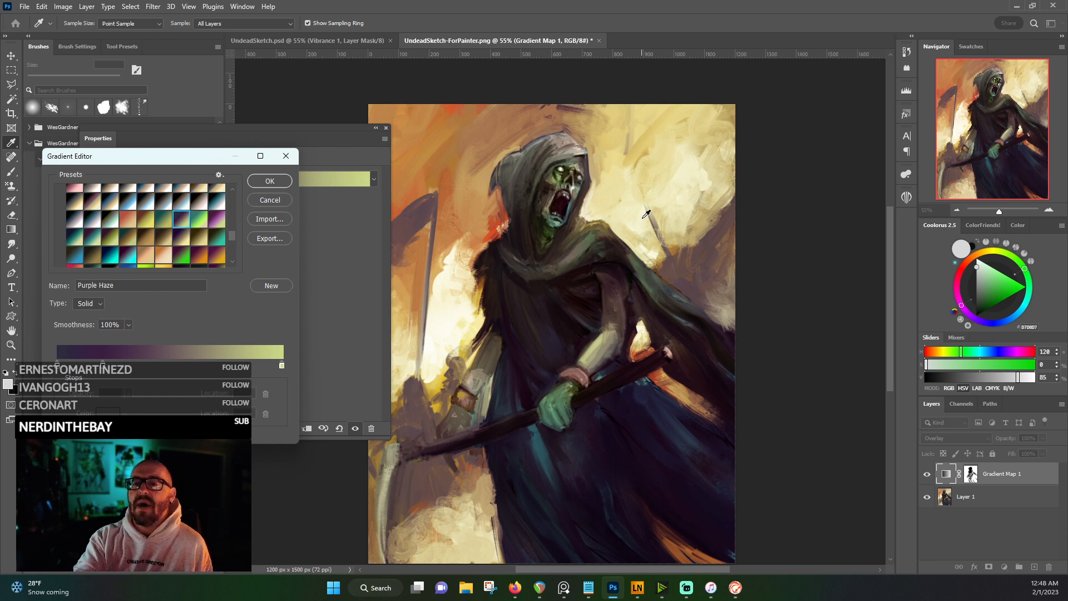
{"action": "left_click", "coordinate": [269, 181]}
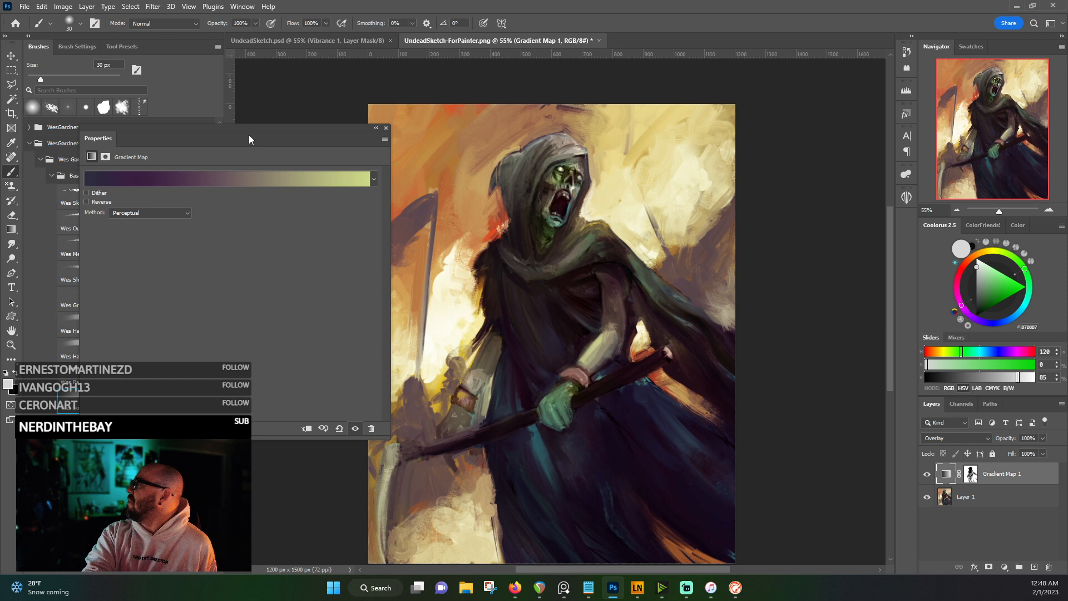
{"action": "left_click_drag", "start_coordinate": [249, 135], "coordinate": [204, 131]}
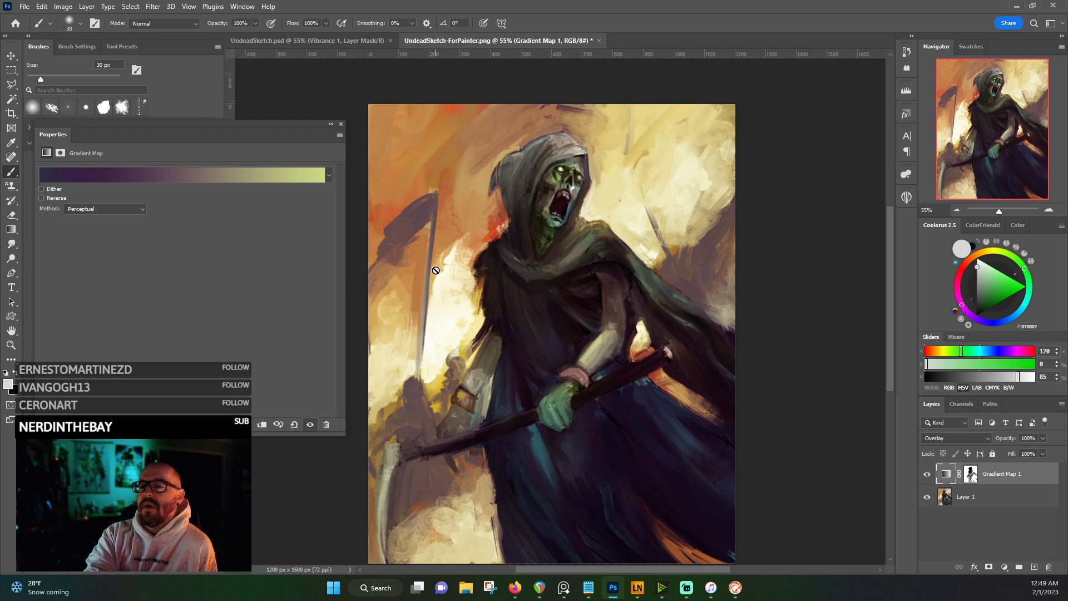
{"action": "scroll", "coordinate": [448, 392], "scroll_direction": "down", "scroll_amount": 3}
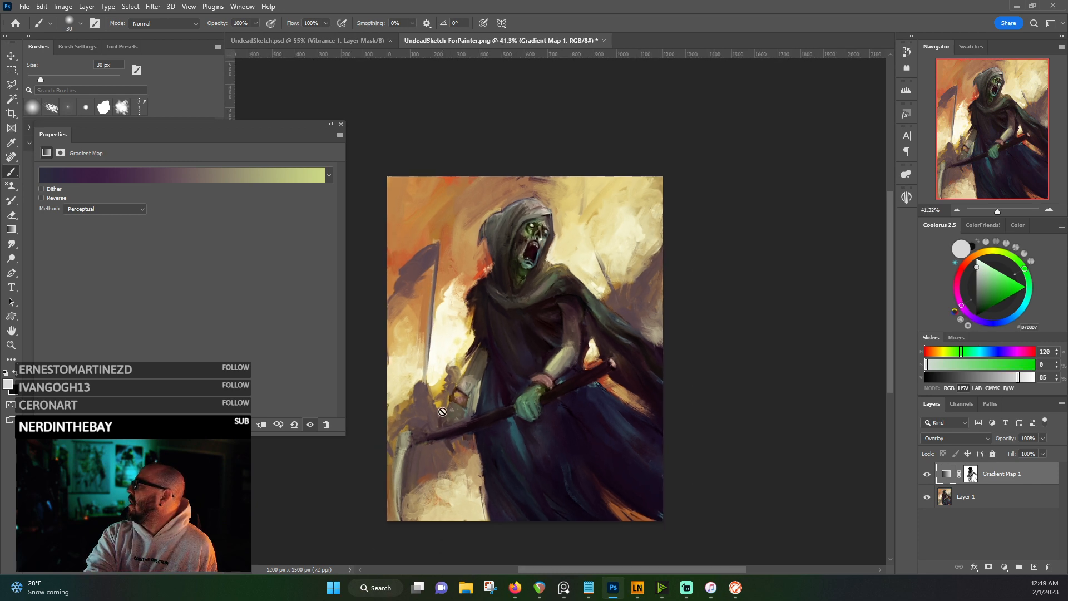
{"action": "scroll", "coordinate": [459, 509], "scroll_direction": "up", "scroll_amount": 3}
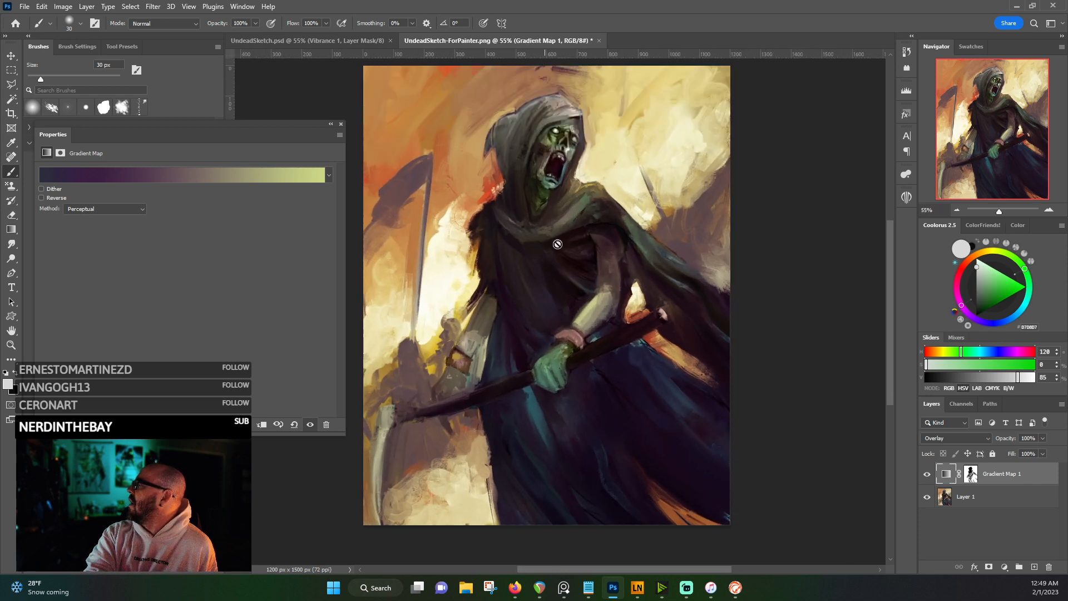
{"action": "scroll", "coordinate": [556, 192], "scroll_direction": "up", "scroll_amount": 5}
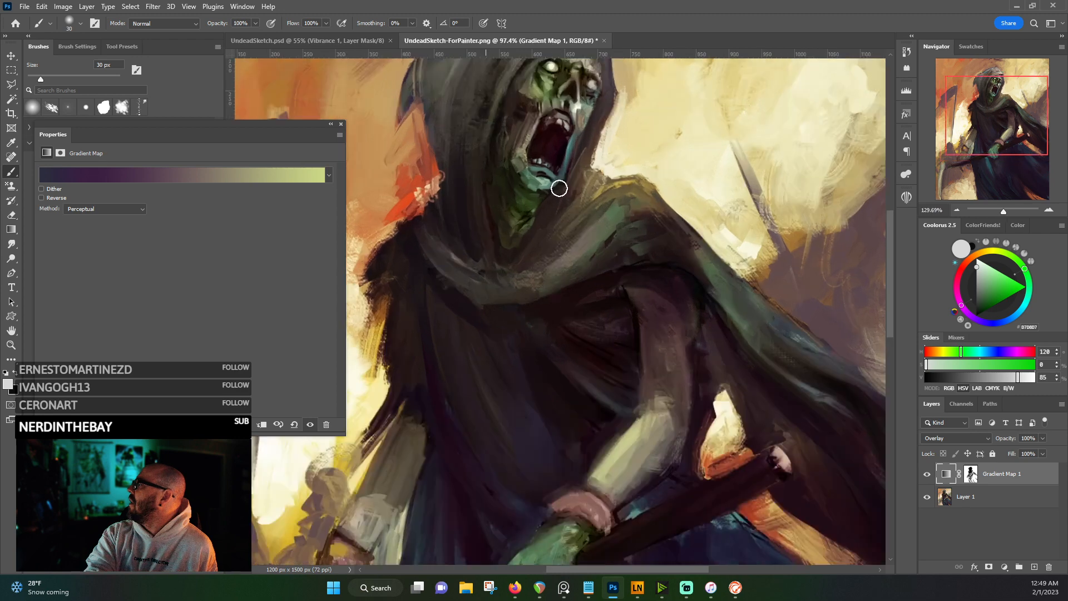
{"action": "scroll", "coordinate": [559, 188], "scroll_direction": "down", "scroll_amount": 4}
{"action": "scroll", "coordinate": [565, 167], "scroll_direction": "up", "scroll_amount": 3}
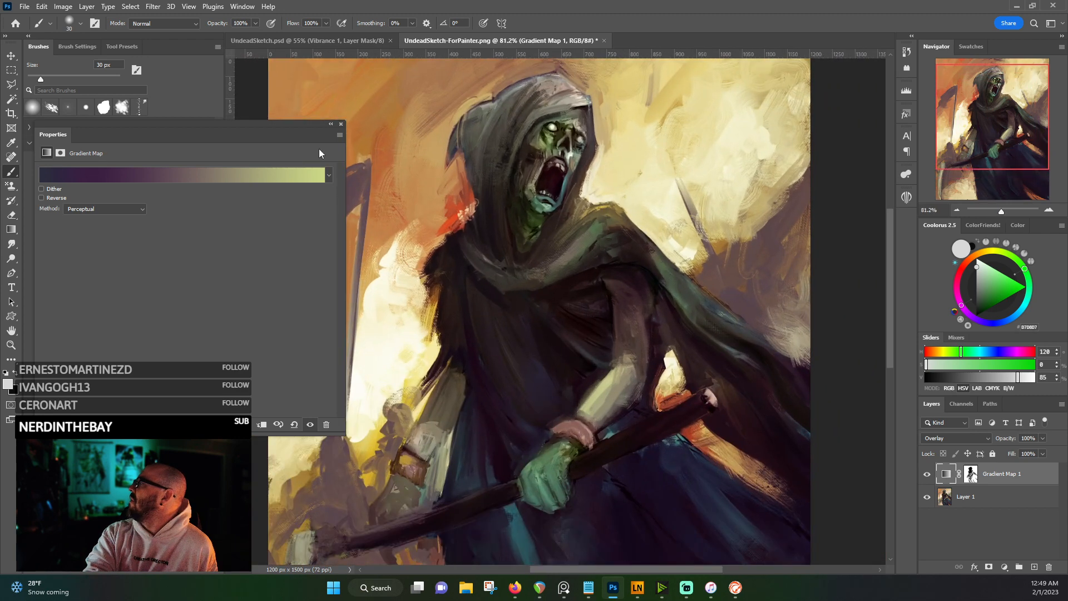
- Collapse the adjustment's properties and compare the painting with the Gradient Map layer's opacity at 0% and 100%, ending at 100%
{"action": "left_click", "coordinate": [330, 123]}
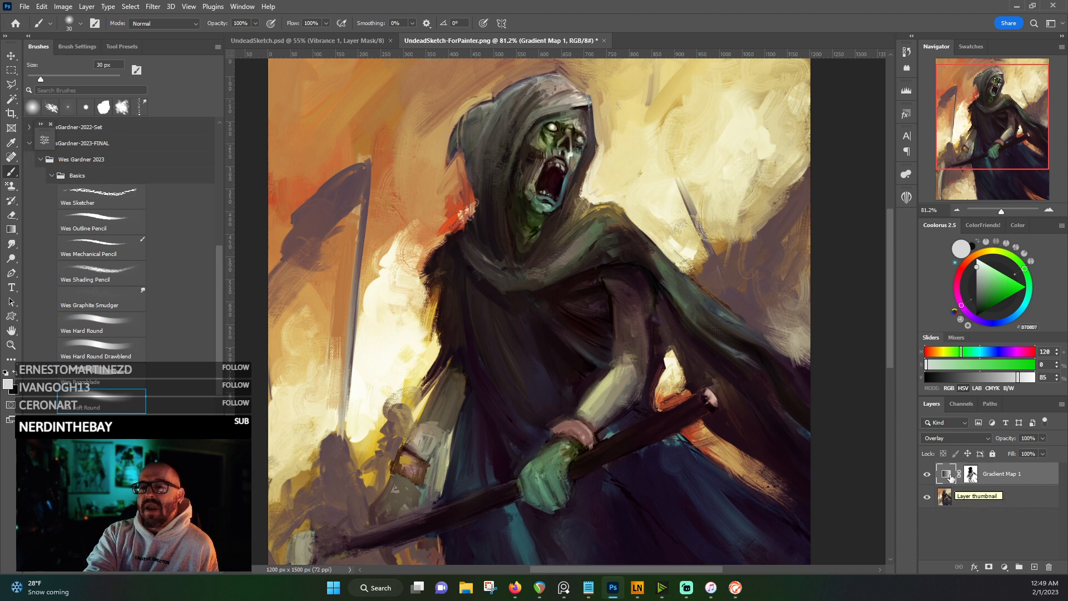
{"action": "left_click", "coordinate": [1043, 438]}
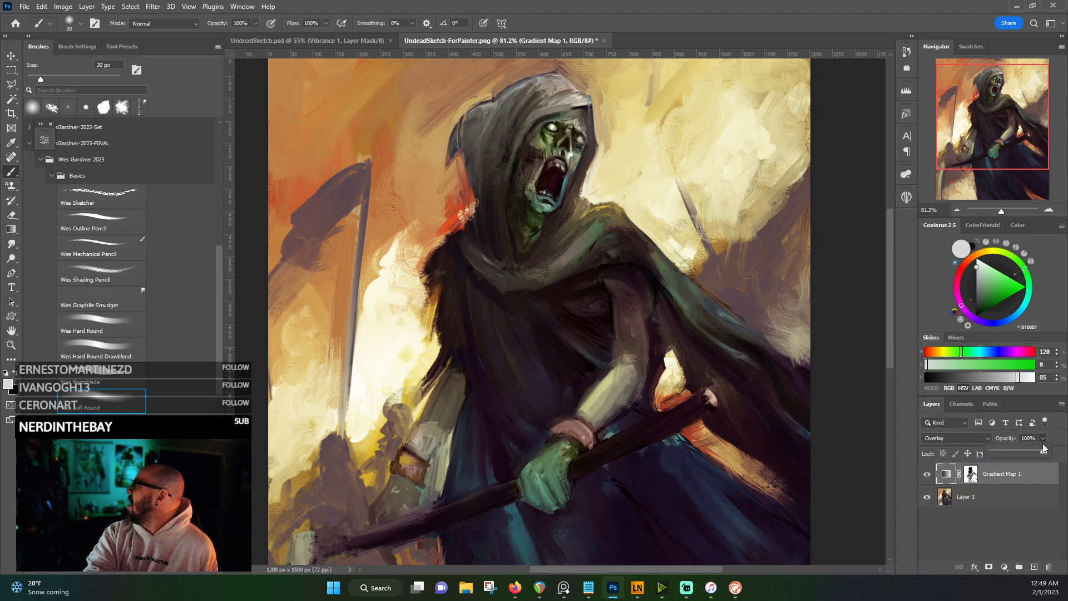
{"action": "left_click_drag", "start_coordinate": [1044, 451], "coordinate": [992, 454]}
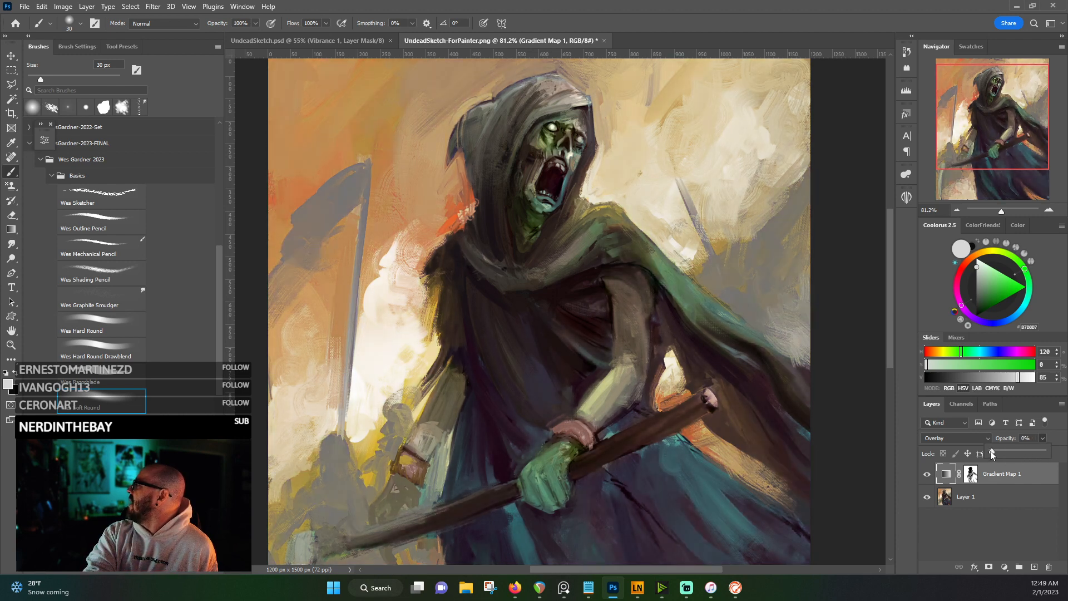
{"action": "scroll", "coordinate": [603, 363], "scroll_direction": "down", "scroll_amount": 4}
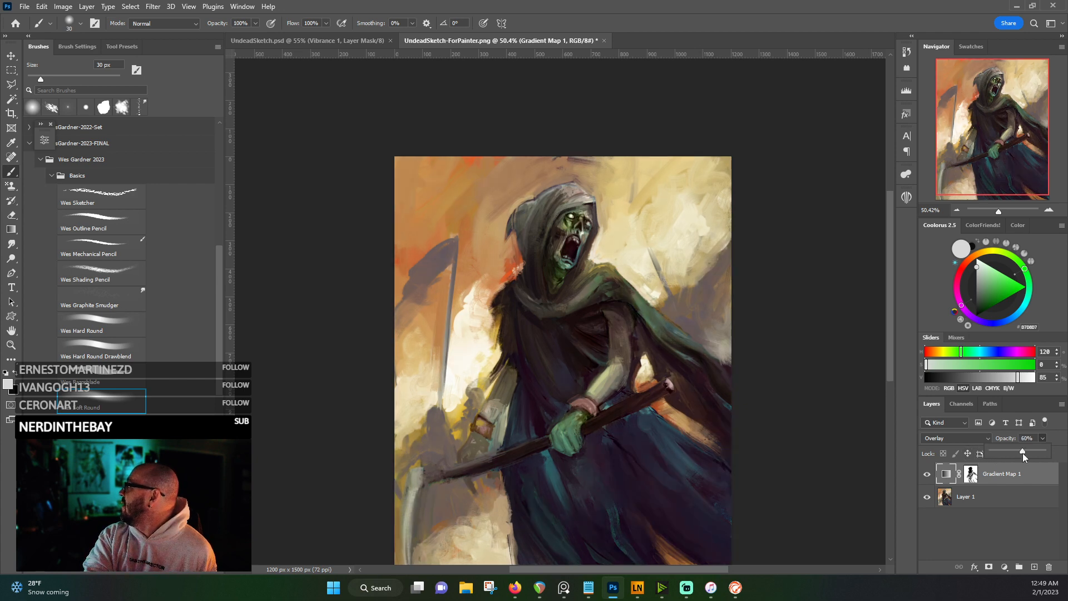
{"action": "left_click_drag", "start_coordinate": [1000, 454], "coordinate": [1046, 454]}
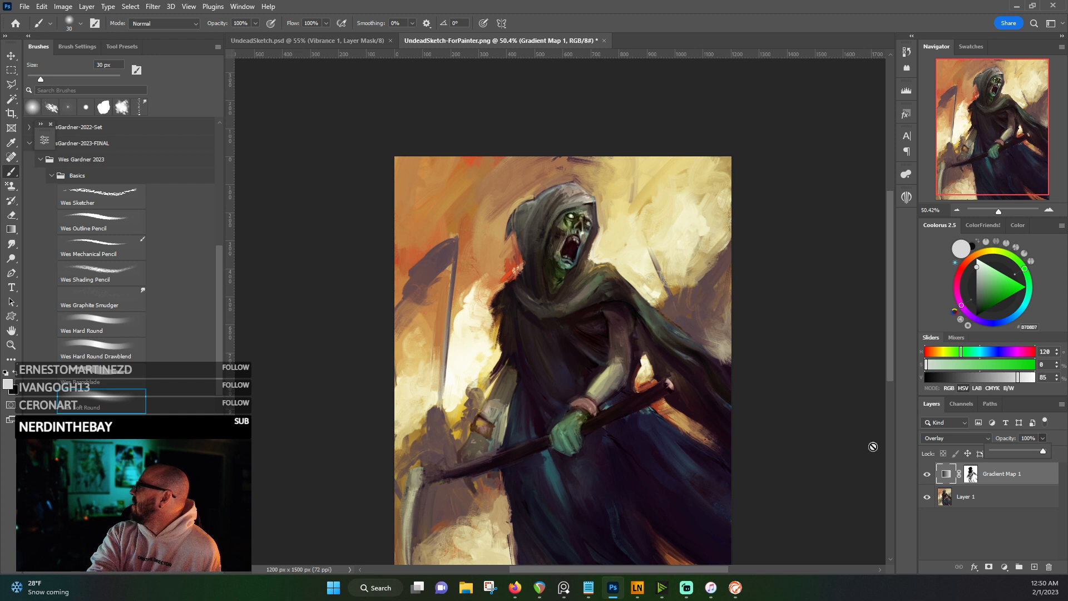
{"action": "left_click_drag", "start_coordinate": [1015, 454], "coordinate": [990, 455]}
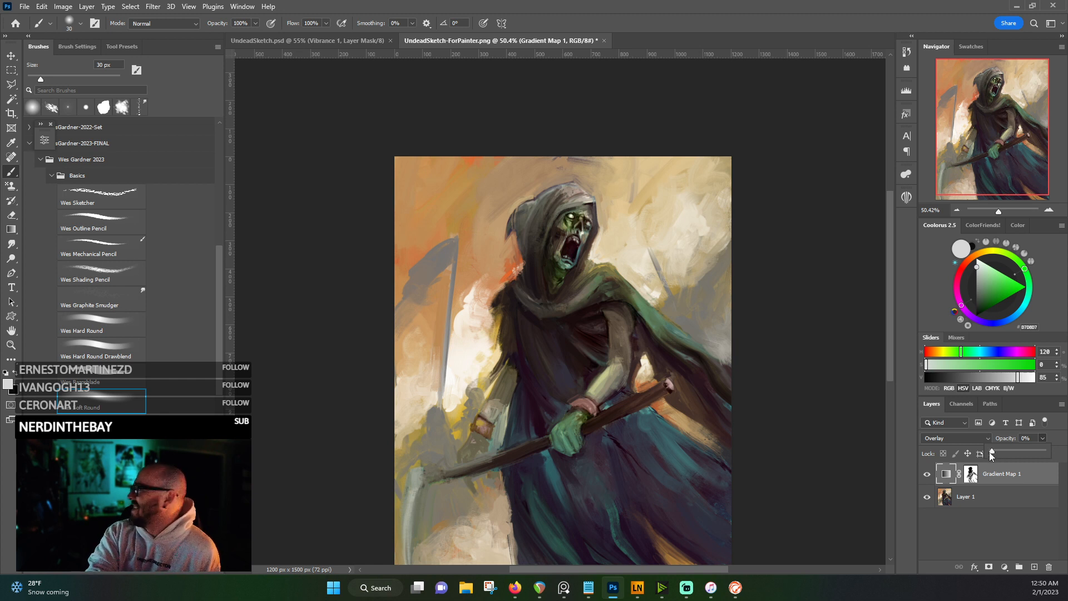
{"action": "left_click_drag", "start_coordinate": [994, 452], "coordinate": [1046, 452]}
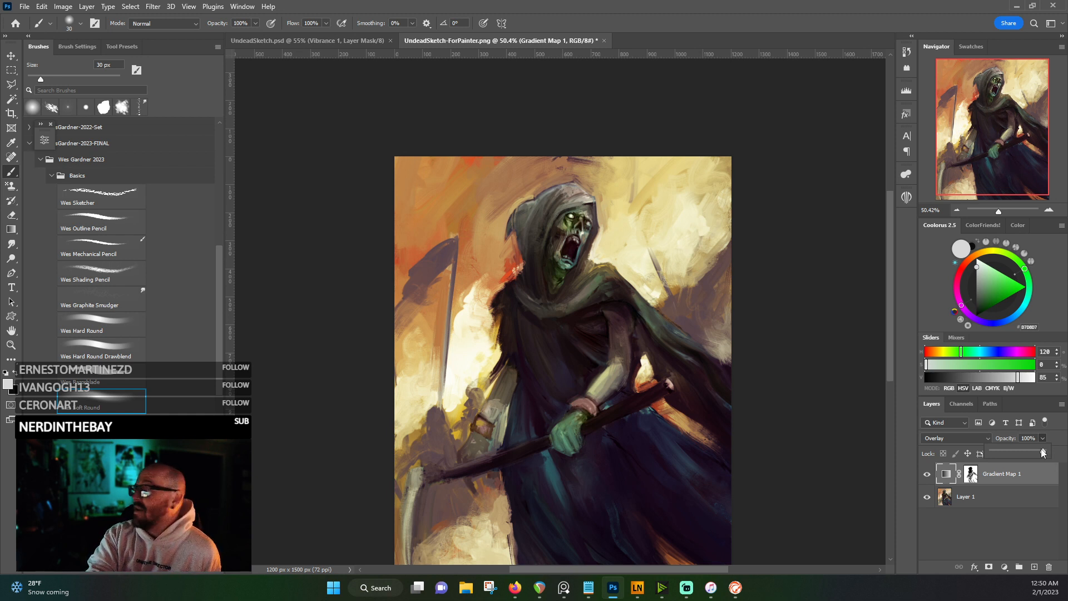
{"action": "mouse_move", "coordinate": [1045, 455]}
{"action": "left_mouse_down"}
{"action": "mouse_move", "coordinate": [1017, 454]}
{"action": "mouse_move", "coordinate": [1053, 460]}
{"action": "left_mouse_up"}
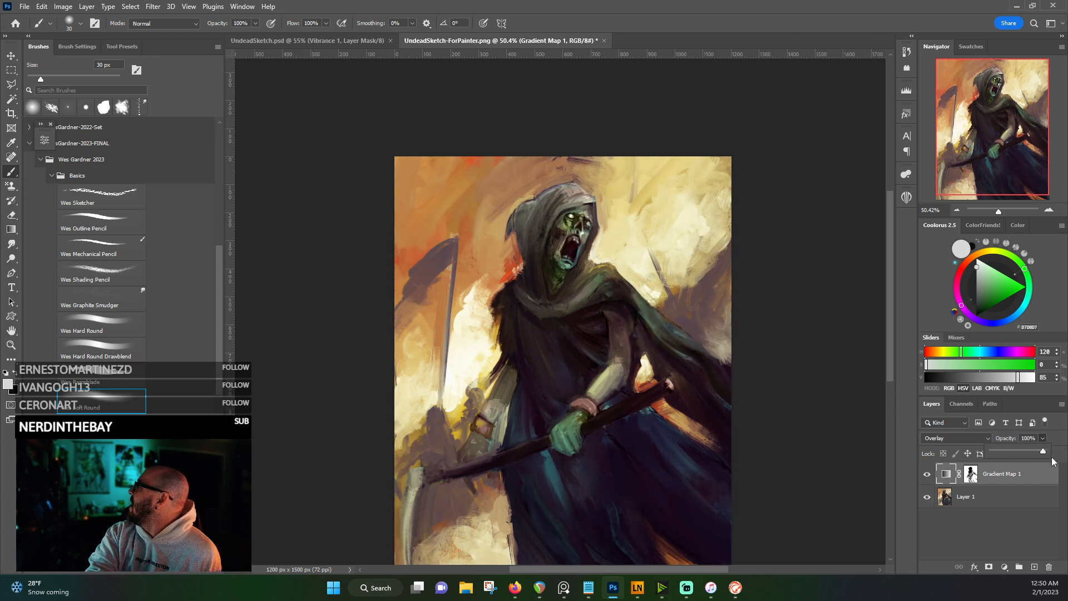
- Paint white on the Gradient Map's mask over the green gripping hand and the reaper's far forearm and wrist
{"action": "left_click", "coordinate": [1002, 480]}
{"action": "left_click", "coordinate": [971, 474]}
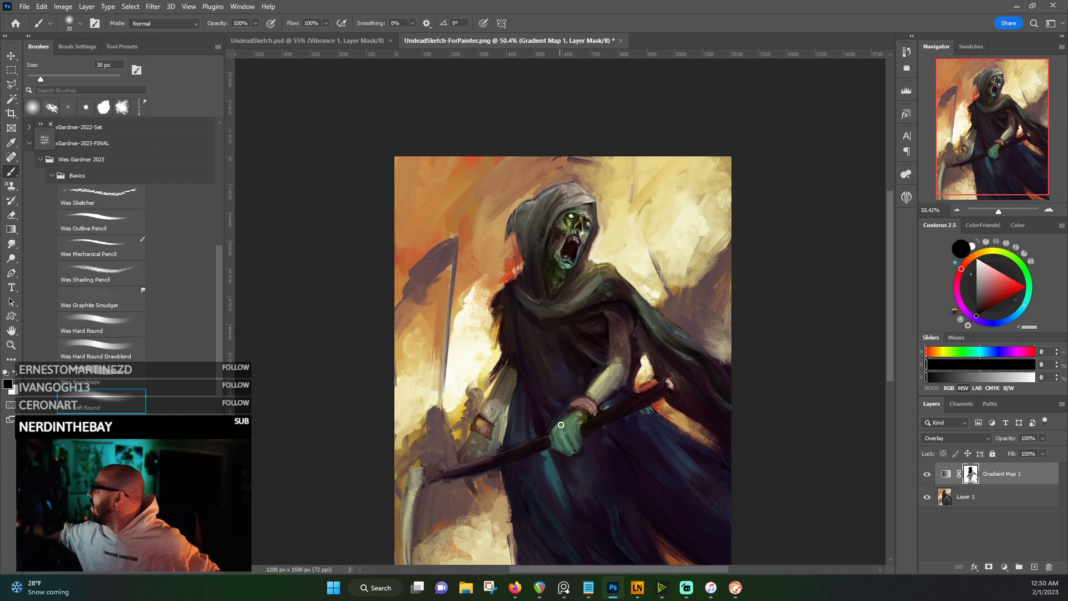
{"action": "key", "text": "x"}
{"action": "mouse_move", "coordinate": [574, 425]}
{"action": "left_mouse_down"}
{"action": "mouse_move", "coordinate": [554, 442]}
{"action": "mouse_move", "coordinate": [561, 427]}
{"action": "mouse_move", "coordinate": [570, 434]}
{"action": "mouse_move", "coordinate": [571, 405]}
{"action": "mouse_move", "coordinate": [590, 416]}
{"action": "left_mouse_up"}
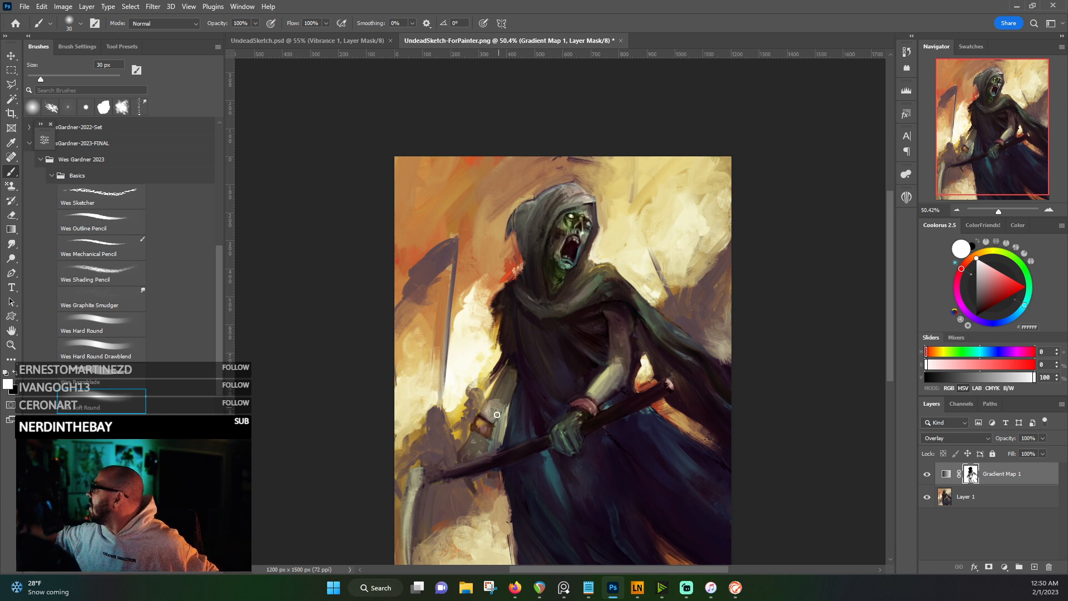
{"action": "mouse_move", "coordinate": [496, 400]}
{"action": "left_mouse_down"}
{"action": "mouse_move", "coordinate": [503, 408]}
{"action": "mouse_move", "coordinate": [512, 370]}
{"action": "mouse_move", "coordinate": [498, 387]}
{"action": "mouse_move", "coordinate": [517, 392]}
{"action": "left_mouse_up"}
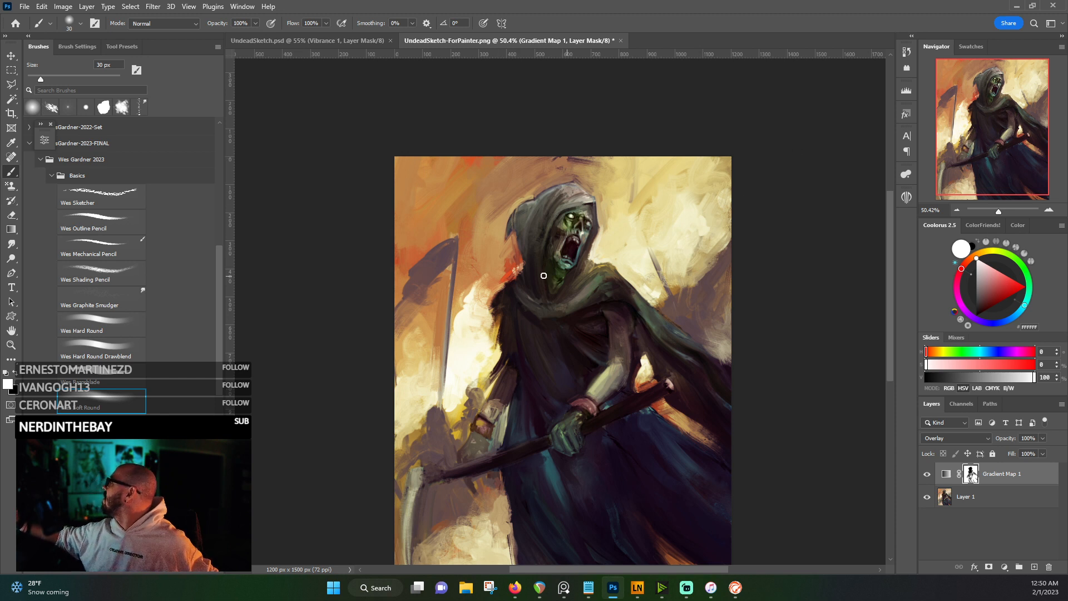
{"action": "left_click_drag", "start_coordinate": [481, 433], "coordinate": [481, 446]}
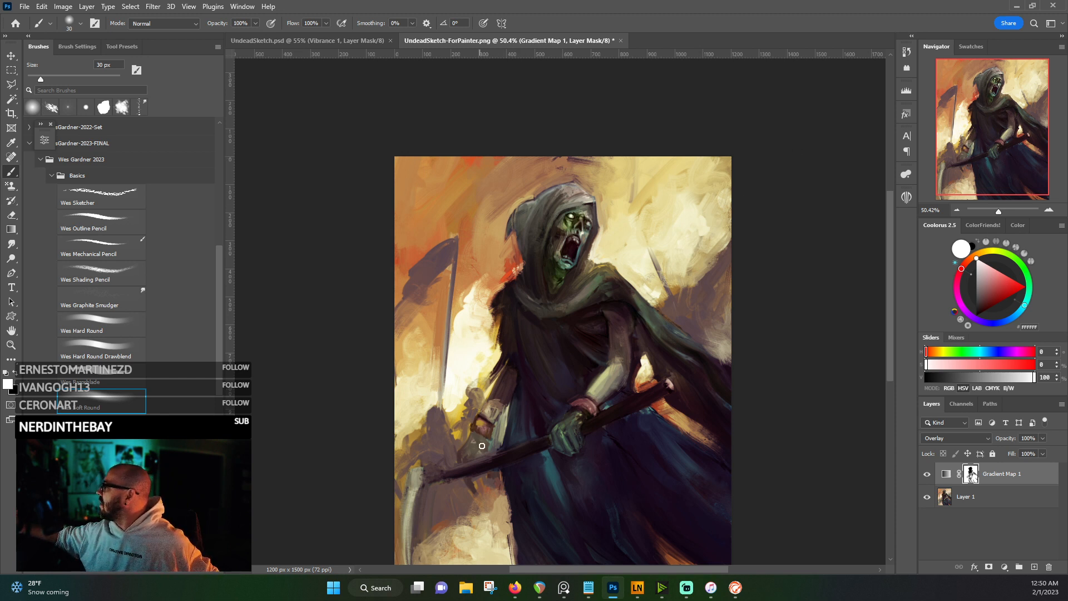
- Paint black on the mask along the far arm and over the scythe's lower handle and blade with the 30 px brush
{"action": "key", "text": "x"}
{"action": "left_click_drag", "start_coordinate": [498, 404], "coordinate": [518, 350]}
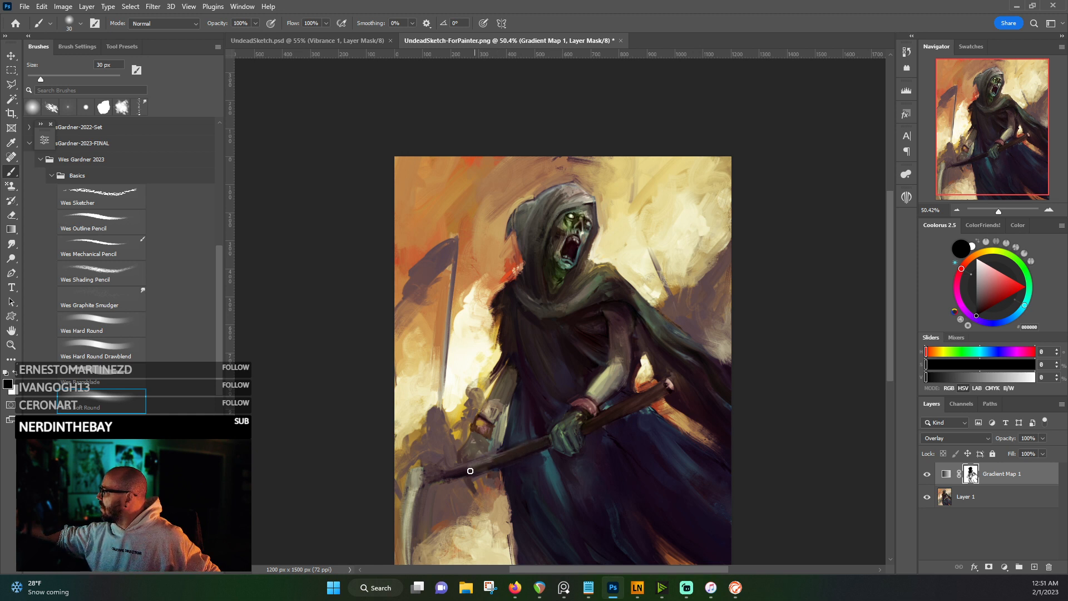
{"action": "mouse_move", "coordinate": [470, 471]}
{"action": "left_mouse_down"}
{"action": "mouse_move", "coordinate": [425, 468]}
{"action": "mouse_move", "coordinate": [427, 485]}
{"action": "left_mouse_up"}
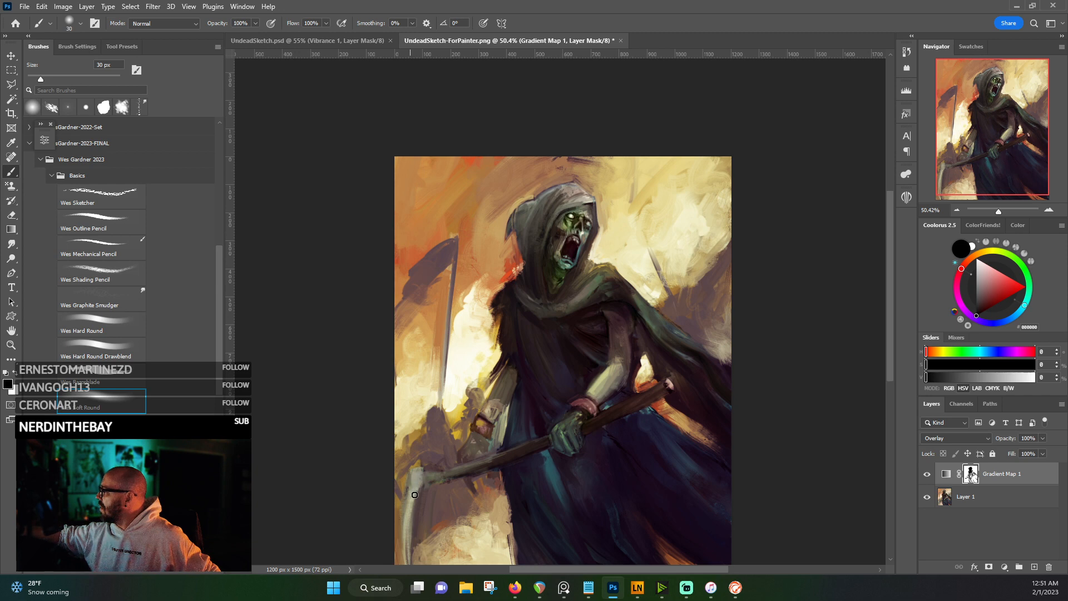
{"action": "left_click", "coordinate": [411, 569]}
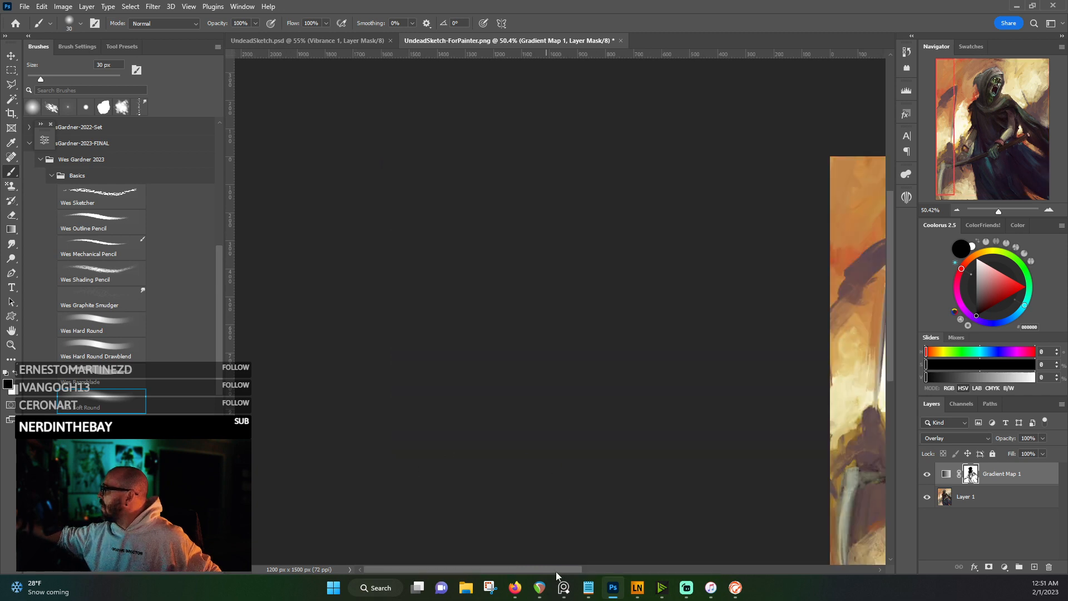
{"action": "left_click_drag", "start_coordinate": [569, 570], "coordinate": [668, 555]}
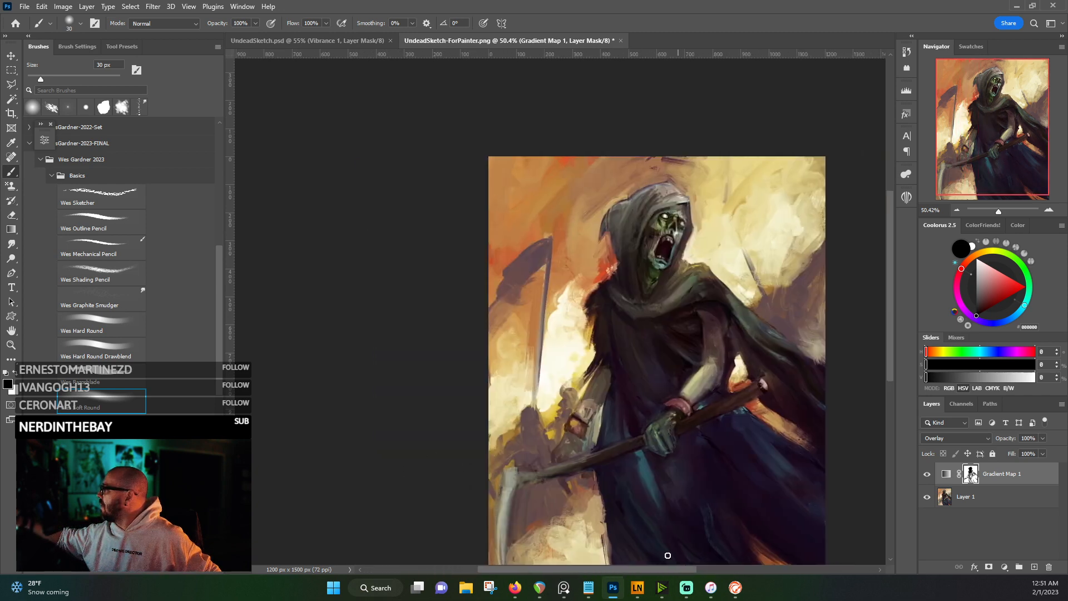
{"action": "left_click_drag", "start_coordinate": [891, 293], "coordinate": [882, 334]}
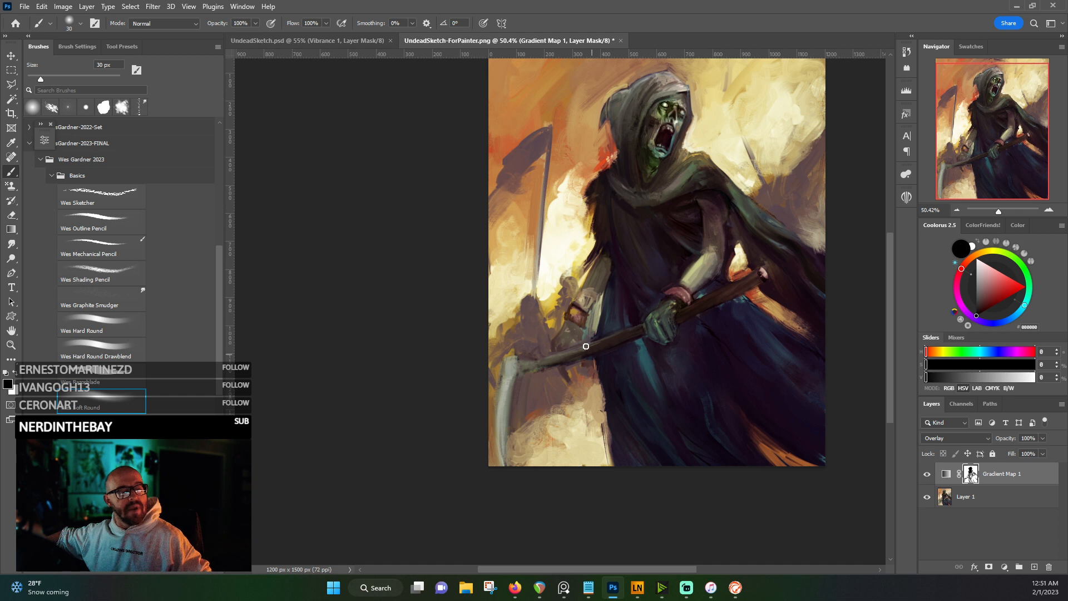
- Enlarge the brush to 175 px and paint black on the mask over the pale background between the scythe blade and robe
{"action": "key", "text": "bracketright"}
{"action": "key", "text": "bracketright"}
{"action": "key", "text": "bracketright"}
{"action": "key", "text": "bracketright"}
{"action": "key", "text": "bracketright"}
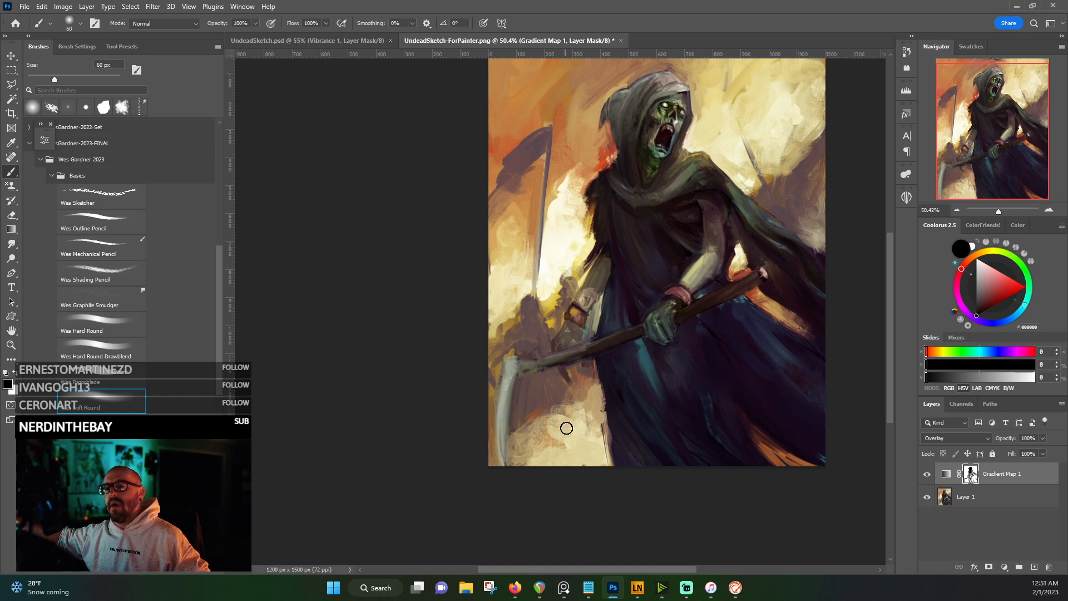
{"action": "key", "text": "bracketright"}
{"action": "key", "text": "bracketright"}
{"action": "key", "text": "bracketright"}
{"action": "key", "text": "bracketright"}
{"action": "key", "text": "bracketright"}
{"action": "key", "text": "bracketright"}
{"action": "key", "text": "bracketright"}
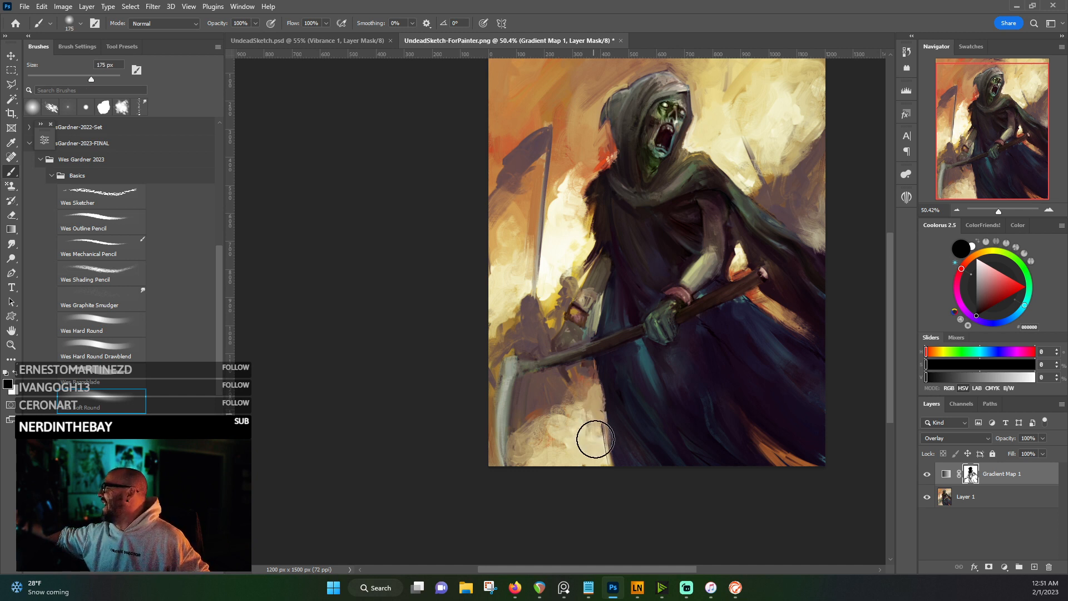
{"action": "mouse_move", "coordinate": [596, 451]}
{"action": "left_mouse_down"}
{"action": "mouse_move", "coordinate": [563, 441]}
{"action": "mouse_move", "coordinate": [549, 463]}
{"action": "mouse_move", "coordinate": [540, 447]}
{"action": "mouse_move", "coordinate": [584, 417]}
{"action": "mouse_move", "coordinate": [573, 379]}
{"action": "mouse_move", "coordinate": [601, 398]}
{"action": "mouse_move", "coordinate": [557, 408]}
{"action": "left_mouse_up"}
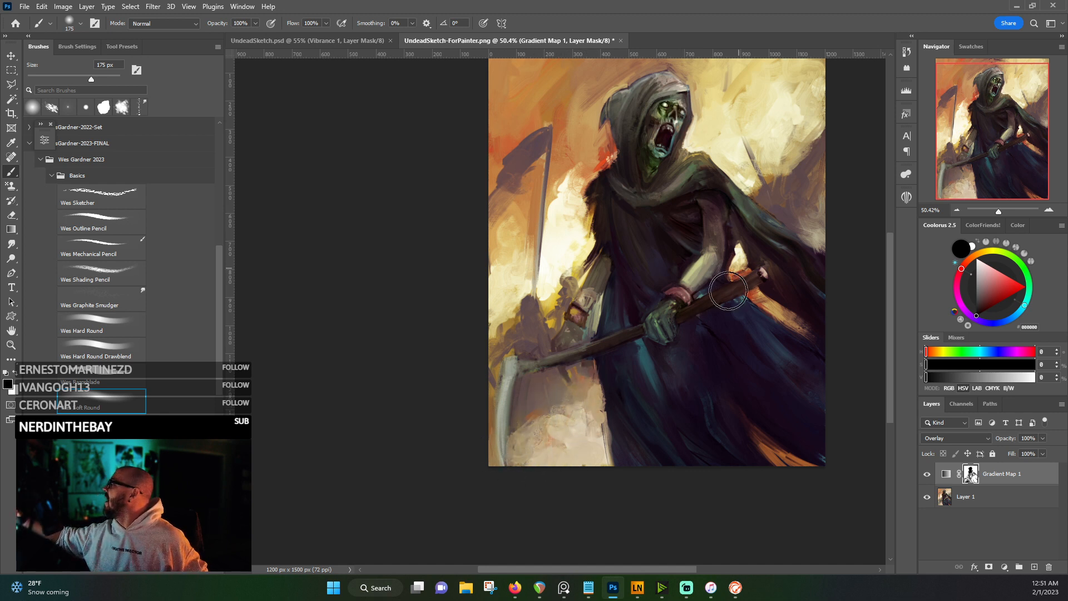
{"action": "left_click_drag", "start_coordinate": [704, 356], "coordinate": [558, 362]}
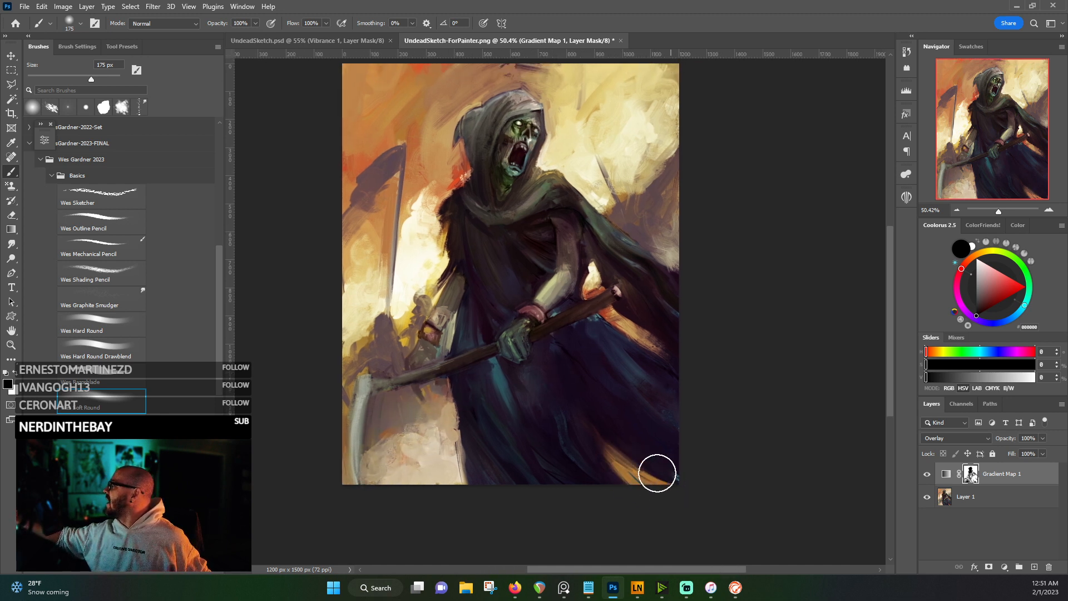
{"action": "mouse_move", "coordinate": [648, 338]}
{"action": "left_mouse_down"}
{"action": "mouse_move", "coordinate": [623, 315]}
{"action": "mouse_move", "coordinate": [680, 369]}
{"action": "left_mouse_up"}
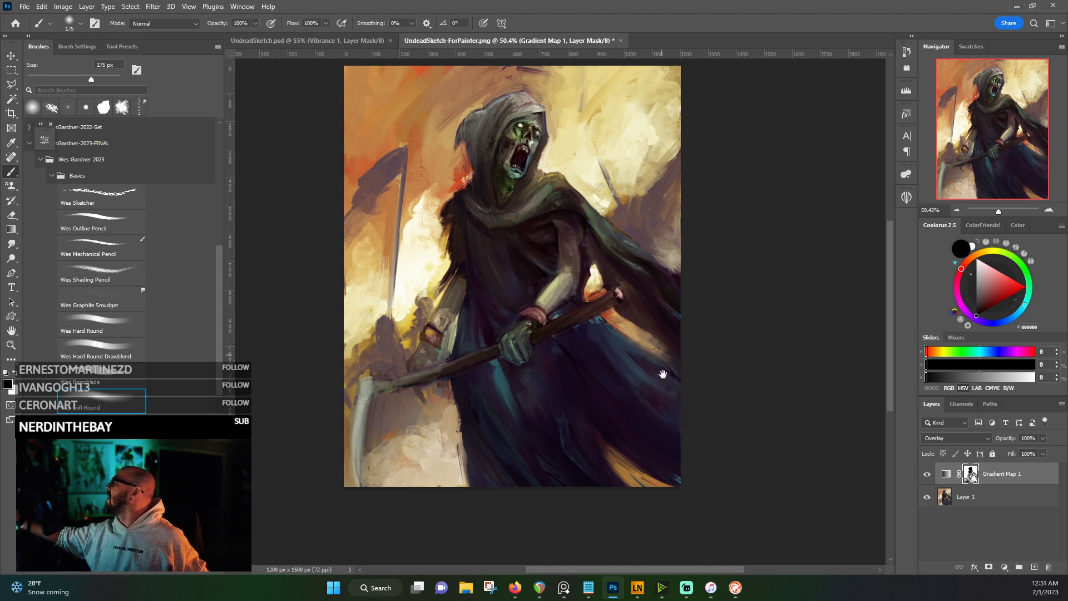
{"action": "mouse_move", "coordinate": [636, 269]}
{"action": "left_mouse_down"}
{"action": "mouse_move", "coordinate": [648, 329]}
{"action": "mouse_move", "coordinate": [615, 267]}
{"action": "mouse_move", "coordinate": [634, 278]}
{"action": "left_mouse_up"}
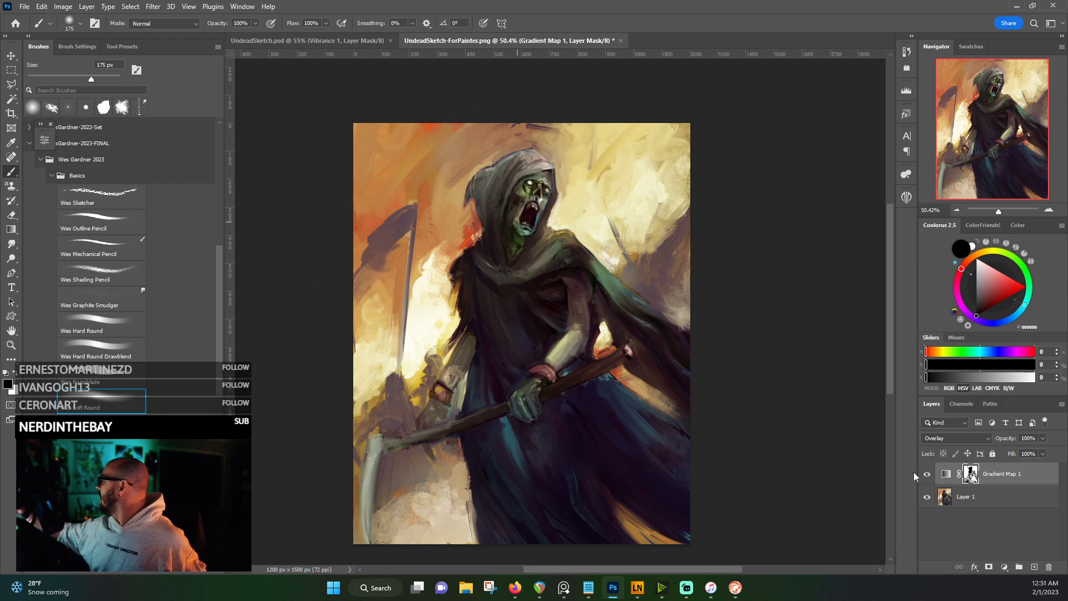
- Add a new layer above the Gradient Map in Color Dodge mode, choose a saturated yellow and switch to another brush
{"action": "left_click", "coordinate": [1034, 566]}
{"action": "key", "text": "x"}
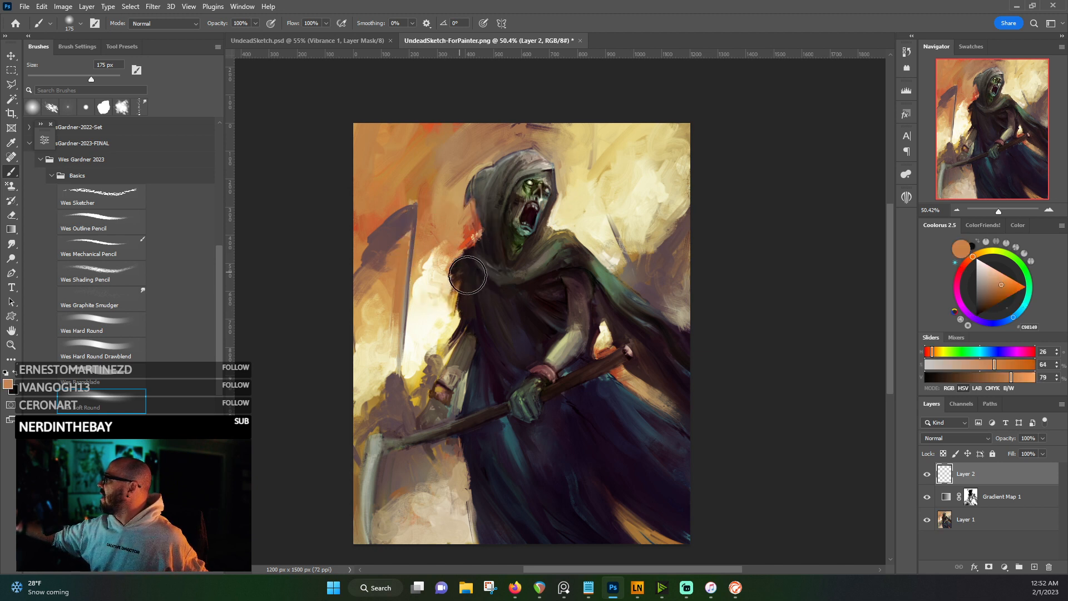
{"action": "left_click", "coordinate": [421, 379], "text": "alt"}
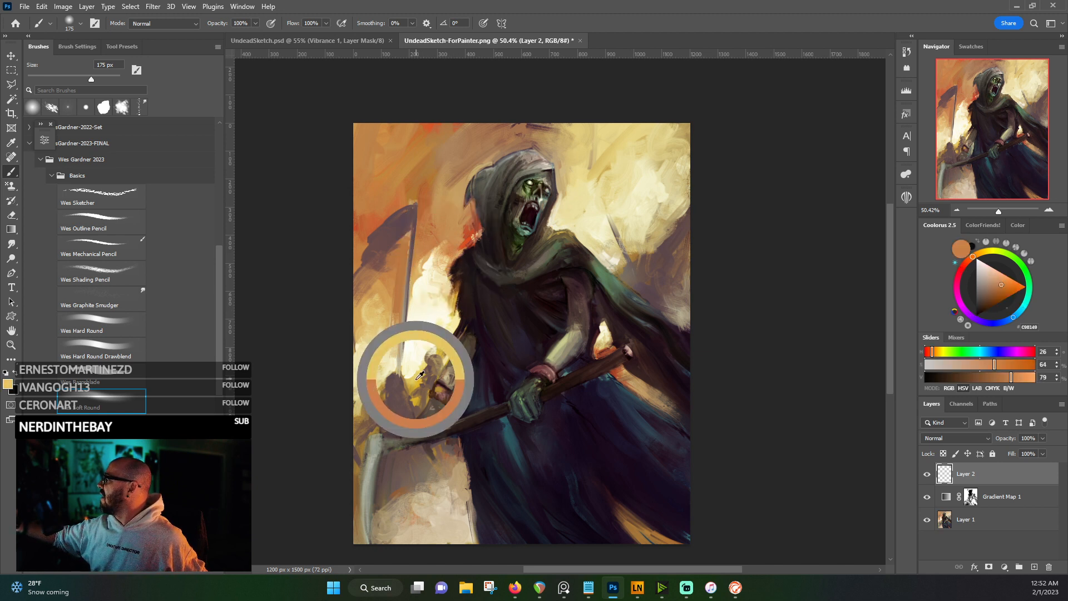
{"action": "left_click", "coordinate": [1010, 286]}
{"action": "key", "text": "period"}
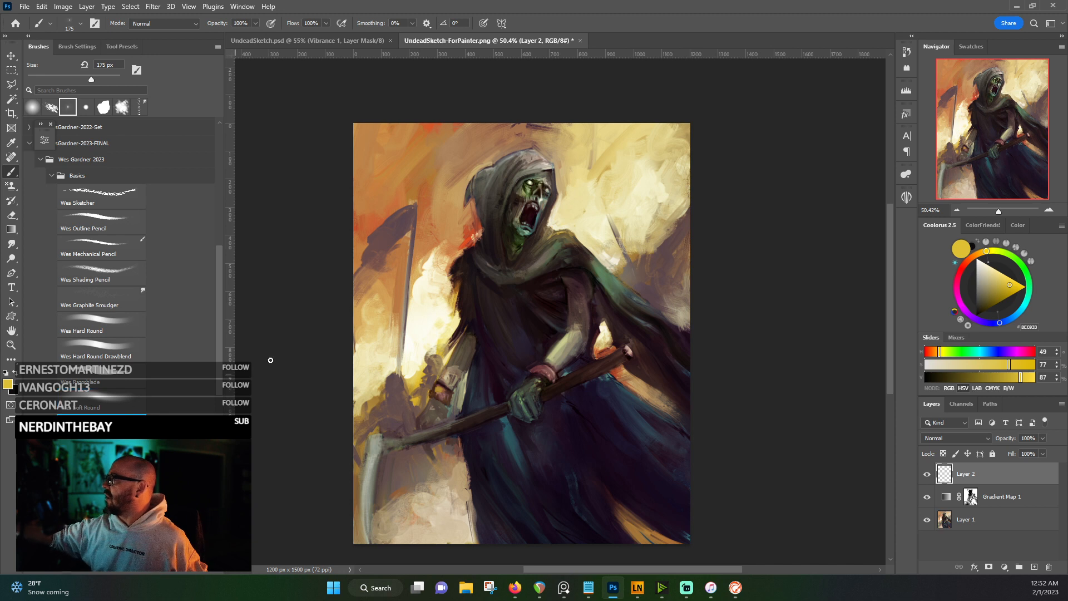
{"action": "left_click", "coordinate": [960, 440]}
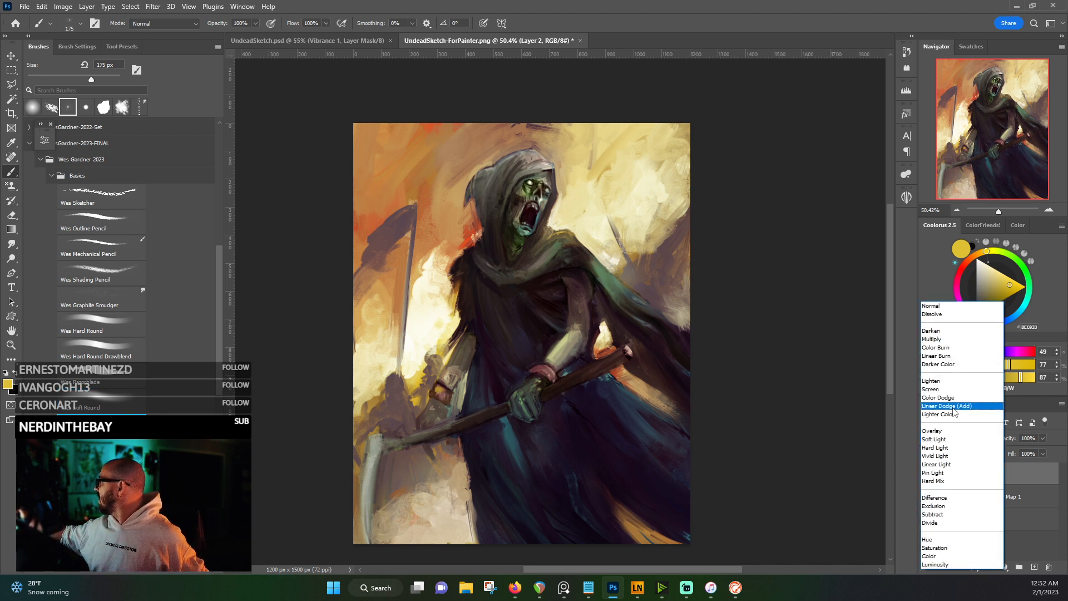
{"action": "left_click", "coordinate": [950, 397]}
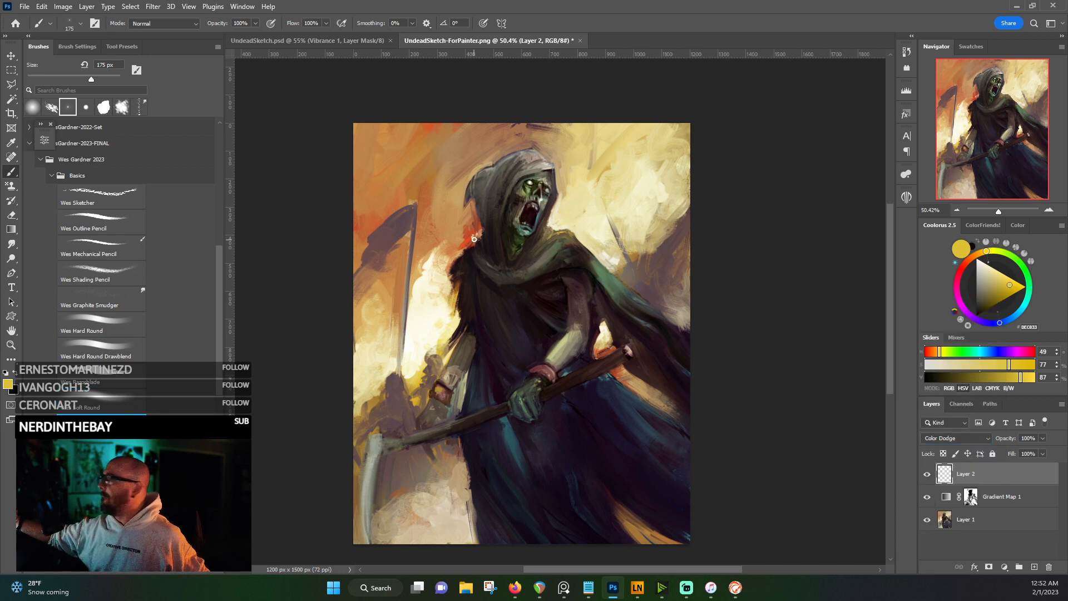
- Enlarge the brush to 900 px for painting glow on the Color Dodge layer
{"action": "key", "text": "bracketright"}
{"action": "key", "text": "bracketright"}
{"action": "key", "text": "bracketright"}
{"action": "key", "text": "bracketright"}
{"action": "key", "text": "bracketright"}
{"action": "key", "text": "bracketright"}
{"action": "key", "text": "bracketright"}
{"action": "key", "text": "bracketright"}
{"action": "key", "text": "bracketright"}
{"action": "key", "text": "bracketright"}
{"action": "key", "text": "bracketright"}
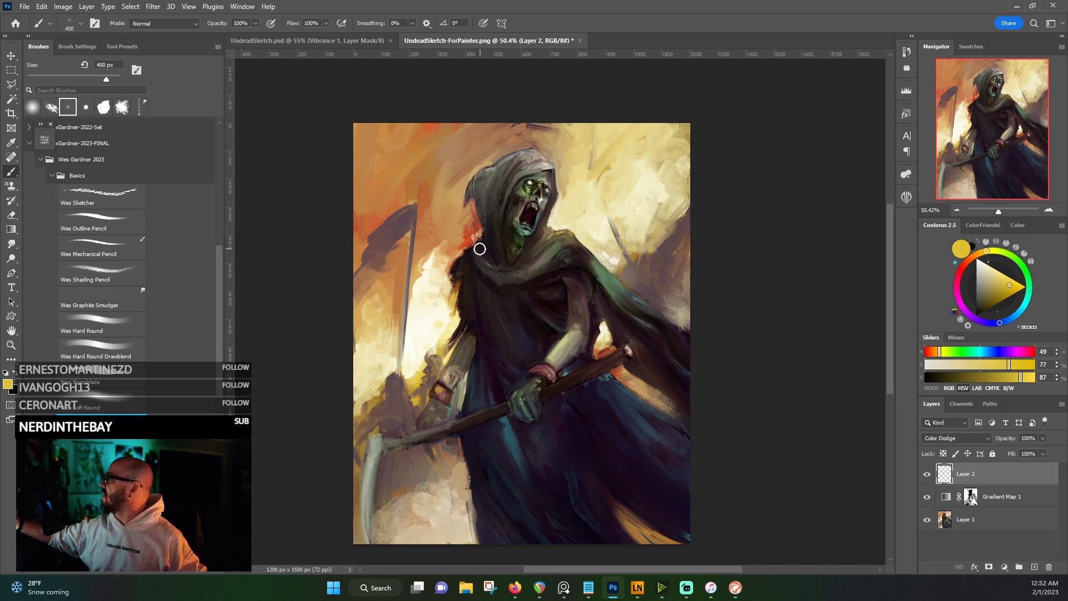
- Try yellow glow strokes beside the hood, across the near shoulder and behind the far arm, and undo them
{"action": "left_click", "coordinate": [479, 233]}
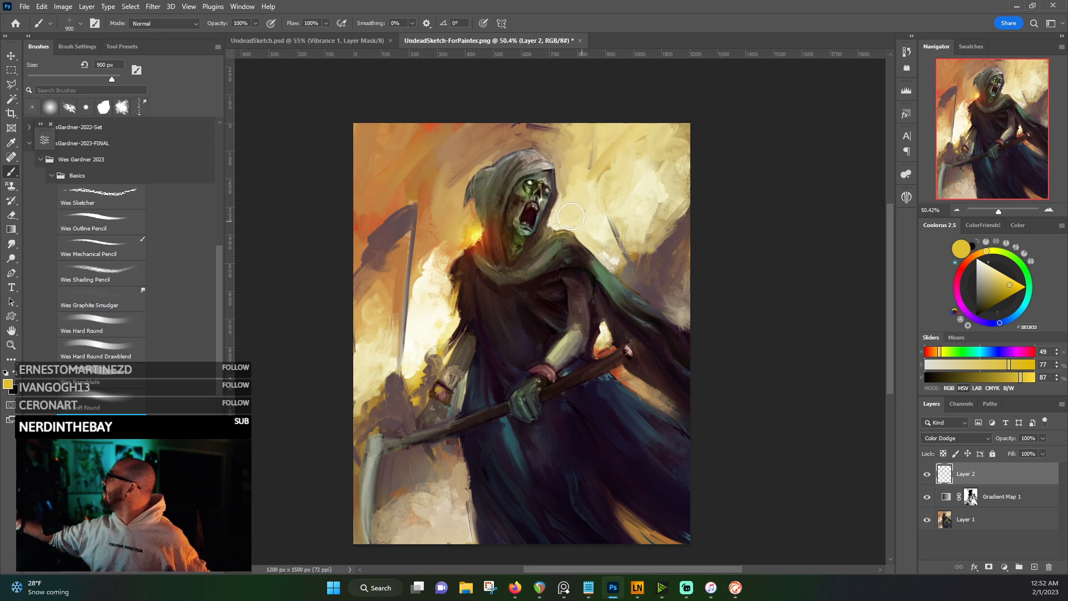
{"action": "key", "text": "ctrl+z"}
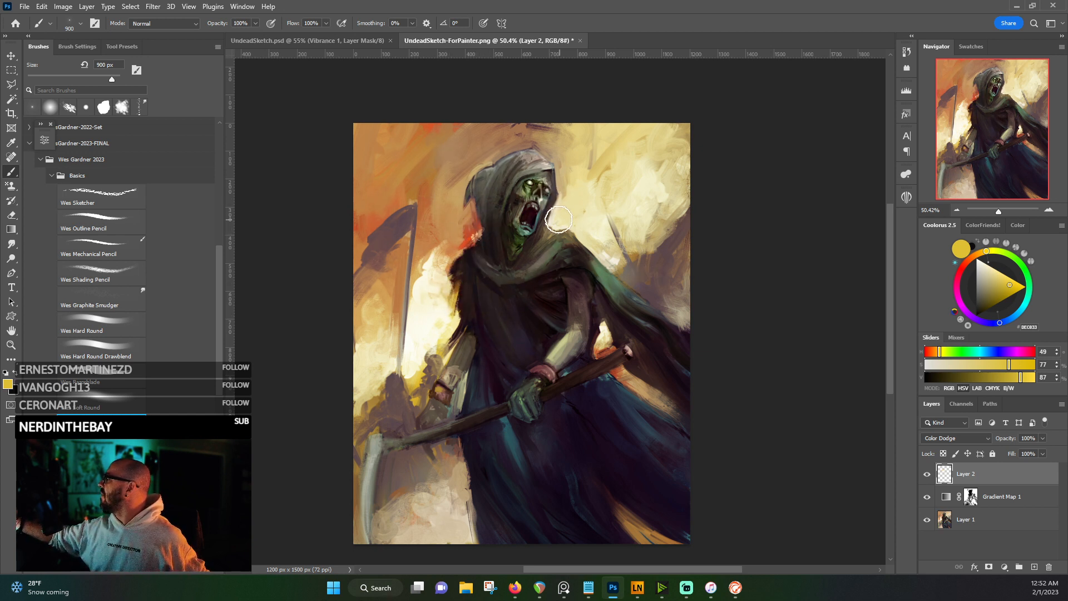
{"action": "left_click_drag", "start_coordinate": [559, 220], "coordinate": [551, 253]}
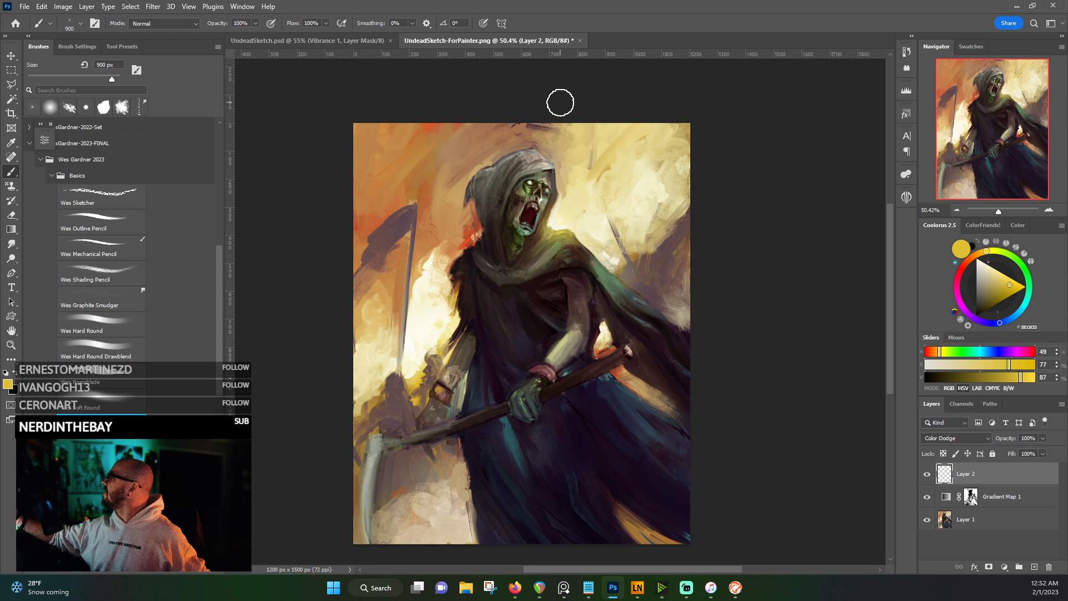
{"action": "left_click", "coordinate": [412, 372]}
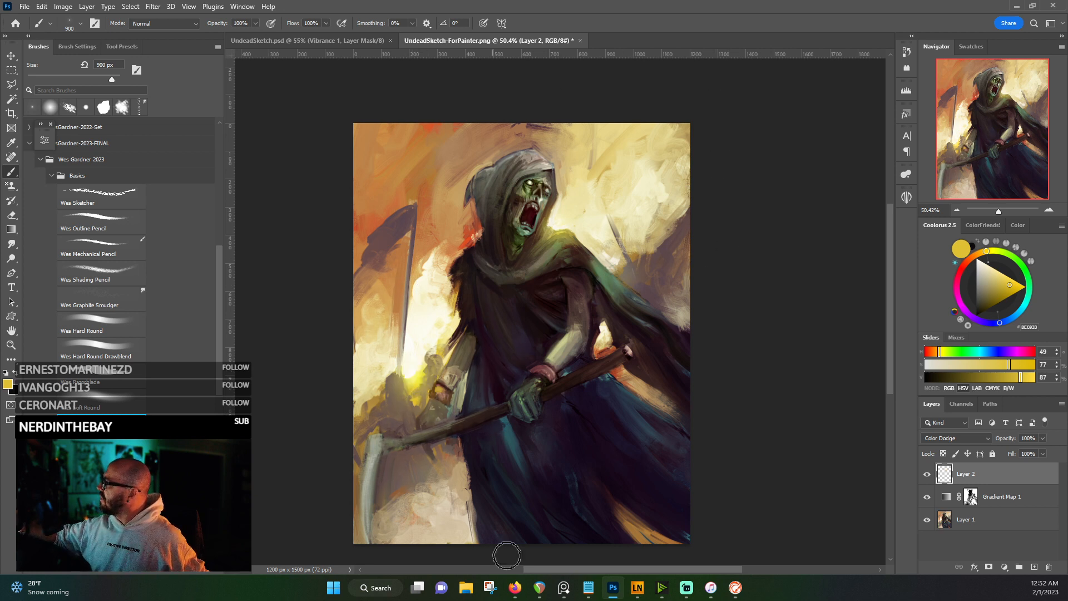
{"action": "key", "text": "ctrl+z"}
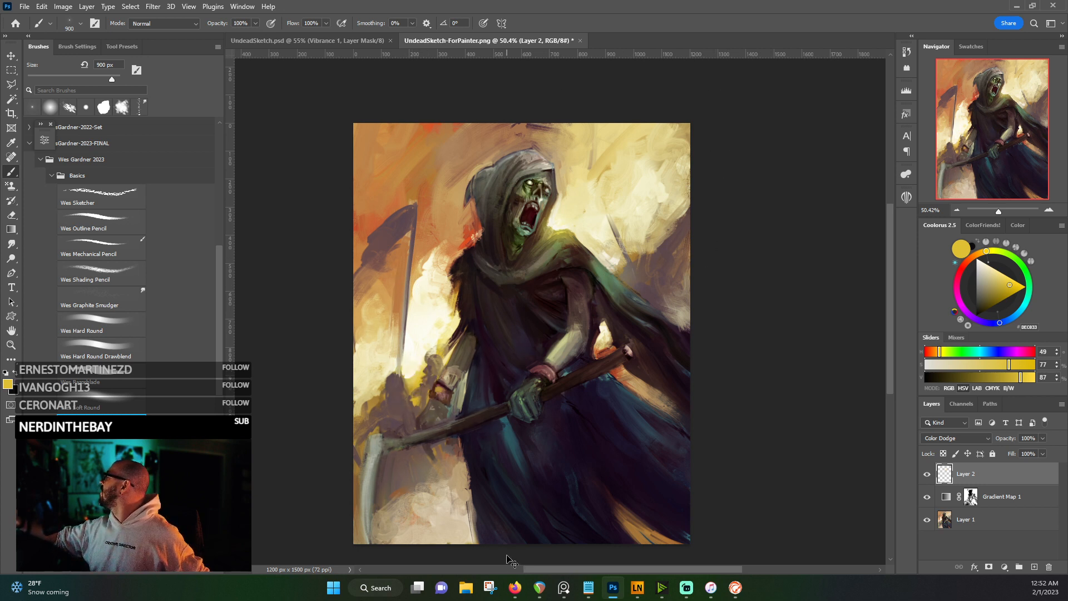
{"action": "key", "text": "ctrl+z"}
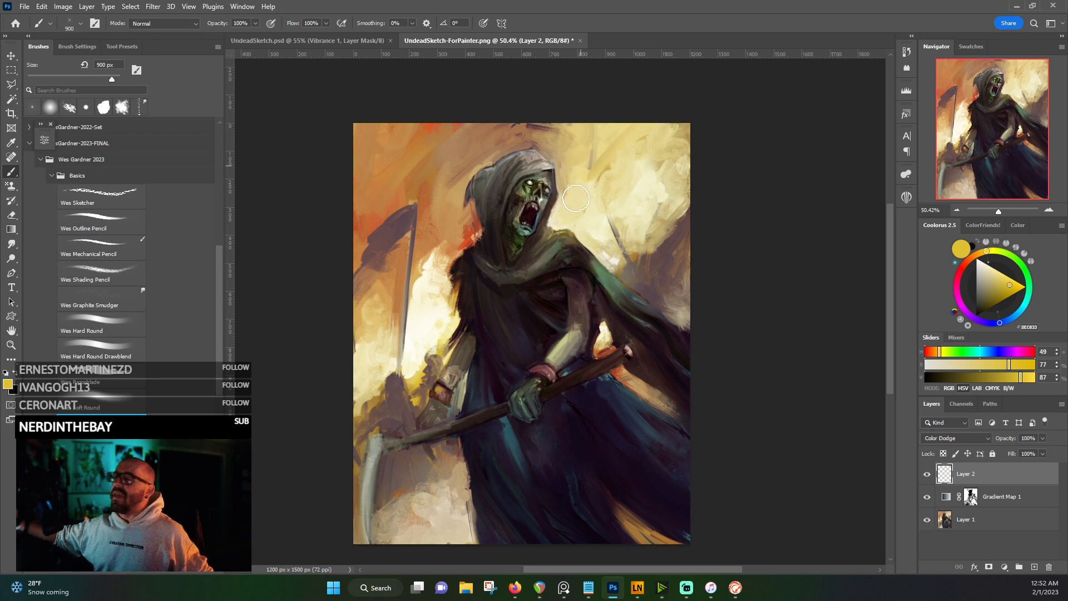
- Try a glow stroke beside the hood, undo it, and add a yellow glow dab in the gap behind the far arm
{"action": "left_click_drag", "start_coordinate": [556, 219], "coordinate": [562, 263]}
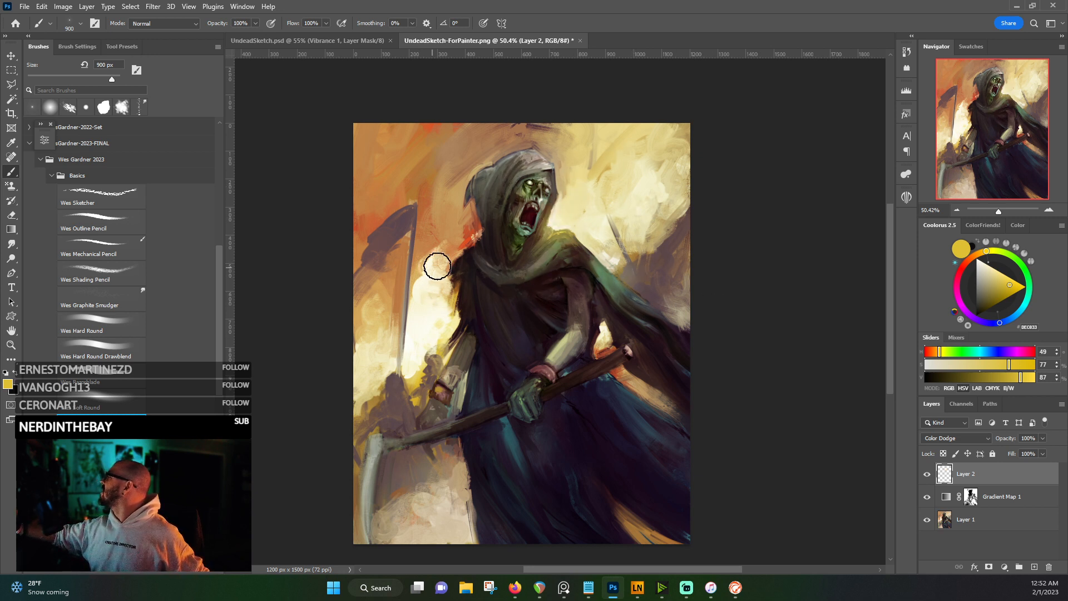
{"action": "key", "text": "ctrl+z"}
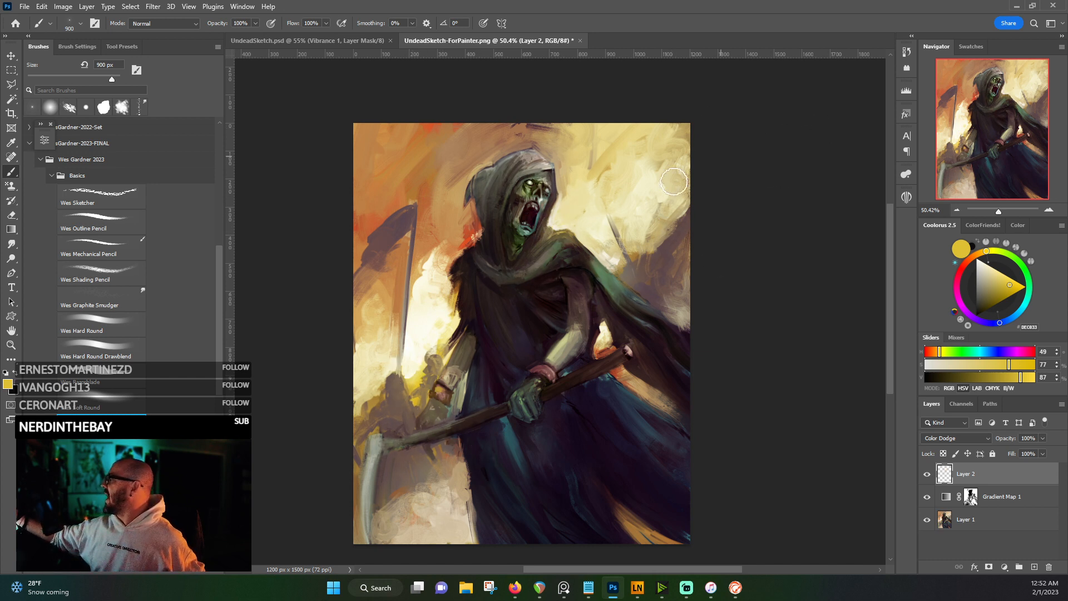
{"action": "key", "text": "ctrl+z"}
{"action": "left_click", "coordinate": [605, 335]}
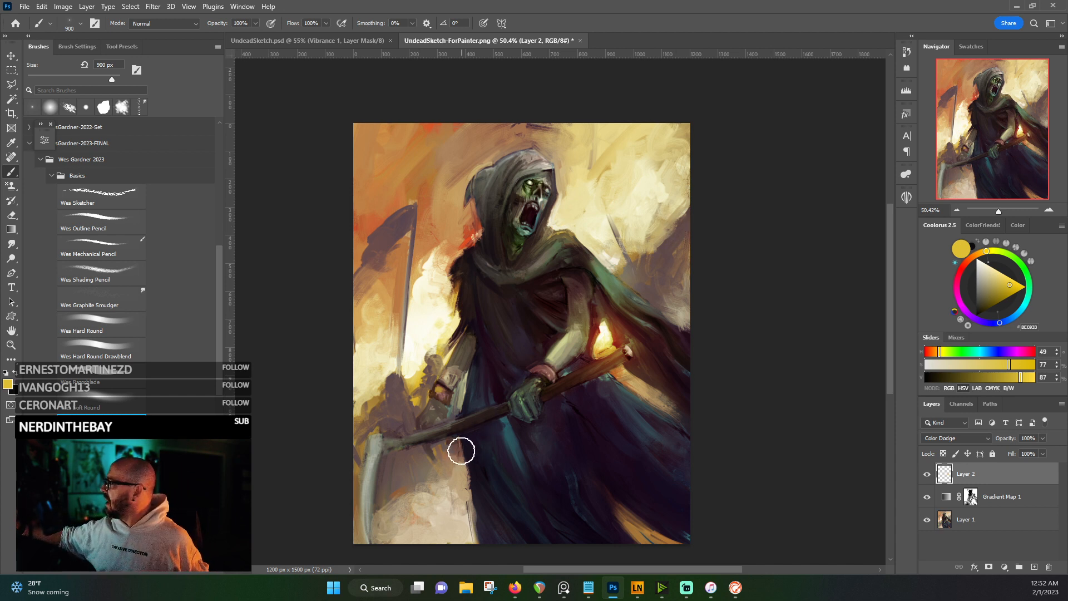
- Try glow strokes on the scythe handle and blade, undo them, and dab yellow glow over the distant background figures
{"action": "left_click_drag", "start_coordinate": [440, 433], "coordinate": [486, 417]}
{"action": "key", "text": "ctrl+z"}
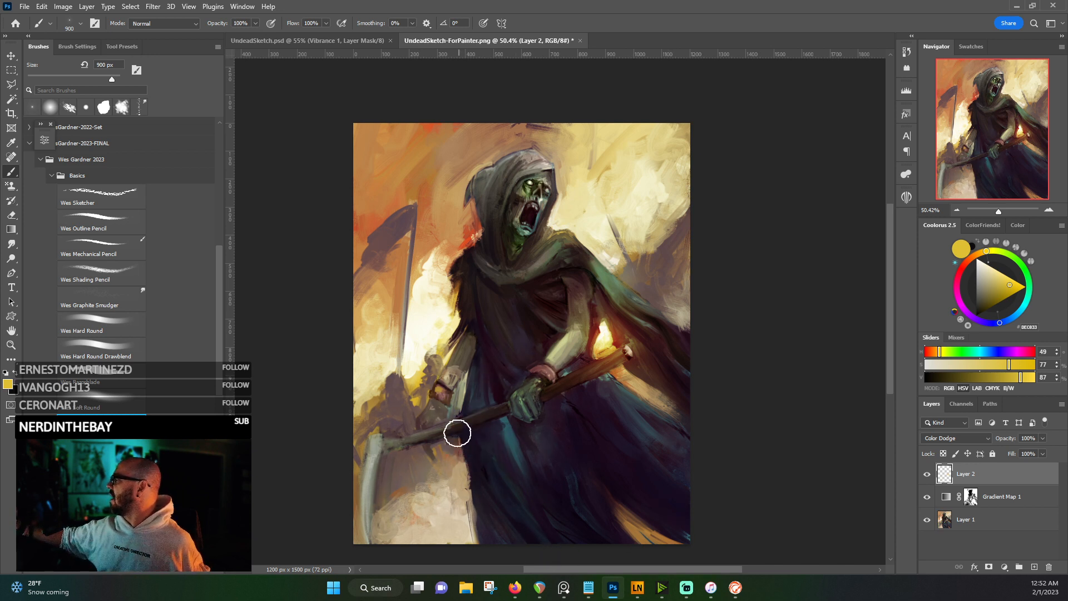
{"action": "key", "text": "ctrl+z"}
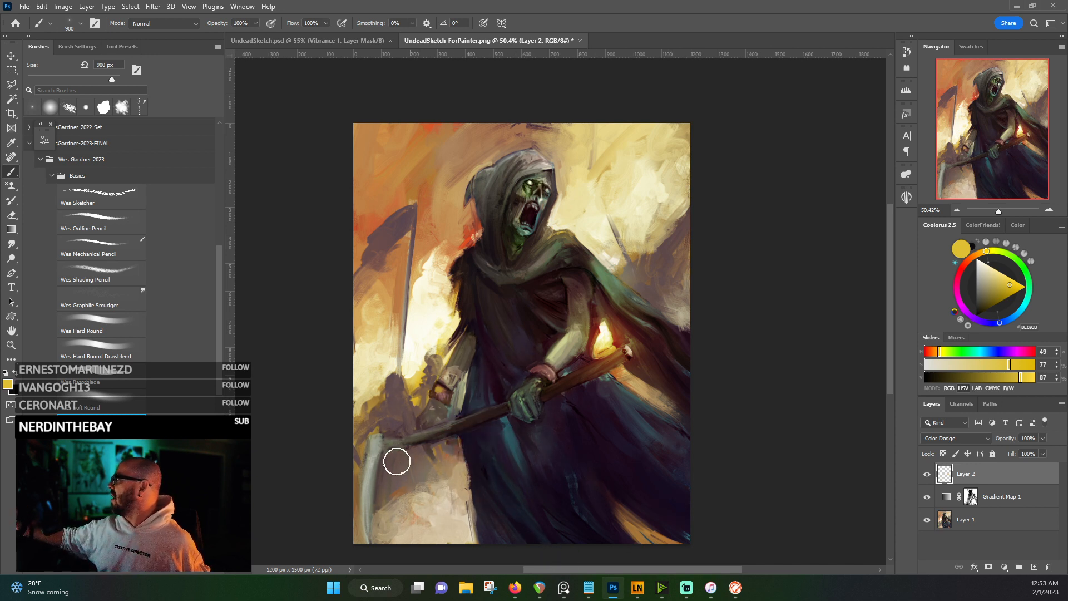
{"action": "left_click", "coordinate": [374, 432]}
{"action": "key", "text": "ctrl+z"}
{"action": "key", "text": "ctrl+z"}
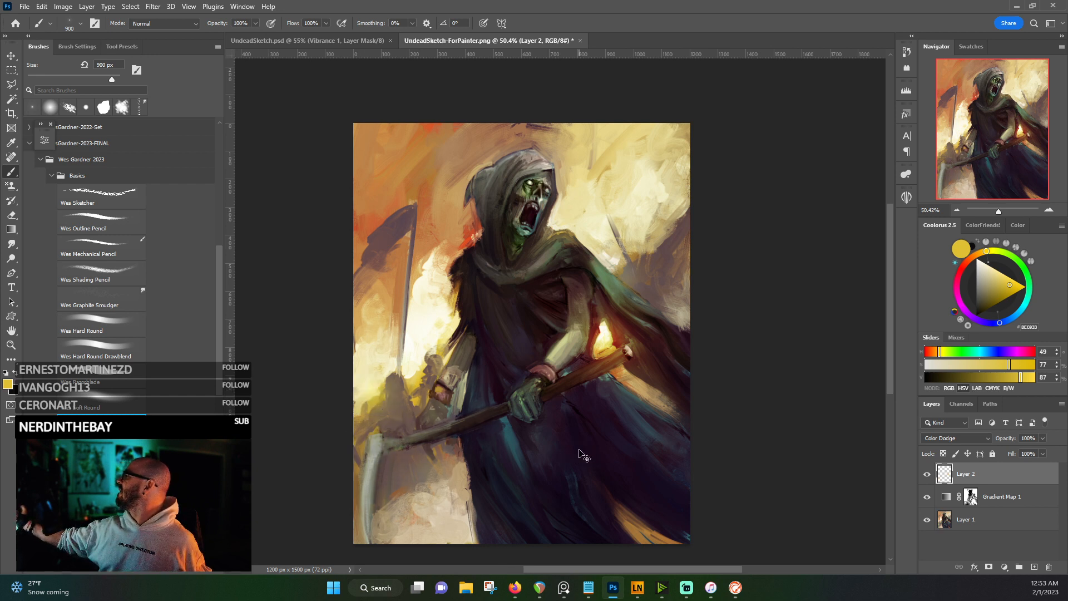
{"action": "key", "text": "ctrl+z"}
{"action": "left_click", "coordinate": [372, 388]}
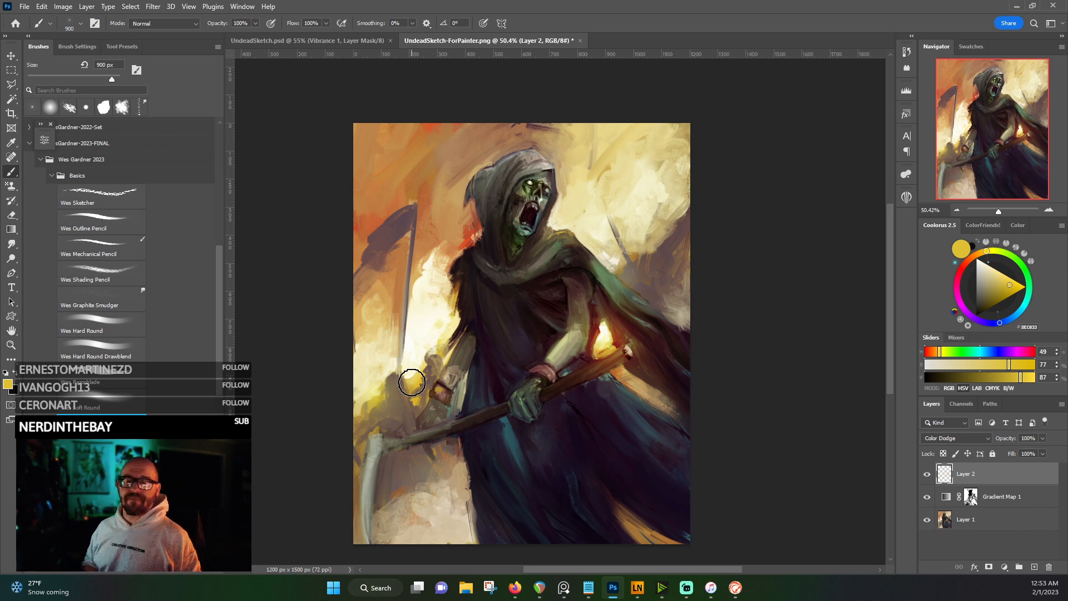
- Copy the whole painting merged and paste it as a new layer in UndeadSketch.psd
{"action": "left_click", "coordinate": [132, 6]}
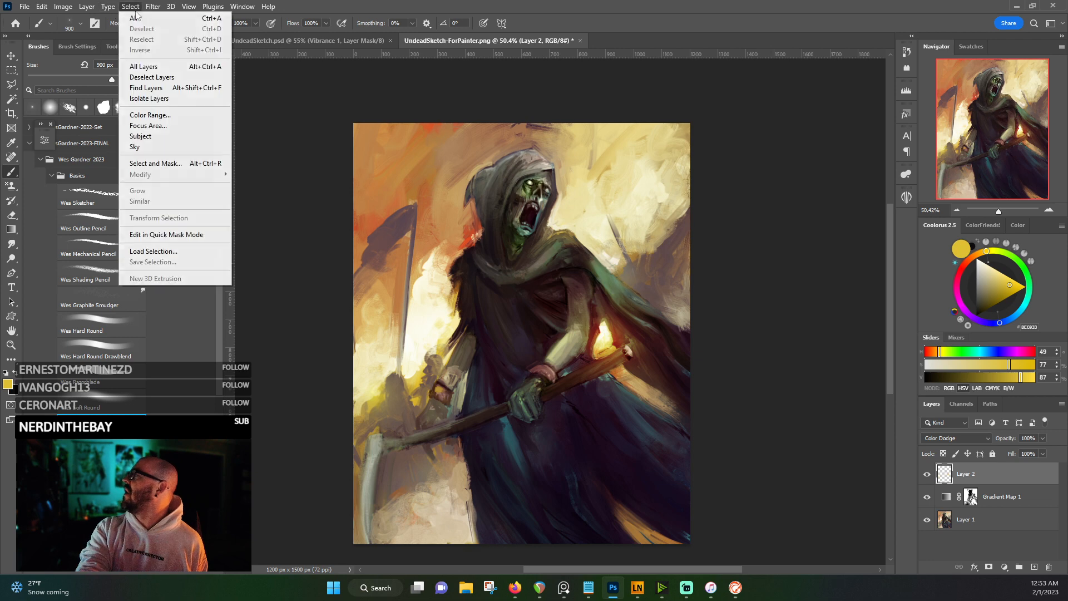
{"action": "left_click", "coordinate": [135, 17]}
{"action": "left_click", "coordinate": [42, 7]}
{"action": "left_click", "coordinate": [67, 95]}
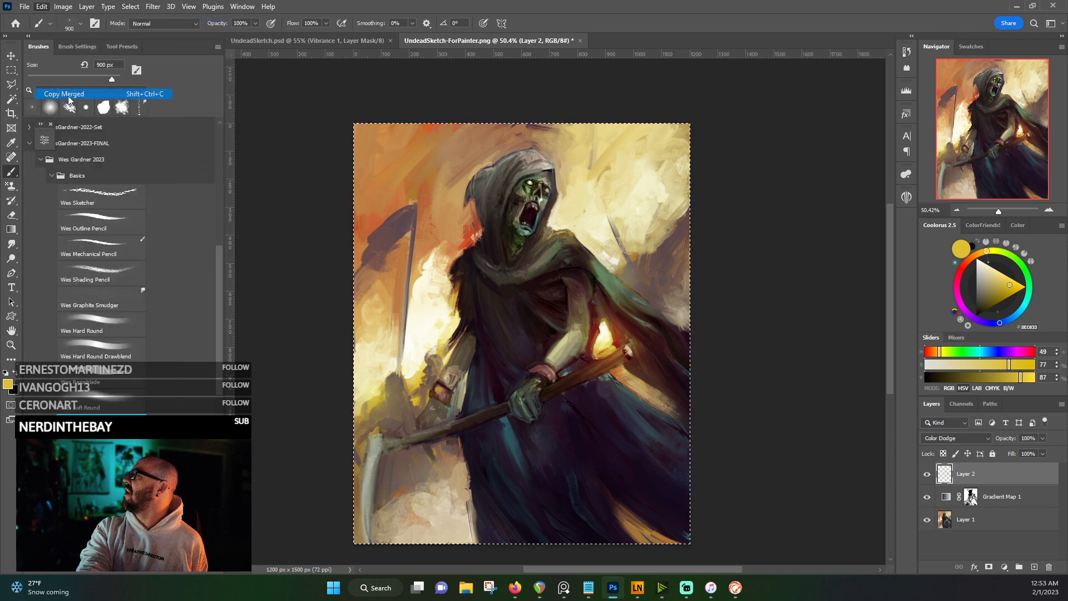
{"action": "left_click", "coordinate": [288, 43]}
{"action": "key", "text": "d"}
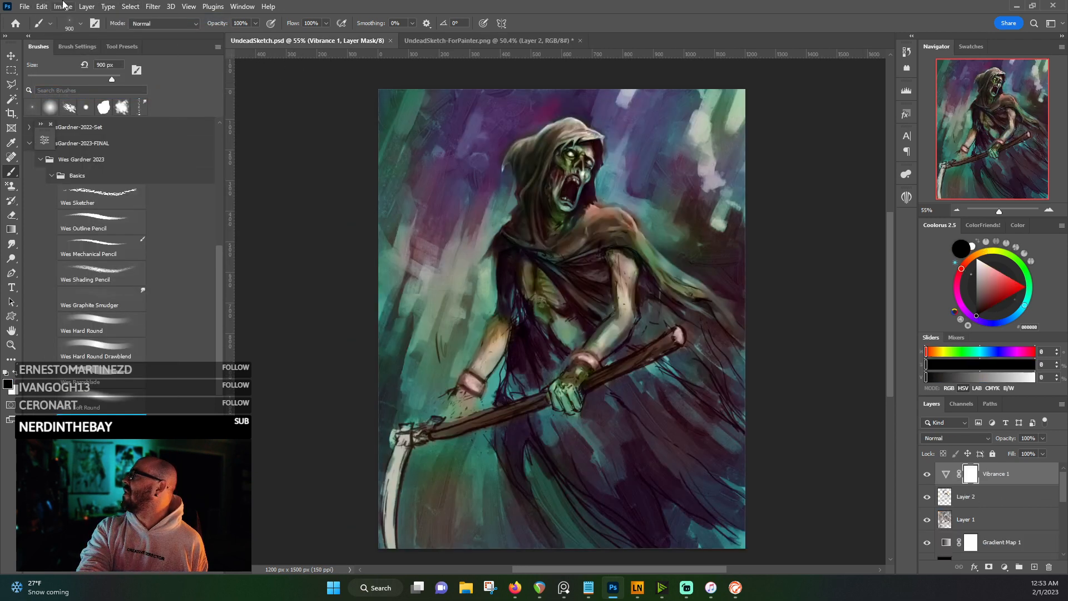
{"action": "left_click", "coordinate": [42, 6]}
{"action": "left_click", "coordinate": [63, 105]}
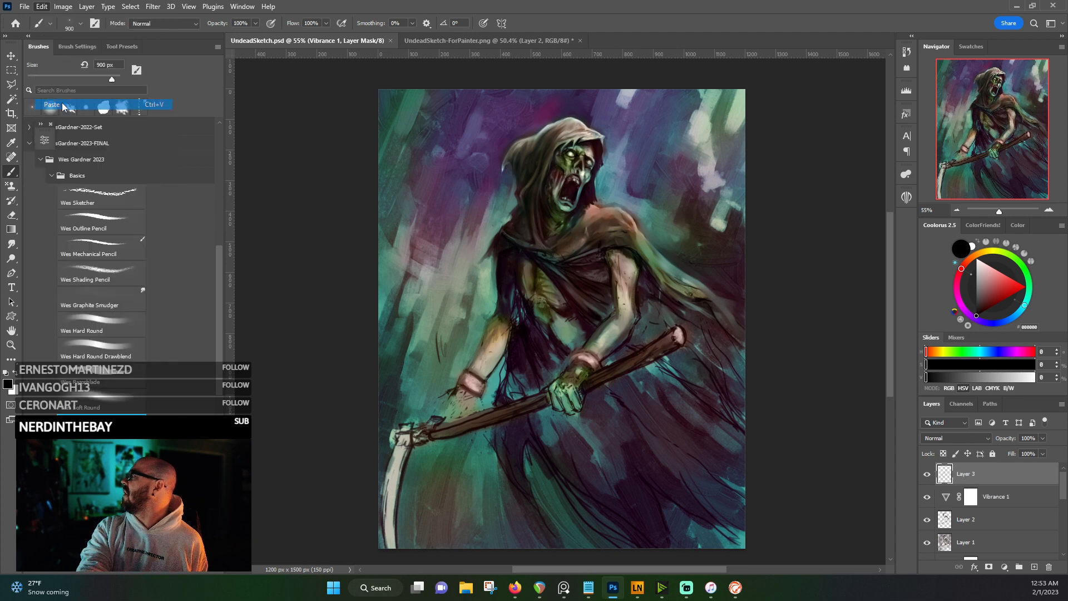
- Hide the pasted painting and paste a merged copy of the original sketch as a layer above Vibrance 1
{"action": "left_click", "coordinate": [926, 474]}
{"action": "left_click", "coordinate": [1012, 496]}
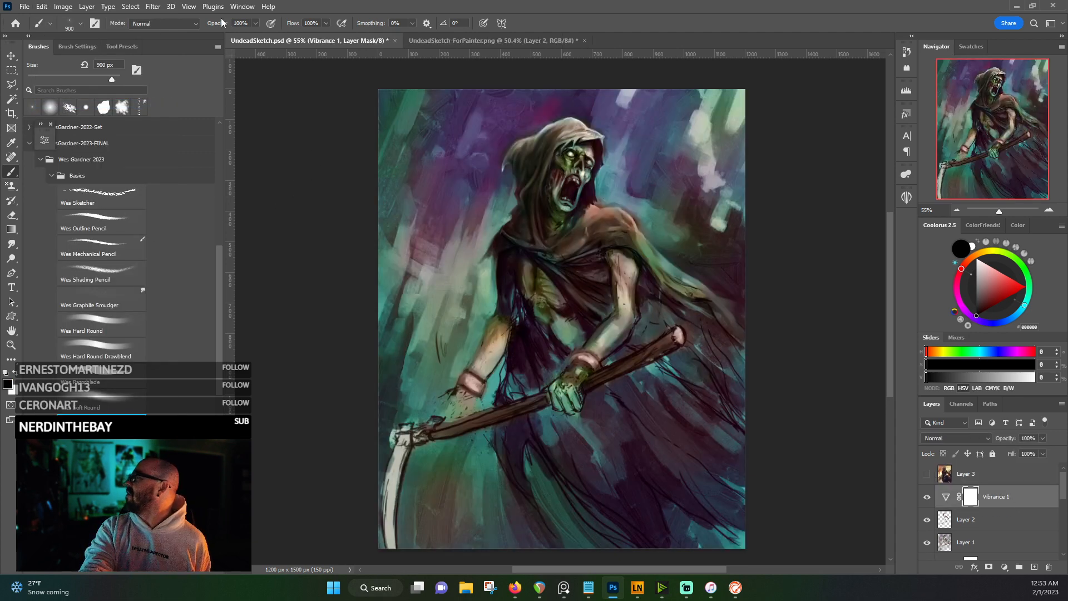
{"action": "left_click", "coordinate": [130, 7]}
{"action": "left_click", "coordinate": [137, 18]}
{"action": "left_click", "coordinate": [42, 7]}
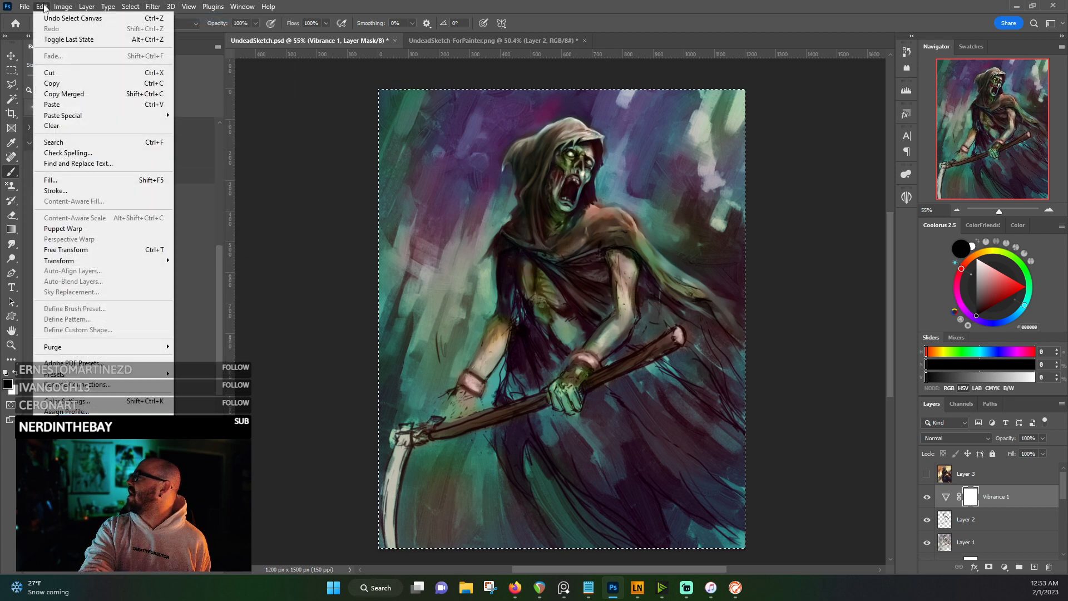
{"action": "left_click", "coordinate": [66, 94]}
{"action": "left_click", "coordinate": [42, 7]}
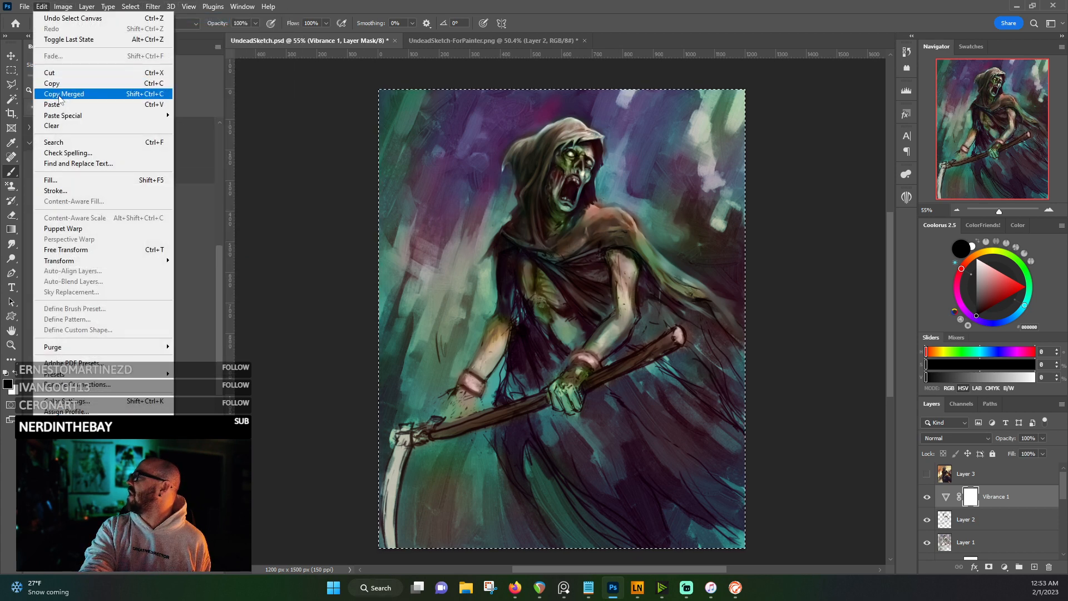
{"action": "left_click", "coordinate": [56, 104]}
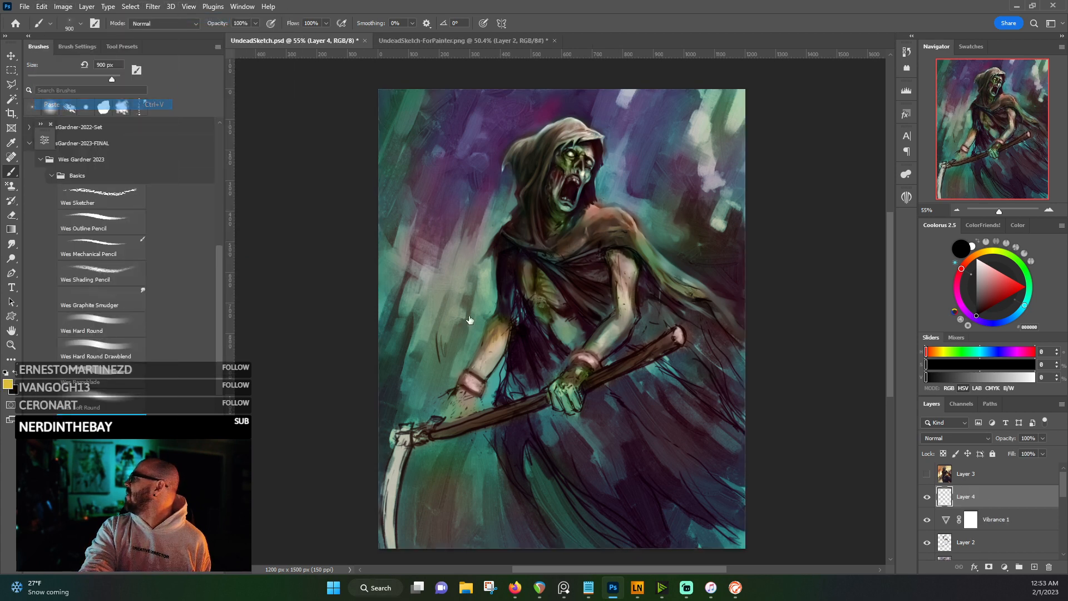
- Show and hide the painted version over the sketch to compare the two
{"action": "left_click", "coordinate": [926, 475]}
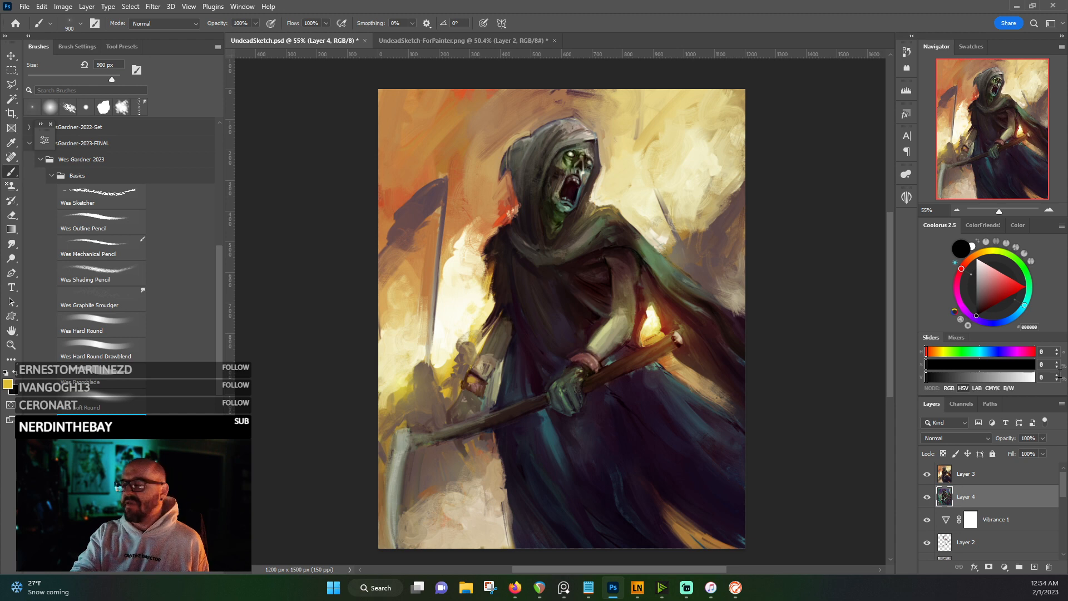
{"action": "left_click", "coordinate": [927, 476]}
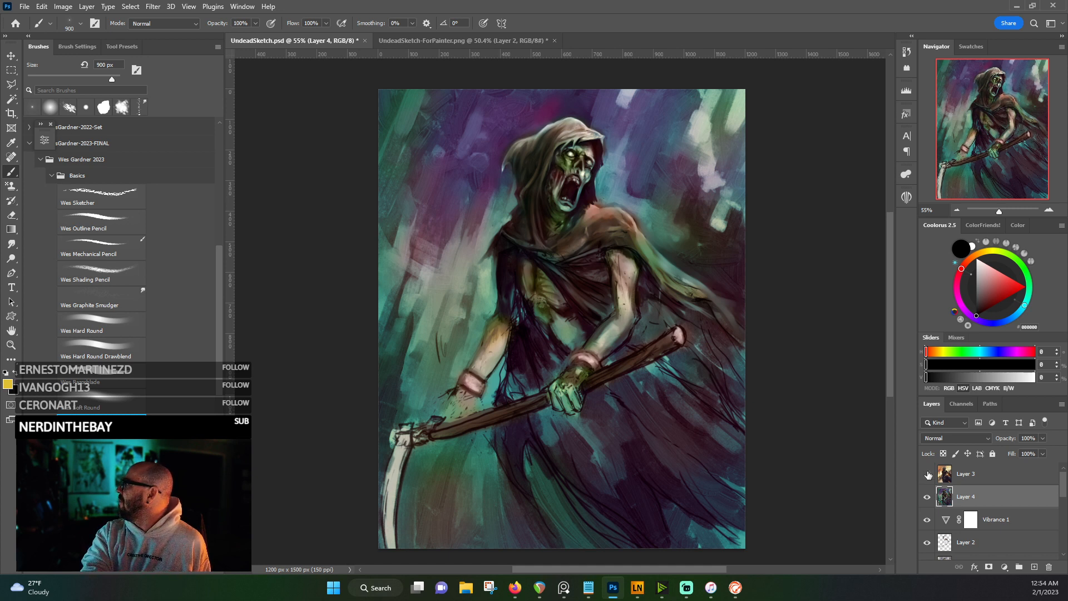
{"action": "left_click_drag", "start_coordinate": [889, 254], "coordinate": [892, 255]}
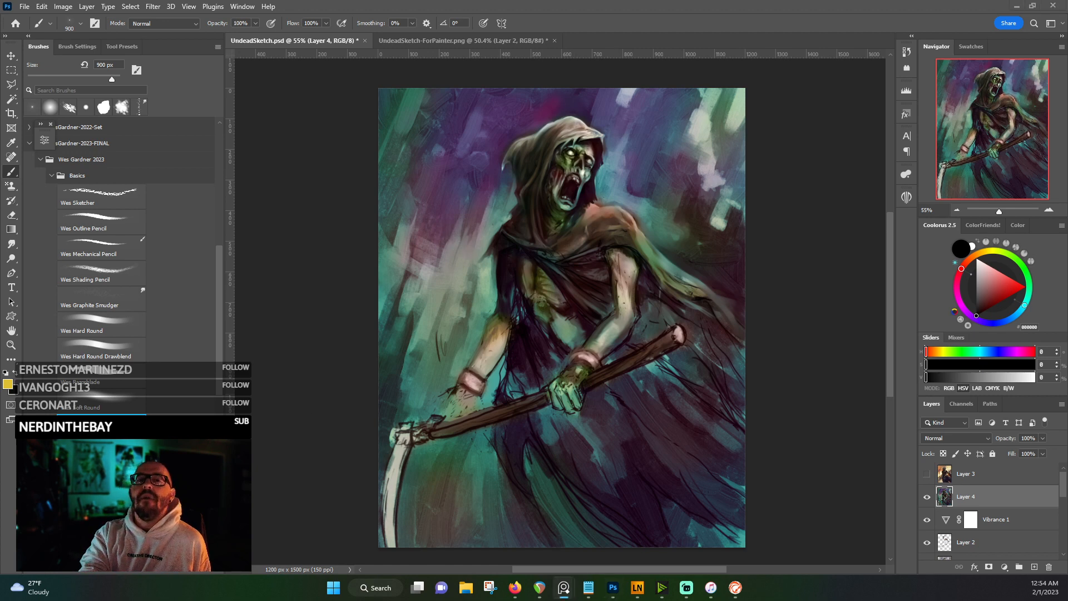
- Focus the reference board on the teal axe-wielding reaper artwork and place its window beside the sketch for comparison
{"action": "scroll", "coordinate": [508, 332], "scroll_direction": "down", "scroll_amount": 5}
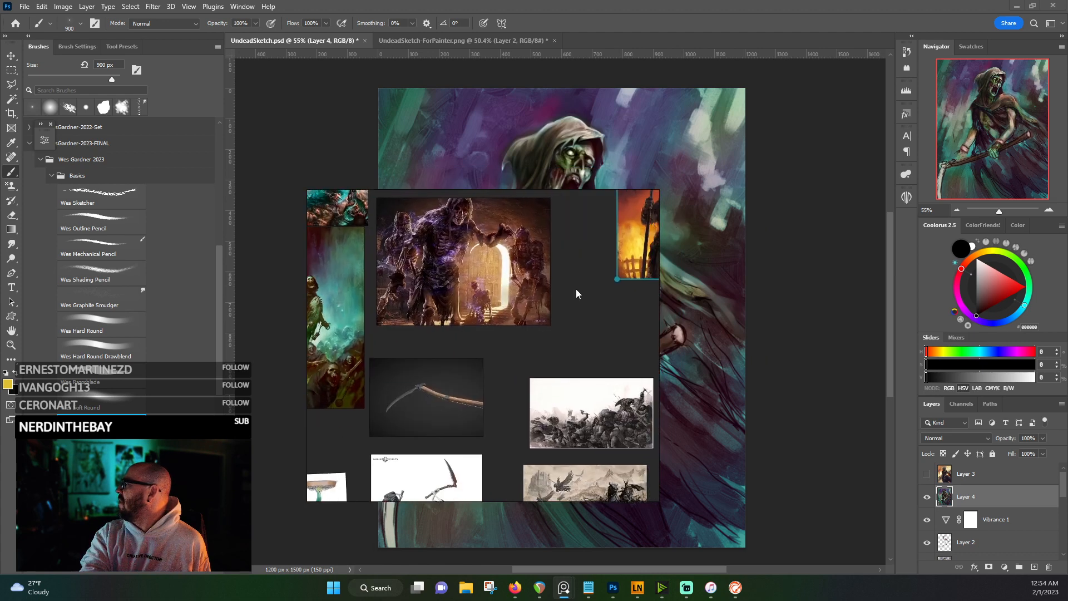
{"action": "left_click_drag", "start_coordinate": [470, 302], "coordinate": [664, 309]}
{"action": "double_click", "coordinate": [503, 295]}
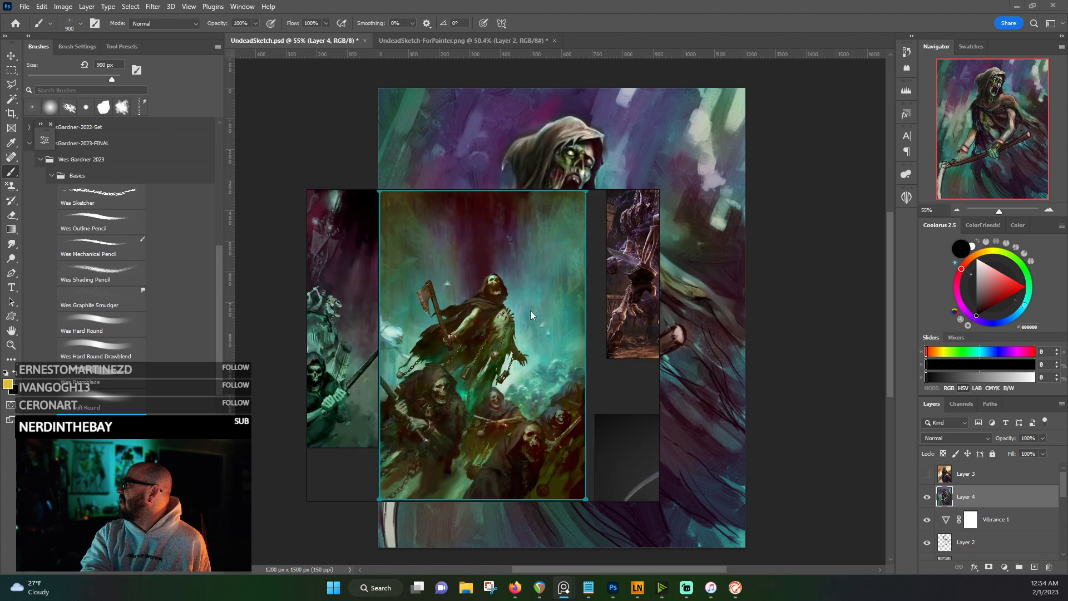
{"action": "left_click_drag", "start_coordinate": [475, 319], "coordinate": [244, 255]}
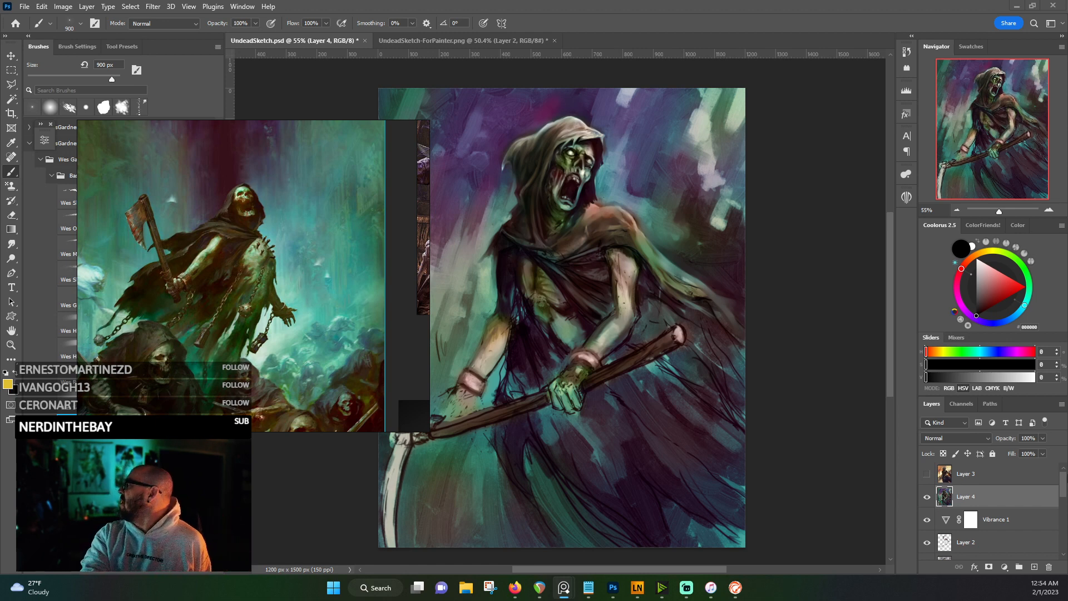
- Show the painted version, examine its hood and face up close, and hide it to compare with the full sketch
{"action": "left_click", "coordinate": [926, 473]}
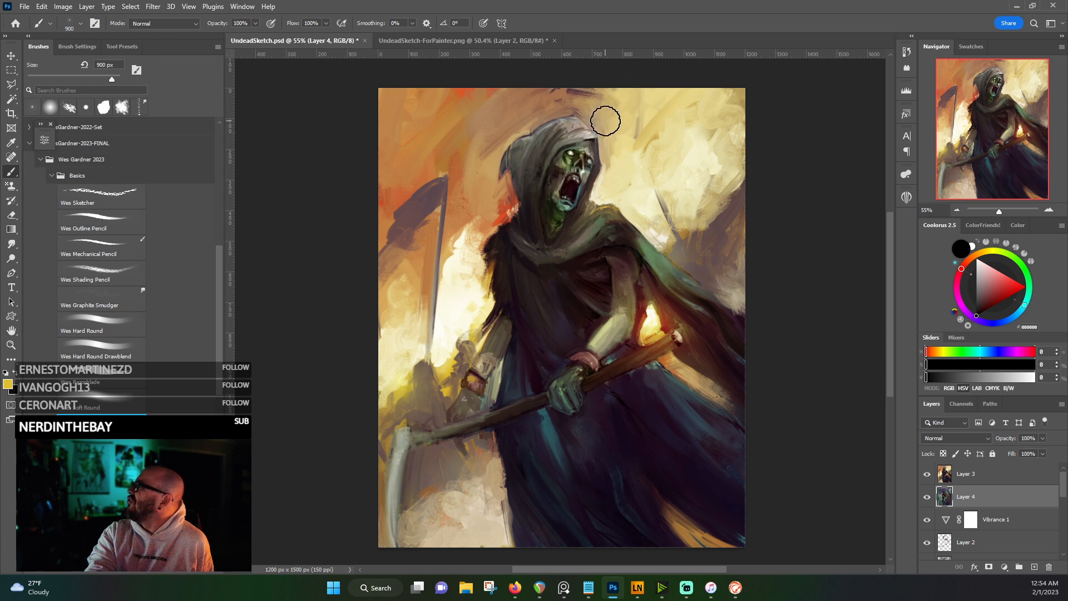
{"action": "scroll", "coordinate": [556, 127], "scroll_direction": "up", "scroll_amount": 3}
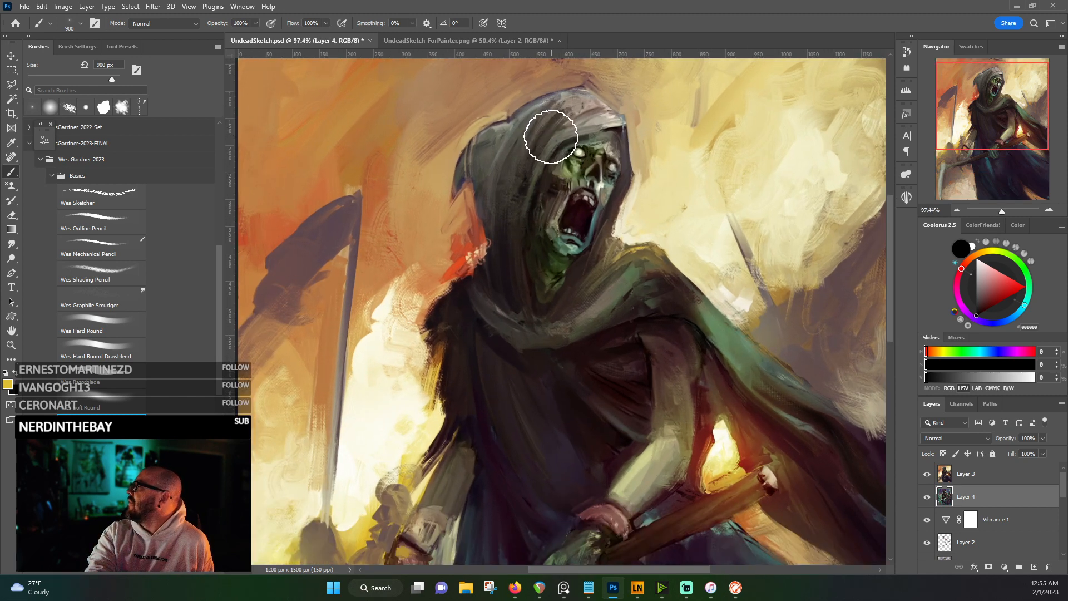
{"action": "scroll", "coordinate": [552, 137], "scroll_direction": "down", "scroll_amount": 3}
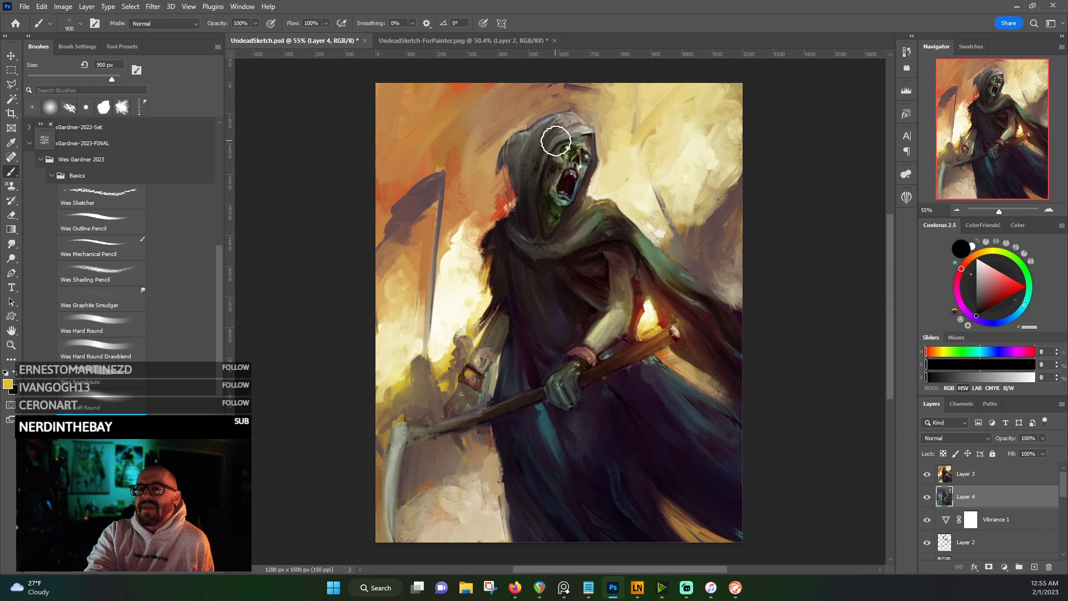
{"action": "scroll", "coordinate": [555, 141], "scroll_direction": "up", "scroll_amount": 6}
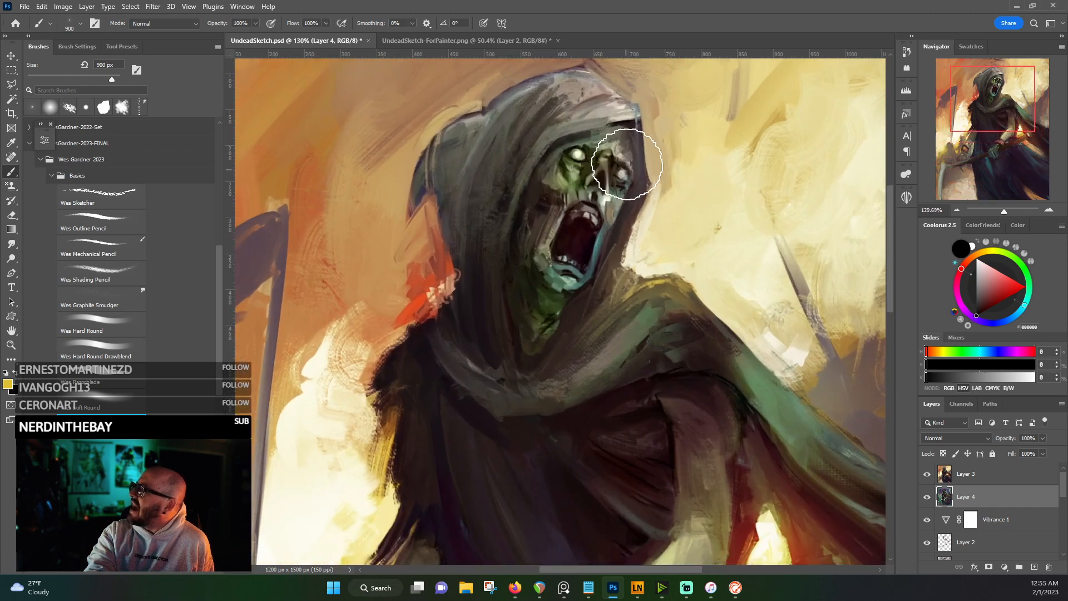
{"action": "scroll", "coordinate": [572, 167], "scroll_direction": "down", "scroll_amount": 2}
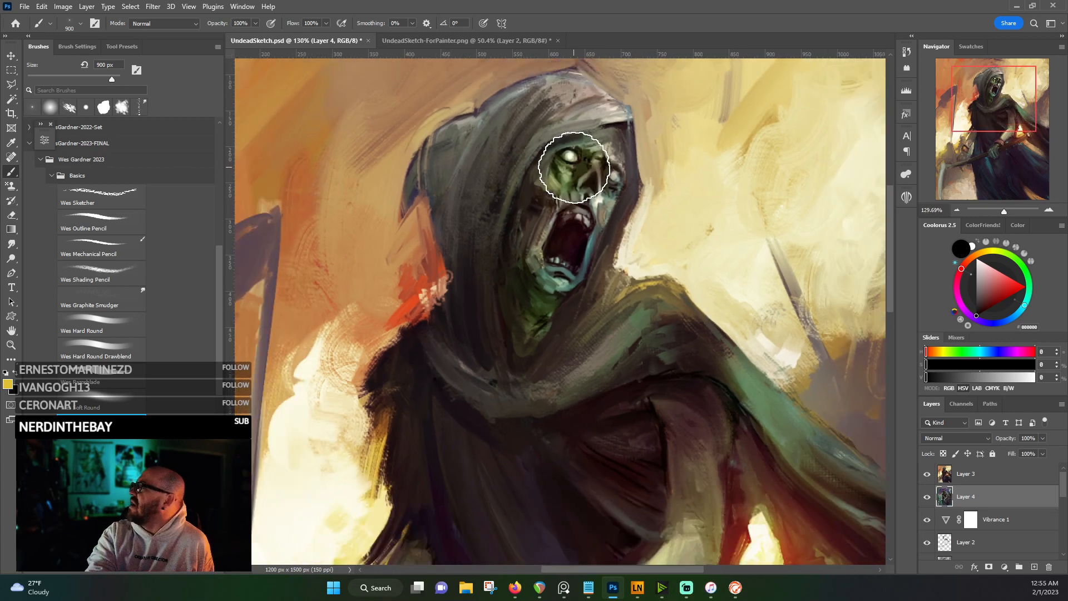
{"action": "scroll", "coordinate": [574, 168], "scroll_direction": "down", "scroll_amount": 2}
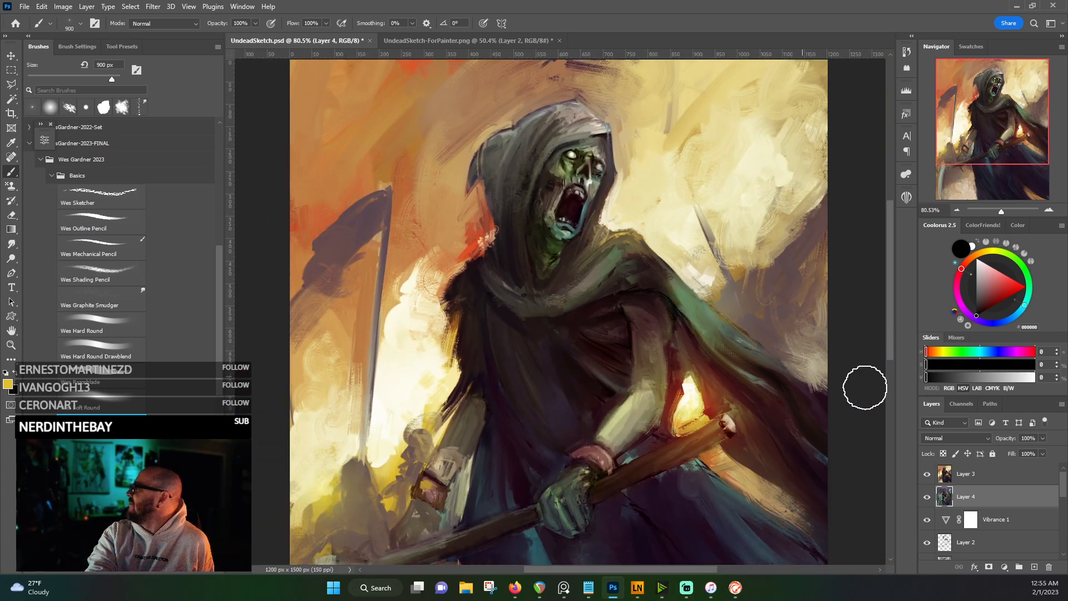
{"action": "left_click", "coordinate": [926, 474]}
{"action": "scroll", "coordinate": [637, 282], "scroll_direction": "down", "scroll_amount": 2}
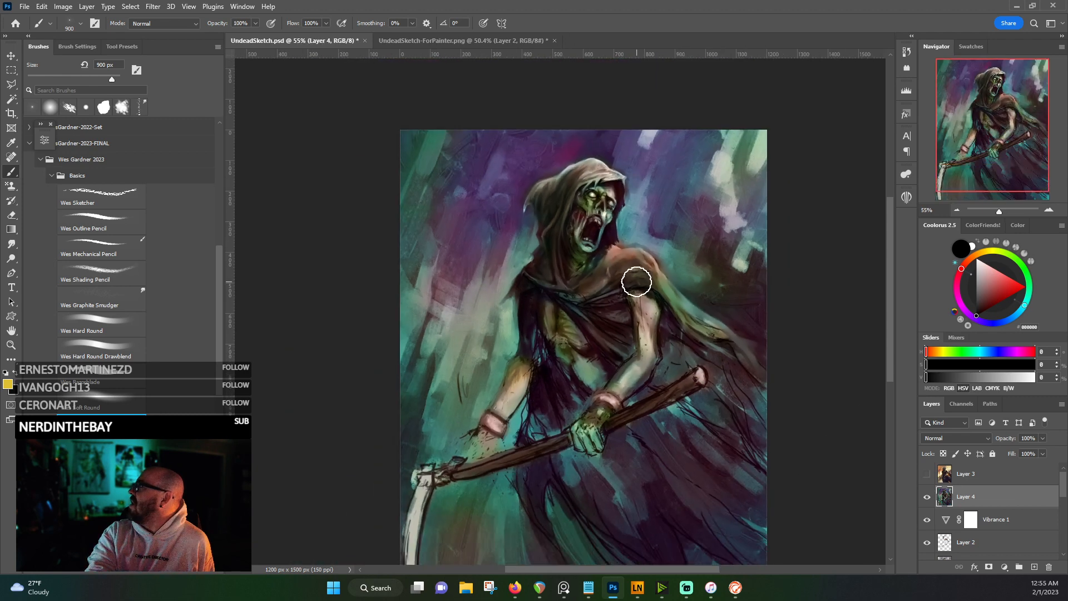
{"action": "scroll", "coordinate": [637, 282], "scroll_direction": "down", "scroll_amount": 1}
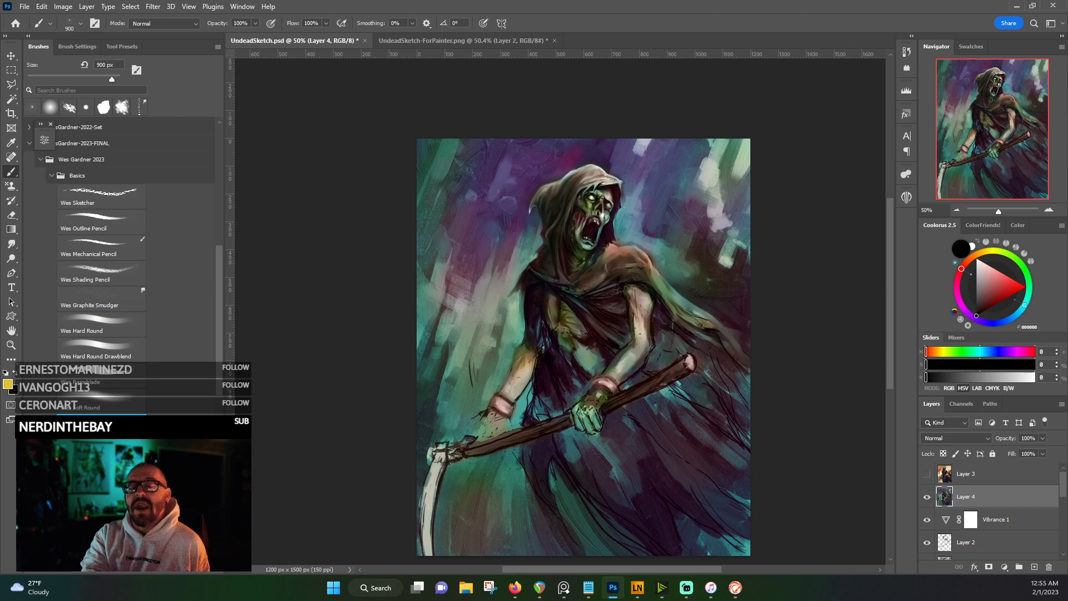
- Reopen the reference board, focus it on the X-Men comic cover, and enlarge its window to examine the colours
{"action": "key", "text": "alt+Tab"}
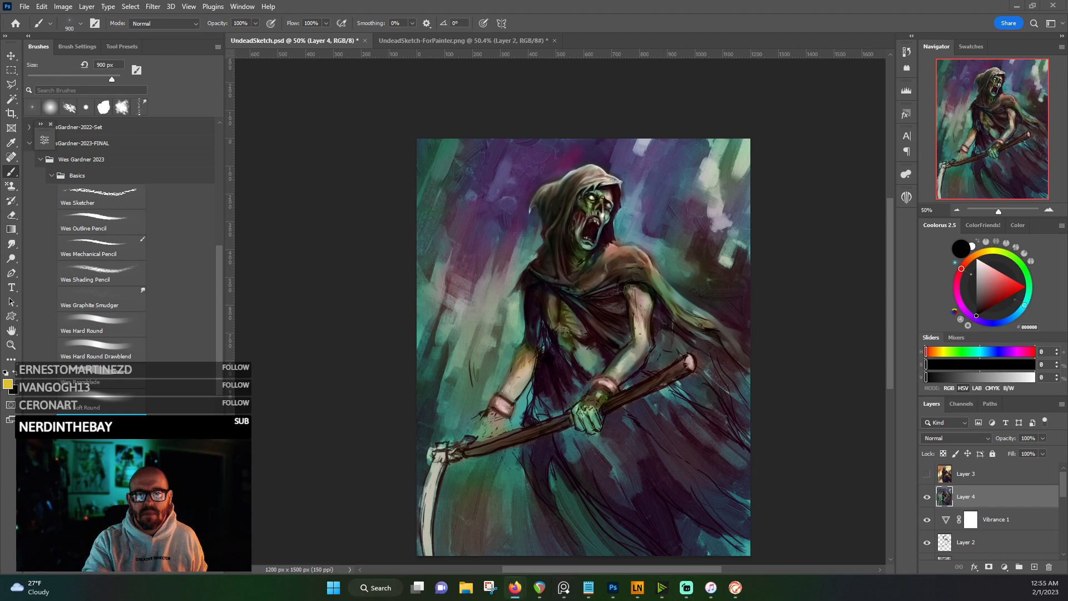
{"action": "left_click", "coordinate": [563, 588]}
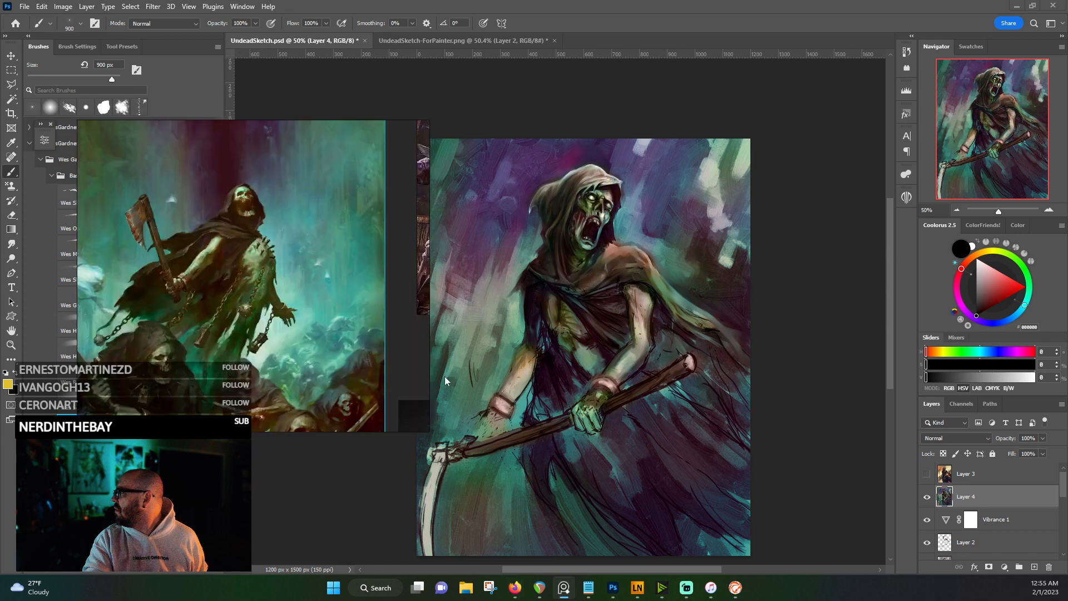
{"action": "left_click_drag", "start_coordinate": [323, 278], "coordinate": [0, 279]}
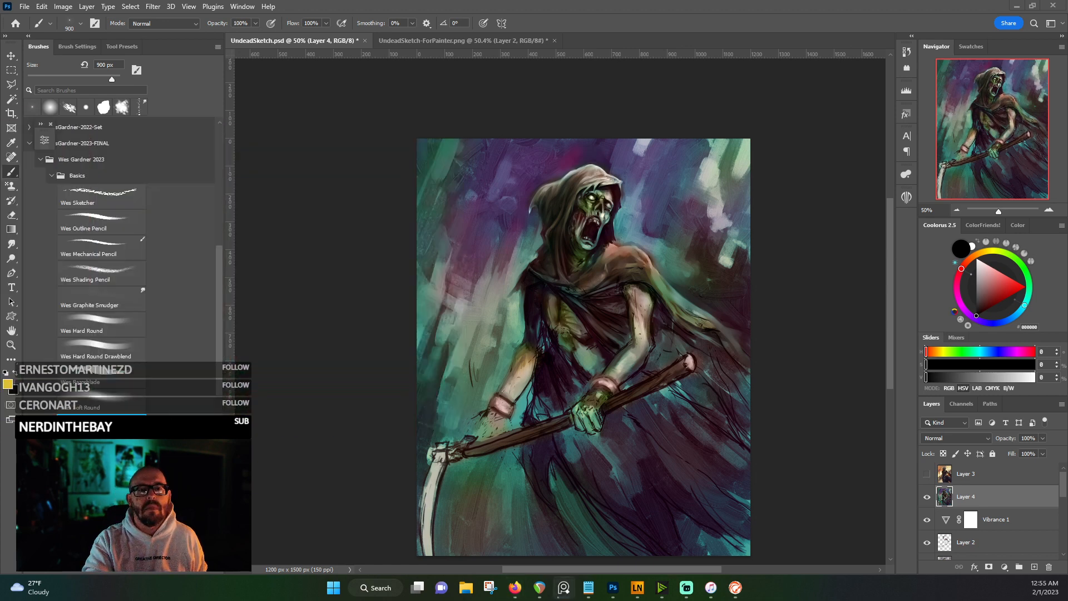
{"action": "left_click_drag", "start_coordinate": [0, 84], "coordinate": [437, 170]}
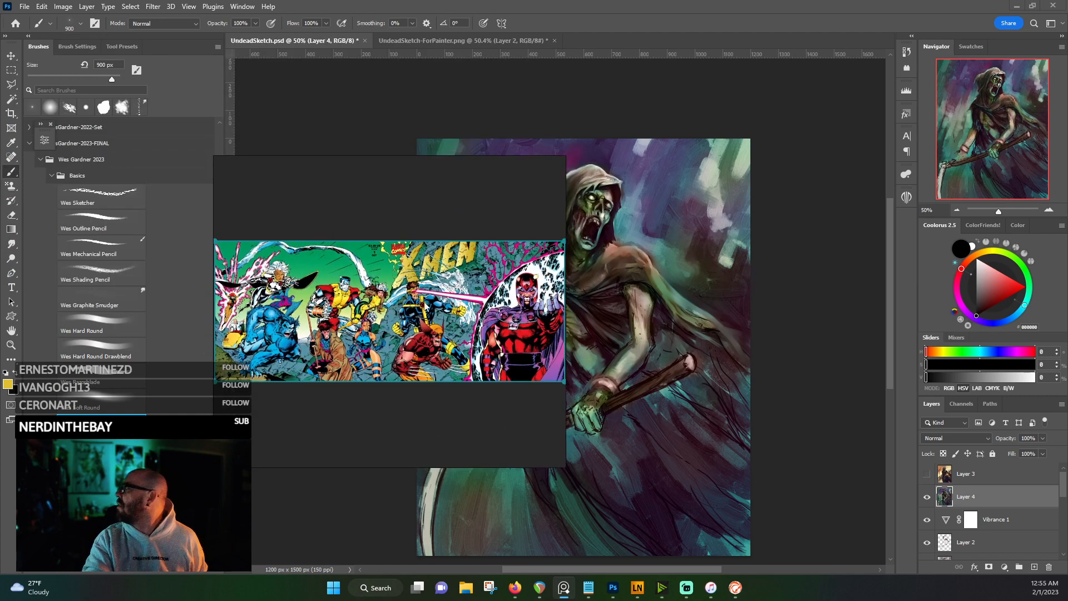
{"action": "scroll", "coordinate": [437, 173], "scroll_direction": "up", "scroll_amount": 4}
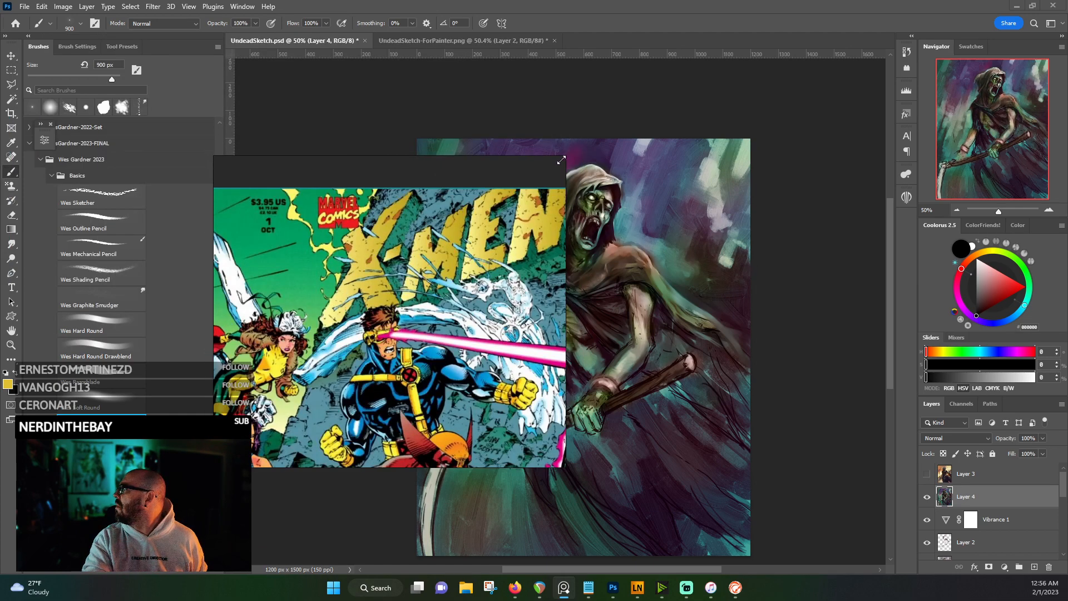
{"action": "left_click_drag", "start_coordinate": [563, 158], "coordinate": [879, 41]}
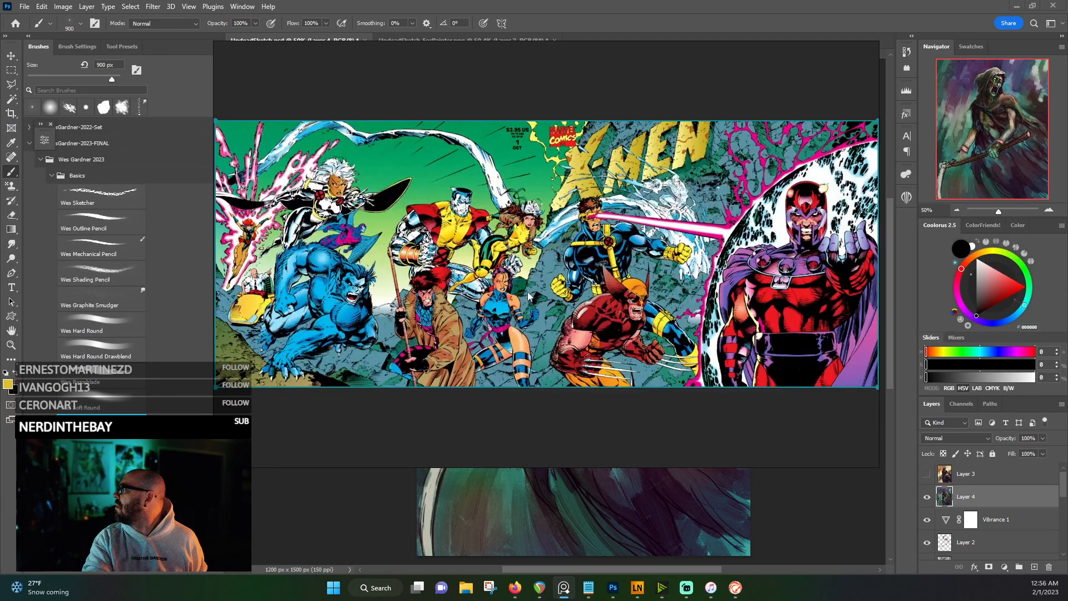
- Examine the colours of Cyclops, Wolverine and Magneto on the X-Men cover up close
{"action": "scroll", "coordinate": [592, 299], "scroll_direction": "up", "scroll_amount": 5}
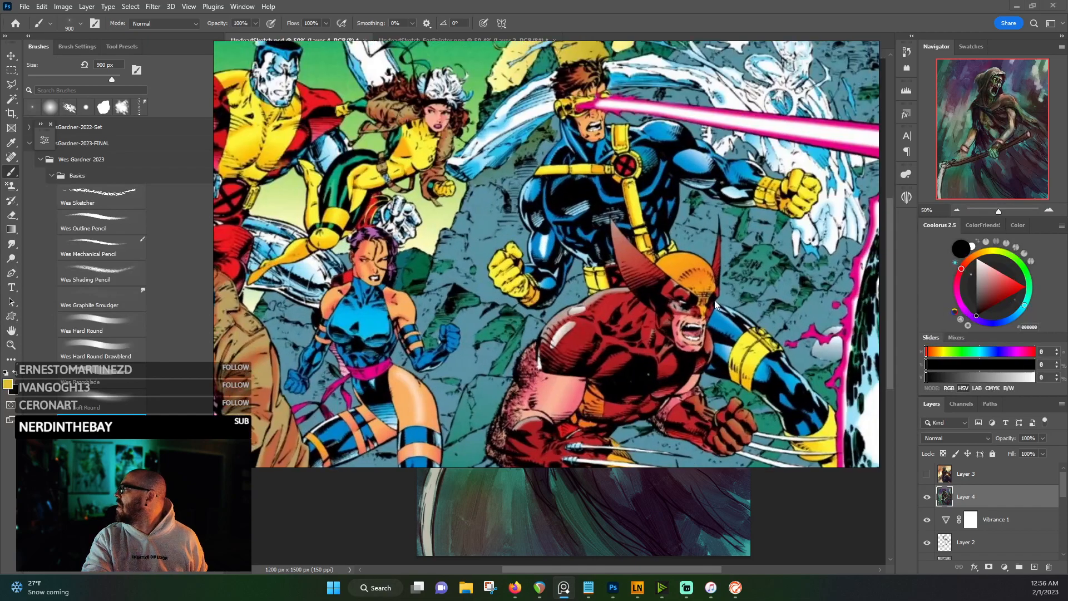
{"action": "left_click_drag", "start_coordinate": [716, 305], "coordinate": [509, 289]}
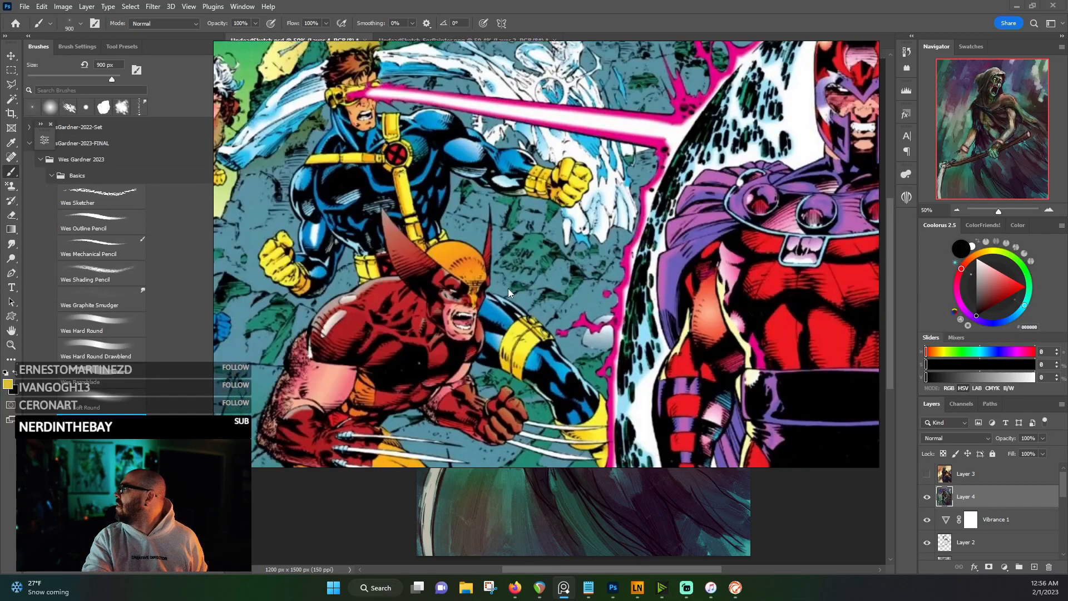
{"action": "left_click_drag", "start_coordinate": [632, 303], "coordinate": [513, 189]}
{"action": "scroll", "coordinate": [526, 247], "scroll_direction": "down", "scroll_amount": 4}
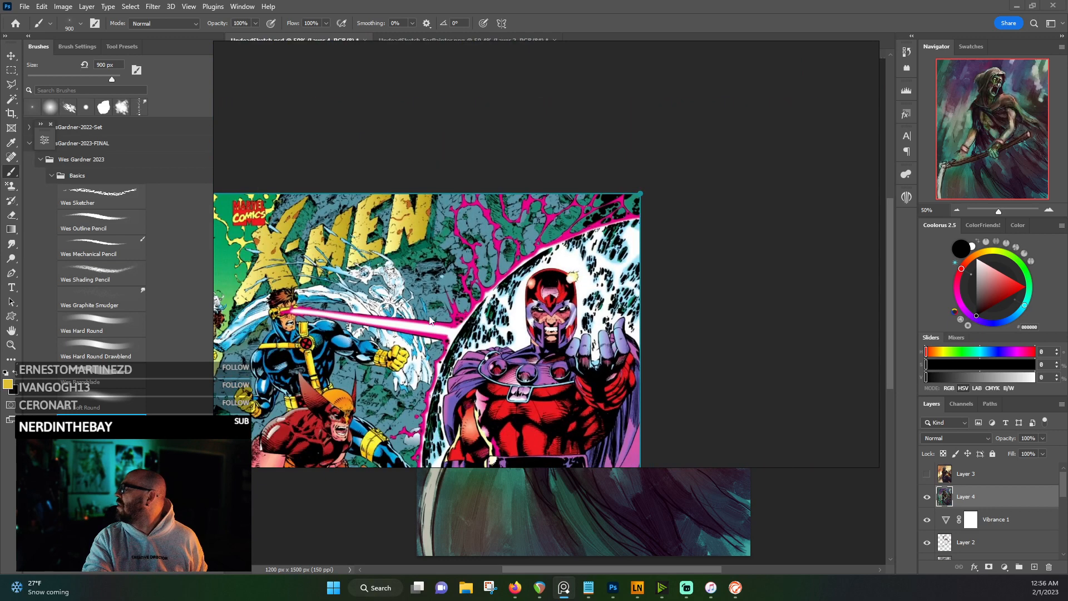
{"action": "left_click_drag", "start_coordinate": [429, 320], "coordinate": [477, 285]}
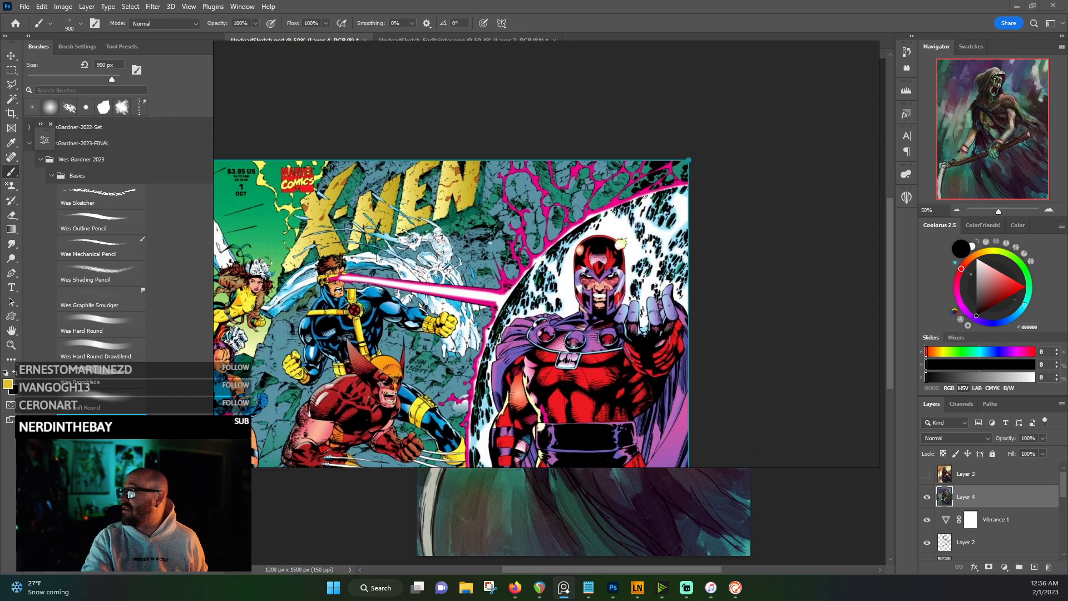
{"action": "left_click_drag", "start_coordinate": [362, 257], "coordinate": [540, 239]}
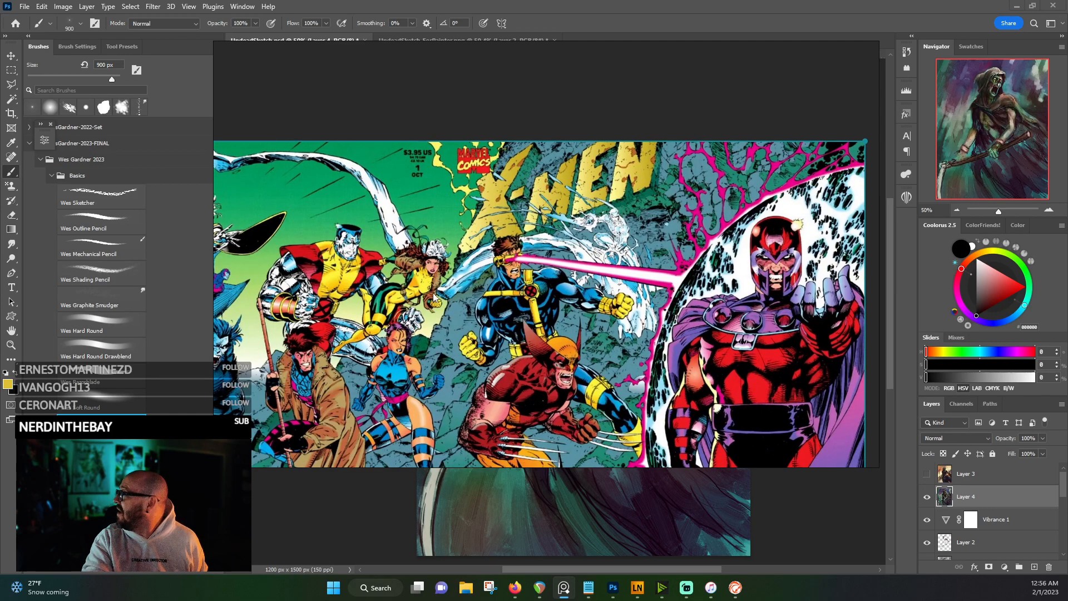
- Examine Gambit, Beast and Storm against the green sky on the X-Men cover, finishing with the full artwork
{"action": "left_click_drag", "start_coordinate": [437, 299], "coordinate": [571, 234]}
{"action": "scroll", "coordinate": [439, 280], "scroll_direction": "up", "scroll_amount": 5}
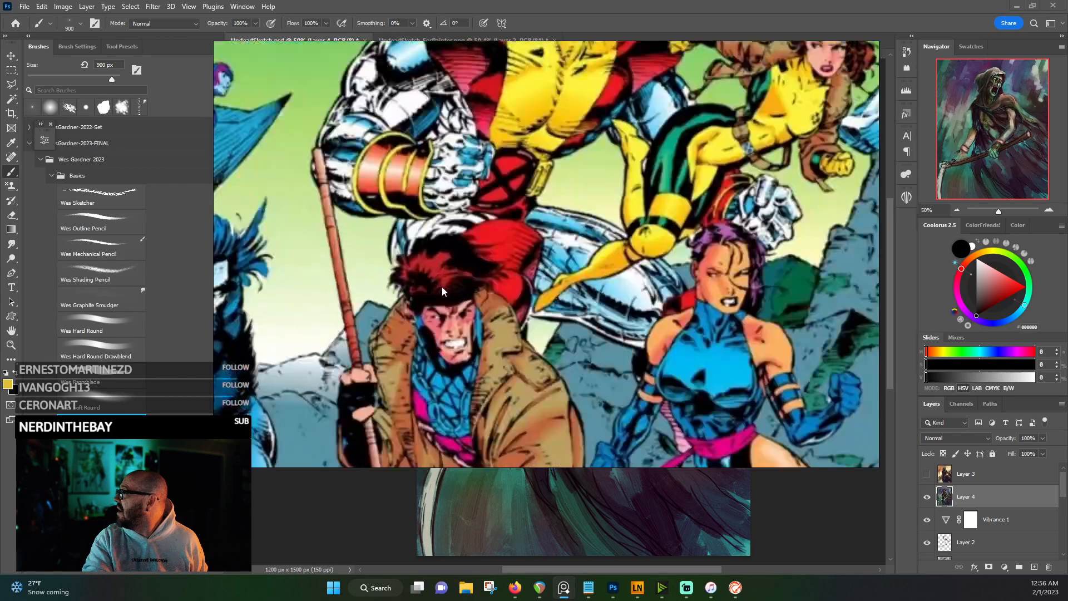
{"action": "scroll", "coordinate": [443, 286], "scroll_direction": "down", "scroll_amount": 2}
{"action": "left_click_drag", "start_coordinate": [301, 270], "coordinate": [549, 238]}
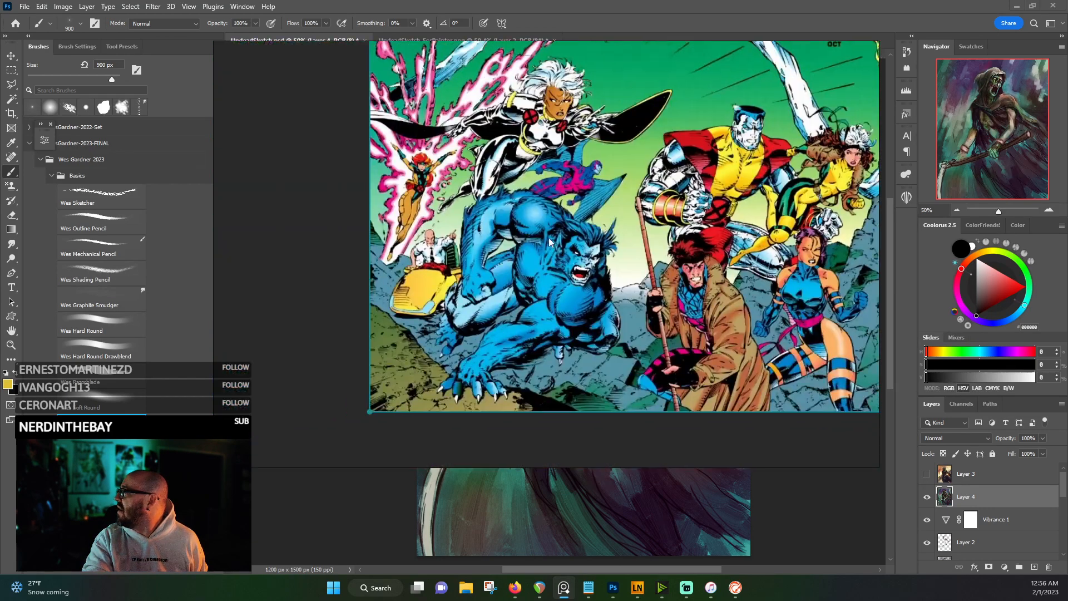
{"action": "left_click_drag", "start_coordinate": [553, 182], "coordinate": [425, 238]}
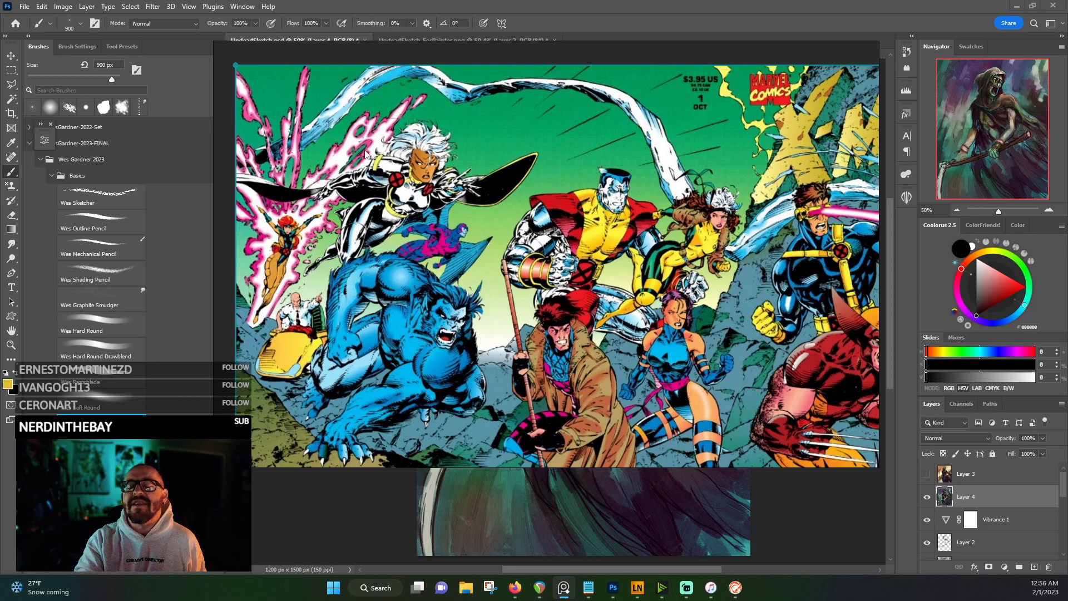
{"action": "scroll", "coordinate": [398, 220], "scroll_direction": "down", "scroll_amount": 3}
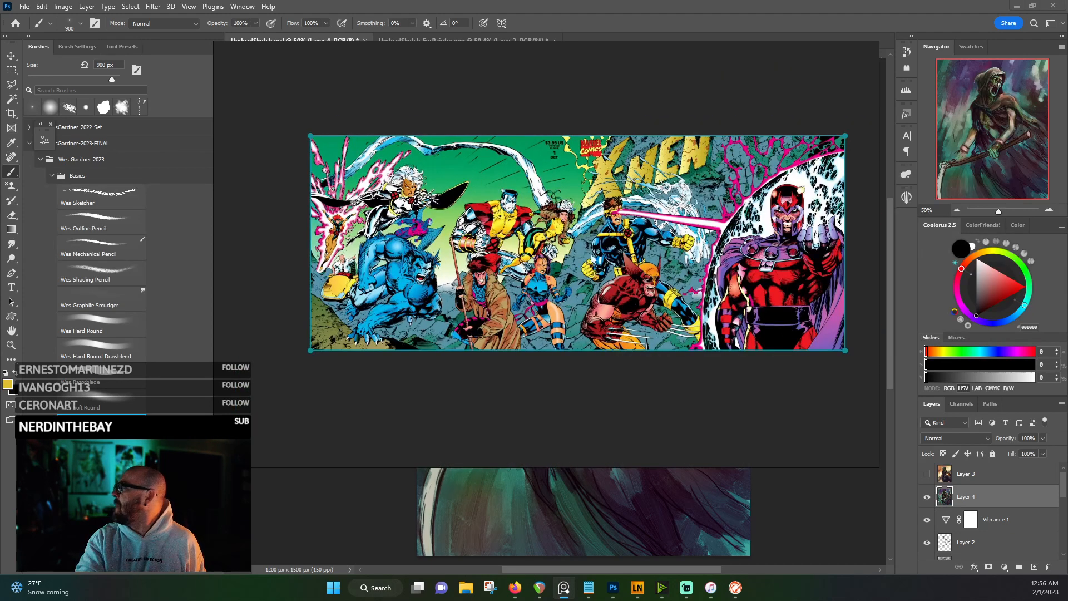
- Compare the colouring of the X-Men cover's figures with the rocks behind them, from Wolverine and Psylocke to Beast and Magneto
{"action": "left_click_drag", "start_coordinate": [594, 259], "coordinate": [516, 253]}
{"action": "scroll", "coordinate": [516, 253], "scroll_direction": "up", "scroll_amount": 5}
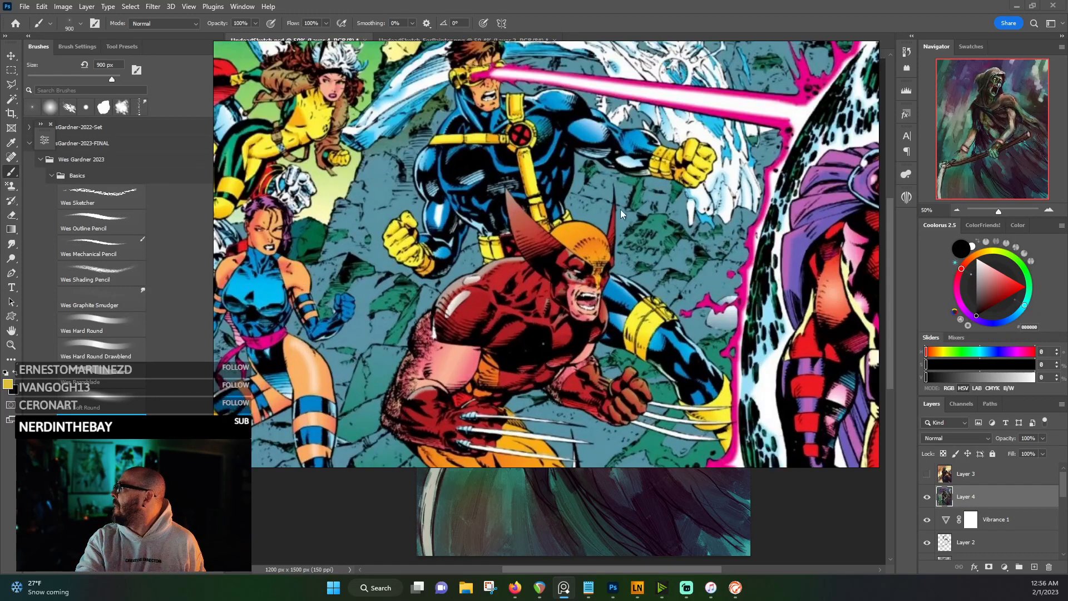
{"action": "scroll", "coordinate": [620, 209], "scroll_direction": "left", "scroll_amount": 5}
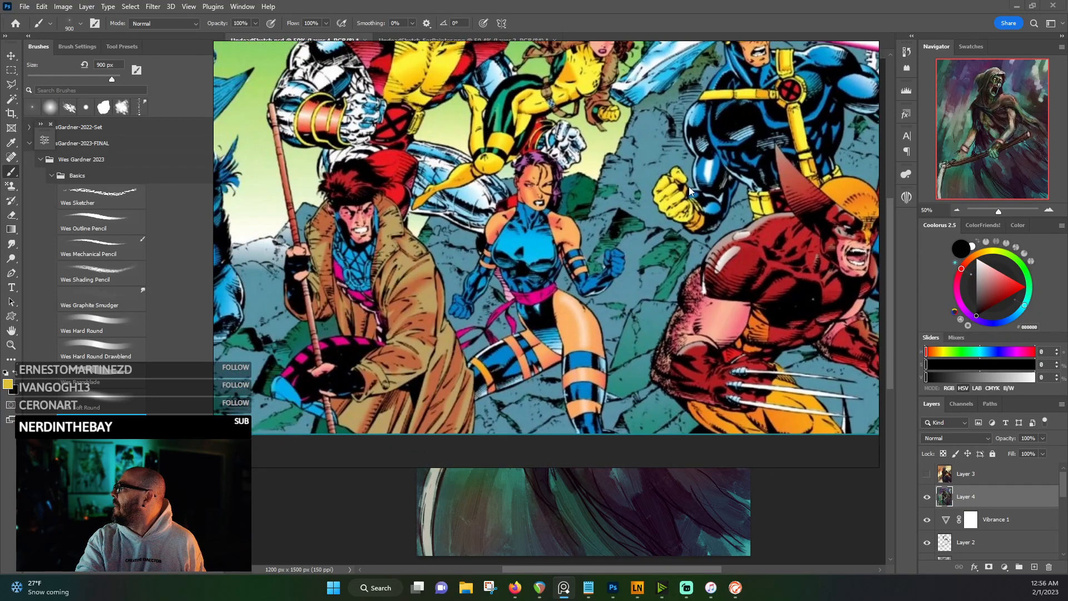
{"action": "scroll", "coordinate": [543, 217], "scroll_direction": "down", "scroll_amount": 2}
{"action": "scroll", "coordinate": [752, 292], "scroll_direction": "up", "scroll_amount": 2}
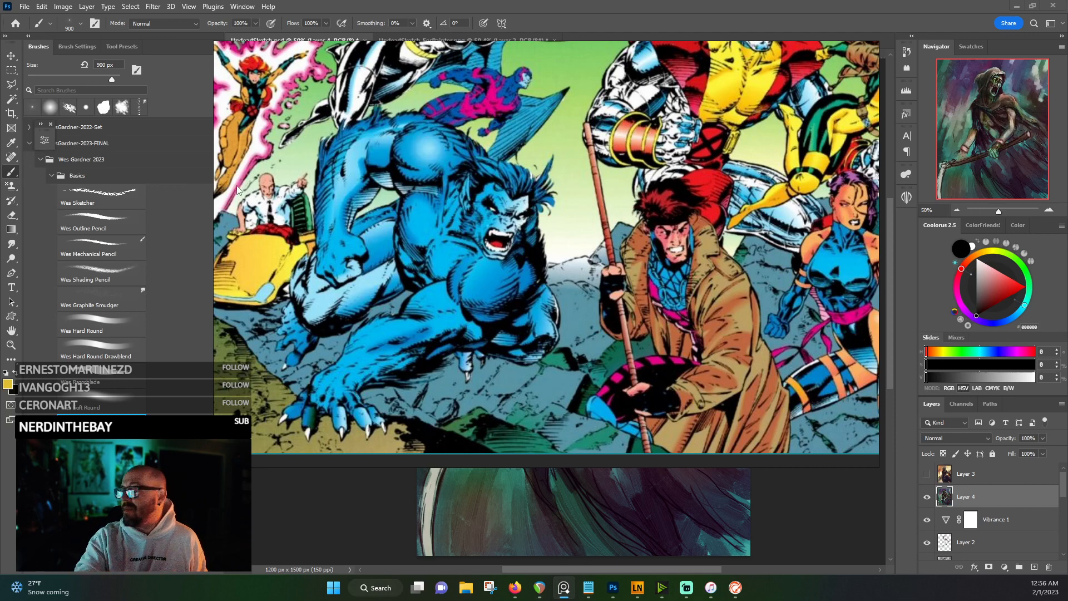
{"action": "left_click_drag", "start_coordinate": [237, 190], "coordinate": [596, 193]}
{"action": "scroll", "coordinate": [596, 193], "scroll_direction": "right", "scroll_amount": 5}
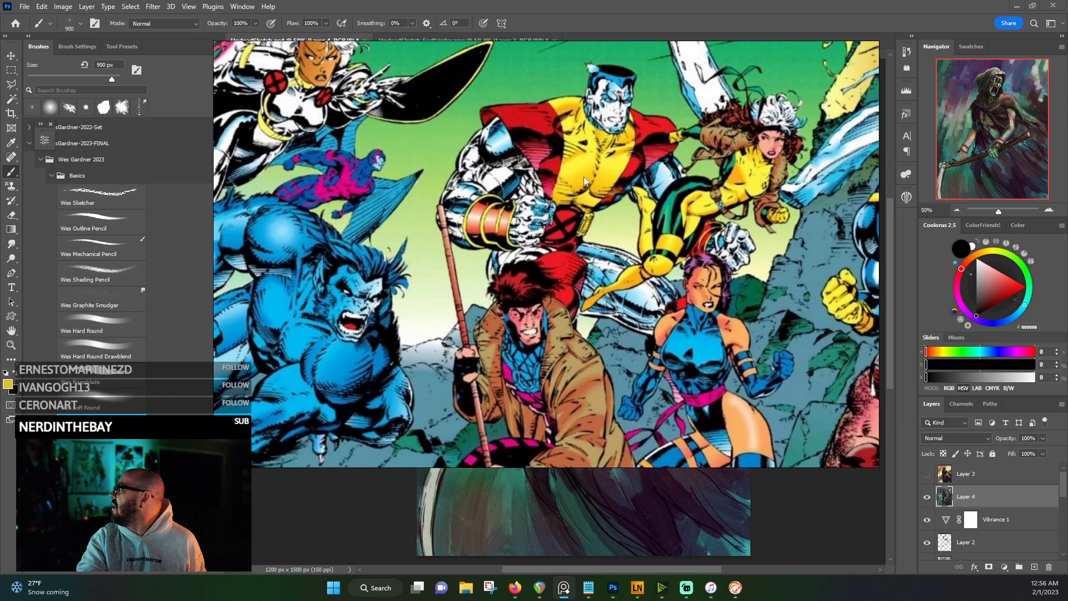
{"action": "scroll", "coordinate": [586, 178], "scroll_direction": "right", "scroll_amount": 5}
{"action": "scroll", "coordinate": [586, 178], "scroll_direction": "down", "scroll_amount": 3}
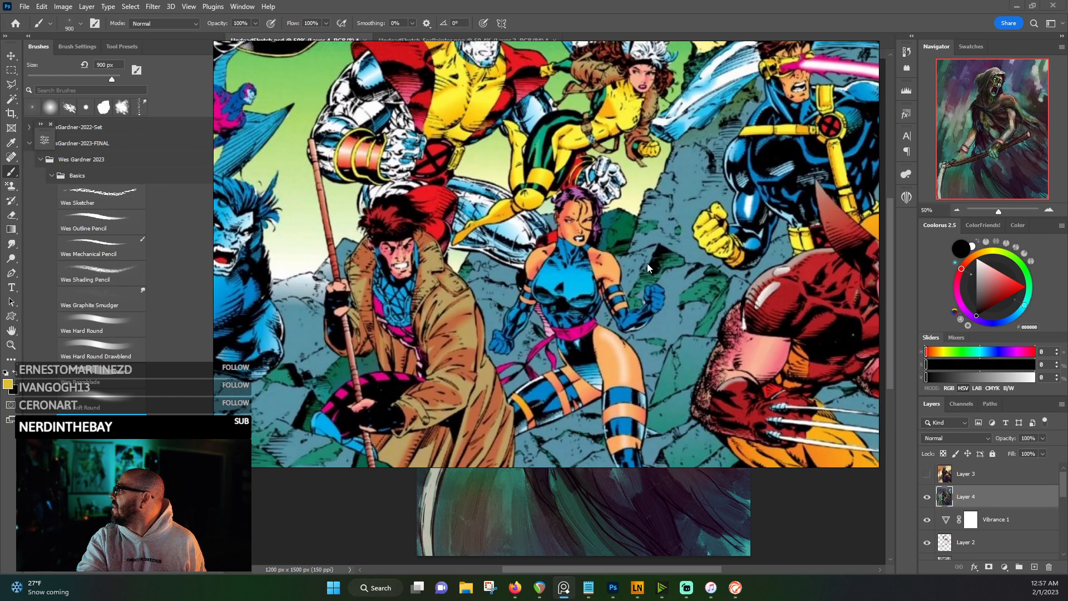
{"action": "scroll", "coordinate": [647, 262], "scroll_direction": "down", "scroll_amount": 5}
{"action": "scroll", "coordinate": [608, 176], "scroll_direction": "up", "scroll_amount": 3}
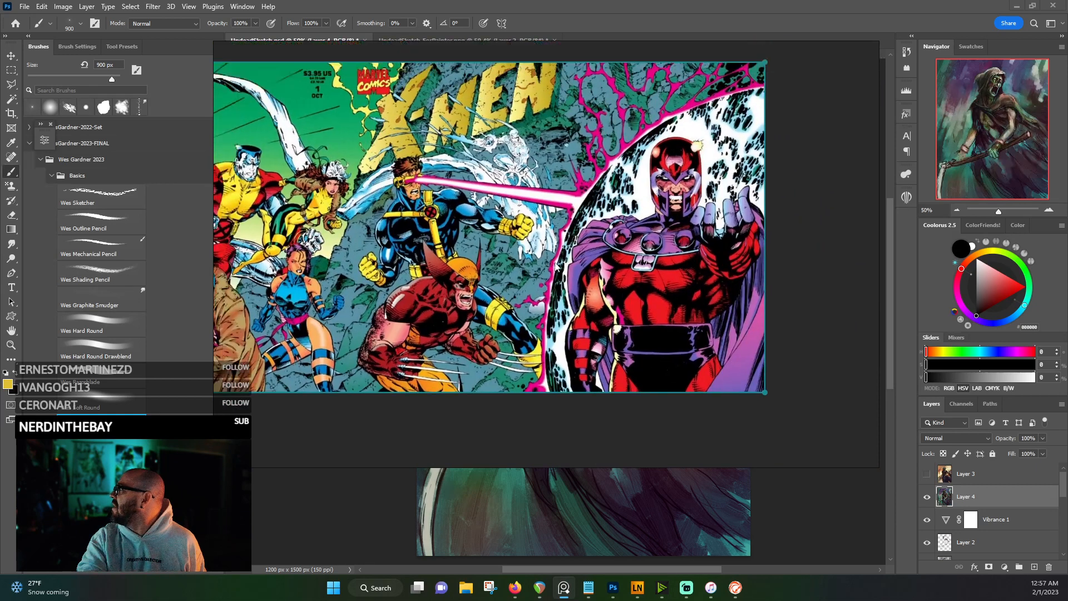
- Survey the other references, examine the purple skeleton artwork with the glowing doorway beside the teal reaper paintings, and put the board away
{"action": "scroll", "coordinate": [556, 266], "scroll_direction": "down", "scroll_amount": 10}
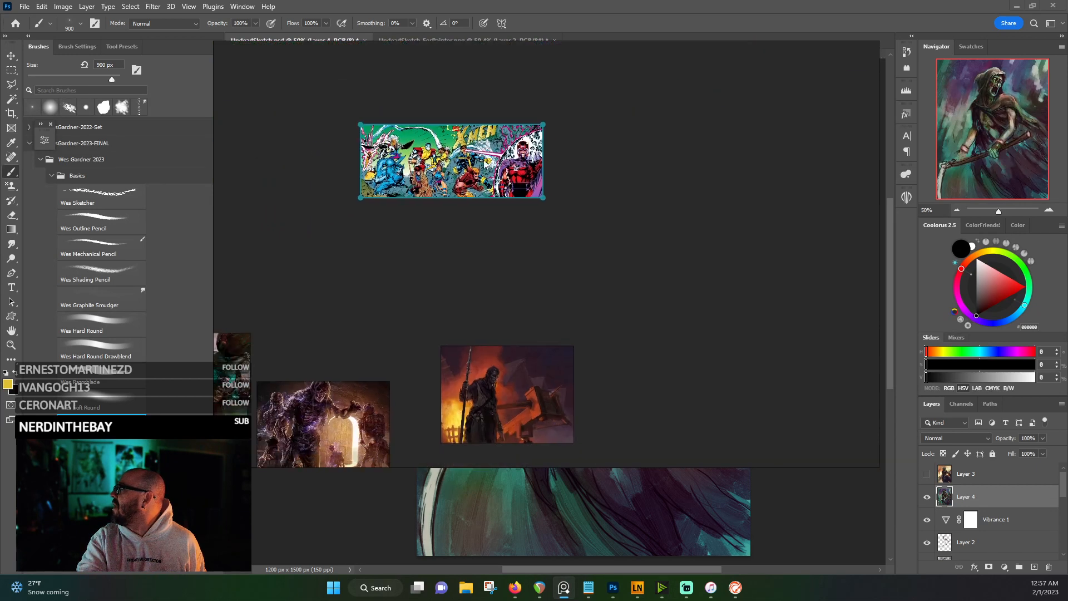
{"action": "scroll", "coordinate": [528, 196], "scroll_direction": "down", "scroll_amount": 3}
{"action": "scroll", "coordinate": [572, 262], "scroll_direction": "left", "scroll_amount": 3}
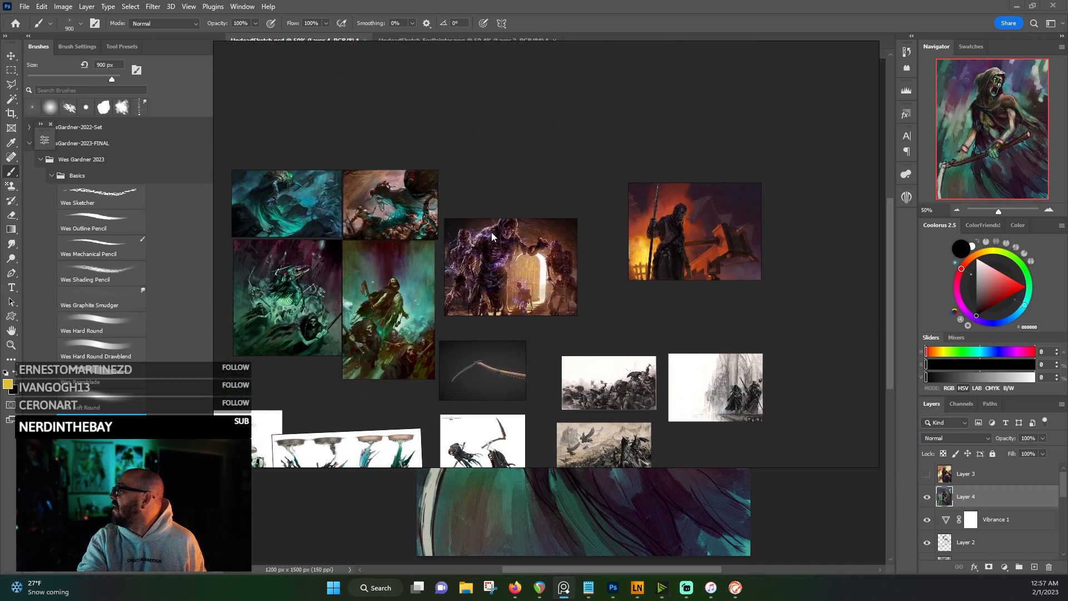
{"action": "scroll", "coordinate": [495, 235], "scroll_direction": "up", "scroll_amount": 5}
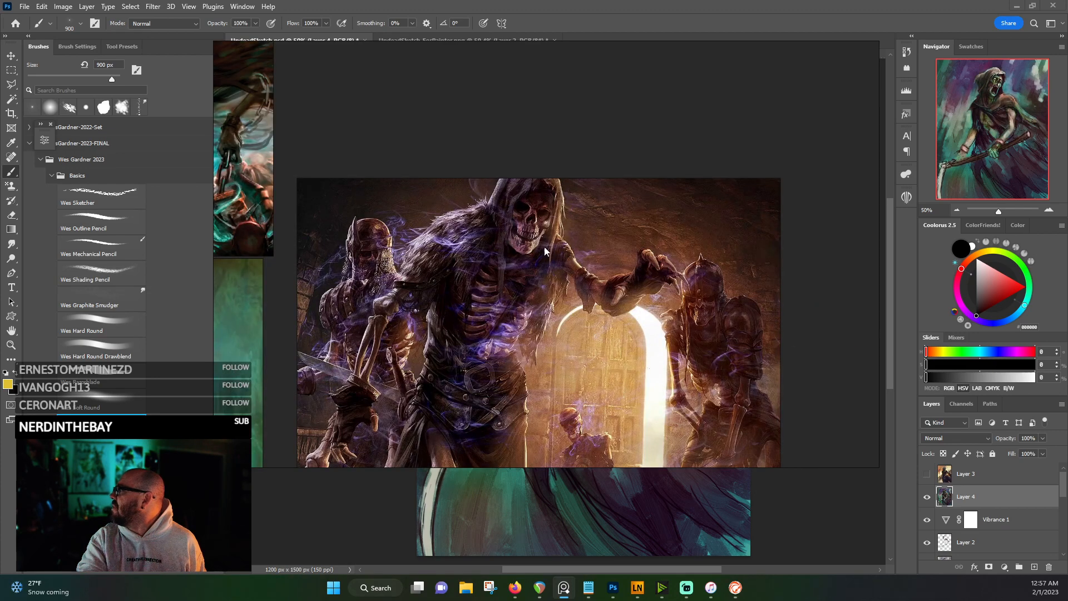
{"action": "scroll", "coordinate": [572, 267], "scroll_direction": "down", "scroll_amount": 3}
{"action": "scroll", "coordinate": [479, 228], "scroll_direction": "left", "scroll_amount": 2}
{"action": "scroll", "coordinate": [543, 219], "scroll_direction": "down", "scroll_amount": 2}
{"action": "scroll", "coordinate": [543, 218], "scroll_direction": "left", "scroll_amount": 2}
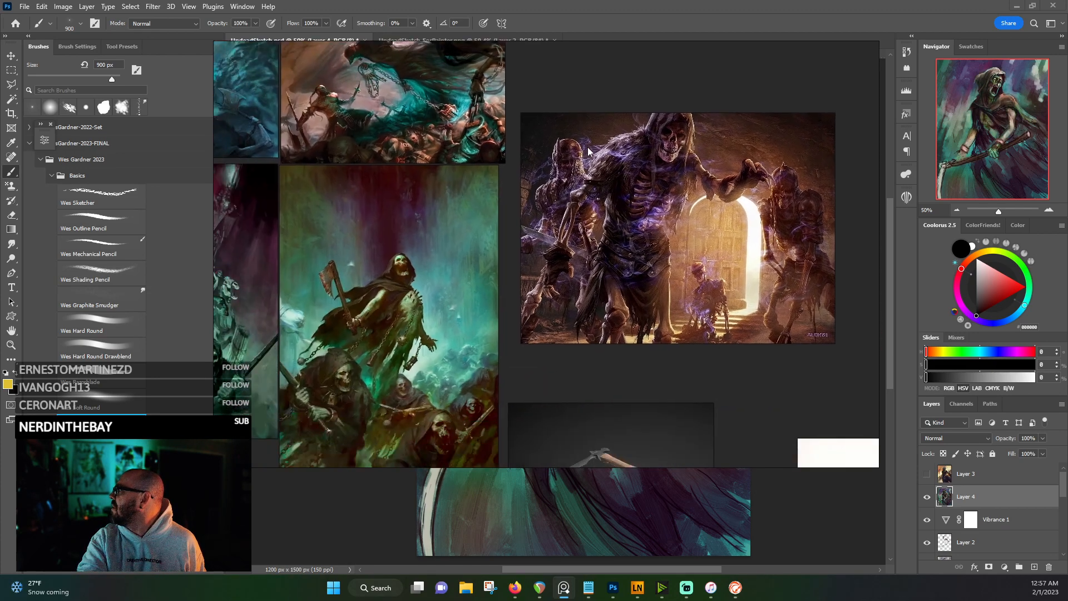
{"action": "scroll", "coordinate": [509, 183], "scroll_direction": "down", "scroll_amount": 3}
{"action": "scroll", "coordinate": [509, 182], "scroll_direction": "up", "scroll_amount": 2}
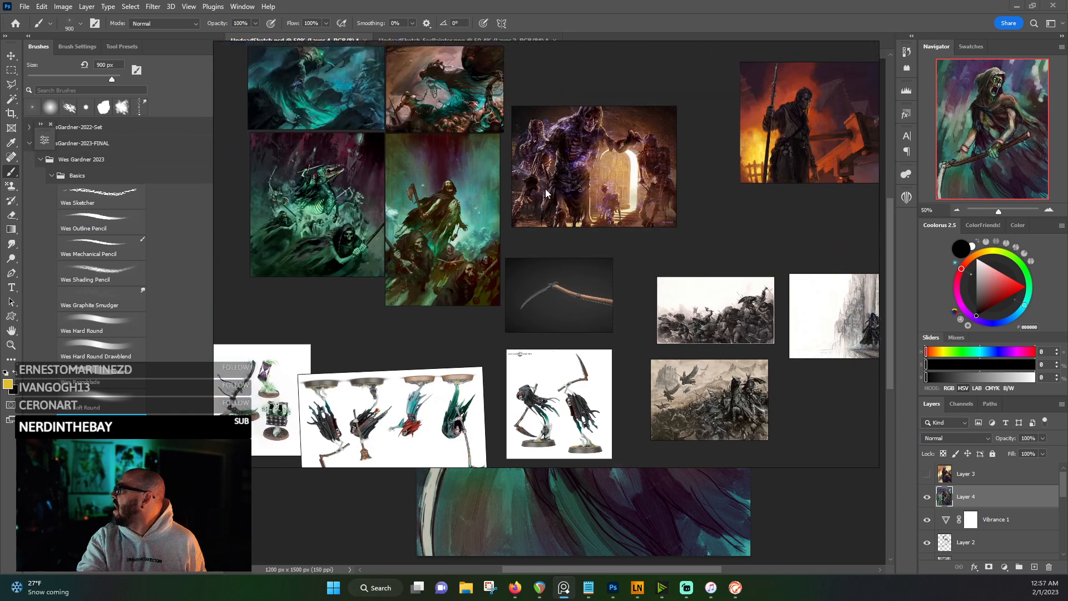
{"action": "scroll", "coordinate": [556, 183], "scroll_direction": "left", "scroll_amount": 1}
{"action": "left_click_drag", "start_coordinate": [635, 181], "coordinate": [0, 200]}
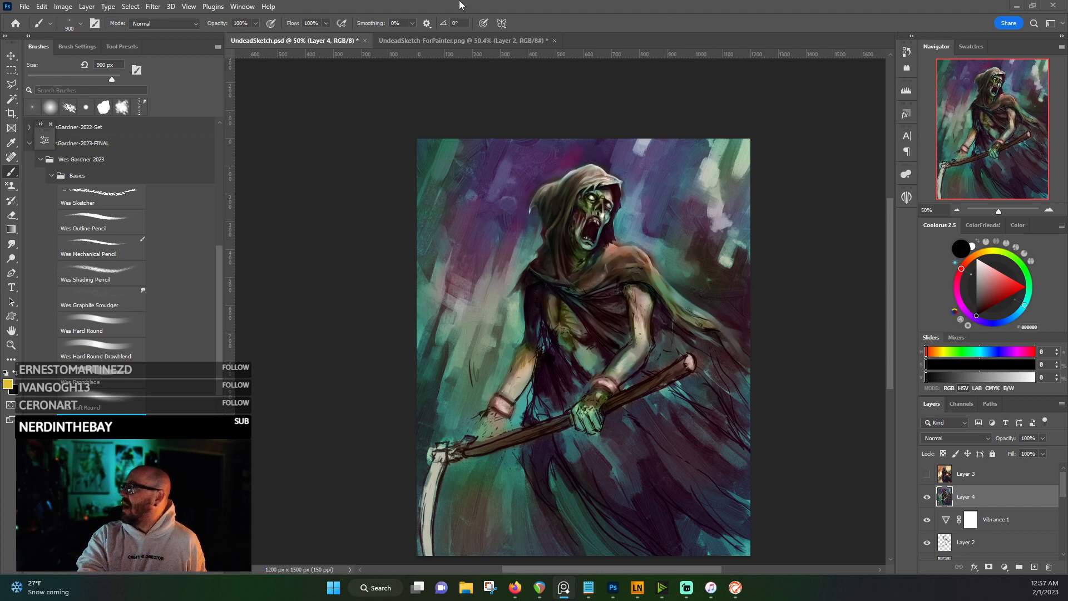
- Show the painted version on Layer 3, inspect its hood and face up close, and hide it again
{"action": "scroll", "coordinate": [540, 320], "scroll_direction": "down", "scroll_amount": 2}
{"action": "scroll", "coordinate": [615, 362], "scroll_direction": "up", "scroll_amount": 2}
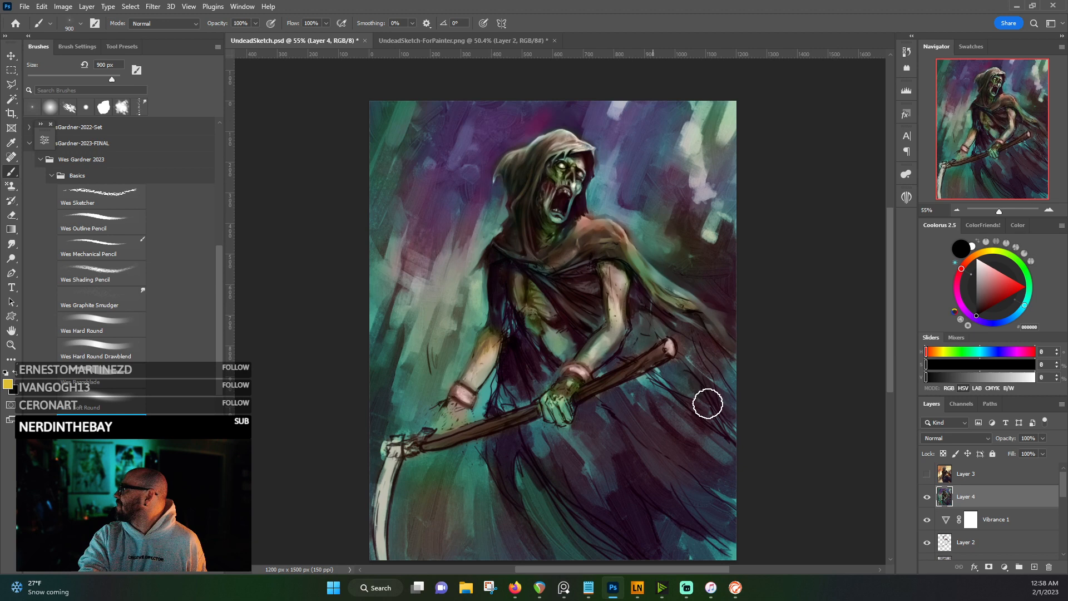
{"action": "left_click", "coordinate": [926, 474]}
{"action": "left_click", "coordinate": [926, 474]}
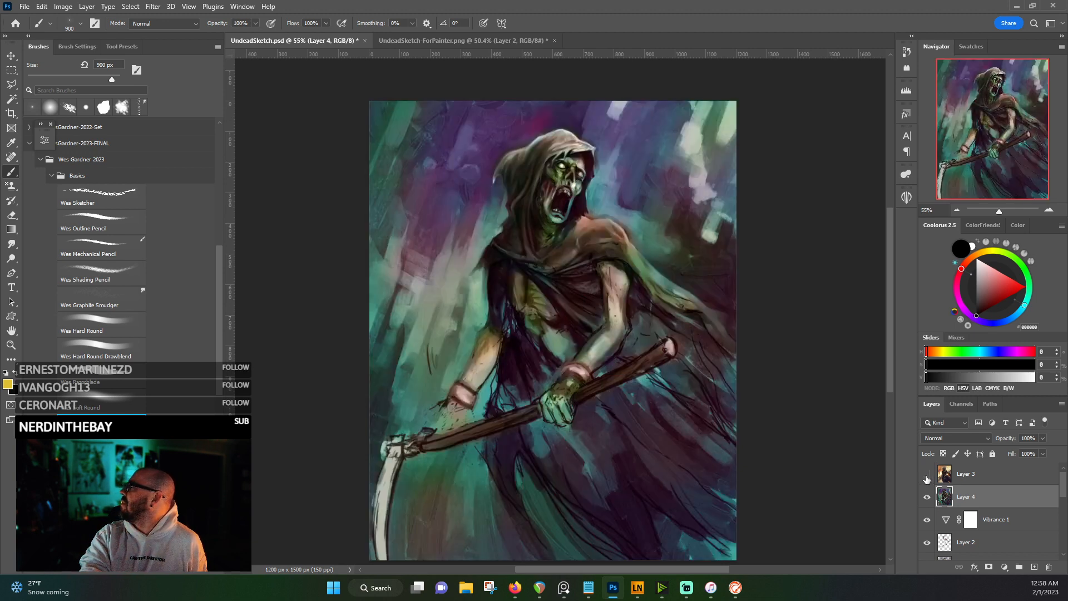
{"action": "left_click", "coordinate": [927, 475]}
{"action": "scroll", "coordinate": [682, 172], "scroll_direction": "up", "scroll_amount": 5}
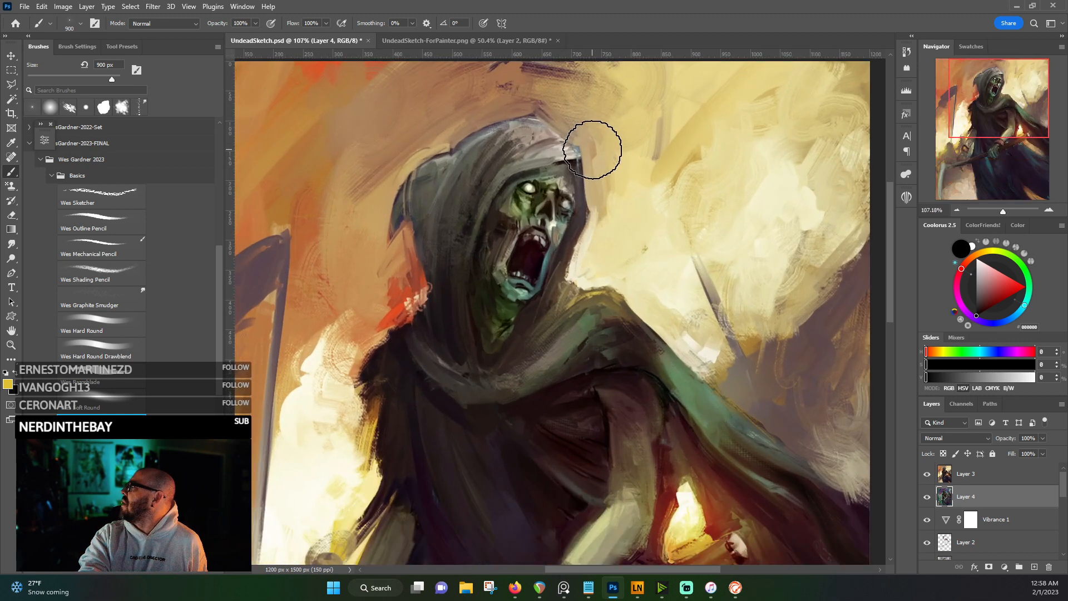
{"action": "scroll", "coordinate": [592, 175], "scroll_direction": "down", "scroll_amount": 4}
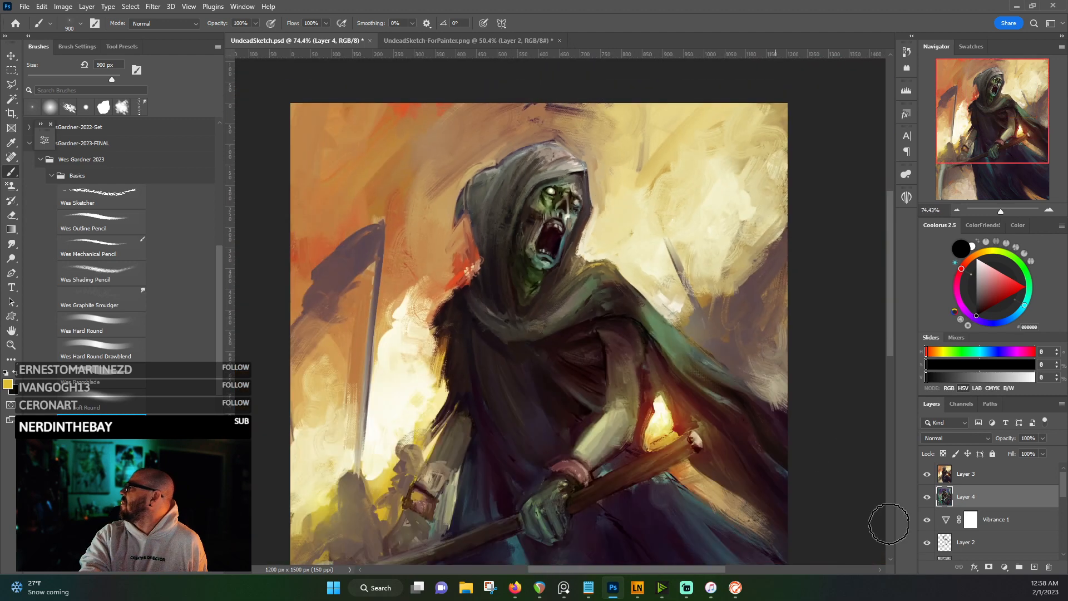
{"action": "left_click", "coordinate": [927, 475]}
{"action": "scroll", "coordinate": [672, 358], "scroll_direction": "down", "scroll_amount": 2}
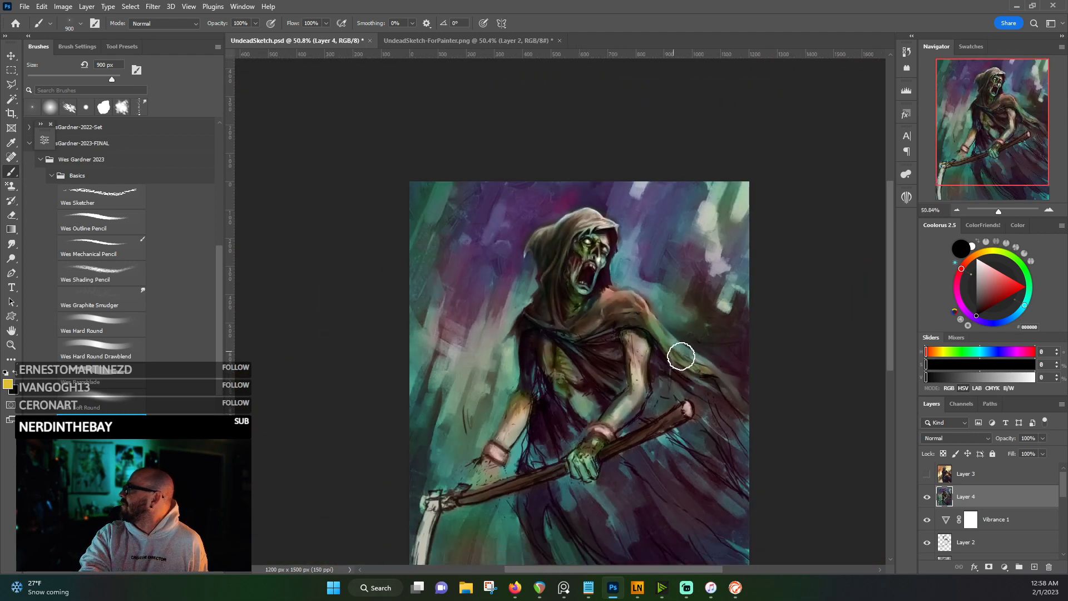
- Alternate Layer 3's visibility with the whole canvas in view to compare the warm painting with the teal sketch, ending on the sketch
{"action": "left_click", "coordinate": [925, 475]}
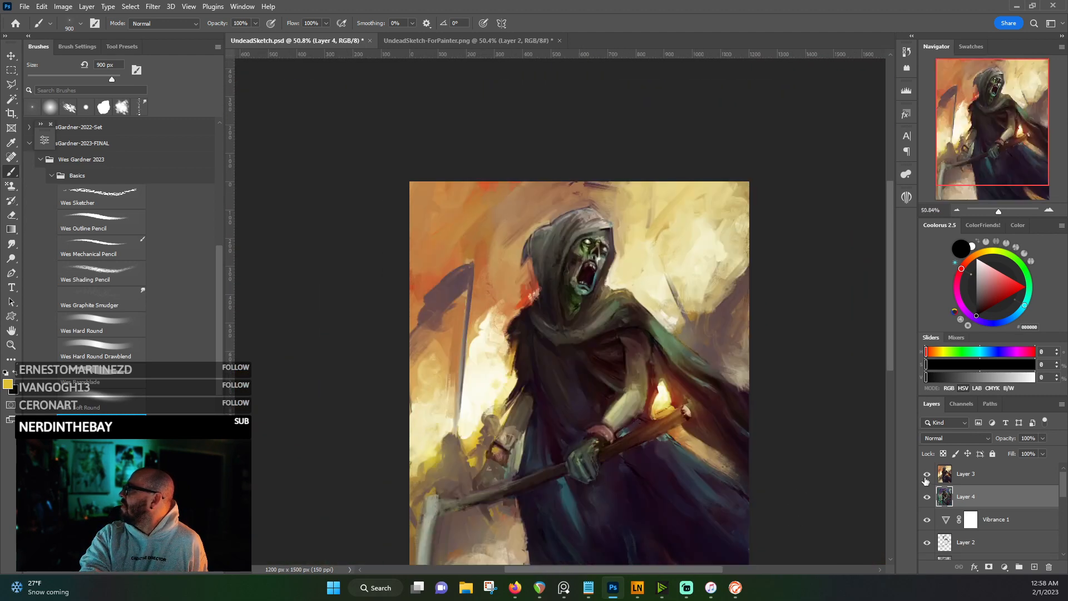
{"action": "left_click_drag", "start_coordinate": [886, 265], "coordinate": [885, 289]}
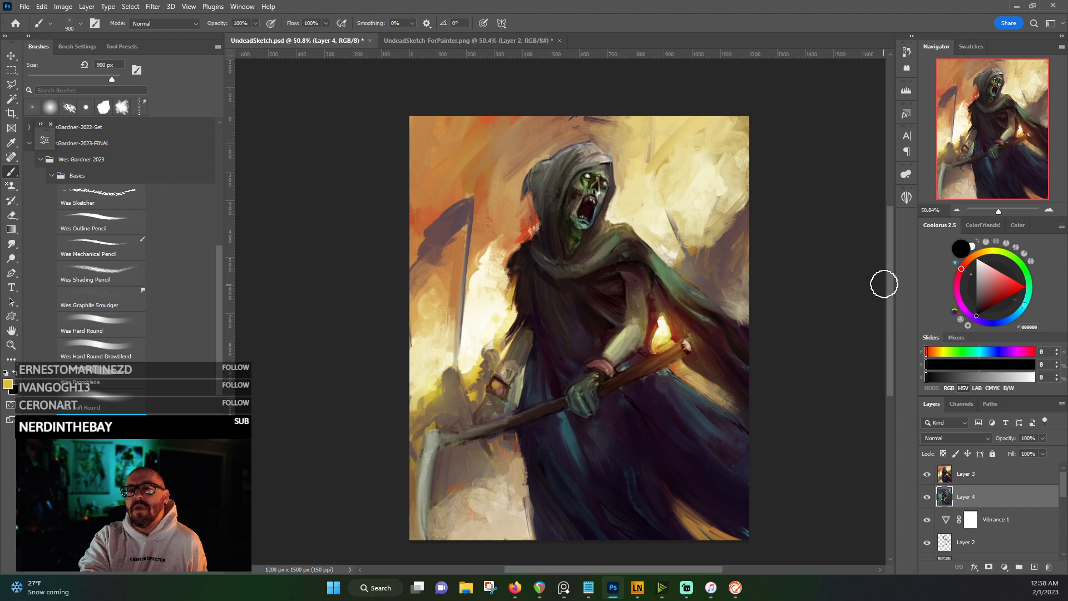
{"action": "left_click", "coordinate": [927, 475]}
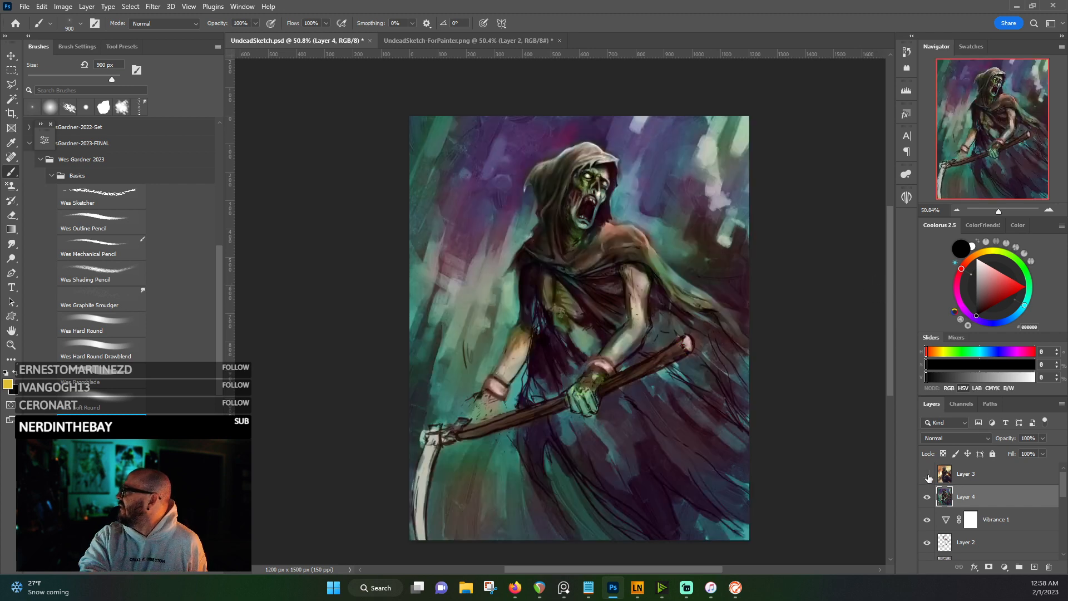
{"action": "left_click", "coordinate": [928, 476]}
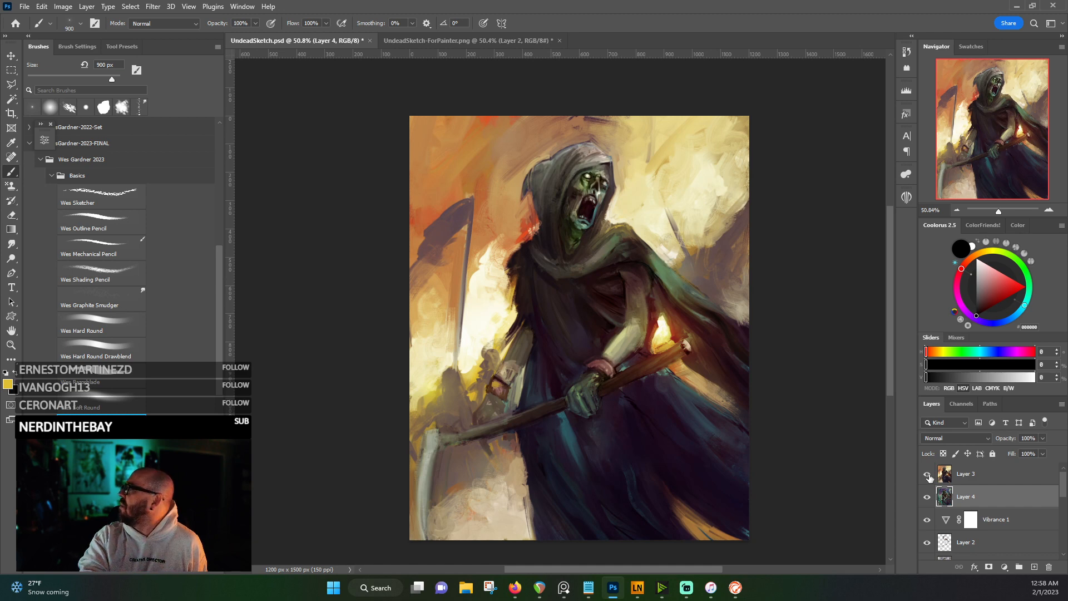
{"action": "left_click", "coordinate": [927, 475]}
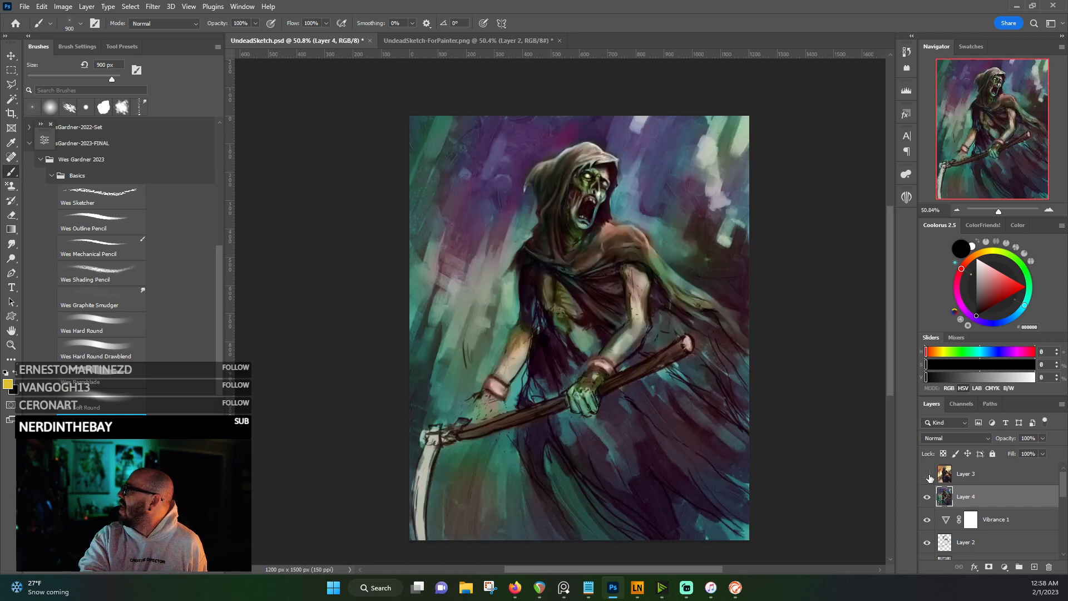
{"action": "left_click", "coordinate": [928, 475]}
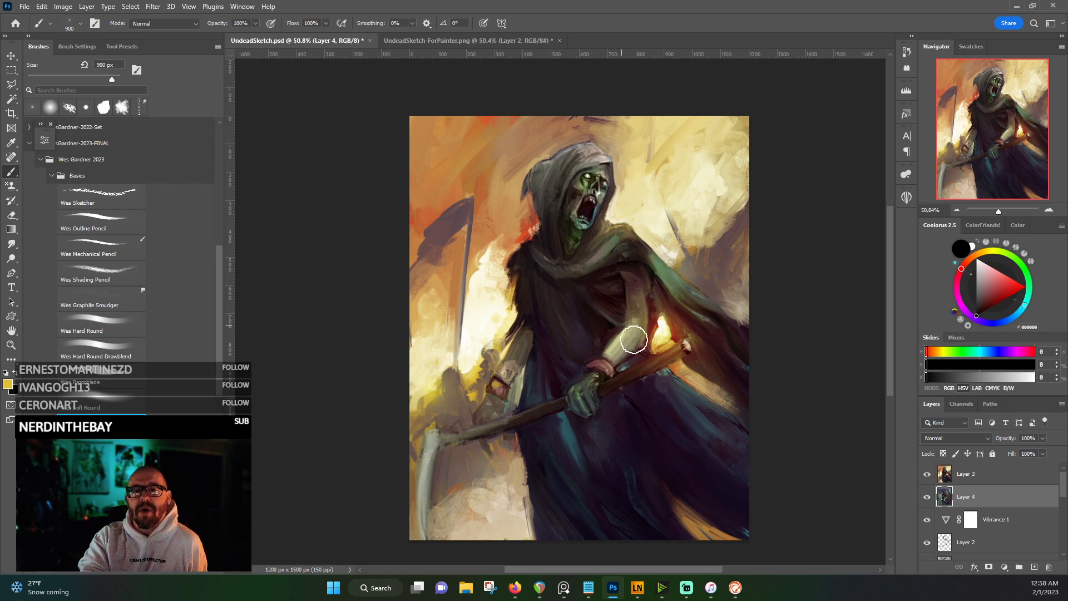
{"action": "left_click", "coordinate": [927, 475]}
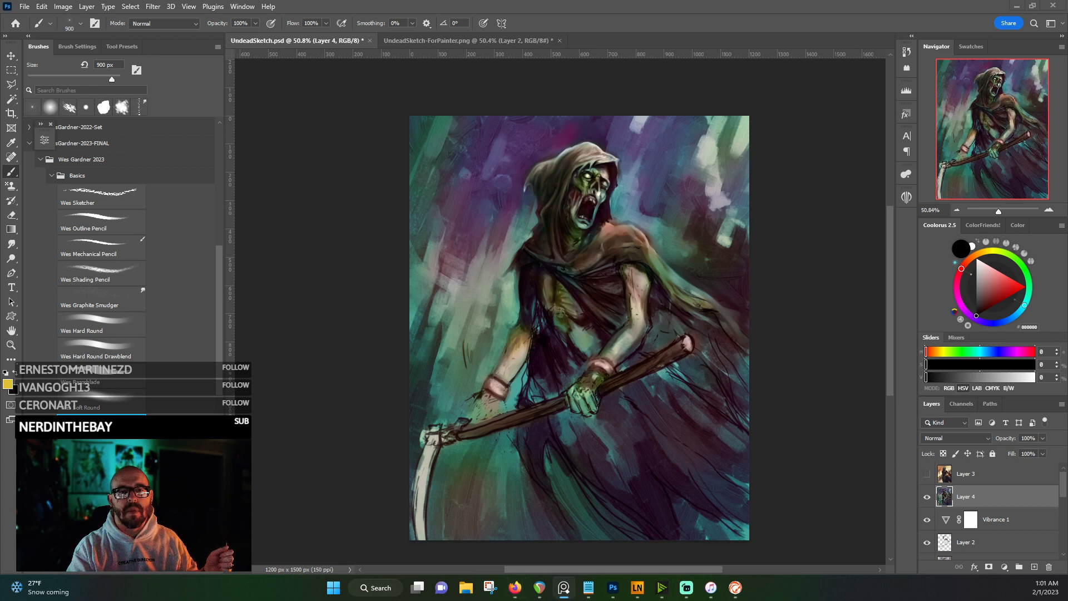
- Bring up the reference board in PureRef, enlarge it, and examine the sunlit knight painting and the dark street artwork below it
{"action": "left_click_drag", "start_coordinate": [442, 266], "coordinate": [439, 286]}
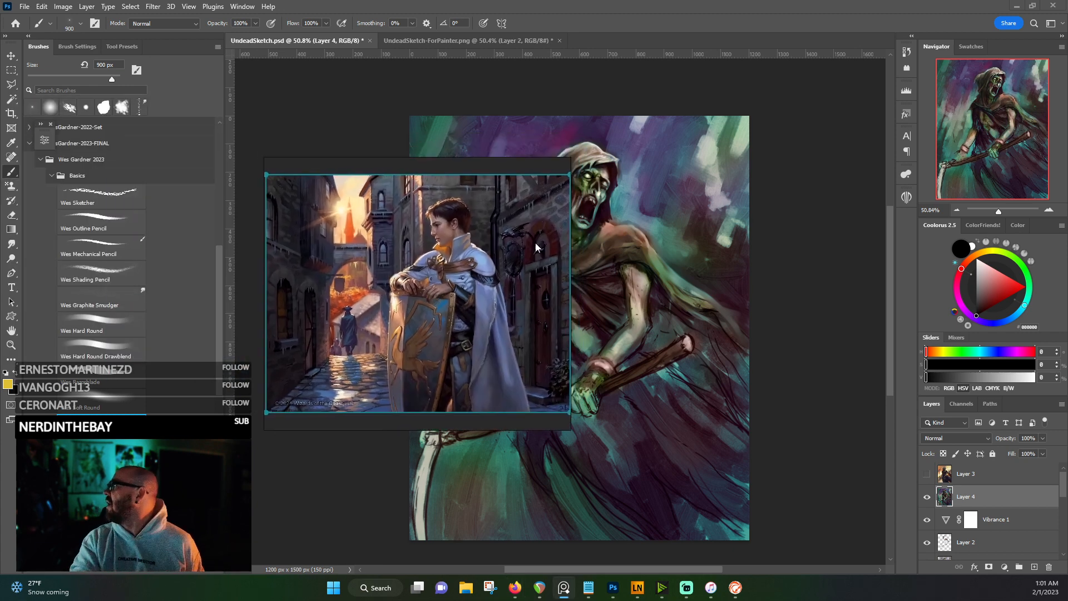
{"action": "left_click_drag", "start_coordinate": [571, 159], "coordinate": [799, 88]}
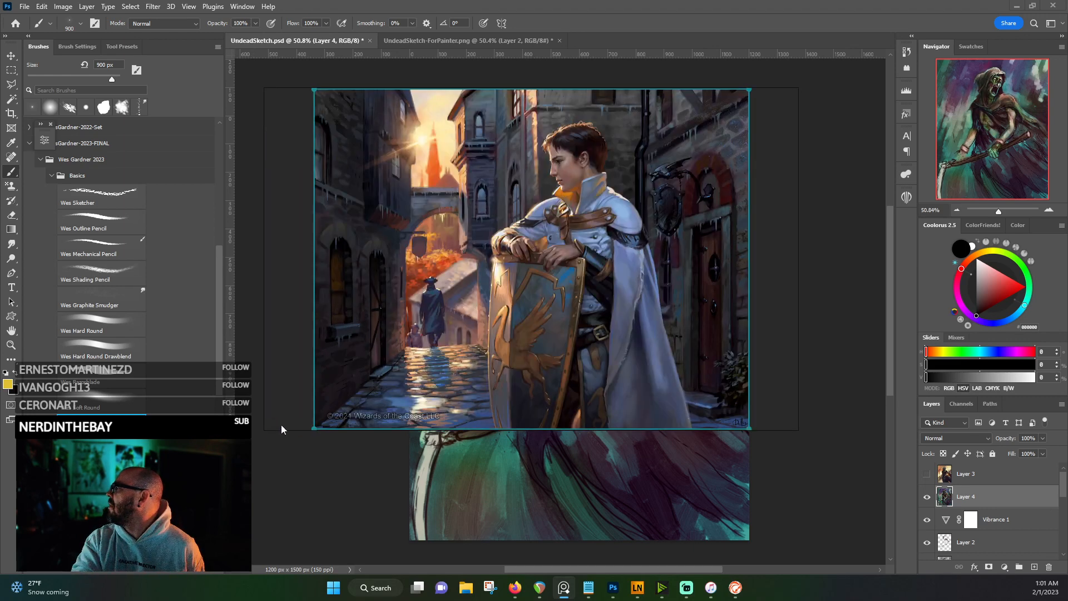
{"action": "left_click_drag", "start_coordinate": [313, 84], "coordinate": [154, 90]}
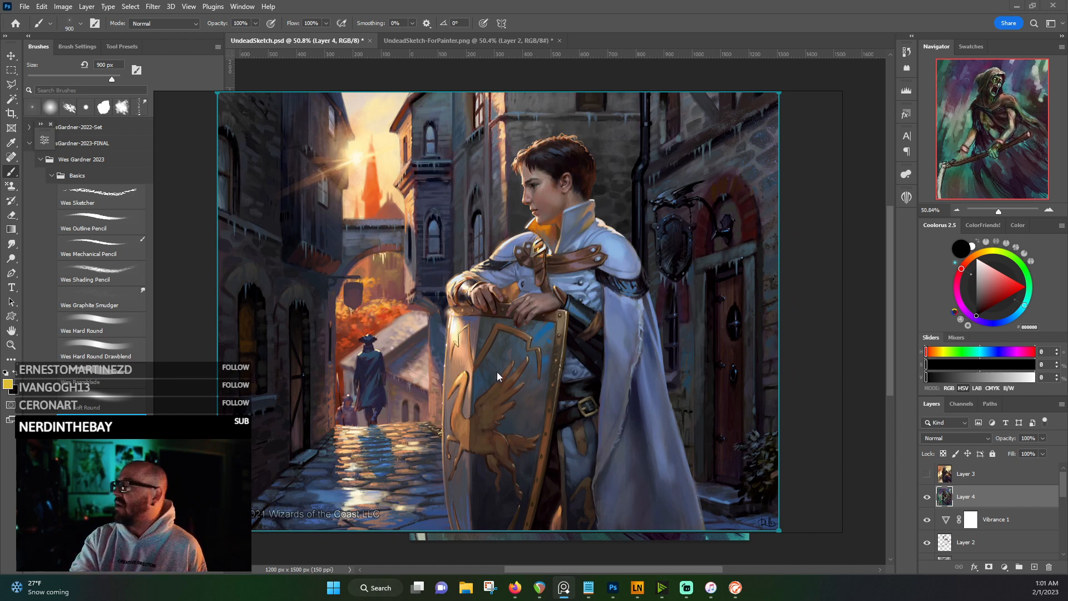
{"action": "scroll", "coordinate": [476, 361], "scroll_direction": "down", "scroll_amount": 3}
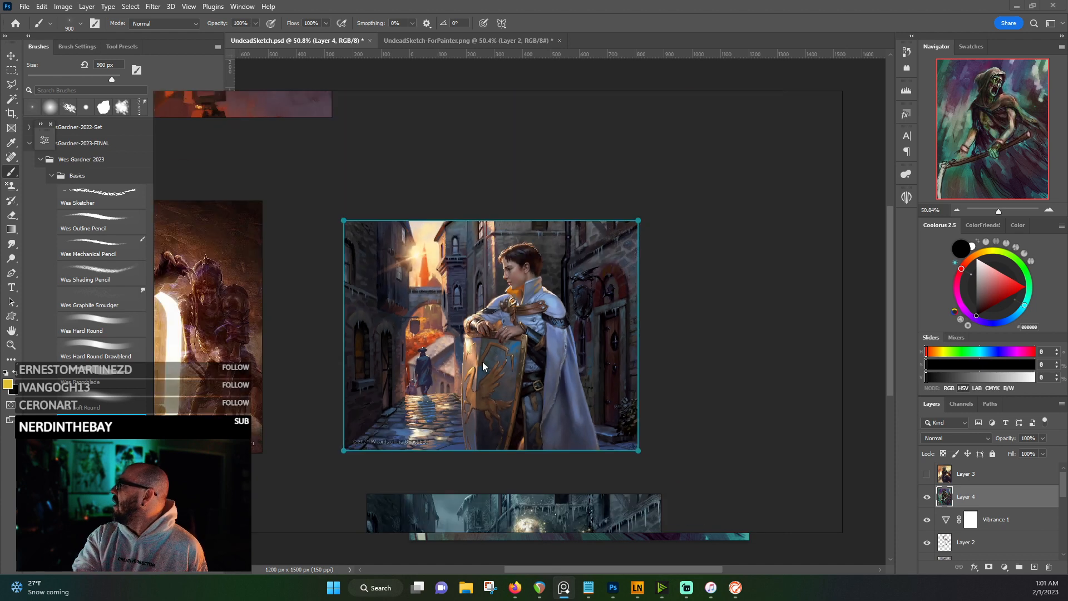
{"action": "double_click", "coordinate": [525, 506]}
{"action": "scroll", "coordinate": [526, 293], "scroll_direction": "up", "scroll_amount": 2}
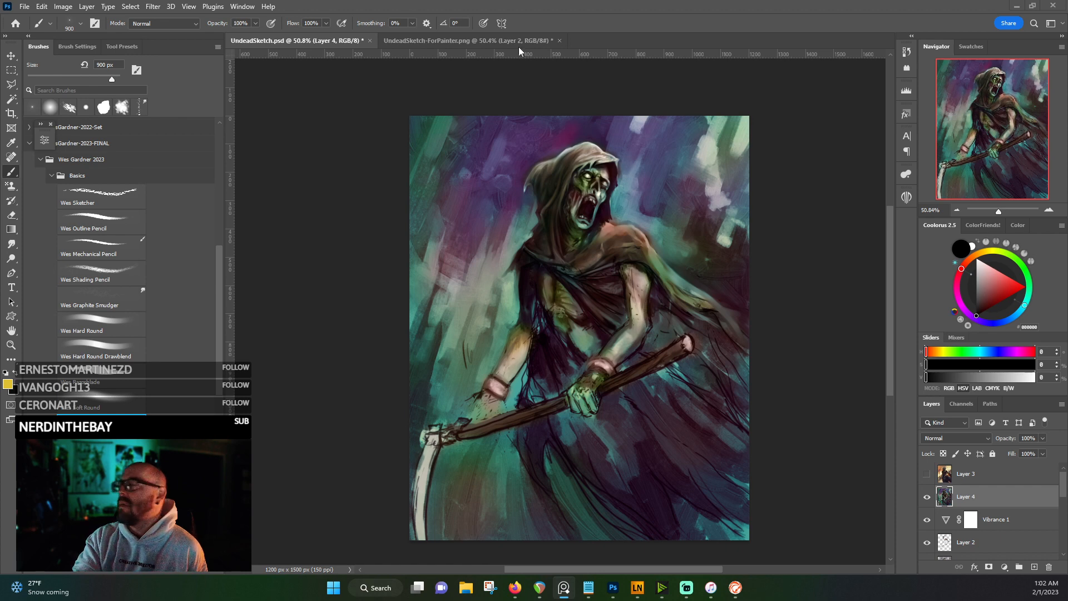
- Compare the reaper's hood and face up close between UndeadSketch-ForPainter.png and UndeadSketch.psd, ending on the warm painted version
{"action": "left_click", "coordinate": [406, 41]}
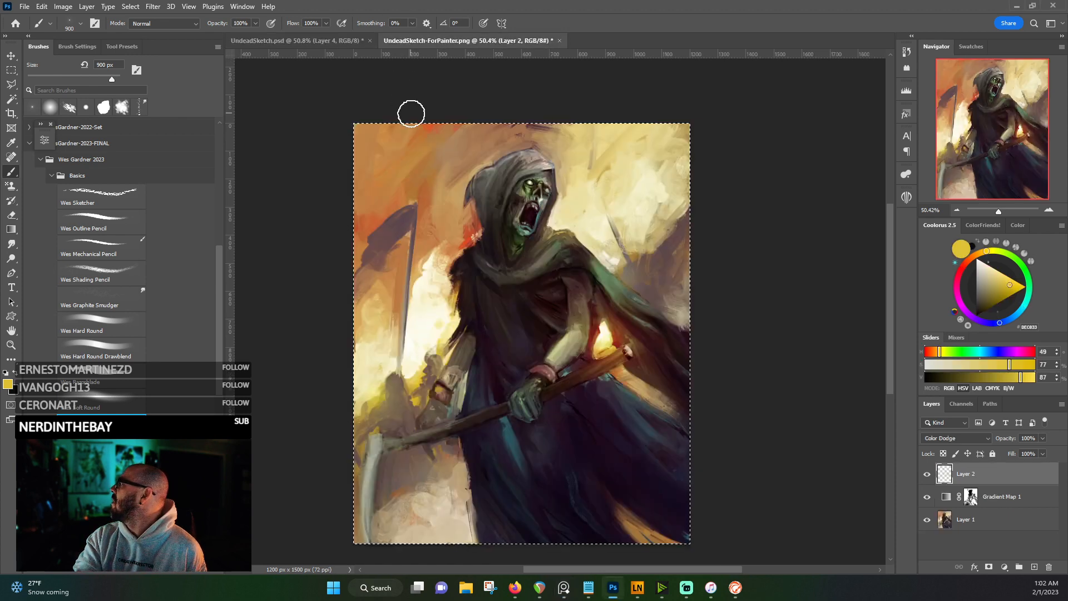
{"action": "scroll", "coordinate": [482, 186], "scroll_direction": "up", "scroll_amount": 5}
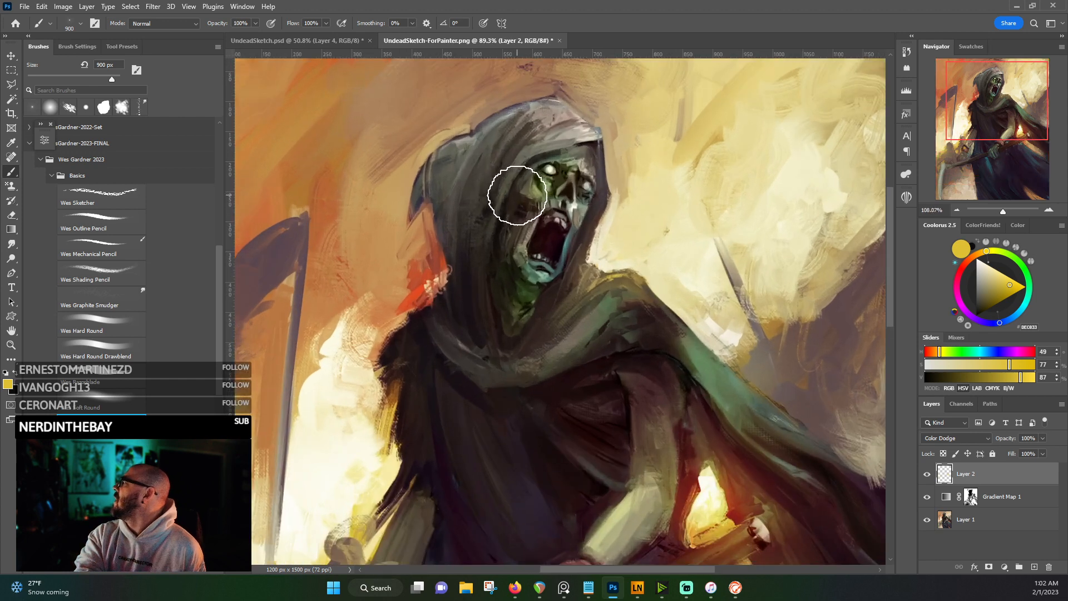
{"action": "left_click", "coordinate": [332, 40]}
{"action": "scroll", "coordinate": [582, 174], "scroll_direction": "up", "scroll_amount": 5}
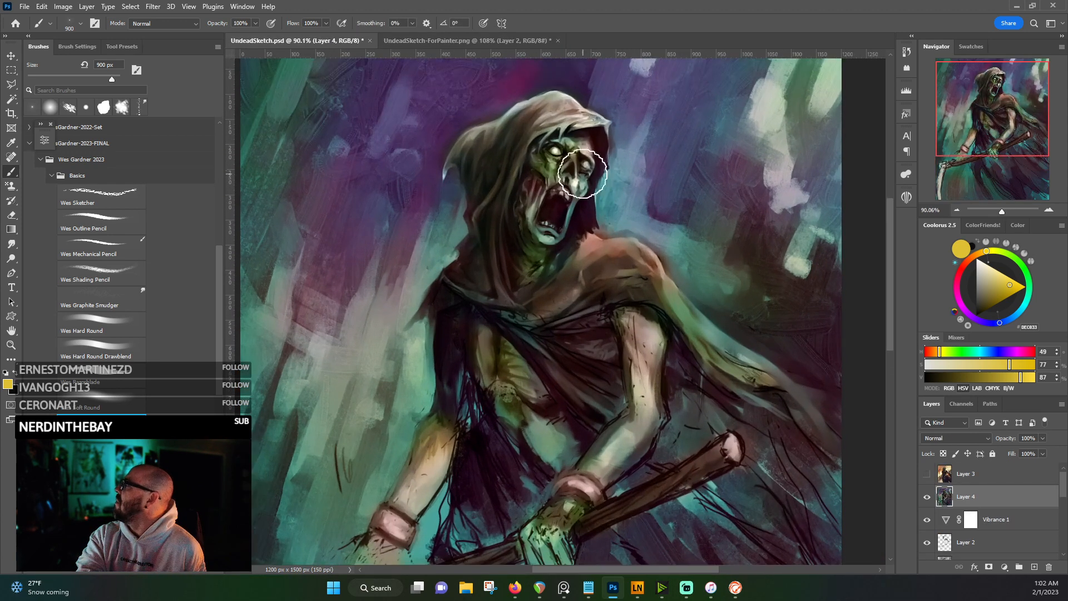
{"action": "left_click", "coordinate": [469, 40]}
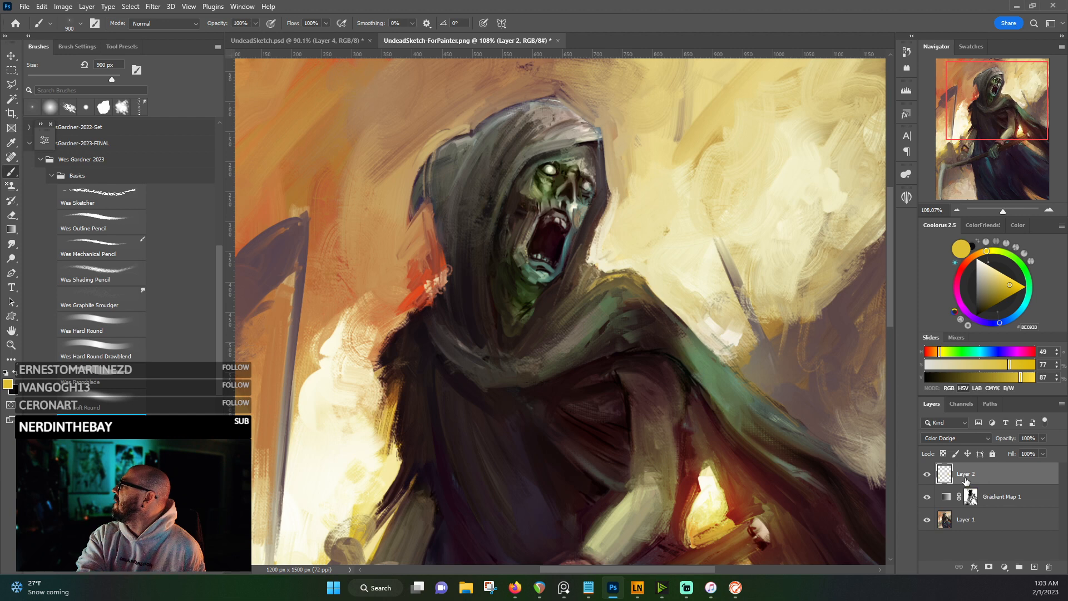
- Clear the selection around the whole canvas of UndeadSketch-ForPainter.png
{"action": "scroll", "coordinate": [601, 410], "scroll_direction": "down", "scroll_amount": 3}
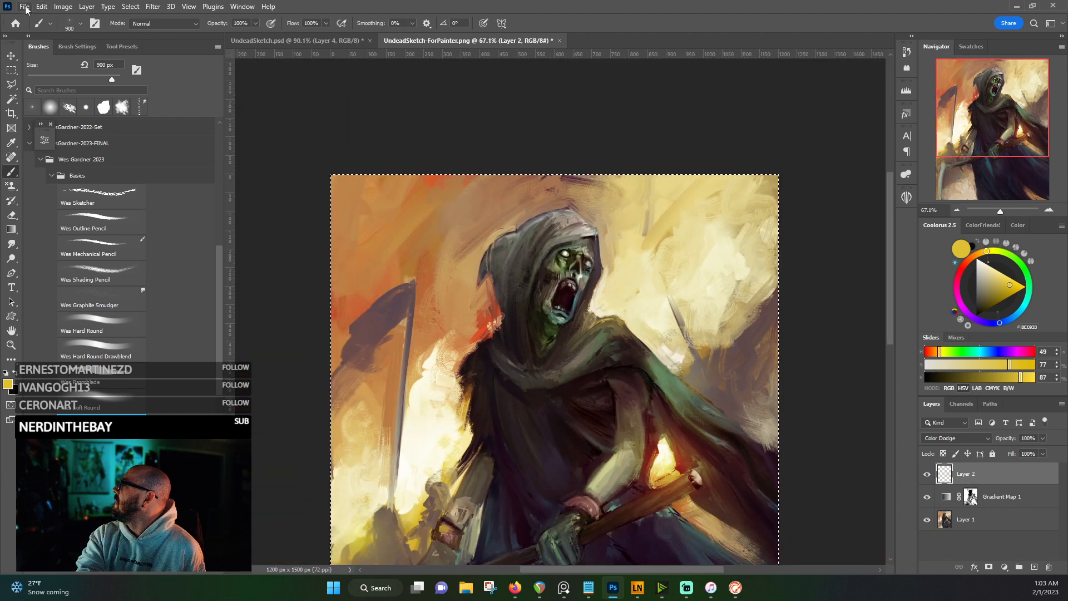
{"action": "left_click", "coordinate": [11, 69]}
{"action": "right_click", "coordinate": [530, 252]}
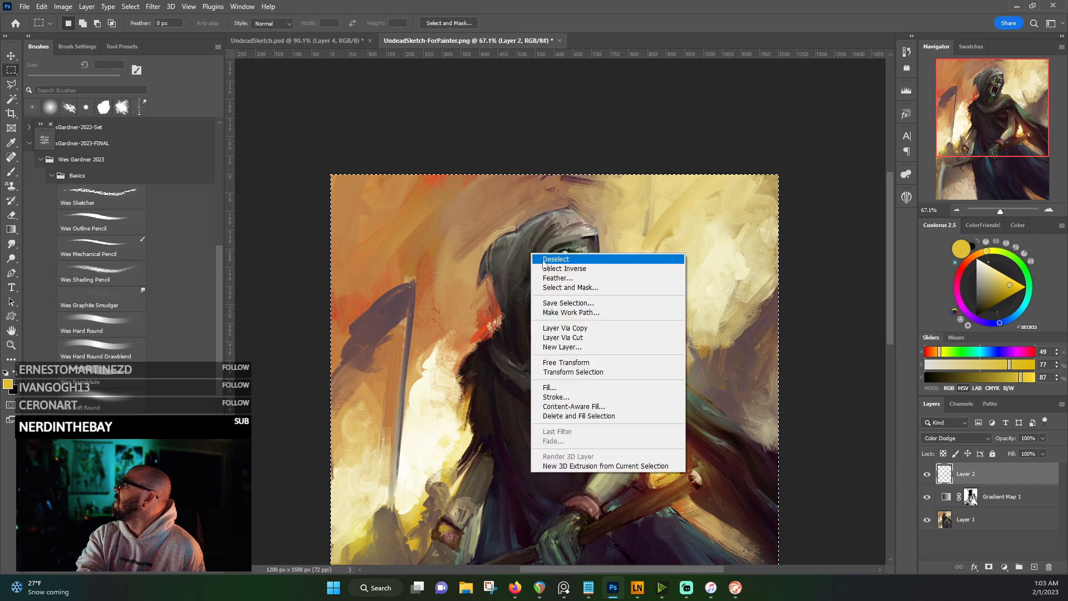
{"action": "left_click", "coordinate": [556, 259]}
- Save a copy of the warm painting as a PNG with the large file size, fastest saving option
{"action": "left_click", "coordinate": [25, 6]}
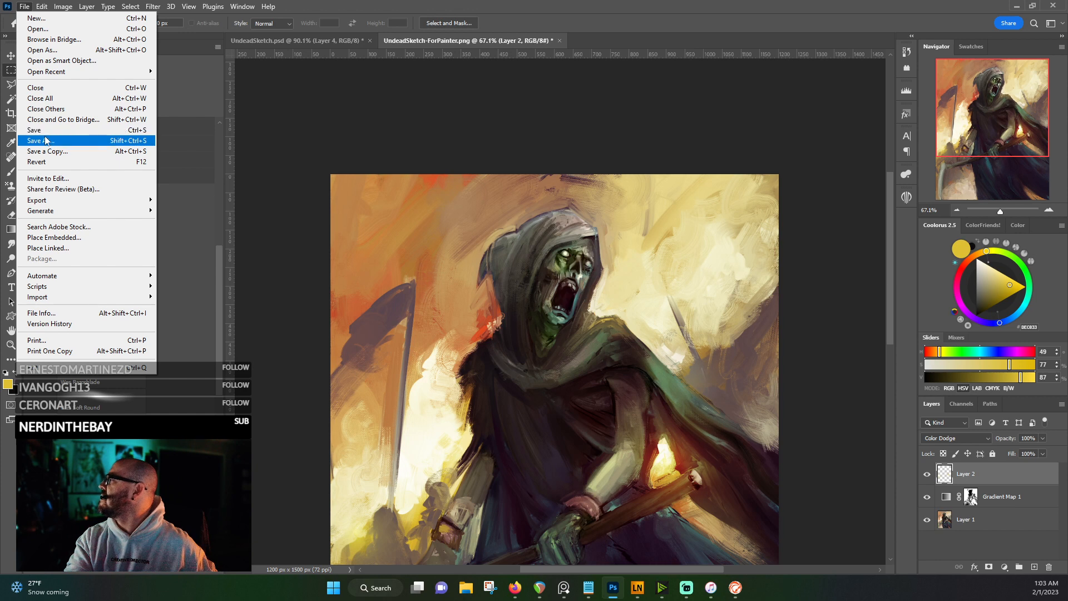
{"action": "left_click", "coordinate": [47, 133]}
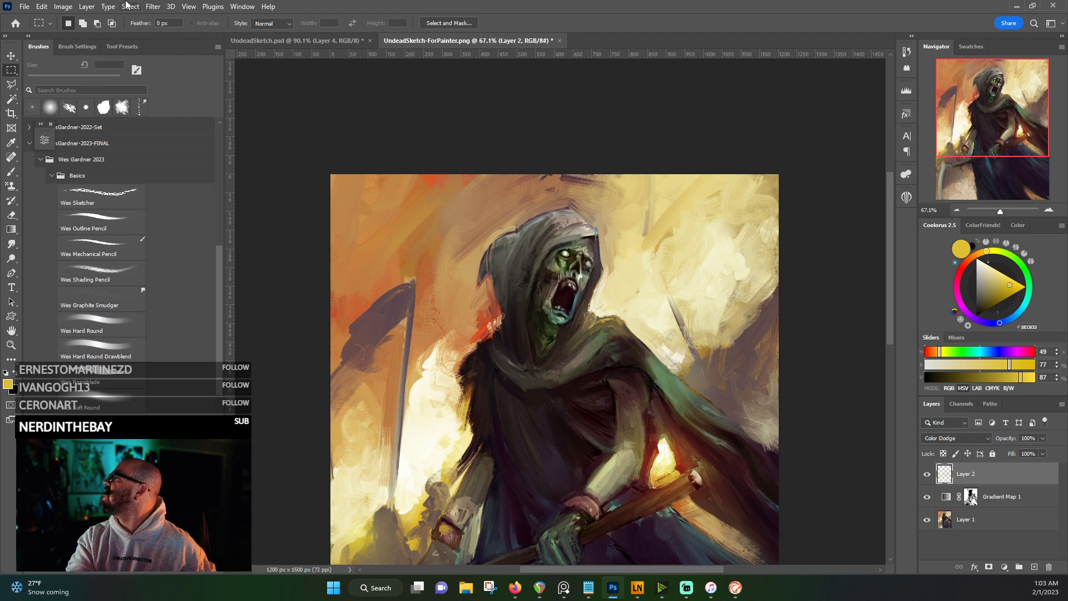
{"action": "left_click", "coordinate": [24, 6]}
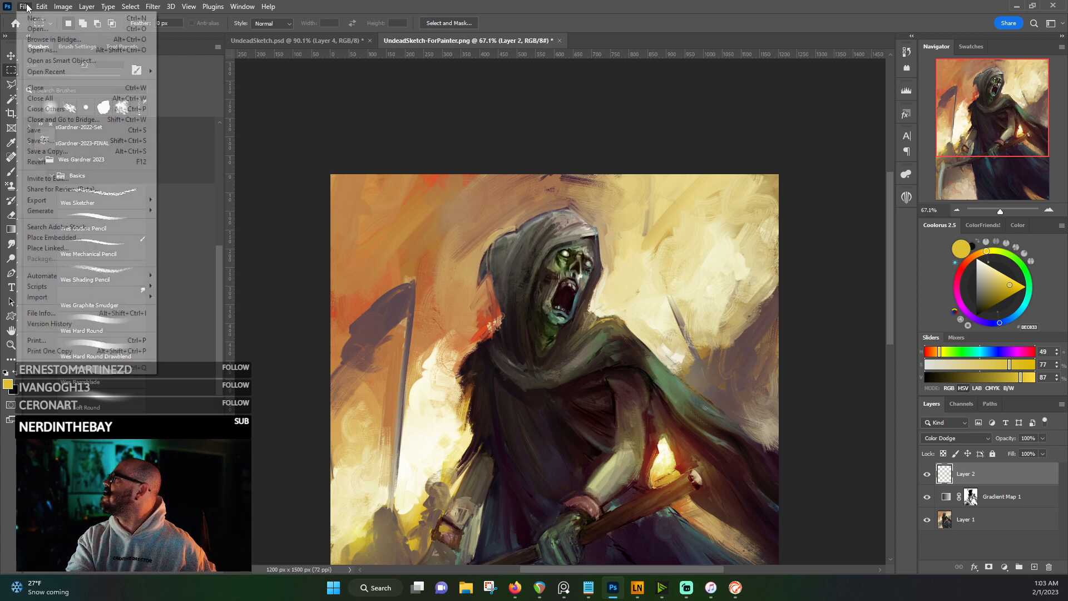
{"action": "left_click", "coordinate": [56, 152]}
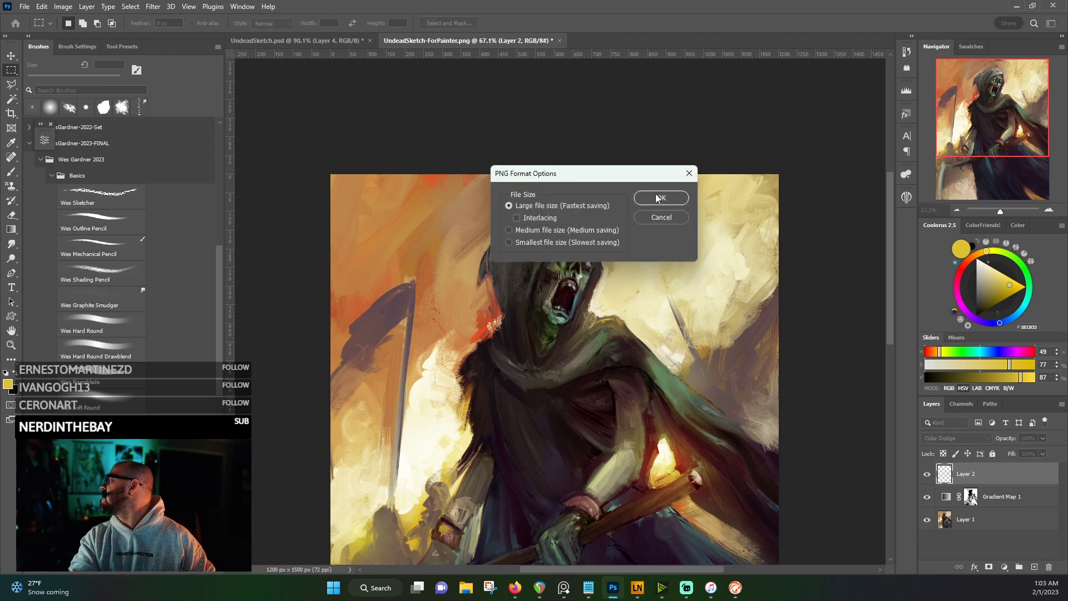
{"action": "left_click", "coordinate": [658, 198]}
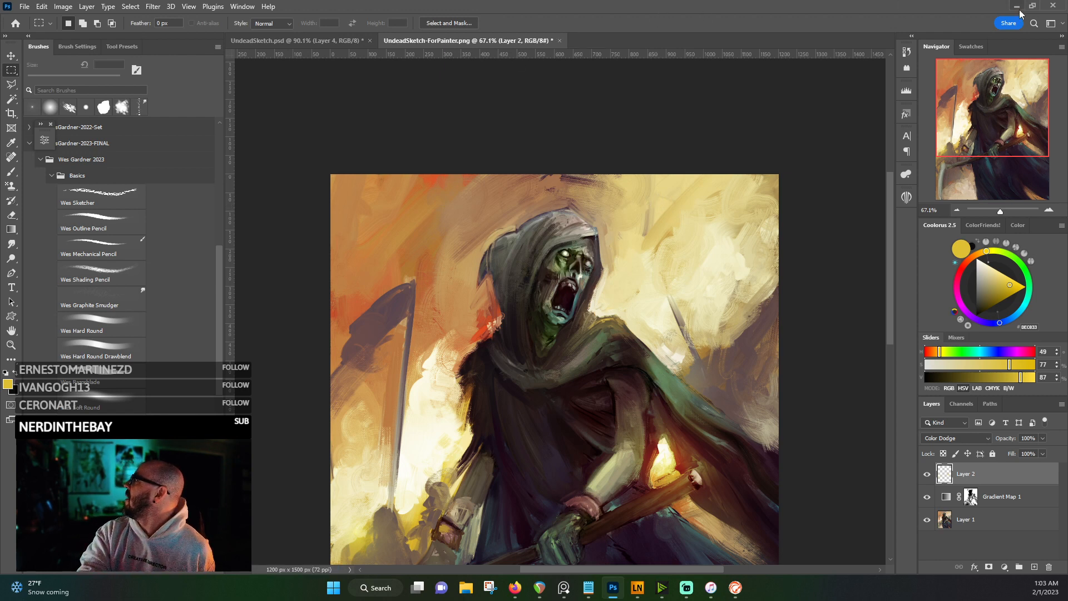
- Switch to Paintstorm Studio, close the old UndeadSketch-ForPainter.png document and open the newly saved PNG
{"action": "scroll", "coordinate": [615, 250], "scroll_direction": "down", "scroll_amount": 2}
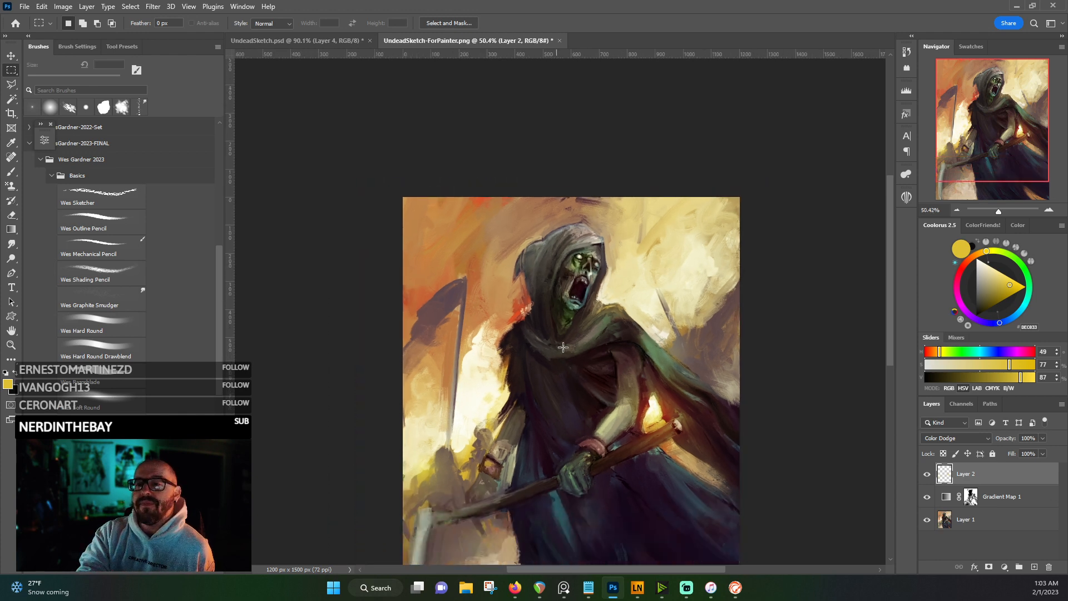
{"action": "left_click", "coordinate": [1016, 6]}
{"action": "scroll", "coordinate": [440, 226], "scroll_direction": "up", "scroll_amount": 4}
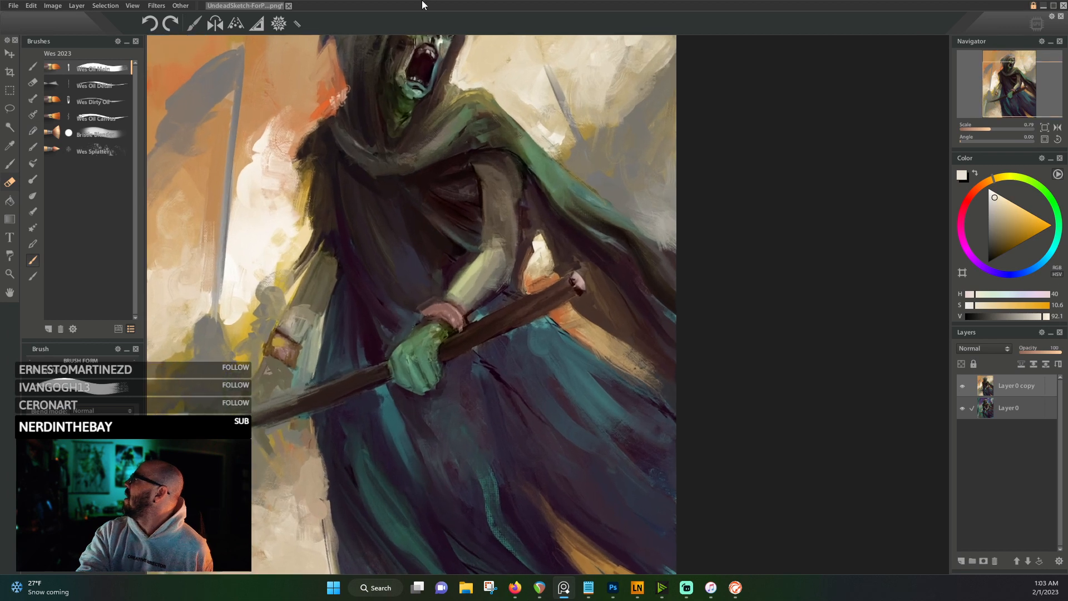
{"action": "left_click", "coordinate": [288, 5]}
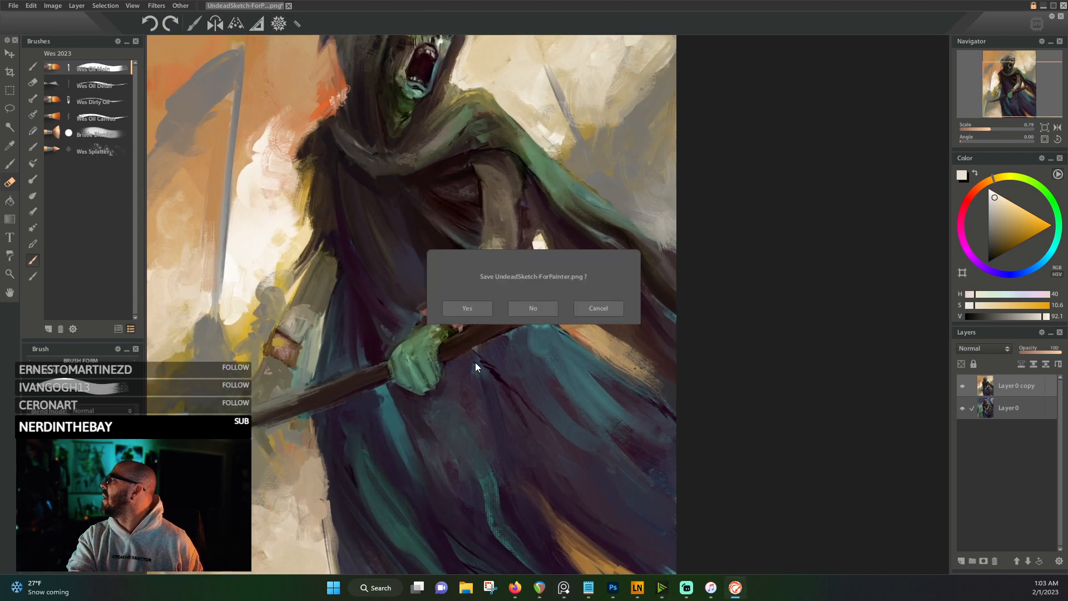
{"action": "key", "text": "Return"}
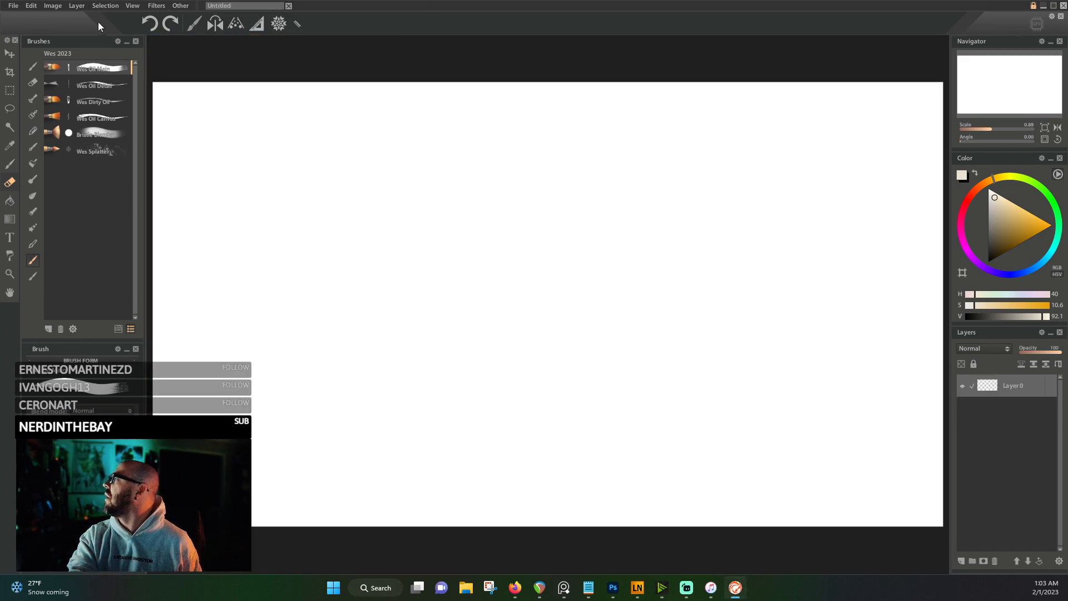
{"action": "left_click", "coordinate": [13, 5]}
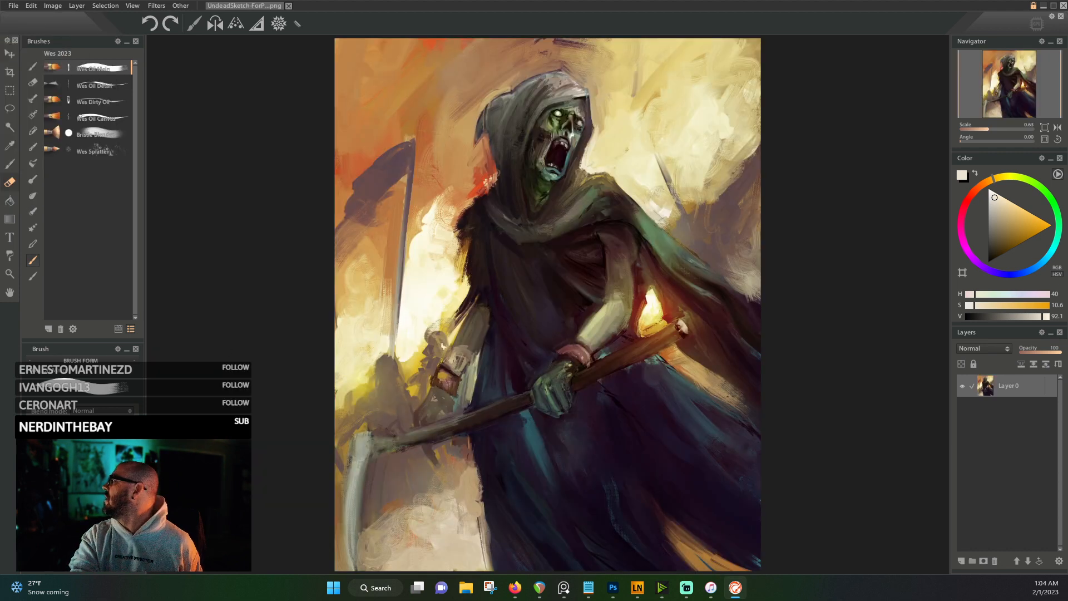
- Add a new layer above Layer0 and set its blend mode to Color
{"action": "scroll", "coordinate": [443, 347], "scroll_direction": "up", "scroll_amount": 2}
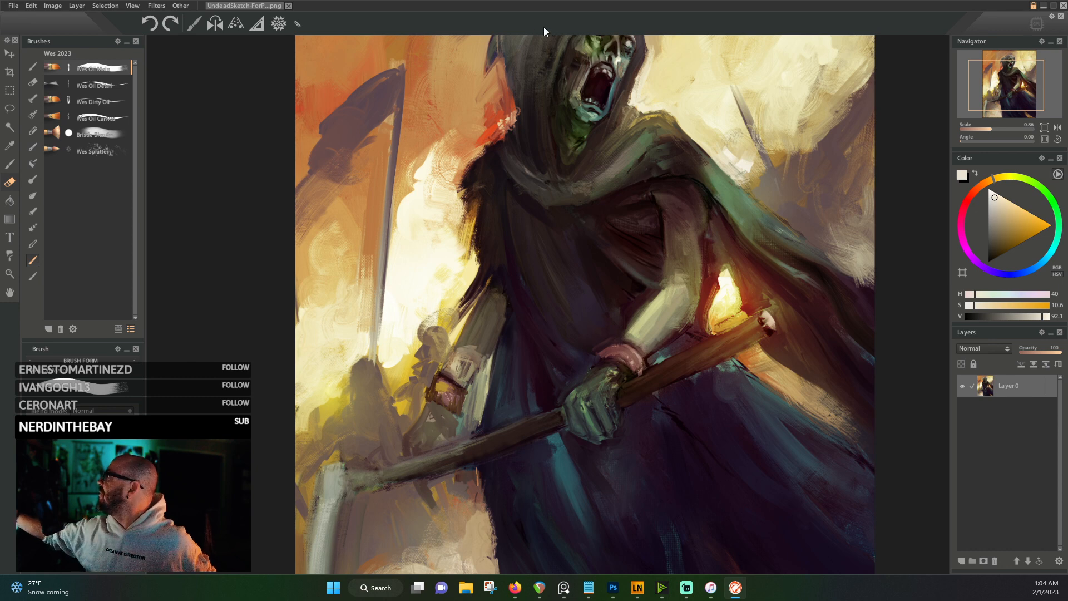
{"action": "left_click_drag", "start_coordinate": [603, 122], "coordinate": [537, 273]}
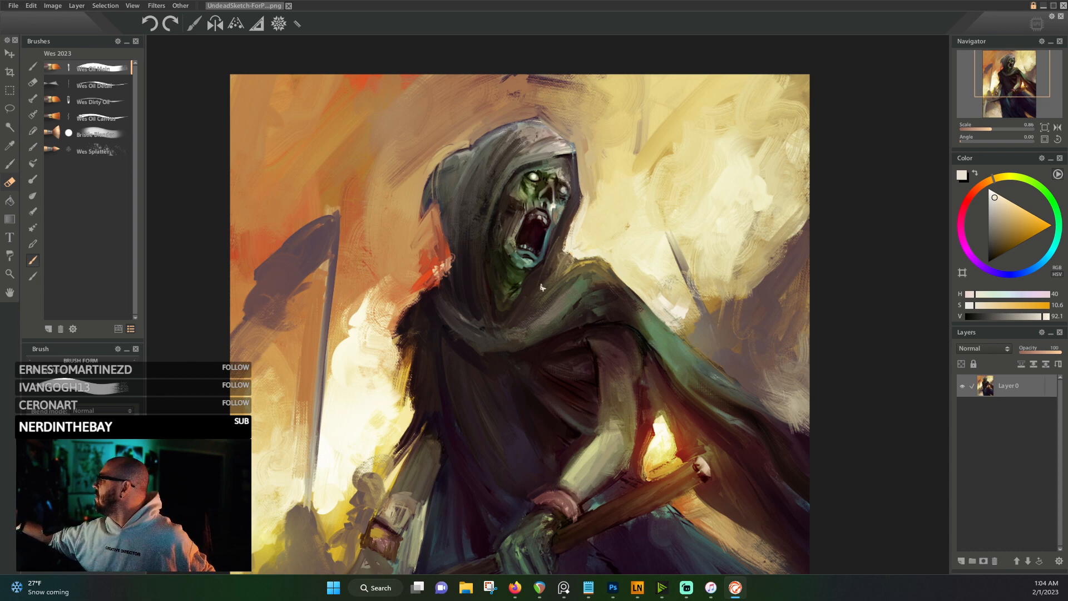
{"action": "mouse_move", "coordinate": [535, 324]}
{"action": "left_mouse_down"}
{"action": "mouse_move", "coordinate": [563, 209]}
{"action": "mouse_move", "coordinate": [583, 189]}
{"action": "mouse_move", "coordinate": [522, 302]}
{"action": "left_mouse_up"}
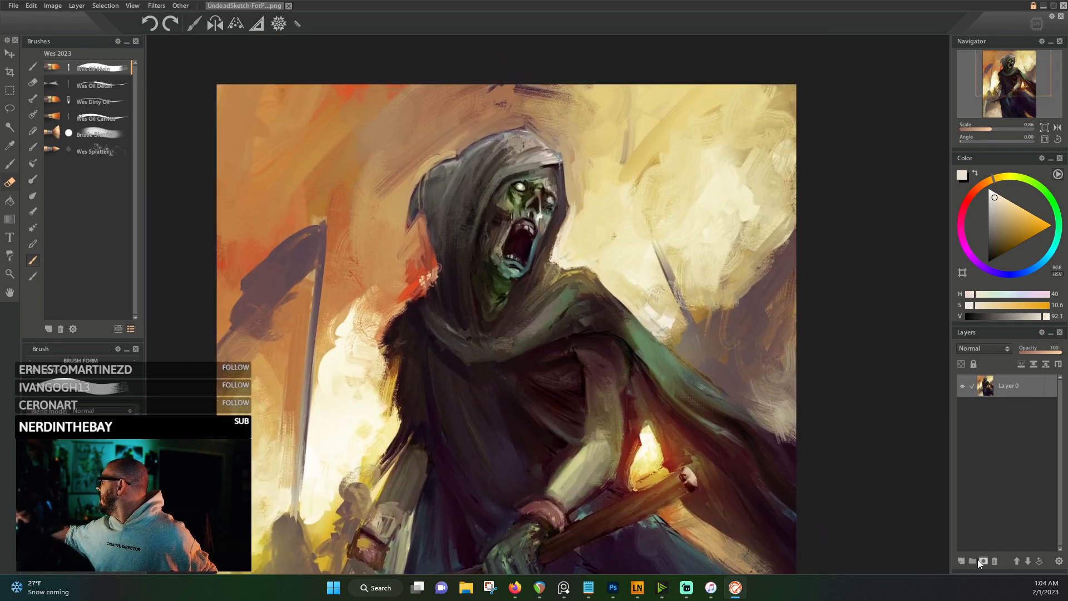
{"action": "left_click", "coordinate": [961, 560]}
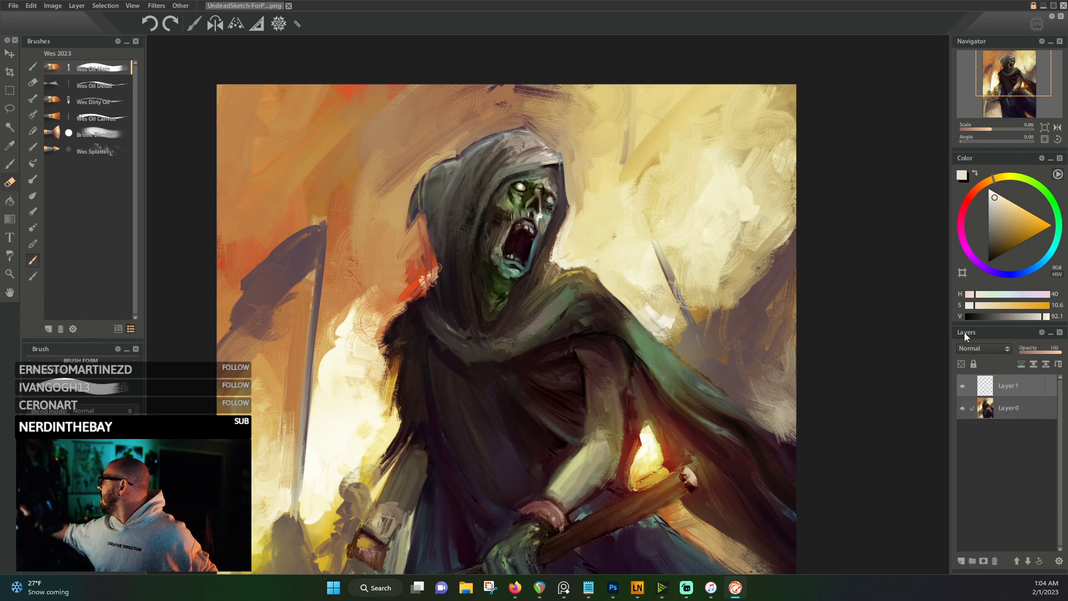
{"action": "left_click", "coordinate": [996, 354]}
{"action": "left_click", "coordinate": [978, 511]}
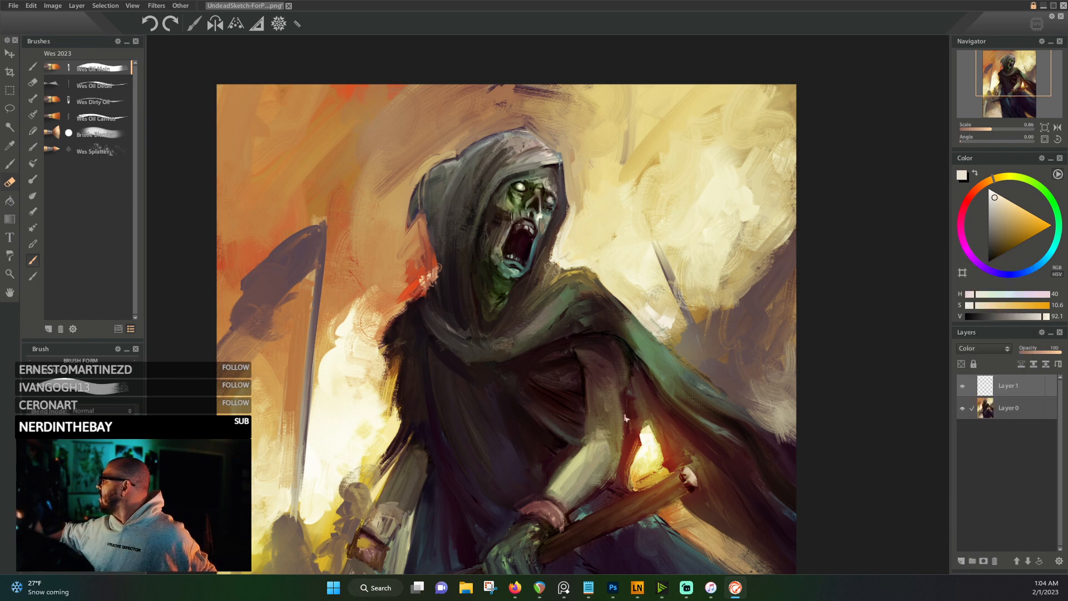
- Tint the reaper's forearms, green hand and face on the Color layer with a muted orange skin tone (H 24, S 42.4, V 78.1)
{"action": "left_click", "coordinate": [583, 452], "text": "alt"}
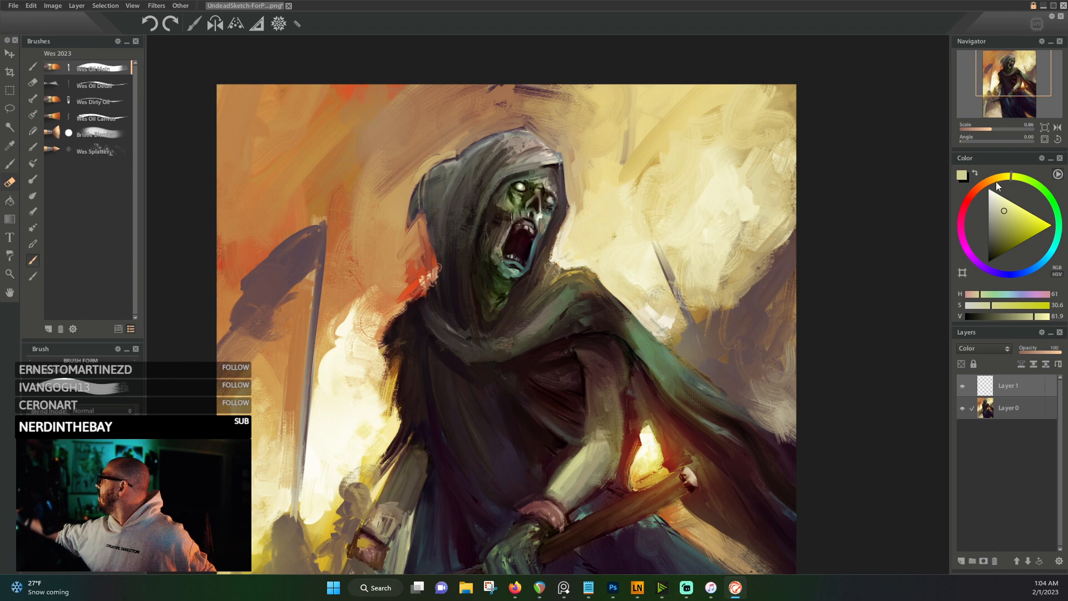
{"action": "mouse_move", "coordinate": [996, 186]}
{"action": "left_mouse_down"}
{"action": "mouse_move", "coordinate": [984, 188]}
{"action": "mouse_move", "coordinate": [1009, 217]}
{"action": "left_mouse_up"}
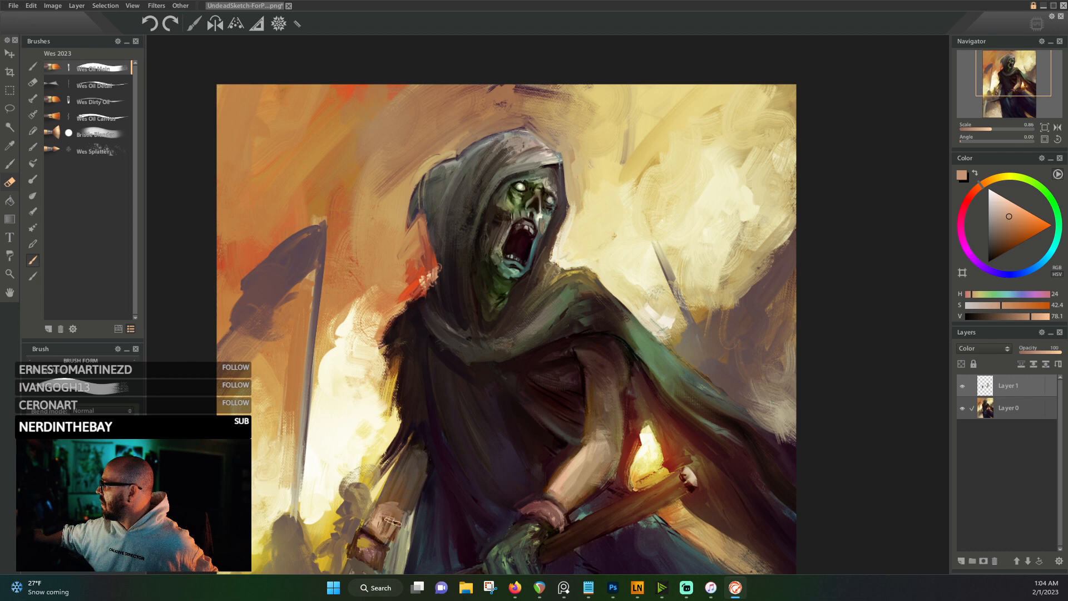
{"action": "left_click_drag", "start_coordinate": [495, 450], "coordinate": [518, 323]}
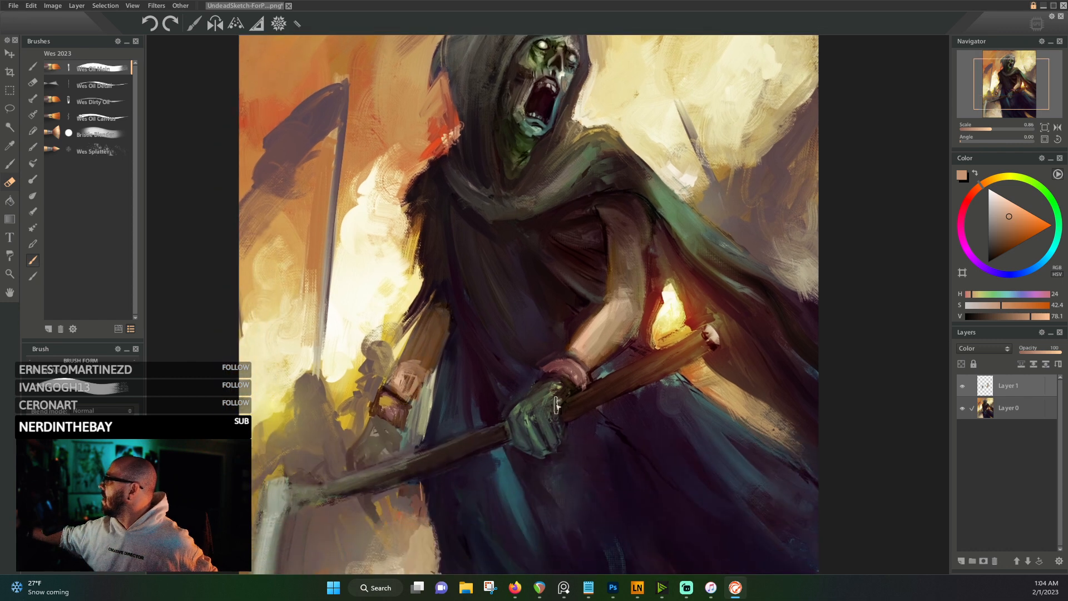
{"action": "mouse_move", "coordinate": [511, 418]}
{"action": "left_mouse_down"}
{"action": "mouse_move", "coordinate": [558, 455]}
{"action": "mouse_move", "coordinate": [557, 391]}
{"action": "left_mouse_up"}
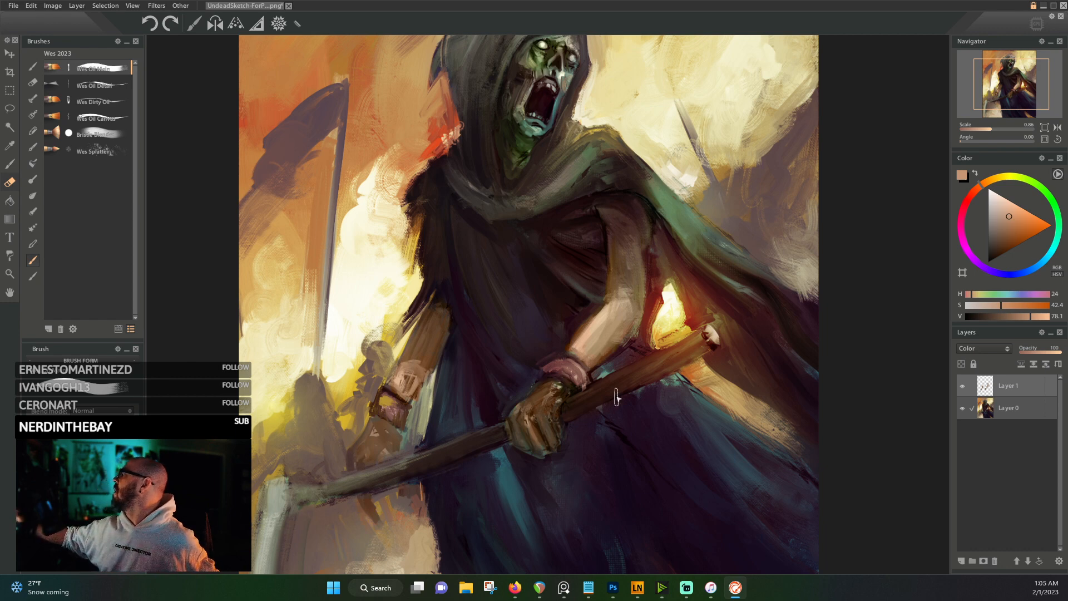
{"action": "left_click_drag", "start_coordinate": [556, 318], "coordinate": [466, 509]}
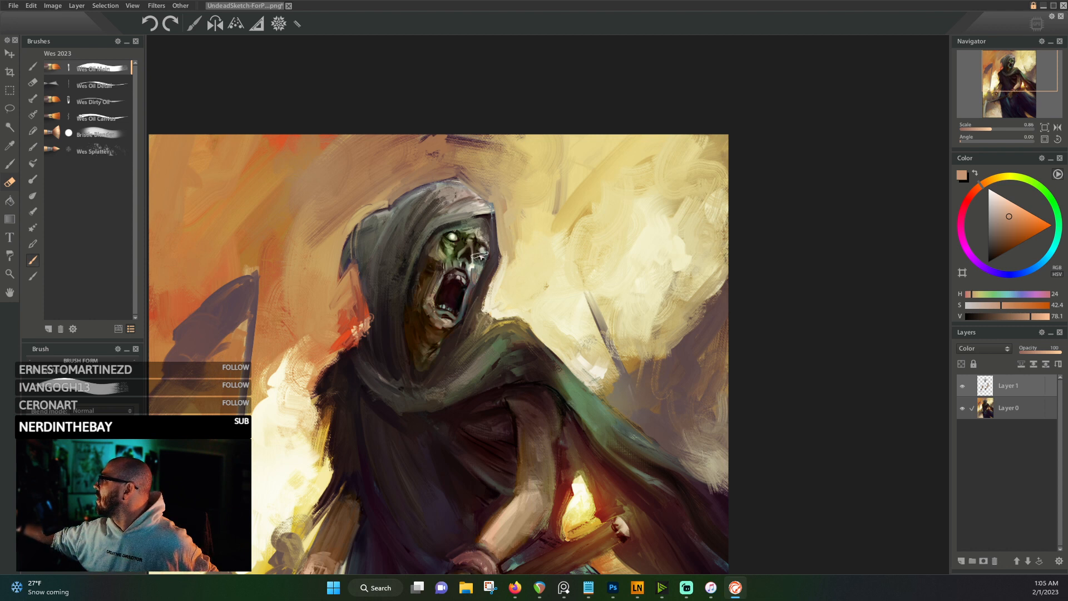
{"action": "mouse_move", "coordinate": [445, 265]}
{"action": "left_mouse_down"}
{"action": "mouse_move", "coordinate": [437, 253]}
{"action": "mouse_move", "coordinate": [458, 233]}
{"action": "mouse_move", "coordinate": [479, 236]}
{"action": "mouse_move", "coordinate": [471, 264]}
{"action": "left_mouse_up"}
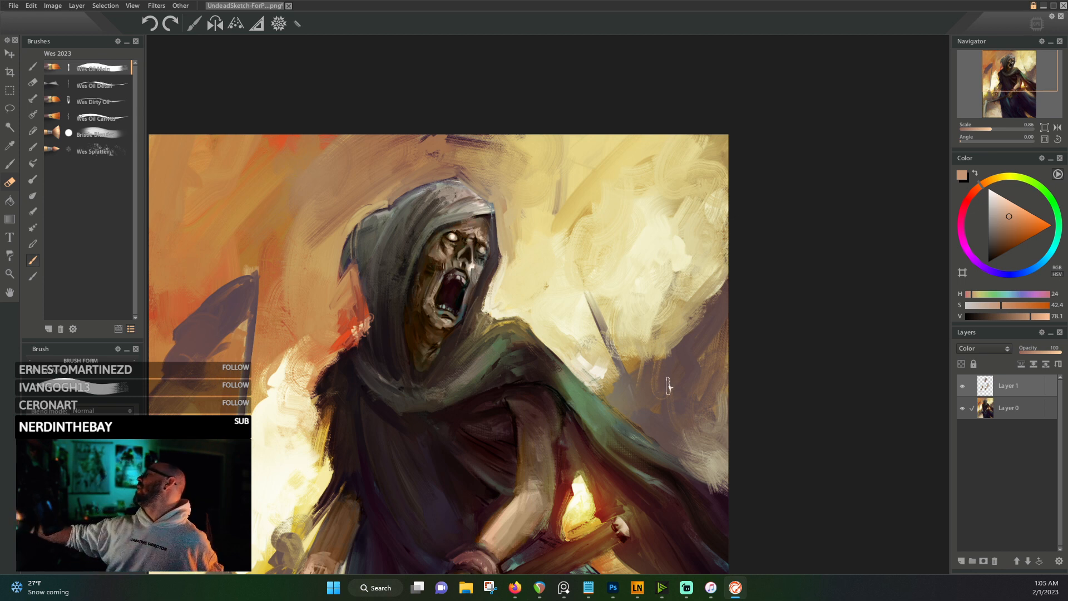
- Add a new Normal layer above the Color layer and repaint the reaper's nose with a dark nostril hollow and sampled mid-brown skin tones
{"action": "left_click", "coordinate": [961, 561]}
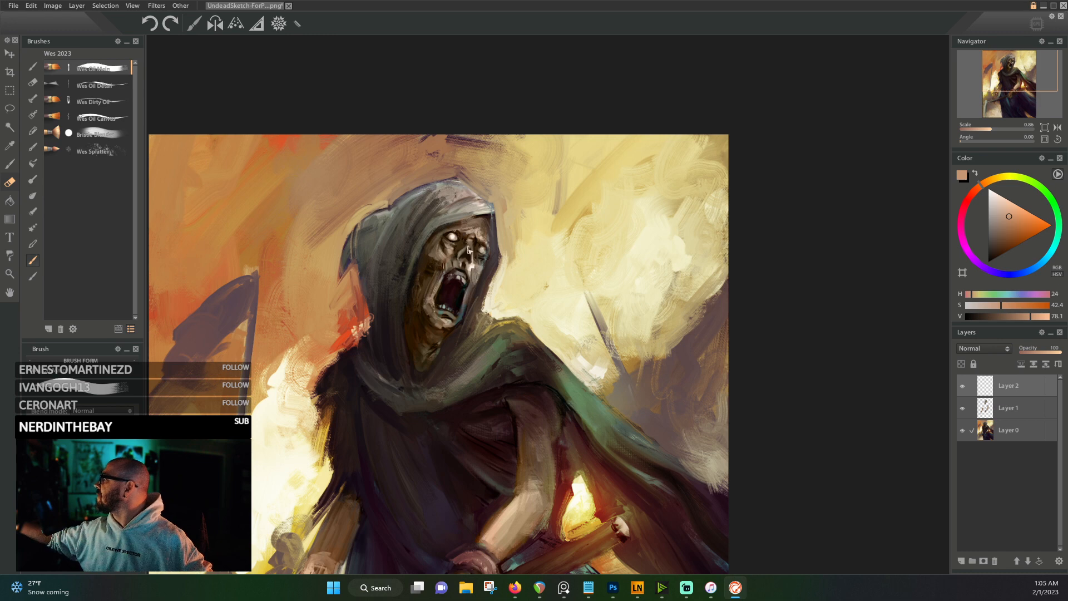
{"action": "scroll", "coordinate": [470, 209], "scroll_direction": "up", "scroll_amount": 4}
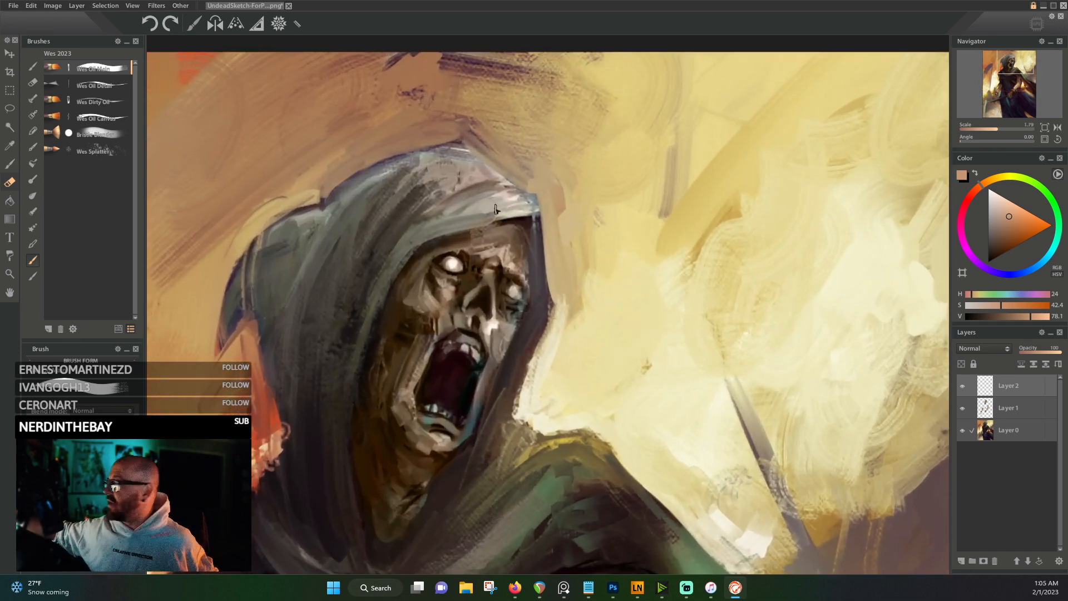
{"action": "left_click", "coordinate": [494, 271], "text": "alt"}
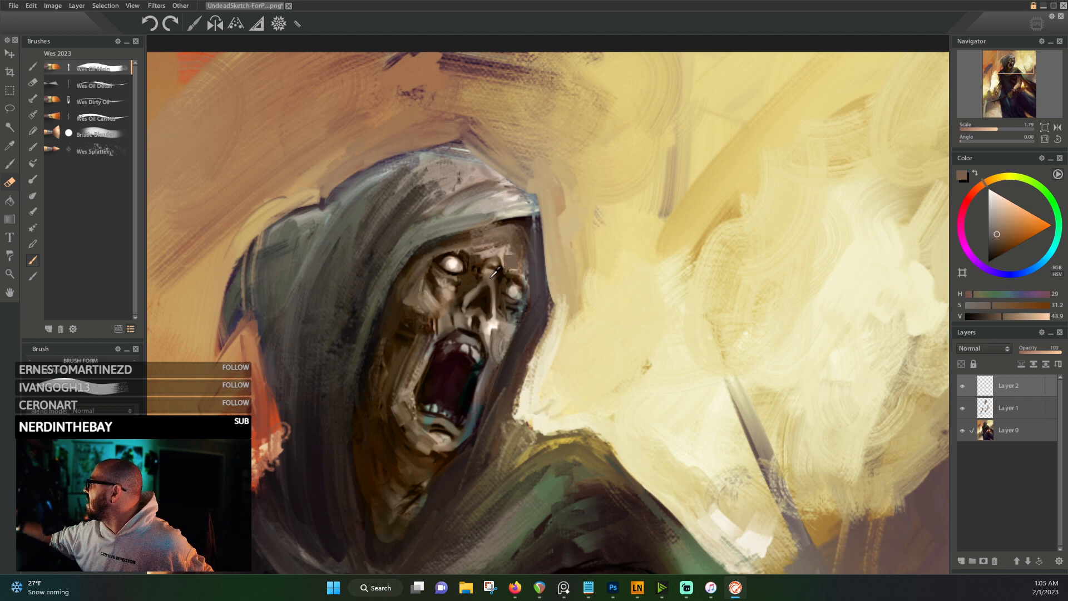
{"action": "left_click", "coordinate": [485, 317], "text": "alt"}
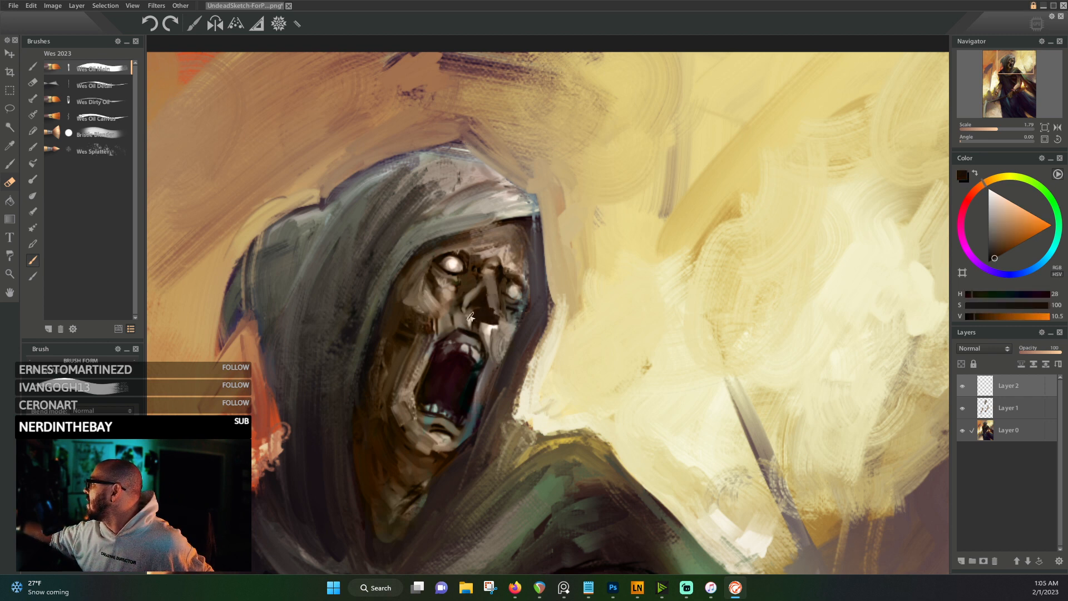
{"action": "mouse_move", "coordinate": [470, 316]}
{"action": "left_mouse_down"}
{"action": "mouse_move", "coordinate": [489, 319]}
{"action": "mouse_move", "coordinate": [472, 292]}
{"action": "left_mouse_up"}
{"action": "left_click", "coordinate": [492, 291], "text": "alt"}
{"action": "left_click", "coordinate": [490, 276], "text": "alt"}
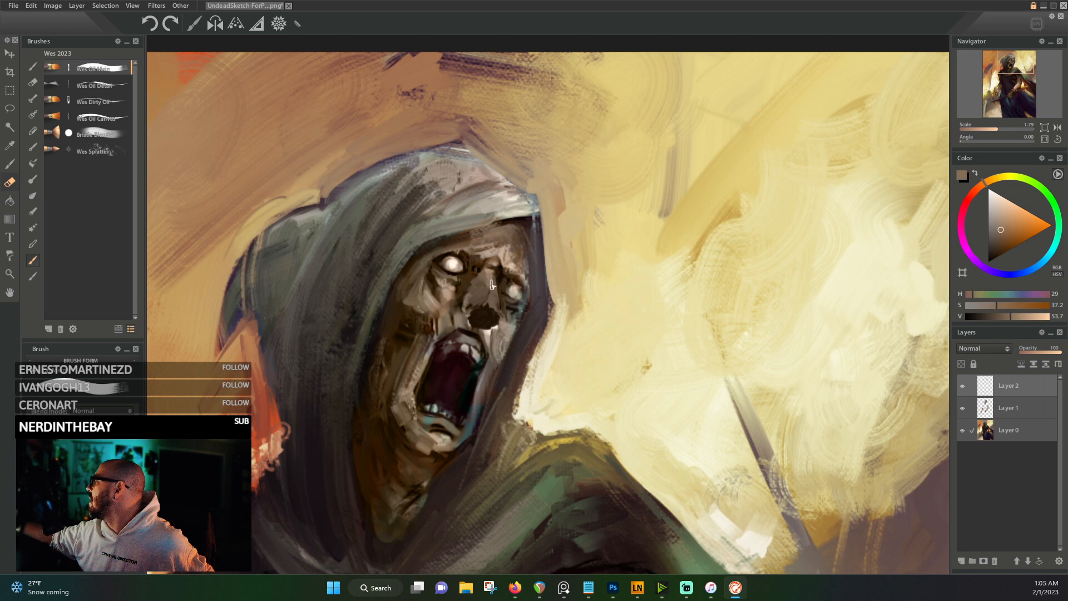
{"action": "left_click", "coordinate": [490, 276], "text": "alt"}
{"action": "mouse_move", "coordinate": [490, 275]}
{"action": "left_mouse_down"}
{"action": "mouse_move", "coordinate": [484, 307]}
{"action": "mouse_move", "coordinate": [497, 316]}
{"action": "left_mouse_up"}
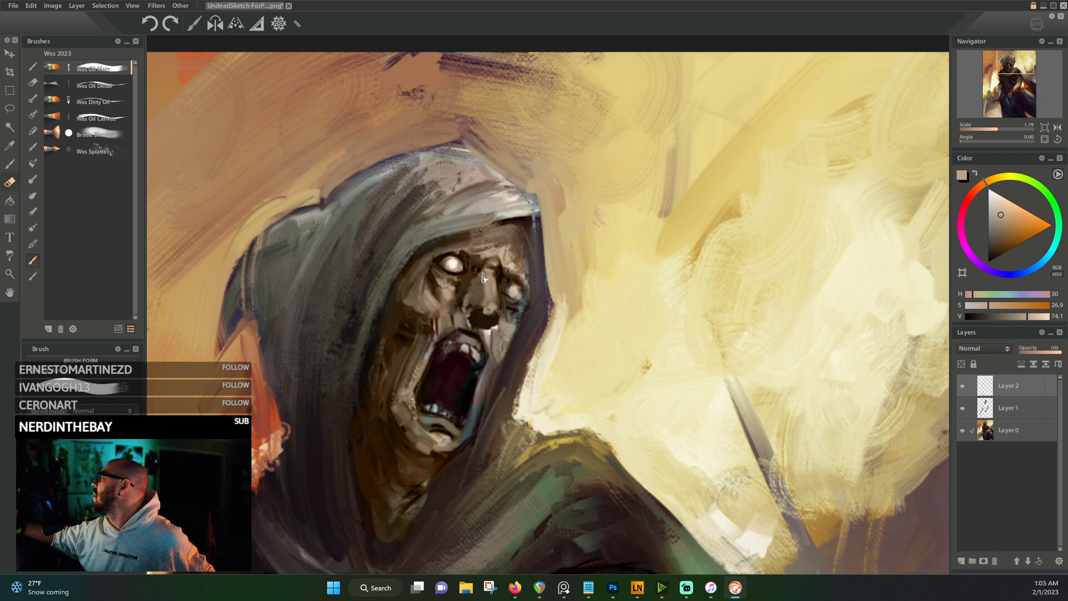
- Darken the shadow along the hood's inner edge beside the face with sampled near-black and deep reddish-brown tones
{"action": "left_click", "coordinate": [461, 280], "text": "alt"}
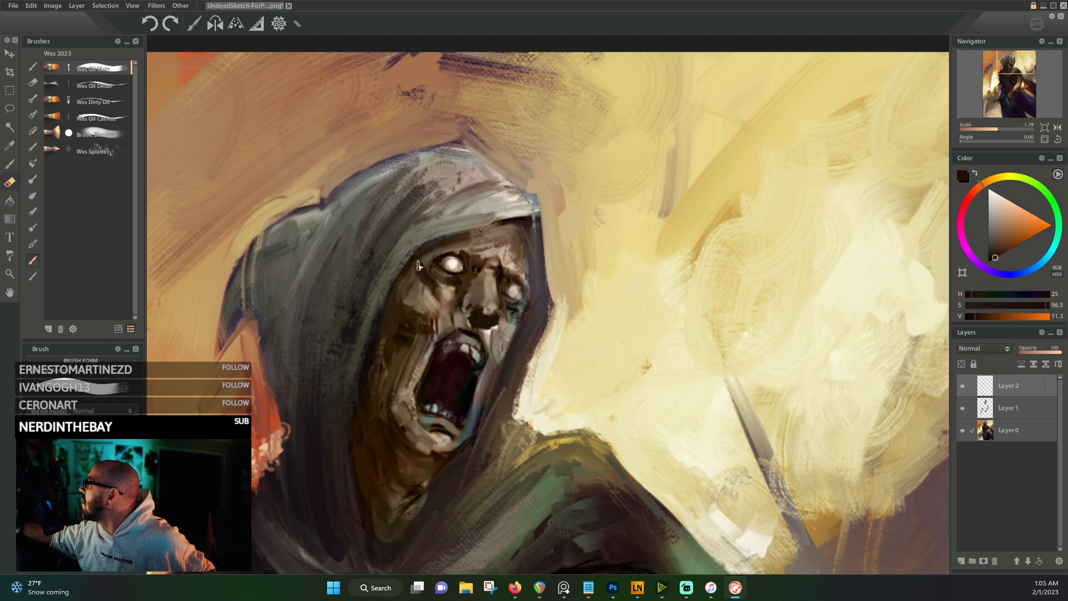
{"action": "left_click", "coordinate": [514, 226], "text": "alt"}
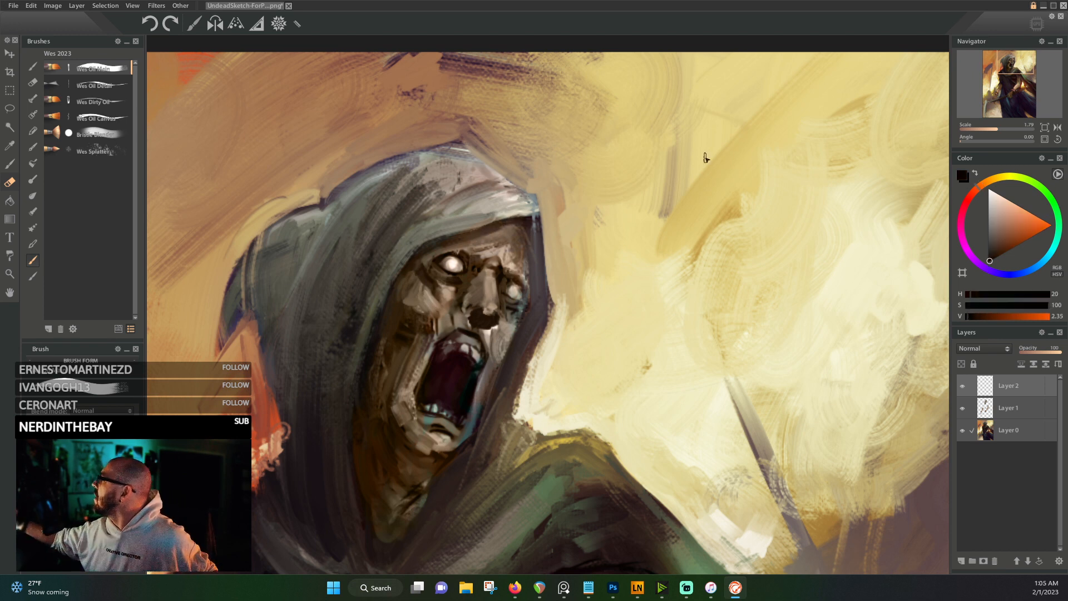
{"action": "left_click", "coordinate": [531, 220], "text": "alt"}
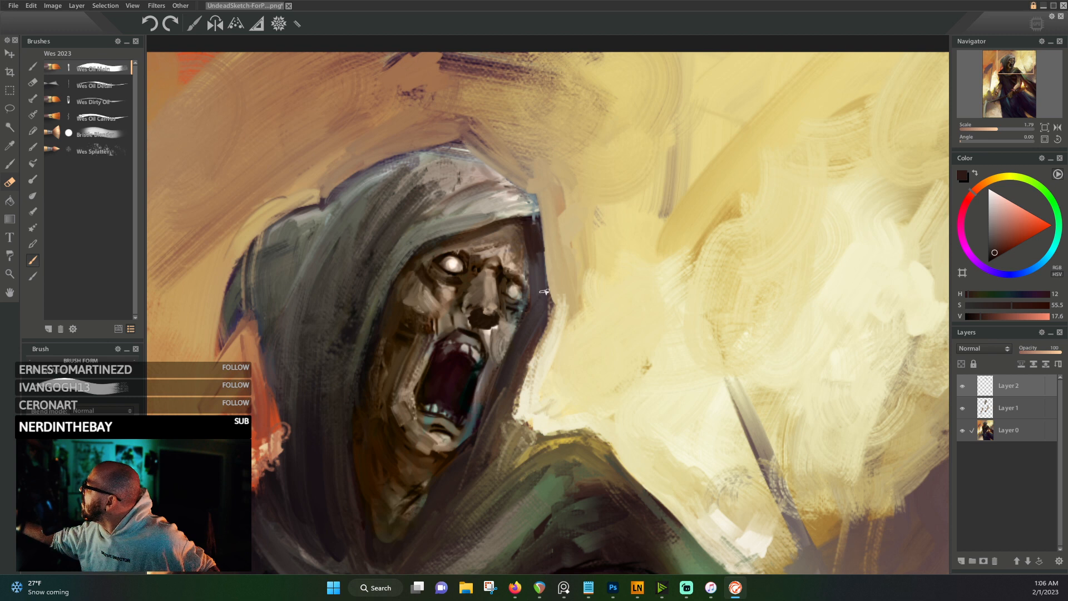
{"action": "left_click_drag", "start_coordinate": [534, 261], "coordinate": [536, 329]}
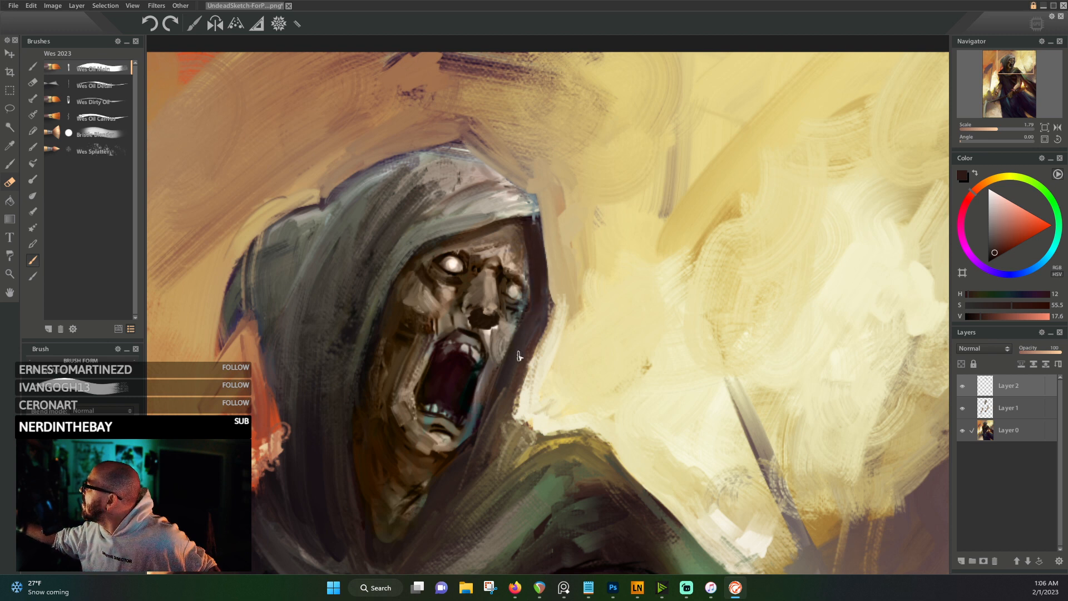
- Rework the edges of the open mouth with sampled dark tones and refine the underside of the nose in dark brown
{"action": "left_click", "coordinate": [461, 336], "text": "alt"}
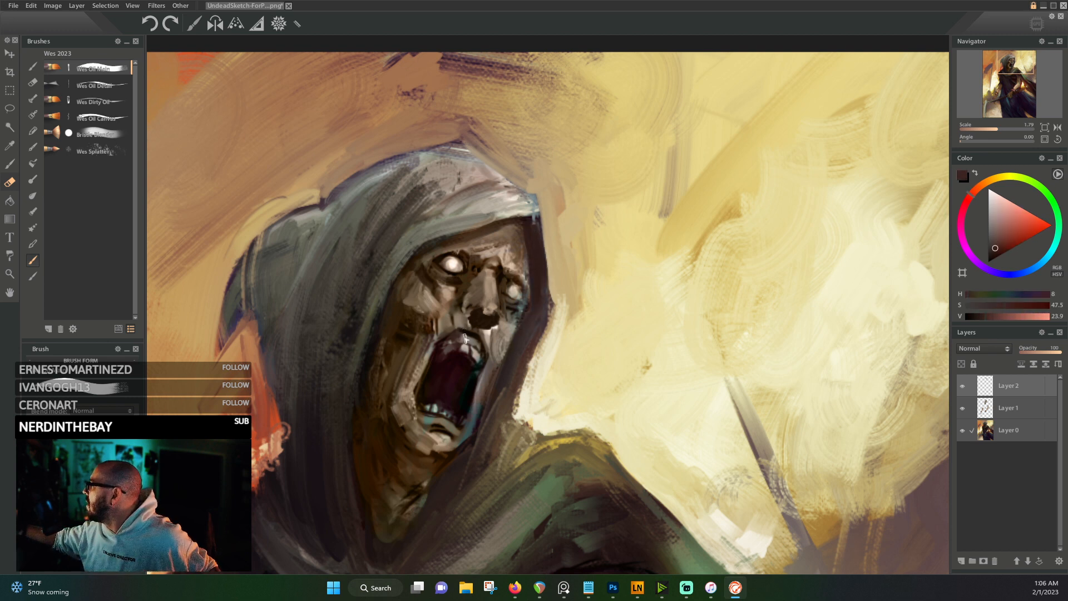
{"action": "left_click", "coordinate": [466, 385], "text": "alt"}
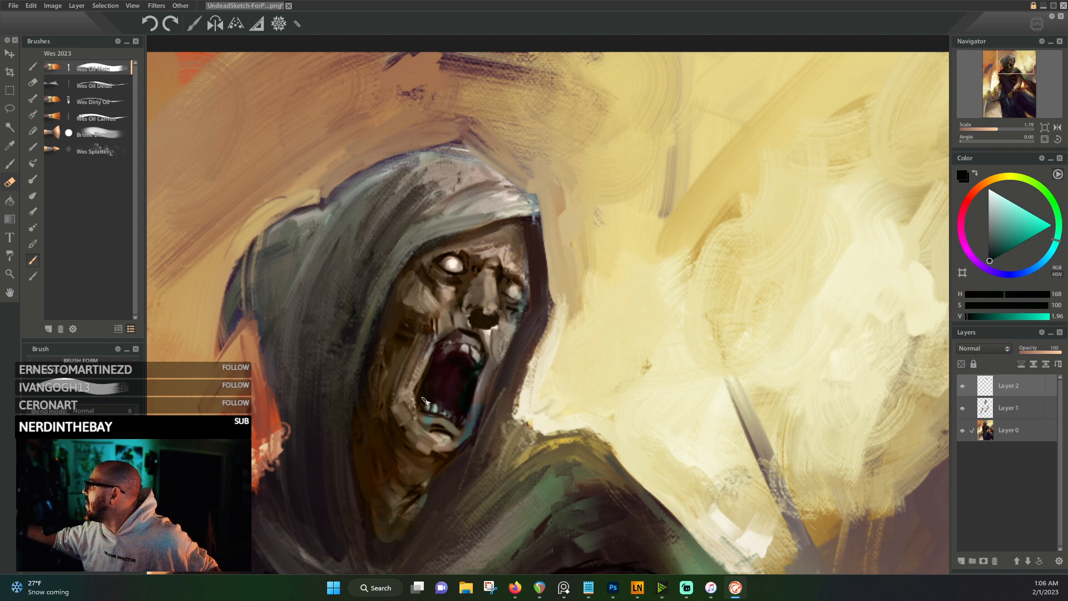
{"action": "left_click", "coordinate": [424, 427], "text": "alt"}
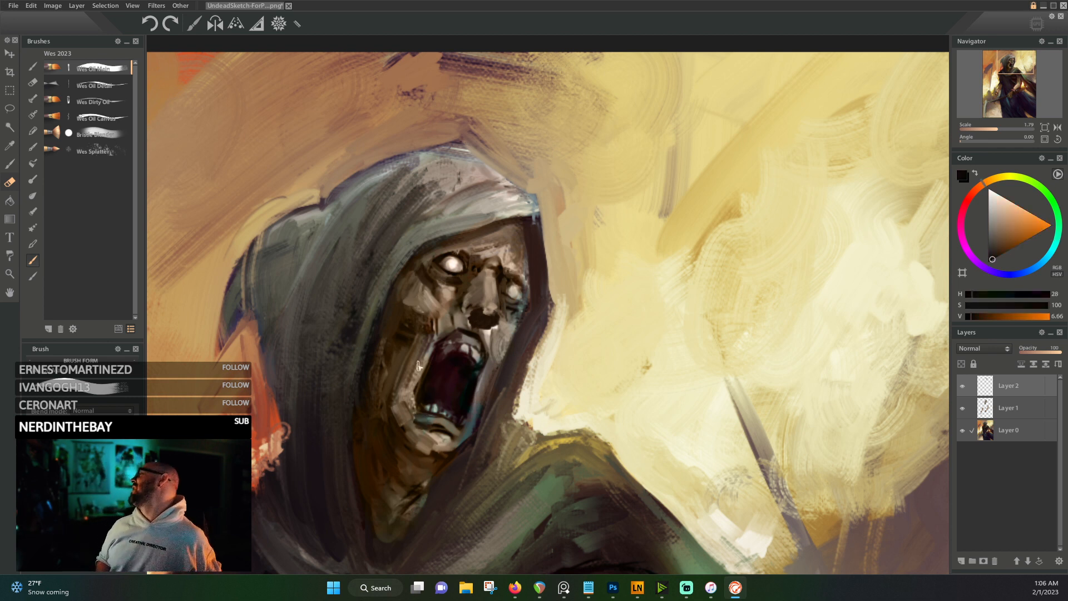
{"action": "left_click", "coordinate": [478, 305], "text": "alt"}
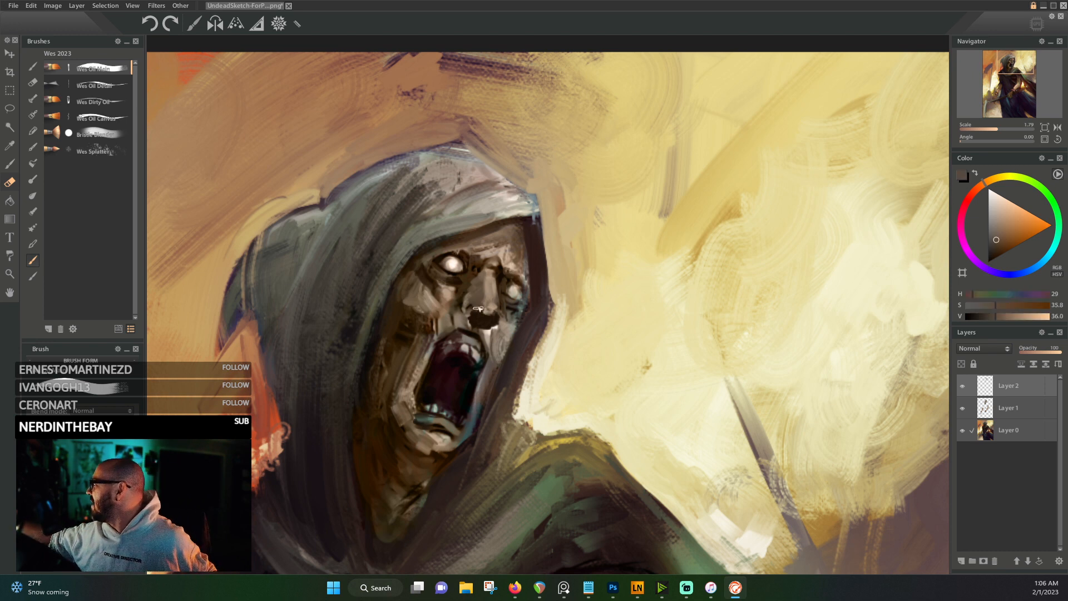
{"action": "left_click", "coordinate": [468, 317], "text": "alt"}
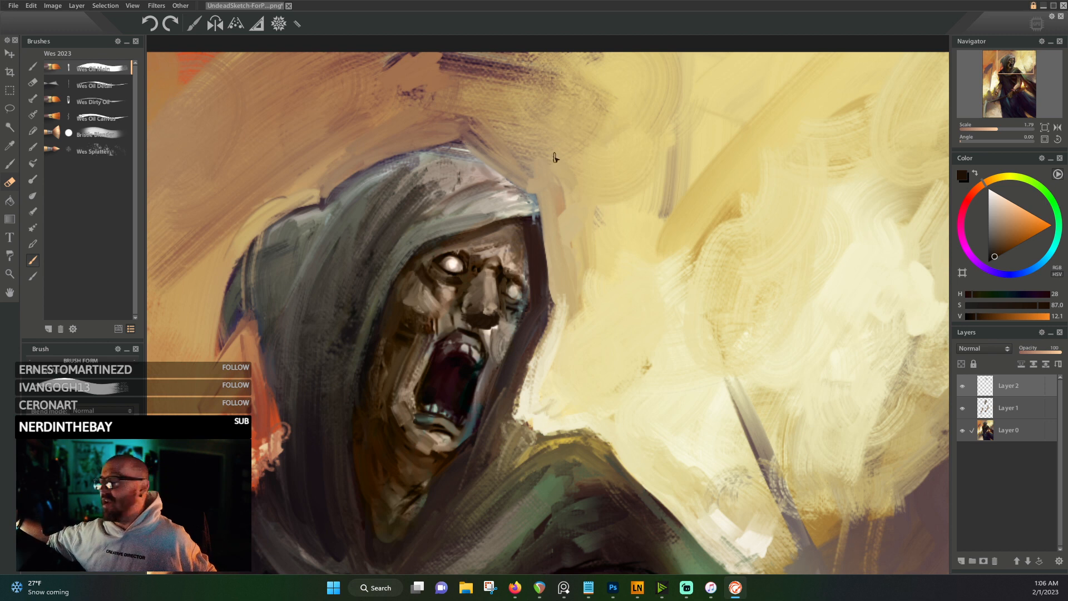
- Deepen the shadow beneath the hood's rim and repaint the wide-open eye with a dark outline, an iris and pale sampled tones
{"action": "left_click", "coordinate": [506, 265], "text": "alt"}
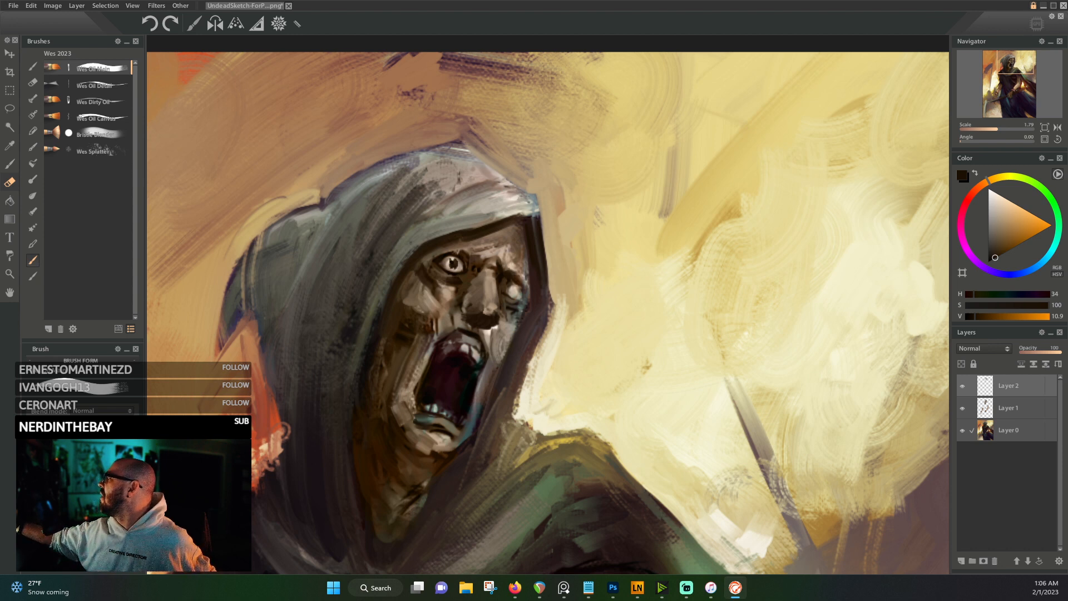
{"action": "left_click", "coordinate": [453, 260], "text": "alt"}
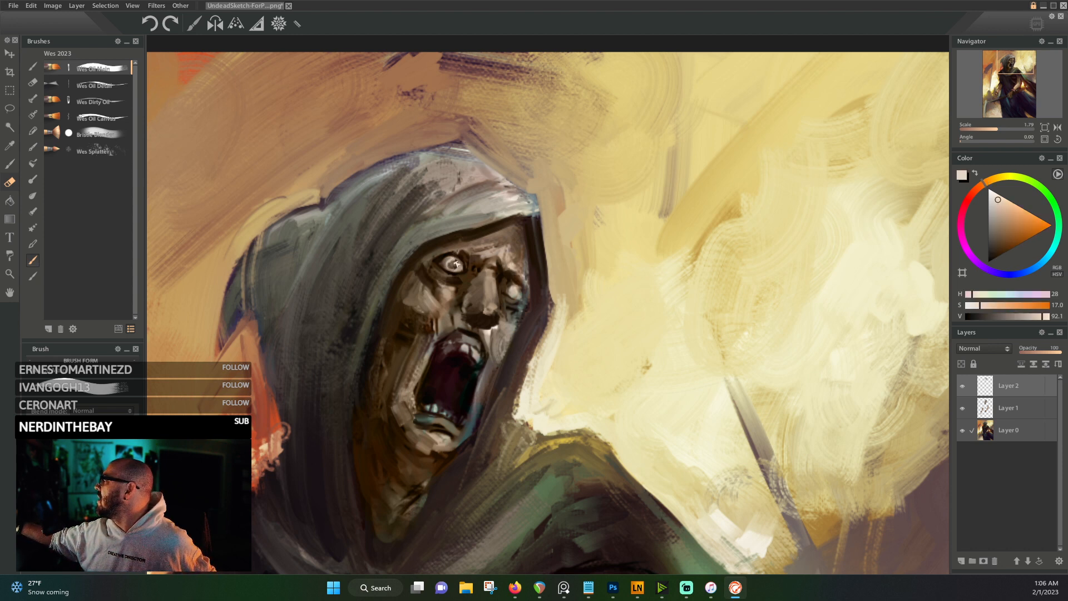
{"action": "left_click", "coordinate": [454, 264], "text": "alt"}
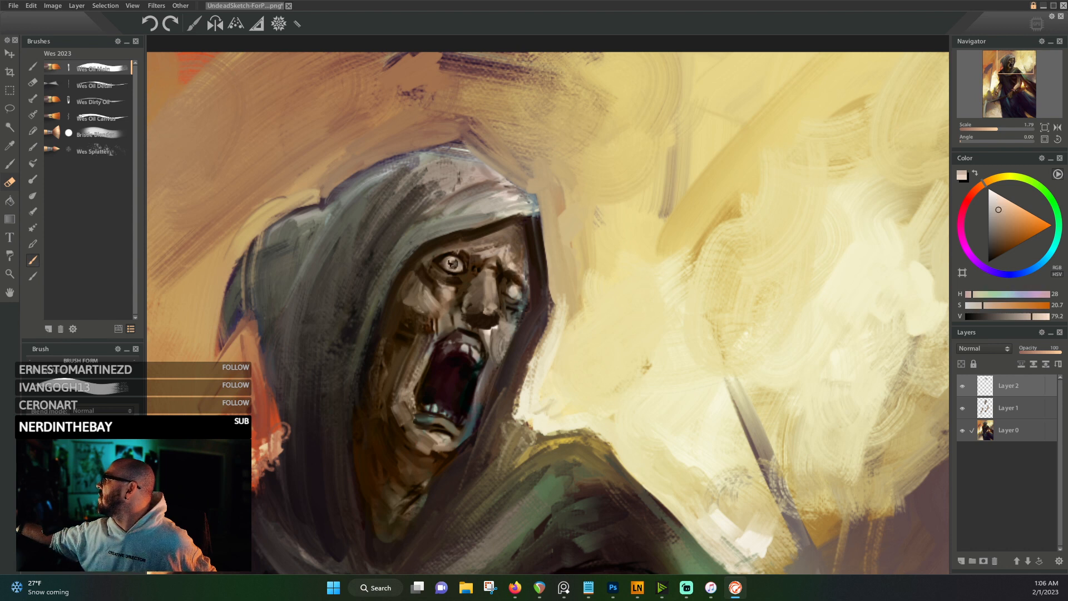
{"action": "left_click", "coordinate": [466, 265], "text": "alt"}
{"action": "left_click", "coordinate": [464, 257], "text": "alt"}
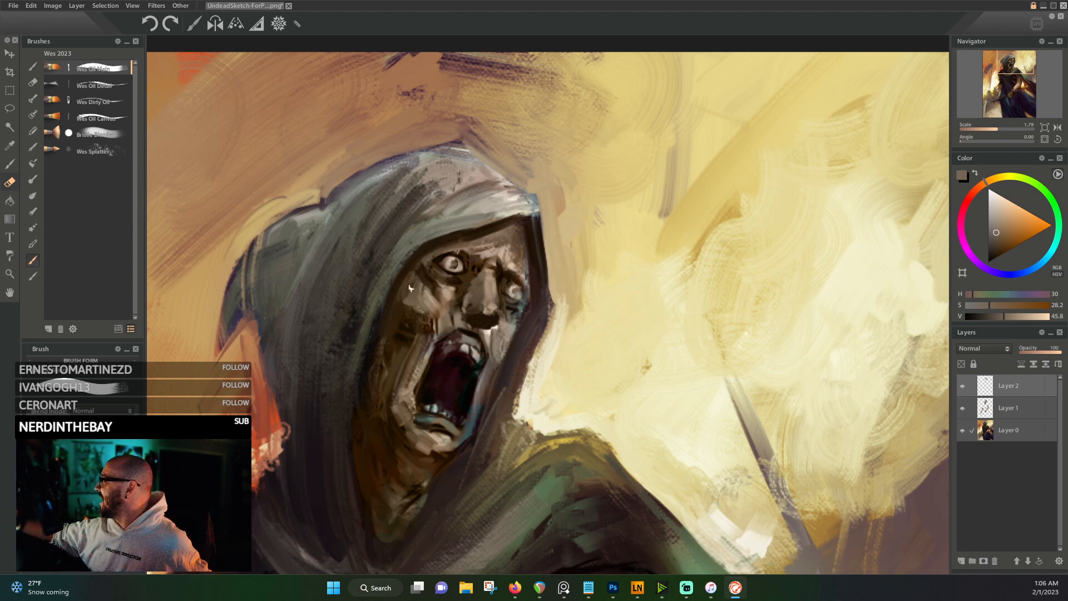
- Model the cheek below the wide-open eye, blending sampled mid-brown skin tones with dark brown shadows
{"action": "left_click", "coordinate": [433, 286], "text": "alt"}
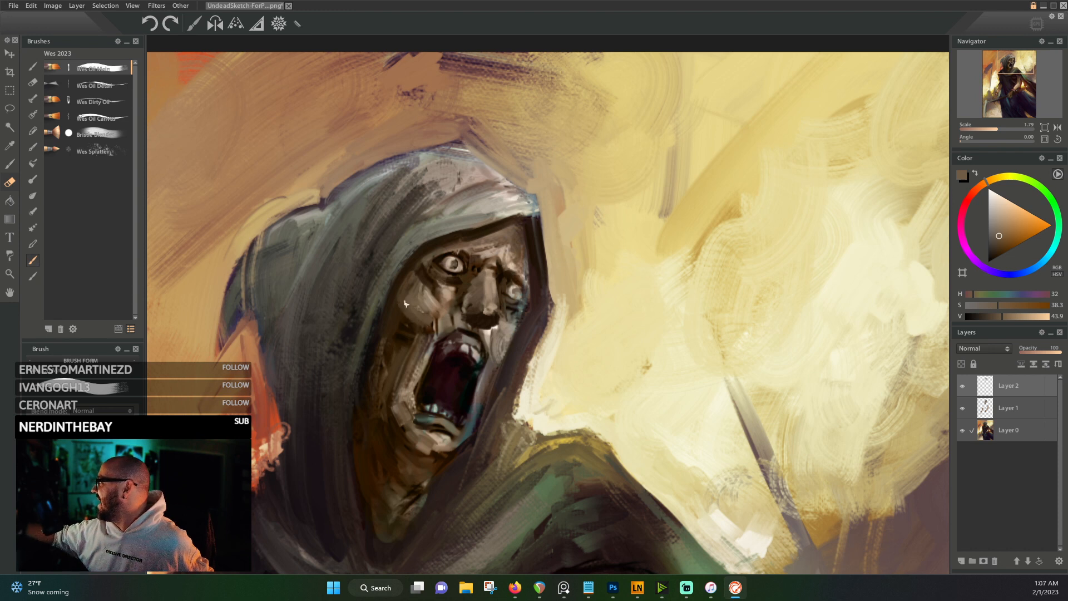
{"action": "left_click", "coordinate": [412, 340], "text": "alt"}
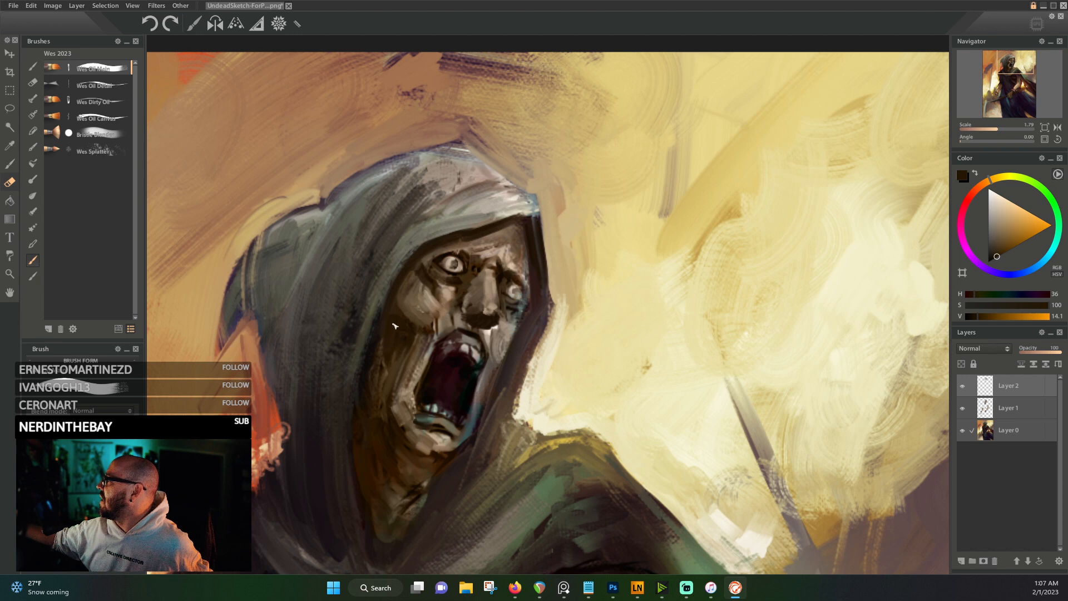
{"action": "left_click", "coordinate": [427, 327], "text": "alt"}
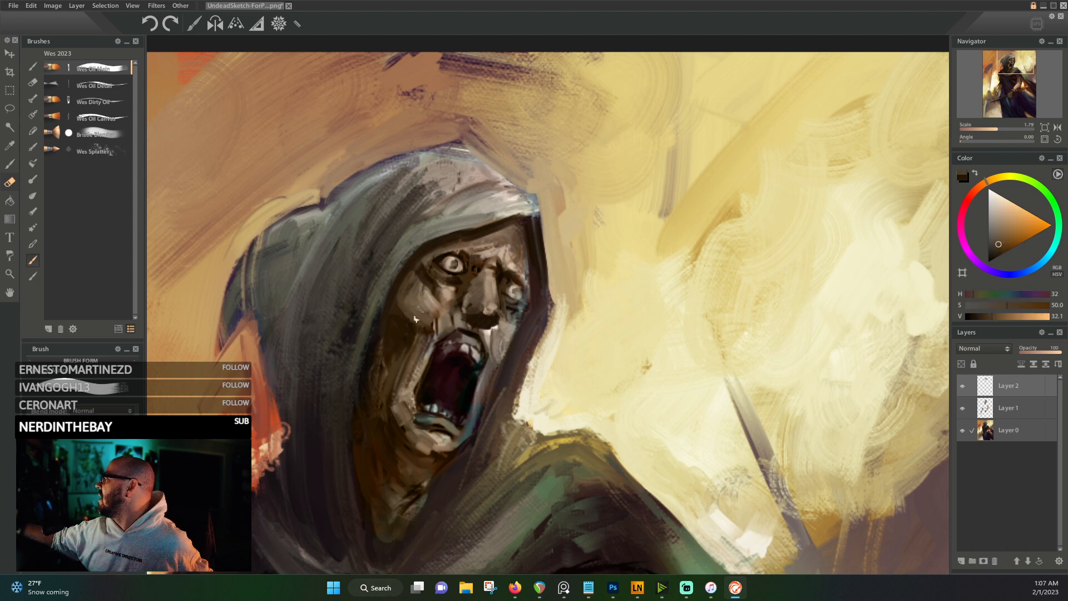
{"action": "left_click", "coordinate": [440, 330], "text": "alt"}
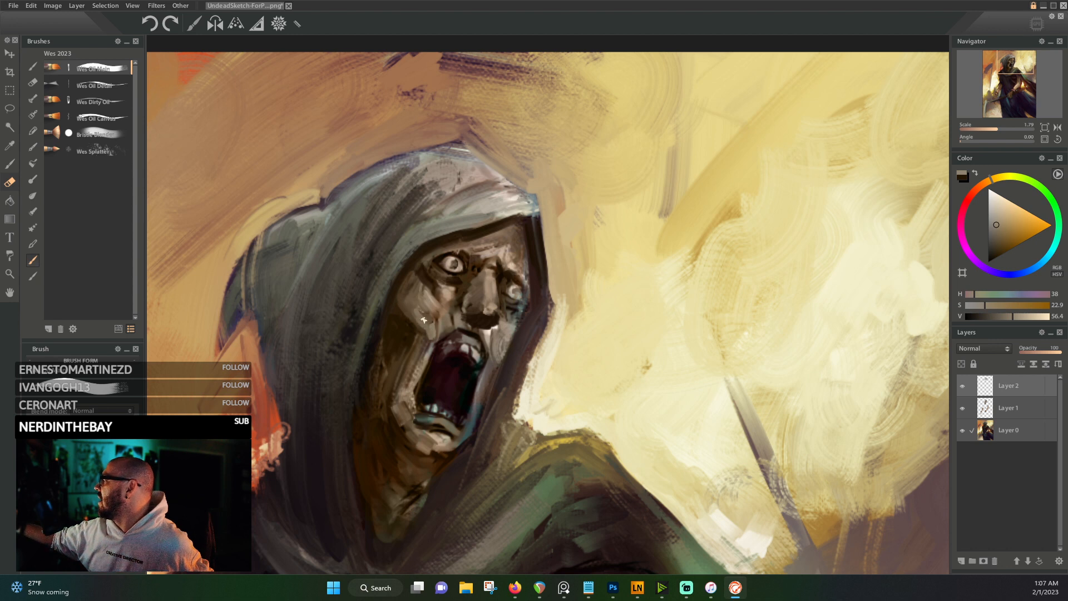
- Paint furrowed dark brows and forehead creases and add a pupil and dark outline to the eye nearest the hood's front edge
{"action": "left_click", "coordinate": [445, 249], "text": "alt"}
{"action": "left_click", "coordinate": [474, 256], "text": "alt"}
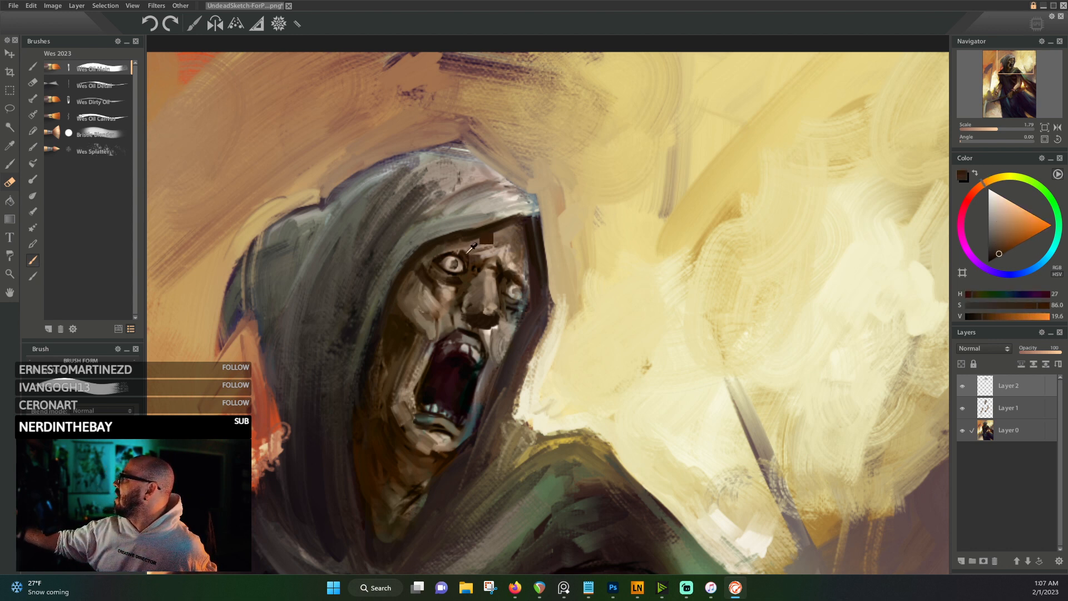
{"action": "left_click", "coordinate": [517, 275], "text": "alt"}
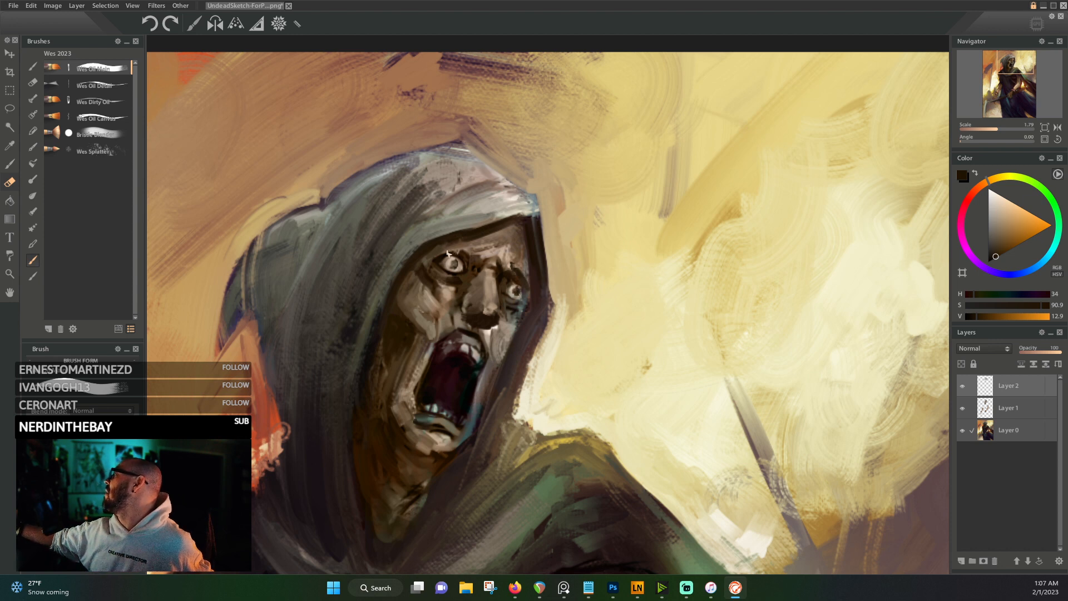
{"action": "left_click", "coordinate": [491, 249], "text": "alt"}
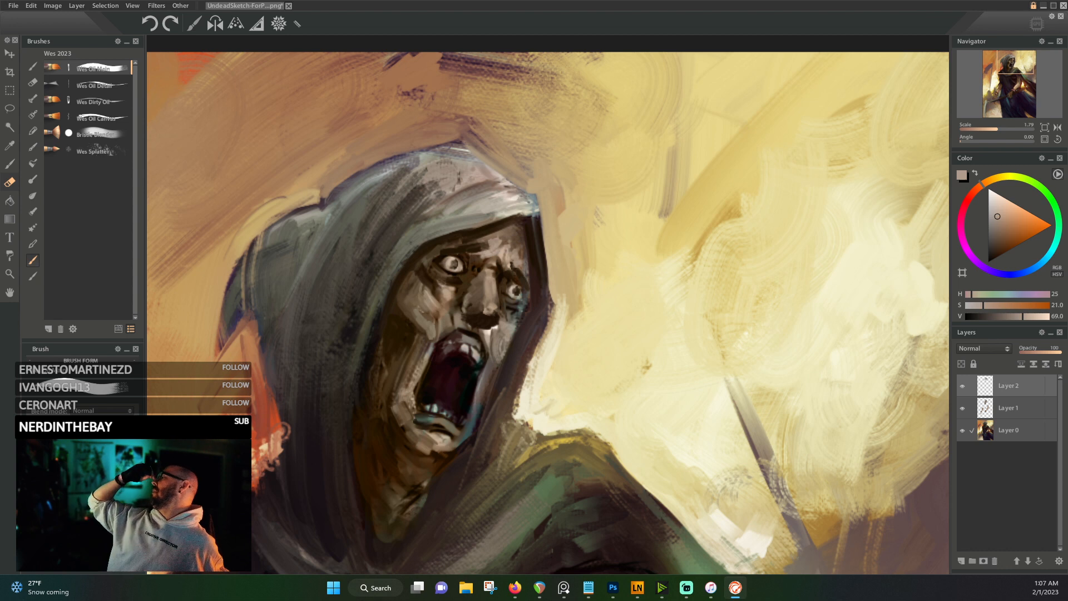
- Repaint the upper lip and teeth with sampled greys and browns, and darken the roof of the mouth in a near-black red
{"action": "left_click", "coordinate": [471, 349], "text": "alt"}
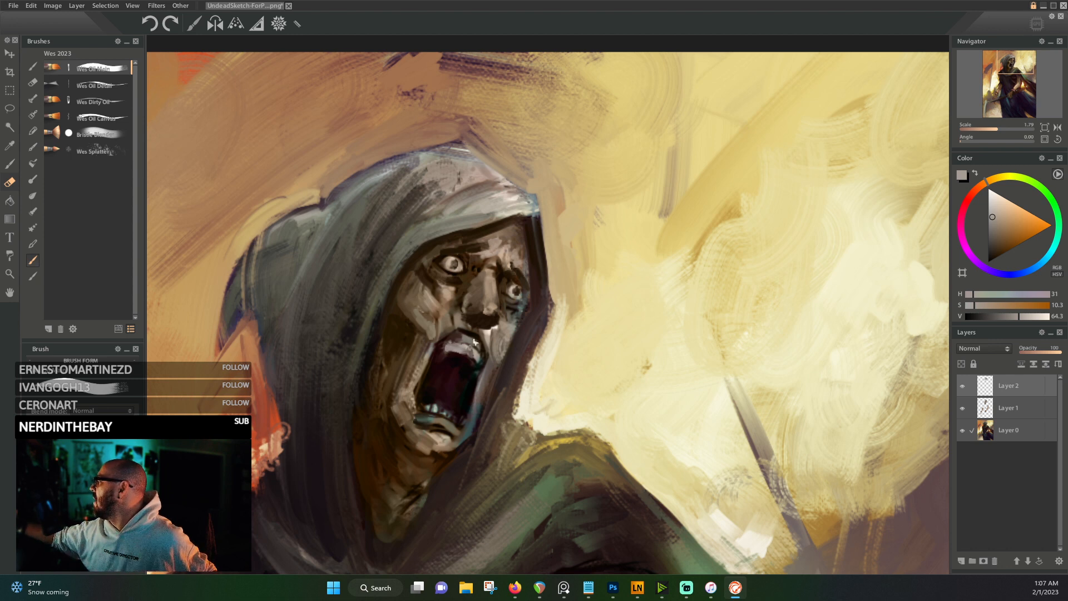
{"action": "left_click", "coordinate": [455, 341], "text": "alt"}
{"action": "left_click", "coordinate": [454, 341], "text": "alt"}
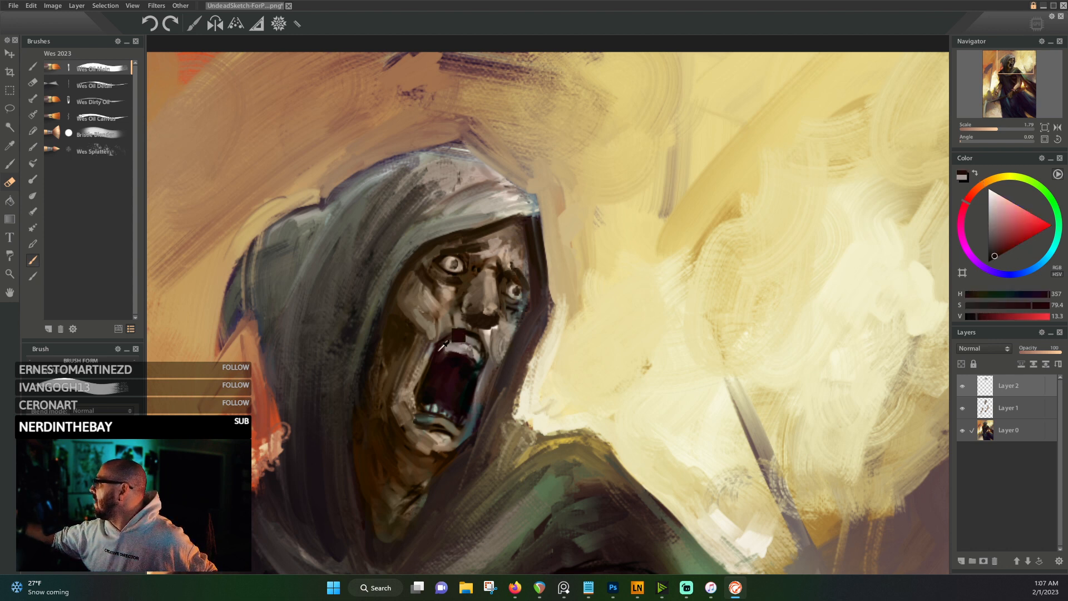
{"action": "left_click", "coordinate": [461, 335], "text": "alt"}
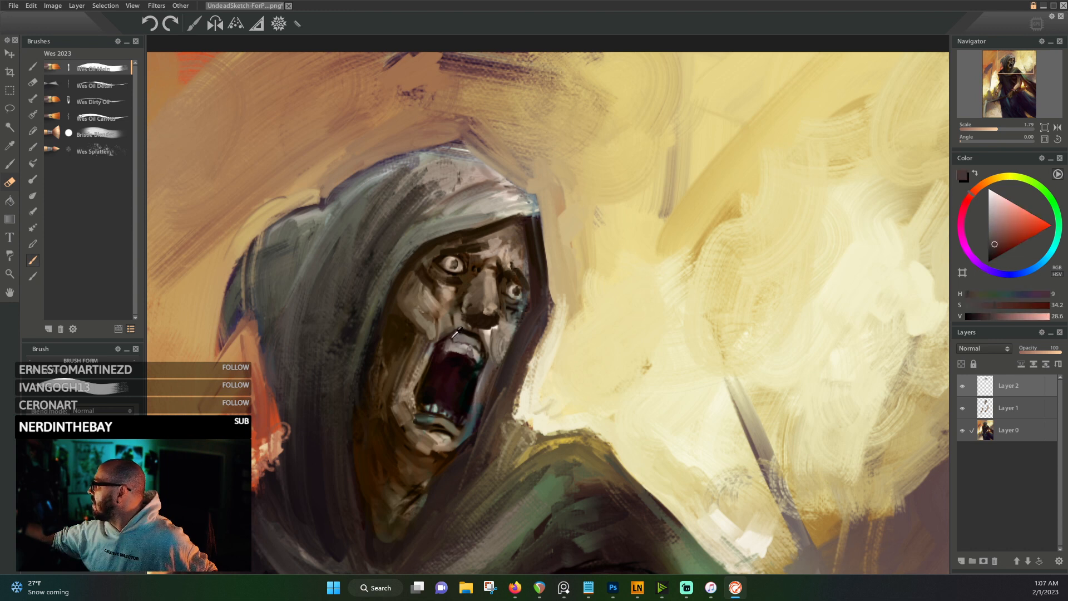
{"action": "left_click", "coordinate": [443, 411], "text": "alt"}
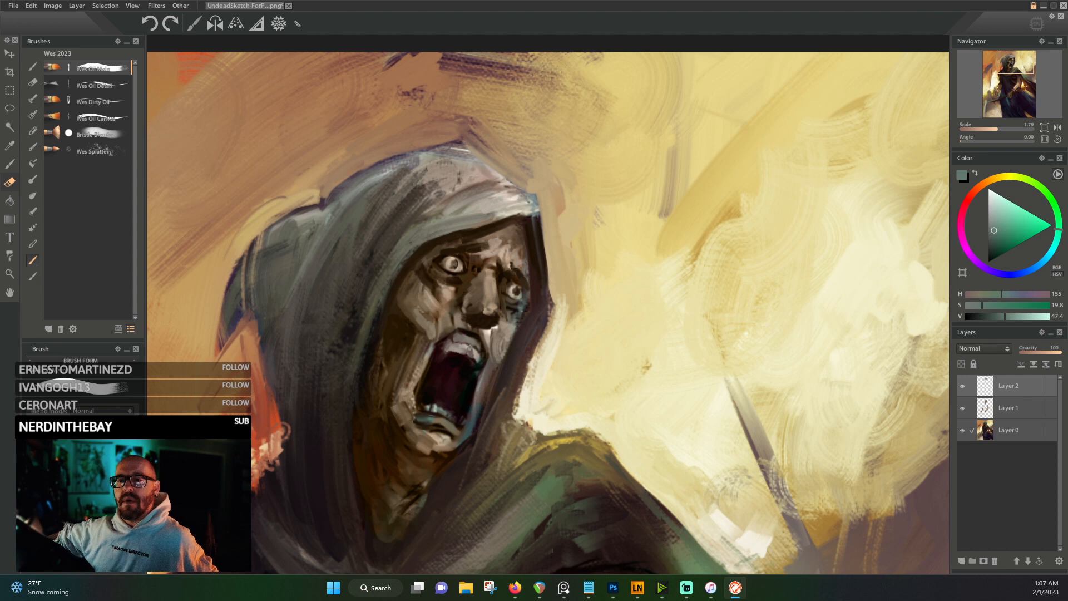
{"action": "left_click", "coordinate": [463, 340], "text": "alt"}
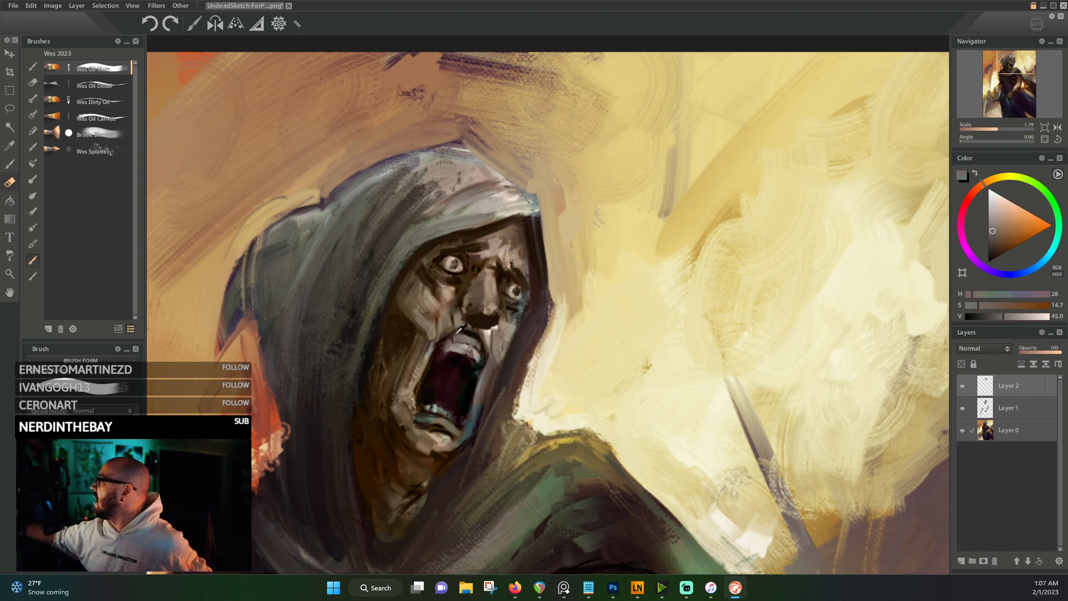
{"action": "left_click", "coordinate": [442, 357], "text": "alt"}
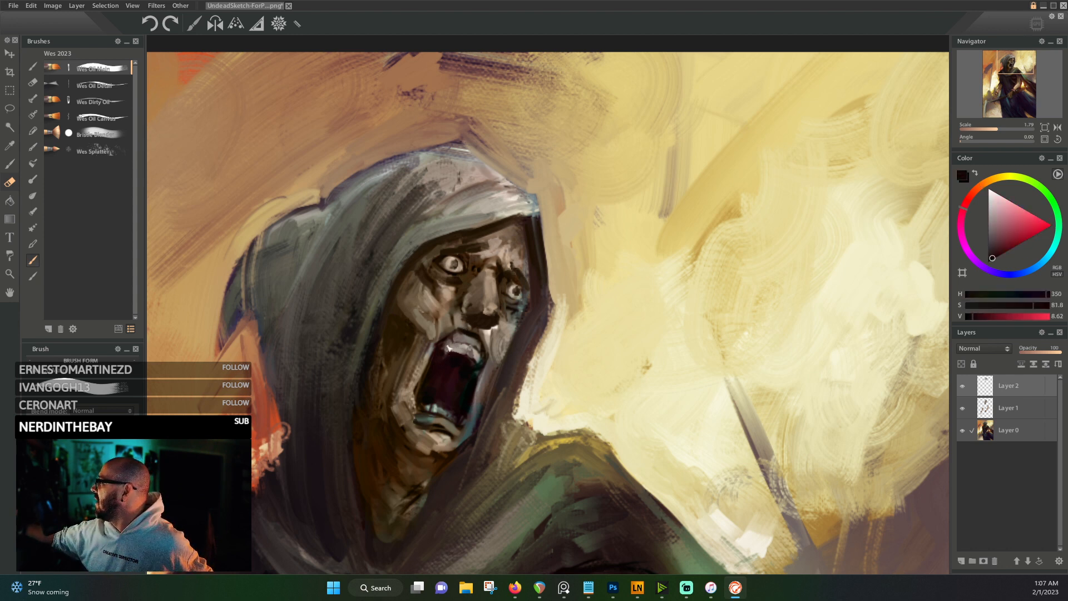
{"action": "mouse_move", "coordinate": [448, 348]}
{"action": "left_mouse_down"}
{"action": "mouse_move", "coordinate": [479, 365]}
{"action": "mouse_move", "coordinate": [453, 351]}
{"action": "mouse_move", "coordinate": [444, 357]}
{"action": "mouse_move", "coordinate": [488, 364]}
{"action": "left_mouse_up"}
- Model the skin between the nose and the mouth corner with sampled pale highlights, mid-browns and near-black brown shadows
{"action": "left_click", "coordinate": [489, 336], "text": "alt"}
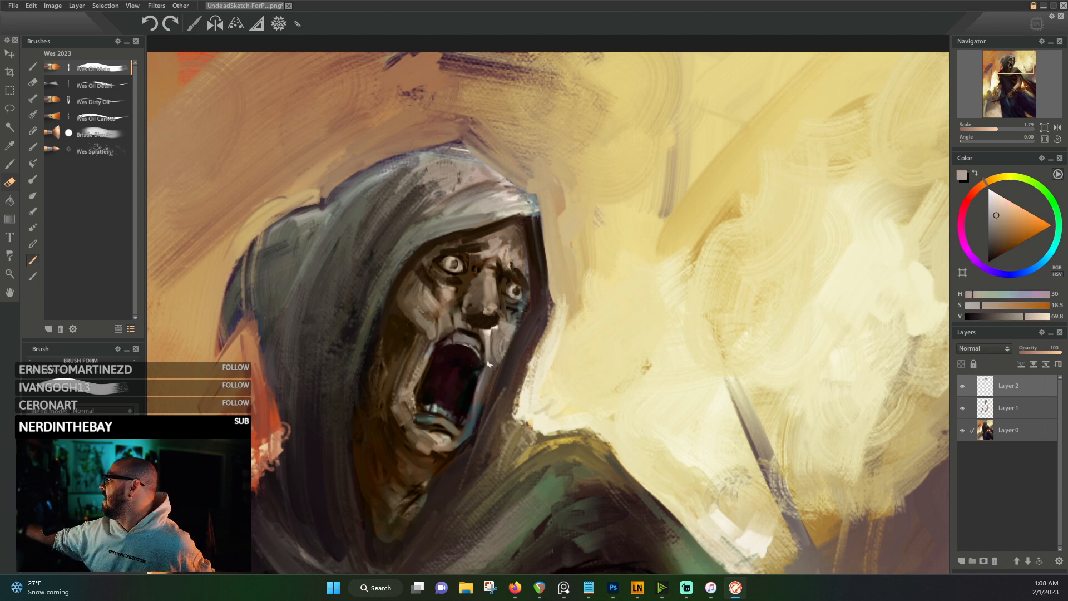
{"action": "left_click", "coordinate": [497, 328], "text": "alt"}
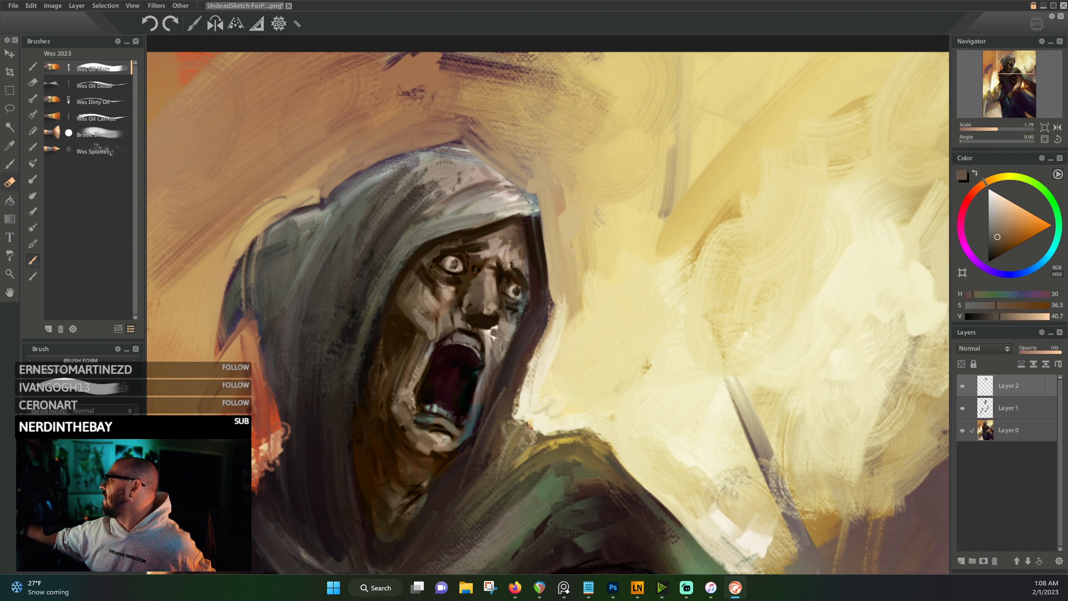
{"action": "left_click", "coordinate": [495, 329], "text": "alt"}
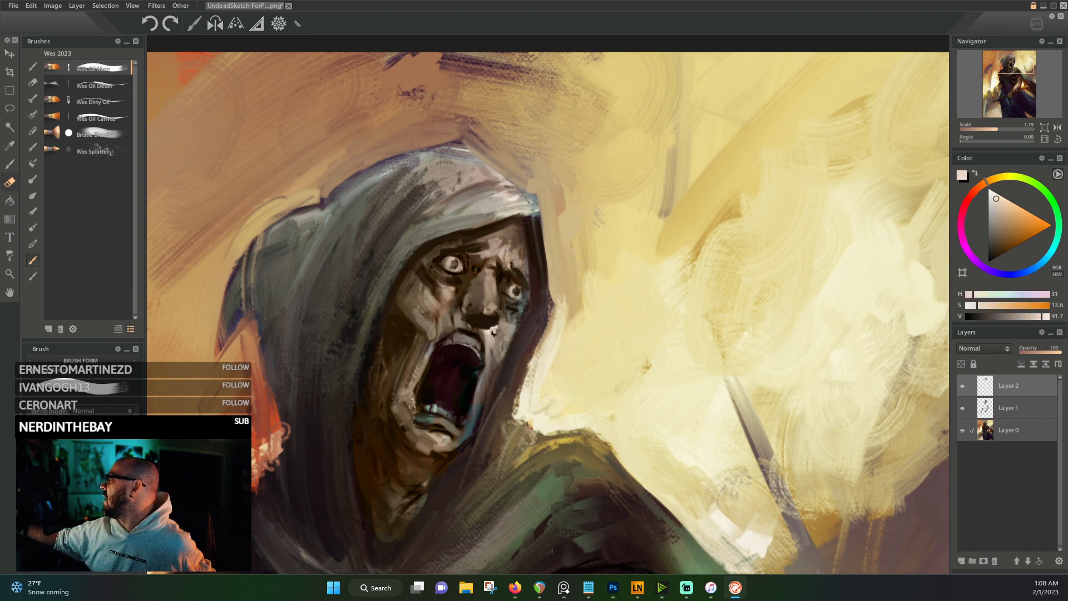
{"action": "left_click", "coordinate": [500, 339], "text": "alt"}
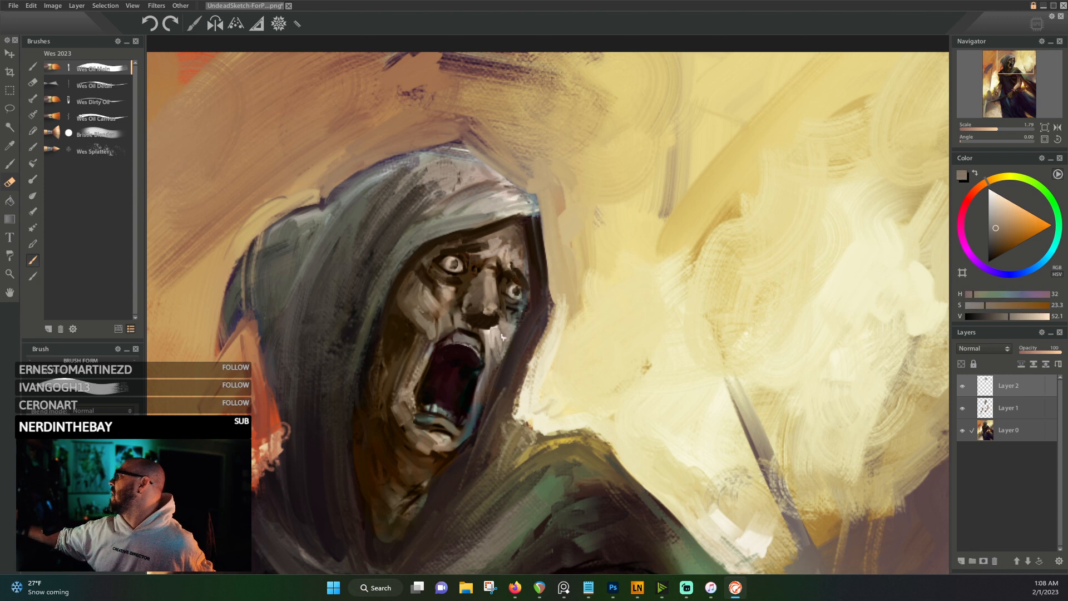
{"action": "left_click", "coordinate": [497, 321], "text": "alt"}
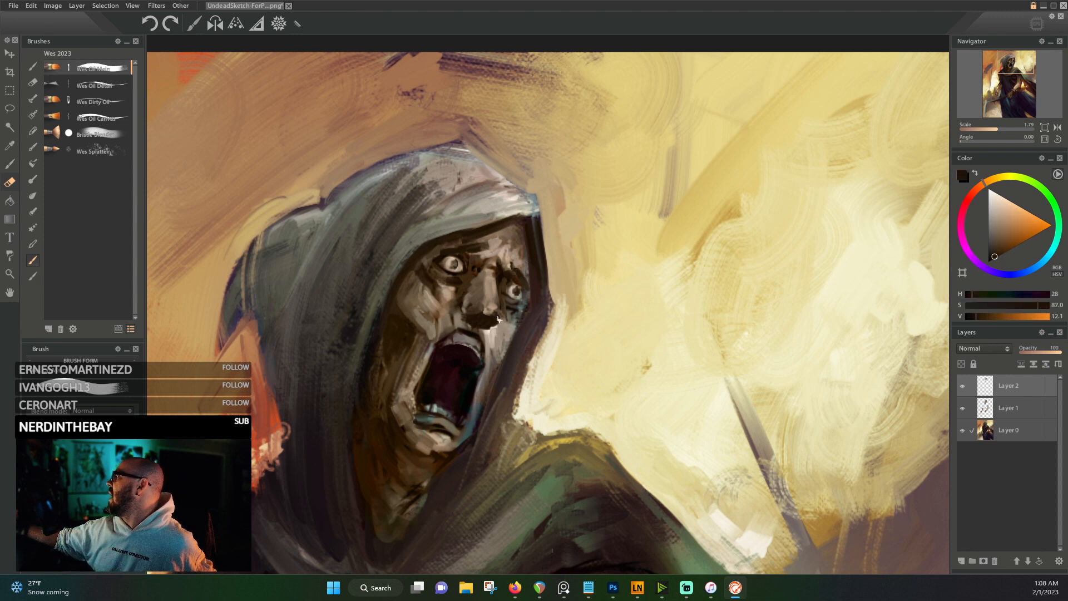
{"action": "left_click", "coordinate": [498, 297], "text": "alt"}
- Refine the forehead creases and furrowed brows, blending sampled light tan and mid-brown skin tones with dark brown accents
{"action": "left_click", "coordinate": [495, 240], "text": "alt"}
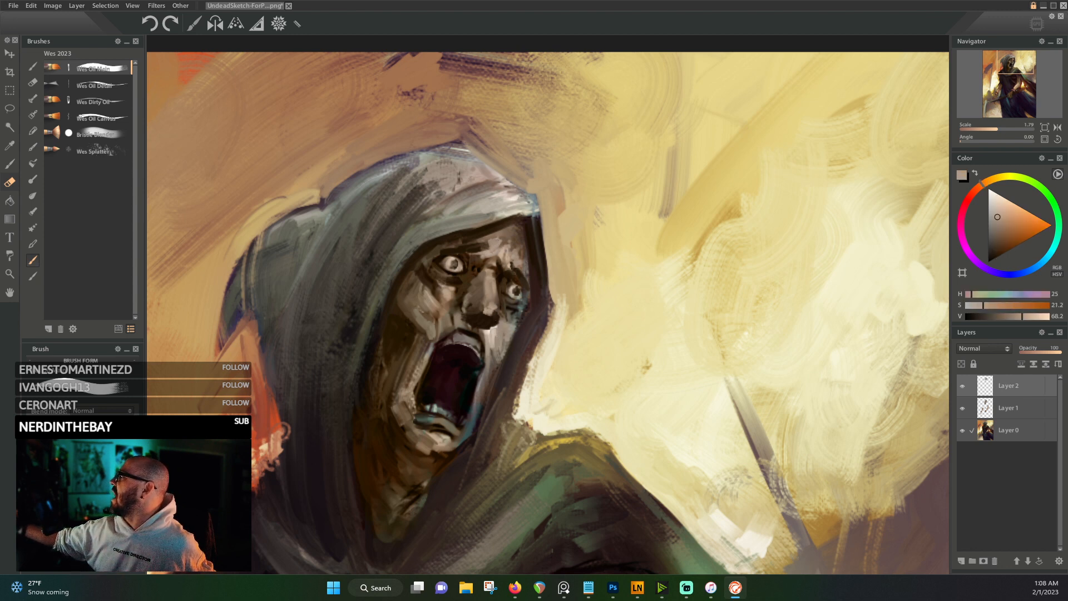
{"action": "left_click", "coordinate": [480, 241], "text": "alt"}
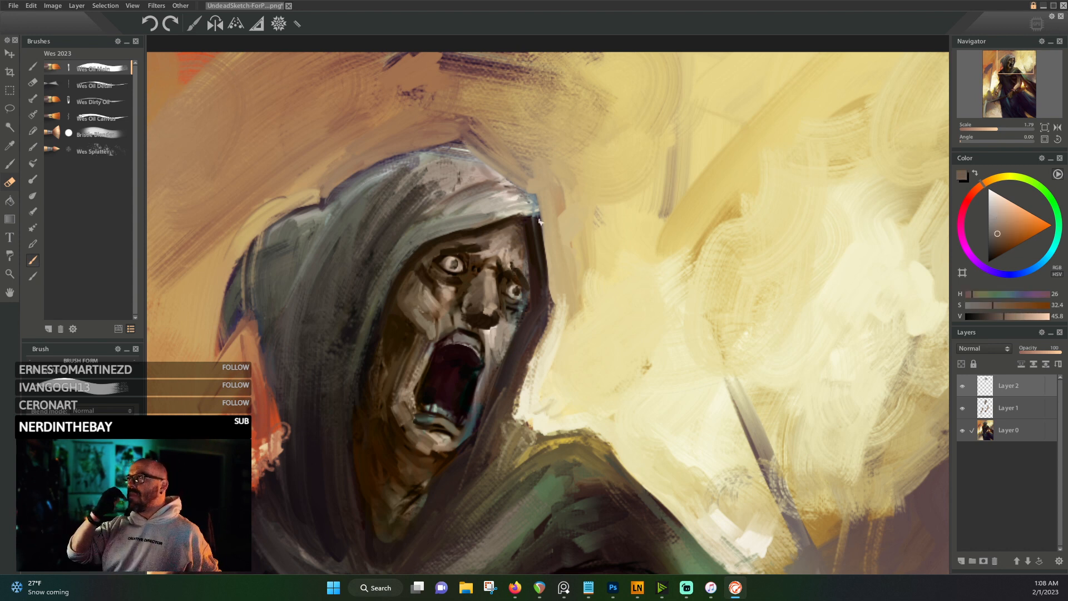
{"action": "left_click", "coordinate": [466, 250], "text": "alt"}
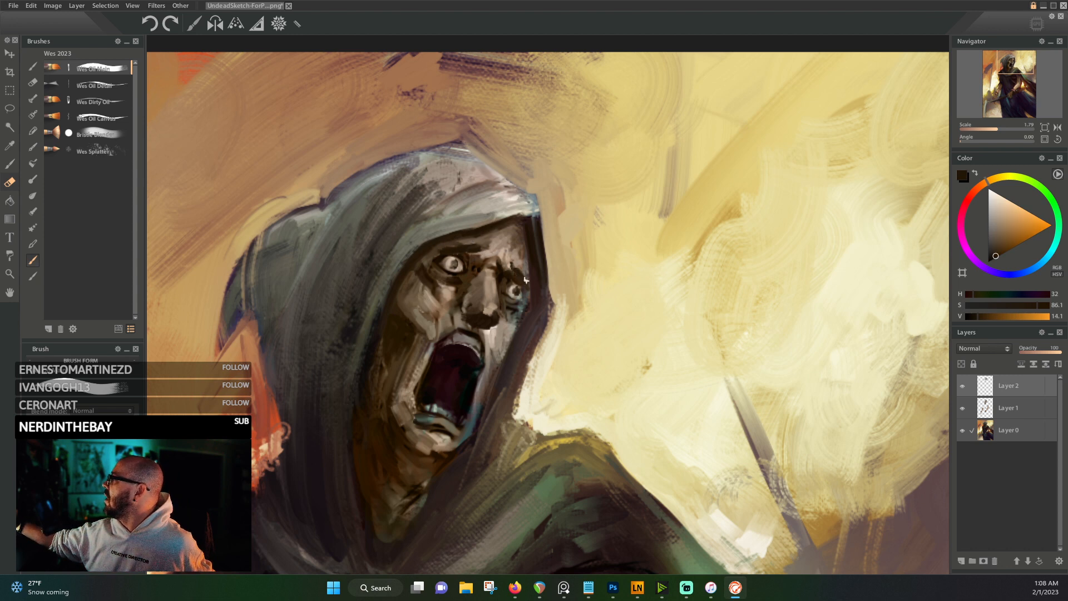
{"action": "left_click", "coordinate": [510, 247], "text": "alt"}
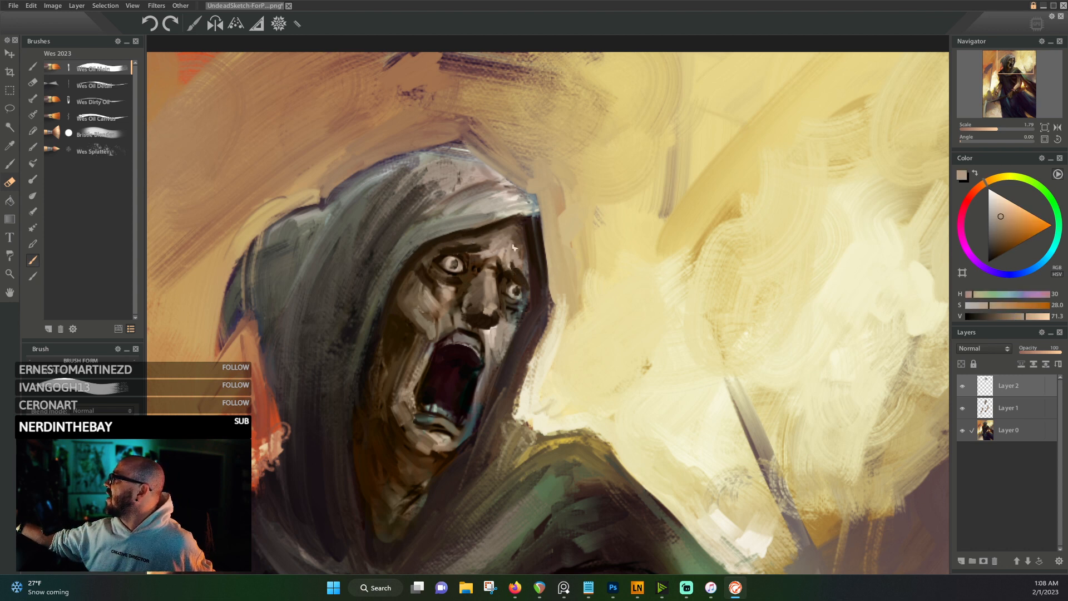
{"action": "left_click", "coordinate": [504, 251], "text": "alt"}
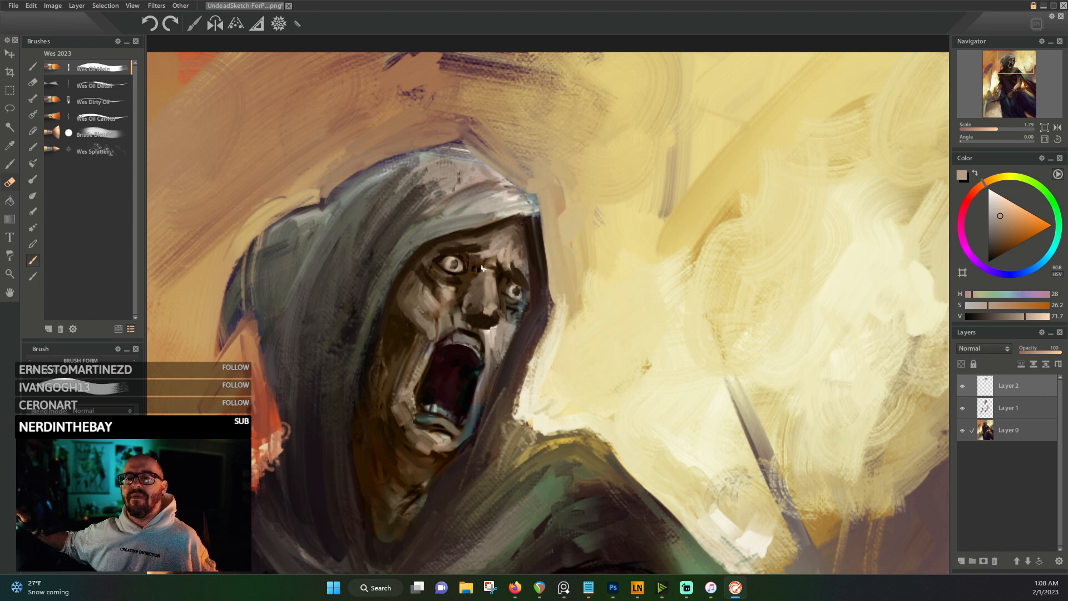
{"action": "left_click", "coordinate": [476, 235], "text": "alt"}
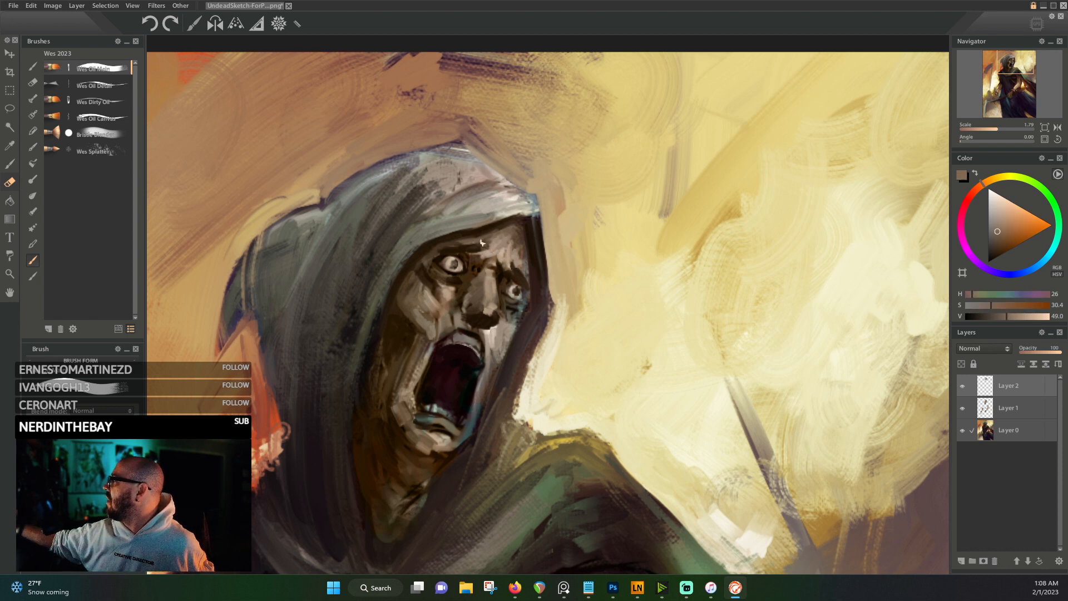
{"action": "left_click", "coordinate": [489, 235], "text": "alt"}
{"action": "left_click", "coordinate": [477, 236], "text": "alt"}
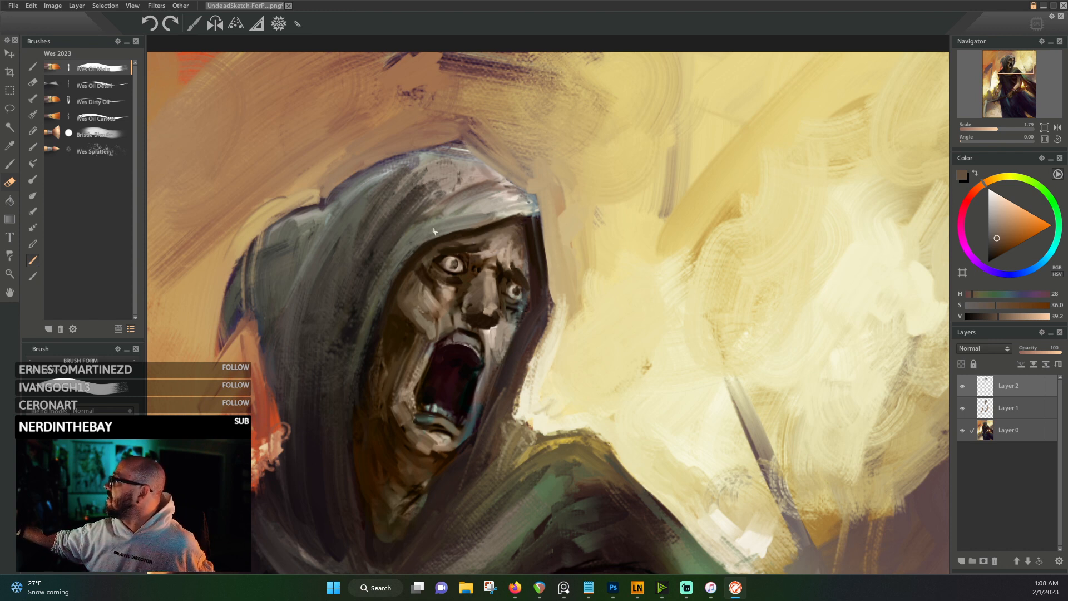
- Rework the cheek and eye socket around the wide-open eye with sampled light tan and dark brown tones
{"action": "left_click", "coordinate": [418, 333], "text": "alt"}
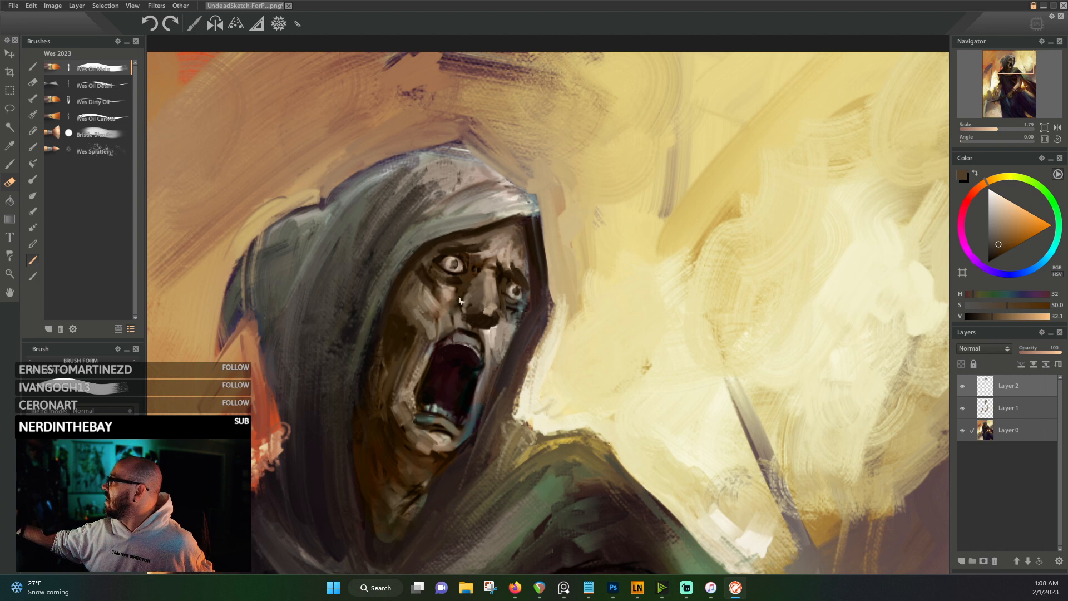
{"action": "left_click", "coordinate": [442, 289], "text": "alt"}
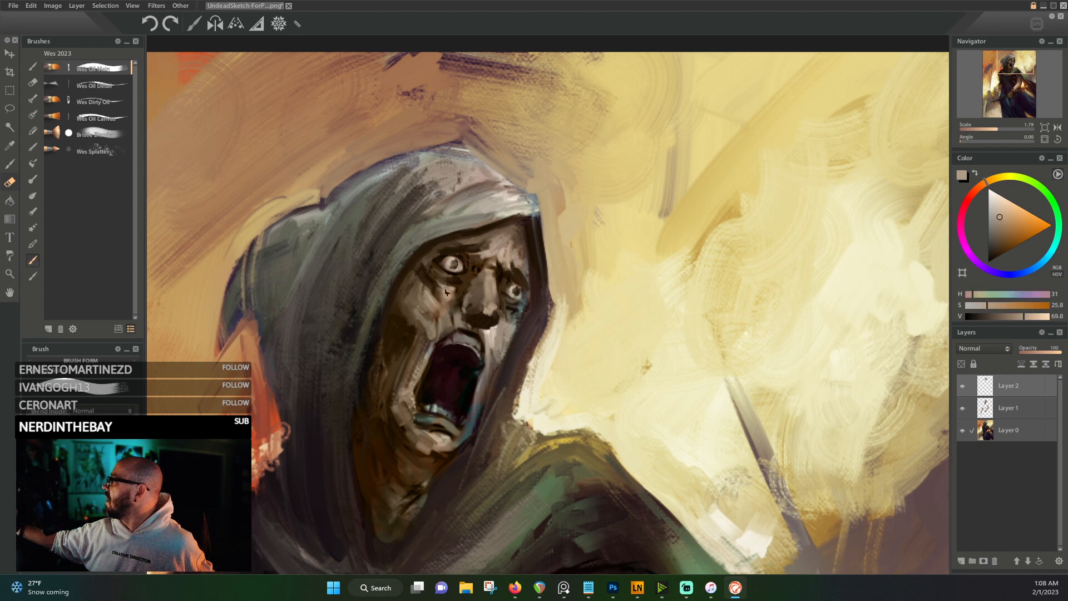
{"action": "left_click", "coordinate": [420, 274], "text": "alt"}
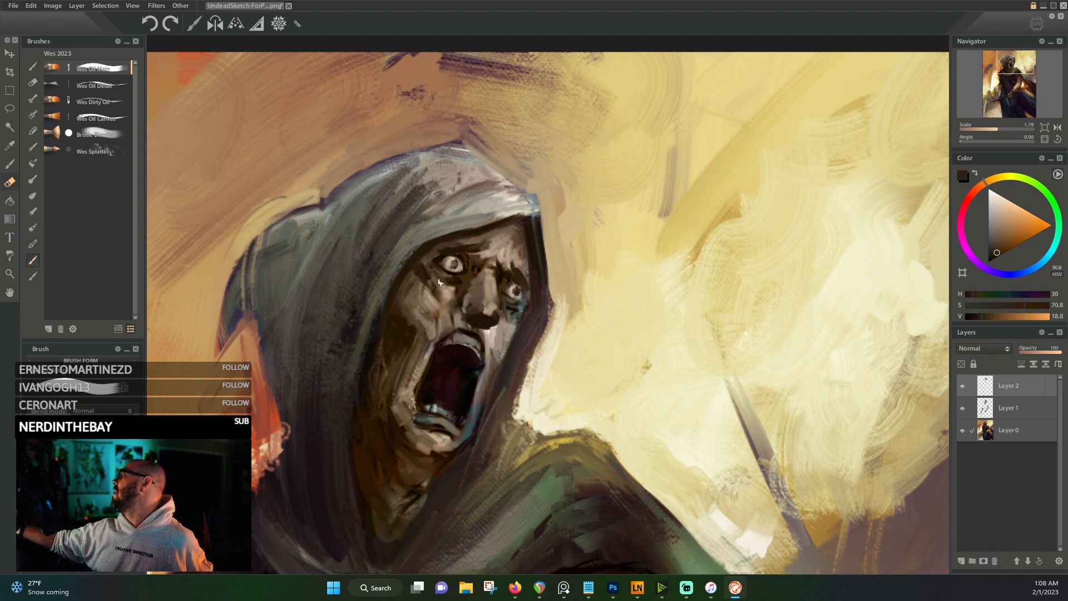
{"action": "left_click", "coordinate": [434, 264], "text": "alt"}
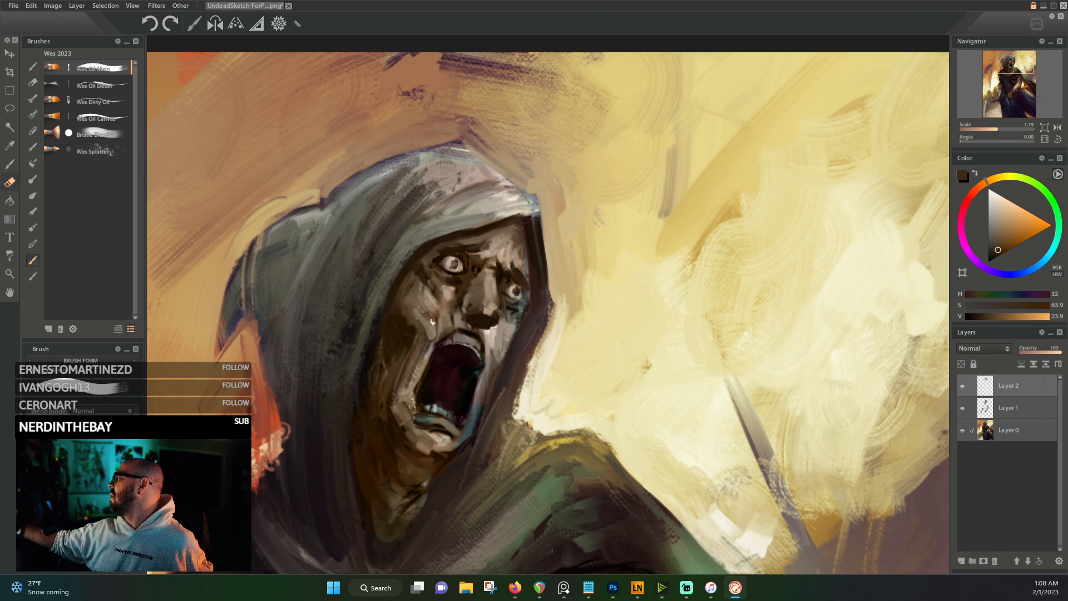
- Mix a saturated reddish brown (H 21, S 75.6, V 54.8) and add warm patches to the nose, eye area and lower lip
{"action": "left_click", "coordinate": [487, 294], "text": "alt"}
{"action": "left_click", "coordinate": [977, 188]}
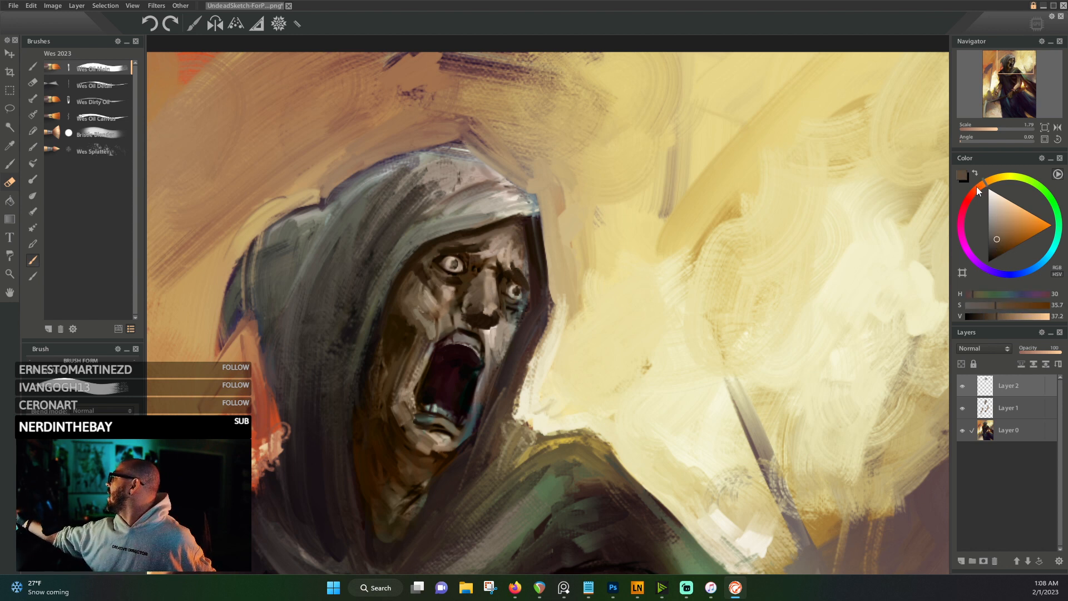
{"action": "left_click_drag", "start_coordinate": [1009, 233], "coordinate": [1016, 235]}
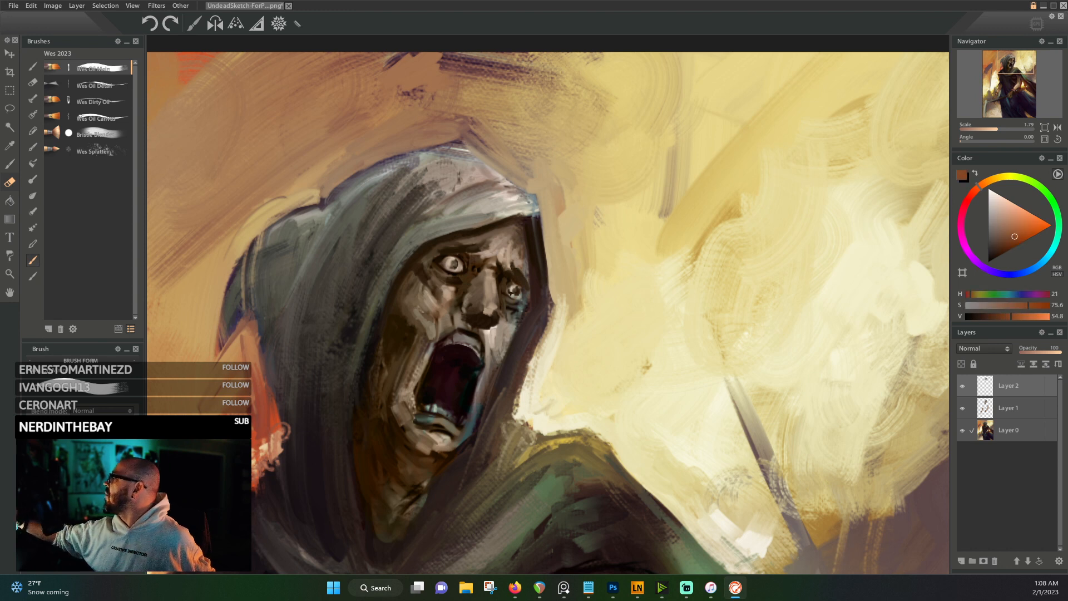
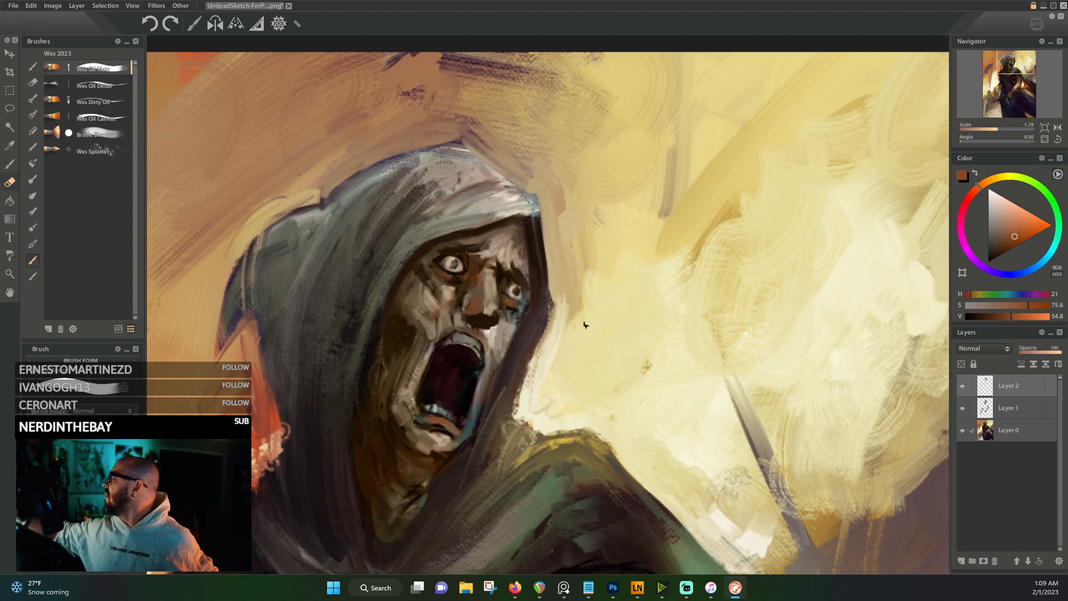
- Clean up the hood's front tip and the background edge beside it with sampled pale grey, grey-blue and cream tones
{"action": "left_click", "coordinate": [514, 209], "text": "alt"}
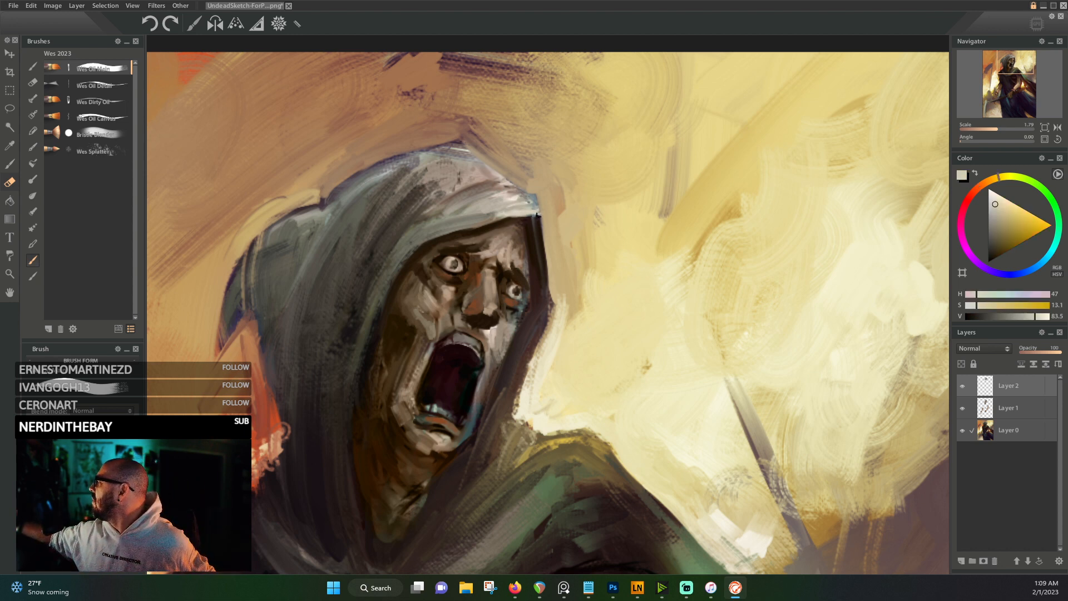
{"action": "left_click", "coordinate": [538, 201], "text": "alt"}
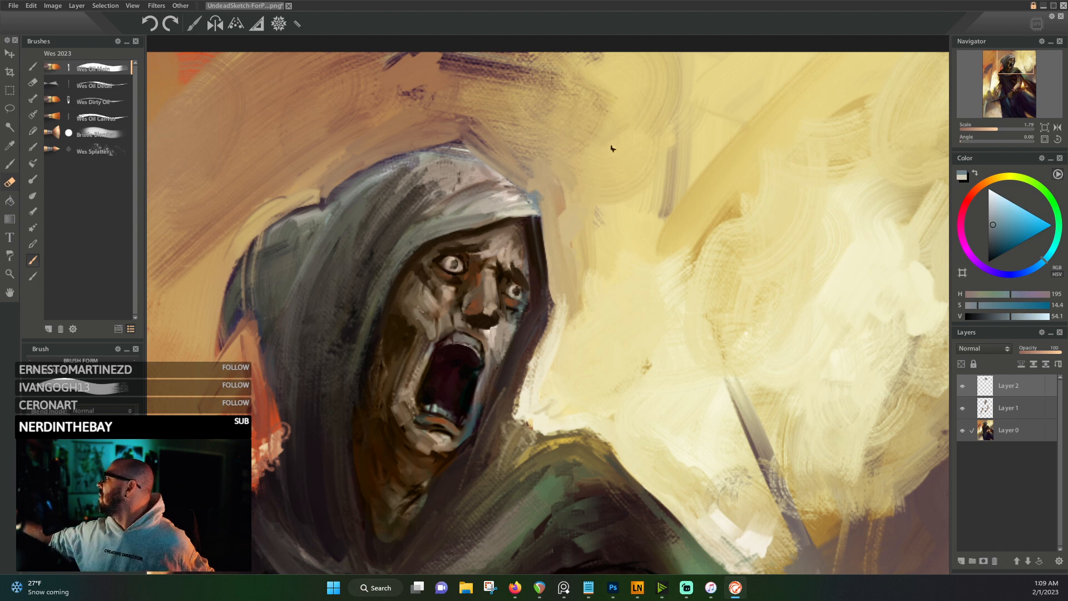
{"action": "left_click", "coordinate": [557, 277], "text": "alt"}
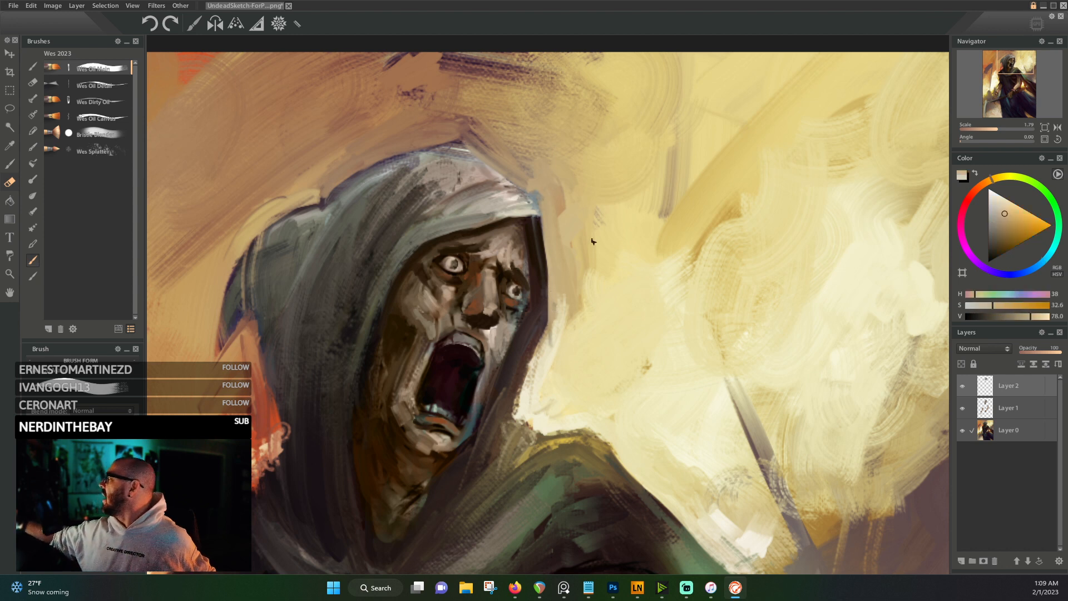
{"action": "left_click", "coordinate": [553, 336], "text": "alt"}
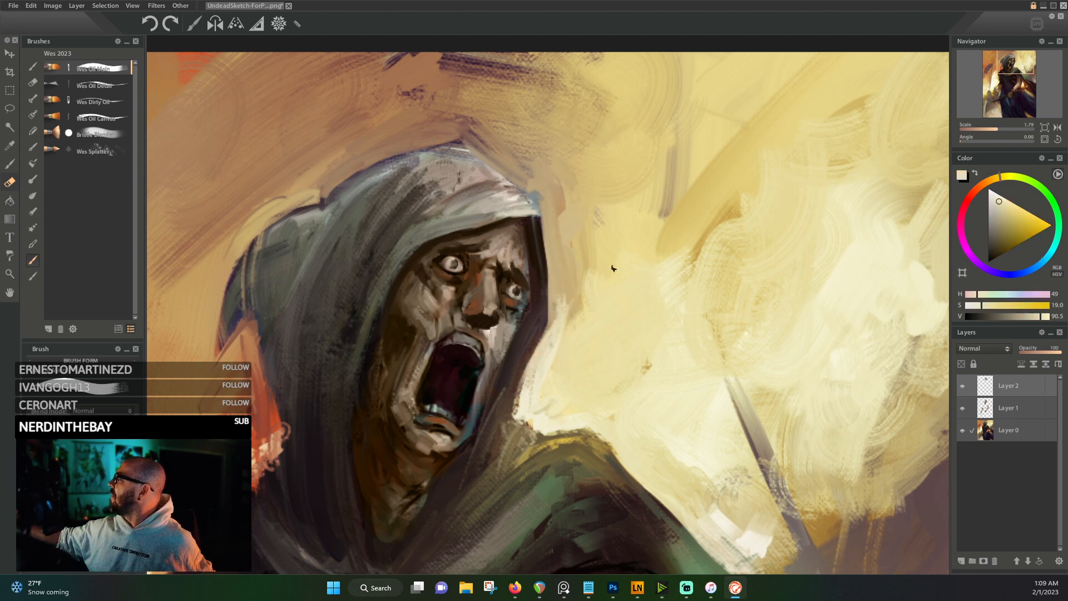
- Blend the reddish nose and its bridge into the brow with sampled browns, and retouch the skin around the lower lip
{"action": "left_click", "coordinate": [515, 286], "text": "alt"}
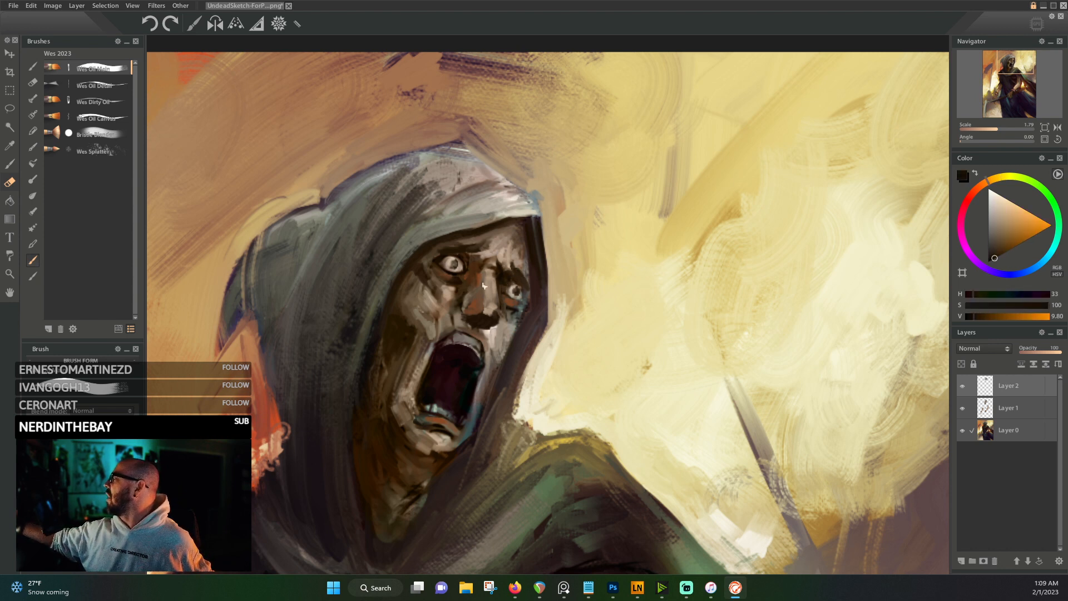
{"action": "left_click", "coordinate": [474, 305], "text": "alt"}
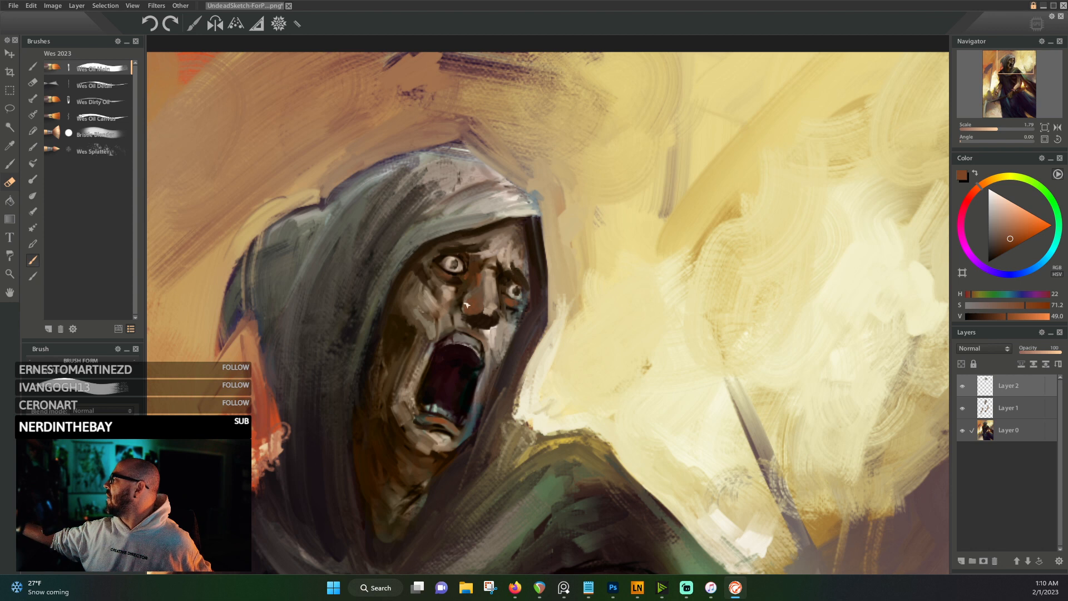
{"action": "left_click", "coordinate": [484, 305], "text": "alt"}
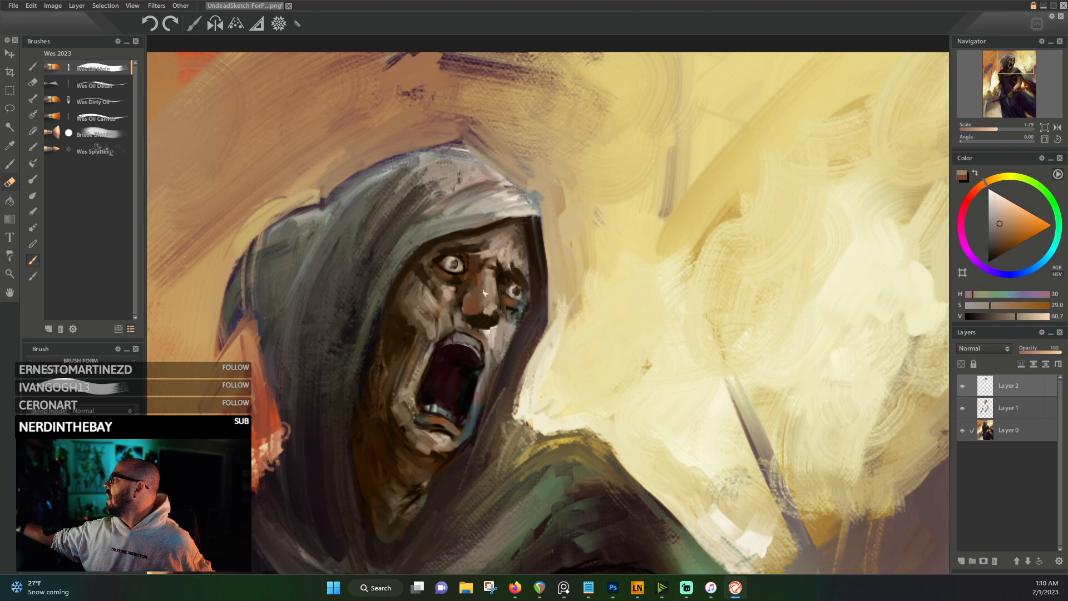
{"action": "left_click", "coordinate": [491, 272], "text": "alt"}
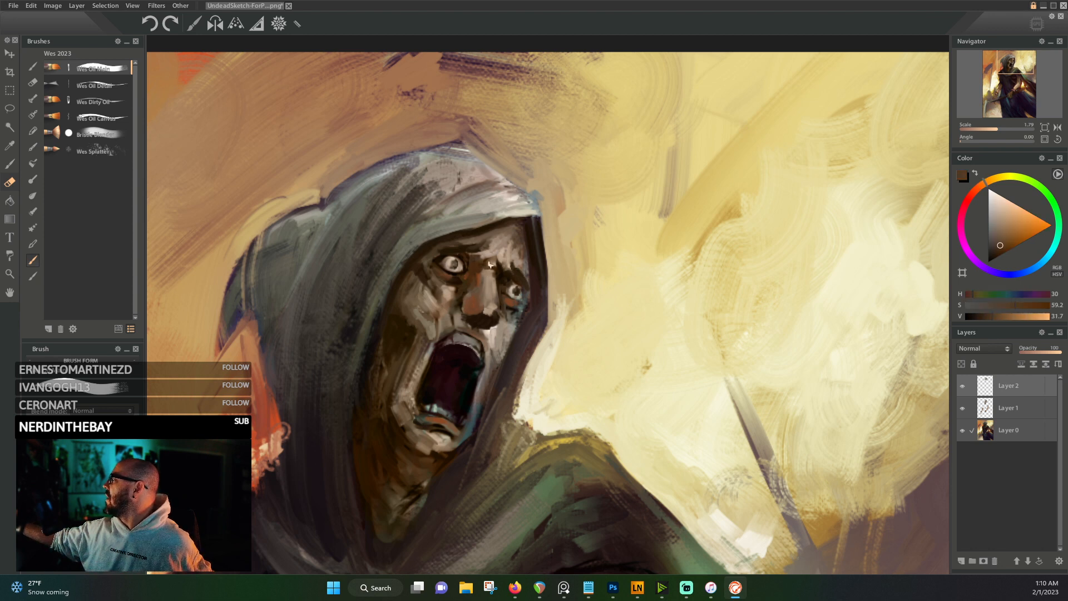
{"action": "left_click", "coordinate": [498, 260], "text": "alt"}
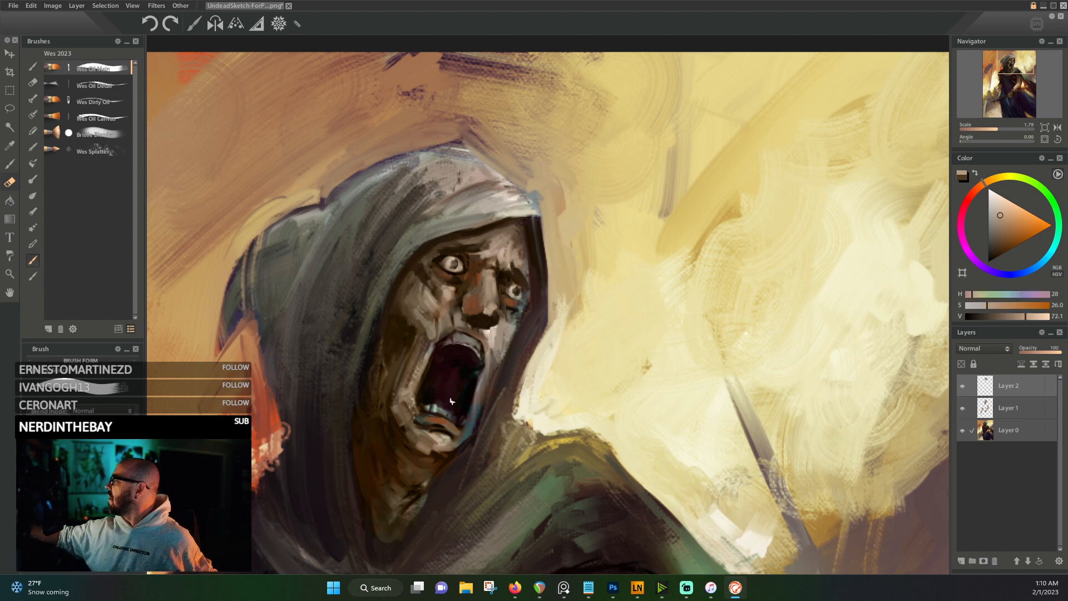
{"action": "left_click", "coordinate": [428, 422], "text": "alt"}
{"action": "left_click", "coordinate": [423, 436], "text": "alt"}
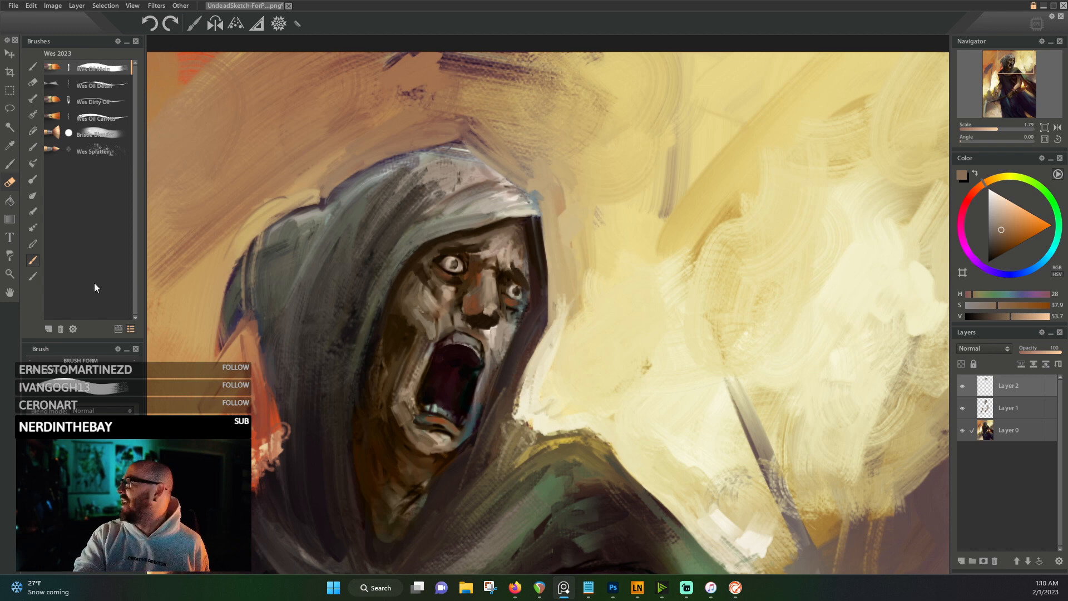
- Reshape the upper lip and the shadow under the nose with sampled greyish tan, dark brown and near-black red tones
{"action": "scroll", "coordinate": [484, 304], "scroll_direction": "down", "scroll_amount": 5}
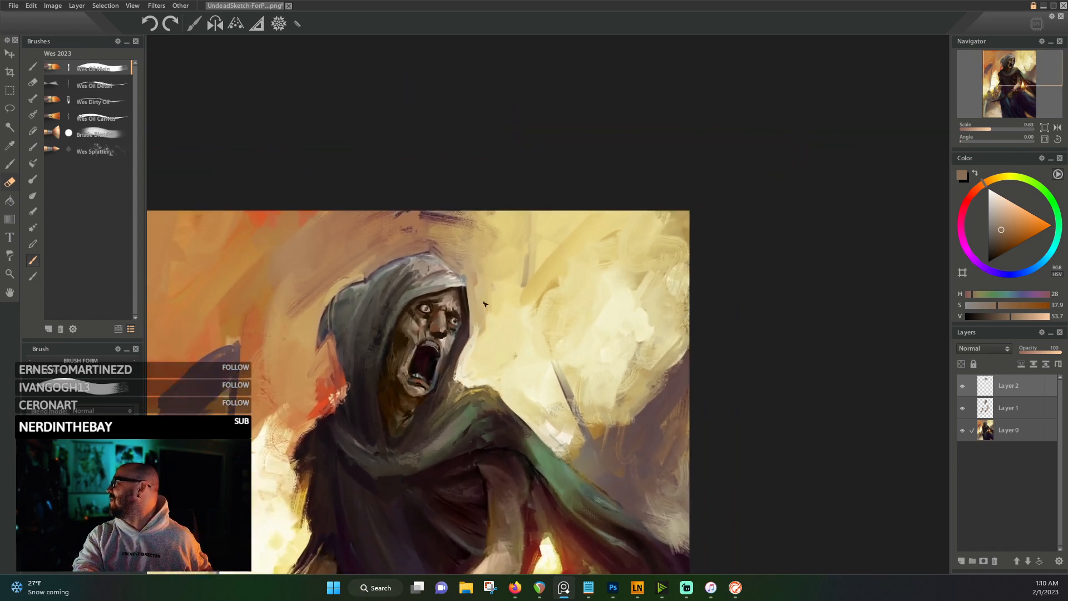
{"action": "scroll", "coordinate": [485, 304], "scroll_direction": "up", "scroll_amount": 4}
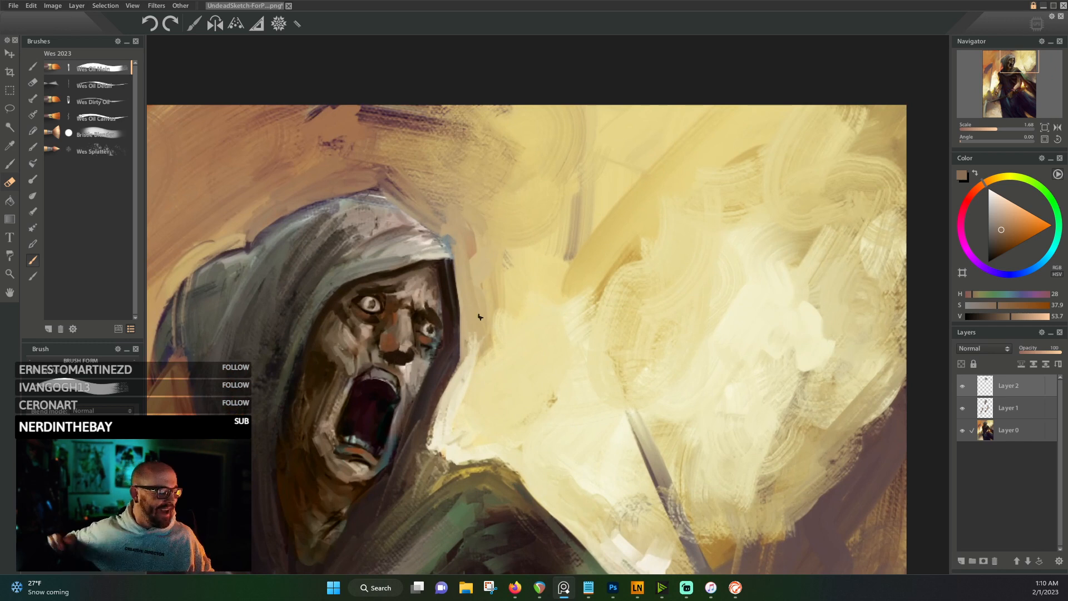
{"action": "left_click", "coordinate": [393, 384], "text": "alt"}
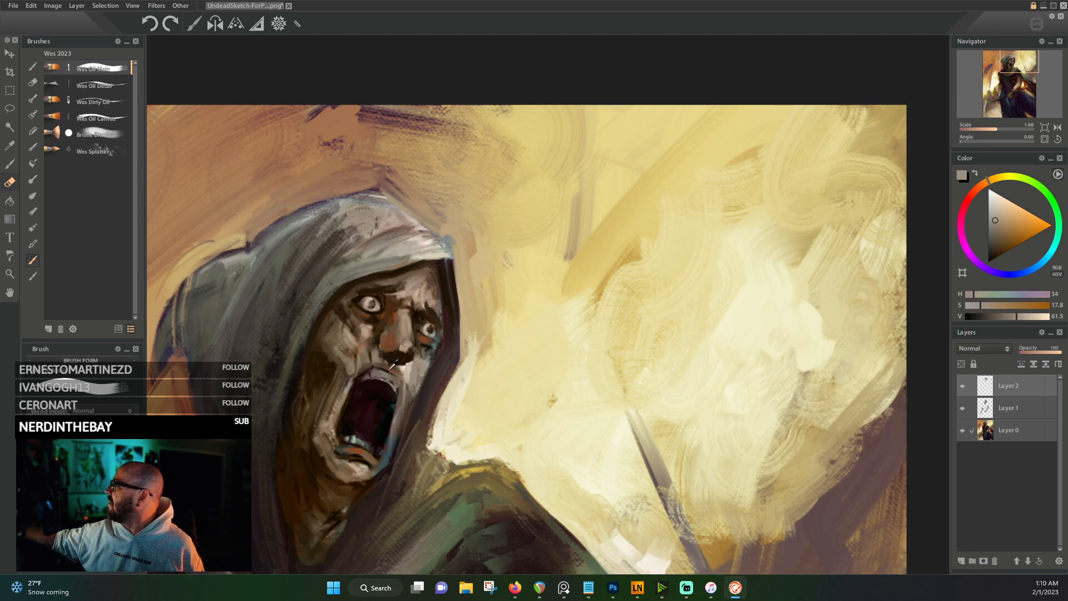
{"action": "left_click", "coordinate": [393, 366], "text": "alt"}
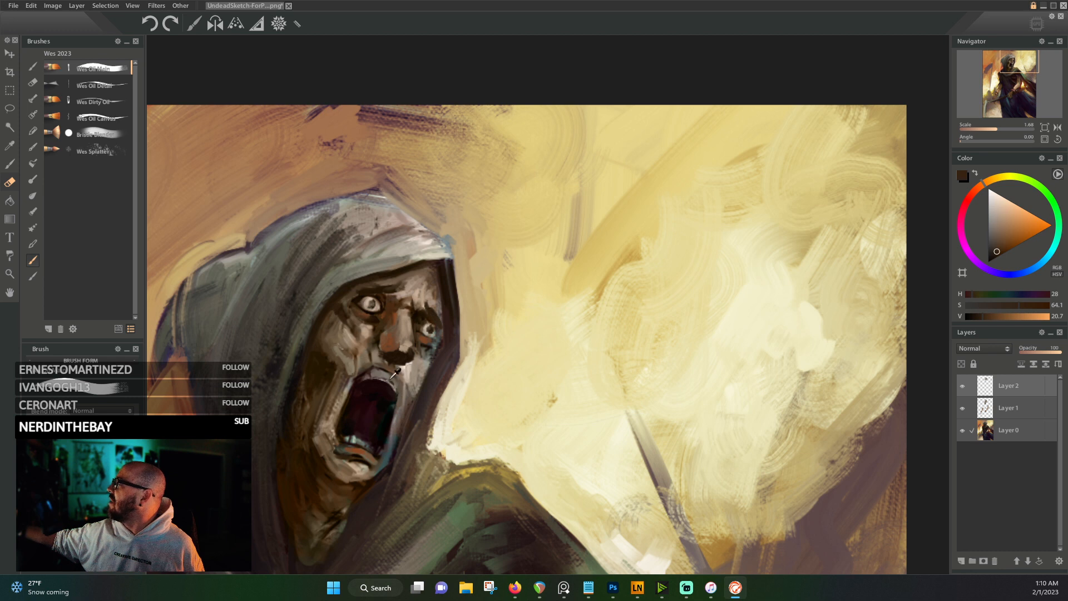
{"action": "left_click", "coordinate": [395, 374], "text": "alt"}
{"action": "left_click", "coordinate": [368, 377], "text": "alt"}
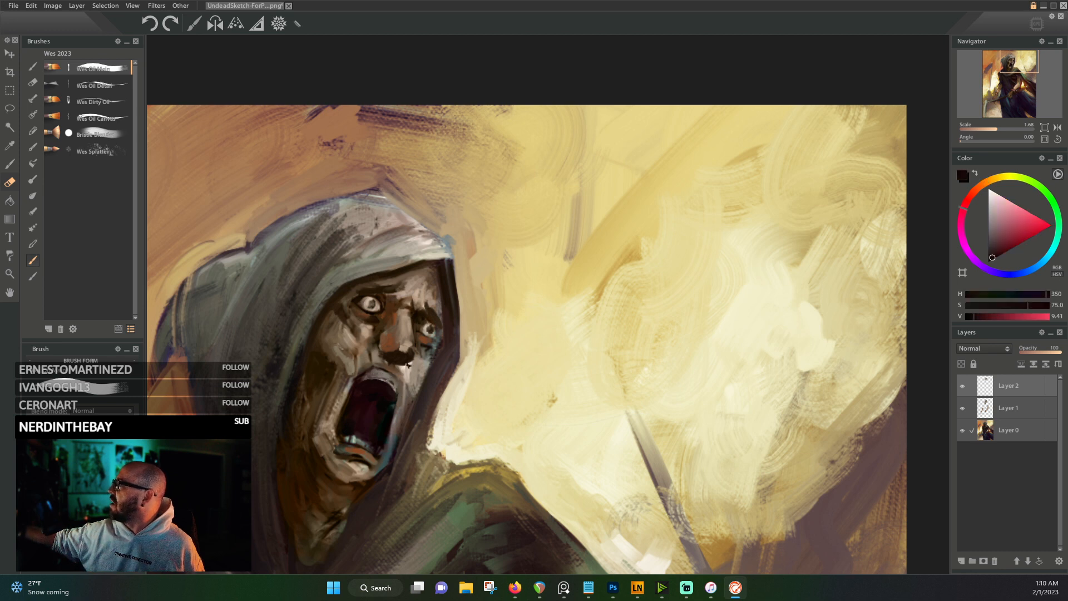
{"action": "left_click", "coordinate": [369, 372], "text": "alt"}
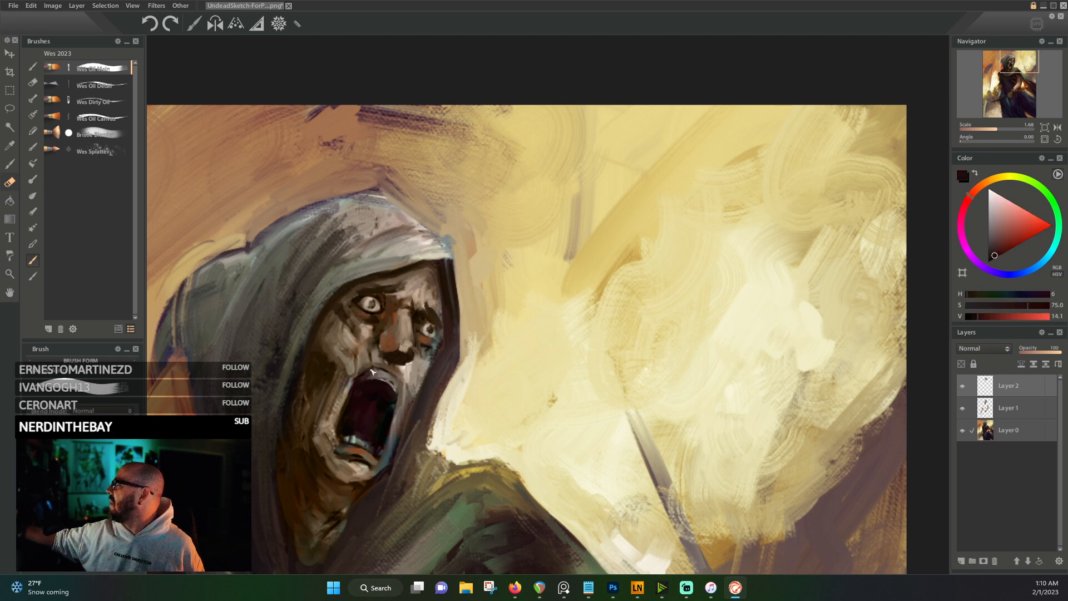
{"action": "left_click", "coordinate": [374, 383], "text": "alt"}
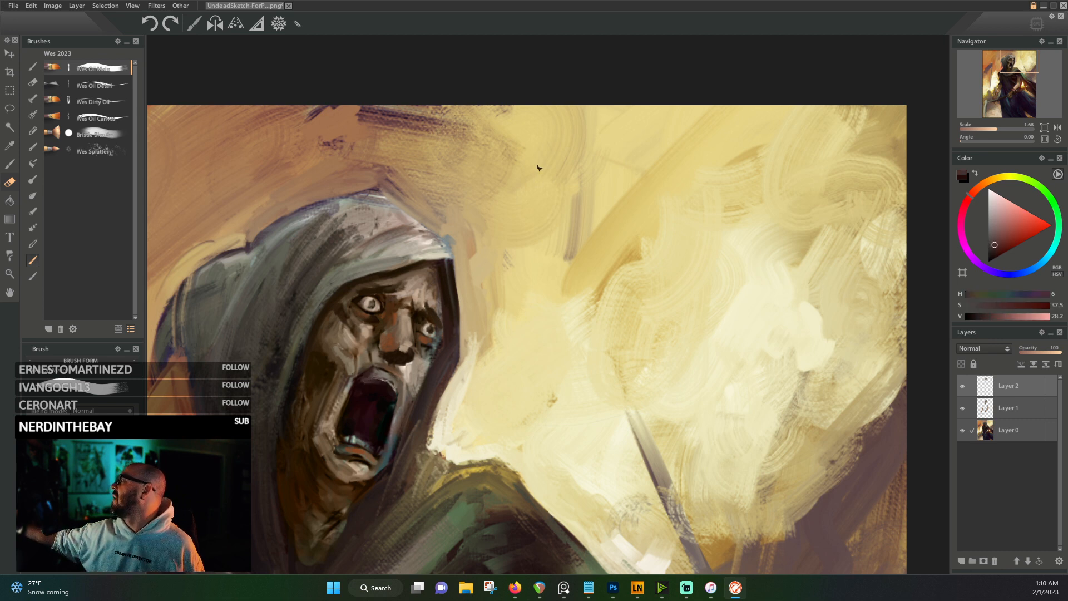
- Blend the upper lip's rim with sampled mid-browns and deepen the mouth opening with a near-black red
{"action": "left_click", "coordinate": [361, 374], "text": "alt"}
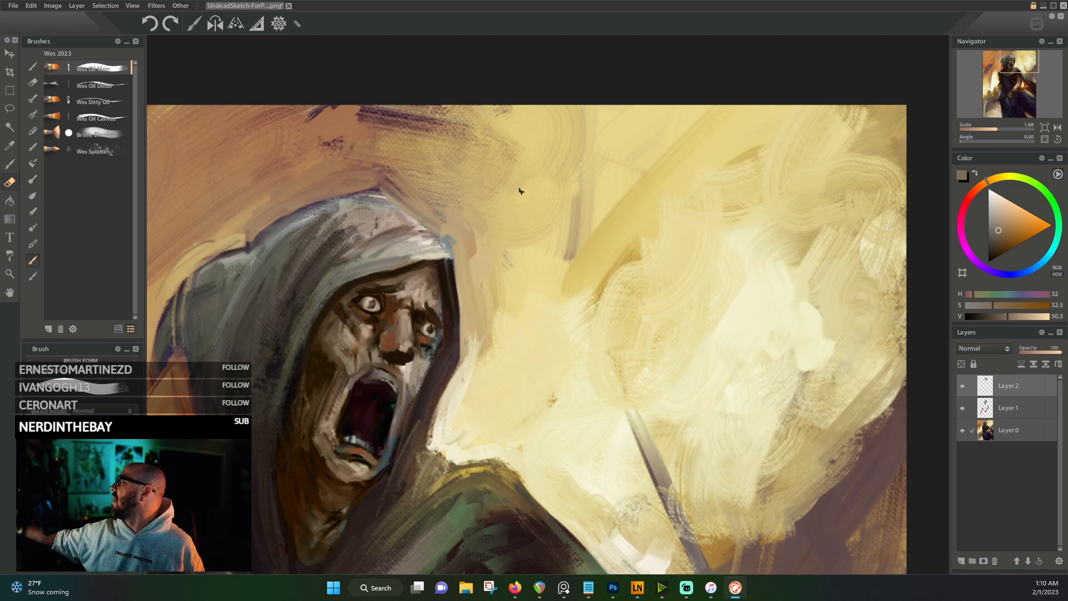
{"action": "left_click", "coordinate": [367, 371], "text": "alt"}
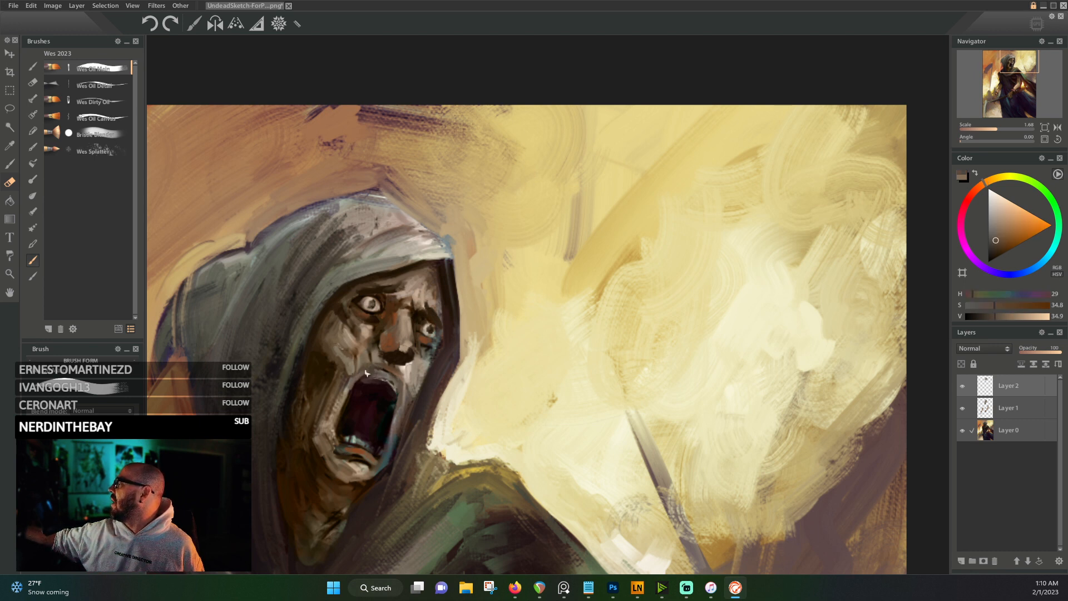
{"action": "left_click", "coordinate": [404, 384], "text": "alt"}
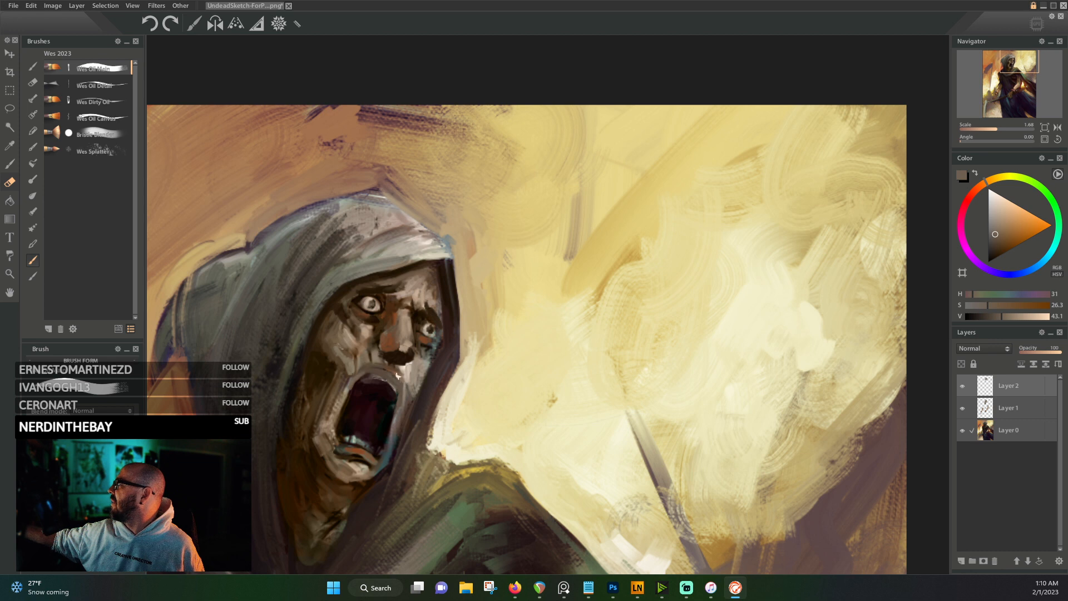
{"action": "left_click", "coordinate": [379, 361], "text": "alt"}
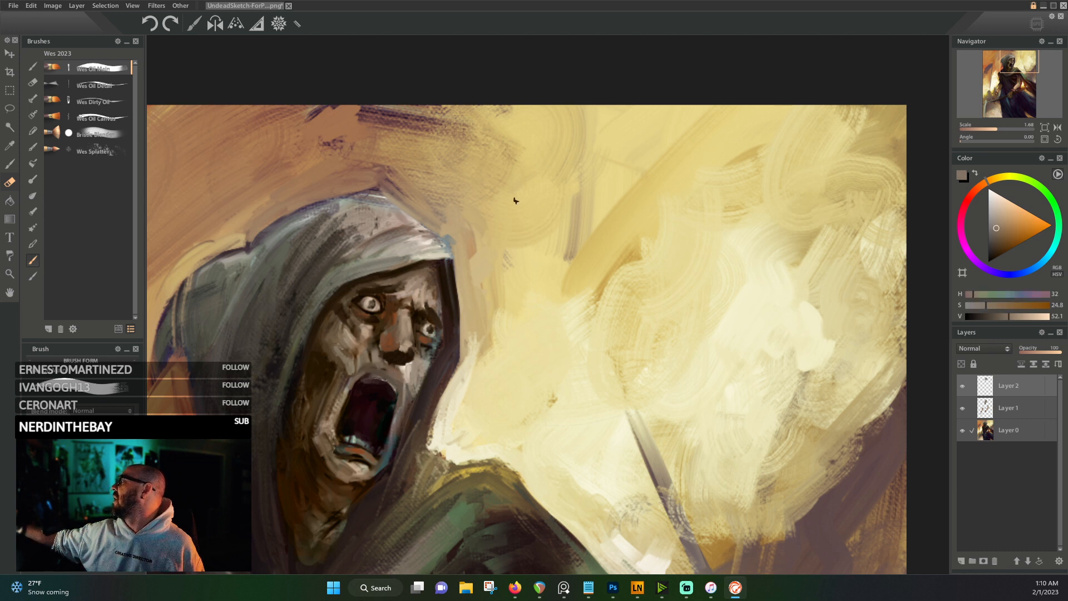
{"action": "left_click", "coordinate": [365, 383], "text": "alt"}
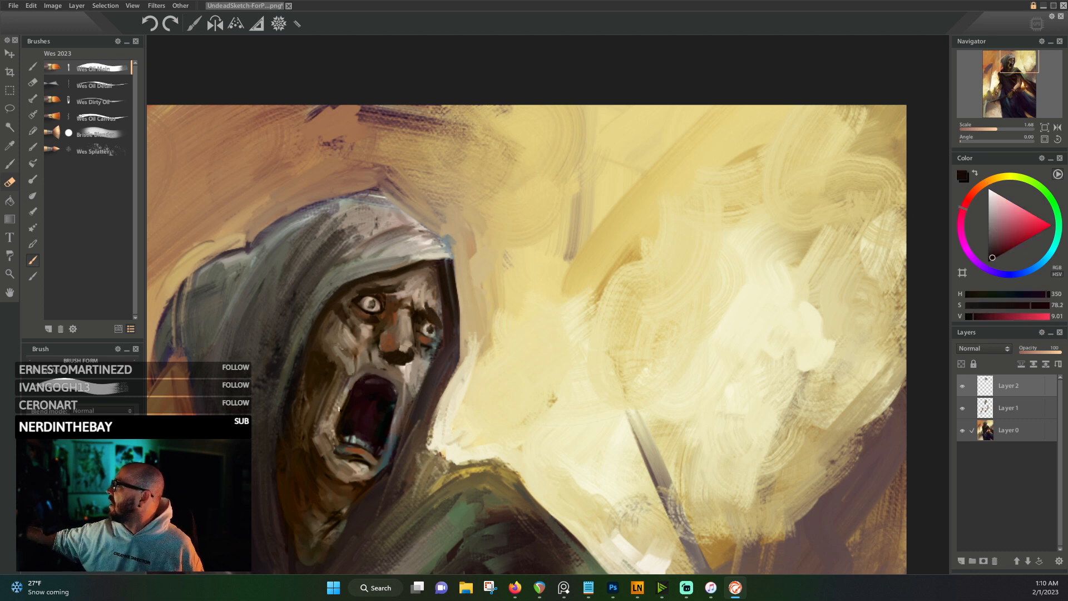
- Retouch the lower lip and the far side of the mouth with sampled pale beige, reddish brown and grey-brown tones
{"action": "left_click", "coordinate": [397, 399], "text": "alt"}
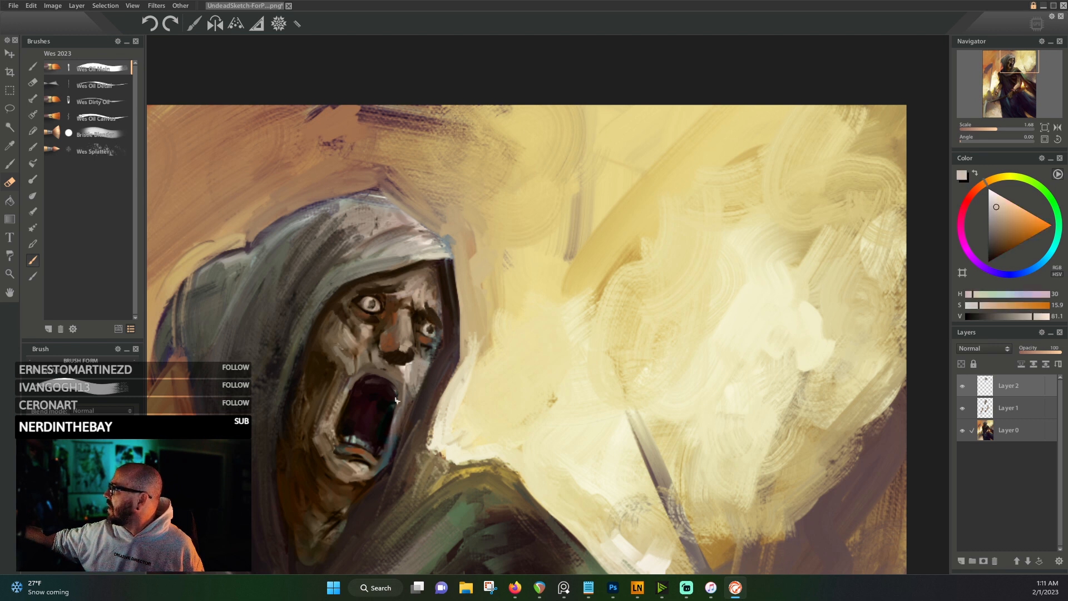
{"action": "left_click", "coordinate": [369, 460], "text": "alt"}
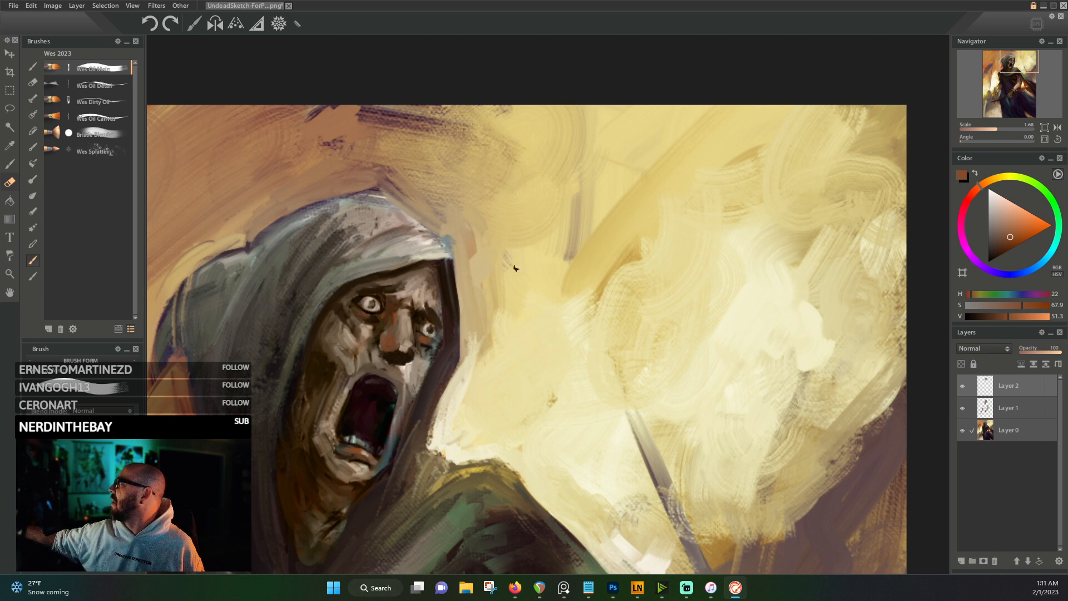
{"action": "left_click", "coordinate": [412, 400], "text": "alt"}
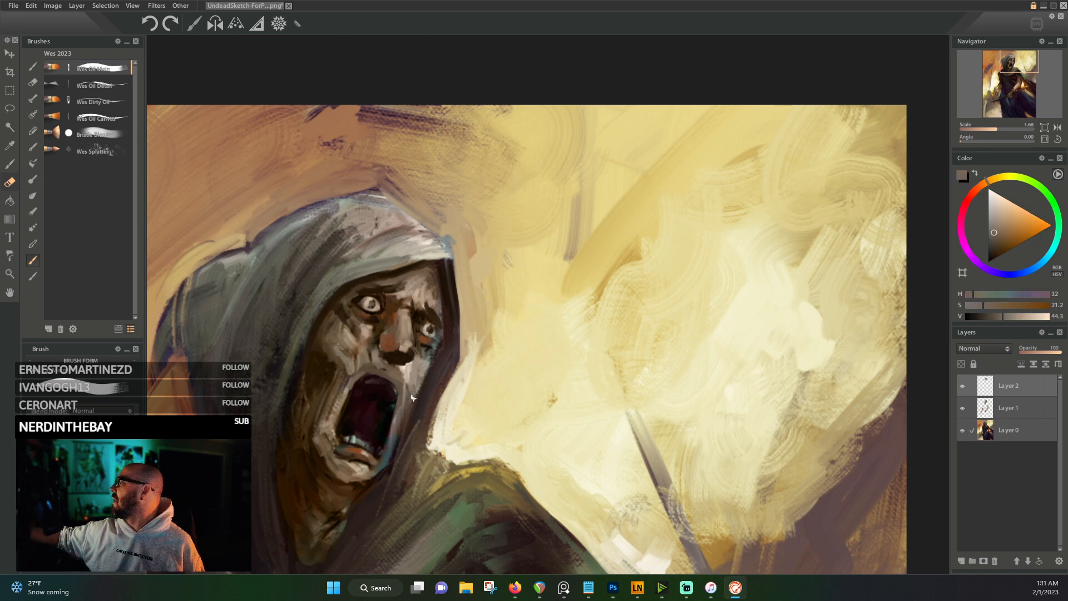
{"action": "left_click", "coordinate": [434, 381], "text": "alt"}
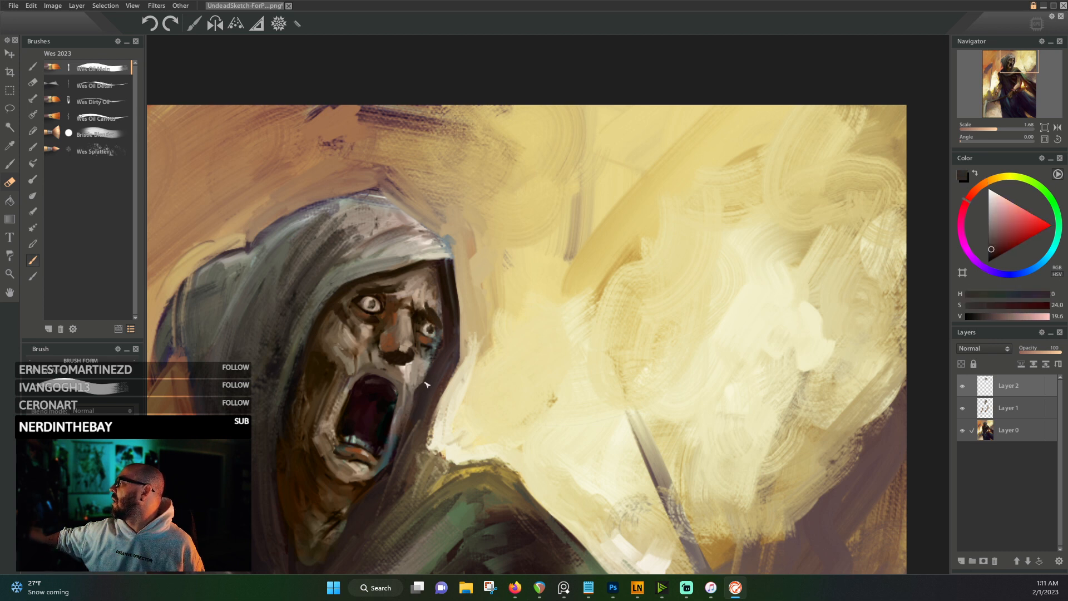
- Refine the far cheek's edge against the hood's inner shadow with sampled dark brown and dark grey-green tones
{"action": "left_click", "coordinate": [435, 340], "text": "alt"}
{"action": "left_click", "coordinate": [438, 350], "text": "alt"}
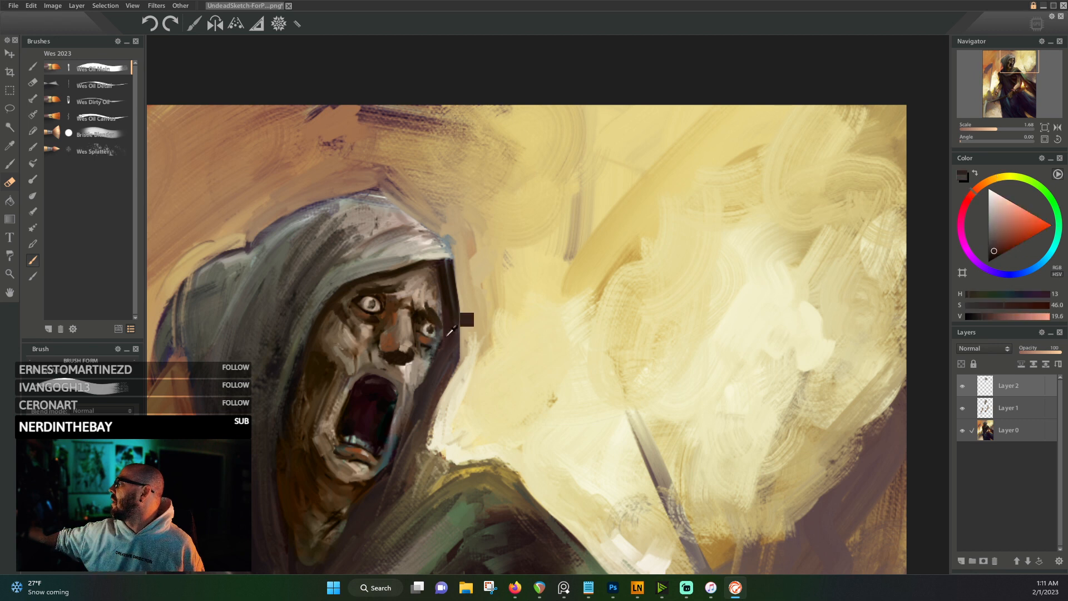
{"action": "left_click", "coordinate": [436, 348], "text": "alt"}
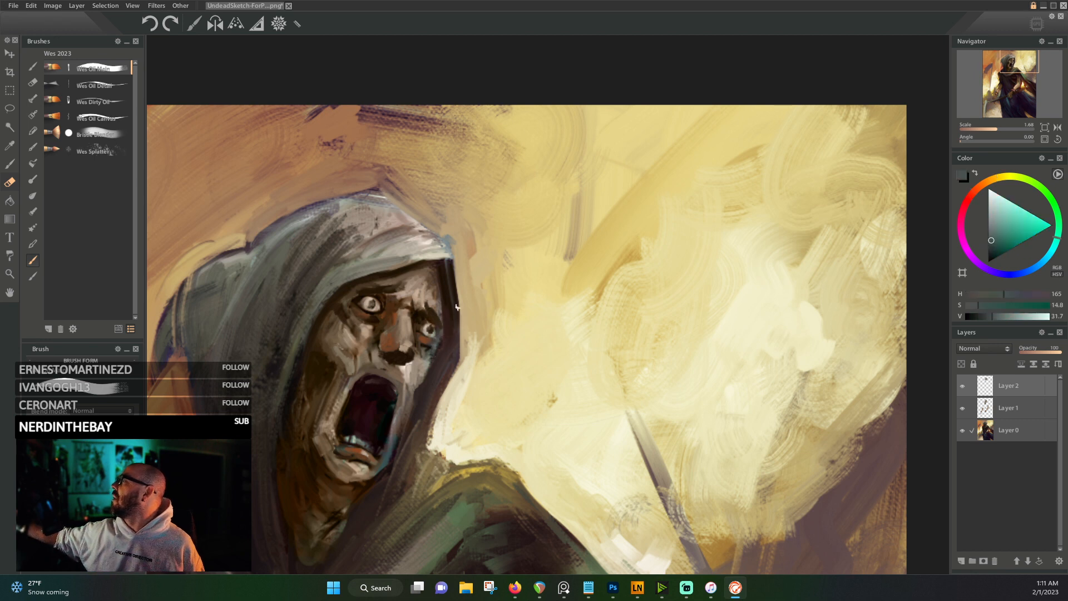
- Deepen the eye sockets, far brow and the face's shadowed edge inside the hood with sampled dark and reddish browns
{"action": "left_click_drag", "start_coordinate": [365, 333], "coordinate": [392, 321]}
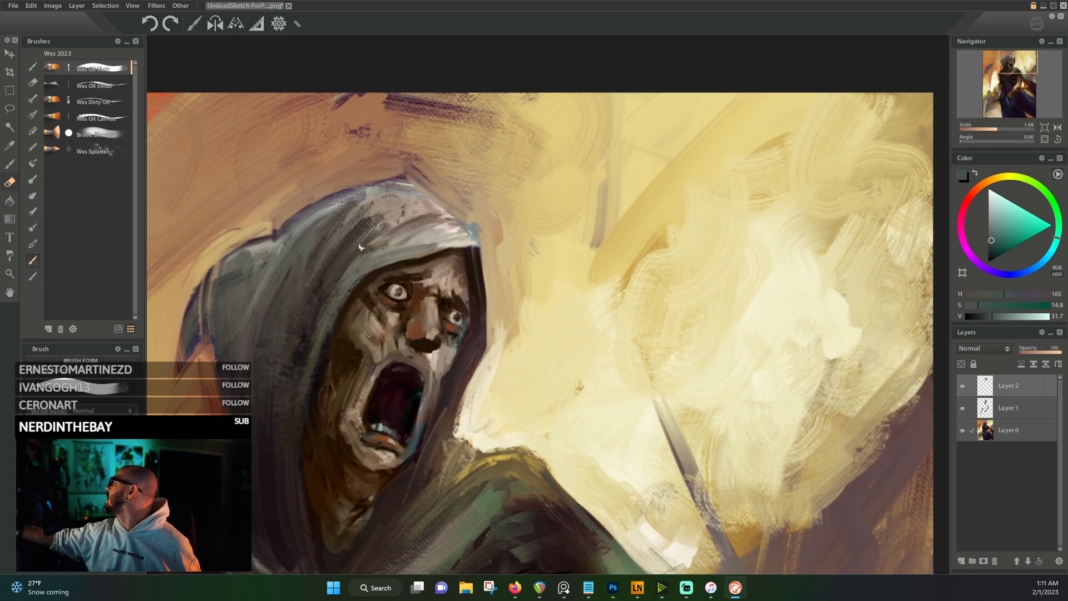
{"action": "left_click", "coordinate": [392, 286], "text": "alt"}
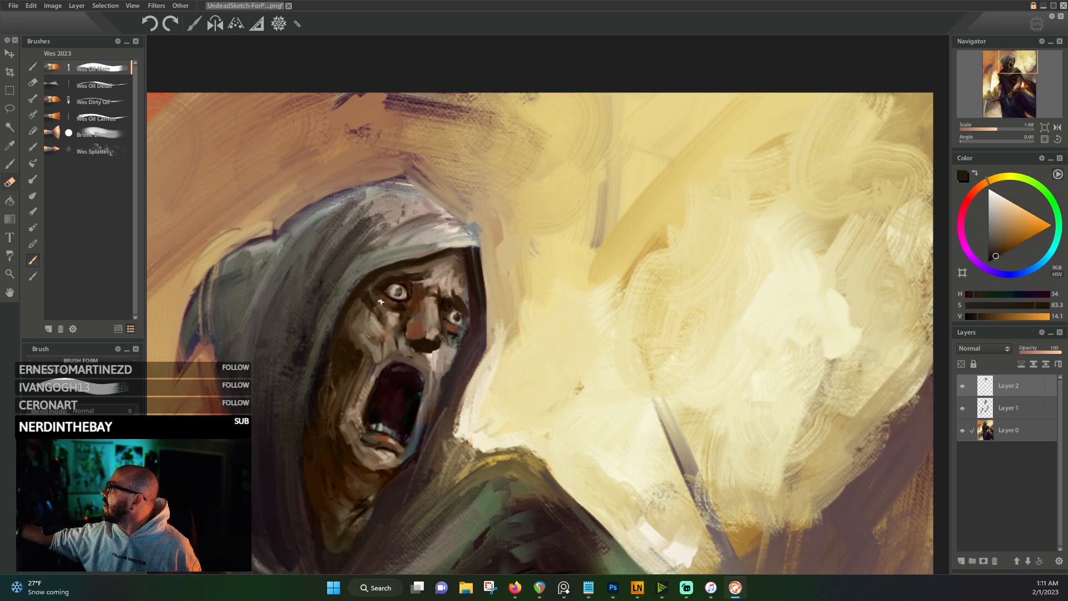
{"action": "left_click", "coordinate": [463, 333], "text": "alt"}
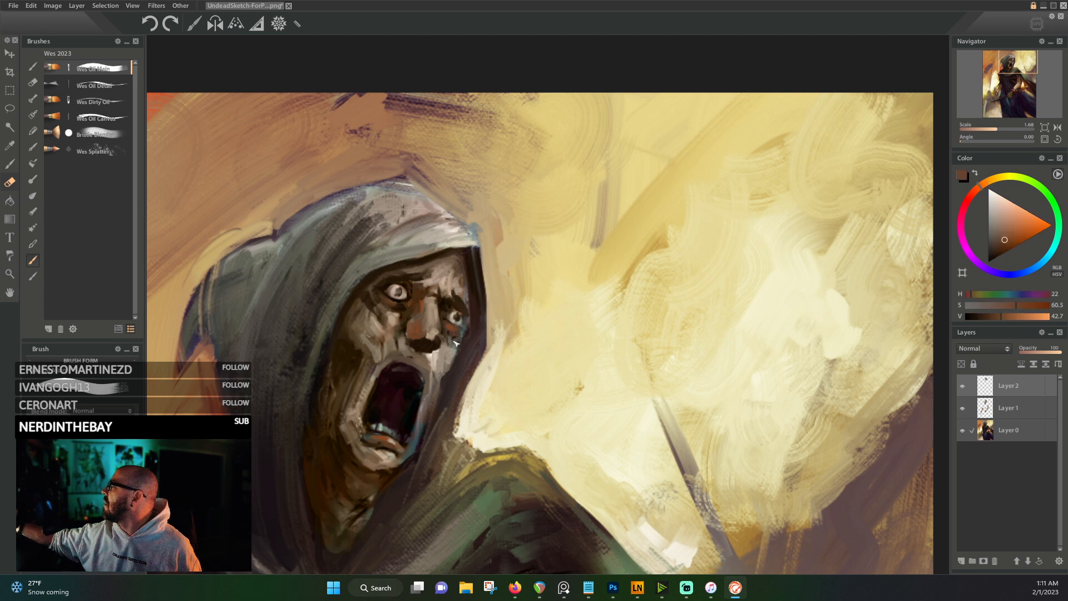
{"action": "left_click", "coordinate": [466, 328], "text": "alt"}
{"action": "left_click", "coordinate": [463, 304], "text": "alt"}
{"action": "left_click", "coordinate": [450, 302], "text": "alt"}
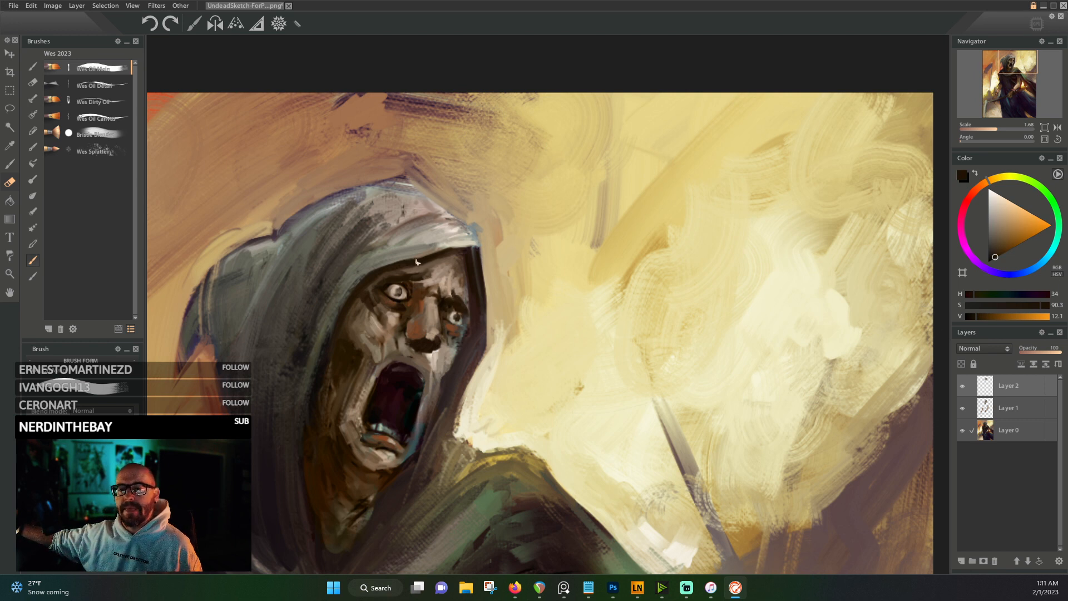
{"action": "left_click", "coordinate": [330, 364], "text": "alt"}
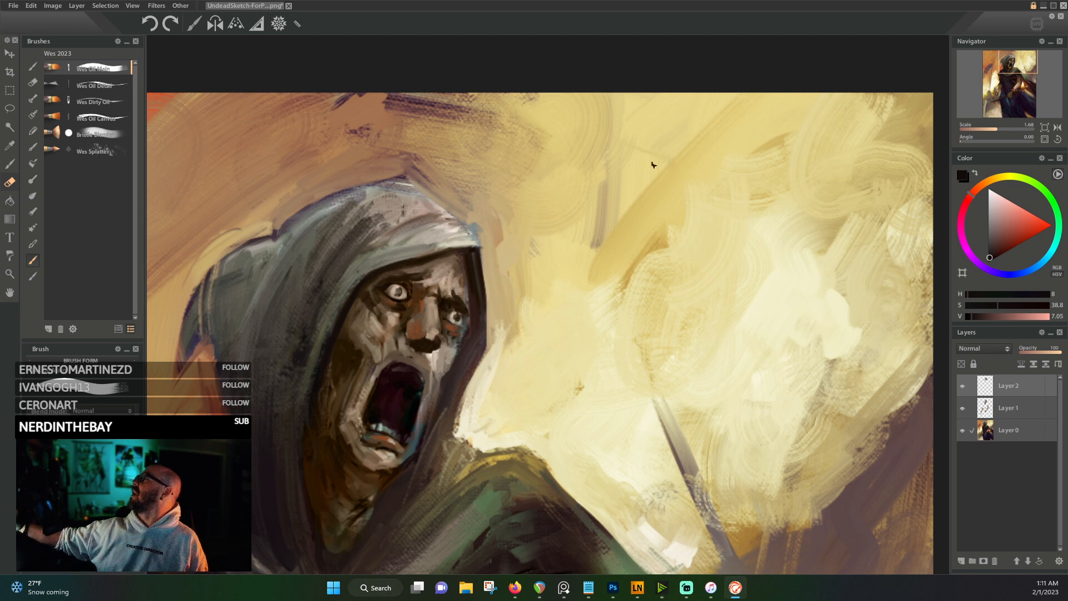
- Clean up the hood's back edge and the background beside it with sampled grey, tan and brown tones
{"action": "left_click", "coordinate": [216, 288], "text": "alt"}
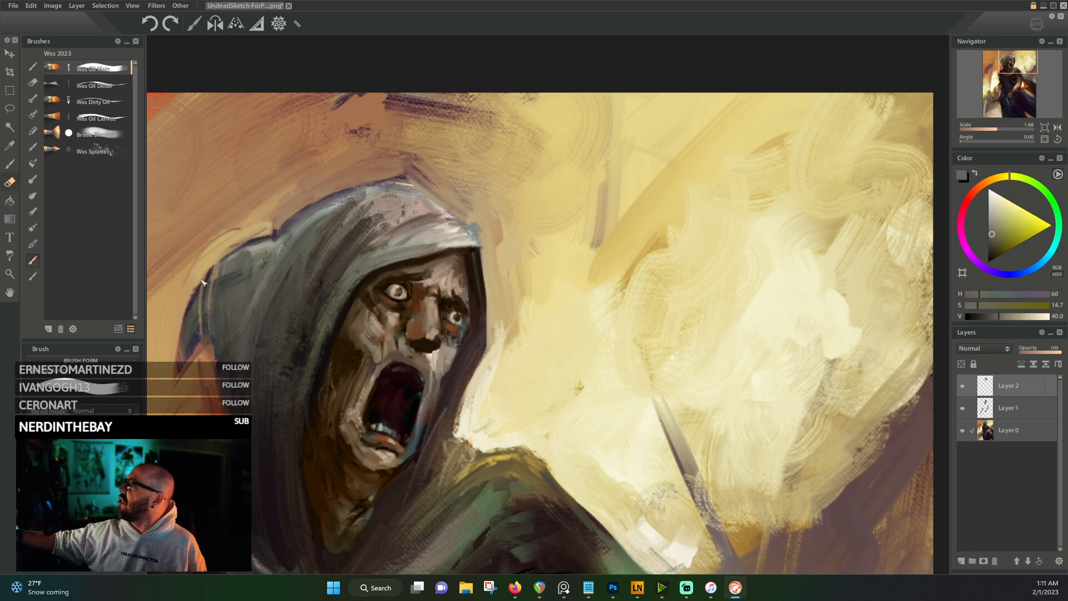
{"action": "left_click", "coordinate": [190, 329], "text": "alt"}
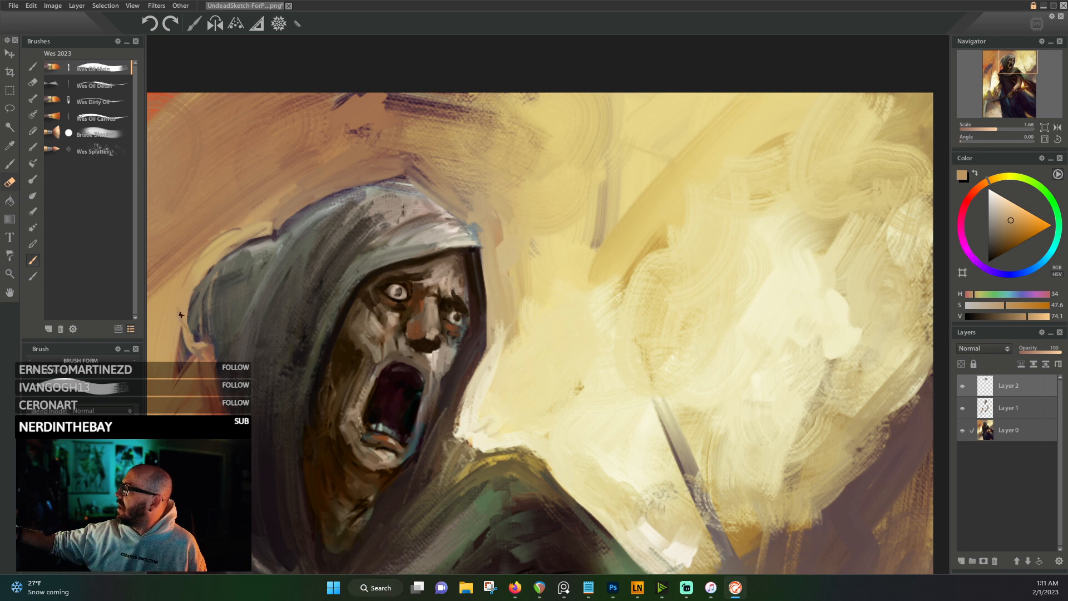
{"action": "left_click", "coordinate": [179, 333], "text": "alt"}
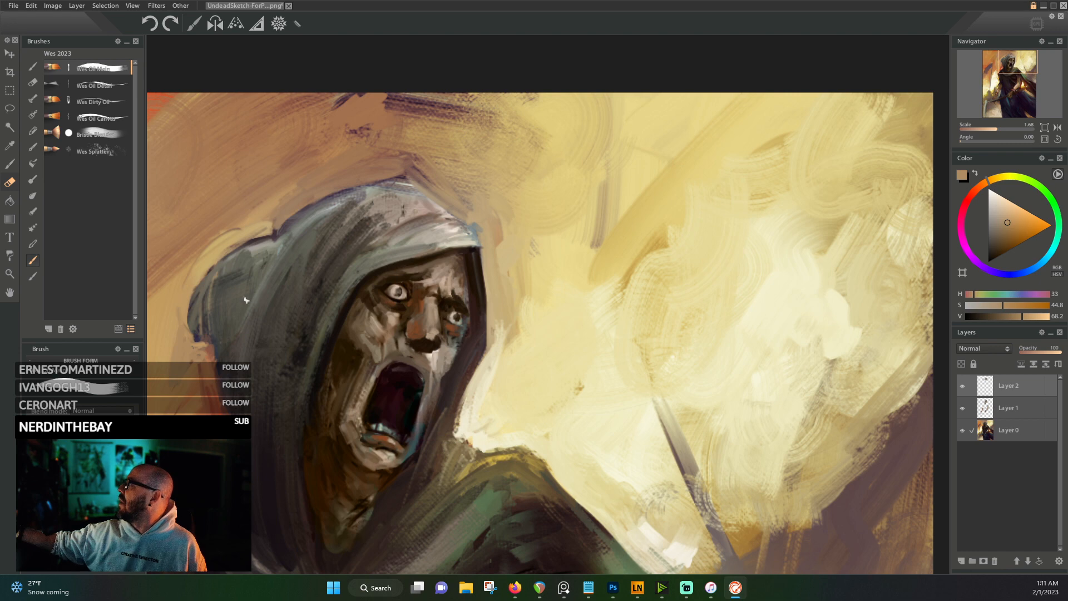
{"action": "left_click", "coordinate": [205, 346], "text": "alt"}
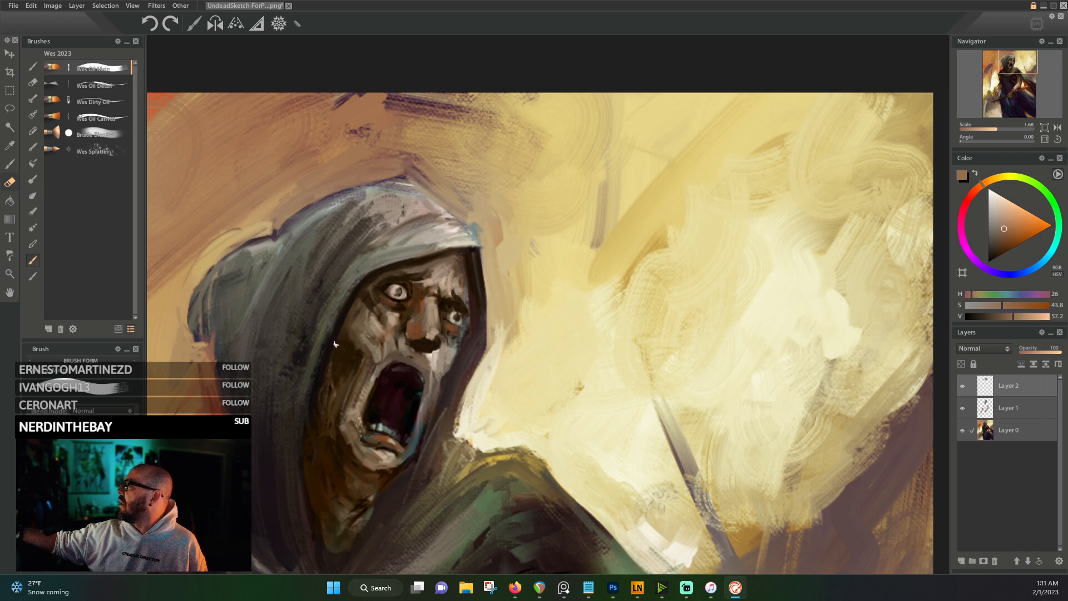
- Rework the background behind the hood's back and neck with sampled orange-red, soft orange and sandy tan tones
{"action": "scroll", "coordinate": [335, 344], "scroll_direction": "down", "scroll_amount": 5}
{"action": "left_click", "coordinate": [252, 311], "text": "alt"}
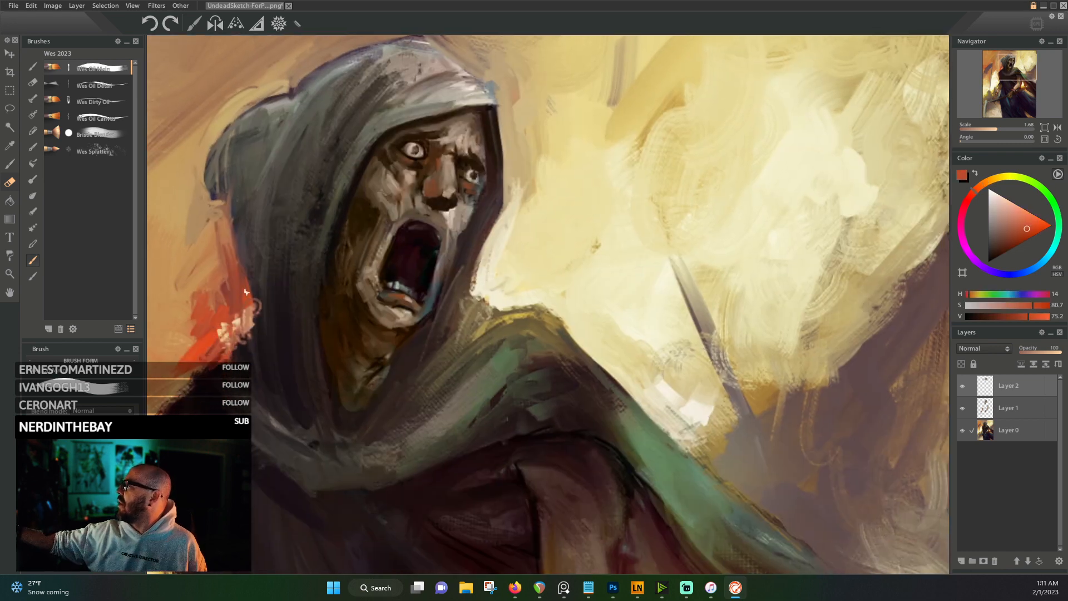
{"action": "left_click", "coordinate": [250, 330], "text": "alt"}
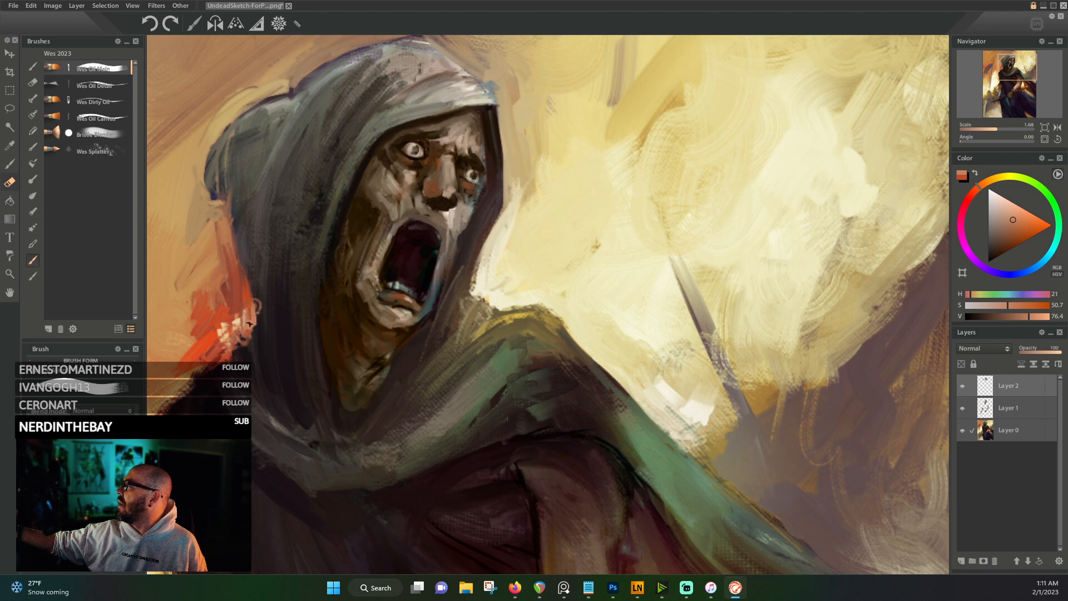
{"action": "left_click_drag", "start_coordinate": [375, 248], "coordinate": [466, 304]}
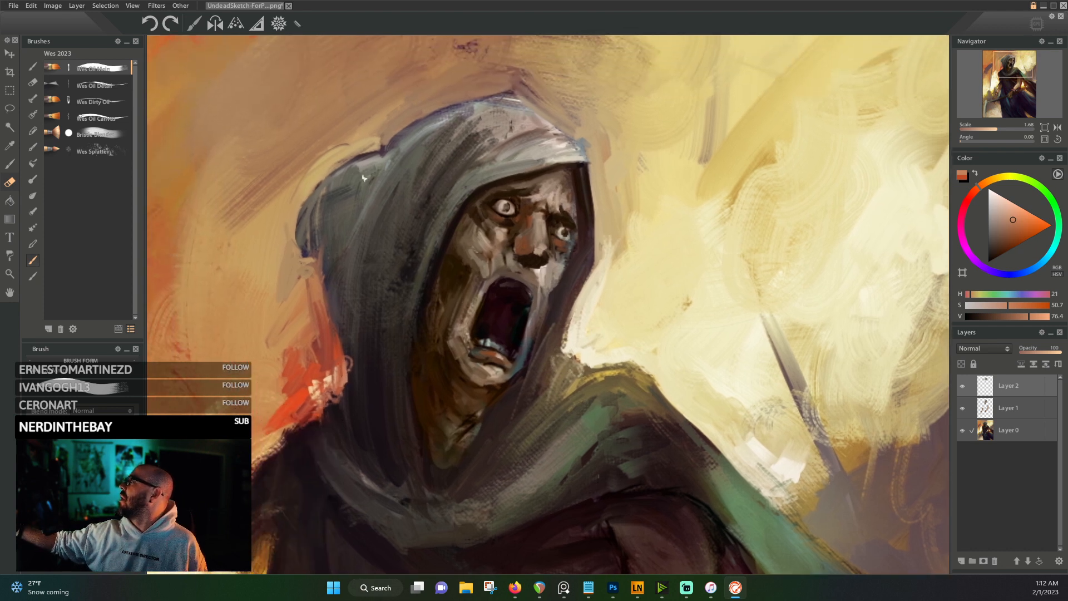
{"action": "left_click", "coordinate": [353, 143], "text": "alt"}
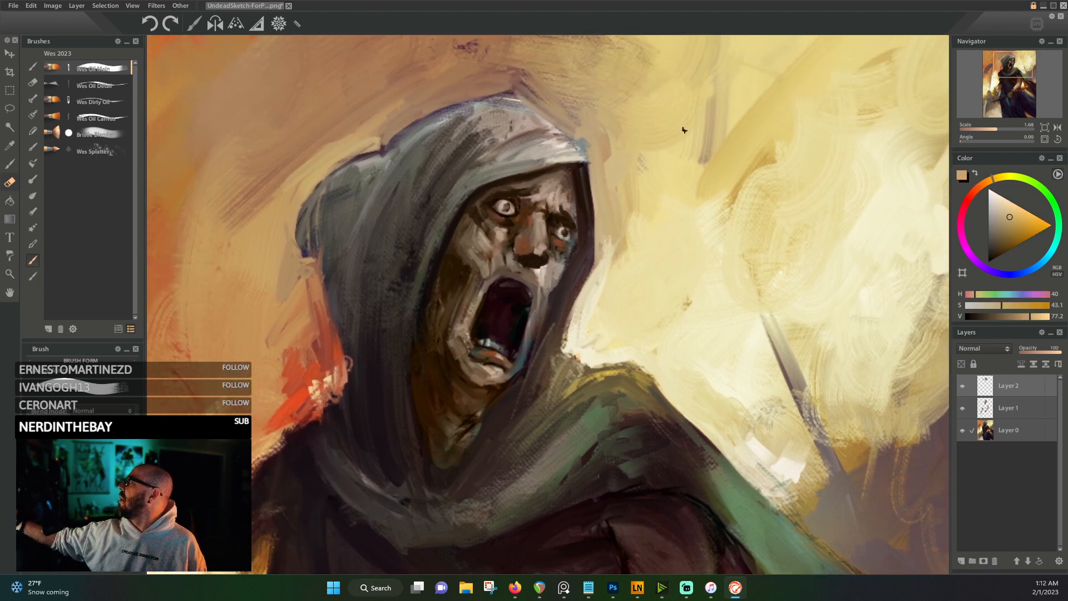
- Soften the background around the hood's peak and front tip with sampled reddish brown and warm tan tones
{"action": "left_click_drag", "start_coordinate": [650, 199], "coordinate": [529, 351]}
{"action": "left_click", "coordinate": [419, 166], "text": "alt"}
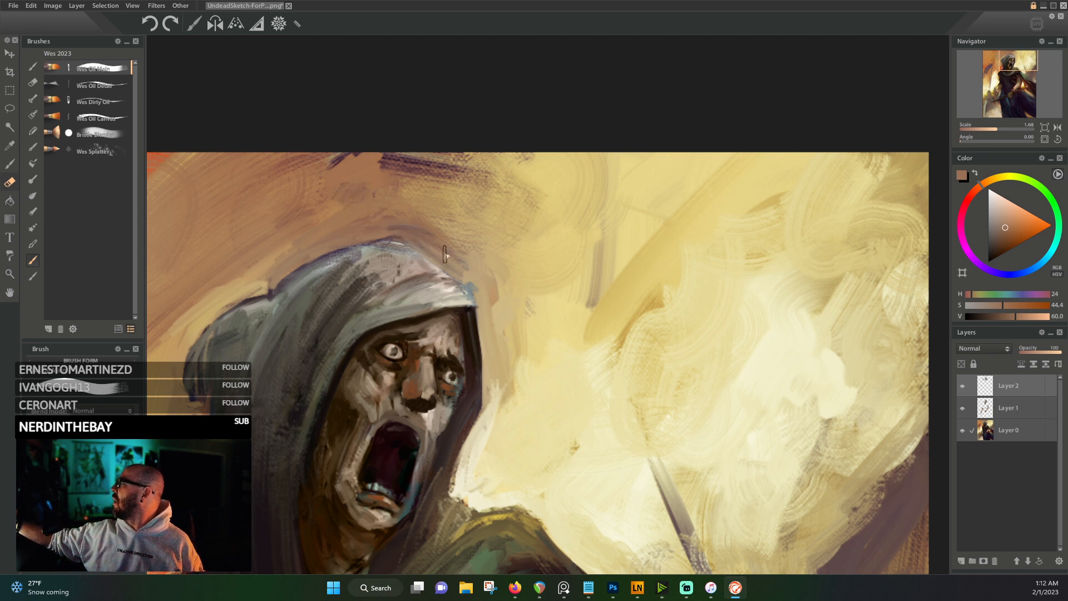
{"action": "left_click", "coordinate": [477, 279], "text": "alt"}
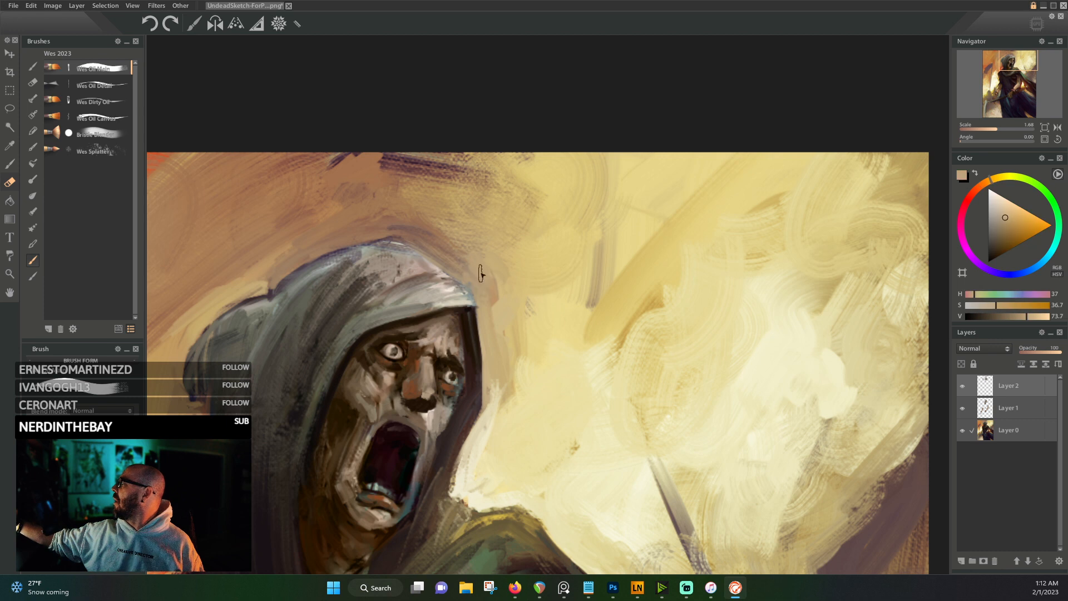
{"action": "mouse_move", "coordinate": [478, 278]}
{"action": "left_mouse_down"}
{"action": "mouse_move", "coordinate": [465, 249]}
{"action": "mouse_move", "coordinate": [437, 237]}
{"action": "left_mouse_up"}
{"action": "scroll", "coordinate": [498, 305], "scroll_direction": "down", "scroll_amount": 3}
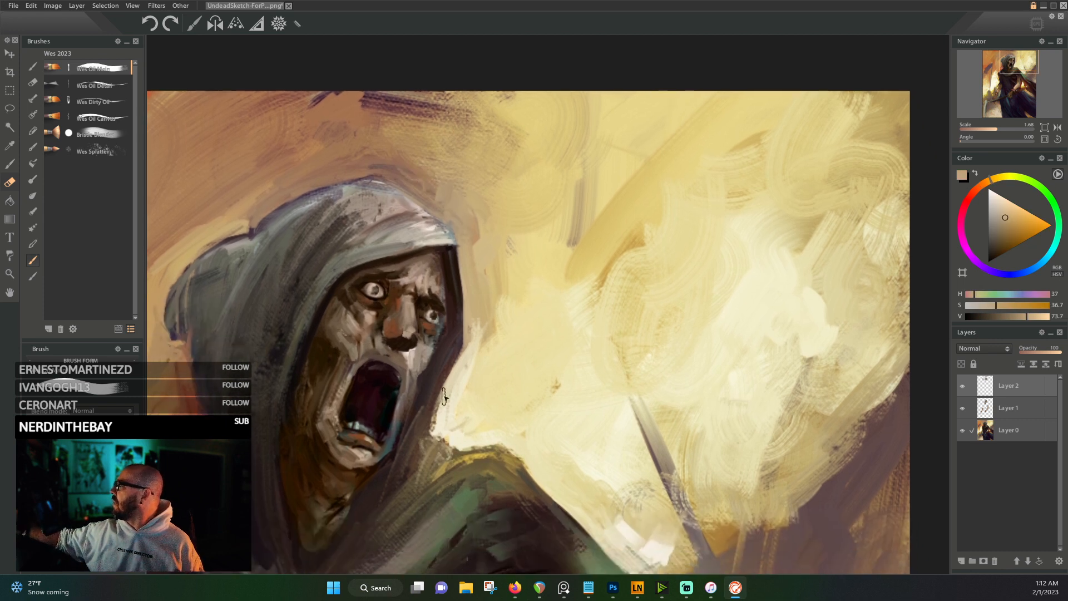
- Touch up the hood's inner edge and the far cheek with sampled dark brown and pale beige tones
{"action": "left_click", "coordinate": [445, 395], "text": "alt"}
{"action": "left_click", "coordinate": [434, 385], "text": "alt"}
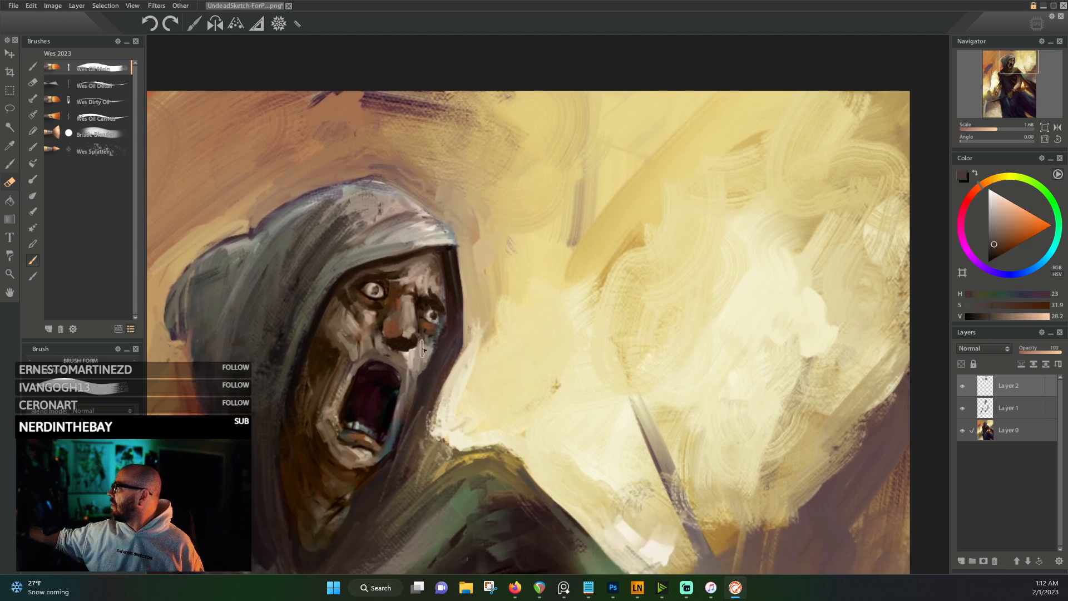
{"action": "left_click", "coordinate": [422, 356], "text": "alt"}
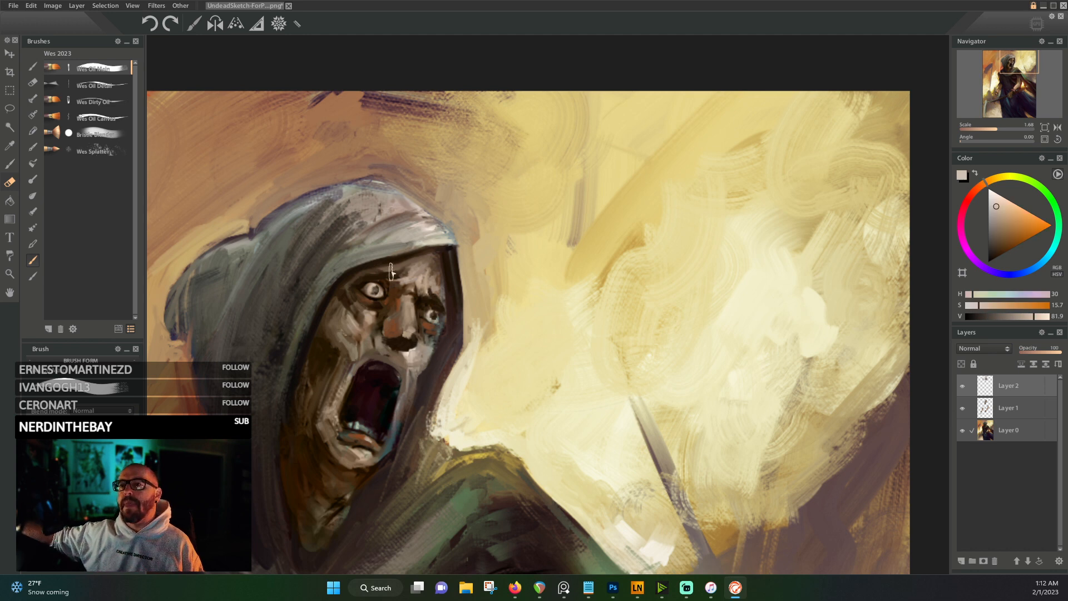
- Retouch the skin below the near eye and the far cheek with sampled light tan, dark brown and greyish tan tones
{"action": "left_click_drag", "start_coordinate": [388, 317], "coordinate": [422, 316]}
{"action": "left_click", "coordinate": [381, 324], "text": "alt"}
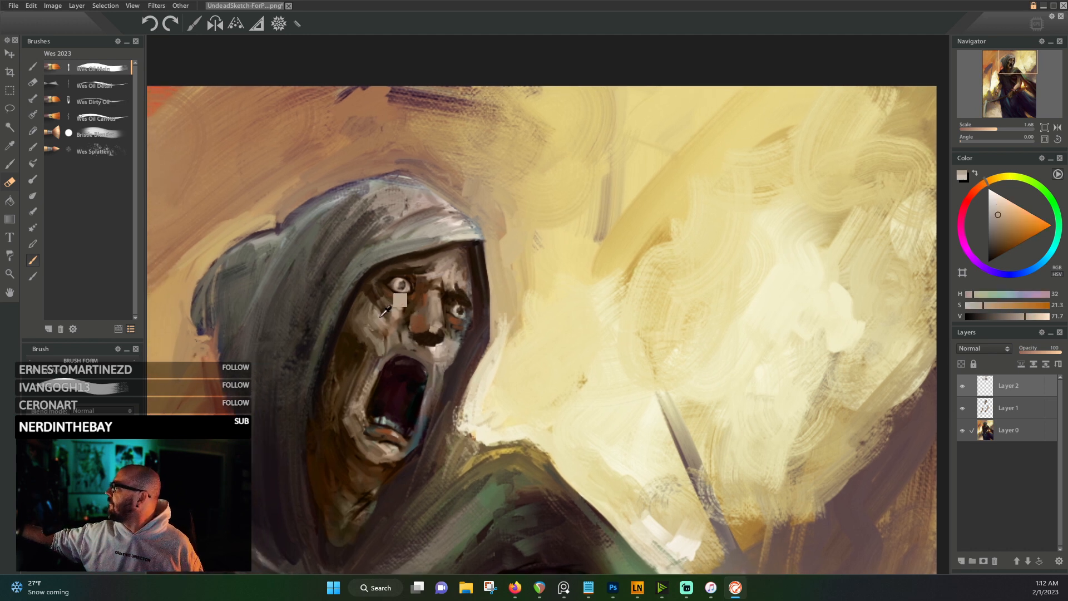
{"action": "left_click", "coordinate": [556, 351], "text": "alt"}
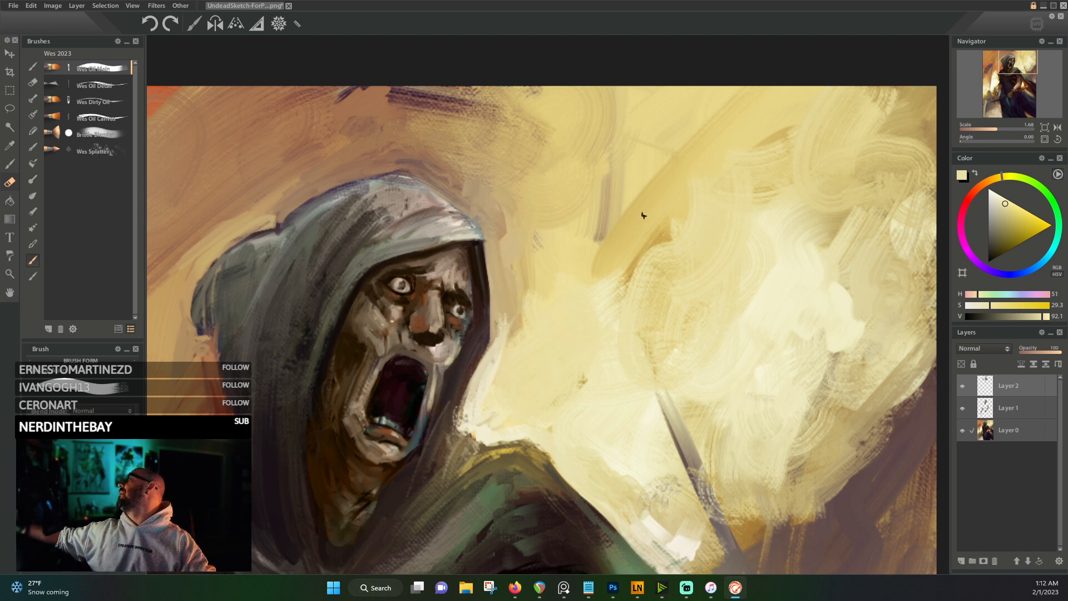
{"action": "left_click", "coordinate": [457, 348], "text": "alt"}
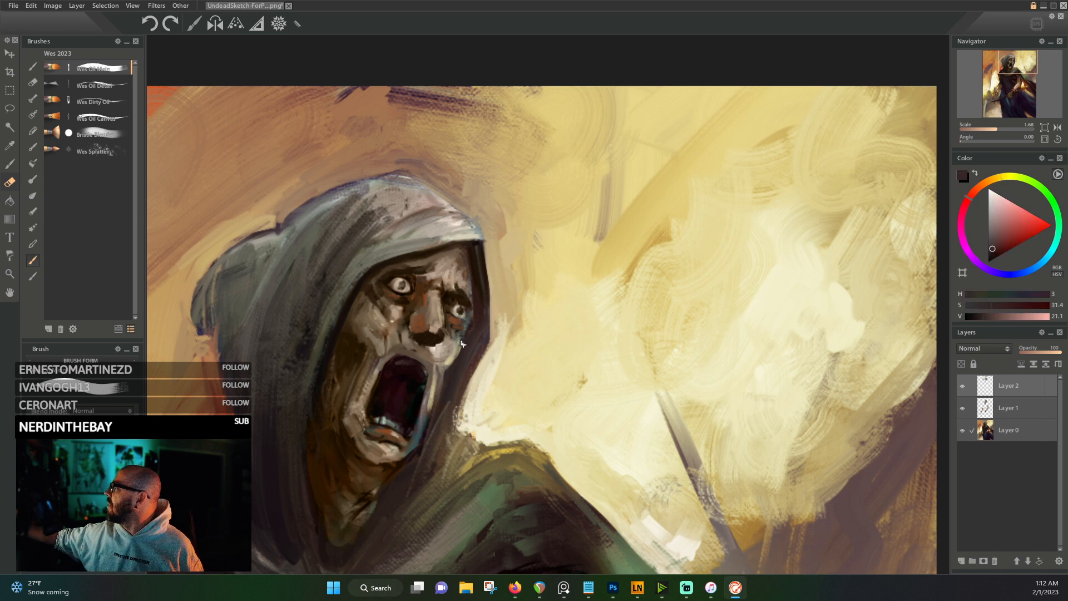
{"action": "left_click", "coordinate": [451, 369], "text": "alt"}
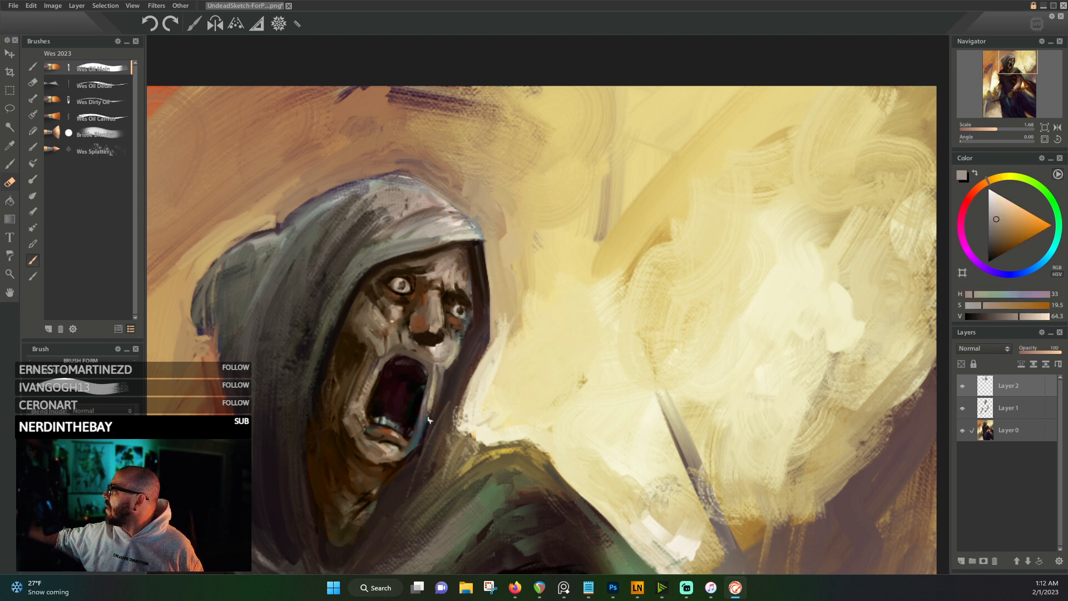
- Refine the edge of the figure's chin and lower jaw with pale grey-tan and dark brown tones sampled from the painting
{"action": "left_click", "coordinate": [416, 442], "text": "alt"}
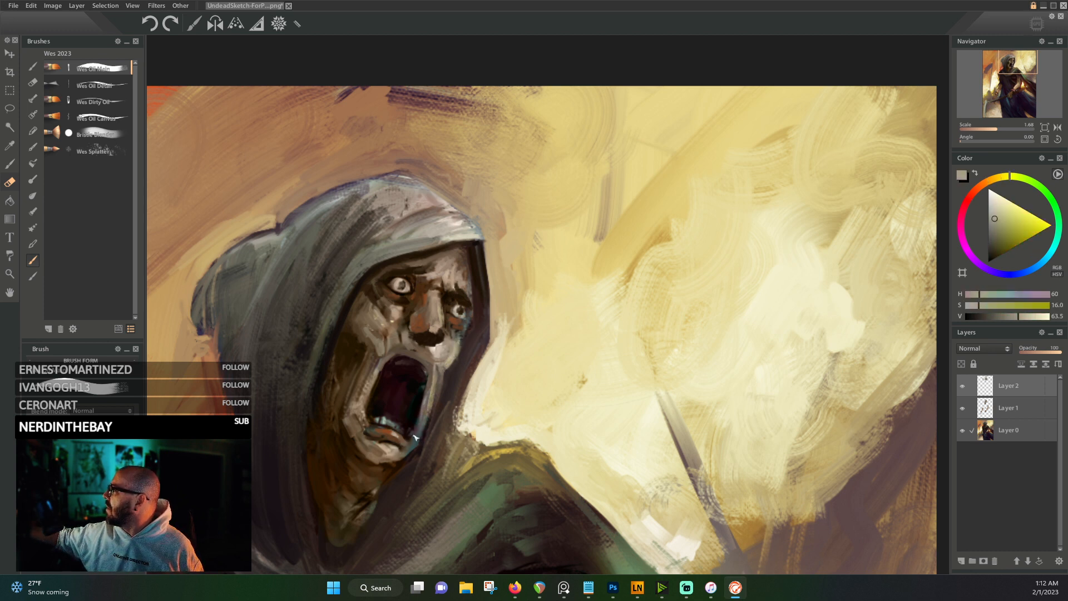
{"action": "left_click", "coordinate": [418, 449], "text": "alt"}
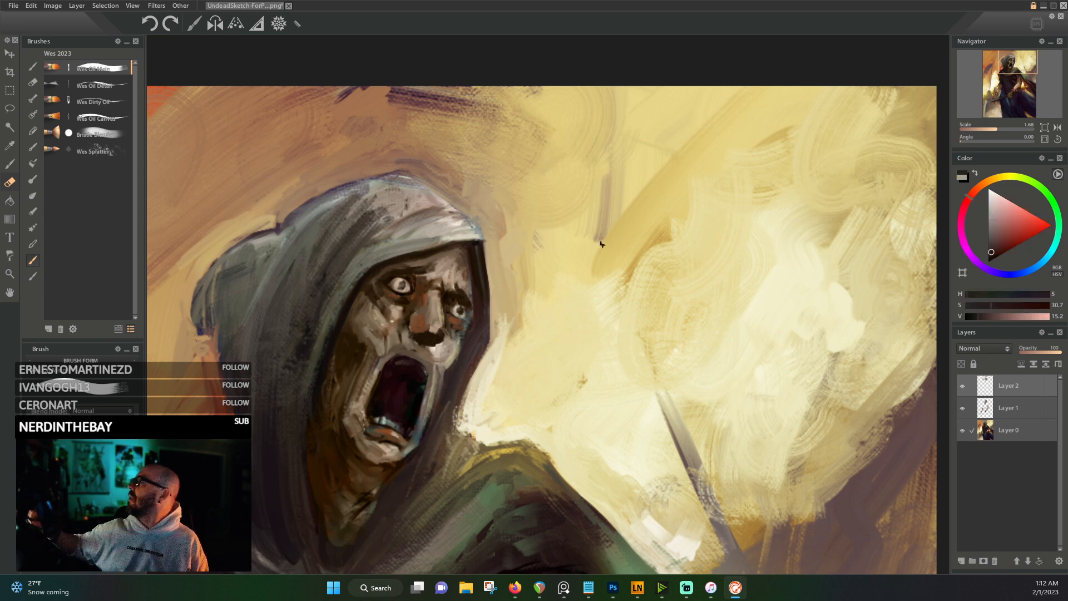
{"action": "scroll", "coordinate": [600, 250], "scroll_direction": "down", "scroll_amount": 4}
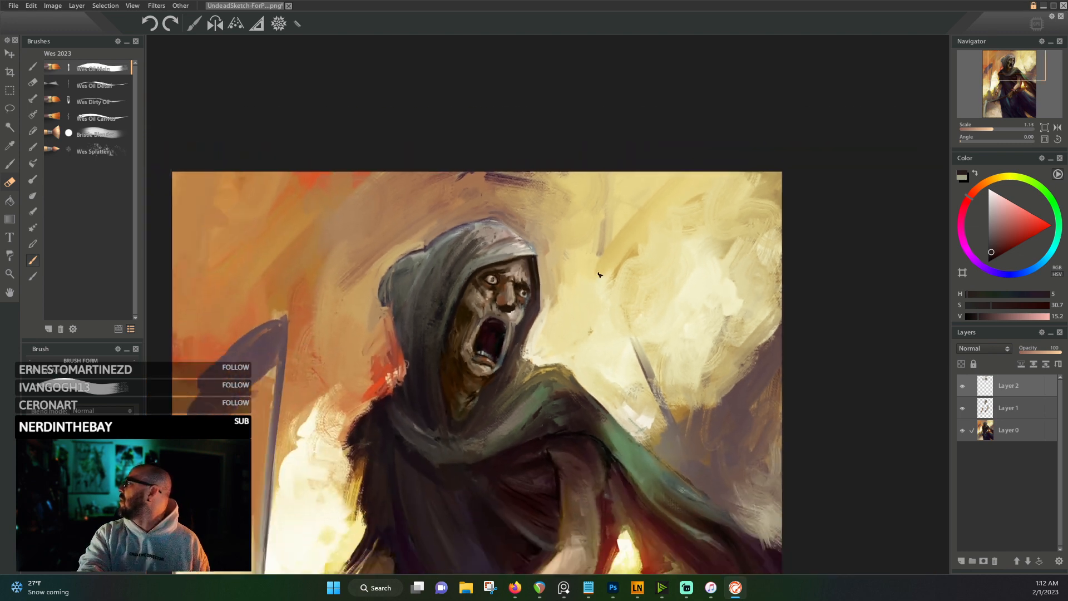
{"action": "scroll", "coordinate": [539, 253], "scroll_direction": "up", "scroll_amount": 3}
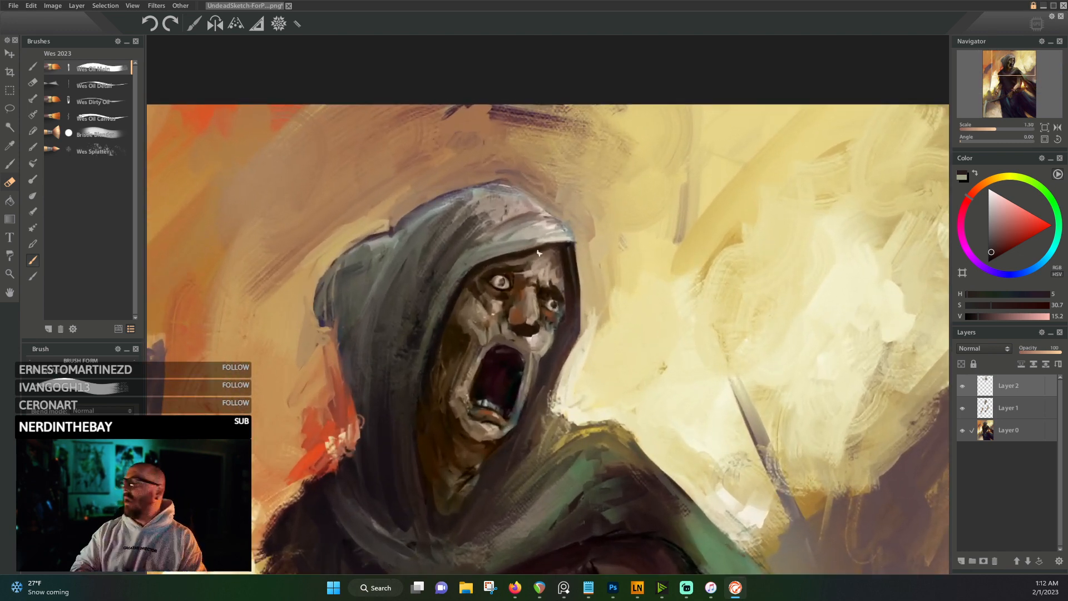
- Rework the skin and socket around the figure's left eye with dark brown and pale skin tones sampled from the face
{"action": "left_click", "coordinate": [512, 293], "text": "alt"}
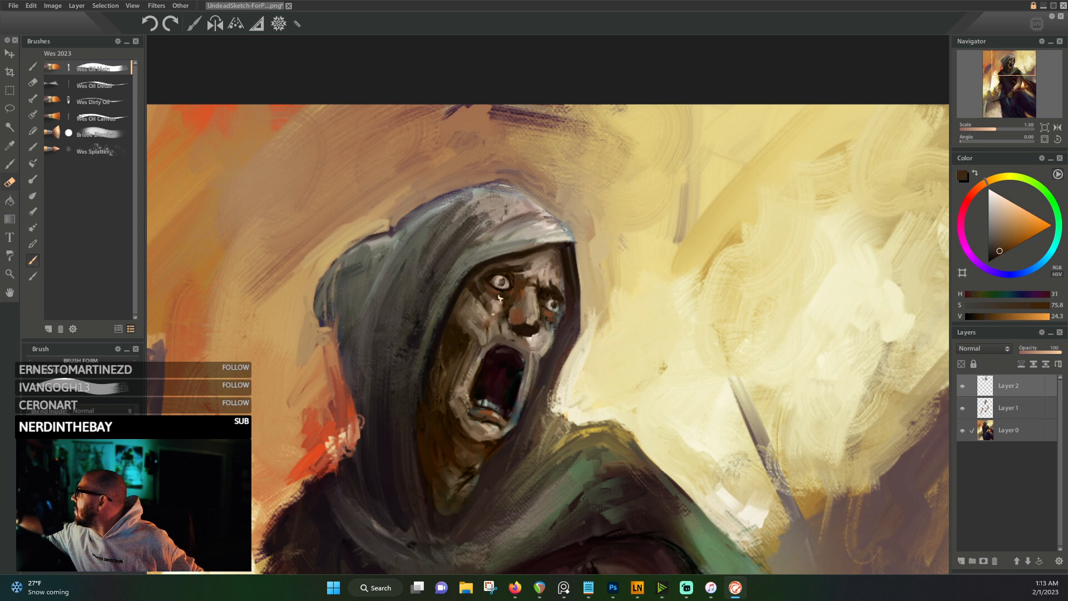
{"action": "left_click", "coordinate": [497, 297], "text": "alt"}
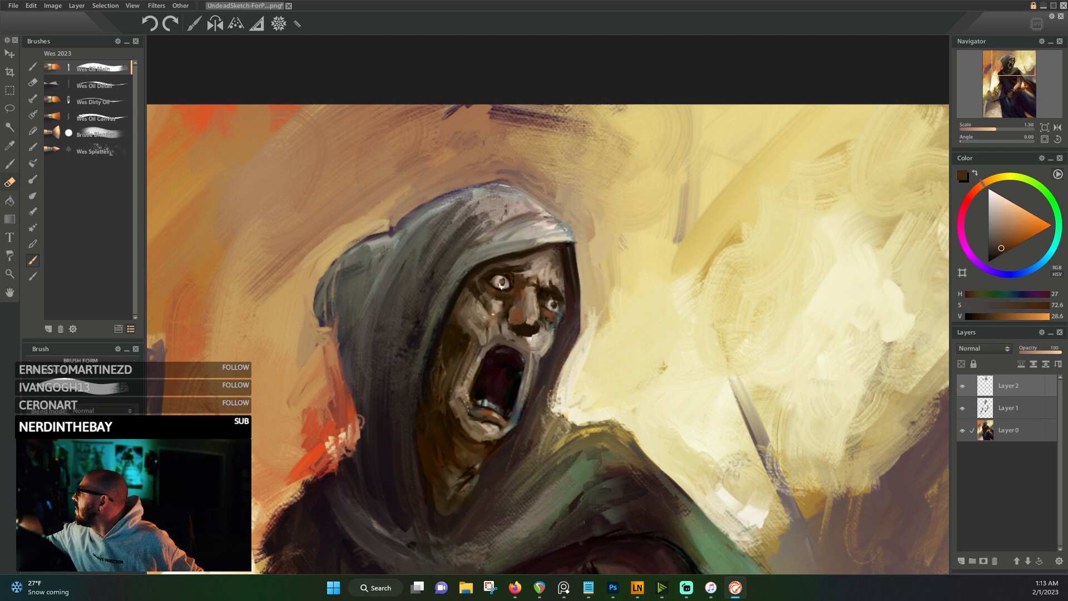
{"action": "left_click", "coordinate": [535, 266], "text": "alt"}
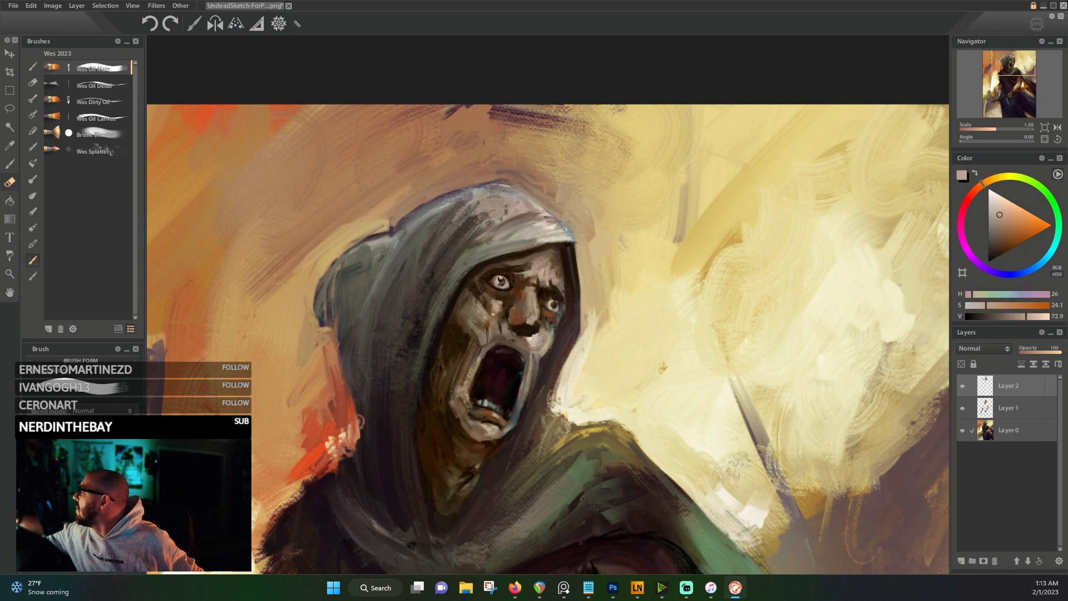
{"action": "left_click", "coordinate": [490, 287]}
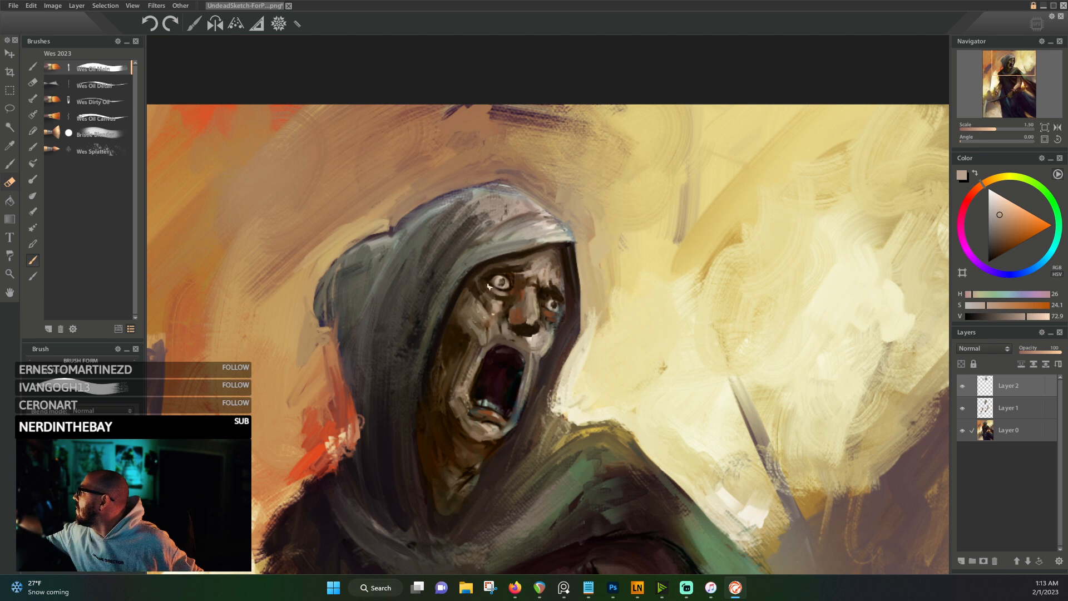
- Refine the eyes, far cheek and side of the nose with mid-brown, tan and dark brown tones sampled from the face
{"action": "left_click", "coordinate": [549, 307], "text": "alt"}
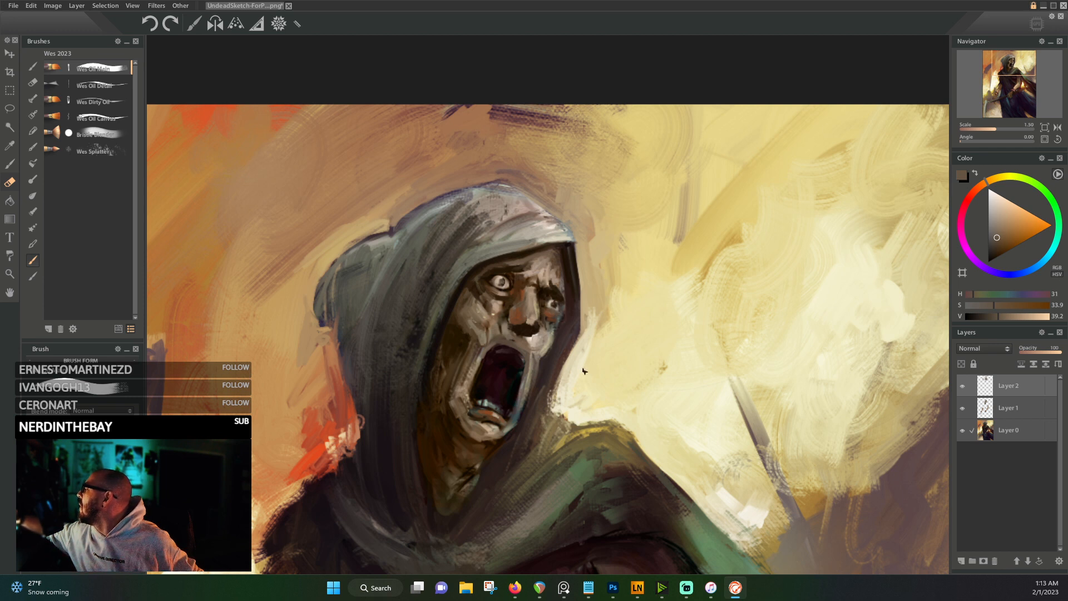
{"action": "left_click", "coordinate": [549, 325], "text": "alt"}
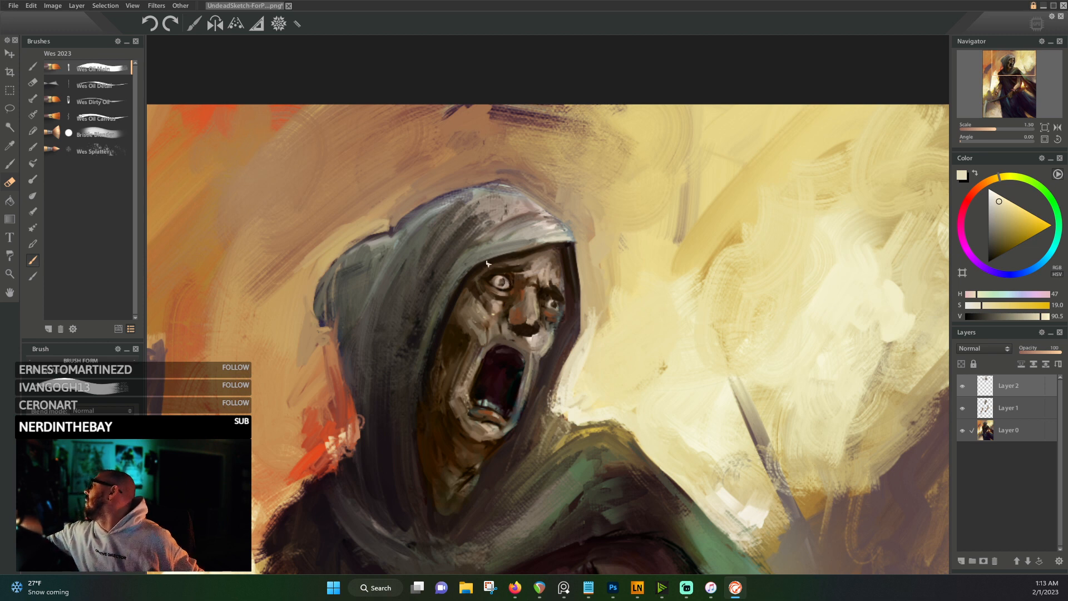
{"action": "left_click", "coordinate": [503, 281], "text": "alt"}
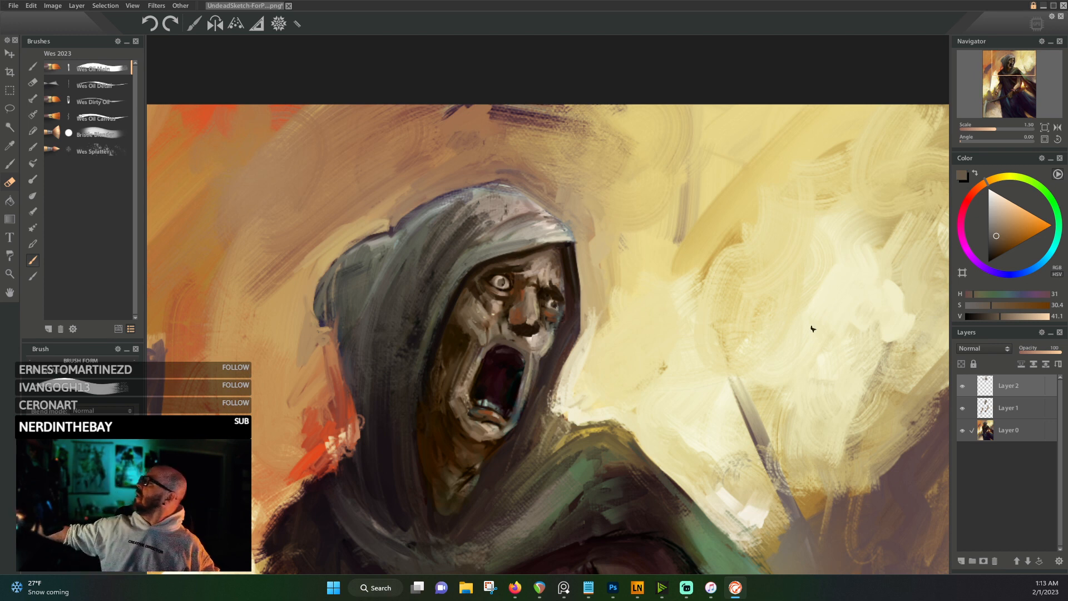
{"action": "left_click", "coordinate": [554, 303], "text": "alt"}
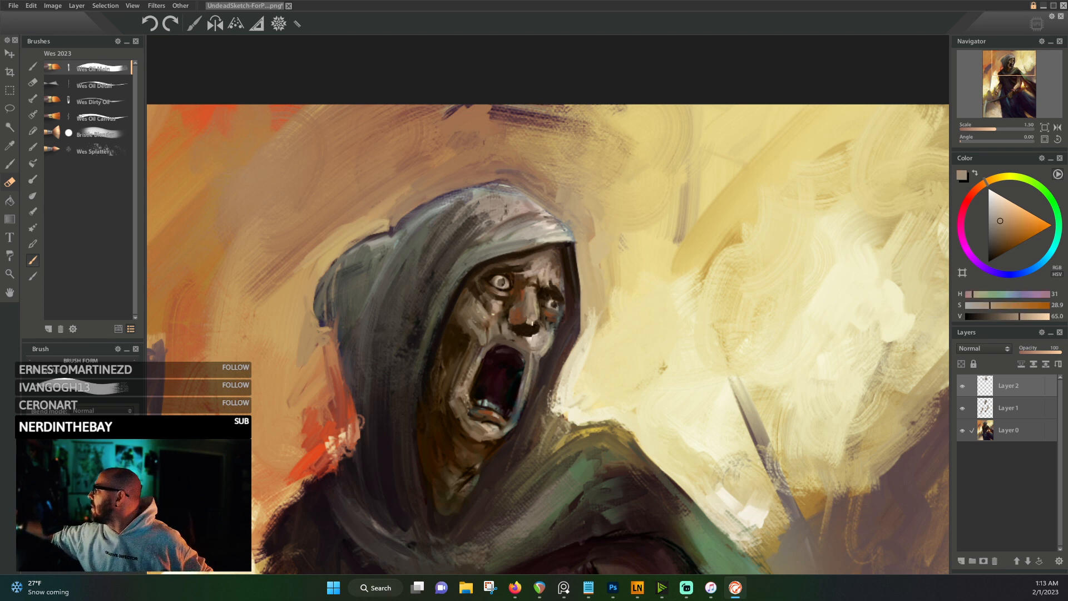
{"action": "left_click", "coordinate": [537, 317], "text": "alt"}
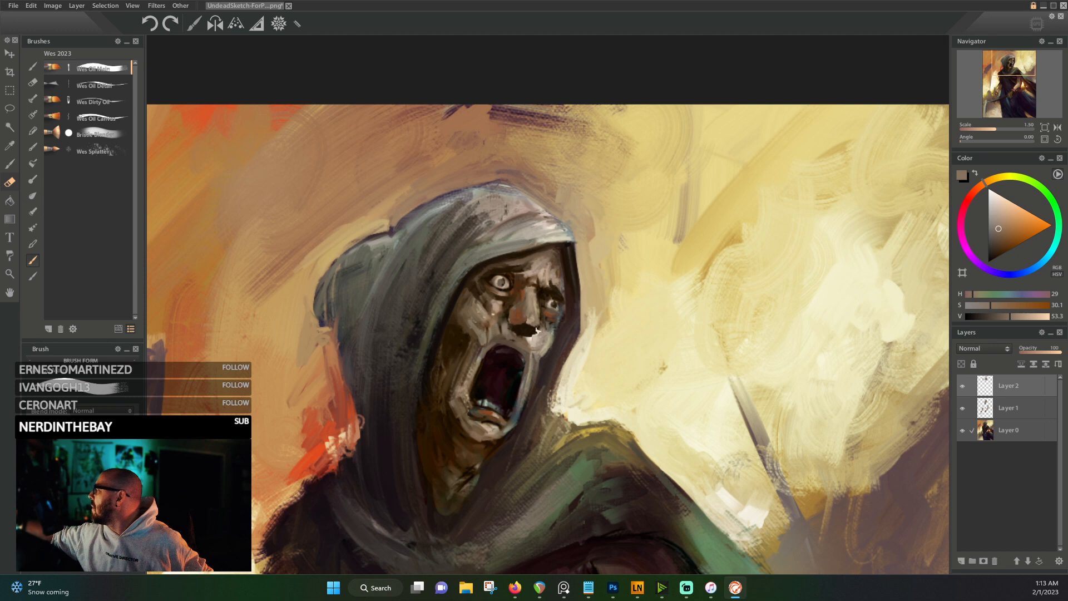
{"action": "left_click", "coordinate": [541, 317], "text": "alt"}
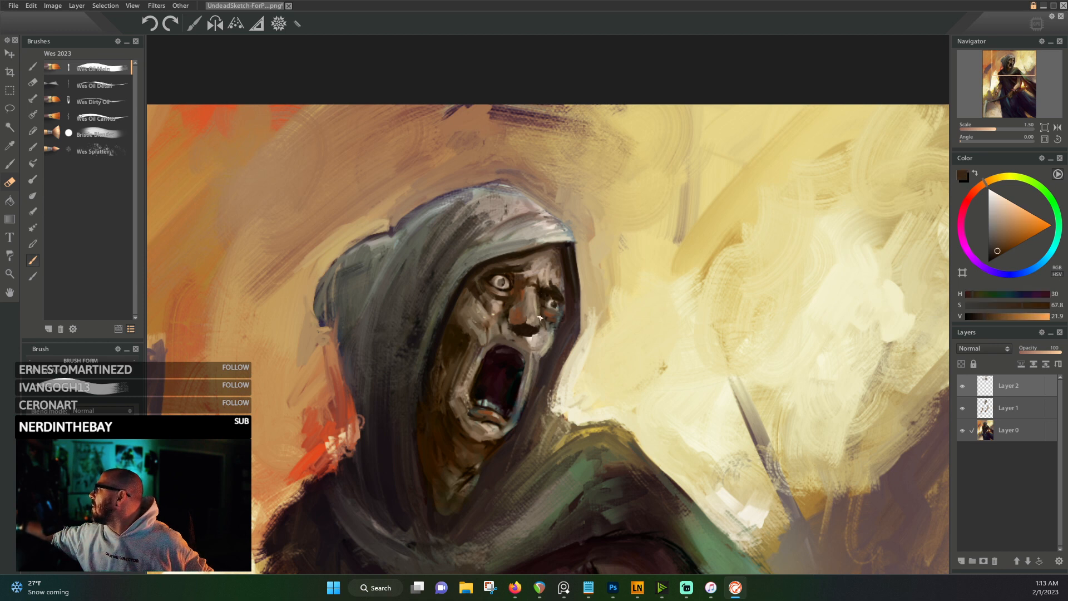
- Paint the brow crease and forehead under the hood with sampled near-black brown and light tan skin tones
{"action": "left_click", "coordinate": [541, 293], "text": "alt"}
{"action": "left_click", "coordinate": [543, 290], "text": "alt"}
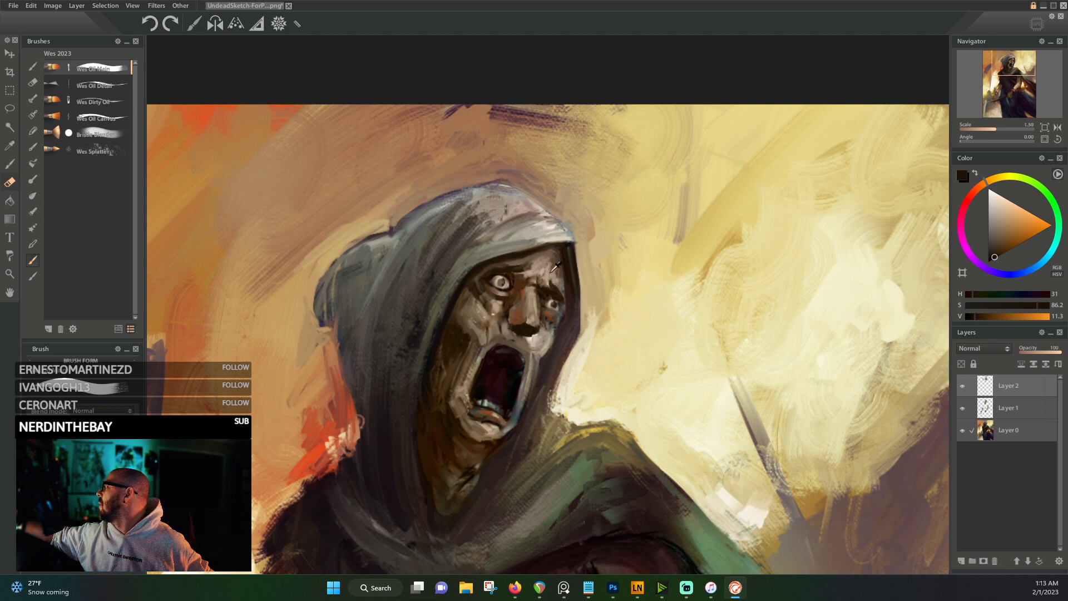
{"action": "left_click", "coordinate": [550, 269], "text": "alt"}
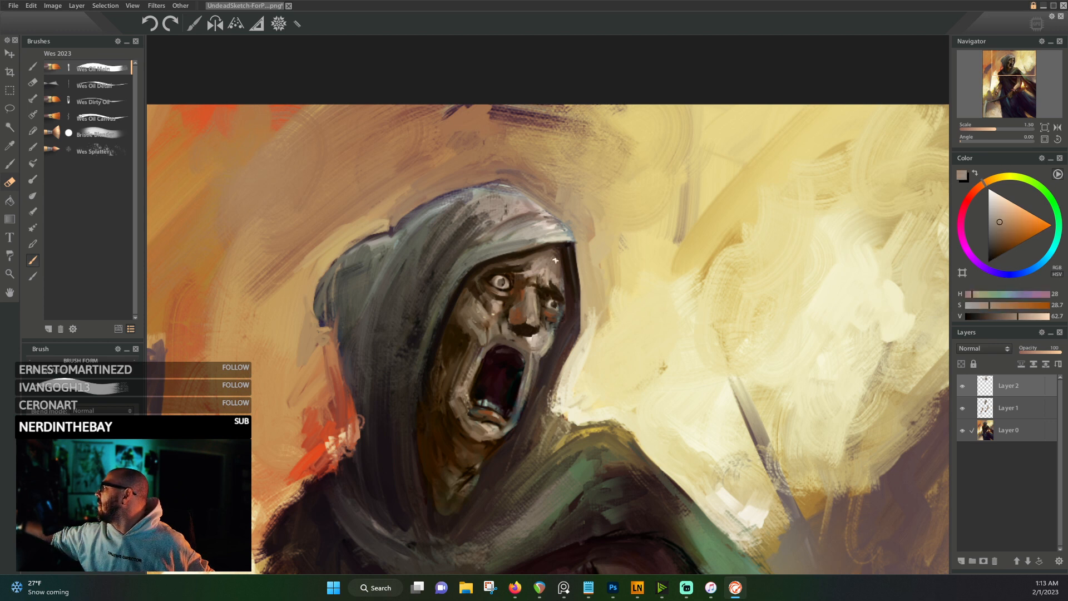
{"action": "left_click", "coordinate": [538, 263], "text": "alt"}
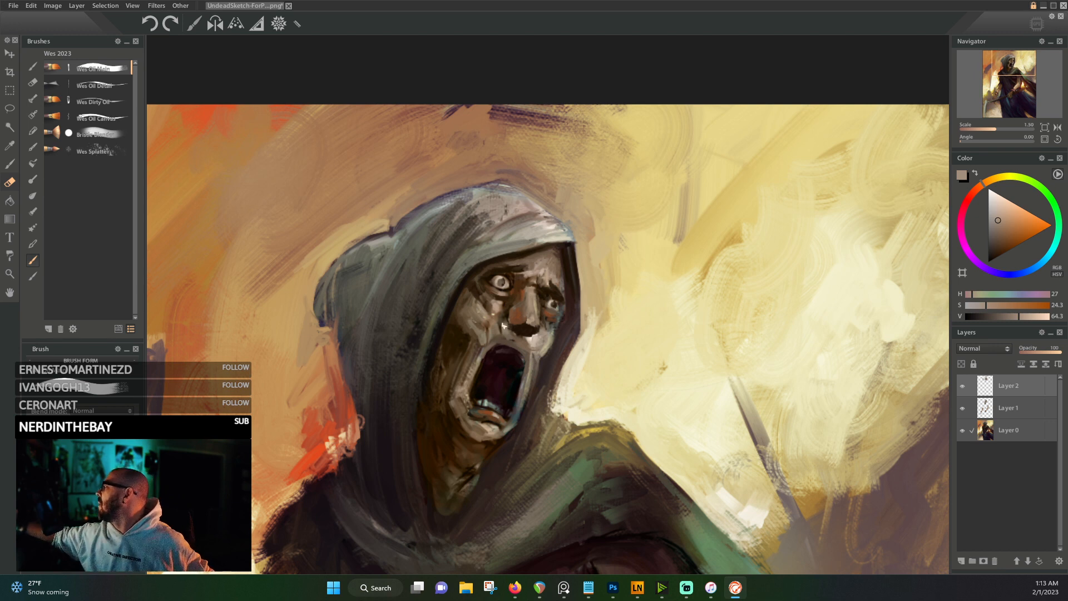
- Blend the near cheek beside the mouth and deepen the shadowed side of the face and neck with sampled browns
{"action": "left_click", "coordinate": [501, 341], "text": "alt"}
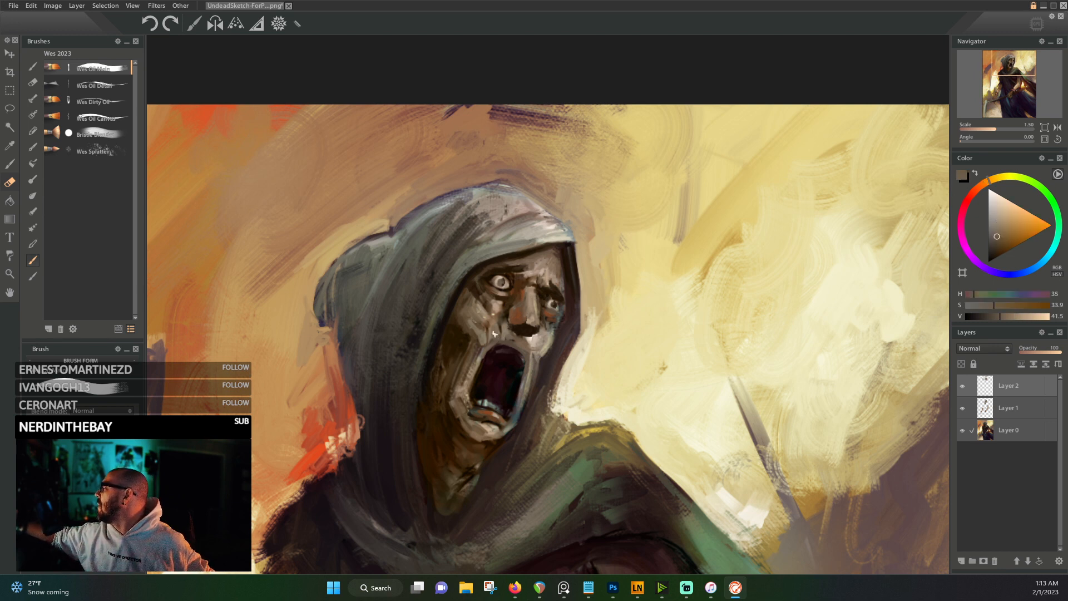
{"action": "left_click", "coordinate": [494, 334], "text": "alt"}
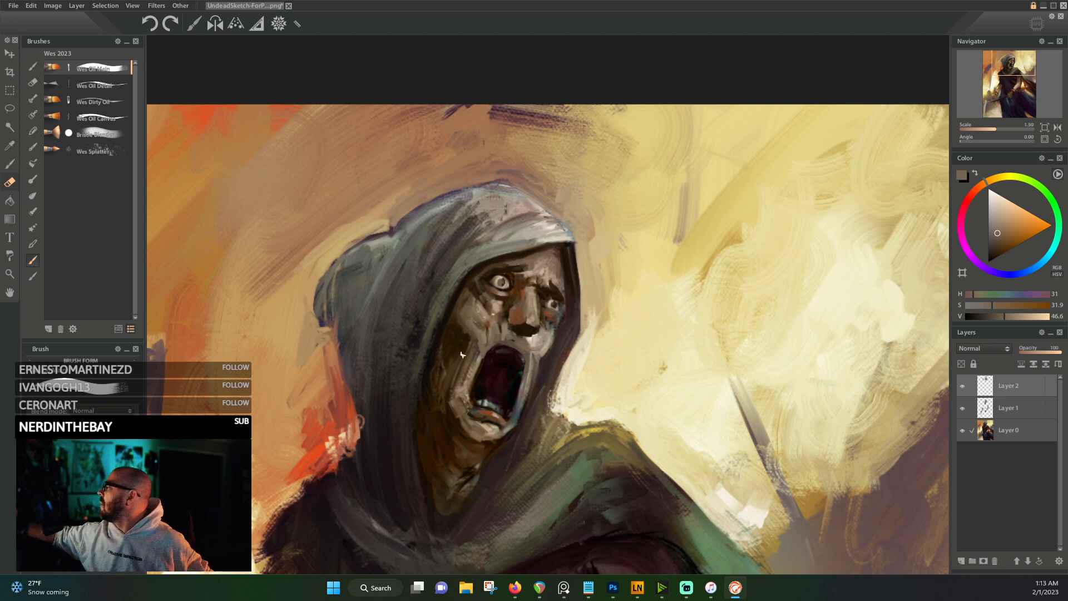
{"action": "left_click", "coordinate": [450, 373], "text": "alt"}
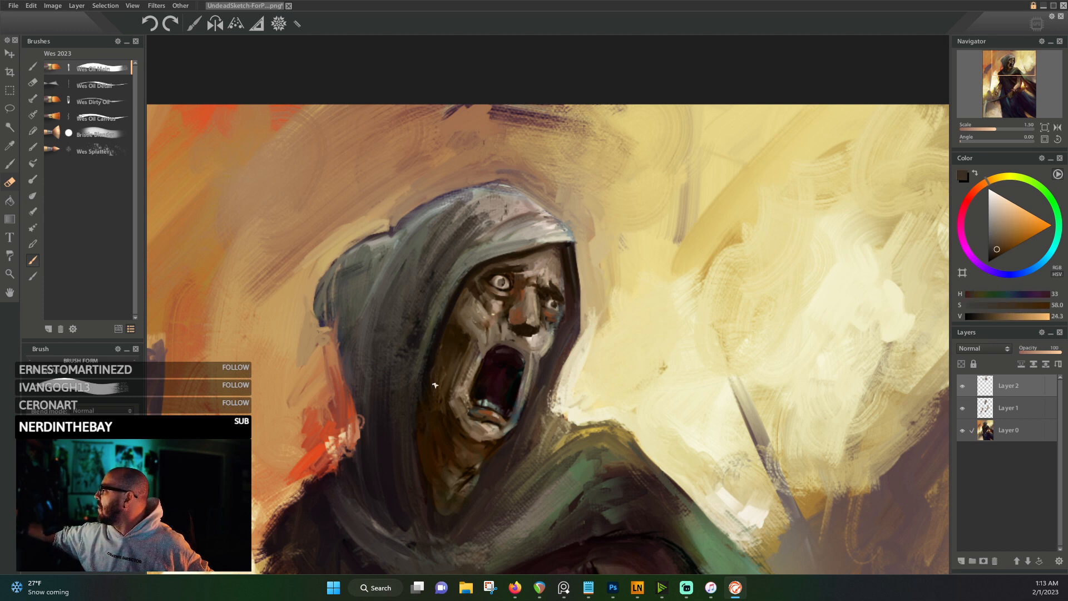
{"action": "left_click", "coordinate": [447, 371], "text": "alt"}
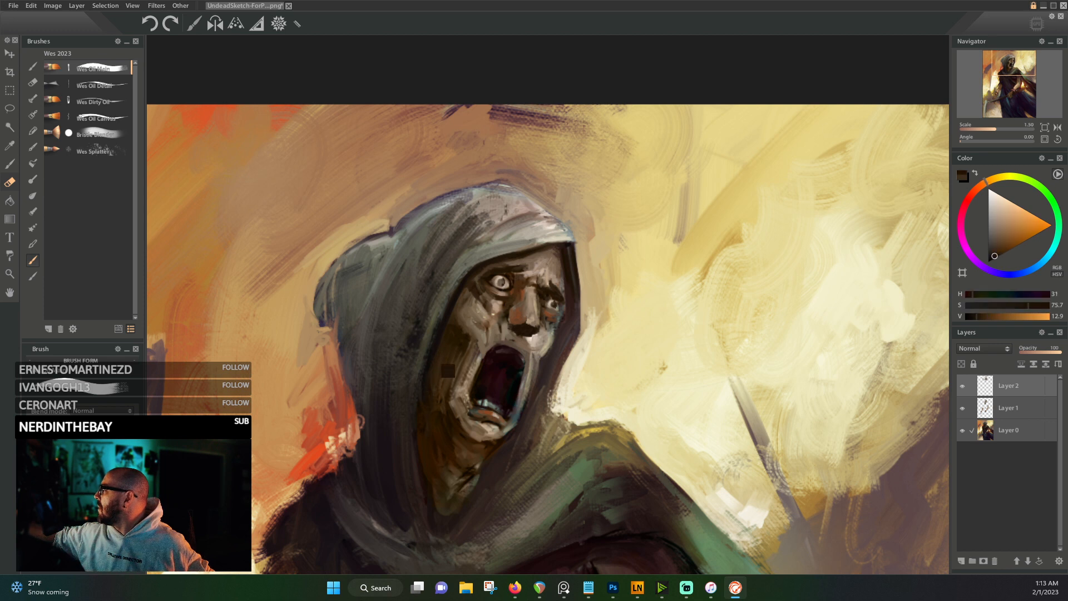
{"action": "left_click", "coordinate": [466, 487], "text": "alt"}
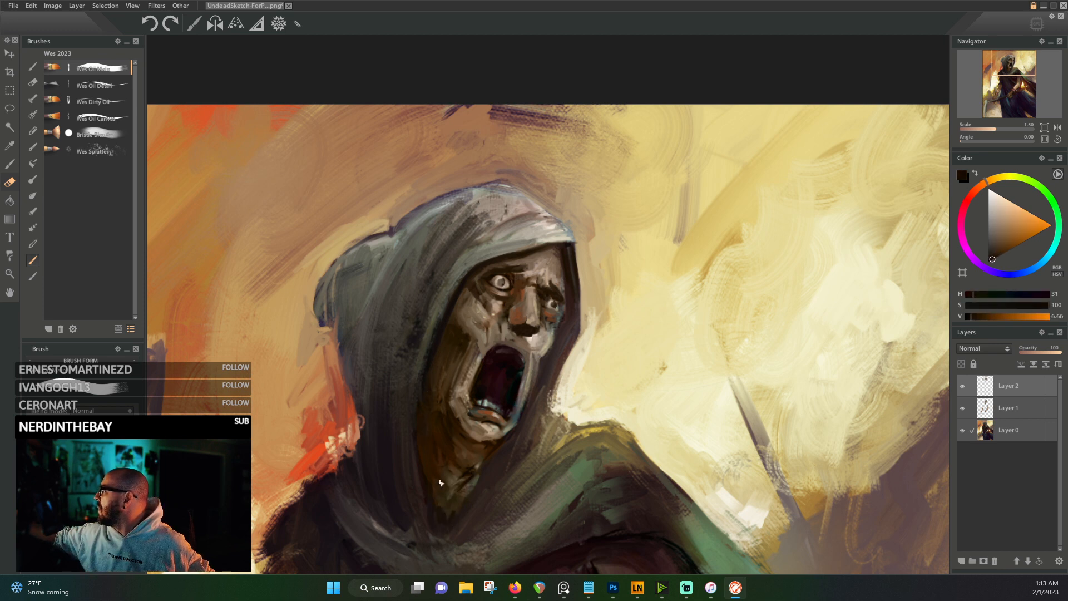
- Refine the hood's outer edge and crown with sampled dark reddish brown, grey and warm background tones
{"action": "left_click", "coordinate": [557, 362], "text": "alt"}
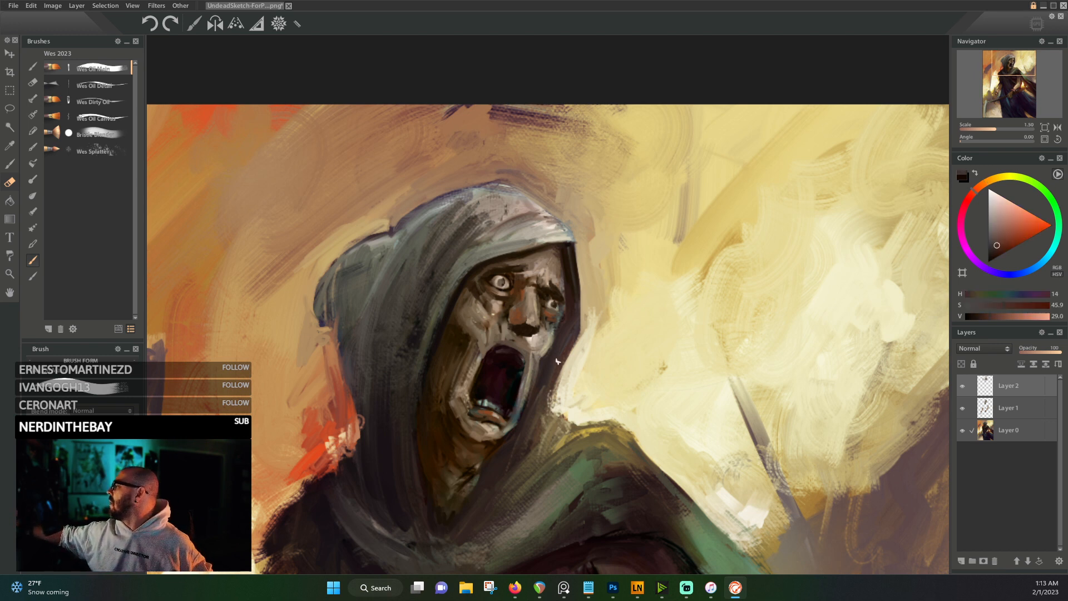
{"action": "left_click", "coordinate": [383, 239], "text": "alt"}
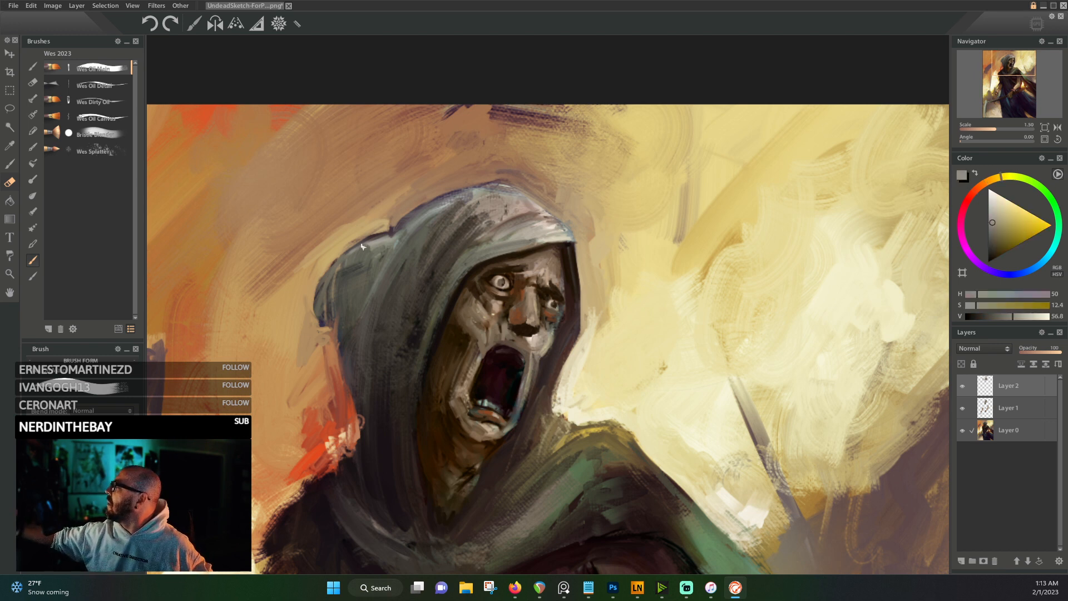
{"action": "left_click", "coordinate": [387, 233], "text": "alt"}
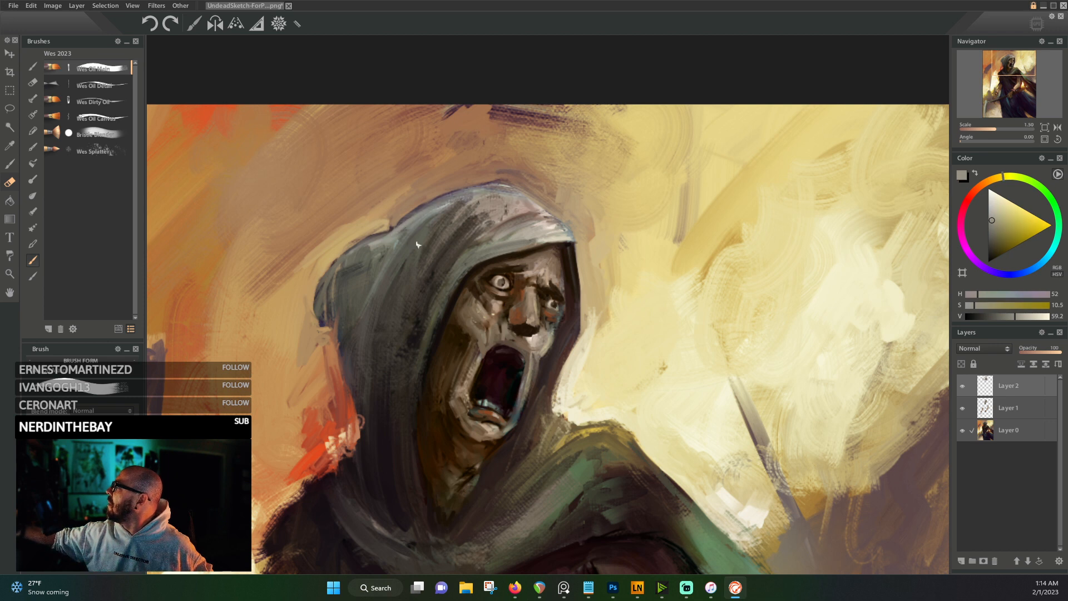
{"action": "left_click", "coordinate": [407, 218], "text": "alt"}
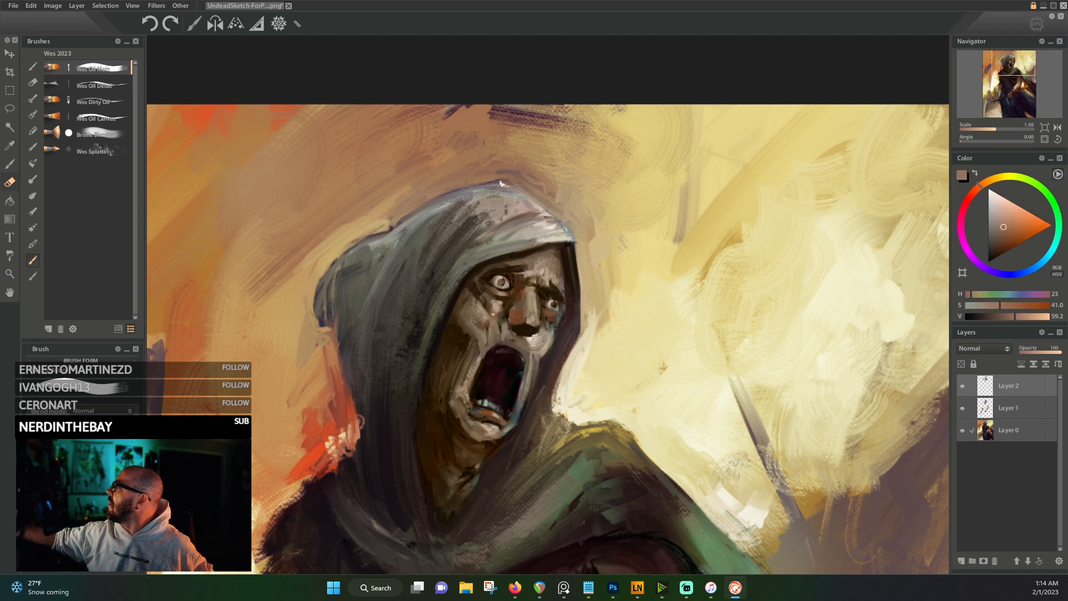
- Refine the elbow and forearm beside the fire with sampled skin browns and the dark red next to the flame
{"action": "scroll", "coordinate": [286, 55], "scroll_direction": "down", "scroll_amount": 5}
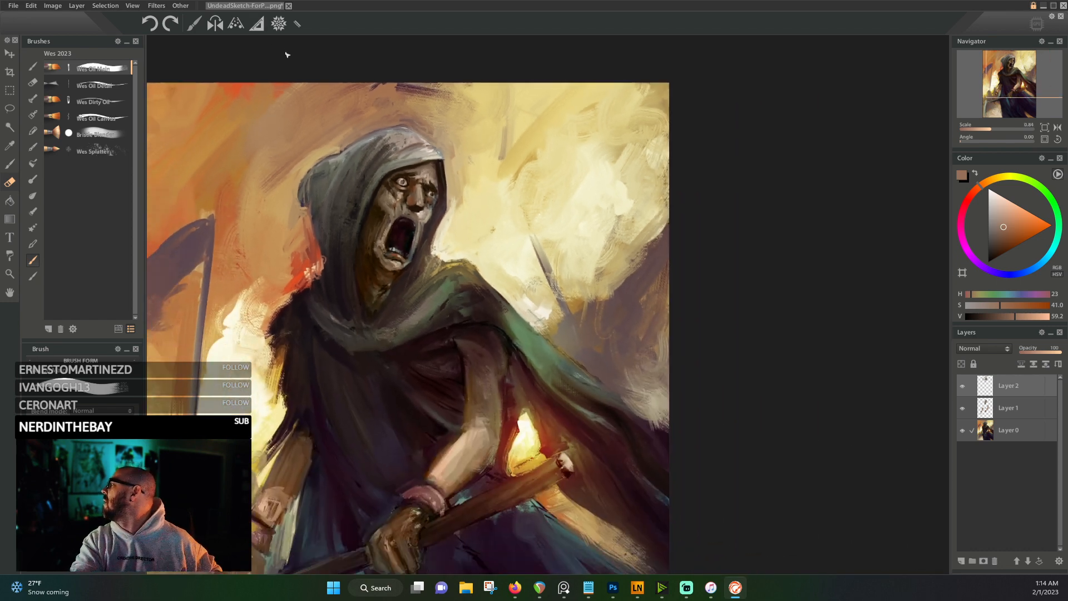
{"action": "scroll", "coordinate": [422, 248], "scroll_direction": "up", "scroll_amount": 2}
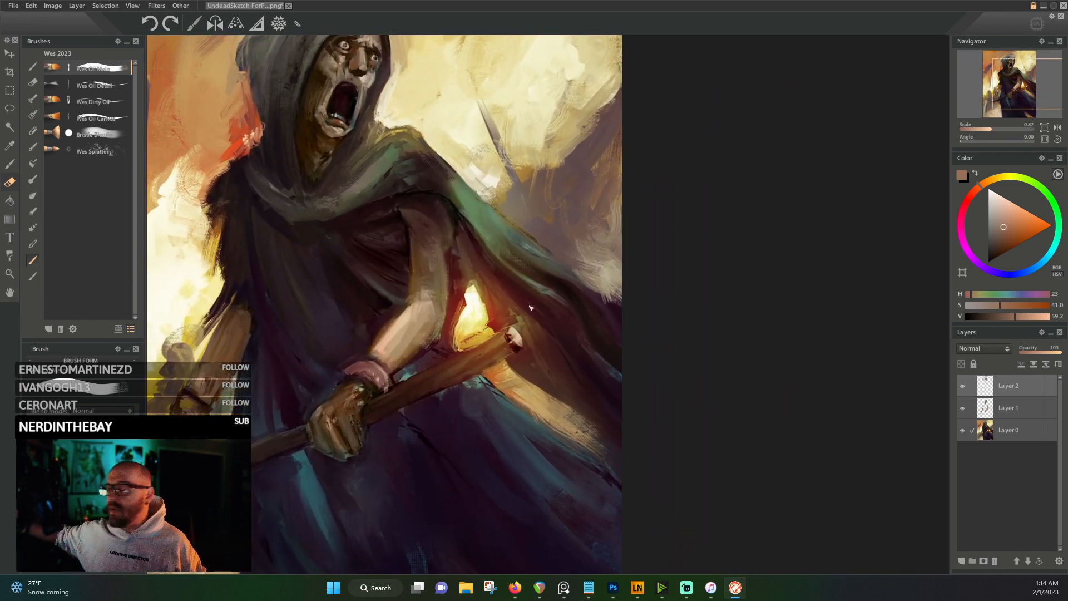
{"action": "left_click", "coordinate": [409, 354], "text": "alt"}
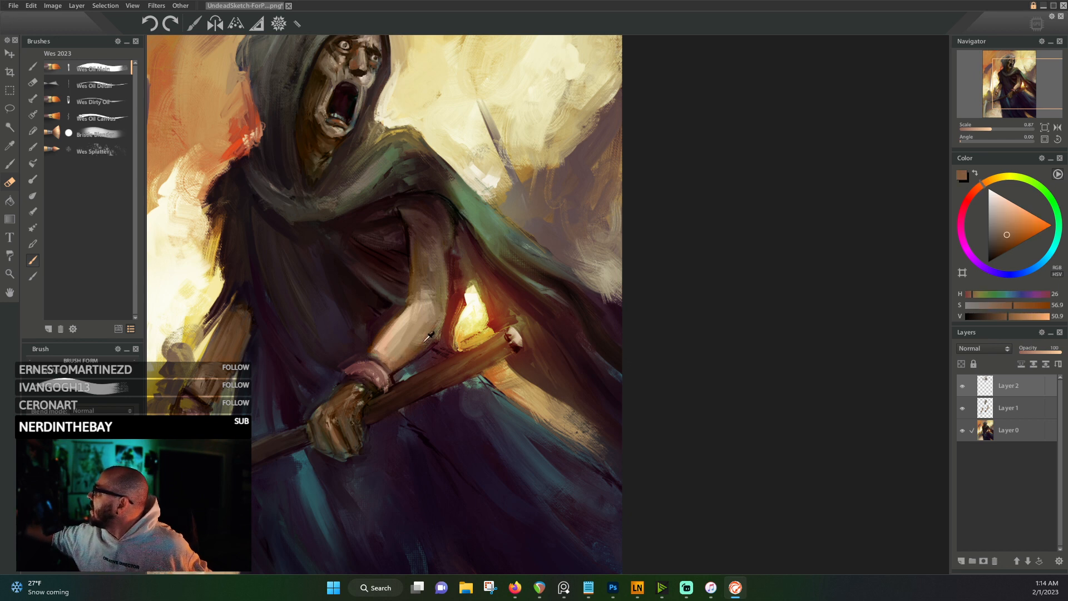
{"action": "left_click", "coordinate": [420, 302], "text": "alt"}
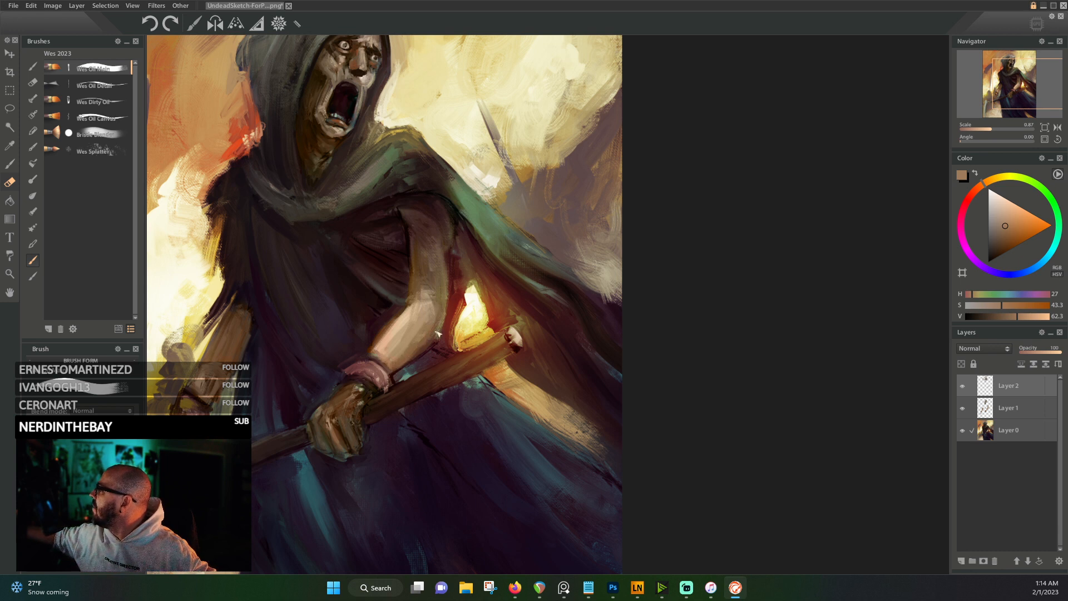
{"action": "left_click", "coordinate": [461, 290], "text": "alt"}
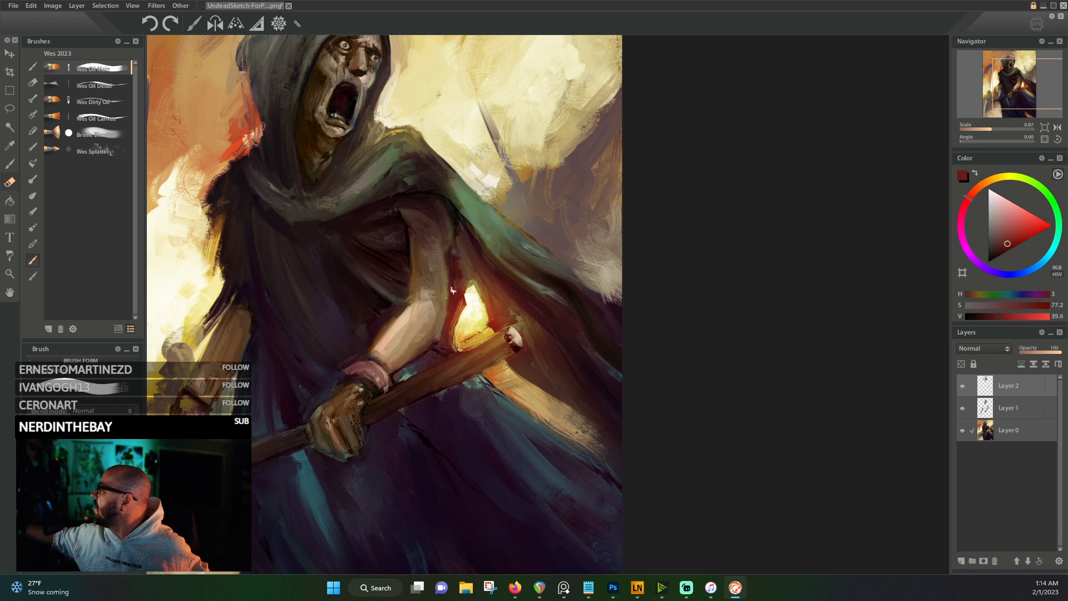
- Refine the upper arm and its shadowed edge beneath the green cloak with sampled mid-brown and very dark brown tones
{"action": "left_click", "coordinate": [452, 240], "text": "alt"}
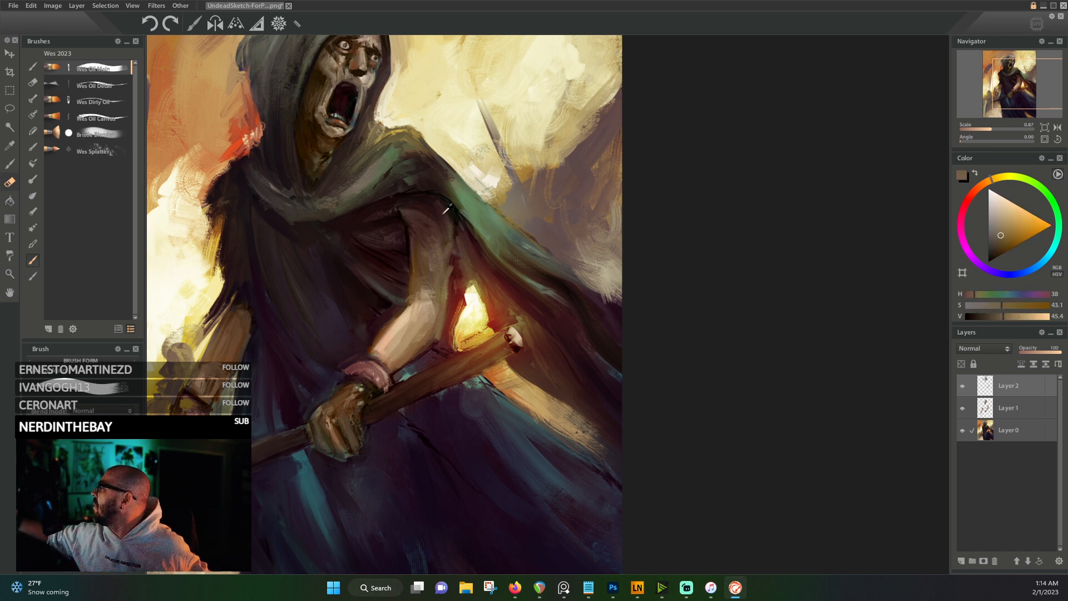
{"action": "left_click", "coordinate": [452, 228], "text": "alt"}
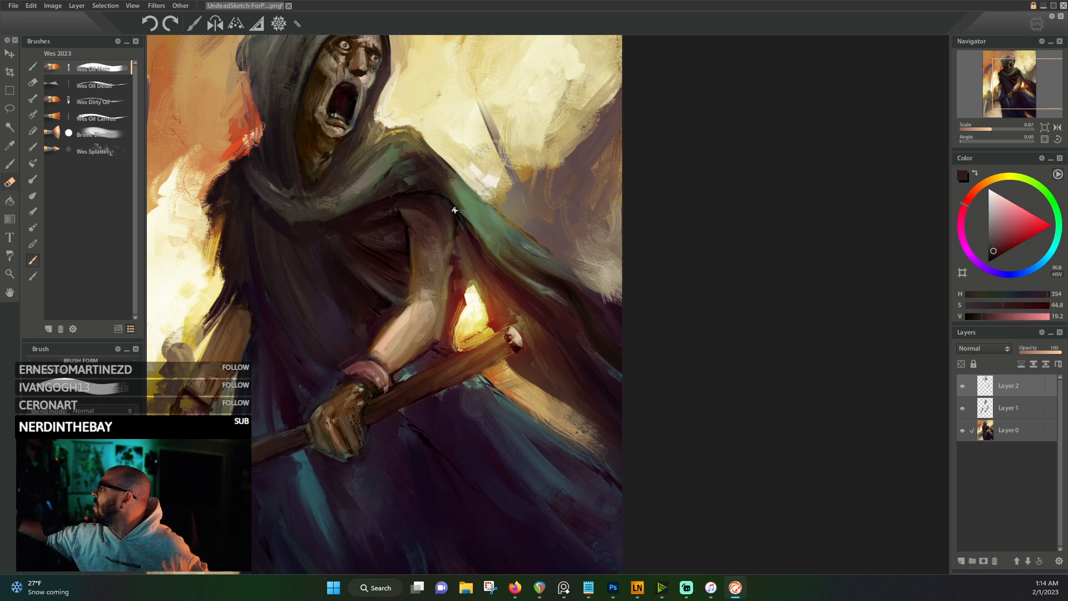
{"action": "left_click", "coordinate": [425, 234], "text": "alt"}
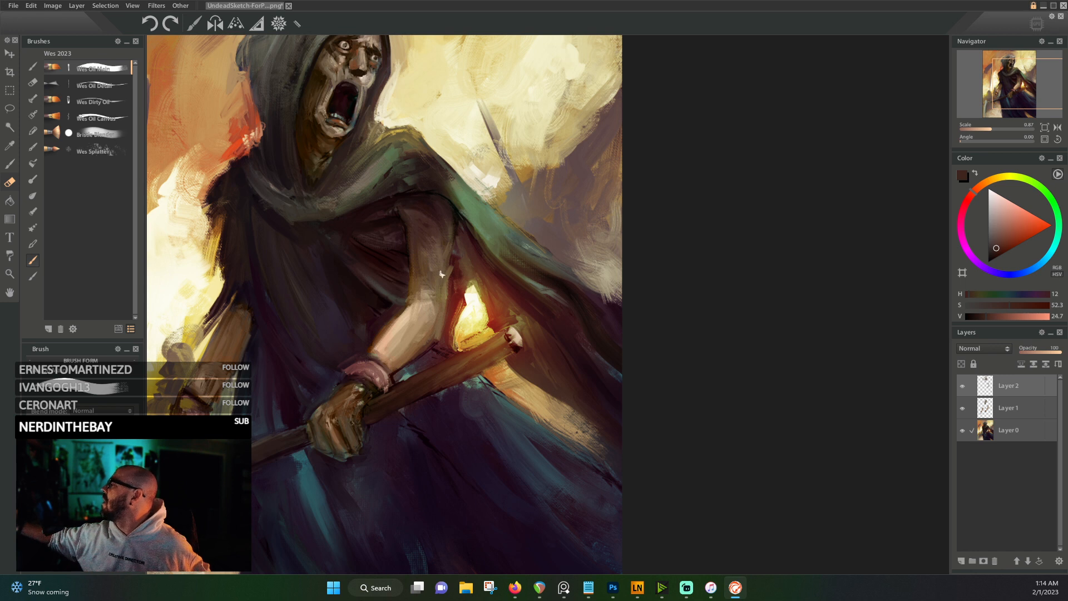
- Shape the inner elbow and the forearm's inner edge with sampled peach skin, warm brown and dark robe colours
{"action": "left_click_drag", "start_coordinate": [442, 275], "coordinate": [459, 362]}
{"action": "left_click", "coordinate": [442, 373], "text": "alt"}
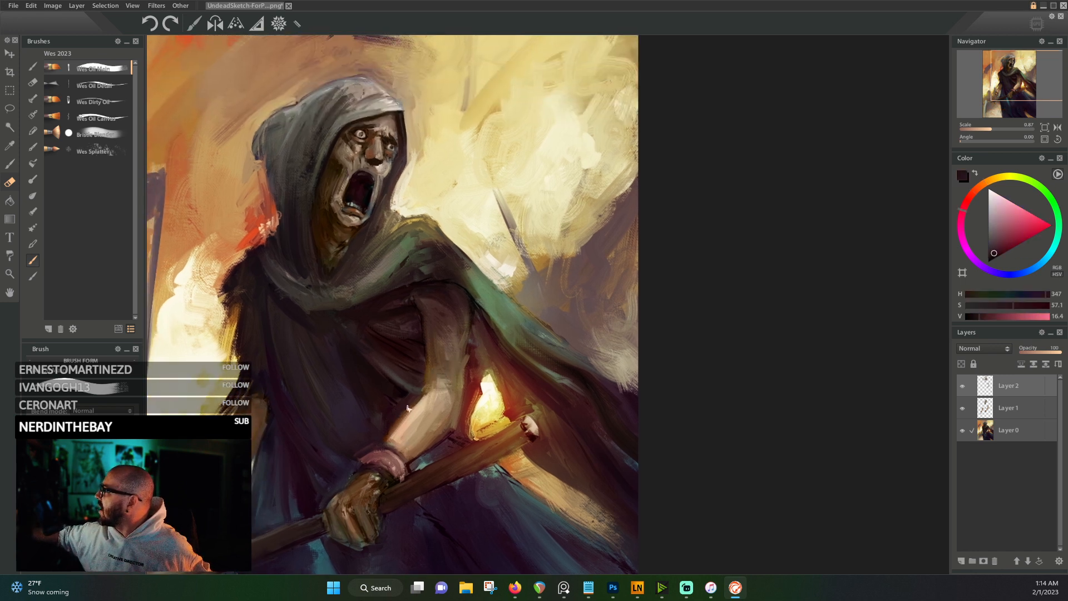
{"action": "left_click", "coordinate": [423, 396], "text": "alt"}
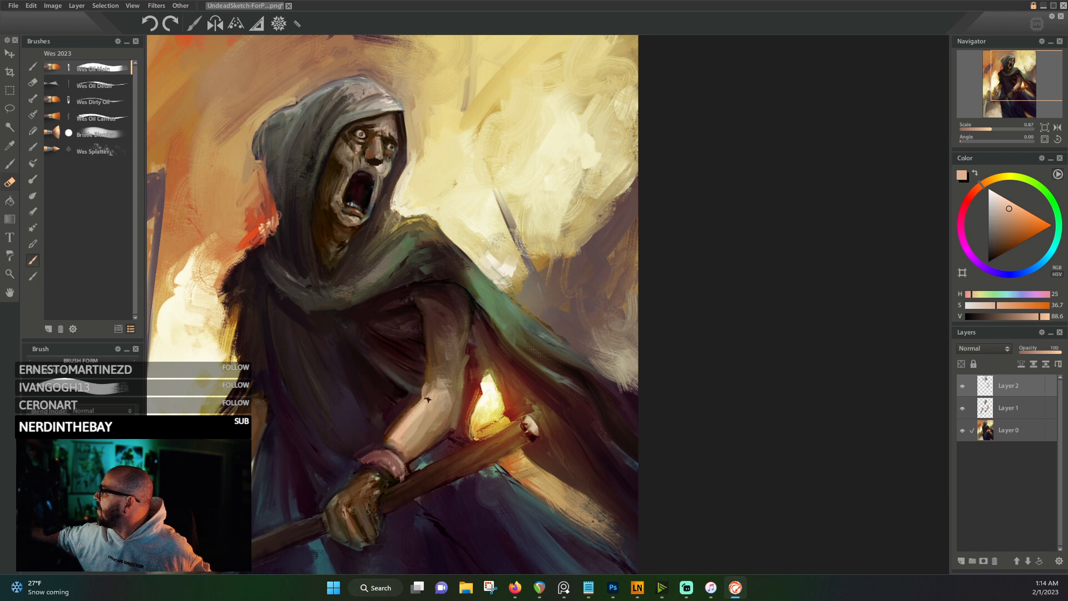
{"action": "left_click", "coordinate": [432, 367], "text": "alt"}
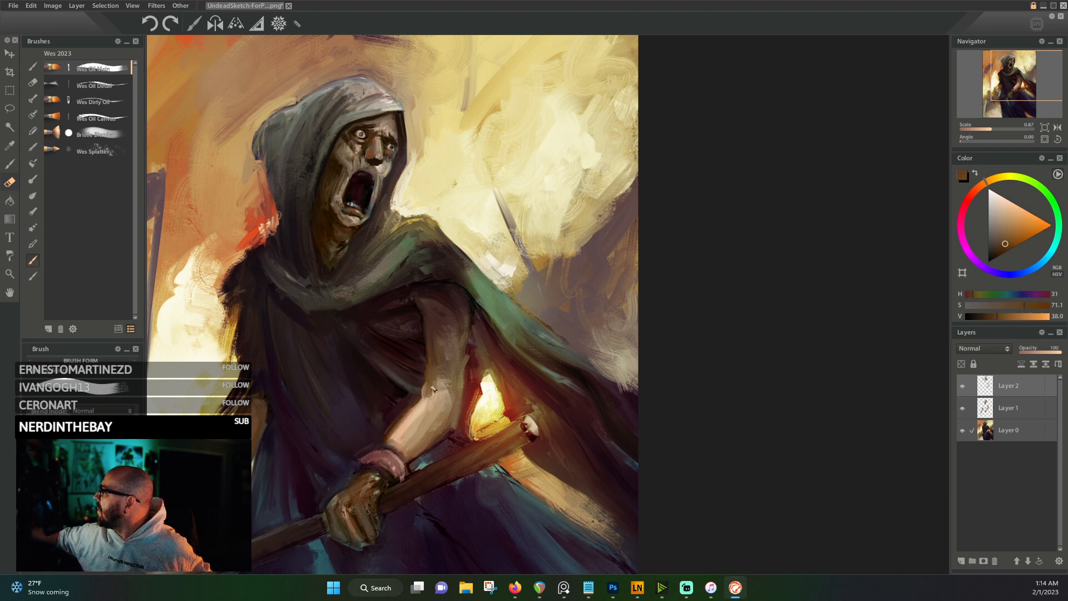
{"action": "left_click", "coordinate": [426, 382], "text": "alt"}
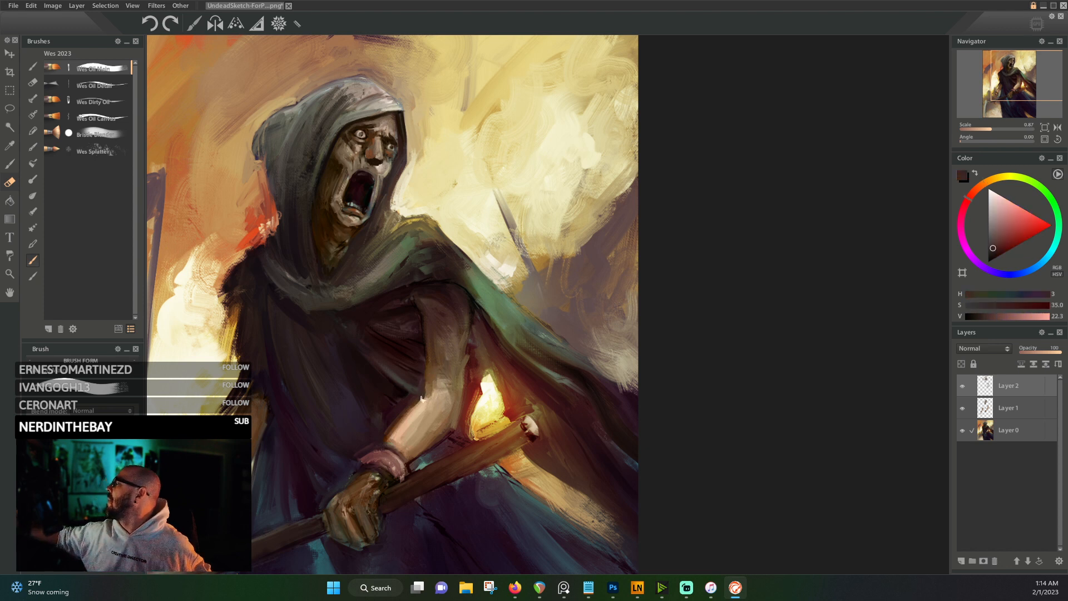
{"action": "left_click", "coordinate": [421, 398], "text": "alt"}
{"action": "left_click", "coordinate": [429, 387], "text": "alt"}
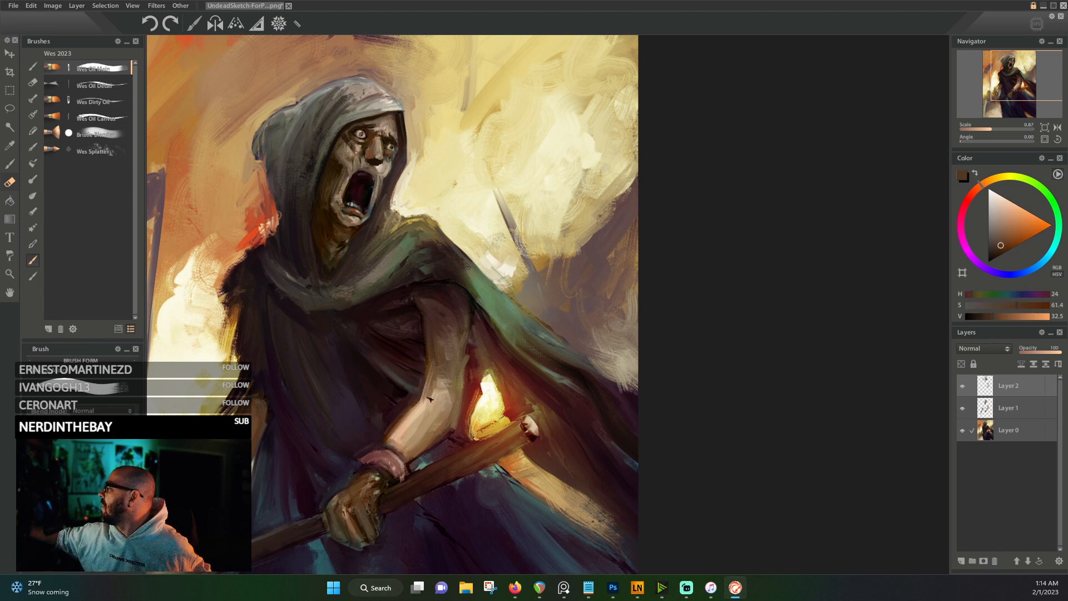
- Refine the arm's outer edge and the dark area around the flame with sampled dark reds and browns
{"action": "left_click", "coordinate": [445, 375], "text": "alt"}
{"action": "left_click", "coordinate": [477, 346], "text": "alt"}
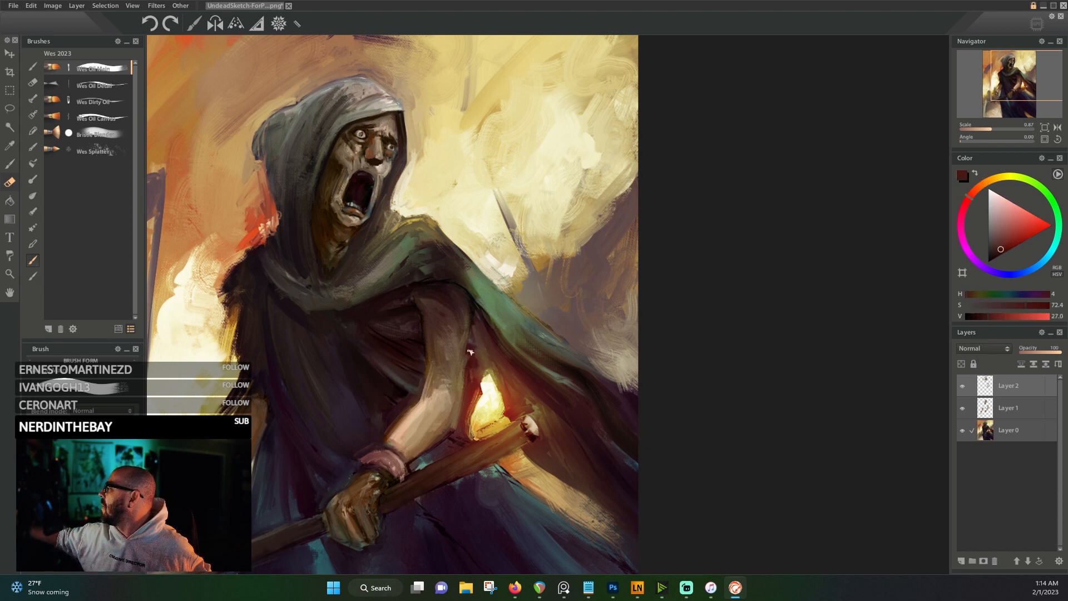
{"action": "left_click", "coordinate": [466, 387], "text": "alt"}
{"action": "left_click", "coordinate": [471, 392], "text": "alt"}
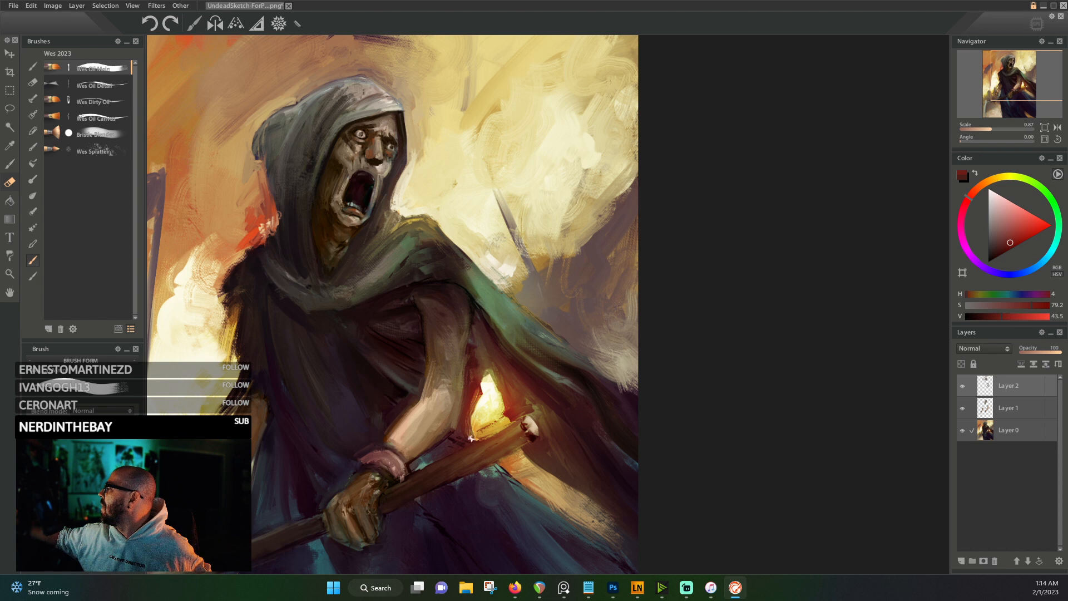
{"action": "left_click", "coordinate": [488, 372], "text": "alt"}
{"action": "left_click", "coordinate": [493, 345], "text": "alt"}
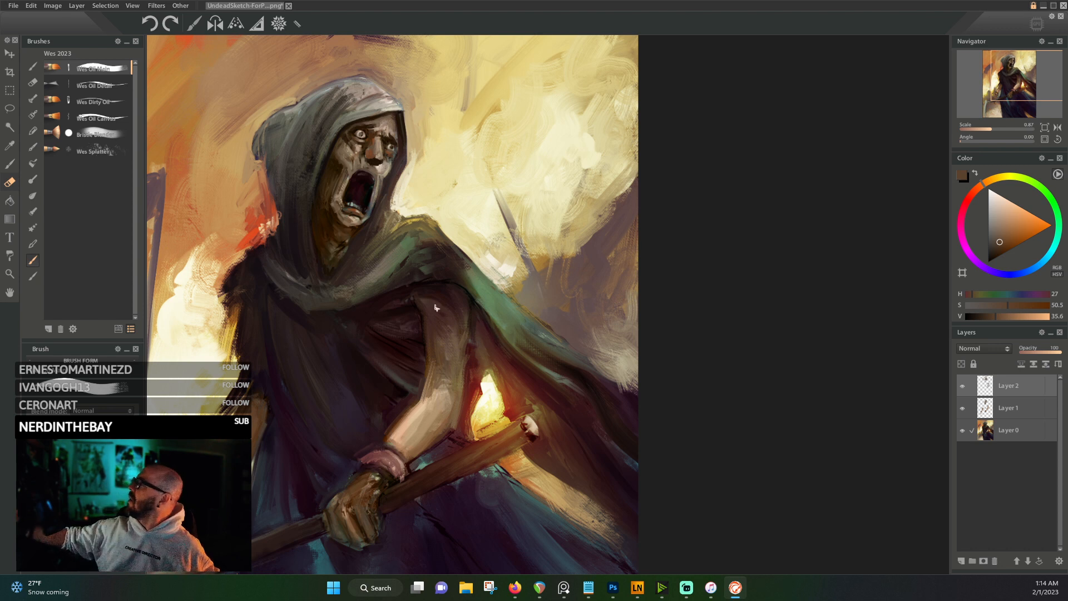
- Touch up the cloak's shadowed fold and the ragged shoulder edge with sampled dark brown, pale cream and near-black
{"action": "left_click", "coordinate": [342, 299], "text": "alt"}
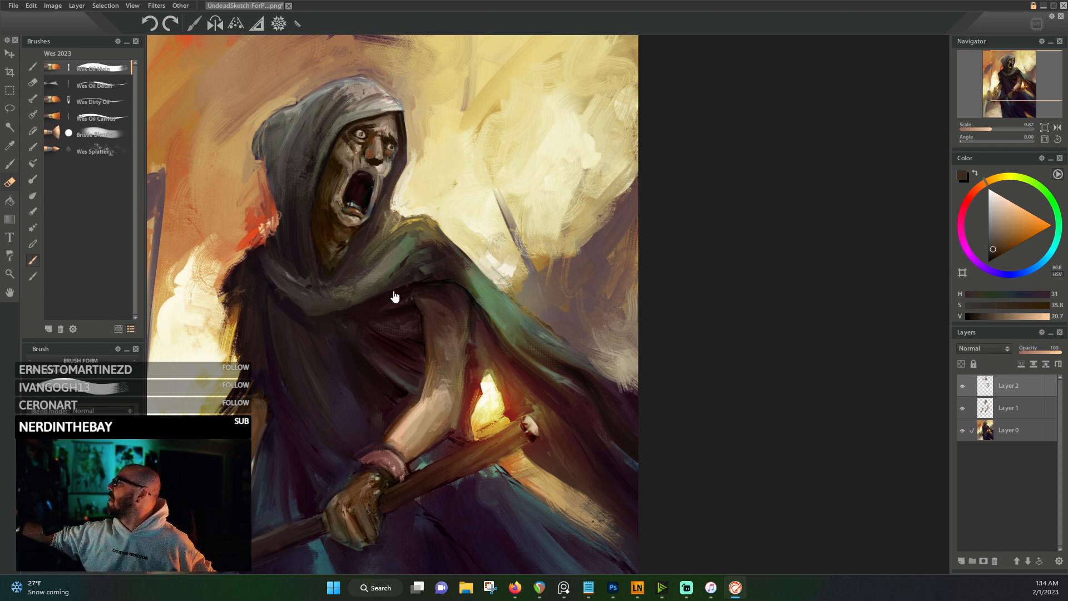
{"action": "left_click_drag", "start_coordinate": [393, 298], "coordinate": [499, 199]}
{"action": "left_click", "coordinate": [398, 205], "text": "alt"}
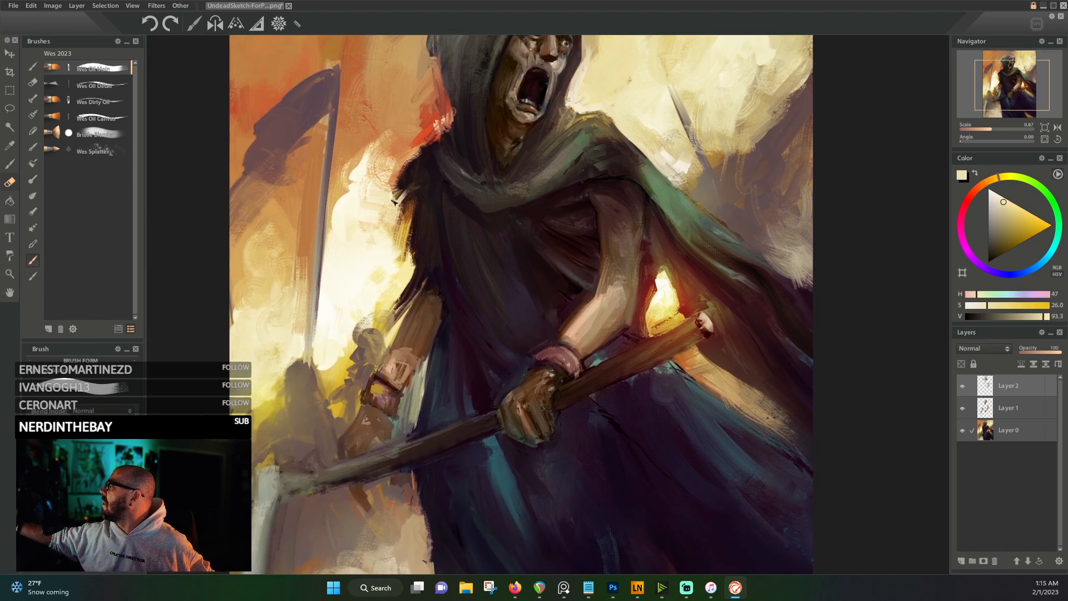
{"action": "mouse_move", "coordinate": [394, 203]}
{"action": "left_mouse_down"}
{"action": "mouse_move", "coordinate": [409, 181]}
{"action": "mouse_move", "coordinate": [391, 192]}
{"action": "left_mouse_up"}
{"action": "left_click", "coordinate": [414, 163], "text": "alt"}
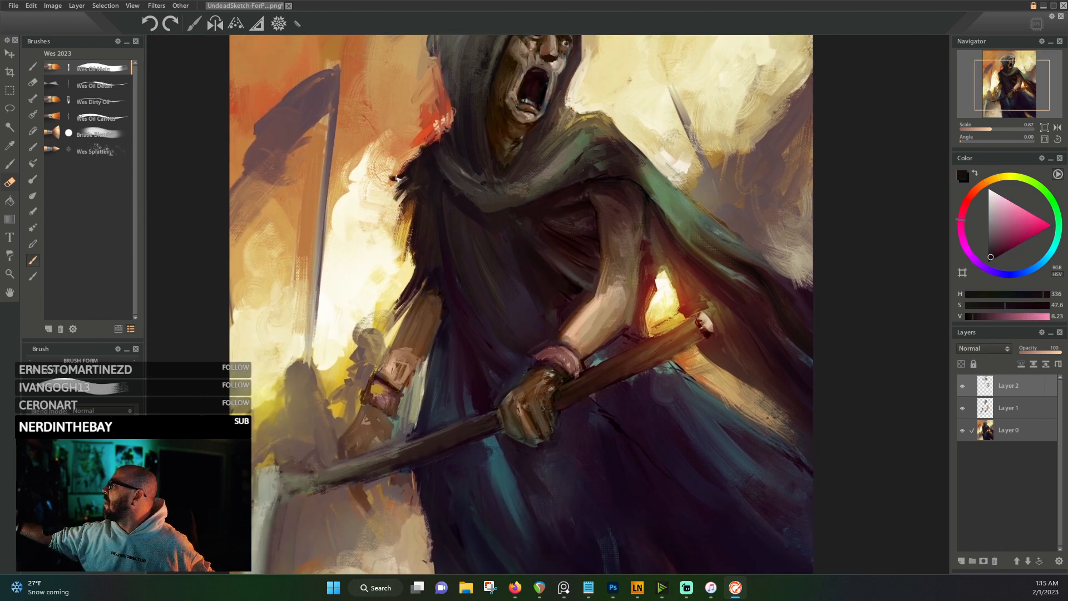
- Paint over the pale specks between hood and shoulder and tone down the red background patch with sampled red-orange and tan
{"action": "left_click", "coordinate": [428, 140], "text": "alt"}
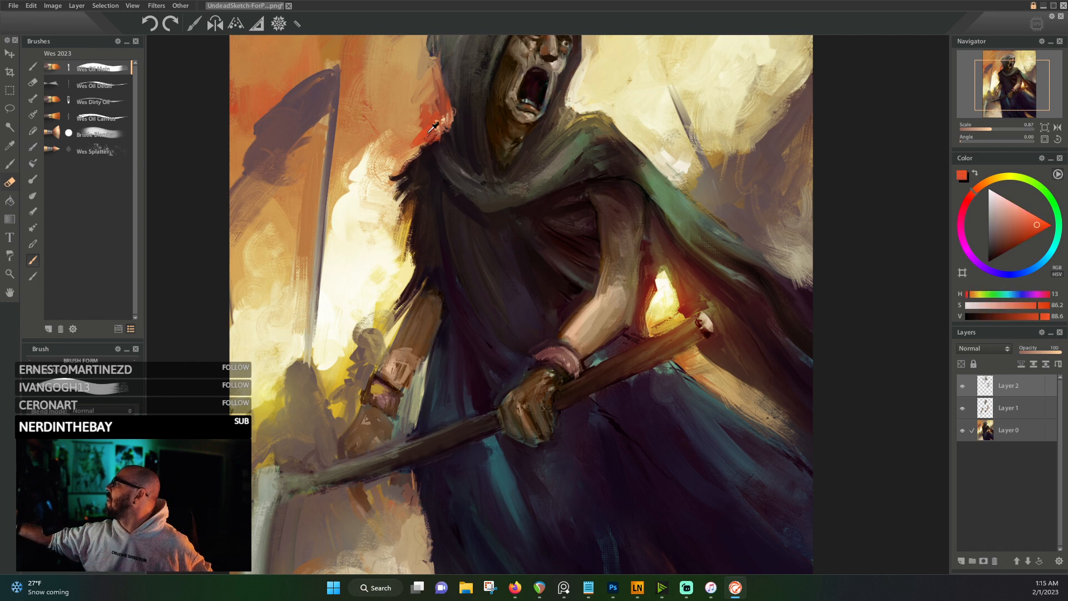
{"action": "mouse_move", "coordinate": [428, 144]}
{"action": "left_mouse_down"}
{"action": "mouse_move", "coordinate": [405, 158]}
{"action": "mouse_move", "coordinate": [417, 143]}
{"action": "mouse_move", "coordinate": [406, 144]}
{"action": "mouse_move", "coordinate": [426, 127]}
{"action": "left_mouse_up"}
{"action": "left_click_drag", "start_coordinate": [607, 161], "coordinate": [513, 341]}
{"action": "left_click", "coordinate": [328, 251], "text": "alt"}
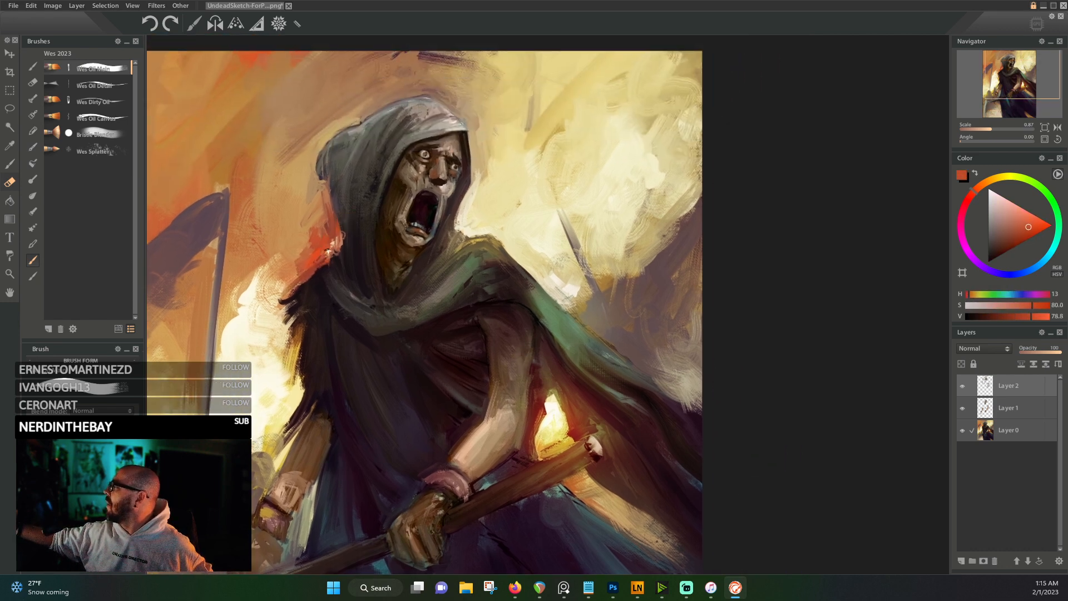
{"action": "left_click_drag", "start_coordinate": [336, 249], "coordinate": [336, 224]}
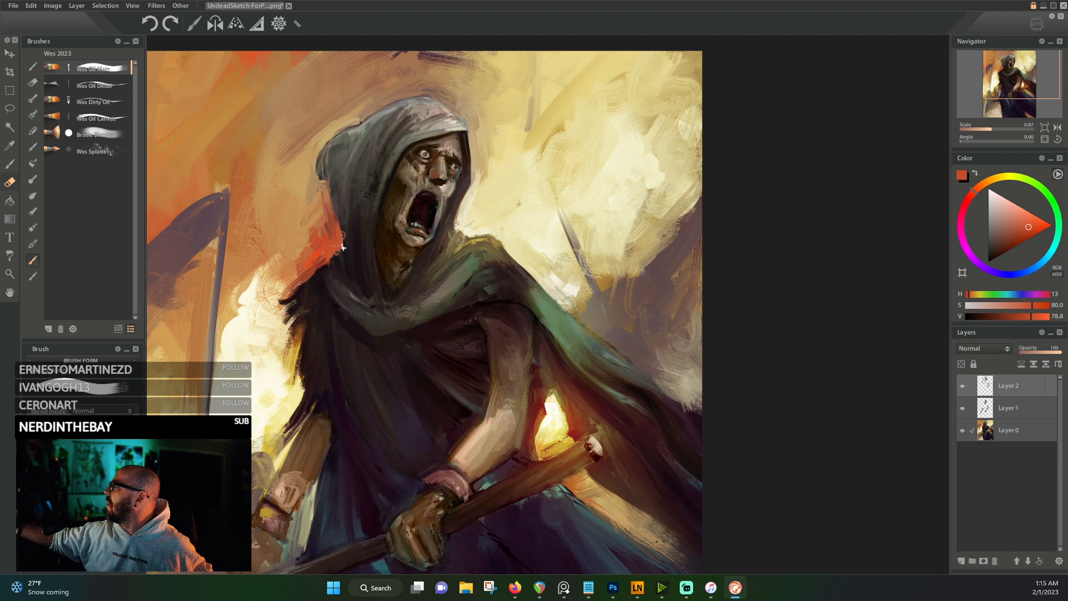
{"action": "left_click", "coordinate": [308, 228], "text": "alt"}
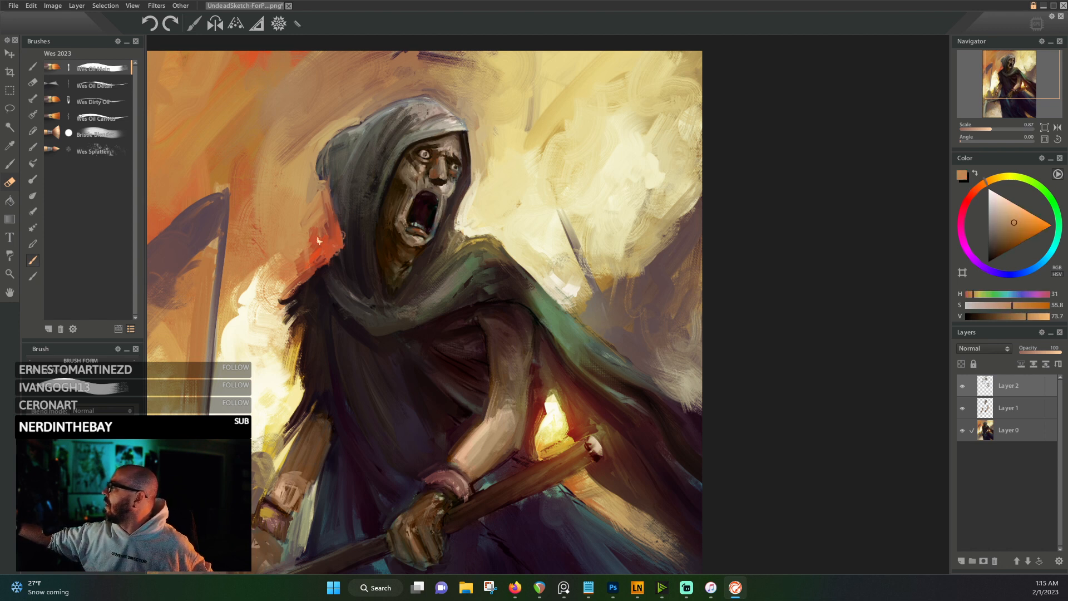
{"action": "left_click", "coordinate": [333, 242], "text": "alt"}
{"action": "mouse_move", "coordinate": [333, 242]}
{"action": "left_mouse_down"}
{"action": "mouse_move", "coordinate": [327, 203]}
{"action": "mouse_move", "coordinate": [336, 229]}
{"action": "mouse_move", "coordinate": [325, 255]}
{"action": "mouse_move", "coordinate": [309, 230]}
{"action": "left_mouse_up"}
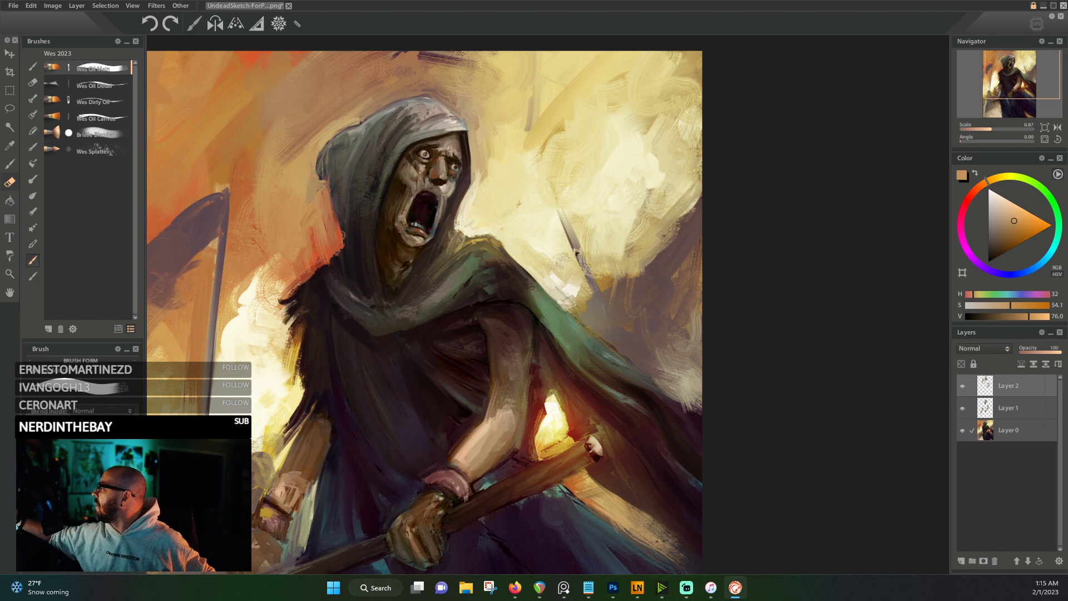
- Touch up the background beside the hood and above the green cloak using a sampled reddish orange, and sample the hood's dark grey
{"action": "left_click", "coordinate": [562, 287], "text": "alt"}
{"action": "left_click", "coordinate": [334, 240], "text": "alt"}
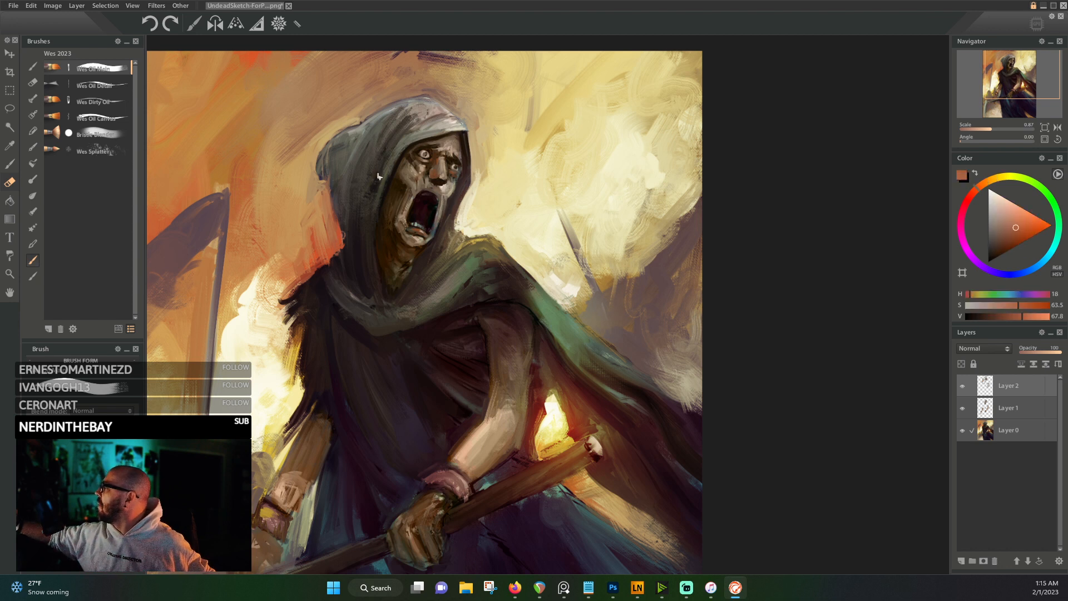
{"action": "mouse_move", "coordinate": [555, 298]}
{"action": "left_mouse_down"}
{"action": "mouse_move", "coordinate": [580, 320]}
{"action": "mouse_move", "coordinate": [553, 296]}
{"action": "mouse_move", "coordinate": [581, 319]}
{"action": "mouse_move", "coordinate": [564, 307]}
{"action": "mouse_move", "coordinate": [579, 298]}
{"action": "mouse_move", "coordinate": [569, 311]}
{"action": "mouse_move", "coordinate": [576, 301]}
{"action": "mouse_move", "coordinate": [560, 301]}
{"action": "mouse_move", "coordinate": [584, 321]}
{"action": "left_mouse_up"}
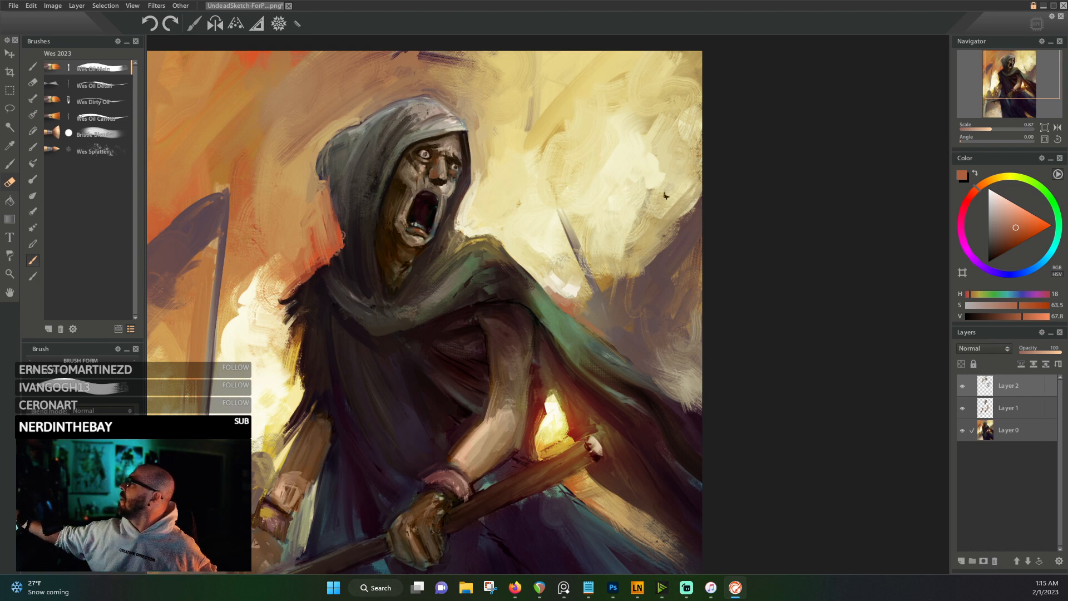
{"action": "left_click", "coordinate": [339, 140], "text": "alt"}
- Soften the background behind the green cloak's outer edge with a sampled muted greyish brown
{"action": "scroll", "coordinate": [432, 303], "scroll_direction": "down", "scroll_amount": 5}
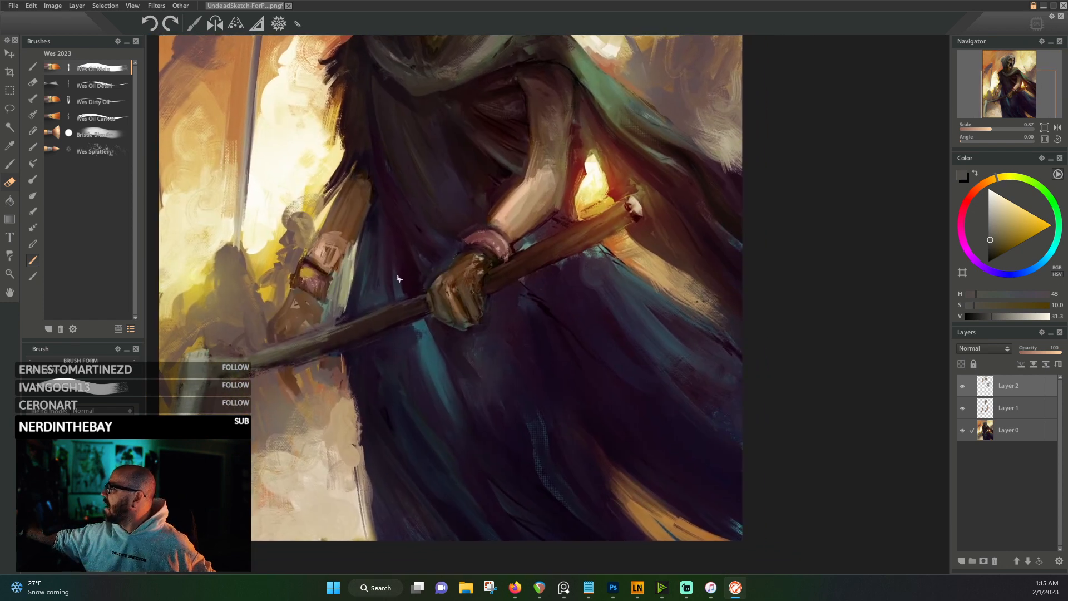
{"action": "scroll", "coordinate": [399, 278], "scroll_direction": "up", "scroll_amount": 4}
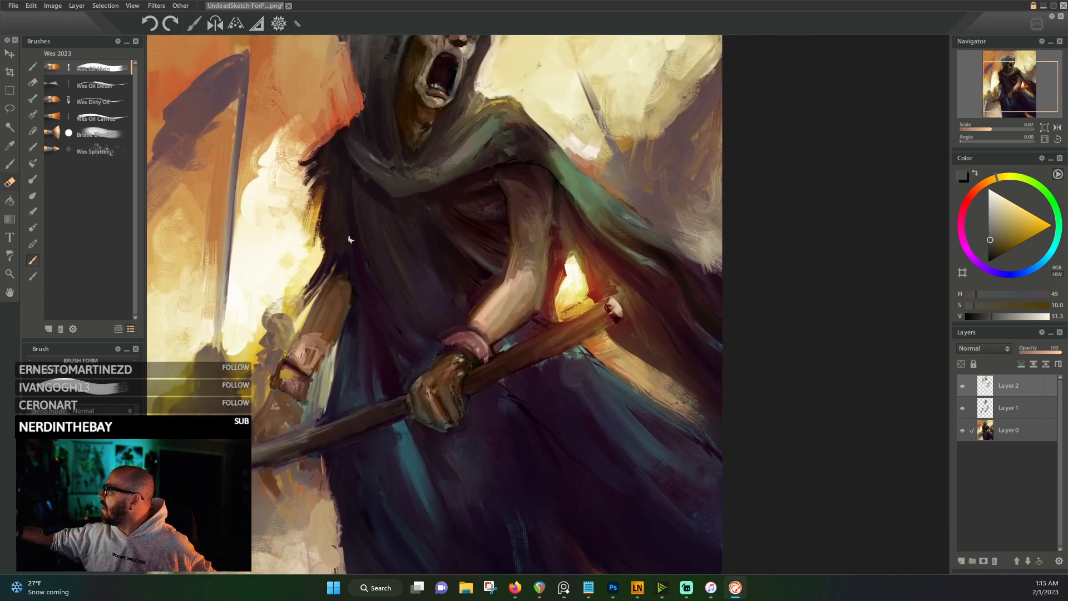
{"action": "left_click", "coordinate": [652, 195], "text": "alt"}
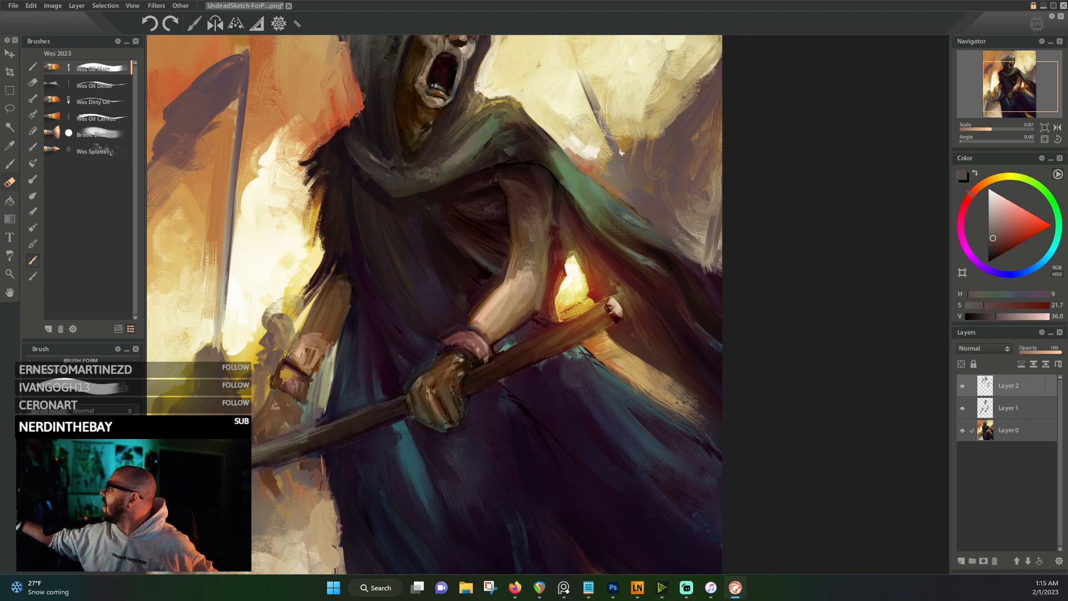
{"action": "mouse_move", "coordinate": [623, 153]}
{"action": "left_mouse_down"}
{"action": "mouse_move", "coordinate": [615, 249]}
{"action": "mouse_move", "coordinate": [586, 295]}
{"action": "left_mouse_up"}
- Paint out the weapon's pale curved blade and the end of its shaft with sampled background browns
{"action": "left_click_drag", "start_coordinate": [473, 337], "coordinate": [679, 113]}
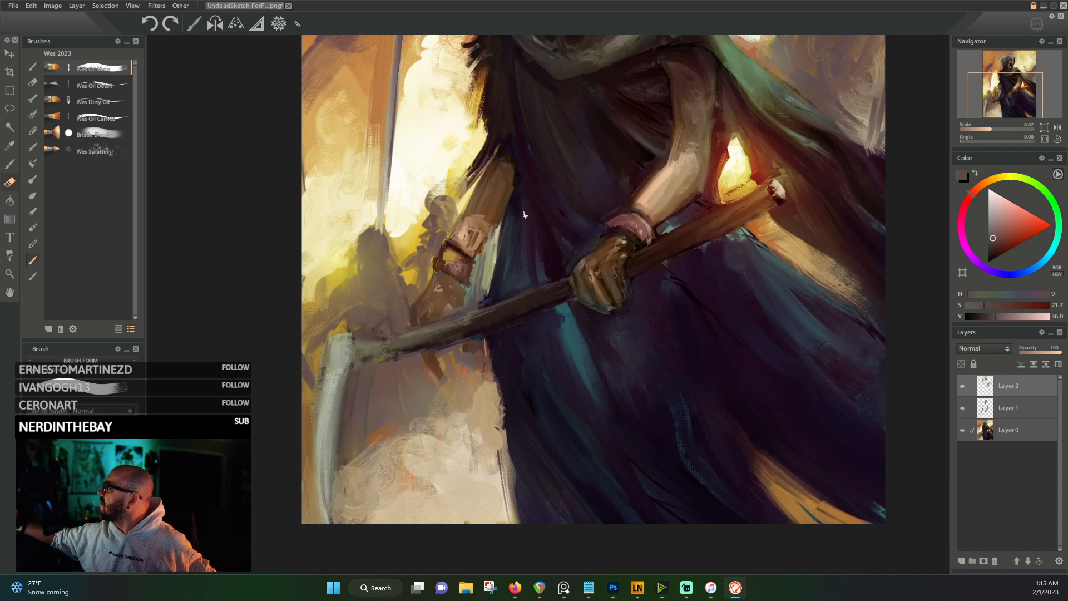
{"action": "left_click", "coordinate": [390, 334], "text": "alt"}
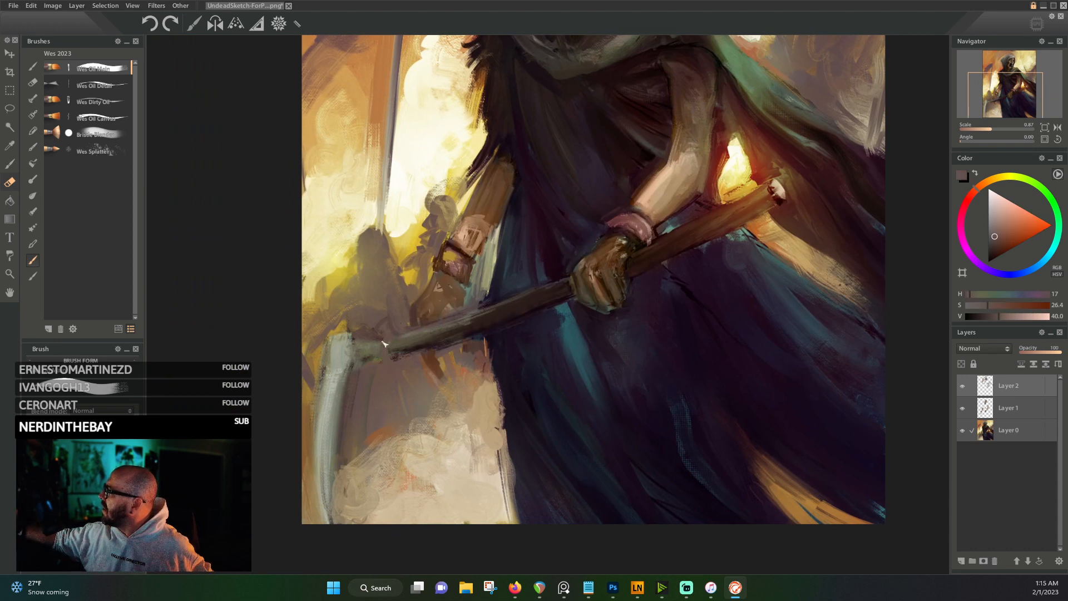
{"action": "left_click", "coordinate": [382, 338], "text": "alt"}
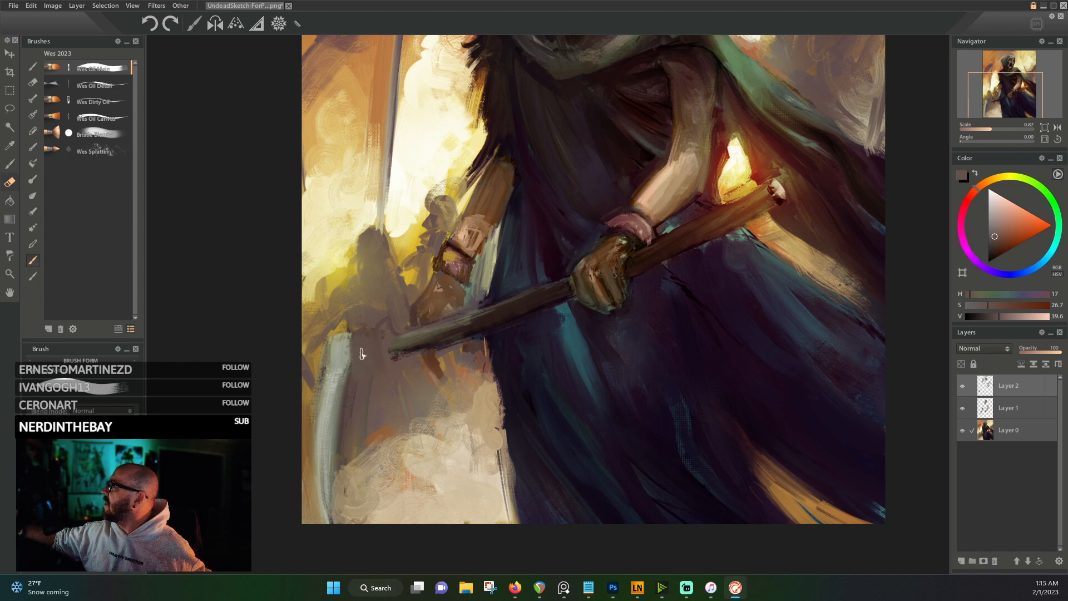
{"action": "left_click", "coordinate": [337, 331], "text": "alt"}
{"action": "left_click", "coordinate": [320, 364], "text": "alt"}
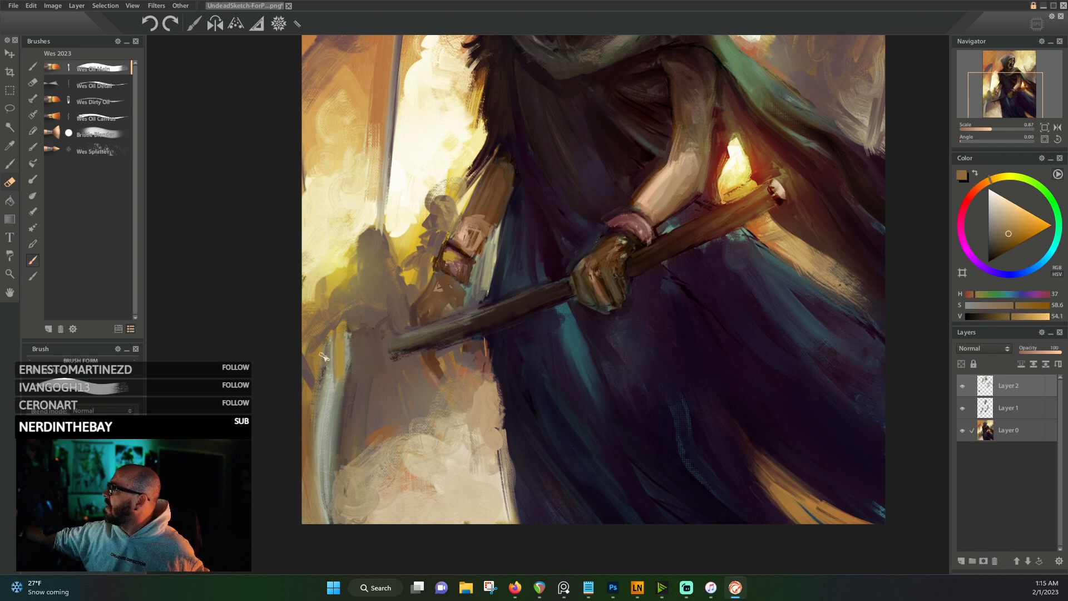
{"action": "mouse_move", "coordinate": [329, 377]}
{"action": "left_mouse_down"}
{"action": "mouse_move", "coordinate": [319, 405]}
{"action": "mouse_move", "coordinate": [344, 370]}
{"action": "mouse_move", "coordinate": [308, 474]}
{"action": "mouse_move", "coordinate": [331, 422]}
{"action": "mouse_move", "coordinate": [325, 497]}
{"action": "left_mouse_up"}
{"action": "left_click", "coordinate": [348, 334], "text": "alt"}
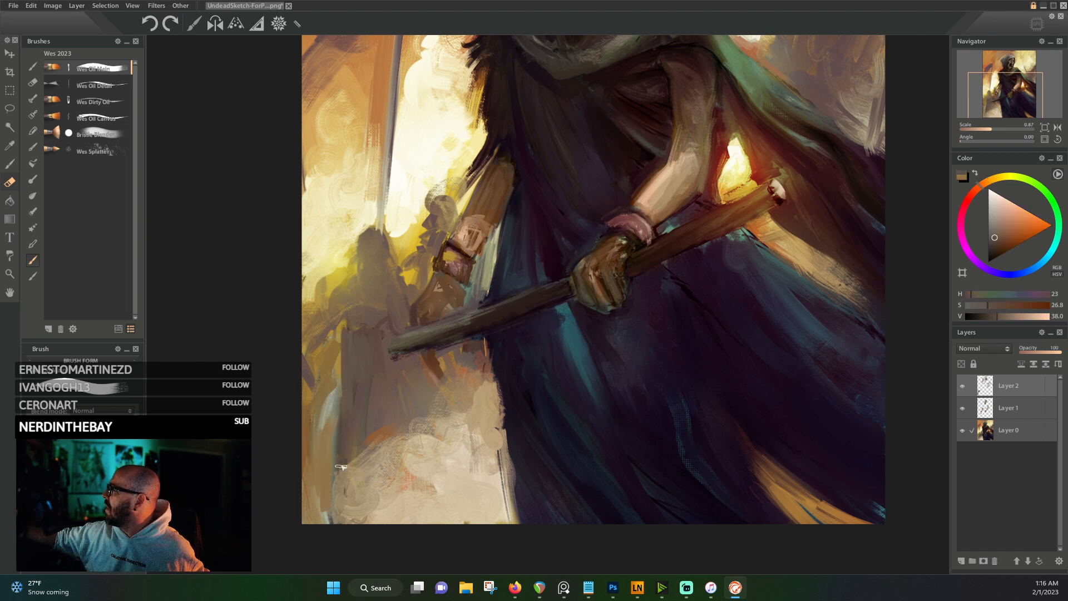
- Blend the background figures and misty ground beneath the shaft with sampled muted browns and pale tans, and sample the shaft's dark brown
{"action": "mouse_move", "coordinate": [372, 257]}
{"action": "left_mouse_down"}
{"action": "mouse_move", "coordinate": [372, 268]}
{"action": "mouse_move", "coordinate": [377, 254]}
{"action": "left_mouse_up"}
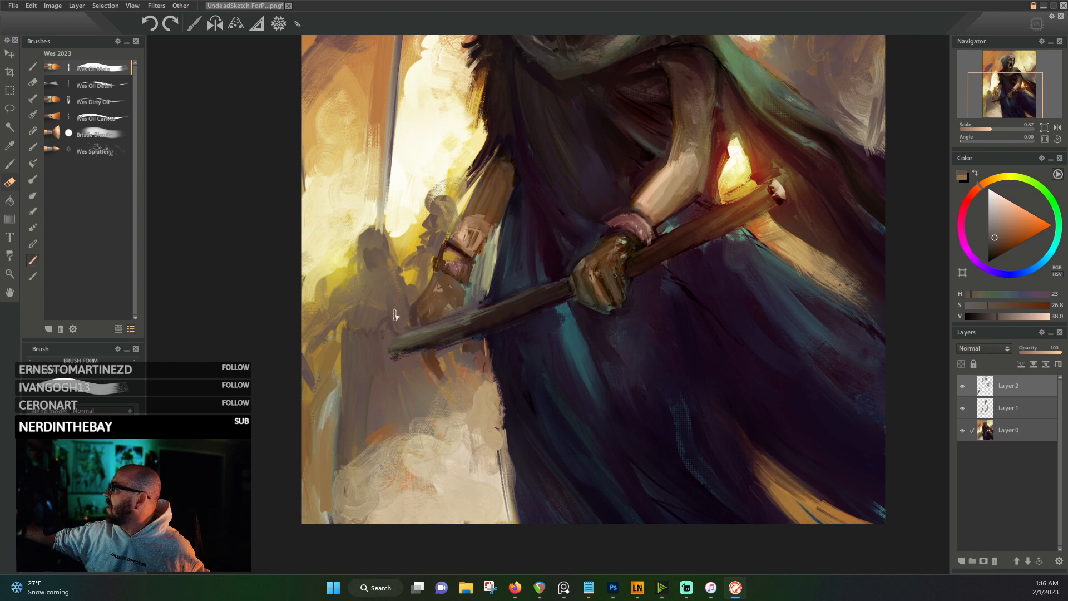
{"action": "left_click", "coordinate": [377, 323], "text": "alt"}
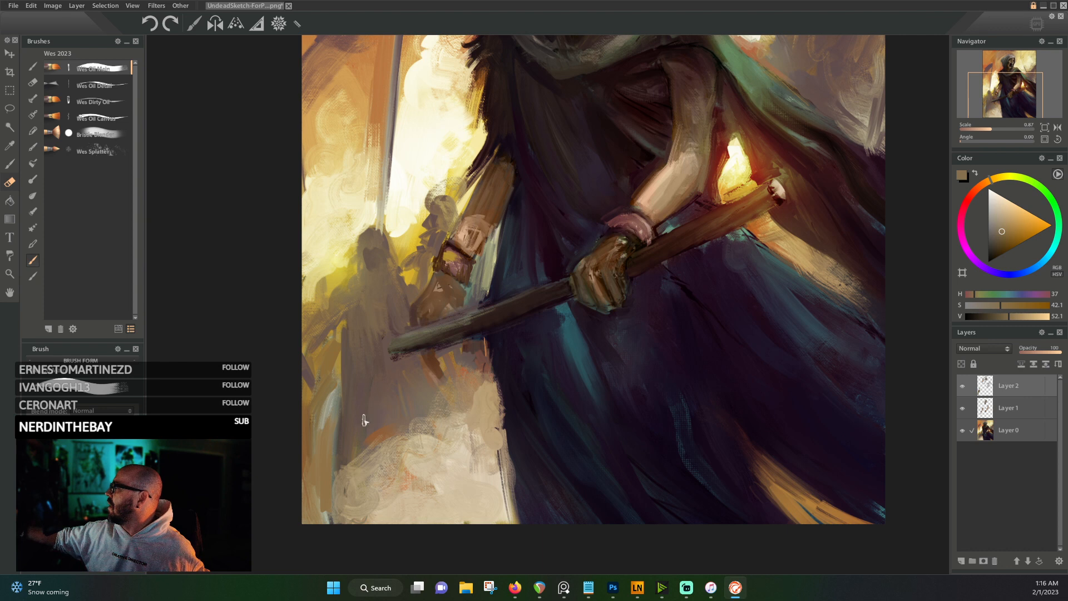
{"action": "left_click", "coordinate": [368, 462], "text": "alt"}
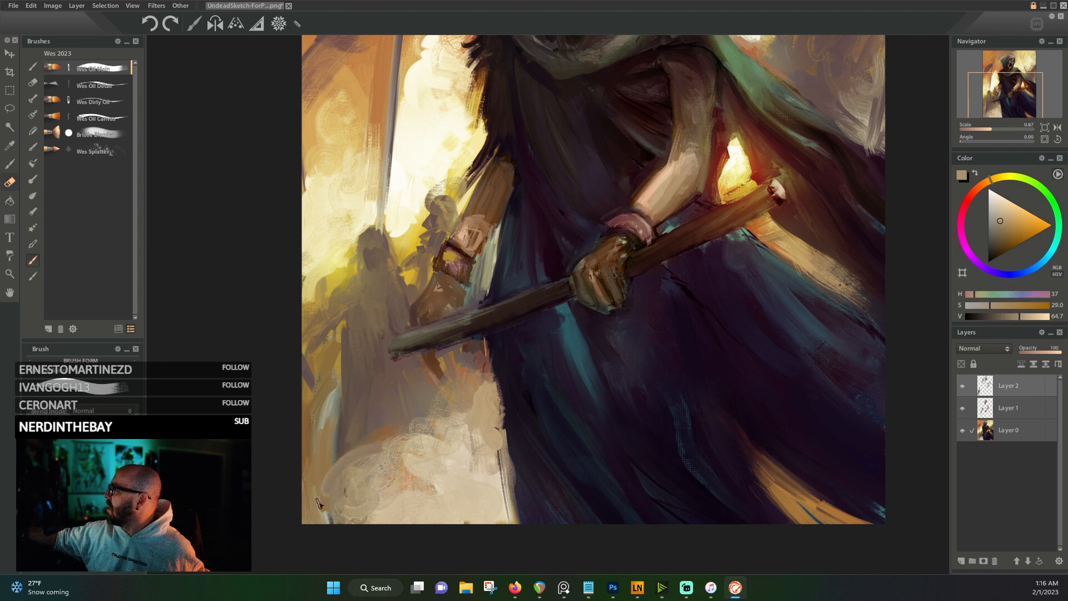
{"action": "left_click", "coordinate": [329, 511], "text": "alt"}
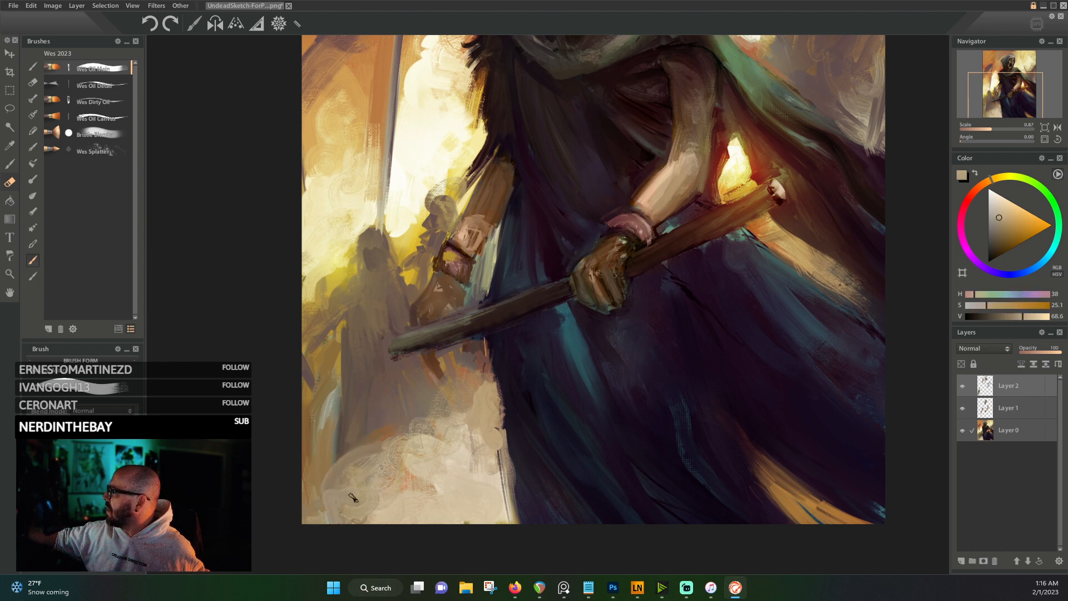
{"action": "left_click", "coordinate": [327, 469], "text": "alt"}
{"action": "left_click", "coordinate": [362, 297], "text": "alt"}
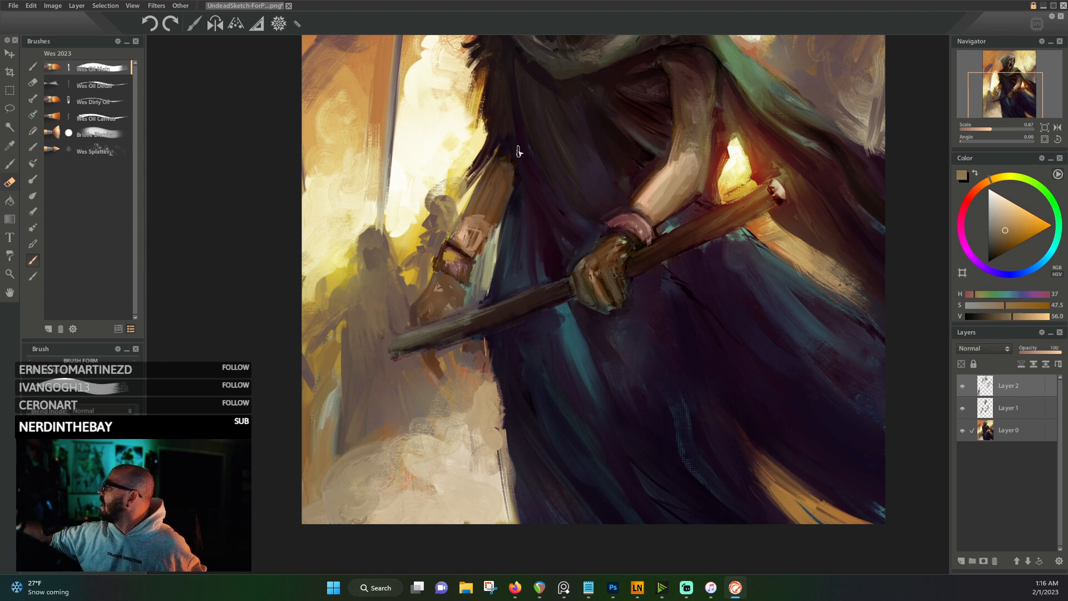
{"action": "left_click", "coordinate": [483, 316], "text": "alt"}
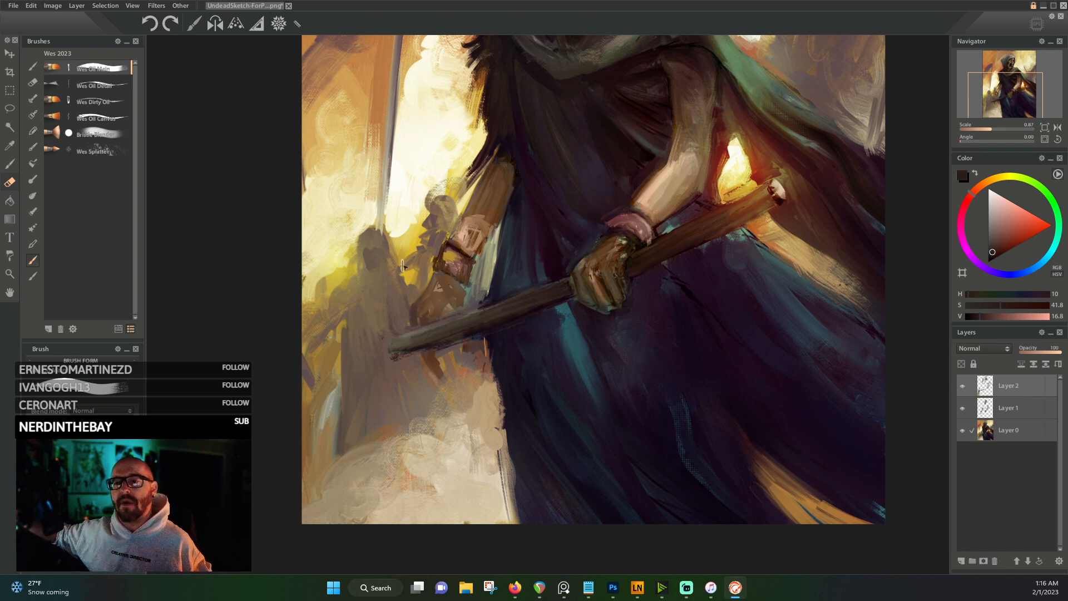
- Try a brown two-pronged fork head at the lower end of the shaft, using ochre and brown sampled from the bracelet area
{"action": "left_click", "coordinate": [459, 247], "text": "alt"}
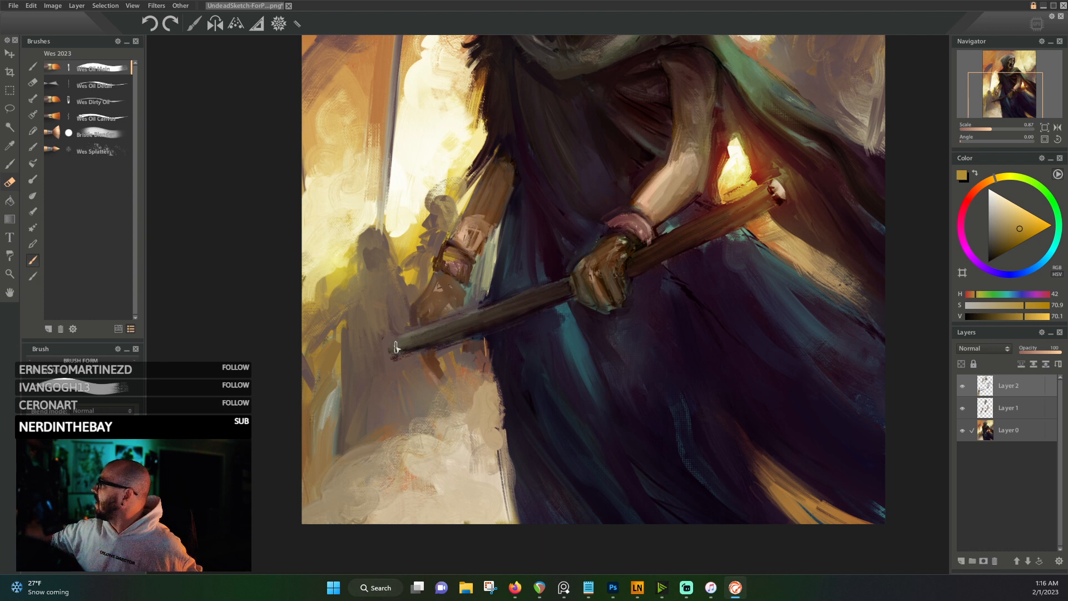
{"action": "mouse_move", "coordinate": [390, 342]}
{"action": "left_mouse_down"}
{"action": "mouse_move", "coordinate": [377, 314]}
{"action": "mouse_move", "coordinate": [389, 347]}
{"action": "mouse_move", "coordinate": [378, 318]}
{"action": "mouse_move", "coordinate": [359, 316]}
{"action": "mouse_move", "coordinate": [376, 317]}
{"action": "mouse_move", "coordinate": [302, 345]}
{"action": "mouse_move", "coordinate": [341, 327]}
{"action": "left_mouse_up"}
{"action": "left_click", "coordinate": [460, 257], "text": "alt"}
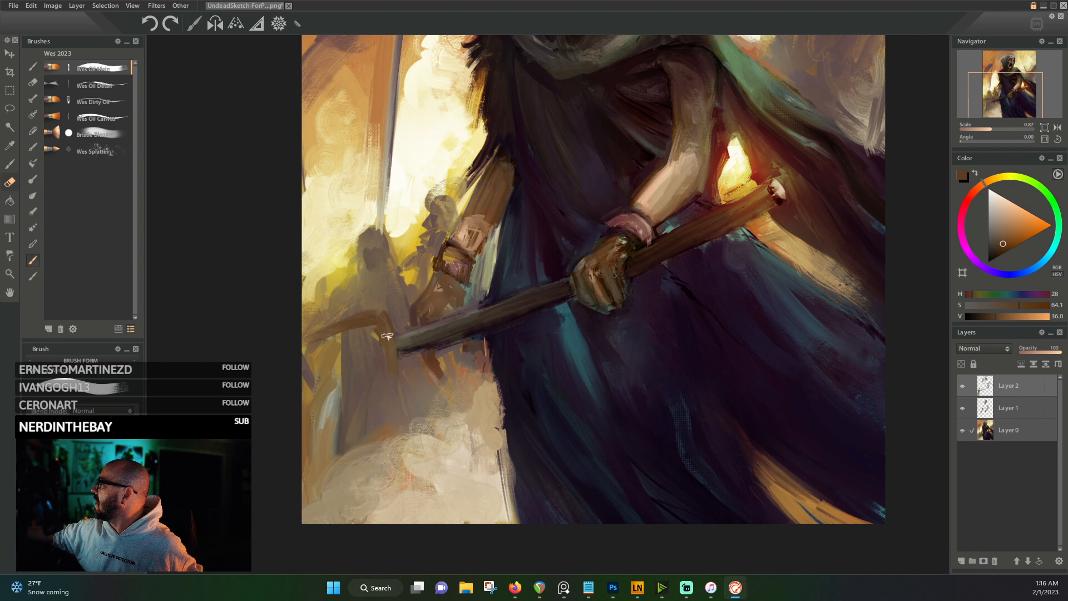
{"action": "mouse_move", "coordinate": [393, 356]}
{"action": "left_mouse_down"}
{"action": "mouse_move", "coordinate": [389, 380]}
{"action": "mouse_move", "coordinate": [358, 390]}
{"action": "mouse_move", "coordinate": [390, 381]}
{"action": "mouse_move", "coordinate": [314, 395]}
{"action": "left_mouse_up"}
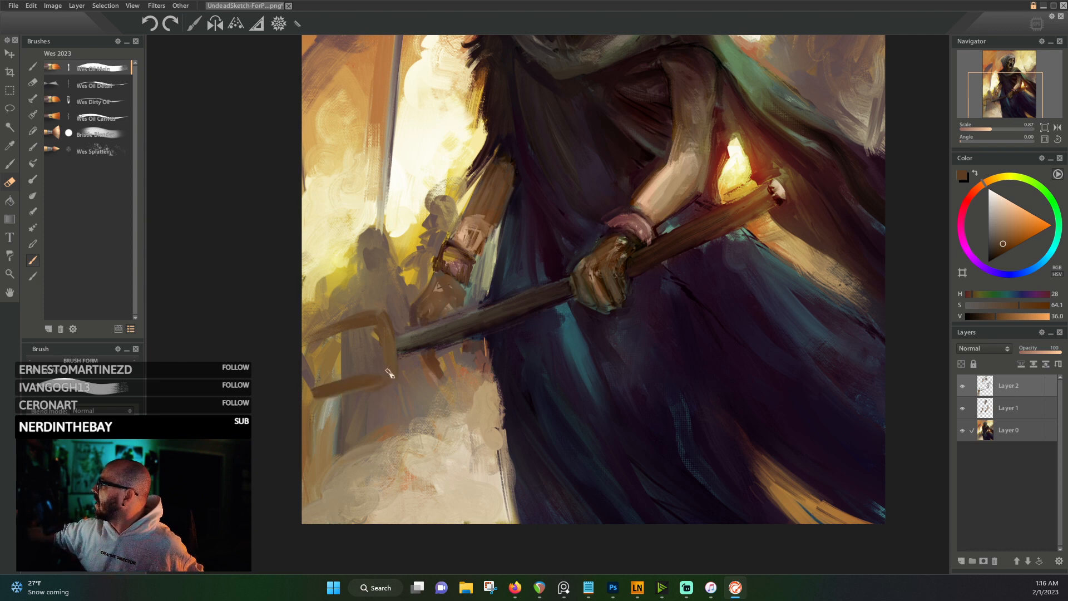
{"action": "left_click_drag", "start_coordinate": [391, 374], "coordinate": [376, 313]}
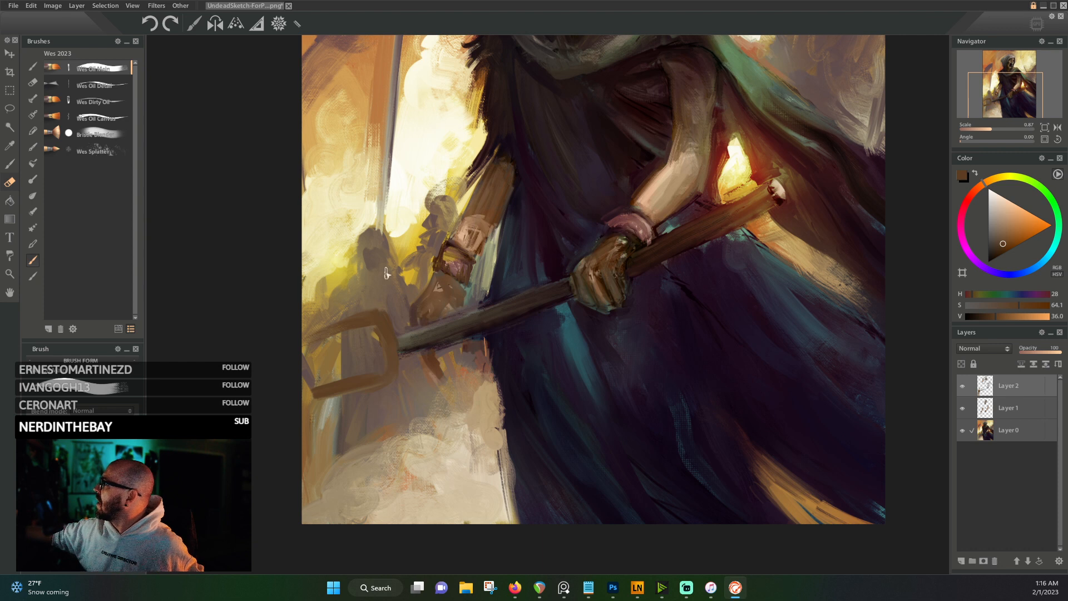
- Paint out the brown fork head's prongs and crossbar with sampled background greyish browns and muted ochres
{"action": "left_click", "coordinate": [369, 320], "text": "alt"}
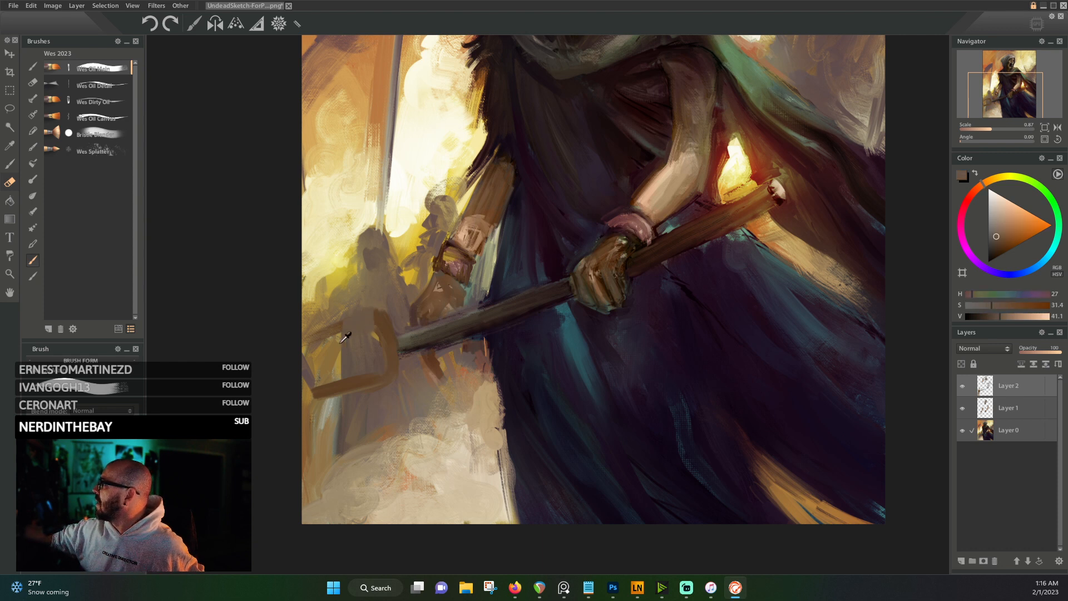
{"action": "left_click", "coordinate": [340, 337], "text": "alt"}
{"action": "left_click", "coordinate": [328, 337], "text": "alt"}
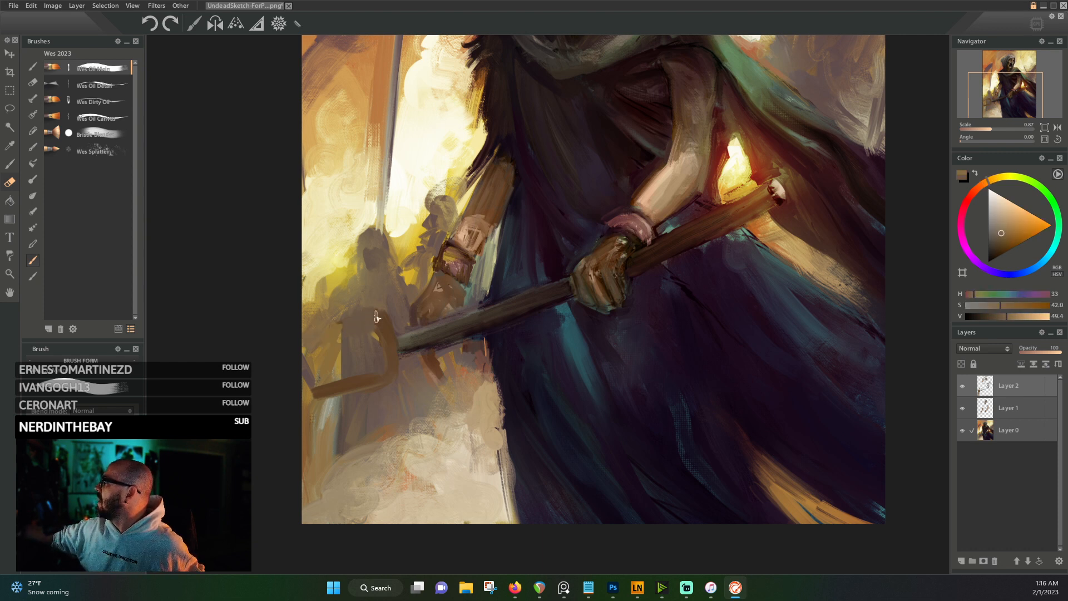
{"action": "left_click", "coordinate": [346, 309], "text": "alt"}
{"action": "left_click", "coordinate": [352, 306], "text": "alt"}
{"action": "left_click", "coordinate": [378, 347], "text": "alt"}
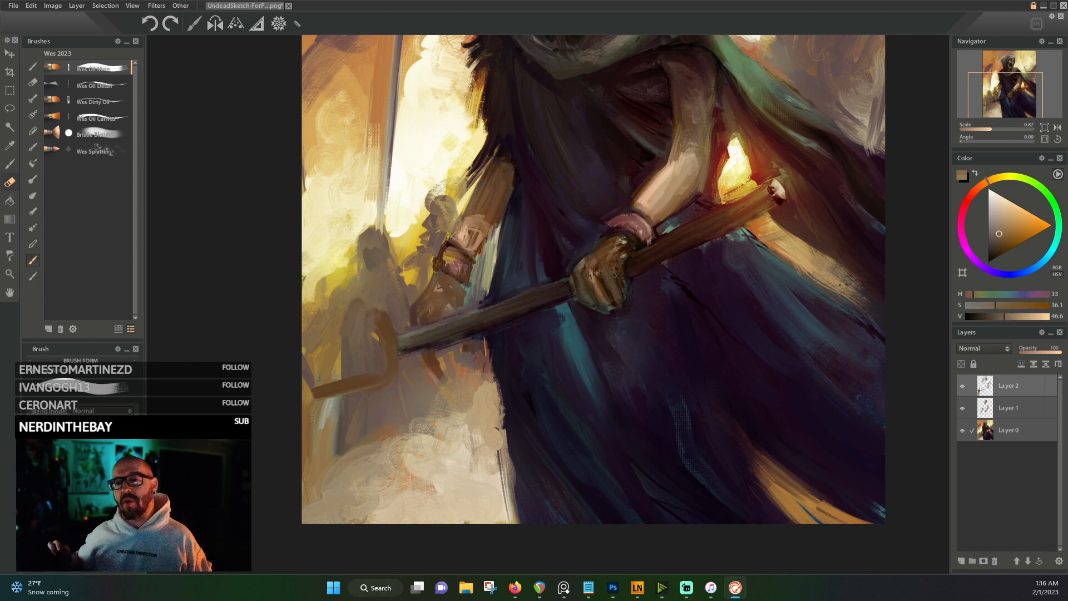
{"action": "left_click", "coordinate": [370, 375], "text": "alt"}
{"action": "left_click", "coordinate": [357, 353], "text": "alt"}
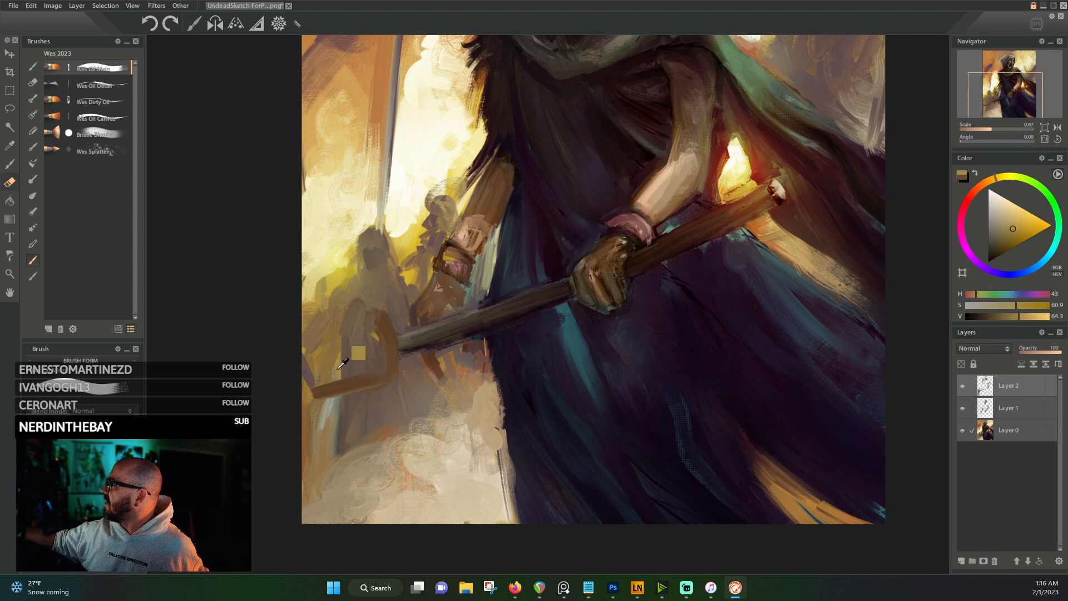
{"action": "mouse_move", "coordinate": [336, 369]}
{"action": "left_mouse_down"}
{"action": "mouse_move", "coordinate": [338, 414]}
{"action": "mouse_move", "coordinate": [322, 394]}
{"action": "mouse_move", "coordinate": [315, 399]}
{"action": "left_mouse_up"}
{"action": "left_click", "coordinate": [361, 396], "text": "alt"}
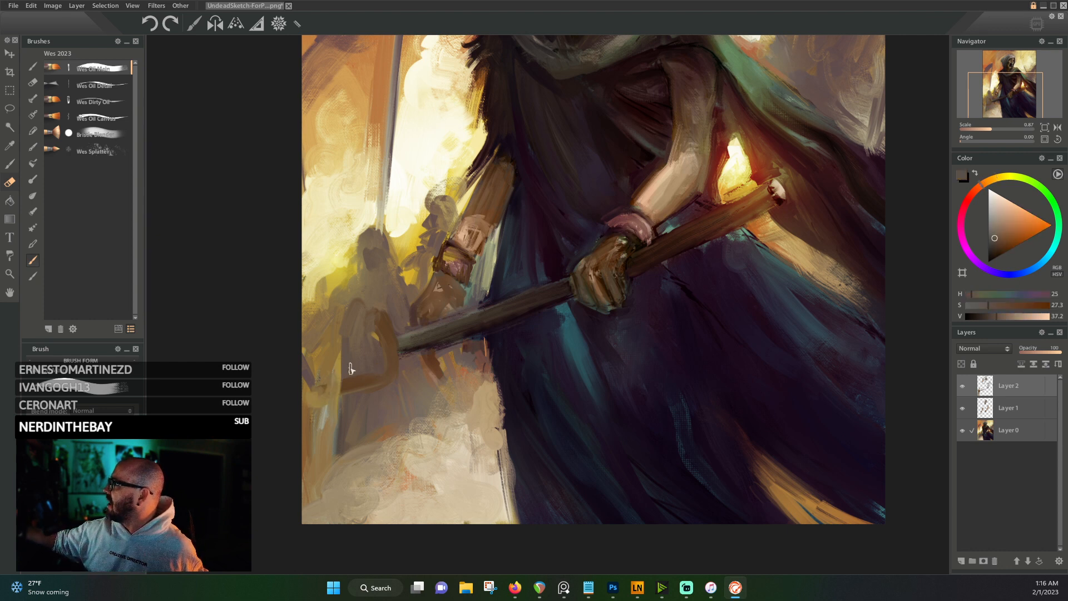
{"action": "left_click", "coordinate": [396, 354], "text": "alt"}
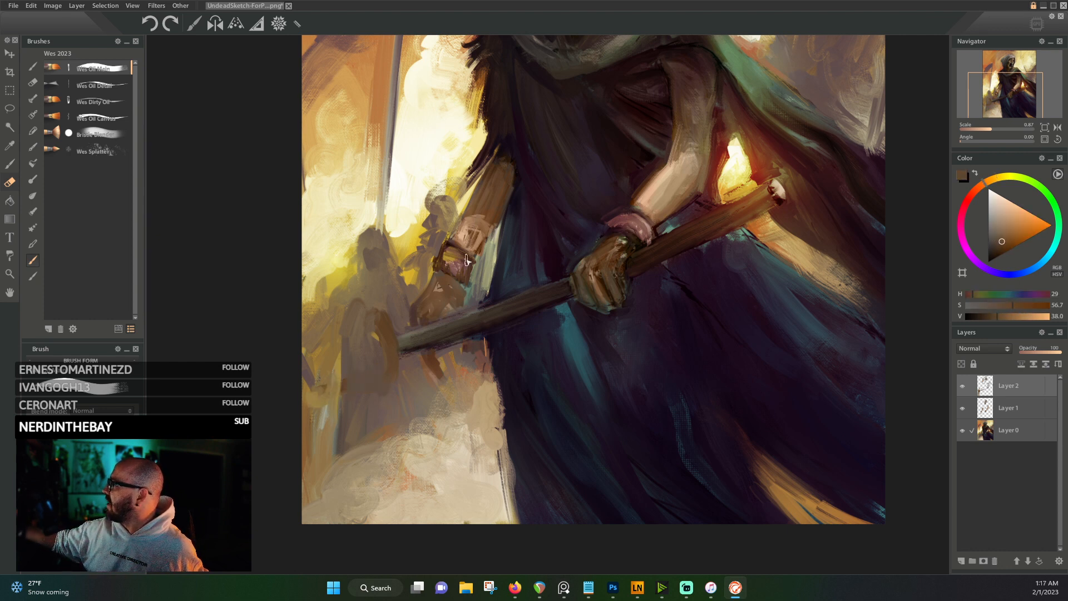
- Paint a larger squared fork head at the shaft's lower end with the cloak's dark blue-violet, and touch up the joint in dark olive brown
{"action": "left_click", "coordinate": [525, 339], "text": "alt"}
{"action": "mouse_move", "coordinate": [380, 359]}
{"action": "left_mouse_down"}
{"action": "mouse_move", "coordinate": [395, 381]}
{"action": "mouse_move", "coordinate": [388, 343]}
{"action": "mouse_move", "coordinate": [396, 398]}
{"action": "mouse_move", "coordinate": [385, 421]}
{"action": "mouse_move", "coordinate": [310, 413]}
{"action": "mouse_move", "coordinate": [365, 412]}
{"action": "mouse_move", "coordinate": [348, 420]}
{"action": "mouse_move", "coordinate": [391, 399]}
{"action": "mouse_move", "coordinate": [383, 307]}
{"action": "mouse_move", "coordinate": [390, 319]}
{"action": "mouse_move", "coordinate": [379, 296]}
{"action": "mouse_move", "coordinate": [298, 316]}
{"action": "mouse_move", "coordinate": [381, 286]}
{"action": "mouse_move", "coordinate": [397, 316]}
{"action": "mouse_move", "coordinate": [399, 387]}
{"action": "mouse_move", "coordinate": [393, 317]}
{"action": "mouse_move", "coordinate": [396, 330]}
{"action": "mouse_move", "coordinate": [379, 291]}
{"action": "mouse_move", "coordinate": [401, 332]}
{"action": "mouse_move", "coordinate": [398, 389]}
{"action": "left_mouse_up"}
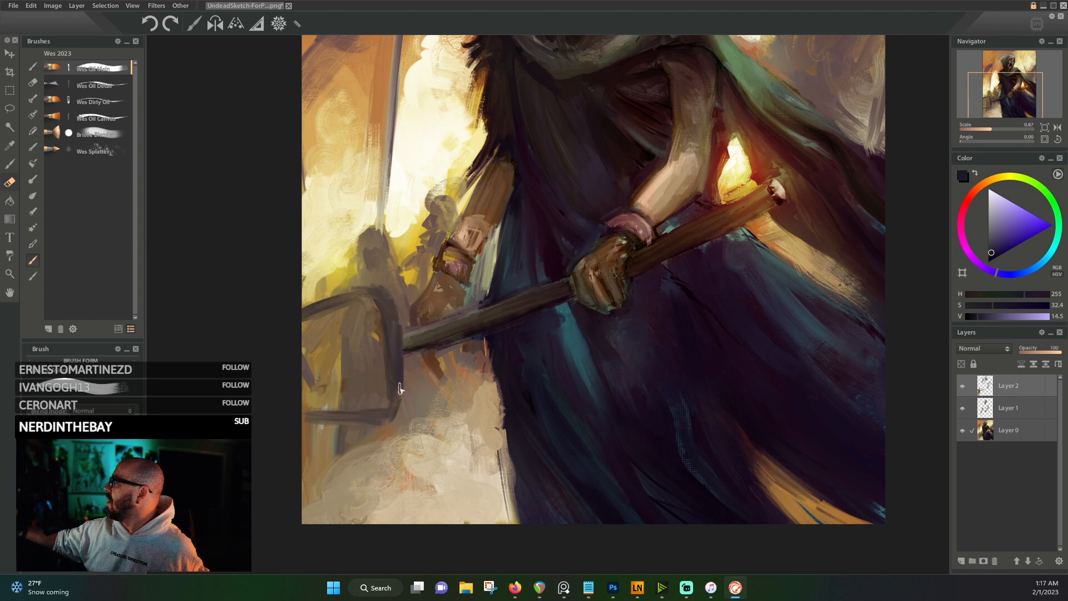
{"action": "left_click", "coordinate": [409, 336], "text": "alt"}
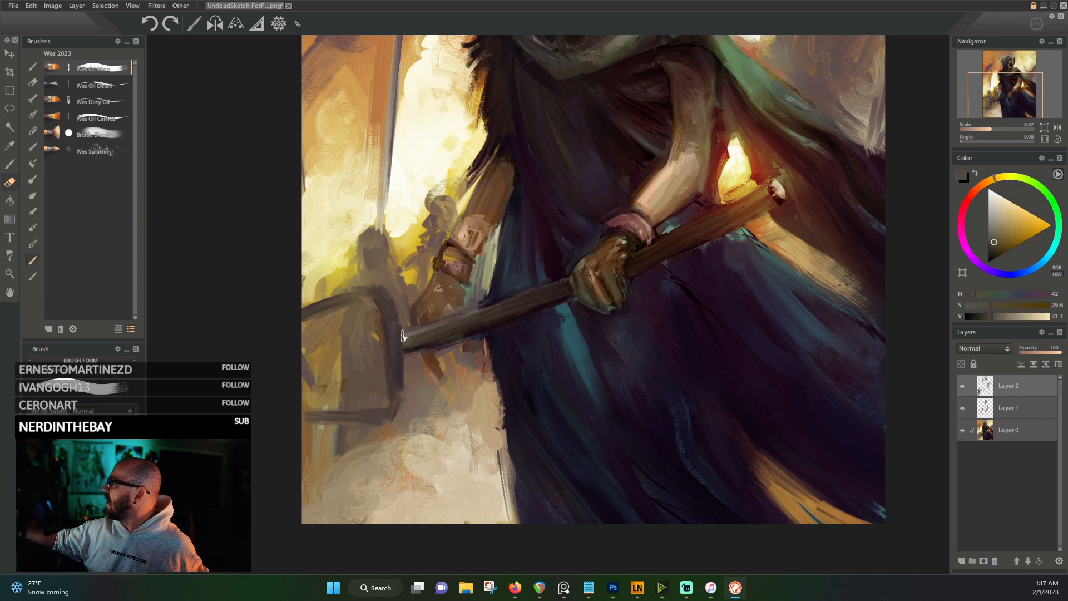
{"action": "left_click_drag", "start_coordinate": [399, 349], "coordinate": [411, 338]}
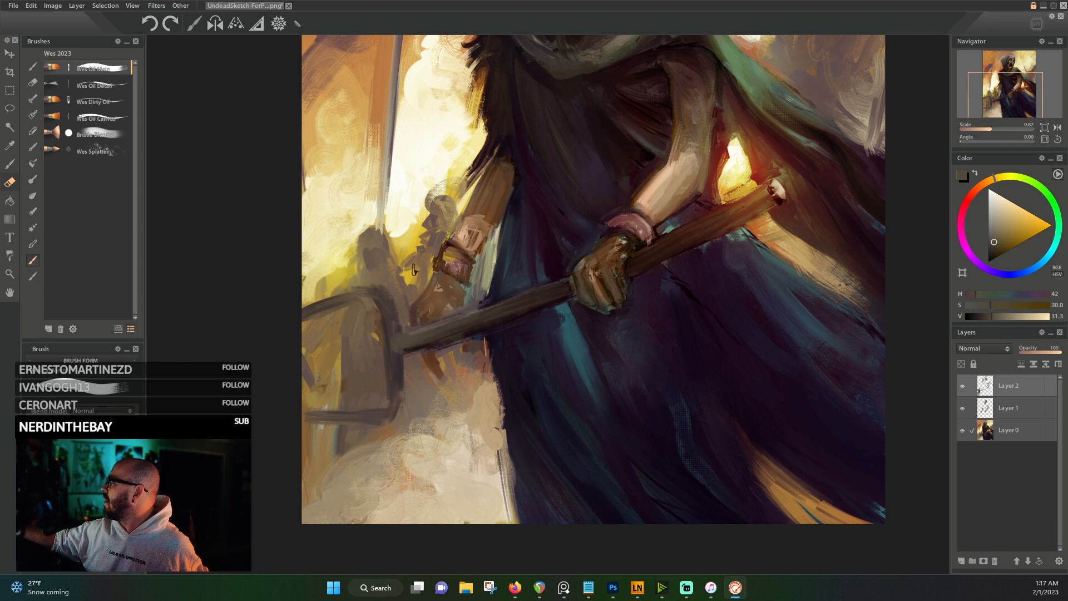
- Highlight the fork head's lower prong with a sampled pale cream, and touch up the prongs with sampled dark grey-brown and tan
{"action": "left_click", "coordinate": [397, 231], "text": "alt"}
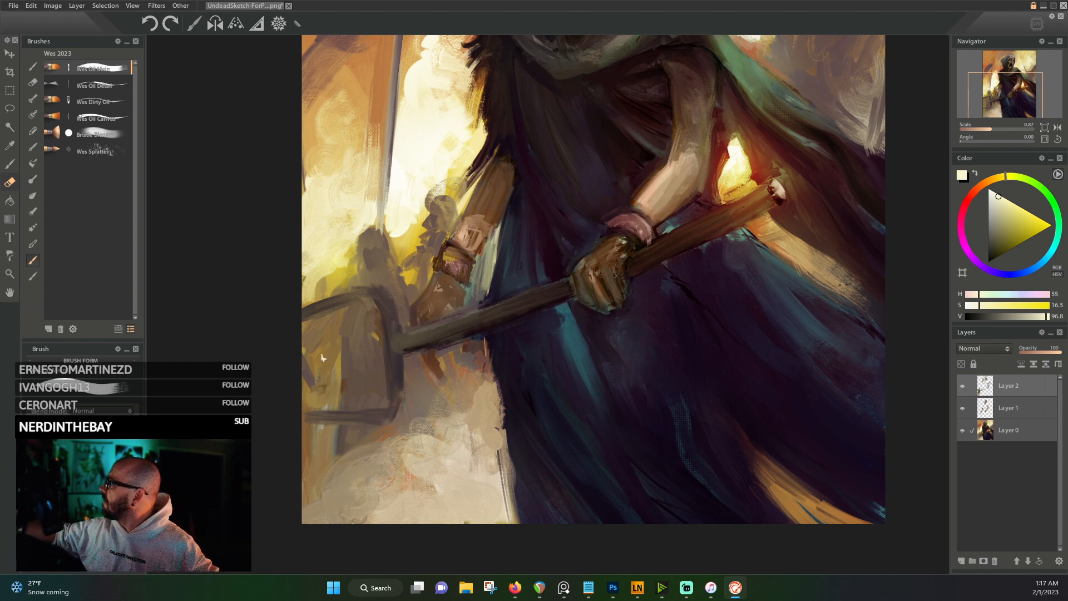
{"action": "left_click_drag", "start_coordinate": [308, 414], "coordinate": [383, 414]}
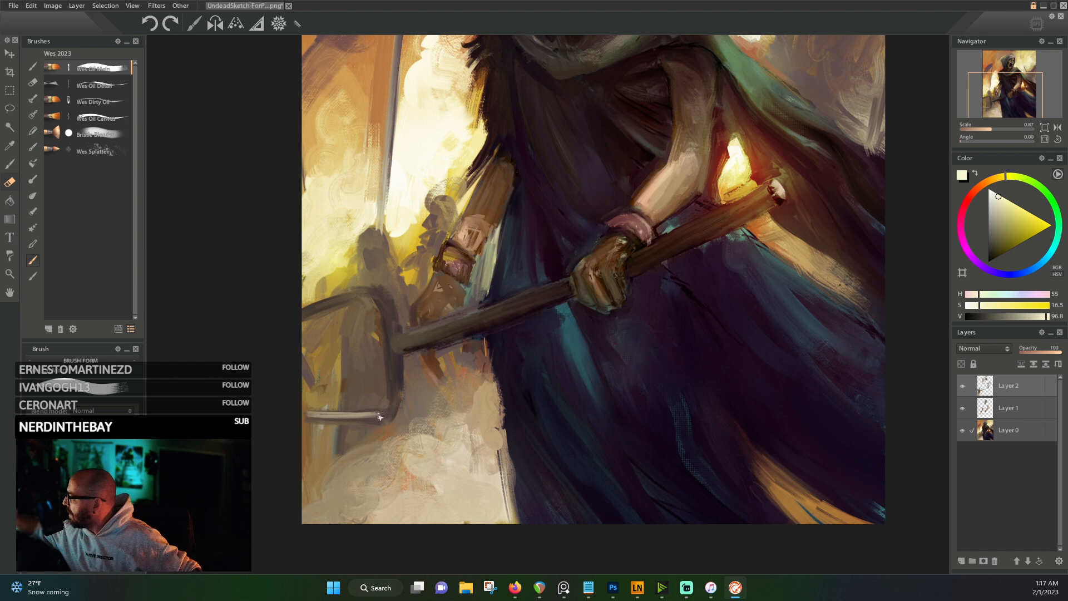
{"action": "left_click", "coordinate": [376, 418], "text": "alt"}
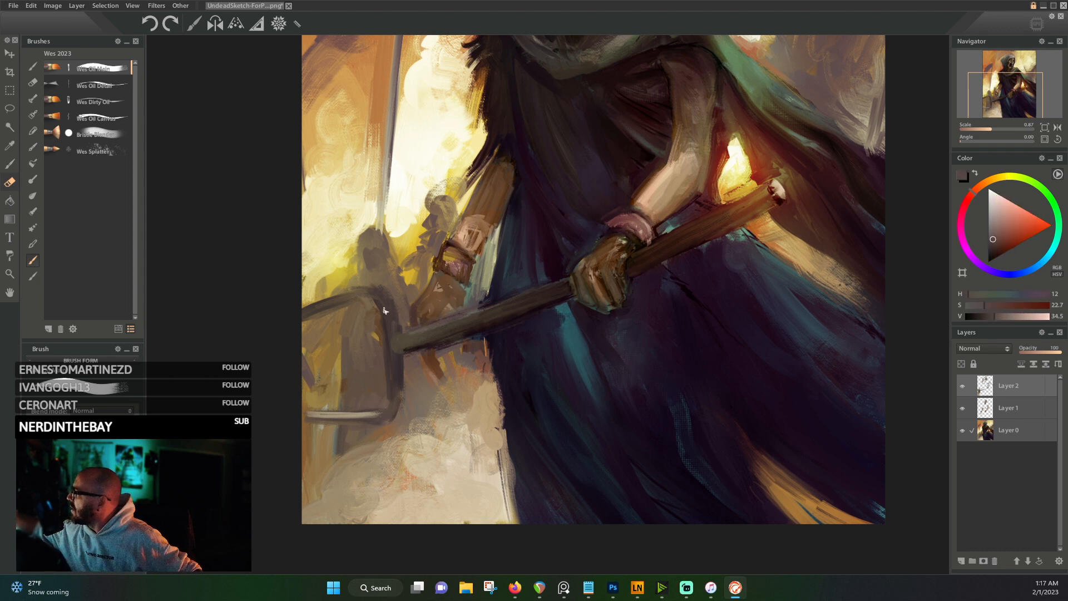
{"action": "left_click", "coordinate": [371, 214], "text": "alt"}
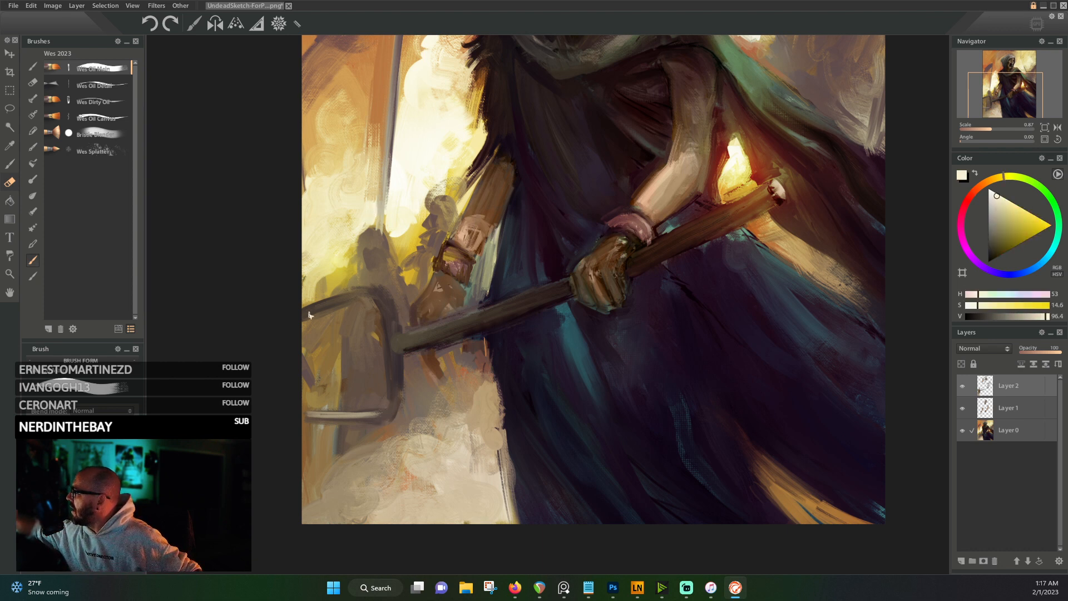
{"action": "left_click", "coordinate": [312, 335], "text": "alt"}
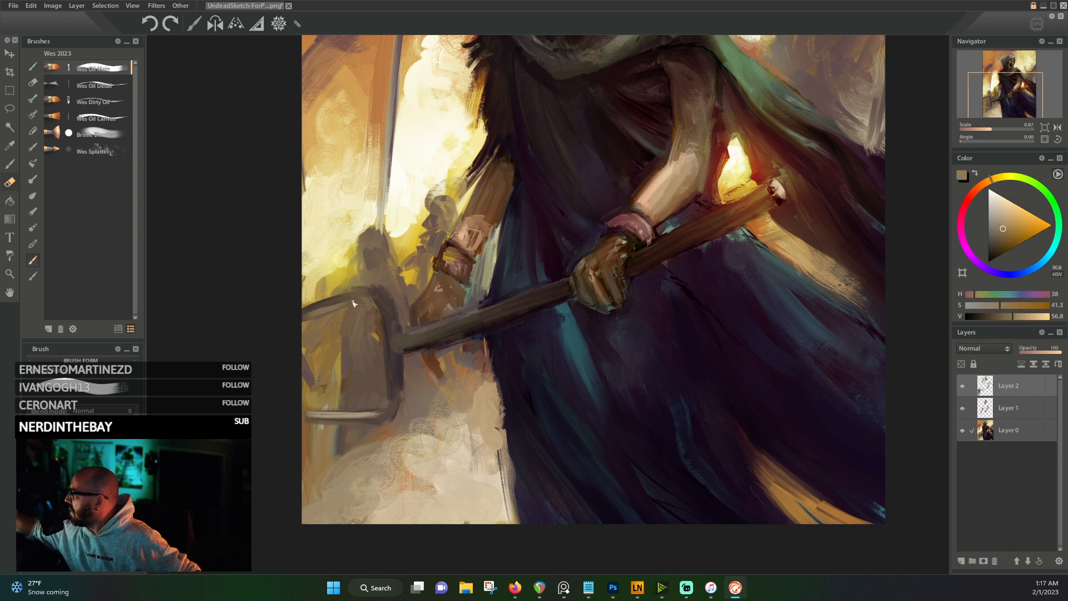
- Add highlights along the fork head's upper bend and crossbar using sampled pale cream, muted yellow and olive tones
{"action": "left_click", "coordinate": [412, 221], "text": "alt"}
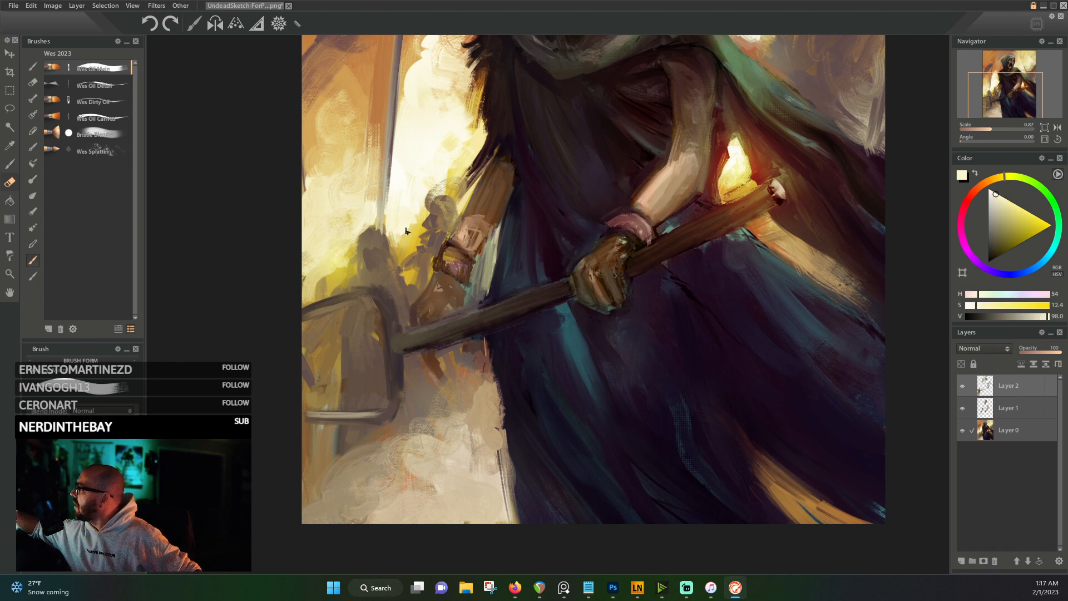
{"action": "left_click", "coordinate": [411, 220], "text": "alt"}
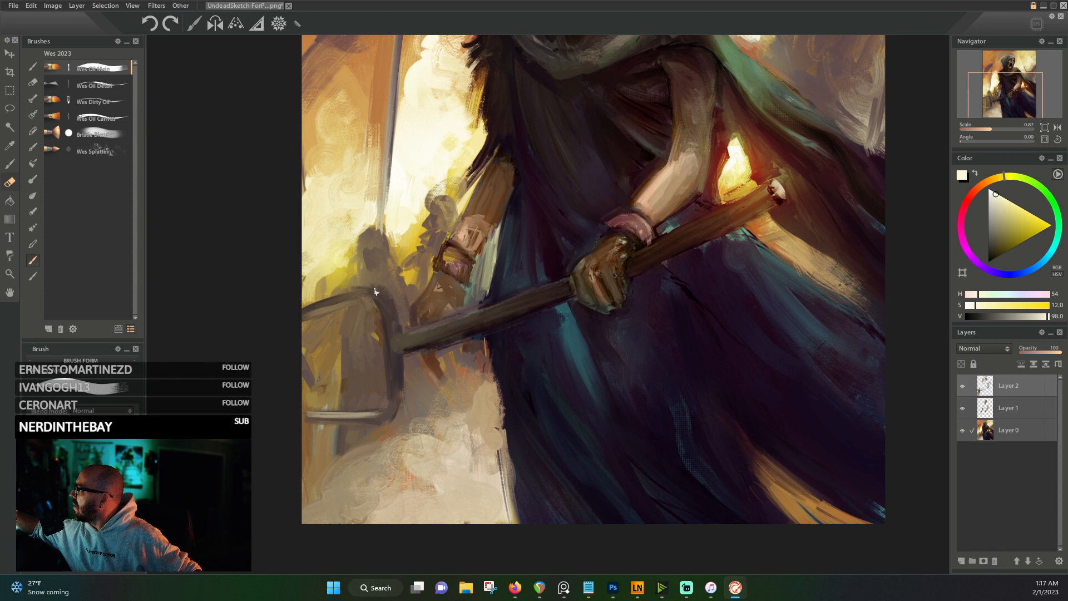
{"action": "left_click", "coordinate": [410, 248], "text": "alt"}
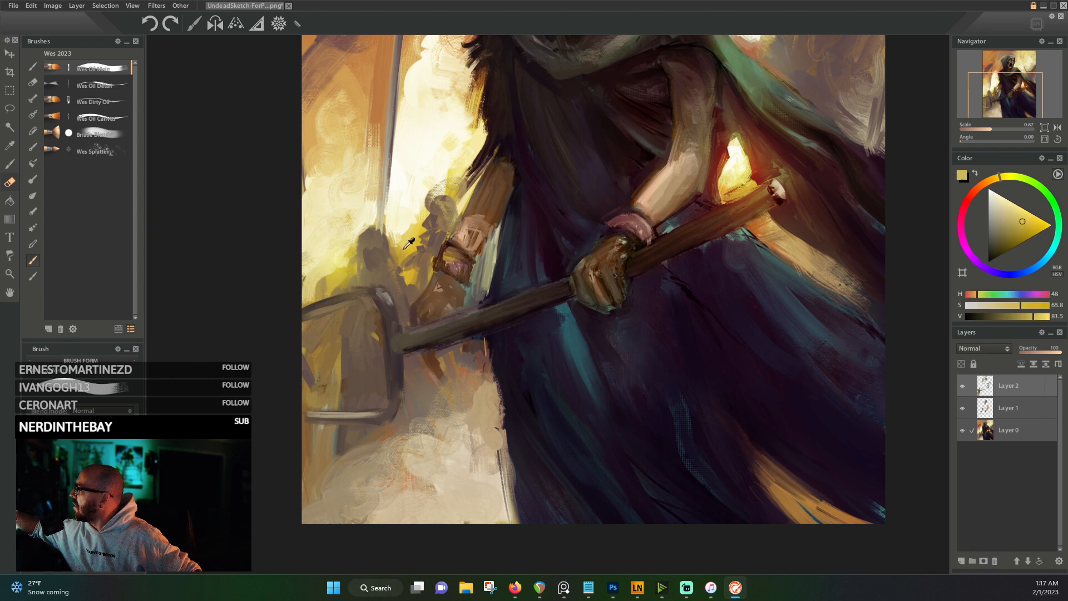
{"action": "left_click", "coordinate": [361, 288], "text": "alt"}
{"action": "left_click", "coordinate": [386, 309], "text": "alt"}
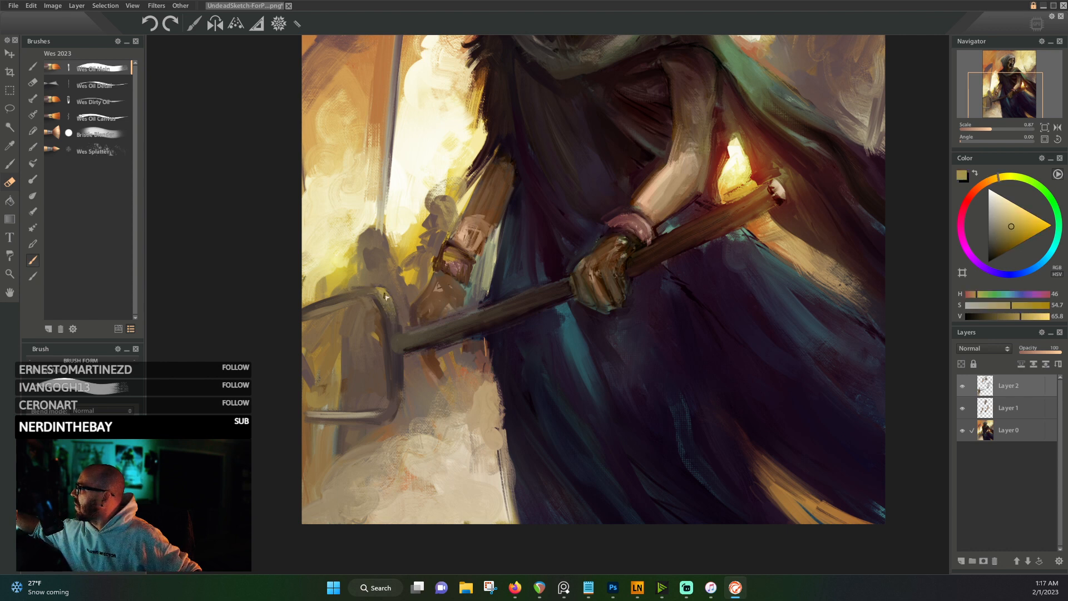
{"action": "left_click", "coordinate": [386, 296], "text": "alt"}
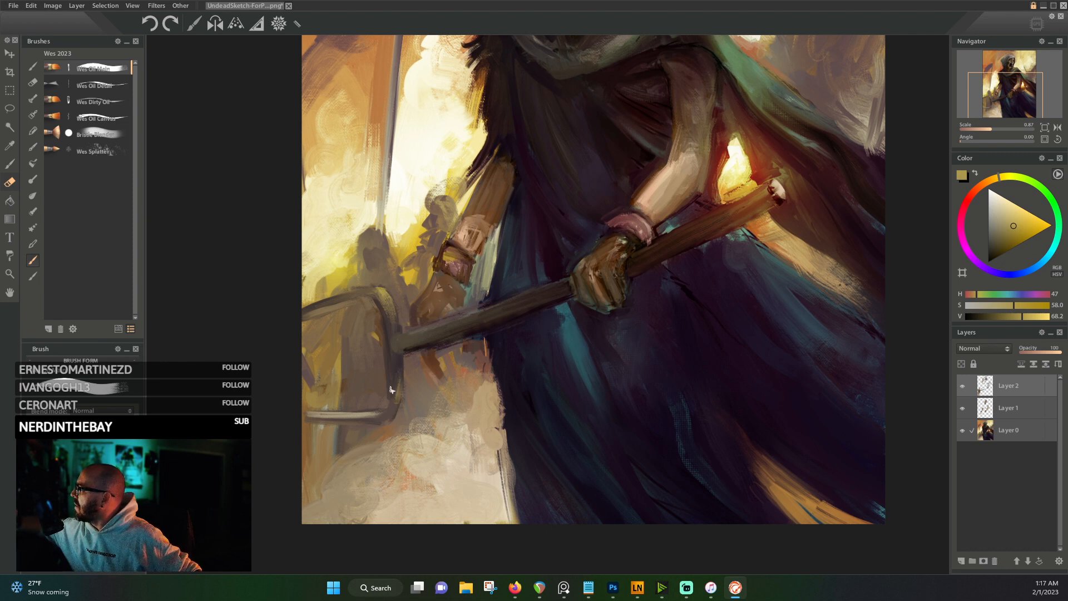
{"action": "left_click", "coordinate": [388, 406], "text": "alt"}
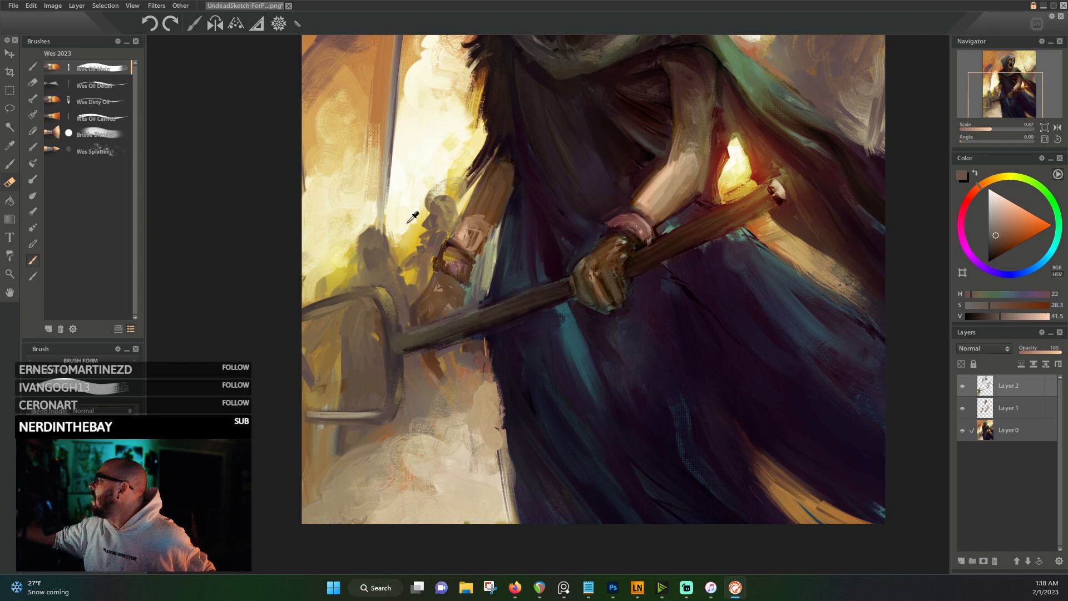
- Highlight the top edge of the shaft's lower end with a sampled pale cream, and blend it with the shaft's dark tones
{"action": "left_click", "coordinate": [429, 175], "text": "alt"}
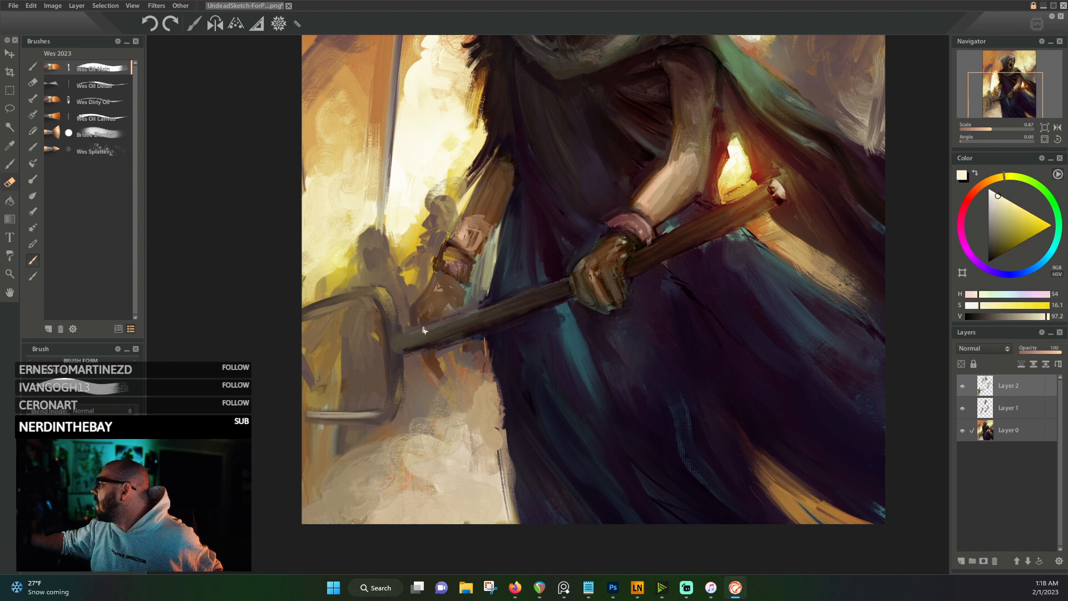
{"action": "left_click_drag", "start_coordinate": [451, 322], "coordinate": [407, 338]}
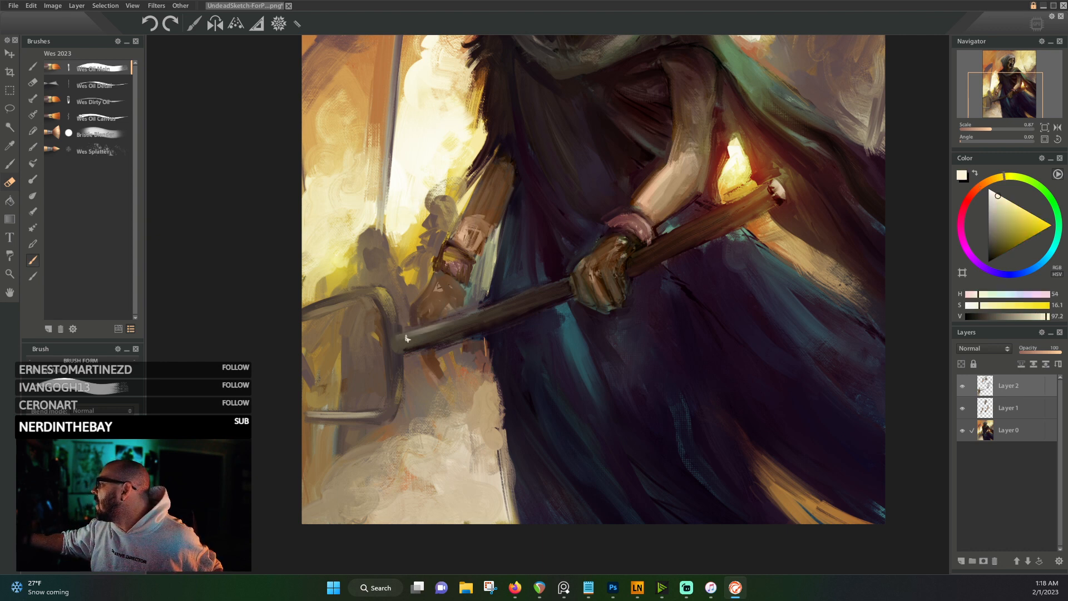
{"action": "left_click", "coordinate": [448, 326], "text": "alt"}
{"action": "left_click", "coordinate": [443, 336], "text": "alt"}
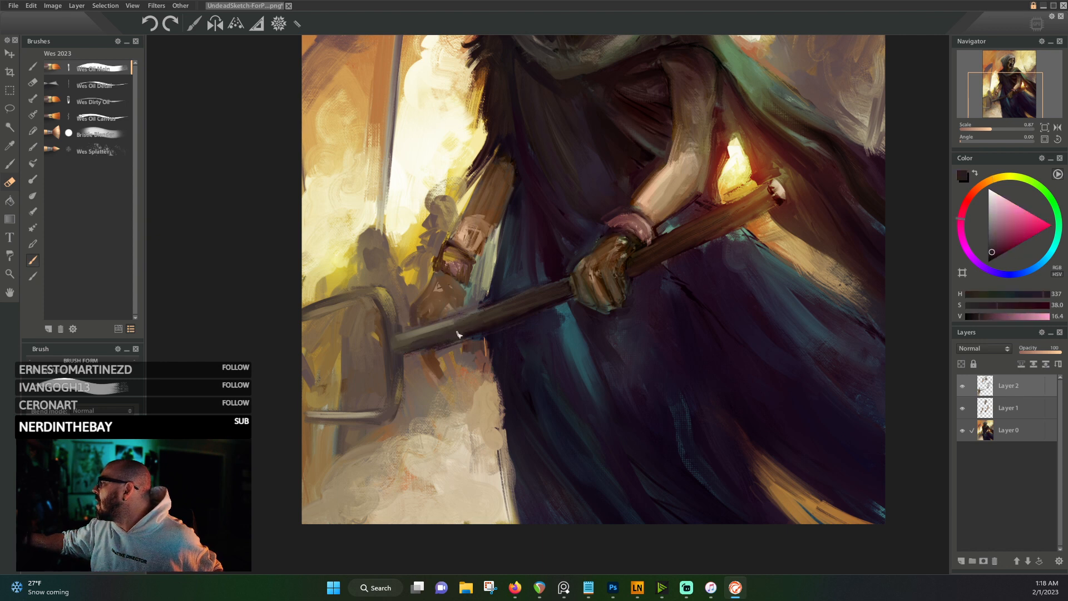
- Touch up the fork head with its sampled dark brown, and the forearm above the bracelet with sampled tan and deep brown
{"action": "left_click", "coordinate": [333, 301], "text": "alt"}
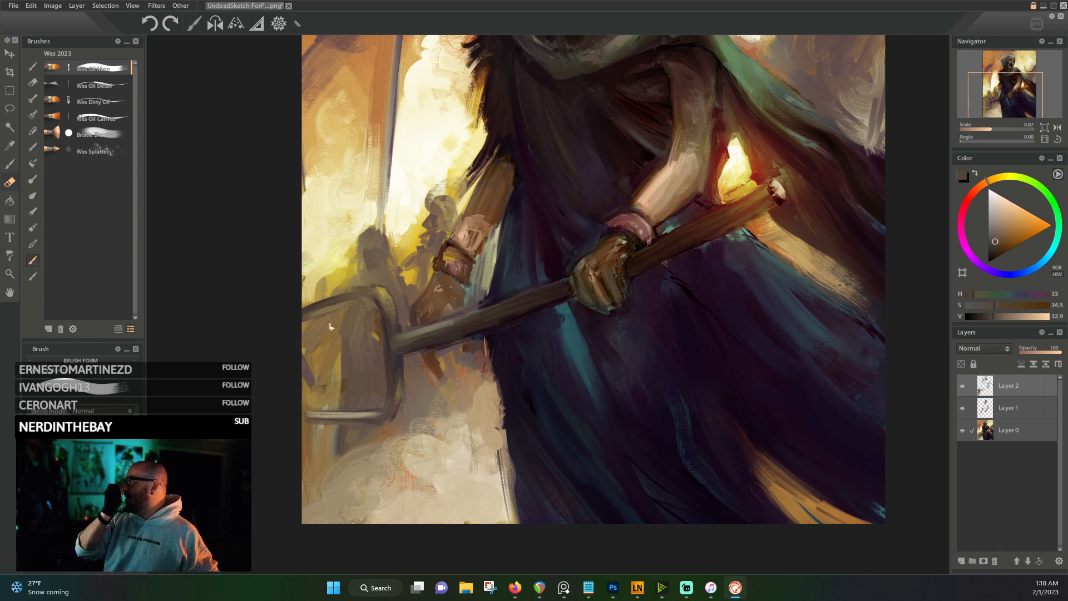
{"action": "left_click", "coordinate": [494, 223], "text": "alt"}
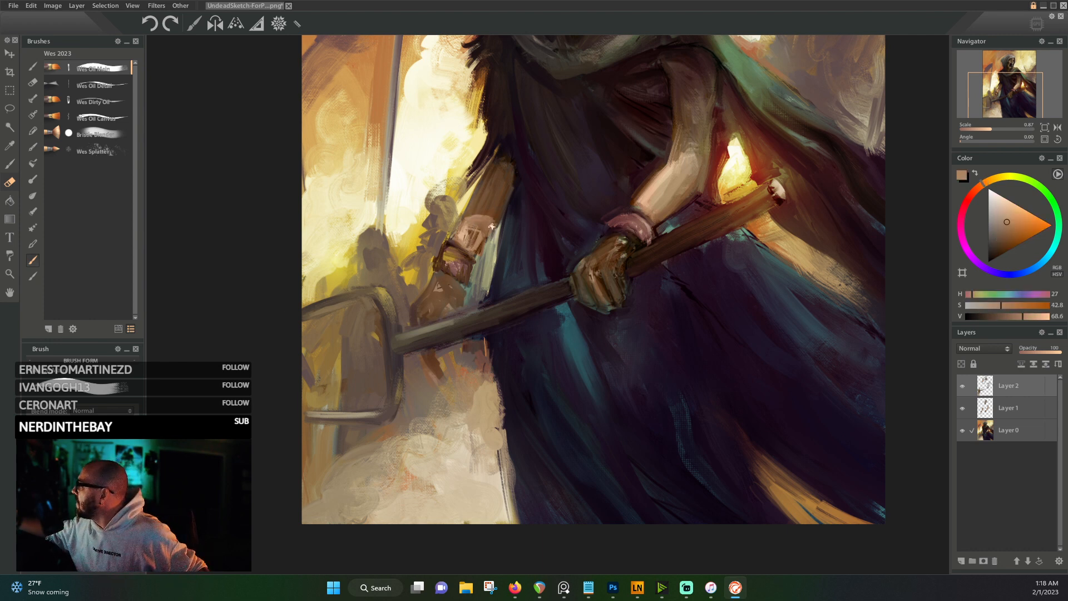
{"action": "left_click", "coordinate": [492, 224], "text": "alt"}
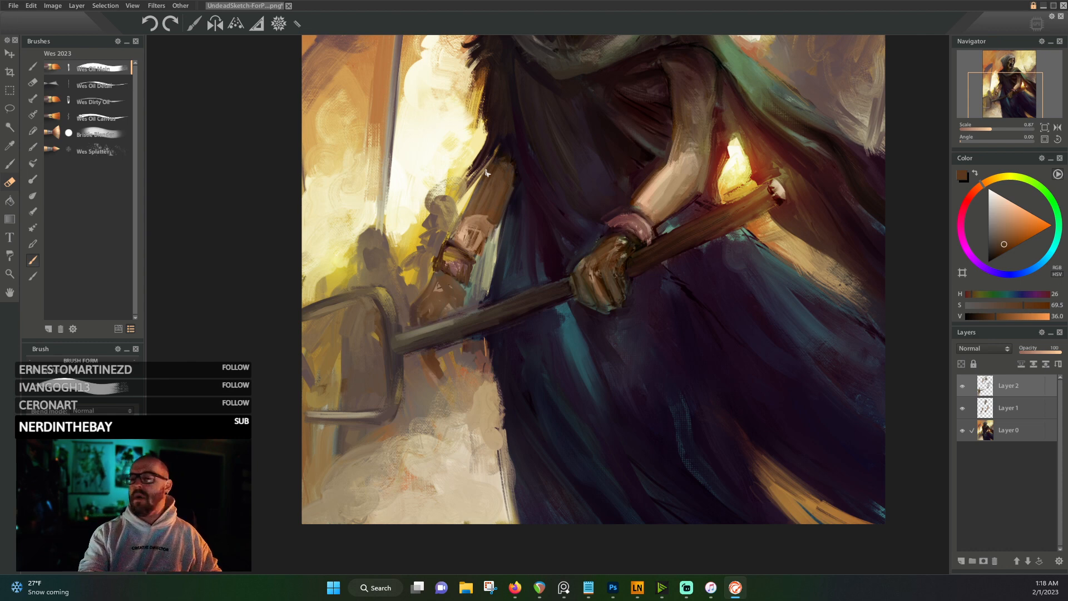
- Touch up the dark cloak beside the gloved hand and pink wrist cuff with sampled deep purples
{"action": "scroll", "coordinate": [485, 173], "scroll_direction": "down", "scroll_amount": 5}
{"action": "scroll", "coordinate": [502, 183], "scroll_direction": "up", "scroll_amount": 4}
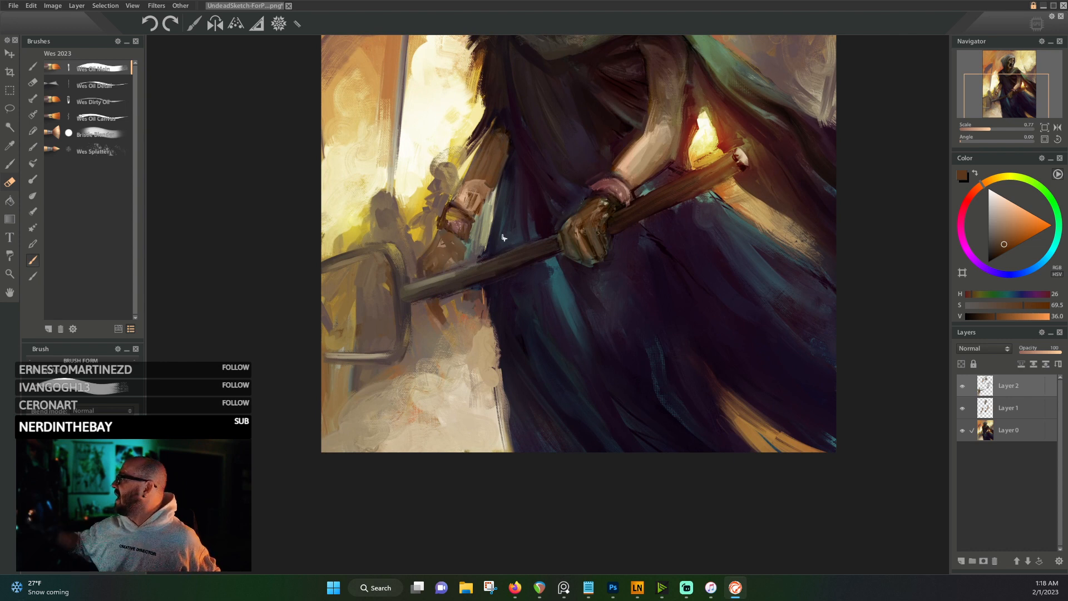
{"action": "left_click", "coordinate": [554, 216], "text": "alt"}
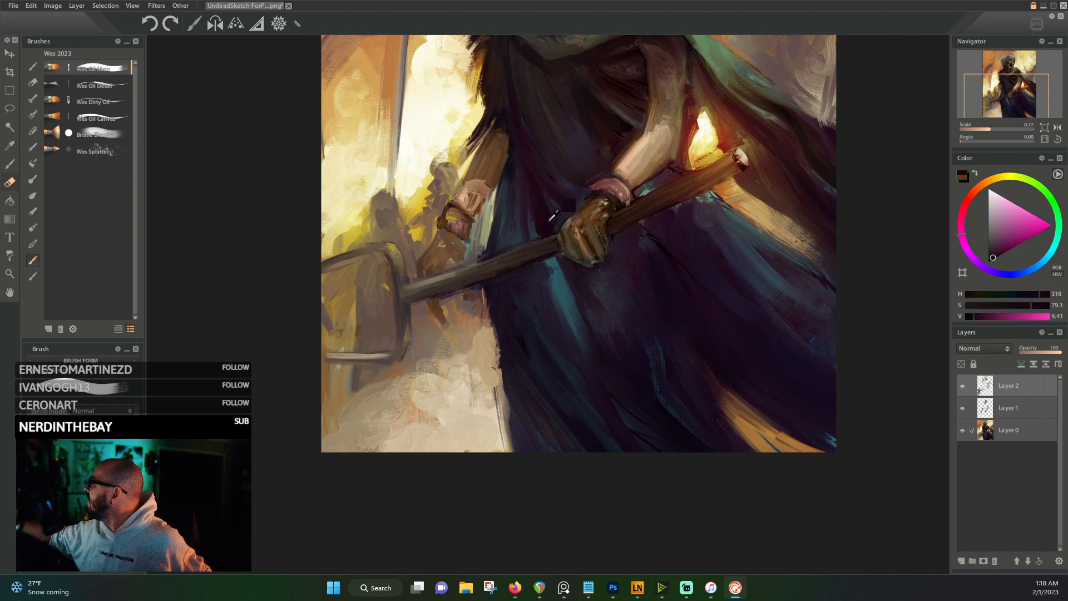
{"action": "left_click", "coordinate": [565, 196], "text": "alt"}
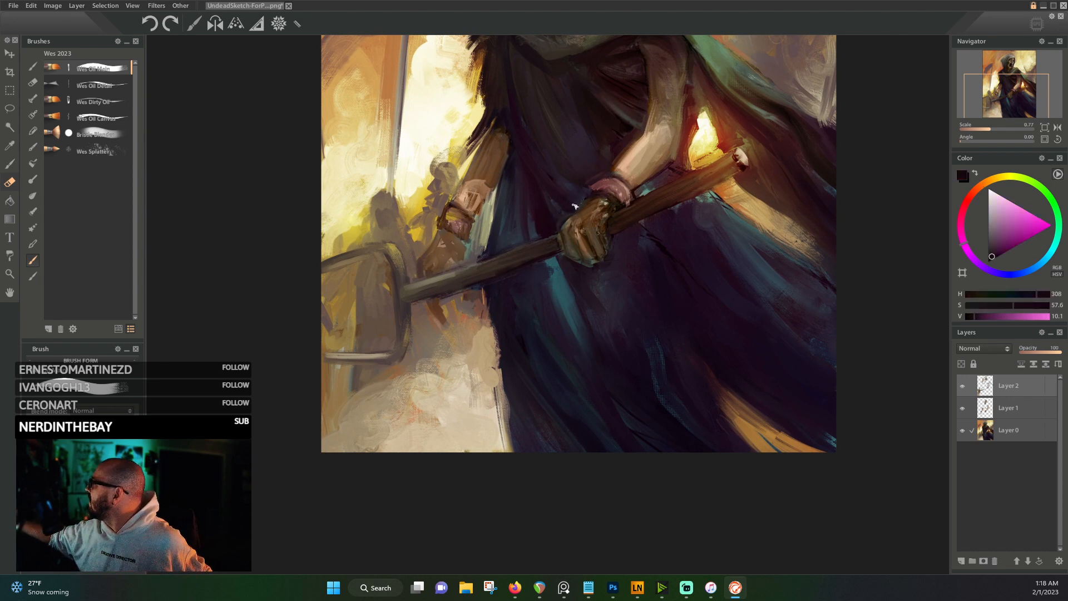
{"action": "left_click", "coordinate": [578, 200], "text": "alt"}
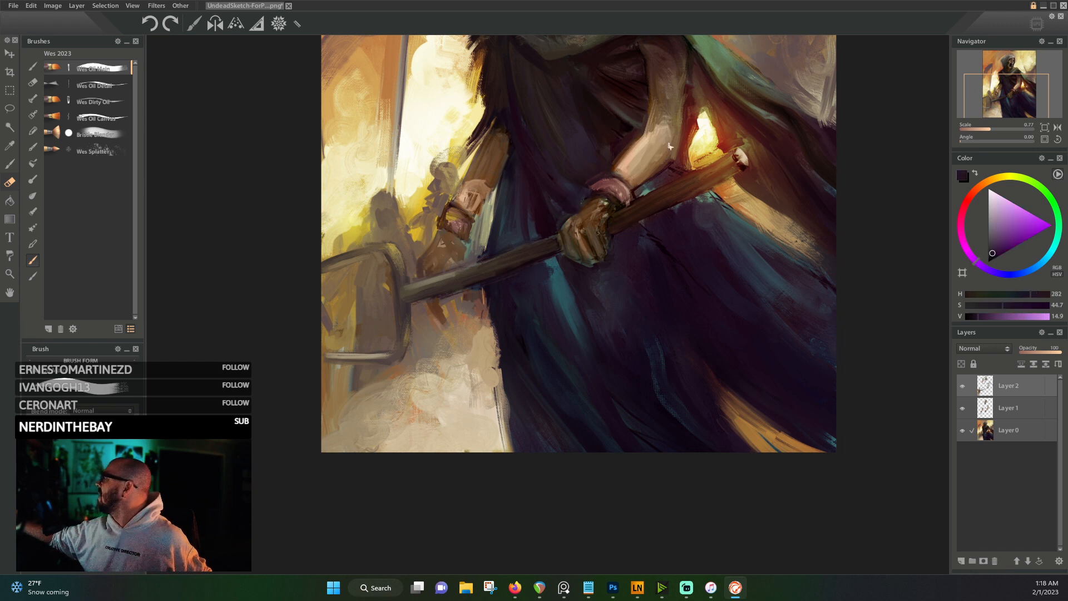
{"action": "left_click", "coordinate": [594, 181], "text": "alt"}
{"action": "left_click", "coordinate": [586, 194], "text": "alt"}
{"action": "left_click", "coordinate": [589, 184], "text": "alt"}
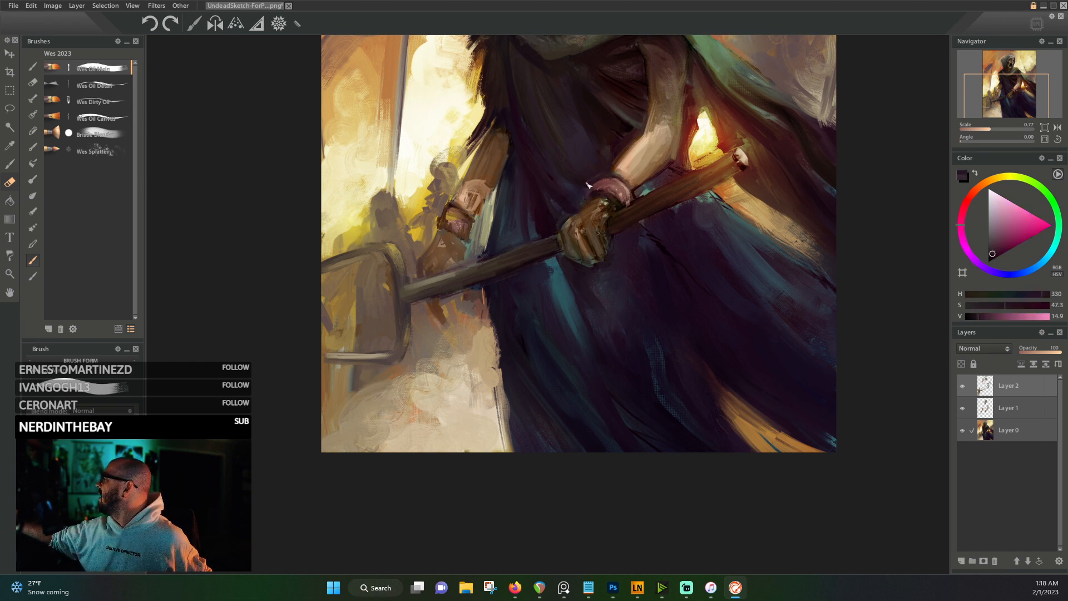
- Touch up the dark tunic folds across the chest beside the raised forearm with sampled deep maroons and near-black reds
{"action": "left_click_drag", "start_coordinate": [657, 156], "coordinate": [626, 216]}
{"action": "left_click", "coordinate": [577, 226], "text": "alt"}
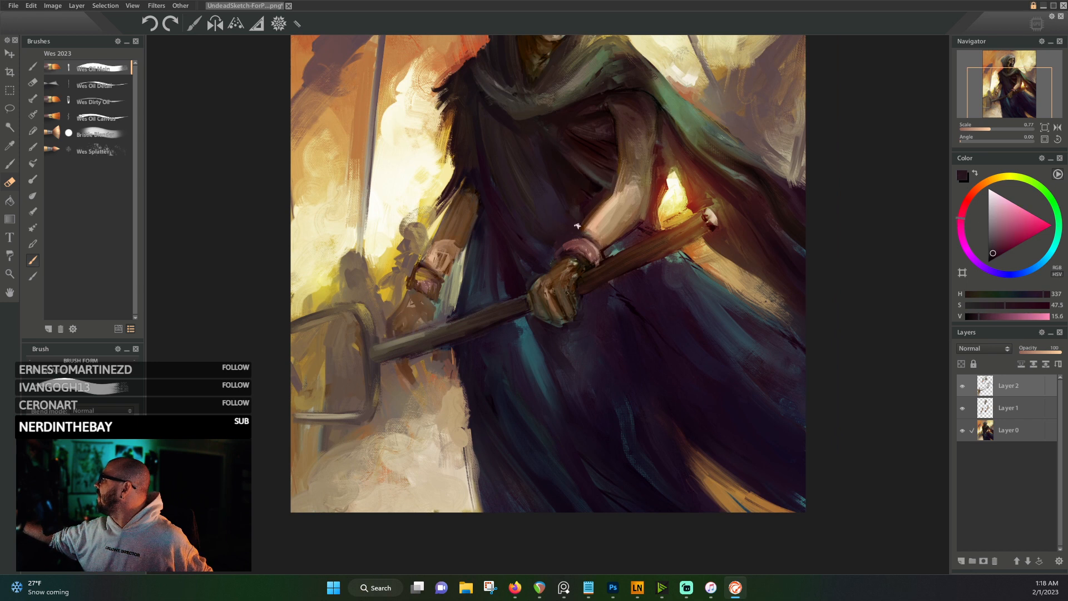
{"action": "left_click", "coordinate": [593, 186], "text": "alt"}
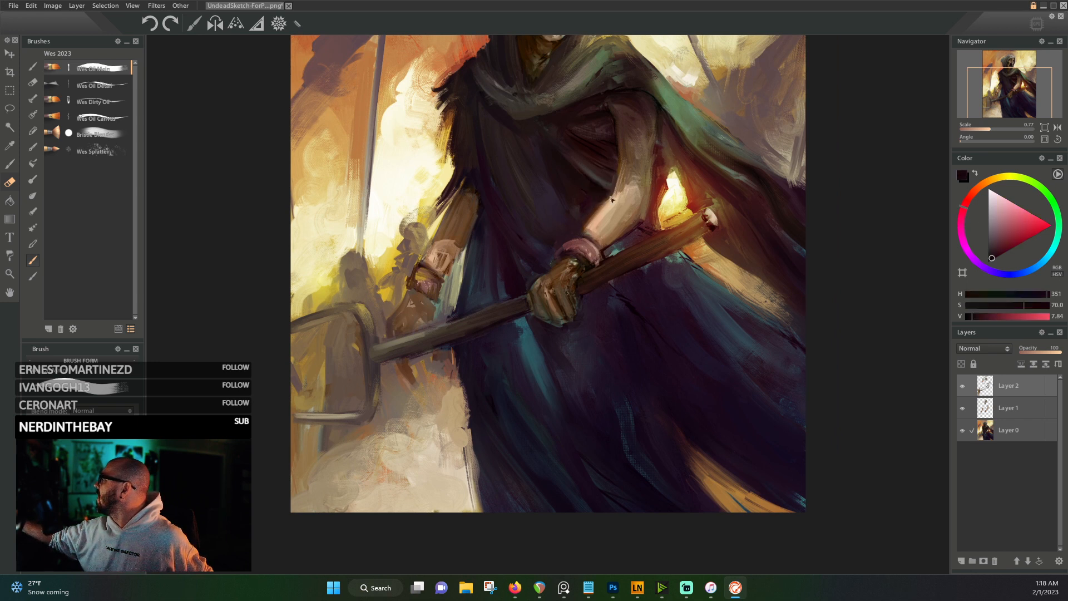
{"action": "left_click_drag", "start_coordinate": [610, 199], "coordinate": [517, 298]}
{"action": "left_click", "coordinate": [499, 207], "text": "alt"}
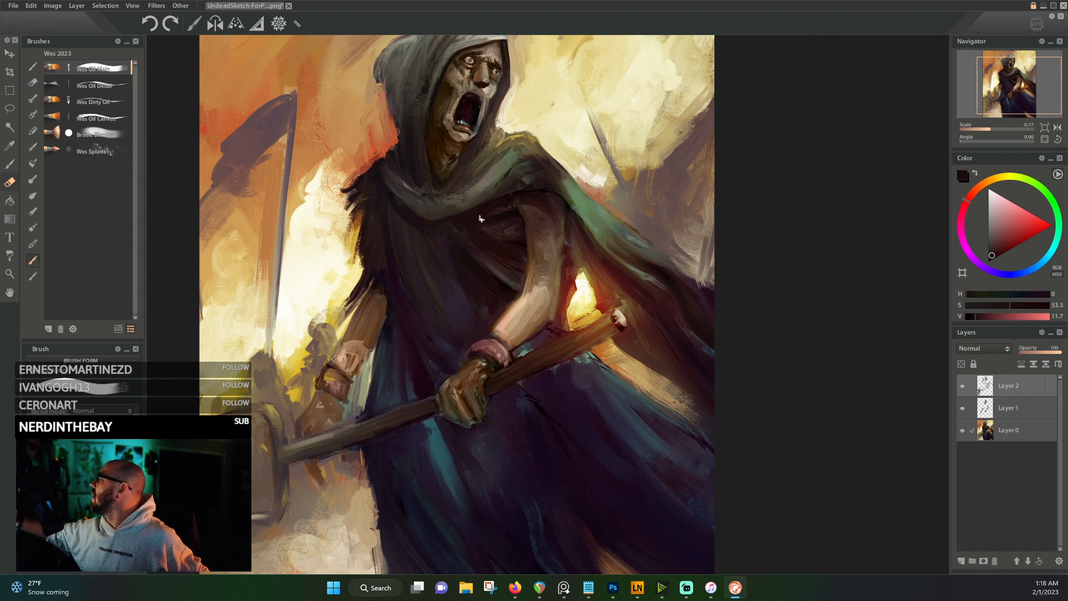
- Refine the ragged shoulder edge beside the hood with sampled oranges and pale cream for the background and dark browns for the fringe
{"action": "left_click", "coordinate": [378, 157], "text": "alt"}
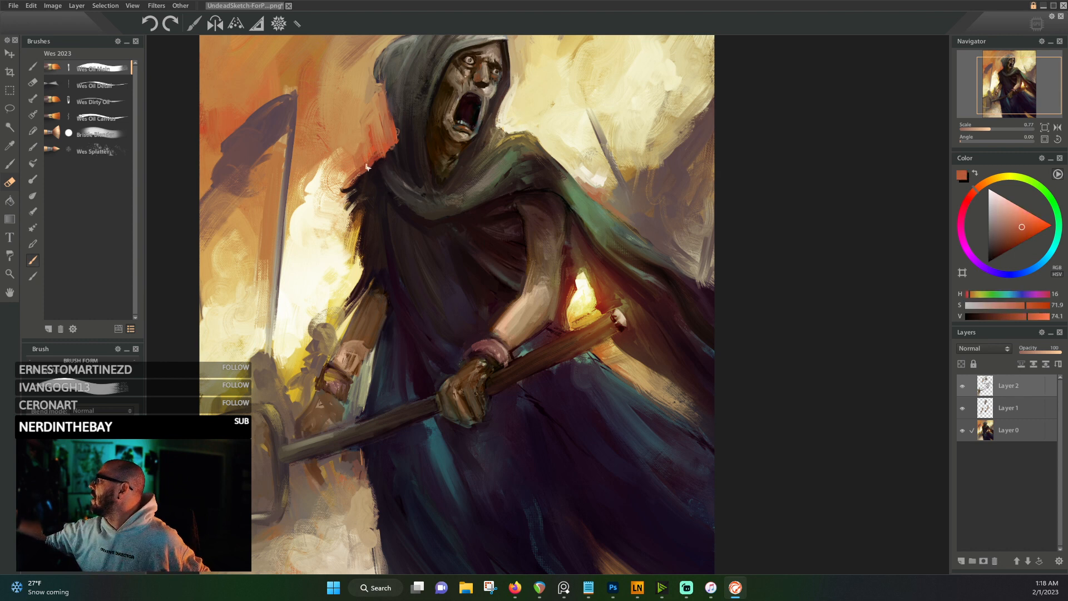
{"action": "left_click", "coordinate": [352, 168], "text": "alt"}
{"action": "left_click", "coordinate": [357, 172], "text": "alt"}
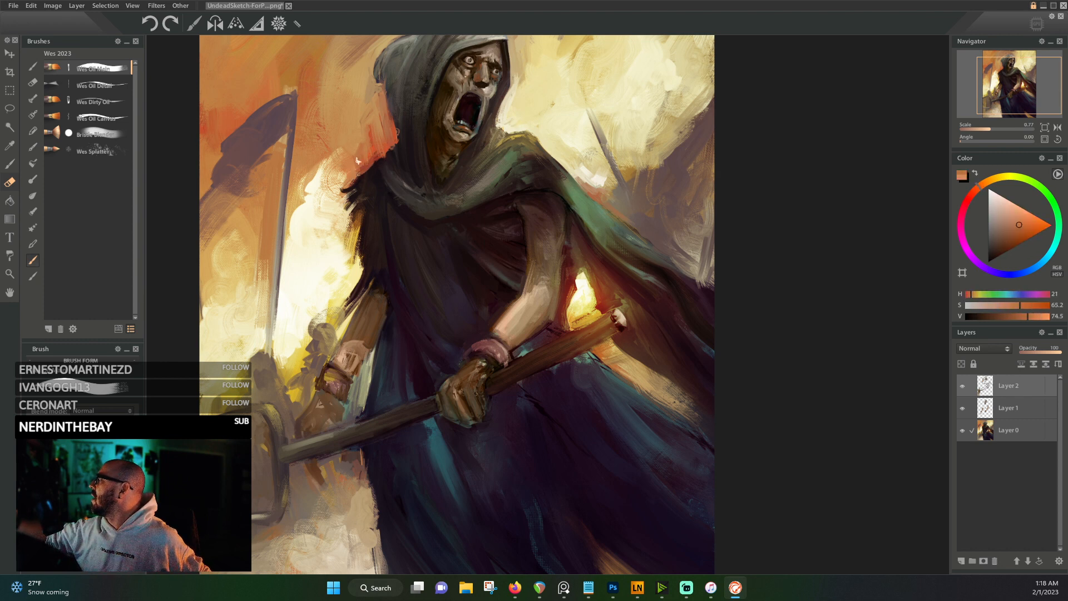
{"action": "left_click", "coordinate": [336, 210], "text": "alt"}
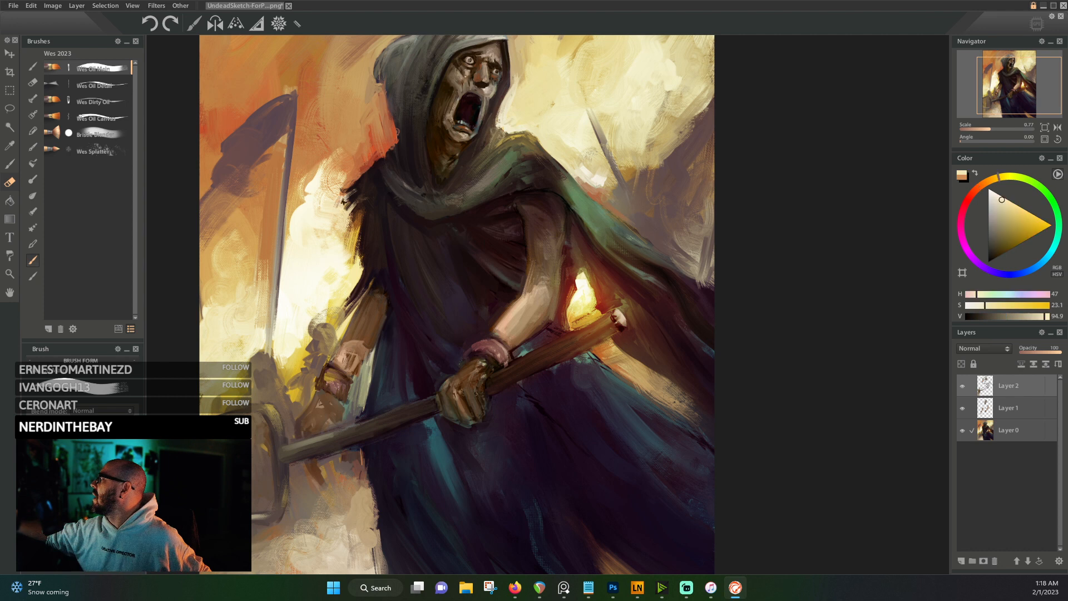
{"action": "left_click", "coordinate": [358, 220], "text": "alt"}
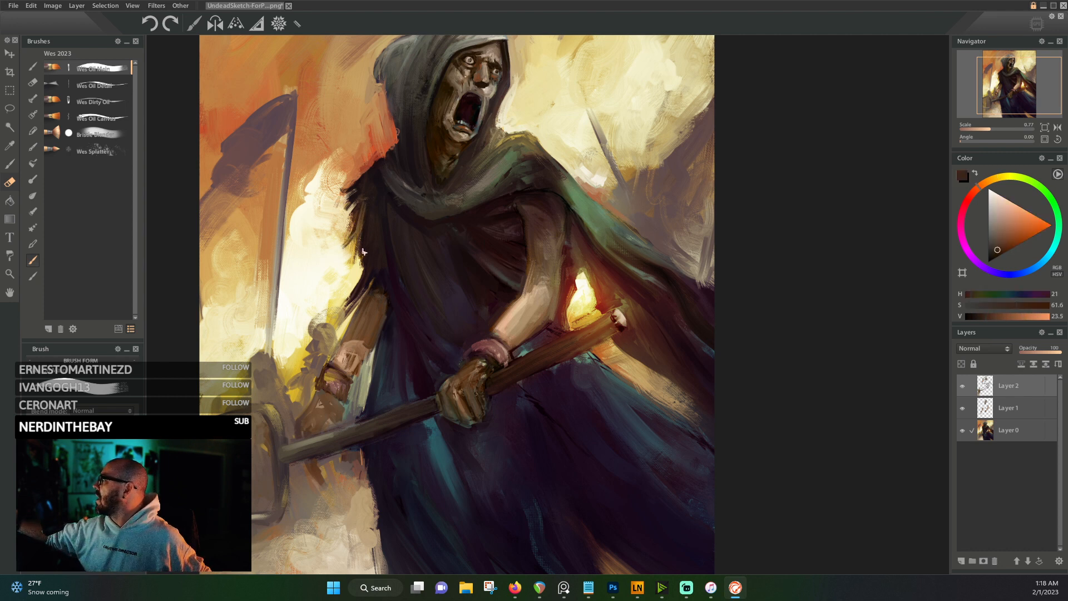
{"action": "left_click", "coordinate": [361, 212], "text": "alt"}
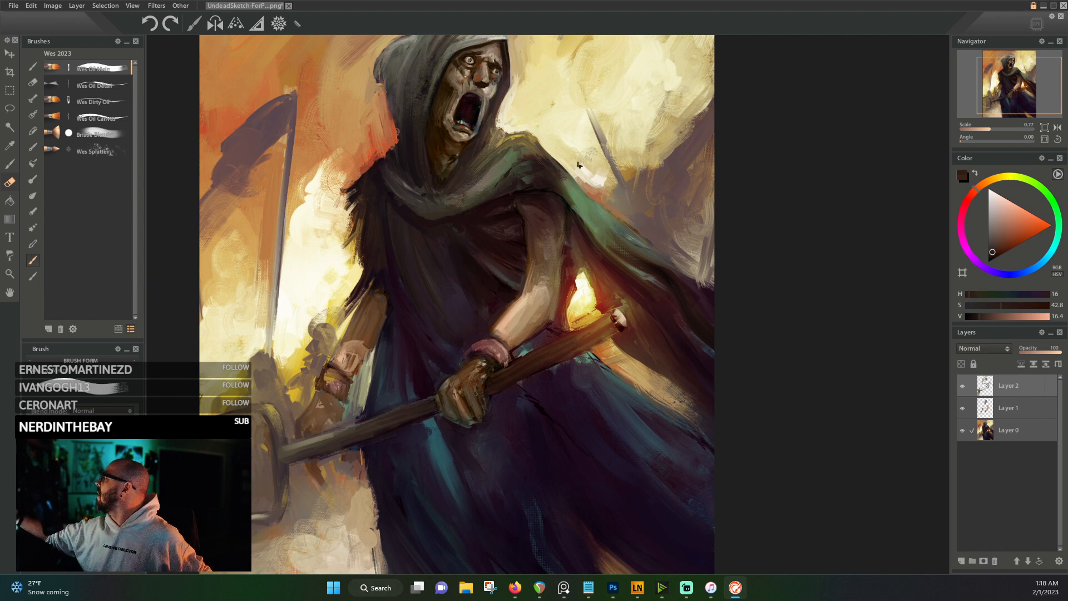
- Clean up the far shoulder's edge near the screaming face with sampled olive and pale yellow
{"action": "left_click", "coordinate": [528, 154], "text": "alt"}
{"action": "left_click", "coordinate": [526, 148], "text": "alt"}
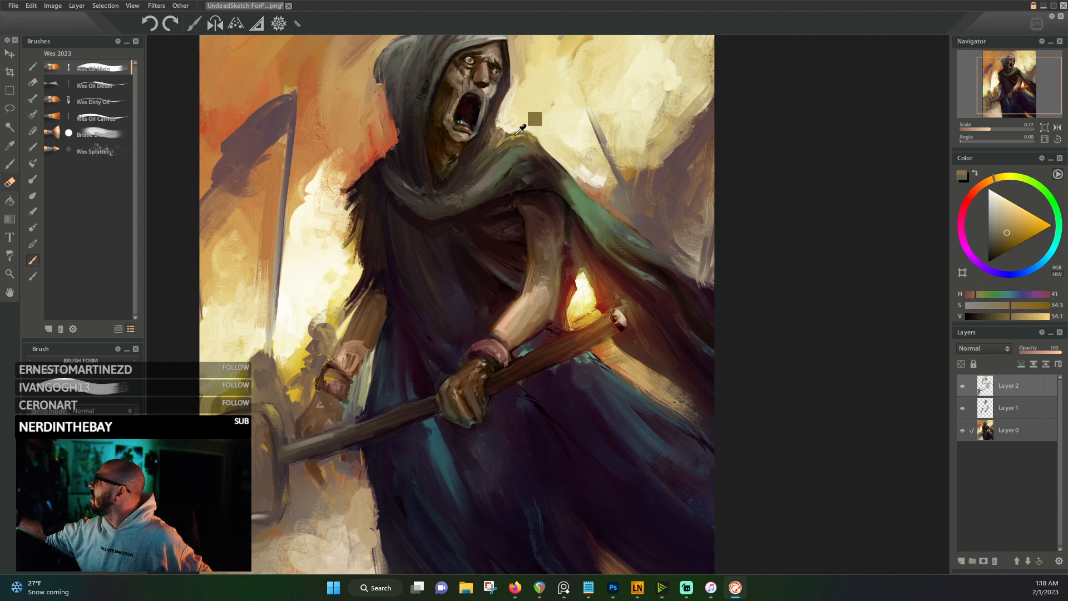
{"action": "left_click", "coordinate": [530, 119], "text": "alt"}
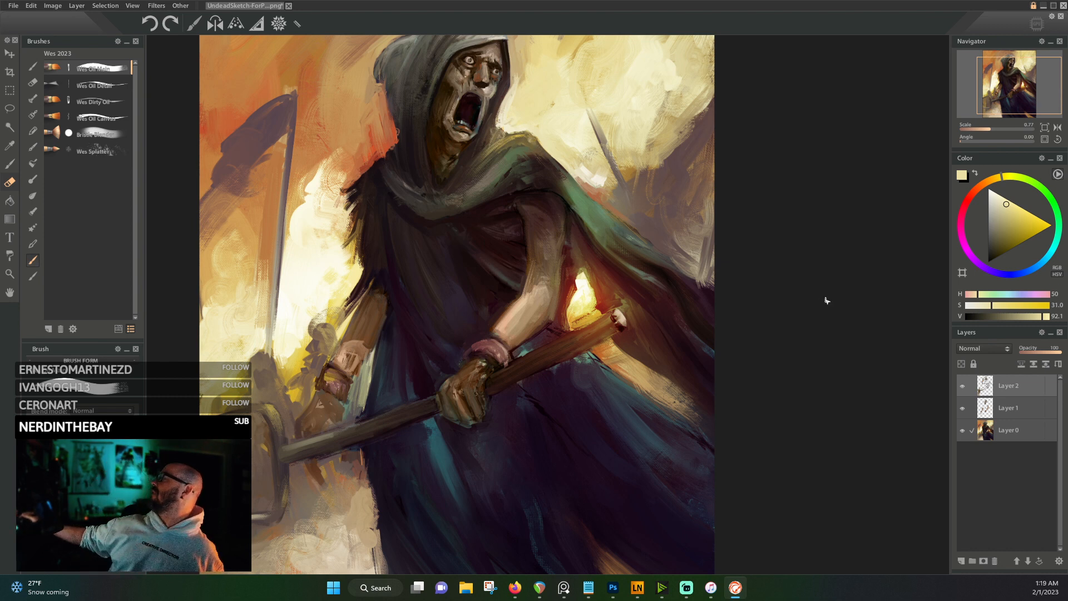
- Save the painting
{"action": "left_click_drag", "start_coordinate": [598, 253], "coordinate": [479, 184]}
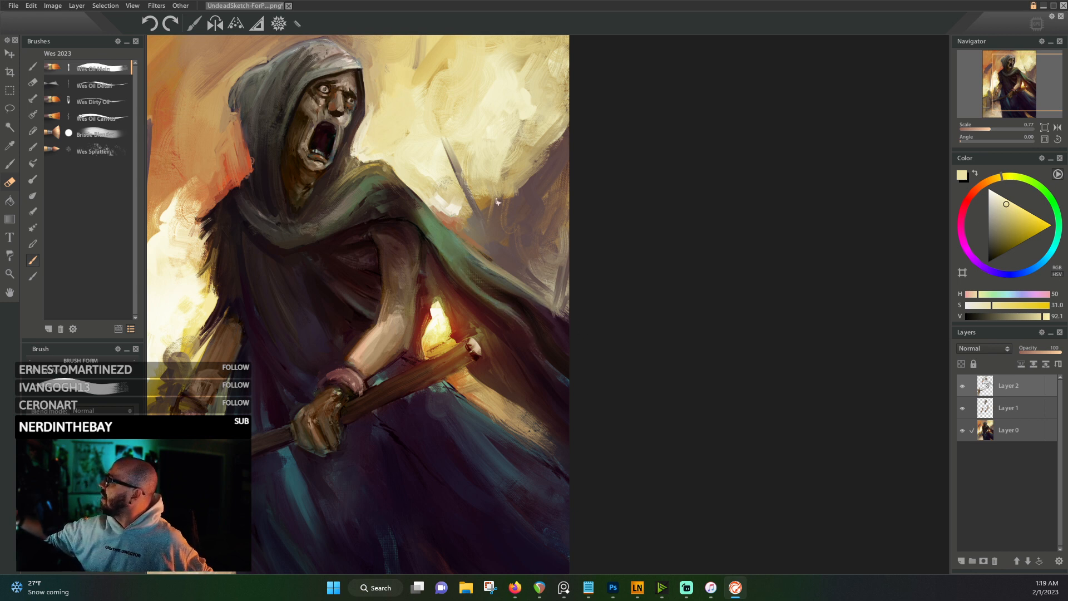
{"action": "left_click", "coordinate": [12, 6]}
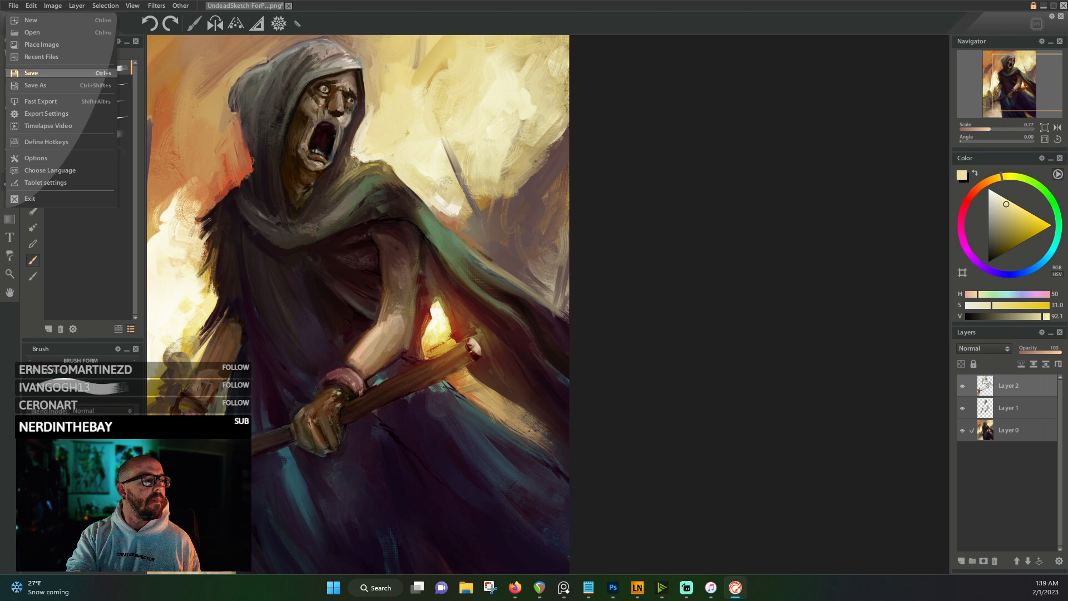
{"action": "left_click", "coordinate": [31, 73]}
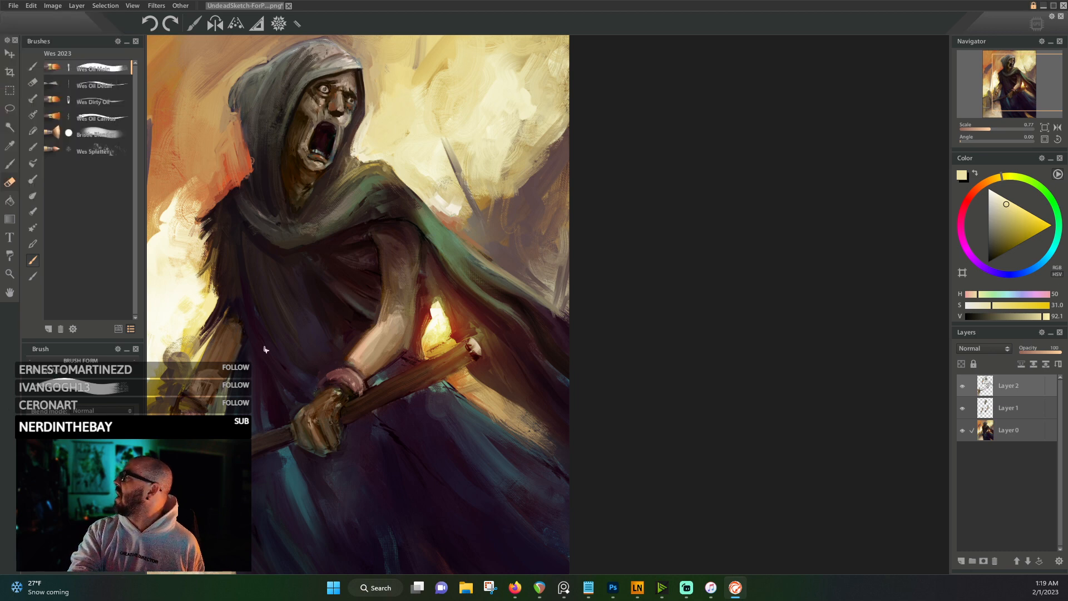
- Paint a dark stake rising from the pale ground below the fork head, using a dark blue sampled from the cloak
{"action": "scroll", "coordinate": [287, 316], "scroll_direction": "down", "scroll_amount": 4}
{"action": "scroll", "coordinate": [288, 316], "scroll_direction": "up", "scroll_amount": 2}
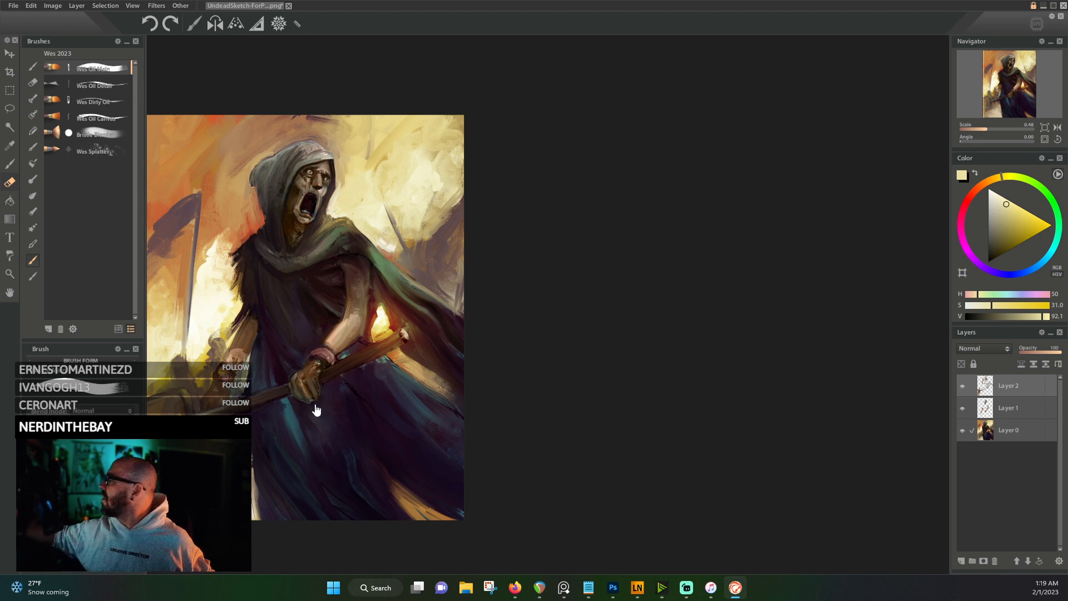
{"action": "left_click_drag", "start_coordinate": [313, 410], "coordinate": [406, 310]}
{"action": "left_click", "coordinate": [361, 370], "text": "alt"}
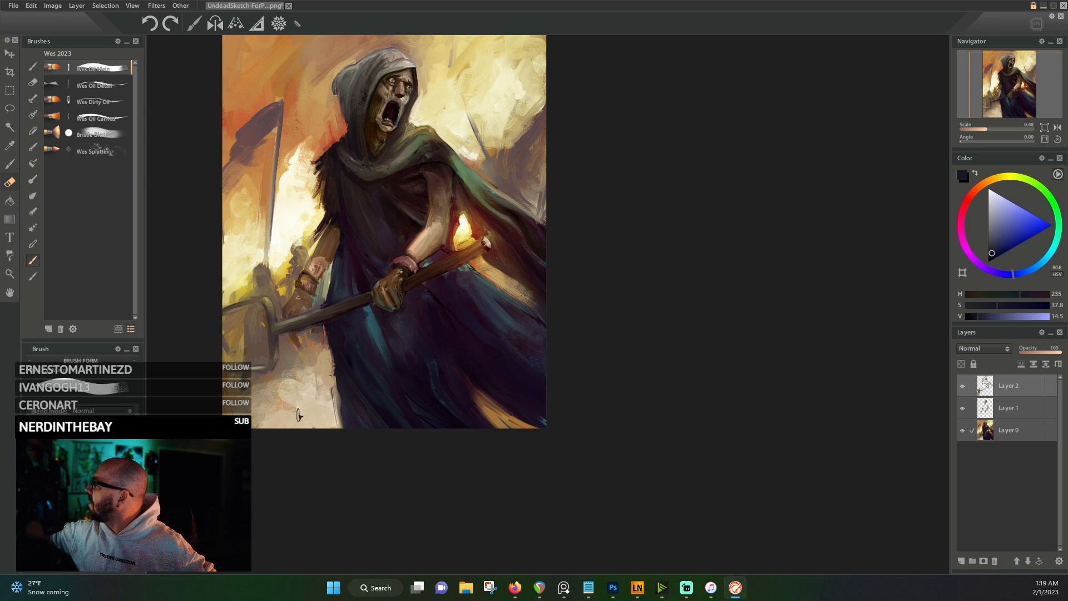
{"action": "mouse_move", "coordinate": [278, 434]}
{"action": "left_mouse_down"}
{"action": "mouse_move", "coordinate": [294, 365]}
{"action": "mouse_move", "coordinate": [268, 447]}
{"action": "left_mouse_up"}
{"action": "left_click_drag", "start_coordinate": [293, 379], "coordinate": [274, 445]}
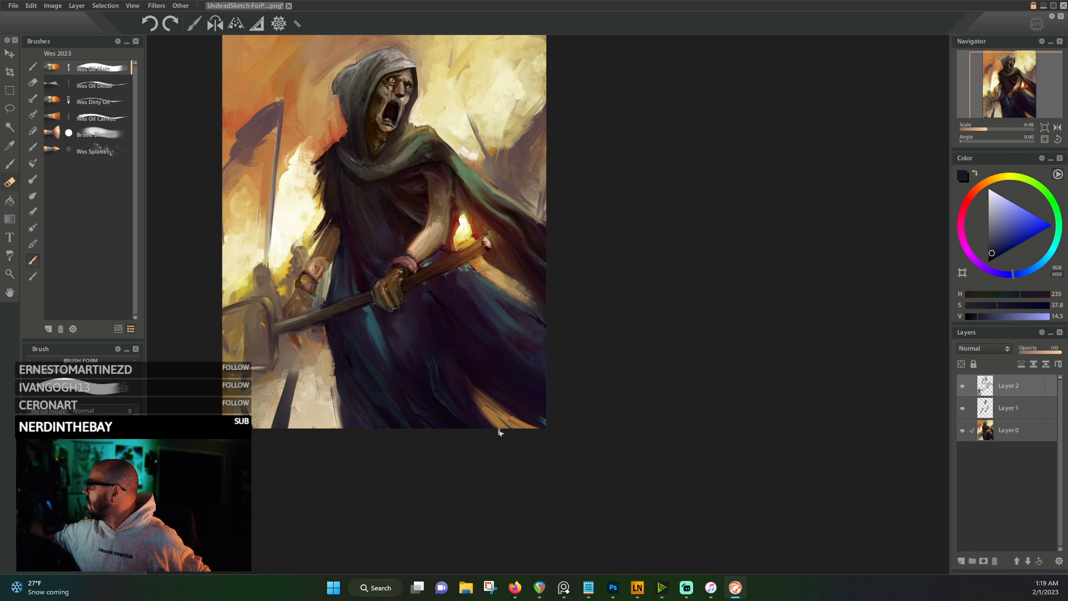
- Add a dark stroke in the orange gap below the cloak's trailing hem using sampled deep purples and muted brown
{"action": "left_click", "coordinate": [514, 392], "text": "alt"}
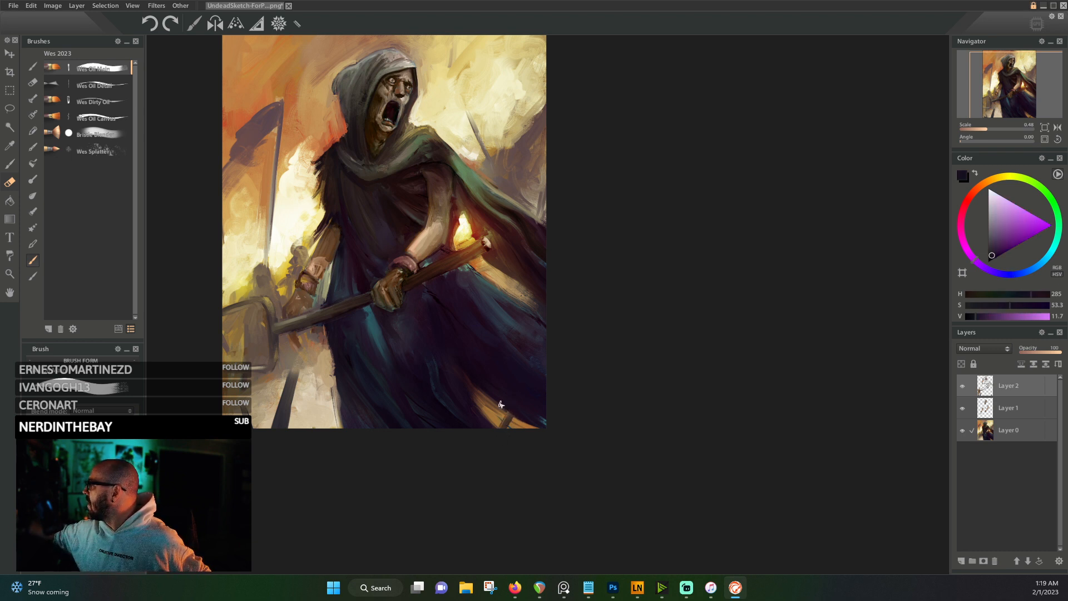
{"action": "left_click", "coordinate": [473, 407], "text": "alt"}
{"action": "left_click_drag", "start_coordinate": [473, 406], "coordinate": [527, 448]}
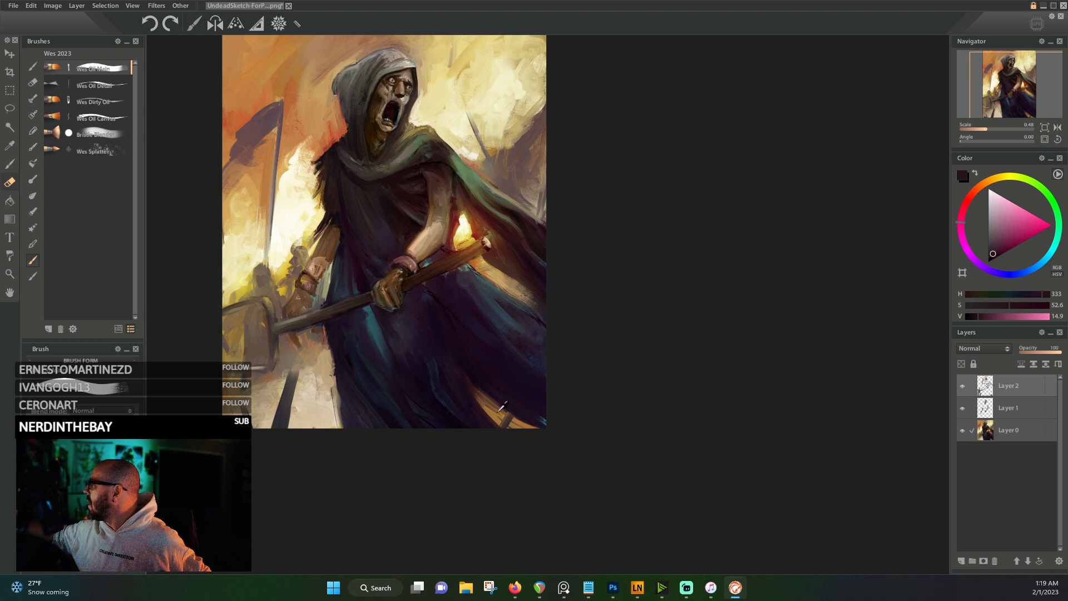
{"action": "left_click", "coordinate": [504, 420], "text": "alt"}
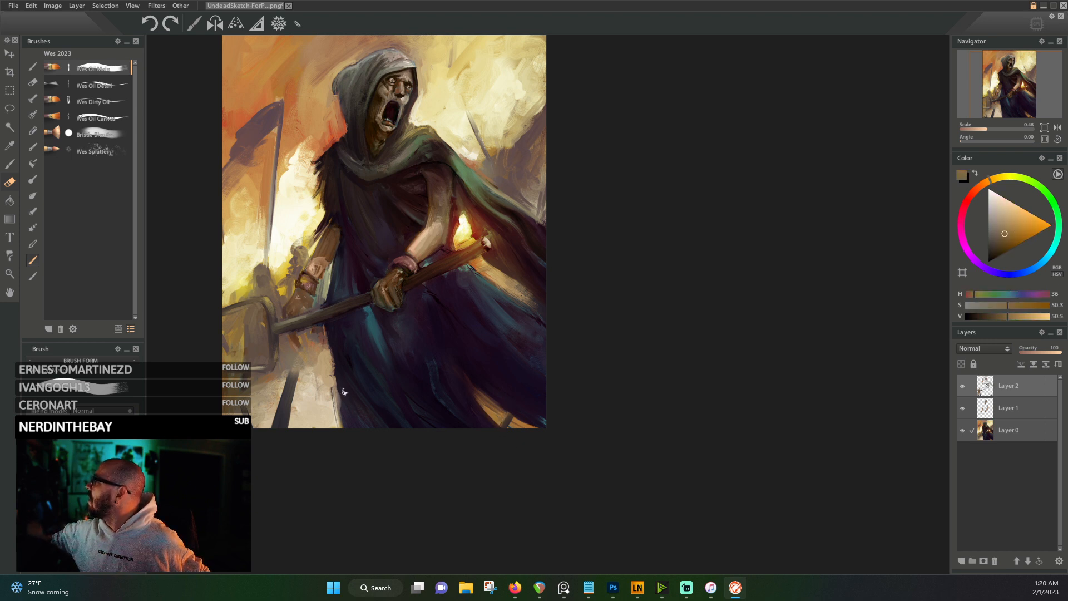
- Trim and soften the stake's edges in the pale ground with sampled beige, cream and tan tones
{"action": "left_click", "coordinate": [278, 397], "text": "alt"}
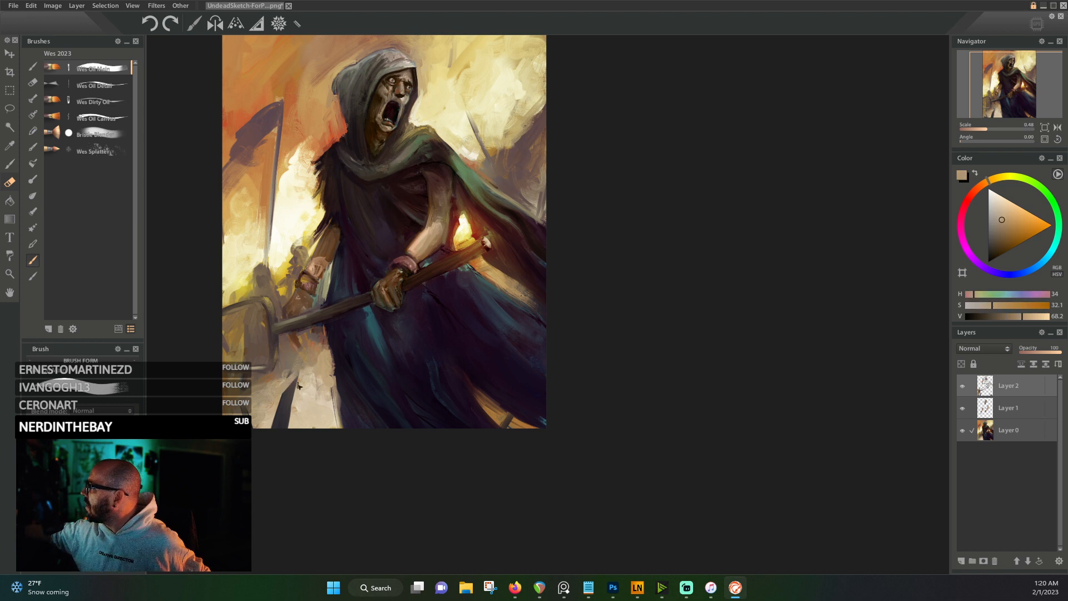
{"action": "left_click", "coordinate": [295, 382], "text": "alt"}
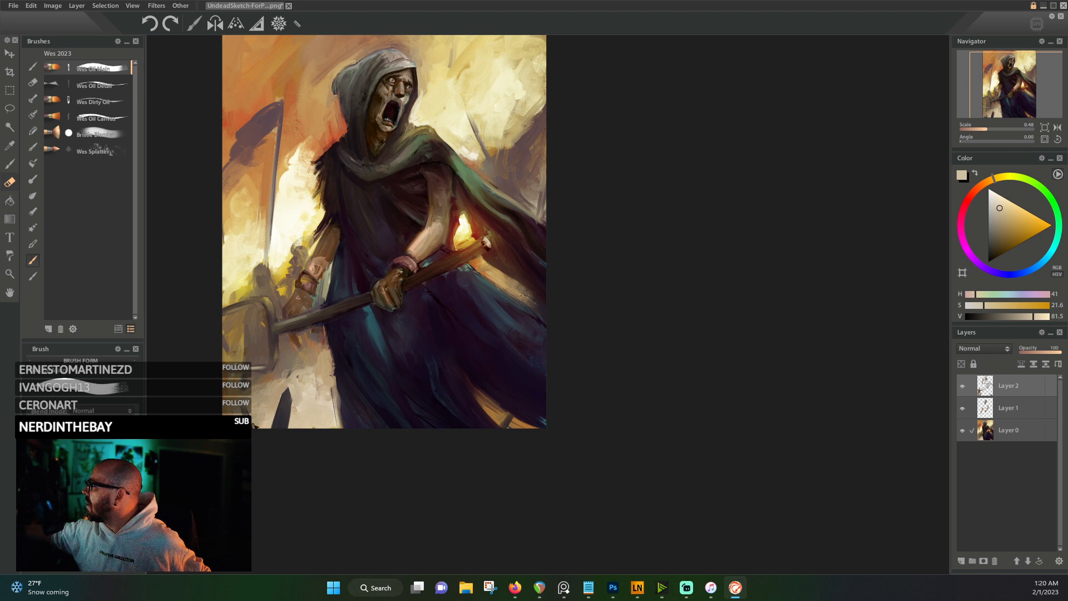
{"action": "left_click", "coordinate": [254, 414], "text": "alt"}
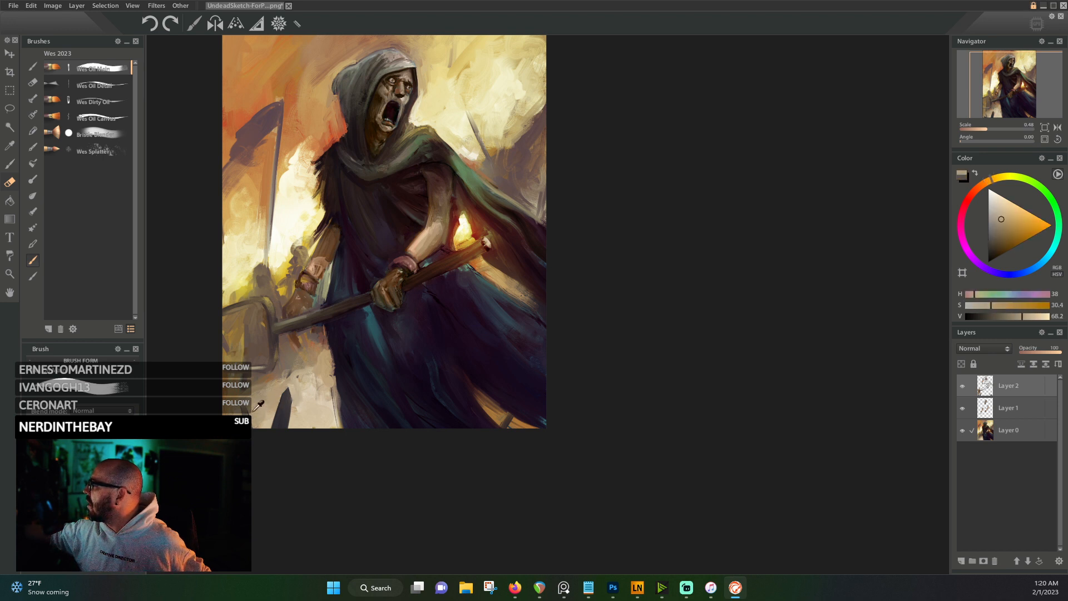
{"action": "left_click", "coordinate": [254, 412], "text": "alt"}
{"action": "left_click", "coordinate": [234, 413], "text": "alt"}
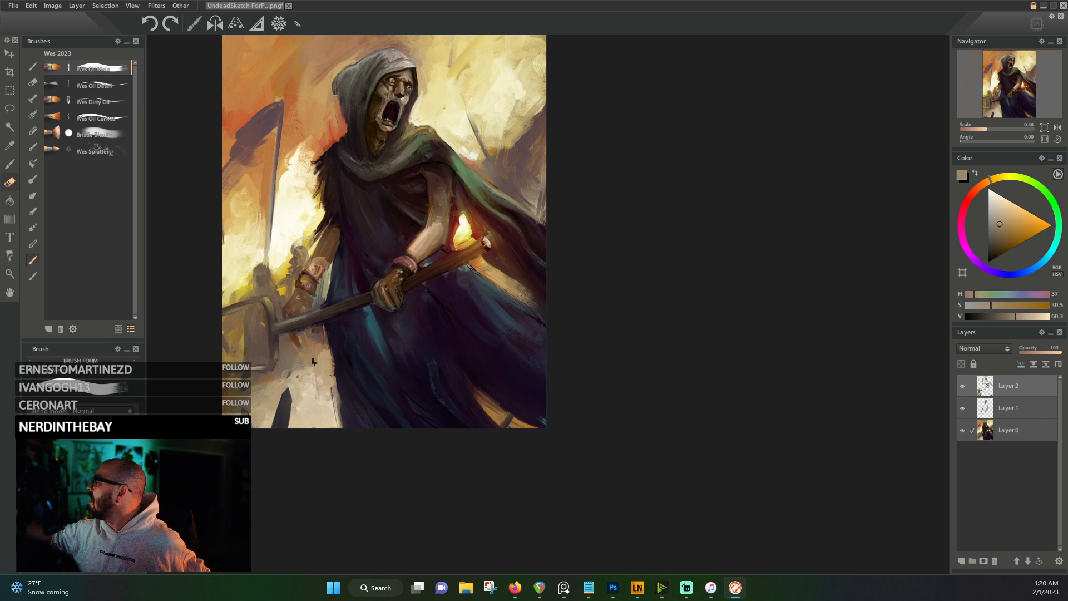
{"action": "left_click", "coordinate": [296, 387], "text": "alt"}
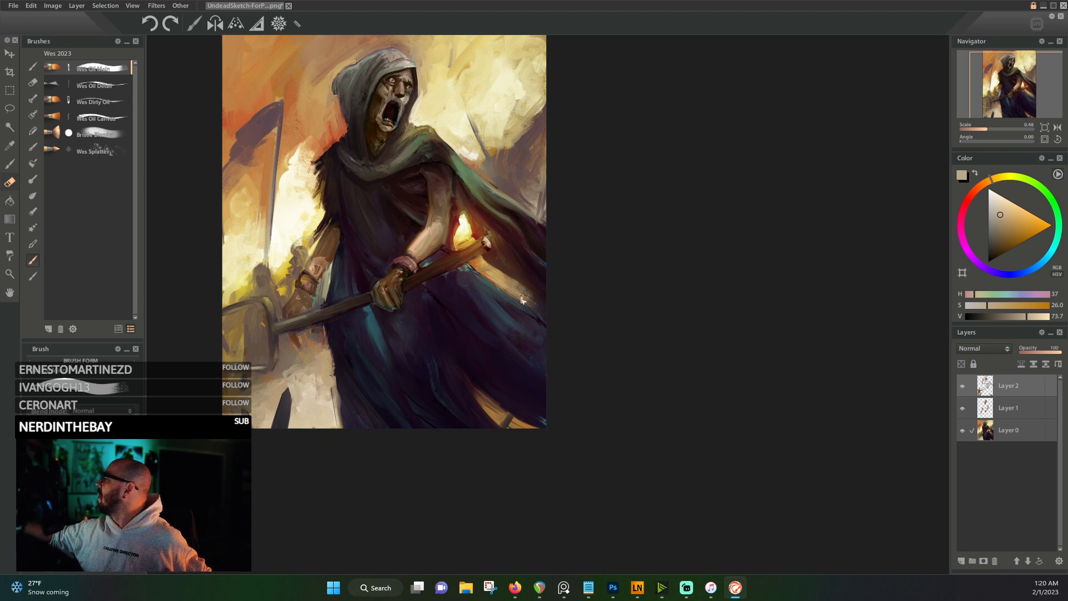
- Touch up the cloak's trailing edge with sampled tan and near-white, and darken the ground stake with sampled deep maroon
{"action": "left_click", "coordinate": [508, 276], "text": "alt"}
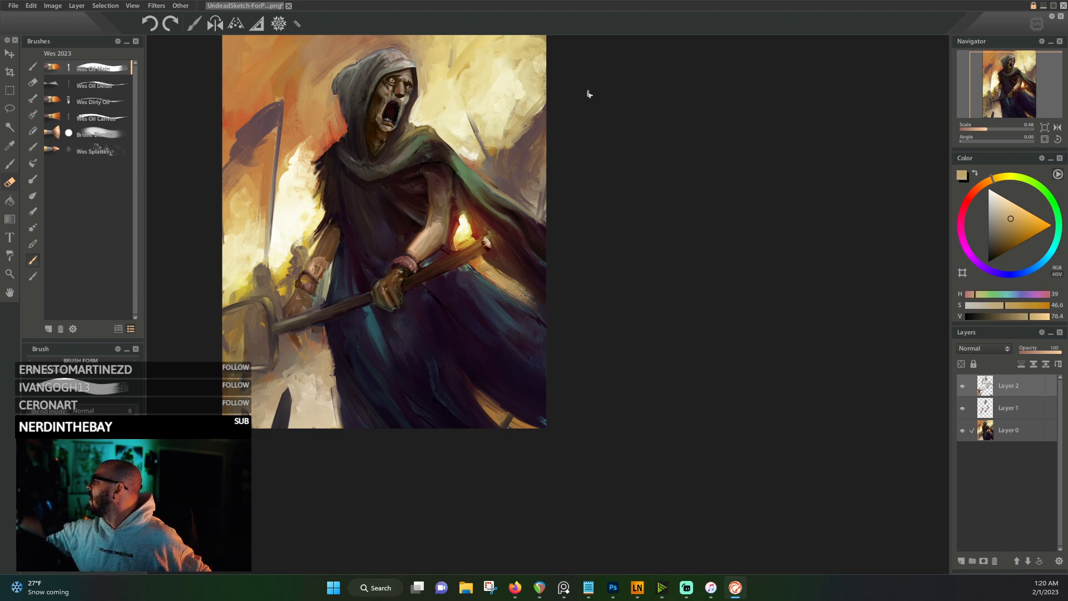
{"action": "scroll", "coordinate": [501, 212], "scroll_direction": "up", "scroll_amount": 3}
{"action": "left_click", "coordinate": [457, 212], "text": "alt"}
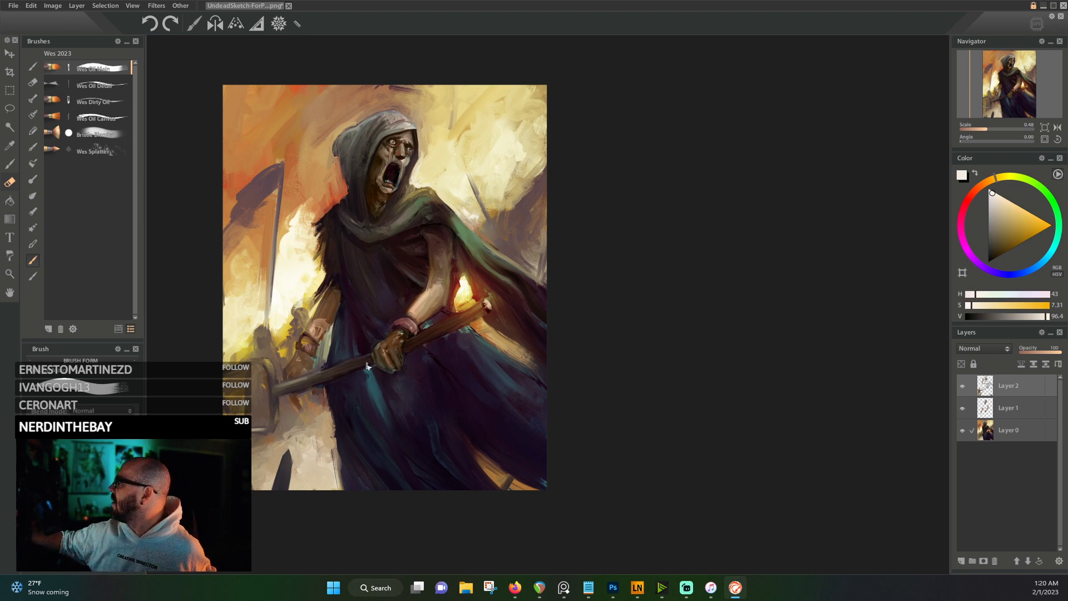
{"action": "left_click", "coordinate": [362, 337], "text": "alt"}
{"action": "left_click_drag", "start_coordinate": [278, 491], "coordinate": [290, 462]}
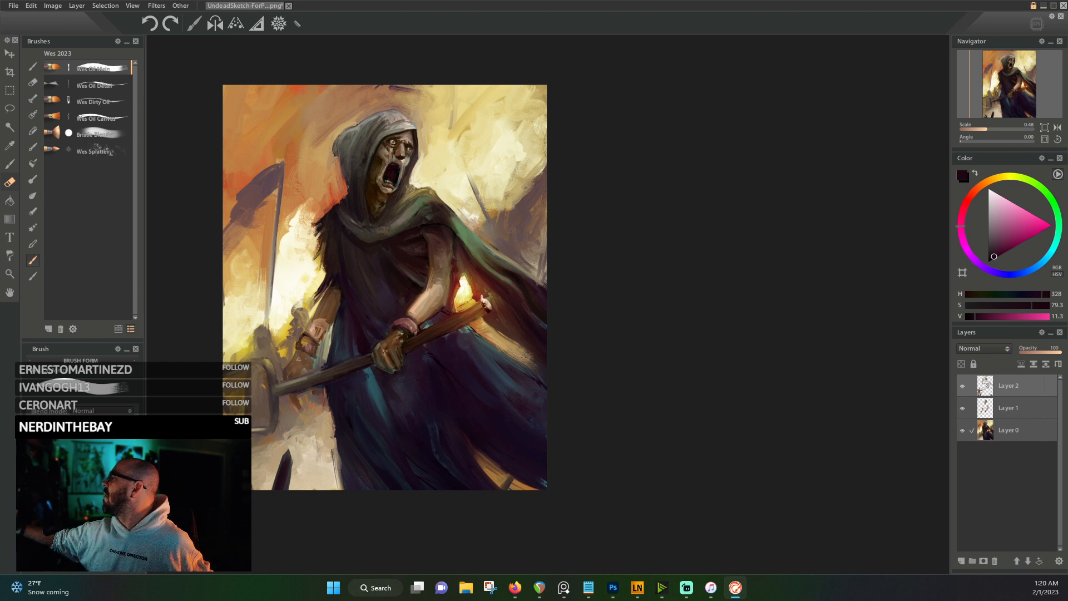
- Touch up the cloak's shoulder and collar with sampled dark browns, and the hood's back edge with near-black and grey
{"action": "left_click", "coordinate": [453, 212], "text": "alt"}
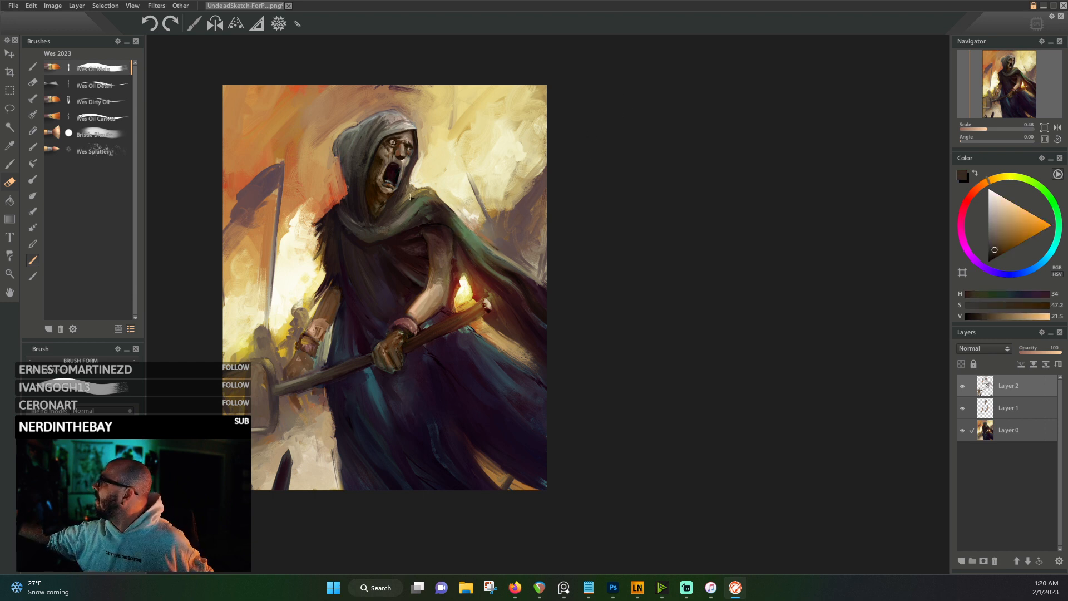
{"action": "left_click", "coordinate": [410, 197], "text": "alt"}
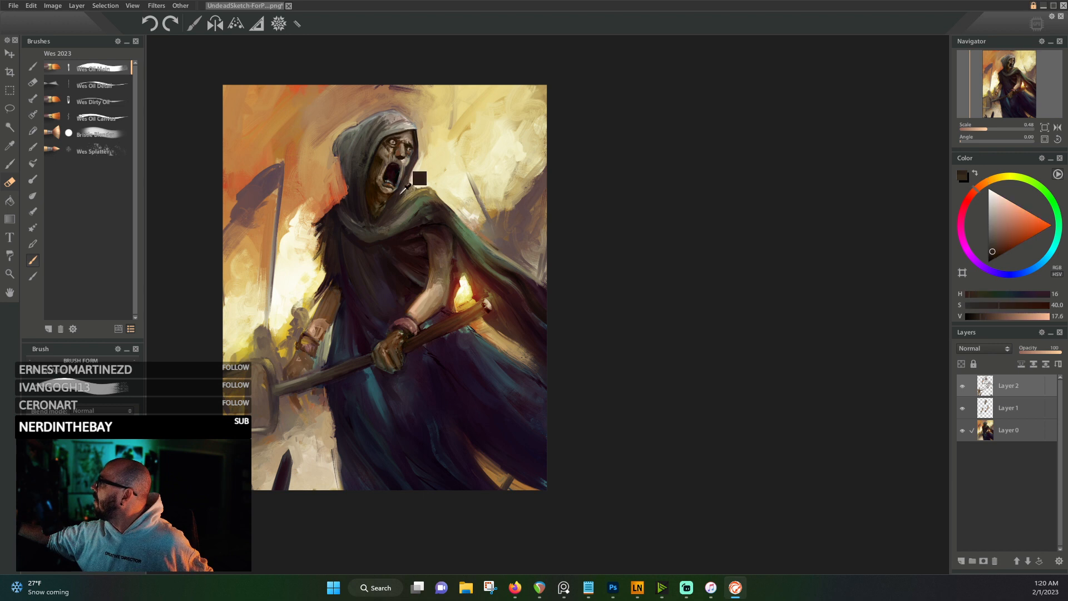
{"action": "left_click", "coordinate": [359, 191], "text": "alt"}
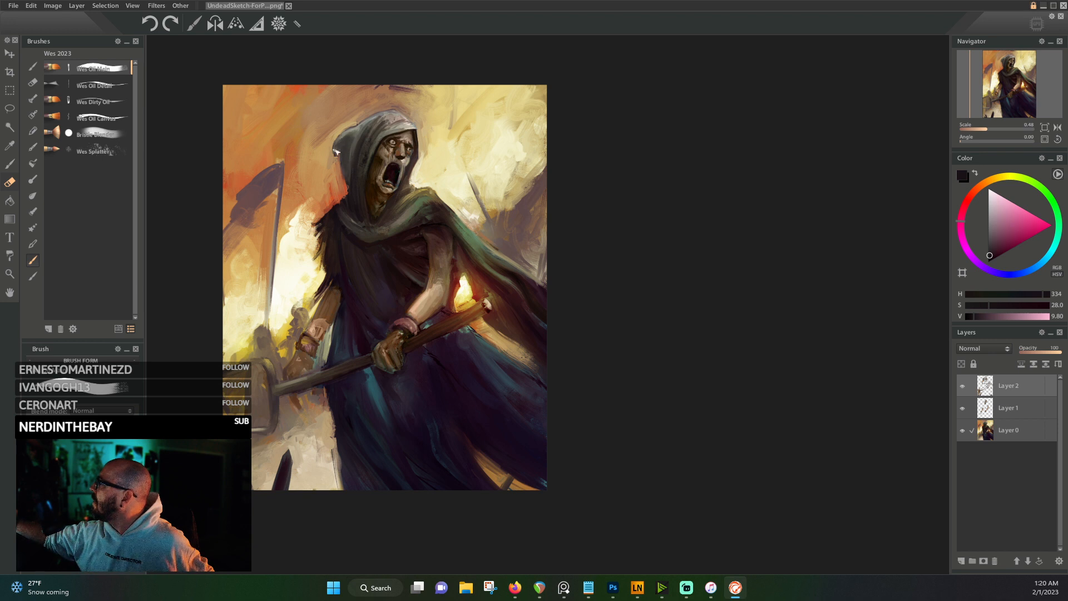
{"action": "left_click", "coordinate": [361, 143], "text": "alt"}
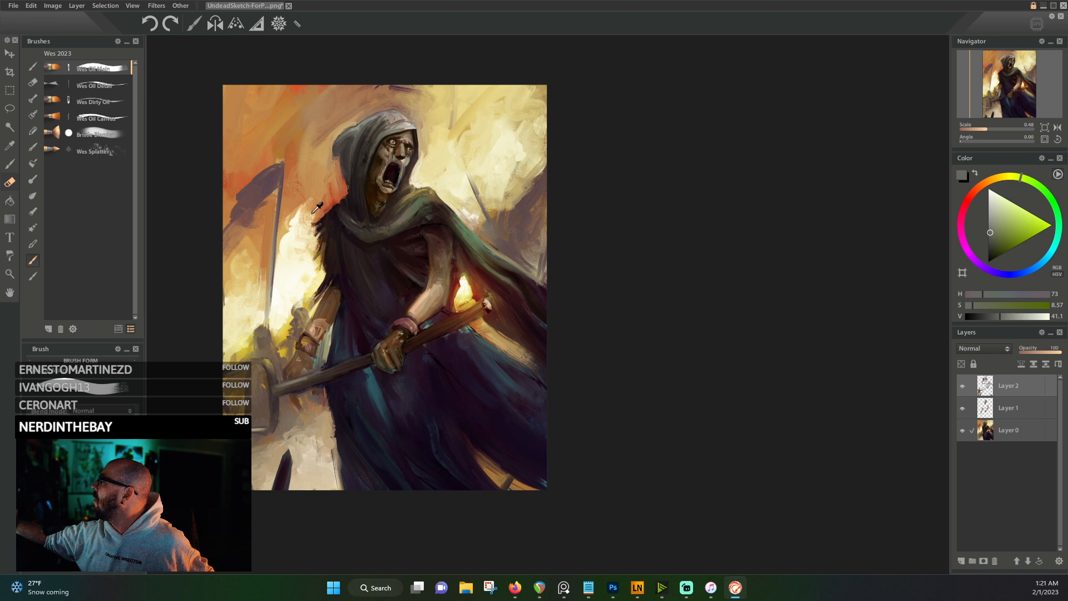
- Paint sampled background orange strokes on the cloak's shoulder and lower front hem, and blend the hem with sampled reddish brown
{"action": "left_click", "coordinate": [316, 167], "text": "alt"}
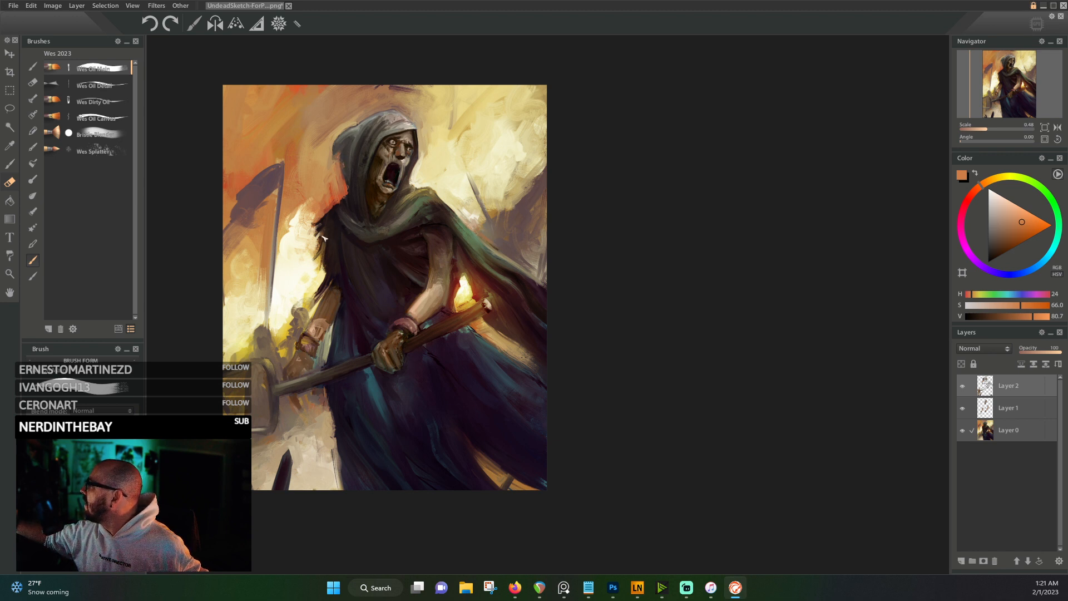
{"action": "left_click_drag", "start_coordinate": [341, 211], "coordinate": [352, 226]}
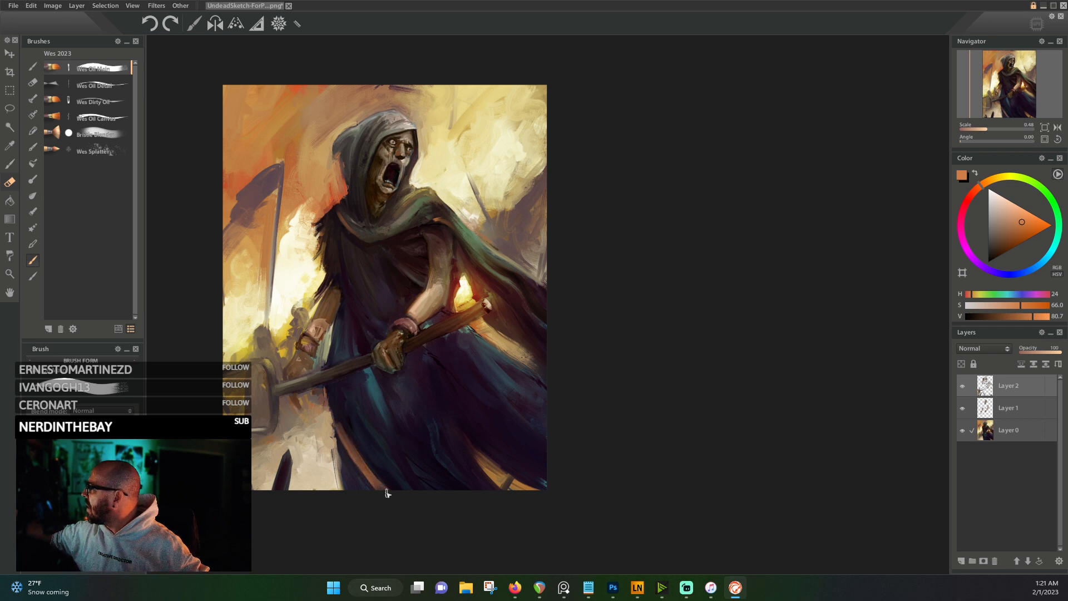
{"action": "mouse_move", "coordinate": [365, 497]}
{"action": "left_mouse_down"}
{"action": "mouse_move", "coordinate": [344, 453]}
{"action": "mouse_move", "coordinate": [369, 500]}
{"action": "mouse_move", "coordinate": [362, 494]}
{"action": "left_mouse_up"}
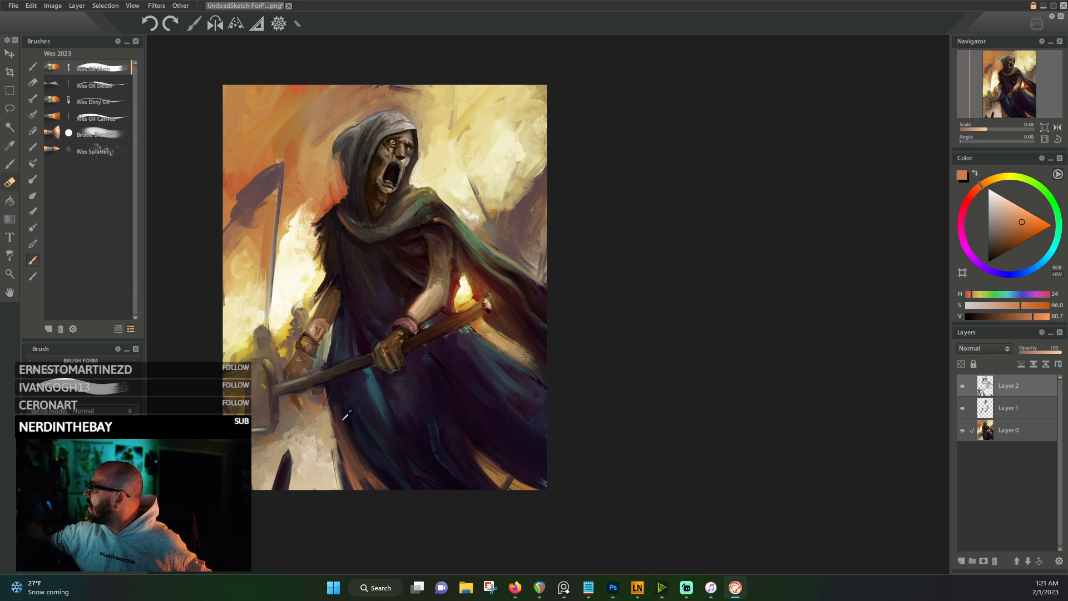
{"action": "left_click", "coordinate": [334, 394], "text": "alt"}
{"action": "mouse_move", "coordinate": [334, 395]}
{"action": "left_mouse_down"}
{"action": "mouse_move", "coordinate": [359, 501]}
{"action": "mouse_move", "coordinate": [367, 483]}
{"action": "left_mouse_up"}
{"action": "left_click", "coordinate": [338, 405], "text": "alt"}
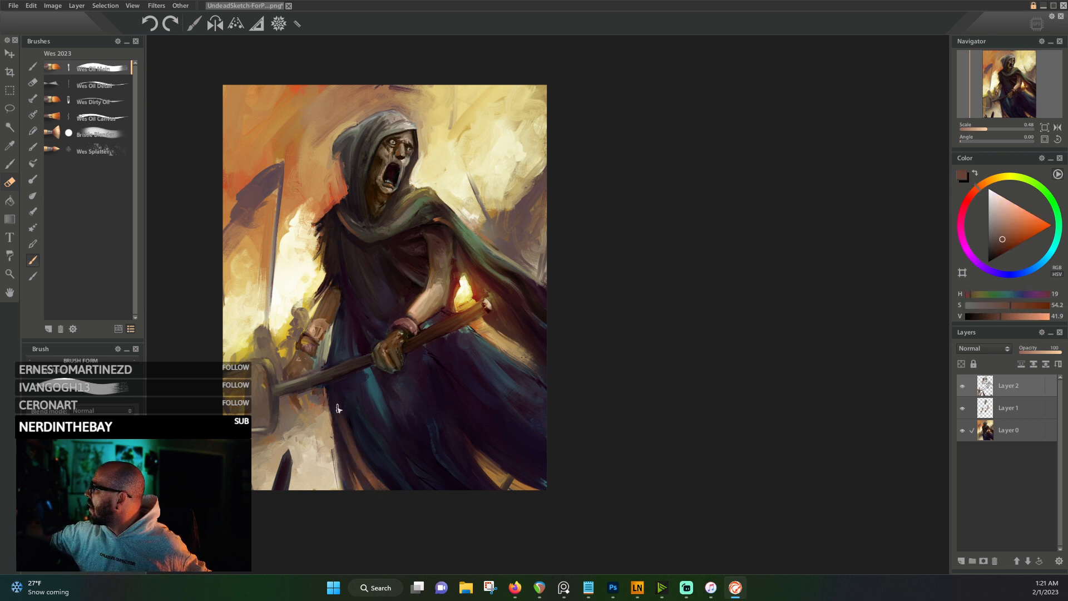
- Blend the cloak's front hem below the weapon handle with sampled dark purple and reddish brown, and soften its edge with grey-beige and tan
{"action": "left_click_drag", "start_coordinate": [340, 391], "coordinate": [368, 464]}
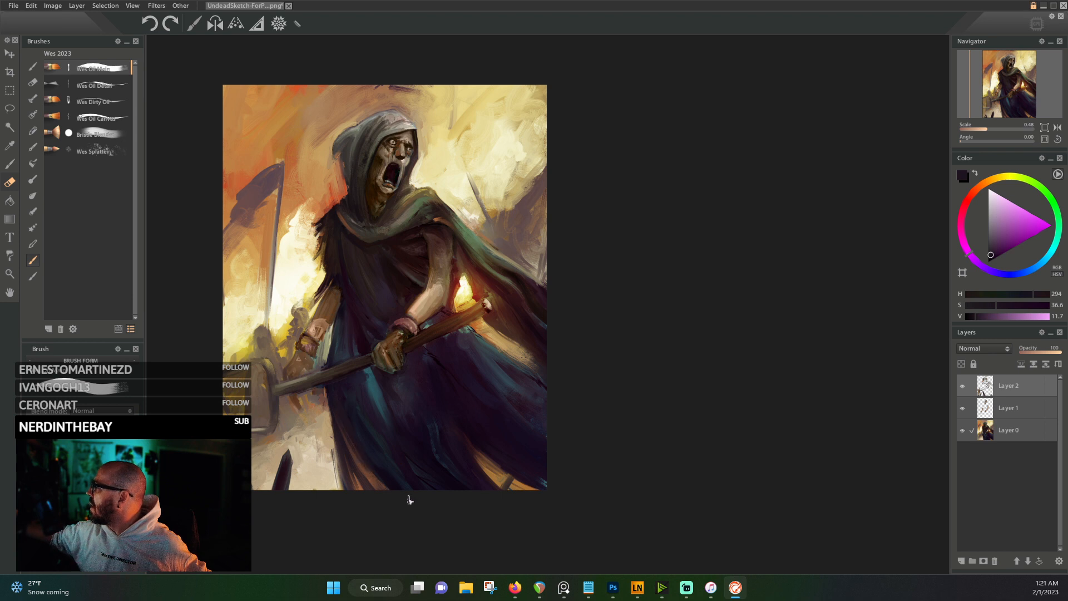
{"action": "left_click", "coordinate": [376, 484], "text": "alt"}
{"action": "left_click", "coordinate": [398, 466], "text": "alt"}
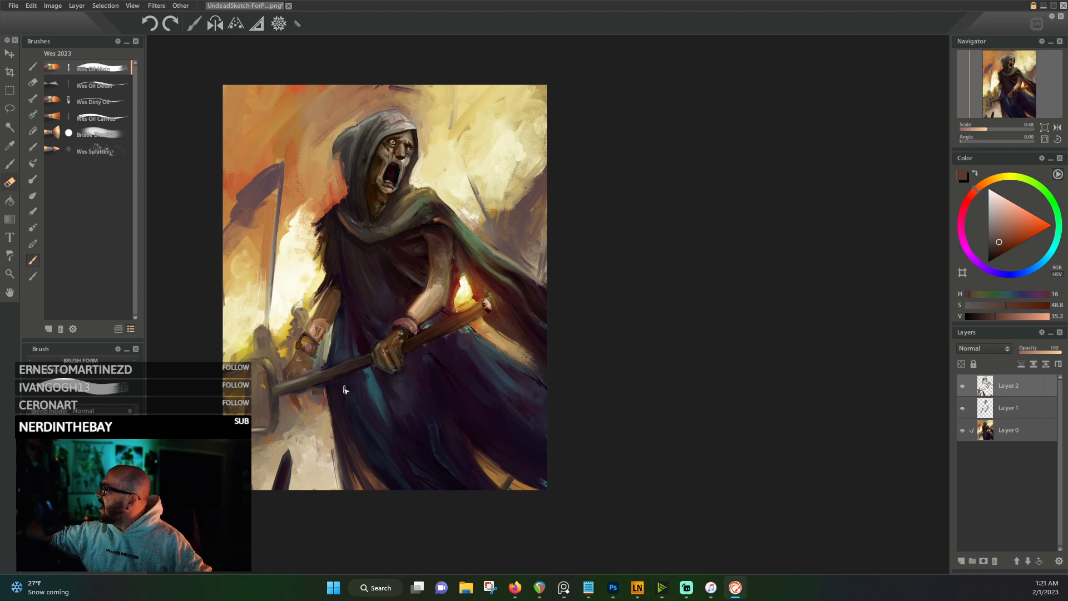
{"action": "left_click", "coordinate": [329, 341], "text": "alt"}
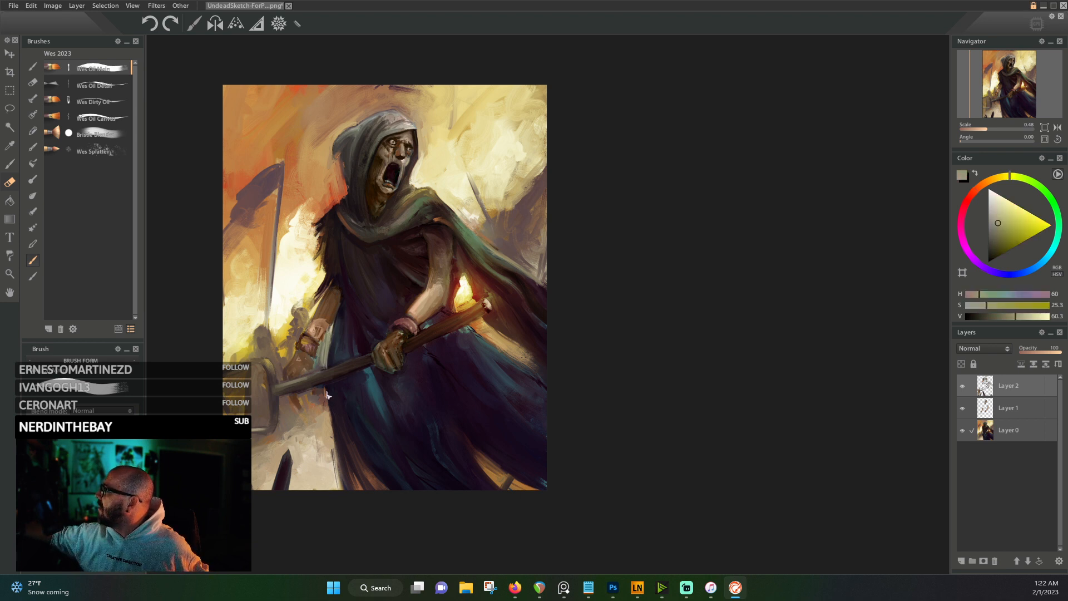
{"action": "left_click", "coordinate": [329, 421], "text": "alt"}
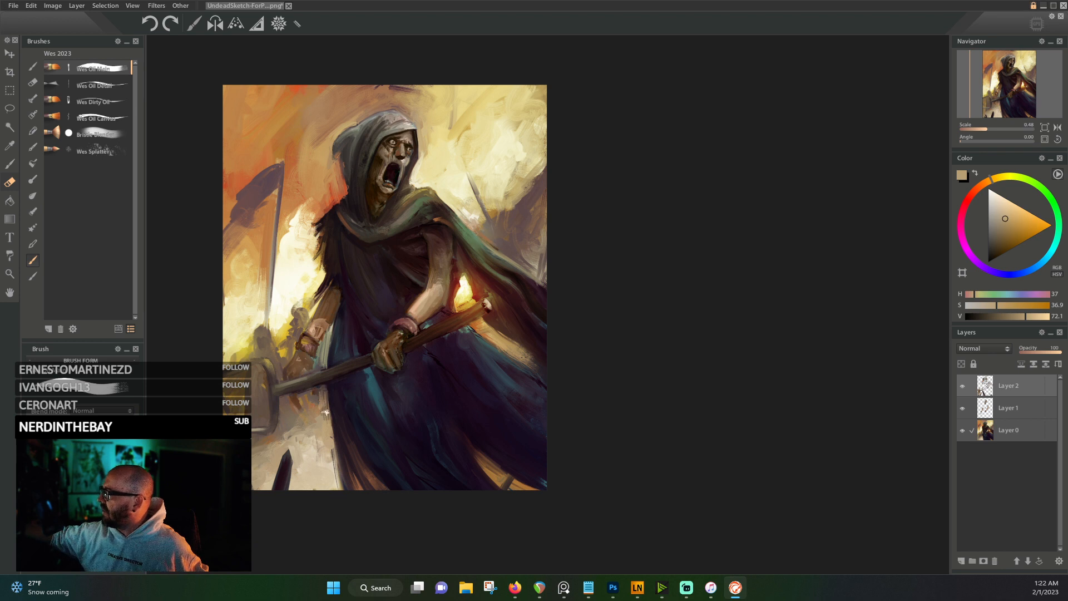
- Refine the far forearm and its edge against the cloak with sampled dark browns and warm tans
{"action": "left_click", "coordinate": [320, 345], "text": "alt"}
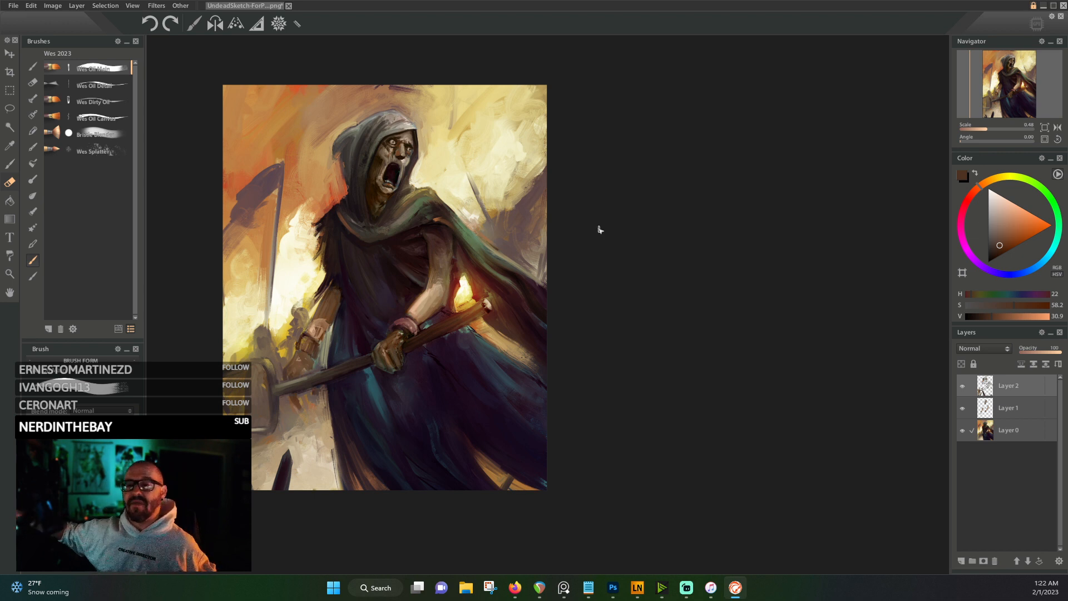
{"action": "left_click", "coordinate": [321, 321], "text": "alt"}
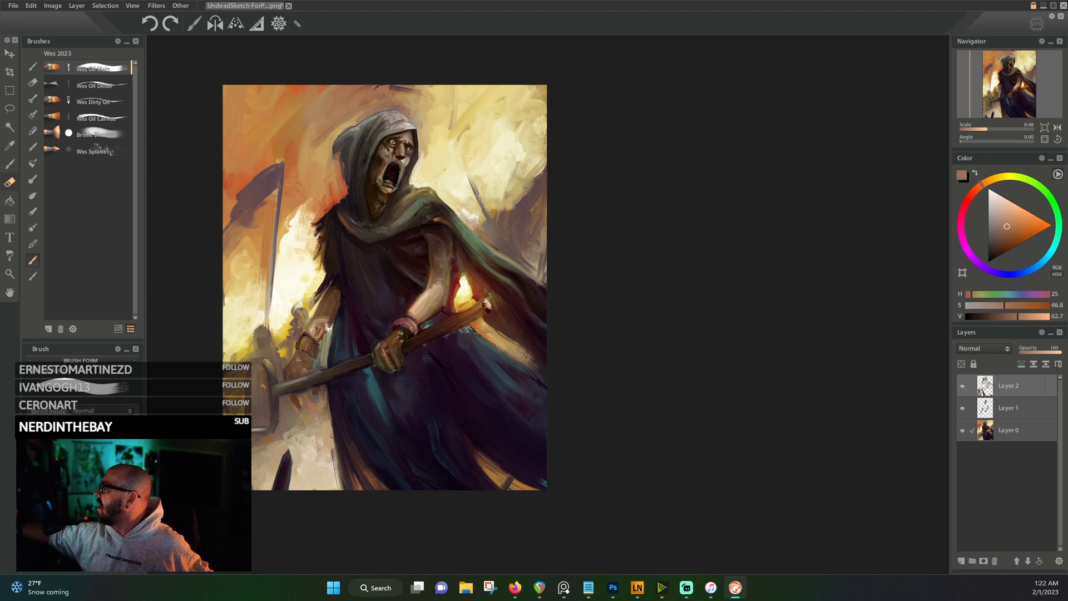
{"action": "left_click", "coordinate": [329, 327], "text": "alt"}
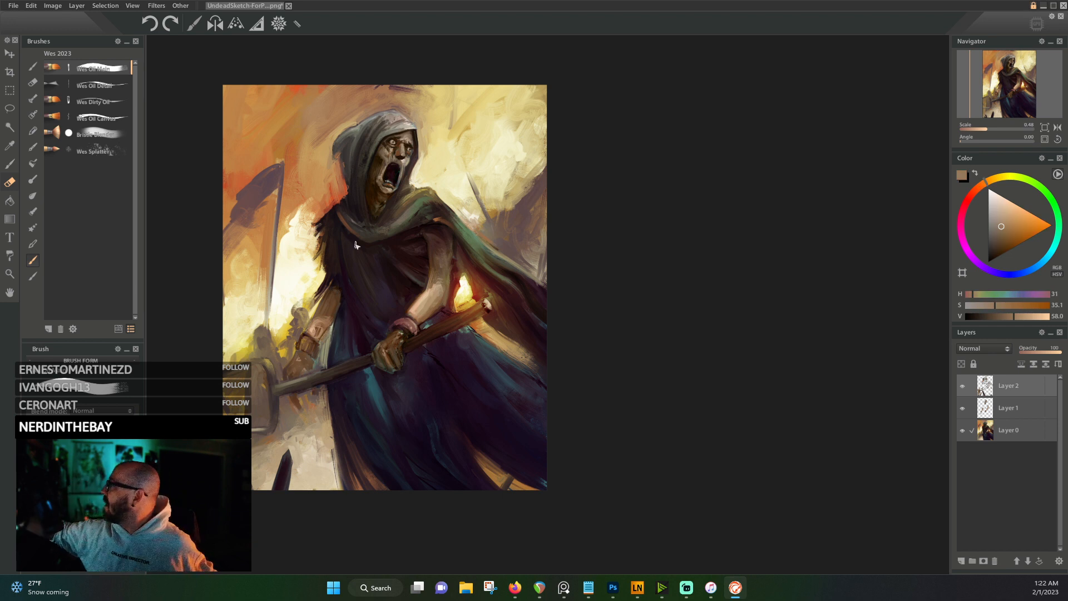
{"action": "left_click", "coordinate": [325, 307], "text": "alt"}
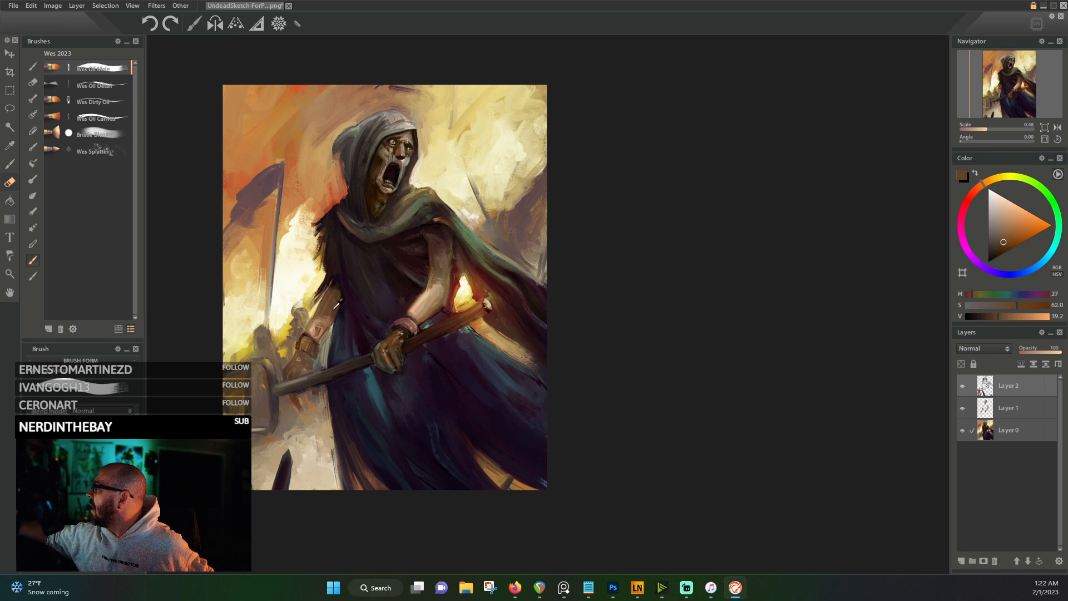
{"action": "left_click", "coordinate": [341, 307], "text": "alt"}
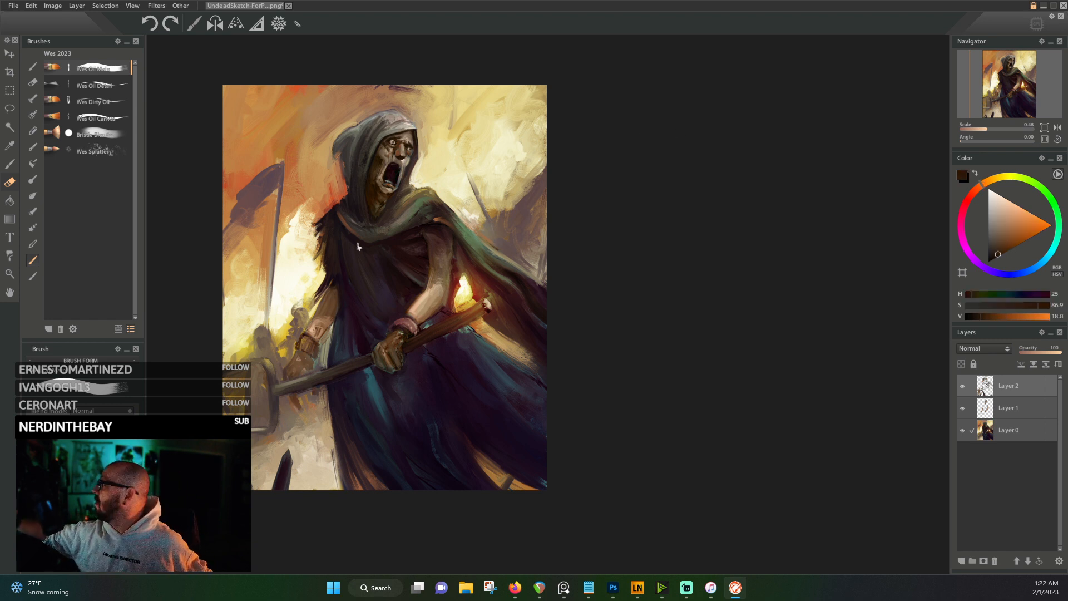
- Paint sampled teal folds down the cloak's chest, and touch up the shoulder beneath the hood with sampled near-black tones
{"action": "left_click", "coordinate": [378, 379], "text": "alt"}
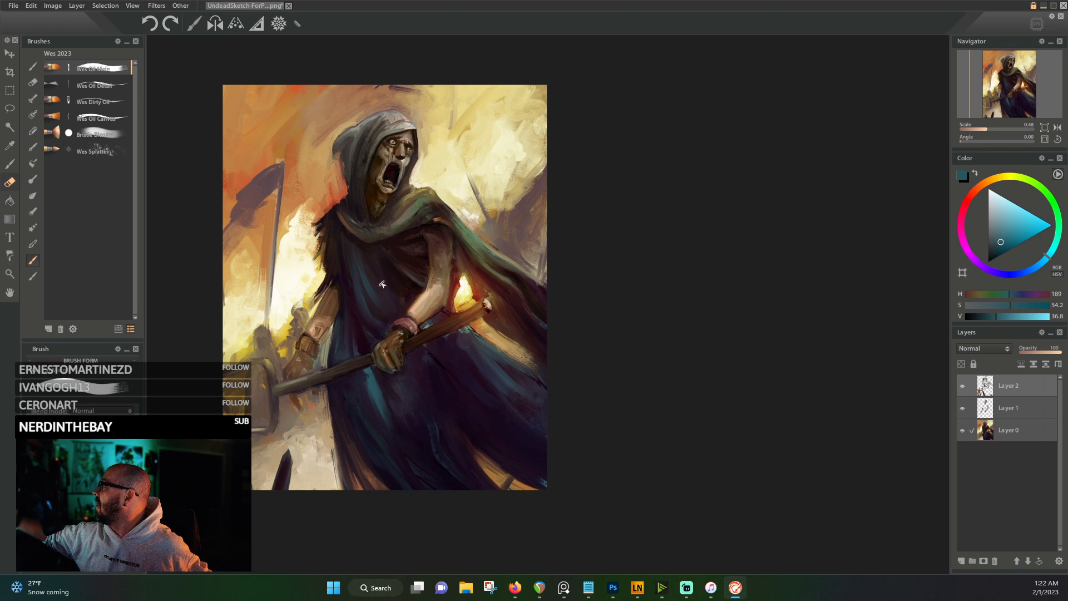
{"action": "left_click", "coordinate": [344, 227], "text": "alt"}
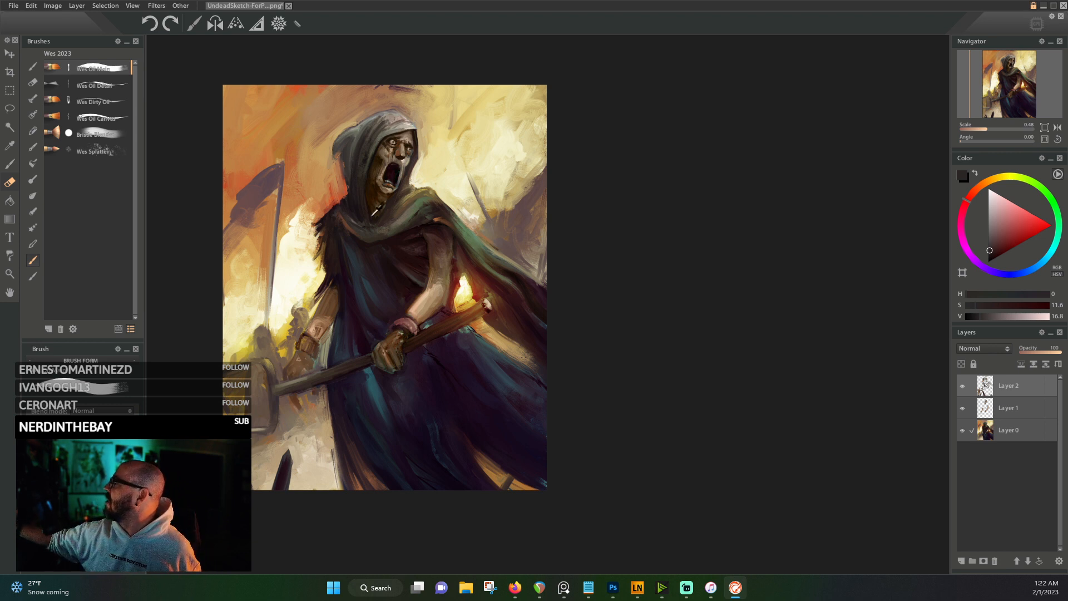
{"action": "left_click", "coordinate": [359, 203], "text": "alt"}
{"action": "left_click", "coordinate": [336, 219], "text": "alt"}
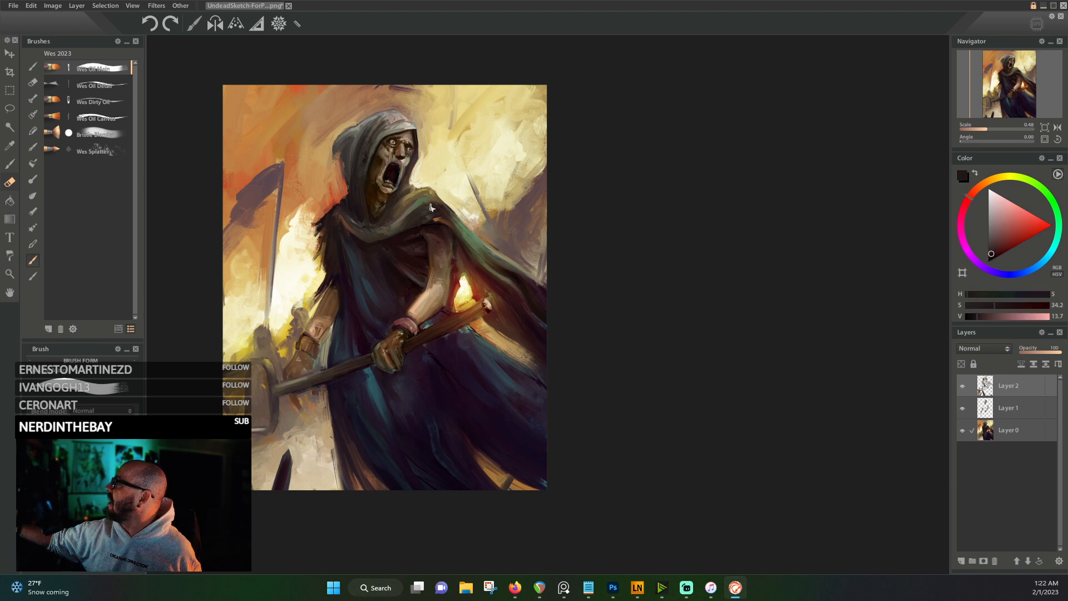
- Touch up the draped collar and near shoulder of the cloak with sampled muted green, olive and dark brown
{"action": "left_click", "coordinate": [421, 216], "text": "alt"}
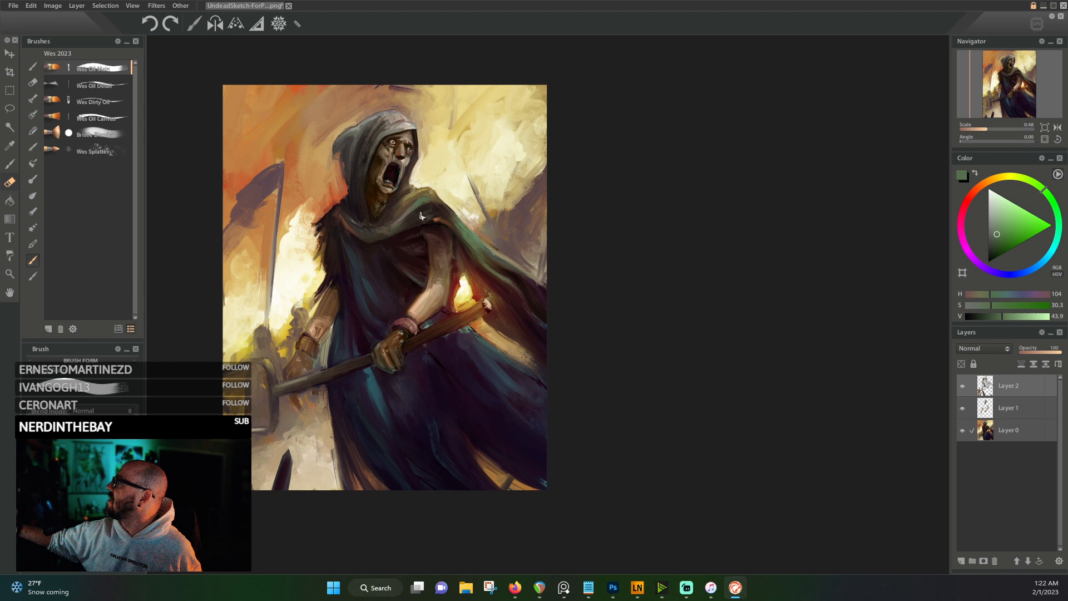
{"action": "left_click", "coordinate": [389, 228], "text": "alt"}
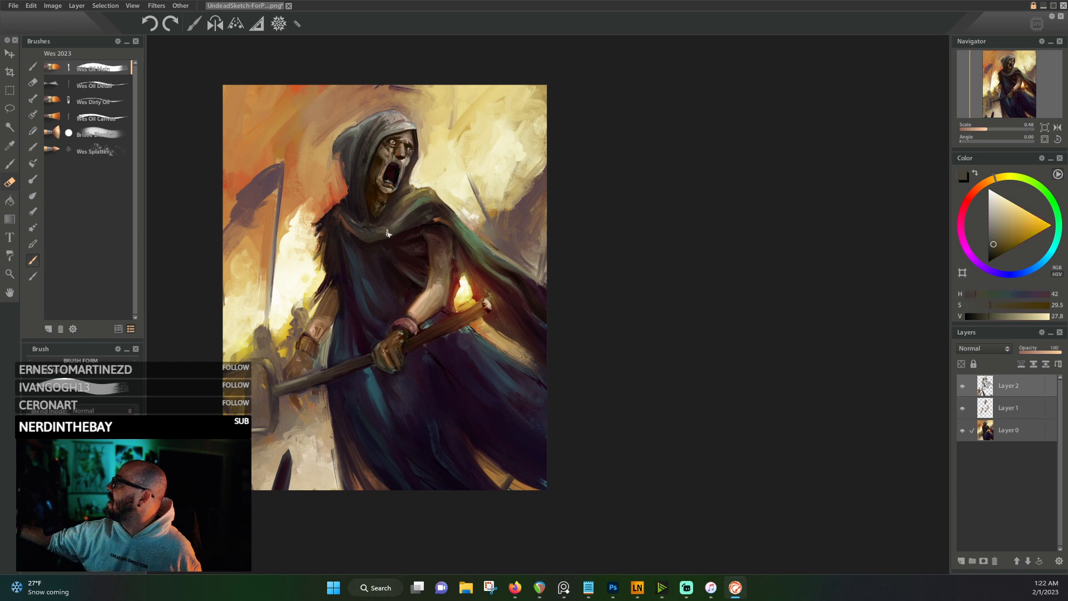
{"action": "left_click", "coordinate": [421, 216], "text": "alt"}
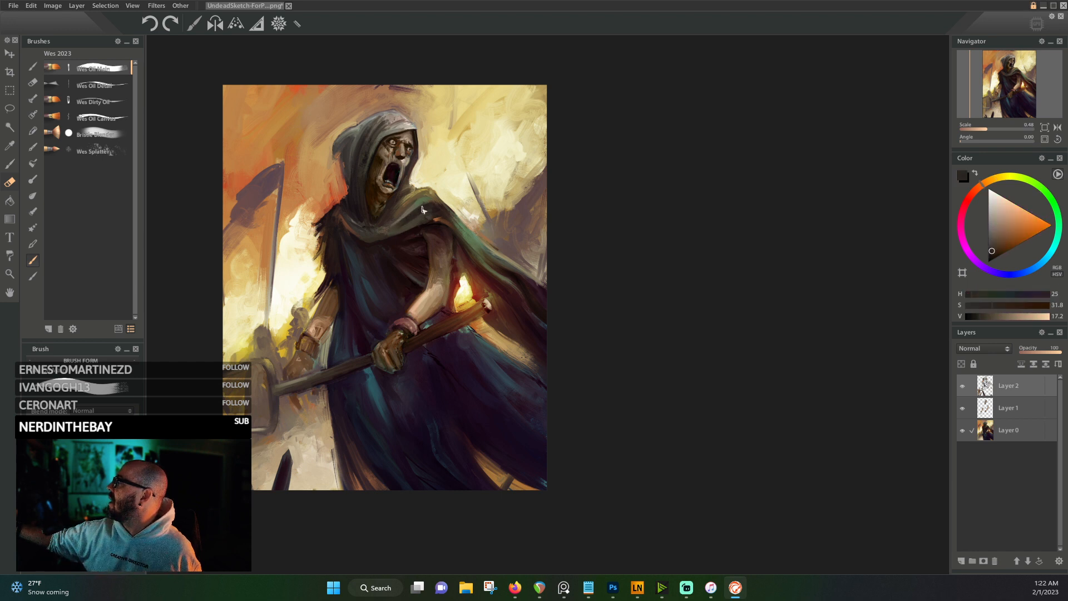
{"action": "left_click", "coordinate": [405, 193], "text": "alt"}
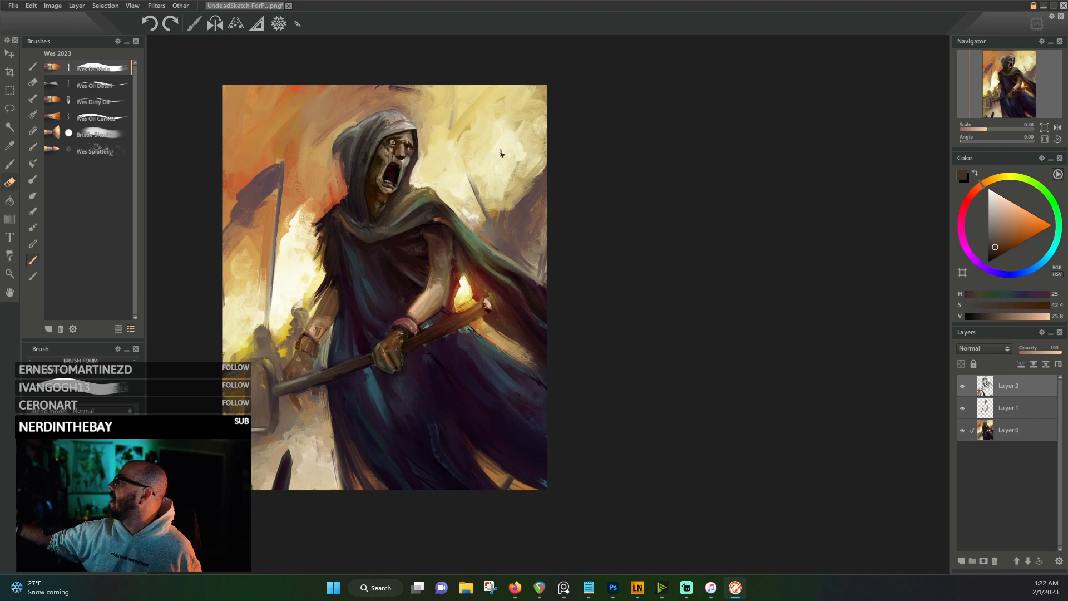
- Touch up the near wristband with sampled brown, and the background beyond the cloak and leaning pole with sampled yellow and cream
{"action": "left_click", "coordinate": [398, 343], "text": "alt"}
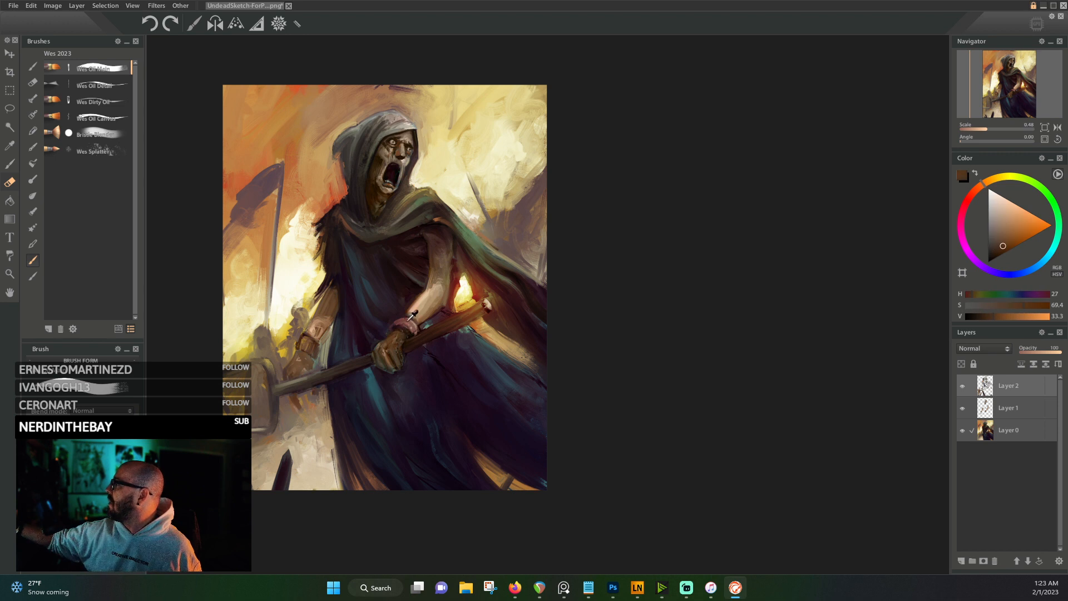
{"action": "left_click", "coordinate": [472, 284], "text": "alt"}
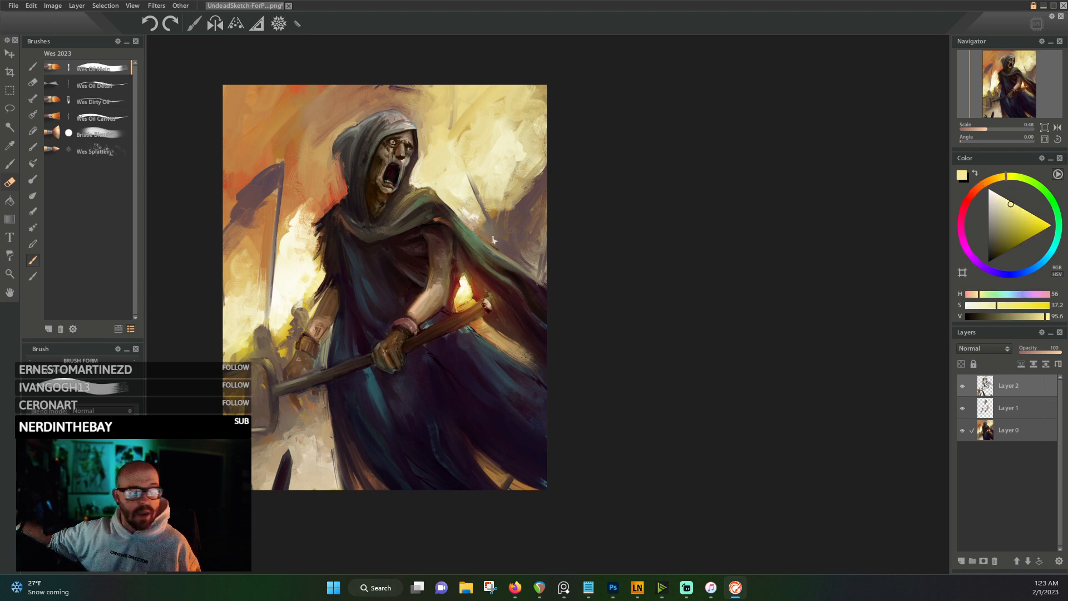
{"action": "left_click", "coordinate": [492, 172], "text": "alt"}
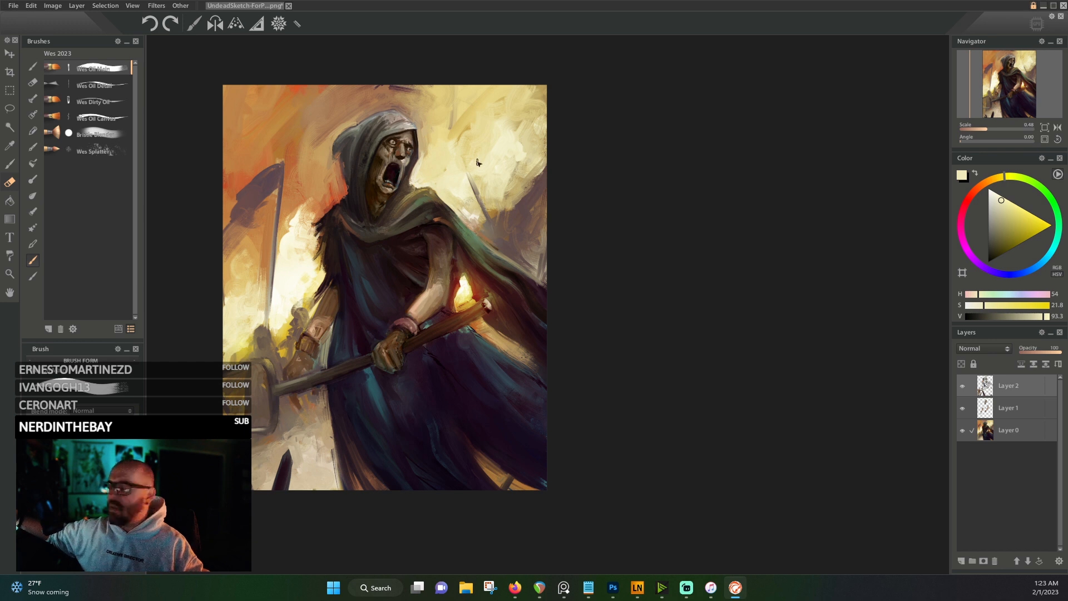
{"action": "left_click", "coordinate": [465, 298], "text": "alt"}
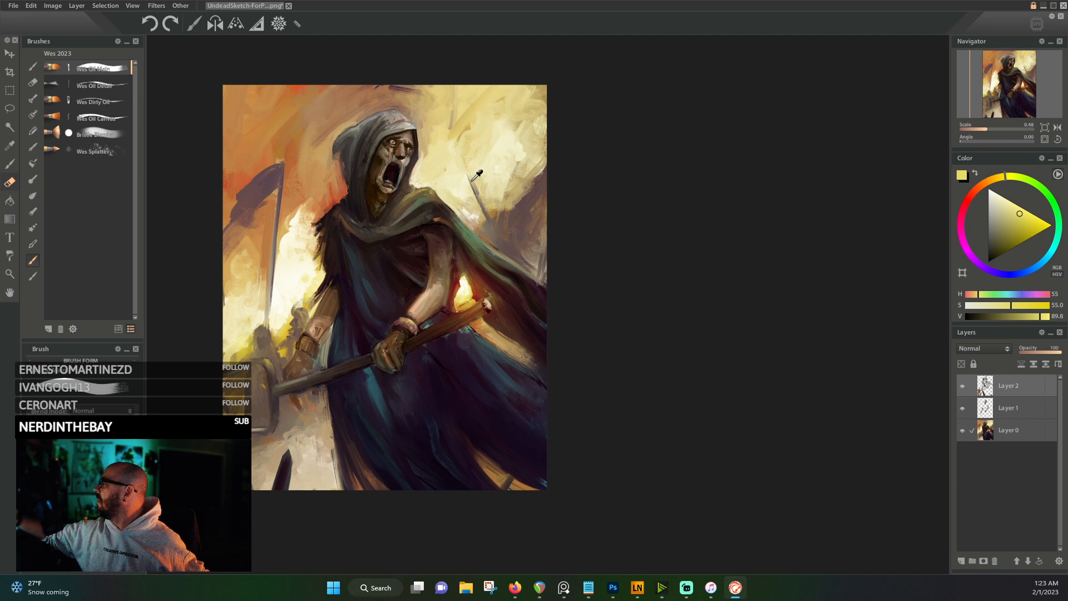
- Recolour both wristbands with sampled golden orange, and refine them with sampled yellow and pale peach
{"action": "left_click", "coordinate": [314, 138], "text": "alt"}
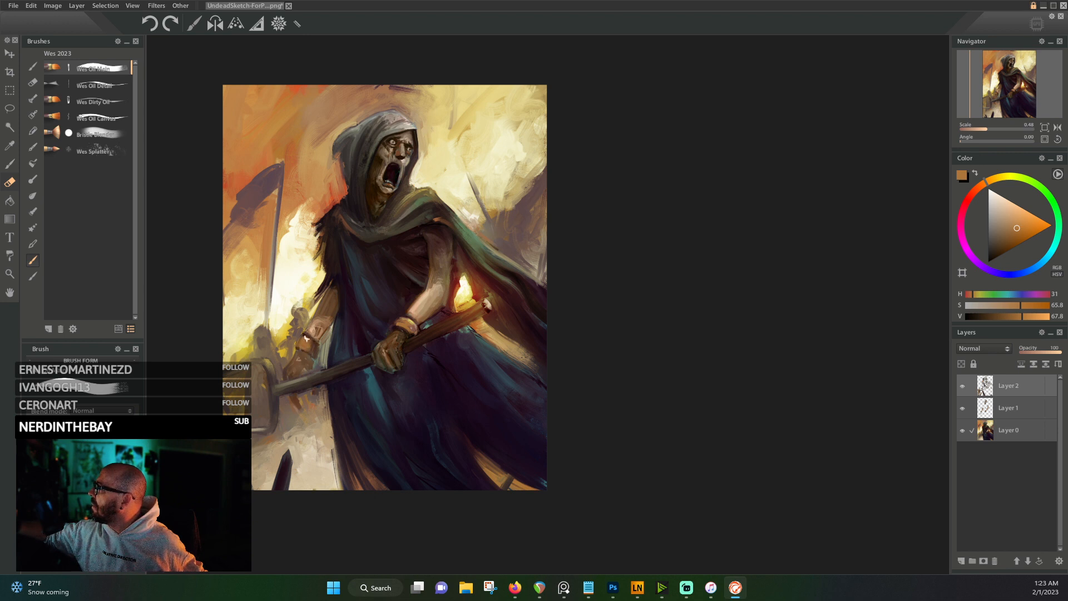
{"action": "left_click", "coordinate": [286, 330], "text": "alt"}
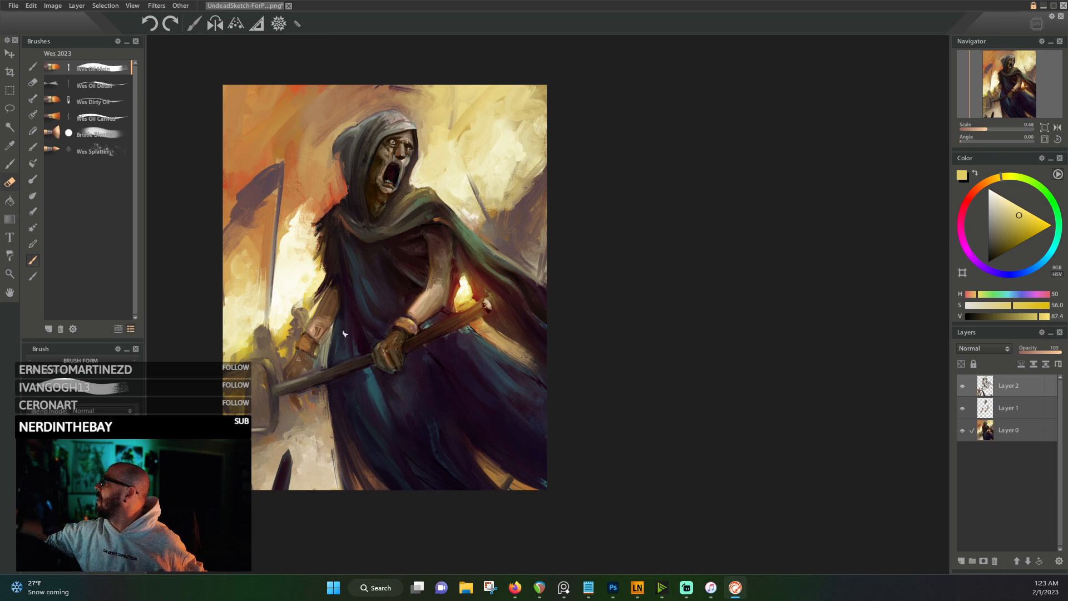
{"action": "left_click", "coordinate": [312, 336], "text": "alt"}
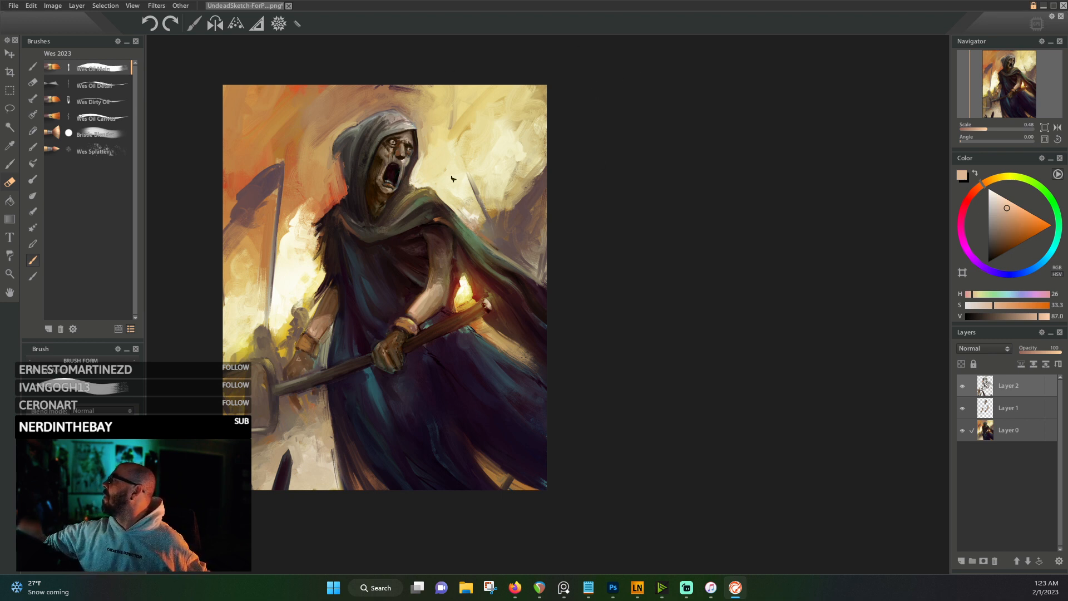
- Touch up the face around the mouth with sampled muted browns, and darken the mouth's interior with dark reddish brown and near-black
{"action": "left_click", "coordinate": [382, 153], "text": "alt"}
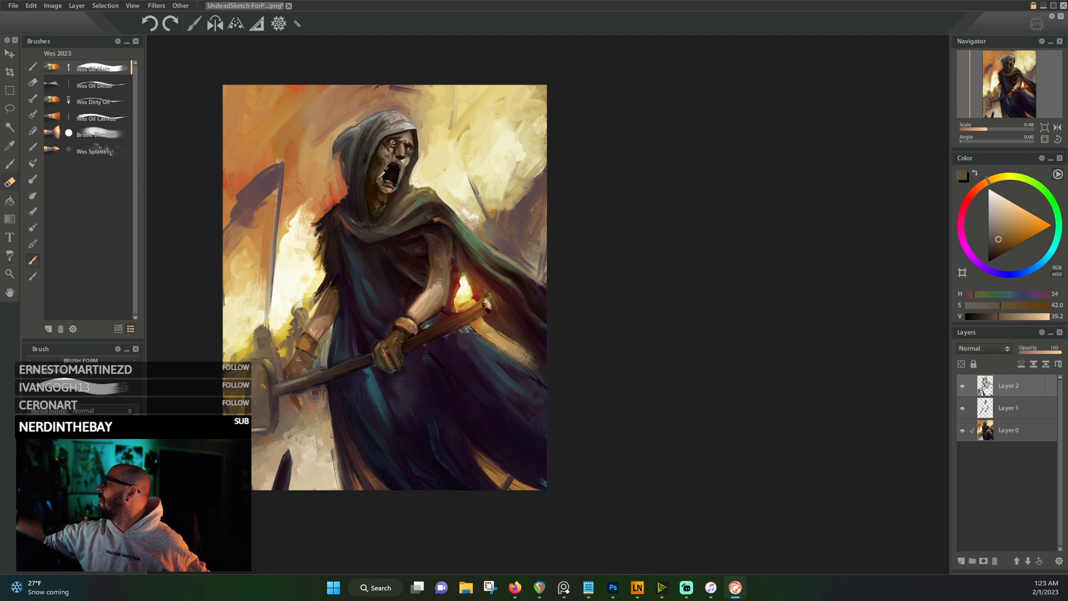
{"action": "left_click", "coordinate": [380, 164], "text": "alt"}
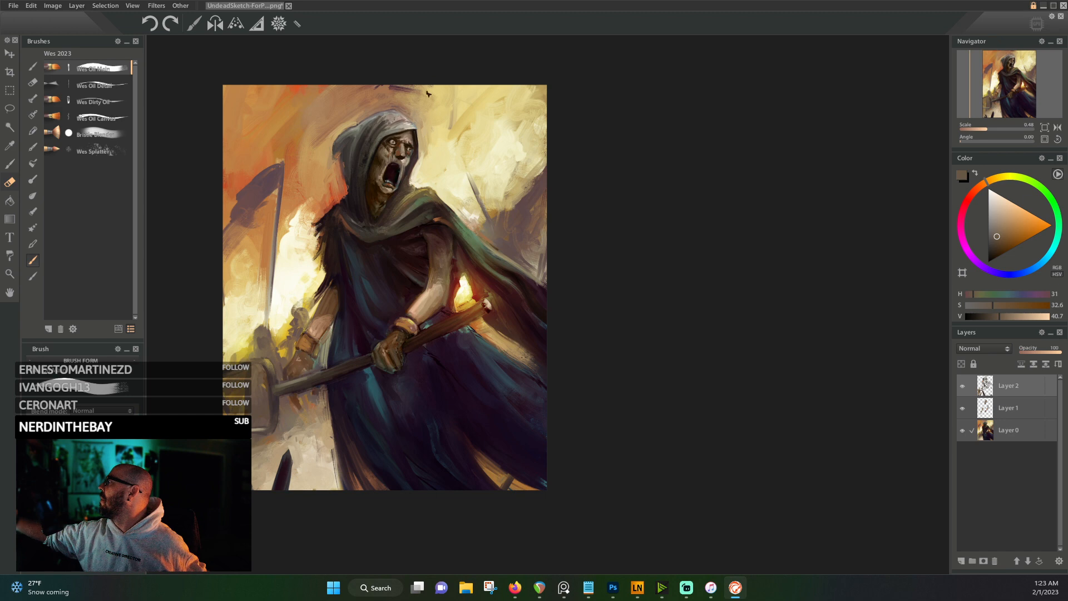
{"action": "left_click_drag", "start_coordinate": [422, 138], "coordinate": [430, 183]}
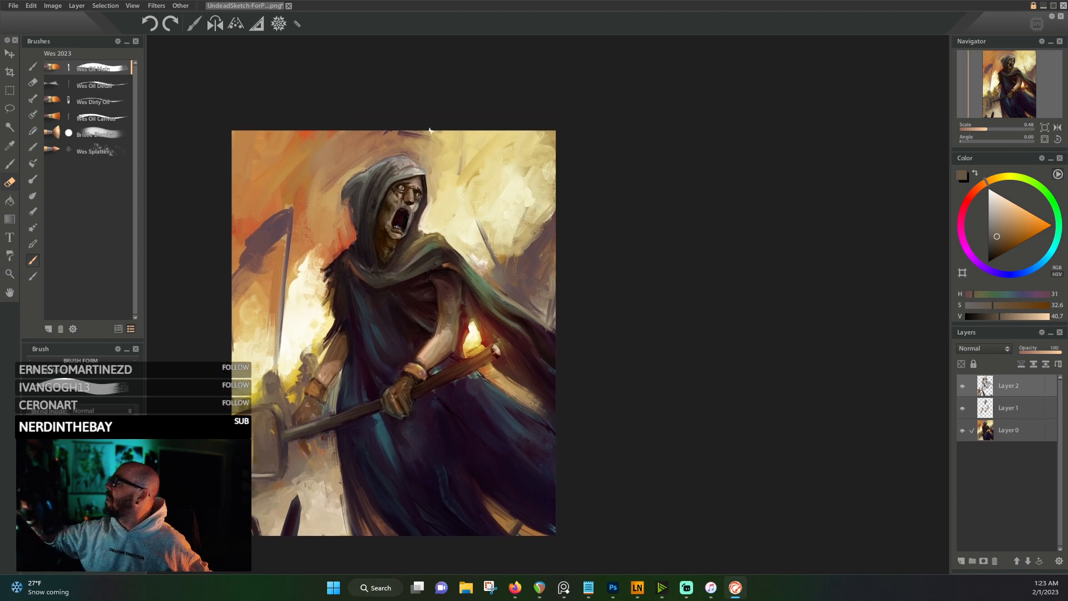
{"action": "scroll", "coordinate": [430, 130], "scroll_direction": "up", "scroll_amount": 5}
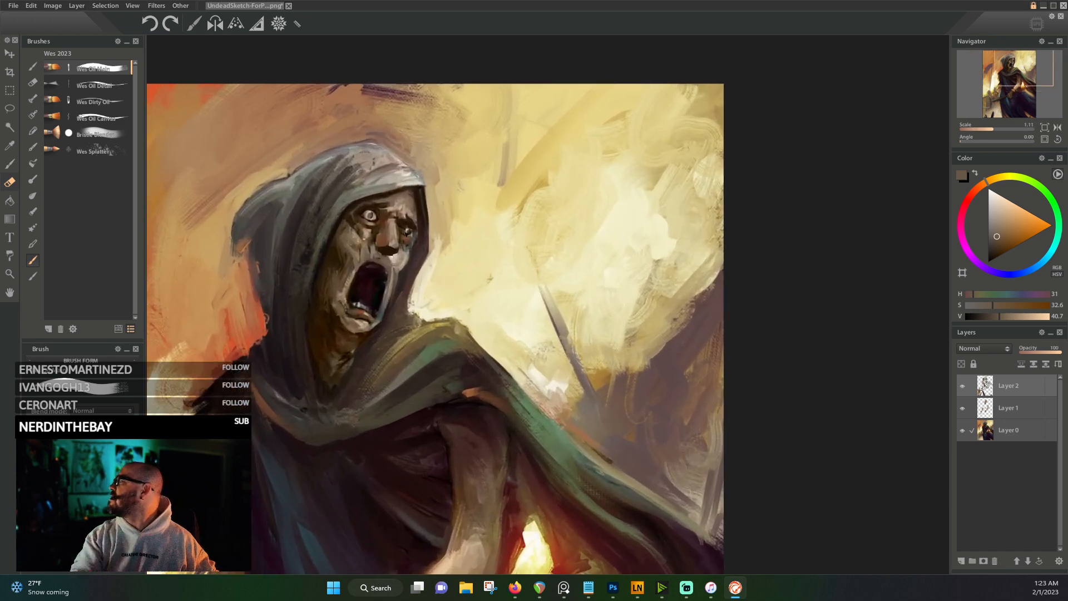
{"action": "left_click", "coordinate": [425, 249], "text": "alt"}
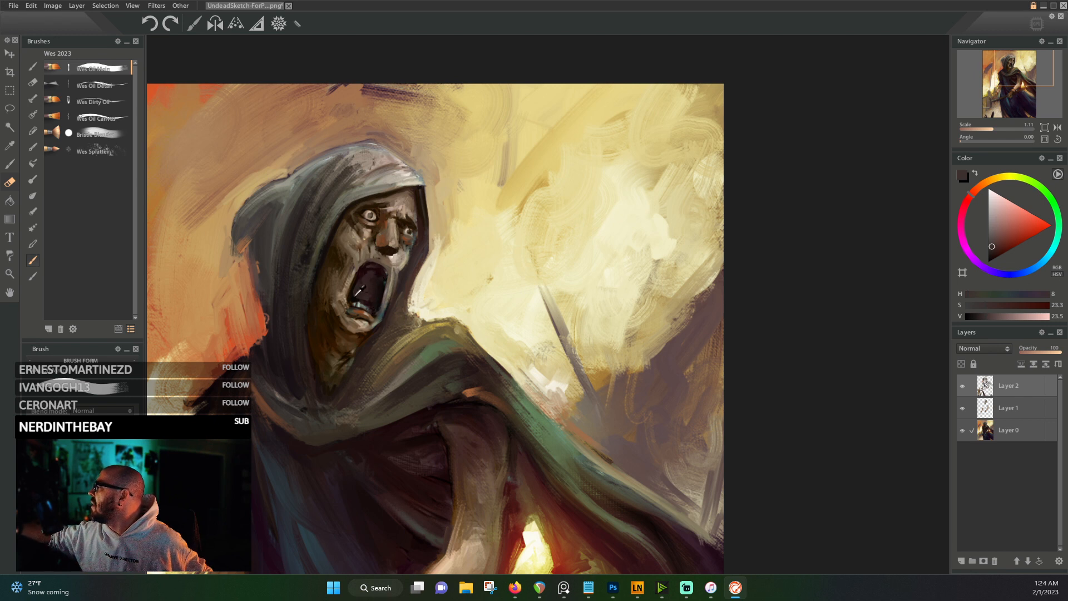
{"action": "left_click", "coordinate": [360, 288], "text": "alt"}
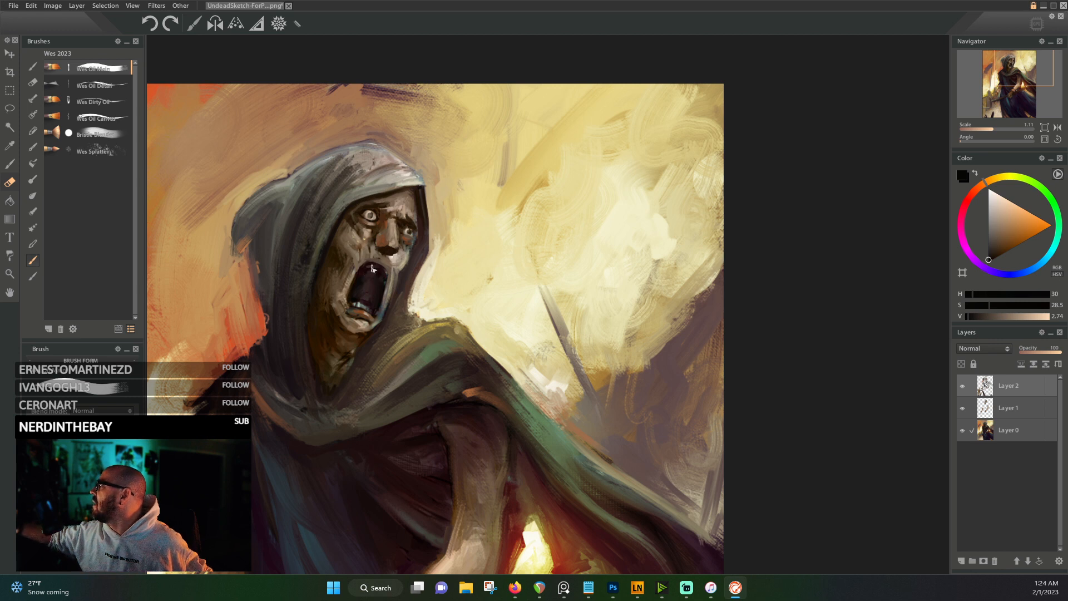
- Add pale grey touches inside the top of the screaming mouth and blend them with sampled dark maroon and grey-brown
{"action": "left_click", "coordinate": [361, 302], "text": "alt"}
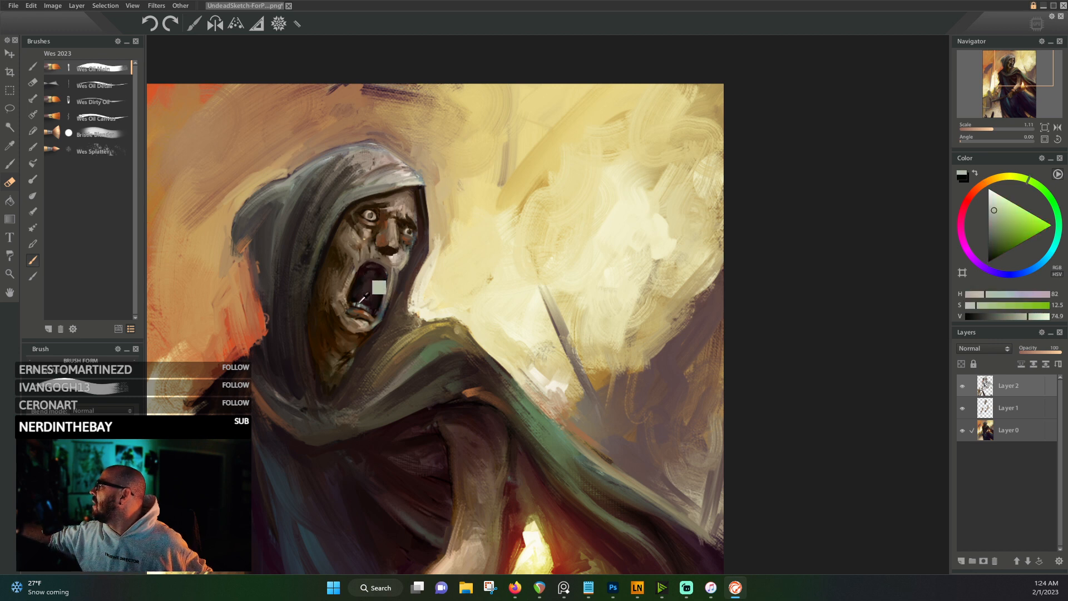
{"action": "left_click", "coordinate": [374, 271], "text": "alt"}
{"action": "left_click", "coordinate": [370, 274], "text": "alt"}
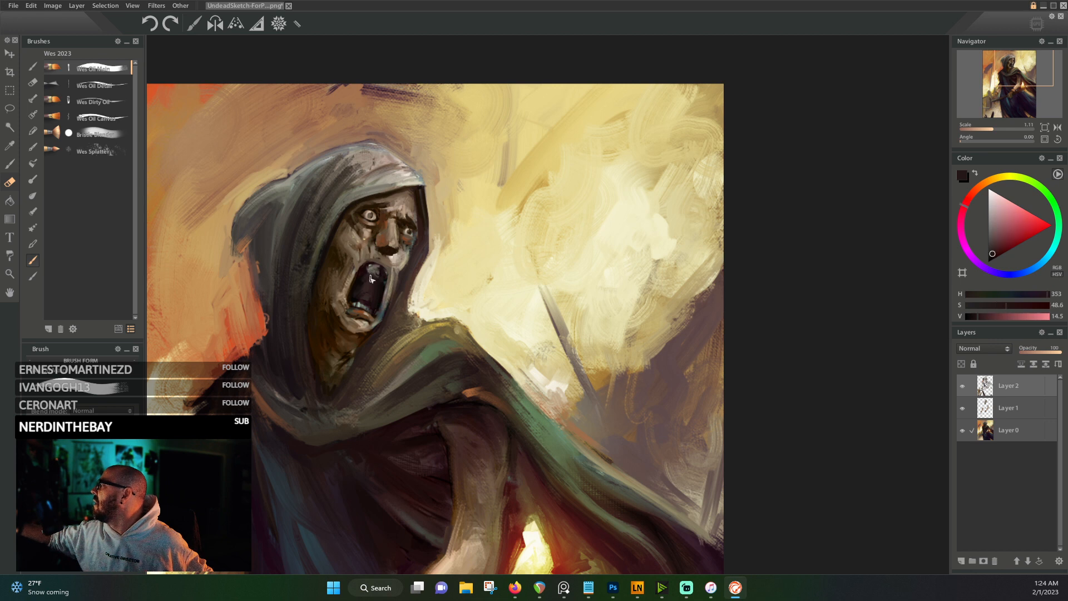
{"action": "left_click", "coordinate": [368, 272], "text": "alt"}
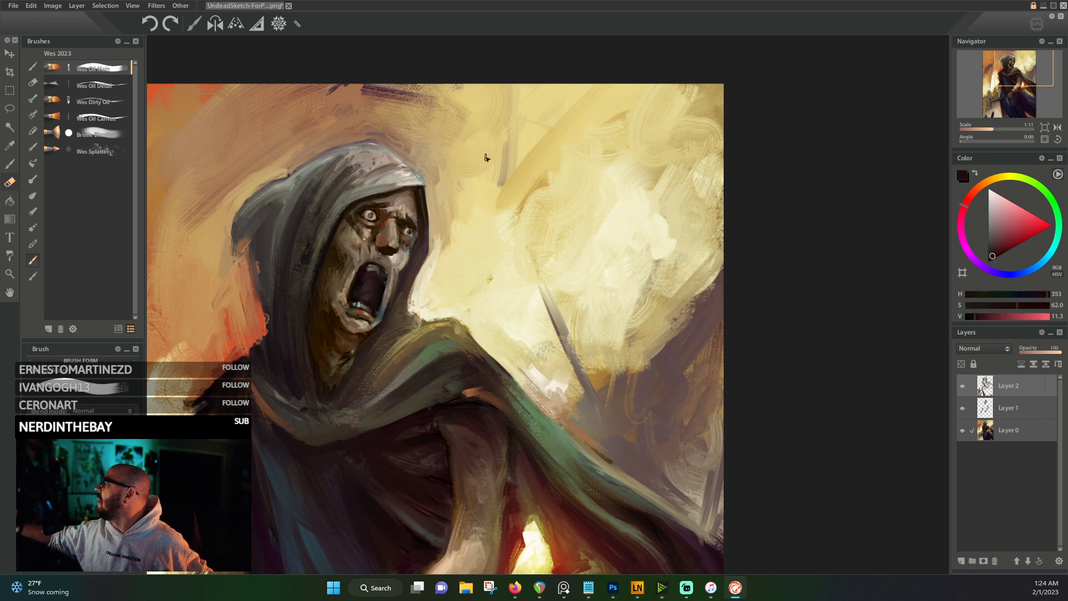
{"action": "left_click", "coordinate": [370, 278], "text": "alt"}
{"action": "left_click", "coordinate": [370, 271], "text": "alt"}
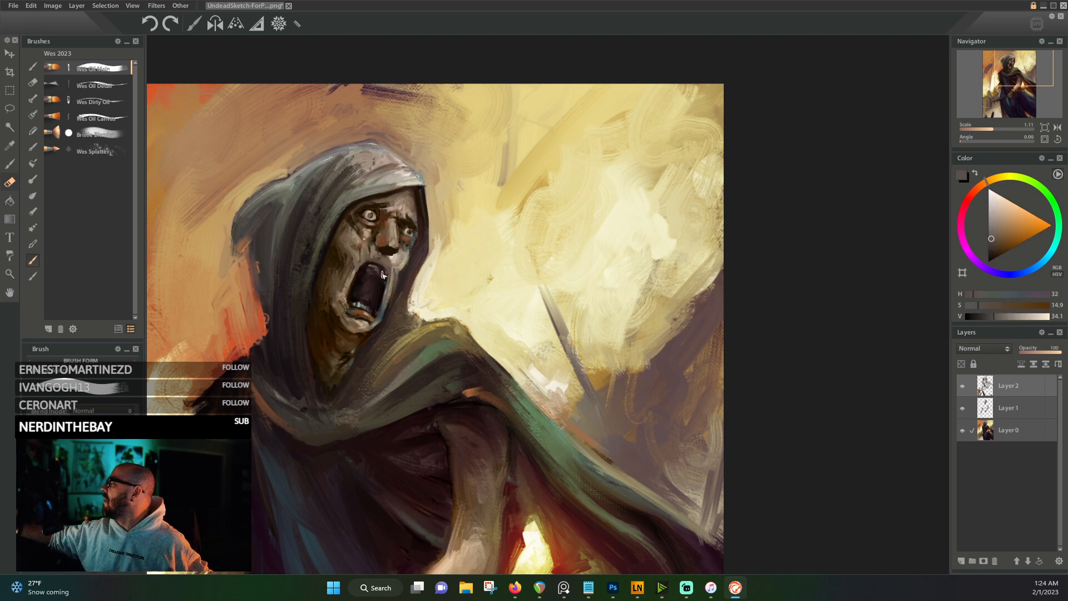
- Paint a deep red stroke, sampled beside the fire, inside the mouth just above the lower teeth
{"action": "left_click", "coordinate": [524, 531], "text": "alt"}
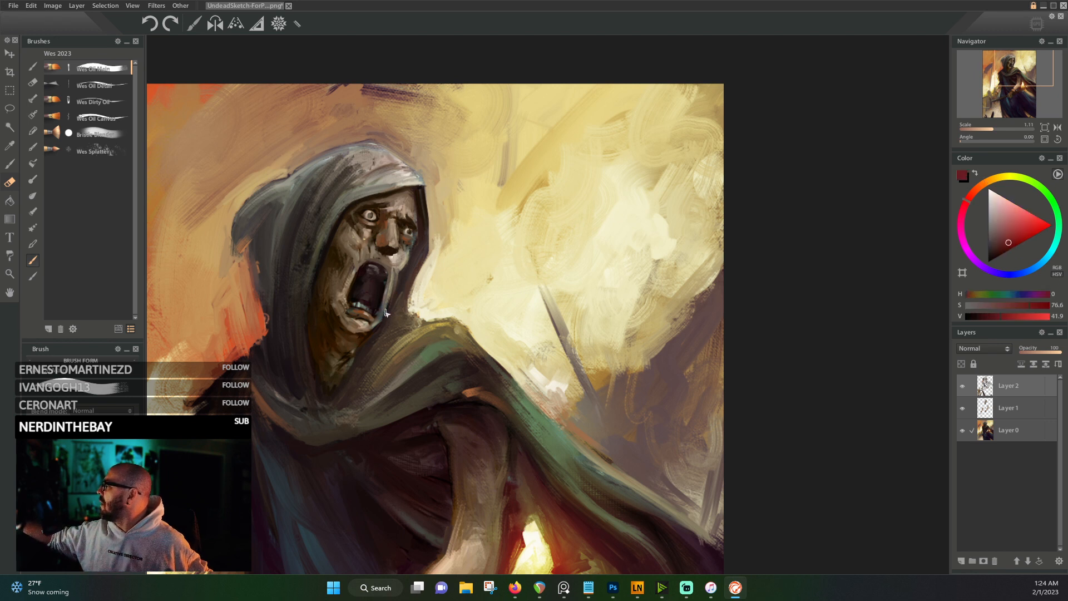
{"action": "left_click_drag", "start_coordinate": [357, 299], "coordinate": [368, 301]}
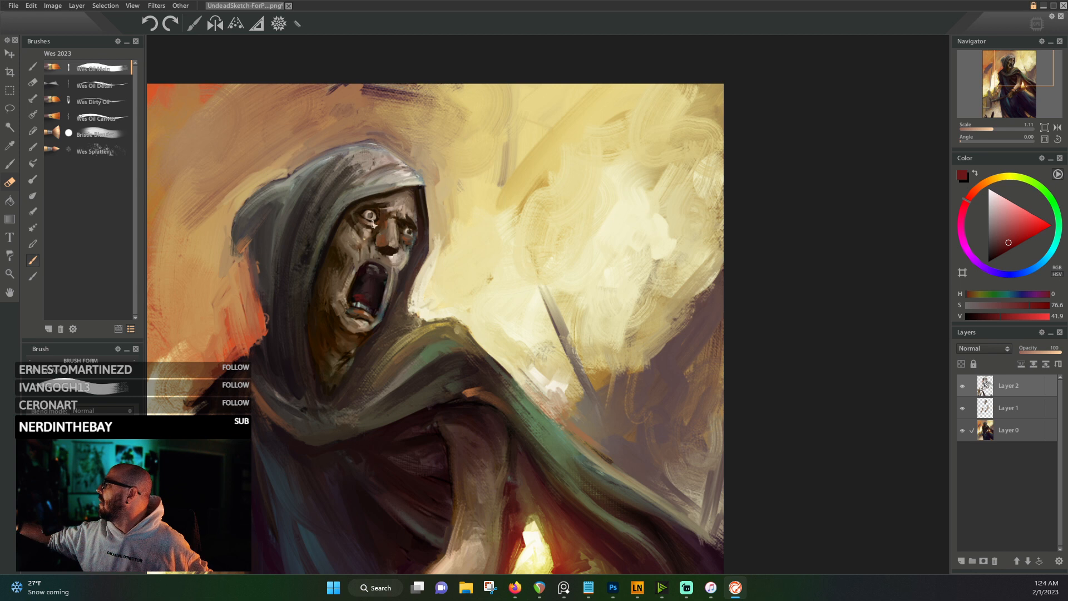
- Touch up the cheek and the hood's inner edge beside the face with sampled dark brown, near-black and muted tan
{"action": "left_click", "coordinate": [405, 269], "text": "alt"}
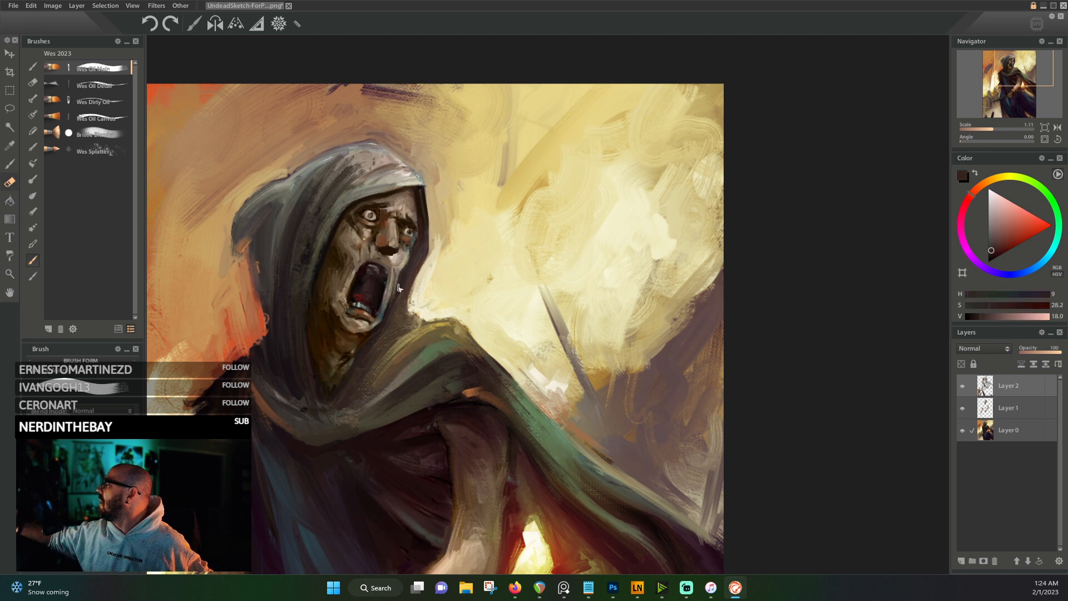
{"action": "left_click", "coordinate": [386, 320], "text": "alt"}
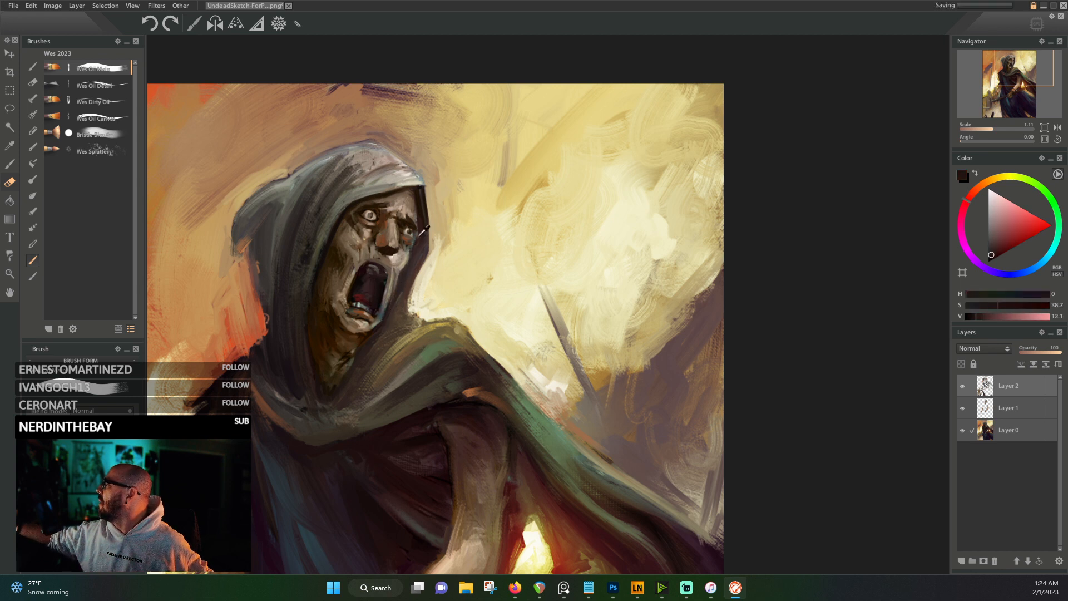
{"action": "left_click", "coordinate": [409, 247], "text": "alt"}
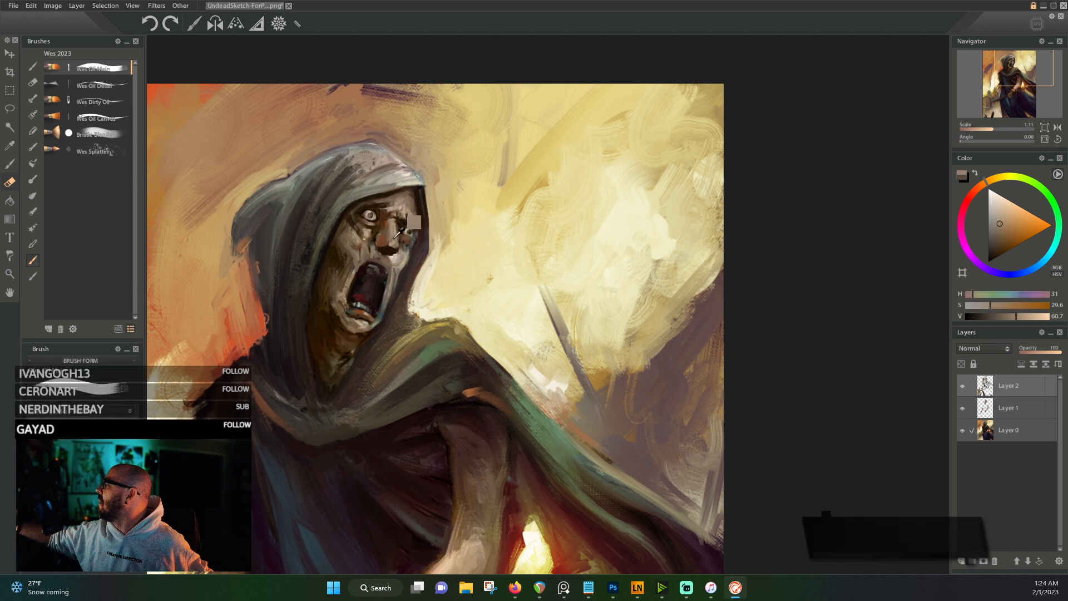
- Soften the hood's outer contour against the background with sampled browns, tan and warm grey along its back and crown
{"action": "left_click", "coordinate": [439, 173], "text": "alt"}
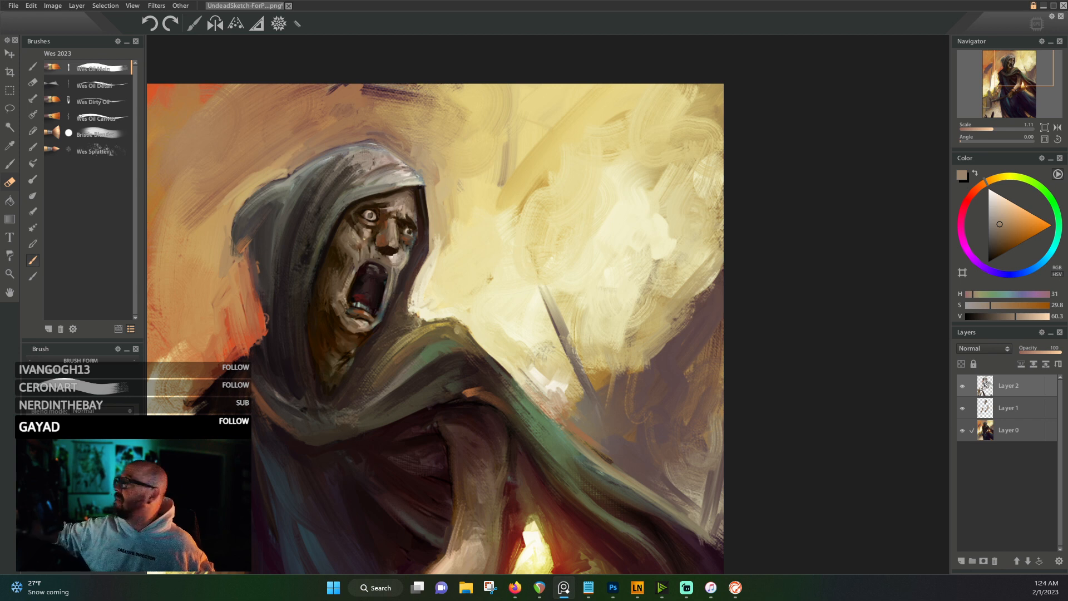
{"action": "left_click", "coordinate": [240, 236], "text": "alt"}
{"action": "mouse_move", "coordinate": [239, 237]}
{"action": "left_mouse_down"}
{"action": "mouse_move", "coordinate": [238, 202]}
{"action": "mouse_move", "coordinate": [246, 206]}
{"action": "mouse_move", "coordinate": [230, 258]}
{"action": "mouse_move", "coordinate": [247, 201]}
{"action": "mouse_move", "coordinate": [235, 221]}
{"action": "mouse_move", "coordinate": [254, 200]}
{"action": "mouse_move", "coordinate": [301, 201]}
{"action": "mouse_move", "coordinate": [236, 199]}
{"action": "mouse_move", "coordinate": [225, 278]}
{"action": "left_mouse_up"}
{"action": "left_click", "coordinate": [235, 199], "text": "alt"}
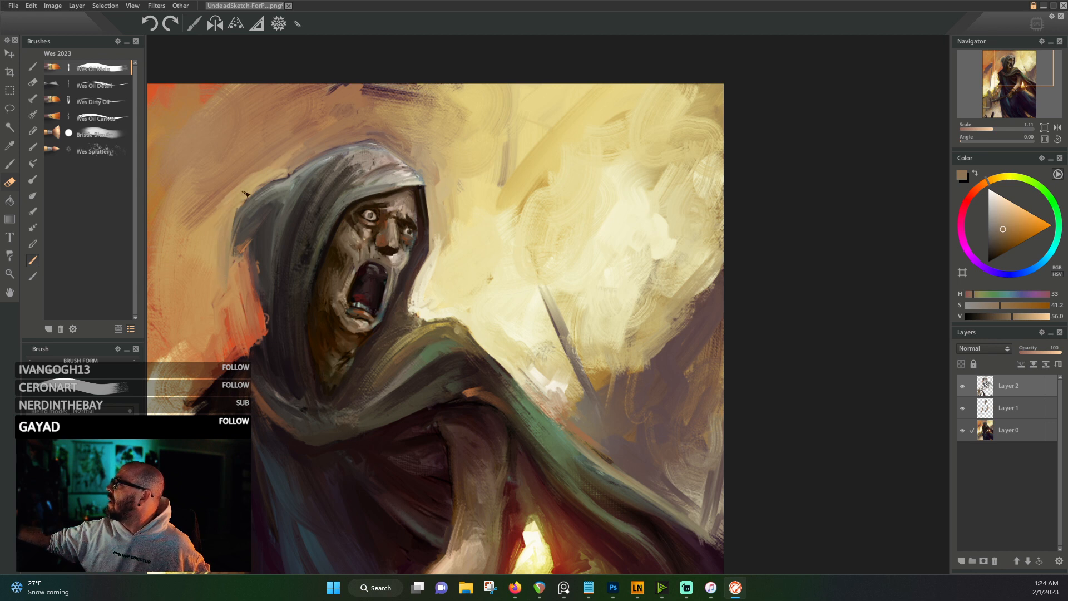
{"action": "left_click", "coordinate": [287, 170], "text": "alt"}
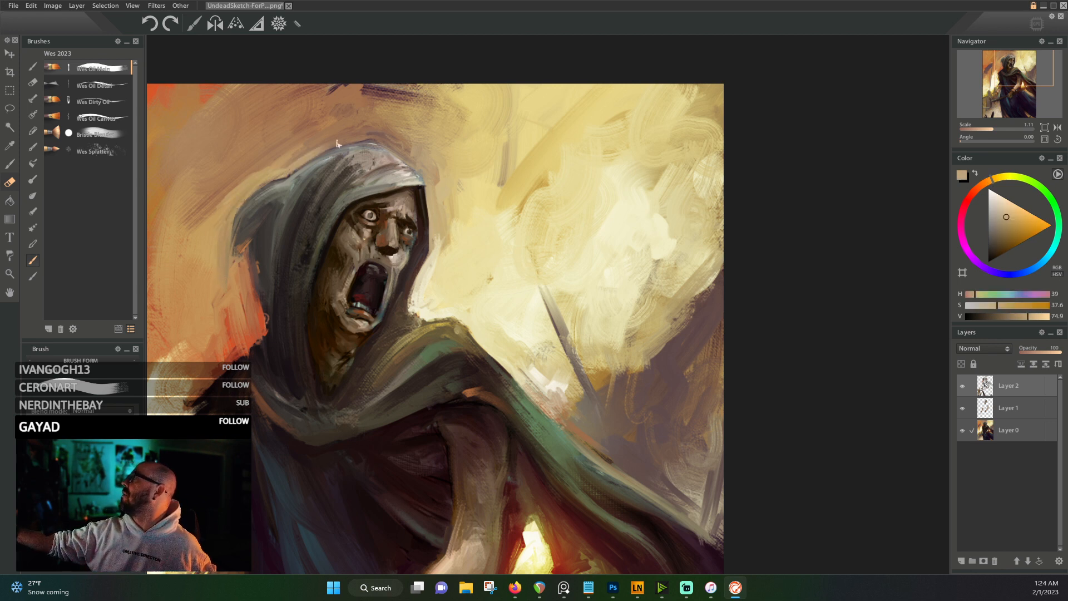
{"action": "left_click", "coordinate": [190, 223], "text": "alt"}
{"action": "left_click", "coordinate": [393, 162], "text": "alt"}
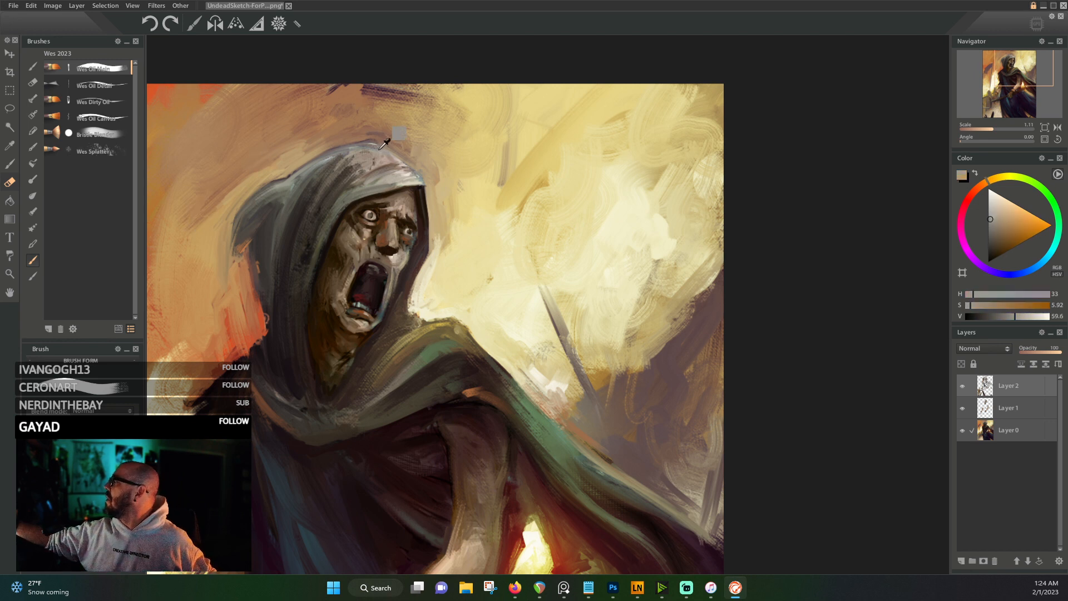
{"action": "left_click", "coordinate": [395, 166], "text": "alt"}
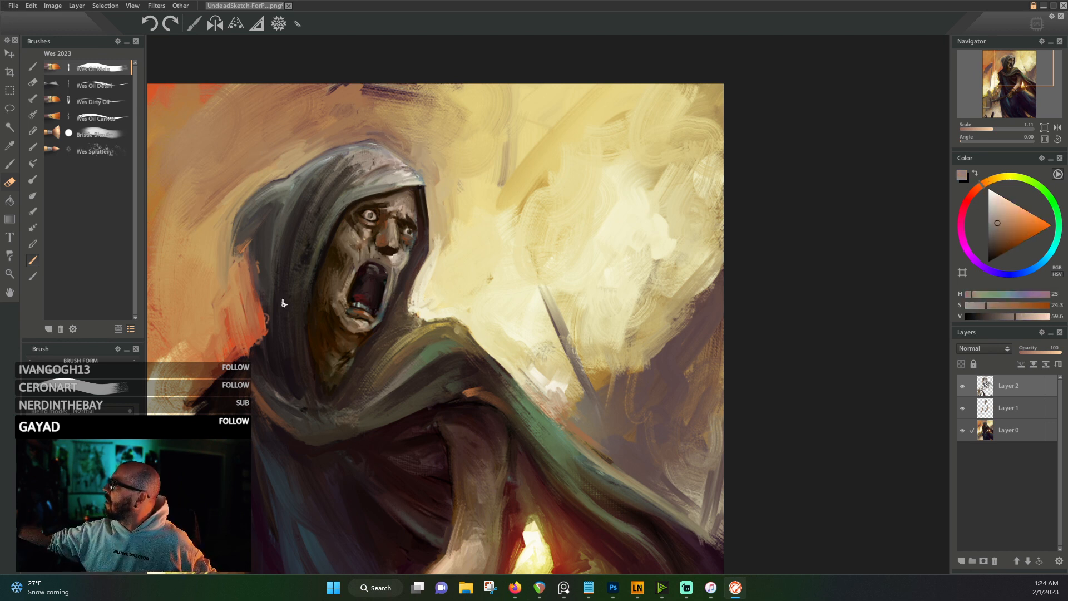
- Refine the hood's shadowed back and its lower folds at the shoulder with sampled dark olive grey, near-black and dark brown
{"action": "left_click", "coordinate": [266, 293], "text": "alt"}
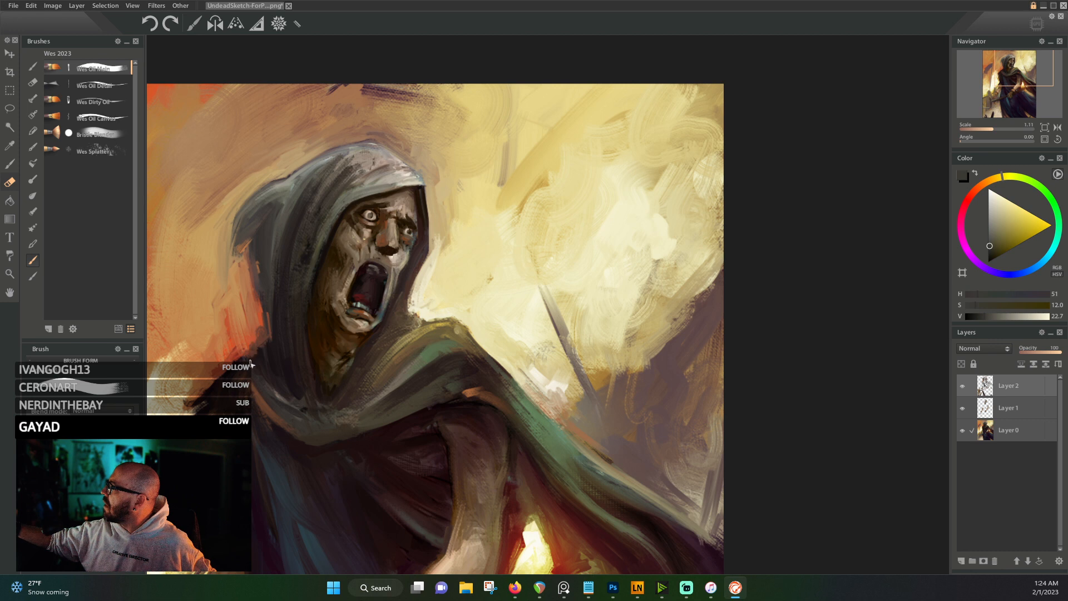
{"action": "left_click", "coordinate": [254, 331], "text": "alt"}
{"action": "left_click", "coordinate": [266, 350], "text": "alt"}
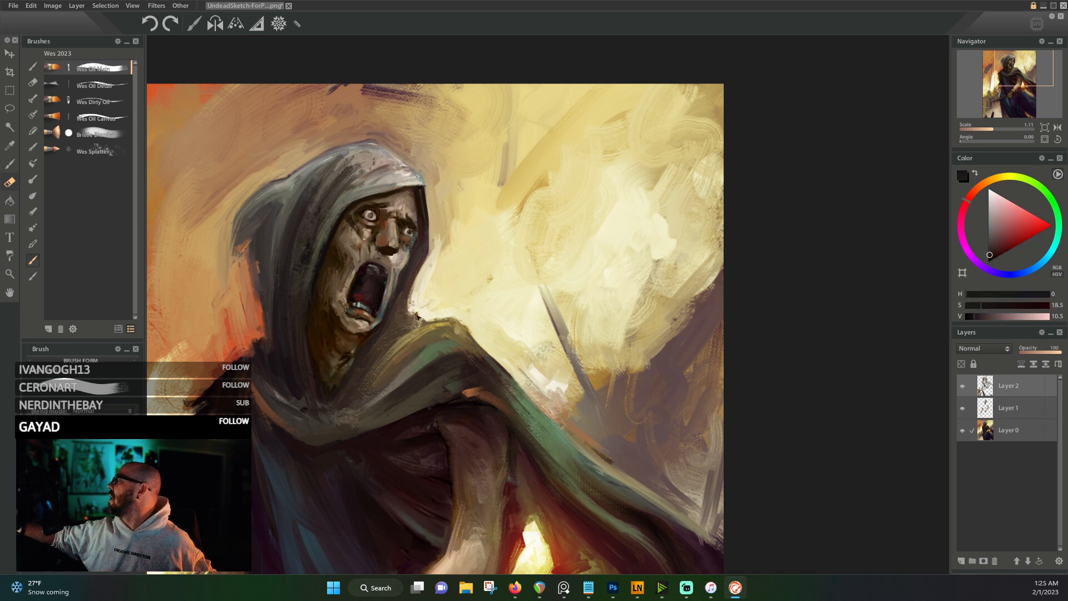
{"action": "left_click", "coordinate": [402, 285], "text": "alt"}
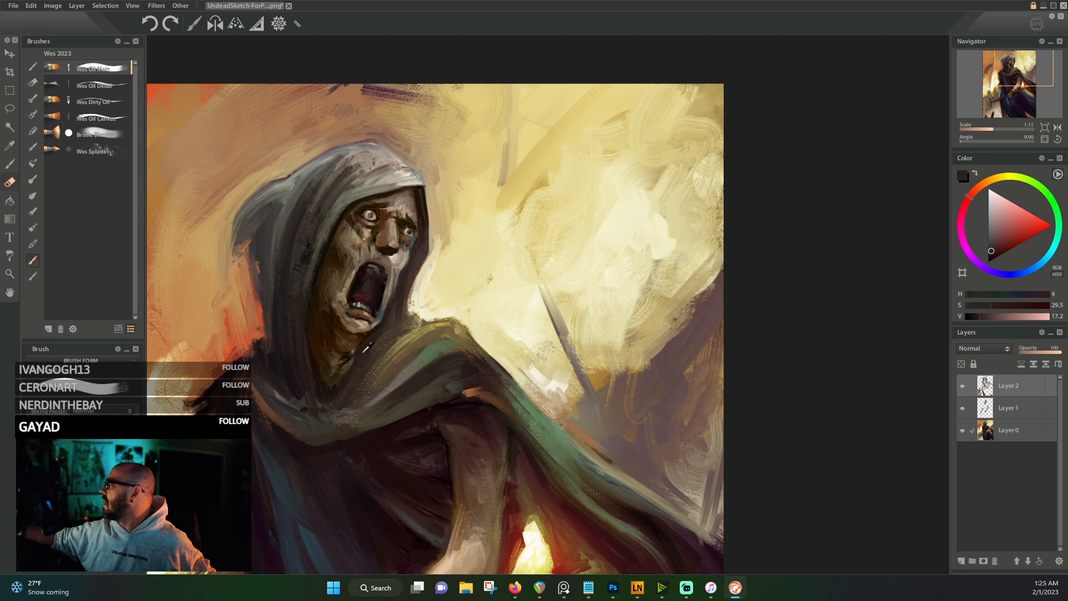
- Deepen the shadows on the neck and inside the hood beside the face with sampled dark warm browns
{"action": "left_click", "coordinate": [327, 380], "text": "alt"}
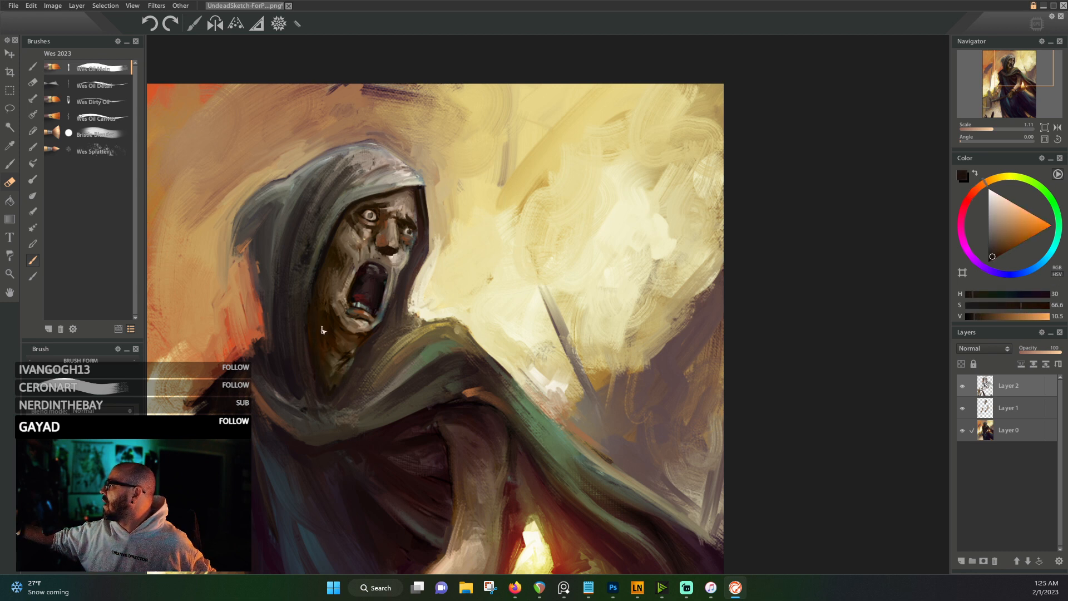
{"action": "left_click", "coordinate": [332, 367], "text": "alt"}
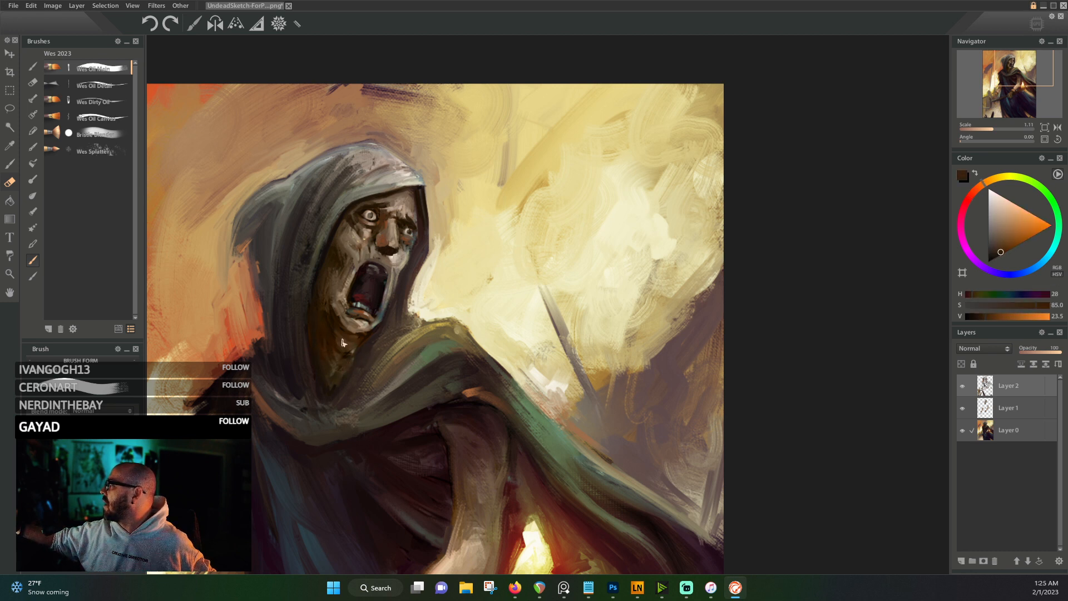
{"action": "left_click", "coordinate": [327, 295], "text": "alt"}
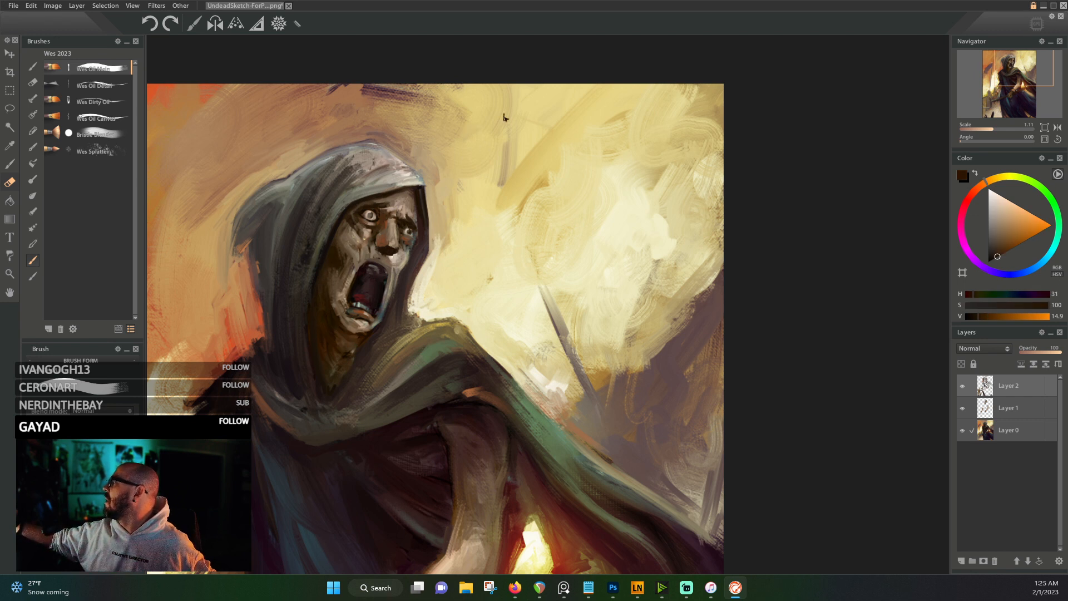
{"action": "left_click", "coordinate": [344, 221], "text": "alt"}
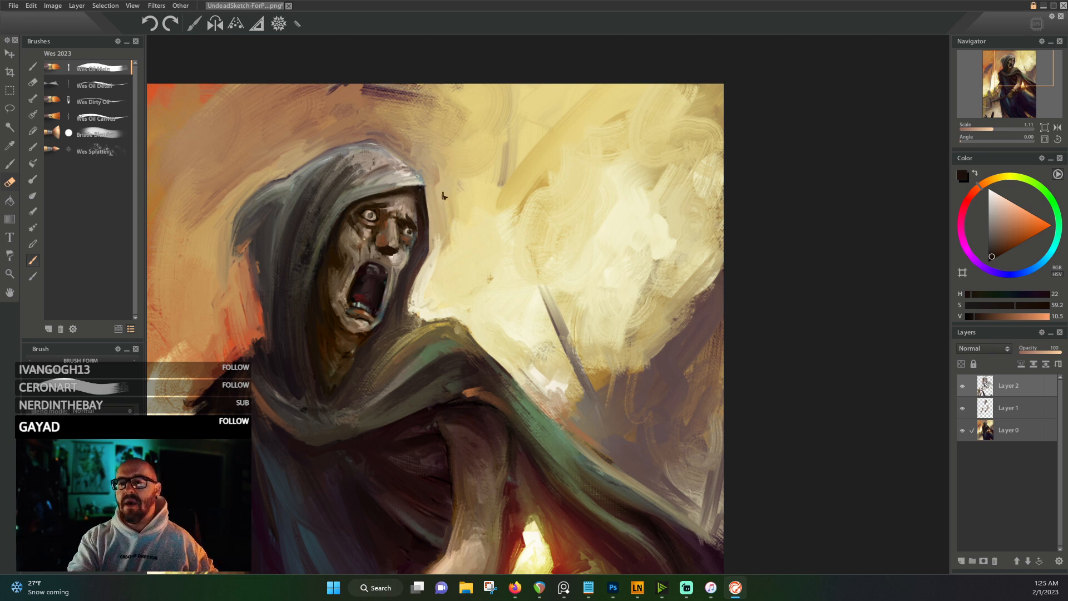
- Touch up the background around the fork and the ground beside the cloak's hem with sampled pale yellow and light beige
{"action": "scroll", "coordinate": [446, 204], "scroll_direction": "down", "scroll_amount": 5}
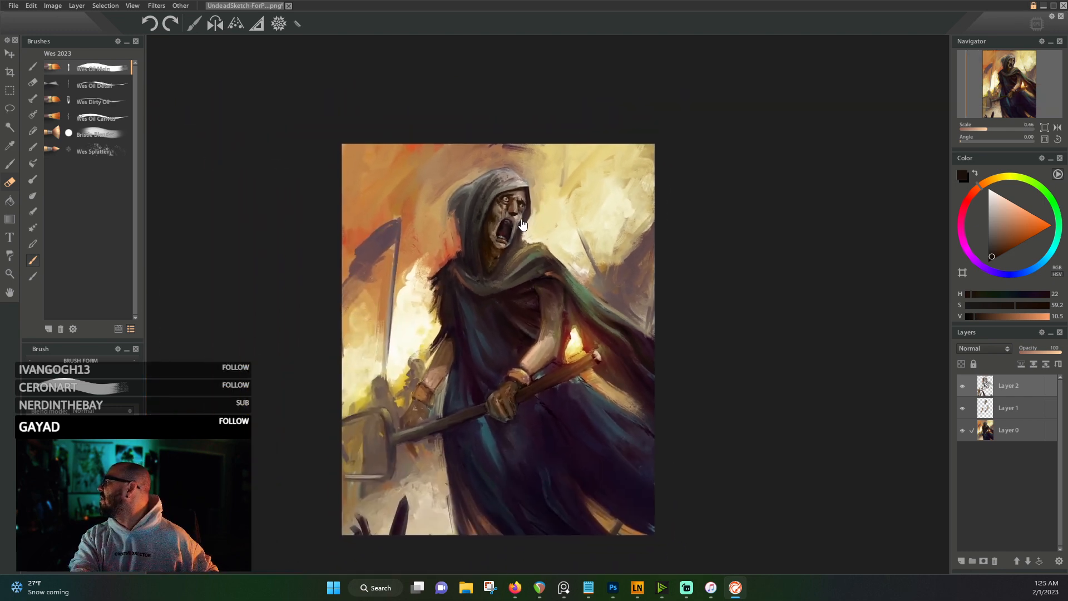
{"action": "scroll", "coordinate": [457, 433], "scroll_direction": "up", "scroll_amount": 2}
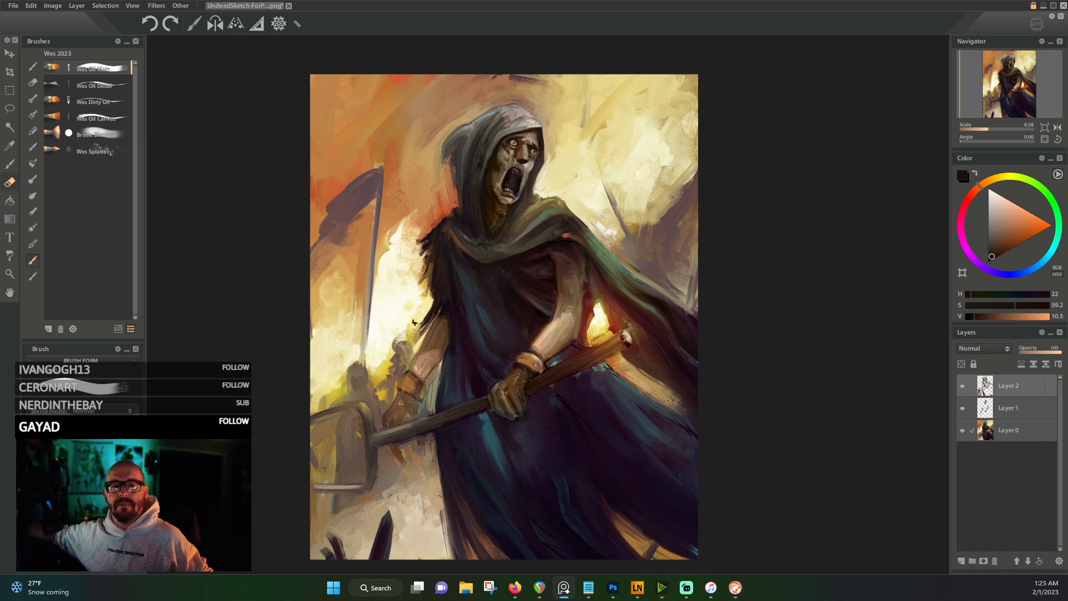
{"action": "left_click", "coordinate": [334, 384]}
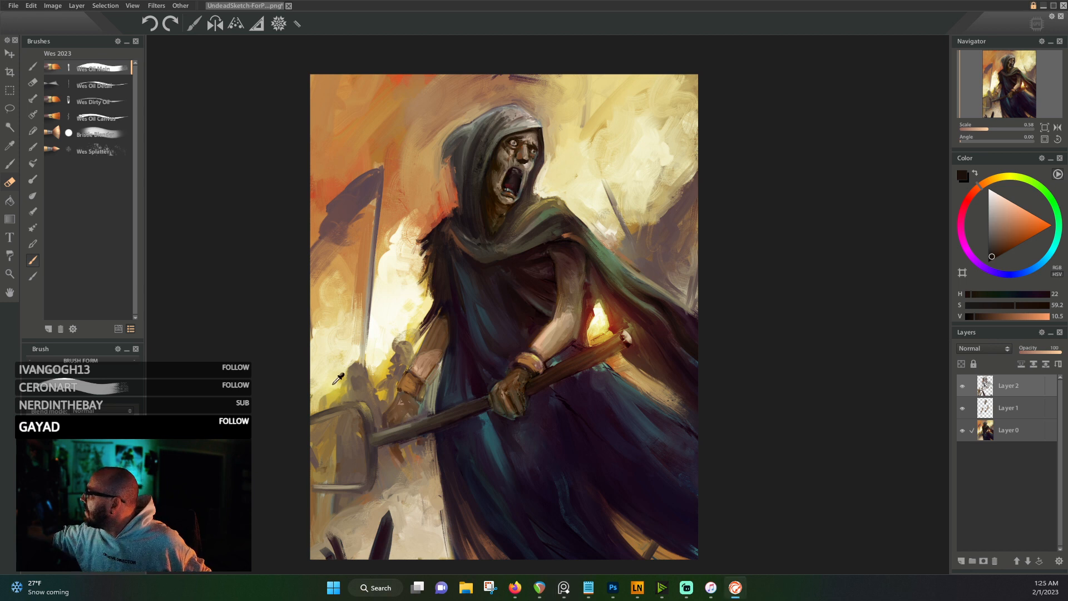
{"action": "left_click", "coordinate": [334, 384], "text": "alt"}
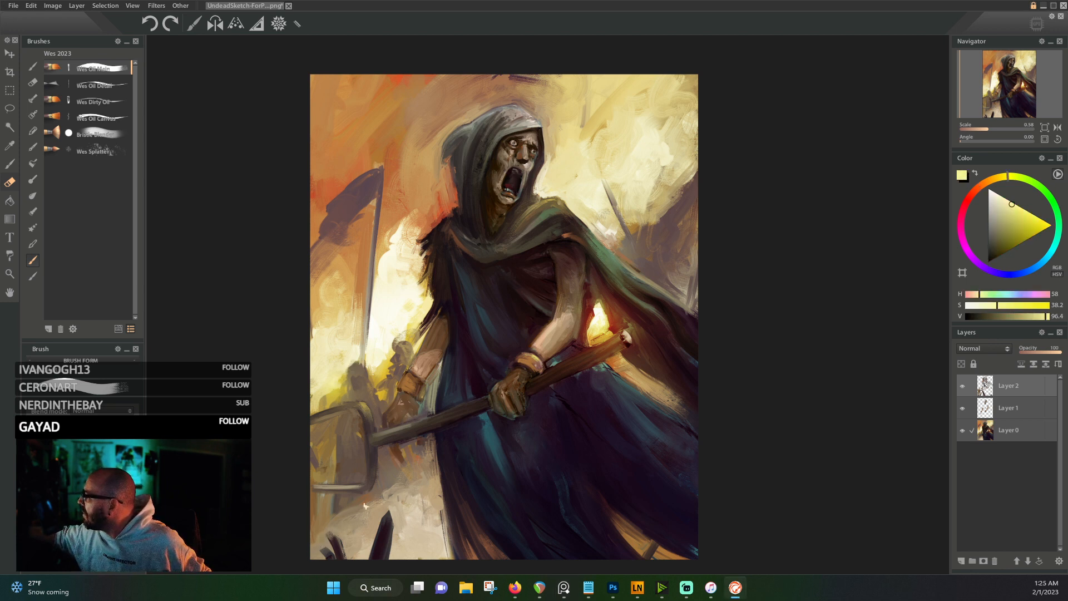
{"action": "left_click", "coordinate": [426, 507], "text": "alt"}
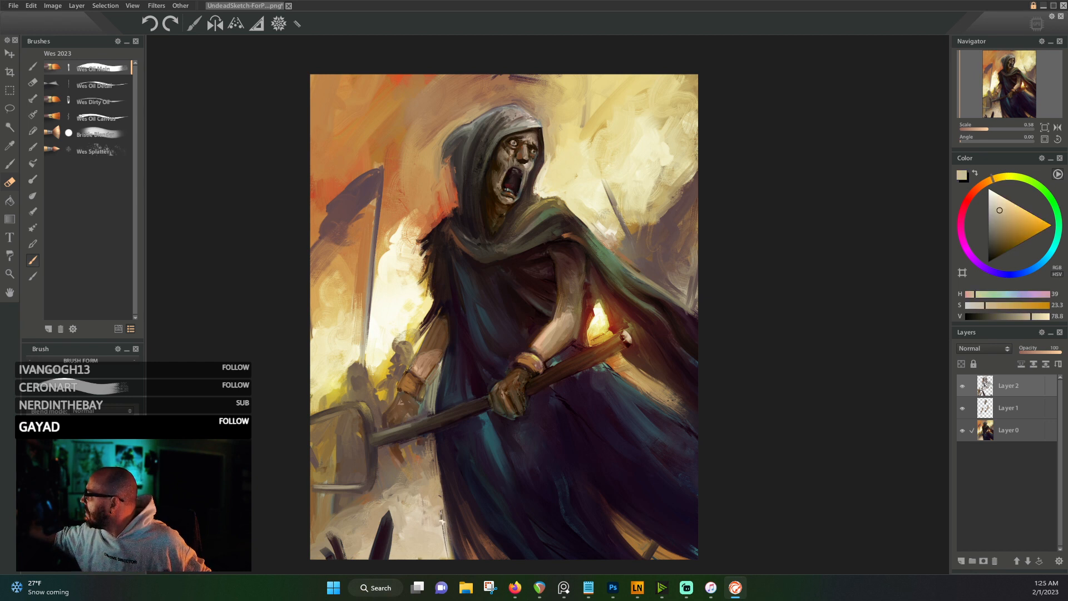
{"action": "left_click", "coordinate": [446, 529], "text": "alt"}
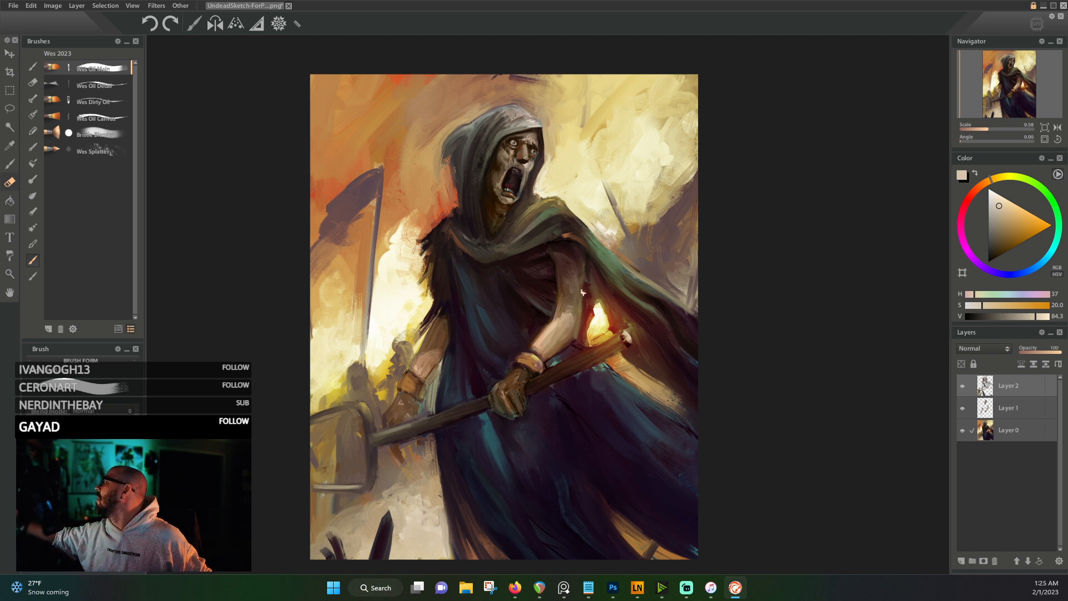
- Refine the edge of the forearm beside the fire with sampled dark red and olive brown
{"action": "left_click", "coordinate": [558, 321], "text": "alt"}
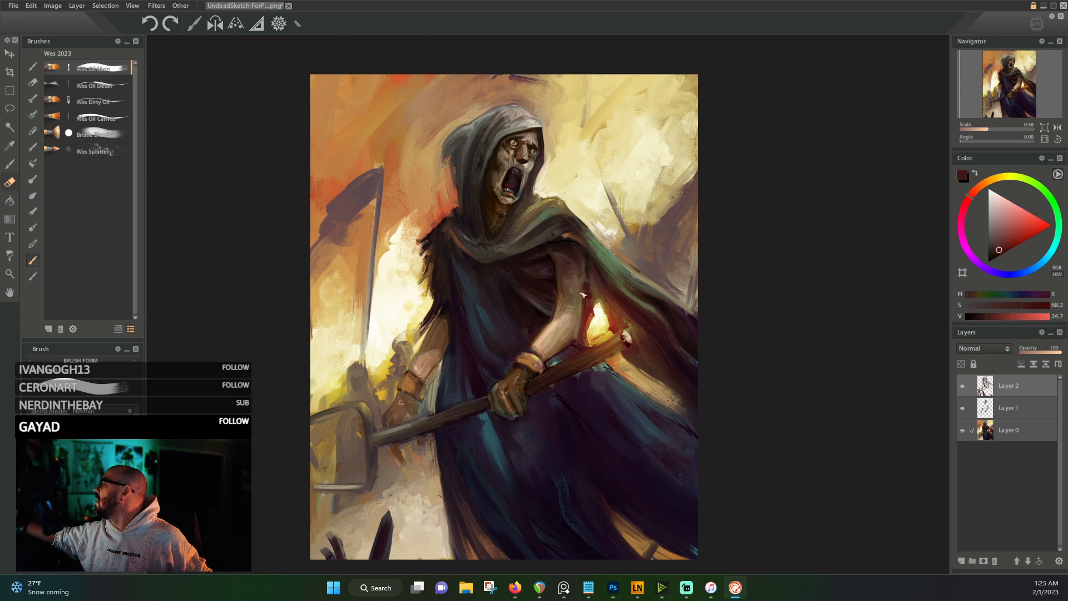
{"action": "left_click", "coordinate": [585, 296], "text": "alt"}
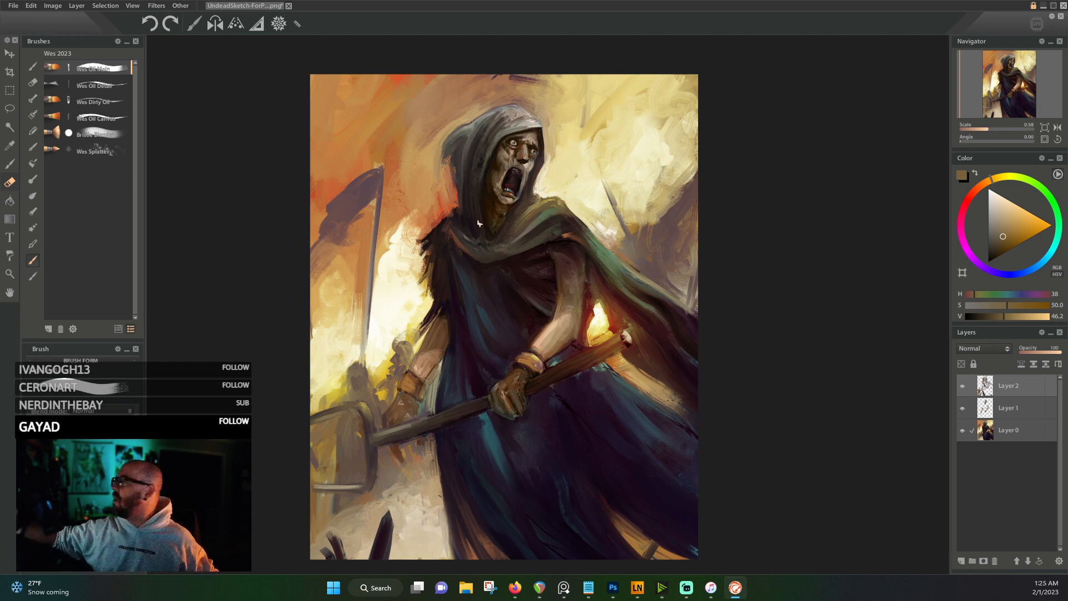
- Reshape the tattered background flag and its edges with sampled reddish brown, orange and dark mauve
{"action": "left_click", "coordinate": [351, 215], "text": "alt"}
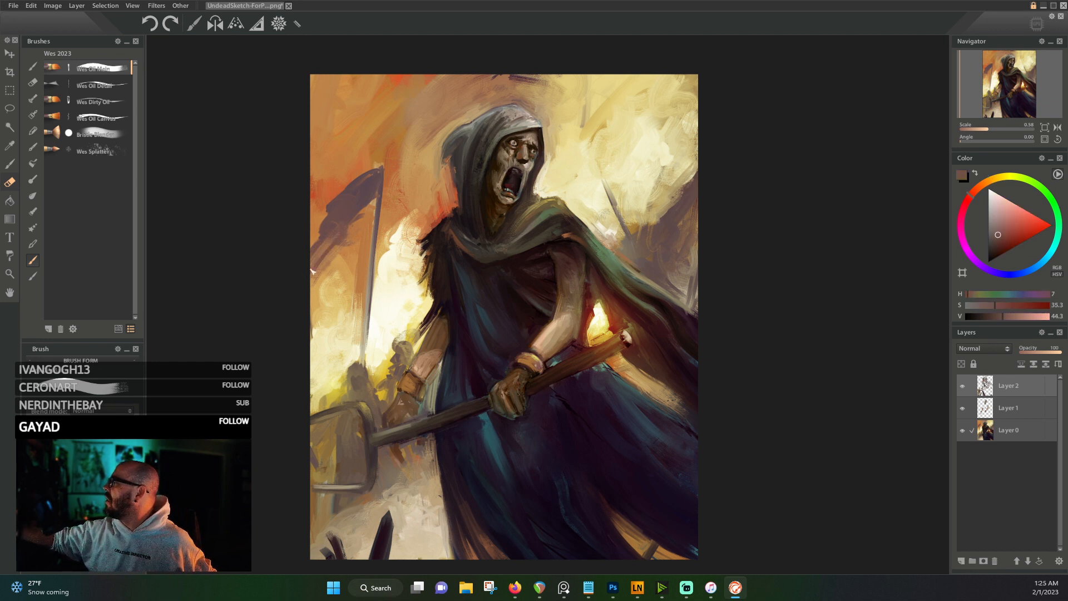
{"action": "left_click_drag", "start_coordinate": [325, 284], "coordinate": [319, 257]}
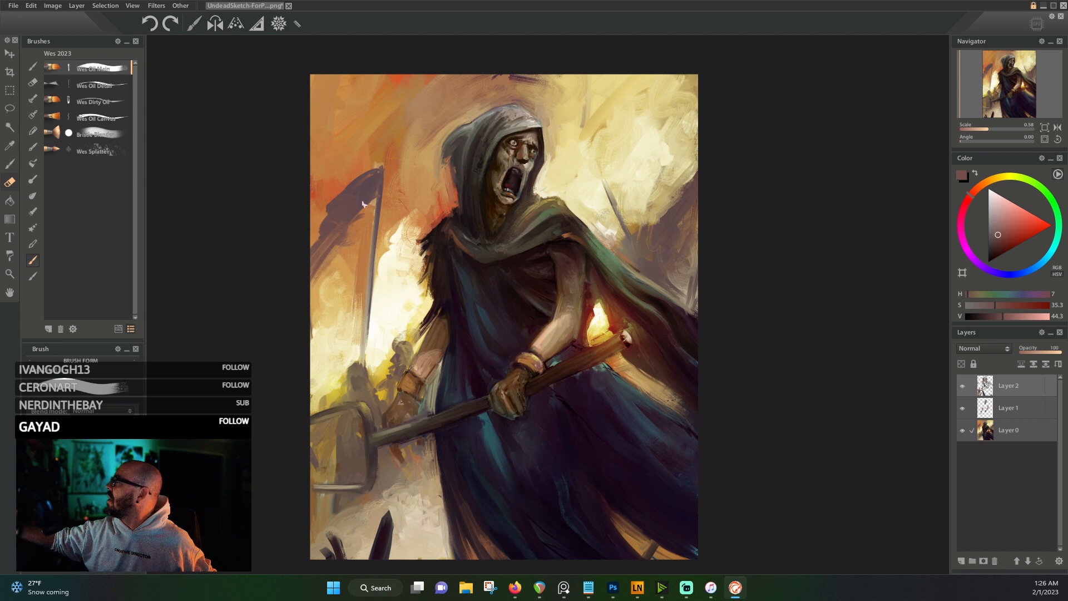
{"action": "left_click", "coordinate": [339, 215], "text": "alt"}
{"action": "left_click", "coordinate": [316, 224], "text": "alt"}
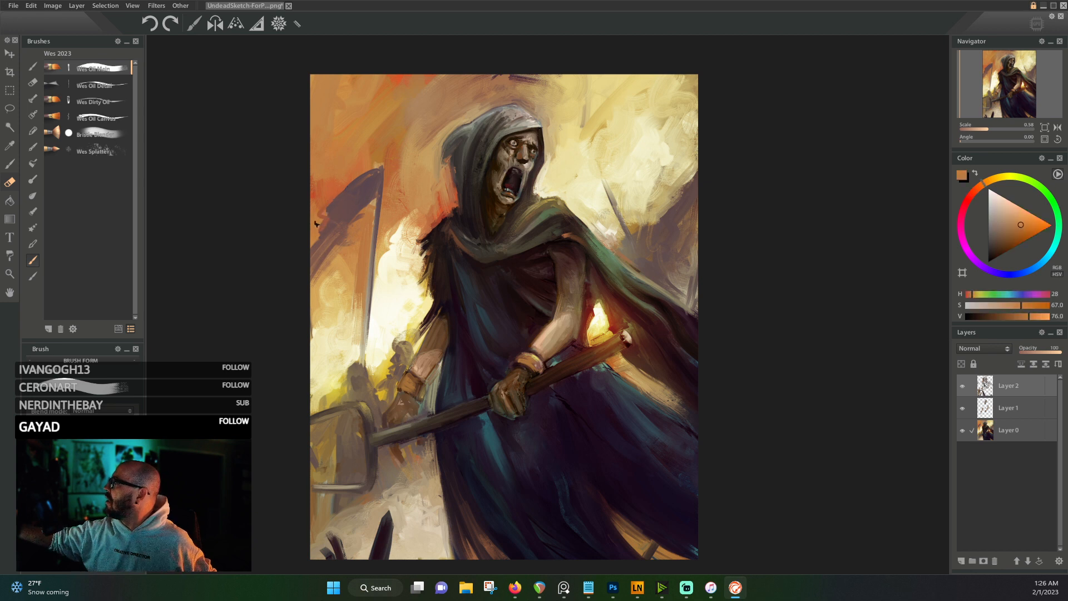
{"action": "left_click", "coordinate": [320, 216], "text": "alt"}
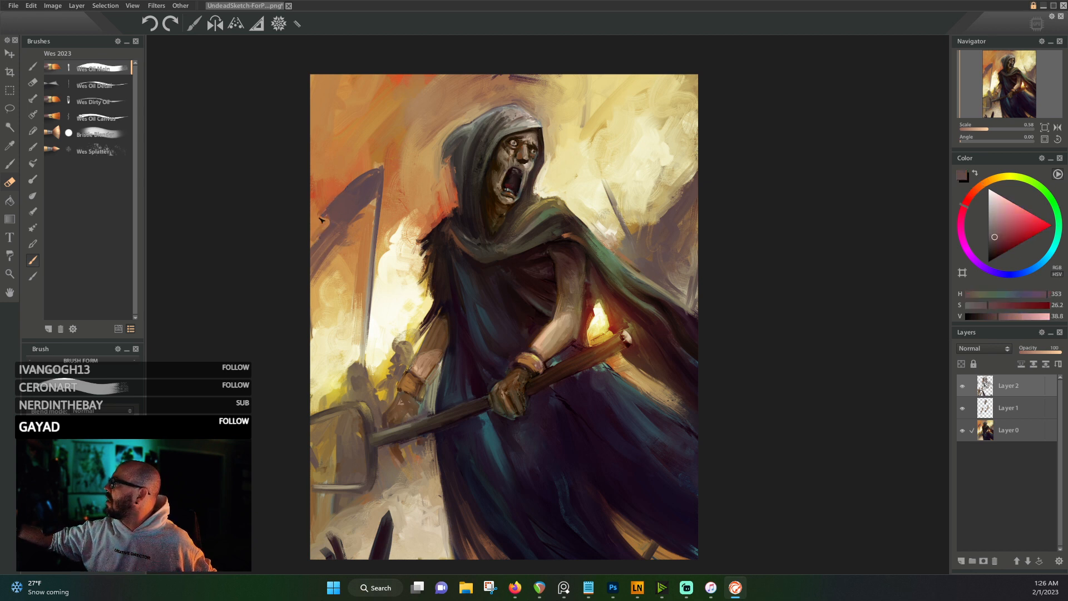
{"action": "left_click", "coordinate": [371, 179], "text": "alt"}
- Touch up the fork's head with sampled grey-brown and dark brown, and paint its middle tine out from the handle
{"action": "left_click", "coordinate": [403, 352], "text": "alt"}
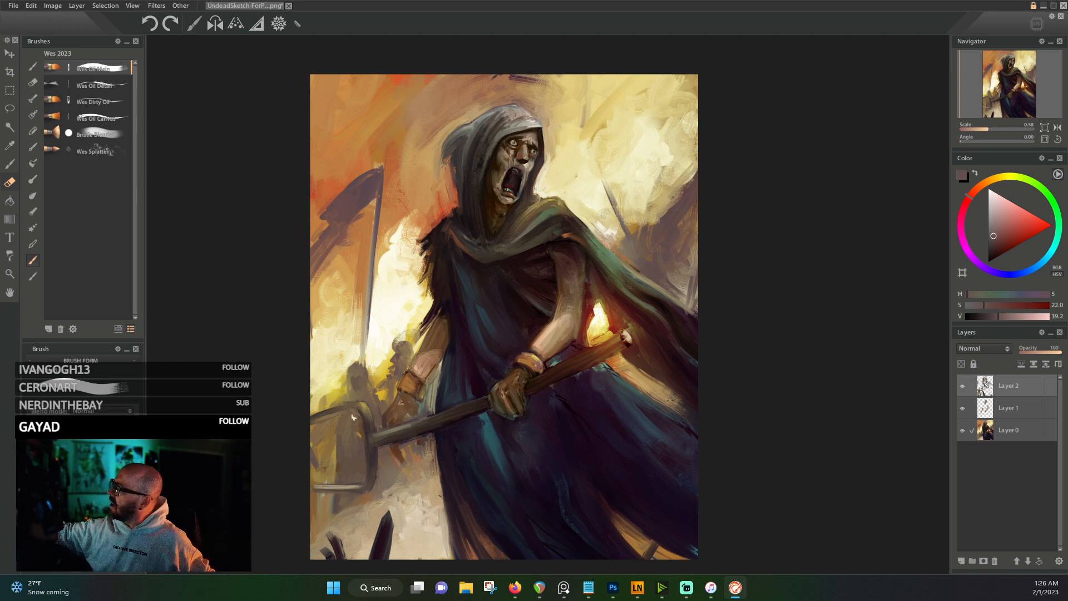
{"action": "left_click", "coordinate": [374, 430], "text": "alt"}
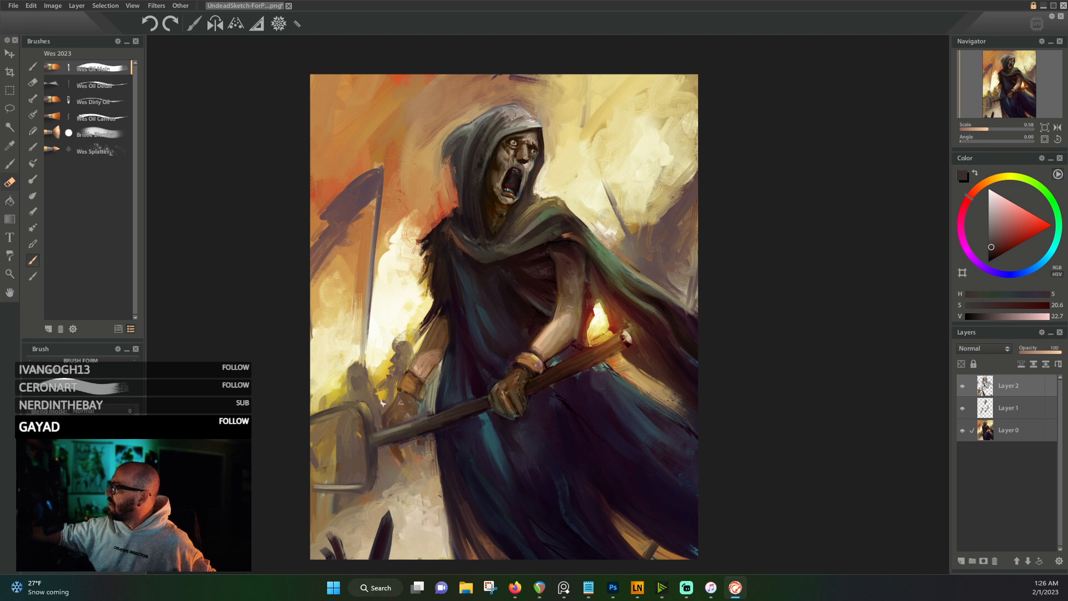
{"action": "left_click", "coordinate": [363, 443], "text": "alt"}
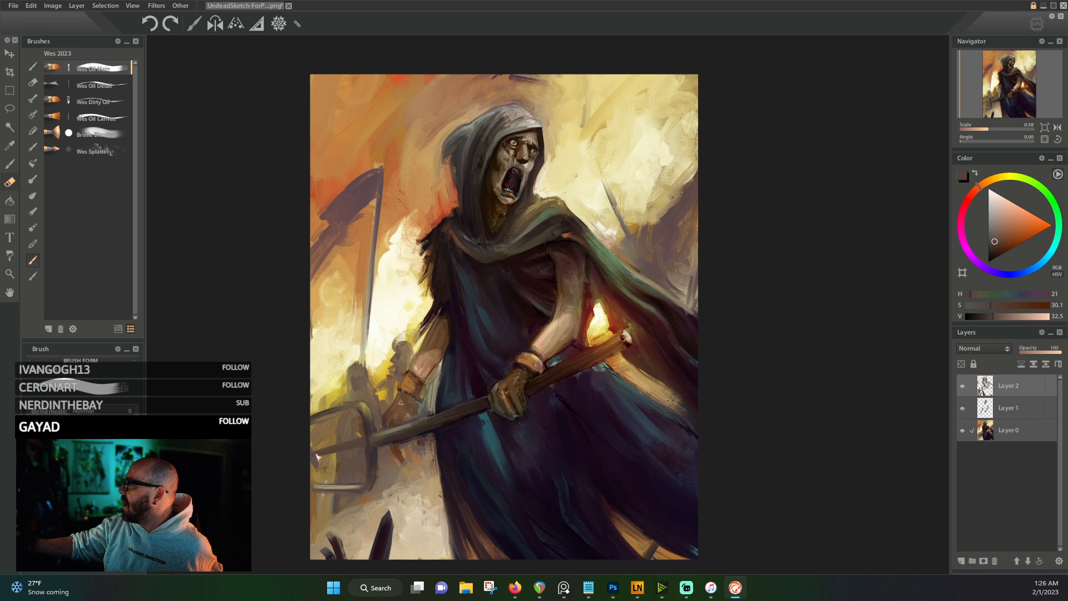
{"action": "left_click_drag", "start_coordinate": [317, 456], "coordinate": [362, 443]}
{"action": "left_click", "coordinate": [369, 406], "text": "alt"}
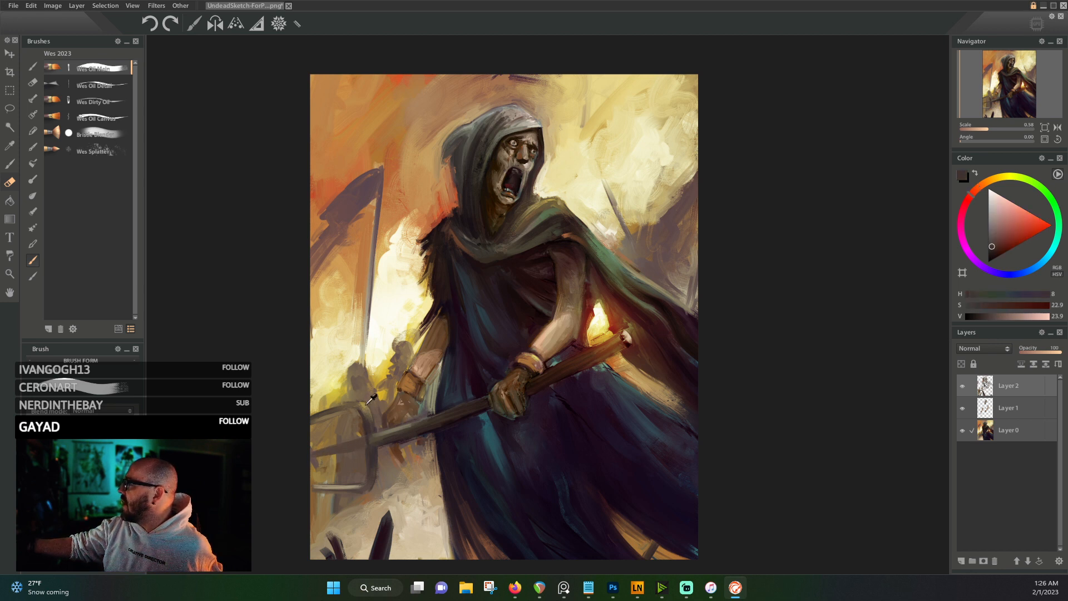
- Refine the fork's middle tine and its joint with the handle using sampled pale yellow and dark browns
{"action": "left_click", "coordinate": [338, 386], "text": "alt"}
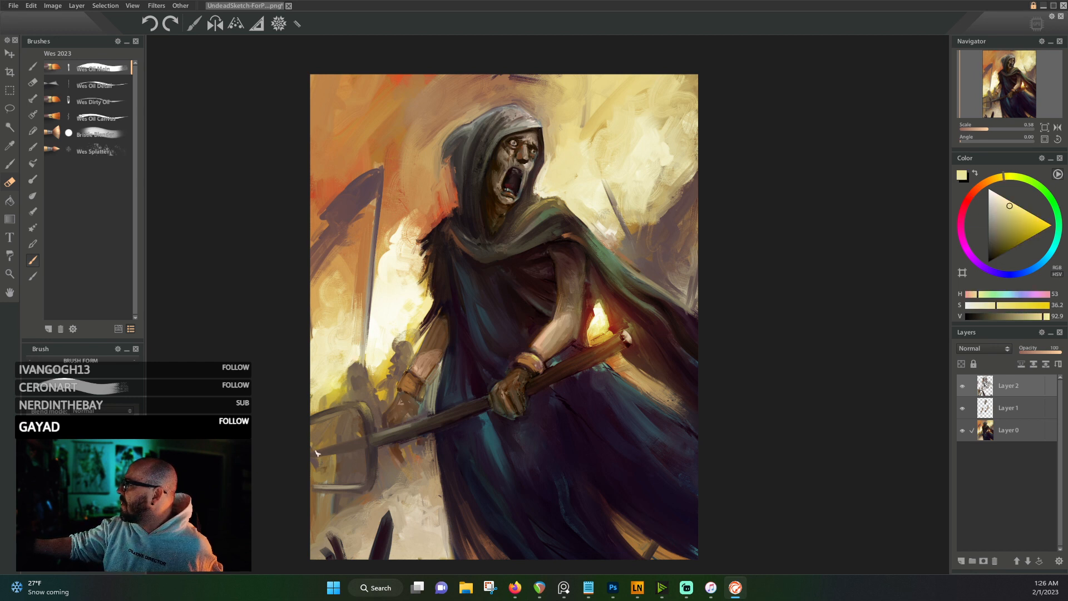
{"action": "mouse_move", "coordinate": [329, 450]}
{"action": "left_mouse_down"}
{"action": "mouse_move", "coordinate": [318, 452]}
{"action": "mouse_move", "coordinate": [370, 440]}
{"action": "left_mouse_up"}
{"action": "left_click", "coordinate": [376, 424], "text": "alt"}
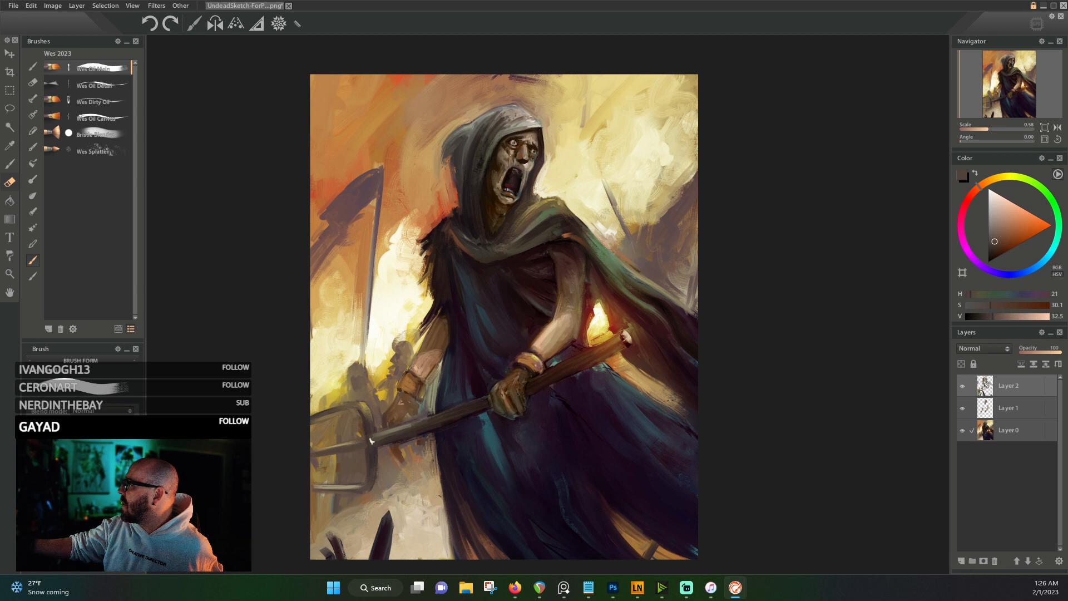
{"action": "left_click", "coordinate": [371, 477], "text": "alt"}
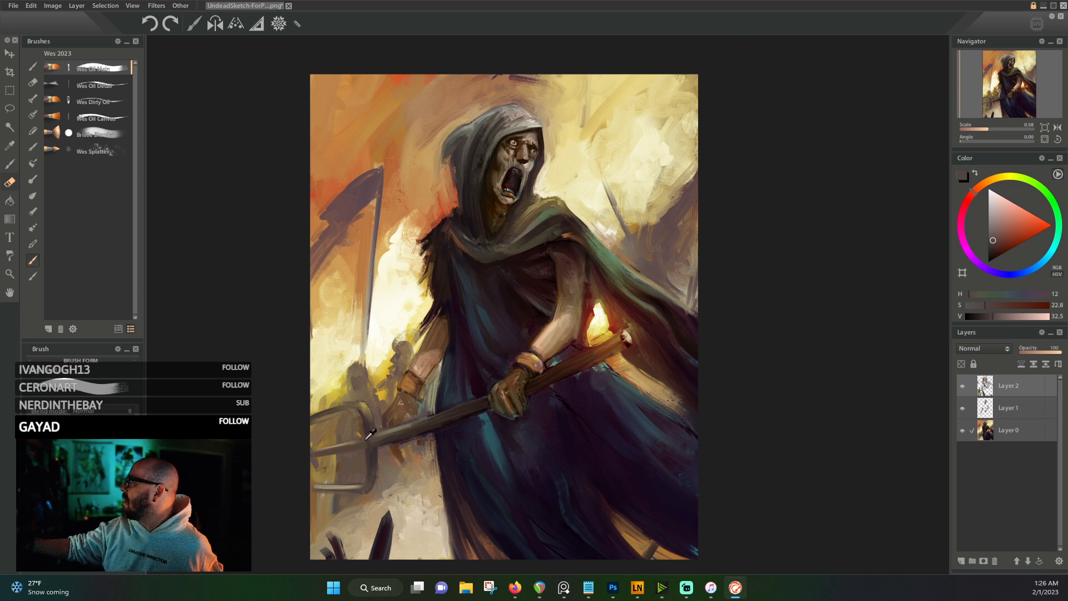
{"action": "left_click", "coordinate": [397, 434], "text": "alt"}
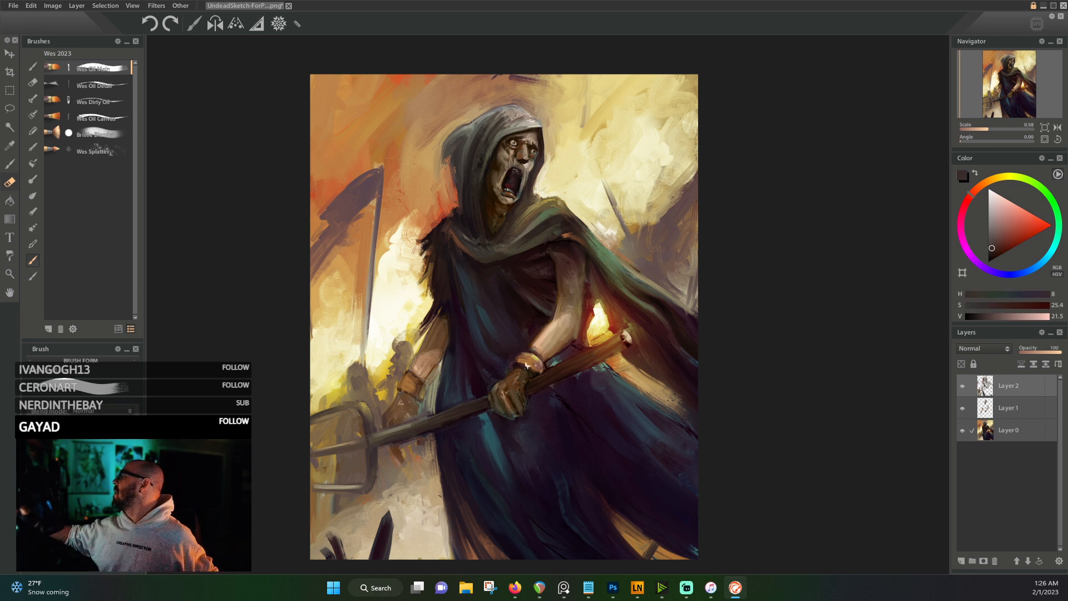
- Paint a small distant fork silhouette beside the leaning background pole using sampled mauve-brown, cleaning up around it with pale yellow
{"action": "left_click", "coordinate": [596, 332], "text": "alt"}
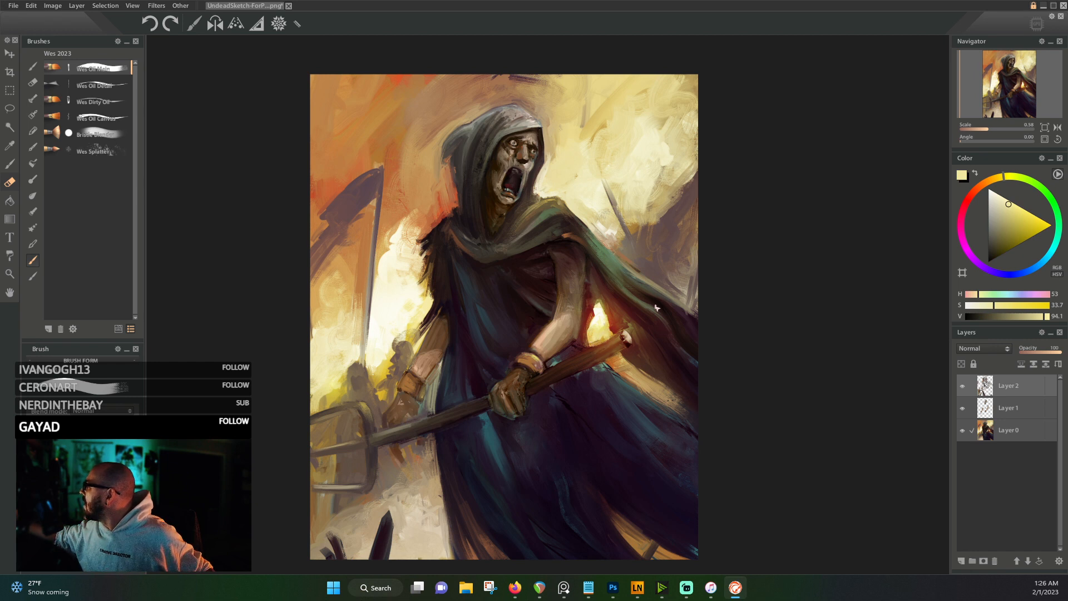
{"action": "left_click", "coordinate": [592, 338], "text": "alt"}
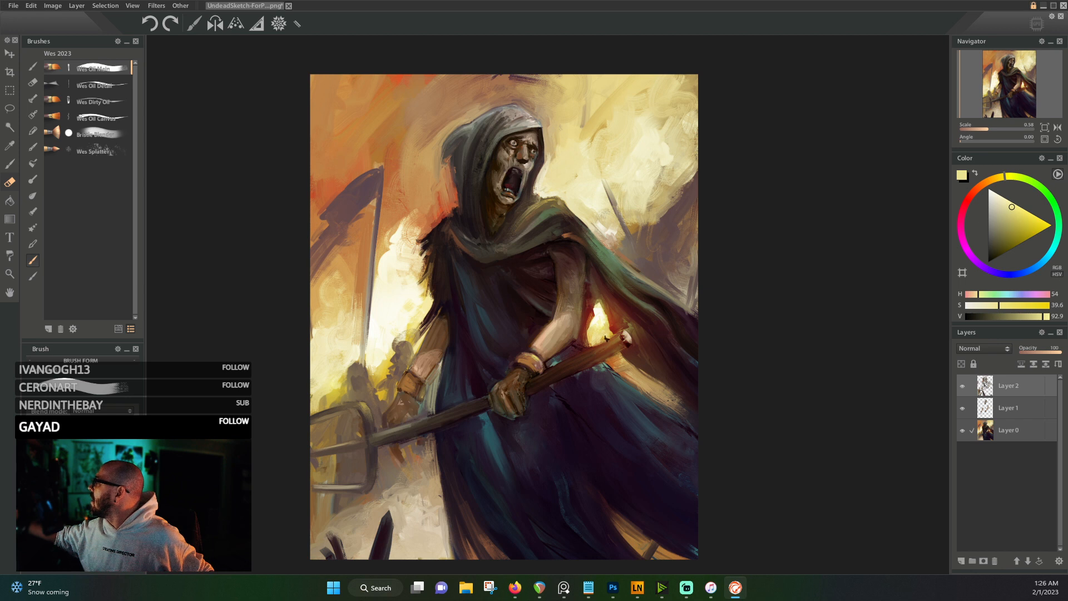
{"action": "left_click", "coordinate": [622, 252], "text": "alt"}
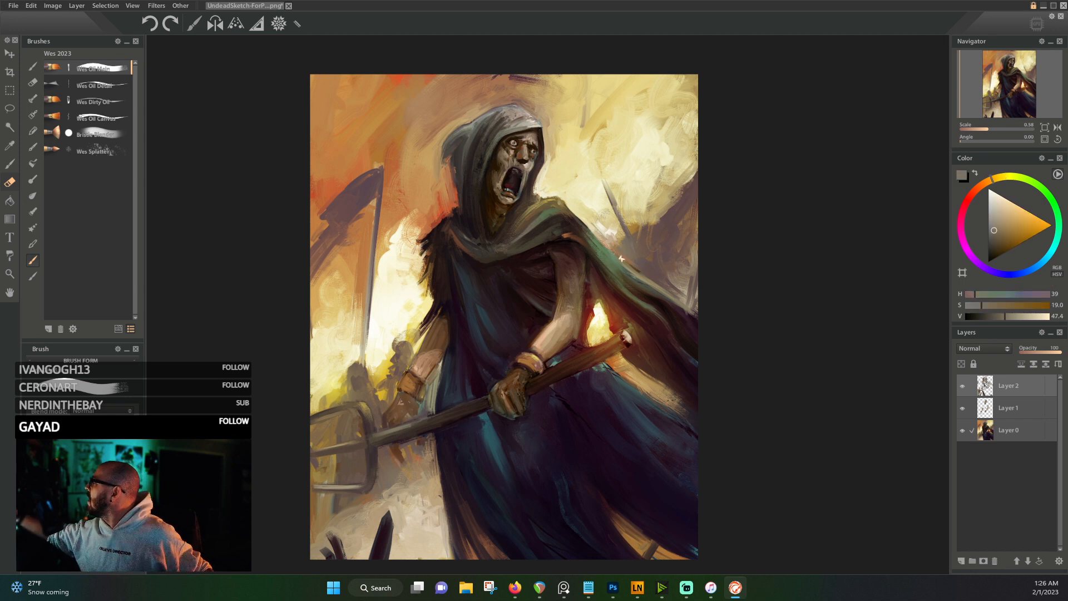
{"action": "left_click_drag", "start_coordinate": [621, 197], "coordinate": [536, 281]}
{"action": "left_click", "coordinate": [573, 298], "text": "alt"}
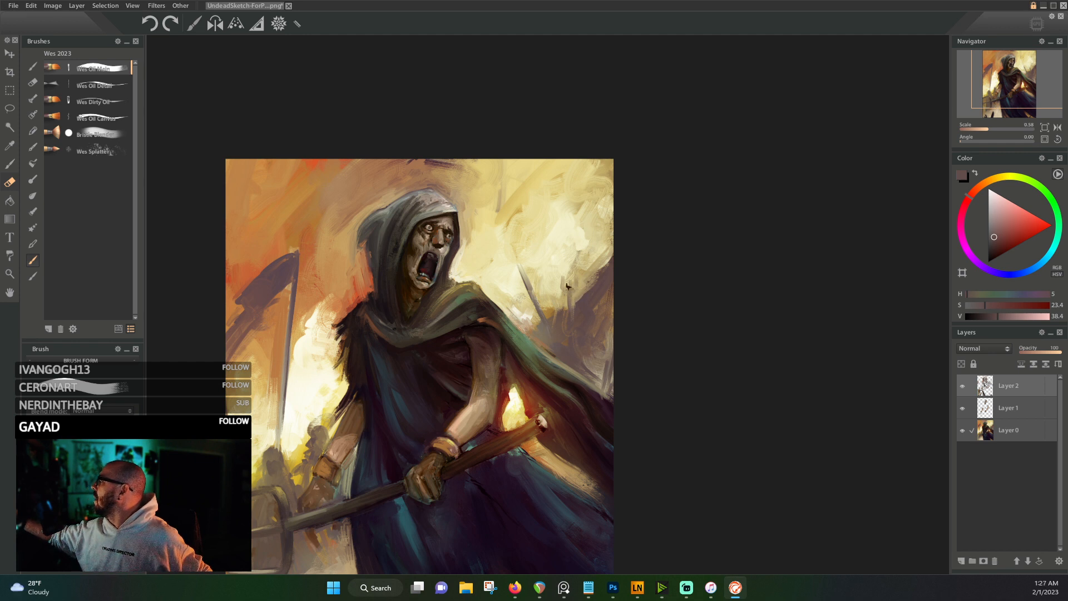
{"action": "left_click", "coordinate": [568, 263], "text": "alt"}
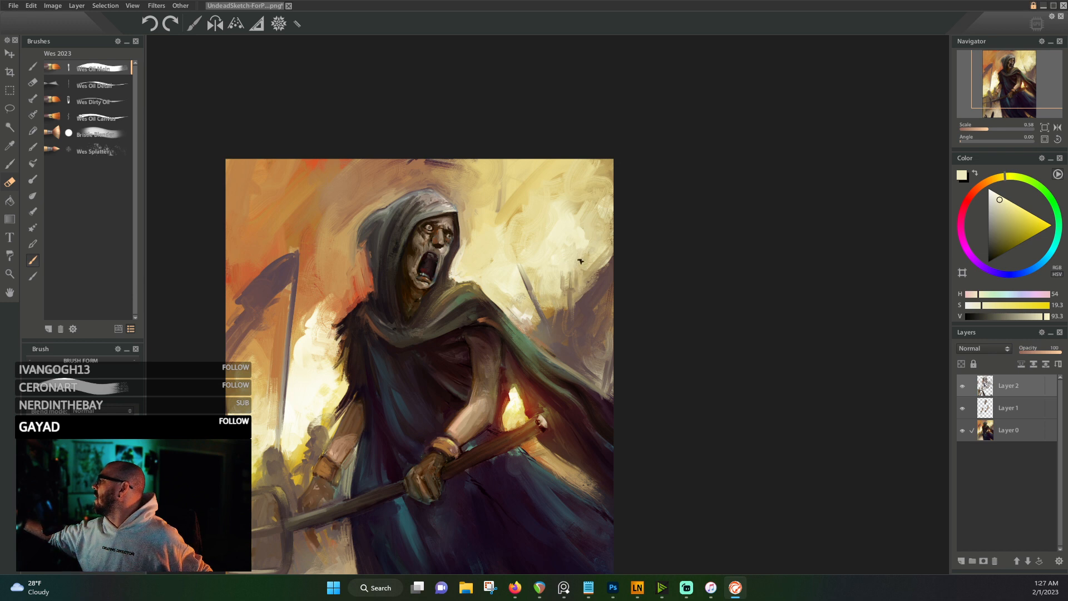
- Fill out the tattered background flag into a broad, solid shape reaching the canvas edge with sampled dark mauve and reddish brown
{"action": "left_click_drag", "start_coordinate": [574, 231], "coordinate": [635, 136]}
{"action": "left_click", "coordinate": [316, 194], "text": "alt"}
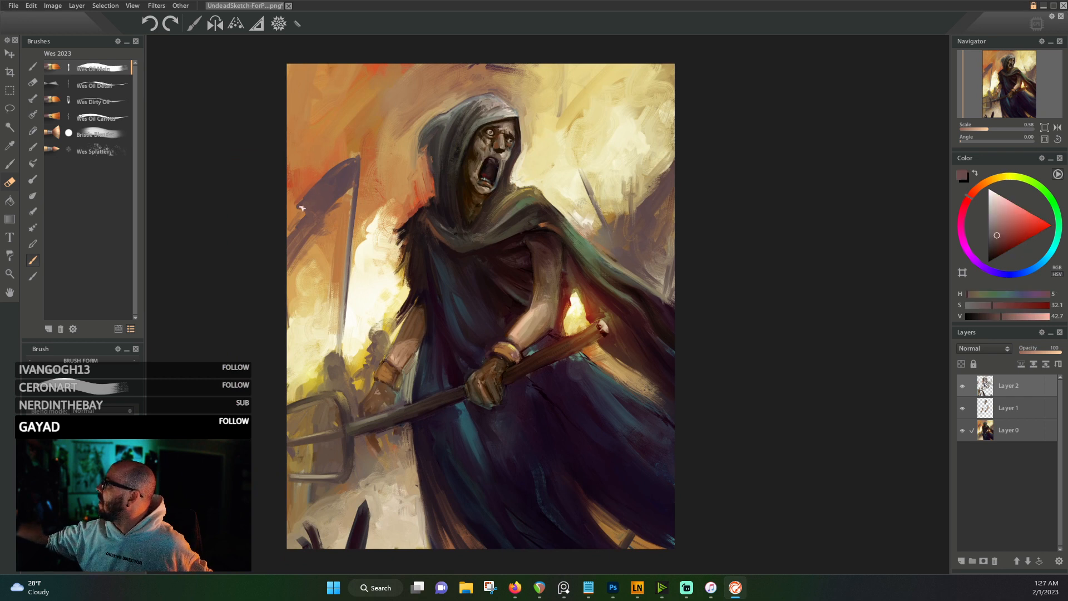
{"action": "left_click", "coordinate": [350, 192], "text": "alt"}
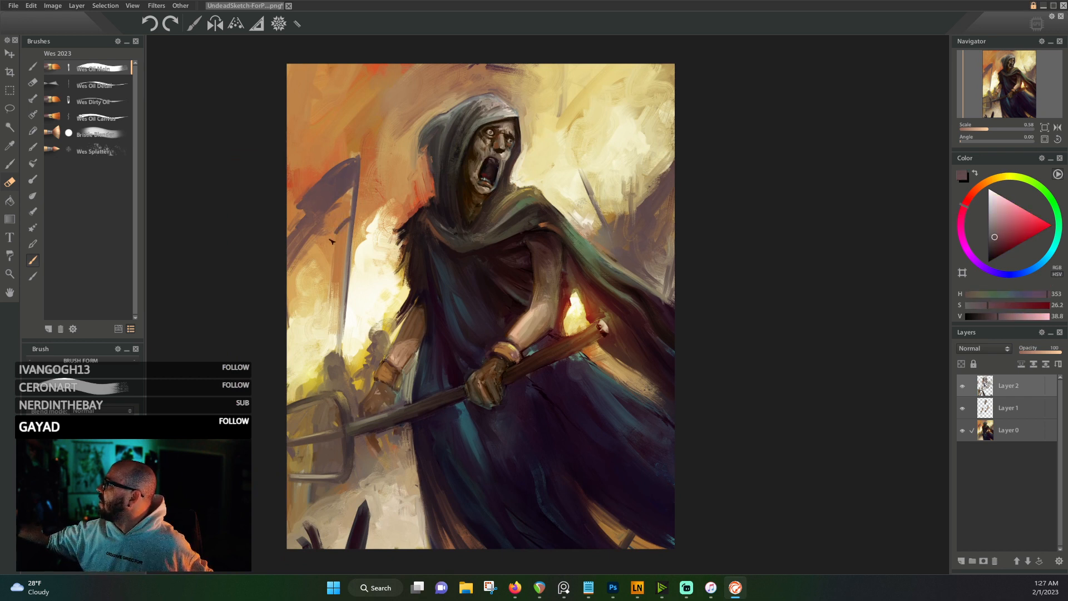
{"action": "mouse_move", "coordinate": [327, 204]}
{"action": "left_mouse_down"}
{"action": "mouse_move", "coordinate": [331, 242]}
{"action": "mouse_move", "coordinate": [349, 187]}
{"action": "mouse_move", "coordinate": [351, 212]}
{"action": "mouse_move", "coordinate": [348, 171]}
{"action": "mouse_move", "coordinate": [342, 196]}
{"action": "left_mouse_up"}
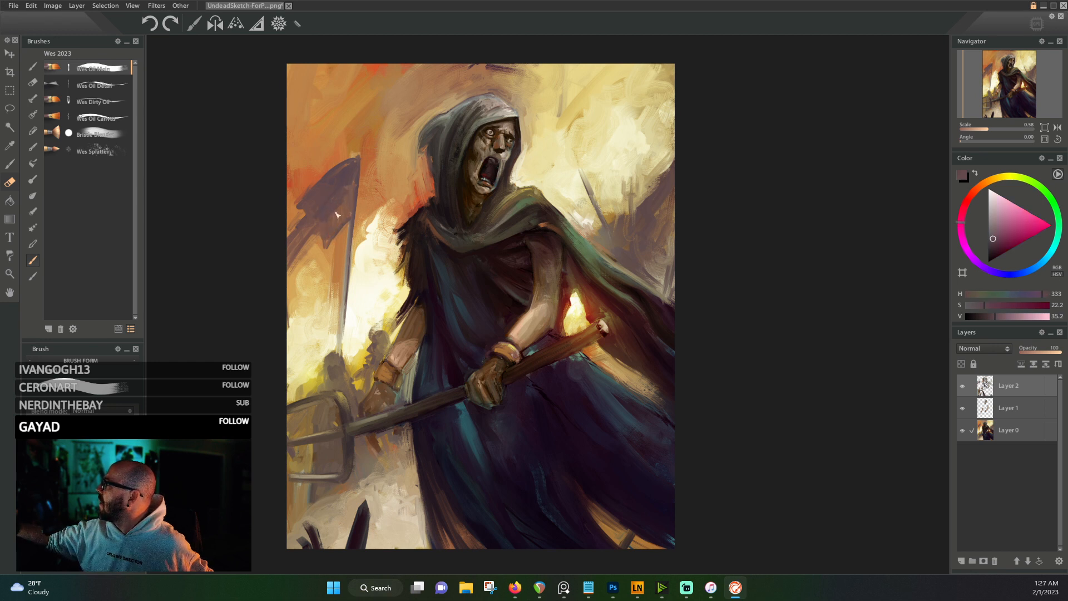
{"action": "mouse_move", "coordinate": [298, 277]}
{"action": "left_mouse_down"}
{"action": "mouse_move", "coordinate": [321, 237]}
{"action": "mouse_move", "coordinate": [313, 274]}
{"action": "mouse_move", "coordinate": [295, 225]}
{"action": "mouse_move", "coordinate": [279, 241]}
{"action": "left_mouse_up"}
{"action": "left_click", "coordinate": [334, 186], "text": "alt"}
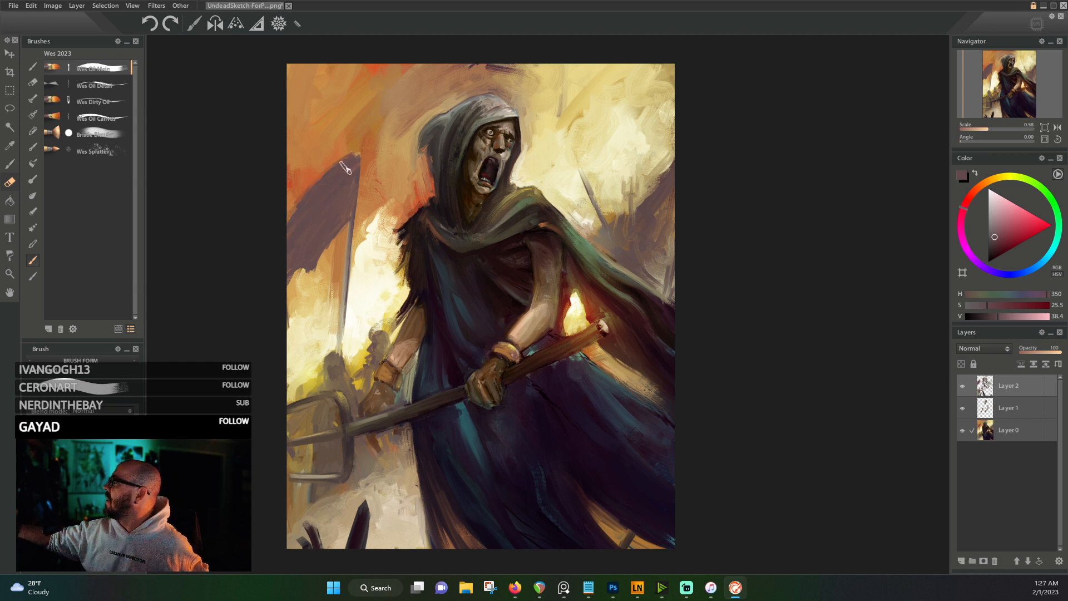
- Refine the flag's lower edge and vary its surface with sampled golden orange and muted reddish browns
{"action": "left_click", "coordinate": [327, 270], "text": "alt"}
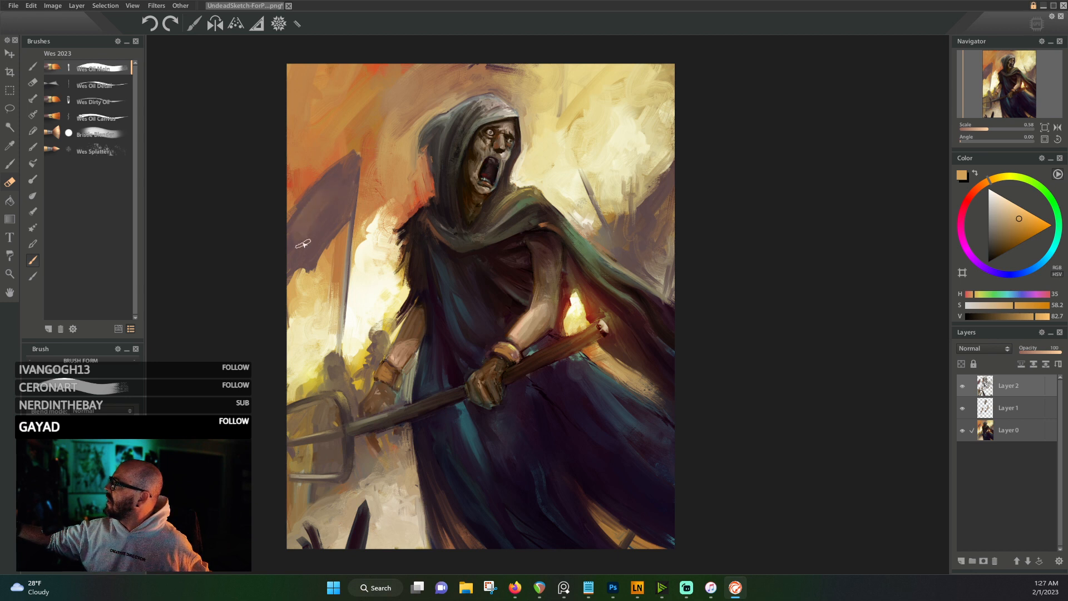
{"action": "left_click", "coordinate": [313, 225], "text": "alt"}
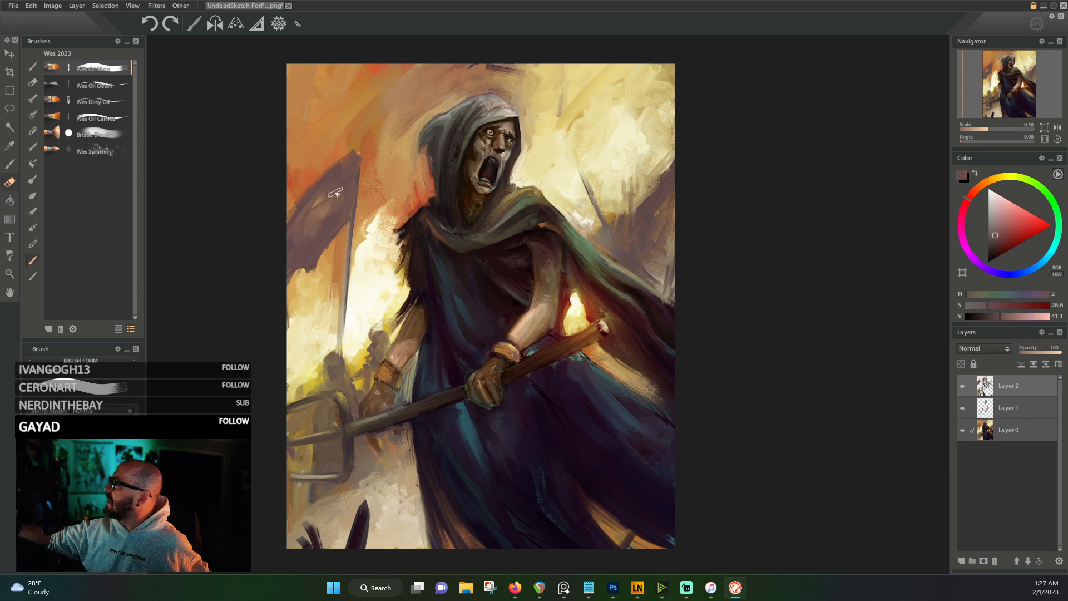
{"action": "left_click", "coordinate": [318, 234], "text": "alt"}
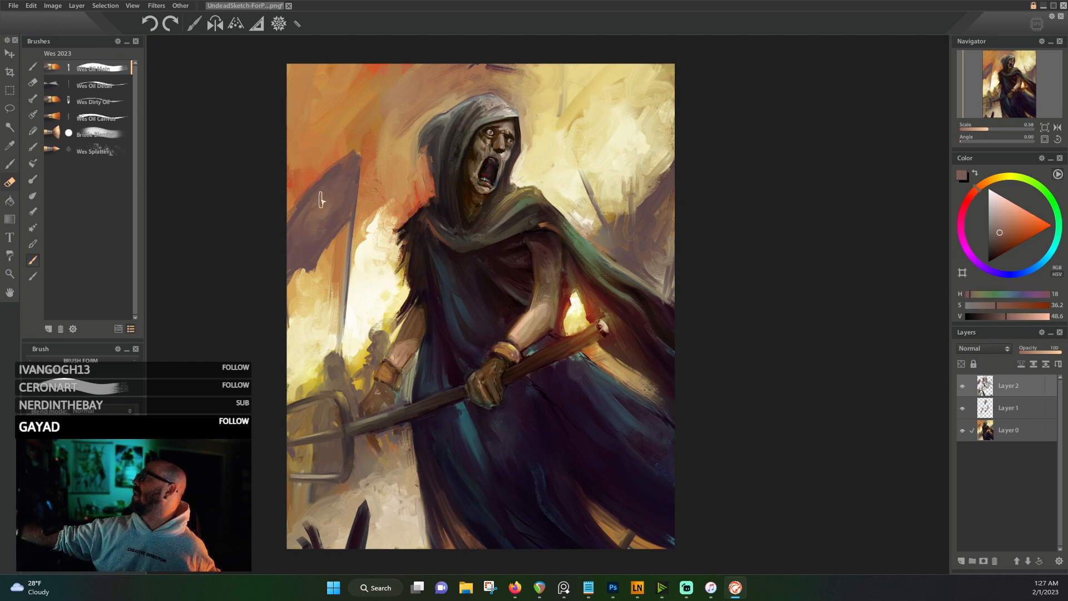
{"action": "left_click", "coordinate": [308, 247], "text": "alt"}
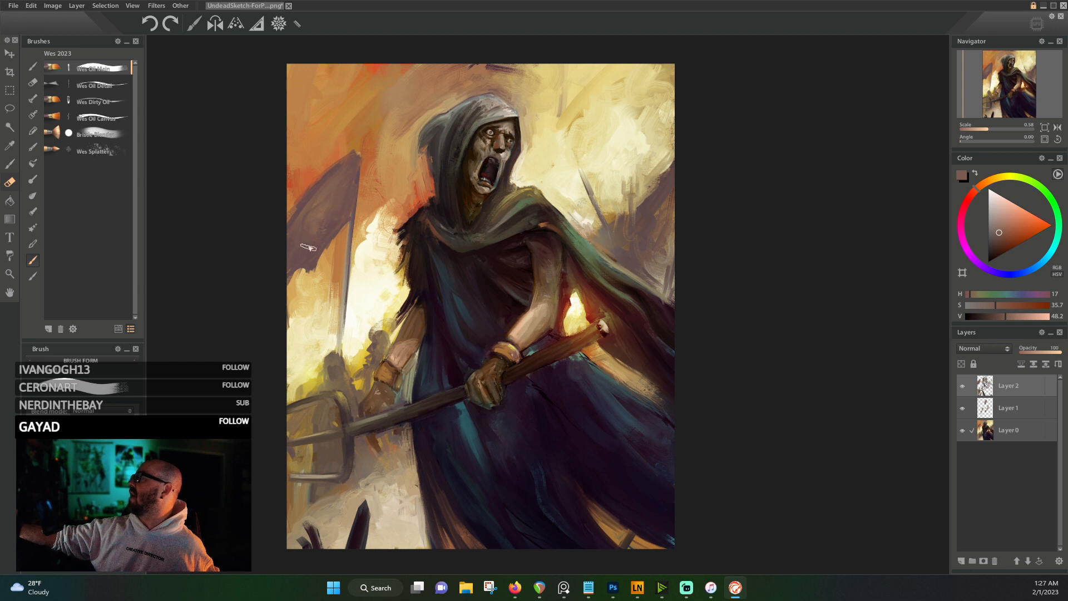
{"action": "left_click", "coordinate": [314, 247], "text": "alt"}
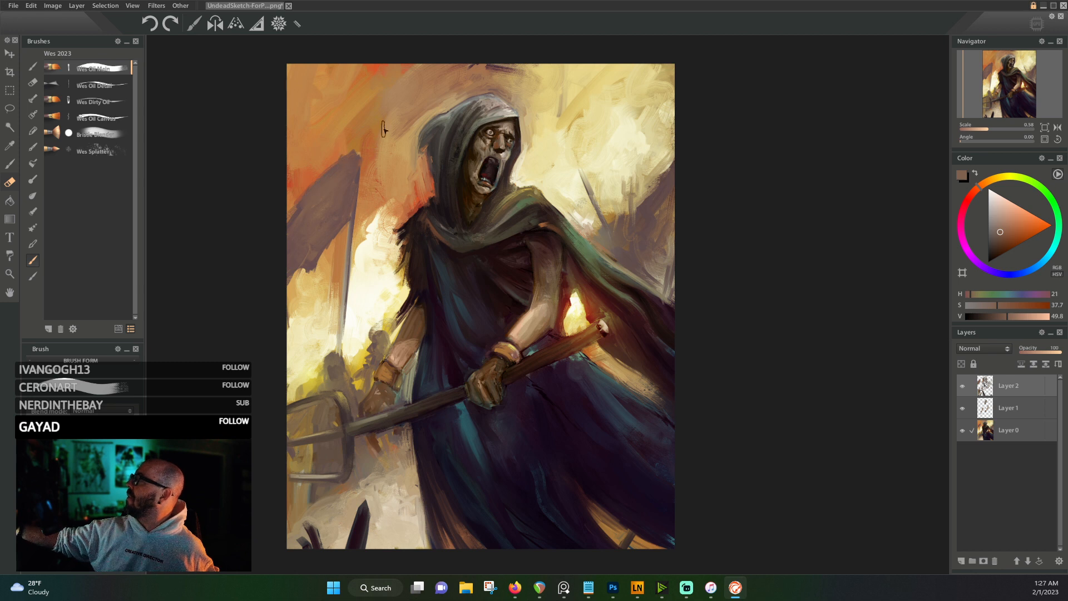
- Add a faded warm patch to the upper part of the flag with sampled golden yellow, softening it with brown
{"action": "left_click", "coordinate": [328, 261], "text": "alt"}
{"action": "mouse_move", "coordinate": [326, 201]}
{"action": "left_mouse_down"}
{"action": "mouse_move", "coordinate": [307, 240]}
{"action": "mouse_move", "coordinate": [331, 219]}
{"action": "mouse_move", "coordinate": [311, 238]}
{"action": "mouse_move", "coordinate": [338, 178]}
{"action": "left_mouse_up"}
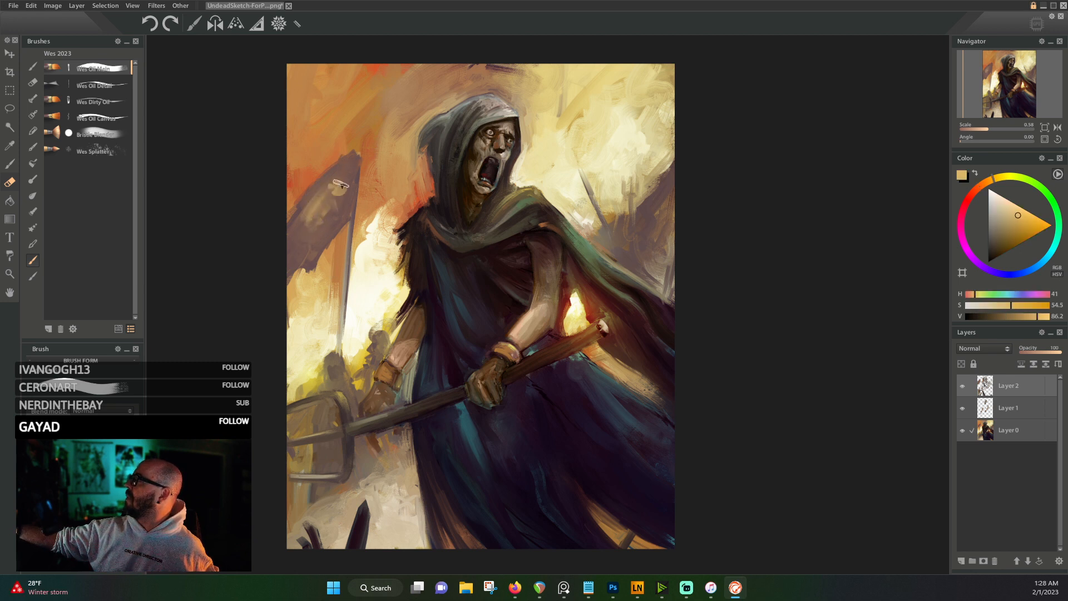
{"action": "left_click", "coordinate": [339, 181], "text": "alt"}
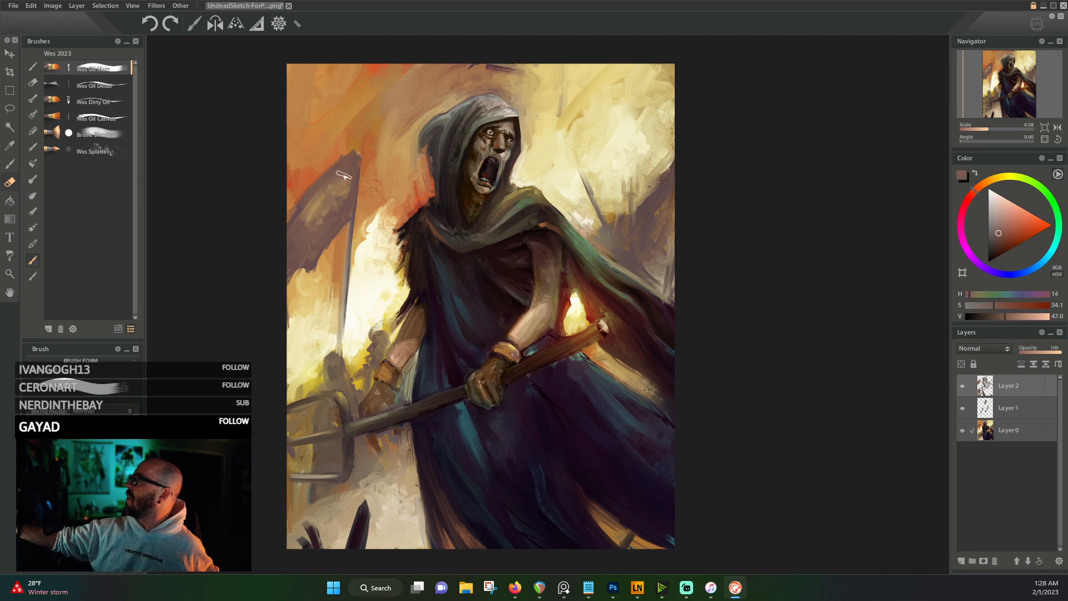
{"action": "left_click", "coordinate": [323, 204], "text": "alt"}
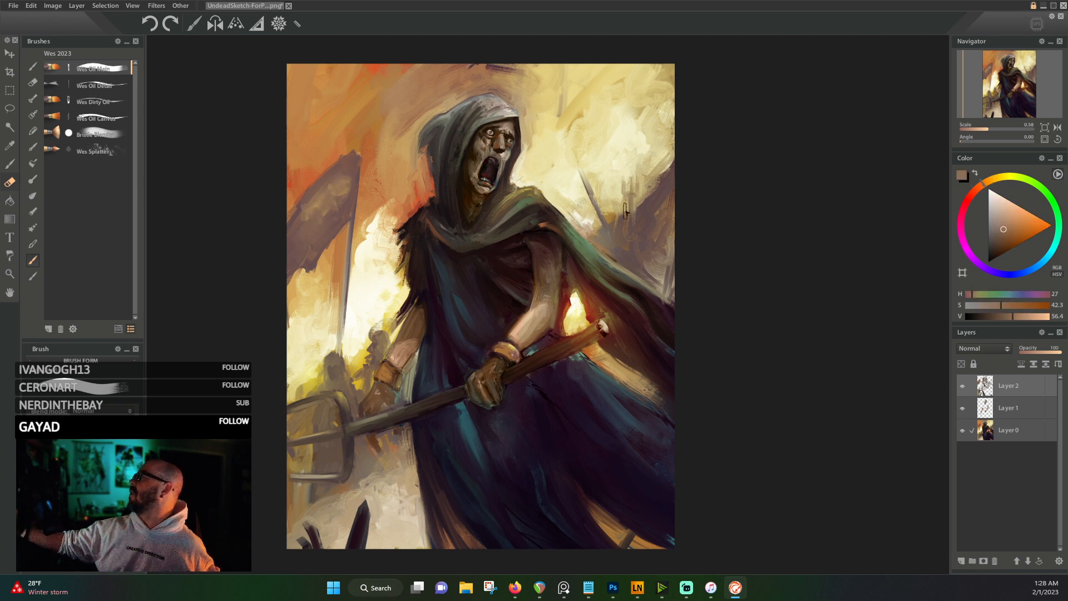
- Rework the flag's lower edge and its side beside the pole with sampled orange, reddish brown and pale gold
{"action": "left_click", "coordinate": [317, 283], "text": "alt"}
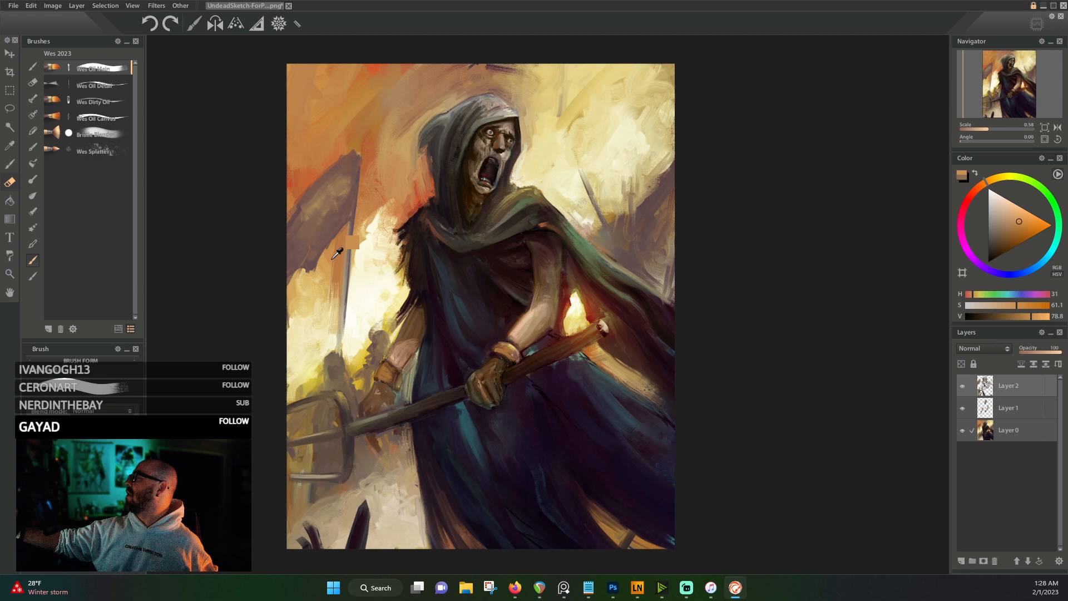
{"action": "left_click", "coordinate": [342, 230], "text": "alt"}
{"action": "mouse_move", "coordinate": [317, 262]}
{"action": "left_mouse_down"}
{"action": "mouse_move", "coordinate": [306, 288]}
{"action": "mouse_move", "coordinate": [349, 219]}
{"action": "left_mouse_up"}
{"action": "left_click", "coordinate": [317, 275], "text": "alt"}
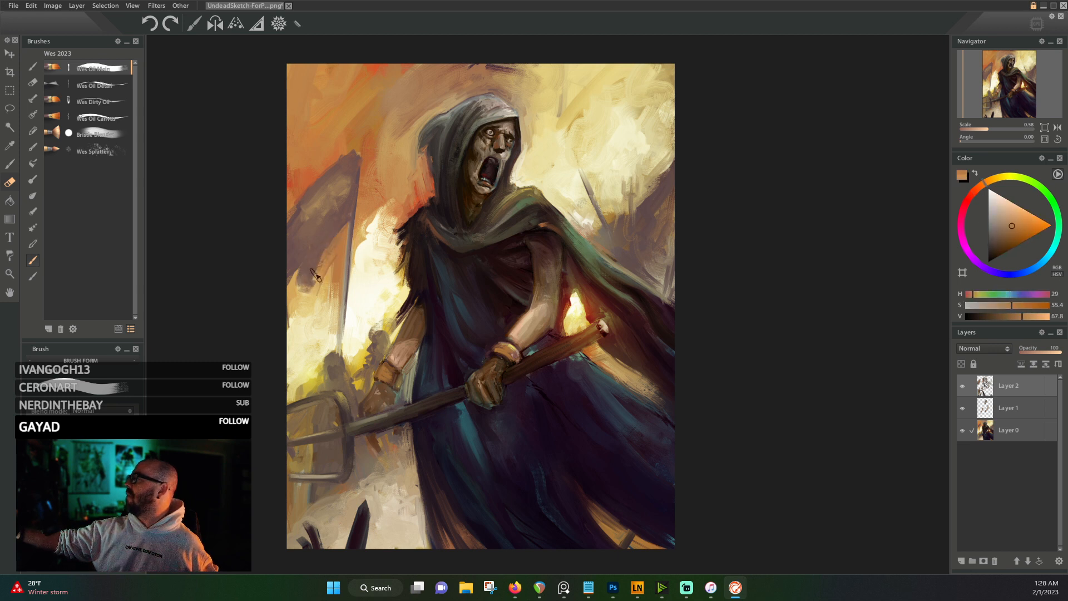
{"action": "left_click", "coordinate": [303, 283], "text": "alt"}
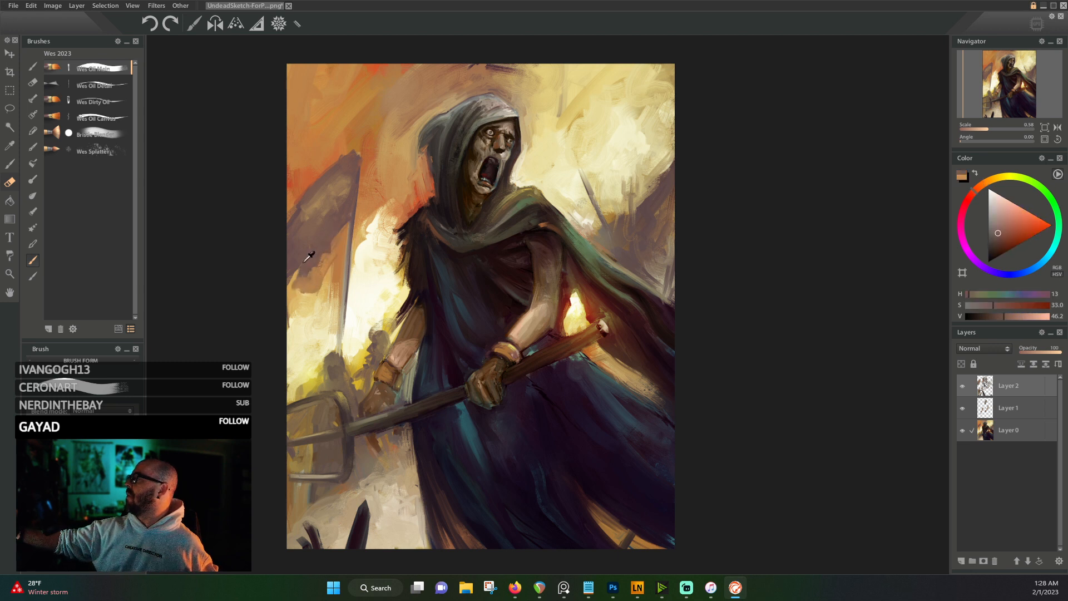
{"action": "left_click", "coordinate": [344, 235], "text": "alt"}
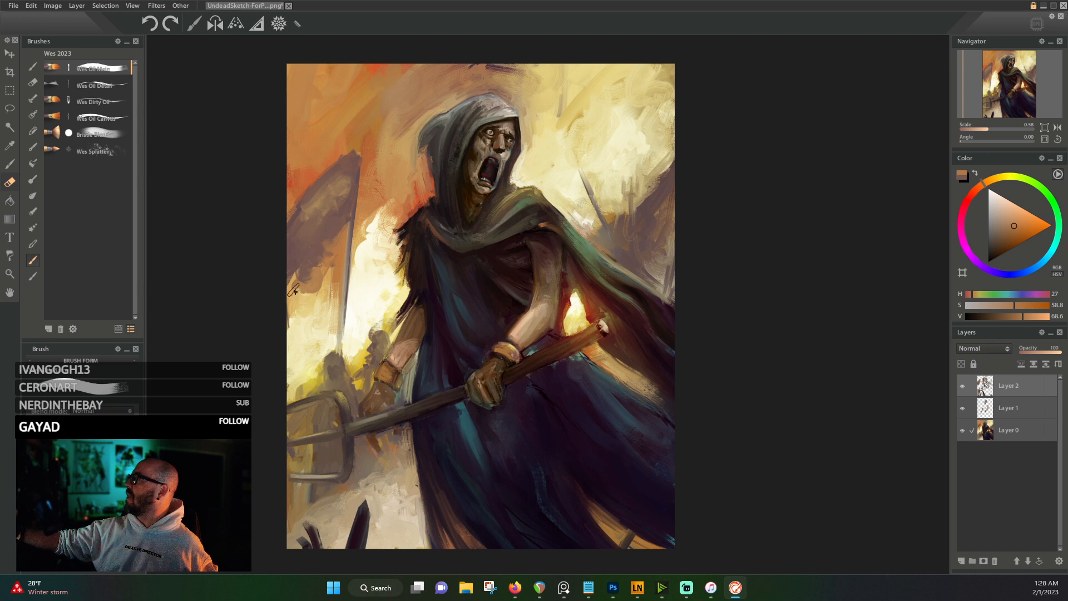
{"action": "left_click", "coordinate": [328, 252], "text": "alt"}
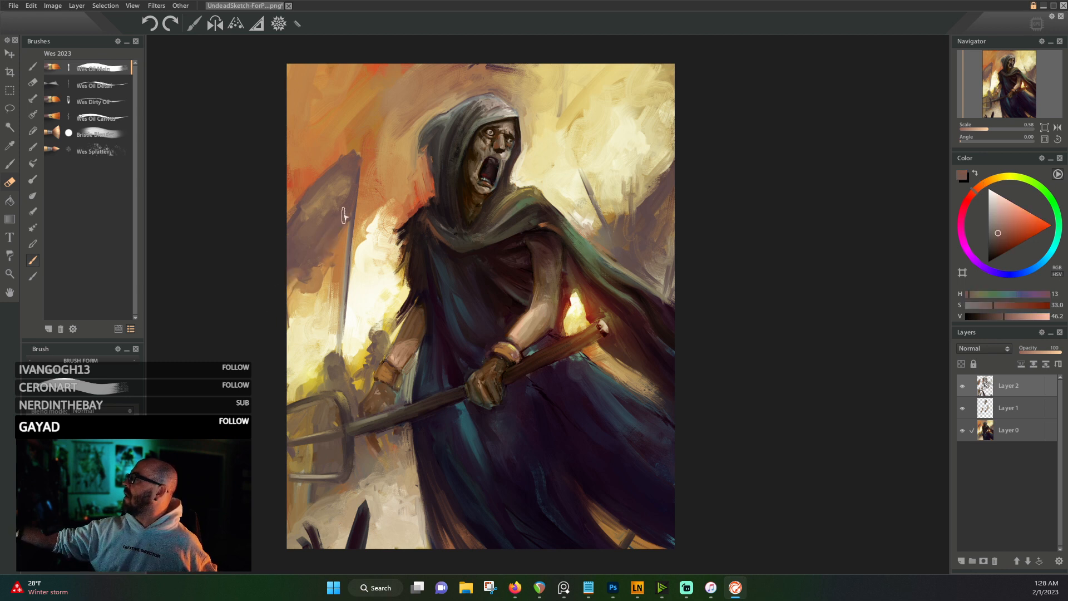
{"action": "left_click", "coordinate": [316, 284], "text": "alt"}
{"action": "left_click", "coordinate": [304, 297], "text": "alt"}
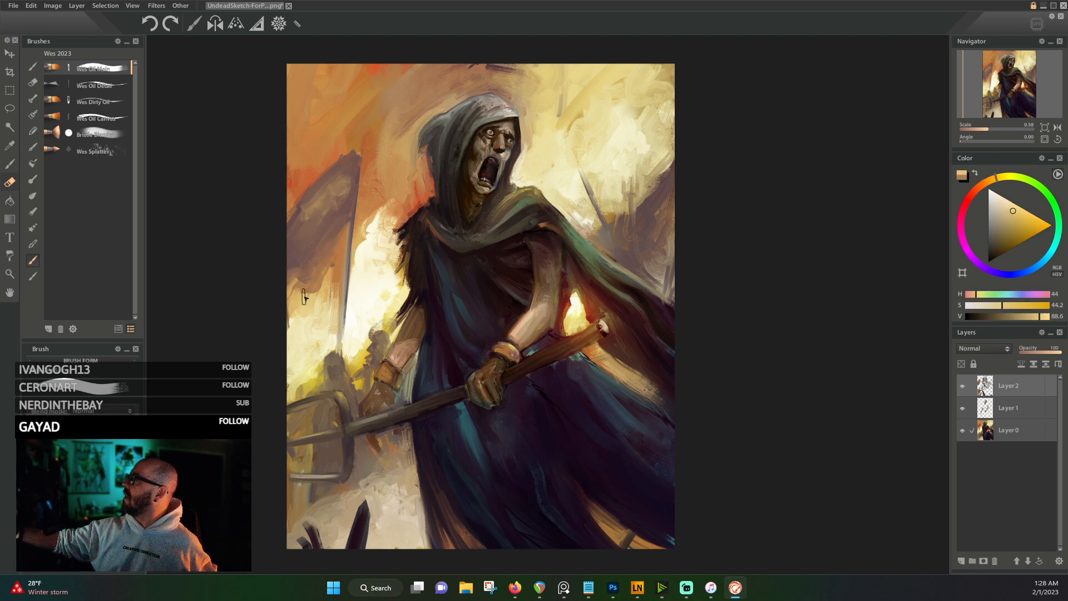
{"action": "left_click", "coordinate": [301, 266], "text": "alt"}
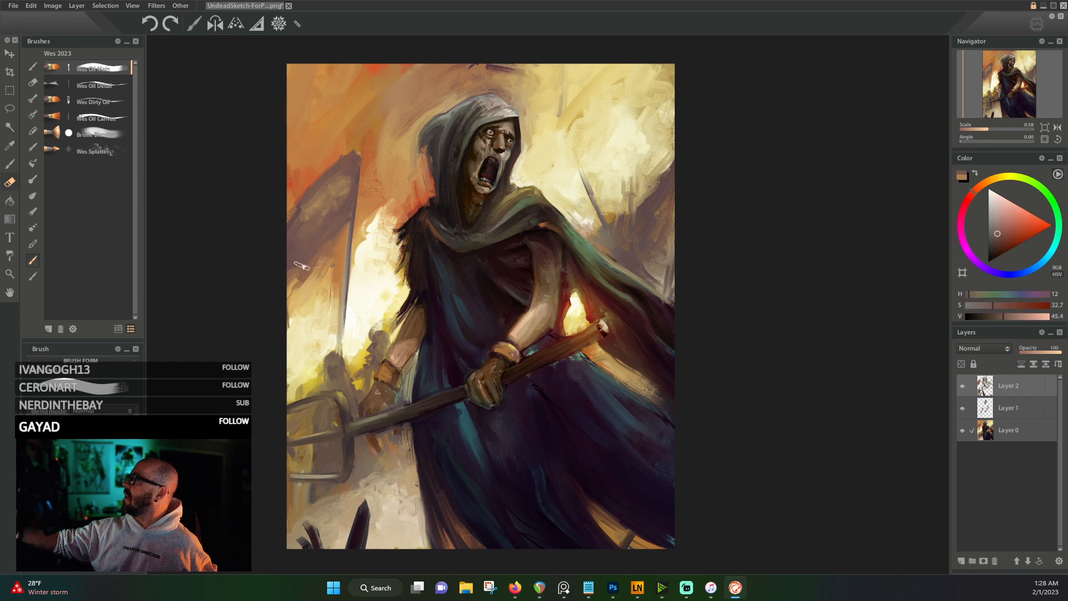
- Mottle the flag's middle with sampled tan and reddish brown, and touch up the background above its tip with orange
{"action": "left_click", "coordinate": [327, 213], "text": "alt"}
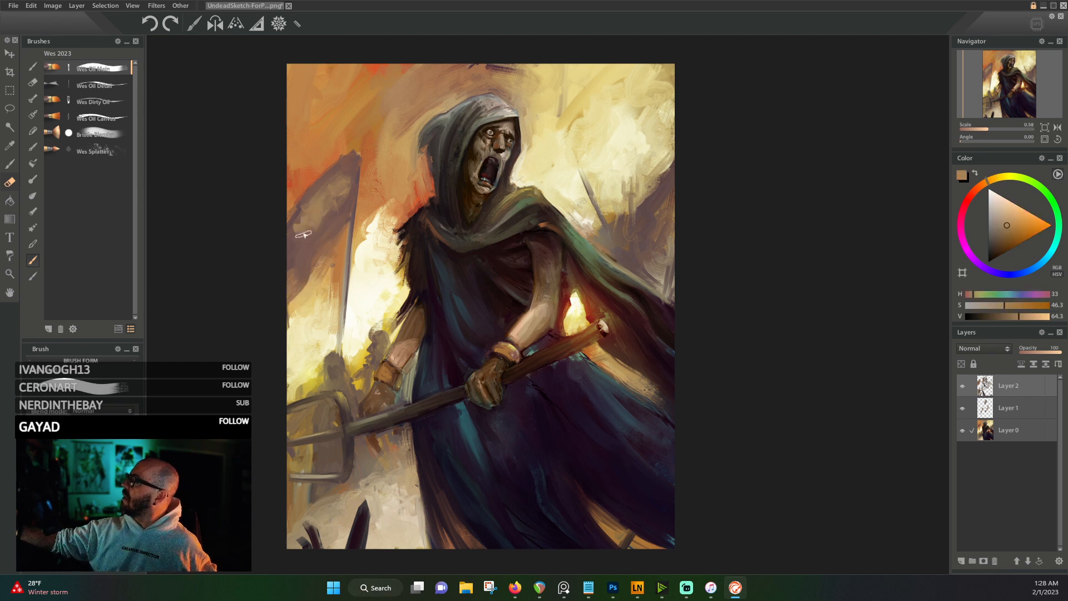
{"action": "left_click", "coordinate": [327, 293], "text": "alt"}
{"action": "left_click", "coordinate": [334, 211], "text": "alt"}
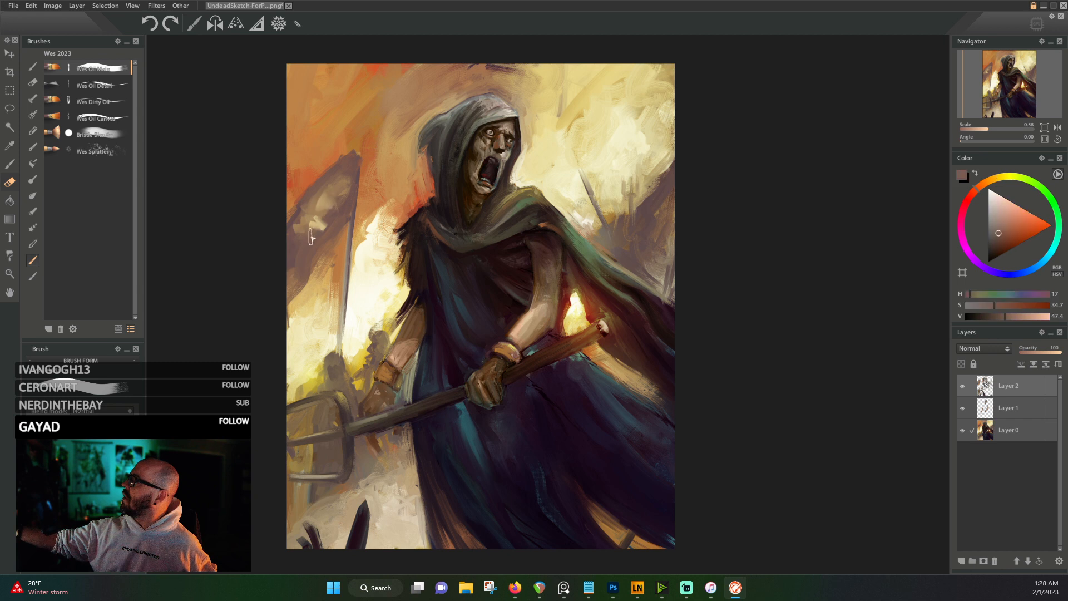
{"action": "left_click_drag", "start_coordinate": [296, 242], "coordinate": [294, 211]}
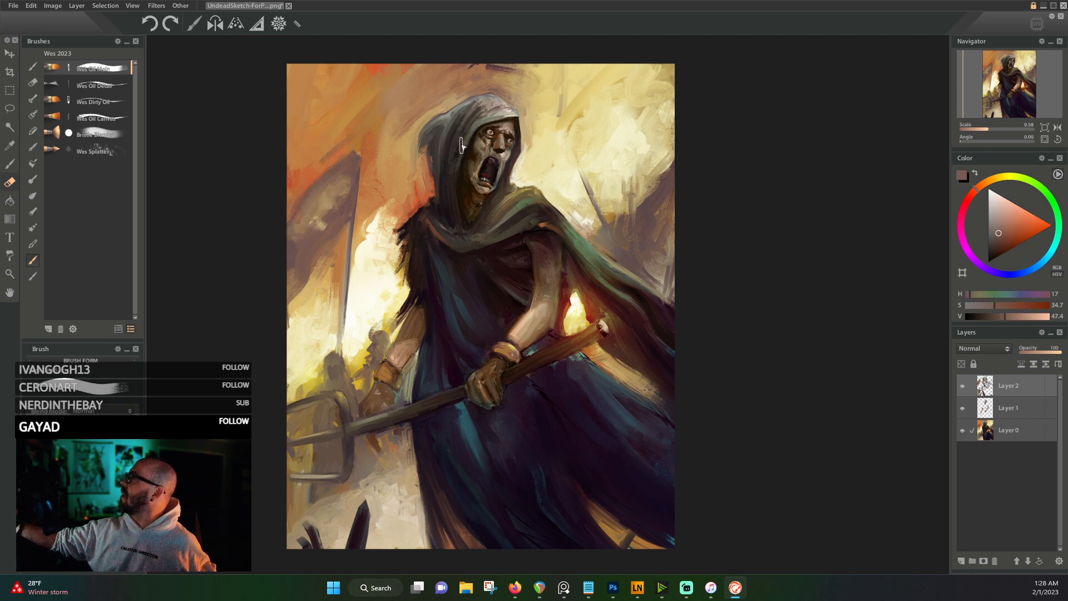
{"action": "left_click", "coordinate": [335, 141], "text": "alt"}
{"action": "left_click", "coordinate": [329, 143], "text": "alt"}
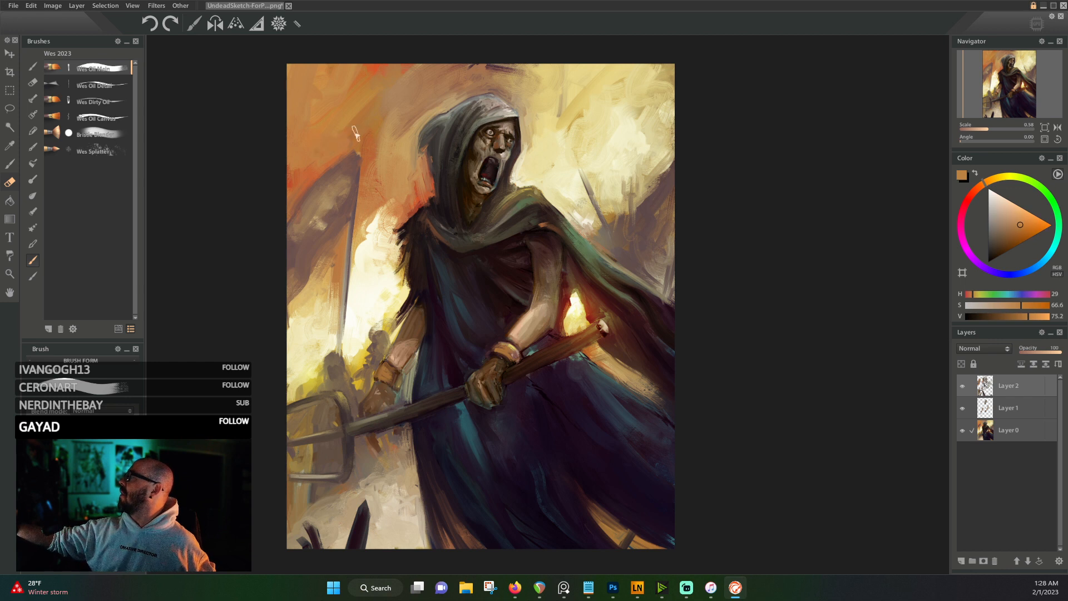
- Blend the background above and behind the hood with sampled brownish orange and golden tan
{"action": "left_click_drag", "start_coordinate": [580, 132], "coordinate": [563, 201]}
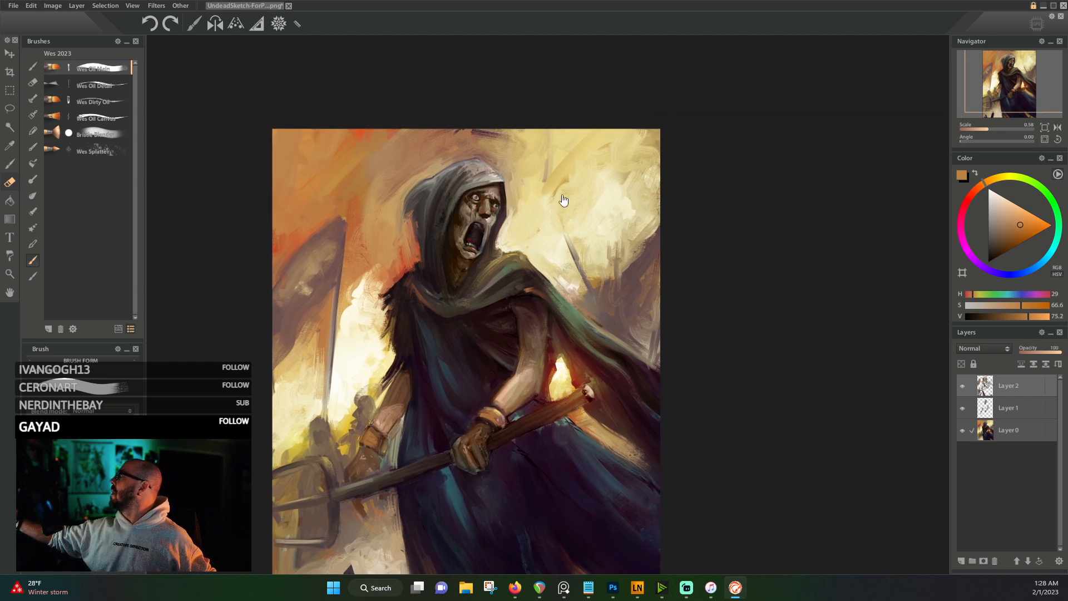
{"action": "left_click", "coordinate": [505, 140], "text": "alt"}
{"action": "left_click", "coordinate": [449, 132], "text": "alt"}
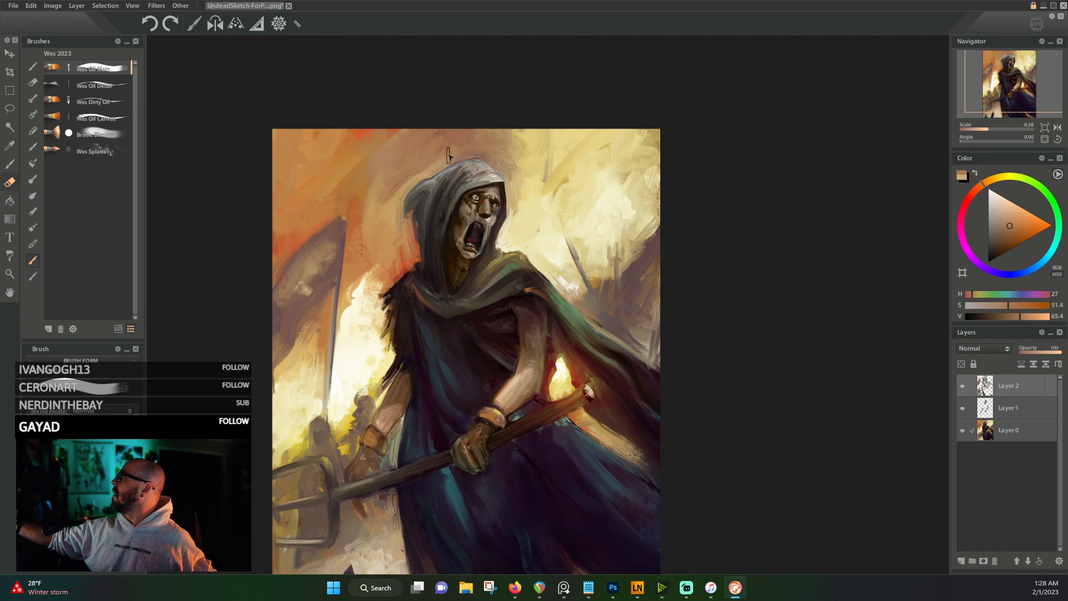
{"action": "left_click", "coordinate": [402, 183], "text": "alt"}
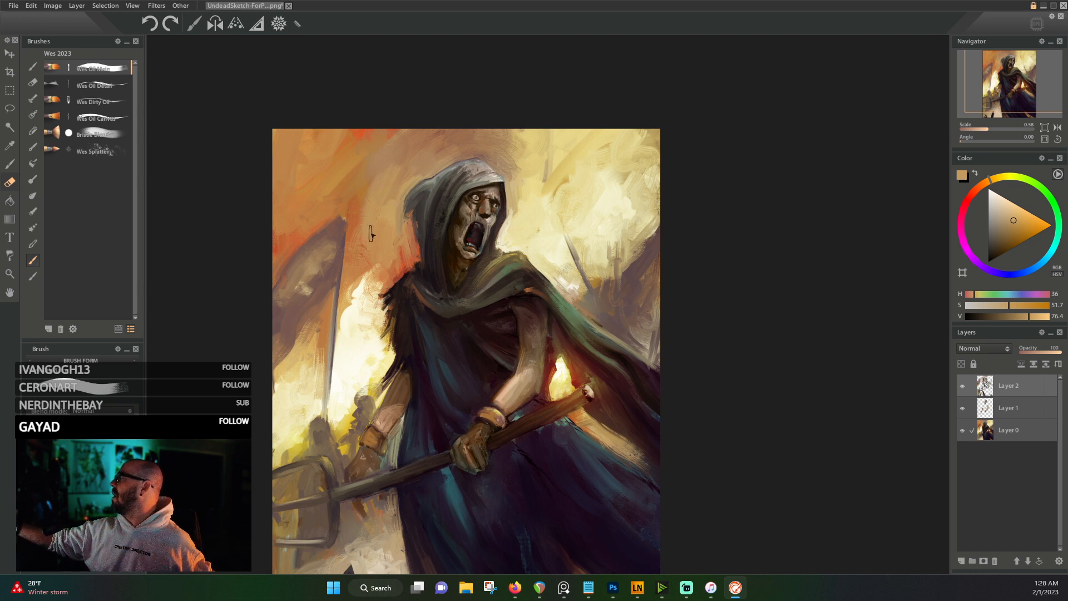
{"action": "left_click", "coordinate": [374, 270], "text": "alt"}
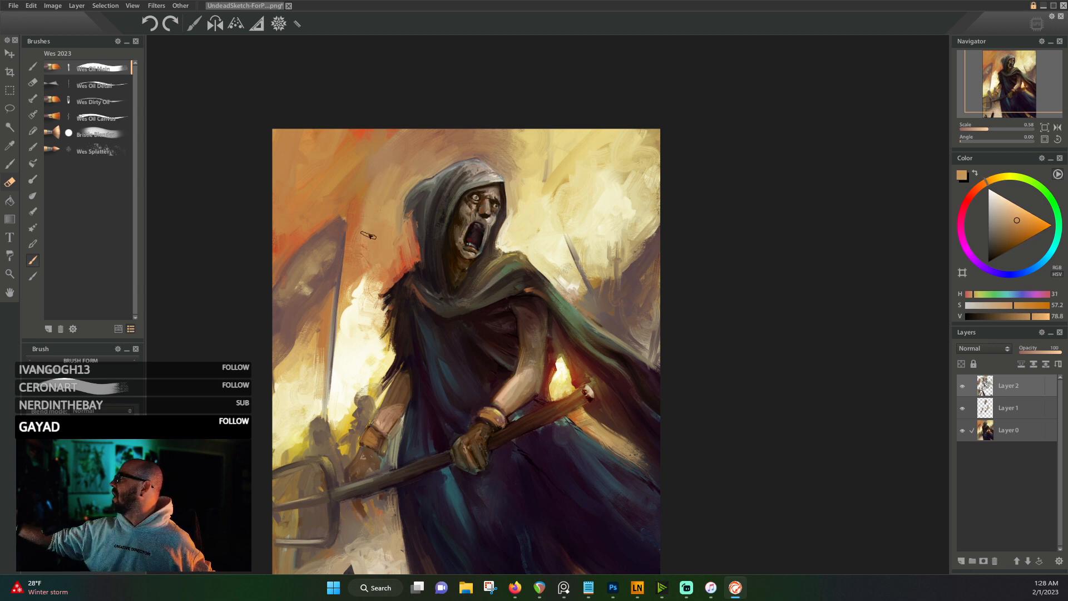
- Touch up the bright background in front of the face and hood with sampled pale yellows
{"action": "left_click", "coordinate": [534, 227], "text": "alt"}
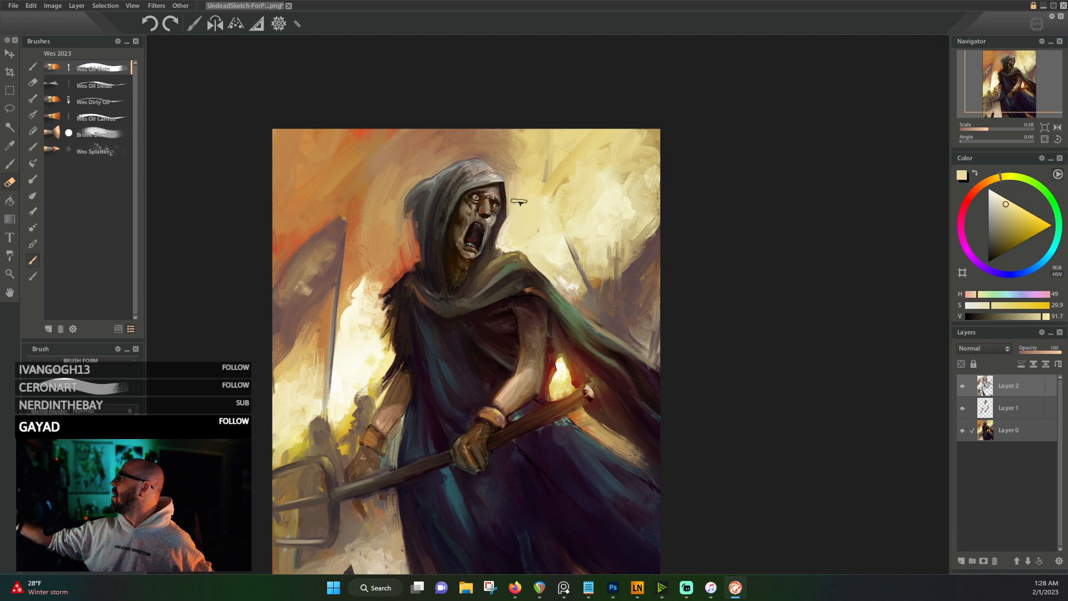
{"action": "left_click", "coordinate": [546, 167], "text": "alt"}
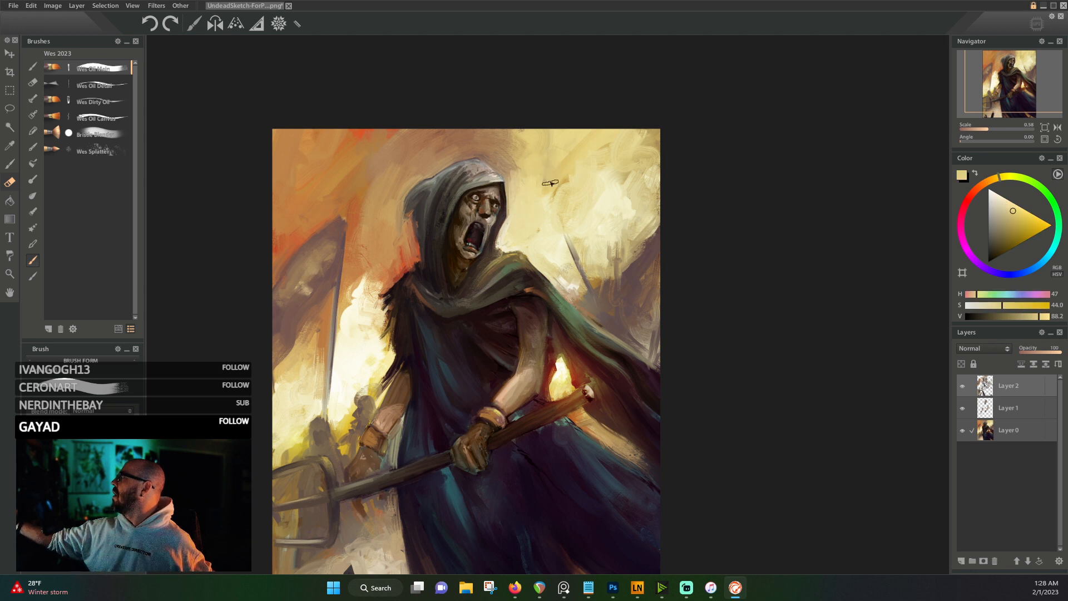
{"action": "left_click", "coordinate": [508, 161], "text": "alt"}
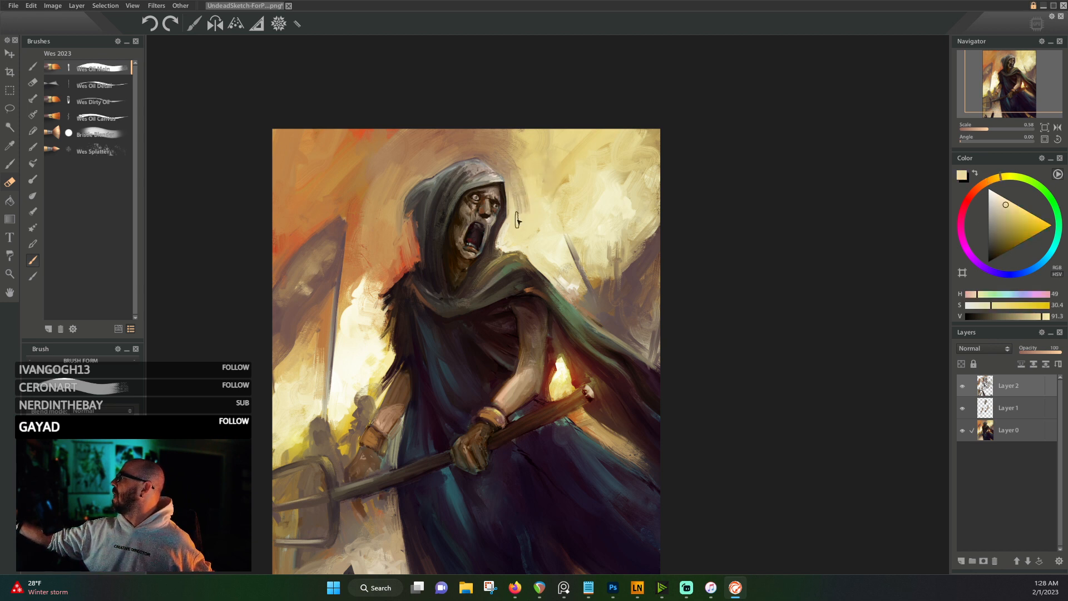
- Soften the background around the hood with sampled golden tan, using the bristle brush at a reduced size
{"action": "left_click", "coordinate": [518, 201], "text": "alt"}
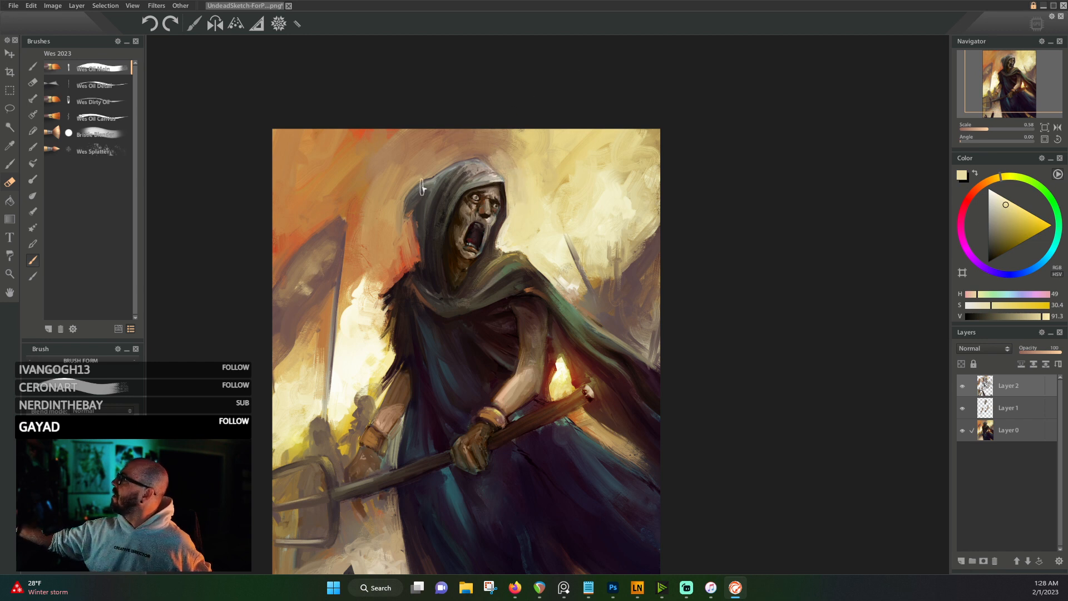
{"action": "left_click", "coordinate": [400, 184], "text": "alt"}
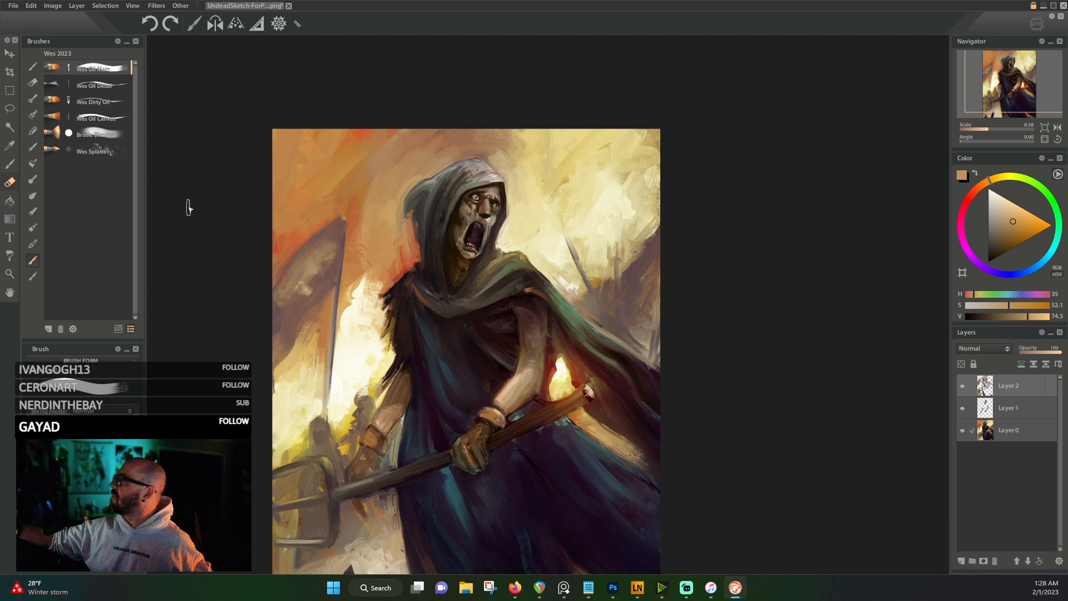
{"action": "left_click", "coordinate": [112, 140]}
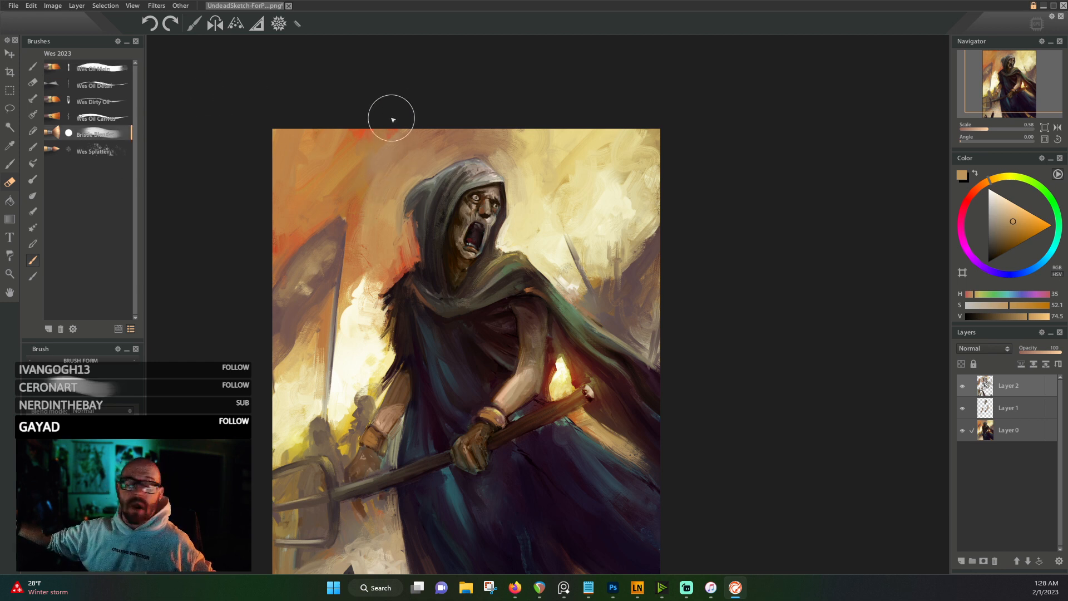
{"action": "key", "text": "["}
{"action": "key", "text": "["}
{"action": "key", "text": "["}
{"action": "key", "text": "["}
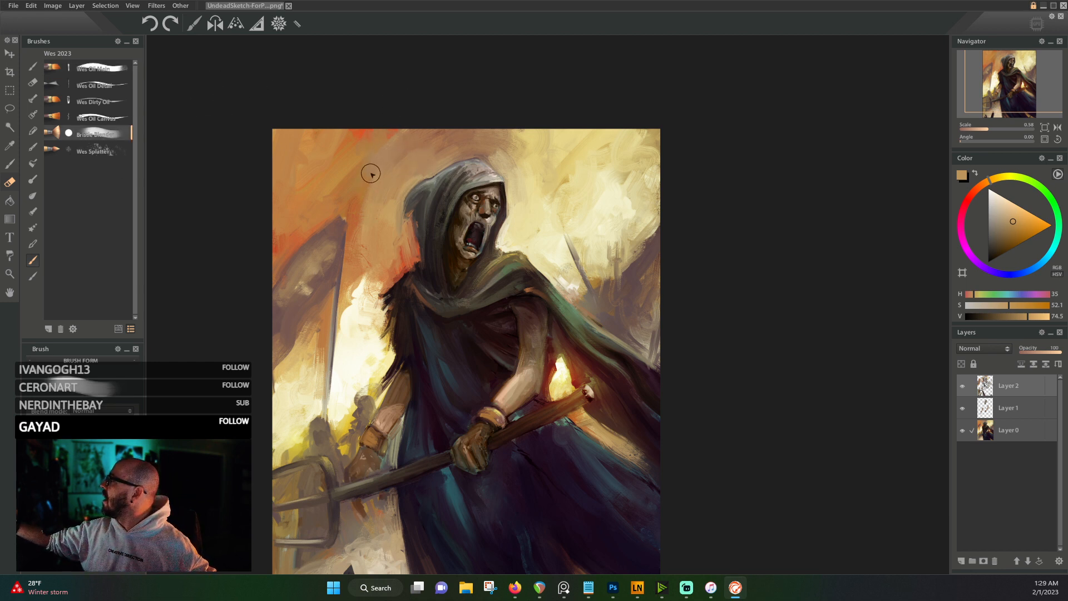
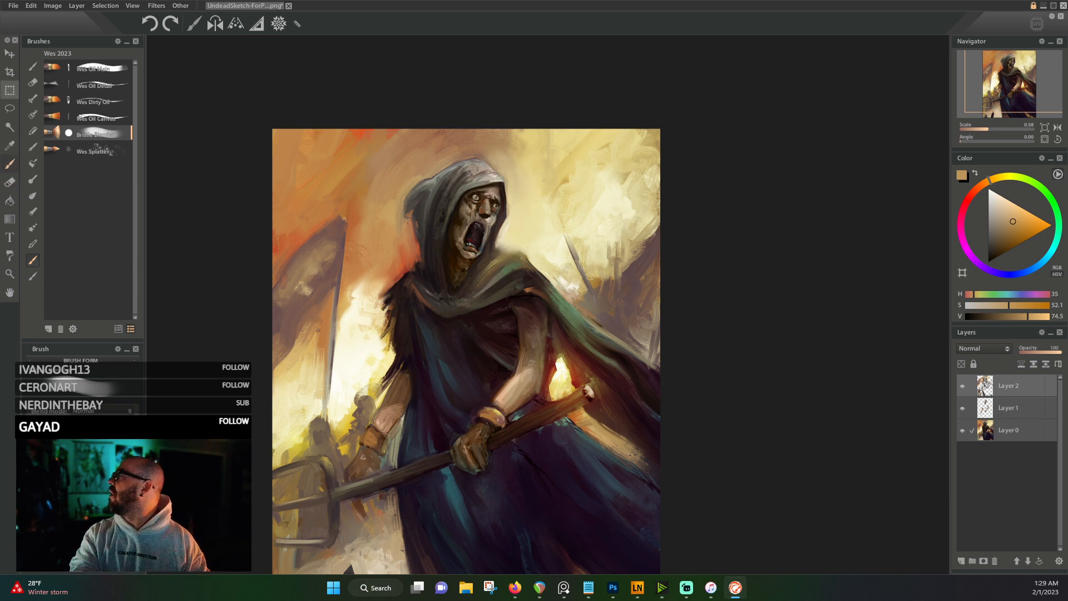
- Save the painting UndeadSketch-ForPainter.png and close the painting program, declining the extra save
{"action": "left_click", "coordinate": [14, 6]}
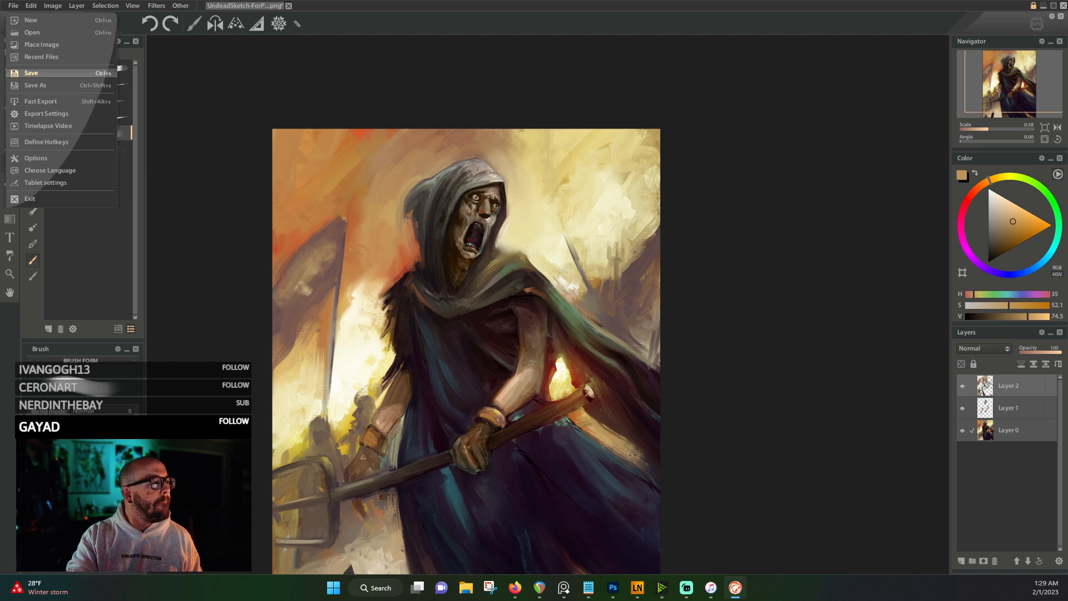
{"action": "left_click", "coordinate": [33, 73]}
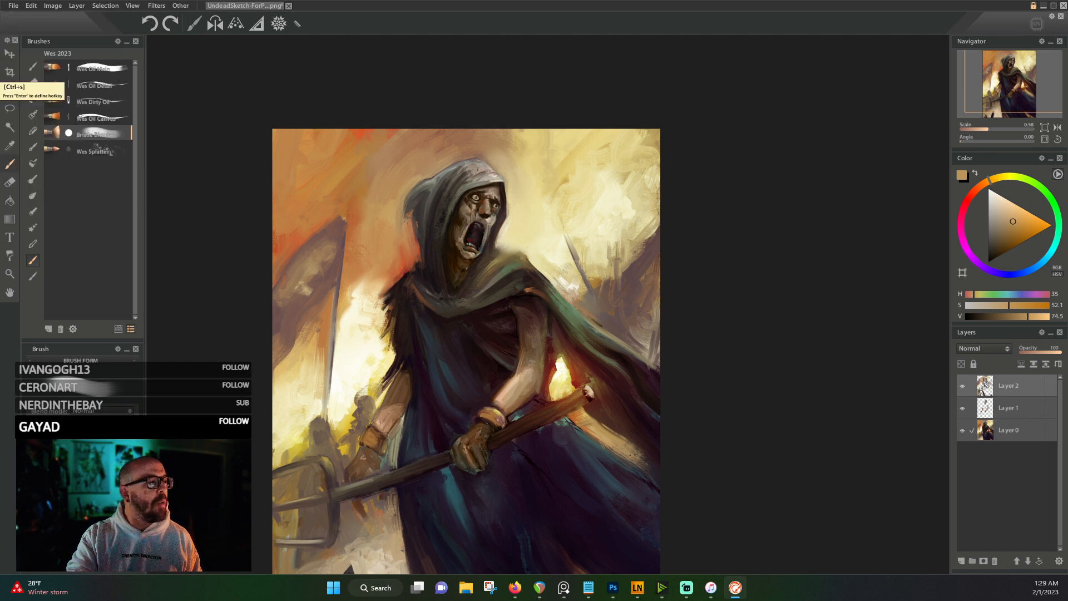
{"action": "left_click", "coordinate": [1063, 5]}
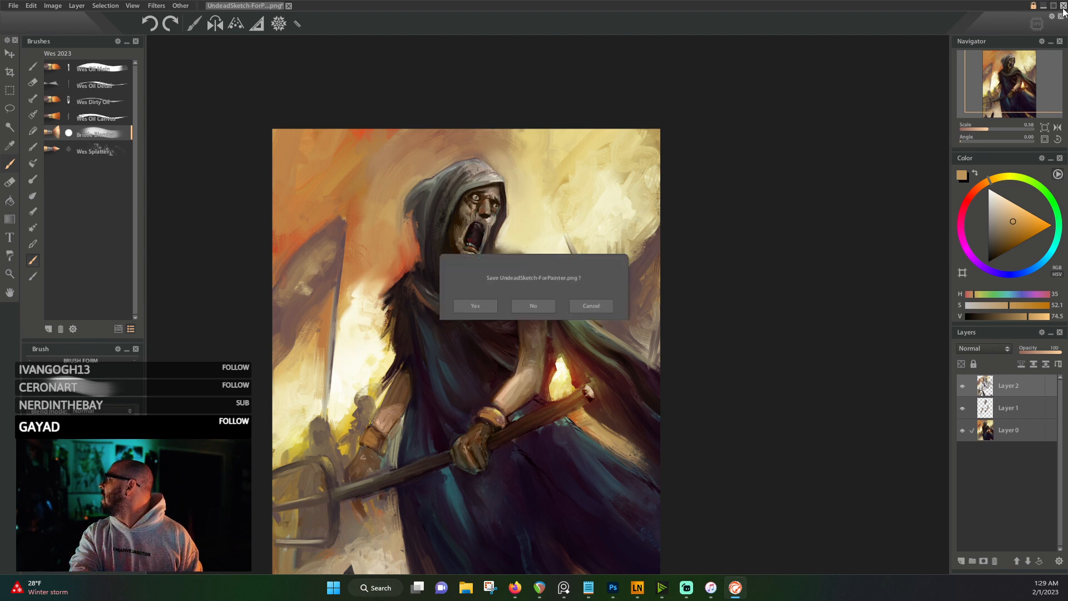
{"action": "left_click", "coordinate": [537, 310]}
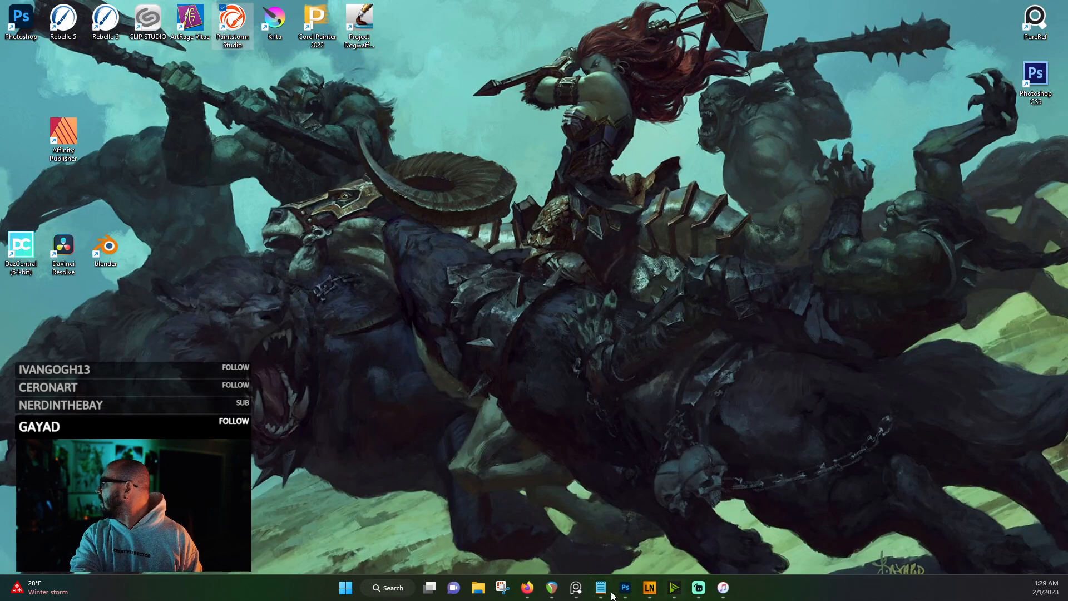
- Switch to Photoshop and close the older open version of UndeadSketch-ForPainter.png without saving it
{"action": "scroll", "coordinate": [544, 271], "scroll_direction": "down", "scroll_amount": 2}
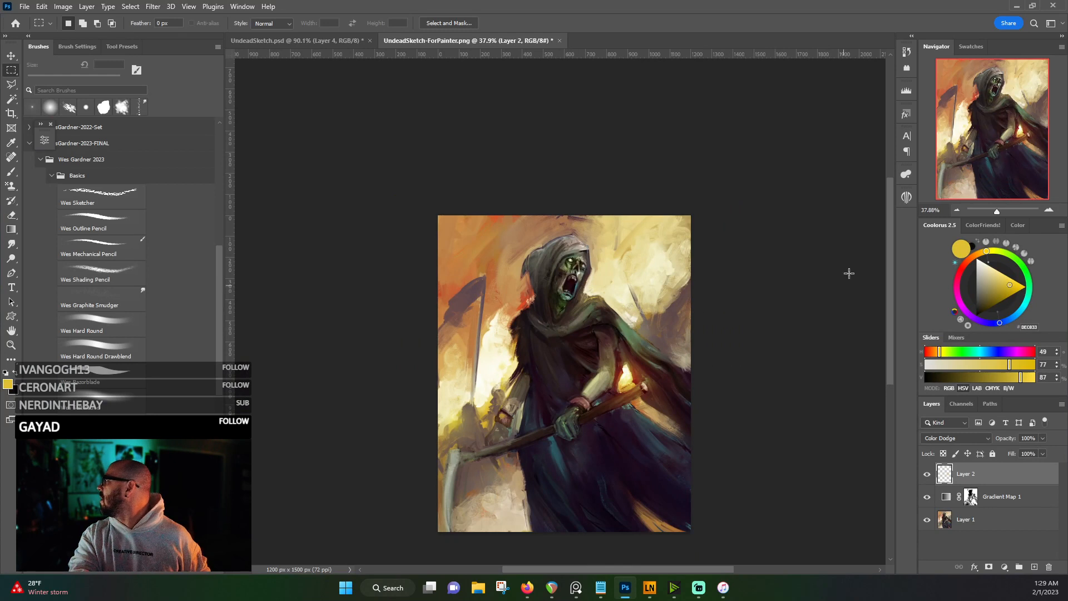
{"action": "scroll", "coordinate": [725, 320], "scroll_direction": "up", "scroll_amount": 2}
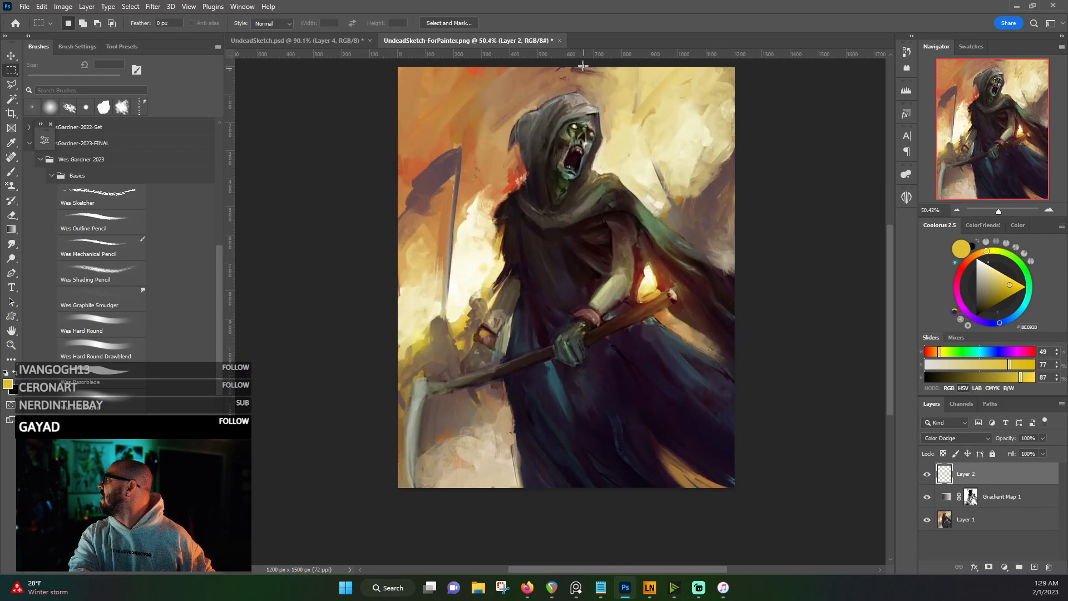
{"action": "left_click", "coordinate": [560, 42]}
{"action": "left_click", "coordinate": [530, 218]}
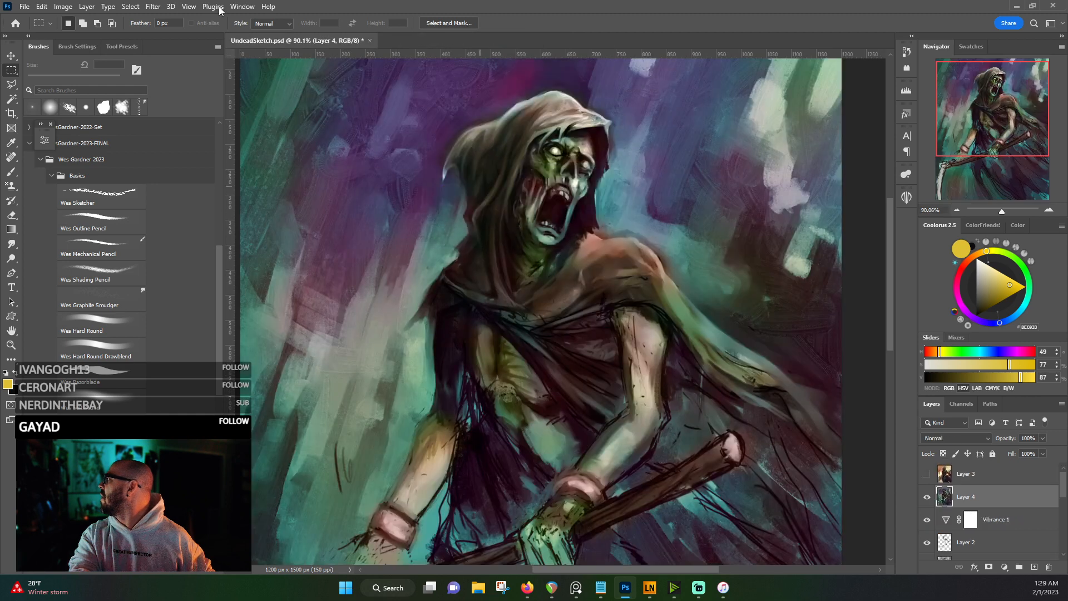
- Open the freshly saved UndeadSketch-ForPainter.png and copy its entire canvas
{"action": "left_click", "coordinate": [24, 6]}
{"action": "left_click", "coordinate": [46, 34]}
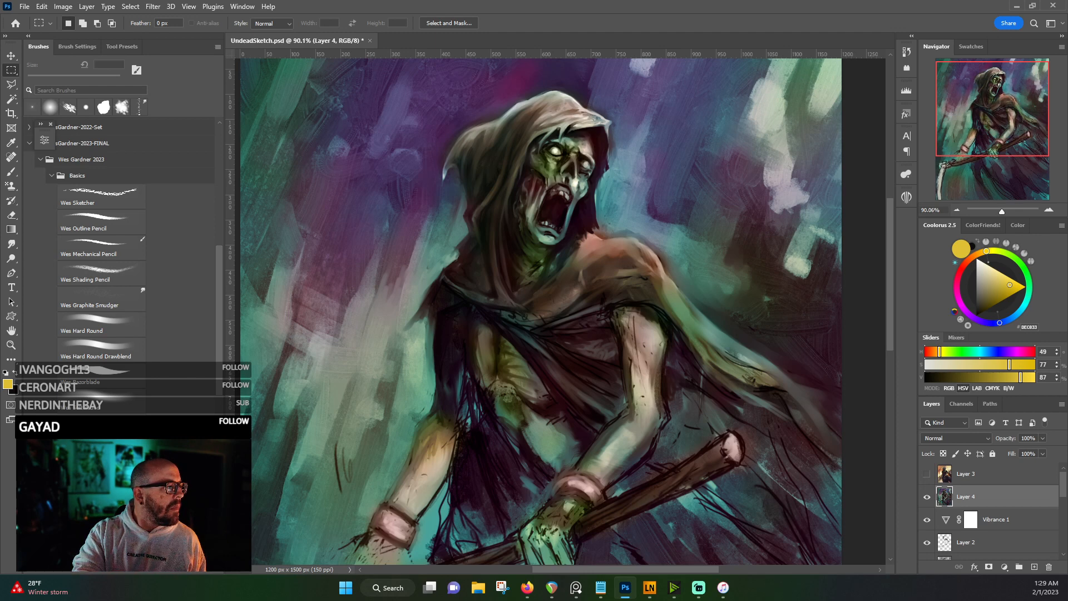
{"action": "scroll", "coordinate": [611, 233], "scroll_direction": "up", "scroll_amount": 1}
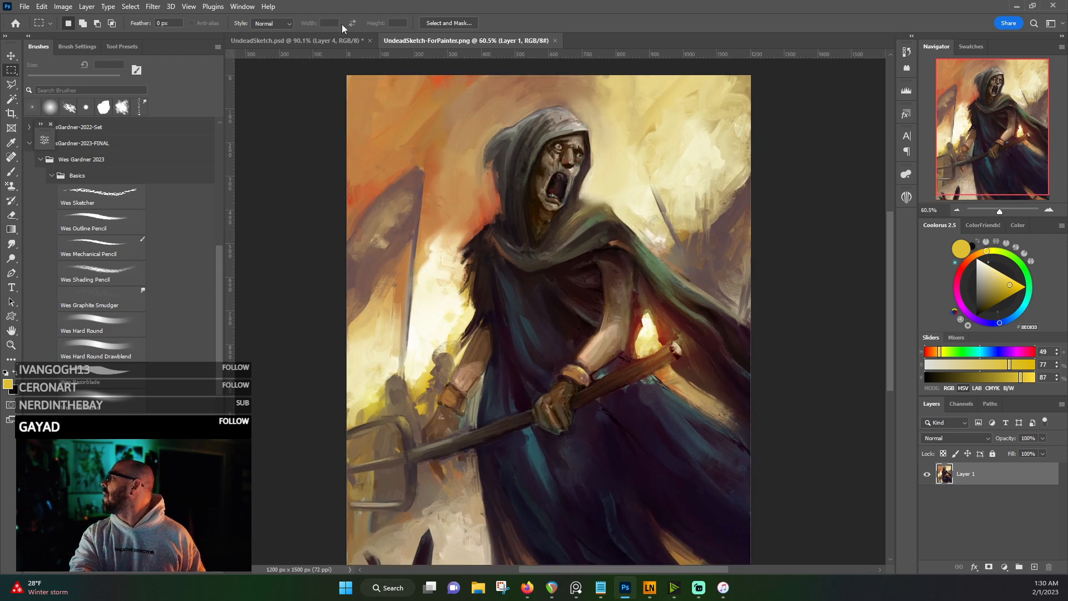
{"action": "left_click", "coordinate": [130, 6]}
{"action": "left_click", "coordinate": [139, 14]}
{"action": "left_click", "coordinate": [42, 6]}
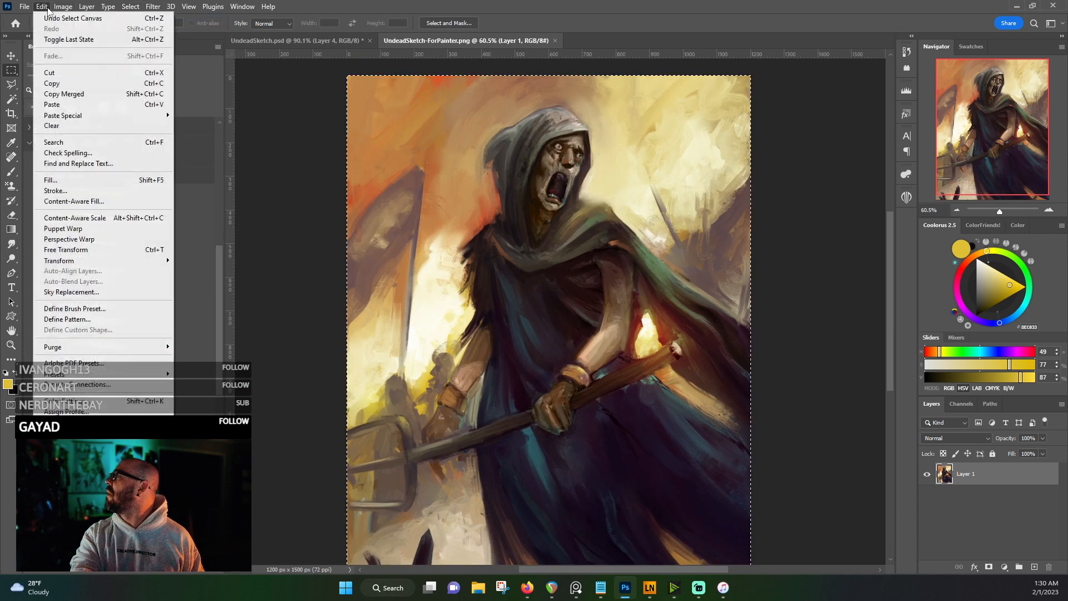
{"action": "left_click", "coordinate": [66, 92]}
- Show Layer 3 in UndeadSketch.psd and paste the copied painting as a new layer above it
{"action": "left_click", "coordinate": [243, 45]}
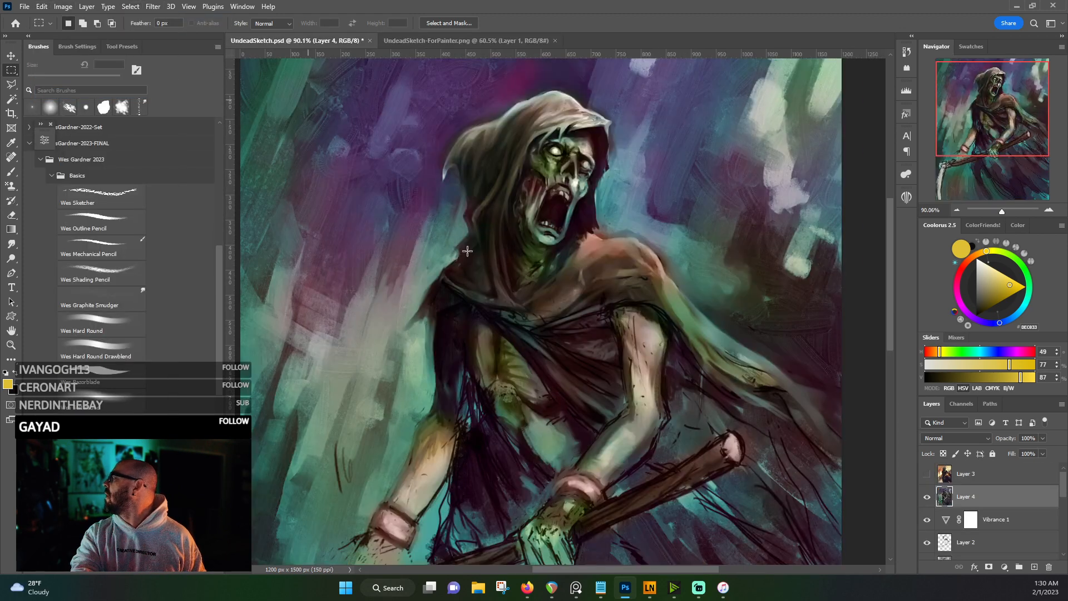
{"action": "scroll", "coordinate": [556, 501], "scroll_direction": "down", "scroll_amount": 1}
{"action": "left_click", "coordinate": [955, 478]}
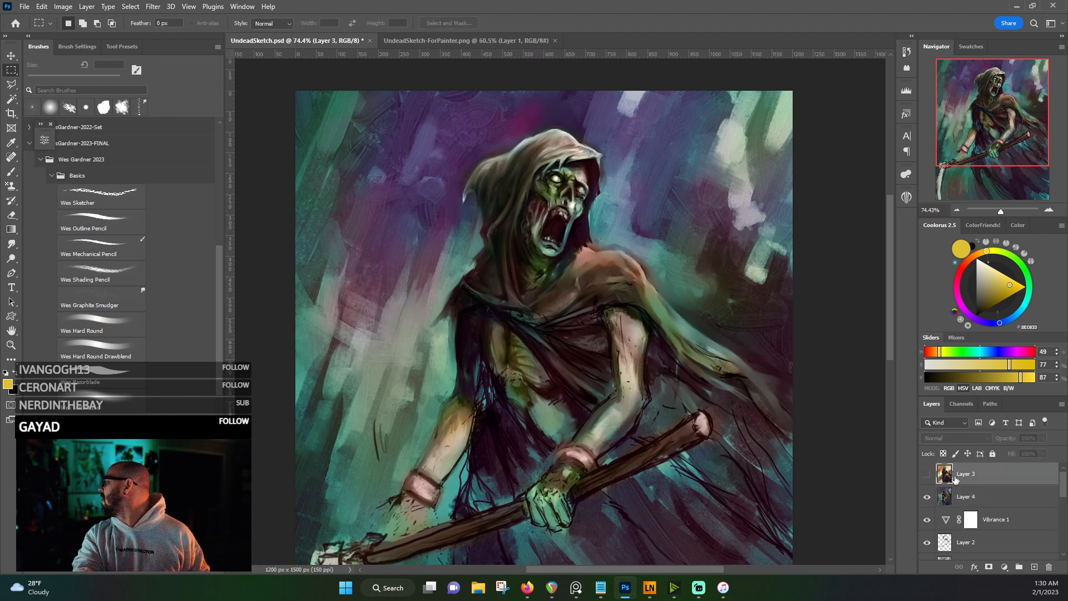
{"action": "left_click", "coordinate": [927, 477]}
{"action": "scroll", "coordinate": [710, 378], "scroll_direction": "down", "scroll_amount": 1}
{"action": "left_click", "coordinate": [42, 6]}
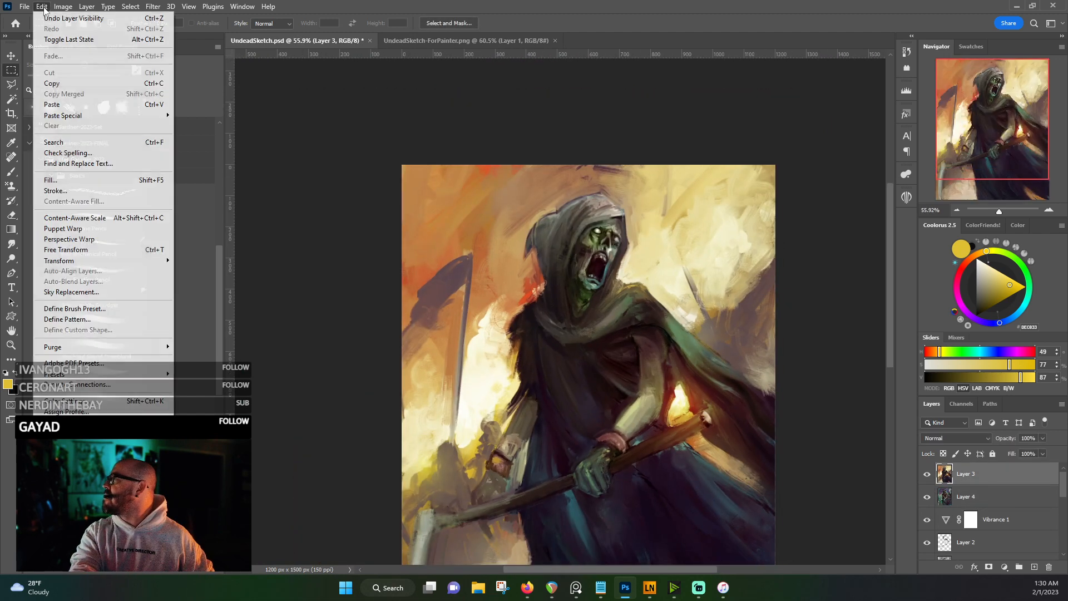
{"action": "left_click", "coordinate": [52, 104]}
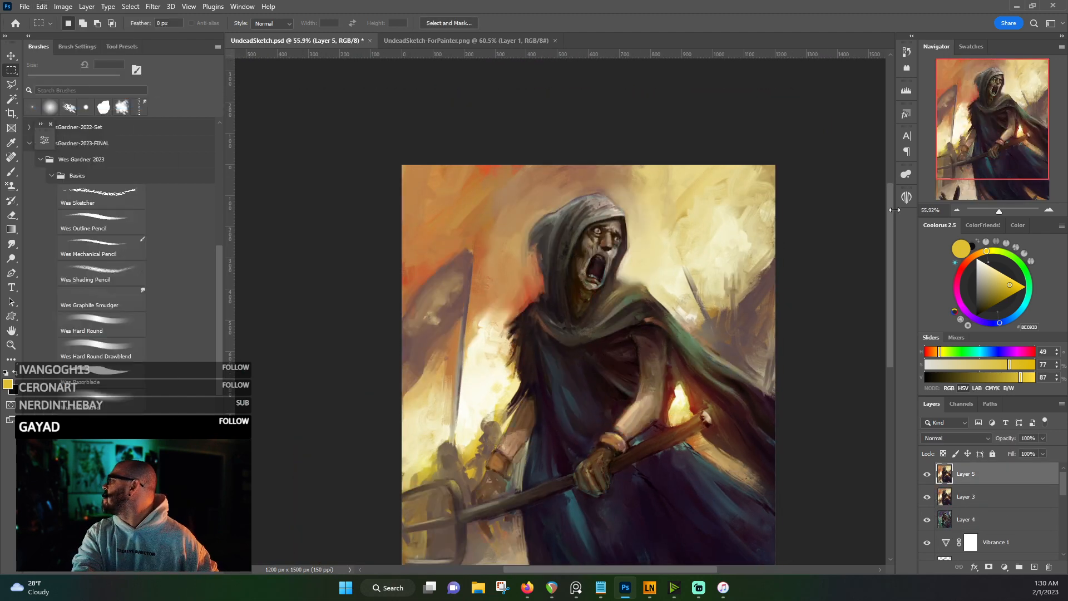
- Compare the pasted painting with the Layer 3 version by toggling its visibility, and hide Layer 3
{"action": "scroll", "coordinate": [814, 246], "scroll_direction": "down", "scroll_amount": 3}
{"action": "scroll", "coordinate": [813, 251], "scroll_direction": "left", "scroll_amount": 2}
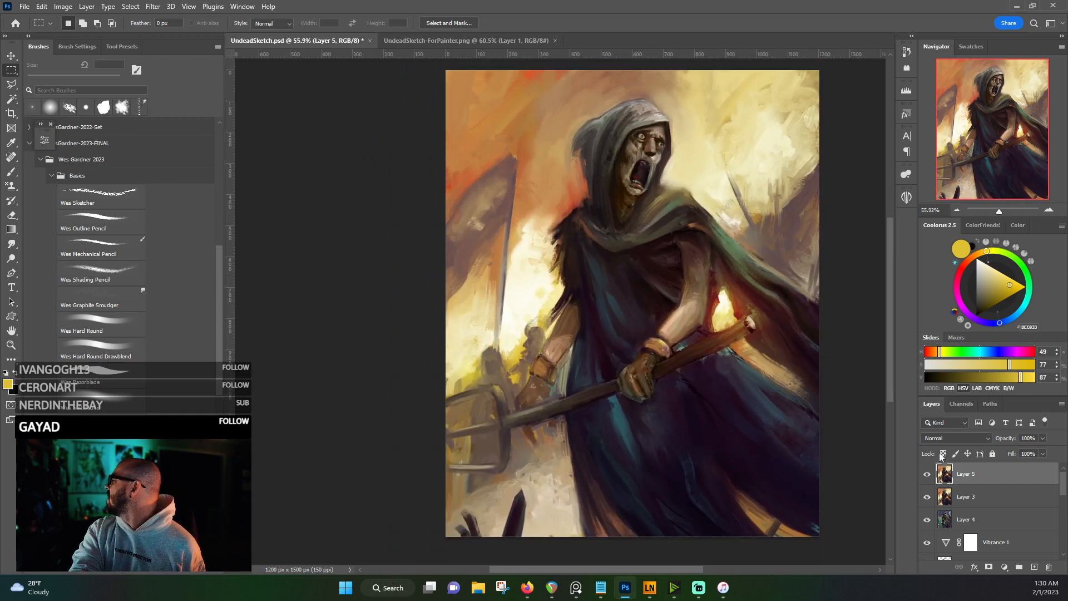
{"action": "left_click", "coordinate": [927, 475]}
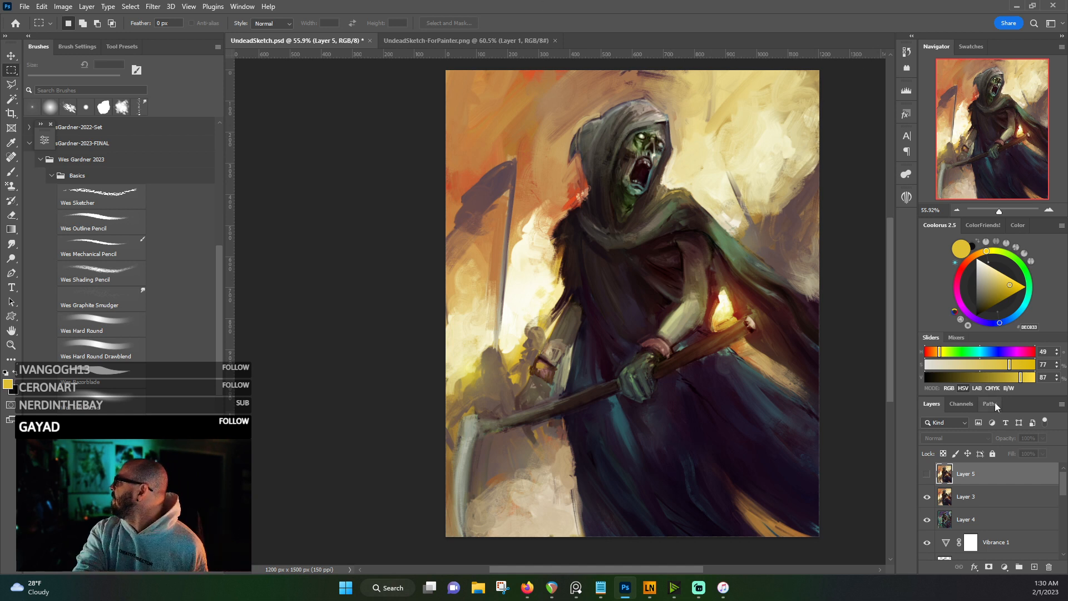
{"action": "left_click", "coordinate": [927, 475]}
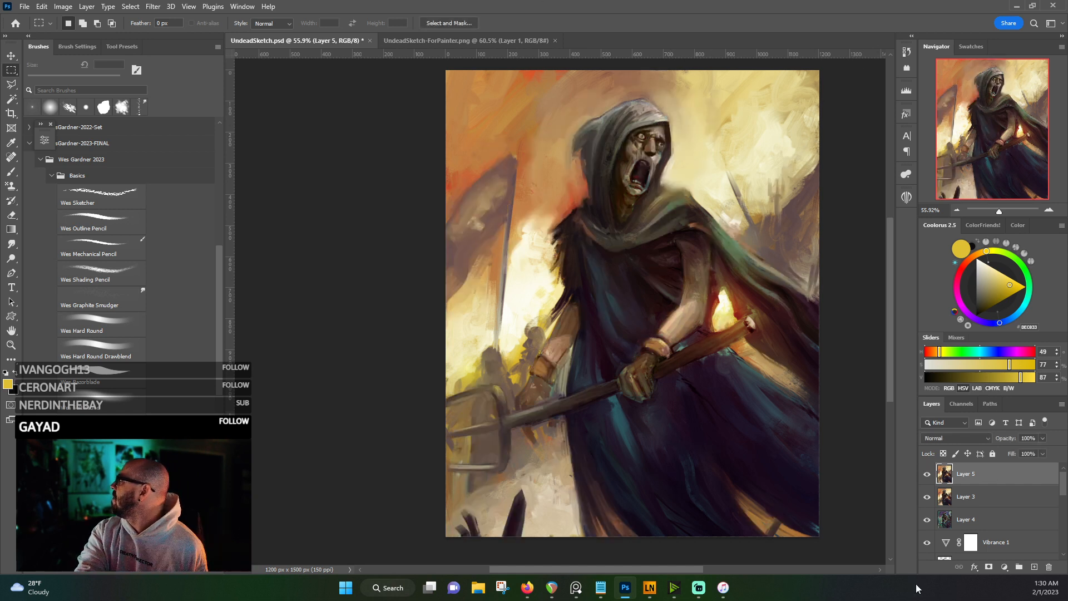
{"action": "left_click", "coordinate": [926, 496]}
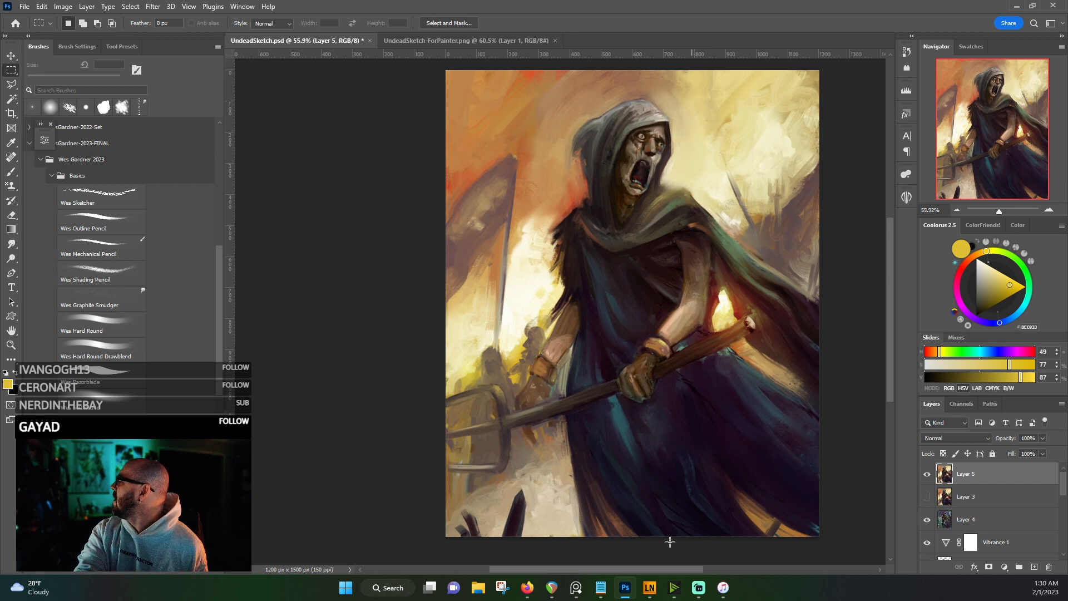
{"action": "left_click_drag", "start_coordinate": [662, 569], "coordinate": [701, 570]}
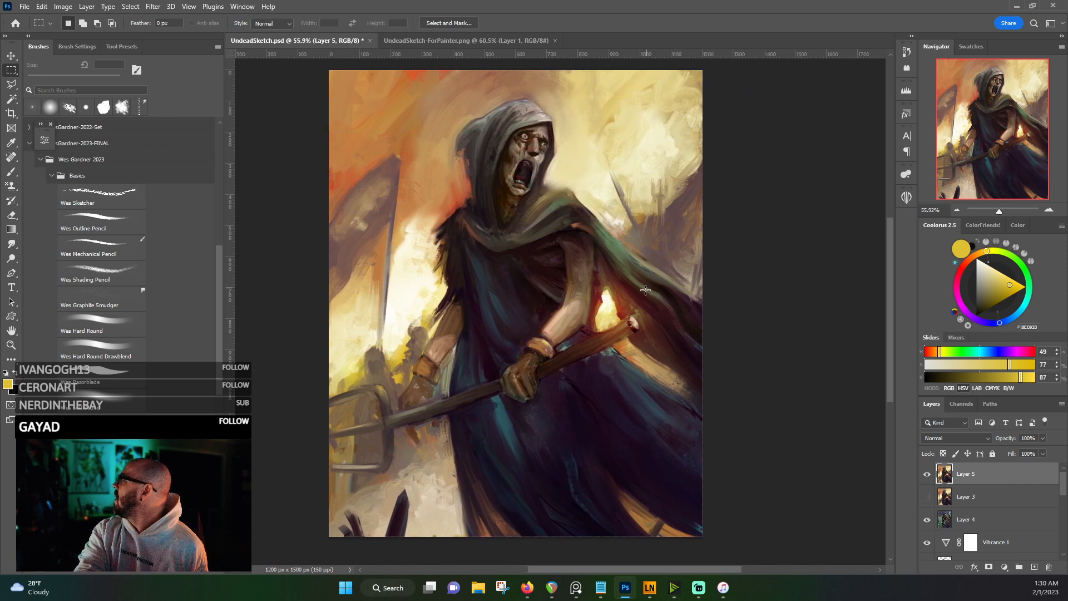
{"action": "scroll", "coordinate": [508, 285], "scroll_direction": "up", "scroll_amount": 1}
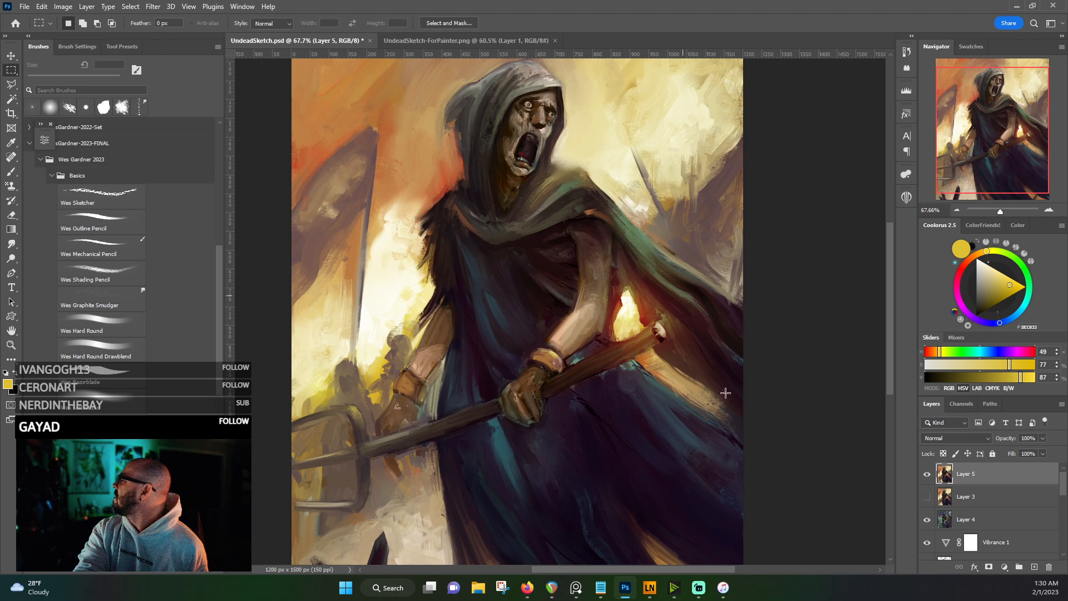
- Hide Layer 5 to examine the teal and purple sketch on Layer 4, and show Layer 5 again to inspect the painting
{"action": "left_click", "coordinate": [927, 474]}
{"action": "scroll", "coordinate": [767, 334], "scroll_direction": "down", "scroll_amount": 1}
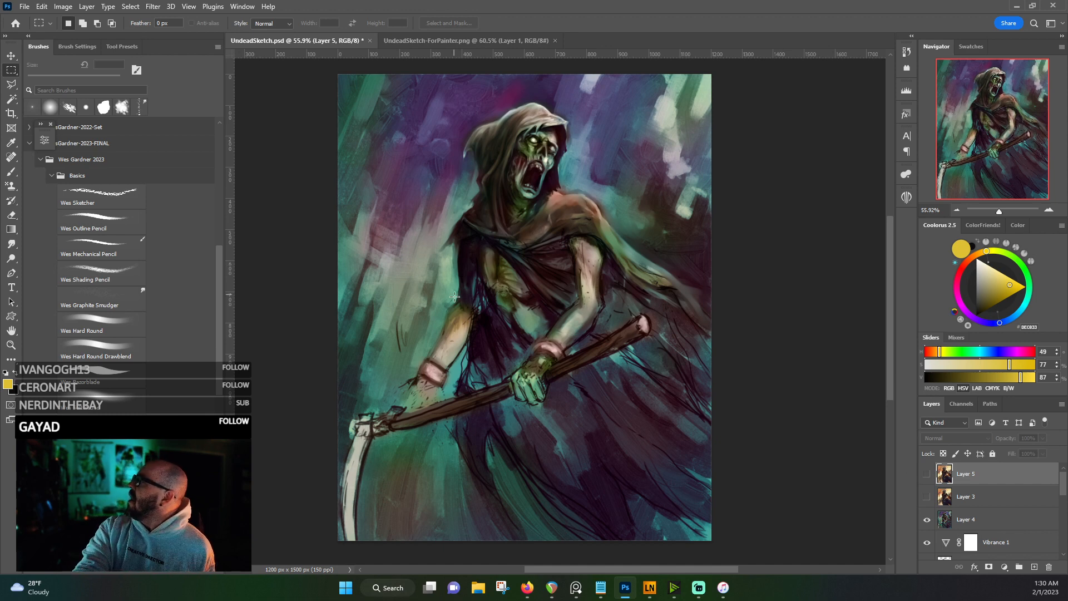
{"action": "scroll", "coordinate": [473, 262], "scroll_direction": "up", "scroll_amount": 3}
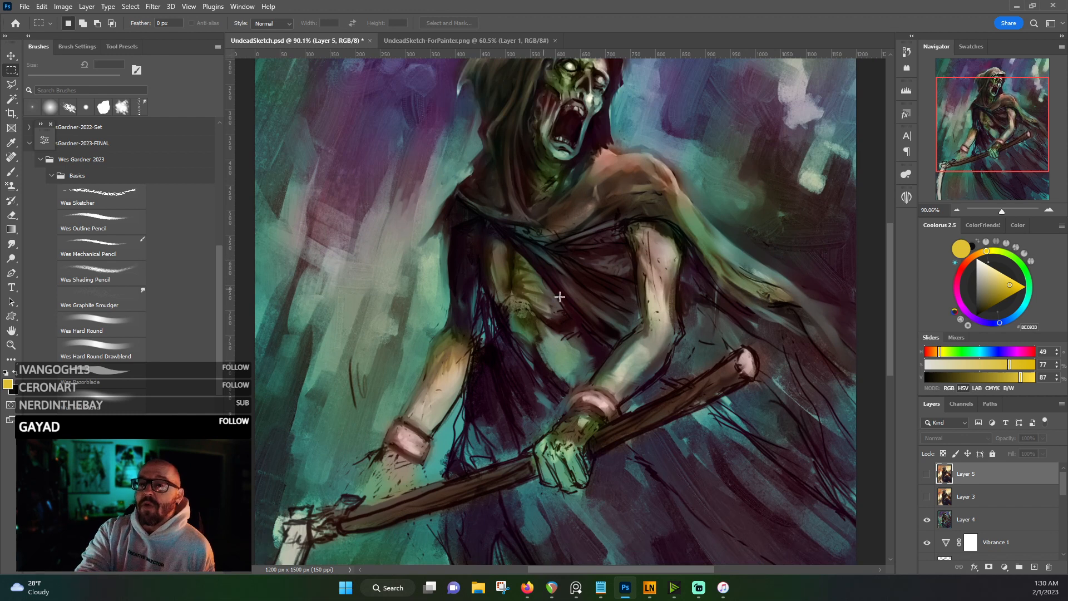
{"action": "scroll", "coordinate": [564, 238], "scroll_direction": "down", "scroll_amount": 2}
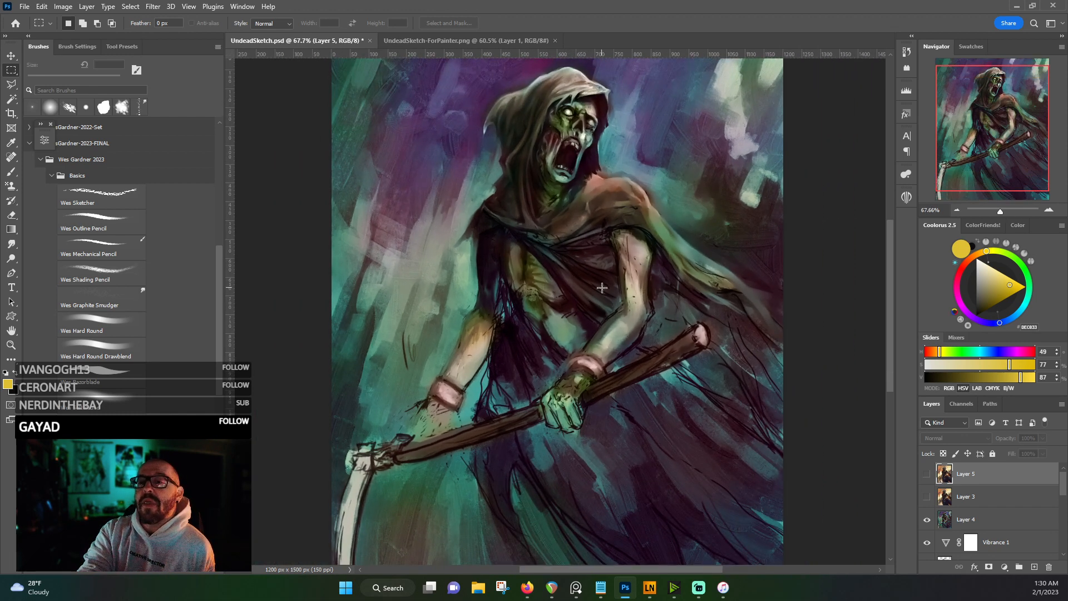
{"action": "scroll", "coordinate": [735, 383], "scroll_direction": "down", "scroll_amount": 2}
{"action": "left_click", "coordinate": [927, 475]}
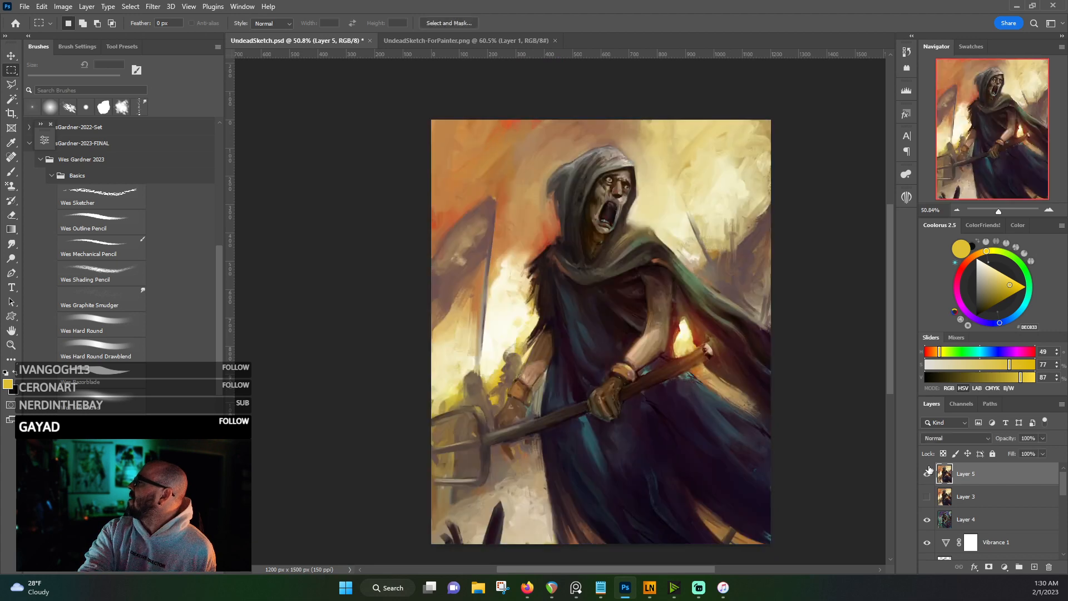
{"action": "scroll", "coordinate": [624, 294], "scroll_direction": "up", "scroll_amount": 2}
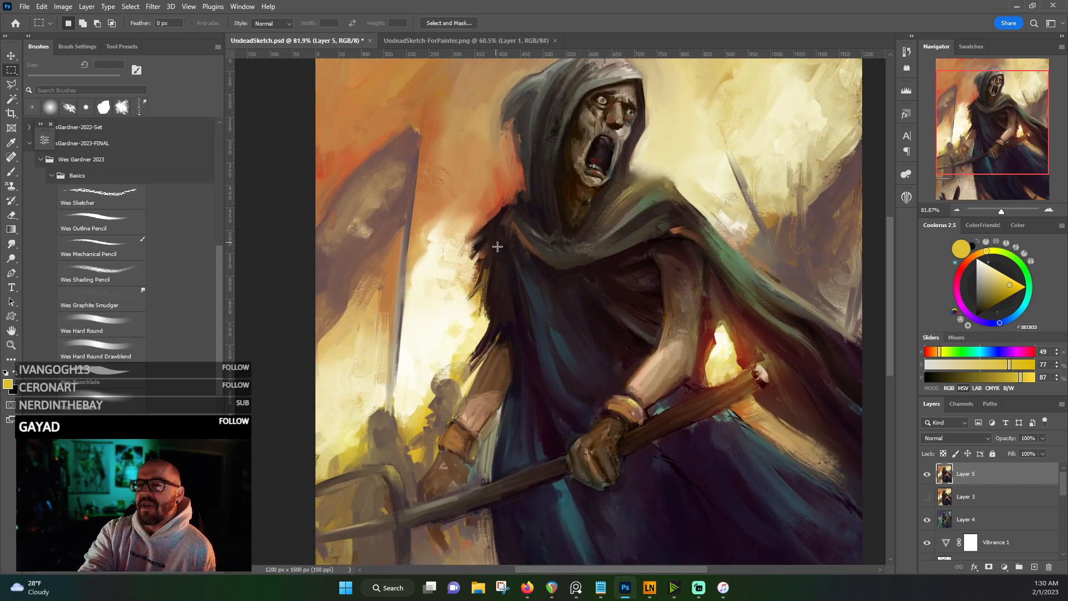
{"action": "scroll", "coordinate": [498, 248], "scroll_direction": "down", "scroll_amount": 2}
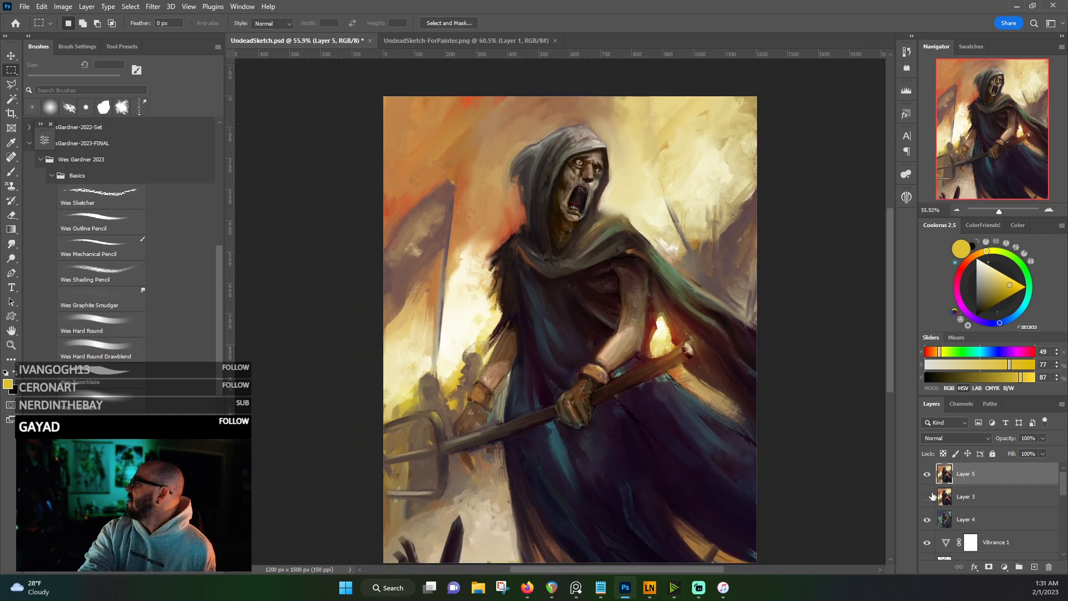
{"action": "scroll", "coordinate": [704, 412], "scroll_direction": "down", "scroll_amount": 2}
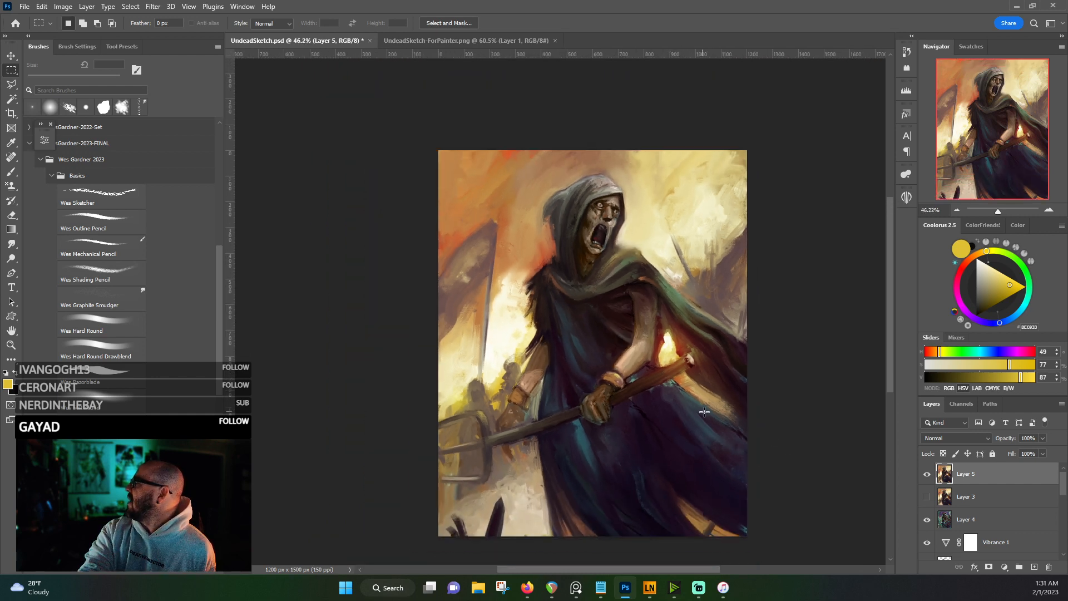
- Toggle Layer 5's visibility repeatedly to compare the Layer 4 sketch with the painting, leaving Layer 5 shown
{"action": "left_click", "coordinate": [927, 475]}
{"action": "left_click", "coordinate": [927, 475]}
{"action": "left_click", "coordinate": [928, 476]}
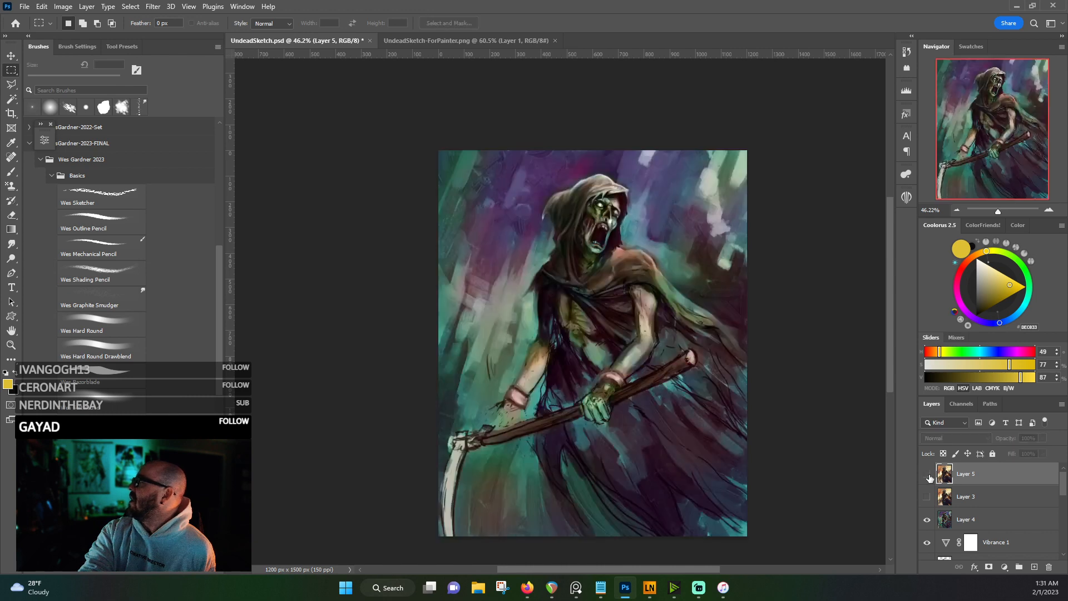
{"action": "left_click", "coordinate": [927, 475]}
{"action": "left_click", "coordinate": [927, 476]}
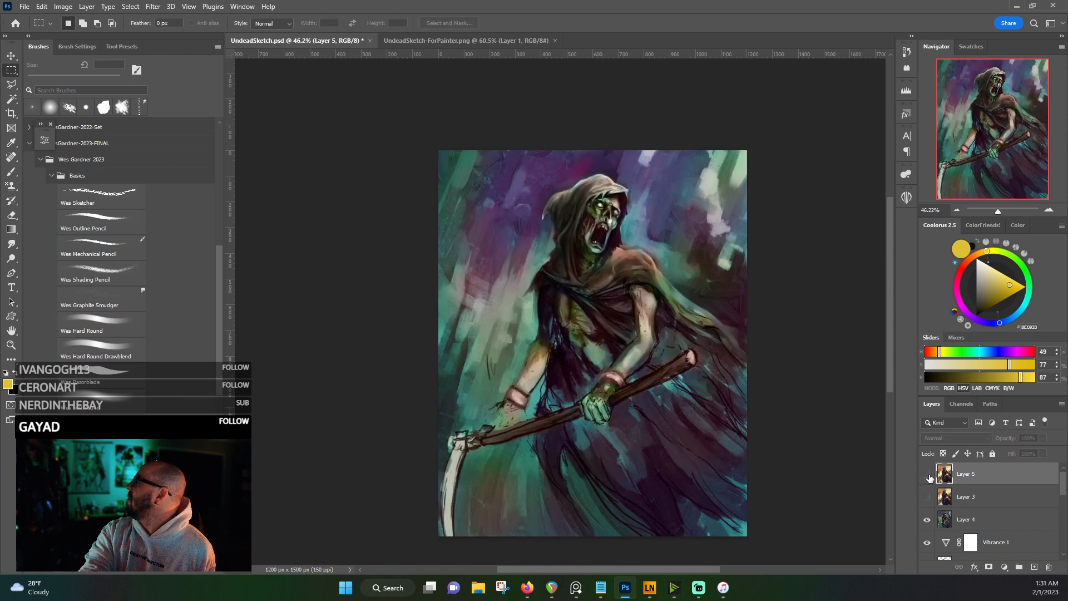
{"action": "left_click", "coordinate": [927, 476]}
{"action": "left_click", "coordinate": [928, 476]}
{"action": "left_click", "coordinate": [927, 475]}
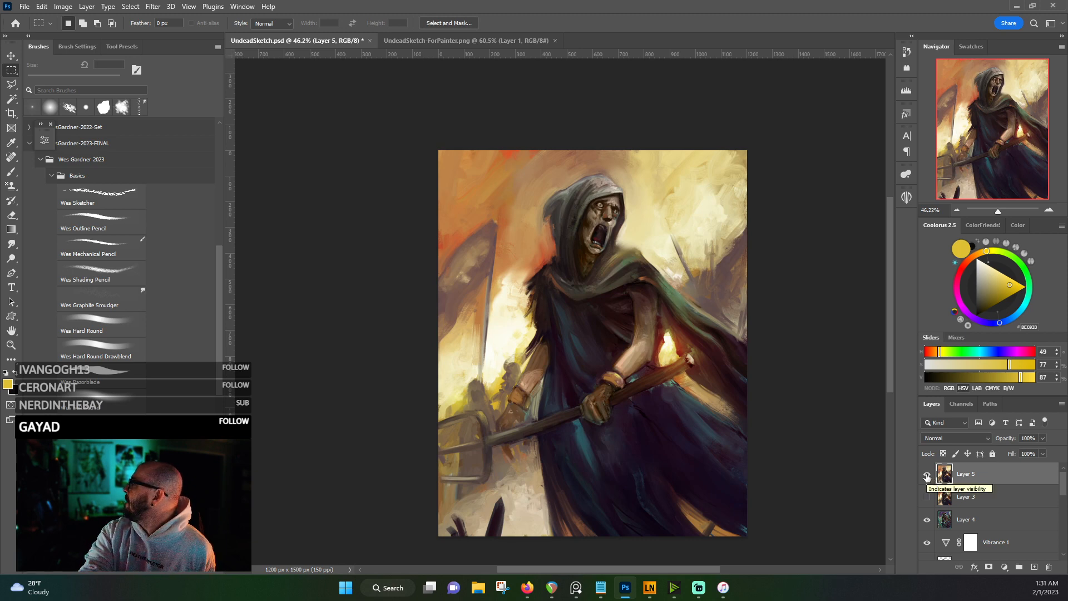
- Hide and show Layer 5 twice more to compare the underlying scythe sketch with the pitchfork painting, ending with the painting shown
{"action": "left_click", "coordinate": [928, 476]}
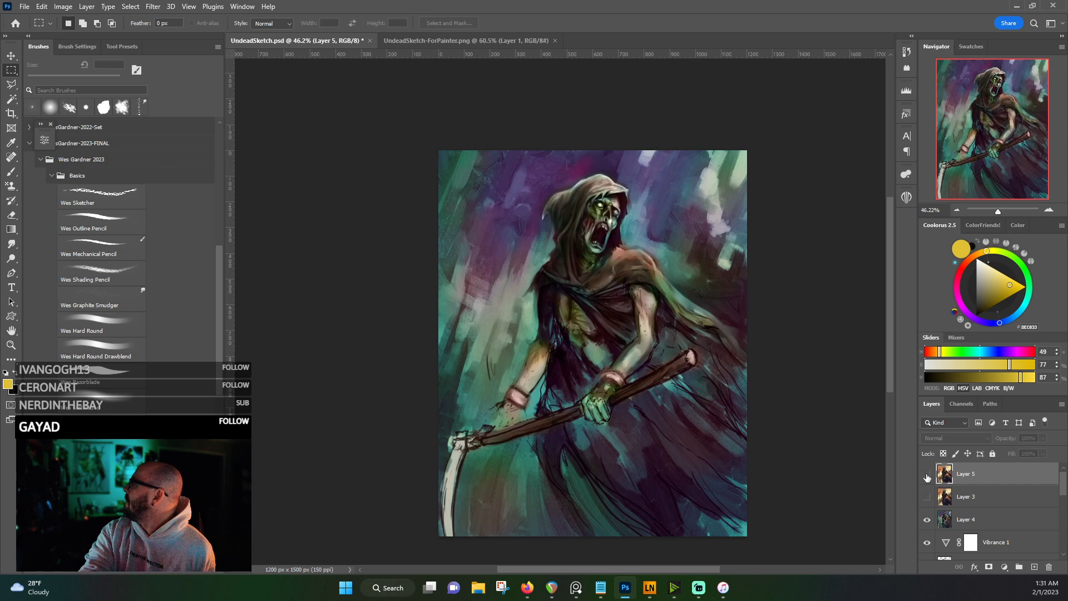
{"action": "left_click", "coordinate": [927, 476]}
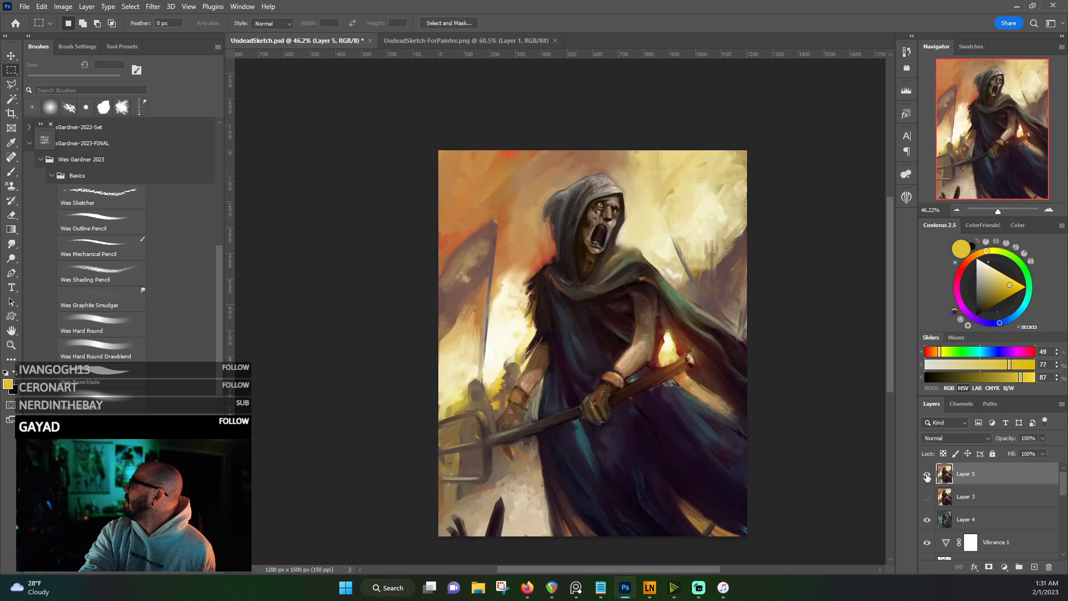
{"action": "left_click", "coordinate": [927, 476]}
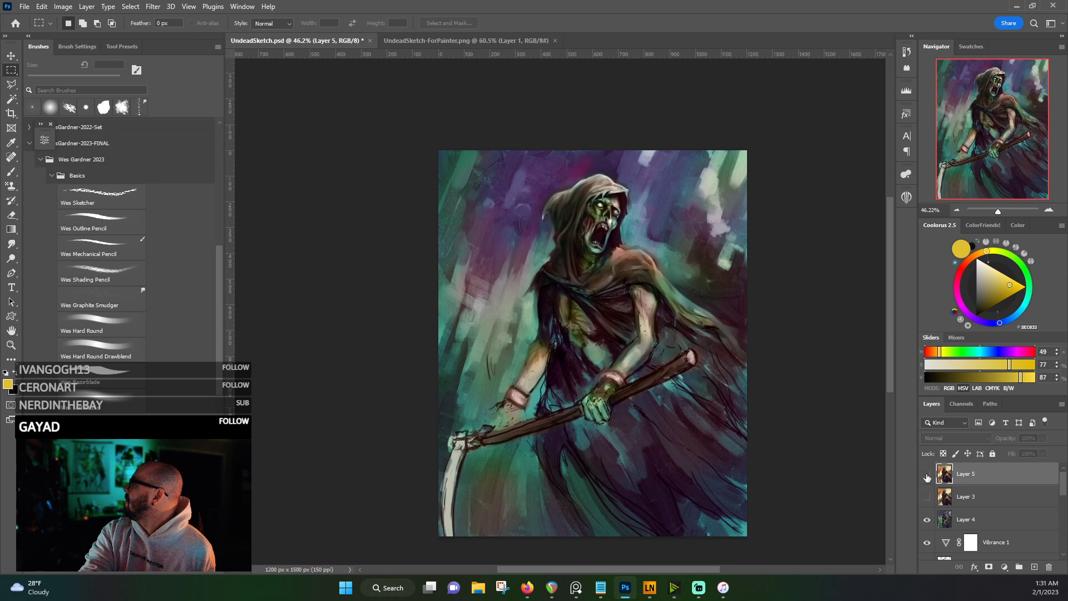
{"action": "left_click", "coordinate": [927, 476]}
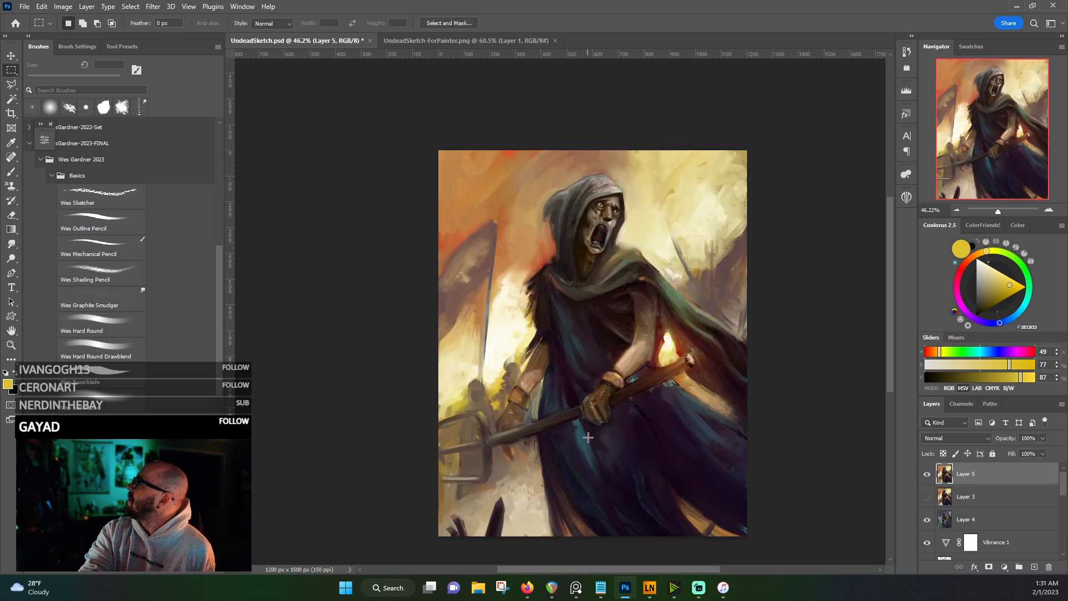
- Open Liquify on Layer 5 and push the pitchfork's wooden shaft into a straighter line with a size 150 brush
{"action": "scroll", "coordinate": [588, 437], "scroll_direction": "up", "scroll_amount": 2}
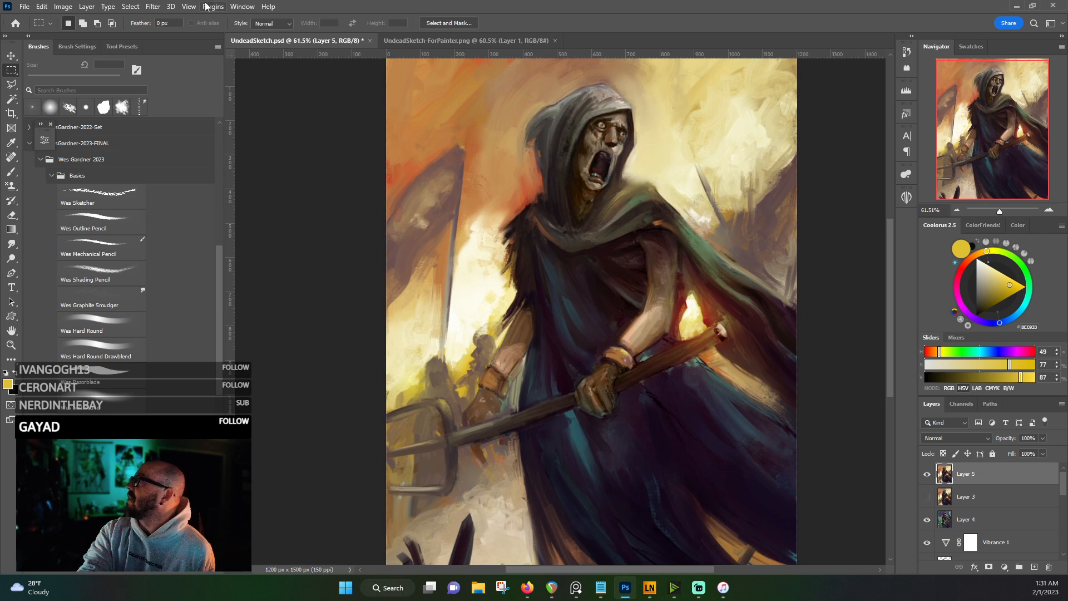
{"action": "left_click", "coordinate": [137, 6]}
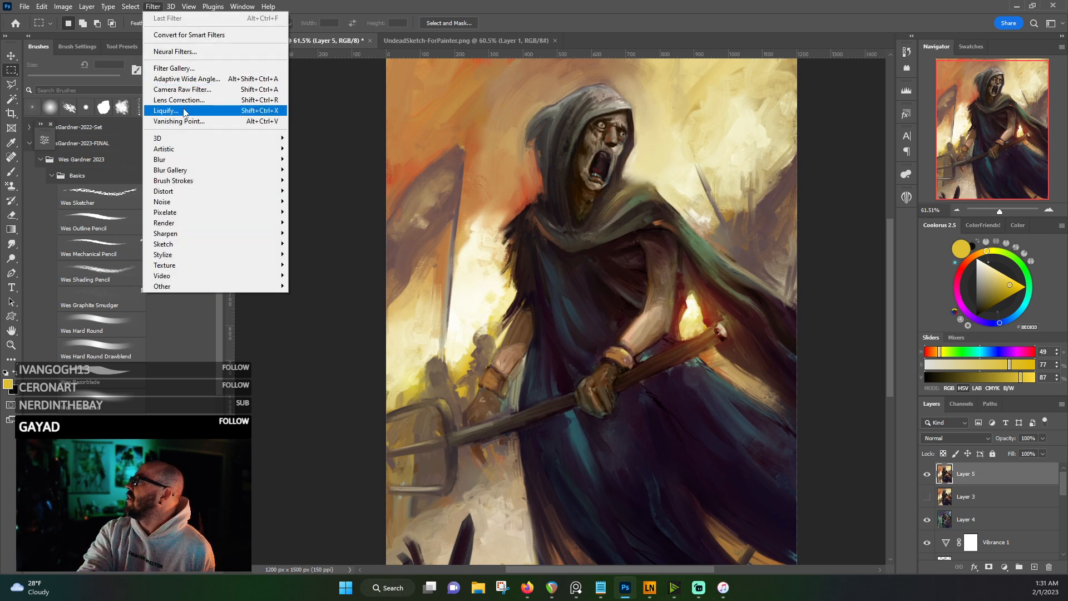
{"action": "left_click", "coordinate": [183, 111]}
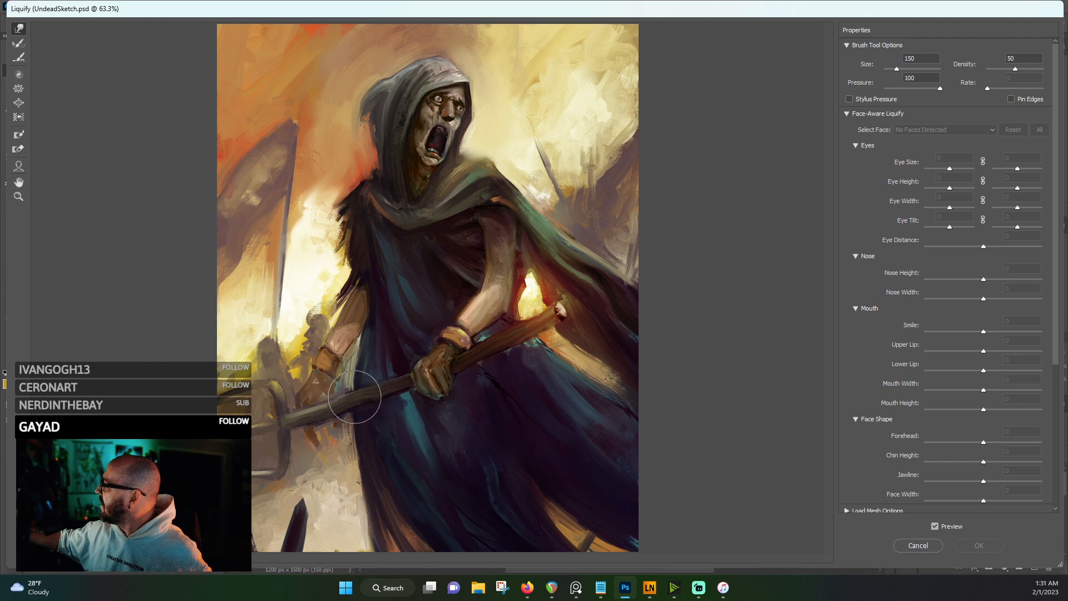
{"action": "left_click_drag", "start_coordinate": [357, 394], "coordinate": [370, 393]}
{"action": "key", "text": "bracketright"}
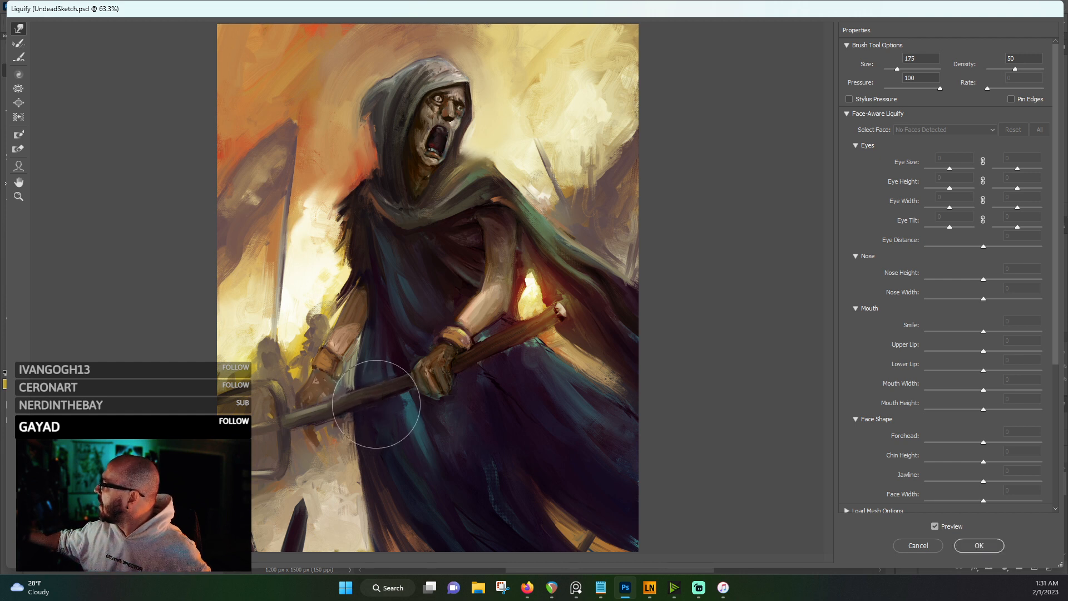
{"action": "key", "text": "bracketleft"}
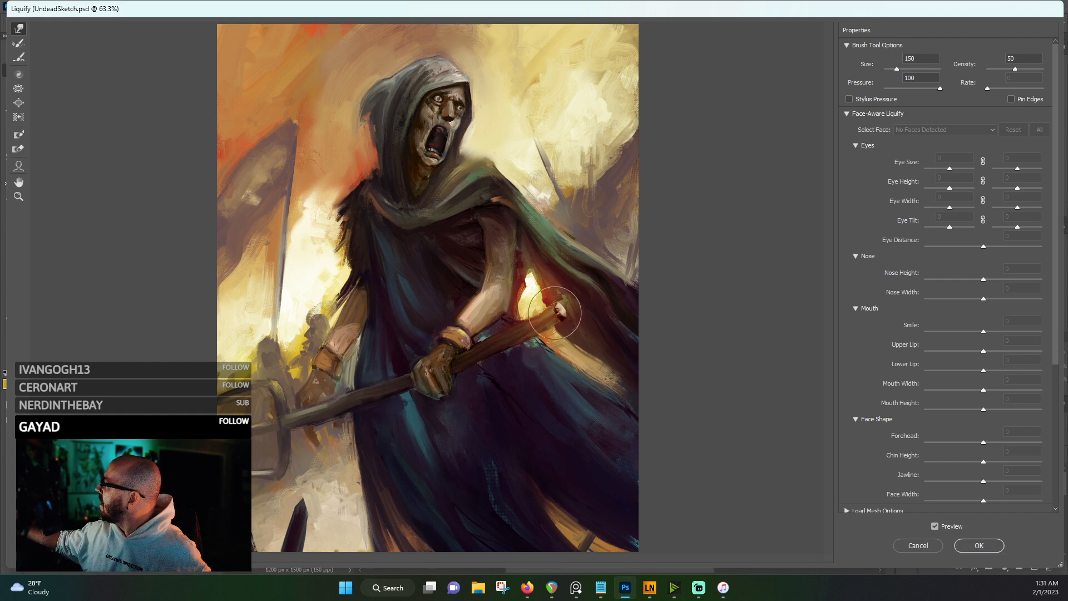
{"action": "mouse_move", "coordinate": [561, 317]}
{"action": "left_mouse_down"}
{"action": "mouse_move", "coordinate": [512, 326]}
{"action": "mouse_move", "coordinate": [501, 347]}
{"action": "left_mouse_up"}
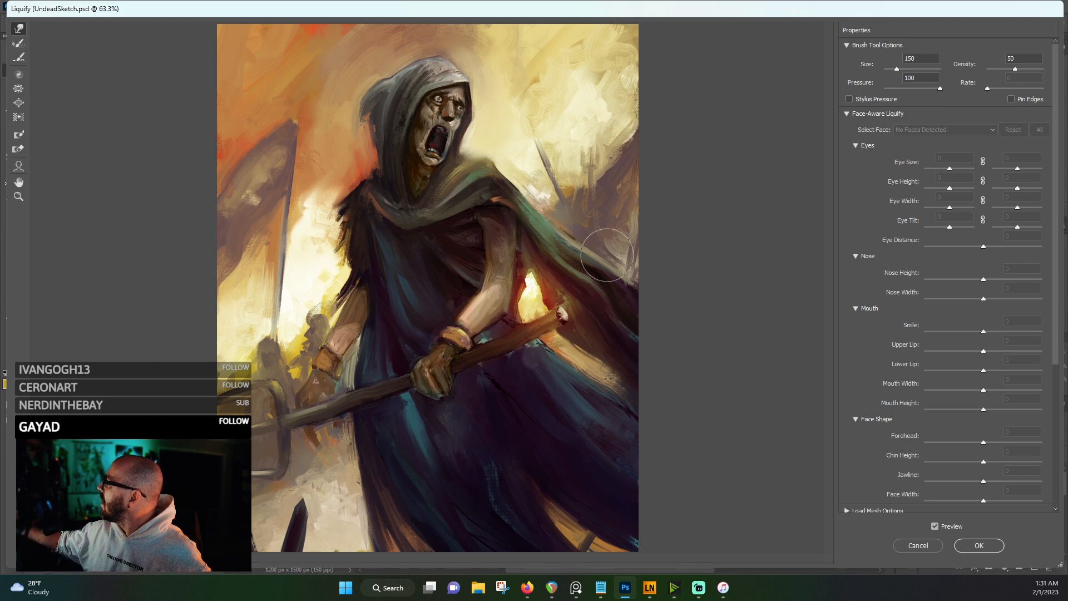
{"action": "left_click_drag", "start_coordinate": [559, 313], "coordinate": [537, 323]}
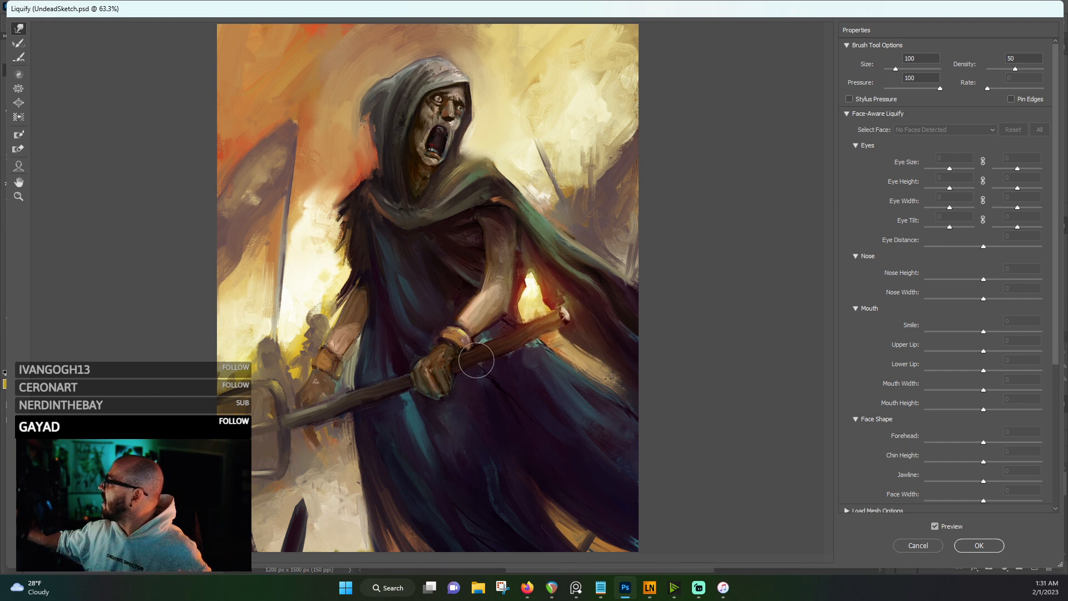
- Reduce the Liquify brush size to 90 and refine the alignment of the shaft's upper end near the flames
{"action": "key", "text": "bracketleft"}
{"action": "key", "text": "bracketleft"}
{"action": "key", "text": "bracketleft"}
{"action": "key", "text": "bracketleft"}
{"action": "key", "text": "bracketleft"}
{"action": "key", "text": "bracketleft"}
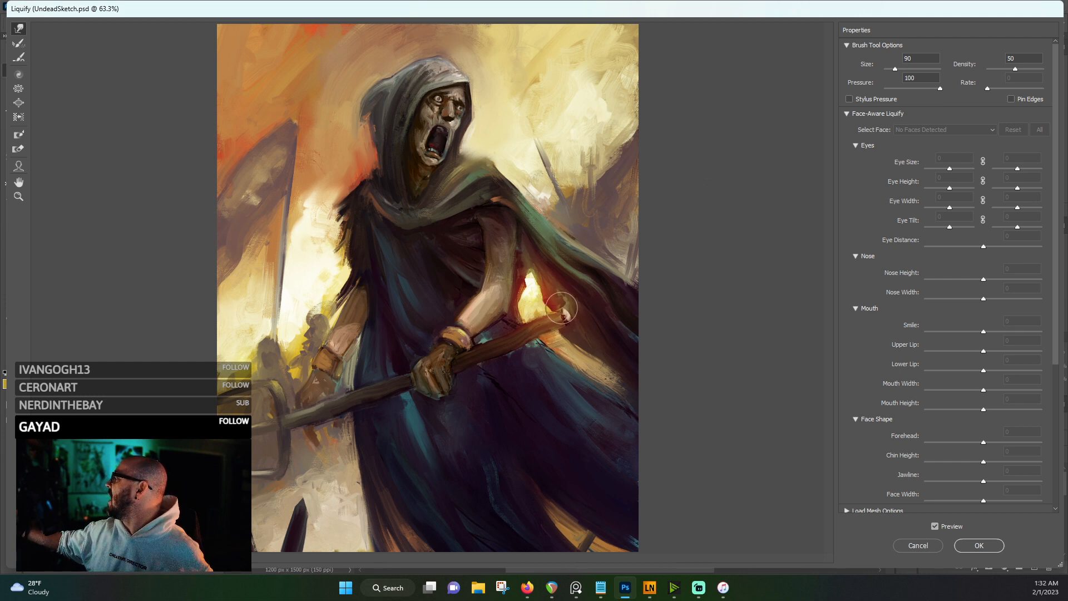
{"action": "mouse_move", "coordinate": [561, 310]}
{"action": "left_mouse_down"}
{"action": "mouse_move", "coordinate": [529, 336]}
{"action": "mouse_move", "coordinate": [535, 323]}
{"action": "left_mouse_up"}
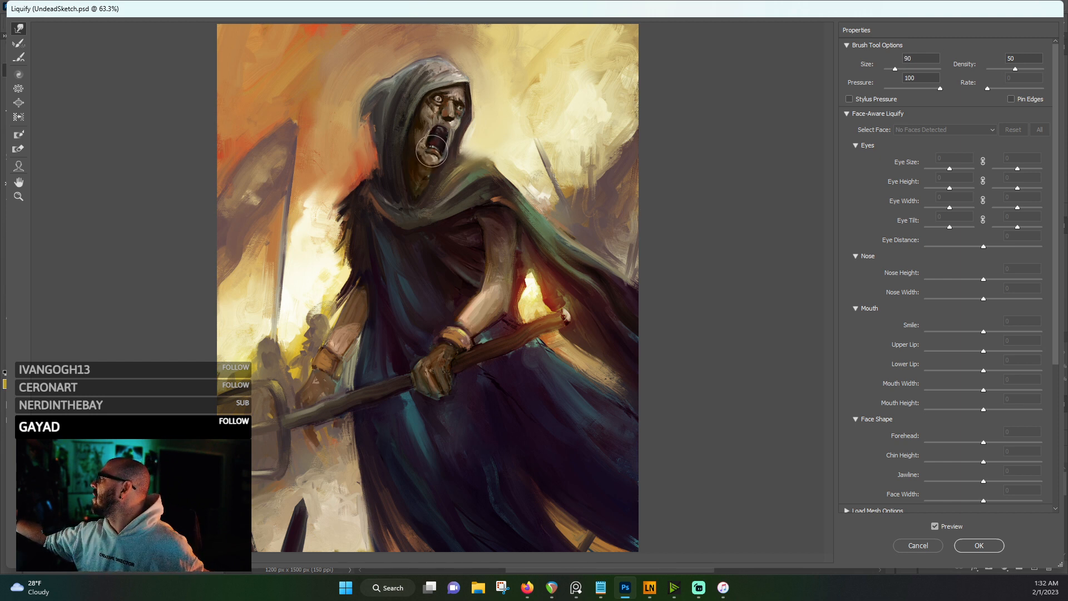
- Reshape the figure's screaming mouth with a size 60 Liquify brush and apply the Liquify changes
{"action": "key", "text": "bracketleft"}
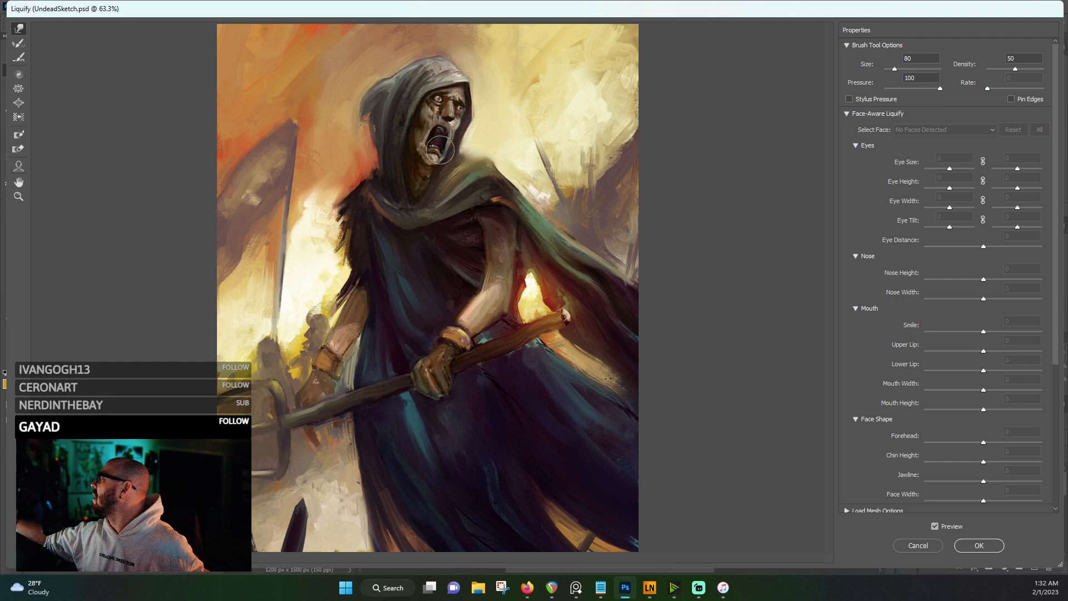
{"action": "key", "text": "bracketleft"}
{"action": "key", "text": "bracketleft"}
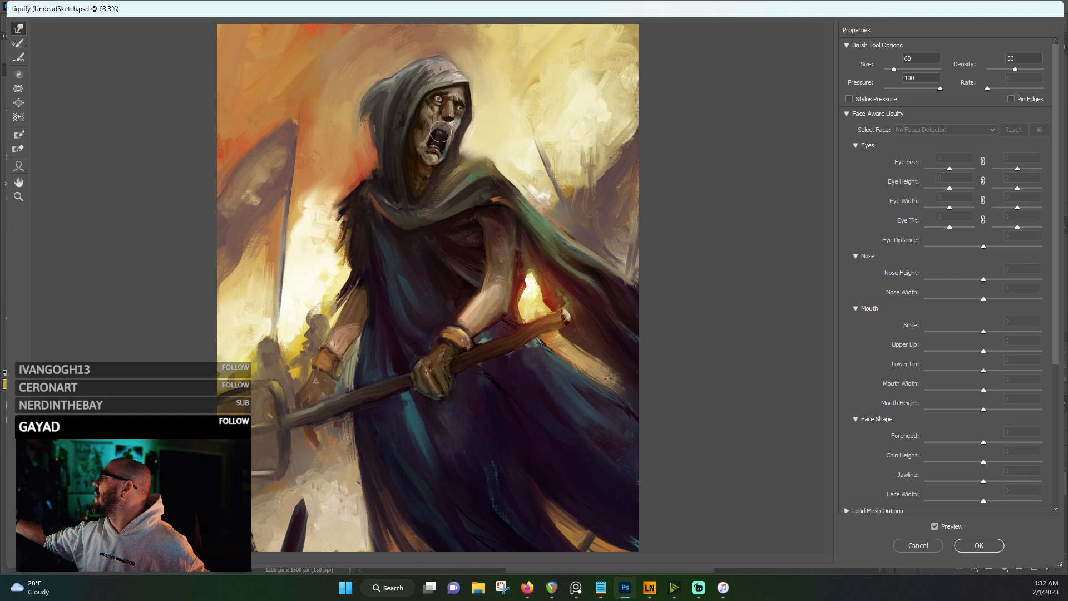
{"action": "left_click_drag", "start_coordinate": [441, 132], "coordinate": [446, 124]}
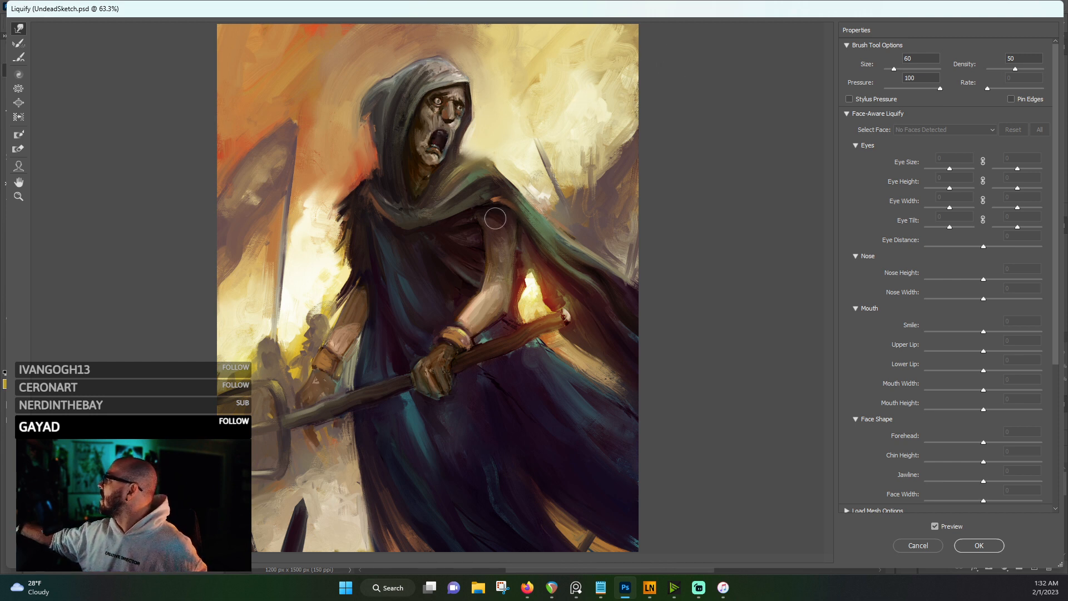
{"action": "left_click", "coordinate": [974, 546]}
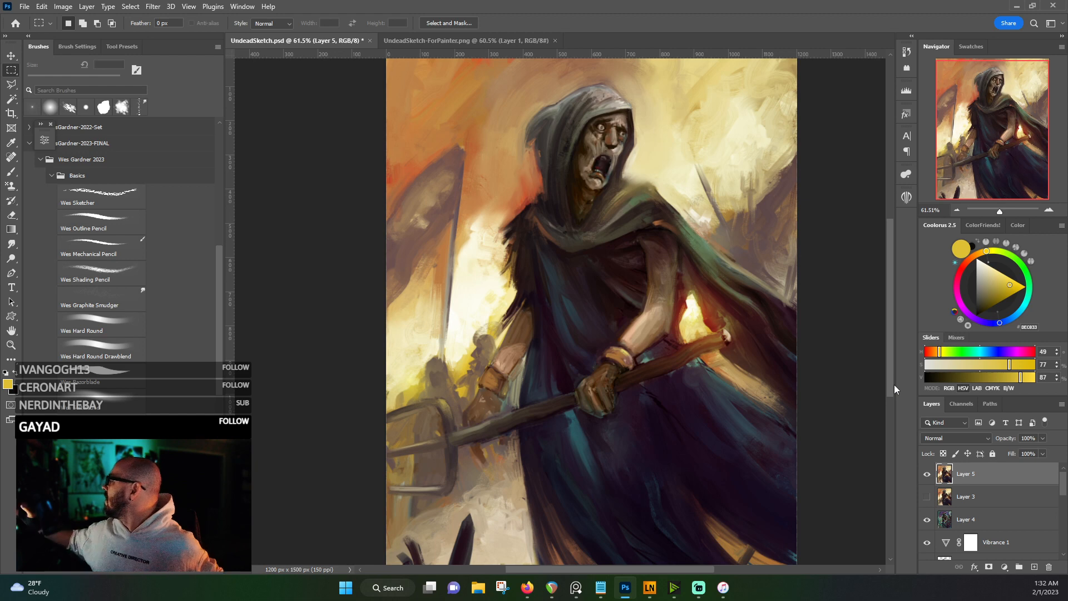
- Choose the Wes Hard Round Drawblend brush and set its size to 10 px
{"action": "left_click_drag", "start_coordinate": [220, 268], "coordinate": [217, 275]}
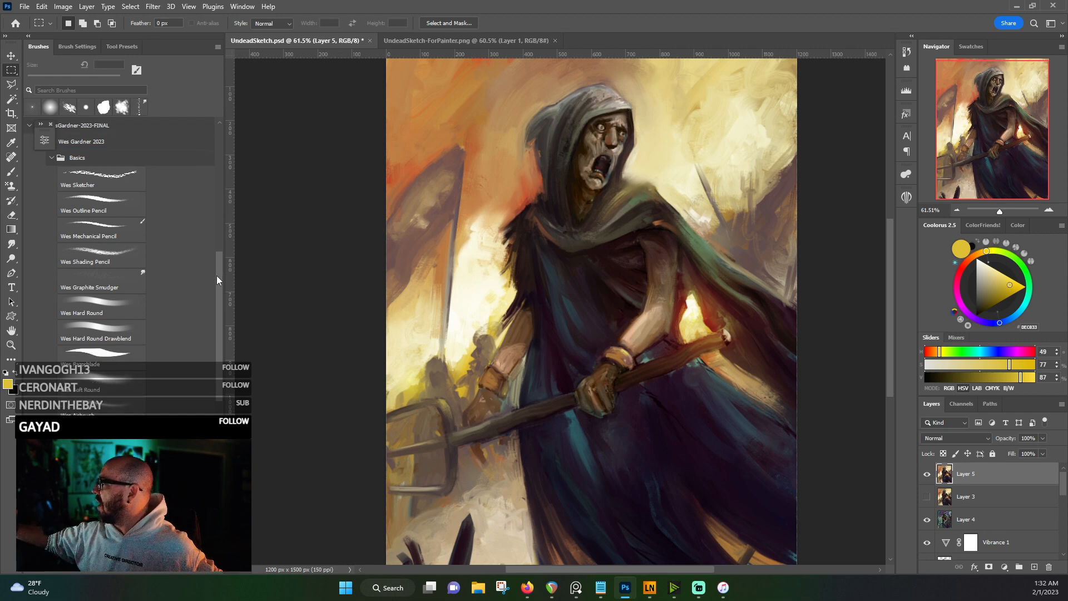
{"action": "left_click", "coordinate": [118, 338]}
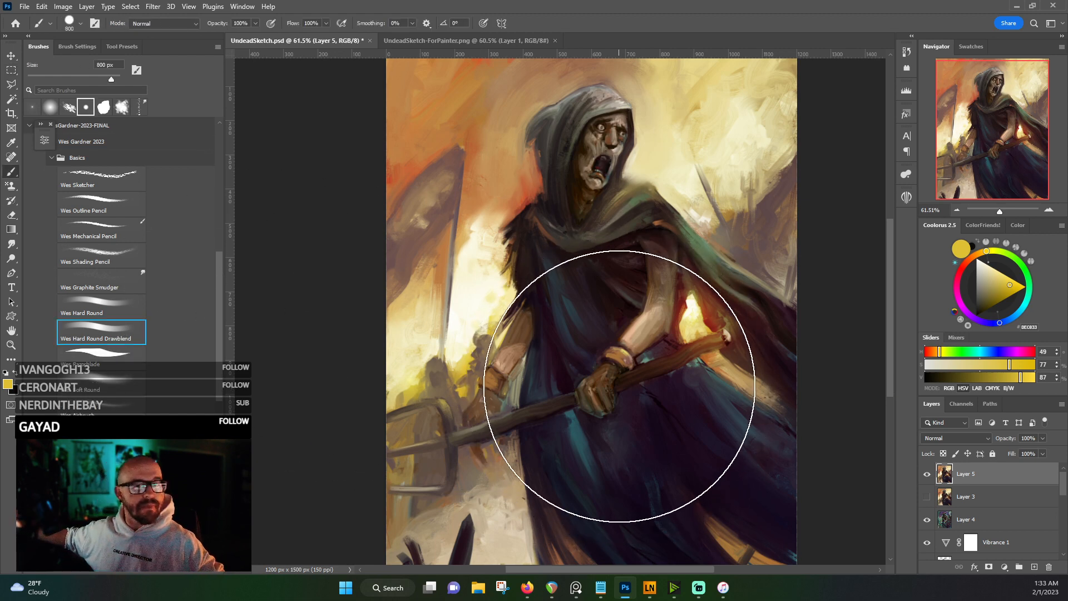
{"action": "key", "text": "bracketleft"}
{"action": "key", "text": "bracketleft"}
{"action": "key", "text": "bracketleft"}
{"action": "key", "text": "bracketleft"}
{"action": "key", "text": "bracketleft"}
{"action": "key", "text": "bracketleft"}
{"action": "key", "text": "bracketleft"}
{"action": "key", "text": "bracketleft"}
{"action": "key", "text": "bracketleft"}
{"action": "key", "text": "bracketleft"}
{"action": "key", "text": "bracketleft"}
{"action": "key", "text": "bracketleft"}
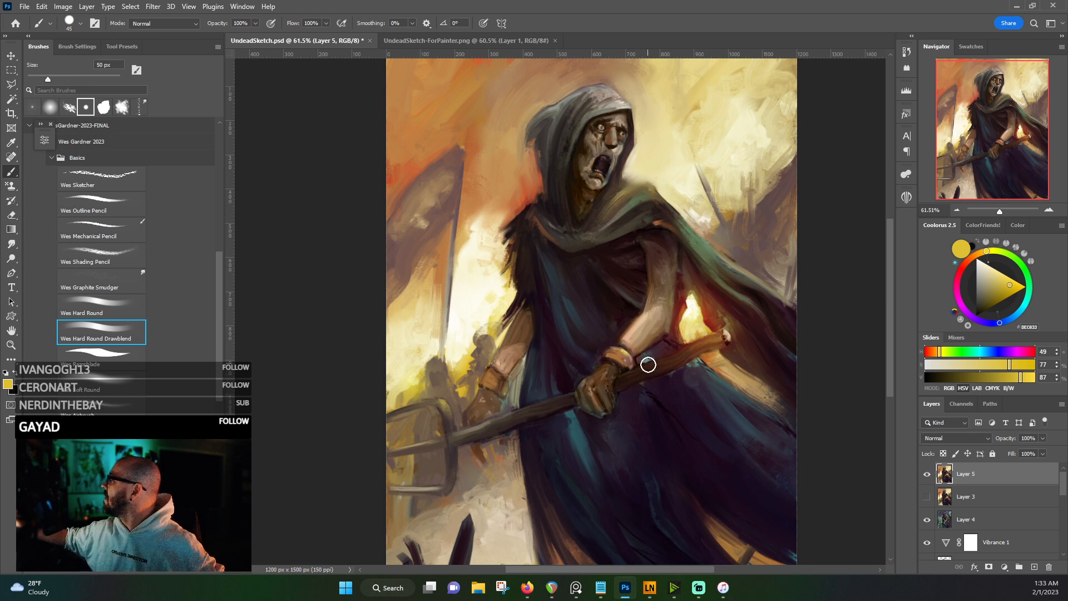
{"action": "key", "text": "bracketleft"}
{"action": "key", "text": "bracketleft"}
{"action": "key", "text": "bracketleft"}
{"action": "key", "text": "bracketleft"}
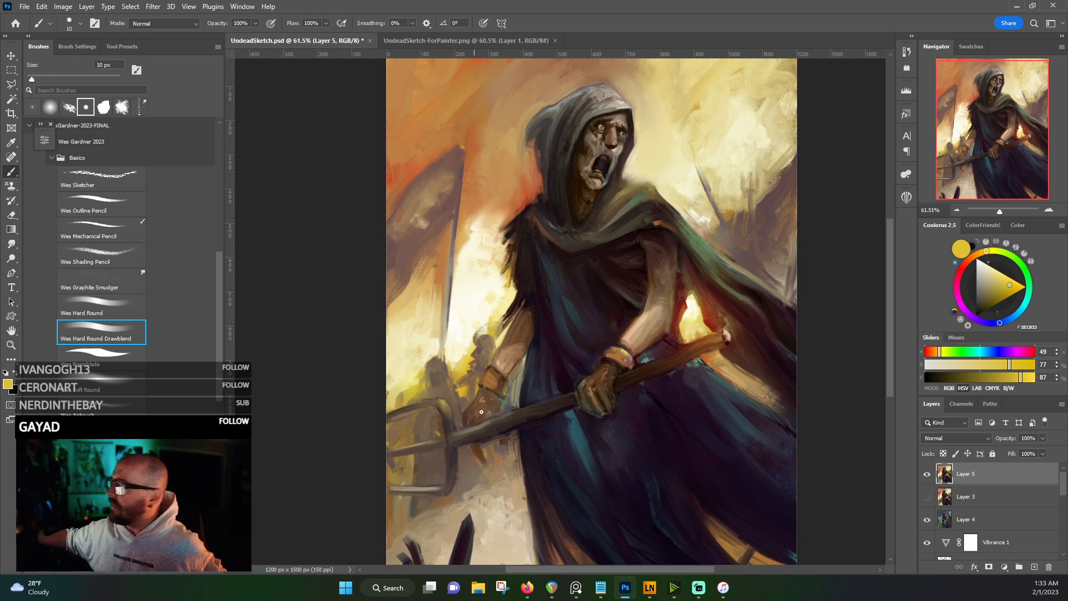
- Clean up the edges of the lower shaft near the fork head using browns and greys sampled from the painting
{"action": "left_click", "coordinate": [472, 435], "text": "alt"}
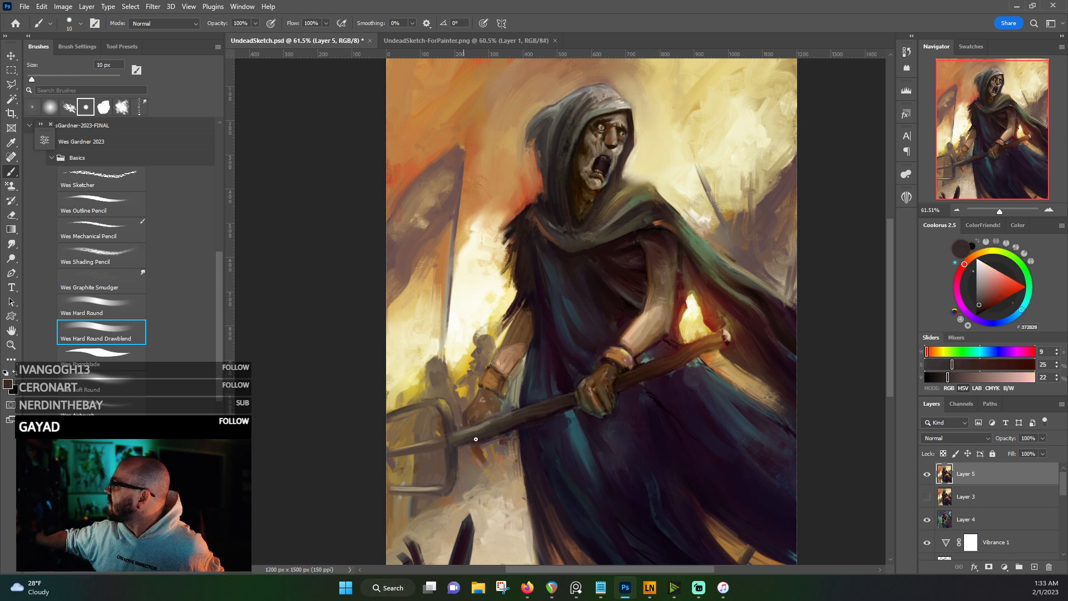
{"action": "left_click", "coordinate": [498, 437], "text": "alt"}
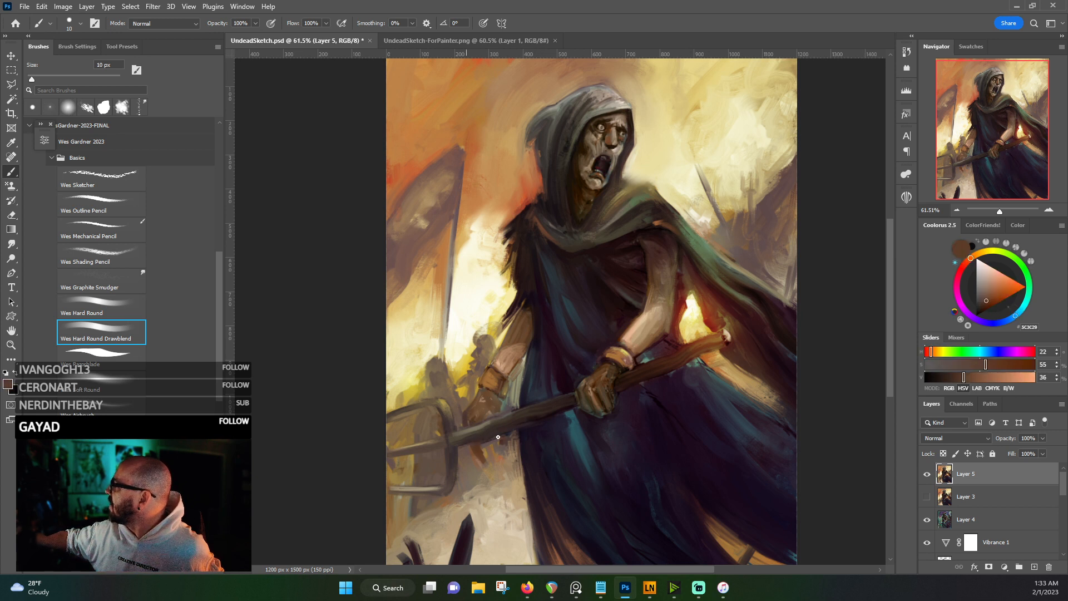
{"action": "left_click", "coordinate": [469, 440], "text": "alt"}
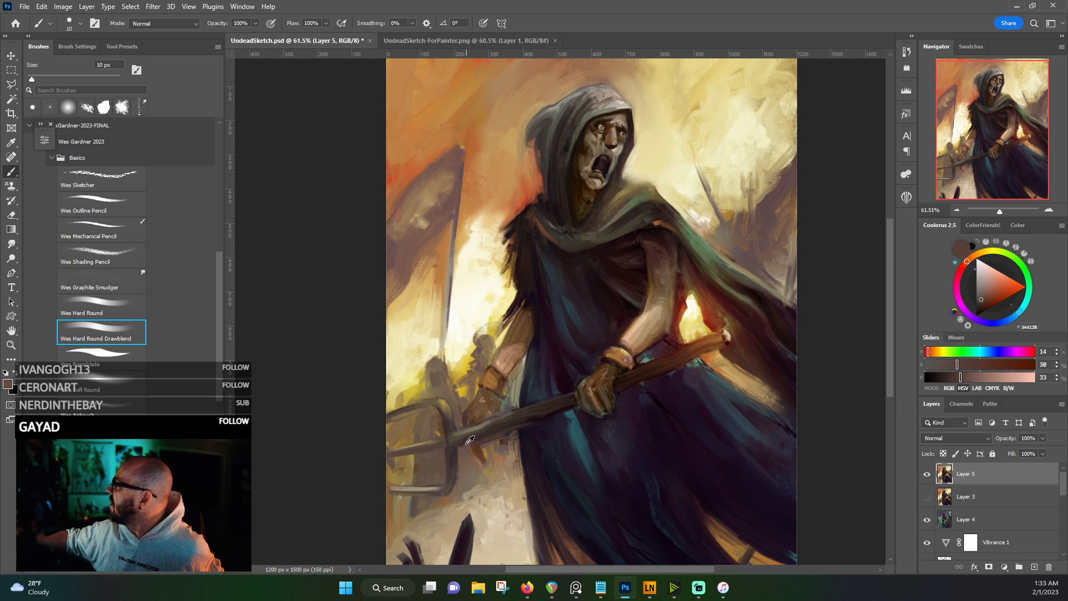
{"action": "left_click", "coordinate": [480, 423], "text": "alt"}
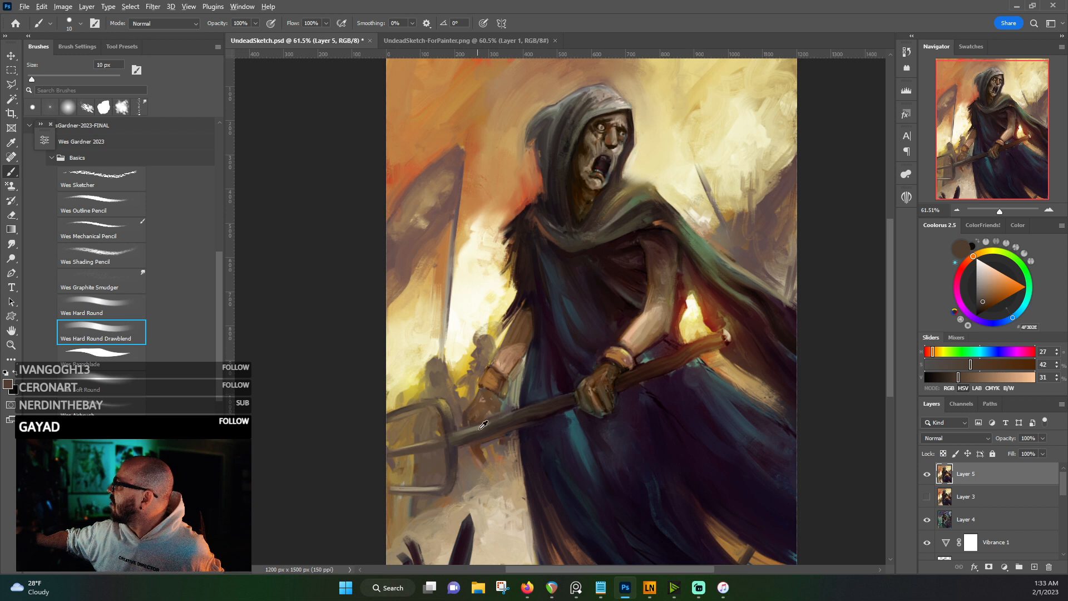
{"action": "left_click", "coordinate": [496, 417], "text": "alt"}
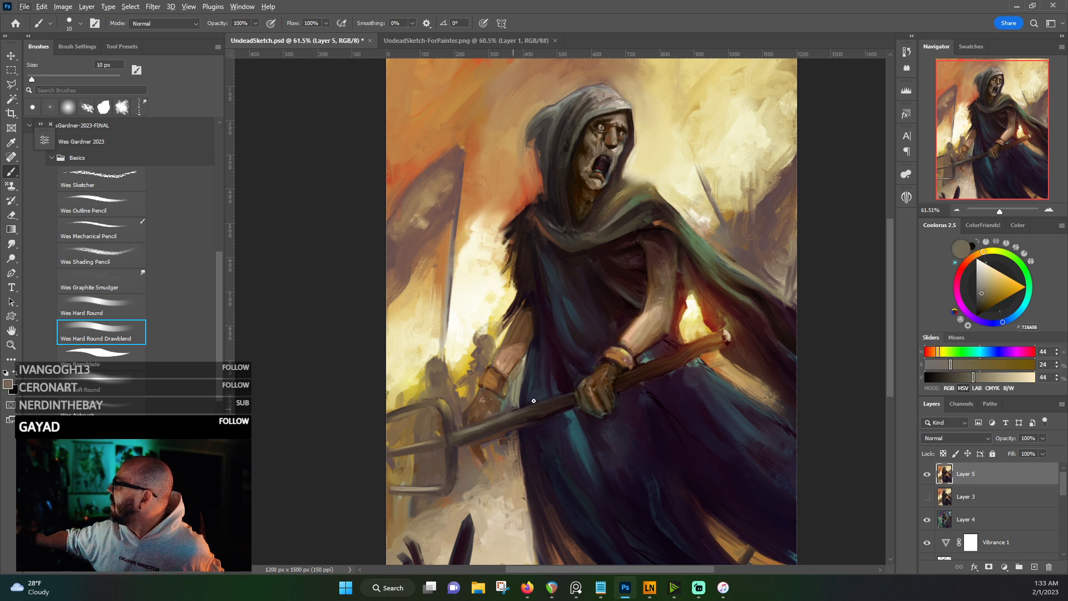
- Straighten and darken the shaft's edges on both sides of the gloved hand with sampled dark tones
{"action": "left_click", "coordinate": [549, 411], "text": "alt"}
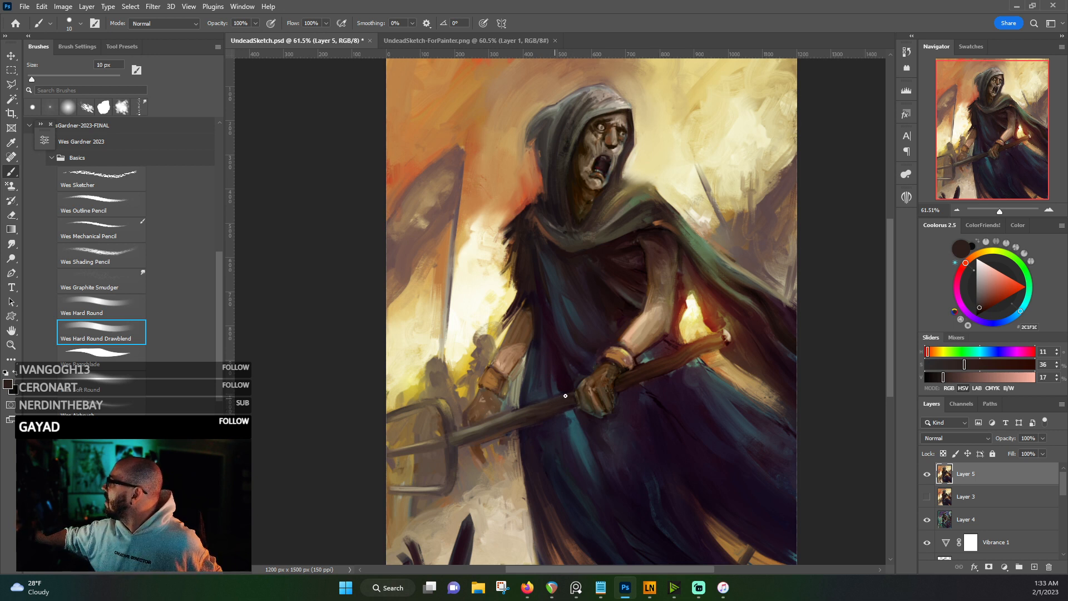
{"action": "left_click", "coordinate": [535, 400], "text": "alt"}
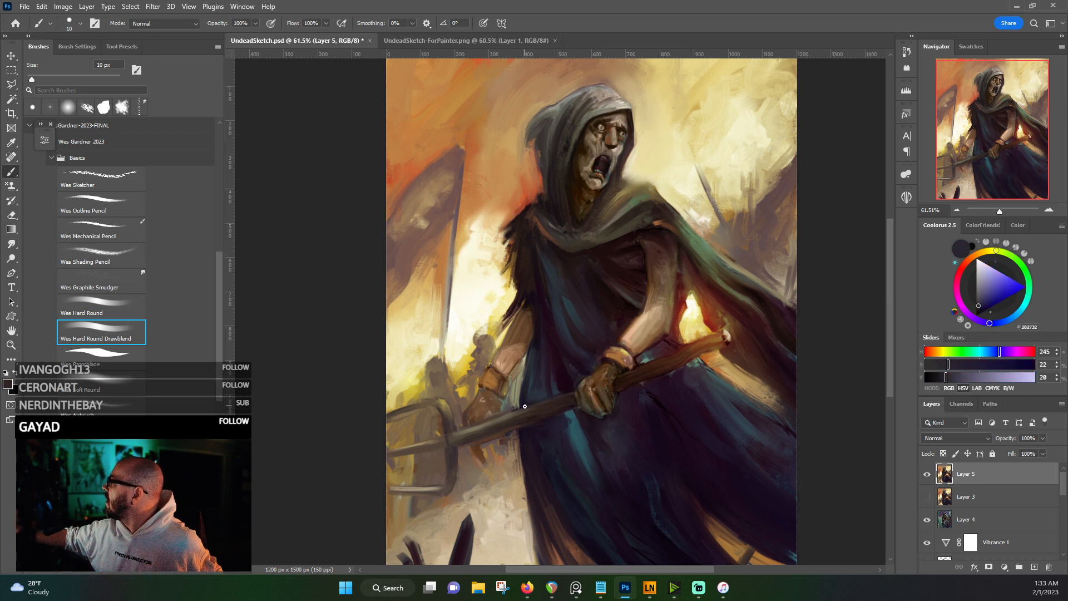
{"action": "left_click", "coordinate": [525, 405], "text": "alt"}
{"action": "left_click", "coordinate": [621, 378], "text": "alt"}
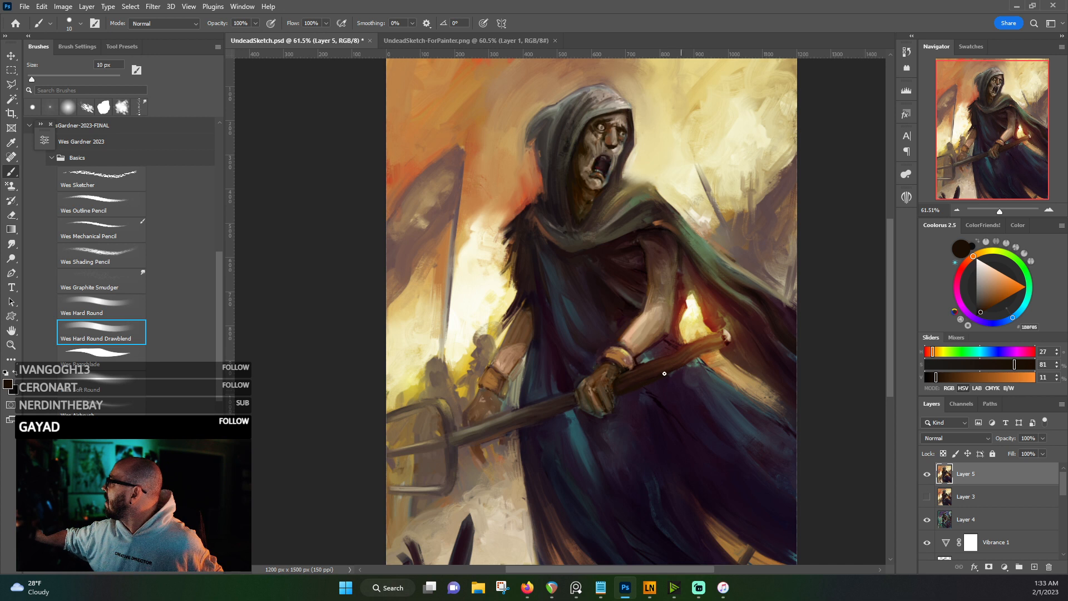
{"action": "mouse_move", "coordinate": [687, 364]}
{"action": "left_mouse_down"}
{"action": "mouse_move", "coordinate": [722, 348]}
{"action": "mouse_move", "coordinate": [691, 359]}
{"action": "left_mouse_up"}
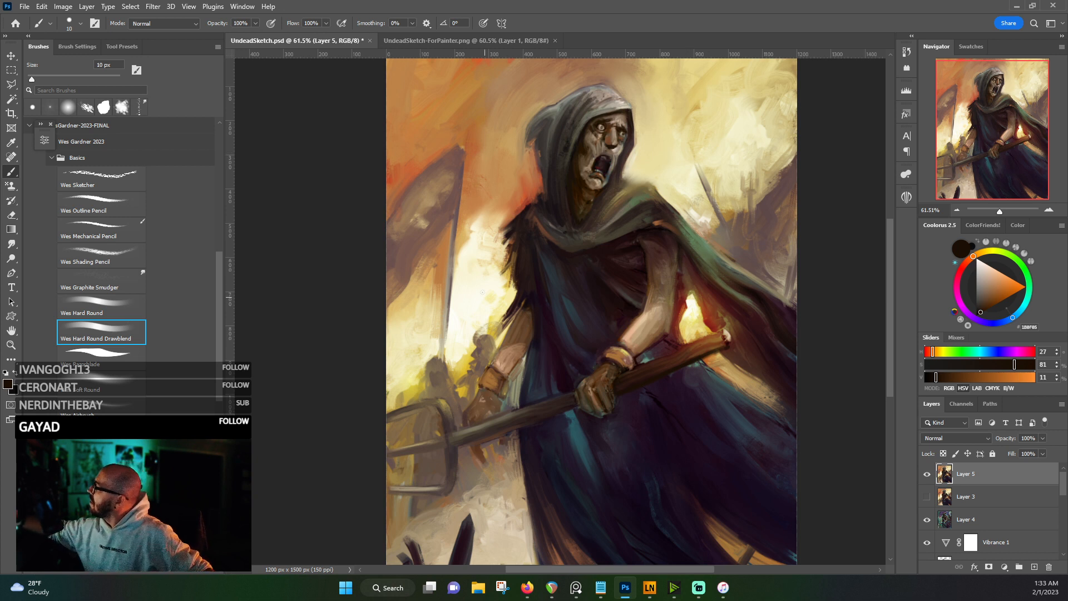
- Touch up the lower shaft with sampled grey-green and brown, and repaint the shaft's cut end as a pale rounded face
{"action": "left_click", "coordinate": [505, 408], "text": "alt"}
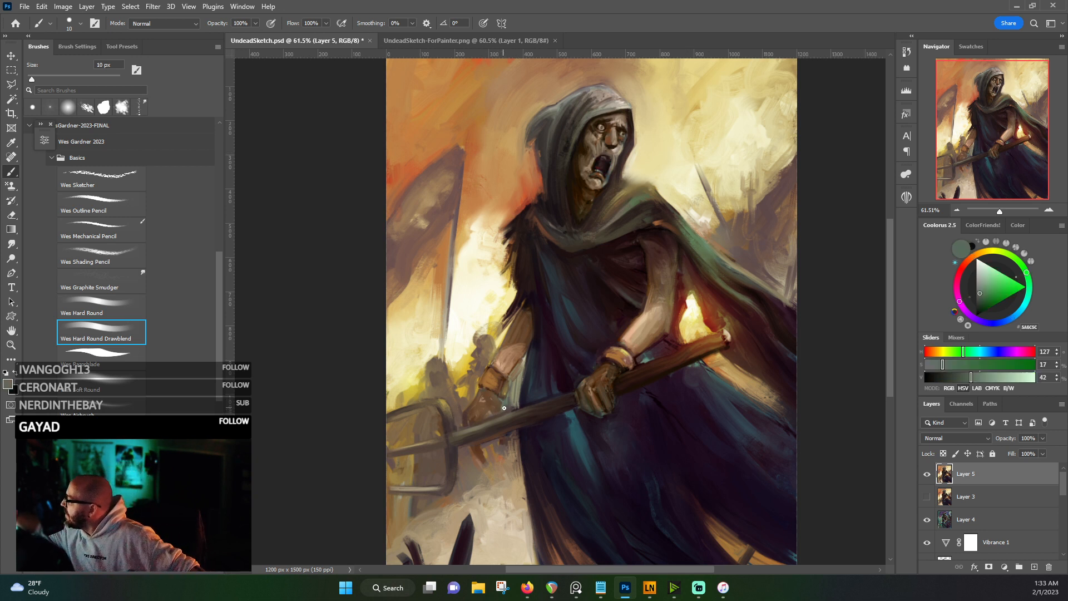
{"action": "left_click", "coordinate": [460, 443], "text": "alt"}
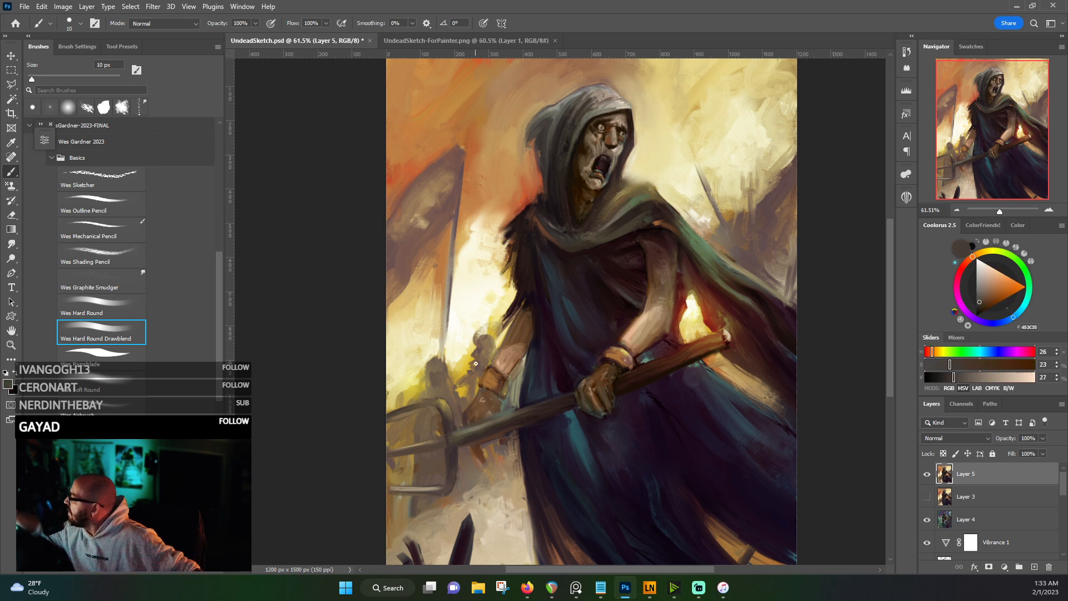
{"action": "left_click", "coordinate": [729, 332], "text": "alt"}
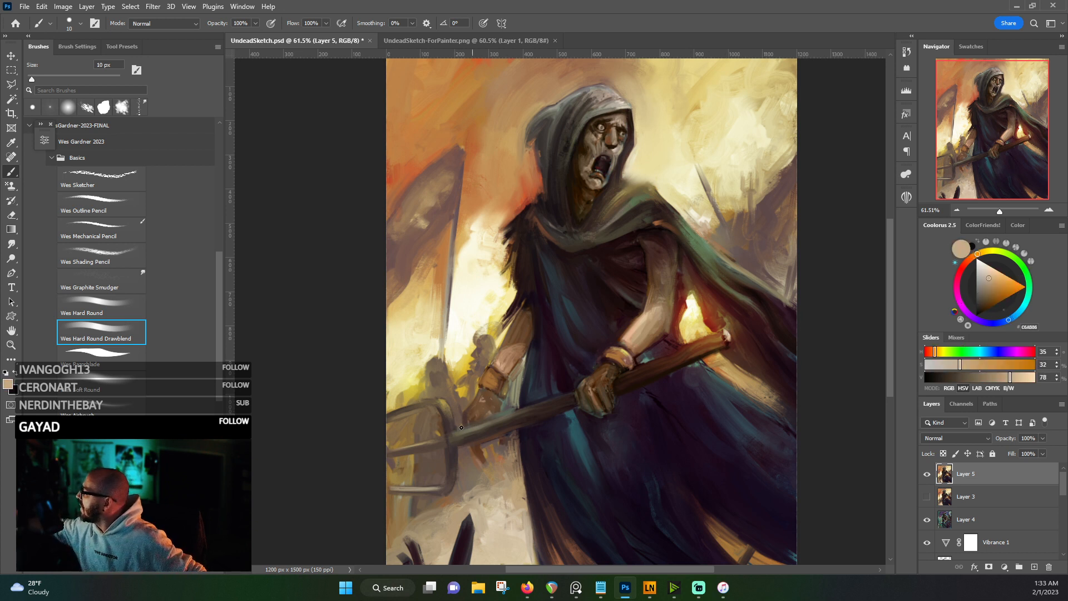
{"action": "left_click", "coordinate": [724, 336], "text": "alt"}
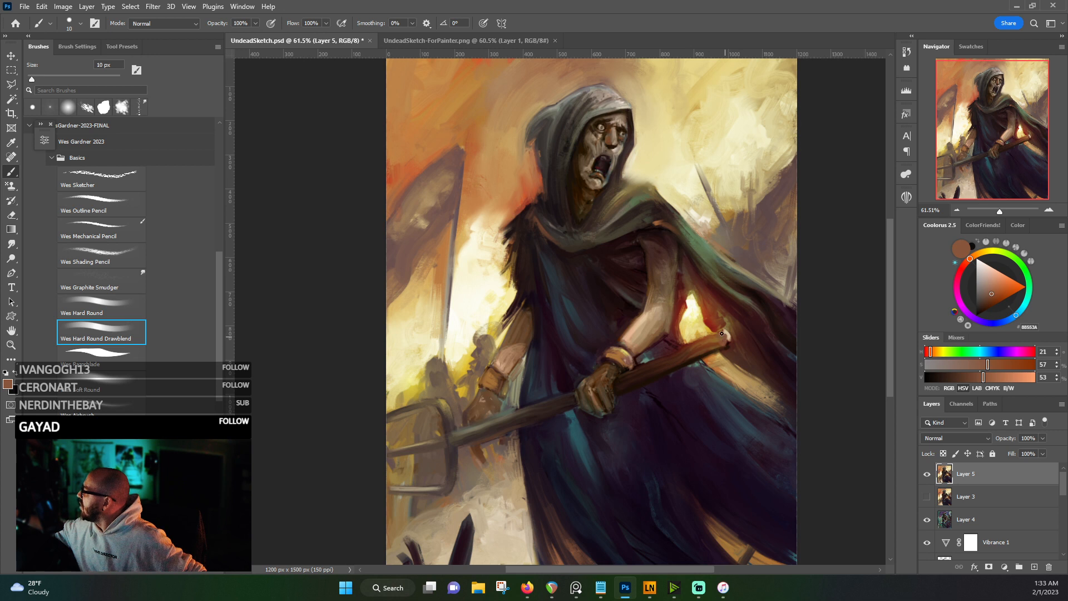
{"action": "left_click", "coordinate": [731, 331], "text": "alt"}
{"action": "left_click_drag", "start_coordinate": [724, 334], "coordinate": [720, 337]}
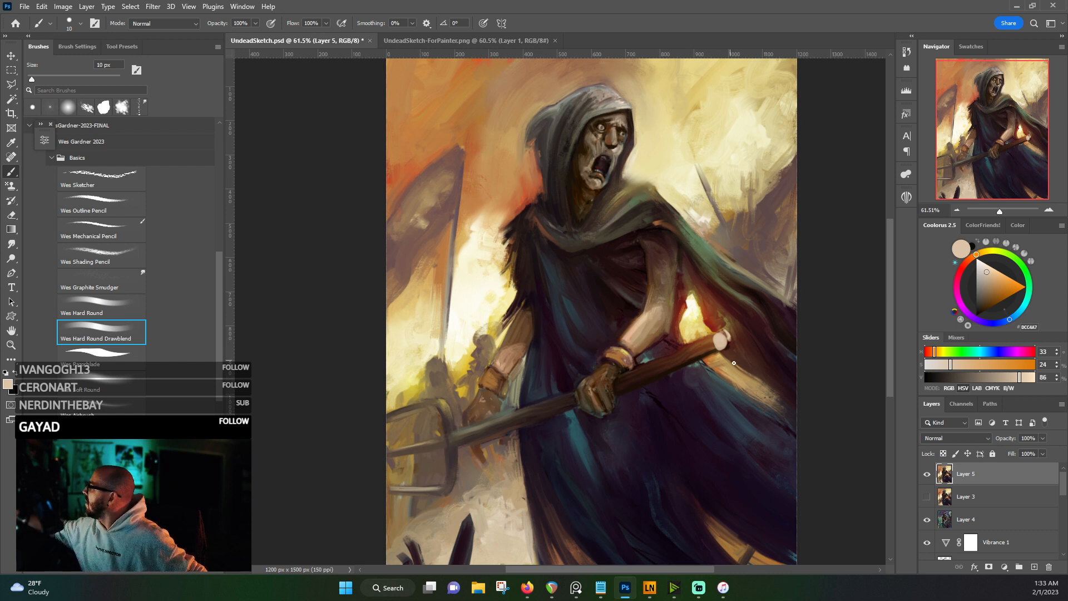
- Define the rim and underside of the shaft's cut end with browns sampled from the wood and its surroundings
{"action": "left_click", "coordinate": [729, 327], "text": "alt"}
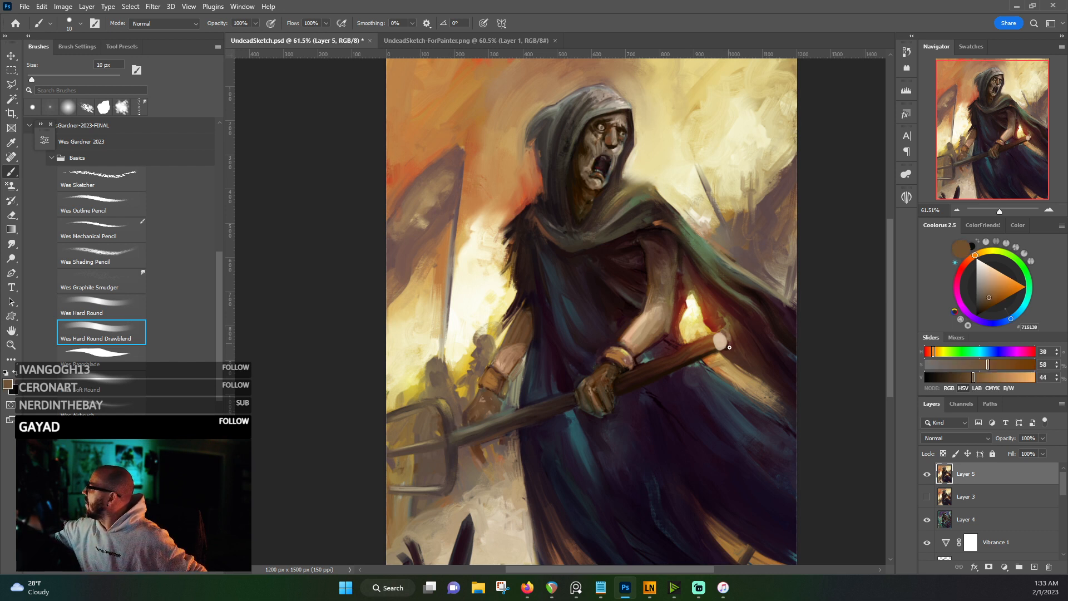
{"action": "left_click", "coordinate": [726, 343], "text": "alt"}
{"action": "left_click", "coordinate": [716, 349], "text": "alt"}
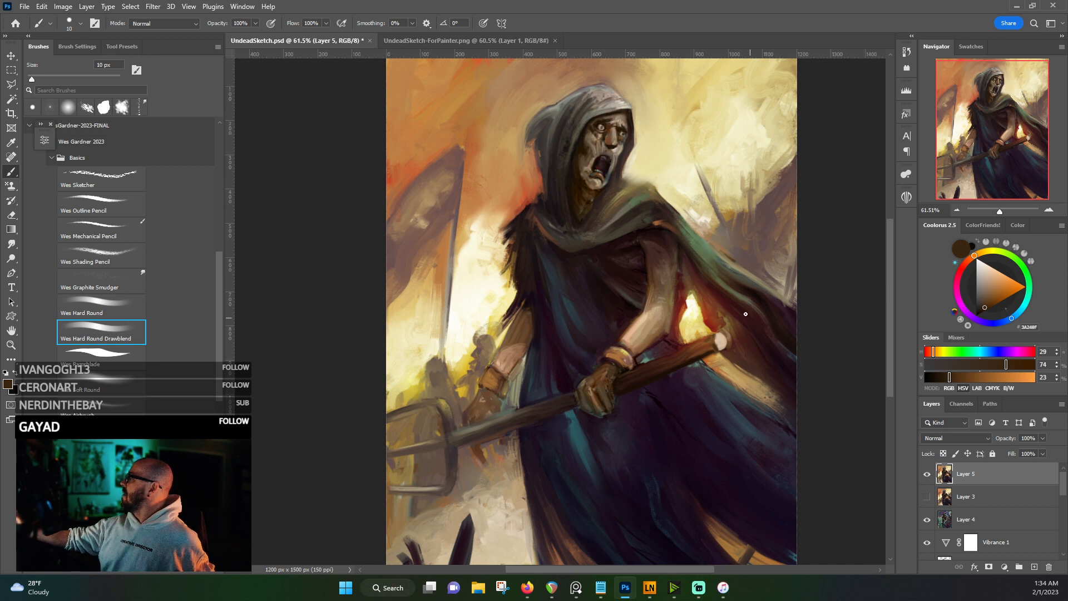
- Rework the fingers of the hand gripping the shaft with dark and mid browns sampled around them
{"action": "left_click", "coordinate": [585, 405], "text": "alt"}
{"action": "left_click", "coordinate": [582, 405], "text": "alt"}
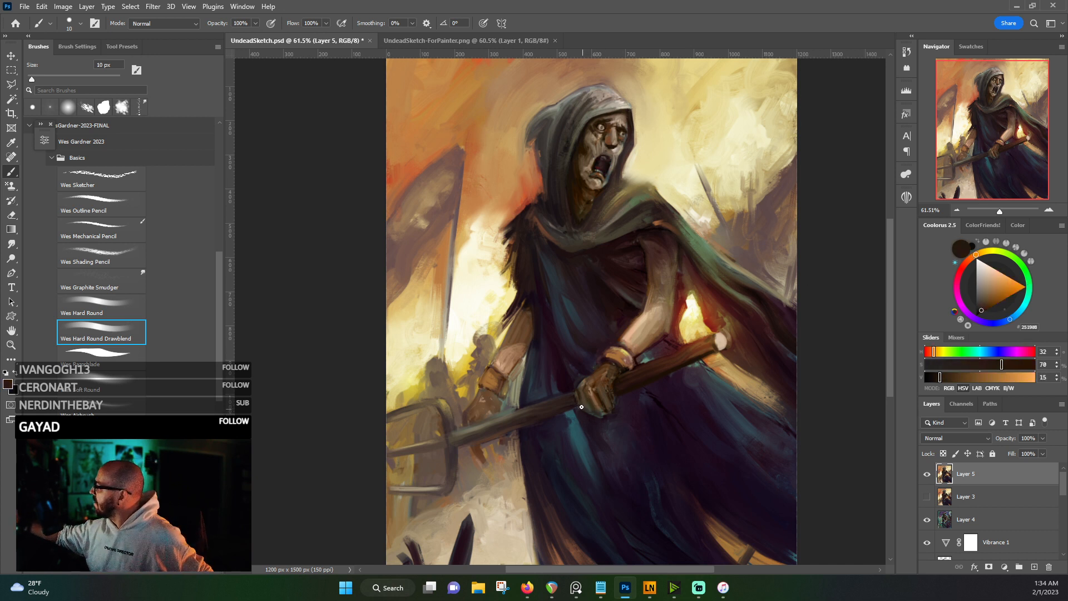
{"action": "left_click", "coordinate": [579, 400], "text": "alt"}
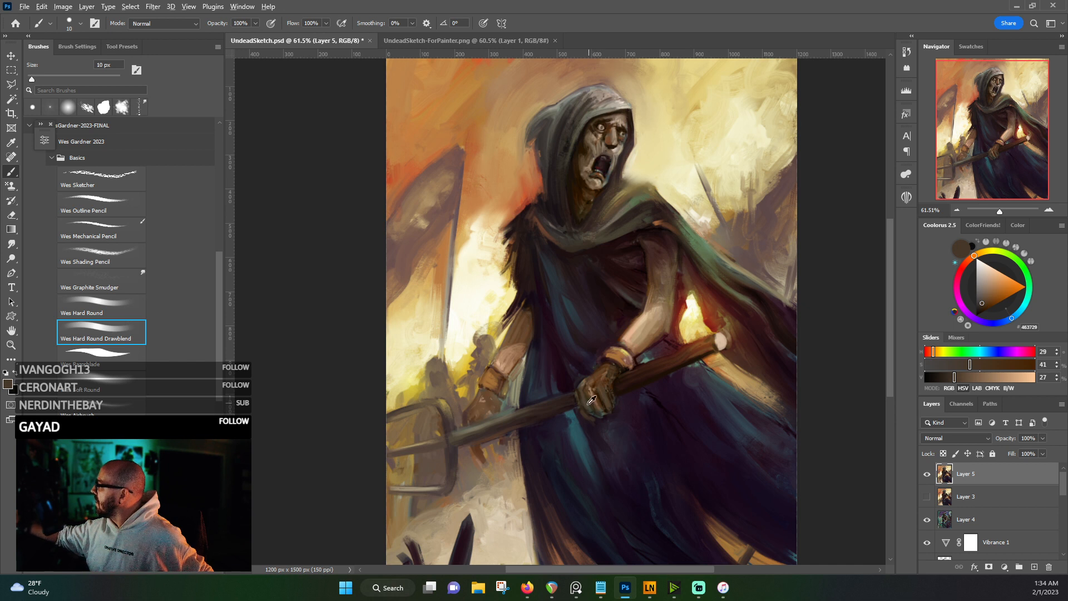
{"action": "left_click", "coordinate": [603, 408], "text": "alt"}
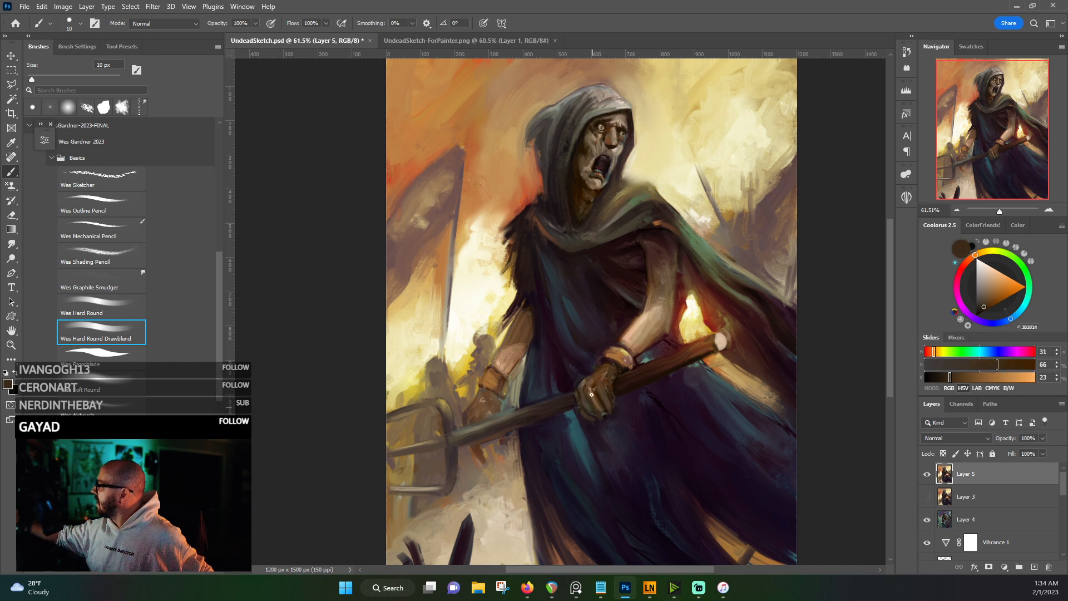
{"action": "left_click", "coordinate": [602, 404], "text": "alt"}
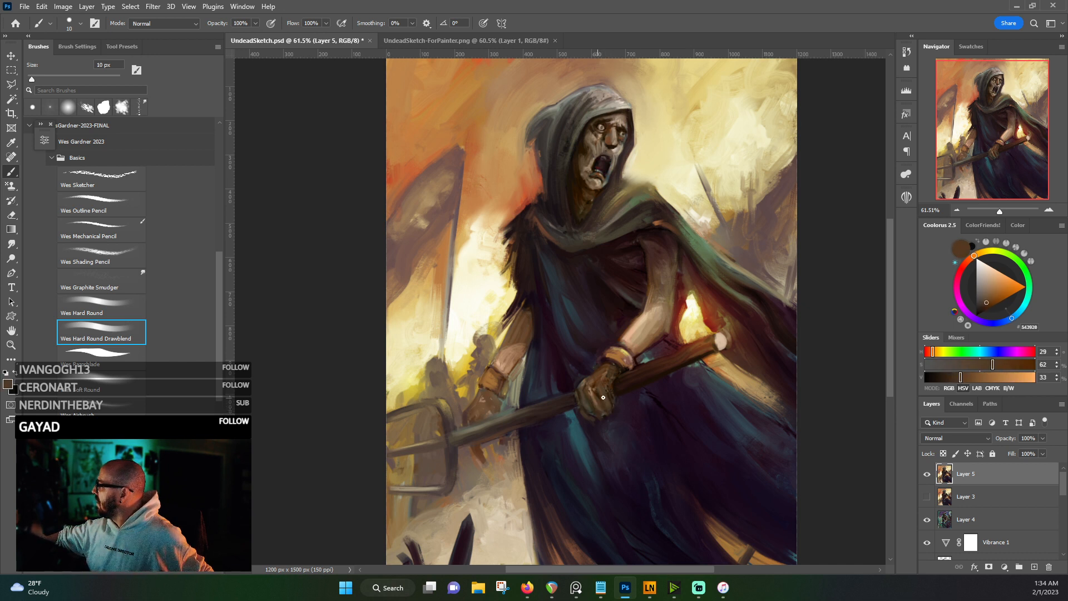
{"action": "left_click", "coordinate": [601, 398], "text": "alt"}
{"action": "left_click", "coordinate": [600, 398], "text": "alt"}
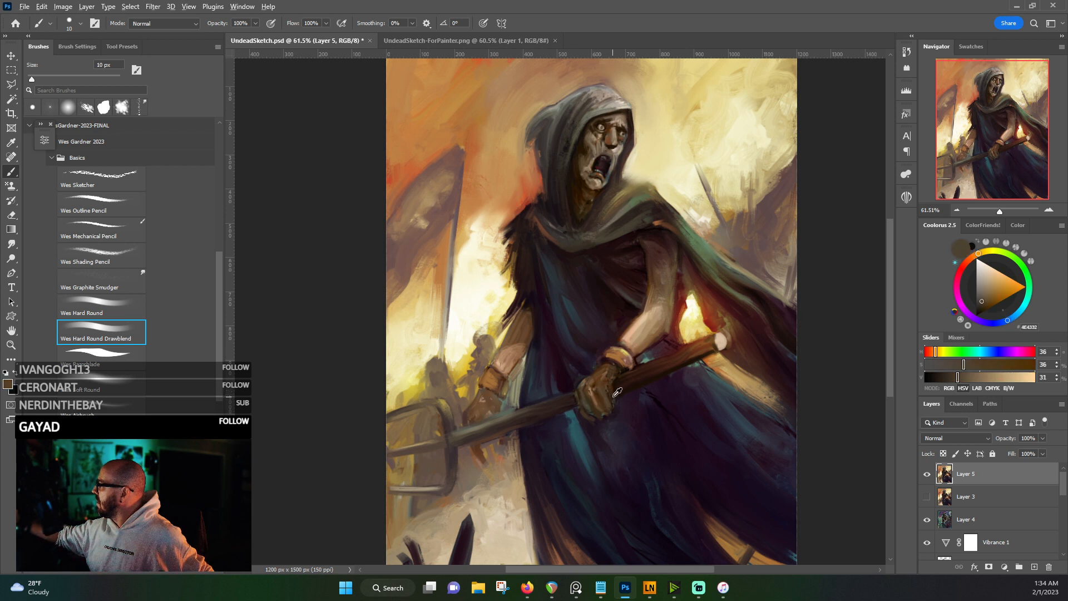
{"action": "left_click", "coordinate": [614, 395], "text": "alt"}
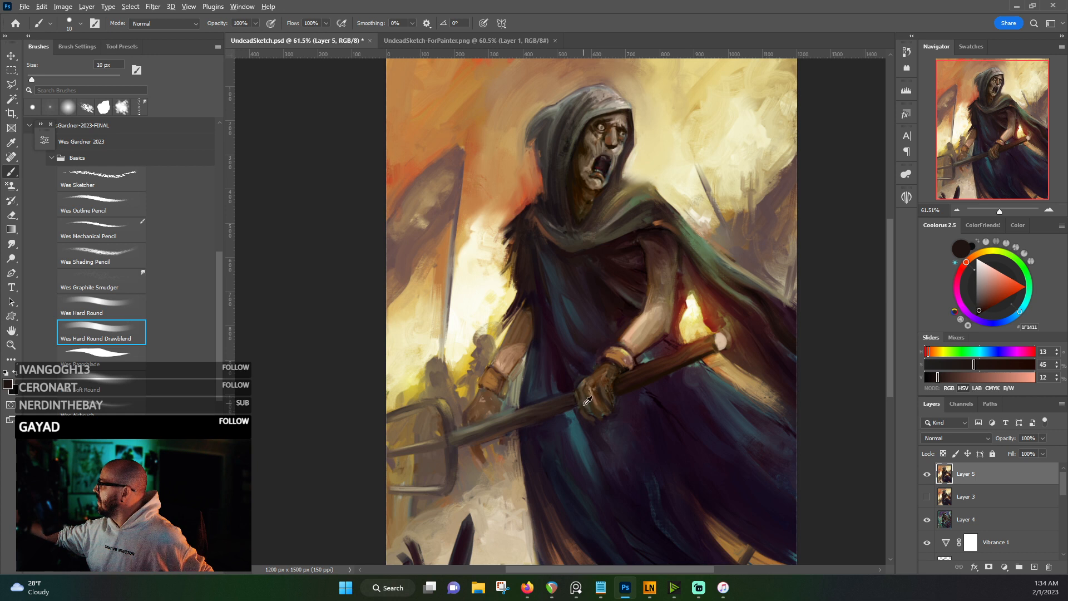
- Deepen the shadows between the fingers and tidy the gripping hand's lower edge with sampled browns and dark robe tones
{"action": "left_click", "coordinate": [589, 413], "text": "alt"}
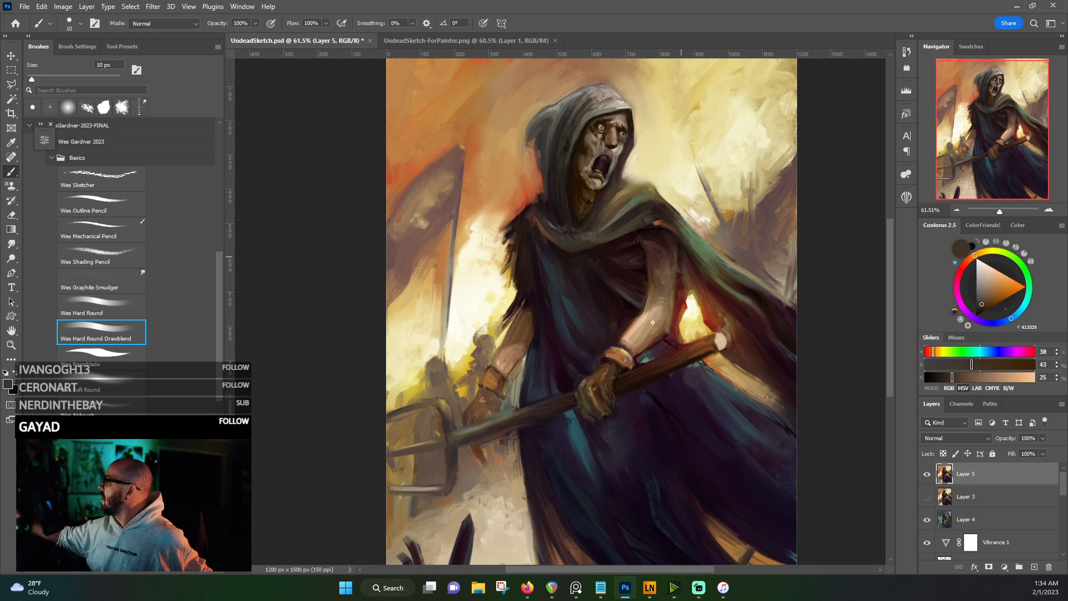
{"action": "left_click", "coordinate": [584, 384], "text": "alt"}
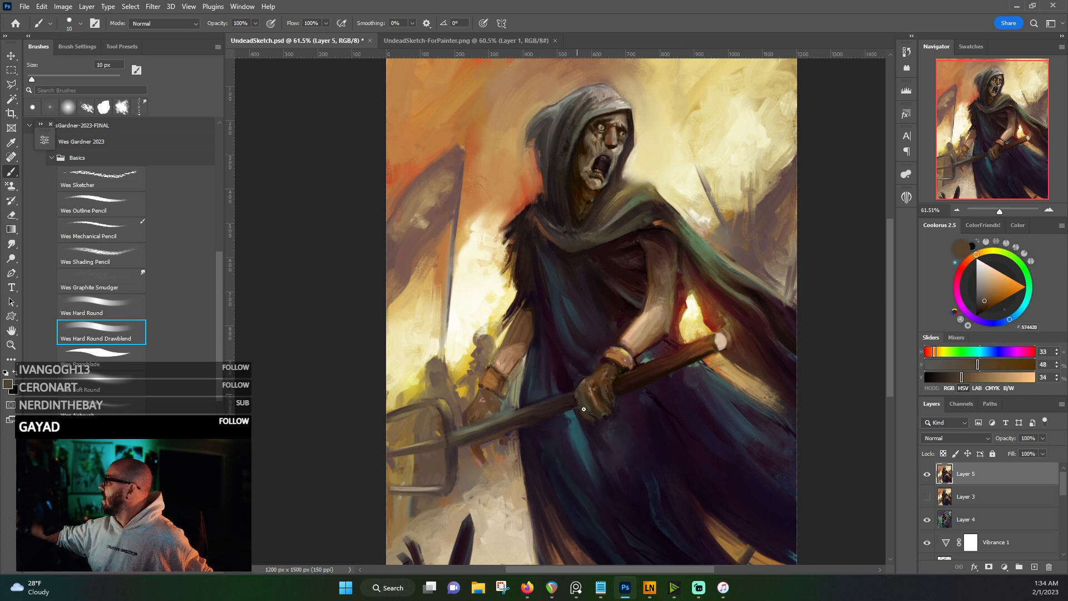
{"action": "left_click", "coordinate": [581, 403], "text": "alt"}
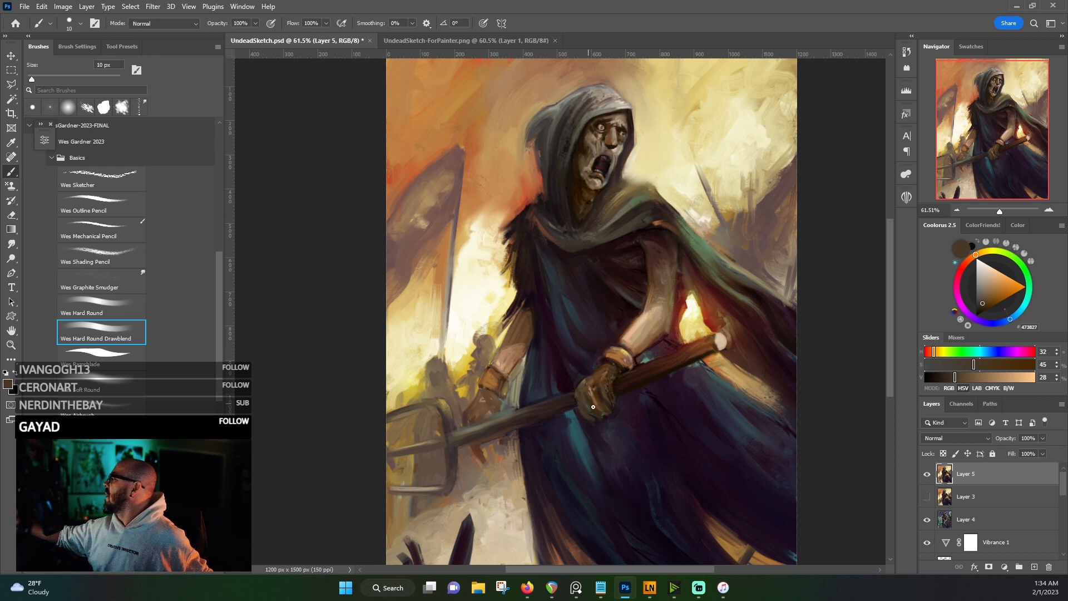
{"action": "left_click", "coordinate": [600, 391], "text": "alt"}
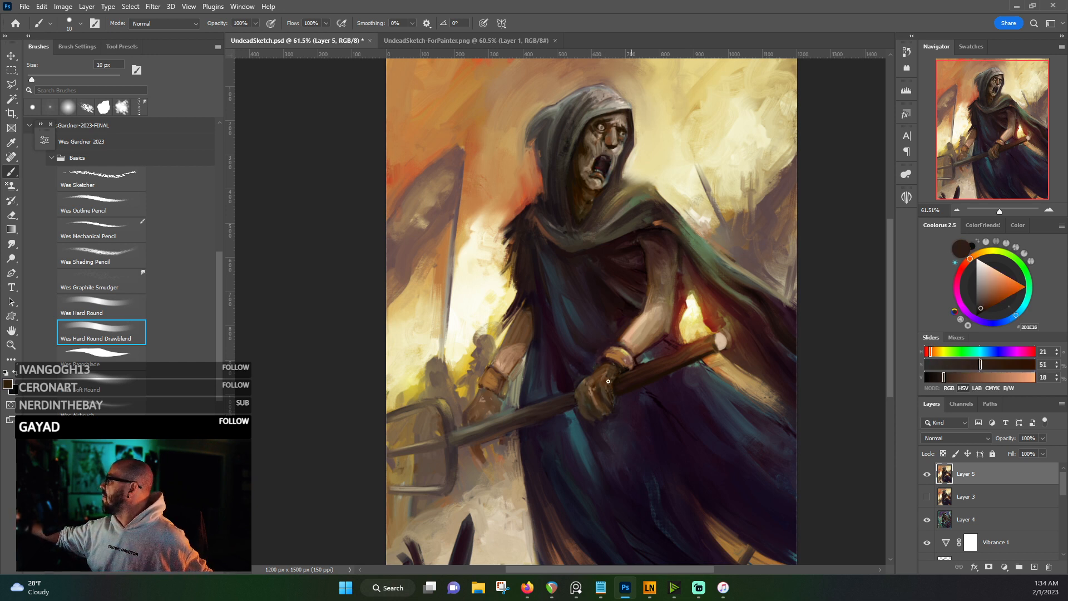
{"action": "left_click", "coordinate": [599, 419], "text": "alt"}
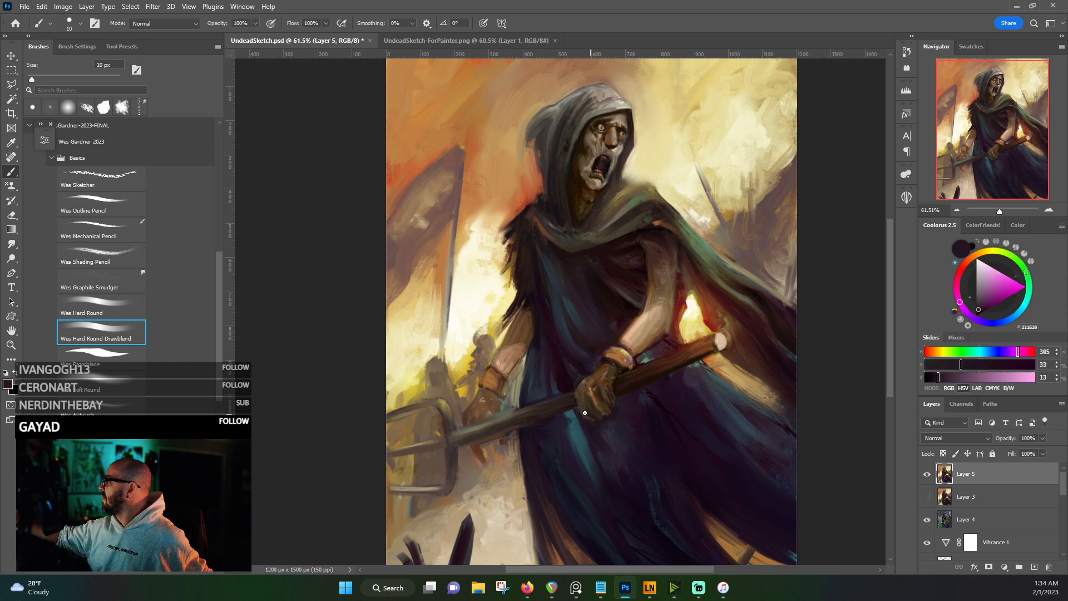
{"action": "left_click", "coordinate": [595, 410], "text": "alt"}
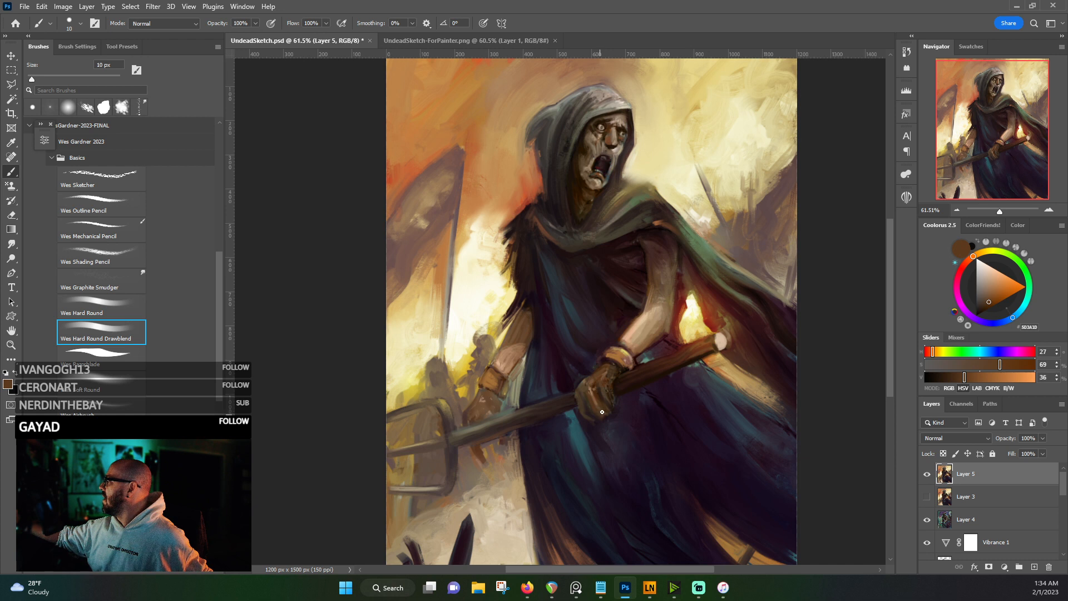
- Paint light tan highlights on the gripping hand's fingers and separate them with sampled dark brown
{"action": "left_click", "coordinate": [589, 393], "text": "alt"}
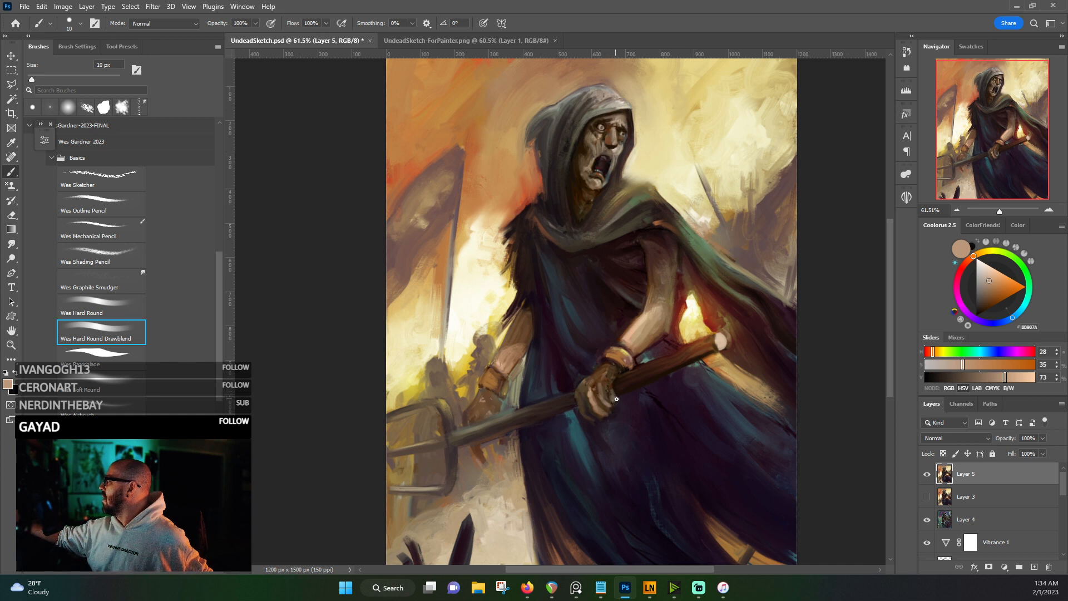
{"action": "left_click", "coordinate": [614, 390], "text": "alt"}
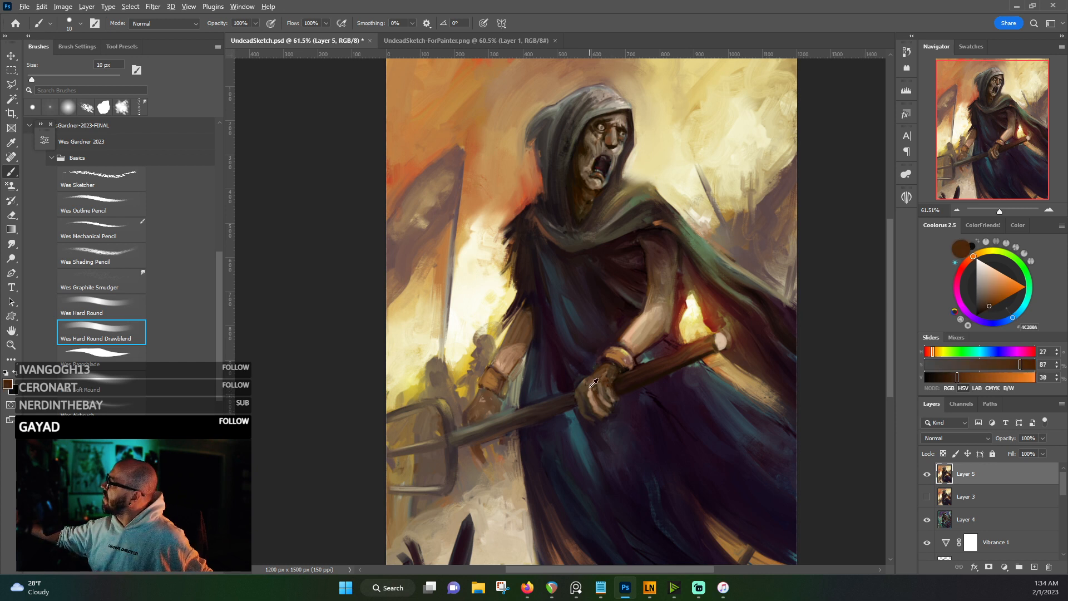
{"action": "left_click", "coordinate": [589, 392], "text": "alt"}
{"action": "left_click", "coordinate": [589, 405], "text": "alt"}
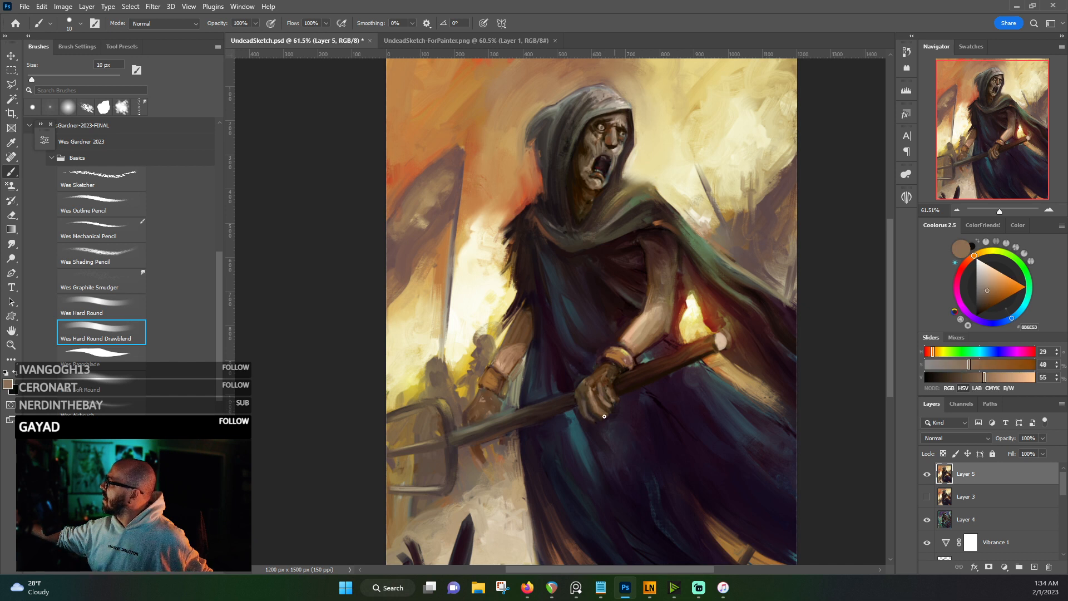
{"action": "left_click", "coordinate": [590, 396], "text": "alt"}
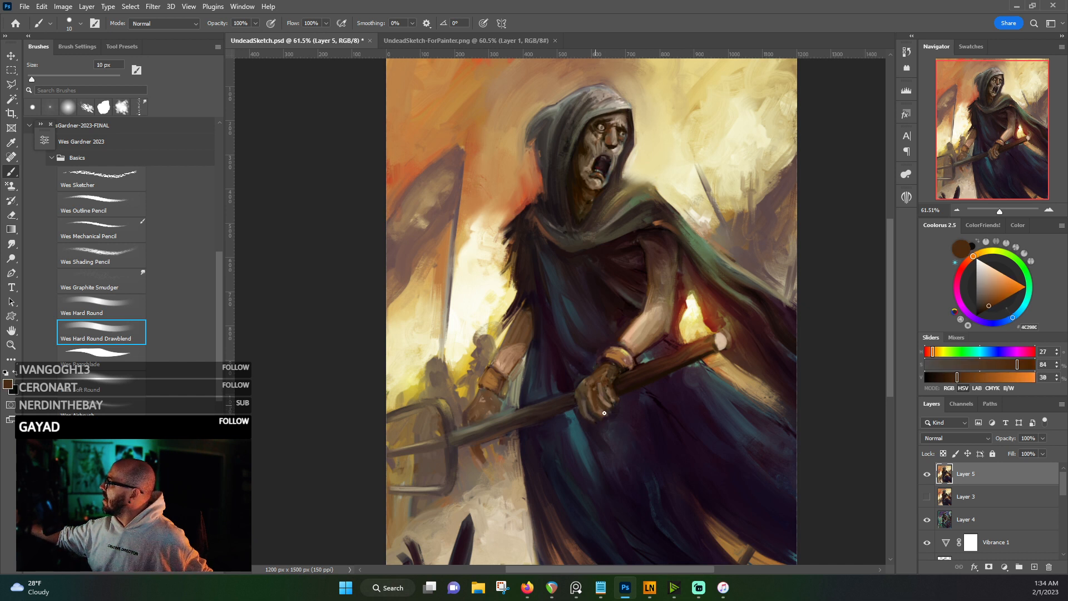
- Tone down the finger highlights and blend the knuckles with mid browns sampled from the hand
{"action": "left_click", "coordinate": [585, 405], "text": "alt"}
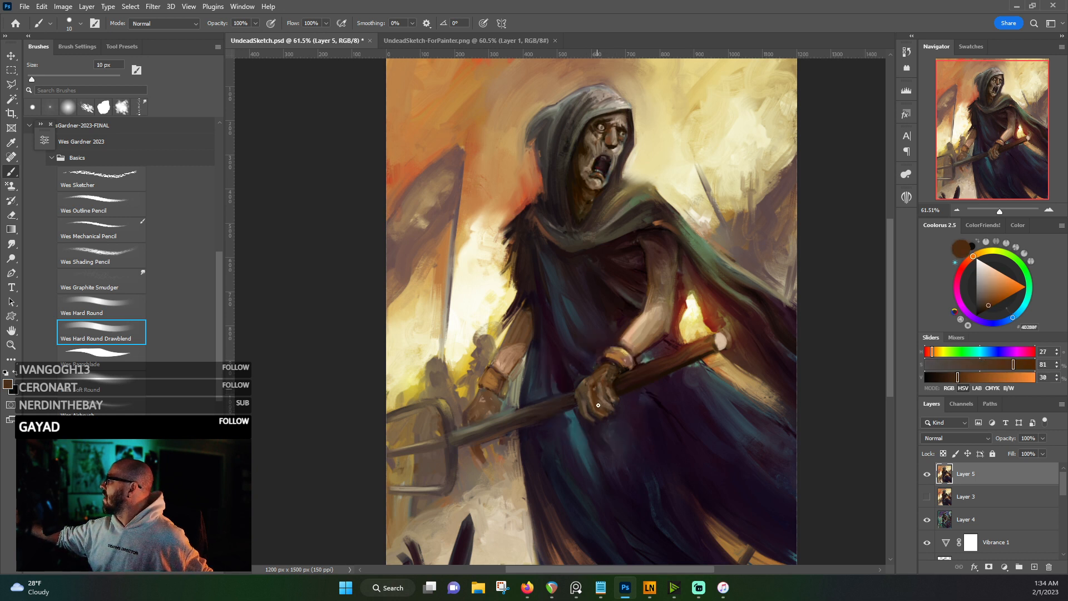
{"action": "left_click", "coordinate": [592, 397], "text": "alt"}
{"action": "left_click", "coordinate": [591, 383], "text": "alt"}
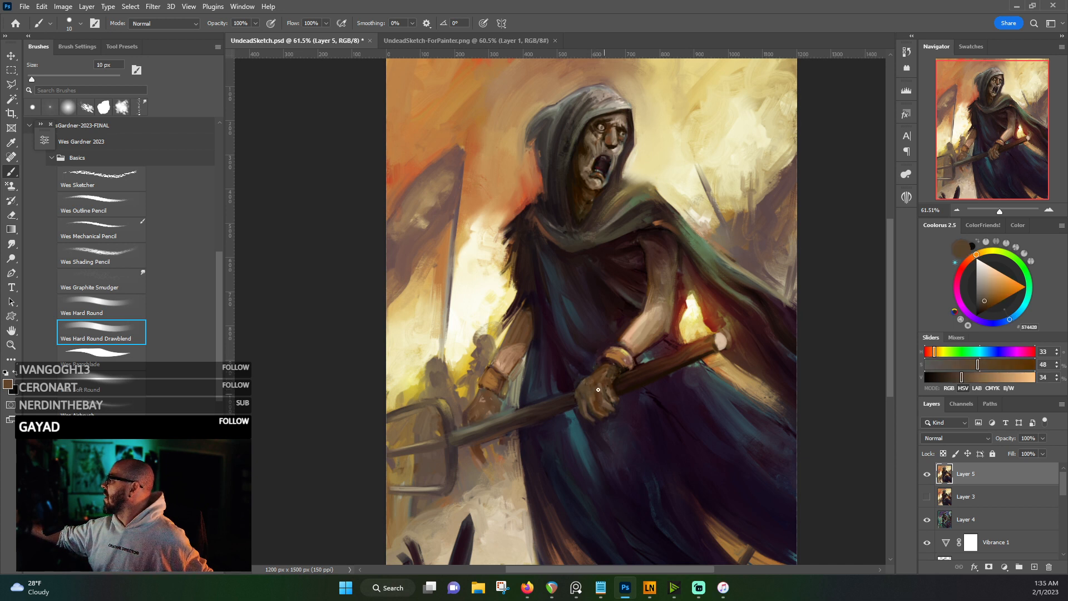
{"action": "left_click", "coordinate": [579, 389], "text": "alt"}
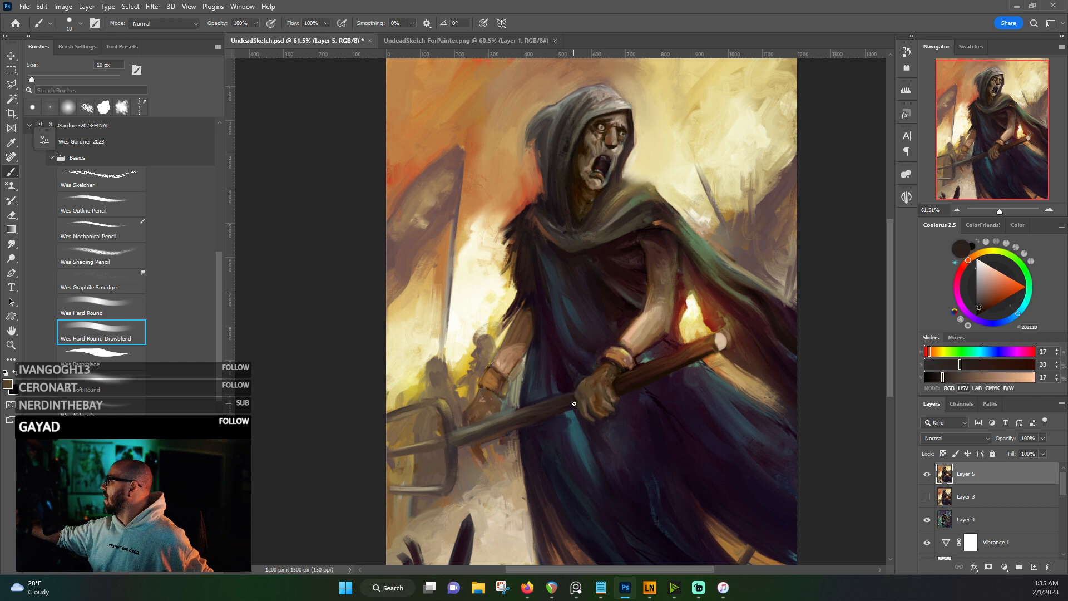
- Refine the wrist below the bracelet and trim the back of the gripping hand with sampled dark robe purple
{"action": "left_click", "coordinate": [609, 358], "text": "alt"}
{"action": "left_click_drag", "start_coordinate": [608, 358], "coordinate": [618, 371]}
{"action": "left_click", "coordinate": [623, 348], "text": "alt"}
{"action": "left_click", "coordinate": [591, 366], "text": "alt"}
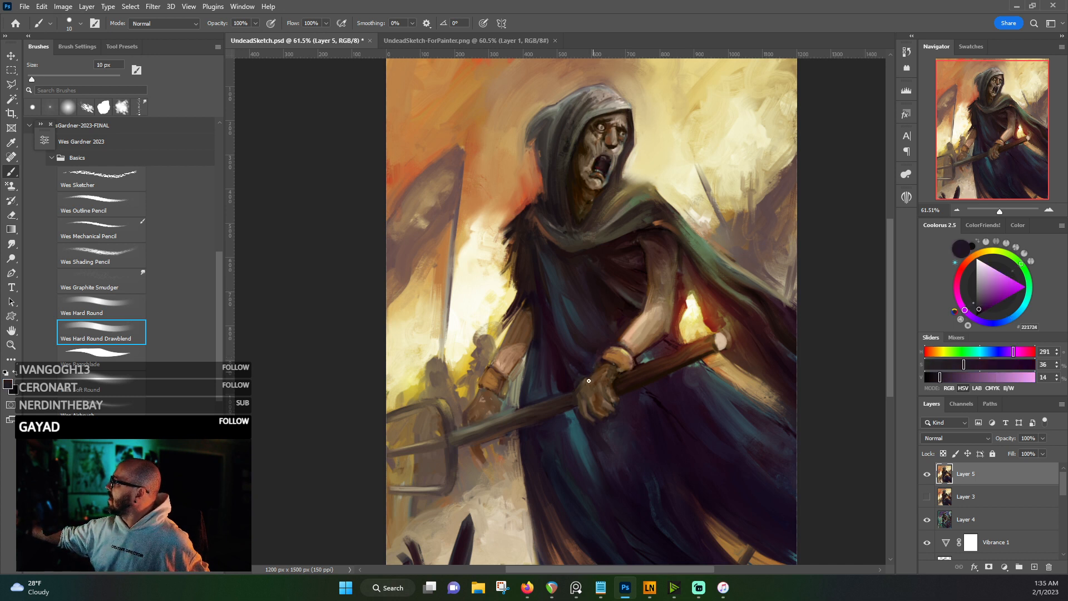
{"action": "left_click", "coordinate": [574, 391], "text": "alt"}
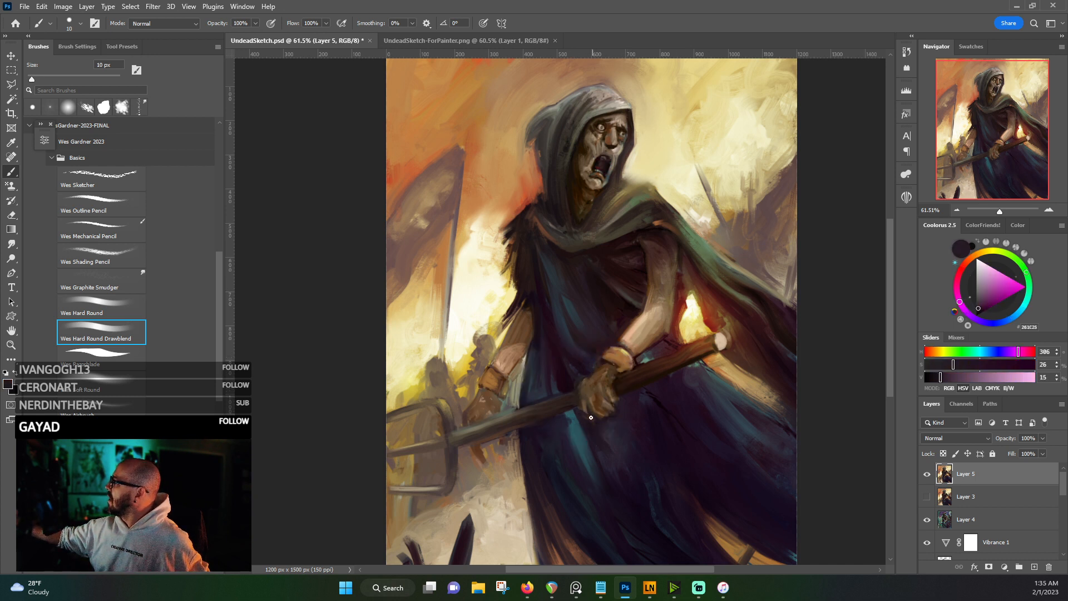
- Shorten the fingertips under the shaft with sampled dark purple and repaint the fingers in sampled mid browns
{"action": "left_click", "coordinate": [621, 401], "text": "alt"}
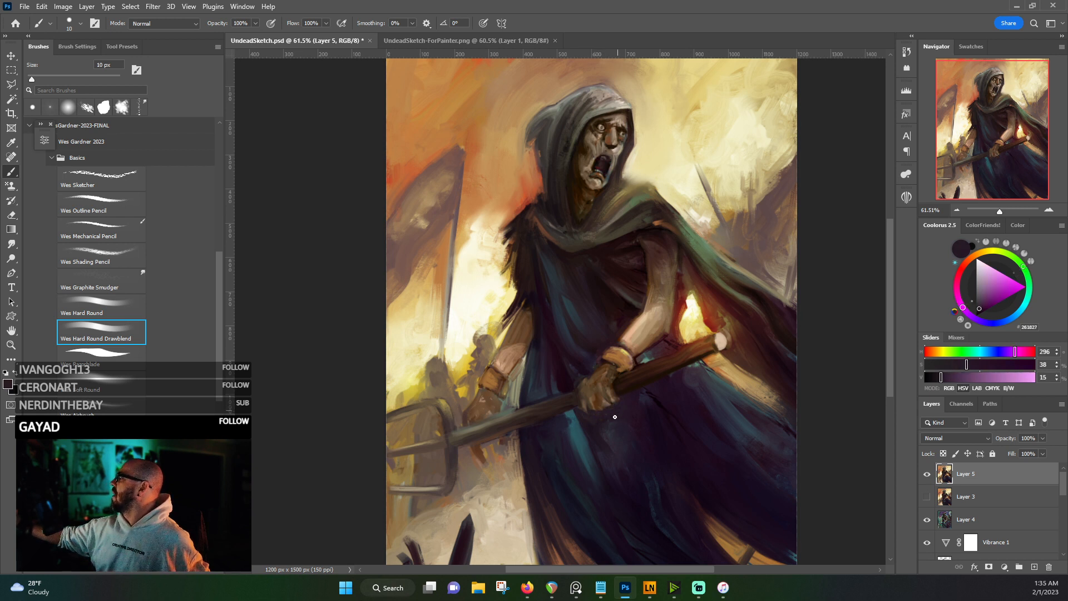
{"action": "left_click", "coordinate": [611, 397], "text": "alt"}
{"action": "left_click", "coordinate": [588, 405], "text": "alt"}
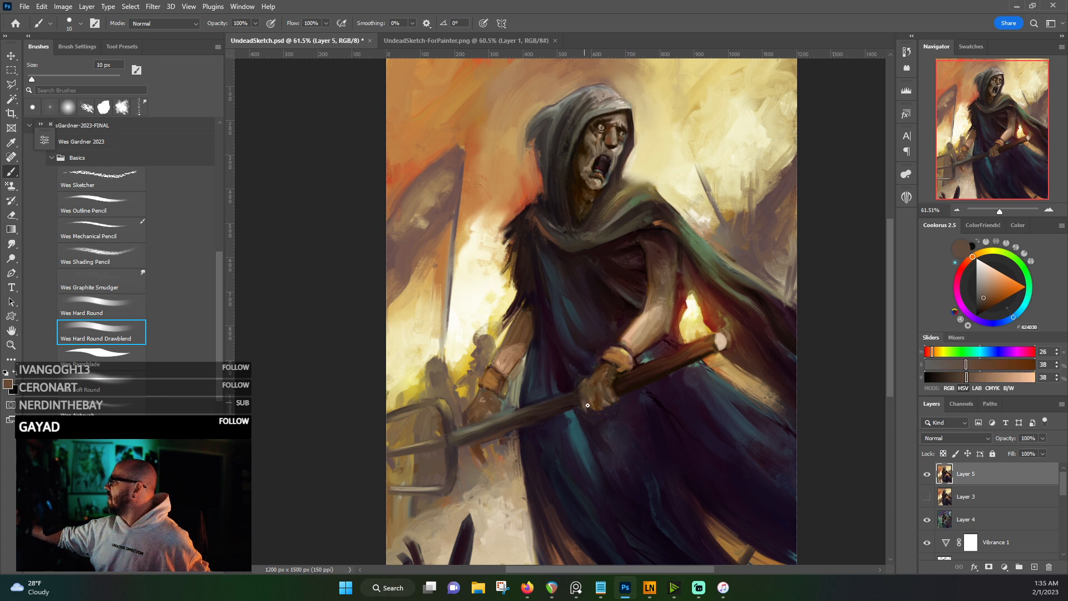
{"action": "left_click", "coordinate": [584, 383], "text": "alt"}
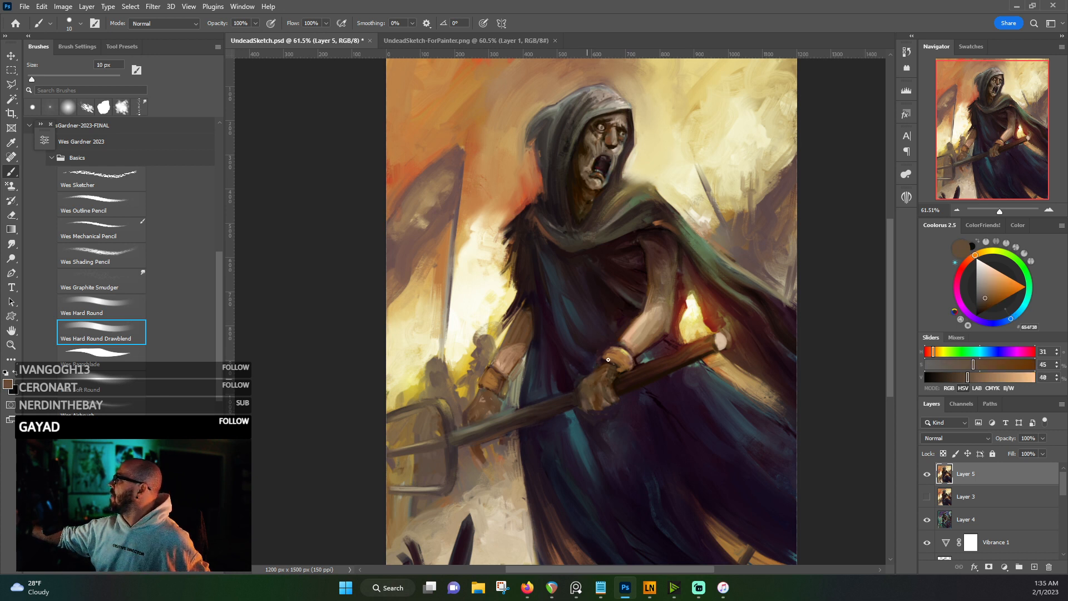
- Sharpen the shadow where the gripping hand meets the shaft using near-black and browns sampled there
{"action": "left_click", "coordinate": [615, 386], "text": "alt"}
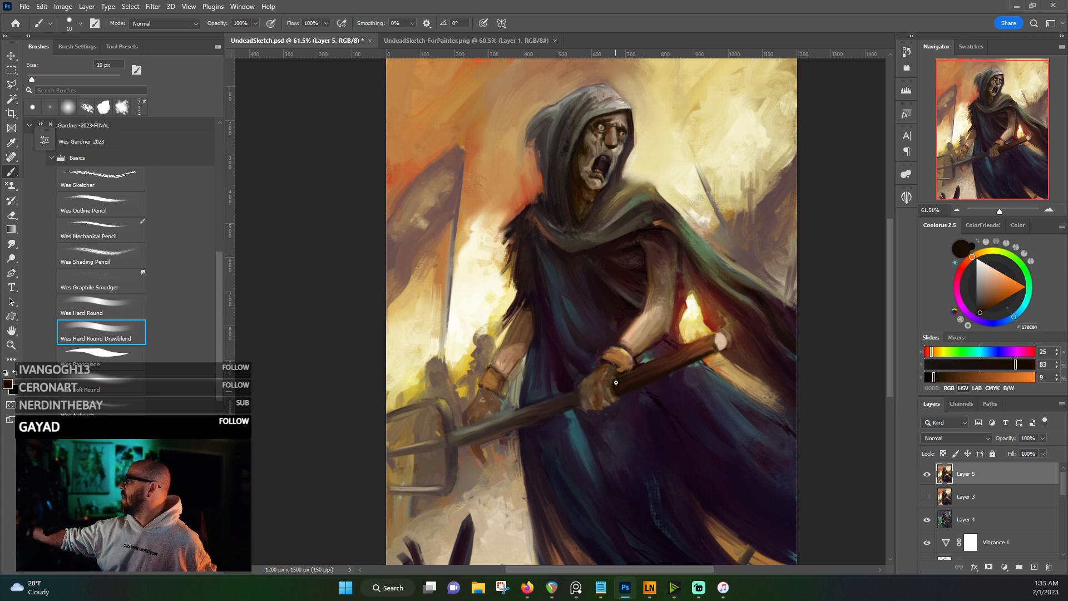
{"action": "left_click", "coordinate": [617, 391], "text": "alt"}
{"action": "left_click", "coordinate": [611, 384], "text": "alt"}
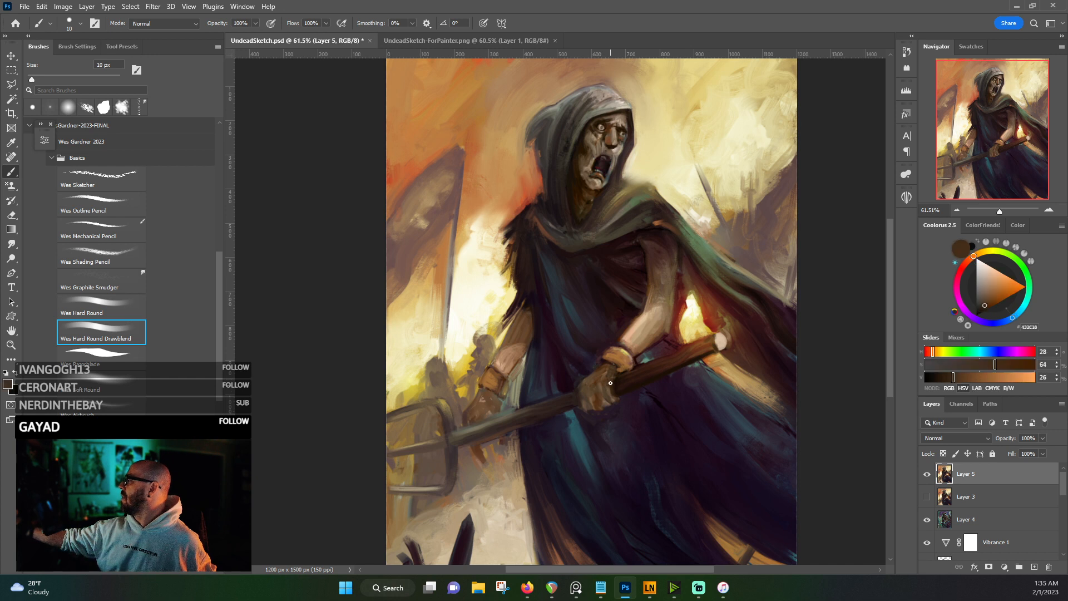
{"action": "left_click", "coordinate": [618, 398], "text": "alt"}
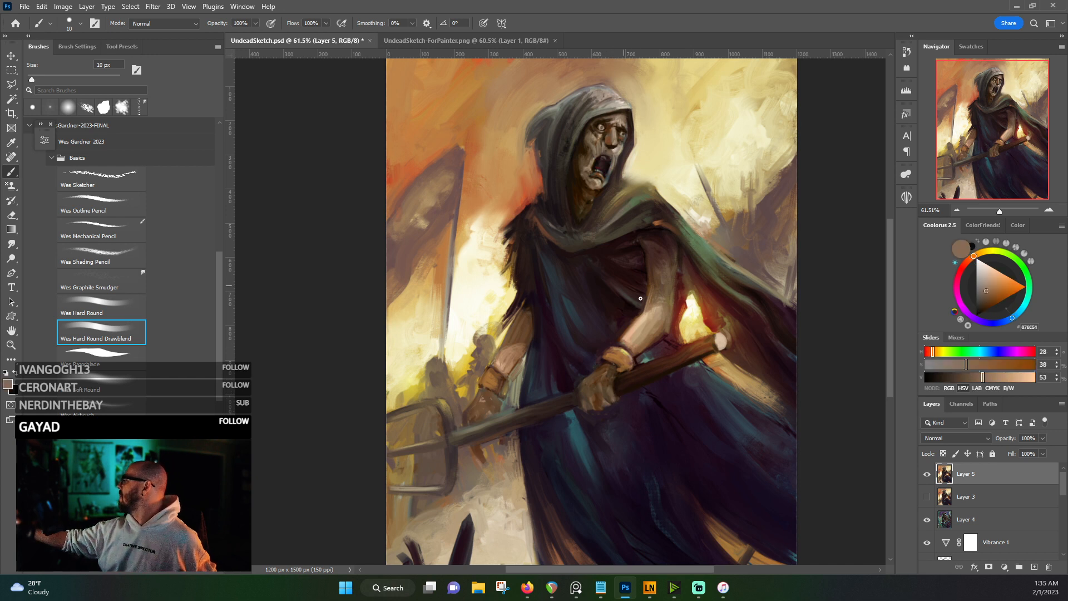
- Touch up the bracelet with sampled orange-brown and redraw its outer edge with dark robe colour
{"action": "left_click", "coordinate": [615, 358], "text": "alt"}
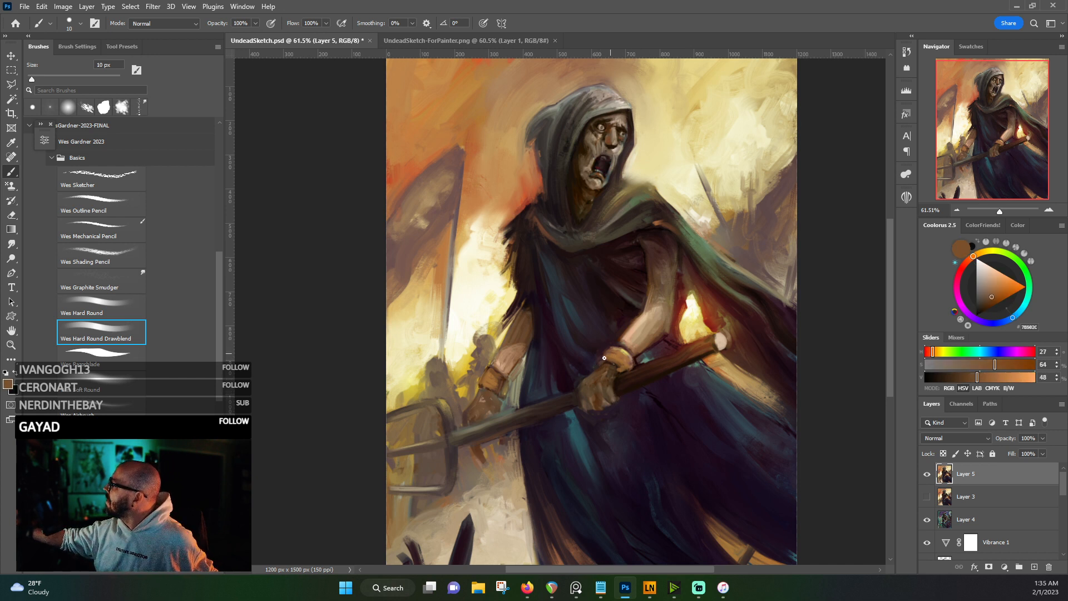
{"action": "left_click", "coordinate": [601, 358], "text": "alt"}
{"action": "left_click_drag", "start_coordinate": [617, 345], "coordinate": [602, 365]}
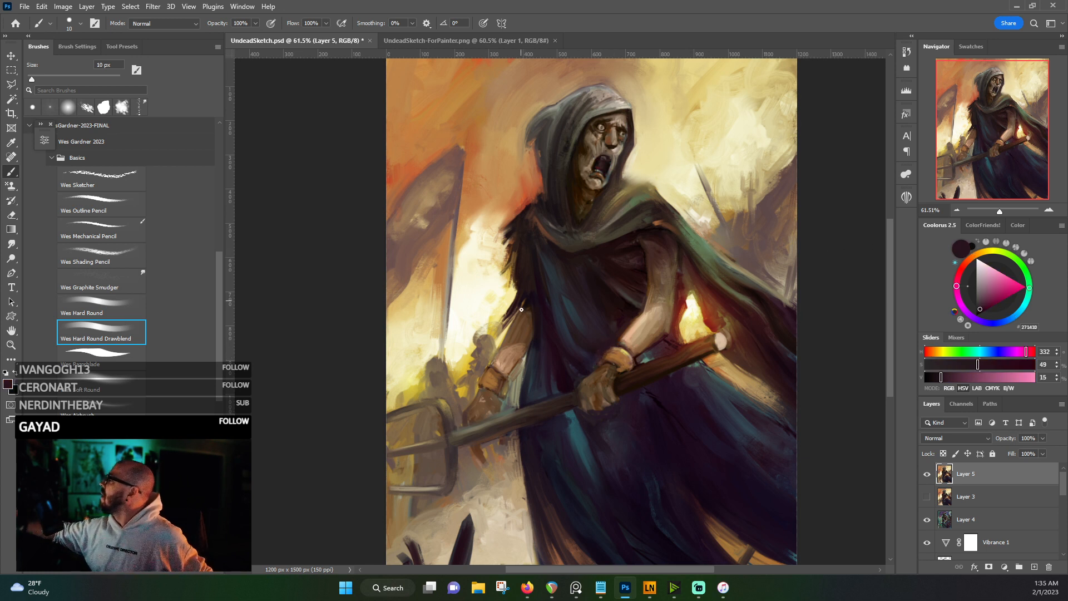
- Clean up the contour of the far upper arm and ragged sleeve with pale yellow sampled from the background
{"action": "left_click", "coordinate": [499, 320], "text": "alt"}
{"action": "left_click", "coordinate": [503, 309], "text": "alt"}
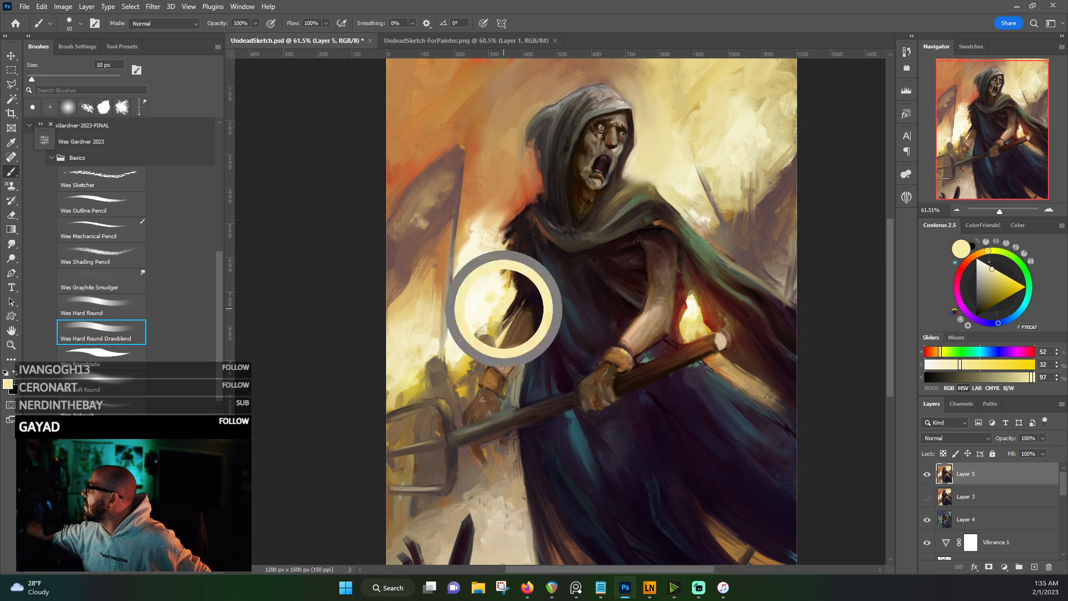
{"action": "left_click", "coordinate": [502, 336], "text": "alt"}
{"action": "left_click_drag", "start_coordinate": [505, 332], "coordinate": [504, 335]}
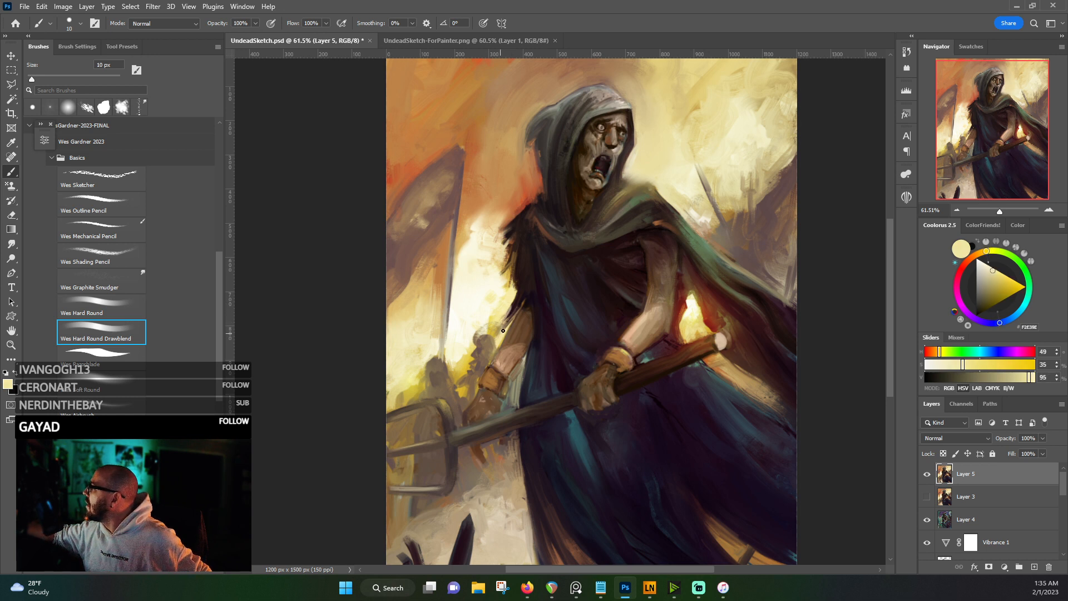
- Touch up the ragged shoulder edge with sampled near-black and the background banner with sampled orange and tan, reducing the brush to 8 px
{"action": "left_click", "coordinate": [511, 232], "text": "alt"}
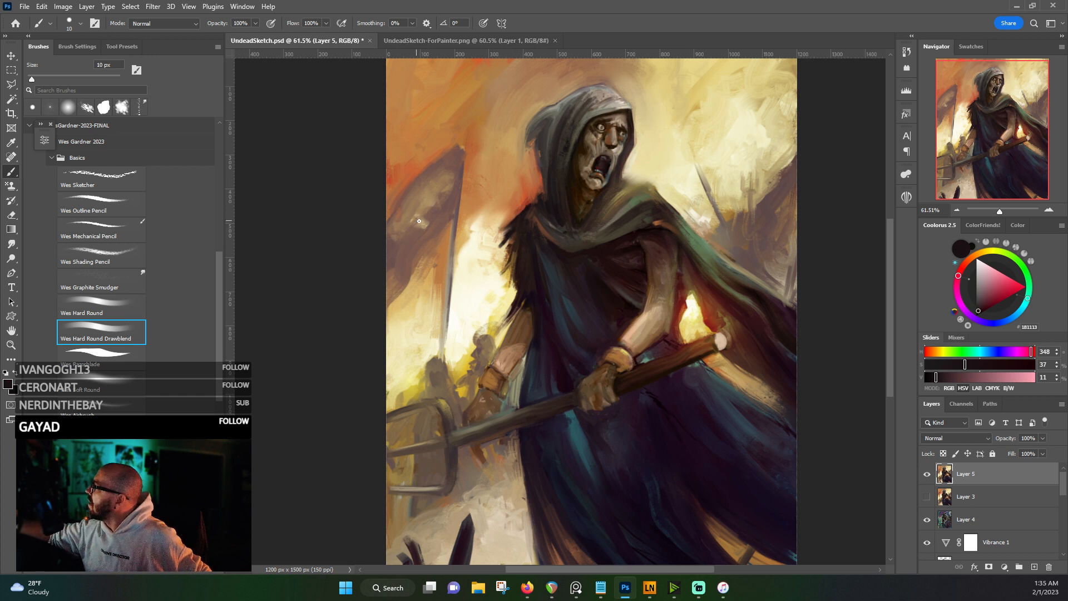
{"action": "left_click", "coordinate": [468, 215], "text": "alt"}
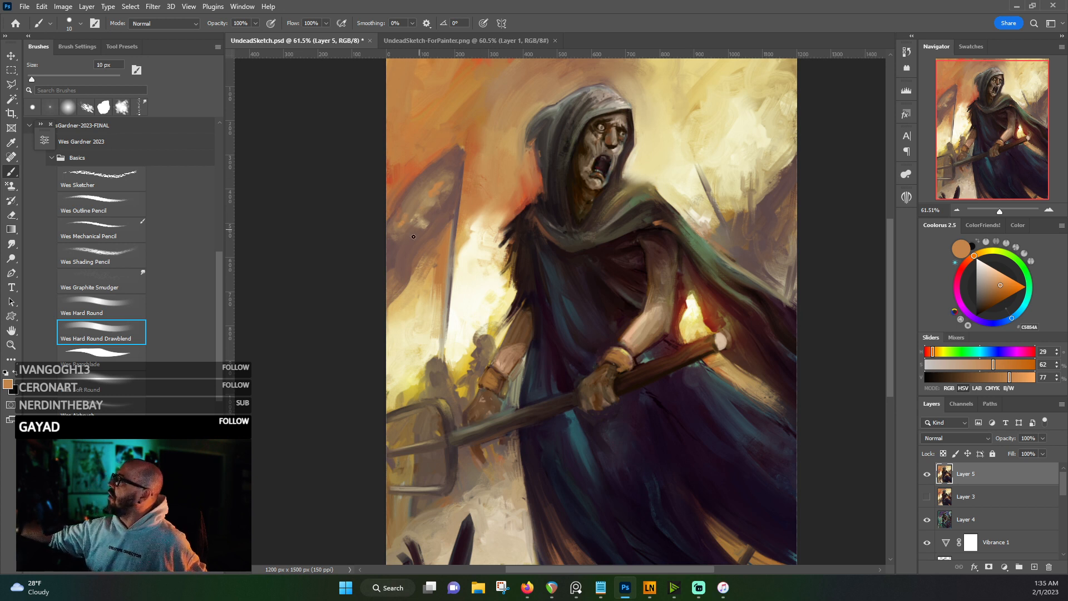
{"action": "left_click", "coordinate": [416, 277], "text": "alt"}
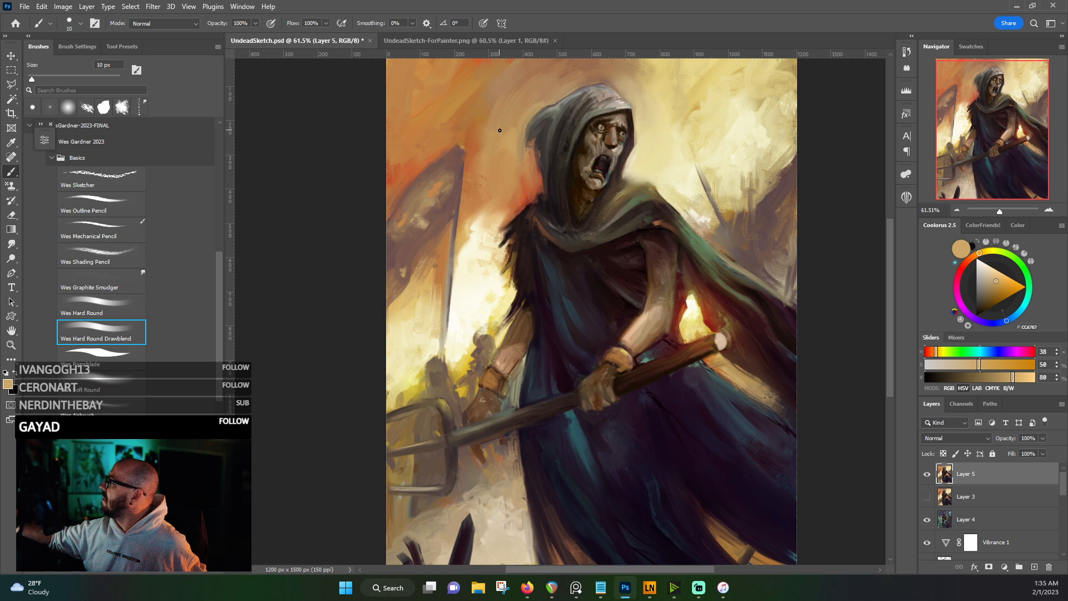
{"action": "key", "text": "bracketleft"}
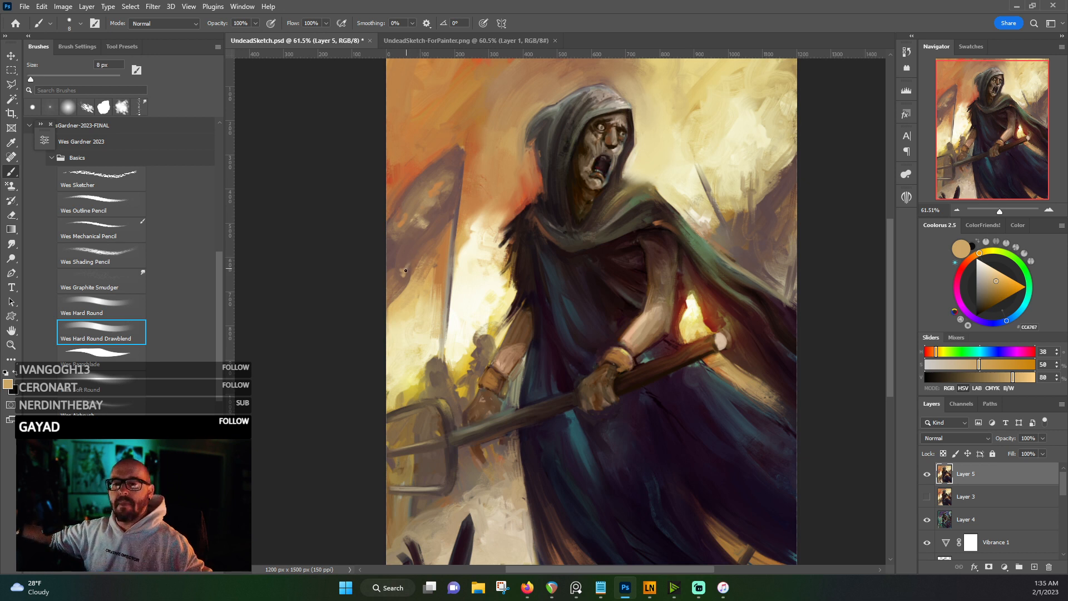
- Refine the cheek, brow and nose with skin browns sampled from the face, using sampled pale yellow for light accents
{"action": "left_click", "coordinate": [587, 167], "text": "alt"}
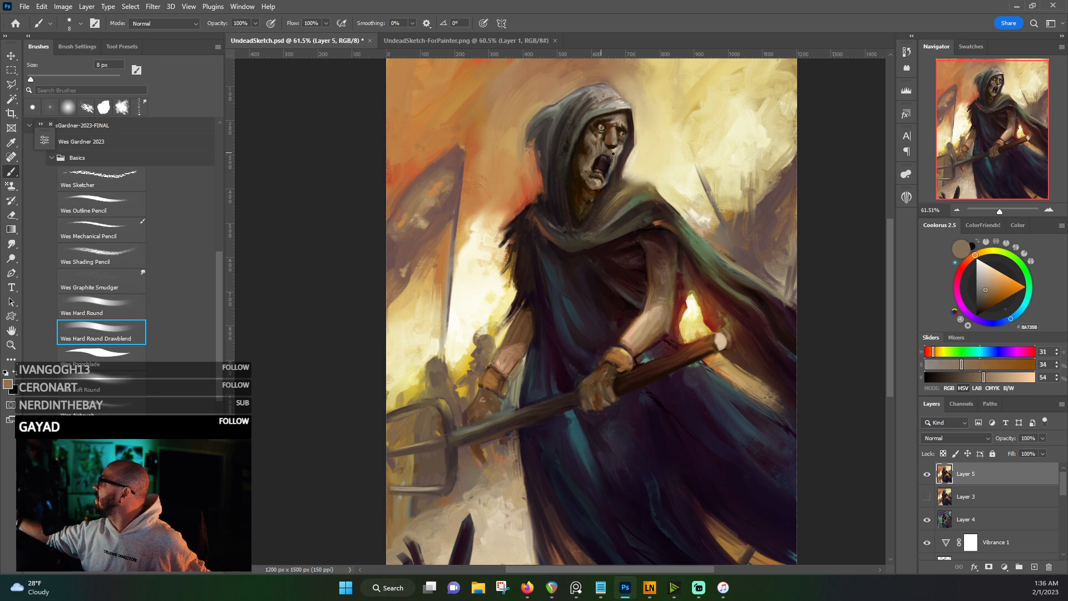
{"action": "left_click", "coordinate": [600, 135], "text": "alt"}
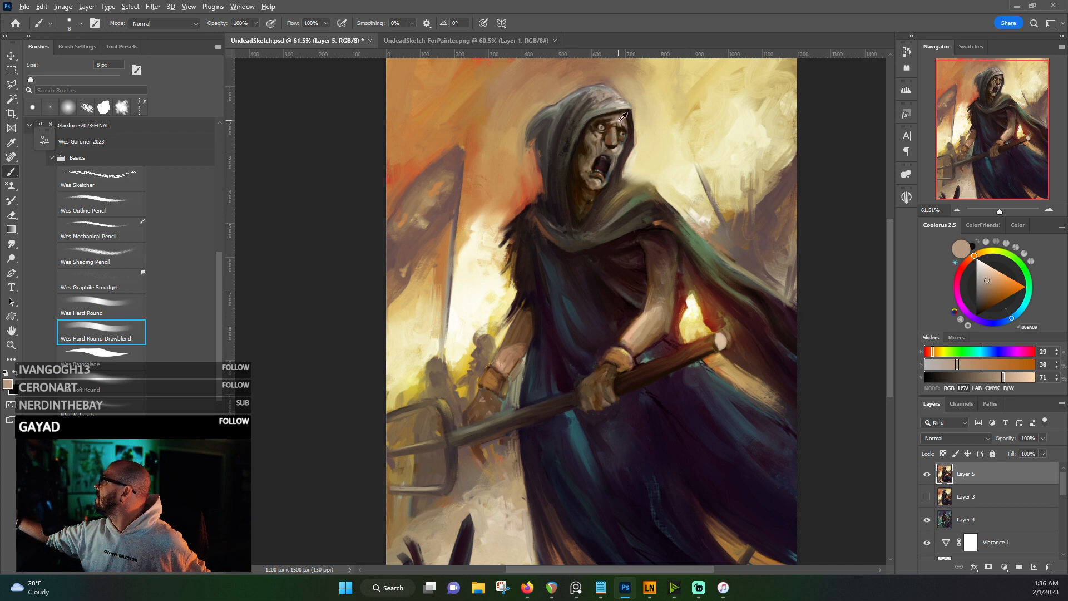
{"action": "left_click", "coordinate": [618, 121], "text": "alt"}
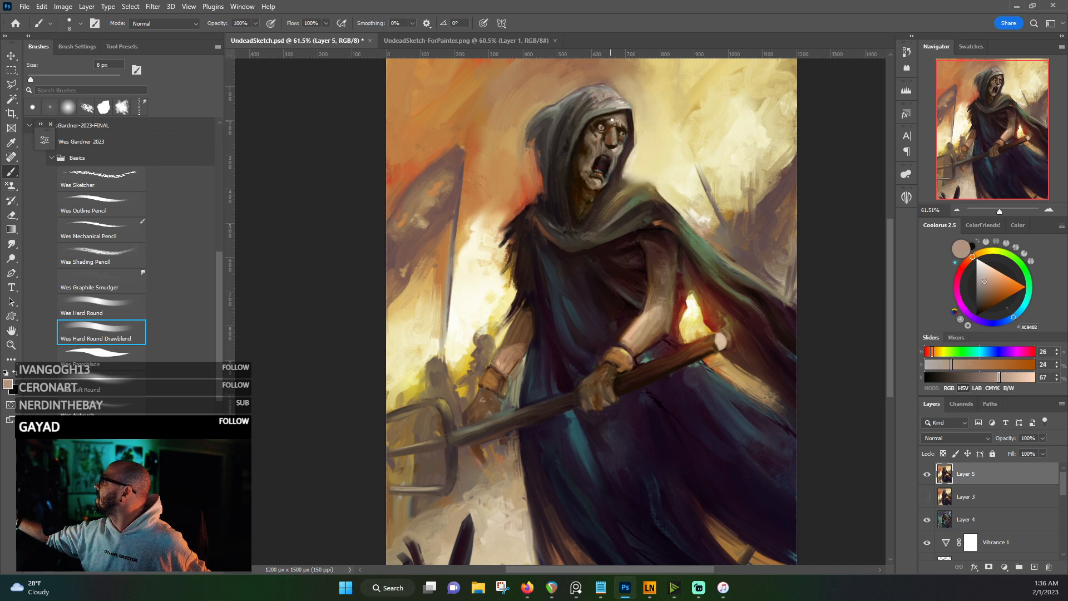
{"action": "left_click", "coordinate": [606, 123], "text": "alt"}
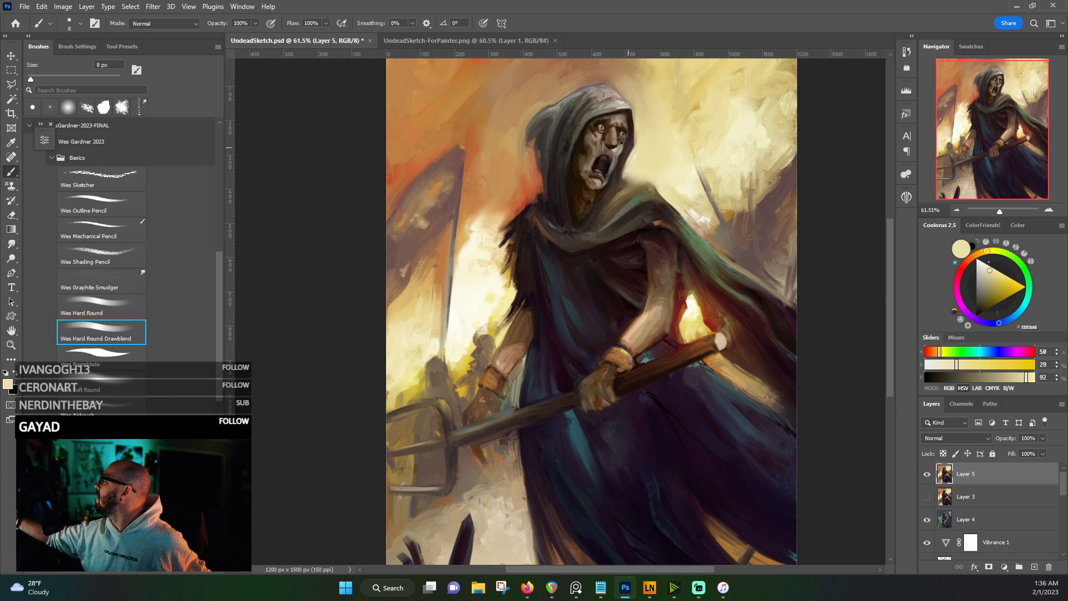
{"action": "left_click", "coordinate": [643, 164], "text": "alt"}
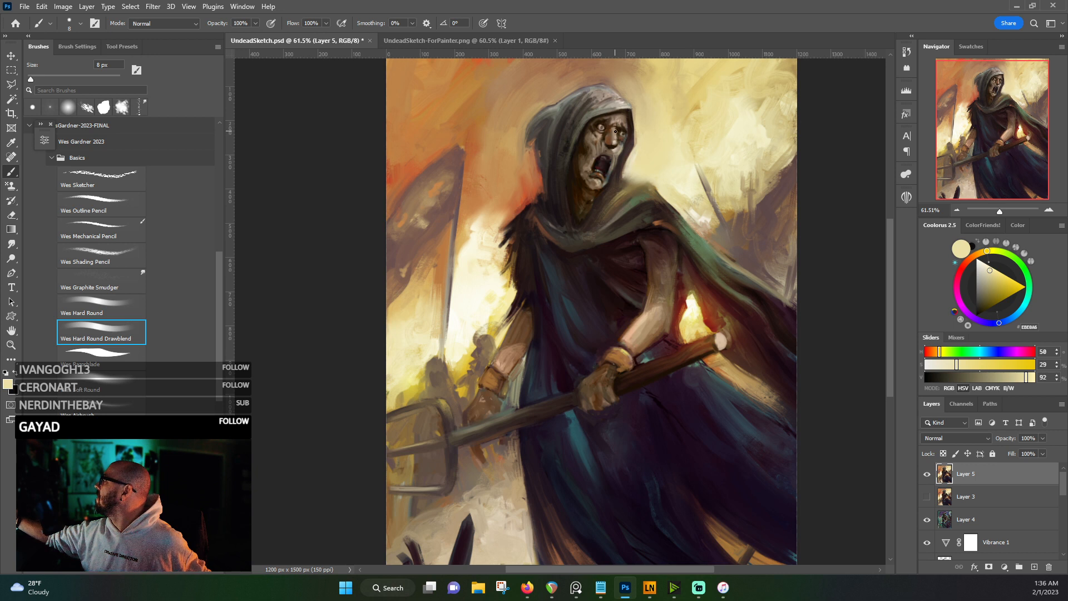
{"action": "left_click", "coordinate": [624, 143], "text": "alt"}
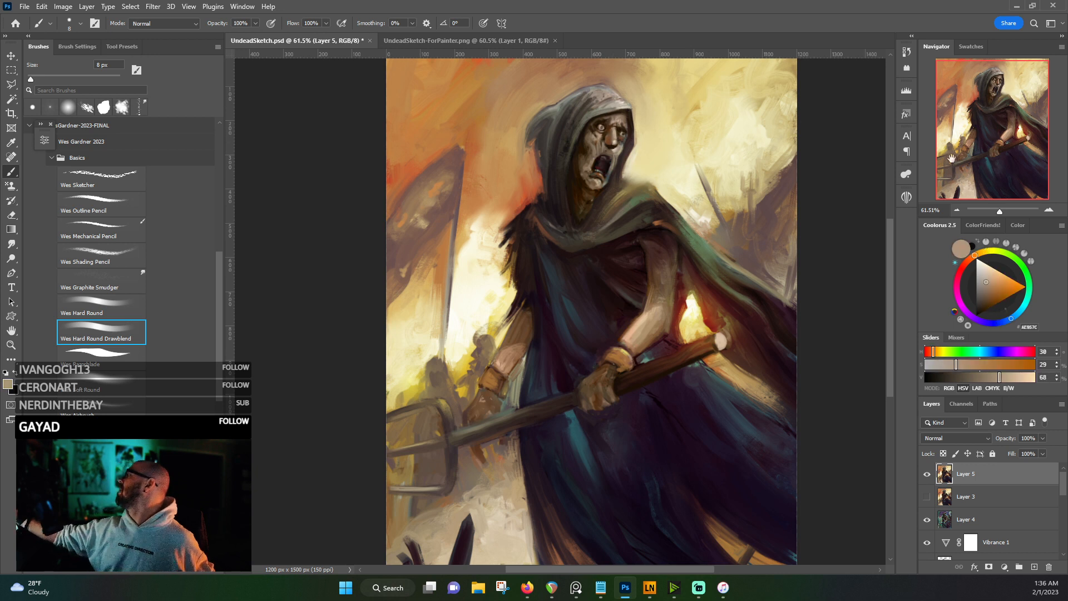
- Deepen the facial shadows with sampled dark brown and rework the skin around the eyes and nose in sampled mid browns and beige
{"action": "left_click", "coordinate": [603, 141], "text": "alt"}
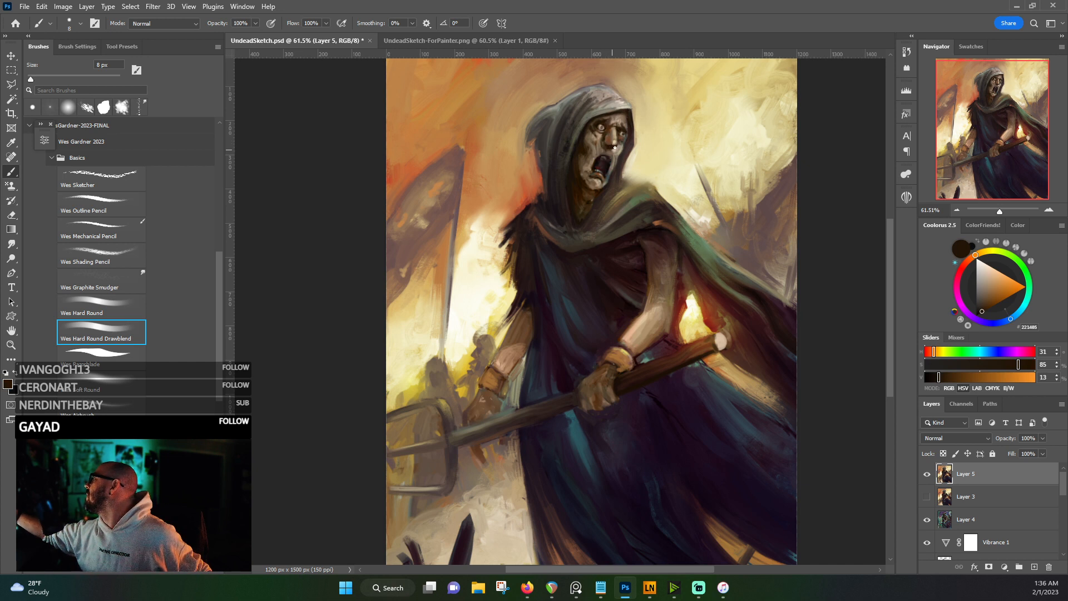
{"action": "left_click", "coordinate": [612, 117], "text": "alt"}
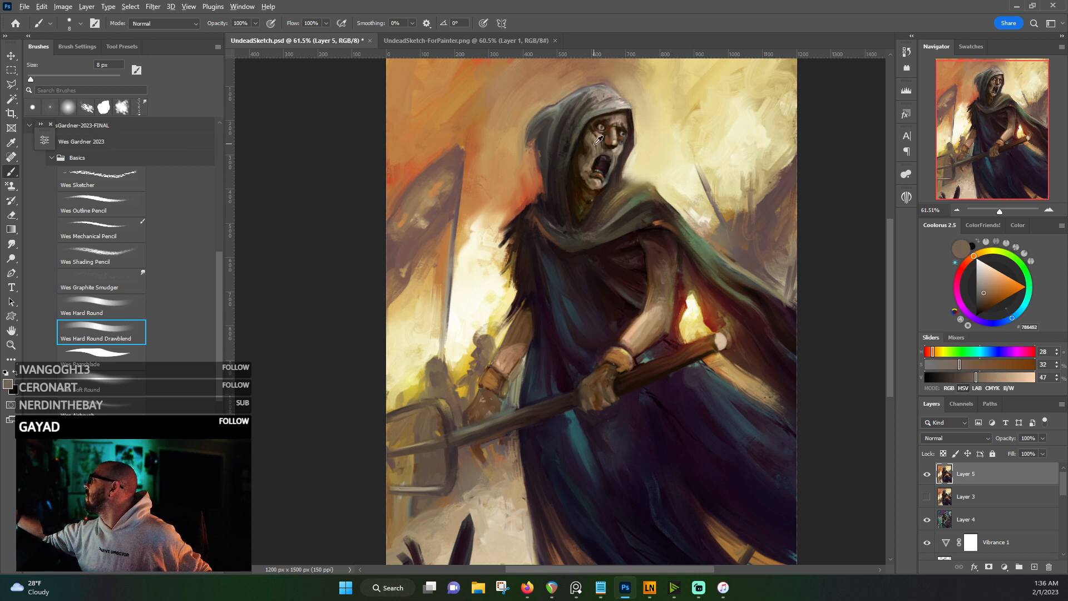
{"action": "left_click", "coordinate": [593, 140], "text": "alt"}
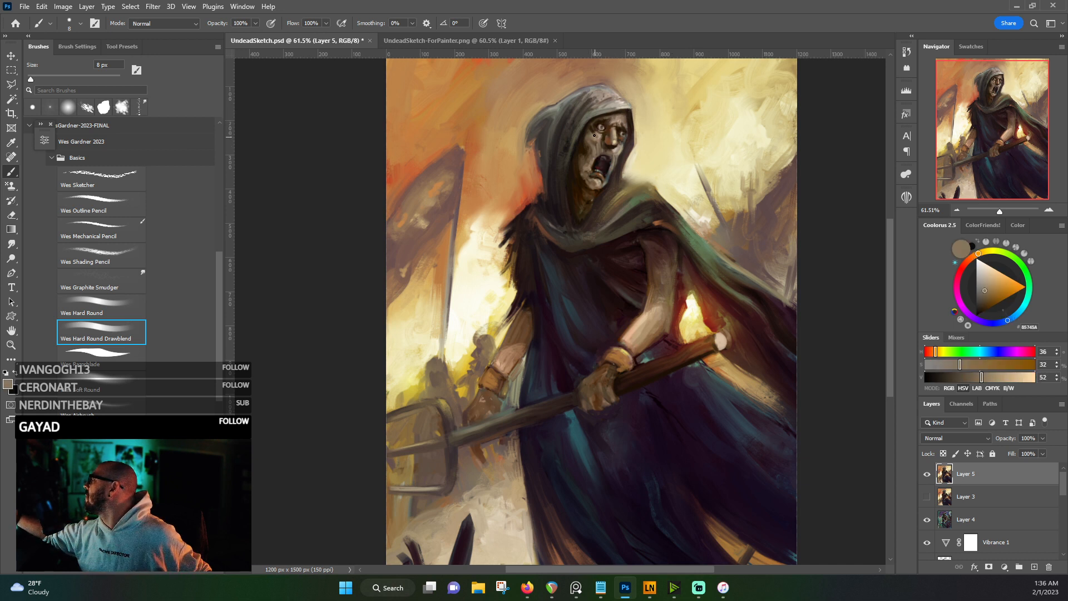
{"action": "left_click", "coordinate": [594, 128], "text": "alt"}
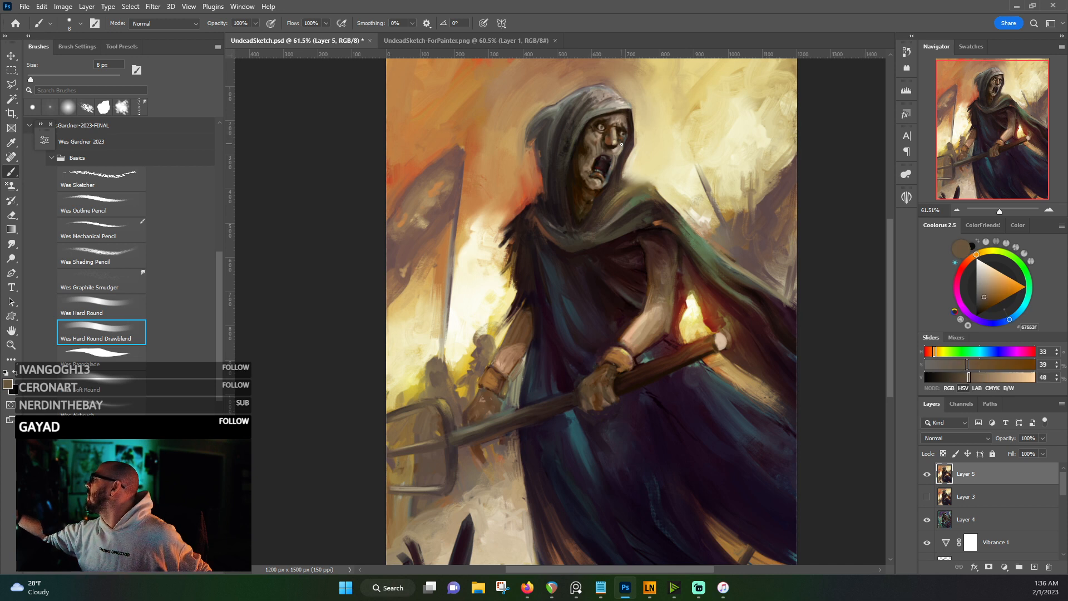
{"action": "left_click", "coordinate": [632, 136], "text": "alt"}
{"action": "left_click", "coordinate": [622, 148], "text": "alt"}
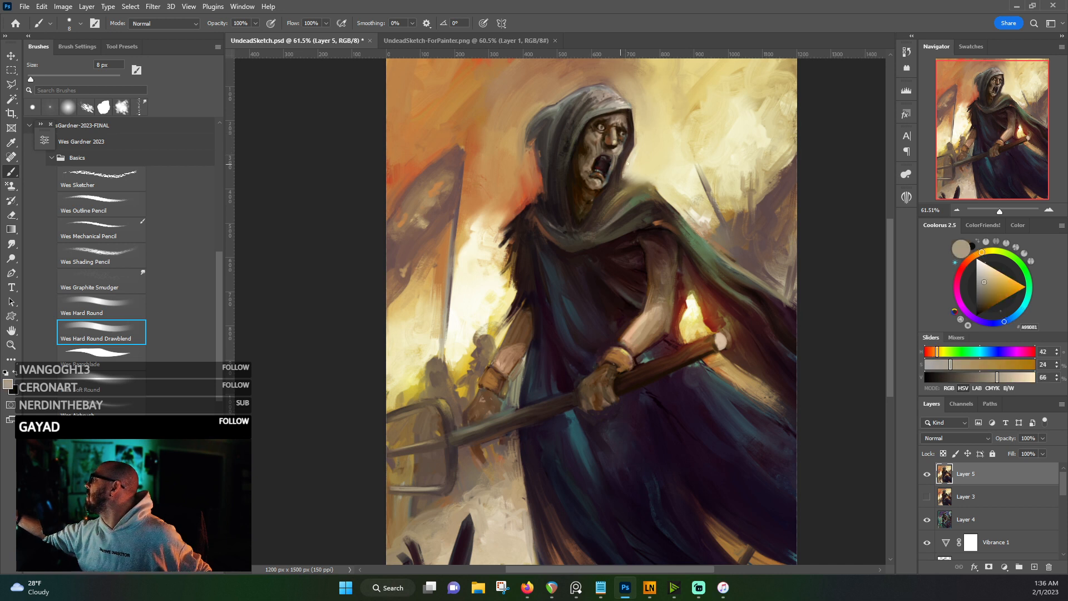
- Darken the neck opening and the collar fold beneath it with sampled dark brown and near-black
{"action": "left_click", "coordinate": [579, 112], "text": "alt"}
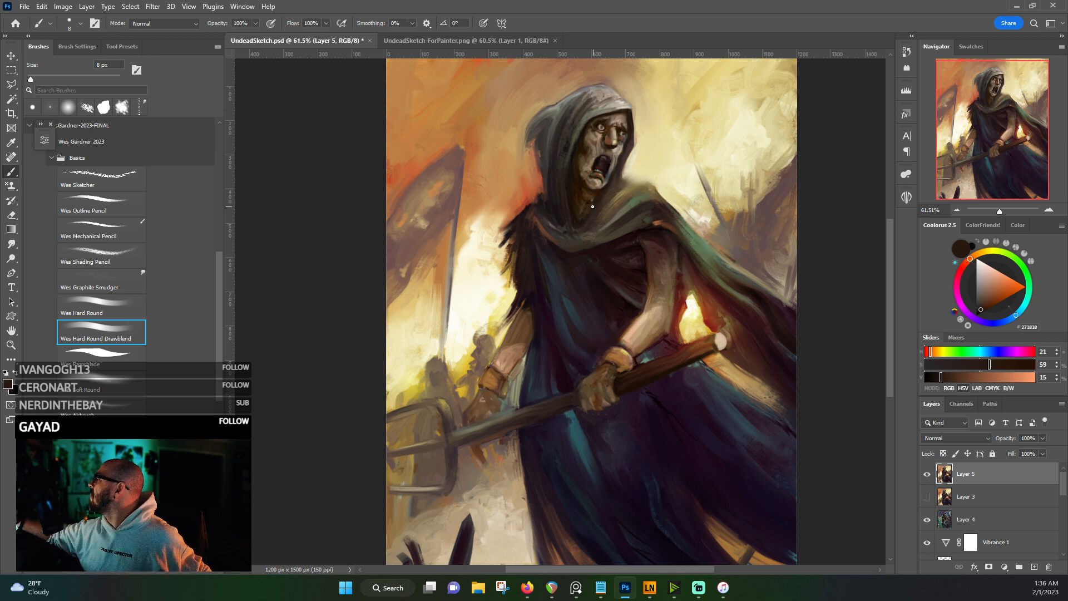
{"action": "mouse_move", "coordinate": [597, 218]}
{"action": "left_mouse_down"}
{"action": "mouse_move", "coordinate": [619, 192]}
{"action": "mouse_move", "coordinate": [587, 233]}
{"action": "mouse_move", "coordinate": [568, 235]}
{"action": "left_mouse_up"}
{"action": "left_click", "coordinate": [553, 215], "text": "alt"}
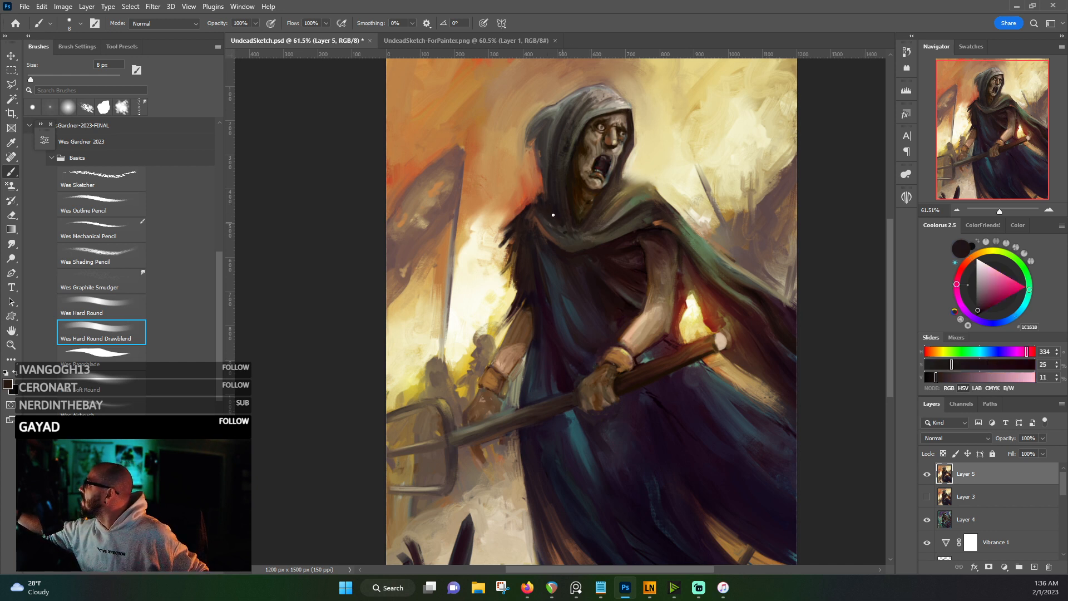
- Clean up the contour where the back of the hood meets the shoulder using orange-reds sampled from the background
{"action": "left_click", "coordinate": [538, 191], "text": "alt"}
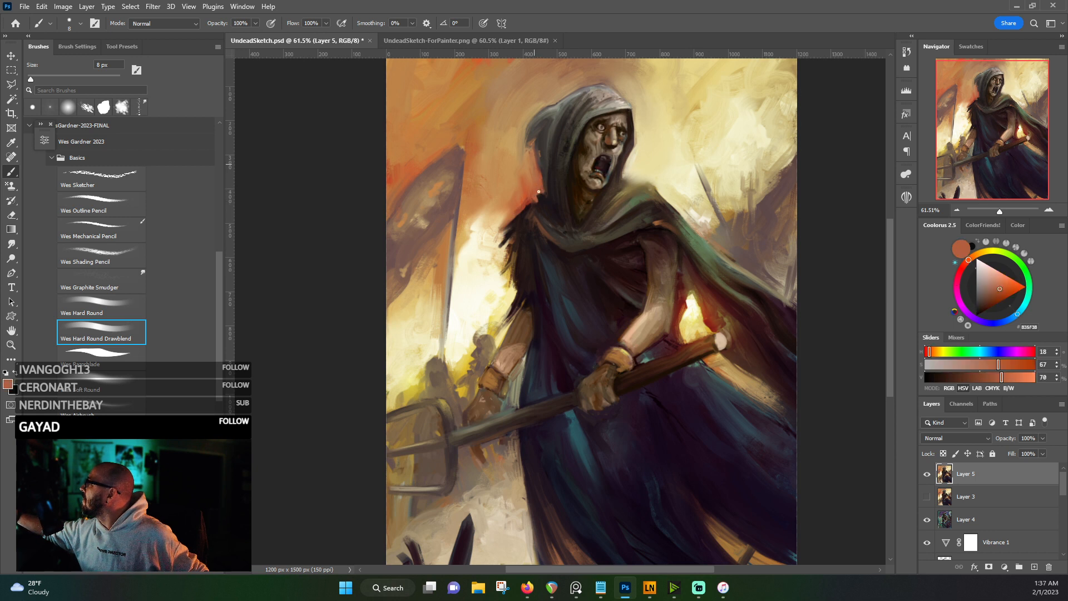
{"action": "left_click", "coordinate": [532, 195], "text": "alt"}
{"action": "left_click", "coordinate": [541, 191], "text": "alt"}
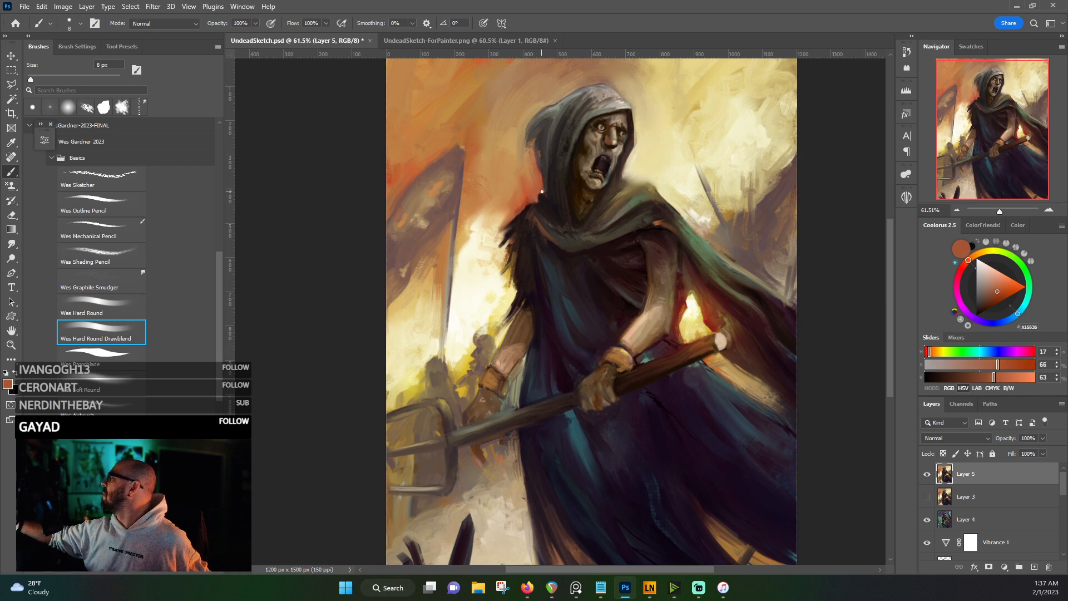
- Touch up the figure with muted green sampled from the cape and orange-brown sampled near the far wrist
{"action": "left_click", "coordinate": [701, 245], "text": "alt"}
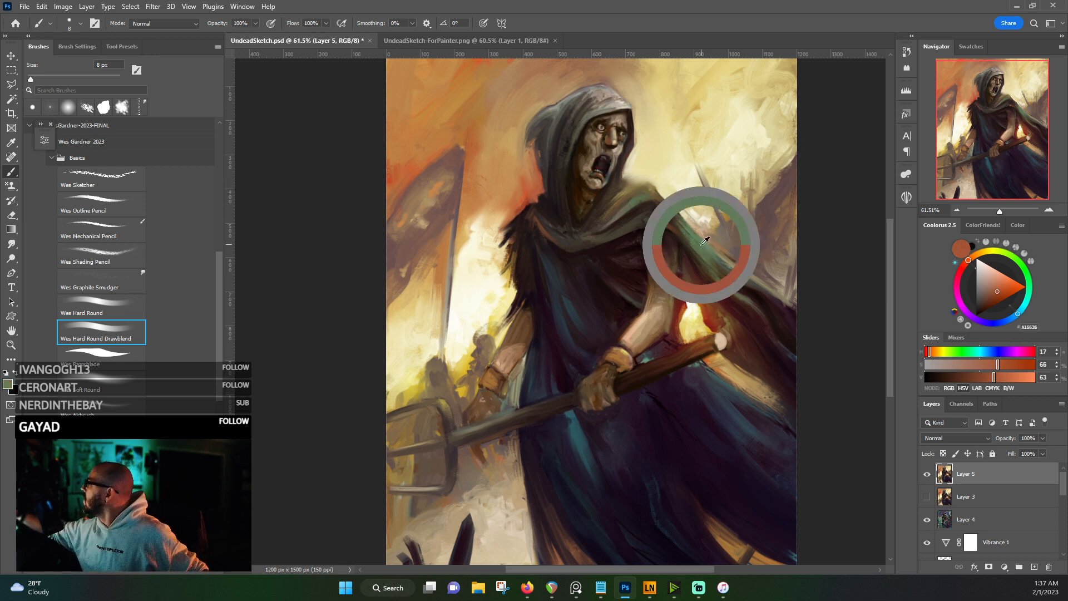
{"action": "left_click", "coordinate": [710, 278], "text": "alt"}
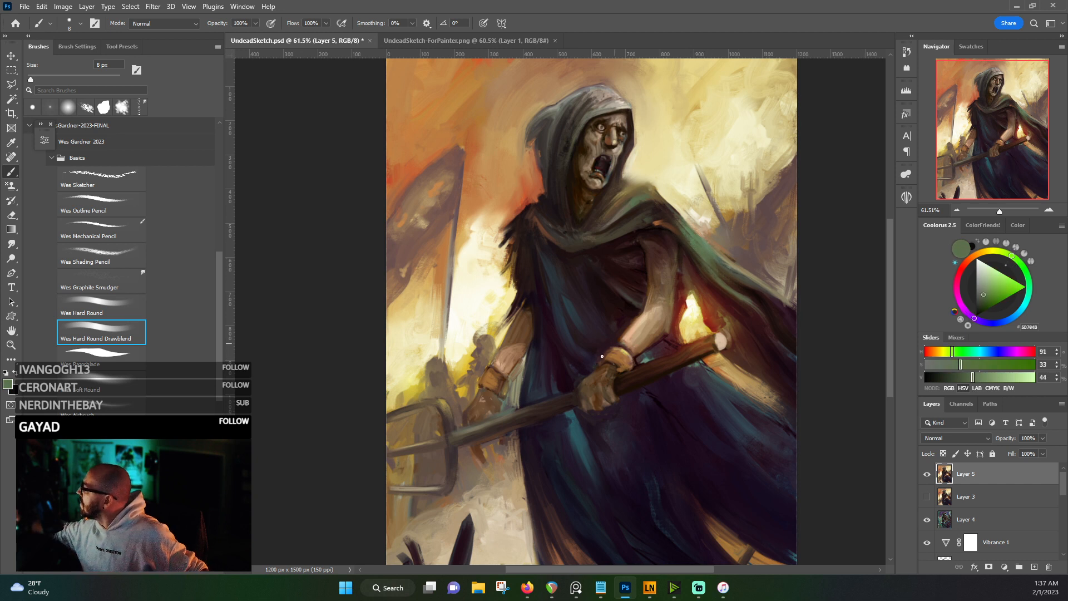
{"action": "left_click", "coordinate": [491, 367], "text": "alt"}
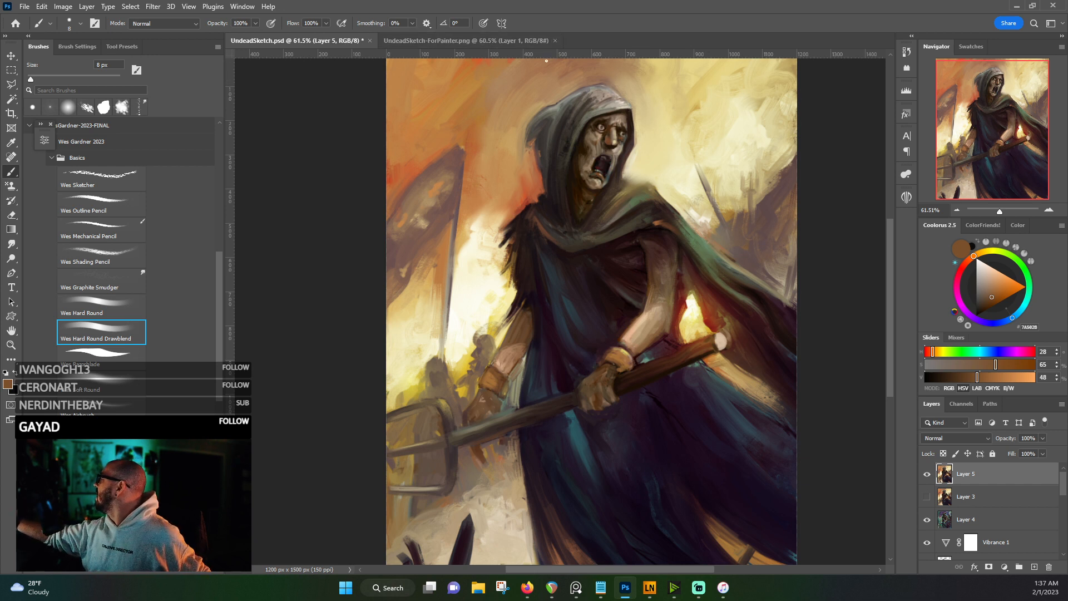
- Refine the top edge of the hood with tan sampled from the background and light greys sampled from the cloth
{"action": "left_click", "coordinate": [617, 87], "text": "alt"}
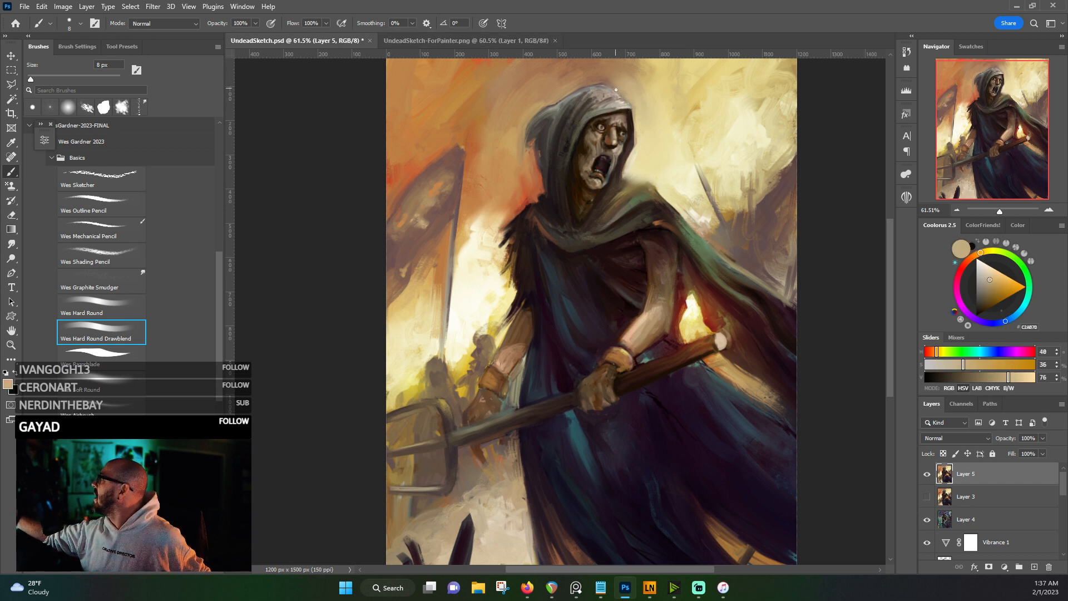
{"action": "left_click", "coordinate": [615, 88], "text": "alt"}
{"action": "left_click", "coordinate": [599, 84], "text": "alt"}
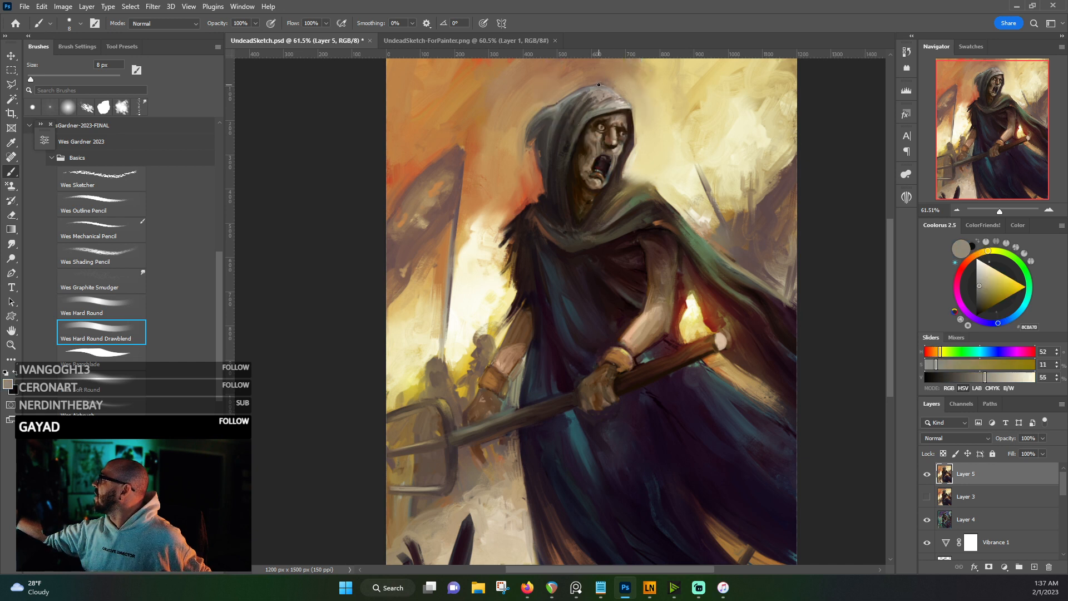
{"action": "left_click", "coordinate": [558, 95], "text": "alt"}
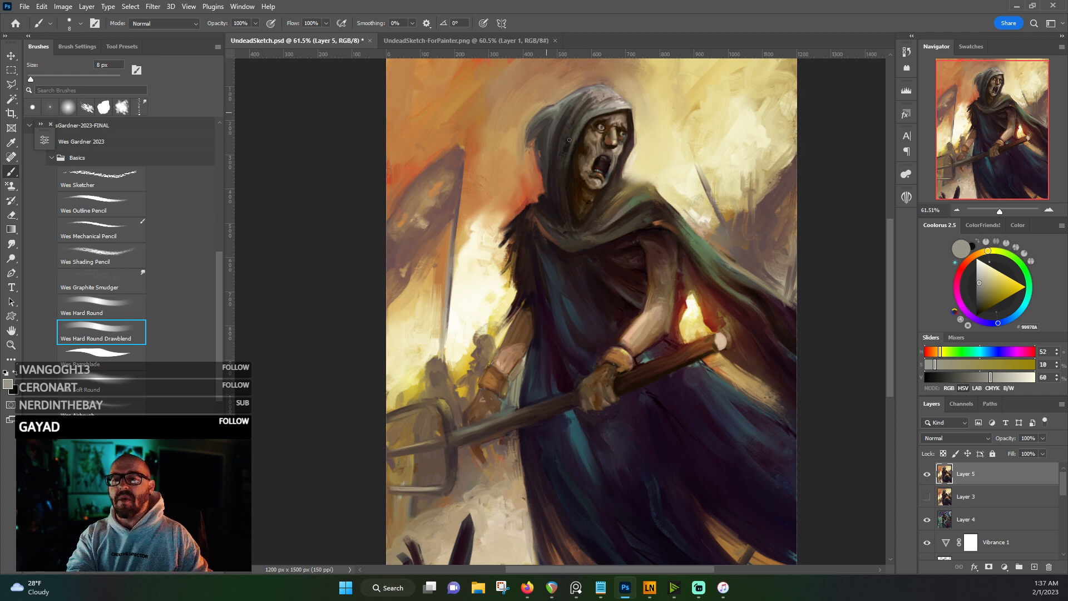
{"action": "scroll", "coordinate": [617, 208], "scroll_direction": "up", "scroll_amount": 5}
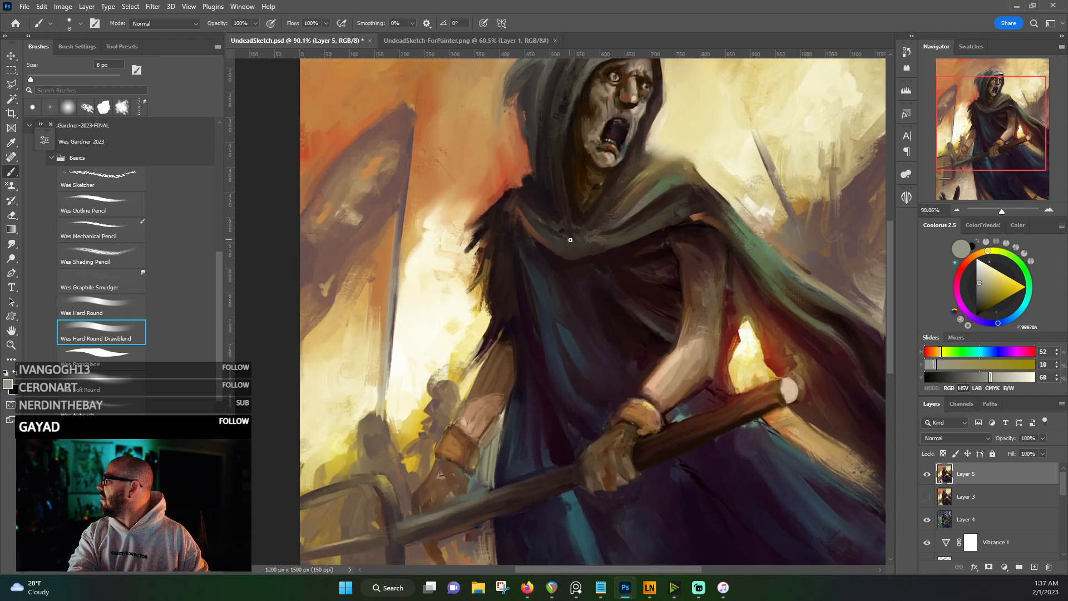
- Save the changes to the UndeadSketch.psd painting
{"action": "scroll", "coordinate": [569, 240], "scroll_direction": "down", "scroll_amount": 1}
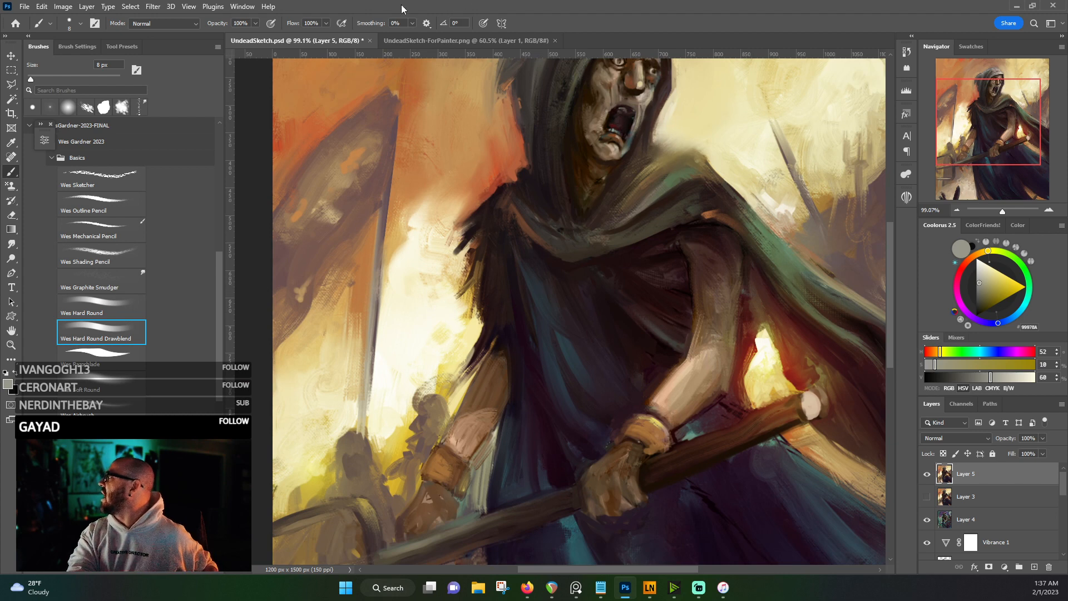
{"action": "left_click", "coordinate": [24, 7]}
{"action": "key", "text": "Escape"}
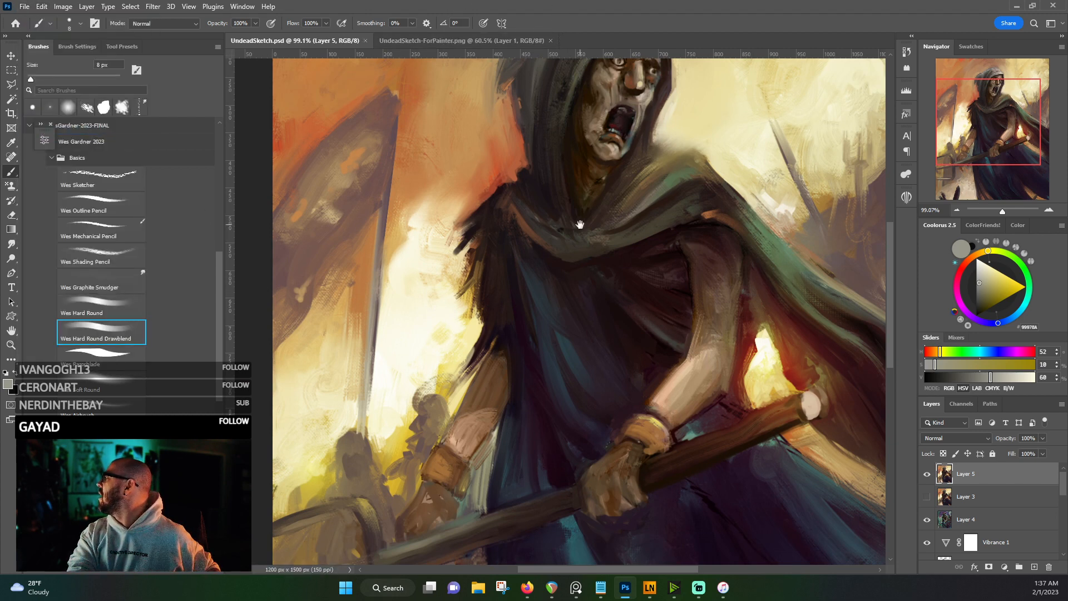
- Refine the nose and the skin around it on Layer 5 with the 8 px Wes Hard Round Drawblend brush, using sampled tans and browns
{"action": "left_click_drag", "start_coordinate": [579, 222], "coordinate": [522, 372]}
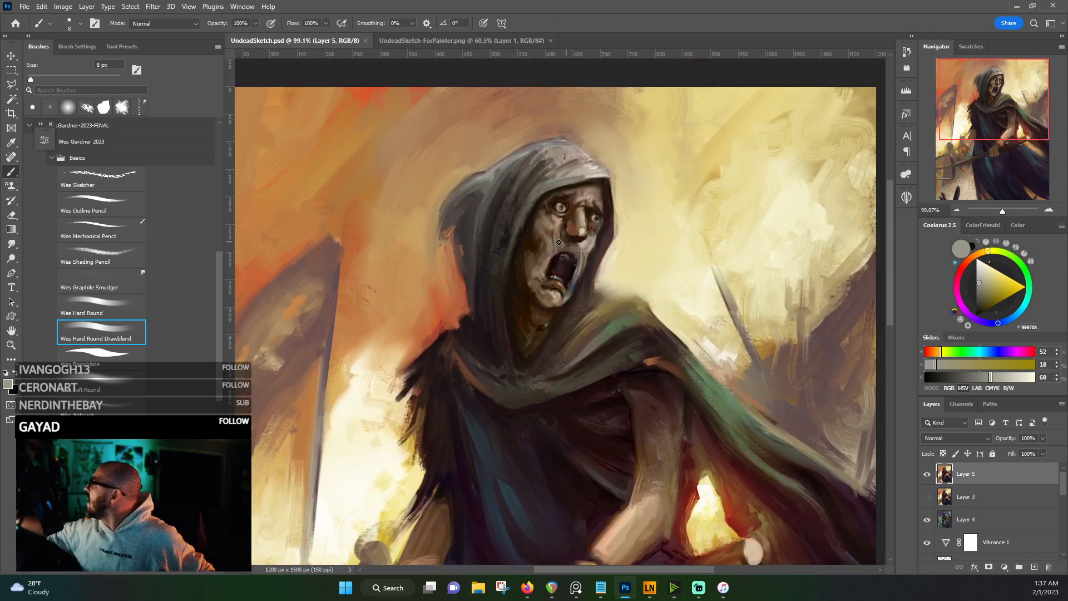
{"action": "left_click", "coordinate": [579, 229], "text": "alt"}
{"action": "left_click", "coordinate": [577, 230]}
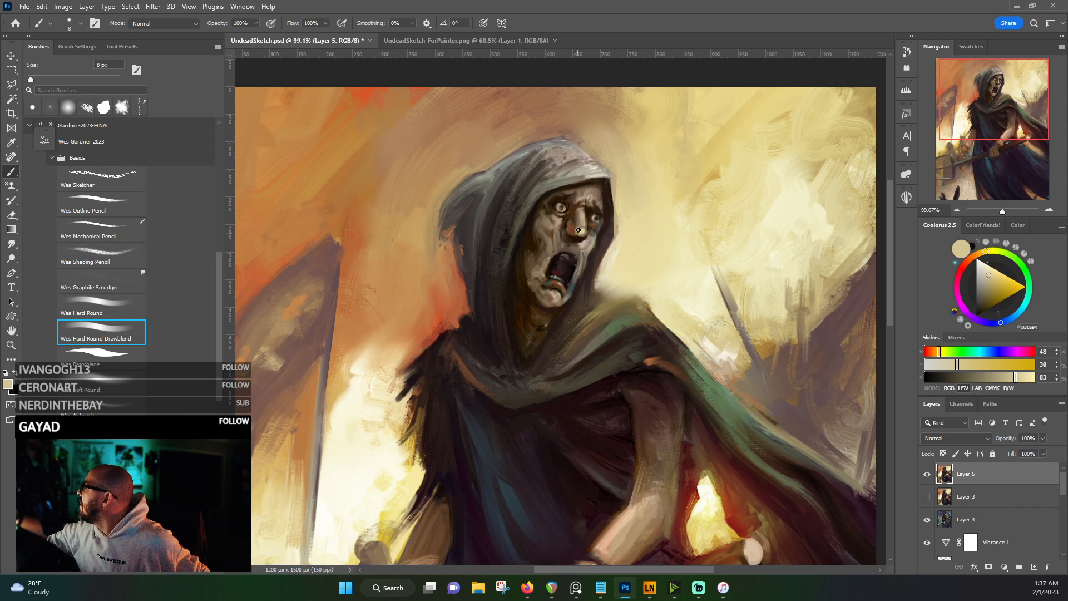
{"action": "left_click", "coordinate": [595, 233], "text": "alt"}
{"action": "left_click", "coordinate": [575, 232], "text": "alt"}
{"action": "left_click", "coordinate": [566, 230], "text": "alt"}
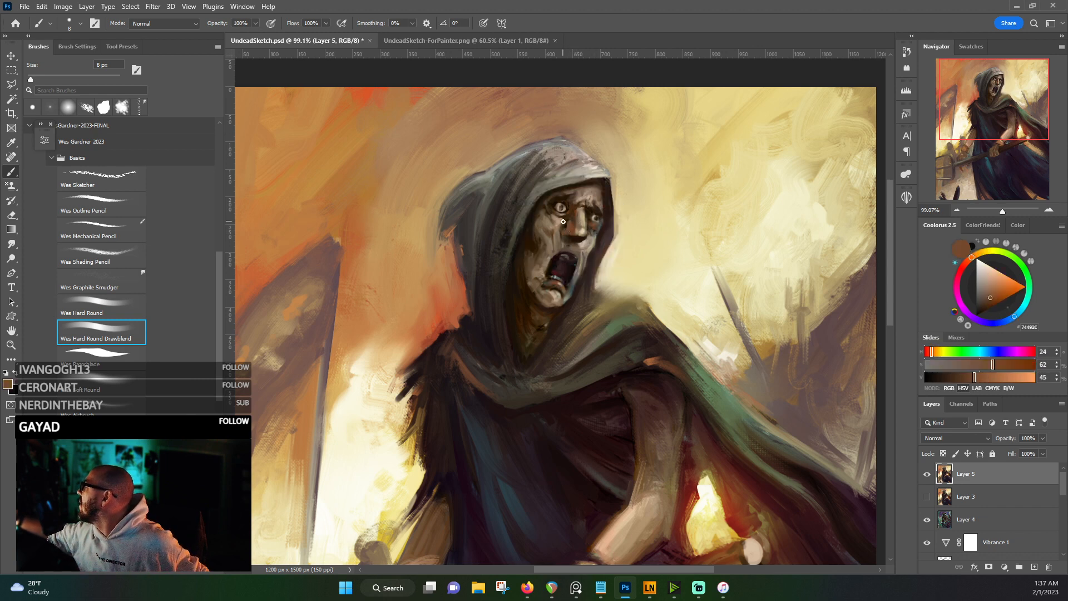
{"action": "left_click", "coordinate": [565, 223], "text": "alt"}
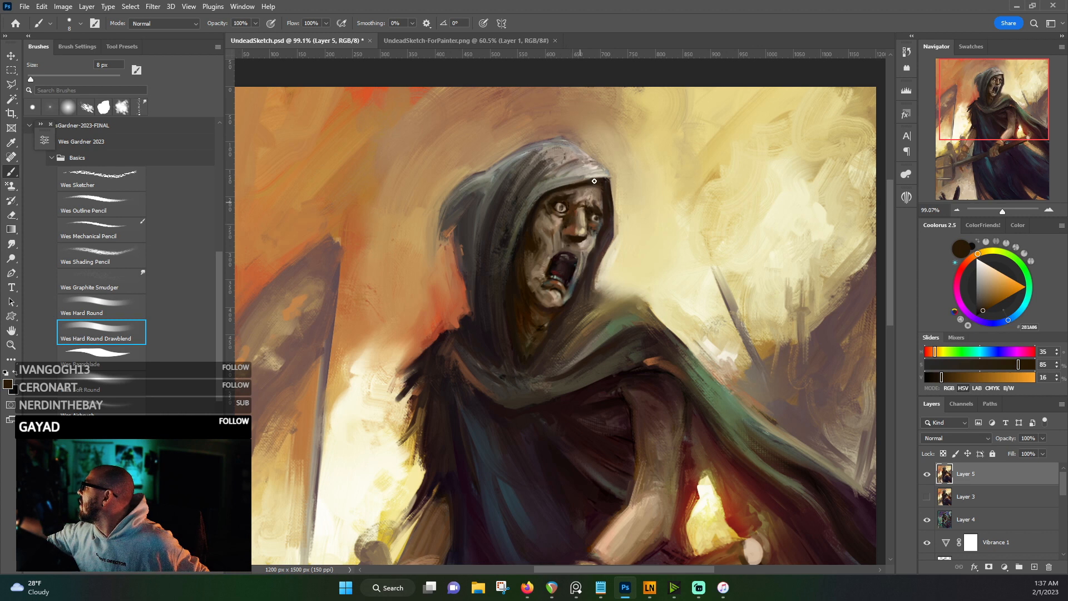
{"action": "left_click", "coordinate": [577, 226], "text": "alt"}
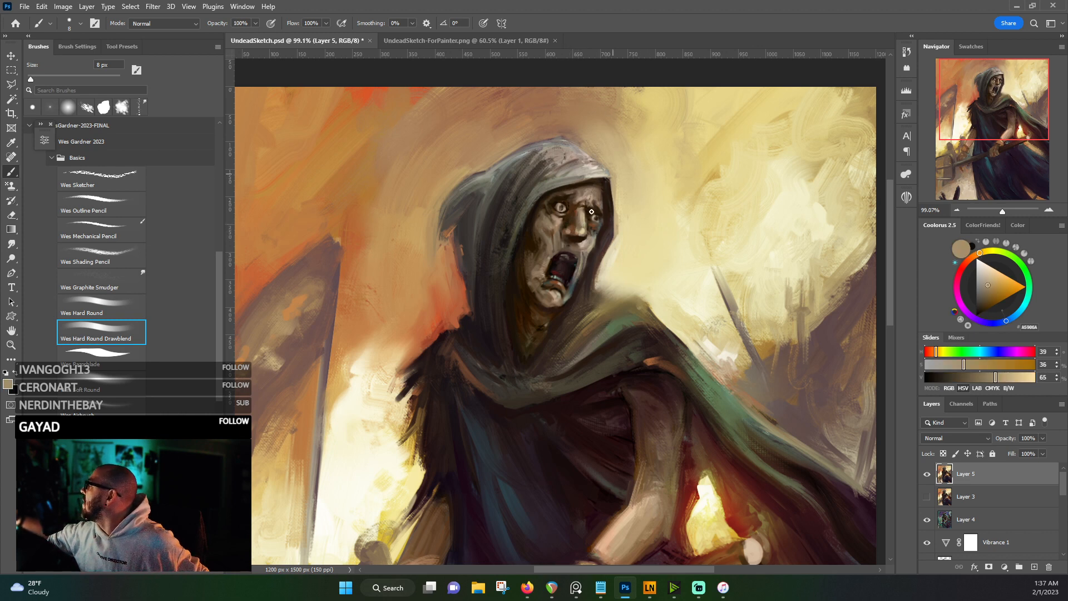
{"action": "left_click", "coordinate": [572, 229], "text": "alt"}
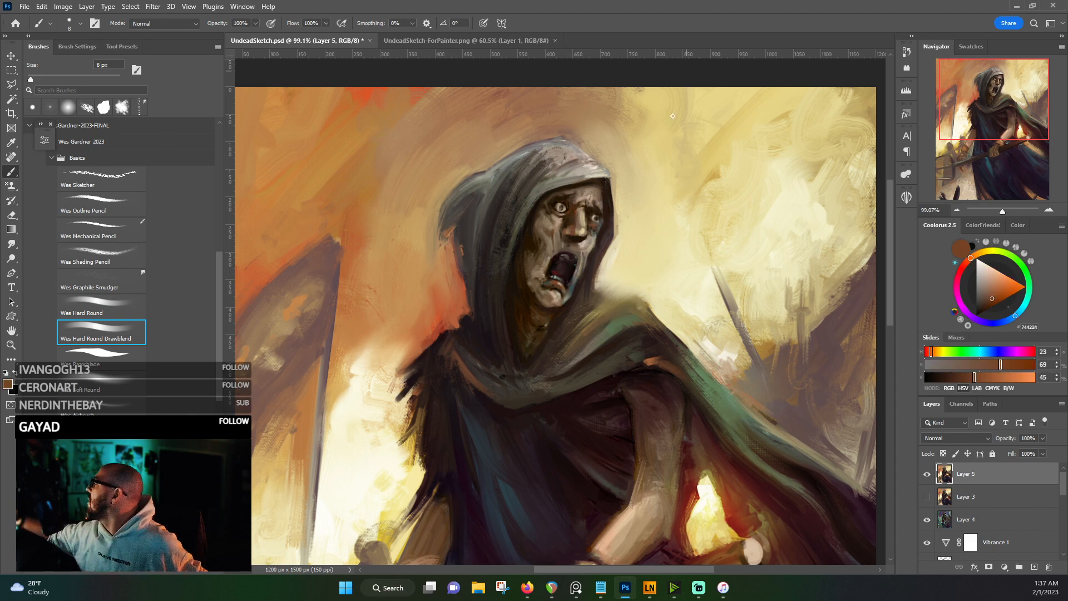
{"action": "left_click", "coordinate": [581, 218], "text": "alt"}
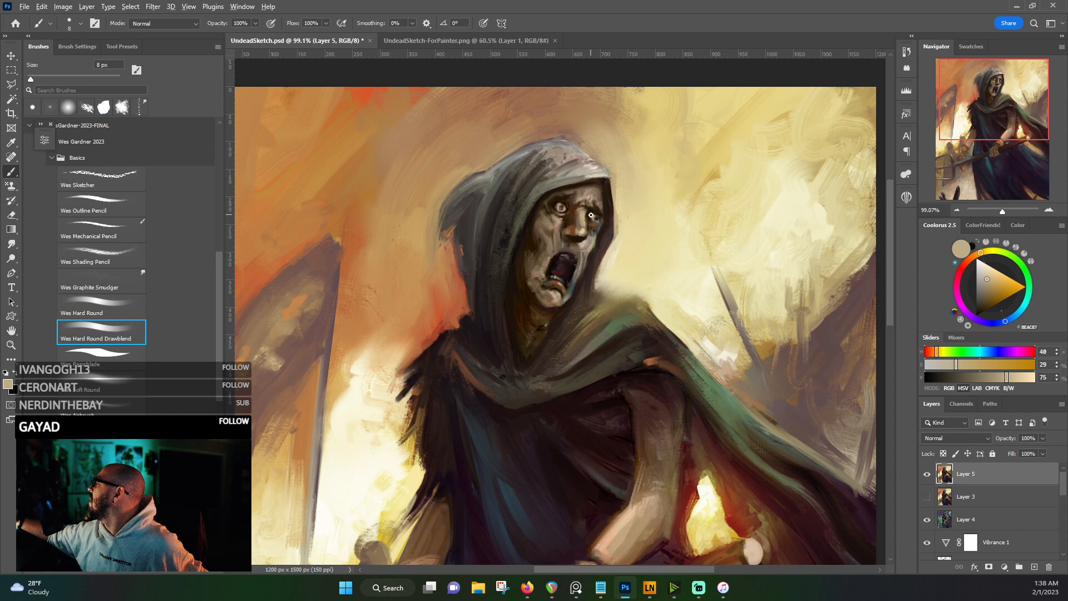
- Deepen the shadows on the far side of the face, from the eye down to the jaw, with sampled dark browns
{"action": "left_click", "coordinate": [606, 220], "text": "alt"}
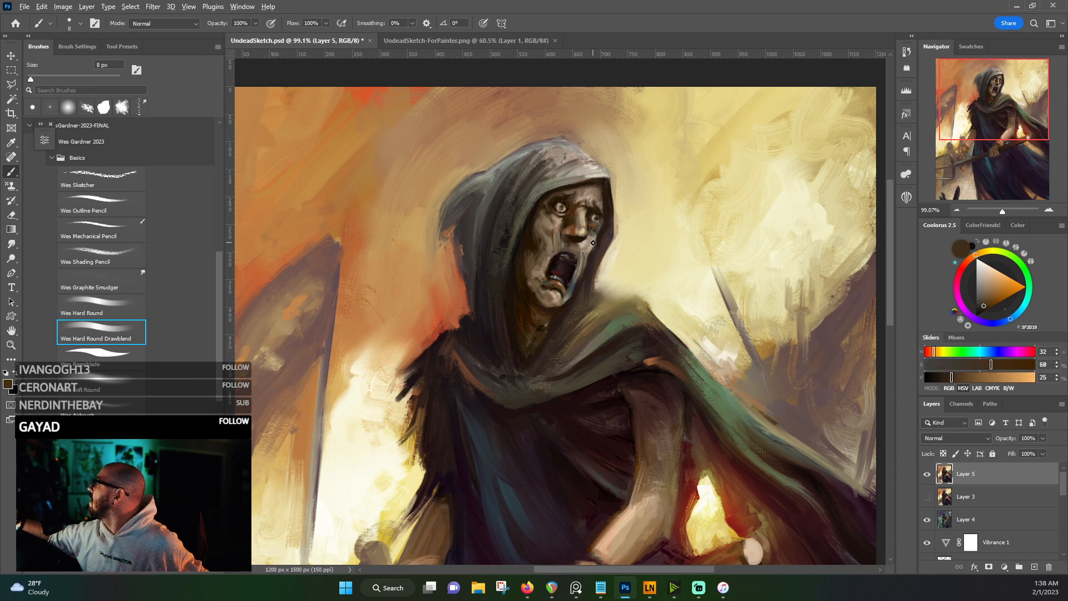
{"action": "left_click", "coordinate": [596, 239], "text": "alt"}
{"action": "left_click", "coordinate": [601, 230], "text": "alt"}
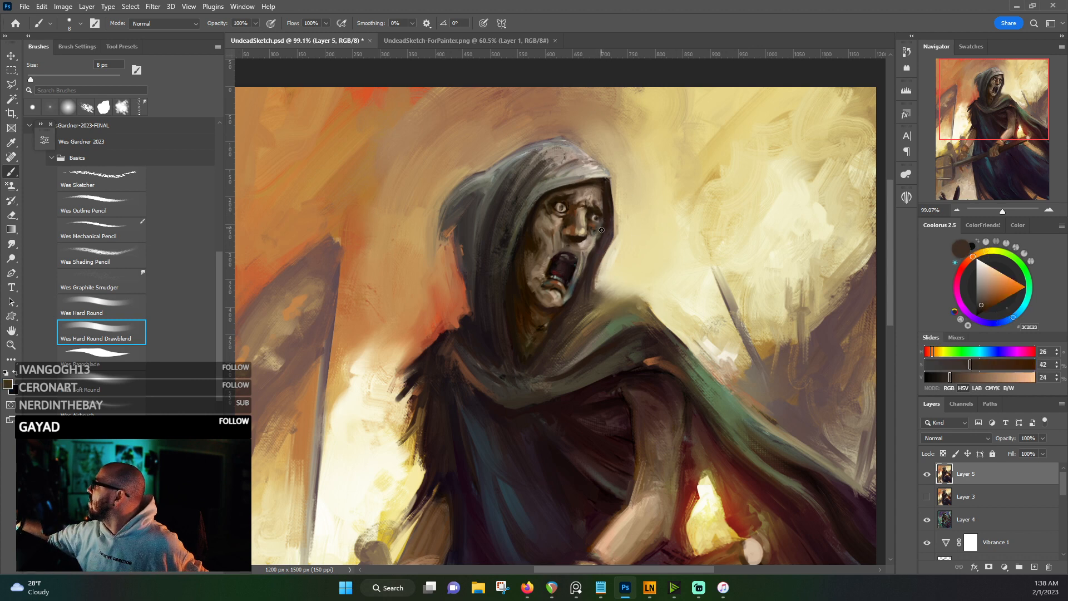
{"action": "left_click", "coordinate": [589, 257], "text": "alt"}
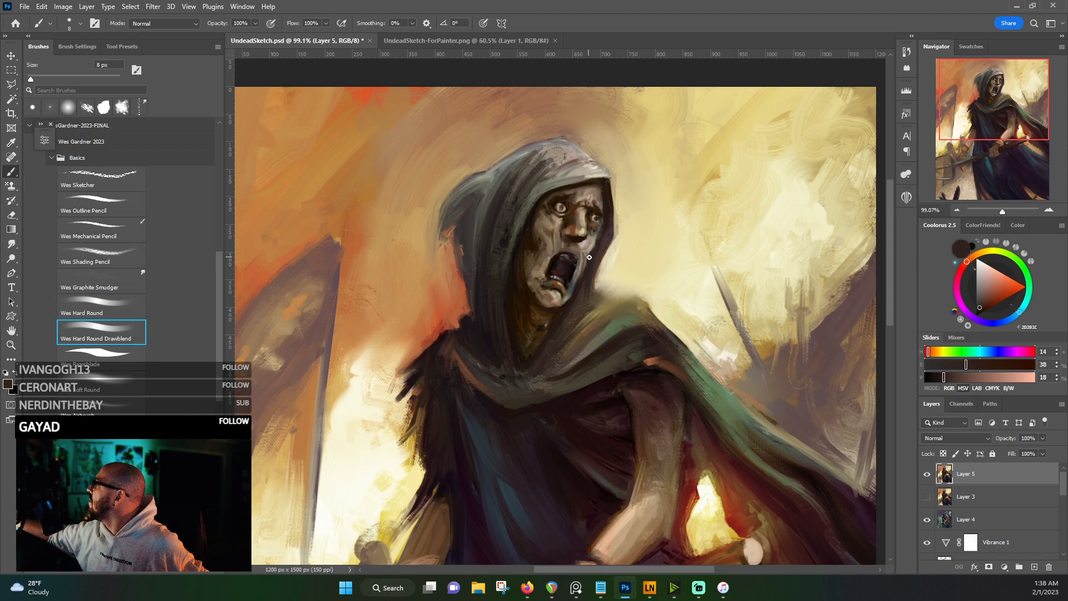
{"action": "left_click", "coordinate": [572, 293], "text": "alt"}
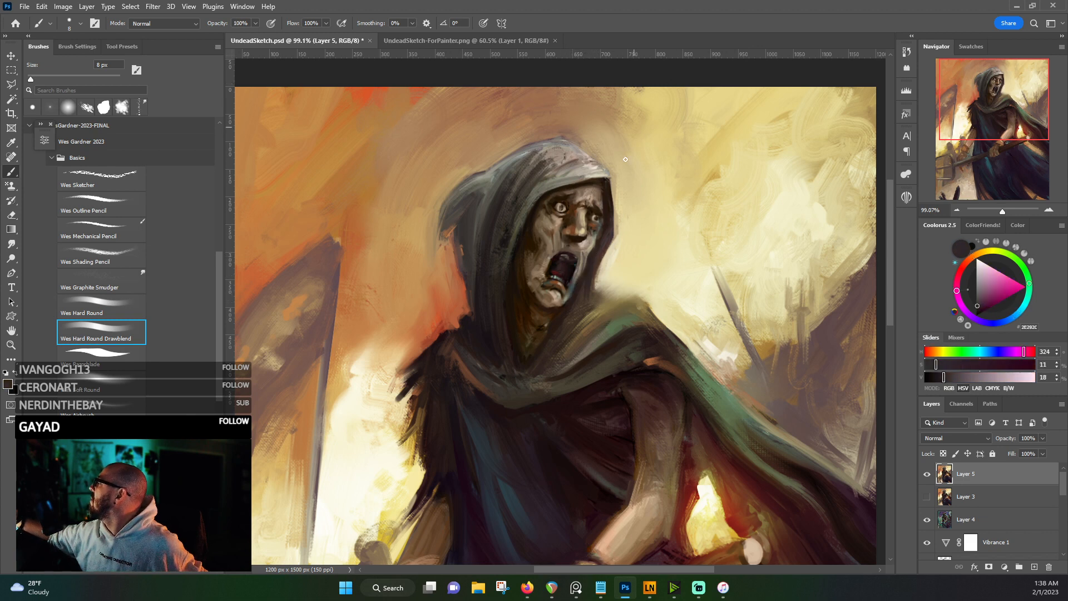
- Clean up the hood's outline and crown highlights with colors sampled from the cloth and the surrounding background
{"action": "left_click", "coordinate": [629, 223], "text": "alt"}
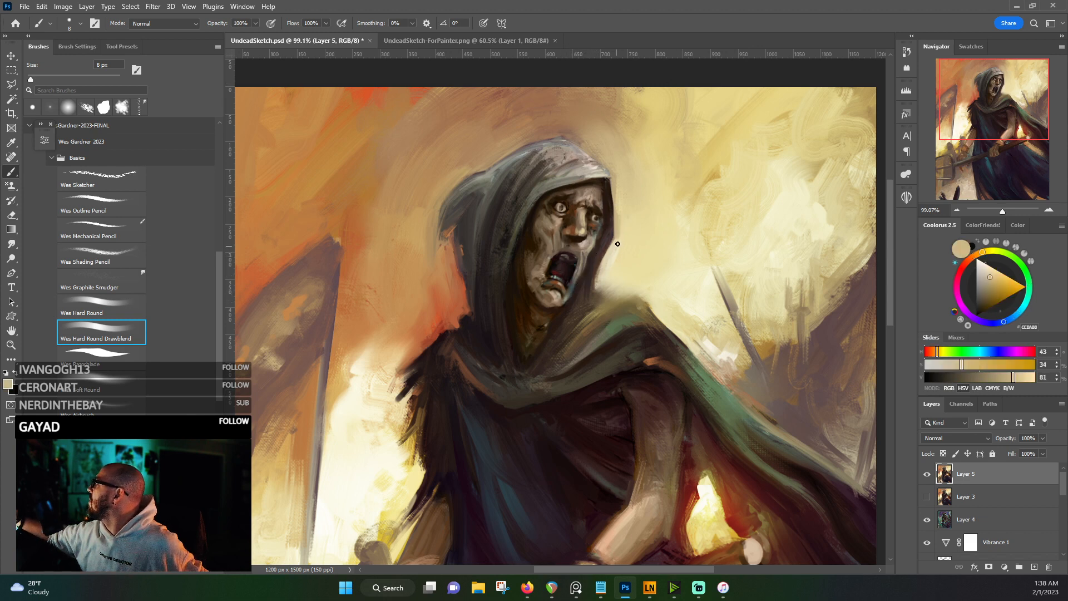
{"action": "left_click", "coordinate": [611, 179], "text": "alt"}
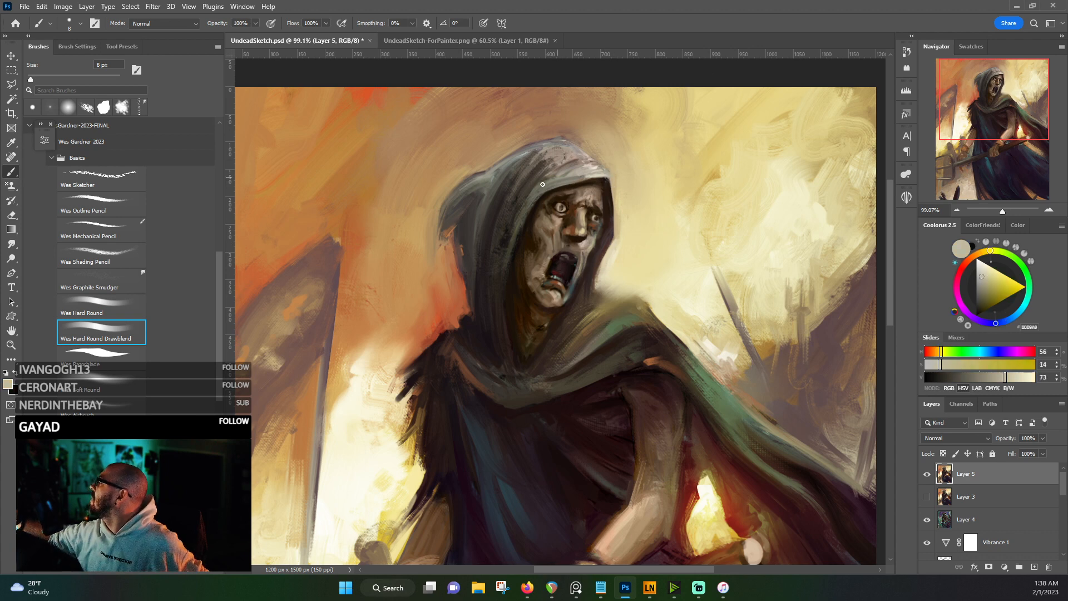
{"action": "left_click", "coordinate": [464, 175], "text": "alt"}
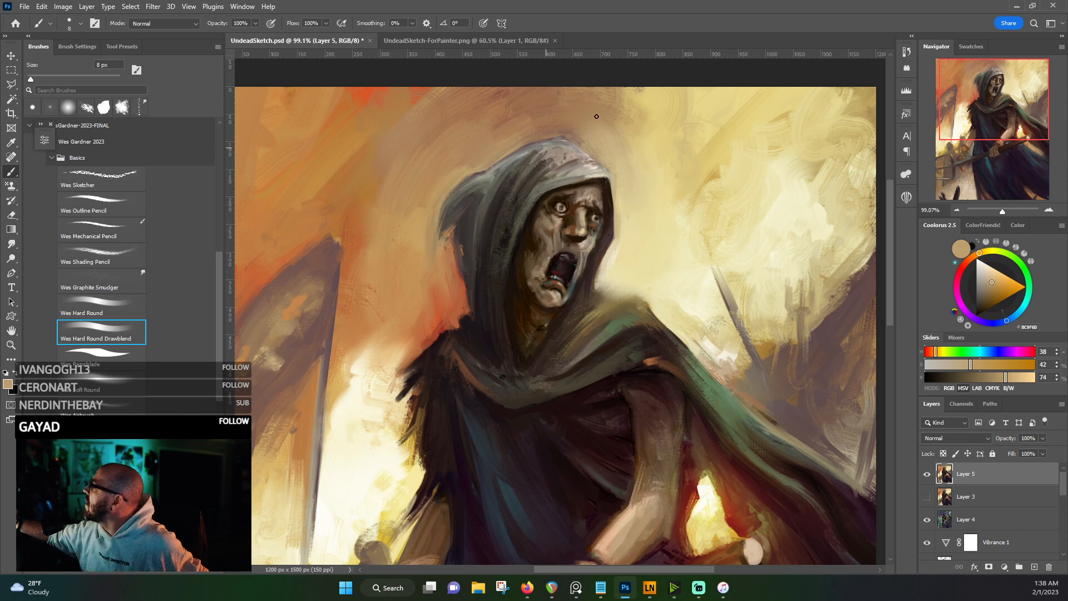
{"action": "left_click", "coordinate": [458, 227], "text": "alt"}
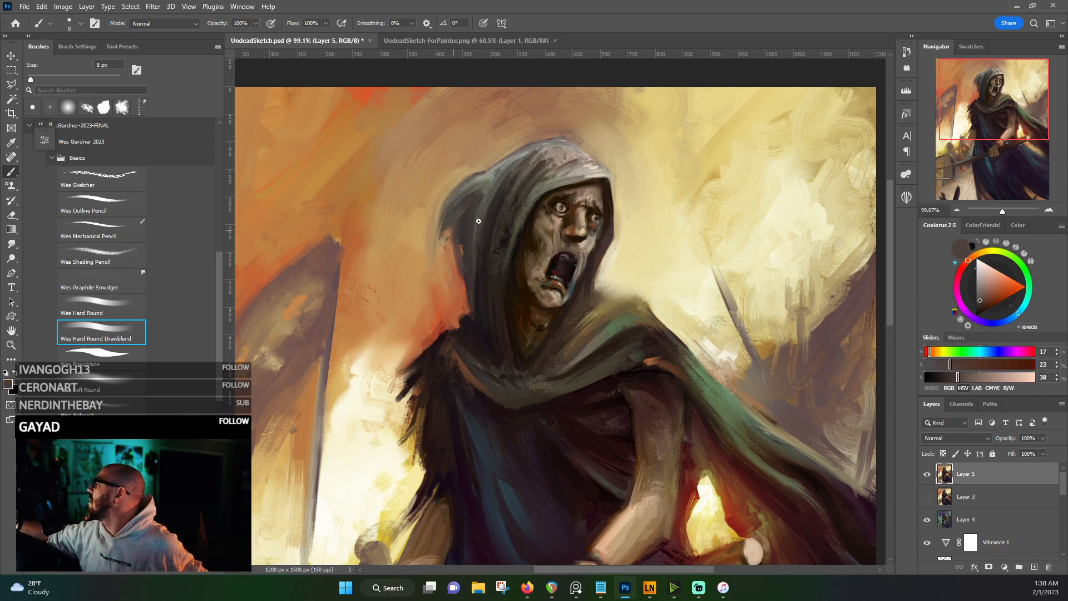
{"action": "left_click", "coordinate": [577, 174], "text": "alt"}
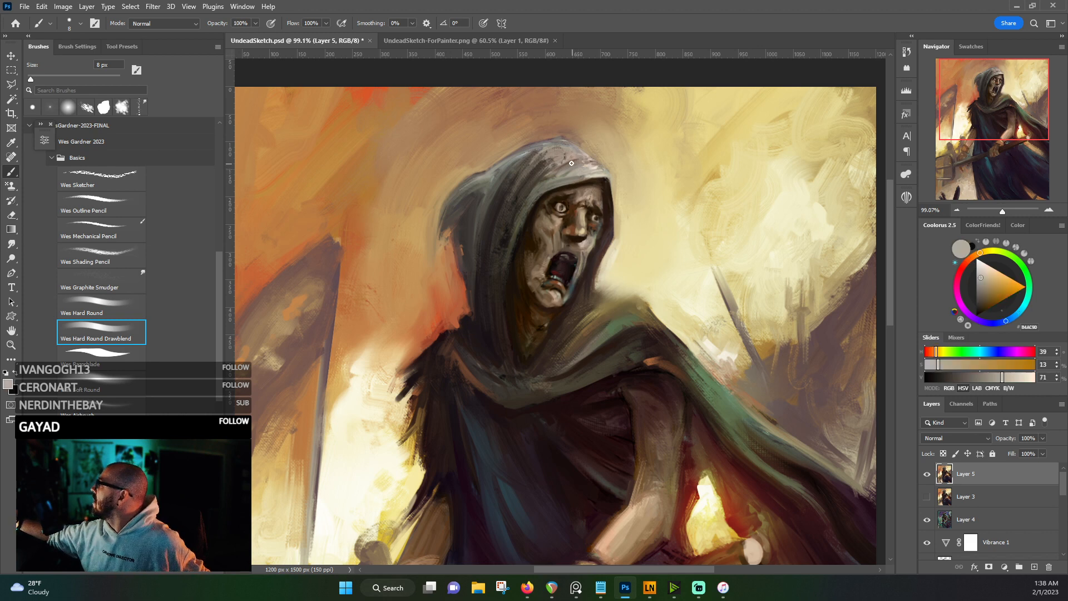
{"action": "left_click", "coordinate": [564, 167], "text": "alt"}
{"action": "left_click_drag", "start_coordinate": [553, 148], "coordinate": [528, 153]}
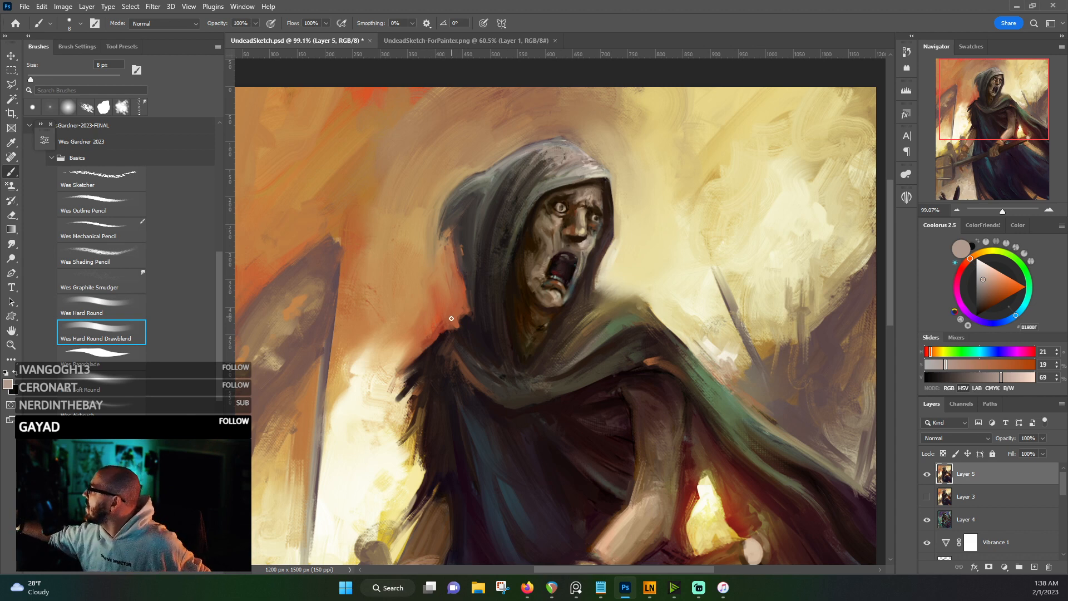
{"action": "left_click", "coordinate": [455, 325], "text": "alt"}
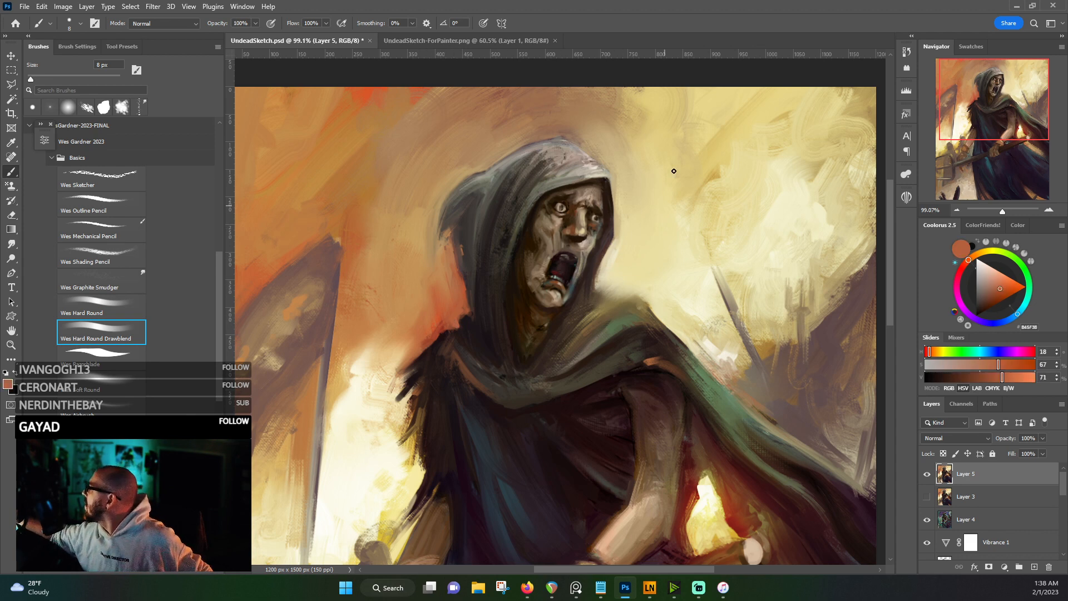
- Touch up the rear arm and the ragged sleeve edge above it with sampled brown and near-black
{"action": "scroll", "coordinate": [581, 384], "scroll_direction": "down", "scroll_amount": 5}
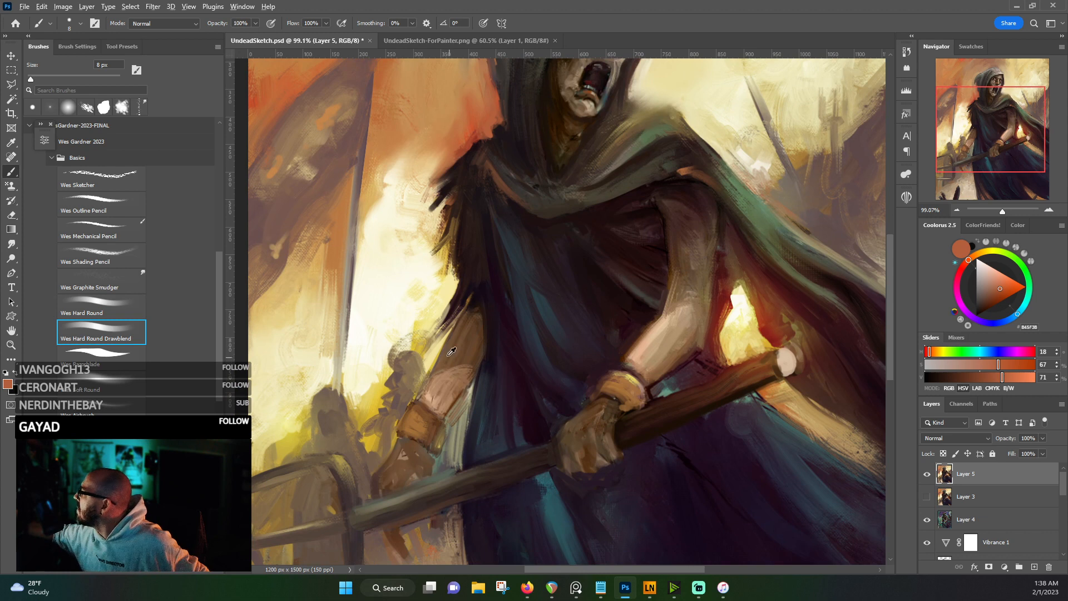
{"action": "left_click", "coordinate": [452, 351], "text": "alt"}
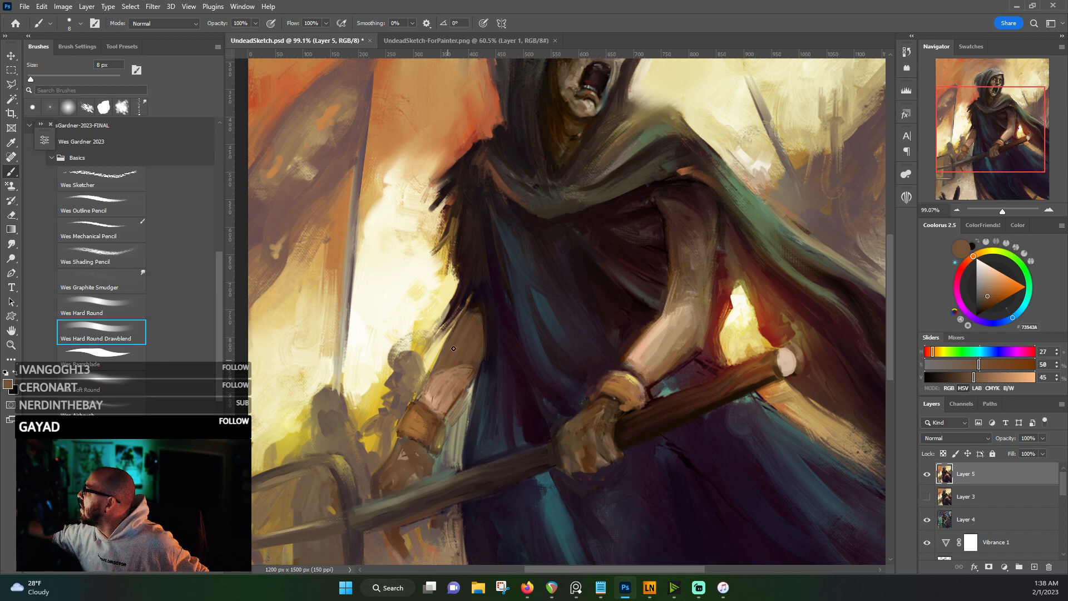
{"action": "left_click", "coordinate": [477, 315], "text": "alt"}
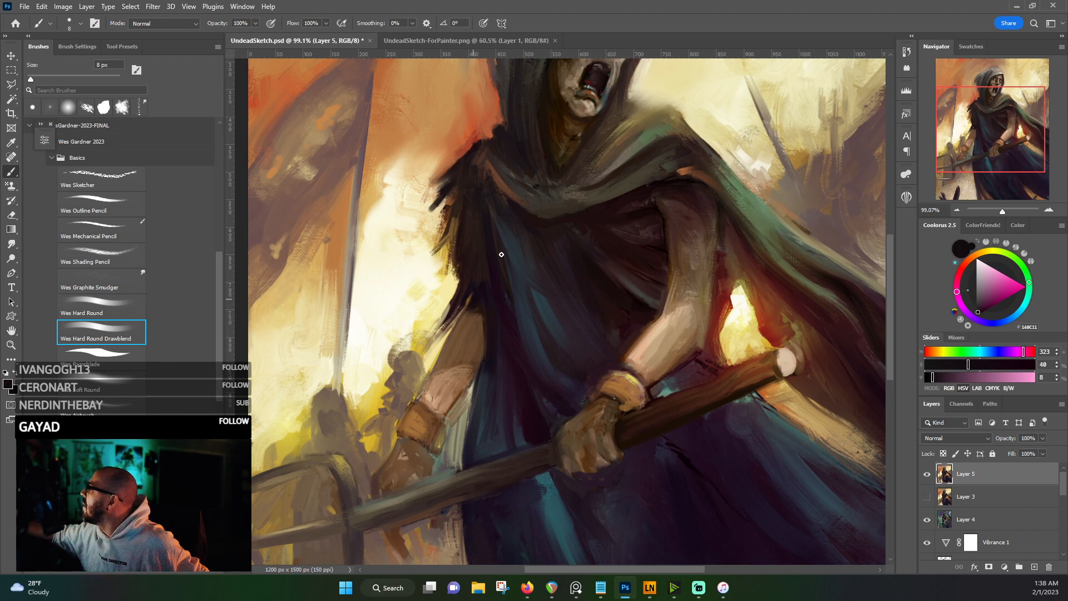
- Switch to the soft round brush at 15 px and smooth the light skin of the front forearm with sampled peach tones
{"action": "left_click", "coordinate": [655, 330], "text": "alt"}
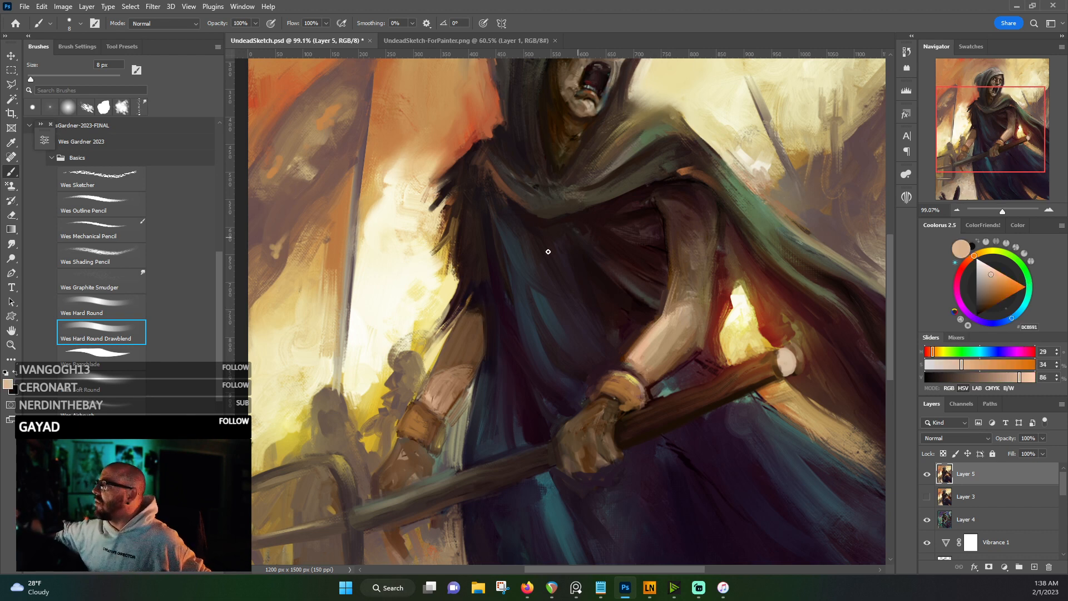
{"action": "left_click", "coordinate": [118, 388]}
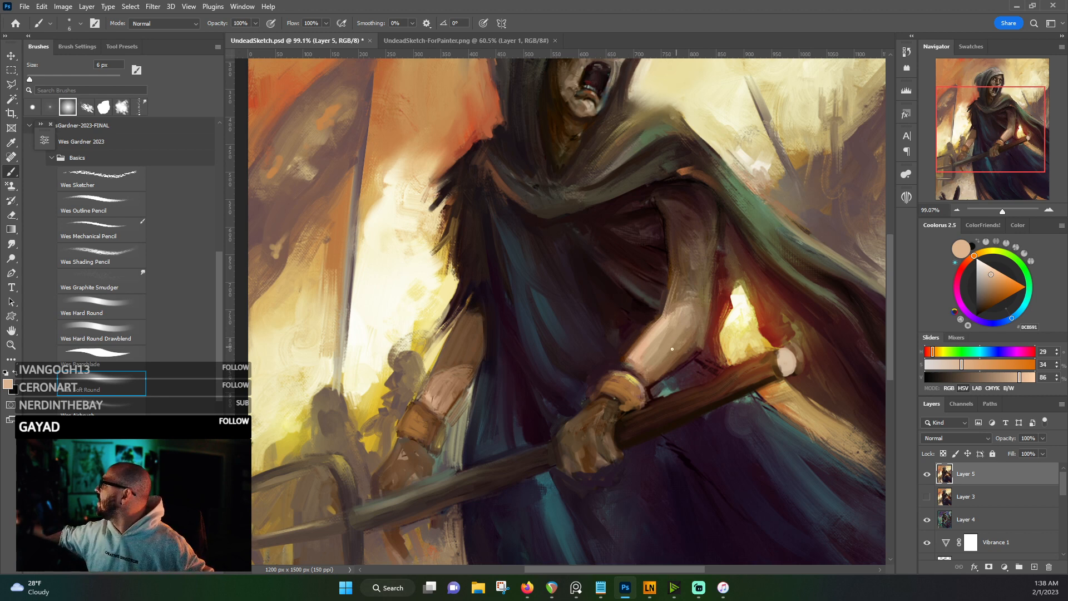
{"action": "key", "text": "bracketright"}
{"action": "key", "text": "bracketright"}
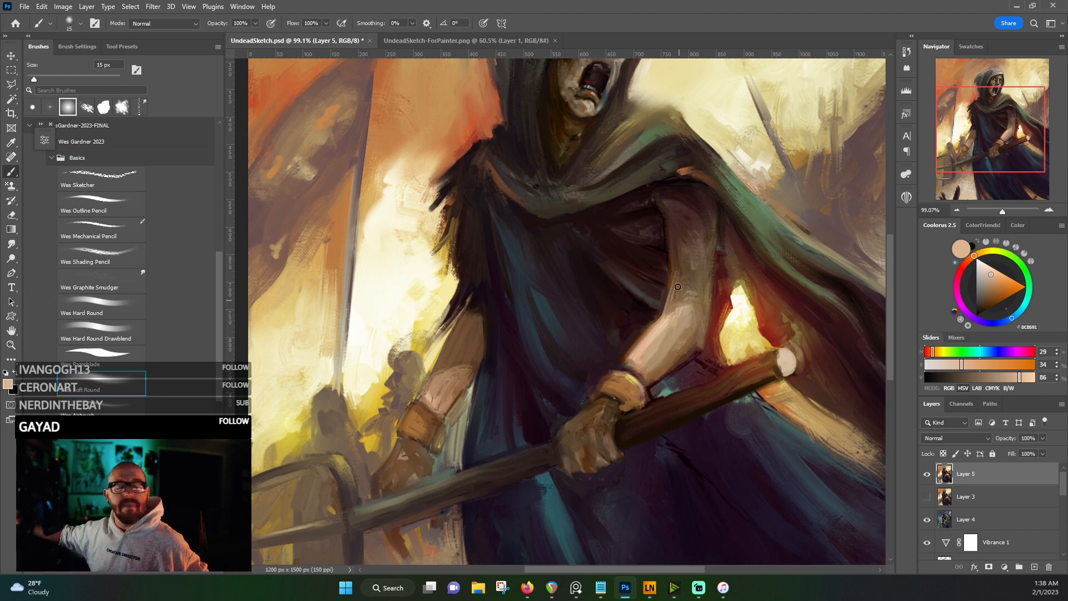
{"action": "left_click", "coordinate": [655, 332], "text": "alt"}
{"action": "left_click", "coordinate": [648, 347]}
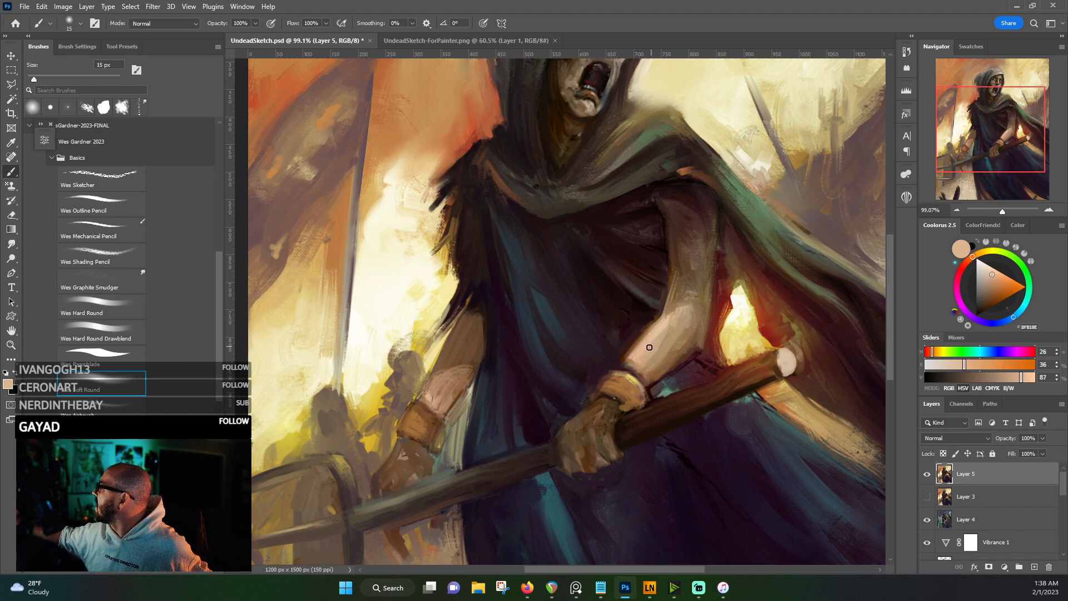
- Shade the underside of the front forearm near the wrist with sampled tan, brown and dark red tones
{"action": "left_click", "coordinate": [648, 363], "text": "alt"}
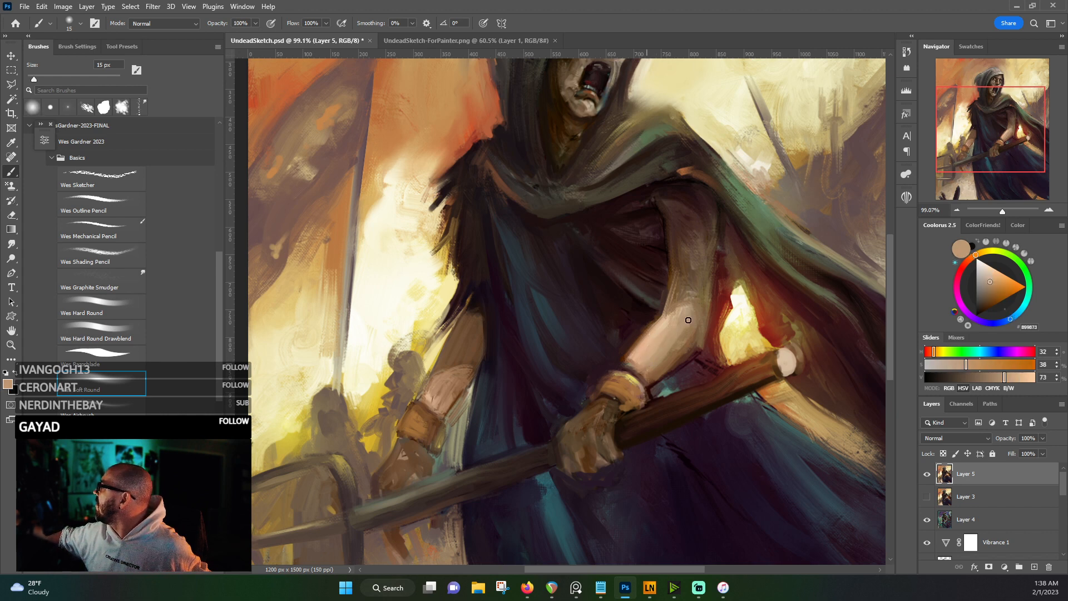
{"action": "left_click", "coordinate": [663, 367], "text": "alt"}
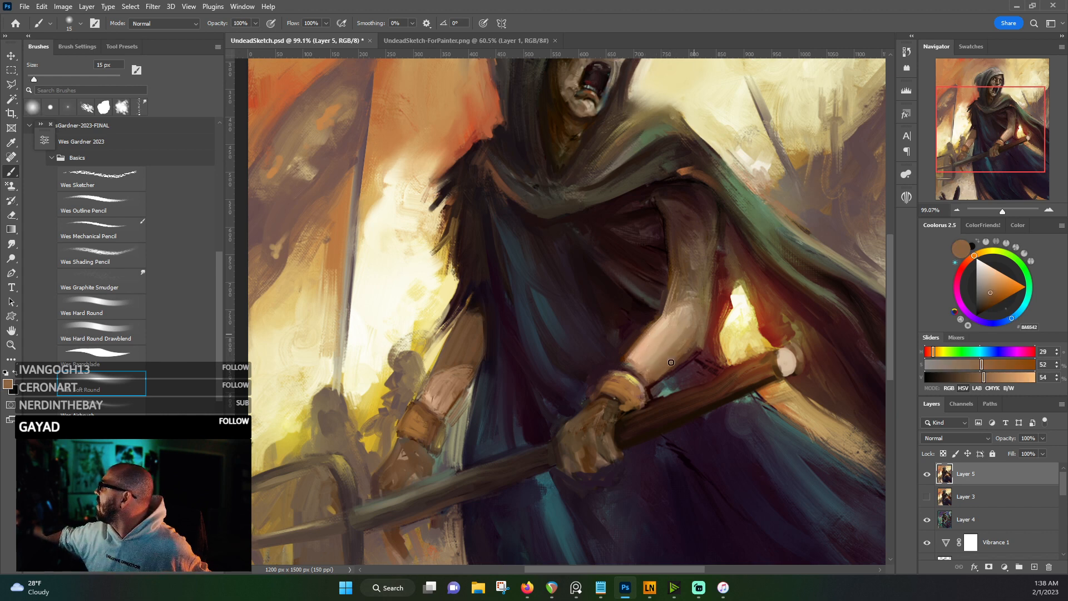
{"action": "left_click", "coordinate": [658, 378], "text": "alt"}
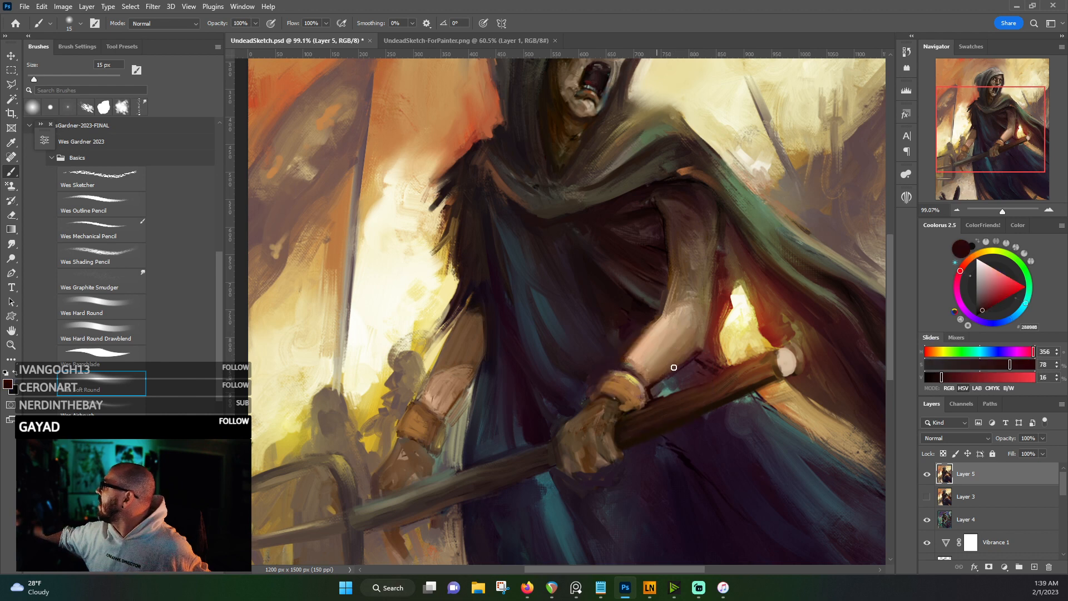
- Blend the front arm from the forearm through the elbow to the upper arm with sampled tan and brown skin tones
{"action": "left_click", "coordinate": [688, 315], "text": "alt"}
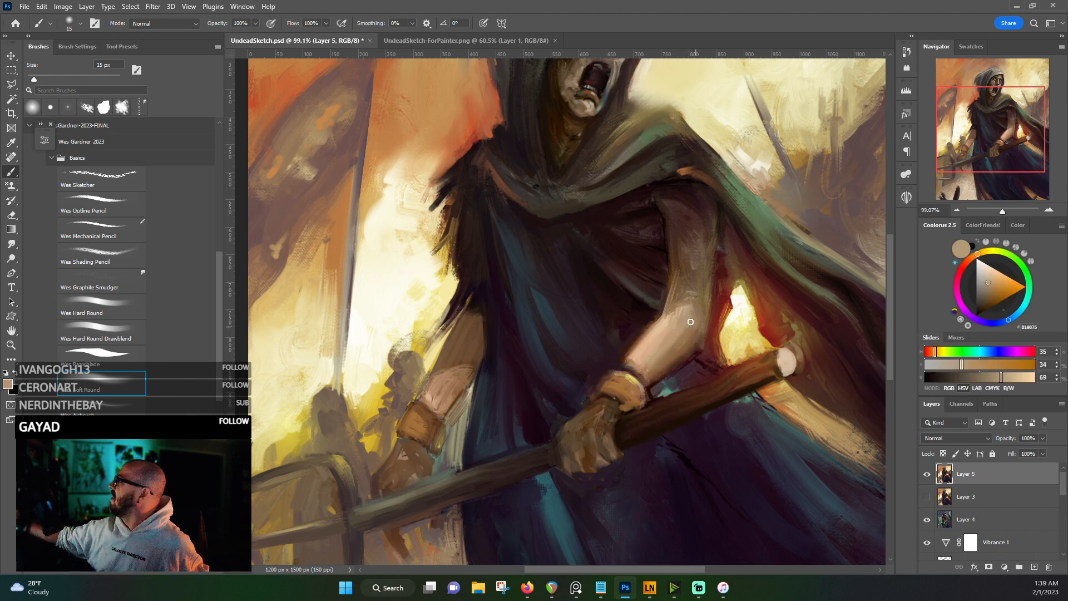
{"action": "left_click", "coordinate": [637, 352], "text": "alt"}
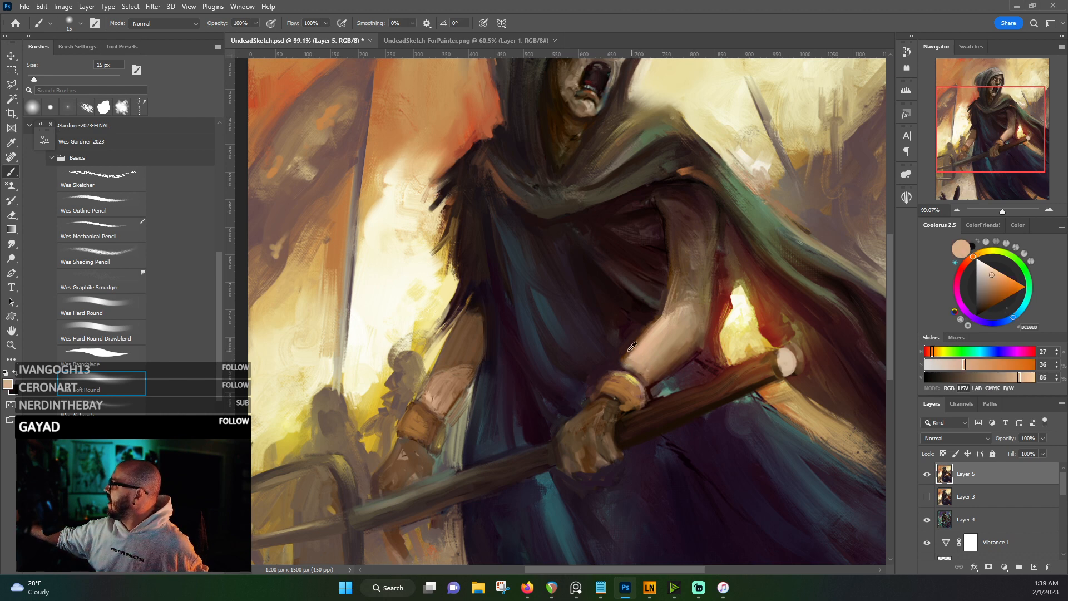
{"action": "left_click", "coordinate": [674, 316], "text": "alt"}
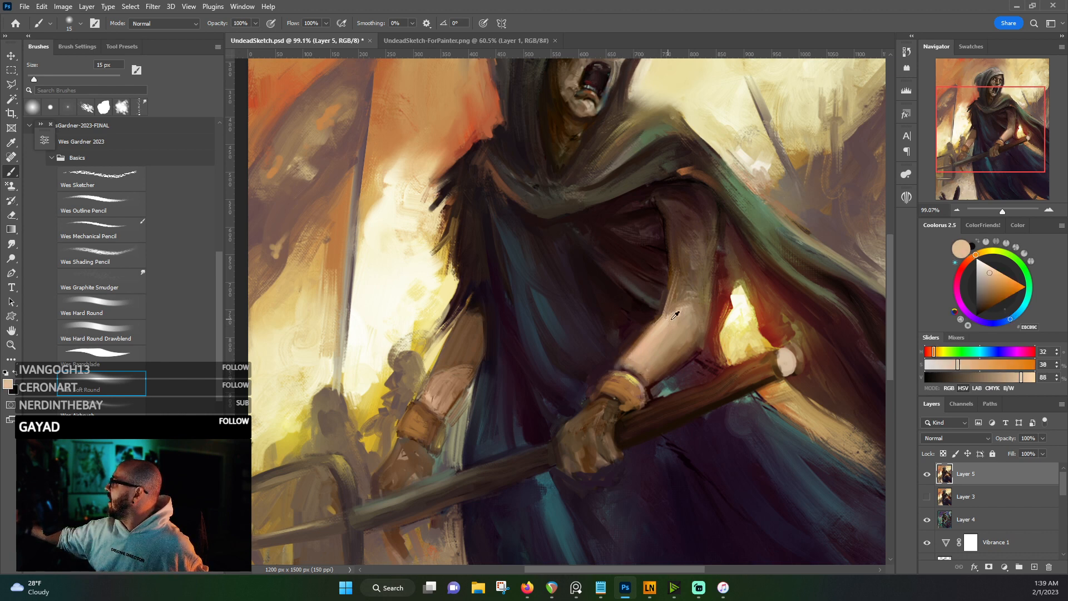
{"action": "left_click", "coordinate": [681, 299], "text": "alt"}
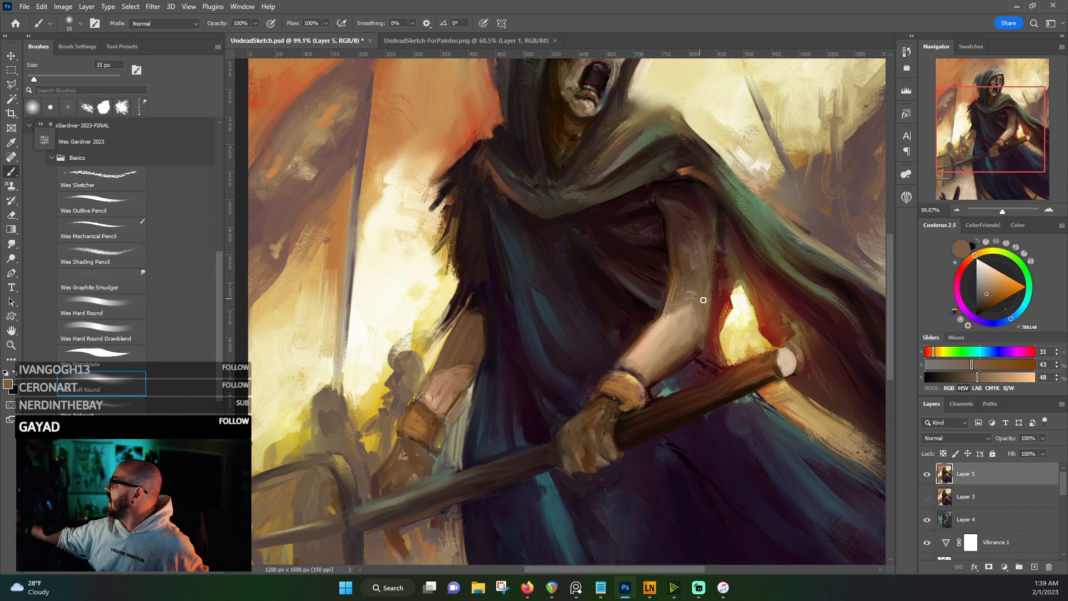
{"action": "left_click", "coordinate": [691, 244], "text": "alt"}
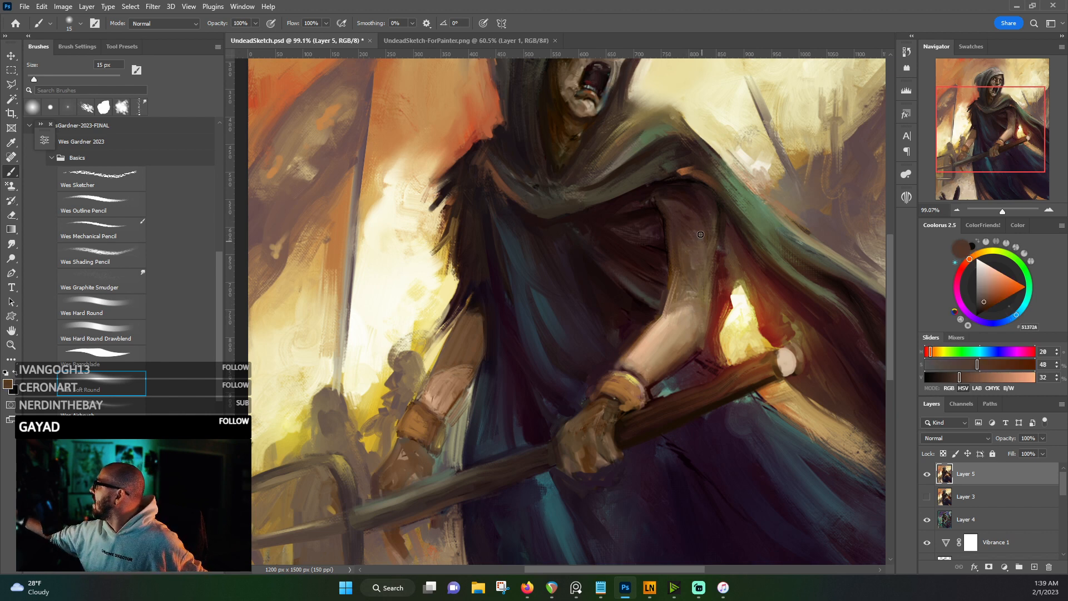
- Deepen the shadow where the front upper arm meets the cloak with sampled near-black and blend the arm with sampled brown
{"action": "left_click", "coordinate": [696, 195], "text": "alt"}
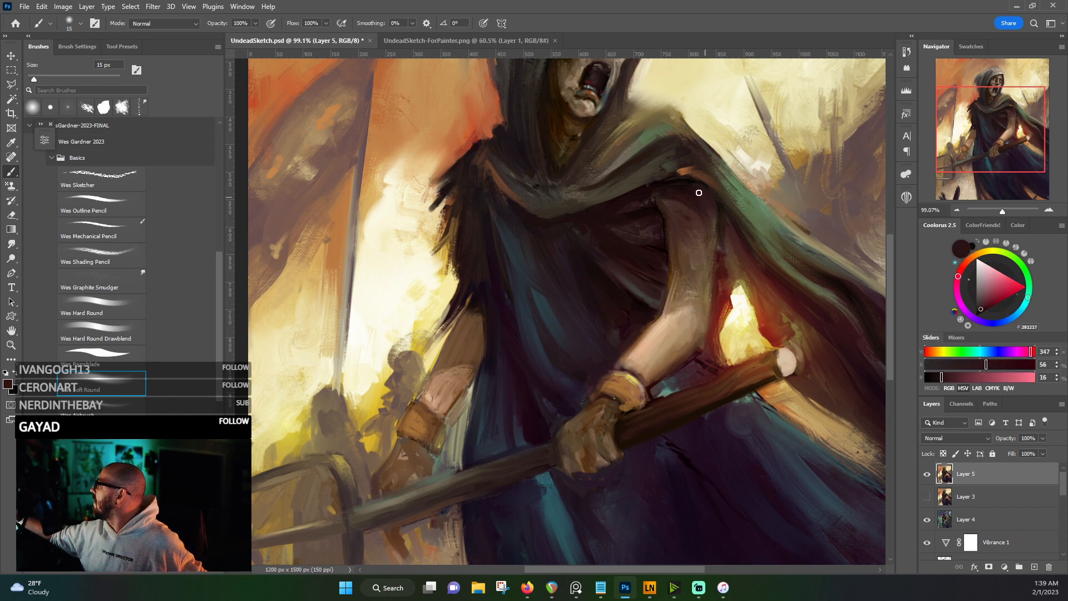
{"action": "left_click", "coordinate": [697, 189], "text": "alt"}
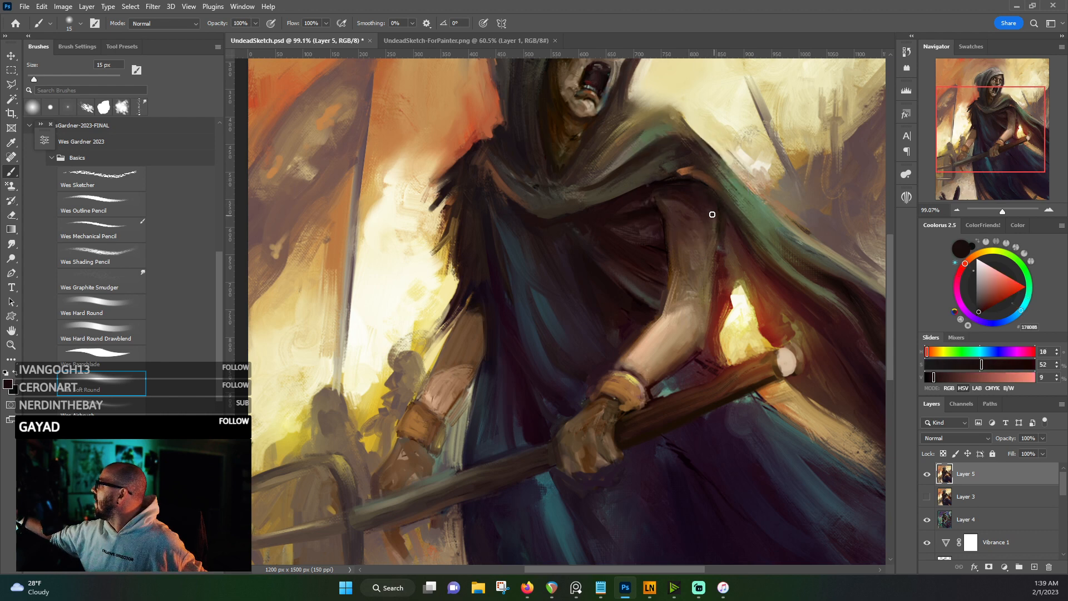
{"action": "left_click", "coordinate": [689, 246], "text": "alt"}
{"action": "left_click", "coordinate": [677, 285], "text": "alt"}
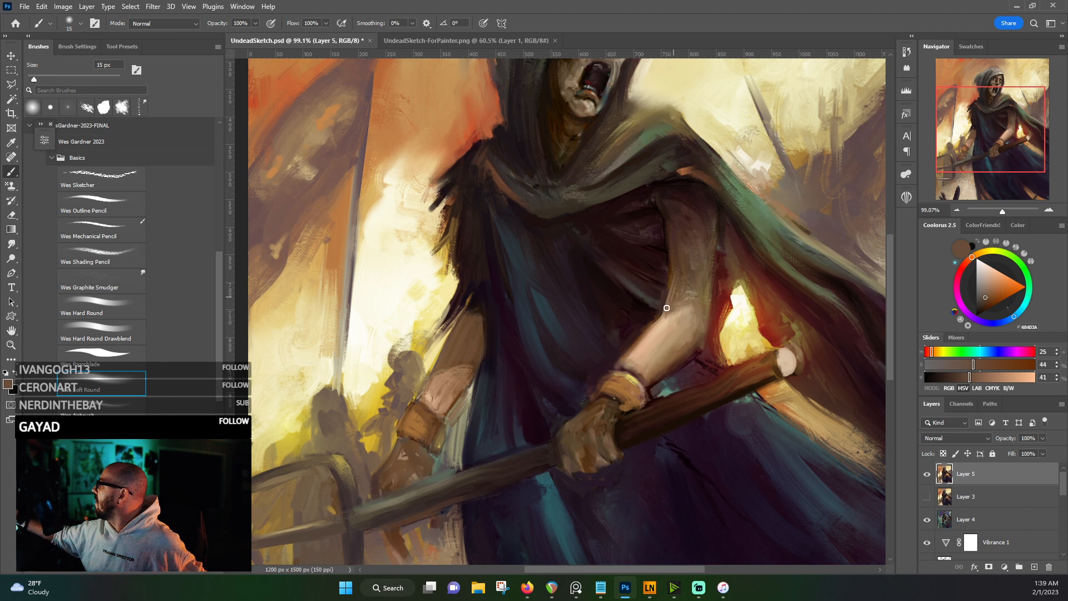
- Blend the skin around the front elbow and upper forearm with sampled peach and tan tones
{"action": "left_click", "coordinate": [670, 314], "text": "alt"}
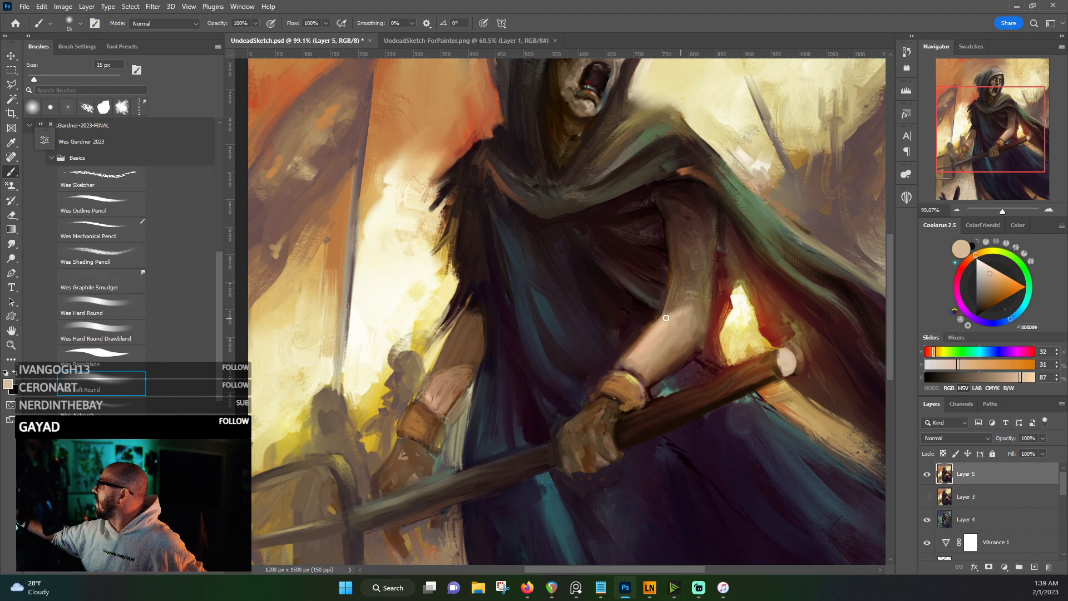
{"action": "left_click", "coordinate": [700, 303], "text": "alt"}
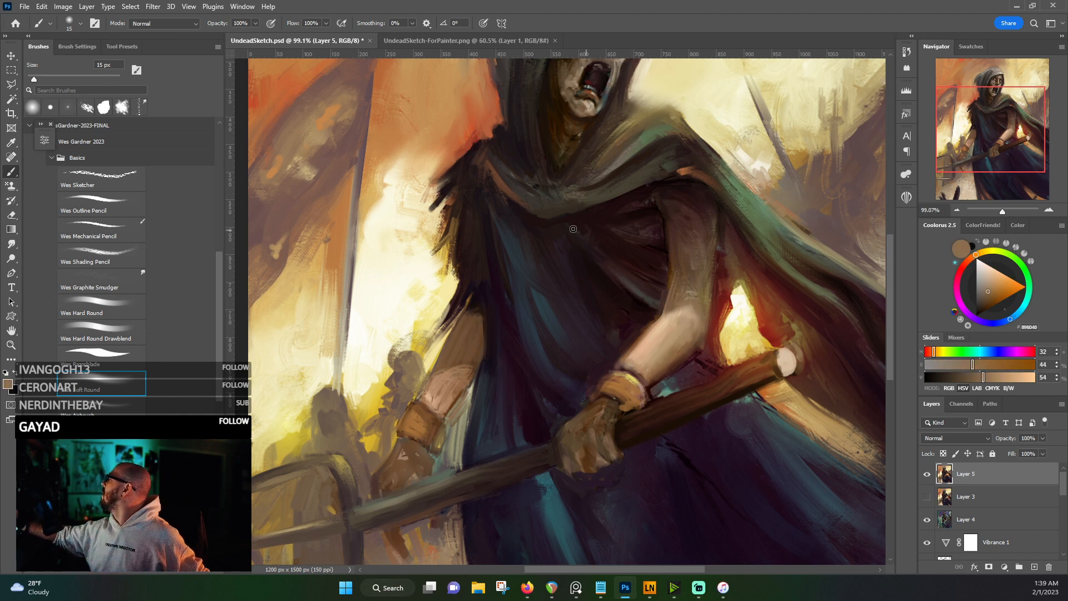
{"action": "left_click", "coordinate": [688, 311], "text": "alt"}
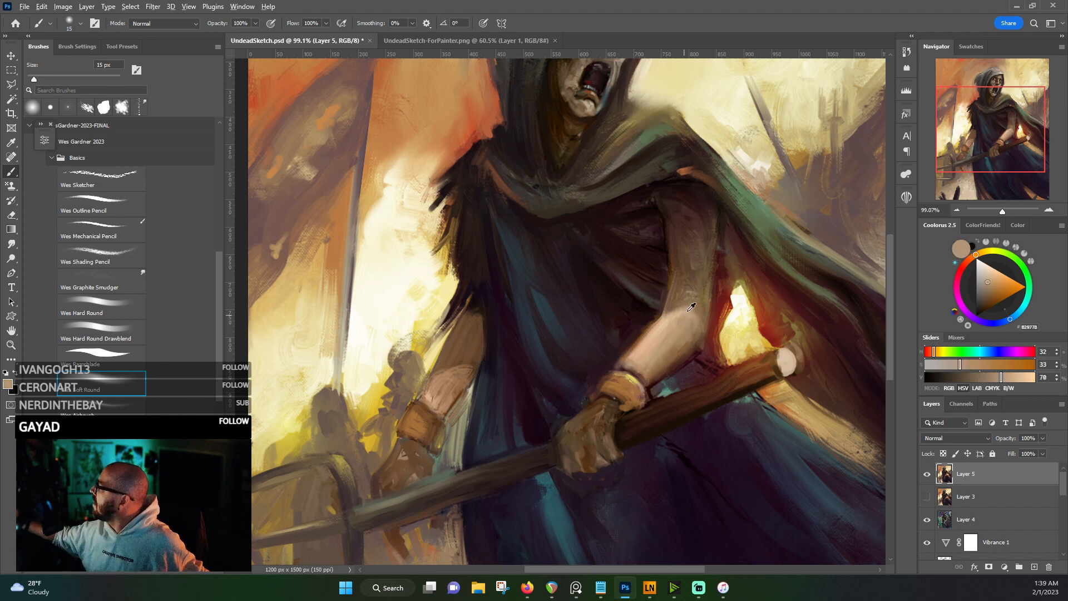
{"action": "left_click", "coordinate": [690, 308], "text": "alt"}
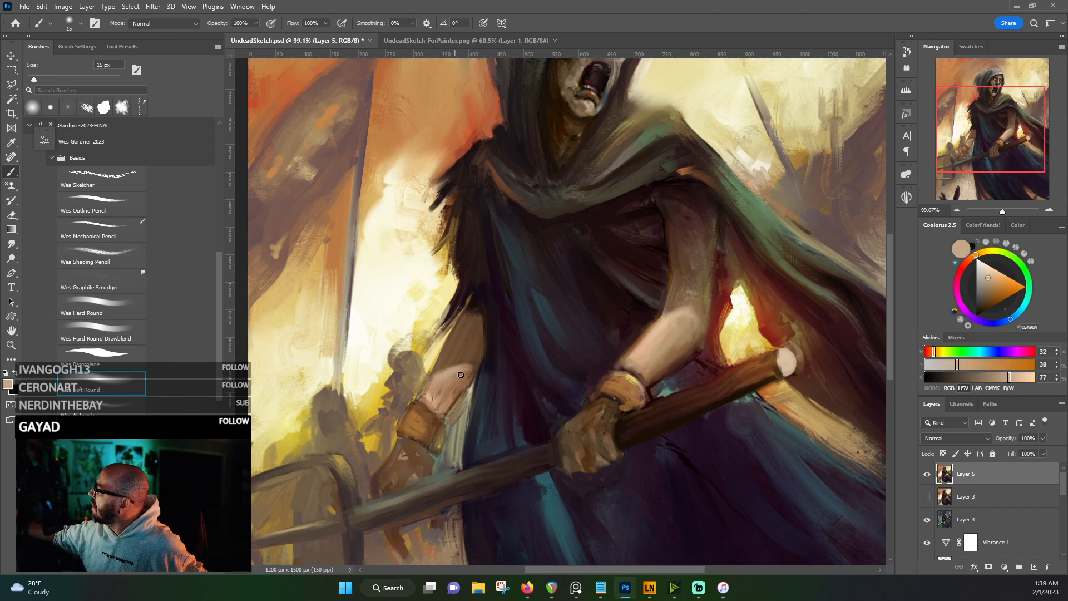
- Smooth the rear forearm with sampled peach and blend its shaded side toward the elbow with sampled browns
{"action": "left_click_drag", "start_coordinate": [469, 377], "coordinate": [447, 412]}
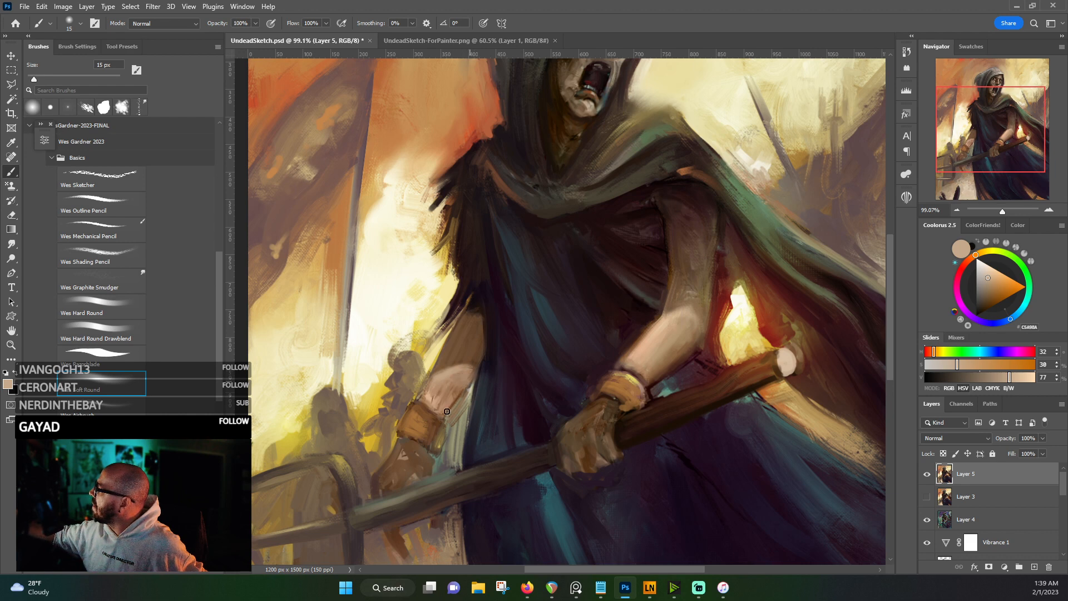
{"action": "left_click", "coordinate": [462, 386], "text": "alt"}
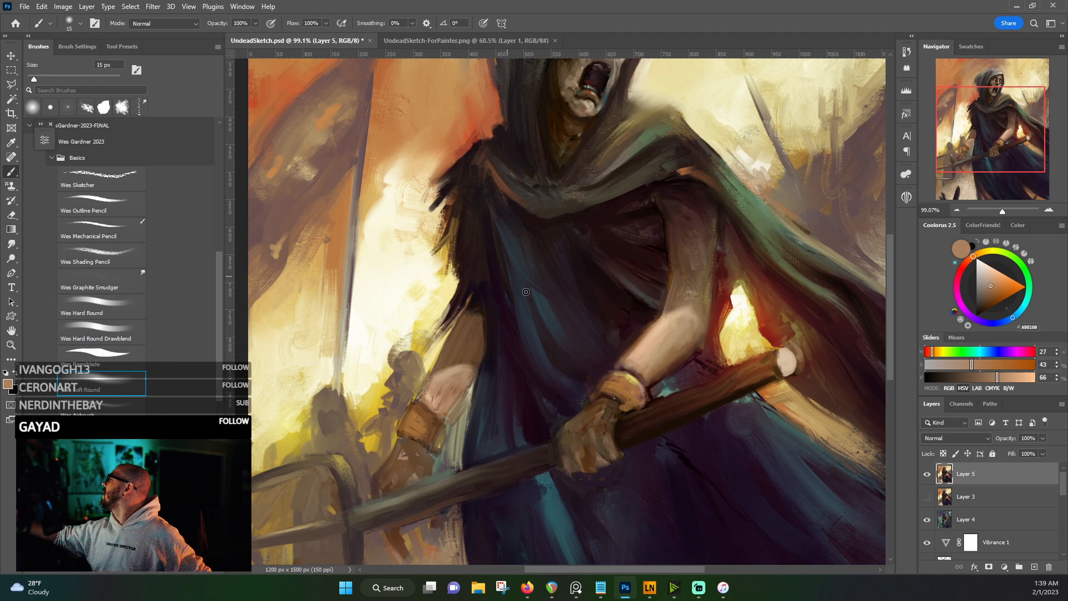
{"action": "left_click", "coordinate": [470, 368], "text": "alt"}
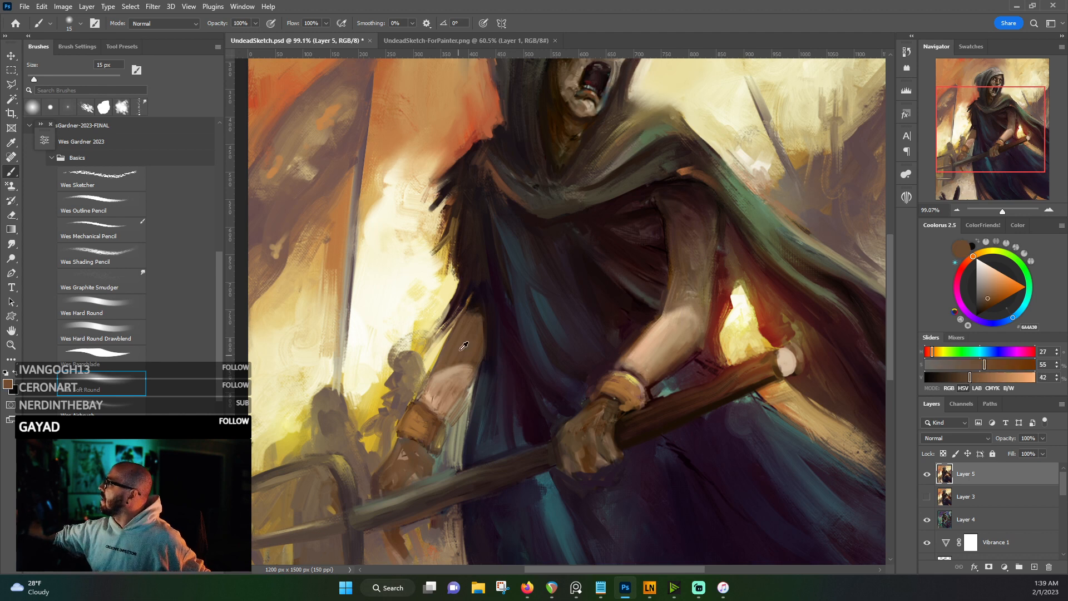
- Refine the front wristband and the wrist edges around it with sampled yellow, brown and near-black tones
{"action": "left_click", "coordinate": [641, 321], "text": "alt"}
{"action": "left_click", "coordinate": [634, 377], "text": "alt"}
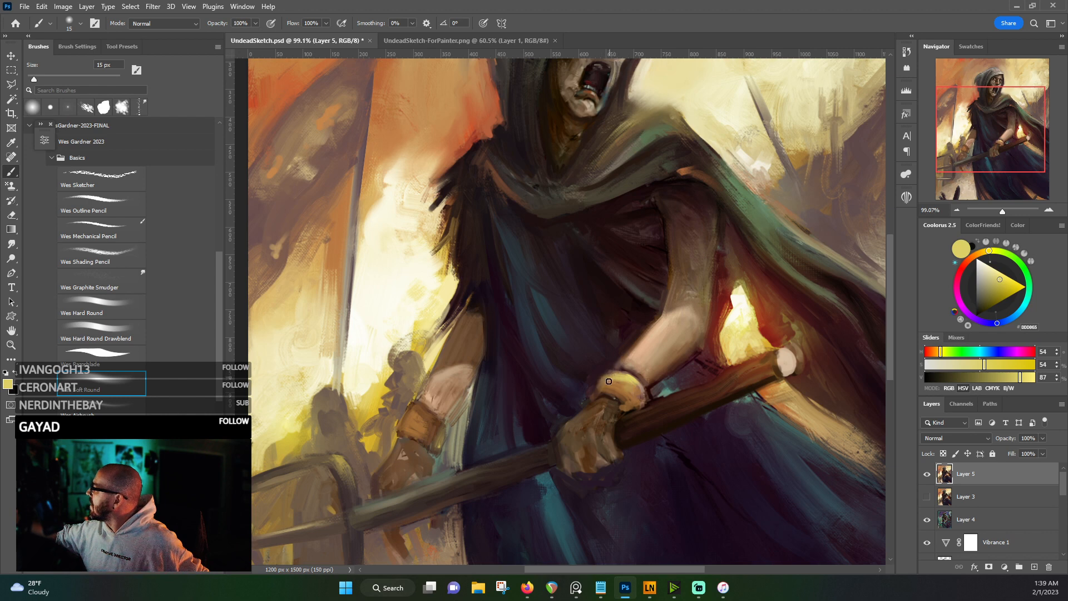
{"action": "left_click", "coordinate": [606, 384], "text": "alt"}
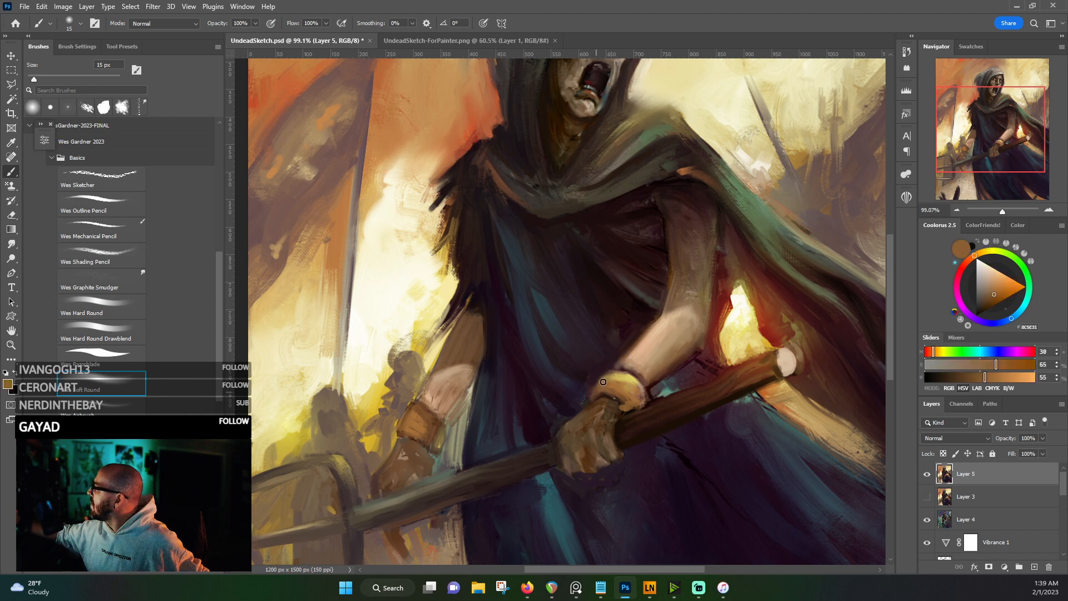
{"action": "left_click", "coordinate": [615, 401], "text": "alt"}
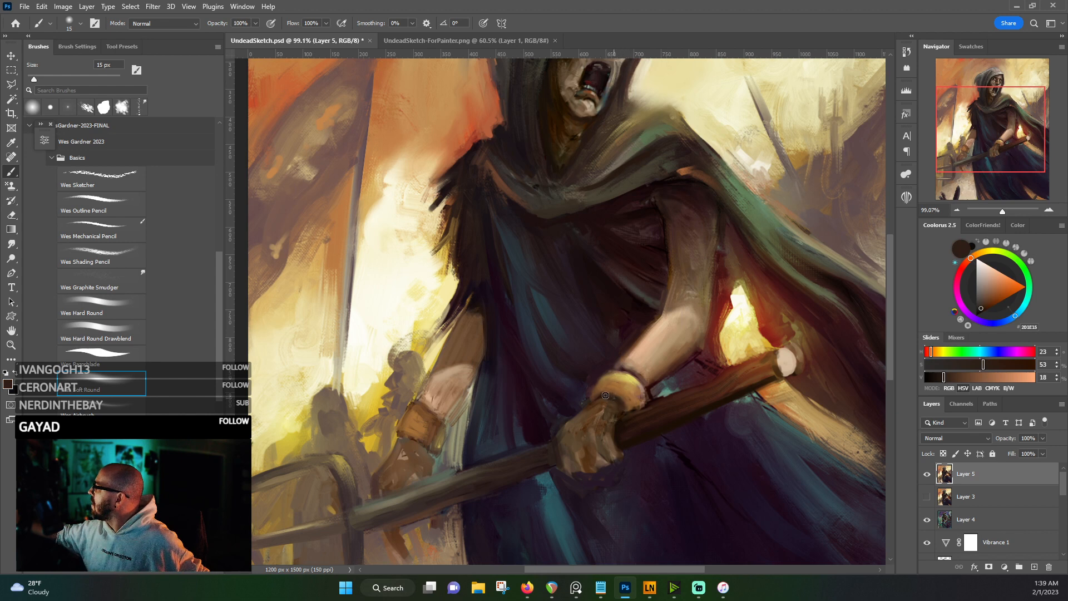
{"action": "left_click", "coordinate": [632, 365], "text": "alt"}
- Even out the rear wristband with sampled orange-brown and touch up the dark foreground stake with its own near-black
{"action": "mouse_move", "coordinate": [637, 367]}
{"action": "left_mouse_down"}
{"action": "mouse_move", "coordinate": [623, 368]}
{"action": "mouse_move", "coordinate": [648, 382]}
{"action": "mouse_move", "coordinate": [612, 369]}
{"action": "mouse_move", "coordinate": [614, 350]}
{"action": "mouse_move", "coordinate": [677, 224]}
{"action": "left_mouse_up"}
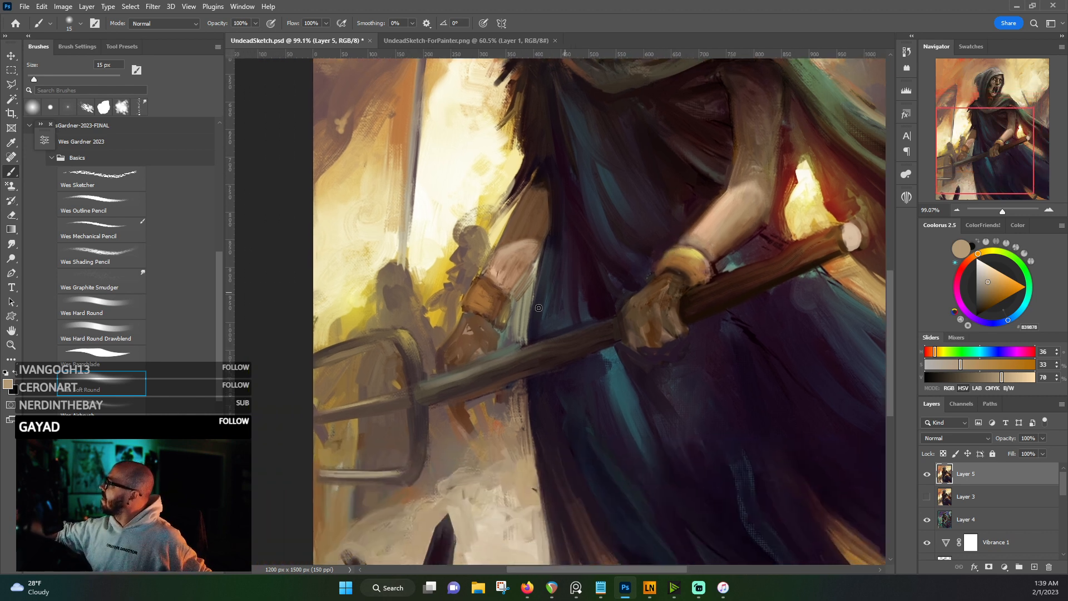
{"action": "left_click", "coordinate": [485, 292], "text": "alt"}
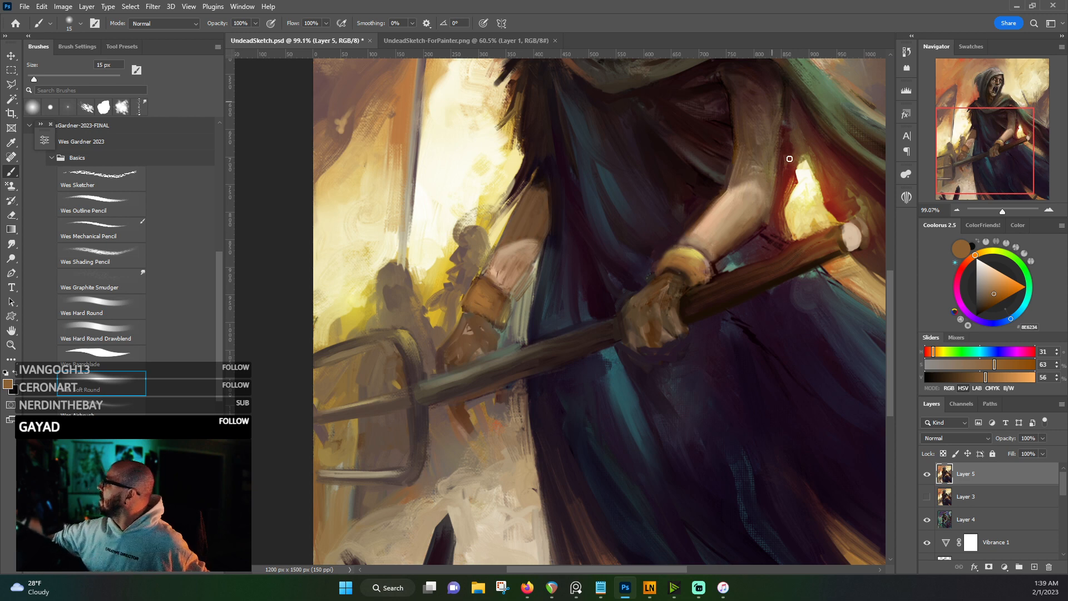
{"action": "scroll", "coordinate": [573, 306], "scroll_direction": "down", "scroll_amount": 3}
{"action": "left_click", "coordinate": [430, 405], "text": "alt"}
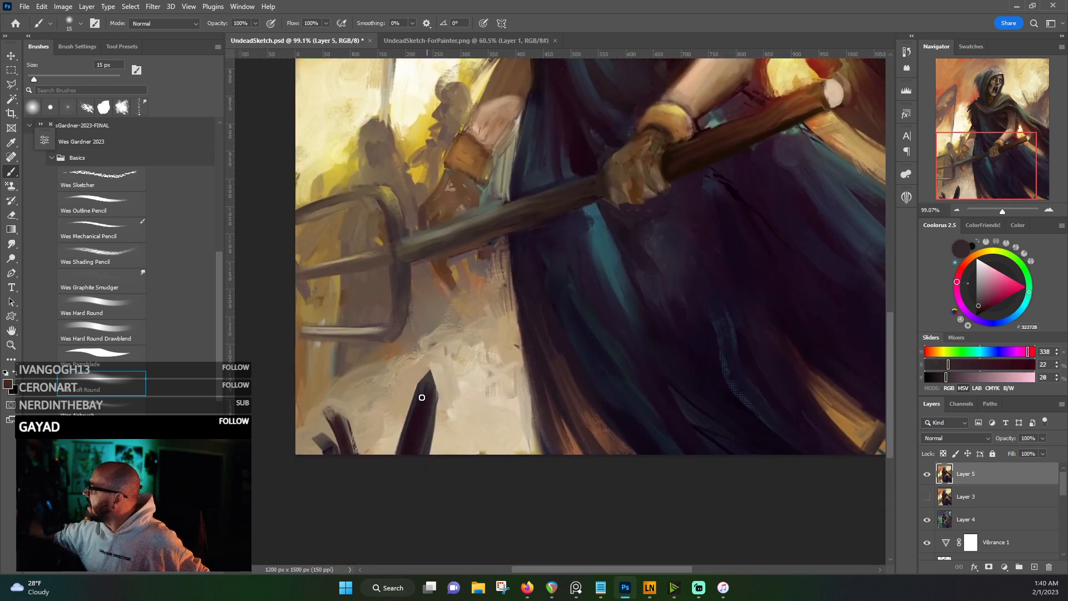
- Clean up the pitchfork's lowest tine with sampled grey-tan and highlight it in pale yellow with an 8 px brush
{"action": "left_click_drag", "start_coordinate": [556, 377], "coordinate": [566, 444]}
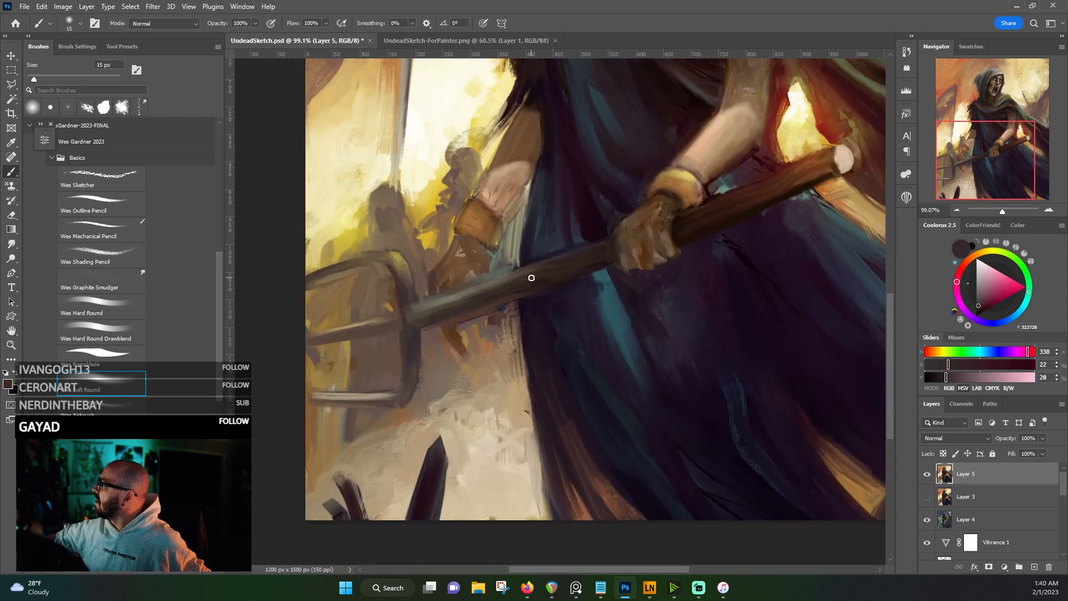
{"action": "left_click", "coordinate": [324, 389], "text": "alt"}
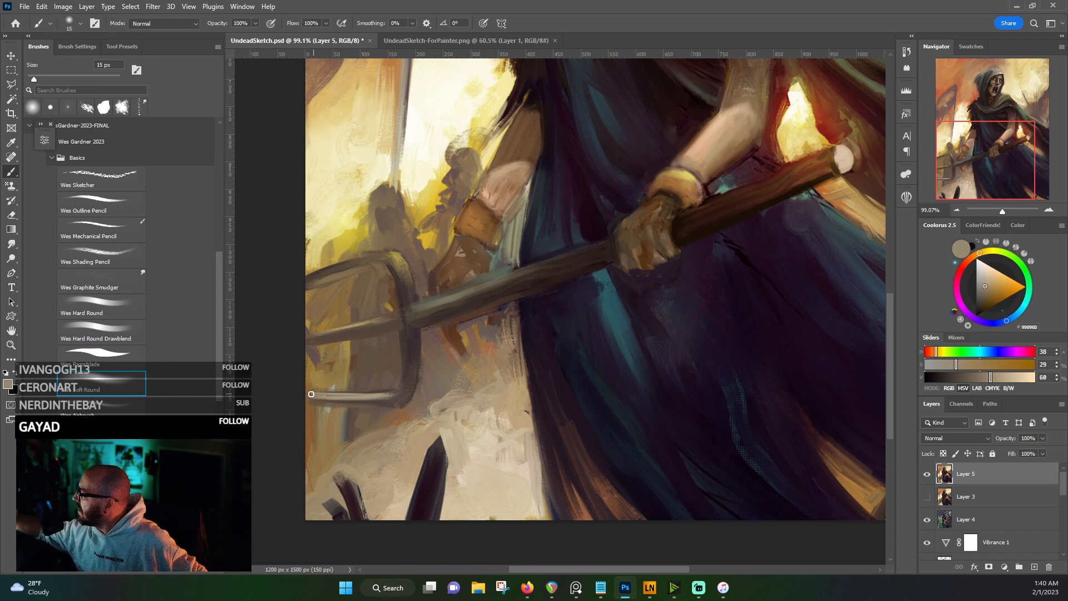
{"action": "left_click", "coordinate": [350, 193], "text": "alt"}
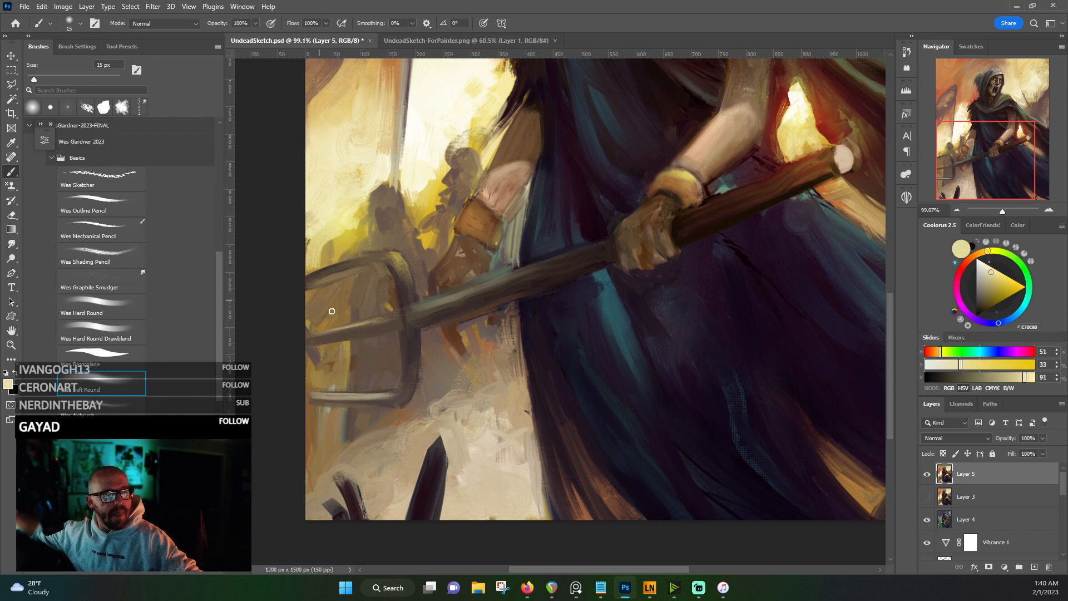
{"action": "key", "text": "bracketleft"}
{"action": "key", "text": "bracketleft"}
{"action": "key", "text": "bracketleft"}
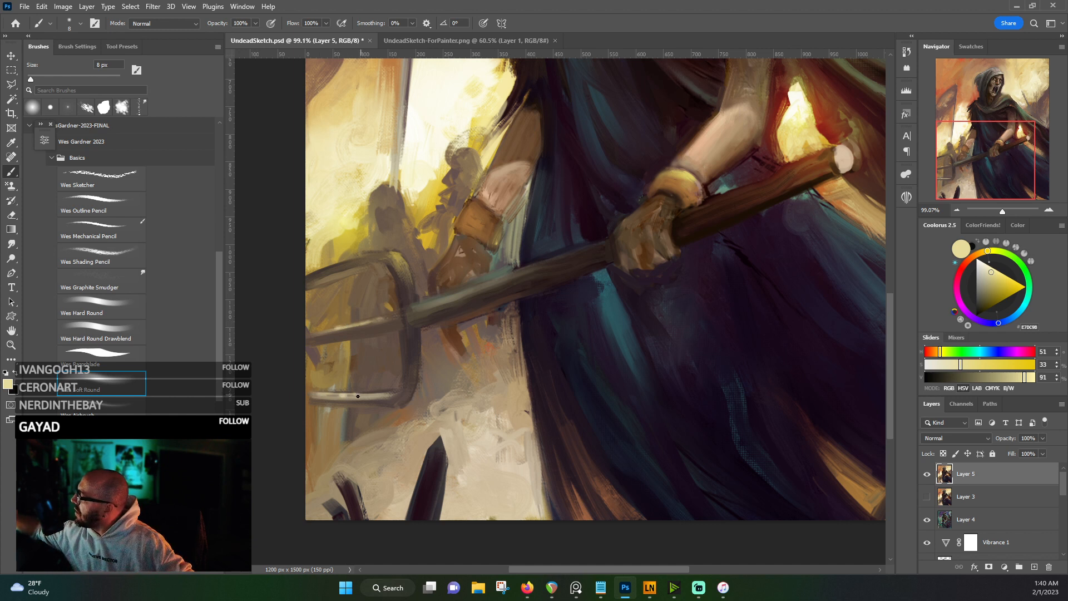
{"action": "mouse_move", "coordinate": [358, 396]}
{"action": "left_mouse_down"}
{"action": "mouse_move", "coordinate": [386, 393]}
{"action": "mouse_move", "coordinate": [358, 395]}
{"action": "left_mouse_up"}
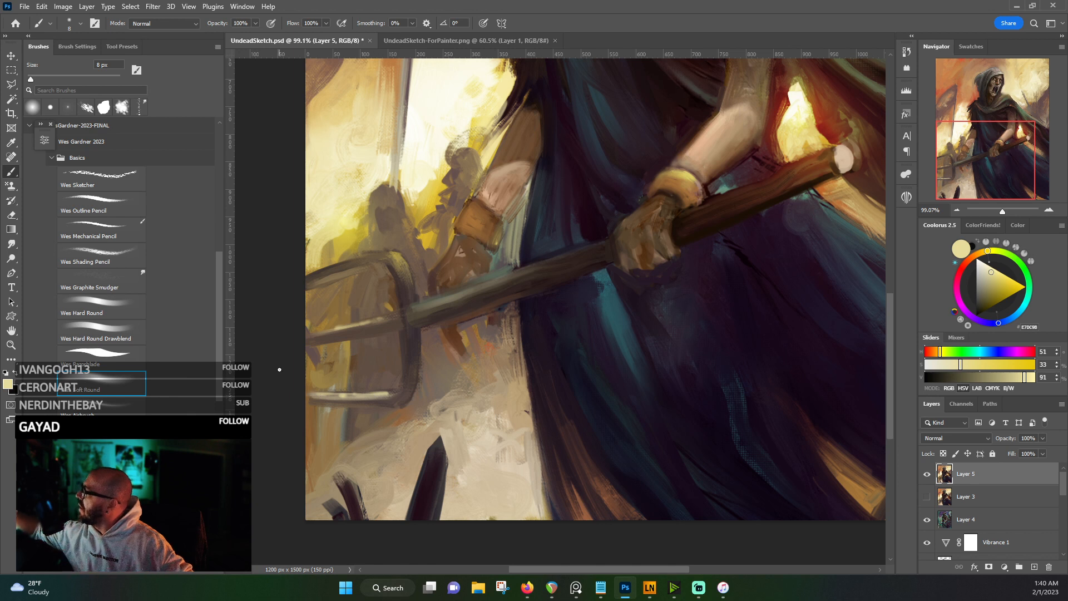
- Highlight the upper corner of the pitchfork head with sampled cream and blend it with sampled golden and olive browns
{"action": "left_click", "coordinate": [330, 321], "text": "alt"}
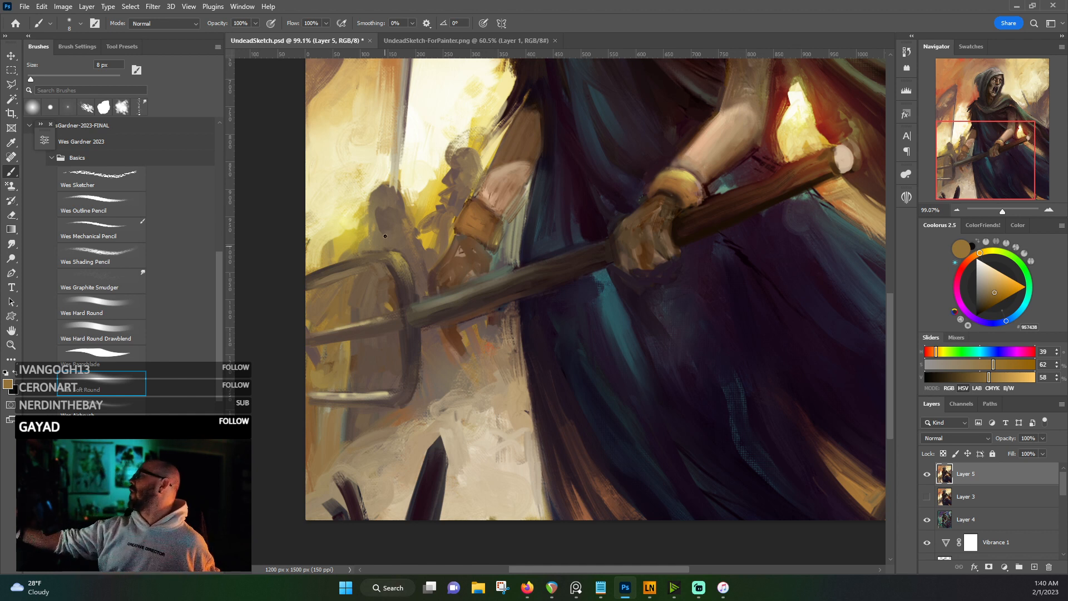
{"action": "left_click", "coordinate": [438, 159], "text": "alt"}
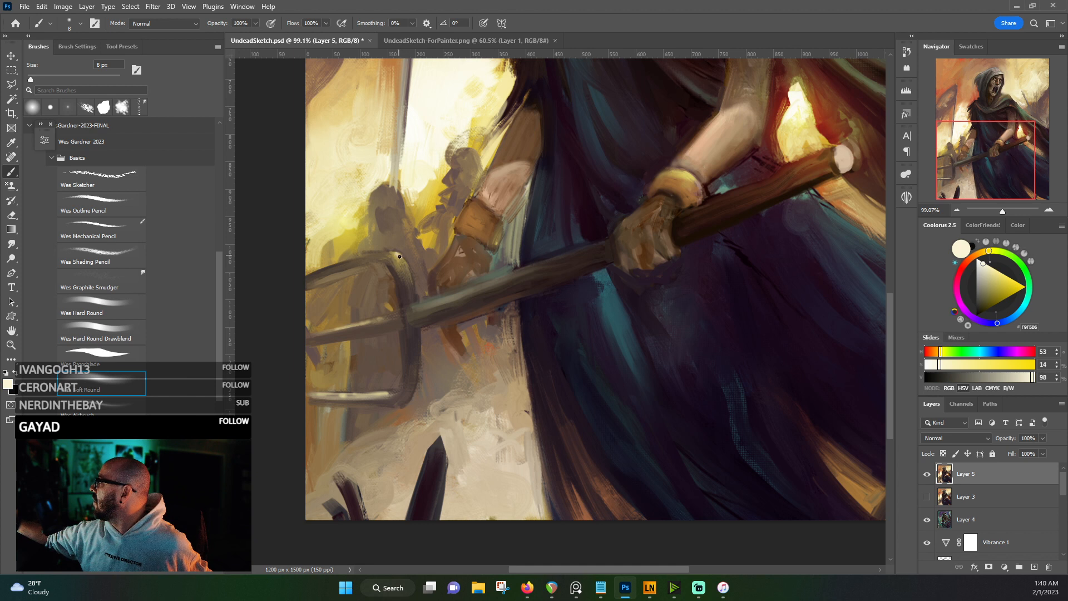
{"action": "left_click", "coordinate": [389, 253], "text": "alt"}
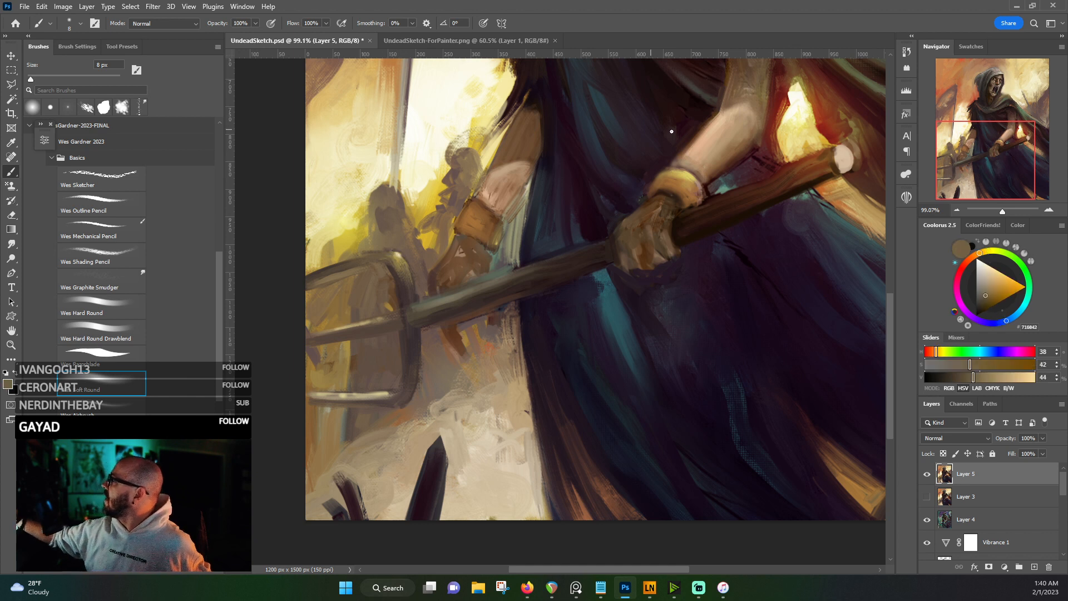
- Add cream highlights to the rear wristband and blend its upper edge with sampled brown tones
{"action": "left_click_drag", "start_coordinate": [621, 285], "coordinate": [574, 328]}
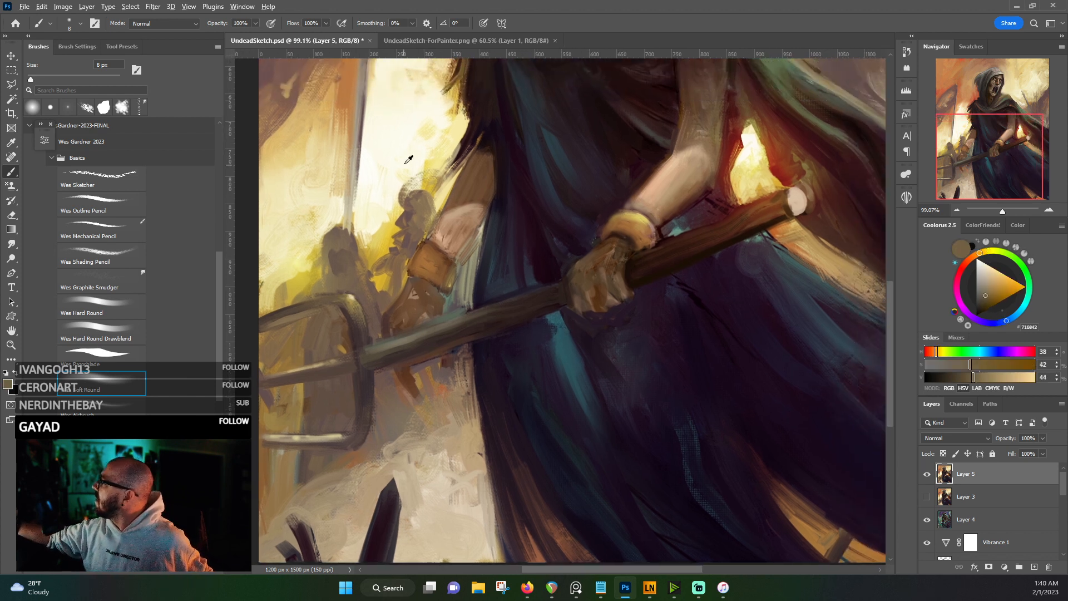
{"action": "left_click", "coordinate": [417, 252], "text": "alt"}
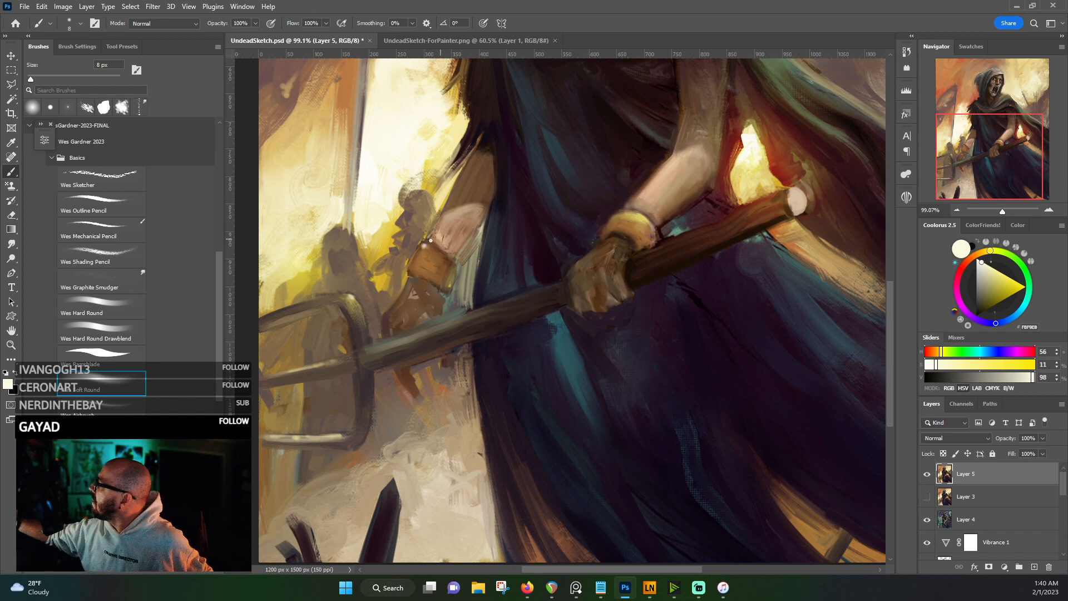
{"action": "left_click_drag", "start_coordinate": [439, 250], "coordinate": [445, 257]}
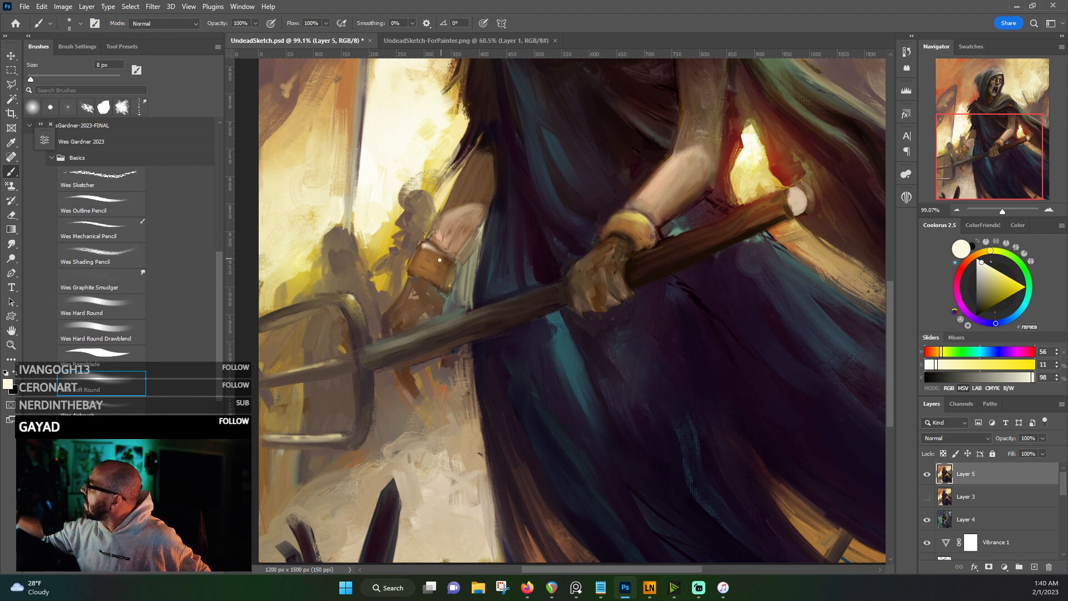
{"action": "left_click", "coordinate": [426, 242], "text": "alt"}
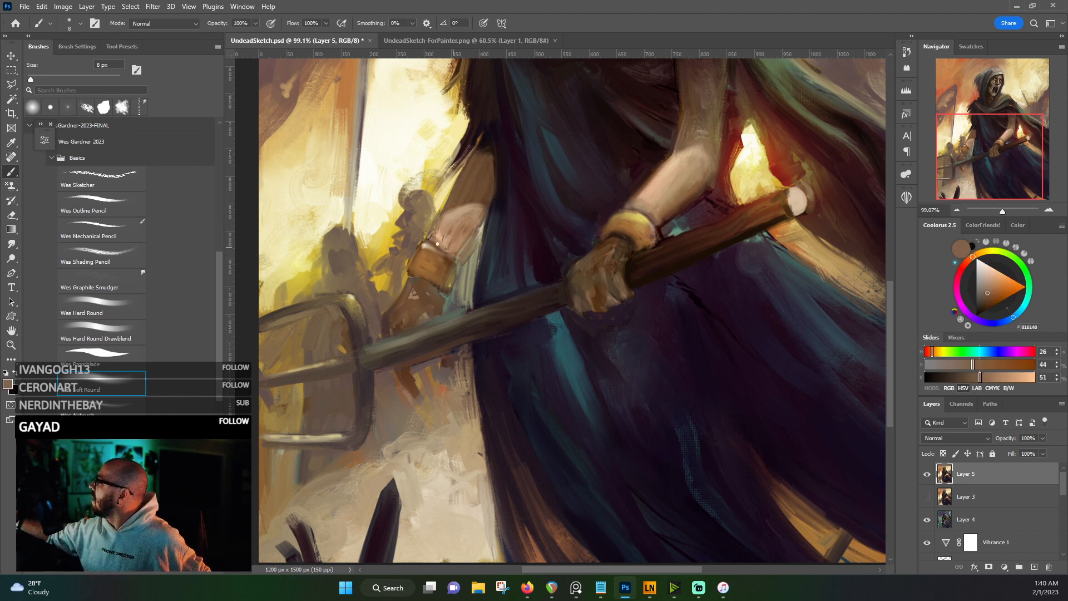
{"action": "left_click", "coordinate": [424, 246], "text": "alt"}
- Paint bright highlights on the front wristband with cream sampled from the glowing background
{"action": "left_click_drag", "start_coordinate": [488, 177], "coordinate": [405, 187]}
{"action": "left_click", "coordinate": [350, 154], "text": "alt"}
{"action": "left_click_drag", "start_coordinate": [671, 127], "coordinate": [694, 177]}
{"action": "left_click", "coordinate": [351, 104], "text": "alt"}
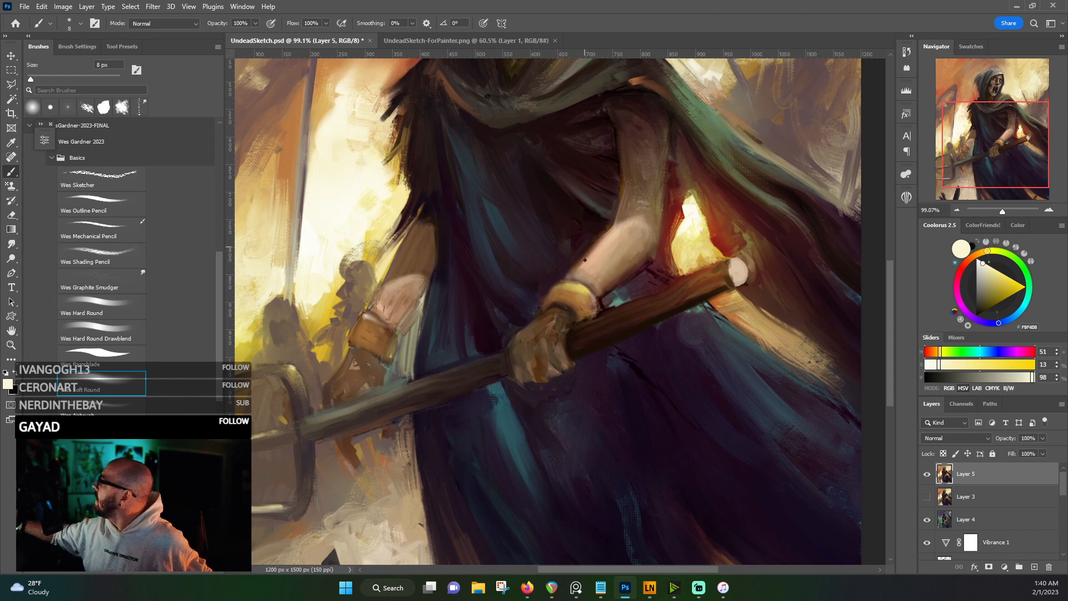
{"action": "left_click_drag", "start_coordinate": [554, 289], "coordinate": [552, 298]}
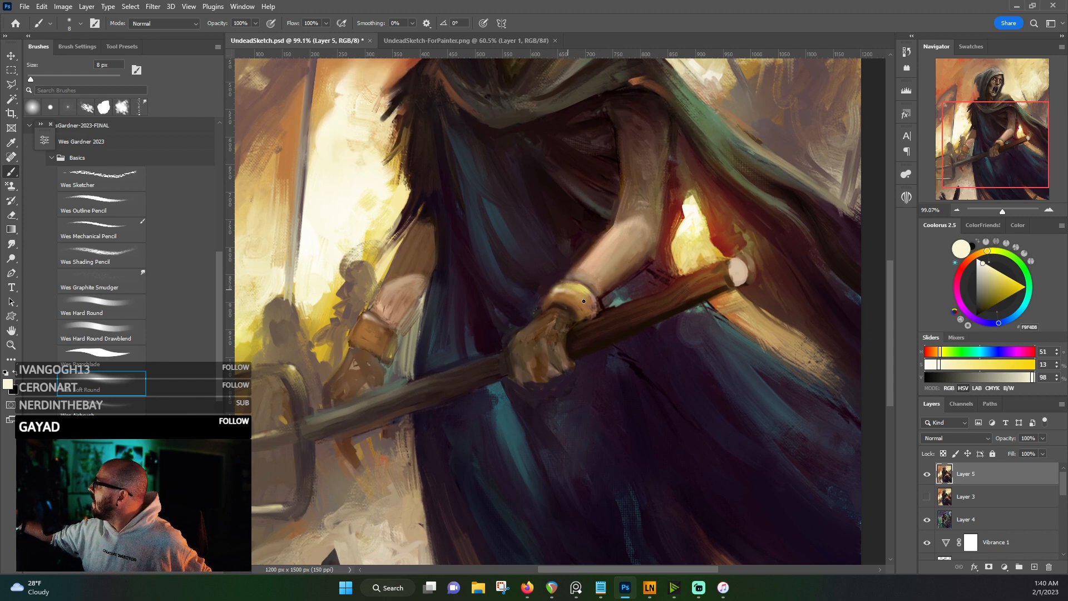
- Shade the front wristband's lower edge with sampled browns and refine its upper edge with sampled yellow and skin brown
{"action": "left_click", "coordinate": [584, 318], "text": "alt"}
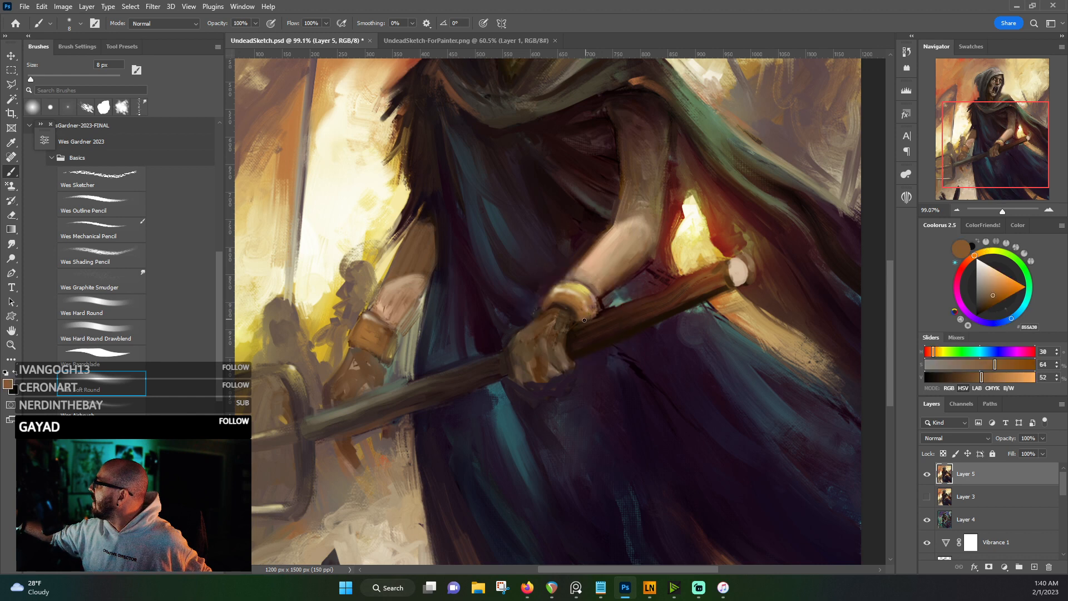
{"action": "left_click", "coordinate": [576, 321], "text": "alt"}
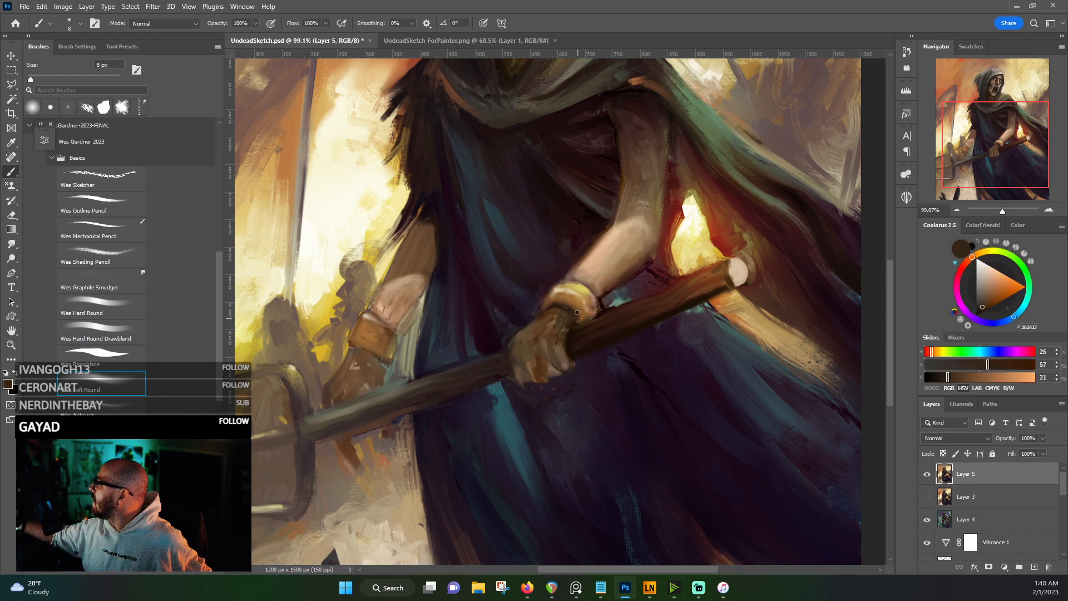
{"action": "left_click", "coordinate": [576, 316], "text": "alt"}
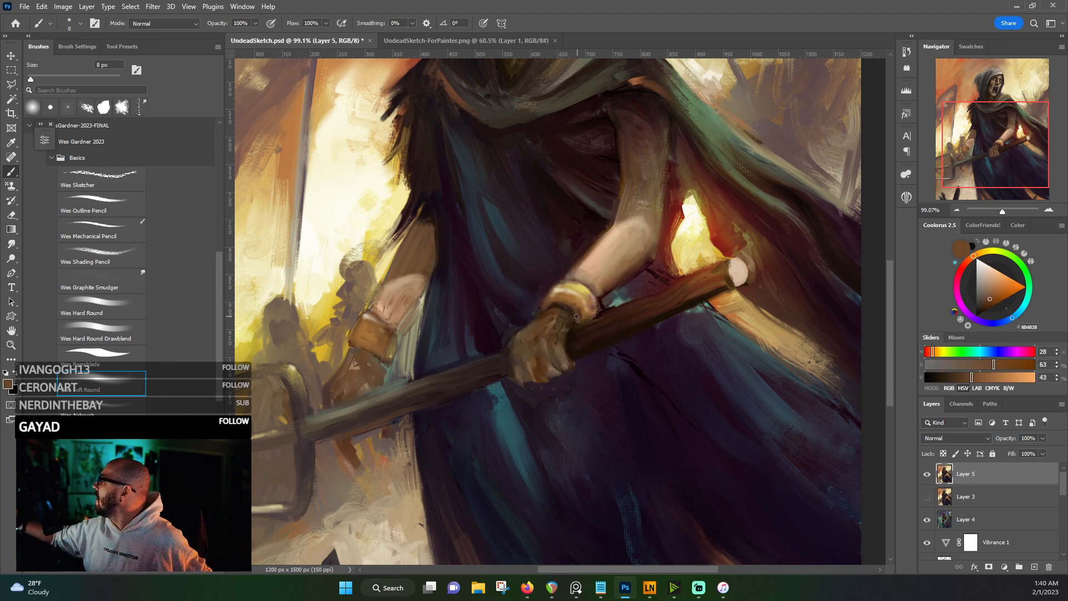
{"action": "left_click", "coordinate": [562, 284], "text": "alt"}
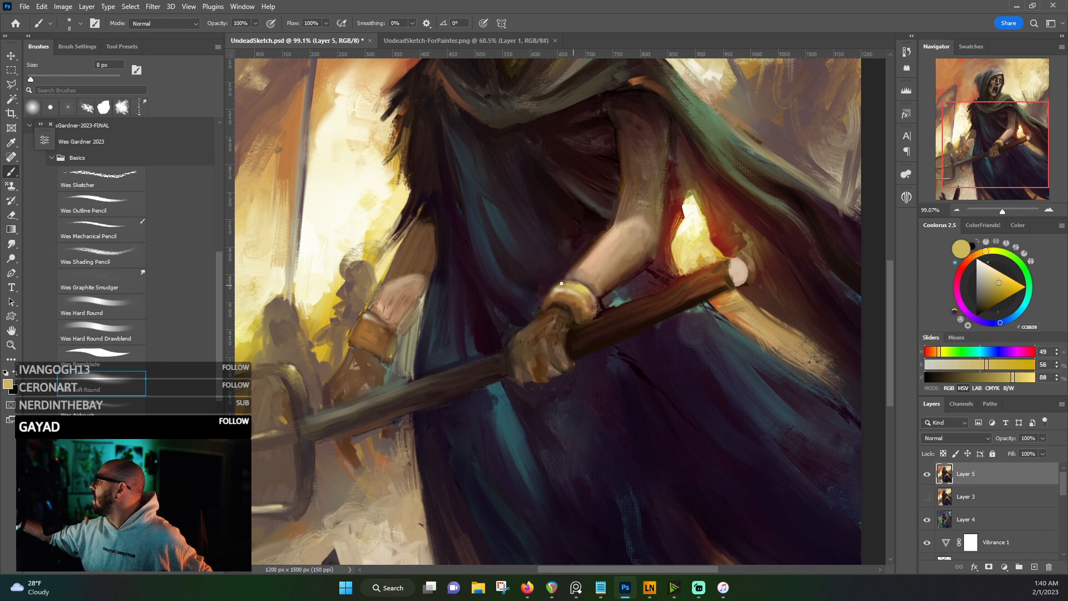
{"action": "left_click", "coordinate": [576, 274], "text": "alt"}
{"action": "scroll", "coordinate": [590, 282], "scroll_direction": "up", "scroll_amount": 5}
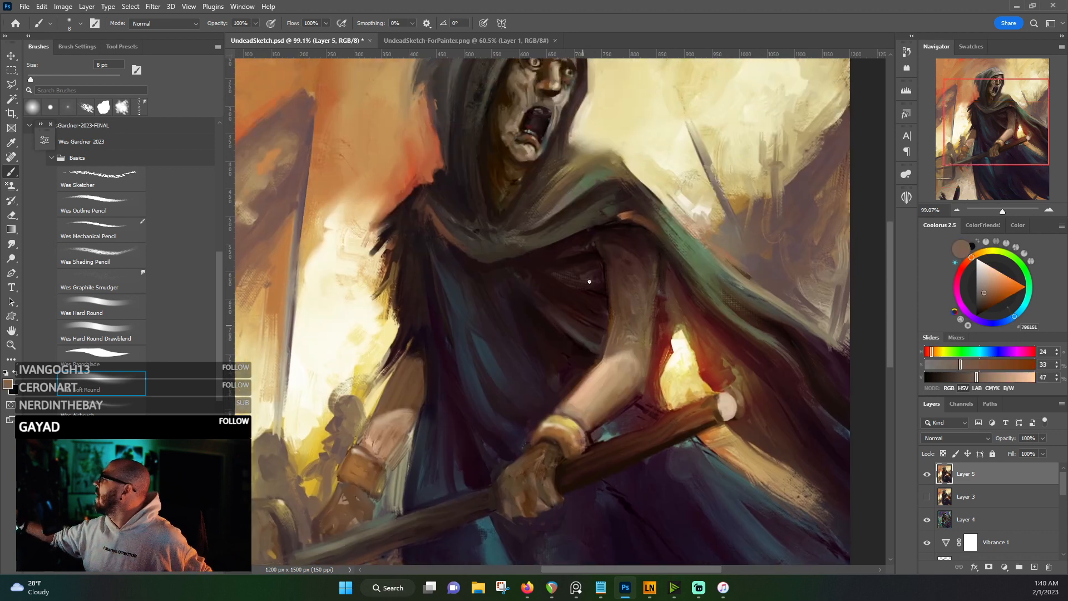
- Blend the lower edge of the cloak's draped collar with sampled dark reddish brown
{"action": "left_click_drag", "start_coordinate": [573, 293], "coordinate": [560, 326]}
{"action": "left_click", "coordinate": [445, 280], "text": "alt"}
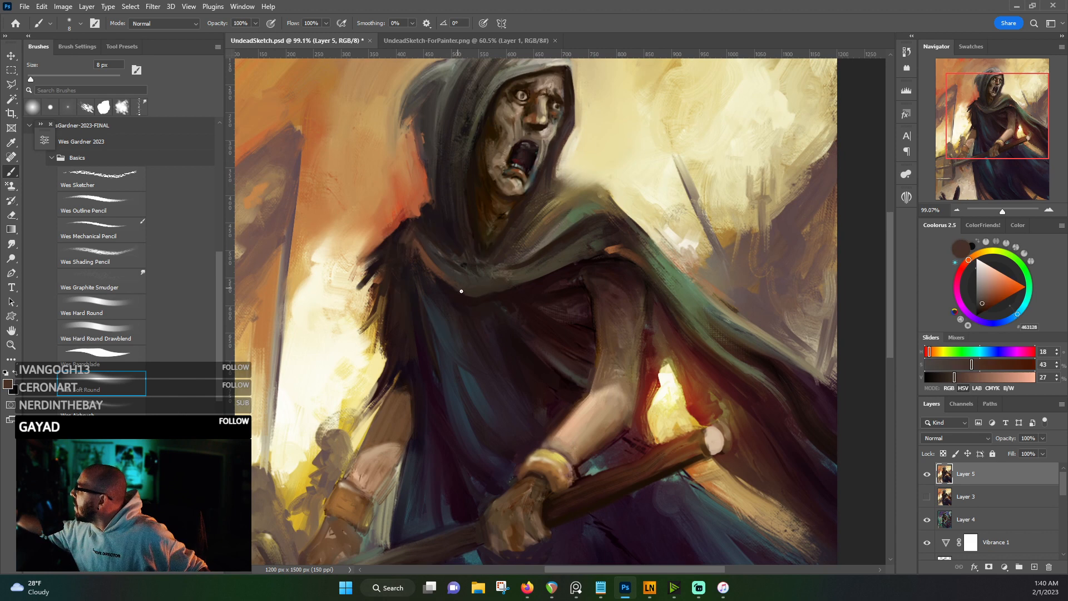
{"action": "left_click_drag", "start_coordinate": [483, 293], "coordinate": [497, 293]}
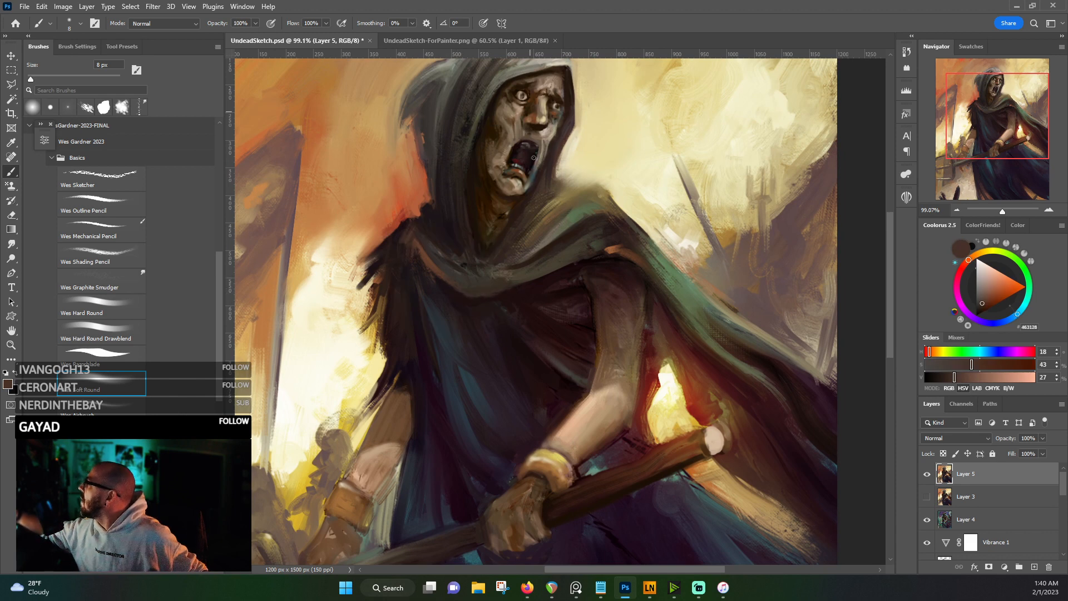
- Shade the neck, jaw and shadowed side of the face with sampled dark browns
{"action": "left_click", "coordinate": [484, 242], "text": "alt"}
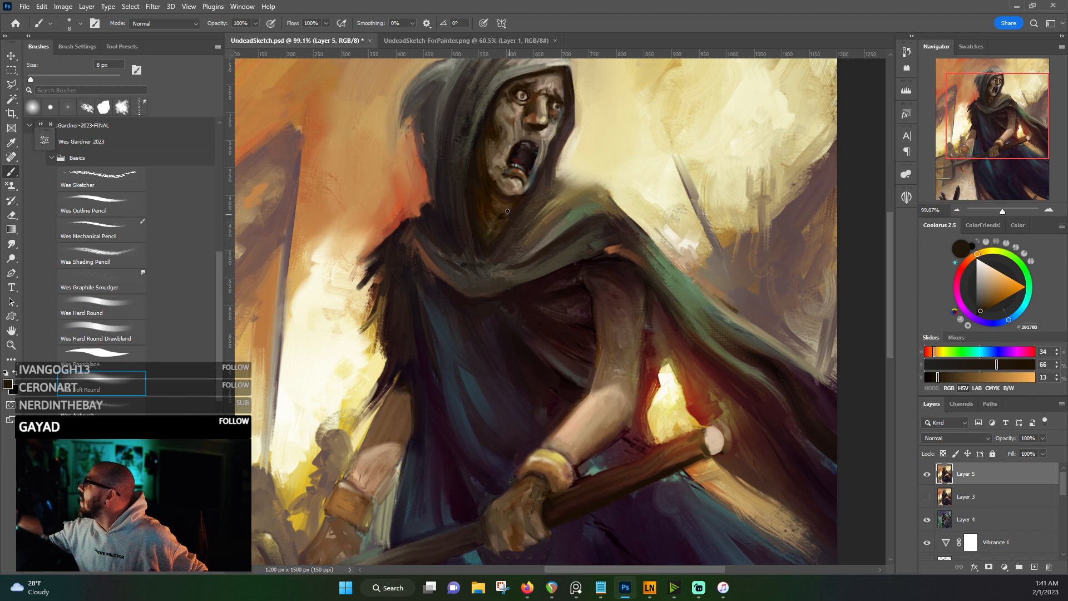
{"action": "left_click", "coordinate": [496, 167], "text": "alt"}
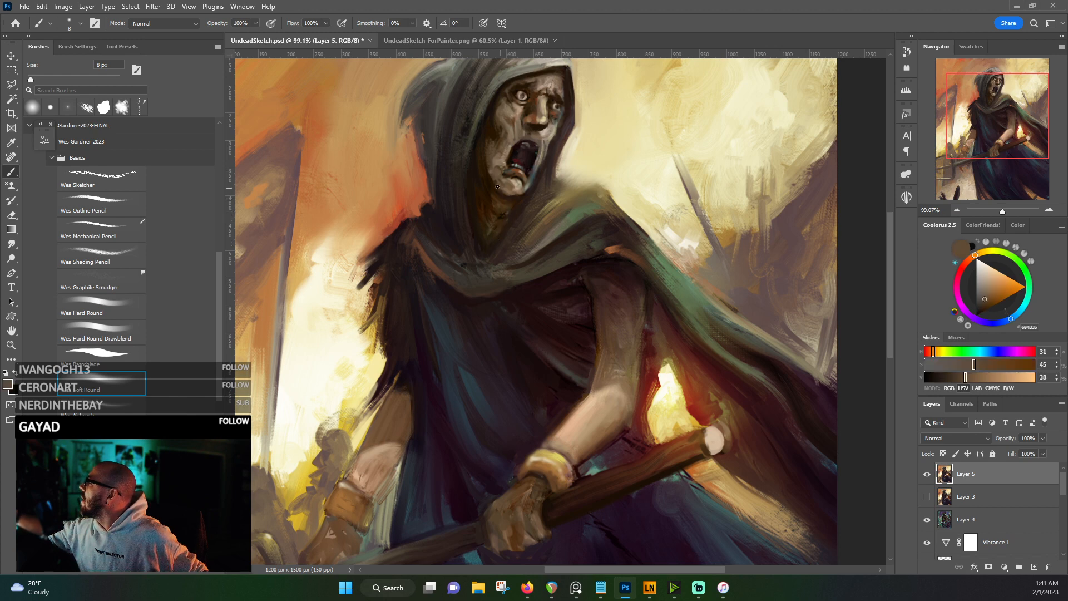
{"action": "scroll", "coordinate": [529, 200], "scroll_direction": "up", "scroll_amount": 2}
{"action": "left_click", "coordinate": [496, 216], "text": "alt"}
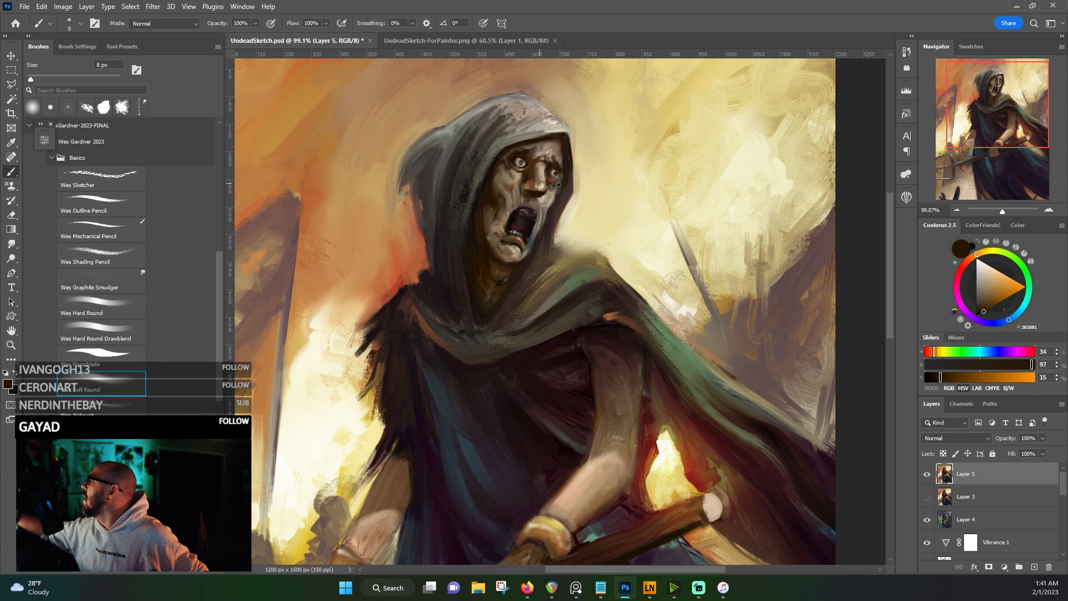
{"action": "left_click", "coordinate": [496, 200], "text": "alt"}
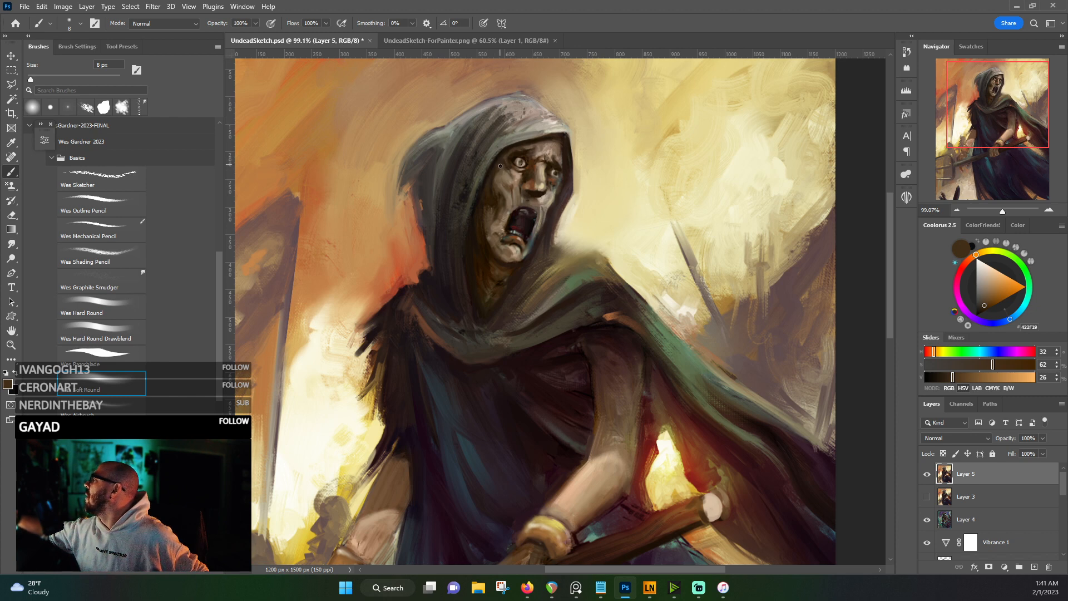
- Refine the far eye and the skin around its socket with sampled tan and brown tones
{"action": "left_click", "coordinate": [549, 189], "text": "alt"}
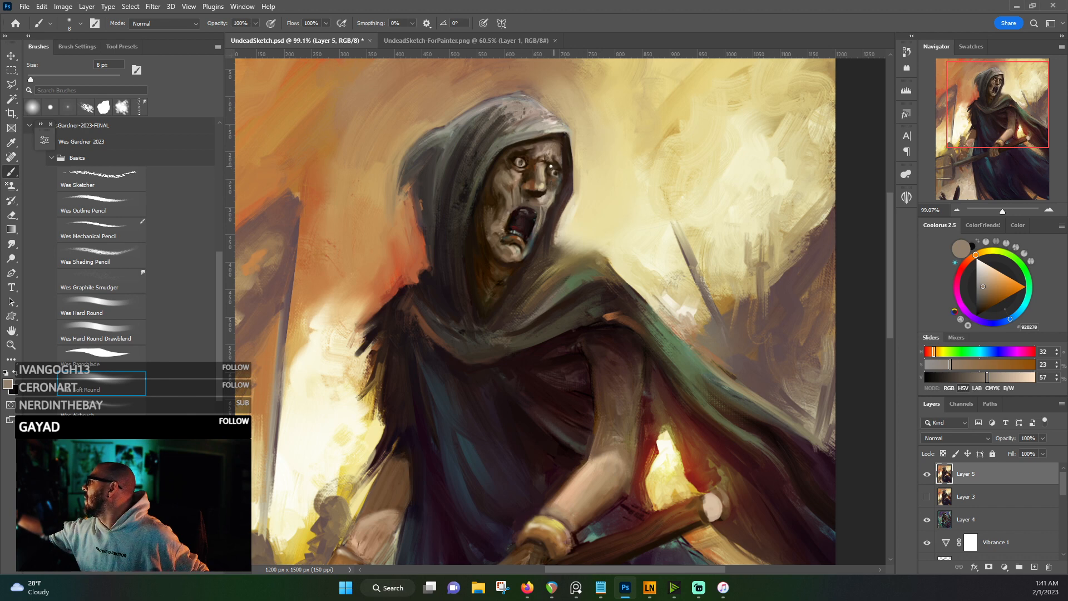
{"action": "left_click", "coordinate": [555, 168], "text": "alt"}
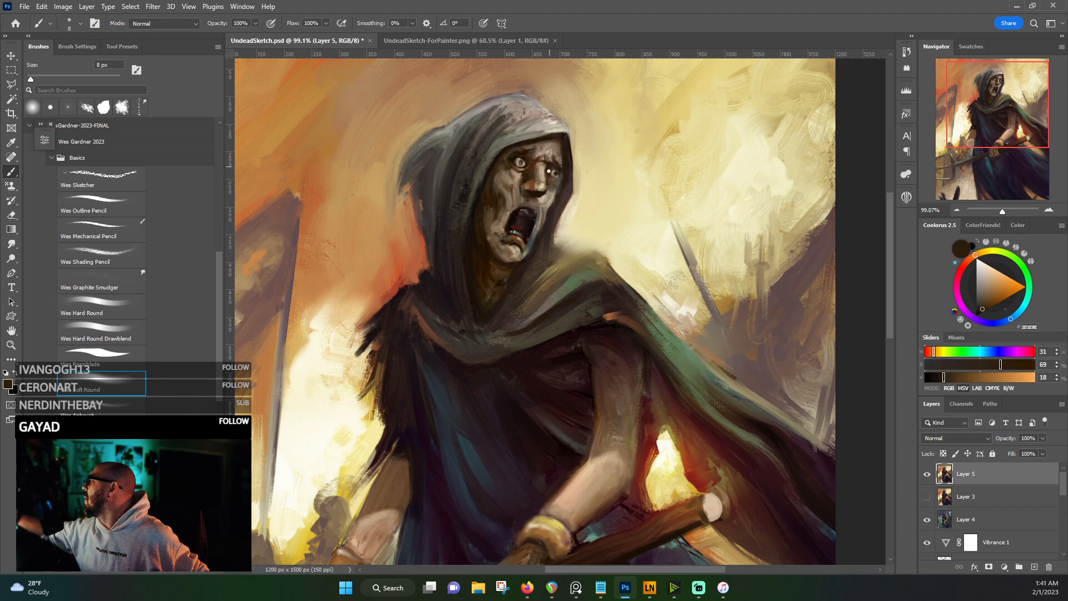
{"action": "left_click", "coordinate": [558, 154], "text": "alt"}
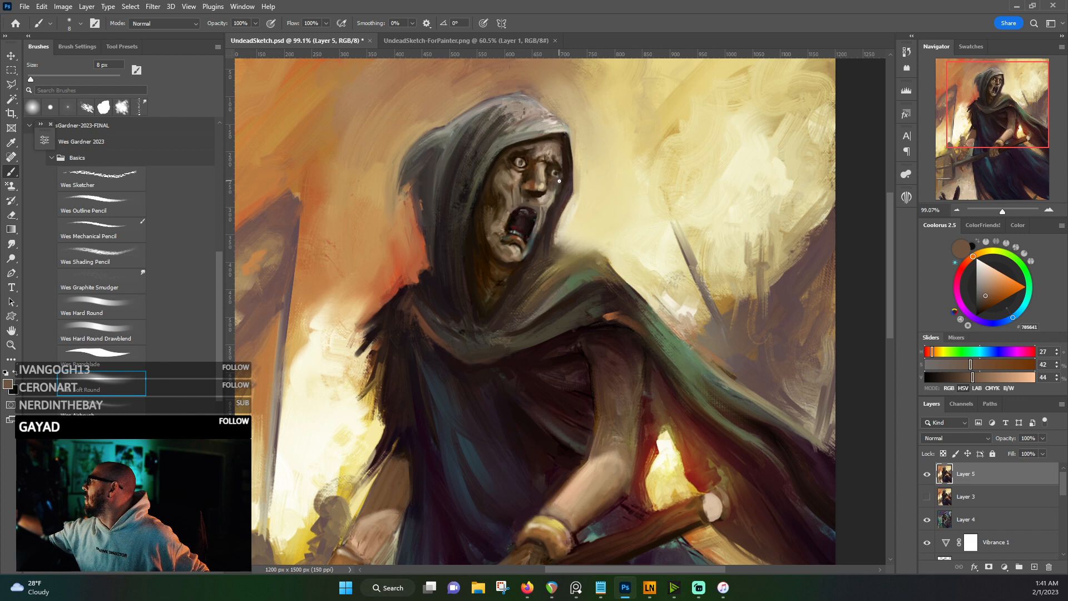
{"action": "left_click", "coordinate": [519, 169], "text": "alt"}
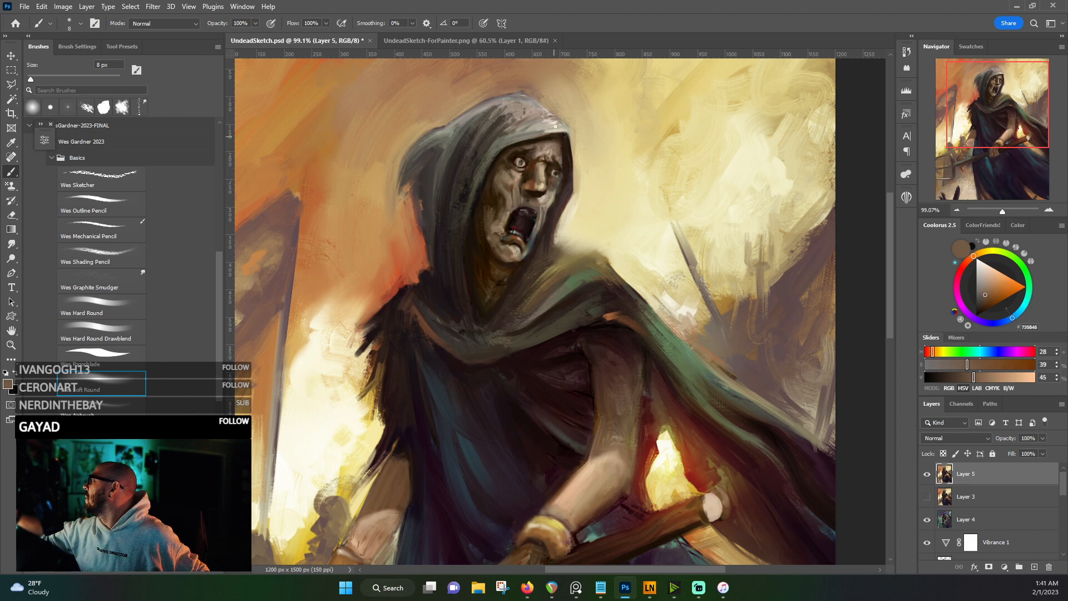
- Blend the forehead, brow and near temple with sampled tan and muted brown skin tones
{"action": "left_click", "coordinate": [549, 158], "text": "alt"}
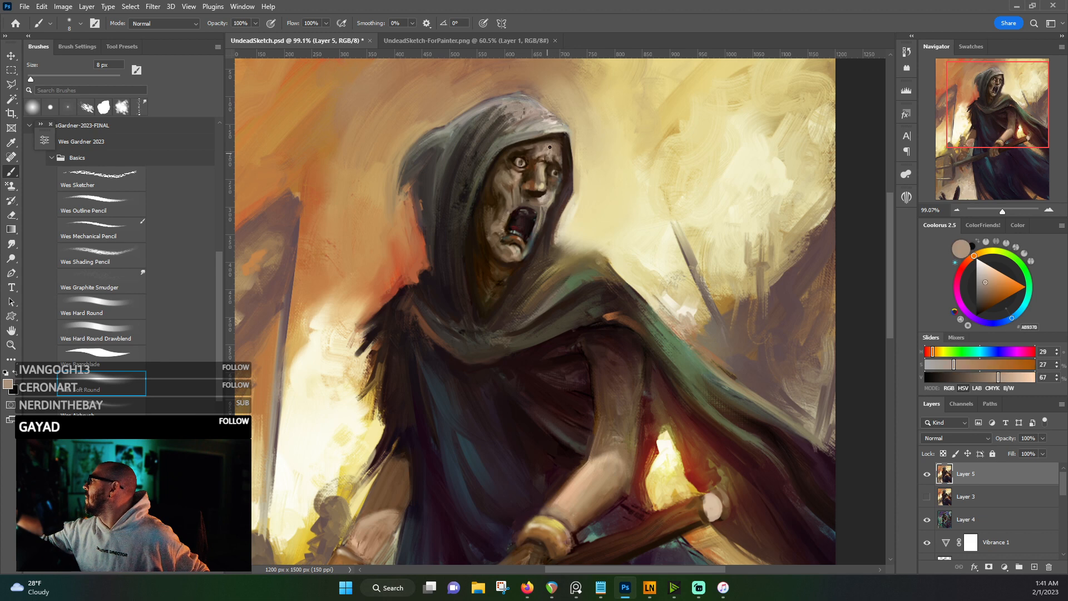
{"action": "left_click", "coordinate": [538, 147], "text": "alt"}
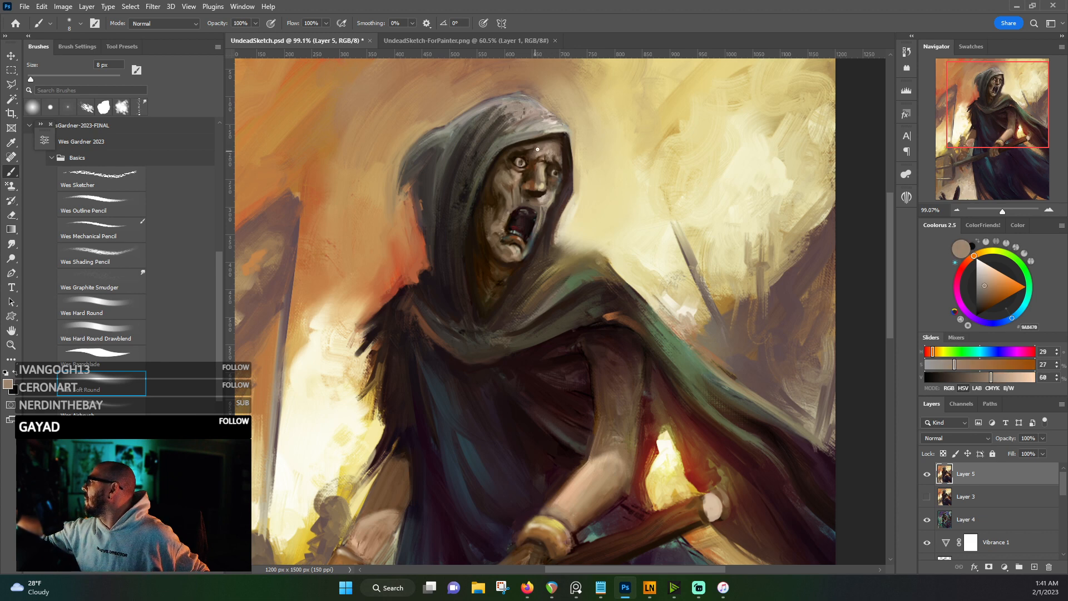
{"action": "left_click", "coordinate": [505, 160], "text": "alt"}
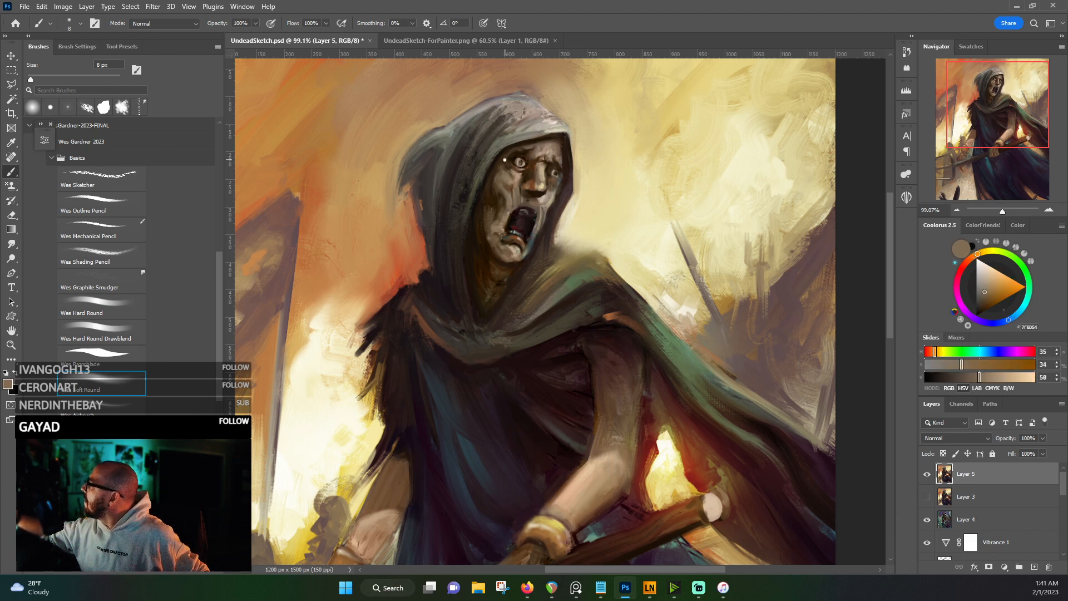
{"action": "left_click", "coordinate": [508, 186], "text": "alt"}
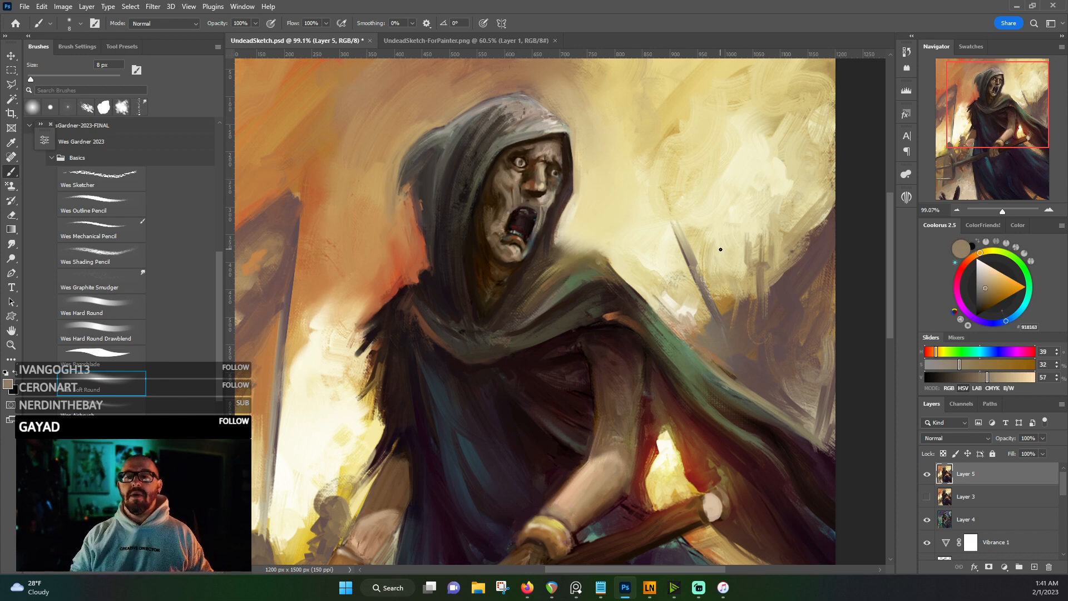
- Refine the jaw, chin and edge of the open mouth with sampled browns, skin tan and near-black shadow tones
{"action": "scroll", "coordinate": [590, 234], "scroll_direction": "up", "scroll_amount": 5}
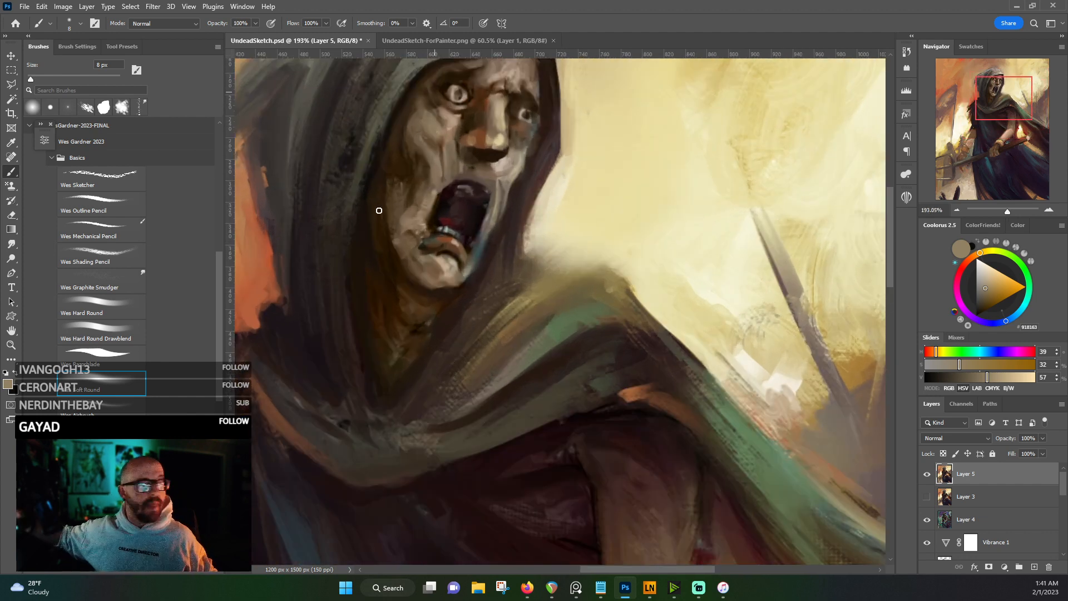
{"action": "left_click", "coordinate": [417, 245], "text": "alt"}
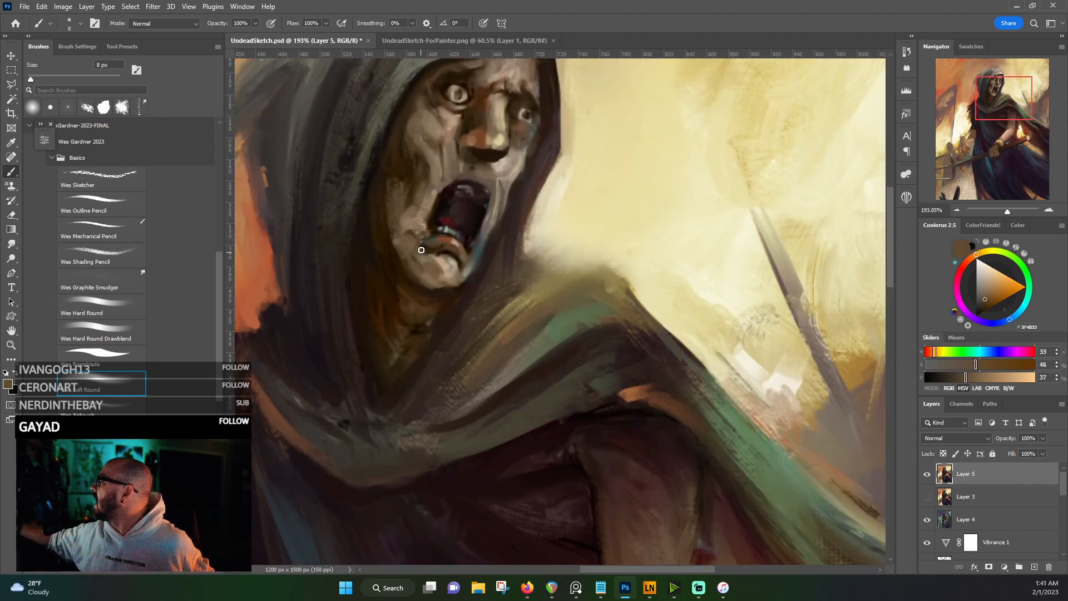
{"action": "left_click", "coordinate": [426, 253], "text": "alt"}
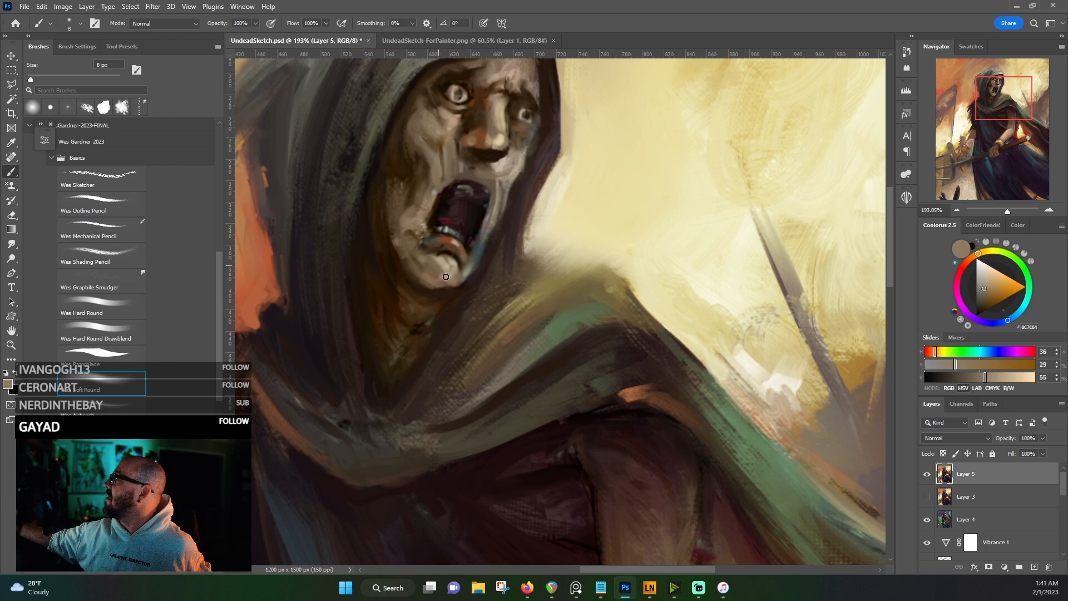
{"action": "left_click", "coordinate": [462, 285], "text": "alt"}
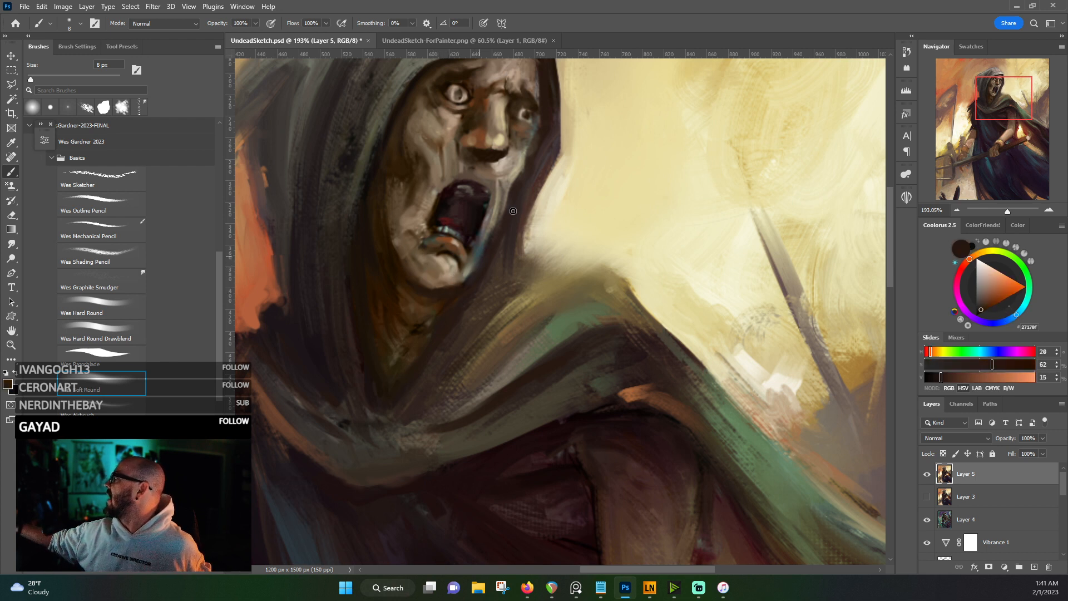
{"action": "left_click_drag", "start_coordinate": [521, 189], "coordinate": [479, 289]}
{"action": "left_click", "coordinate": [357, 194], "text": "alt"}
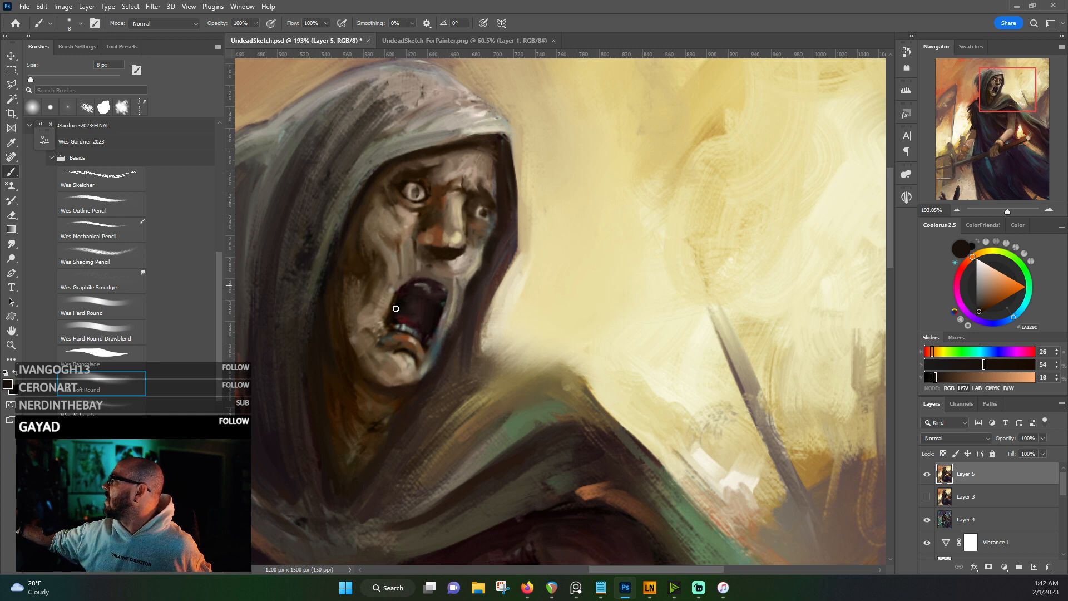
{"action": "left_click", "coordinate": [396, 289], "text": "alt"}
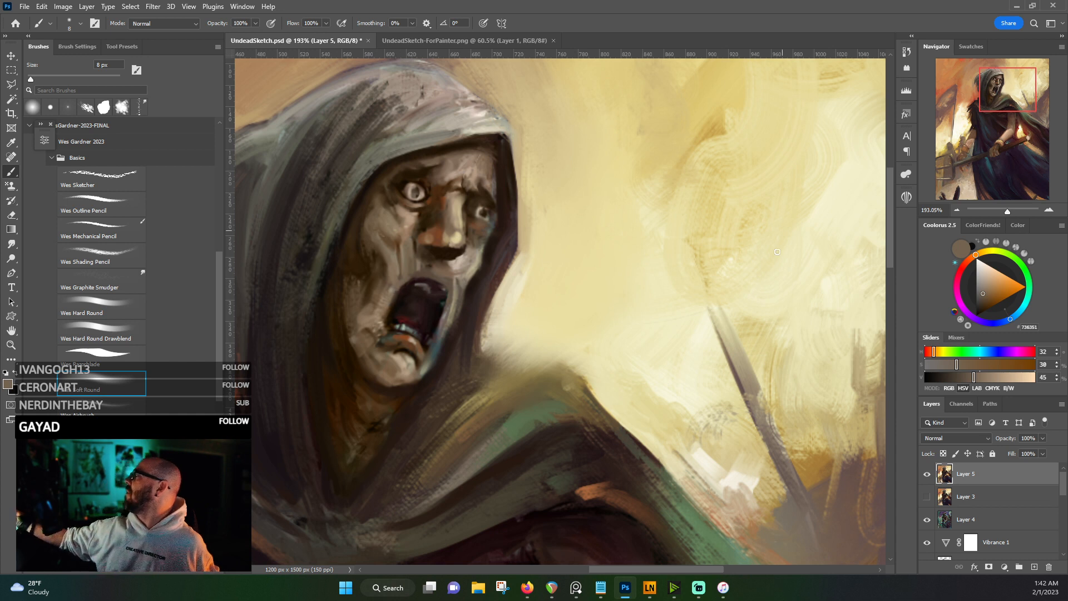
- Define the far eye socket and the forehead wrinkles above it with sampled dark browns and light skin tan
{"action": "left_click", "coordinate": [471, 202], "text": "alt"}
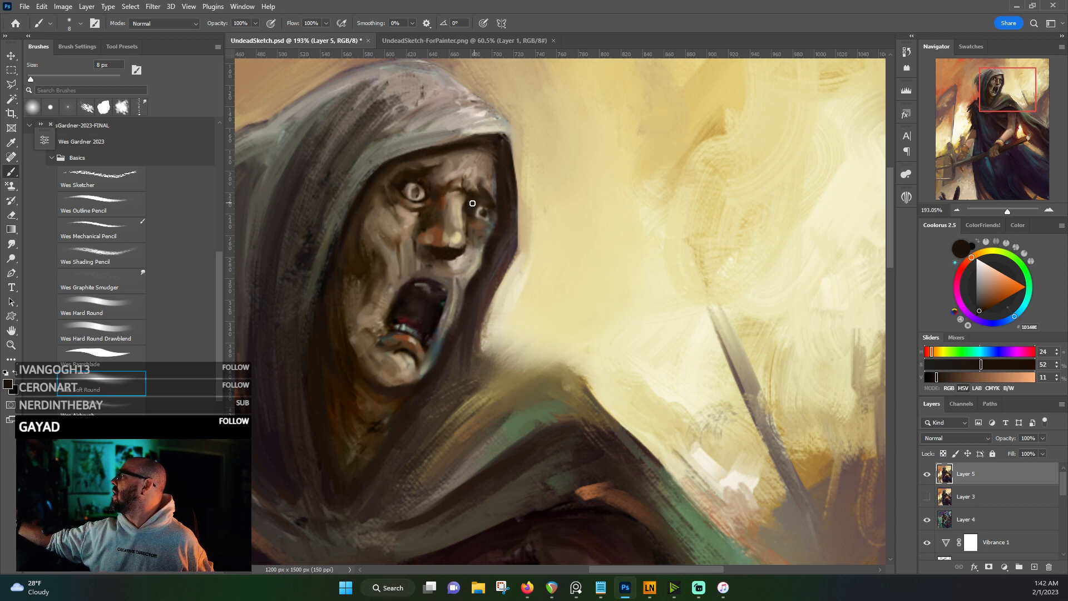
{"action": "left_click", "coordinate": [461, 222], "text": "alt"}
{"action": "left_click", "coordinate": [466, 225], "text": "alt"}
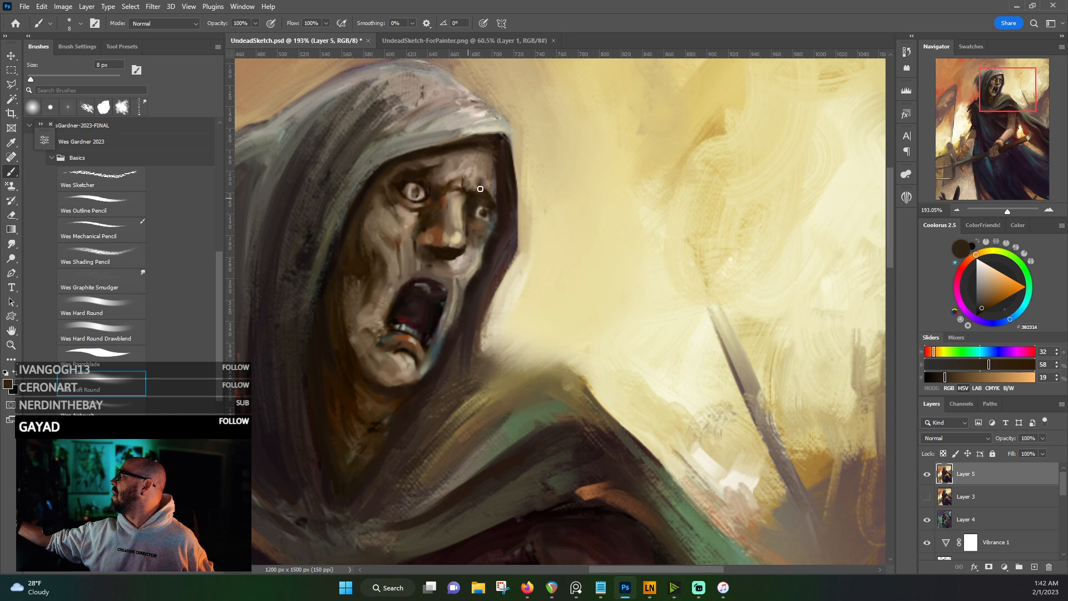
{"action": "left_click", "coordinate": [471, 195], "text": "alt"}
{"action": "left_click", "coordinate": [465, 173], "text": "alt"}
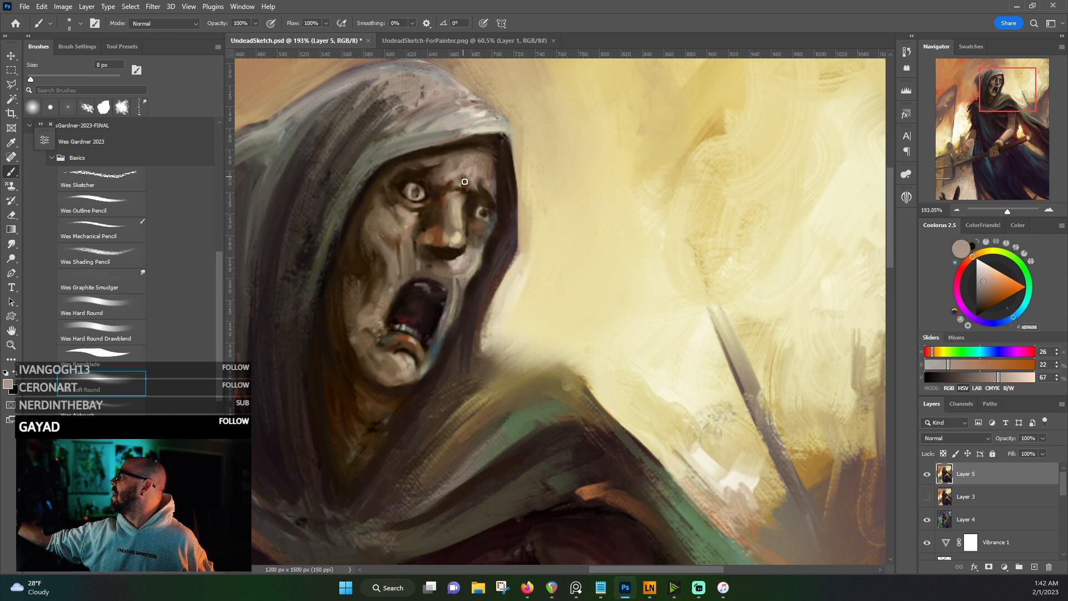
{"action": "left_click", "coordinate": [460, 177], "text": "alt"}
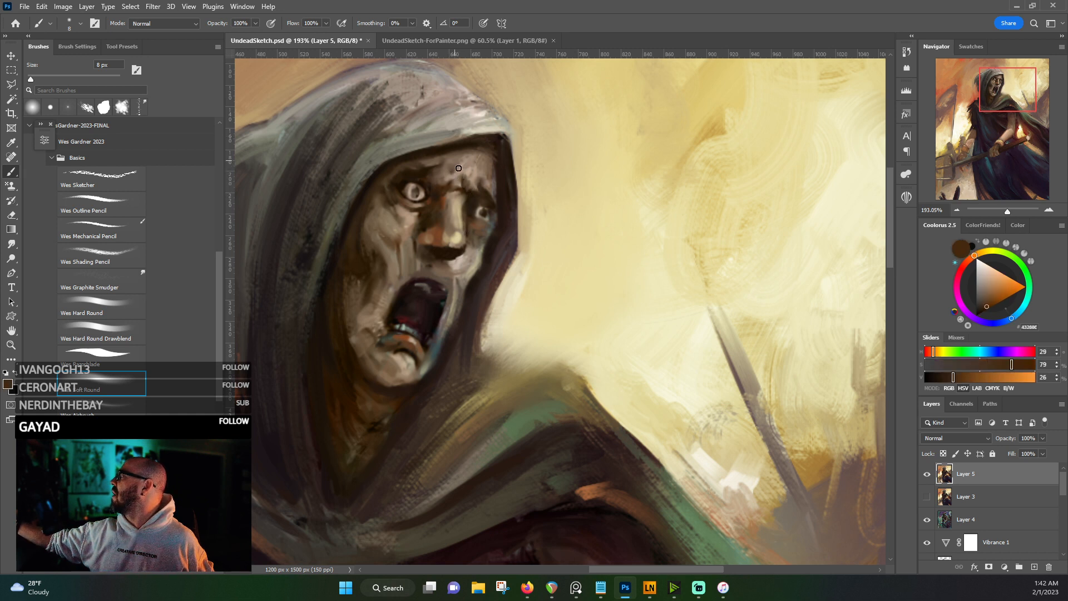
{"action": "left_click_drag", "start_coordinate": [477, 174], "coordinate": [485, 163]}
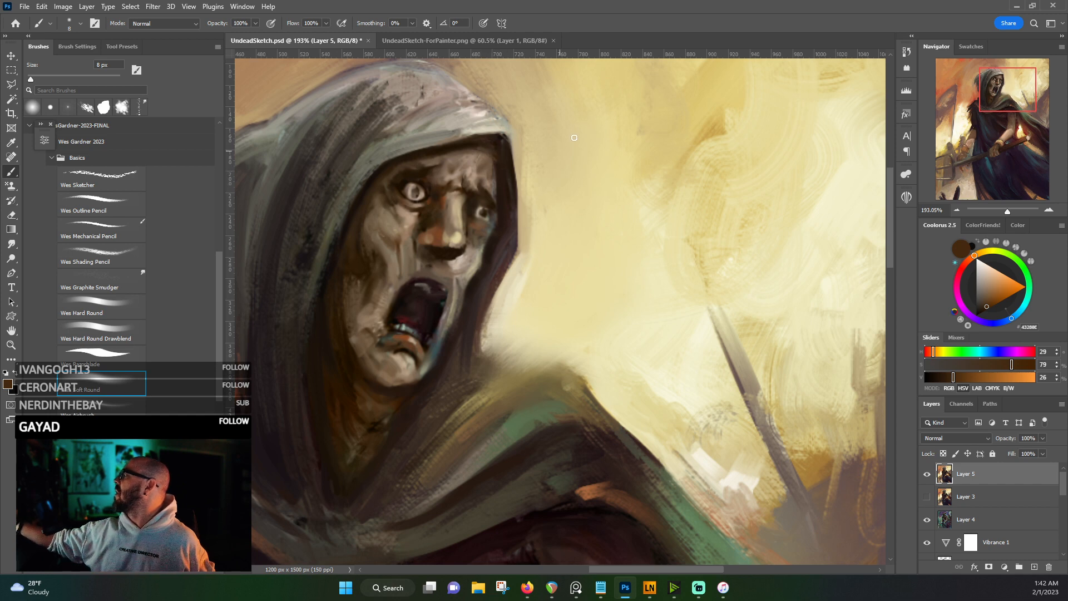
- Enlarge the brush to 20 px and soften the background along the top of the hood with sampled tan tones
{"action": "scroll", "coordinate": [561, 129], "scroll_direction": "down", "scroll_amount": 6}
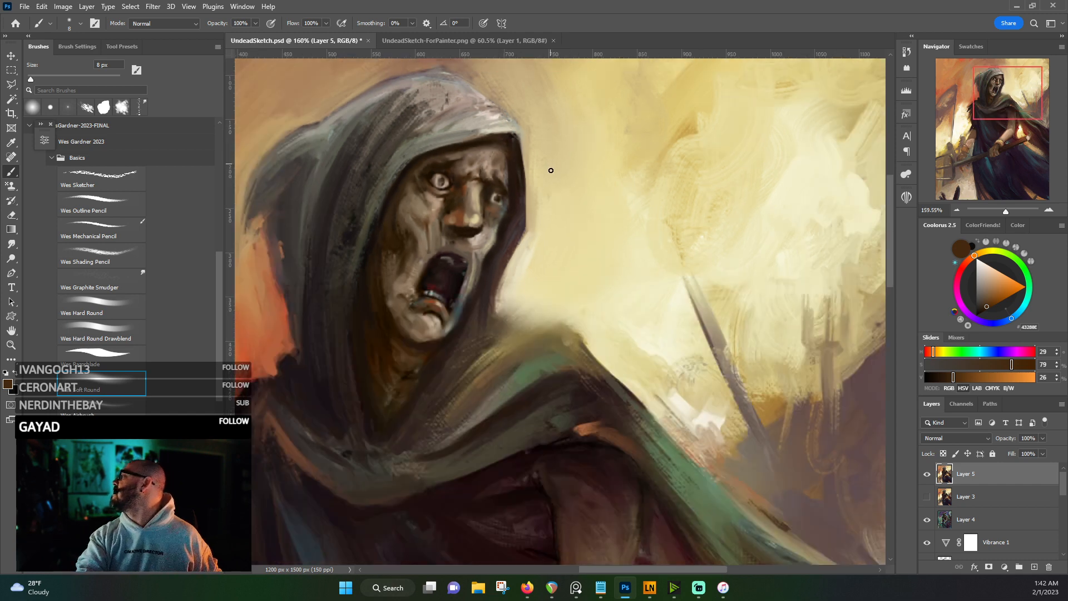
{"action": "left_click_drag", "start_coordinate": [566, 233], "coordinate": [610, 225]}
{"action": "scroll", "coordinate": [610, 225], "scroll_direction": "up", "scroll_amount": 4}
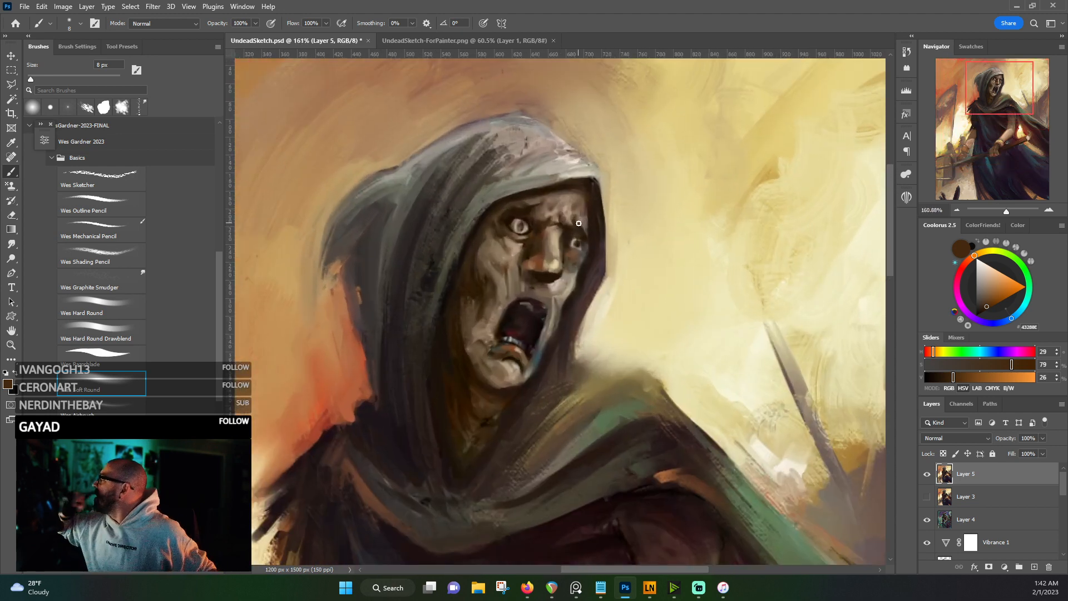
{"action": "left_click", "coordinate": [572, 102], "text": "alt"}
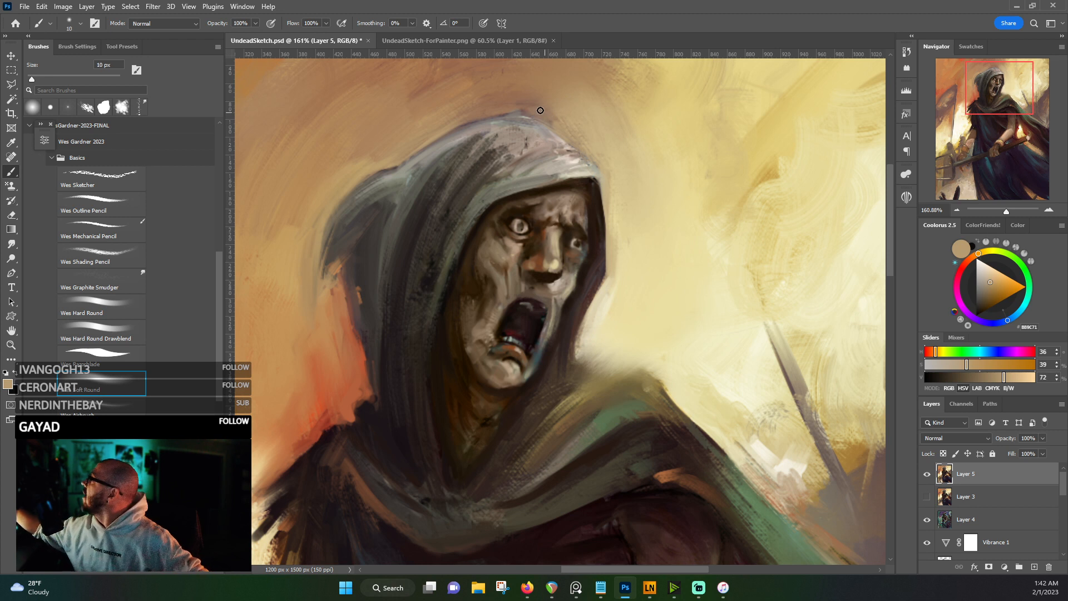
{"action": "key", "text": "bracketright"}
{"action": "key", "text": "bracketright"}
{"action": "key", "text": "bracketright"}
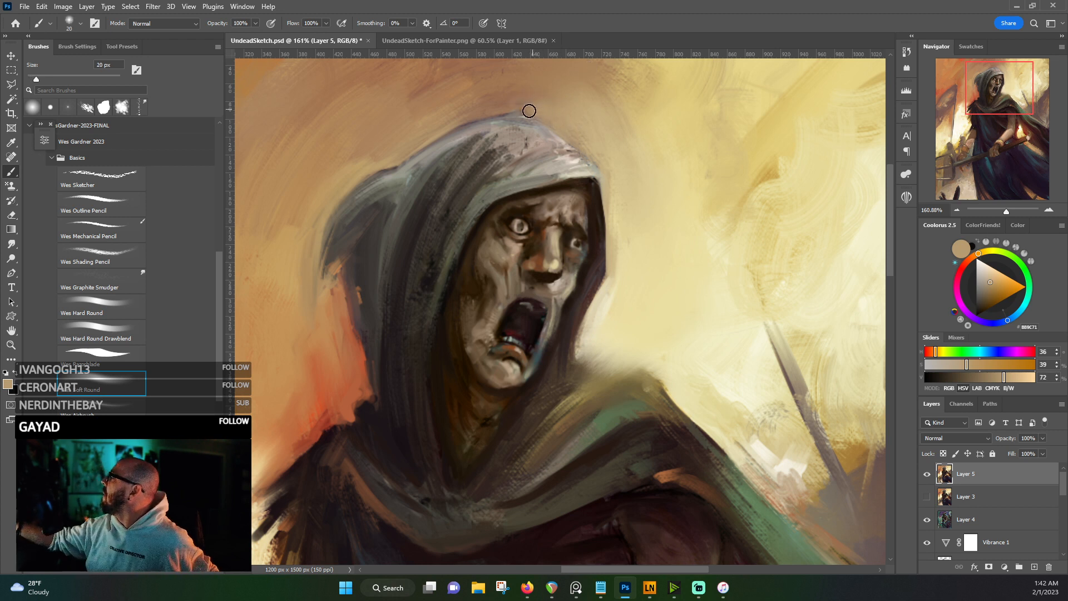
{"action": "left_click", "coordinate": [543, 102], "text": "alt"}
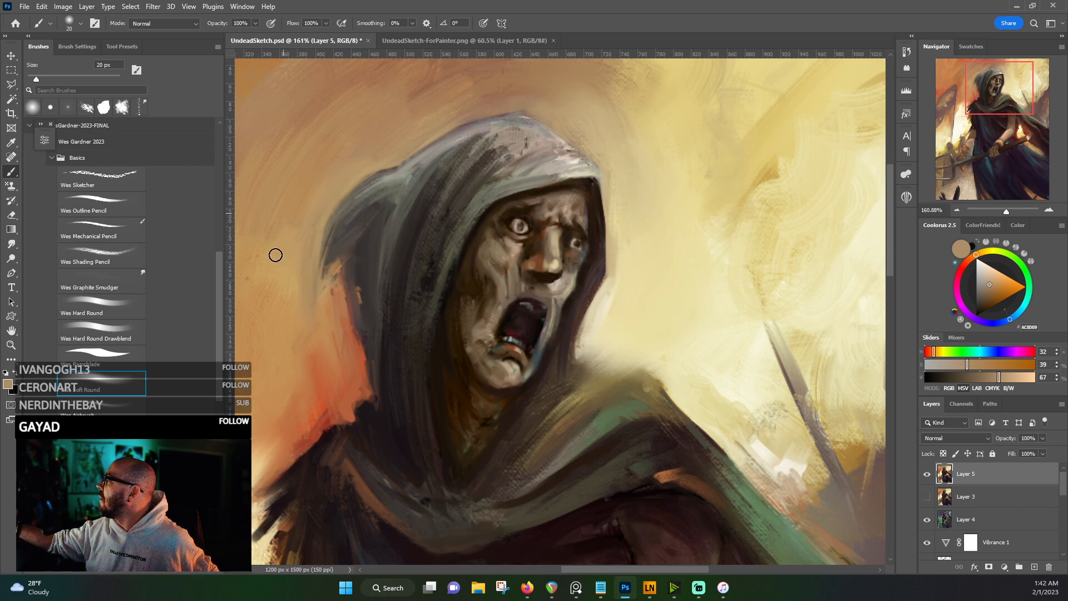
- Blend the background along the back edge of the hood with sampled oranges and warm tan
{"action": "left_click", "coordinate": [331, 282], "text": "alt"}
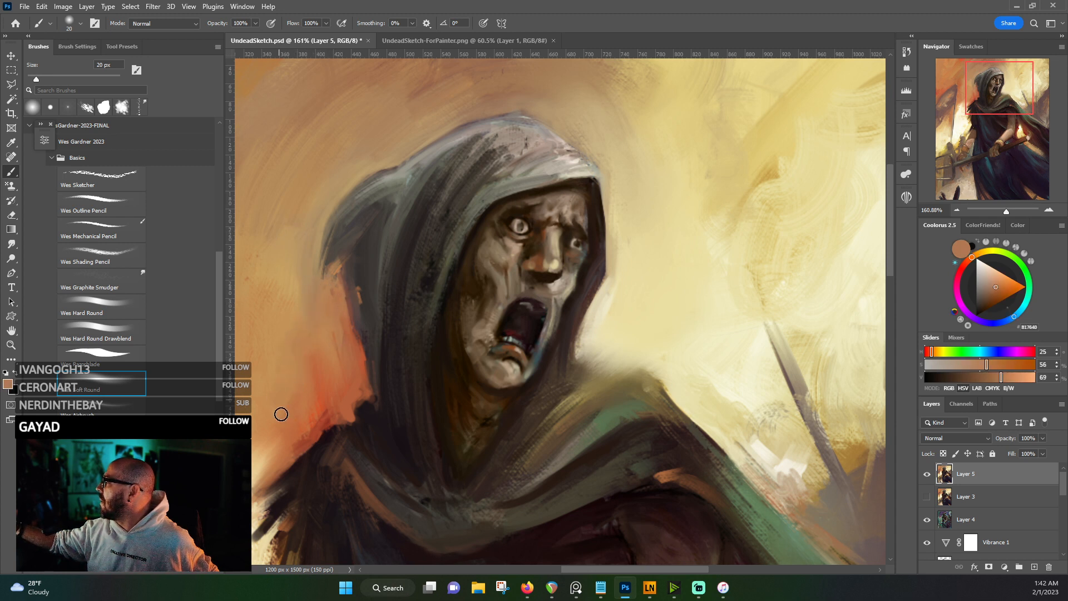
{"action": "left_click", "coordinate": [272, 392], "text": "alt"}
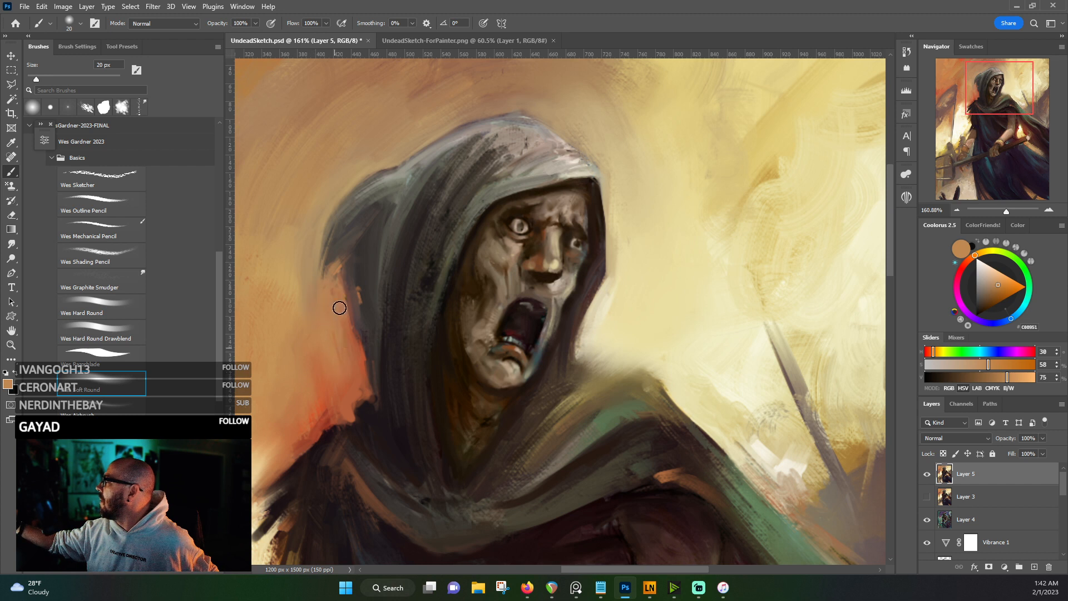
{"action": "left_click", "coordinate": [315, 341], "text": "alt"}
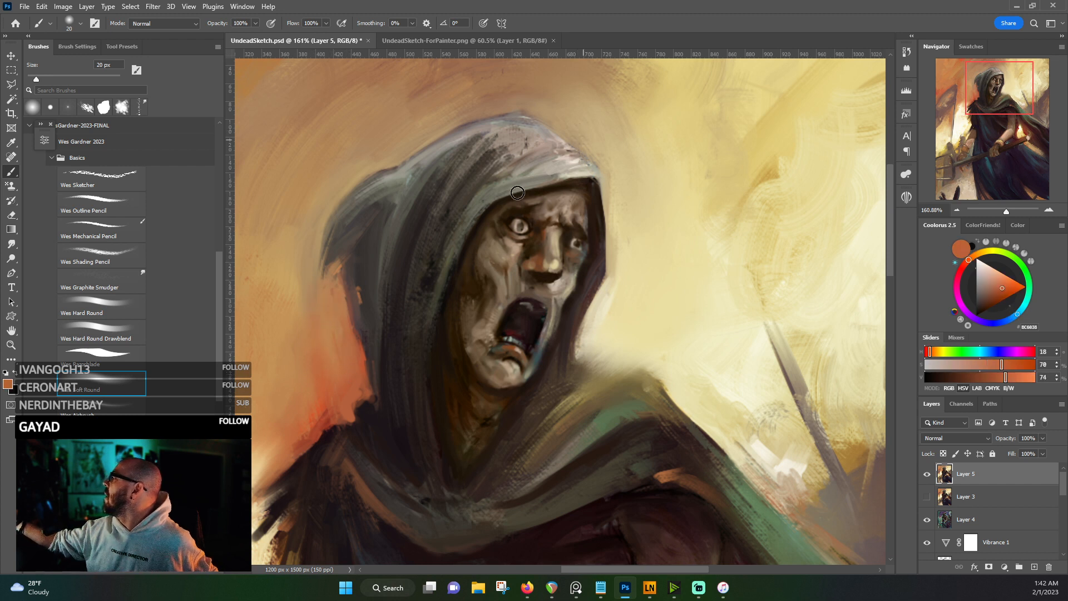
{"action": "left_click", "coordinate": [349, 322], "text": "alt"}
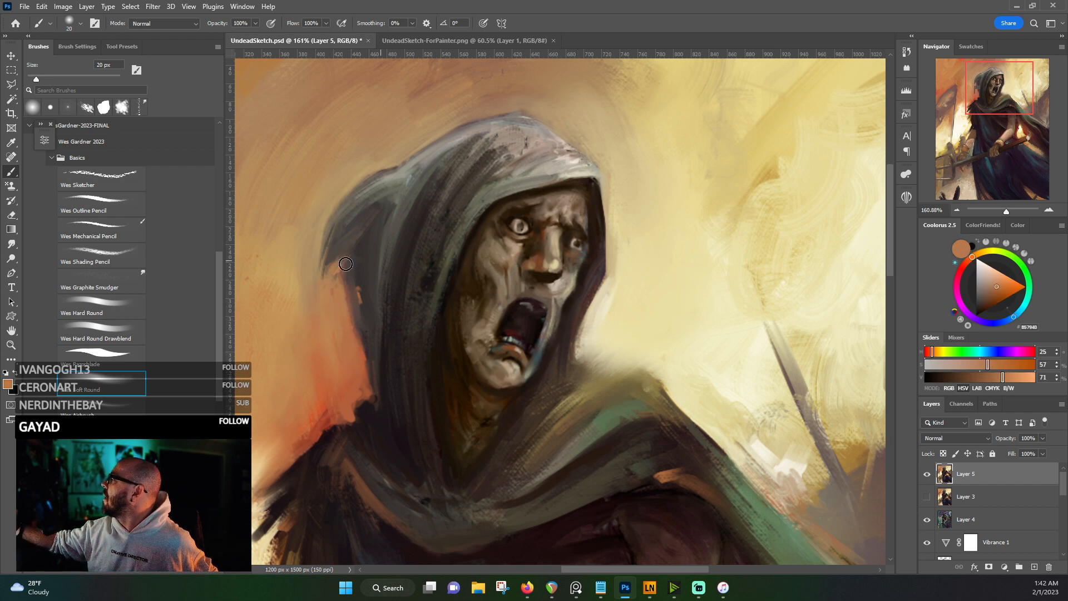
{"action": "left_click", "coordinate": [340, 192], "text": "alt"}
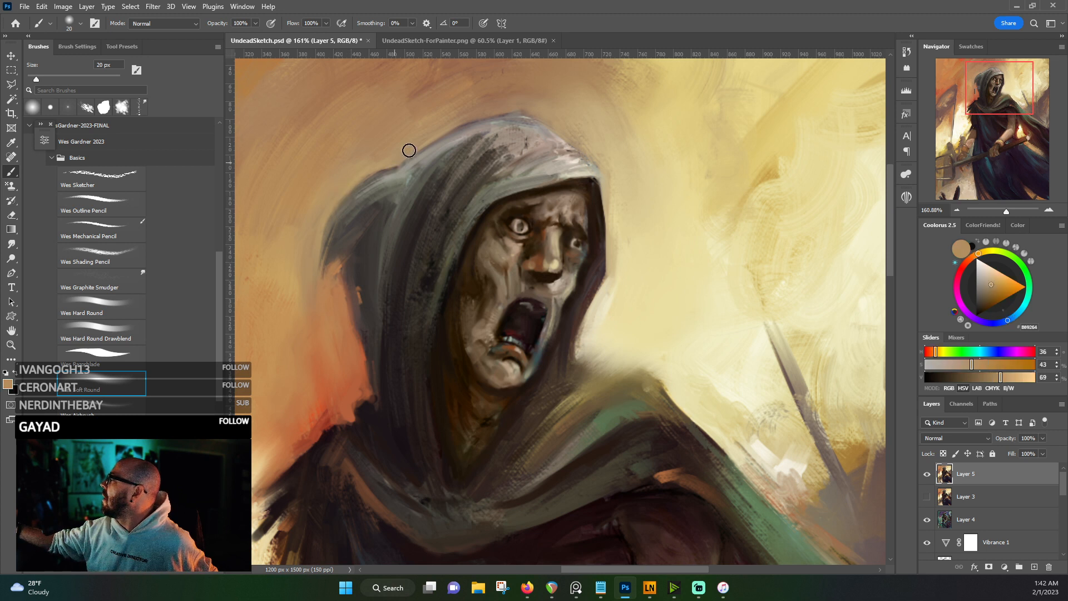
- Blend the background above the hood with sampled tans and soften the area beside the shoulder with pale cream
{"action": "left_click", "coordinate": [473, 115], "text": "alt"}
{"action": "left_click", "coordinate": [503, 92], "text": "alt"}
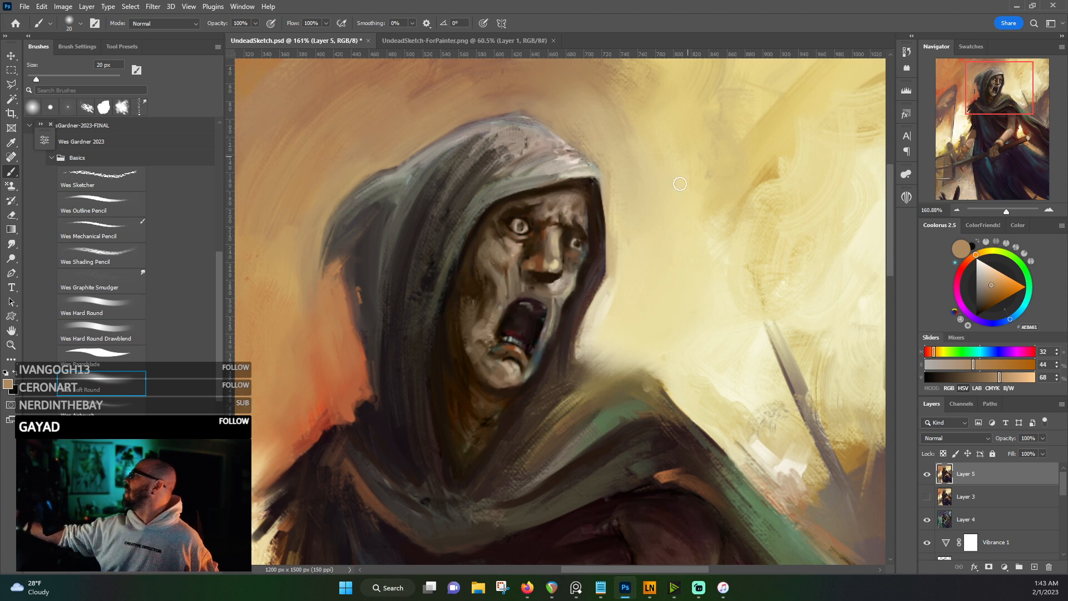
{"action": "left_click", "coordinate": [609, 296], "text": "alt"}
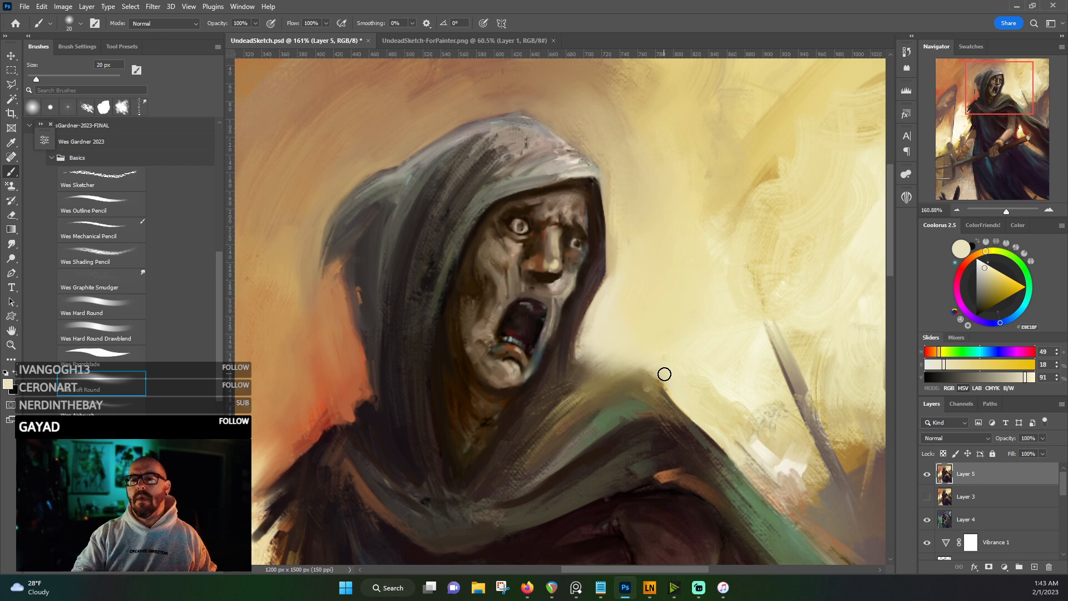
- Check the whole figure at a reduced scale and save the painting
{"action": "key", "text": "alt+Tab"}
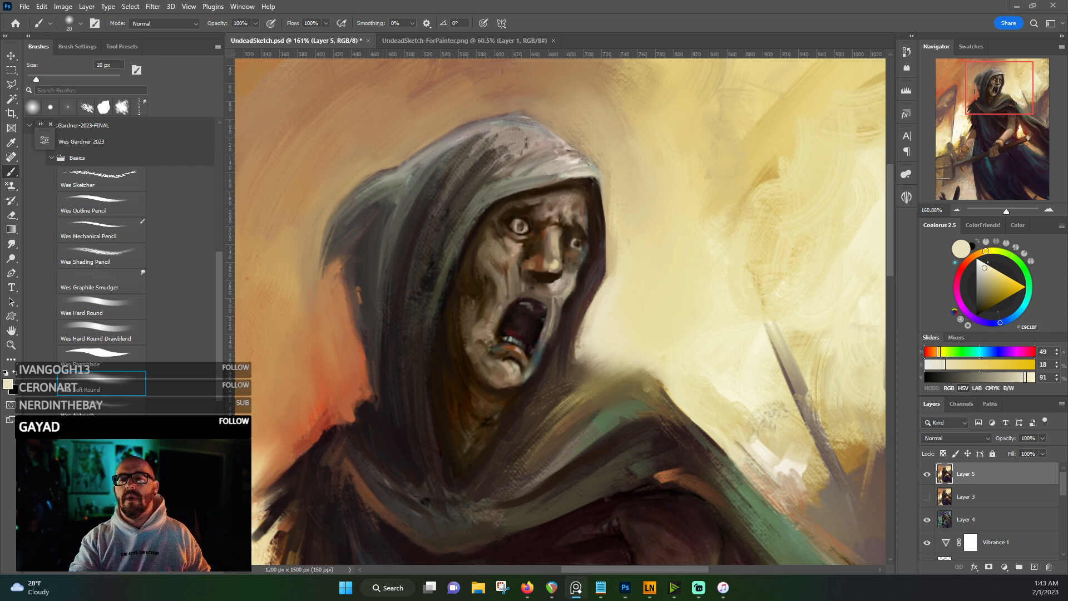
{"action": "scroll", "coordinate": [402, 405], "scroll_direction": "down", "scroll_amount": 10}
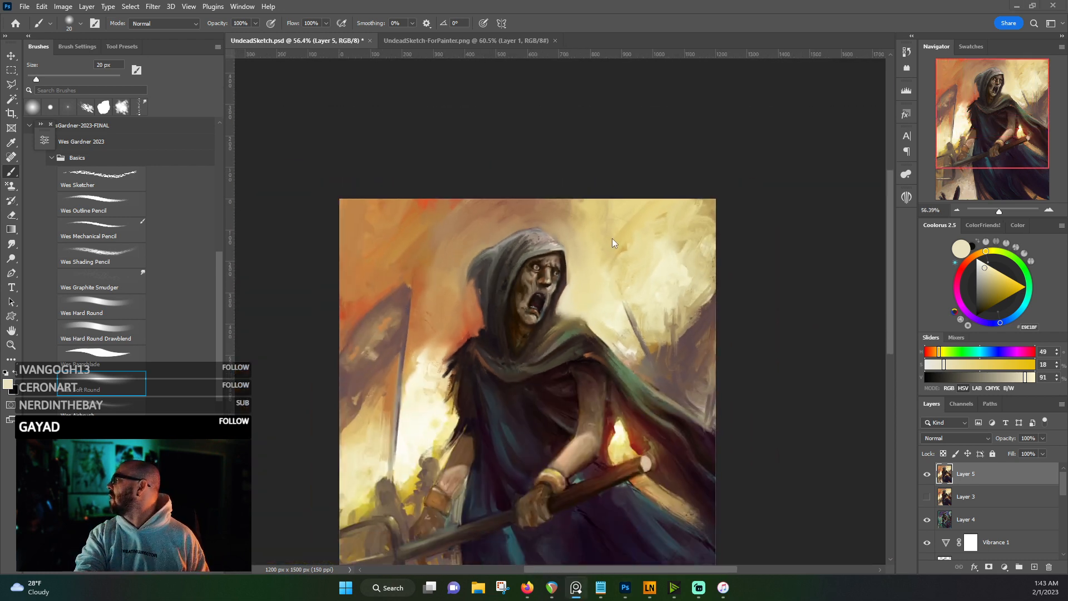
{"action": "scroll", "coordinate": [557, 333], "scroll_direction": "down", "scroll_amount": 2}
{"action": "scroll", "coordinate": [500, 366], "scroll_direction": "up", "scroll_amount": 1}
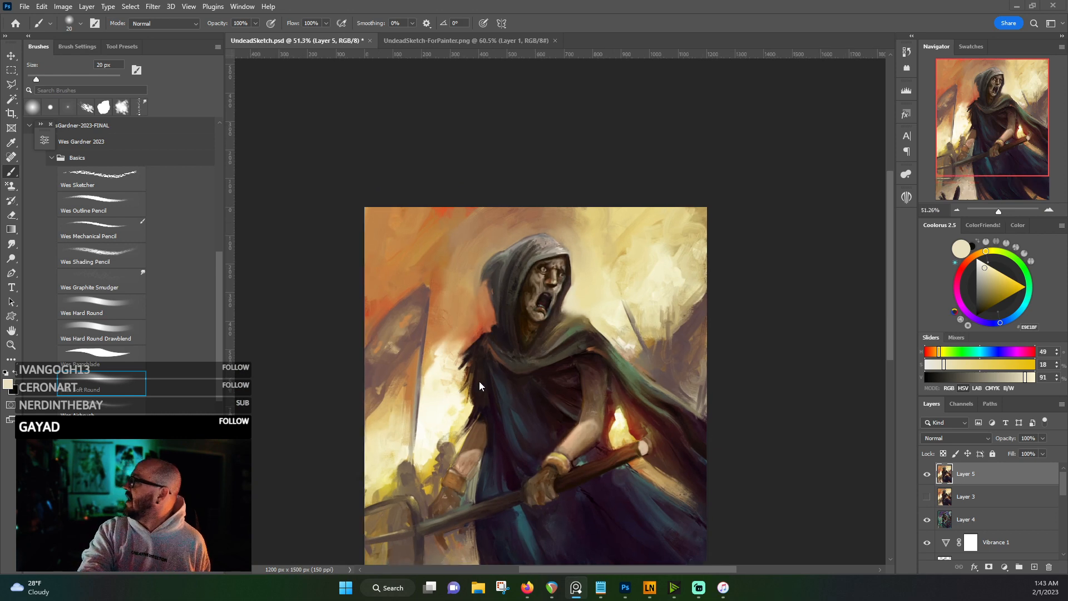
{"action": "scroll", "coordinate": [473, 369], "scroll_direction": "down", "scroll_amount": 2}
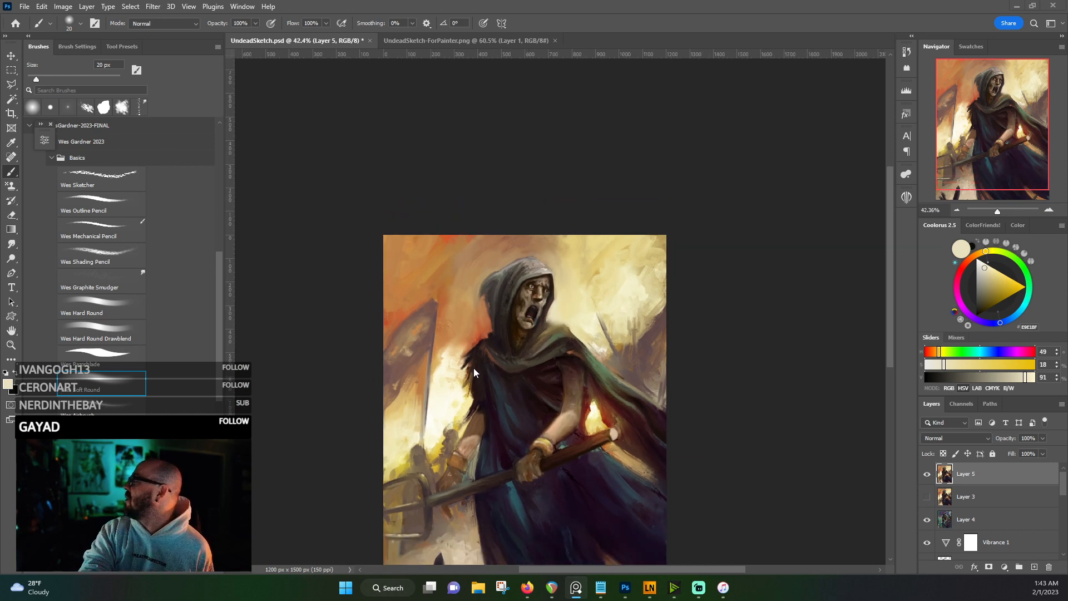
{"action": "left_click", "coordinate": [24, 7]}
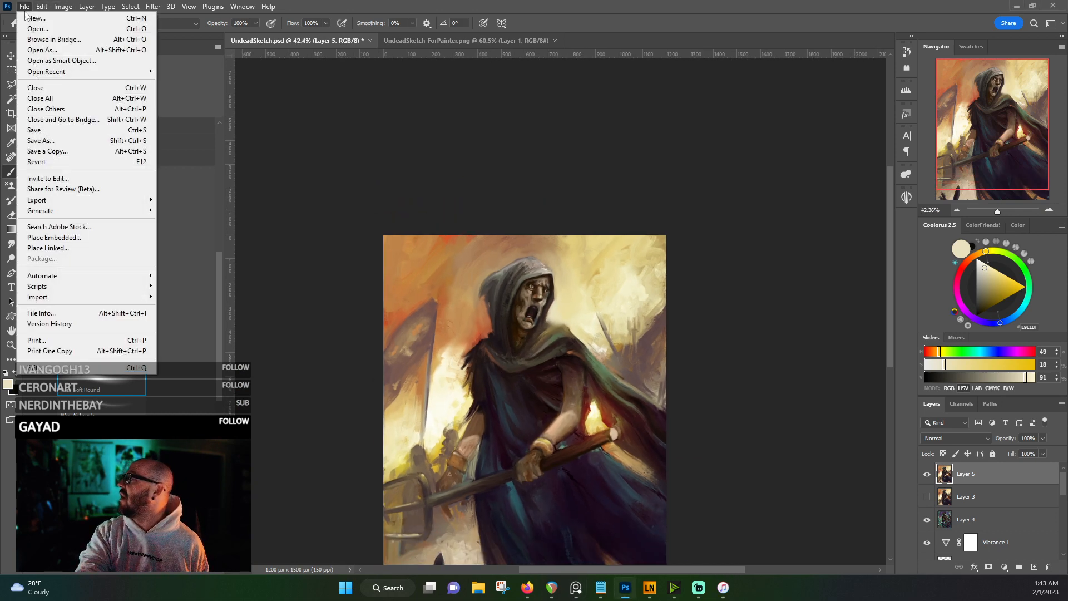
{"action": "left_click", "coordinate": [36, 130]}
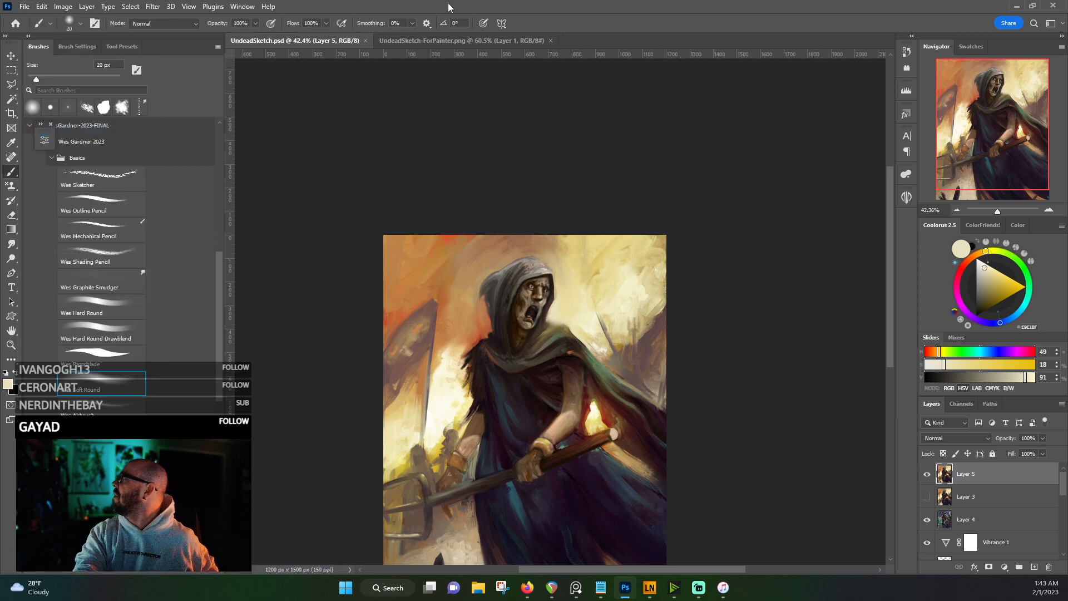
- Compare the painting with the original green-and-purple sketch by hiding and showing Layer 5
{"action": "scroll", "coordinate": [610, 412], "scroll_direction": "up", "scroll_amount": 3}
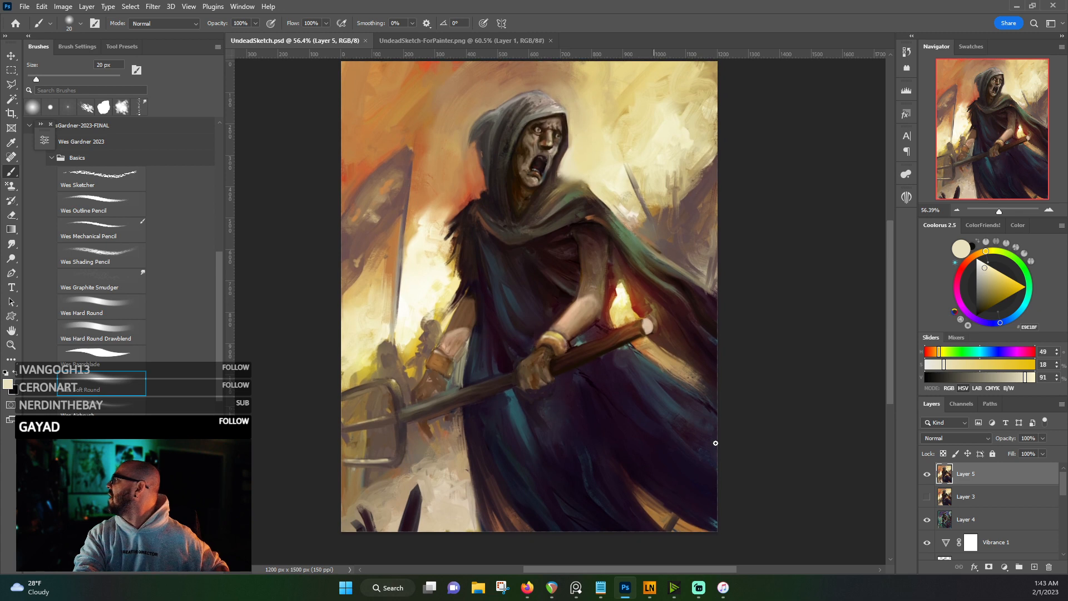
{"action": "left_click", "coordinate": [927, 475]}
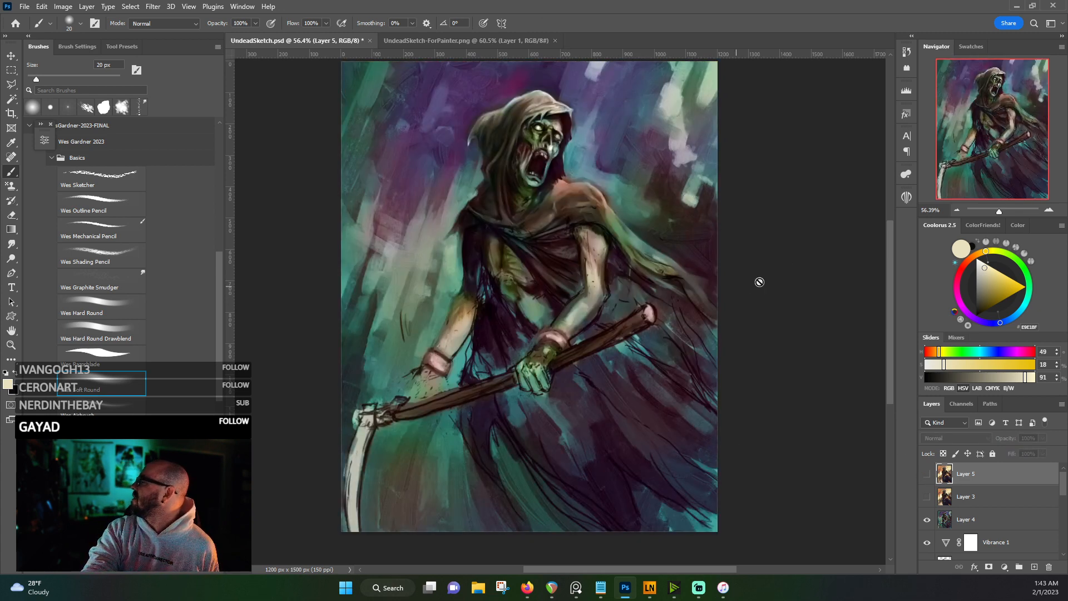
{"action": "scroll", "coordinate": [893, 272], "scroll_direction": "up", "scroll_amount": 2}
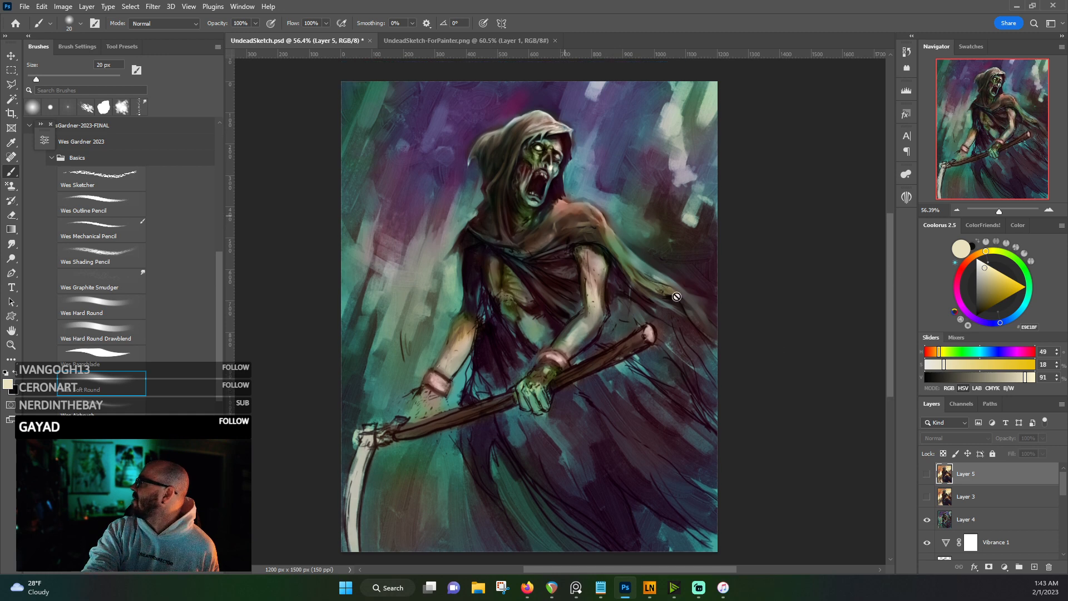
{"action": "left_click", "coordinate": [927, 475]}
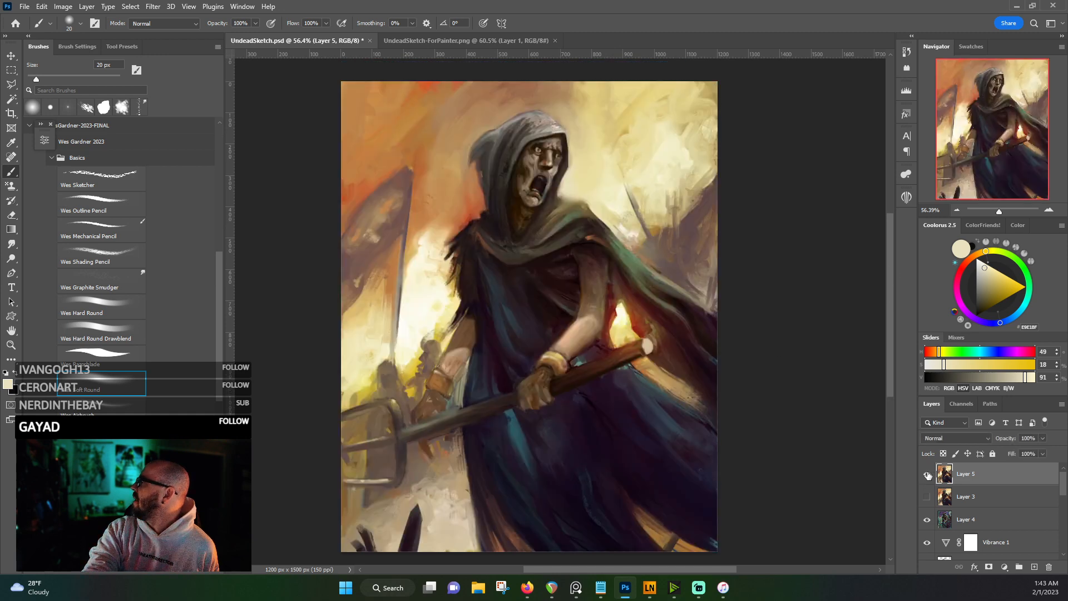
{"action": "left_click", "coordinate": [927, 474]}
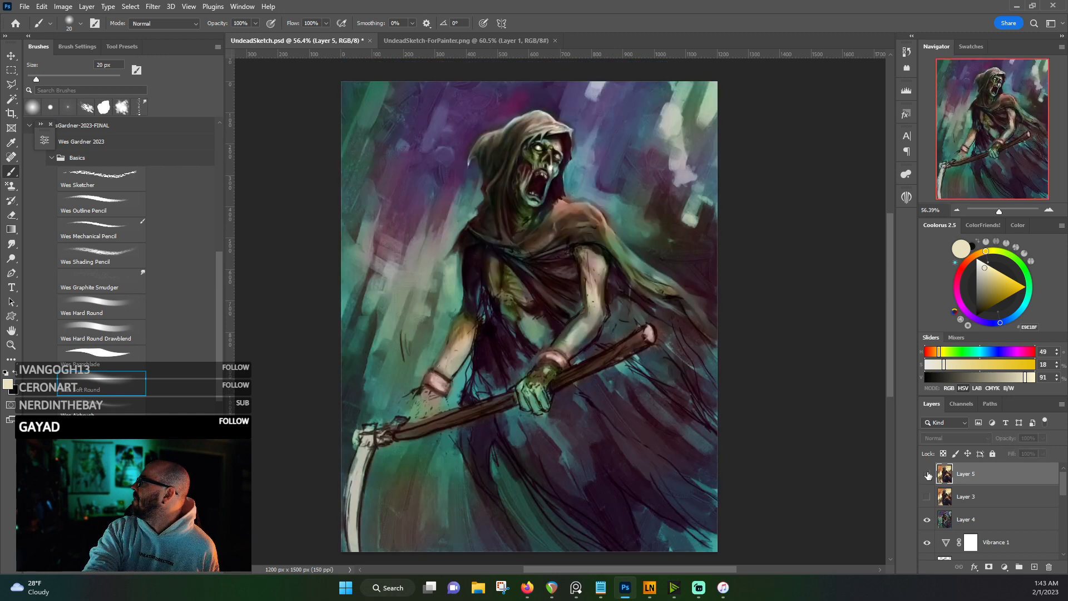
{"action": "left_click", "coordinate": [927, 475]}
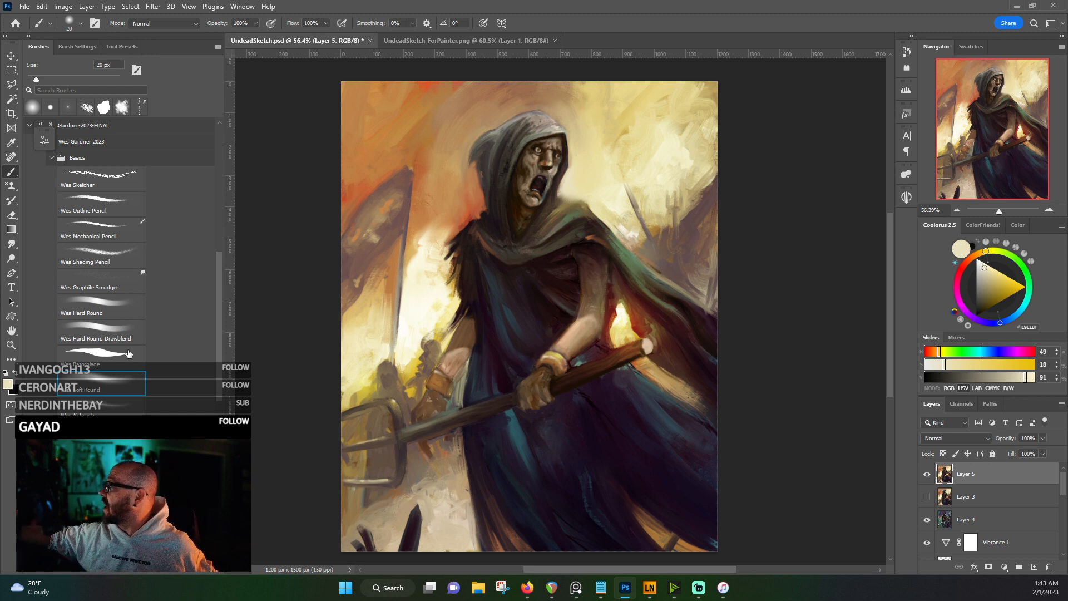
- Switch to a rough textured brush at 40 px and work sampled maroon, brown and dark purple tones around the cape and lower robe
{"action": "left_click", "coordinate": [122, 107]}
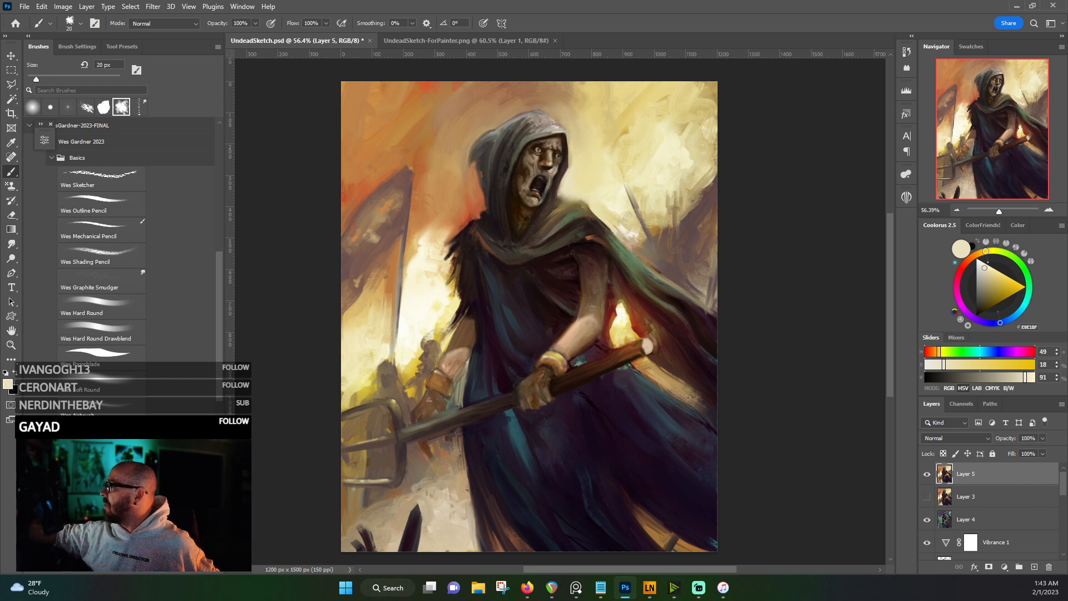
{"action": "left_click", "coordinate": [86, 106]}
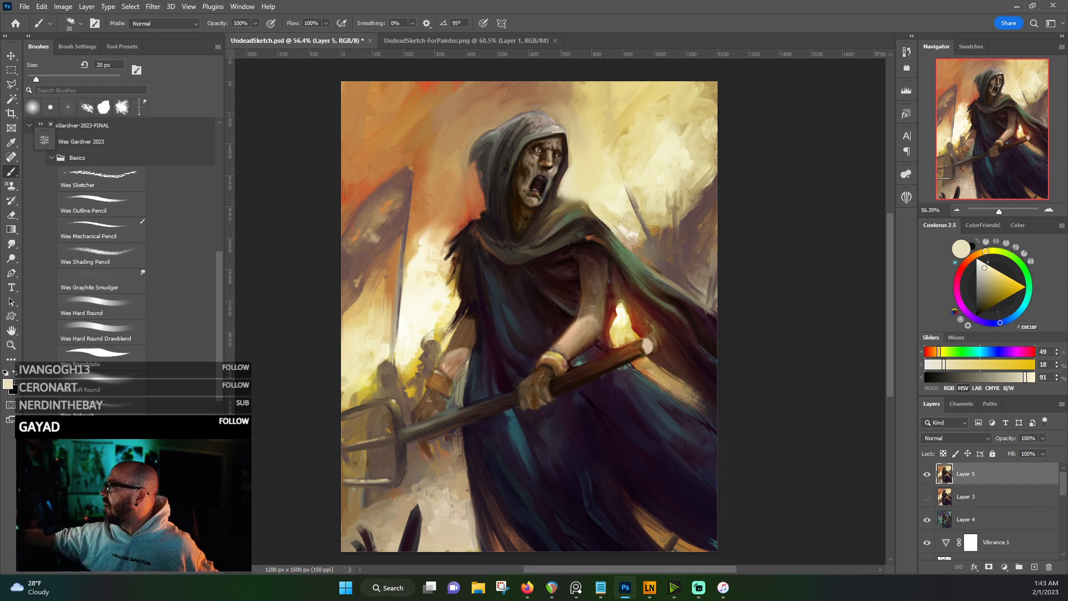
{"action": "left_click", "coordinate": [691, 255], "text": "alt"}
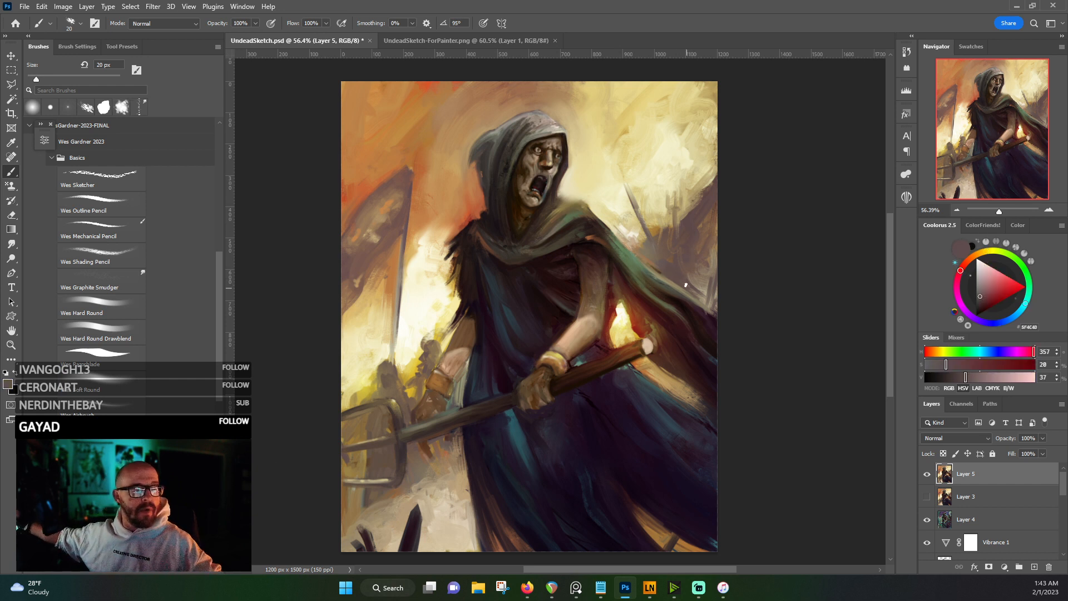
{"action": "key", "text": "bracketright"}
{"action": "key", "text": "bracketright"}
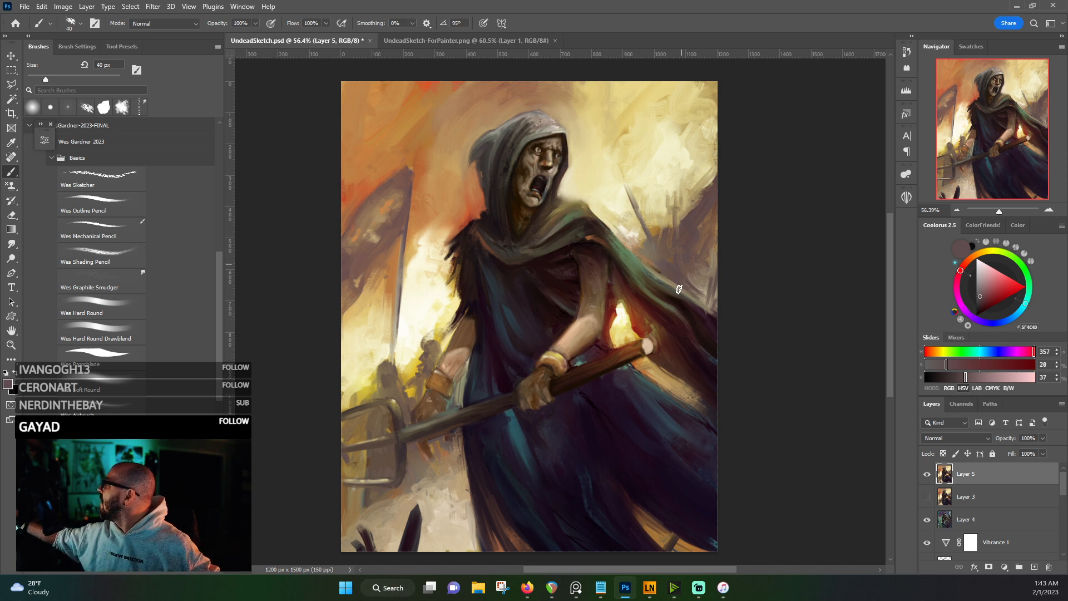
{"action": "mouse_move", "coordinate": [670, 383]}
{"action": "left_mouse_down"}
{"action": "mouse_move", "coordinate": [672, 400]}
{"action": "mouse_move", "coordinate": [683, 400]}
{"action": "mouse_move", "coordinate": [685, 387]}
{"action": "mouse_move", "coordinate": [695, 399]}
{"action": "left_mouse_up"}
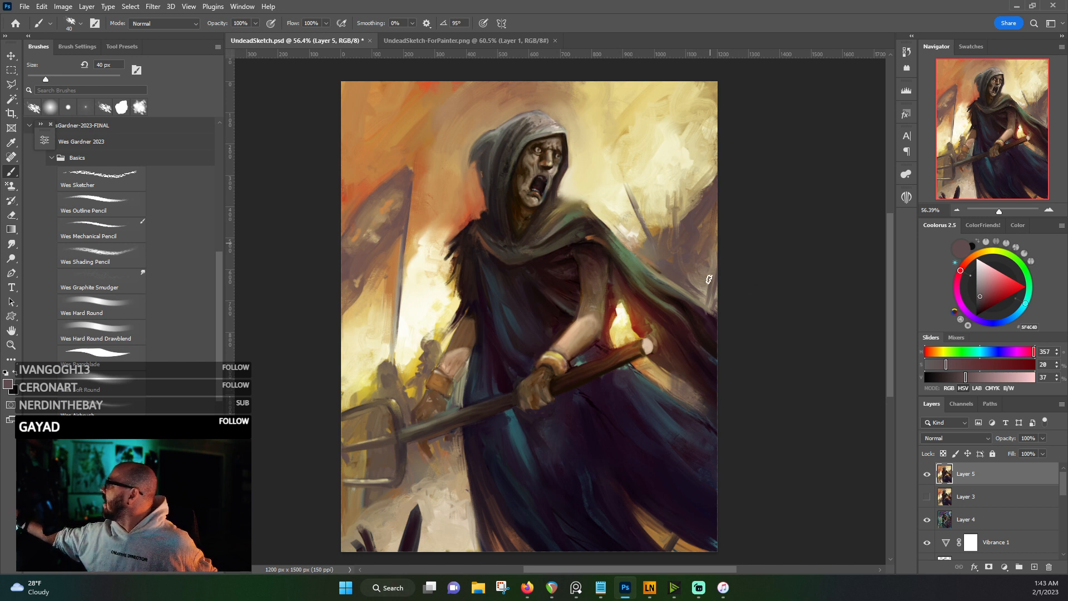
{"action": "left_click", "coordinate": [704, 212], "text": "alt"}
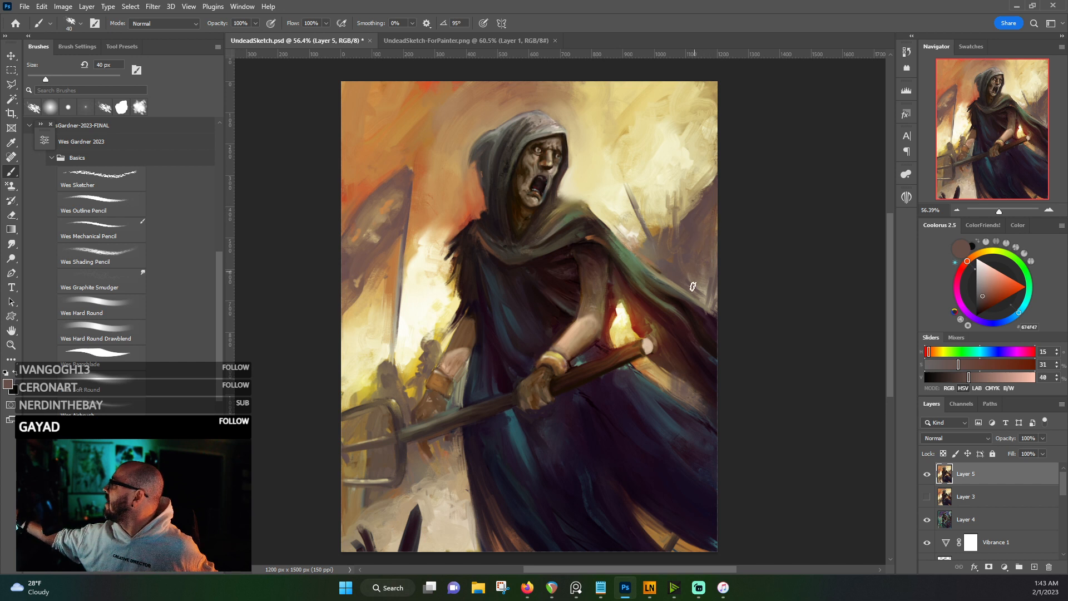
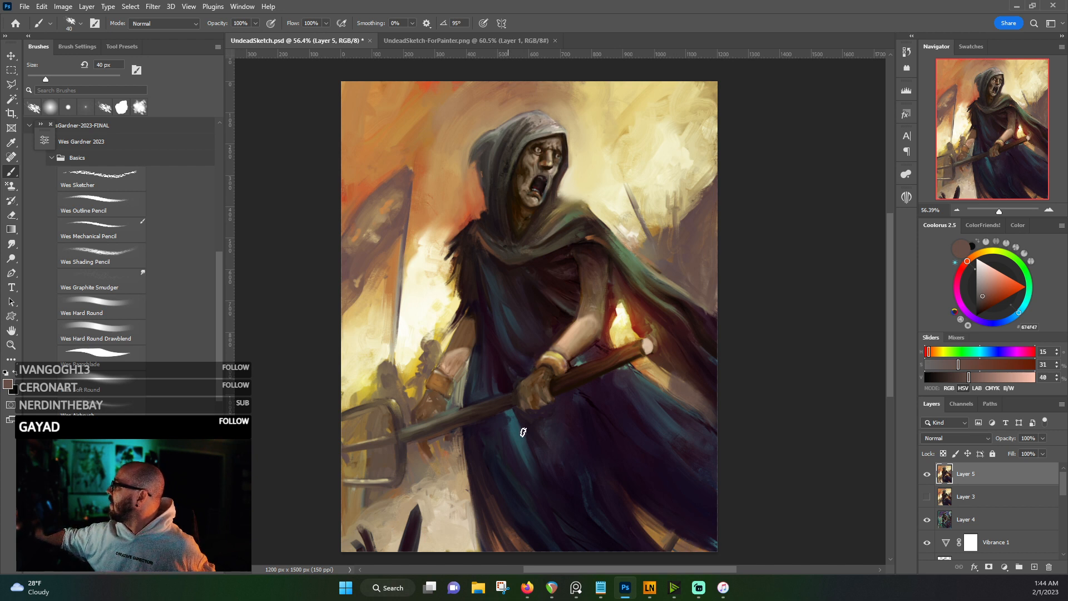
{"action": "left_click", "coordinate": [512, 539], "text": "alt"}
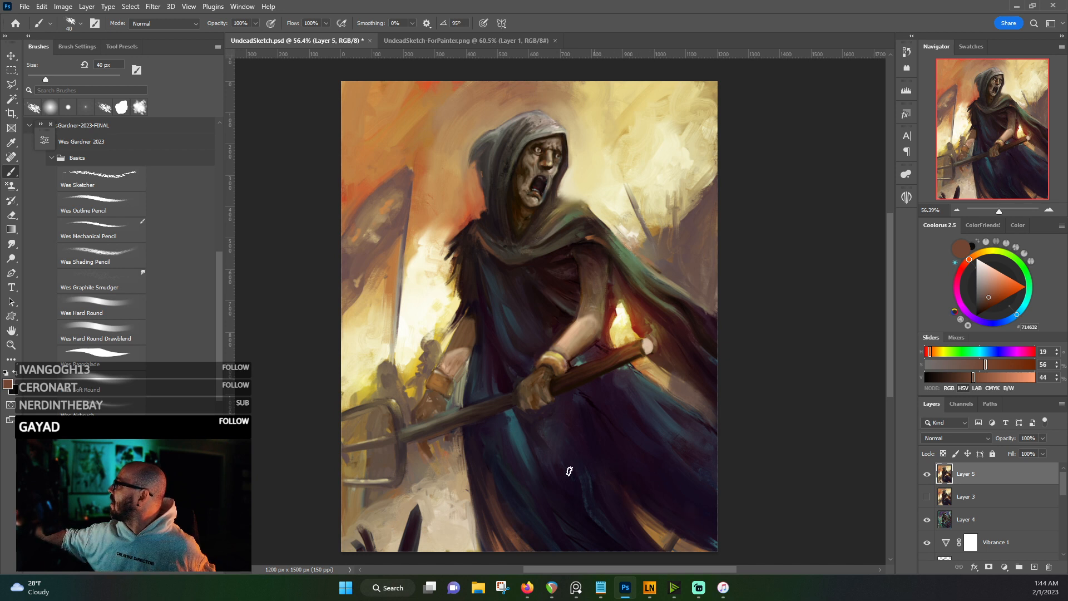
{"action": "left_click", "coordinate": [488, 472], "text": "alt"}
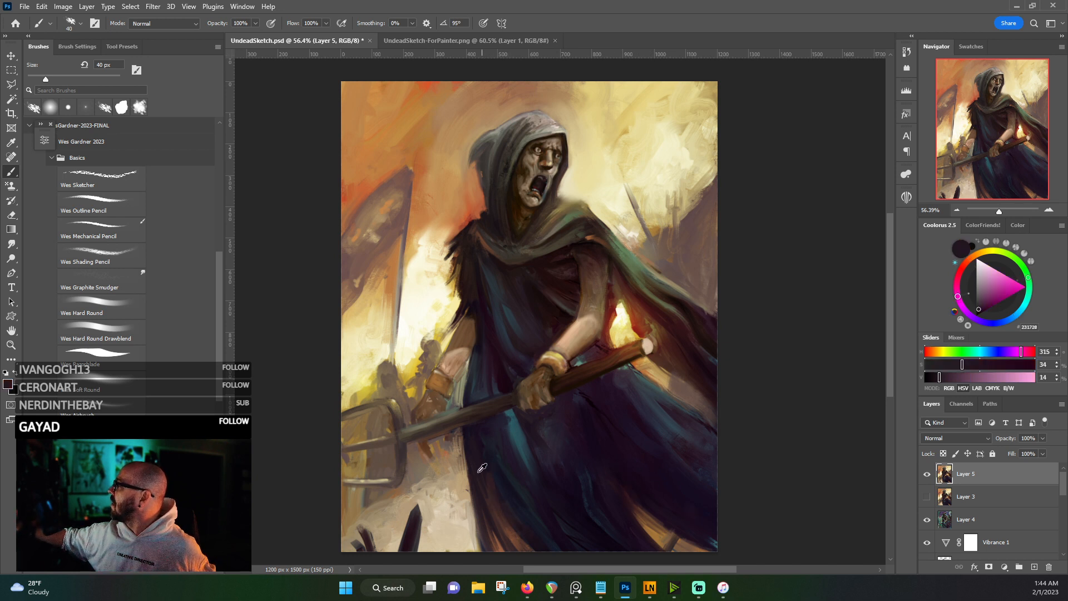
- Texture the ground between the pitchfork and the robe with sampled grey-browns and light tans
{"action": "left_click", "coordinate": [410, 487], "text": "alt"}
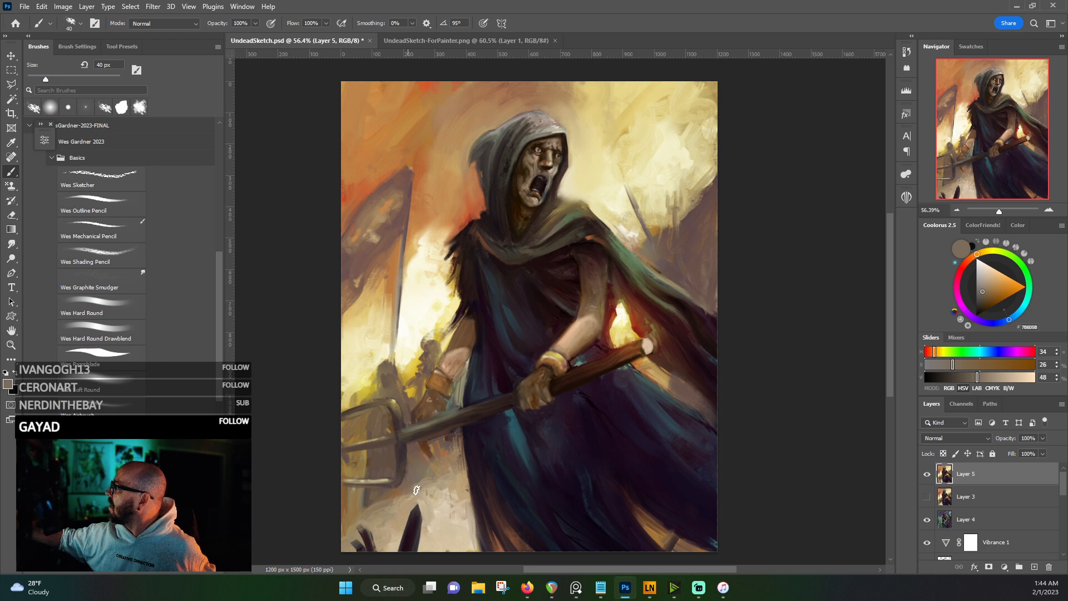
{"action": "left_click", "coordinate": [347, 511], "text": "alt"}
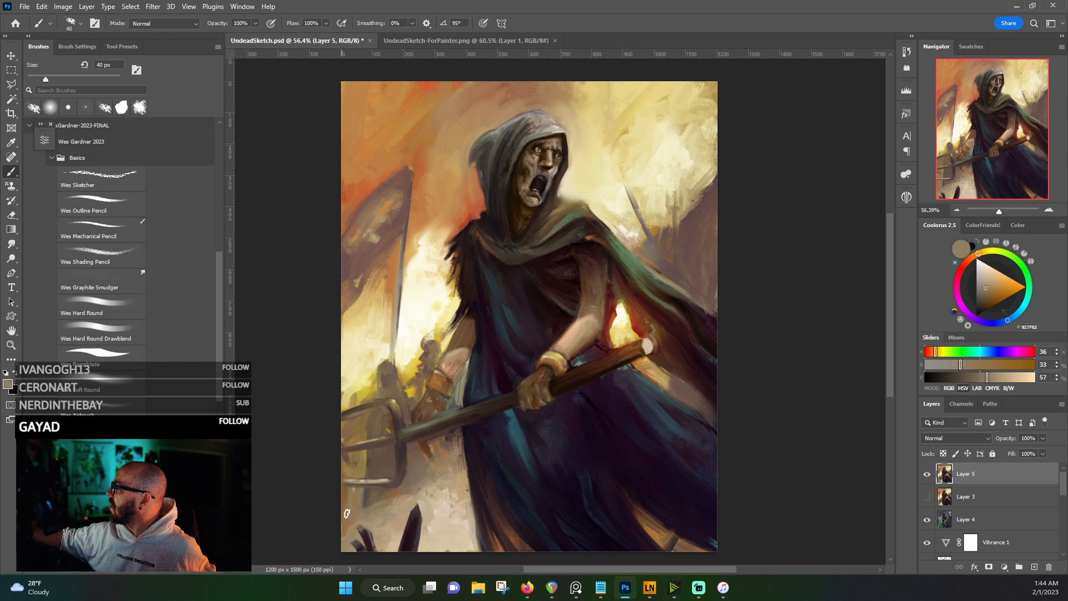
{"action": "left_click", "coordinate": [371, 523], "text": "alt"}
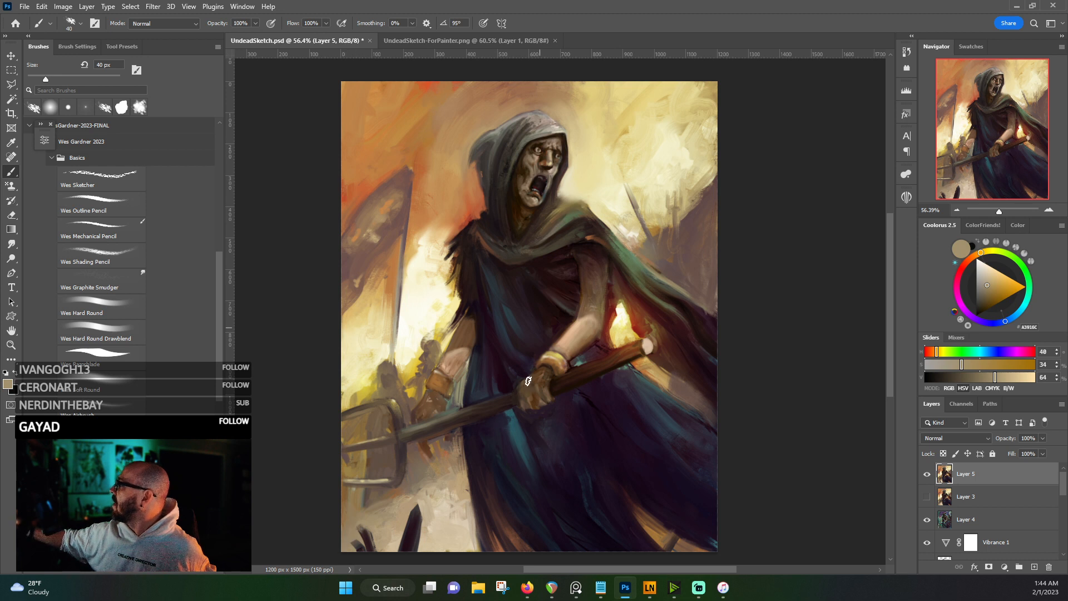
{"action": "left_click", "coordinate": [457, 480], "text": "alt"}
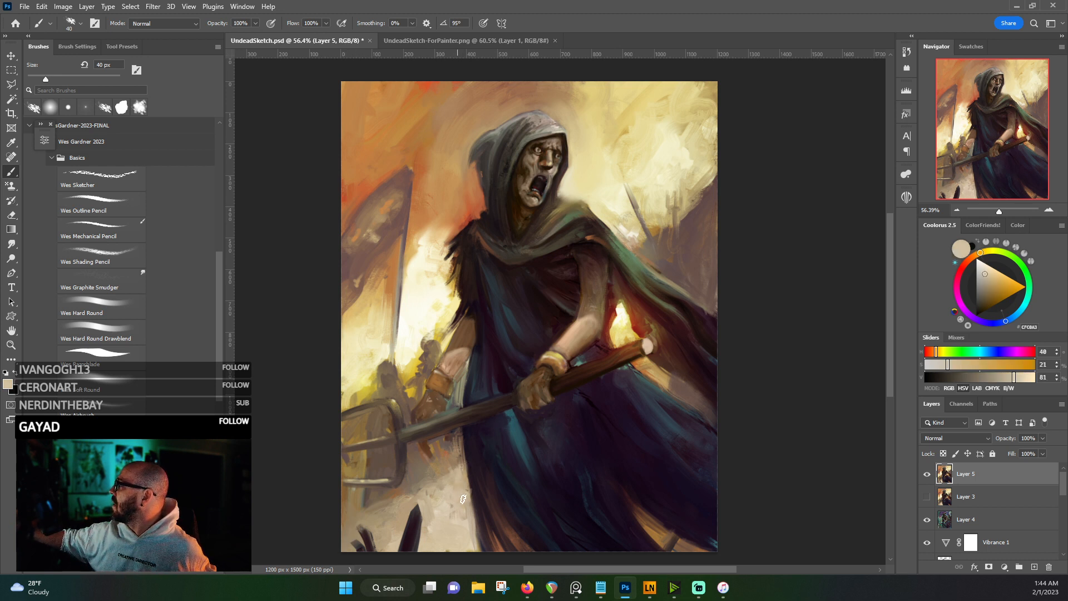
{"action": "left_click", "coordinate": [431, 466], "text": "alt"}
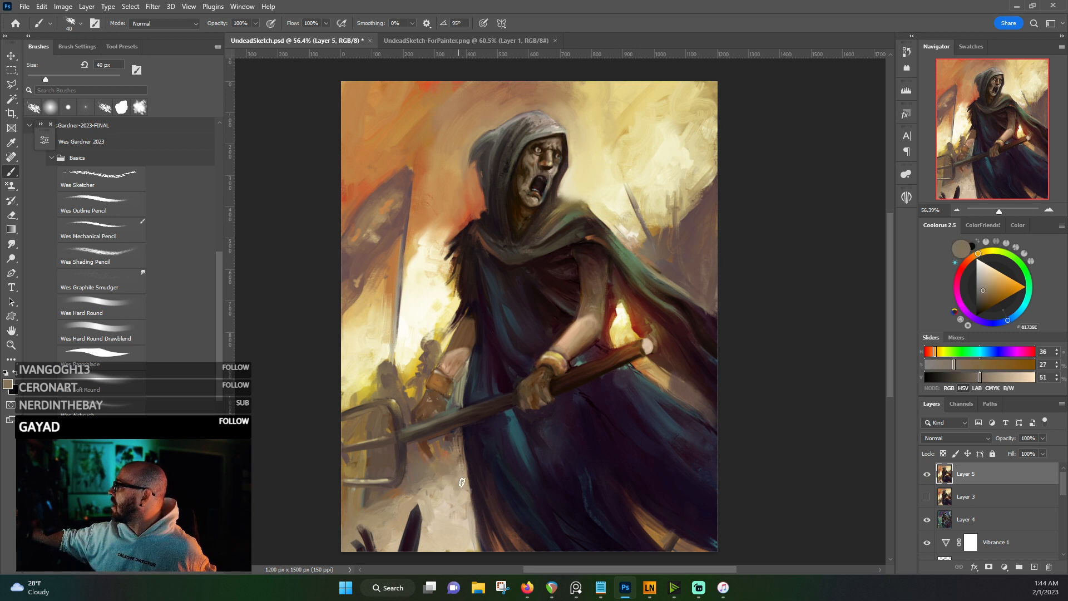
{"action": "left_click", "coordinate": [435, 517], "text": "alt"}
{"action": "left_click", "coordinate": [395, 528], "text": "alt"}
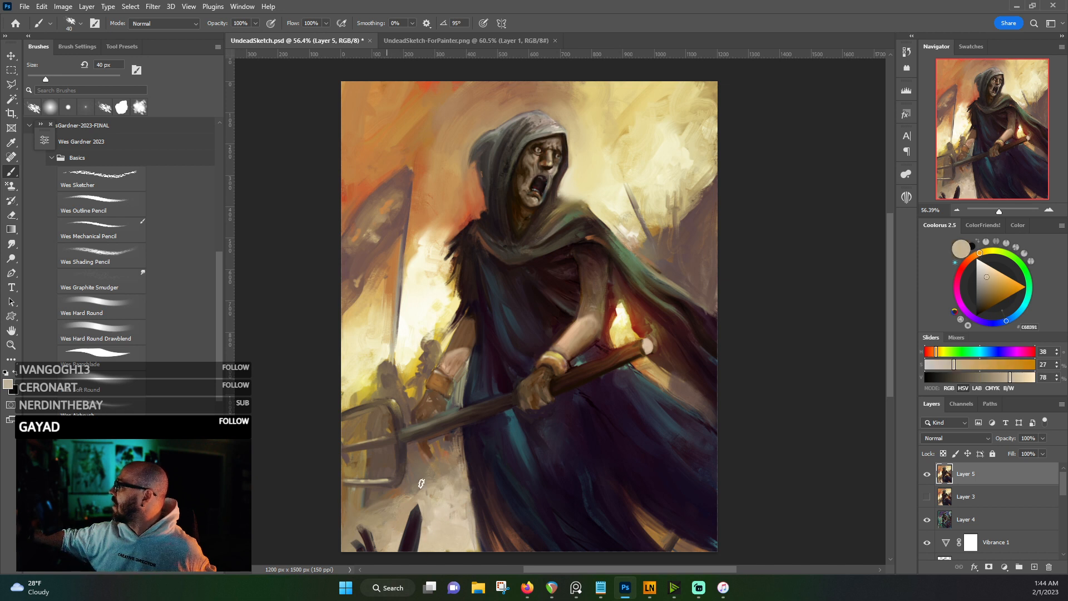
- Break up the background around the pitchfork's tines with sampled ochre, brown and golden tones
{"action": "left_click", "coordinate": [356, 496], "text": "alt"}
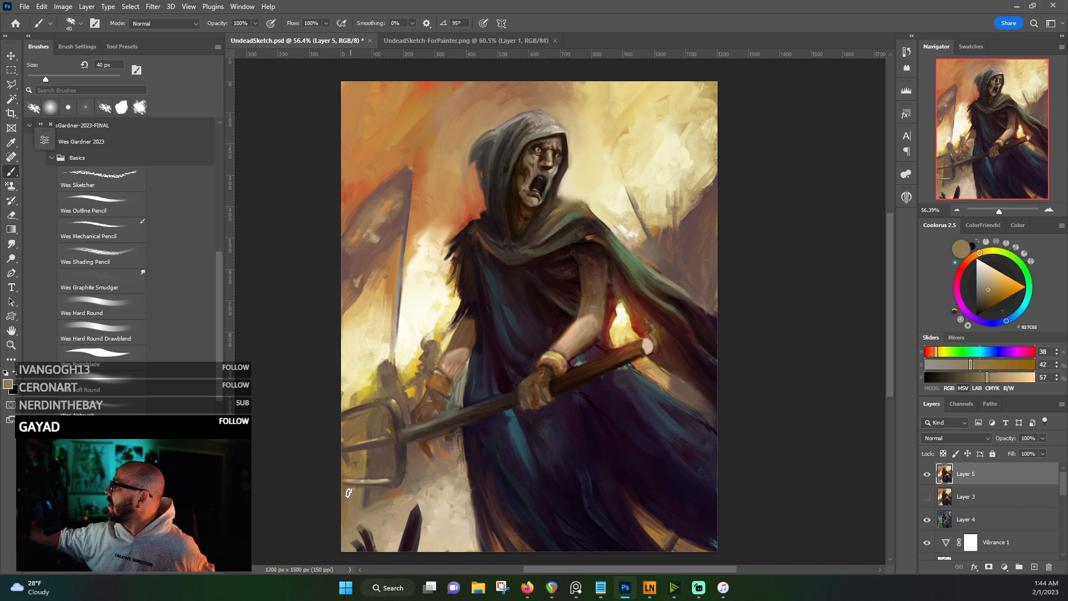
{"action": "left_click", "coordinate": [351, 482], "text": "alt"}
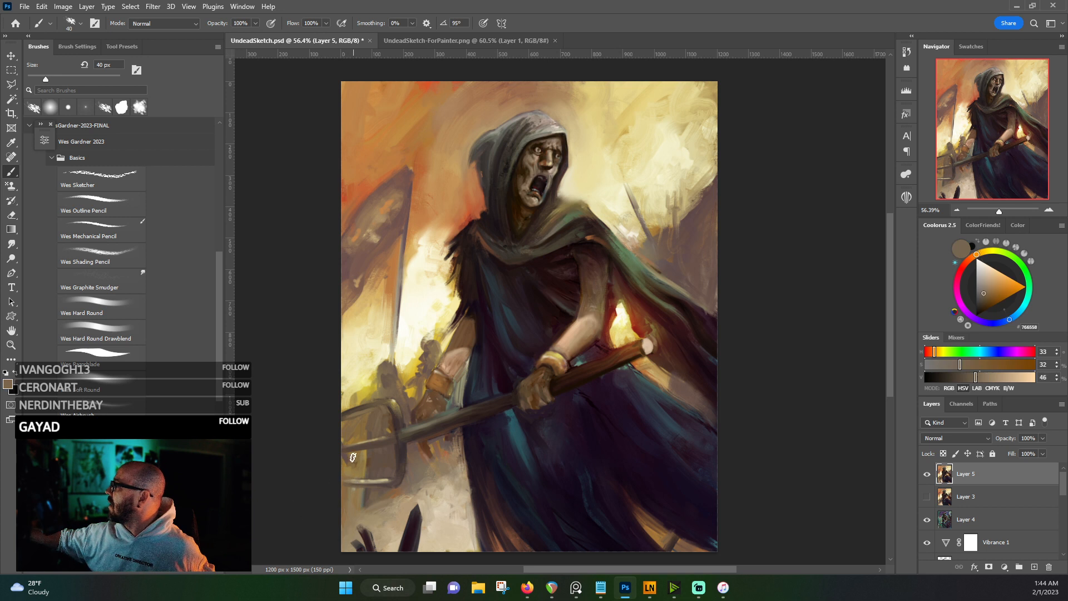
{"action": "left_click", "coordinate": [352, 458], "text": "alt"}
{"action": "left_click", "coordinate": [356, 430], "text": "alt"}
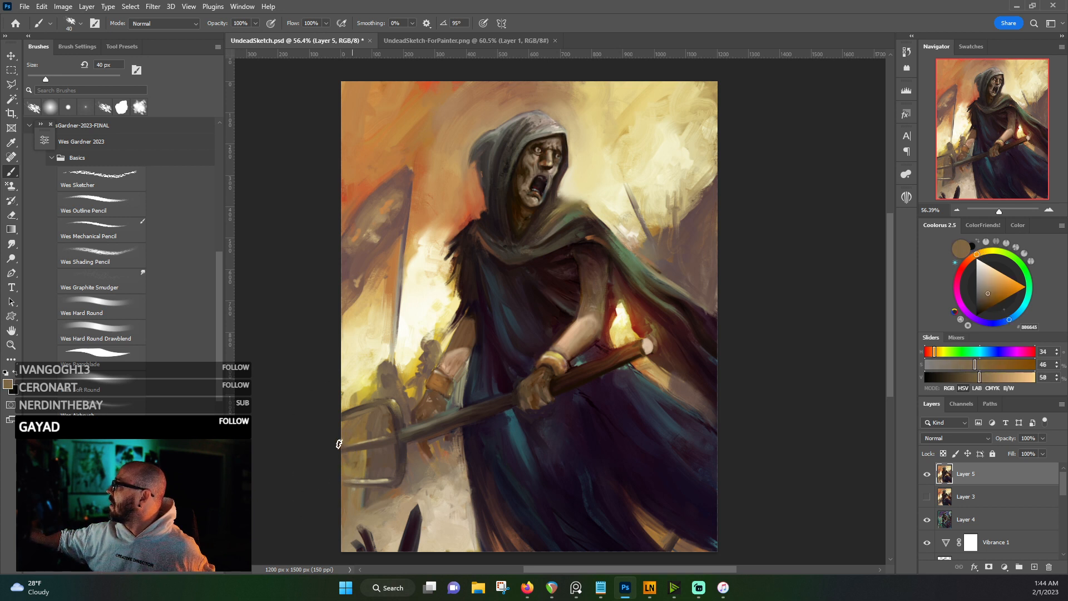
{"action": "left_click", "coordinate": [354, 400], "text": "alt"}
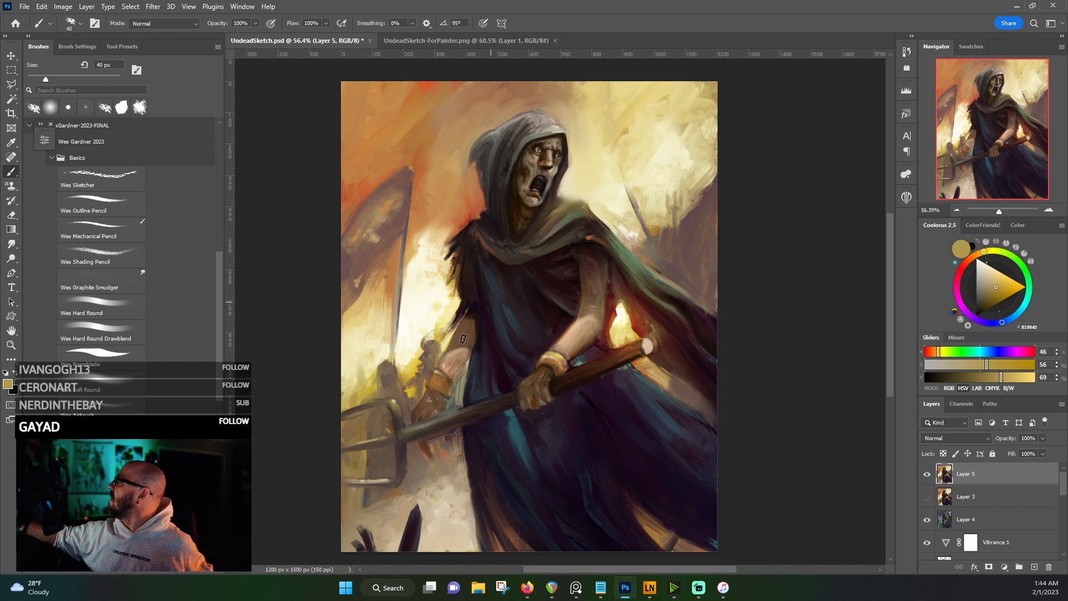
- Reduce the brush to 15 px and refine the glowing gap between the arm and cape with sampled yellow, brown and tan tones
{"action": "left_click", "coordinate": [417, 362], "text": "alt"}
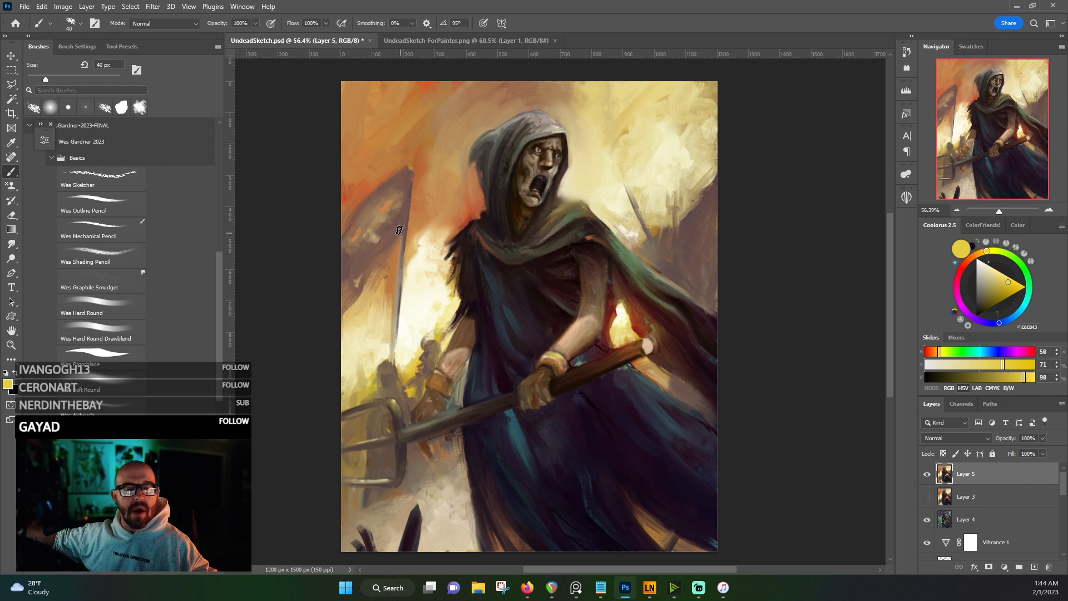
{"action": "key", "text": "bracketleft"}
{"action": "key", "text": "bracketleft"}
{"action": "key", "text": "bracketleft"}
{"action": "key", "text": "bracketleft"}
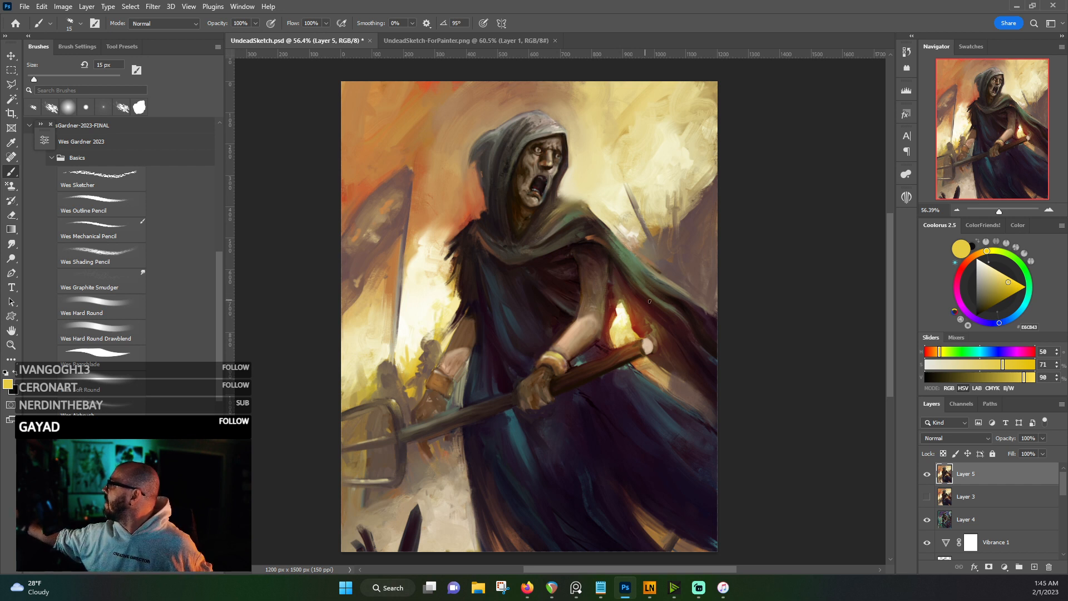
{"action": "left_click", "coordinate": [619, 343], "text": "alt"}
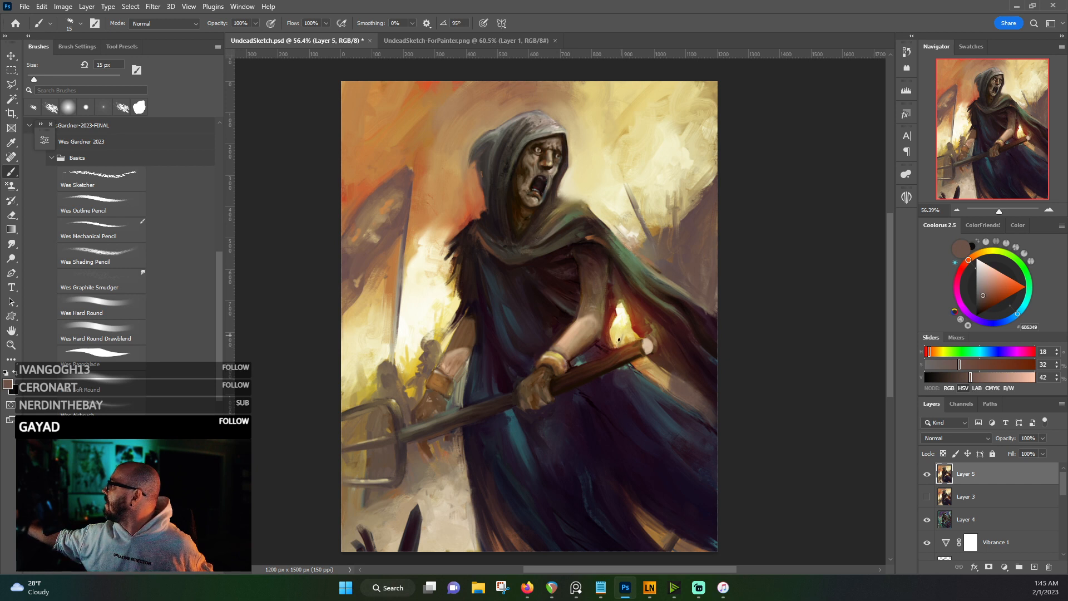
{"action": "left_click", "coordinate": [624, 340], "text": "alt"}
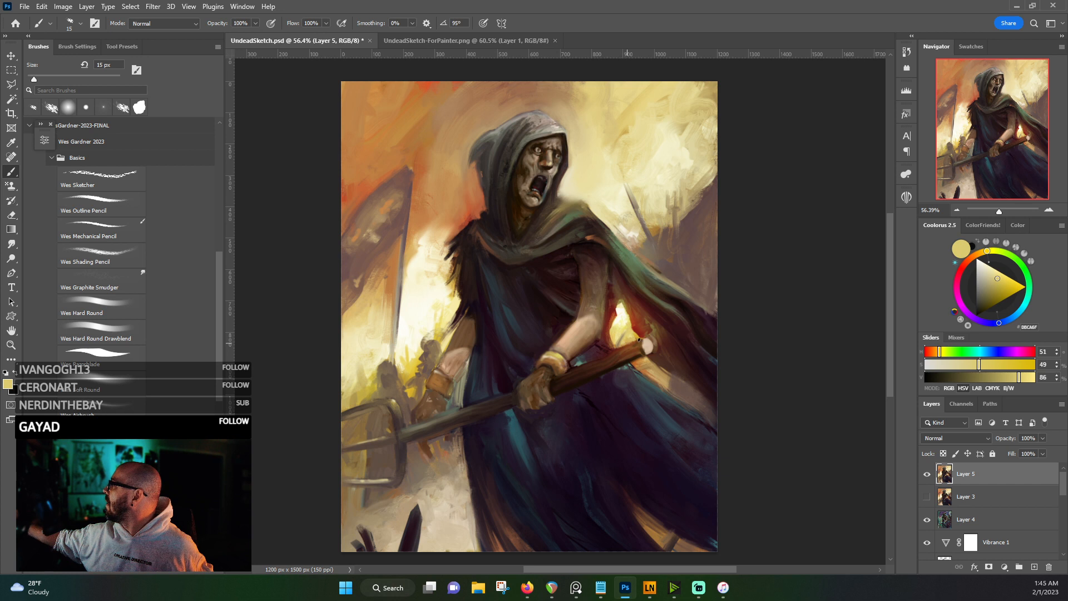
{"action": "left_click", "coordinate": [616, 344], "text": "alt"}
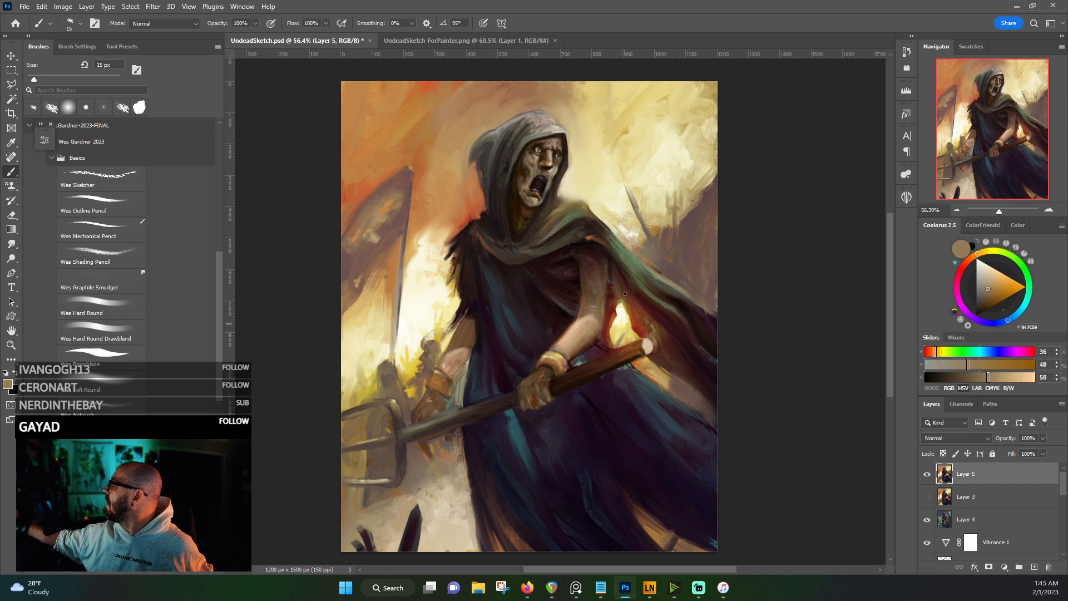
{"action": "left_click", "coordinate": [640, 252], "text": "alt"}
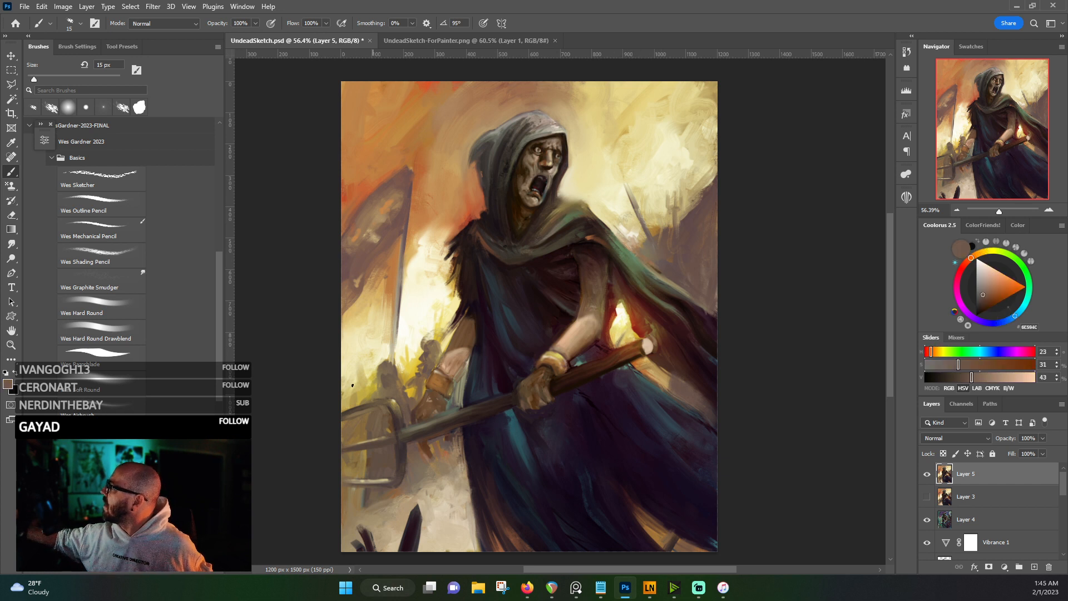
- Touch up the background behind the pitchfork and the ground below its tines with sampled yellows and grey-browns
{"action": "left_click", "coordinate": [356, 390], "text": "alt"}
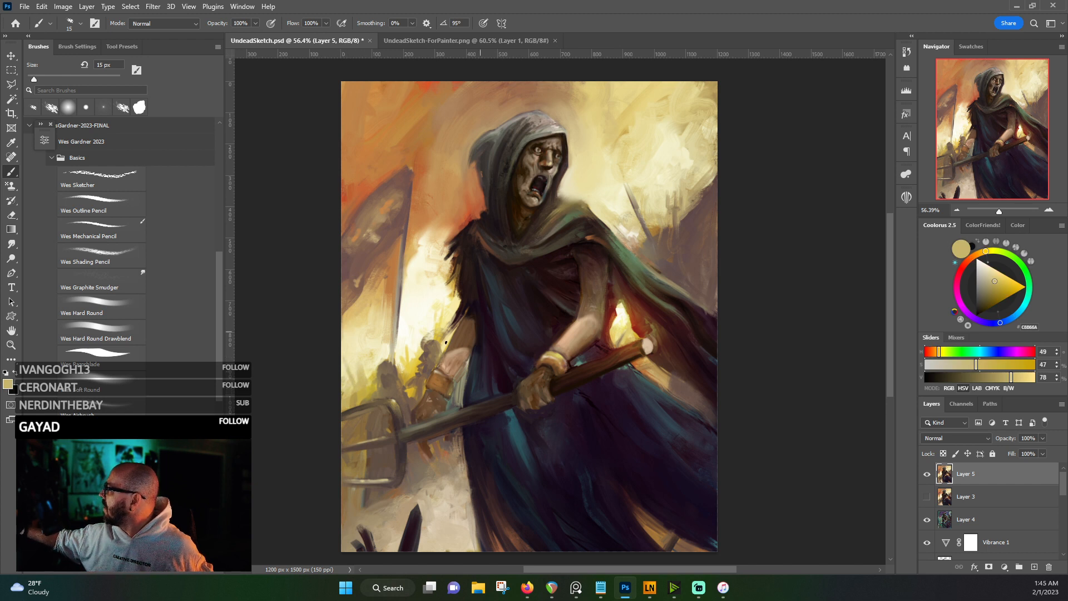
{"action": "left_click", "coordinate": [407, 349], "text": "alt"}
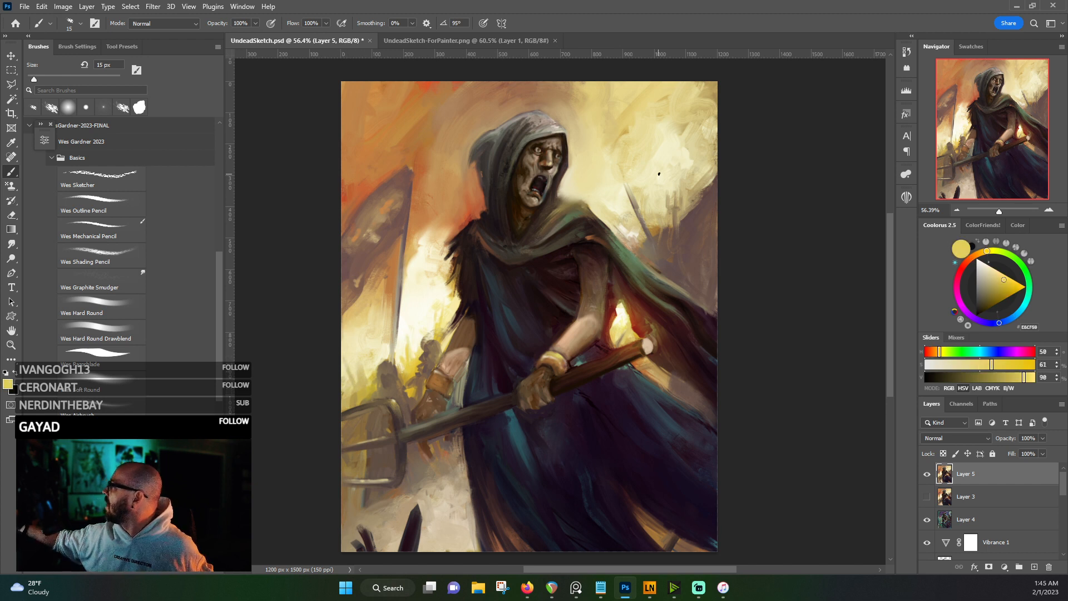
{"action": "left_click", "coordinate": [413, 487], "text": "alt"}
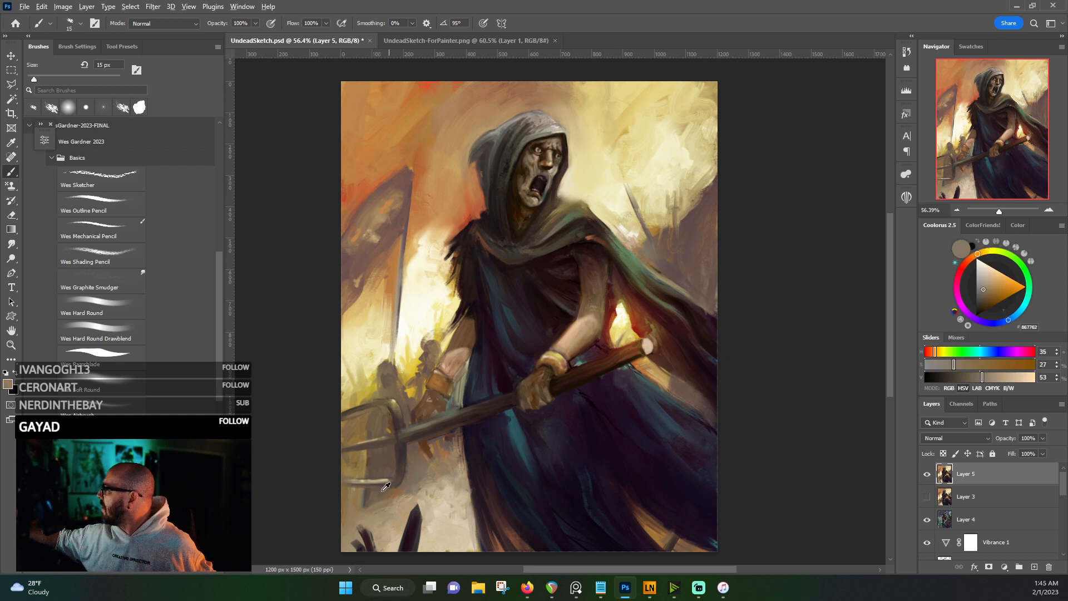
{"action": "left_click", "coordinate": [356, 513], "text": "alt"}
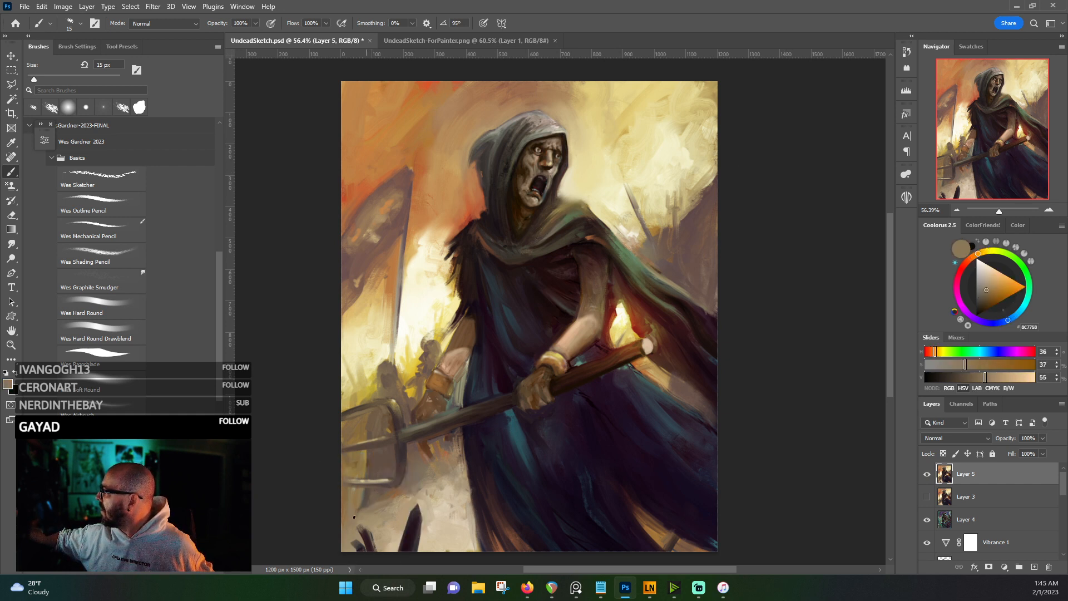
{"action": "left_click", "coordinate": [360, 528], "text": "alt"}
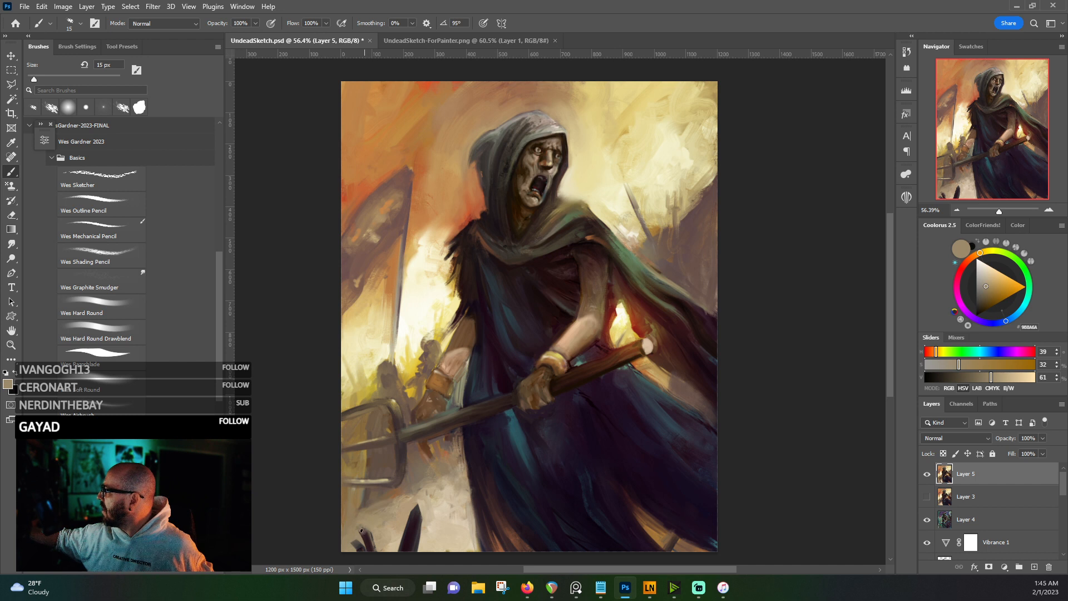
{"action": "left_click", "coordinate": [352, 544], "text": "alt"}
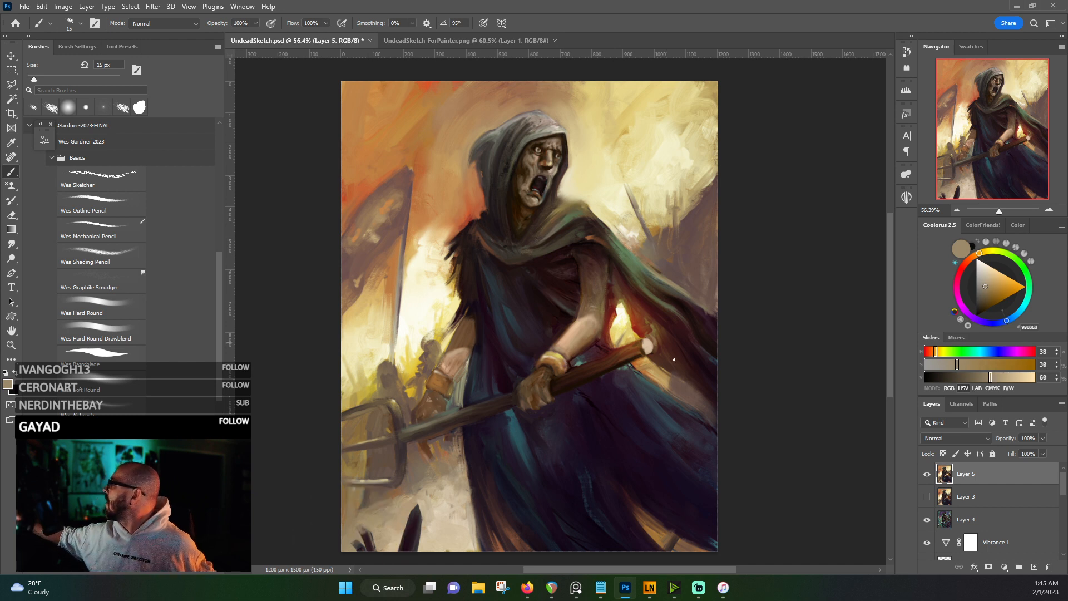
- Refine the folds of the robe and cape up to the shoulder with sampled dark plum, deep brown and orange-brown
{"action": "left_click", "coordinate": [696, 403], "text": "alt"}
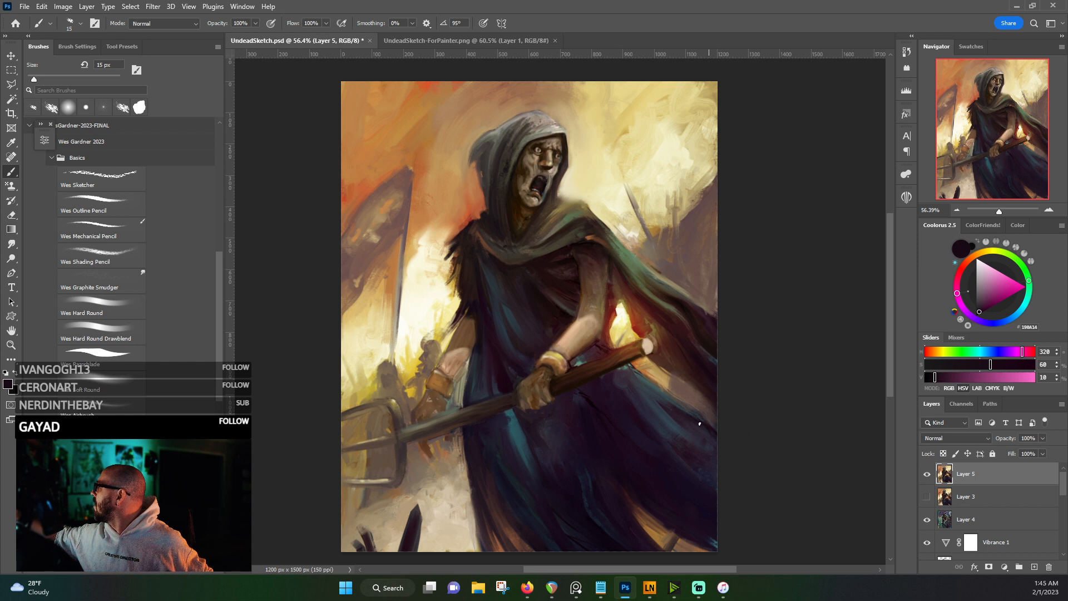
{"action": "left_click", "coordinate": [619, 252], "text": "alt"}
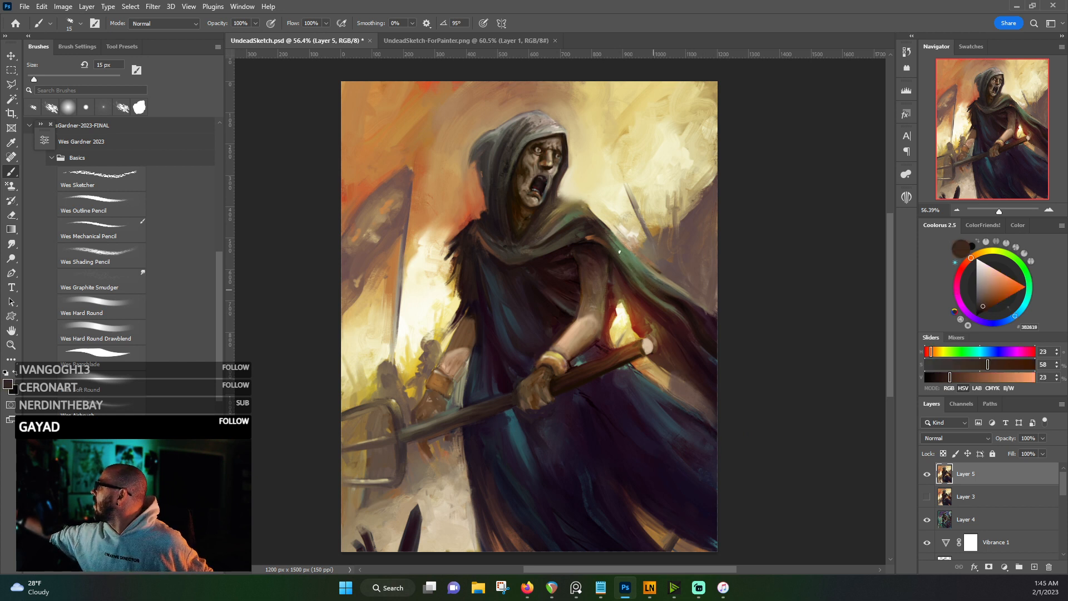
{"action": "left_click", "coordinate": [586, 238], "text": "alt"}
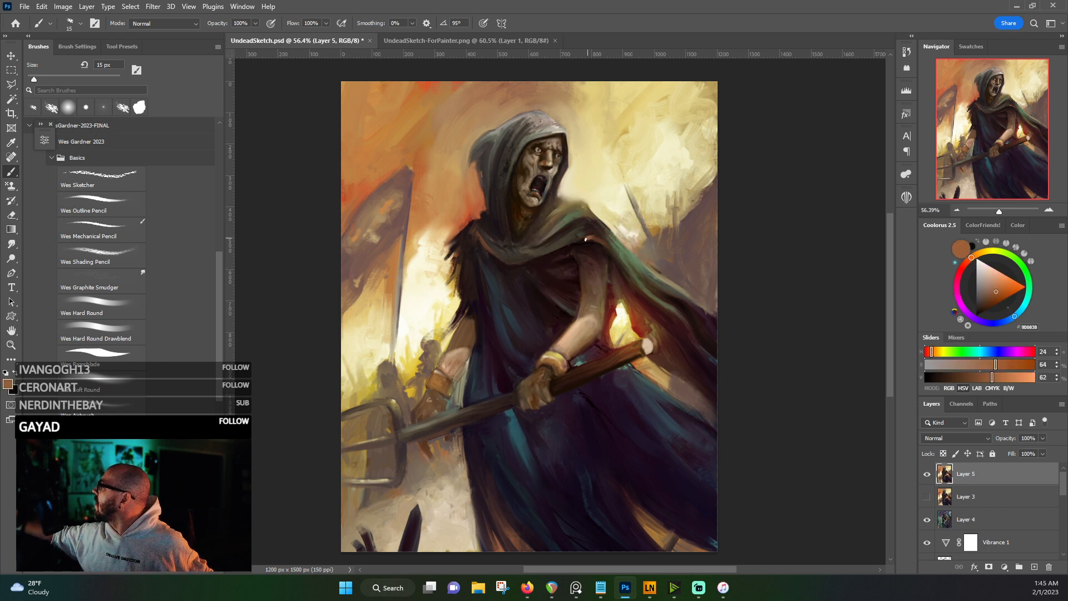
{"action": "left_click", "coordinate": [567, 241], "text": "alt"}
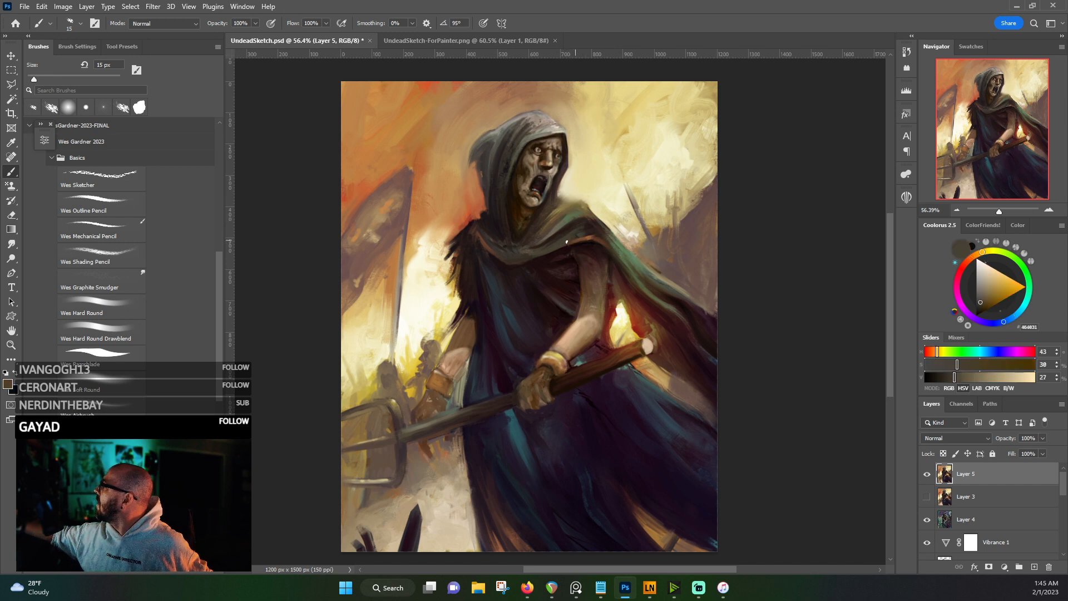
- Add light accents around the shoulder and hood with sampled orange-tan, pale beige and pure white
{"action": "left_click", "coordinate": [441, 210], "text": "alt"}
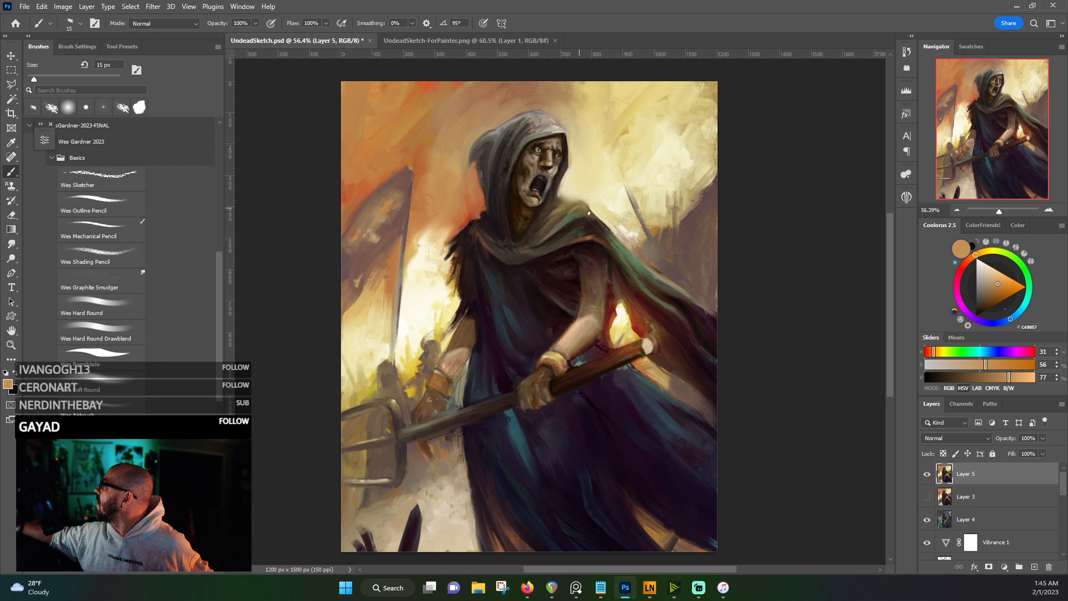
{"action": "left_click", "coordinate": [555, 205], "text": "alt"}
{"action": "left_click", "coordinate": [560, 195], "text": "alt"}
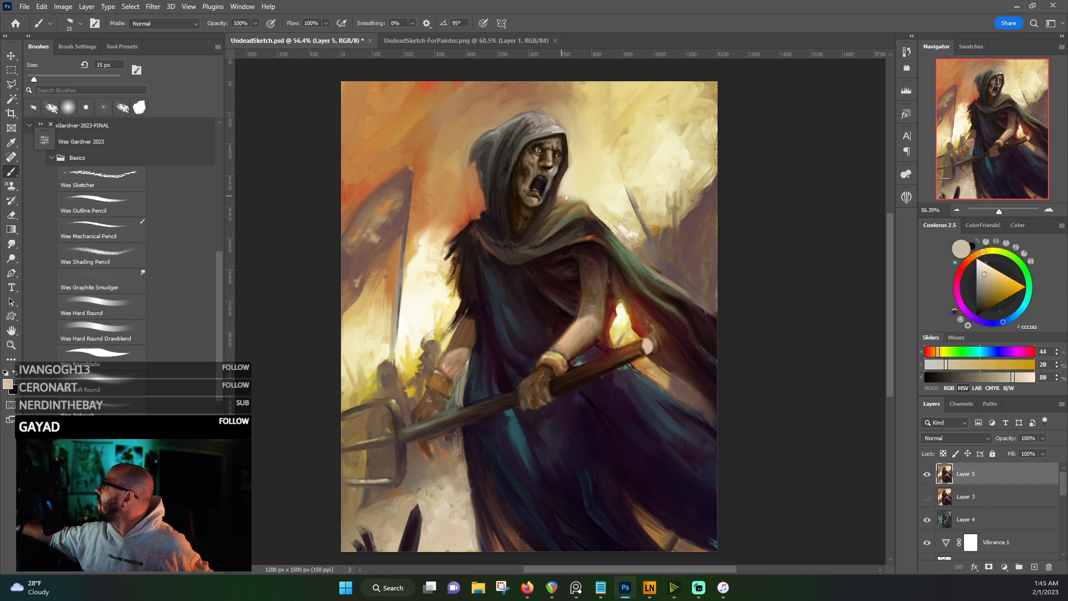
{"action": "key", "text": "d"}
{"action": "key", "text": "x"}
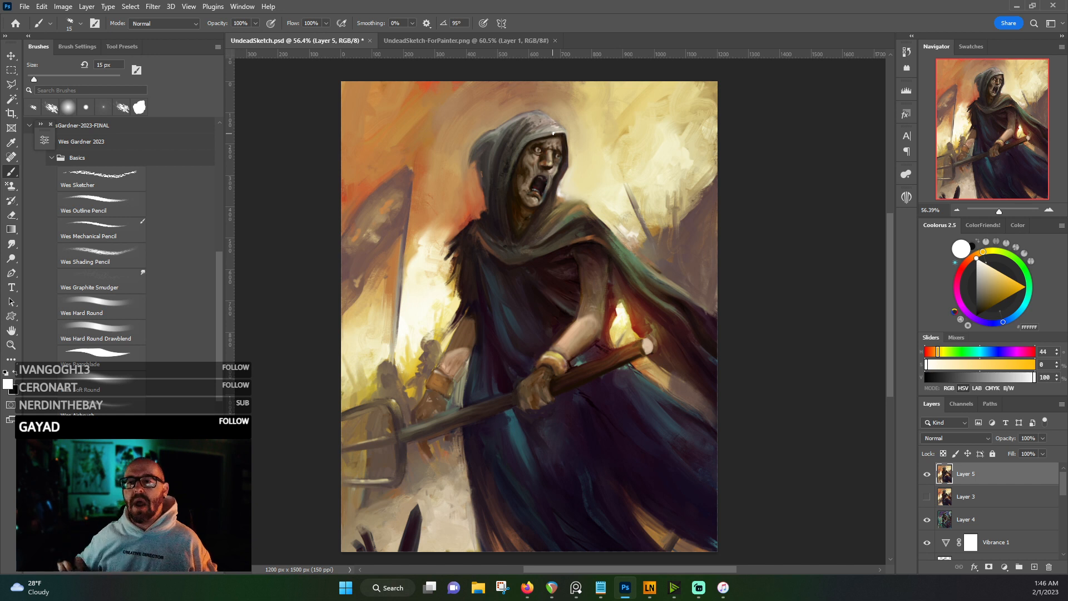
- Rework the open mouth and chin with sampled brown, near-black and pale skin tones
{"action": "left_click", "coordinate": [538, 192], "text": "alt"}
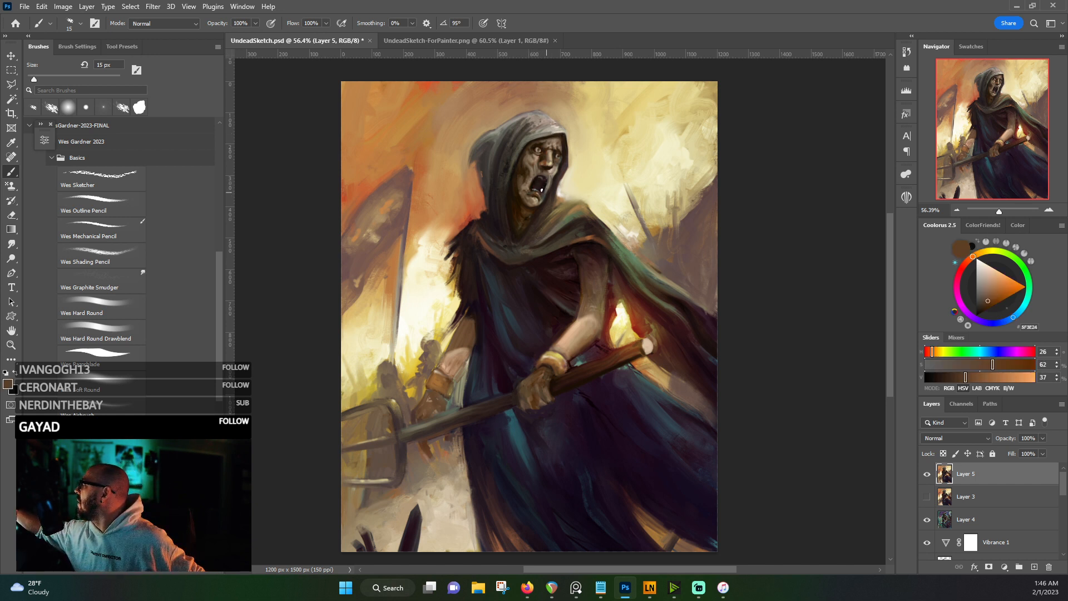
{"action": "left_click", "coordinate": [541, 191], "text": "alt"}
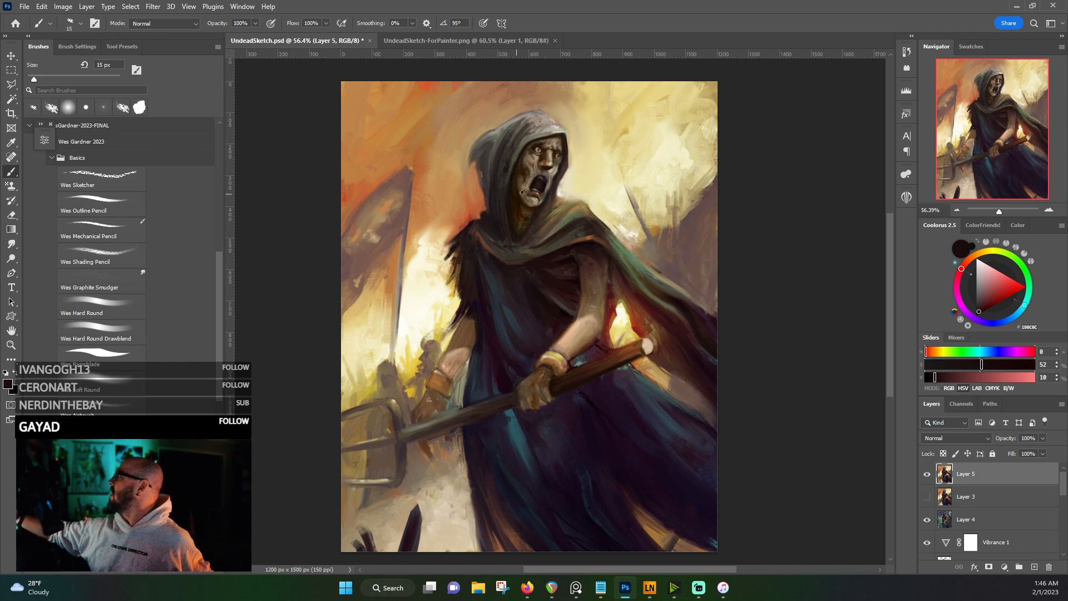
{"action": "left_click", "coordinate": [538, 199], "text": "alt"}
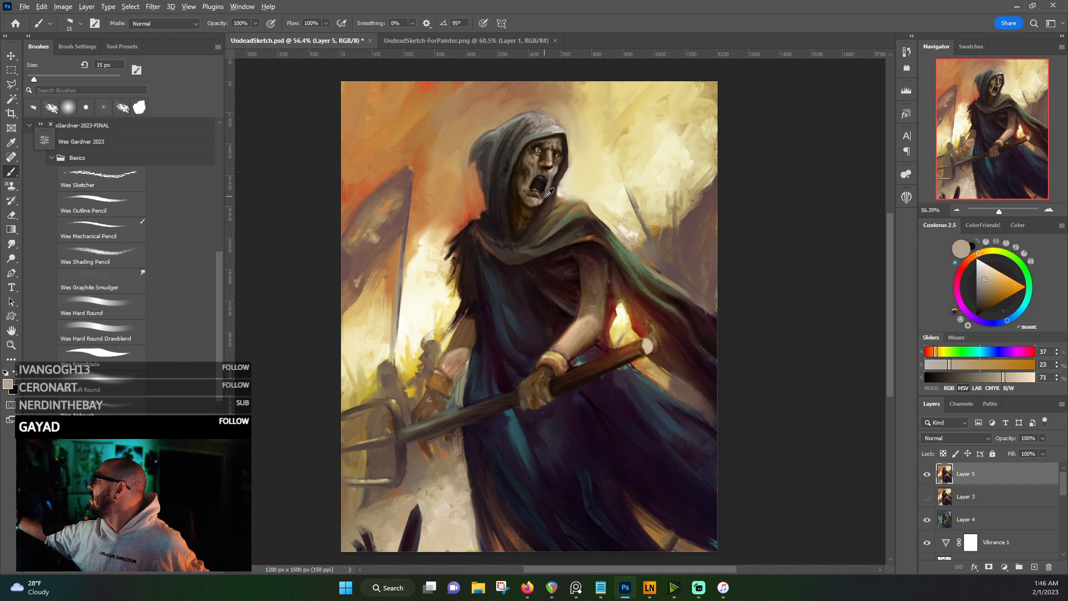
{"action": "left_click", "coordinate": [540, 201], "text": "alt"}
{"action": "left_click", "coordinate": [538, 198], "text": "alt"}
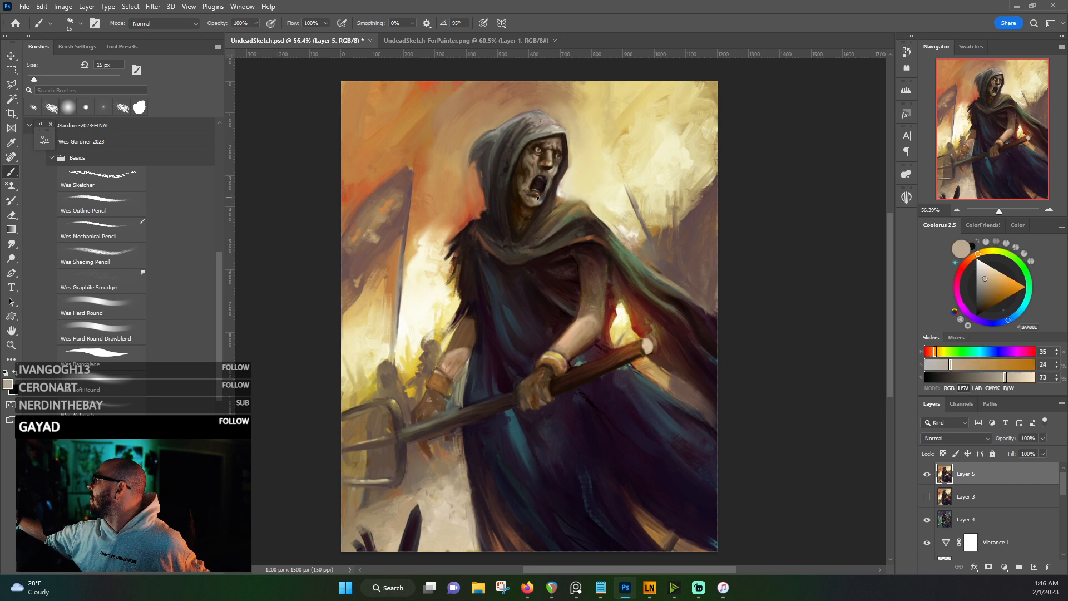
{"action": "left_click", "coordinate": [540, 200], "text": "alt"}
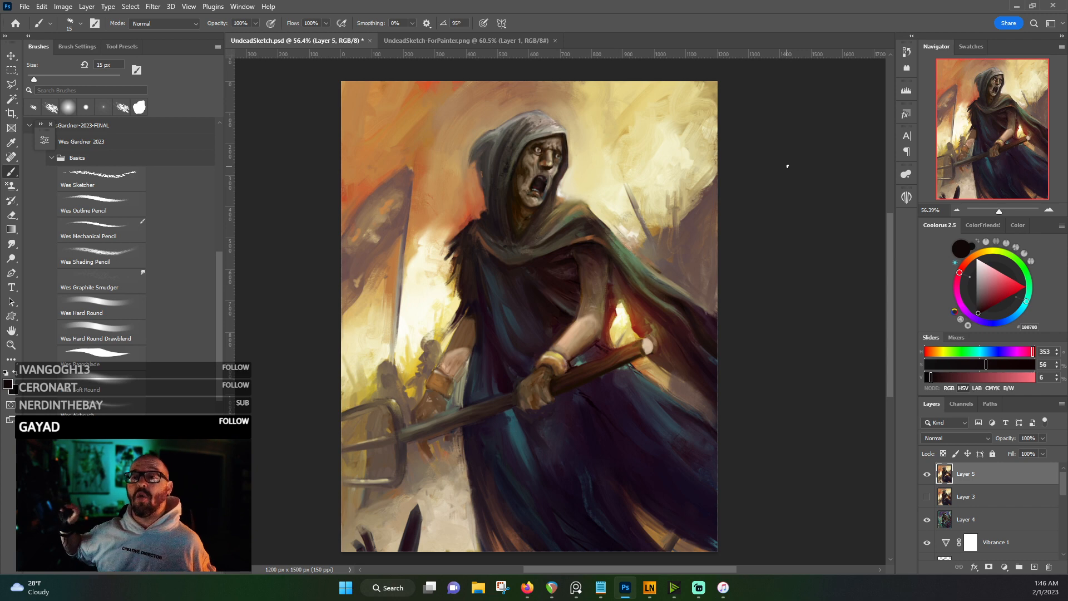
- Clean up the hood's edge beside the jaw and the cheek near the nose with sampled dark brown, off-white and grey-brown tones
{"action": "scroll", "coordinate": [607, 166], "scroll_direction": "up", "scroll_amount": 5}
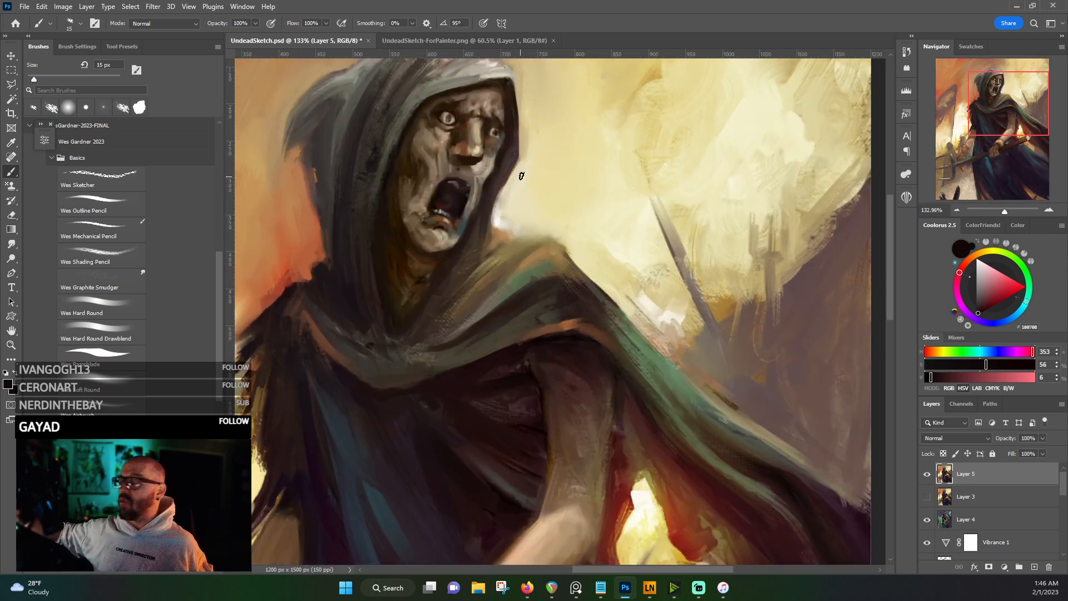
{"action": "left_click", "coordinate": [496, 216], "text": "alt"}
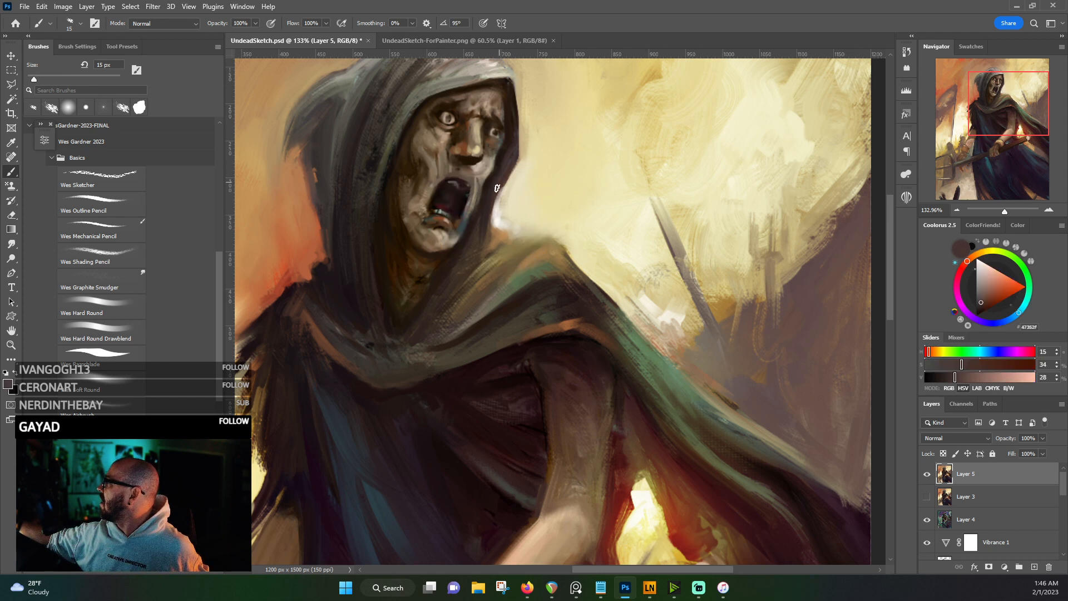
{"action": "left_click", "coordinate": [498, 214], "text": "alt"}
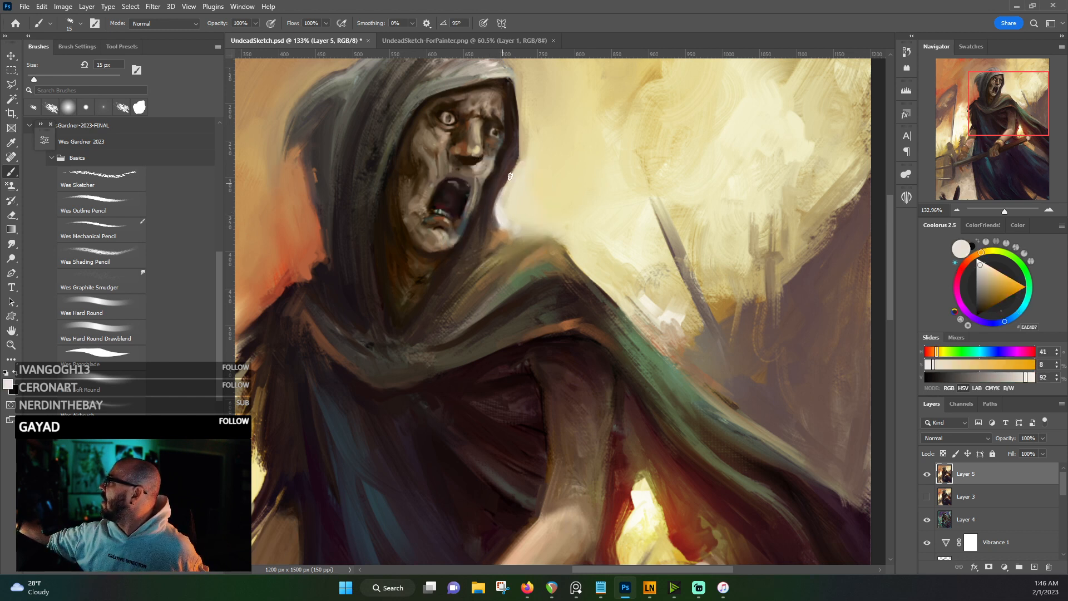
{"action": "left_click", "coordinate": [488, 157], "text": "alt"}
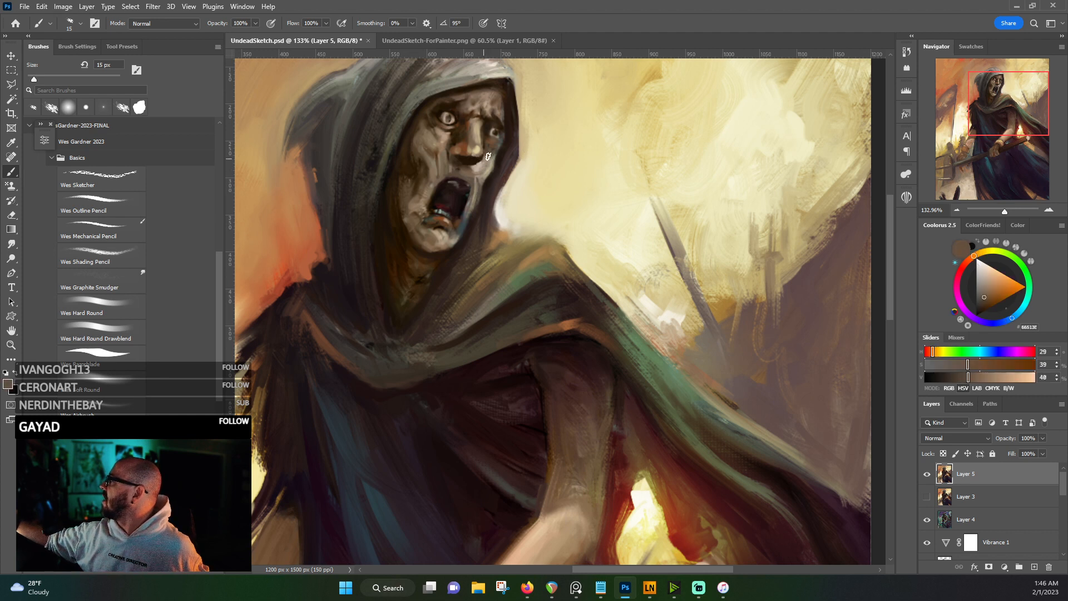
{"action": "left_click", "coordinate": [489, 153], "text": "alt"}
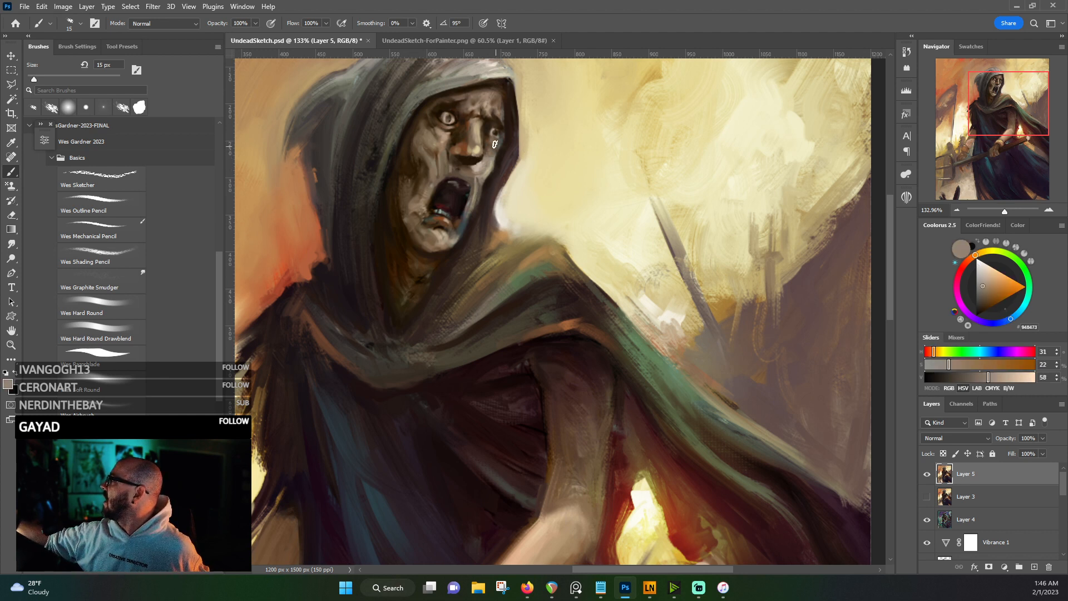
{"action": "left_click", "coordinate": [494, 154], "text": "alt"}
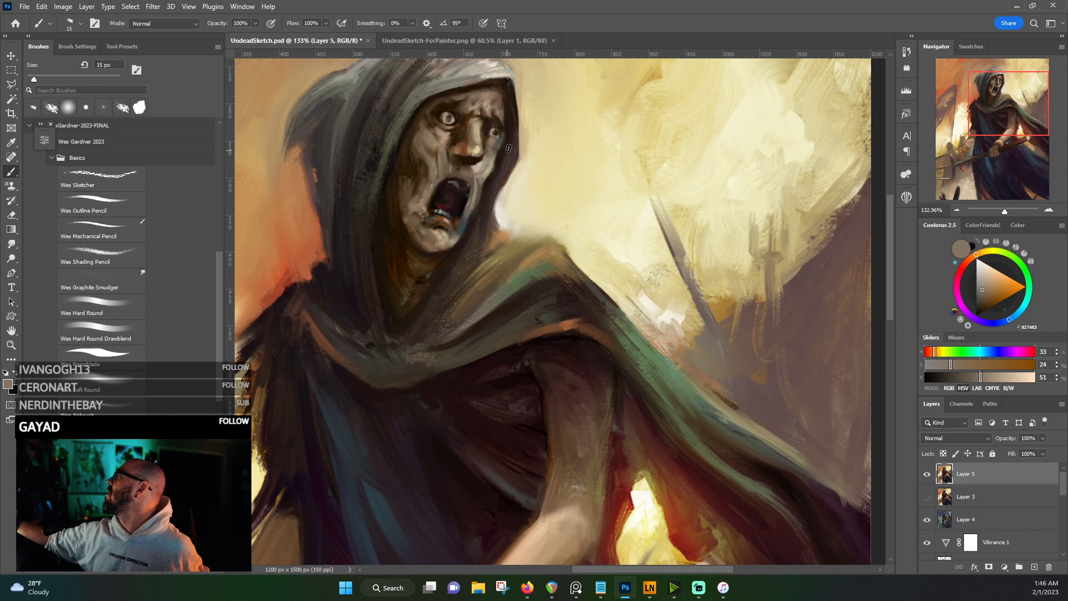
{"action": "left_click", "coordinate": [487, 163], "text": "alt"}
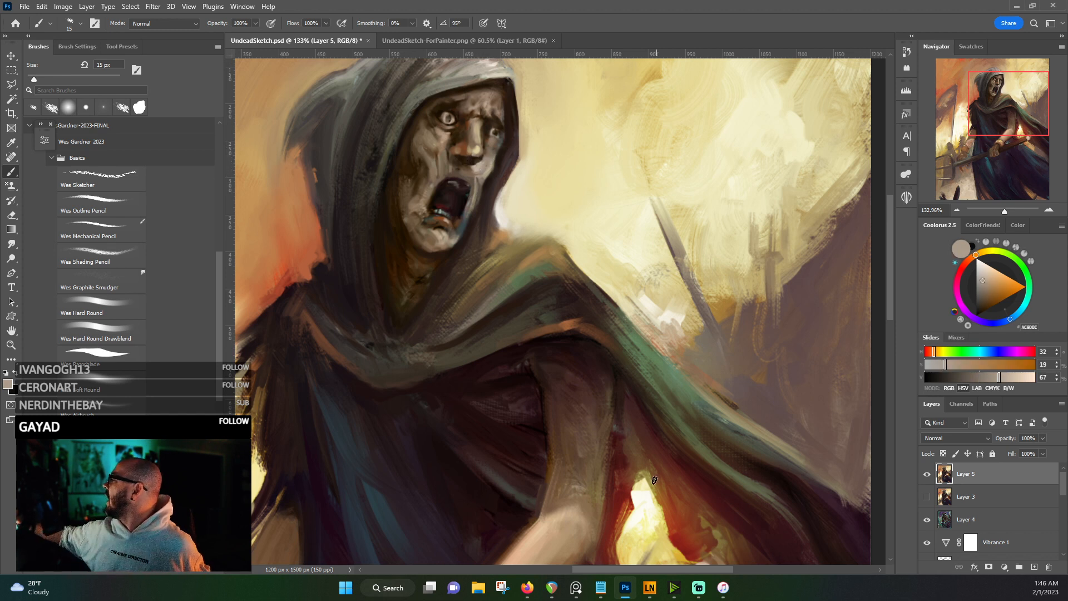
- Warm the tip of the nose and the face with a 10 px brush, using red-orange, dark brown and orange sampled from the painting
{"action": "left_click", "coordinate": [671, 496], "text": "alt"}
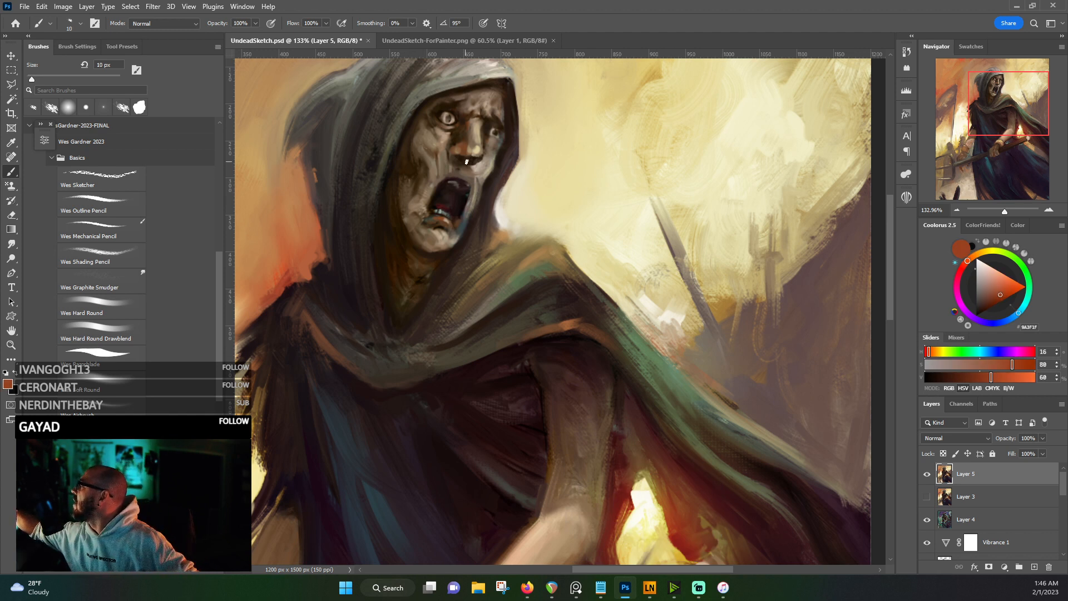
{"action": "left_click_drag", "start_coordinate": [466, 162], "coordinate": [473, 161]}
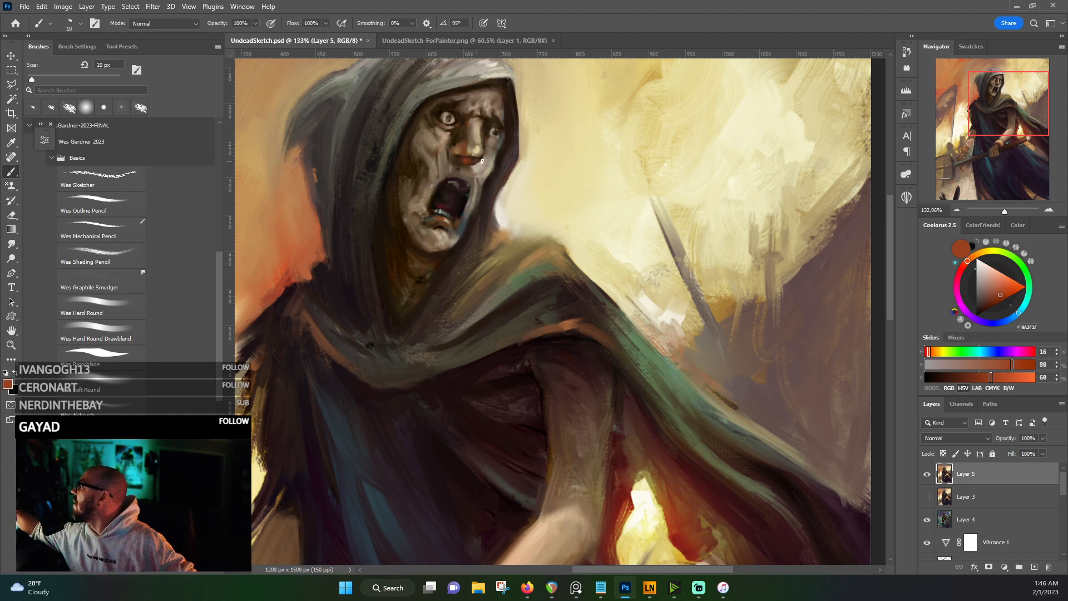
{"action": "left_click", "coordinate": [460, 157], "text": "alt"}
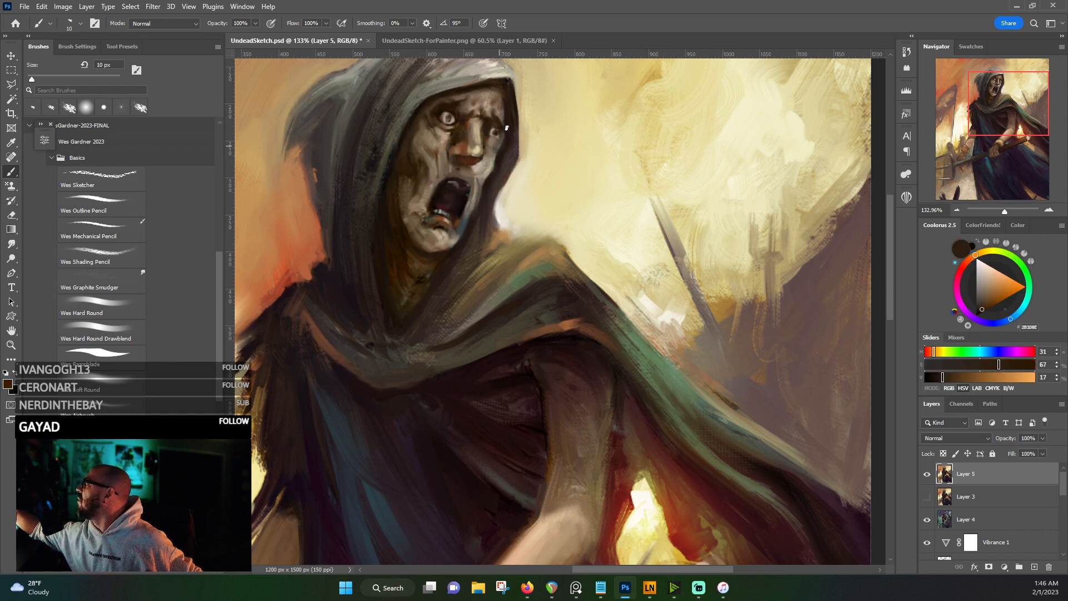
{"action": "left_click", "coordinate": [666, 503], "text": "alt"}
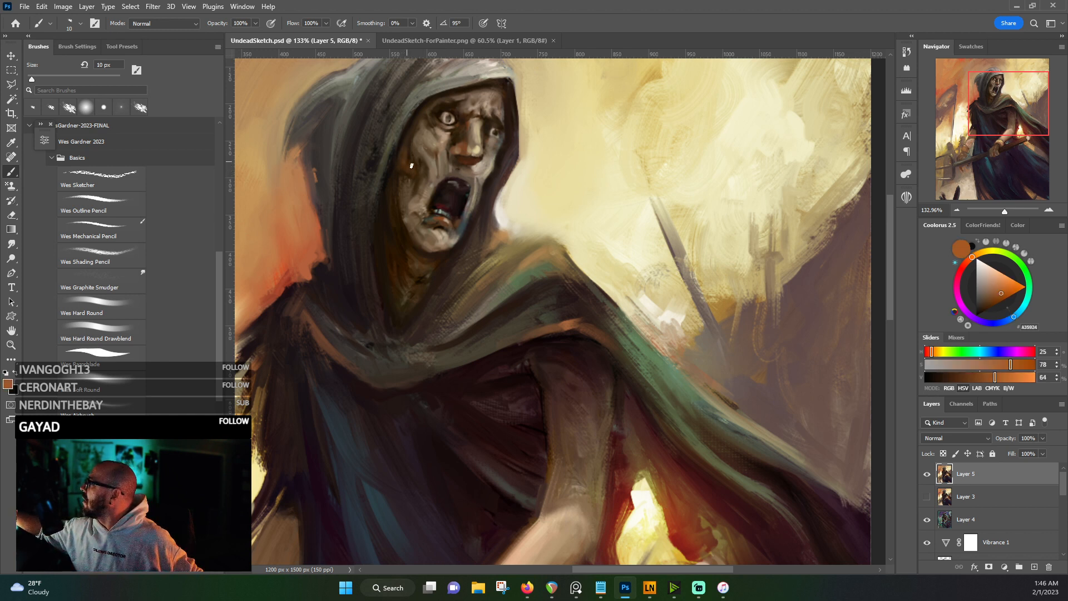
- Deepen the shadow between the hood's inner edge and the near cheek with dark browns sampled from the painting
{"action": "left_click", "coordinate": [410, 139], "text": "alt"}
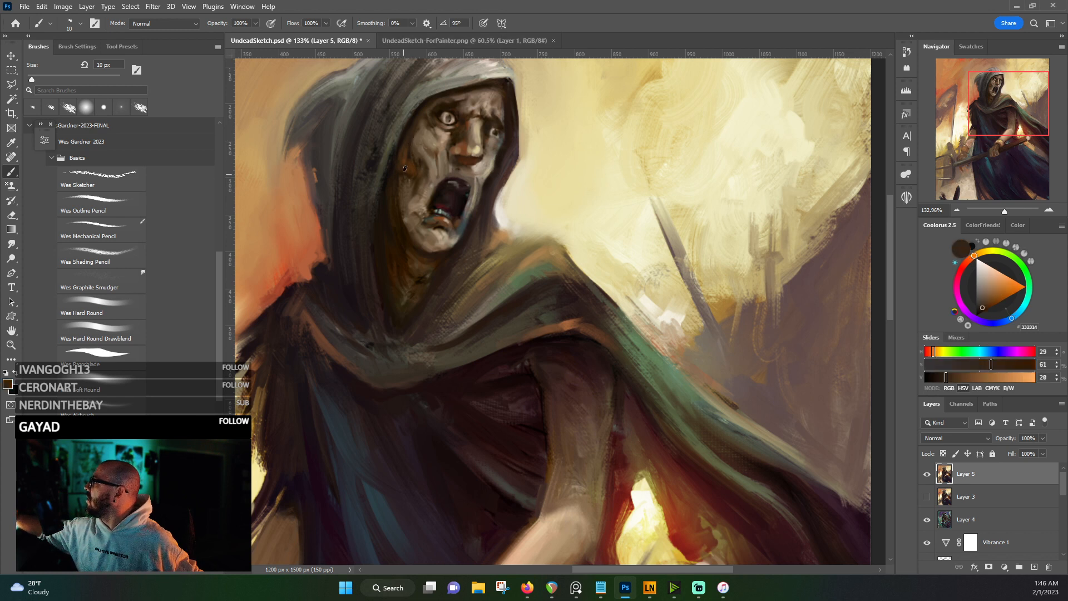
{"action": "left_click", "coordinate": [409, 171], "text": "alt"}
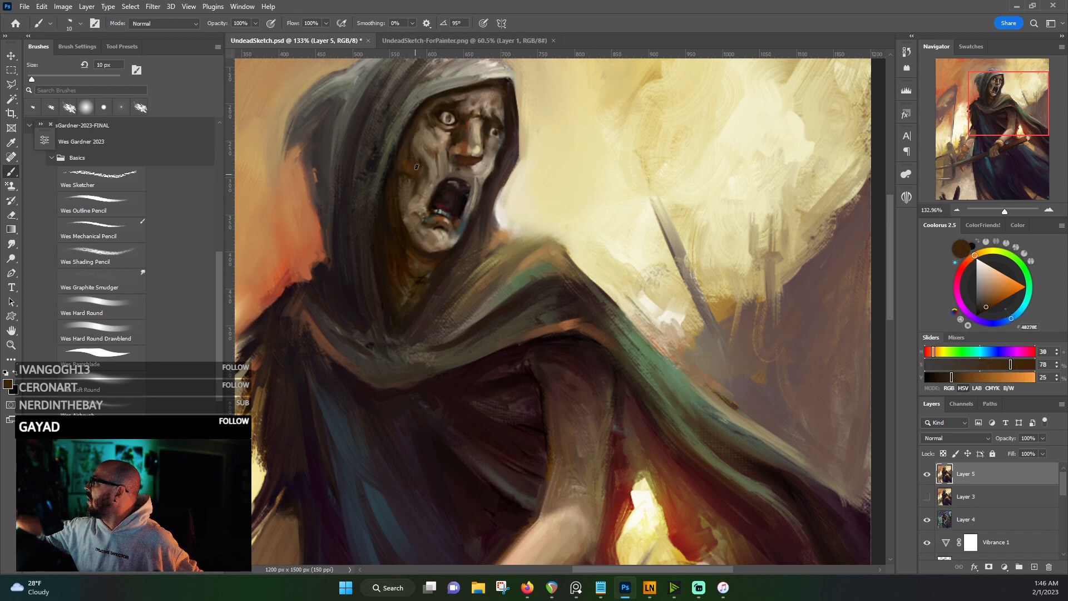
{"action": "left_click", "coordinate": [399, 164], "text": "alt"}
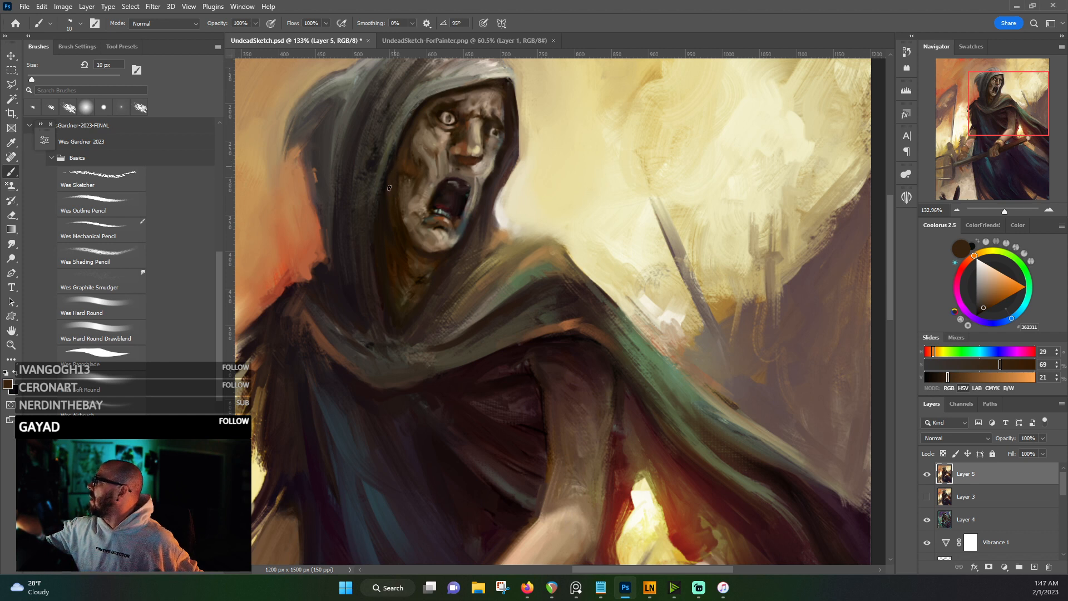
{"action": "left_click", "coordinate": [410, 145], "text": "alt"}
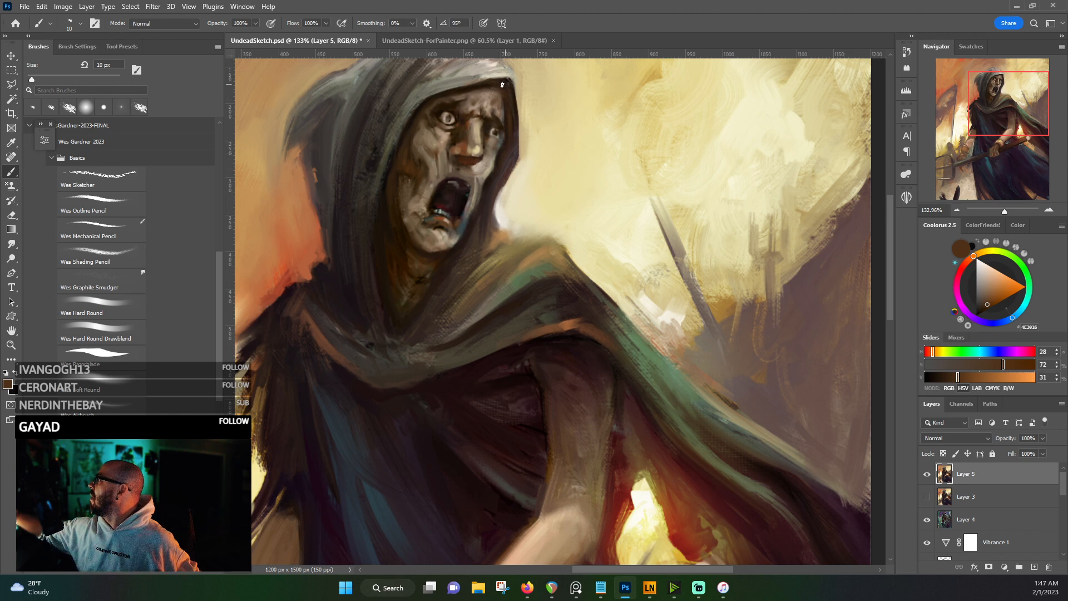
- Redefine the hood's inner rim from the temple to the forehead with sampled muted brown and near-black tones
{"action": "scroll", "coordinate": [548, 186], "scroll_direction": "up", "scroll_amount": 3}
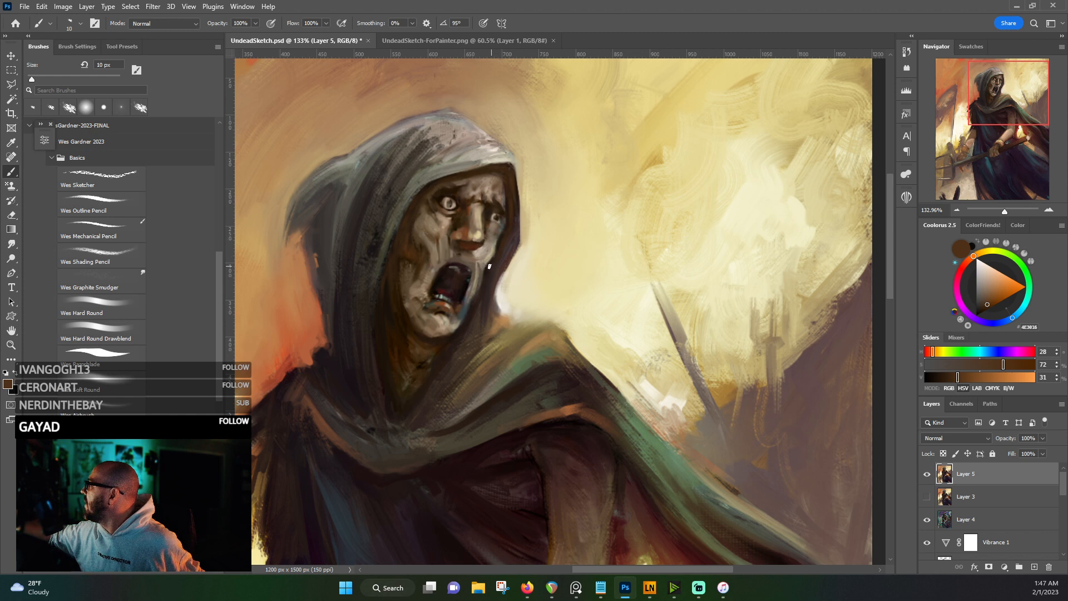
{"action": "left_click", "coordinate": [495, 309], "text": "alt"}
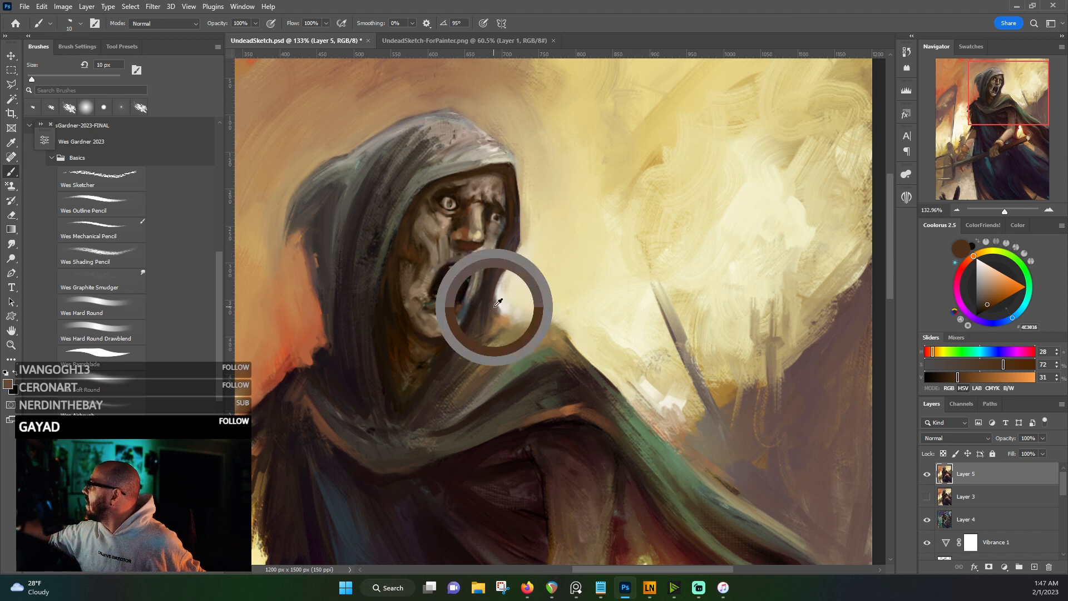
{"action": "left_click", "coordinate": [378, 241], "text": "alt"}
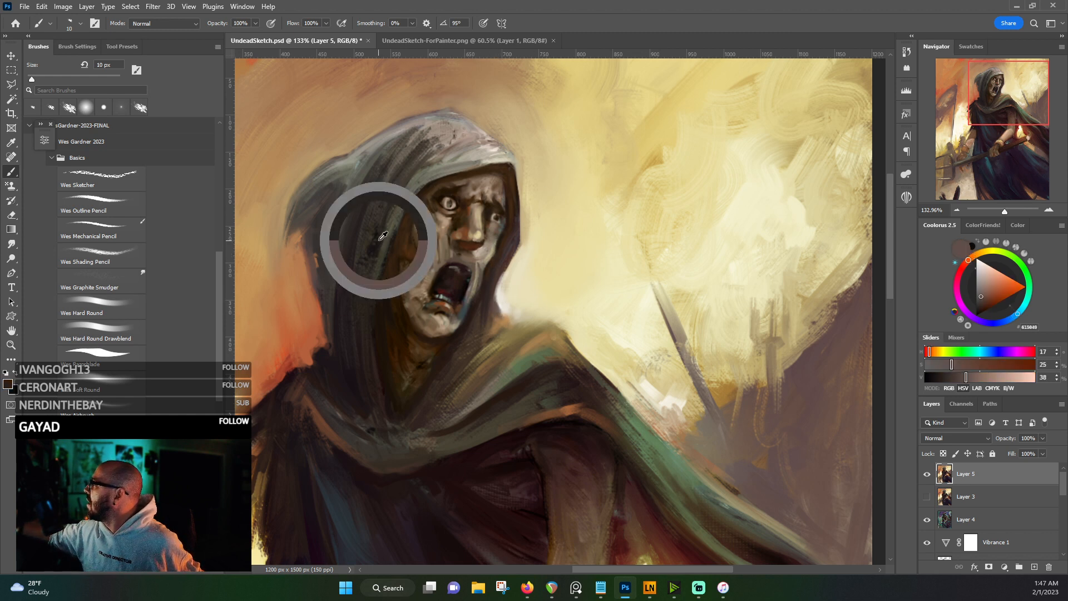
{"action": "mouse_move", "coordinate": [400, 192]}
{"action": "left_mouse_down"}
{"action": "mouse_move", "coordinate": [415, 167]}
{"action": "mouse_move", "coordinate": [431, 161]}
{"action": "mouse_move", "coordinate": [405, 187]}
{"action": "mouse_move", "coordinate": [456, 158]}
{"action": "left_mouse_up"}
{"action": "left_click_drag", "start_coordinate": [981, 313], "coordinate": [979, 313]}
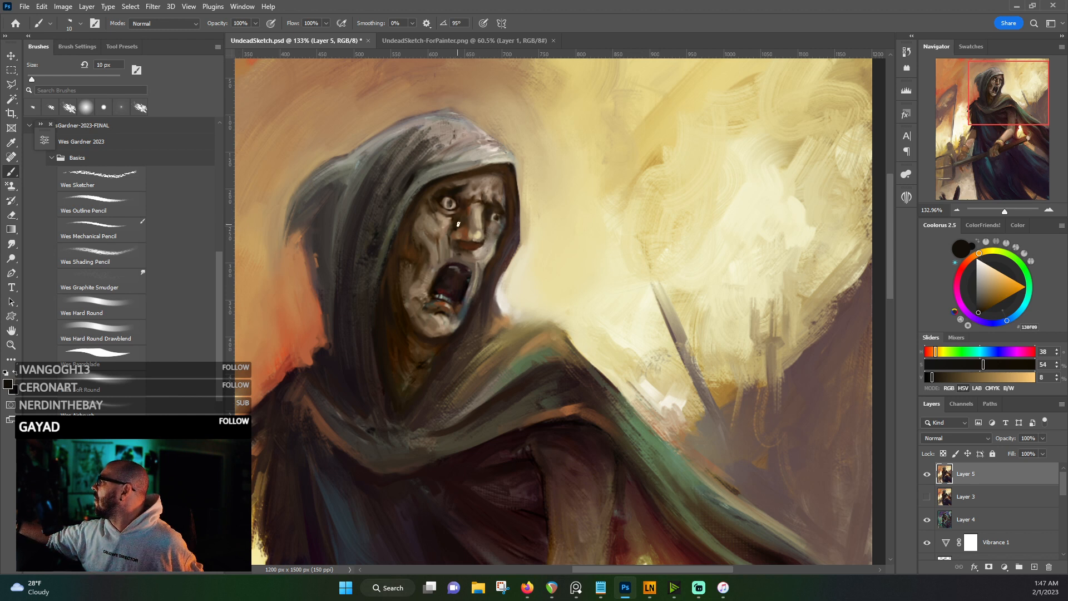
- Refine the side of the nose, the brow and the forehead wrinkles with sampled tan, dark brown and grey-brown tones
{"action": "left_click", "coordinate": [458, 222], "text": "alt"}
{"action": "left_click", "coordinate": [459, 219], "text": "alt"}
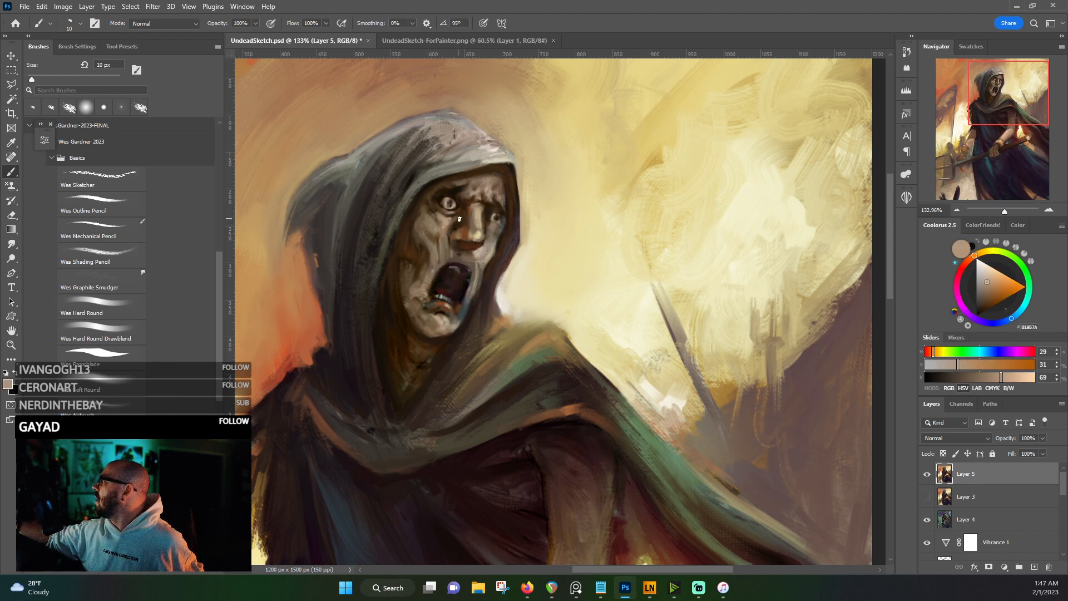
{"action": "left_click", "coordinate": [462, 213], "text": "alt"}
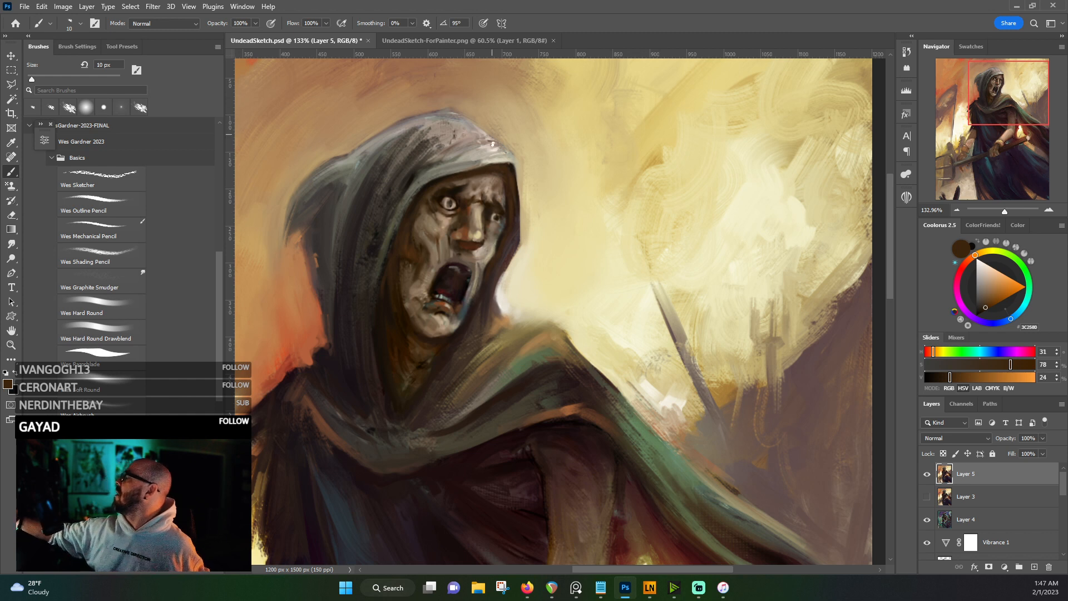
{"action": "left_click", "coordinate": [474, 196], "text": "alt"}
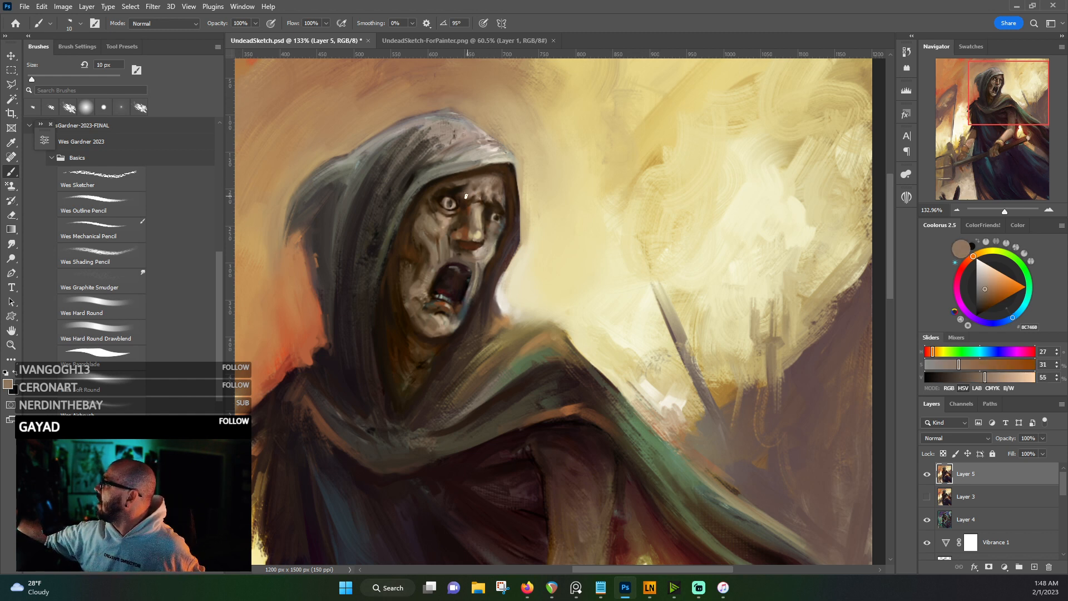
{"action": "left_click", "coordinate": [466, 183], "text": "alt"}
{"action": "left_click", "coordinate": [485, 189], "text": "alt"}
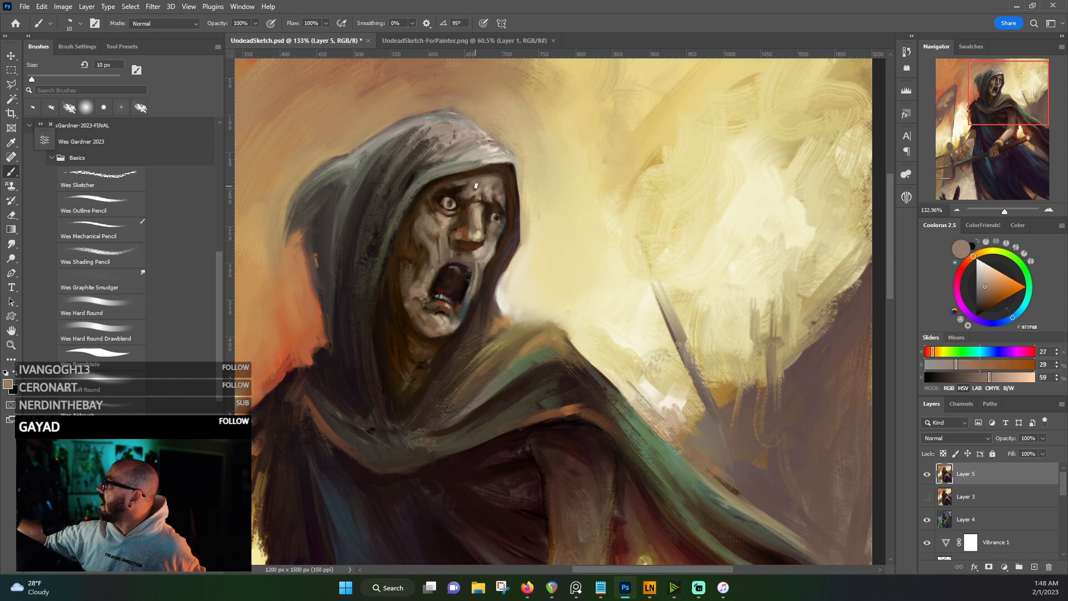
{"action": "left_click", "coordinate": [497, 190], "text": "alt"}
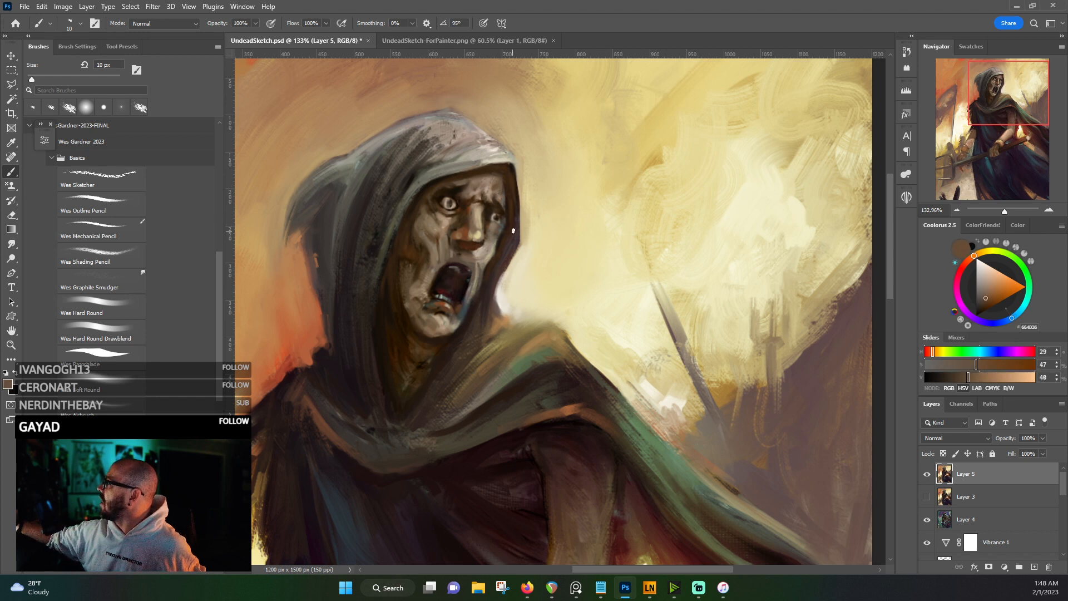
- Clean up the hood's far edge from eye level down to the jaw with sampled dark brown tones
{"action": "left_click", "coordinate": [508, 253], "text": "alt"}
{"action": "left_click", "coordinate": [511, 225], "text": "alt"}
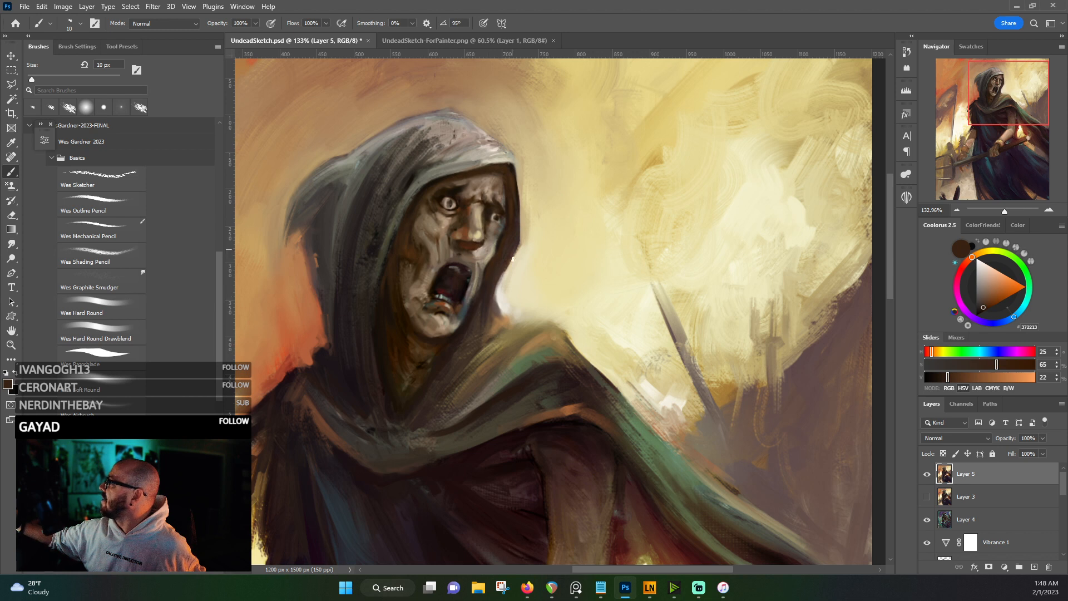
{"action": "left_click", "coordinate": [489, 284], "text": "alt"}
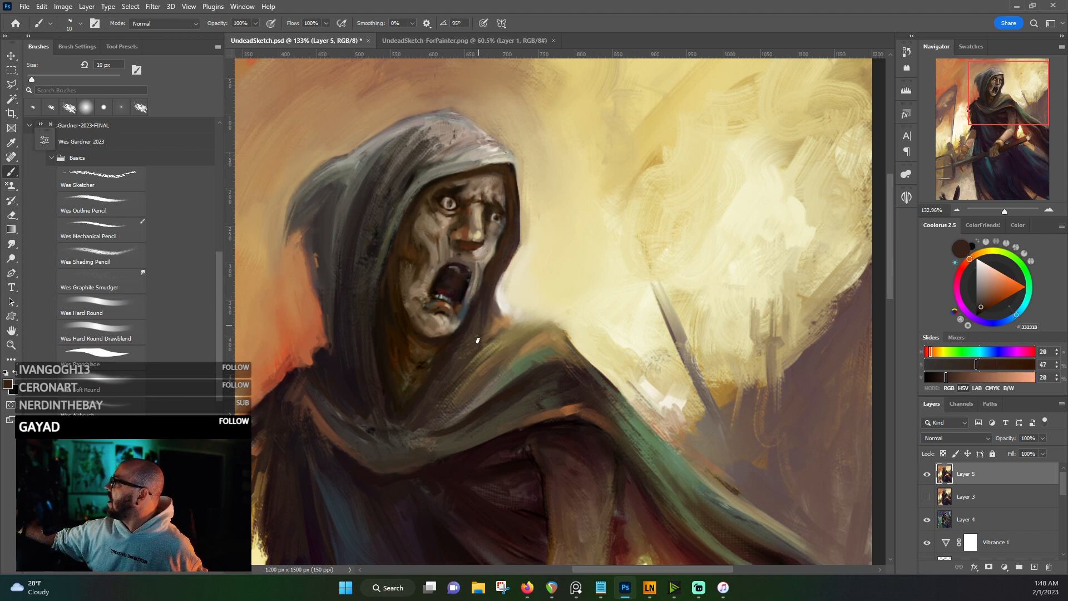
{"action": "left_click_drag", "start_coordinate": [489, 305], "coordinate": [495, 310]}
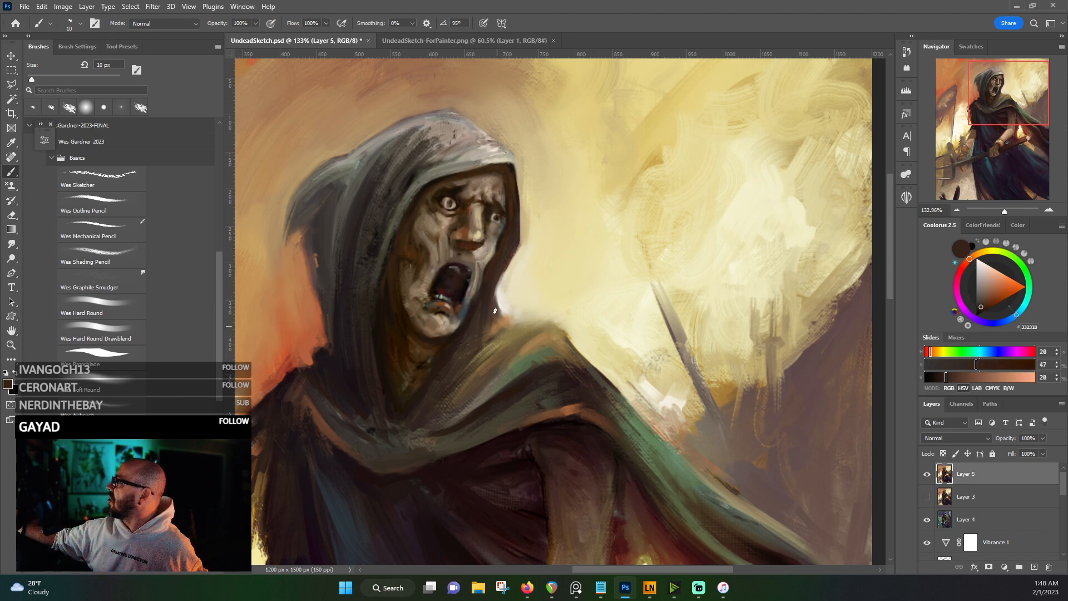
- Shade the hood's interior beside the near cheek and neck, and the far eye, with sampled dark browns
{"action": "left_click", "coordinate": [384, 259], "text": "alt"}
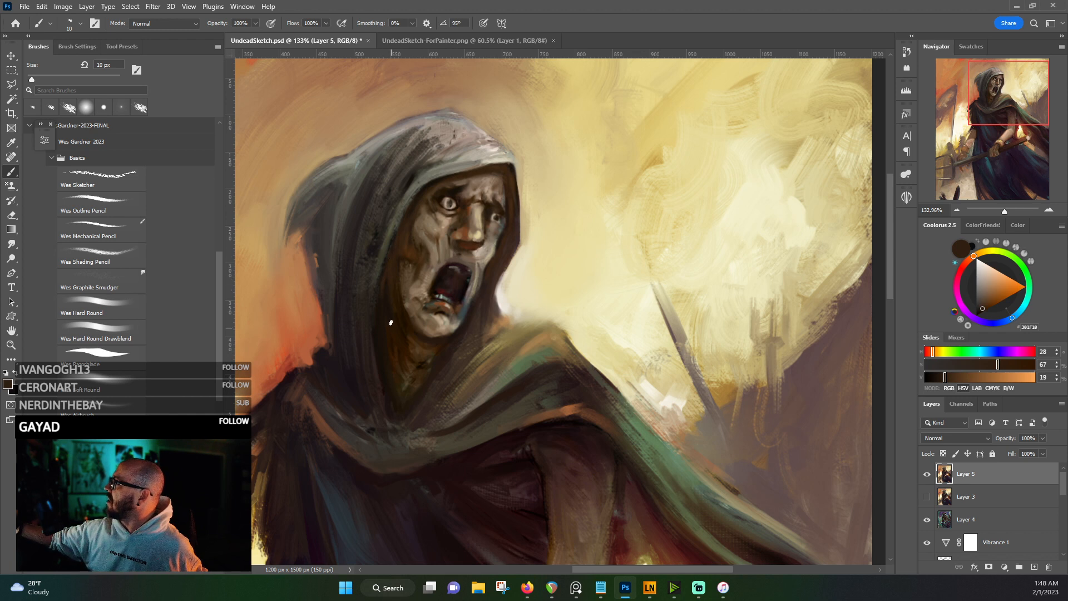
{"action": "left_click", "coordinate": [380, 322], "text": "alt"}
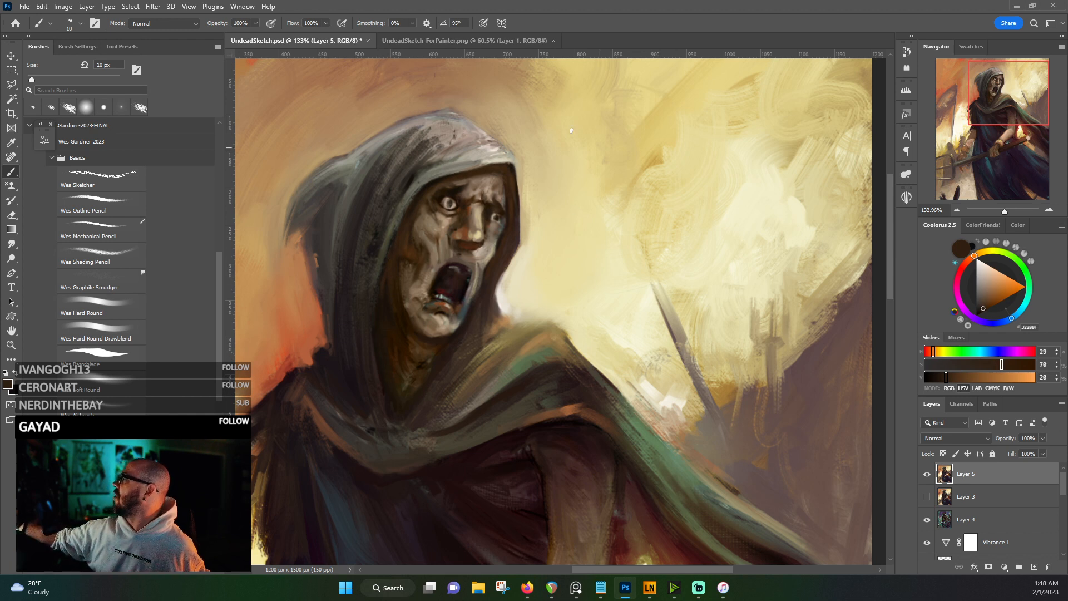
{"action": "left_click", "coordinate": [413, 250], "text": "alt"}
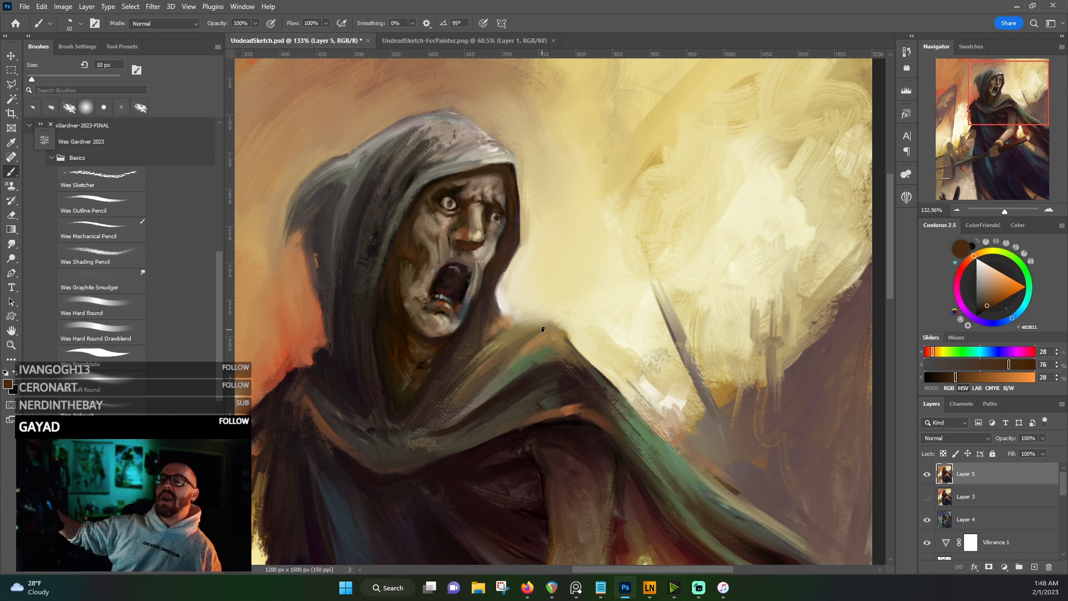
{"action": "left_click", "coordinate": [412, 251], "text": "alt"}
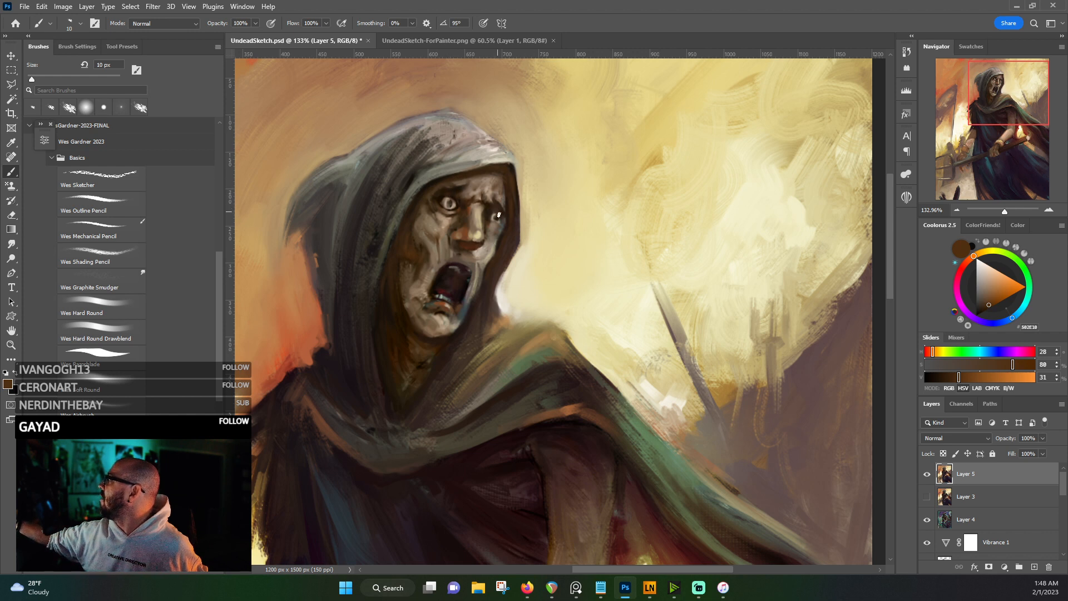
{"action": "left_click", "coordinate": [499, 221], "text": "alt"}
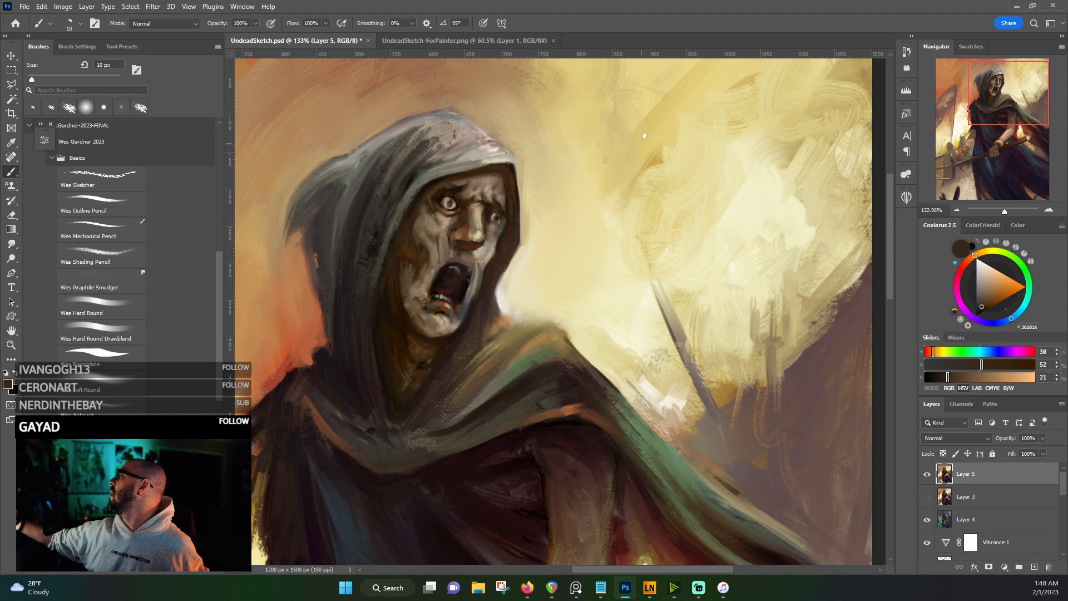
- Switch to the Wes Hard Round brush with pure white as the painting color, and save the document
{"action": "key", "text": "d"}
{"action": "key", "text": "x"}
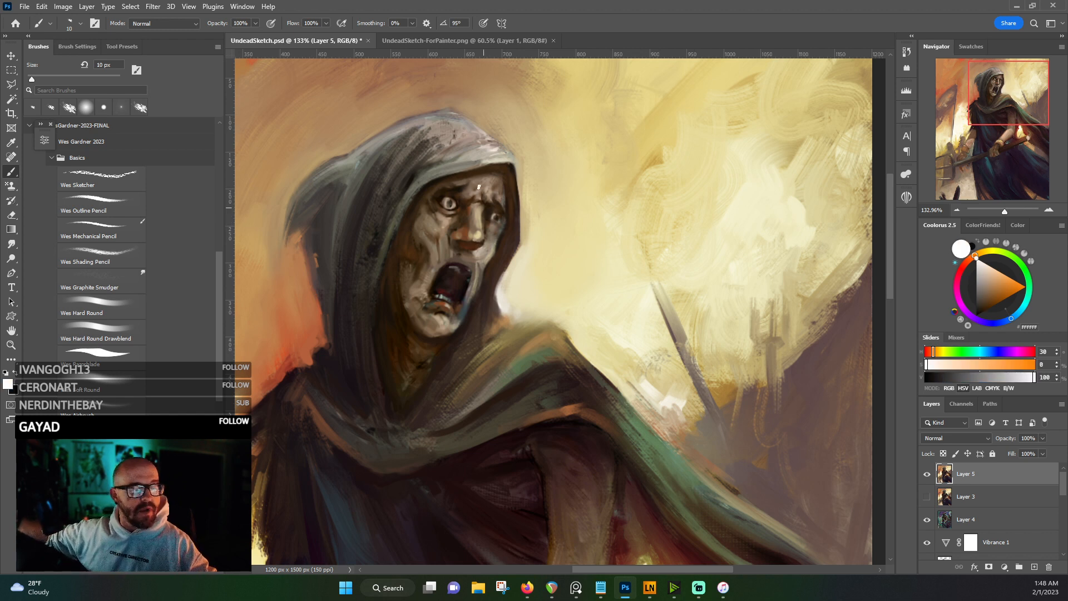
{"action": "left_click", "coordinate": [124, 316]}
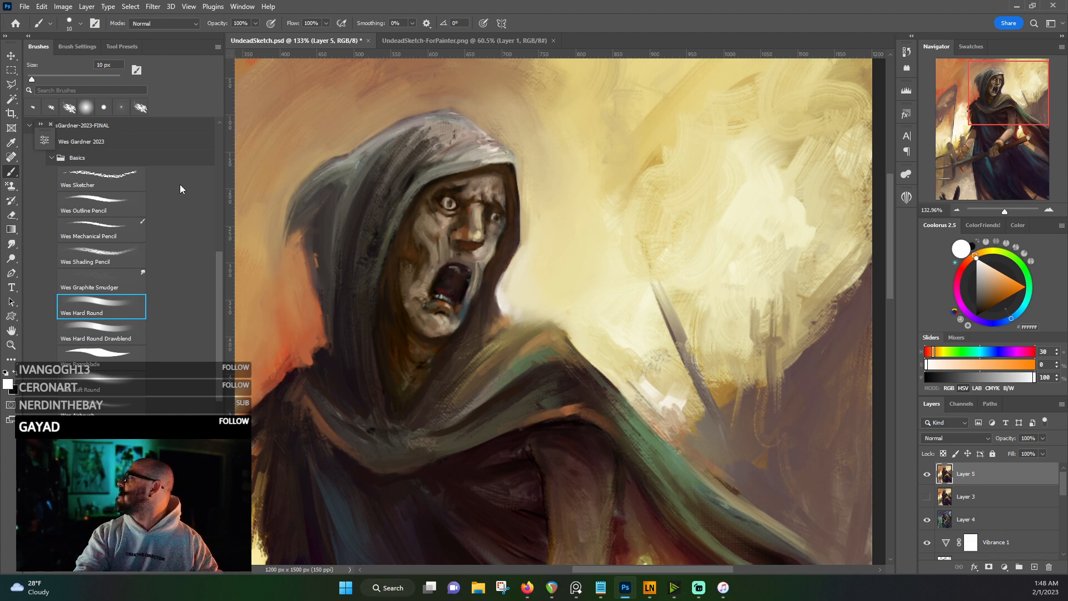
{"action": "scroll", "coordinate": [180, 186], "scroll_direction": "up", "scroll_amount": 1}
{"action": "scroll", "coordinate": [614, 148], "scroll_direction": "up", "scroll_amount": 5}
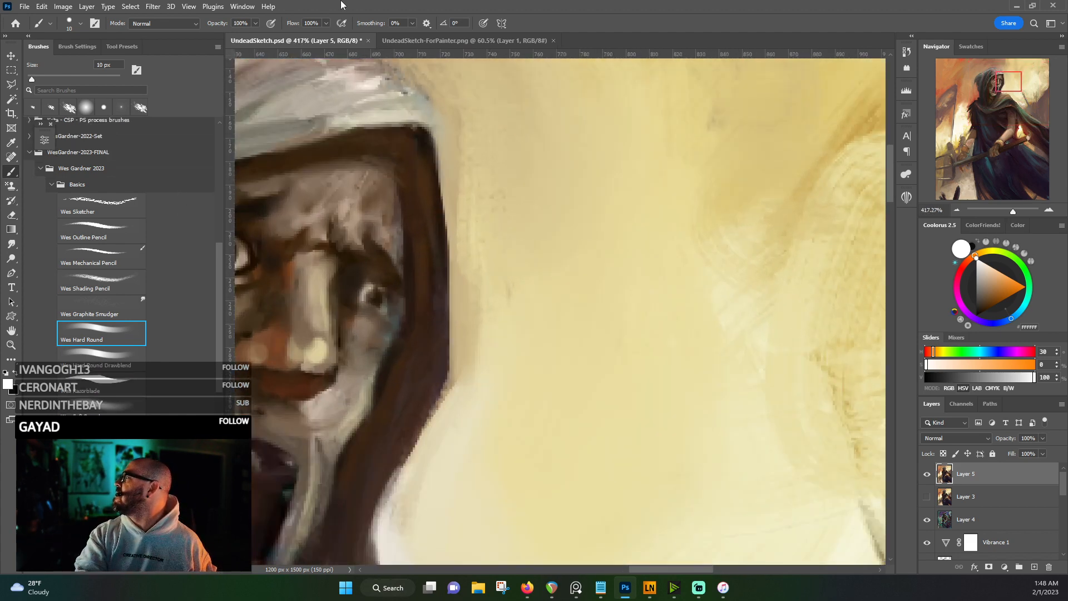
{"action": "left_click", "coordinate": [25, 7]}
{"action": "key", "text": "Escape"}
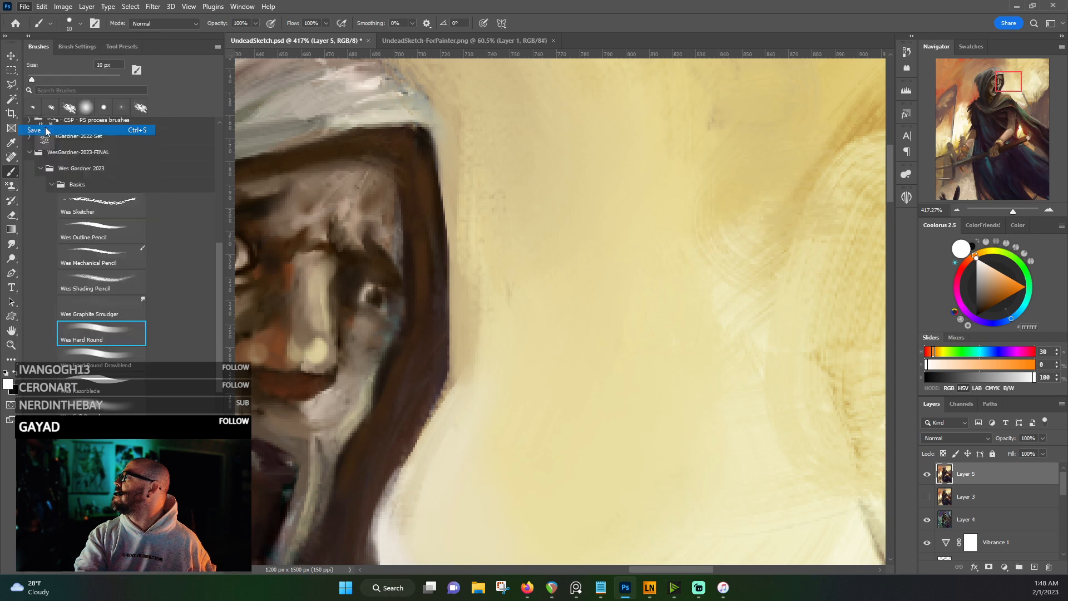
- Reduce the brush to 2 px and place a small pure white highlight in each eye
{"action": "left_click_drag", "start_coordinate": [382, 275], "coordinate": [651, 276]}
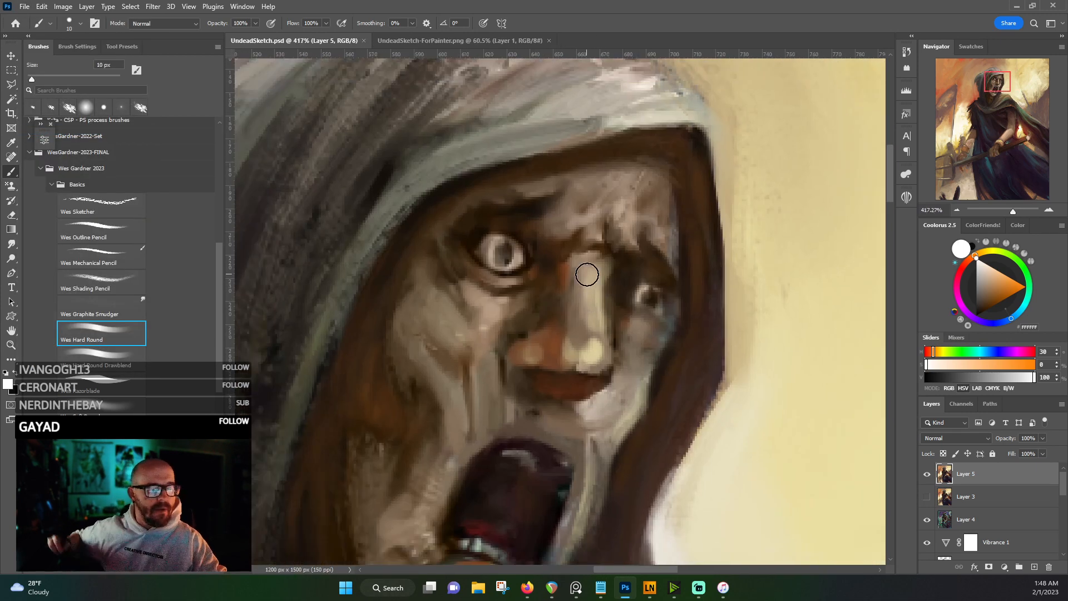
{"action": "key", "text": "bracketleft"}
{"action": "key", "text": "bracketleft"}
{"action": "key", "text": "bracketleft"}
{"action": "key", "text": "bracketleft"}
{"action": "key", "text": "bracketleft"}
{"action": "key", "text": "bracketleft"}
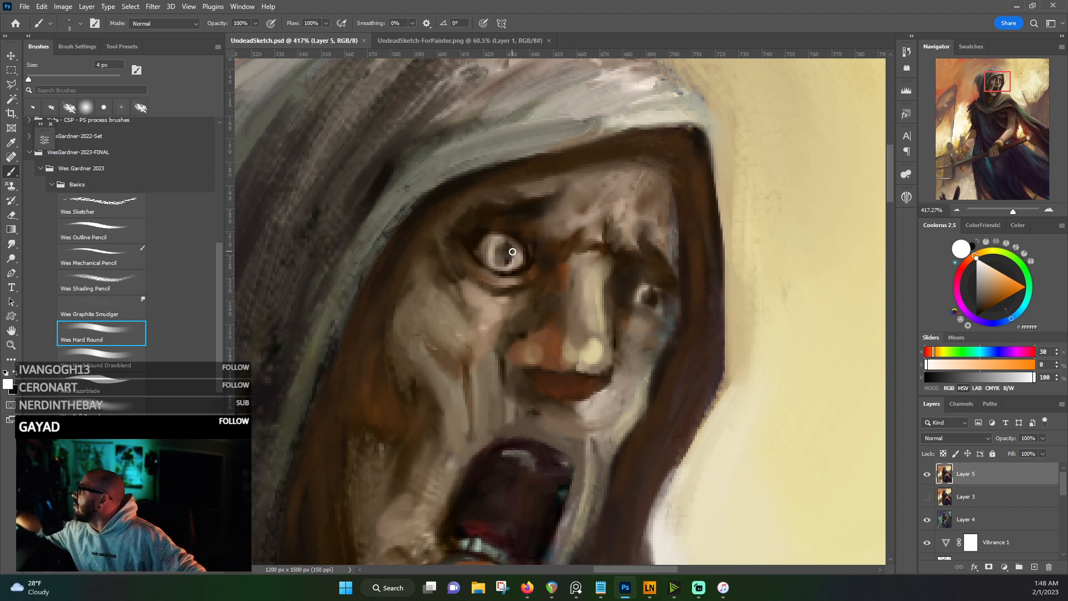
{"action": "key", "text": "bracketleft"}
{"action": "key", "text": "bracketleft"}
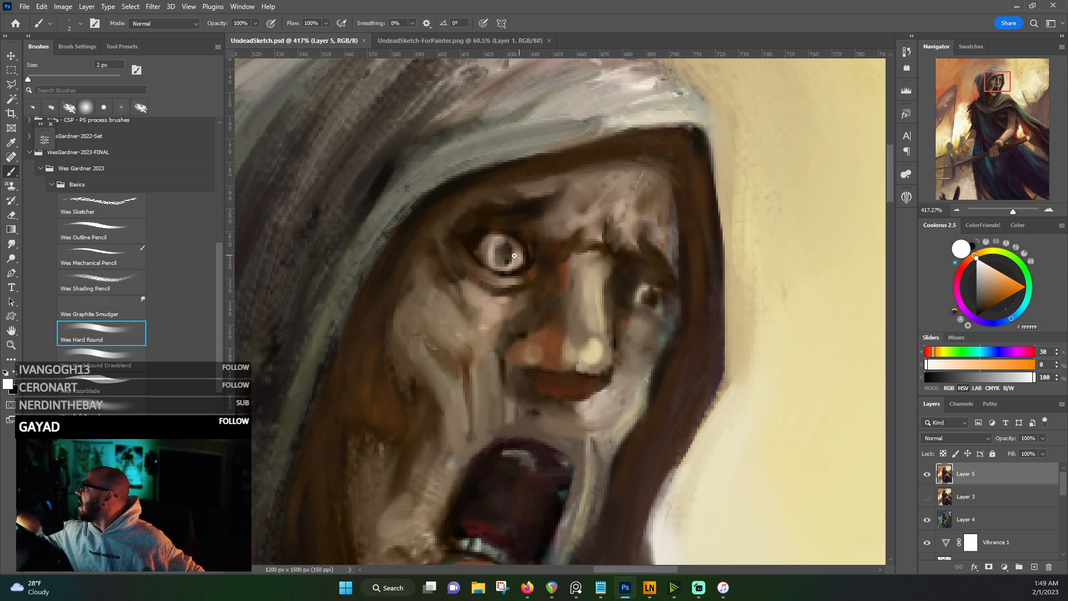
{"action": "left_click", "coordinate": [511, 252]}
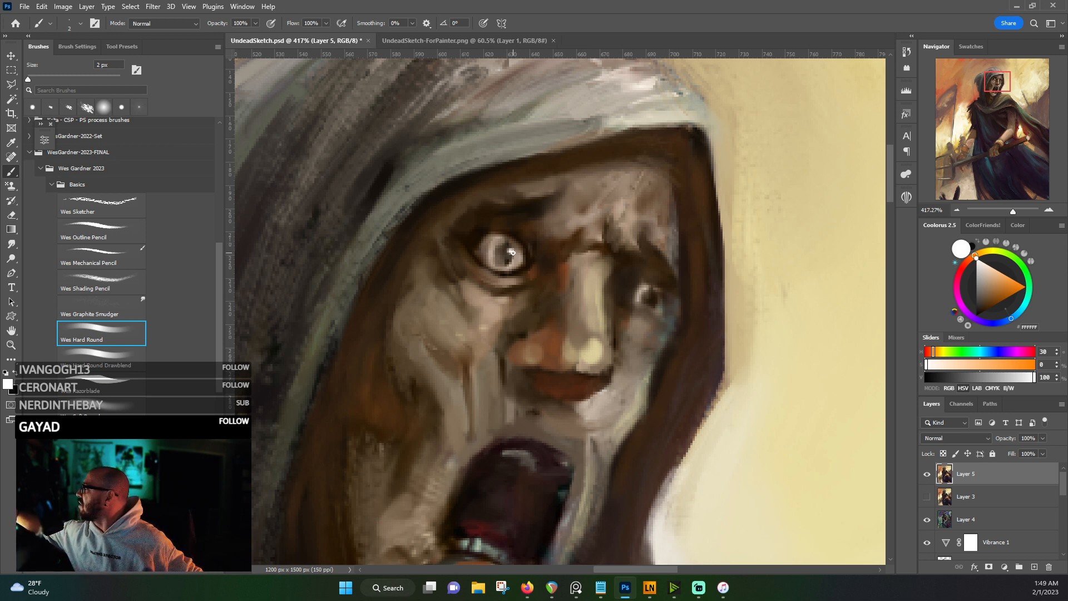
{"action": "left_click", "coordinate": [655, 297]}
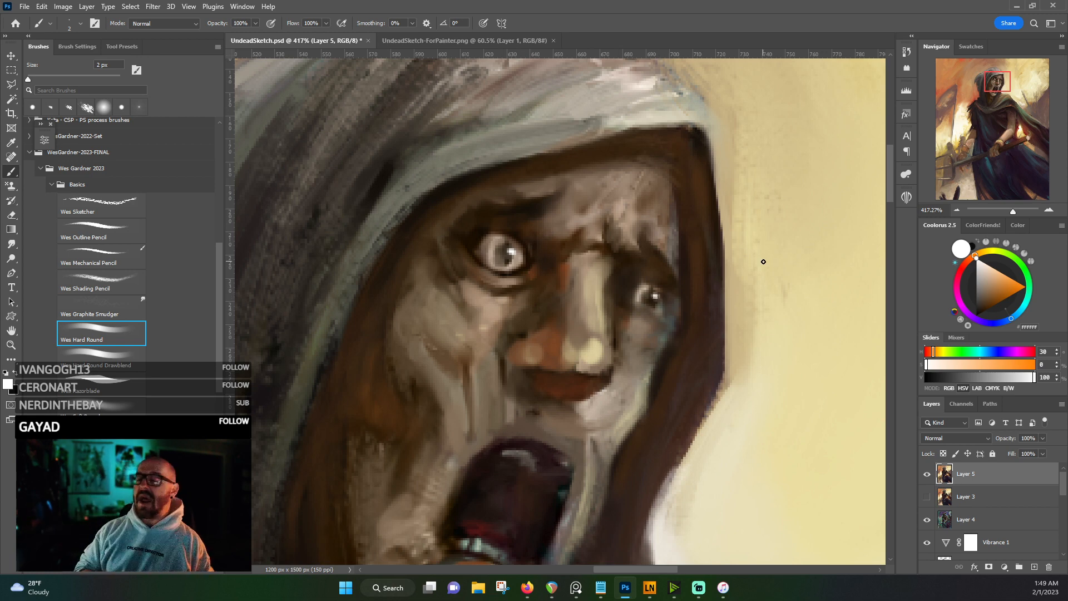
- Refine the far eye with sampled dark browns and the near eye's pupil area with sampled light grey
{"action": "scroll", "coordinate": [751, 201], "scroll_direction": "down", "scroll_amount": 5}
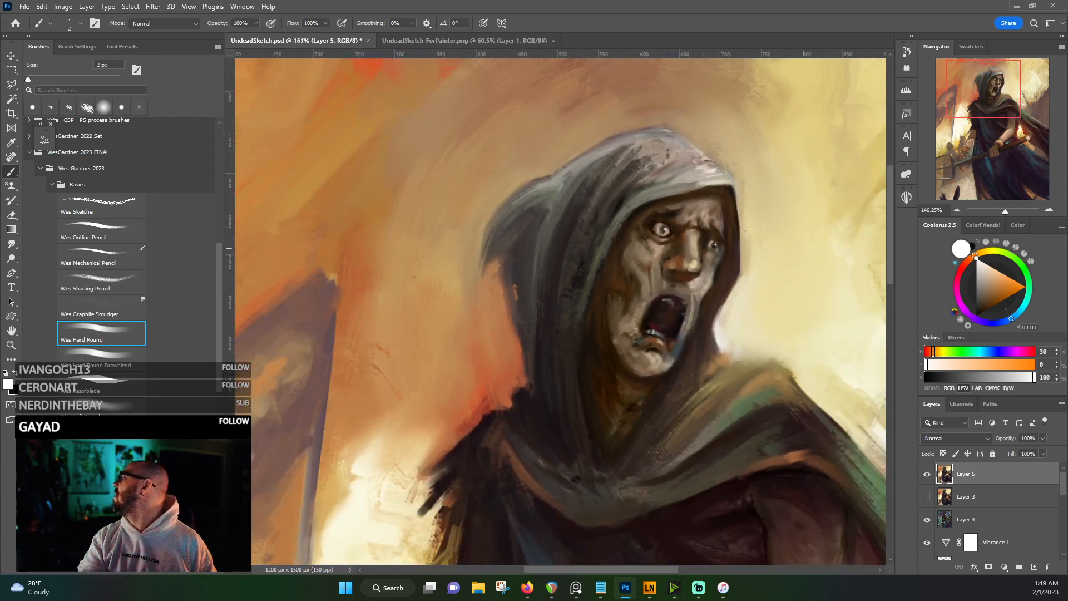
{"action": "scroll", "coordinate": [746, 211], "scroll_direction": "up", "scroll_amount": 5}
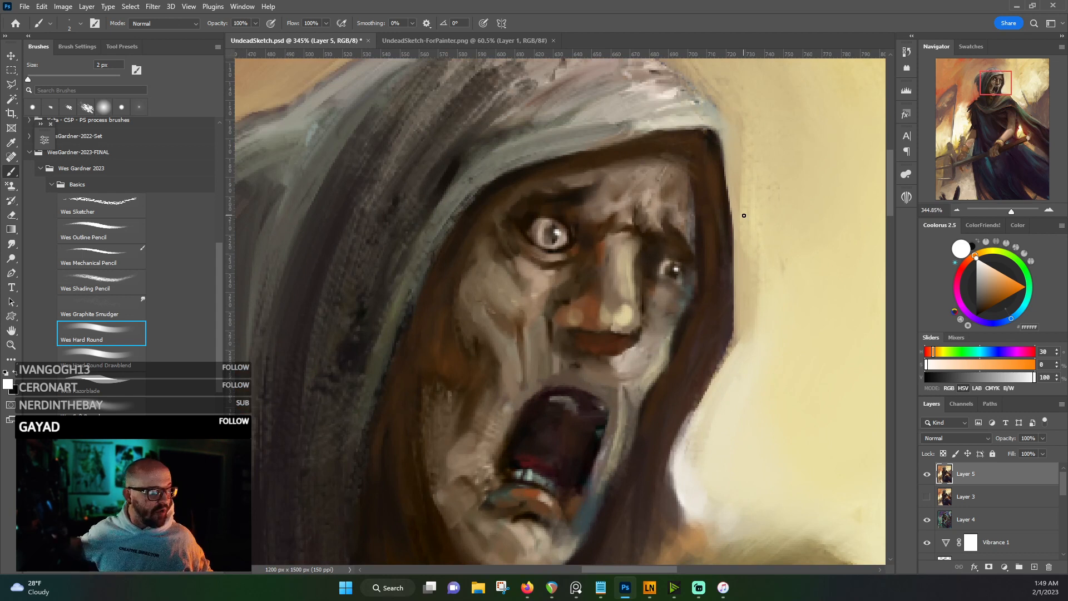
{"action": "left_click", "coordinate": [673, 259], "text": "alt"}
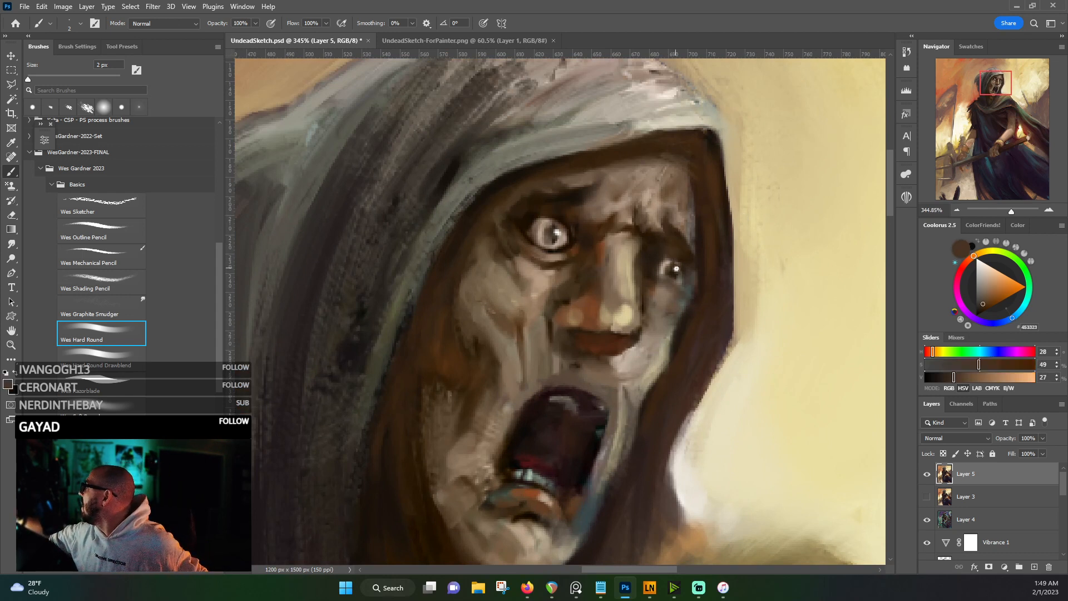
{"action": "left_click", "coordinate": [677, 272], "text": "alt"}
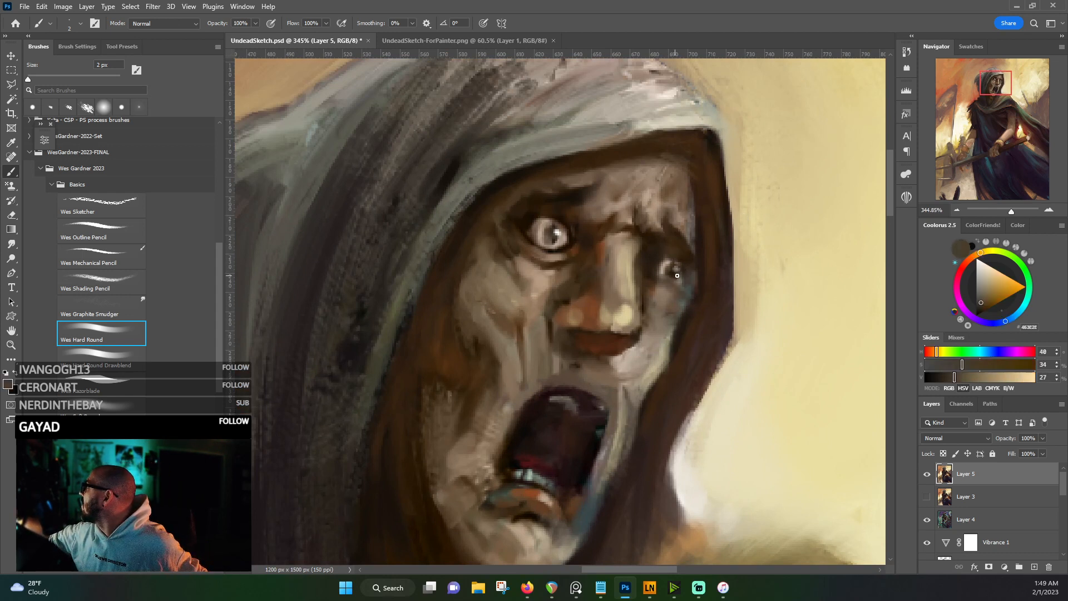
{"action": "left_click", "coordinate": [559, 231], "text": "alt"}
{"action": "left_click", "coordinate": [562, 227], "text": "alt"}
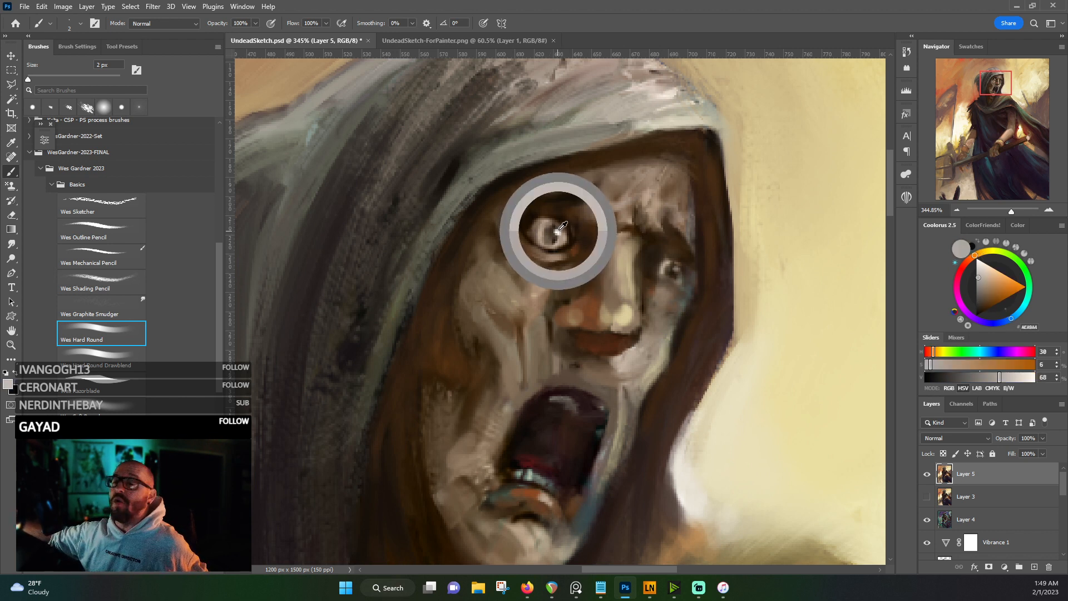
{"action": "left_click_drag", "start_coordinate": [562, 227], "coordinate": [557, 230]}
{"action": "left_click", "coordinate": [558, 234], "text": "alt"}
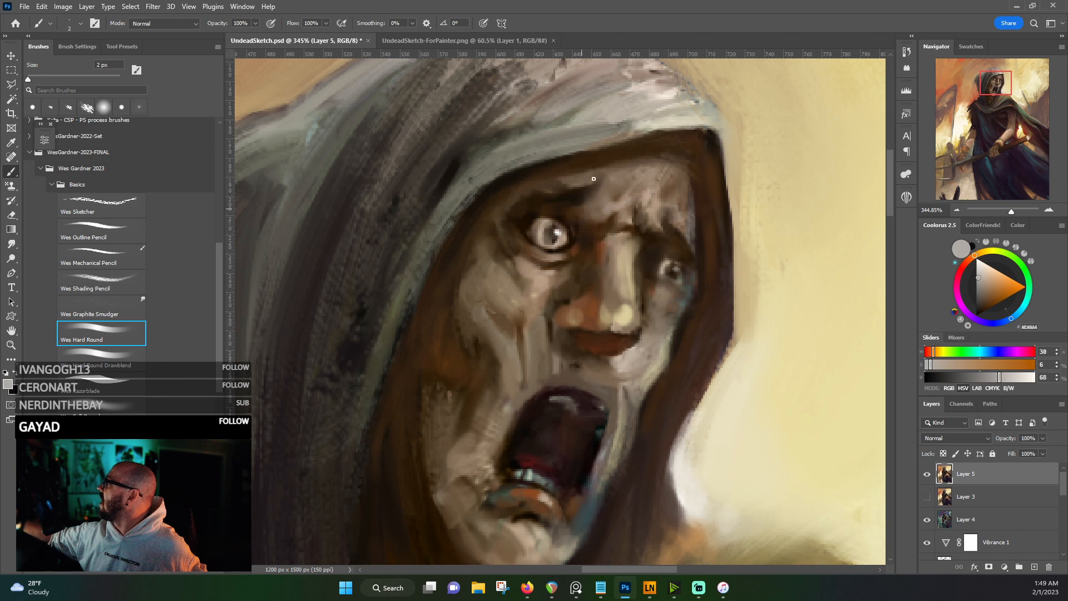
- Paint a thin tear streak below the near eye's inner corner, alongside the nose, with light grey sampled from the eye
{"action": "left_click", "coordinate": [625, 321], "text": "alt"}
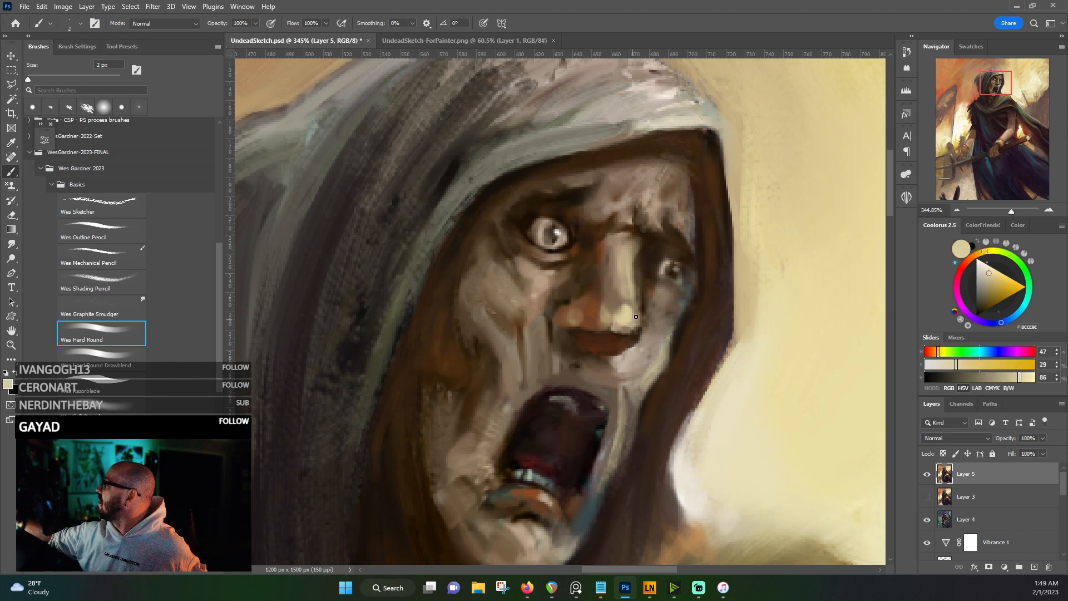
{"action": "left_click", "coordinate": [558, 229], "text": "alt"}
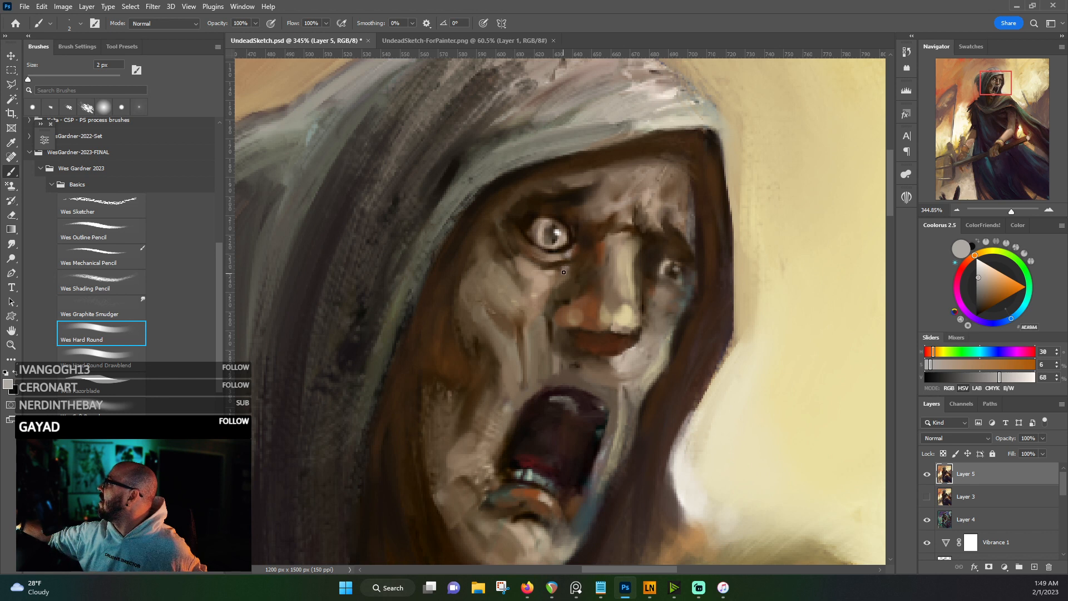
{"action": "left_click_drag", "start_coordinate": [561, 280], "coordinate": [556, 305]}
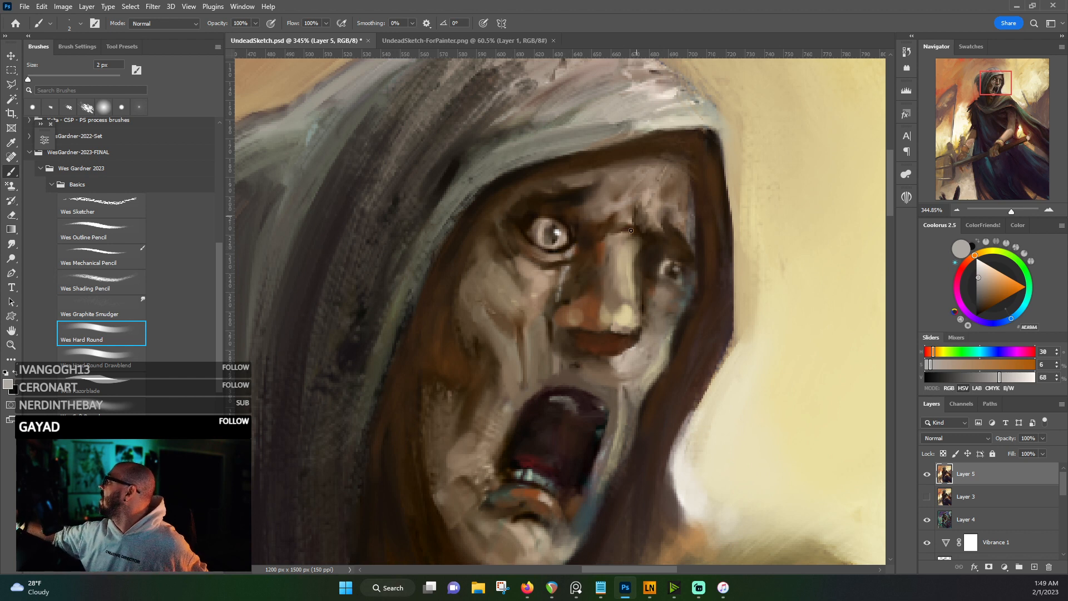
- Touch up the far eye's lower lid with tan and dark brown sampled around it
{"action": "left_click", "coordinate": [662, 270], "text": "alt"}
{"action": "left_click", "coordinate": [666, 275], "text": "alt"}
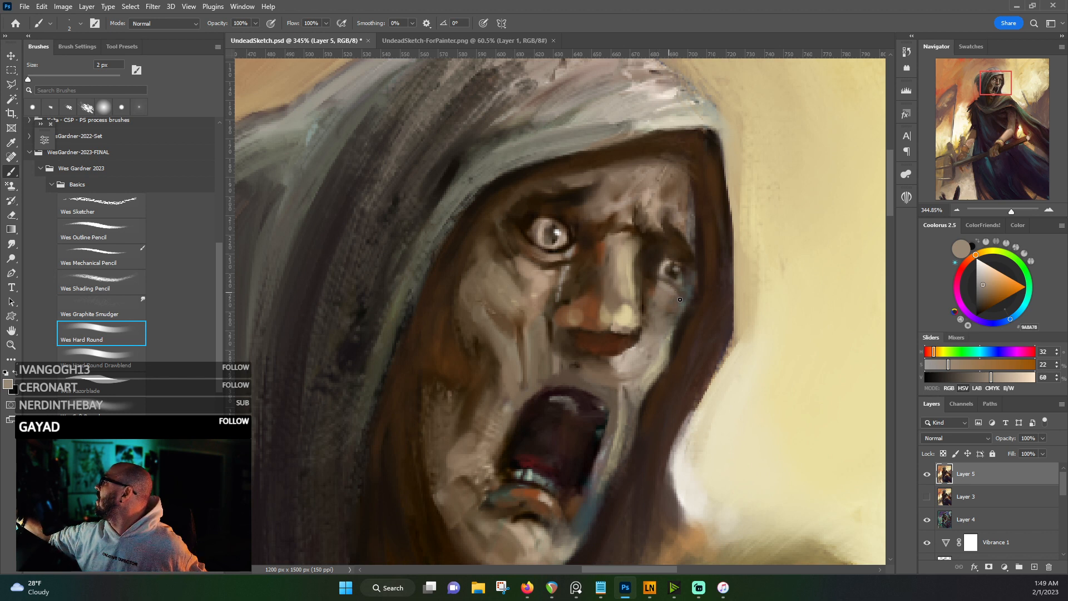
{"action": "left_click", "coordinate": [668, 282], "text": "alt"}
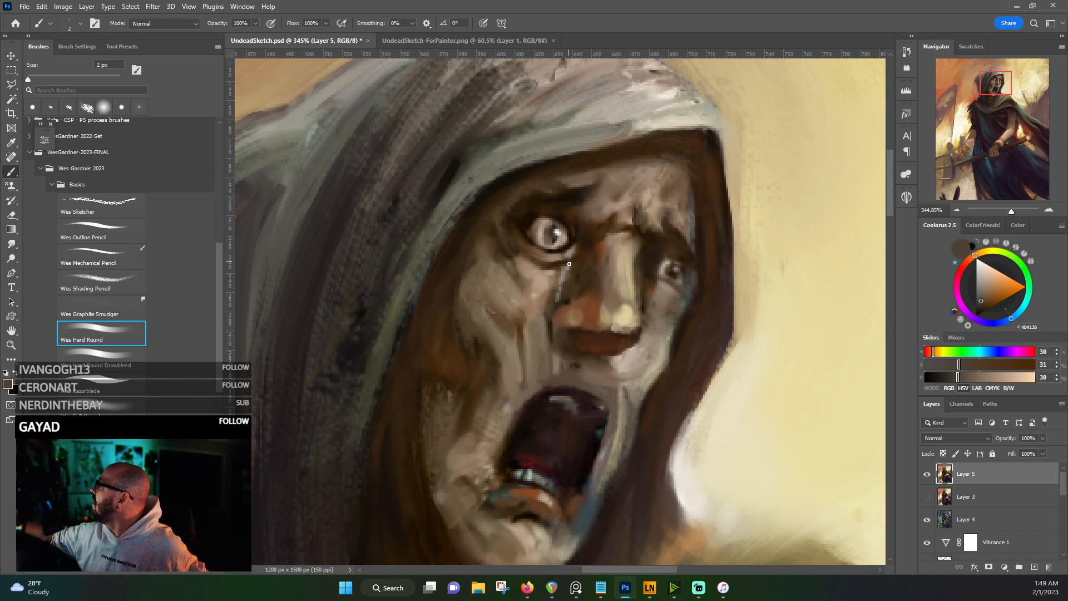
- Brighten the tear streak and the near eye's inner corner with near-white sampled from the eye highlight
{"action": "left_click", "coordinate": [558, 231], "text": "alt"}
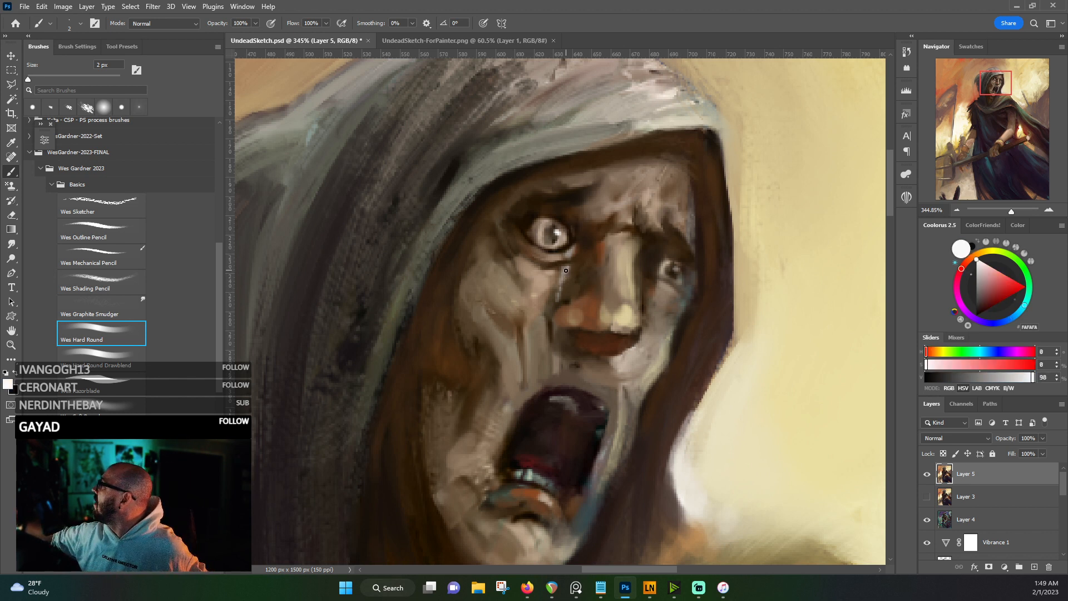
{"action": "left_click_drag", "start_coordinate": [566, 270], "coordinate": [562, 289]}
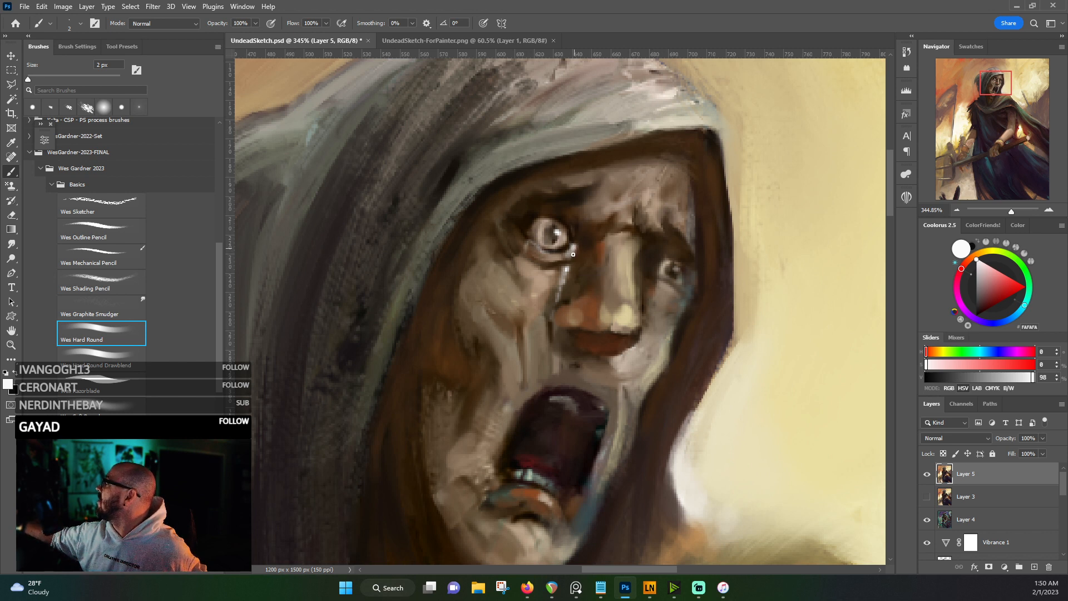
{"action": "left_click_drag", "start_coordinate": [573, 251], "coordinate": [569, 269]}
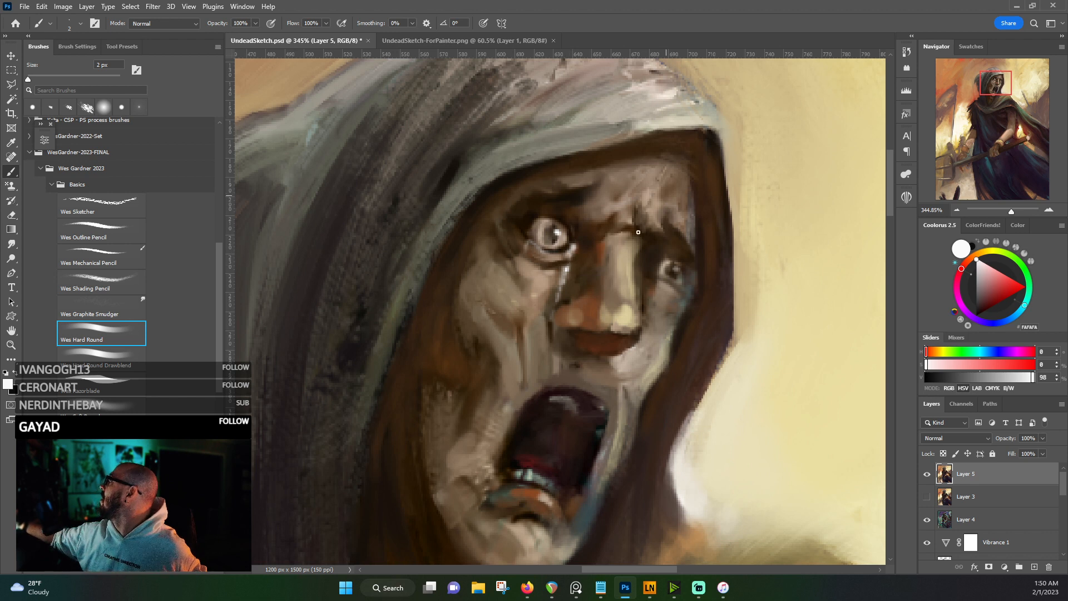
- Clean up the tear's edges with sampled browns and extend it down the near cheek in sampled light grey
{"action": "left_click", "coordinate": [583, 236], "text": "alt"}
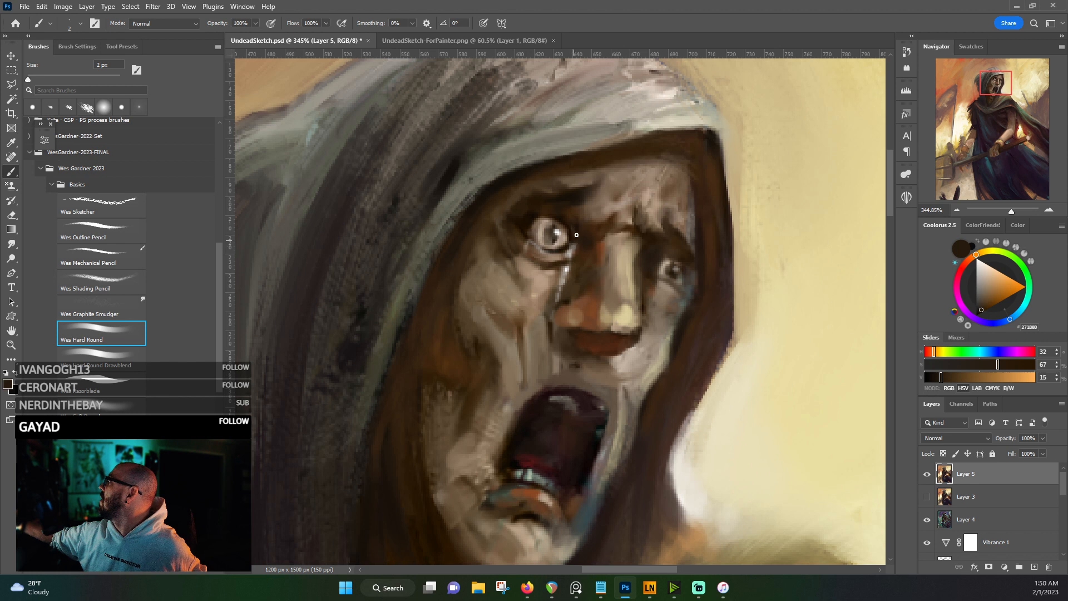
{"action": "left_click", "coordinate": [559, 287], "text": "alt"}
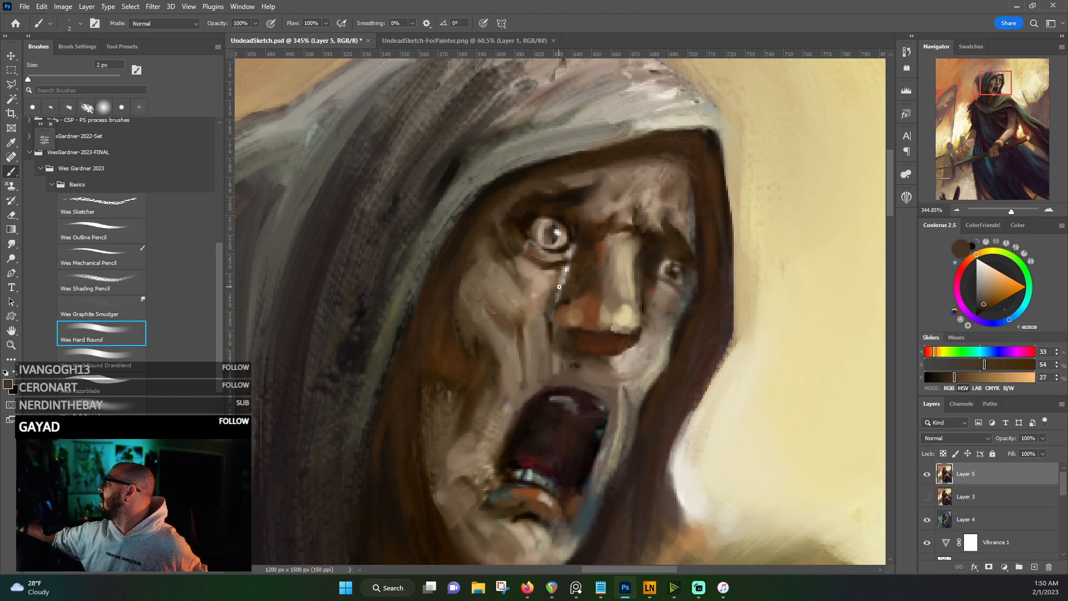
{"action": "left_click", "coordinate": [560, 283], "text": "alt"}
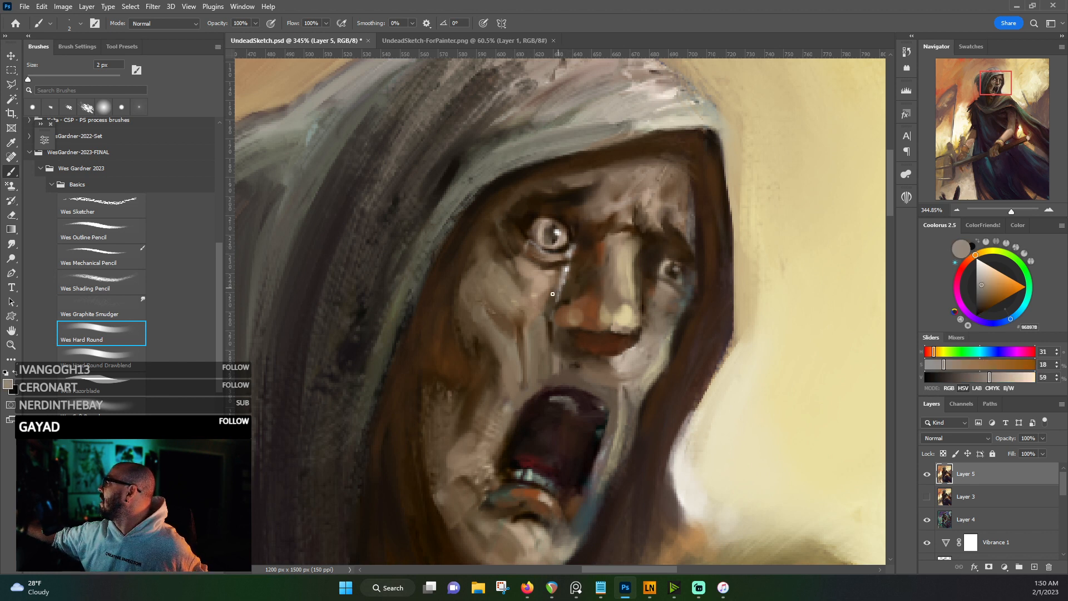
{"action": "left_click", "coordinate": [556, 293], "text": "alt"}
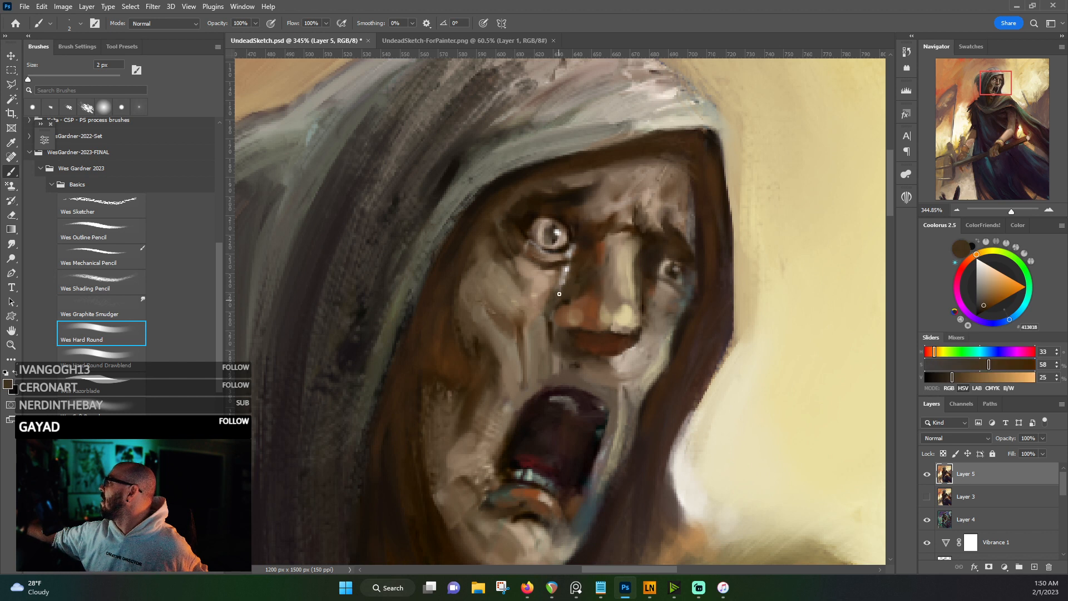
{"action": "left_click", "coordinate": [568, 271], "text": "alt"}
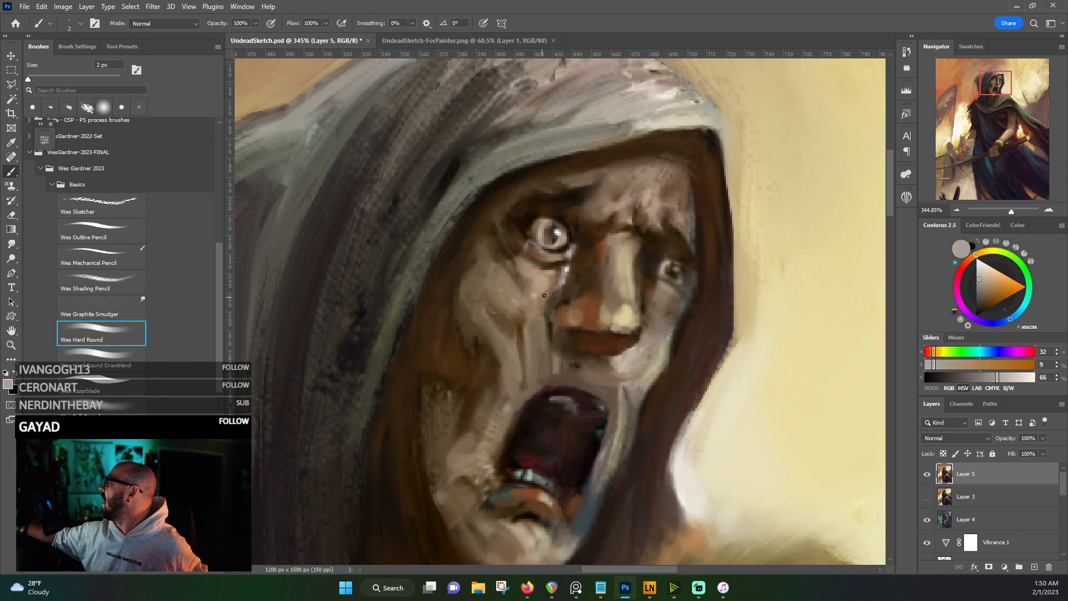
{"action": "mouse_move", "coordinate": [561, 284]}
{"action": "left_mouse_down"}
{"action": "mouse_move", "coordinate": [539, 306]}
{"action": "mouse_move", "coordinate": [532, 344]}
{"action": "left_mouse_up"}
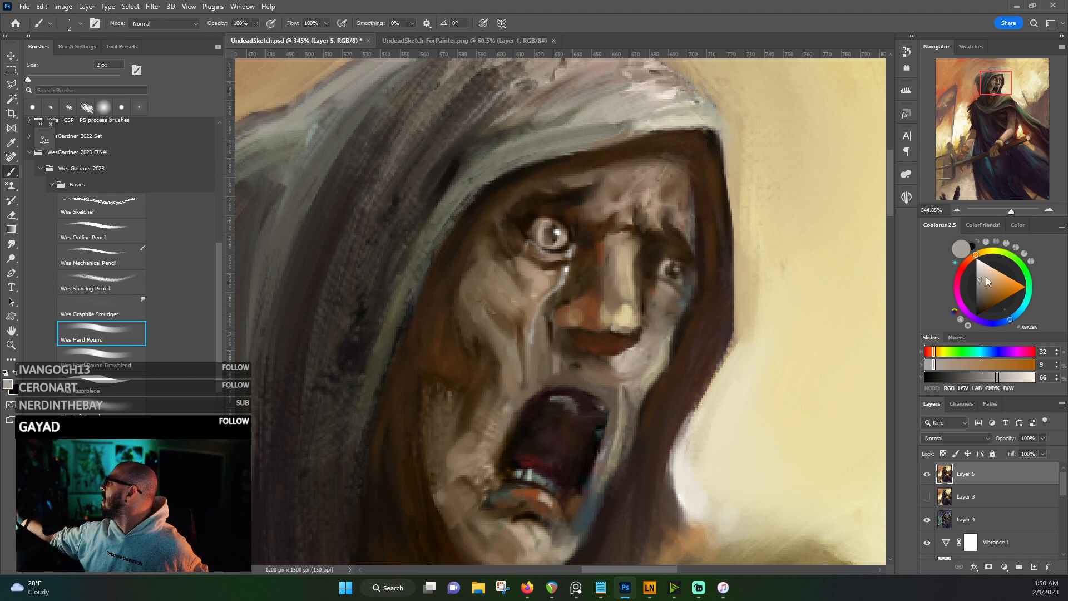
- Switch to pure white and add small highlights to the tear's lower end, the nose, the far brow and the mouth's upper edge
{"action": "left_click_drag", "start_coordinate": [986, 276], "coordinate": [978, 254]}
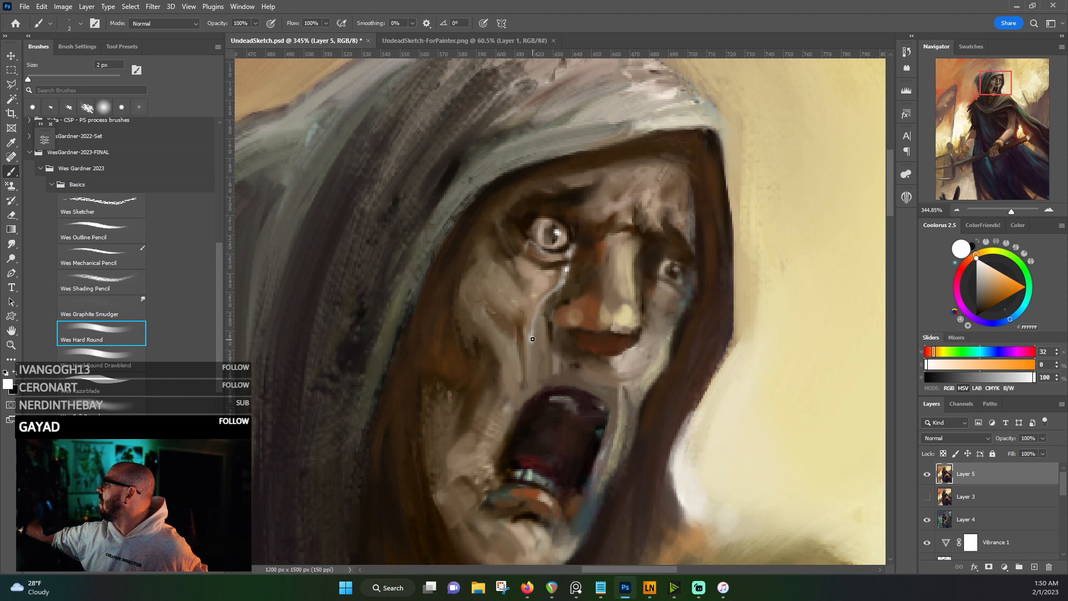
{"action": "left_click_drag", "start_coordinate": [532, 338], "coordinate": [537, 316]}
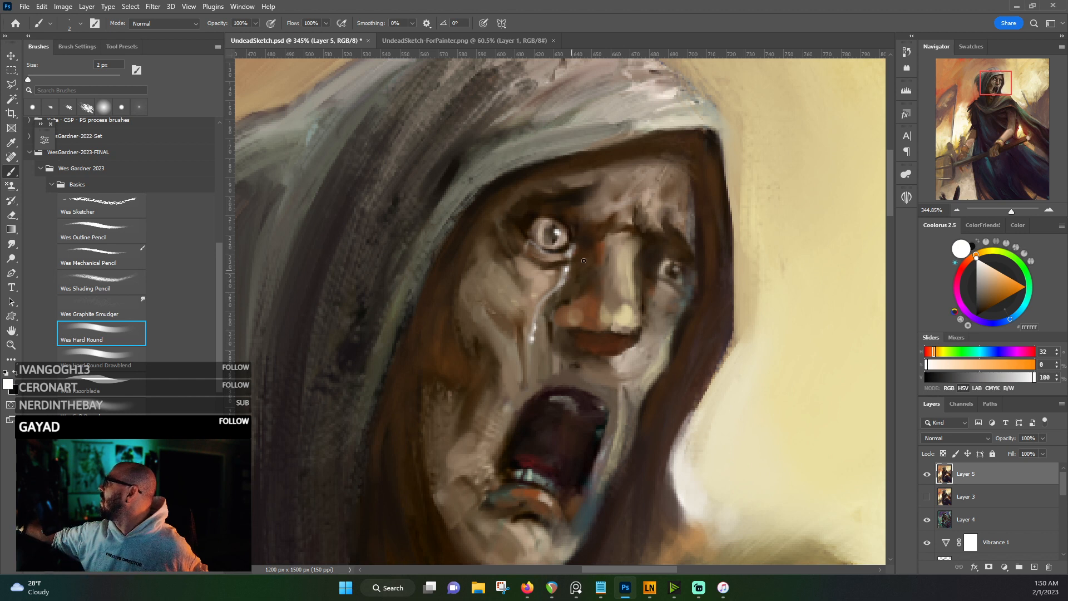
{"action": "left_click", "coordinate": [629, 313]}
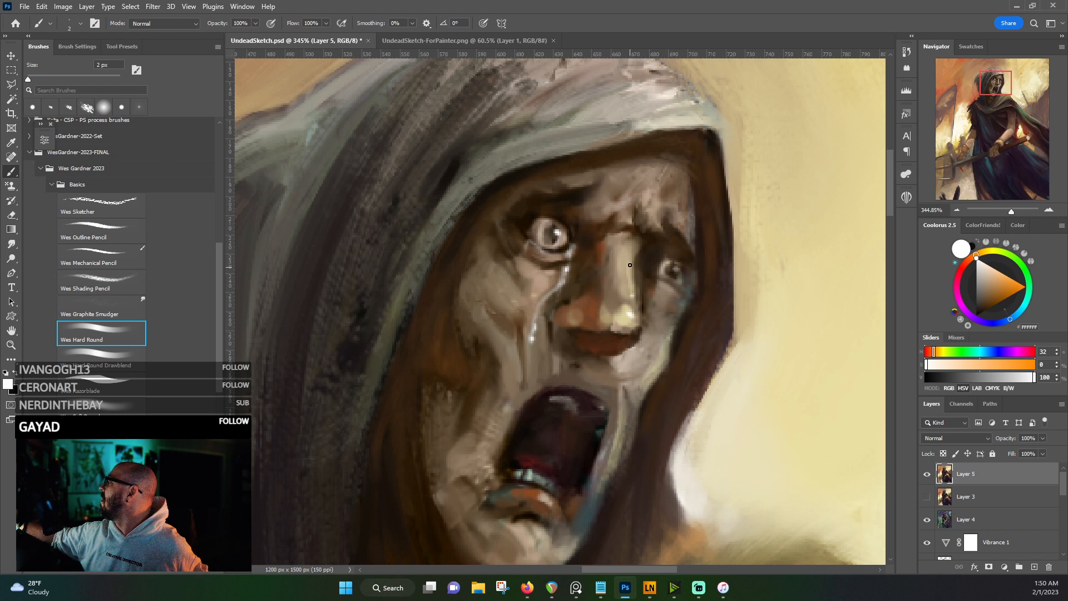
{"action": "left_click_drag", "start_coordinate": [630, 265], "coordinate": [634, 281]}
{"action": "left_click_drag", "start_coordinate": [679, 227], "coordinate": [688, 241]}
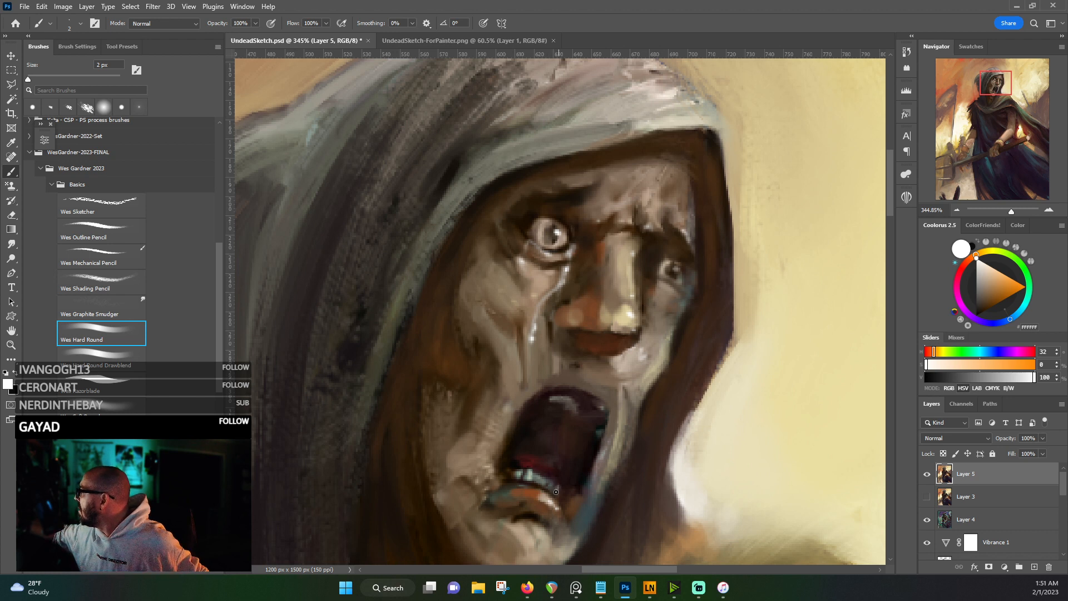
{"action": "mouse_move", "coordinate": [583, 406]}
{"action": "left_mouse_down"}
{"action": "mouse_move", "coordinate": [572, 402]}
{"action": "mouse_move", "coordinate": [589, 404]}
{"action": "left_mouse_up"}
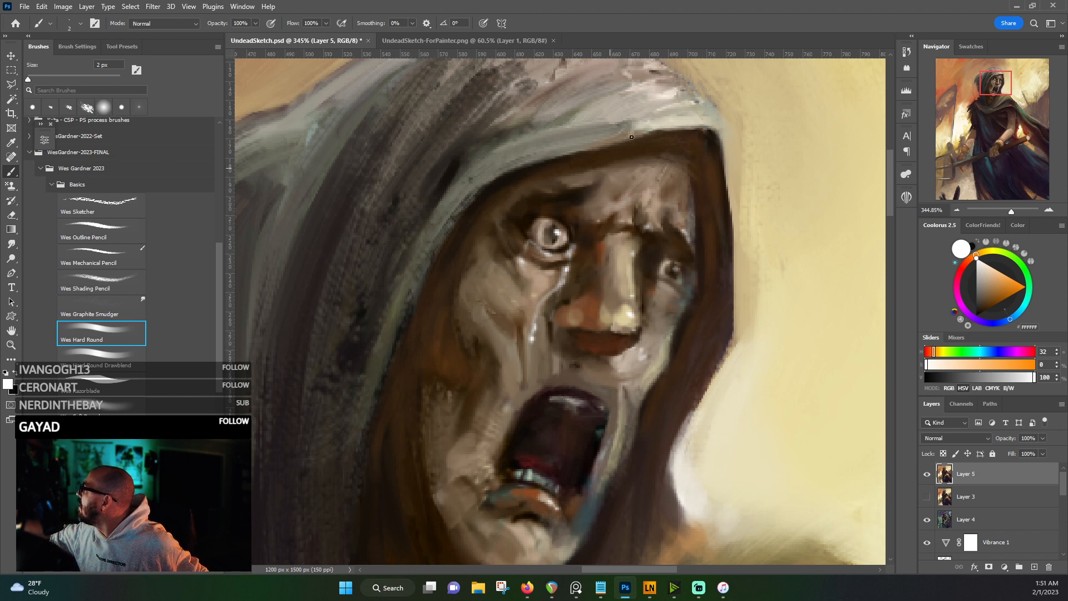
- Rework the far eye's iris and surrounding lids with sampled beige, grey-brown and dark brown tones
{"action": "left_click", "coordinate": [670, 262], "text": "alt"}
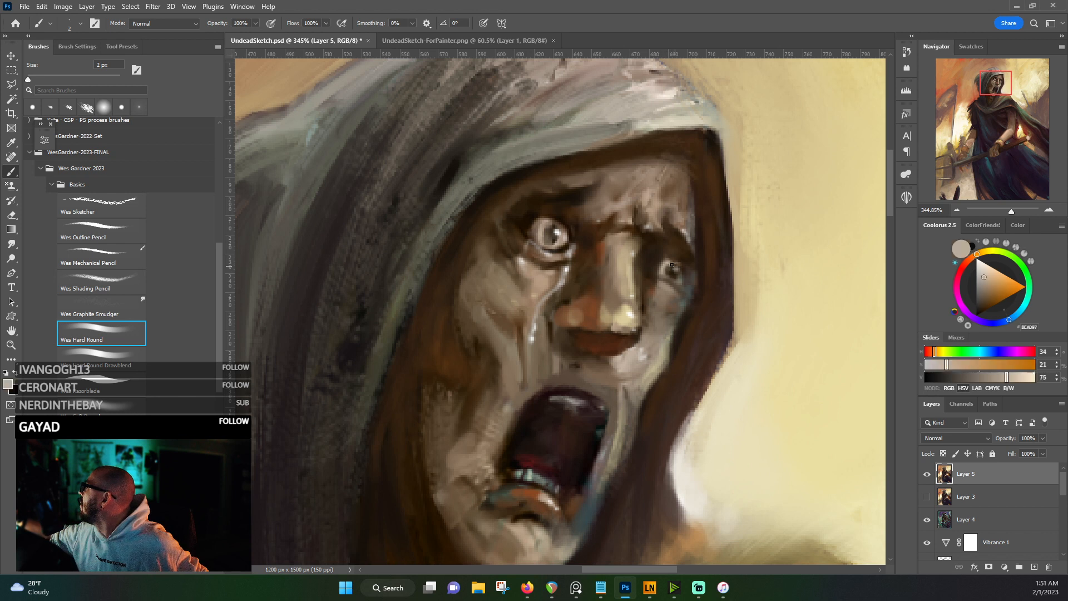
{"action": "left_click", "coordinate": [675, 268], "text": "alt"}
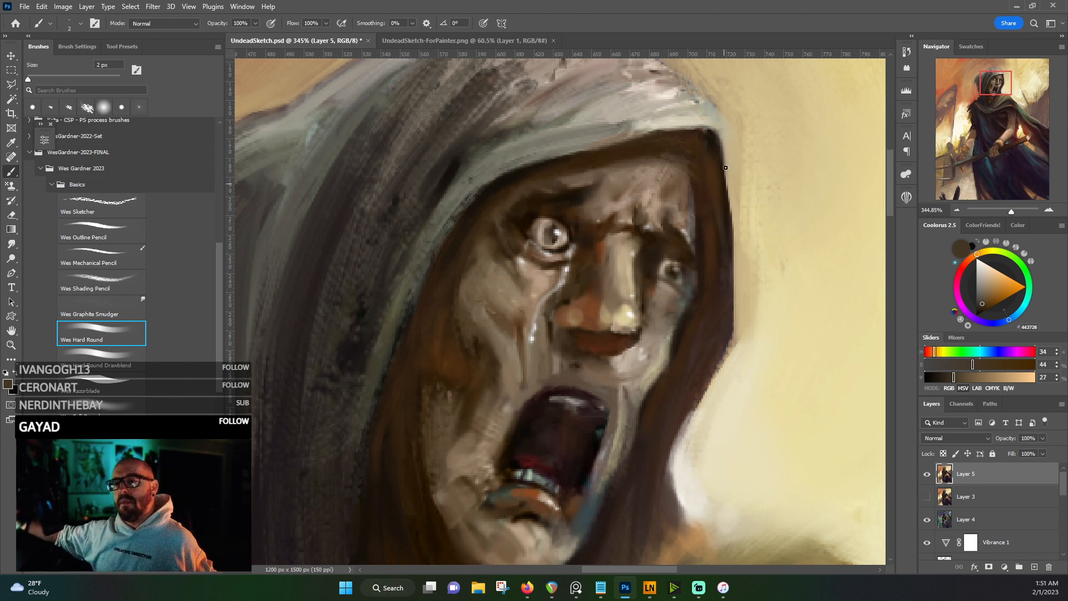
{"action": "left_click", "coordinate": [673, 291], "text": "alt"}
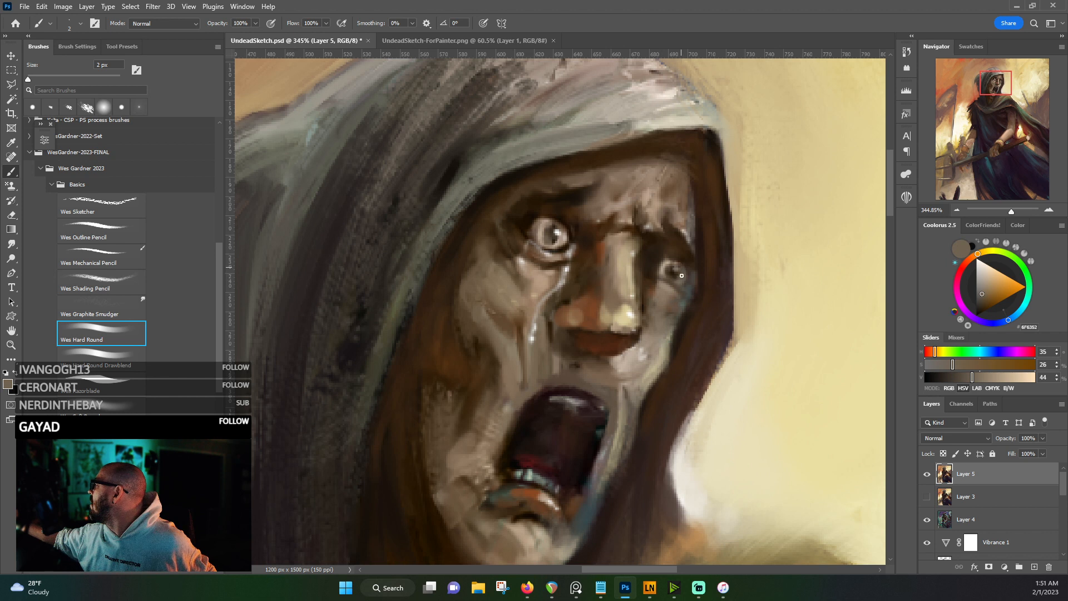
{"action": "left_click", "coordinate": [689, 262], "text": "alt"}
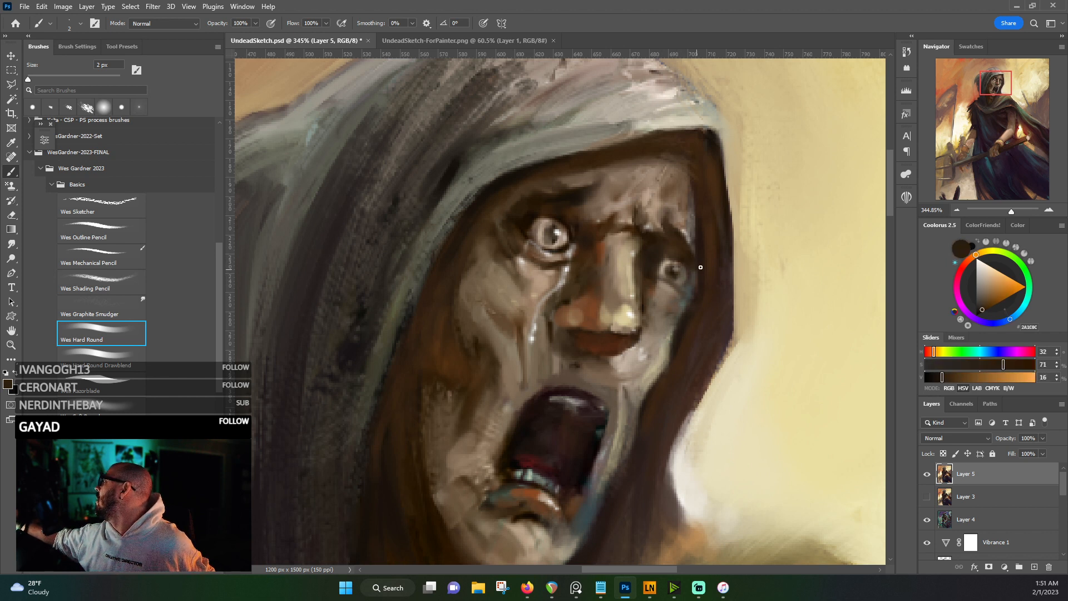
- Darken the hood's inner shadow along the far eye and far cheek with sampled dark browns
{"action": "left_click", "coordinate": [700, 265], "text": "alt"}
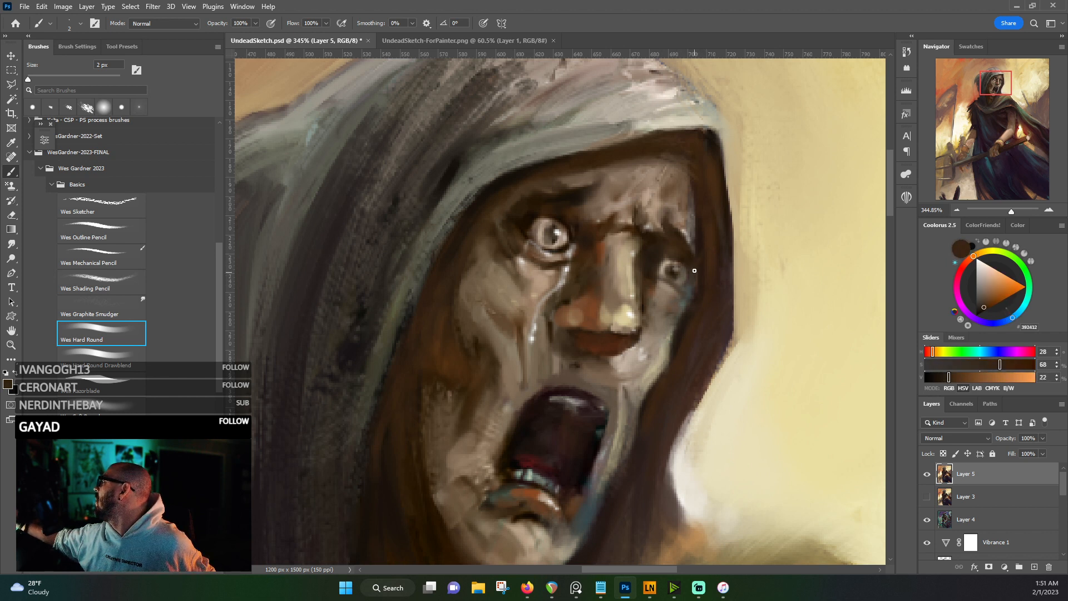
{"action": "left_click", "coordinate": [701, 270], "text": "alt"}
{"action": "left_click", "coordinate": [690, 300], "text": "alt"}
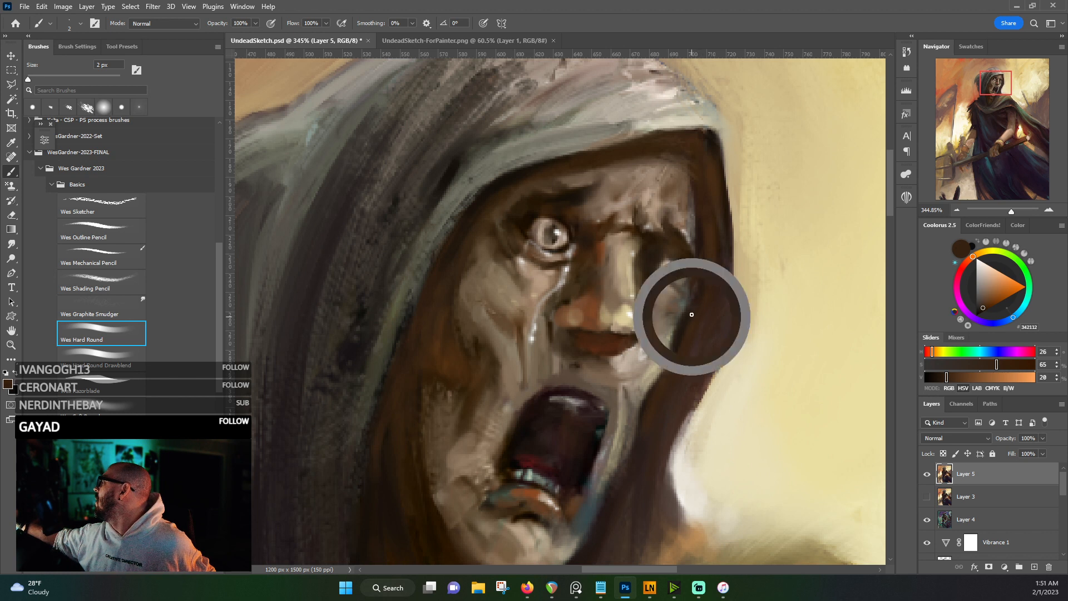
{"action": "left_click", "coordinate": [696, 285], "text": "alt"}
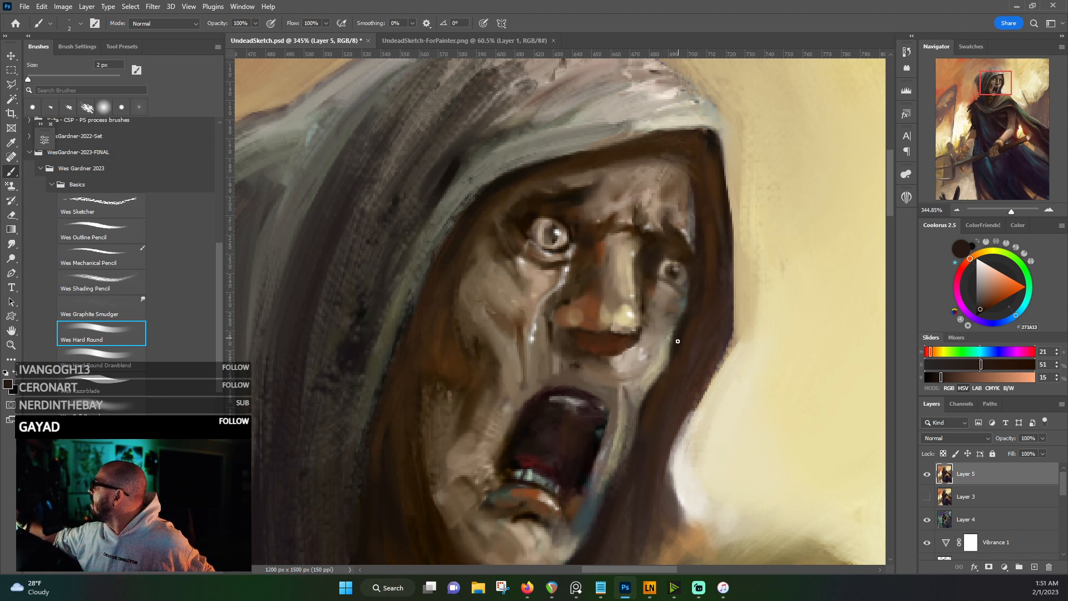
- Blend the lower edge of the far cheek beside the mouth with sampled tan and grey-brown tones
{"action": "left_click", "coordinate": [648, 374], "text": "alt"}
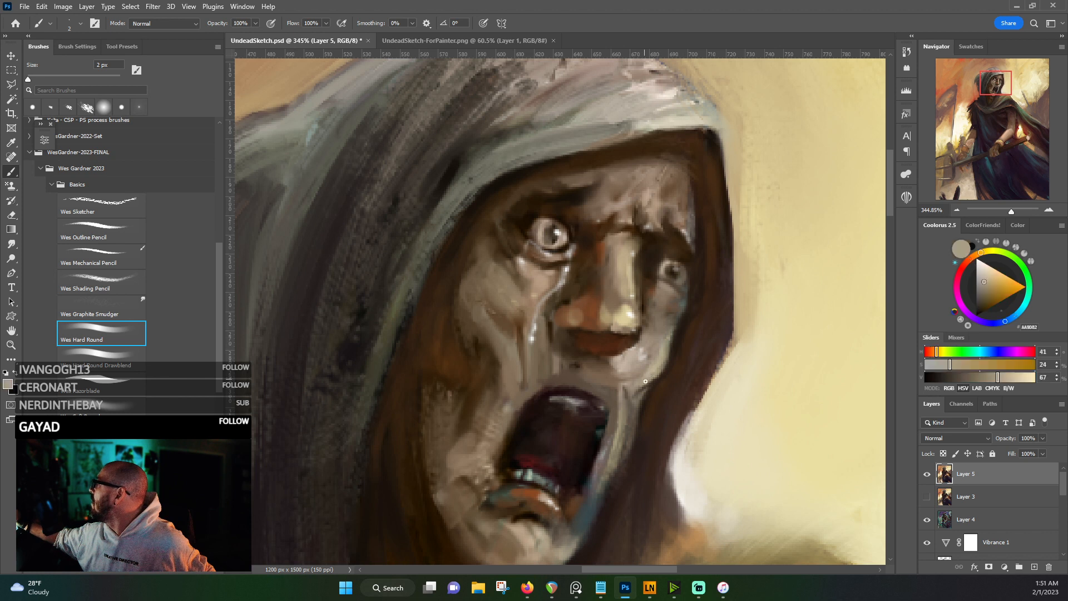
{"action": "left_click", "coordinate": [633, 379], "text": "alt"}
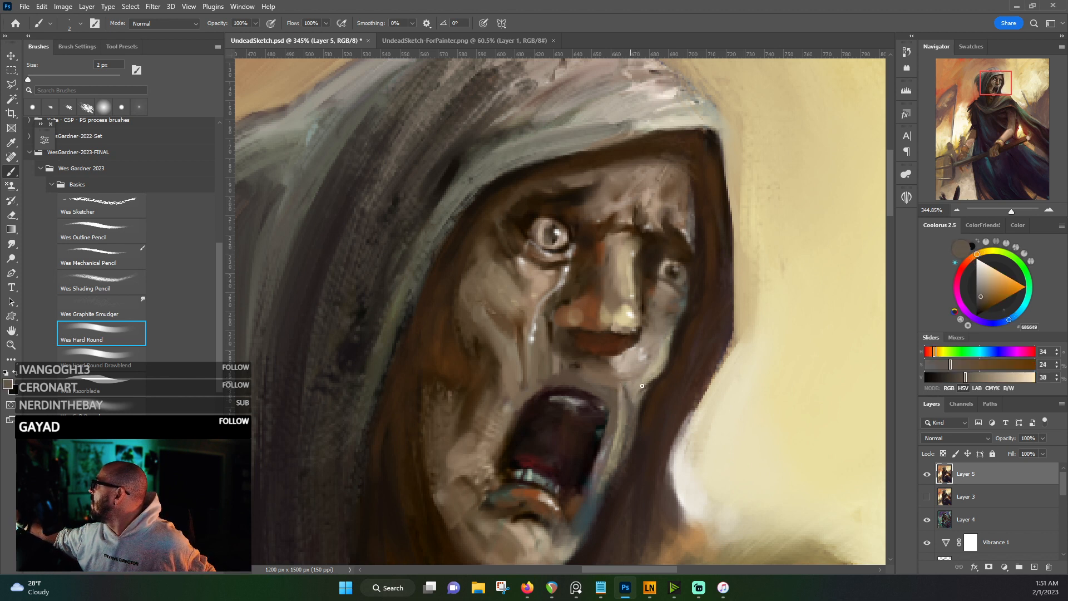
{"action": "left_click", "coordinate": [643, 385], "text": "alt"}
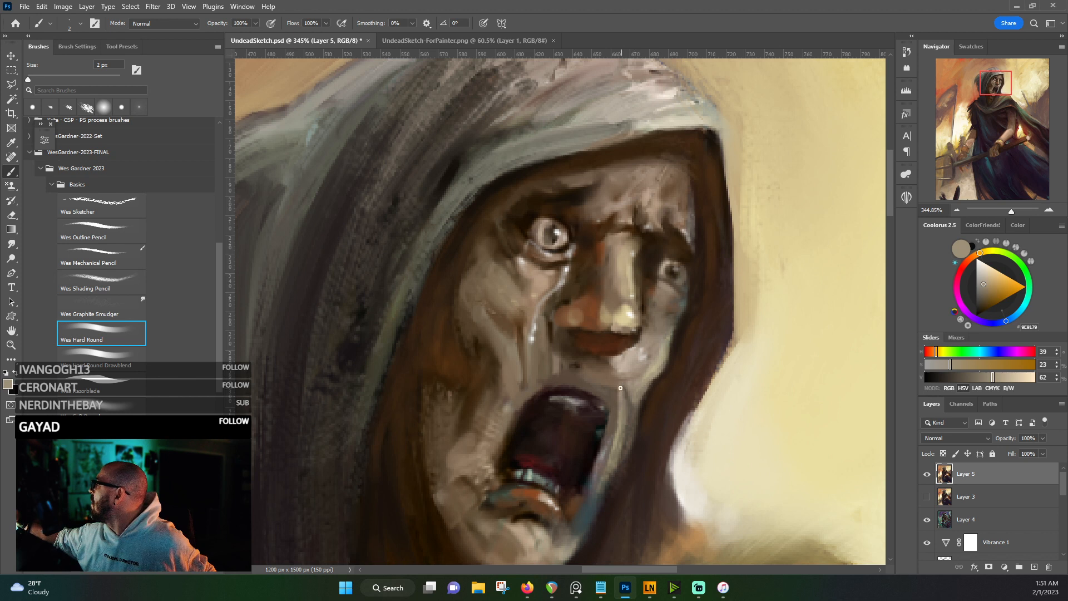
- Touch up the far cheek above the mouth and the near eye's outer corner with sampled beige, brown and dark brown tones
{"action": "left_click", "coordinate": [618, 385], "text": "alt"}
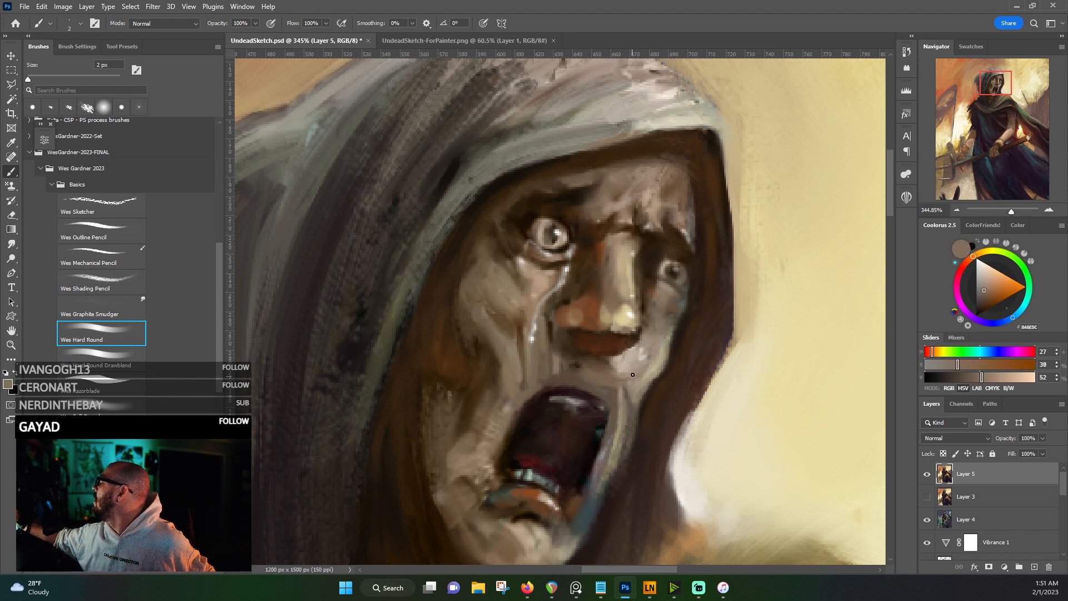
{"action": "left_click", "coordinate": [628, 367], "text": "alt"}
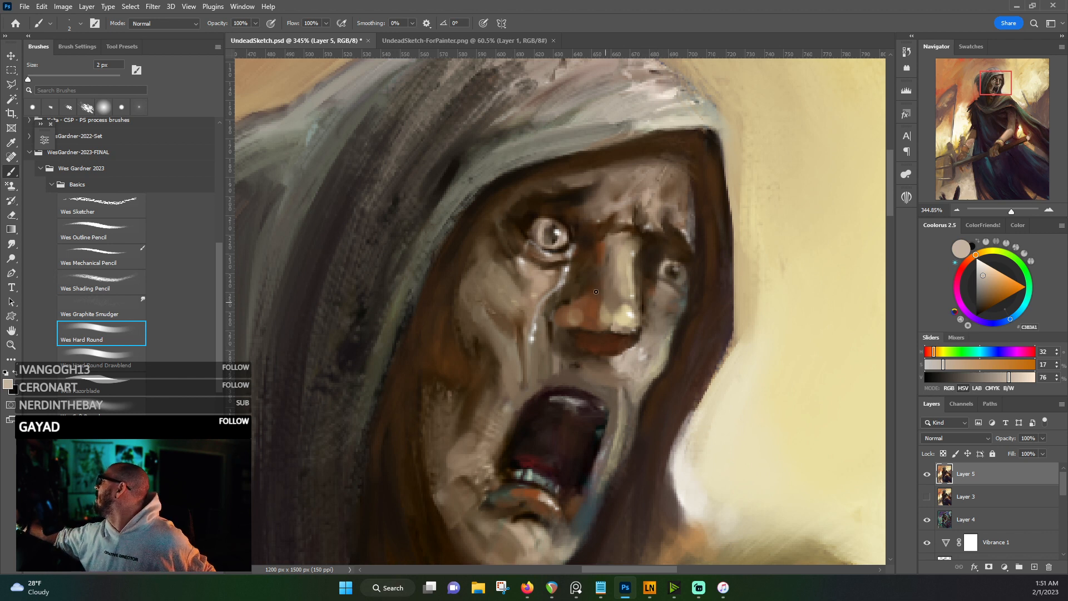
{"action": "left_click", "coordinate": [479, 251], "text": "alt"}
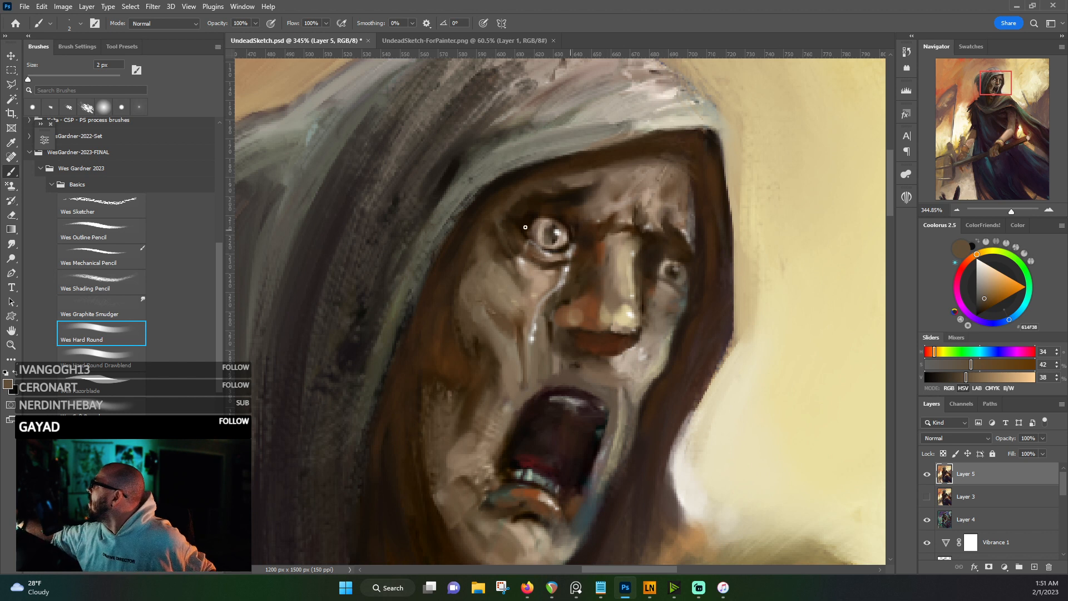
{"action": "left_click", "coordinate": [506, 222], "text": "alt"}
{"action": "left_click", "coordinate": [518, 198], "text": "alt"}
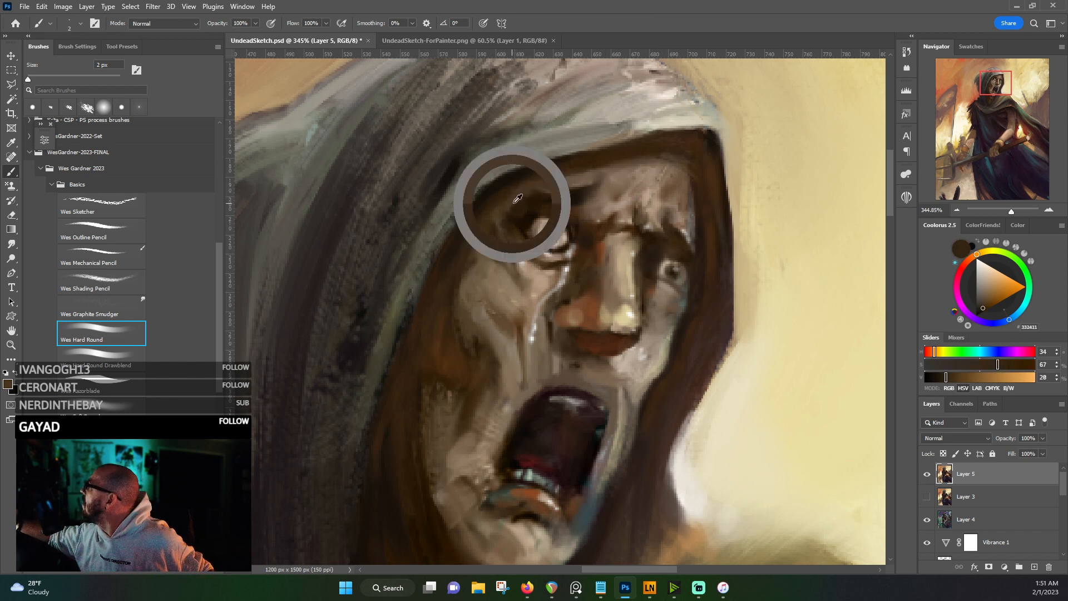
- Soften the forehead and the furrows above the nose with sampled mid-brown tones
{"action": "left_click", "coordinate": [557, 171], "text": "alt"}
{"action": "left_click", "coordinate": [592, 184], "text": "alt"}
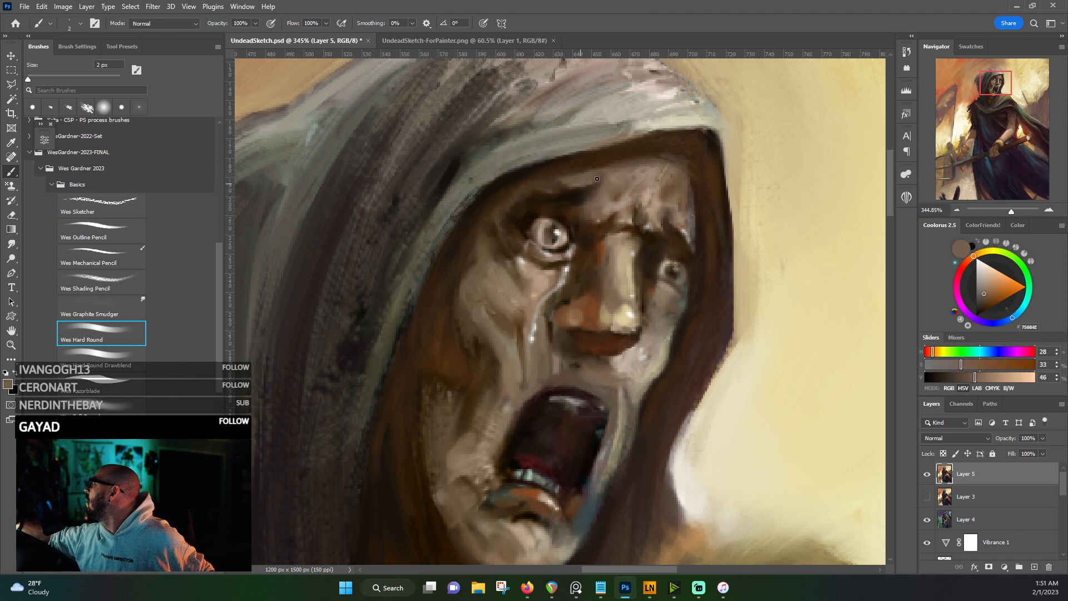
{"action": "left_click", "coordinate": [629, 191], "text": "alt"}
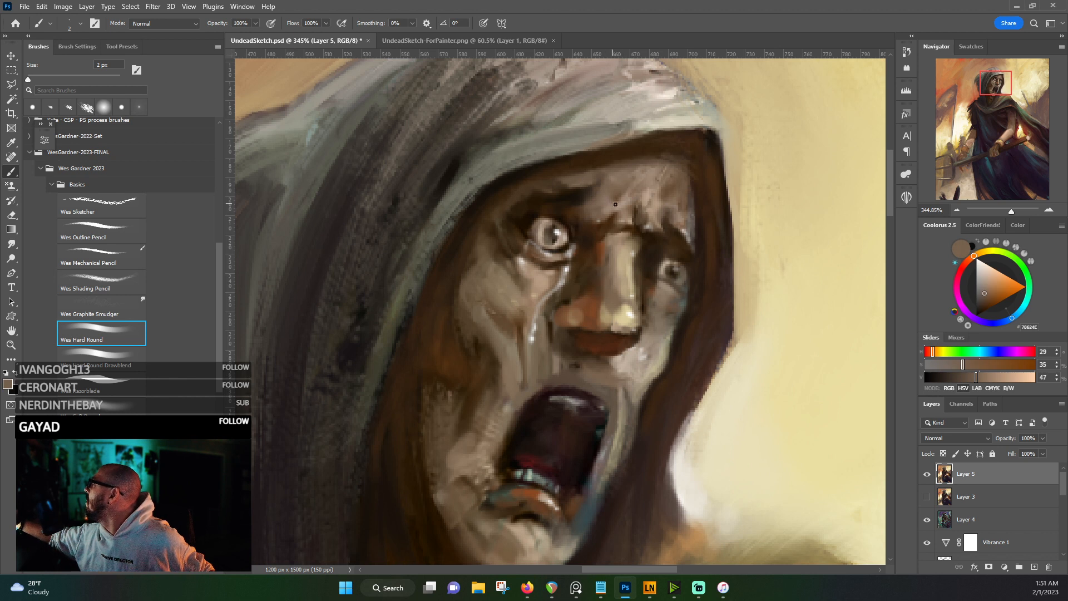
{"action": "left_click", "coordinate": [657, 186], "text": "alt"}
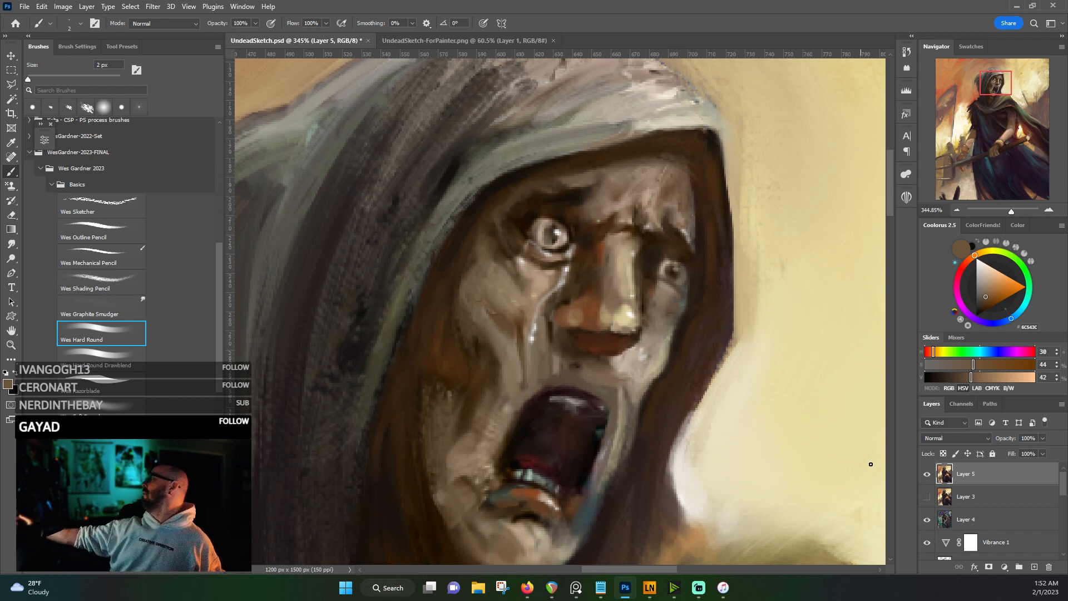
- Refine the far side of the nose bridge and the far eye's inner corner with sampled tan and grey-brown tones
{"action": "left_click", "coordinate": [632, 264], "text": "alt"}
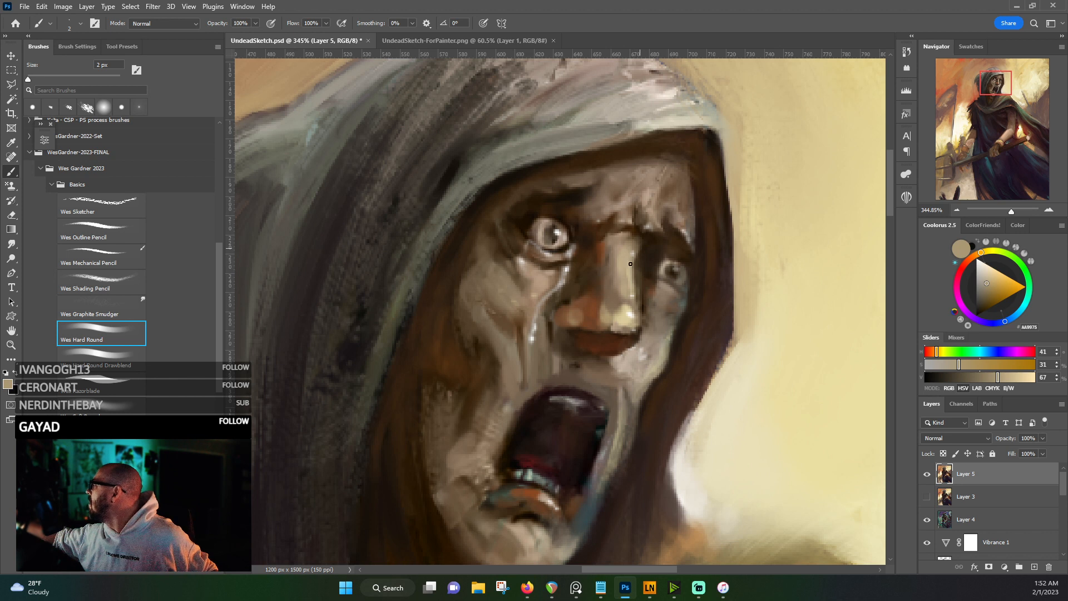
{"action": "left_click", "coordinate": [659, 266], "text": "alt"}
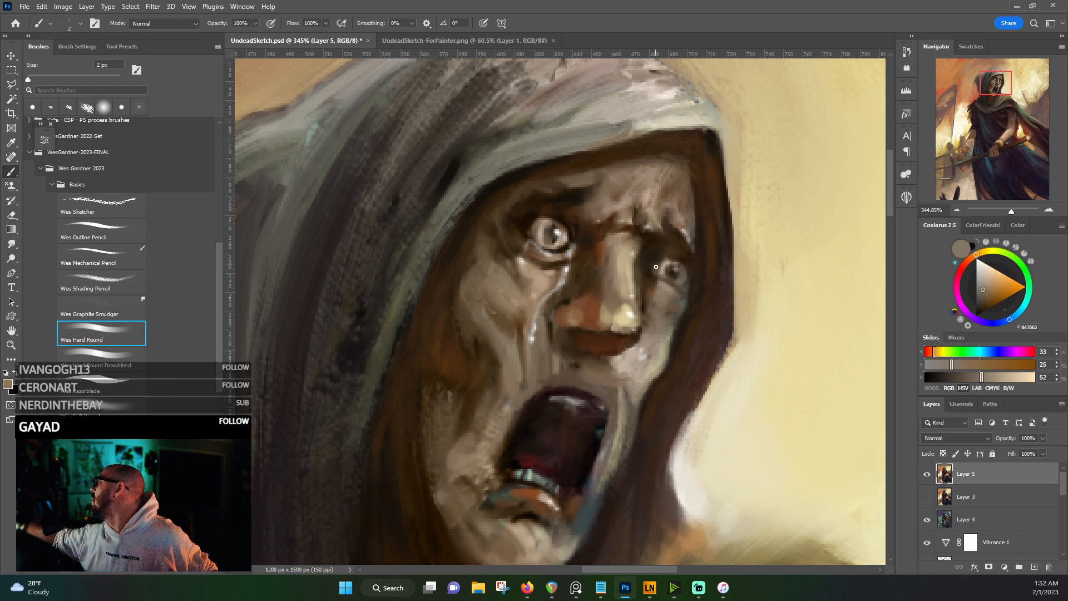
{"action": "left_click", "coordinate": [655, 267], "text": "alt"}
{"action": "left_click", "coordinate": [662, 277], "text": "alt"}
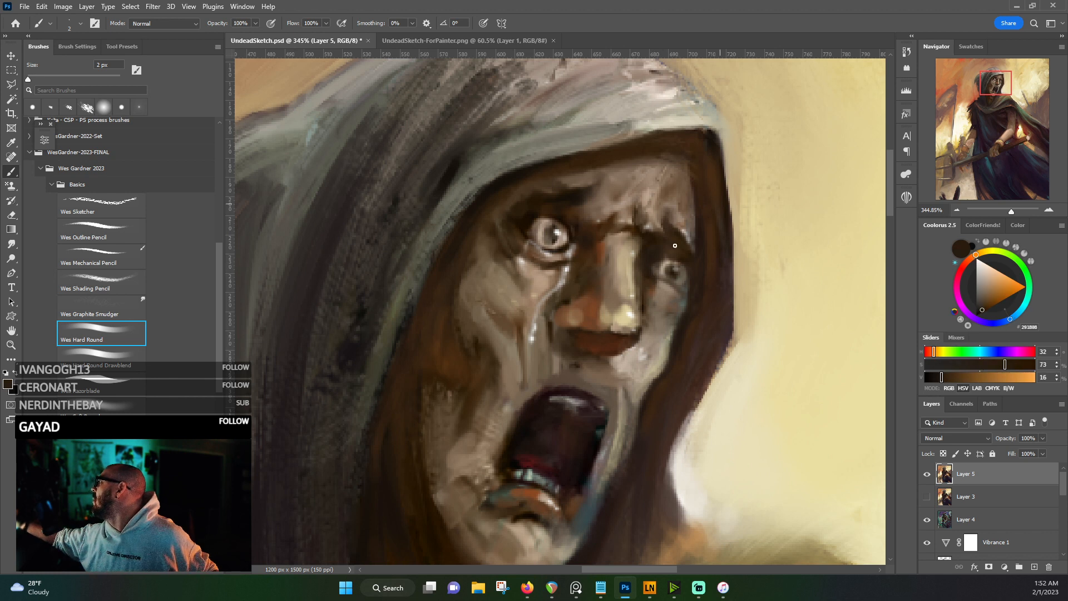
- Deepen the near brow and the shadow above the far eye with sampled very dark browns
{"action": "left_click", "coordinate": [561, 262], "text": "alt"}
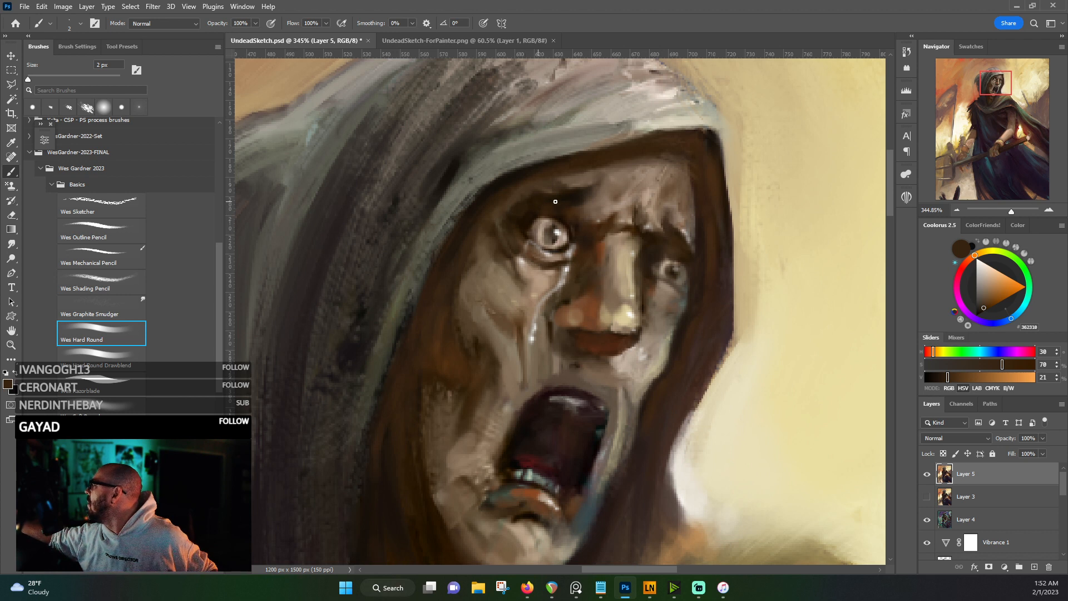
{"action": "left_click_drag", "start_coordinate": [559, 203], "coordinate": [574, 196]}
{"action": "left_click", "coordinate": [575, 194], "text": "alt"}
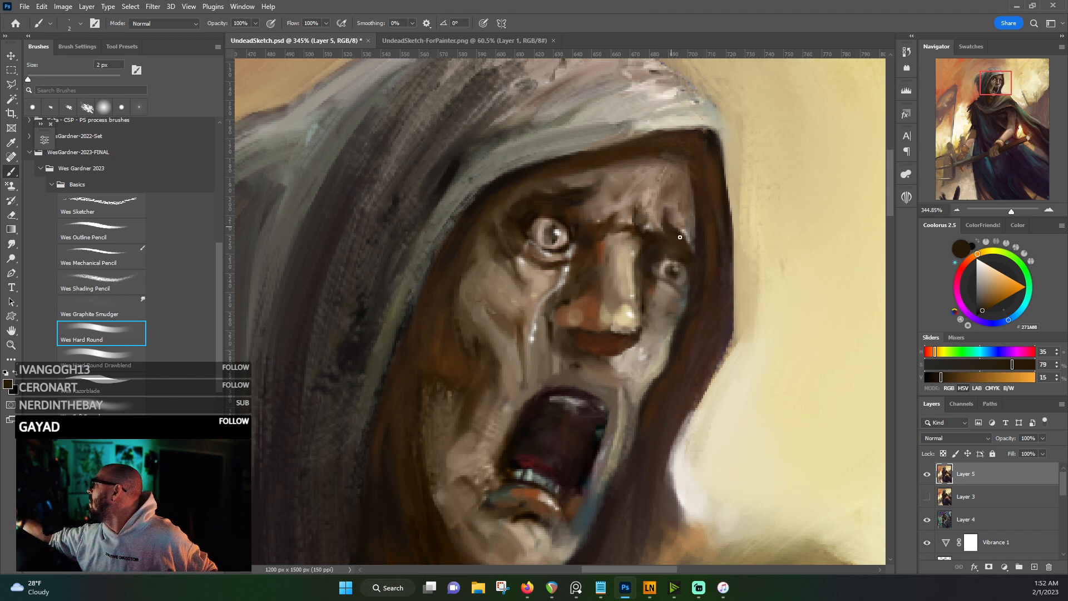
{"action": "left_click_drag", "start_coordinate": [674, 232], "coordinate": [683, 240]}
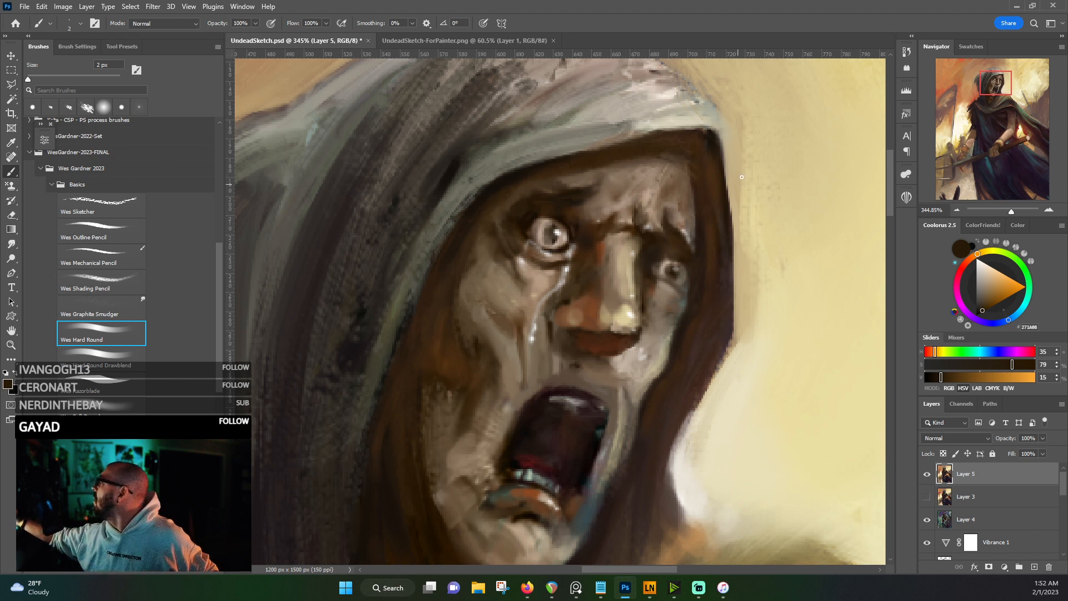
- Blend the far edge of the mouth down to the chin with sampled beige, dark brown and grey tones
{"action": "left_click", "coordinate": [653, 372], "text": "alt"}
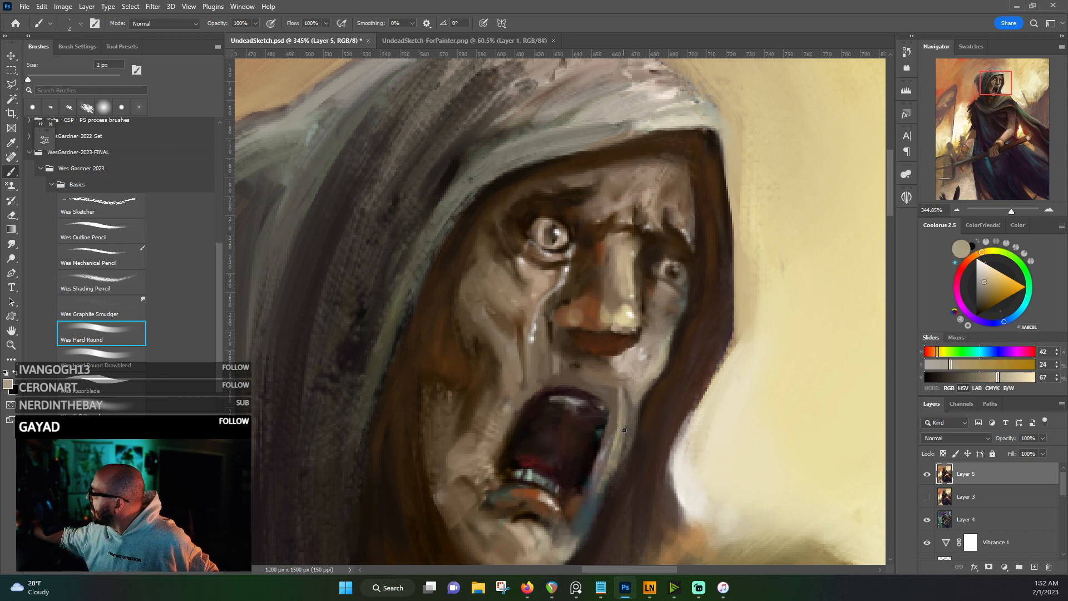
{"action": "left_click_drag", "start_coordinate": [620, 459], "coordinate": [635, 411]}
{"action": "left_click", "coordinate": [635, 412], "text": "alt"}
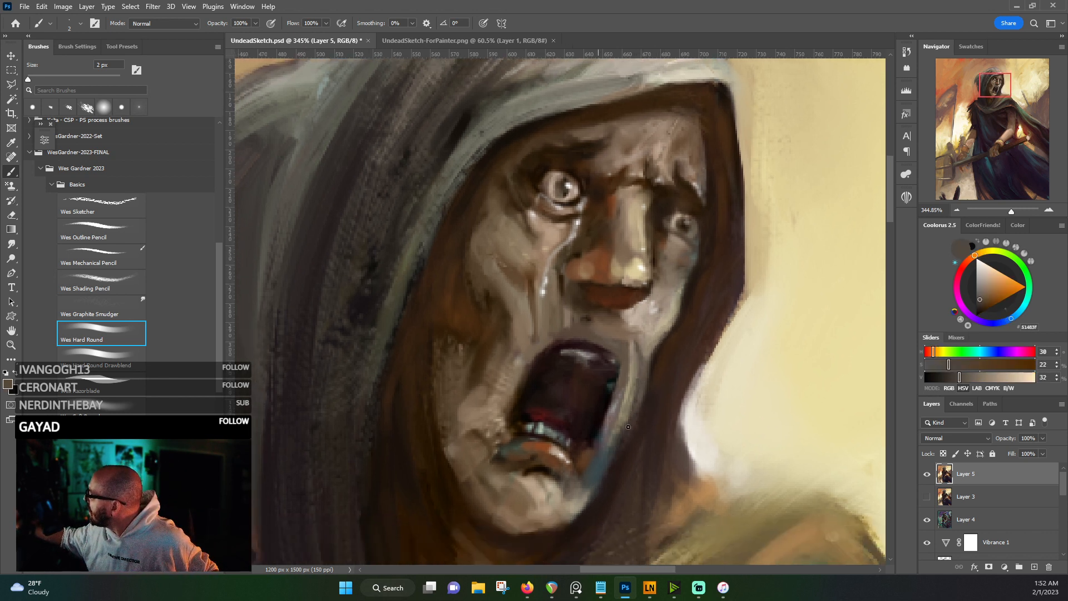
{"action": "left_click", "coordinate": [589, 488], "text": "alt"}
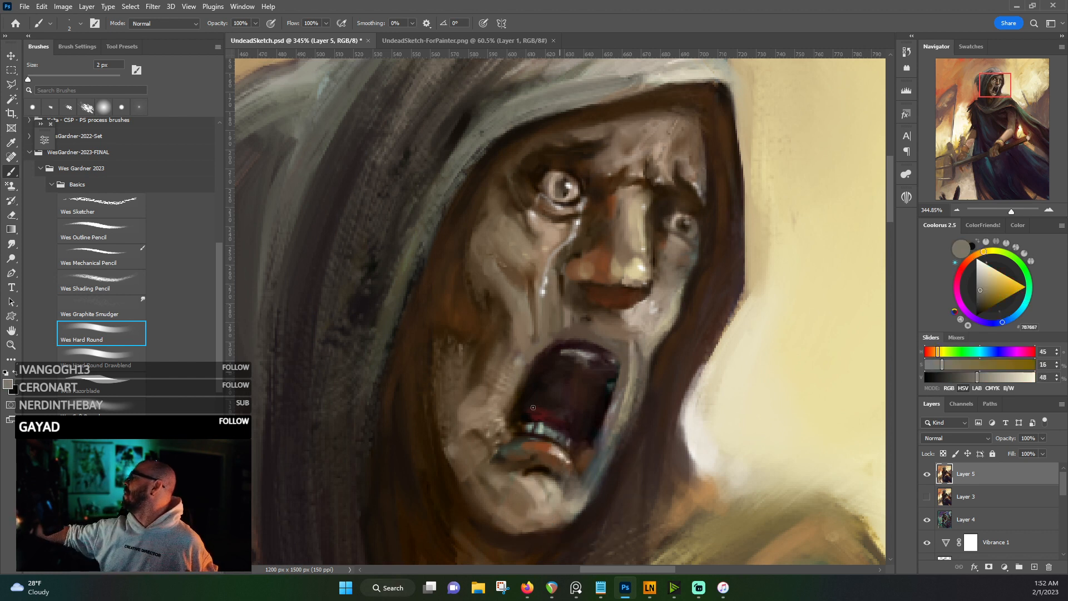
- Blend the near cheek and jaw beside the mouth into the hood's shadow with sampled brown tones
{"action": "left_click", "coordinate": [475, 426], "text": "alt"}
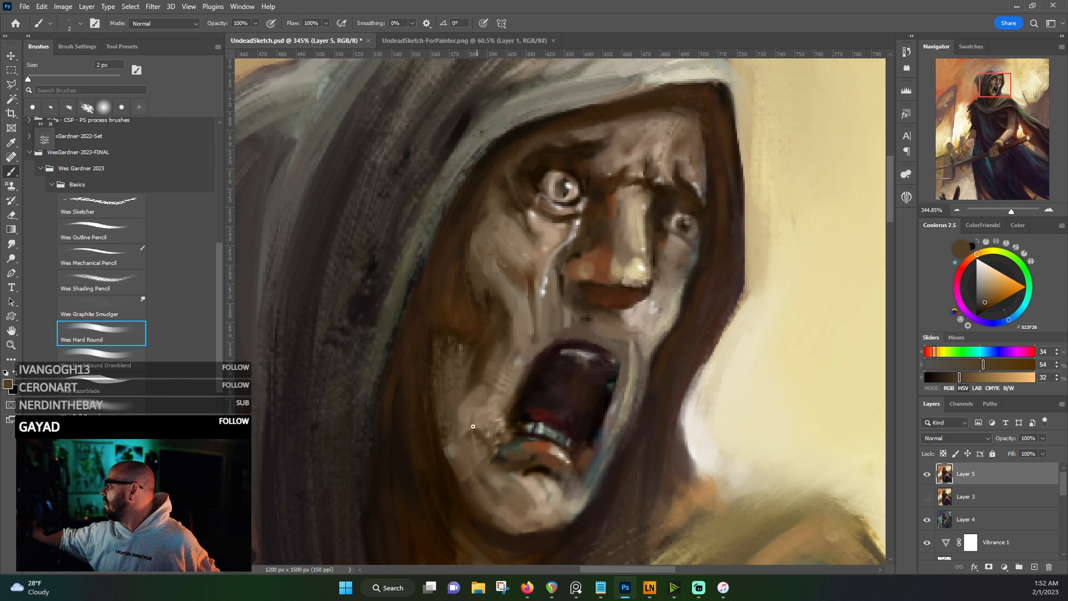
{"action": "left_click", "coordinate": [504, 358], "text": "alt"}
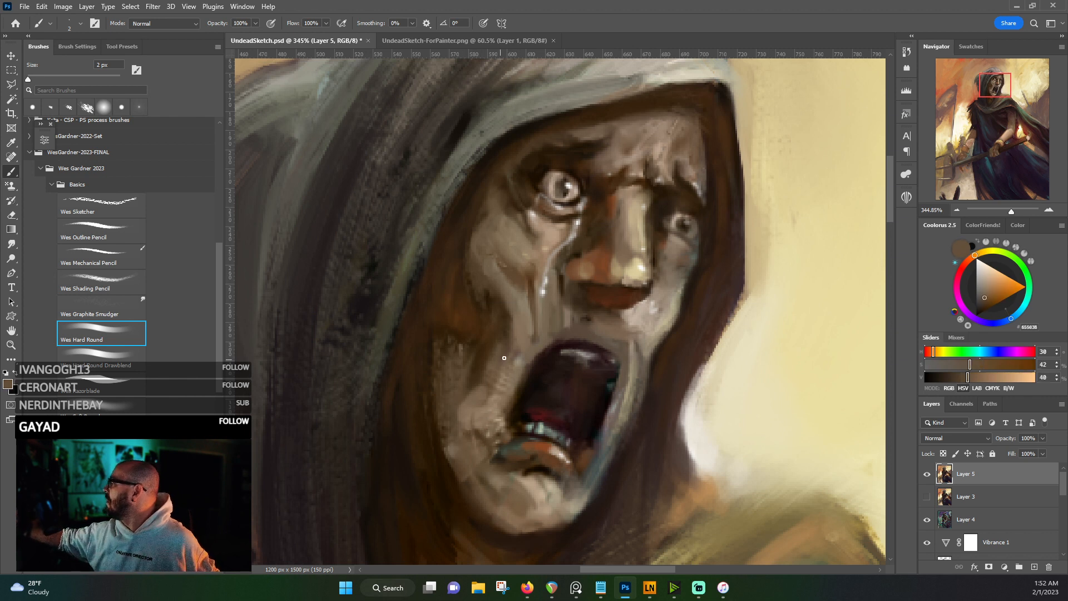
{"action": "left_click", "coordinate": [487, 377], "text": "alt"}
{"action": "left_click", "coordinate": [477, 372], "text": "alt"}
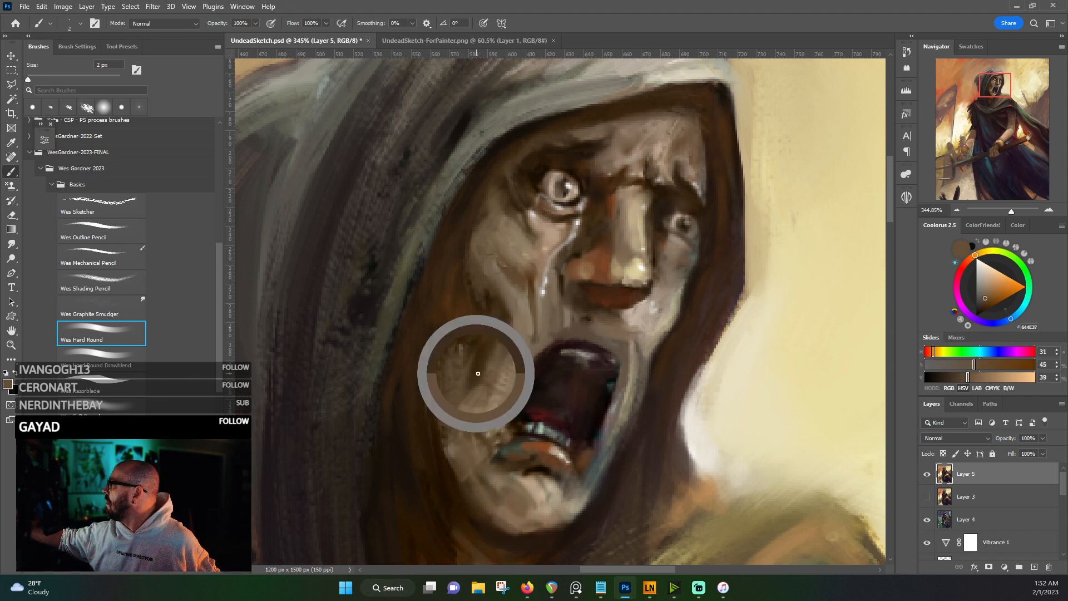
{"action": "left_click", "coordinate": [454, 342], "text": "alt"}
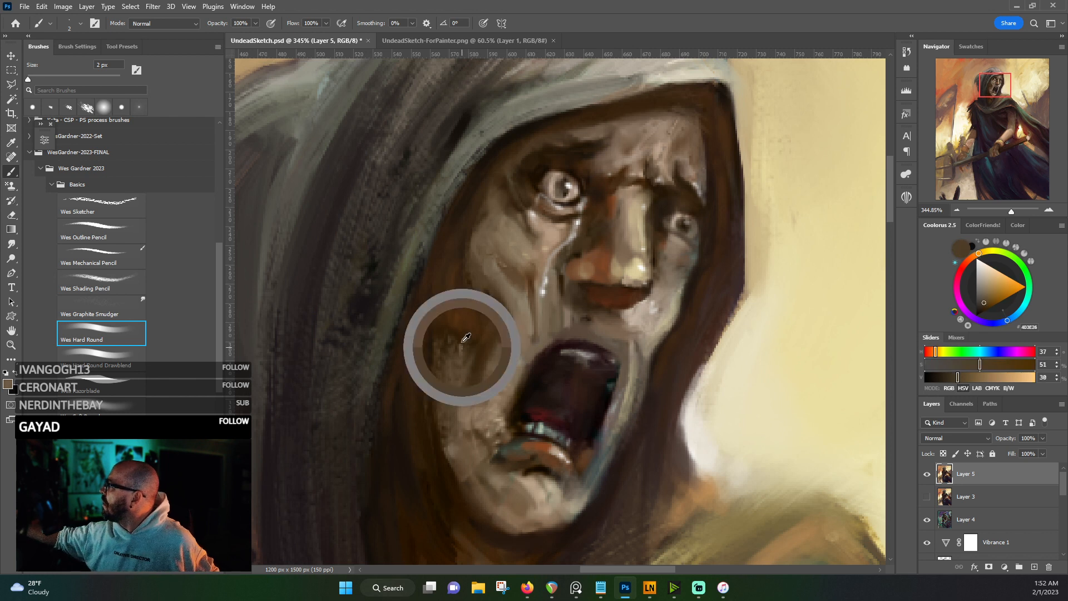
{"action": "left_click", "coordinate": [449, 320], "text": "alt"}
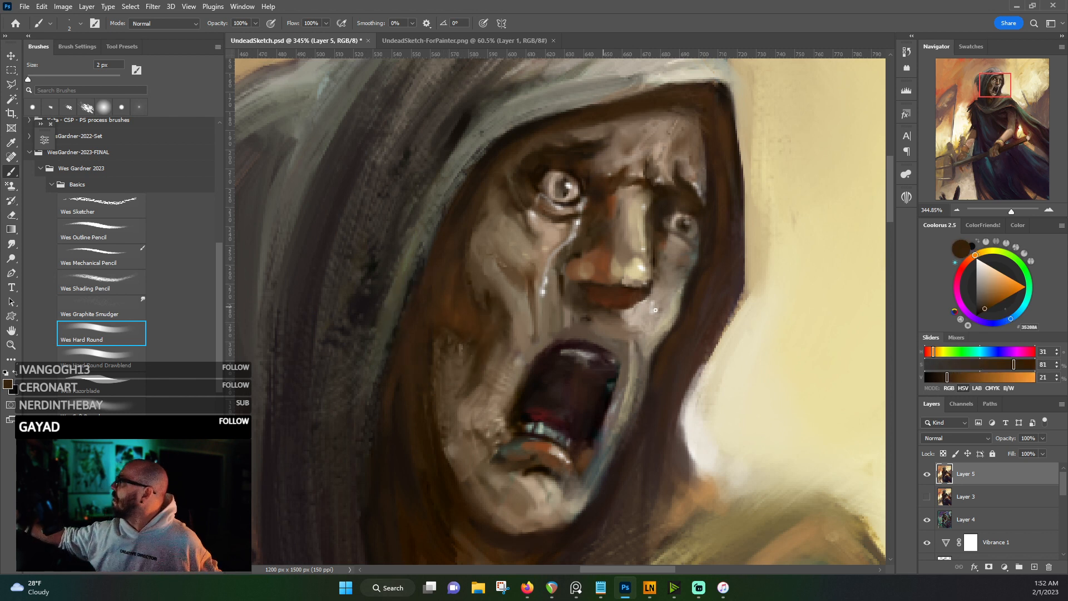
- Touch up the near temple and the hood's dark folds with sampled brown and near-black tones
{"action": "left_click", "coordinate": [490, 197], "text": "alt"}
{"action": "left_click", "coordinate": [489, 199], "text": "alt"}
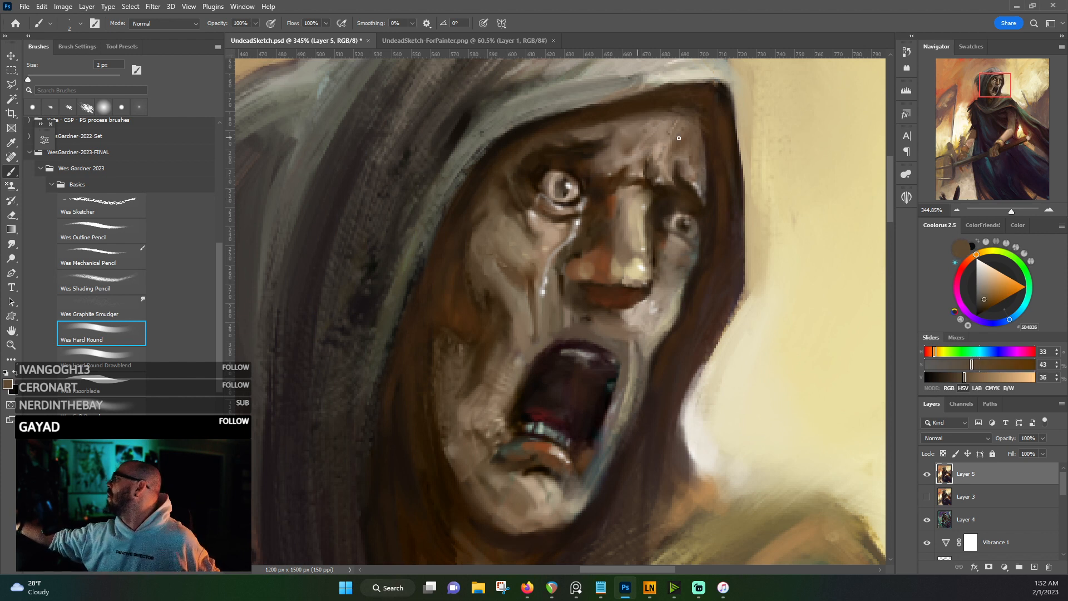
{"action": "left_click", "coordinate": [462, 131], "text": "alt"}
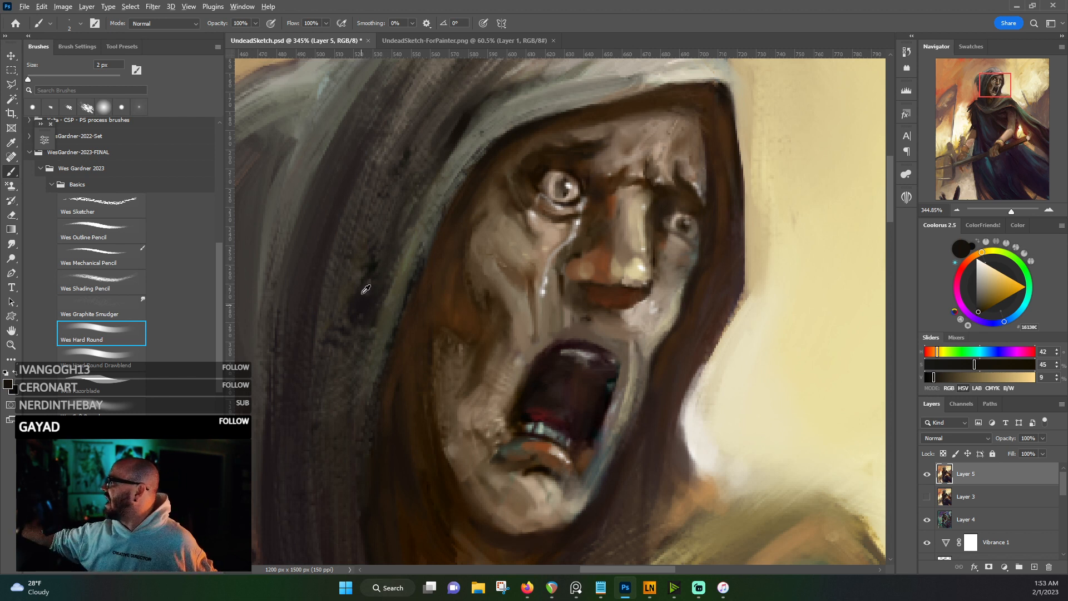
{"action": "left_click", "coordinate": [375, 274], "text": "alt"}
{"action": "scroll", "coordinate": [302, 352], "scroll_direction": "up", "scroll_amount": 3}
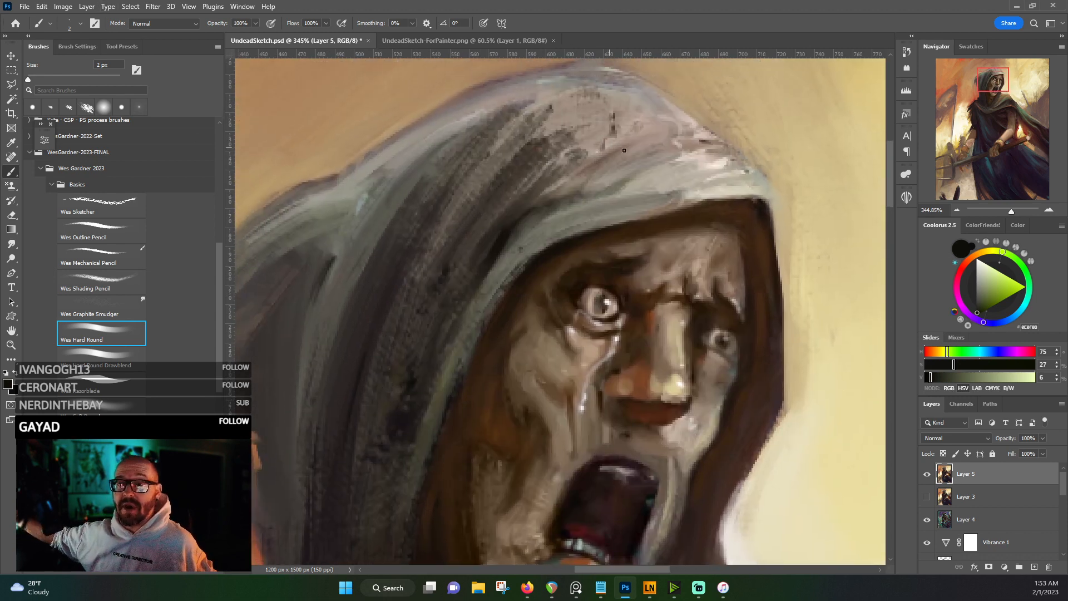
- Paint a light cream highlight along the hood's front edge and clean the background beside it with sampled pale yellow
{"action": "left_click", "coordinate": [759, 162], "text": "alt"}
{"action": "left_click", "coordinate": [721, 163], "text": "alt"}
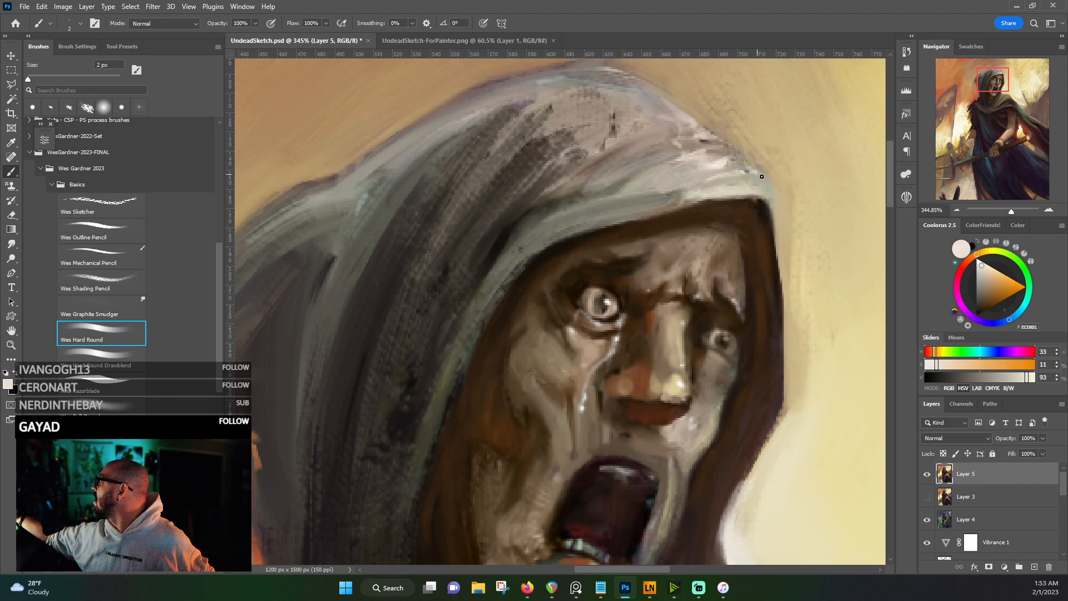
{"action": "left_click_drag", "start_coordinate": [771, 189], "coordinate": [779, 238]}
{"action": "left_click_drag", "start_coordinate": [796, 282], "coordinate": [675, 217]}
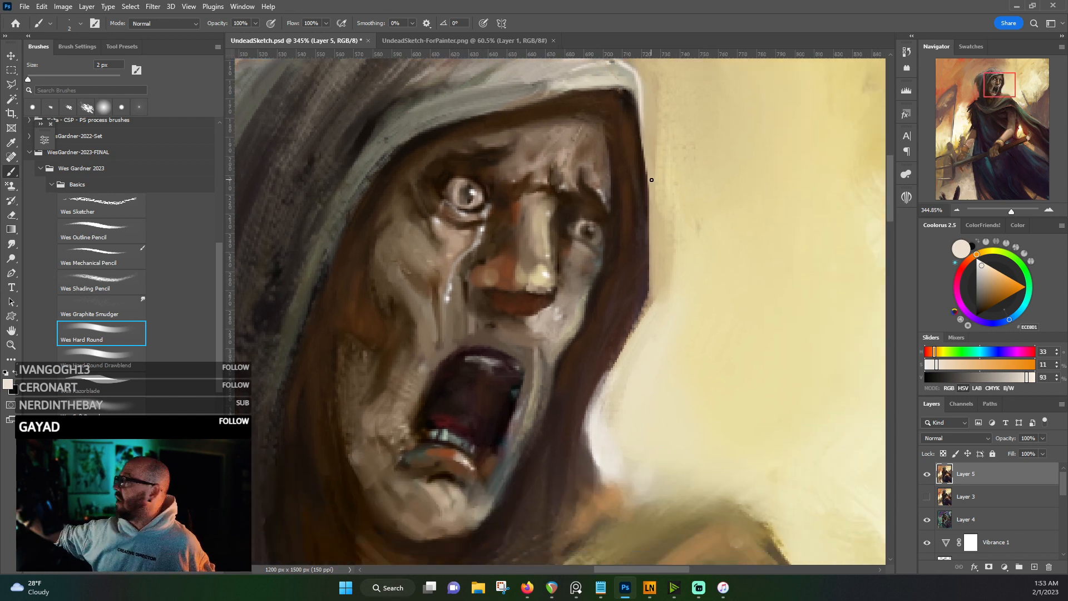
{"action": "left_click", "coordinate": [690, 220], "text": "alt"}
{"action": "left_click_drag", "start_coordinate": [674, 212], "coordinate": [653, 285]}
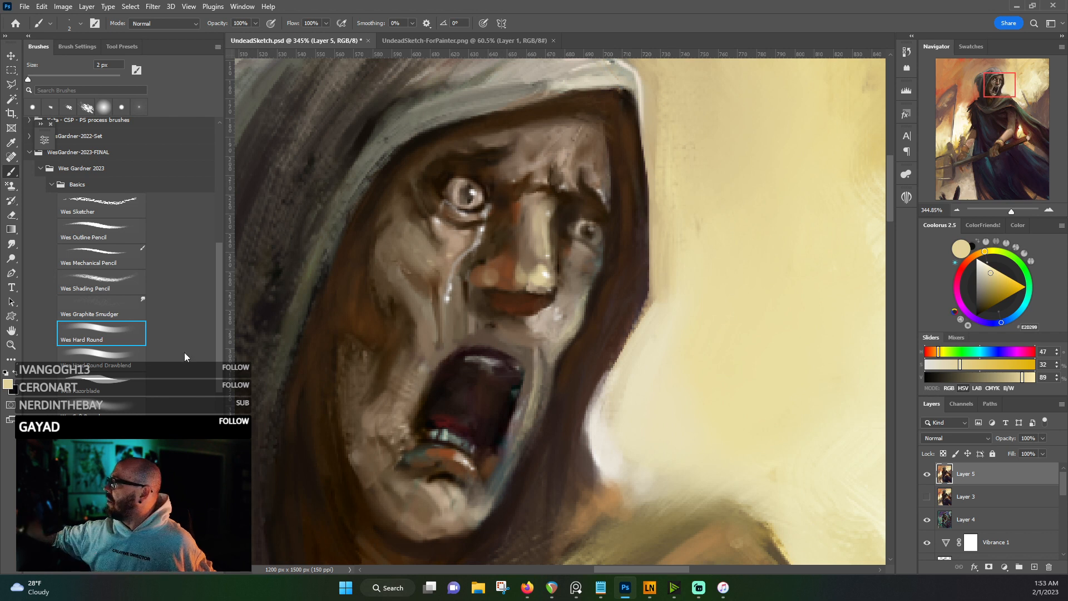
- Switch to the Razorblade brush and refine the hood's upper front edge with sampled tan and light beige
{"action": "left_click", "coordinate": [111, 389]}
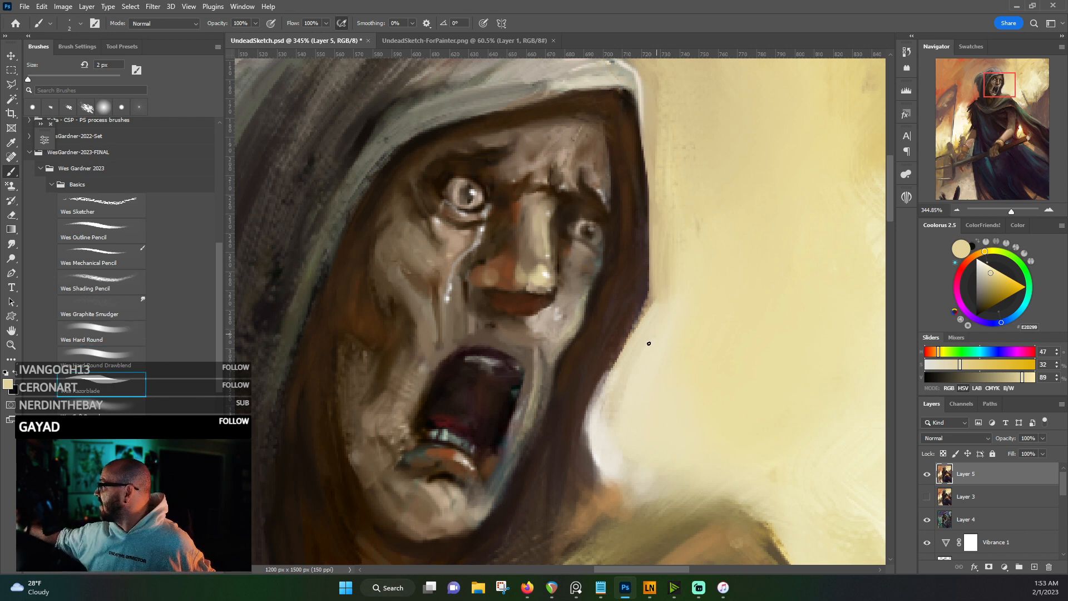
{"action": "scroll", "coordinate": [661, 300], "scroll_direction": "up", "scroll_amount": 5}
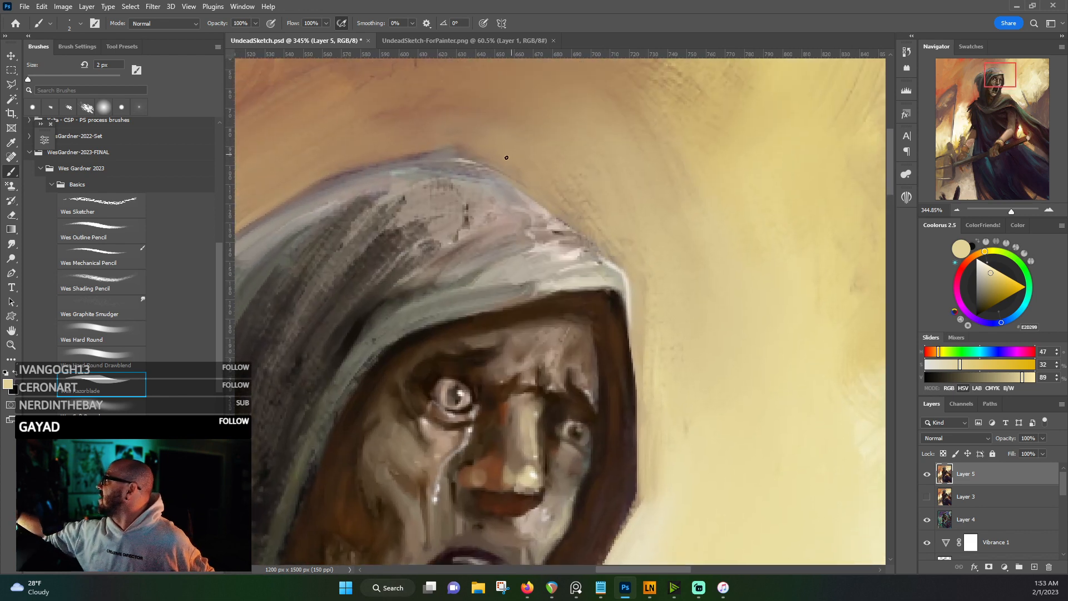
{"action": "left_click", "coordinate": [539, 183], "text": "alt"}
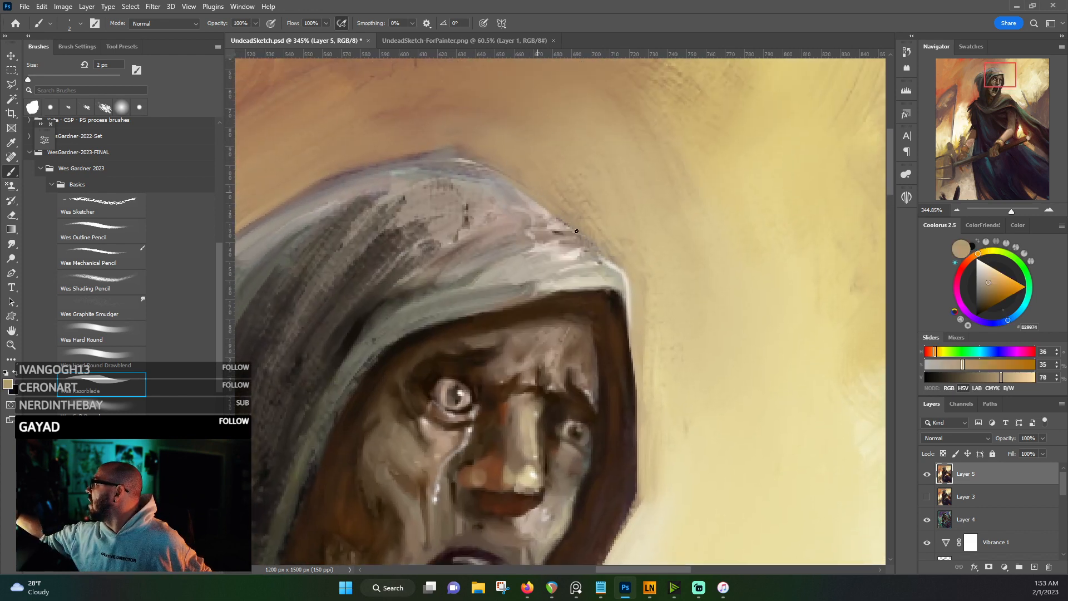
{"action": "left_click", "coordinate": [551, 214], "text": "alt"}
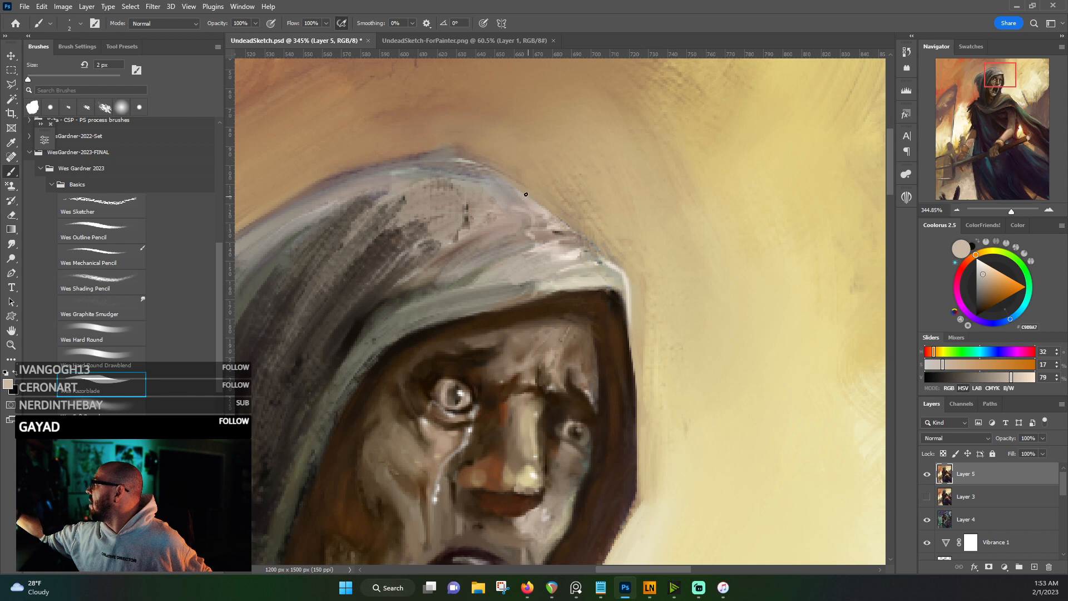
{"action": "left_click_drag", "start_coordinate": [589, 245], "coordinate": [606, 262]}
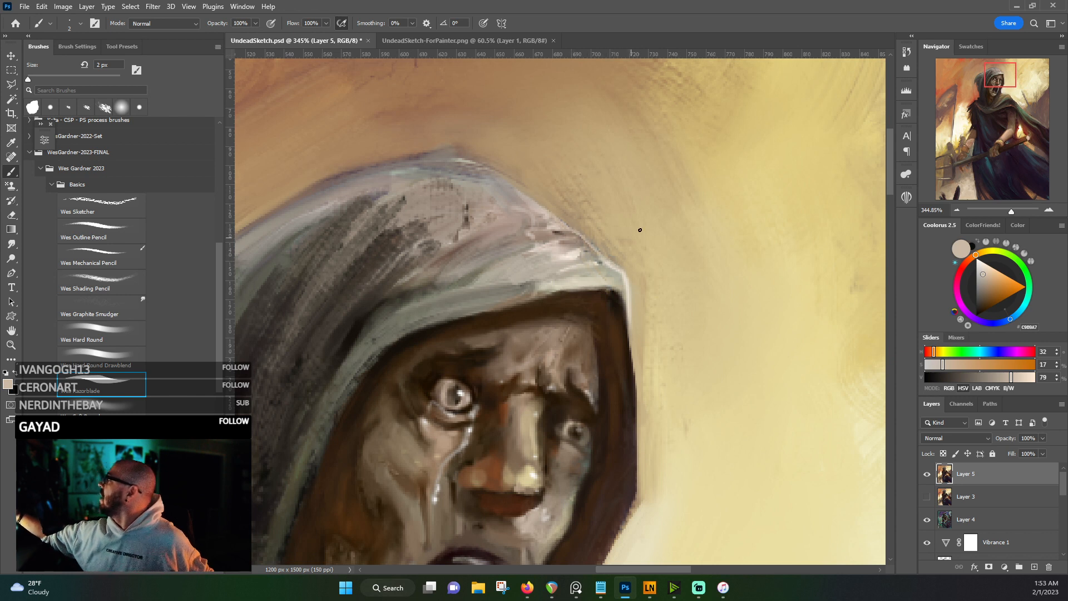
- Clean up the hood's ragged back edge above the shoulder with a 5 px brush and sampled near-black
{"action": "mouse_move", "coordinate": [250, 273]}
{"action": "left_mouse_down"}
{"action": "mouse_move", "coordinate": [456, 238]}
{"action": "mouse_move", "coordinate": [561, 184]}
{"action": "left_mouse_up"}
{"action": "mouse_move", "coordinate": [501, 417]}
{"action": "left_mouse_down"}
{"action": "mouse_move", "coordinate": [441, 162]}
{"action": "mouse_move", "coordinate": [335, 245]}
{"action": "left_mouse_up"}
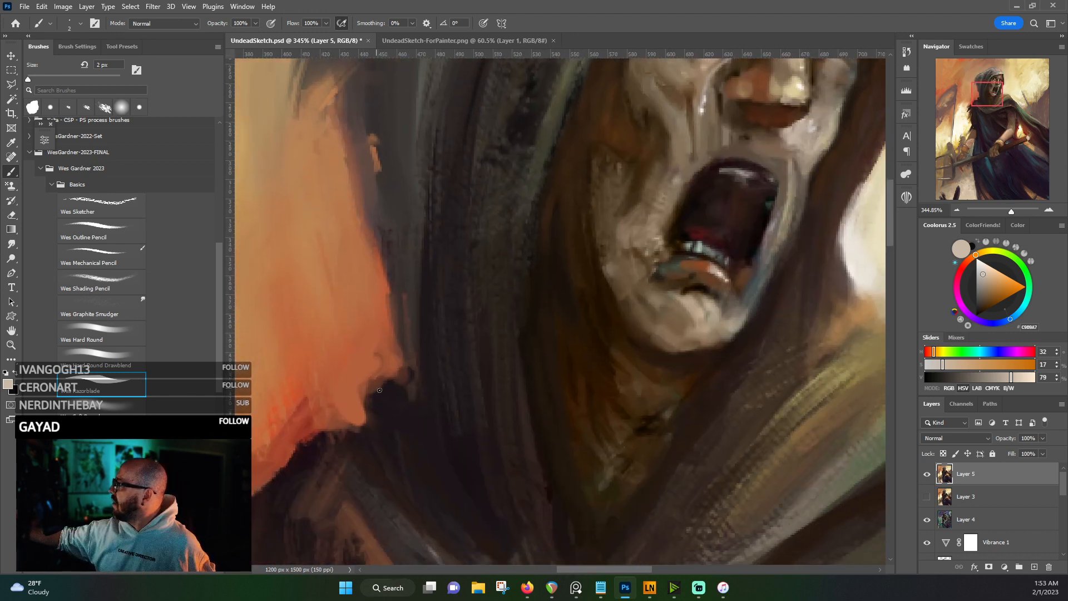
{"action": "left_click", "coordinate": [380, 389], "text": "alt"}
{"action": "key", "text": "]"}
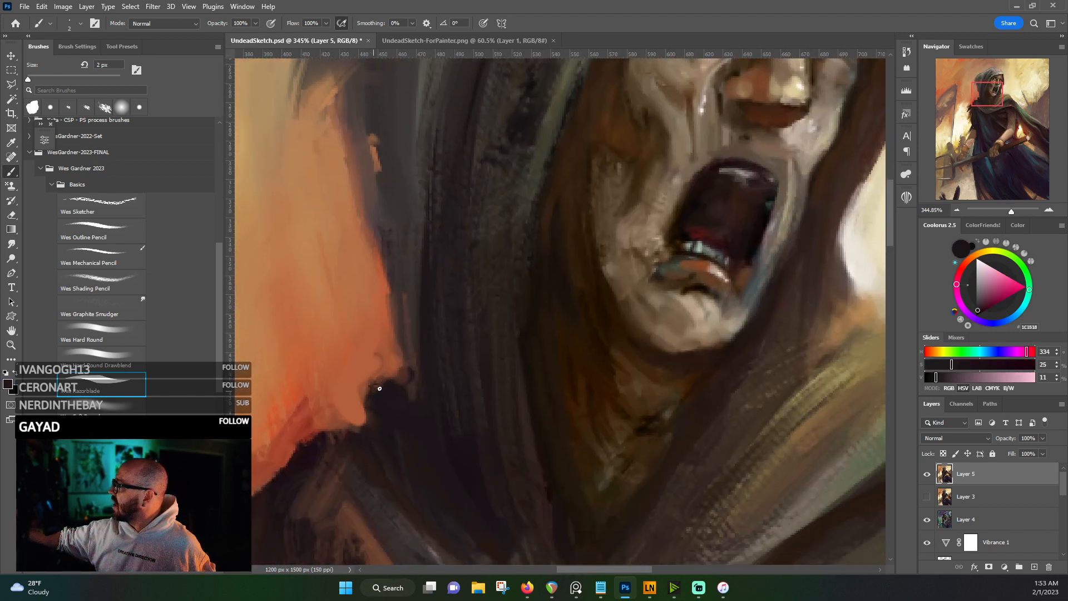
{"action": "key", "text": "]"}
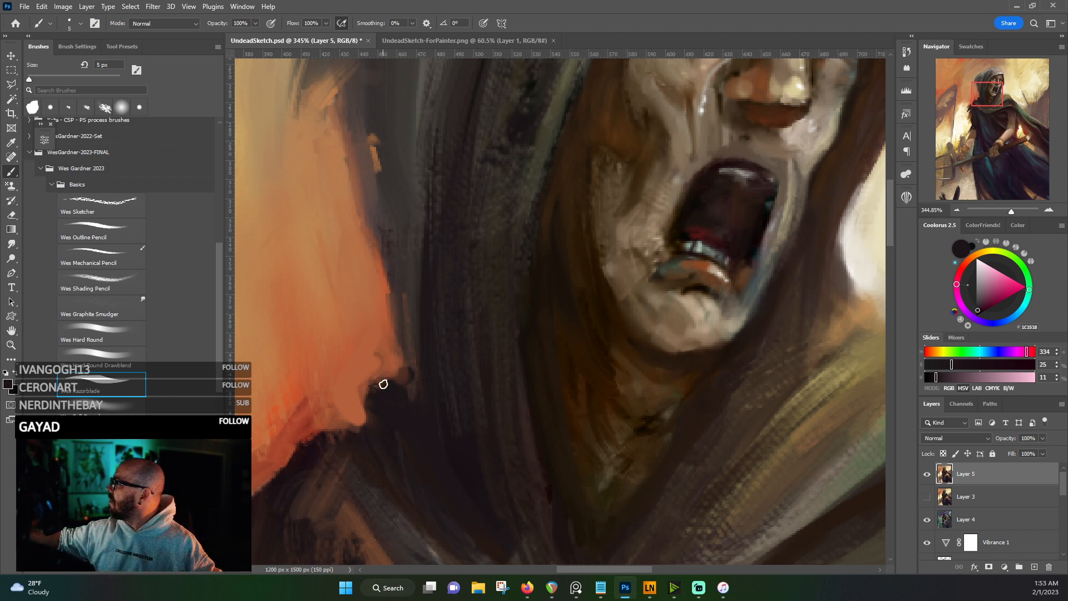
{"action": "mouse_move", "coordinate": [375, 392]}
{"action": "left_mouse_down"}
{"action": "mouse_move", "coordinate": [372, 432]}
{"action": "mouse_move", "coordinate": [367, 407]}
{"action": "mouse_move", "coordinate": [382, 378]}
{"action": "mouse_move", "coordinate": [399, 383]}
{"action": "left_mouse_up"}
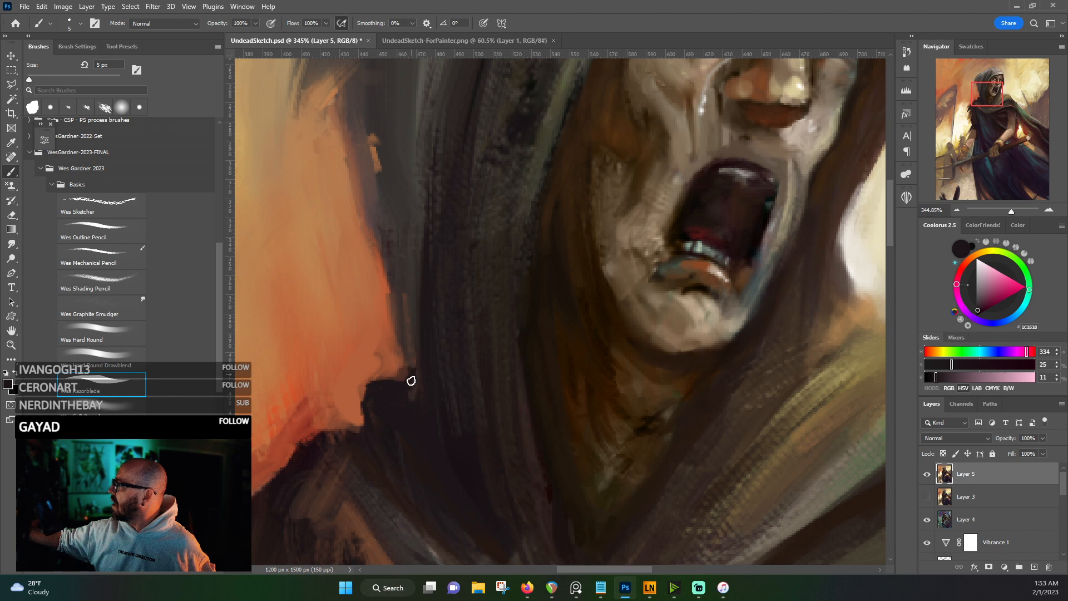
{"action": "left_click_drag", "start_coordinate": [397, 302], "coordinate": [417, 389]}
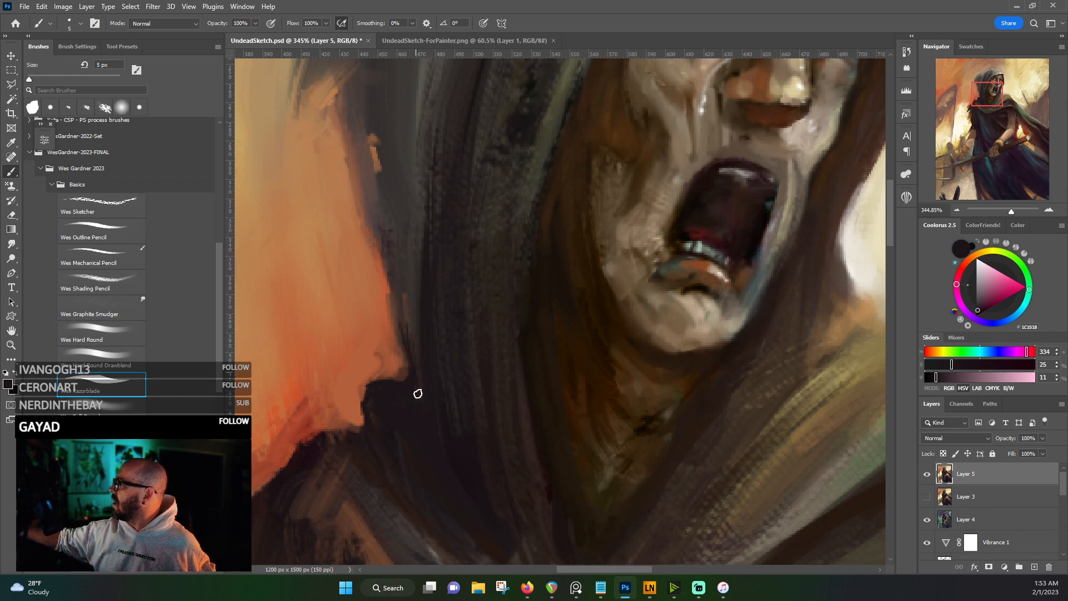
{"action": "scroll", "coordinate": [401, 381], "scroll_direction": "down", "scroll_amount": 5}
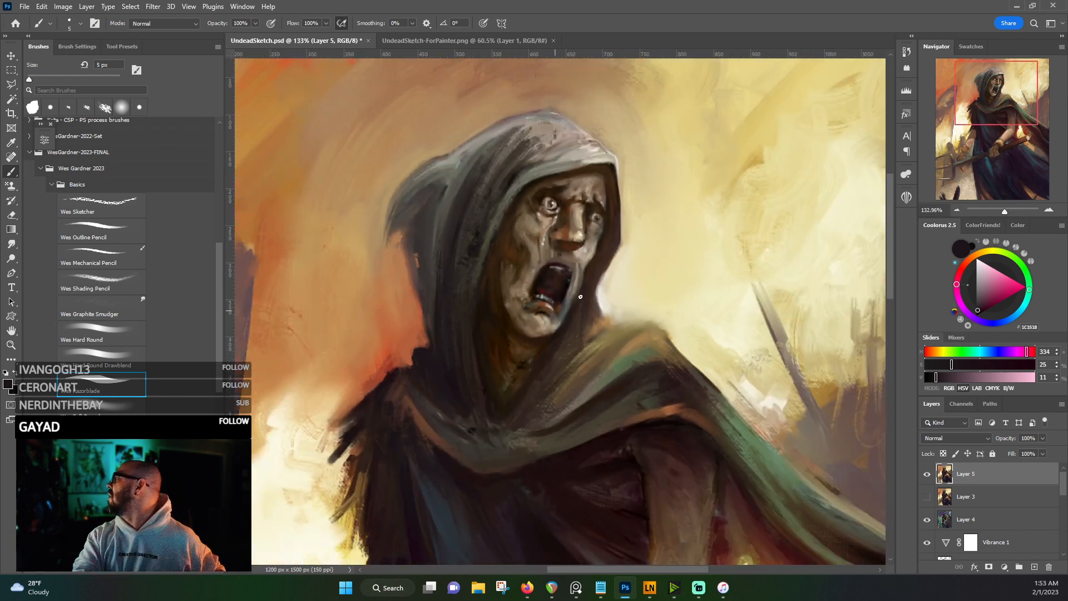
- Deepen the hood's upper and back folds using the Hard Round Drawblend brush at 6 px and dark brown with saturation 82, value 18
{"action": "scroll", "coordinate": [607, 352], "scroll_direction": "up", "scroll_amount": 3}
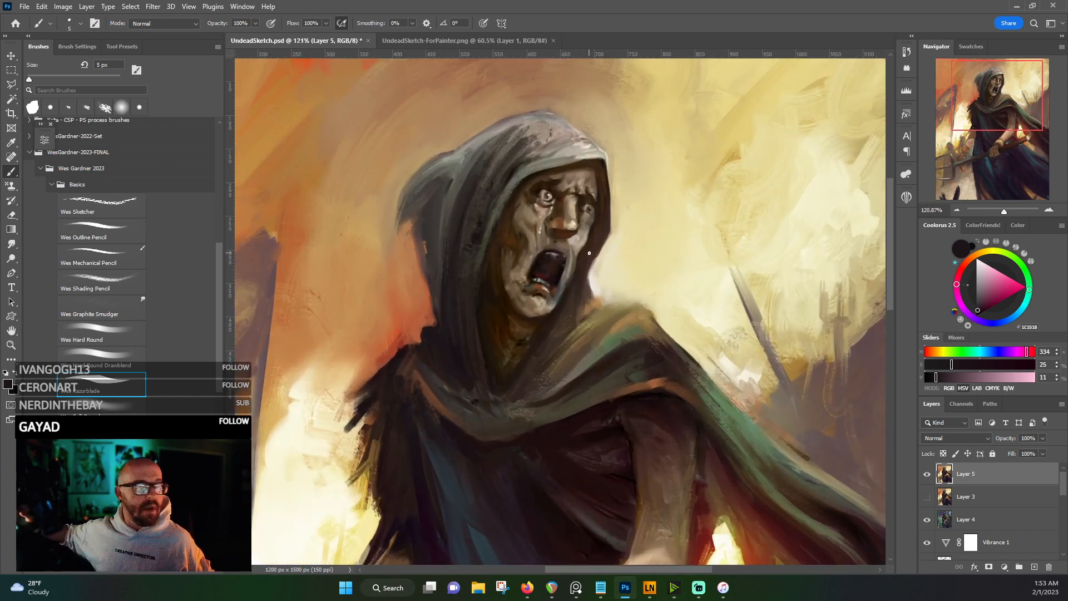
{"action": "left_click", "coordinate": [509, 178], "text": "alt"}
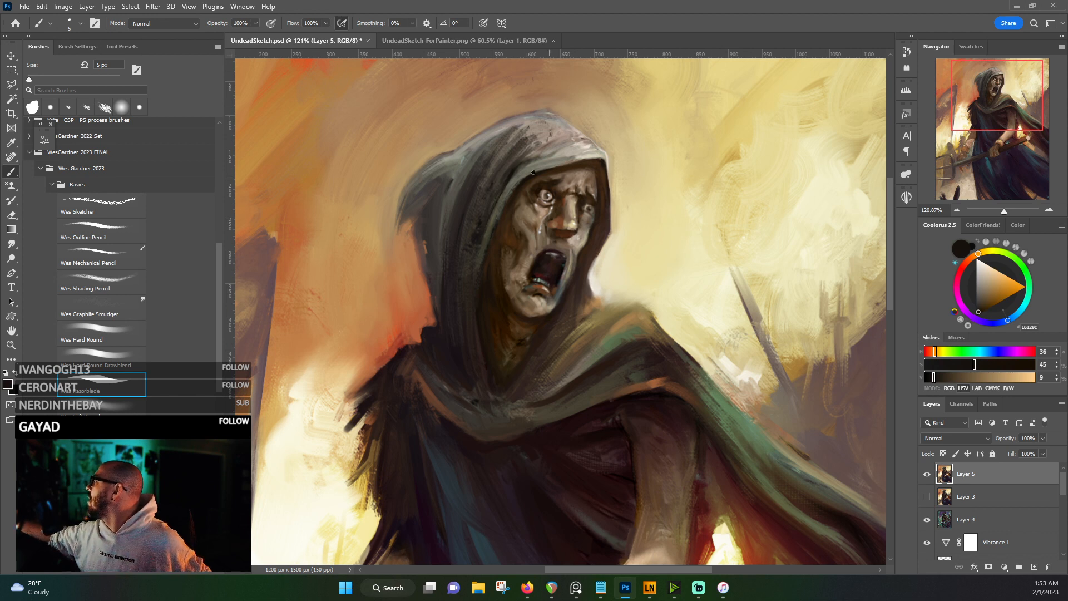
{"action": "left_click", "coordinate": [605, 171], "text": "alt"}
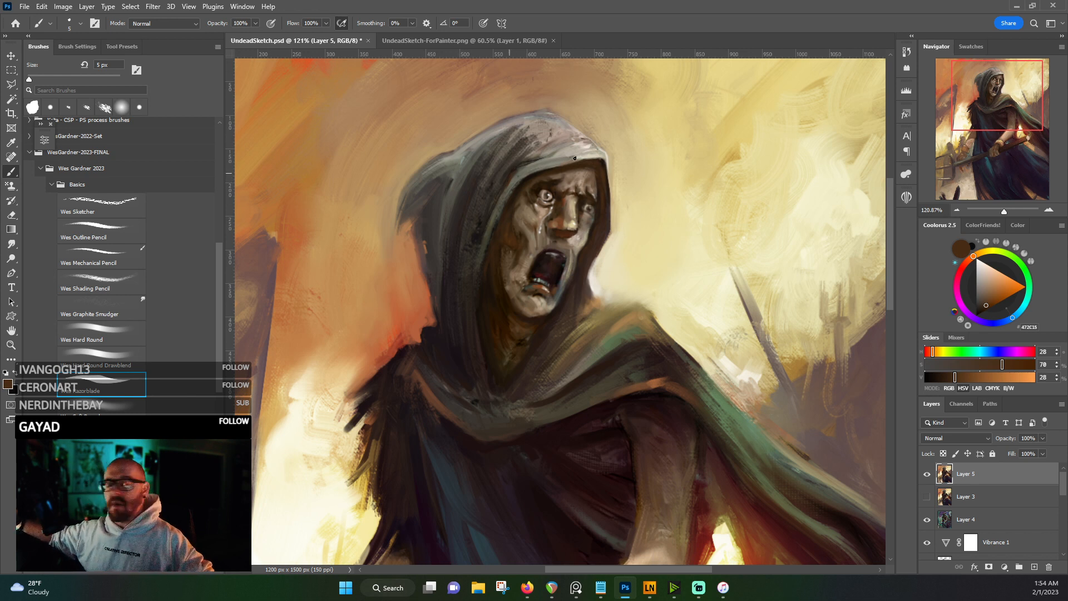
{"action": "left_click", "coordinate": [1015, 365]}
{"action": "left_click_drag", "start_coordinate": [955, 377], "coordinate": [943, 377]}
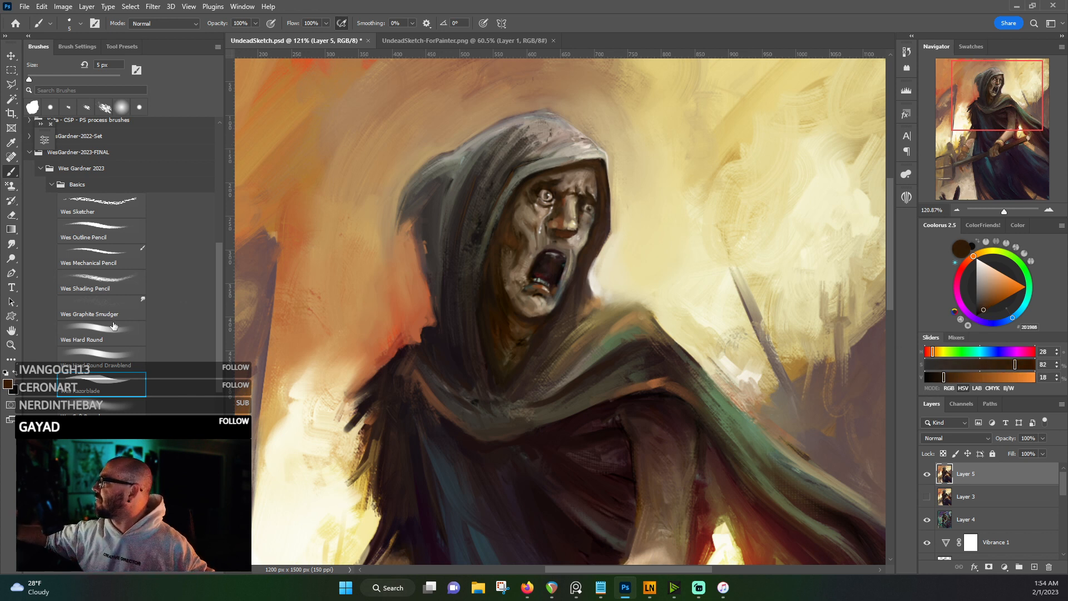
{"action": "key", "text": "comma"}
{"action": "key", "text": "bracketright"}
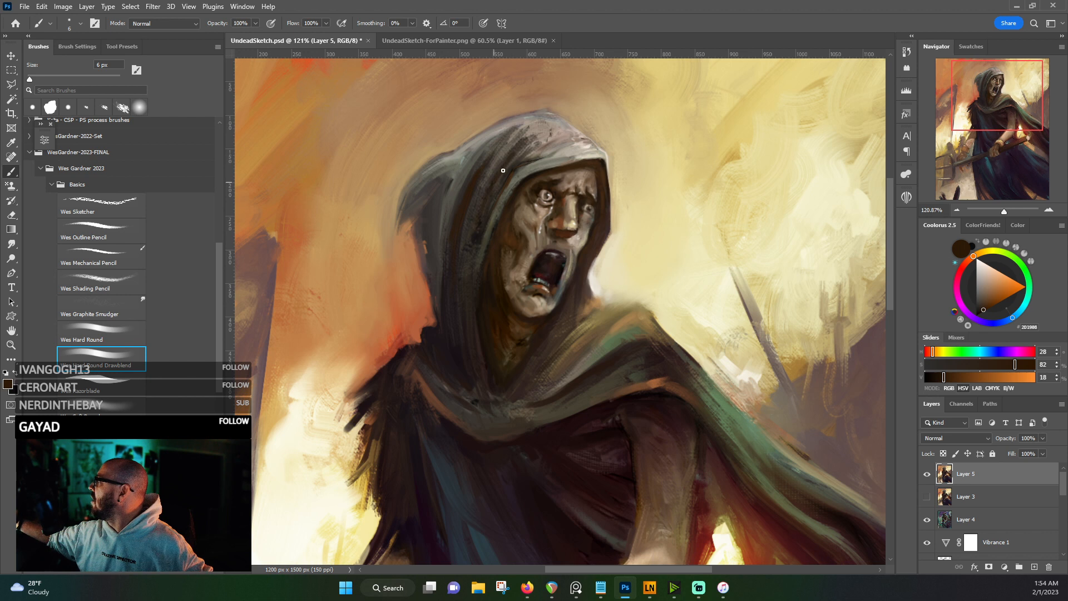
{"action": "left_click_drag", "start_coordinate": [512, 144], "coordinate": [521, 149]}
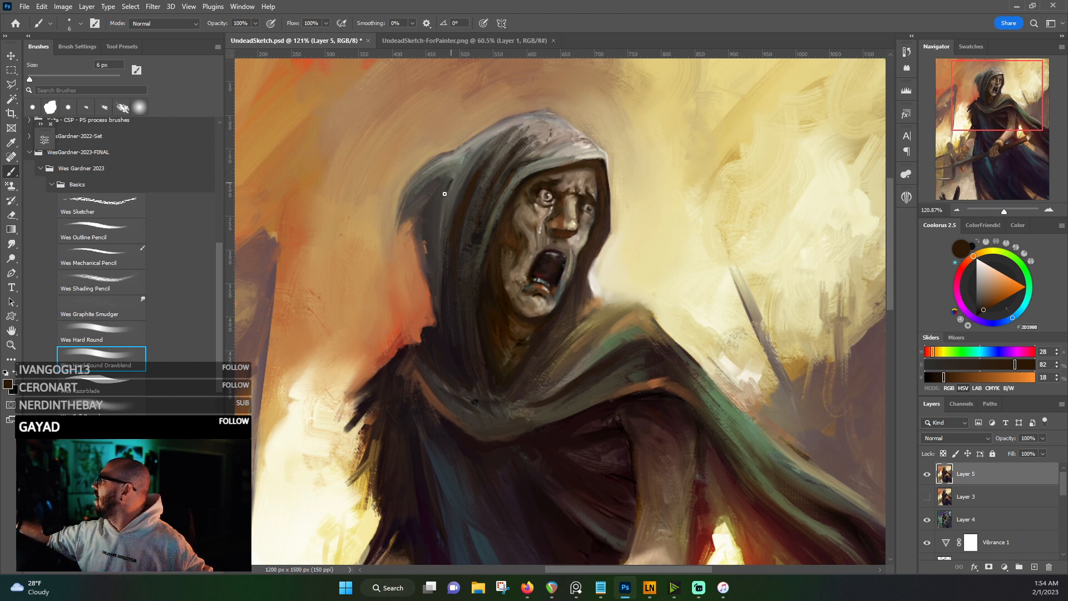
{"action": "left_click_drag", "start_coordinate": [416, 194], "coordinate": [430, 182]}
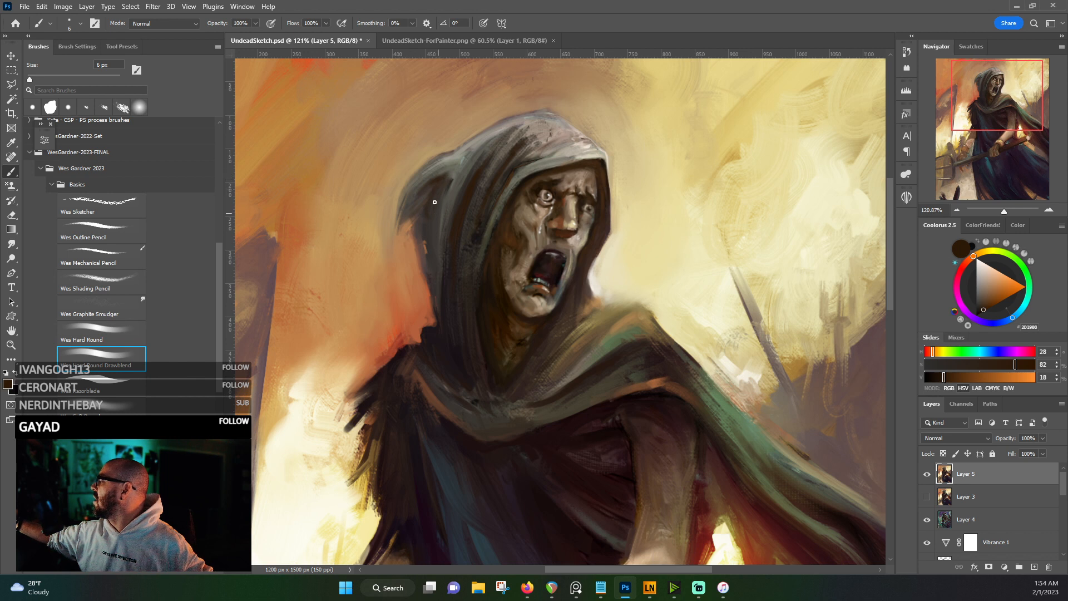
- Blend the folds across the crown and near side of the hood with sampled grey-brown and light taupe tones
{"action": "left_click", "coordinate": [502, 151], "text": "alt"}
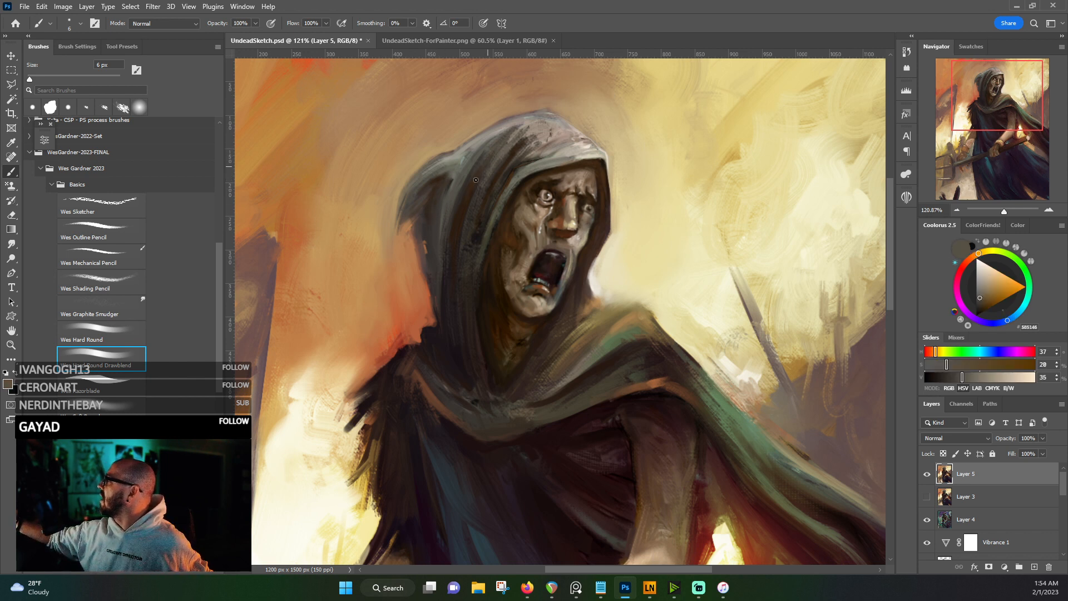
{"action": "left_click", "coordinate": [531, 133], "text": "alt"}
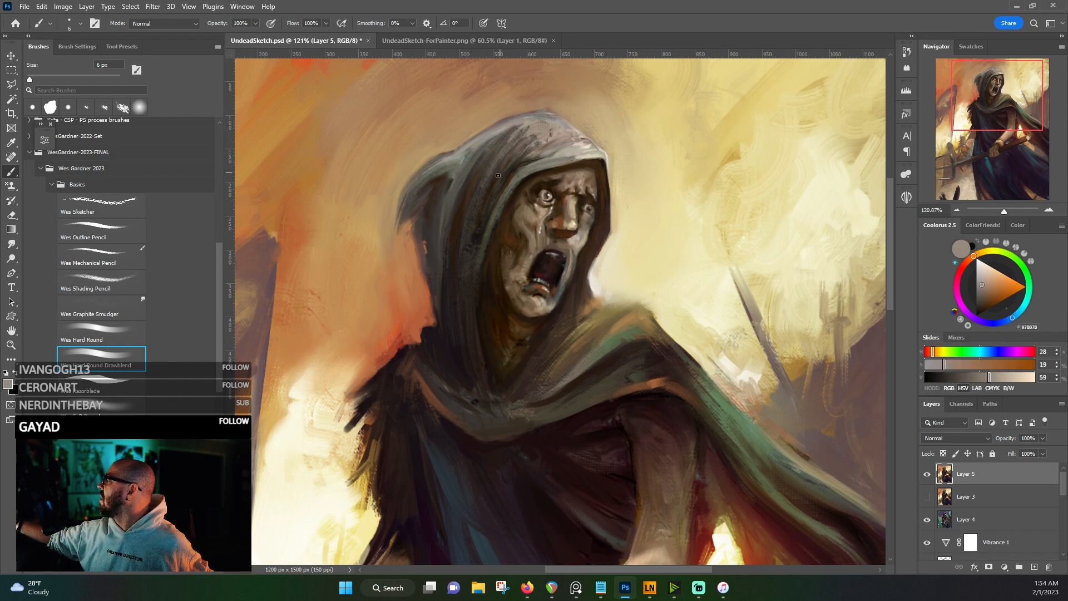
{"action": "left_click", "coordinate": [491, 193], "text": "alt"}
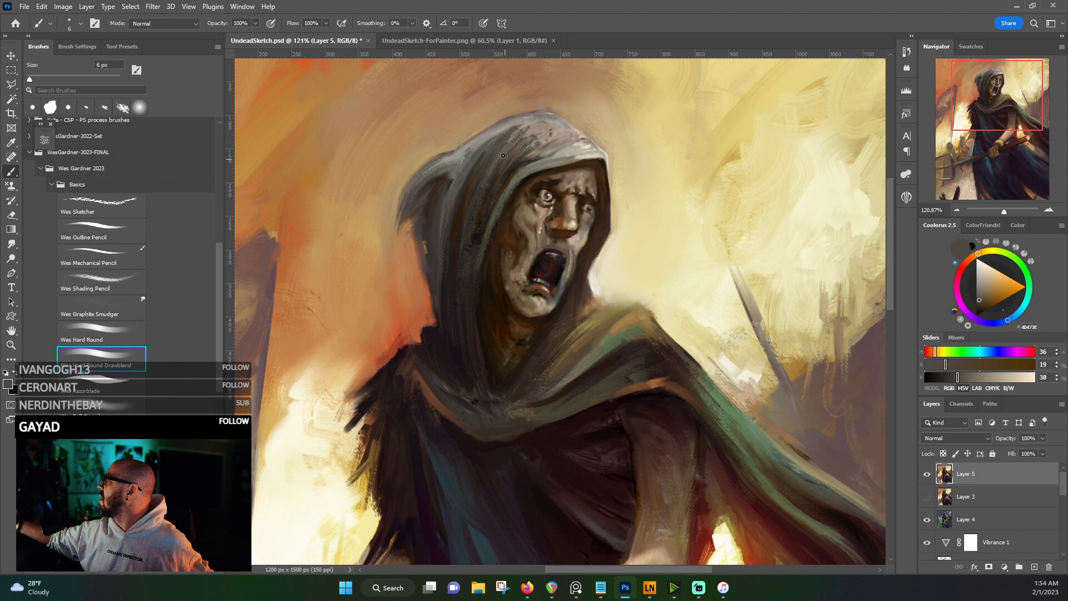
{"action": "left_click", "coordinate": [508, 125], "text": "alt"}
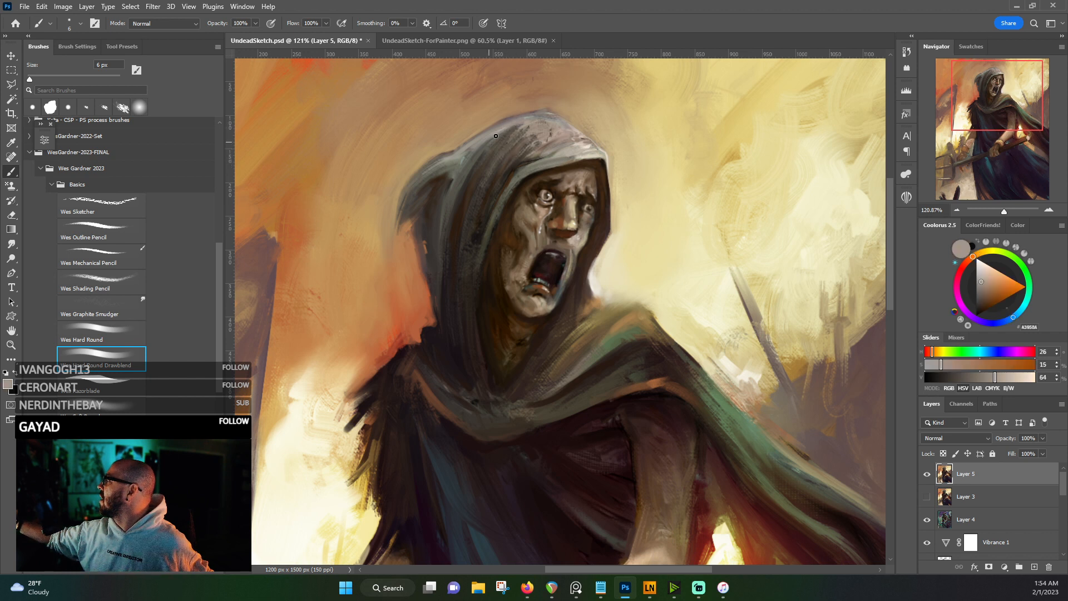
- Lighten the folds of the hood's back peak with sampled warm grey tones
{"action": "left_click", "coordinate": [453, 157], "text": "alt"}
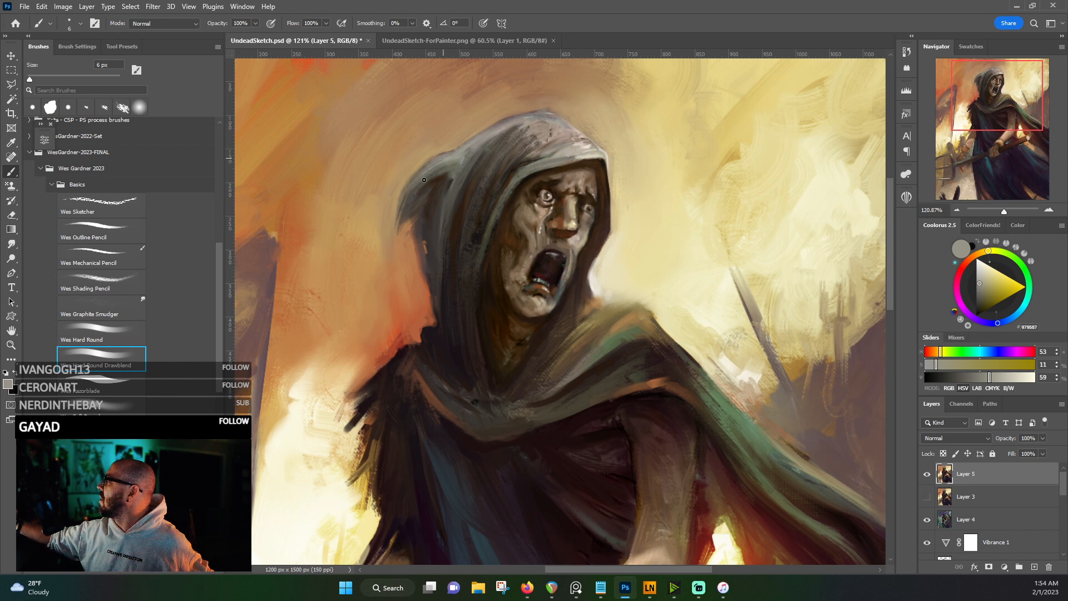
{"action": "left_click_drag", "start_coordinate": [422, 178], "coordinate": [411, 195]}
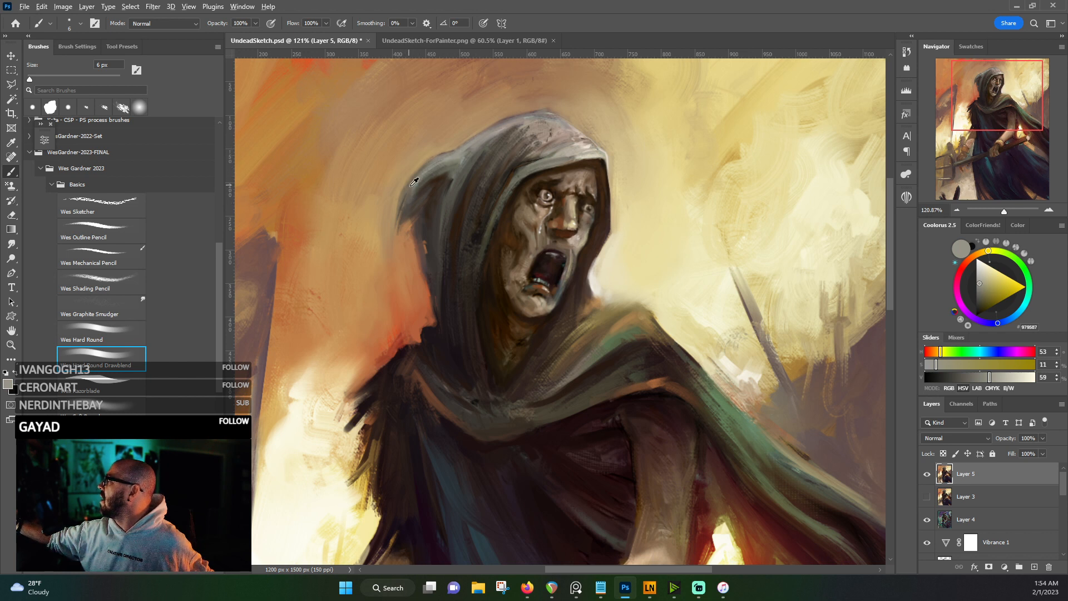
{"action": "left_click", "coordinate": [414, 184], "text": "alt"}
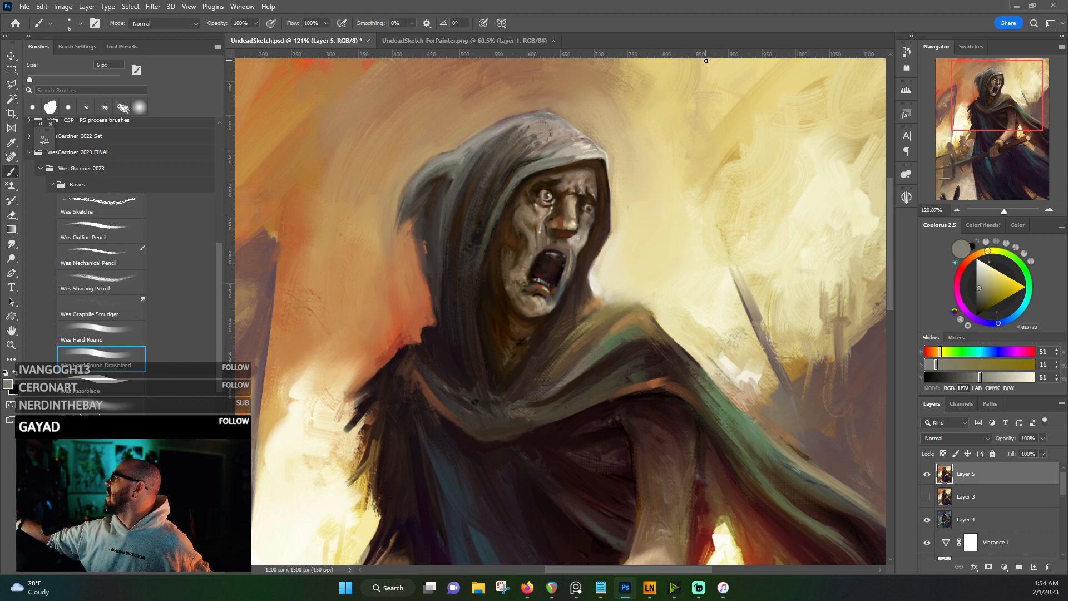
{"action": "left_click", "coordinate": [440, 161], "text": "alt"}
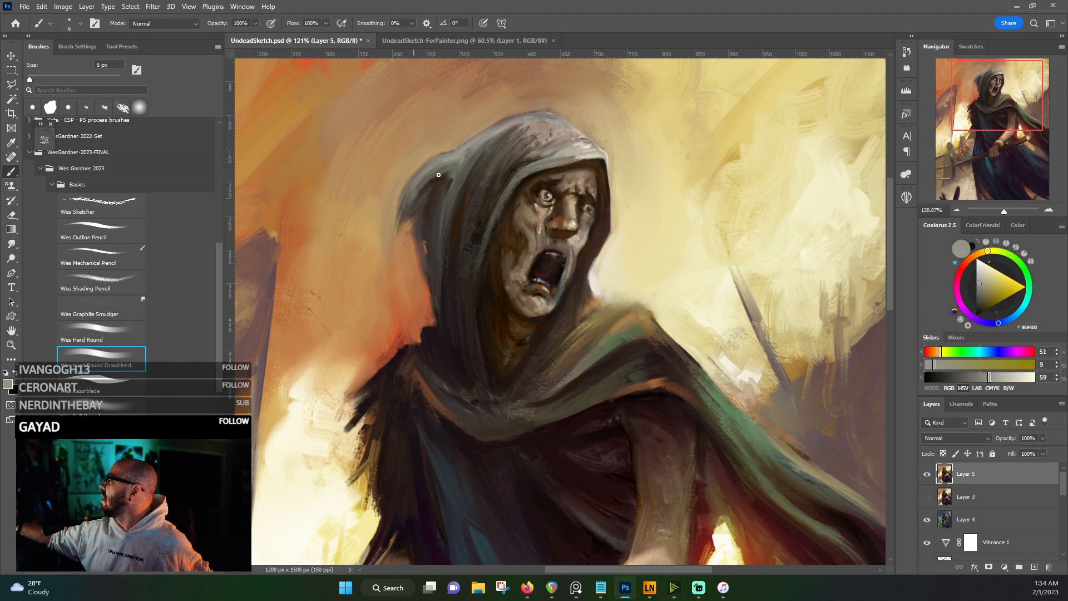
{"action": "left_click_drag", "start_coordinate": [432, 177], "coordinate": [417, 201]}
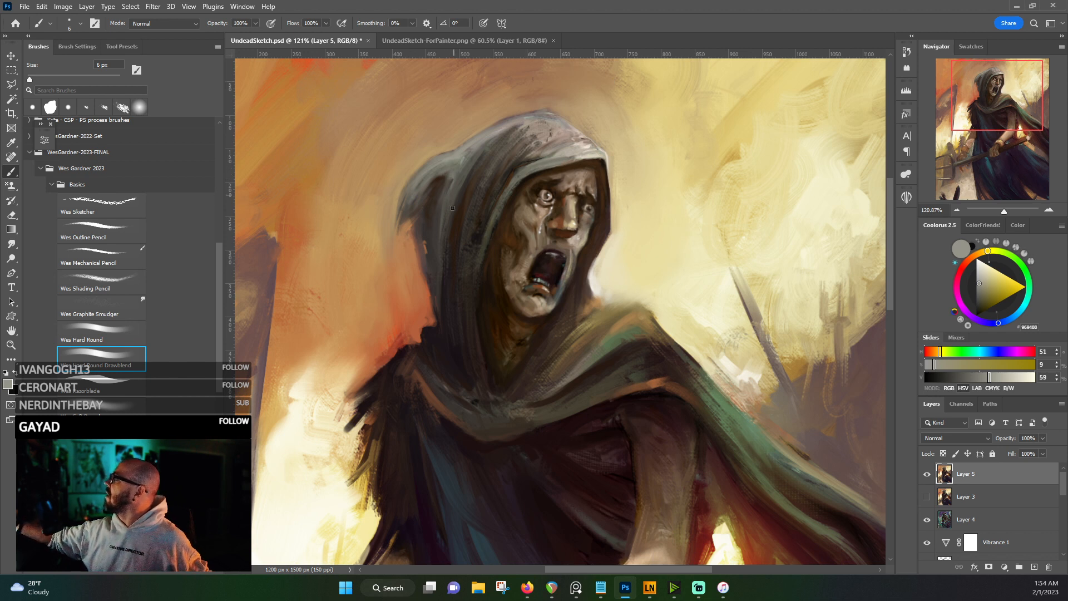
- Refine the hood's back edge below the peak with sampled orange-tan, reddish brown and dark grey-brown
{"action": "left_click", "coordinate": [409, 232], "text": "alt"}
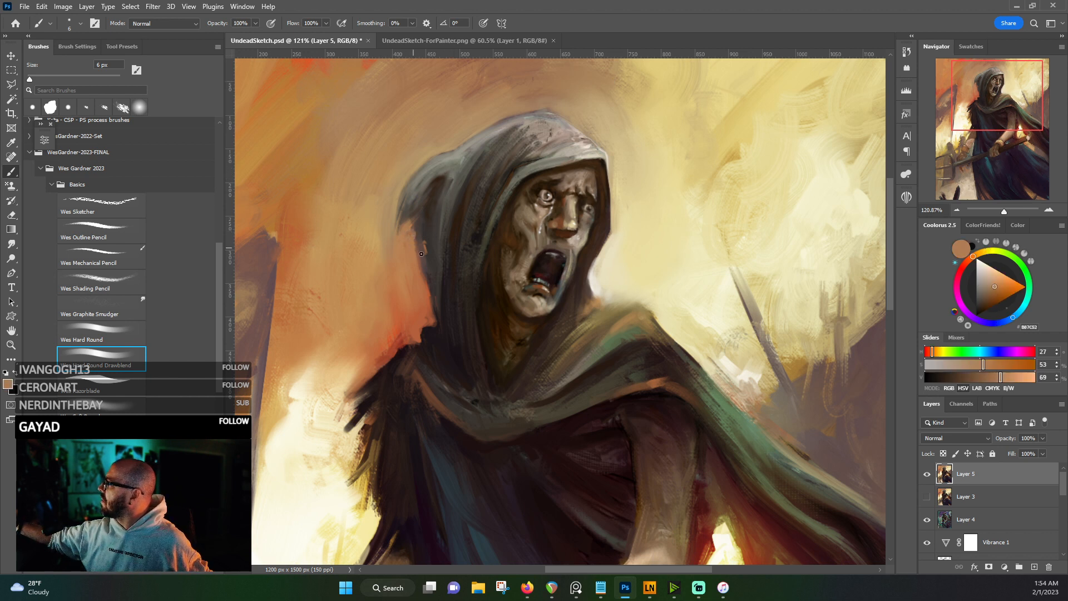
{"action": "left_click", "coordinate": [426, 232], "text": "alt"}
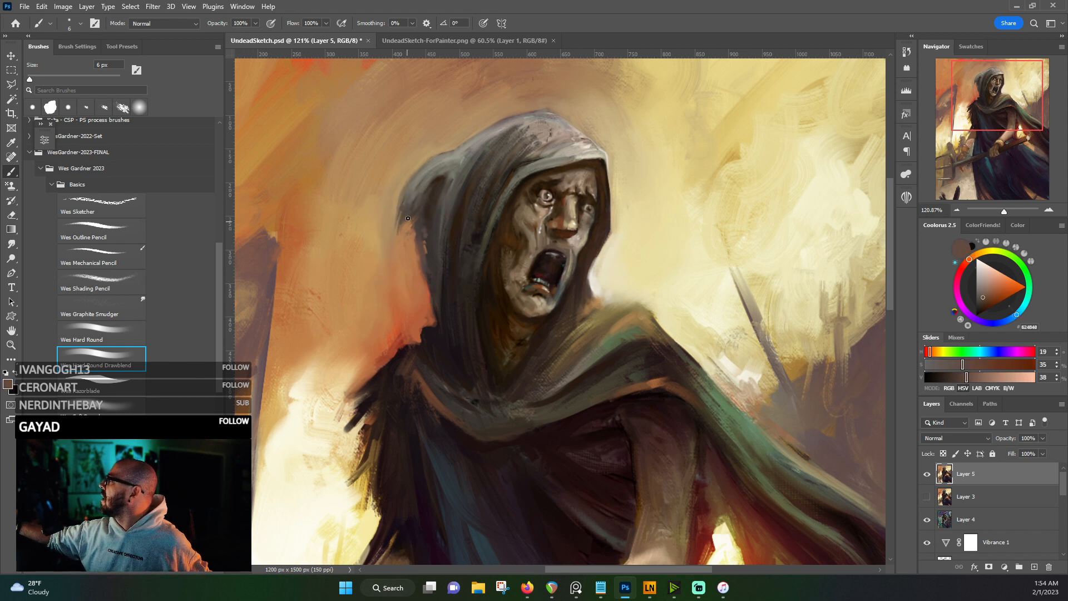
{"action": "left_click", "coordinate": [407, 218], "text": "alt"}
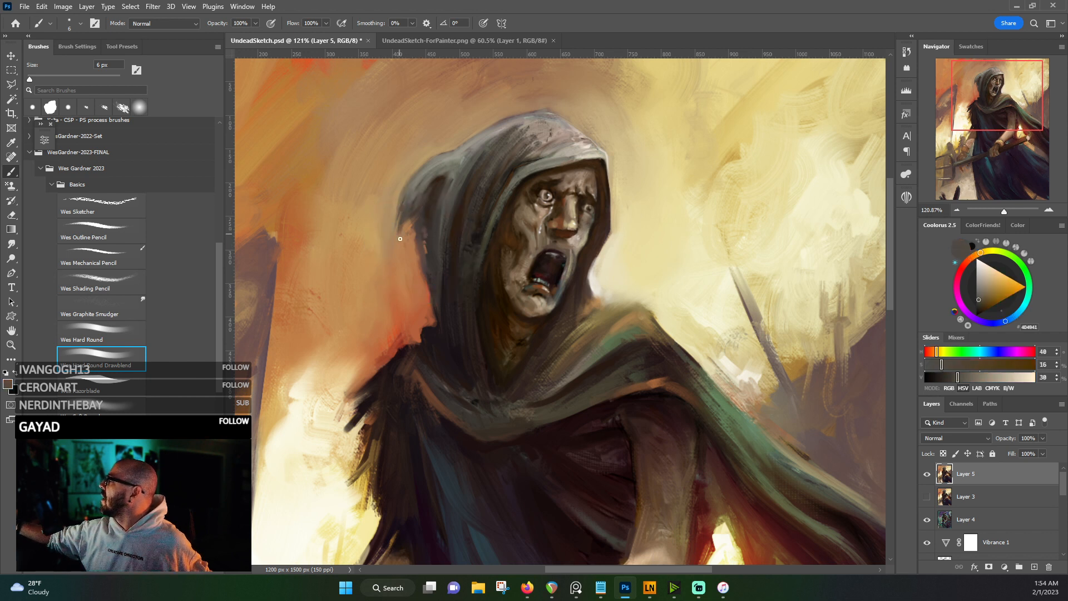
- Trim the hood's front edge beside the face and neck with sampled pale yellow and cream background tones
{"action": "left_click", "coordinate": [617, 222], "text": "alt"}
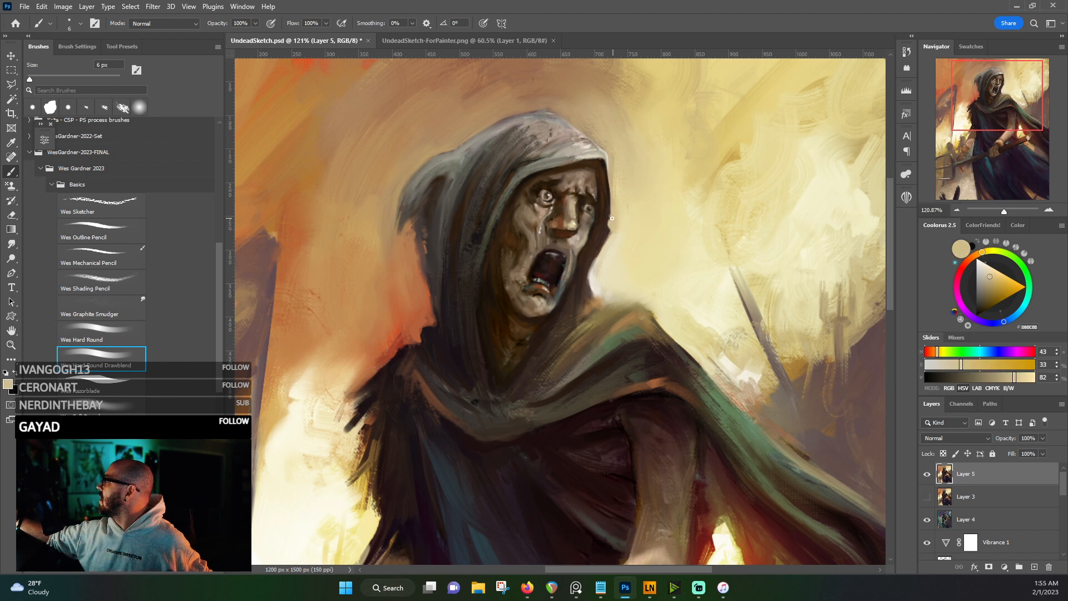
{"action": "left_click", "coordinate": [616, 250], "text": "alt"}
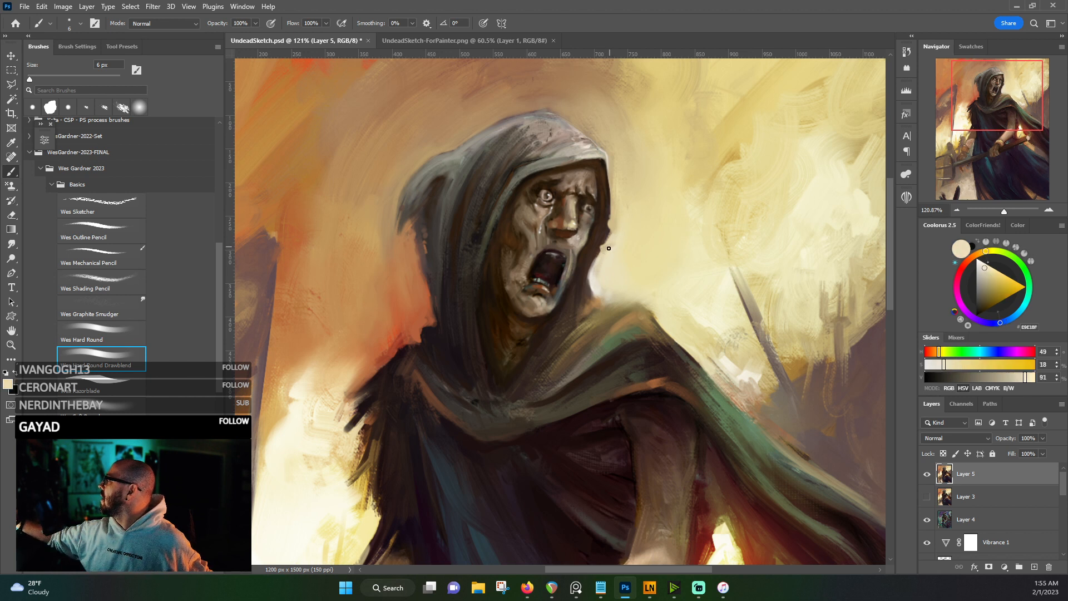
{"action": "left_click", "coordinate": [592, 273], "text": "alt"}
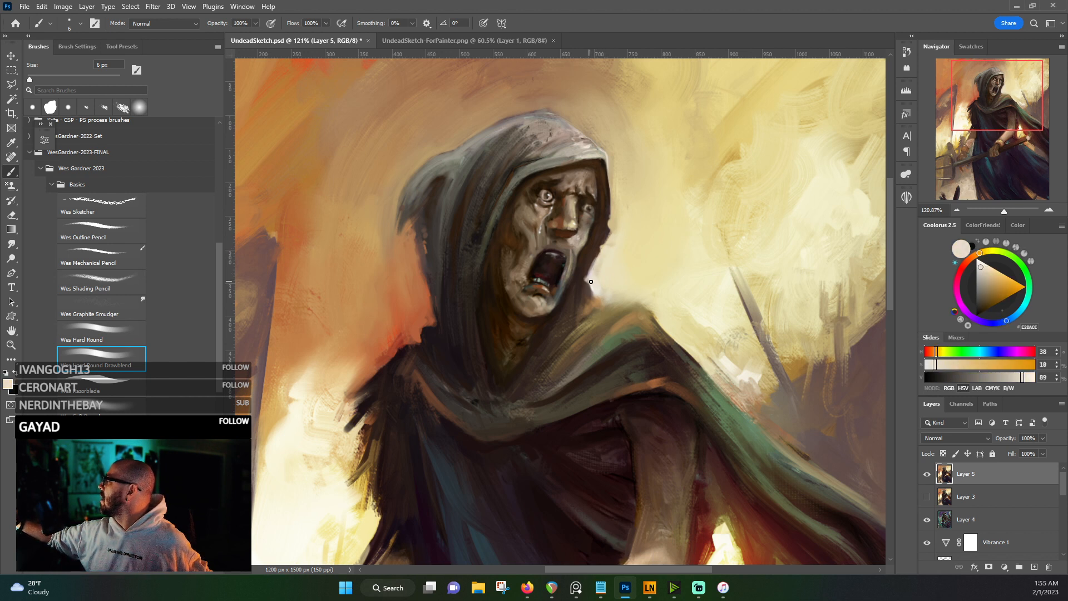
- Touch up the hood's brim and its inner edge around the face with sampled light grey, dark brown and olive tones
{"action": "left_click", "coordinate": [606, 159], "text": "alt"}
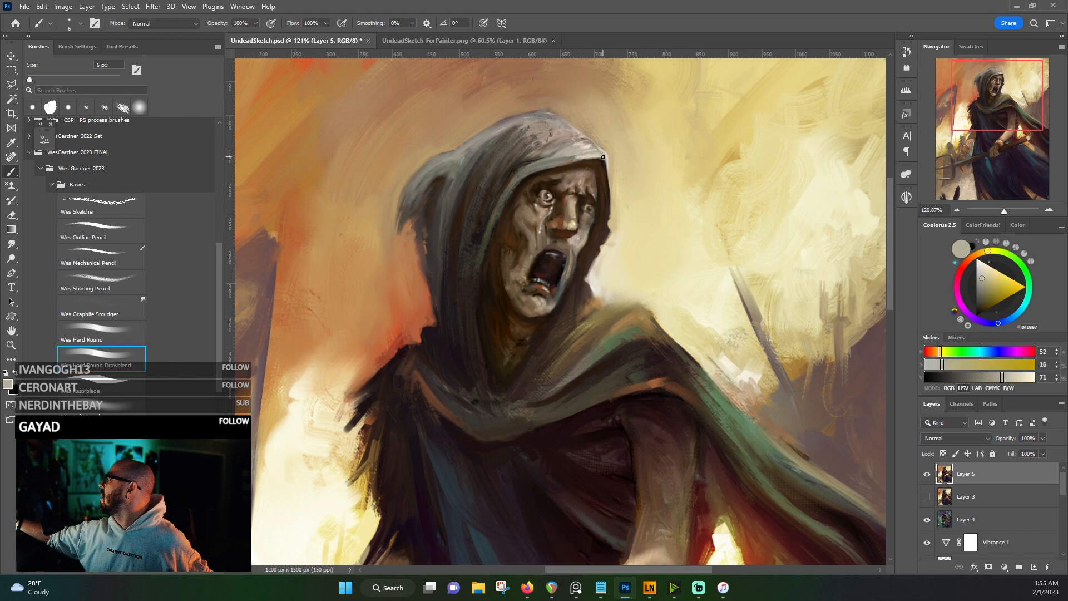
{"action": "left_click", "coordinate": [596, 161], "text": "alt"}
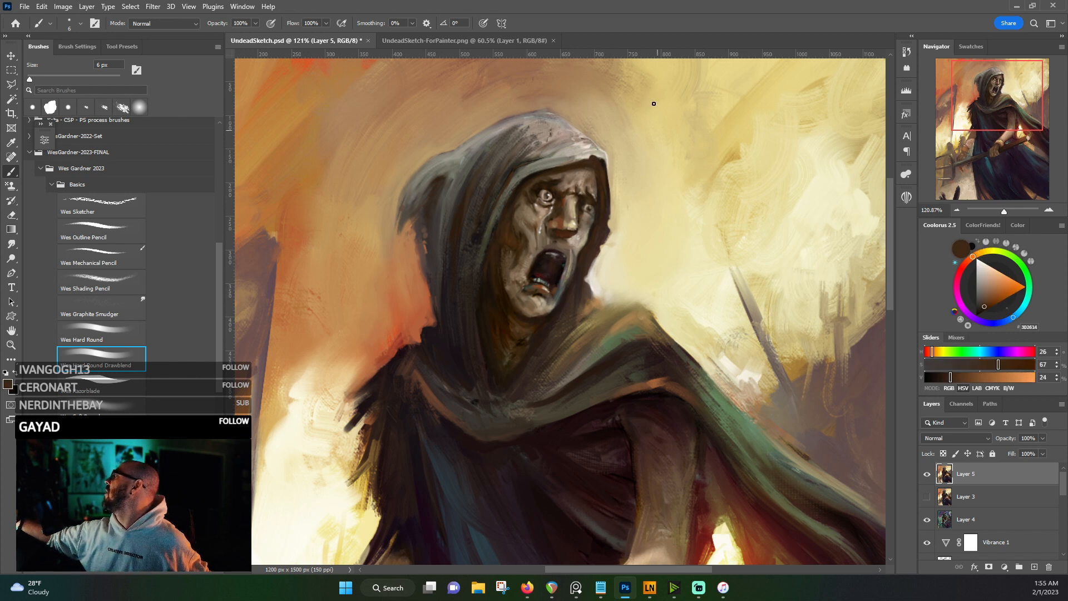
{"action": "left_click", "coordinate": [500, 220], "text": "alt"}
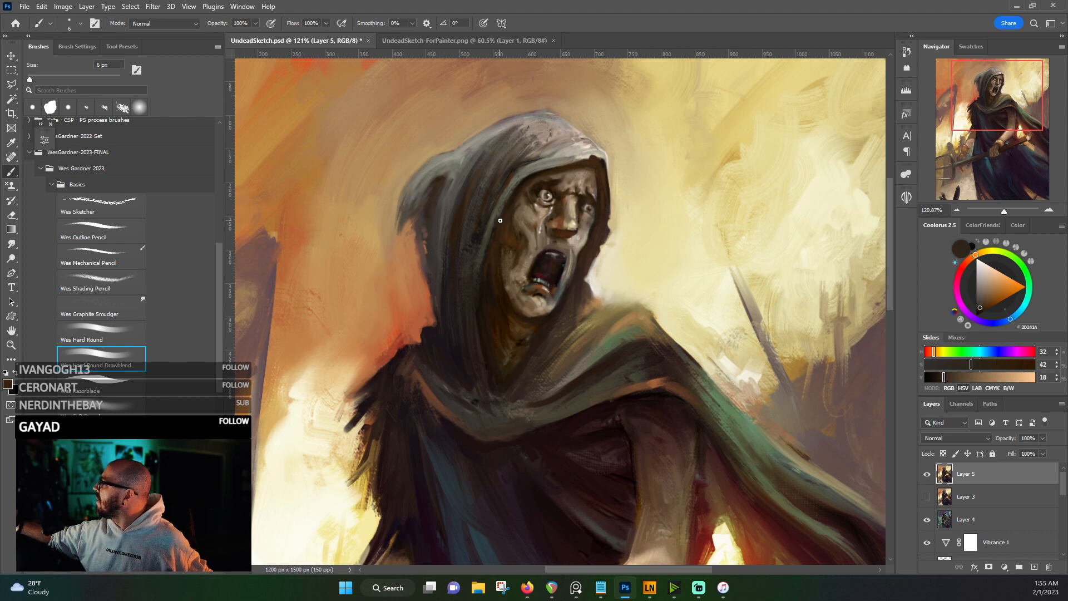
{"action": "left_click", "coordinate": [502, 207], "text": "alt"}
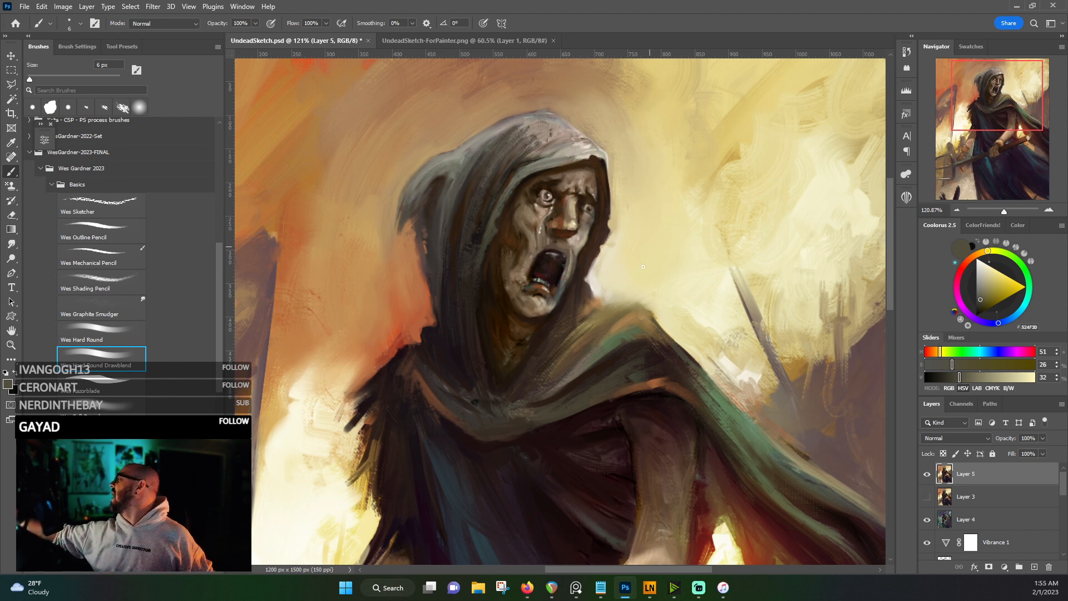
- Touch up the hood's back edge and the shoulder edge below it with sampled orange, reddish brown and pale tan tones
{"action": "left_click", "coordinate": [596, 282], "text": "alt"}
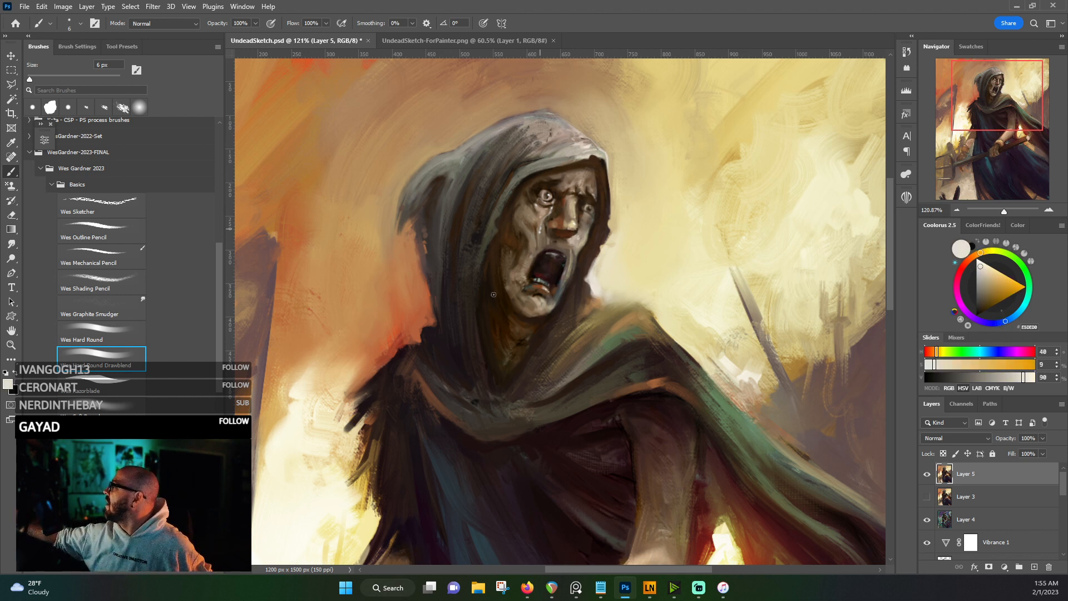
{"action": "left_click", "coordinate": [425, 316], "text": "alt"}
{"action": "left_click_drag", "start_coordinate": [432, 327], "coordinate": [429, 312]}
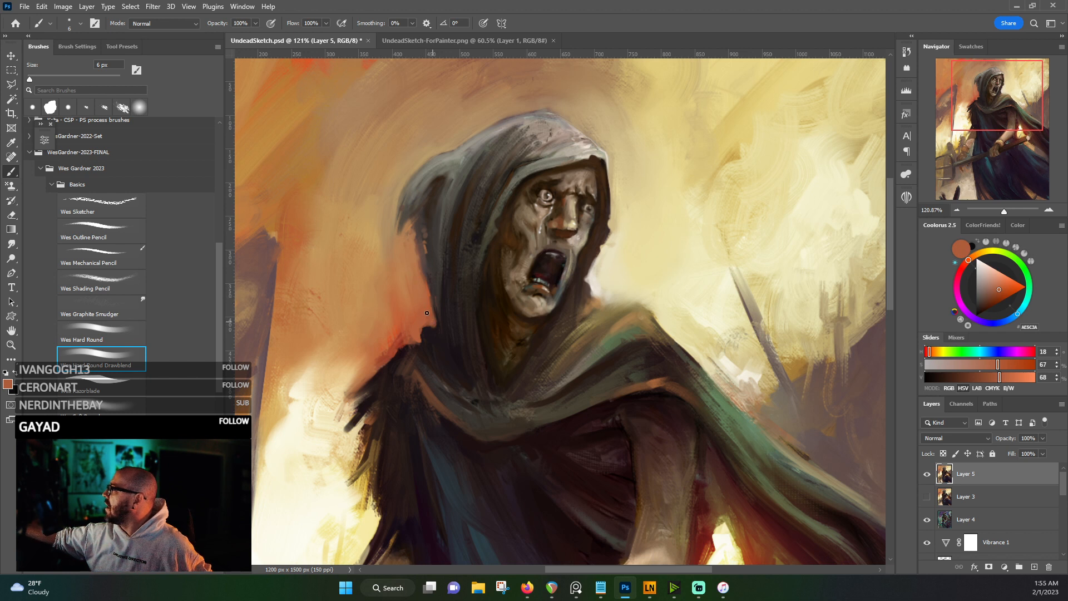
{"action": "left_click", "coordinate": [420, 248], "text": "alt"}
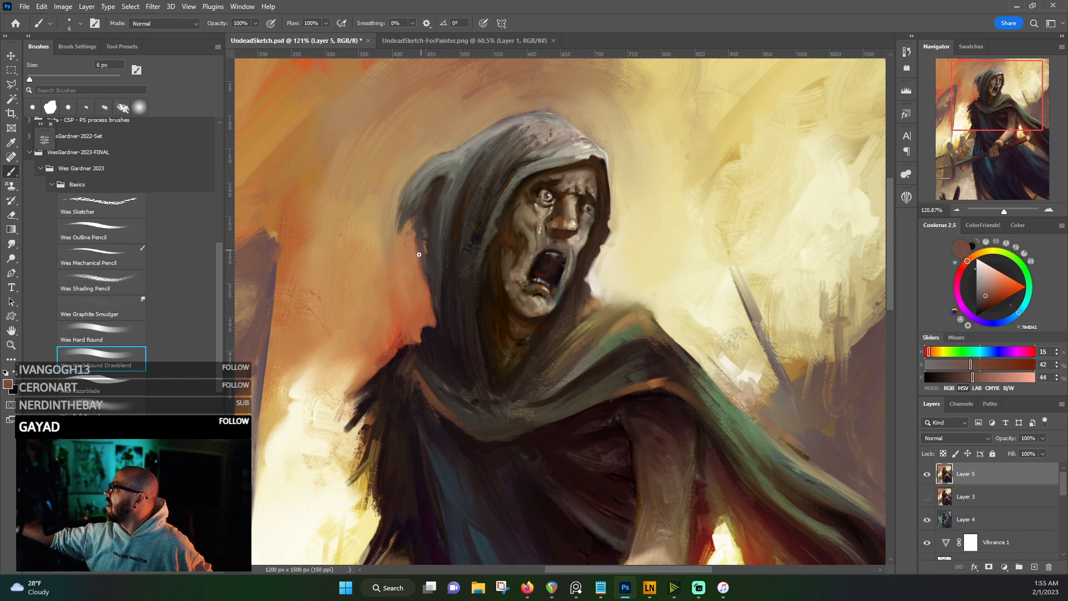
{"action": "left_click", "coordinate": [405, 334], "text": "alt"}
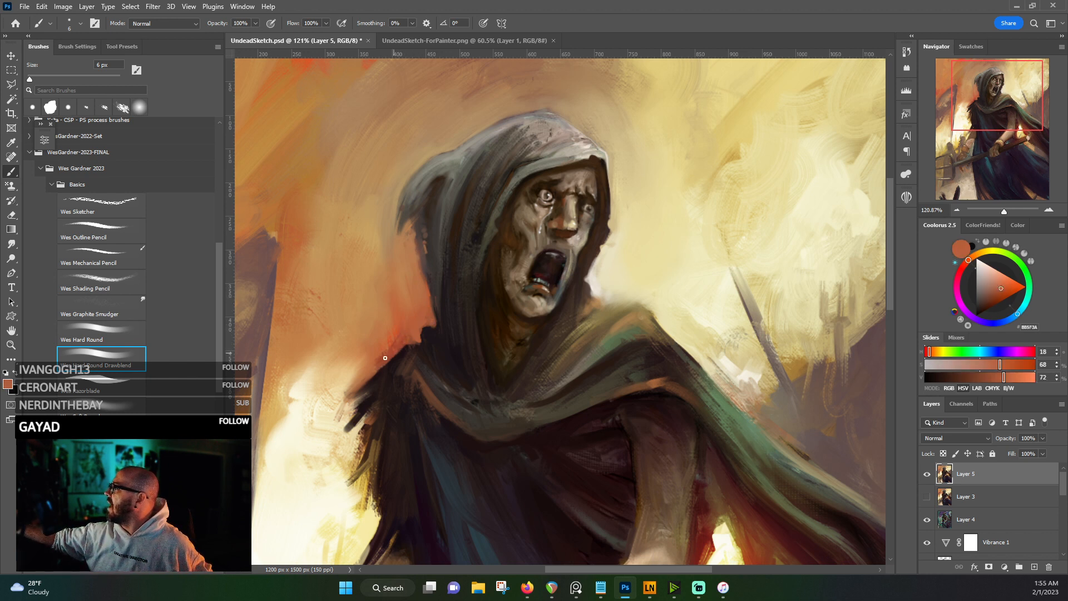
{"action": "left_click", "coordinate": [342, 391], "text": "alt"}
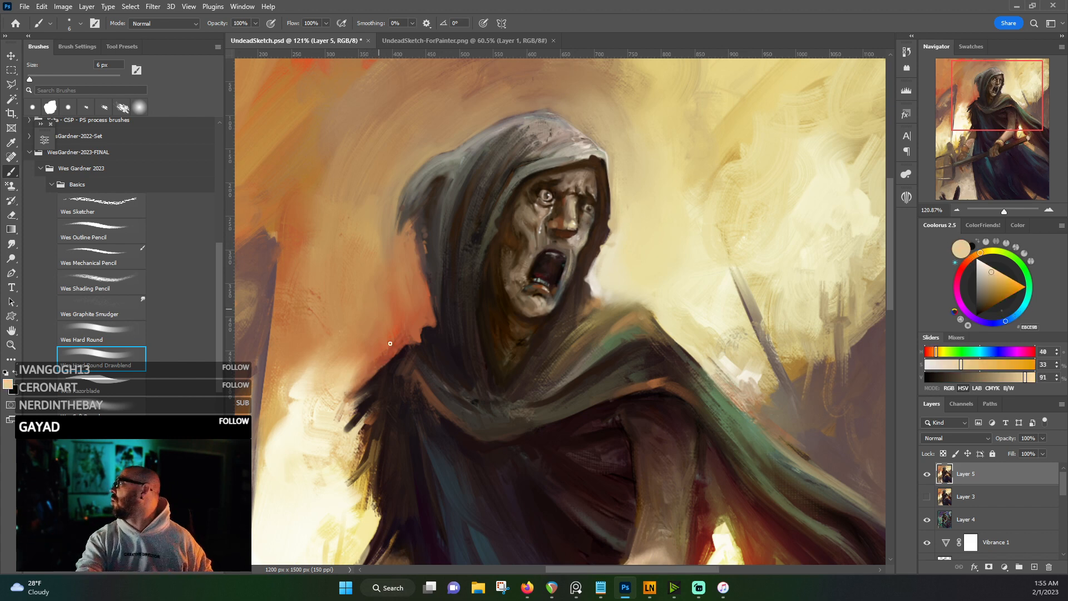
- Save the painting to its existing UndeadSketch.psd file
{"action": "scroll", "coordinate": [407, 340], "scroll_direction": "down", "scroll_amount": 5}
{"action": "scroll", "coordinate": [407, 340], "scroll_direction": "up", "scroll_amount": 2}
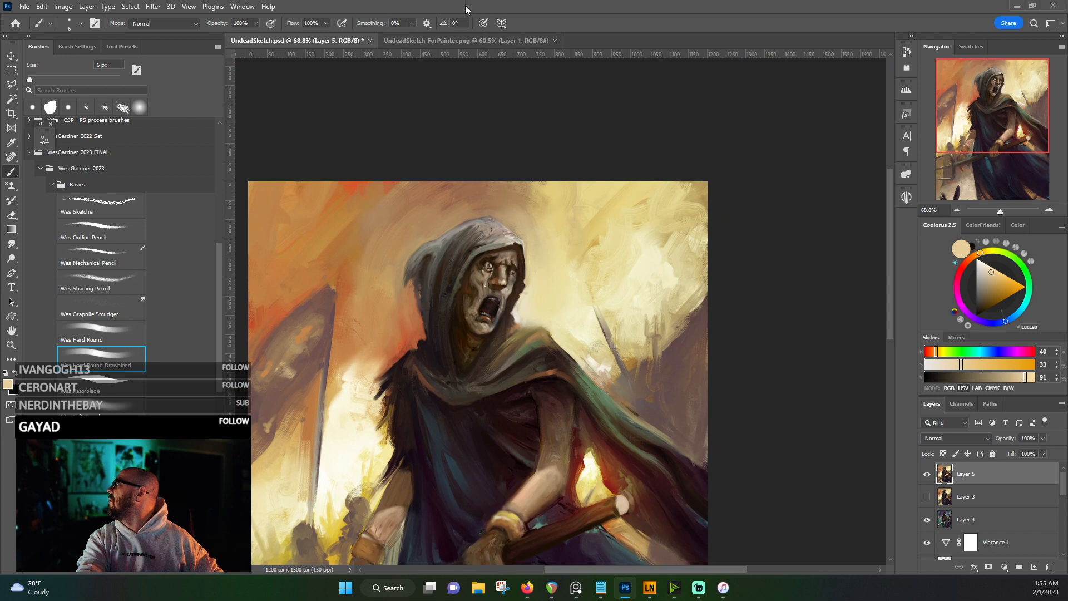
{"action": "left_click_drag", "start_coordinate": [500, 336], "coordinate": [573, 240]}
{"action": "scroll", "coordinate": [574, 241], "scroll_direction": "down", "scroll_amount": 1}
{"action": "scroll", "coordinate": [574, 240], "scroll_direction": "down", "scroll_amount": 1}
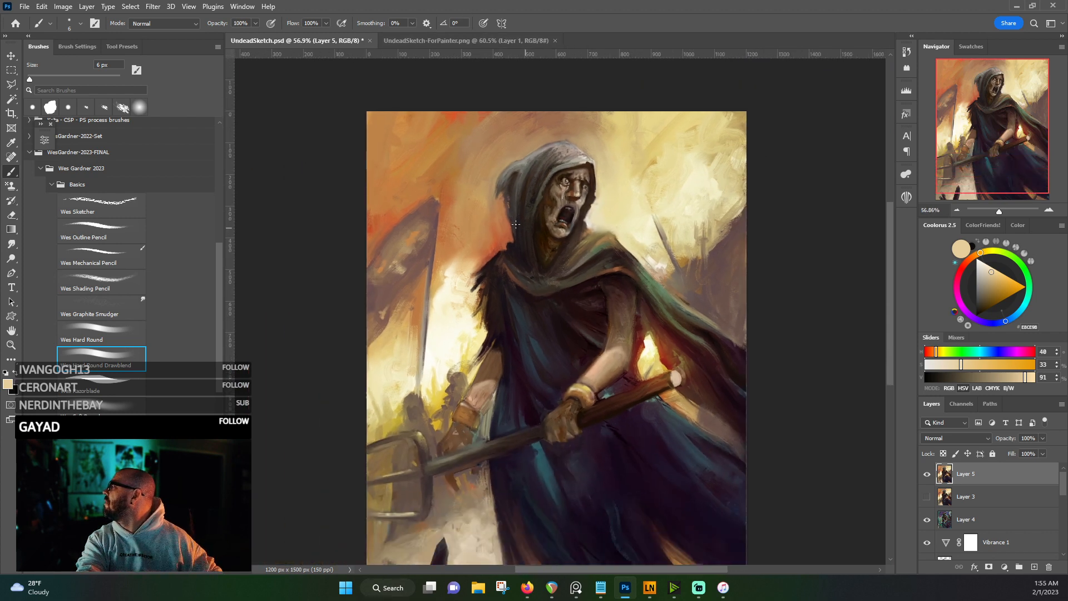
{"action": "left_click", "coordinate": [25, 6]}
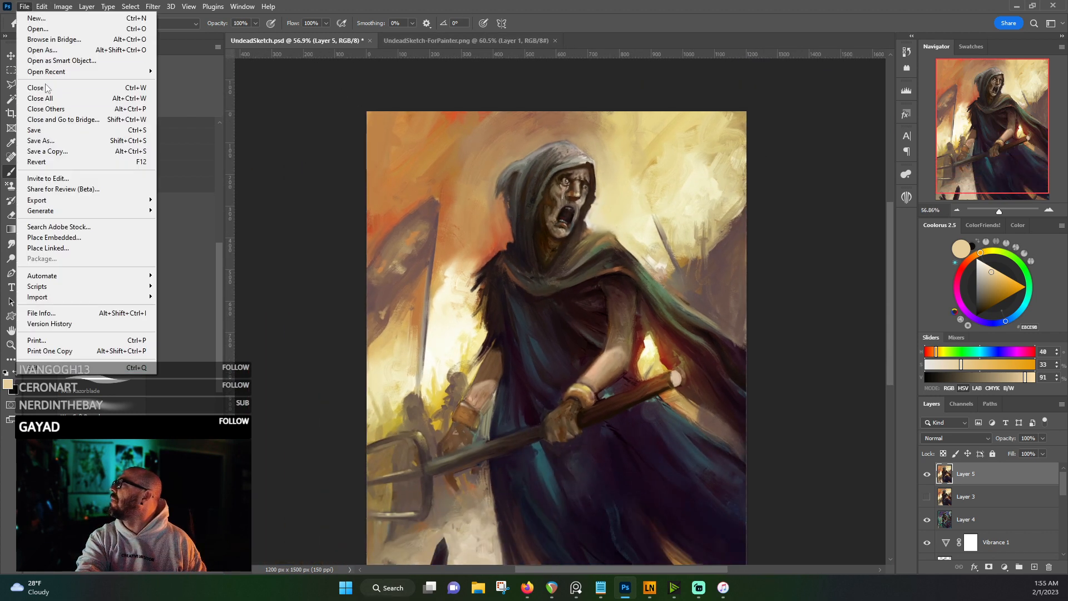
{"action": "left_click", "coordinate": [46, 130]}
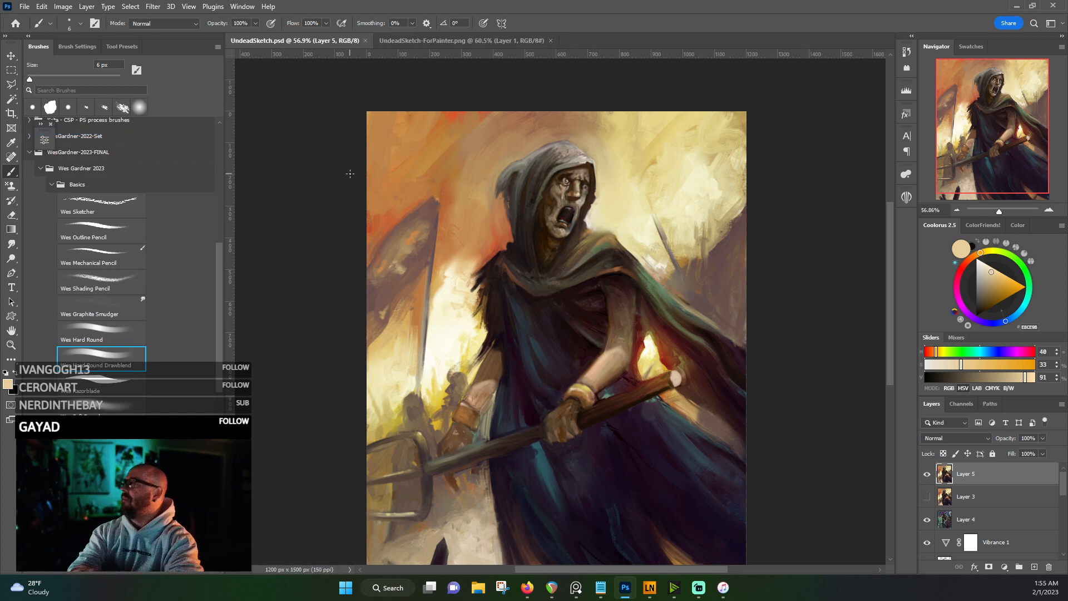
{"action": "left_click", "coordinate": [26, 7]}
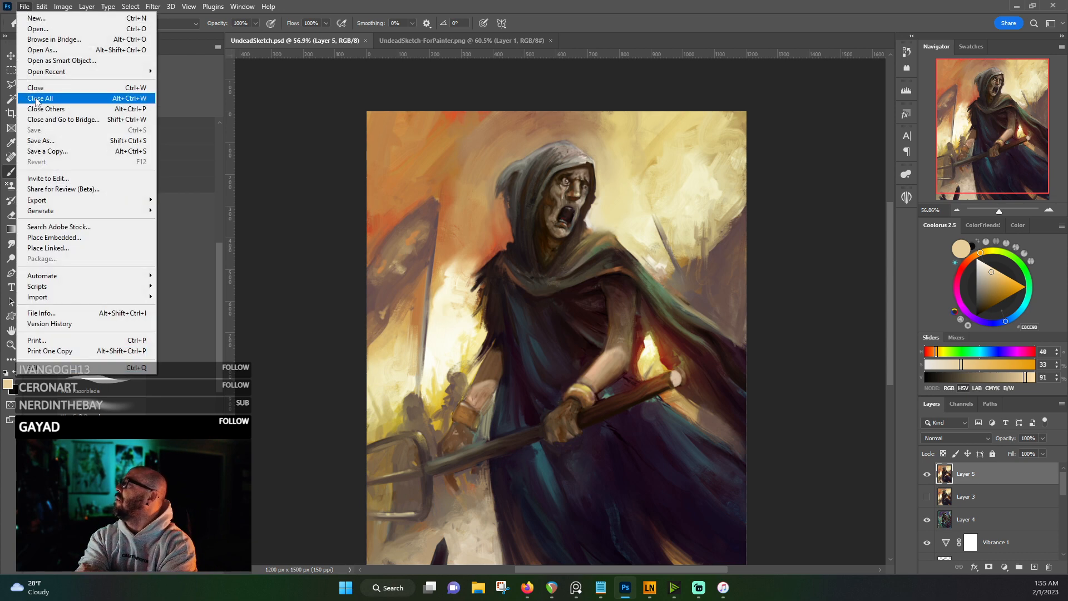
{"action": "left_click", "coordinate": [213, 8]}
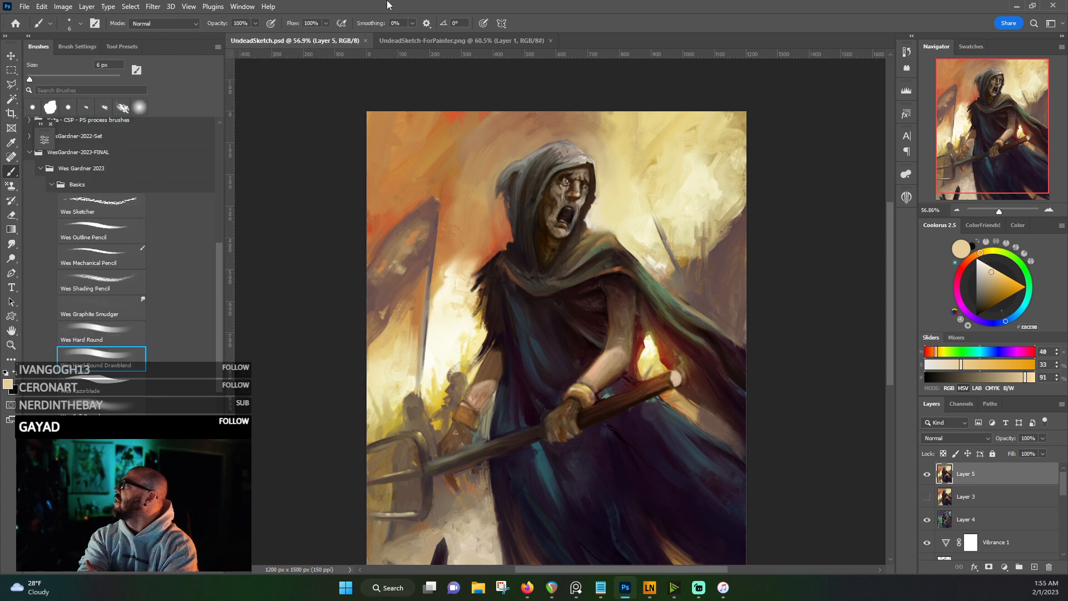
- Compare the repainted warrior with the original green and purple version by hiding and showing Layer 5 twice
{"action": "left_click", "coordinate": [927, 474]}
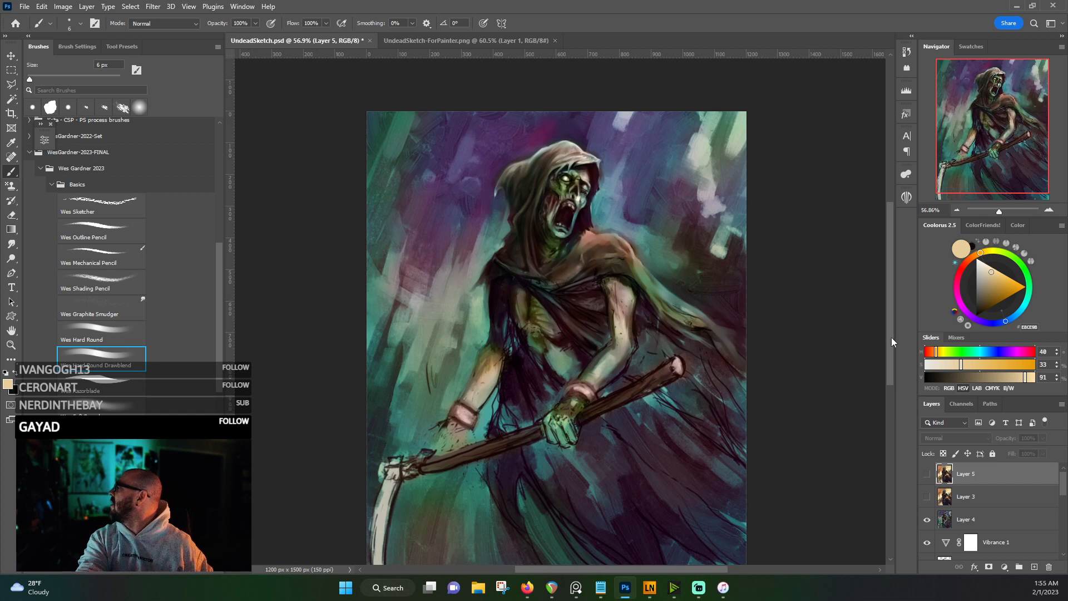
{"action": "scroll", "coordinate": [893, 355], "scroll_direction": "down", "scroll_amount": 2}
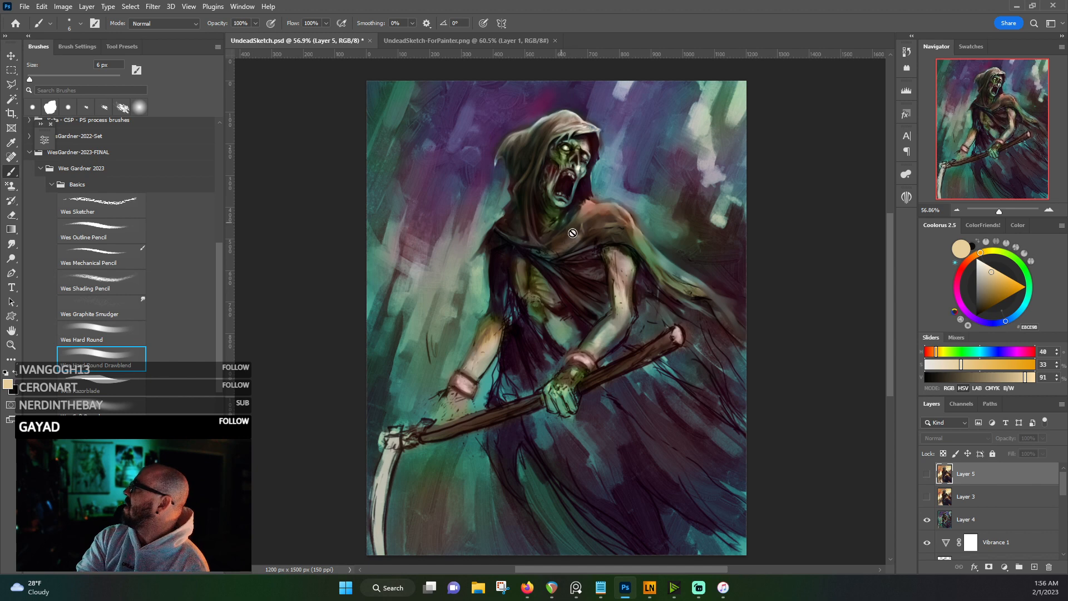
{"action": "left_click", "coordinate": [927, 474]}
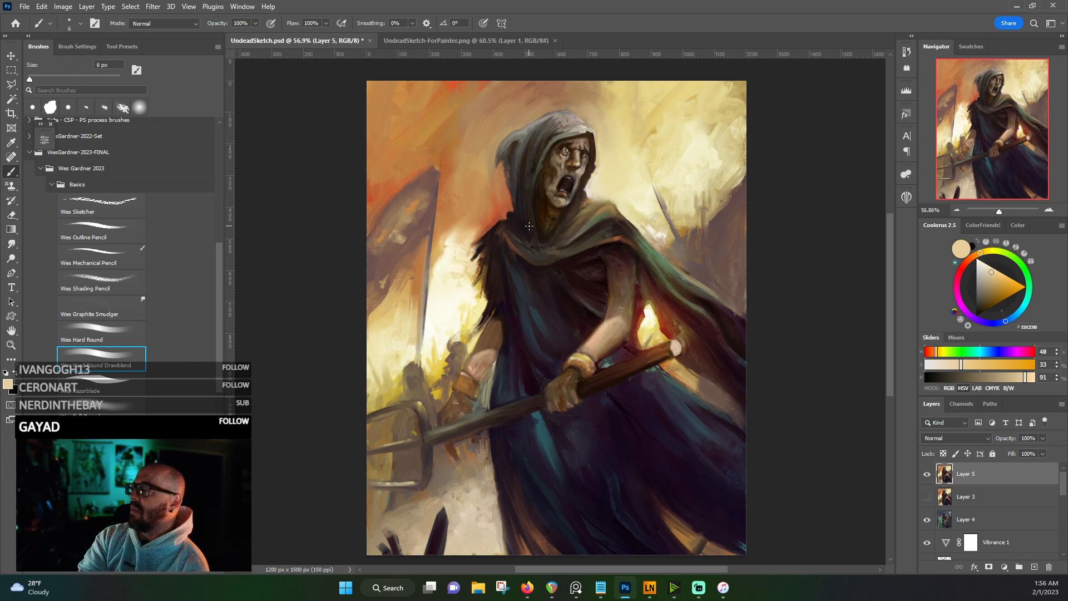
{"action": "scroll", "coordinate": [550, 338], "scroll_direction": "up", "scroll_amount": 5}
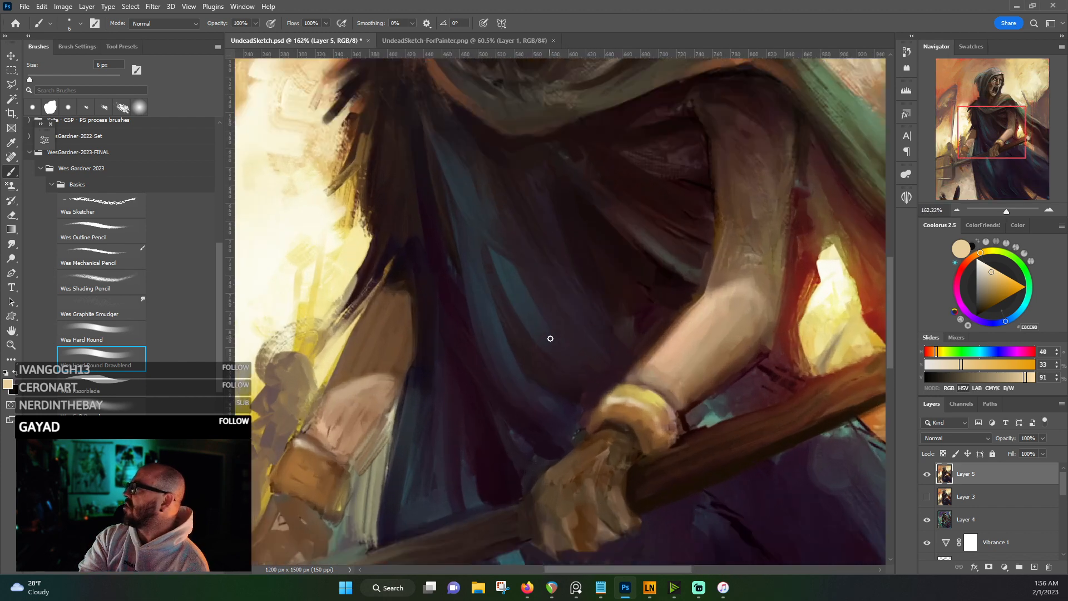
{"action": "scroll", "coordinate": [550, 339], "scroll_direction": "down", "scroll_amount": 5}
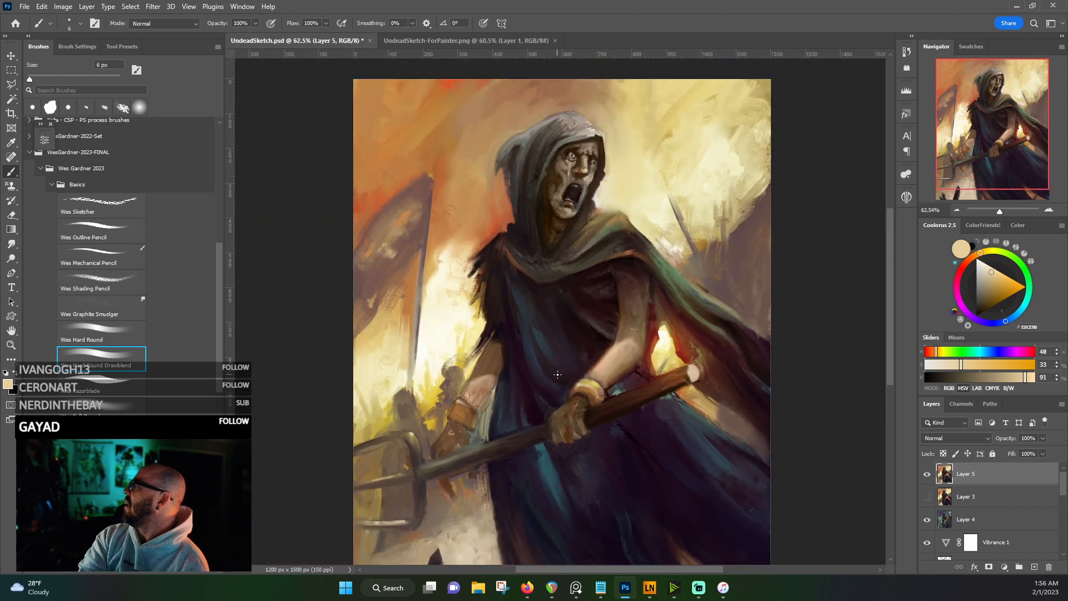
{"action": "scroll", "coordinate": [557, 374], "scroll_direction": "up", "scroll_amount": 1}
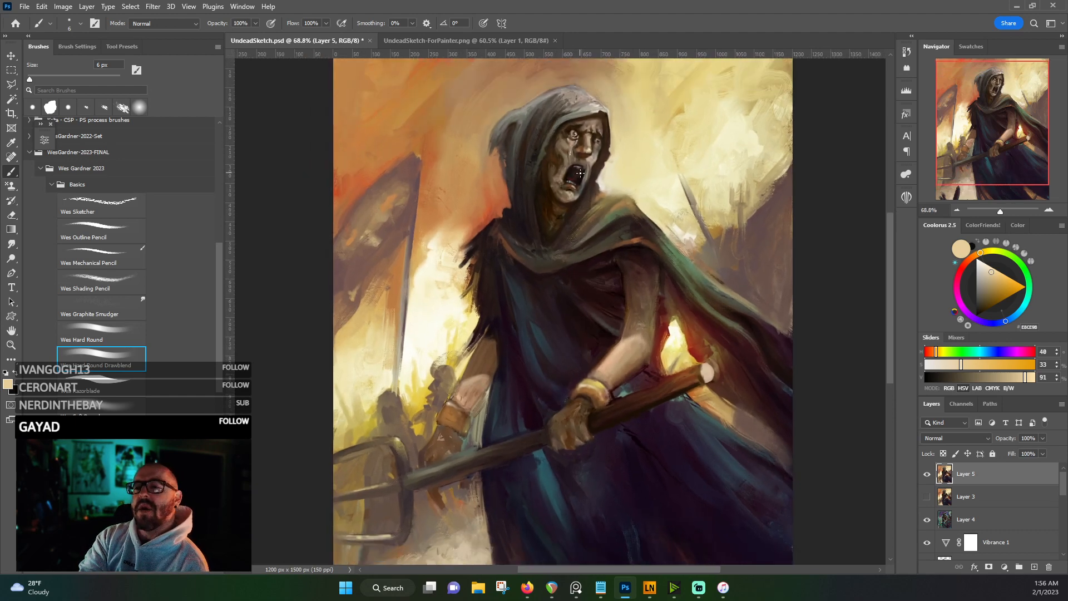
{"action": "left_click", "coordinate": [927, 475]}
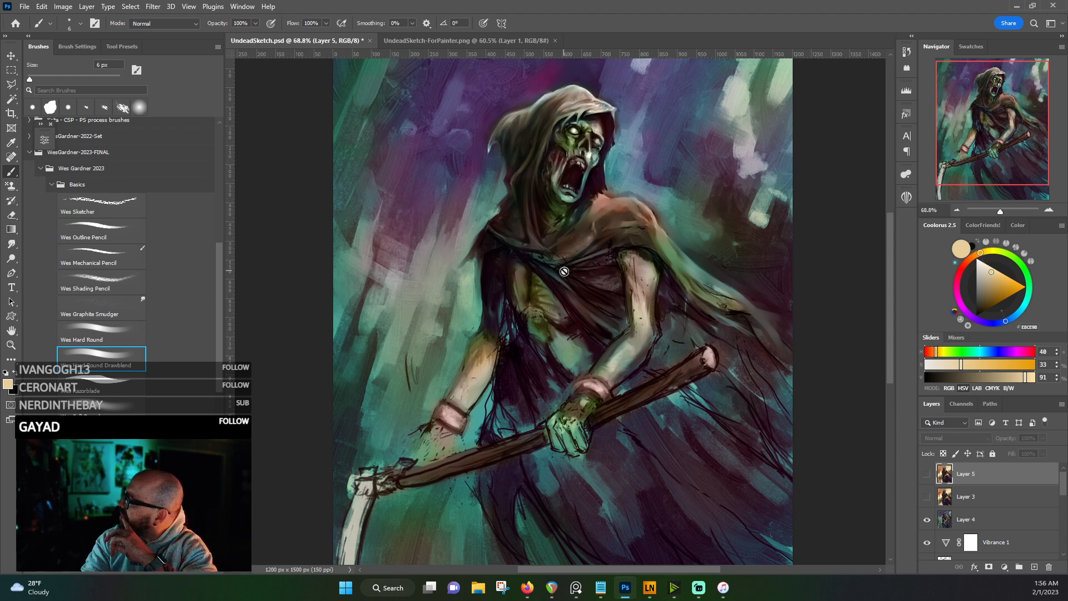
{"action": "left_click", "coordinate": [927, 475]}
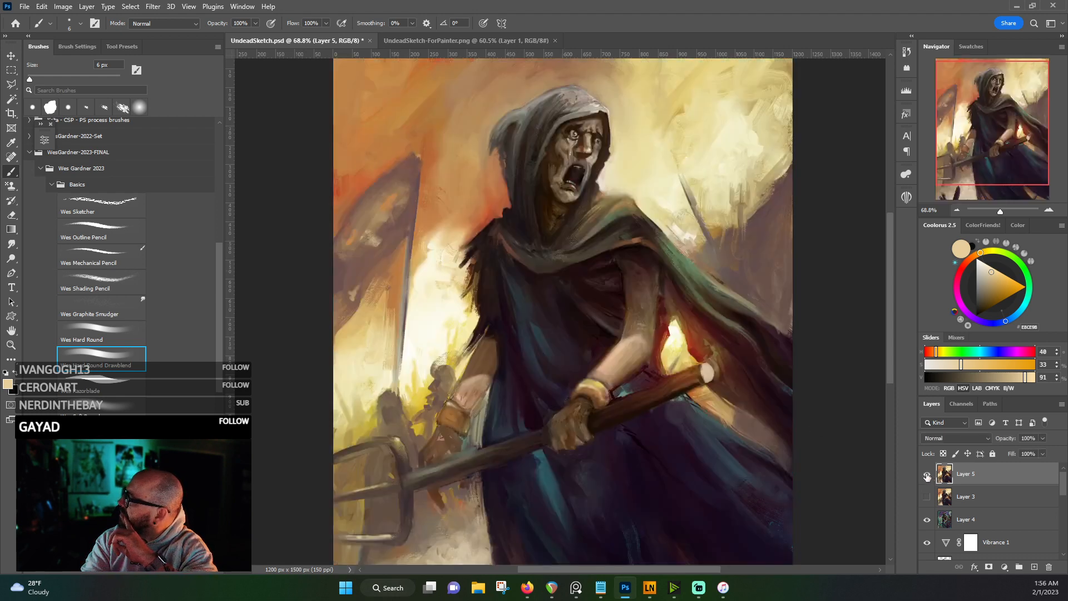
- Examine the painting's overall composition and the details of the face, hood, cloak and arms
{"action": "key", "text": "ctrl+minus"}
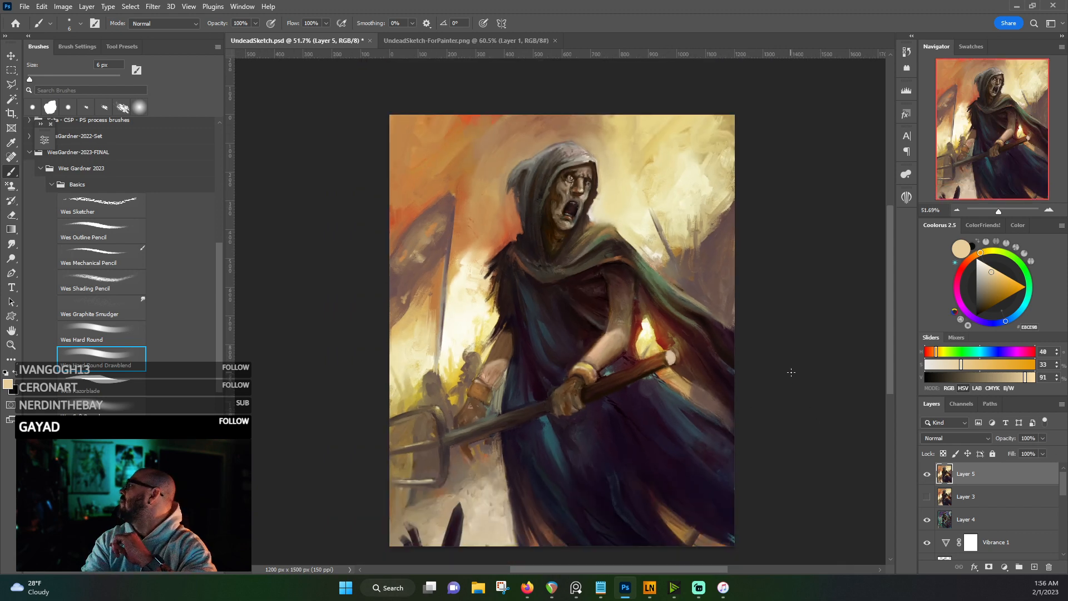
{"action": "key", "text": "ctrl+plus"}
{"action": "scroll", "coordinate": [682, 266], "scroll_direction": "up", "scroll_amount": 2}
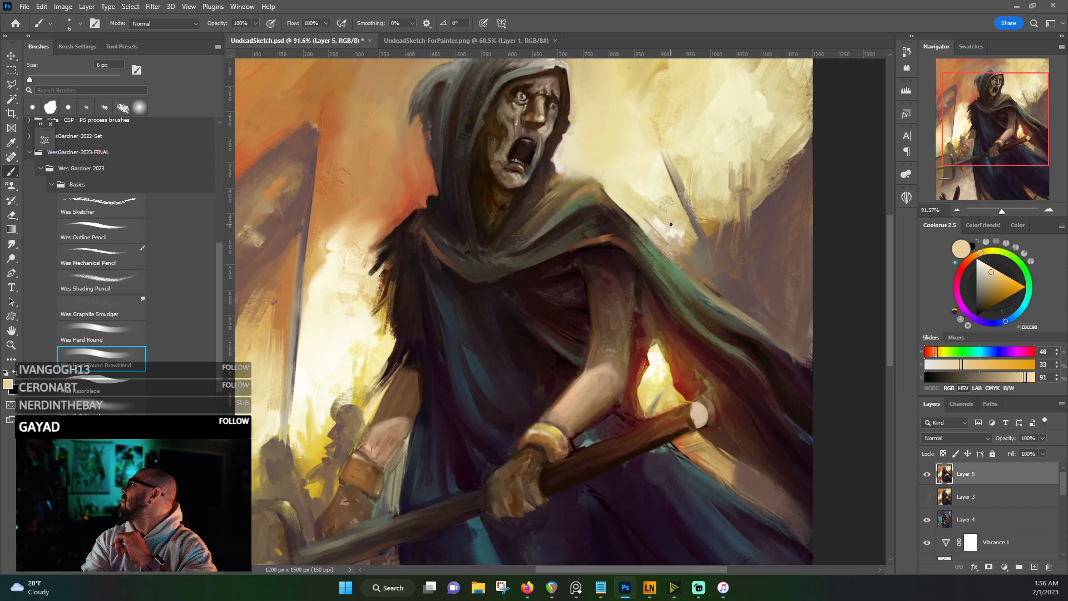
{"action": "scroll", "coordinate": [545, 102], "scroll_direction": "down", "scroll_amount": 1}
{"action": "scroll", "coordinate": [576, 147], "scroll_direction": "up", "scroll_amount": 3}
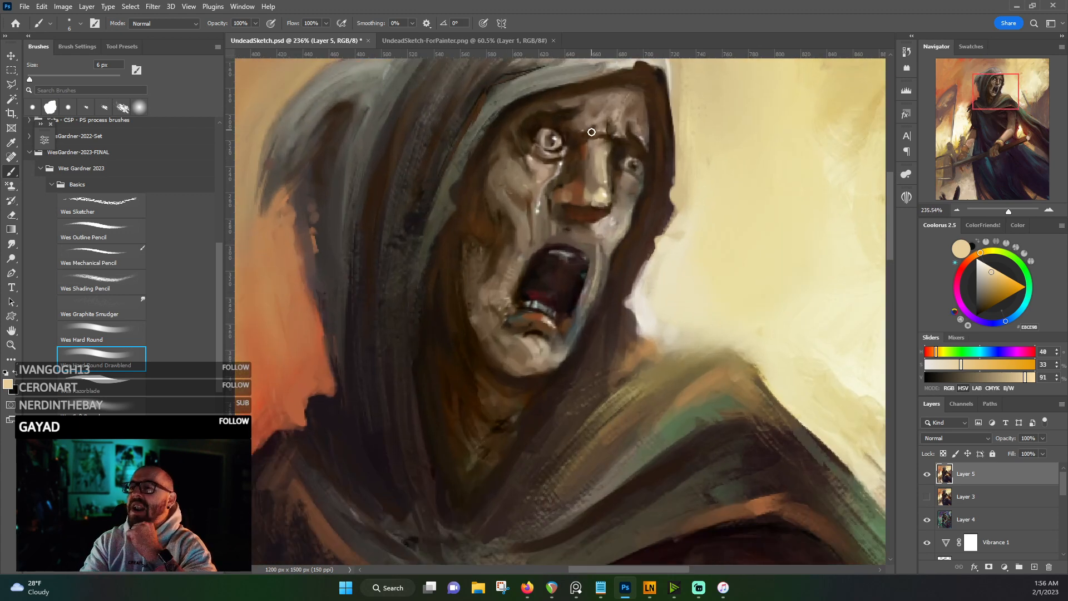
{"action": "scroll", "coordinate": [572, 188], "scroll_direction": "down", "scroll_amount": 5}
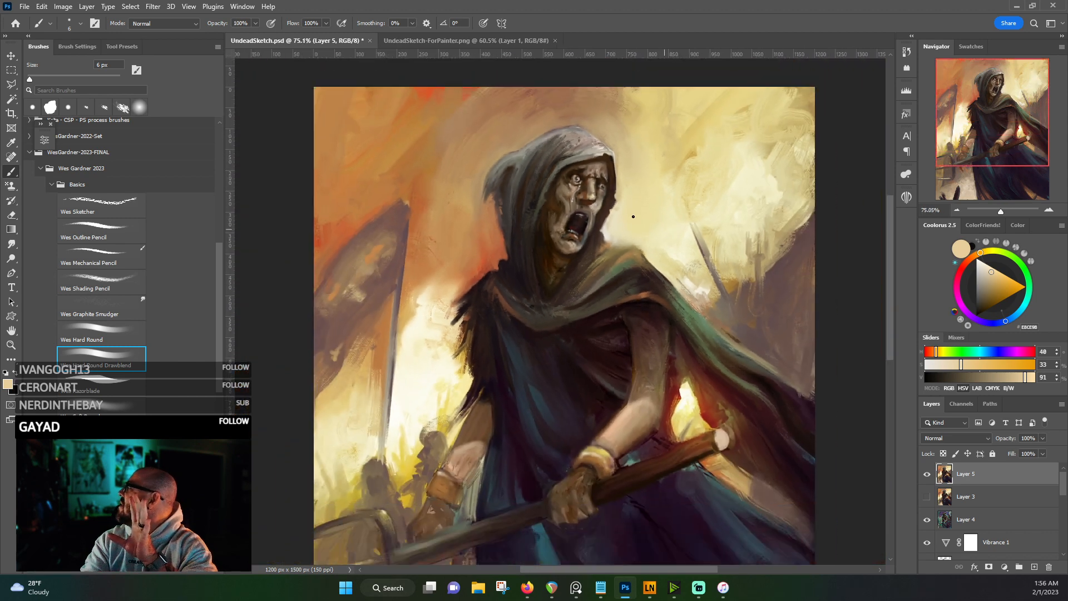
{"action": "scroll", "coordinate": [633, 216], "scroll_direction": "down", "scroll_amount": 2}
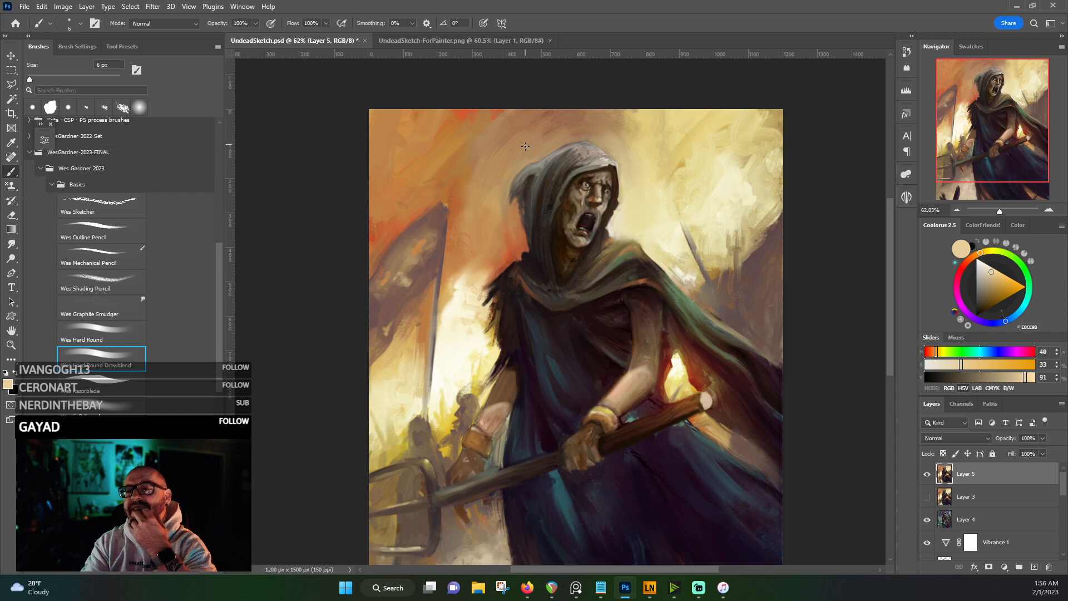
{"action": "scroll", "coordinate": [588, 314], "scroll_direction": "down", "scroll_amount": 2}
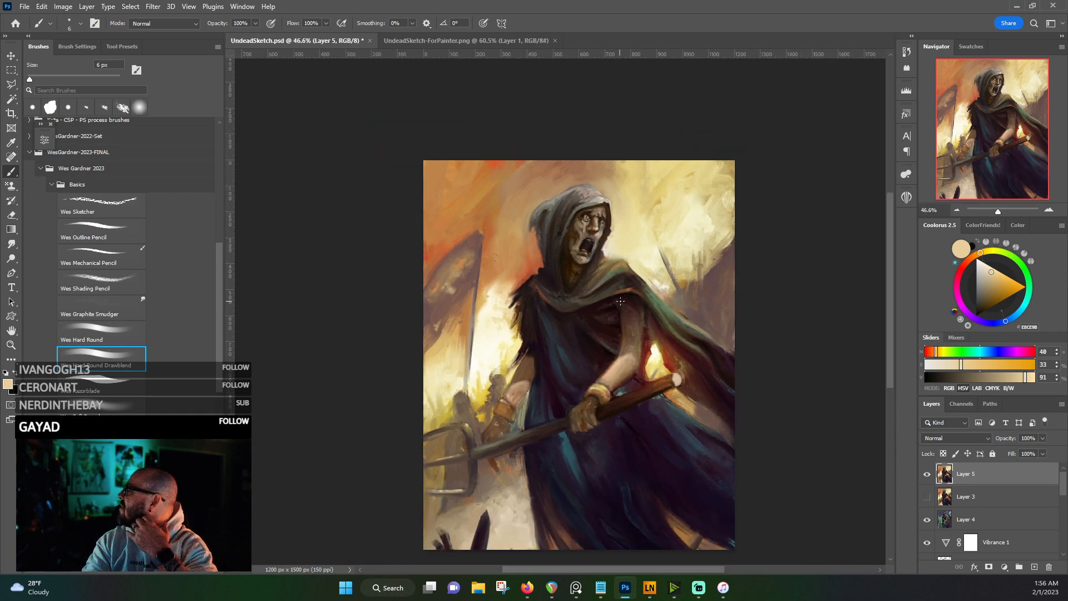
{"action": "scroll", "coordinate": [624, 298], "scroll_direction": "up", "scroll_amount": 3}
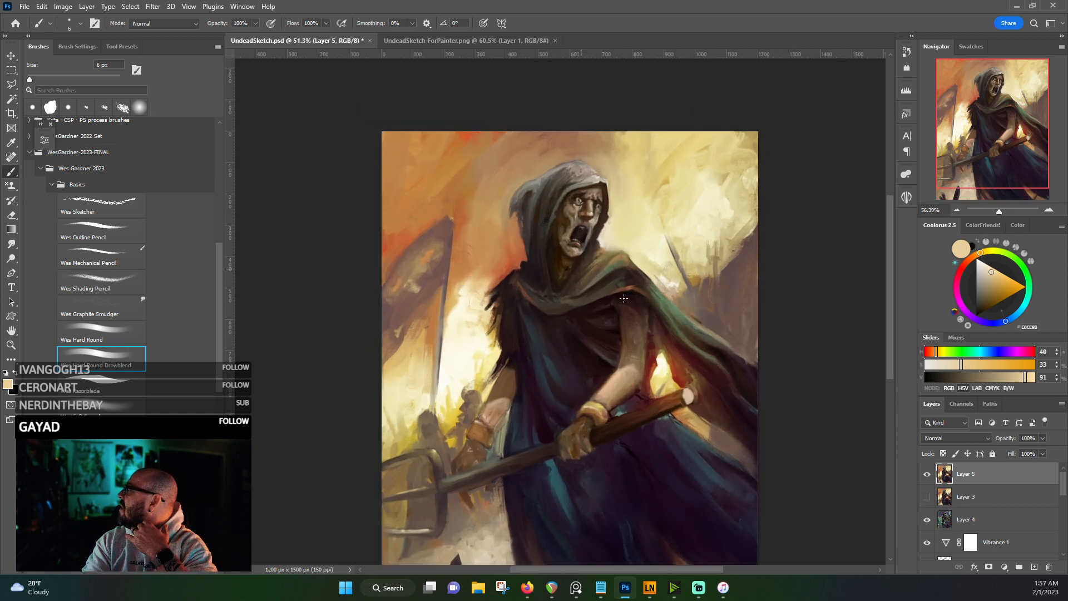
{"action": "scroll", "coordinate": [604, 480], "scroll_direction": "up", "scroll_amount": 2}
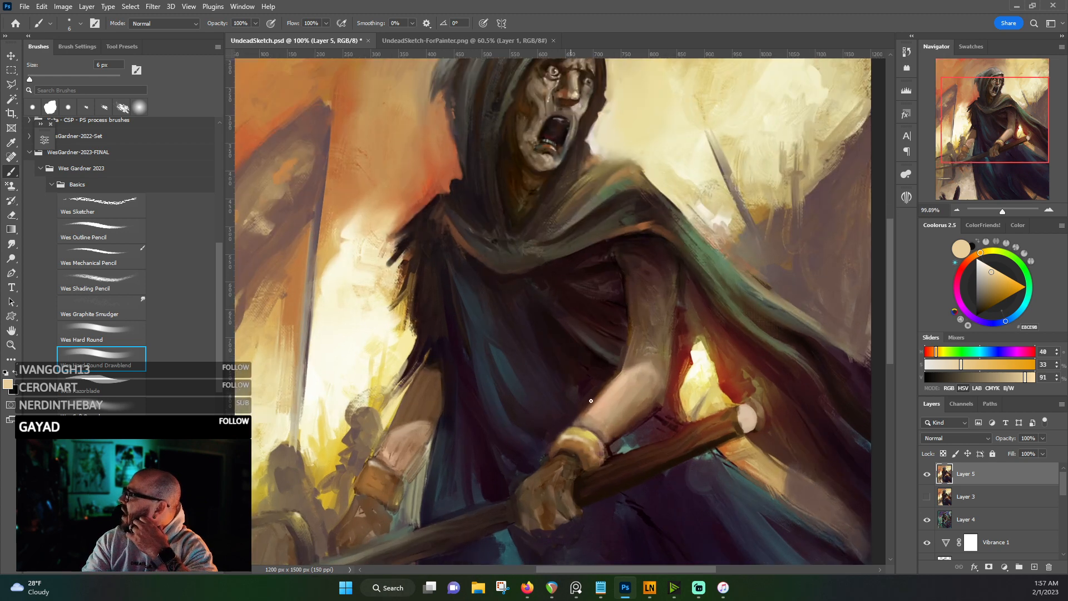
{"action": "scroll", "coordinate": [582, 468], "scroll_direction": "down", "scroll_amount": 4}
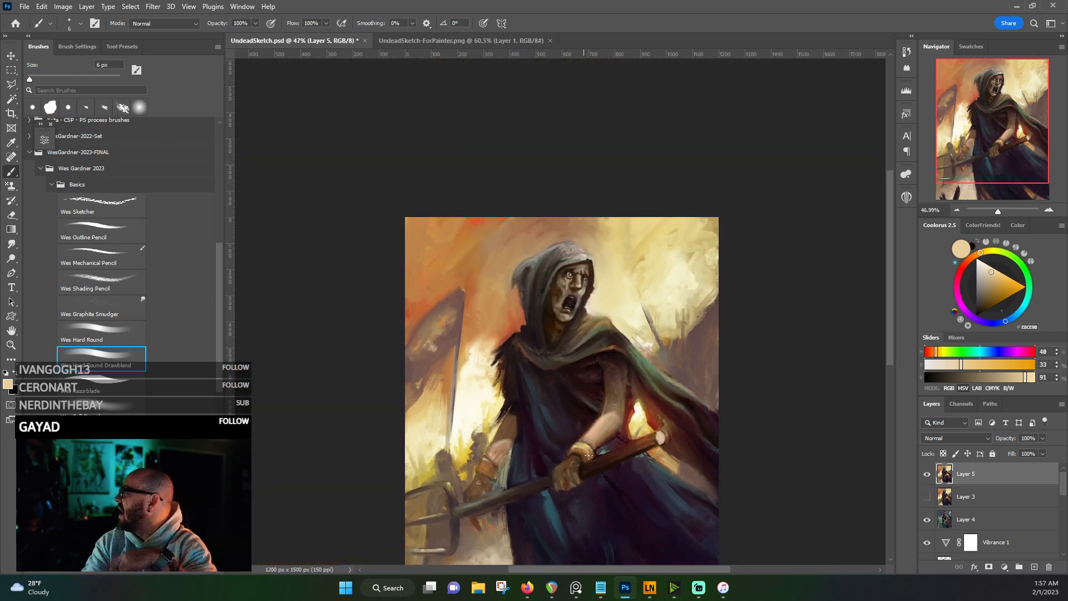
- Check the full figure and background against the original scythe version underneath by toggling Layer 5's visibility, leaving the layer shown
{"action": "left_click", "coordinate": [927, 474]}
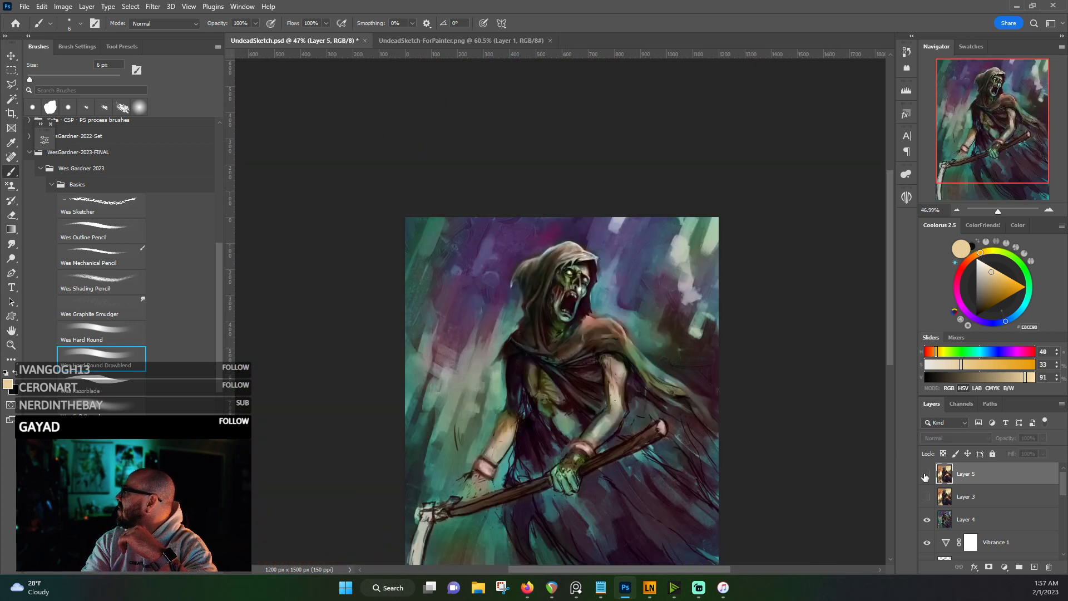
{"action": "scroll", "coordinate": [664, 472], "scroll_direction": "up", "scroll_amount": 2}
{"action": "scroll", "coordinate": [641, 473], "scroll_direction": "down", "scroll_amount": 1}
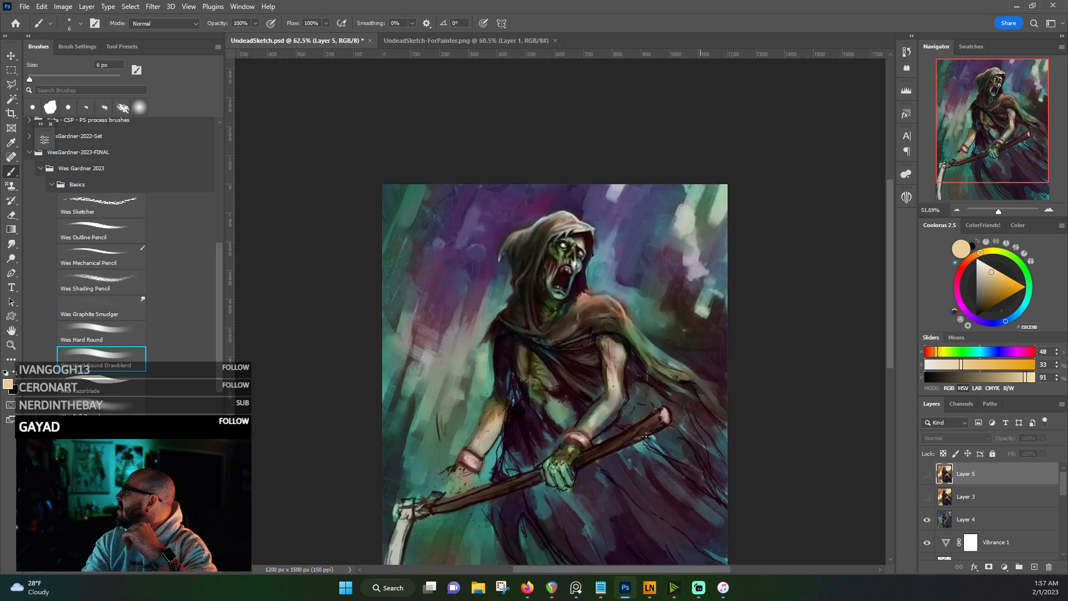
{"action": "left_click", "coordinate": [927, 474]}
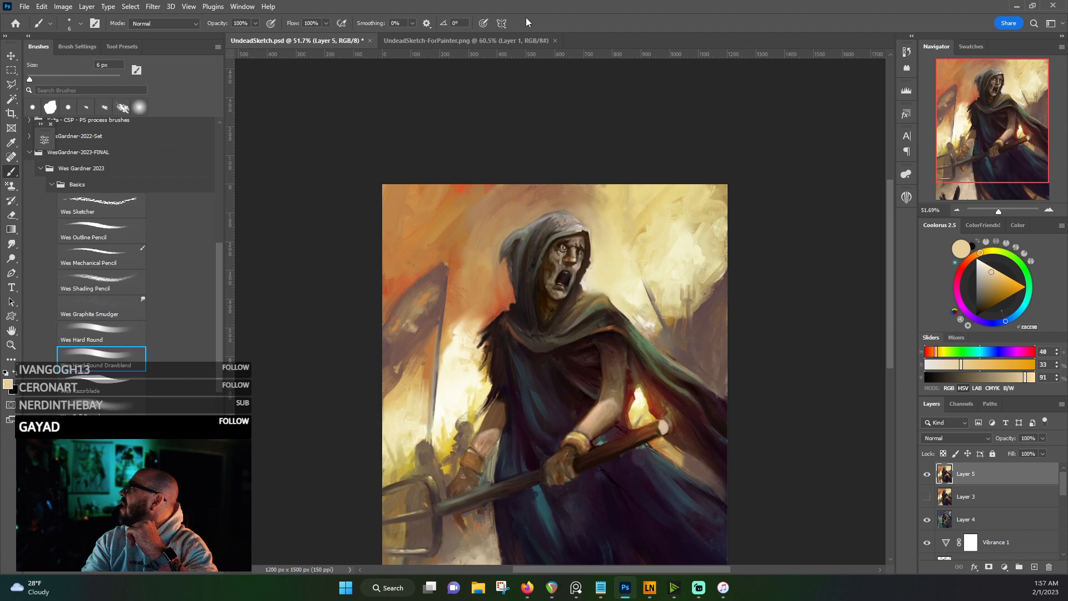
{"action": "scroll", "coordinate": [562, 214], "scroll_direction": "down", "scroll_amount": 1}
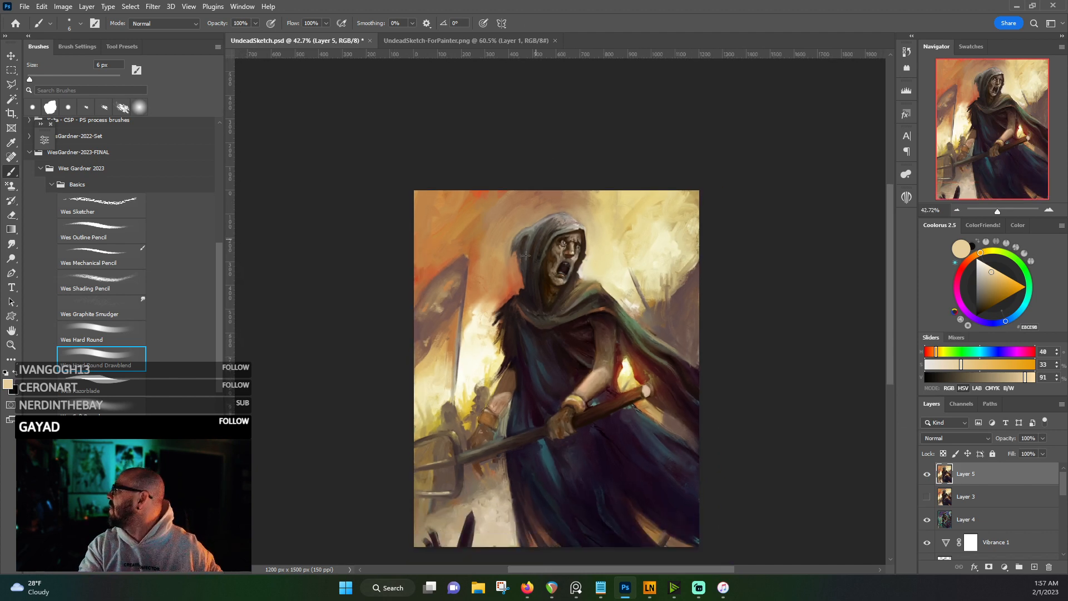
{"action": "left_click_drag", "start_coordinate": [545, 345], "coordinate": [546, 269]}
{"action": "scroll", "coordinate": [546, 270], "scroll_direction": "up", "scroll_amount": 2}
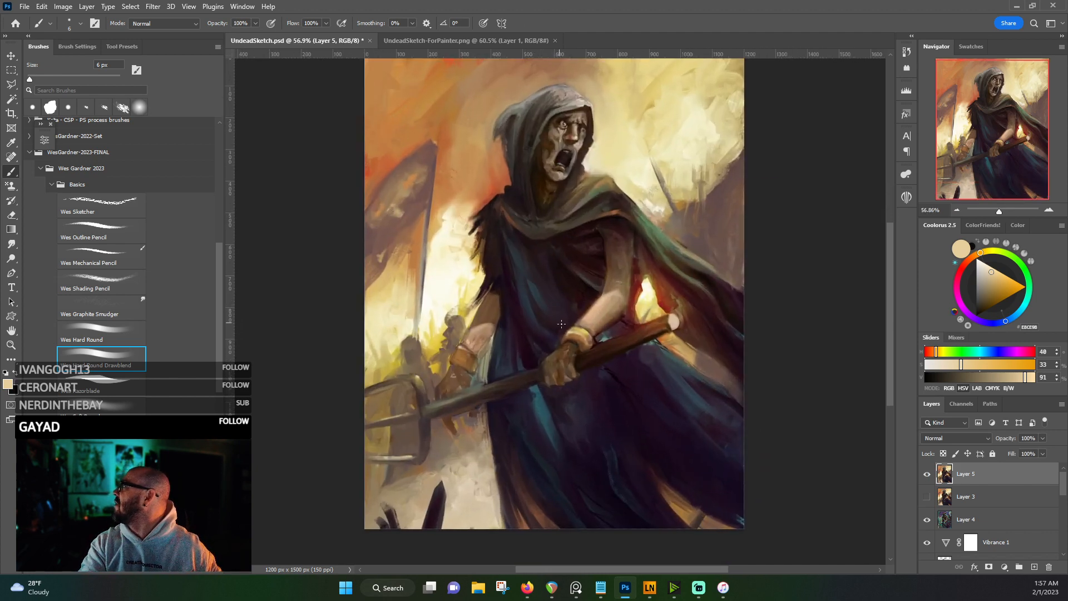
{"action": "left_click", "coordinate": [927, 474]}
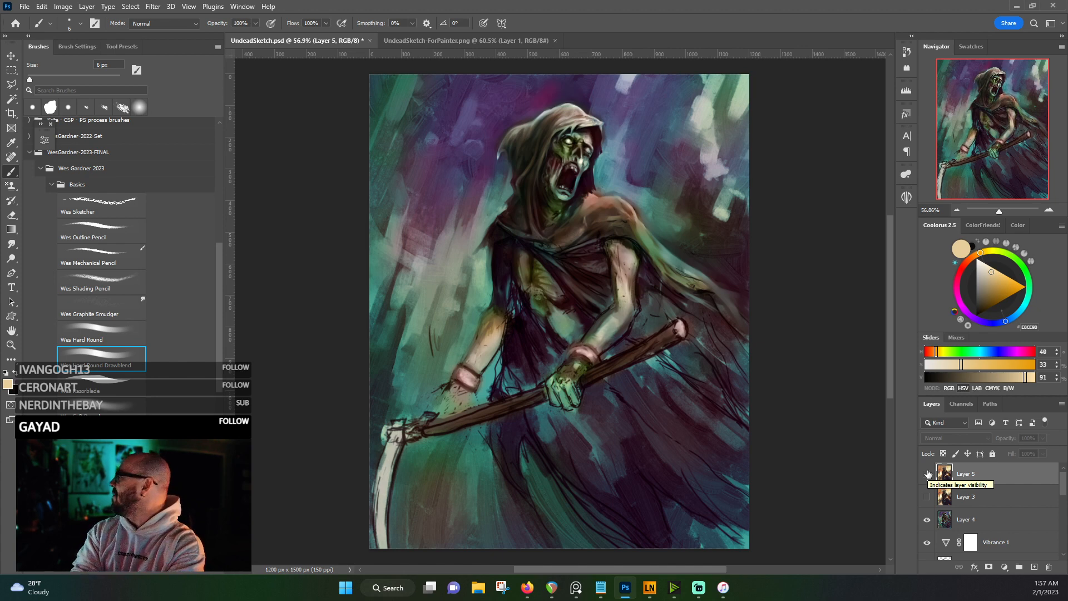
{"action": "left_click", "coordinate": [927, 473]}
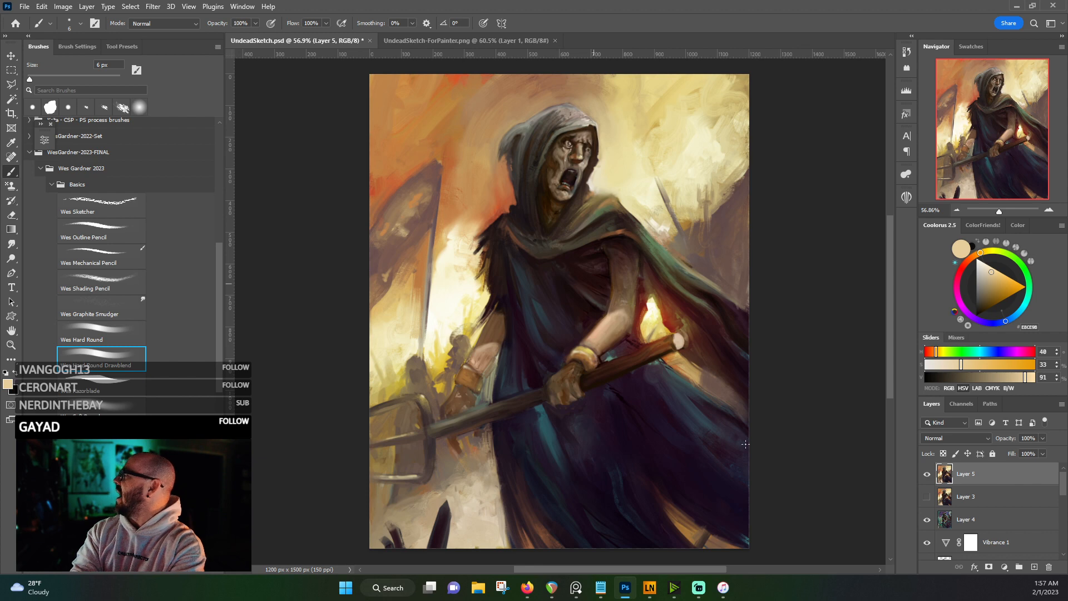
- Toggle Layer 5 off and on to compare with the original painting, and inspect the torso, arms and weapon grip up close
{"action": "left_click", "coordinate": [928, 474]}
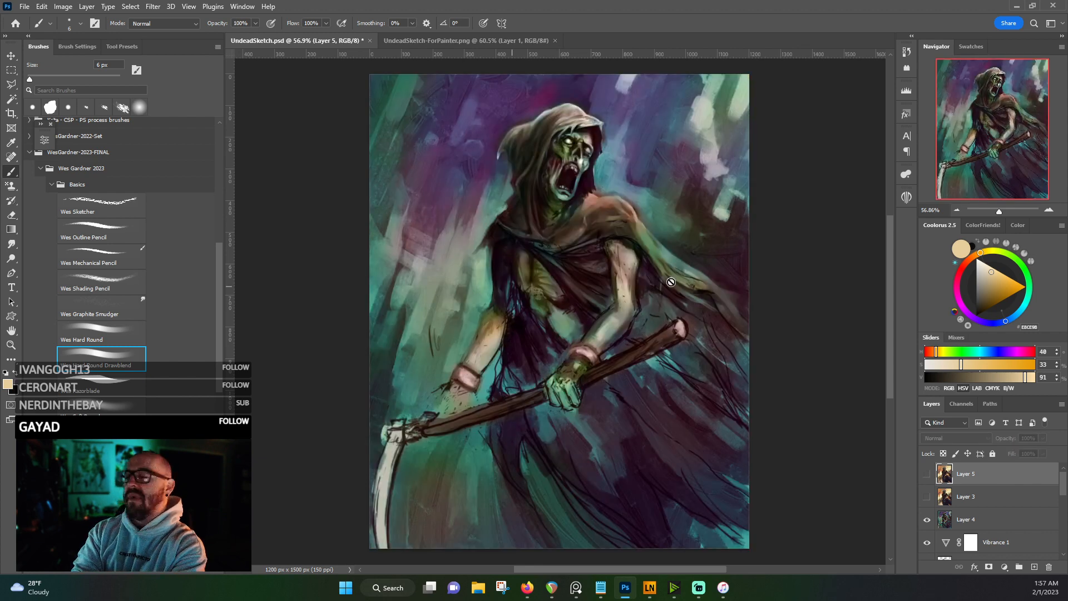
{"action": "left_click", "coordinate": [927, 474]}
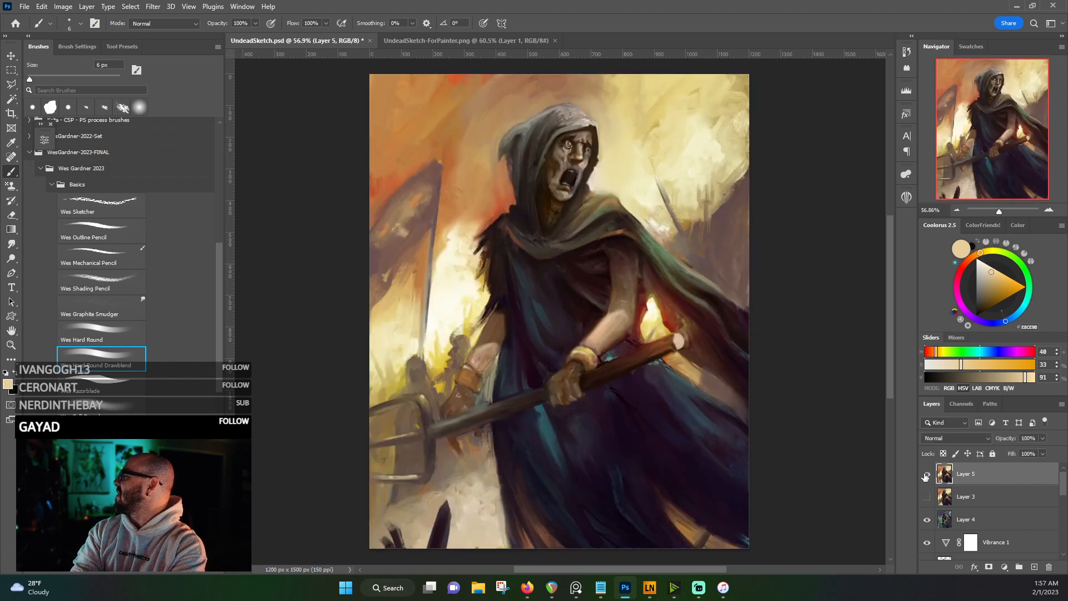
{"action": "scroll", "coordinate": [551, 303], "scroll_direction": "up", "scroll_amount": 5}
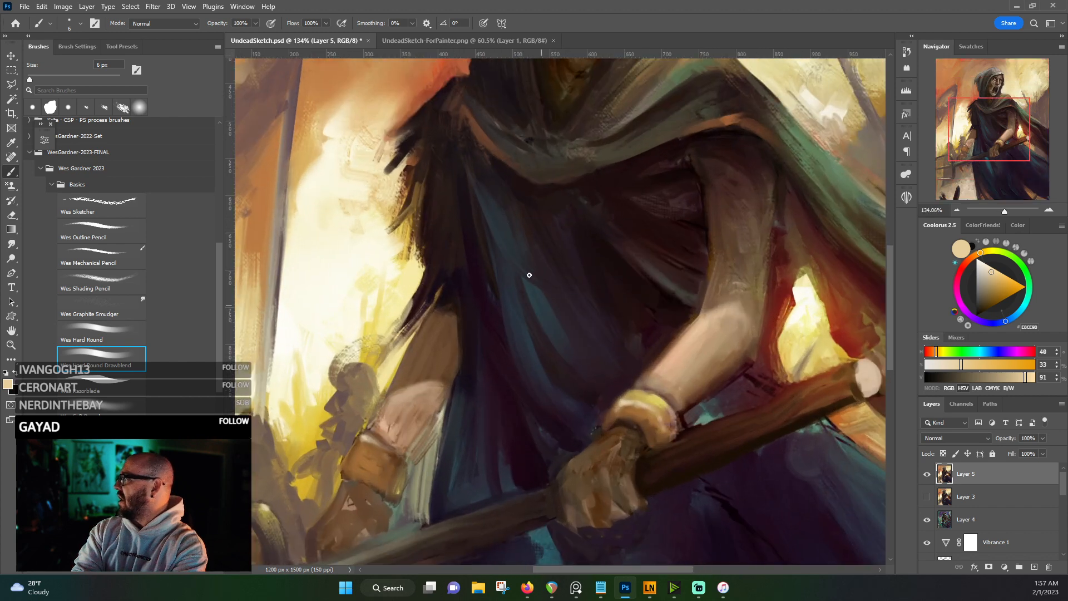
{"action": "scroll", "coordinate": [527, 282], "scroll_direction": "down", "scroll_amount": 3}
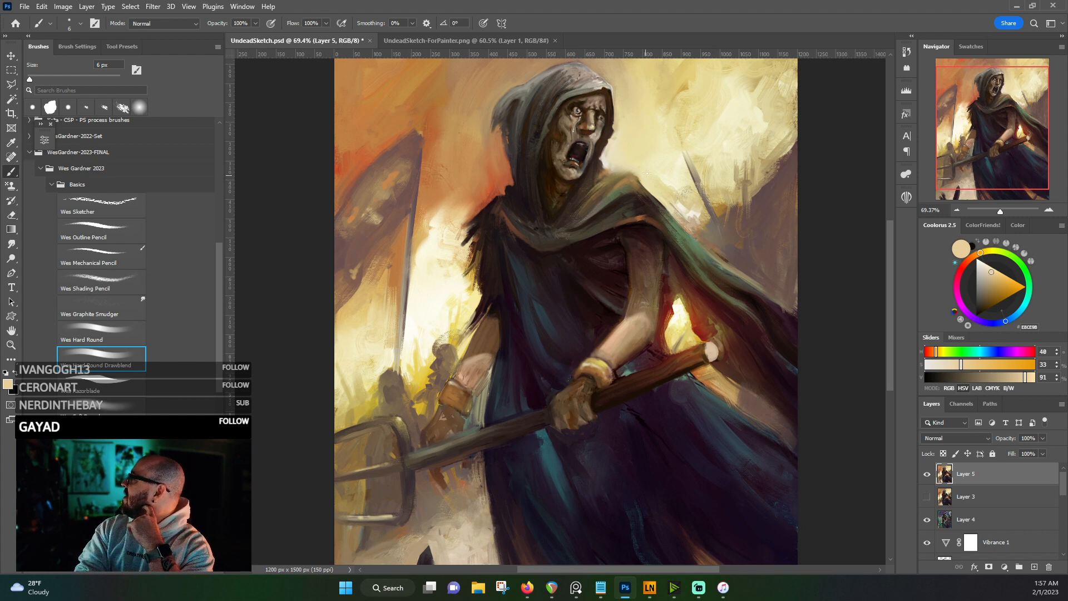
- Hide Layer 5 to study the original green and purple scythe figure, and show it again to review the repainted warrior
{"action": "left_click", "coordinate": [928, 474]}
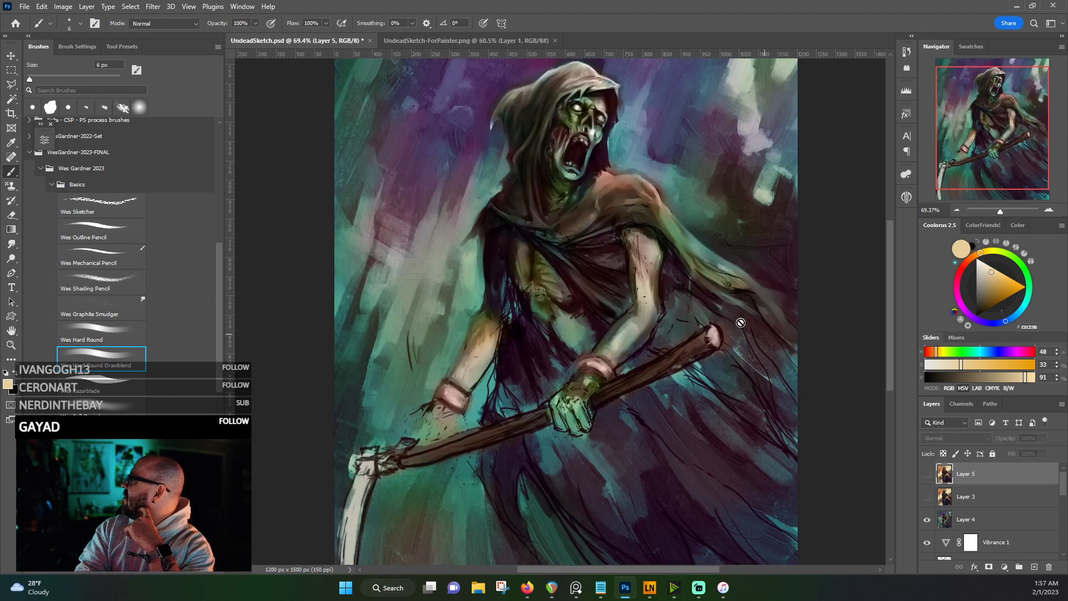
{"action": "scroll", "coordinate": [740, 323], "scroll_direction": "down", "scroll_amount": 2}
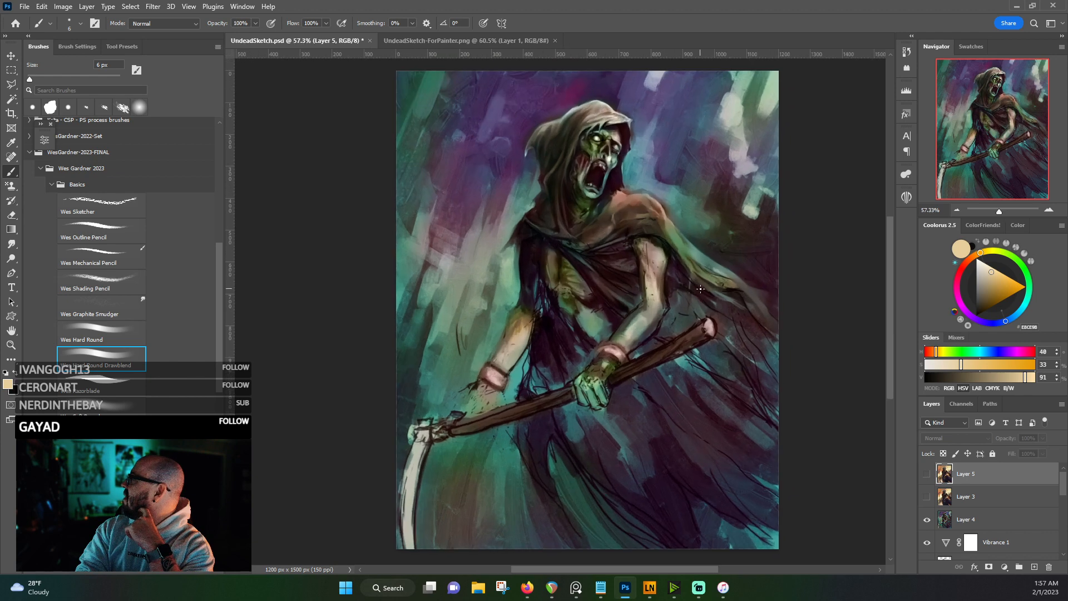
{"action": "scroll", "coordinate": [700, 288], "scroll_direction": "up", "scroll_amount": 2}
{"action": "scroll", "coordinate": [758, 180], "scroll_direction": "down", "scroll_amount": 1}
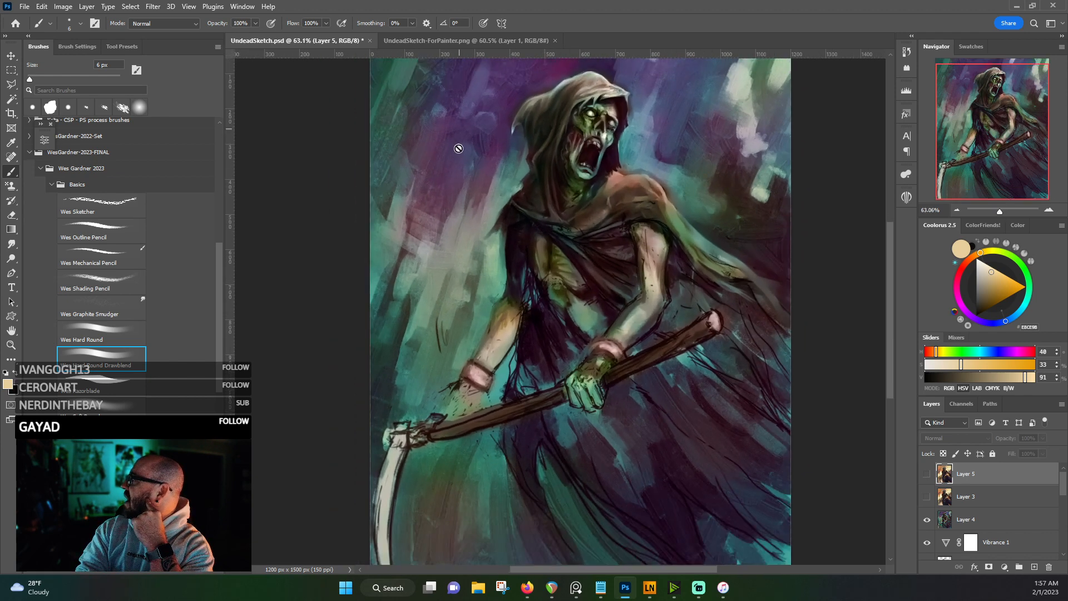
{"action": "left_click", "coordinate": [927, 473]}
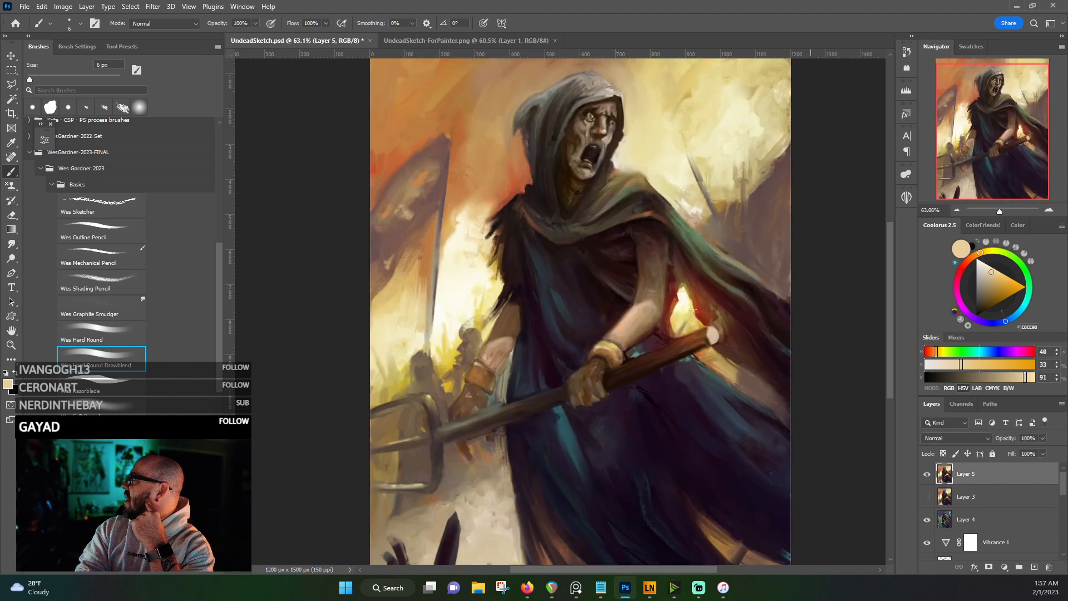
{"action": "scroll", "coordinate": [657, 201], "scroll_direction": "up", "scroll_amount": 1}
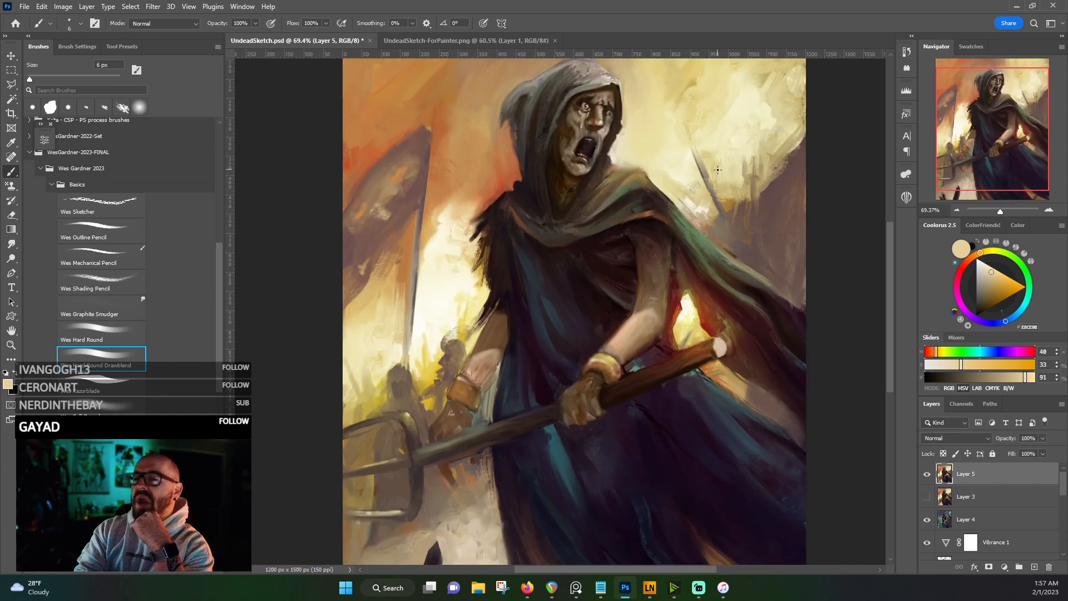
{"action": "scroll", "coordinate": [720, 171], "scroll_direction": "down", "scroll_amount": 1}
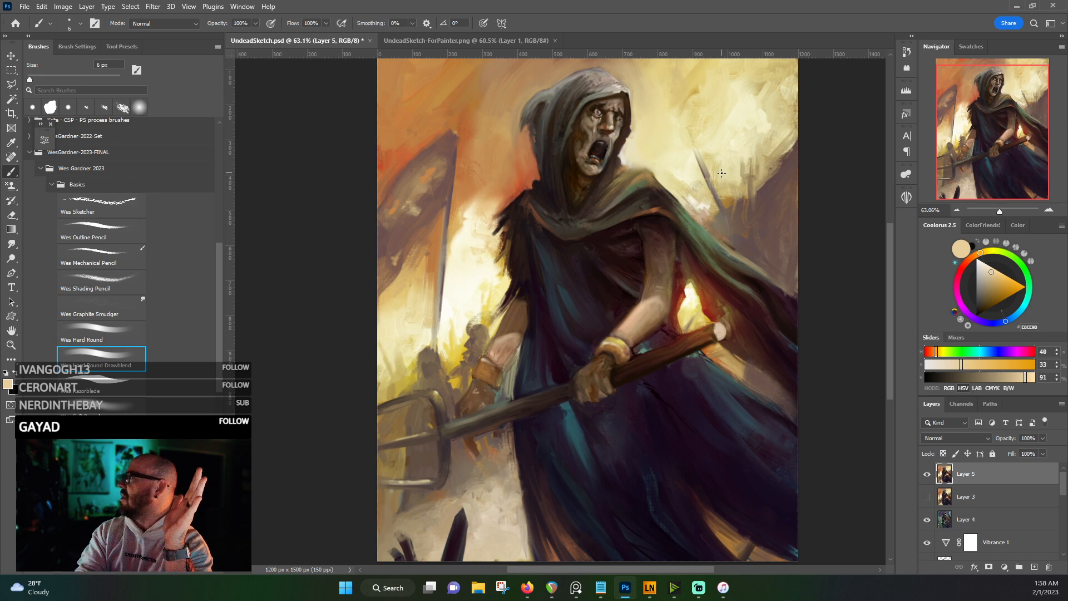
- Examine the original figure with Layer 5 hidden, and flip the layer's visibility repeatedly to compare both versions, leaving it shown
{"action": "left_click", "coordinate": [927, 474]}
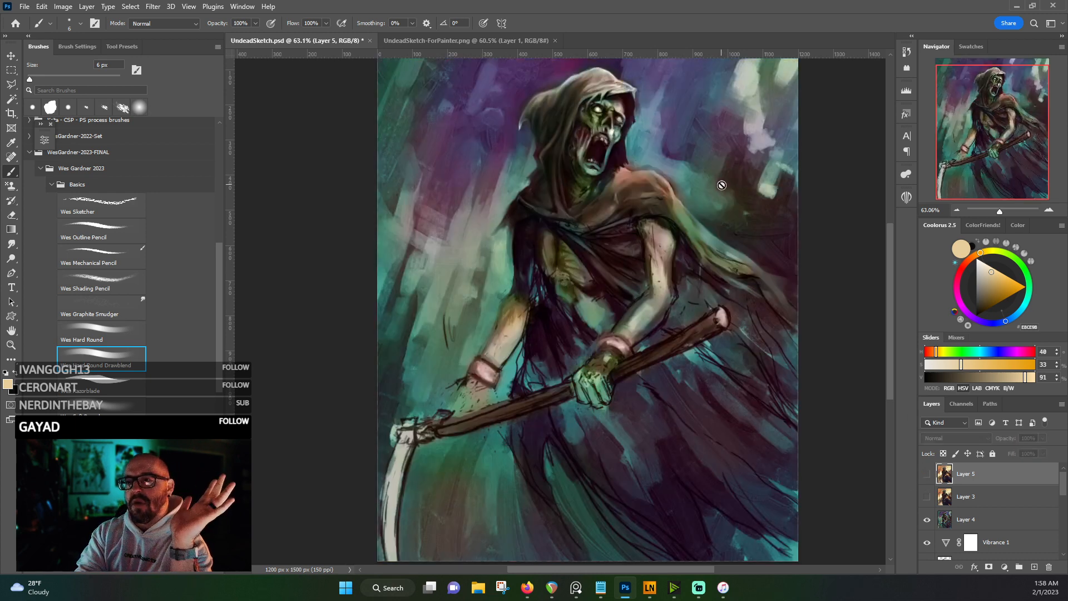
{"action": "scroll", "coordinate": [722, 185], "scroll_direction": "down", "scroll_amount": 1}
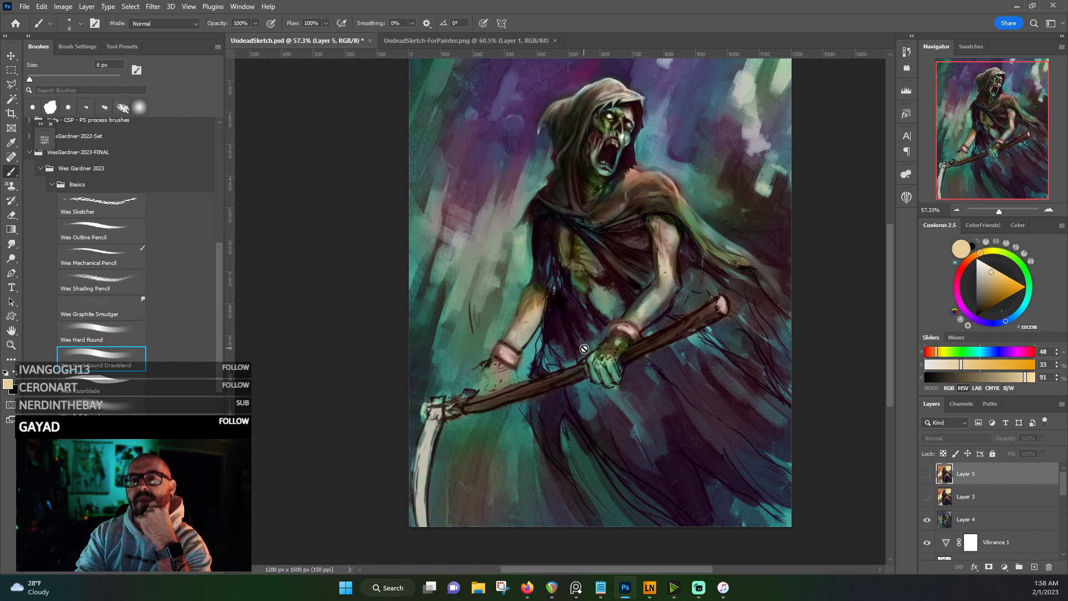
{"action": "left_click_drag", "start_coordinate": [584, 348], "coordinate": [619, 274]}
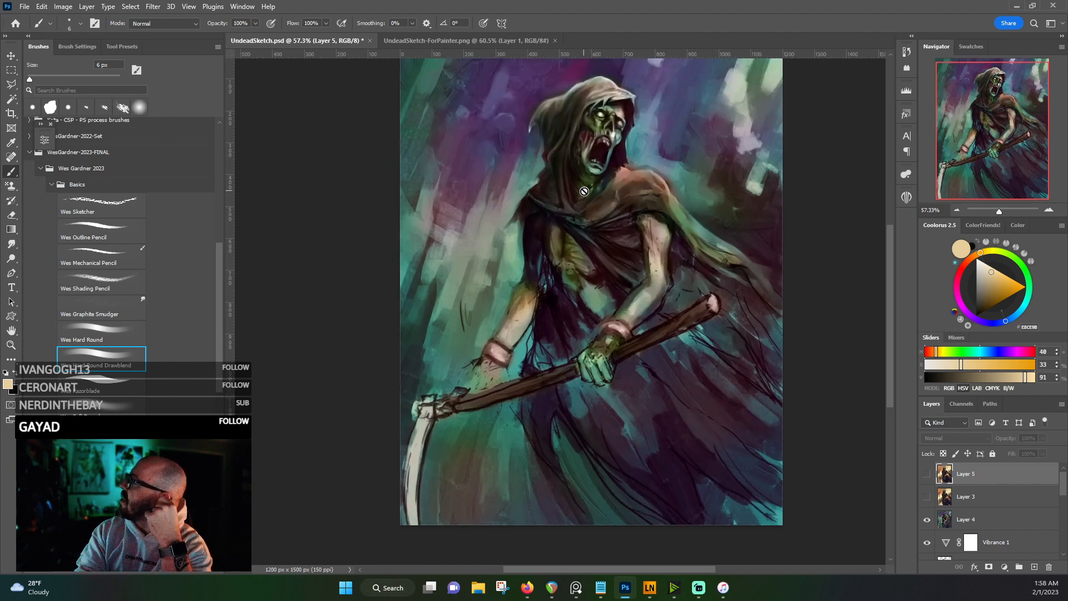
{"action": "left_click", "coordinate": [925, 472]}
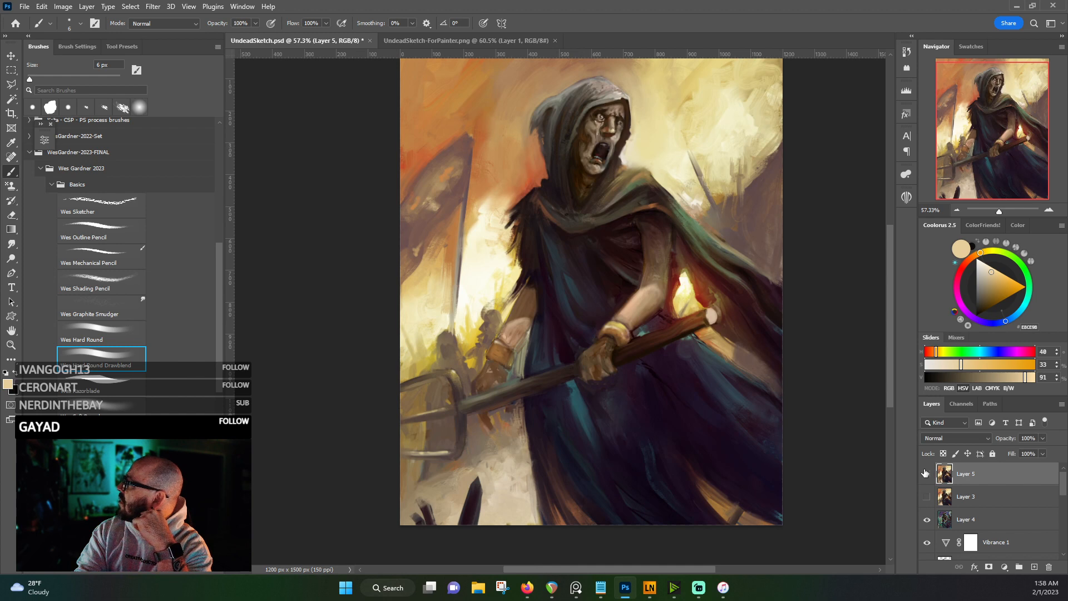
{"action": "left_click", "coordinate": [926, 473]}
{"action": "left_click", "coordinate": [925, 473]}
{"action": "left_click", "coordinate": [925, 473]}
{"action": "left_click", "coordinate": [925, 473]}
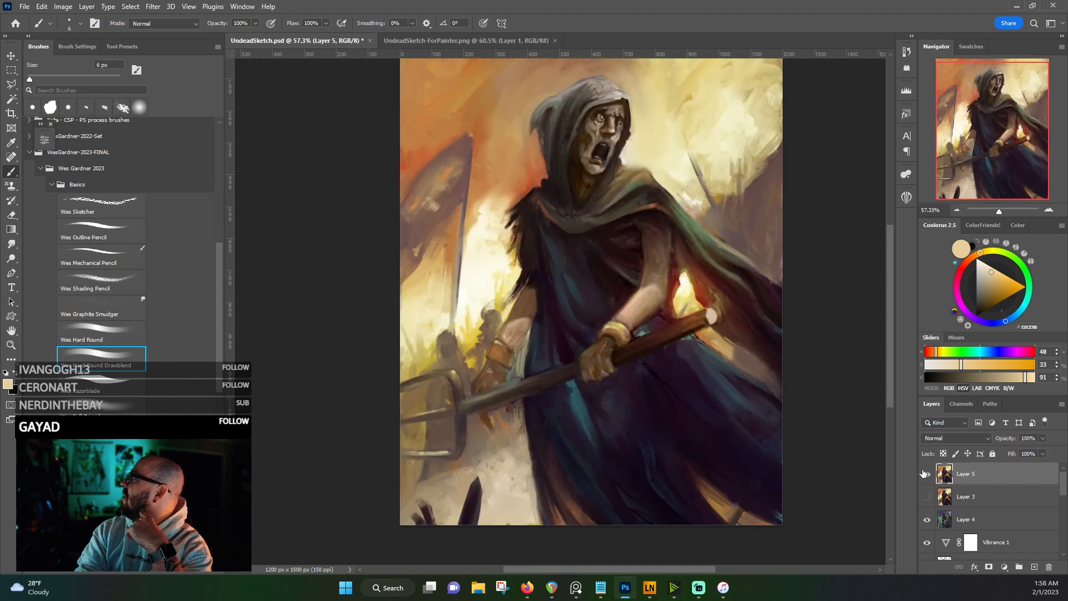
{"action": "left_click", "coordinate": [925, 473]}
{"action": "left_click", "coordinate": [926, 473]}
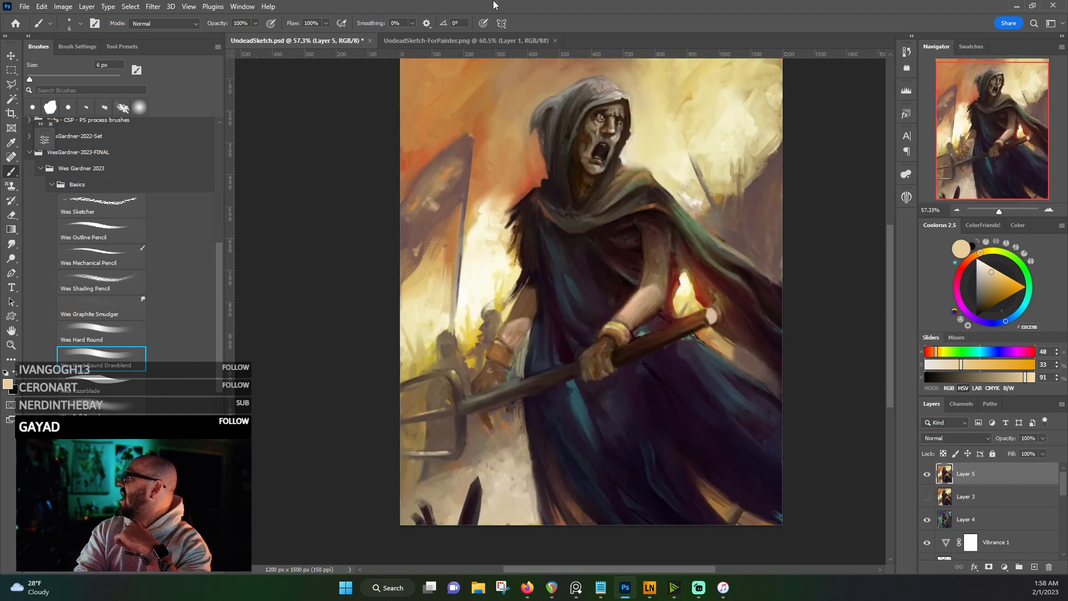
- Save the finished painting to its existing UndeadSketch.psd file
{"action": "left_click", "coordinate": [23, 8]}
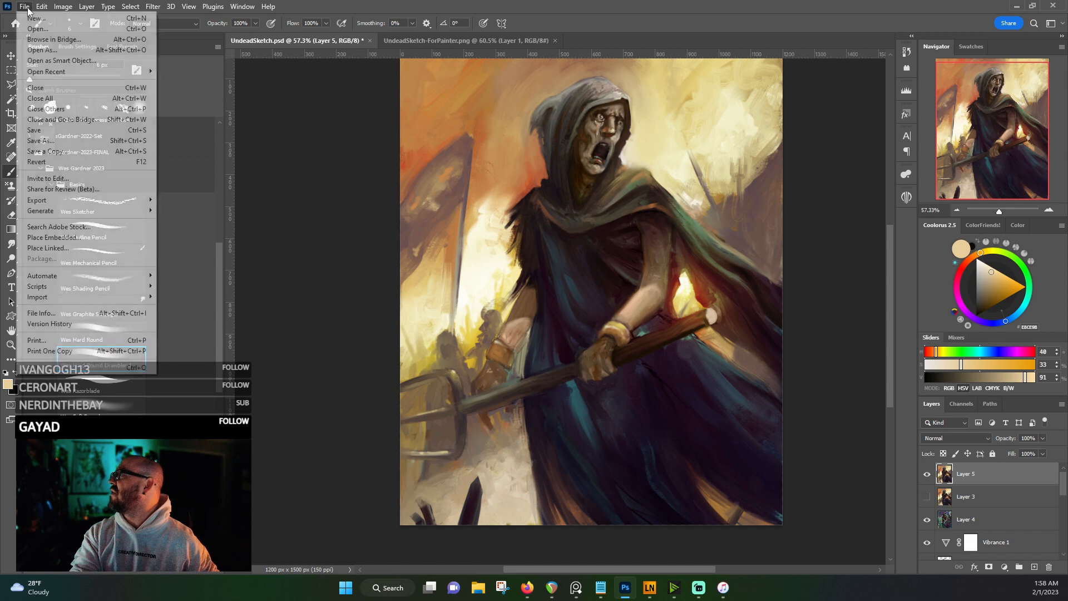
{"action": "left_click", "coordinate": [40, 132]}
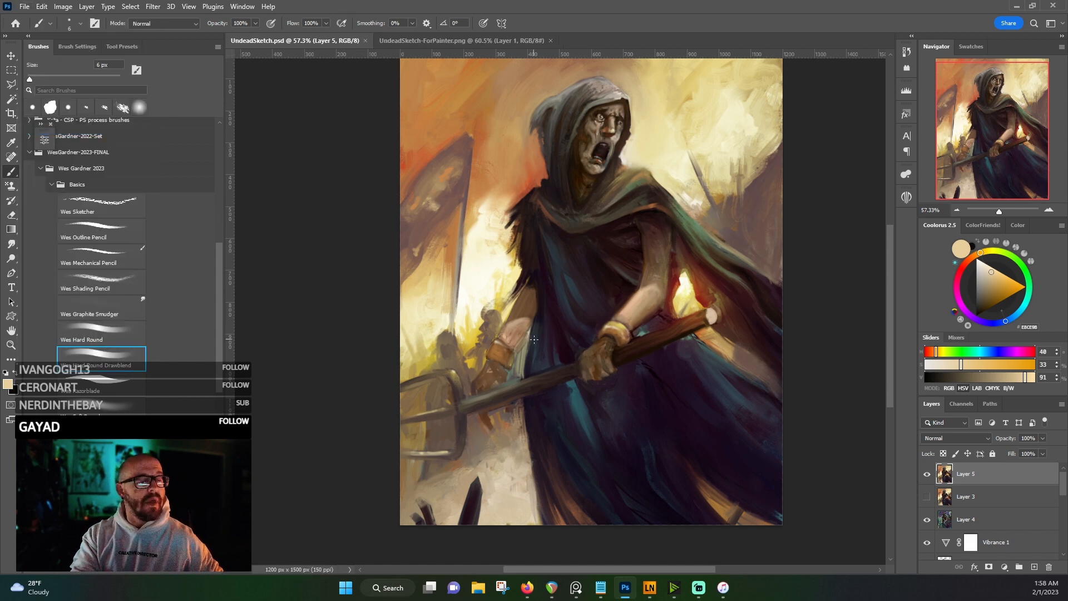
- Examine the saved painting as a whole and the cloak, forearm, gripping hand and wooden shaft in close-up
{"action": "scroll", "coordinate": [549, 340], "scroll_direction": "up", "scroll_amount": 3}
{"action": "scroll", "coordinate": [558, 340], "scroll_direction": "down", "scroll_amount": 4}
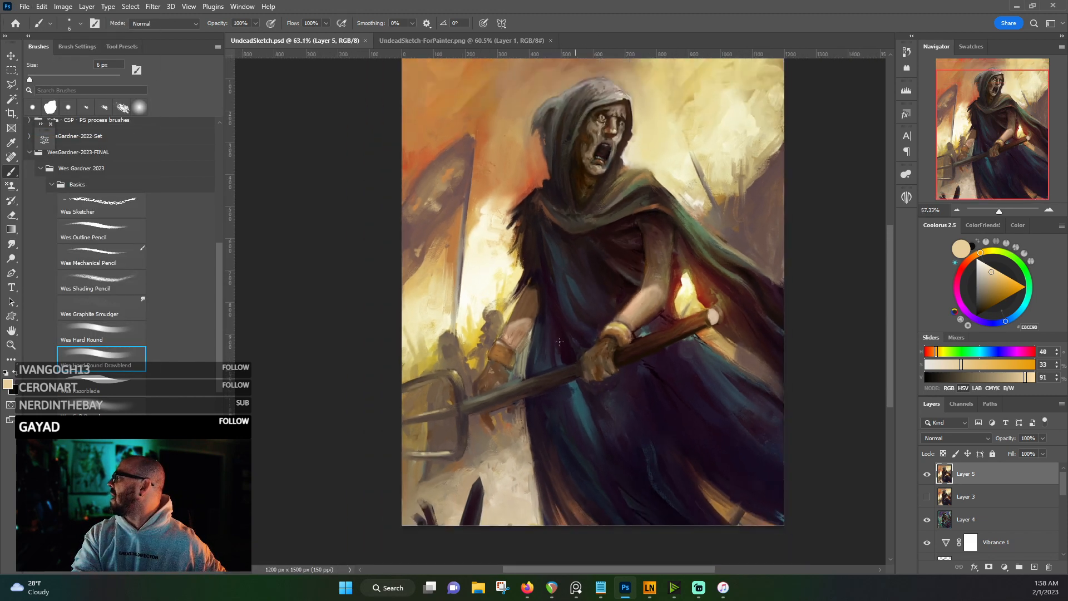
{"action": "left_click_drag", "start_coordinate": [568, 304], "coordinate": [566, 323]}
{"action": "scroll", "coordinate": [566, 324], "scroll_direction": "up", "scroll_amount": 2}
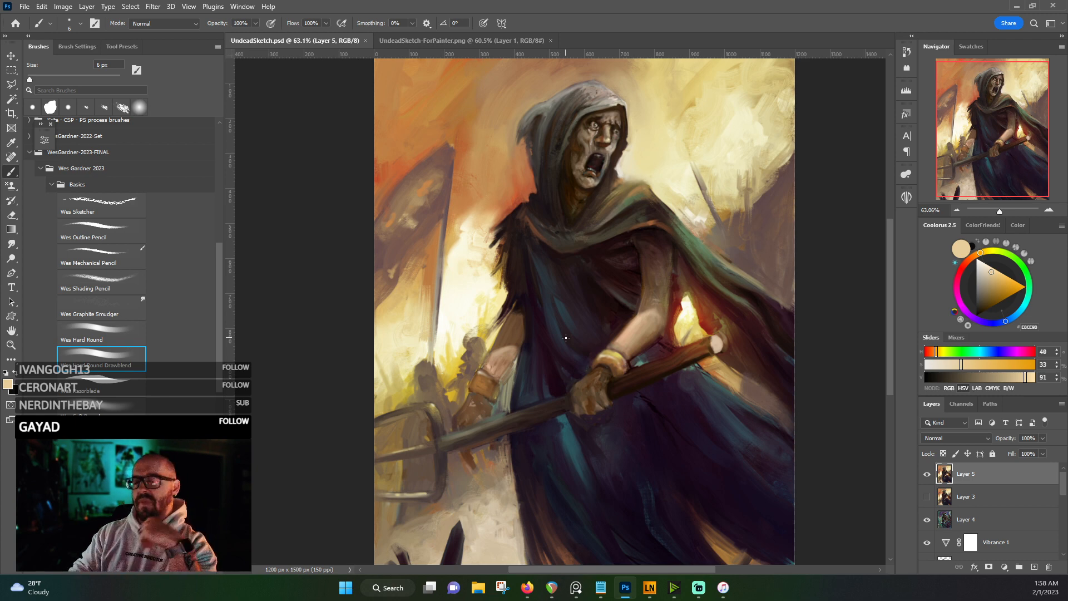
{"action": "scroll", "coordinate": [738, 341], "scroll_direction": "up", "scroll_amount": 5}
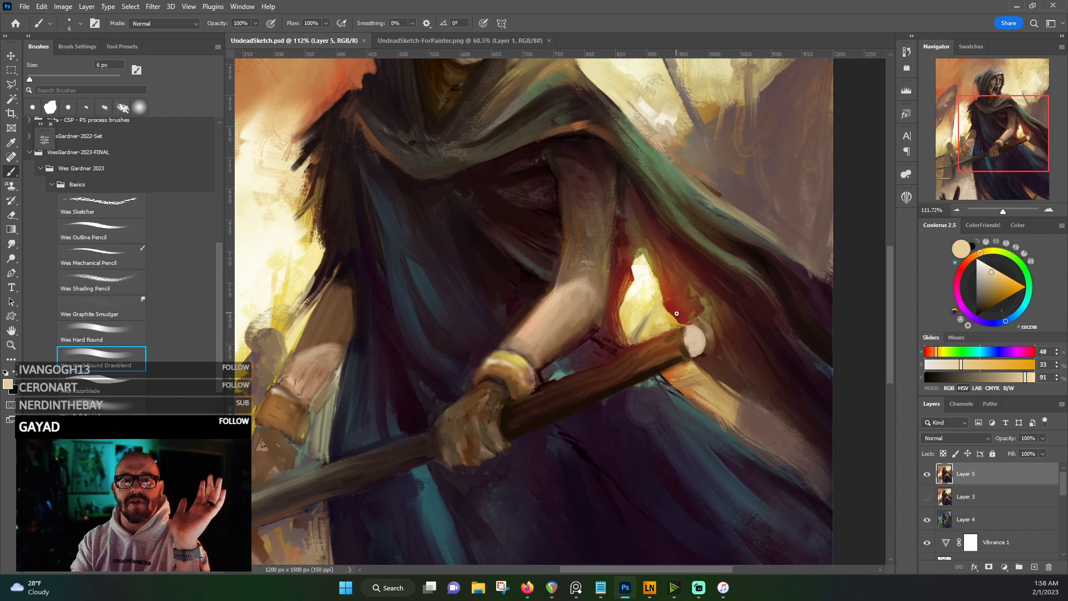
{"action": "scroll", "coordinate": [677, 313], "scroll_direction": "down", "scroll_amount": 5}
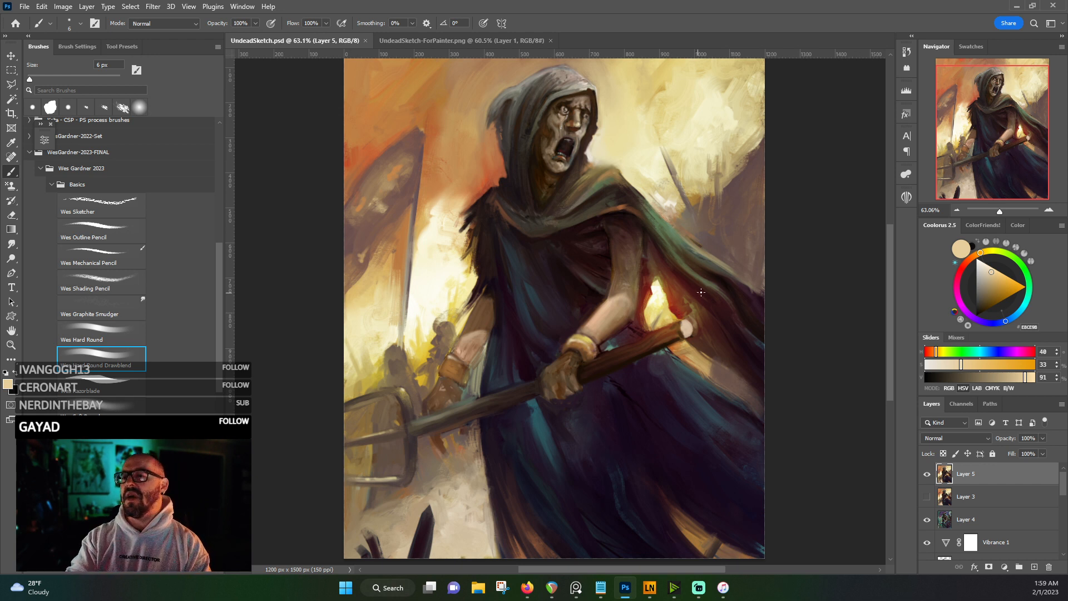
- Compare the original scythe version with the repaint at full-figure view by hiding and showing Layer 5 several times
{"action": "left_click", "coordinate": [926, 474]}
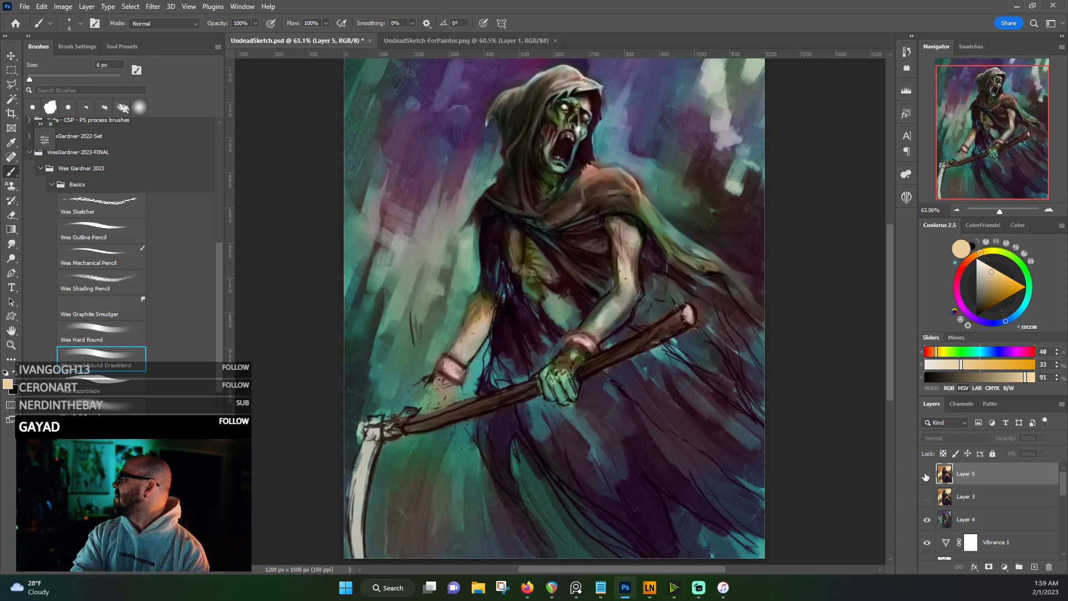
{"action": "scroll", "coordinate": [853, 438], "scroll_direction": "down", "scroll_amount": 2}
{"action": "scroll", "coordinate": [786, 404], "scroll_direction": "up", "scroll_amount": 1}
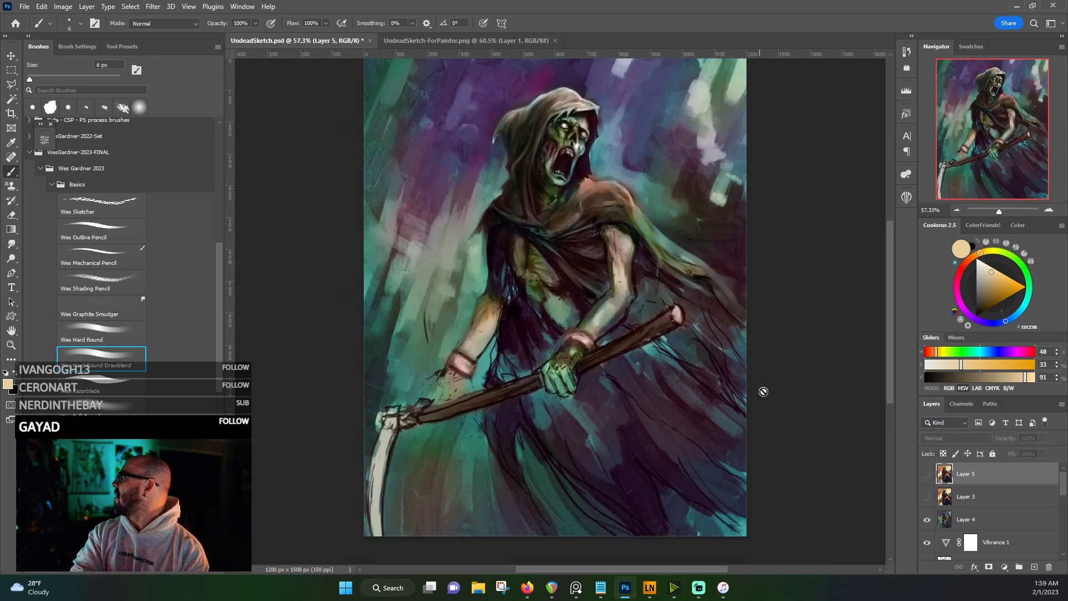
{"action": "left_click", "coordinate": [927, 474]}
{"action": "left_click", "coordinate": [927, 474]}
{"action": "left_click", "coordinate": [927, 474]}
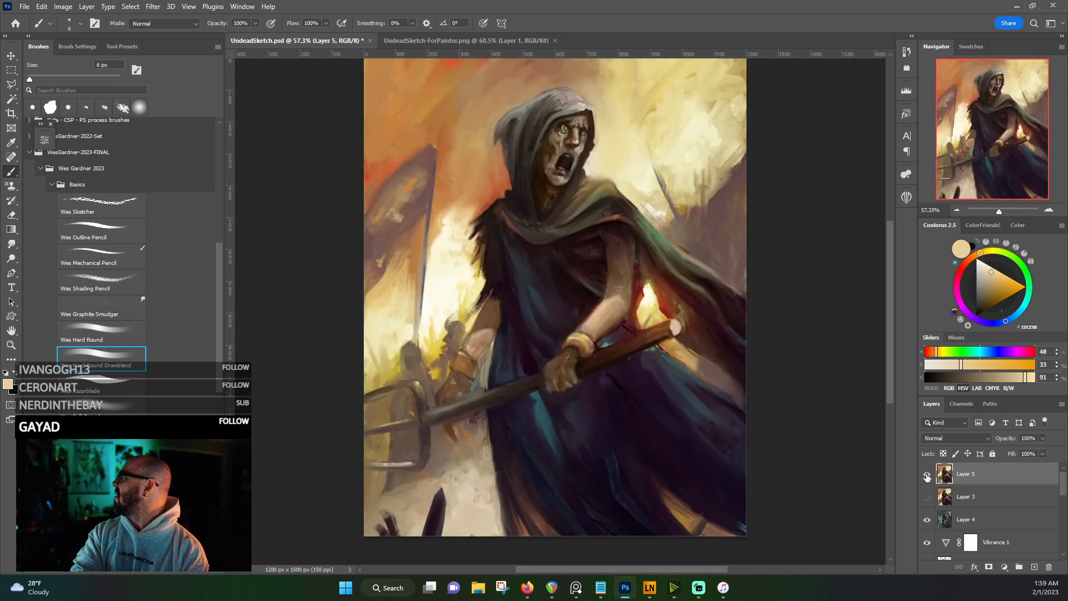
{"action": "left_click", "coordinate": [927, 474]}
{"action": "left_click", "coordinate": [927, 474]}
{"action": "left_click", "coordinate": [927, 473]}
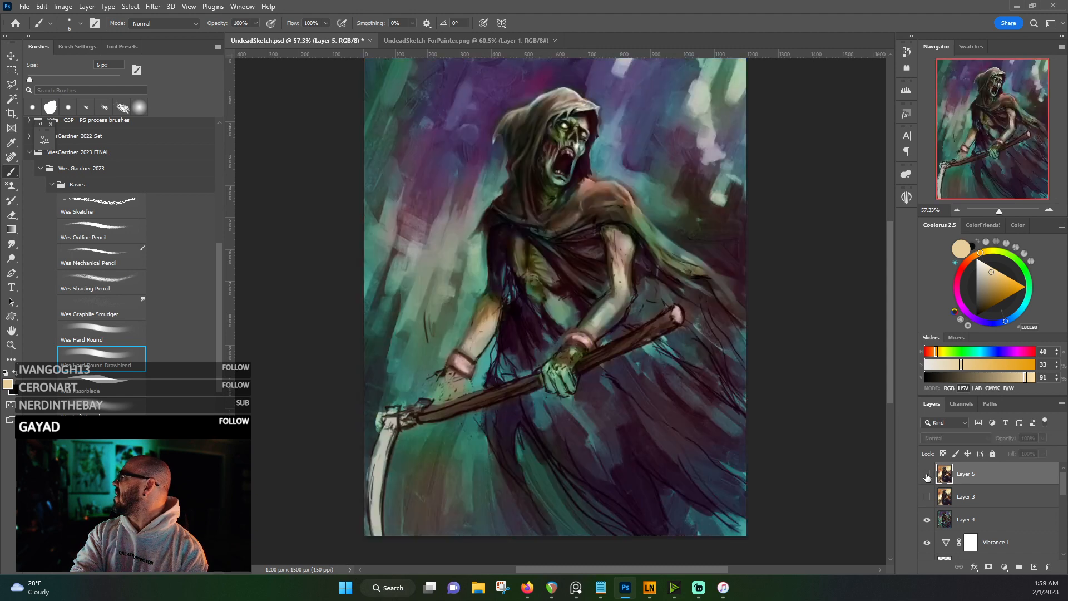
{"action": "left_click", "coordinate": [927, 474]}
{"action": "left_click", "coordinate": [927, 474]}
{"action": "left_click", "coordinate": [927, 473]}
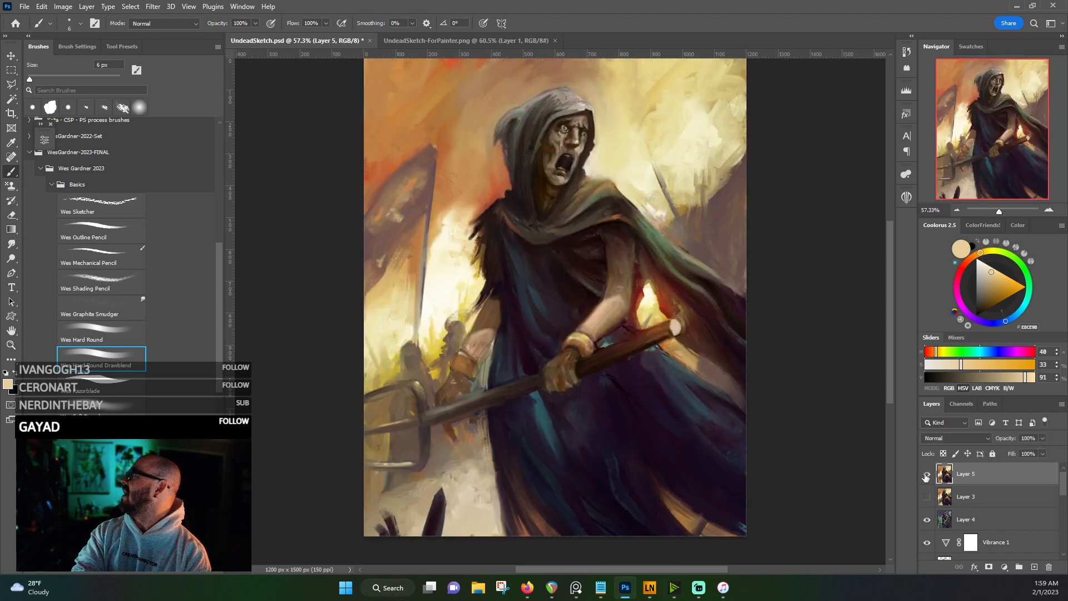
- Check the before and after versions once more by toggling Layer 5, leave it shown, and switch away from Photoshop
{"action": "left_click", "coordinate": [925, 475]}
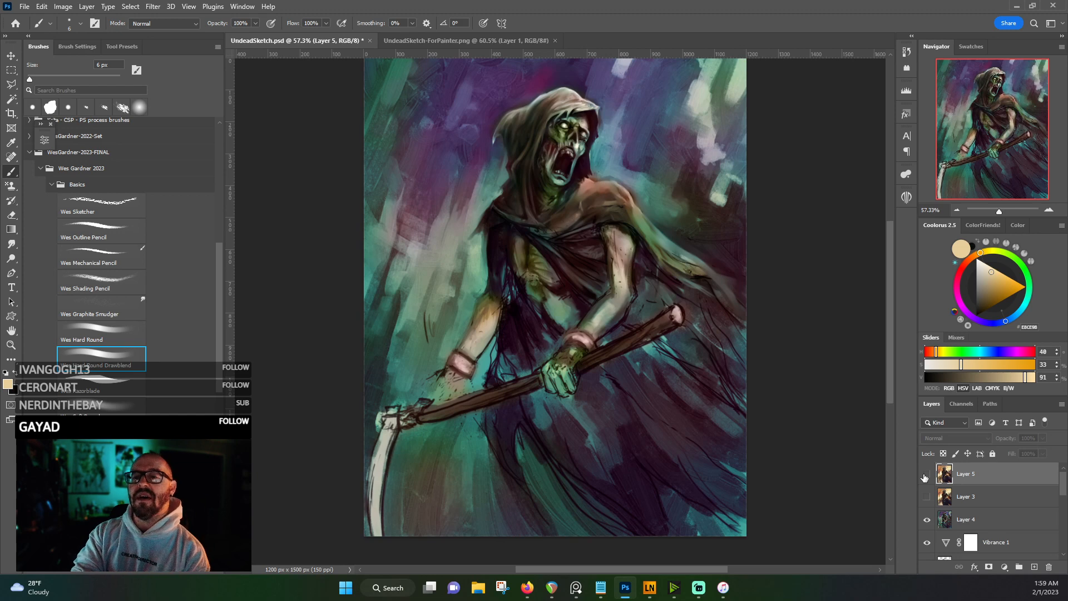
{"action": "left_click", "coordinate": [925, 476]}
{"action": "left_click", "coordinate": [924, 475]}
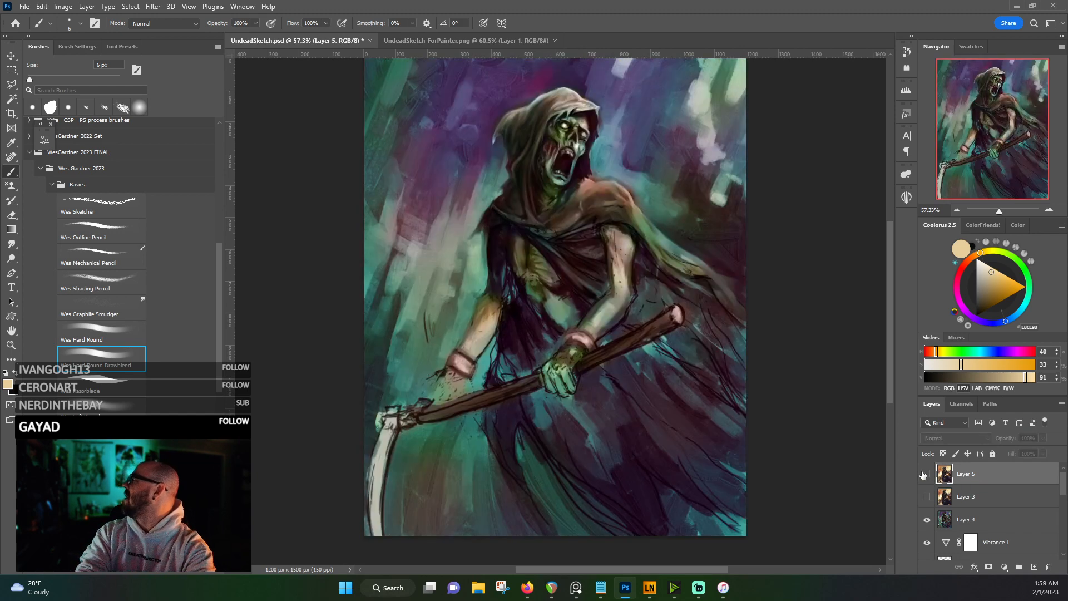
{"action": "left_click", "coordinate": [925, 474]}
{"action": "left_click", "coordinate": [925, 474]}
{"action": "left_click", "coordinate": [924, 474]}
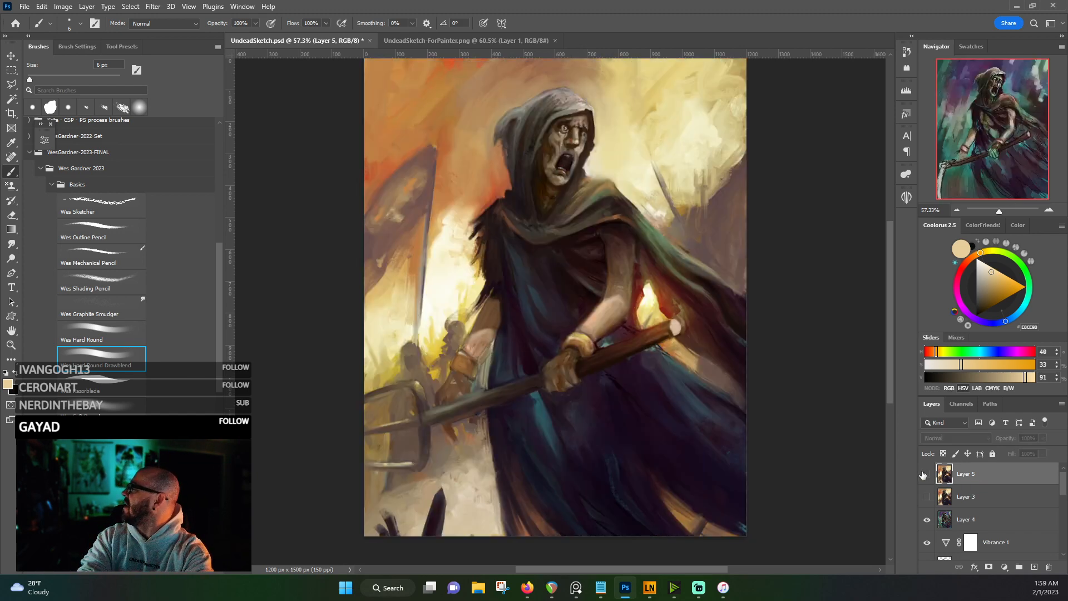
{"action": "left_click", "coordinate": [924, 475]}
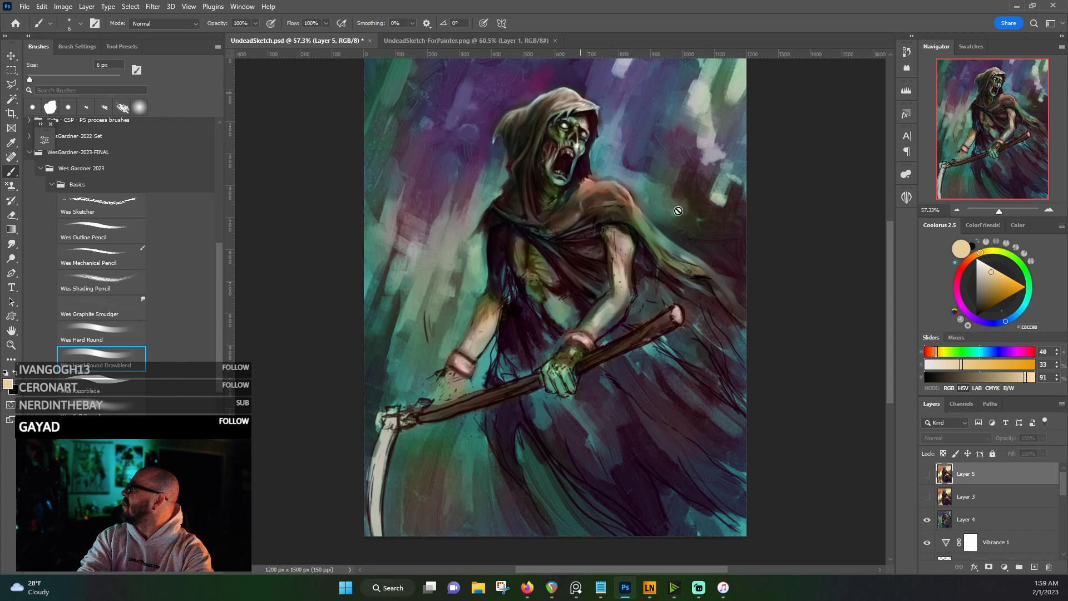
{"action": "left_click", "coordinate": [925, 475]}
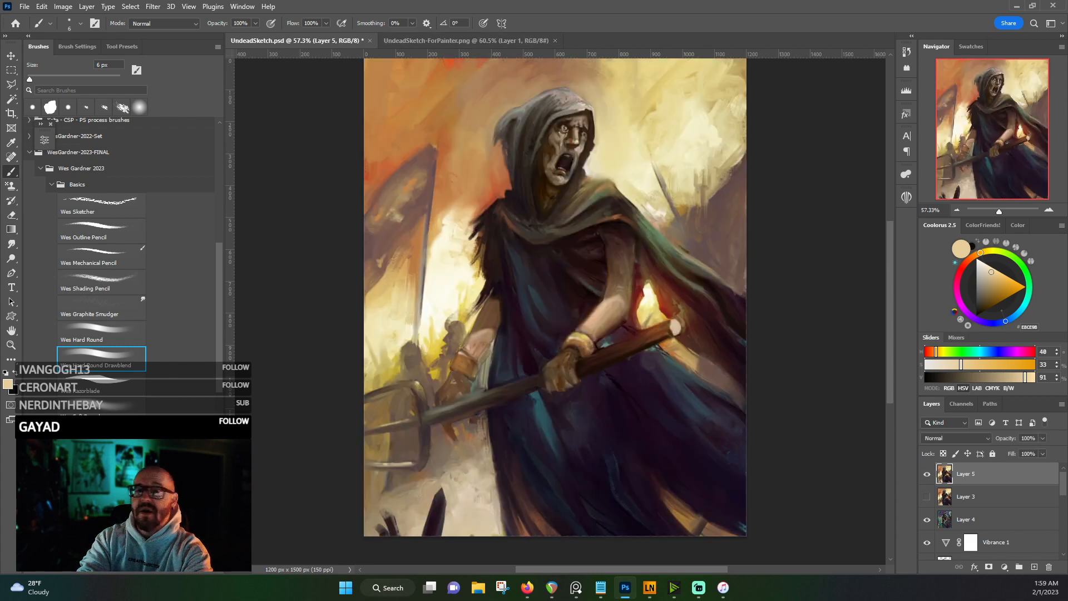
{"action": "key", "text": "alt+Tab"}
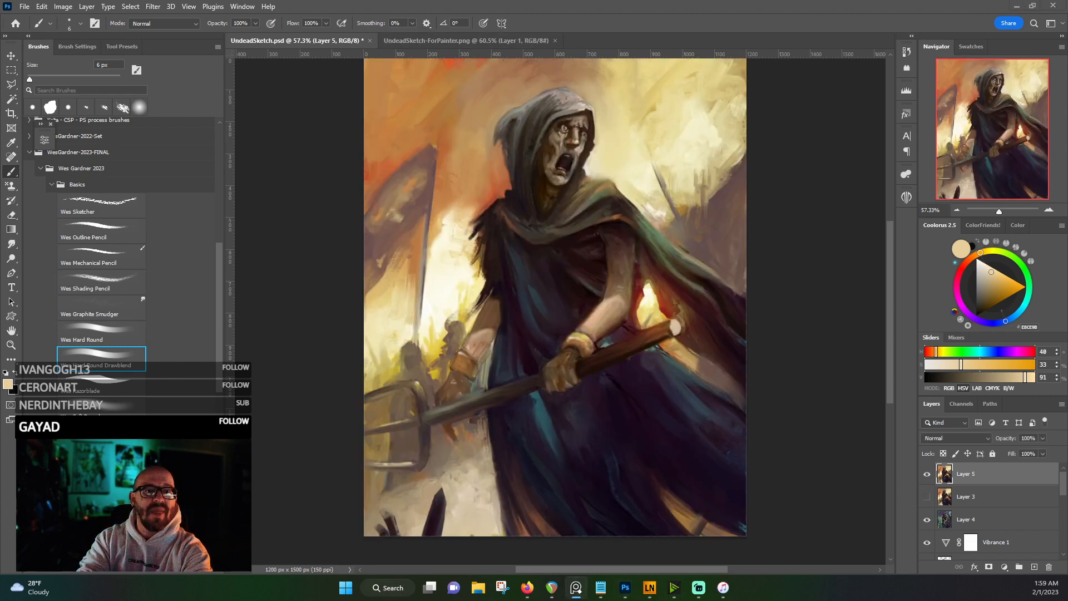